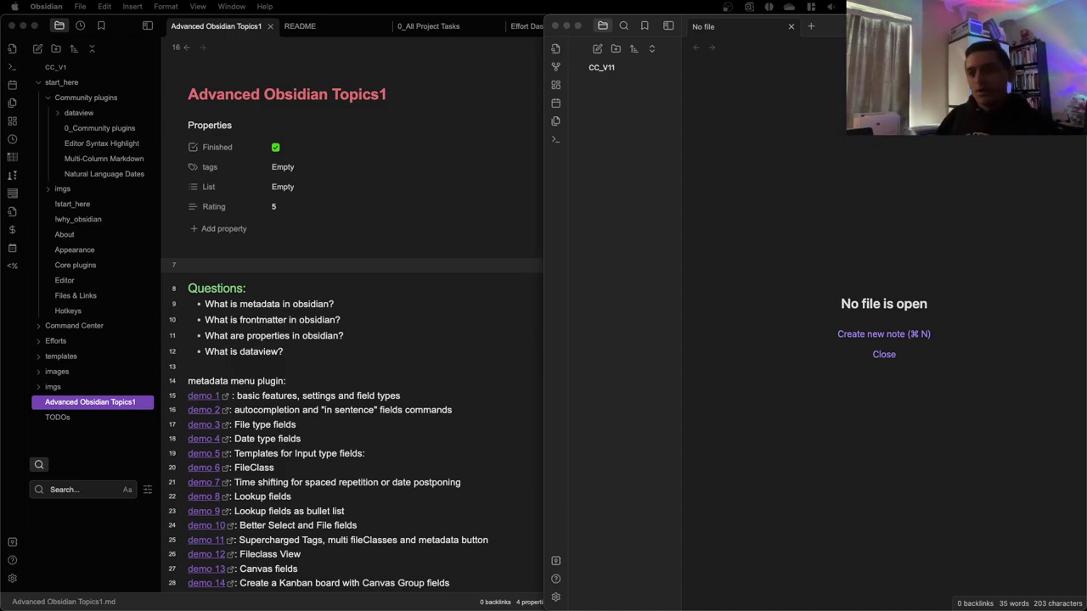
# Collapse the start_here folder, expand Command Center and open its README note at the structure and workflow sections
pyautogui.click(104, 219)
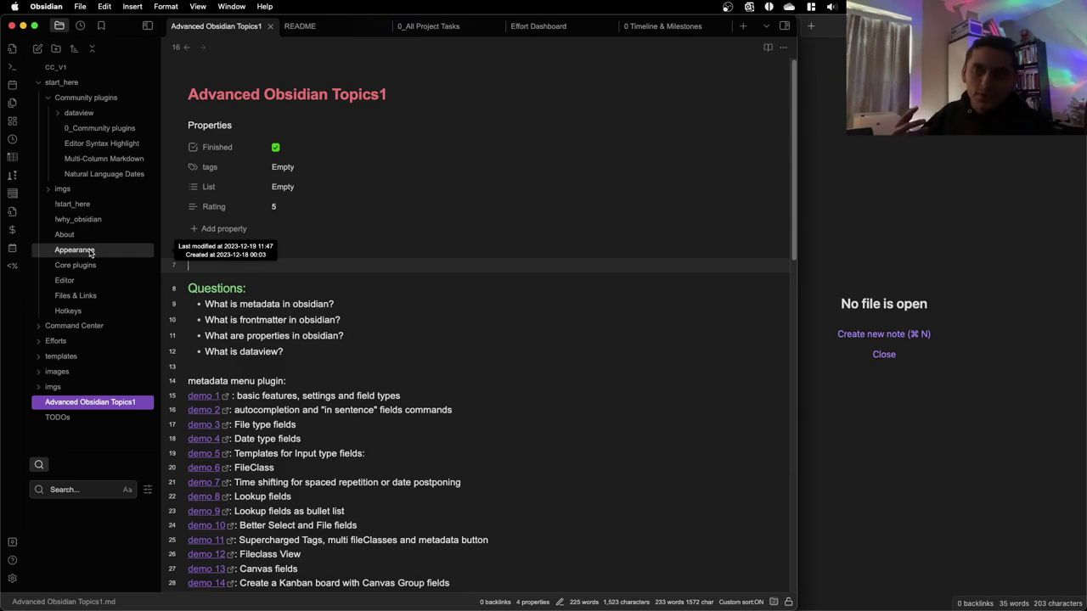
pyautogui.click(97, 327)
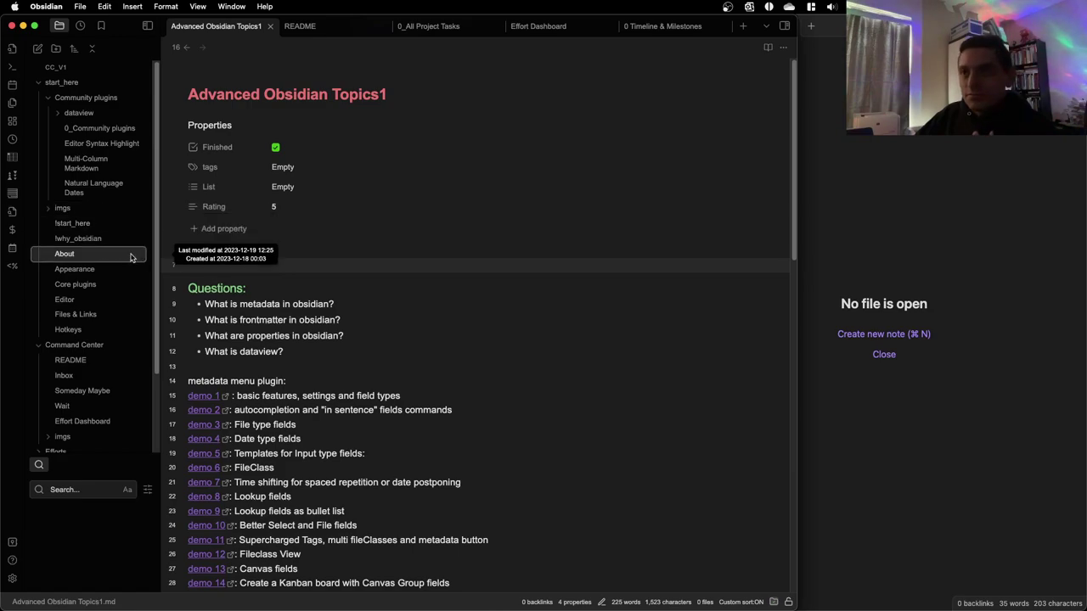
pyautogui.click(47, 82)
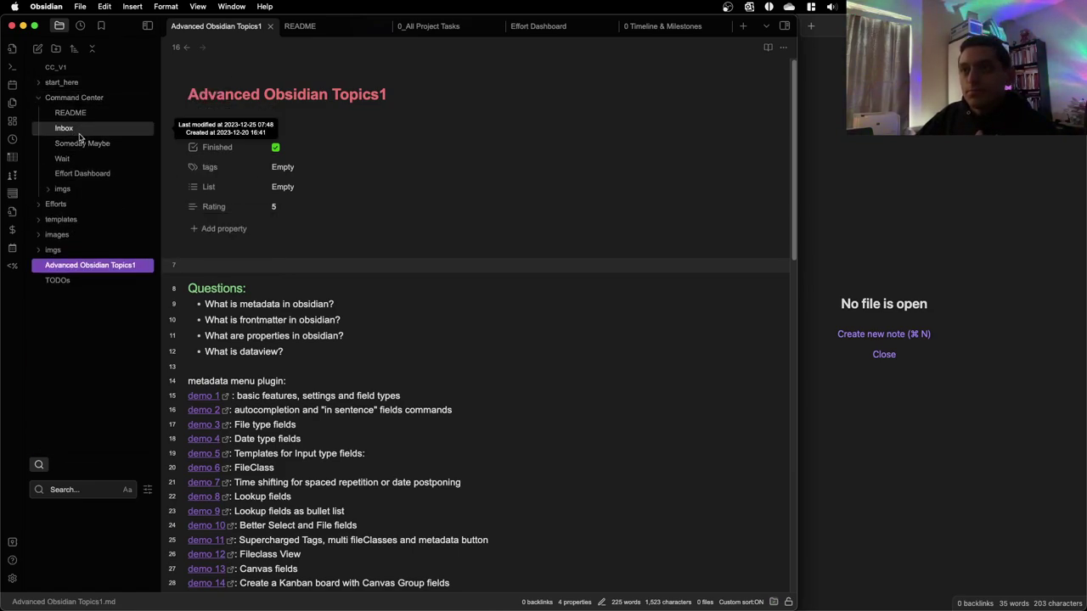
pyautogui.click(71, 113)
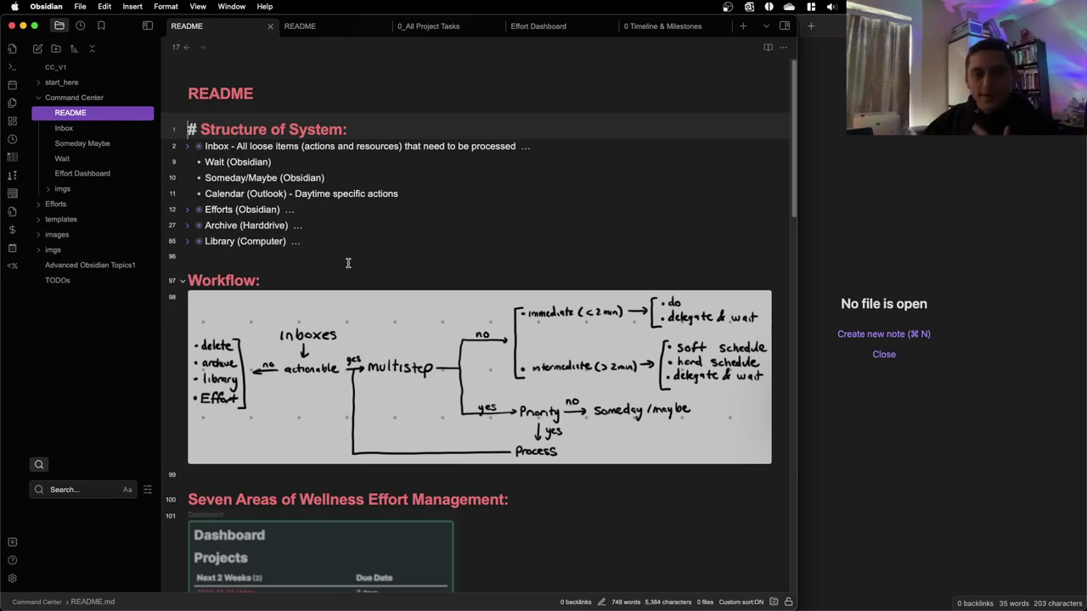
pyautogui.scroll(-1, 345, 284)
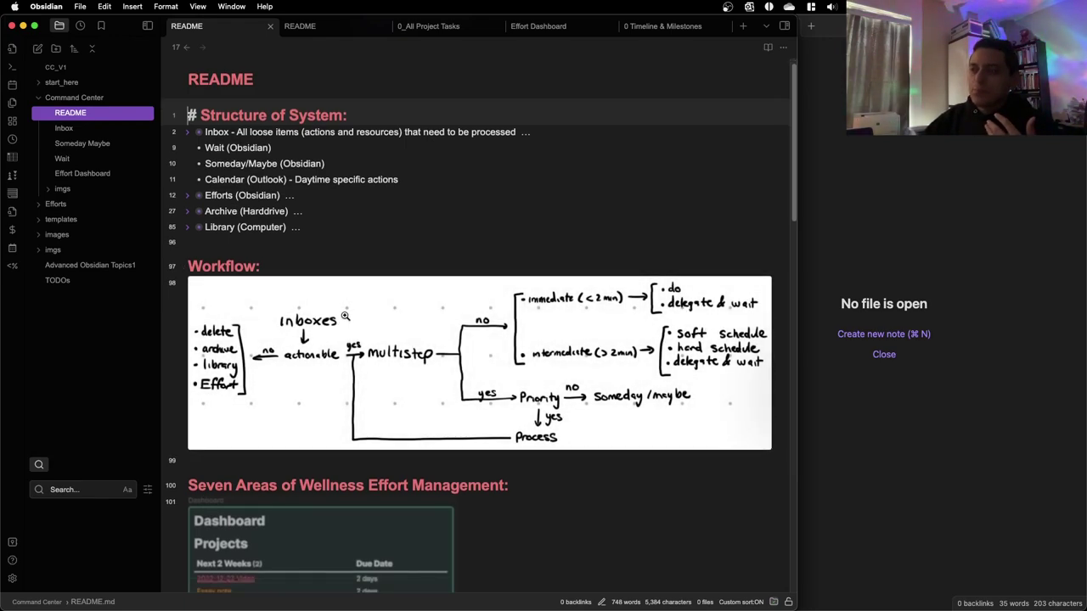
pyautogui.scroll(-1, 345, 317)
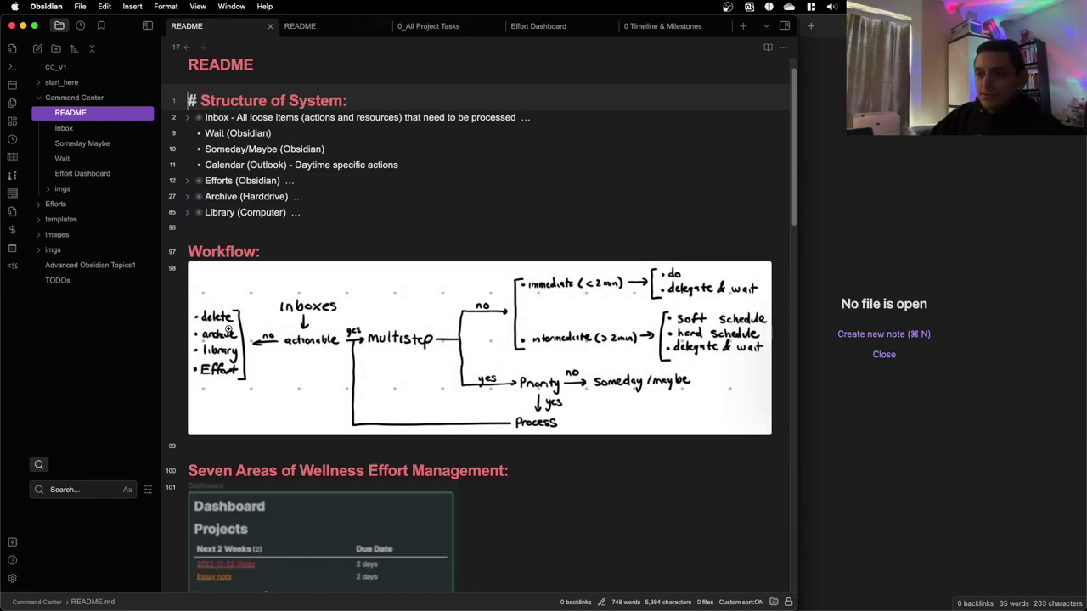
# Unfold the Inbox item under Structure of System, review its listed sources including Downloads and Command Center, and fold it again
pyautogui.click(188, 119)
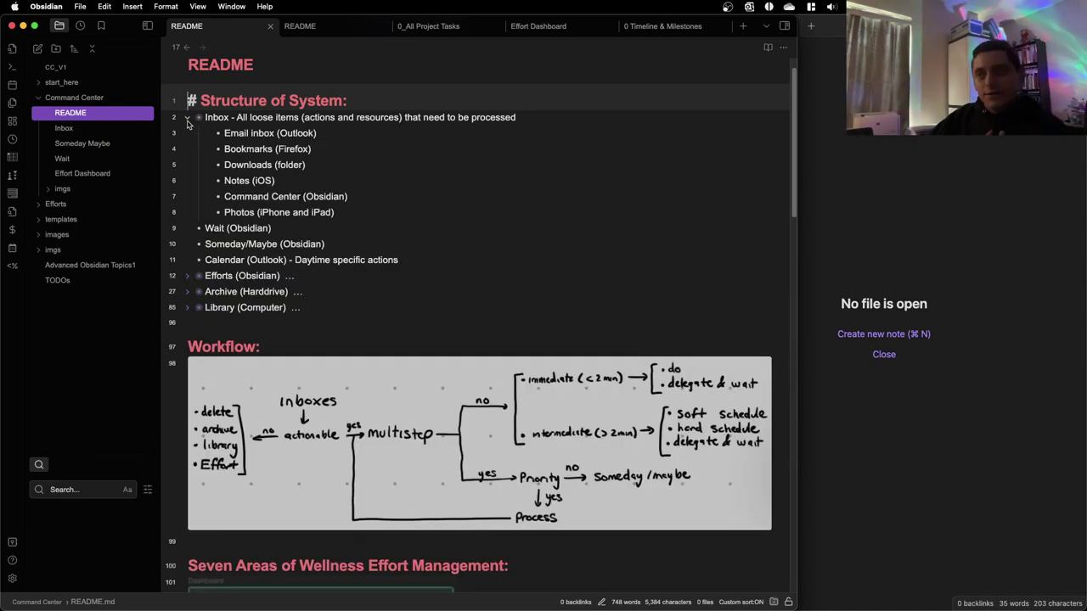
pyautogui.click(292, 146)
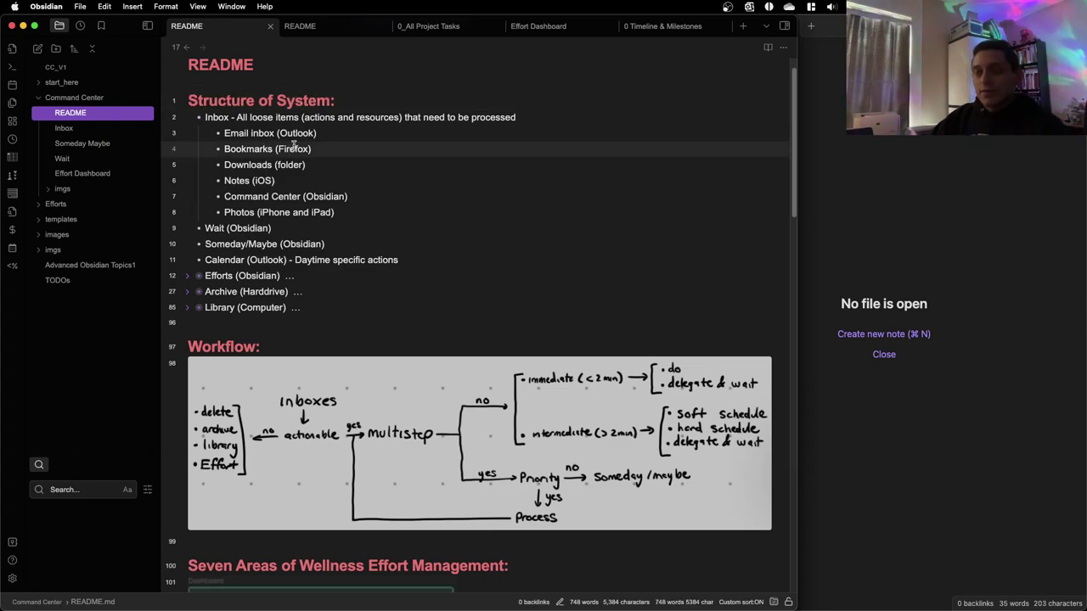
pyautogui.click(258, 165)
pyautogui.doubleClick(258, 165)
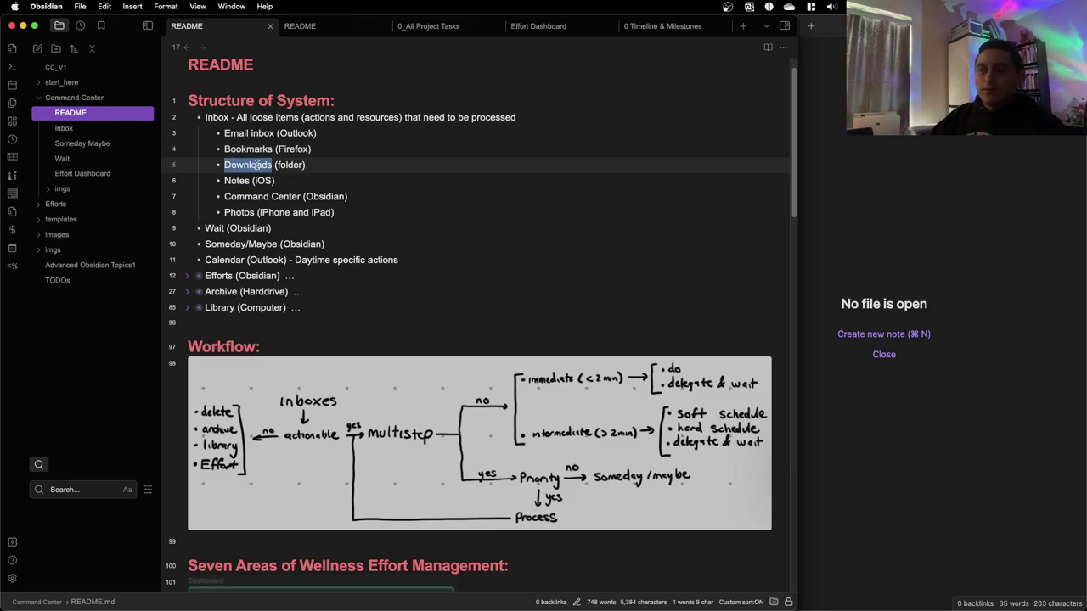
pyautogui.doubleClick(260, 198)
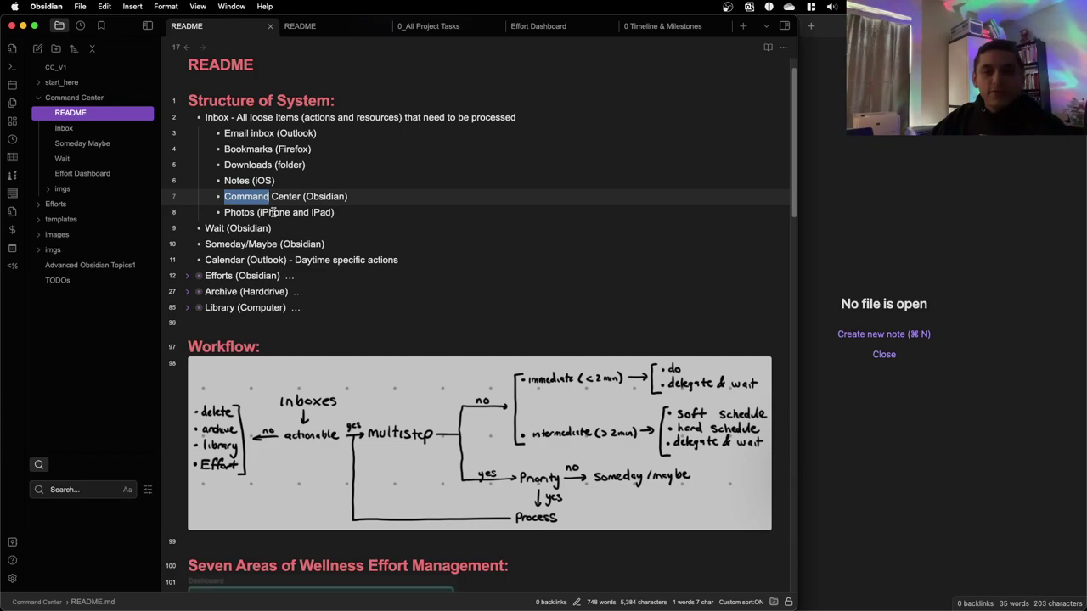
pyautogui.click(189, 117)
# Highlight the Wait, Someday/Maybe and Calendar lines one after another in the Structure of System list
pyautogui.click(216, 133)
pyautogui.moveTo(204, 134); pyautogui.dragTo(298, 136)
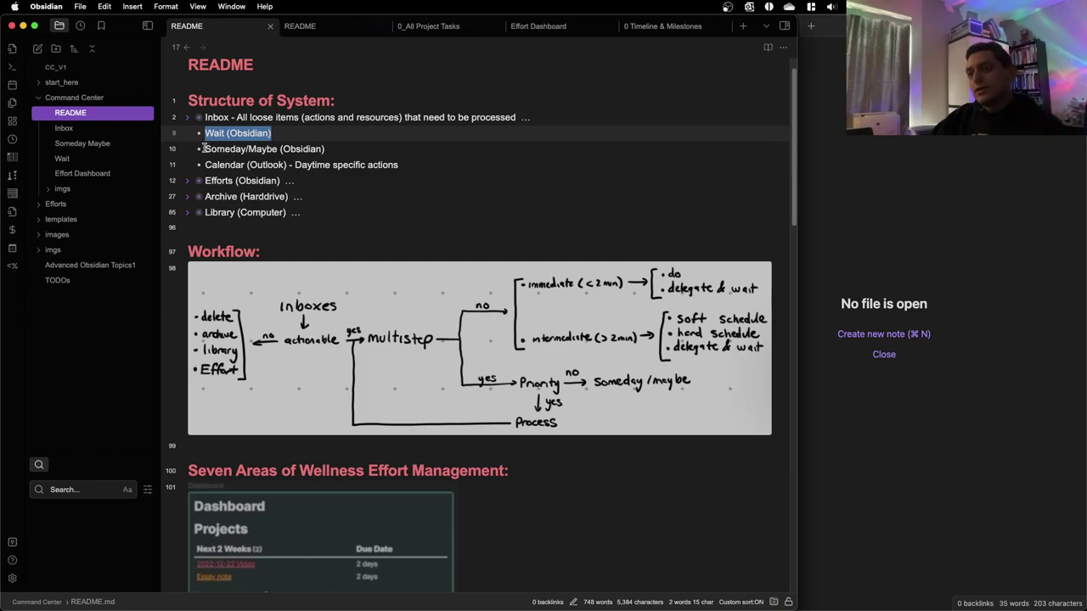
pyautogui.moveTo(203, 148); pyautogui.dragTo(340, 150)
pyautogui.moveTo(205, 164); pyautogui.dragTo(423, 165)
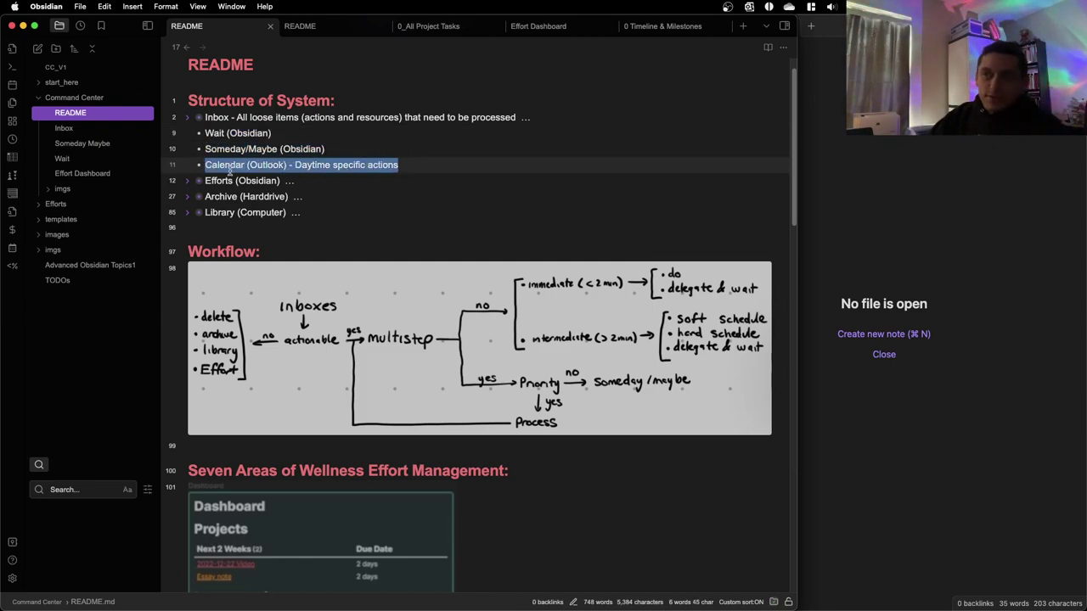
# Unfold the Efforts item and its LifeOps sub-list to review the wellness areas, then fold both again
pyautogui.click(188, 182)
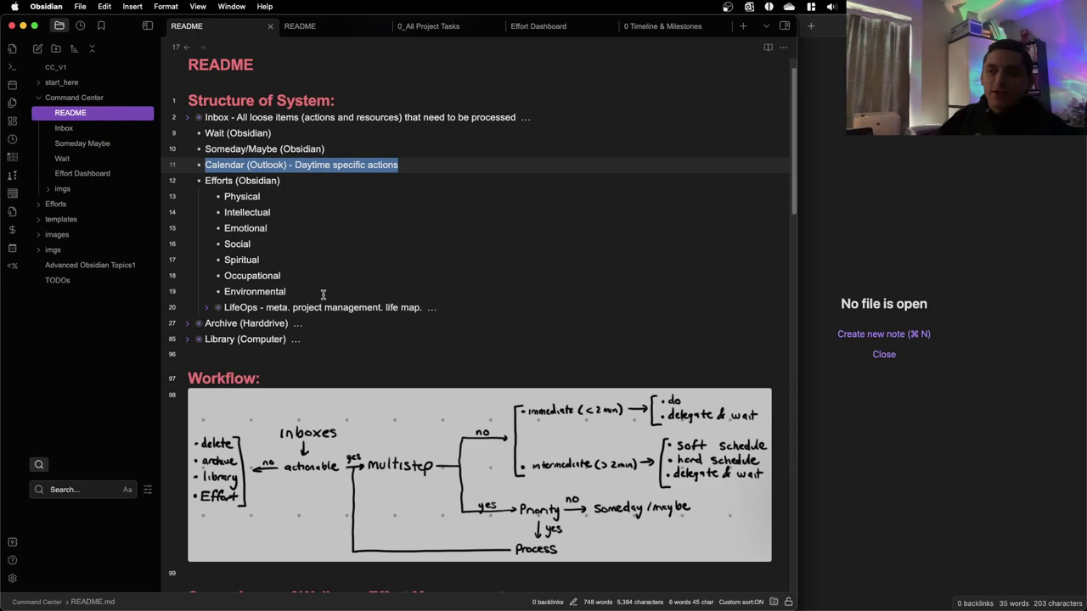
pyautogui.moveTo(293, 307); pyautogui.dragTo(383, 308)
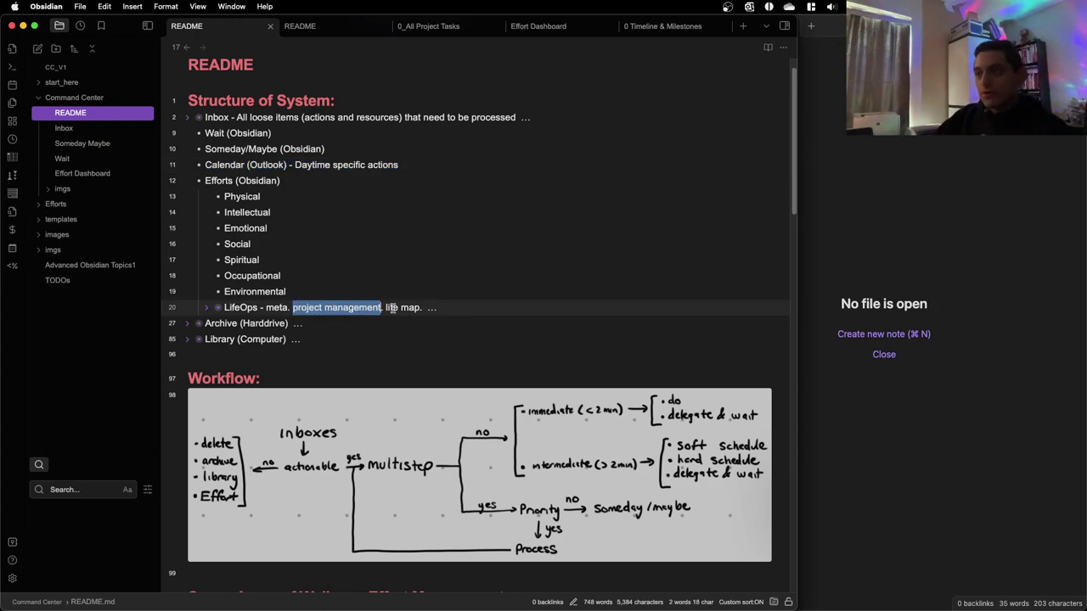
pyautogui.click(390, 307)
pyautogui.click(207, 309)
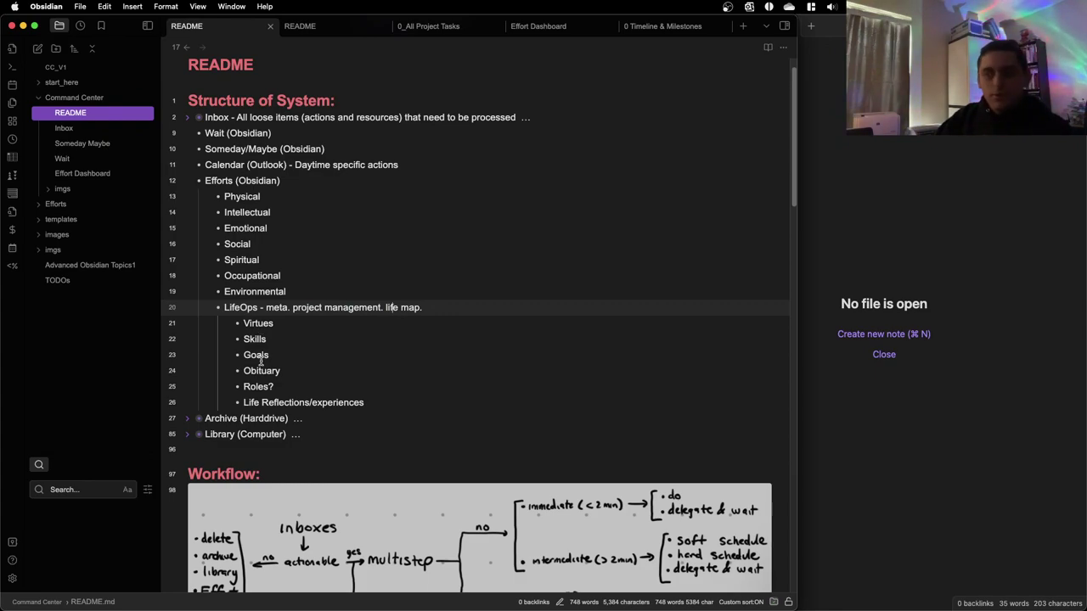
pyautogui.click(208, 310)
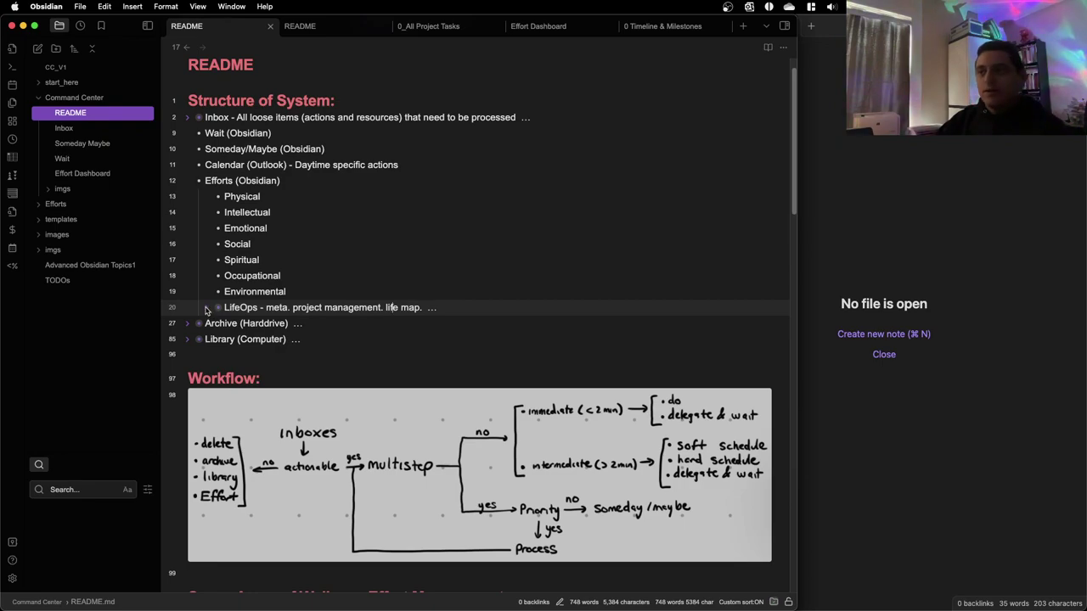
pyautogui.click(188, 182)
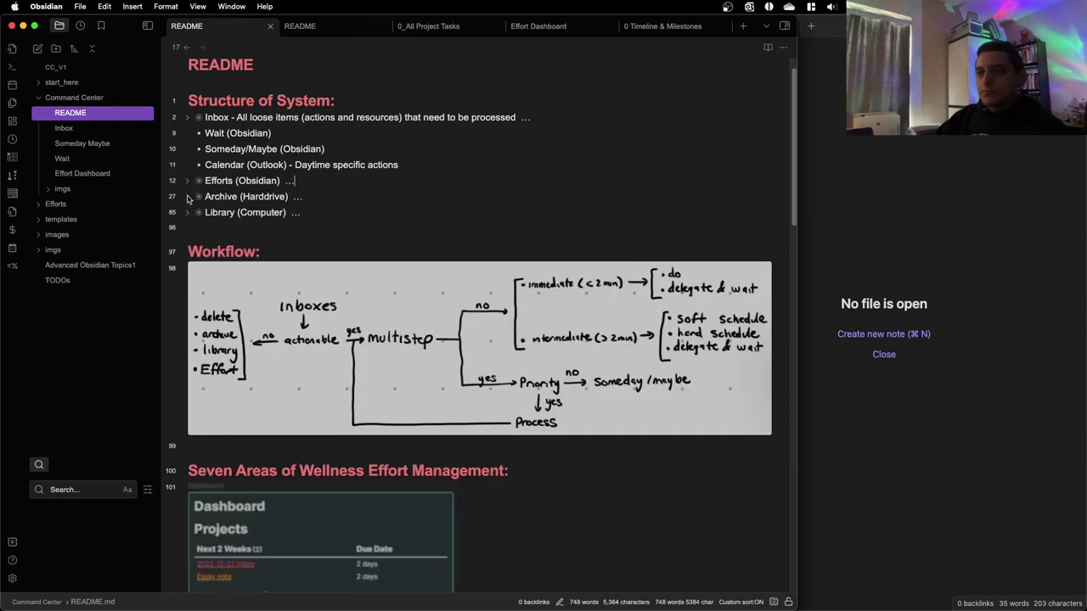
# Unfold the Archive item, review its Personal Identification, Yearly Documents and Personal sub-lists, and fold Archive again
pyautogui.click(187, 197)
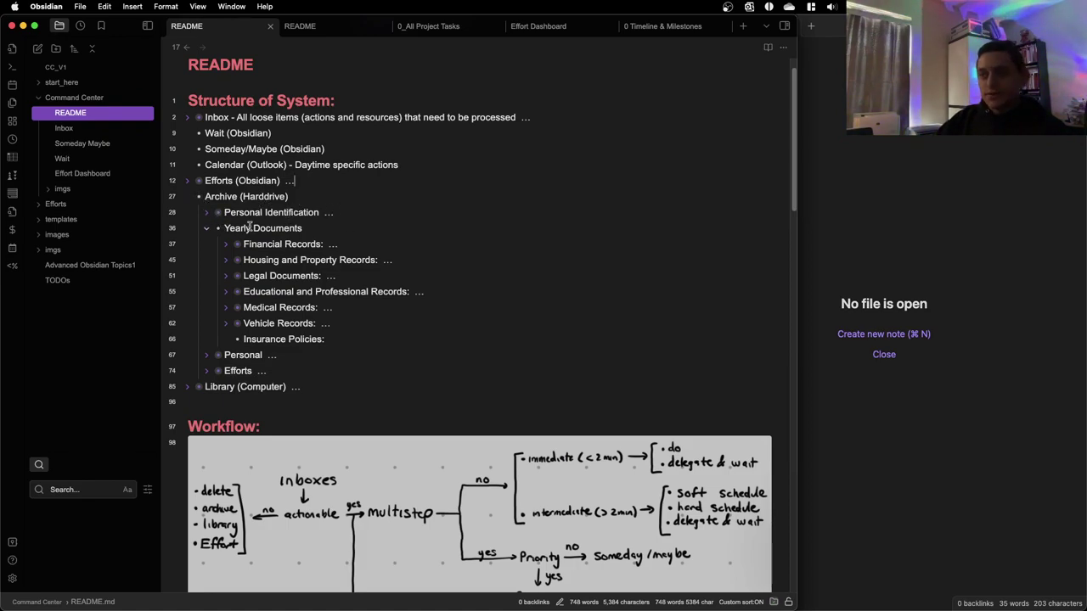
pyautogui.click(206, 214)
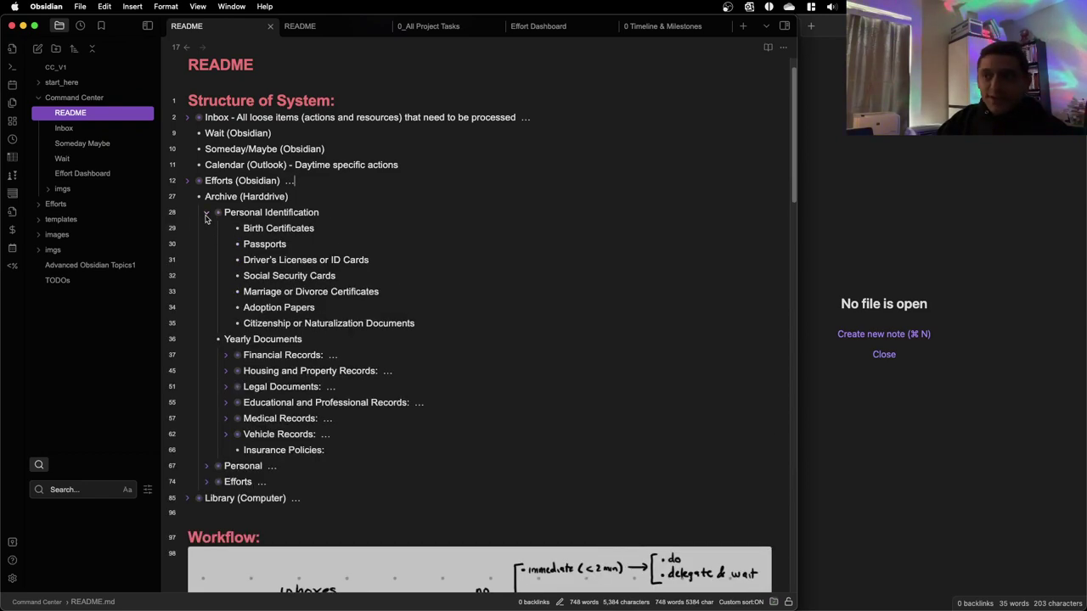
pyautogui.click(205, 215)
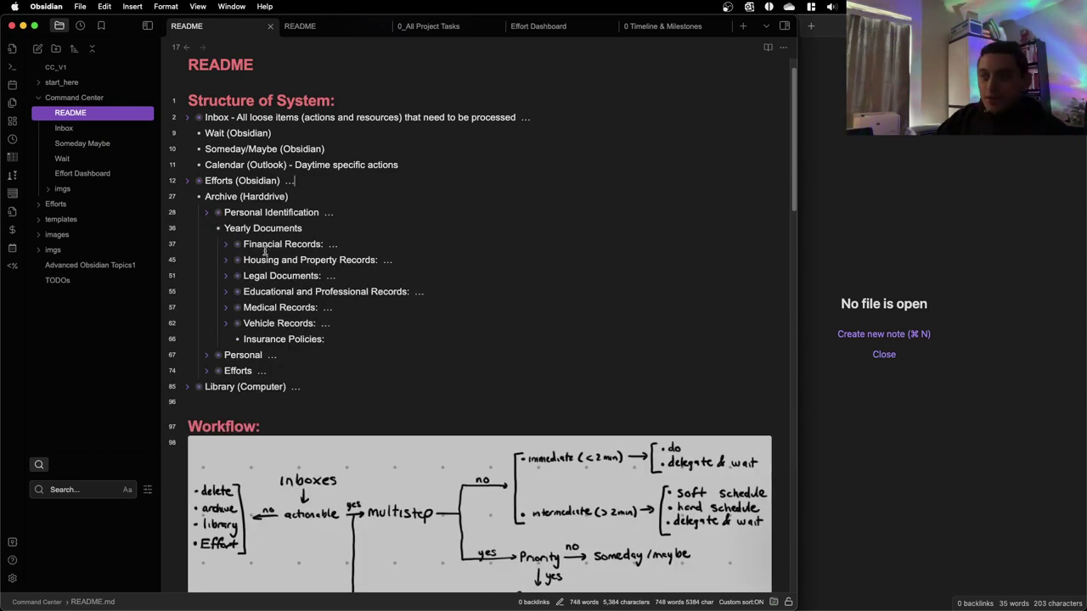
pyautogui.click(206, 357)
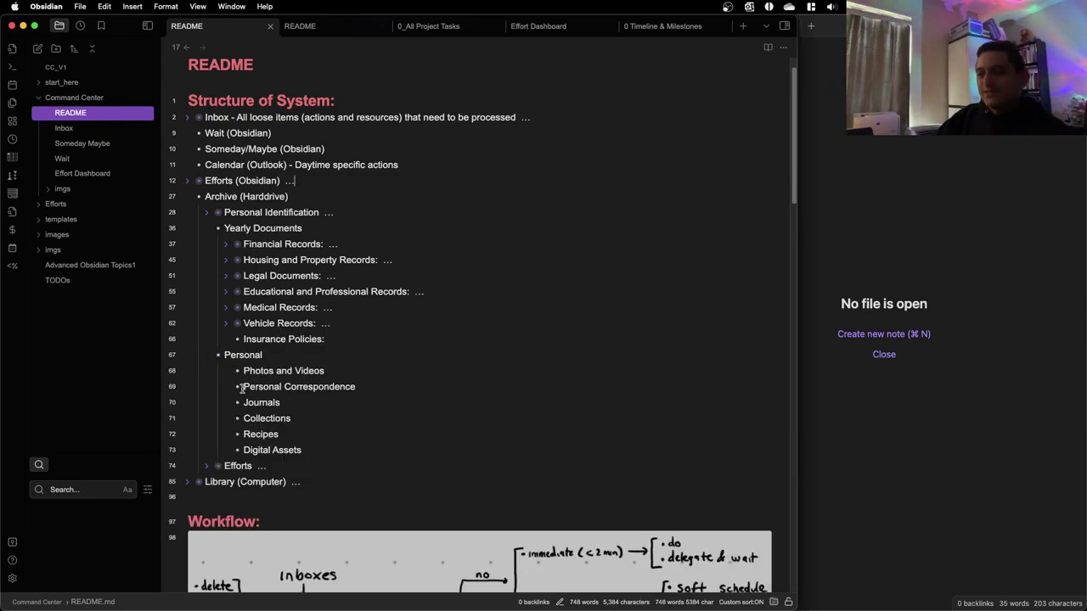
pyautogui.click(206, 213)
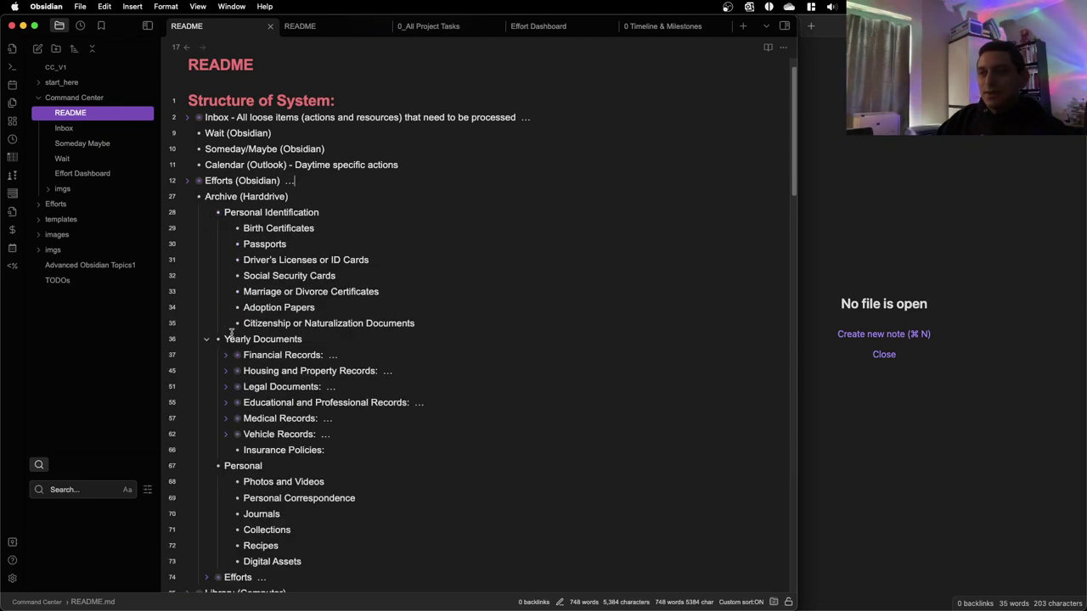
pyautogui.click(206, 213)
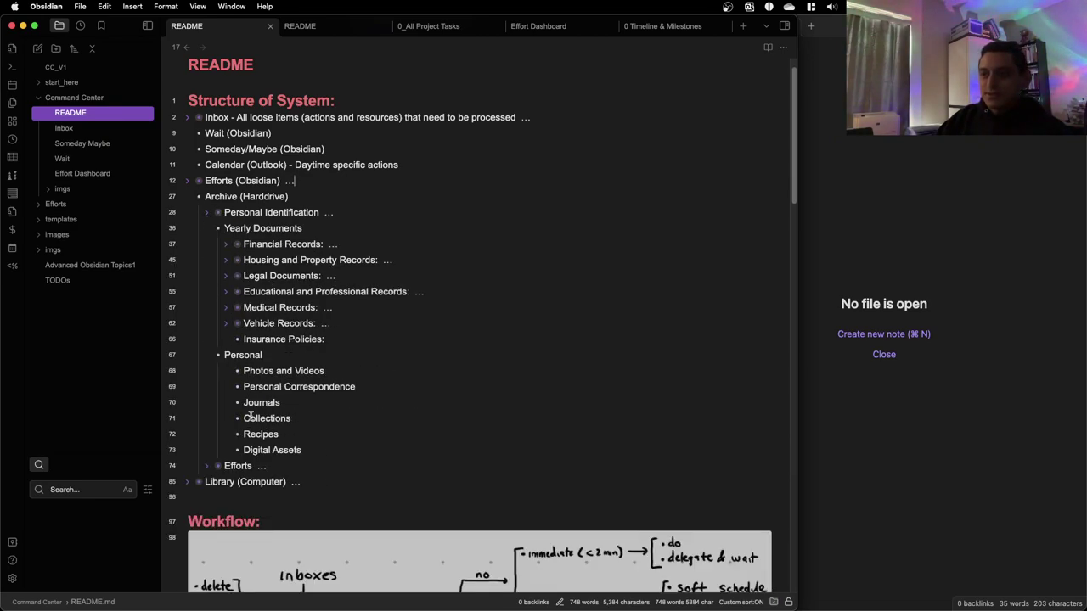
pyautogui.click(207, 213)
pyautogui.click(206, 213)
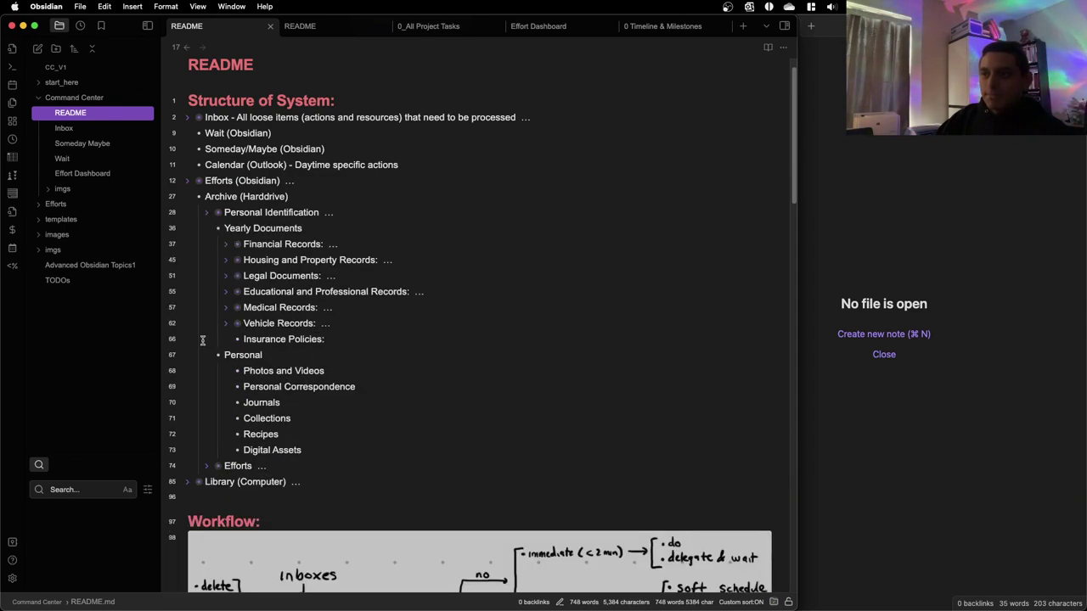
pyautogui.click(187, 197)
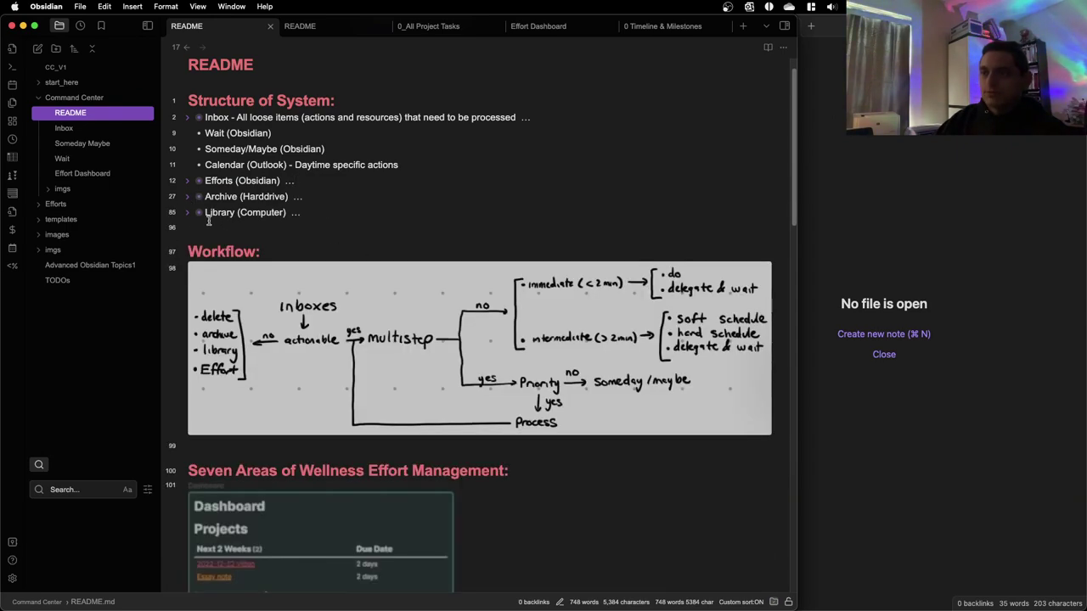
# Unfold the Library item to review its numbered subject categories and fold it again
pyautogui.click(189, 214)
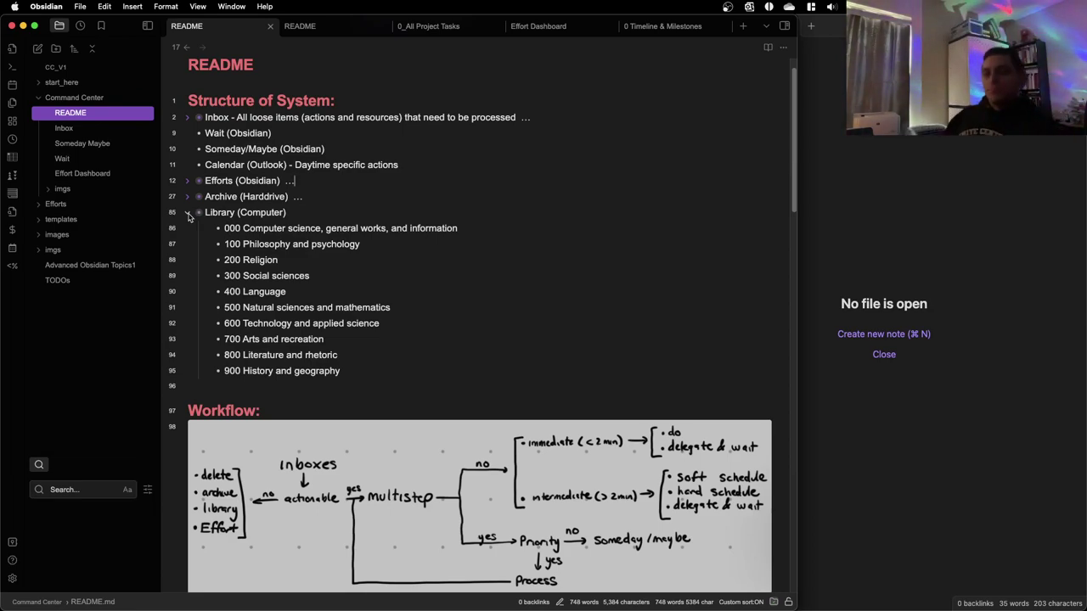
pyautogui.scroll(-1, 189, 217)
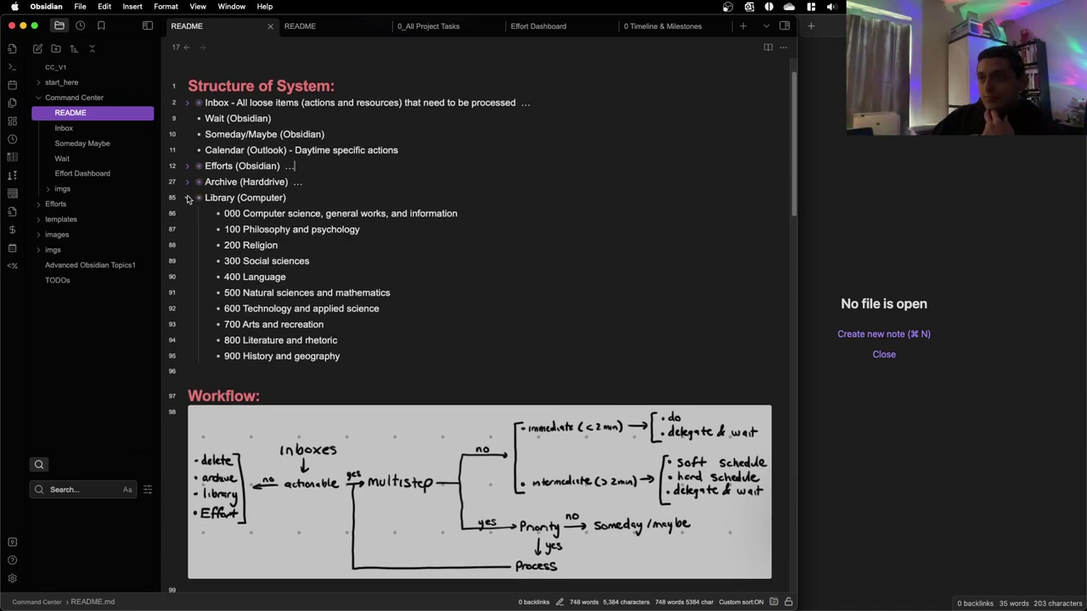
pyautogui.click(189, 198)
# Delete the embedded dashboard image beneath the Seven Areas of Wellness Effort Management heading
pyautogui.scroll(-5, 251, 287)
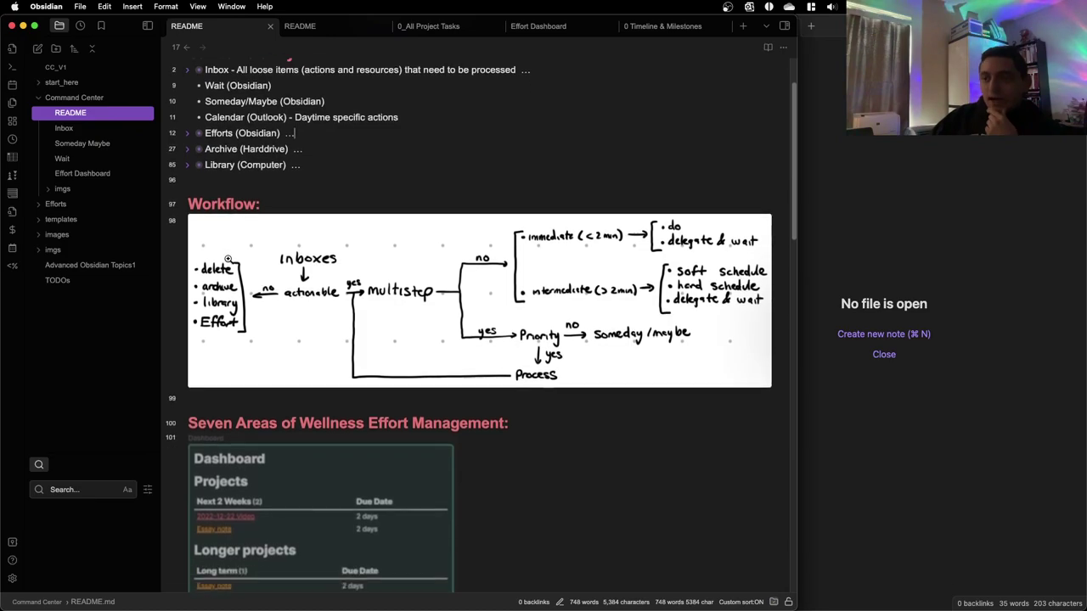
pyautogui.click(254, 302)
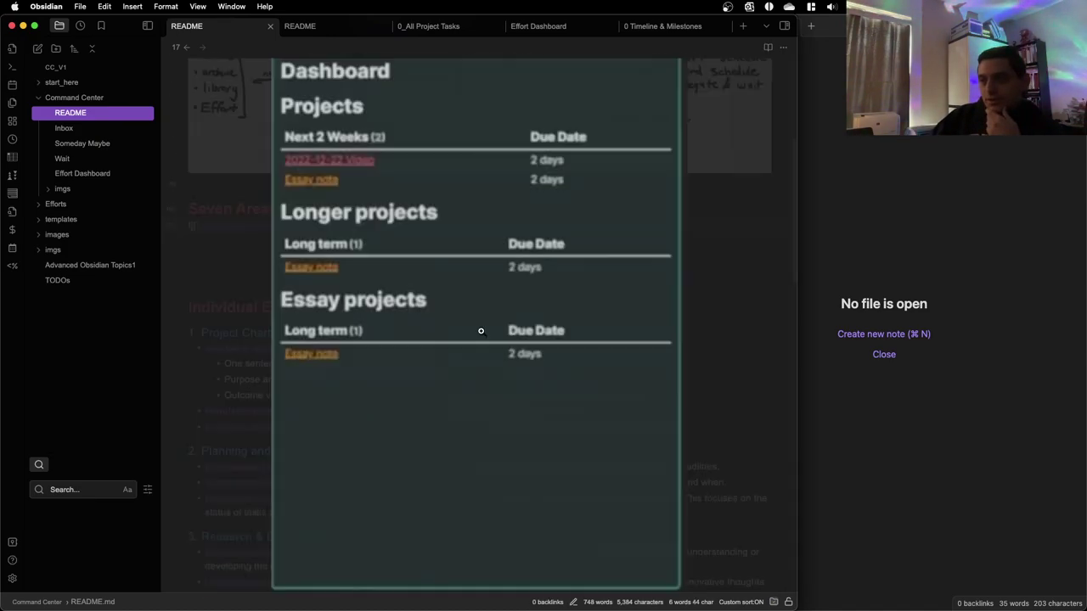
pyautogui.click(405, 227)
pyautogui.moveTo(379, 226); pyautogui.dragTo(171, 225)
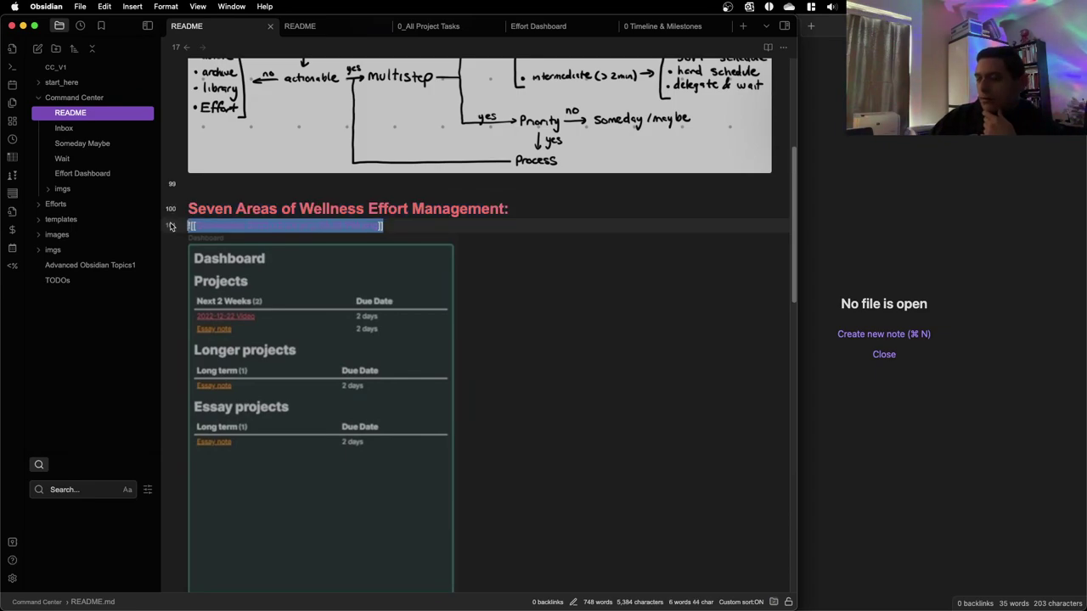
pyautogui.press('BackSpace')
pyautogui.press('Delete')
pyautogui.press('Delete')
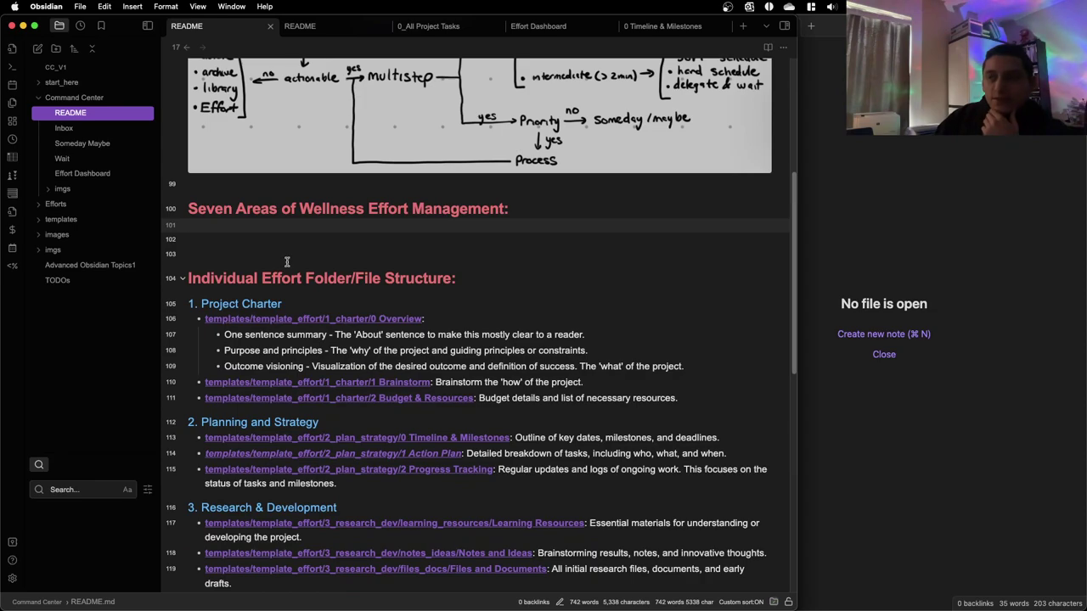
# Return to the Workflow section and examine the inbox processing diagram from actionable items through to priority and process
pyautogui.scroll(1, 289, 264)
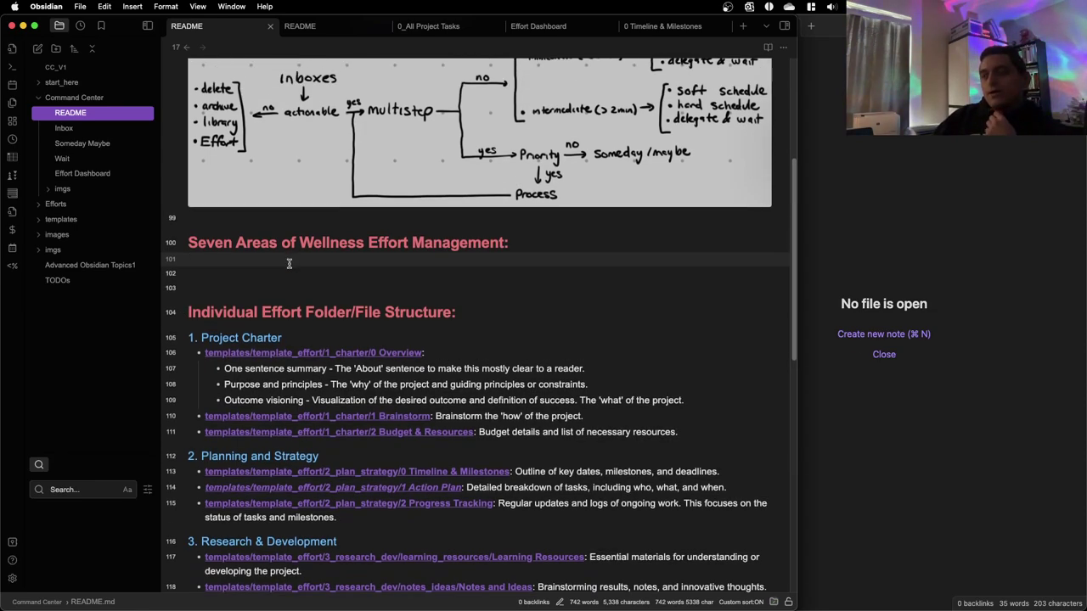
pyautogui.scroll(4, 289, 263)
pyautogui.scroll(4, 276, 239)
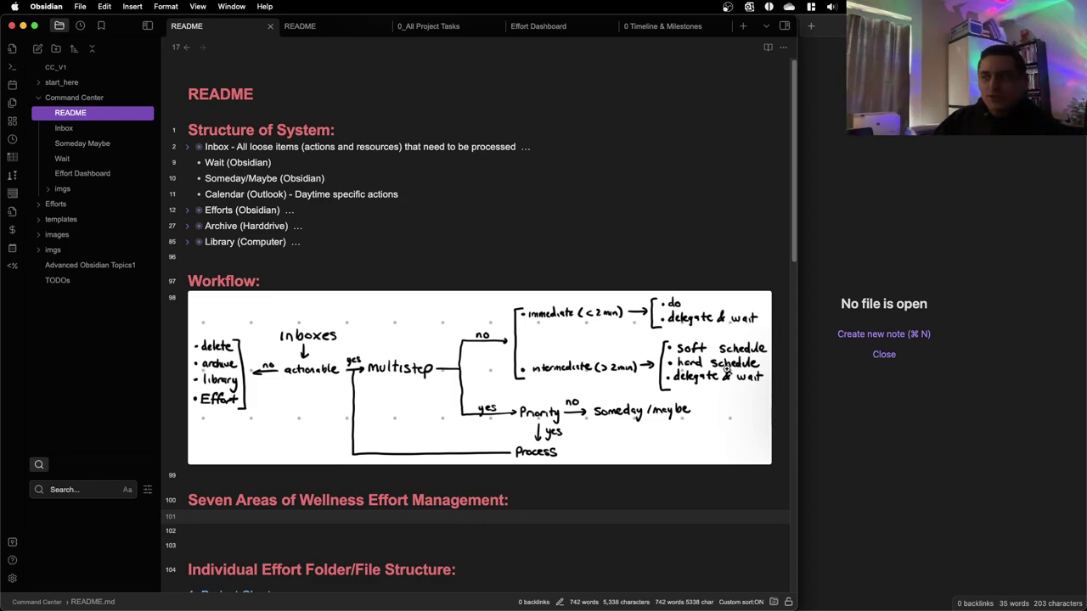
pyautogui.scroll(-1, 559, 410)
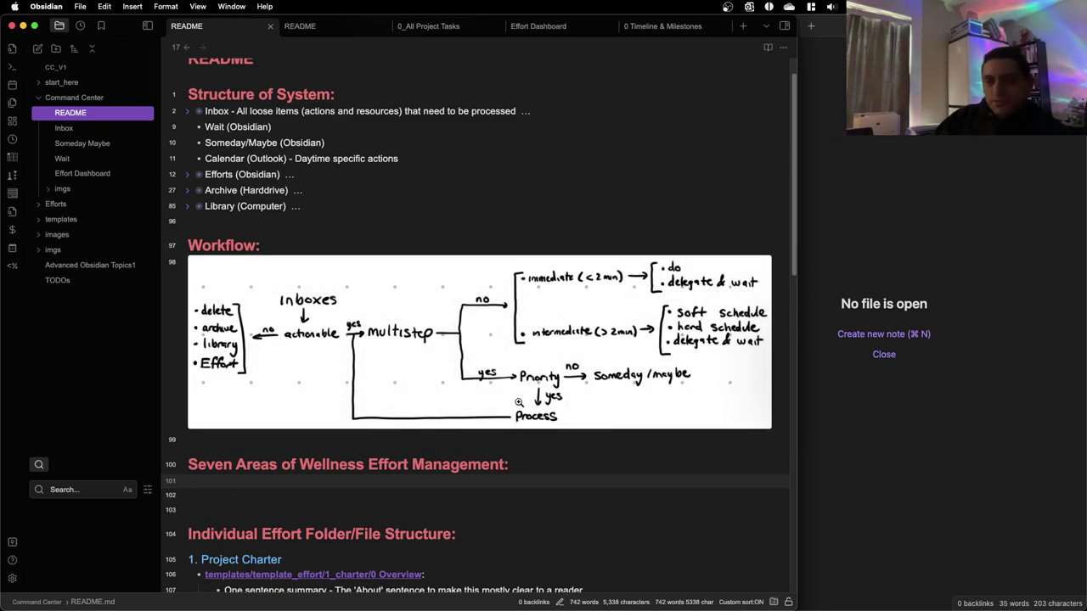
pyautogui.scroll(-1, 519, 404)
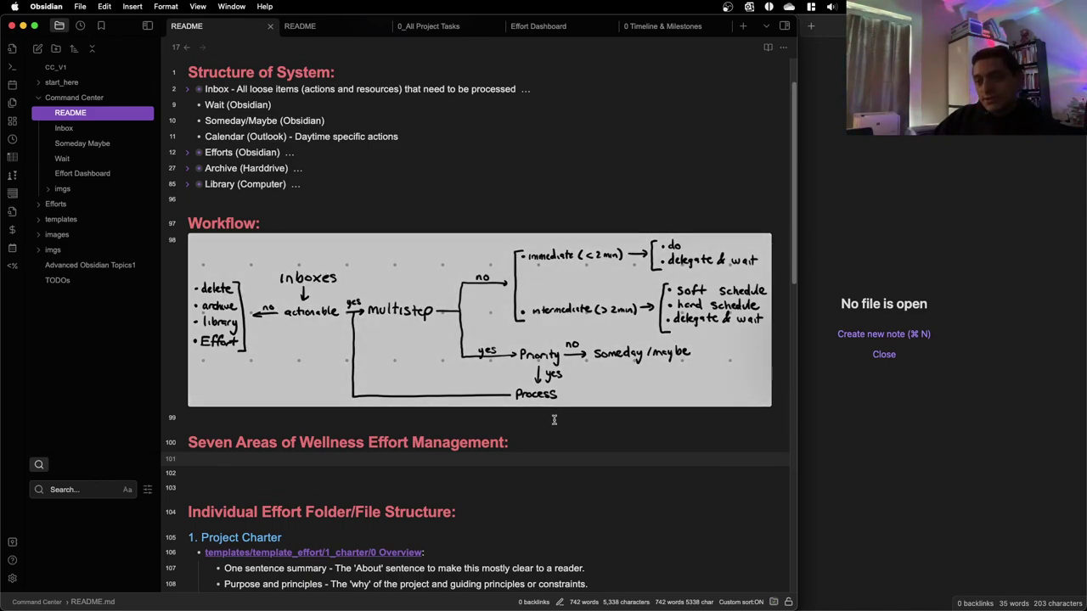
# Examine the Project Charter entries under Individual Effort Folder/File Structure: the Overview's three sub-items, Brainstorm, and Budget & Resources
pyautogui.click(551, 420)
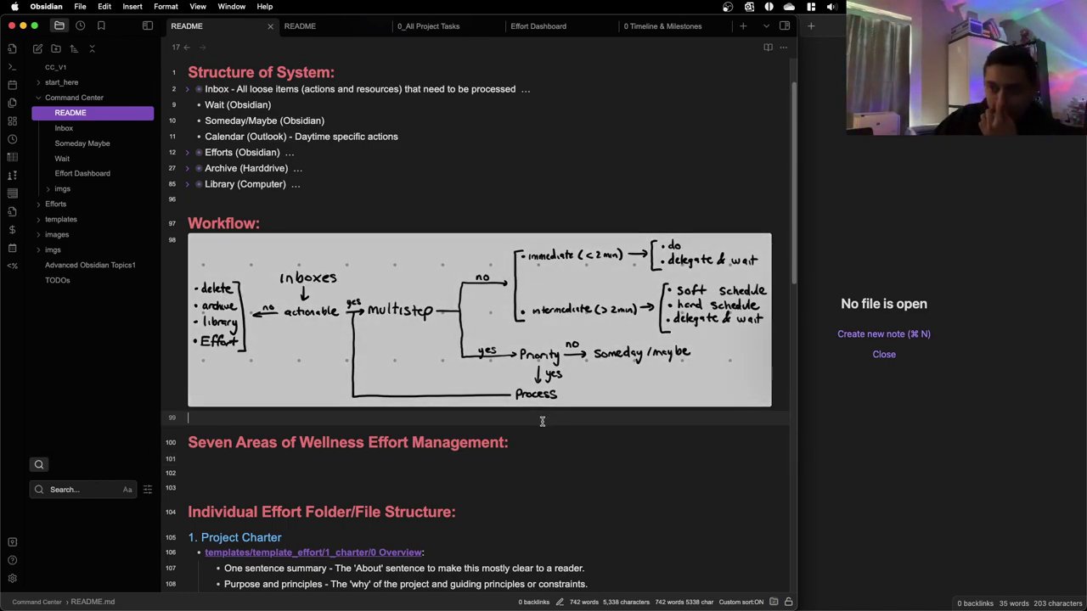
pyautogui.scroll(-5, 531, 420)
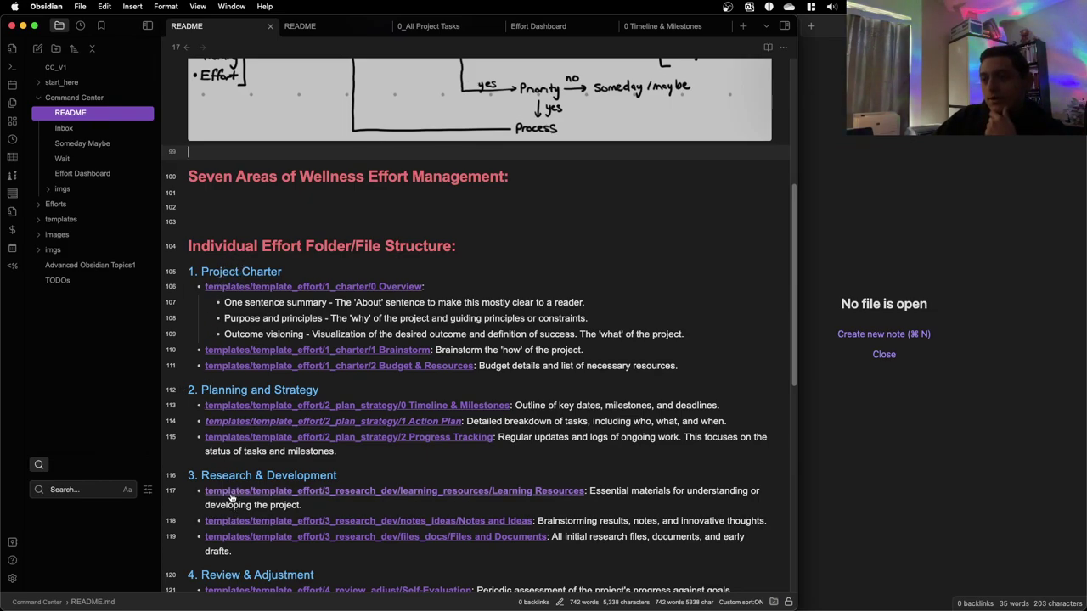
pyautogui.scroll(-1, 228, 500)
pyautogui.scroll(-3, 229, 497)
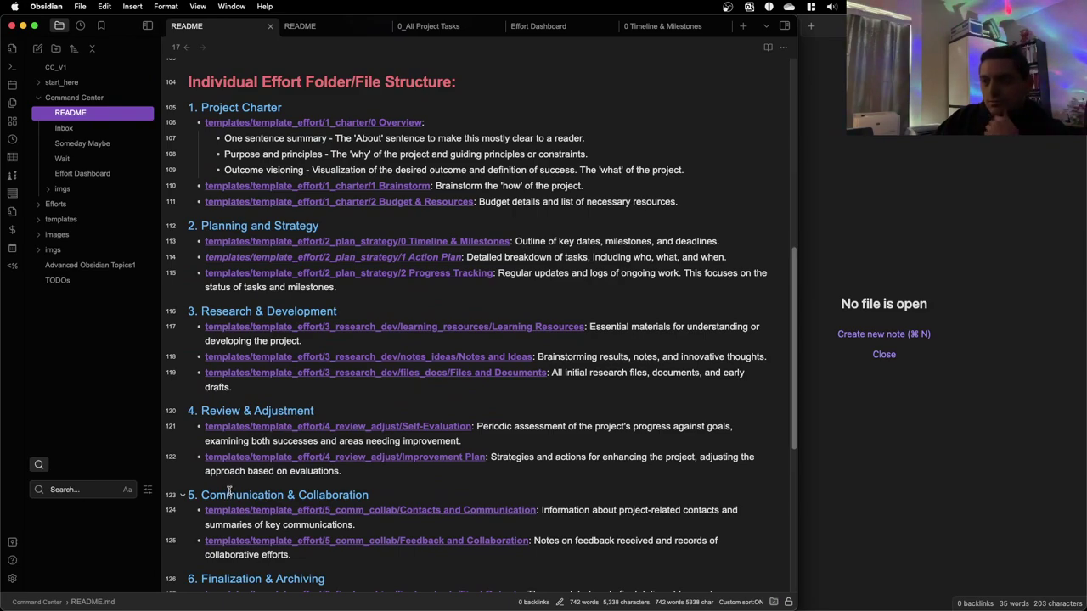
pyautogui.tripleClick(267, 137)
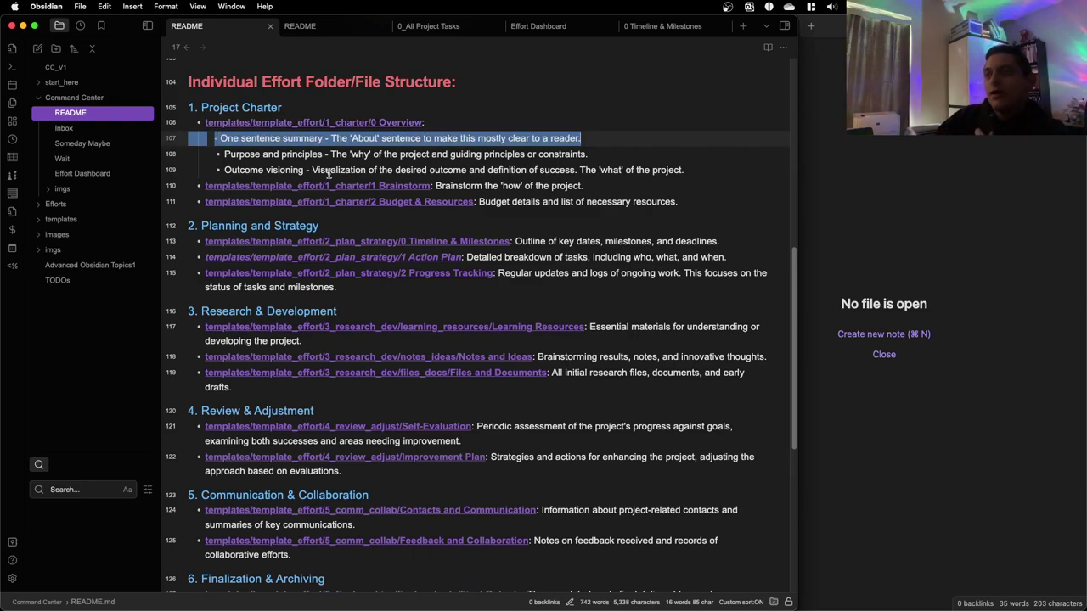
pyautogui.click(327, 155)
pyautogui.click(348, 138)
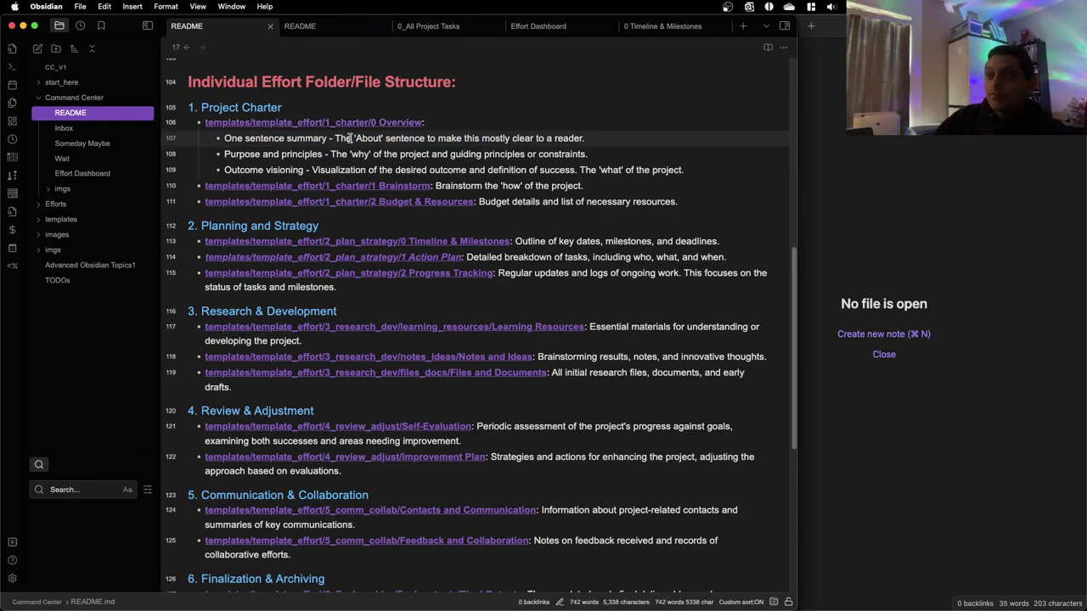
pyautogui.tripleClick(348, 138)
pyautogui.click(333, 154)
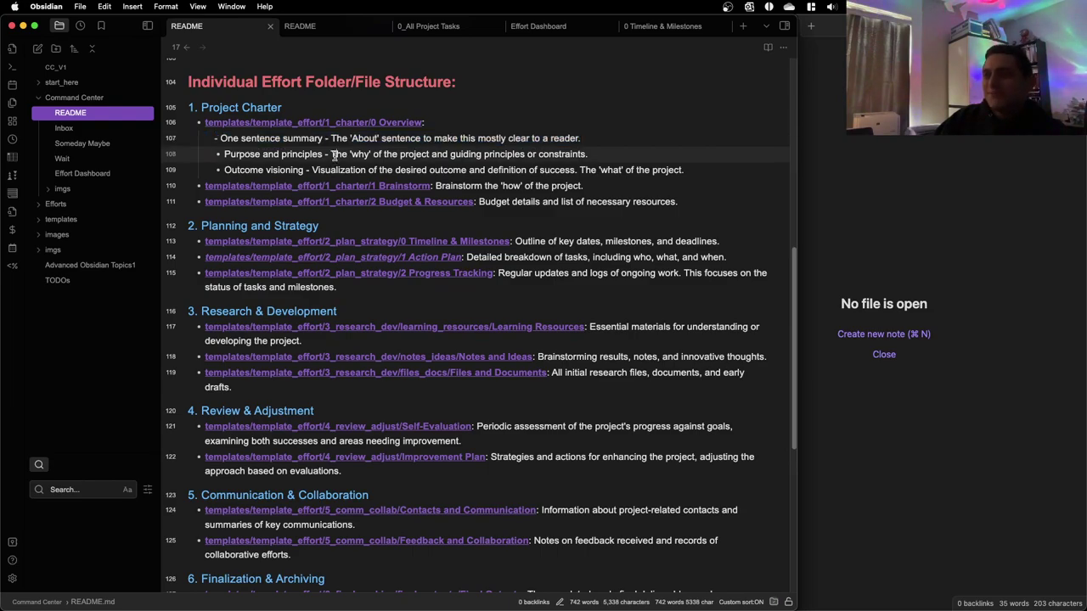
pyautogui.tripleClick(333, 155)
pyautogui.click(304, 170)
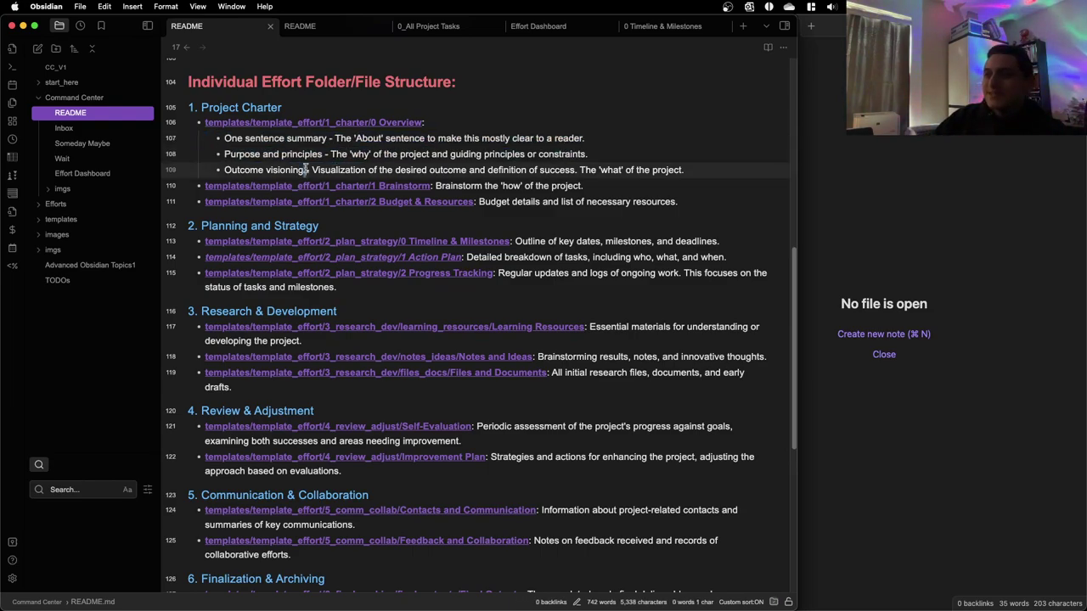
pyautogui.tripleClick(305, 169)
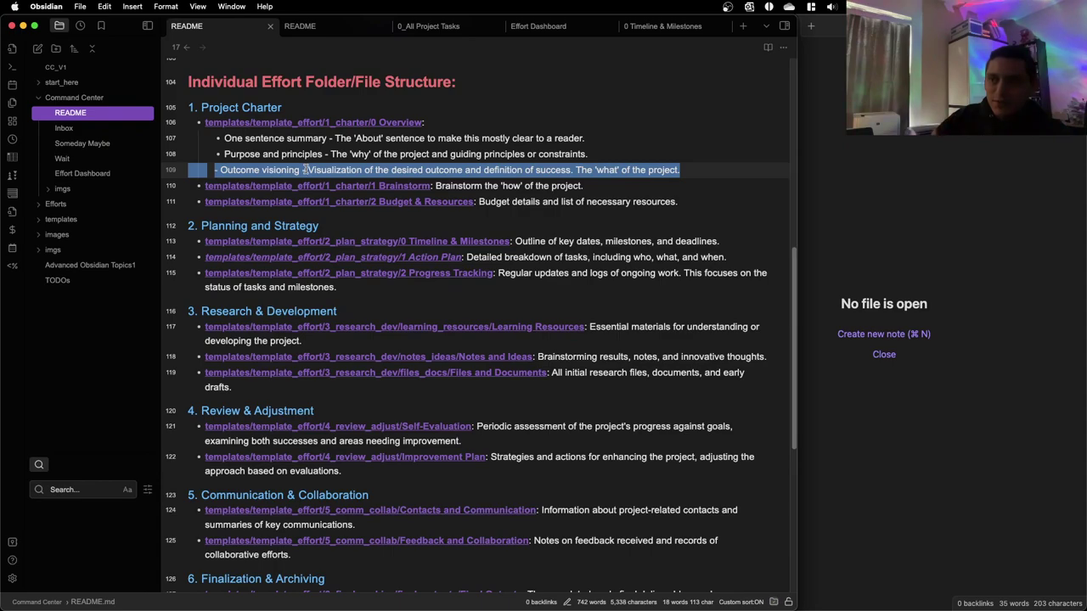
pyautogui.tripleClick(473, 185)
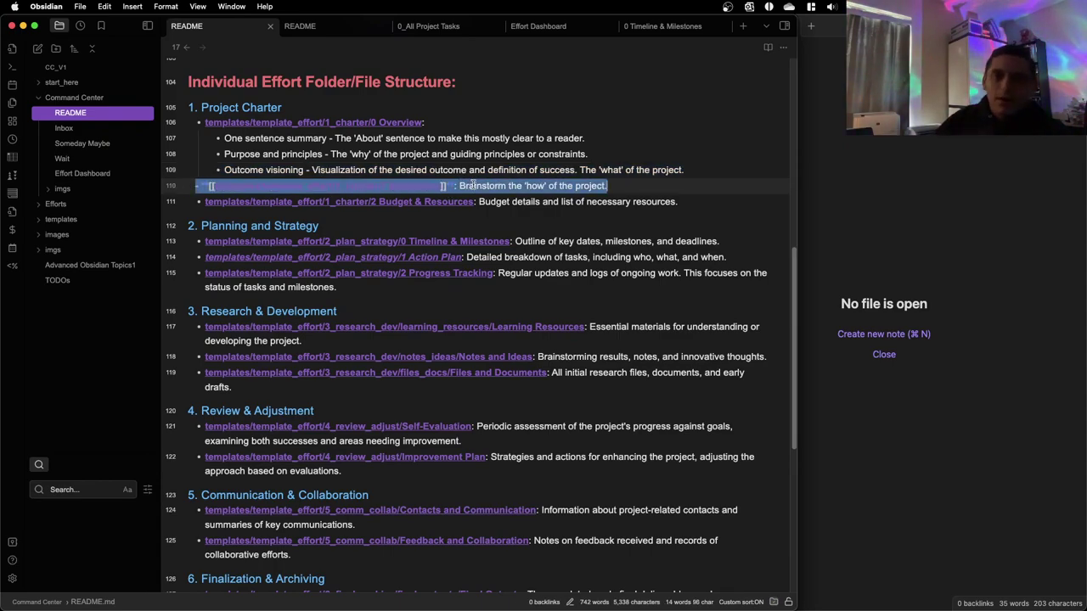
pyautogui.tripleClick(506, 201)
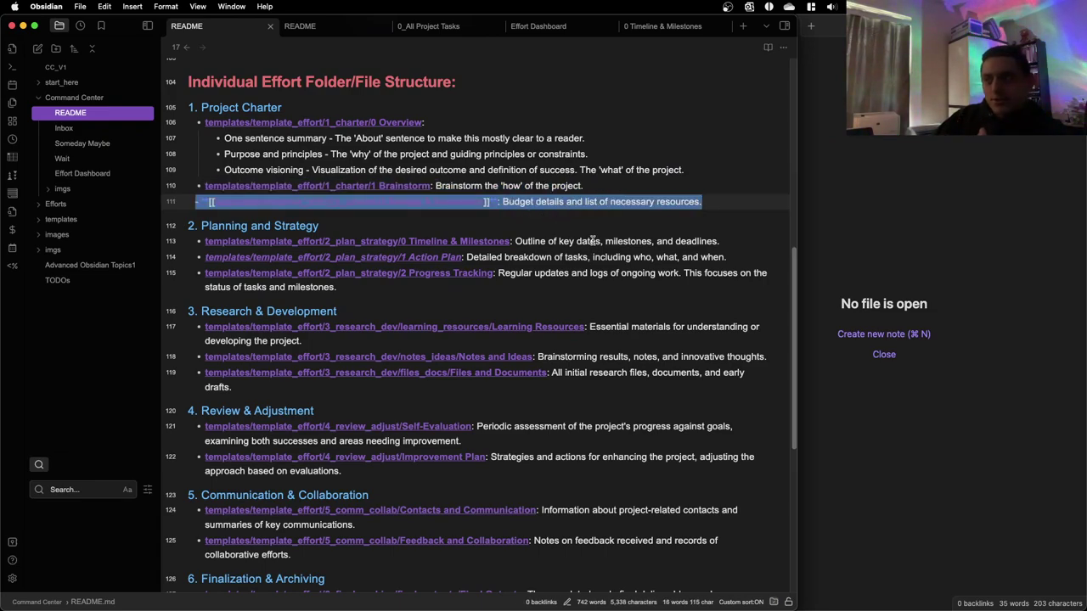
# Review the Planning and Strategy entries and skim the remaining sections through Finalization & Archiving
pyautogui.click(591, 241)
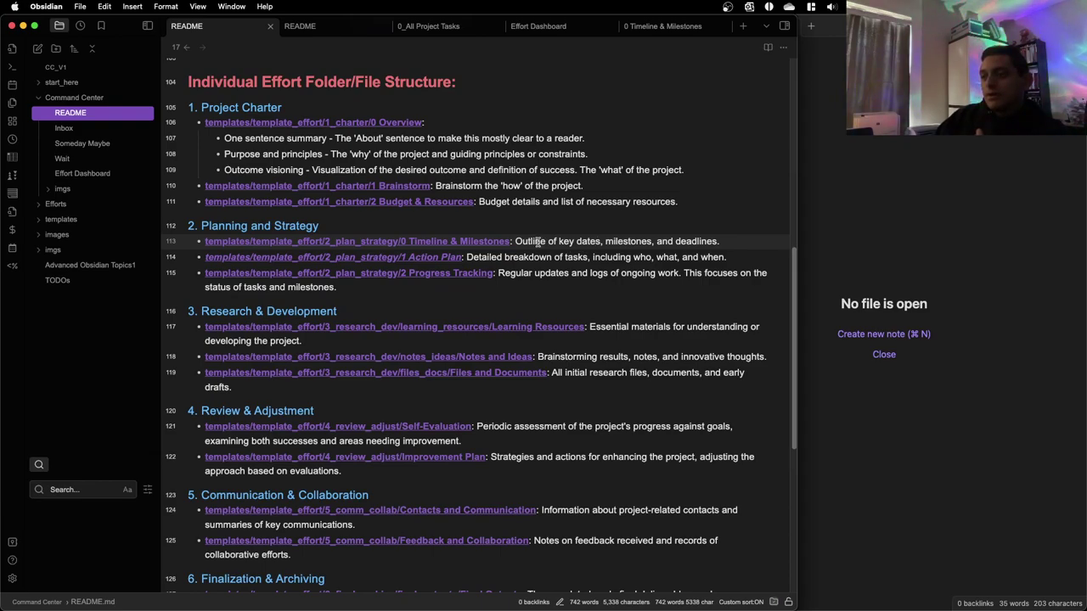
pyautogui.moveTo(537, 241); pyautogui.dragTo(588, 273)
pyautogui.press('Escape')
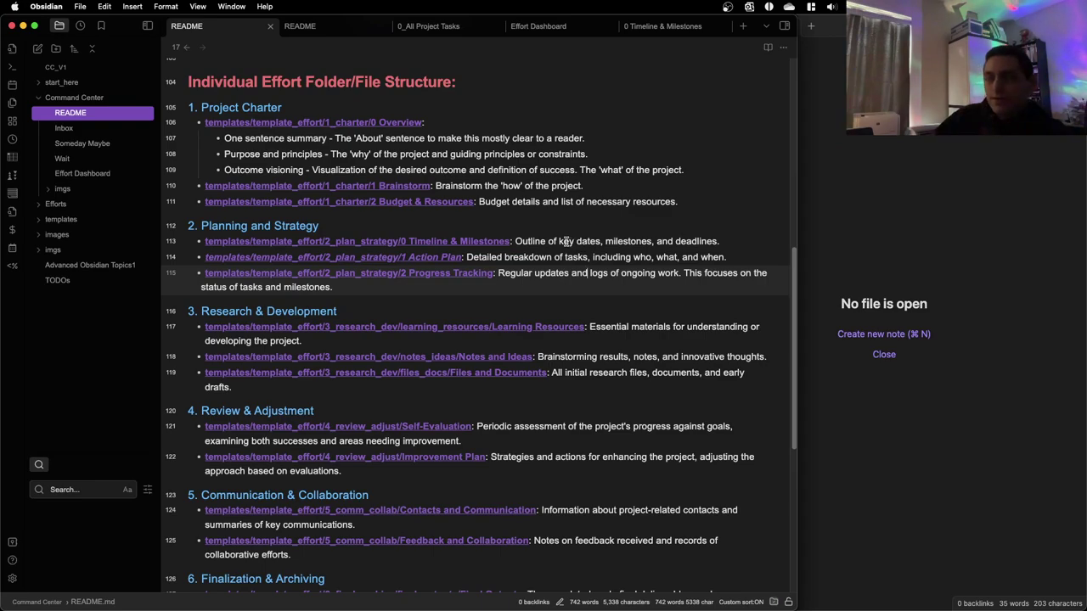
pyautogui.moveTo(504, 274); pyautogui.dragTo(729, 270)
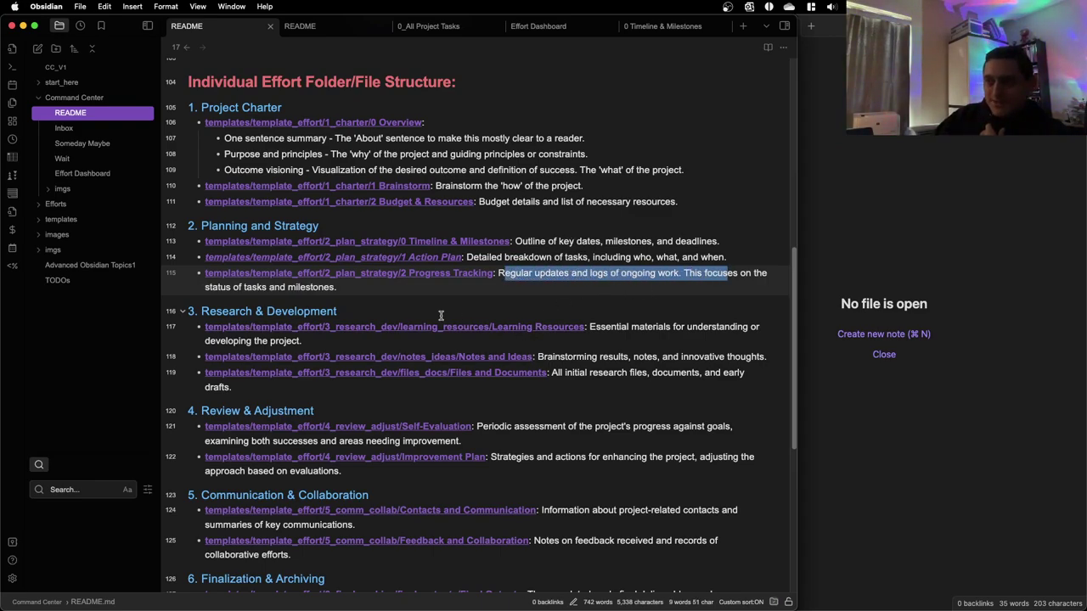
pyautogui.scroll(-1, 441, 316)
pyautogui.scroll(-2, 286, 423)
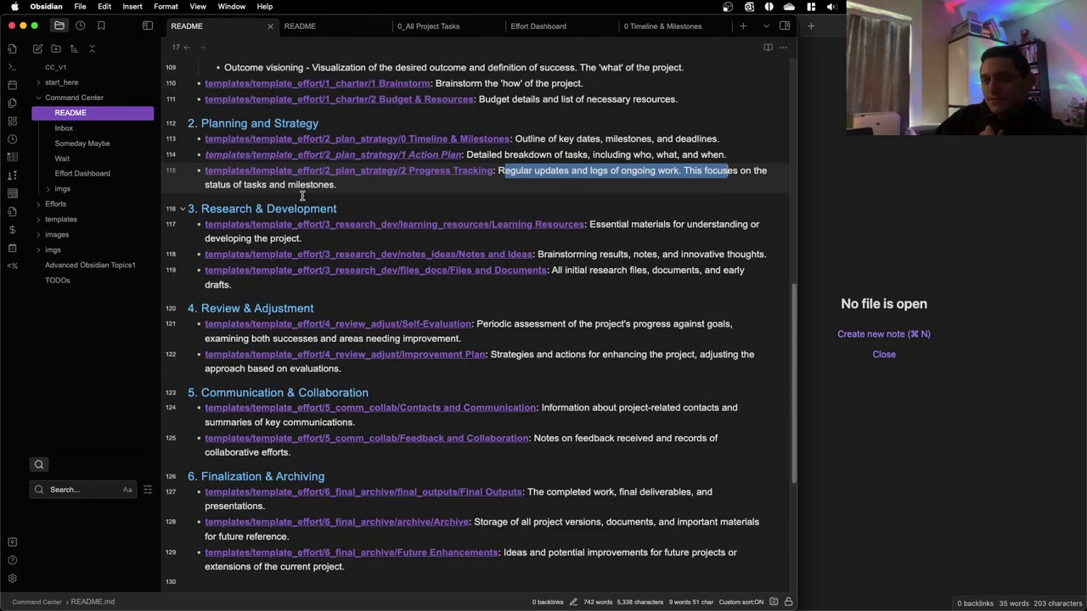
pyautogui.scroll(-4, 285, 397)
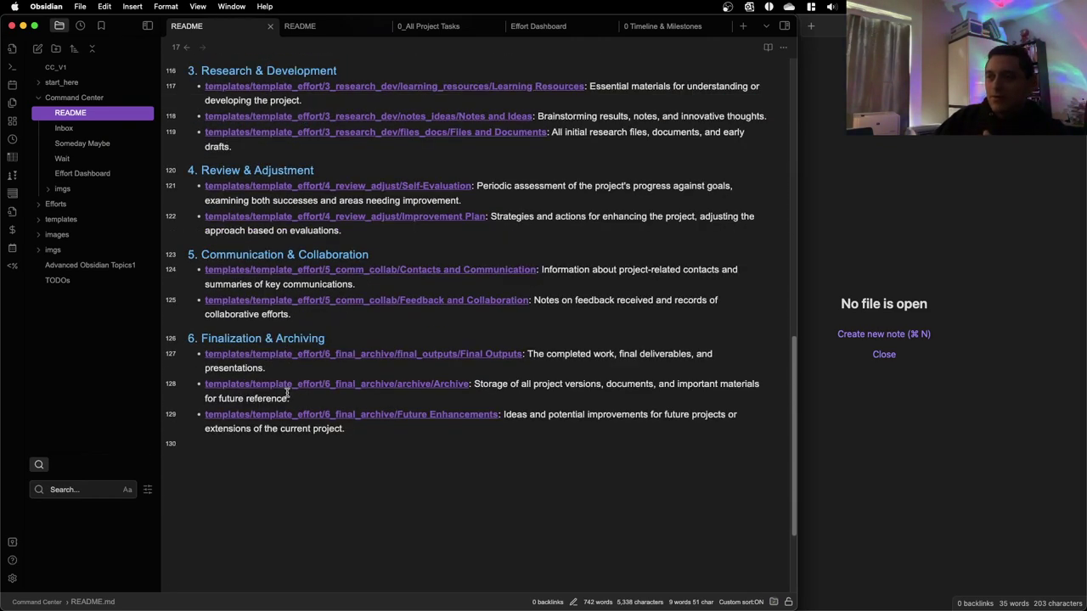
# Look back over the Workflow diagram and the Seven Areas of Wellness heading, and return to the Individual Effort Folder/File Structure section
pyautogui.scroll(6, 287, 395)
pyautogui.scroll(6, 289, 395)
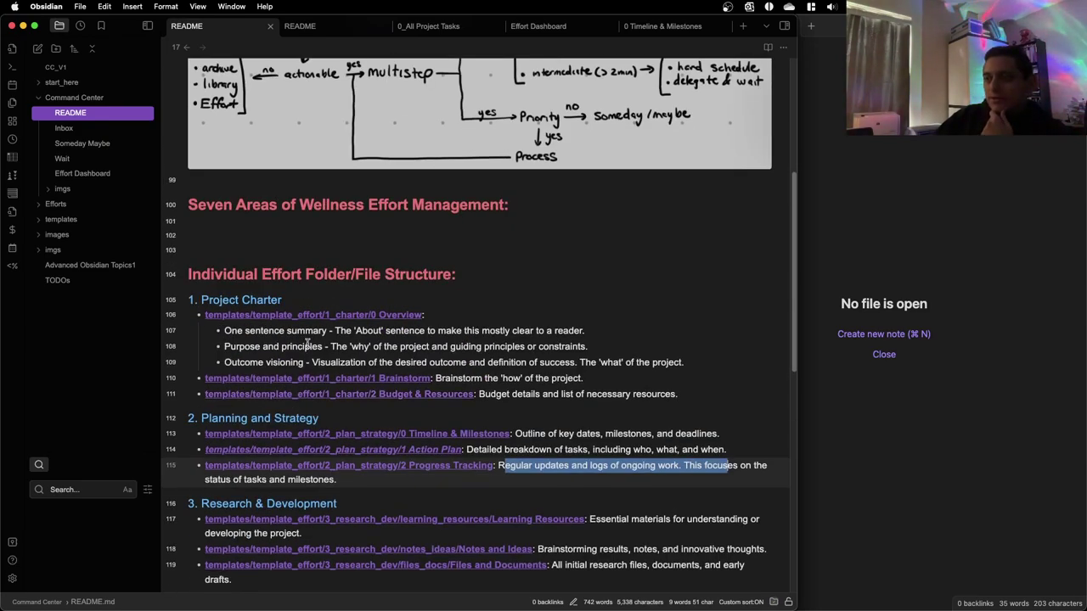
pyautogui.scroll(1, 306, 344)
pyautogui.click(599, 410)
pyautogui.scroll(1, 469, 374)
pyautogui.scroll(5, 470, 375)
pyautogui.scroll(-2, 393, 432)
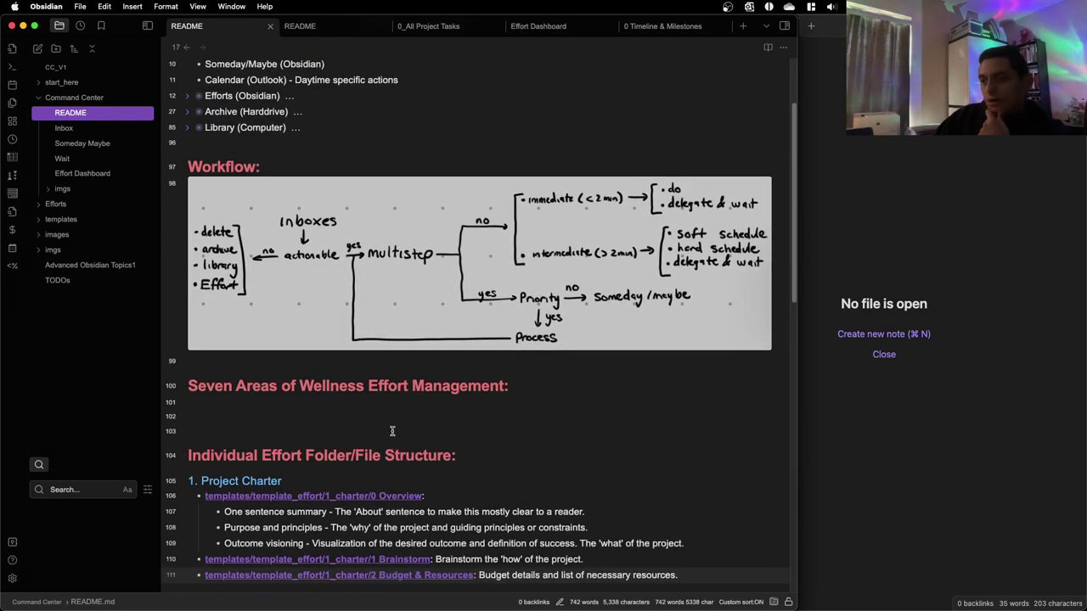
pyautogui.scroll(-2, 393, 436)
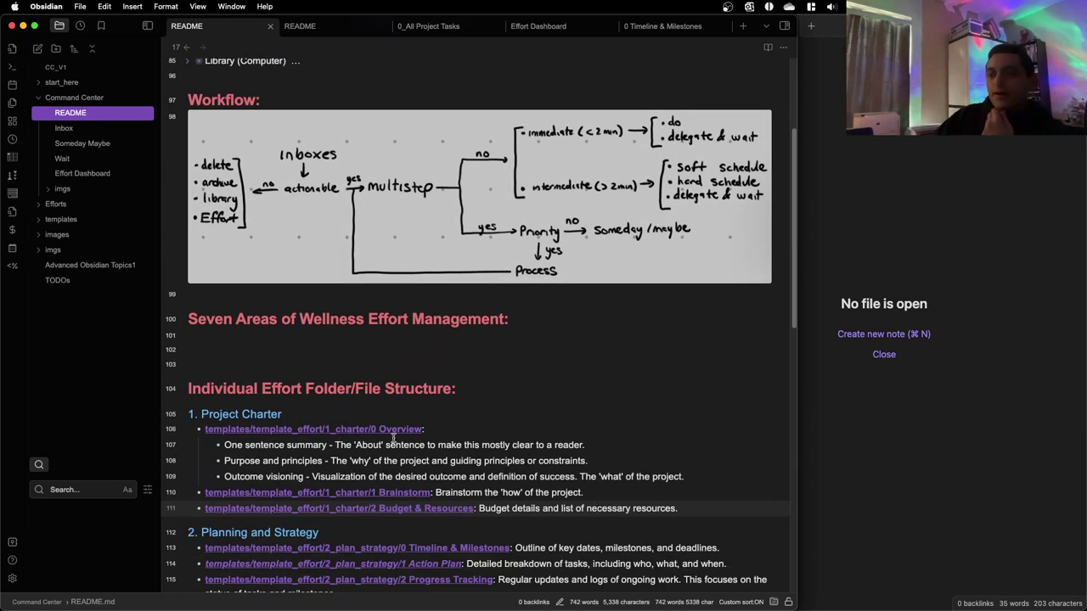
pyautogui.scroll(-1, 339, 387)
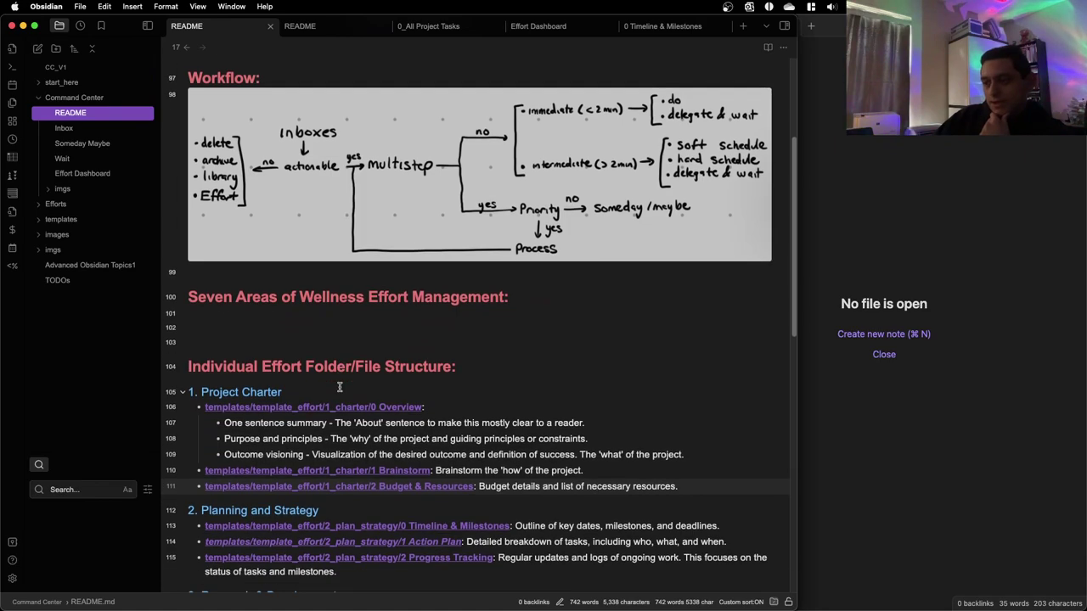
pyautogui.scroll(-7, 329, 391)
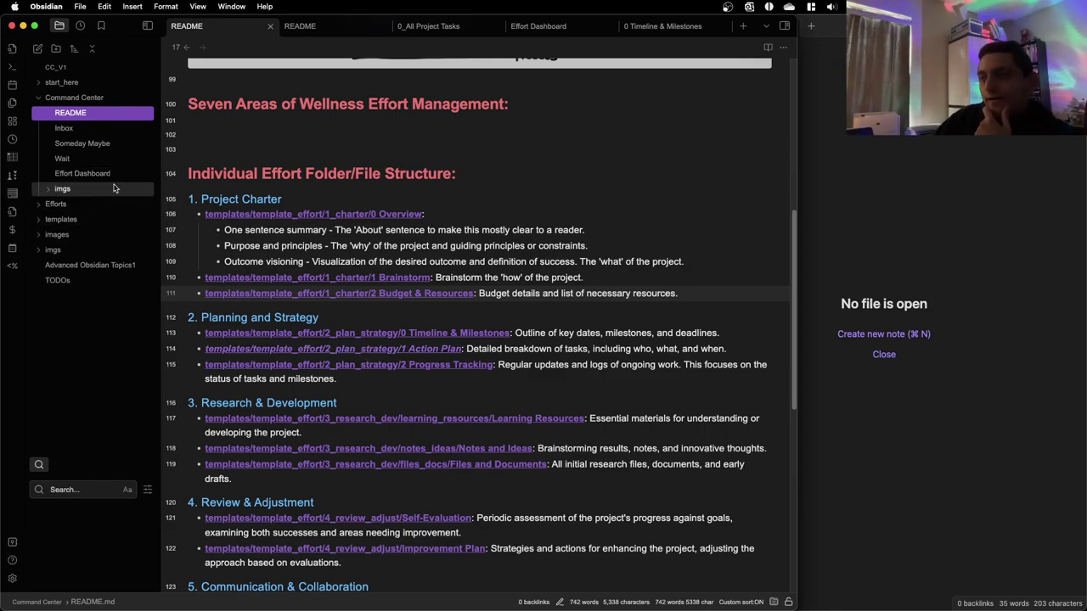
# Expand the Efforts folder and the Radiology Report Generation project under Intellectual, and open its 0_All Project Tasks note
pyautogui.click(56, 204)
pyautogui.click(68, 204)
pyautogui.click(58, 204)
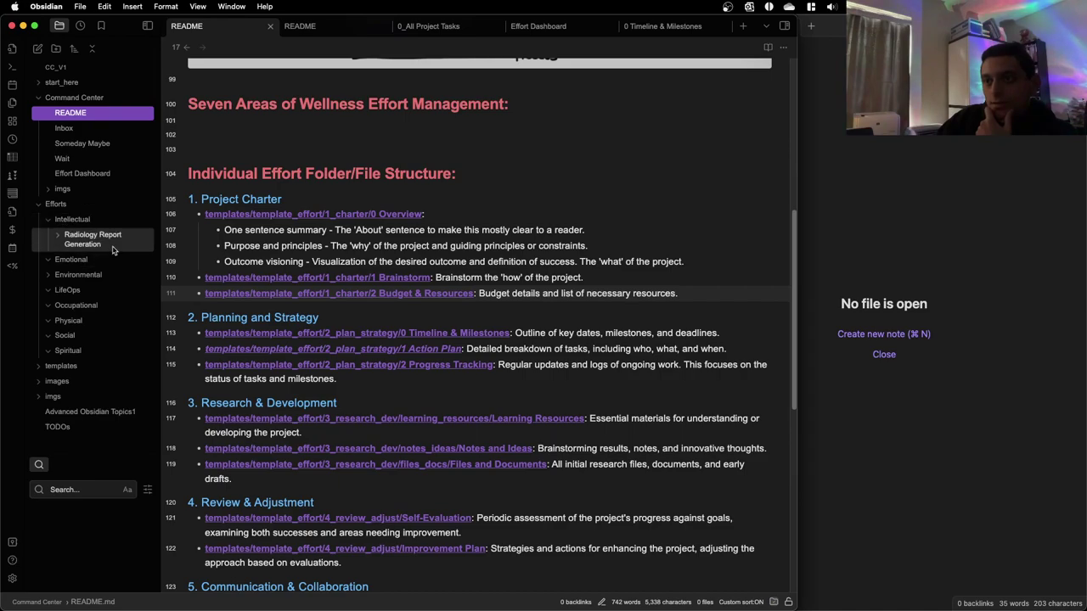
pyautogui.click(113, 246)
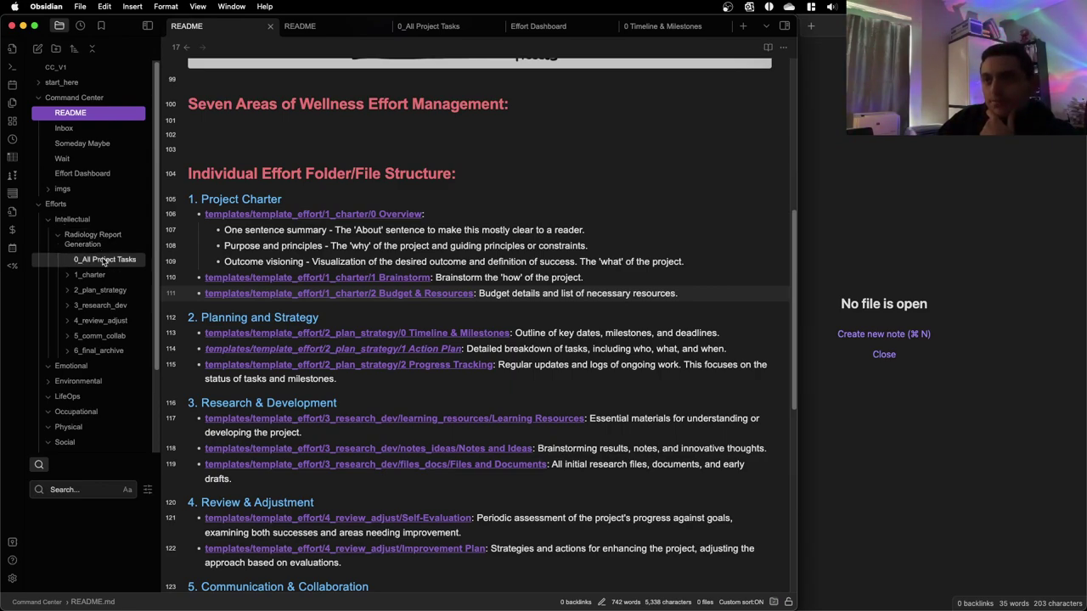
pyautogui.click(103, 261)
pyautogui.click(298, 258)
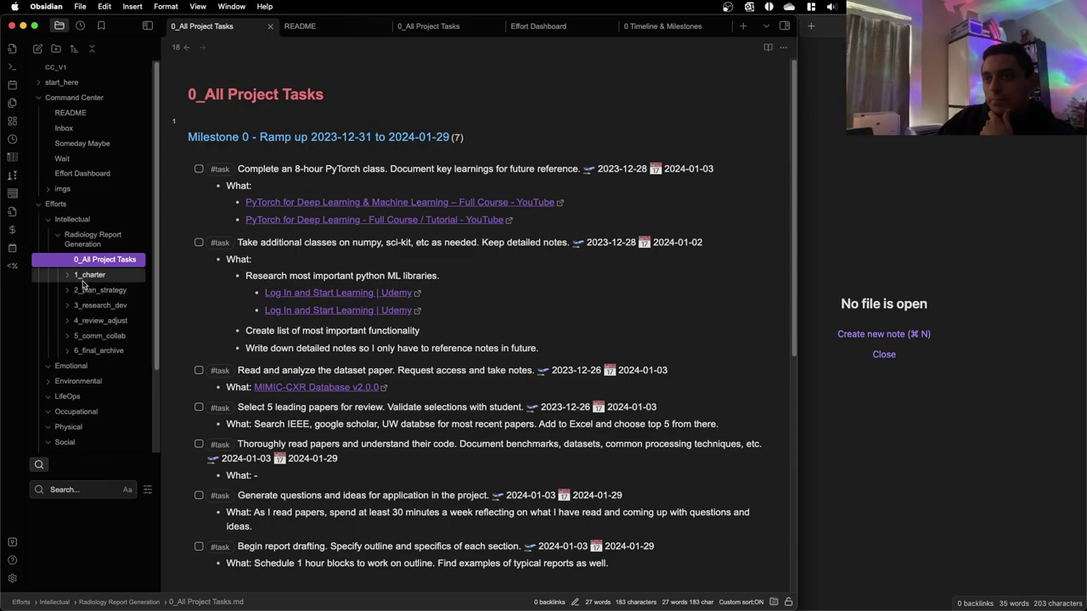
# Expand the project's 2_plan_strategy folder and review the listed tasks from Milestone 0 down to the Progress Log
pyautogui.scroll(-1, 82, 283)
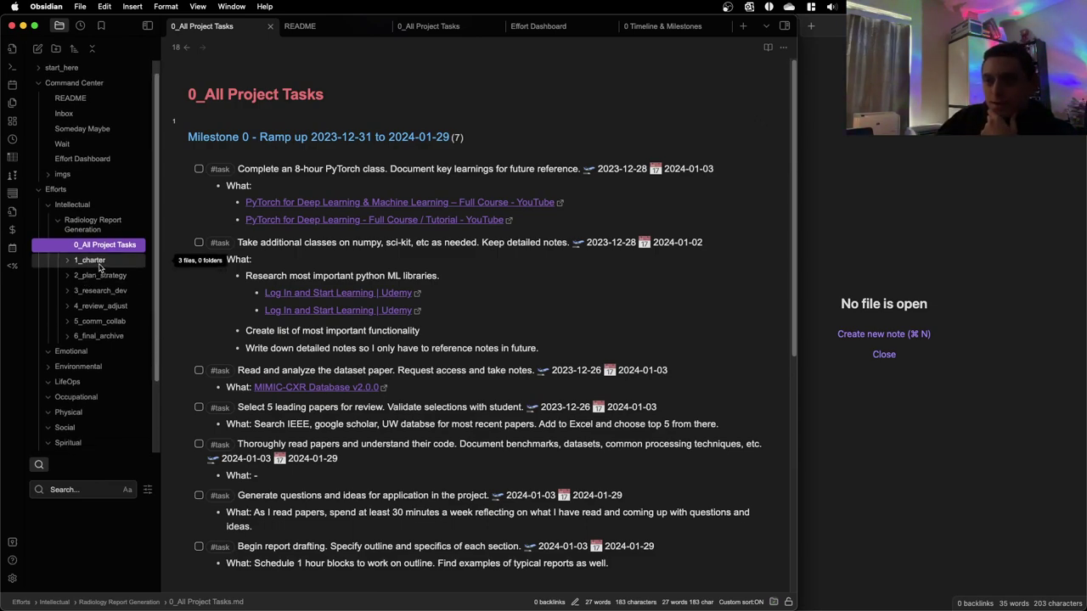
pyautogui.click(114, 277)
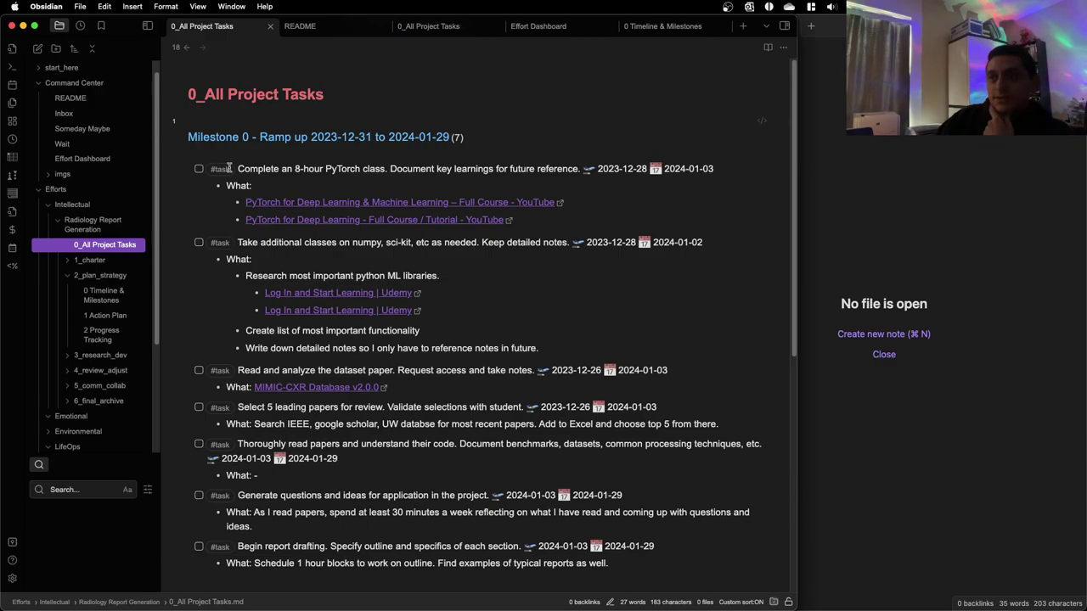
pyautogui.scroll(-5, 243, 293)
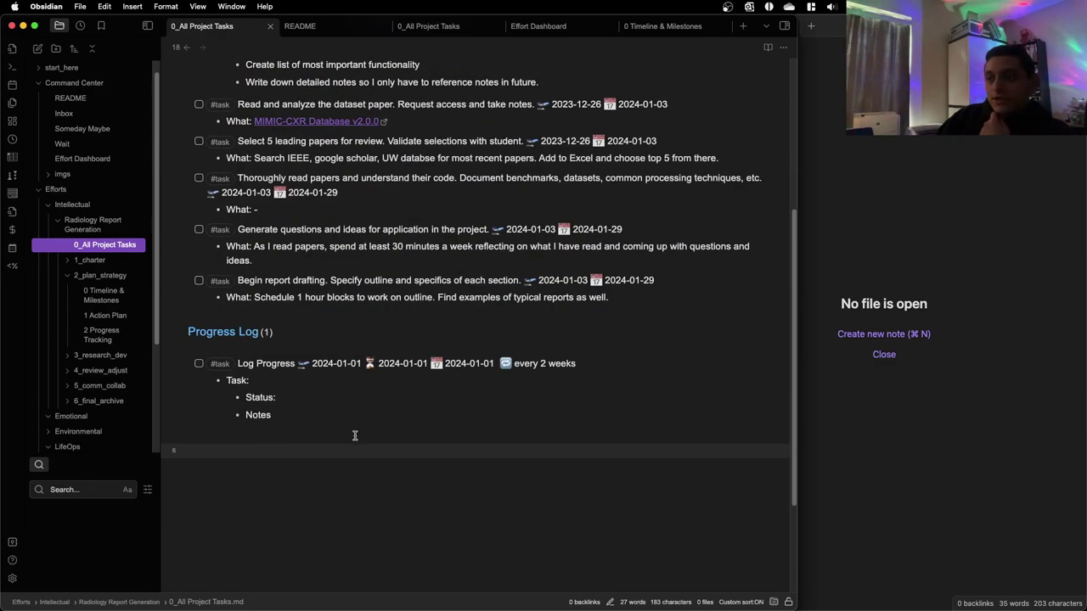
pyautogui.scroll(3, 348, 434)
pyautogui.scroll(-3, 339, 436)
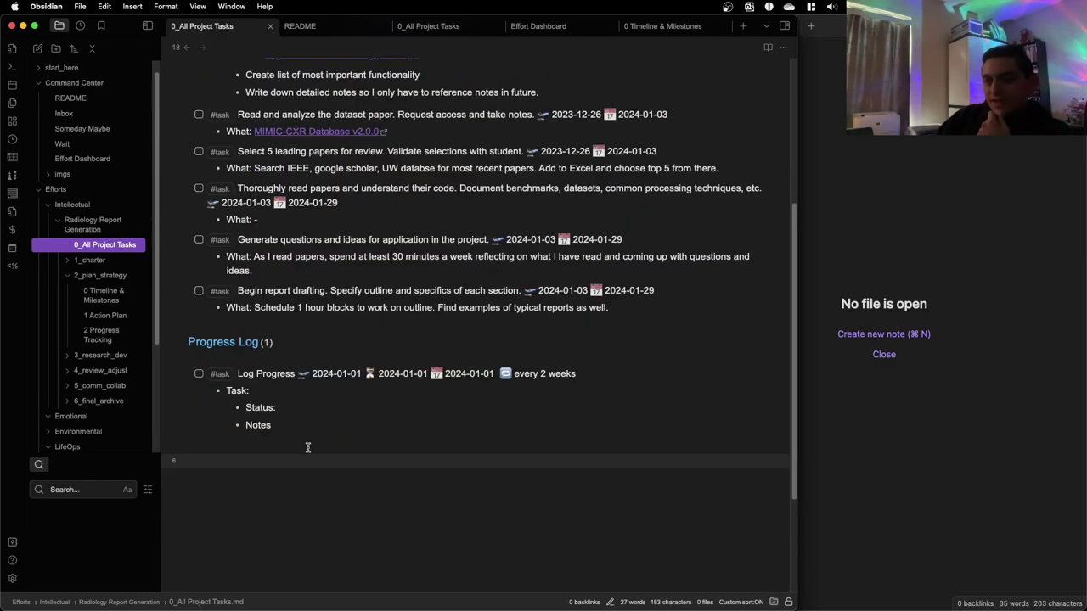
# Open the Log Progress task's source note, 2 Progress Tracking, and return to 0_All Project Tasks
pyautogui.scroll(1, 308, 445)
pyautogui.click(314, 466)
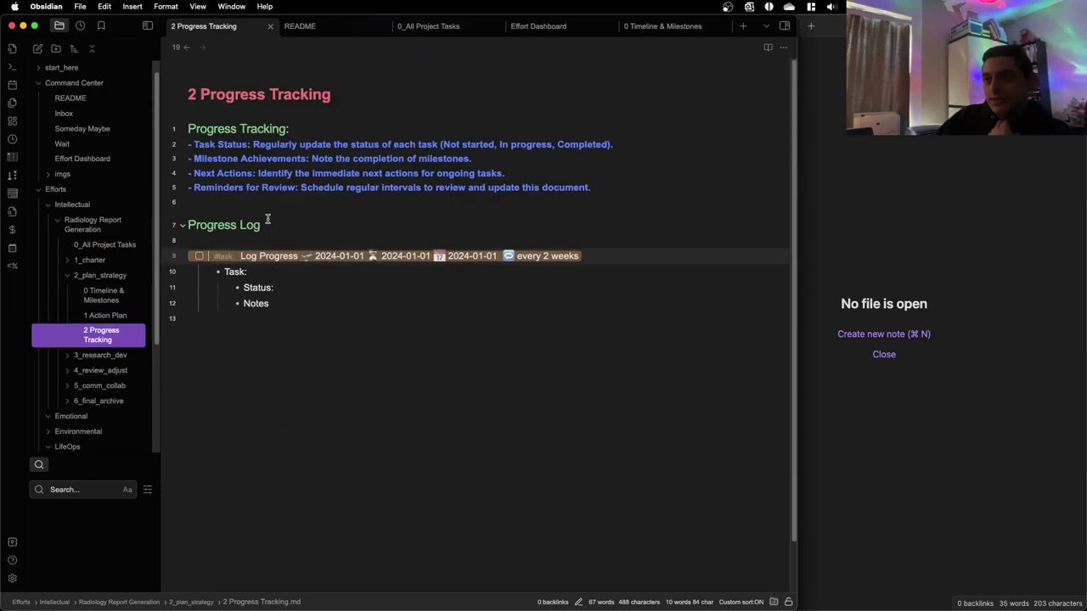
pyautogui.click(186, 46)
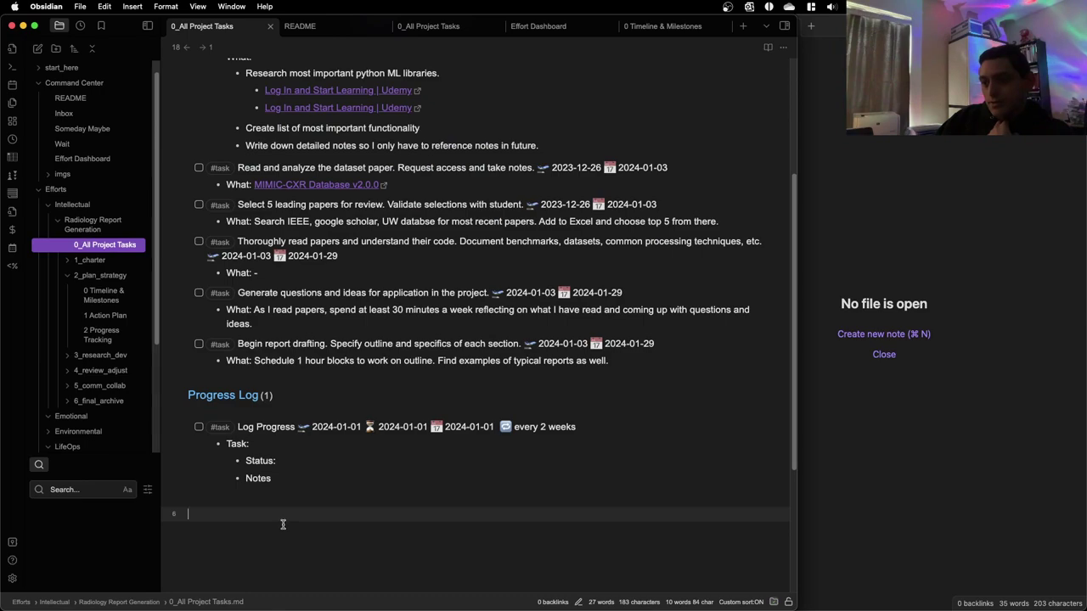
# Reveal the dataview query in 0_All Project Tasks, examine its completed, start date, folder and #task conditions, and return to the rendered task list
pyautogui.press('Up')
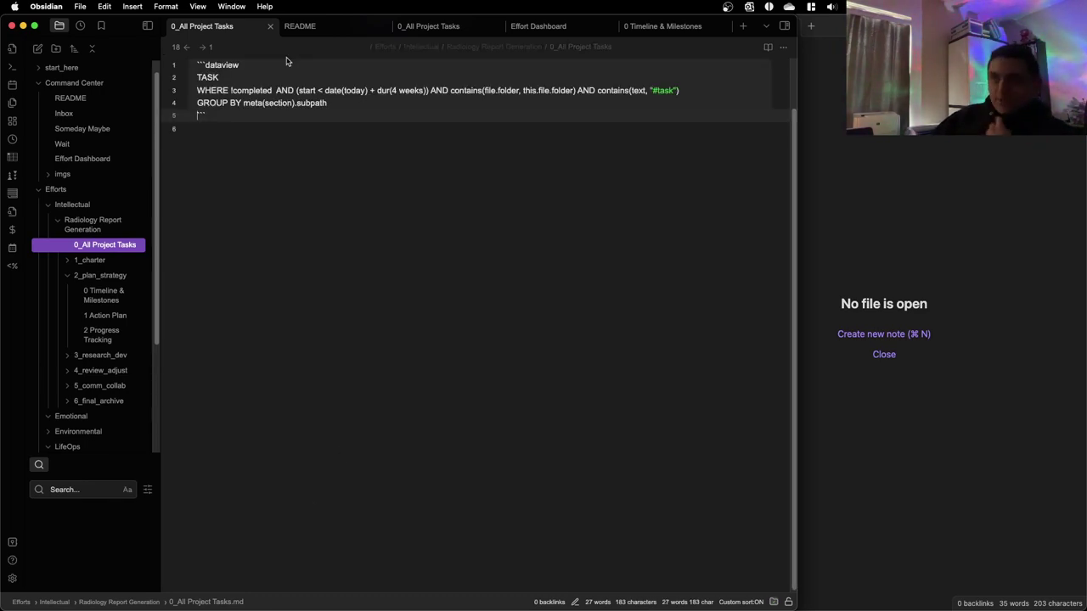
pyautogui.scroll(1, 222, 67)
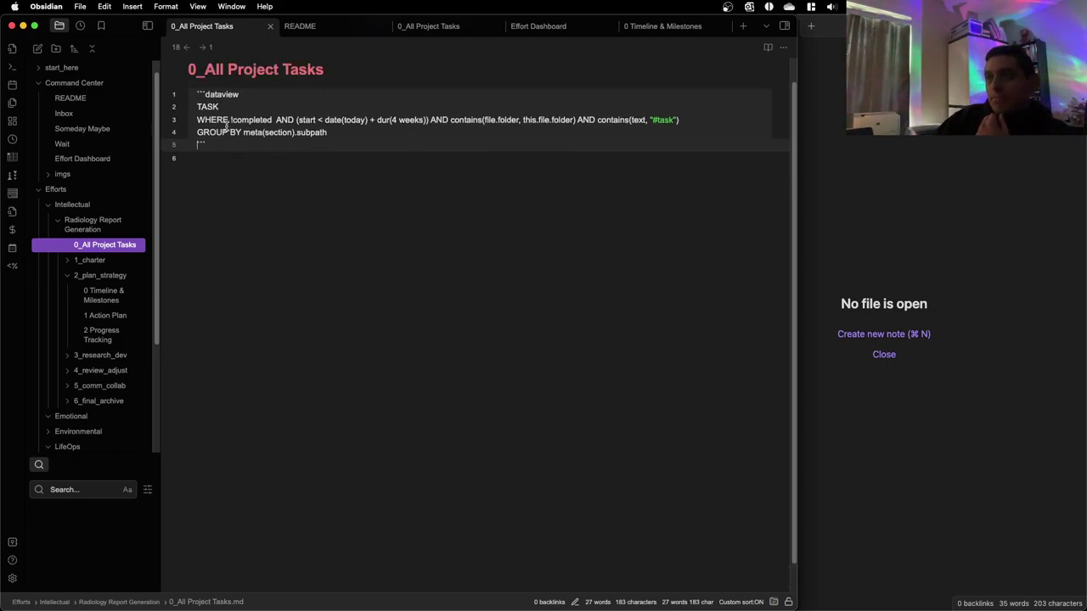
pyautogui.doubleClick(246, 120)
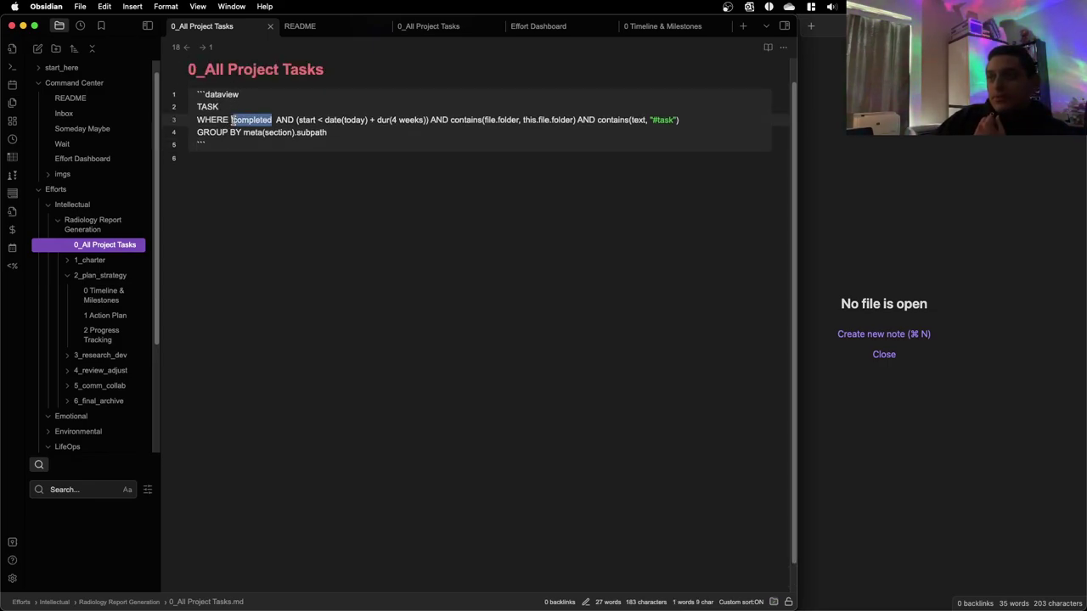
pyautogui.doubleClick(307, 120)
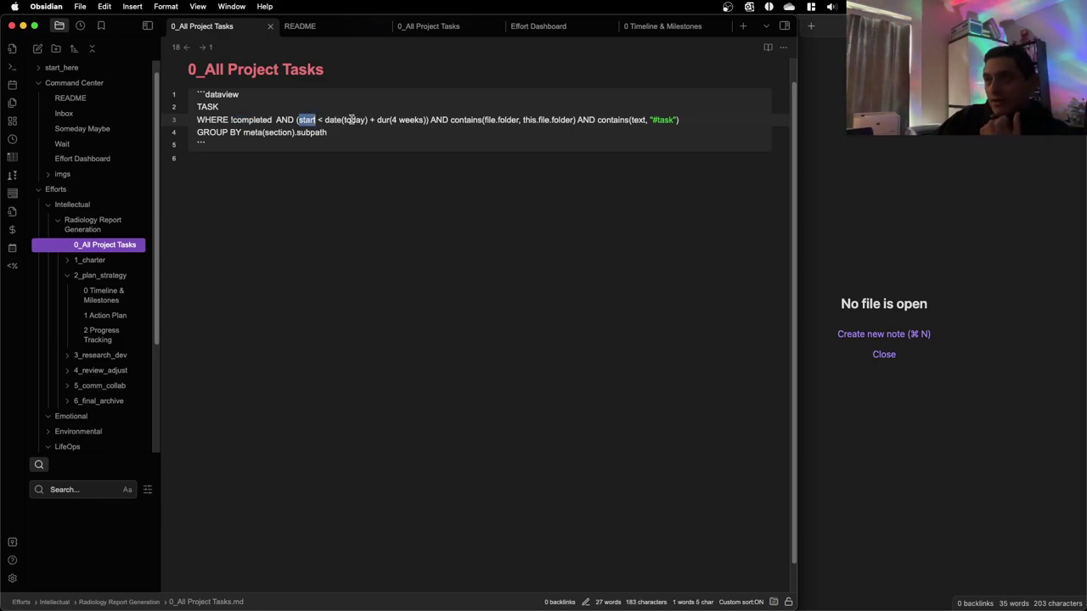
pyautogui.moveTo(430, 120); pyautogui.dragTo(321, 121)
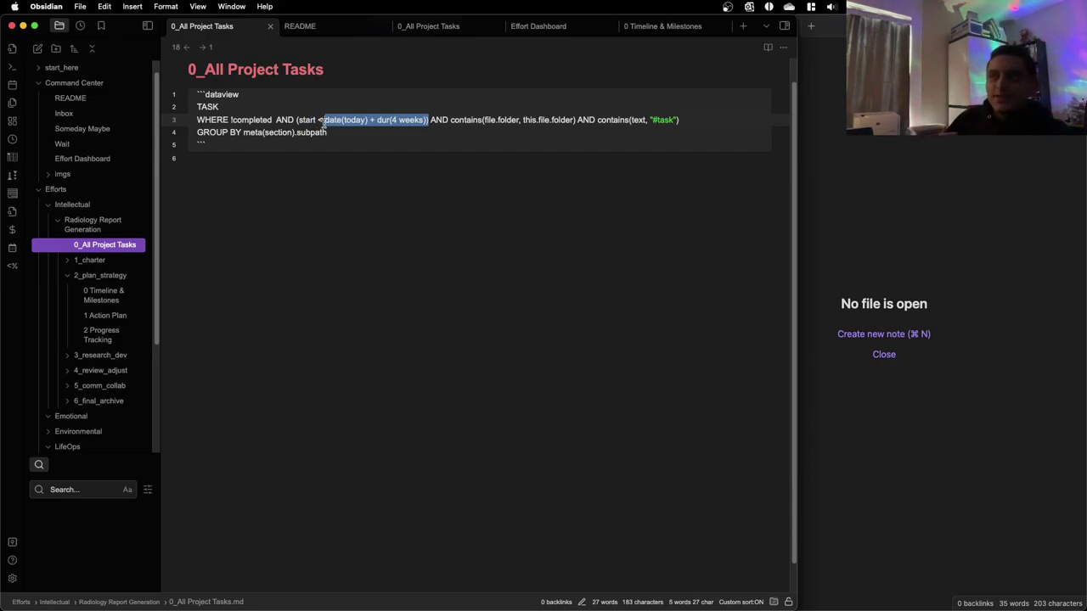
pyautogui.doubleClick(457, 119)
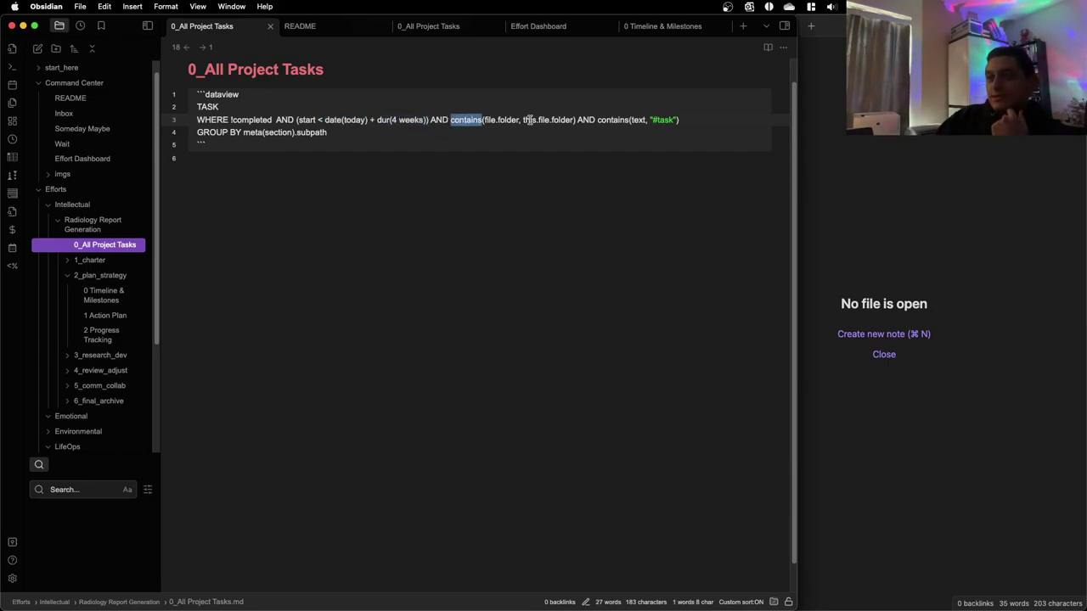
pyautogui.doubleClick(627, 120)
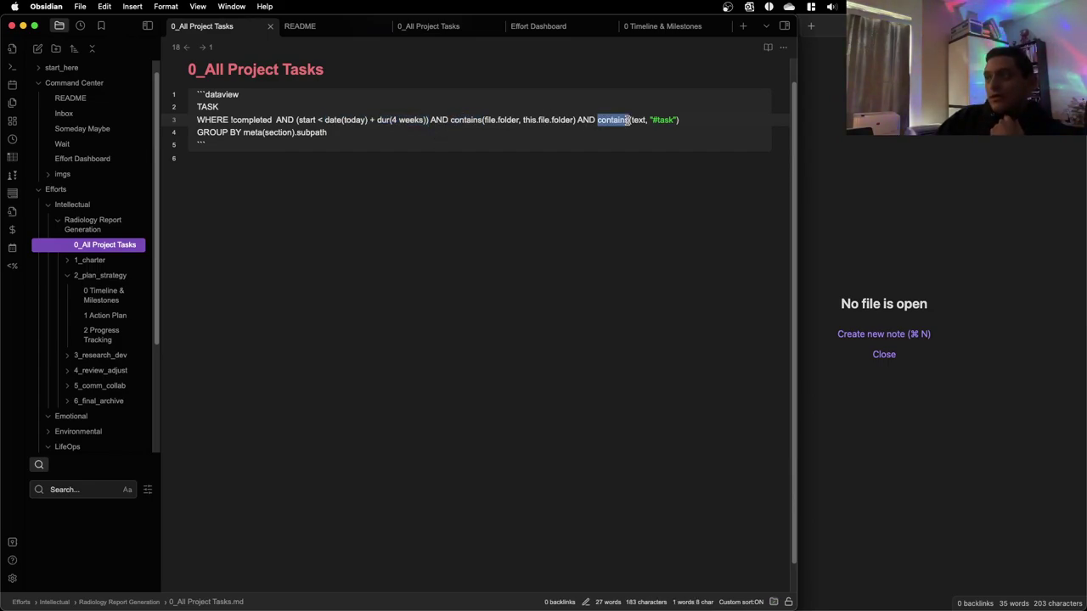
pyautogui.click(289, 187)
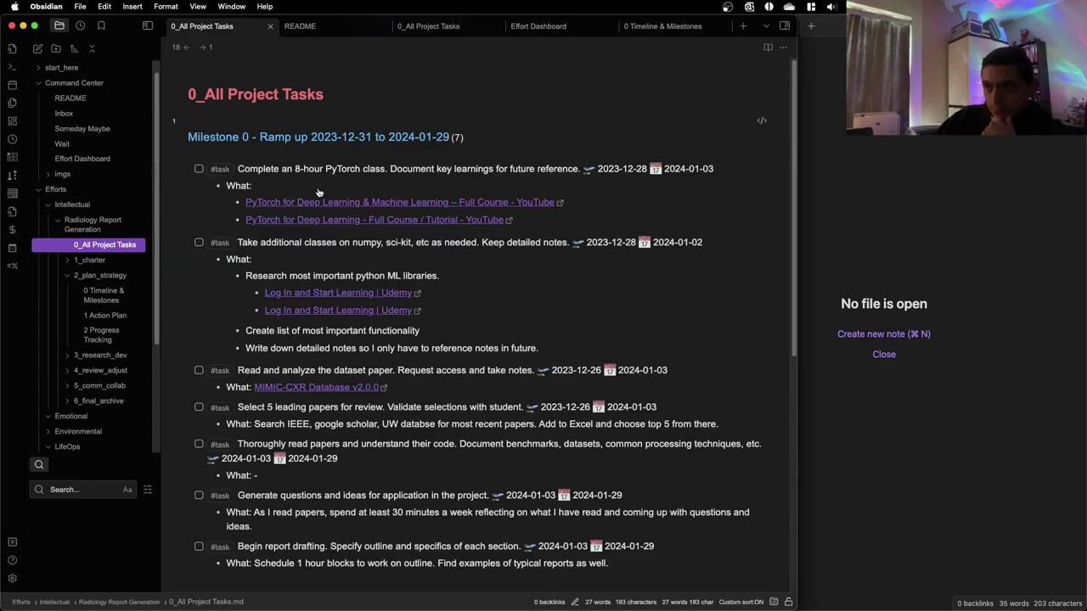
pyautogui.scroll(-2, 255, 293)
pyautogui.scroll(-3, 255, 293)
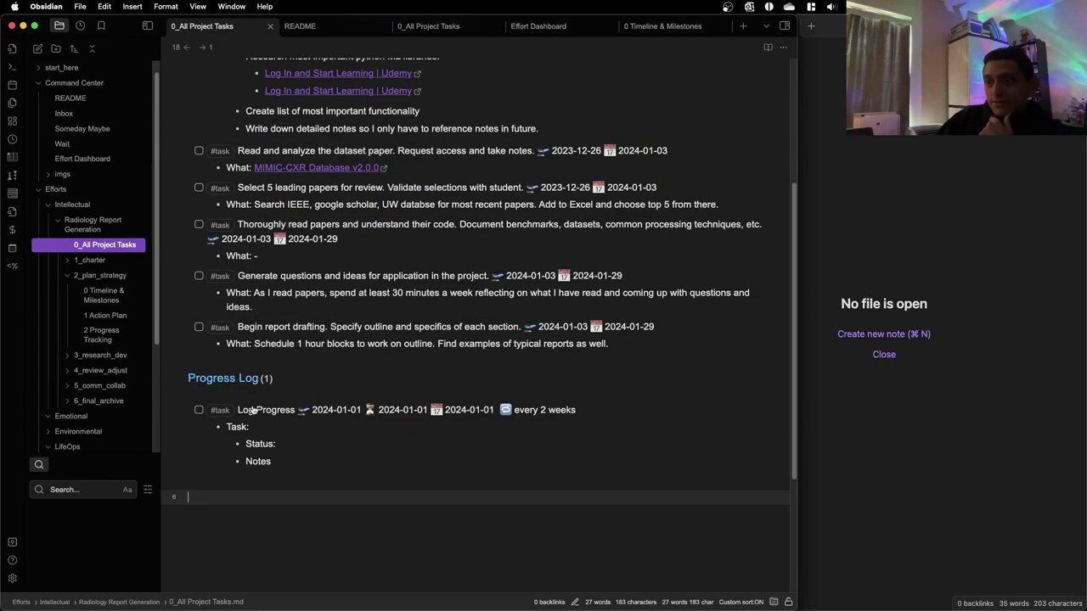
# Open the 0 Timeline & Milestones note in 2_plan_strategy and view its properties and milestone dates
pyautogui.click(99, 263)
pyautogui.click(98, 263)
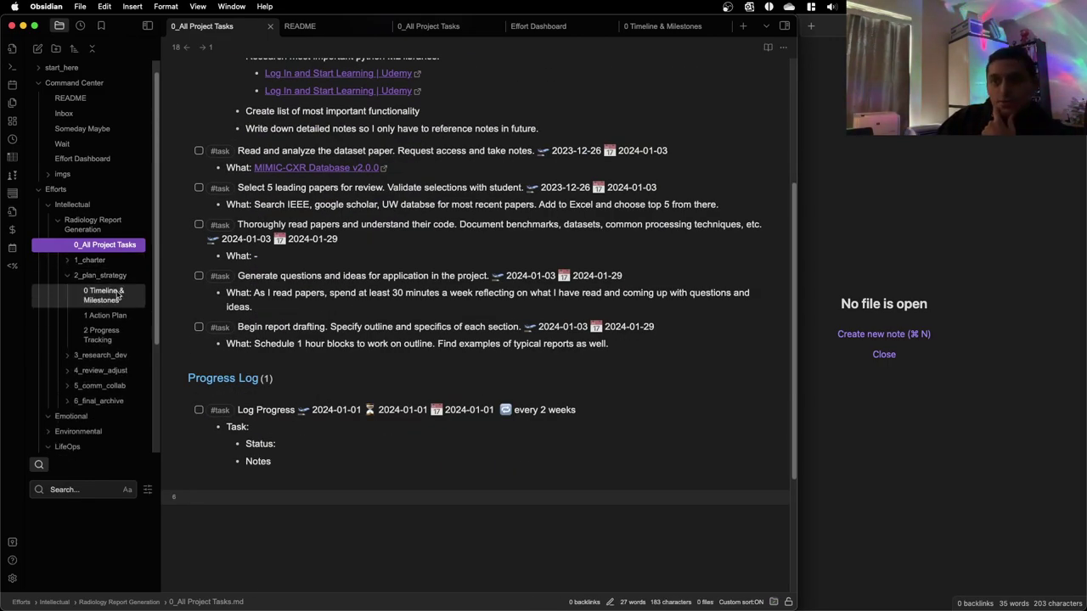
pyautogui.click(126, 295)
pyautogui.scroll(-1, 228, 332)
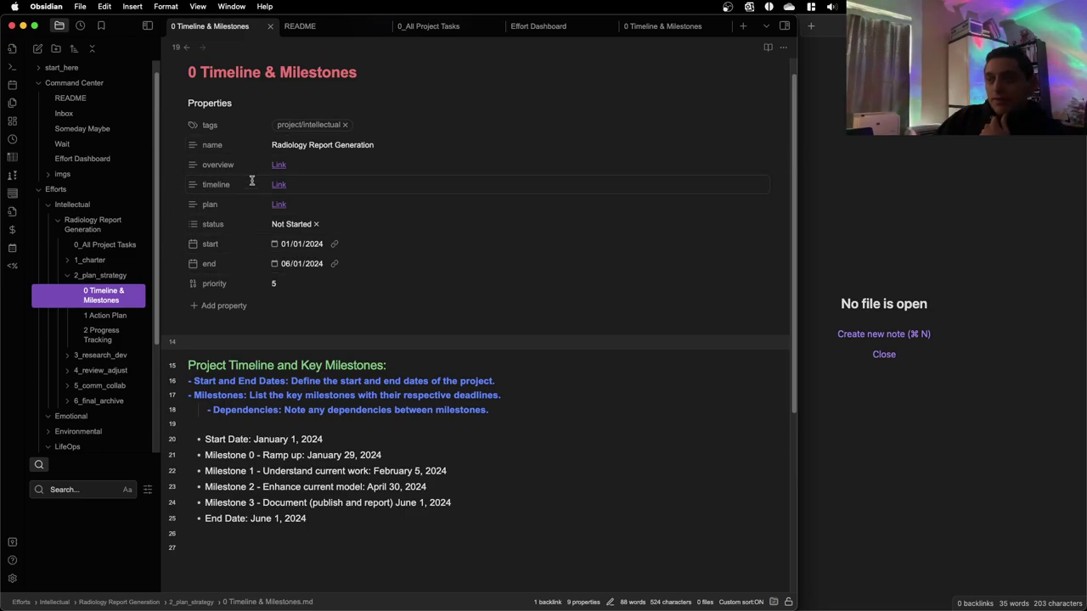
# Open the 1 Action Plan note and review the tasks listed under each milestone
pyautogui.click(124, 318)
pyautogui.scroll(-10, 318, 291)
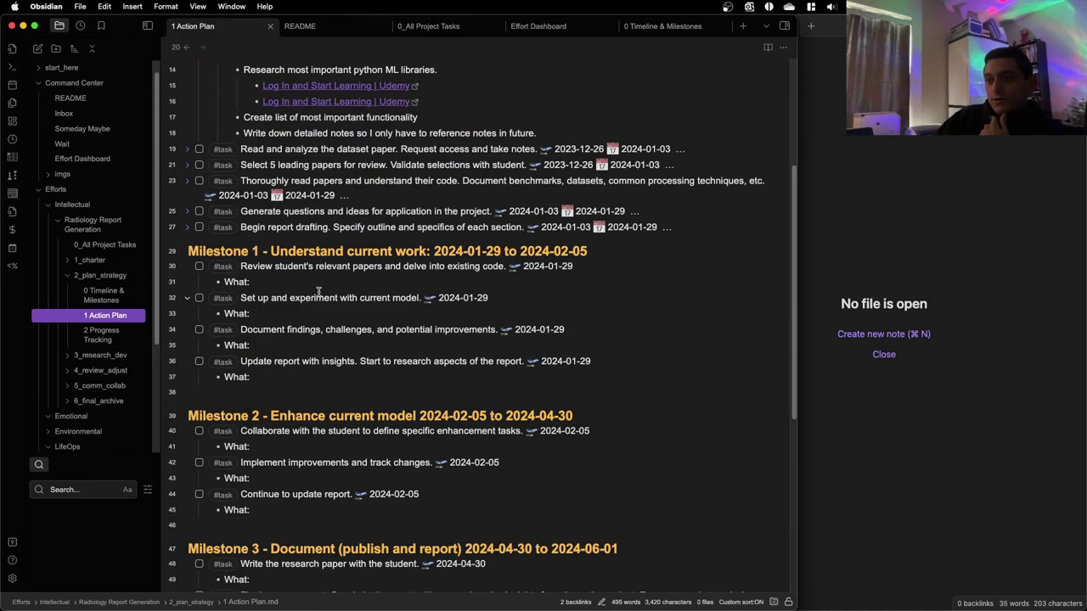
pyautogui.scroll(10, 318, 291)
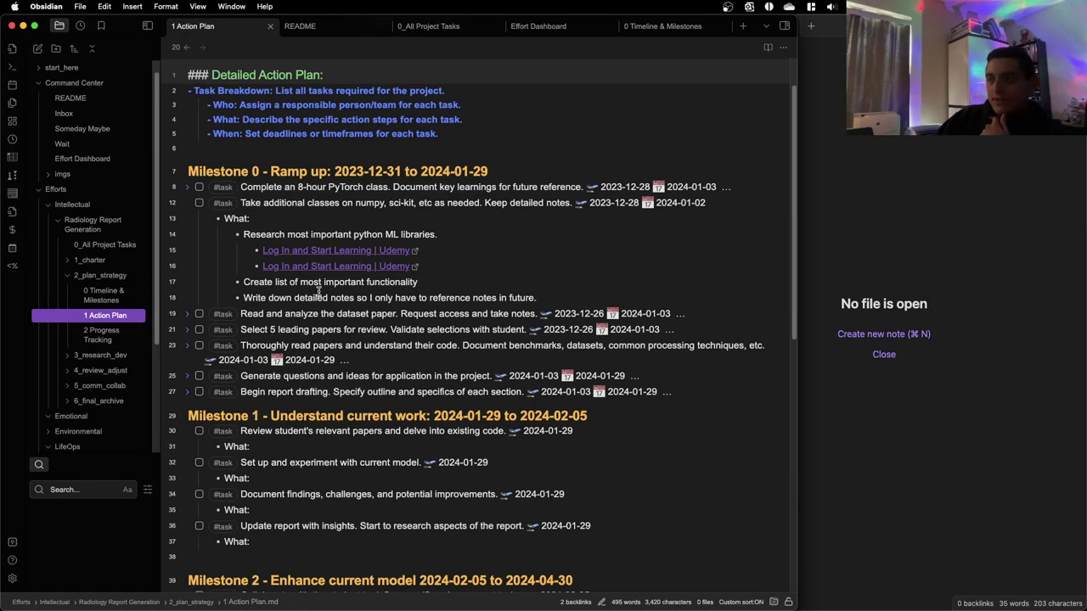
pyautogui.scroll(-4, 318, 291)
pyautogui.scroll(5, 315, 293)
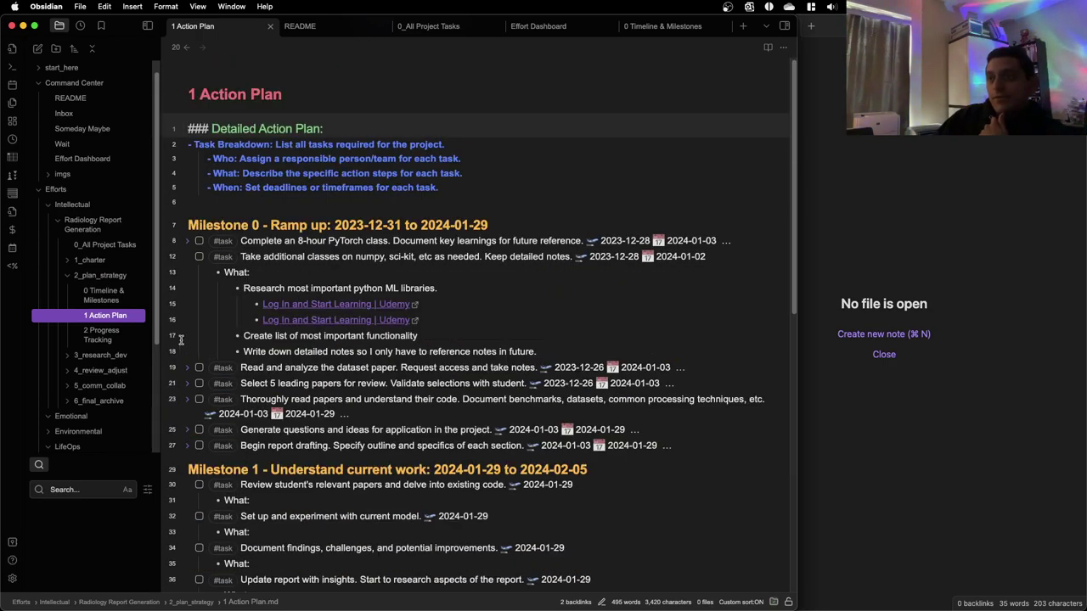
# Open the 2 Progress Tracking note to view its Progress Log, and collapse the 2_plan_strategy folder
pyautogui.click(130, 333)
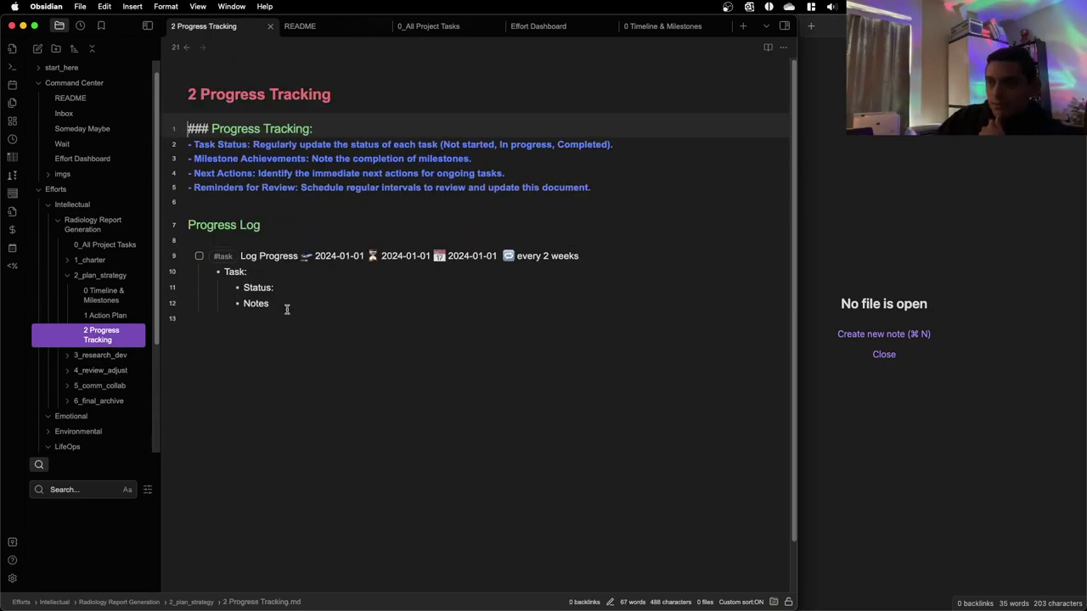
pyautogui.click(108, 276)
pyautogui.click(109, 277)
pyautogui.click(108, 277)
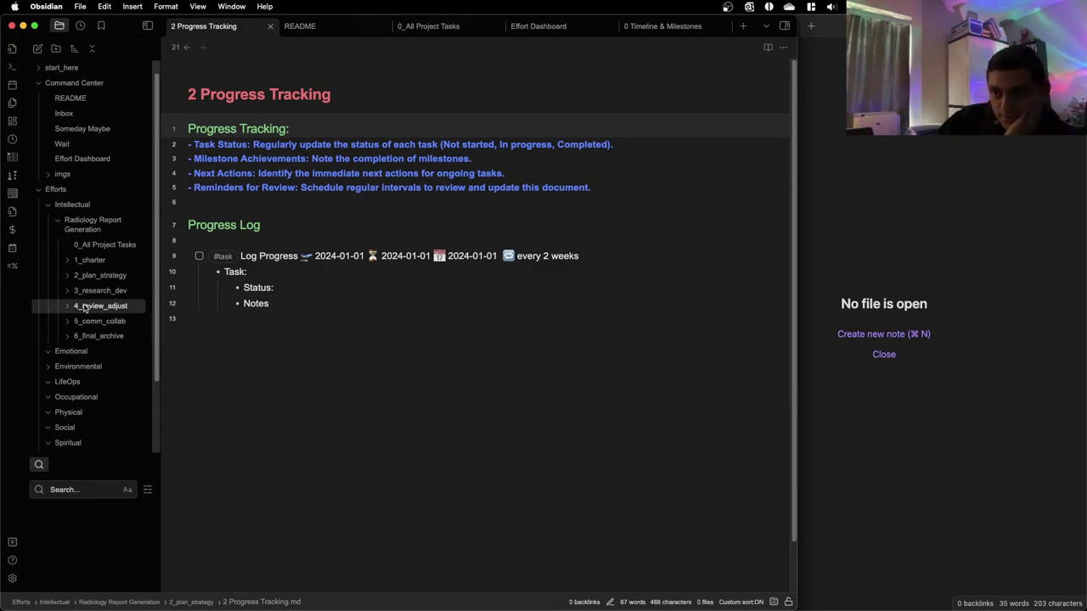
# Reopen 0_All Project Tasks and look over its task list and the area folders under Efforts
pyautogui.scroll(1, 84, 308)
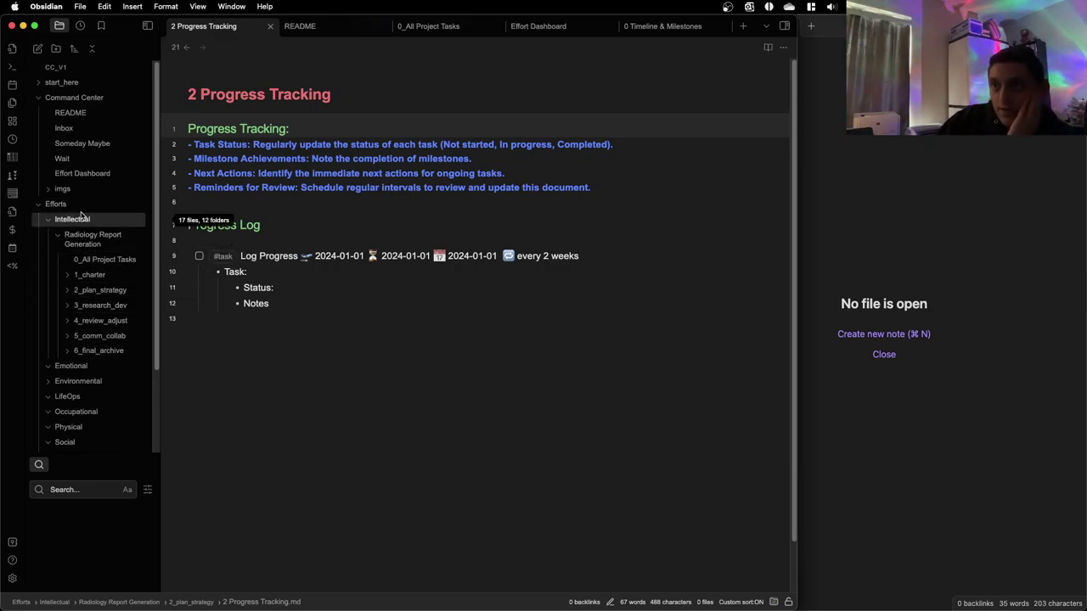
pyautogui.click(88, 264)
pyautogui.click(281, 274)
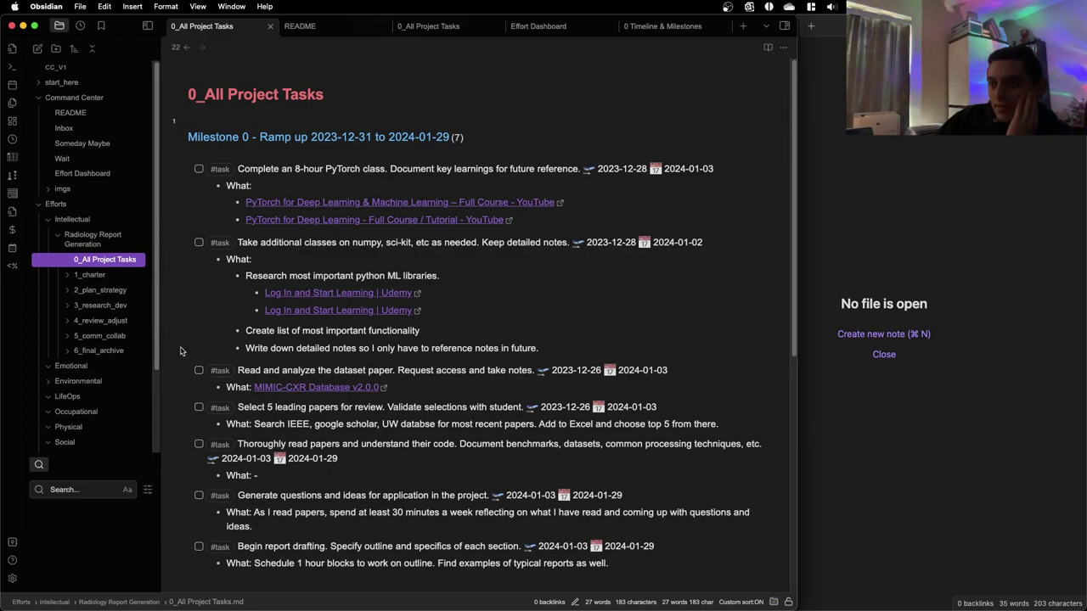
pyautogui.scroll(-3, 376, 454)
pyautogui.scroll(3, 424, 454)
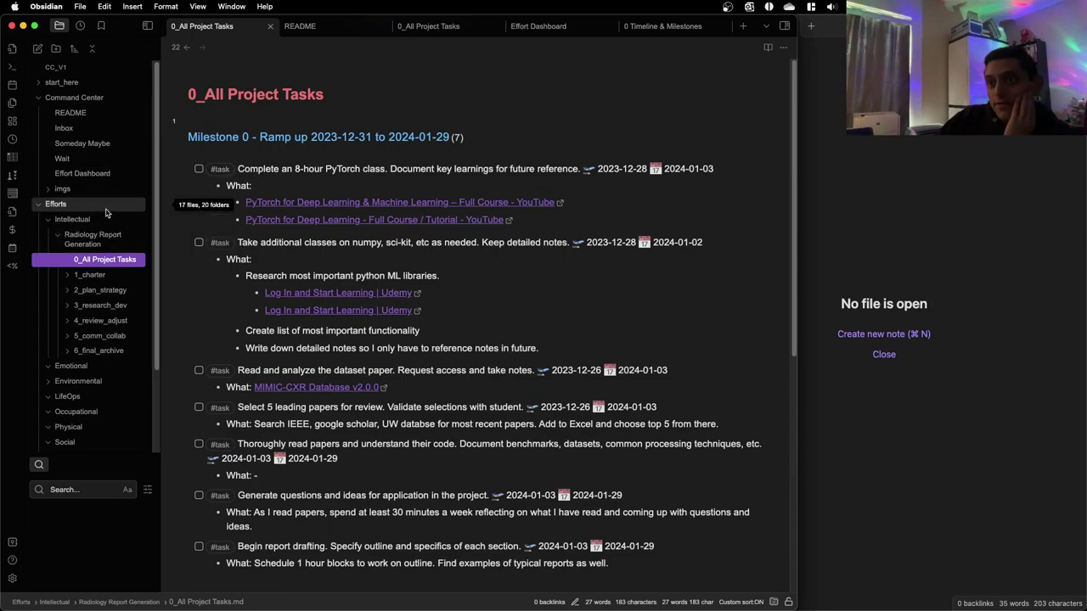
pyautogui.scroll(-3, 100, 412)
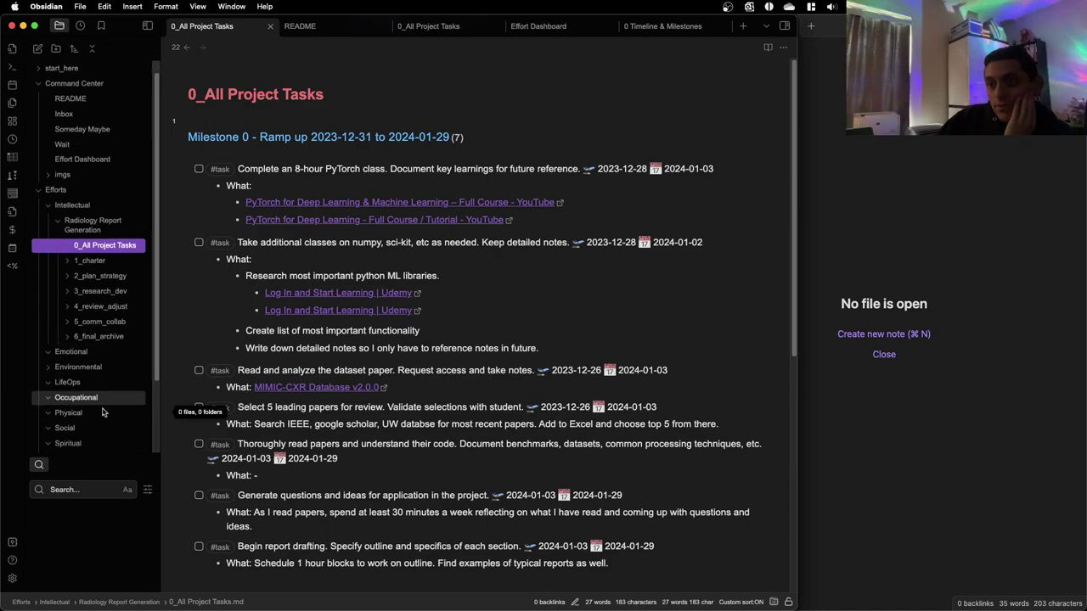
pyautogui.scroll(3, 95, 380)
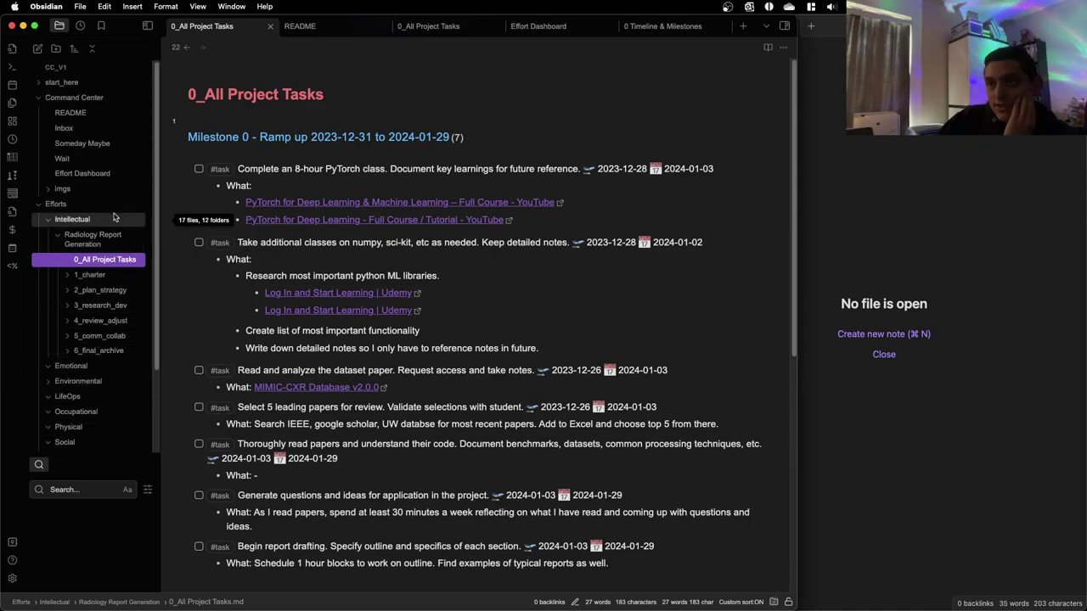
# Open the Effort Dashboard note and look through the area tables from Intellectual to Environmental
pyautogui.click(84, 172)
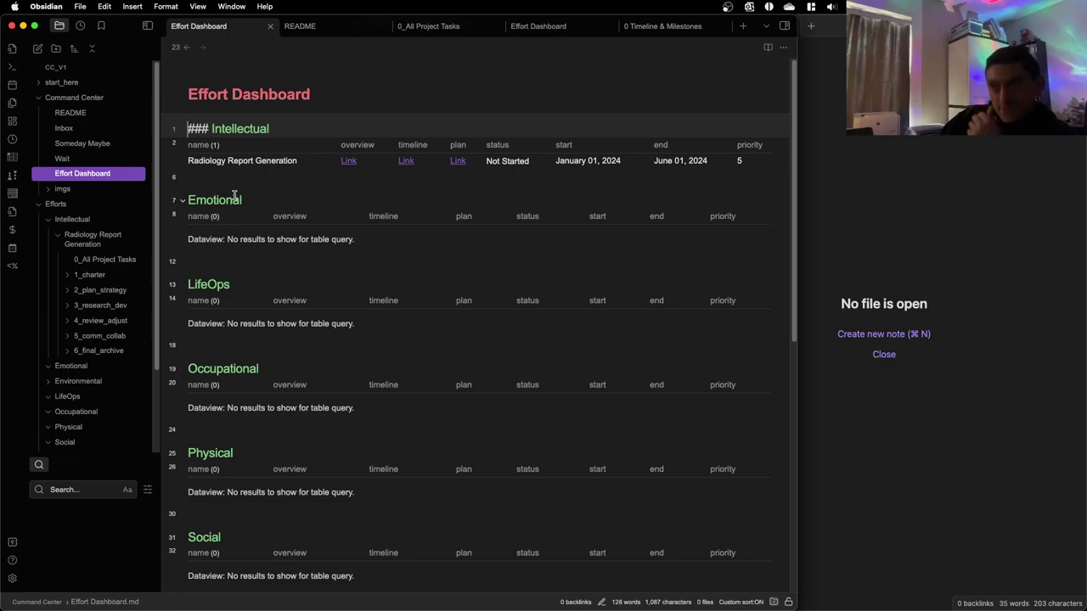
pyautogui.click(247, 177)
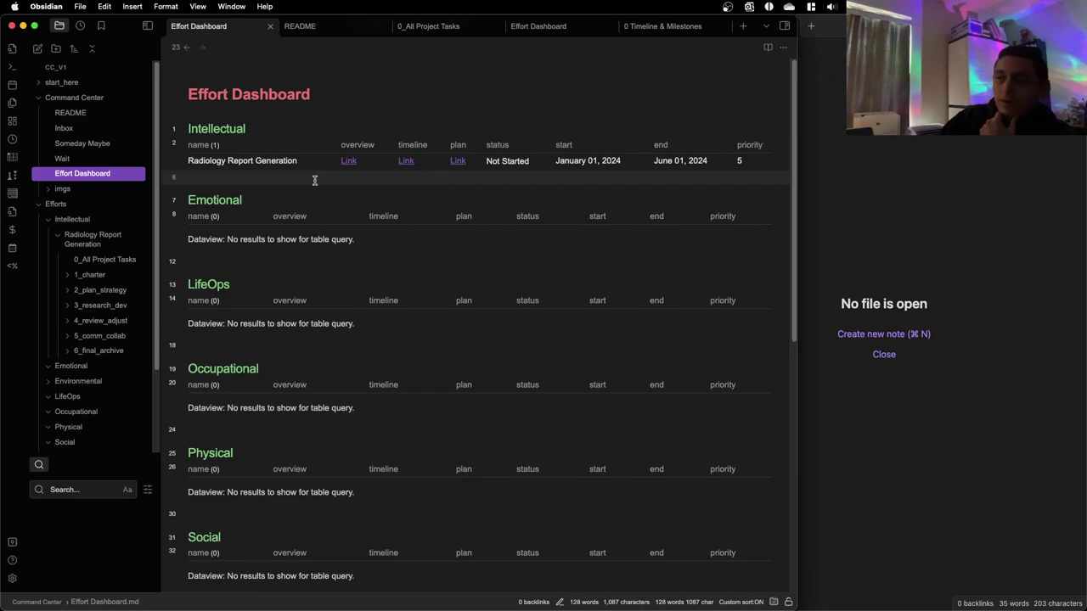
pyautogui.scroll(-10, 255, 218)
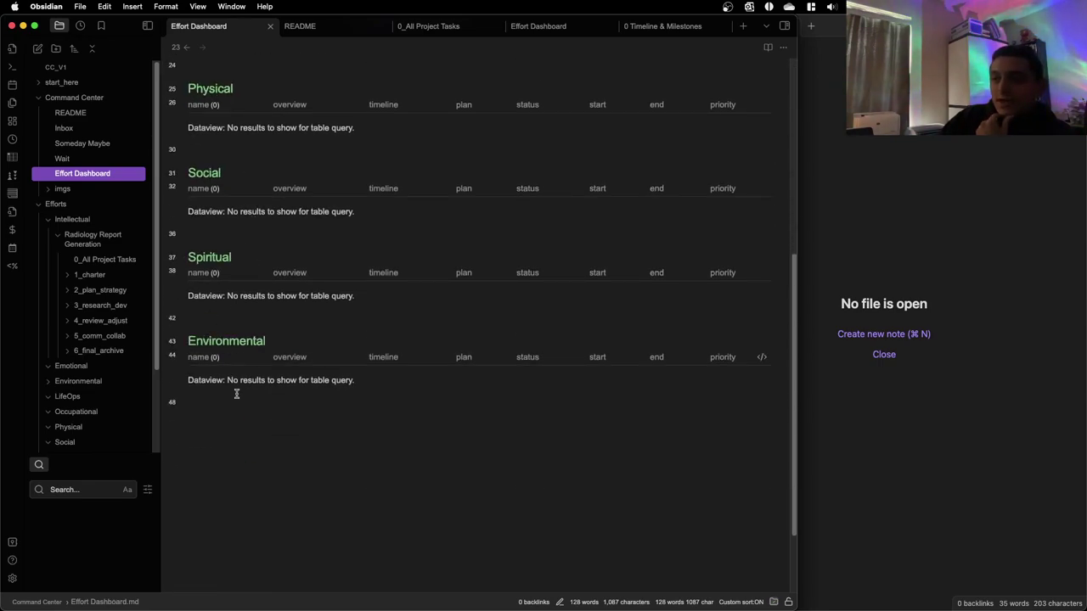
pyautogui.scroll(10, 236, 392)
pyautogui.scroll(-3, 255, 416)
pyautogui.scroll(-5, 272, 434)
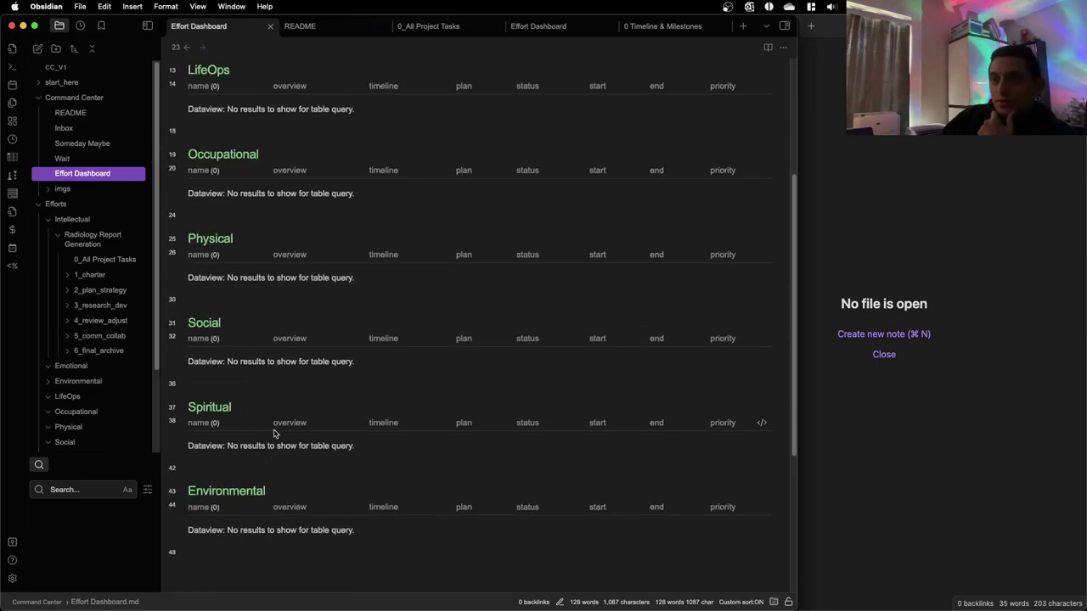
# Collapse the Radiology Report Generation folder and open the TODOs note in the CC_V1 vault window
pyautogui.click(89, 241)
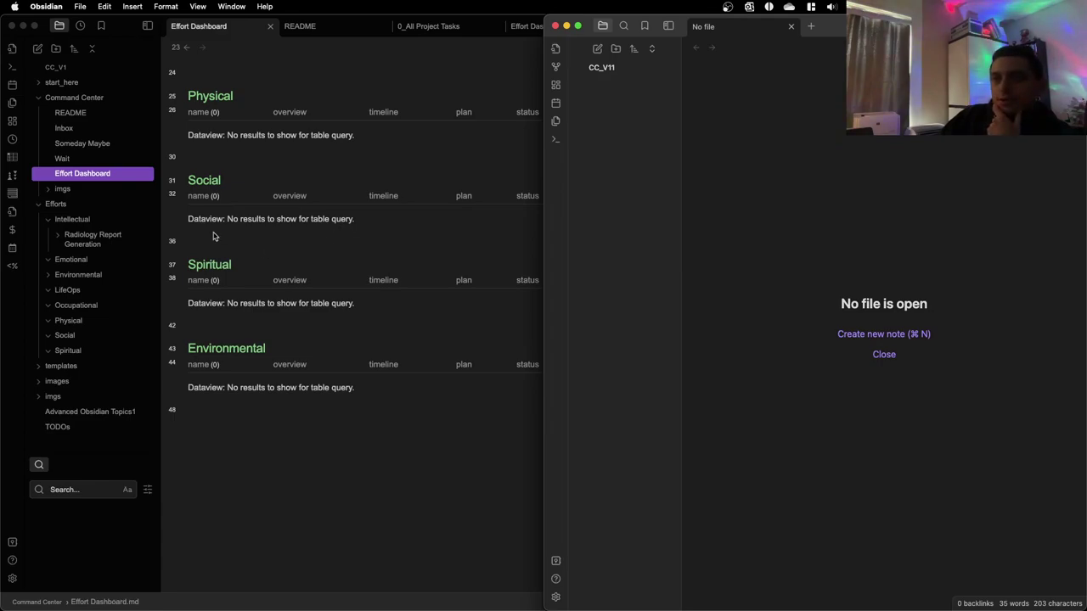
pyautogui.click(80, 426)
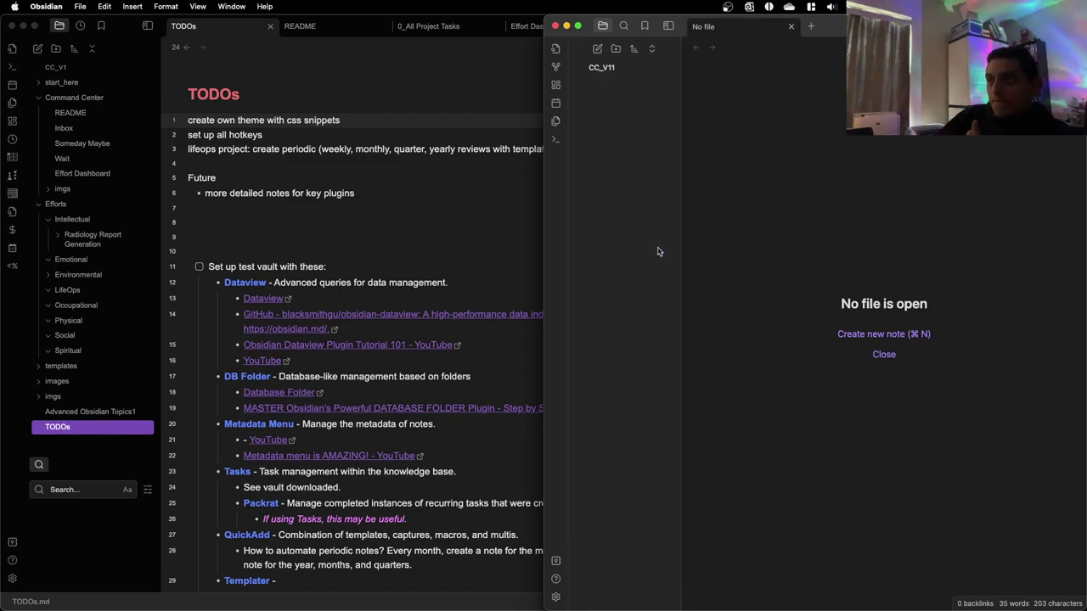
pyautogui.click(407, 179)
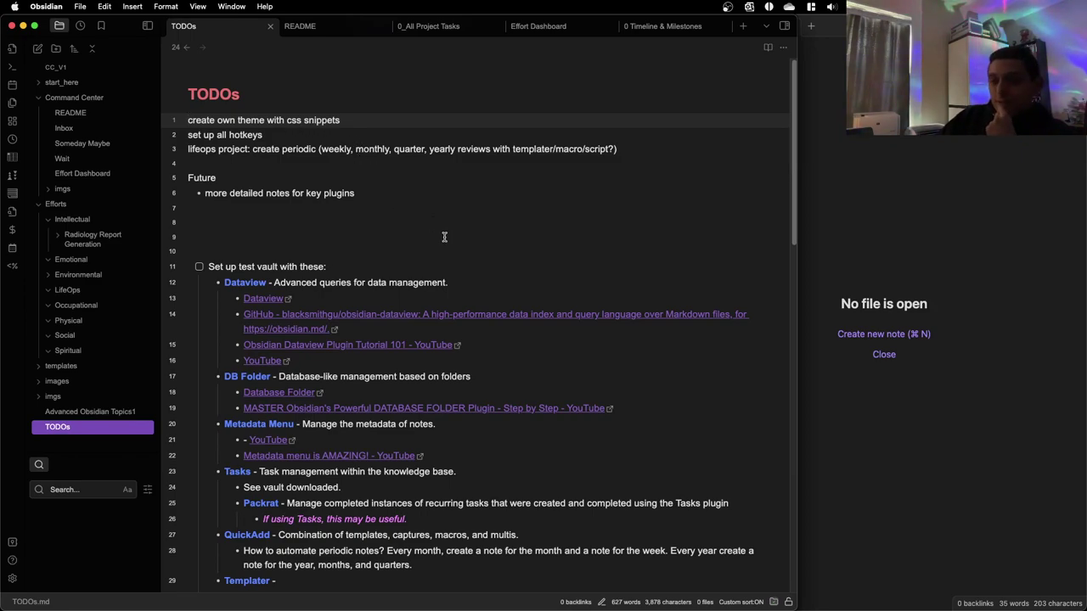
pyautogui.click(353, 225)
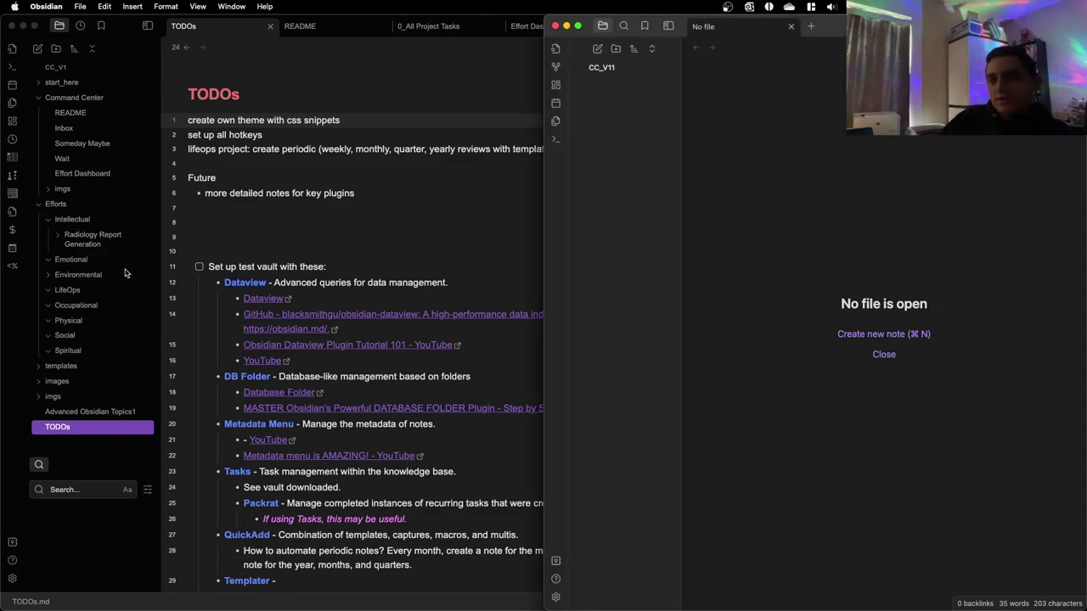
pyautogui.click(334, 240)
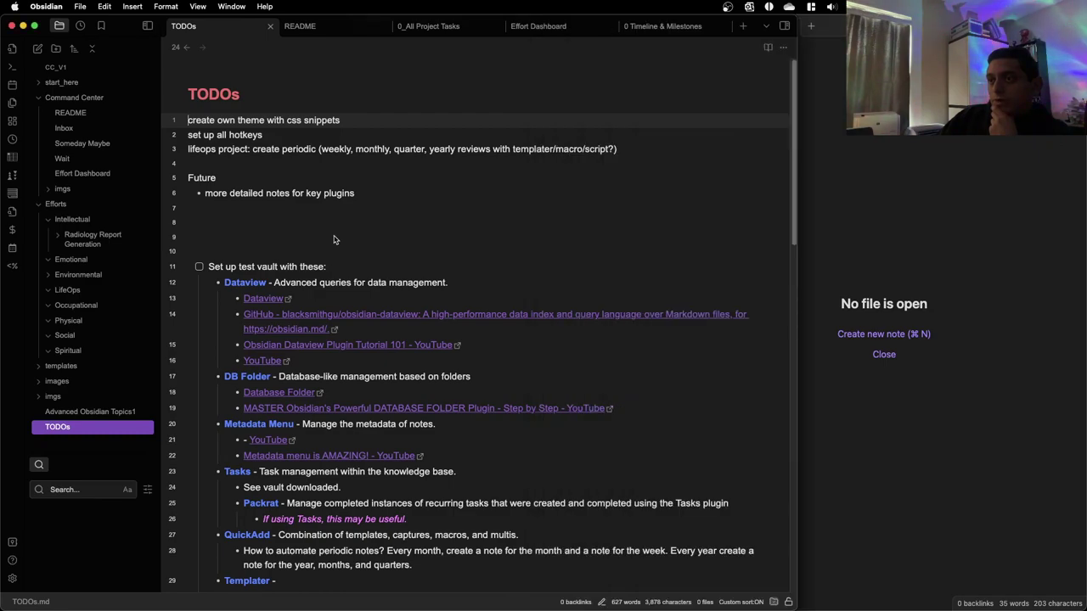
pyautogui.click(888, 176)
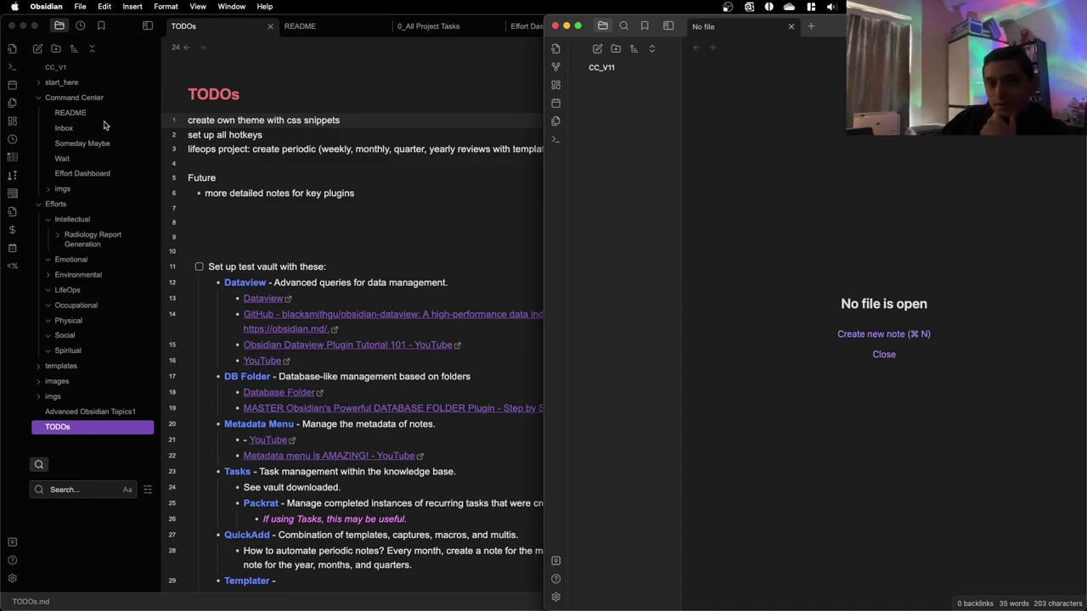
pyautogui.click(428, 233)
pyautogui.click(399, 224)
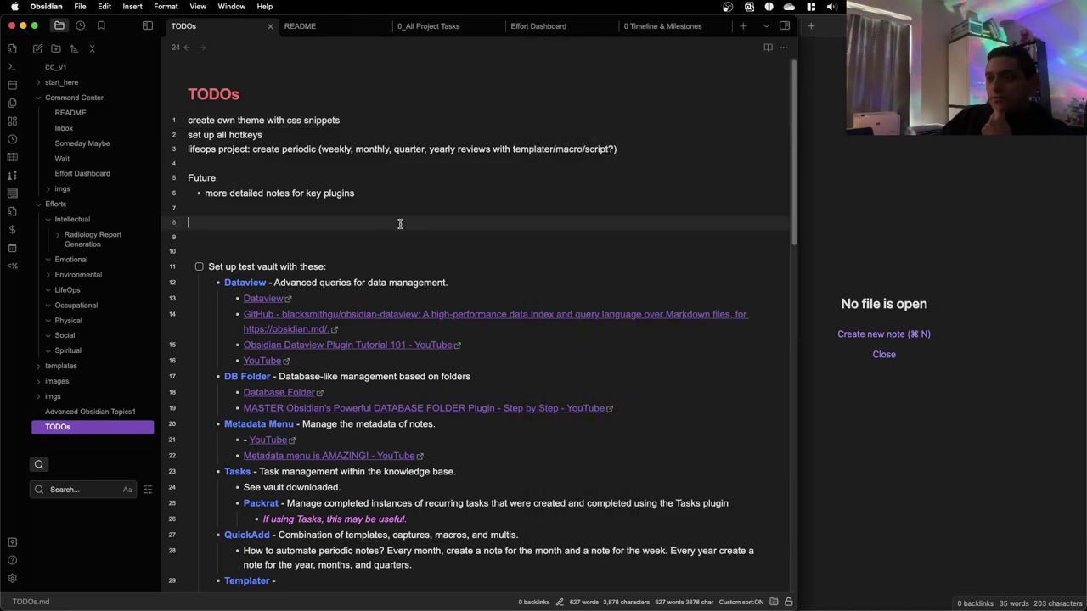
pyautogui.click(189, 180)
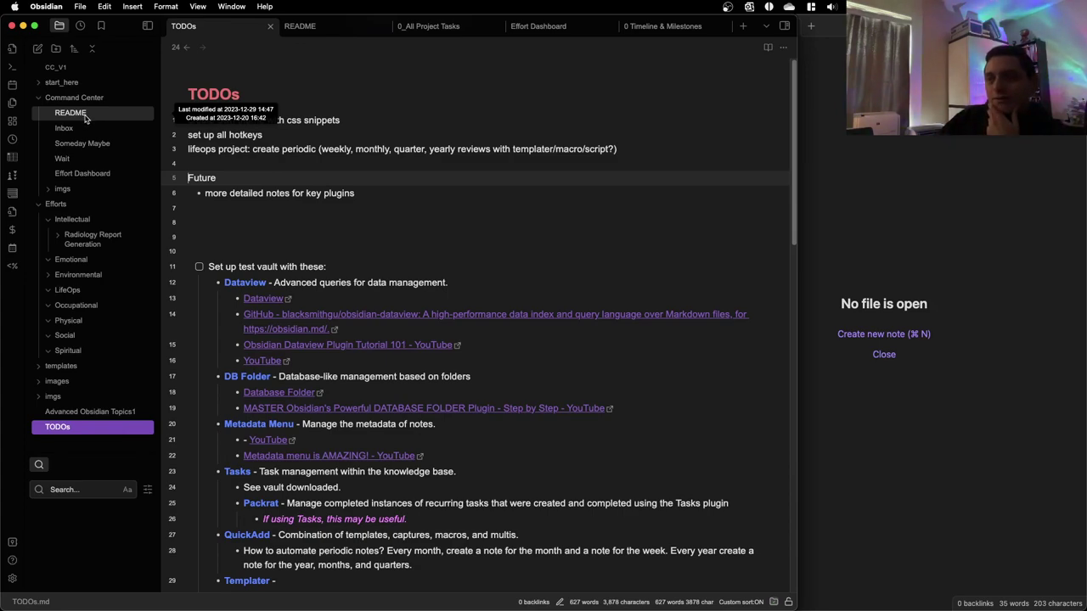
pyautogui.click(316, 167)
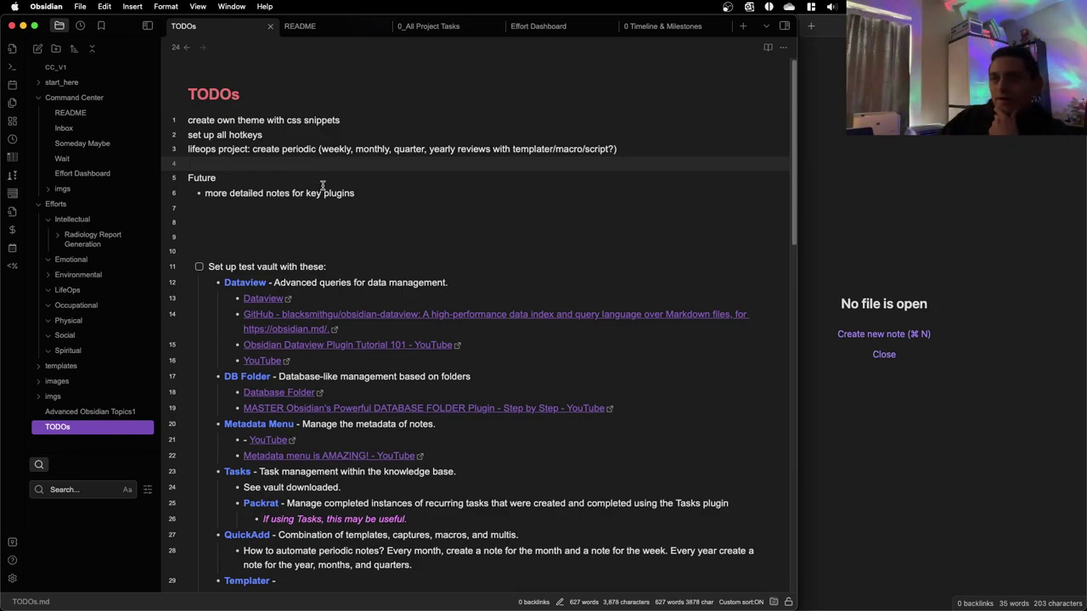
pyautogui.click(321, 179)
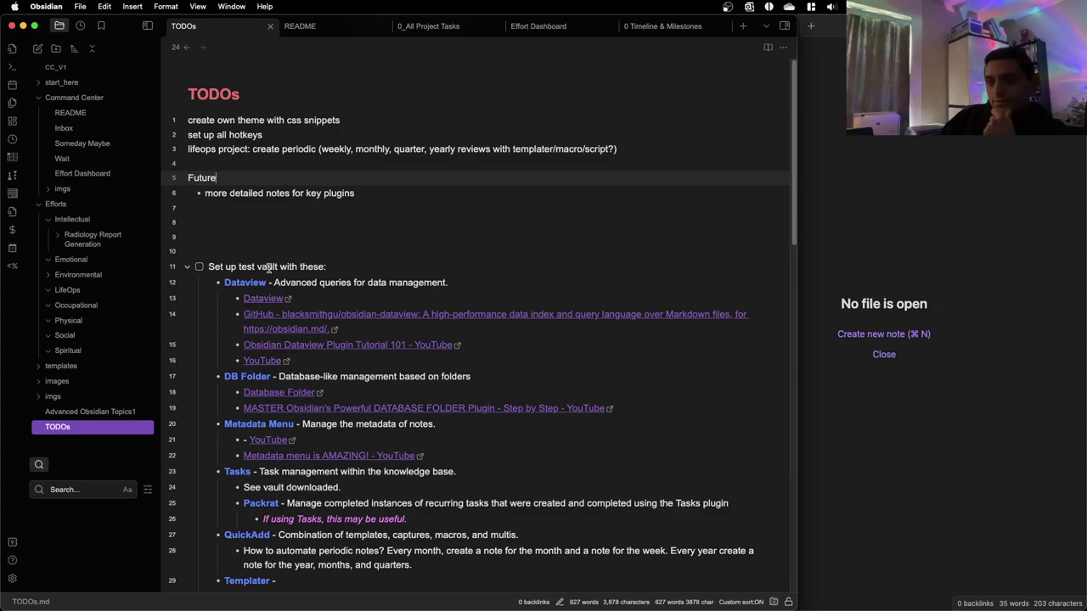
# Look through the TODOs note, from the future plans and test vault plugin list to the completed workflow questions
pyautogui.scroll(-3, 277, 268)
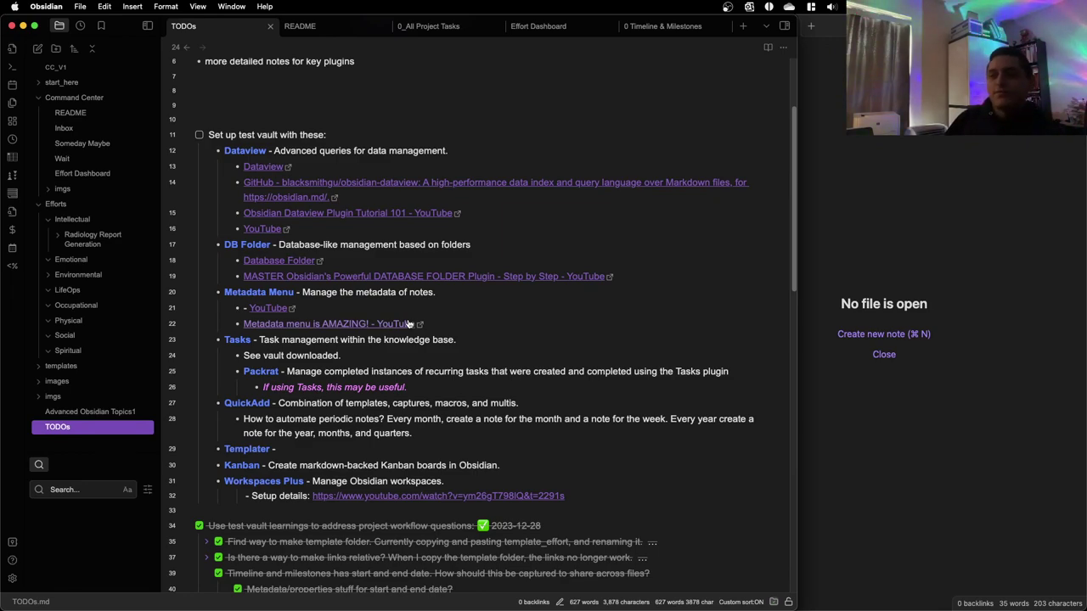
pyautogui.scroll(3, 399, 324)
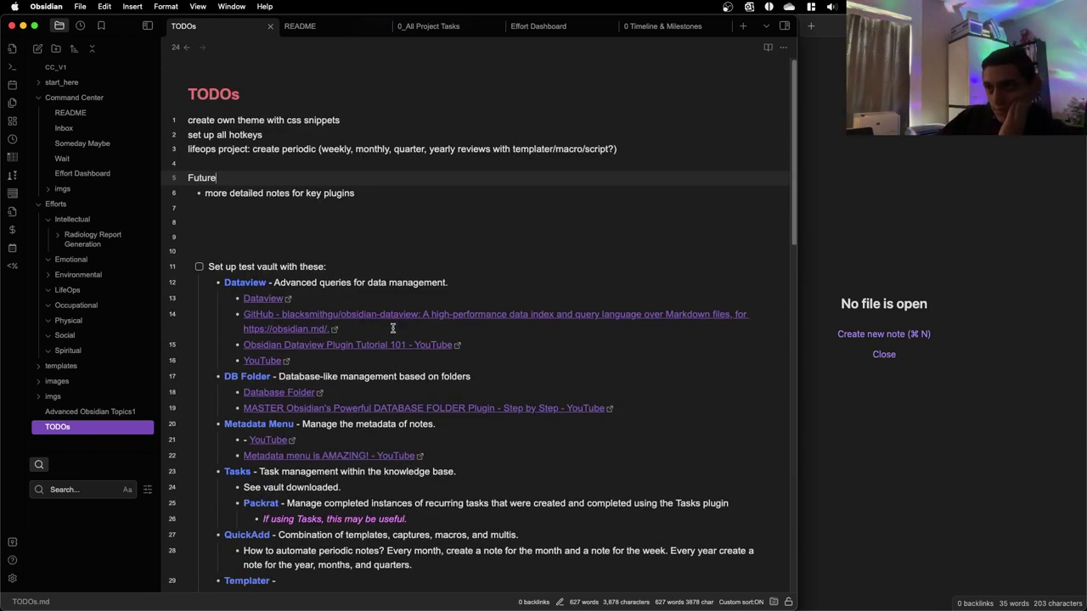
pyautogui.click(334, 214)
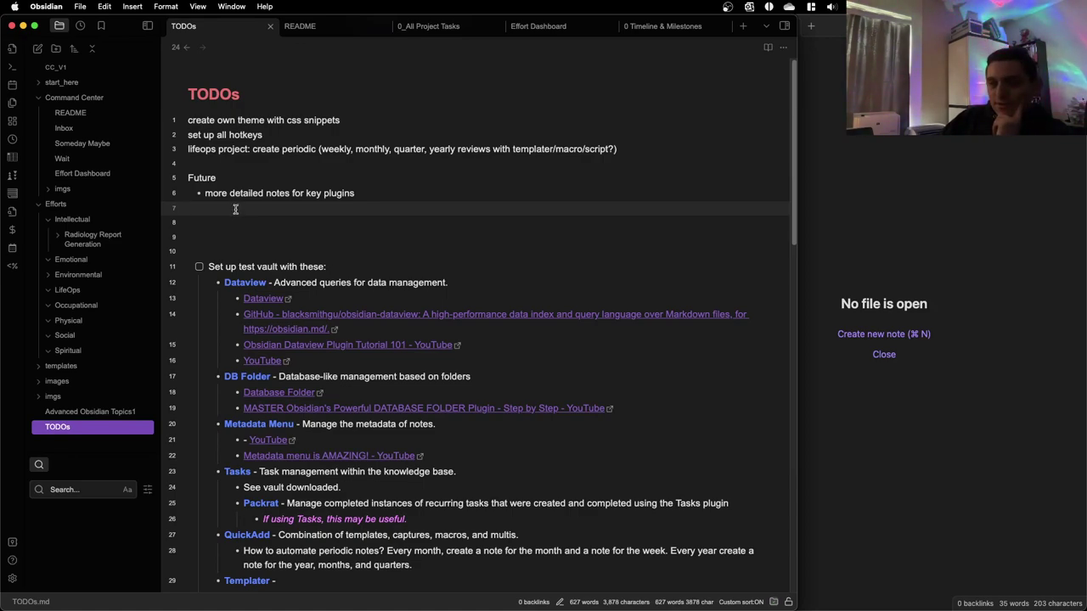
pyautogui.scroll(-4, 235, 209)
pyautogui.scroll(-4, 235, 211)
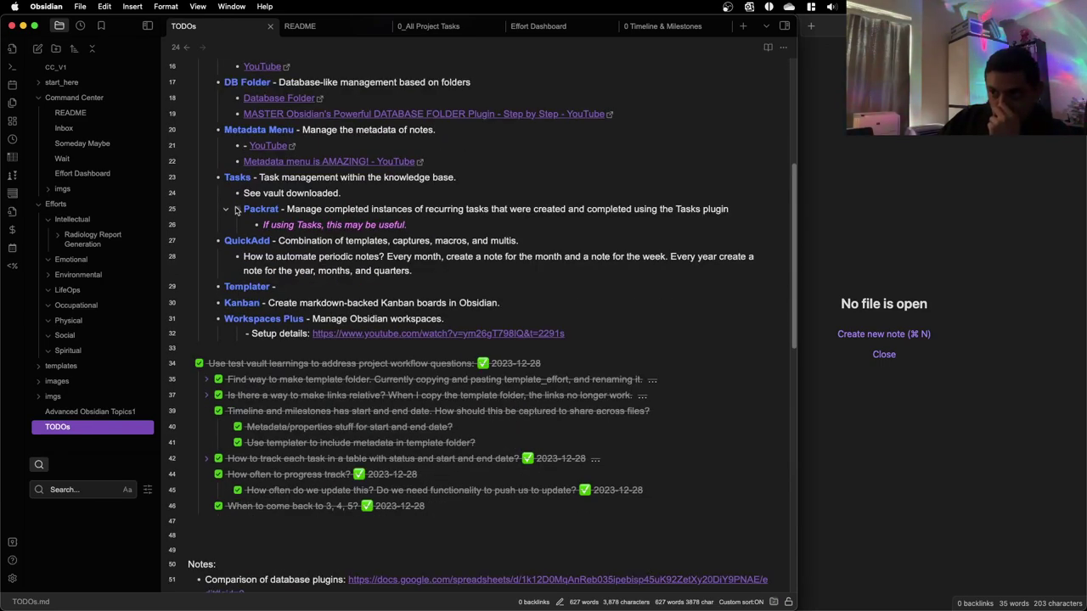
pyautogui.scroll(8, 235, 211)
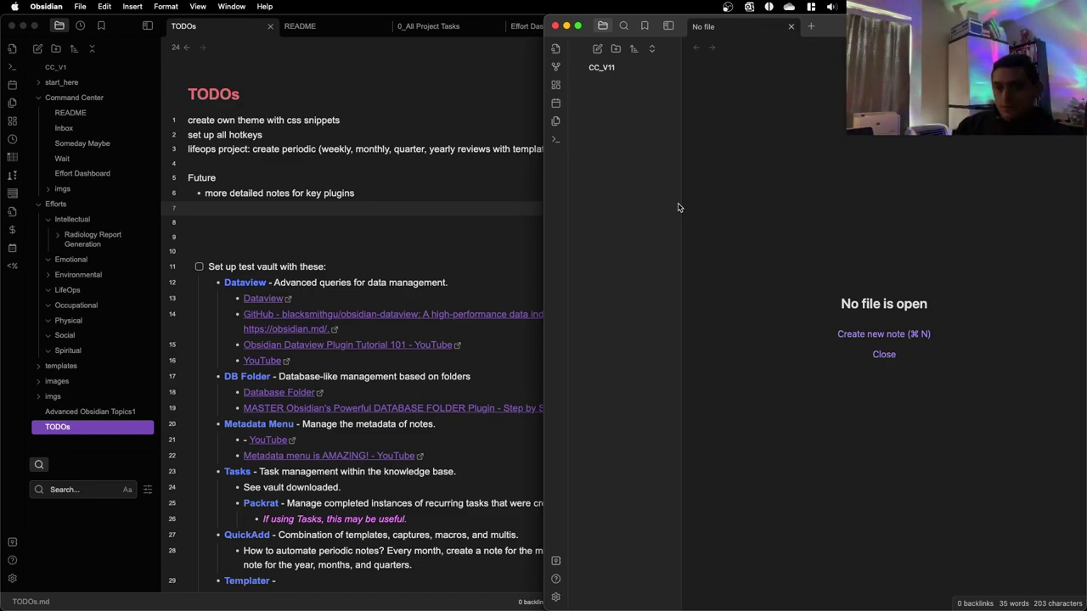
pyautogui.click(361, 176)
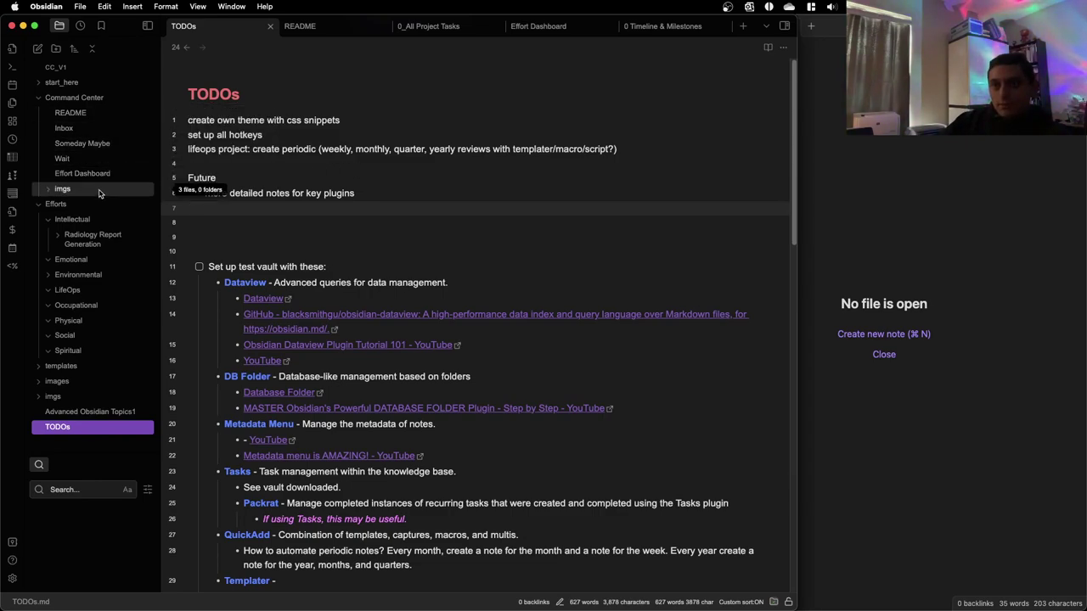
# Collapse the Command Center and Efforts folders and close every open tab except TODOs in the CC_V1 window
pyautogui.click(74, 98)
pyautogui.click(83, 113)
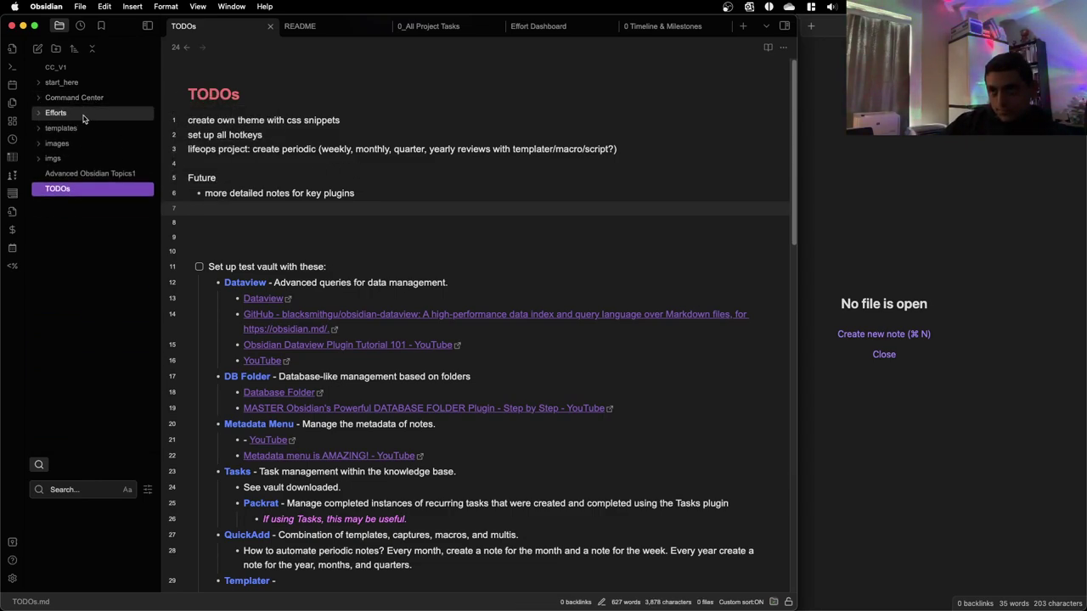
pyautogui.click(383, 27)
pyautogui.click(382, 27)
pyautogui.click(383, 27)
pyautogui.click(383, 27)
pyautogui.click(382, 27)
# Fit the CC_V1 window to half the screen beside CC_V11 and open !start_here from the start_here folder in a new tab
pyautogui.click(452, 117)
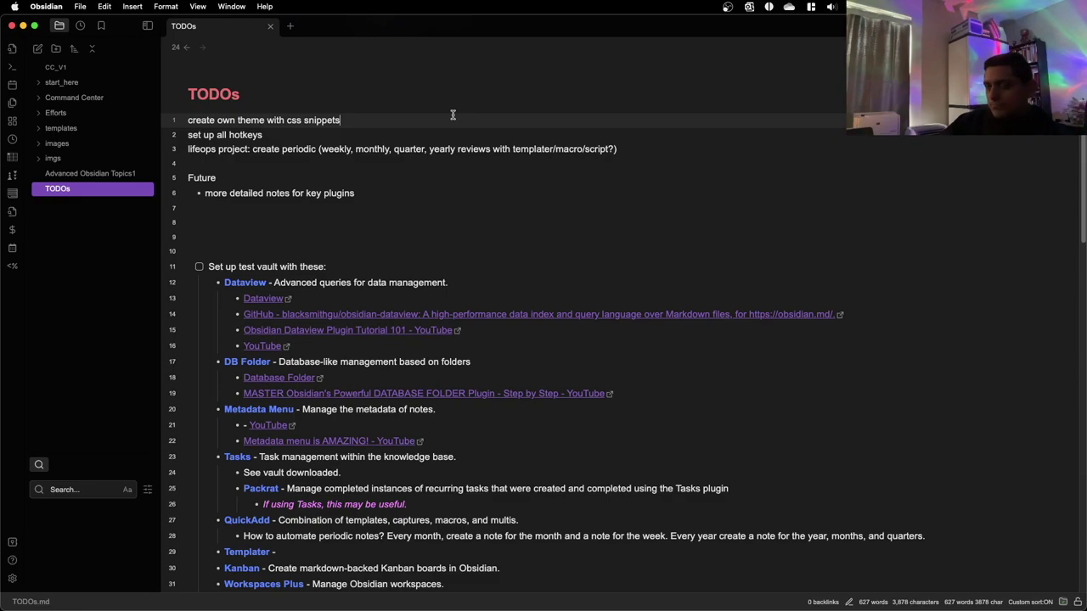
pyautogui.hotkey('ctrl', 'alt', 'Left')
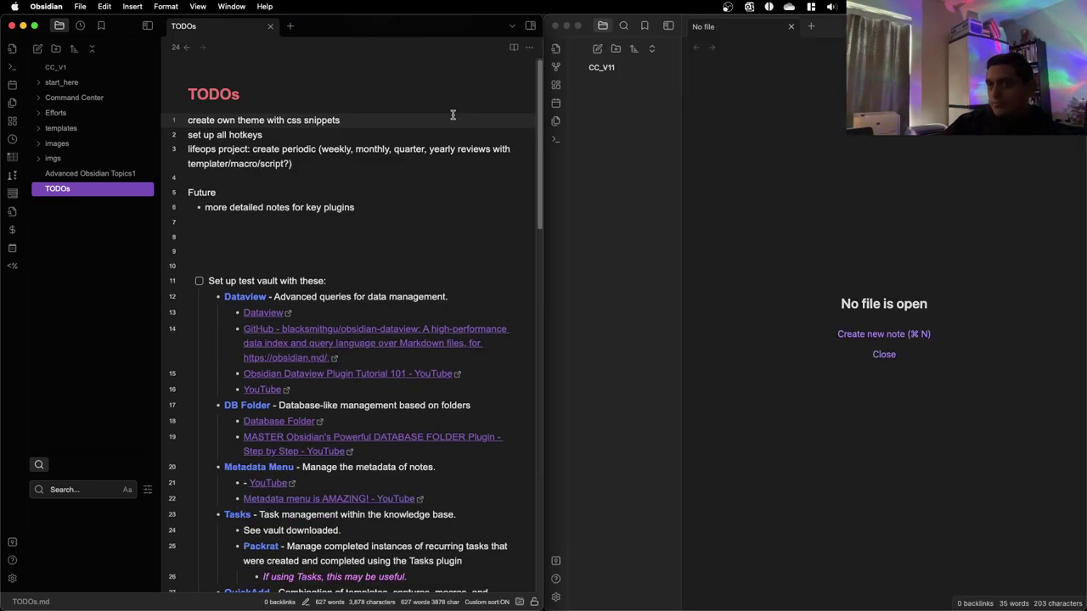
pyautogui.click(73, 83)
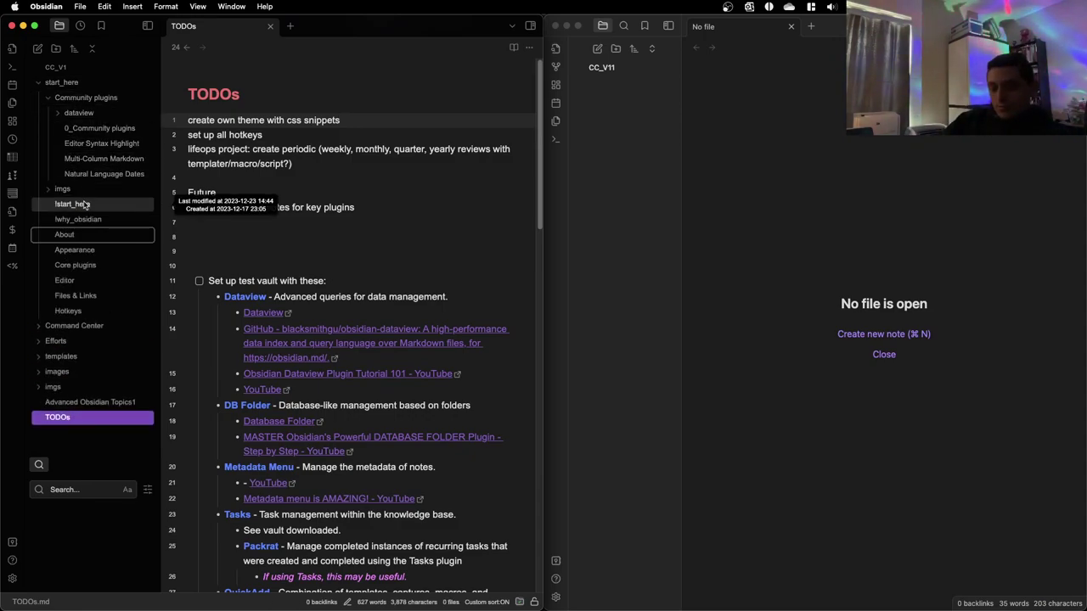
pyautogui.moveTo(85, 204); pyautogui.dragTo(316, 32)
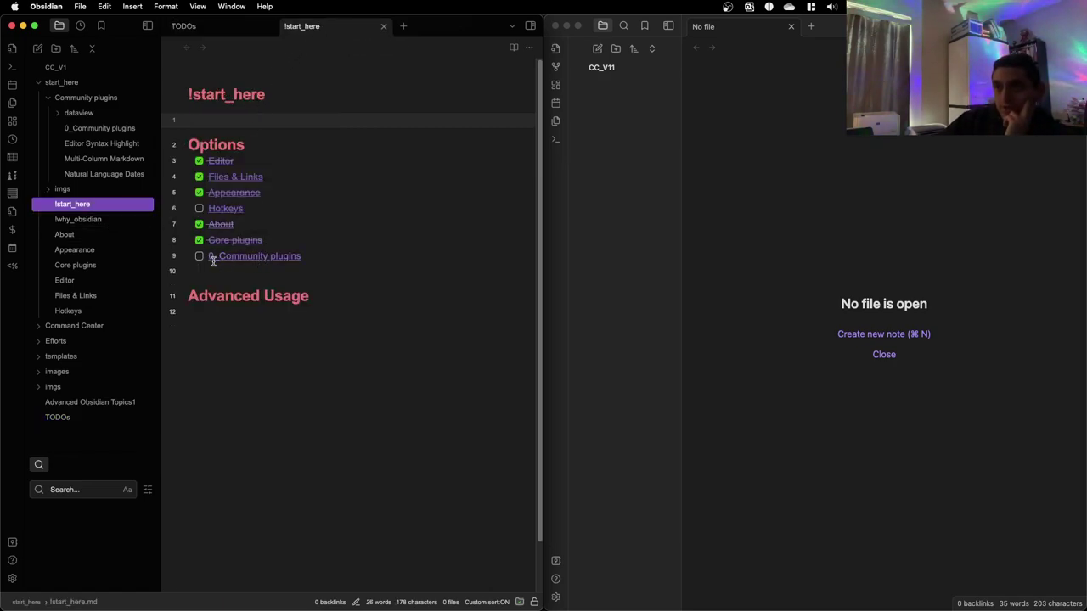
# Go through the start_here settings notes: About, Appearance, Core plugins, Editor, Files & Links, and Hotkeys
pyautogui.click(95, 237)
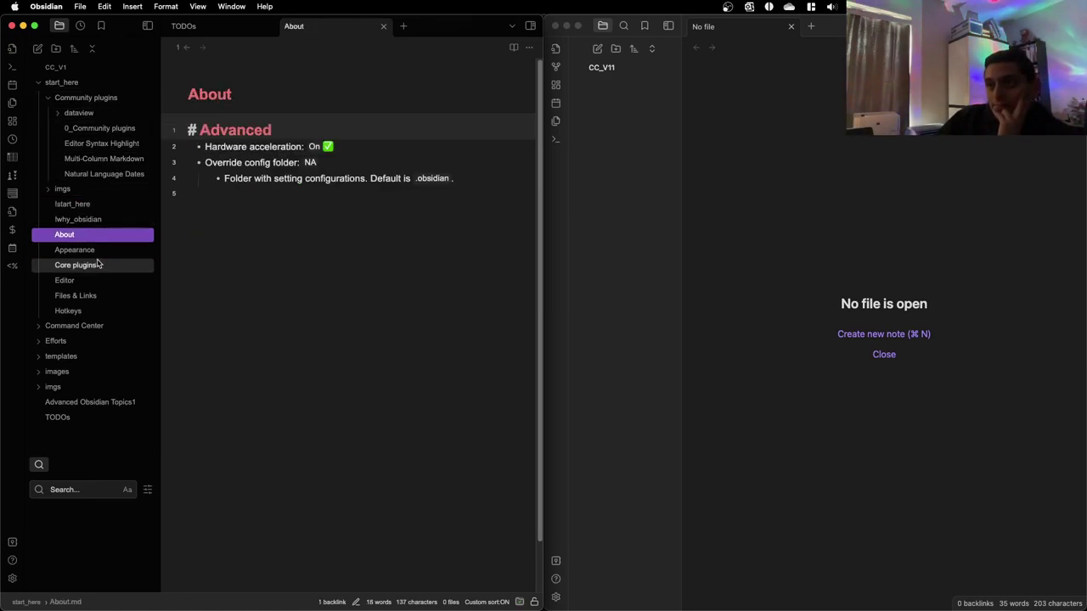
pyautogui.click(98, 254)
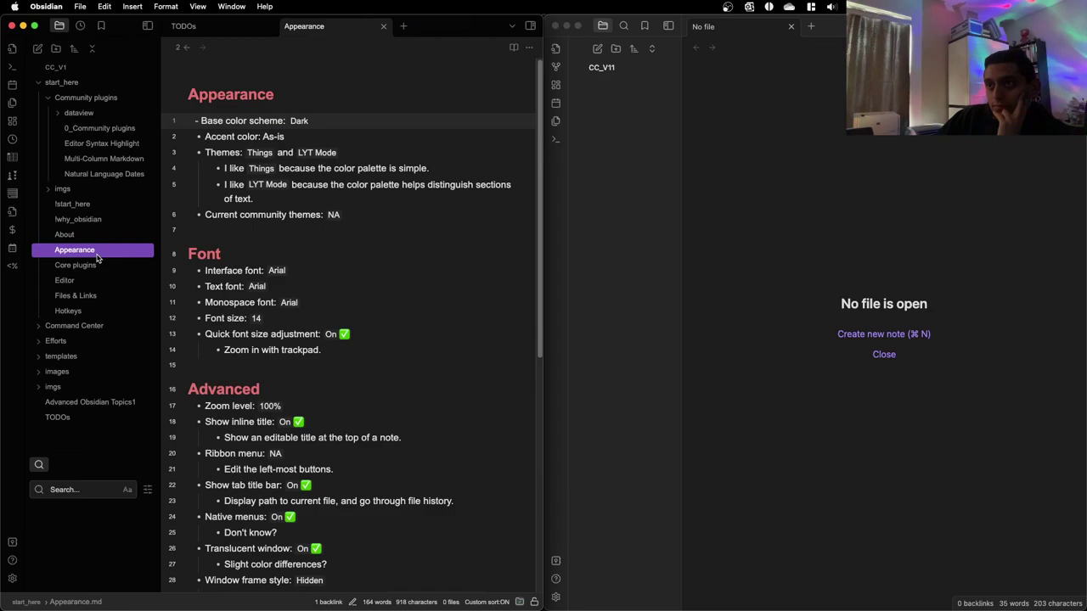
pyautogui.click(100, 266)
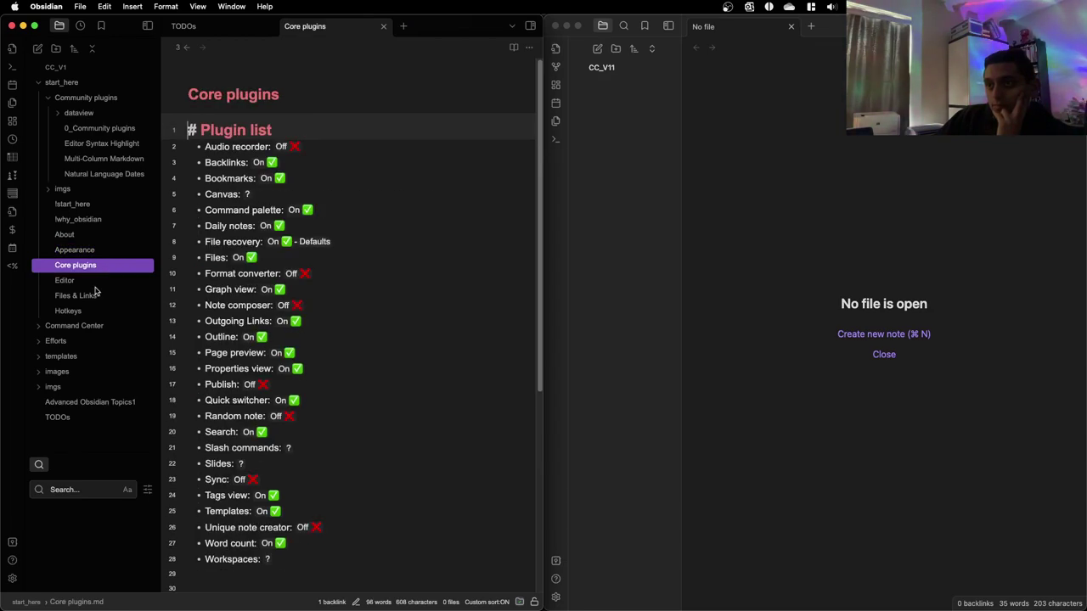
pyautogui.click(94, 281)
pyautogui.click(92, 295)
pyautogui.click(91, 309)
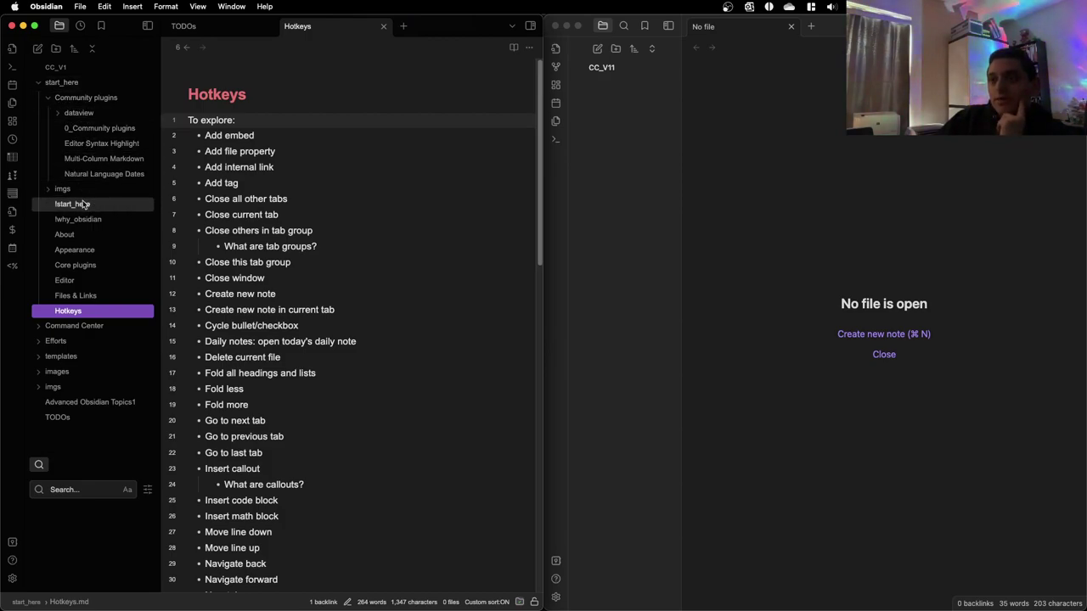
# Bring a copy of the start_here folder into the CC_V11 vault and expand it there
pyautogui.hotkey('ctrl', 'Up')
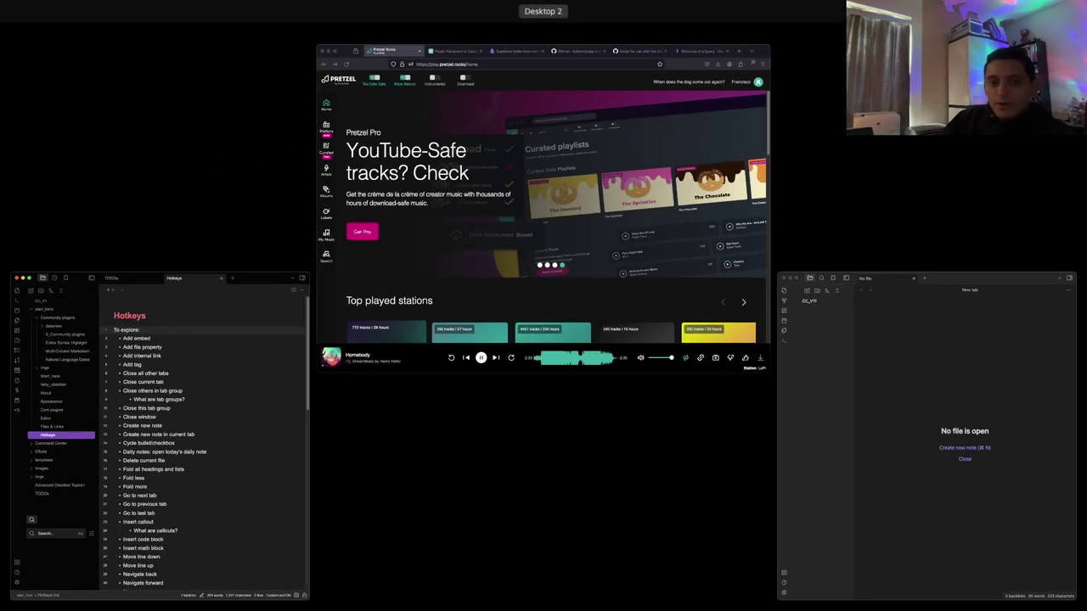
pyautogui.hotkey('ctrl', 'Up')
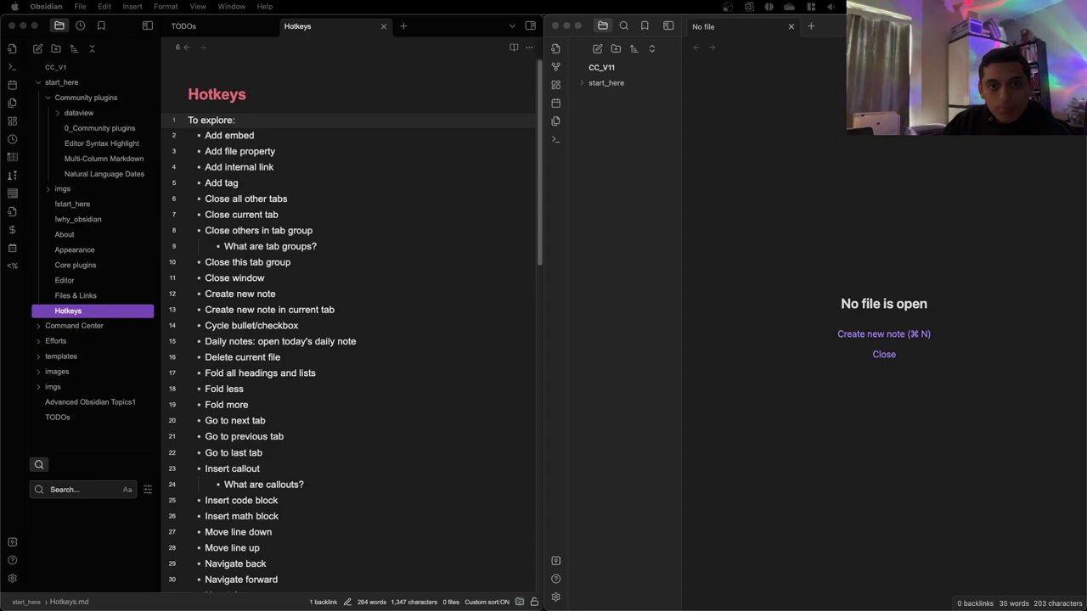
pyautogui.click(645, 93)
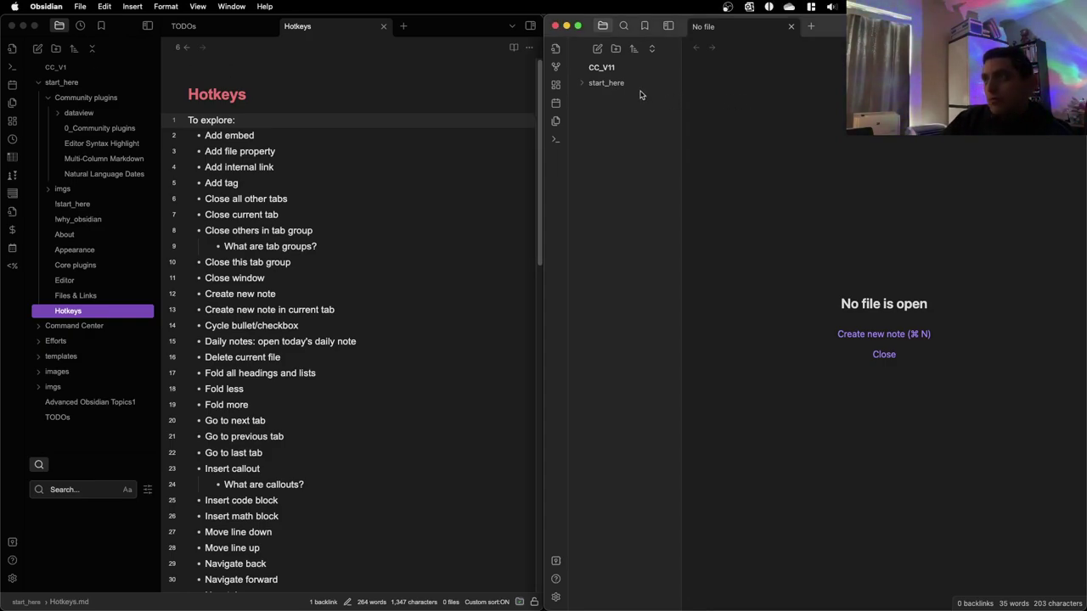
pyautogui.click(603, 85)
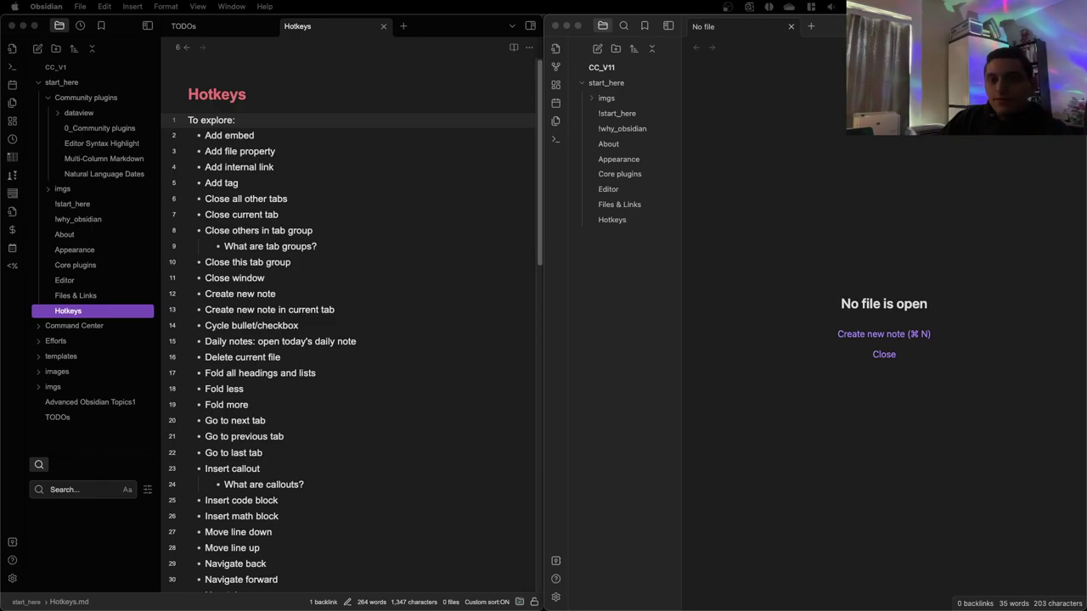
# View the CC_V1 vault's folder structure in Finder, and return to the two Obsidian windows
pyautogui.moveTo(677, 38); pyautogui.dragTo(292, 56)
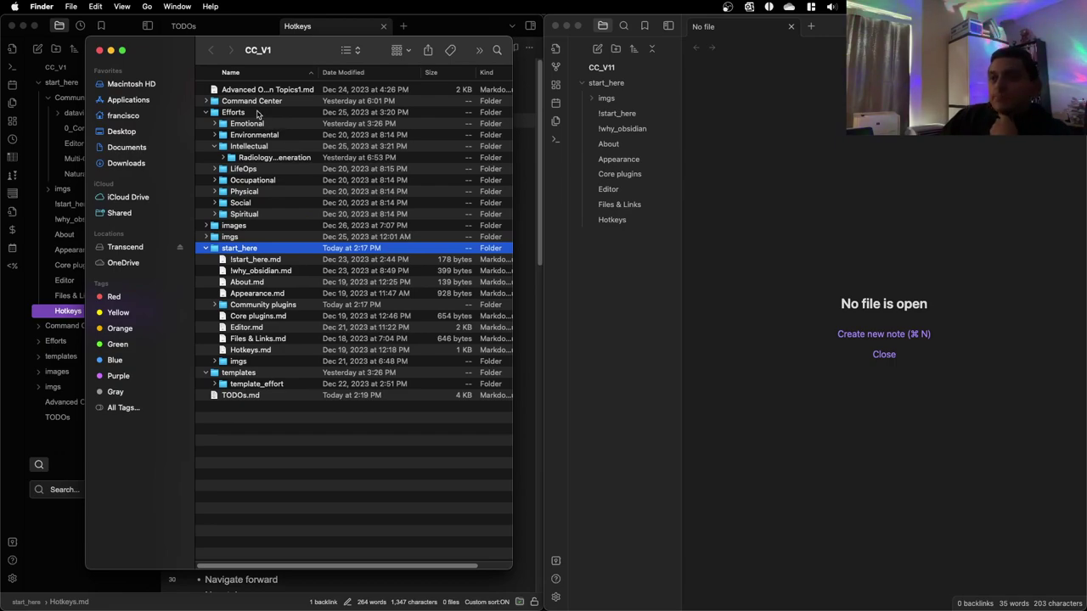
pyautogui.moveTo(312, 51); pyautogui.dragTo(677, 47)
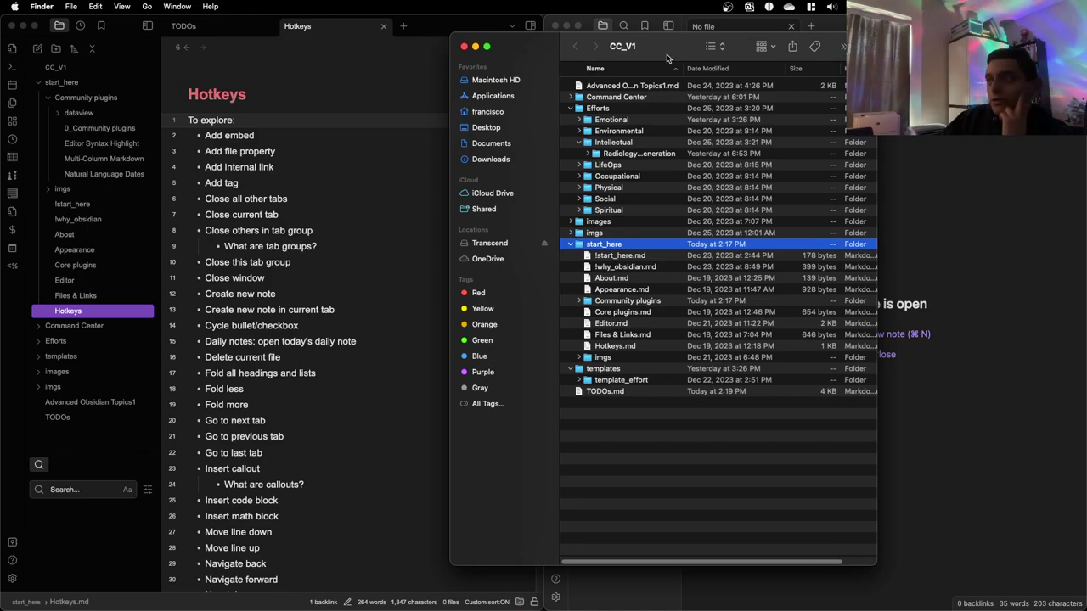
pyautogui.moveTo(678, 50); pyautogui.dragTo(42, 51)
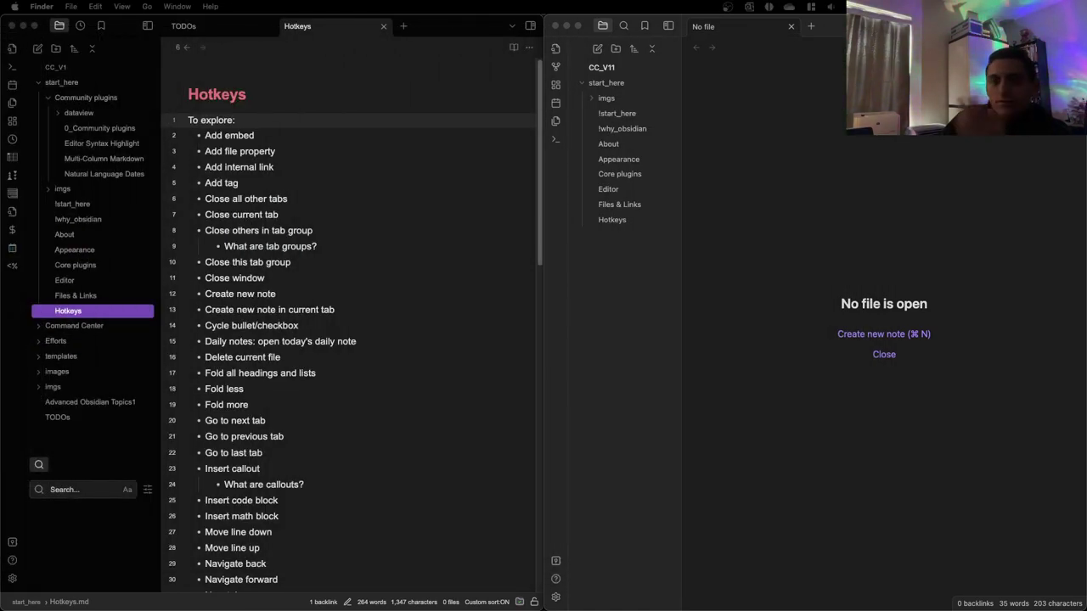
pyautogui.hotkey('ctrl', 'Up')
pyautogui.click(141, 356)
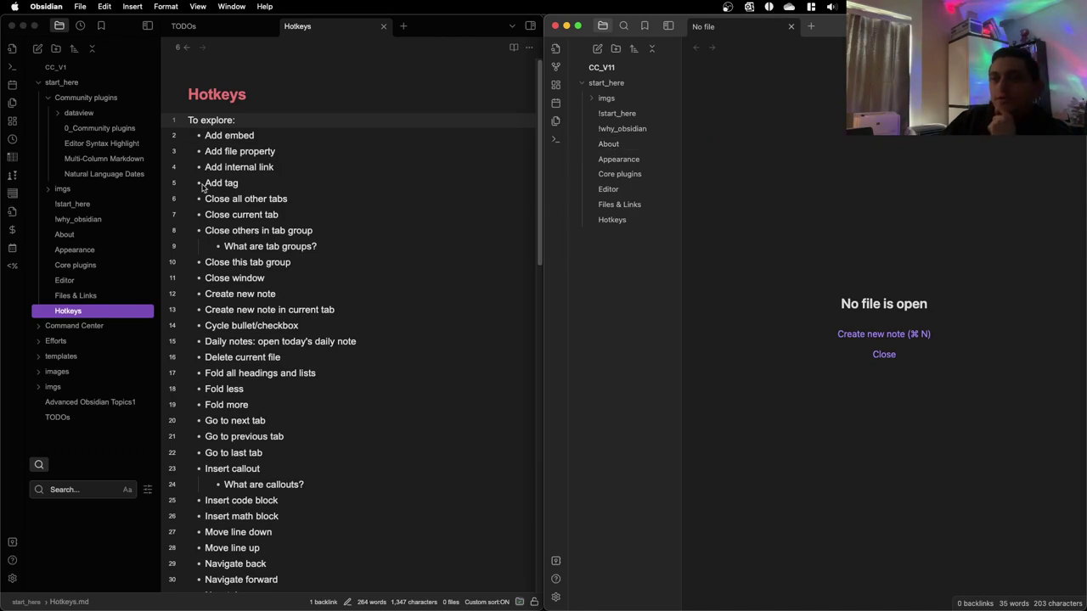
# Widen the CC_V11 window and view its !start_here note, with a brief look at !why_obsidian
pyautogui.click(636, 113)
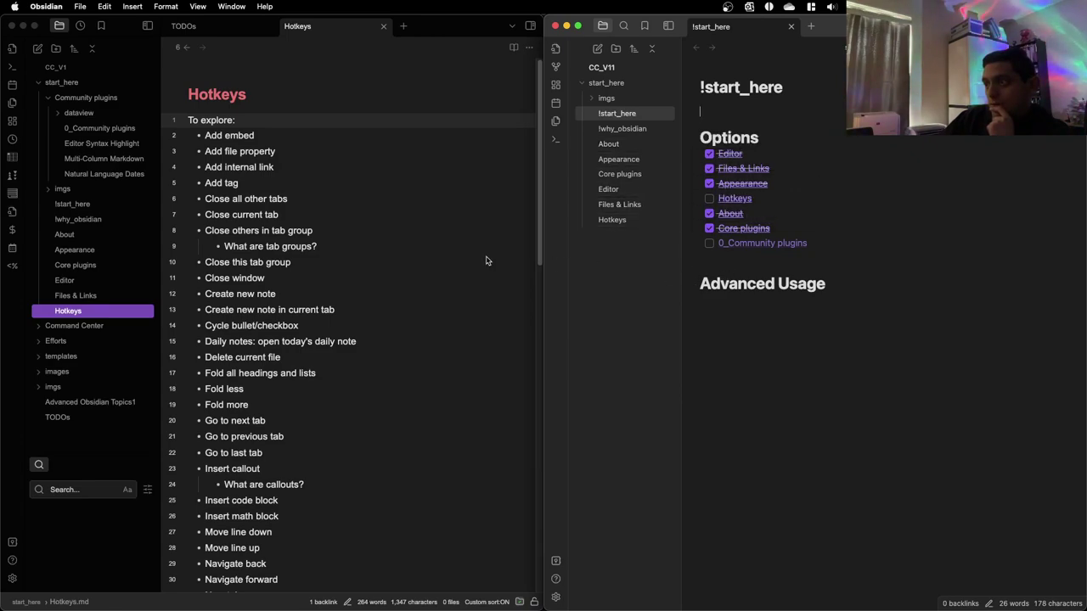
pyautogui.moveTo(543, 295); pyautogui.dragTo(407, 274)
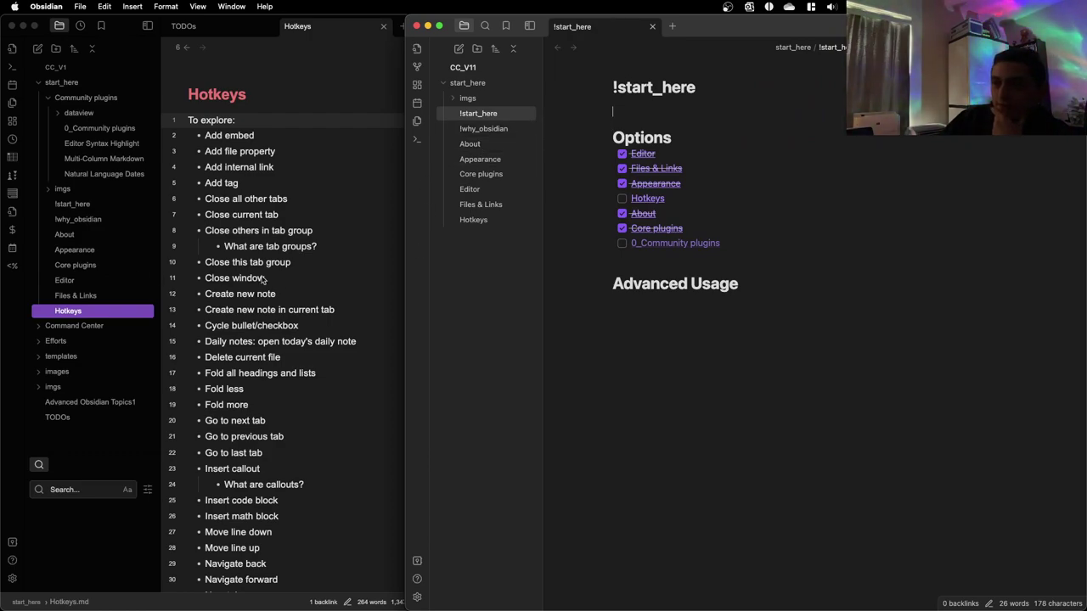
pyautogui.click(483, 128)
pyautogui.click(479, 112)
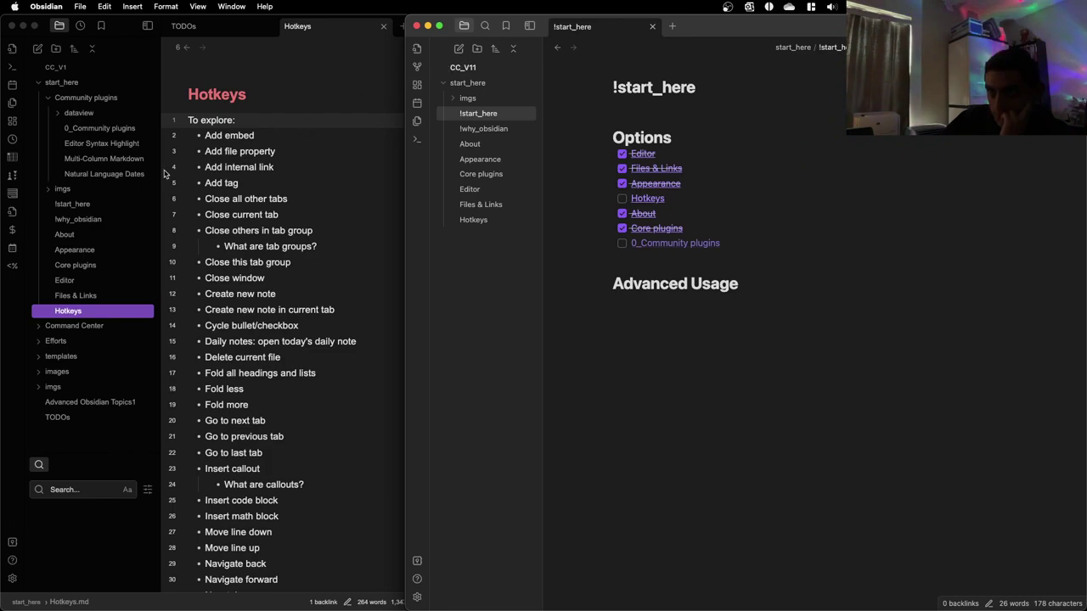
# In the CC_V1 vault, collapse start_here and open the Inbox note from Command Center in a new tab, keeping Hotkeys open
pyautogui.click(269, 208)
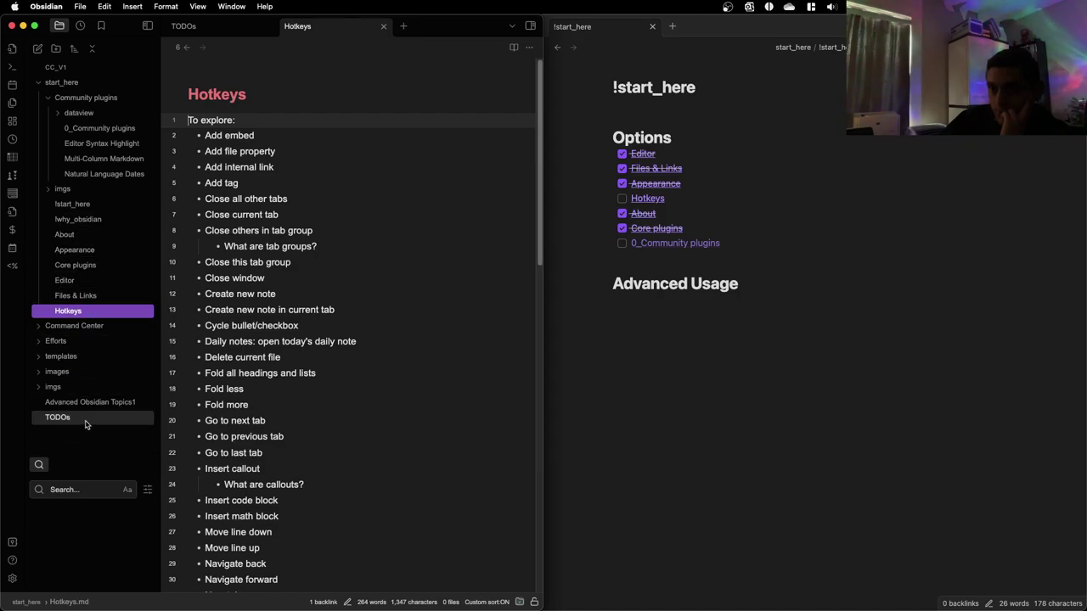
pyautogui.click(75, 82)
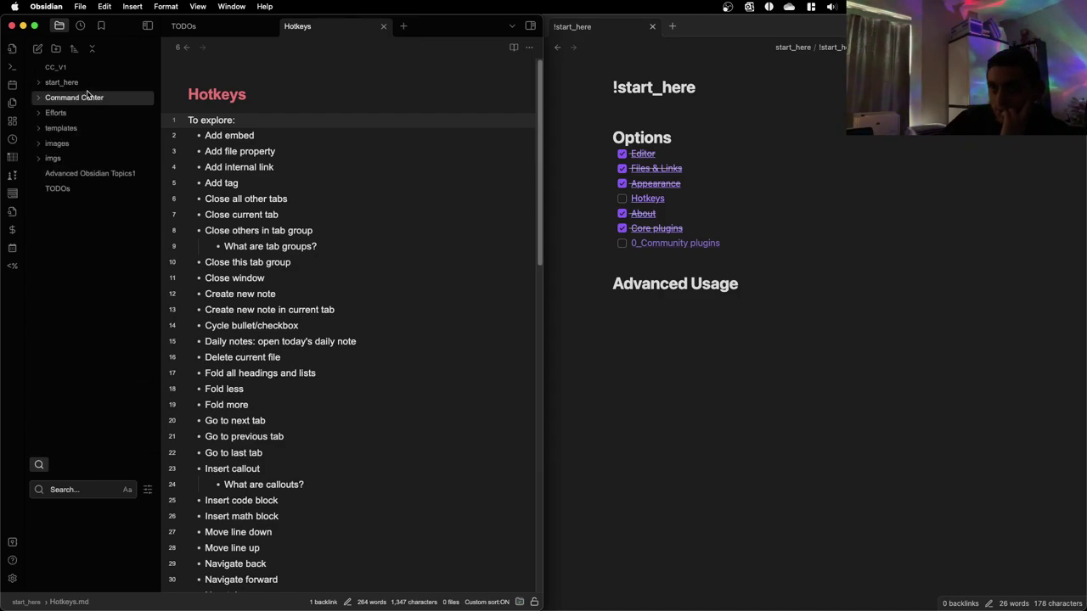
pyautogui.click(92, 98)
pyautogui.click(99, 132)
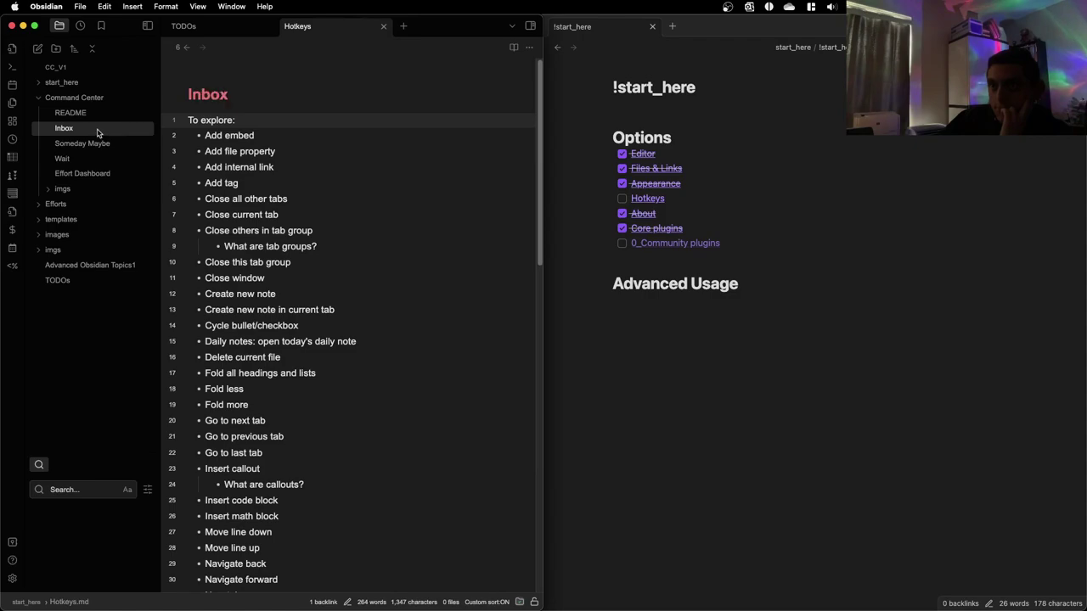
pyautogui.click(184, 49)
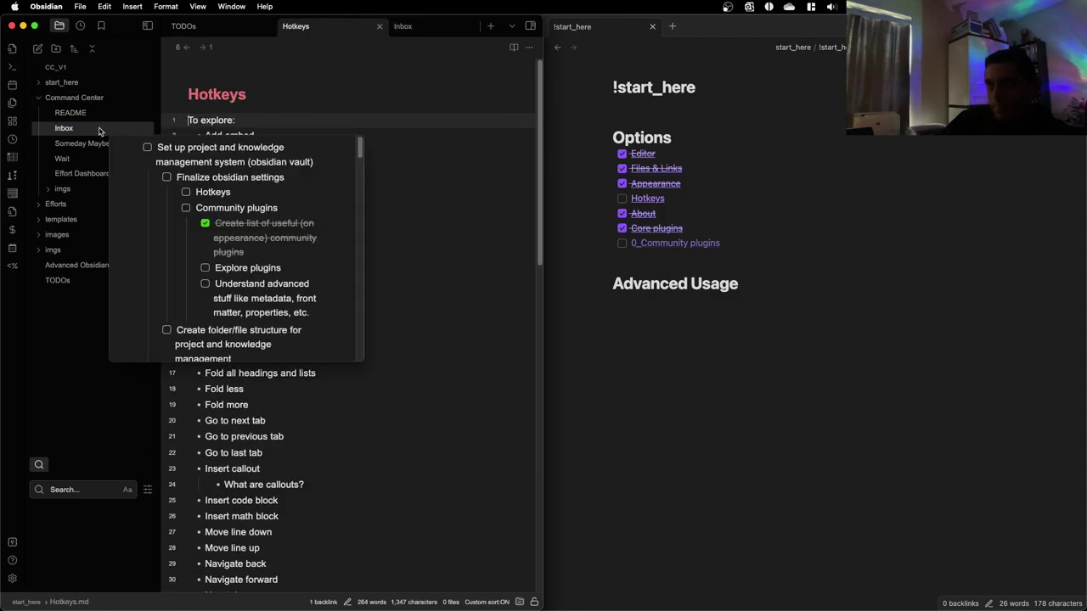
pyautogui.click(391, 26)
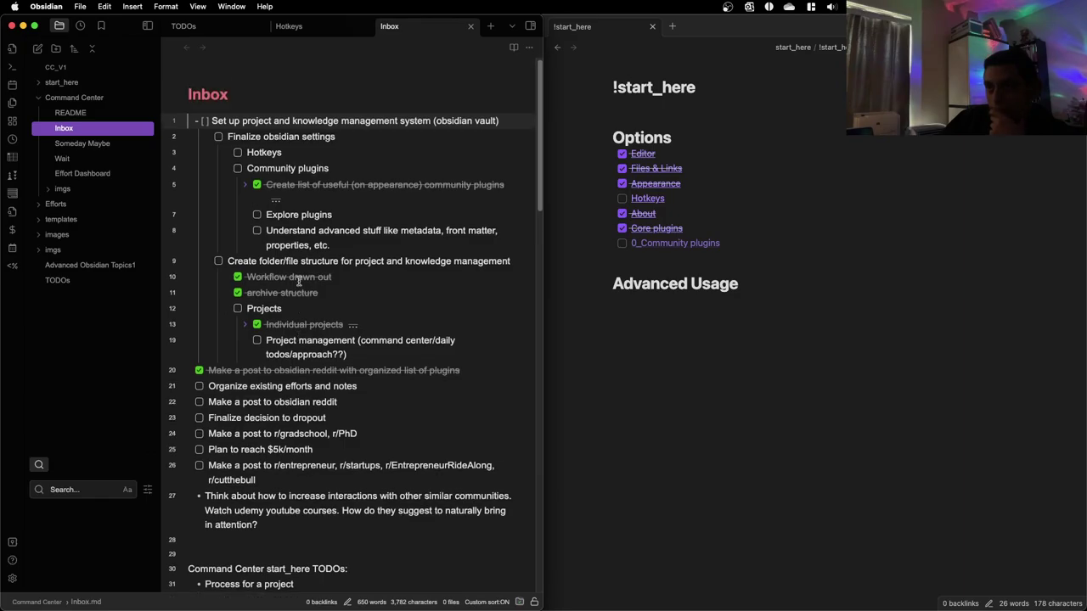
# Review the Inbox note and add a bullet "Fill out why obsidian file in vault" at its end
pyautogui.scroll(-5, 299, 281)
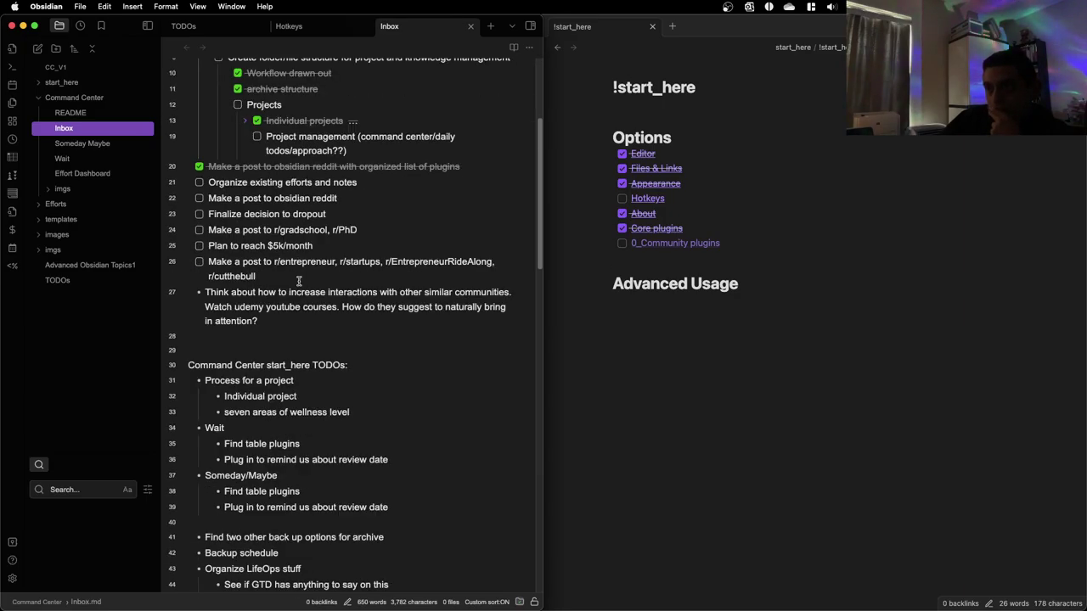
pyautogui.scroll(-8, 298, 281)
pyautogui.scroll(7, 299, 281)
pyautogui.scroll(-20, 299, 281)
pyautogui.scroll(20, 299, 281)
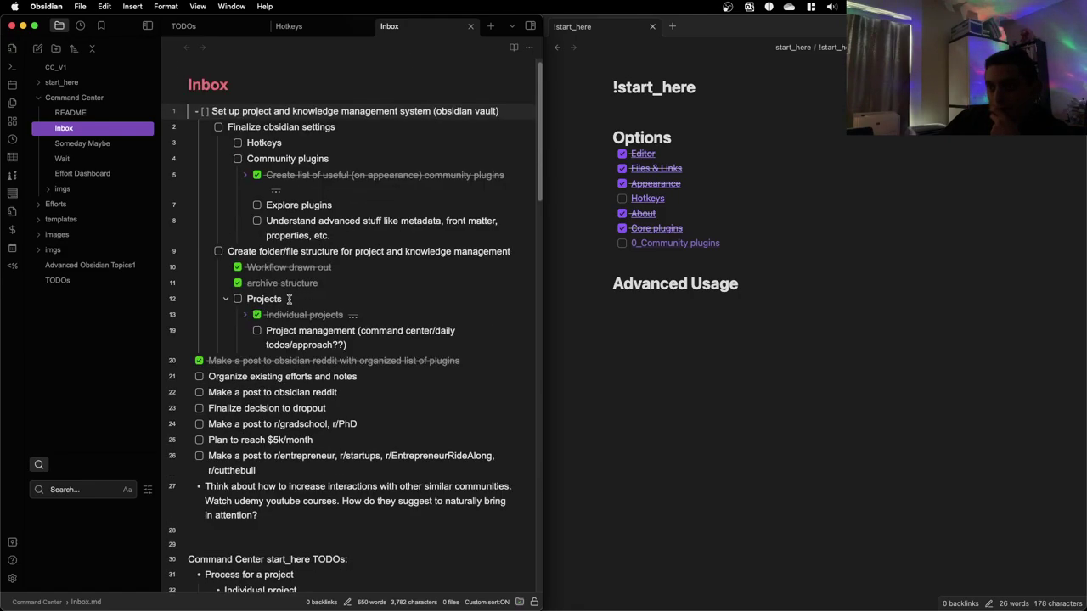
pyautogui.scroll(-20, 326, 483)
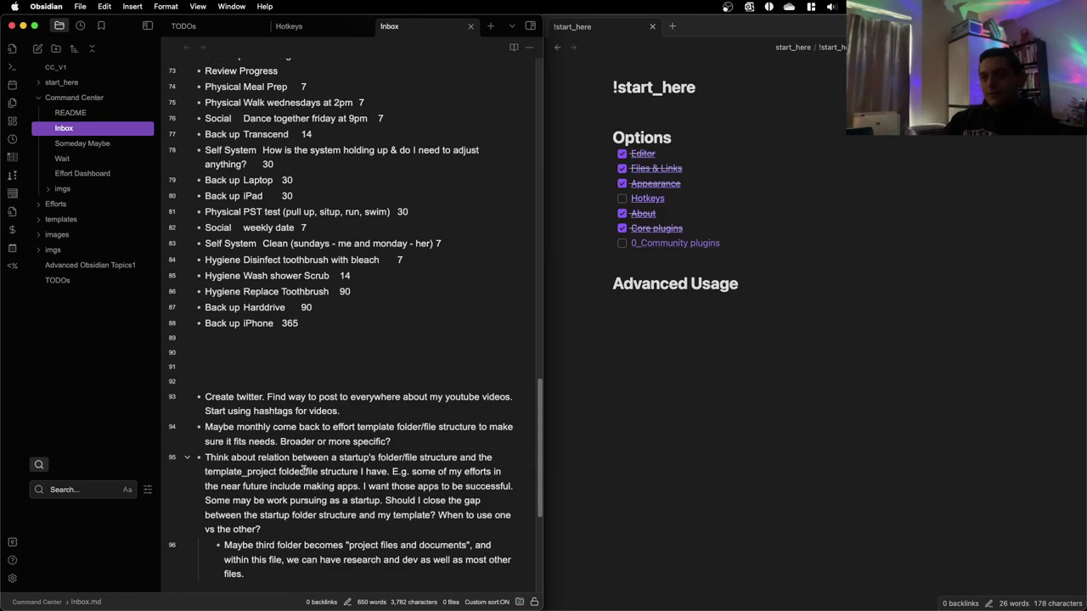
pyautogui.scroll(-5, 247, 546)
pyautogui.click(319, 432)
pyautogui.press('Return')
pyautogui.press('Return')
pyautogui.write('-')
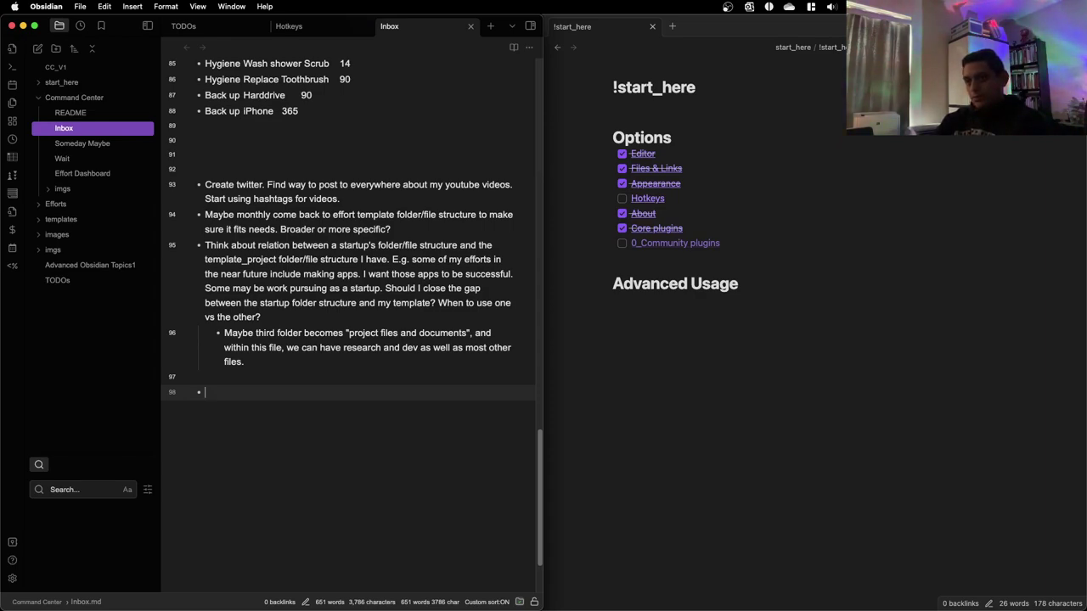
pyautogui.write('Fill out why obsidian f')
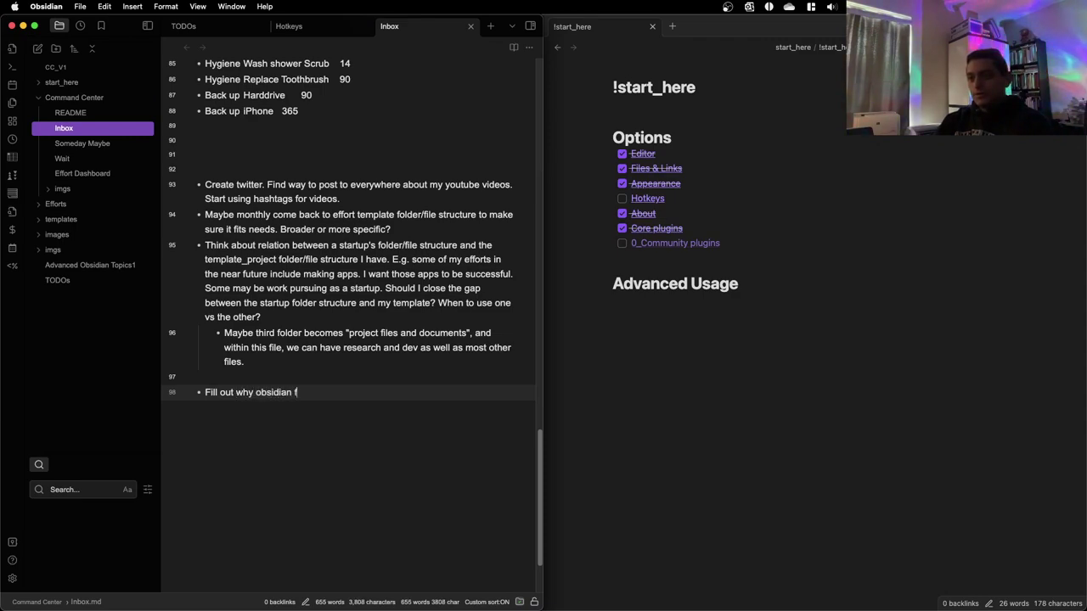
pyautogui.write('ile in vault')
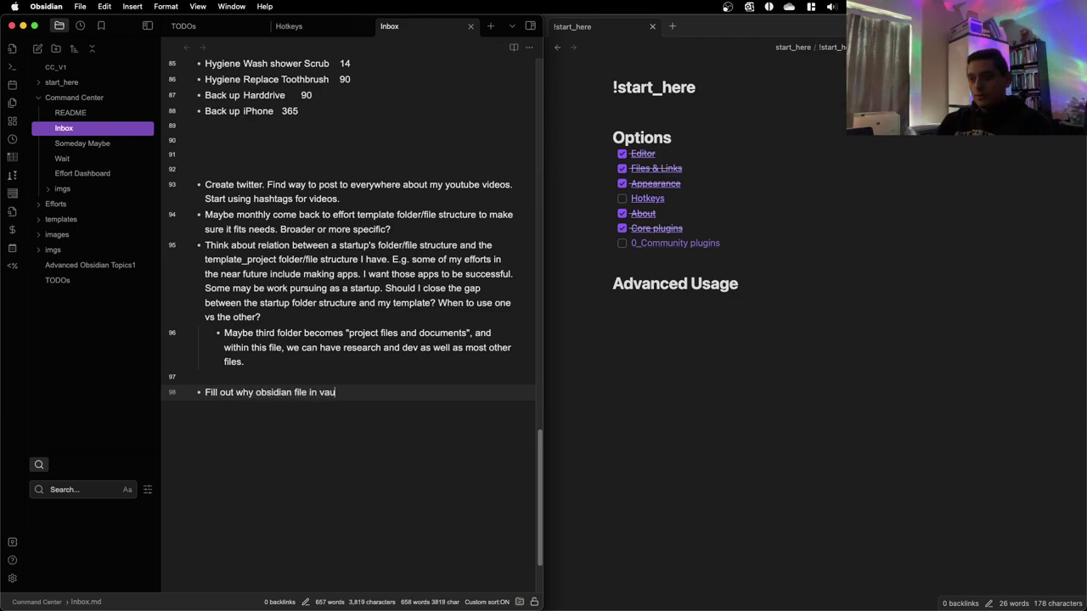
pyautogui.scroll(20, 329, 327)
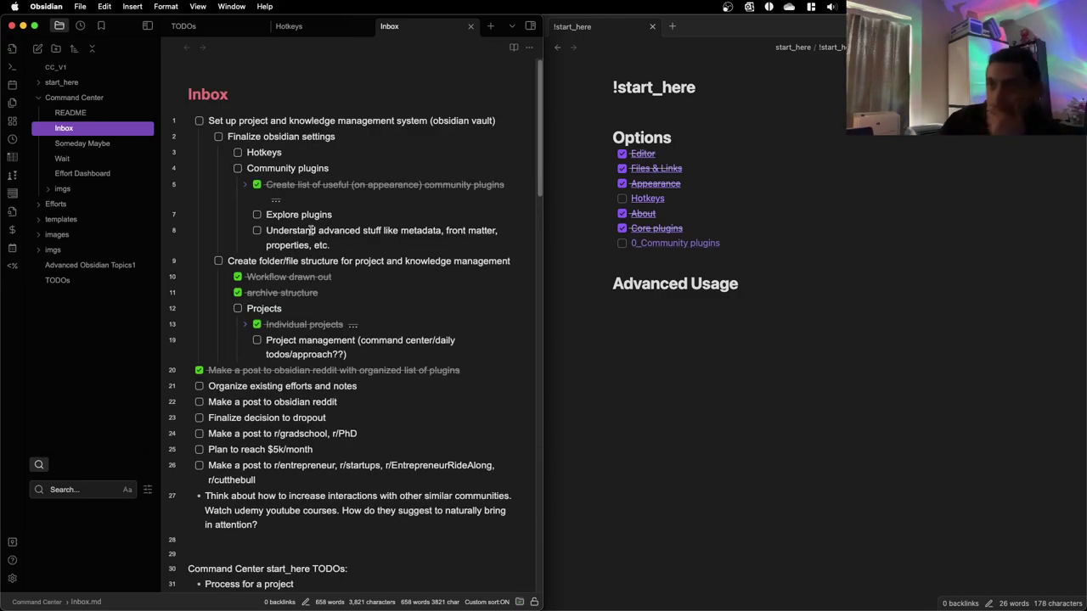
# Show the Hotkeys note in CC_V1, and open the Appearance note from !start_here in CC_V11 at its CSS snippets section
pyautogui.click(331, 25)
pyautogui.click(734, 347)
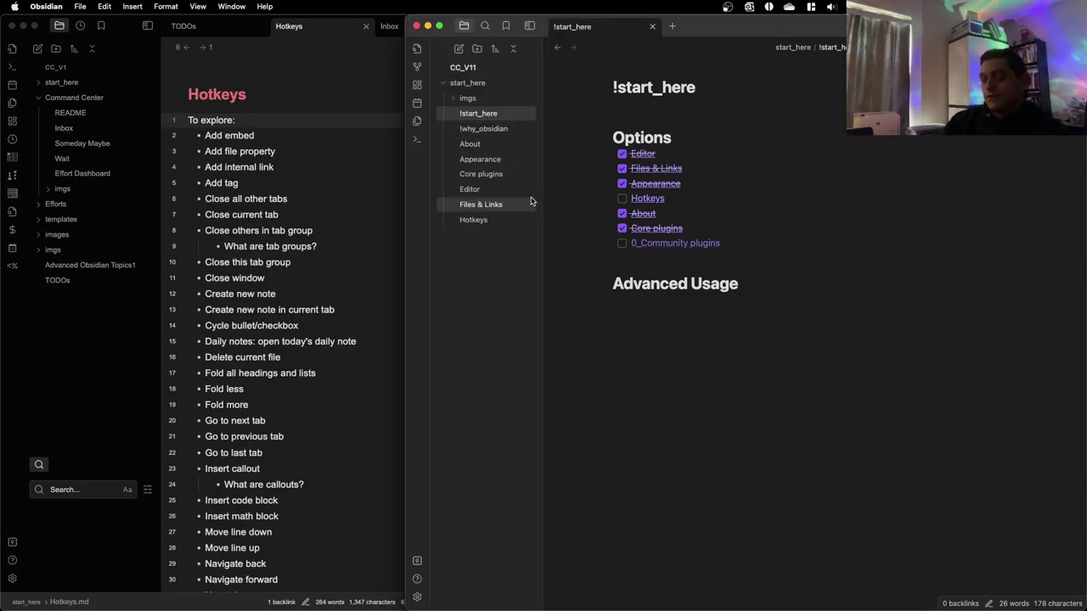
pyautogui.click(278, 218)
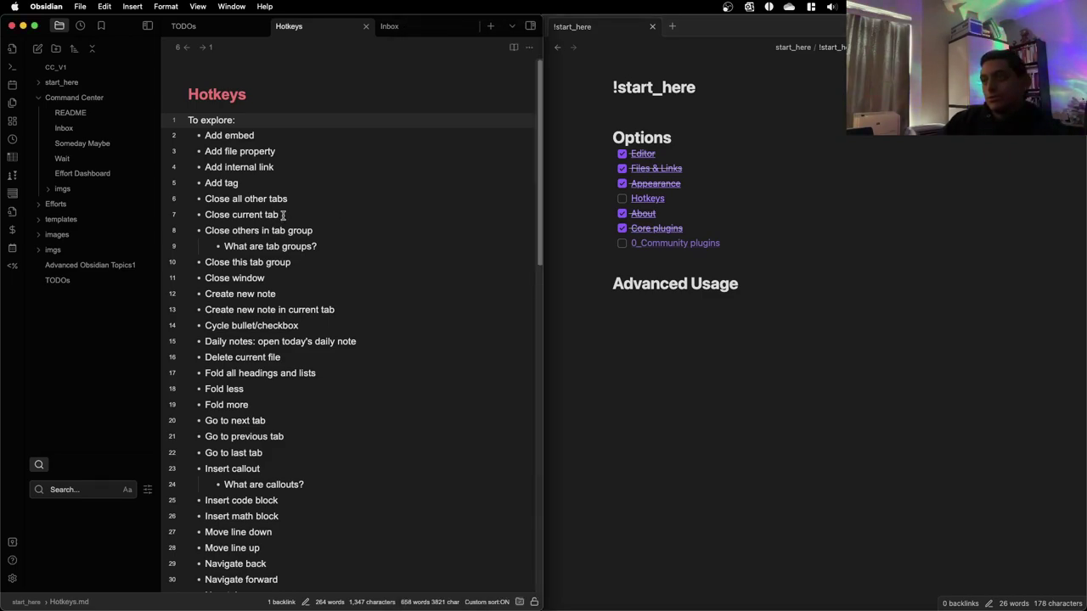
pyautogui.click(921, 306)
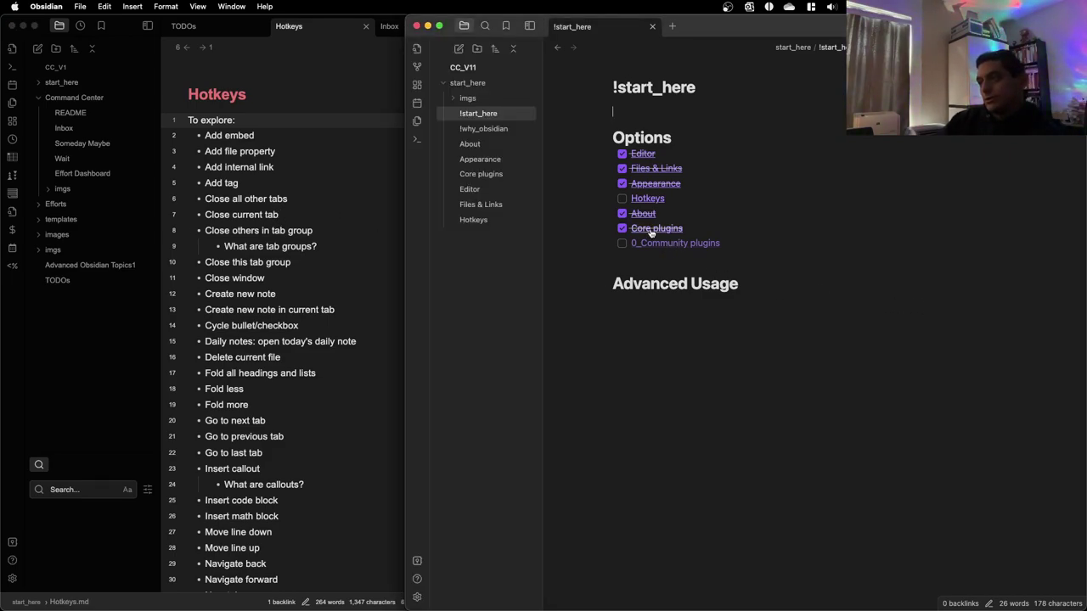
pyautogui.click(655, 183)
pyautogui.scroll(-5, 650, 247)
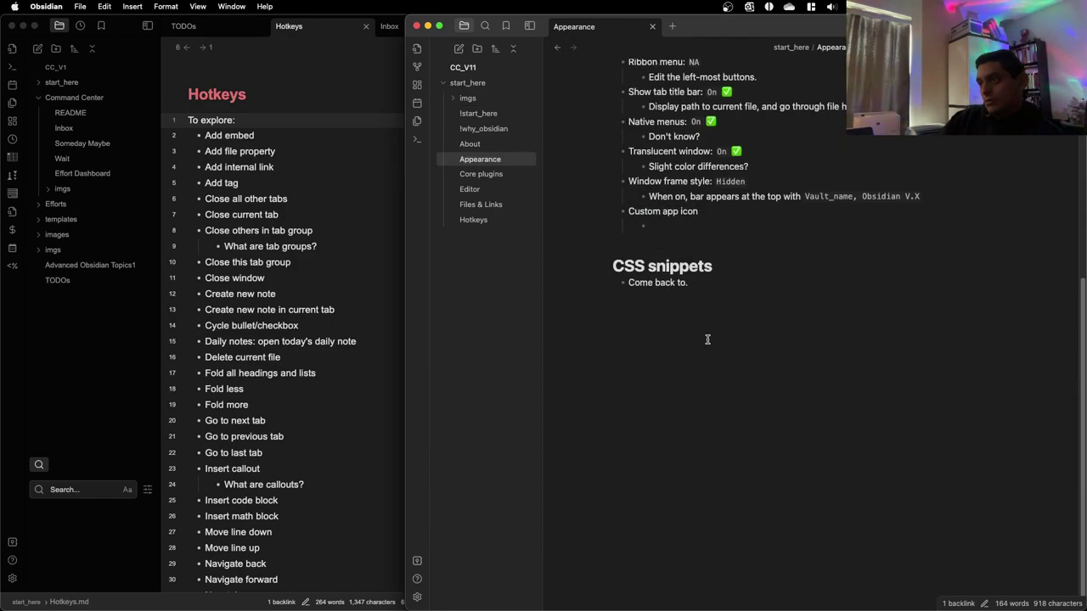
# Replace the "Come back to." bullet under CSS snippets with the line "What to change?:", separated from the heading
pyautogui.moveTo(689, 283); pyautogui.dragTo(627, 285)
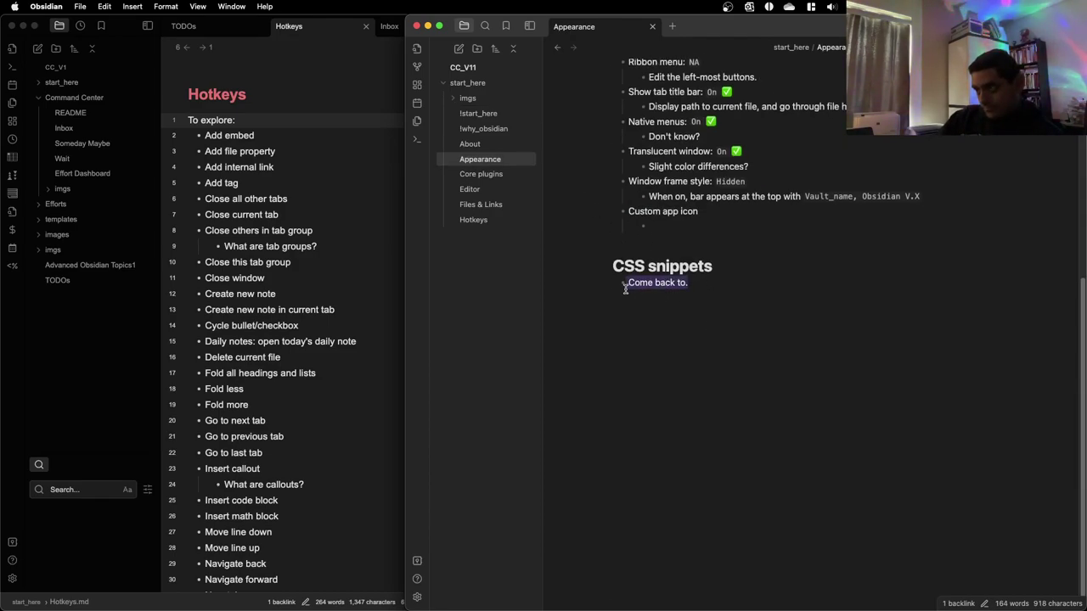
pyautogui.press('BackSpace')
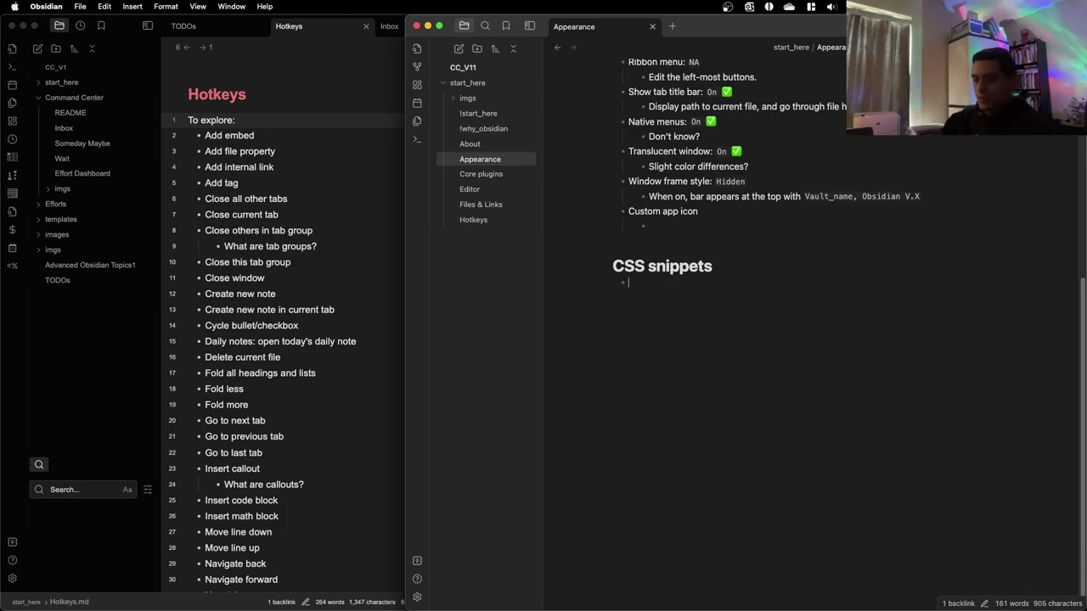
pyautogui.press('Return')
pyautogui.press('Return')
pyautogui.write('TODO:')
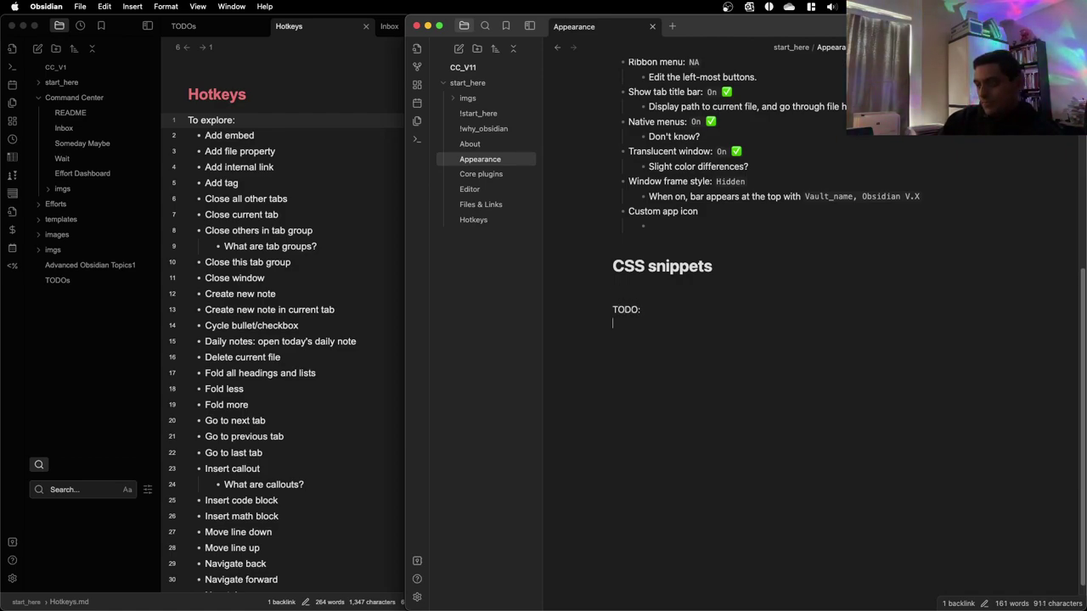
pyautogui.press('BackSpace')
pyautogui.press('BackSpace')
pyautogui.press('BackSpace')
pyautogui.press('BackSpace')
pyautogui.write('What to')
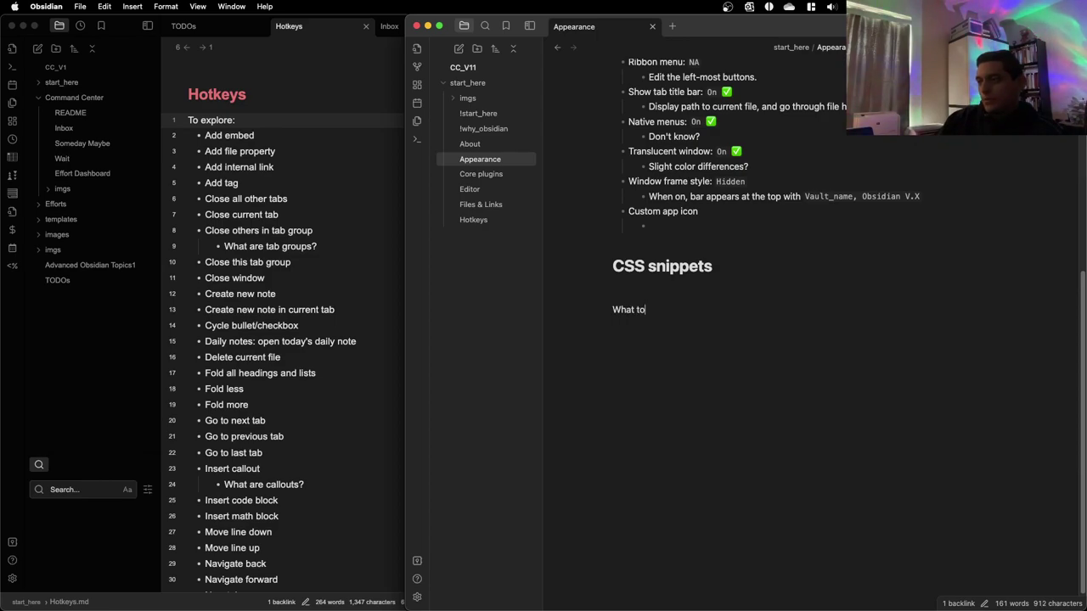
pyautogui.write(' change?:')
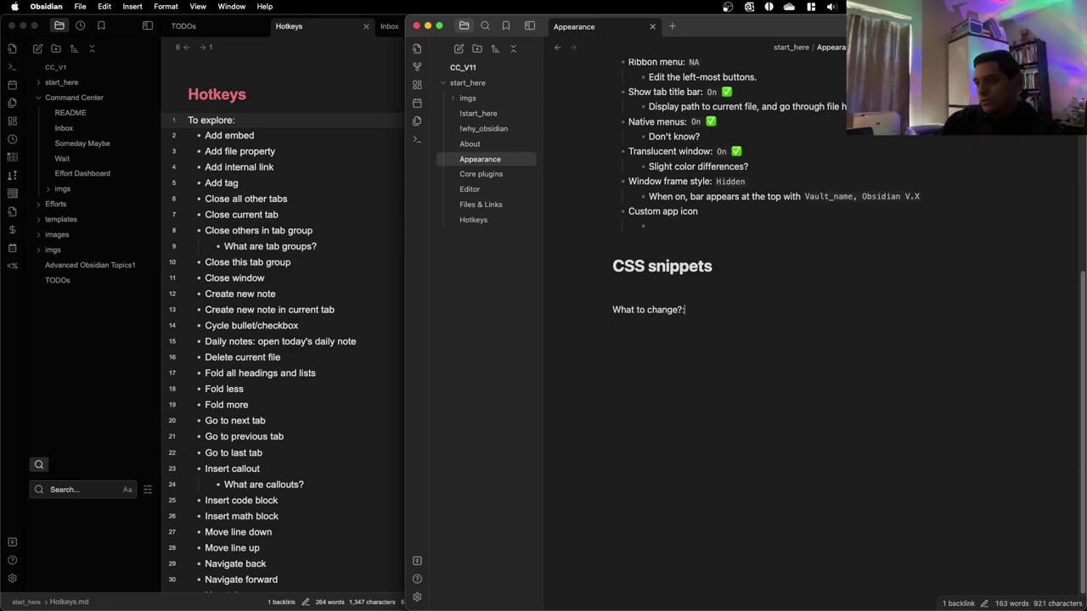
pyautogui.press('Return')
# List "background?", "text", "headings" and "checkmarks" as bullets under "What to change?:"
pyautogui.write('- ')
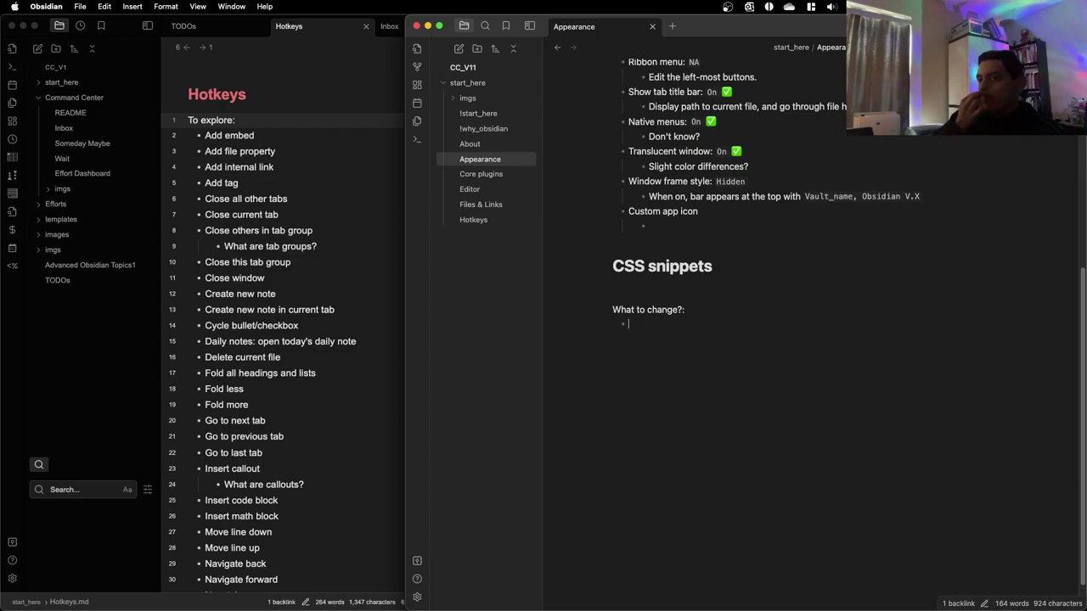
pyautogui.write('background?')
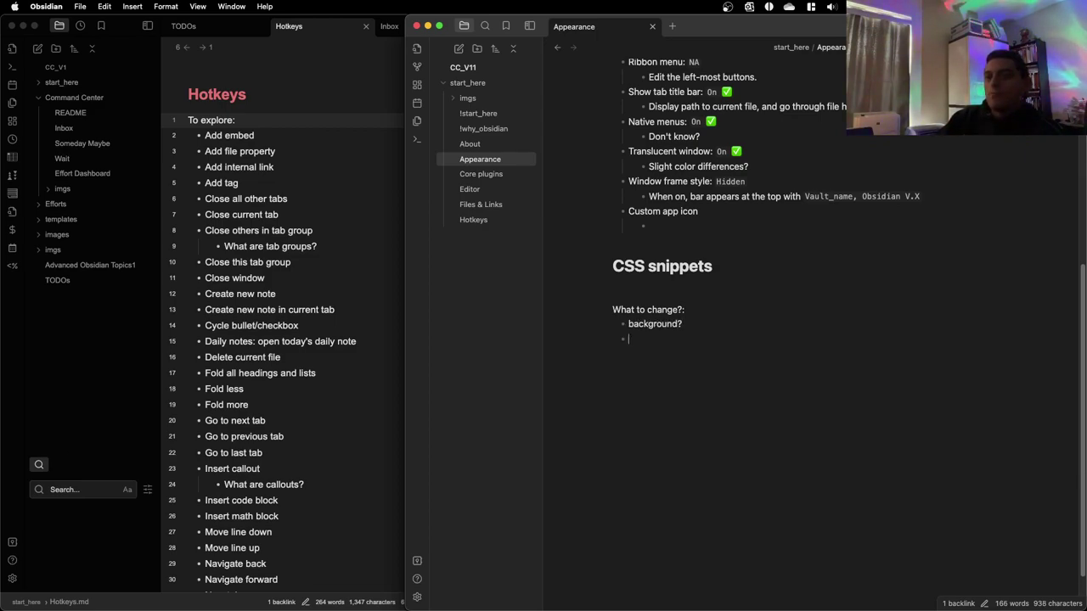
pyautogui.write('text')
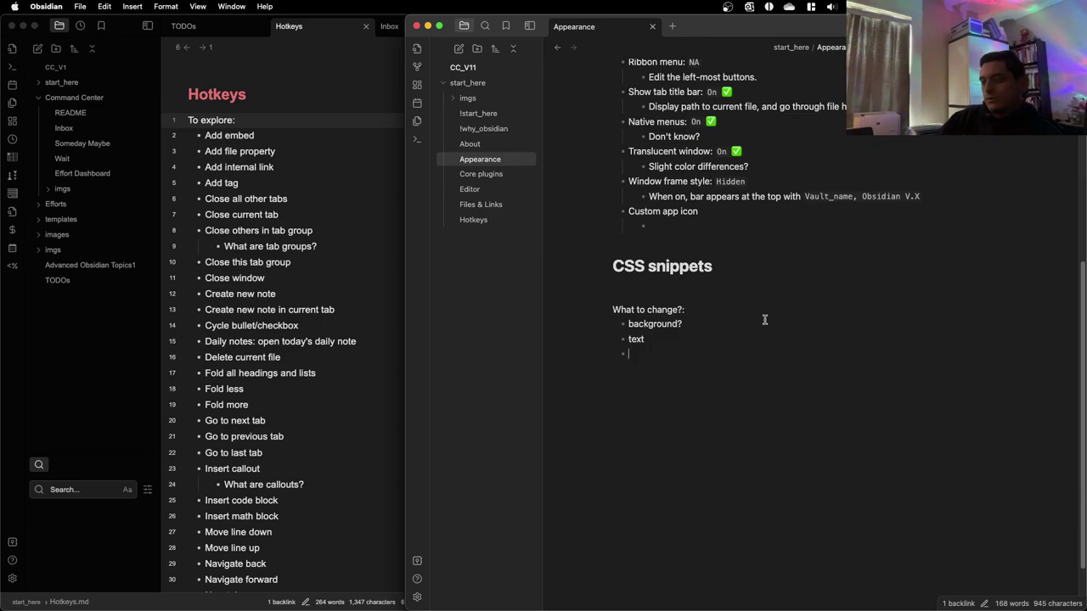
pyautogui.write('headings ')
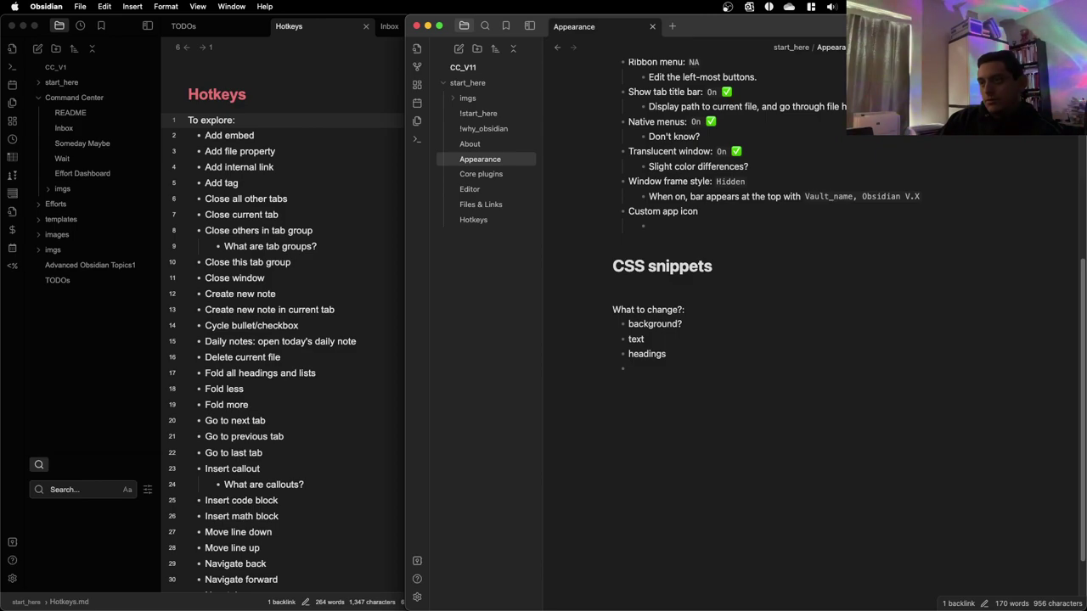
pyautogui.write('checkmarks')
pyautogui.press('Return')
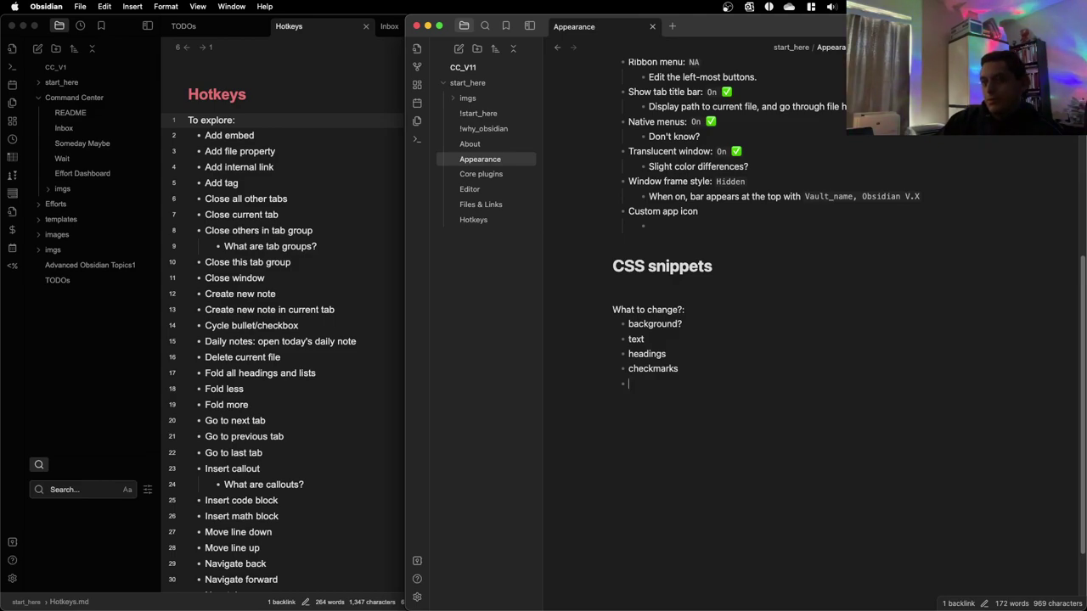
# Switch the CC_V1 vault's theme to LYT Mode in its appearance settings and close the settings
pyautogui.click(285, 246)
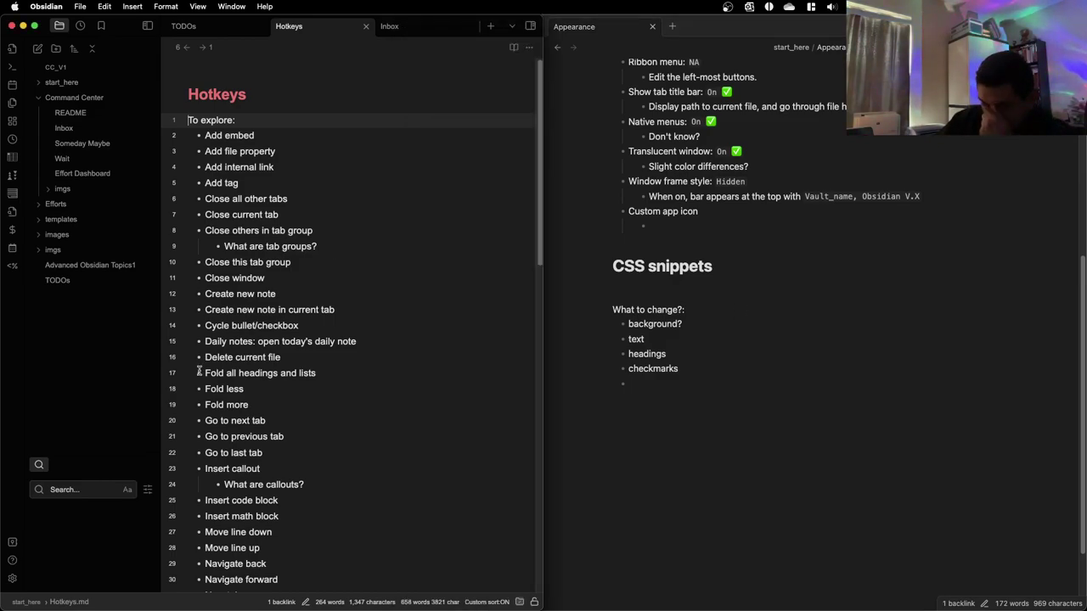
pyautogui.click(13, 578)
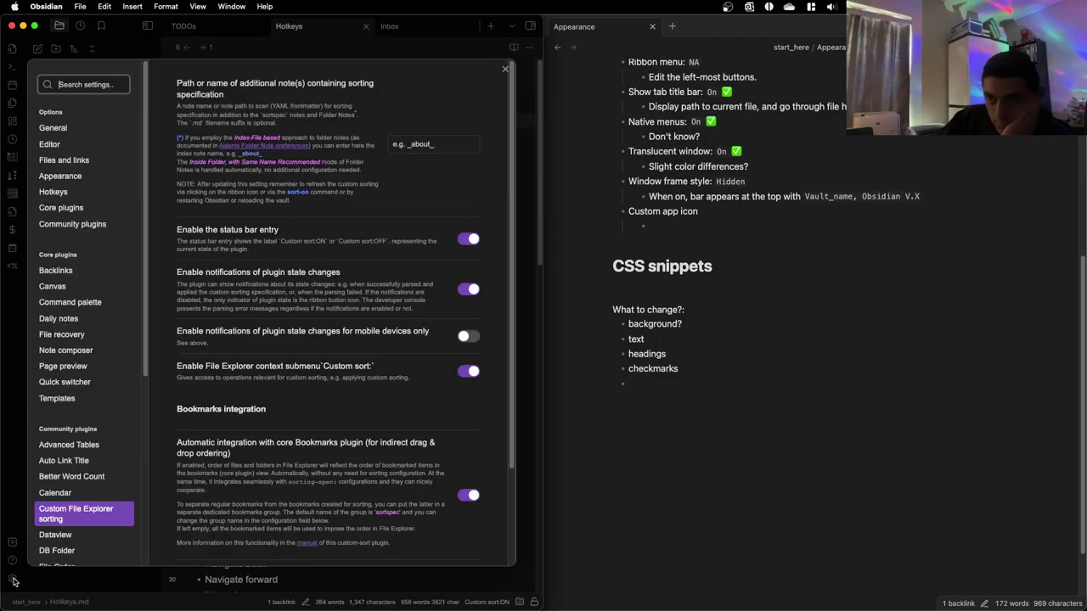
pyautogui.scroll(-5, 130, 229)
pyautogui.scroll(-1, 130, 229)
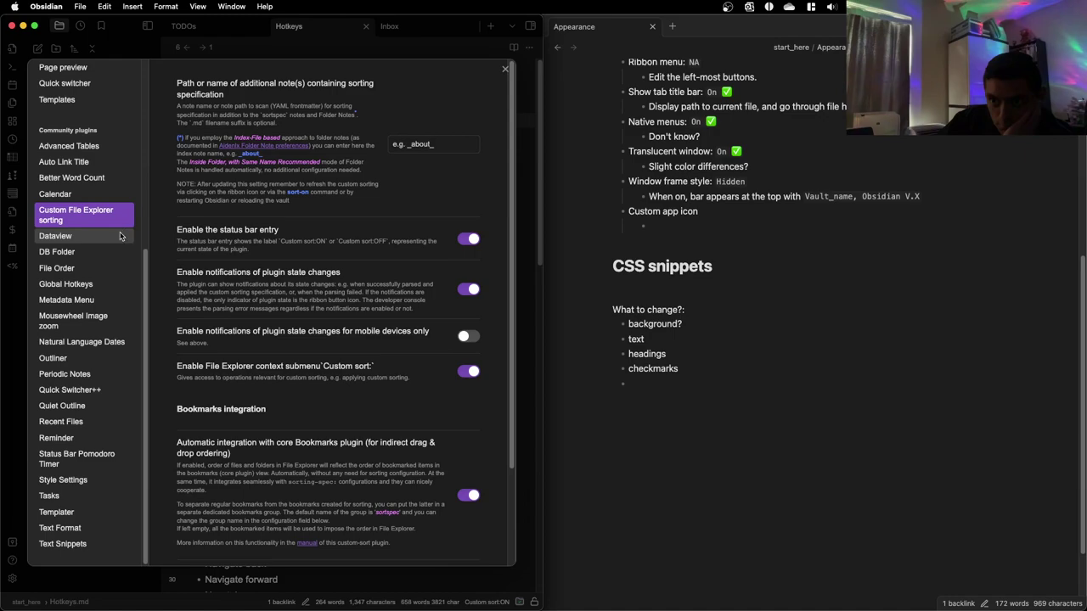
pyautogui.scroll(6, 115, 245)
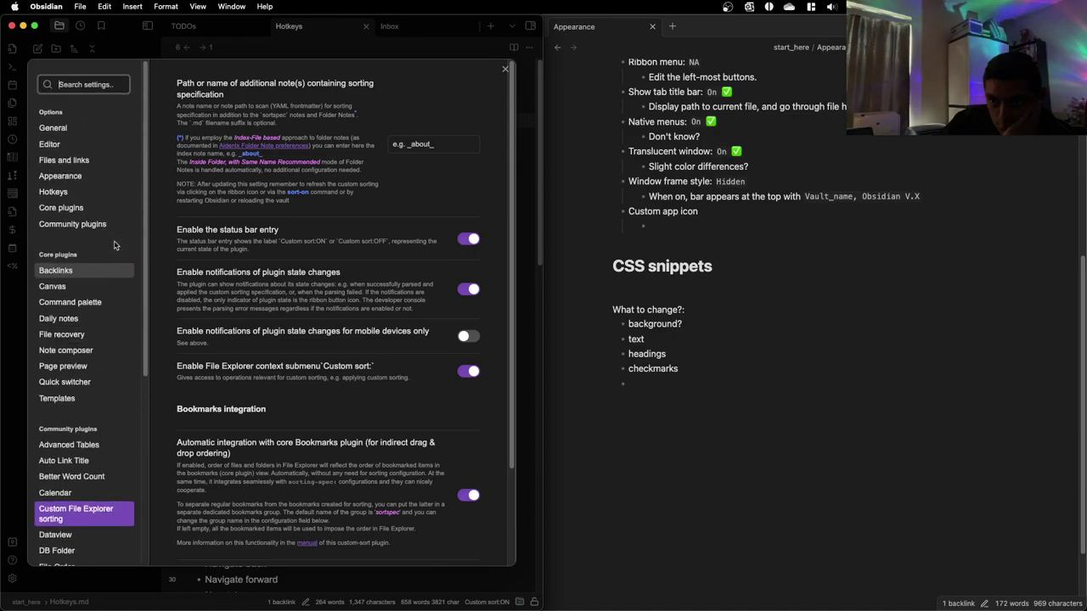
pyautogui.click(112, 182)
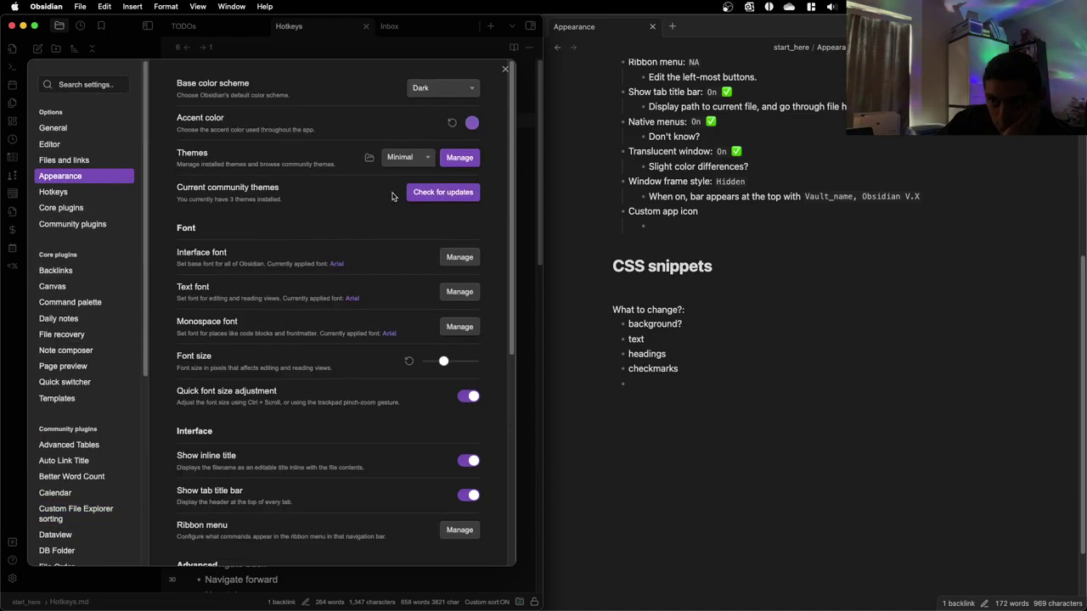
pyautogui.click(428, 158)
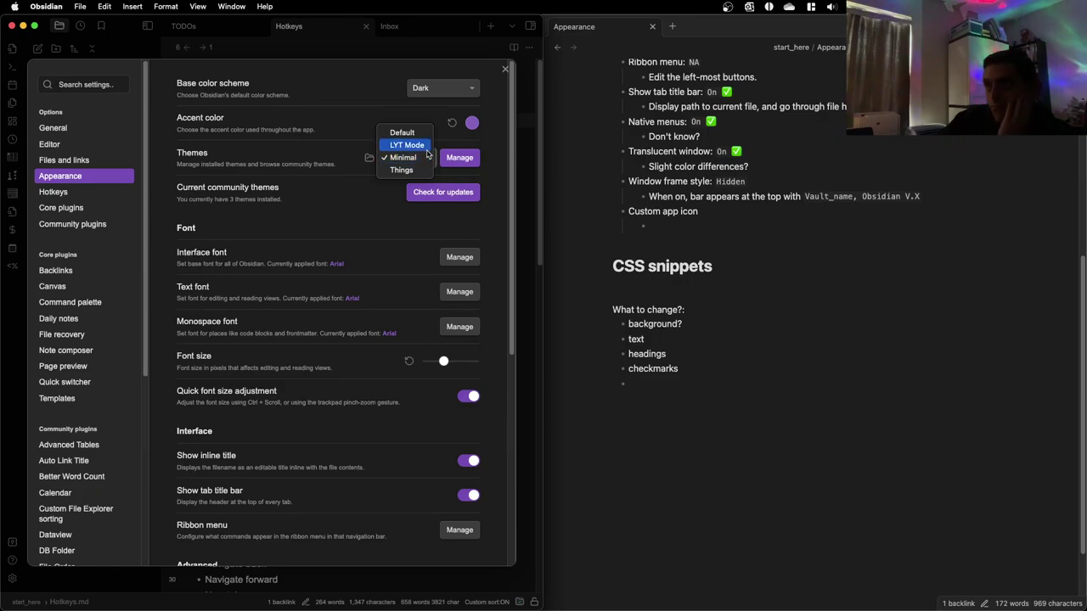
pyautogui.click(406, 145)
pyautogui.click(478, 54)
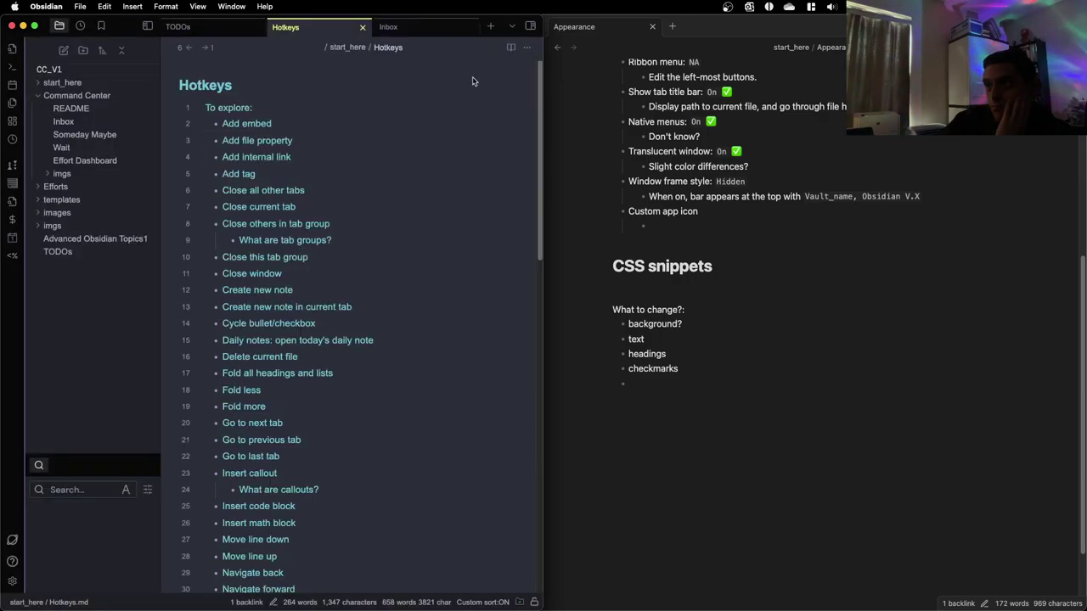
# Examine how the Hotkeys and TODOs notes in CC_V1 are styled by the LYT Mode theme
pyautogui.scroll(-5, 263, 149)
pyautogui.scroll(-5, 263, 149)
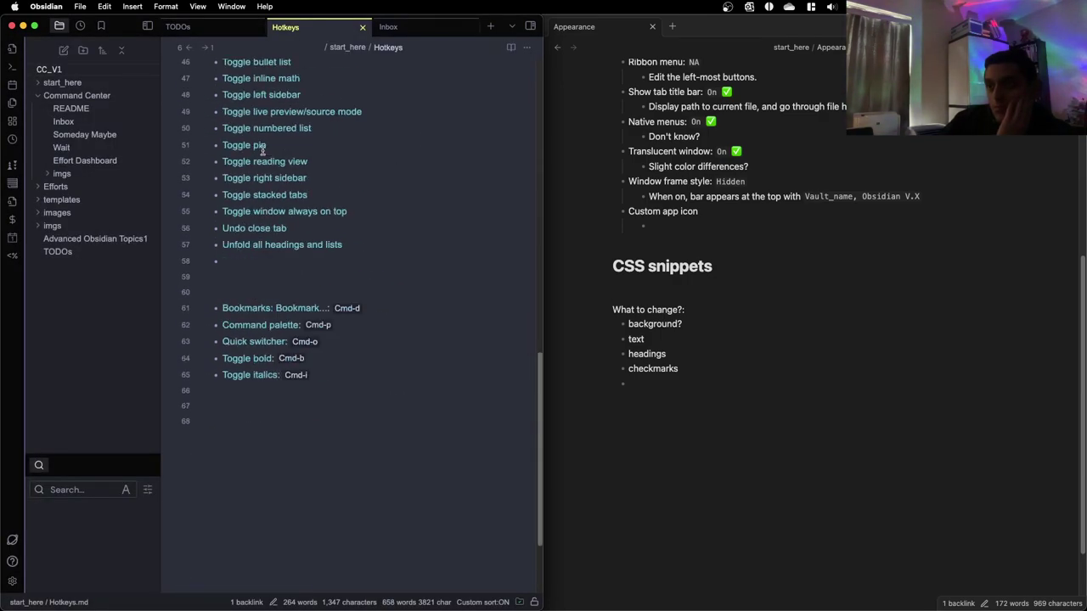
pyautogui.scroll(5, 254, 151)
pyautogui.scroll(-5, 240, 186)
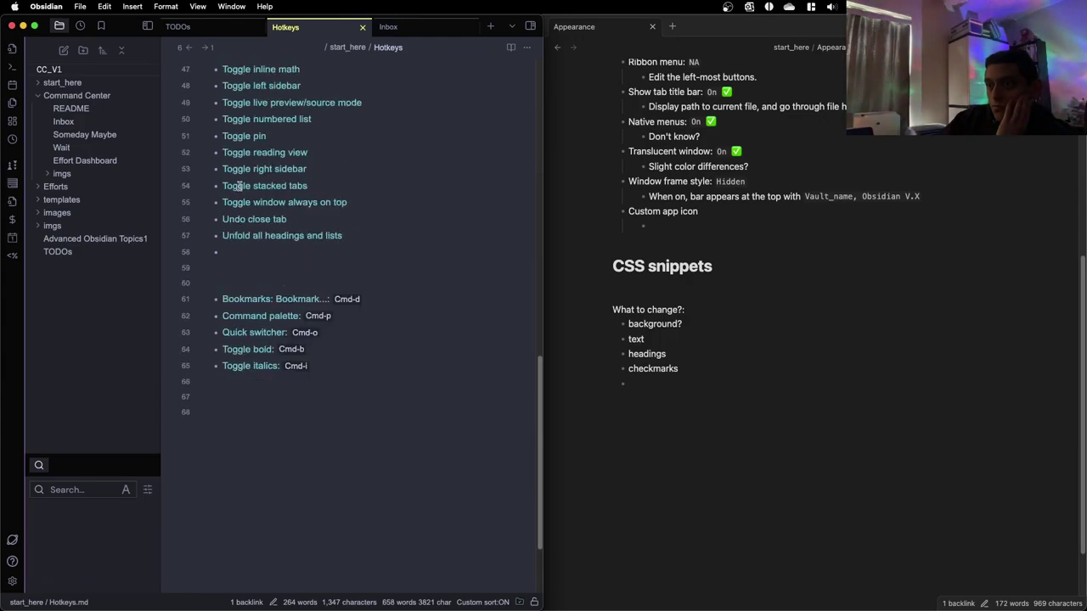
pyautogui.scroll(8, 238, 191)
pyautogui.scroll(3, 233, 201)
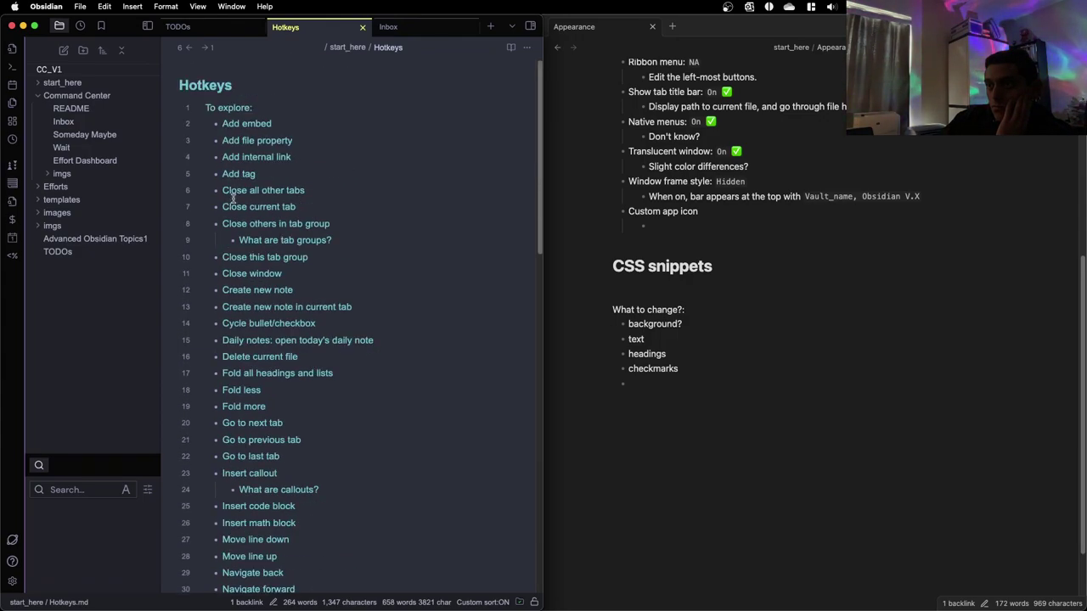
pyautogui.click(225, 28)
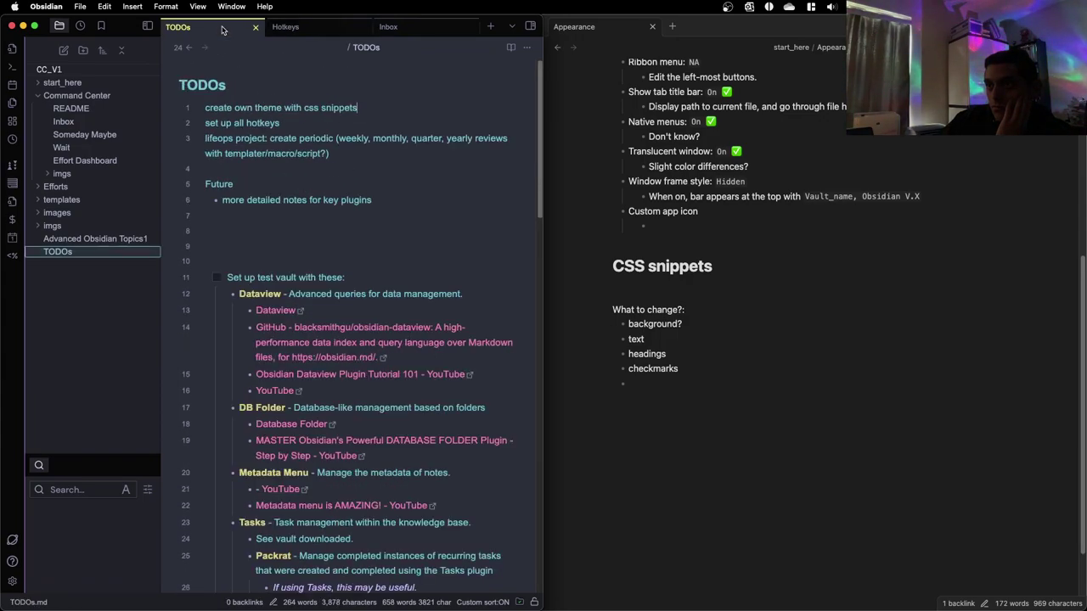
pyautogui.click(325, 31)
# Add "italics" and "bold" bullets to the "What to change?:" list in CC_V11 and end the list
pyautogui.click(684, 383)
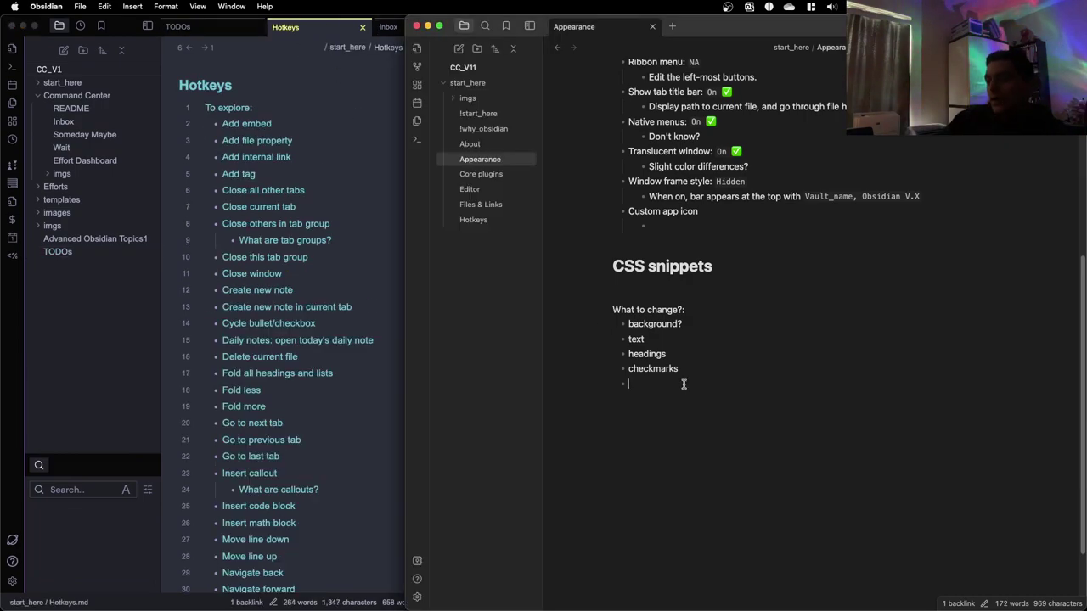
pyautogui.write('italics')
pyautogui.press('Return')
pyautogui.write('bold')
pyautogui.press('Return')
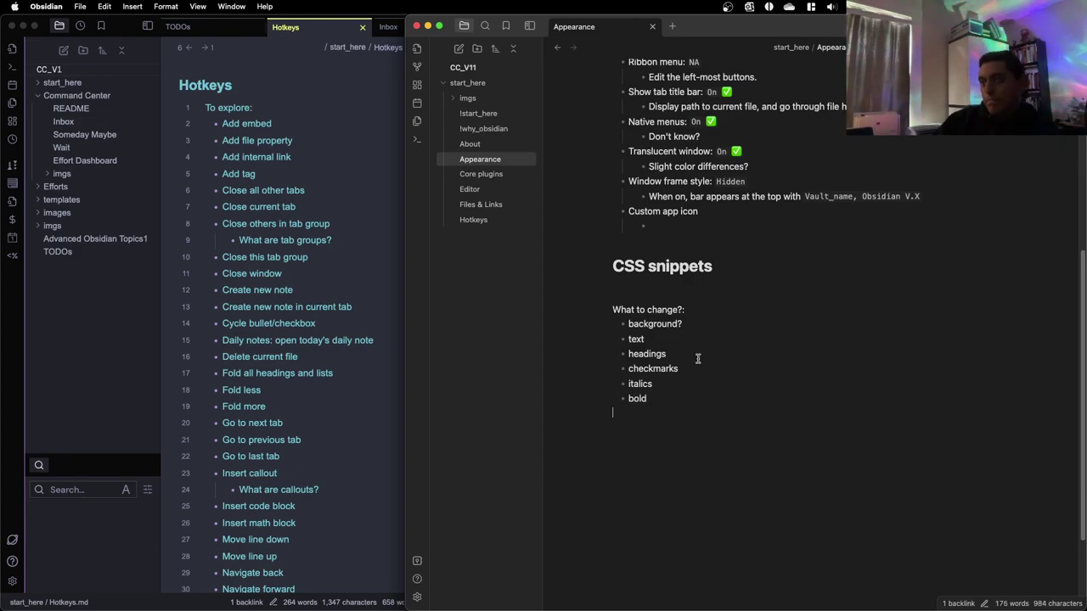
# Show the Inbox note in CC_V1 to examine its styling under the LYT Mode theme
pyautogui.click(390, 26)
pyautogui.click(411, 30)
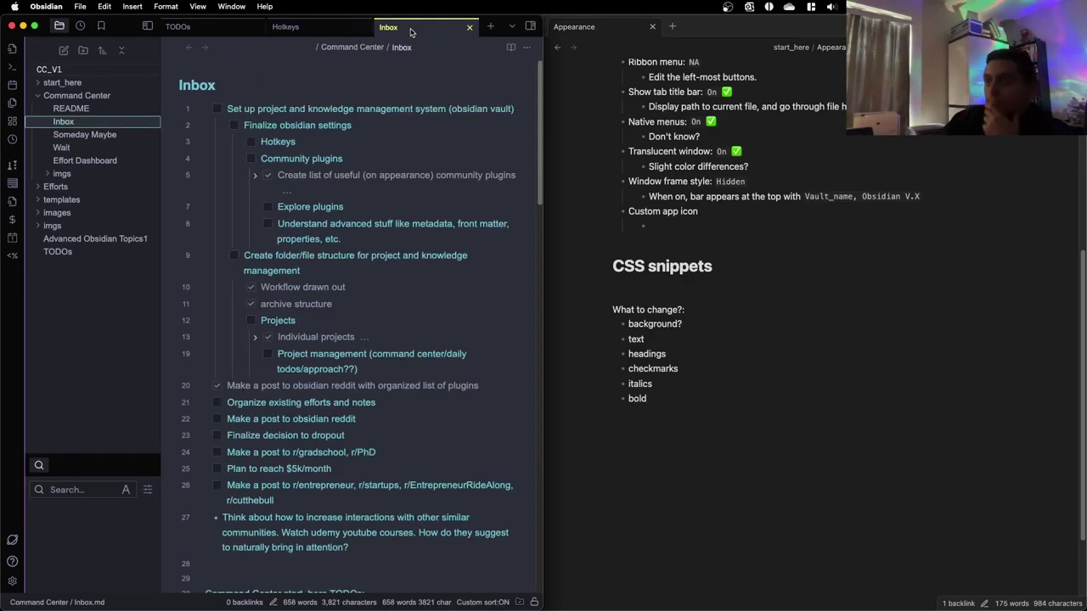
# Compare the Hotkeys and Inbox notes in CC_V1 and look through the templates and images folders for styled content
pyautogui.click(297, 30)
pyautogui.click(417, 34)
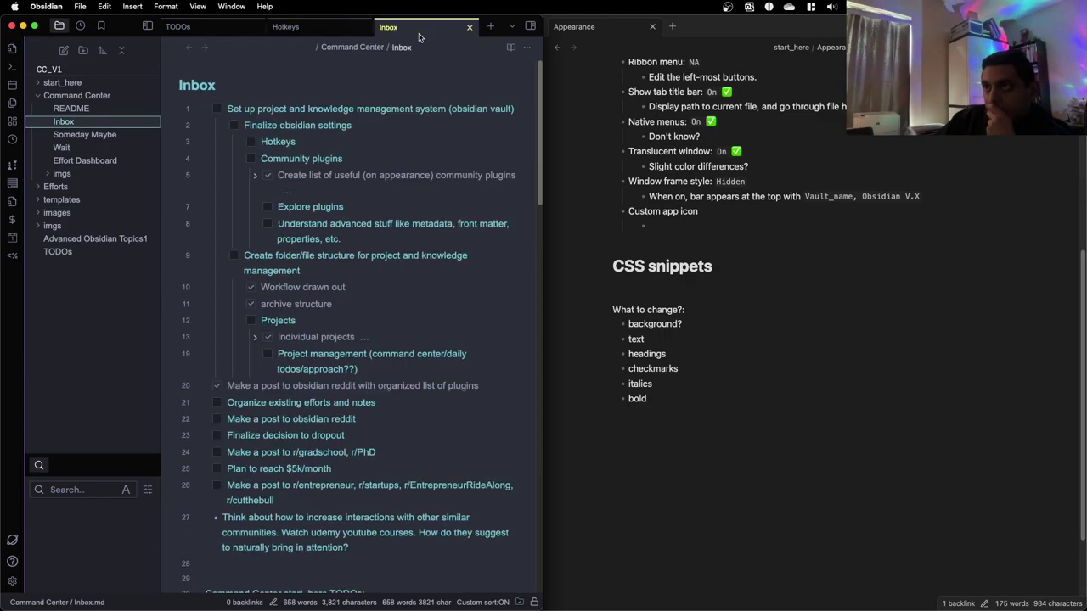
pyautogui.click(322, 34)
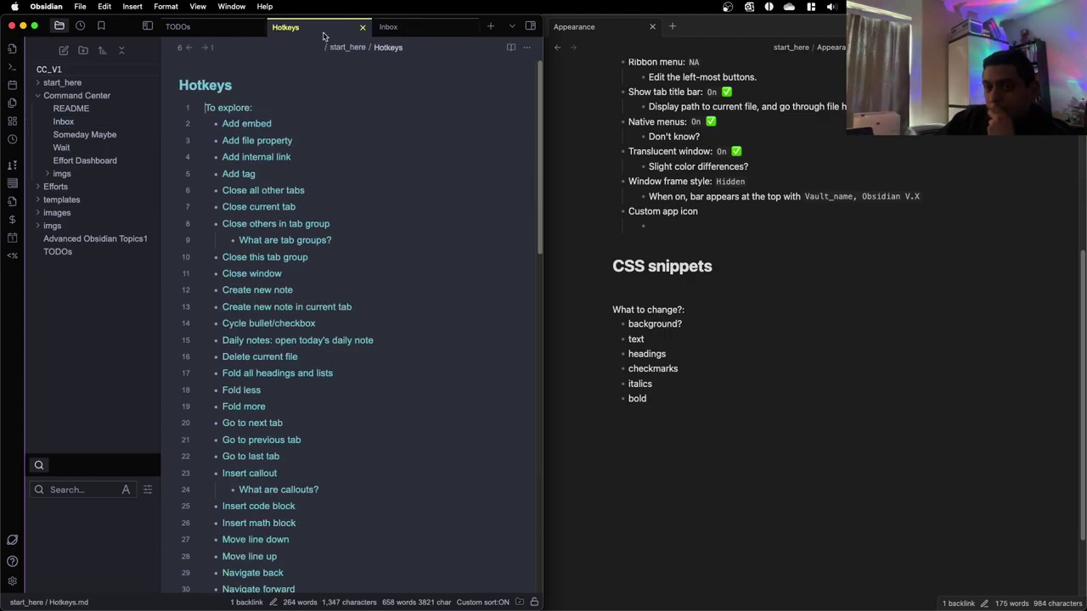
pyautogui.click(100, 200)
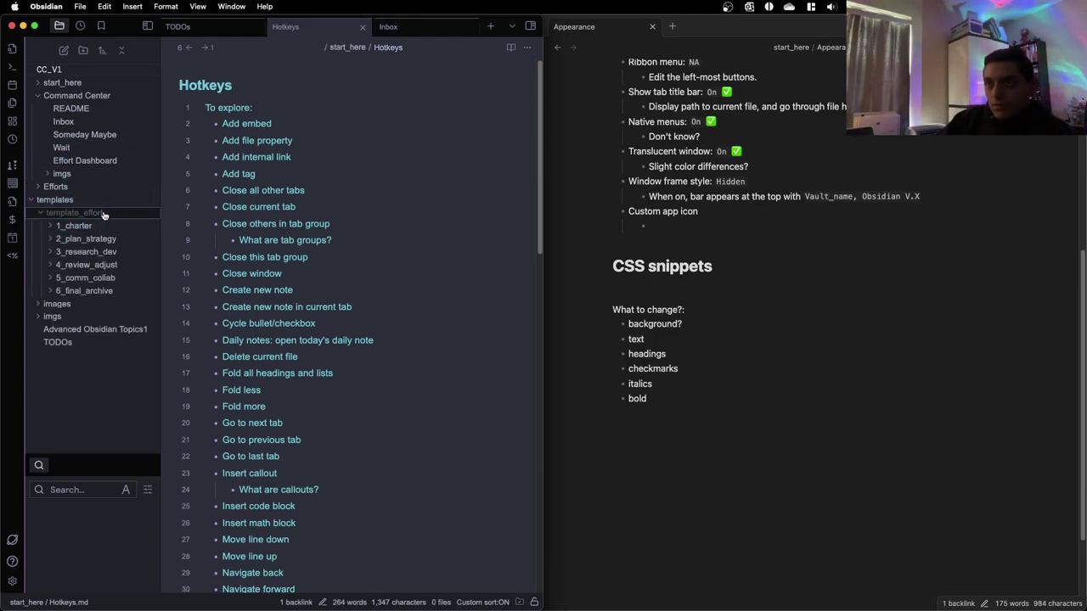
pyautogui.click(102, 213)
pyautogui.click(94, 228)
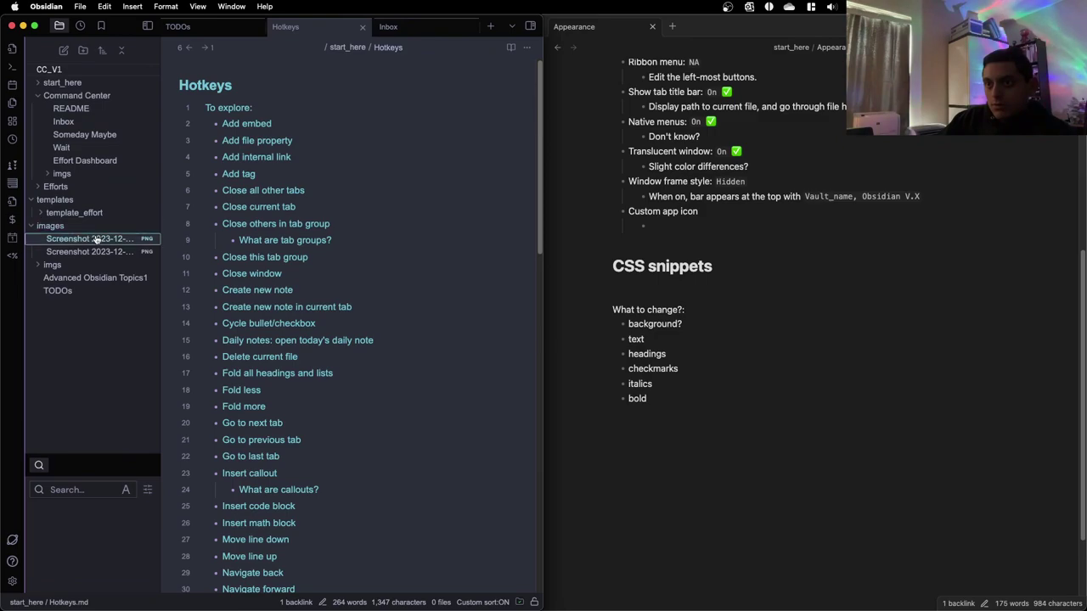
pyautogui.click(85, 123)
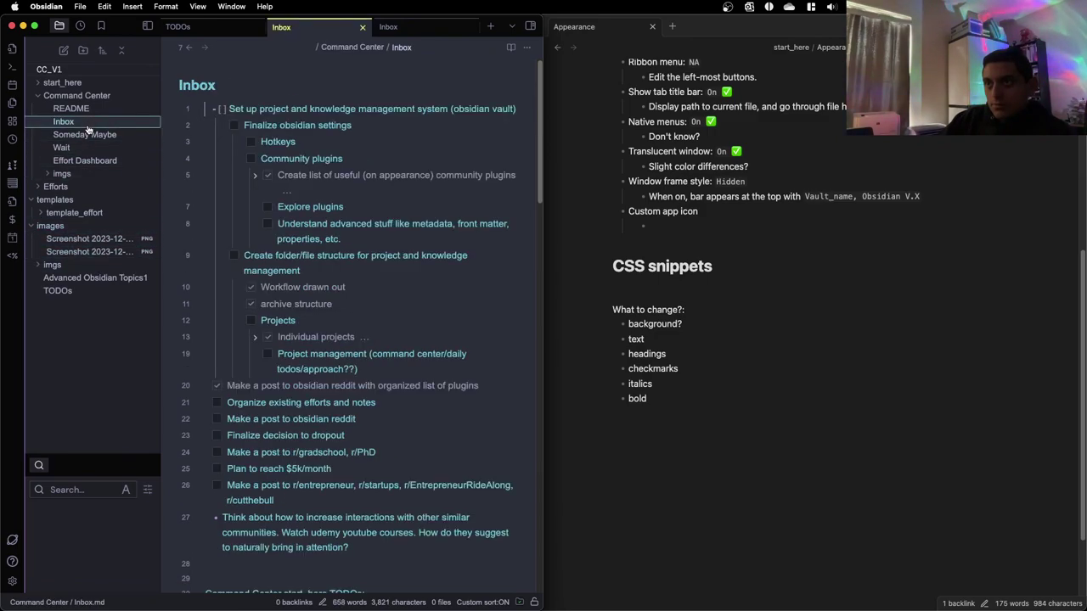
# Examine how the Core plugins, Appearance and Editor notes in CC_V1's start_here folder are styled by the LYT Mode theme
pyautogui.click(81, 82)
pyautogui.click(99, 238)
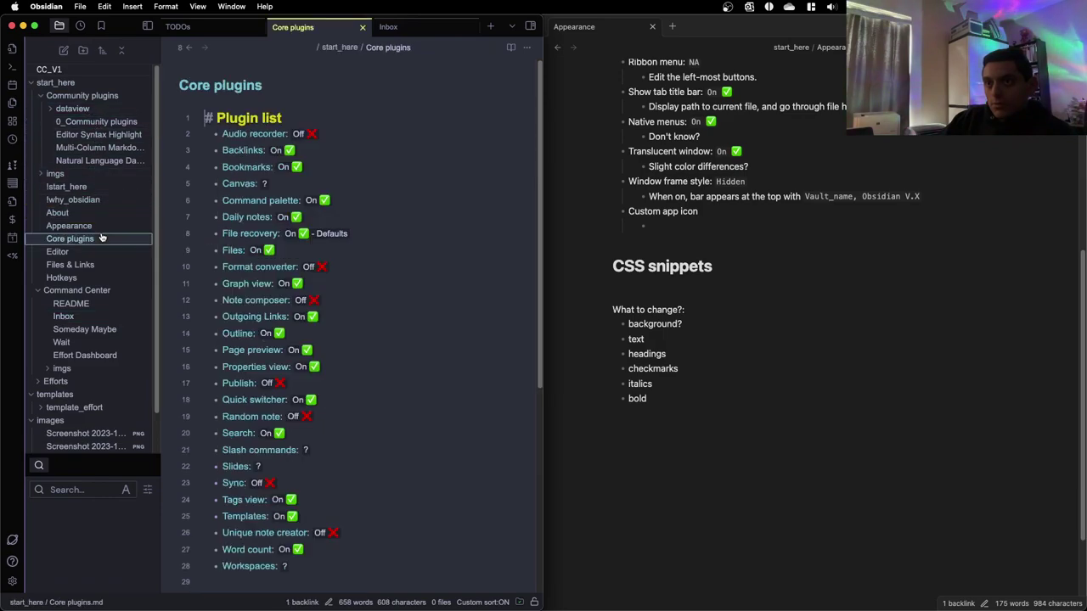
pyautogui.click(102, 227)
pyautogui.click(100, 240)
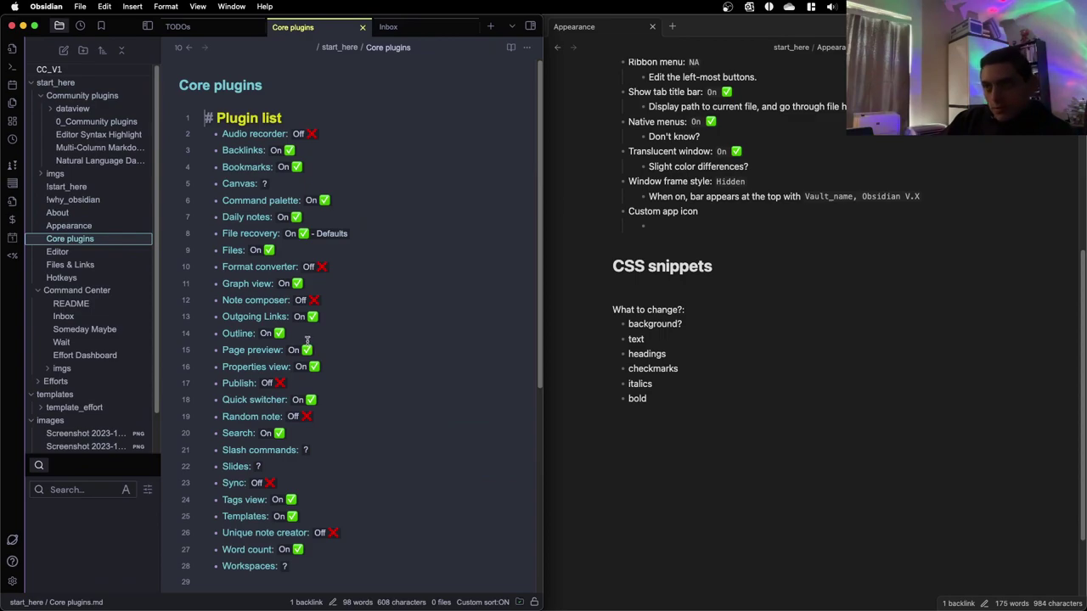
pyautogui.tripleClick(263, 202)
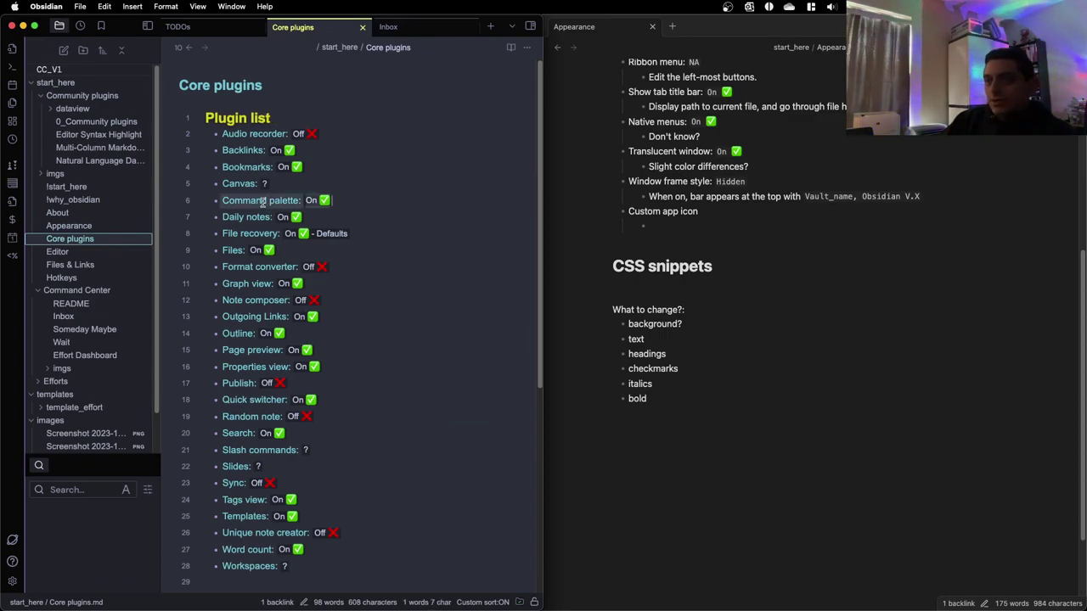
pyautogui.click(106, 255)
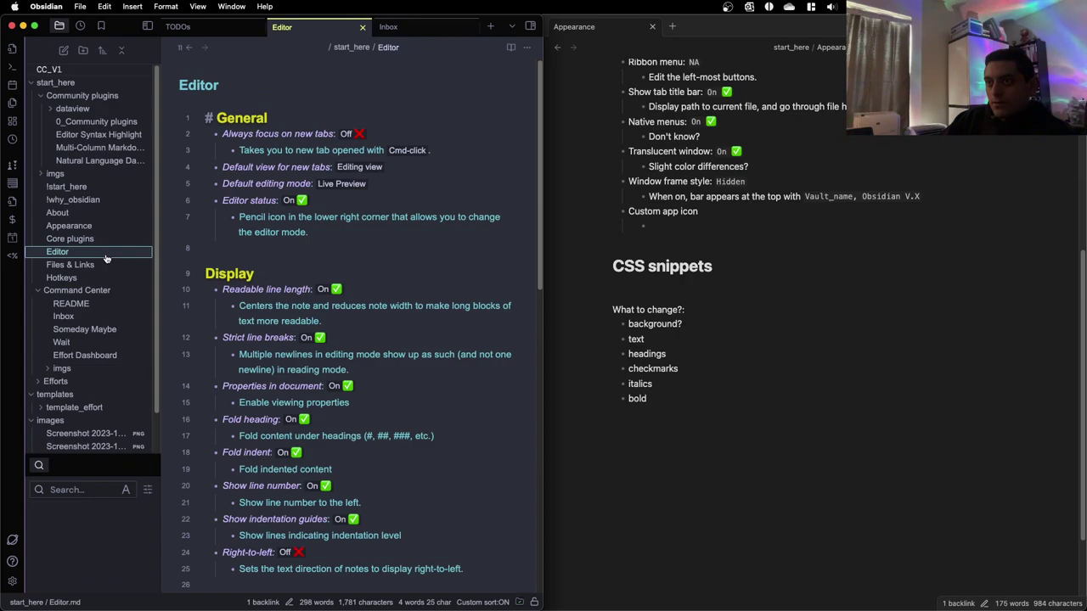
pyautogui.scroll(-1, 106, 259)
pyautogui.scroll(1, 106, 259)
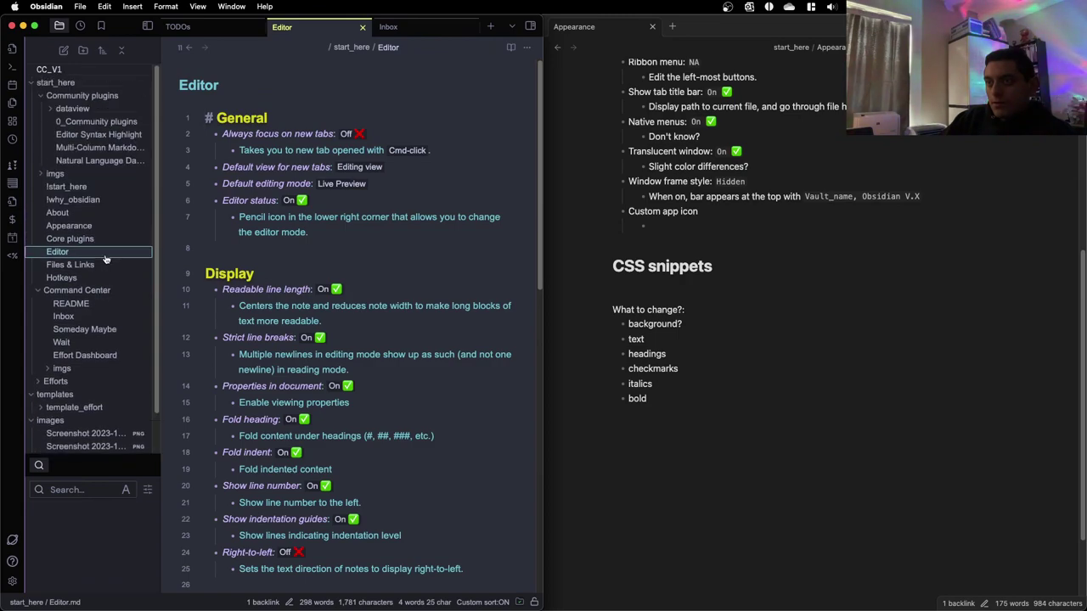
pyautogui.scroll(-2, 106, 259)
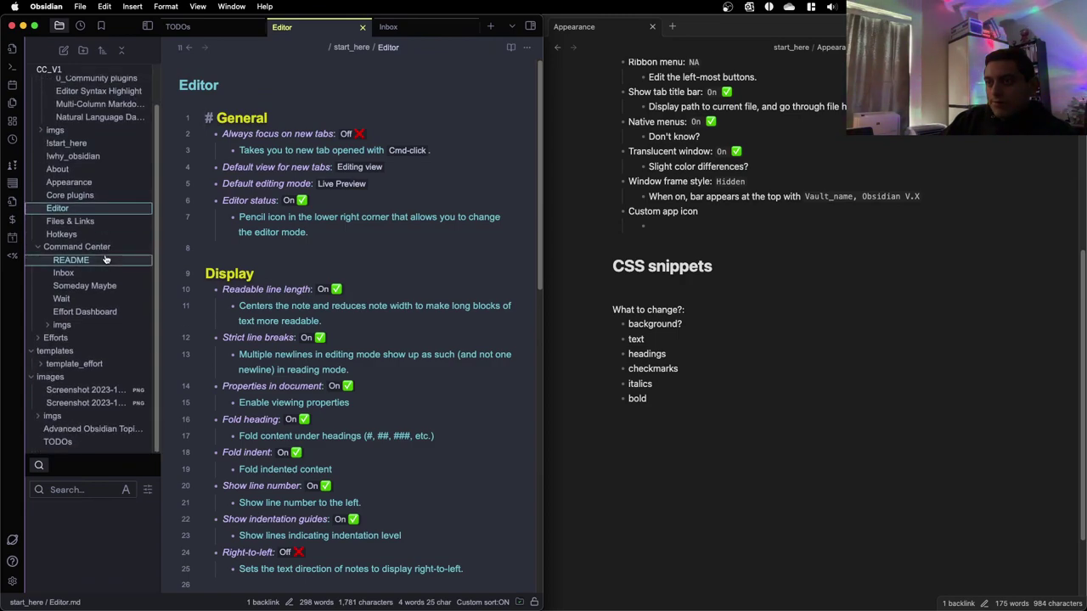
# Examine the heading, list and bold text styling throughout the Command Center README note in CC_V1
pyautogui.click(106, 260)
pyautogui.click(109, 273)
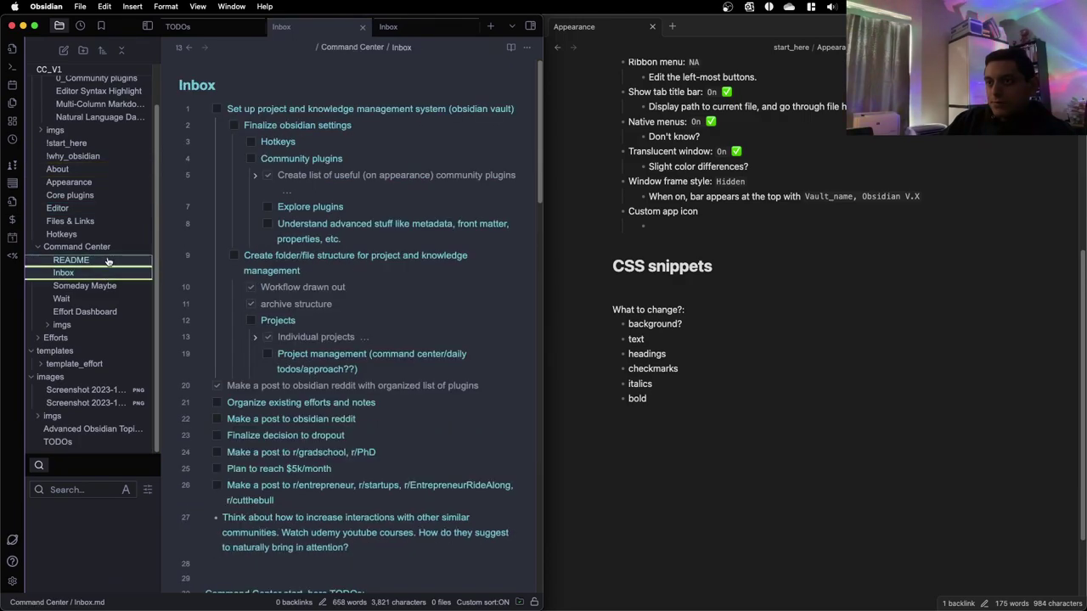
pyautogui.click(108, 261)
pyautogui.scroll(-5, 347, 305)
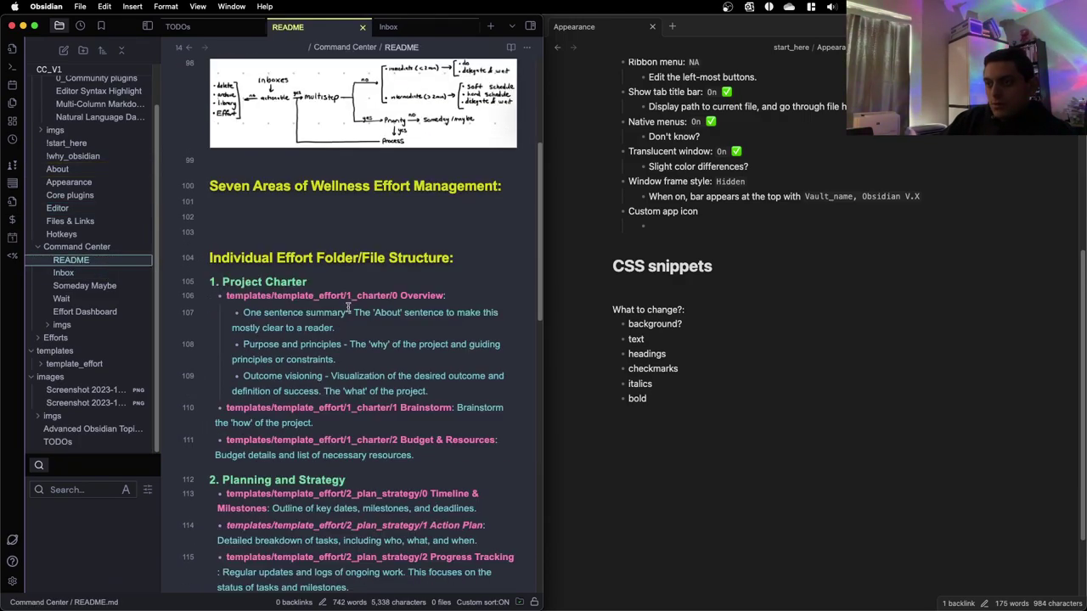
pyautogui.scroll(-3, 347, 308)
pyautogui.scroll(-12, 346, 307)
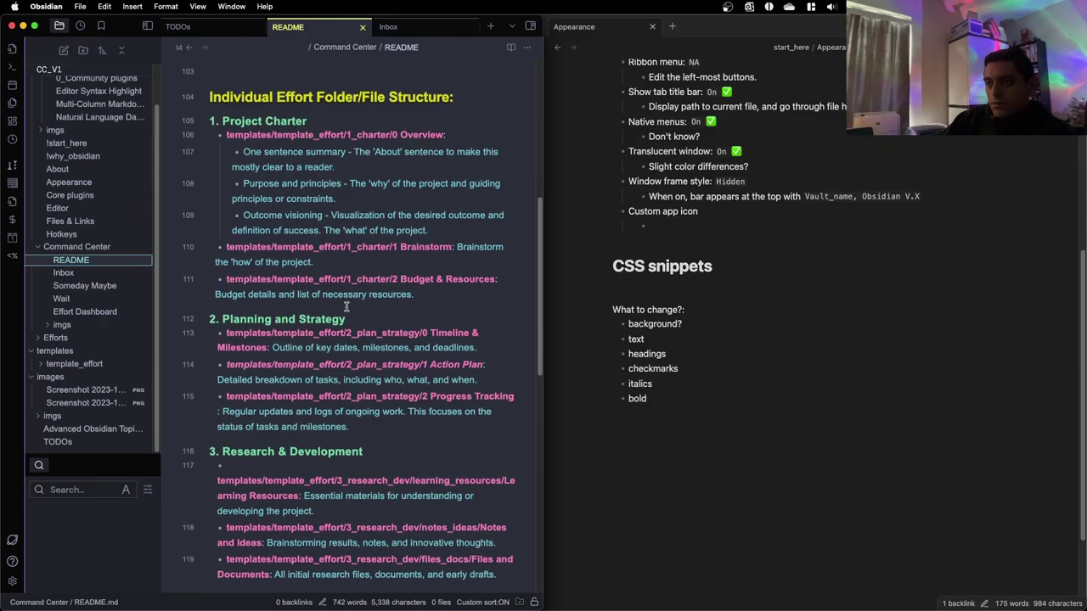
pyautogui.scroll(20, 347, 305)
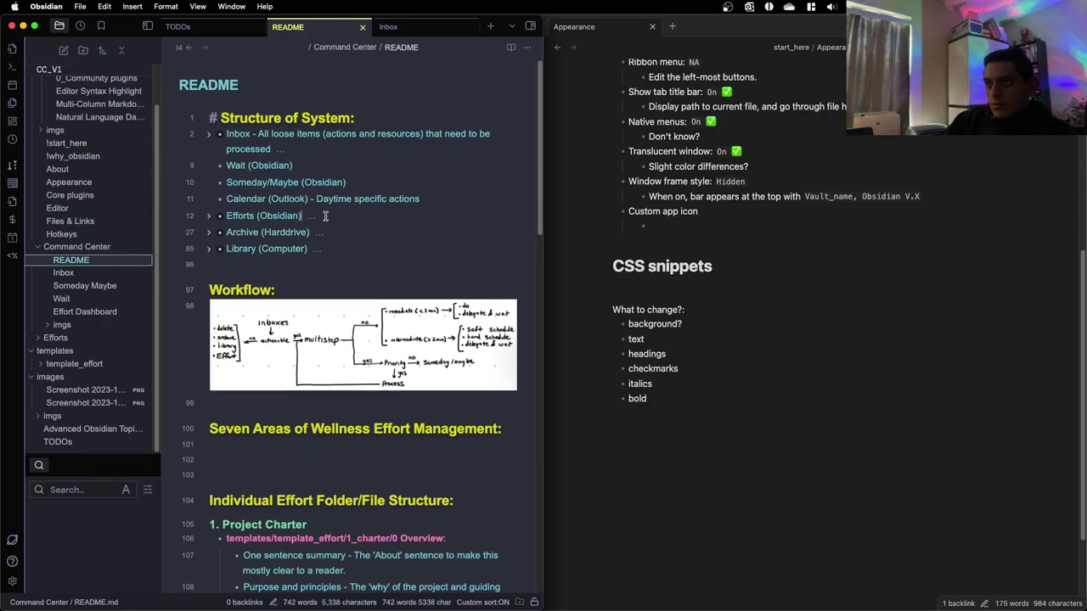
pyautogui.scroll(2, 79, 227)
pyautogui.scroll(-2, 79, 226)
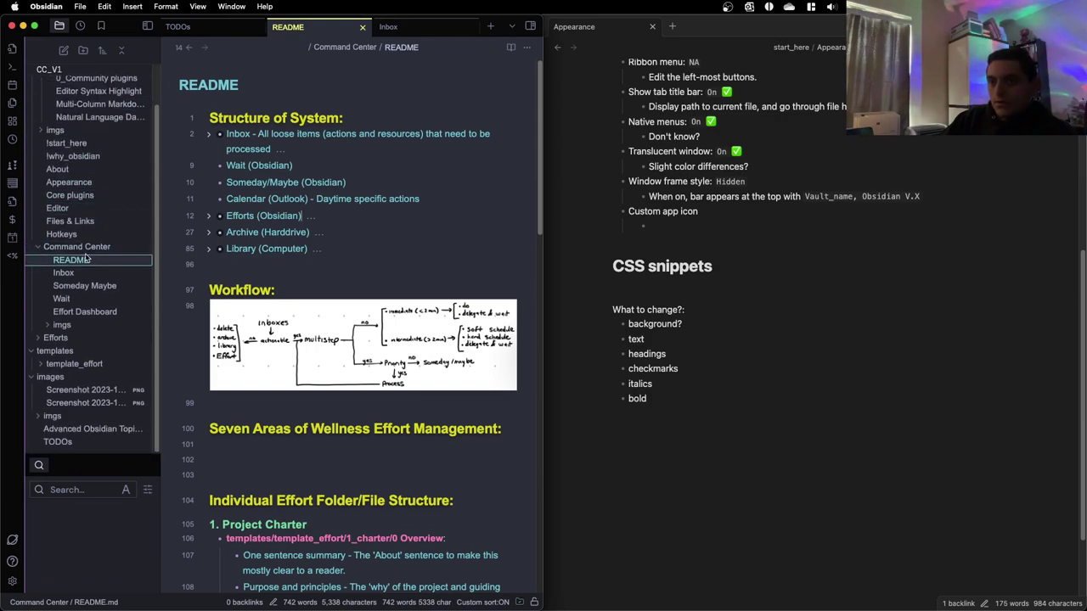
# Create a new note in CC_V1 with sample level 1 to 3 headings named "H1", "H2" and "H3", separated by blank lines
pyautogui.click(64, 51)
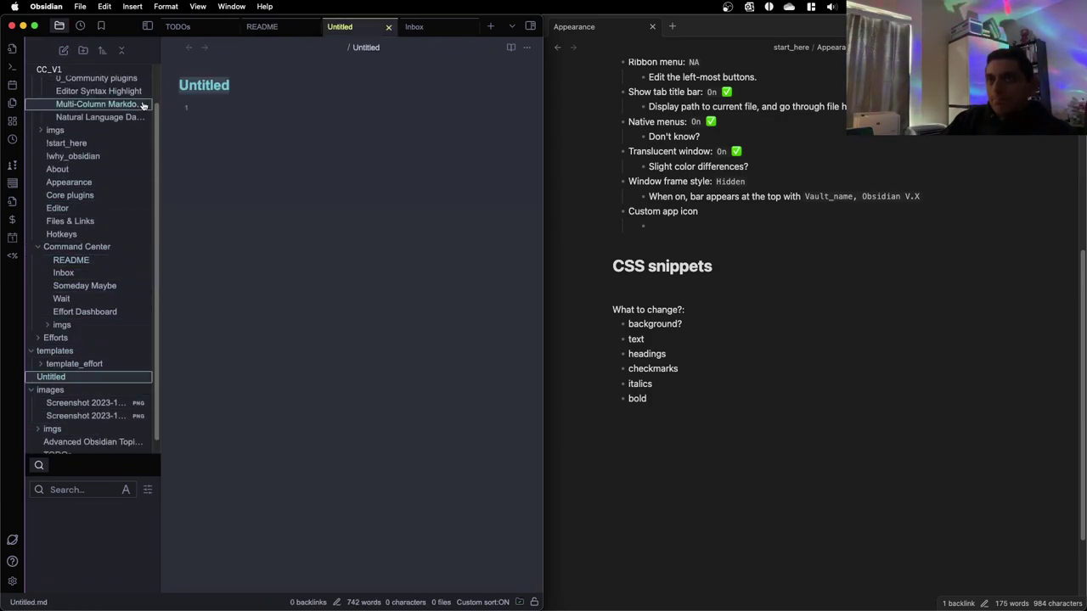
pyautogui.write('# H1')
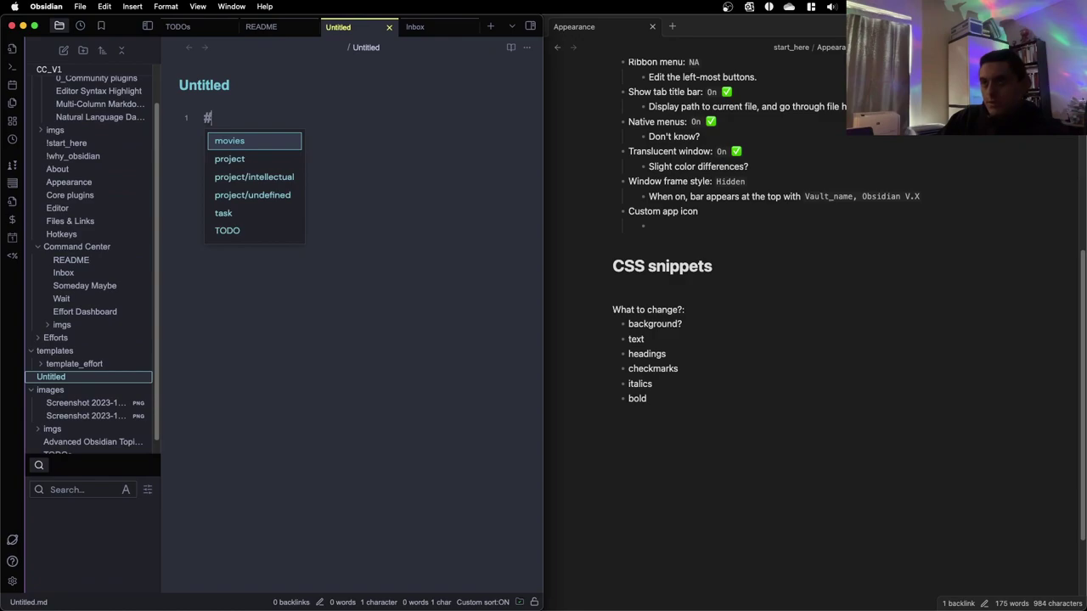
pyautogui.press('Return')
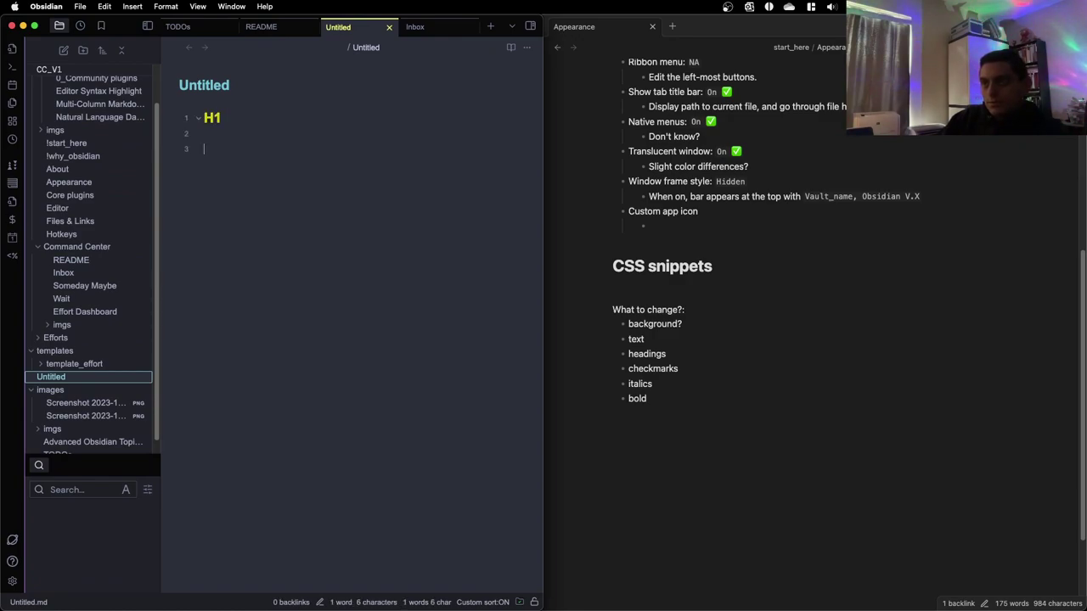
pyautogui.write('#H')
pyautogui.press('BackSpace')
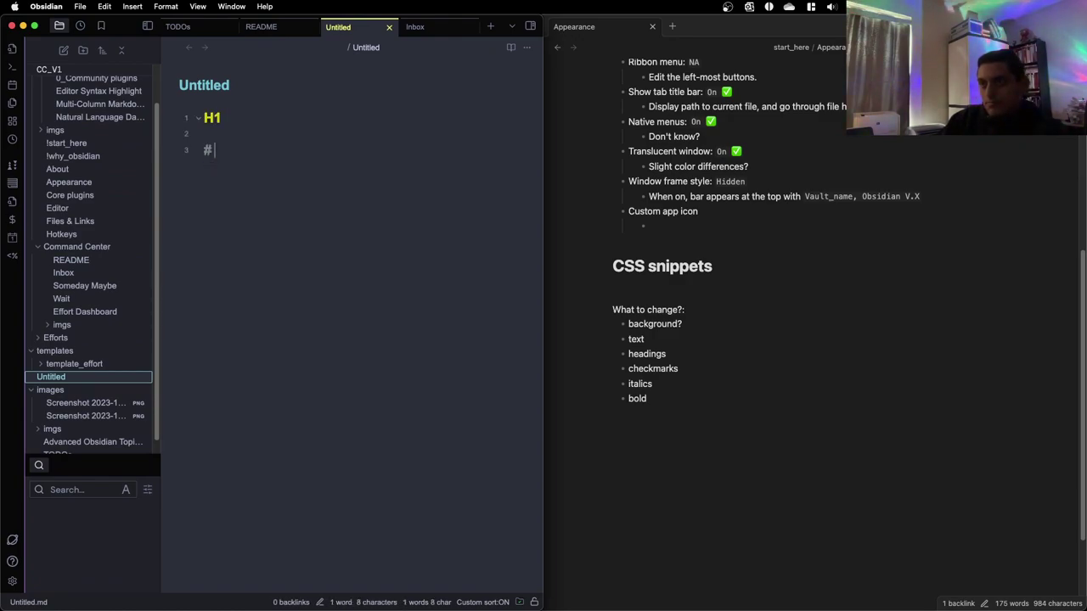
pyautogui.write('# H2')
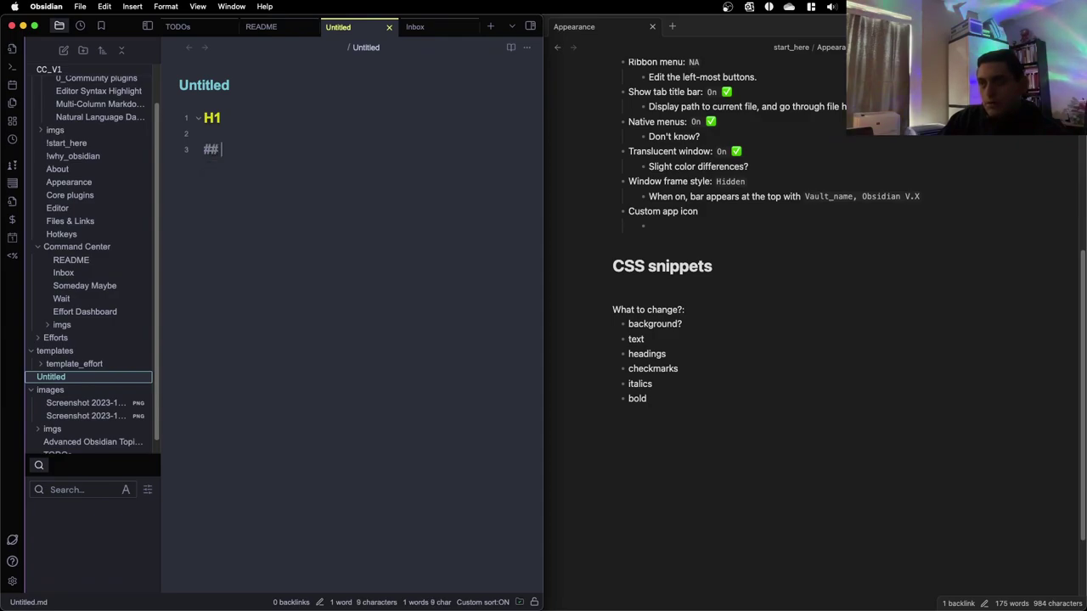
pyautogui.press('Return')
pyautogui.press('Return')
pyautogui.write('### H')
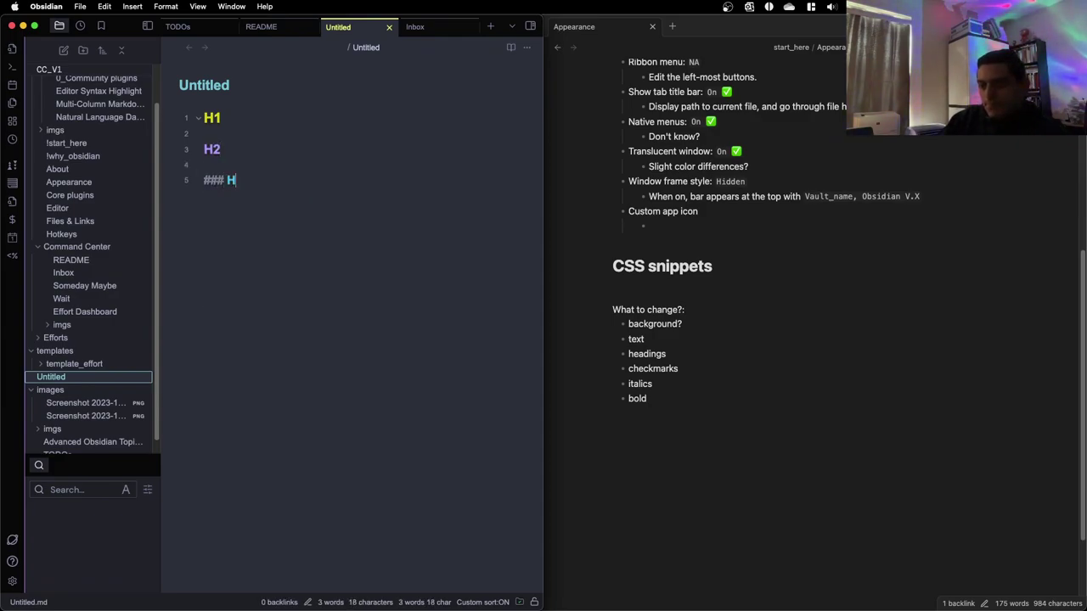
pyautogui.write('3')
# Add sample level 4 to 6 headings named "H4", "H5" and "H6" below the H3 heading
pyautogui.press('Return')
pyautogui.press('Return')
pyautogui.write('#### H')
pyautogui.write('4')
pyautogui.press('Return')
pyautogui.press('Return')
pyautogui.write('##### H5')
pyautogui.press('Return')
pyautogui.press('Return')
pyautogui.write('#')
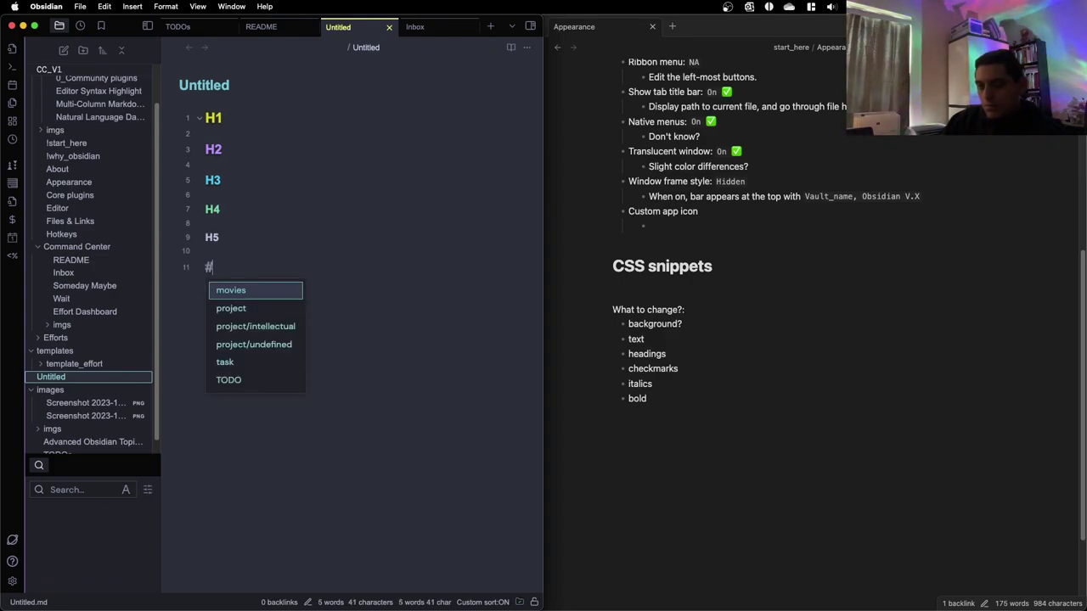
pyautogui.write('##### H6')
pyautogui.press('Return')
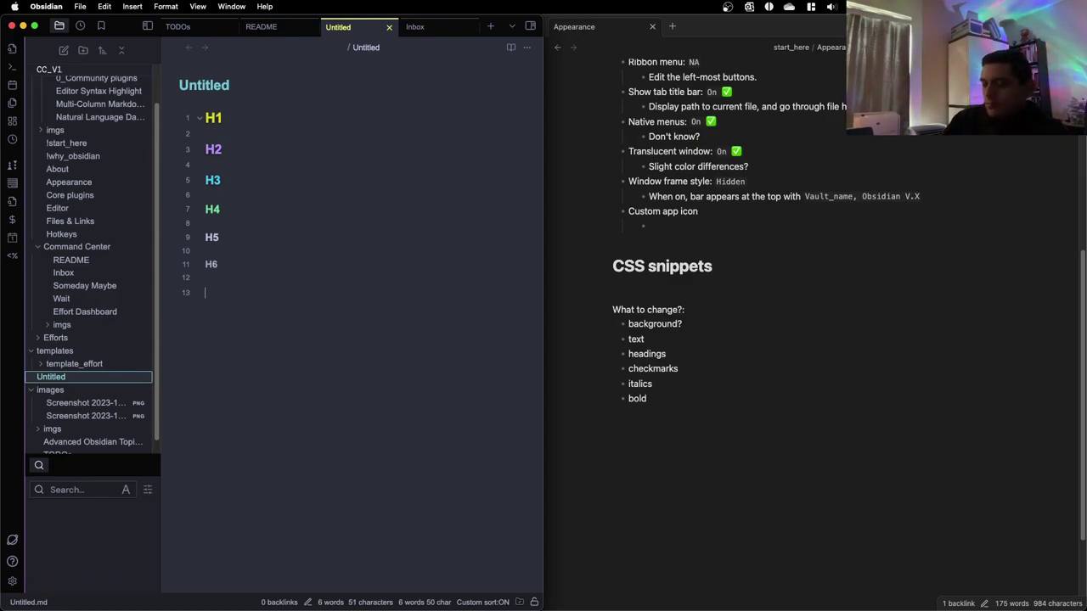
# Add an unchecked task named "temp" below the H6 heading and end the task list
pyautogui.write('[ ]')
pyautogui.press('BackSpace')
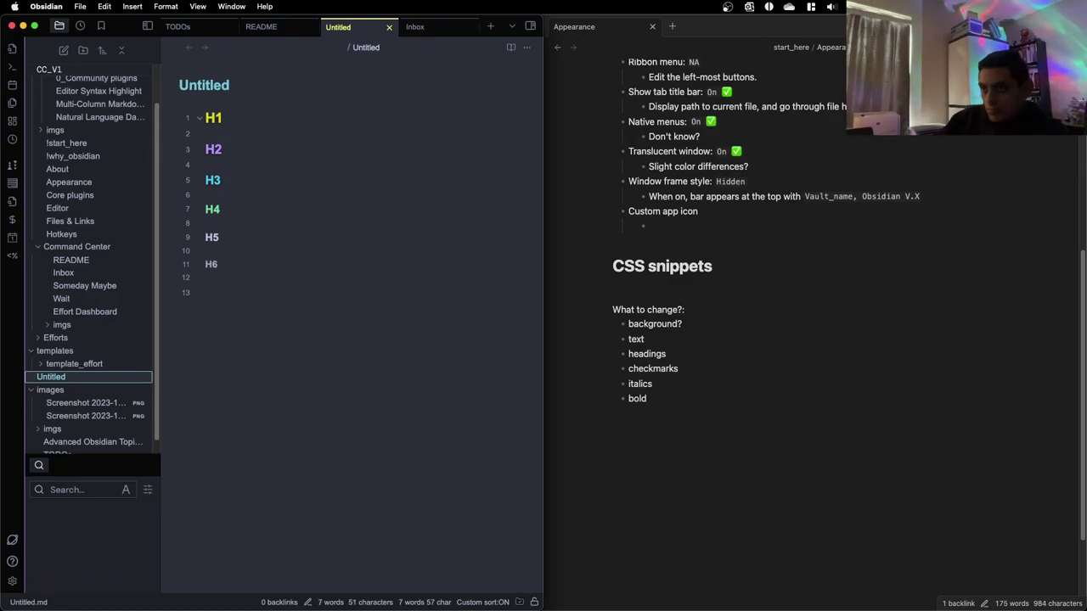
pyautogui.press('super+l')
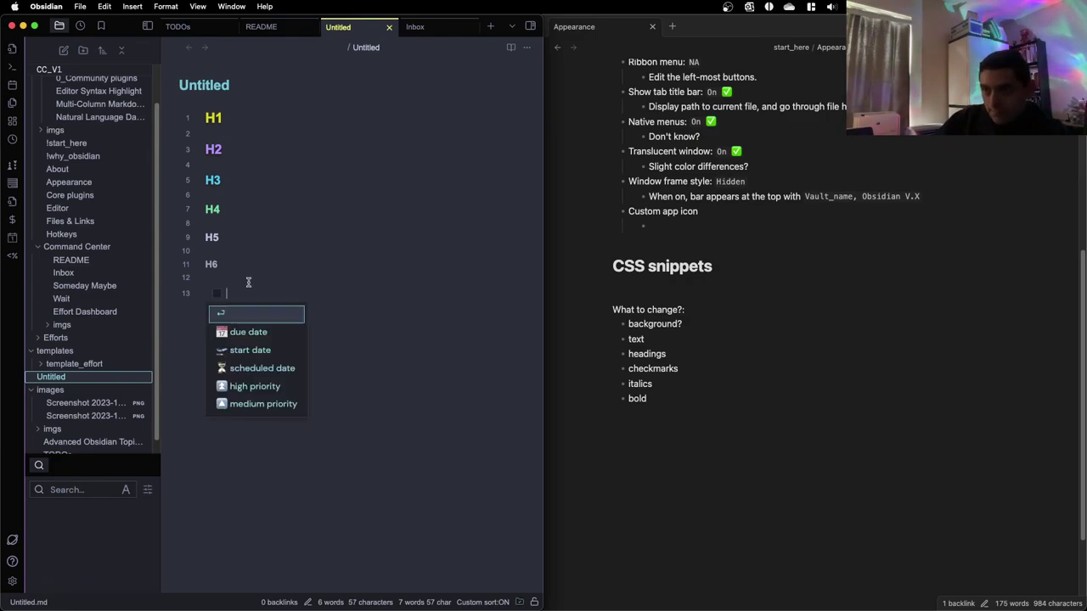
pyautogui.press('Escape')
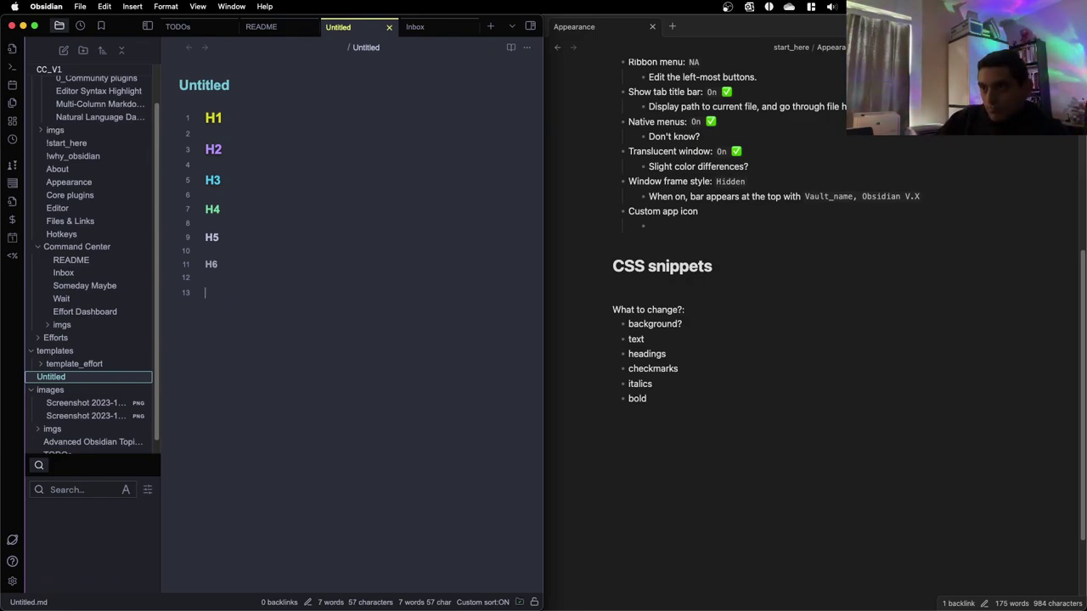
pyautogui.press('BackSpace')
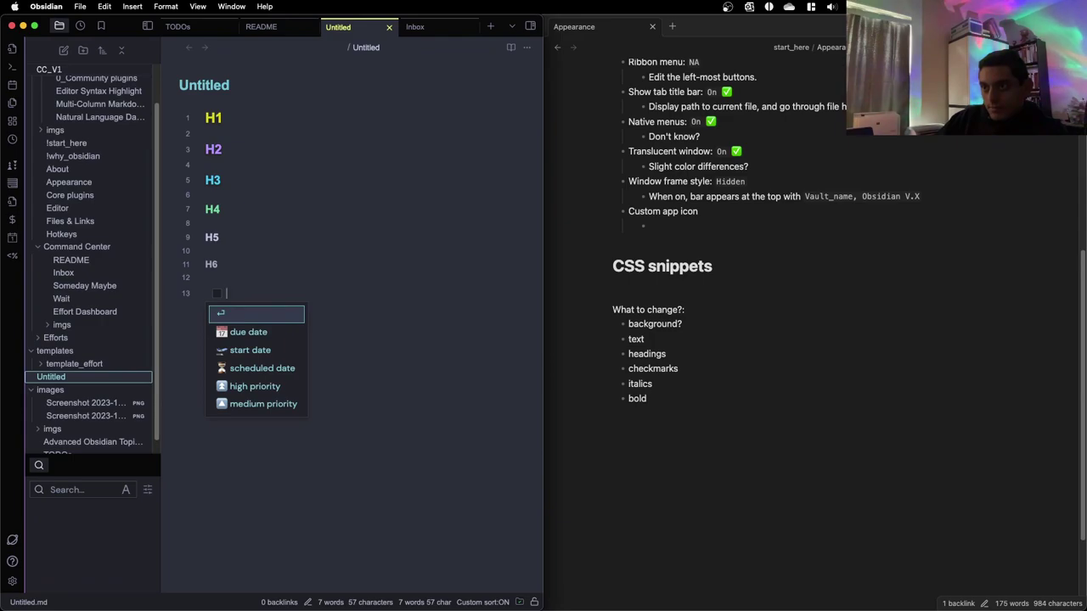
pyautogui.write('tesm')
pyautogui.press('BackSpace')
pyautogui.press('BackSpace')
pyautogui.write('mp')
pyautogui.press('Return')
pyautogui.press('Return')
# Toggle the "temp" task between complete and incomplete to examine its checkbox styling
pyautogui.click(216, 293)
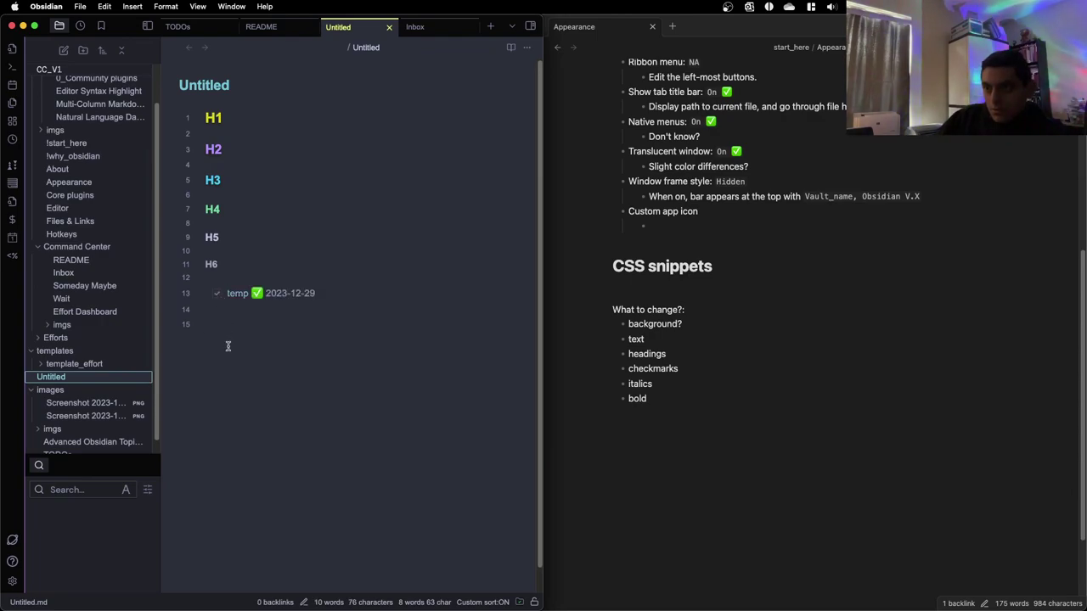
pyautogui.click(217, 294)
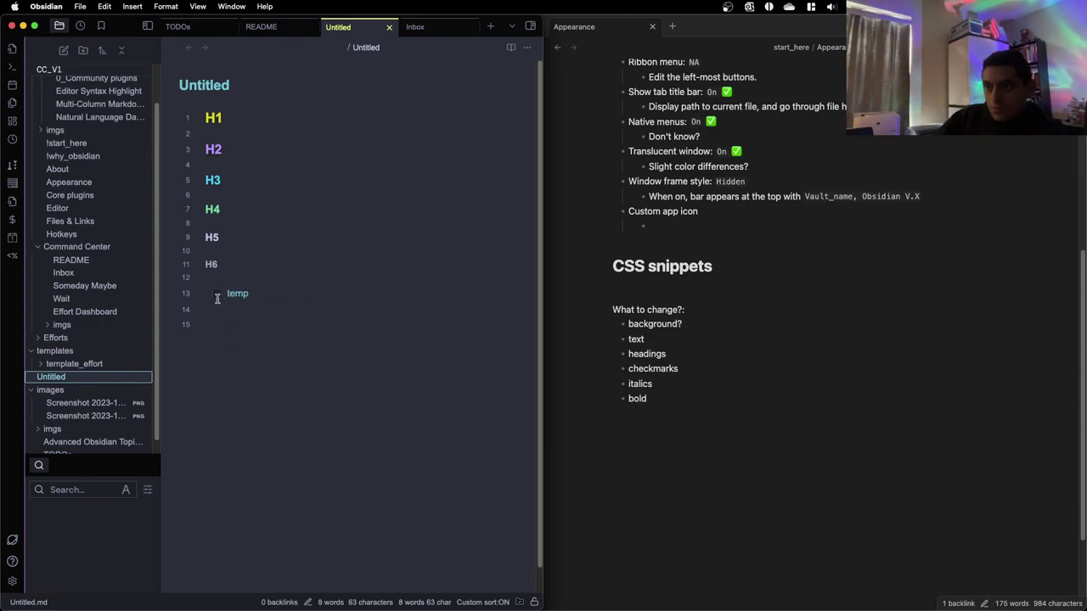
pyautogui.click(217, 293)
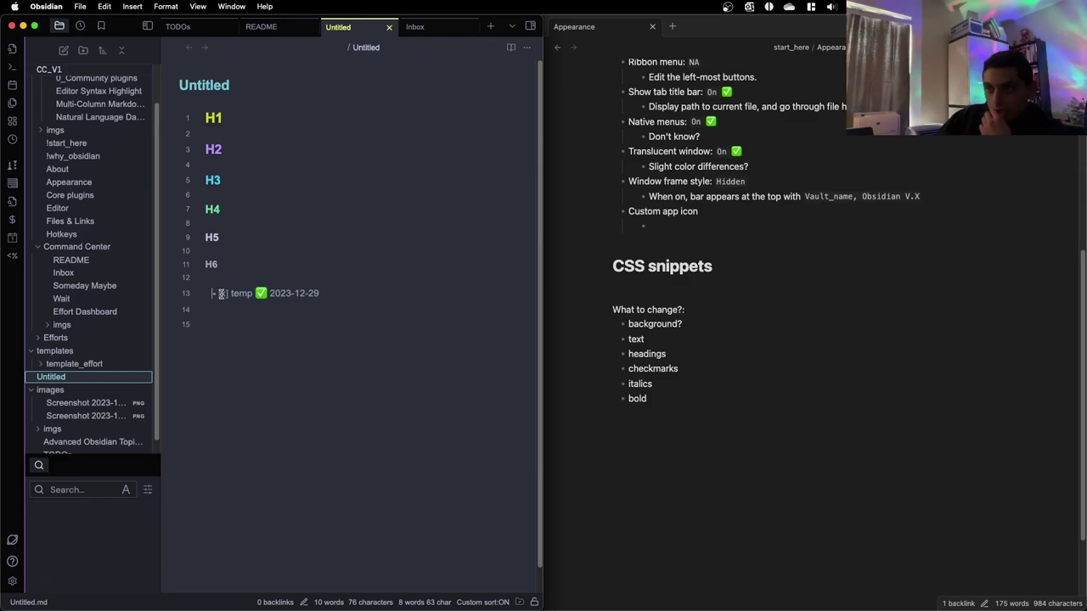
pyautogui.click(218, 294)
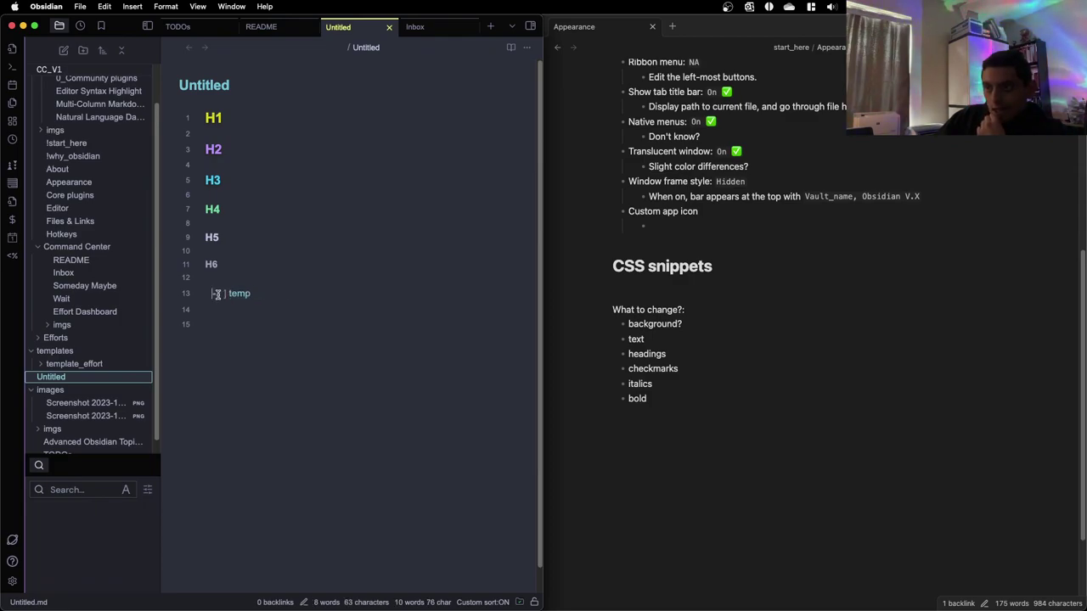
# Insert blank lines above the "temp" task and add a plain line reading "text" below the H6 heading
pyautogui.press('Return')
pyautogui.press('Return')
pyautogui.press('Return')
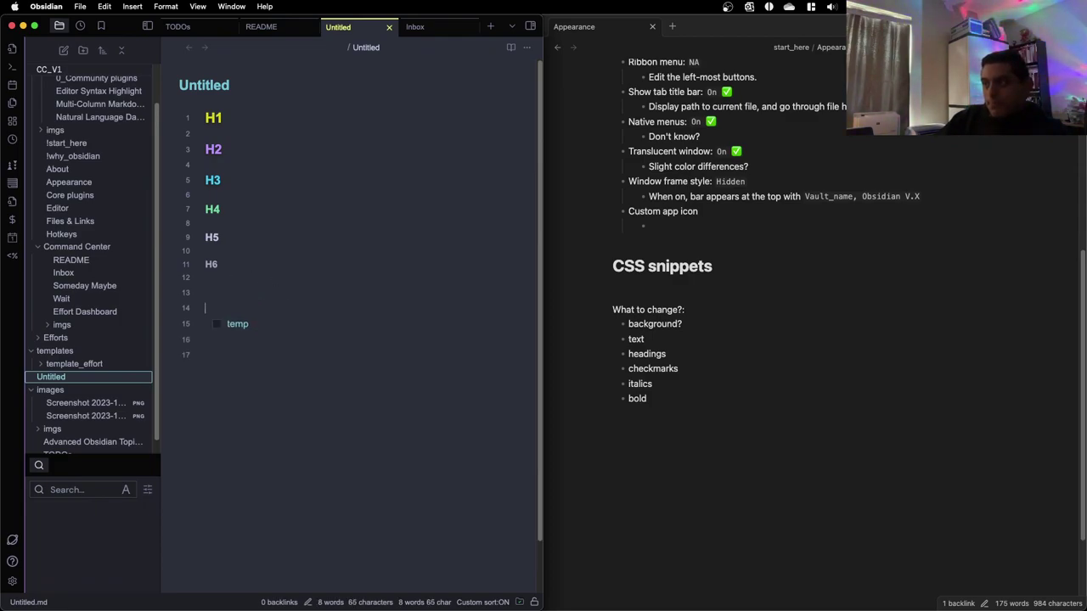
pyautogui.press('Return')
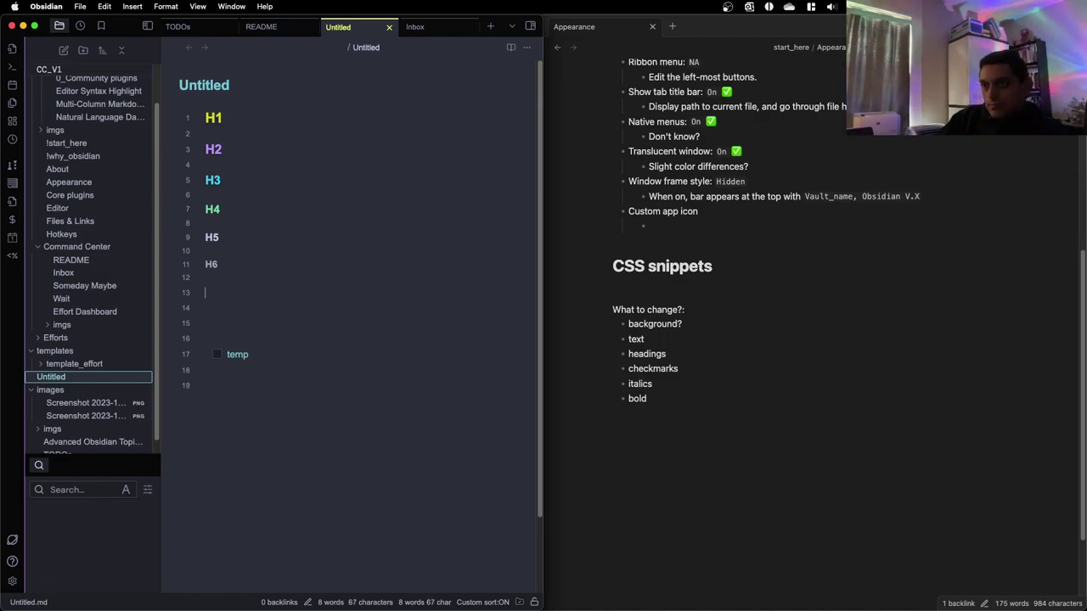
pyautogui.write('text')
pyautogui.press('Return')
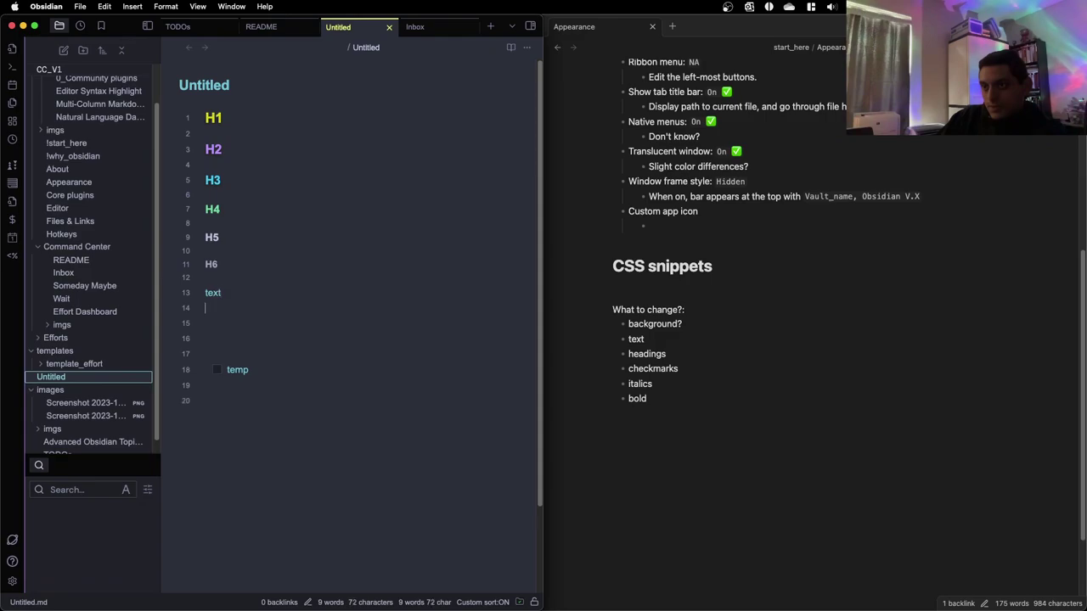
# Remove the blank lines between the H1 to H6 headings and the "text" line in the sample note
pyautogui.click(241, 137)
pyautogui.press('Delete')
pyautogui.click(241, 156)
pyautogui.press('Delete')
pyautogui.click(235, 180)
pyautogui.press('Delete')
pyautogui.click(229, 204)
pyautogui.press('Delete')
pyautogui.click(226, 226)
pyautogui.press('Delete')
pyautogui.click(223, 248)
pyautogui.press('Delete')
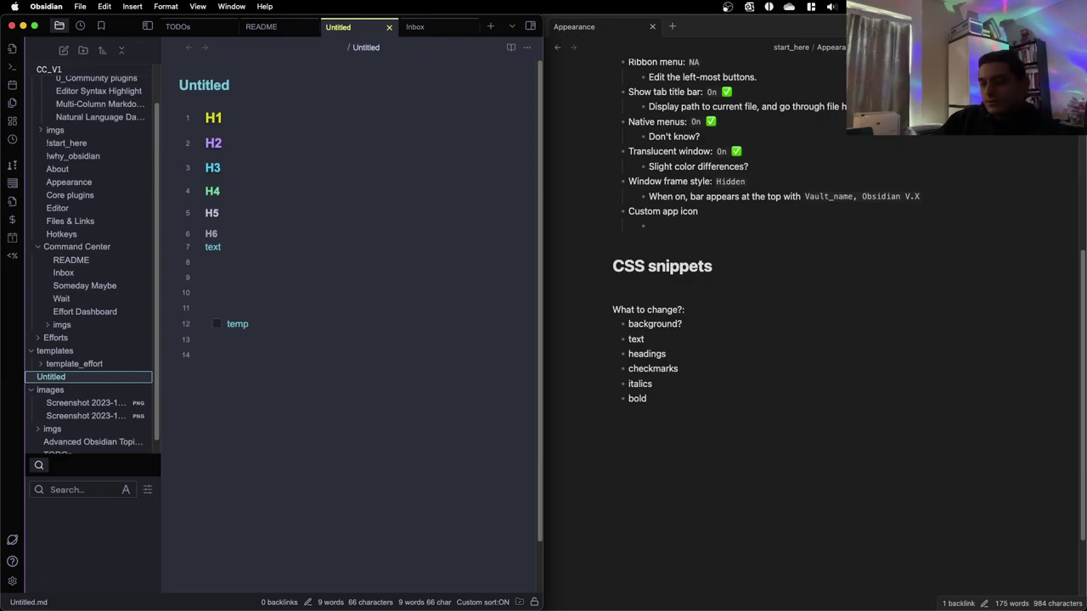
# Add the lines "bold" and "italics" below "text", formatting the first as bold and the second as italic
pyautogui.write('bold')
pyautogui.press('Return')
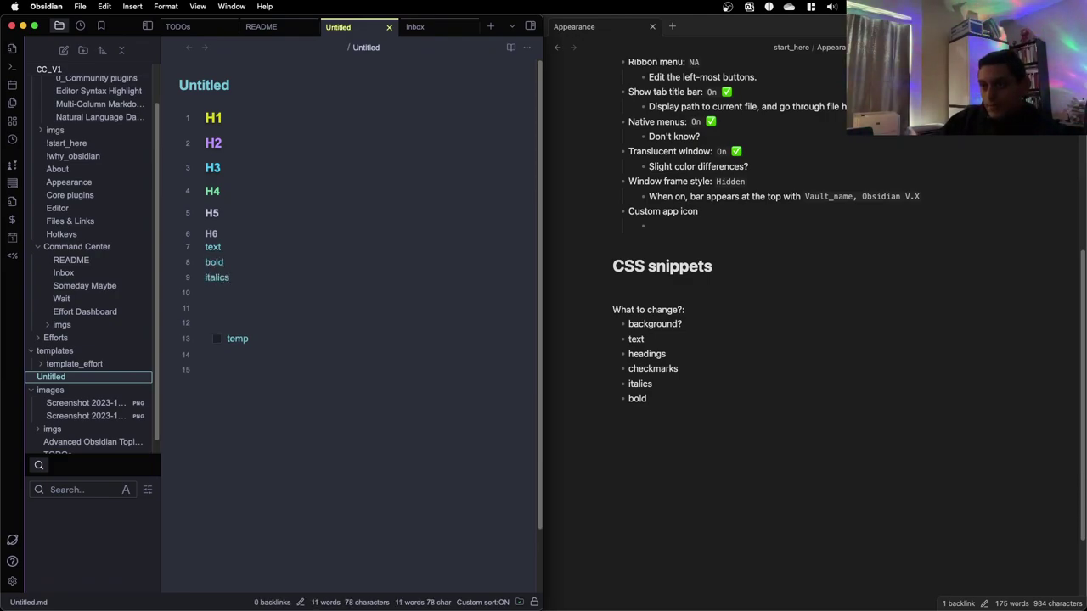
pyautogui.doubleClick(213, 247)
pyautogui.click(218, 265)
pyautogui.doubleClick(219, 265)
pyautogui.press('super+b')
pyautogui.doubleClick(220, 278)
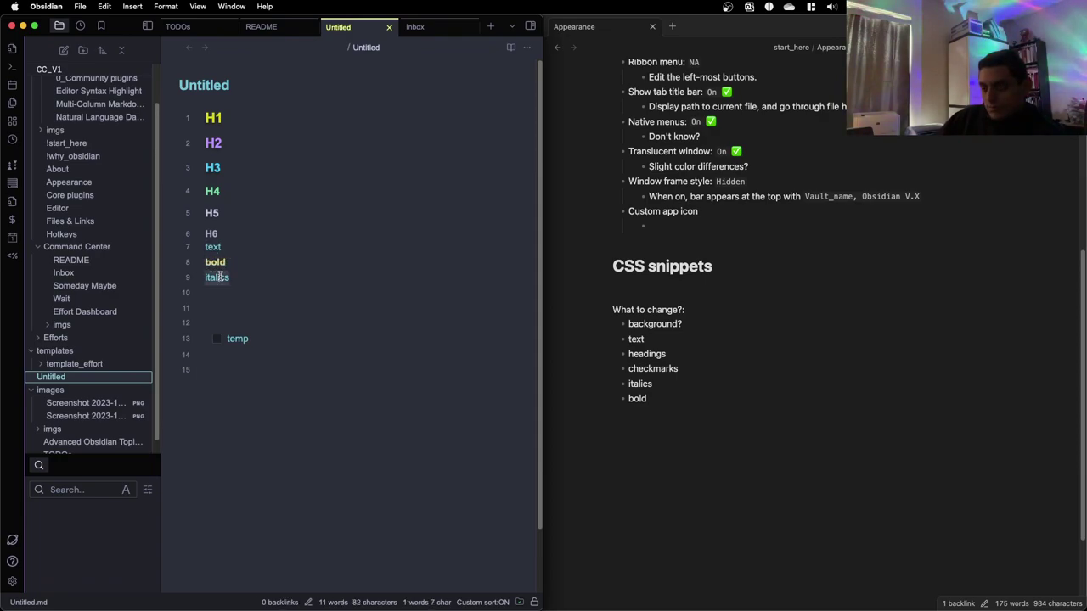
pyautogui.press('super+i')
pyautogui.click(222, 293)
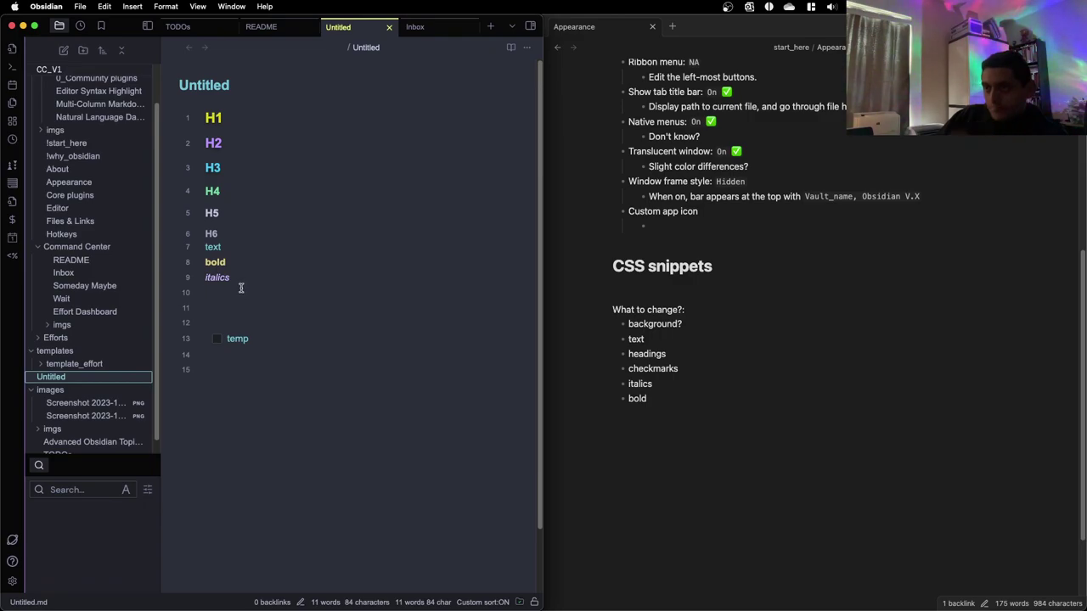
# Remove the blank lines between the "italics" line and the "temp" task
pyautogui.press('BackSpace')
pyautogui.press('BackSpace')
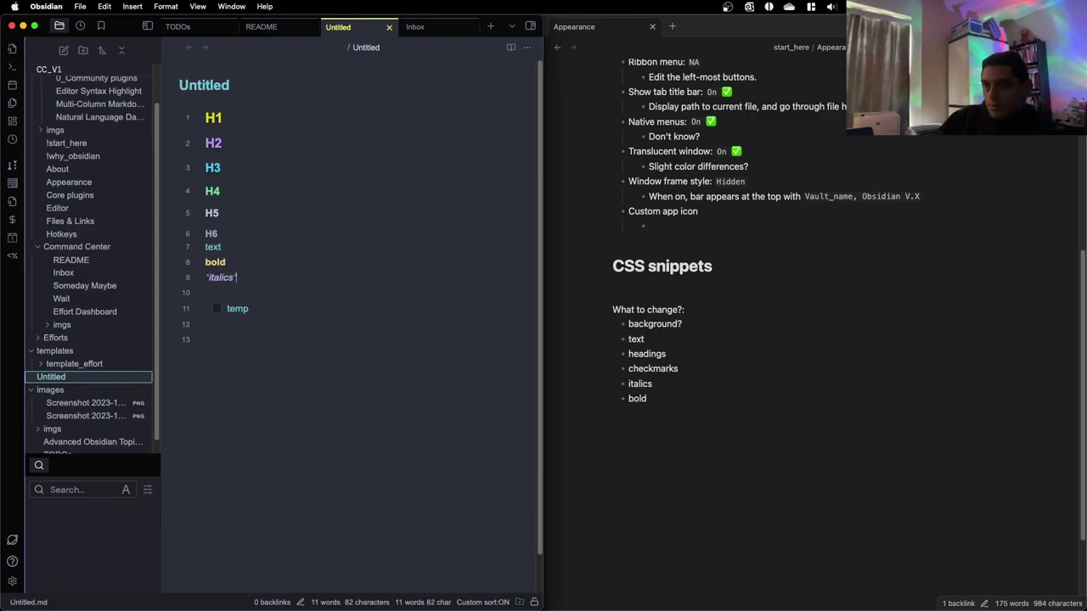
pyautogui.press('Down')
pyautogui.press('Delete')
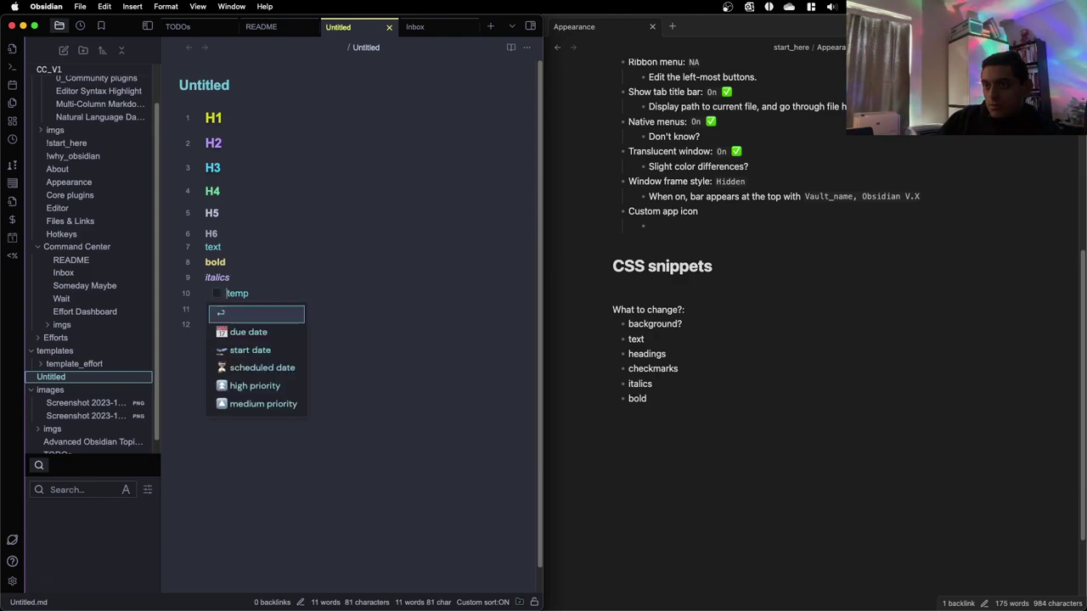
# Replace the task's text "temp" with "checkmark" and dismiss the task suggestions
pyautogui.press('BackSpace')
pyautogui.press('BackSpace')
pyautogui.press('BackSpace')
pyautogui.press('BackSpace')
pyautogui.write('ch')
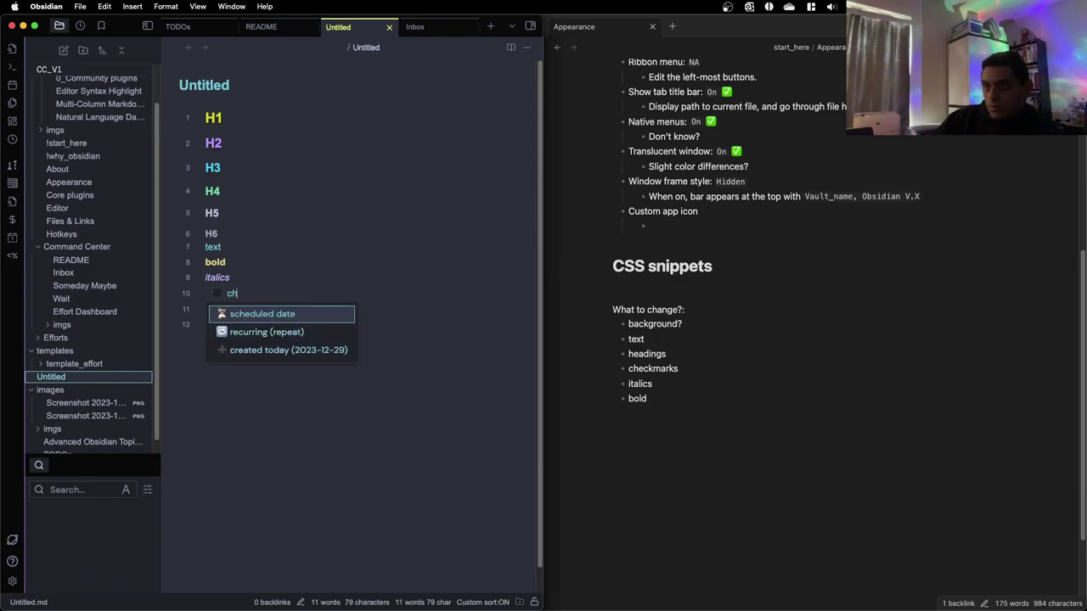
pyautogui.write('eckmark')
pyautogui.press('Escape')
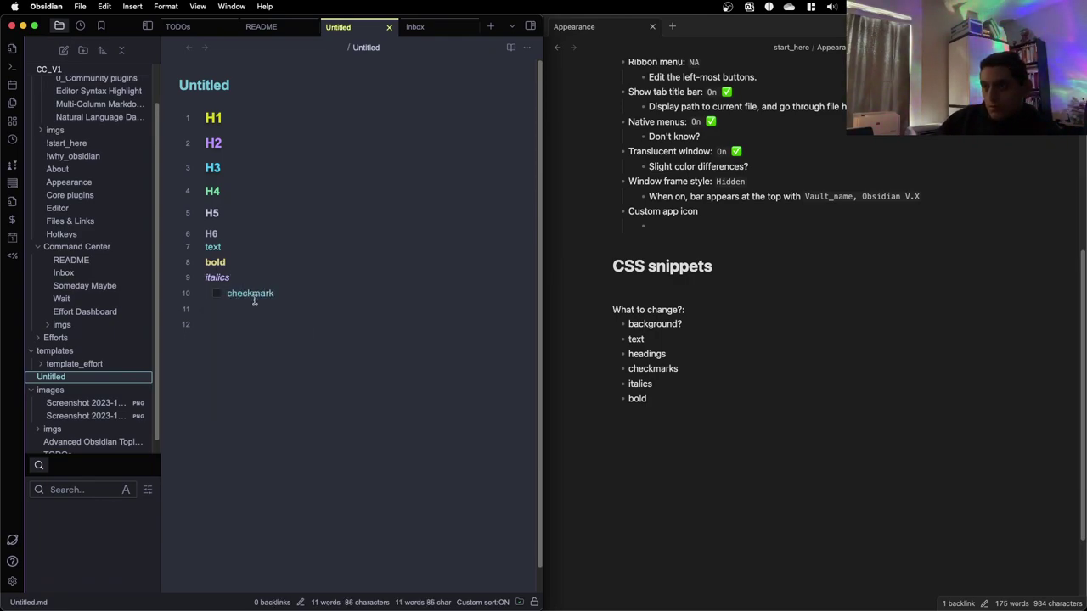
# Add a bulleted item reading "bullet point" below the "checkmark" task and end the list
pyautogui.click(258, 308)
pyautogui.write('- bullet point')
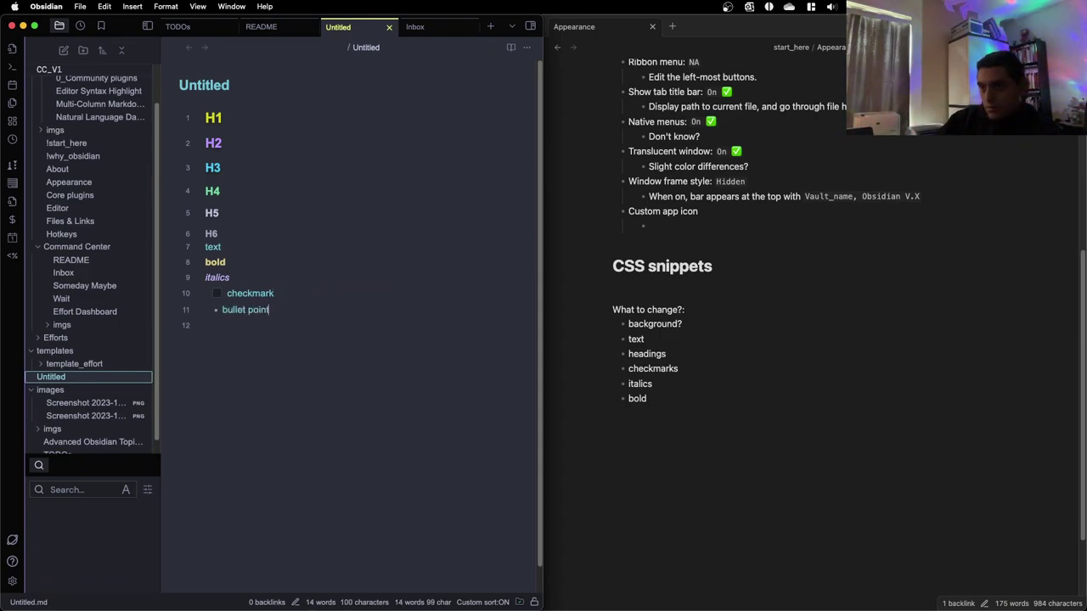
pyautogui.press('Return')
pyautogui.press('Return')
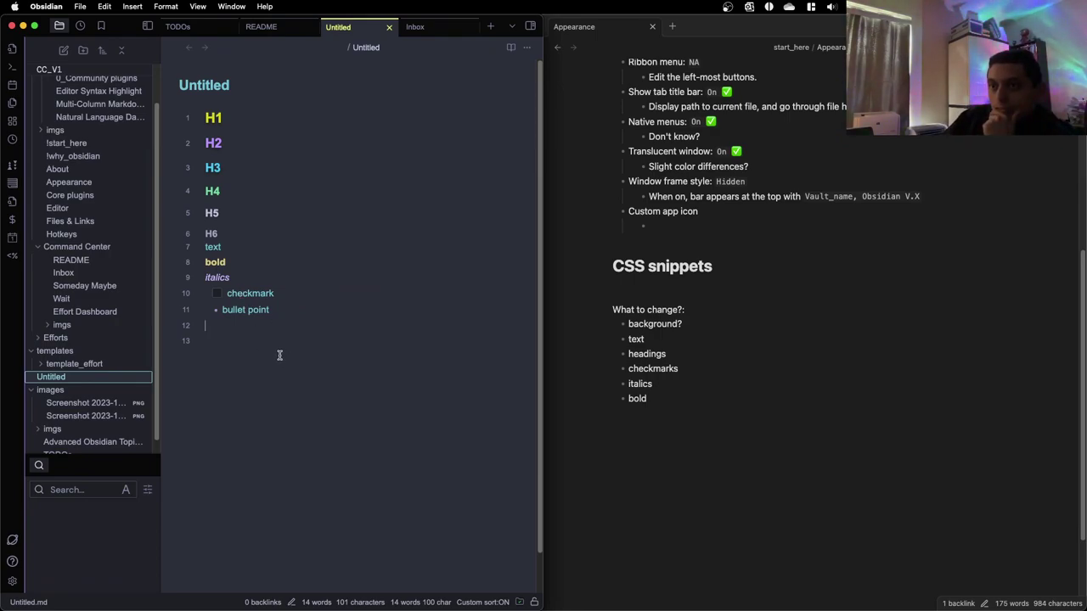
pyautogui.press('super+grave')
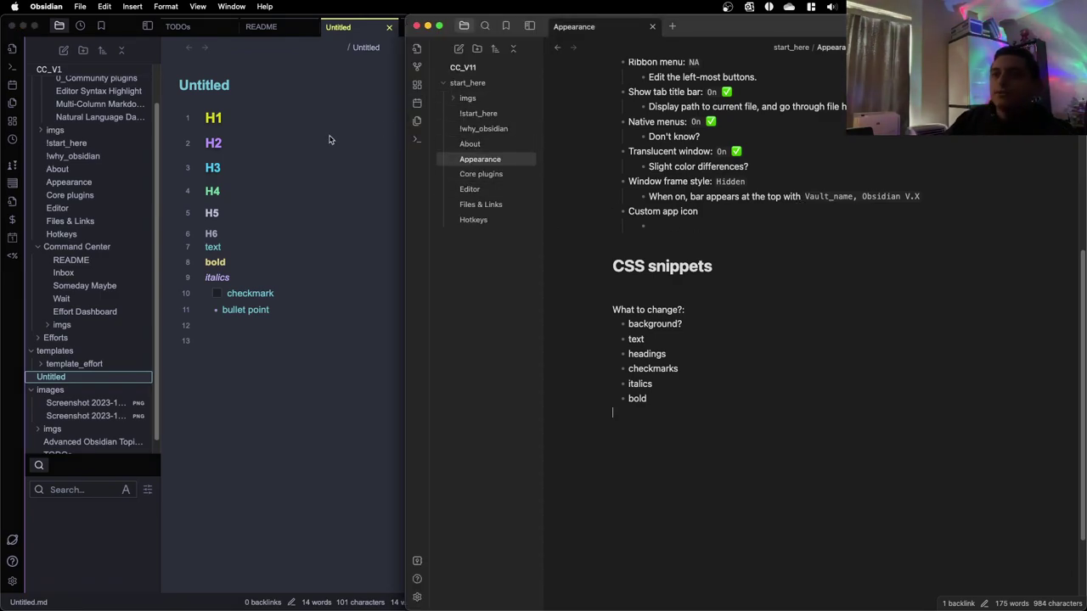
pyautogui.press('super+grave')
pyautogui.press('super+grave')
pyautogui.press('super+grave')
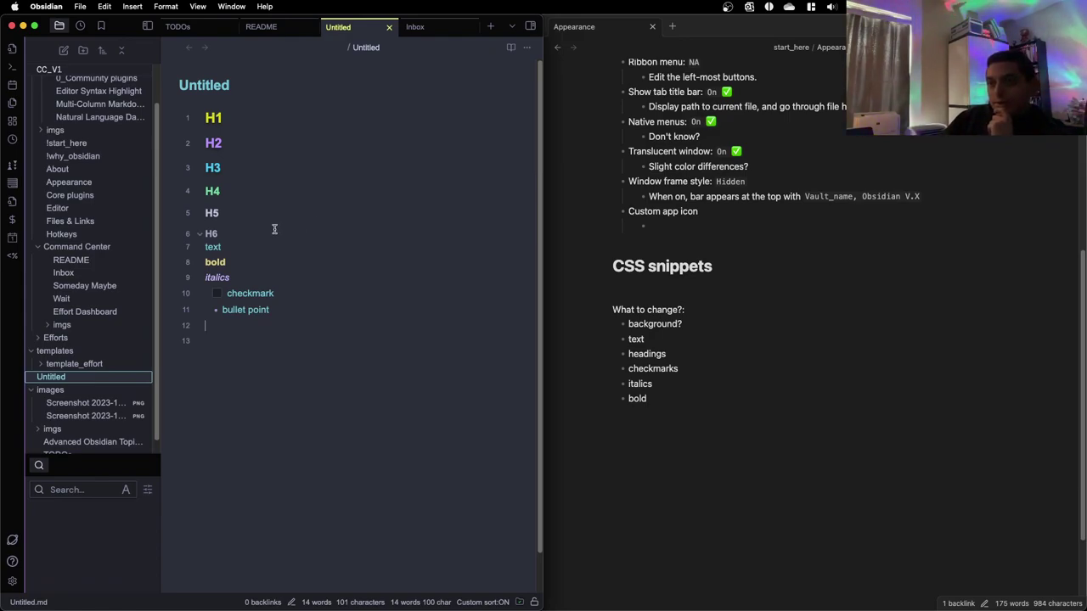
# Check which theme and fonts the CC_V1 vault uses in its appearance settings
pyautogui.click(274, 268)
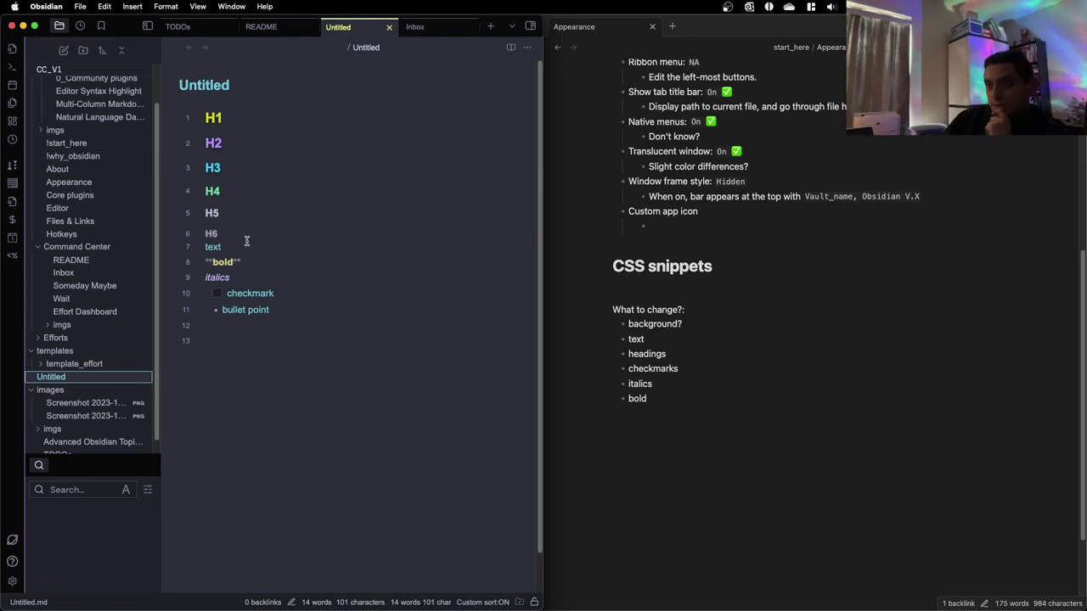
pyautogui.doubleClick(212, 246)
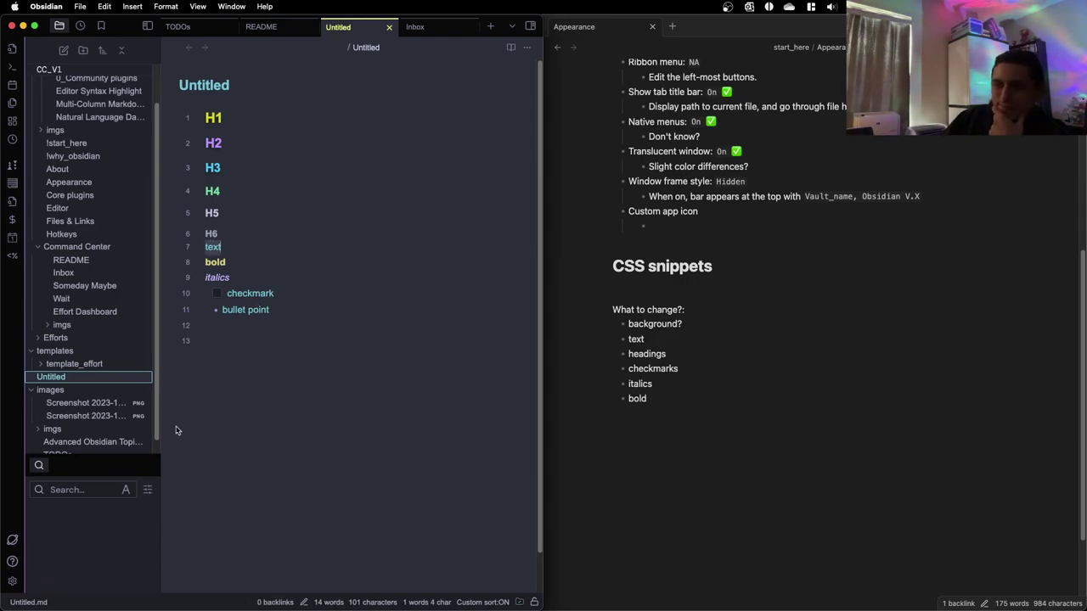
pyautogui.click(11, 582)
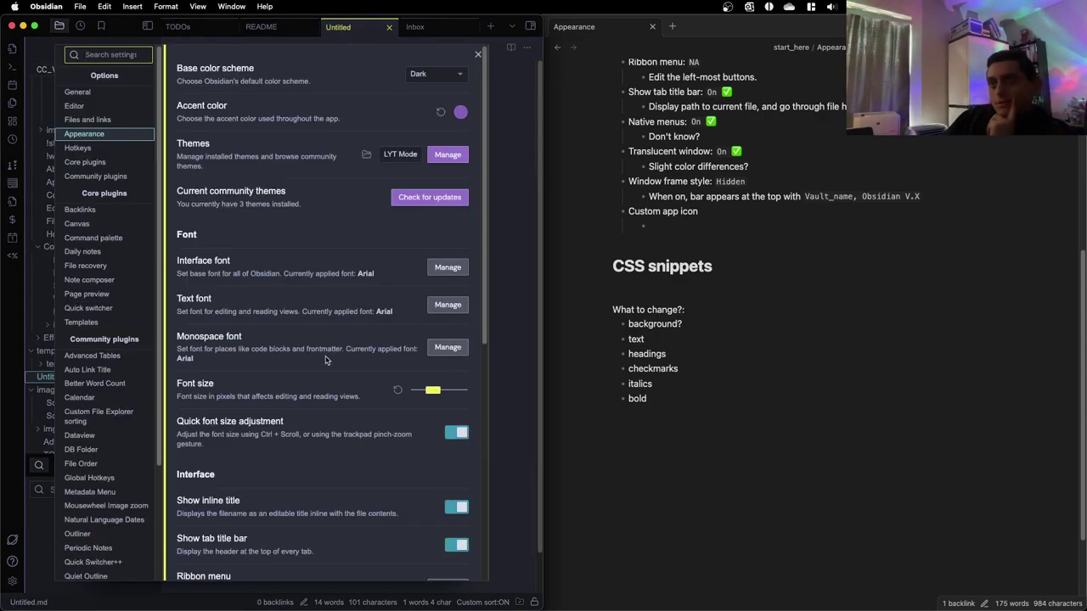
pyautogui.click(478, 55)
# Switch to the CC_V11 vault and open the community theme browser from its appearance settings
pyautogui.click(660, 240)
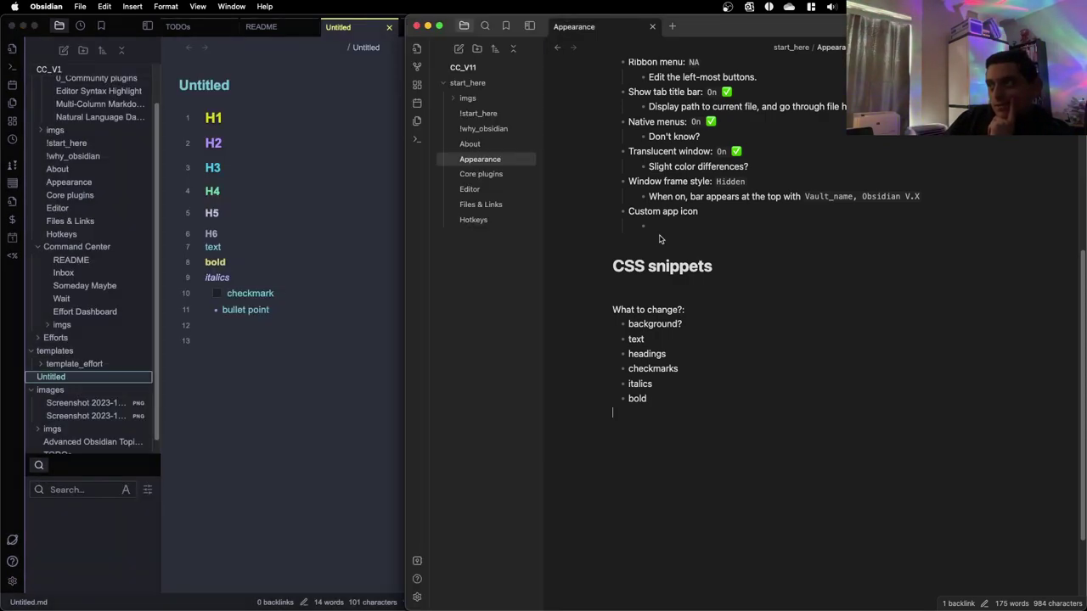
pyautogui.click(416, 597)
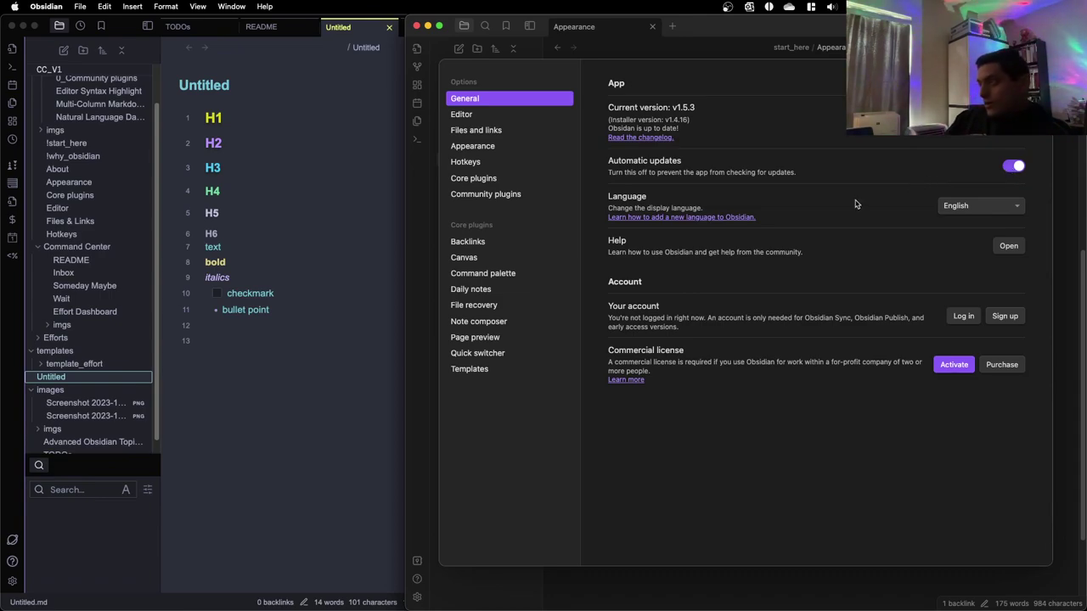
pyautogui.click(510, 148)
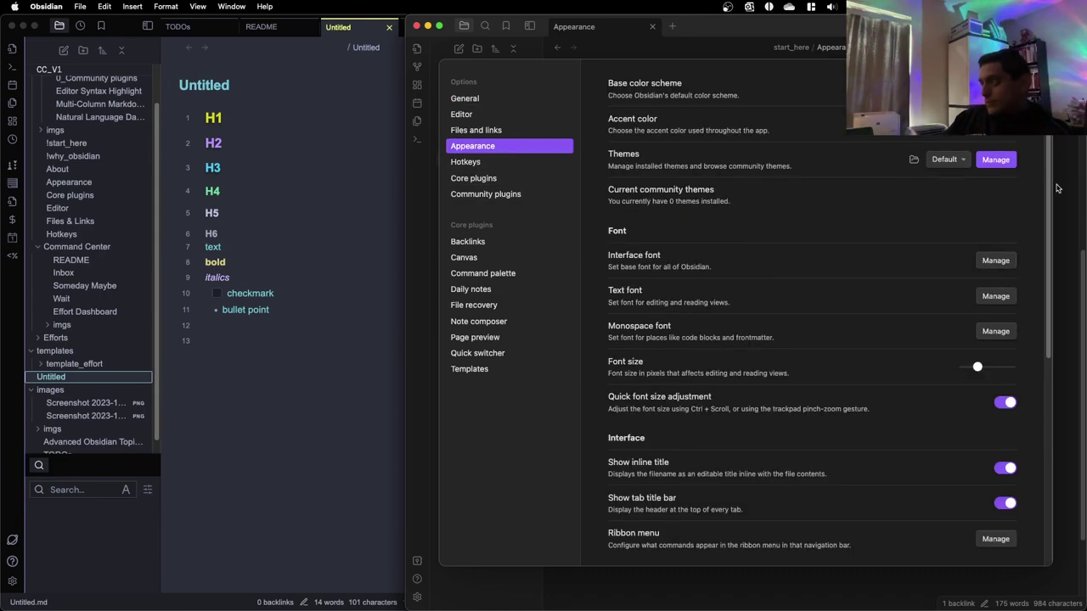
pyautogui.click(939, 164)
pyautogui.click(942, 160)
pyautogui.click(995, 159)
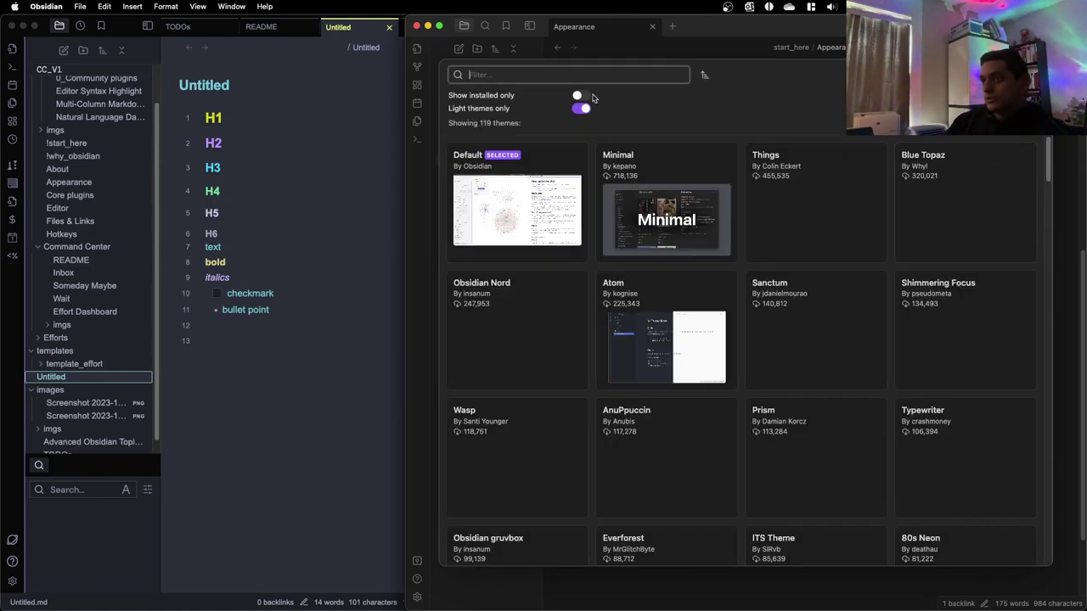
# Search the light community themes for "ly" and "mode", clearing each search term
pyautogui.write('ly')
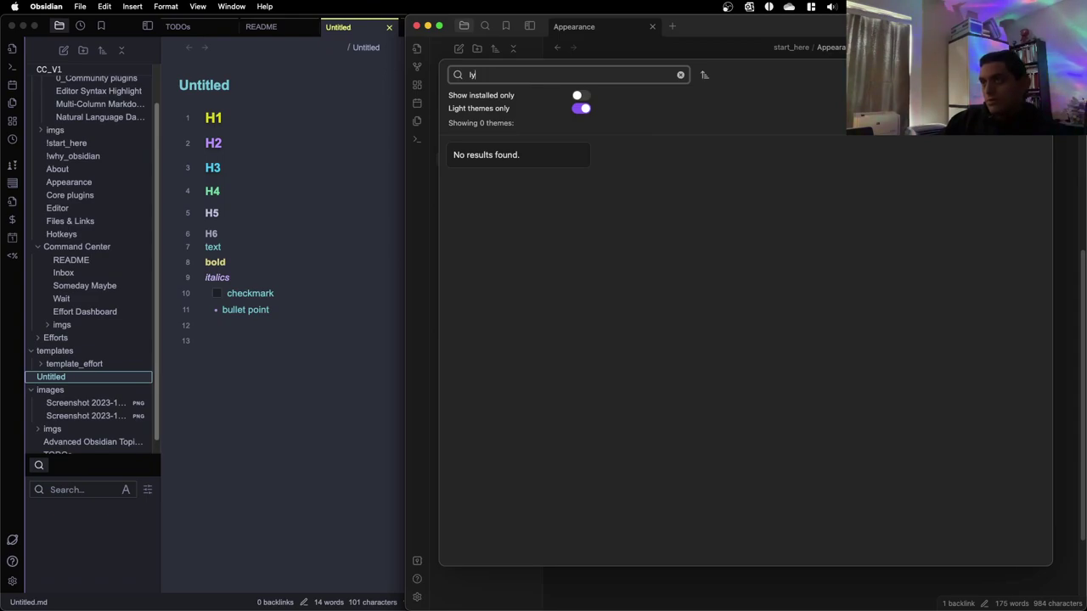
pyautogui.press('BackSpace')
pyautogui.write('ly')
pyautogui.press('BackSpace')
pyautogui.press('BackSpace')
pyautogui.press('BackSpace')
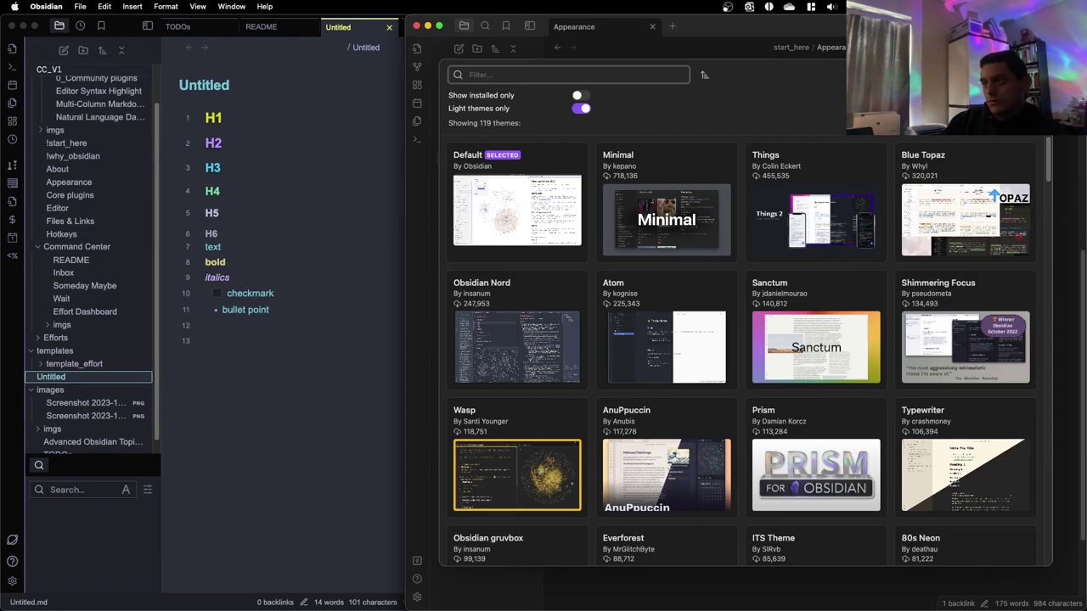
pyautogui.write('mode')
pyautogui.press('BackSpace')
pyautogui.press('BackSpace')
pyautogui.press('BackSpace')
pyautogui.press('BackSpace')
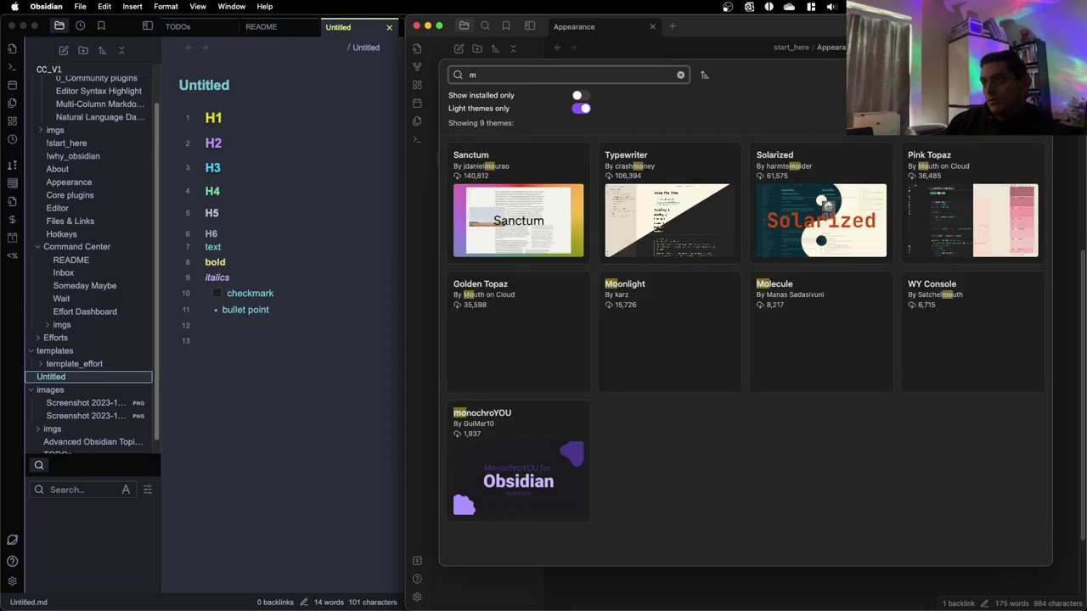
# Turn off the light-themes-only filter, search for "ly", and install and apply the LYT Mode theme
pyautogui.click(581, 108)
pyautogui.click(558, 74)
pyautogui.write('ly')
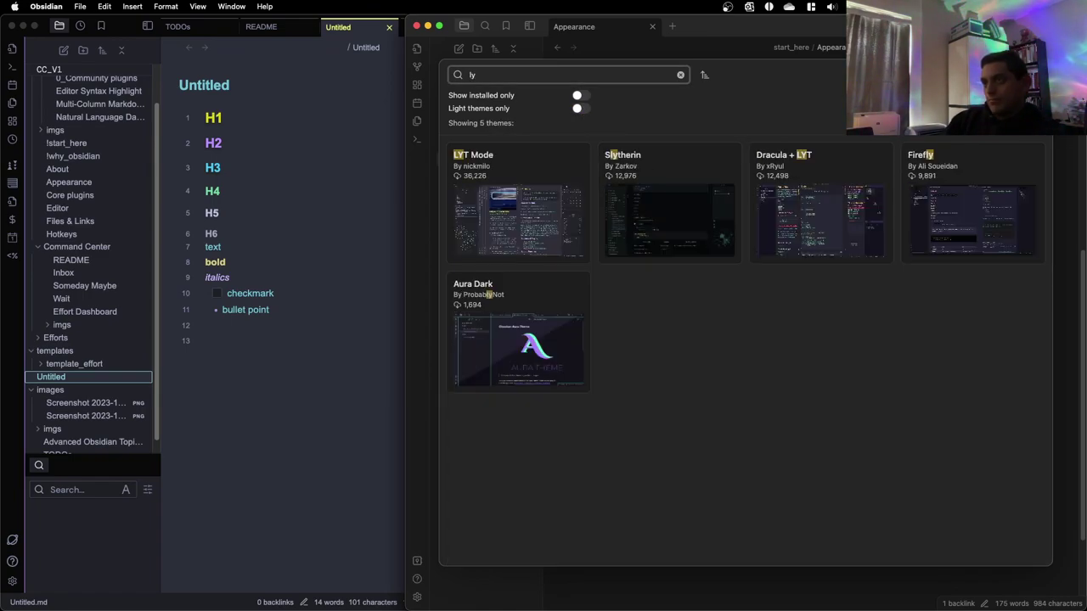
pyautogui.click(527, 165)
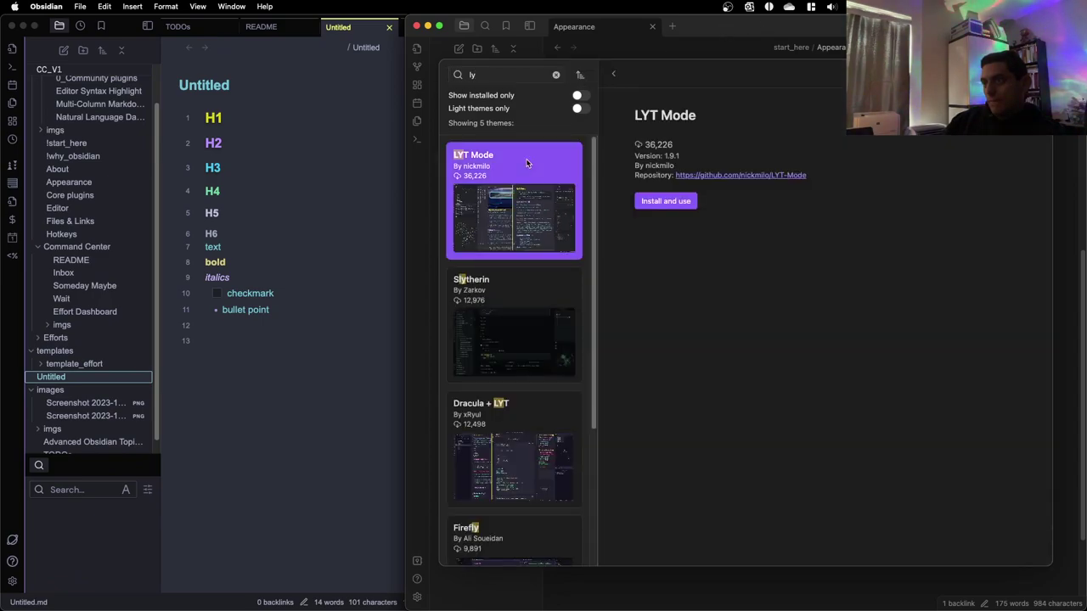
pyautogui.click(664, 201)
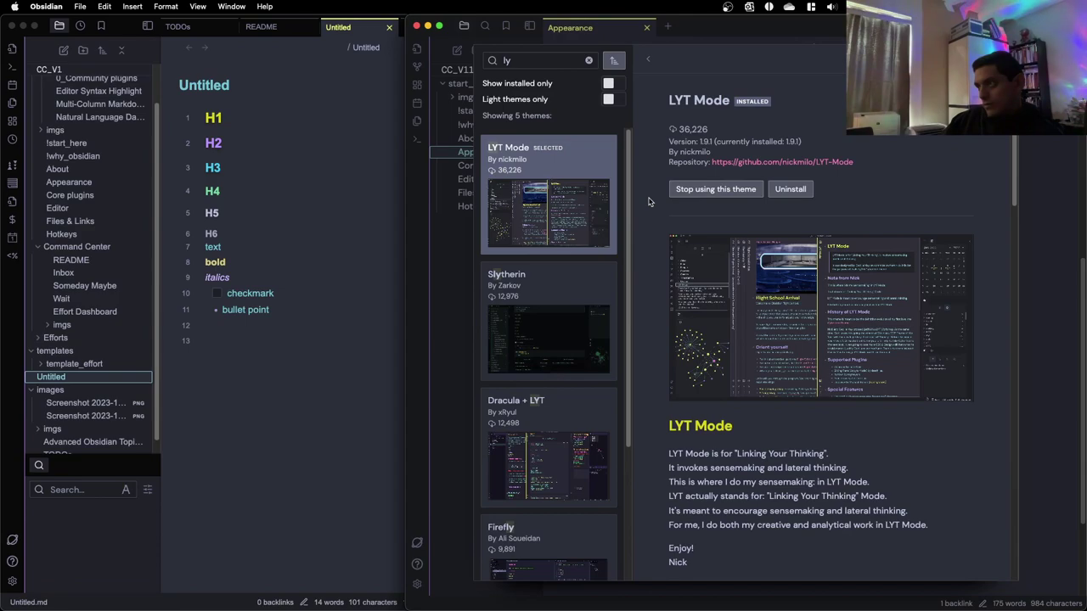
pyautogui.click(1067, 239)
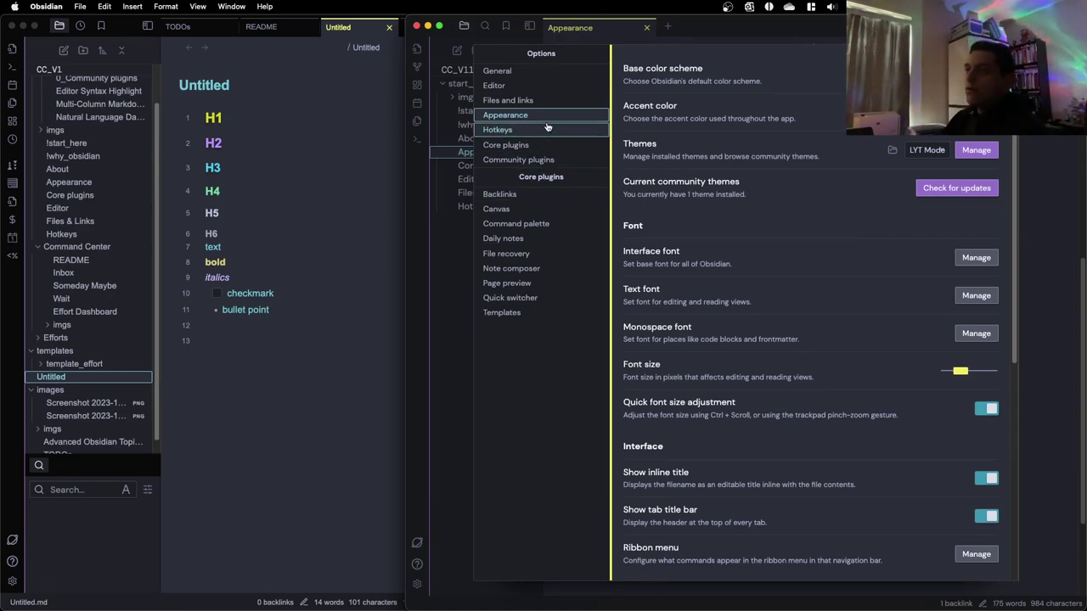
# Bring CC_V11's CSS snippets settings into view and switch to Visual Studio Code, tiled on the left half of the desktop
pyautogui.scroll(-5, 736, 225)
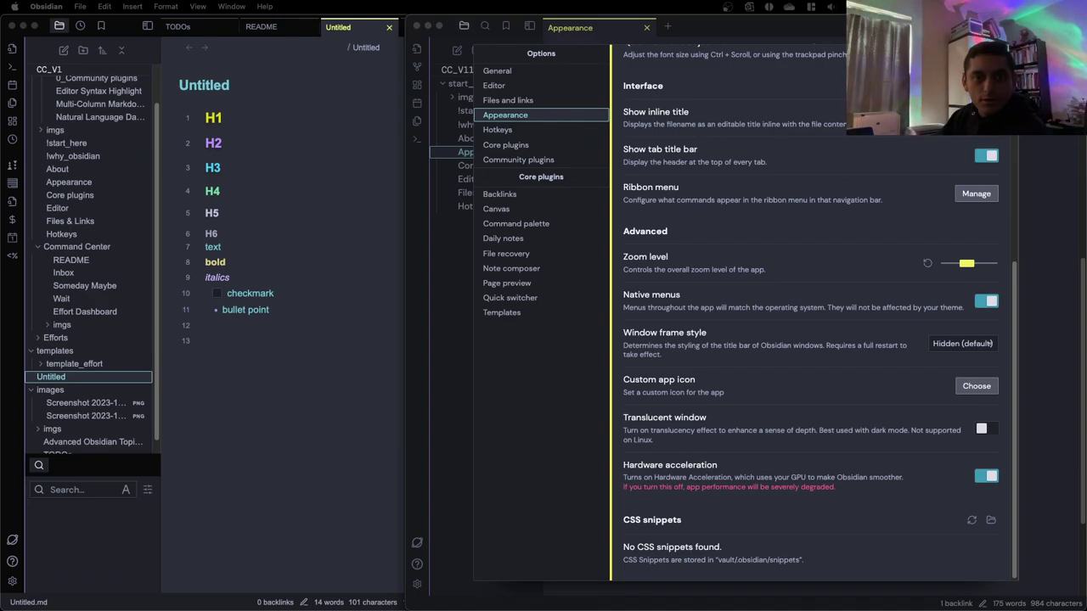
pyautogui.hotkey('ctrl', 'Up')
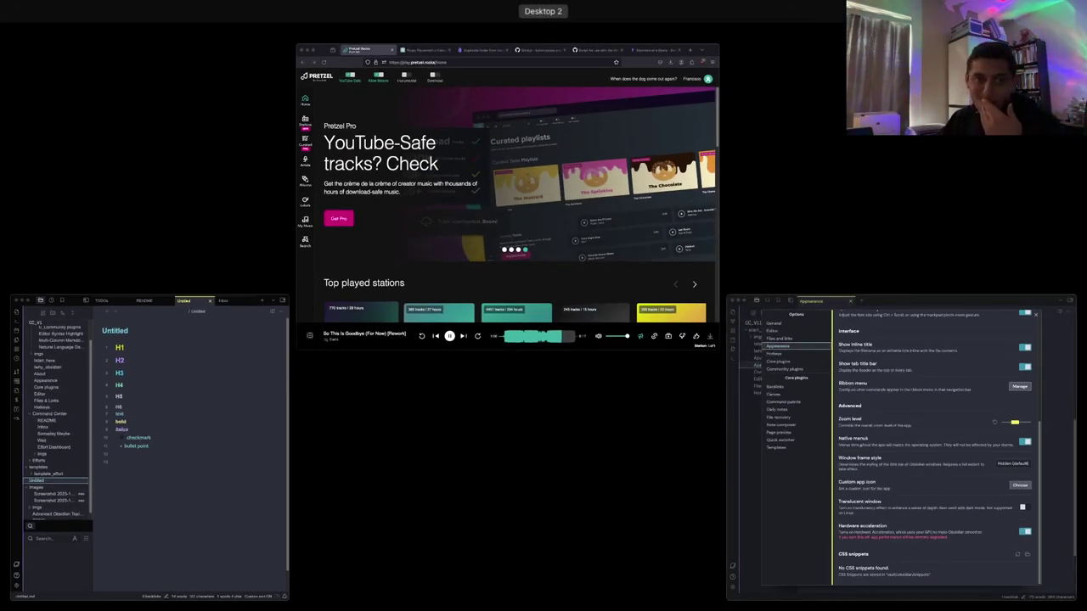
pyautogui.hotkey('ctrl', 'Up')
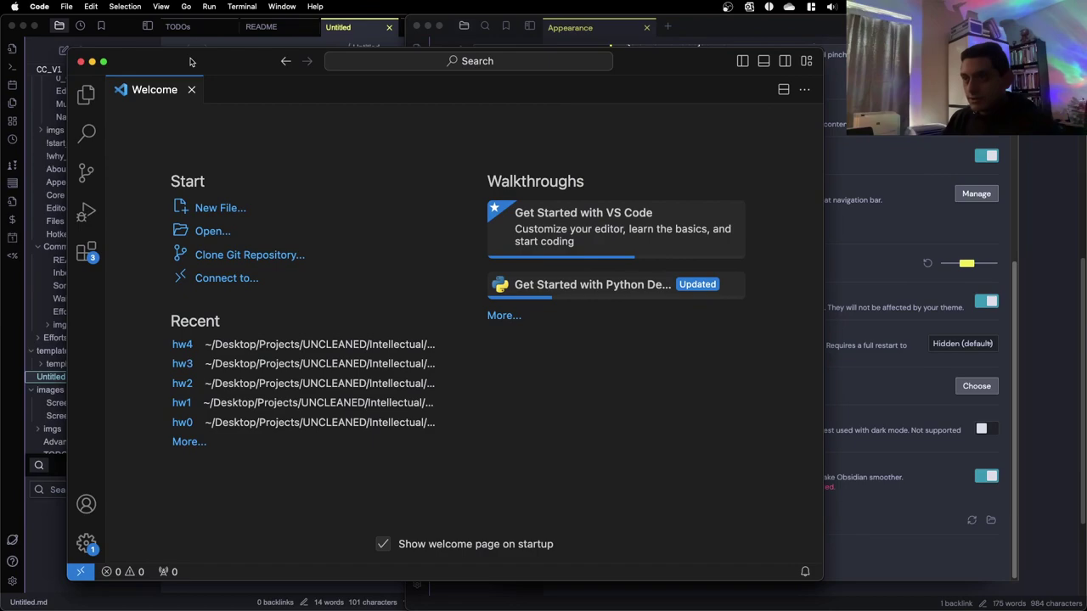
pyautogui.hotkey('ctrl', 'alt', 'Left')
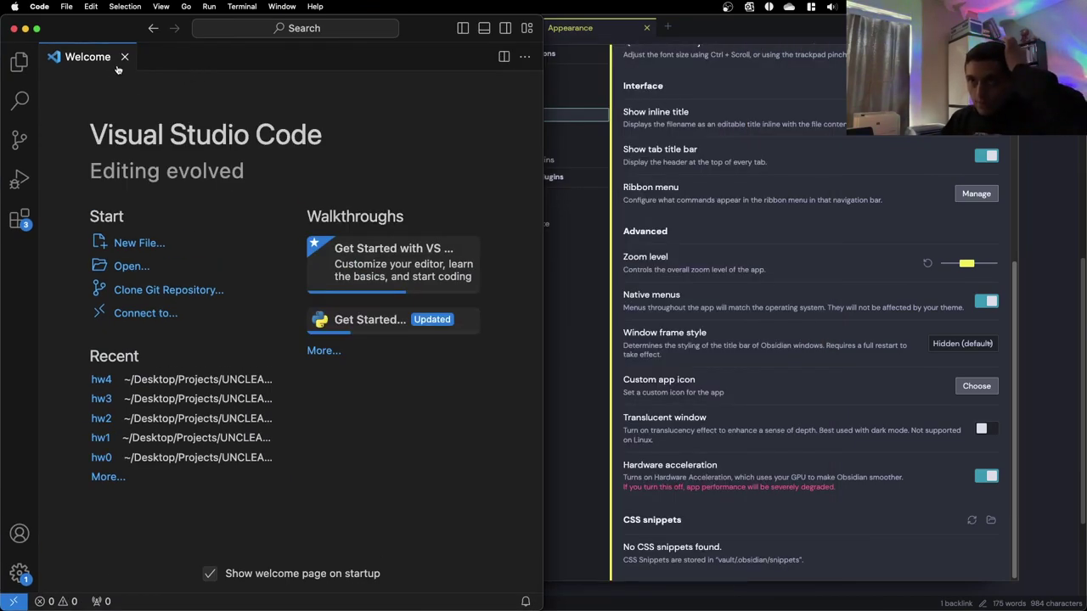
# Create a new file named ui_enhancements.css in the snippets folder
pyautogui.click(141, 245)
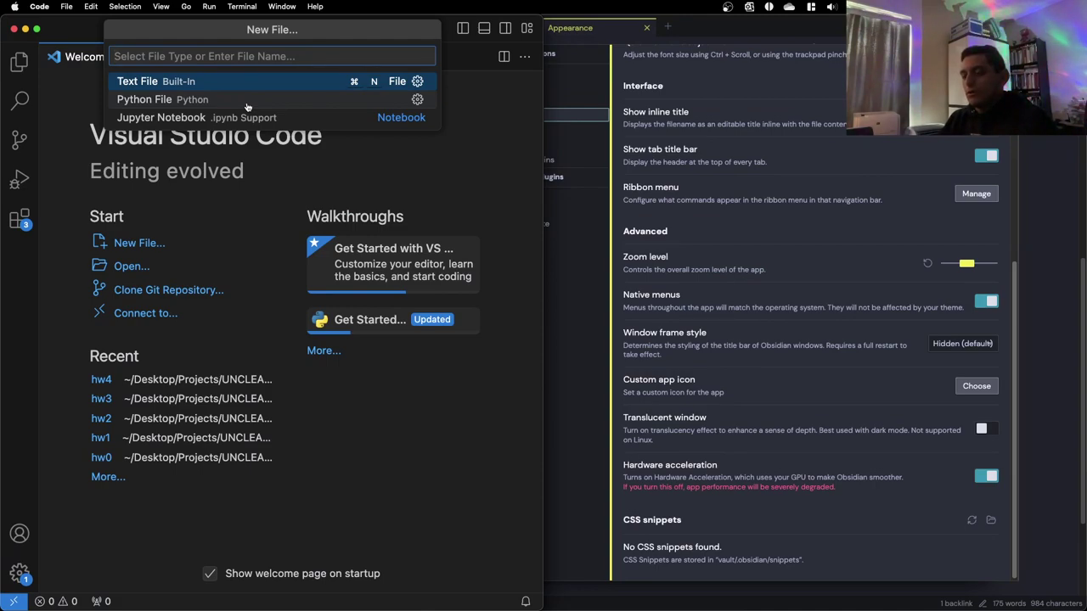
pyautogui.write('C')
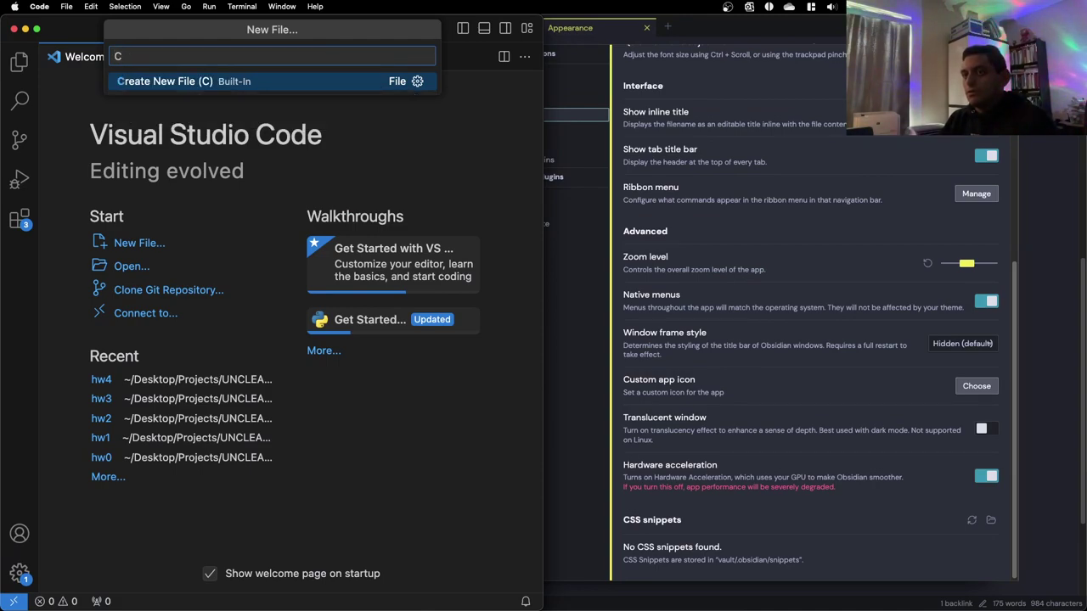
pyautogui.press('BackSpace')
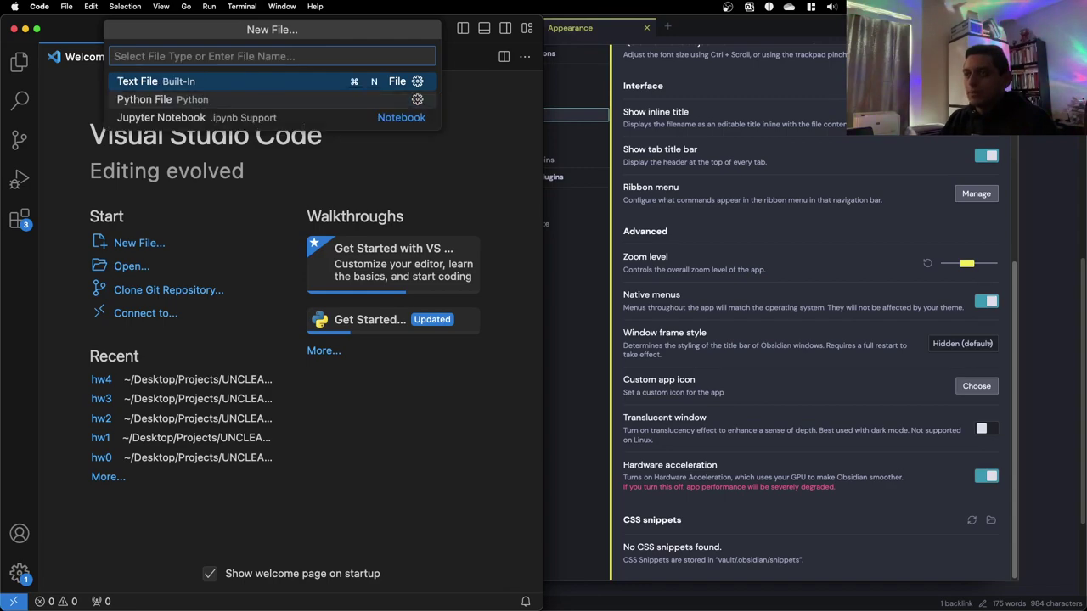
pyautogui.write('C')
pyautogui.press('BackSpace')
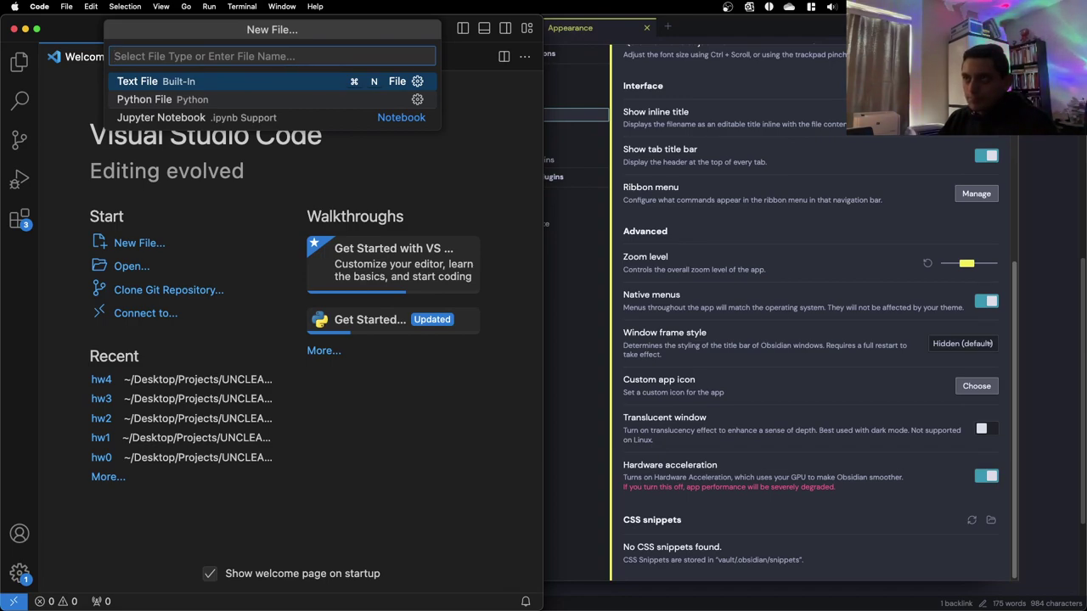
pyautogui.write('C')
pyautogui.press('BackSpace')
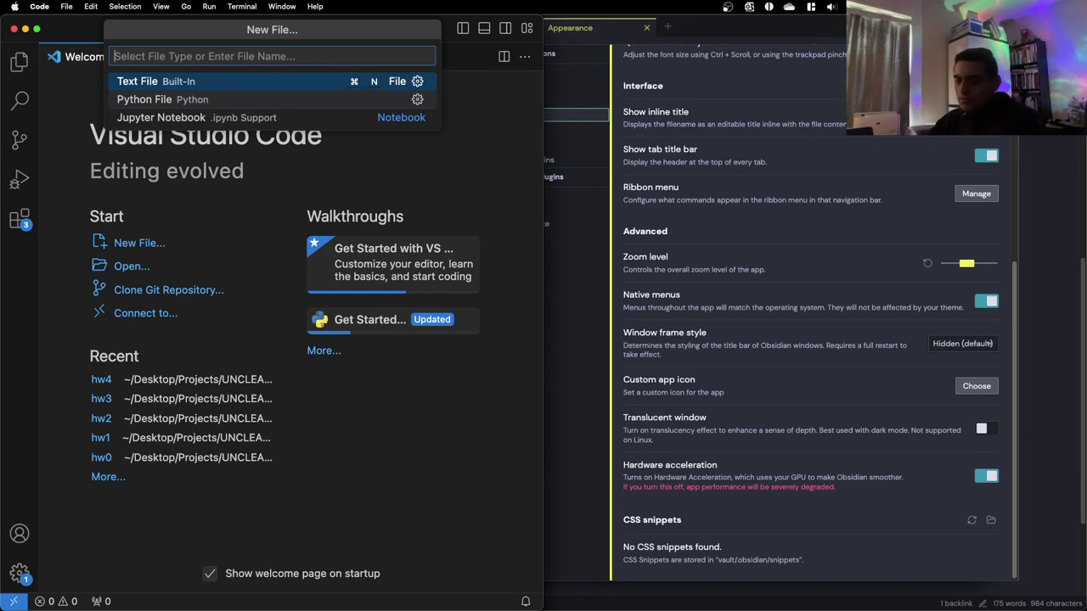
pyautogui.write('uien')
pyautogui.press('BackSpace')
pyautogui.press('BackSpace')
pyautogui.write('_enhac')
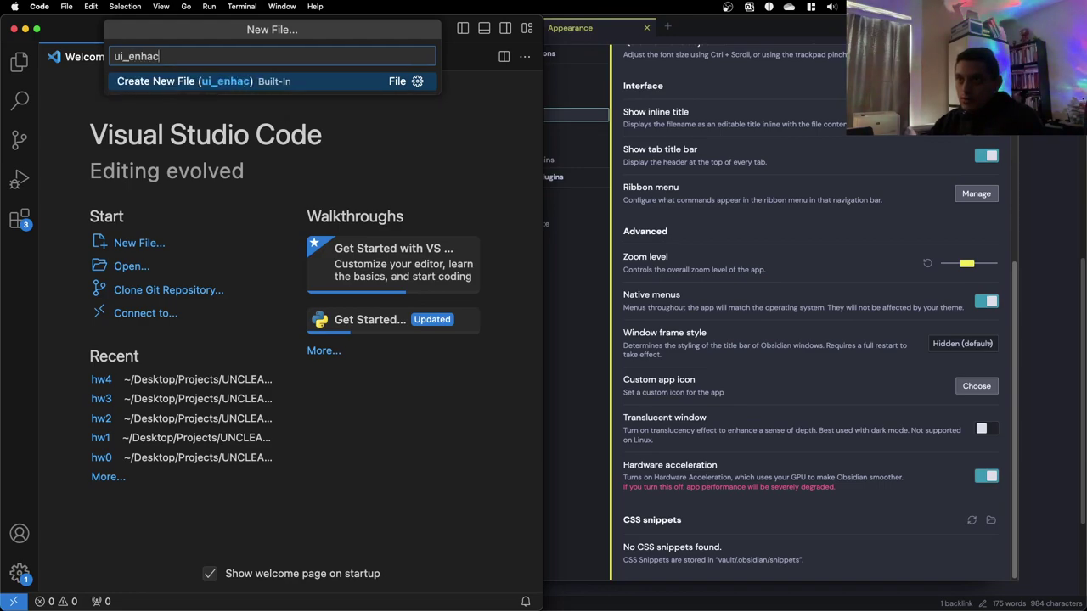
pyautogui.press('BackSpace')
pyautogui.write('n')
pyautogui.write('cements.css')
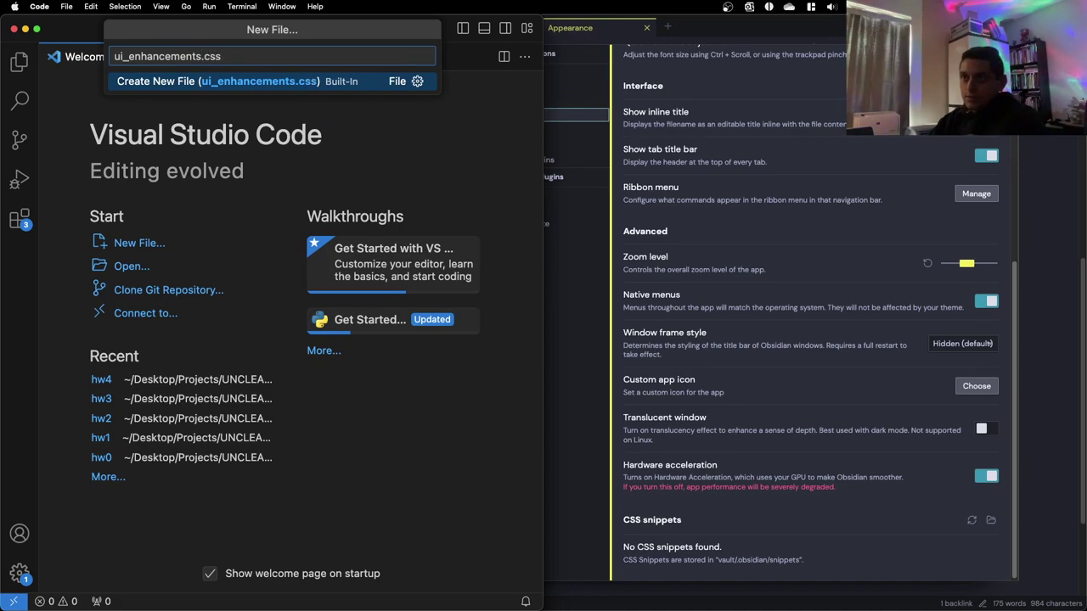
pyautogui.press('Return')
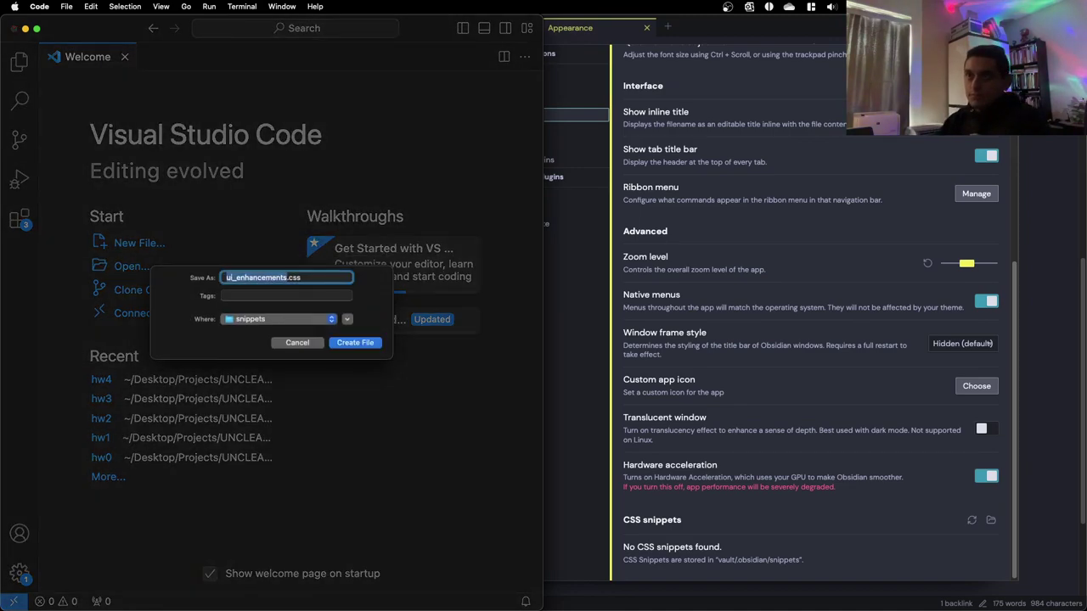
pyautogui.click(338, 351)
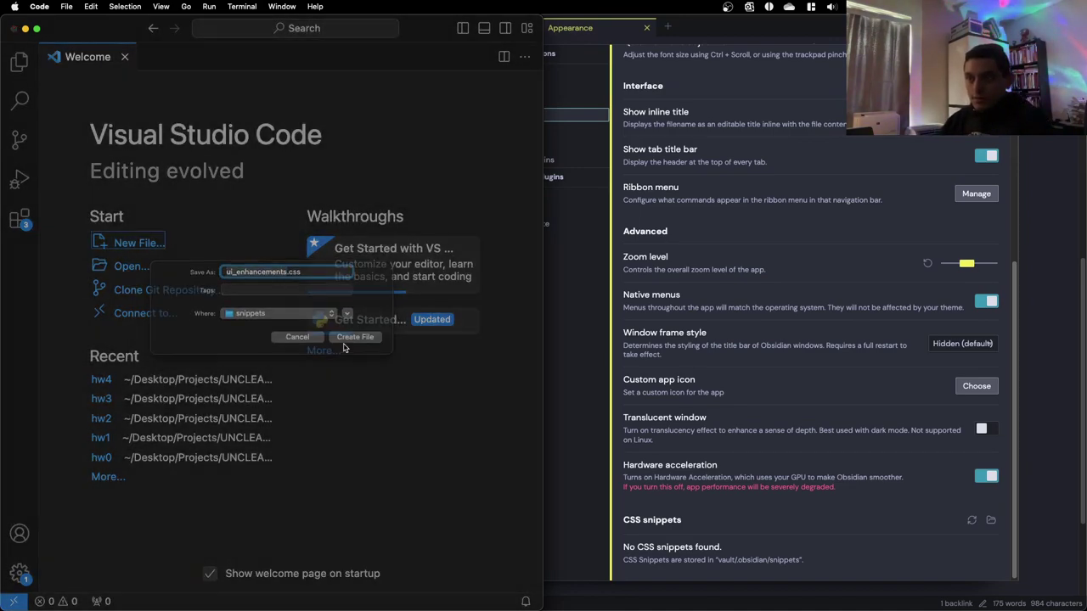
# Add a body rule setting --text-normal to white in ui_enhancements.css and save the file
pyautogui.write('body {     --text-normal: red;   }')
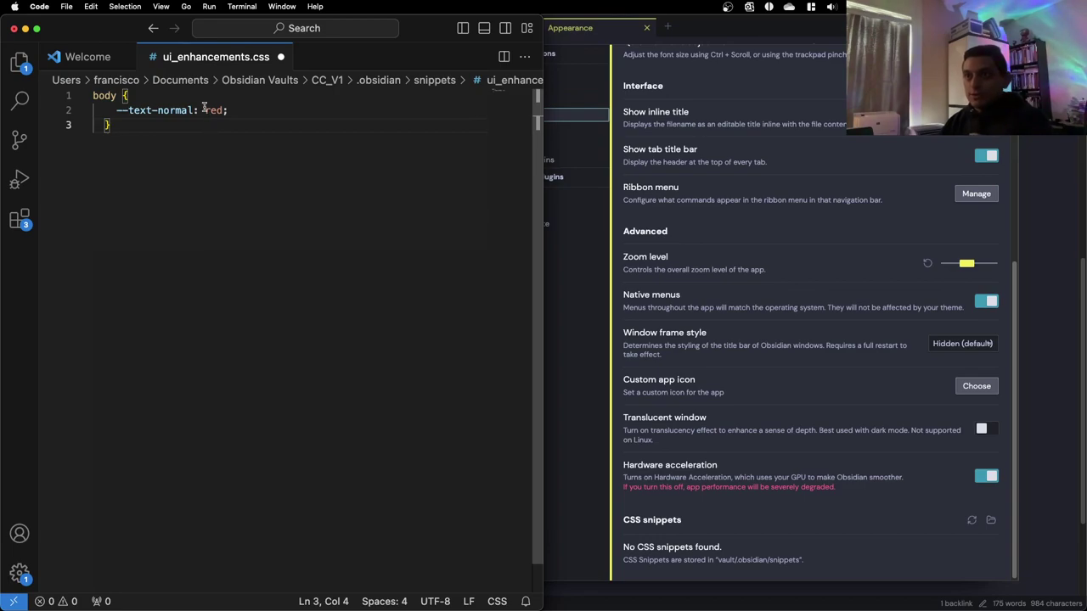
pyautogui.doubleClick(214, 110)
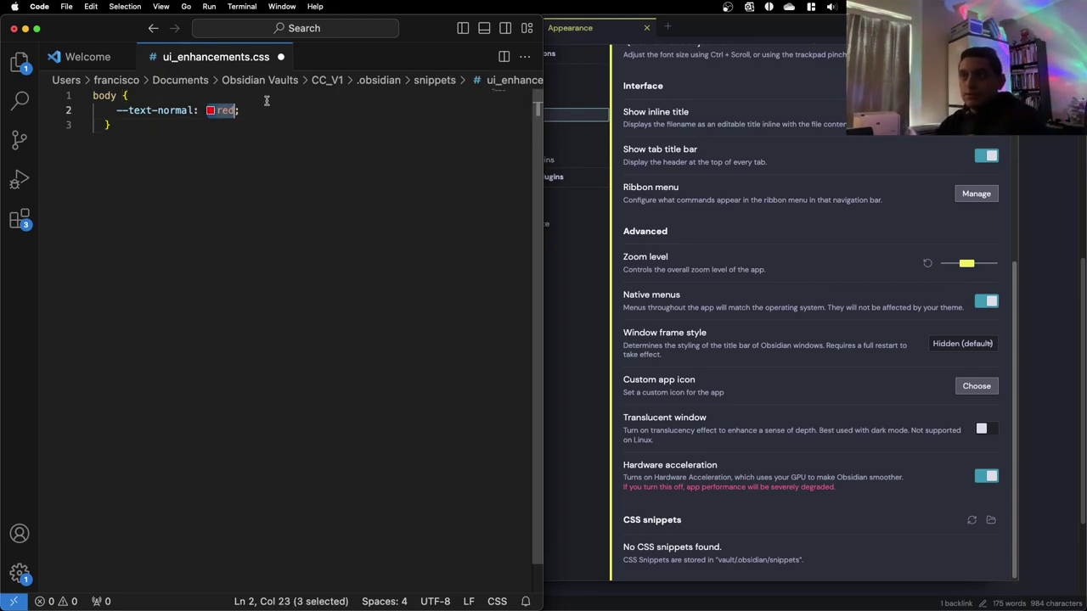
pyautogui.press('Right')
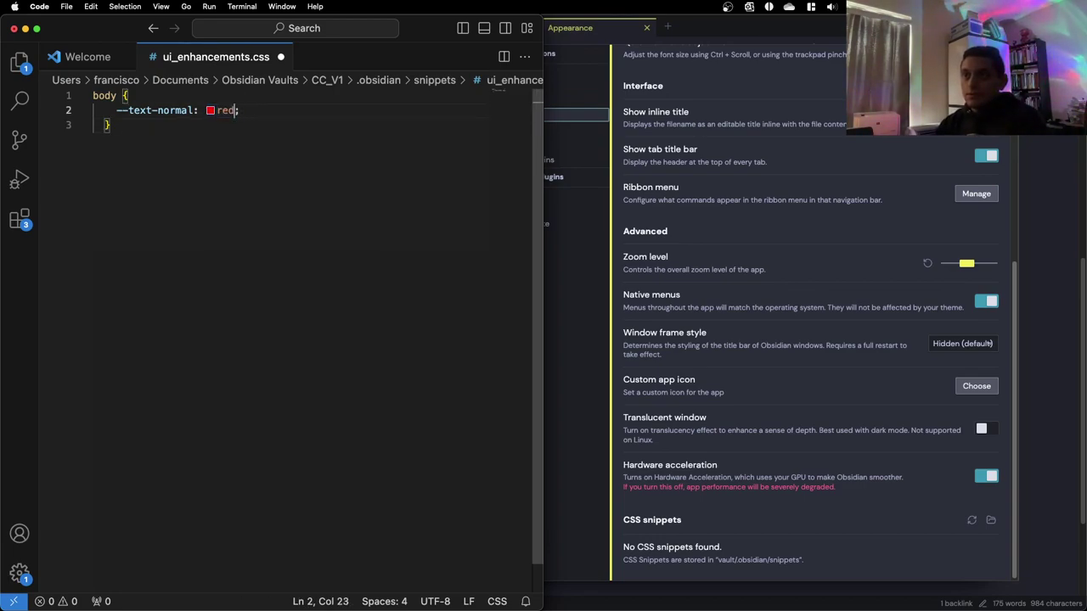
pyautogui.press('BackSpace')
pyautogui.press('BackSpace')
pyautogui.press('BackSpace')
pyautogui.write('white')
pyautogui.press('cmd+s')
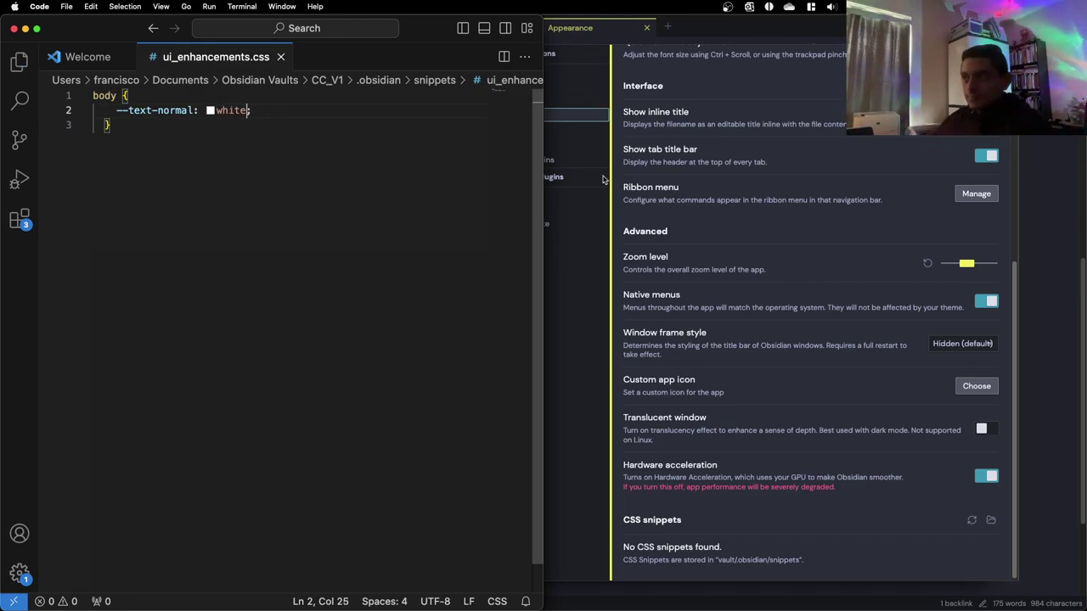
# Switch to the CC_V11 vault in Obsidian, reopen its appearance settings and open the CSS snippets folder
pyautogui.click(576, 177)
pyautogui.press('Escape')
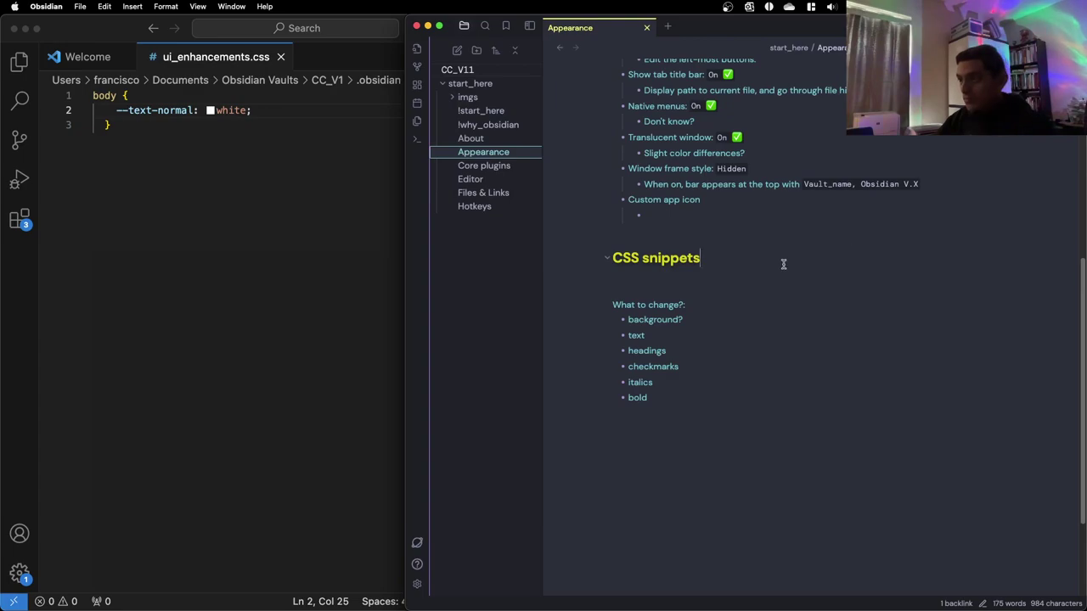
pyautogui.click(398, 248)
pyautogui.press('cmd+Tab')
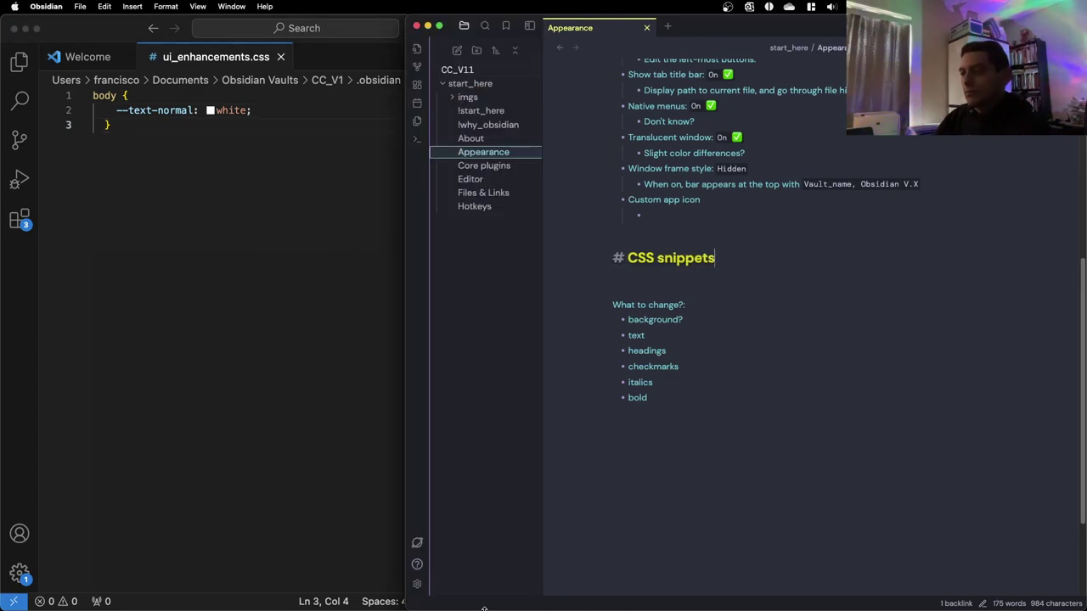
pyautogui.click(416, 584)
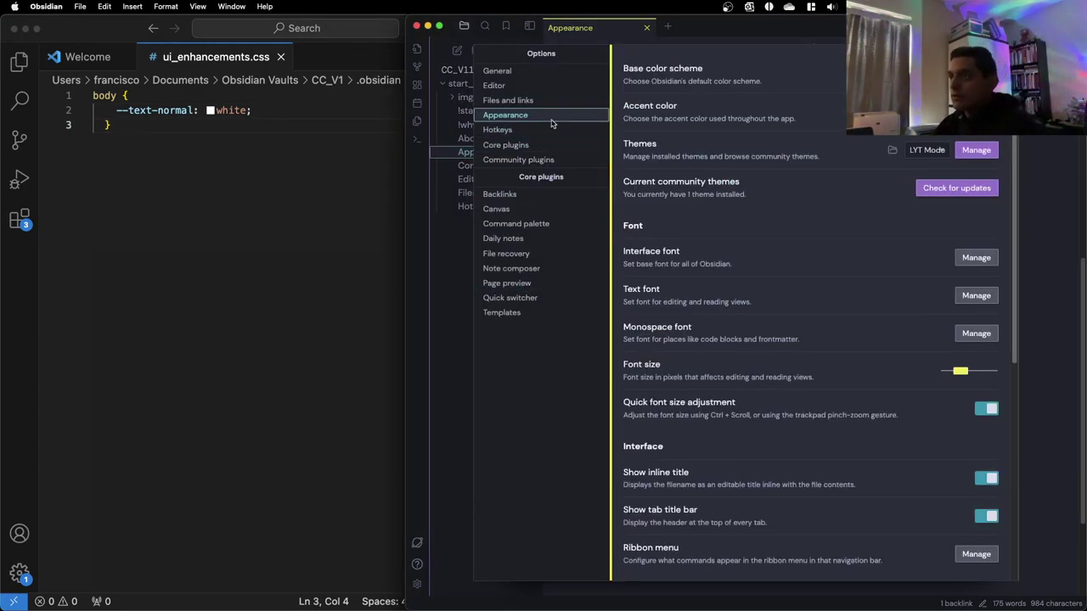
pyautogui.scroll(-5, 813, 356)
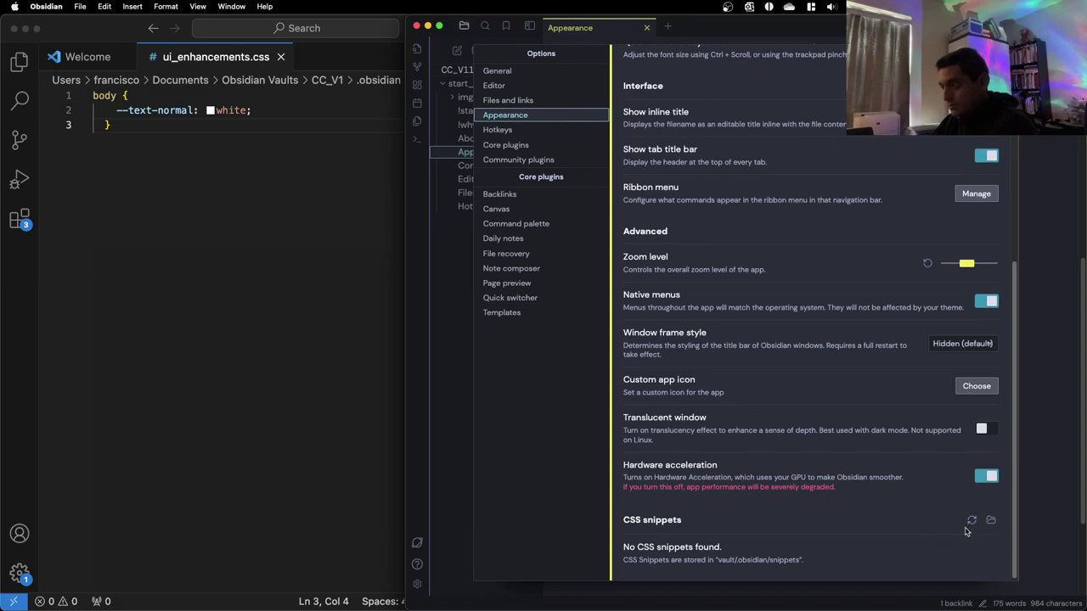
pyautogui.scroll(-1, 841, 556)
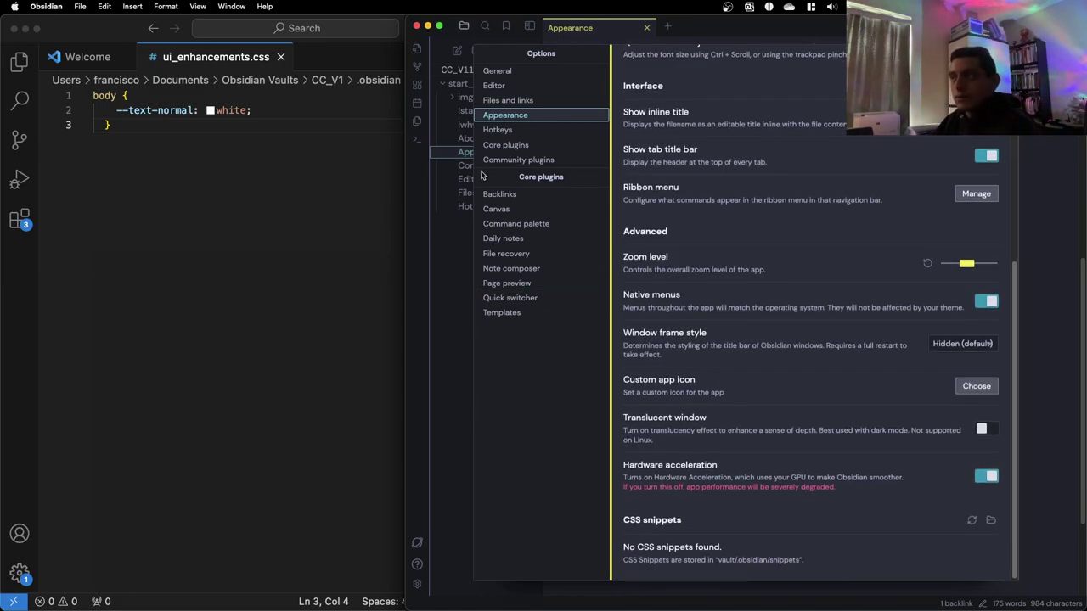
pyautogui.scroll(-1, 848, 477)
pyautogui.click(989, 520)
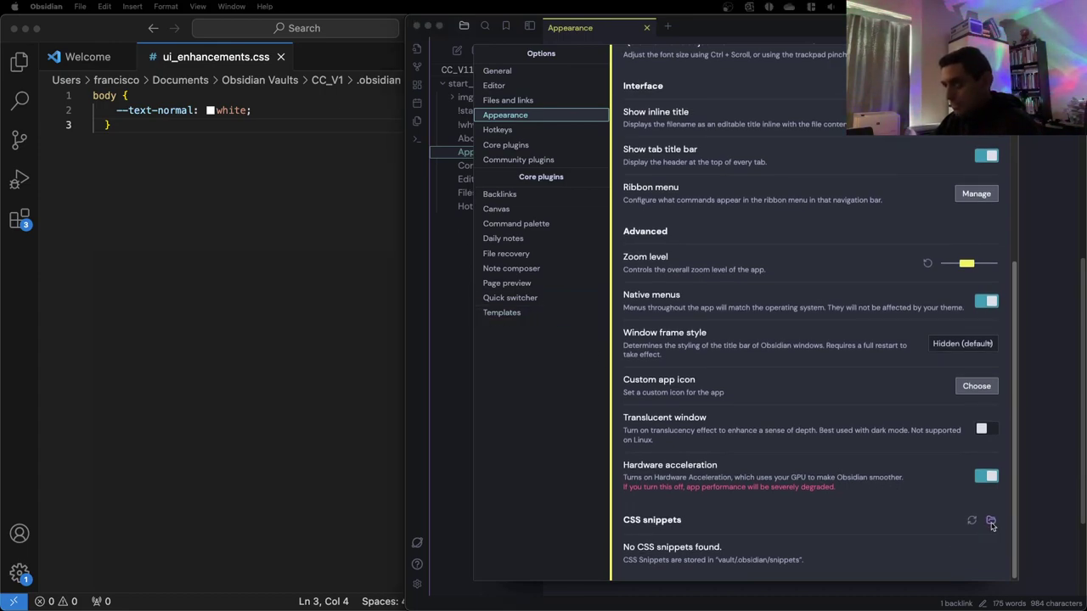
# Return to Visual Studio Code, select the entire body rule in ui_enhancements.css and minimize the editor window
pyautogui.click(245, 142)
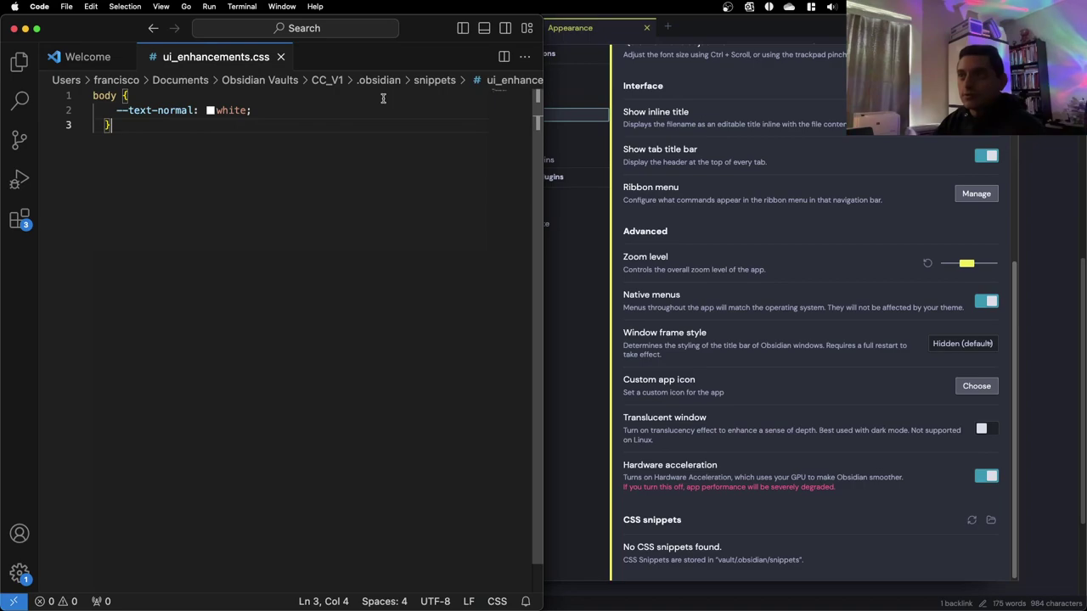
pyautogui.moveTo(121, 129); pyautogui.dragTo(82, 90)
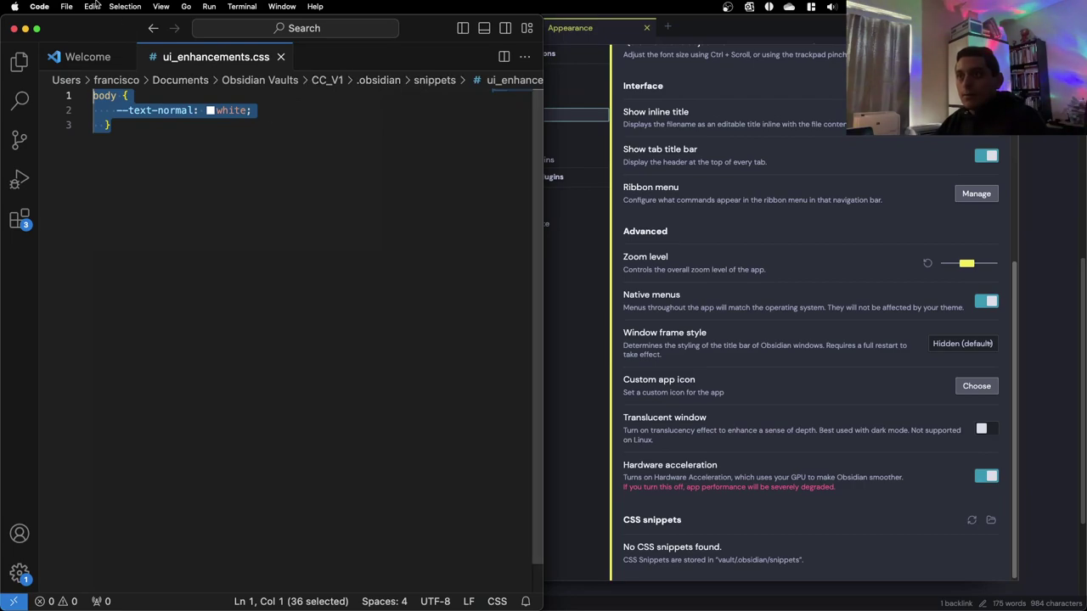
pyautogui.press('super+m')
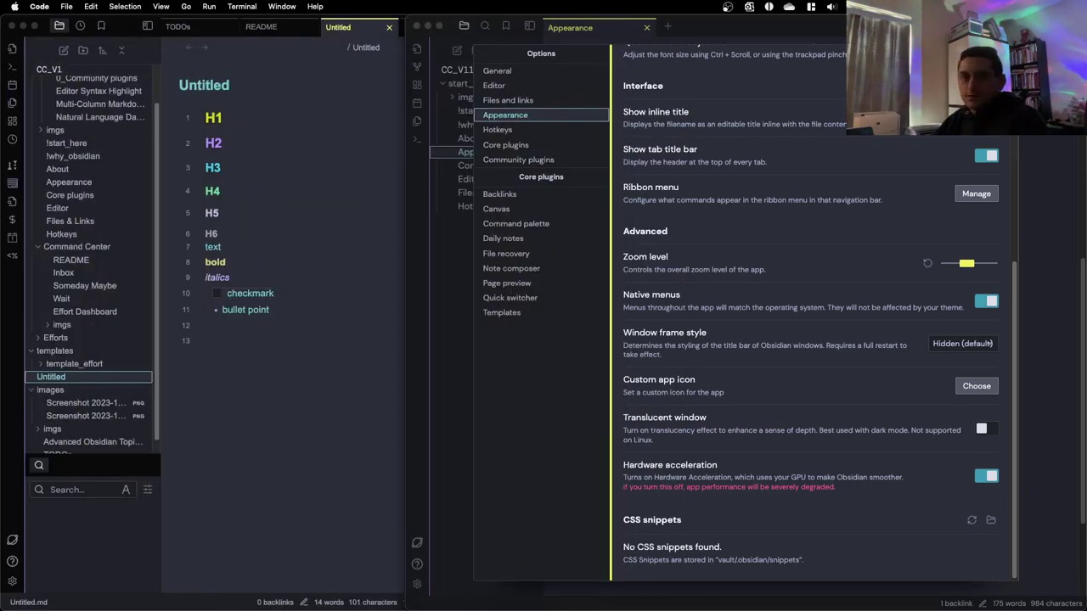
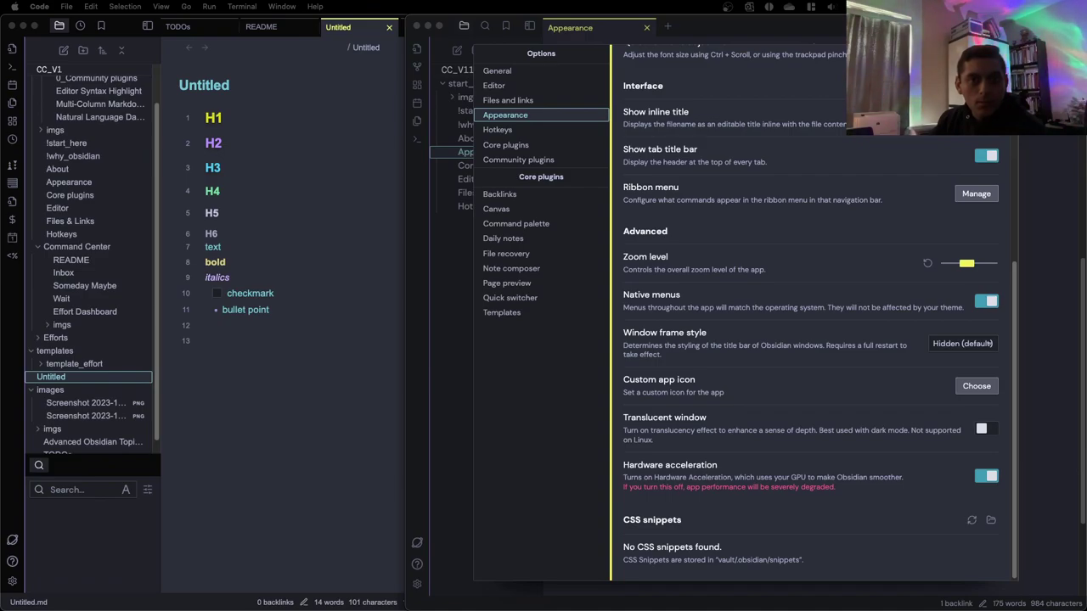
# Switch to Firefox and search the web in a new tab for "how to see hidden files mac"
pyautogui.hotkey('ctrl', 'Up')
pyautogui.click(676, 219)
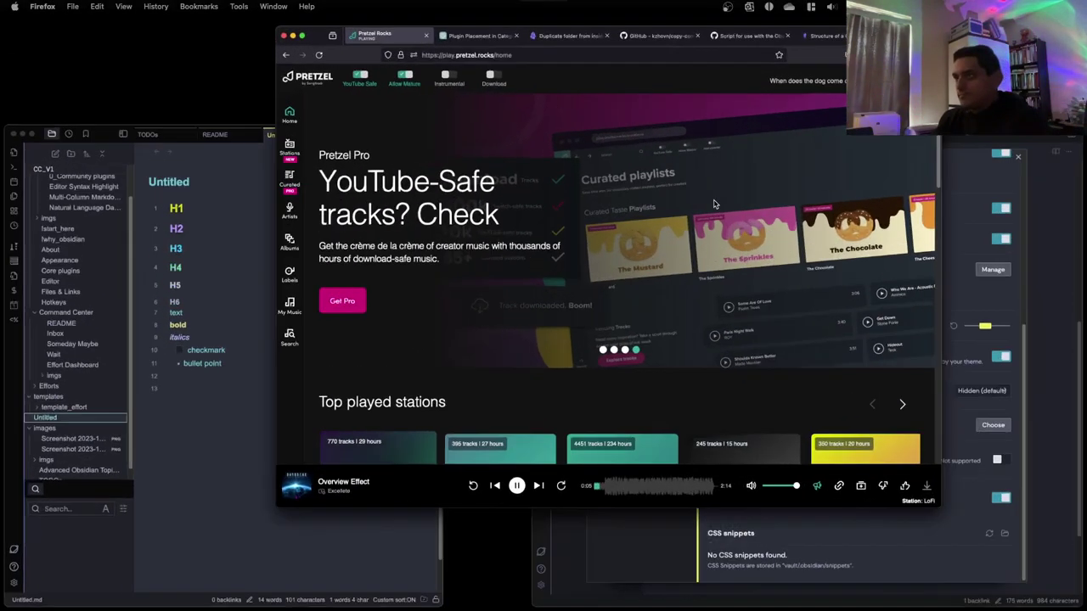
pyautogui.press('super+t')
pyautogui.write('how ')
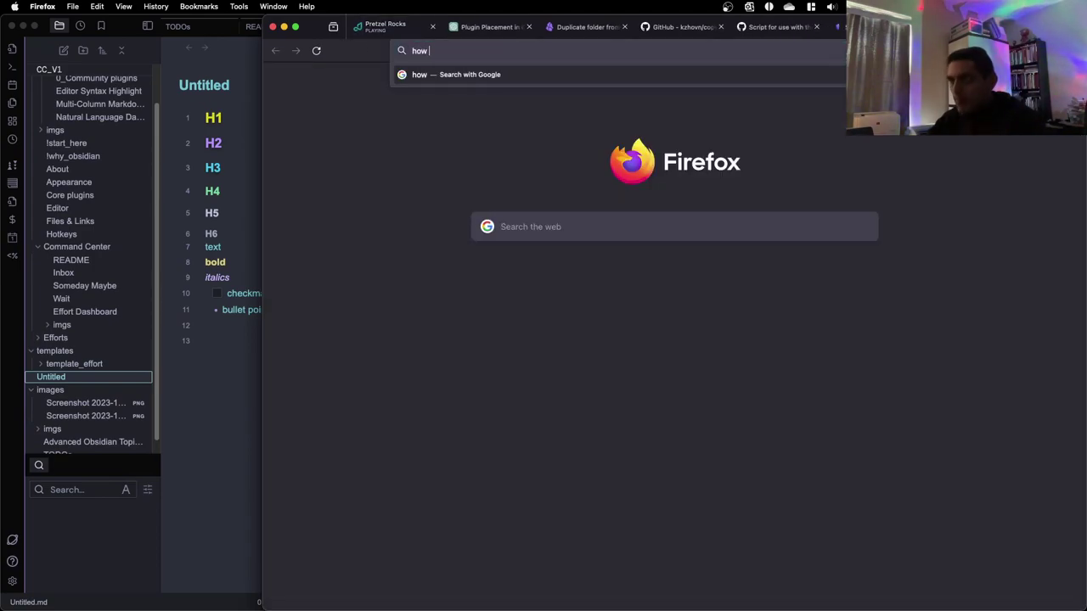
pyautogui.write('to see hidden')
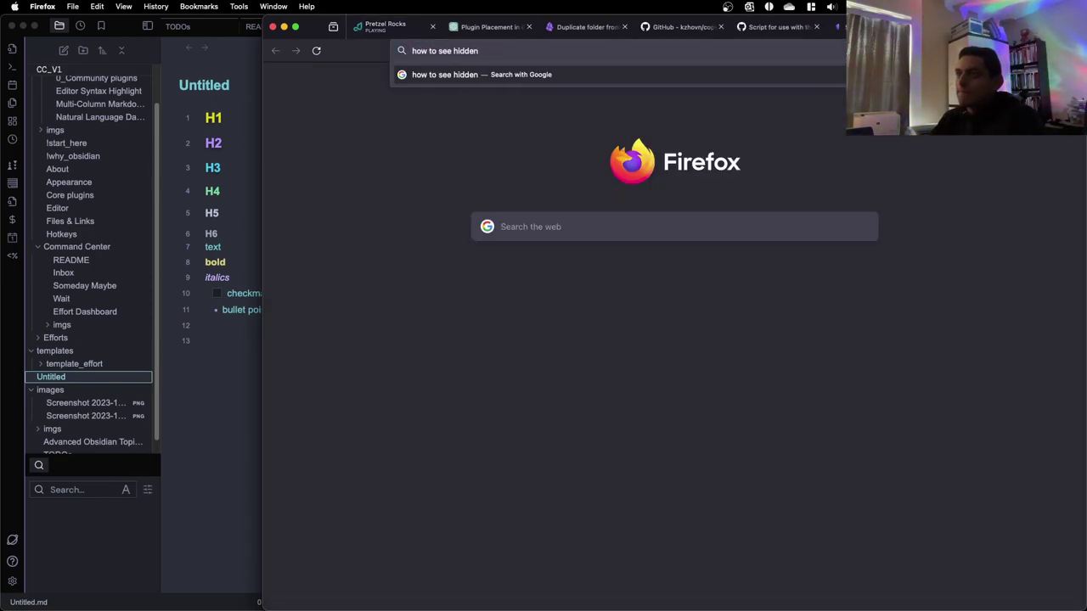
pyautogui.write(' files mac')
pyautogui.press('Return')
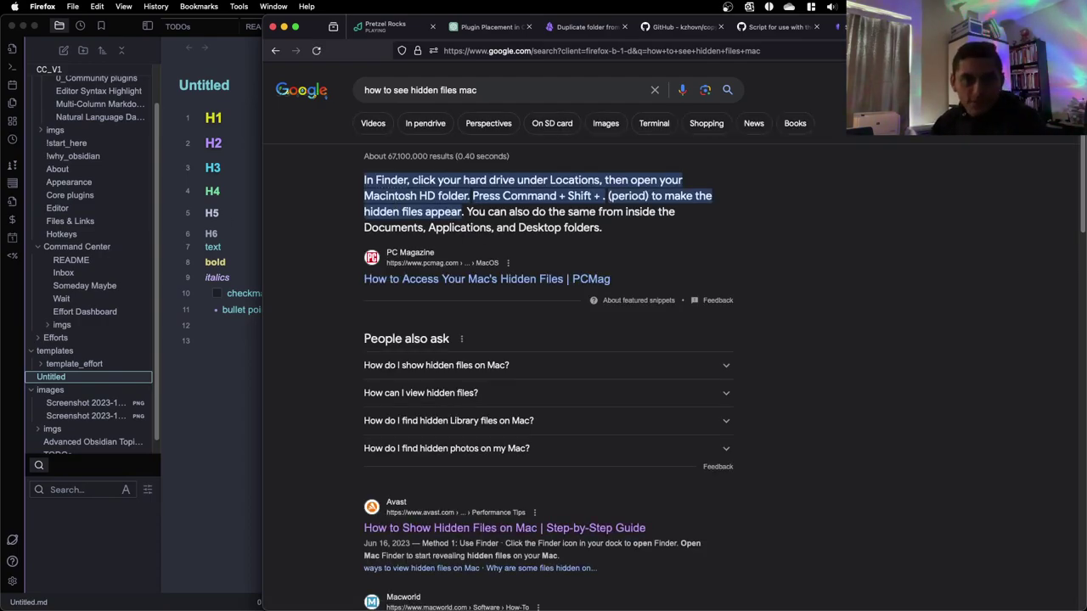
# Switch to the CC_V1 vault in Obsidian and review its appearance settings and installed community plugins
pyautogui.press('super+space')
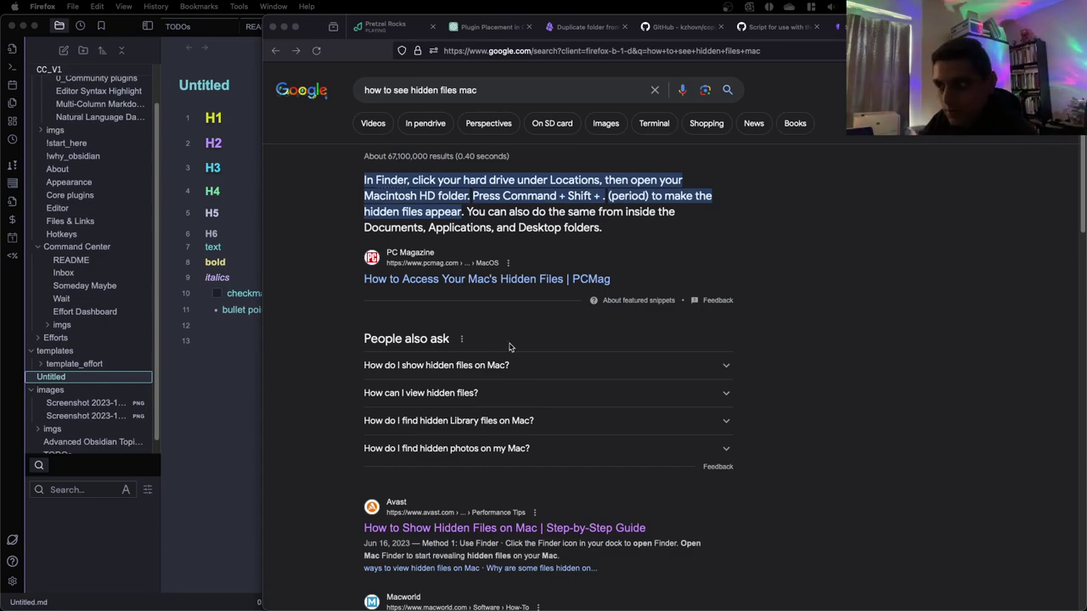
pyautogui.click(195, 392)
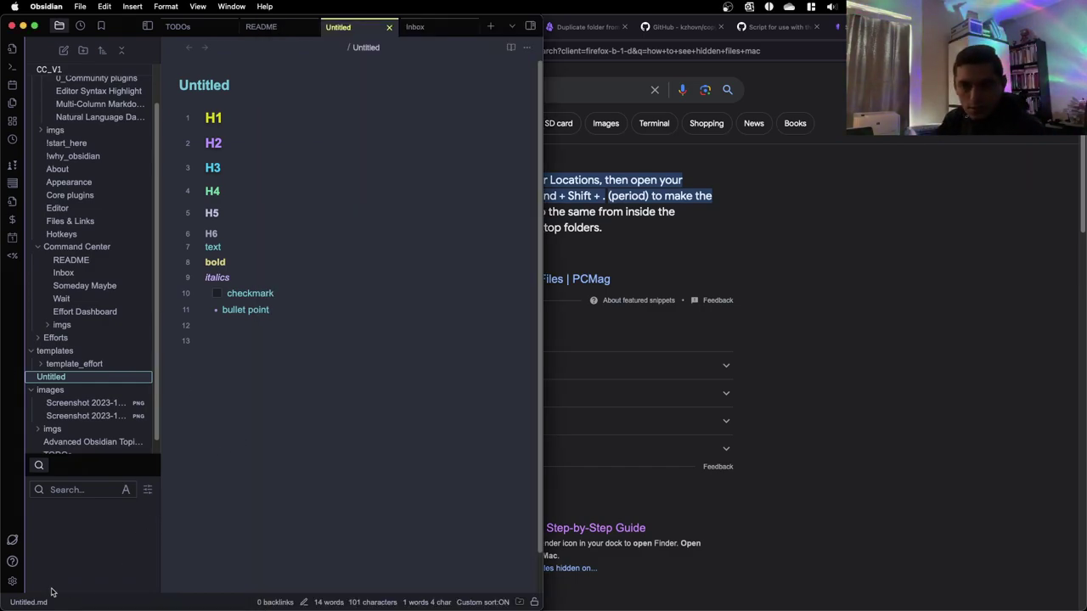
pyautogui.click(14, 583)
pyautogui.scroll(-5, 376, 240)
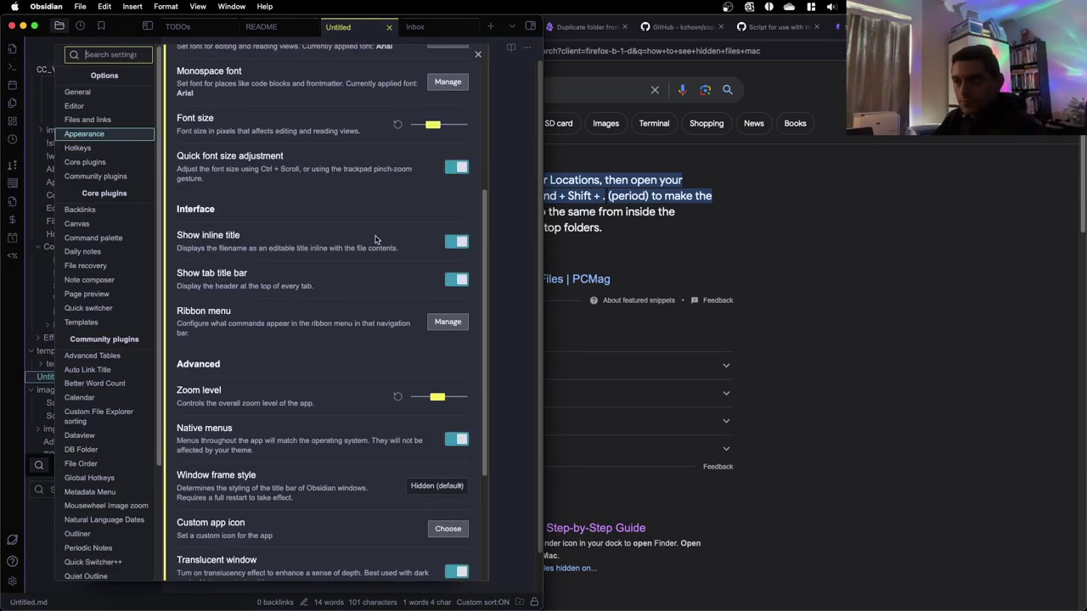
pyautogui.scroll(-5, 376, 240)
pyautogui.click(96, 176)
pyautogui.click(349, 238)
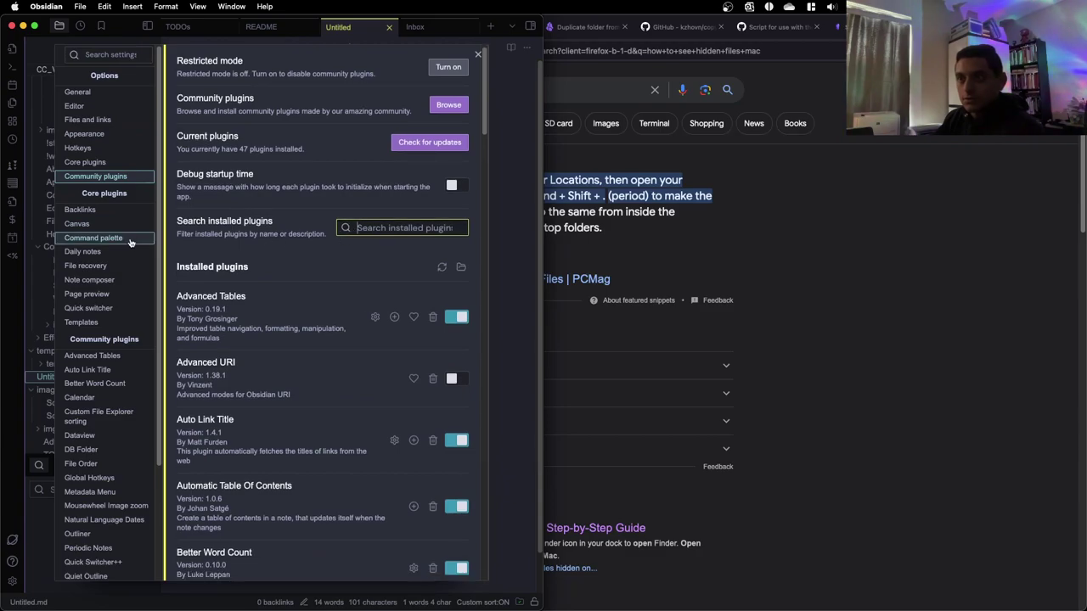
pyautogui.click(95, 135)
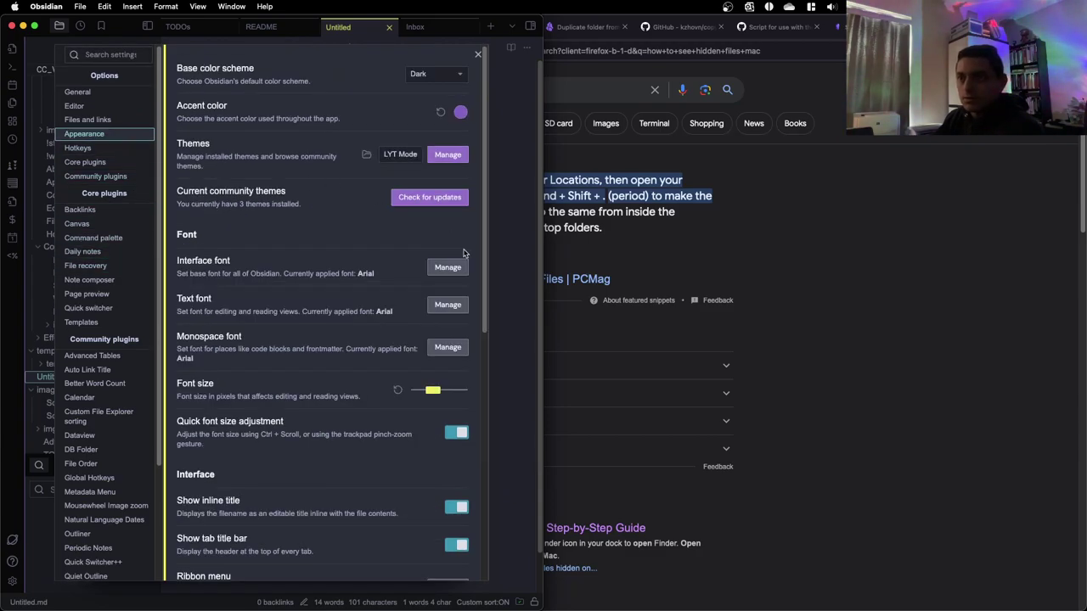
pyautogui.click(95, 175)
pyautogui.scroll(-5, 358, 302)
pyautogui.scroll(-5, 357, 302)
pyautogui.scroll(10, 360, 305)
# Switch to the CC_V11 vault and turn on community plugins in its settings
pyautogui.hotkey('ctrl', 'Up')
pyautogui.click(885, 293)
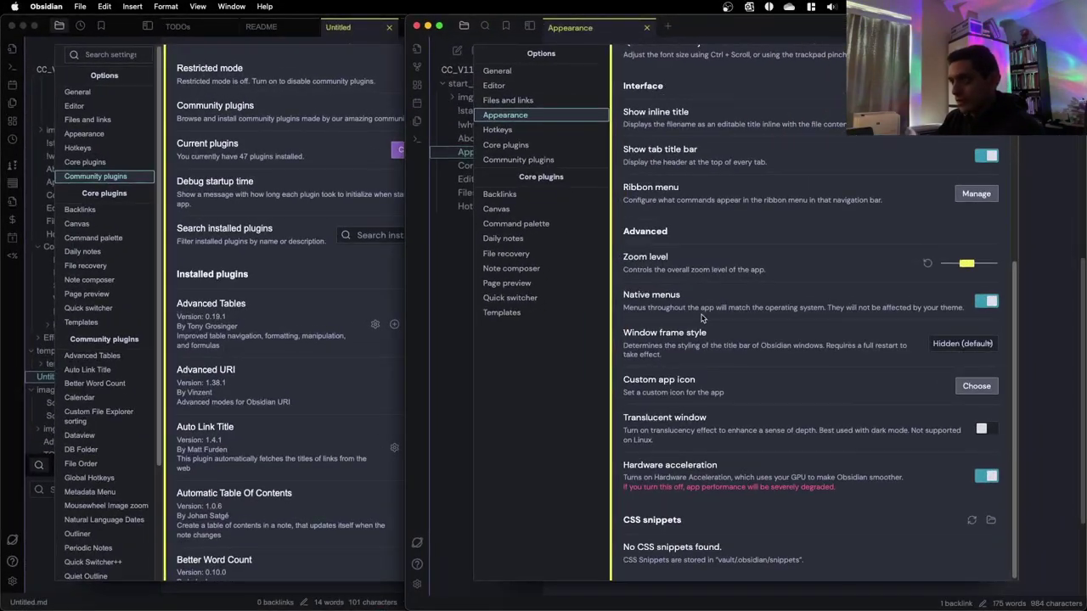
pyautogui.click(548, 159)
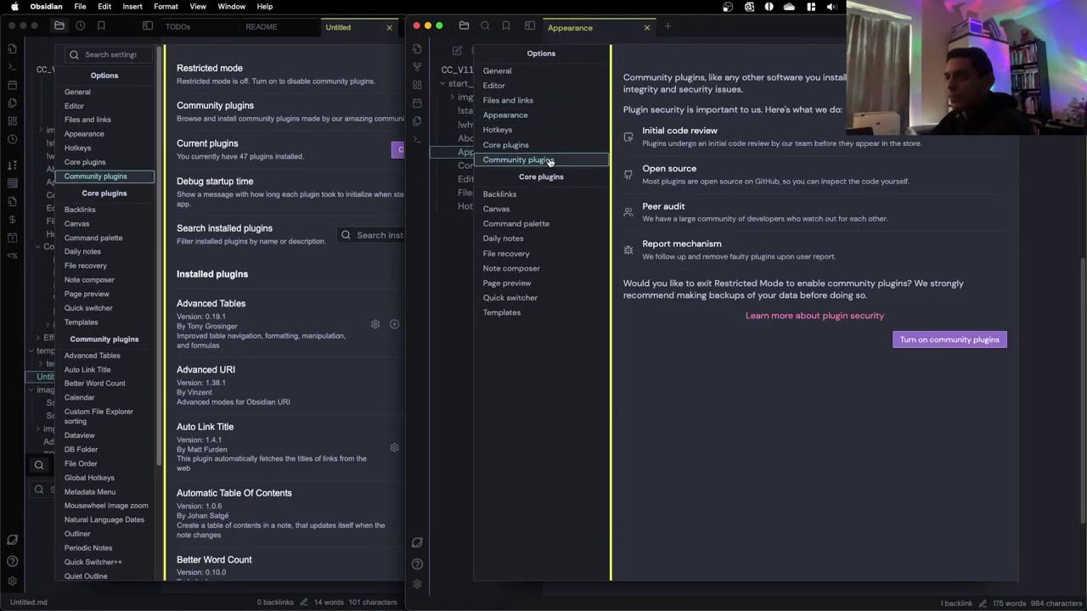
pyautogui.click(942, 340)
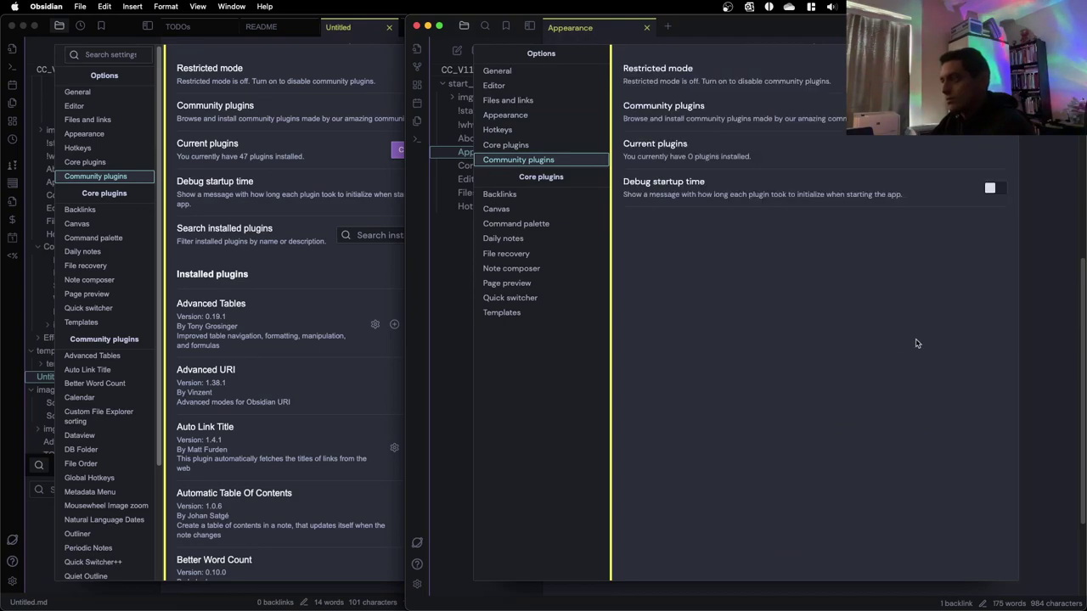
# Turn restricted mode on and off again in the community plugins settings, and enable the ui_enhancements CSS snippet
pyautogui.click(1000, 74)
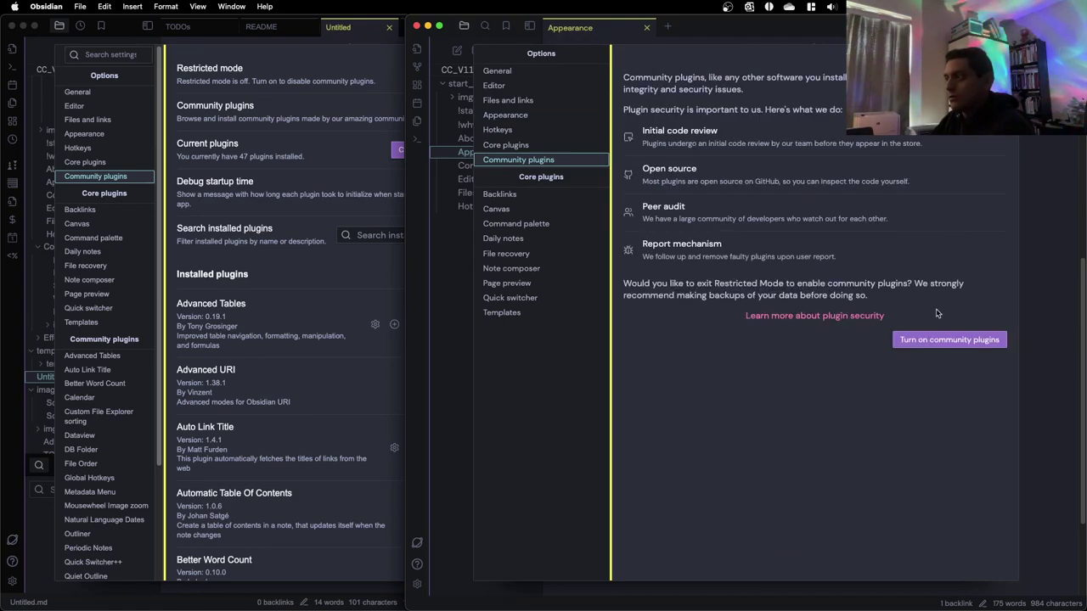
pyautogui.click(909, 338)
pyautogui.click(532, 116)
pyautogui.scroll(-8, 823, 272)
pyautogui.click(982, 554)
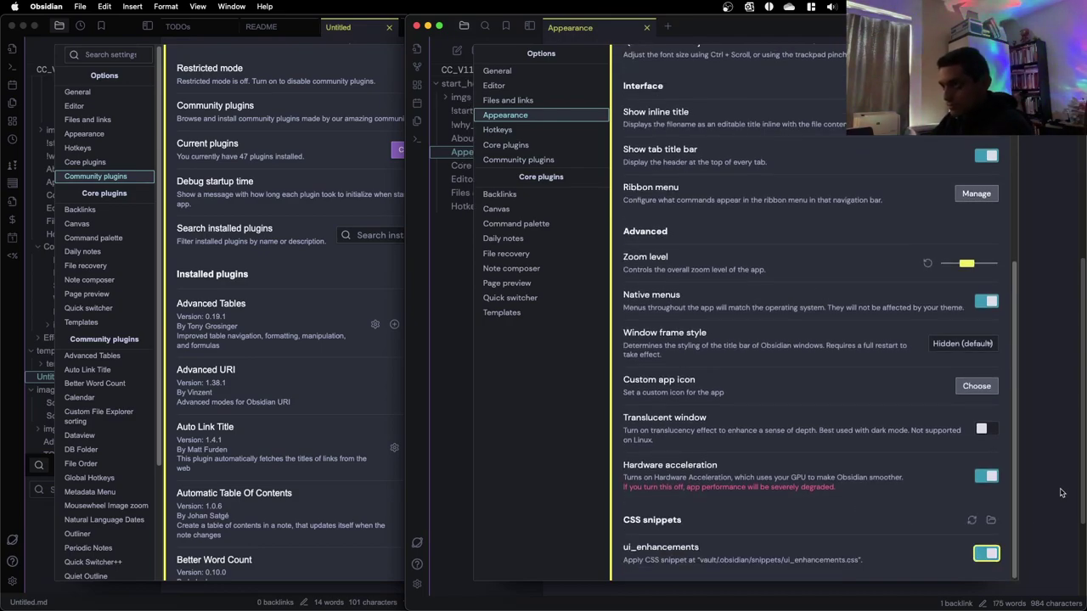
pyautogui.press('Escape')
pyautogui.scroll(10, 777, 336)
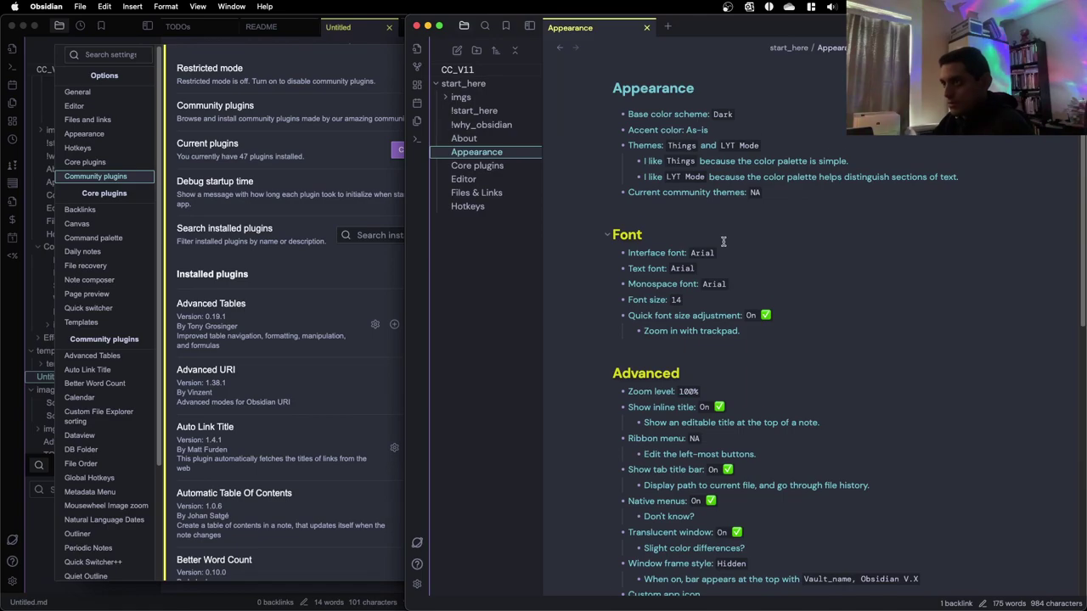
# Review the Appearance note and the CSS snippets section of the vault's appearance settings
pyautogui.scroll(-5, 721, 276)
pyautogui.click(418, 583)
pyautogui.scroll(-10, 798, 433)
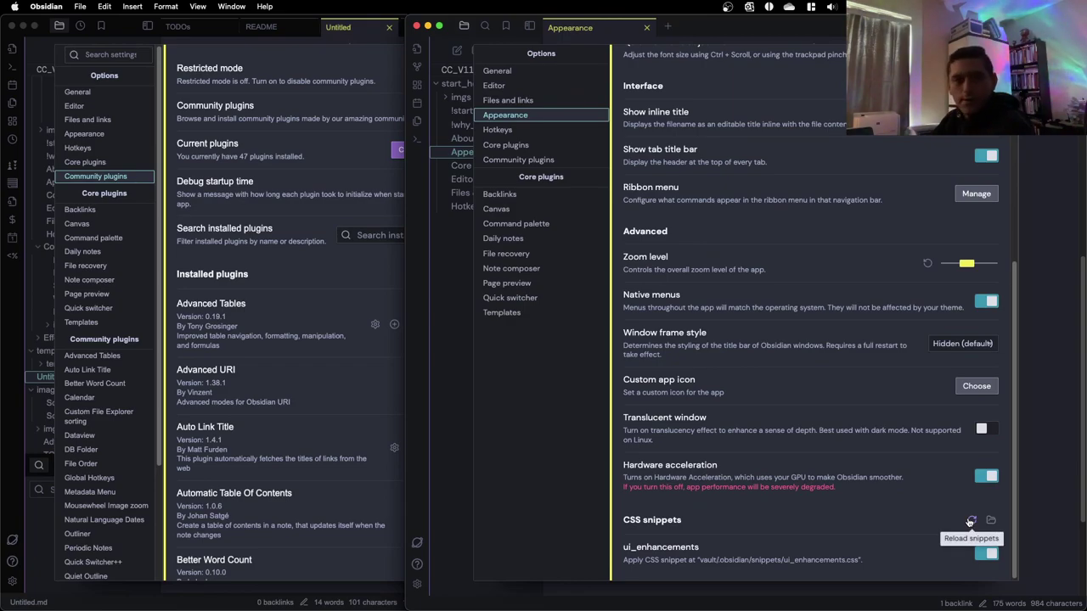
pyautogui.click(1058, 448)
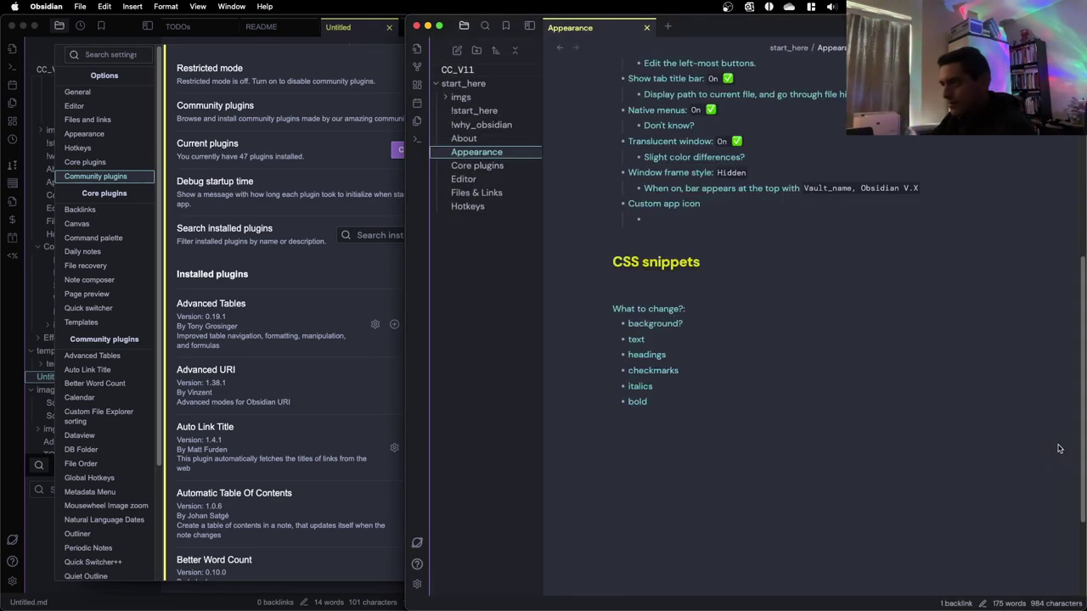
pyautogui.scroll(10, 839, 413)
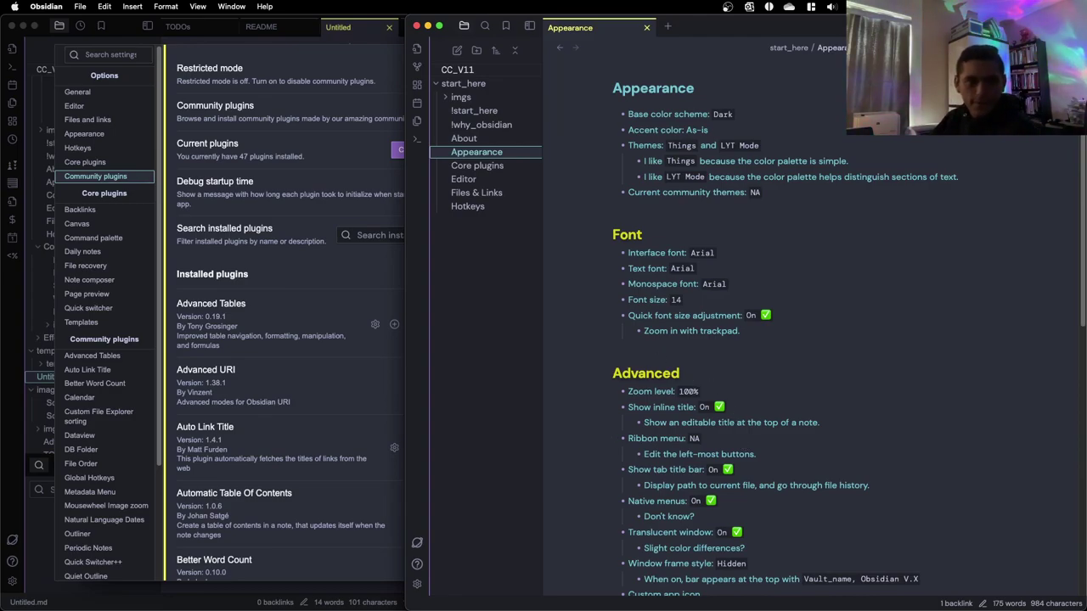
# Switch to Visual Studio Code and tile the ui_enhancements.css editor window beside the CC_V11 vault
pyautogui.press('super+Tab')
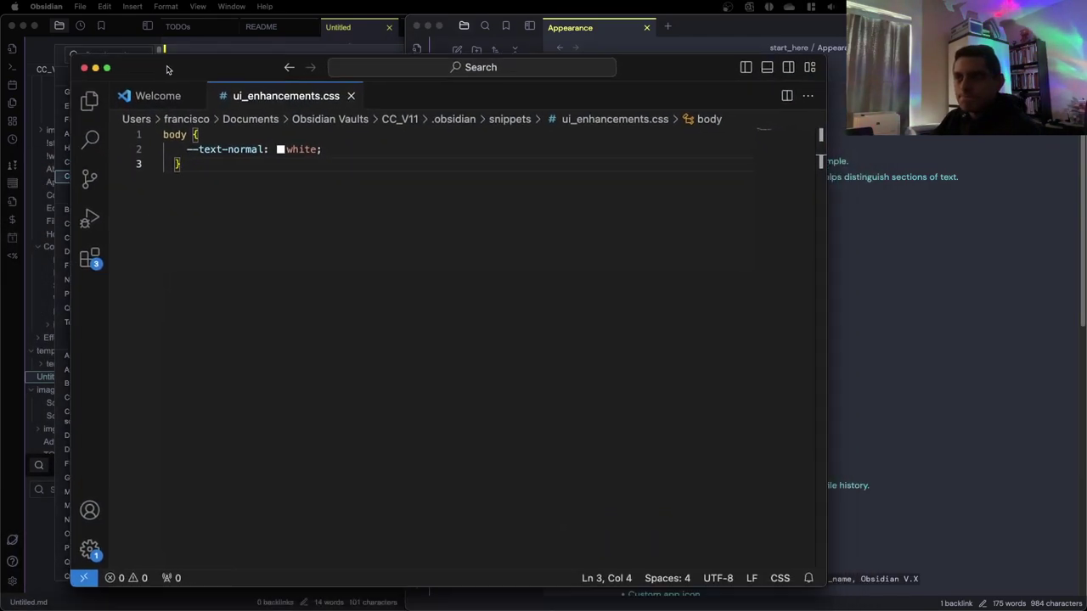
pyautogui.hotkey('ctrl', 'alt', 'Left')
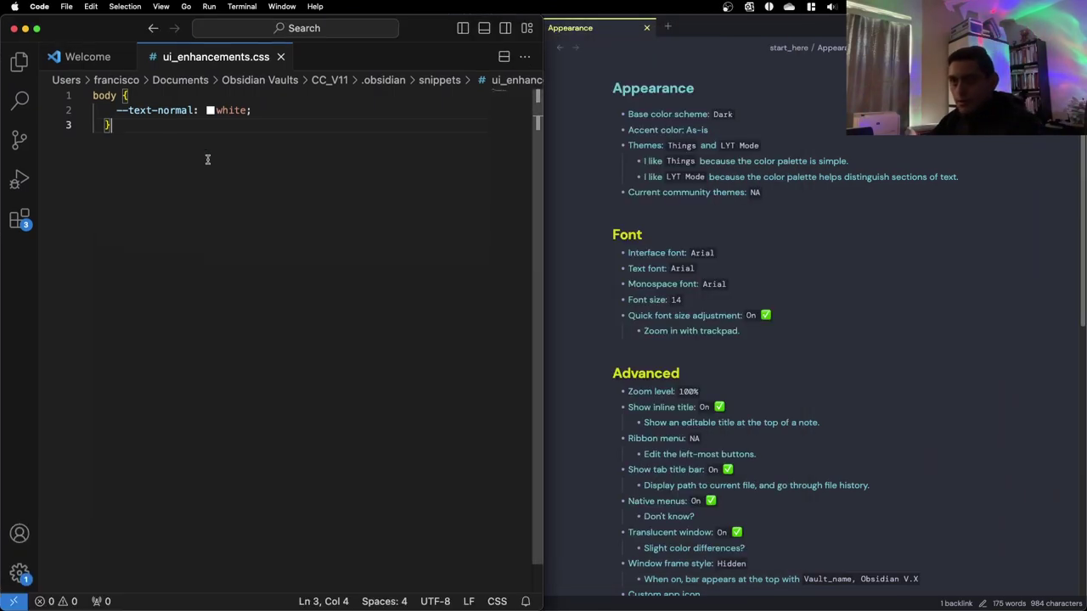
# Return to the CC_V11 vault in Obsidian, toggle the ui_enhancements snippet off and back on, and reload the CSS snippets
pyautogui.click(718, 269)
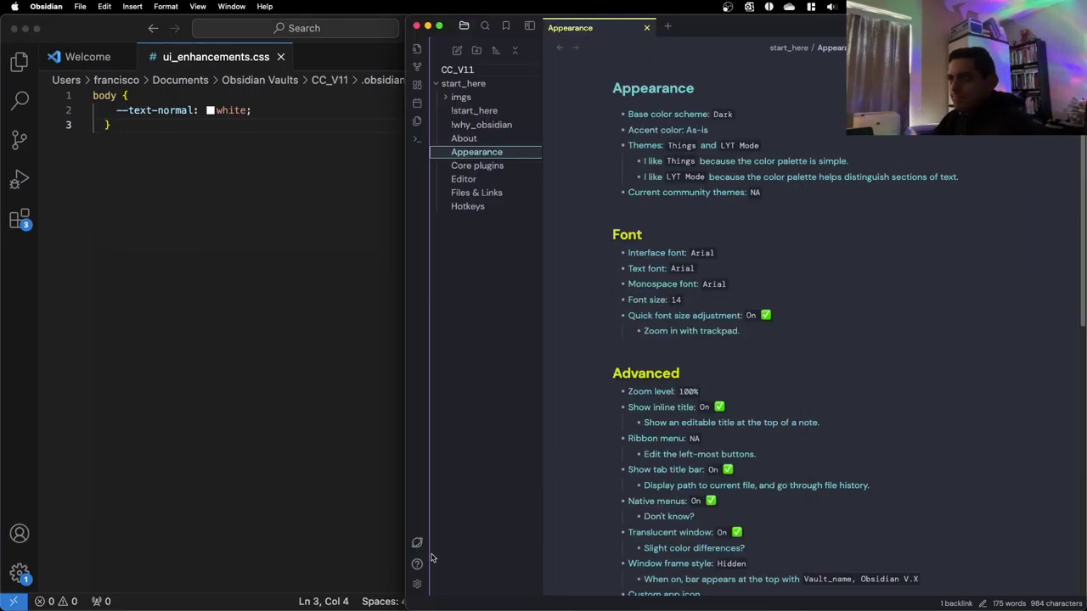
pyautogui.click(416, 584)
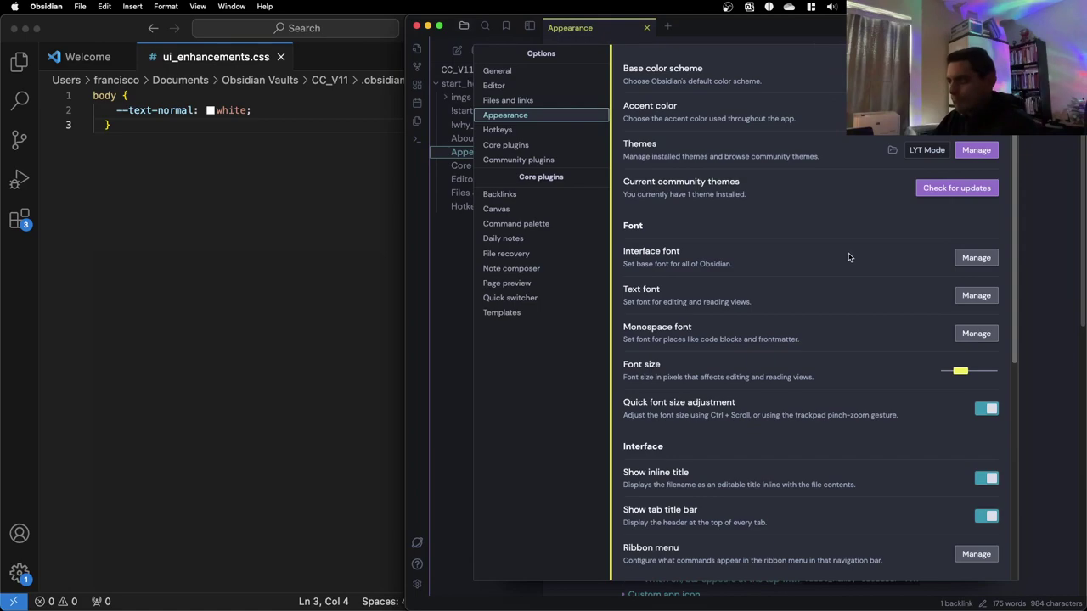
pyautogui.scroll(-3, 849, 258)
pyautogui.scroll(-5, 849, 257)
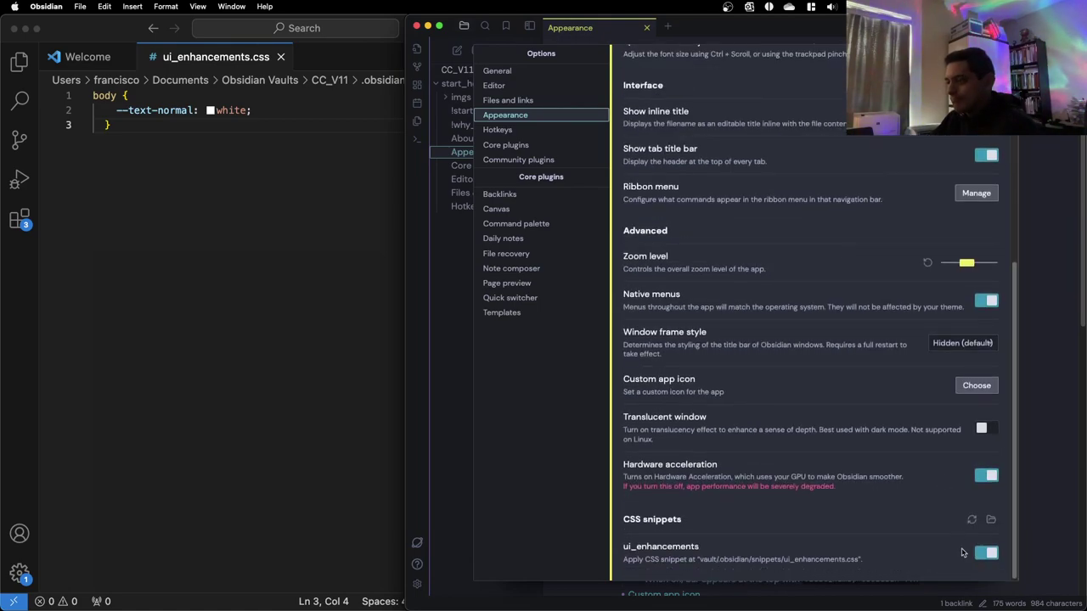
pyautogui.click(976, 553)
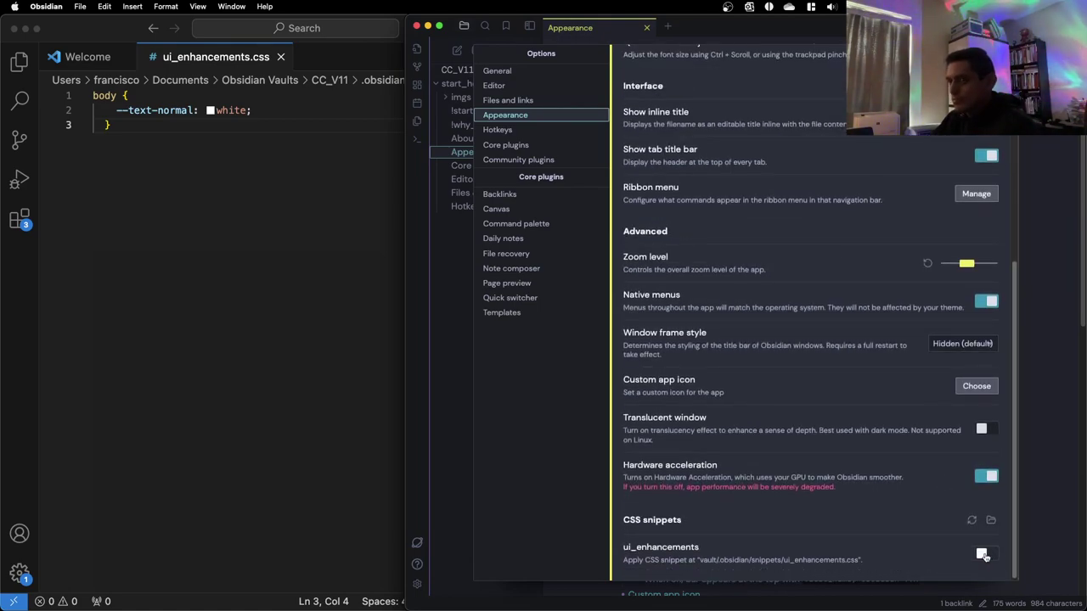
pyautogui.click(983, 555)
pyautogui.click(983, 555)
pyautogui.click(983, 555)
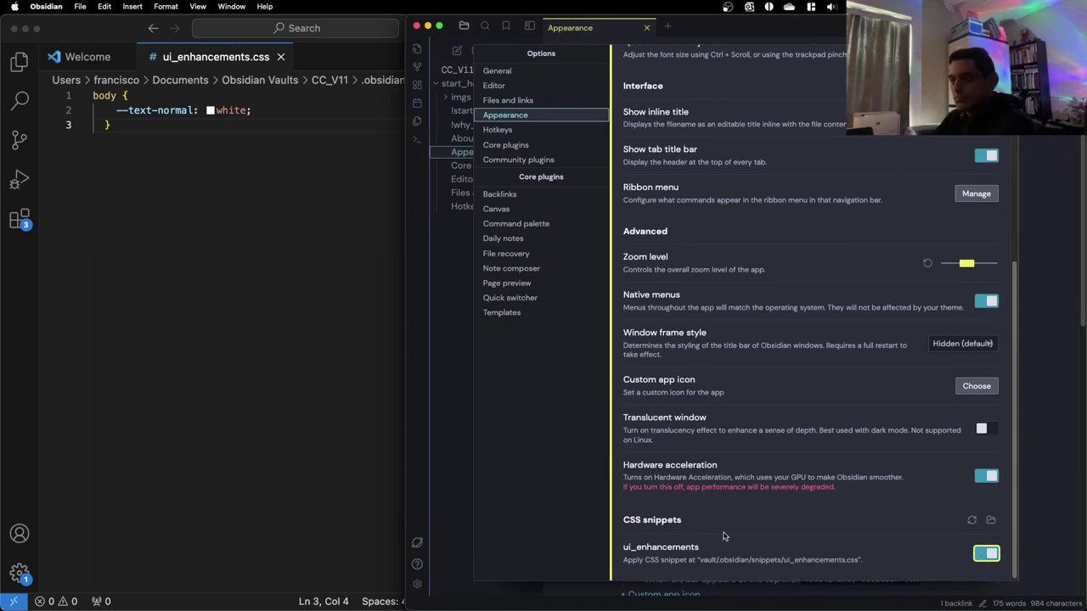
pyautogui.scroll(1, 848, 526)
pyautogui.scroll(-1, 934, 522)
pyautogui.click(970, 519)
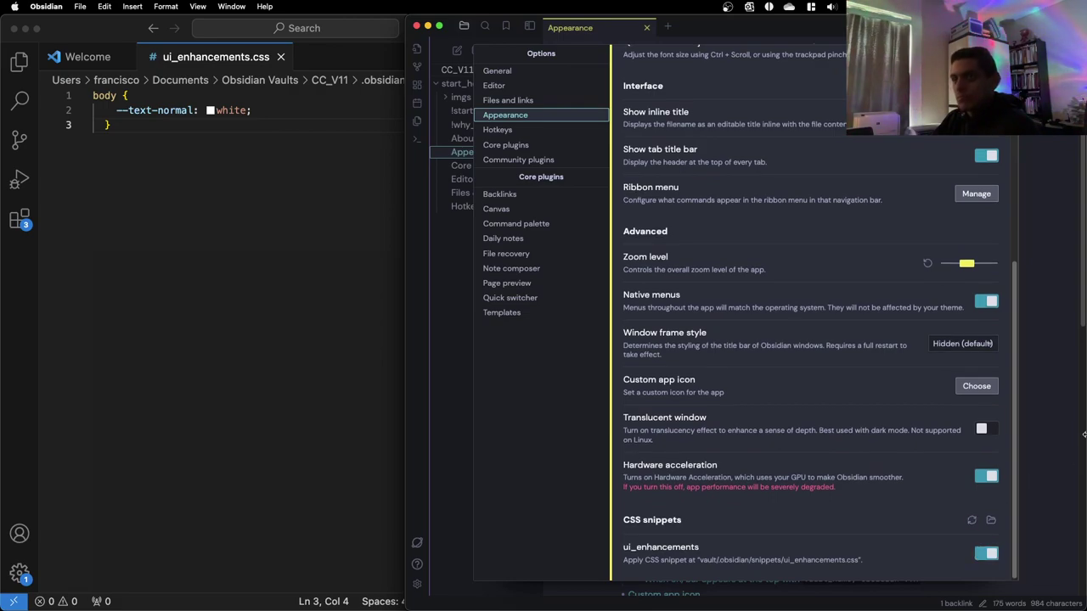
pyautogui.press('Escape')
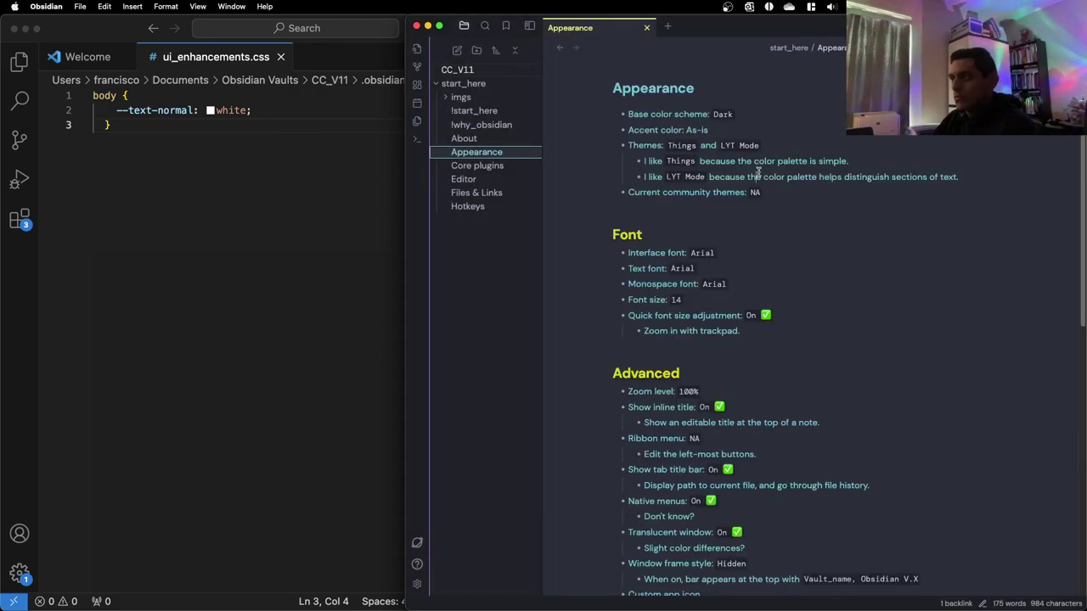
# Apply the Default theme to the CC_V11 vault and close the settings
pyautogui.click(416, 584)
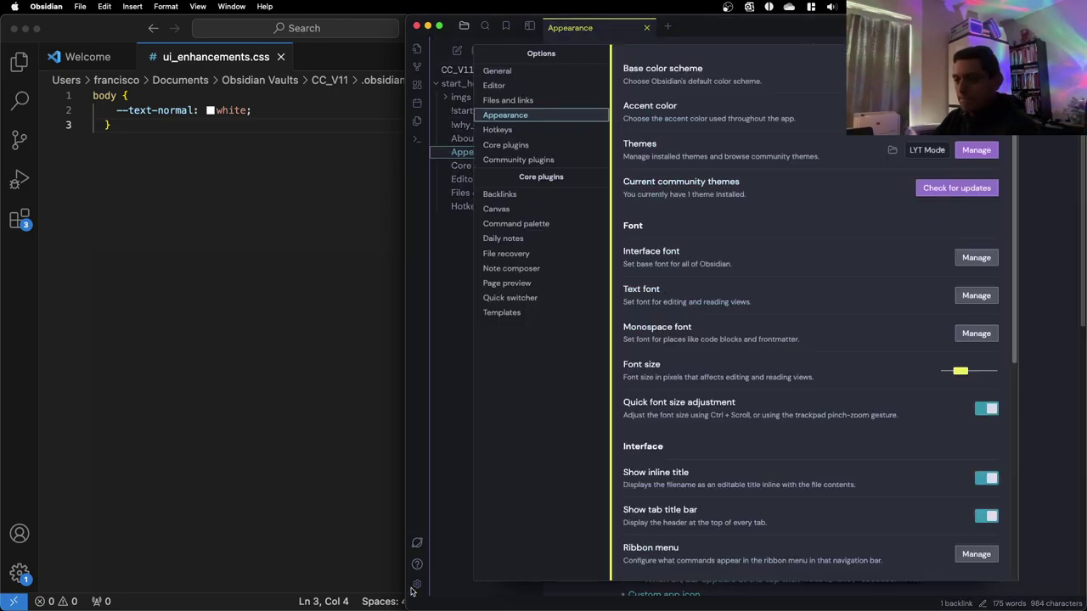
pyautogui.click(966, 154)
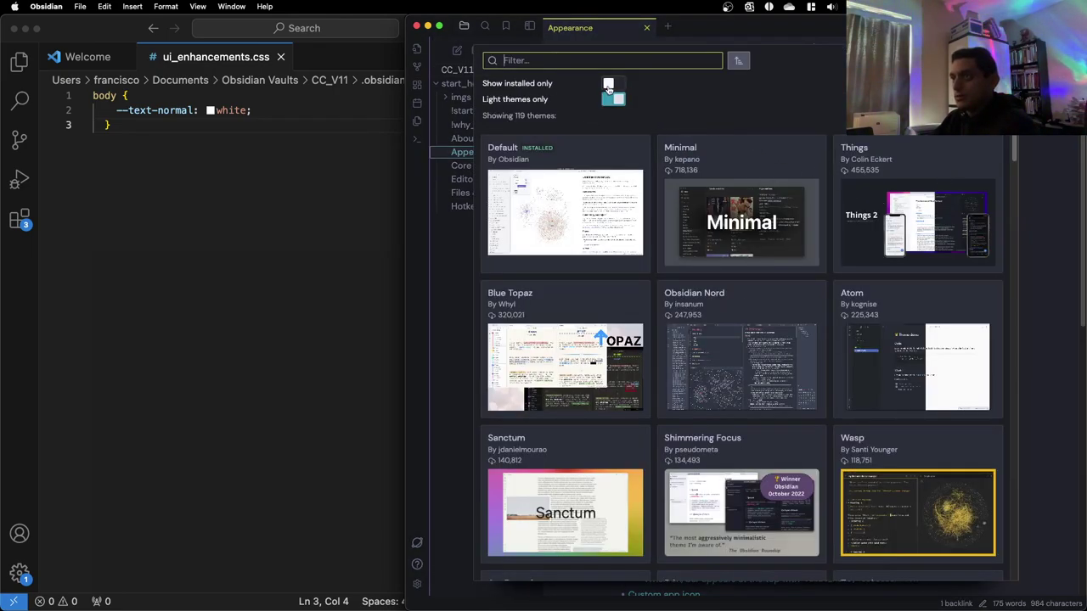
pyautogui.click(592, 160)
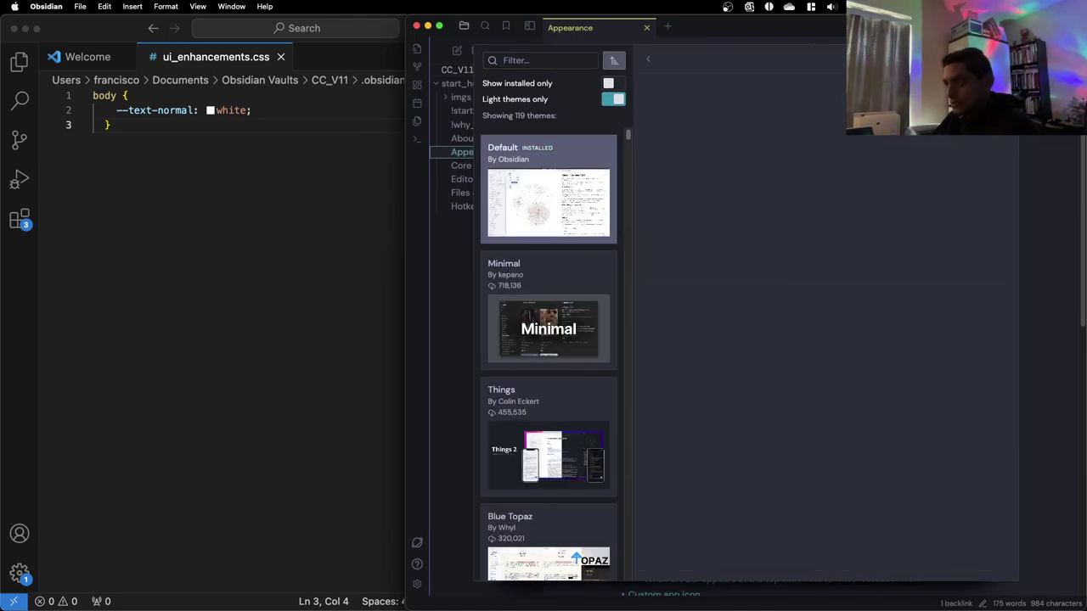
pyautogui.click(671, 153)
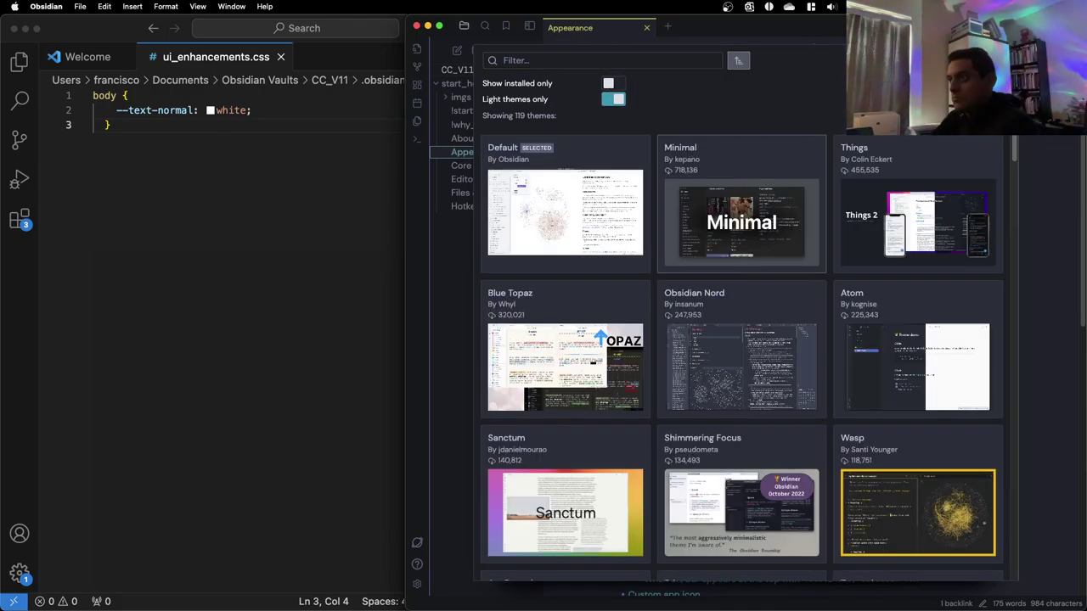
pyautogui.press('Escape')
pyautogui.press('Escape')
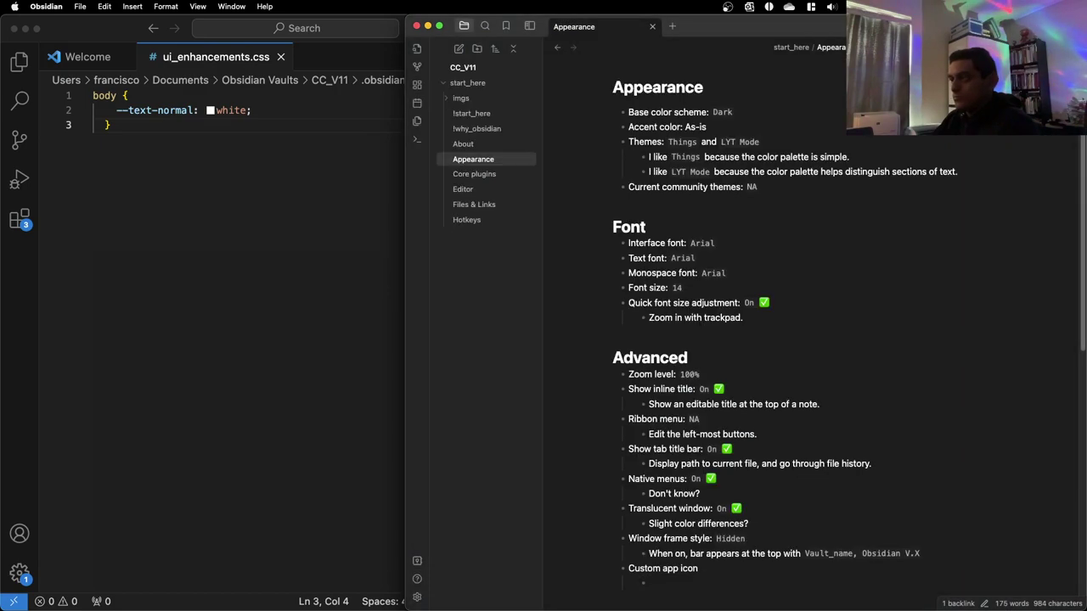
# Set --text-normal to red in ui_enhancements.css and check the Appearance note in Obsidian
pyautogui.click(227, 110)
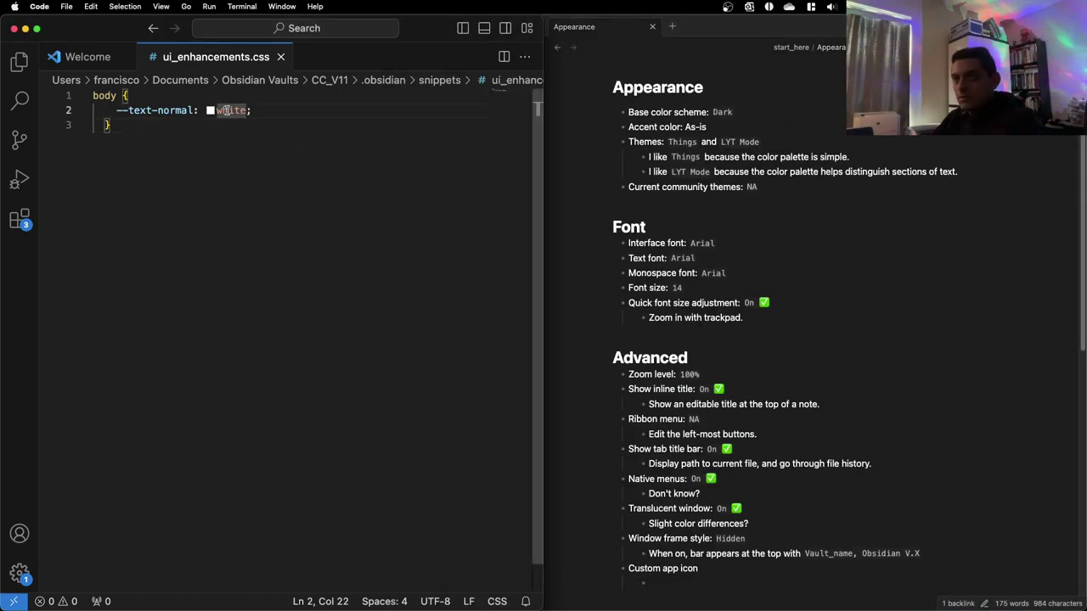
pyautogui.doubleClick(228, 110)
pyautogui.write('red')
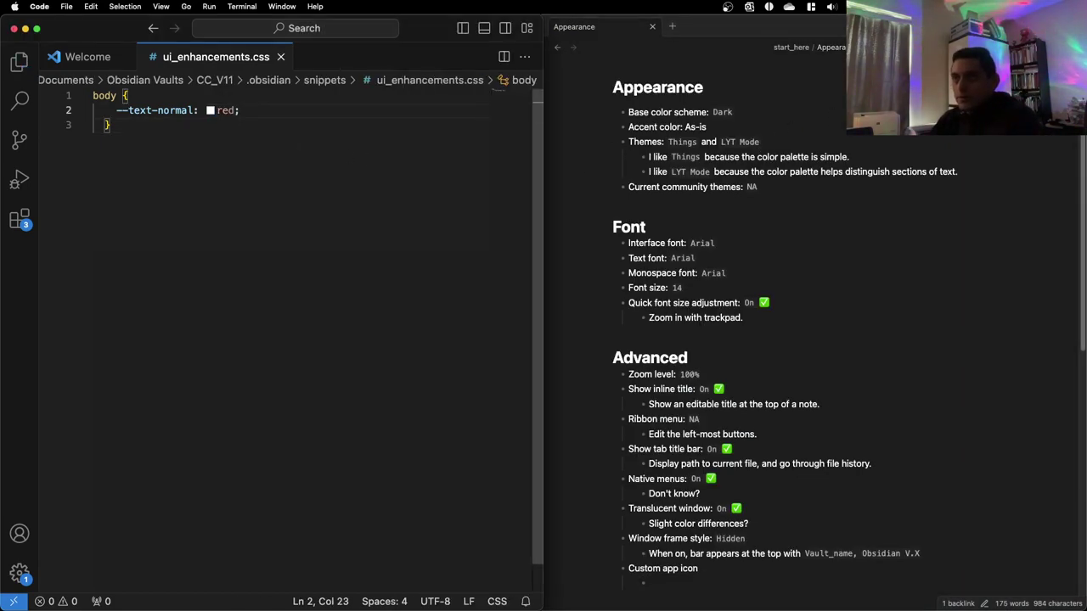
pyautogui.click(814, 280)
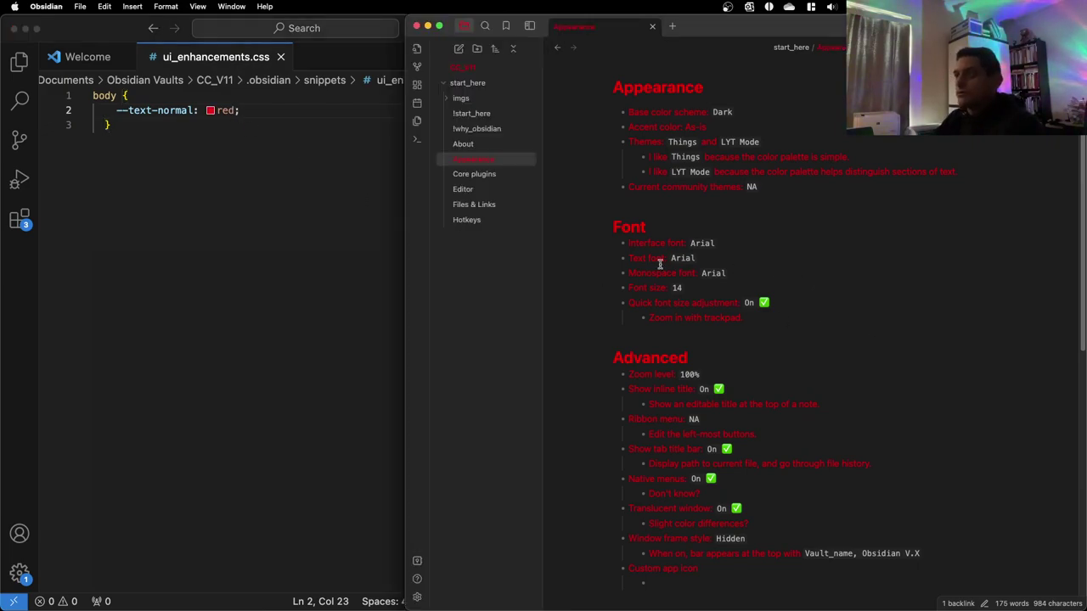
# Open the vault's appearance settings, set --text-normal to white in ui_enhancements.css and save the file
pyautogui.click(262, 141)
pyautogui.doubleClick(228, 110)
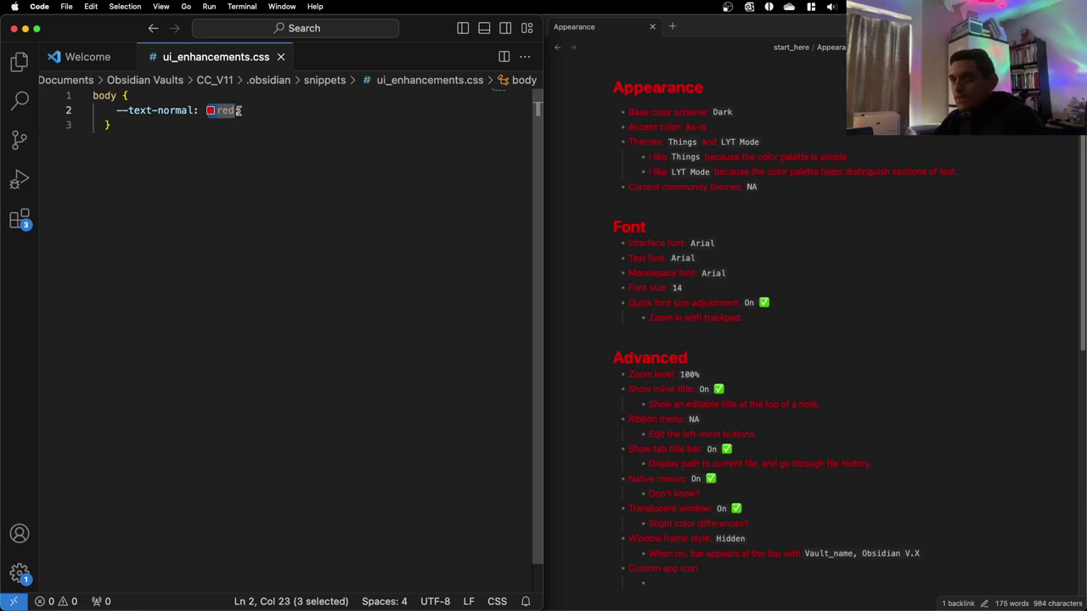
pyautogui.click(913, 245)
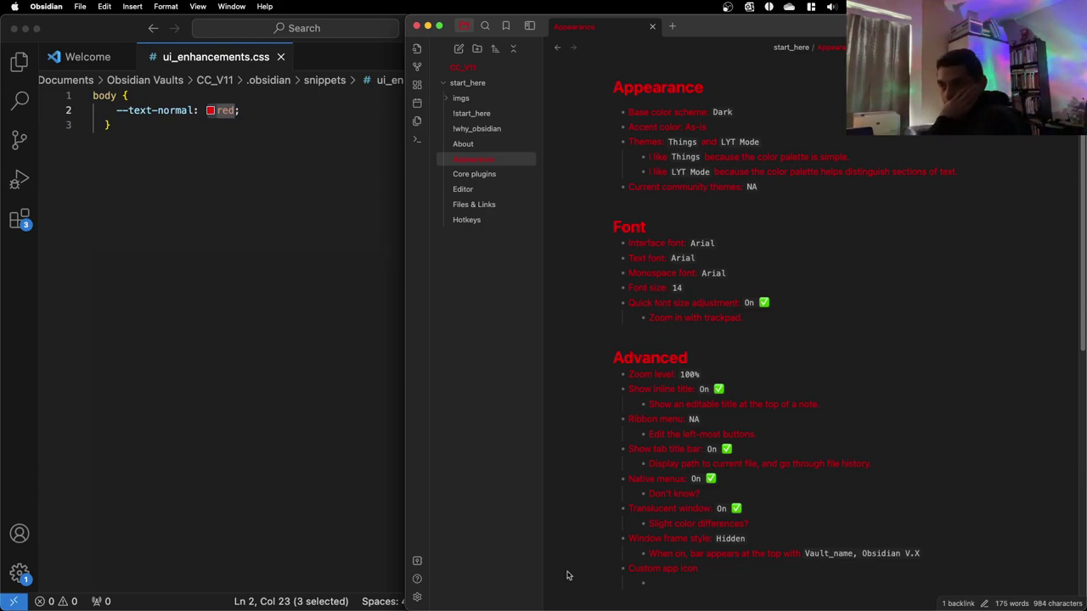
pyautogui.click(416, 597)
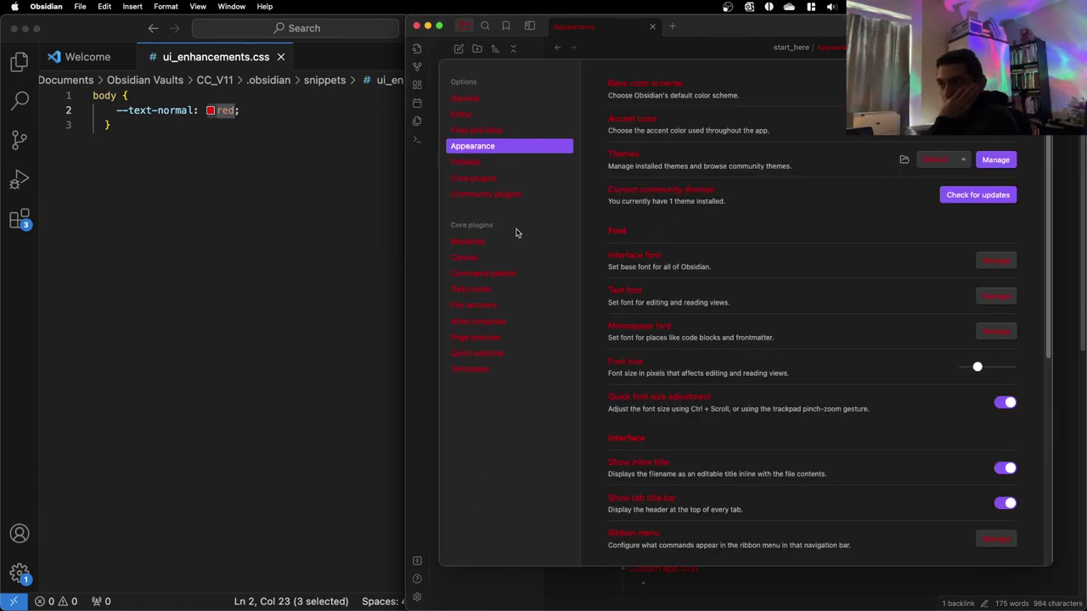
pyautogui.click(365, 177)
pyautogui.doubleClick(225, 111)
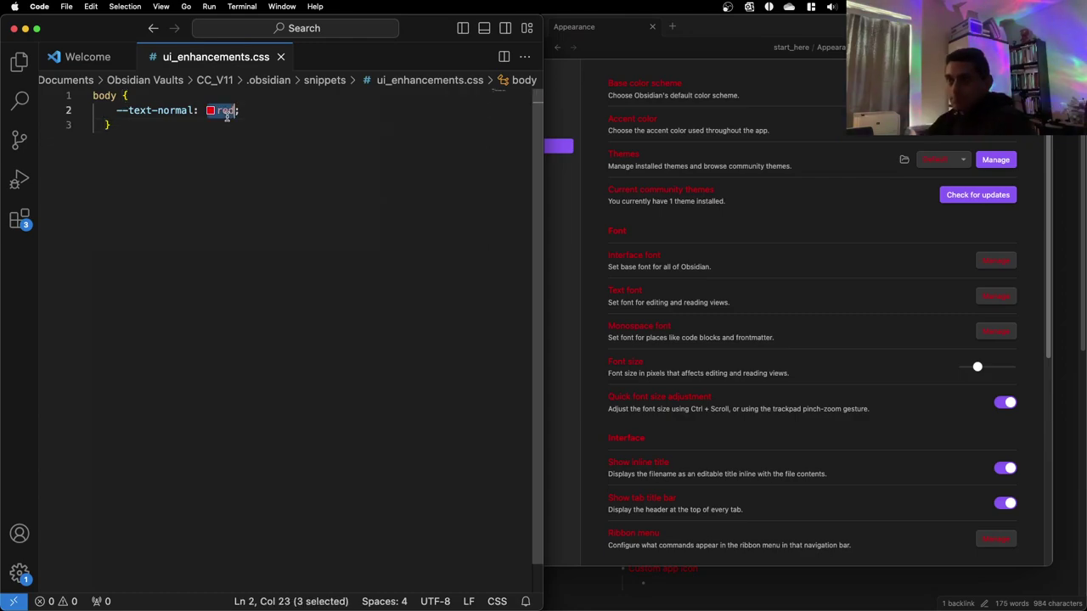
pyautogui.write('white')
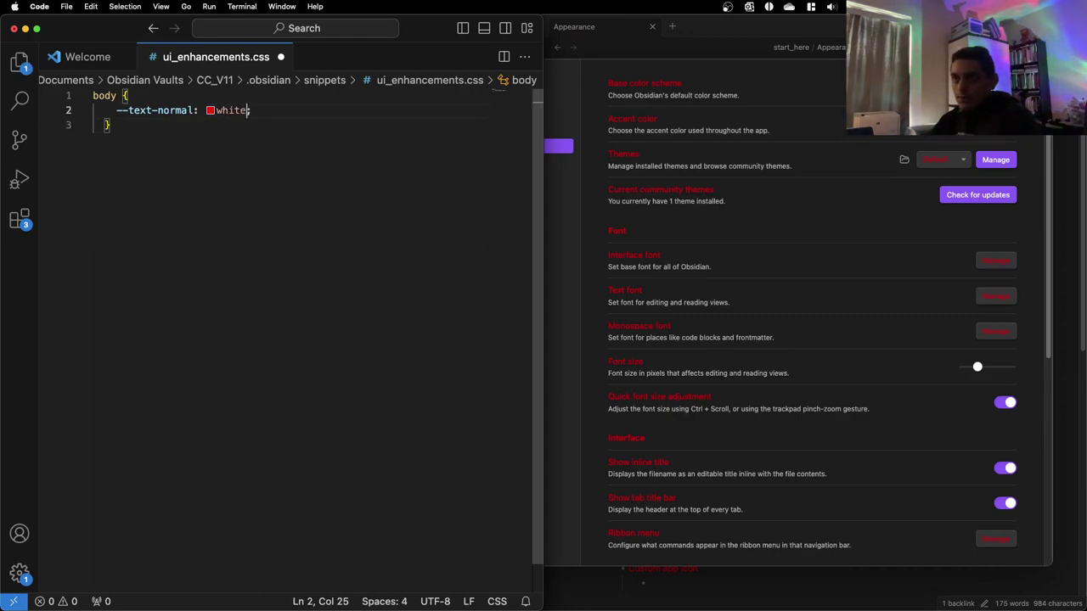
pyautogui.press('super+s')
# Search the community themes for "lyt" without the light-themes-only filter, and open the LYT Mode theme's details
pyautogui.click(688, 290)
pyautogui.scroll(-8, 687, 290)
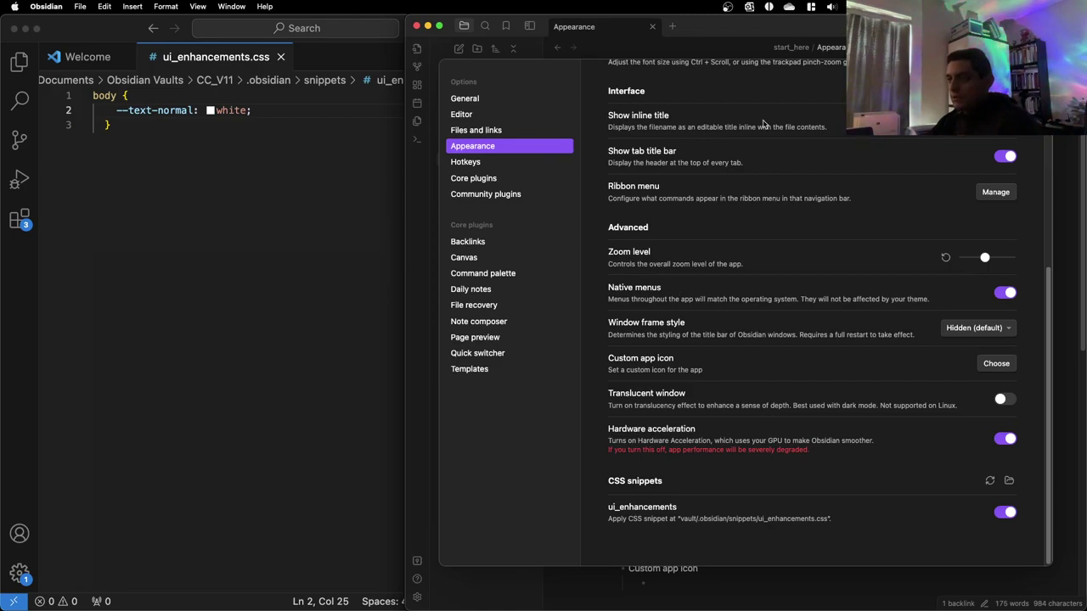
pyautogui.scroll(8, 633, 161)
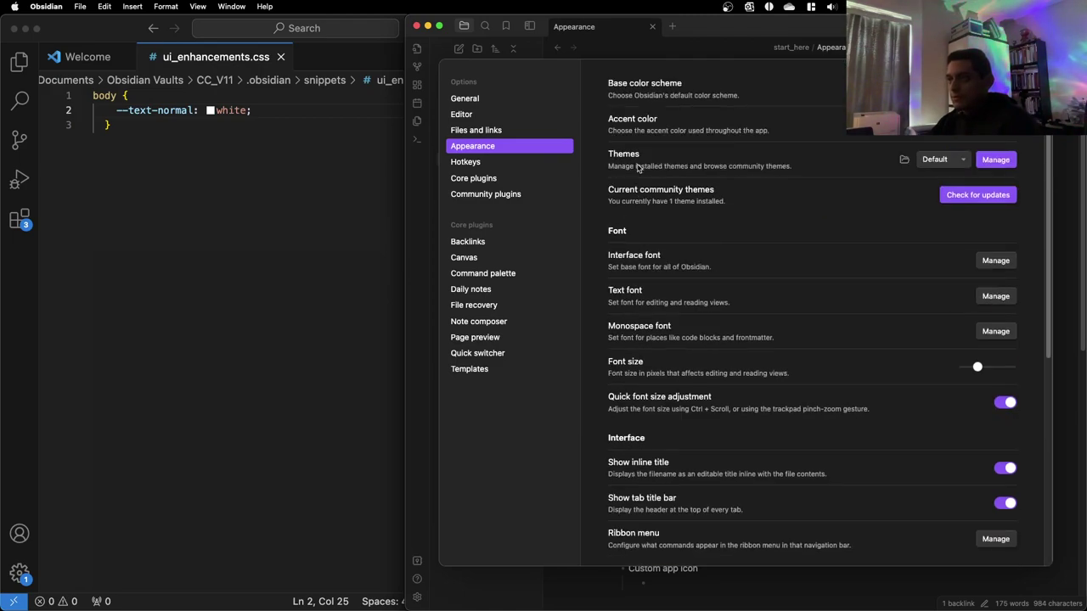
pyautogui.click(994, 160)
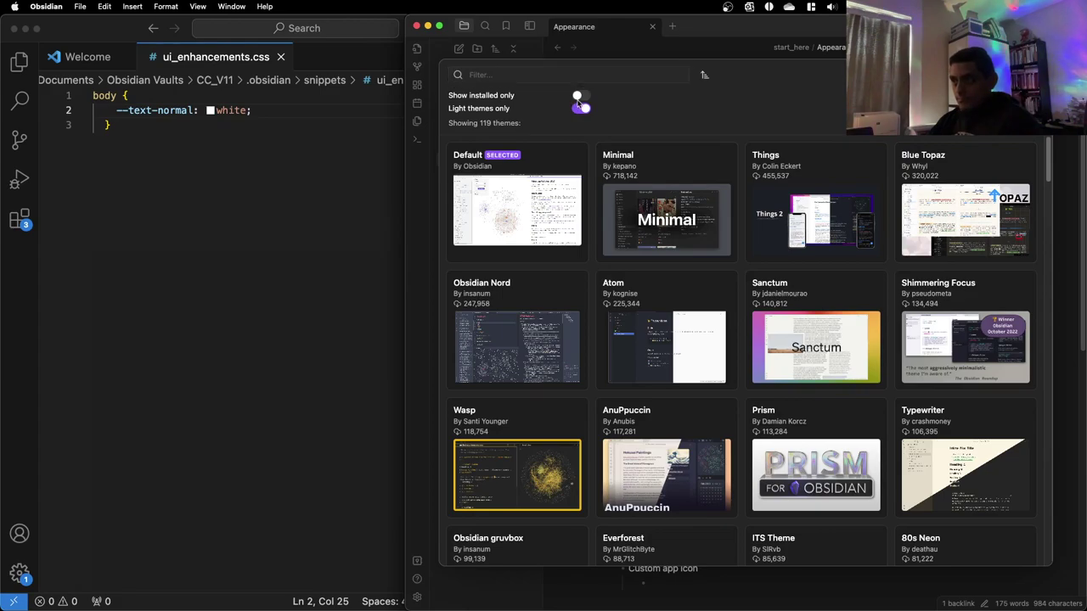
pyautogui.click(580, 95)
pyautogui.click(582, 96)
pyautogui.click(567, 75)
pyautogui.write('lyt')
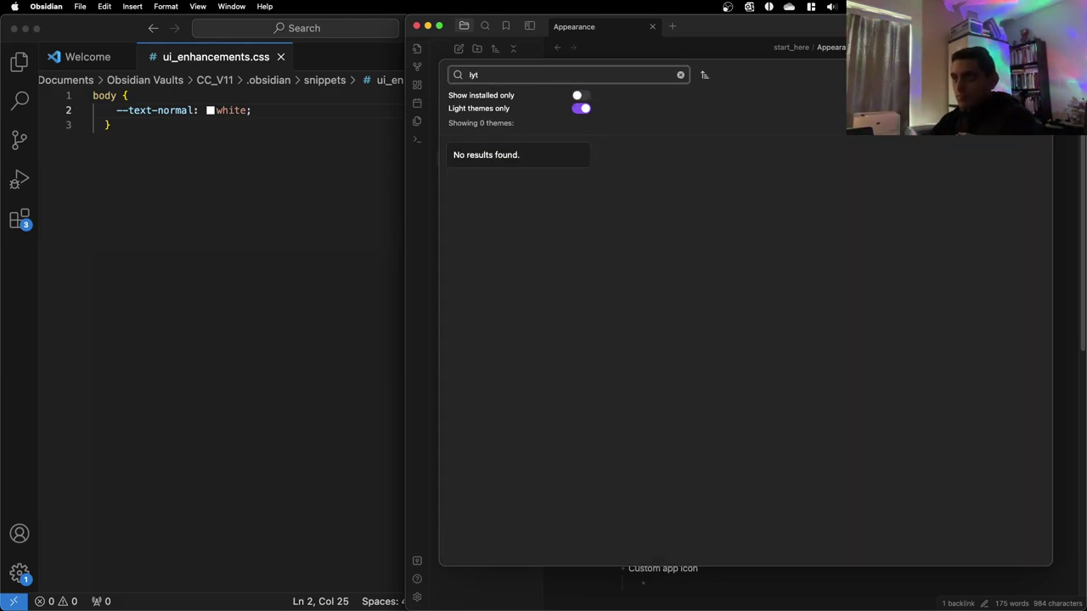
pyautogui.click(581, 109)
pyautogui.click(524, 170)
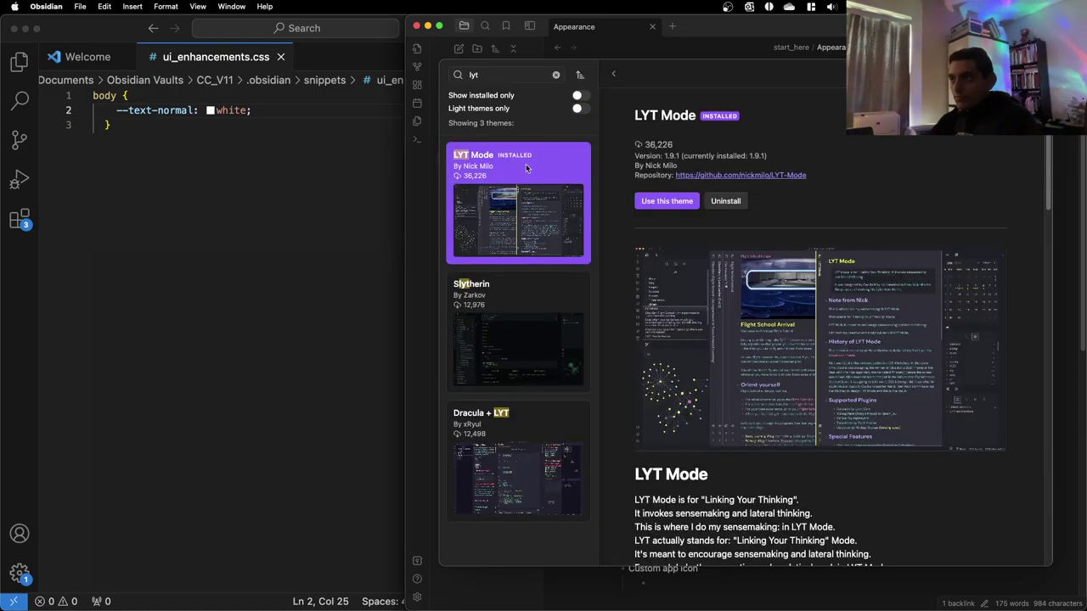
# Open the LYT Mode theme's GitHub repository in Firefox and look over its files and README
pyautogui.click(707, 175)
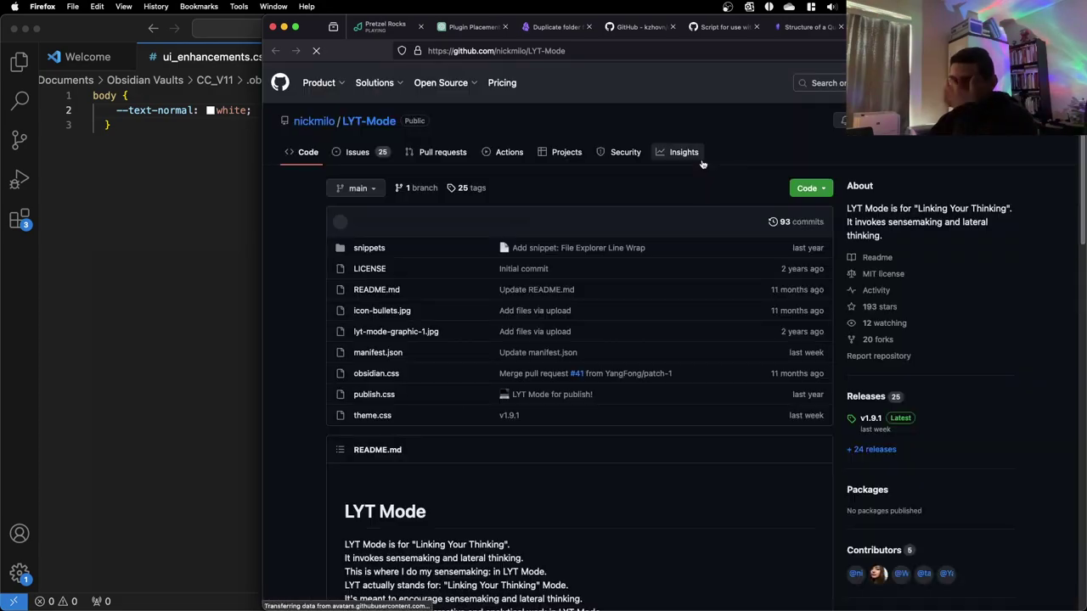
pyautogui.scroll(-6, 699, 207)
pyautogui.scroll(5, 594, 209)
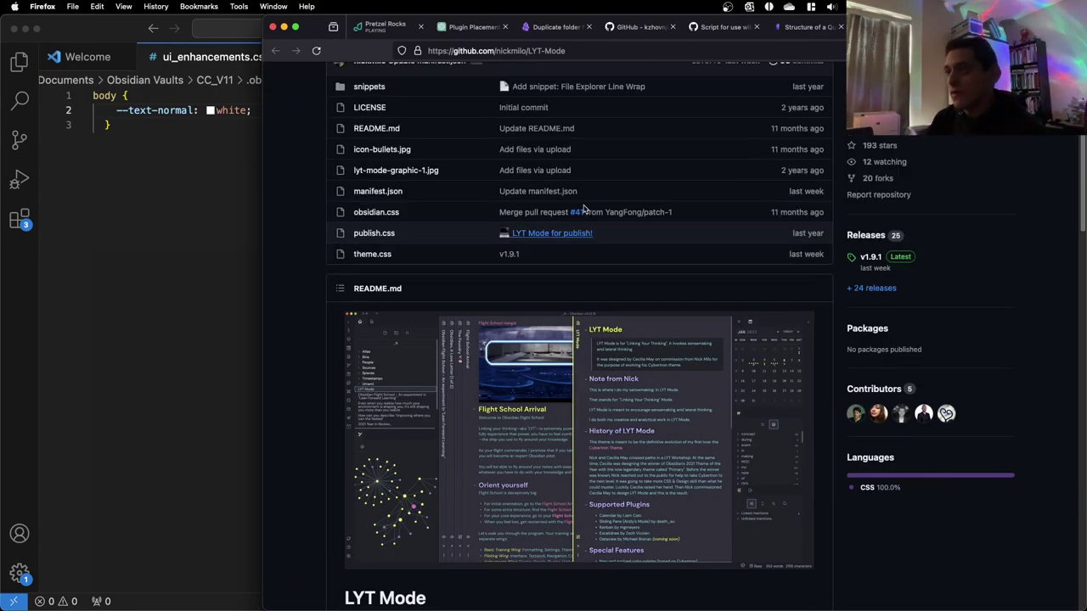
# Glance into the repository's snippets folder, return to the file list and examine the code in theme.css
pyautogui.click(369, 212)
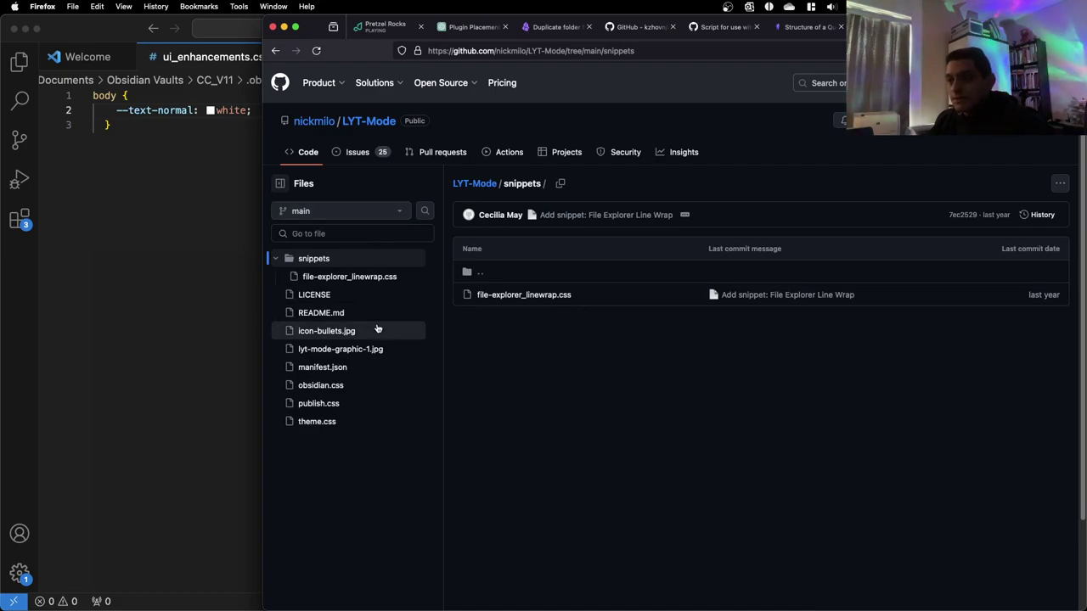
pyautogui.click(273, 51)
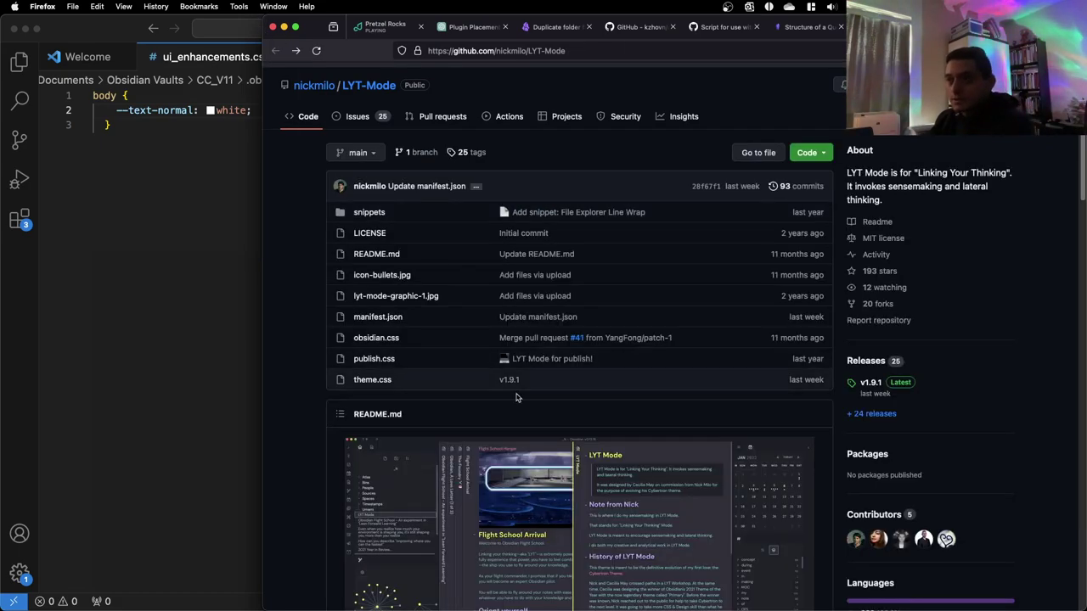
pyautogui.click(371, 381)
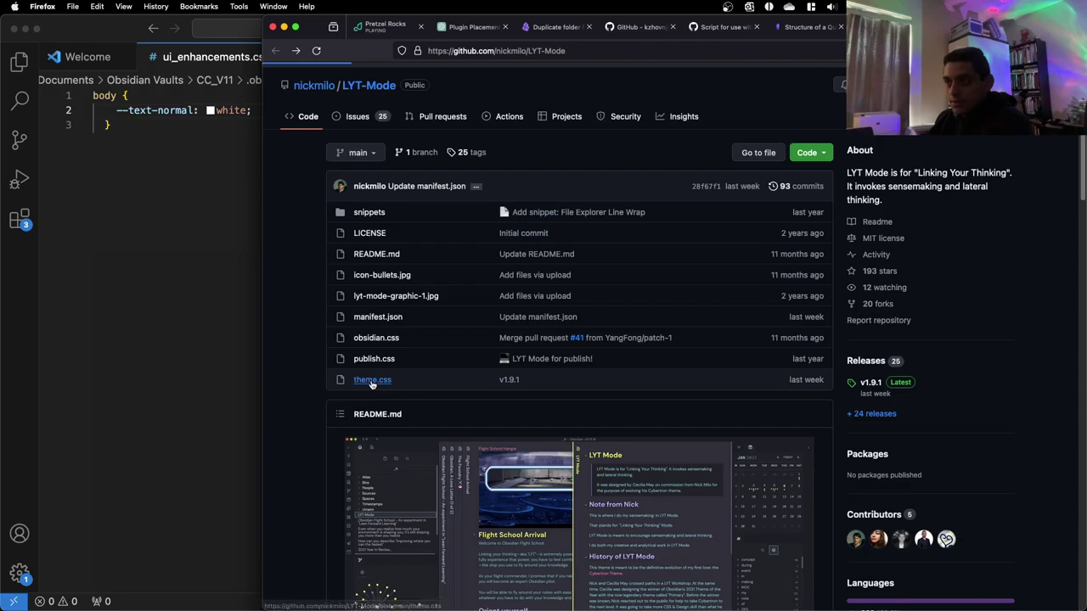
pyautogui.scroll(-10, 568, 331)
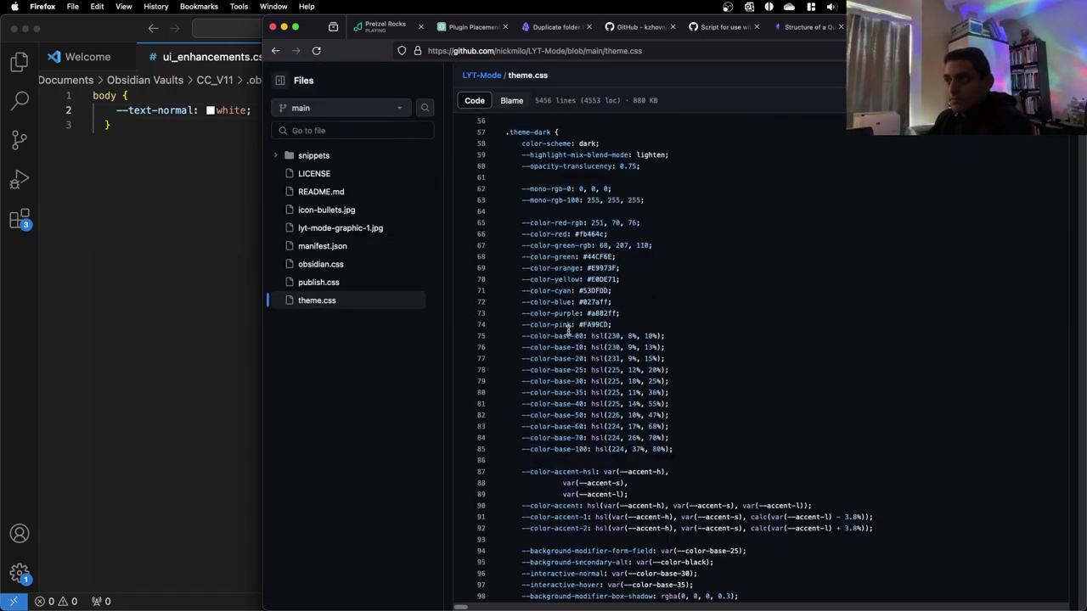
pyautogui.scroll(-4, 568, 330)
pyautogui.scroll(-20, 568, 330)
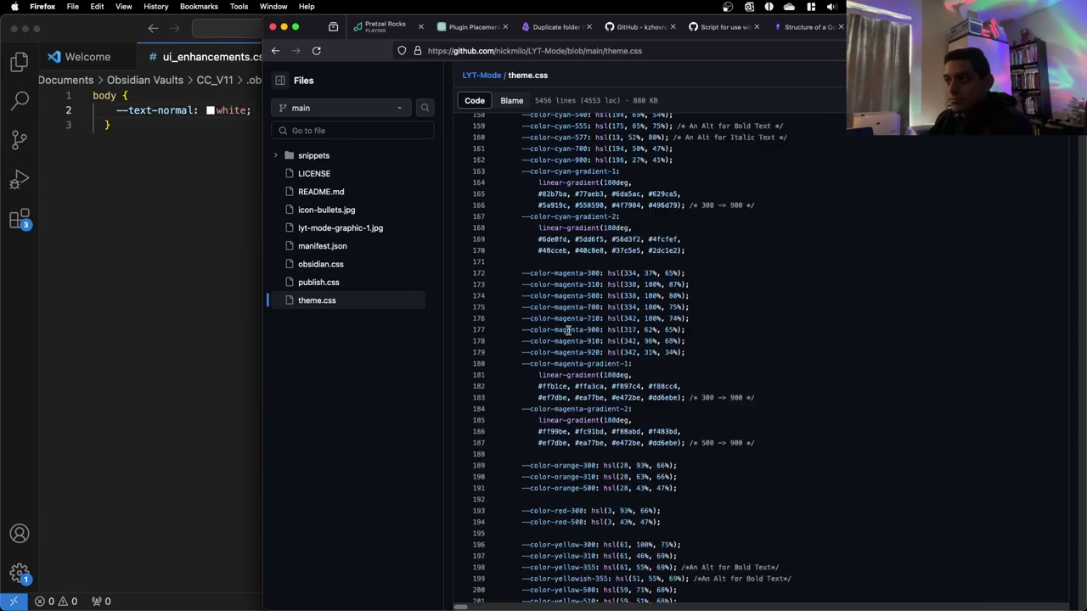
pyautogui.scroll(-20, 568, 331)
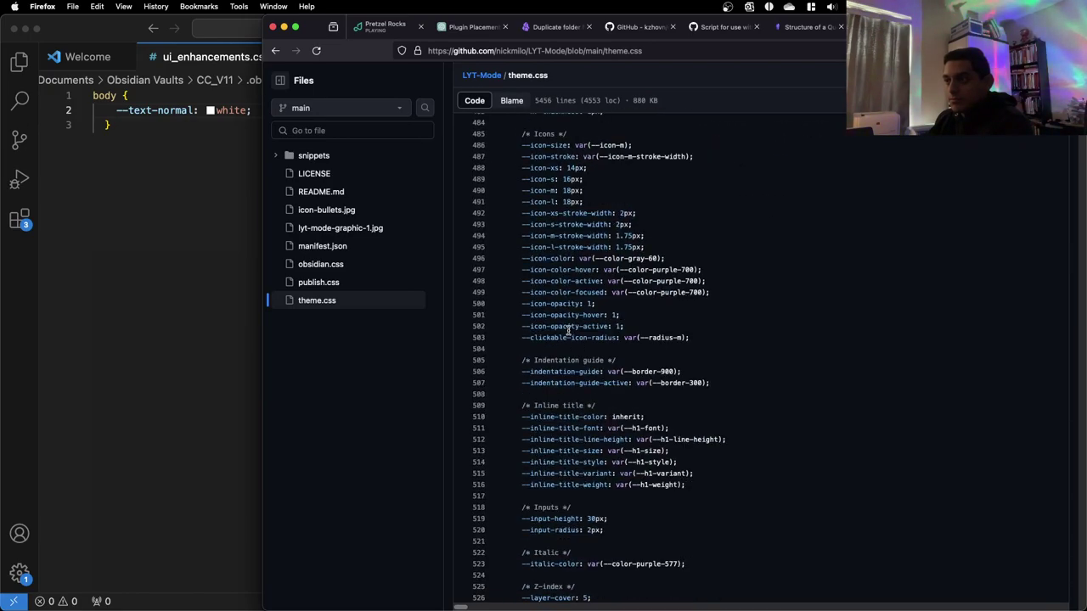
pyautogui.scroll(-20, 567, 330)
pyautogui.scroll(-20, 568, 330)
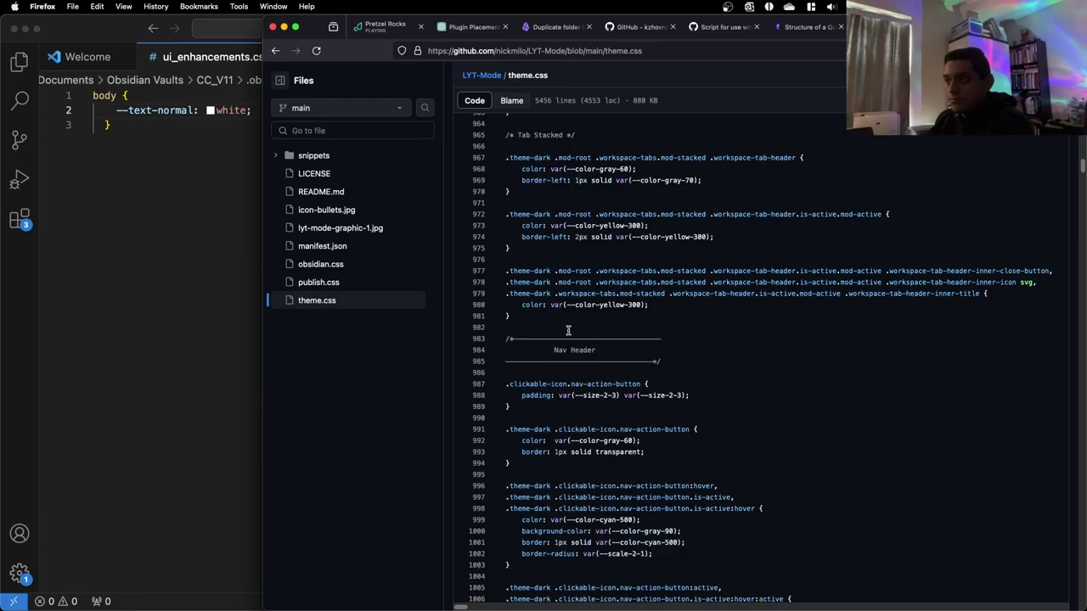
pyautogui.scroll(-20, 568, 330)
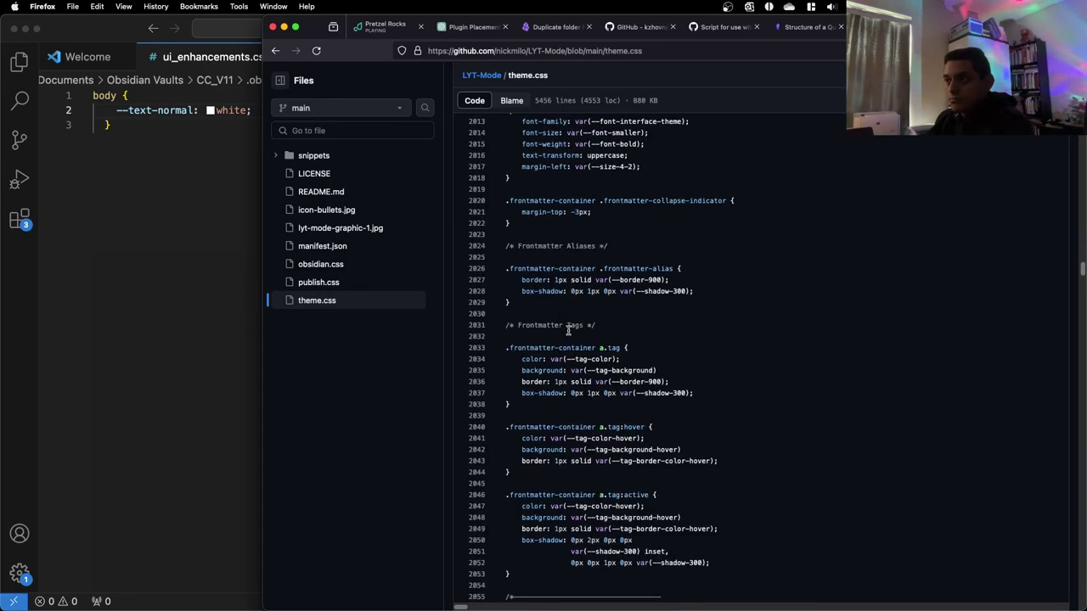
pyautogui.scroll(-20, 568, 330)
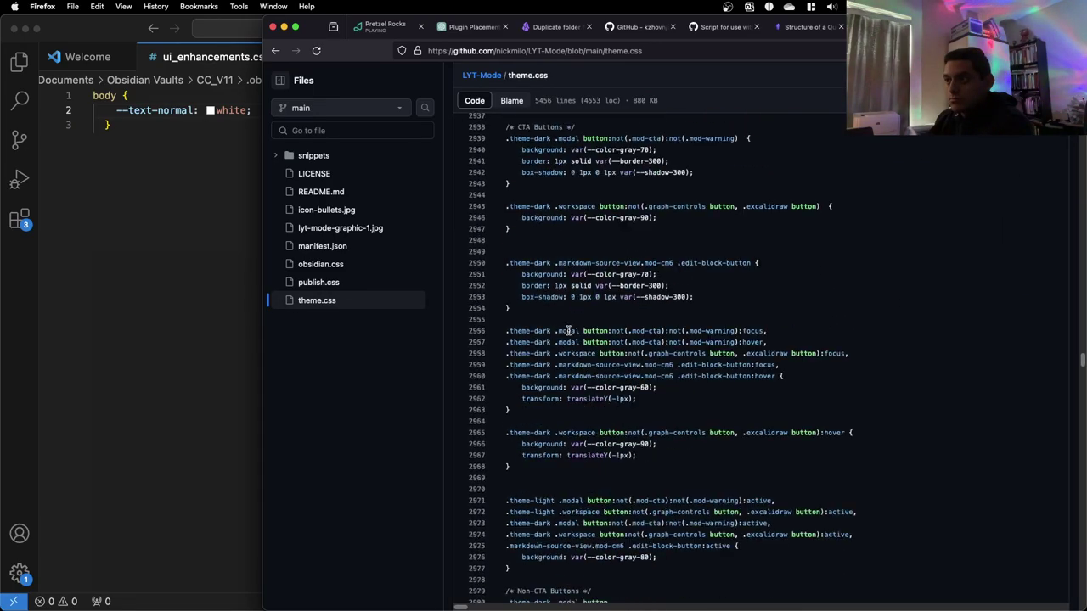
pyautogui.scroll(-20, 567, 330)
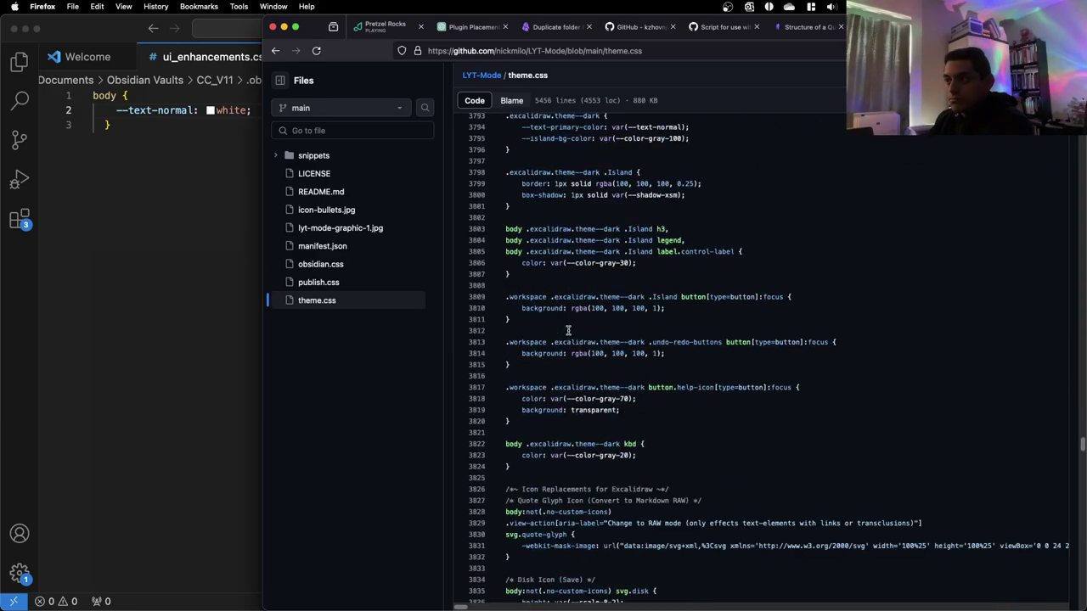
pyautogui.scroll(-20, 568, 330)
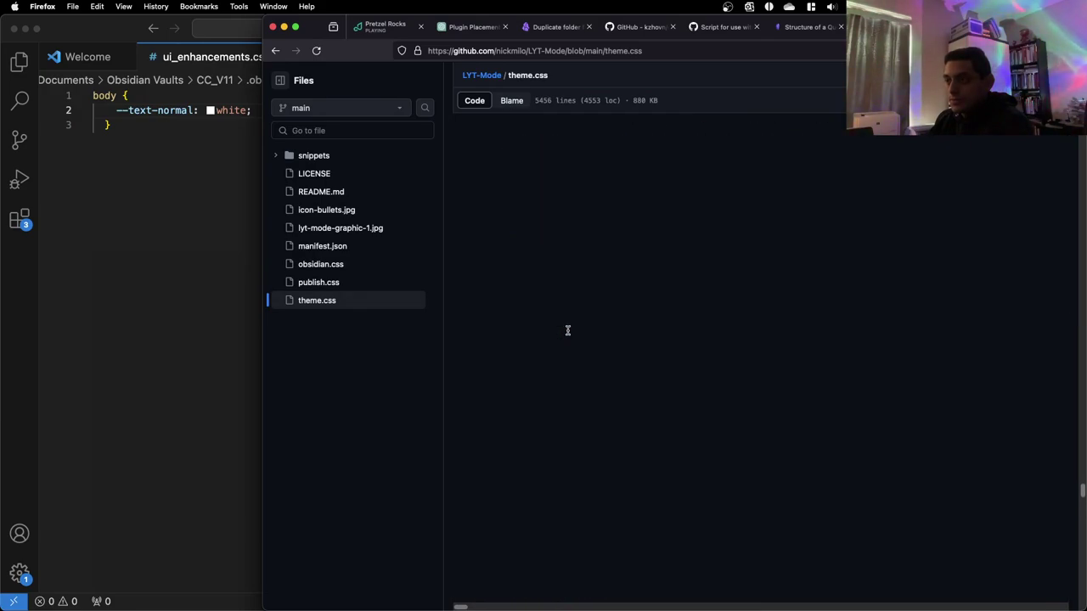
# Open publish.css in the LYT-Mode repository and read through its table of contents
pyautogui.click(319, 281)
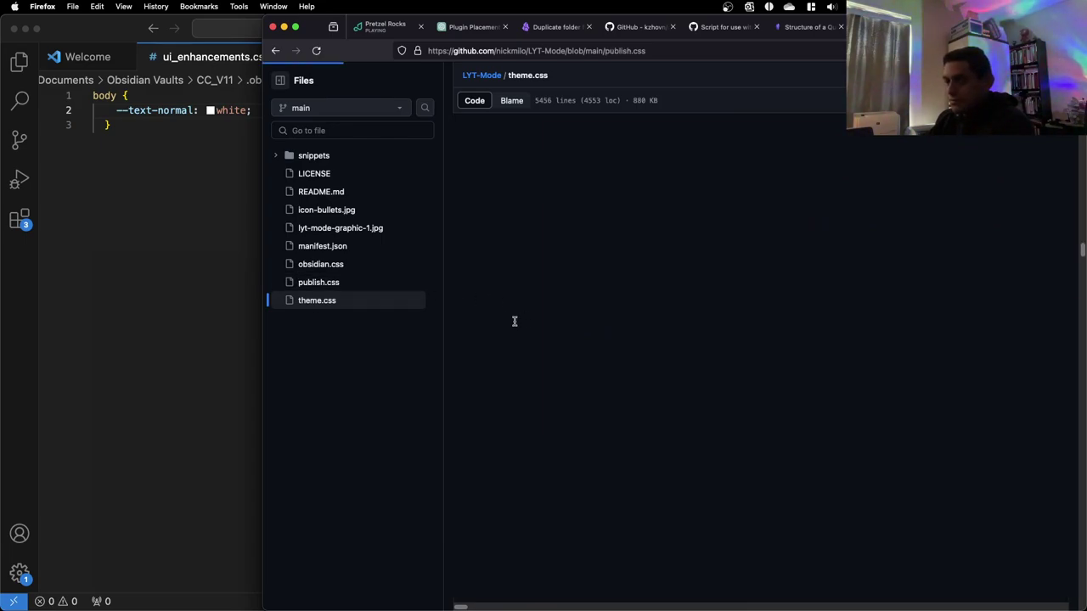
pyautogui.scroll(-5, 515, 321)
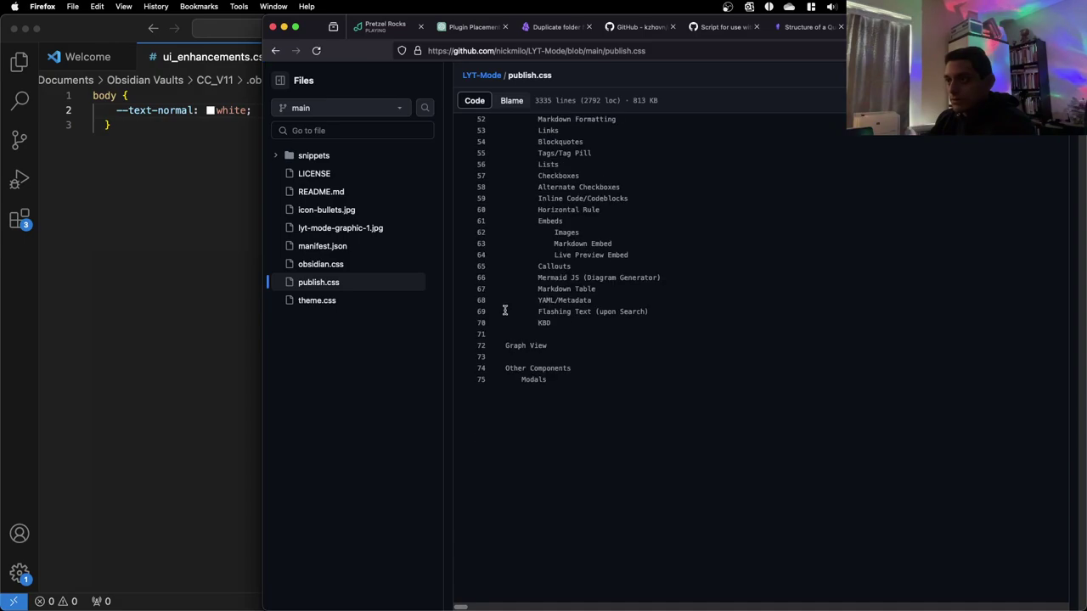
pyautogui.click(338, 280)
pyautogui.scroll(-5, 558, 341)
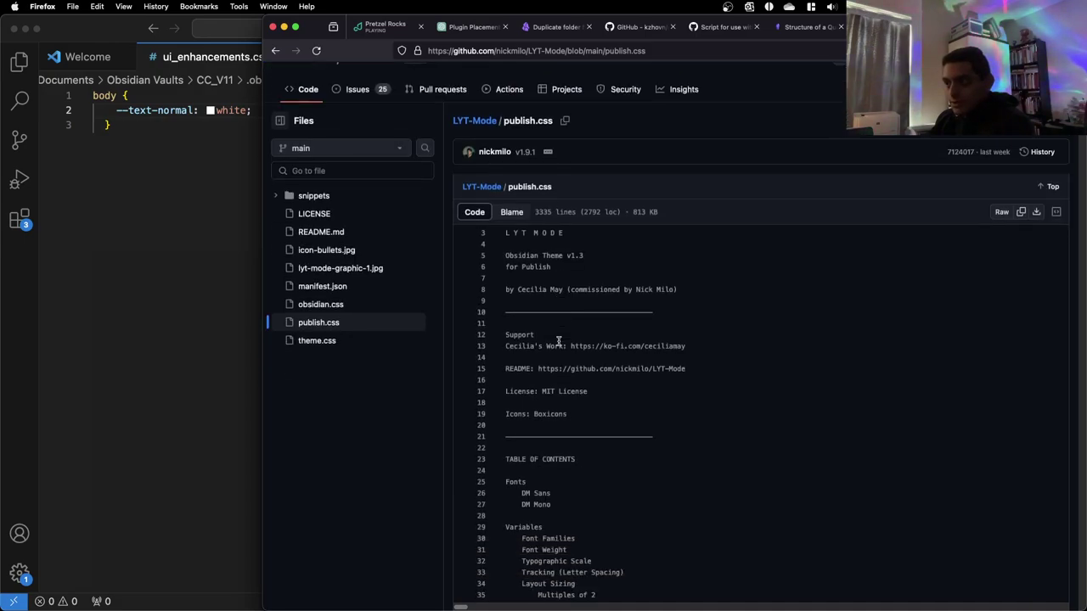
pyautogui.scroll(-2, 524, 318)
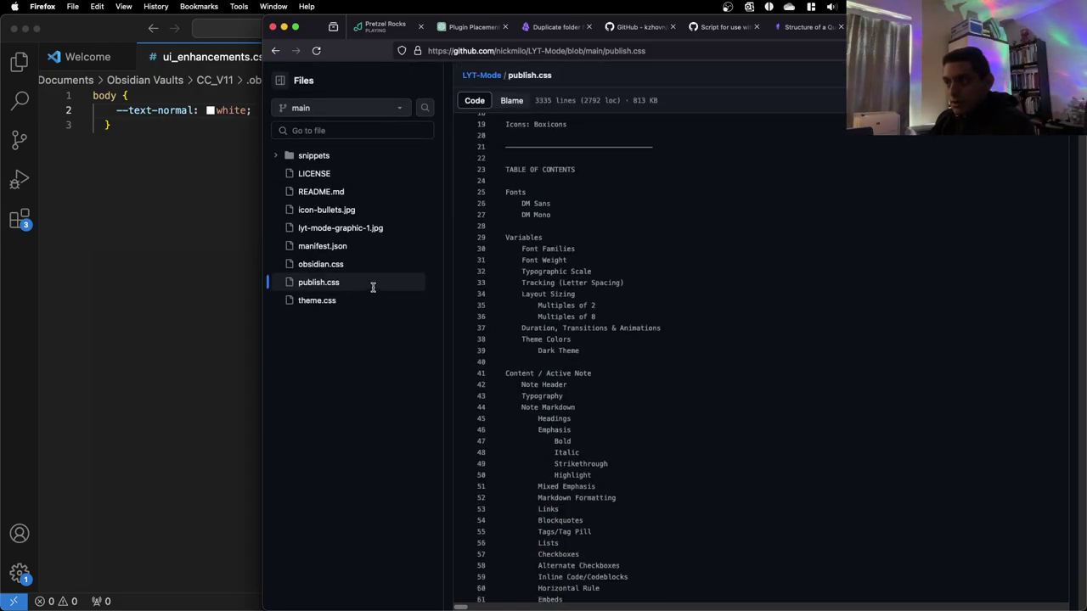
# Open obsidian.css in the repository and examine its style rules from the header comments through the Calendar Plugin section
pyautogui.click(346, 268)
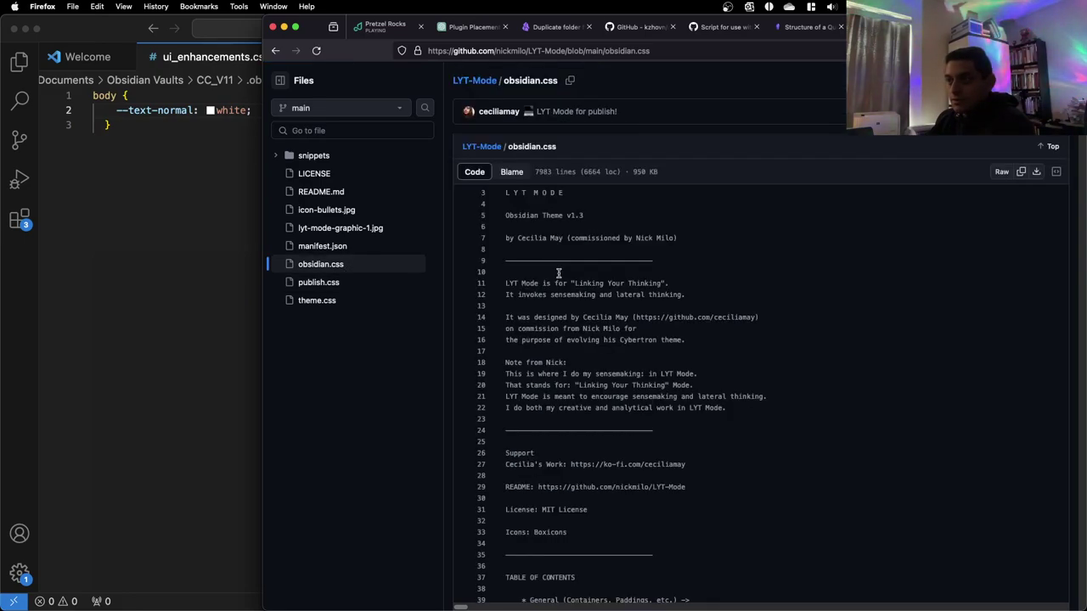
pyautogui.scroll(-15, 557, 272)
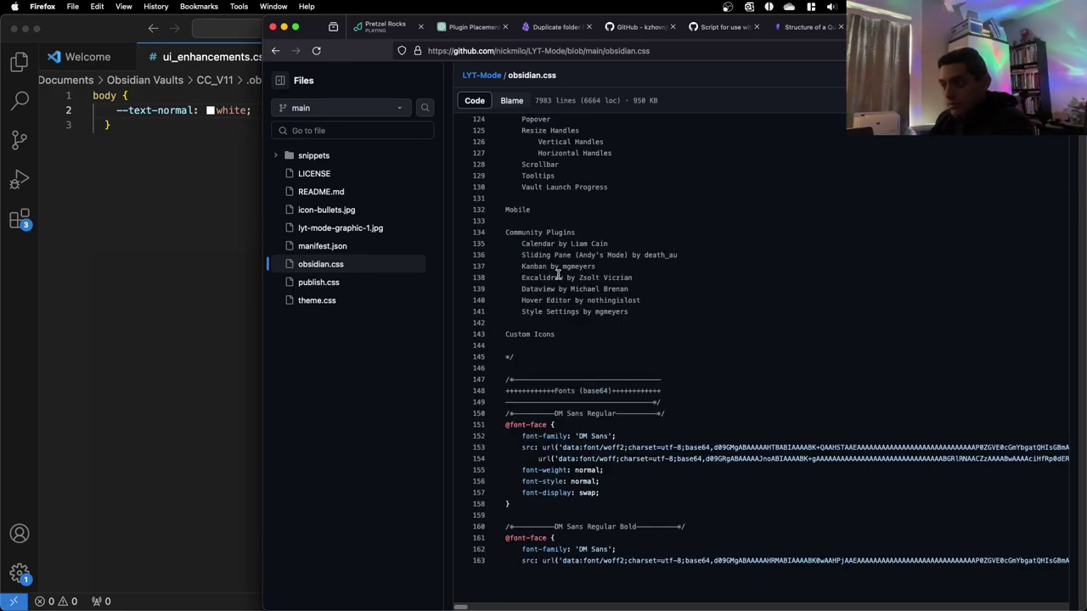
pyautogui.scroll(-10, 557, 273)
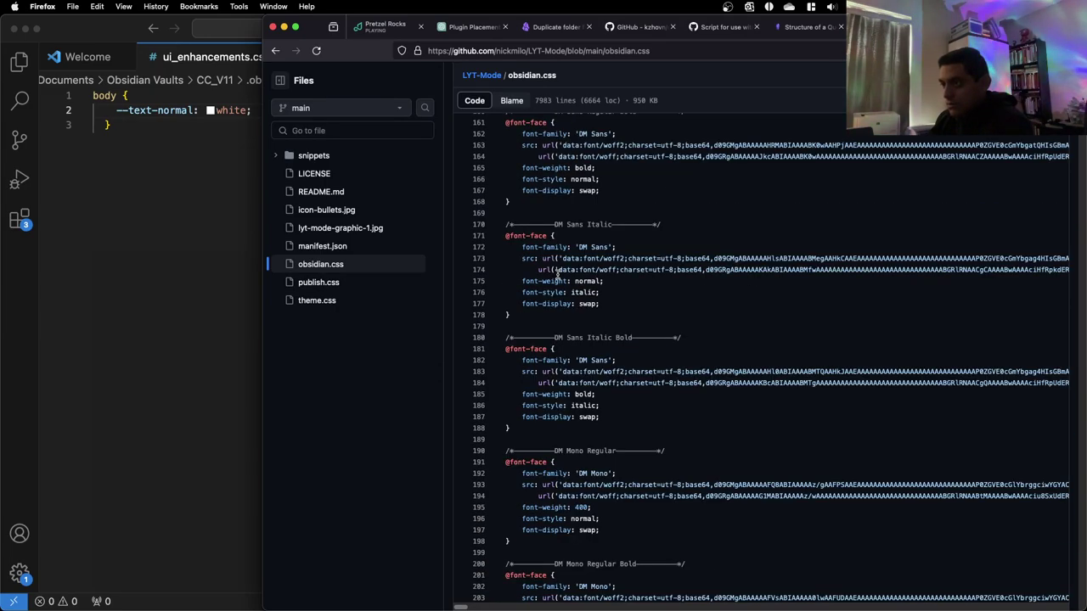
pyautogui.scroll(-20, 556, 273)
pyautogui.scroll(-20, 557, 274)
pyautogui.scroll(-20, 557, 273)
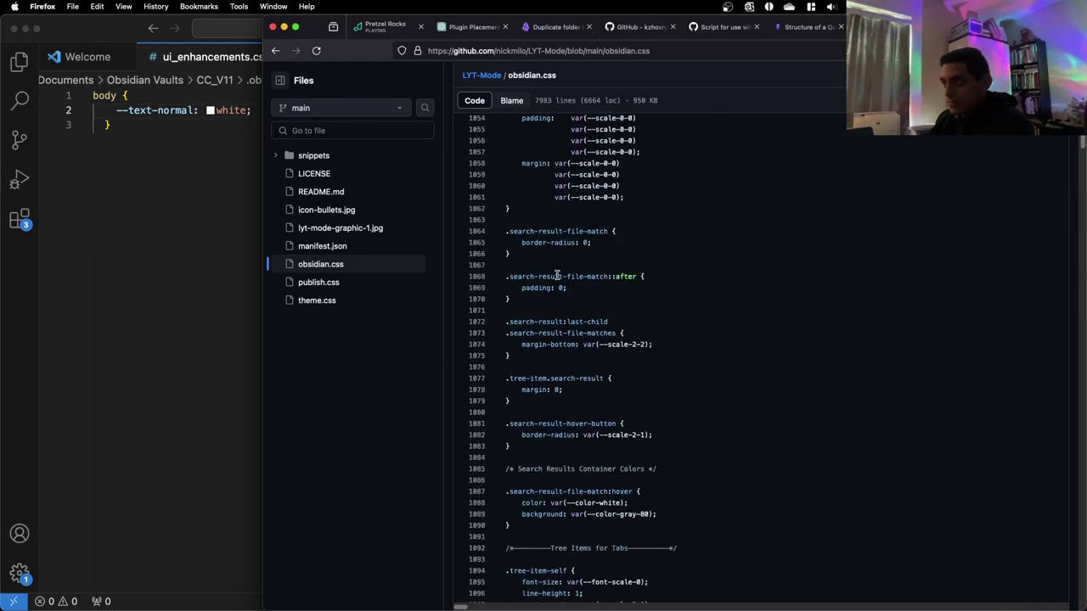
pyautogui.scroll(-20, 557, 274)
pyautogui.scroll(-20, 552, 277)
pyautogui.scroll(-20, 546, 280)
pyautogui.scroll(-20, 546, 280)
pyautogui.scroll(-1, 546, 281)
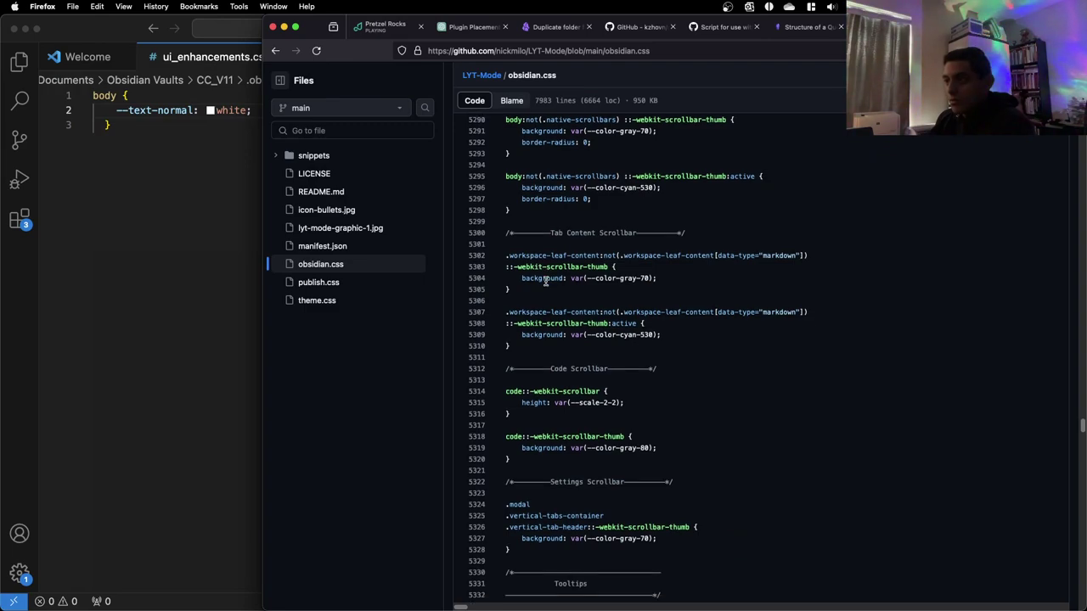
pyautogui.scroll(-15, 546, 281)
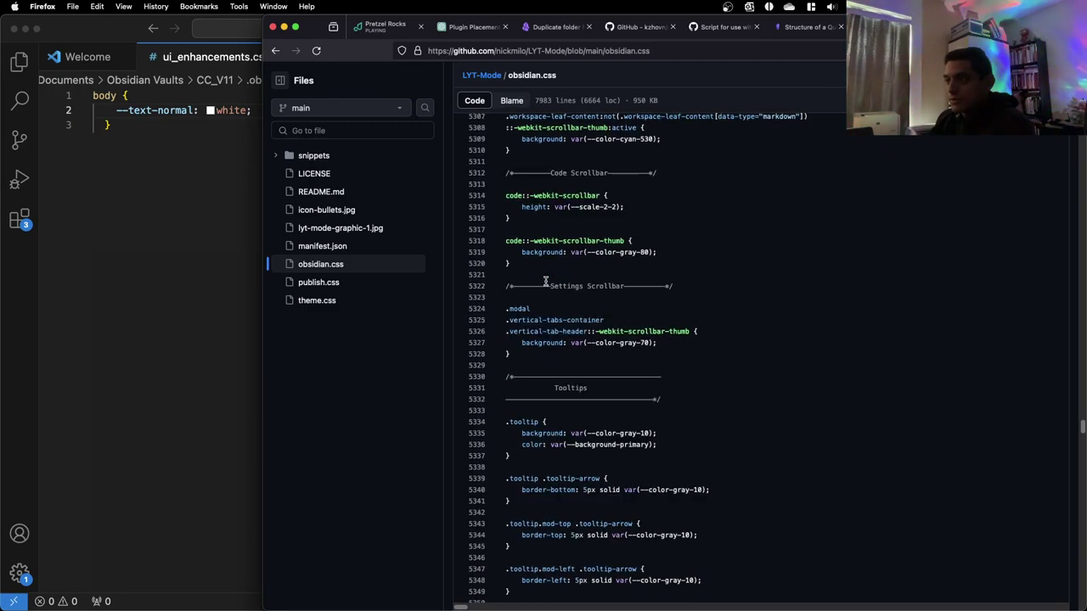
pyautogui.scroll(-20, 545, 281)
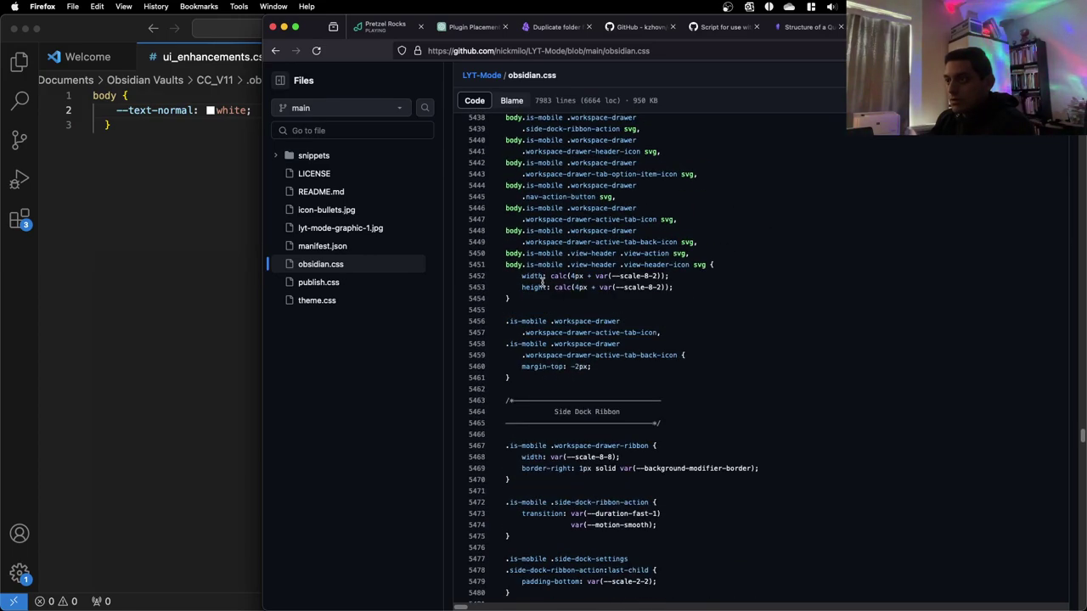
pyautogui.scroll(-20, 542, 282)
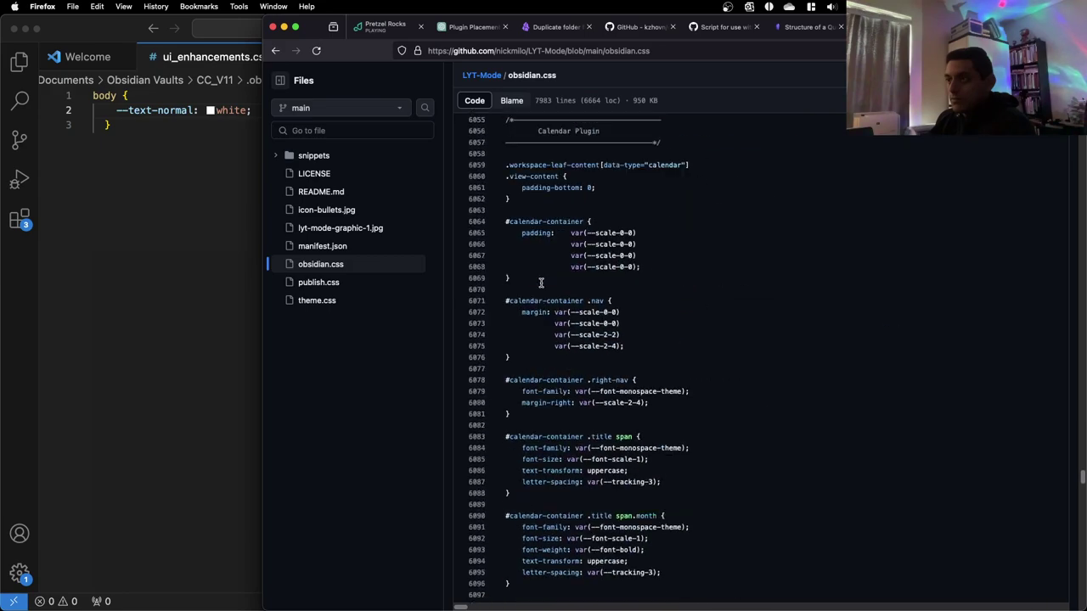
# View manifest.json and the two images, lyt-mode-graphic-1.jpg and icon-bullets.jpg, in the repository
pyautogui.click(320, 247)
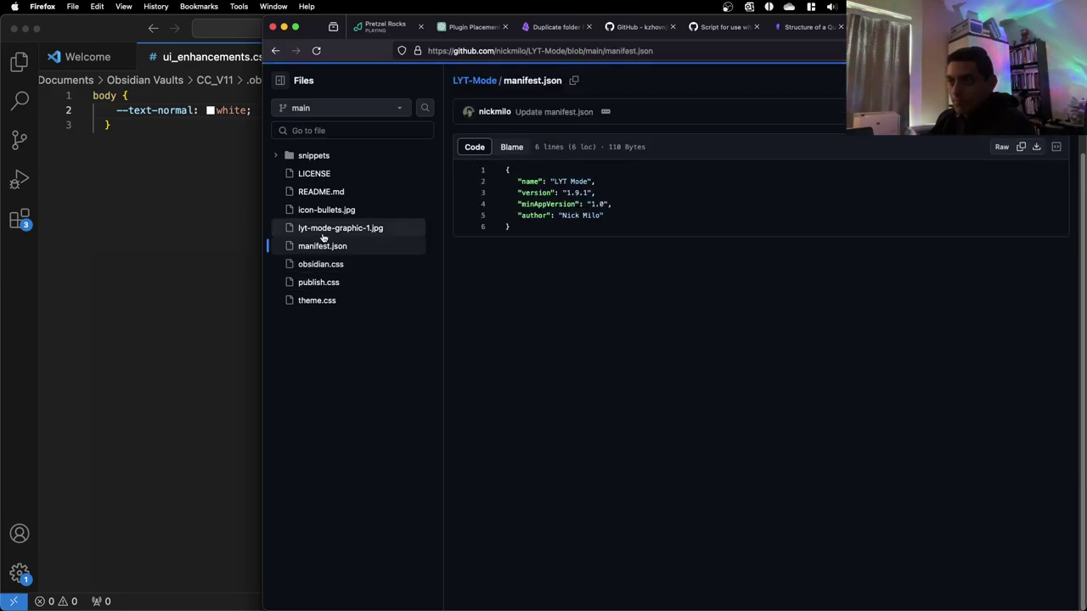
pyautogui.click(323, 229)
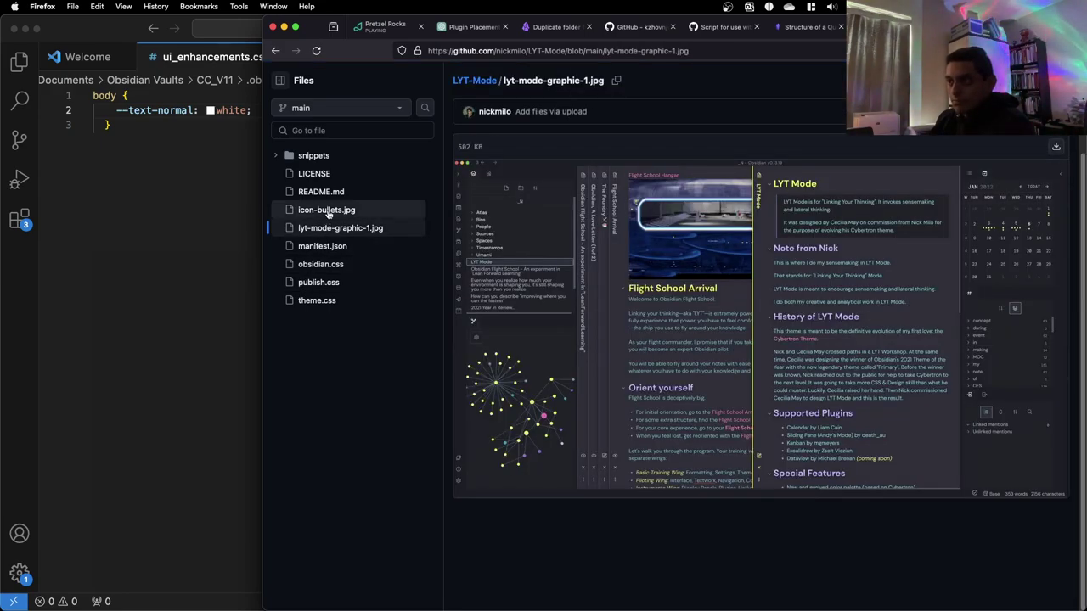
pyautogui.click(328, 212)
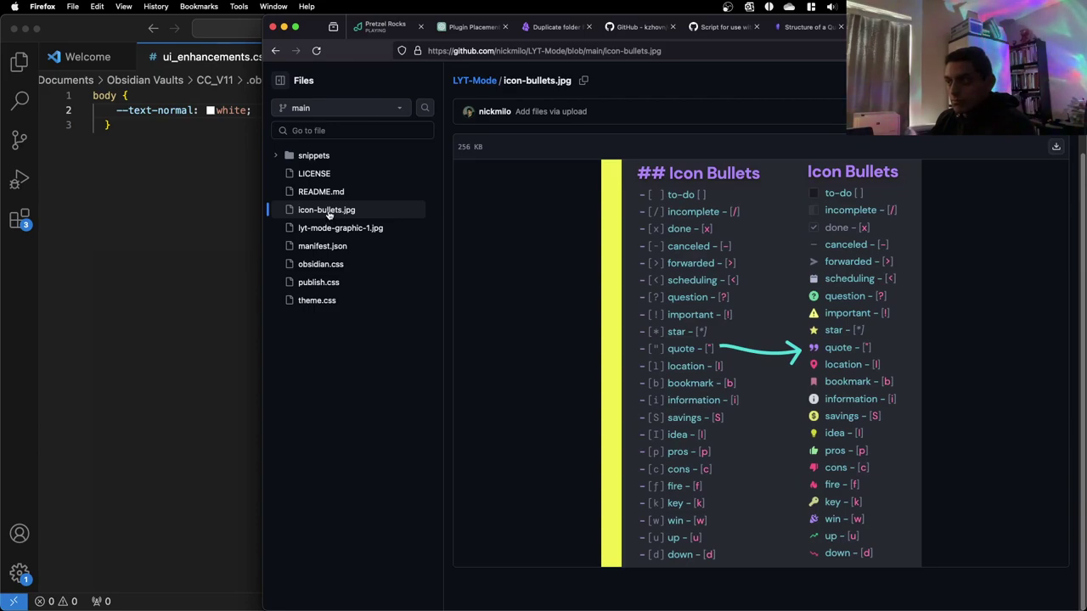
pyautogui.moveTo(921, 279); pyautogui.dragTo(606, 268)
# Open the repository's README.md and read its Features and Supported Plugins sections
pyautogui.click(388, 202)
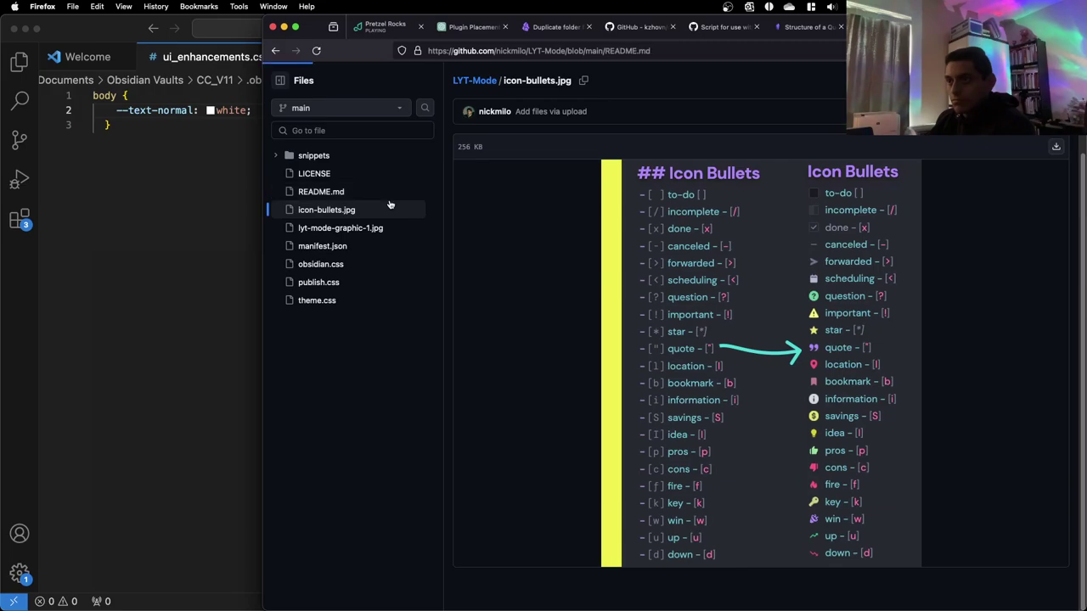
pyautogui.scroll(-10, 678, 350)
pyautogui.scroll(-15, 679, 350)
pyautogui.scroll(15, 671, 350)
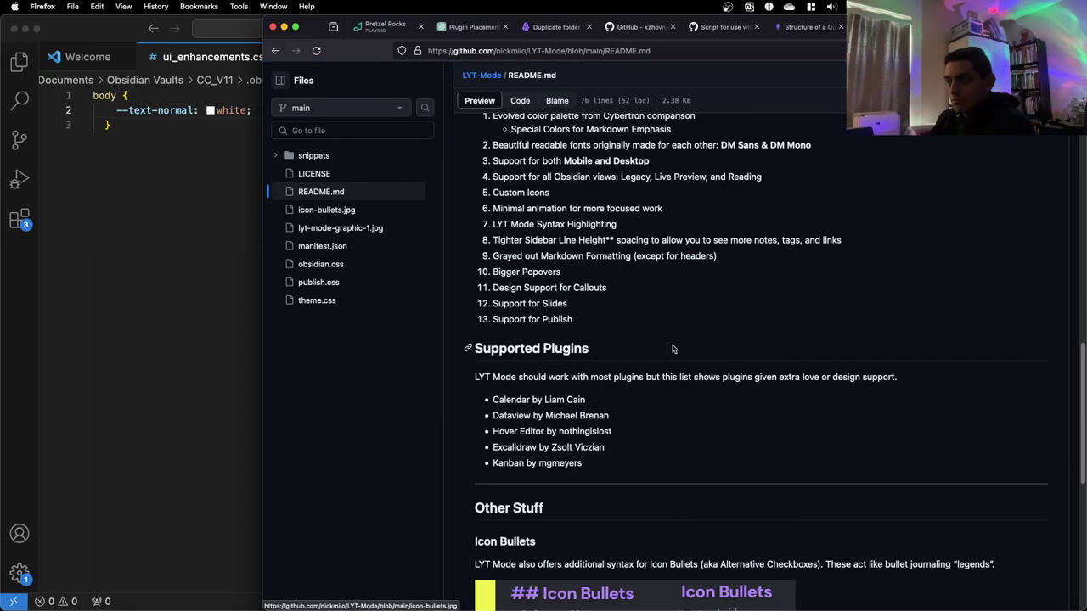
pyautogui.scroll(-3, 670, 350)
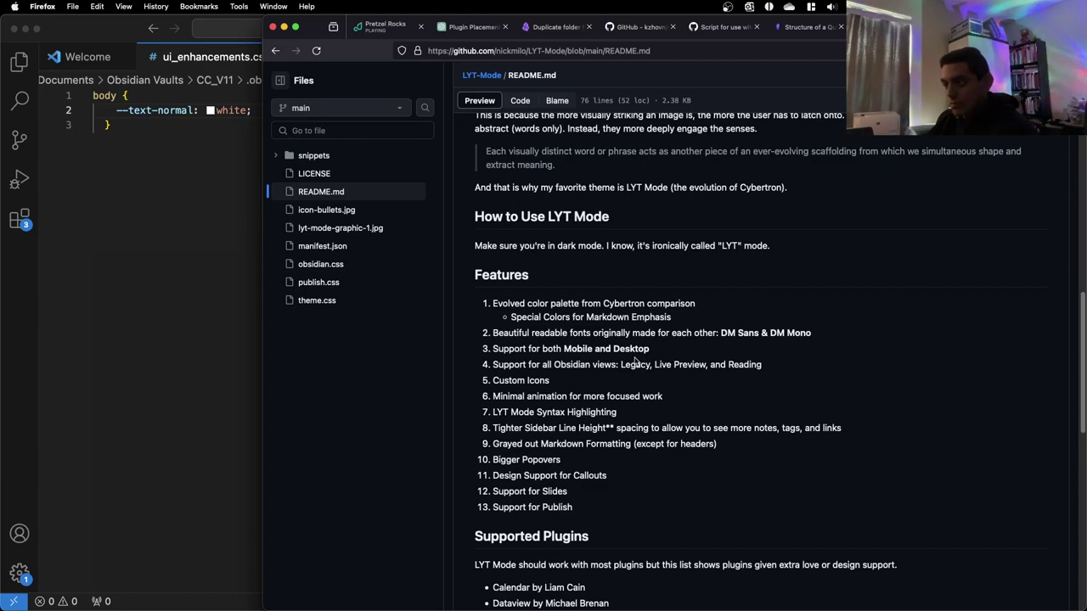
# Expand the snippets folder in the repository's file tree and review the LICENSE file
pyautogui.click(334, 173)
pyautogui.click(333, 157)
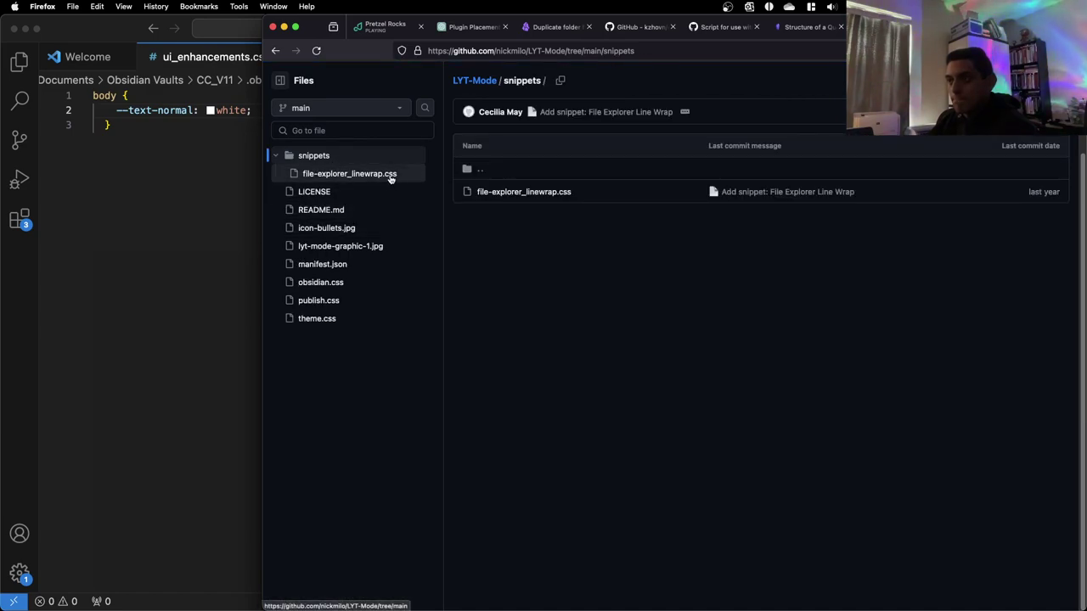
pyautogui.click(369, 191)
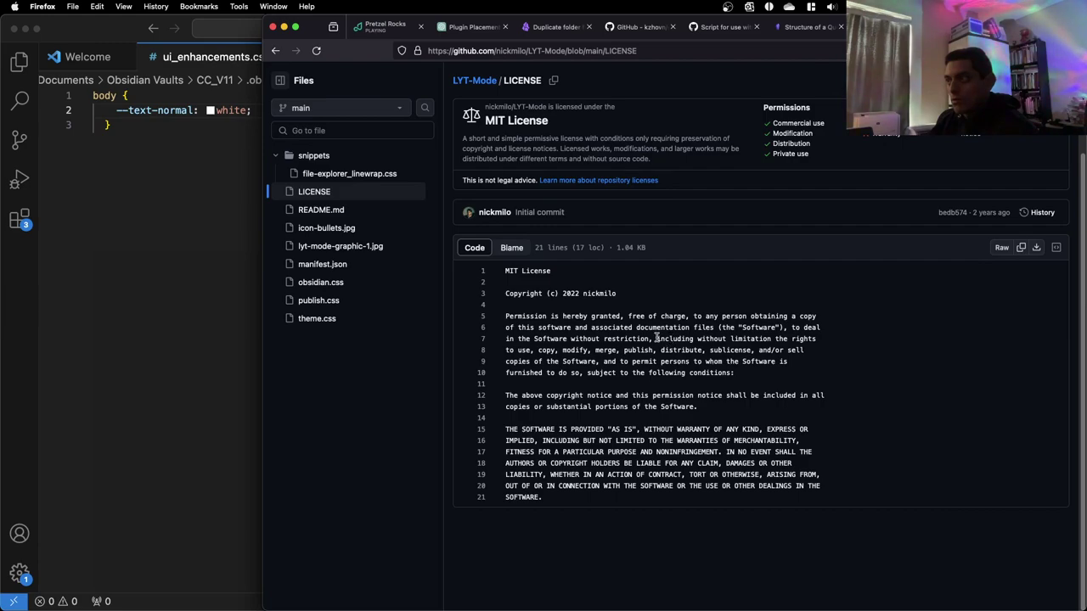
pyautogui.scroll(2, 344, 244)
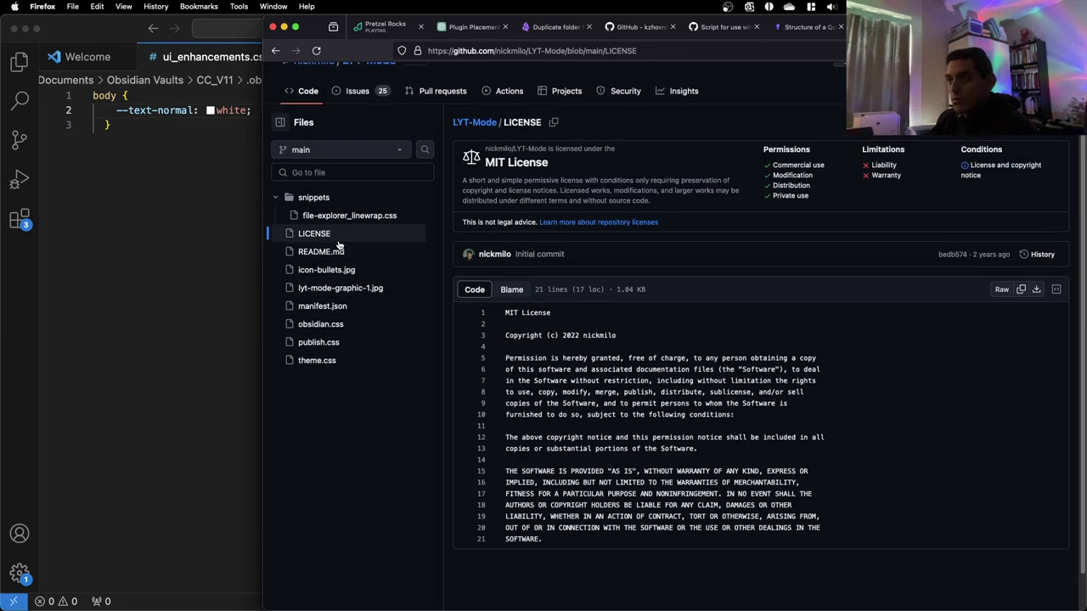
# Open file-explorer_linewrap.css in the snippets folder and examine its CSS rule
pyautogui.click(344, 216)
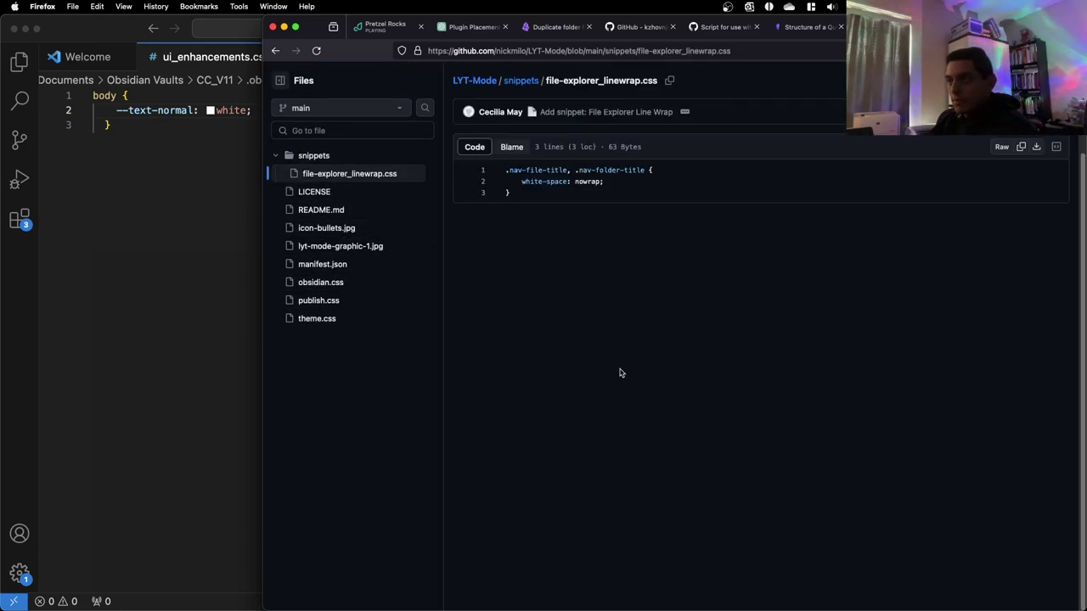
pyautogui.scroll(3, 620, 373)
pyautogui.click(342, 262)
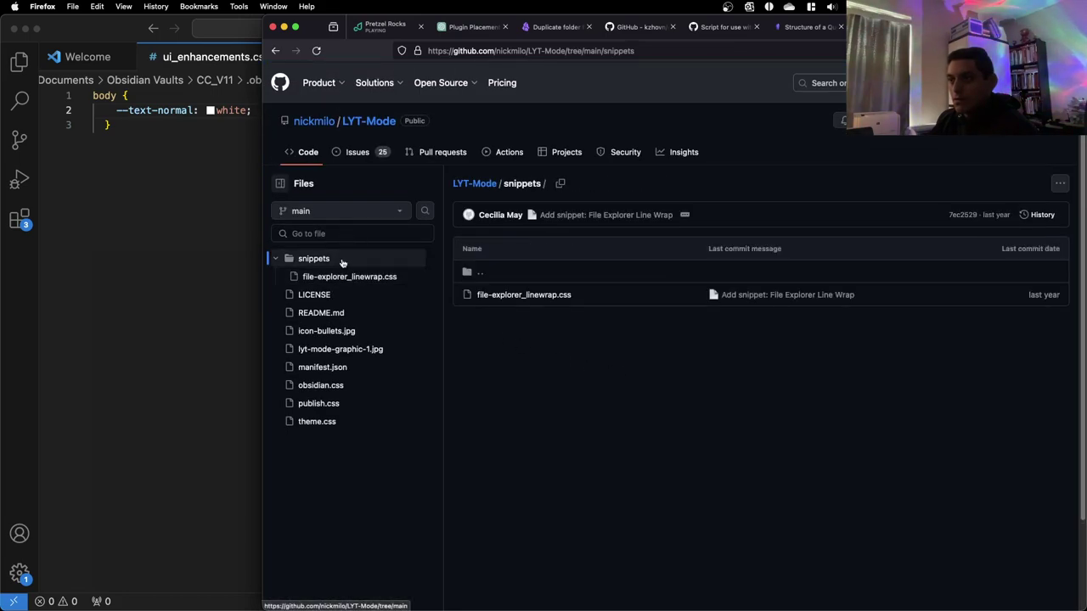
pyautogui.click(501, 295)
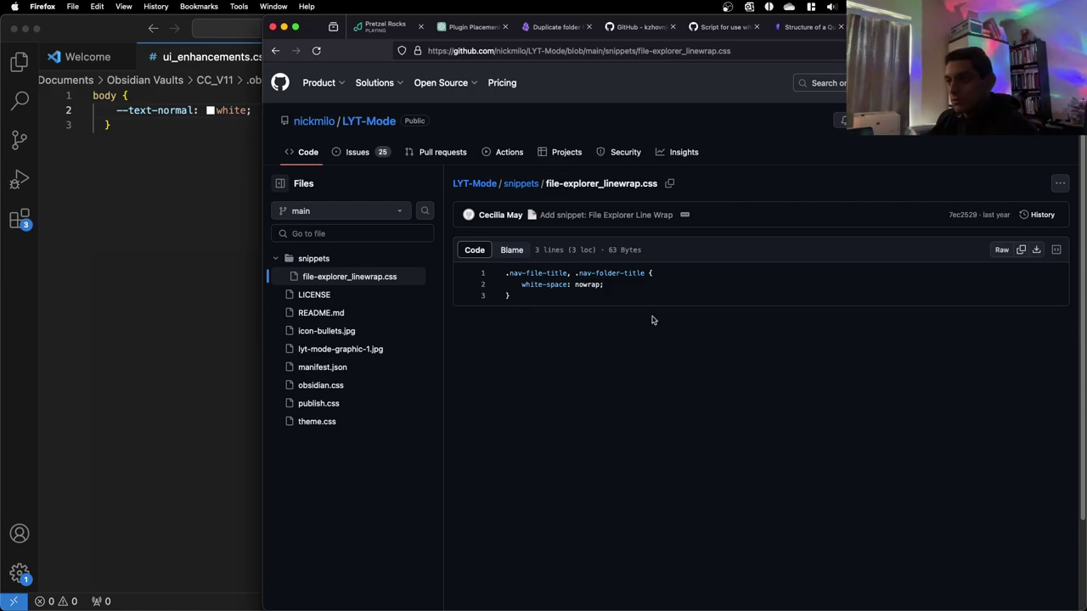
# Leave file-explorer_linewrap.css and return to the main page of the LYT-Mode repository
pyautogui.click(276, 51)
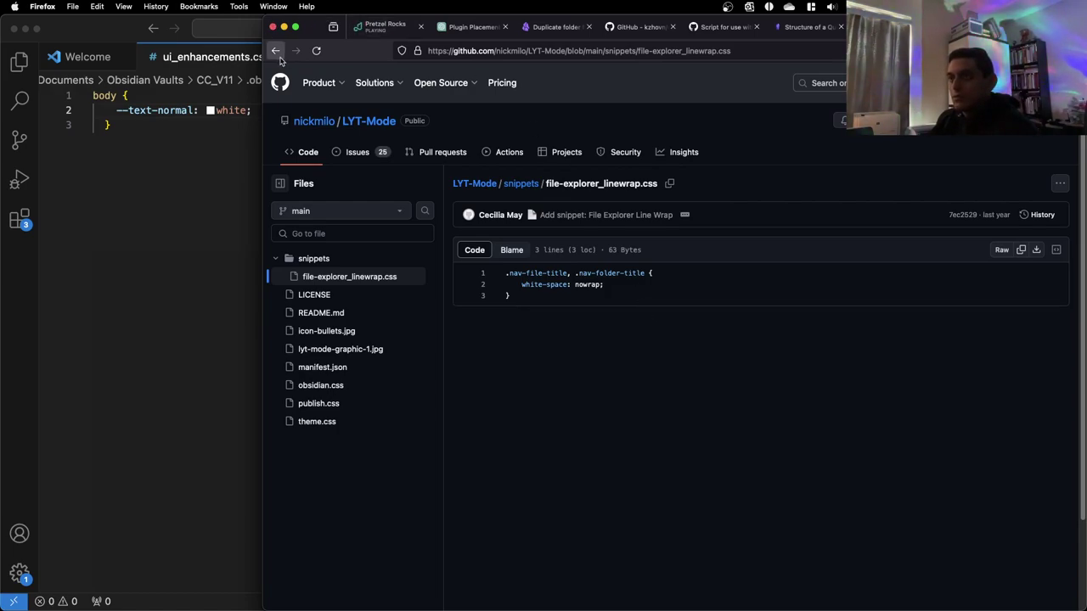
pyautogui.click(276, 51)
pyautogui.click(276, 51)
pyautogui.click(276, 51)
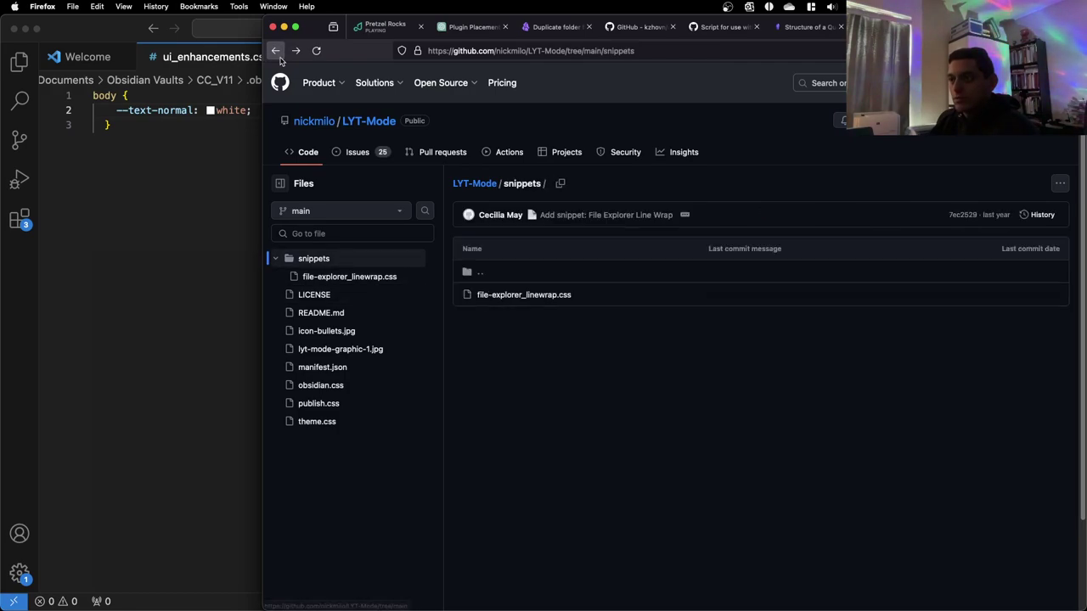
pyautogui.click(368, 124)
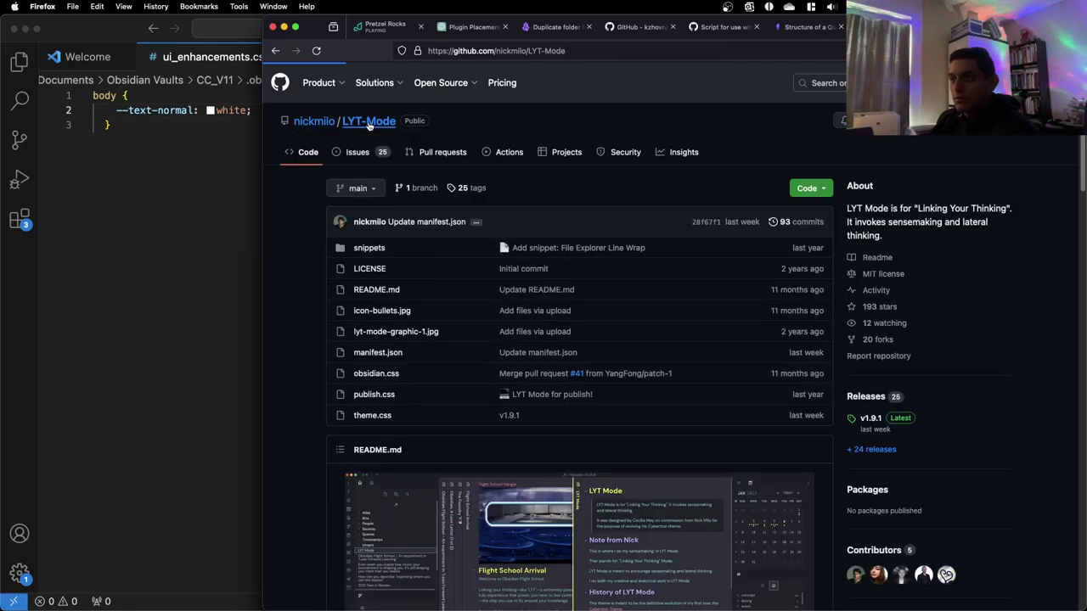
# Open the repository's snippets folder again and review file-explorer_linewrap.css inside it
pyautogui.scroll(-1, 367, 227)
pyautogui.click(367, 227)
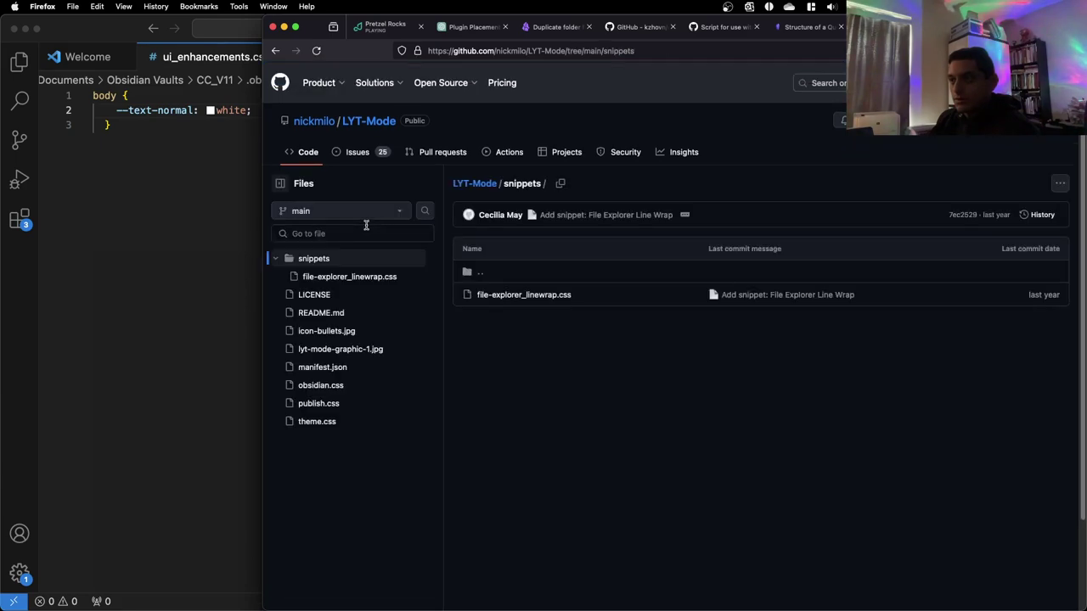
pyautogui.scroll(-1, 366, 230)
pyautogui.click(275, 51)
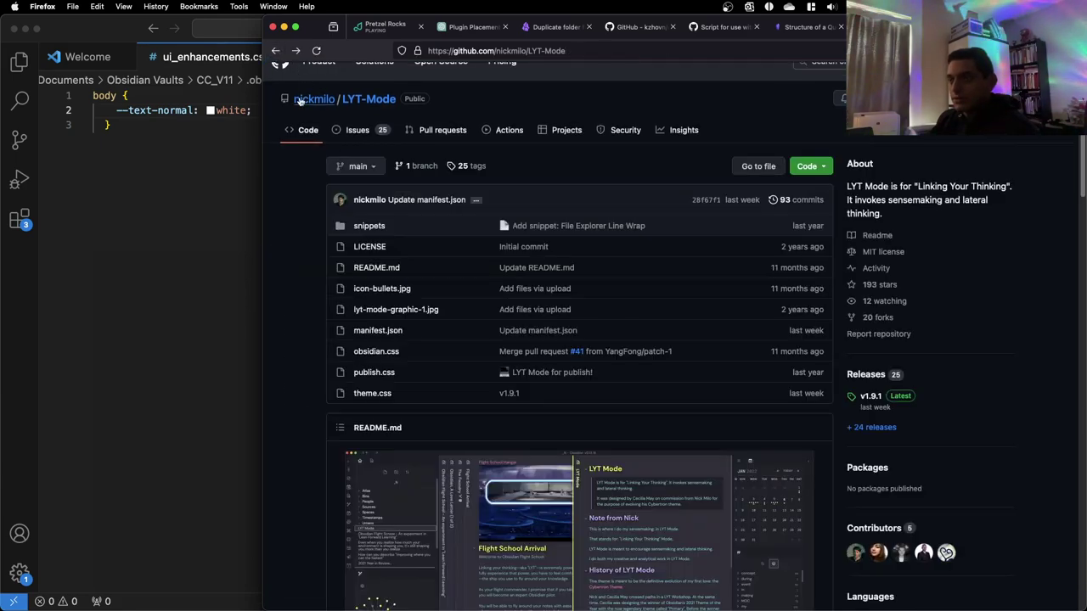
pyautogui.click(377, 226)
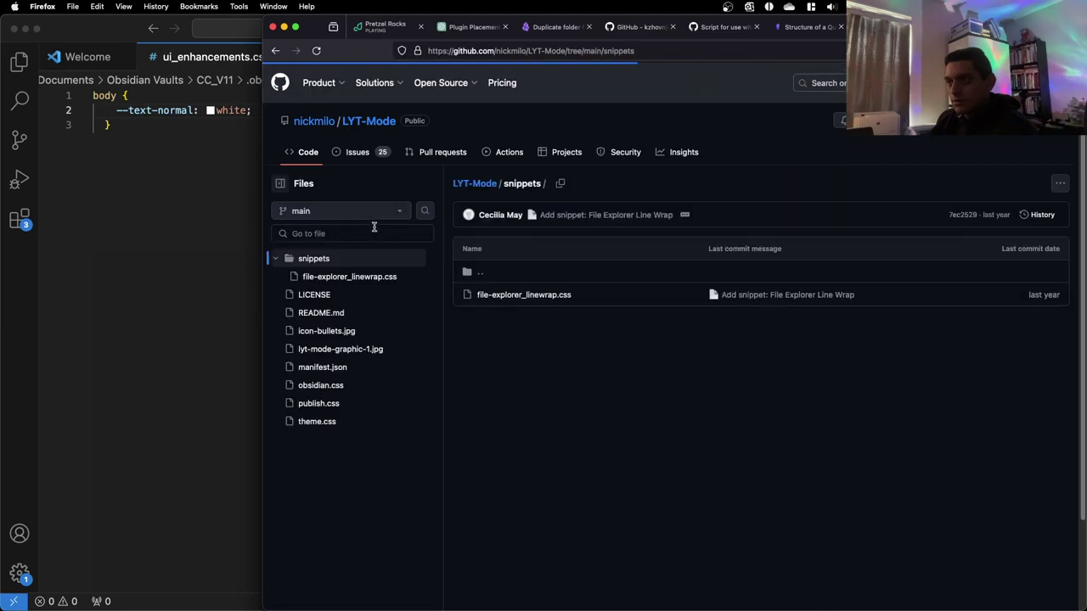
pyautogui.click(389, 277)
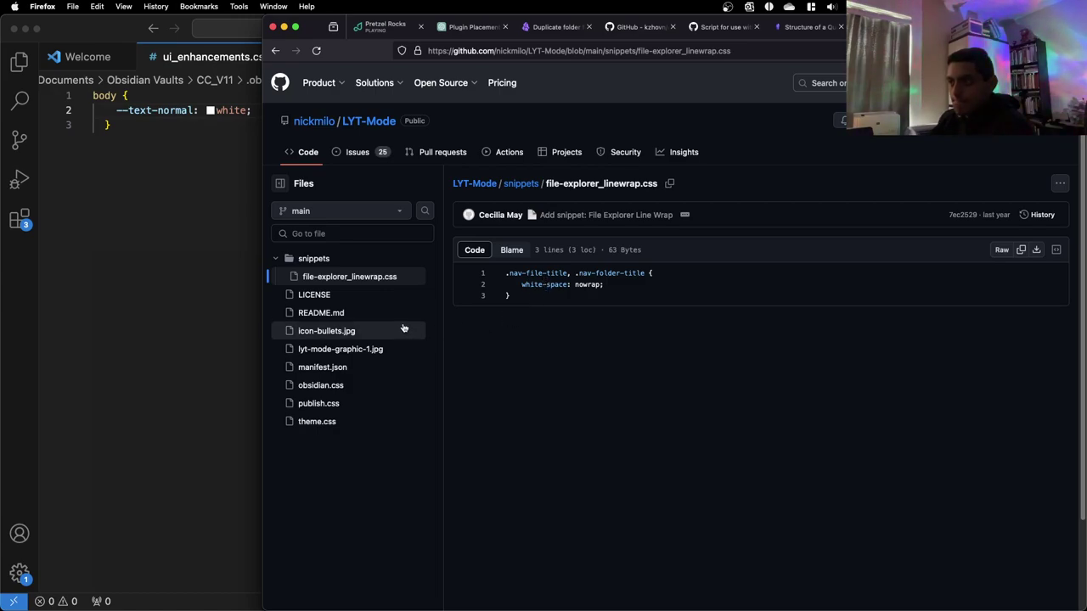
# Open theme.css from the LYT-Mode repository's file tree
pyautogui.scroll(-1, 403, 328)
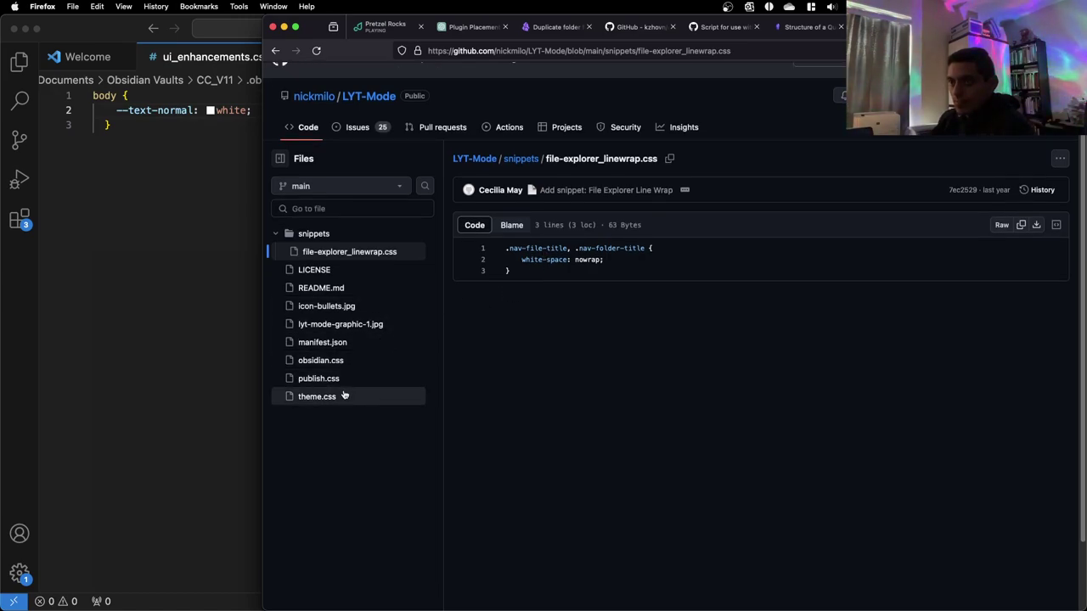
pyautogui.click(343, 396)
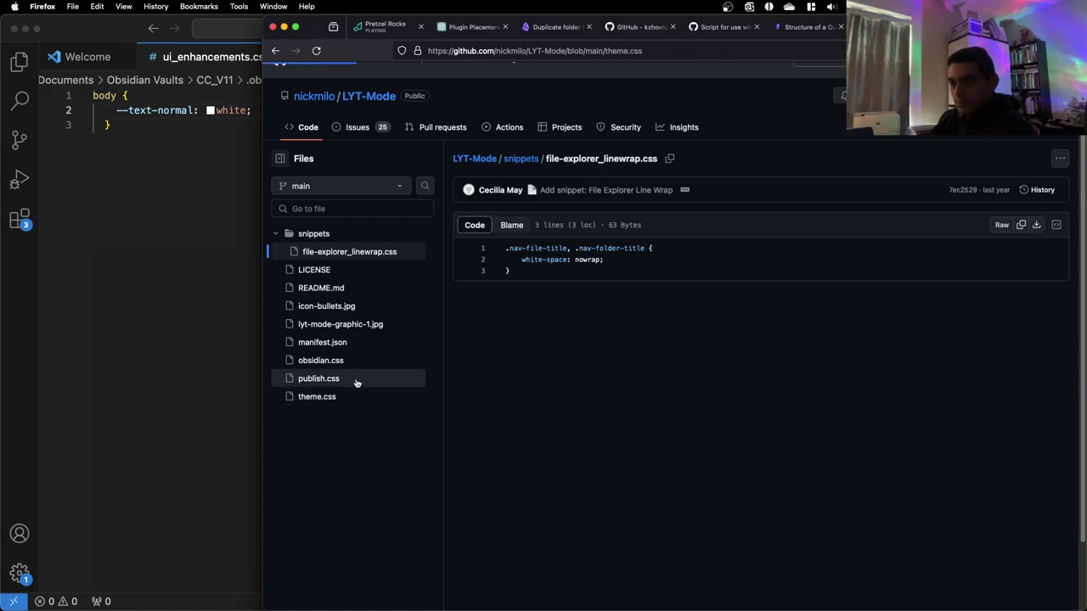
# Examine obsidian.css and the lyt-mode-graphic-1.jpg preview in the LYT-Mode repository
pyautogui.click(327, 281)
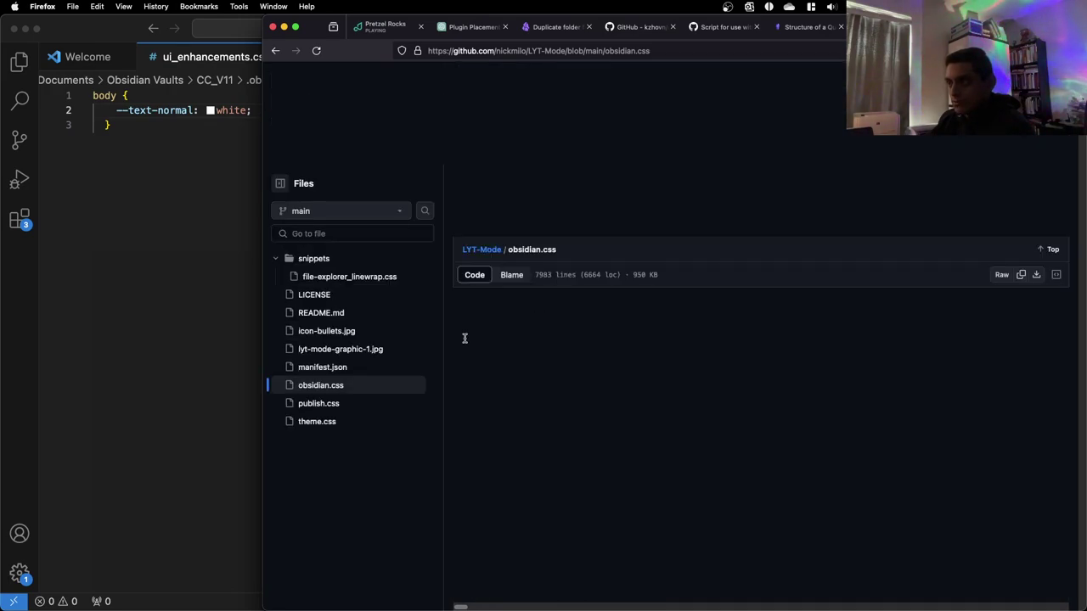
pyautogui.scroll(-15, 583, 379)
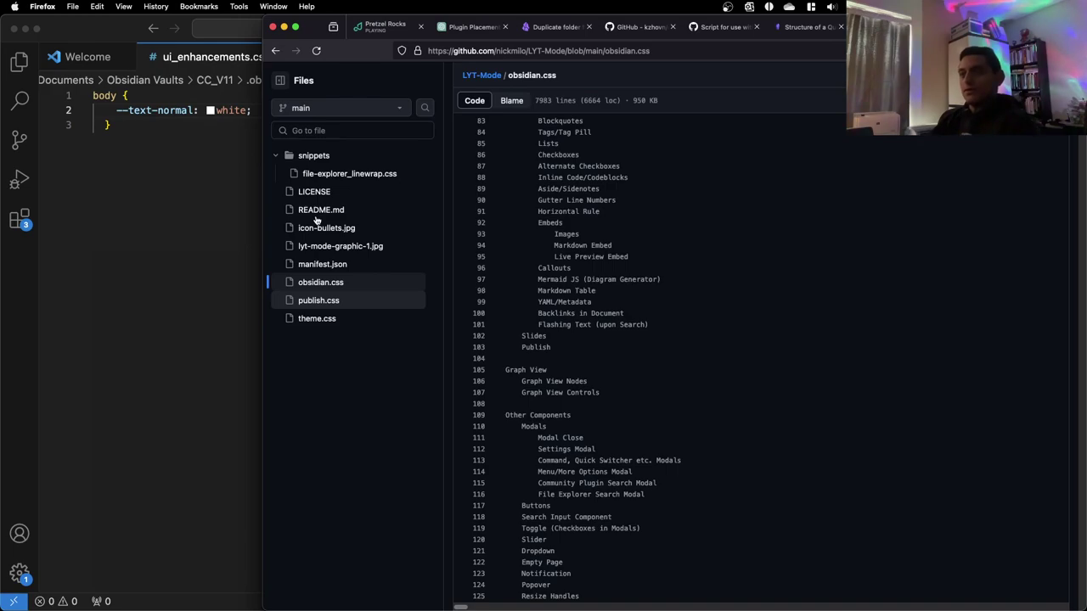
pyautogui.click(328, 242)
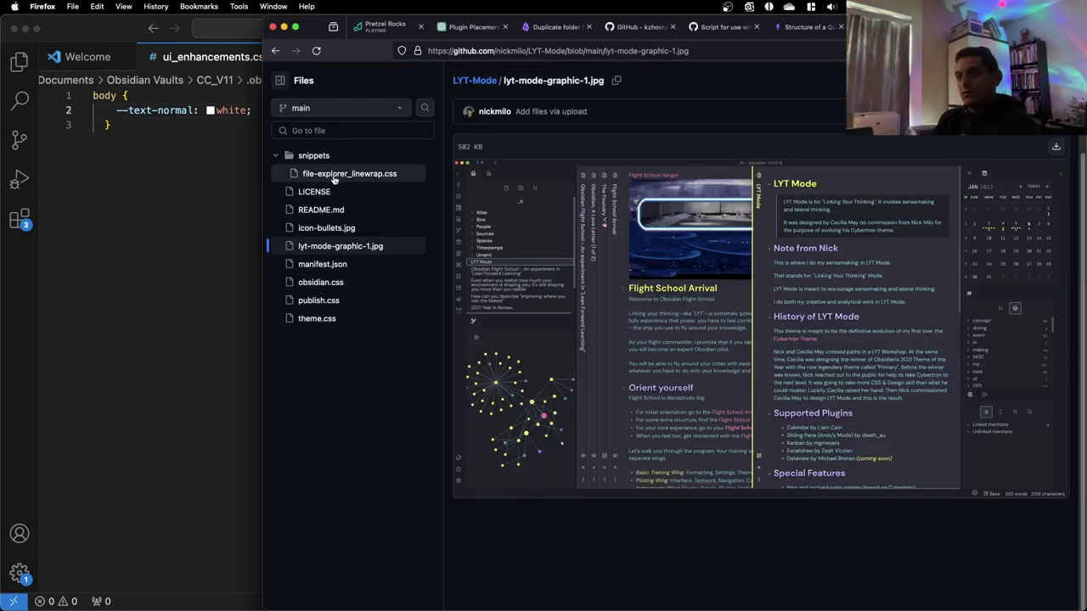
# Replace the contents of ui_enhancements.css in VS Code with the code from the repository's file-explorer_linewrap.css and save the file
pyautogui.click(334, 177)
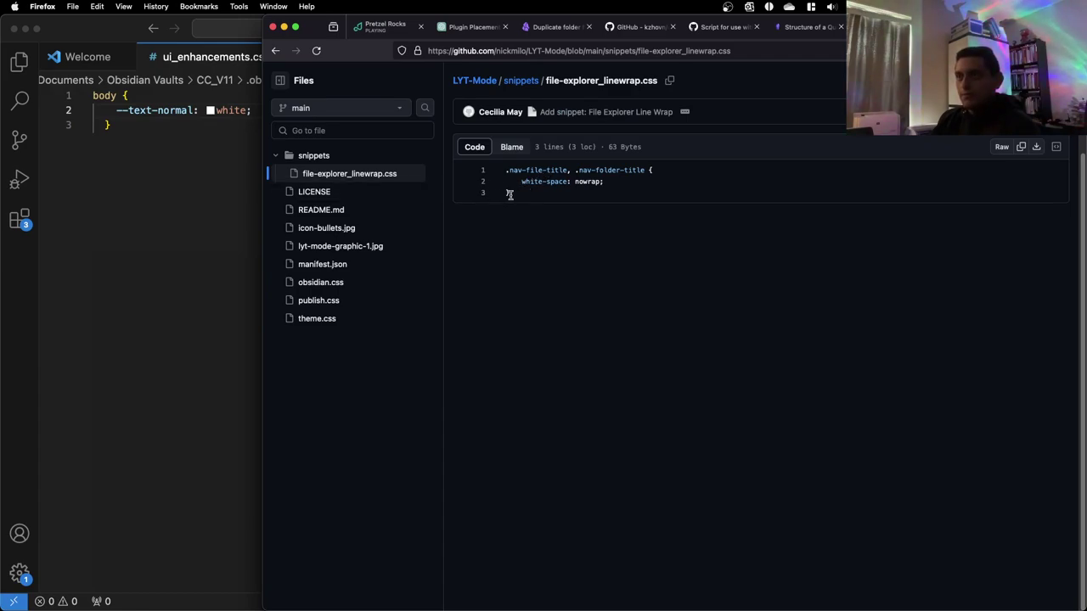
pyautogui.moveTo(515, 194); pyautogui.dragTo(501, 168)
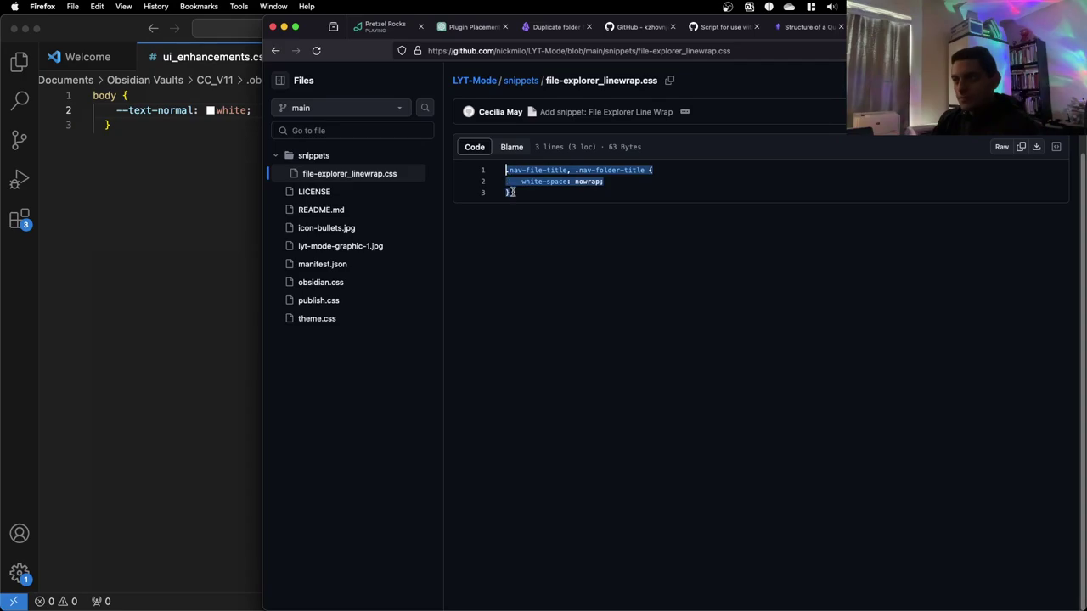
pyautogui.press('super+c')
pyautogui.click(258, 157)
pyautogui.press('super+a')
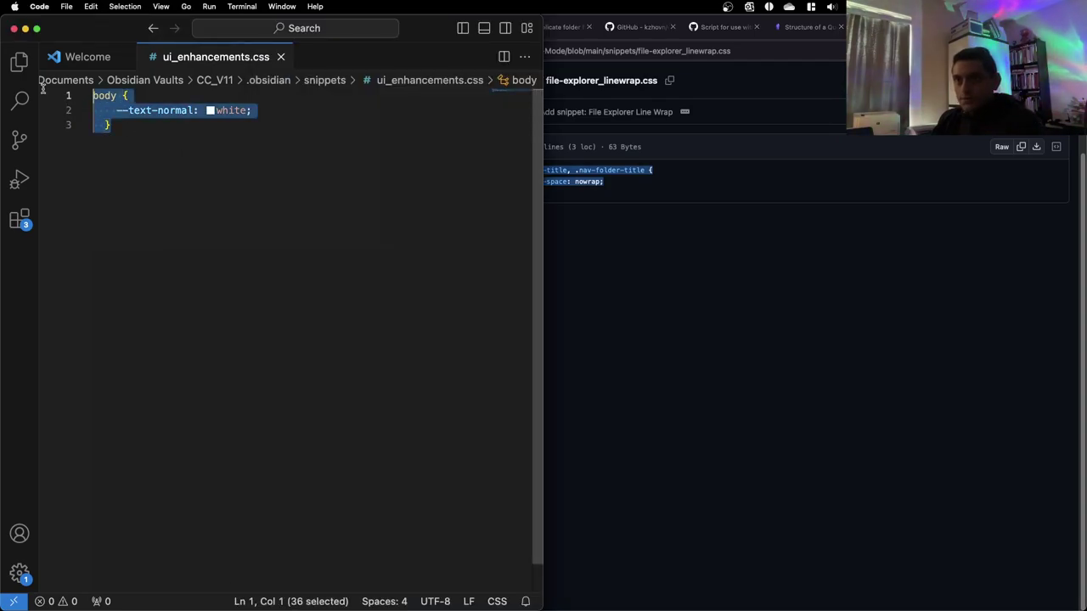
pyautogui.press('super+v')
pyautogui.press('super+s')
# Switch to Obsidian, leave the community theme browser, and check the Appearance settings and the file explorer
pyautogui.hotkey('ctrl', 'Right')
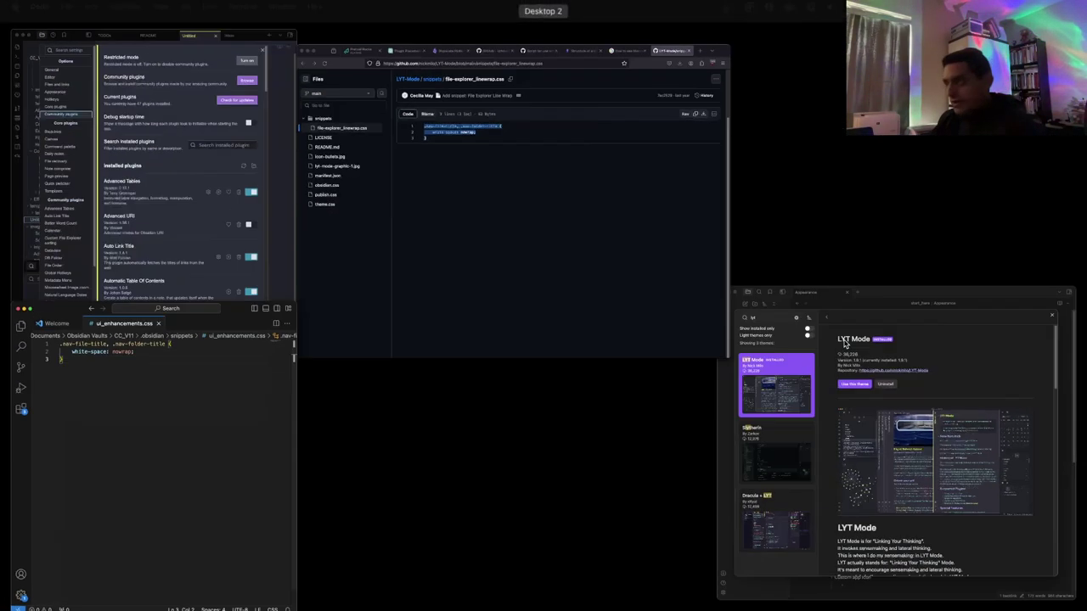
pyautogui.click(934, 403)
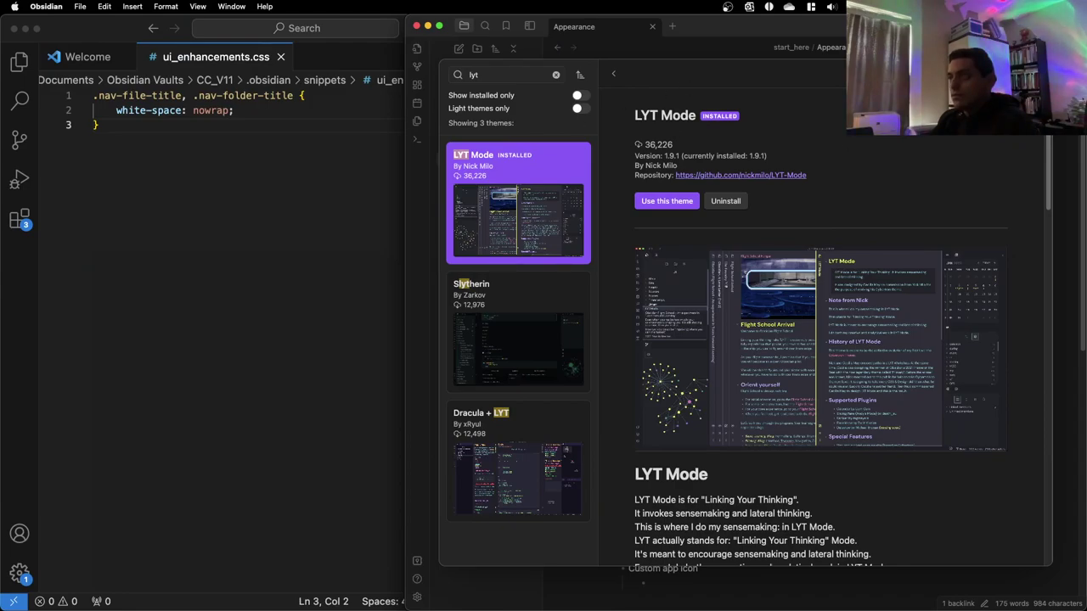
pyautogui.press('Escape')
pyautogui.press('Escape')
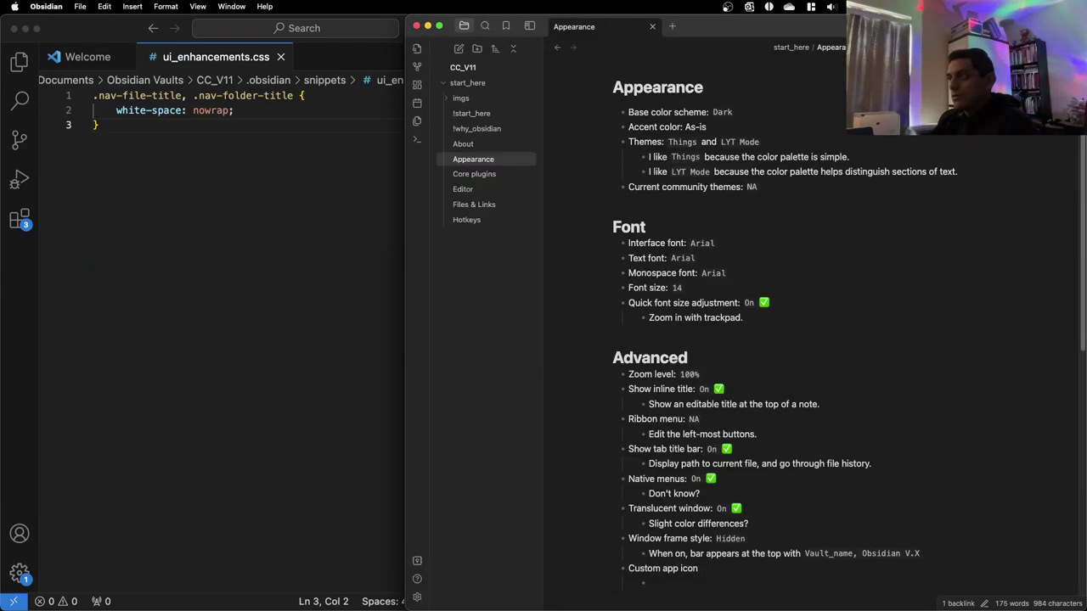
pyautogui.click(417, 596)
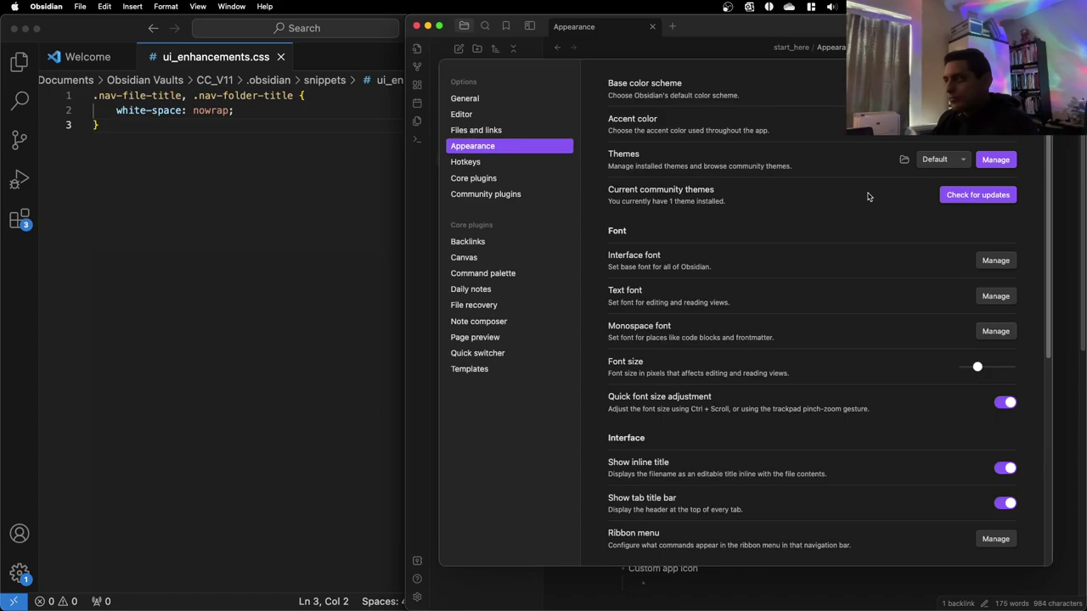
pyautogui.press('Escape')
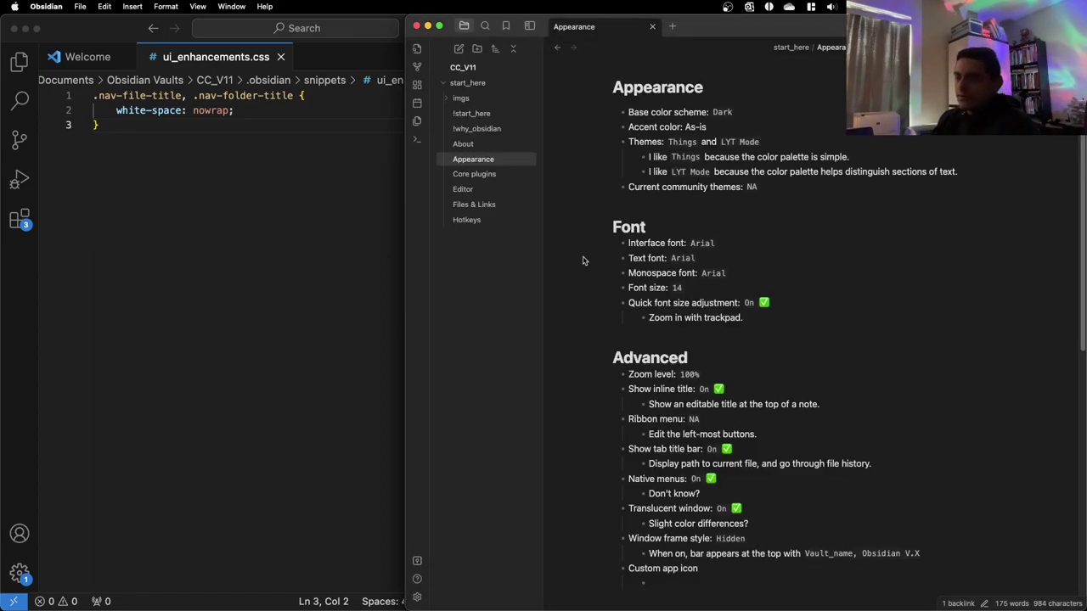
# Switch to Firefox and download theme.css from the LYT-Mode repository
pyautogui.hotkey('ctrl', 'Up')
pyautogui.click(572, 311)
pyautogui.click(335, 320)
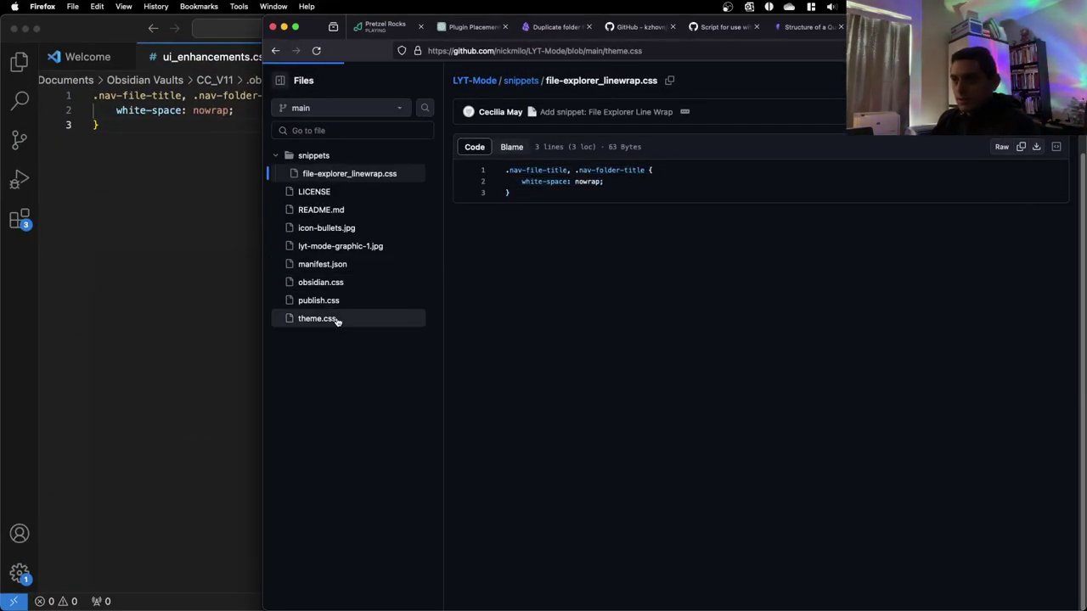
pyautogui.click(1035, 148)
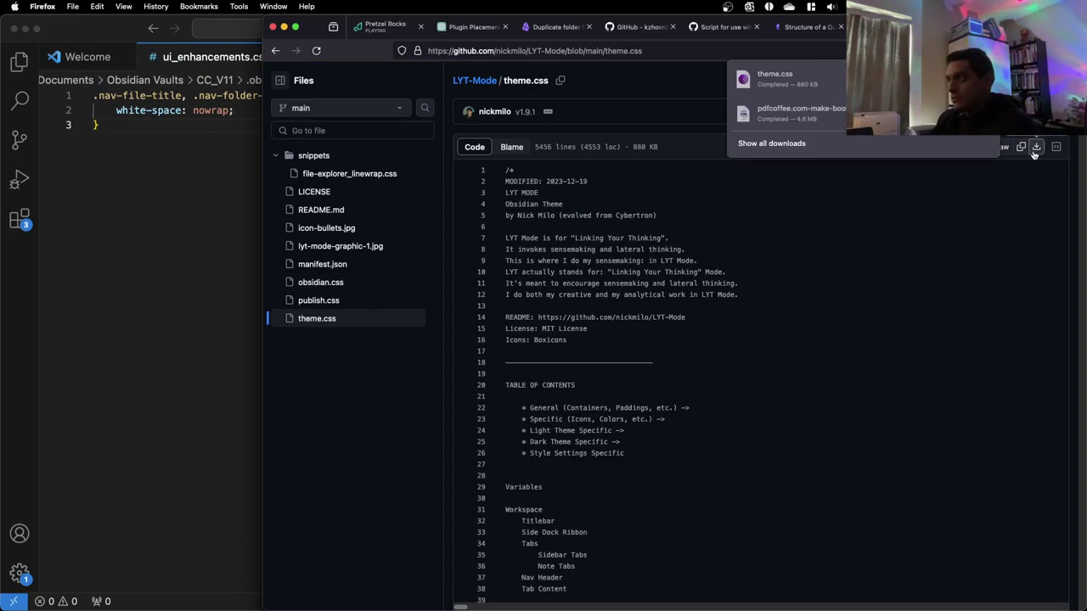
pyautogui.click(894, 235)
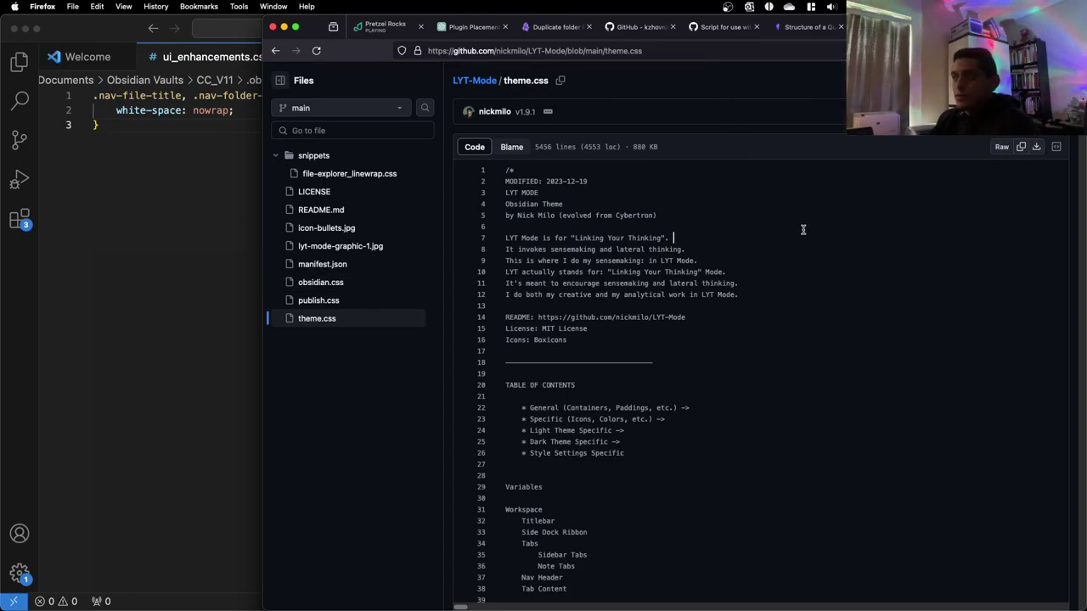
pyautogui.hotkey('ctrl', 'Up')
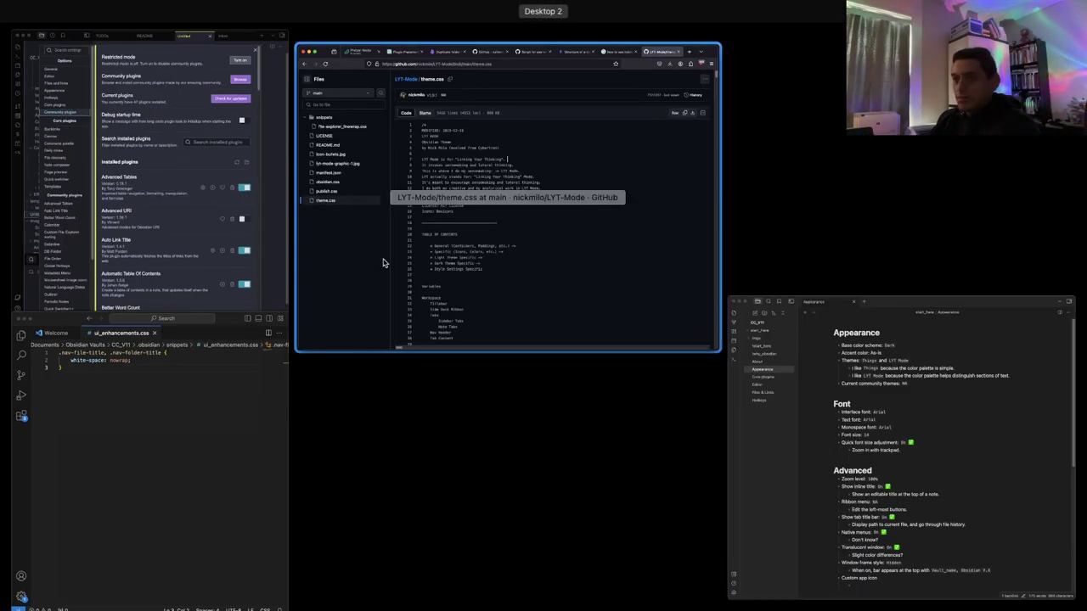
pyautogui.click(507, 159)
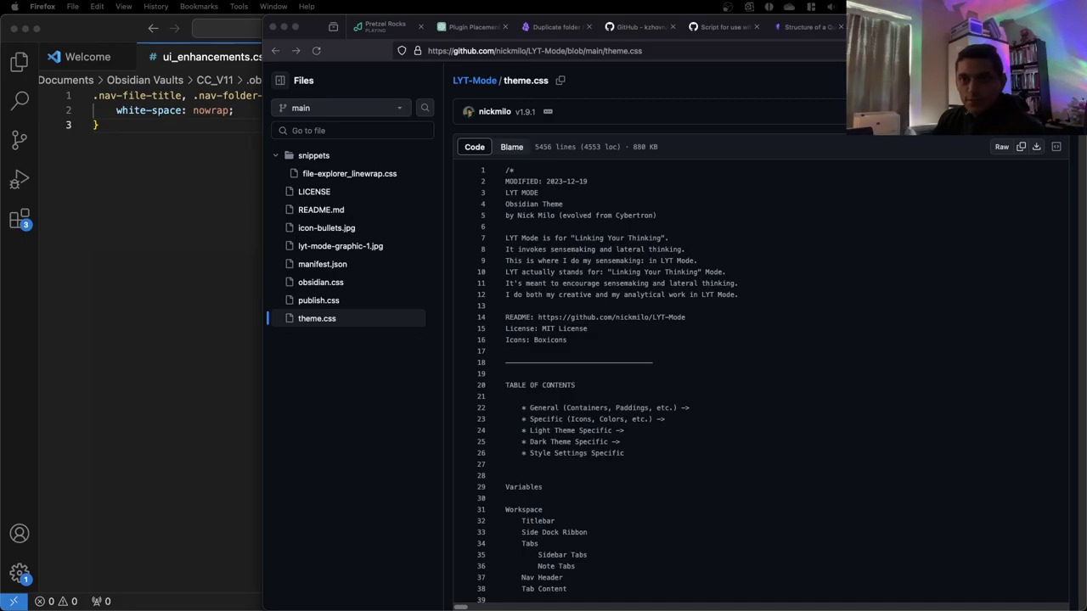
# Switch to Obsidian, enable the "theme" CSS snippet in the Appearance settings, and return to the note
pyautogui.hotkey('ctrl', 'Up')
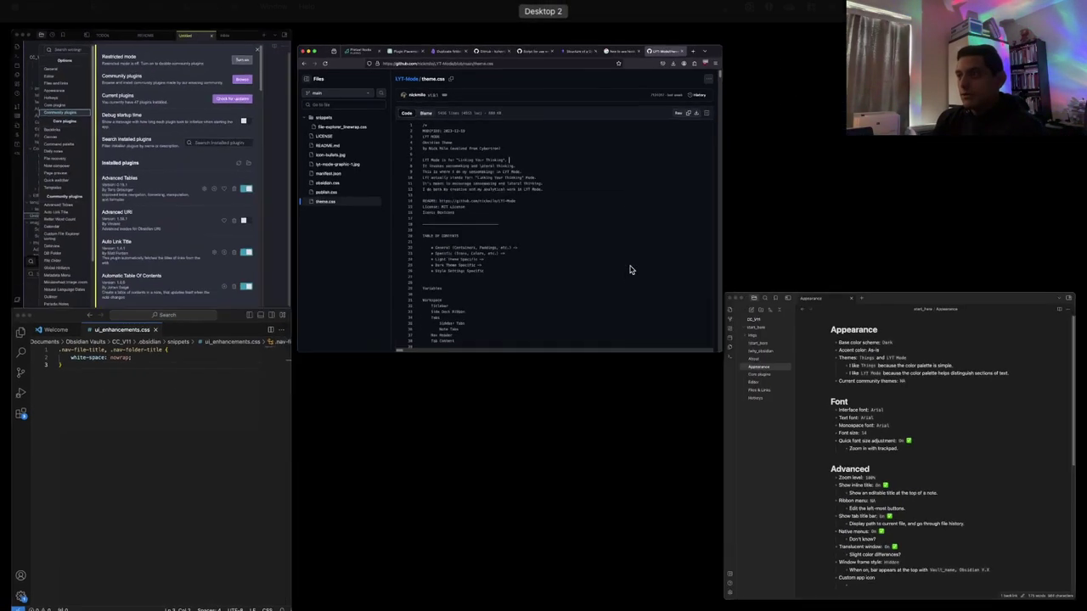
pyautogui.click(886, 446)
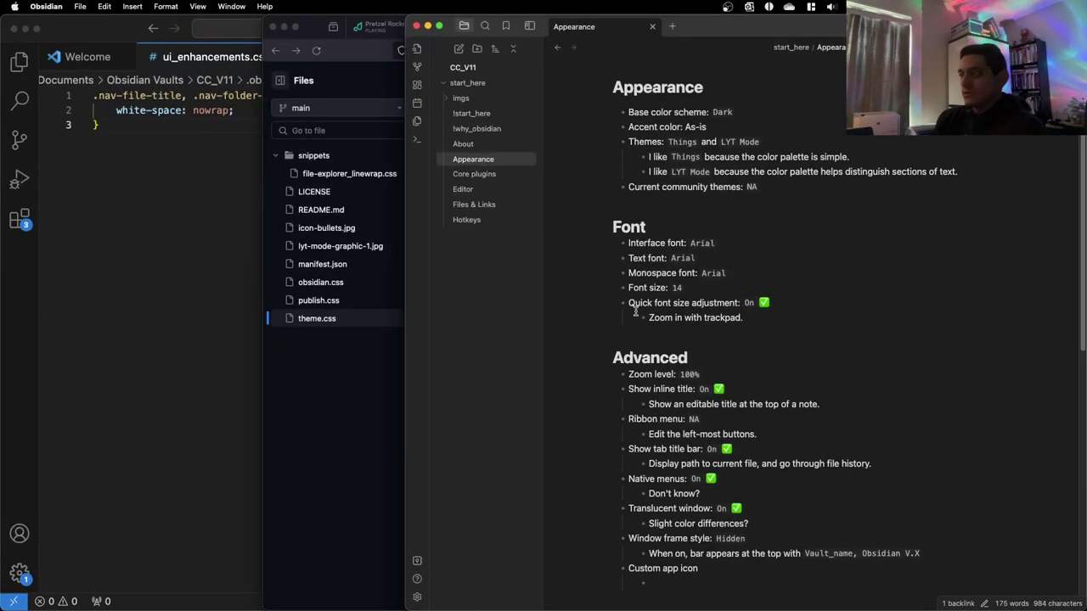
pyautogui.click(417, 597)
pyautogui.scroll(-5, 913, 313)
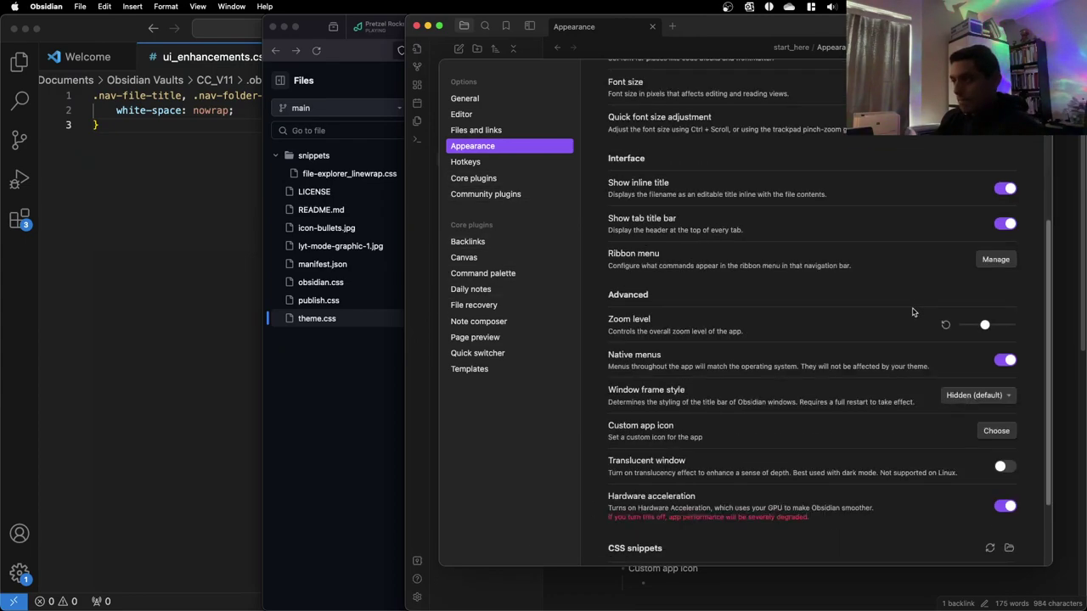
pyautogui.scroll(-3, 912, 314)
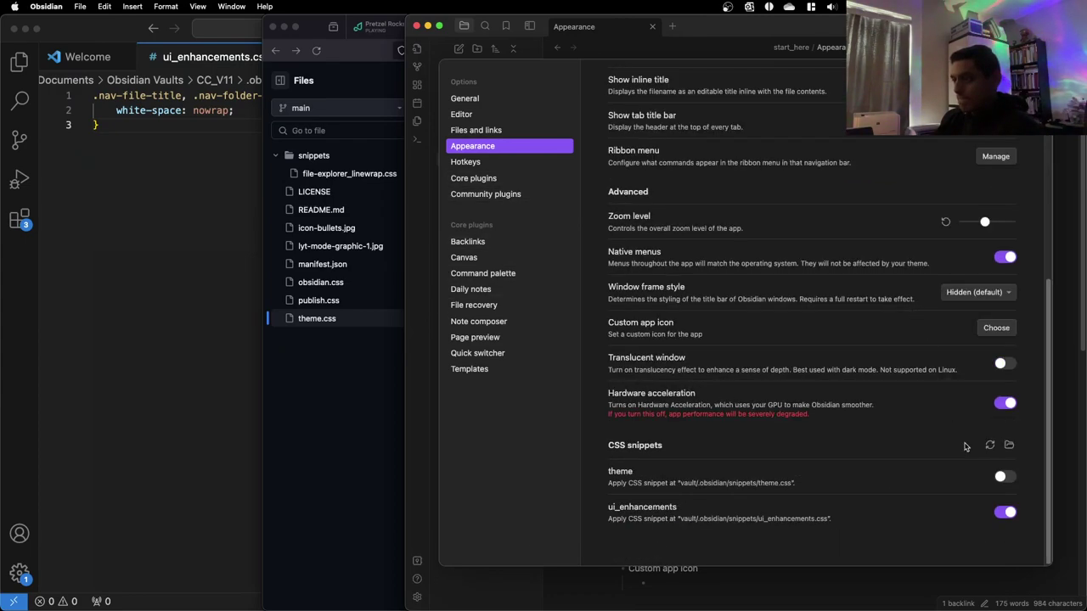
pyautogui.click(1002, 478)
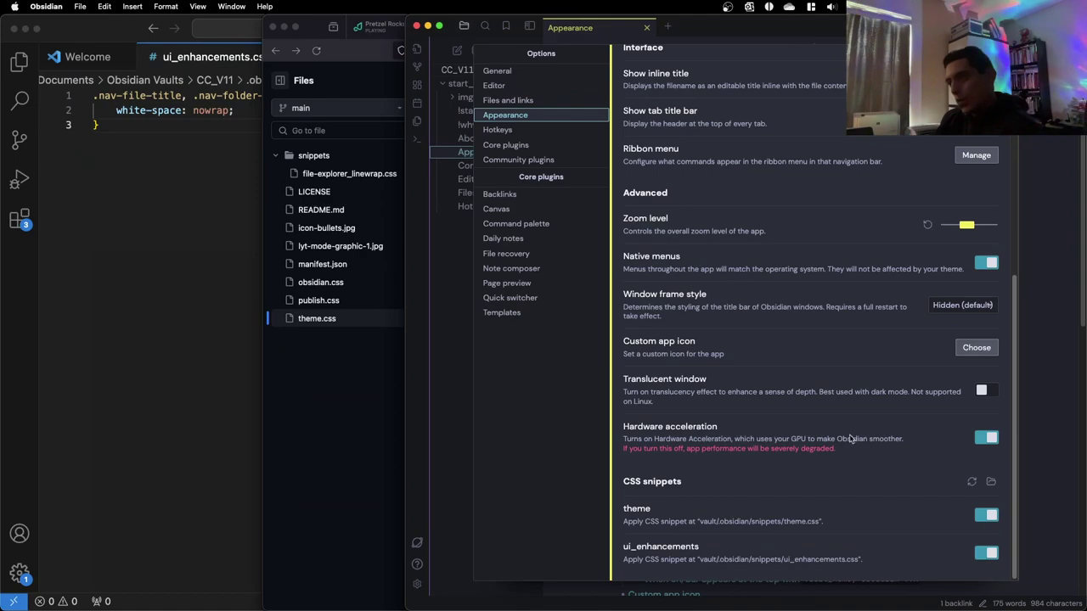
pyautogui.scroll(10, 852, 434)
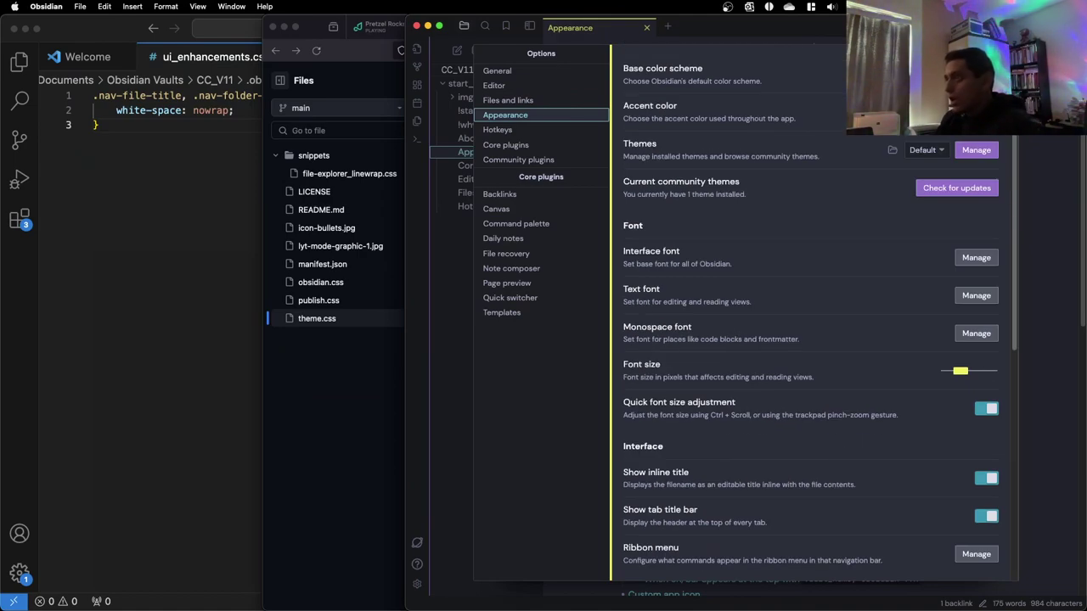
pyautogui.press('Escape')
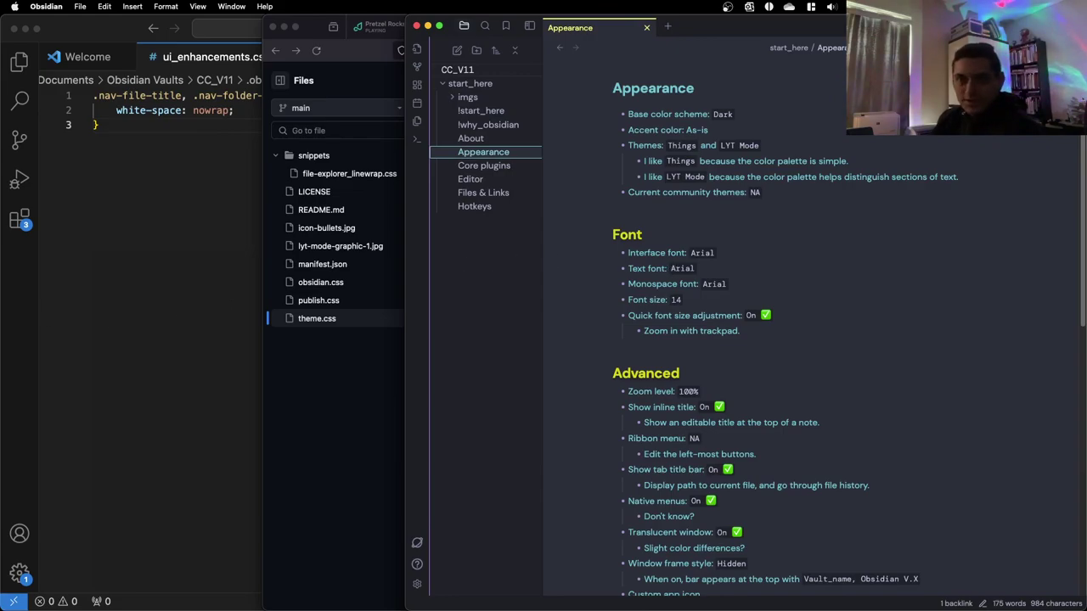
# Switch to VS Code, open theme.css from the vault's snippets folder in a maximized window, and look over its header comment
pyautogui.hotkey('ctrl', 'Up')
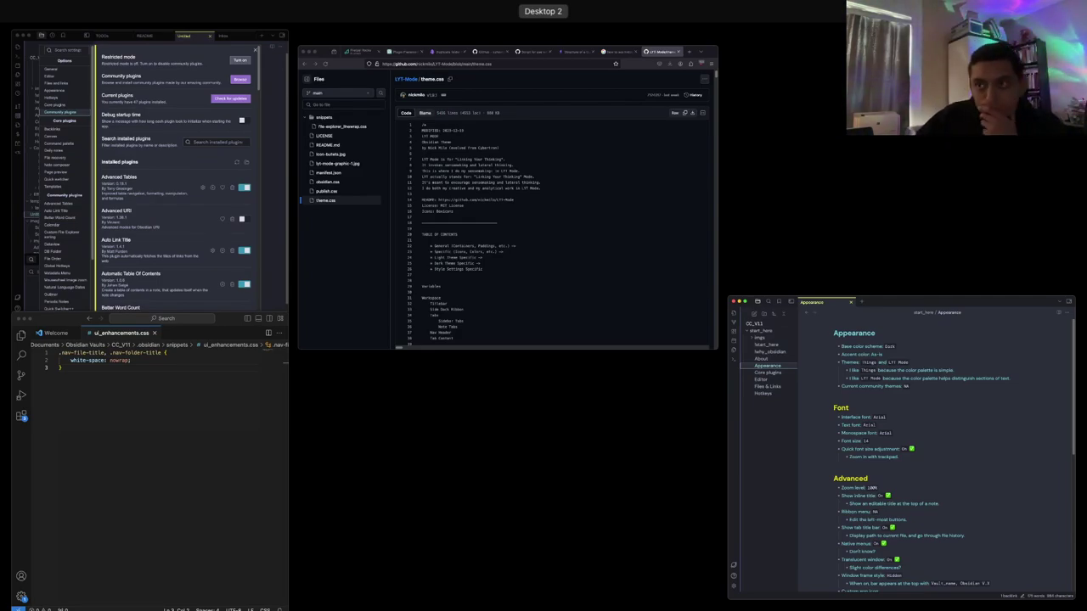
pyautogui.click(288, 363)
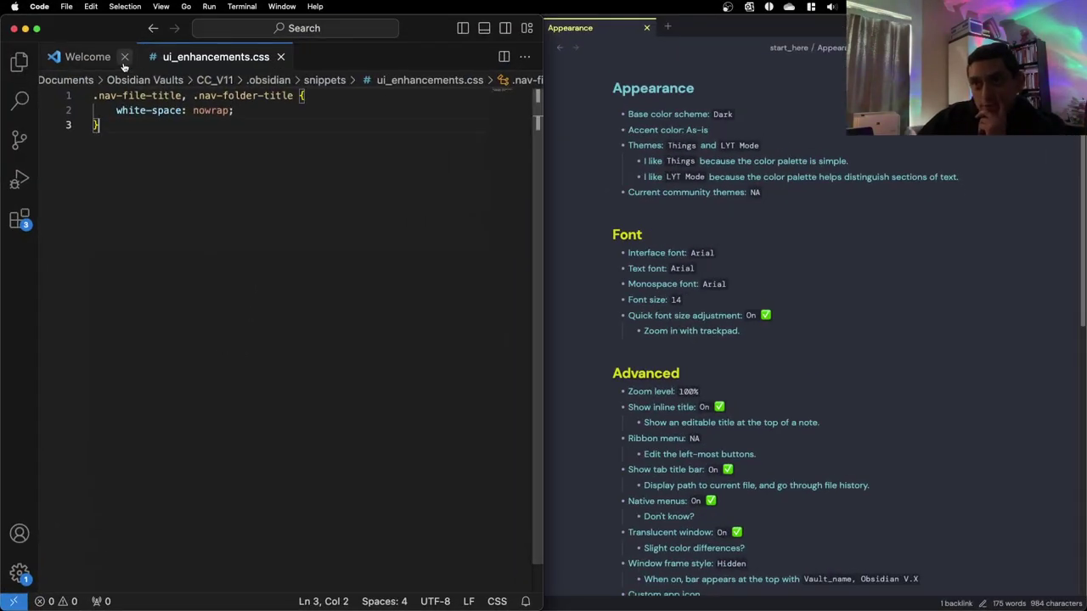
pyautogui.doubleClick(415, 32)
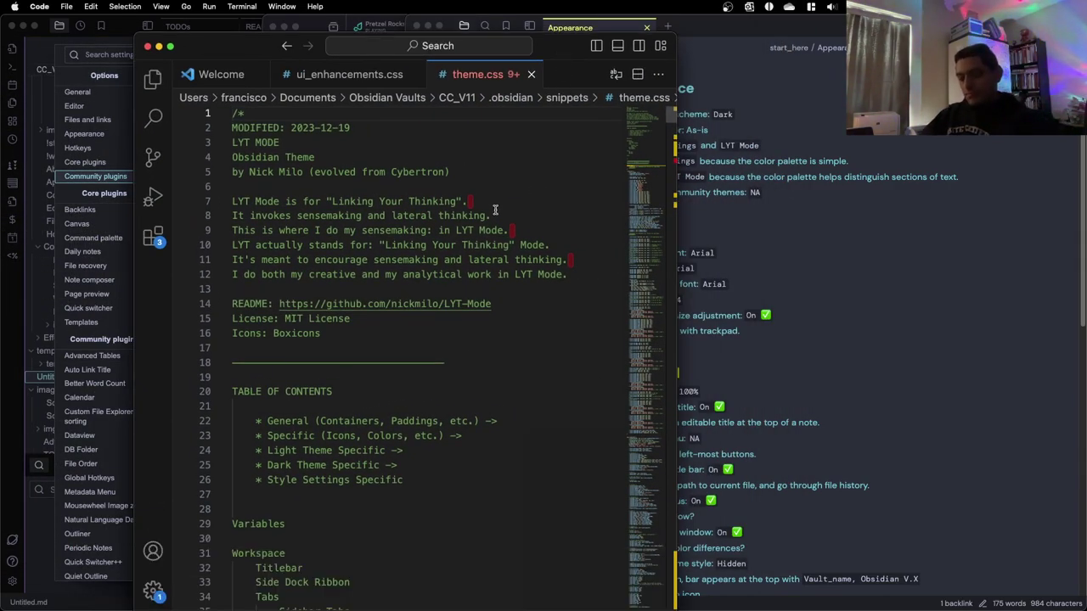
pyautogui.hotkey('ctrl', 'alt', 'Return')
pyautogui.scroll(-1, 242, 230)
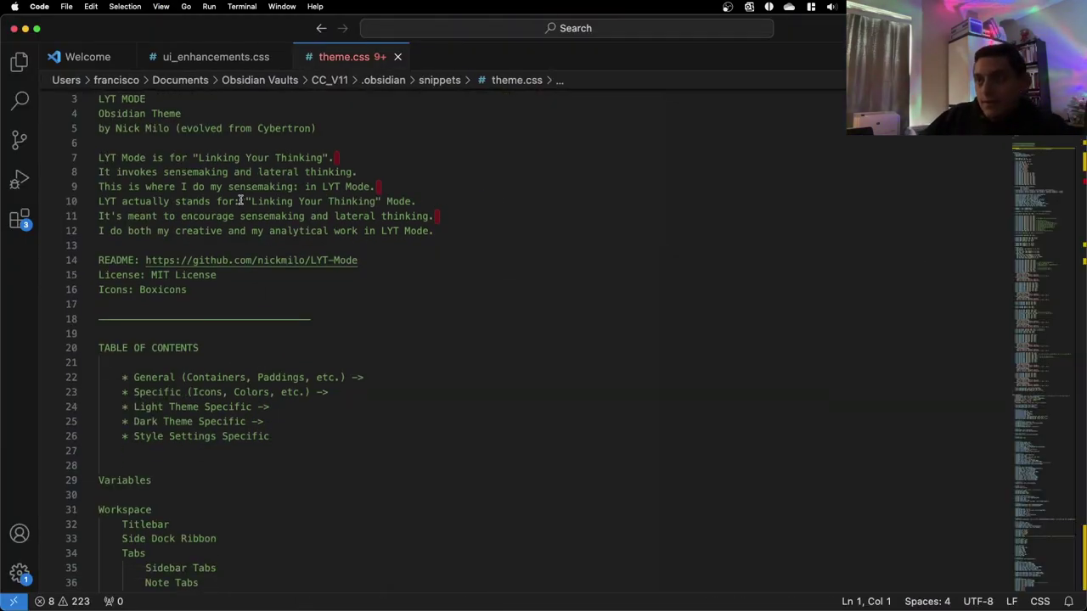
pyautogui.scroll(1, 230, 212)
pyautogui.scroll(-10, 229, 219)
pyautogui.scroll(10, 206, 222)
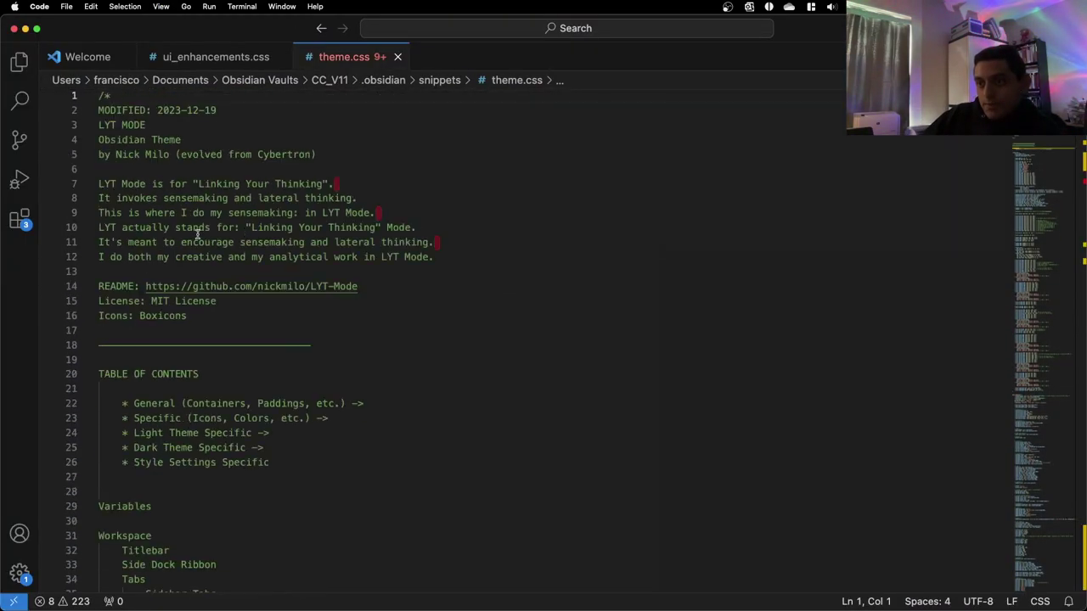
pyautogui.doubleClick(139, 139)
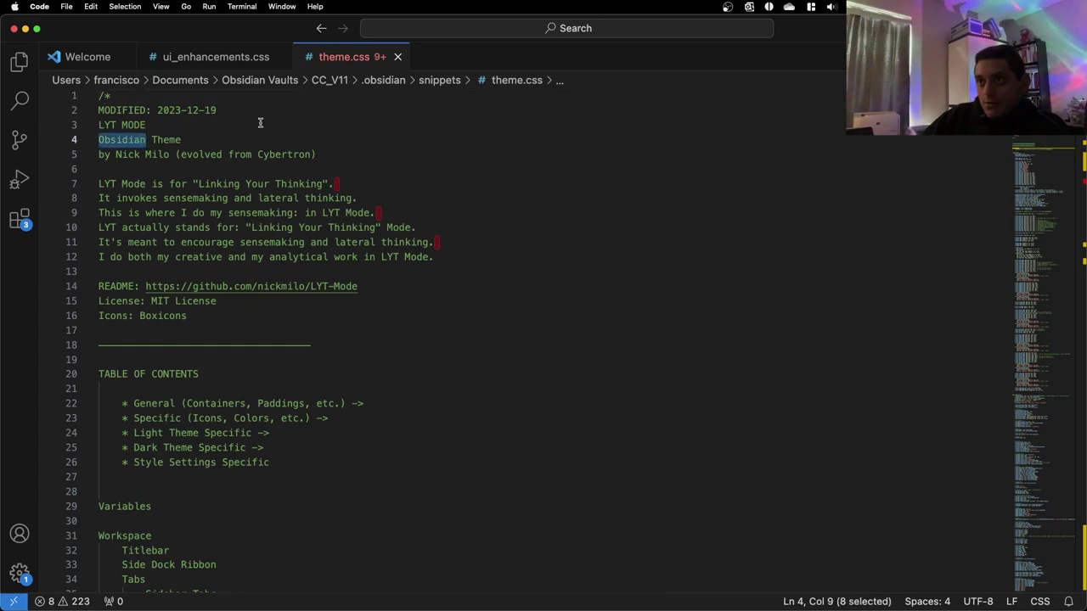
pyautogui.write('Monr')
pyautogui.press('BackSpace')
pyautogui.press('BackSpace')
pyautogui.press('BackSpace')
pyautogui.press('BackSpace')
pyautogui.write('O')
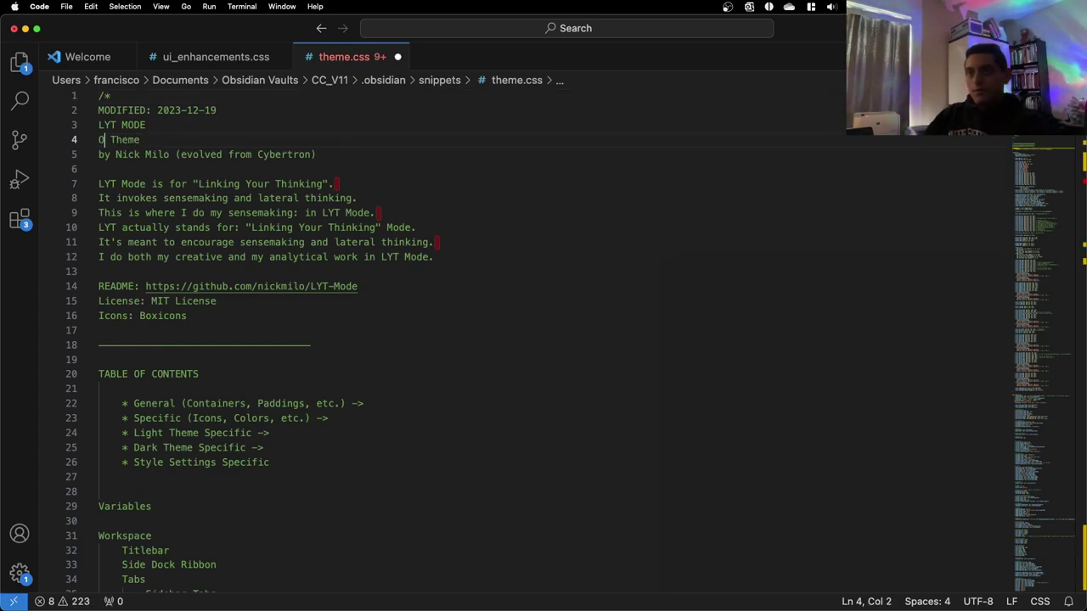
pyautogui.write('B')
pyautogui.press('super+z')
pyautogui.press('super+z')
pyautogui.press('super+z')
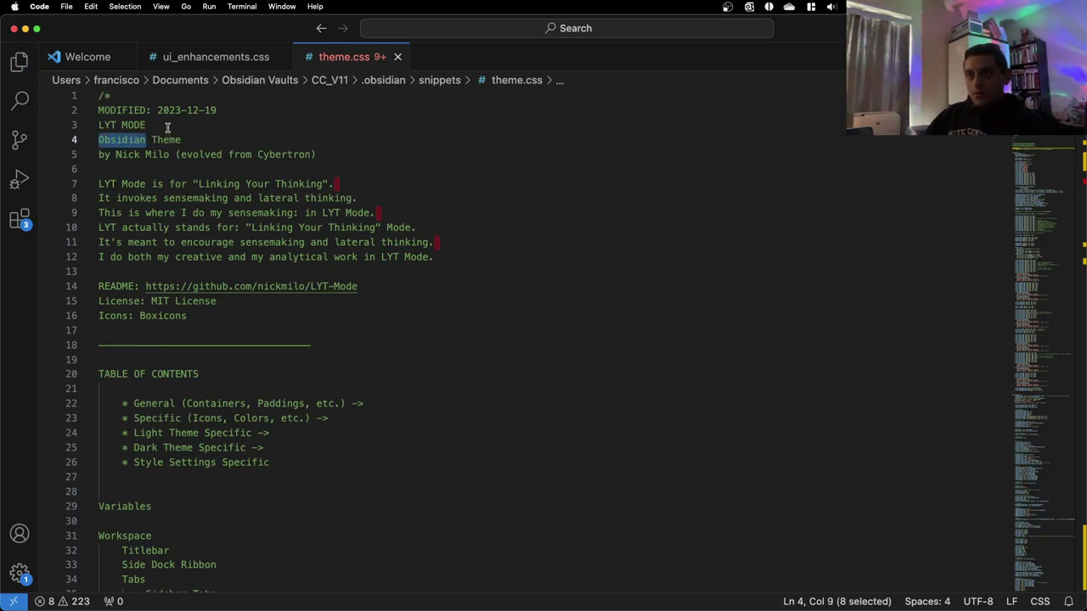
# Replace "LYT" in the title on line 3 of the theme.css header with the new author's surname in capitals
pyautogui.tripleClick(160, 124)
pyautogui.click(124, 125)
pyautogui.doubleClick(118, 125)
pyautogui.write('MONROY')
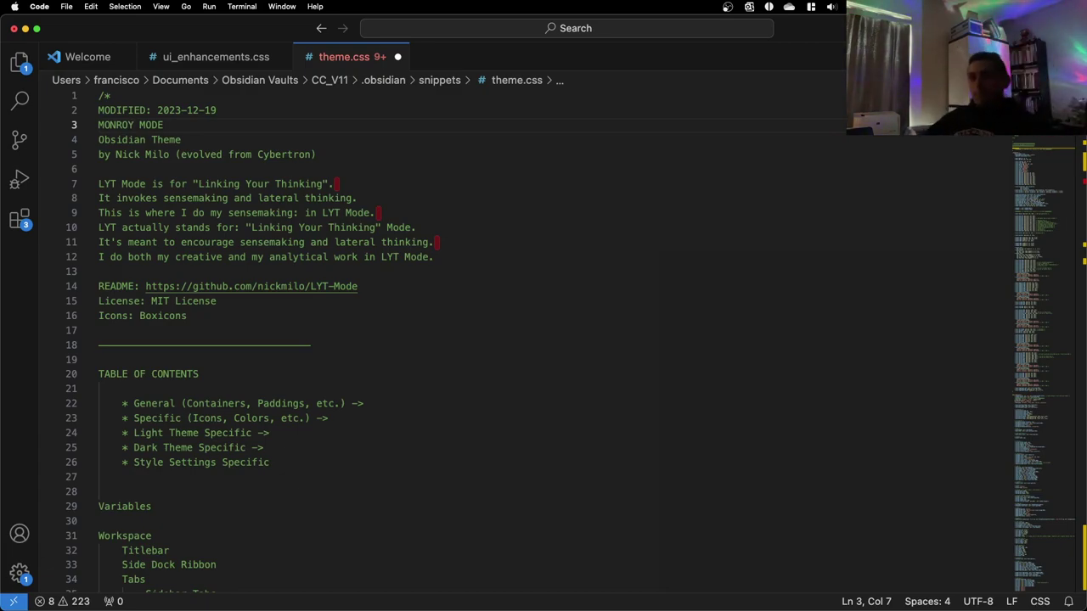
# Split line 5 after "by" and move the original author credit two lines down
pyautogui.moveTo(316, 155); pyautogui.dragTo(146, 154)
pyautogui.click(135, 155)
pyautogui.click(117, 153)
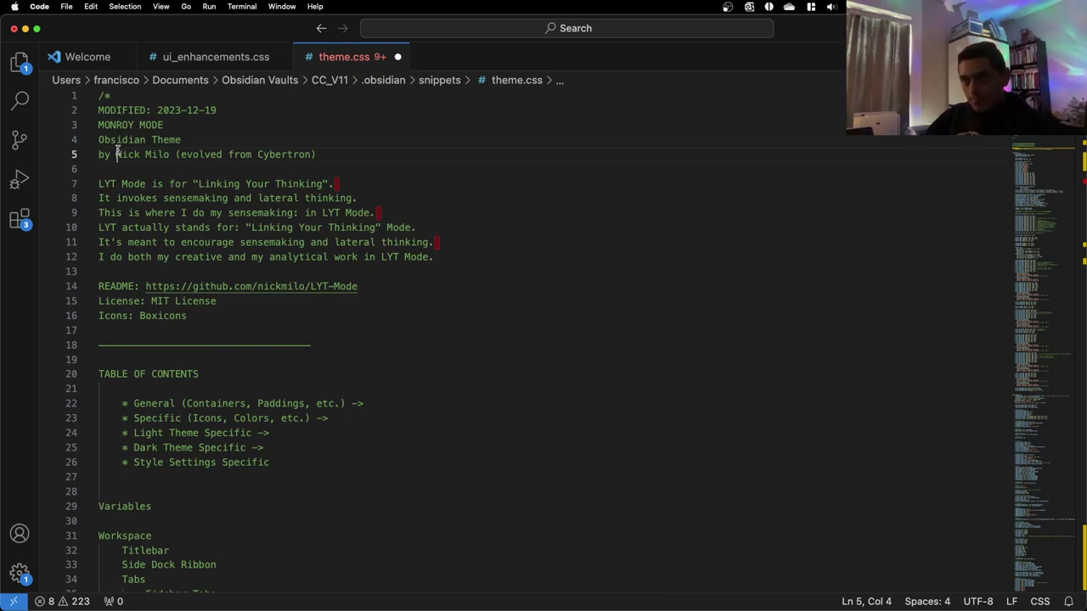
pyautogui.press('Return')
pyautogui.press('Return')
# Enter the new author's full name after "by" on line 5 of the theme.css header
pyautogui.click(117, 154)
pyautogui.write('Francisci')
pyautogui.press('BackSpace')
pyautogui.press('BackSpace')
pyautogui.press('BackSpace')
pyautogui.press('BackSpace')
pyautogui.press('BackSpace')
pyautogui.press('BackSpace')
pyautogui.press('BackSpace')
pyautogui.press('BackSpace')
pyautogui.press('BackSpace')
pyautogui.press('BackSpace')
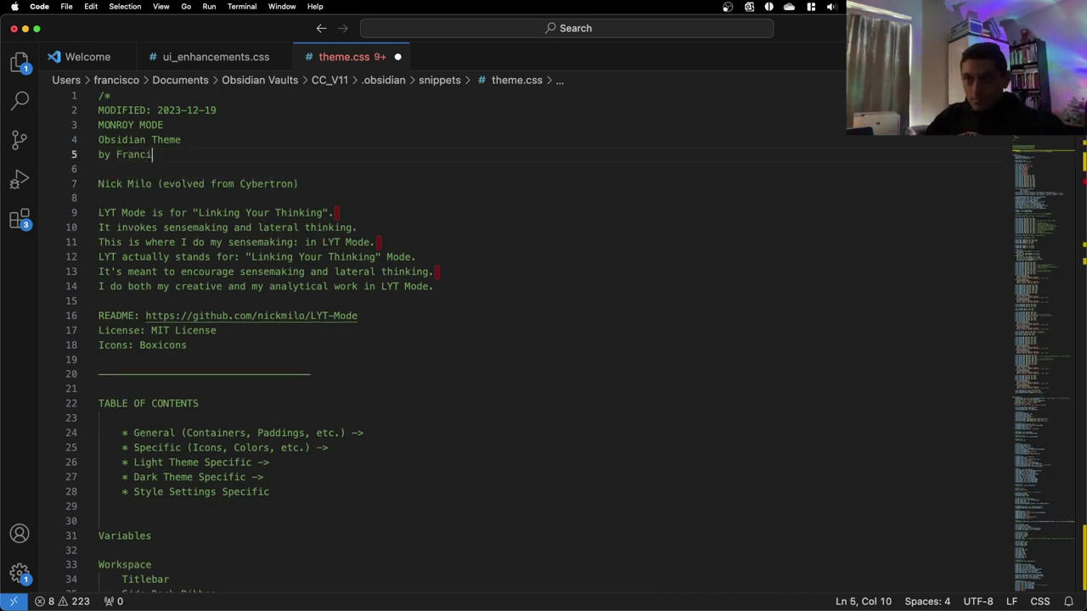
pyautogui.write('Fr')
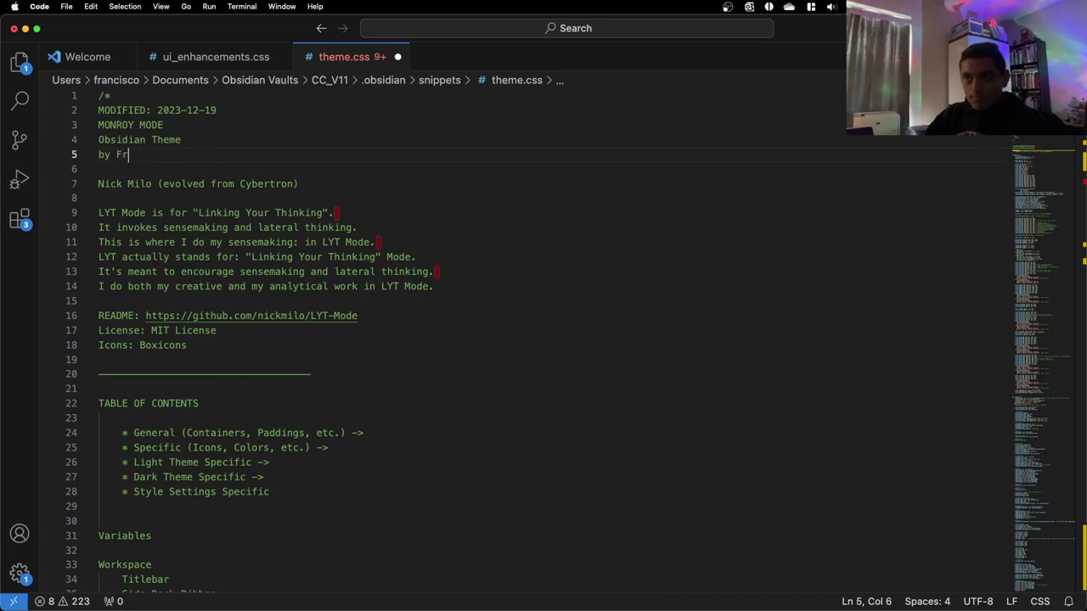
pyautogui.write('ancisco Monroy ')
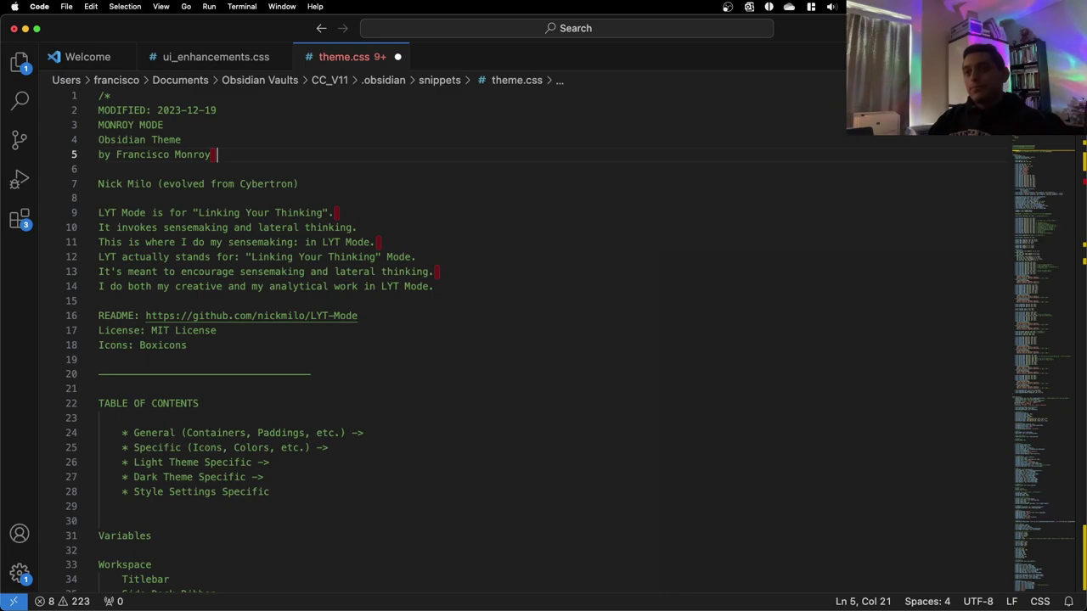
# Add "(evolved from LYT Mode)" after the author's name on line 5
pyautogui.write('(evolve')
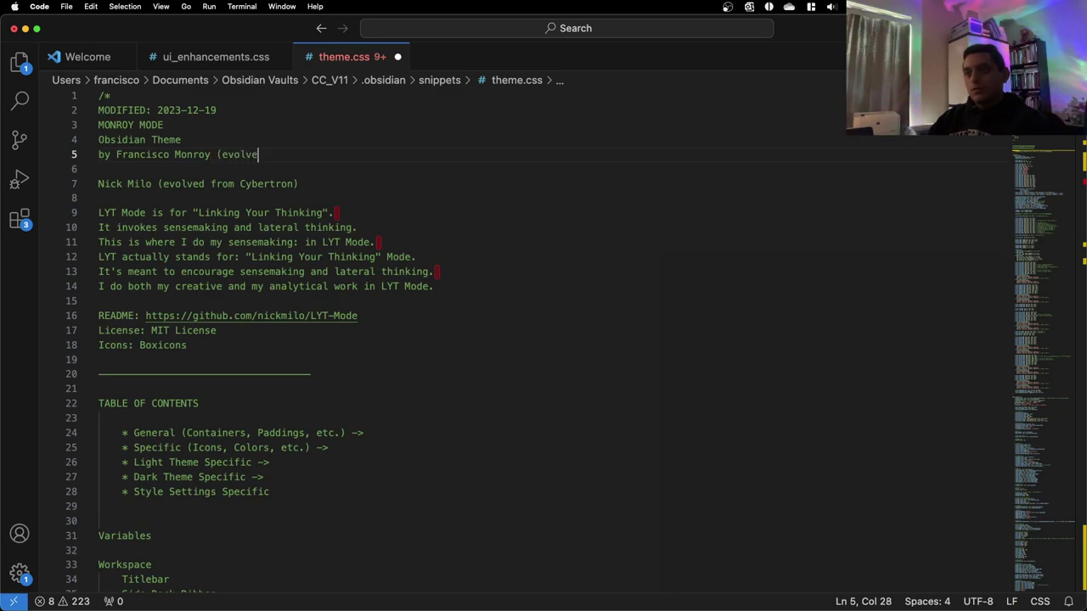
pyautogui.write('d from')
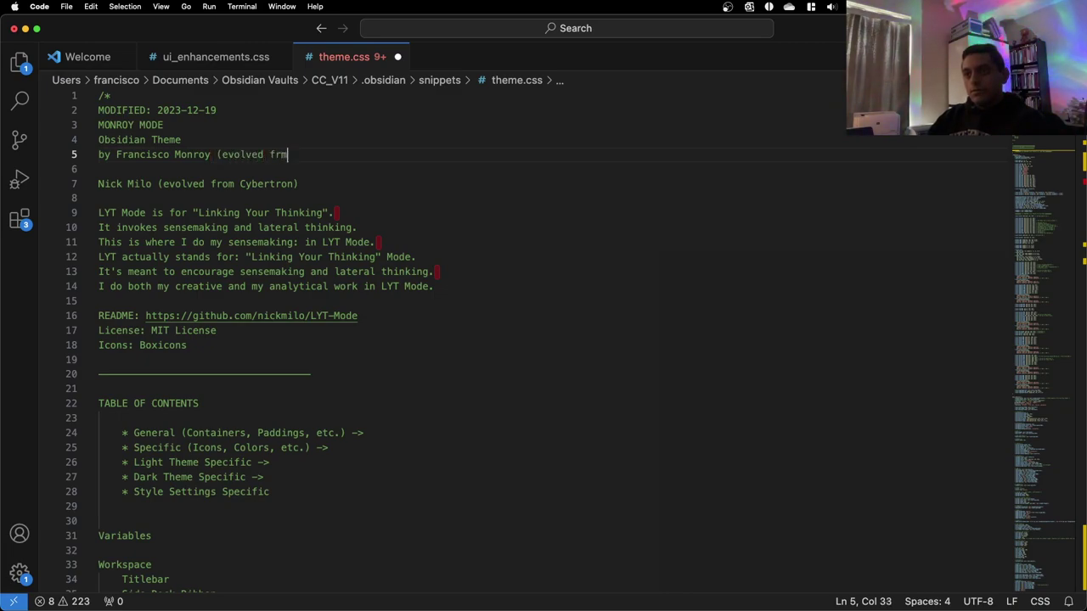
pyautogui.write(' LYT MOde')
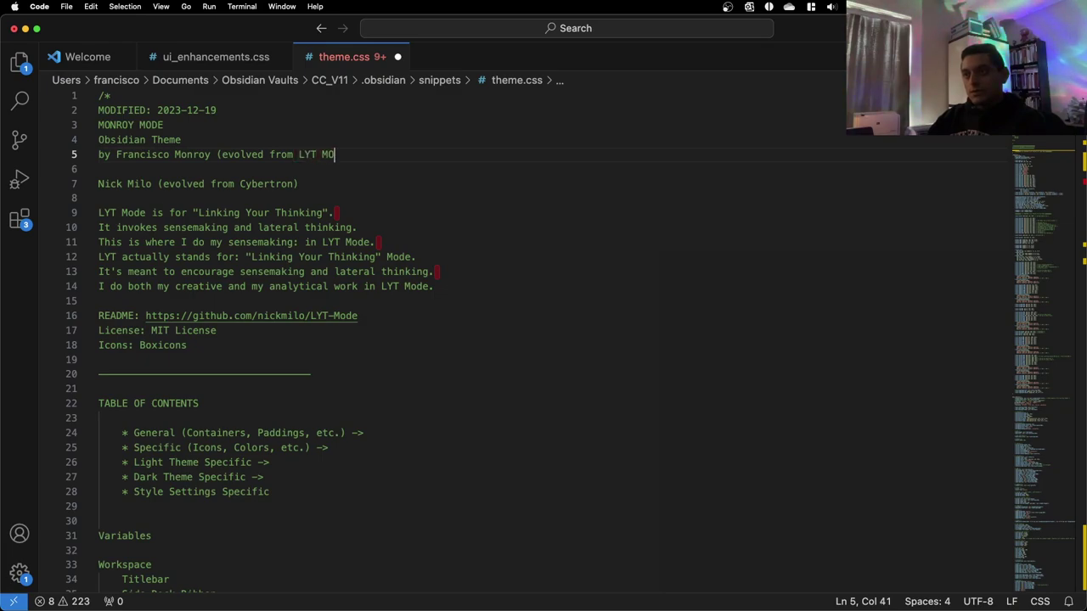
pyautogui.press('BackSpace')
pyautogui.press('BackSpace')
pyautogui.press('BackSpace')
pyautogui.write('ode)')
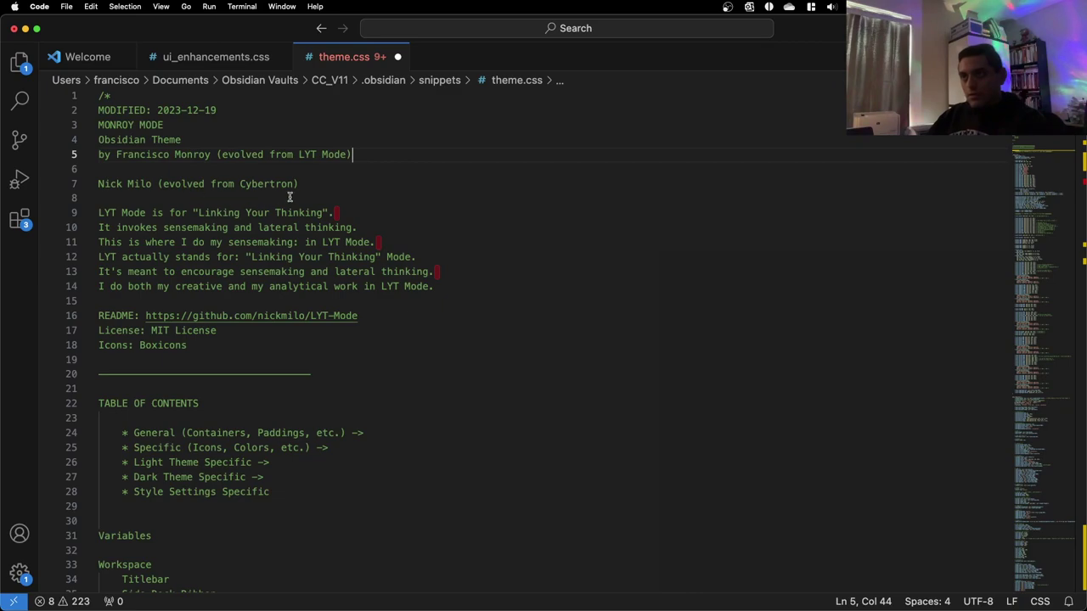
# Delete the original author credit line and the paragraph describing LYT Mode from the header comment
pyautogui.moveTo(316, 198); pyautogui.dragTo(263, 166)
pyautogui.press('BackSpace')
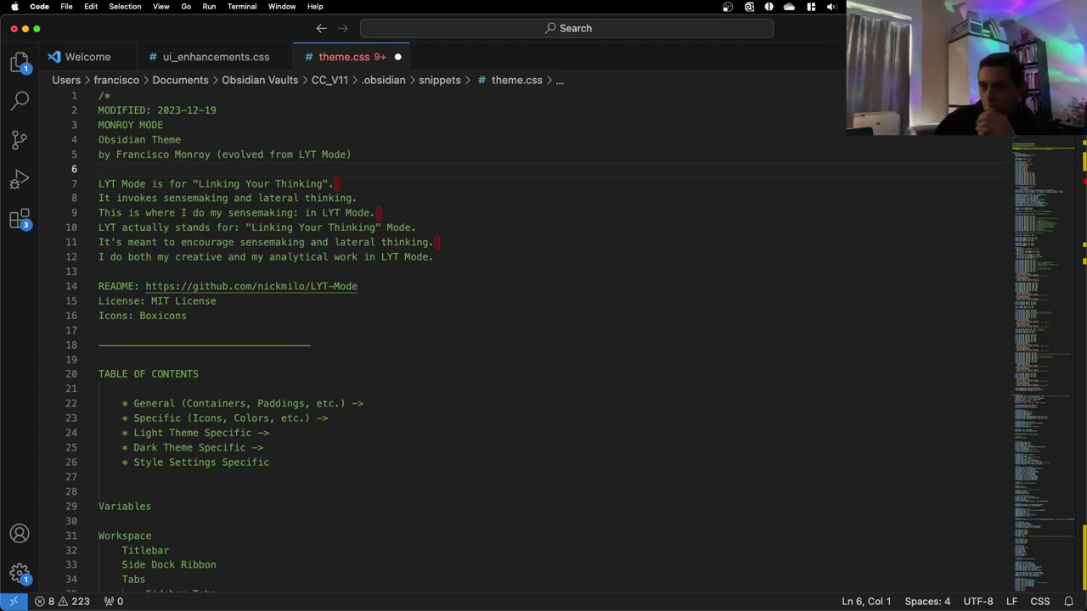
pyautogui.moveTo(217, 169); pyautogui.dragTo(258, 327)
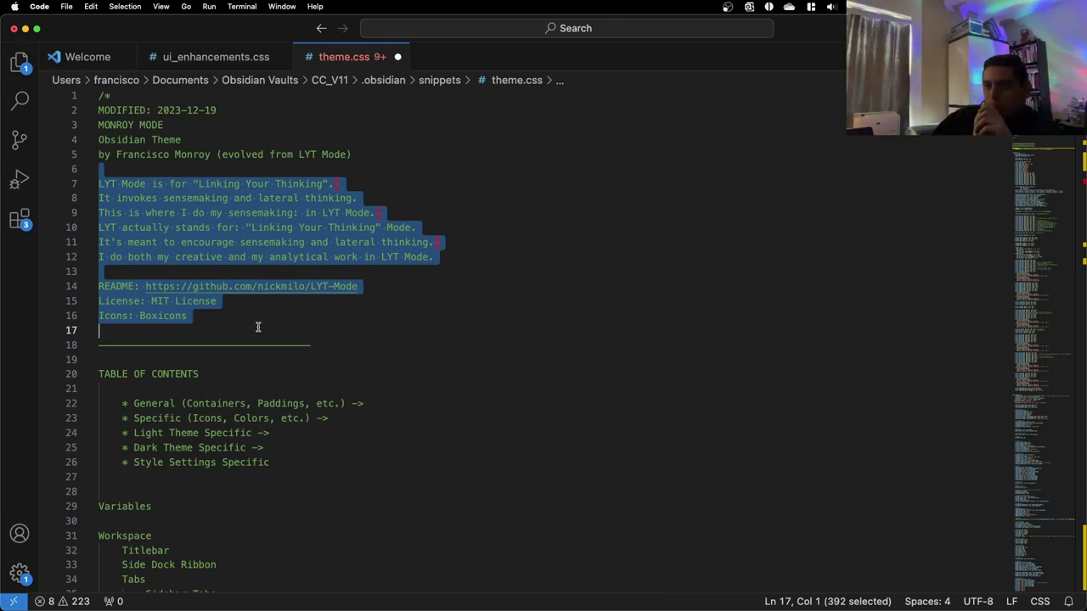
pyautogui.moveTo(268, 273); pyautogui.dragTo(143, 173)
pyautogui.press('BackSpace')
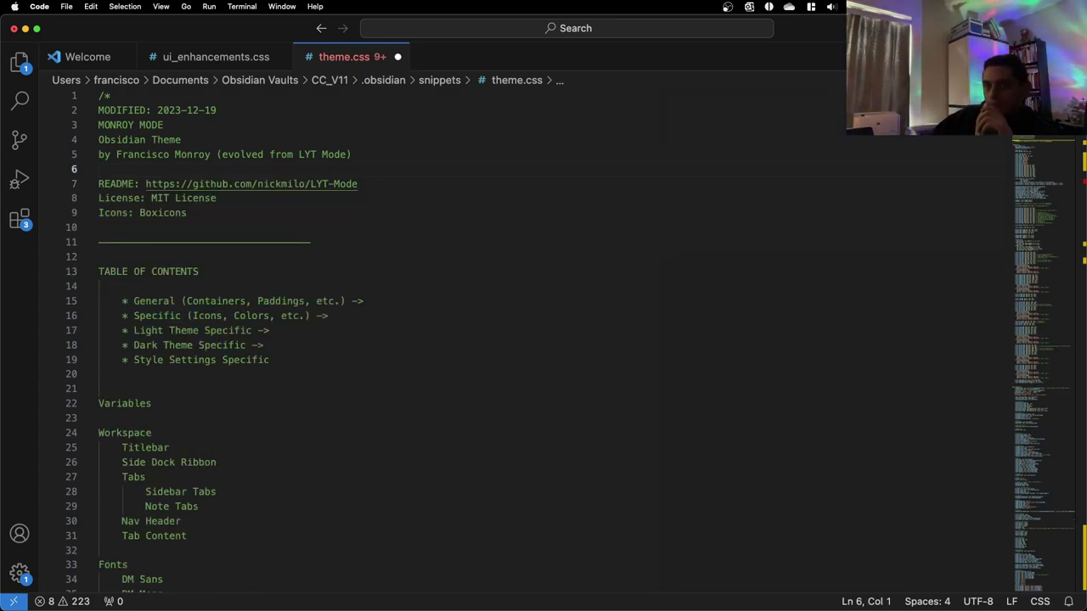
# Delete the README line with its GitHub link from the header comment
pyautogui.moveTo(376, 185); pyautogui.dragTo(143, 183)
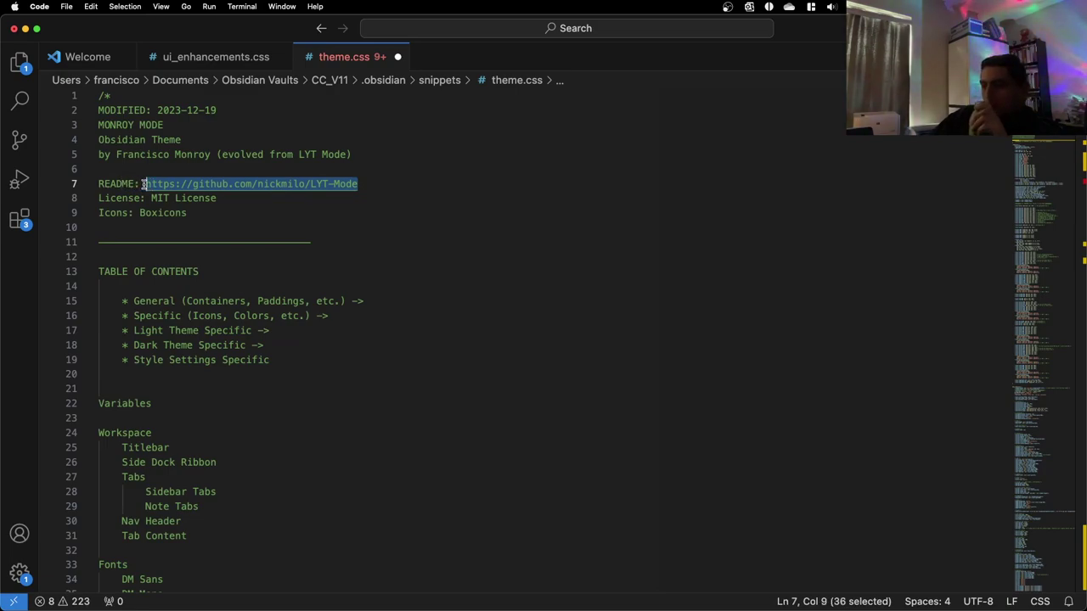
pyautogui.press('BackSpace')
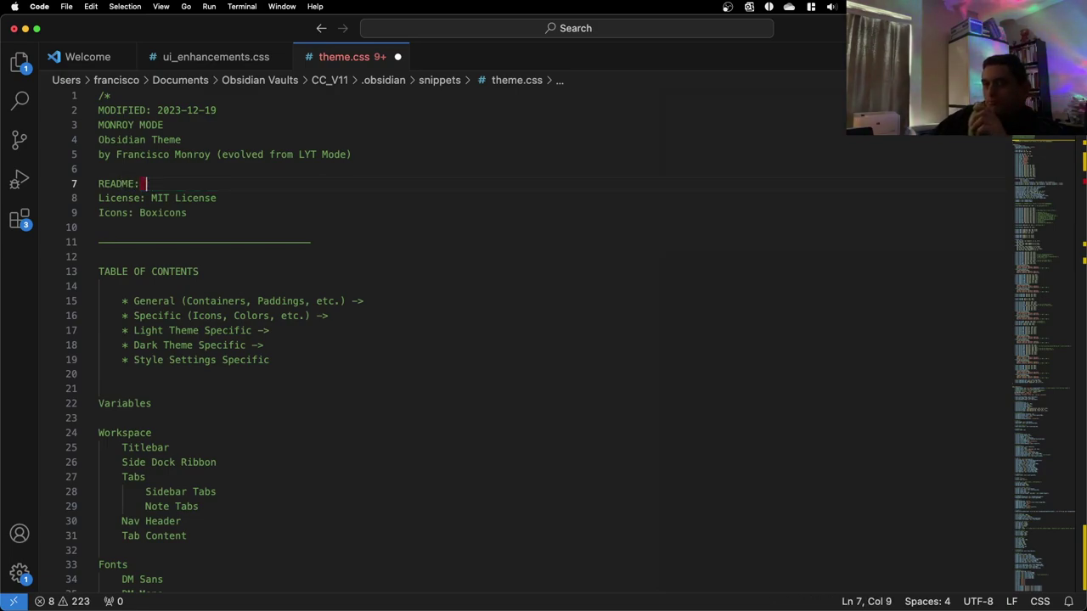
pyautogui.tripleClick(173, 187)
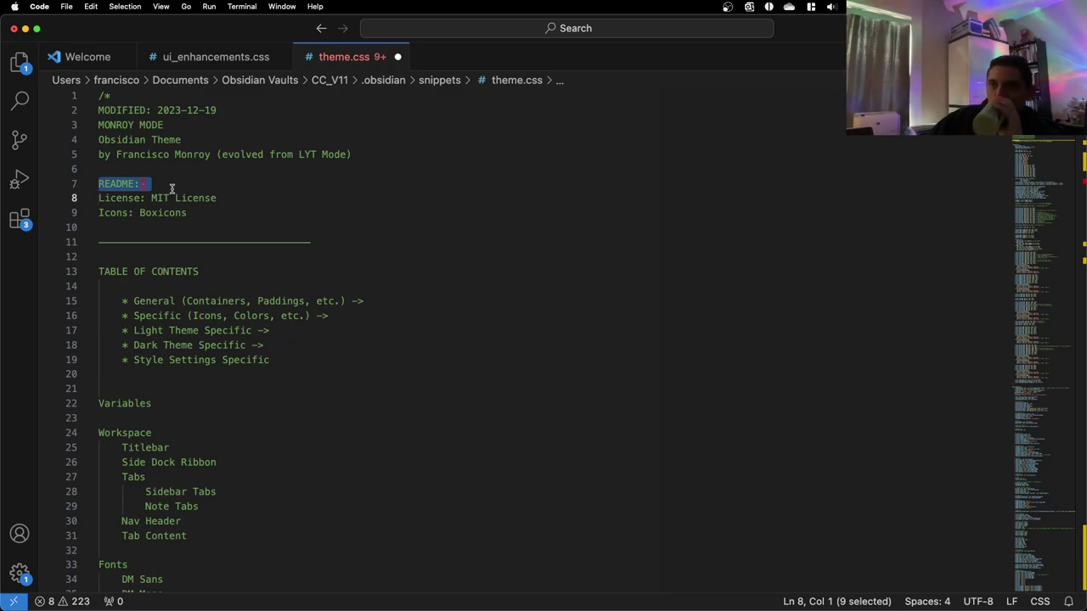
pyautogui.press('BackSpace')
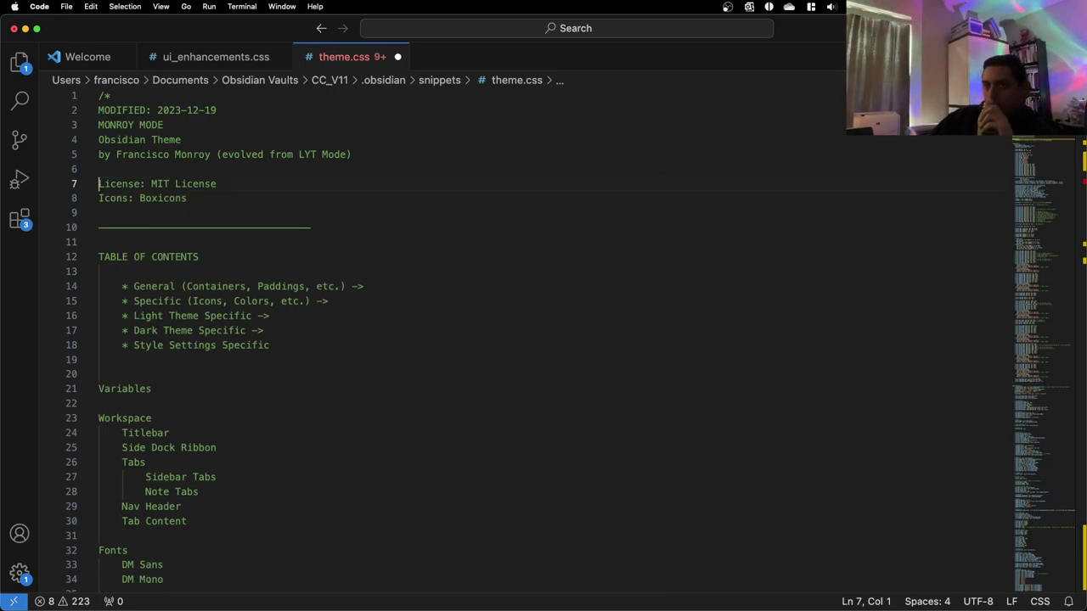
# Compare the header's table of contents with the start of the Variables section and its light and dark theme blocks
pyautogui.scroll(-1, 196, 252)
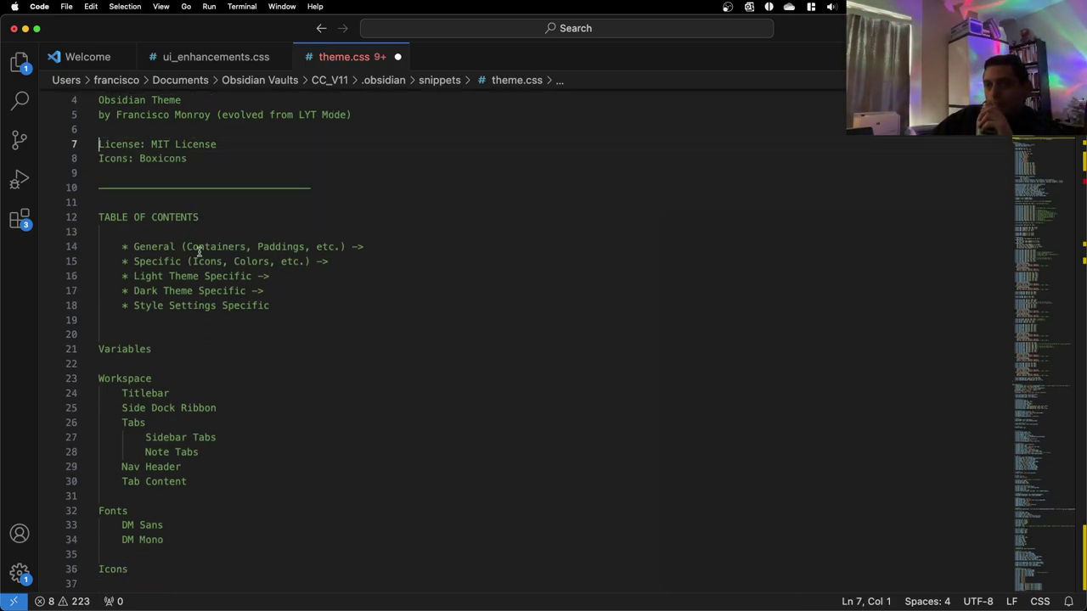
pyautogui.scroll(-6, 219, 247)
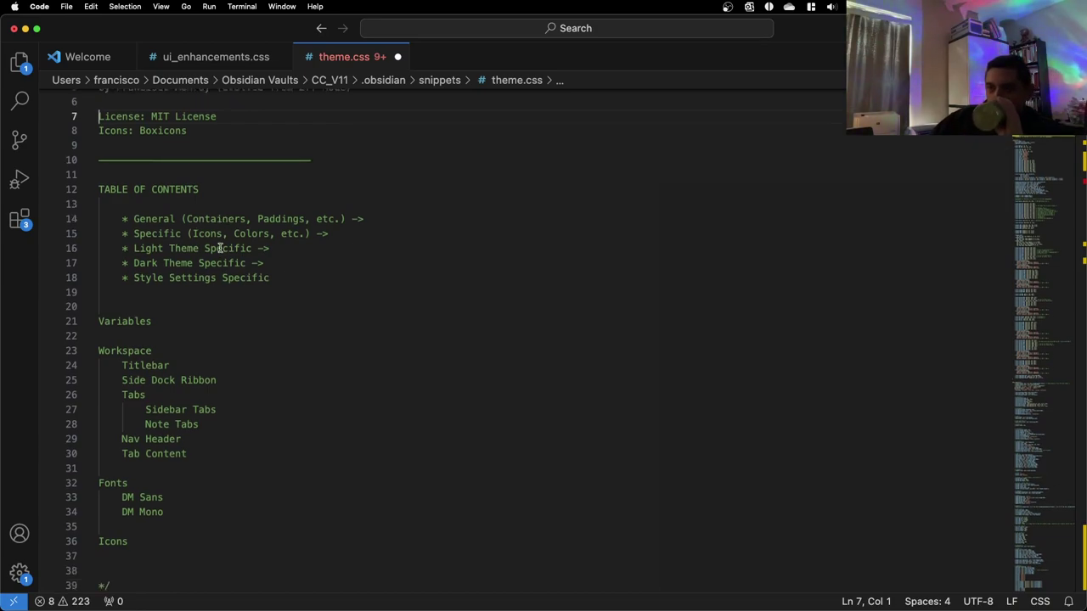
pyautogui.scroll(3, 218, 248)
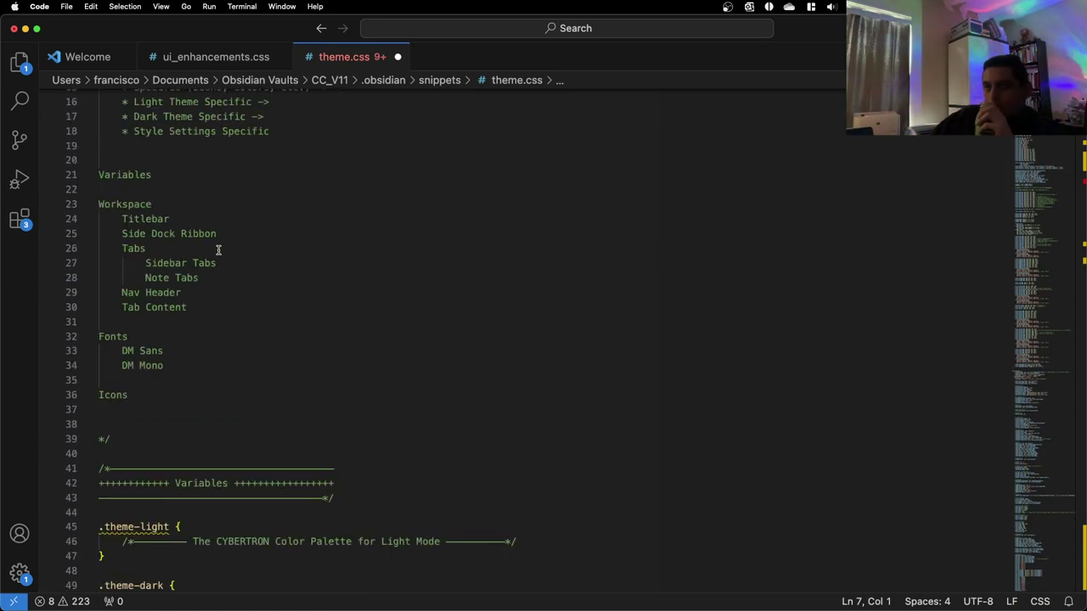
pyautogui.scroll(-8, 214, 249)
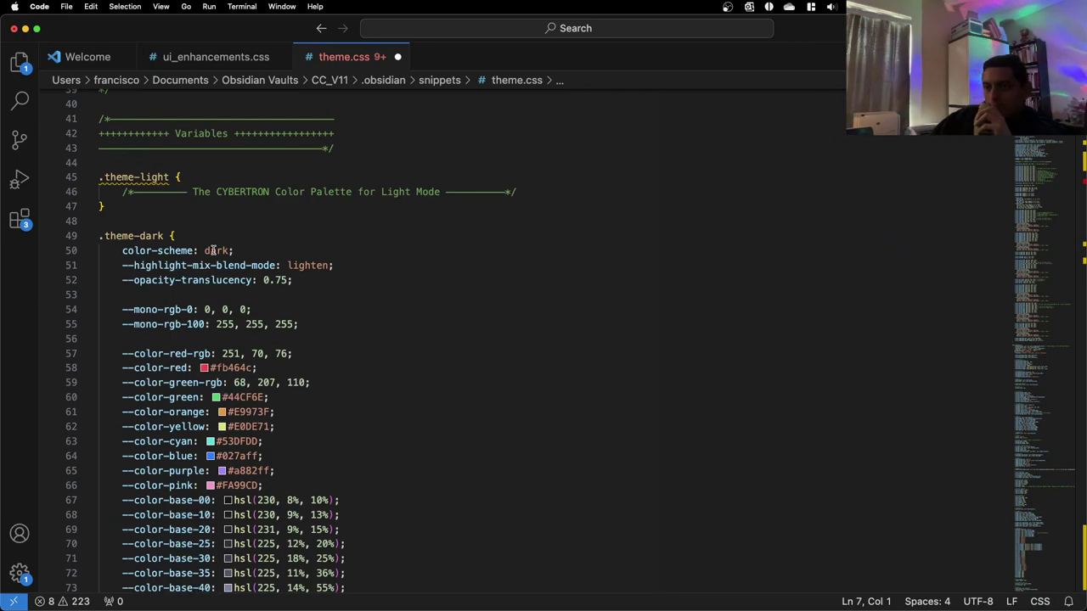
pyautogui.scroll(12, 213, 250)
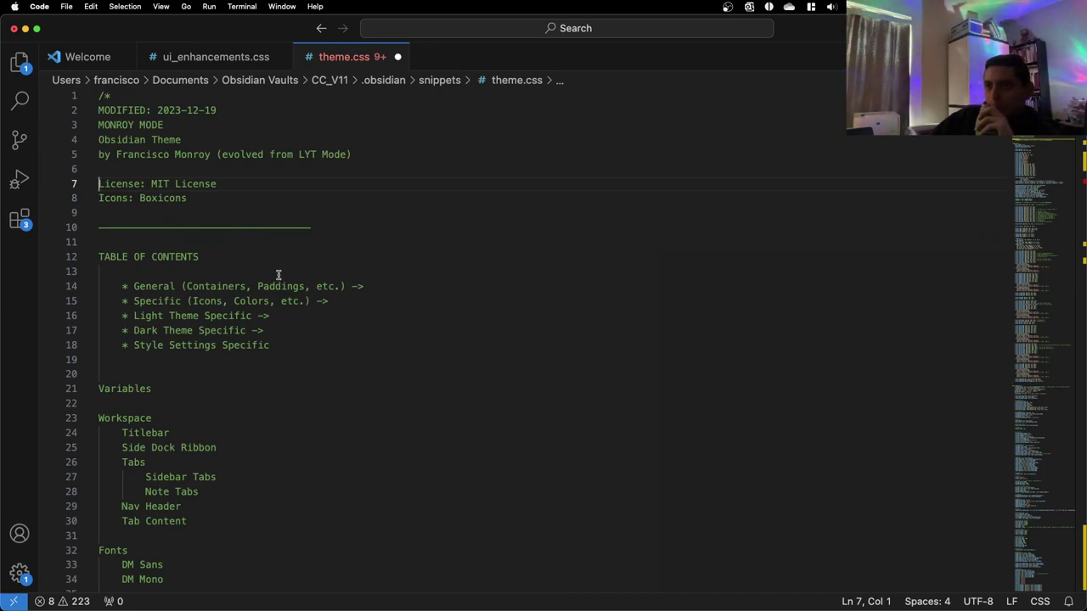
pyautogui.scroll(-1, 278, 273)
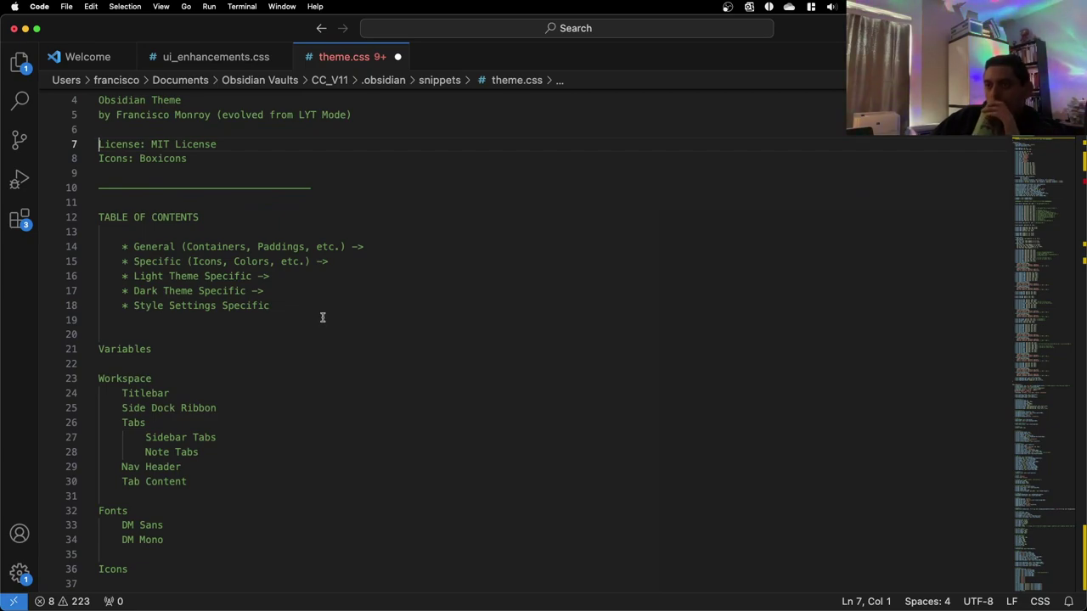
pyautogui.scroll(-2, 322, 317)
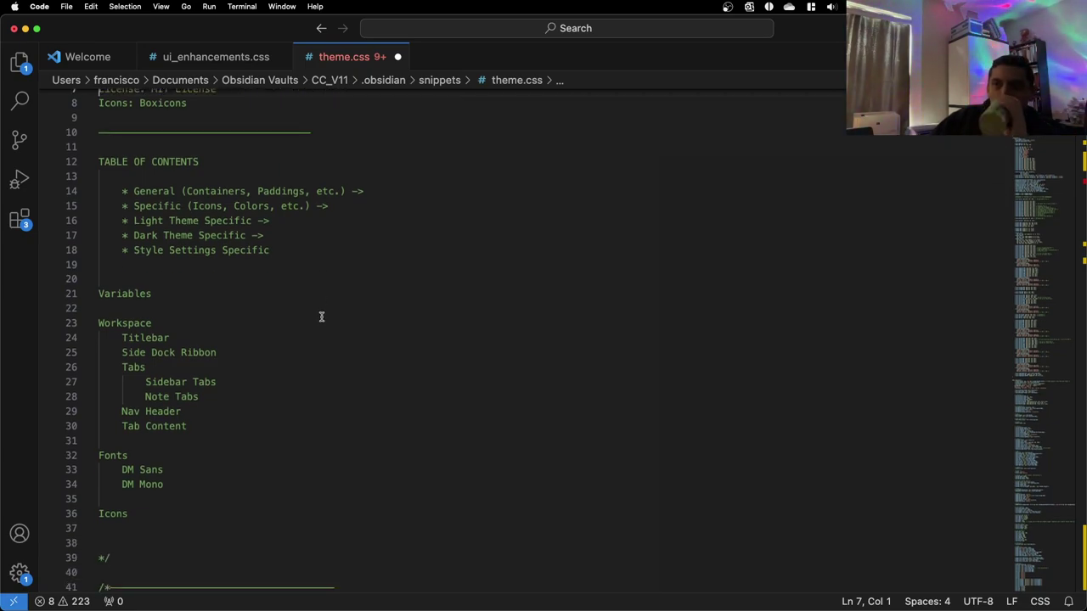
pyautogui.scroll(-15, 321, 316)
pyautogui.scroll(15, 320, 316)
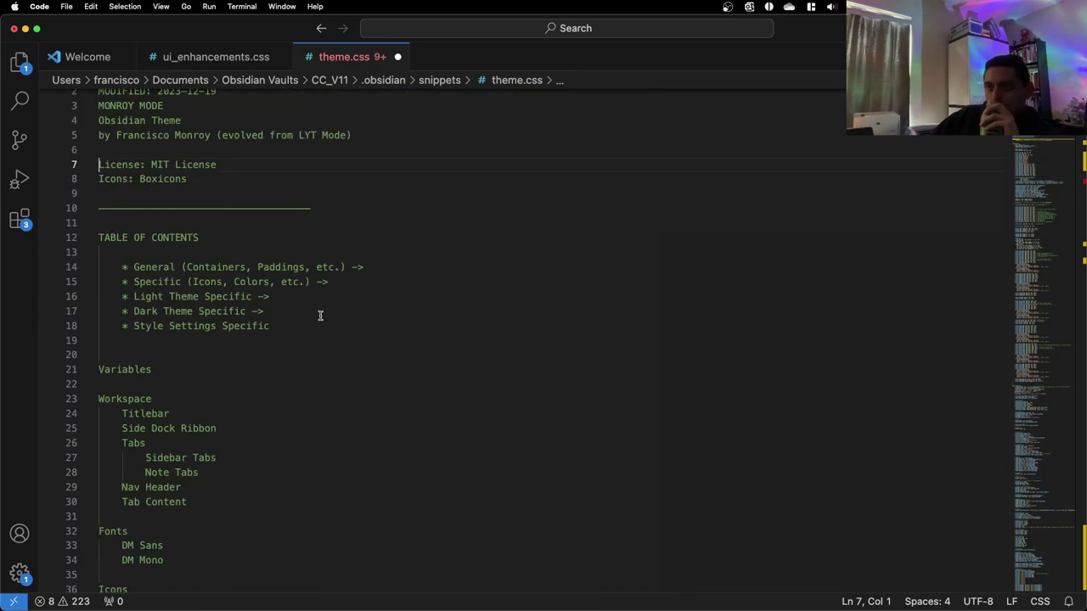
pyautogui.scroll(-15, 320, 316)
pyautogui.scroll(10, 318, 313)
pyautogui.scroll(-9, 318, 313)
pyautogui.scroll(3, 181, 355)
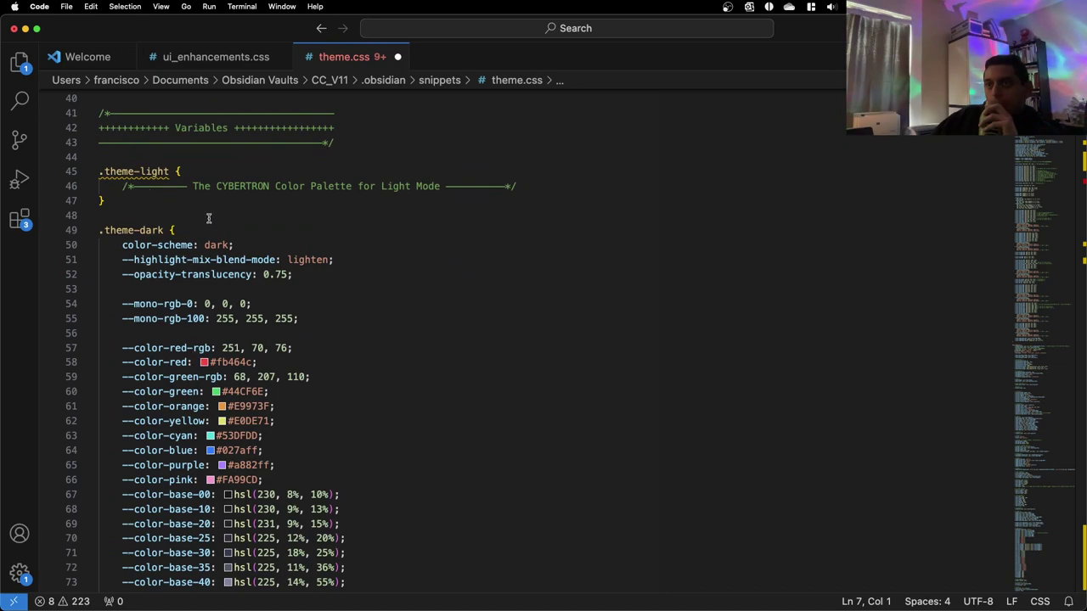
pyautogui.click(156, 161)
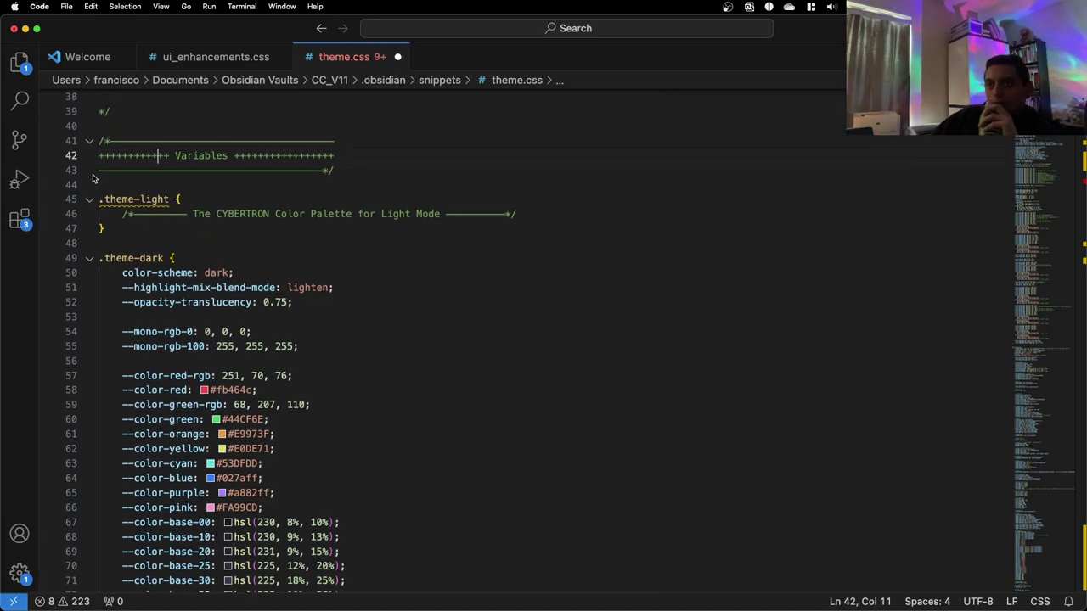
pyautogui.click(90, 142)
pyautogui.click(90, 142)
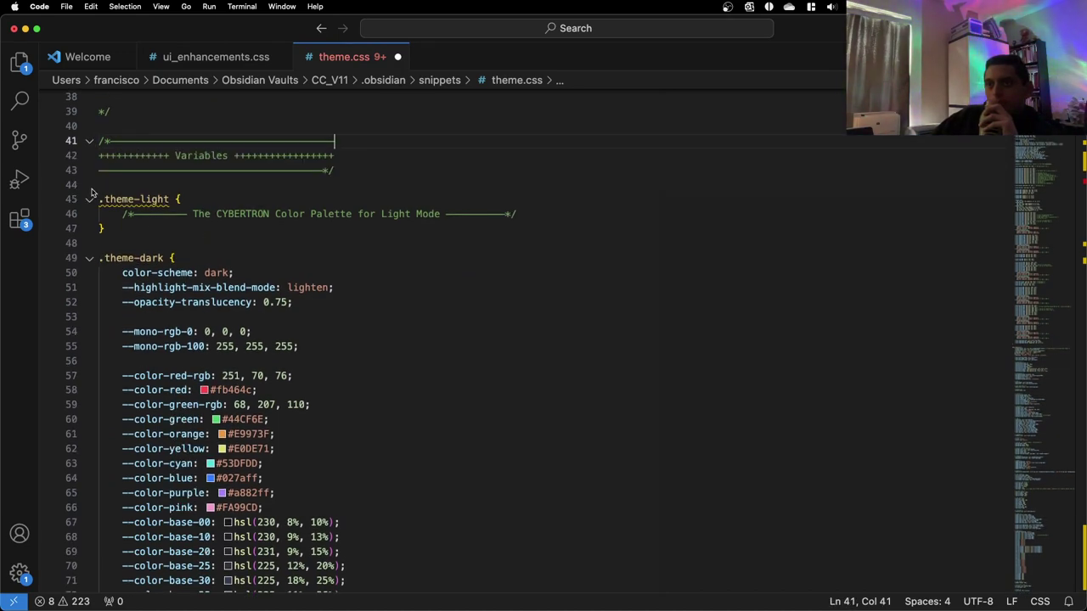
# Look through the dark theme variables down to the Workspace and Title Bar rules, and return to the Variables heading
pyautogui.scroll(-20, 188, 220)
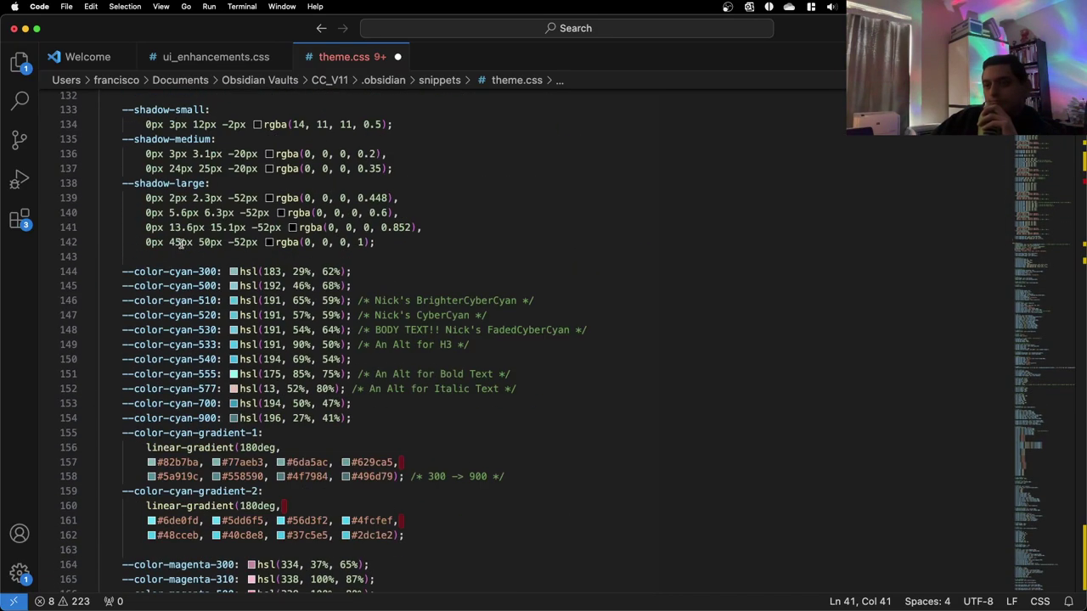
pyautogui.scroll(-6, 180, 244)
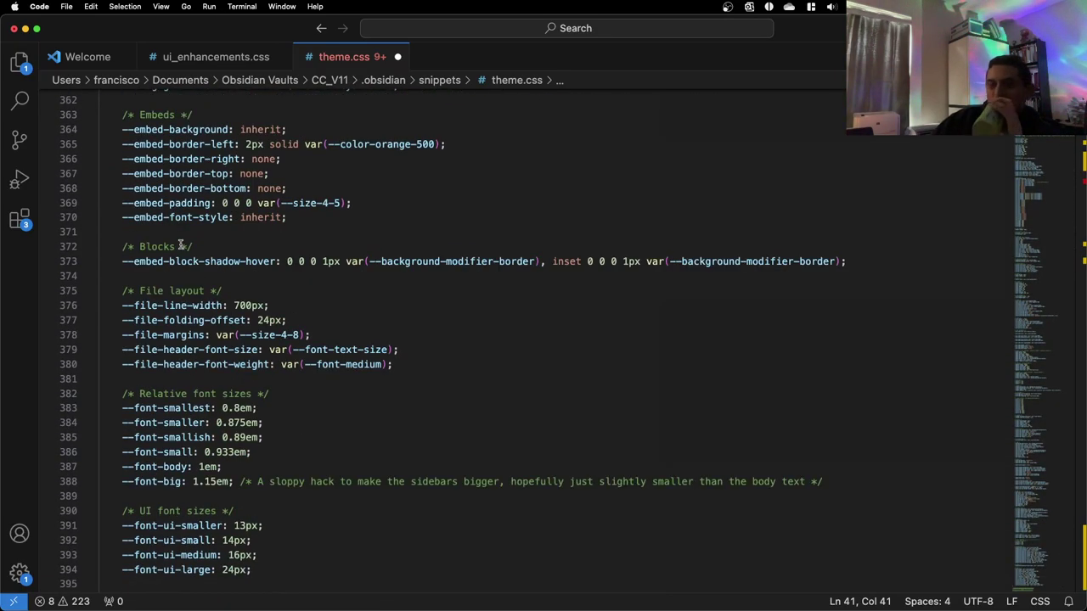
pyautogui.scroll(-20, 180, 243)
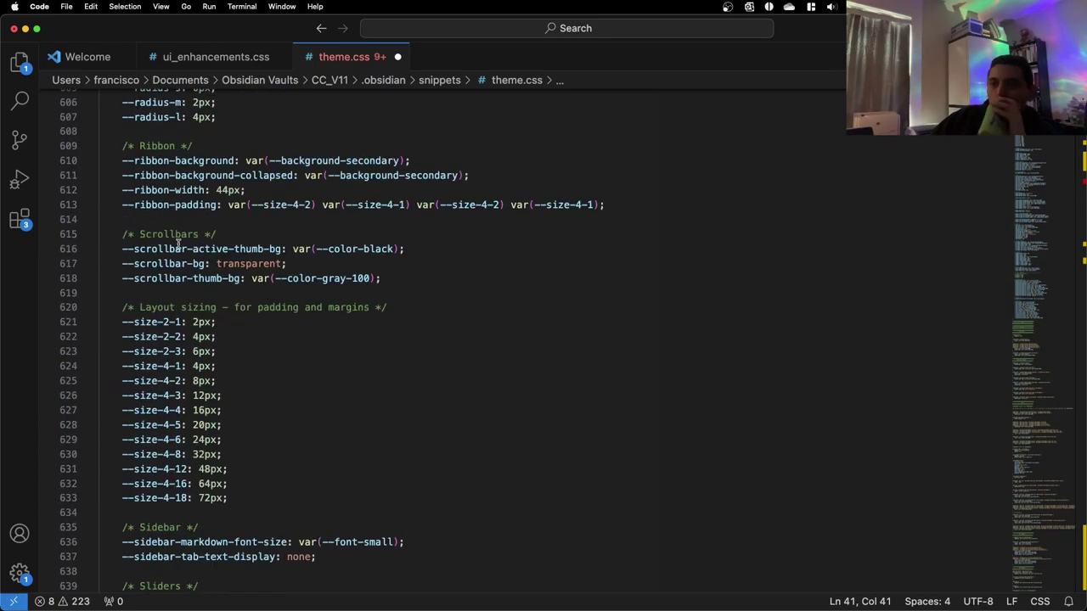
pyautogui.scroll(-20, 178, 244)
pyautogui.scroll(-2, 178, 244)
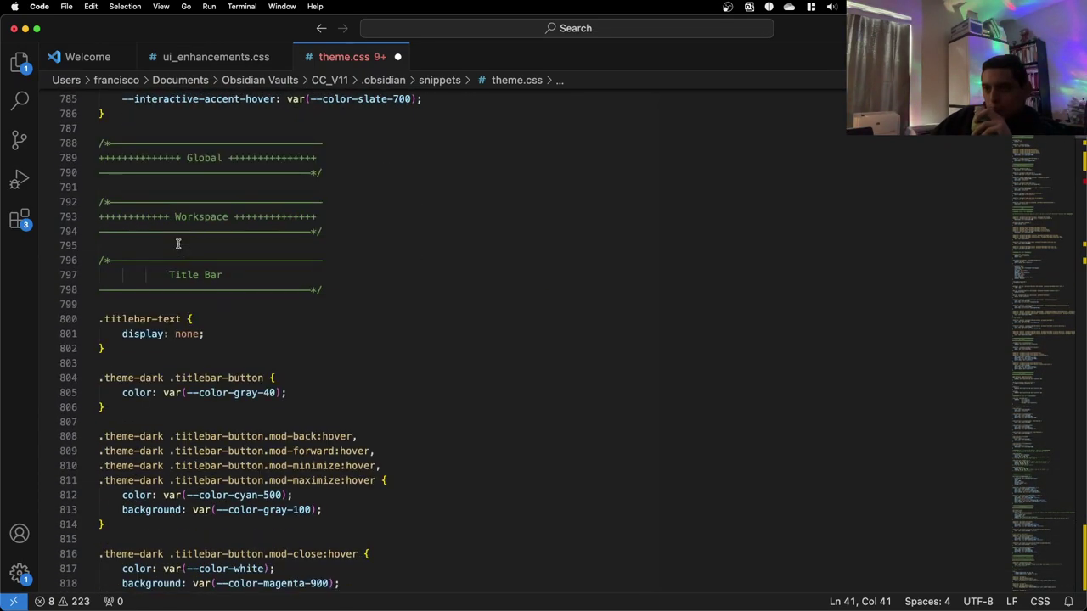
pyautogui.scroll(20, 178, 244)
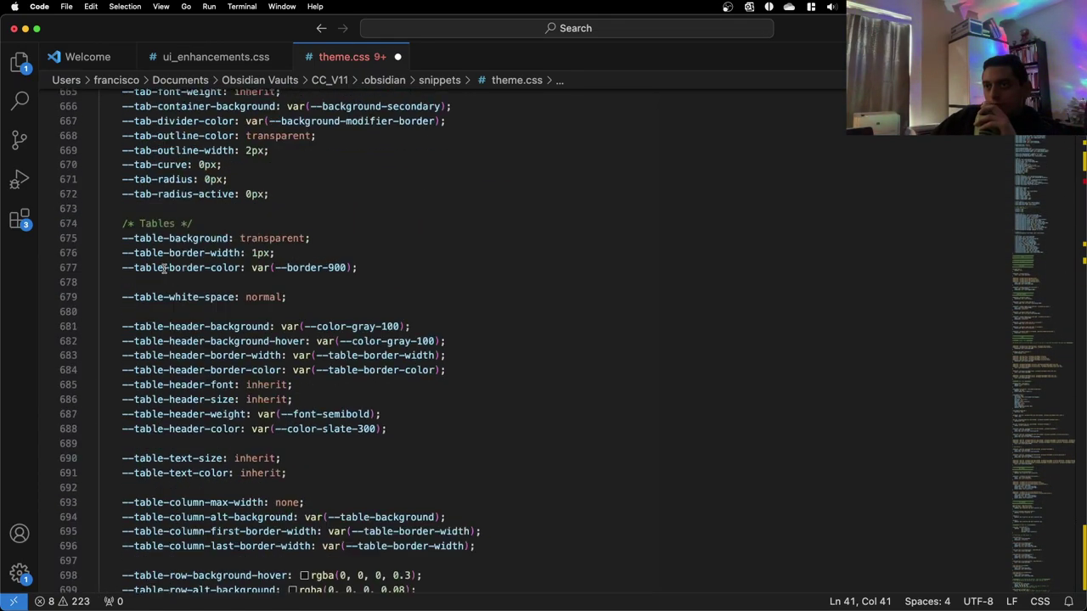
pyautogui.scroll(20, 158, 272)
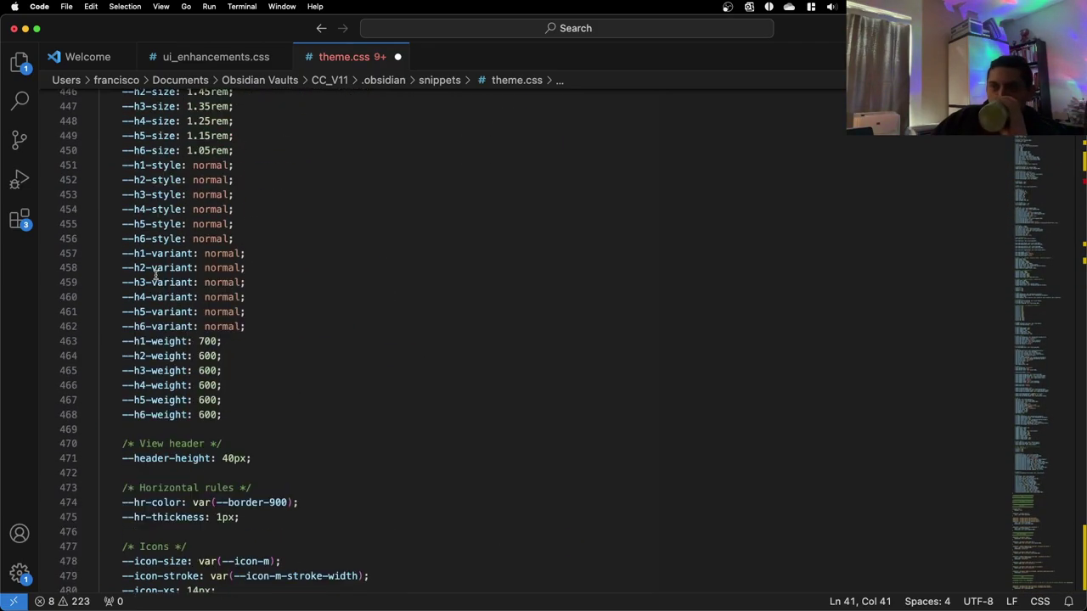
pyautogui.scroll(15, 156, 273)
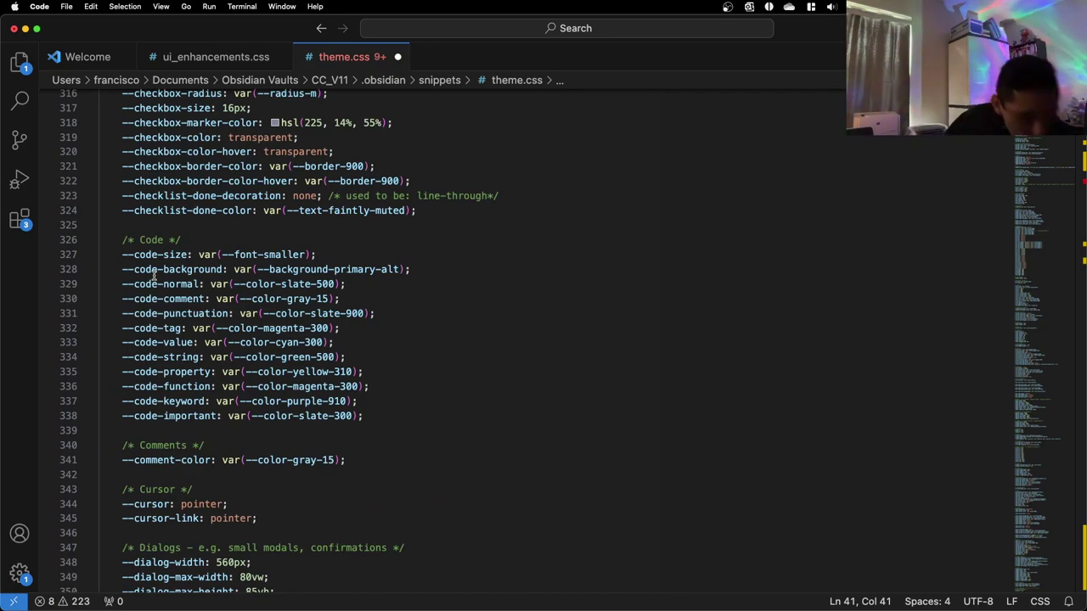
pyautogui.scroll(15, 154, 272)
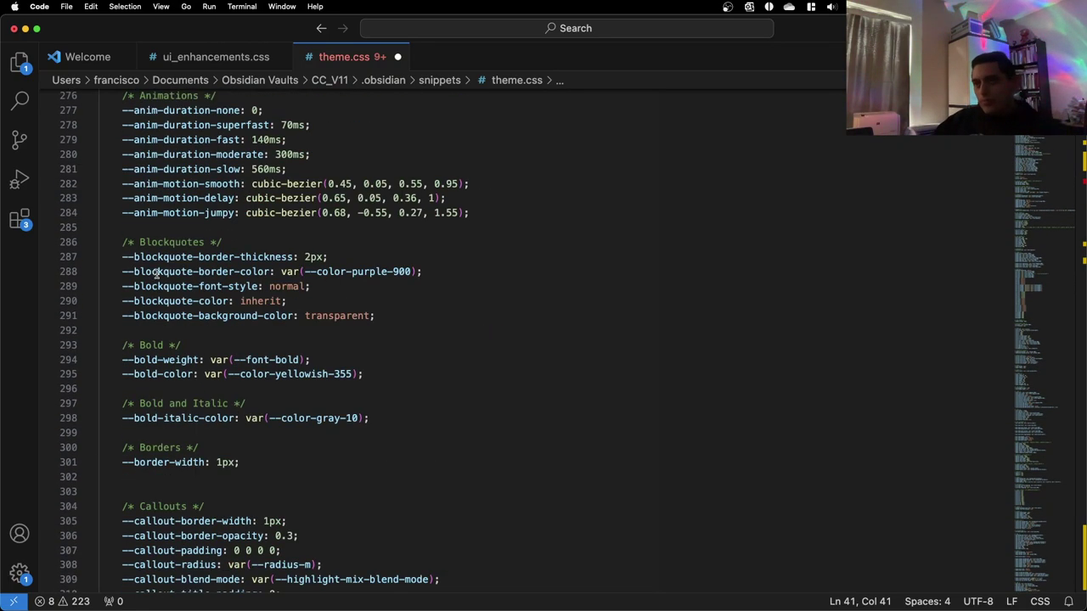
pyautogui.scroll(20, 156, 274)
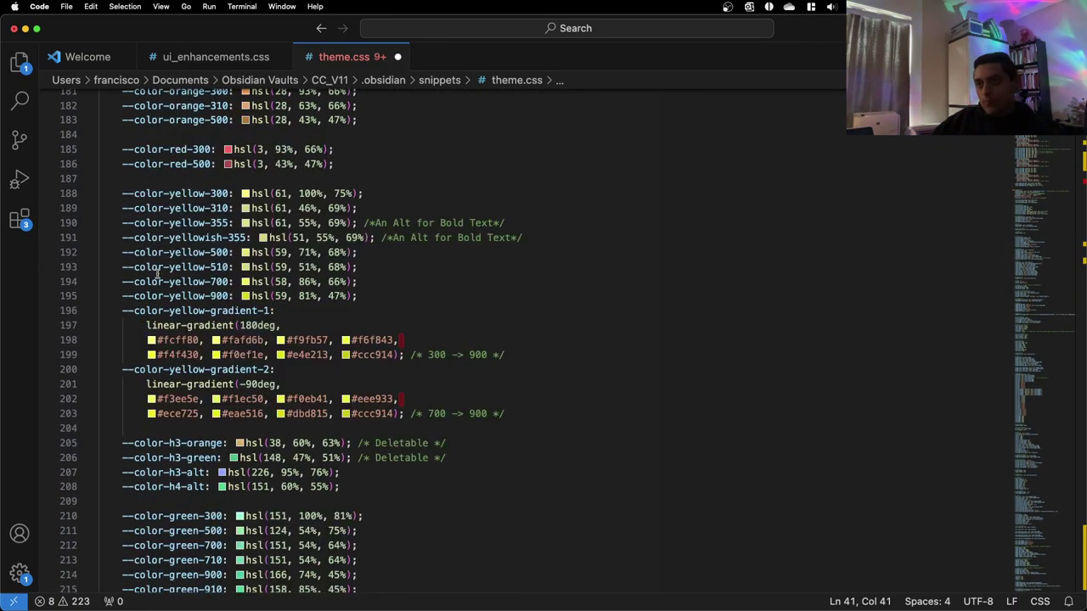
pyautogui.scroll(10, 155, 280)
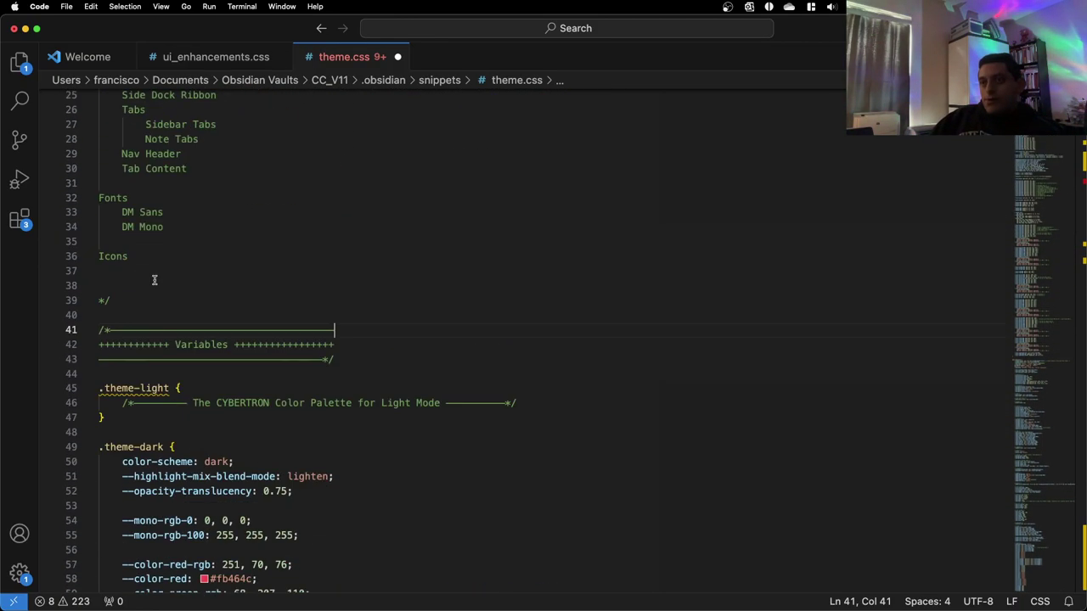
# Check the header's table of contents entries against the Variables section, ending at the light mode color palette comment
pyautogui.scroll(-5, 154, 280)
pyautogui.scroll(1, 154, 283)
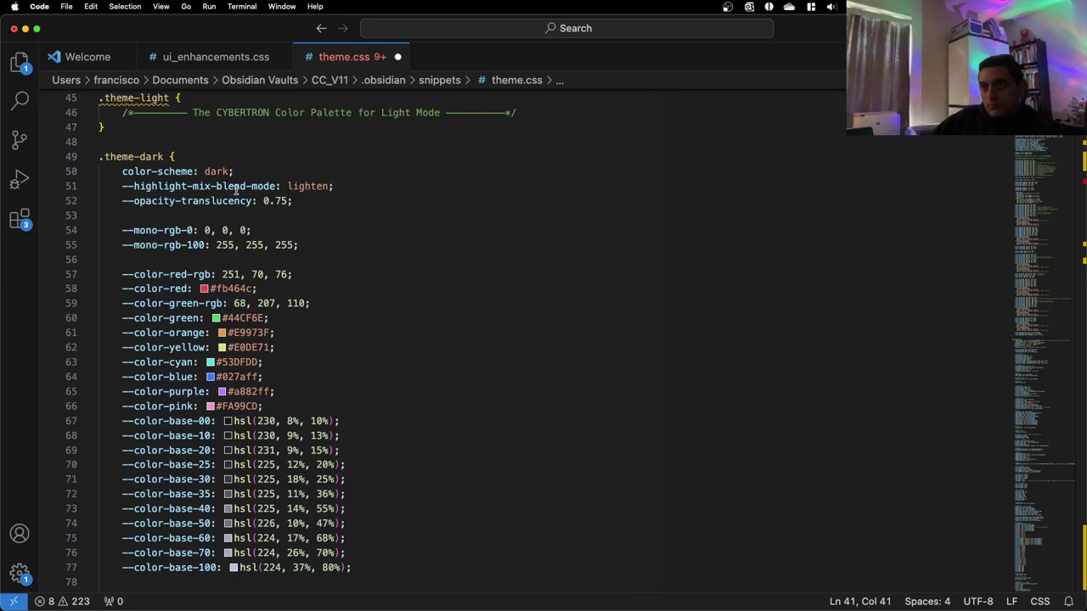
pyautogui.scroll(-1, 236, 192)
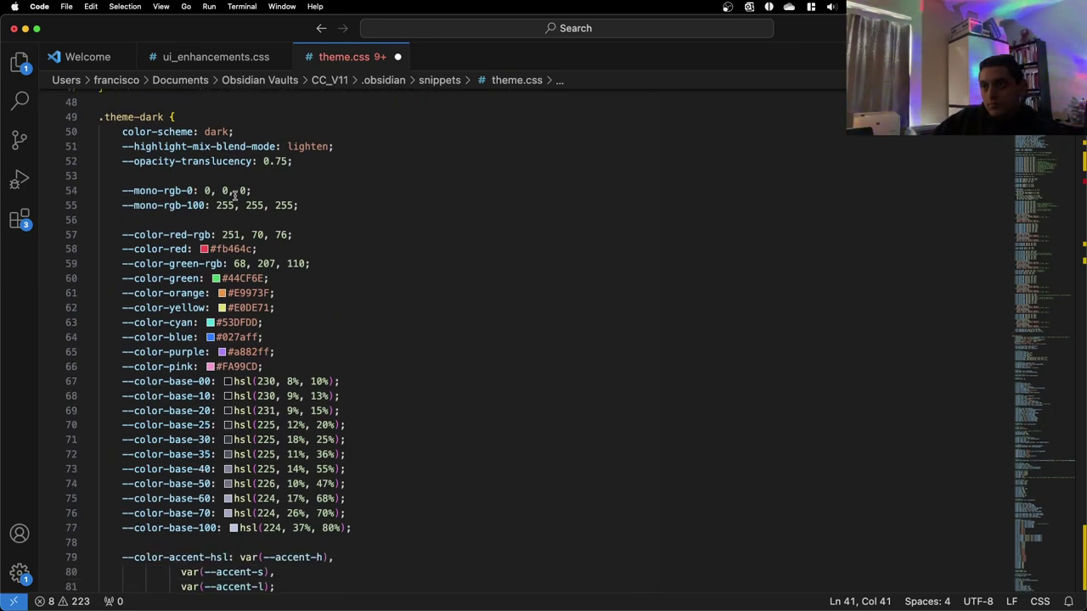
pyautogui.scroll(15, 235, 192)
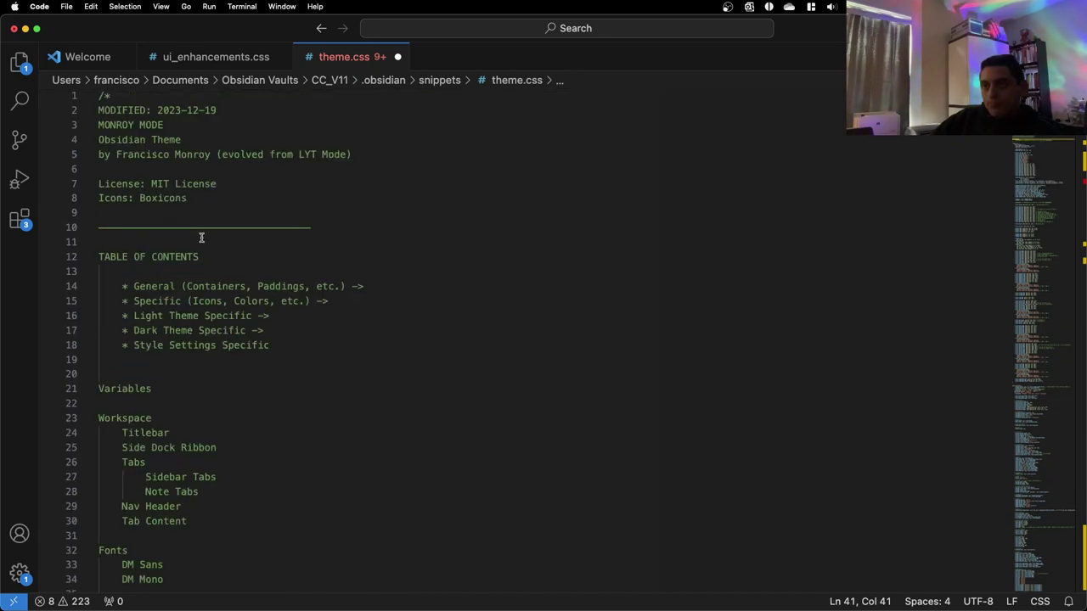
pyautogui.scroll(-6, 202, 234)
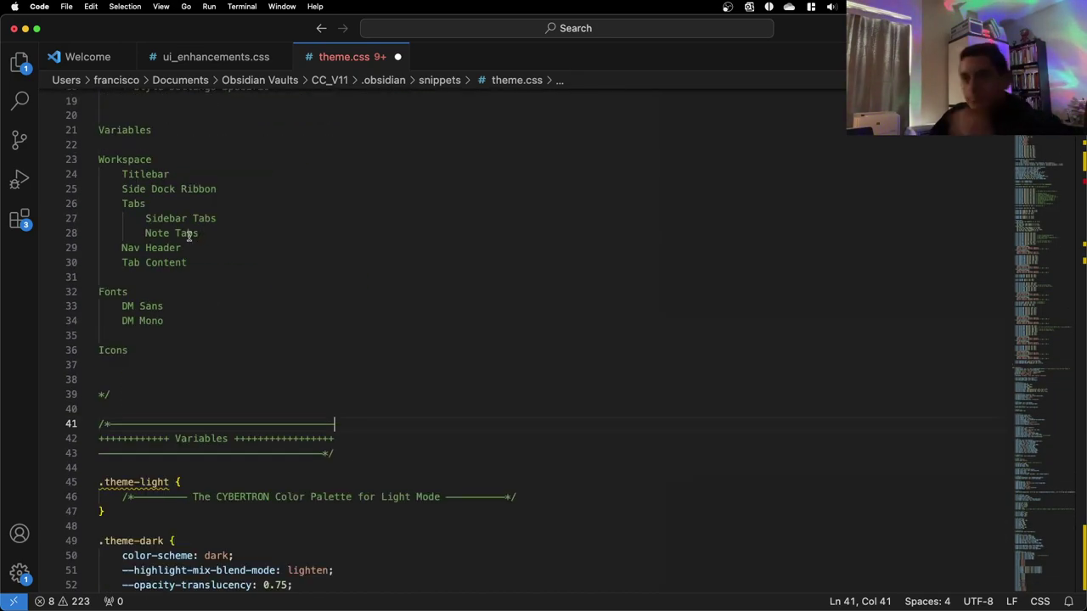
pyautogui.scroll(-8, 180, 247)
pyautogui.scroll(5, 170, 249)
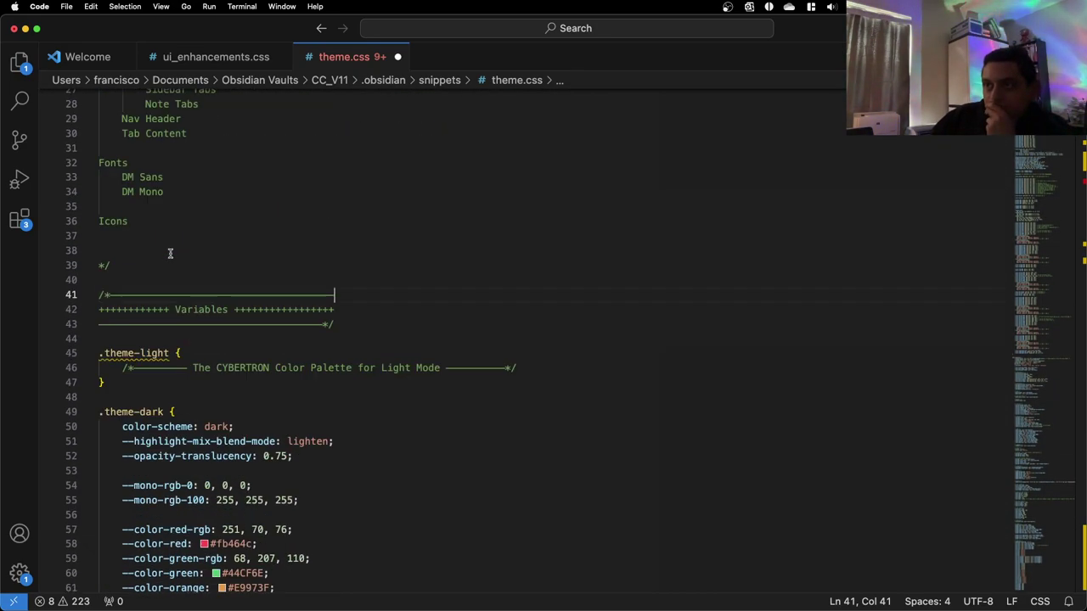
pyautogui.scroll(-1, 169, 254)
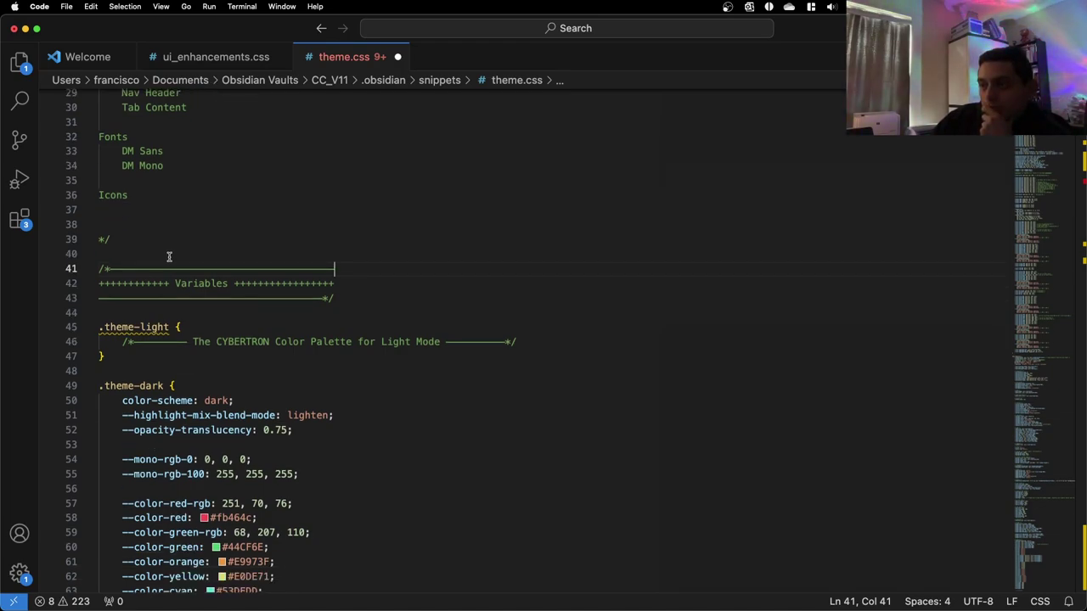
pyautogui.scroll(-2, 169, 256)
pyautogui.click(192, 300)
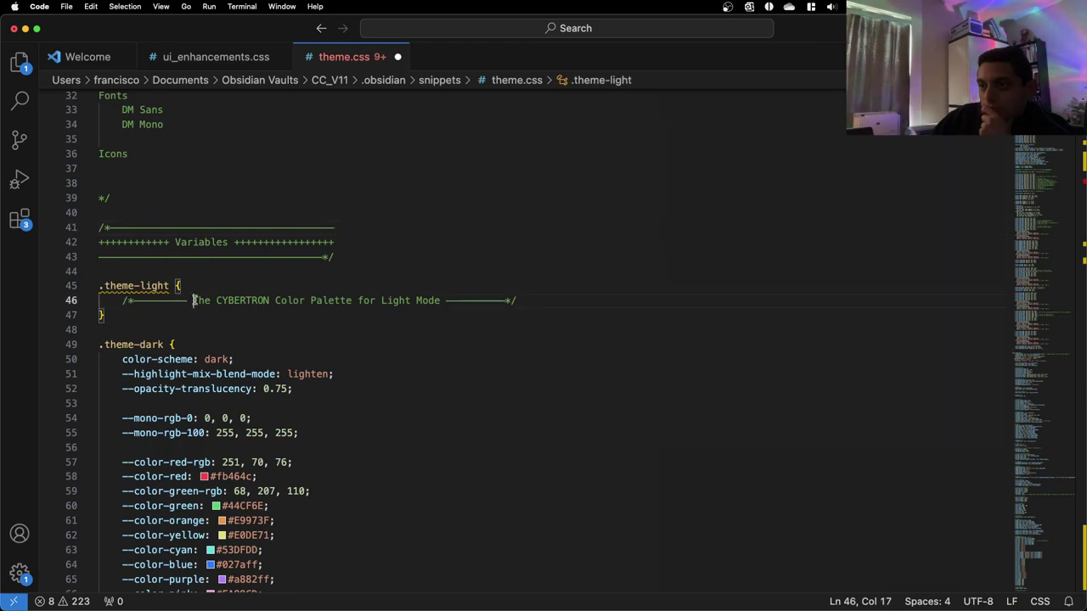
# Examine the .theme-dark color, base, accent and background variables down to the dark mode palette comment
pyautogui.scroll(-4, 282, 293)
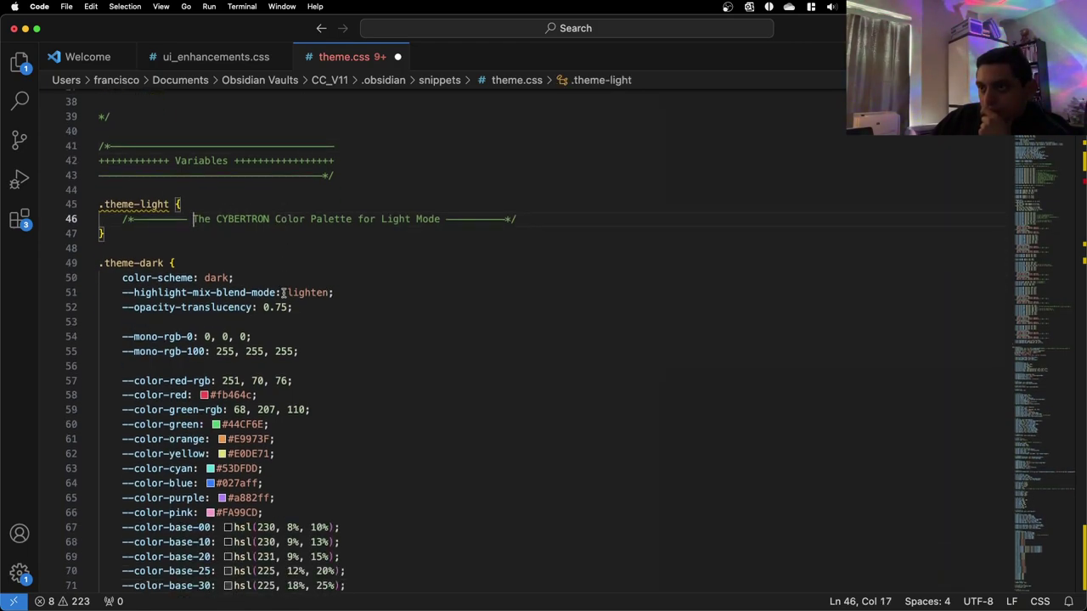
pyautogui.scroll(-1, 283, 292)
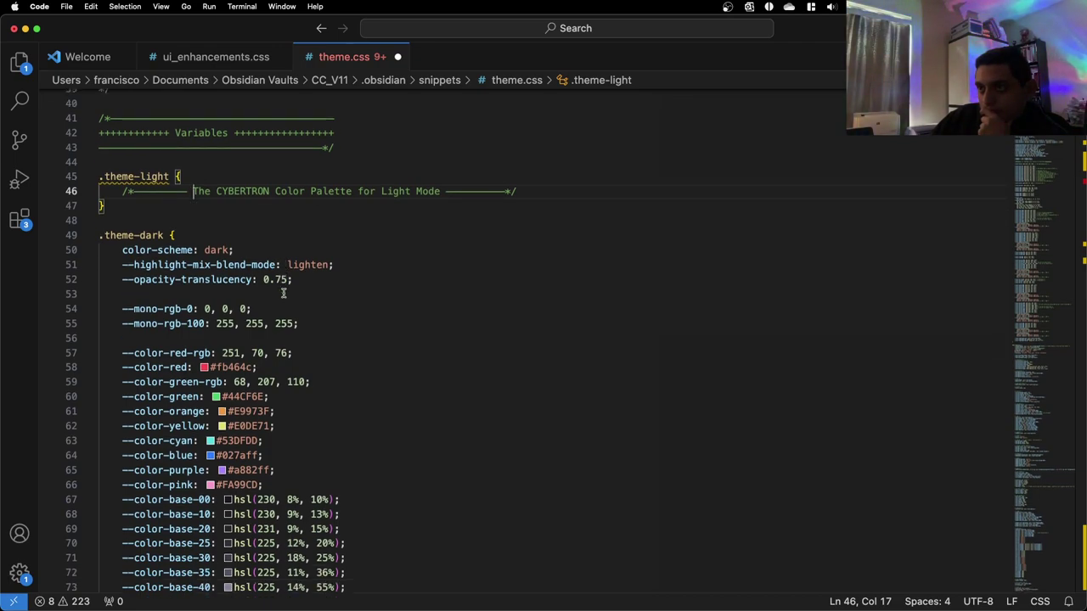
pyautogui.scroll(-2, 282, 293)
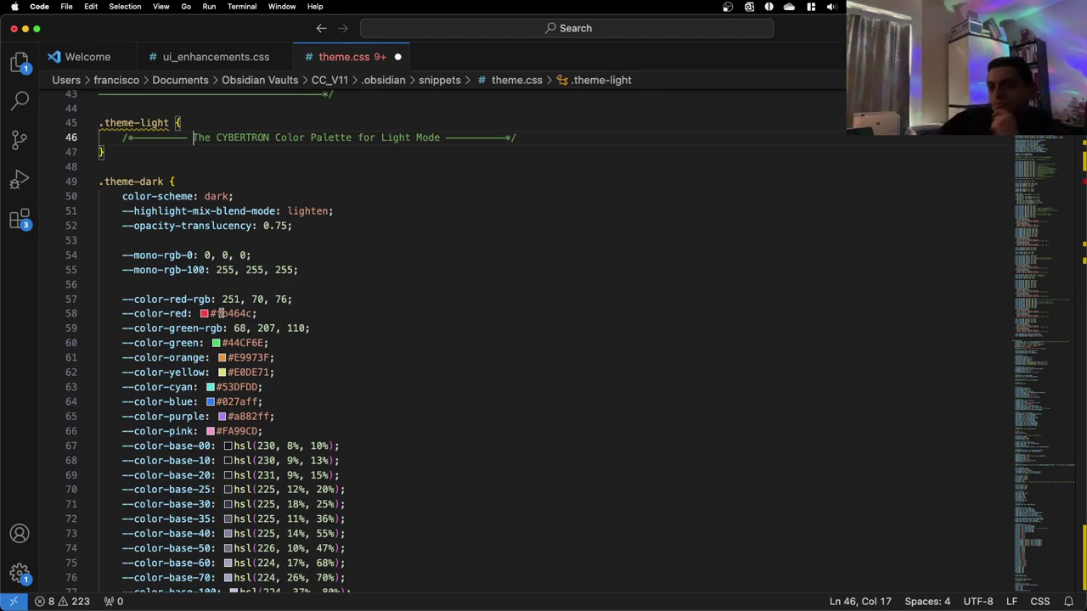
pyautogui.click(180, 314)
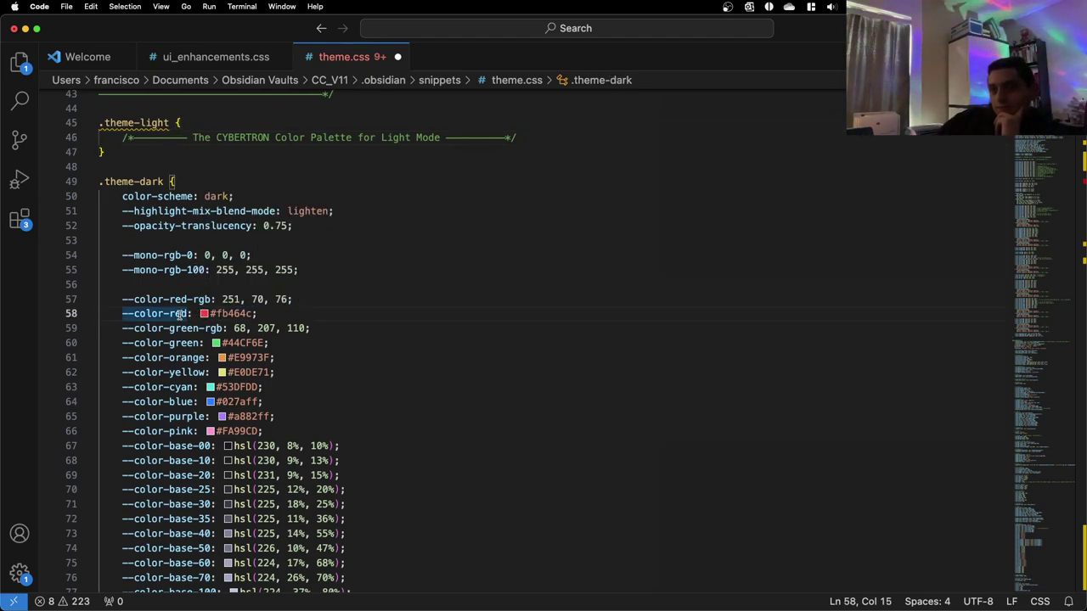
pyautogui.scroll(-5, 181, 314)
pyautogui.scroll(10, 181, 314)
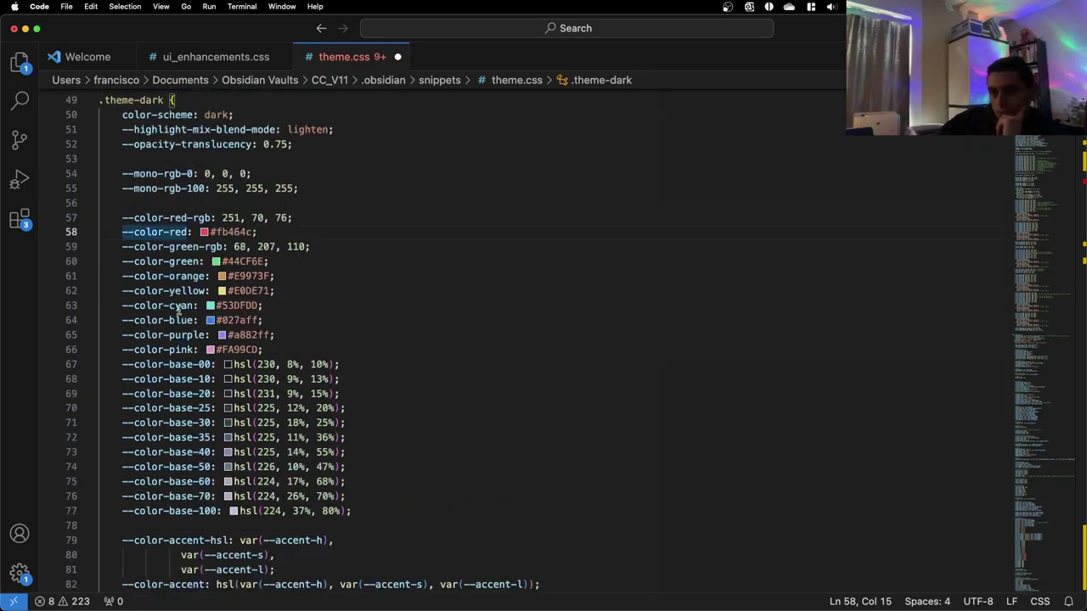
pyautogui.scroll(-15, 170, 312)
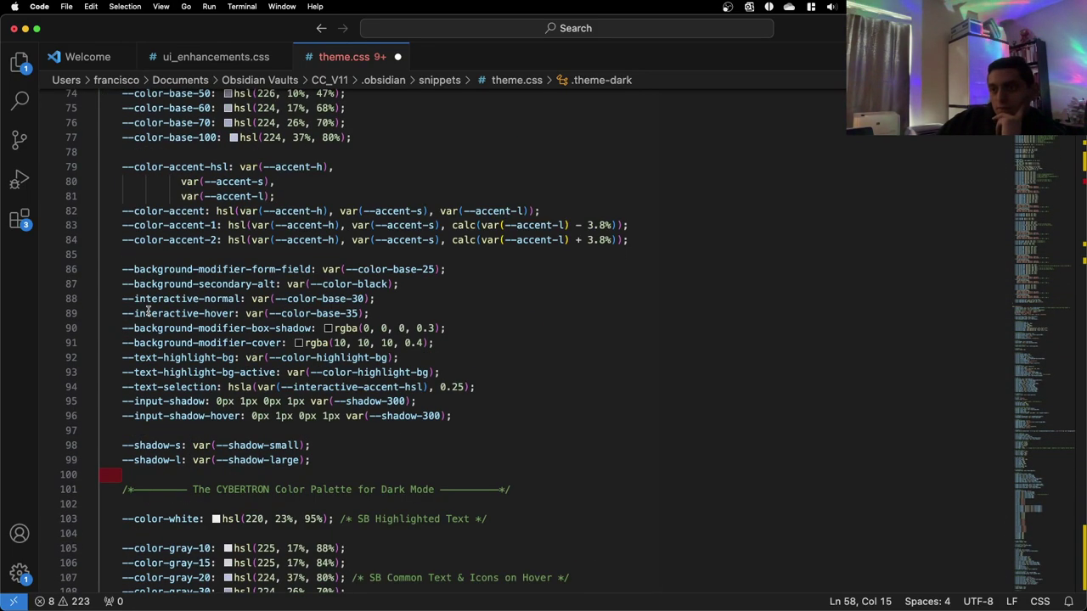
pyautogui.scroll(1, 148, 313)
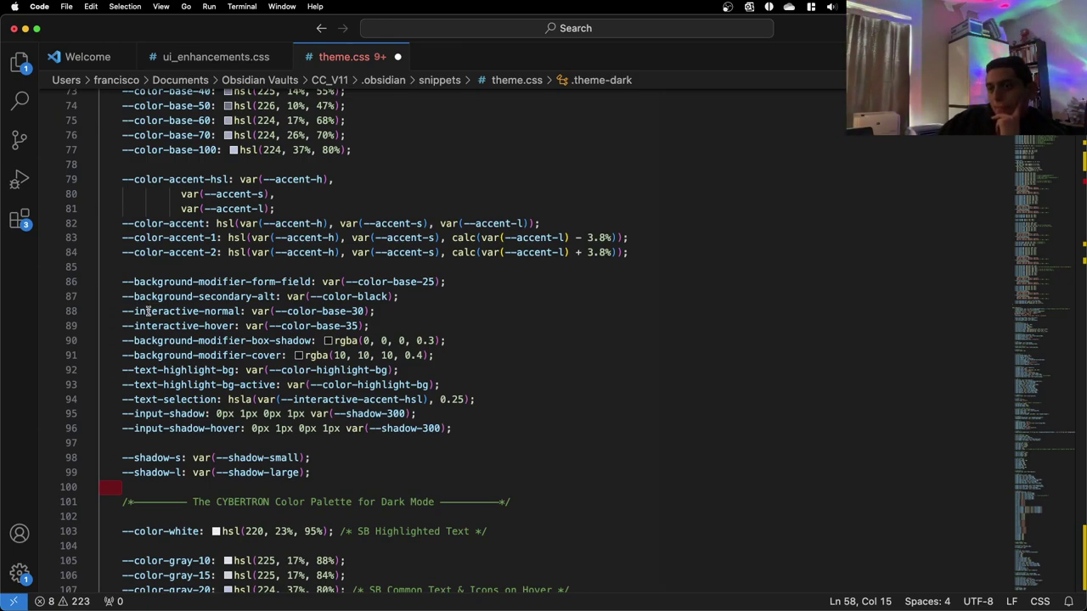
# Collapse the .theme-dark block and examine the font and animation variables in body.theme-dark
pyautogui.scroll(13, 148, 311)
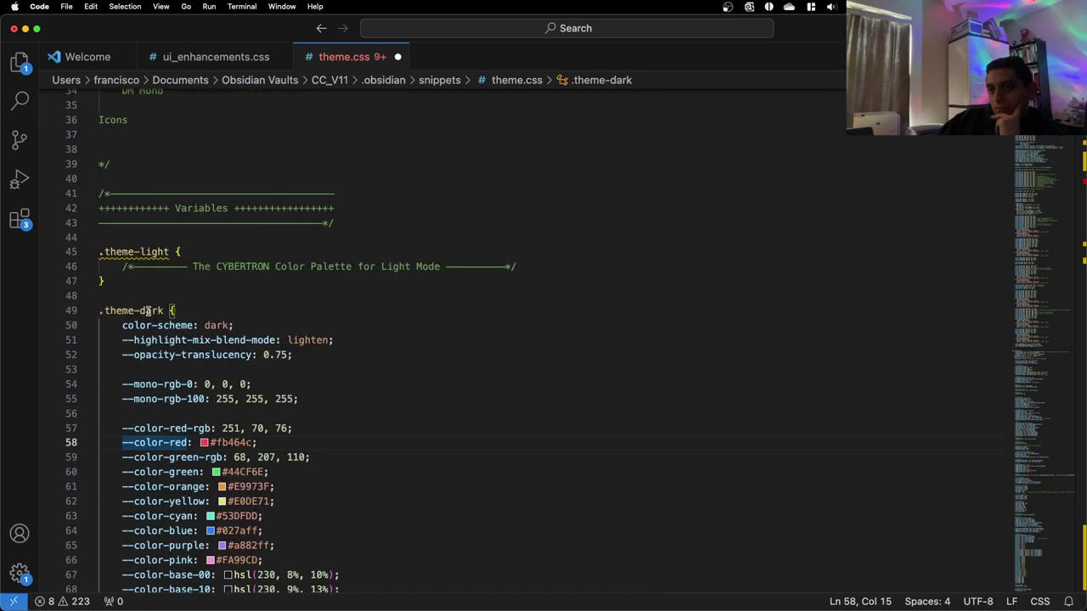
pyautogui.click(89, 311)
pyautogui.scroll(-6, 174, 314)
pyautogui.scroll(1, 174, 316)
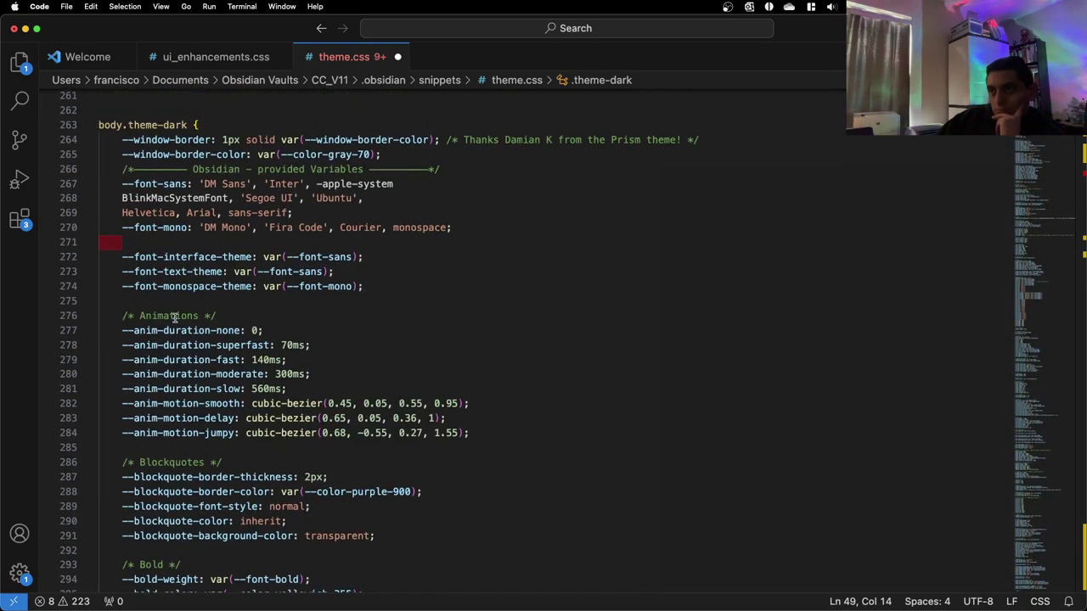
# Place the code editor beside Obsidian and bring up the CSS snippets section of the Appearance note
pyautogui.click(407, 299)
pyautogui.hotkey('ctrl', 'alt', 'Left')
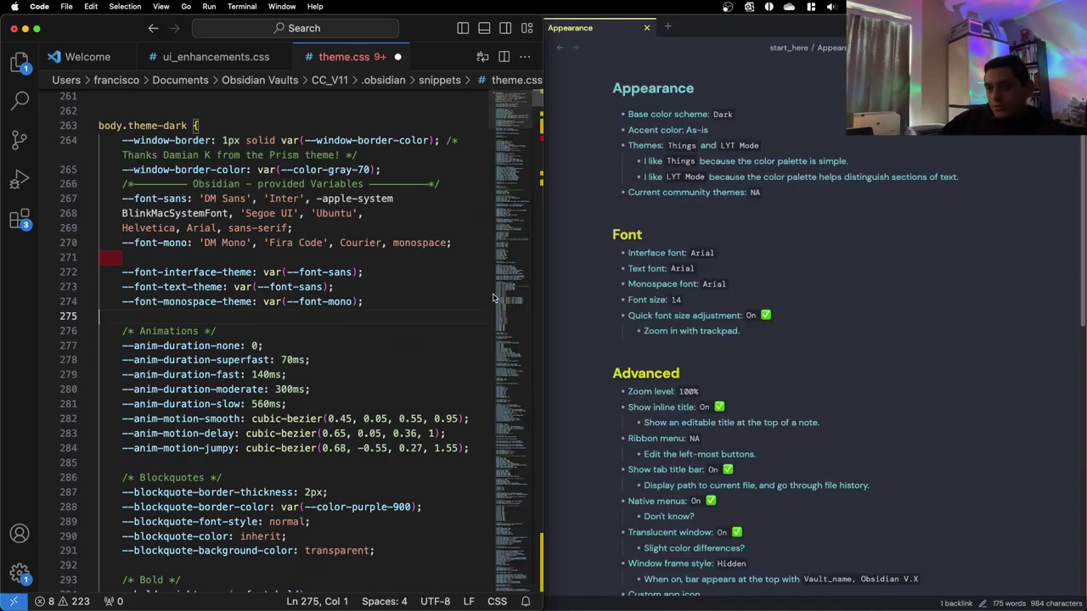
pyautogui.click(632, 223)
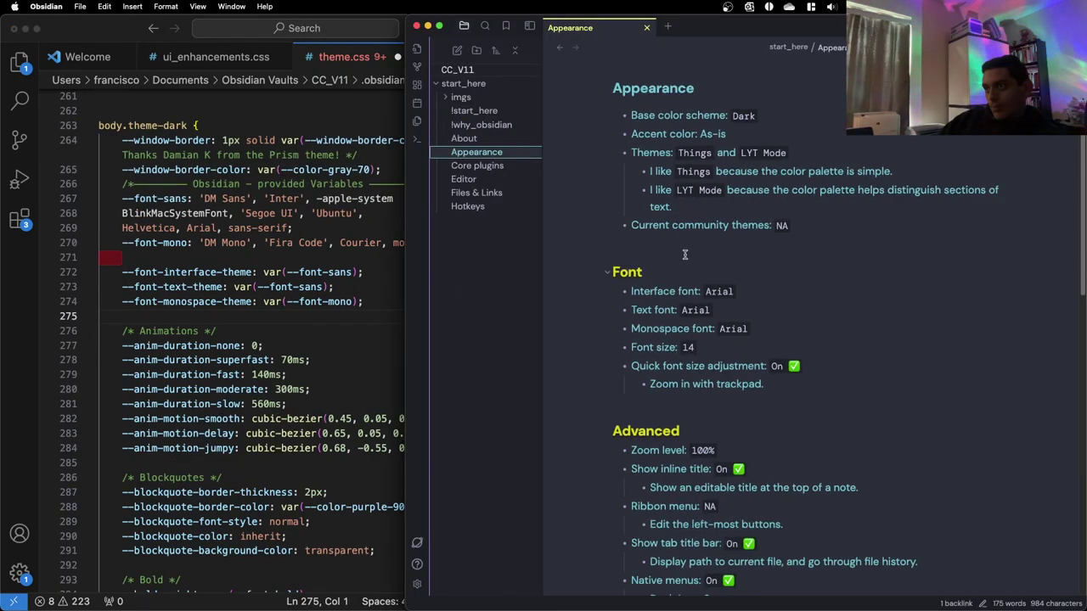
pyautogui.scroll(-5, 680, 255)
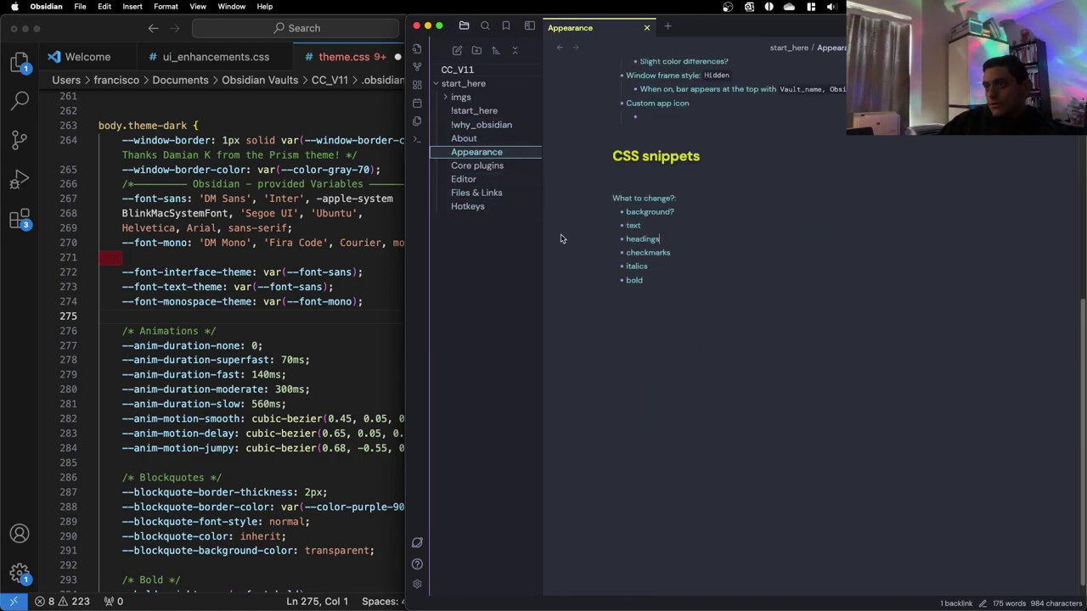
# Copy the H1–H6, text, bold, italics, checkmark and bullet point samples from the Untitled note into Appearance below the CSS snippets heading
pyautogui.hotkey('ctrl', 'Up')
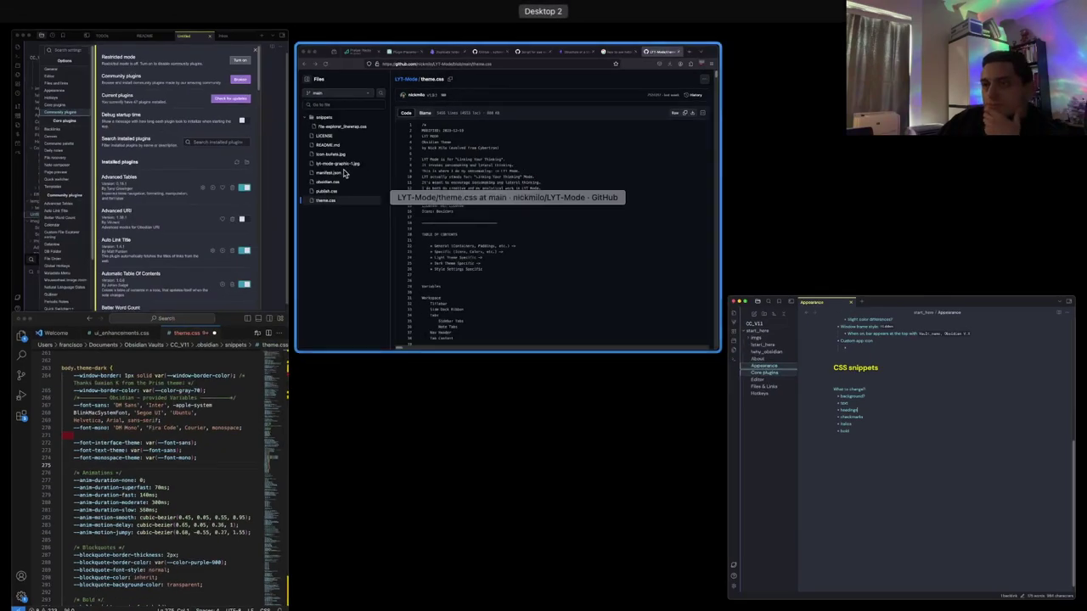
pyautogui.click(234, 193)
pyautogui.press('Escape')
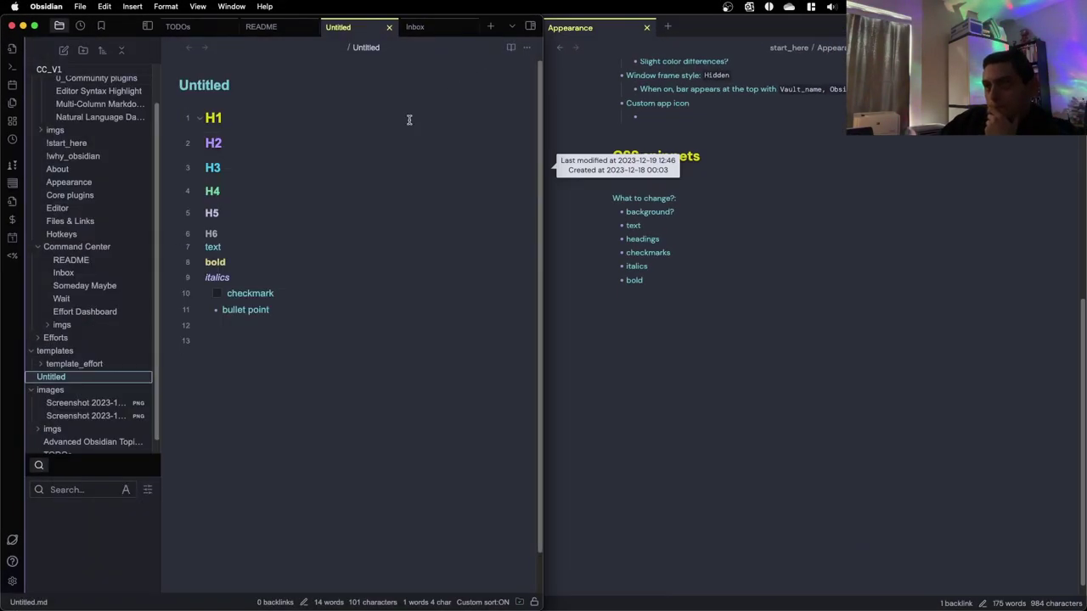
pyautogui.moveTo(291, 311); pyautogui.dragTo(193, 107)
pyautogui.press('cmd+c')
pyautogui.click(897, 369)
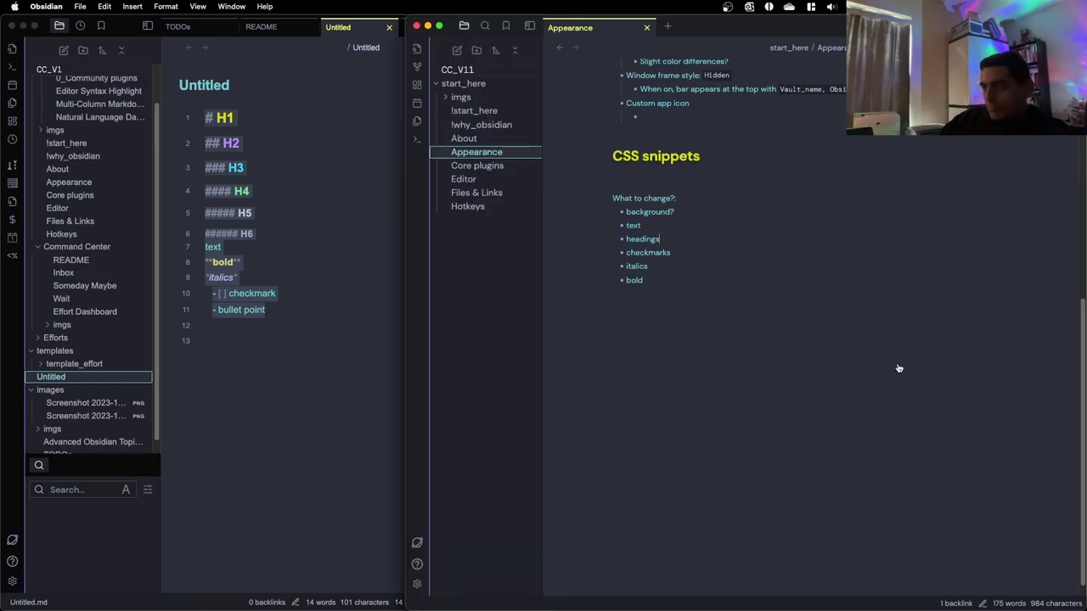
pyautogui.click(683, 176)
pyautogui.press('cmd+v')
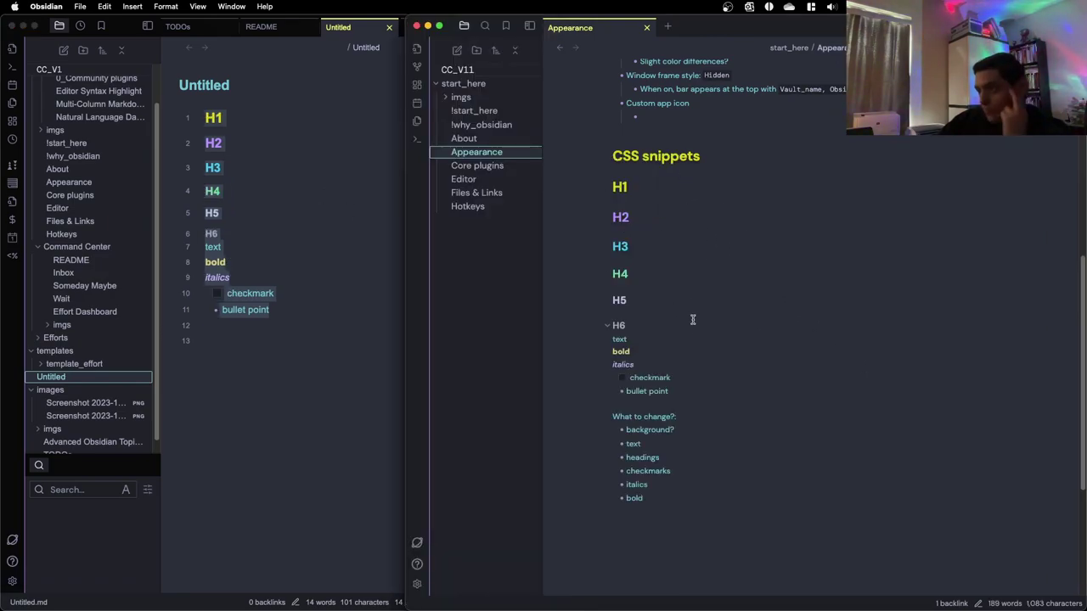
# Switch to theme.css in VS Code, collapse the body.theme-dark block, and examine the Title Bar button colors and backgrounds
pyautogui.hotkey('ctrl', 'Up')
pyautogui.click(216, 146)
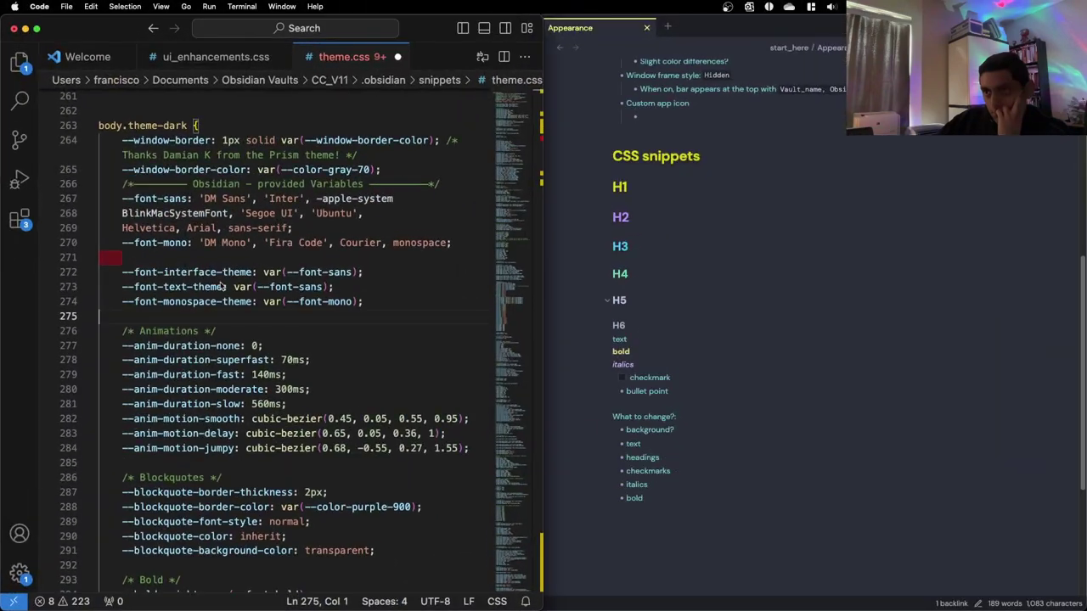
pyautogui.scroll(-1, 208, 146)
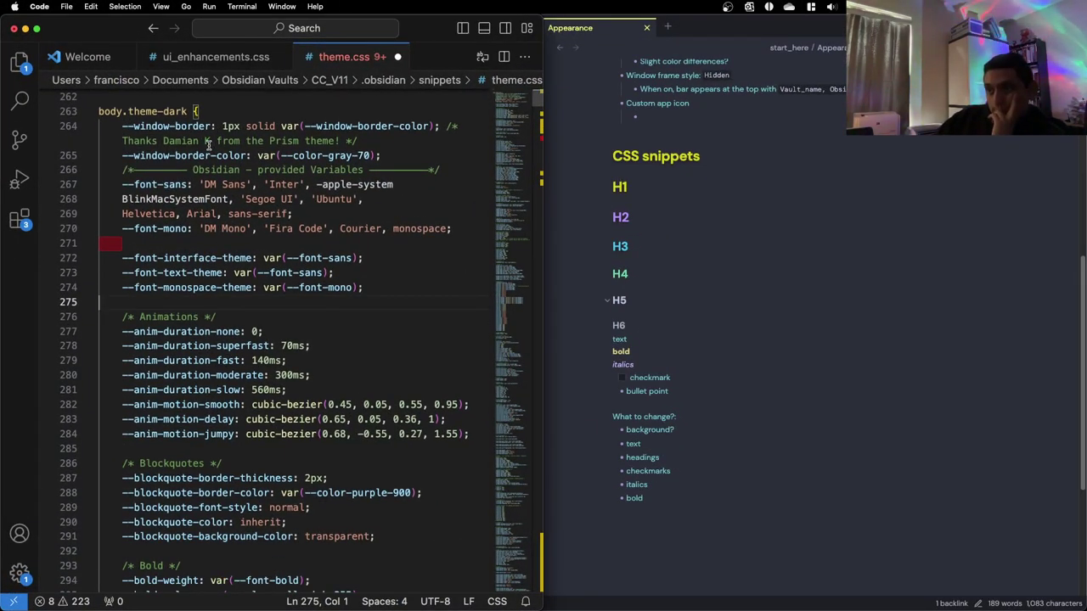
pyautogui.click(201, 243)
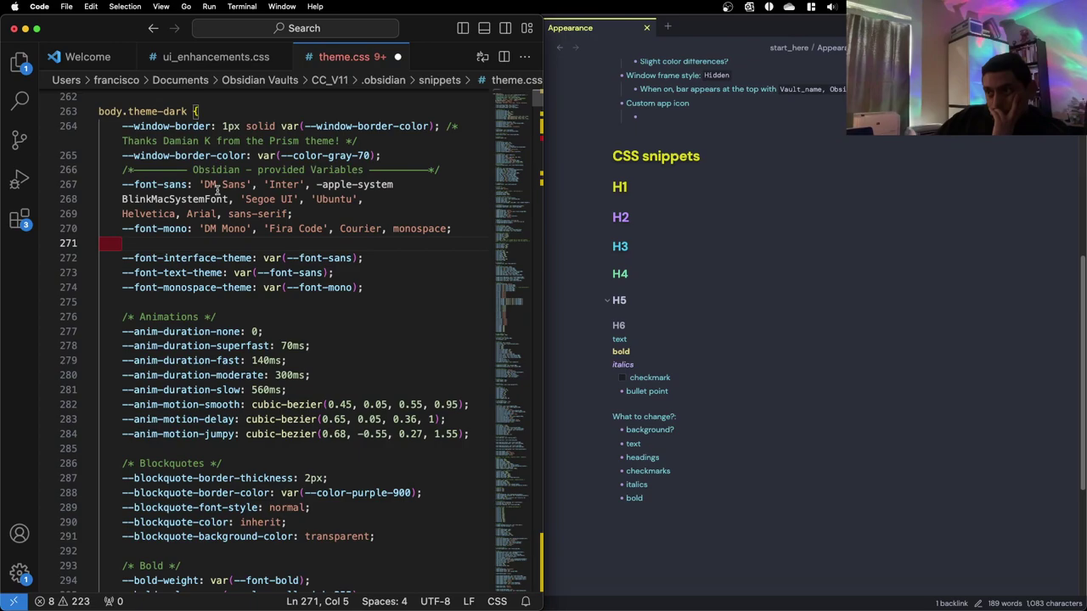
pyautogui.click(91, 112)
pyautogui.scroll(-2, 169, 216)
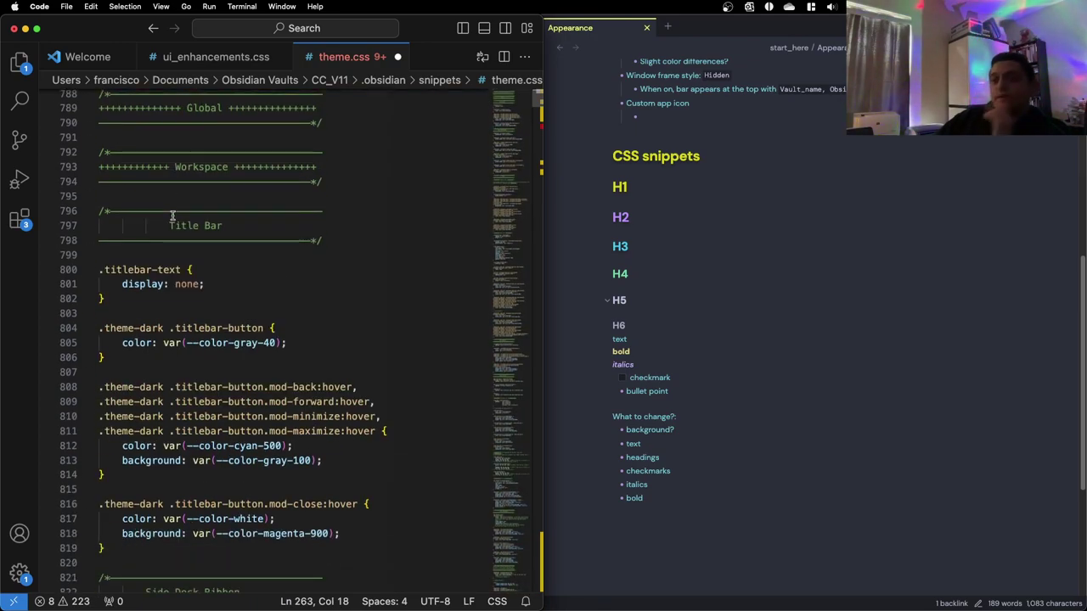
pyautogui.scroll(-5, 169, 222)
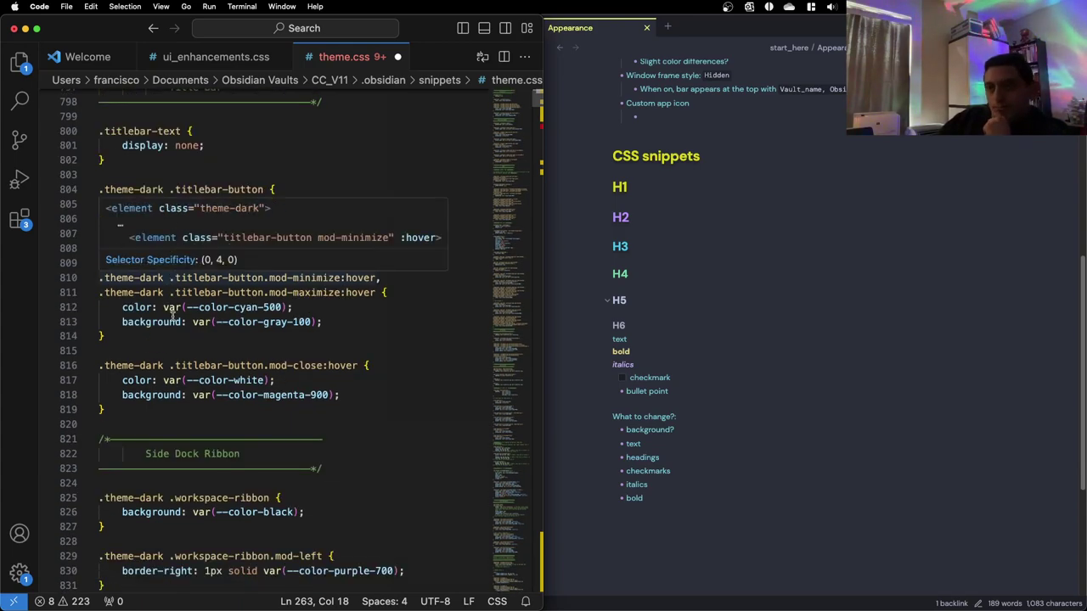
pyautogui.click(268, 321)
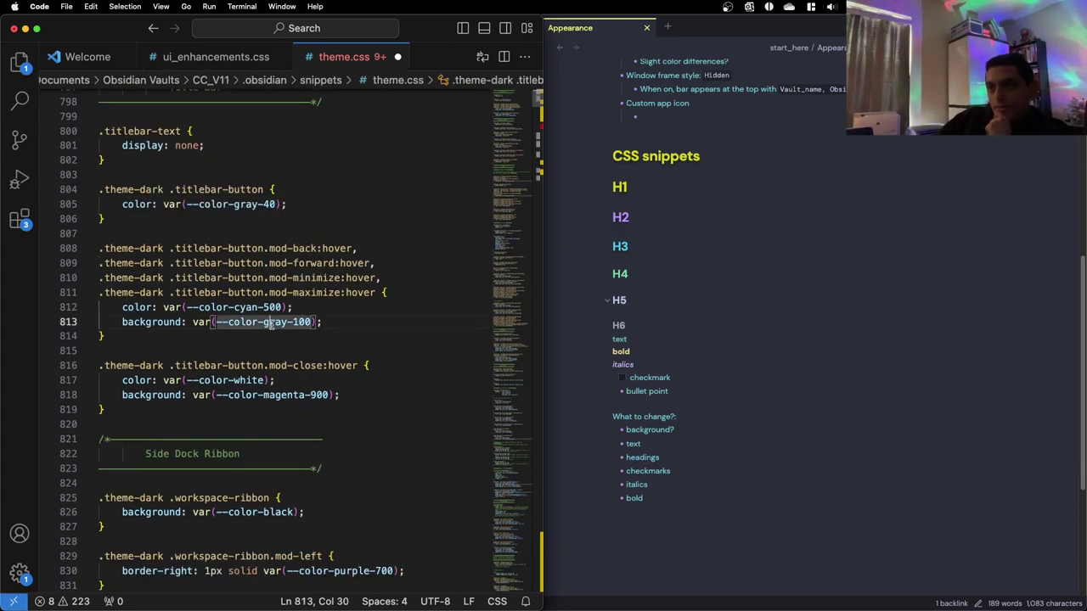
# Switch to Obsidian's Appearance note and add a "Background" line with a blank line after it beneath the CSS snippets heading
pyautogui.click(700, 281)
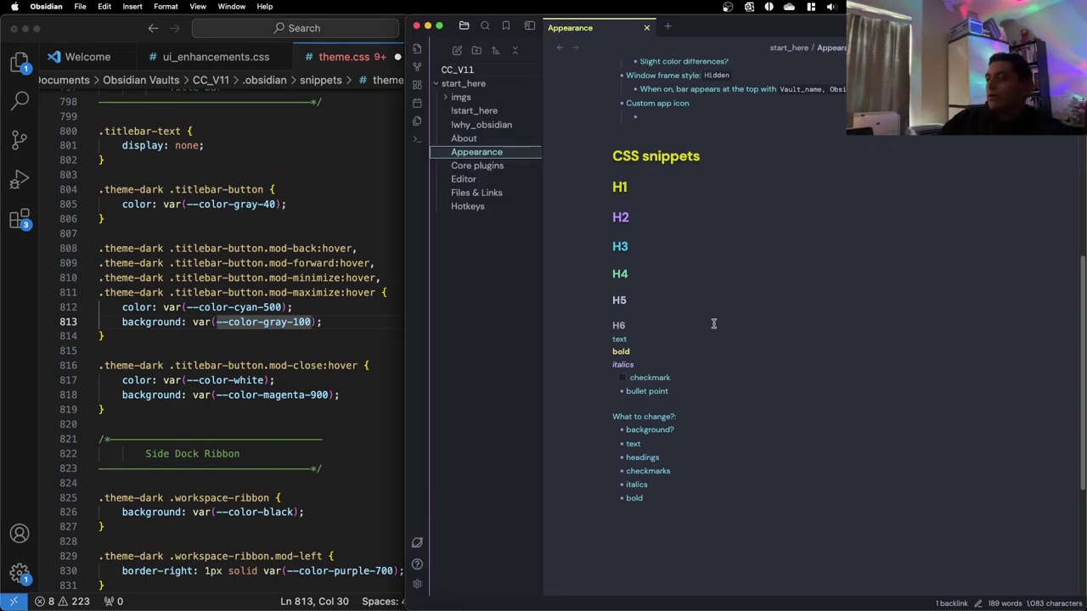
pyautogui.click(679, 167)
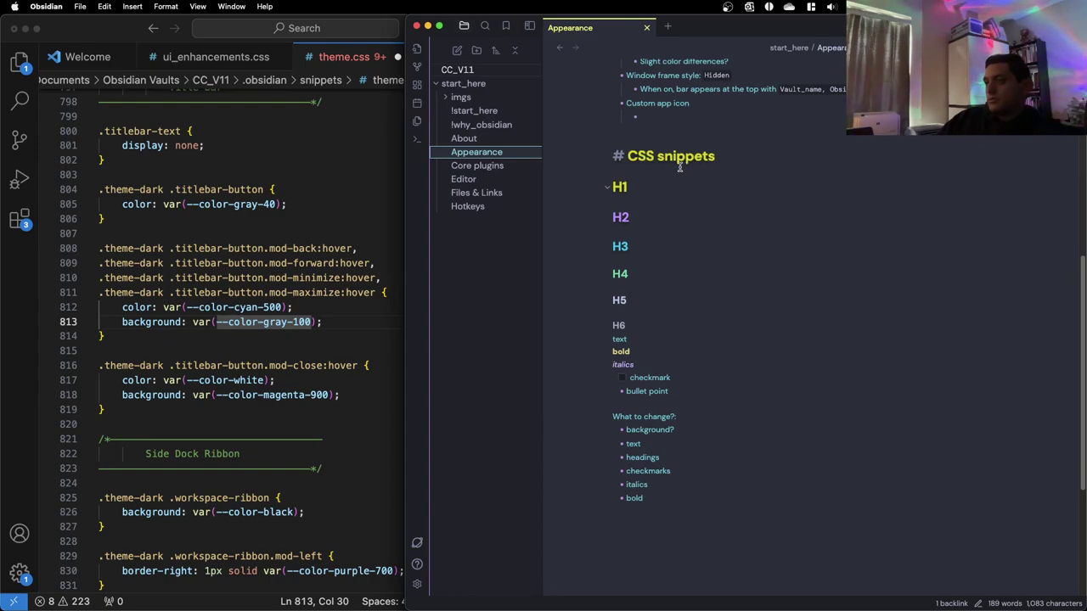
pyautogui.press('Return')
pyautogui.write('back')
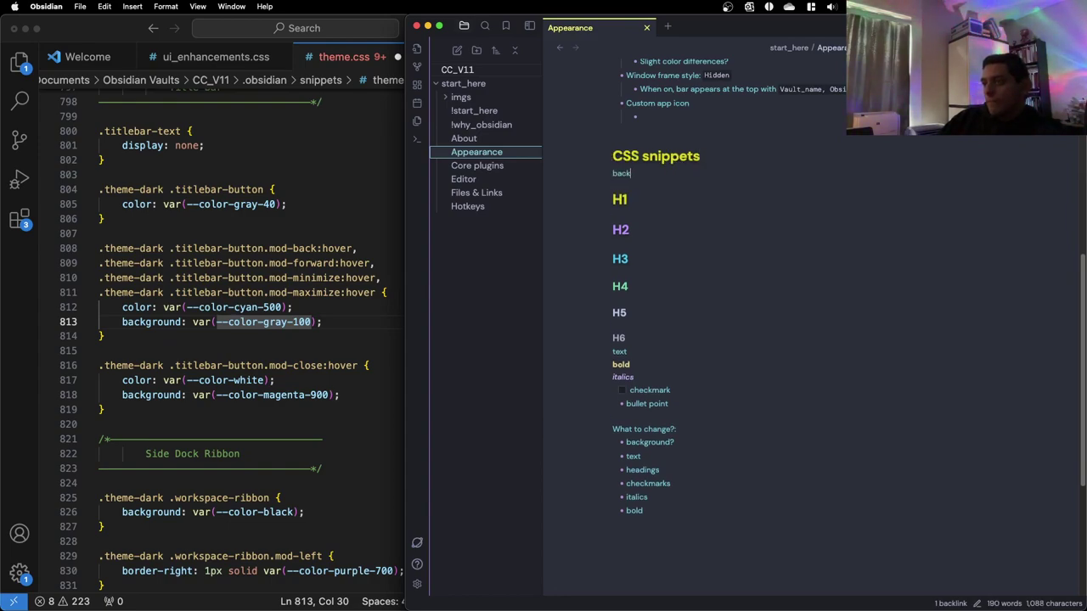
pyautogui.press('BackSpace')
pyautogui.write('#')
pyautogui.press('BackSpace')
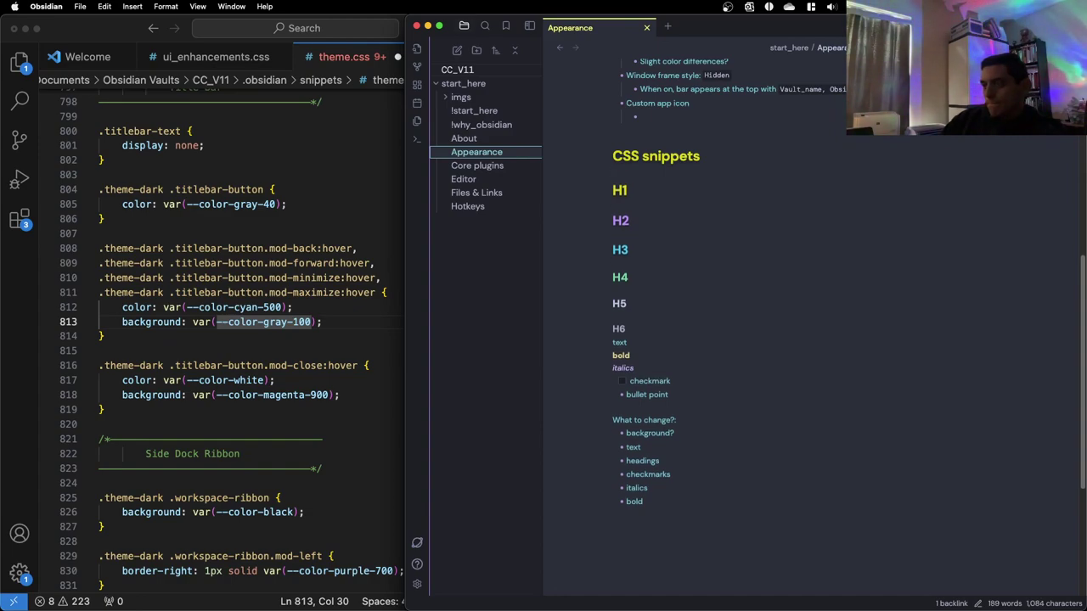
pyautogui.write('Background')
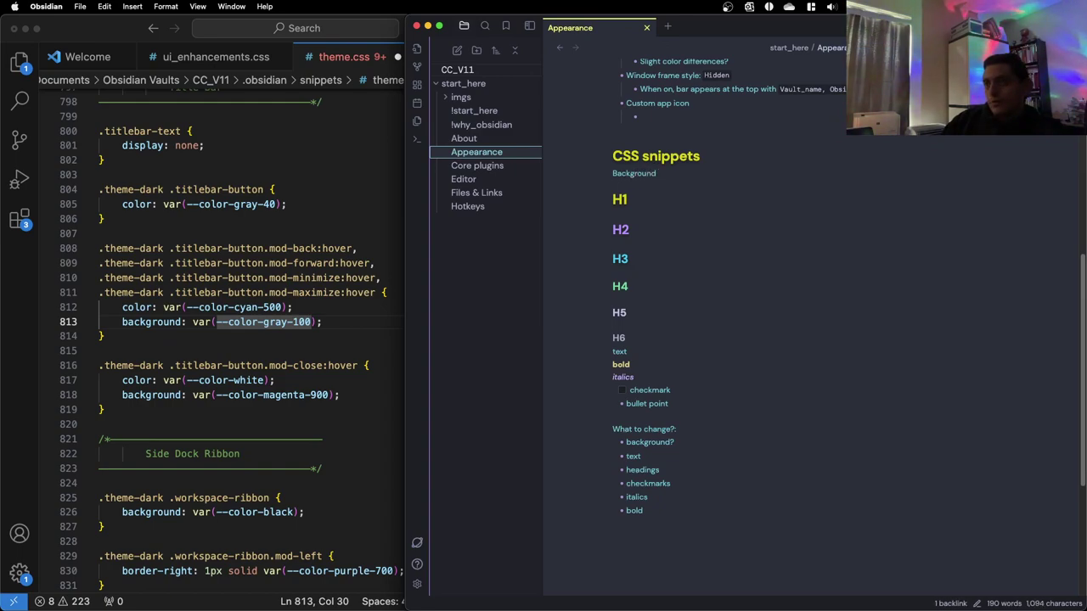
pyautogui.press('Return')
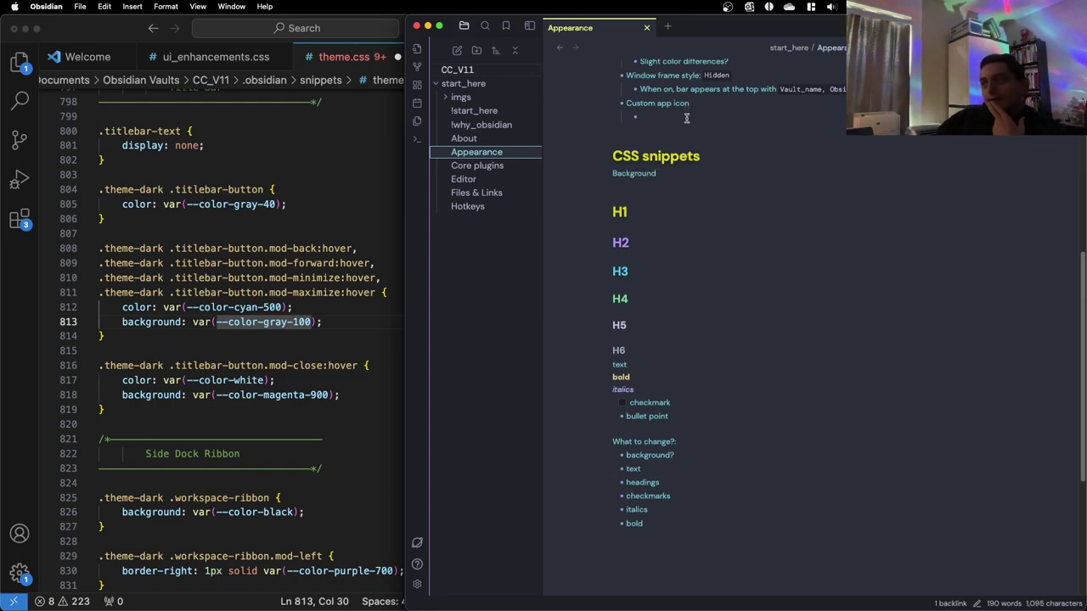
# Remove the blank line after "Background" in the Appearance note and delete the "What to change?" list below the samples
pyautogui.press('BackSpace')
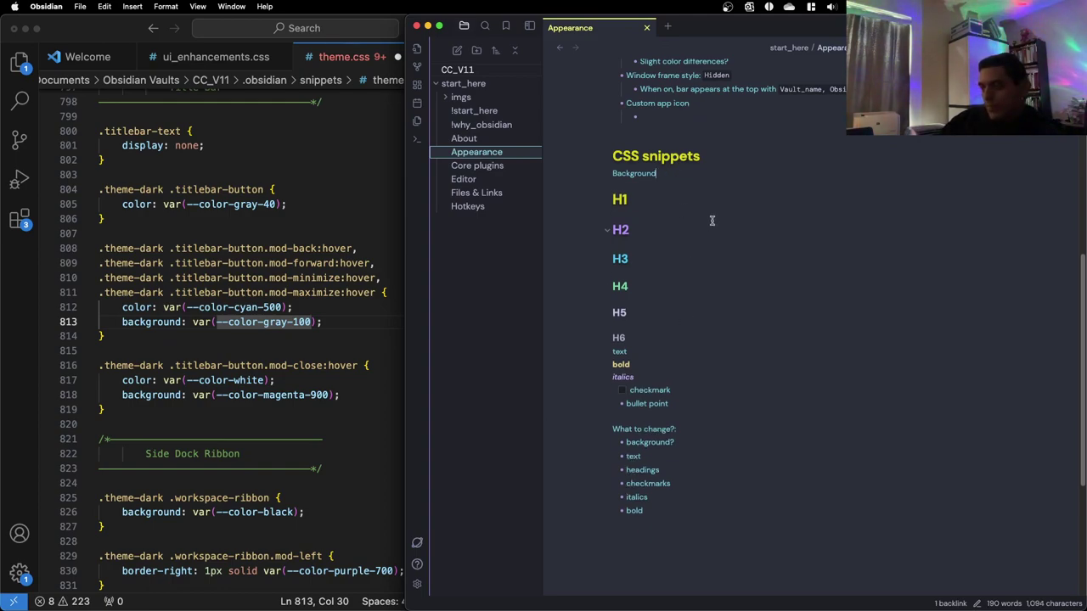
pyautogui.press('Return')
pyautogui.press('Return')
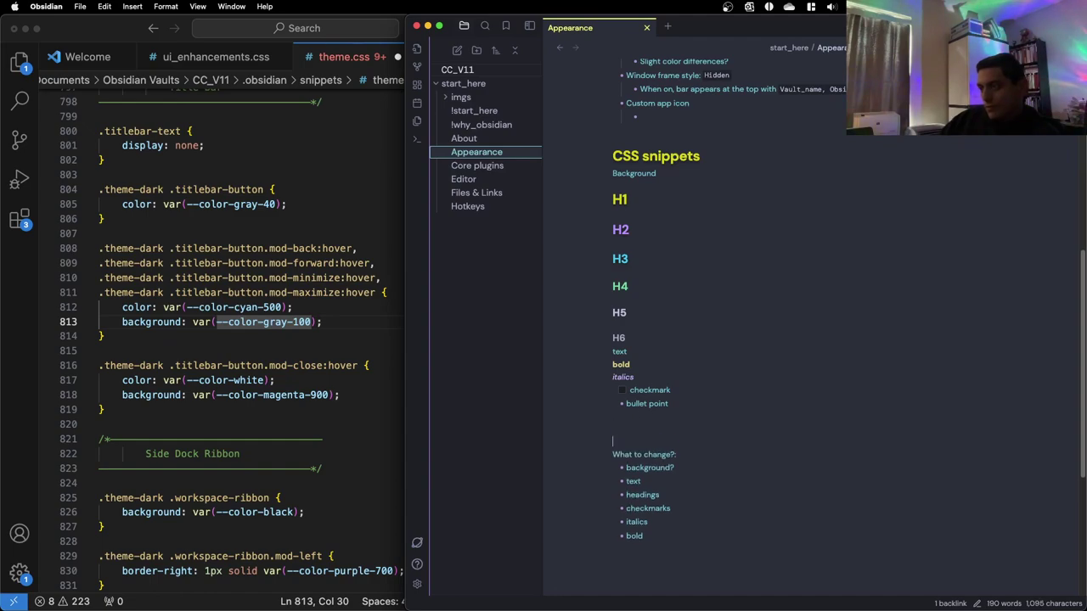
pyautogui.moveTo(650, 570); pyautogui.dragTo(631, 429)
pyautogui.press('BackSpace')
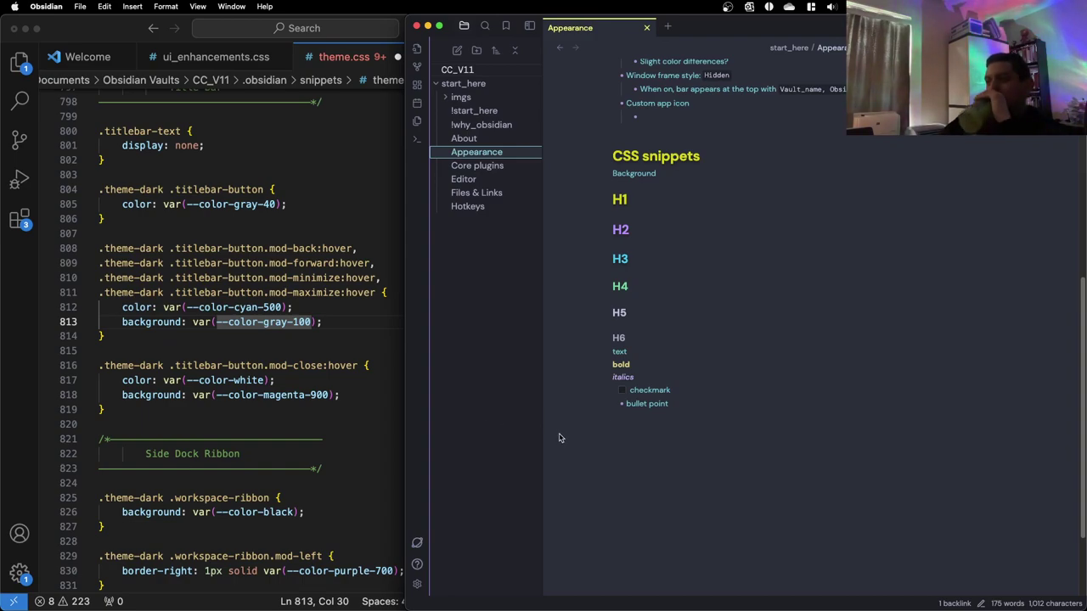
pyautogui.click(622, 391)
pyautogui.click(622, 391)
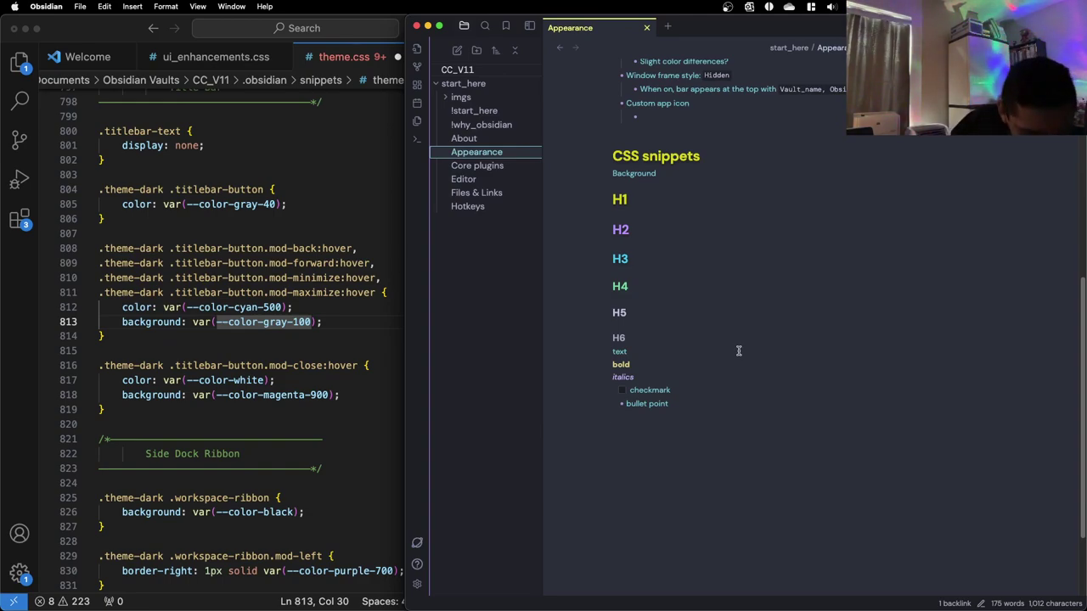
# Switch to theme.css in VS Code and examine the Side Dock Ribbon, Sidebar Tabs and Note Tabs styles
pyautogui.scroll(-5, 356, 273)
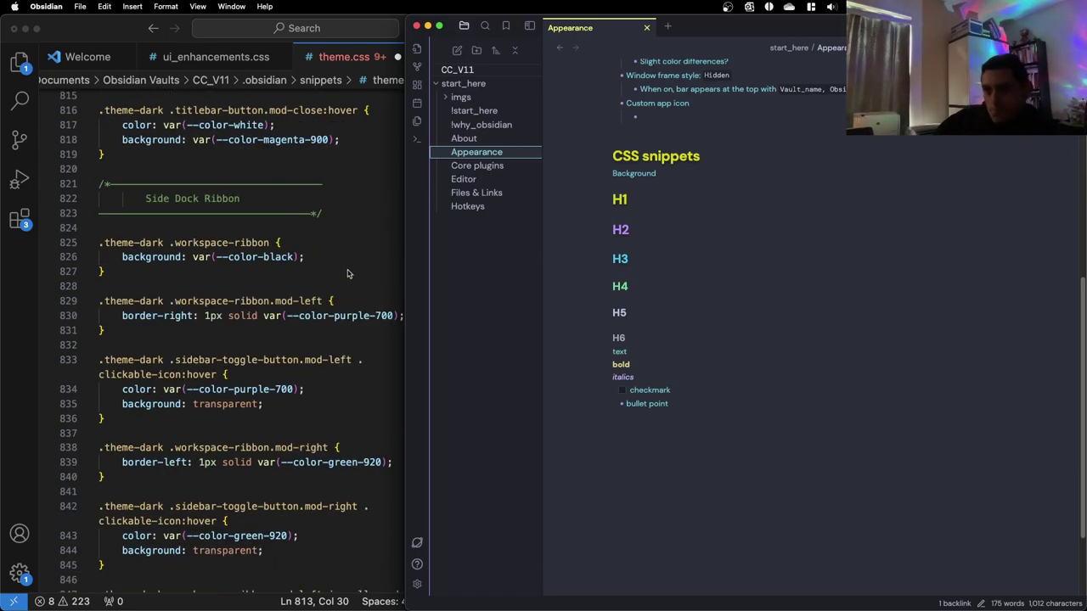
pyautogui.click(317, 315)
pyautogui.scroll(-7, 317, 315)
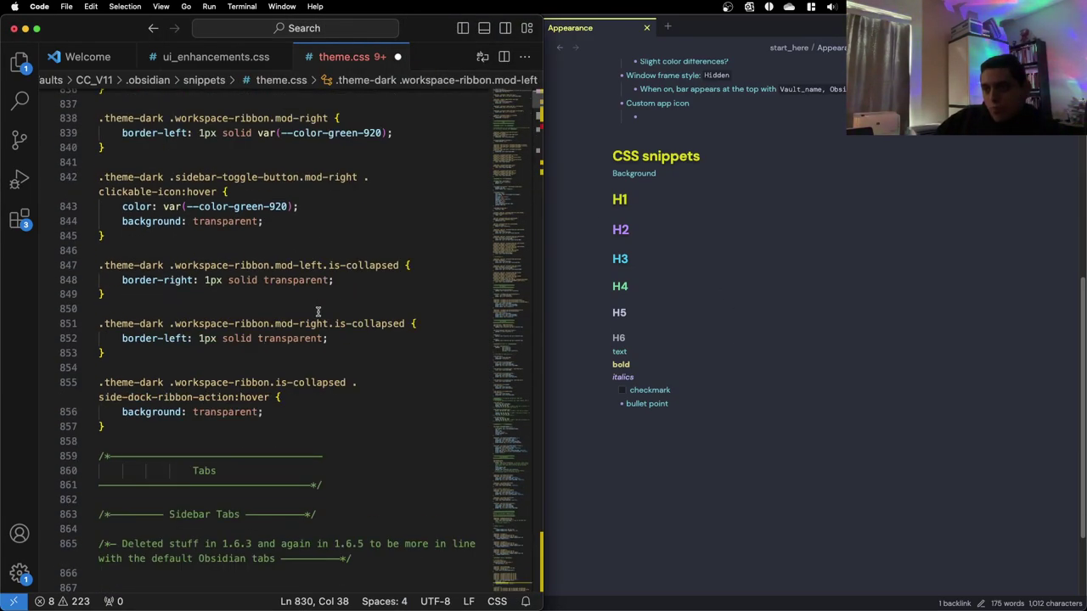
pyautogui.scroll(-8, 317, 312)
pyautogui.scroll(3, 316, 312)
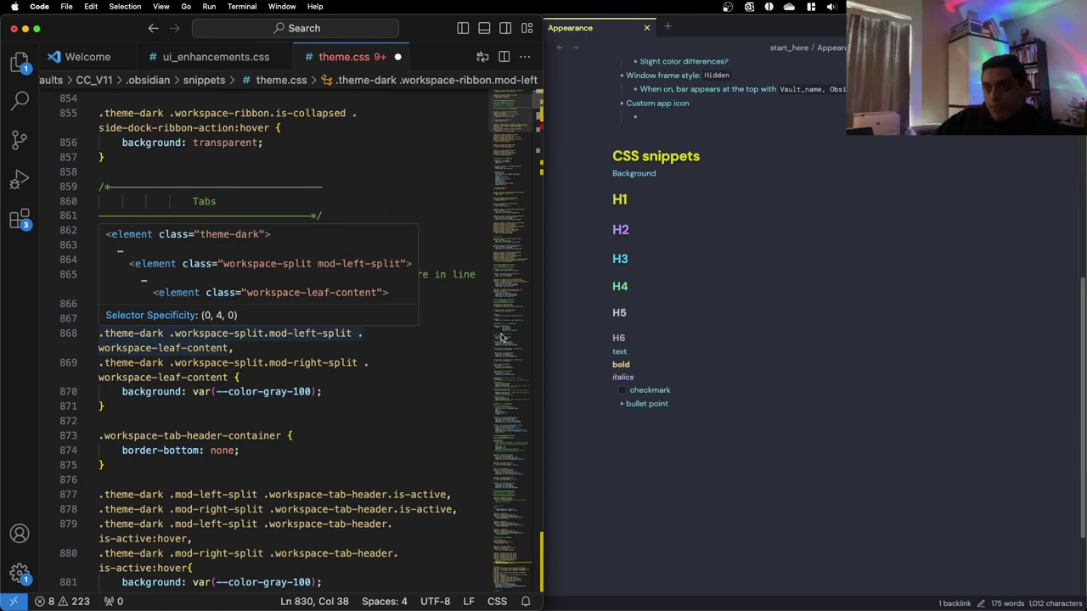
pyautogui.scroll(-10, 406, 327)
pyautogui.scroll(-6, 406, 327)
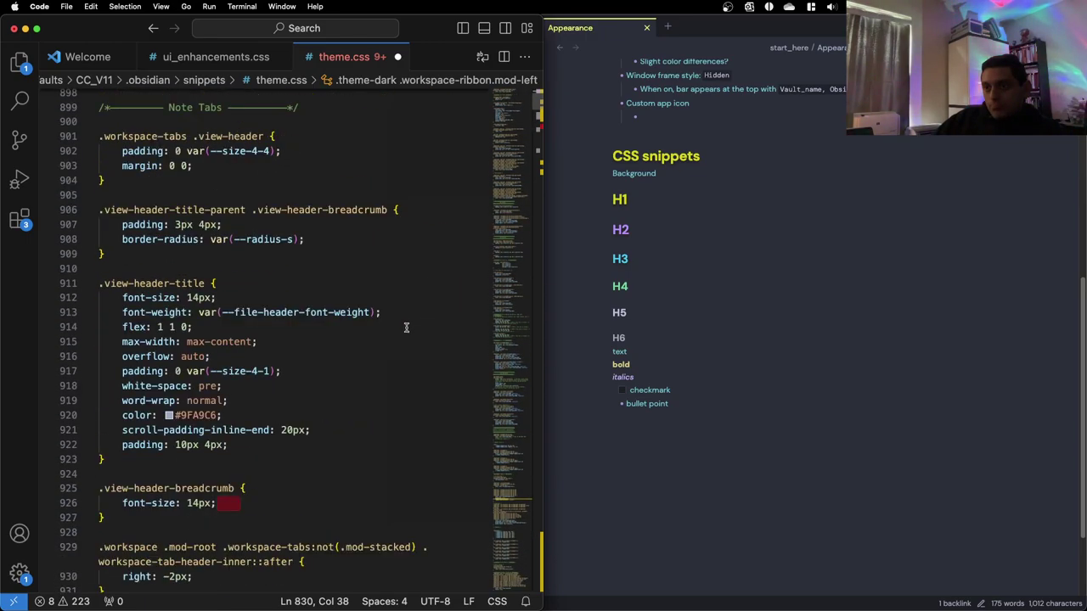
pyautogui.scroll(2, 406, 327)
pyautogui.scroll(-8, 404, 323)
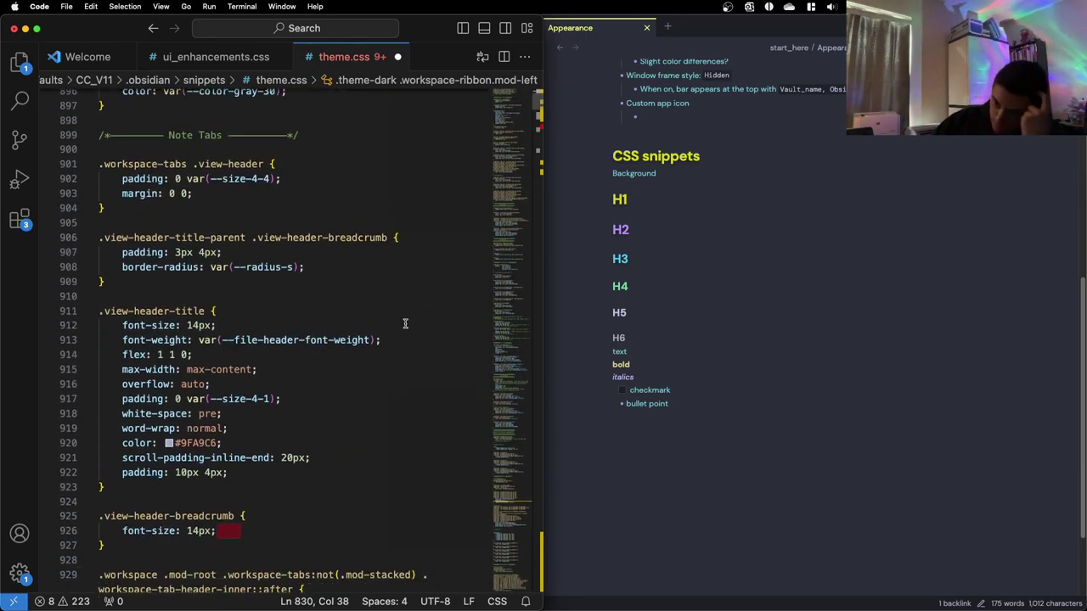
# Look through the tree item, body text, header color, emphasis and ordered list styles in theme.css up to the Checkboxes section
pyautogui.scroll(-20, 405, 324)
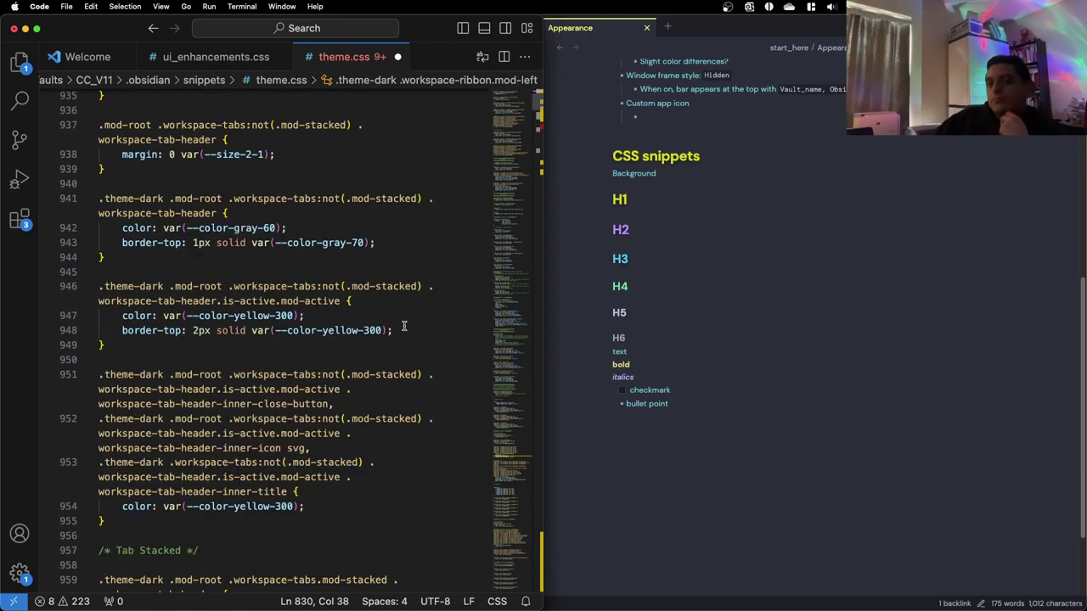
pyautogui.scroll(-16, 404, 326)
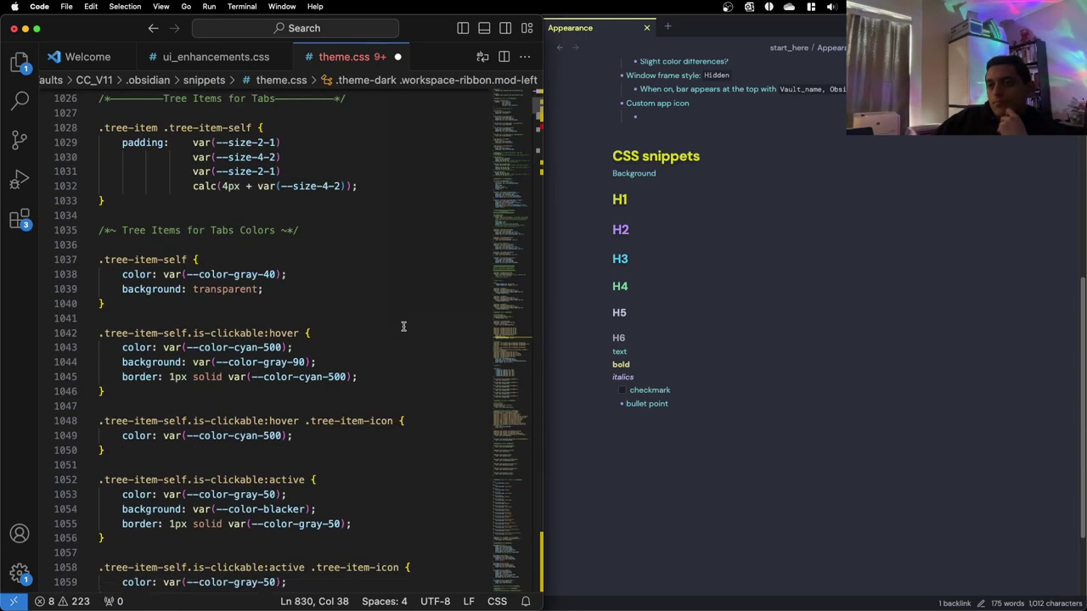
pyautogui.scroll(-20, 404, 326)
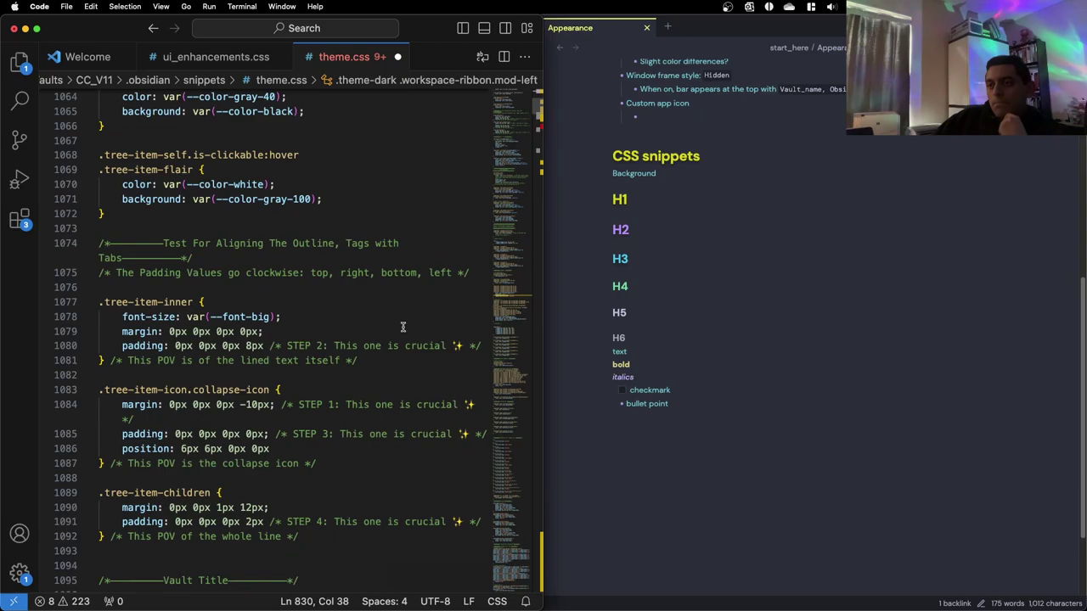
pyautogui.scroll(-20, 401, 328)
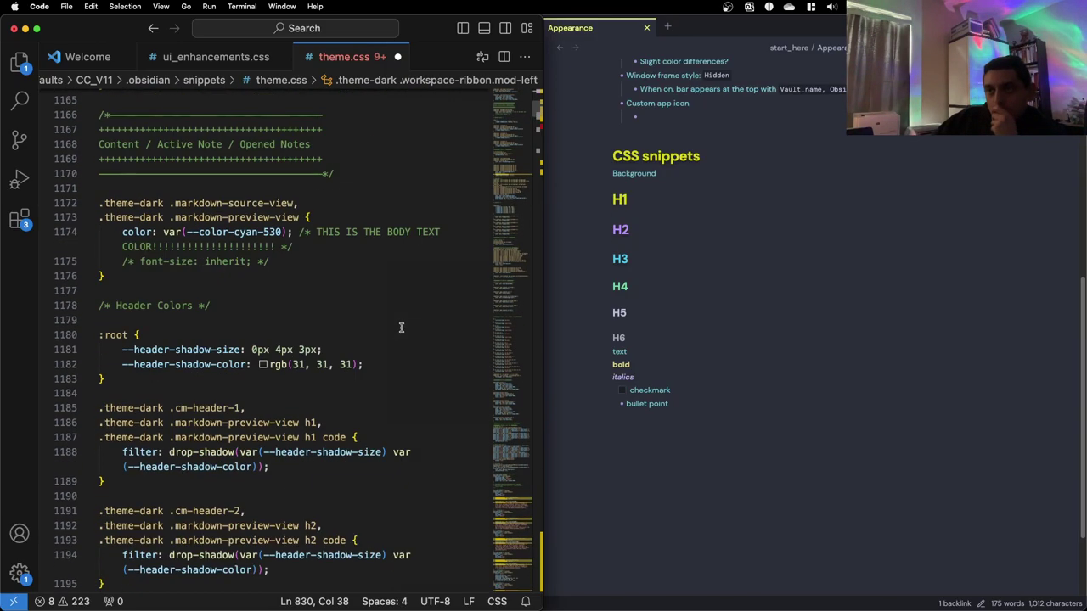
pyautogui.scroll(-17, 401, 328)
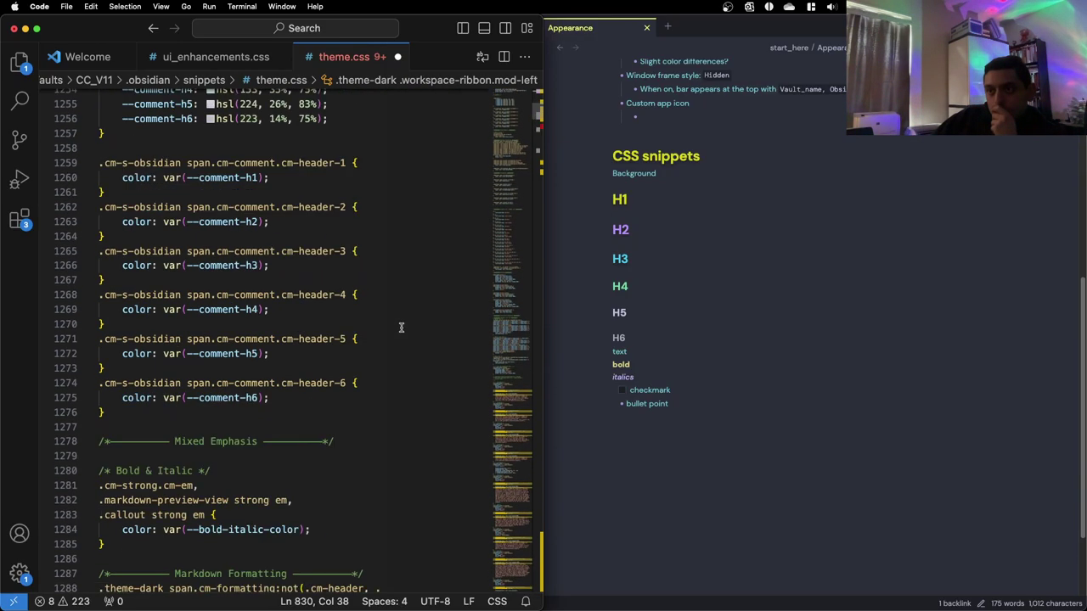
pyautogui.scroll(-20, 401, 328)
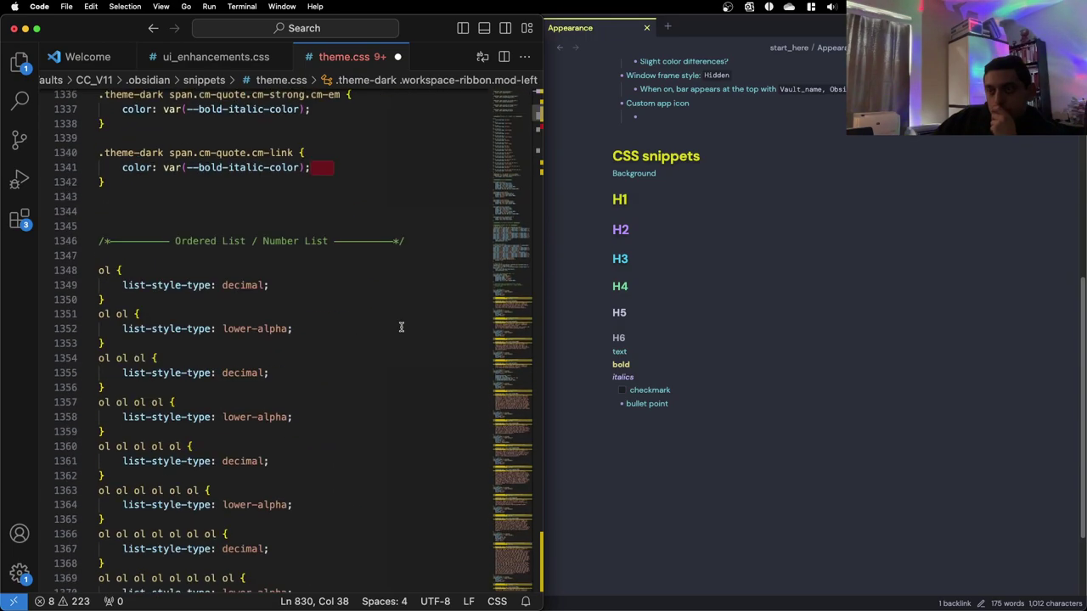
pyautogui.scroll(-20, 401, 326)
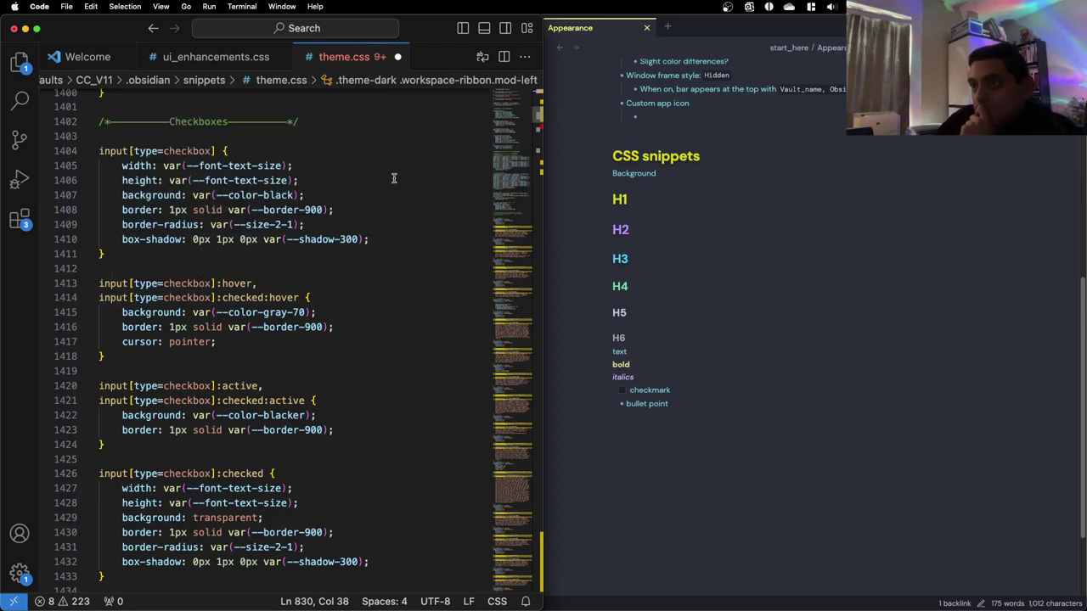
# Check the background variable of input[type=checkbox] in theme.css against the sample checkmark in the Appearance note
pyautogui.click(246, 195)
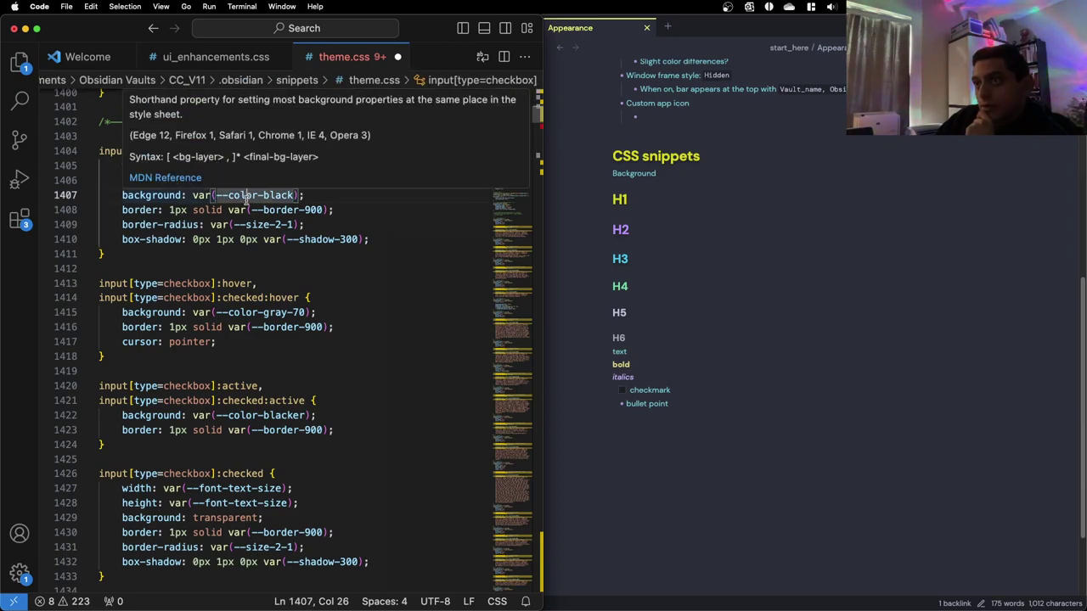
pyautogui.click(624, 397)
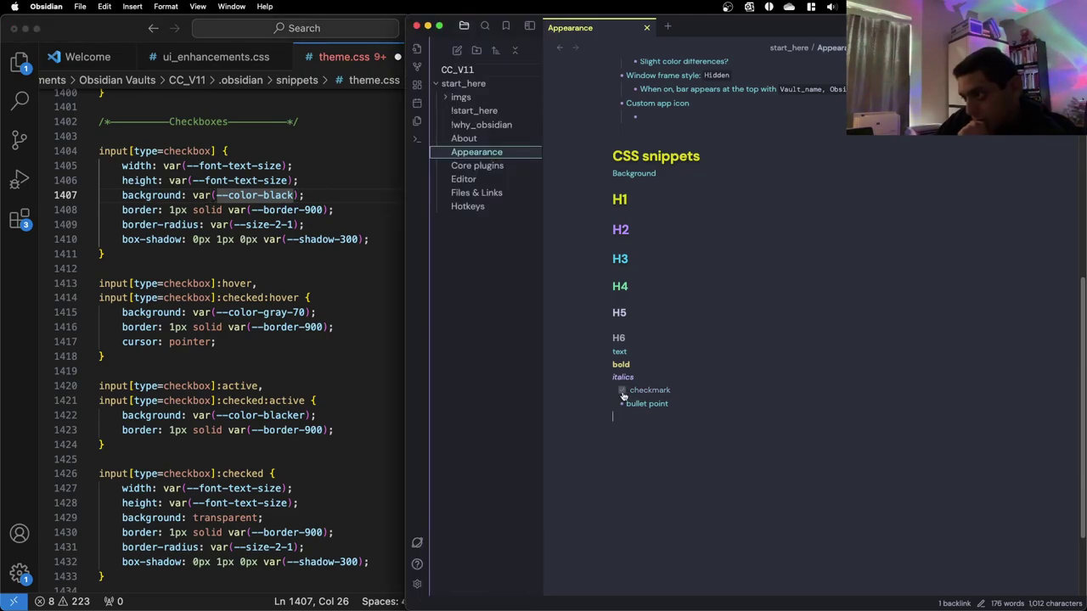
pyautogui.click(264, 196)
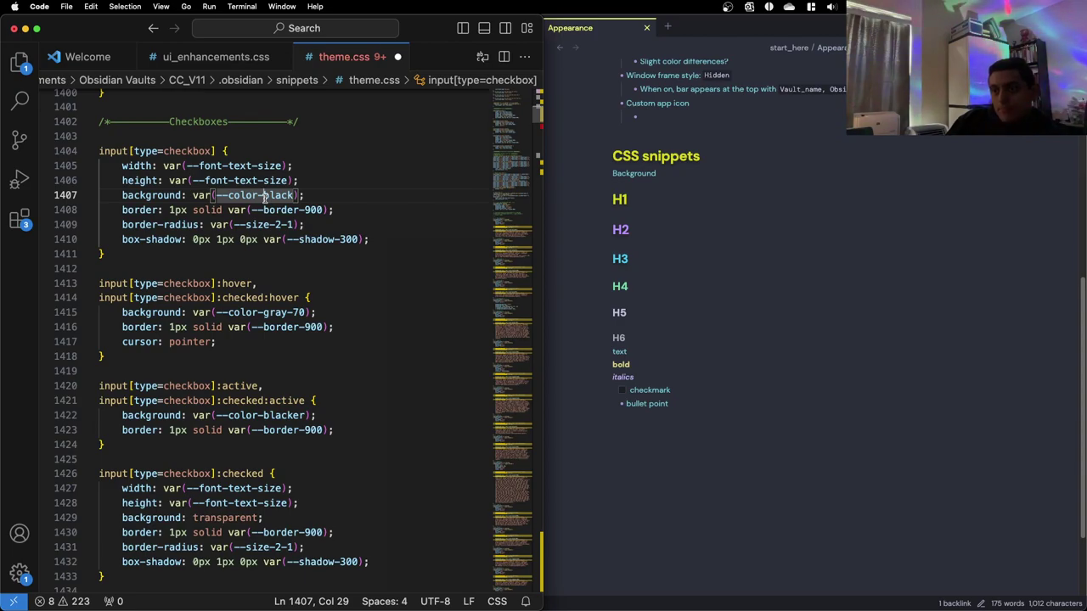
# Examine the remaining checkbox states and the Alternative Checkboxes rules in theme.css, through the Important and Cancelled icons
pyautogui.scroll(-5, 264, 196)
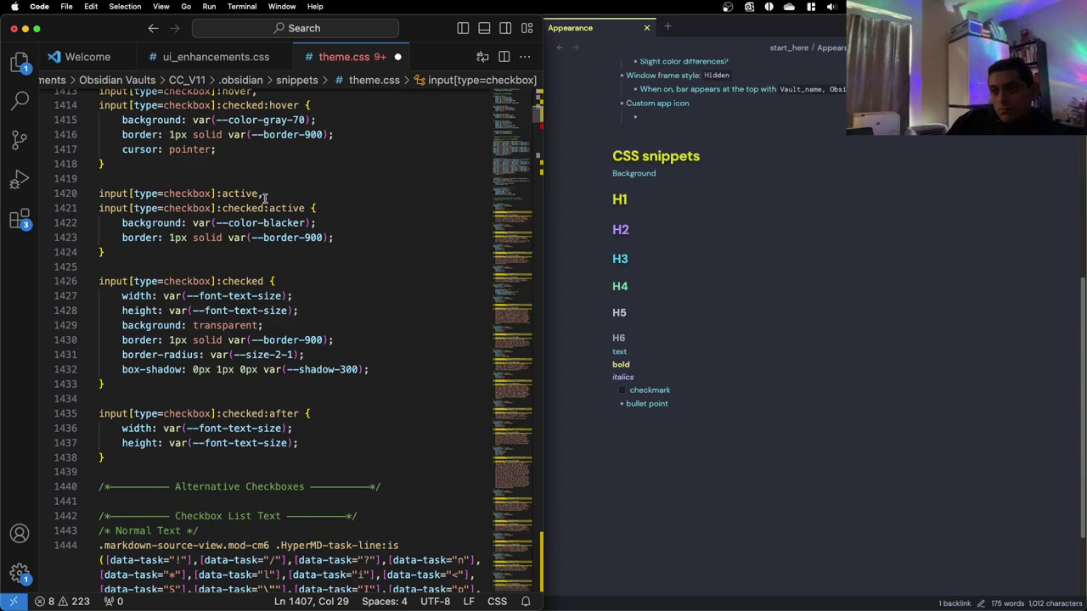
pyautogui.scroll(-5, 264, 198)
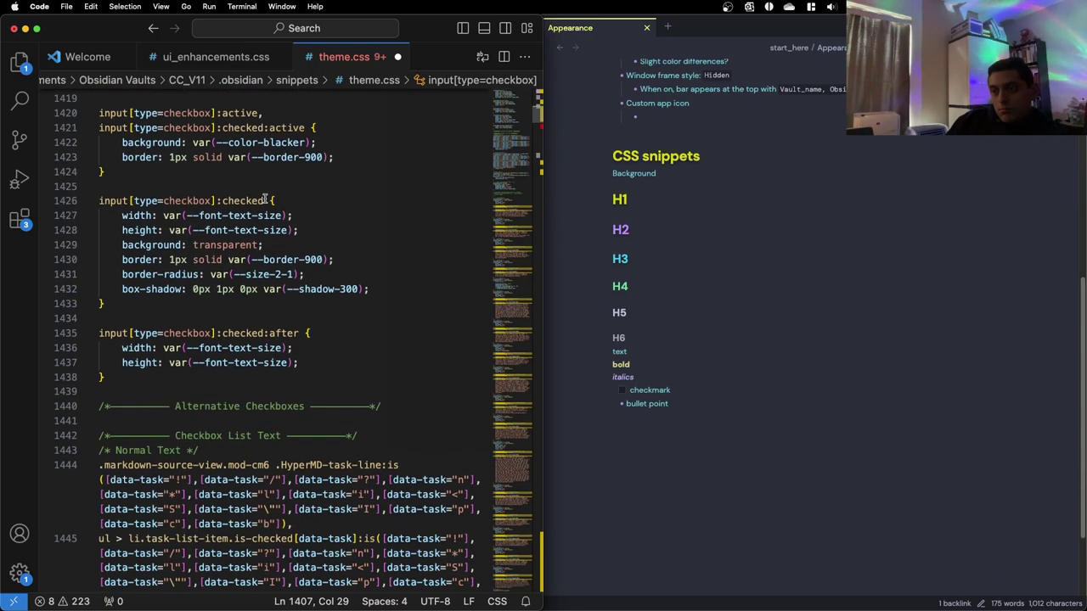
pyautogui.scroll(-1, 264, 198)
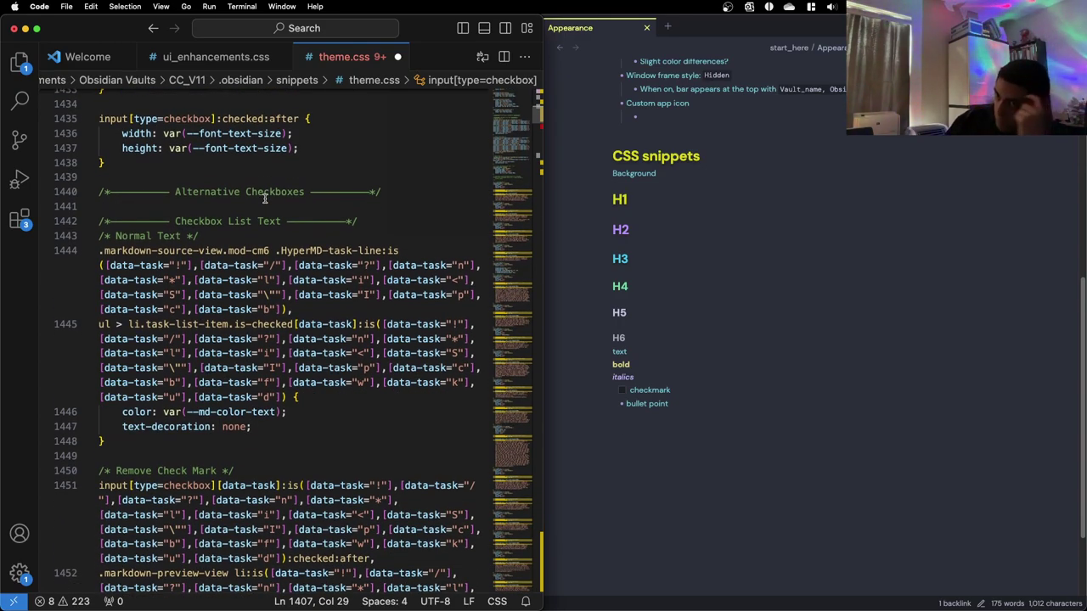
pyautogui.scroll(-5, 265, 198)
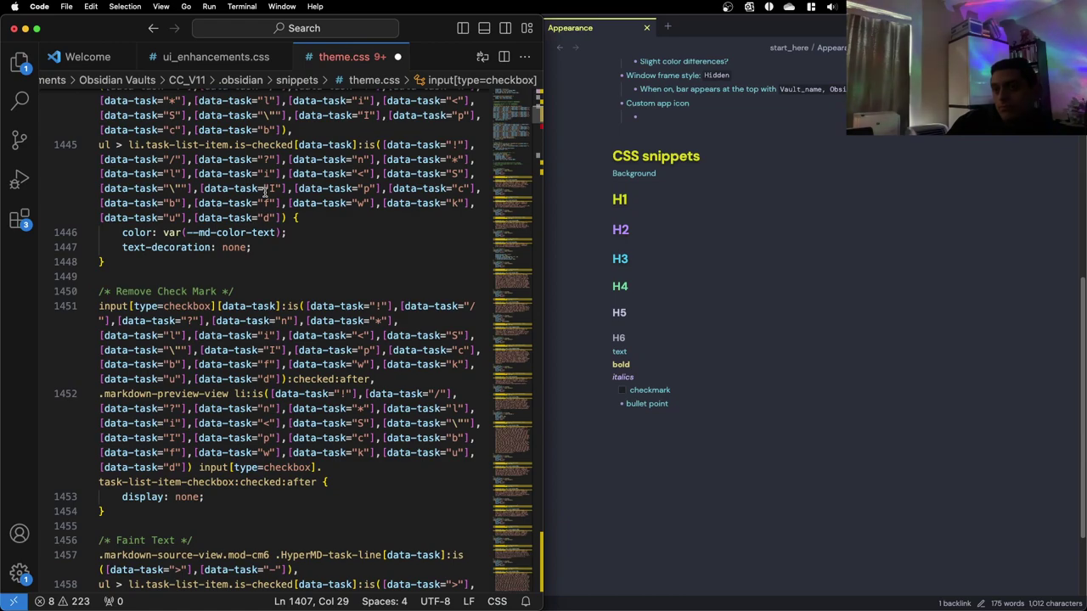
pyautogui.scroll(-8, 264, 192)
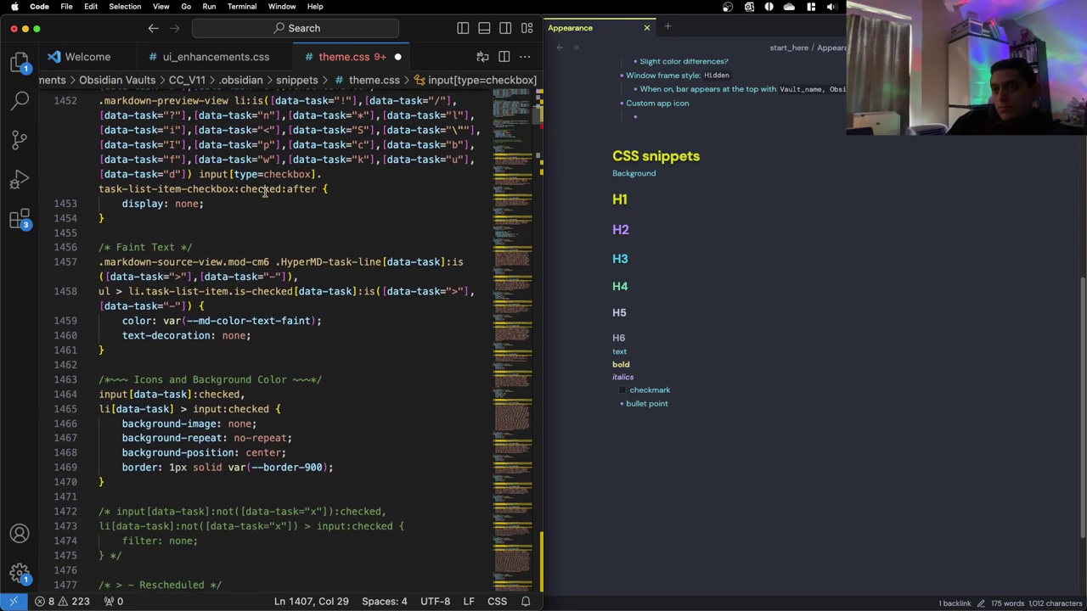
pyautogui.scroll(-9, 265, 192)
pyautogui.scroll(-15, 265, 191)
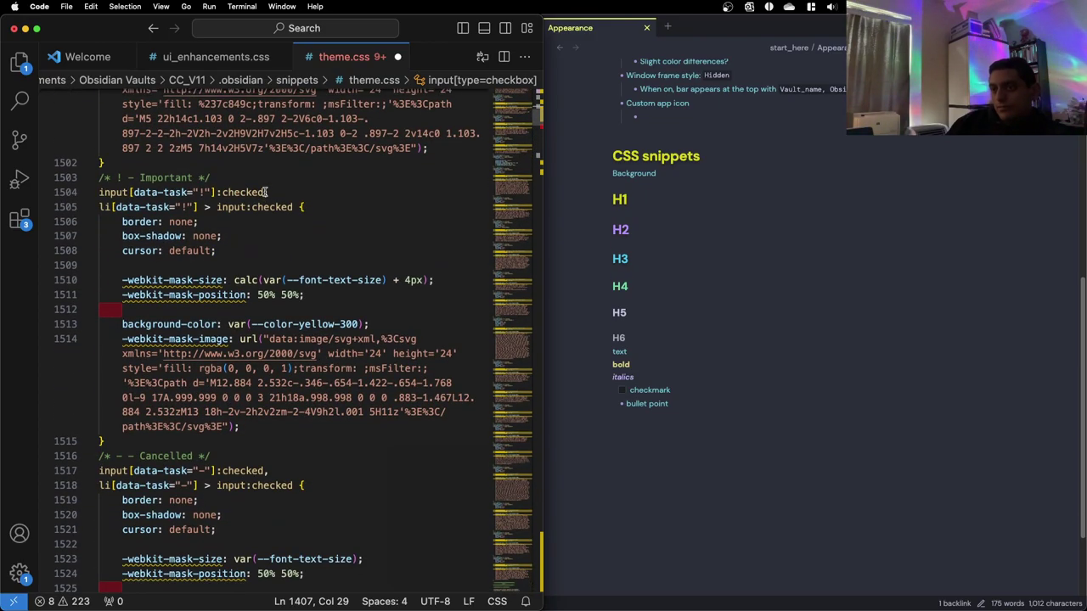
# Switch to Firefox, search the web for "obsidian css snippets" in a new tab, and open the Obsidian Help result
pyautogui.hotkey('ctrl', 'Up')
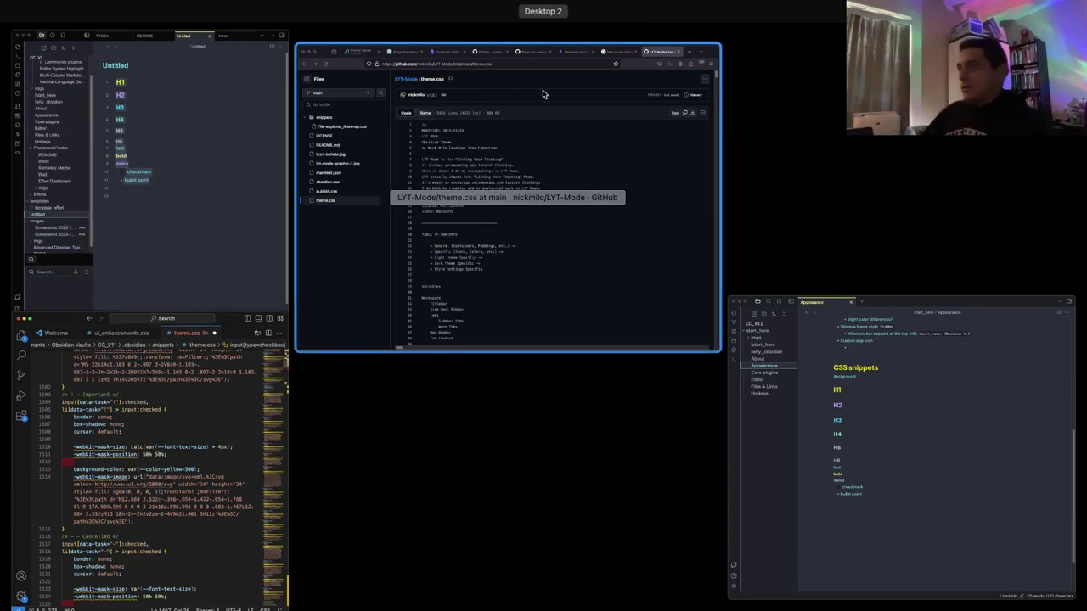
pyautogui.click(543, 91)
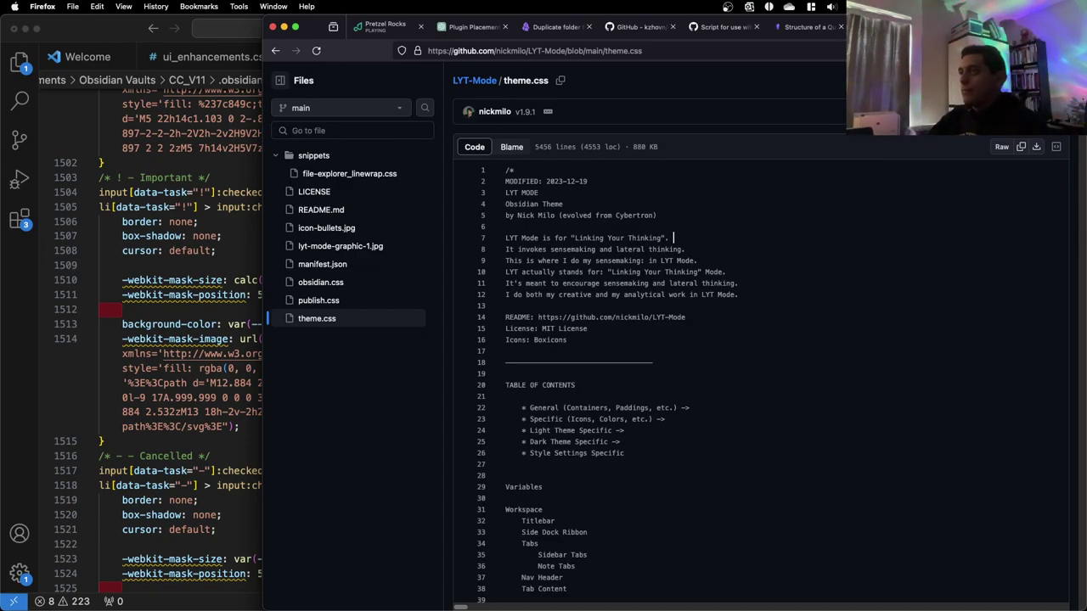
pyautogui.press('super+t')
pyautogui.write('obsidian css snippets')
pyautogui.press('Return')
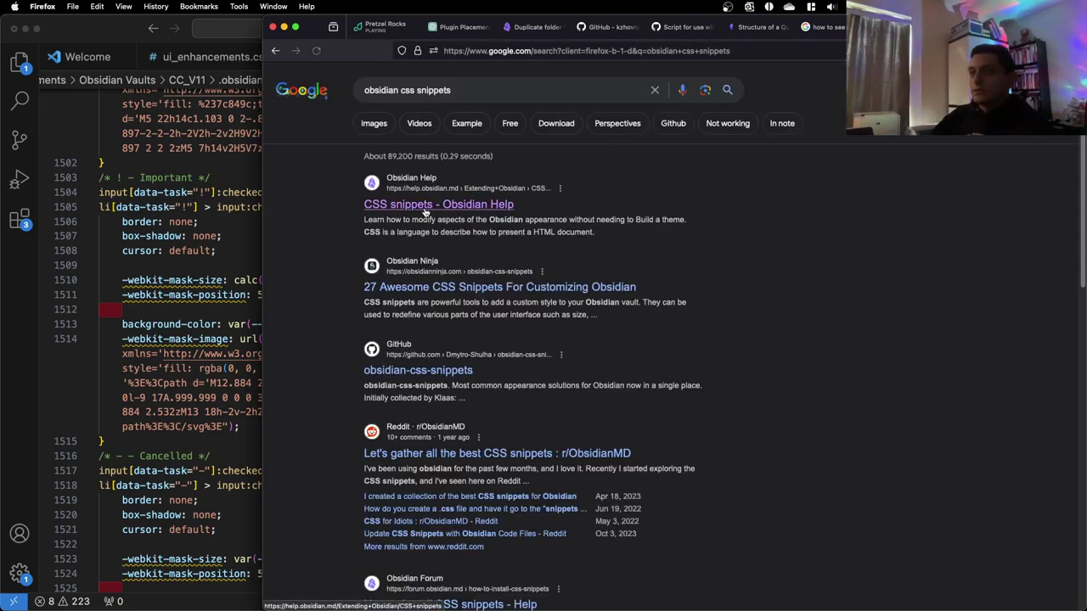
pyautogui.click(425, 207)
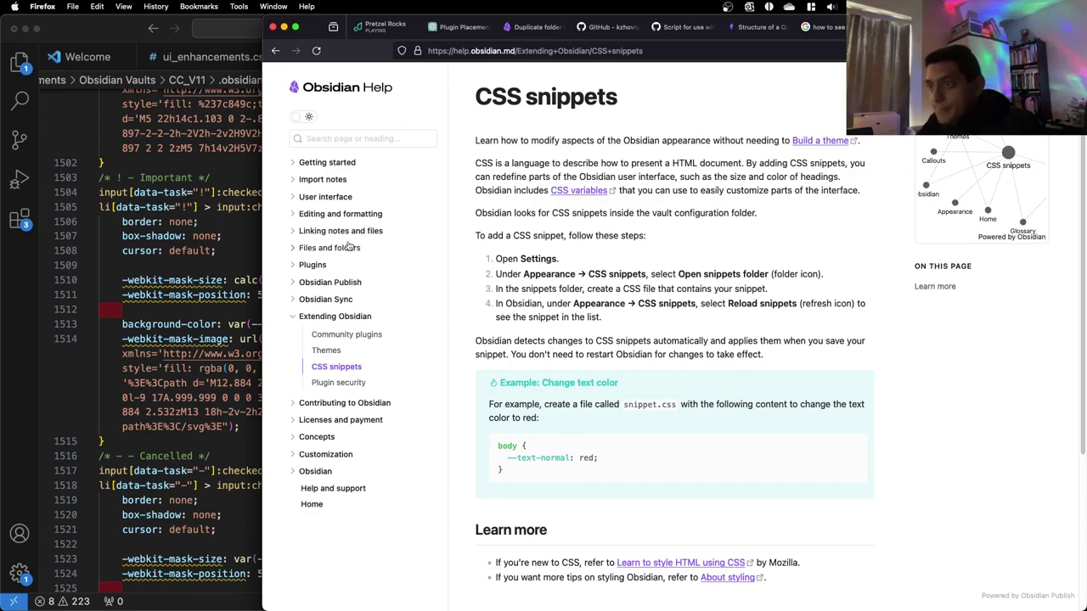
# Browse the Obsidian Help sections on files and the user interface, and view the Ribbon page under Workspace
pyautogui.click(349, 247)
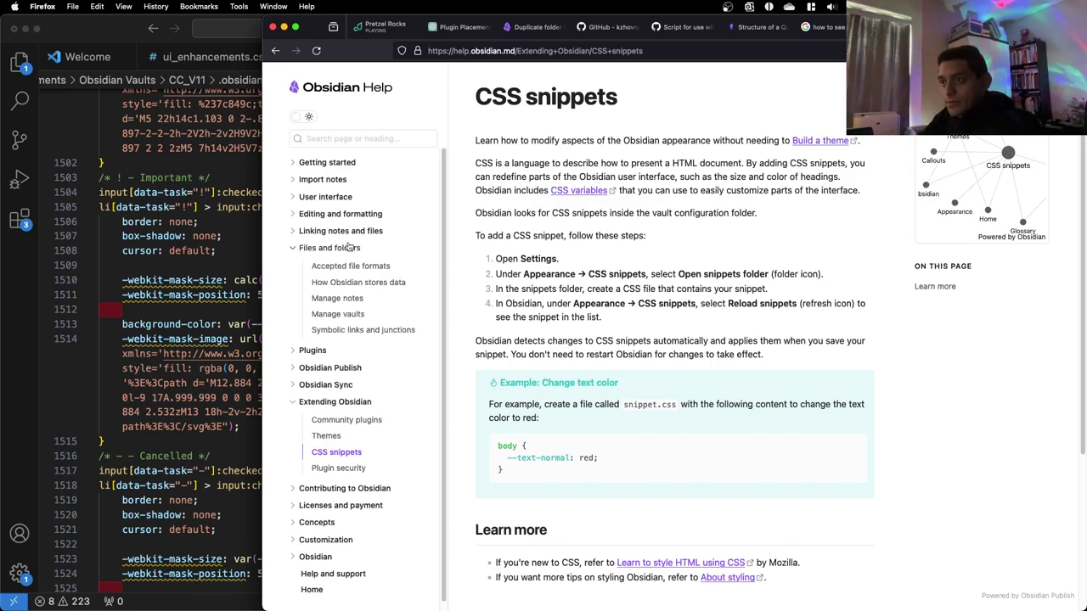
pyautogui.click(349, 247)
pyautogui.click(335, 319)
pyautogui.click(328, 197)
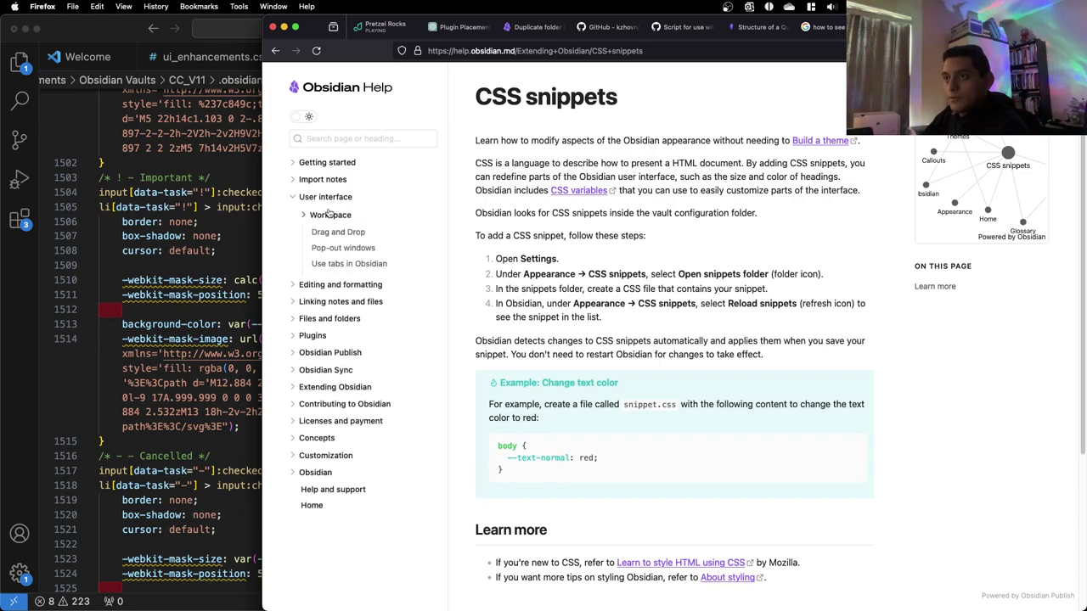
pyautogui.click(332, 216)
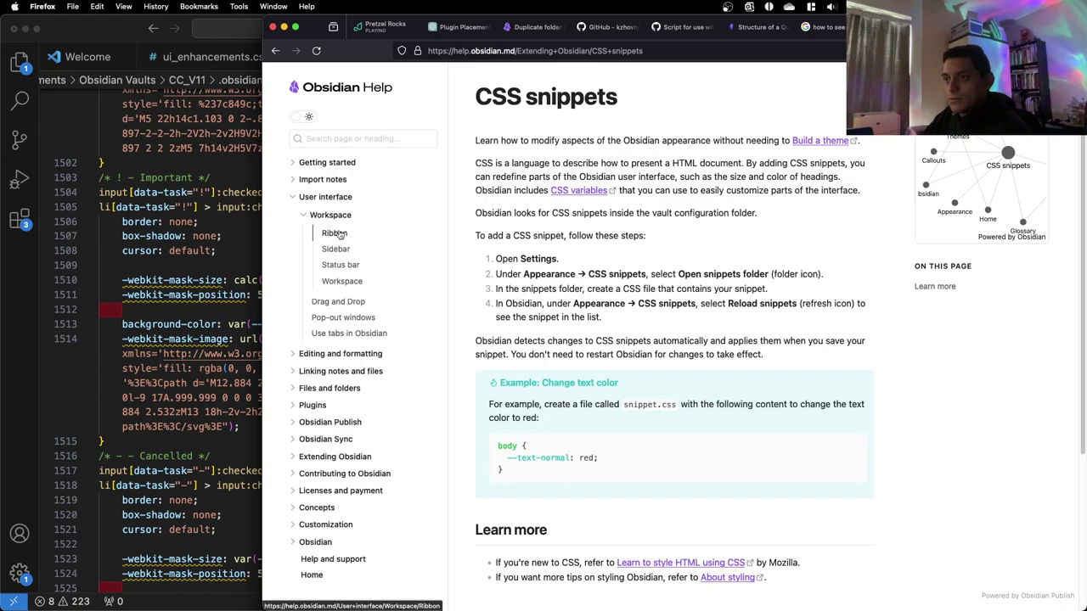
pyautogui.click(337, 233)
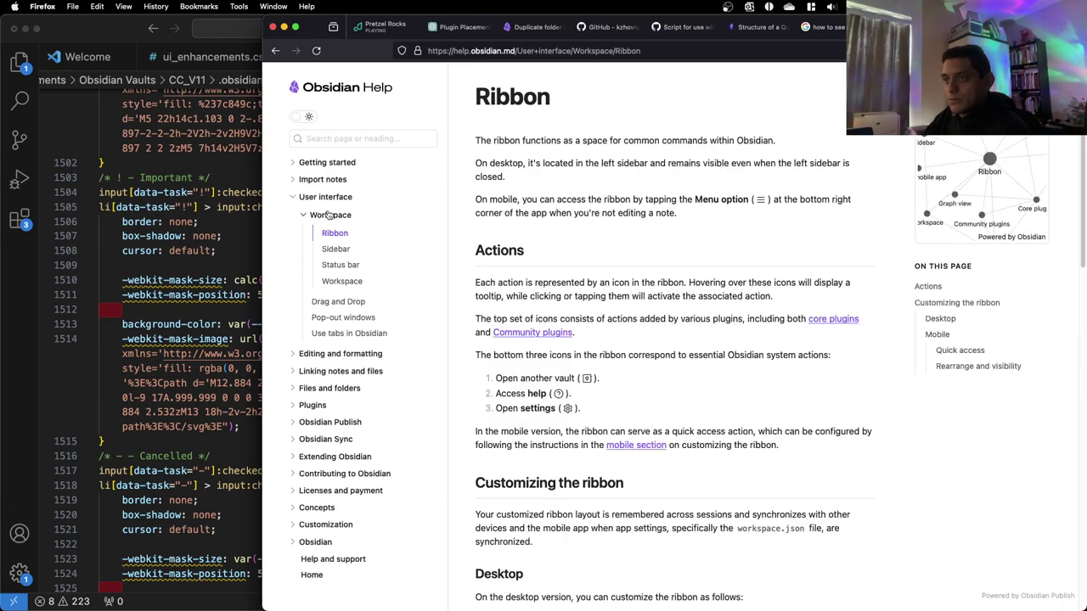
pyautogui.click(331, 215)
pyautogui.click(327, 198)
# Open the Basic formatting syntax page under Editing and formatting and review its headings, bold, italics and highlights sections
pyautogui.click(332, 214)
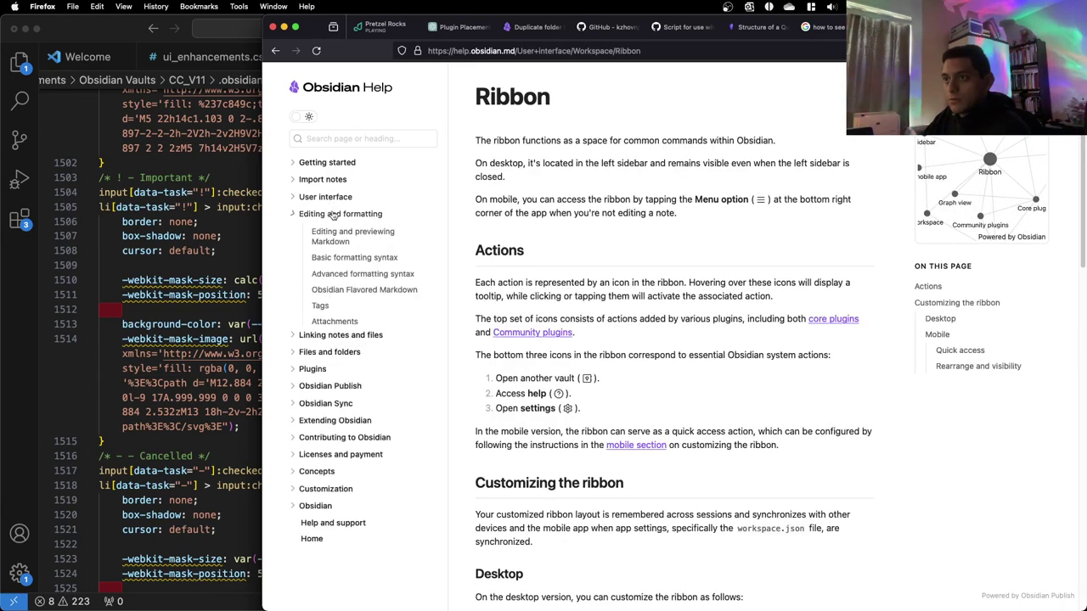
pyautogui.click(354, 257)
pyautogui.scroll(-5, 537, 241)
pyautogui.scroll(-5, 537, 240)
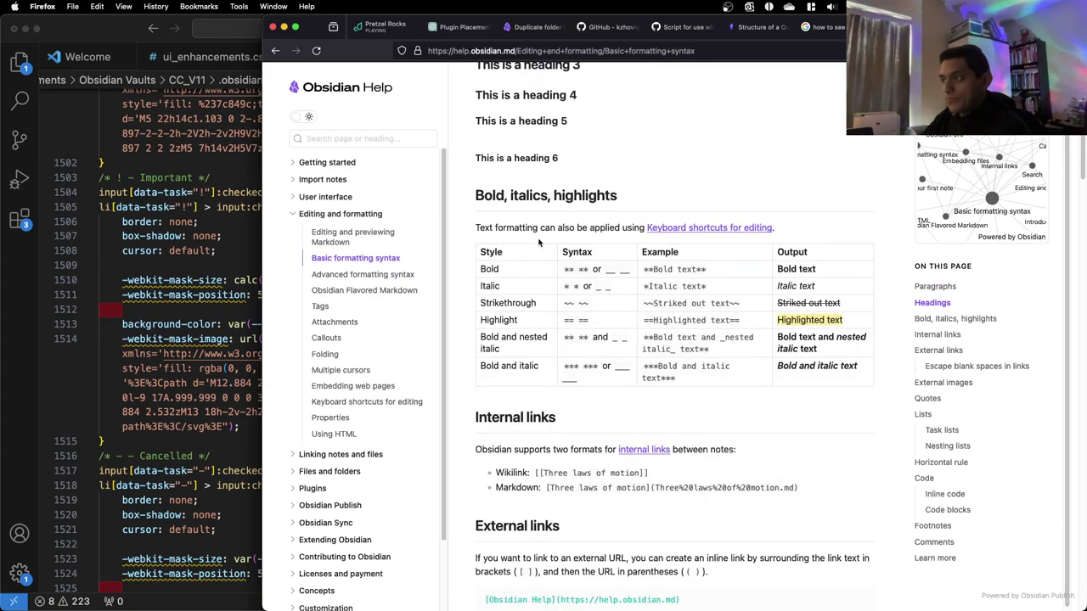
# Review the rest of the Basic formatting syntax page through Comments and Learn more, and collapse the Editing and formatting section
pyautogui.scroll(-10, 538, 243)
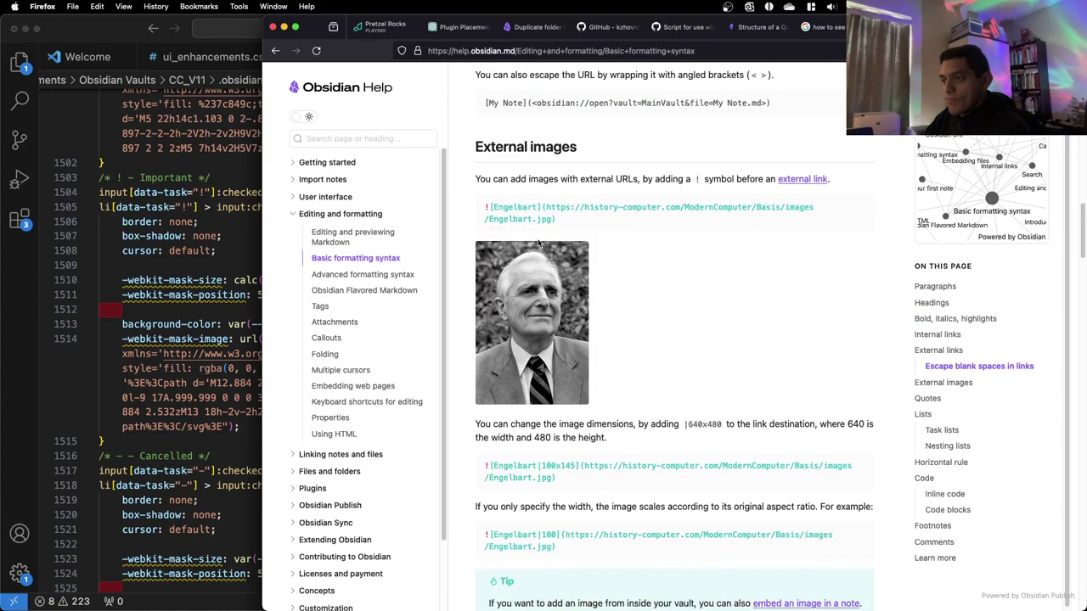
pyautogui.scroll(-15, 537, 243)
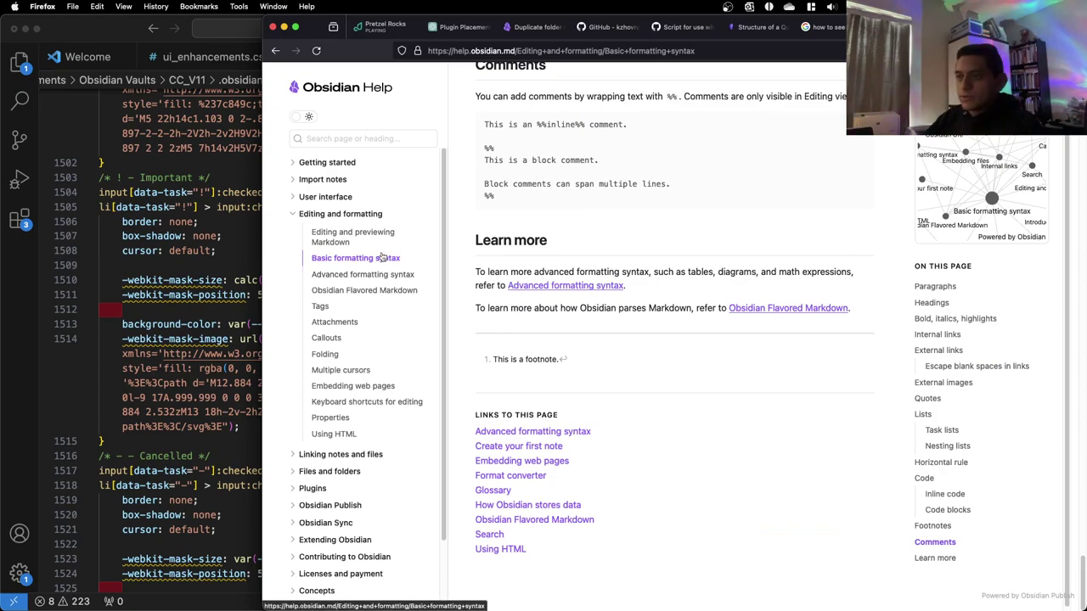
pyautogui.click(341, 217)
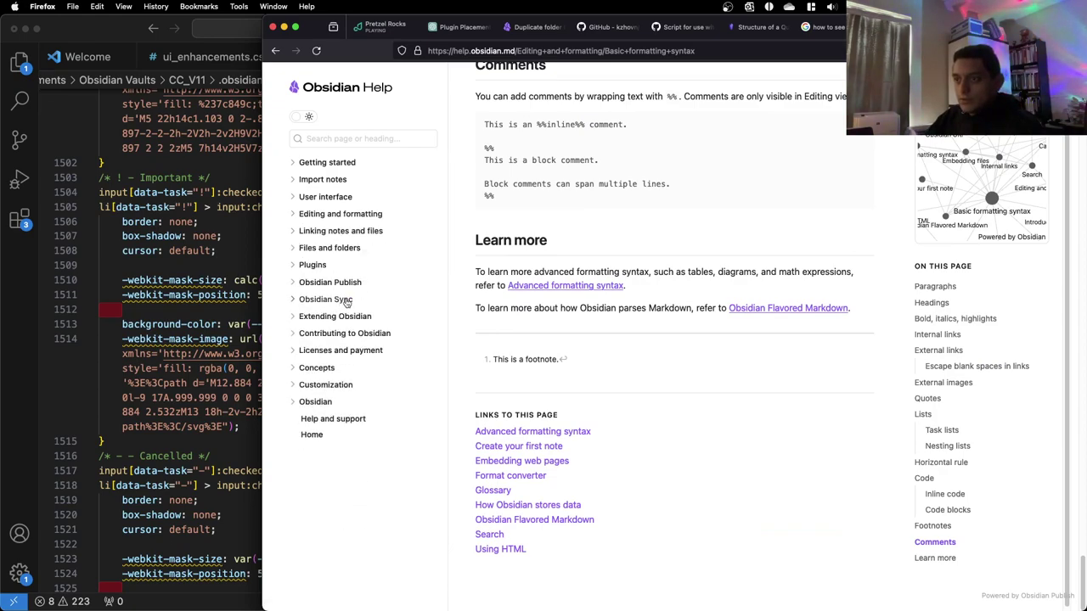
# Expand the Customization section and view its Appearance, Config folders and Custom hotkeys pages
pyautogui.click(315, 384)
pyautogui.click(325, 404)
pyautogui.scroll(-10, 559, 365)
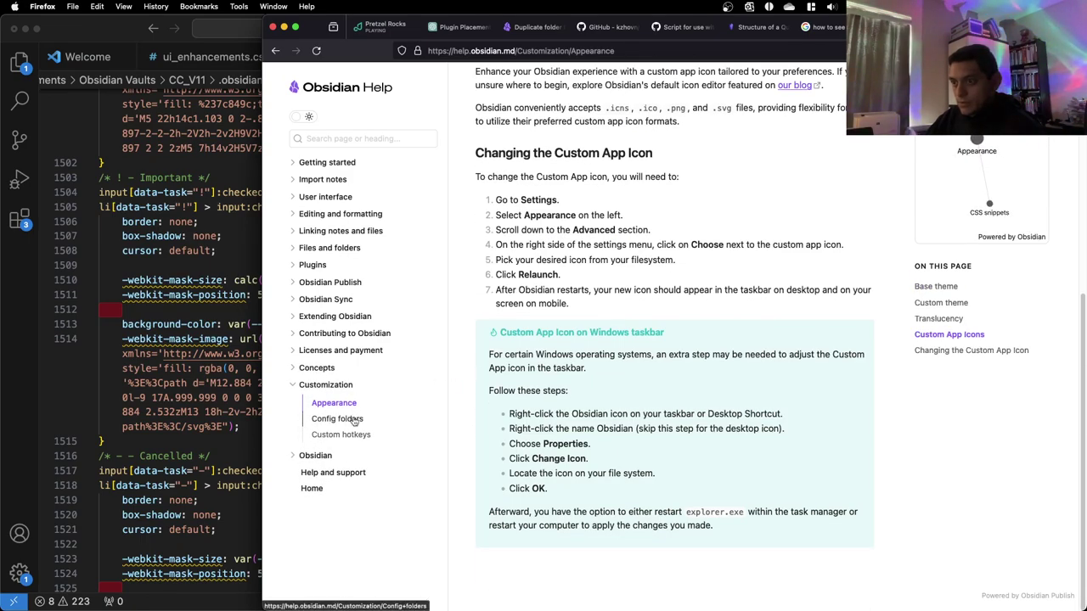
pyautogui.click(344, 419)
pyautogui.click(357, 434)
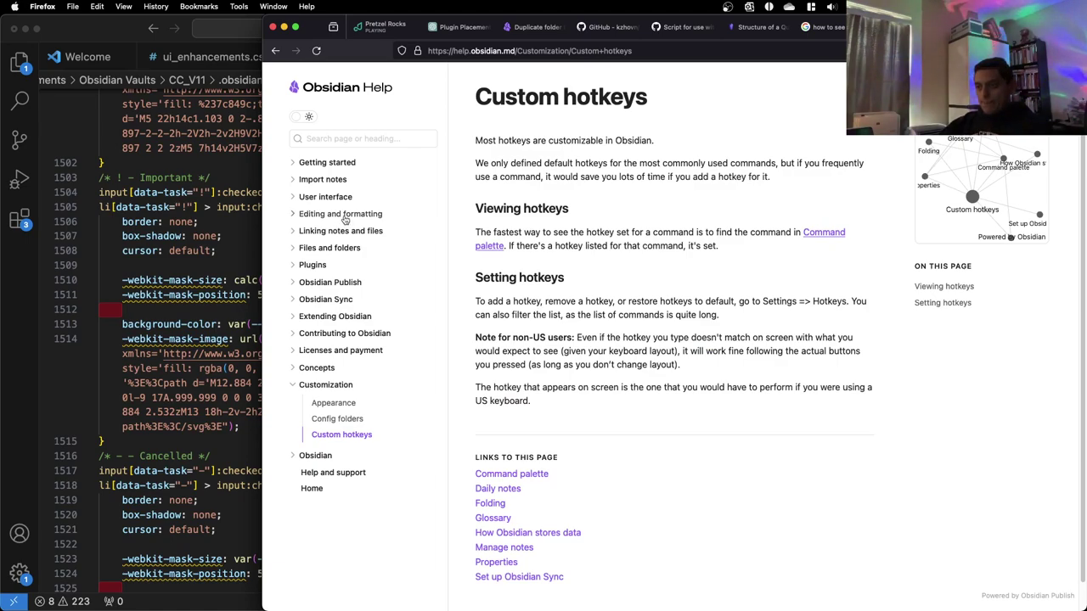
# Look through the topics under Obsidian, Concepts, Licenses and payment, Contributing to Obsidian and Extending Obsidian
pyautogui.click(315, 458)
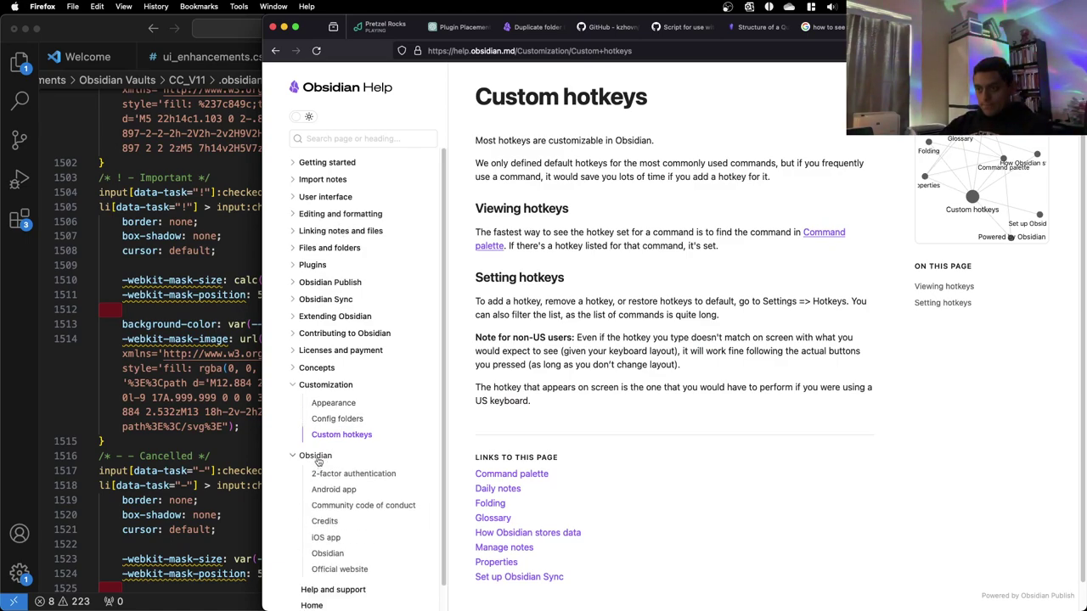
pyautogui.click(318, 458)
pyautogui.click(319, 367)
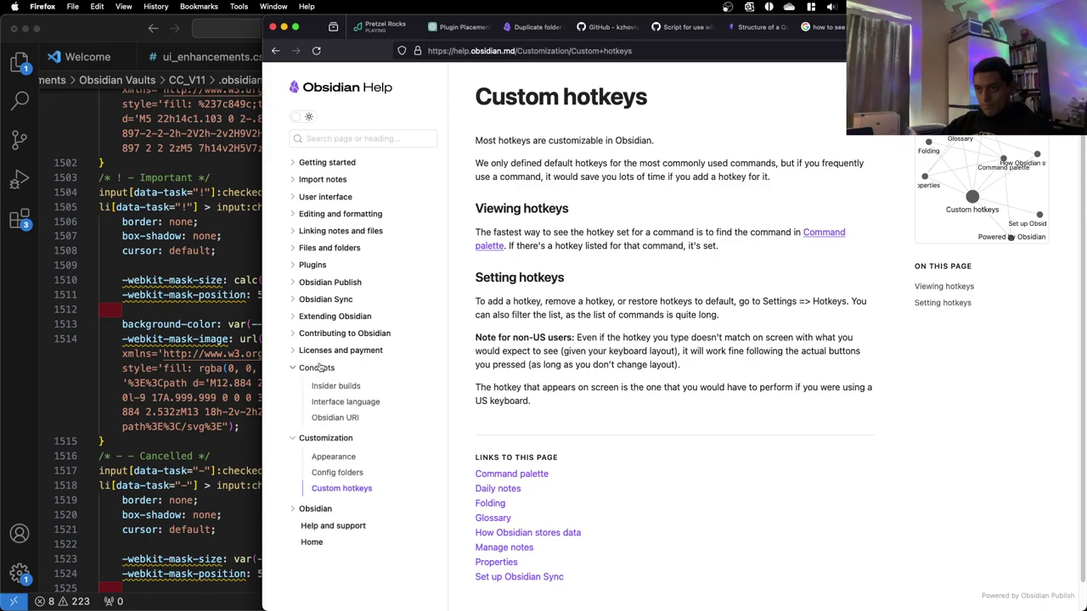
pyautogui.click(323, 351)
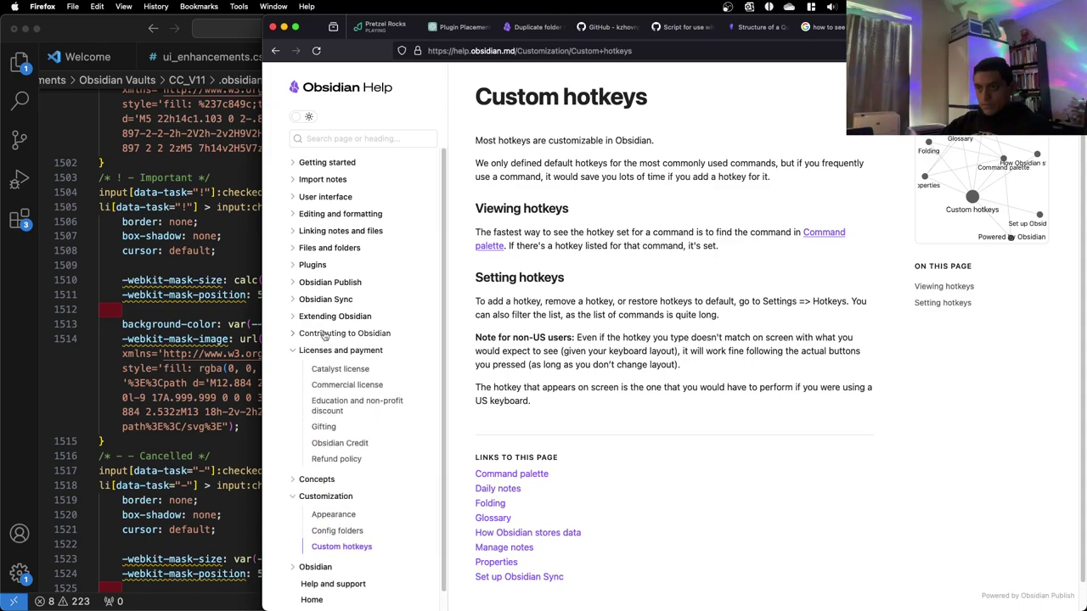
pyautogui.click(325, 333)
pyautogui.click(327, 318)
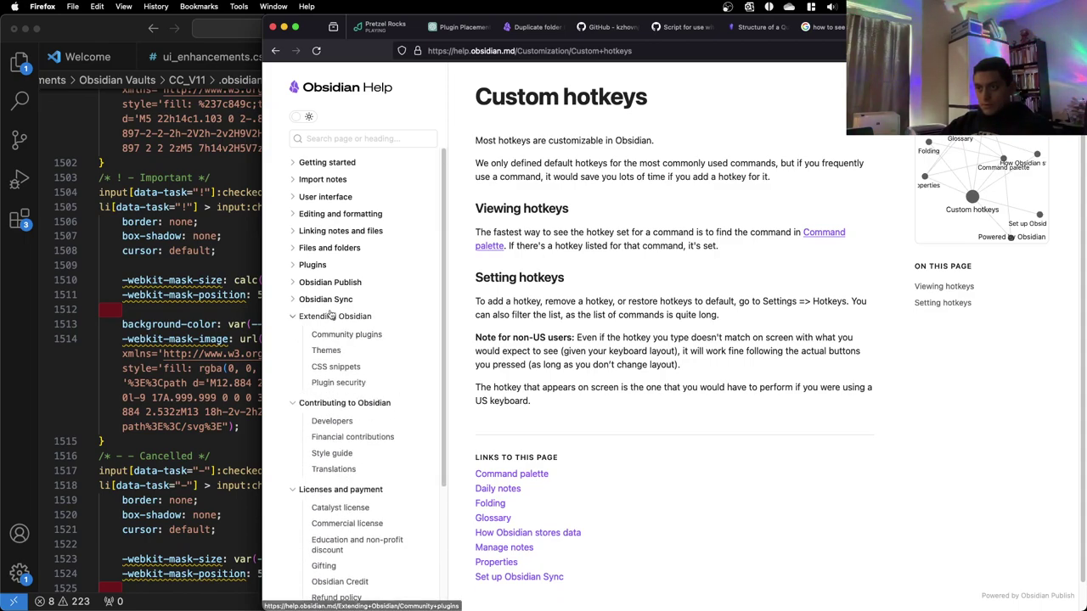
# Open the Style guide page under Contributing to Obsidian and review its Markdown and image anchor tag sections
pyautogui.click(342, 453)
pyautogui.scroll(-5, 643, 371)
pyautogui.scroll(-15, 643, 371)
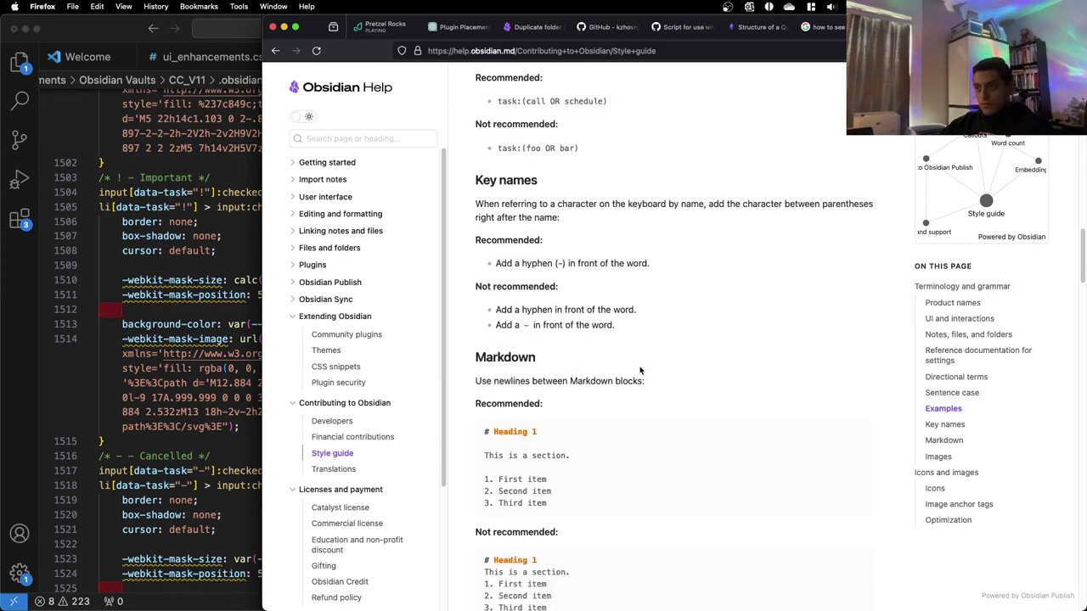
pyautogui.scroll(-15, 633, 371)
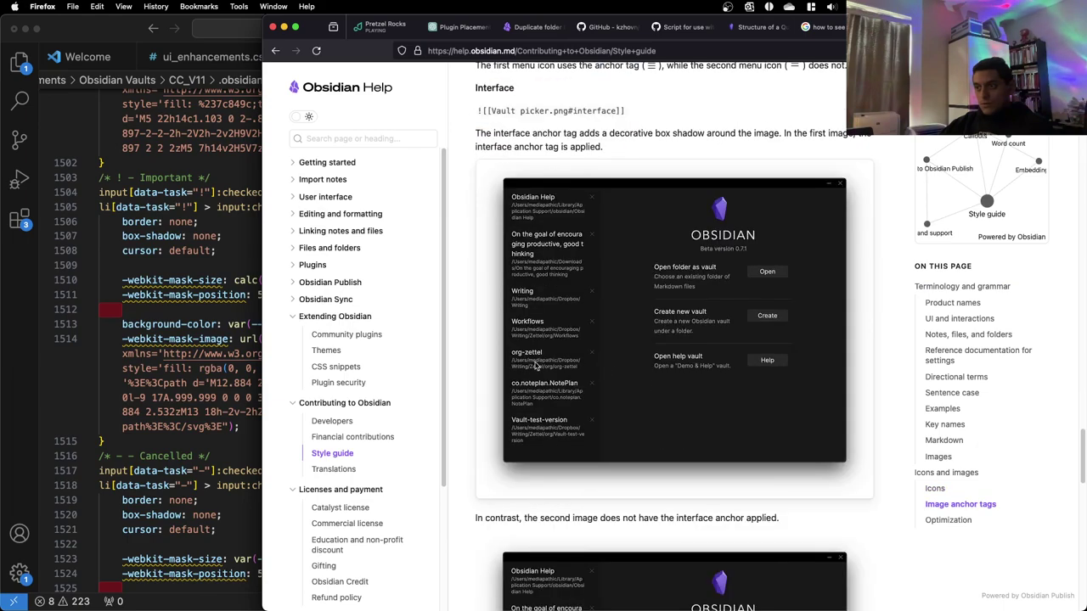
# Check the topics under Plugins, Linking notes and files, Editing and formatting, User interface and Import notes, collapsing each section again
pyautogui.click(320, 265)
pyautogui.click(321, 264)
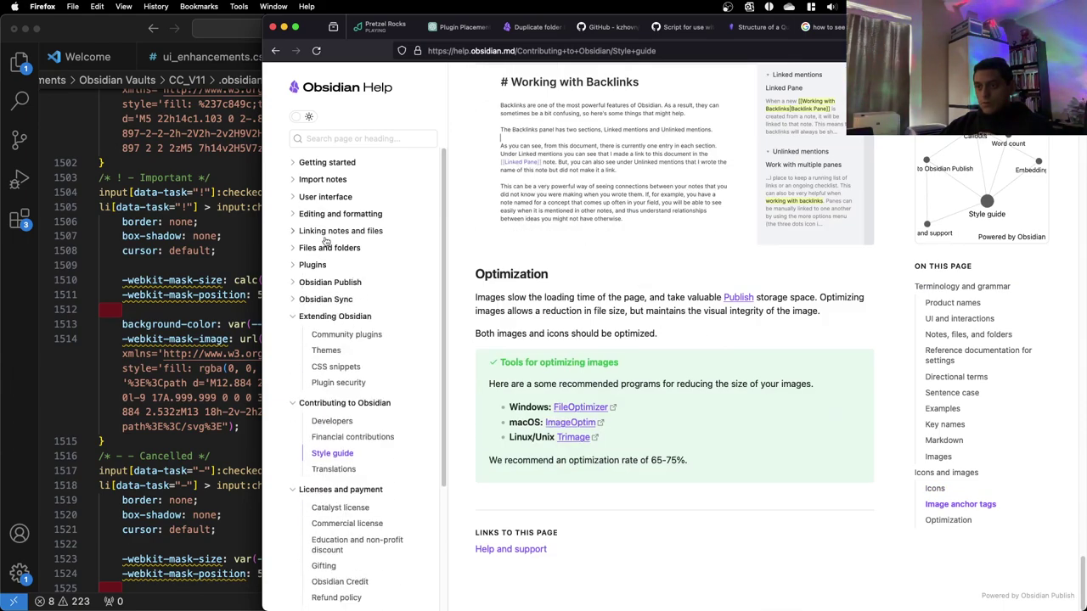
pyautogui.click(326, 231)
pyautogui.click(326, 231)
pyautogui.click(329, 214)
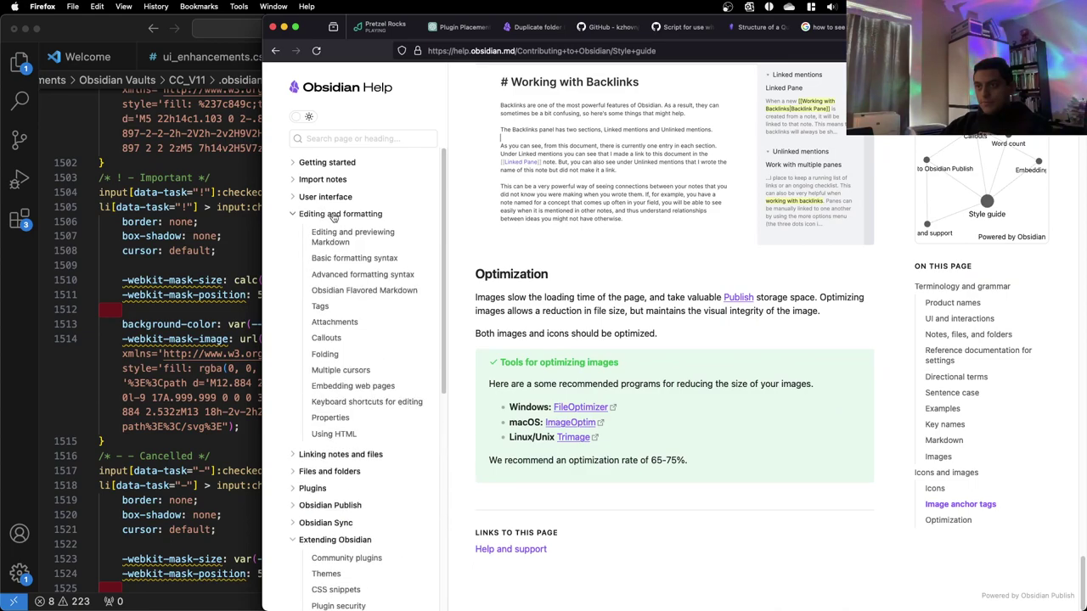
pyautogui.click(330, 214)
pyautogui.click(325, 197)
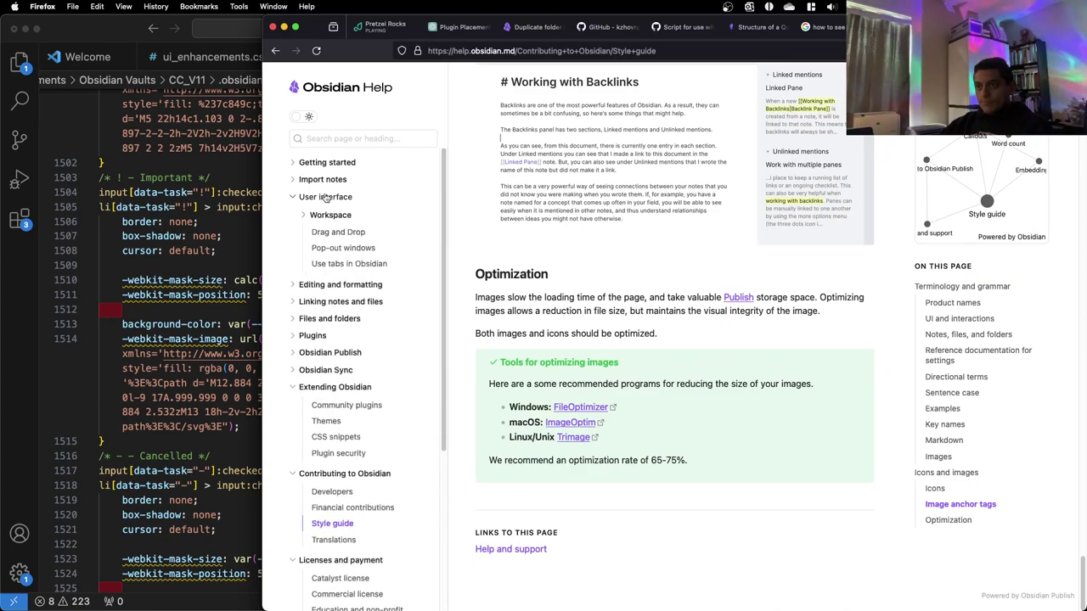
pyautogui.click(326, 197)
pyautogui.click(322, 179)
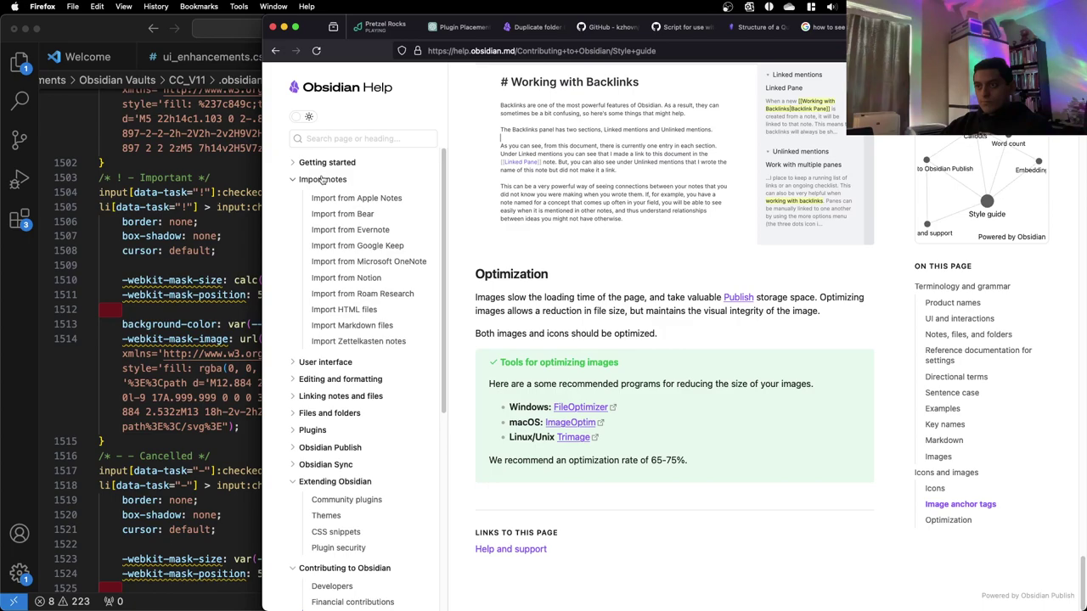
pyautogui.click(322, 179)
# Go back through the visited help pages and return to the Appearance page under Customization
pyautogui.click(275, 51)
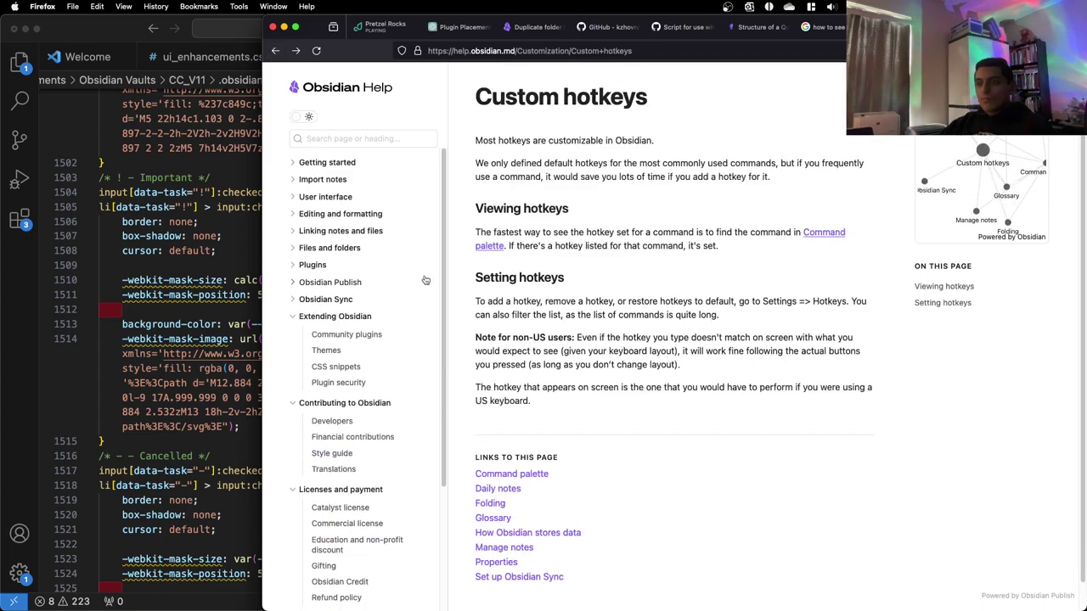
pyautogui.click(276, 50)
pyautogui.click(276, 51)
pyautogui.click(276, 51)
pyautogui.click(277, 51)
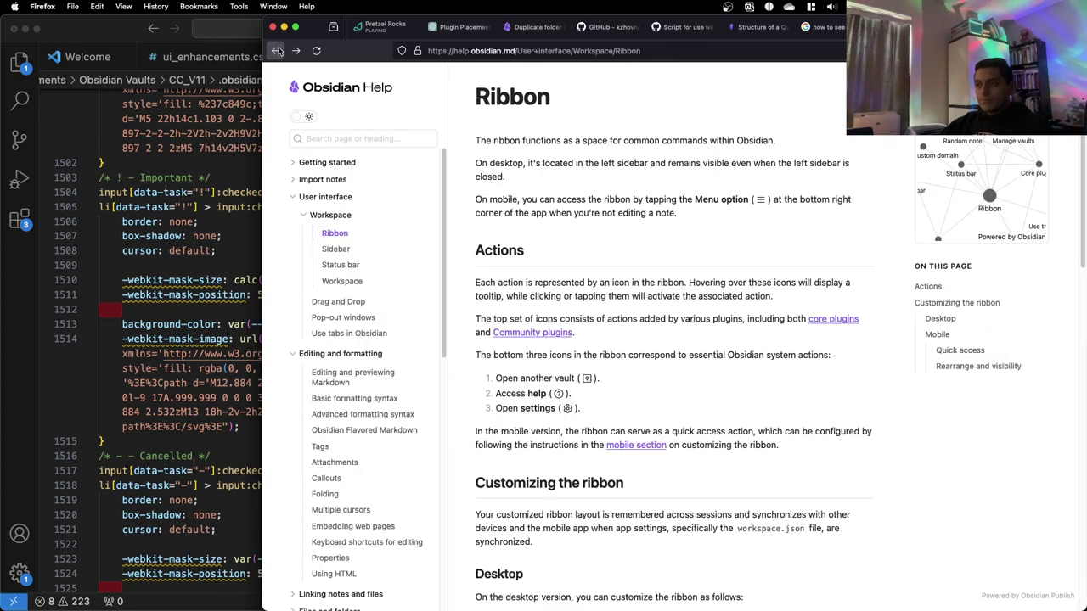
pyautogui.click(277, 51)
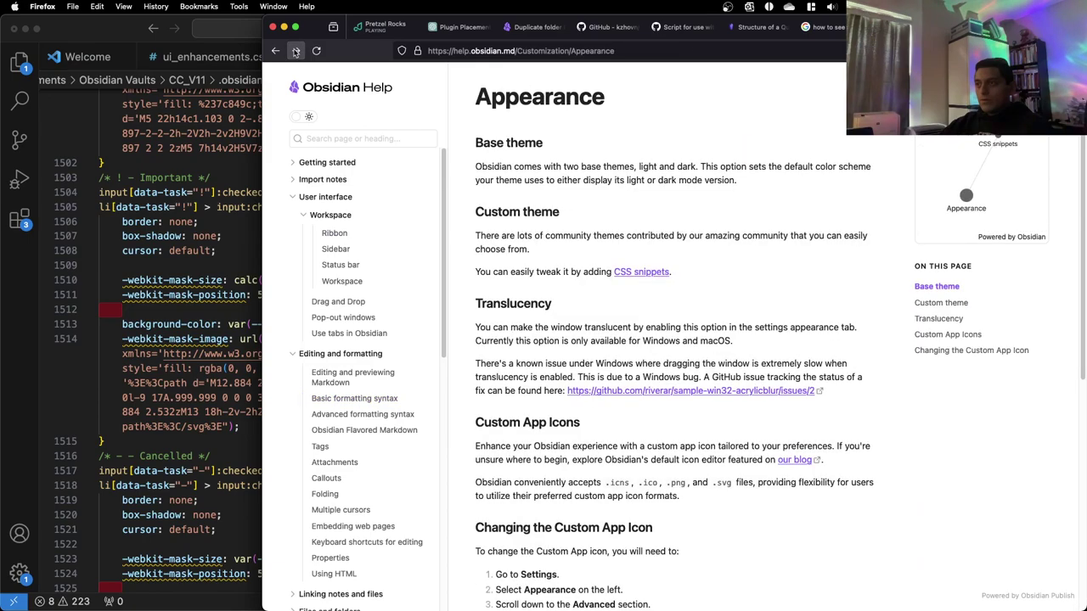
# Open the linked CSS snippets page and read its instructions for adding a snippet and the text color example
pyautogui.click(643, 272)
pyautogui.scroll(-4, 635, 271)
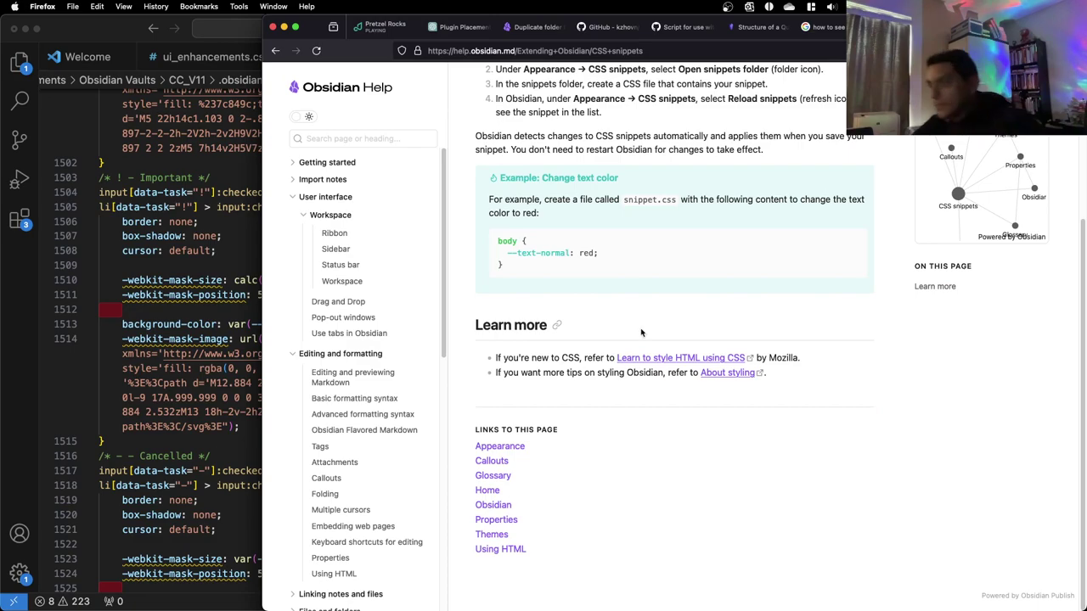
pyautogui.scroll(2, 638, 327)
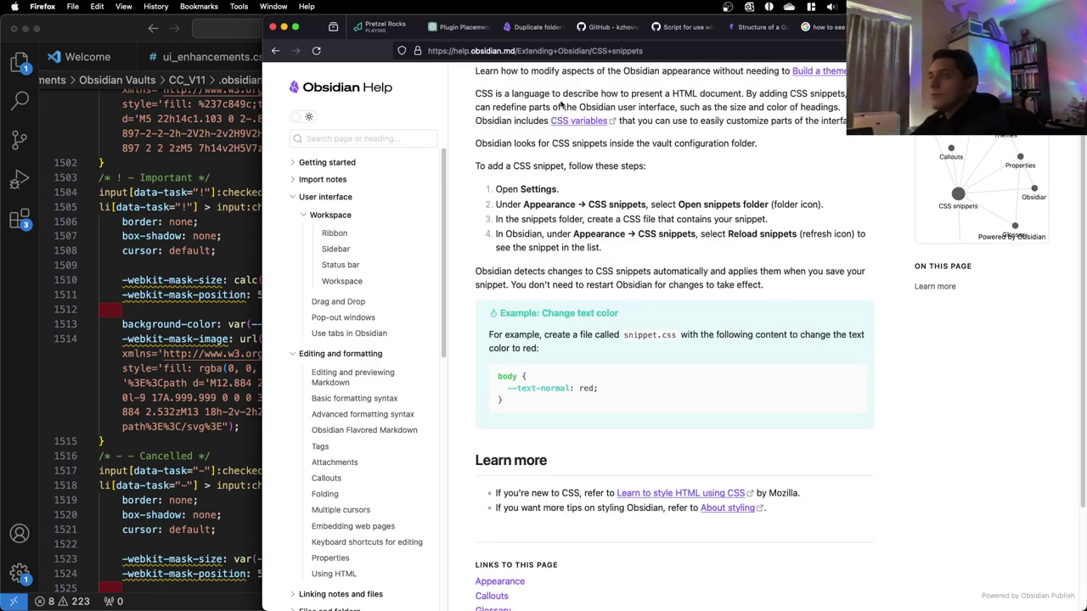
# Open the linked CSS variables reference and review its categories from Foundations to Obsidian Publish, previewing Site components
pyautogui.click(578, 121)
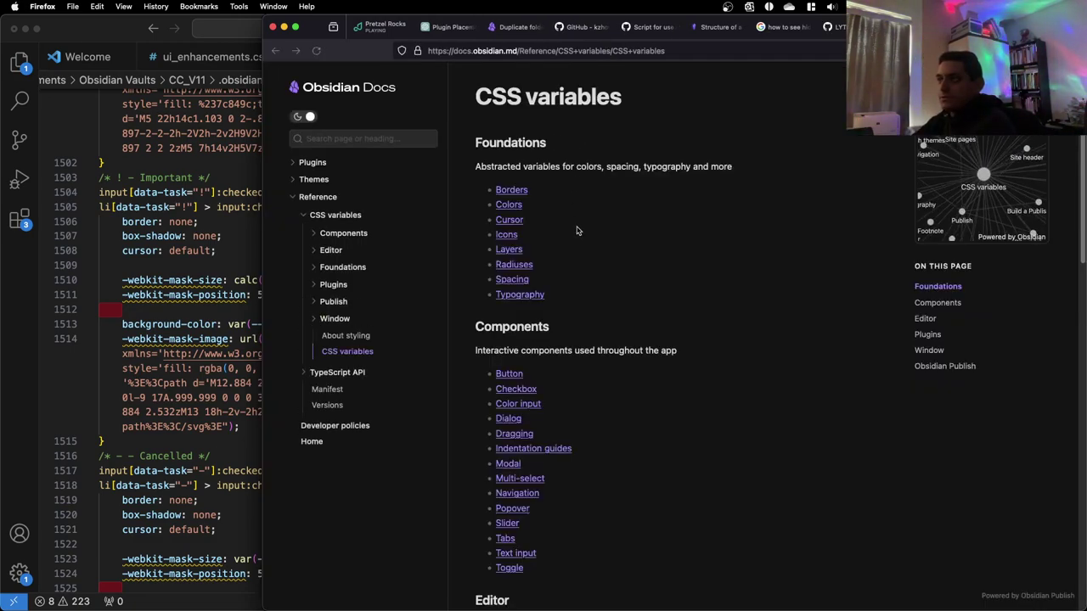
pyautogui.scroll(-1, 580, 229)
pyautogui.scroll(-2, 580, 229)
pyautogui.scroll(-1, 581, 229)
pyautogui.scroll(-1, 579, 230)
pyautogui.scroll(-3, 579, 230)
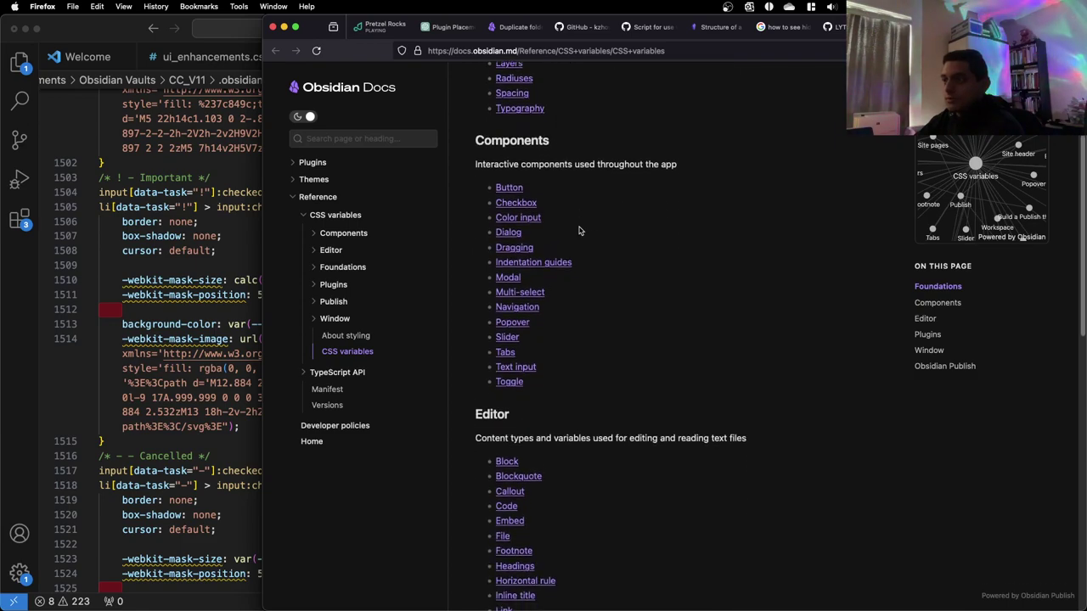
pyautogui.scroll(-4, 525, 329)
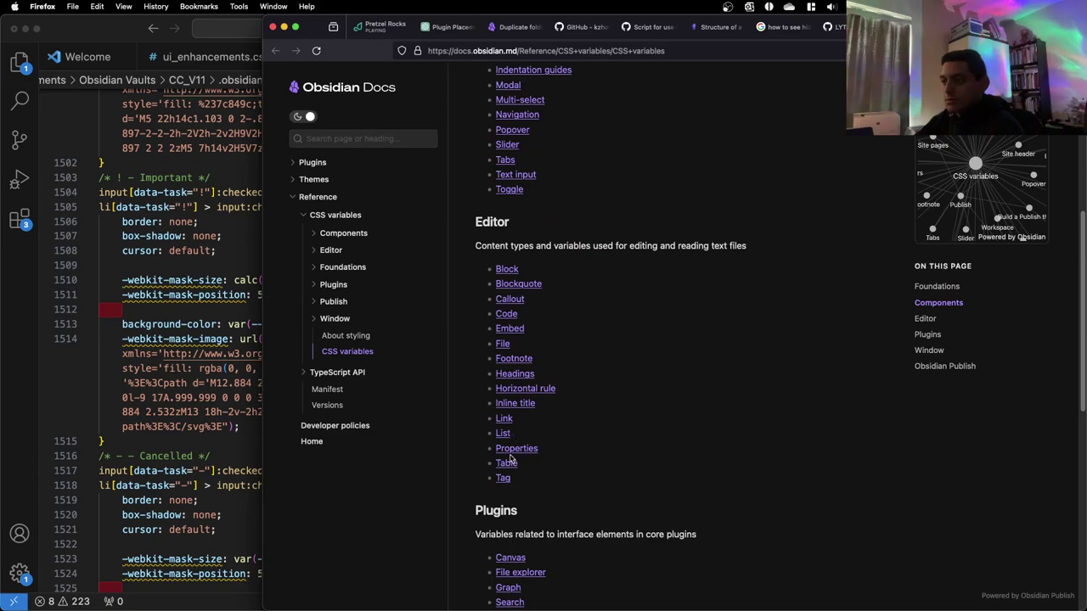
pyautogui.scroll(-3, 510, 458)
pyautogui.scroll(-2, 510, 459)
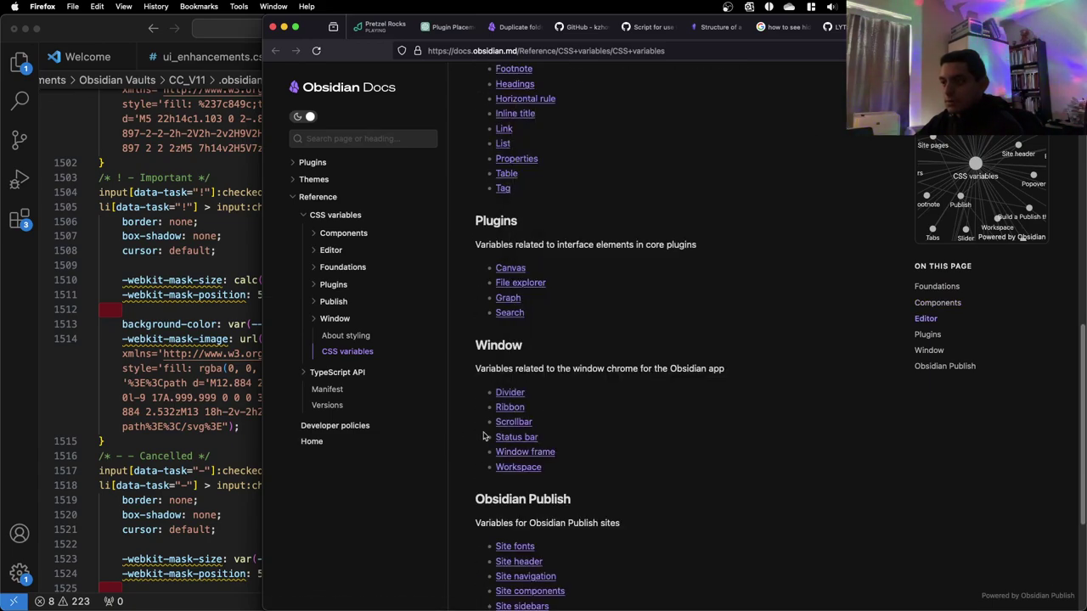
pyautogui.scroll(-5, 467, 437)
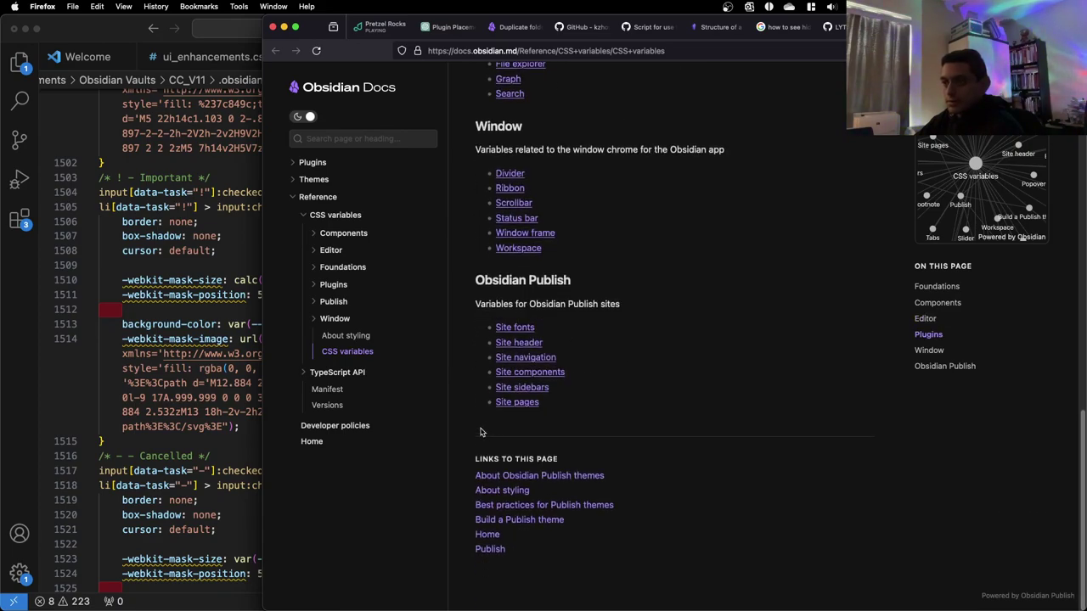
pyautogui.moveTo(560, 373)
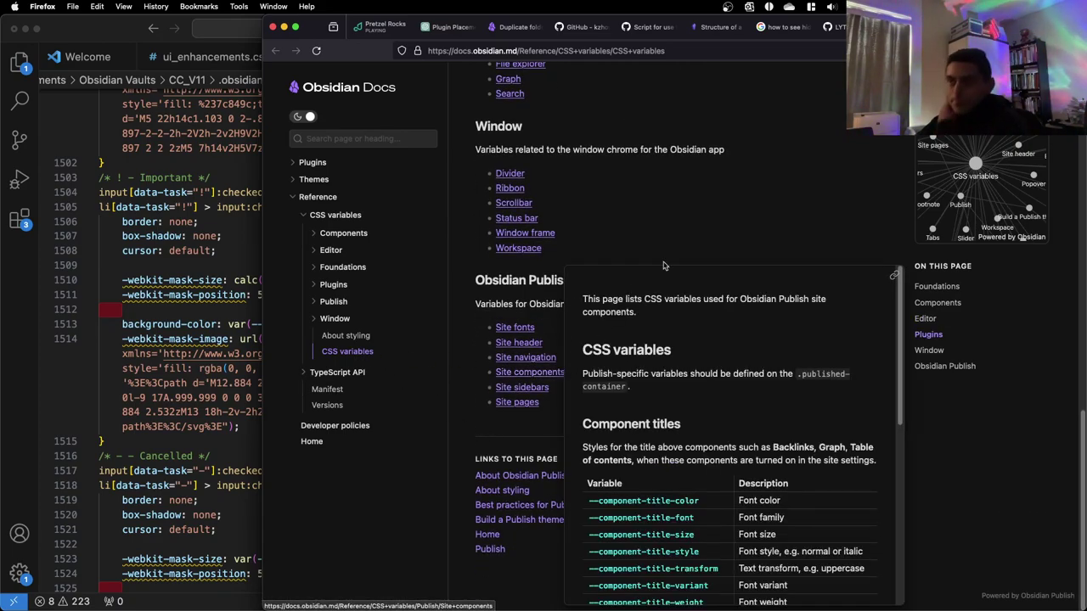
# Check the Components topics of the CSS variables reference and open the Text input page
pyautogui.click(369, 237)
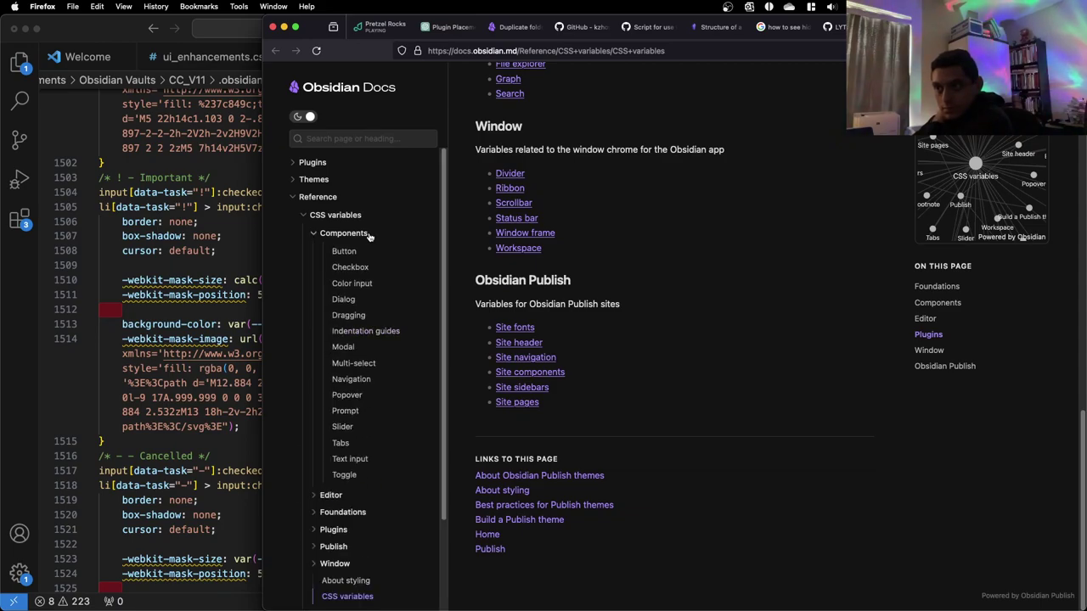
pyautogui.click(369, 235)
pyautogui.scroll(15, 586, 286)
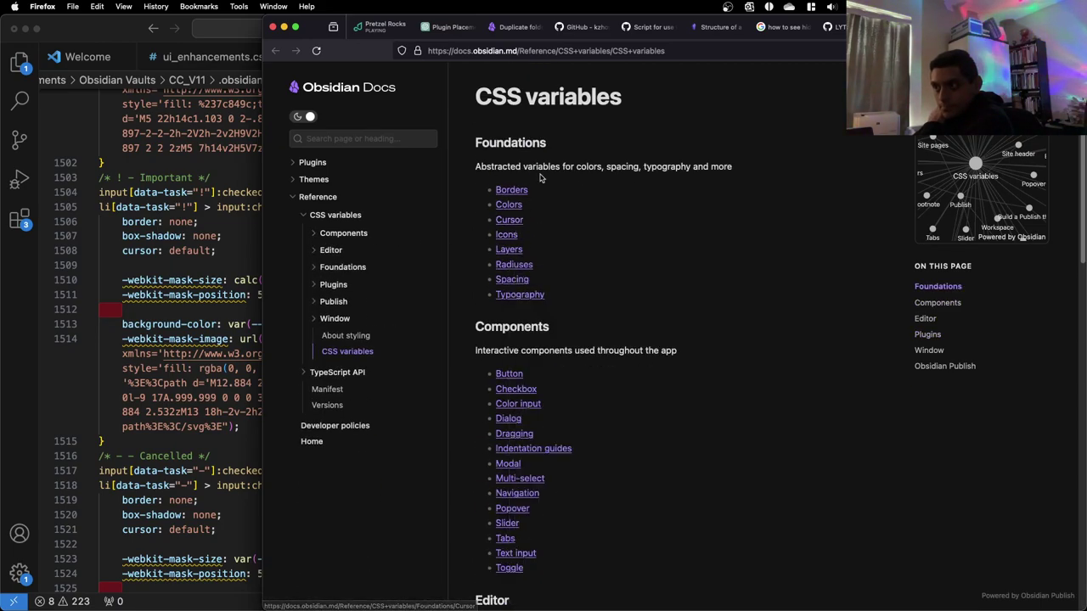
pyautogui.scroll(-1, 584, 476)
pyautogui.click(529, 532)
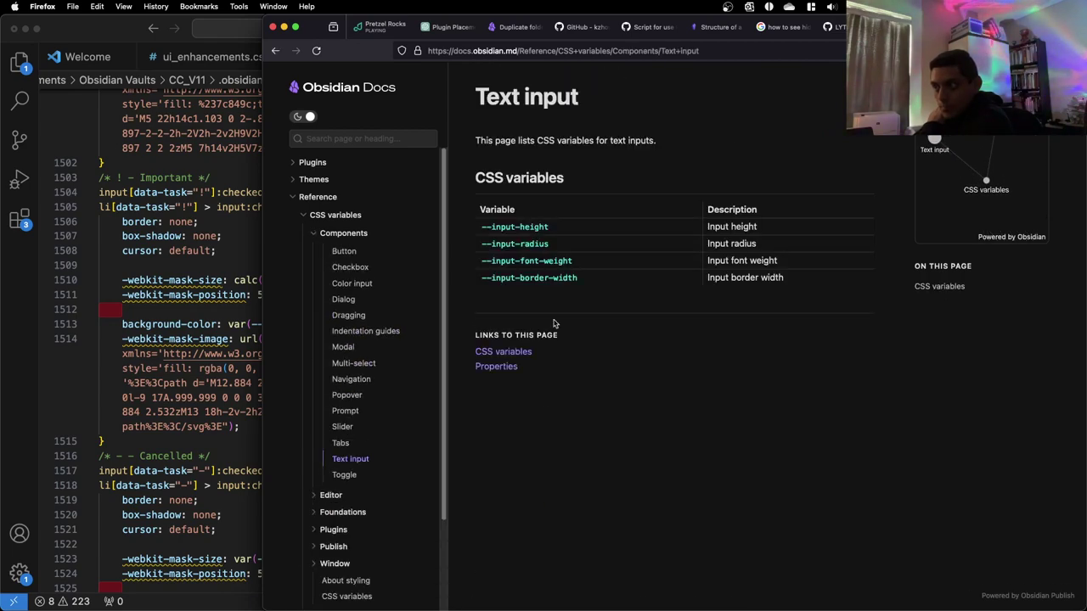
# Search the Obsidian Docs for "text" and look through the results
pyautogui.click(392, 144)
pyautogui.write('text')
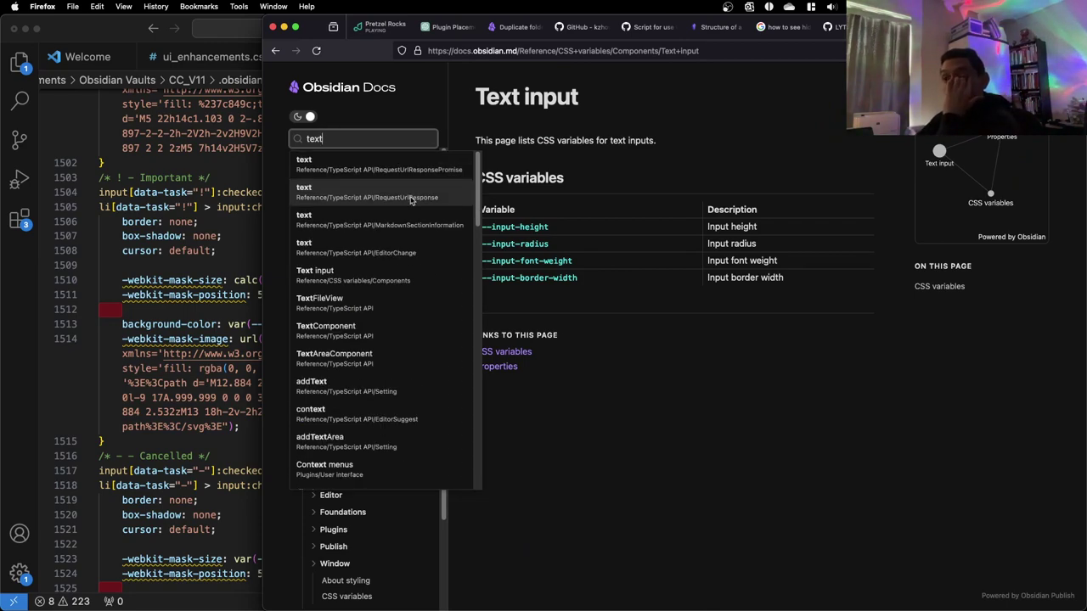
pyautogui.scroll(-5, 404, 269)
pyautogui.scroll(-5, 401, 272)
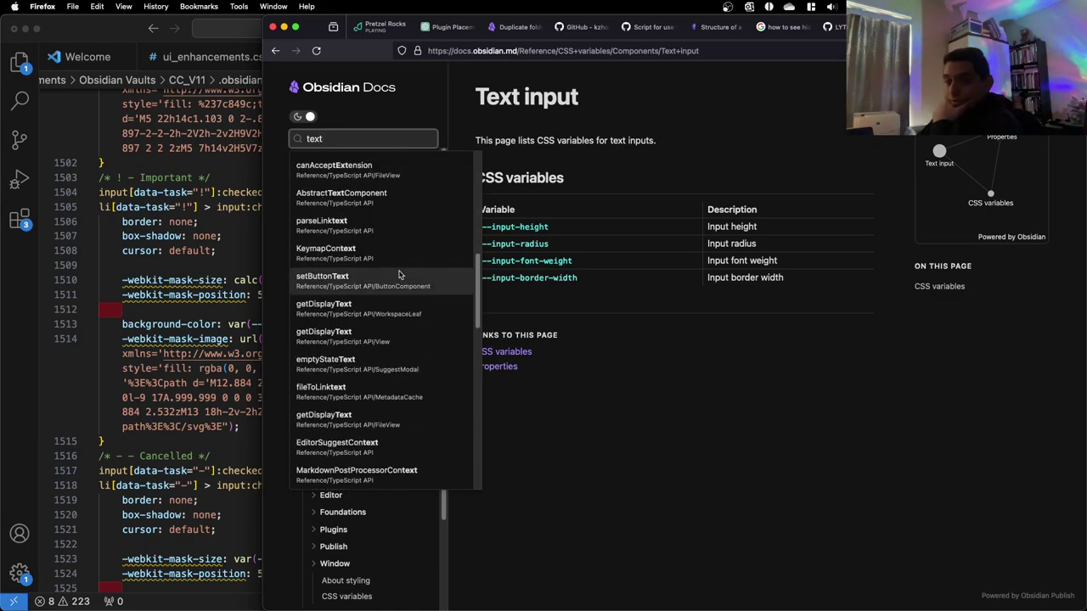
pyautogui.scroll(-5, 416, 293)
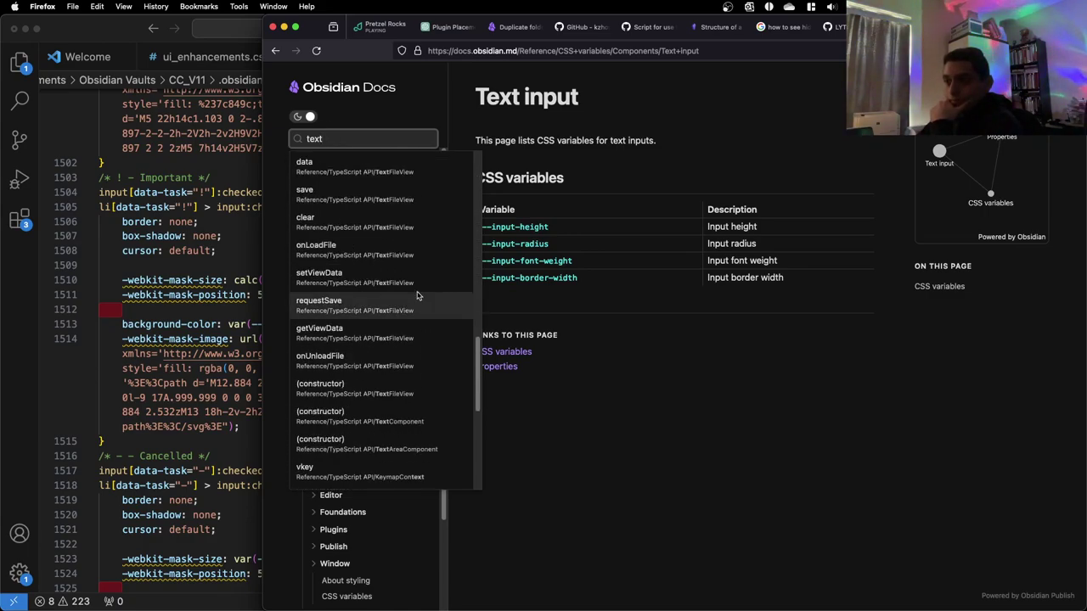
# Switch to Obsidian to check the sample elements in the Appearance note, and return to Firefox to view the remaining "text" results
pyautogui.hotkey('ctrl', 'Up')
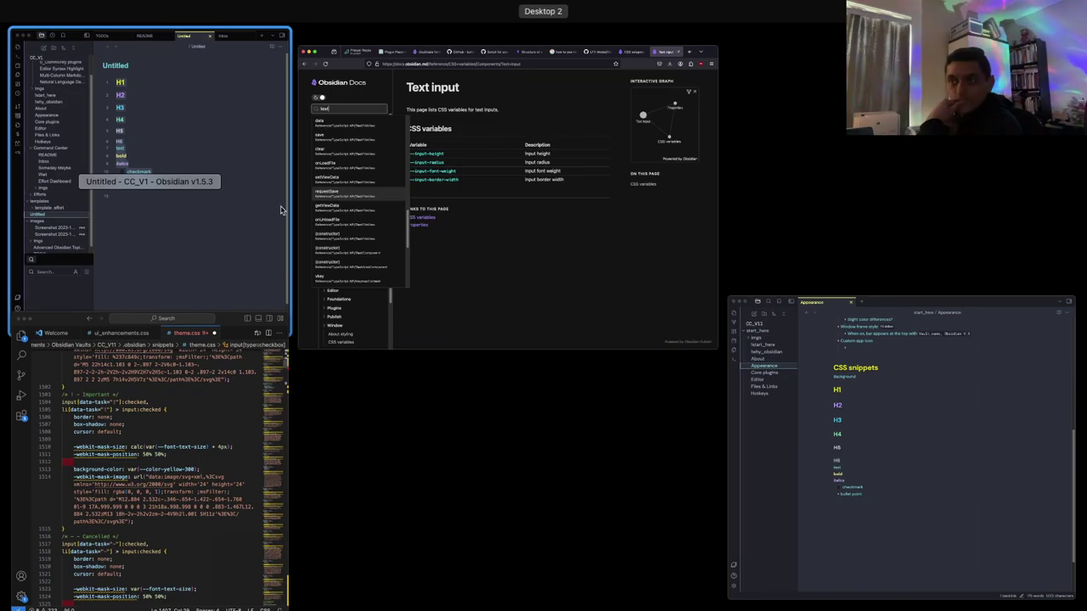
pyautogui.click(838, 341)
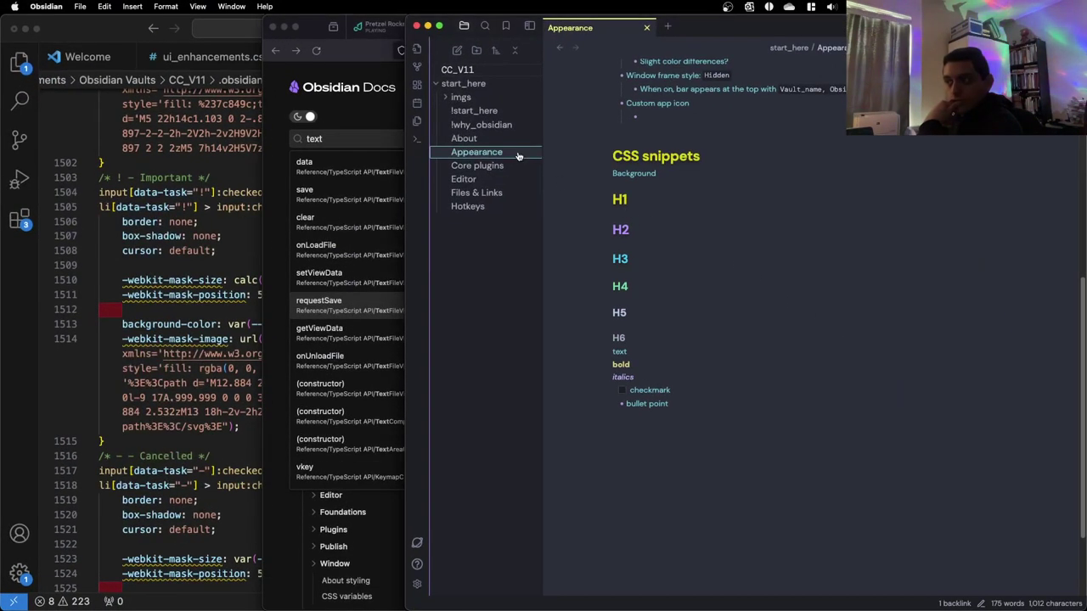
pyautogui.click(355, 104)
pyautogui.scroll(-5, 414, 297)
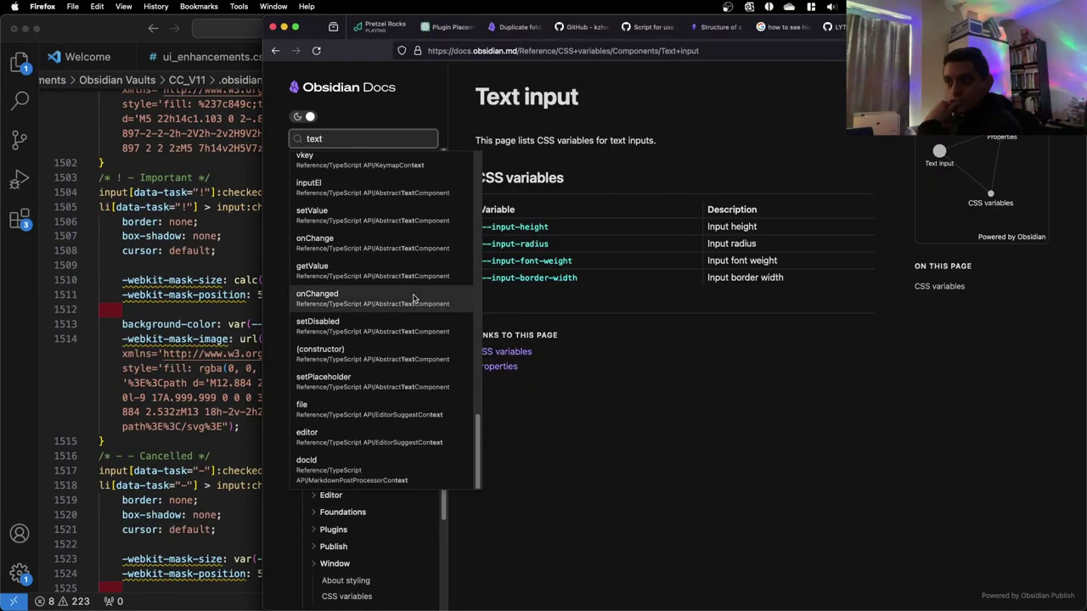
# Search the Obsidian Docs for "text color" and open the Text colors section of the Colors page
pyautogui.scroll(5, 414, 297)
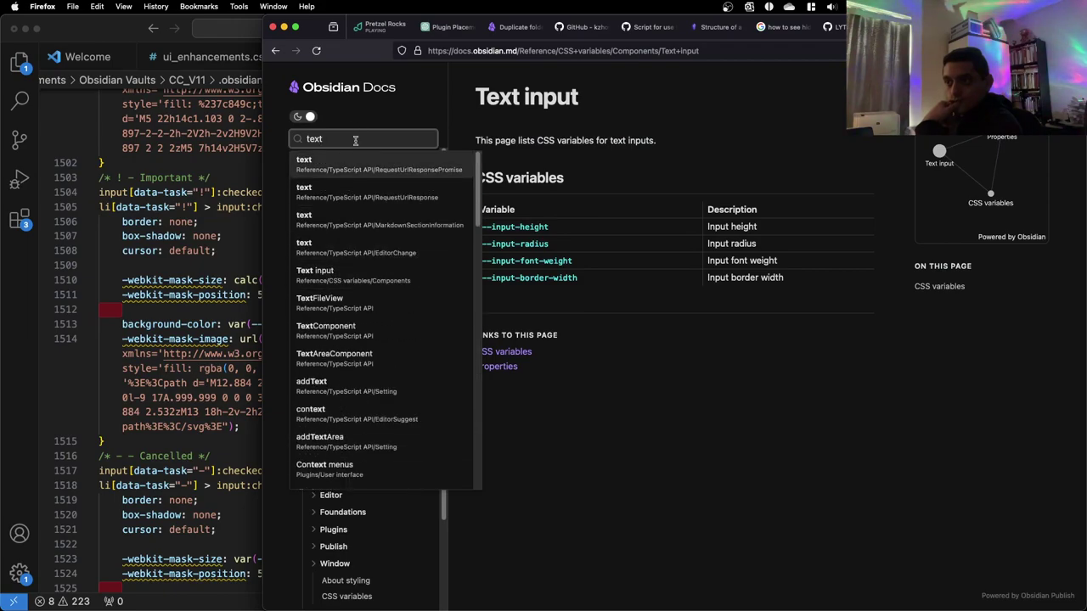
pyautogui.press('Escape')
pyautogui.write('color')
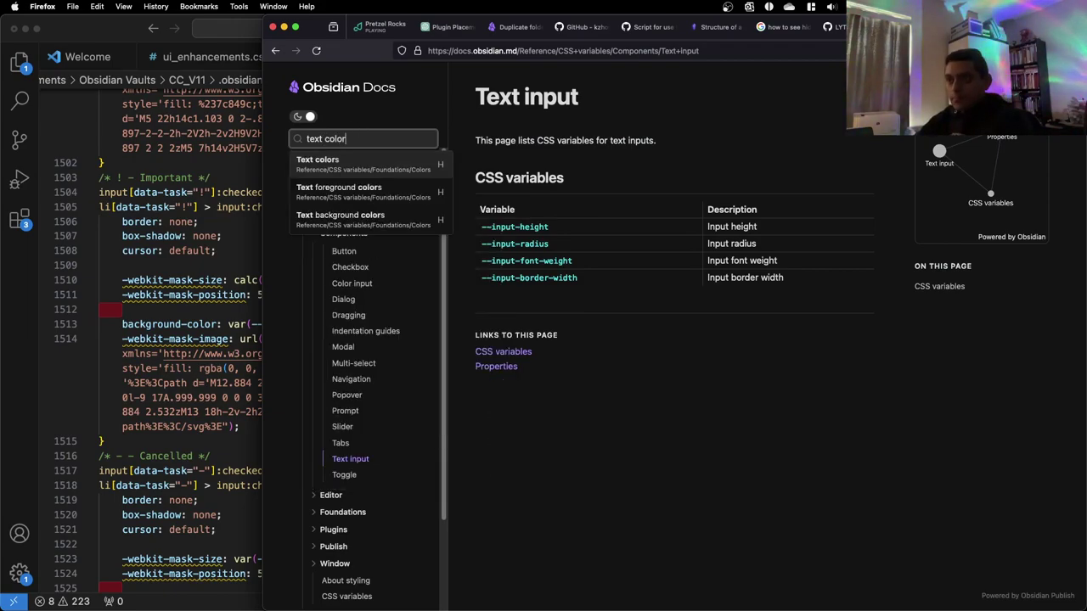
pyautogui.click(363, 167)
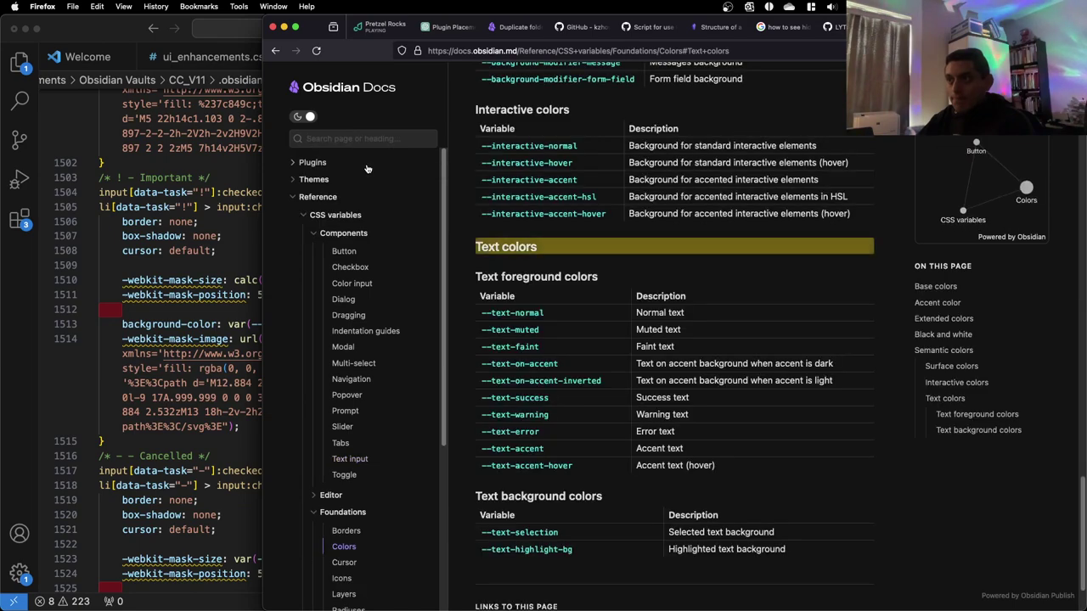
pyautogui.scroll(-2, 577, 230)
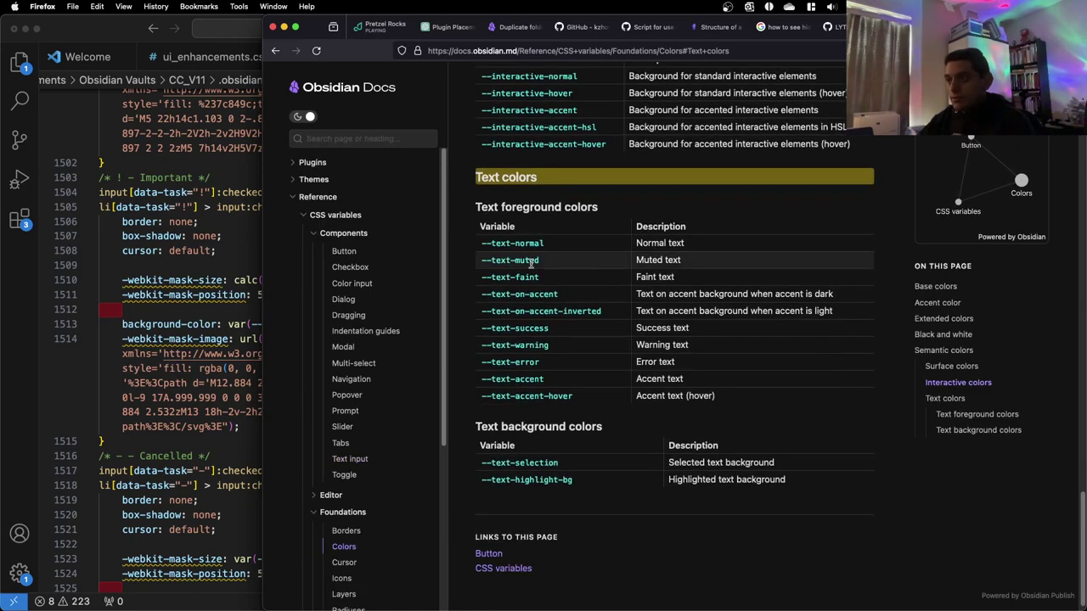
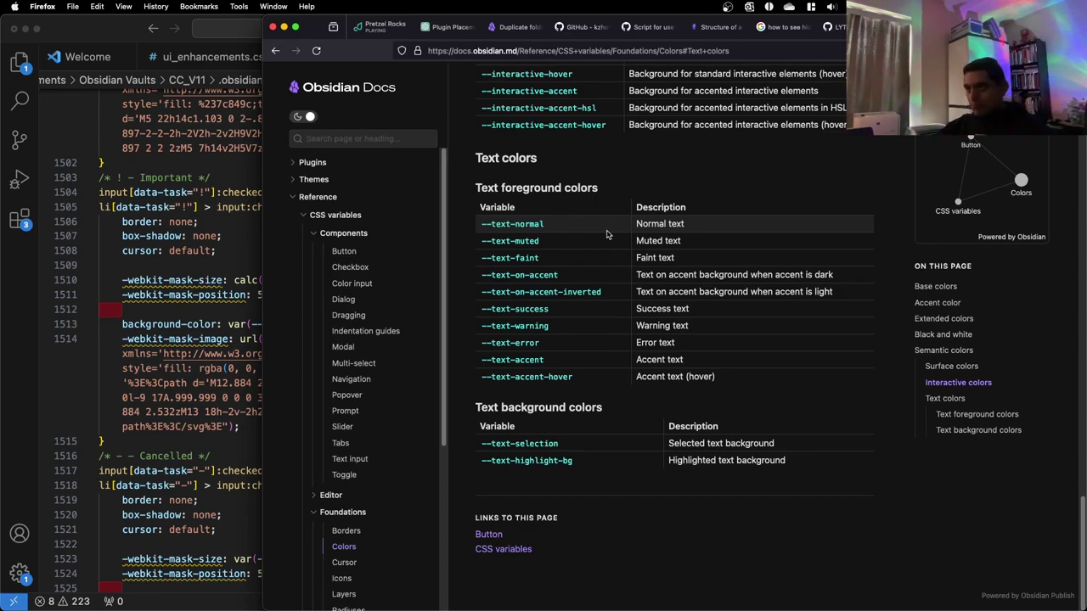
# Review the Colors page variables, from base and extended colors through semantic, interactive and text colors
pyautogui.scroll(2, 606, 234)
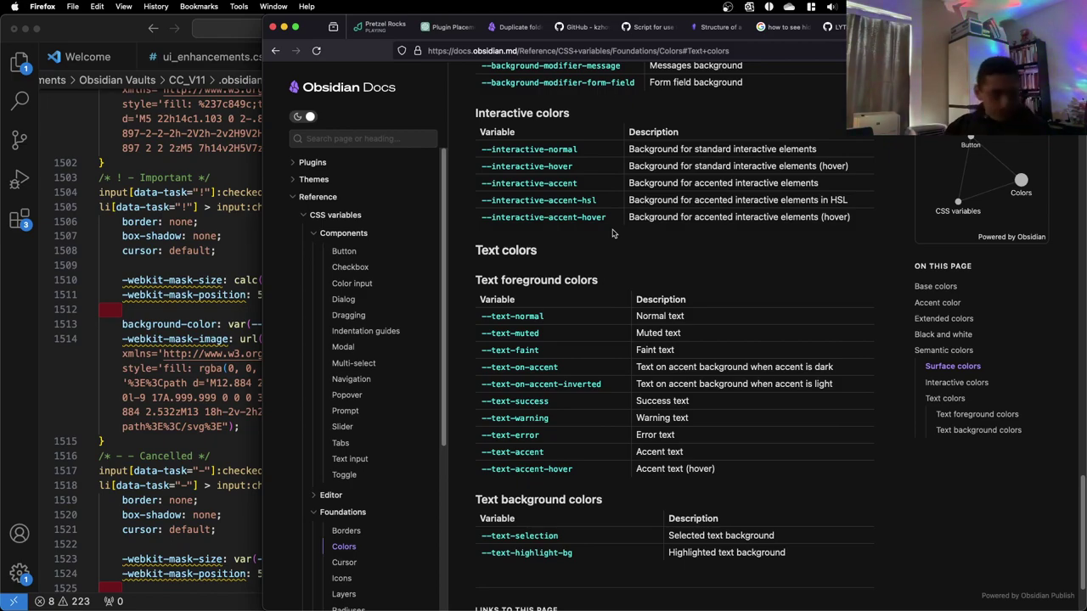
pyautogui.scroll(10, 620, 221)
pyautogui.scroll(4, 625, 209)
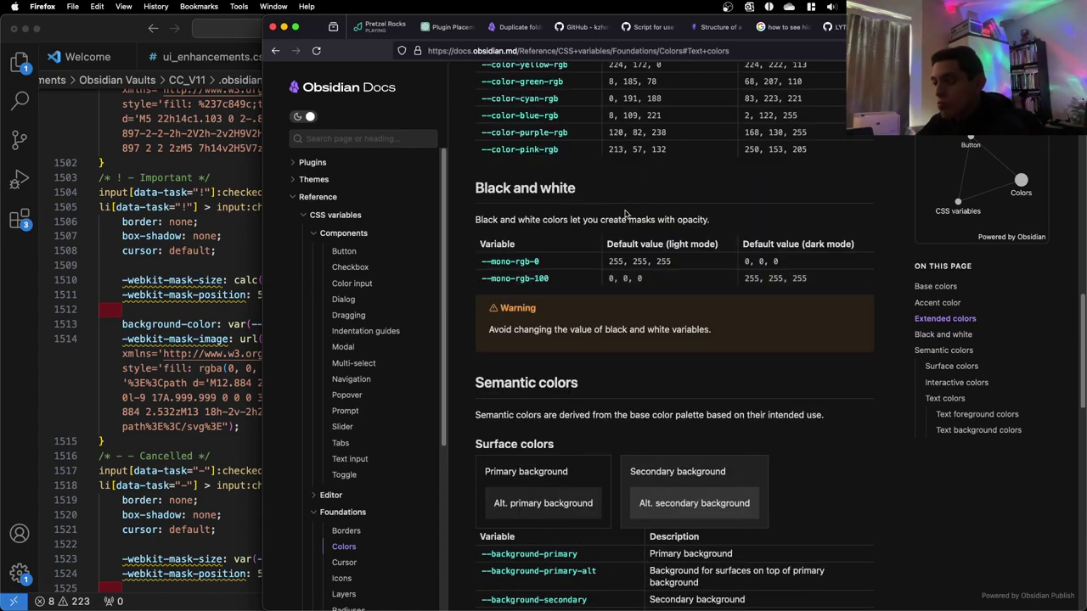
pyautogui.scroll(5, 671, 509)
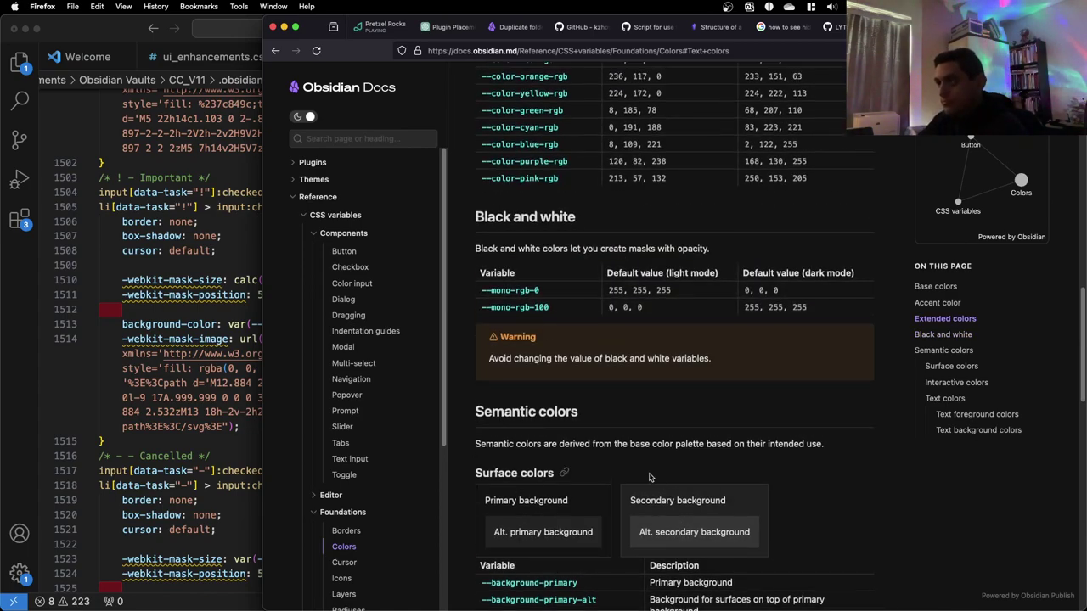
pyautogui.scroll(3, 648, 472)
pyautogui.scroll(-2, 647, 473)
pyautogui.scroll(-4, 647, 471)
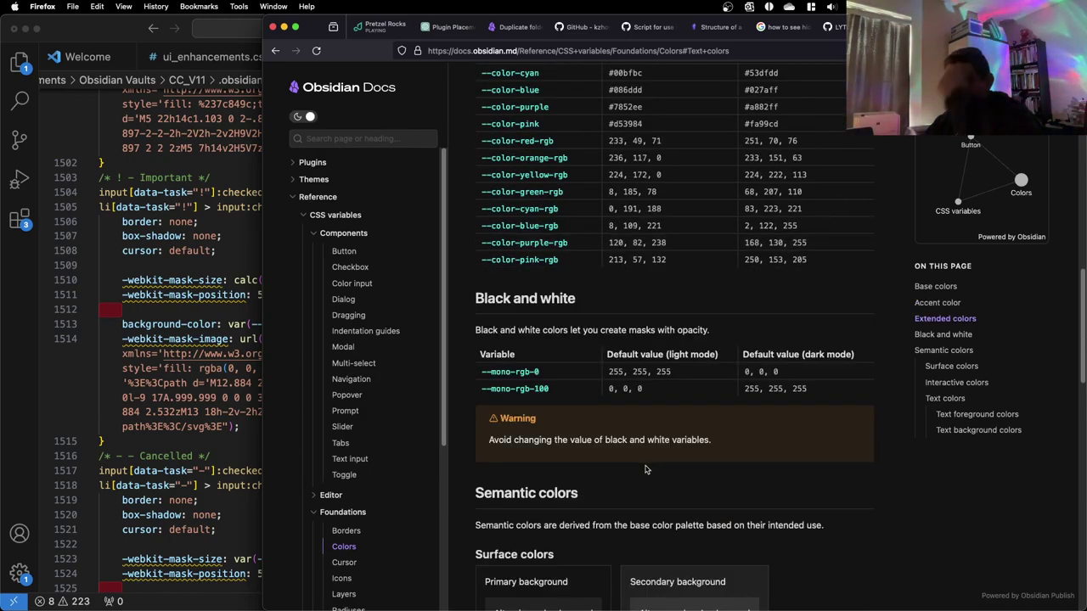
pyautogui.scroll(-10, 645, 469)
pyautogui.scroll(20, 641, 468)
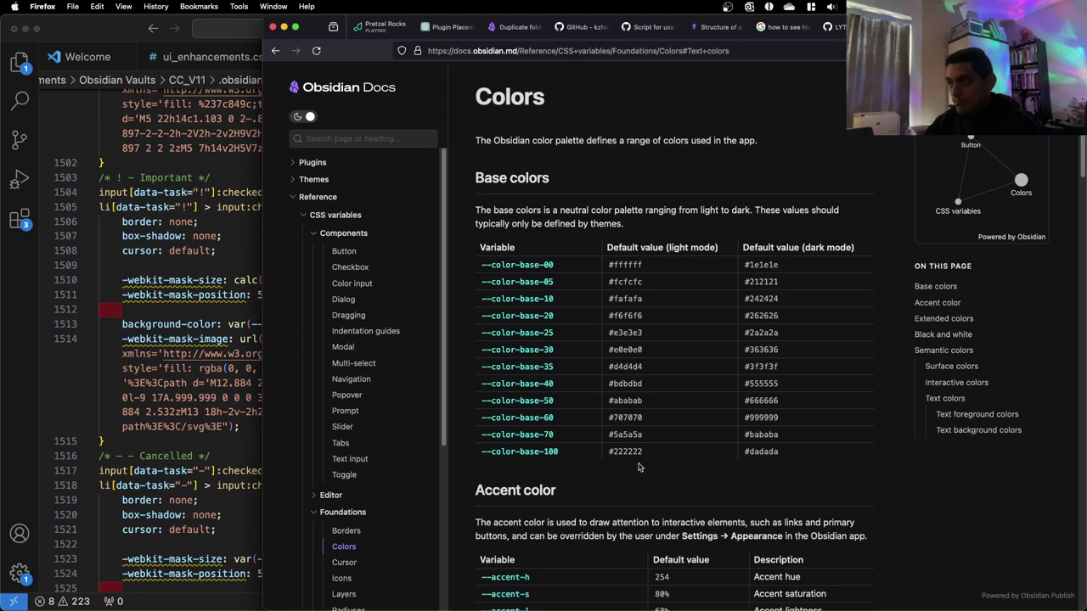
pyautogui.scroll(-10, 639, 466)
pyautogui.scroll(-3, 314, 373)
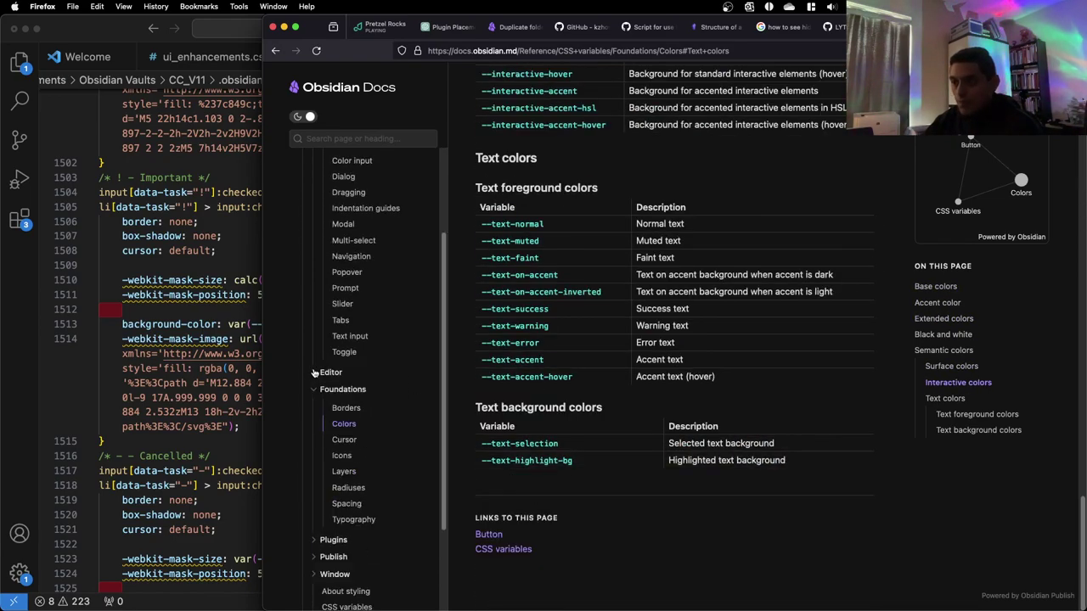
# Switch to VS Code and search theme.css for "text-color"
pyautogui.hotkey('ctrl', 'Up')
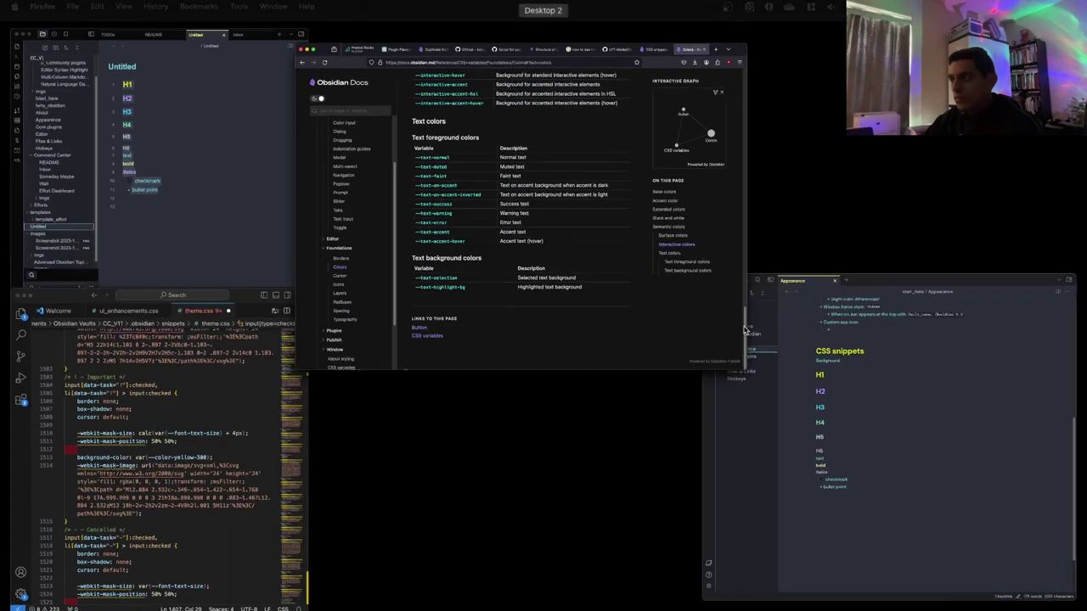
pyautogui.click(225, 408)
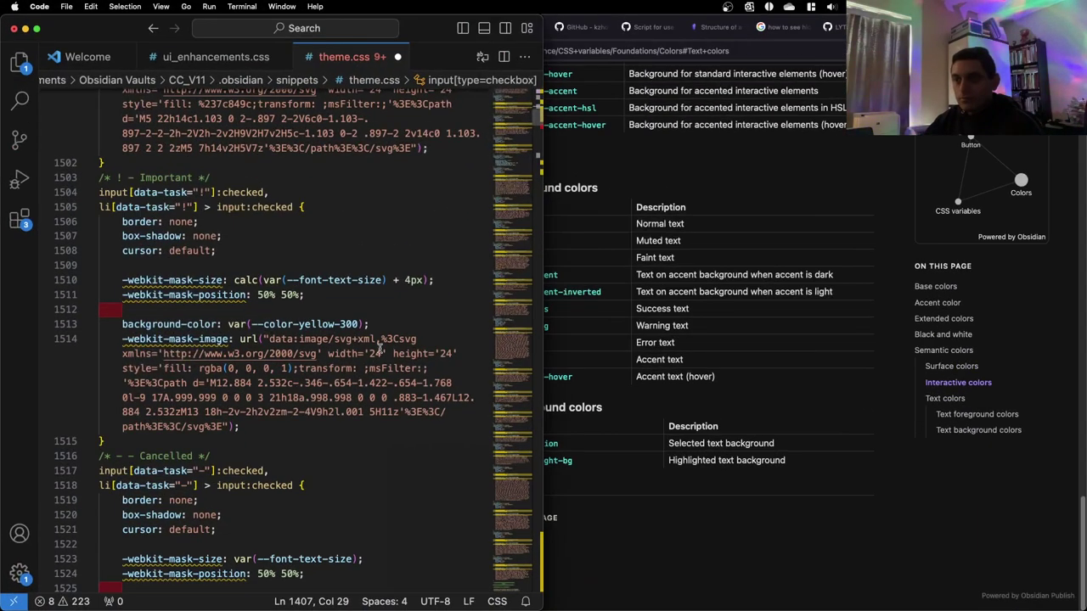
pyautogui.click(387, 235)
pyautogui.press('super+f')
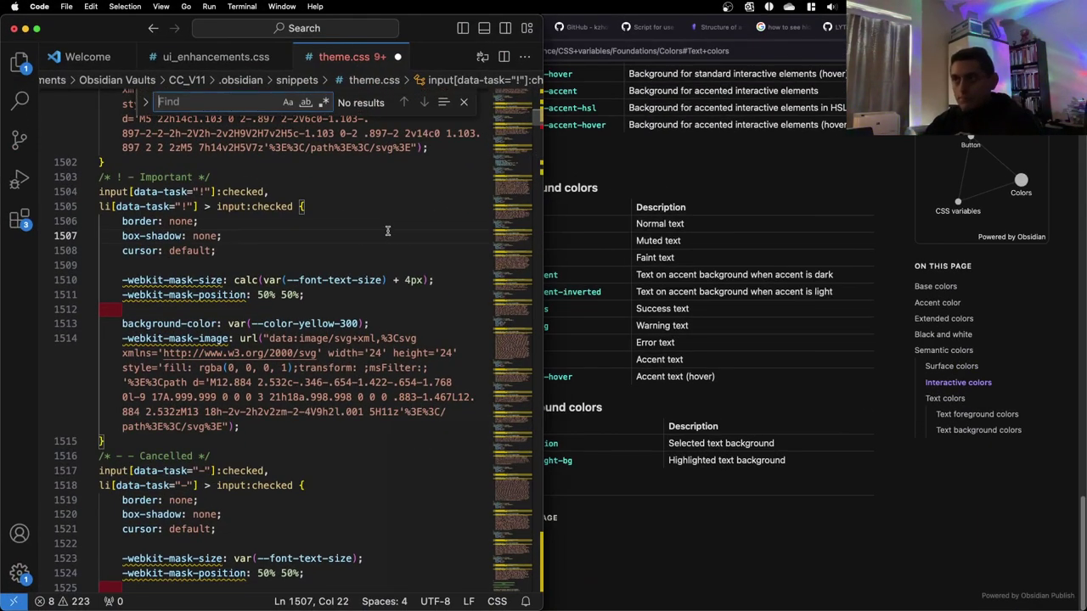
pyautogui.write('text-color')
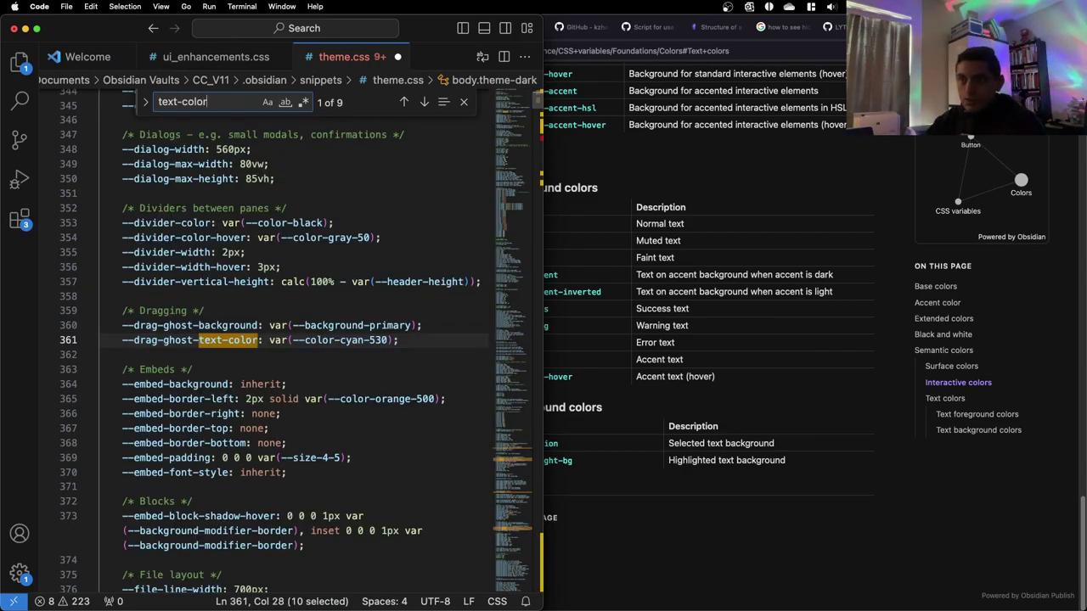
# Step through all the "text-color" matches in theme.css, checking the status bar, tab and titlebar variables
pyautogui.press('Return')
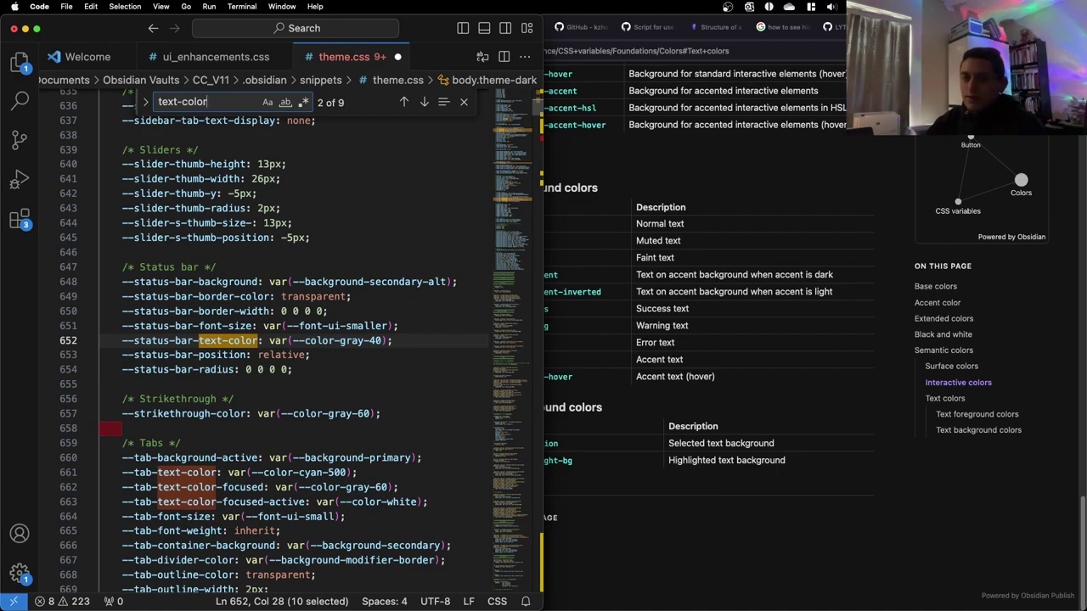
pyautogui.press('Return')
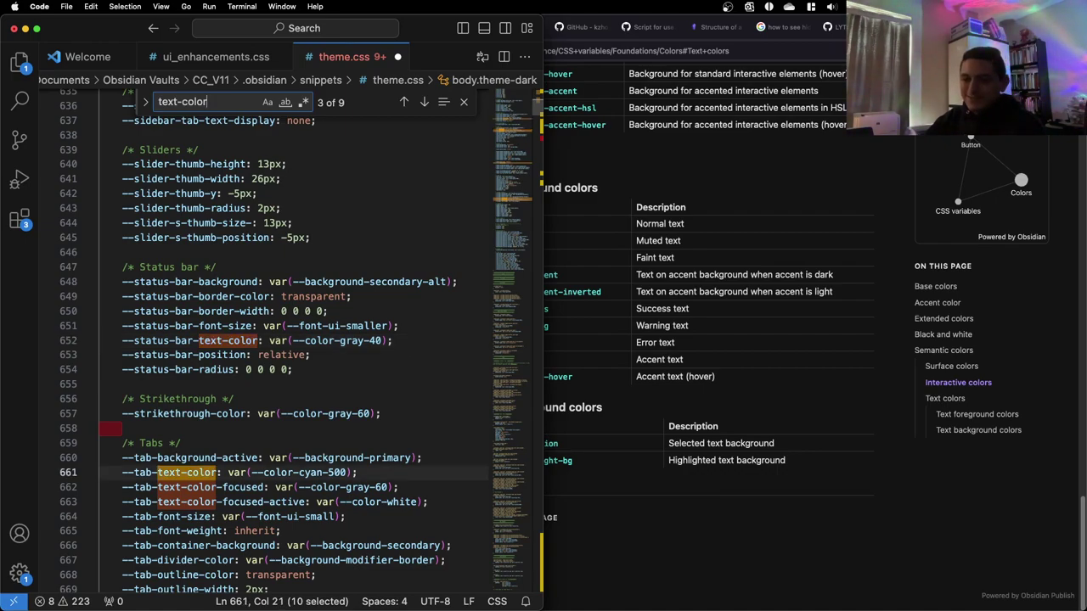
pyautogui.press('Return')
pyautogui.press('Return')
pyautogui.press('Return')
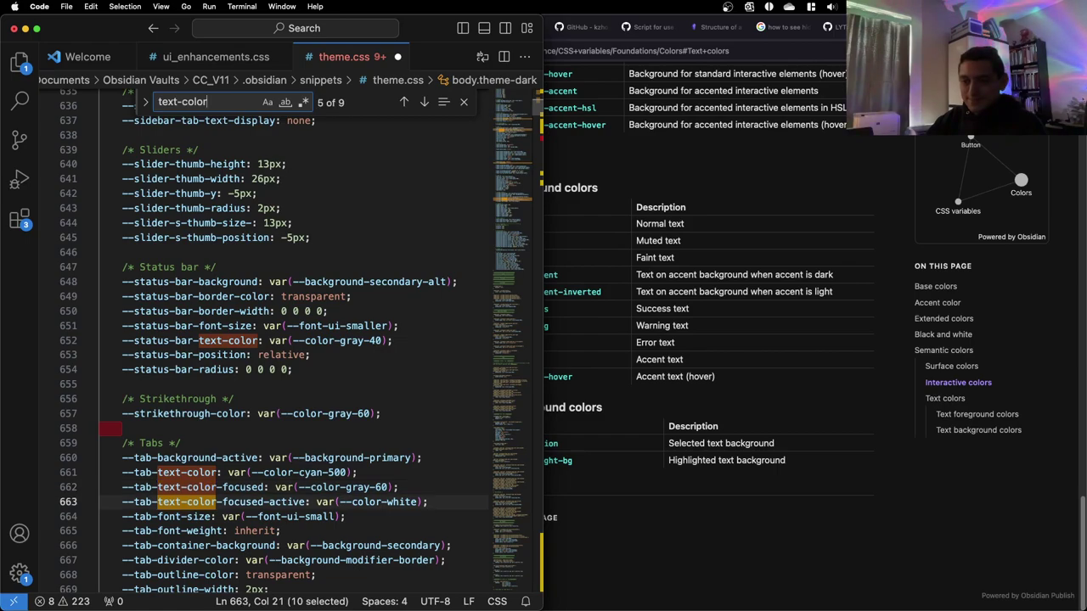
pyautogui.press('Return')
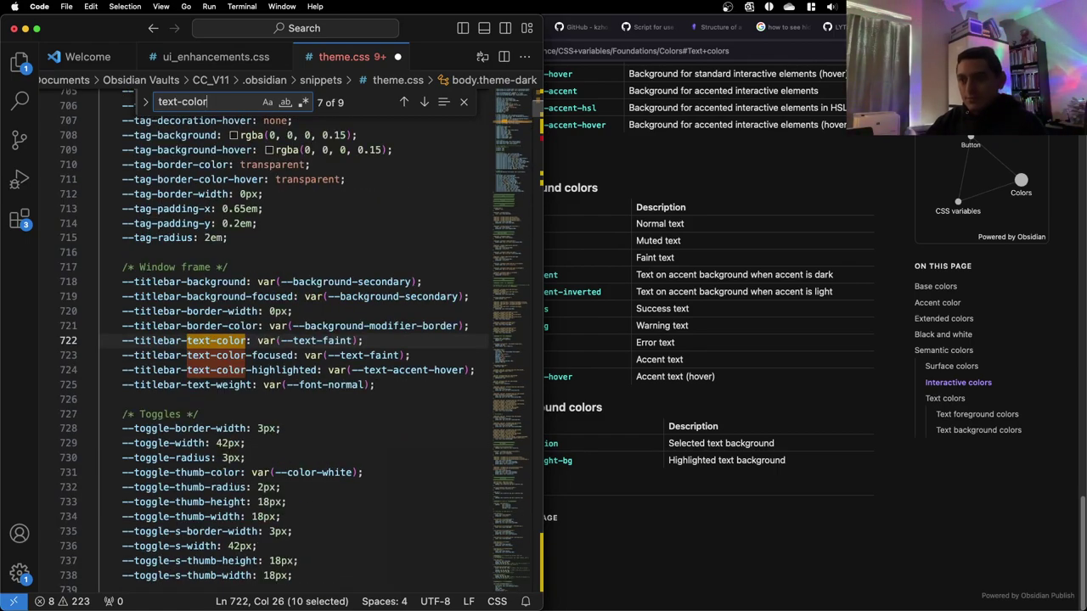
pyautogui.press('Return')
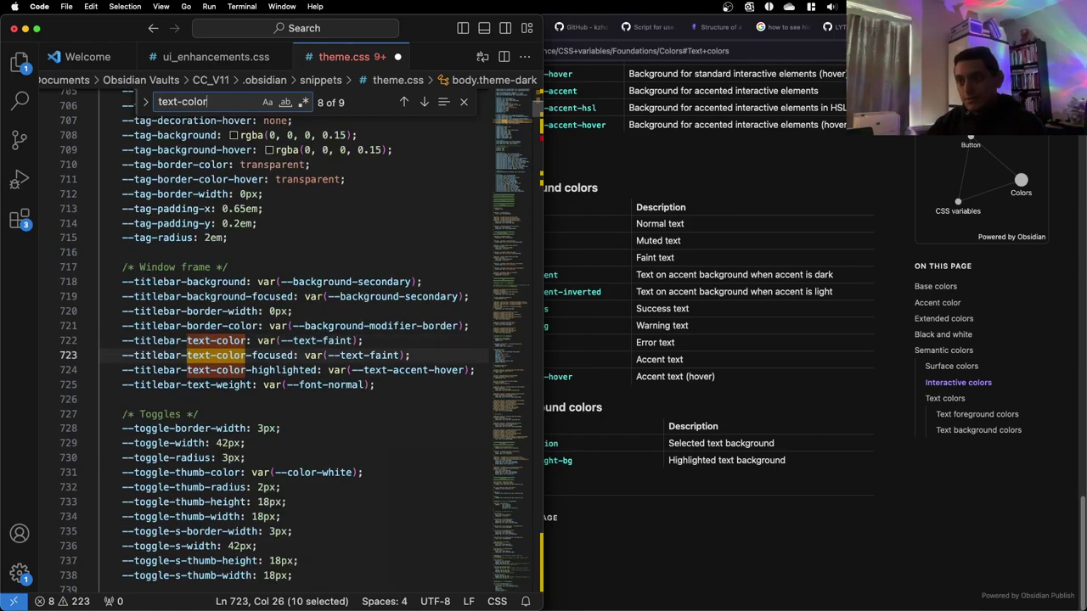
pyautogui.press('Return')
pyautogui.press('Return')
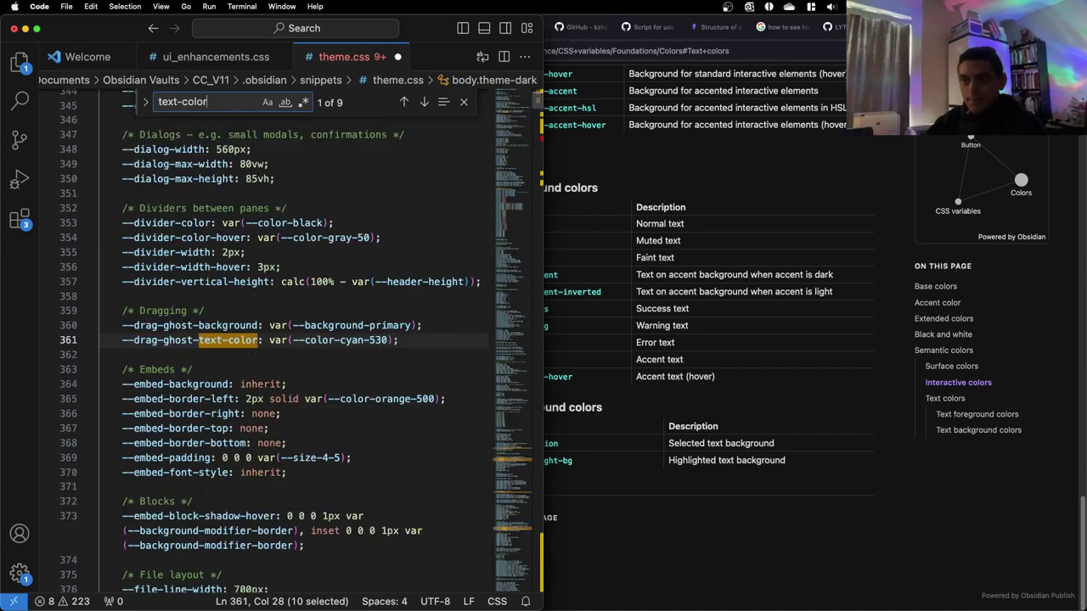
pyautogui.press('Return')
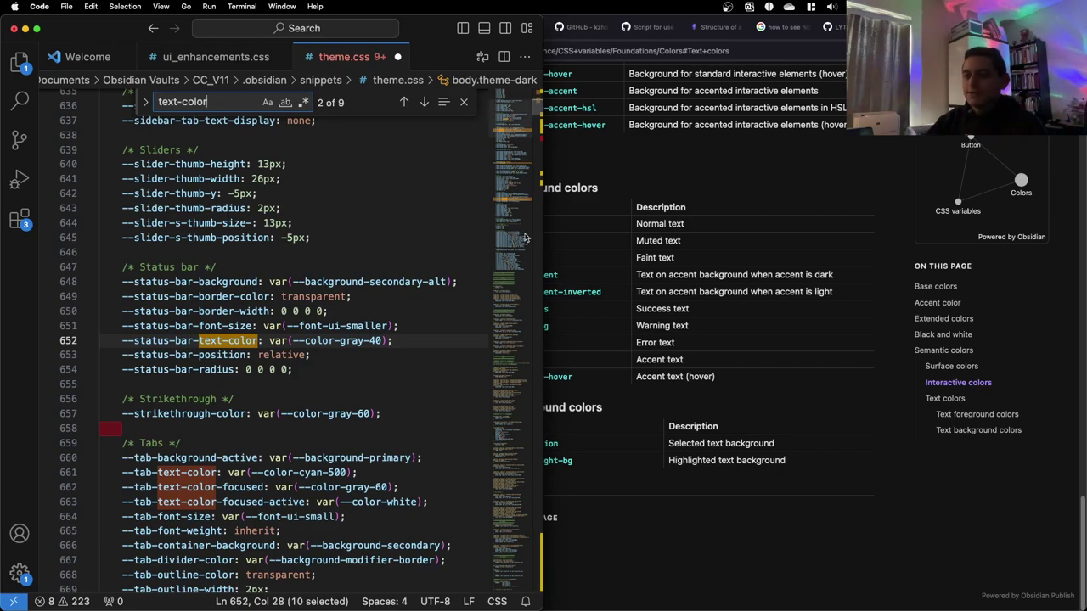
# Search theme.css for "color" instead and step through matches to the Star checkbox style
pyautogui.tripleClick(234, 101)
pyautogui.write('color')
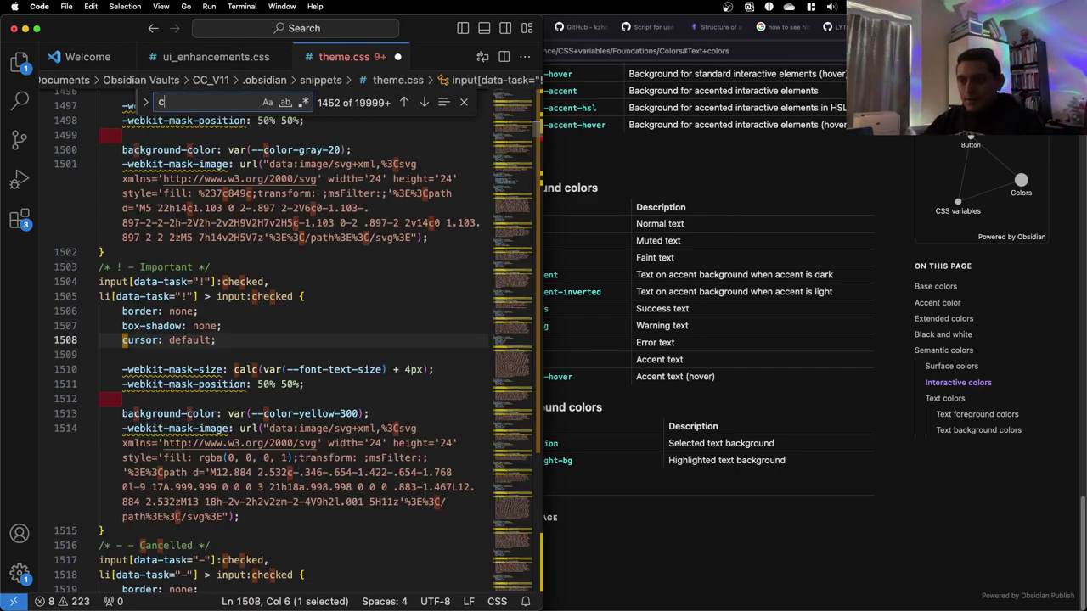
pyautogui.press('Return')
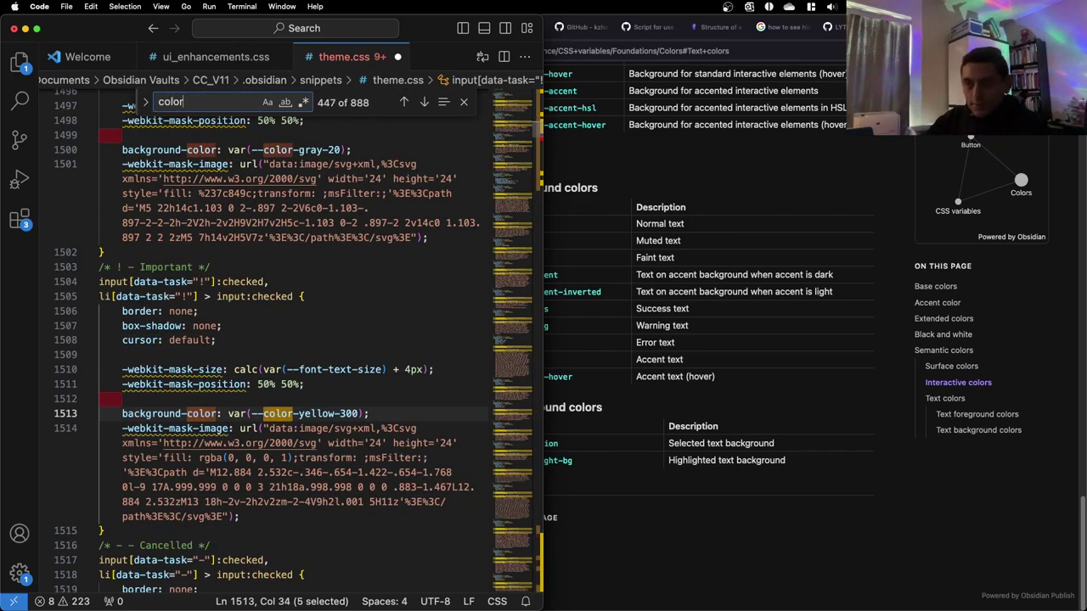
pyautogui.press('Return')
pyautogui.press('Return')
pyautogui.press('Return')
pyautogui.press('Return')
pyautogui.press('Return')
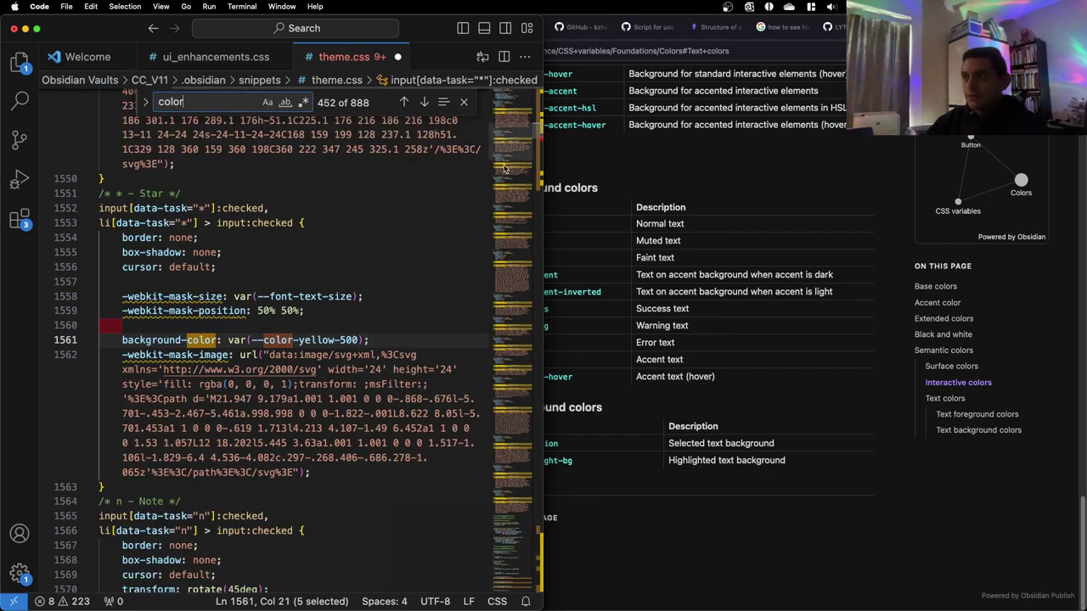
# Widen the editor window, check the "color" matches up to the Quote checkbox style, and reduce the interface zoom one level
pyautogui.moveTo(544, 191); pyautogui.dragTo(755, 222)
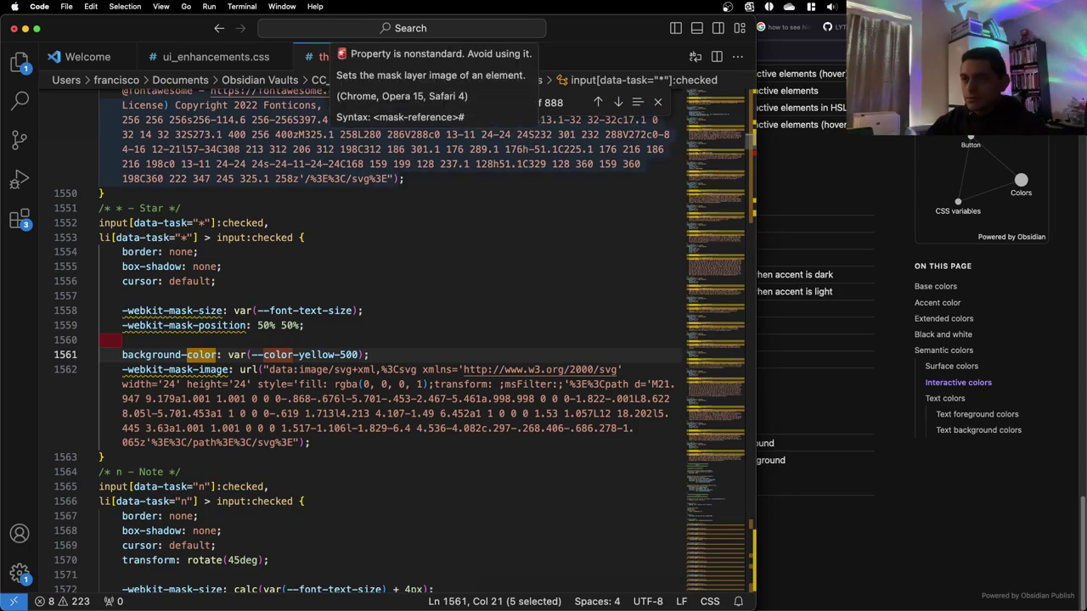
pyautogui.press('Return')
pyautogui.press('Return')
pyautogui.press('Return')
pyautogui.press('Return')
pyautogui.press('Return')
pyautogui.press('Return')
pyautogui.press('Return')
pyautogui.press('Return')
pyautogui.press('Return')
pyautogui.press('Return')
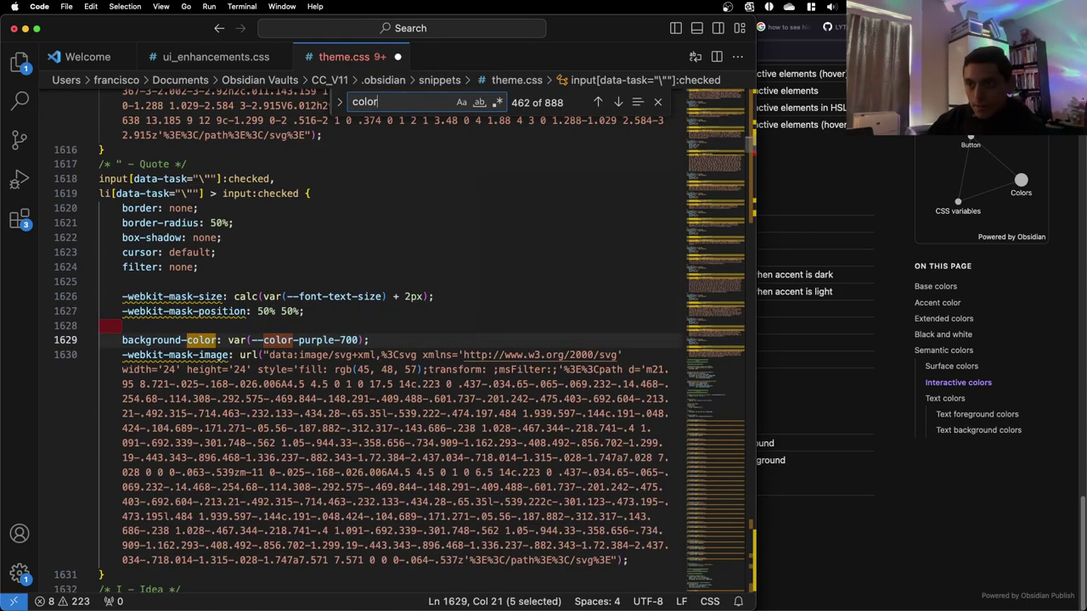
pyautogui.scroll(5, 467, 224)
pyautogui.scroll(-5, 443, 168)
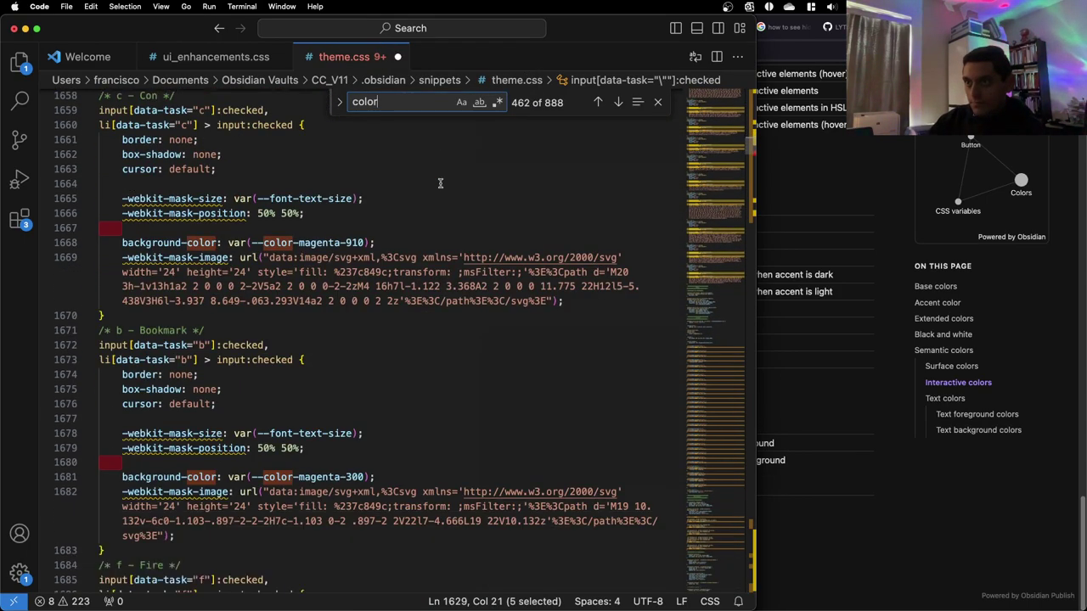
pyautogui.scroll(1, 443, 168)
pyautogui.press('super+minus')
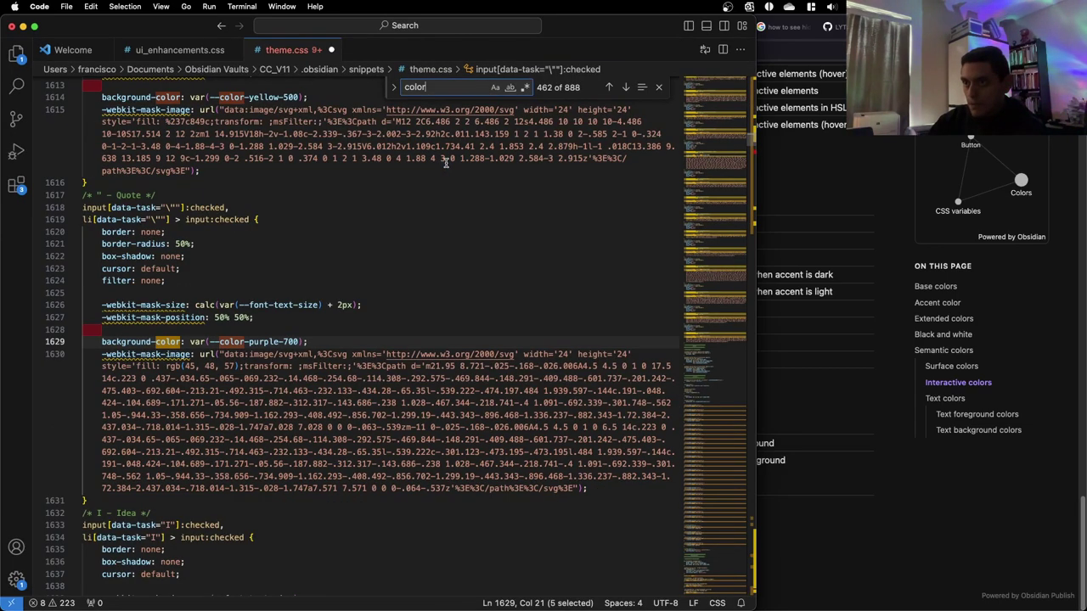
# Go back through the "color" matches to the Info checkbox style, and forward to the "missing" callout color
pyautogui.click(607, 88)
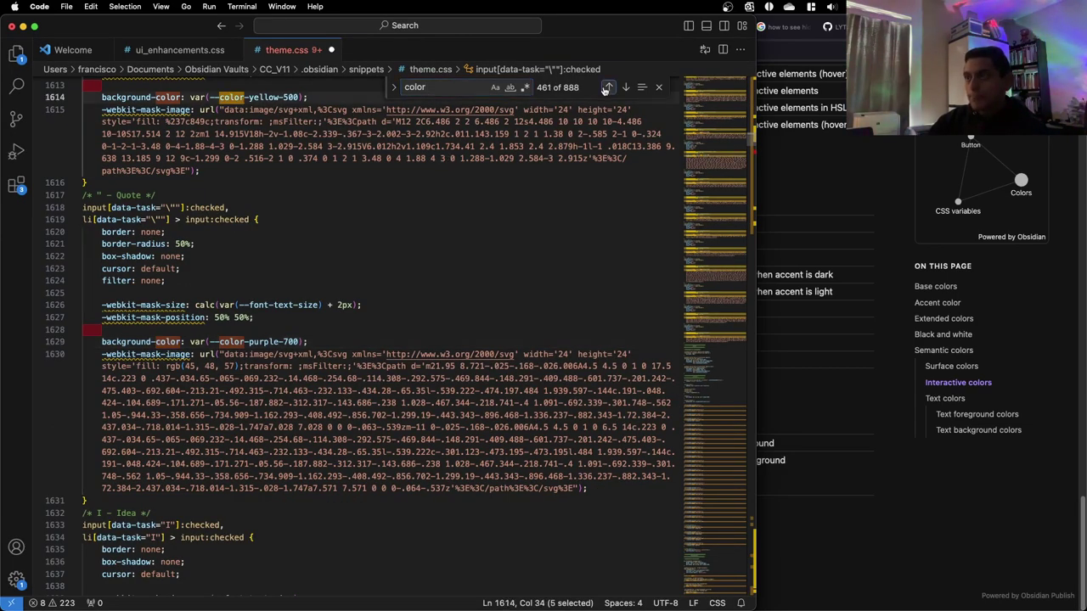
pyautogui.click(606, 88)
pyautogui.click(606, 87)
pyautogui.click(607, 89)
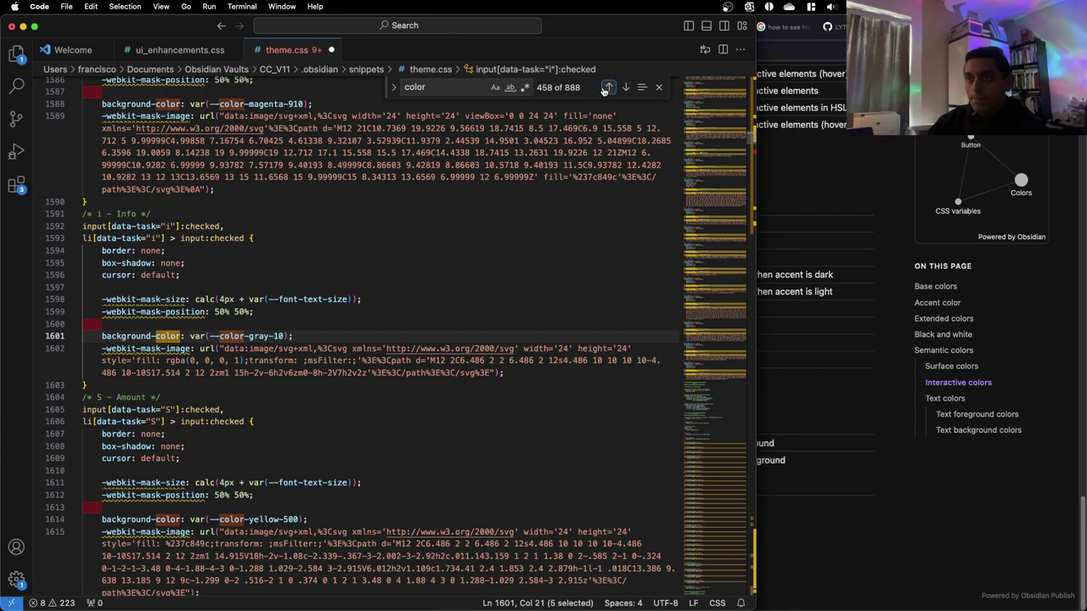
pyautogui.click(624, 89)
pyautogui.click(624, 88)
pyautogui.click(624, 88)
pyautogui.click(624, 89)
pyautogui.click(624, 88)
pyautogui.click(624, 88)
pyautogui.click(624, 88)
pyautogui.click(624, 89)
pyautogui.click(624, 89)
pyautogui.click(624, 88)
pyautogui.click(624, 88)
pyautogui.click(624, 88)
pyautogui.click(624, 88)
pyautogui.click(624, 89)
pyautogui.click(624, 88)
pyautogui.click(624, 89)
pyautogui.click(624, 88)
pyautogui.click(623, 88)
pyautogui.click(624, 89)
pyautogui.click(624, 88)
pyautogui.click(624, 89)
pyautogui.click(624, 88)
pyautogui.click(624, 88)
pyautogui.click(624, 88)
pyautogui.click(624, 88)
pyautogui.click(624, 89)
pyautogui.click(624, 88)
pyautogui.click(624, 88)
pyautogui.click(624, 89)
pyautogui.click(623, 88)
pyautogui.click(624, 88)
pyautogui.click(624, 88)
pyautogui.click(624, 88)
pyautogui.click(624, 89)
pyautogui.click(624, 89)
pyautogui.click(624, 88)
pyautogui.click(624, 88)
pyautogui.click(624, 88)
pyautogui.click(624, 89)
pyautogui.click(624, 89)
pyautogui.click(624, 88)
pyautogui.click(624, 88)
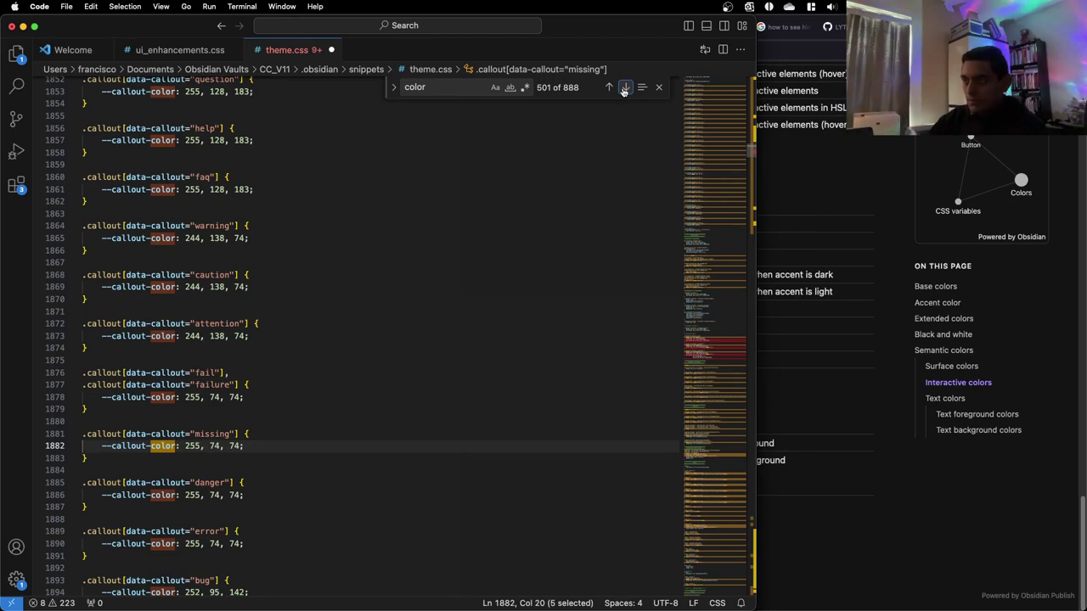
pyautogui.press('super+n')
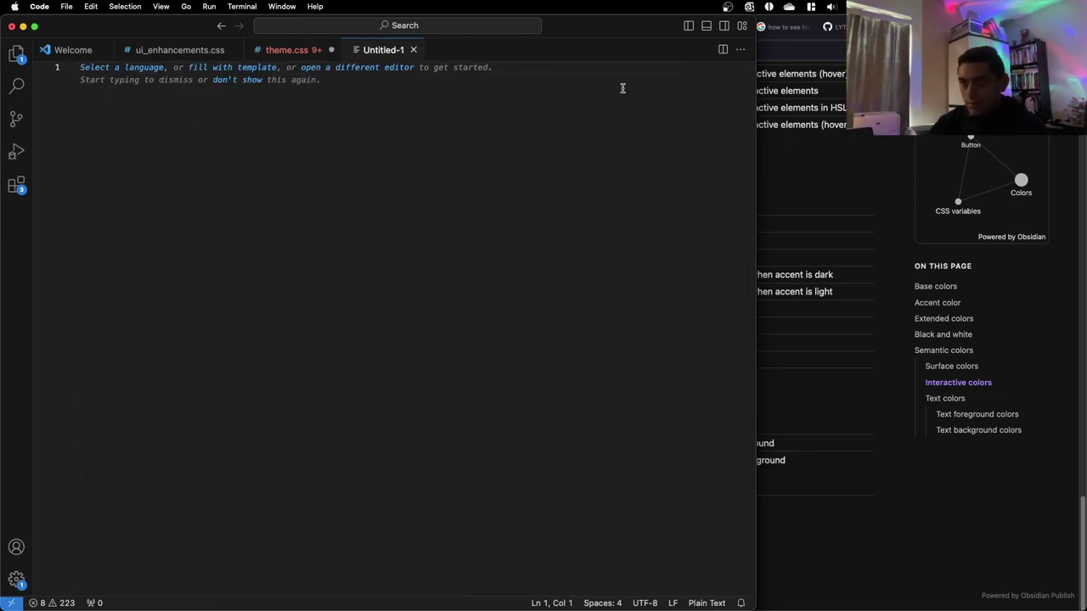
pyautogui.click(413, 49)
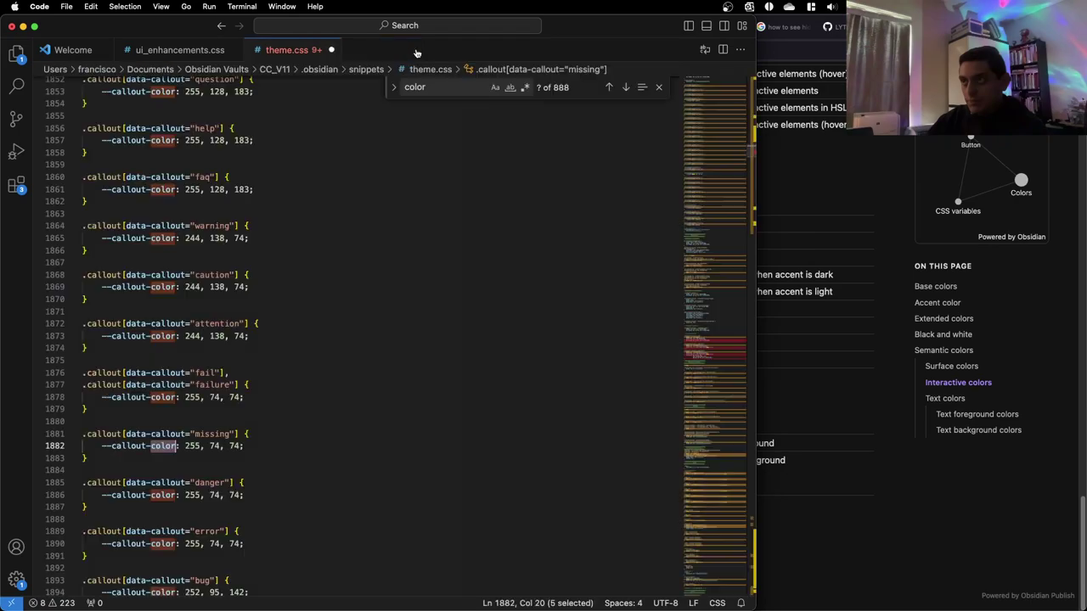
pyautogui.click(467, 26)
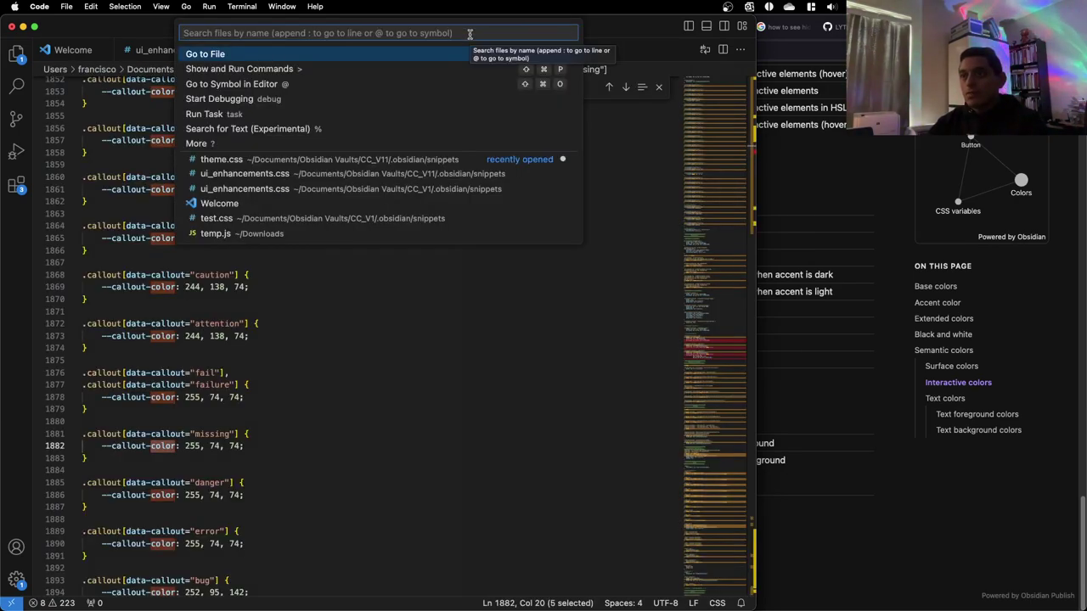
pyautogui.write('next')
pyautogui.press('Escape')
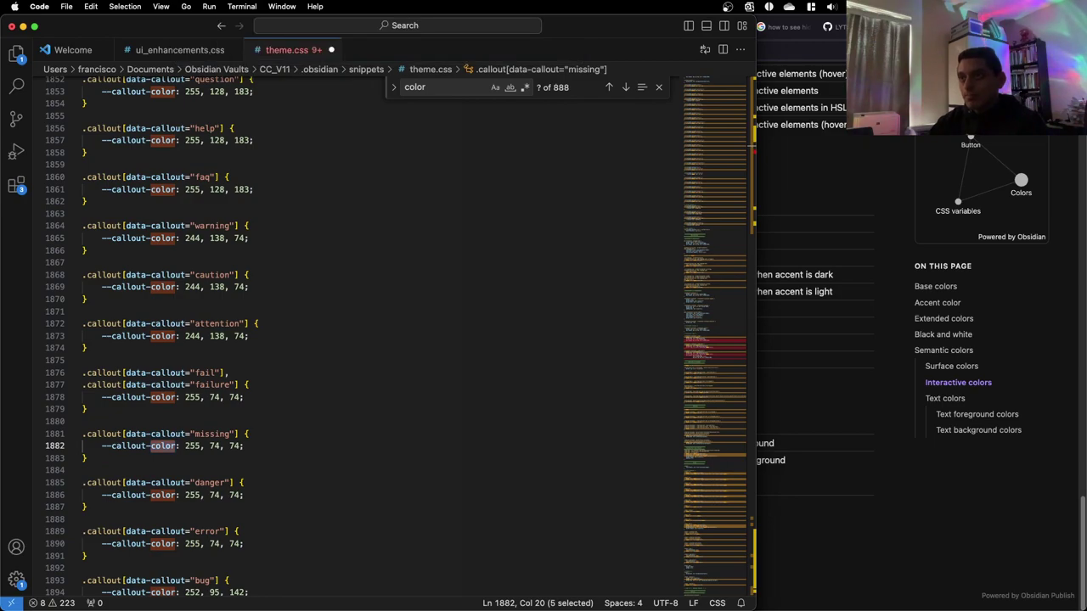
# Redo the removal of the README line in the header comment and undo the stray text in the "missing" callout color
pyautogui.write('i')
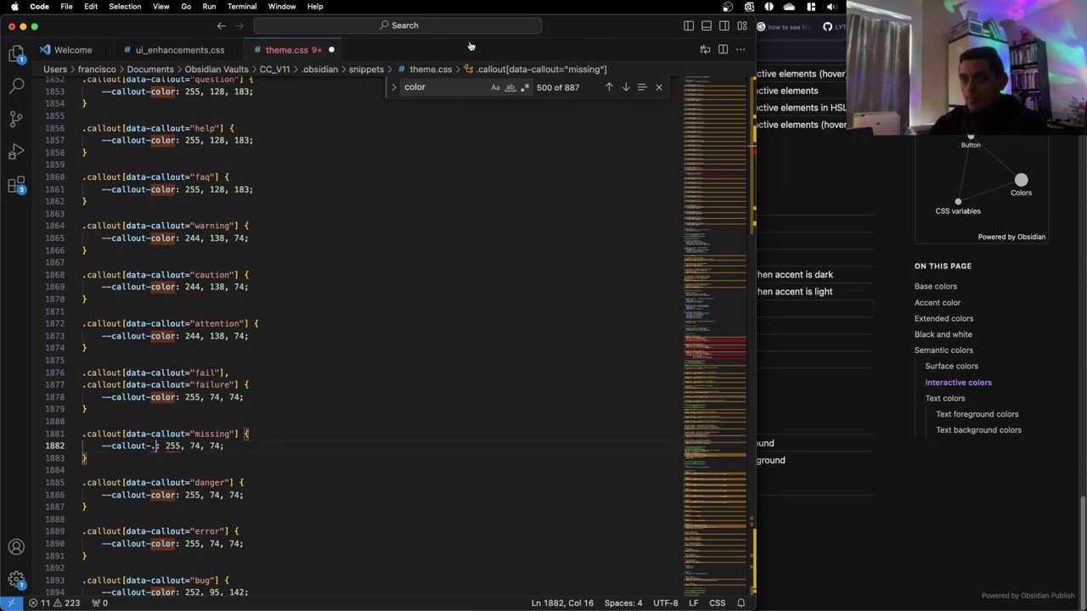
pyautogui.press('super+z')
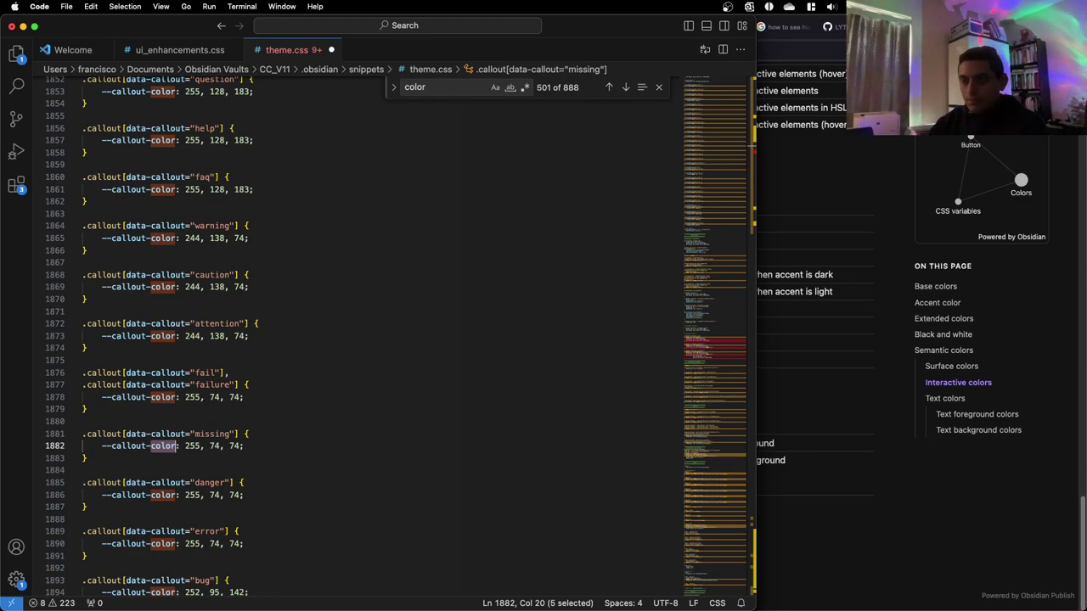
pyautogui.press('super+z')
pyautogui.press('super+z')
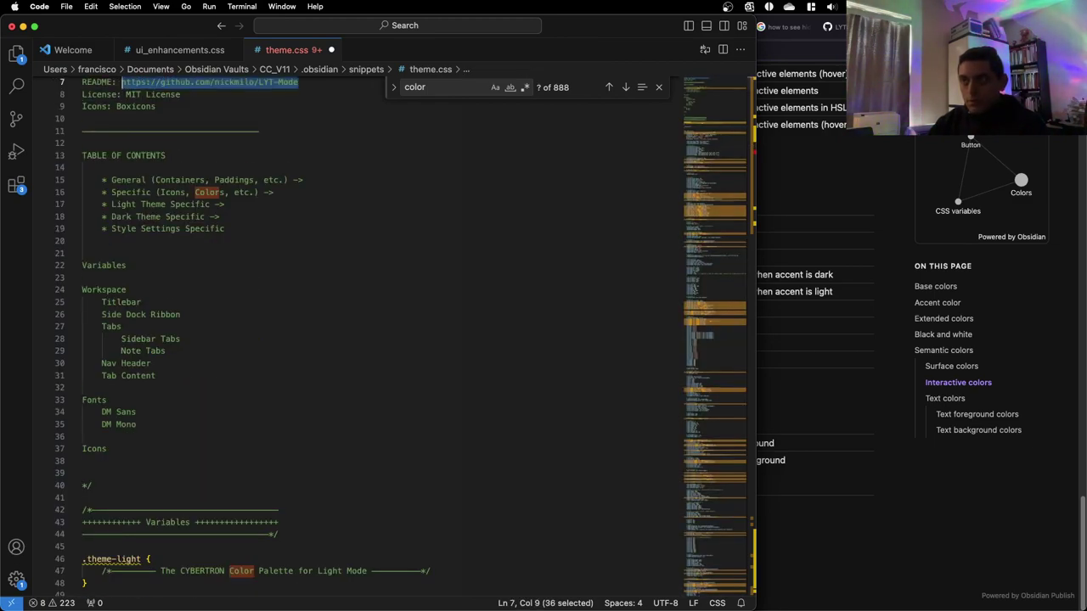
pyautogui.scroll(2, 444, 308)
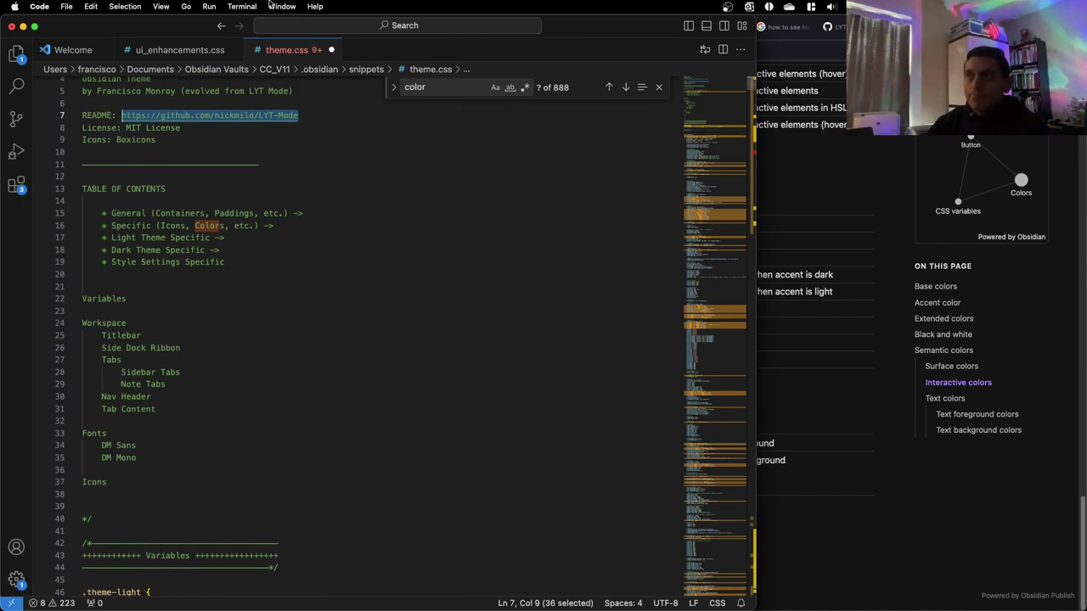
pyautogui.click(91, 6)
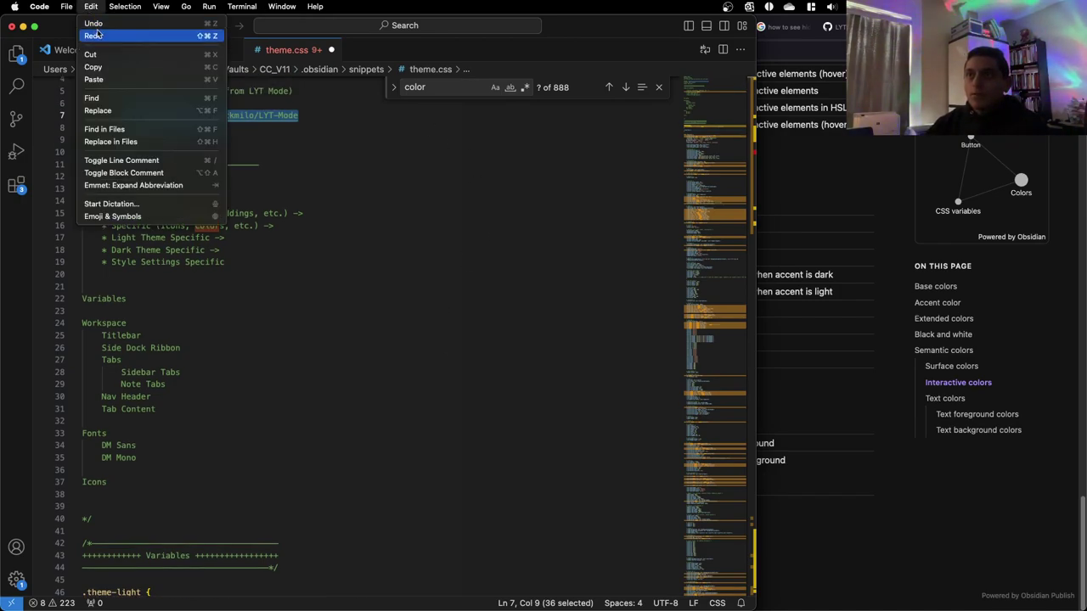
pyautogui.click(98, 36)
pyautogui.click(91, 5)
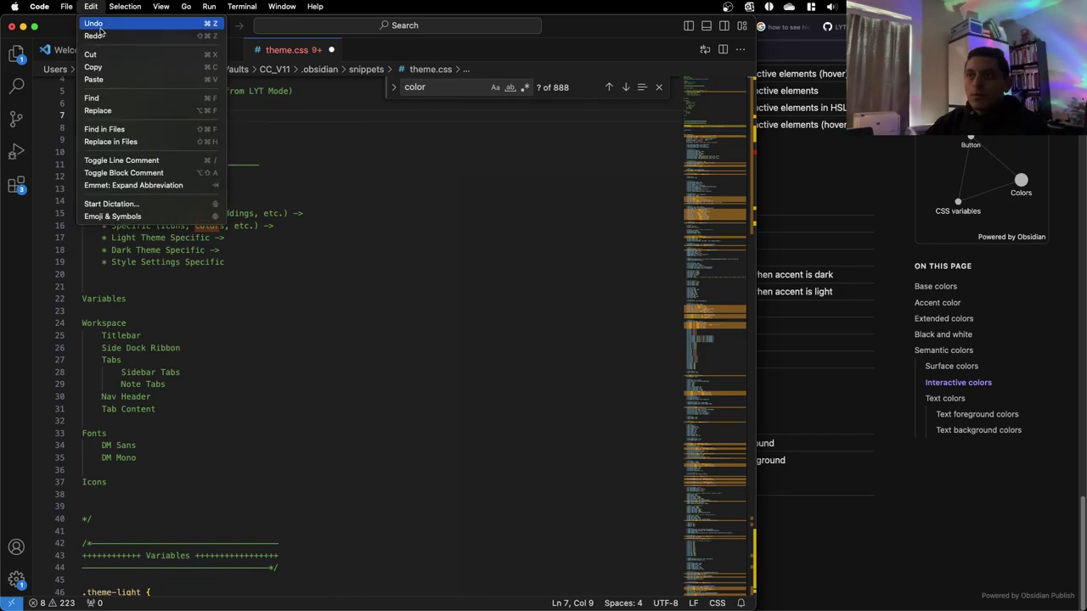
pyautogui.click(99, 37)
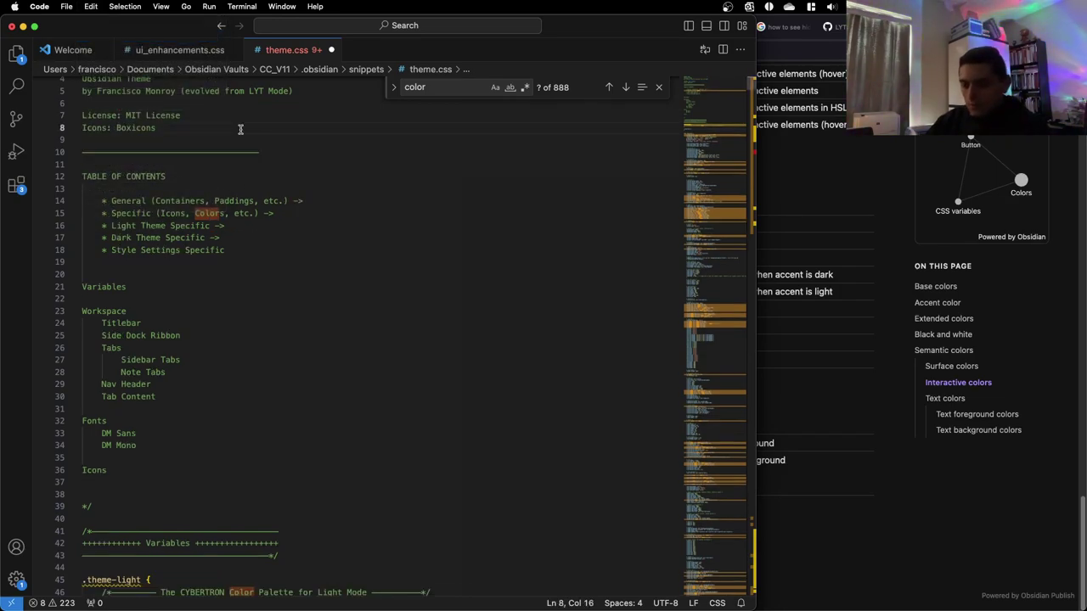
pyautogui.press('super+shift+z')
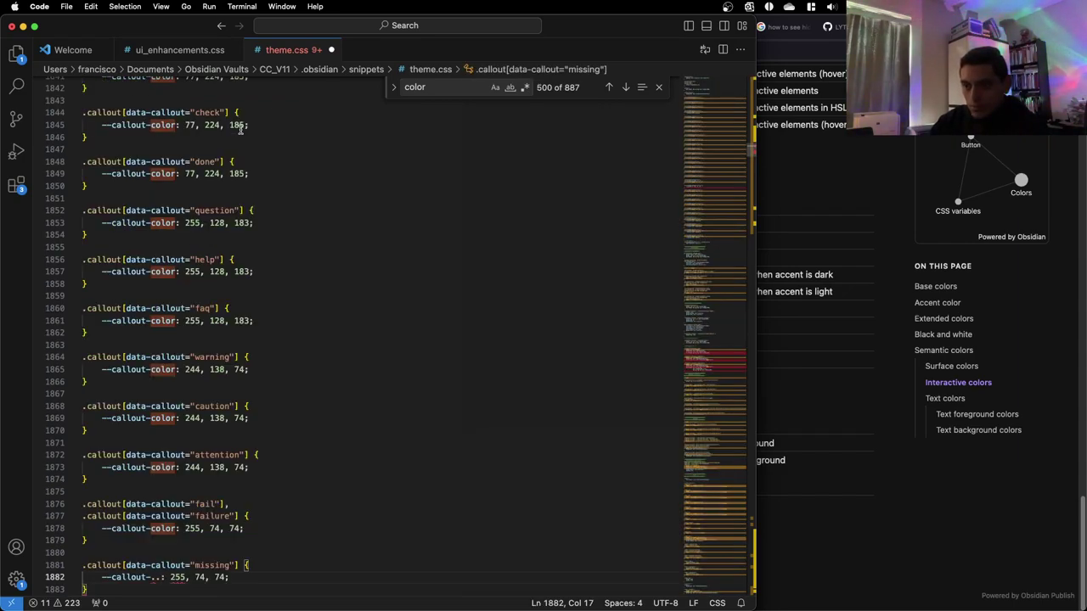
pyautogui.press('super+z')
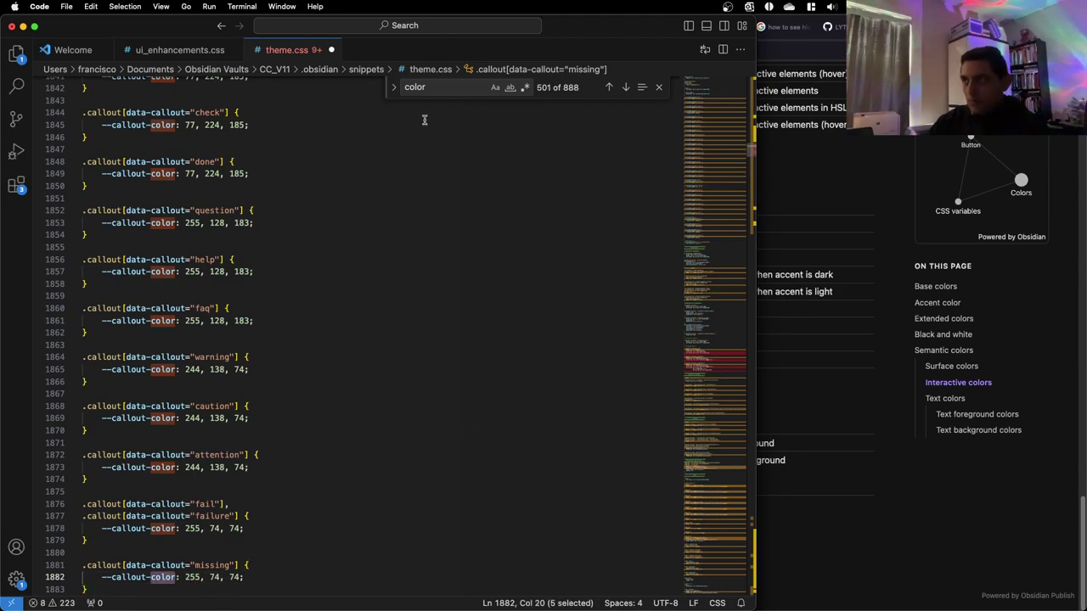
# Step forward through the "color" matches from the "missing" callout to the custom "pro" callout
pyautogui.click(621, 89)
pyautogui.click(621, 88)
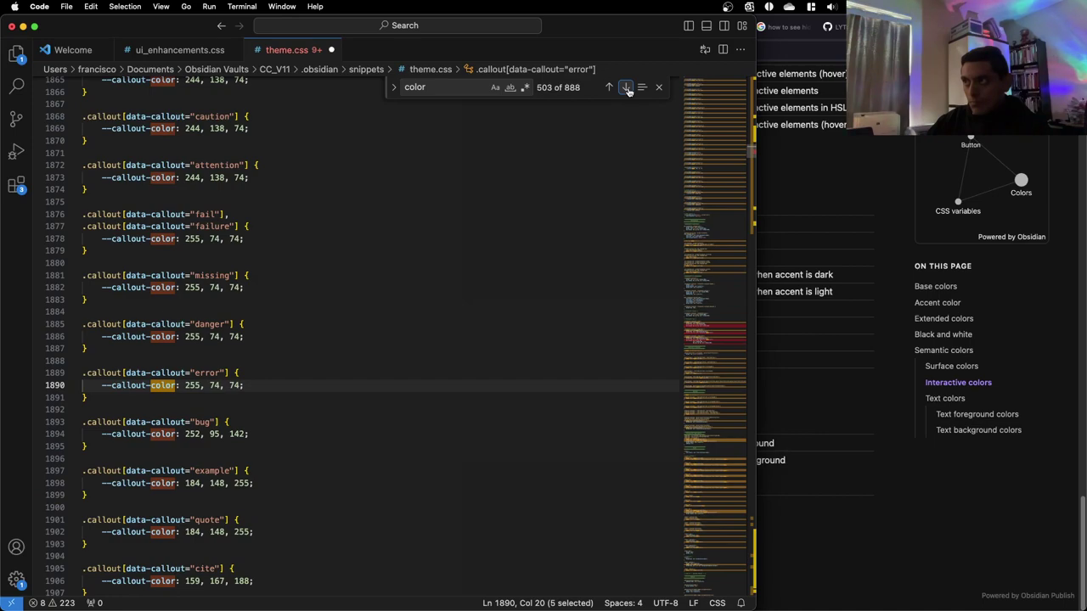
pyautogui.click(626, 88)
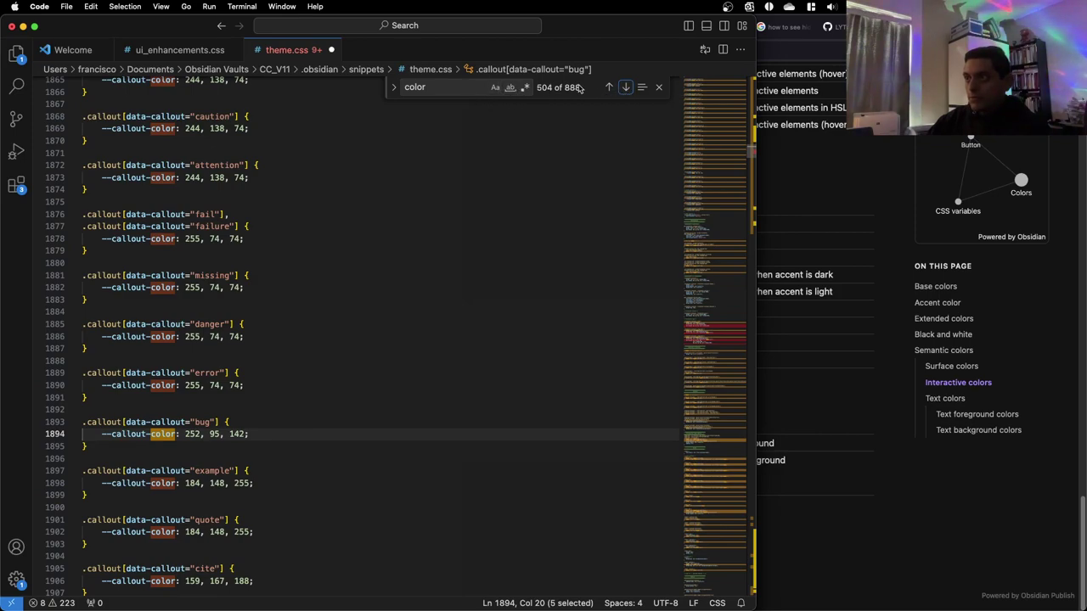
pyautogui.press('Return')
pyautogui.press('Return')
pyautogui.press('Return')
pyautogui.press('Return')
pyautogui.press('Return')
pyautogui.press('Return')
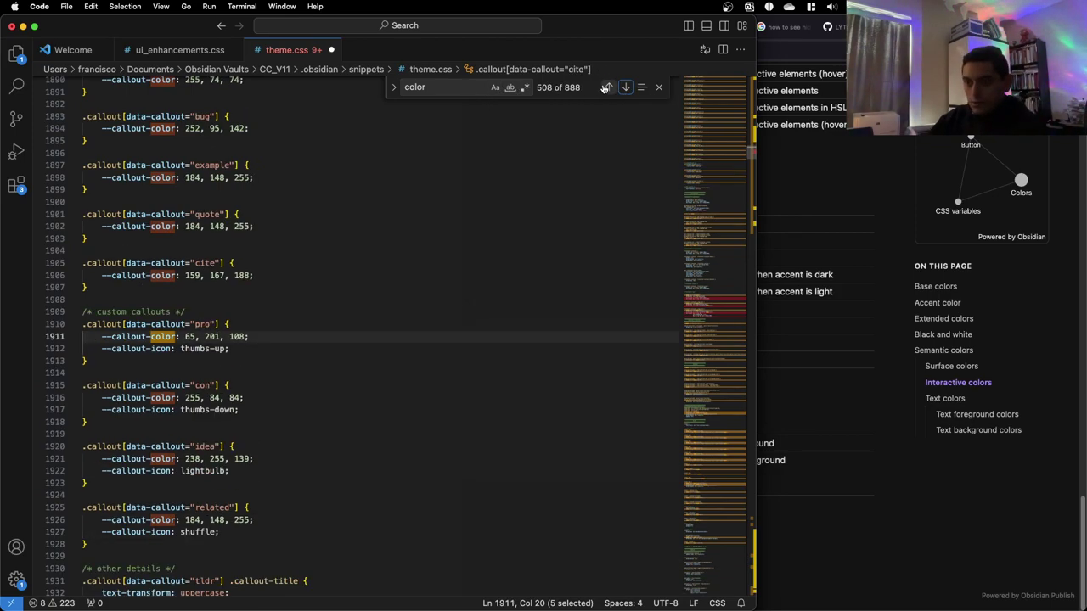
# Continue through the "color" matches, checking the YAML code colors up to the frontmatter tag color
pyautogui.press('Return')
pyautogui.press('Return')
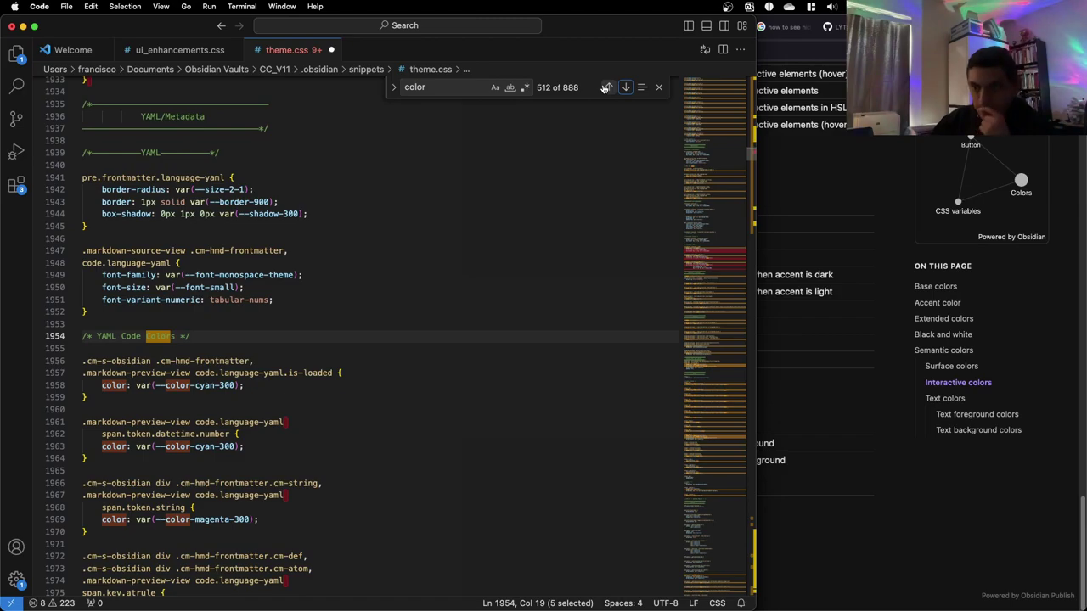
pyautogui.press('Return')
pyautogui.press('Return')
pyautogui.press('Return')
pyautogui.press('Return')
pyautogui.press('Return')
pyautogui.press('Return')
pyautogui.press('Return')
pyautogui.press('Return')
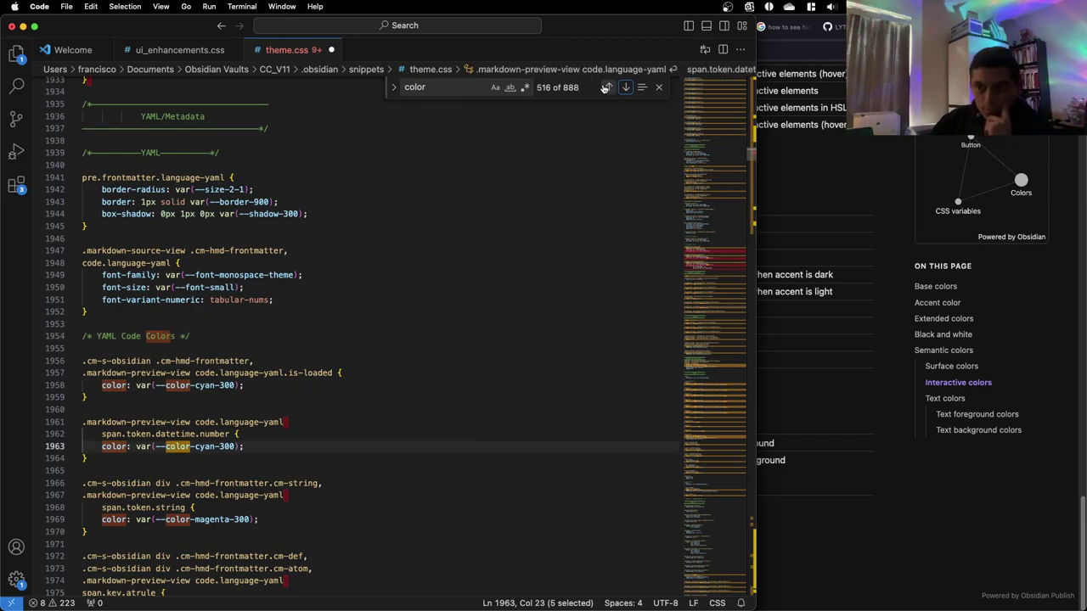
pyautogui.press('Return')
pyautogui.press('Return')
pyautogui.press('Return')
pyautogui.press('Return')
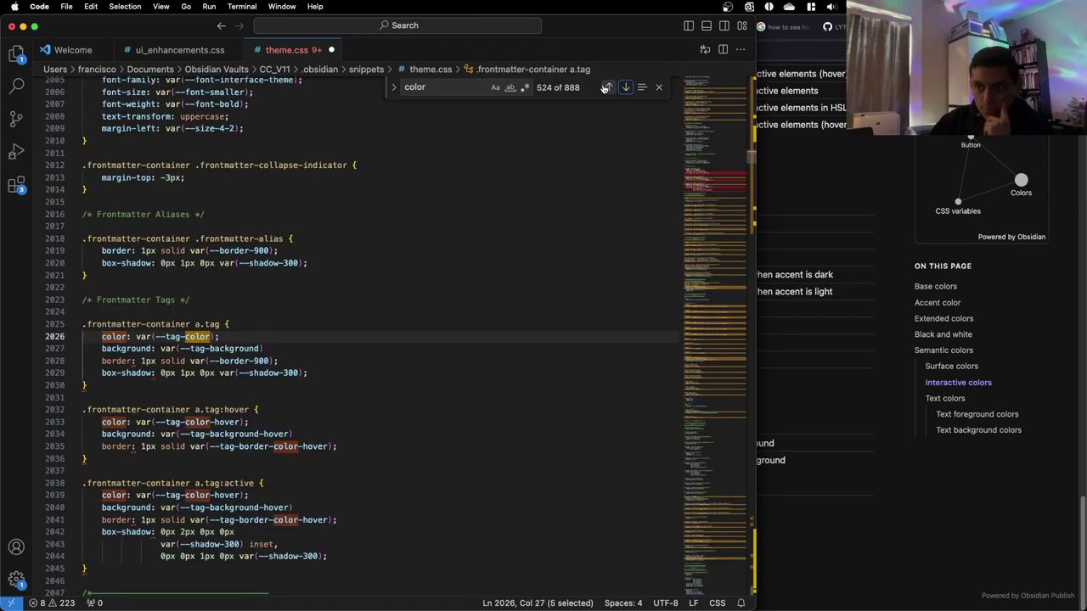
# Look over the outgoing link and search highlight styles, and read the table of contents in theme.css's header comment
pyautogui.scroll(-15, 310, 258)
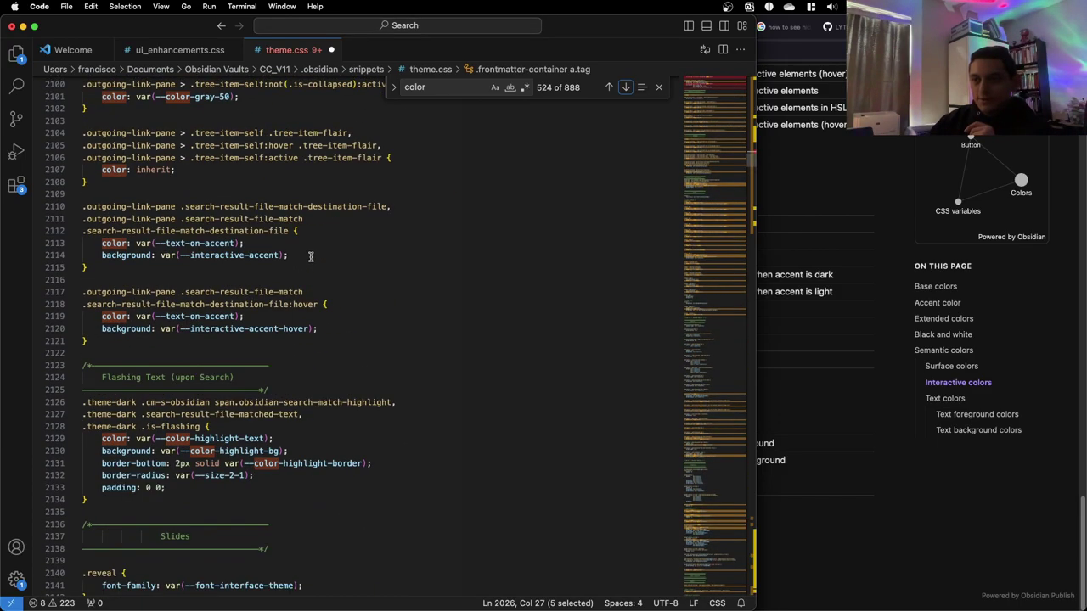
pyautogui.scroll(-6, 311, 257)
pyautogui.scroll(20, 313, 256)
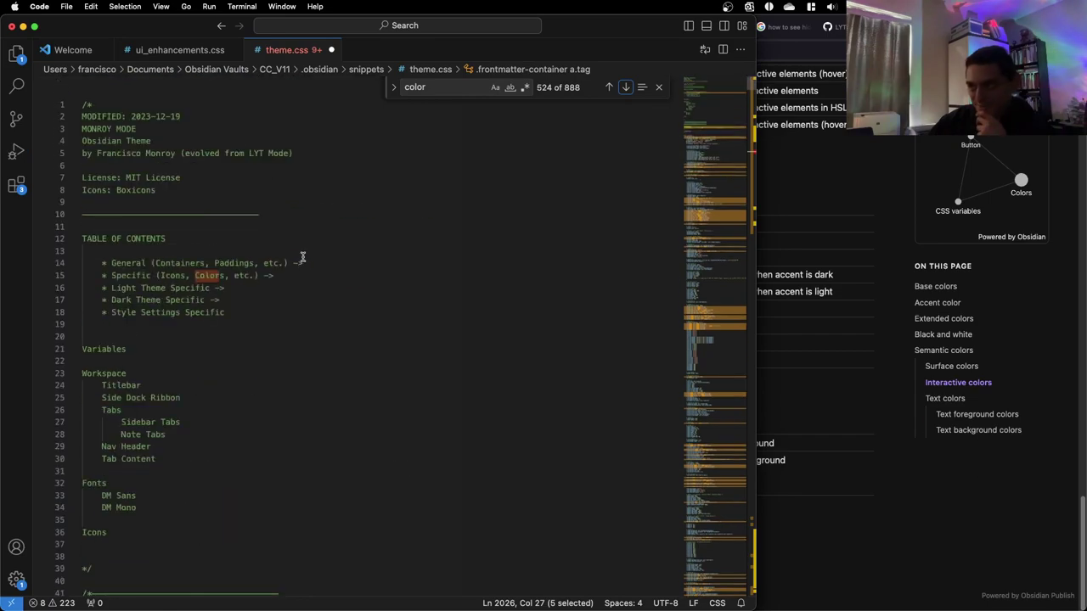
pyautogui.scroll(-1, 187, 282)
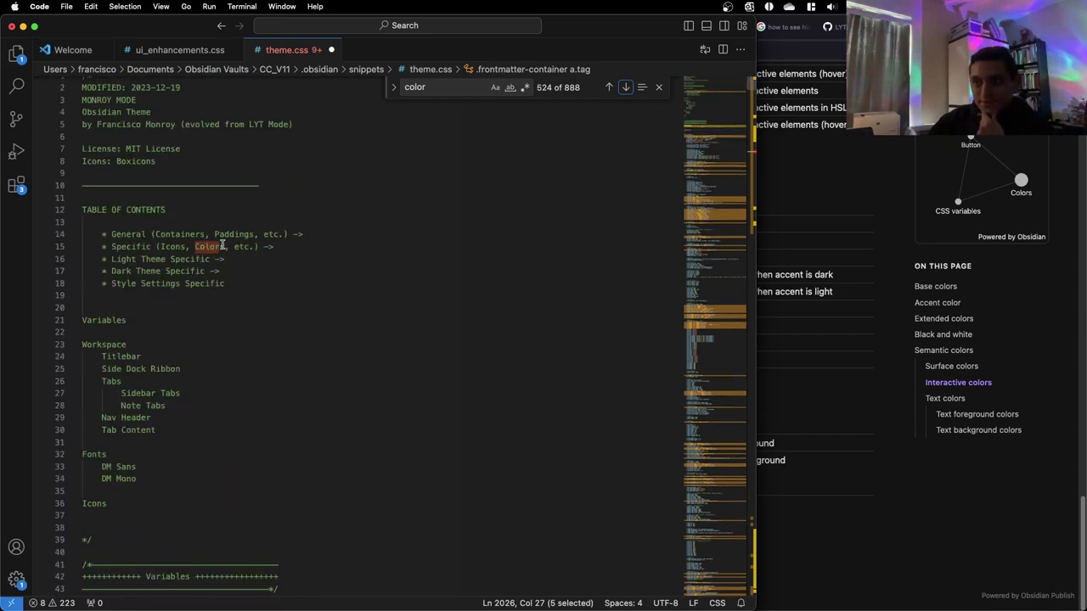
pyautogui.scroll(-1, 137, 281)
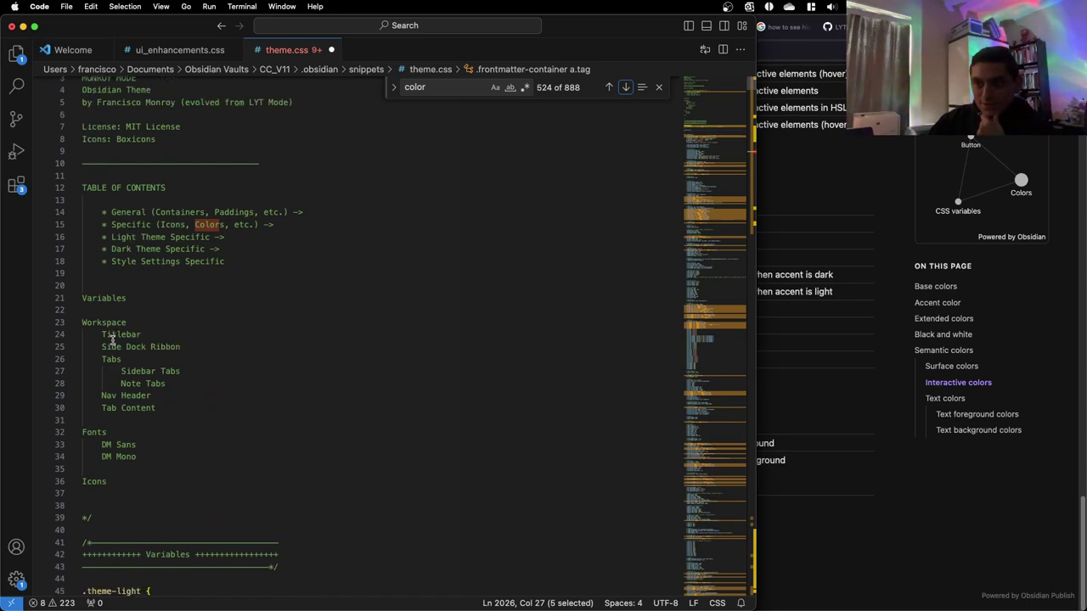
pyautogui.scroll(-1, 153, 403)
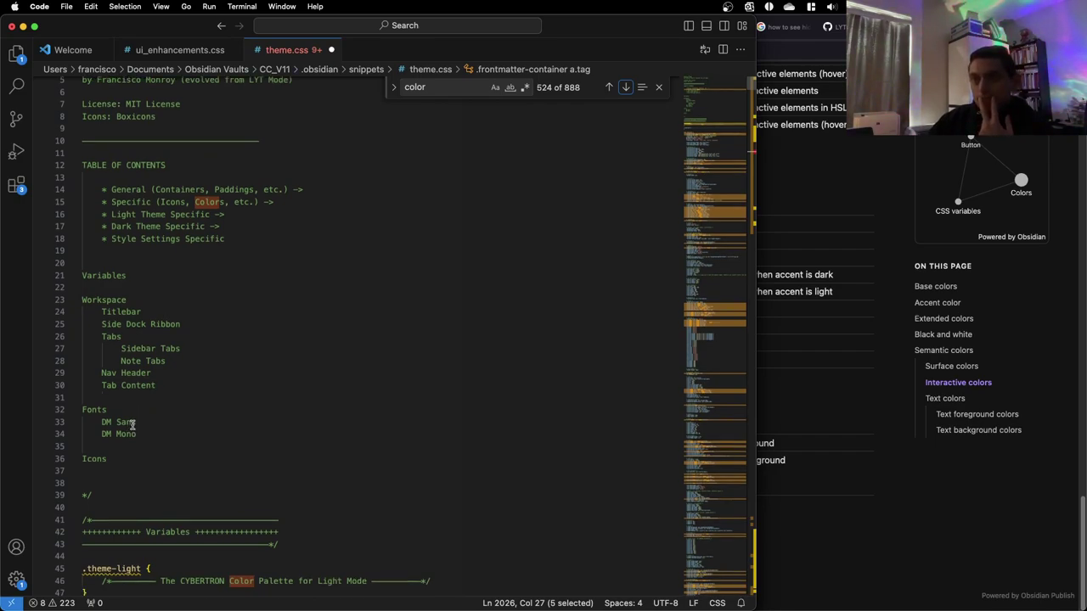
pyautogui.scroll(-5, 173, 280)
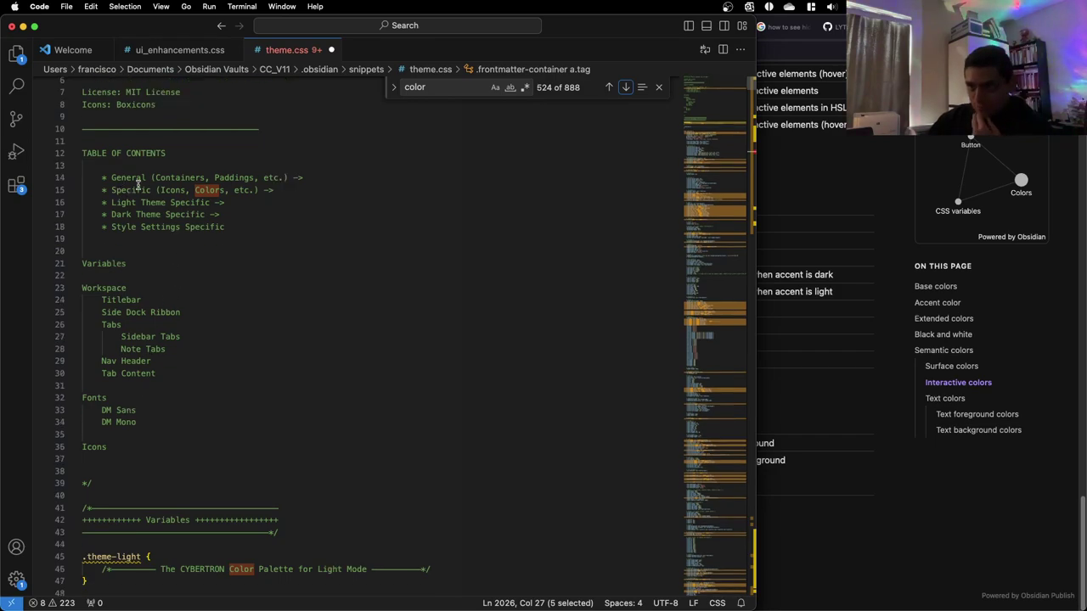
pyautogui.scroll(6, 105, 269)
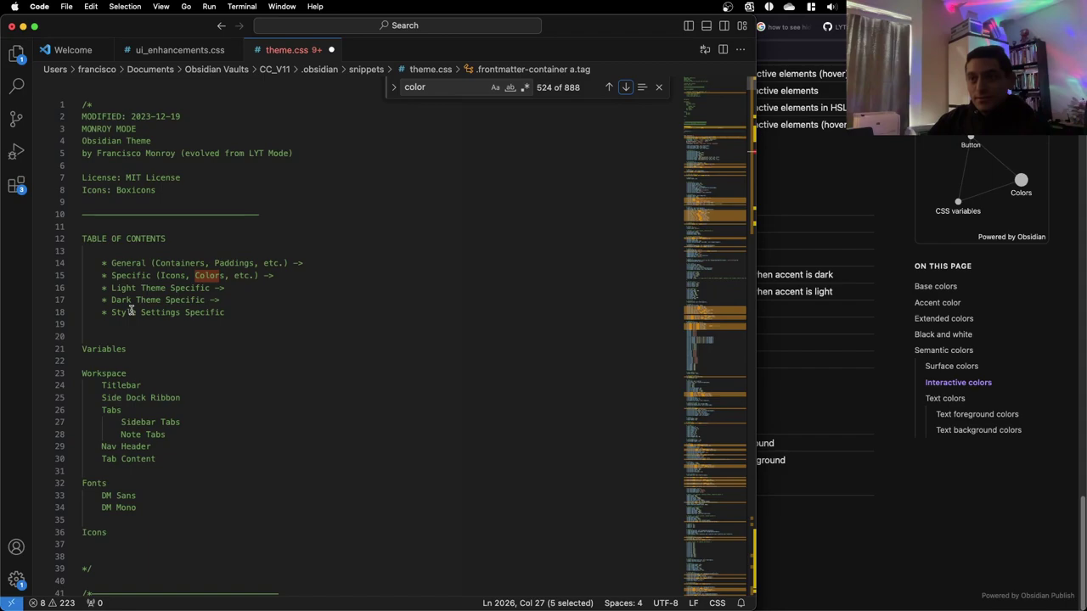
# Expand the folded .theme-dark block and examine its color variables from the base colors through the dark mode palette to the cyan shades
pyautogui.scroll(-10, 129, 309)
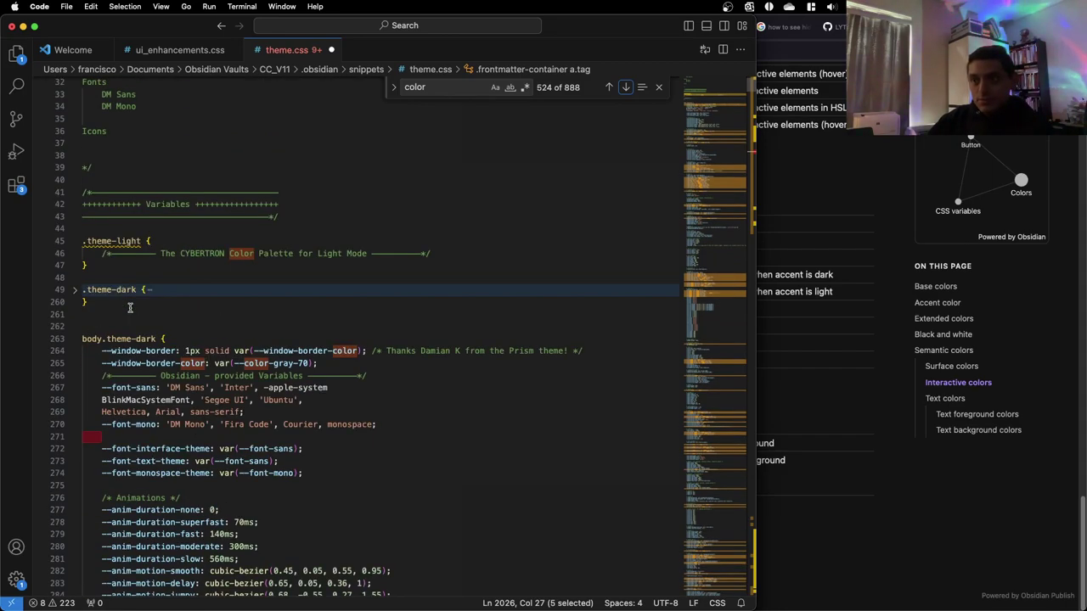
pyautogui.scroll(-4, 130, 308)
pyautogui.click(79, 152)
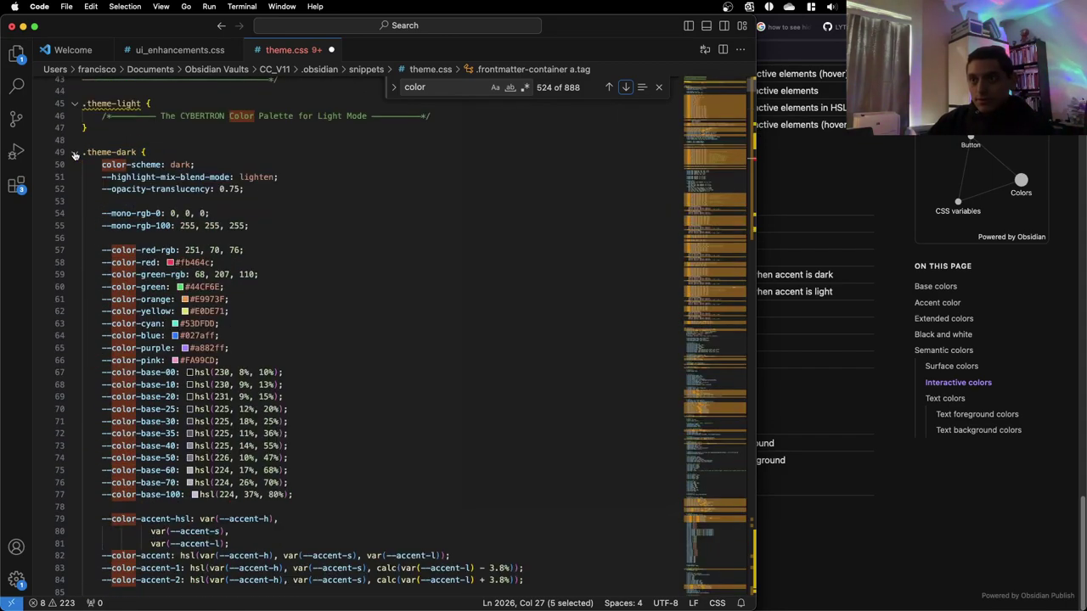
pyautogui.scroll(-4, 157, 229)
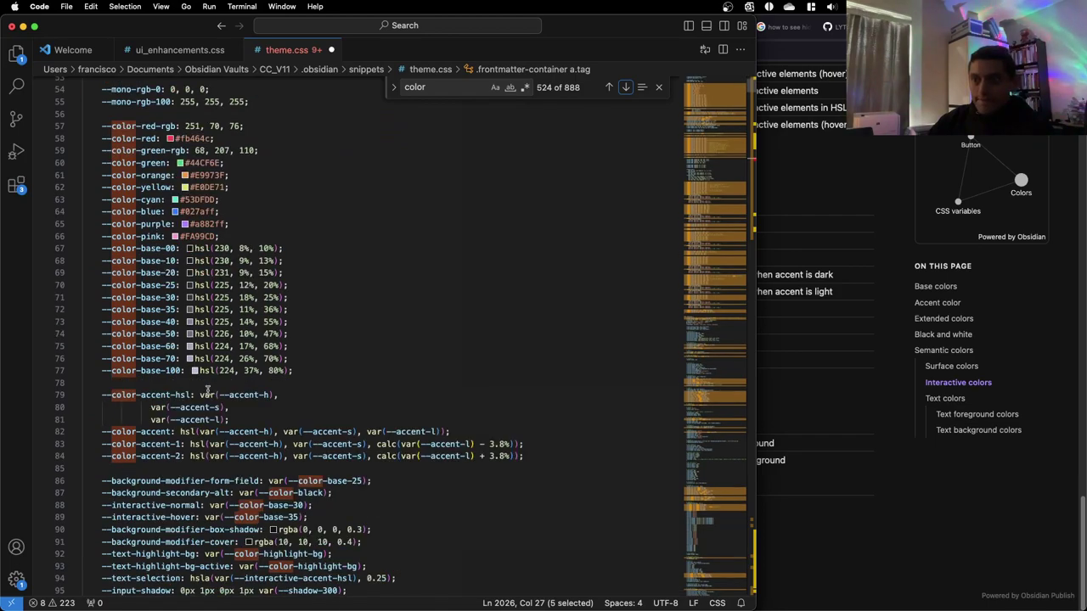
pyautogui.scroll(-6, 208, 389)
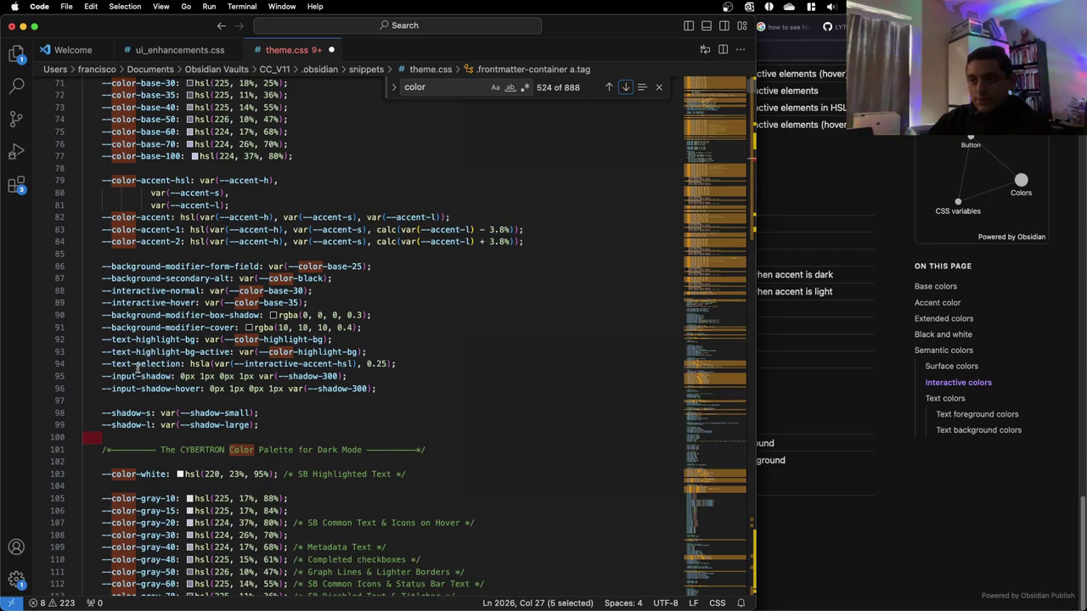
pyautogui.scroll(-6, 138, 369)
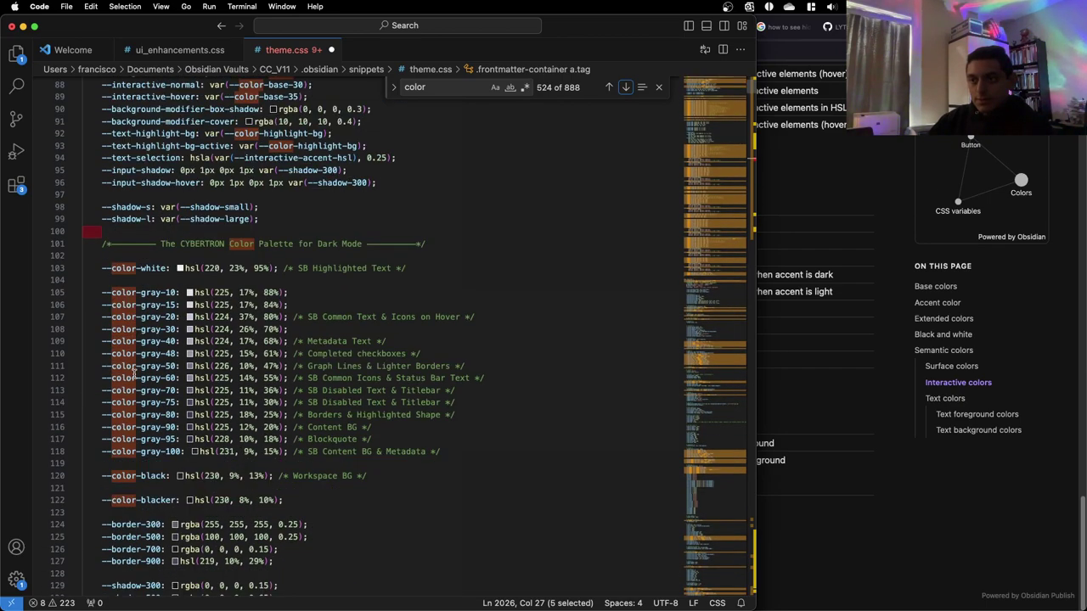
pyautogui.scroll(-2, 135, 371)
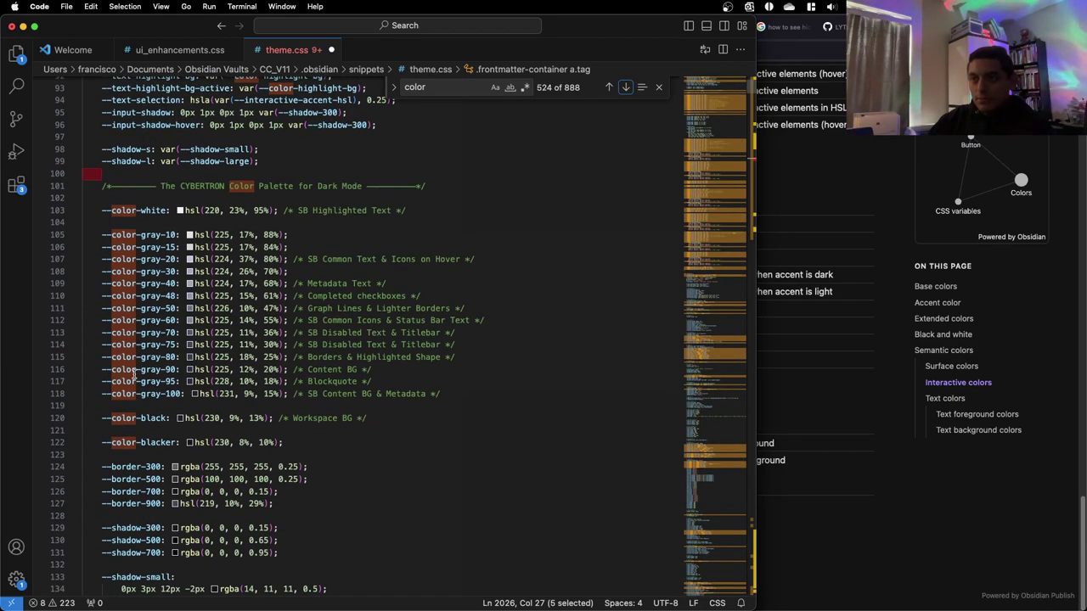
pyautogui.scroll(-2, 134, 371)
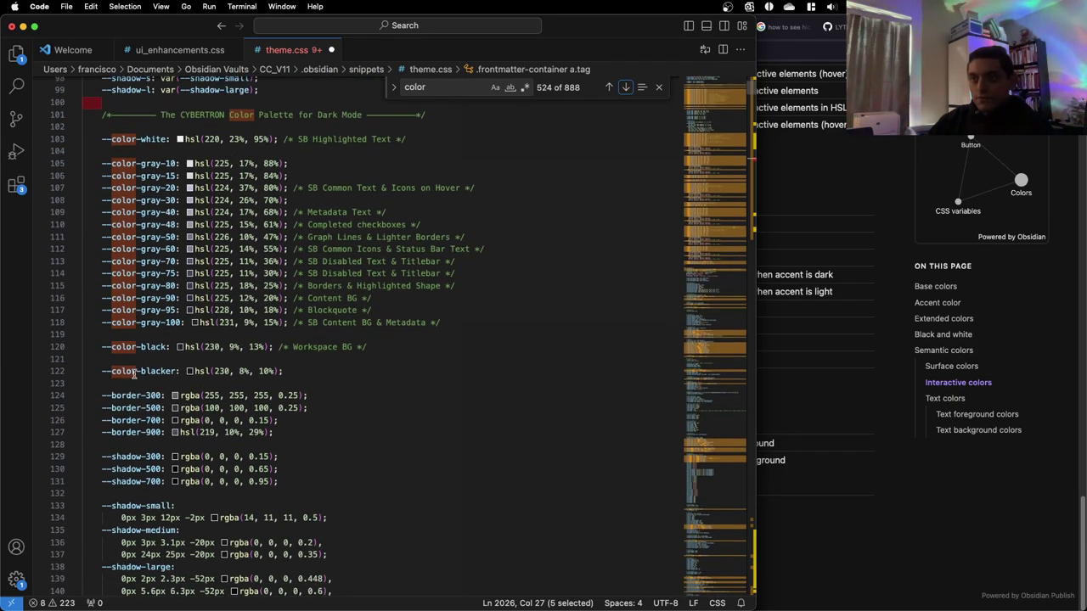
pyautogui.scroll(-4, 134, 371)
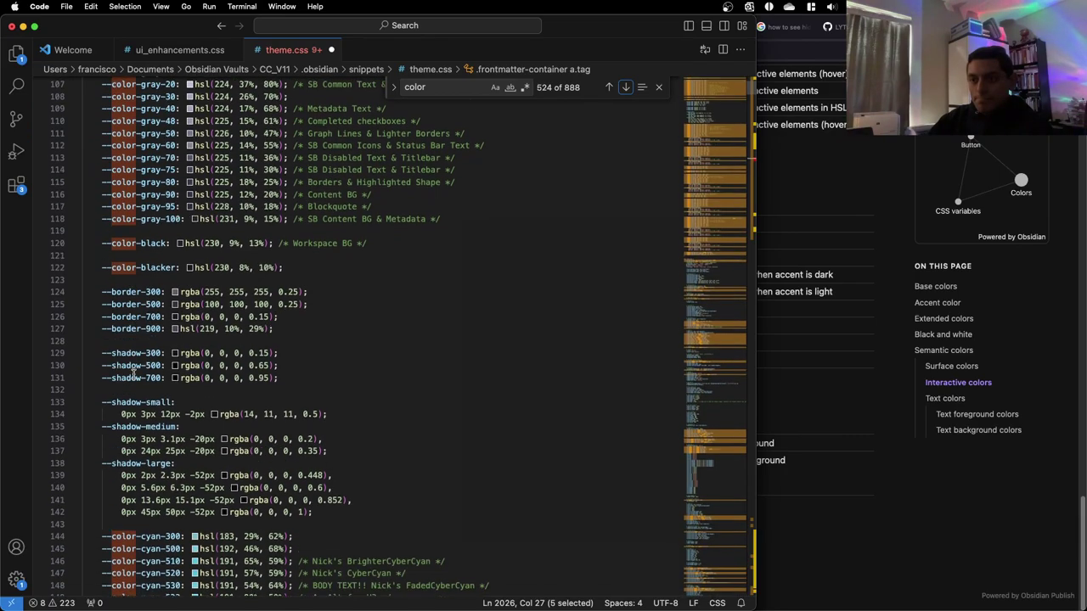
pyautogui.scroll(-15, 134, 374)
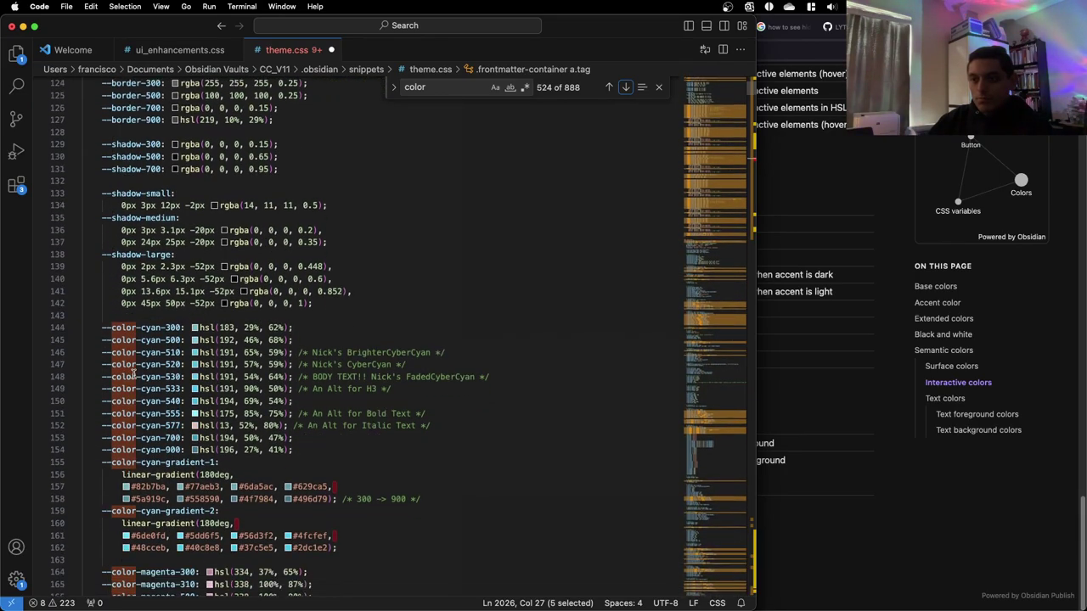
# Examine the remaining palette colors below the cyan shades and the first body.theme-dark variables, from fonts and animations to blockquotes and bold
pyautogui.scroll(-20, 134, 371)
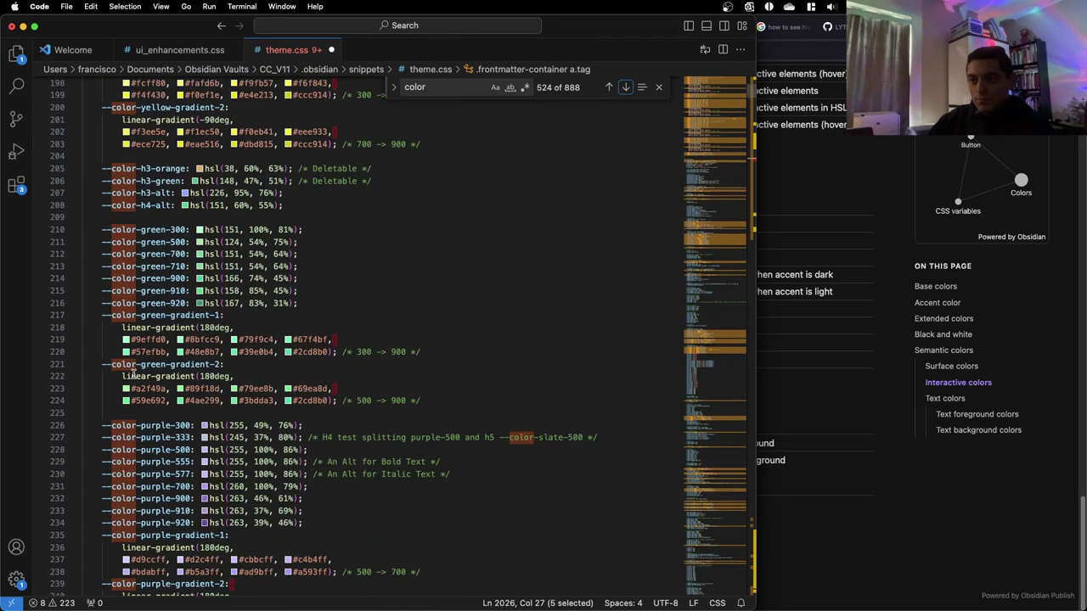
pyautogui.scroll(-8, 133, 374)
pyautogui.scroll(-5, 133, 374)
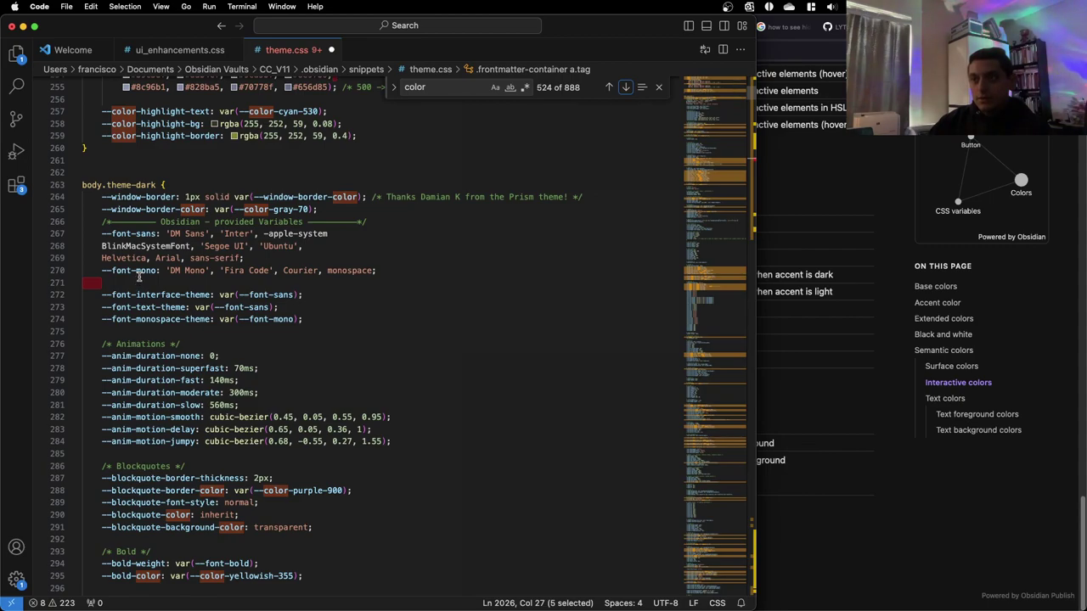
pyautogui.scroll(-1, 139, 276)
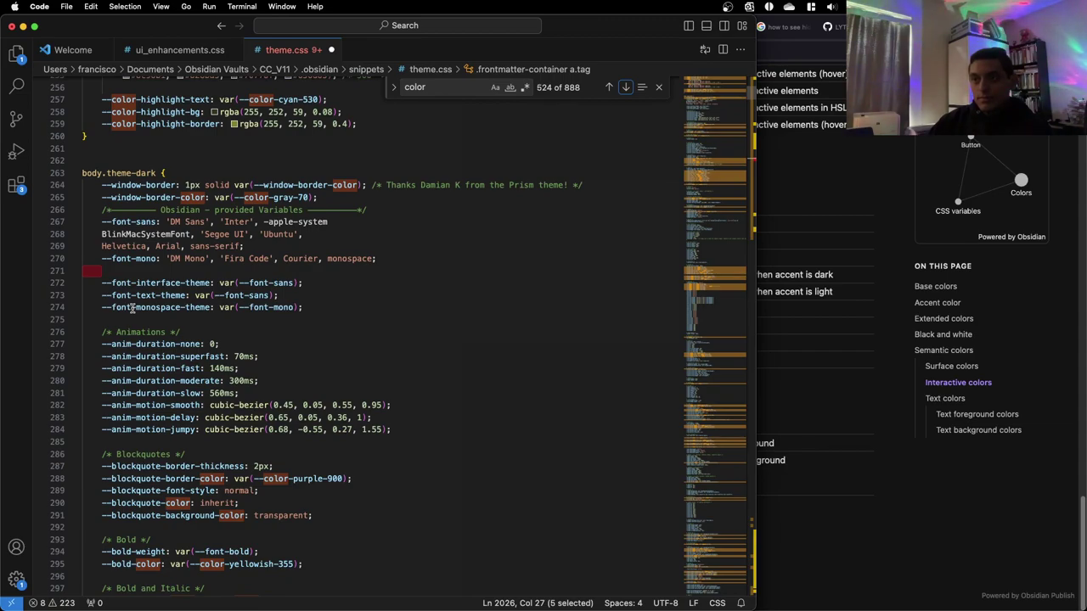
pyautogui.scroll(-3, 131, 309)
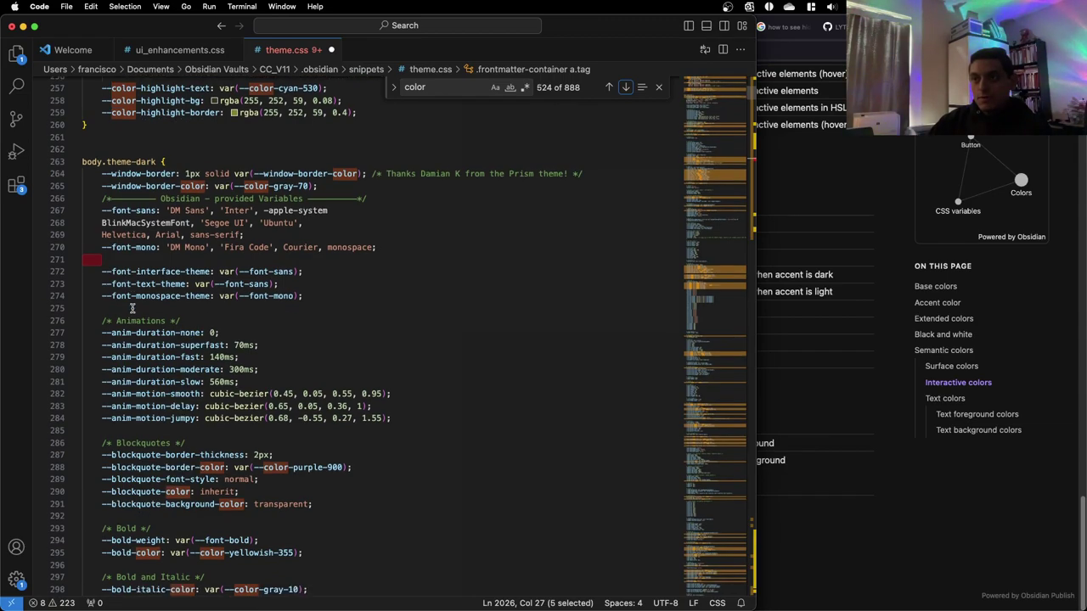
pyautogui.scroll(-5, 132, 309)
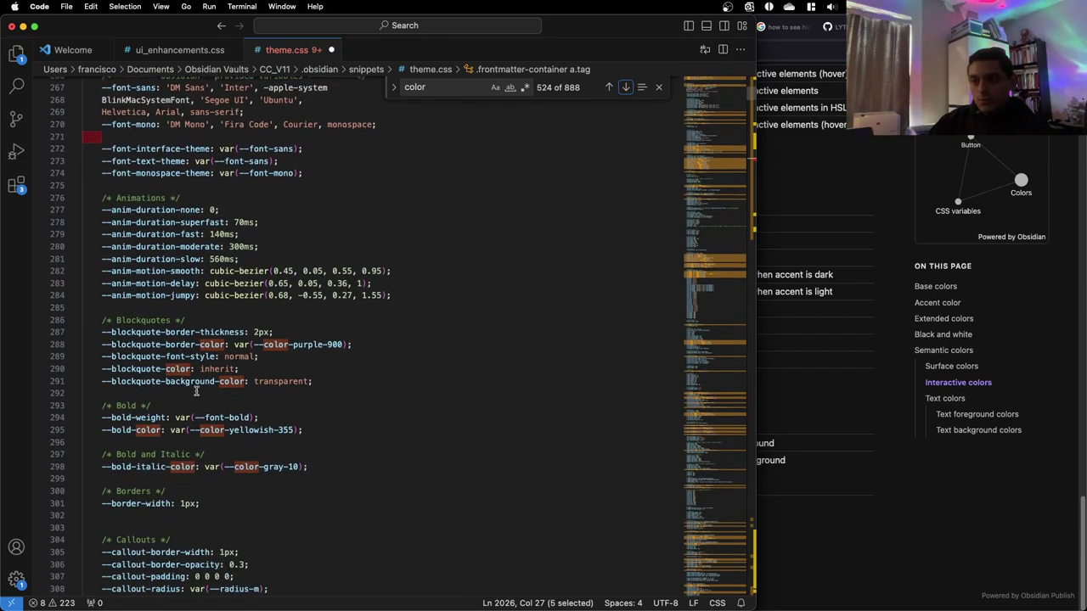
# Compare the bold and bold-italic color variables in theme.css with the sample text in Obsidian's Appearance note, continuing to the checkbox and code variables
pyautogui.hotkey('ctrl', 'Up')
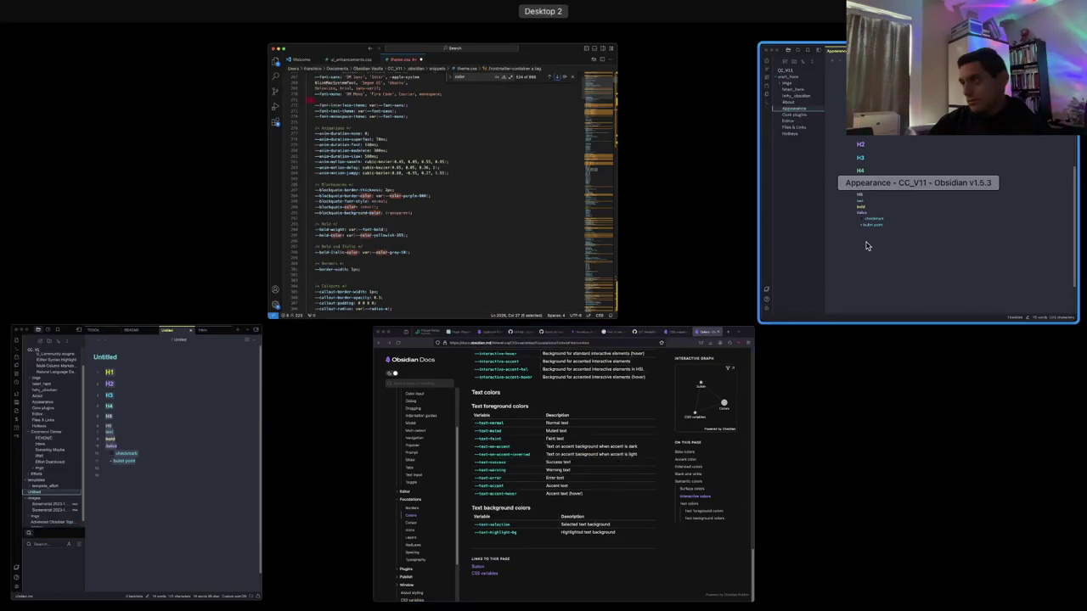
pyautogui.click(921, 195)
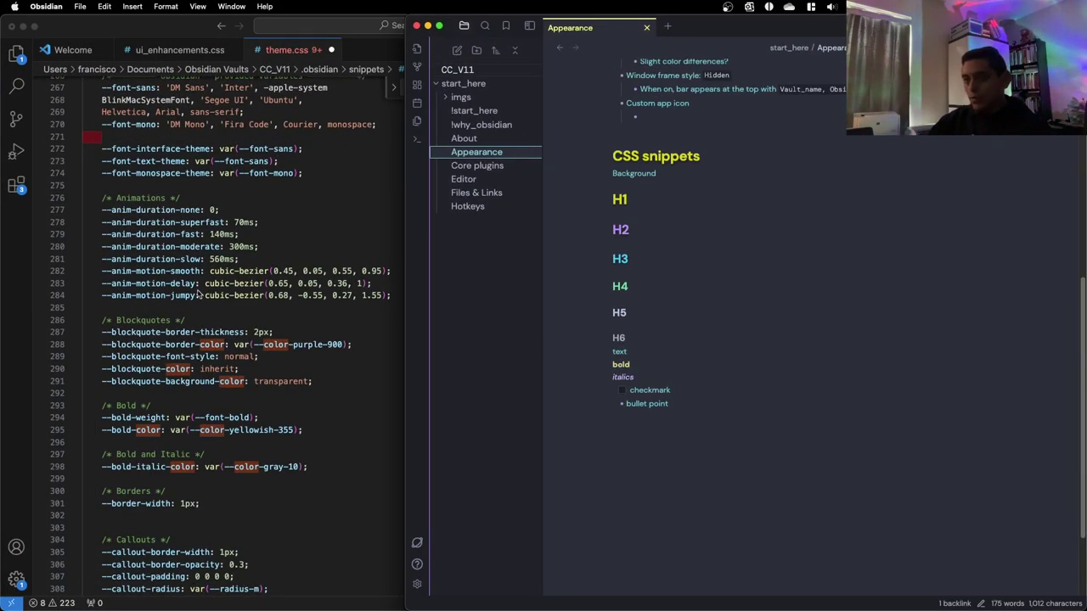
pyautogui.click(281, 320)
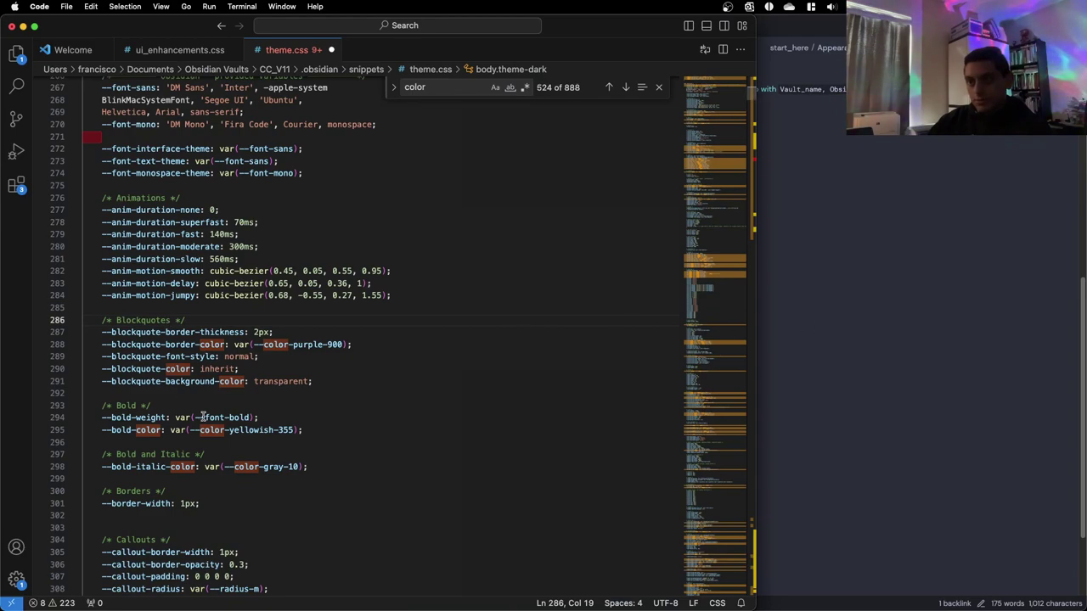
pyautogui.scroll(-1, 204, 416)
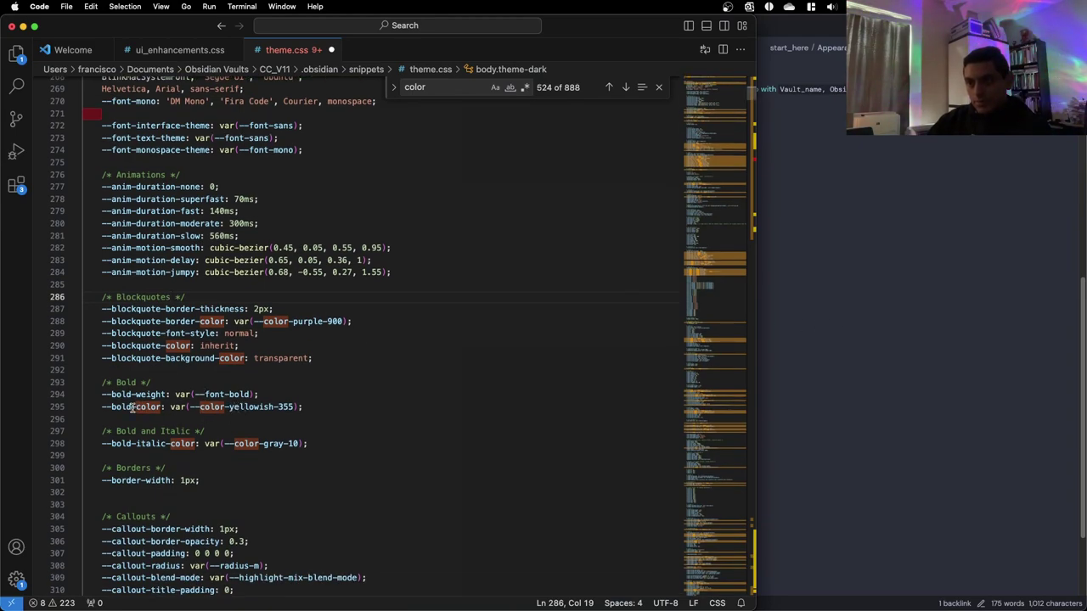
pyautogui.click(977, 395)
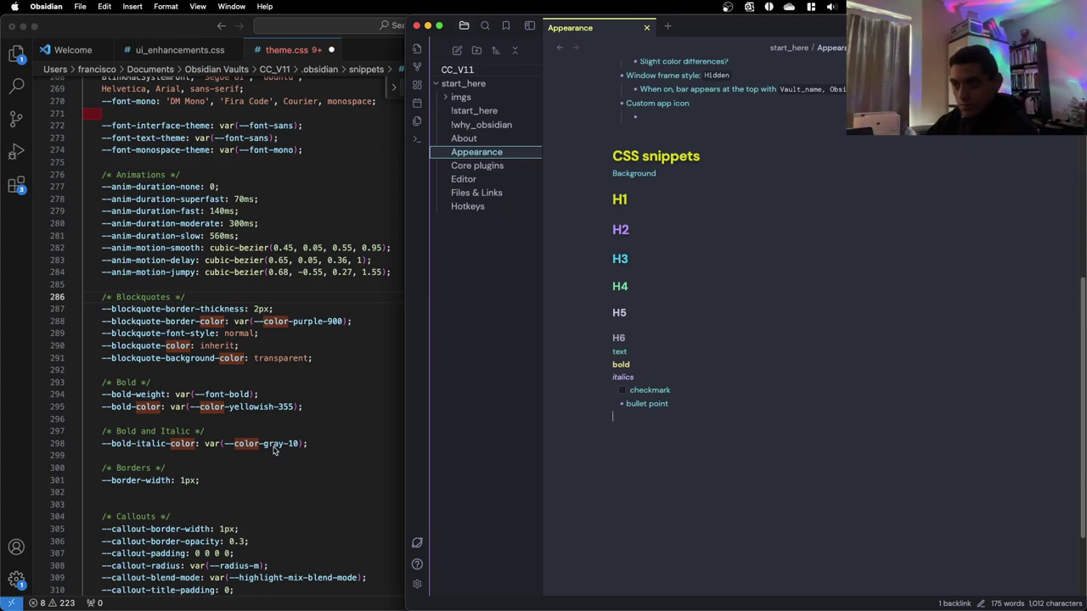
pyautogui.scroll(-1, 273, 450)
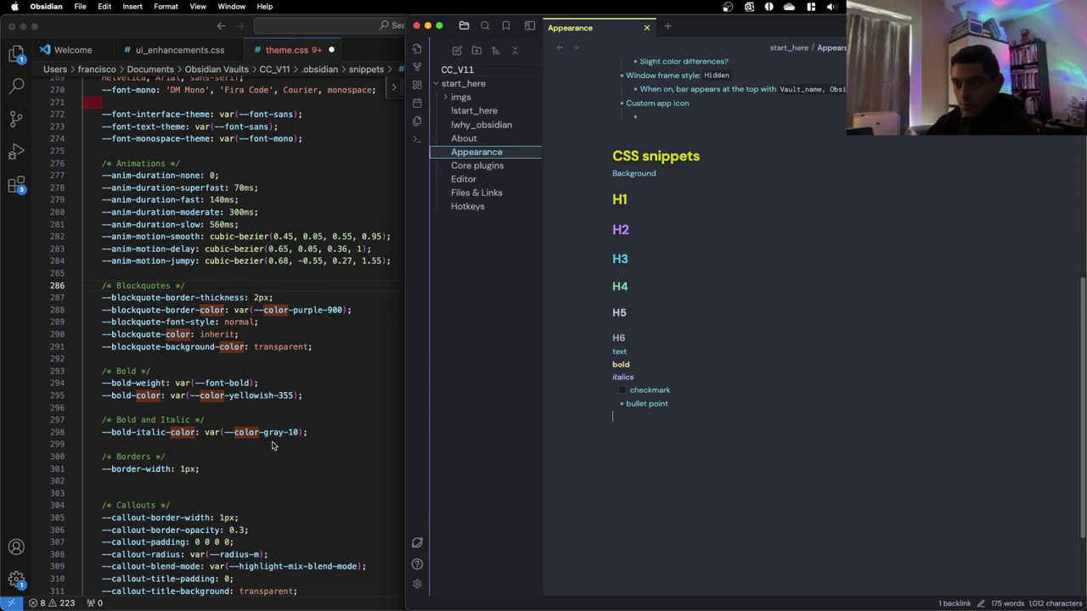
pyautogui.scroll(1, 274, 445)
pyautogui.scroll(-9, 273, 446)
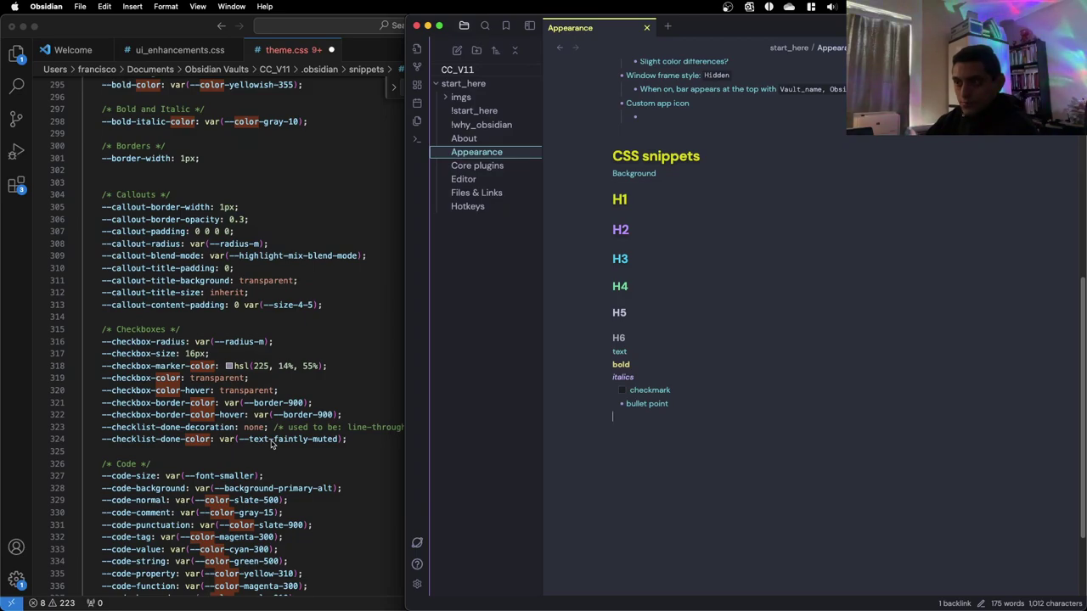
# Switch to the CC_V1 vault in Obsidian, set its theme to Minimal and return to the Untitled sample note
pyautogui.hotkey('ctrl', 'Up')
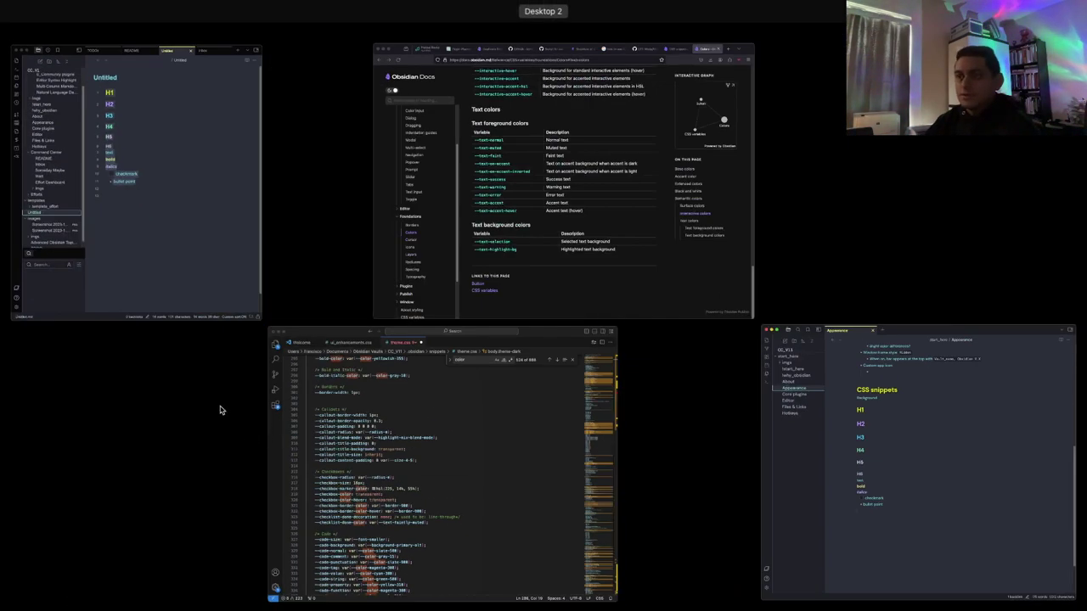
pyautogui.click(94, 230)
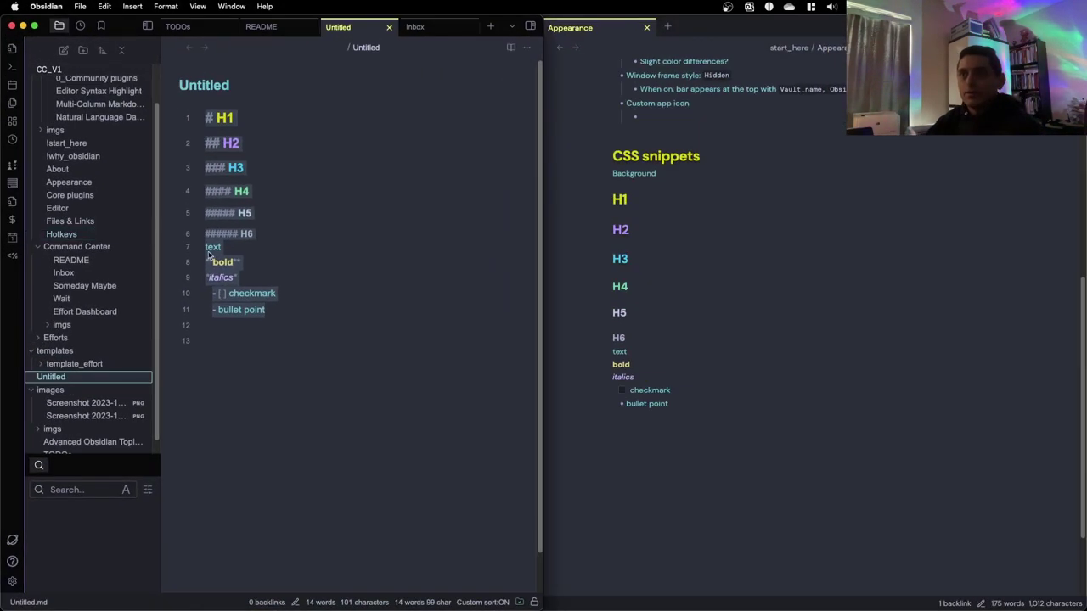
pyautogui.click(12, 582)
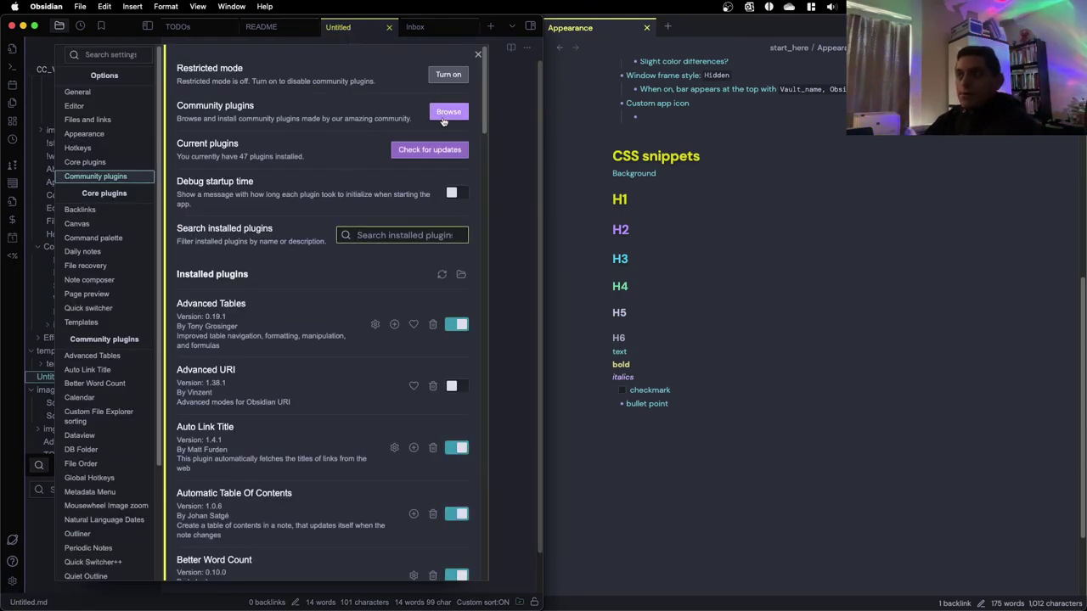
pyautogui.click(81, 136)
pyautogui.click(411, 160)
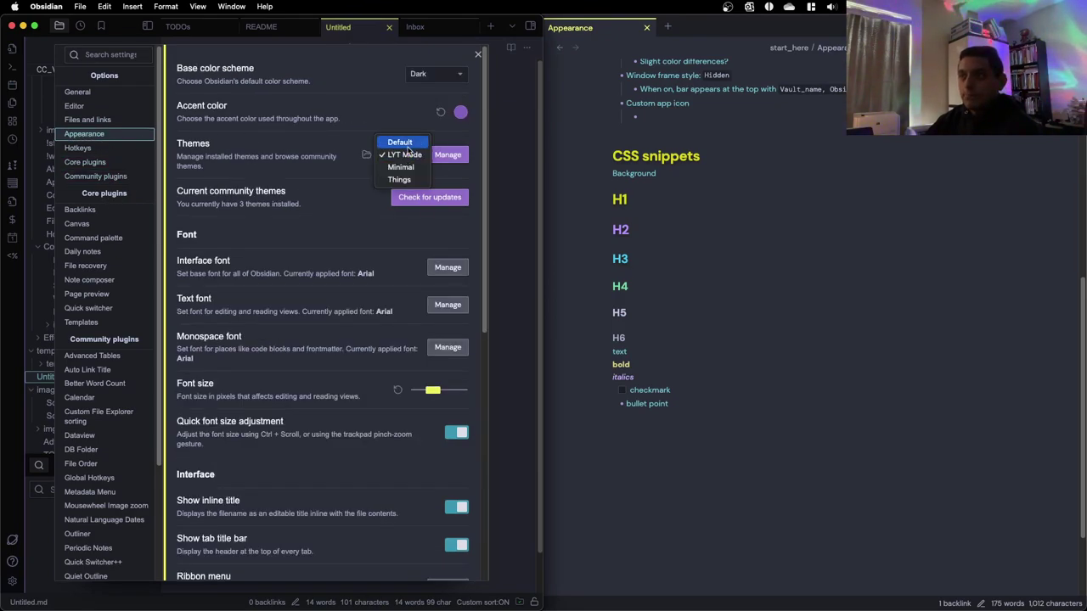
pyautogui.click(406, 170)
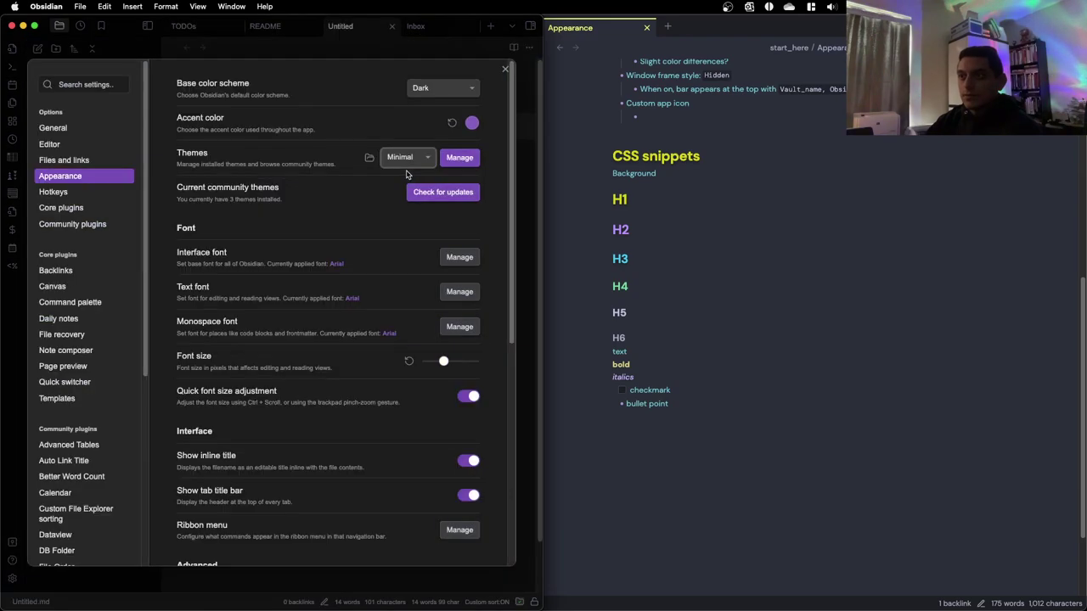
pyautogui.click(399, 158)
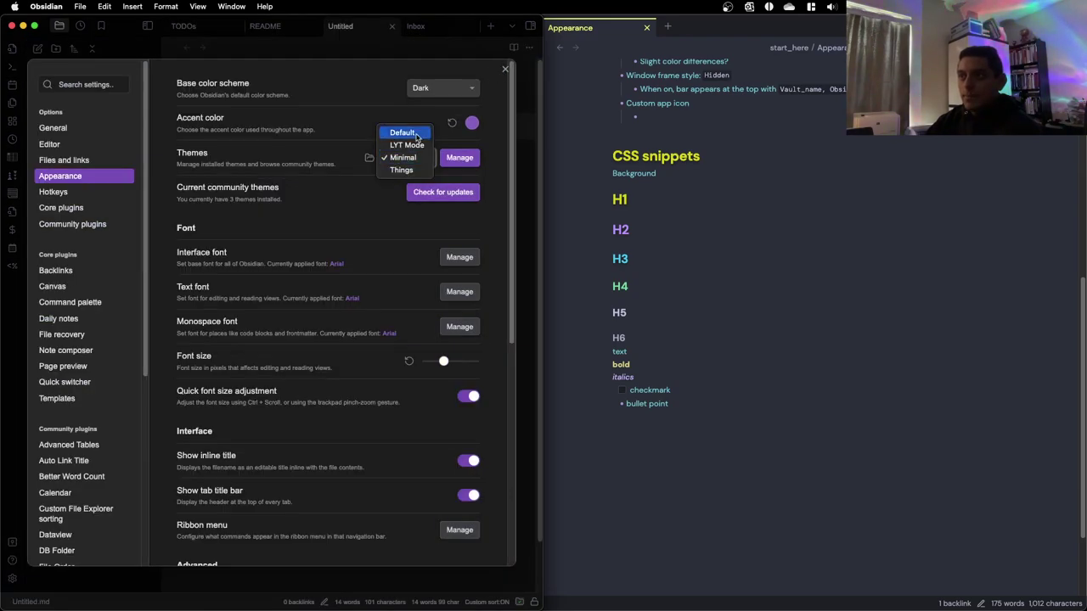
pyautogui.click(505, 72)
pyautogui.click(504, 71)
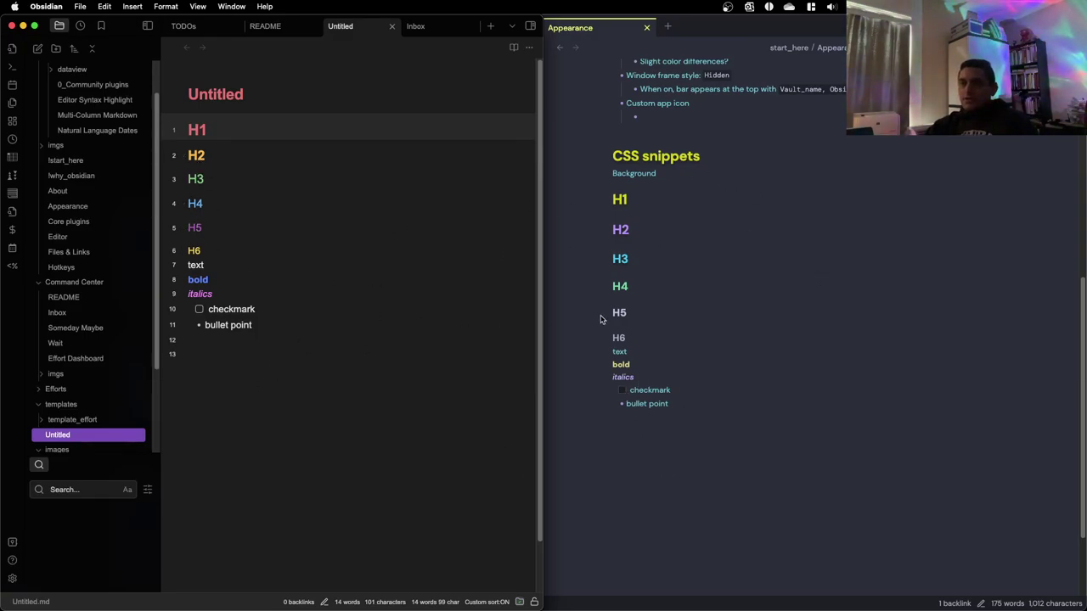
# Return to theme.css in VS Code and review the color palette above body.theme-dark, from the slate shades up to the base and gray colors
pyautogui.hotkey('ctrl', 'Up')
pyautogui.click(402, 390)
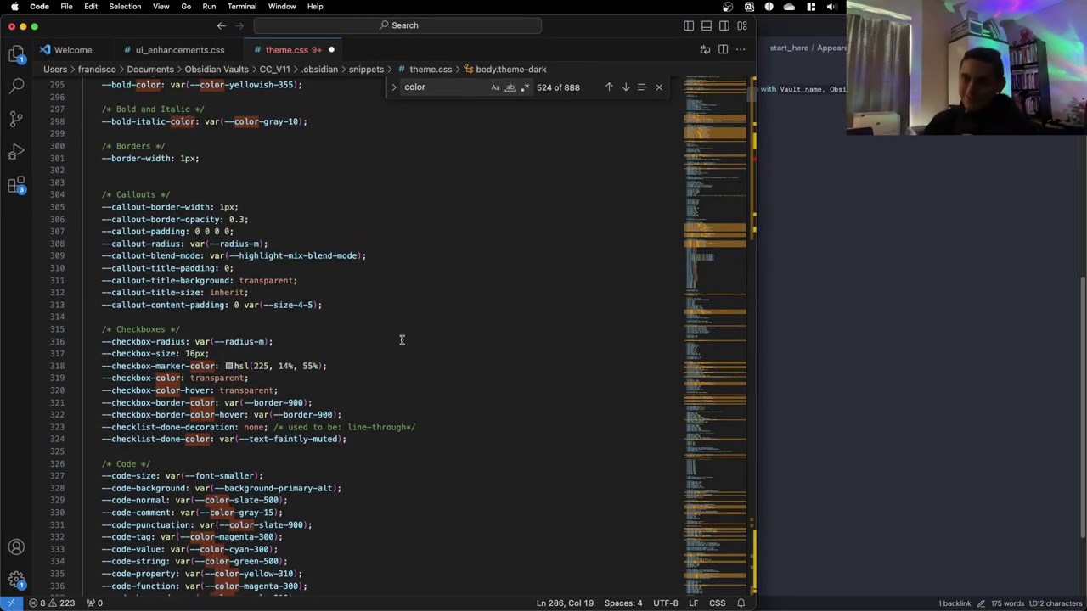
pyautogui.scroll(-3, 399, 344)
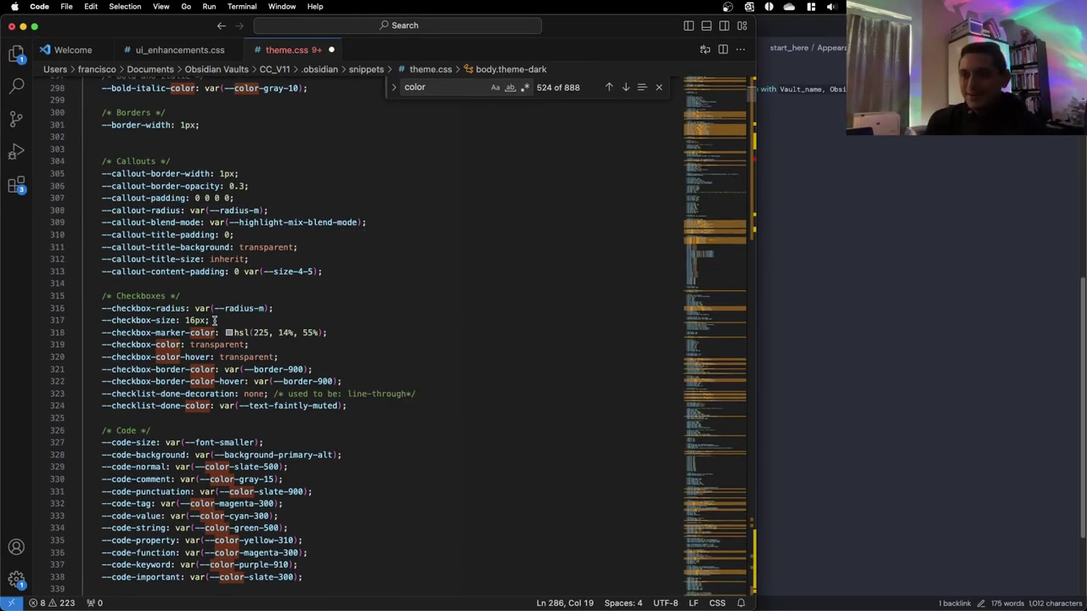
pyautogui.scroll(15, 217, 319)
pyautogui.scroll(20, 212, 325)
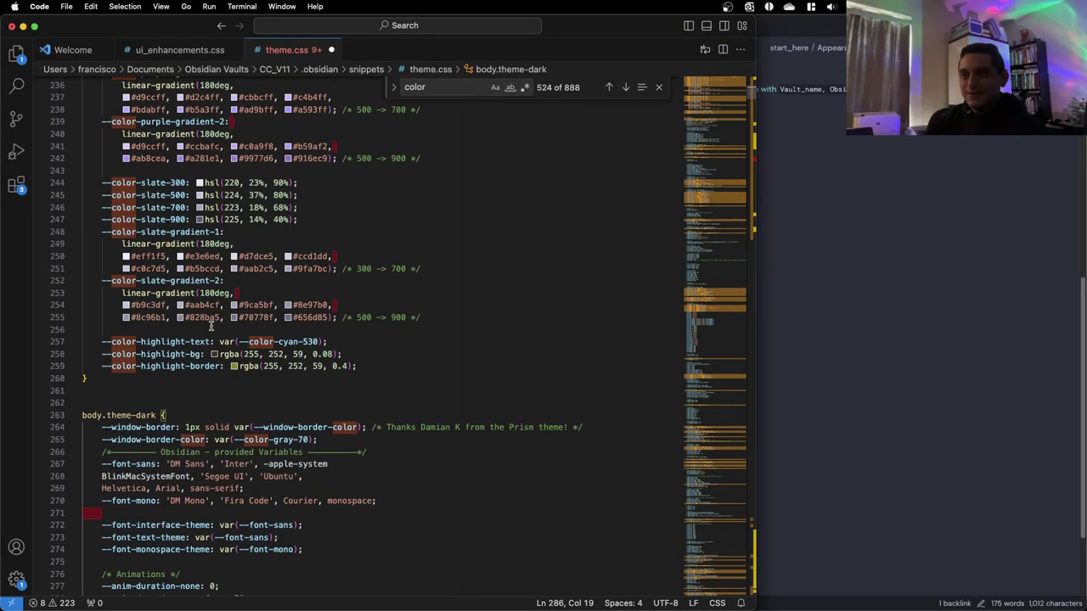
pyautogui.scroll(-11, 208, 330)
pyautogui.scroll(6, 204, 332)
pyautogui.scroll(20, 204, 333)
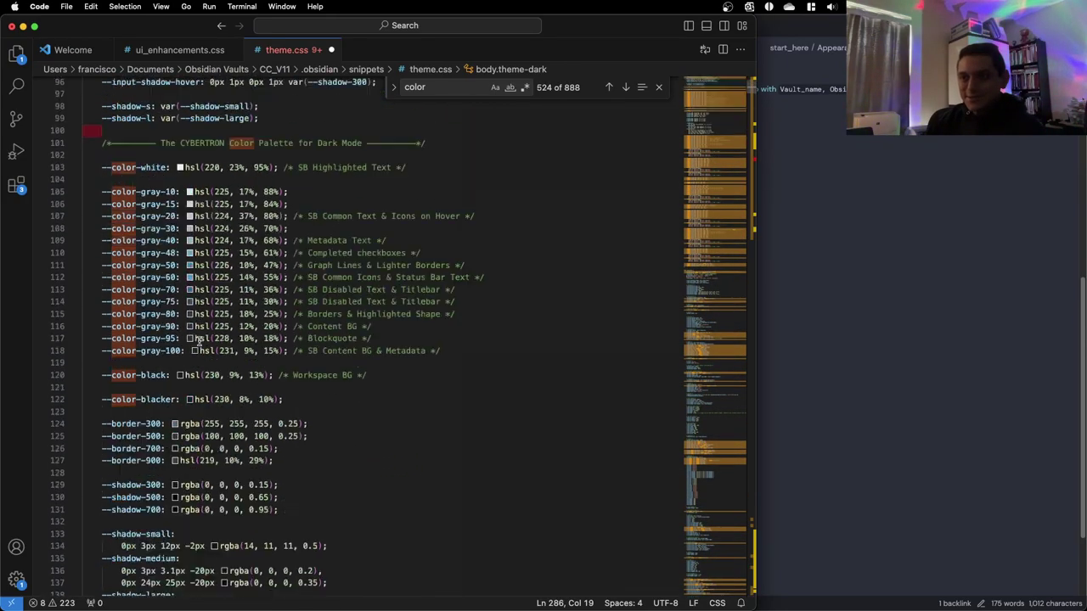
pyautogui.scroll(-20, 196, 345)
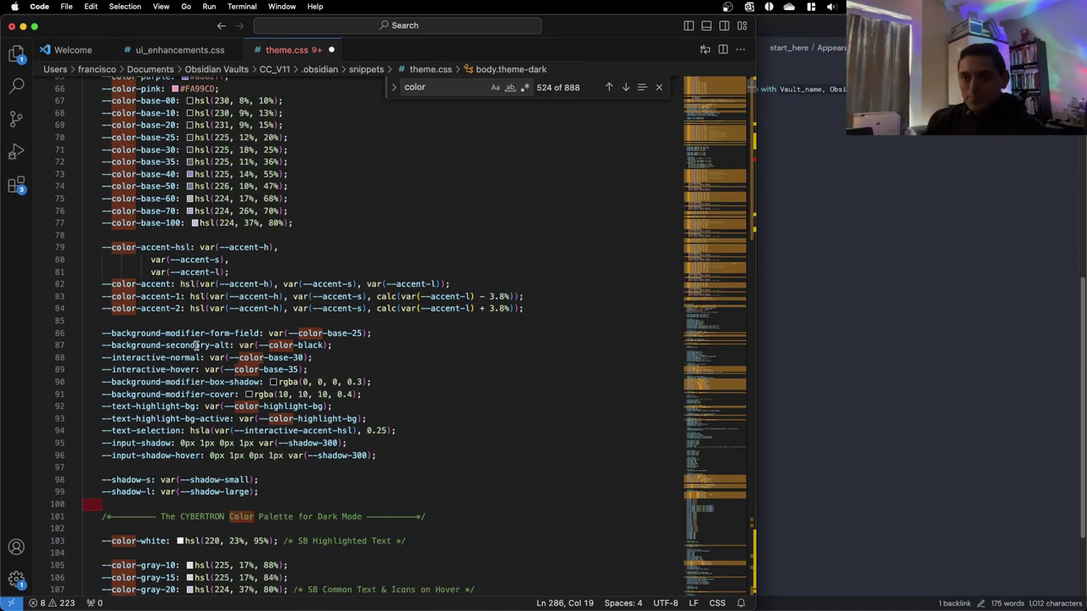
# Read through the body.theme-dark variables from blockquotes and bold through dividers, graphs and heading colors to the icons
pyautogui.scroll(-20, 196, 346)
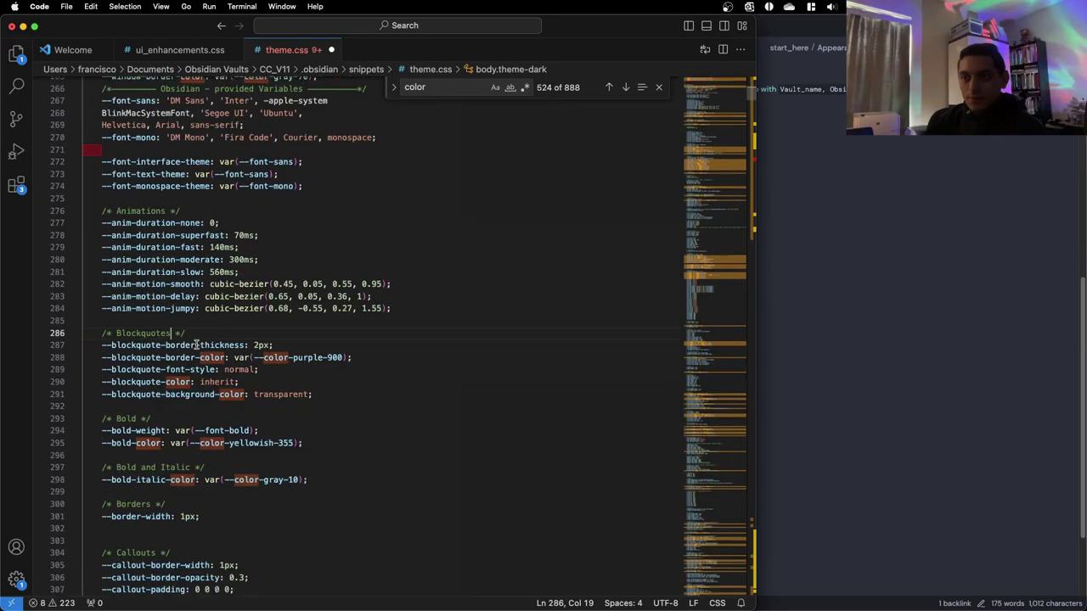
pyautogui.scroll(-6, 196, 345)
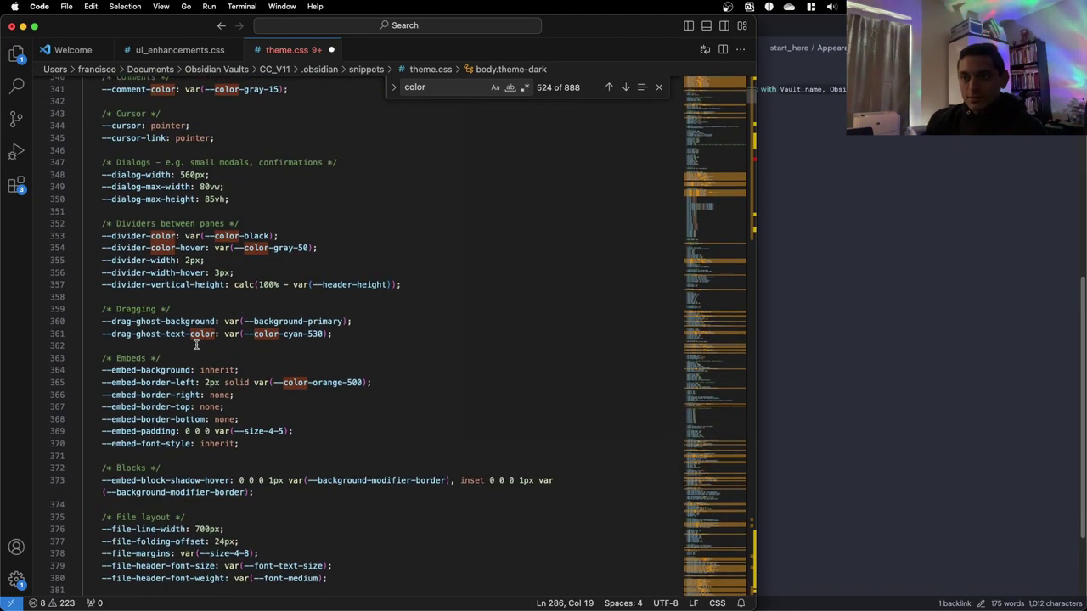
pyautogui.scroll(-4, 196, 346)
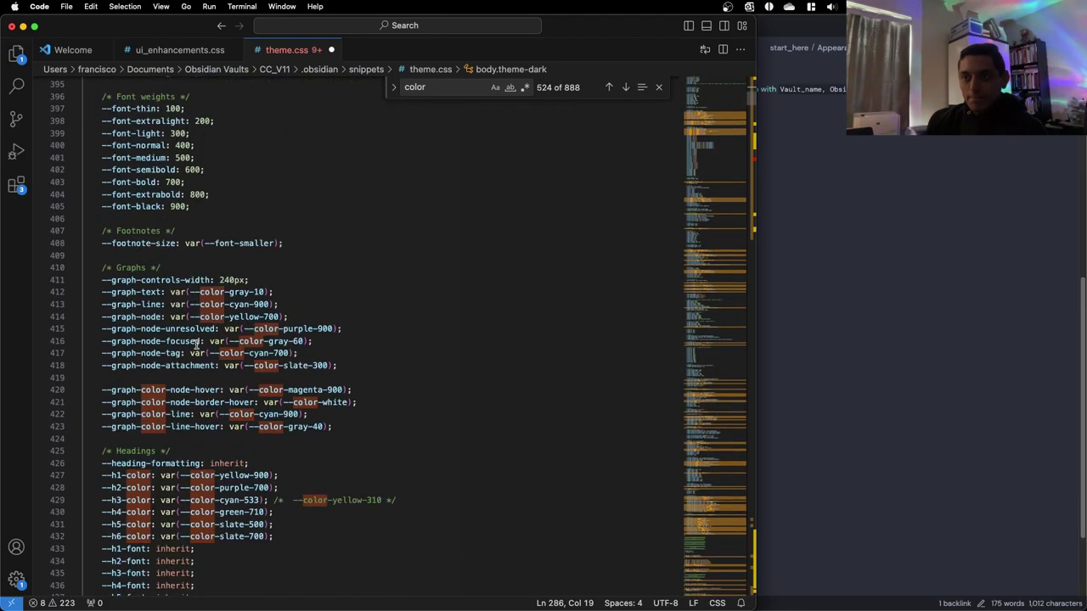
pyautogui.scroll(-10, 196, 344)
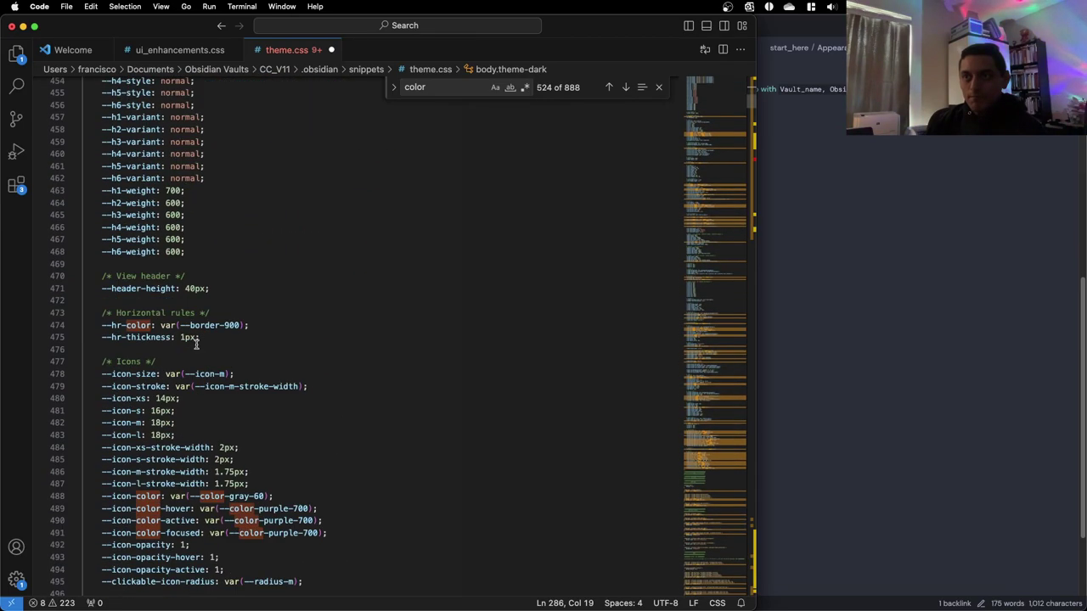
pyautogui.scroll(6, 197, 344)
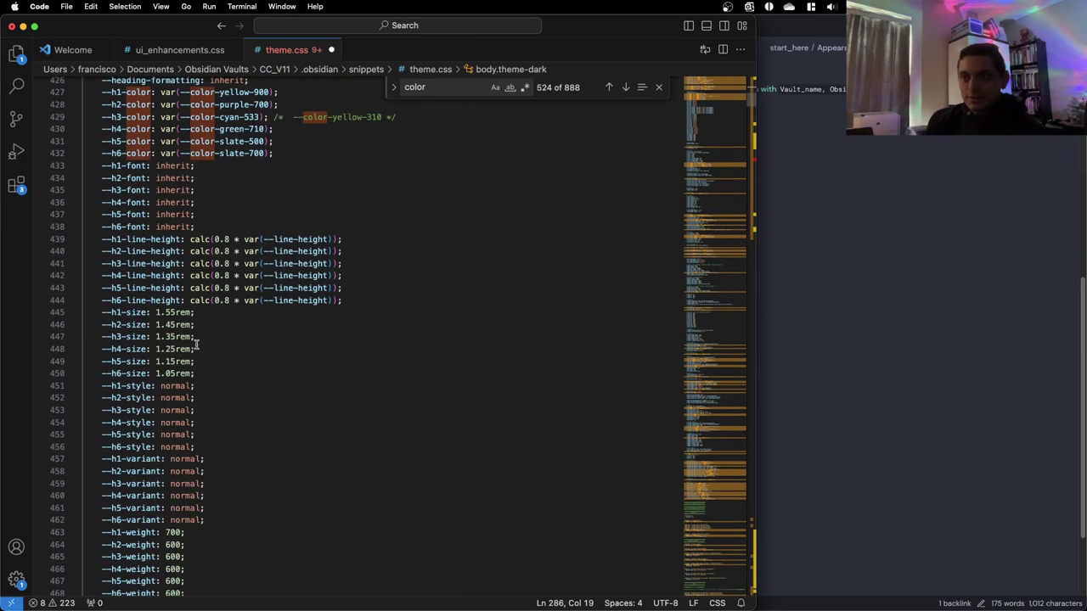
pyautogui.scroll(-7, 197, 344)
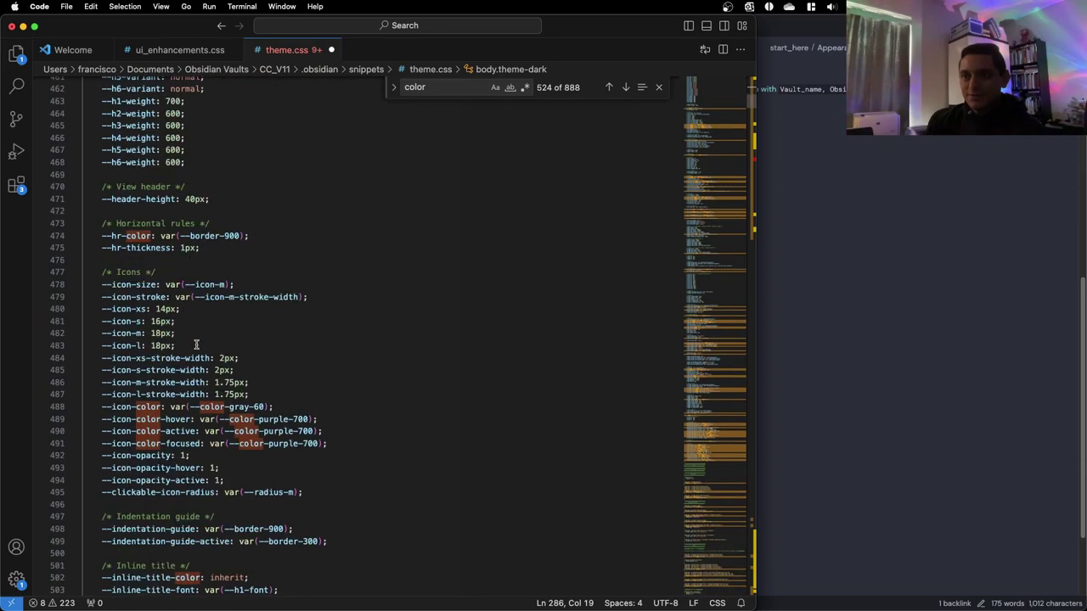
# Read through the remaining body.theme-dark variables in theme.css, from icons and the file navigator through tabs and tags to the text color mappings
pyautogui.scroll(-12, 196, 344)
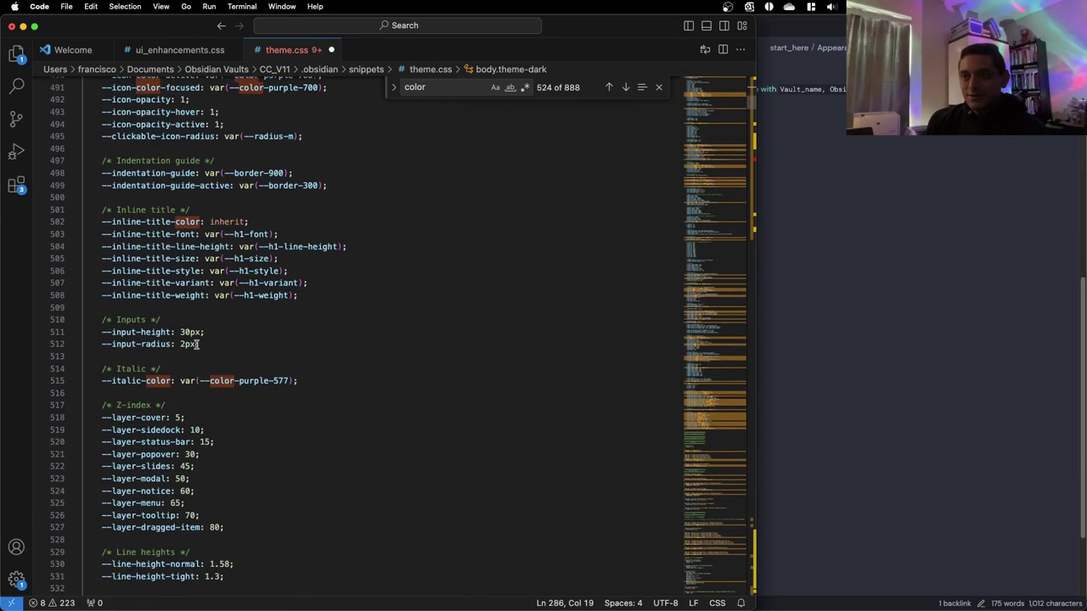
pyautogui.scroll(-5, 196, 344)
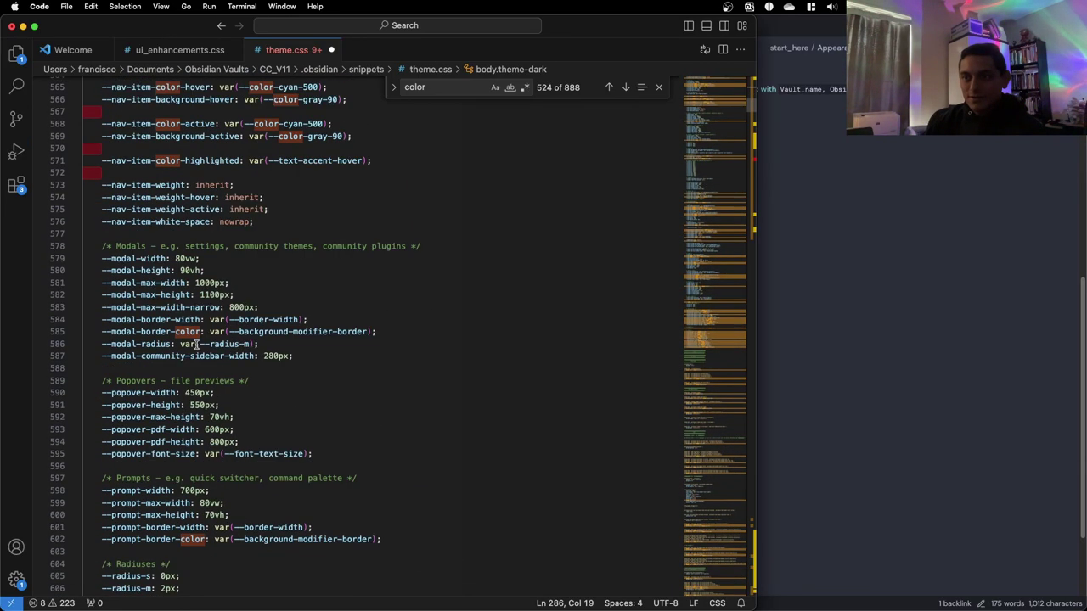
pyautogui.scroll(3, 196, 344)
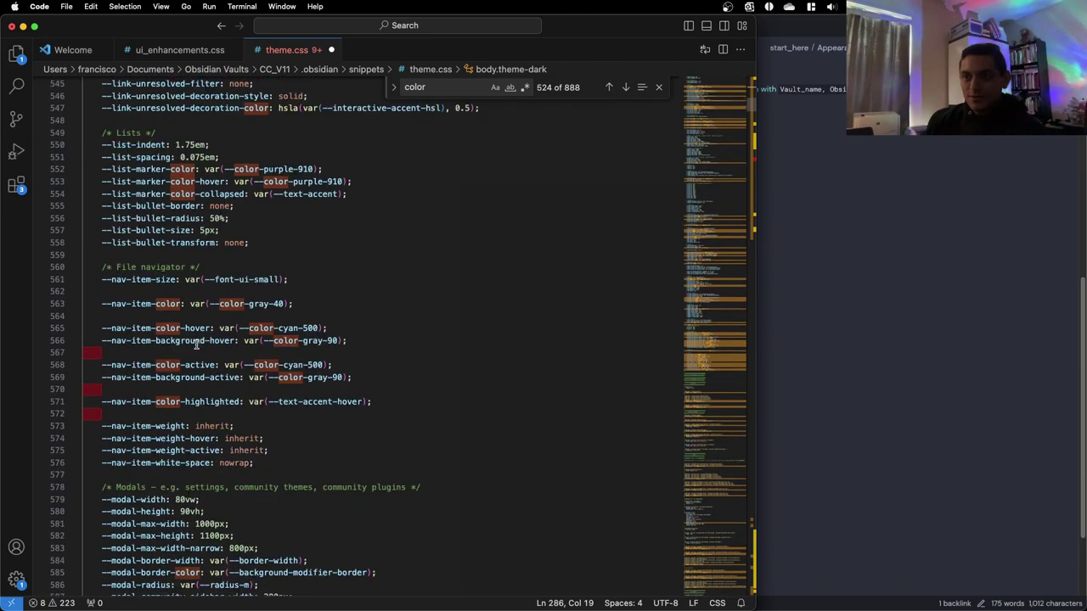
pyautogui.scroll(-6, 196, 344)
pyautogui.scroll(-10, 196, 344)
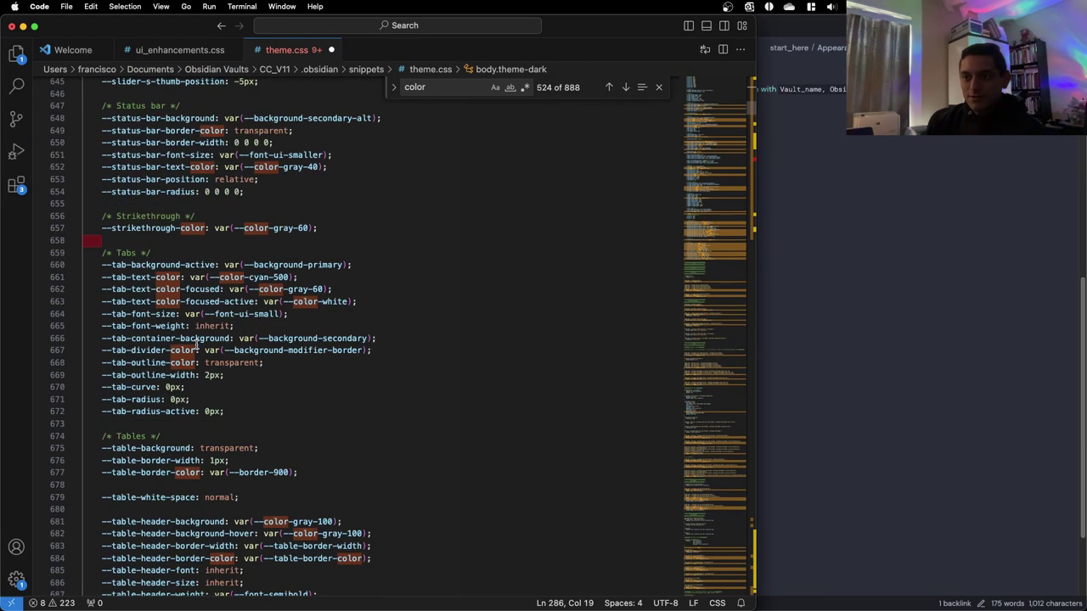
pyautogui.scroll(-5, 196, 344)
pyautogui.scroll(-7, 196, 344)
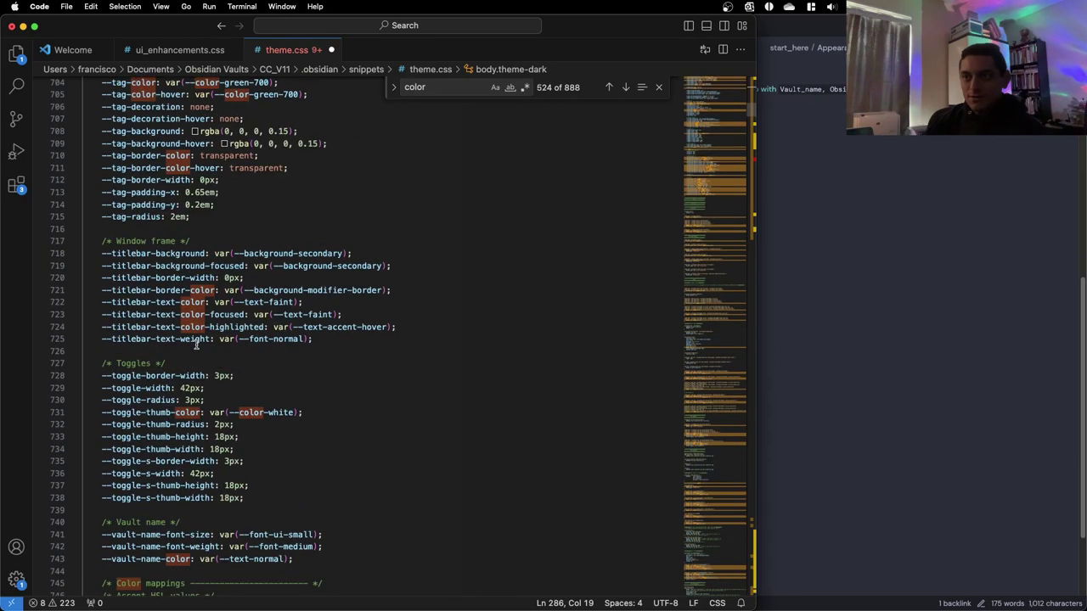
pyautogui.scroll(-6, 196, 343)
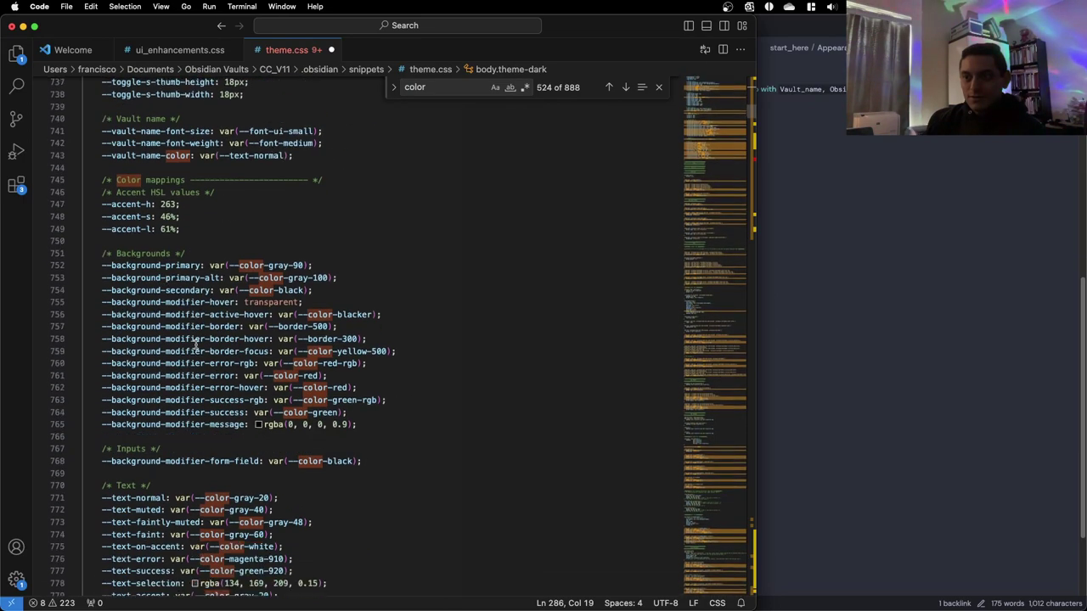
pyautogui.scroll(-6, 196, 344)
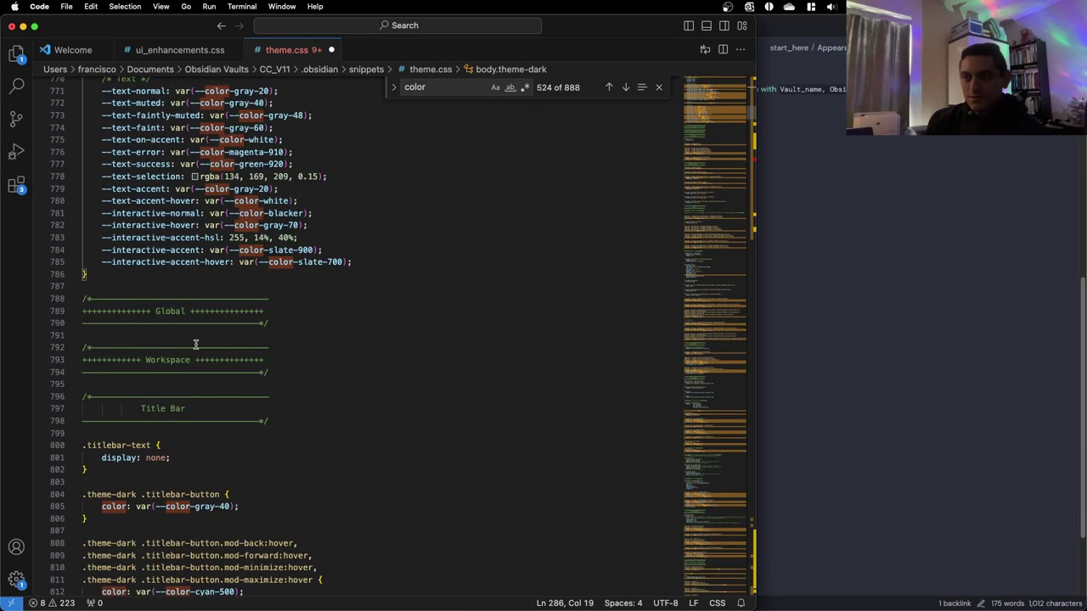
# Switch to the Appearance note in Obsidian and add "Most are defined in lines 200-700 of the css snippet." below the bullet point sample
pyautogui.click(781, 337)
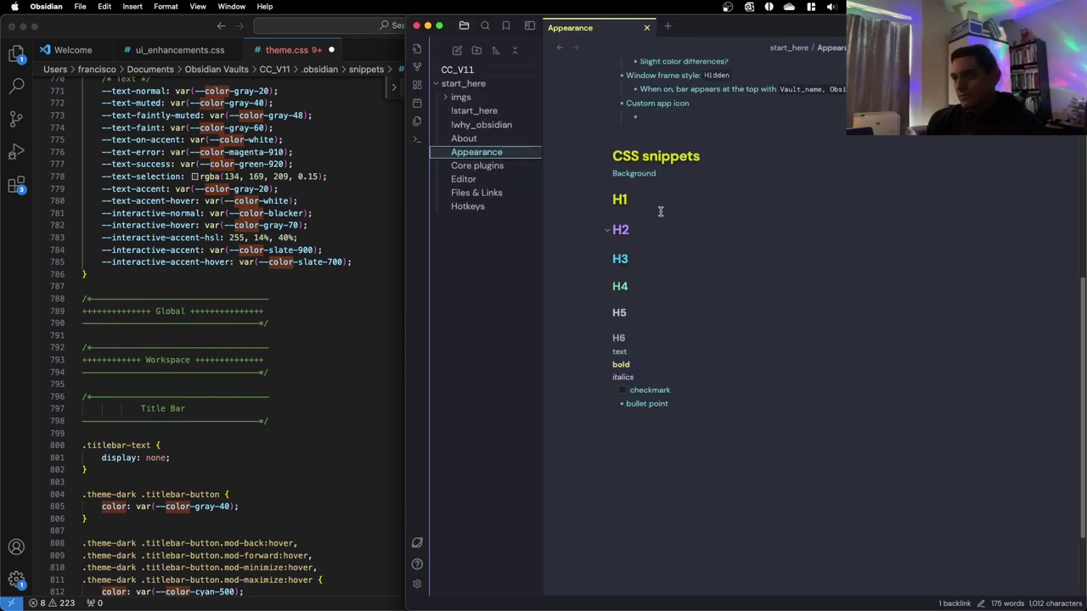
pyautogui.press('Return')
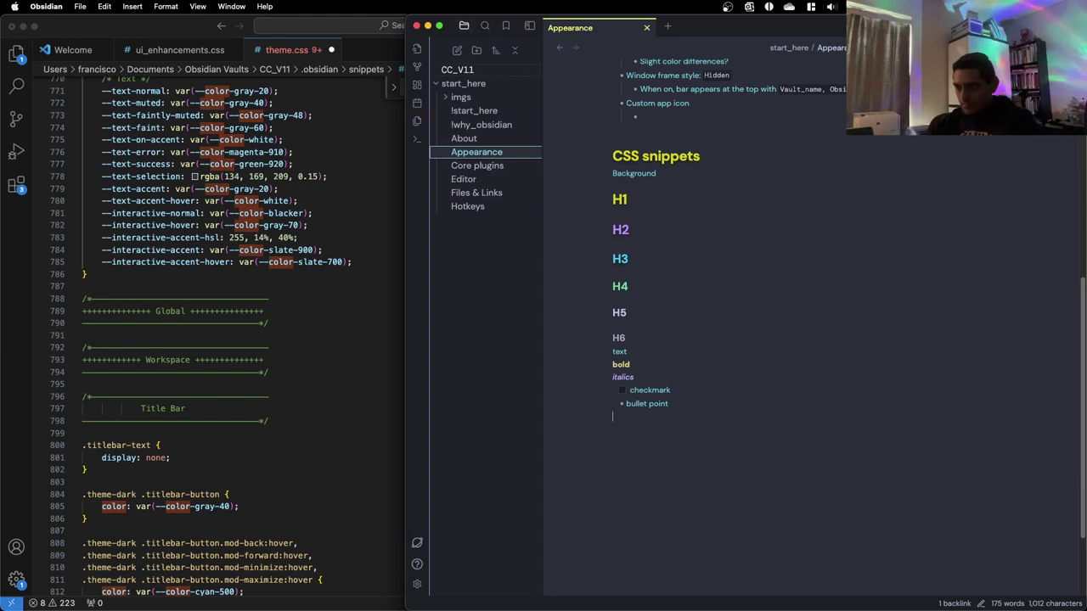
pyautogui.press('Return')
pyautogui.write('Note')
pyautogui.press('BackSpace')
pyautogui.press('BackSpace')
pyautogui.press('BackSpace')
pyautogui.press('BackSpace')
pyautogui.write('MOste')
pyautogui.press('BackSpace')
pyautogui.press('BackSpace')
pyautogui.press('BackSpace')
pyautogui.press('BackSpace')
pyautogui.write('oste')
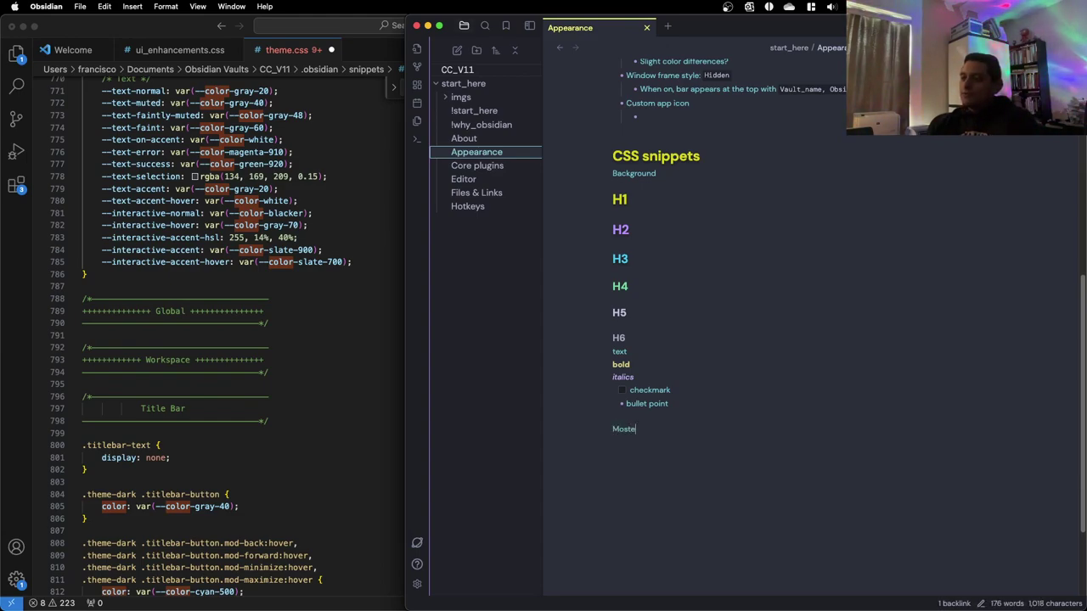
pyautogui.press('BackSpace')
pyautogui.write('cs')
pyautogui.press('BackSpace')
pyautogui.press('BackSpace')
pyautogui.write('are ')
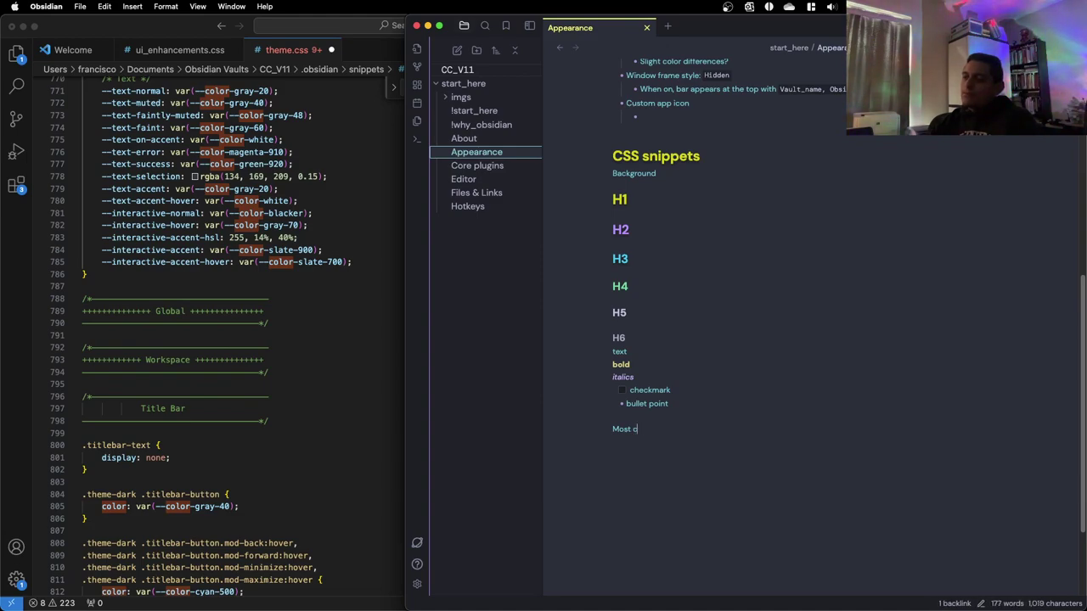
pyautogui.write('de')
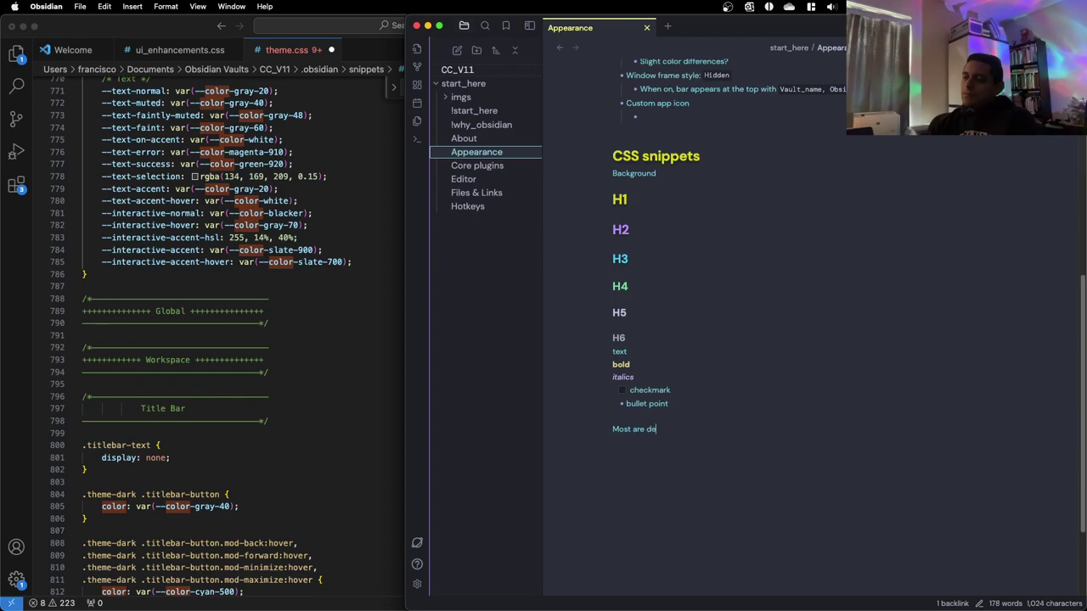
pyautogui.write('fine in lines ')
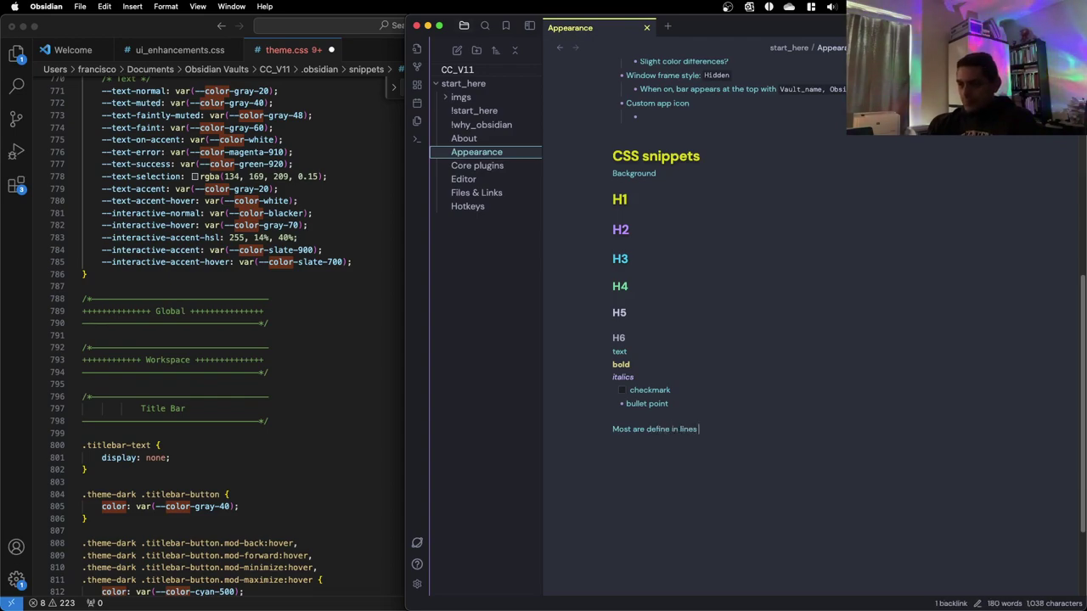
pyautogui.write('200-')
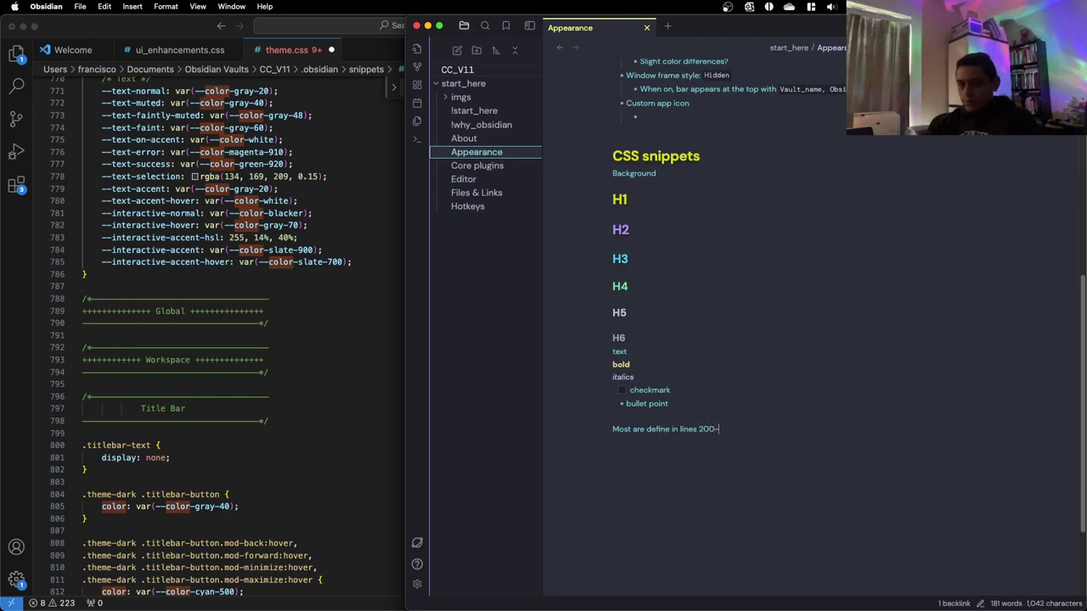
pyautogui.write('70')
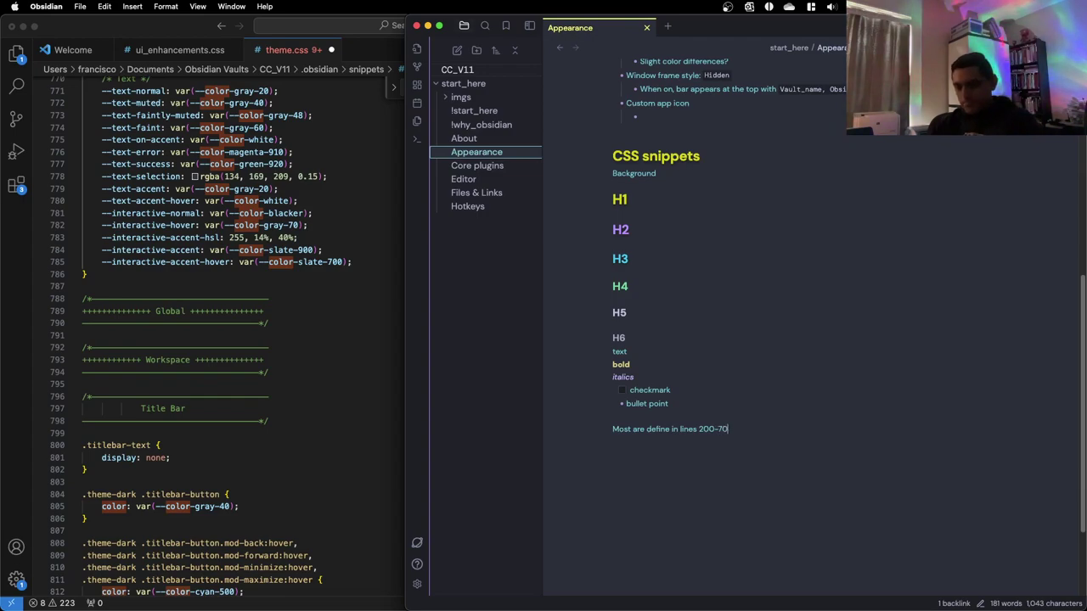
pyautogui.write('0 of the c')
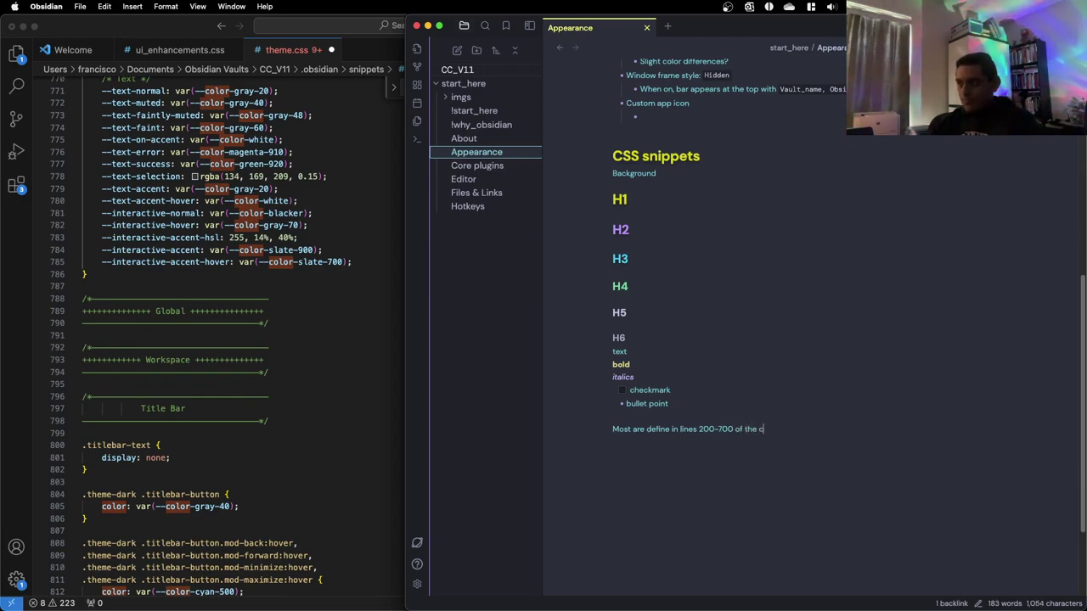
pyautogui.write('ss snippet.')
pyautogui.press('Return')
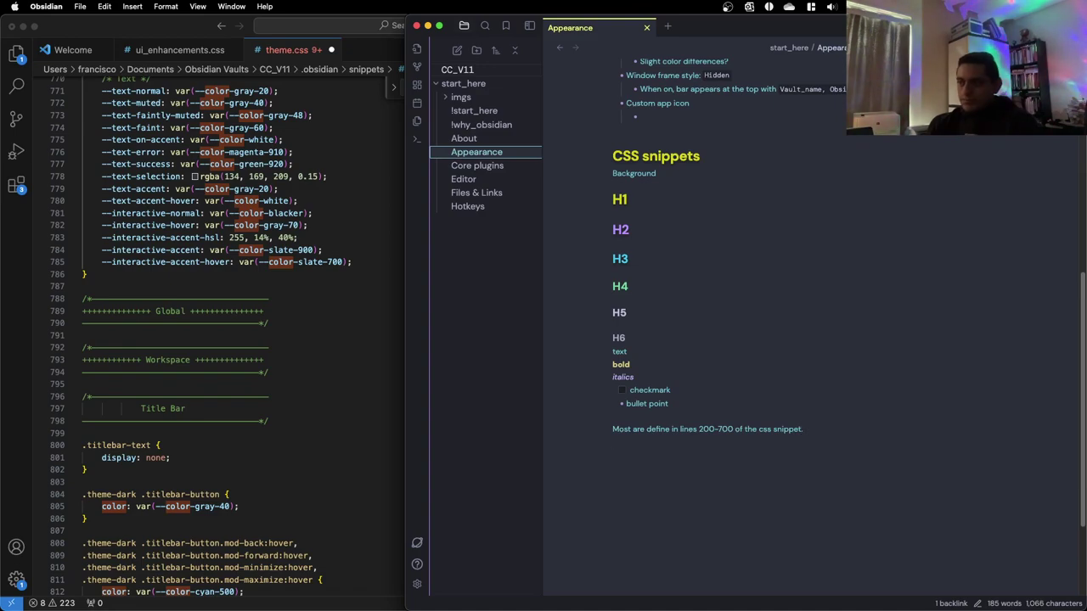
pyautogui.click(674, 429)
pyautogui.write('d')
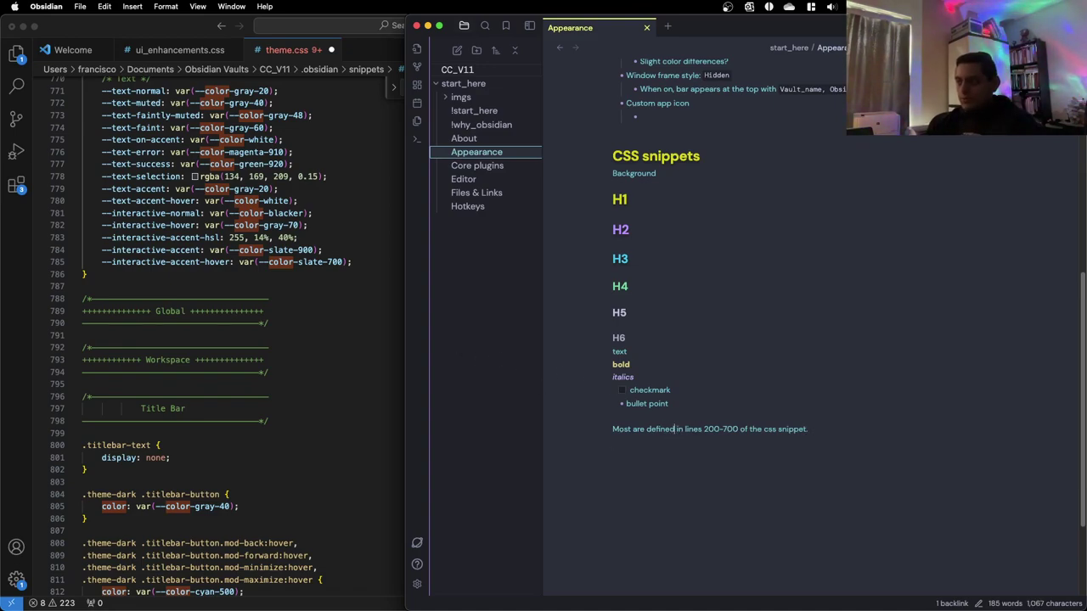
# Return to theme.css in VS Code and examine the Title Bar and Side Dock Ribbon rules and the General and Specific entries in the table of contents
pyautogui.click(226, 331)
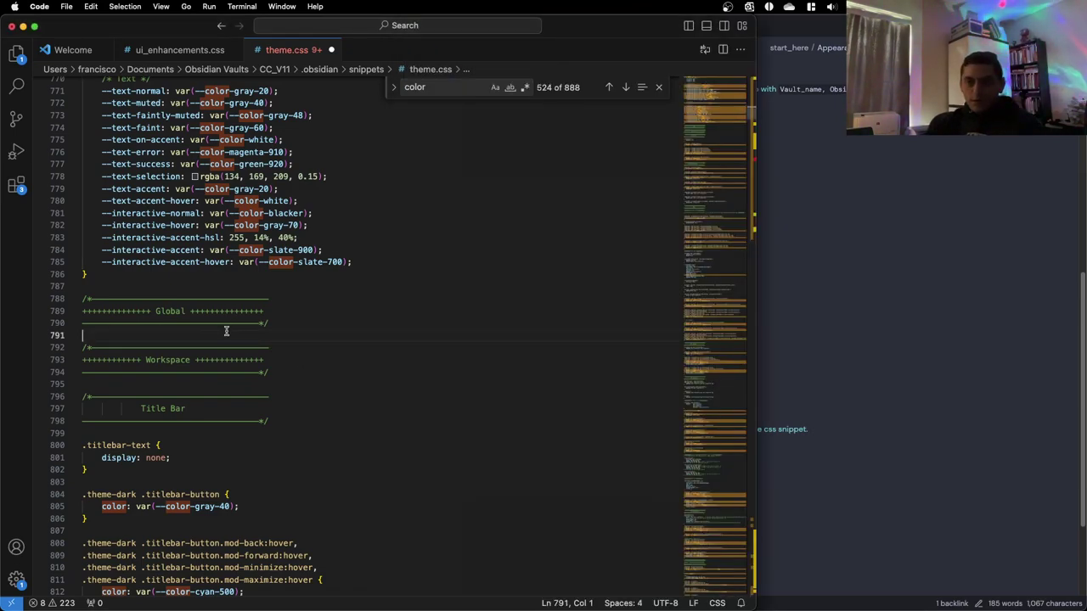
pyautogui.scroll(-5, 194, 375)
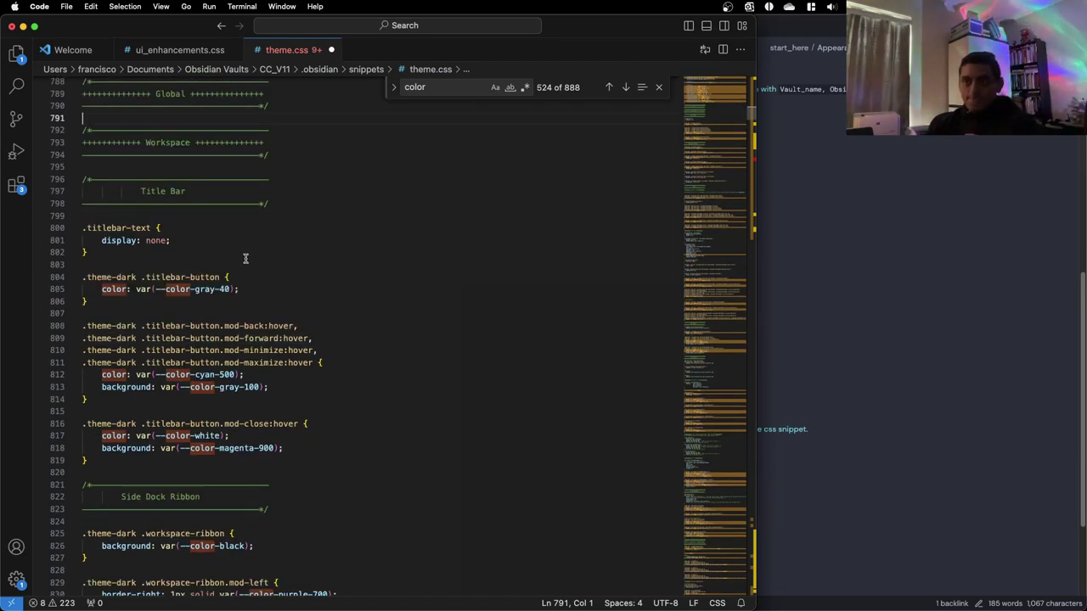
pyautogui.scroll(-4, 245, 258)
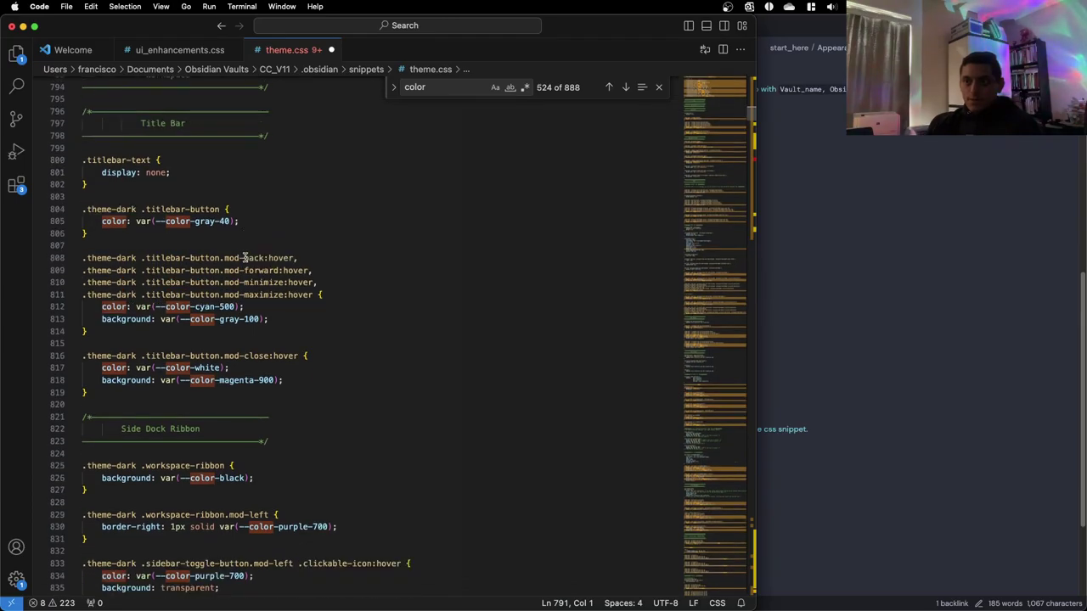
pyautogui.scroll(-3, 244, 258)
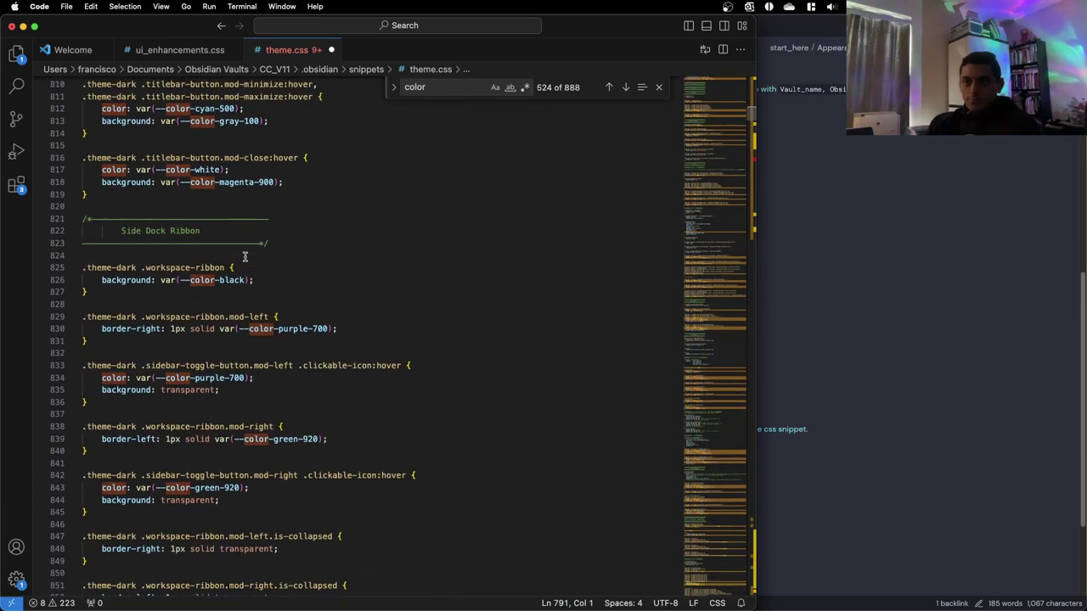
pyautogui.scroll(20, 244, 258)
pyautogui.scroll(3, 225, 275)
pyautogui.tripleClick(172, 274)
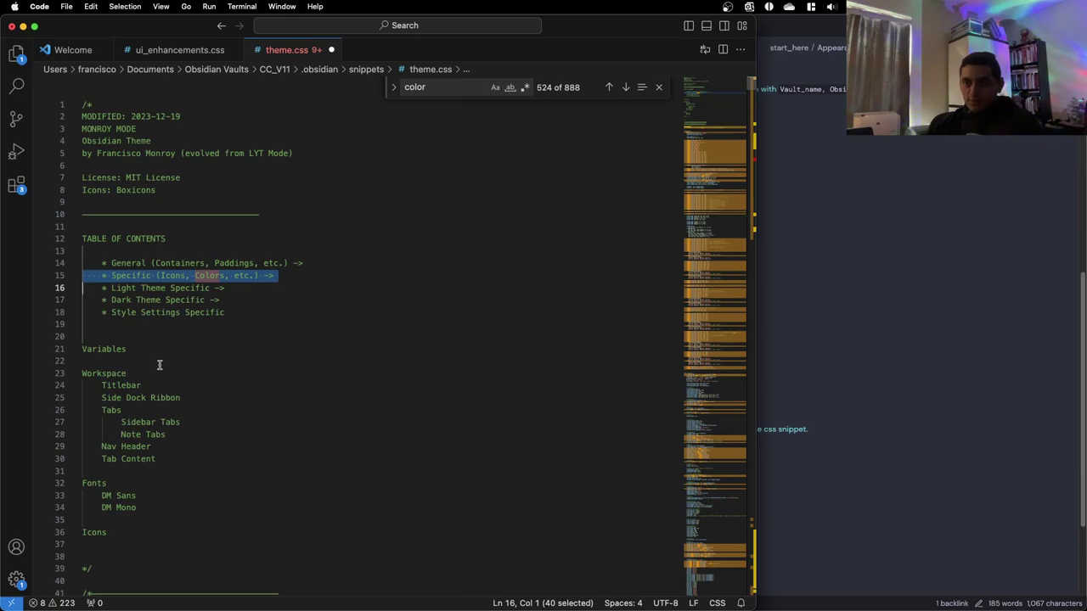
pyautogui.scroll(-1, 159, 365)
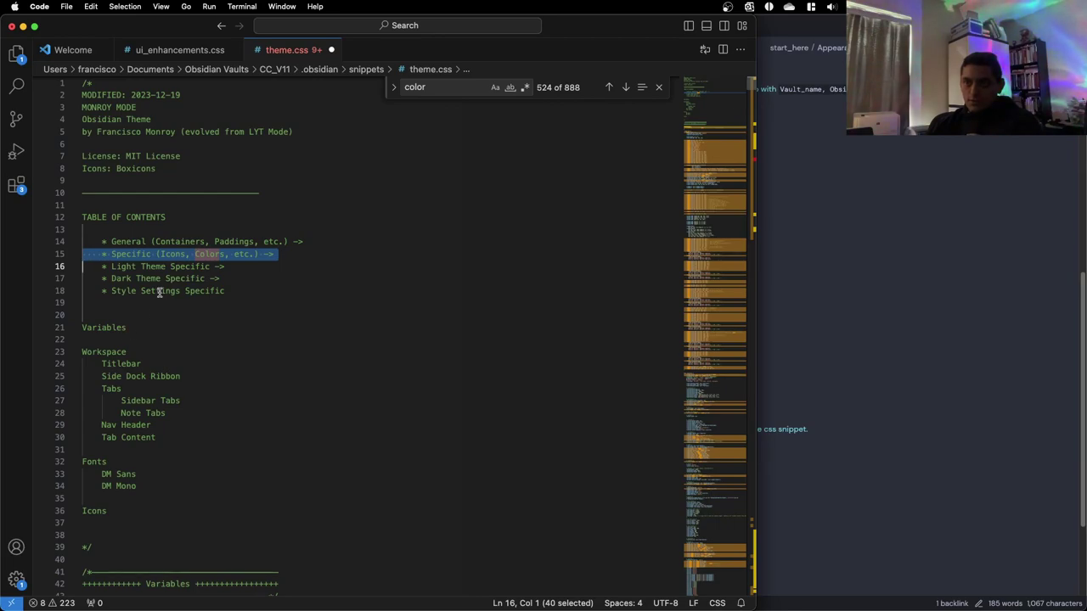
pyautogui.tripleClick(165, 244)
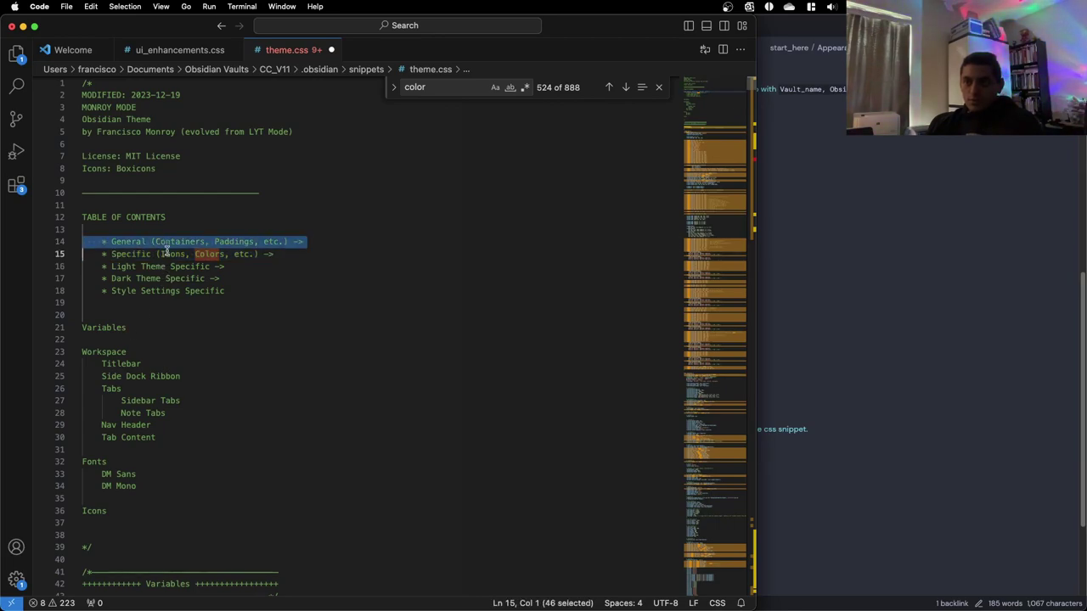
pyautogui.tripleClick(168, 252)
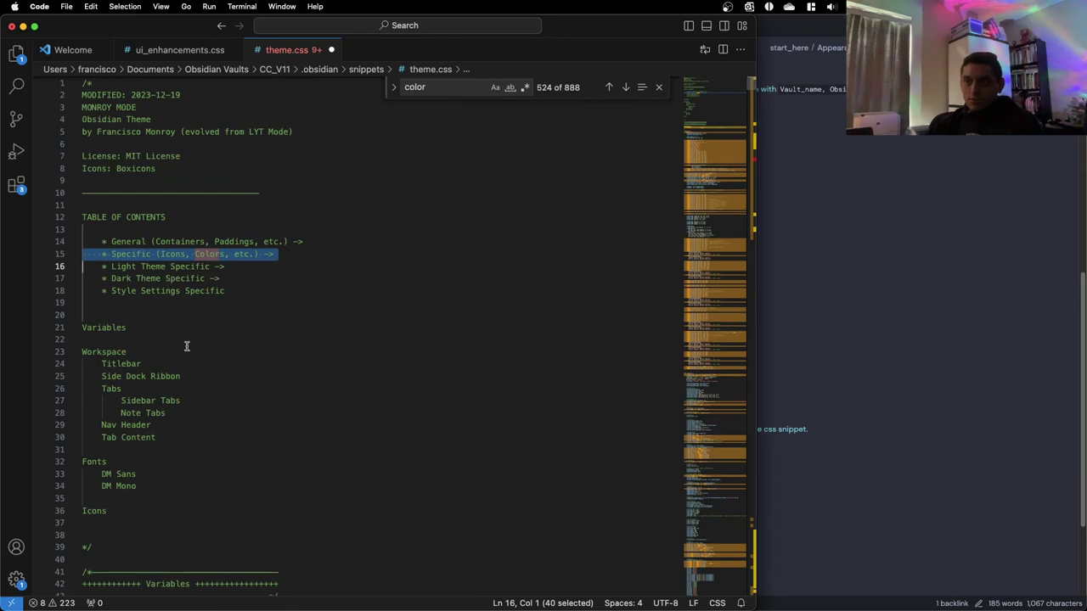
# Review the .theme-dark base and accent colors and trace the --color-highlight-bg variable used by --text-highlight-bg to its definition
pyautogui.scroll(-10, 182, 347)
pyautogui.moveTo(185, 348)
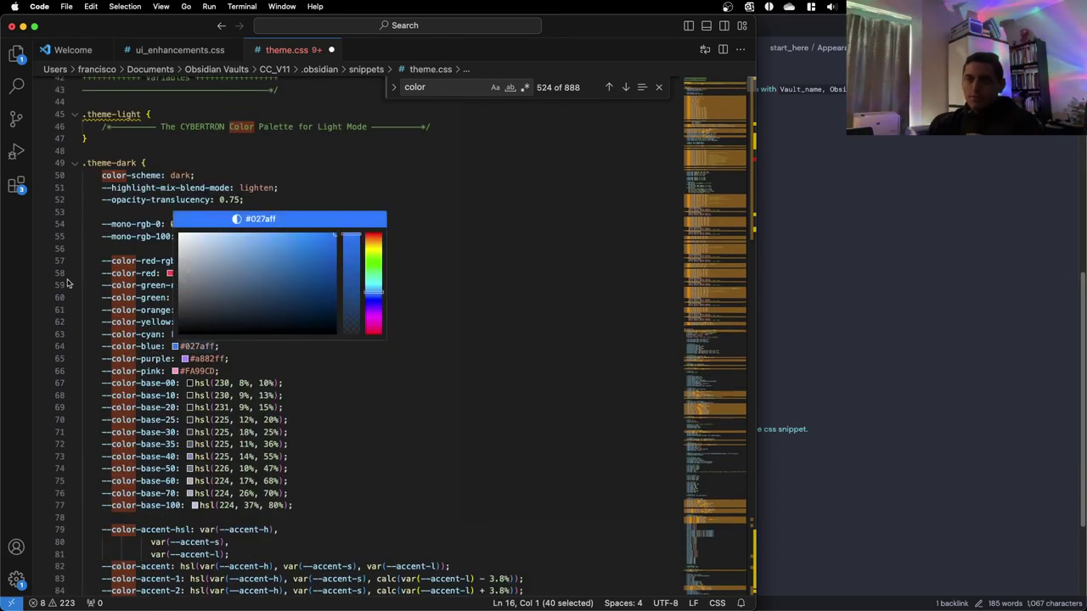
pyautogui.scroll(-1, 71, 285)
pyautogui.scroll(-1, 126, 259)
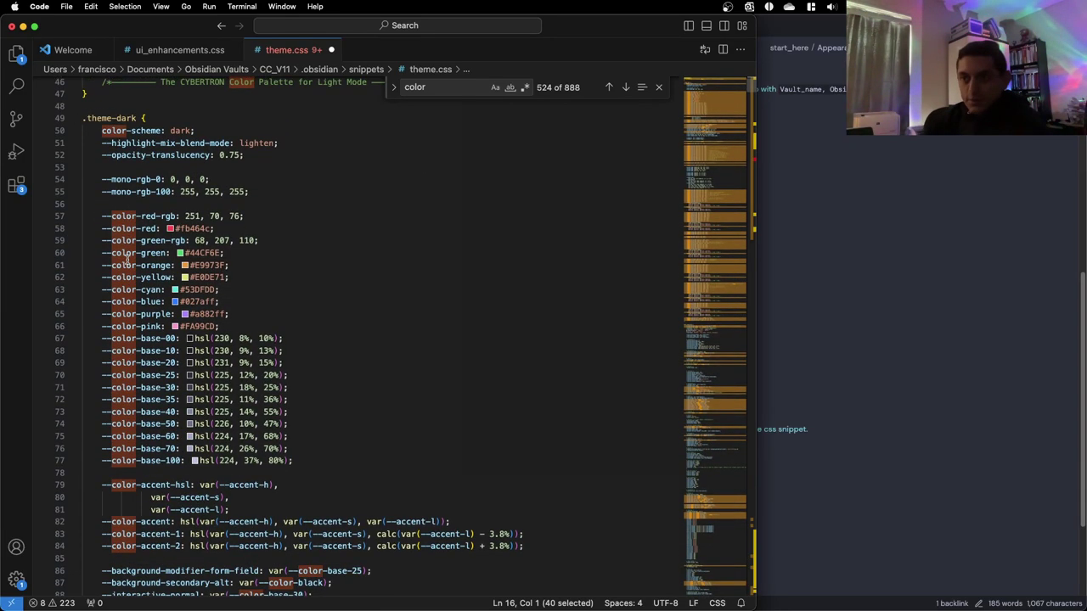
pyautogui.scroll(-8, 123, 240)
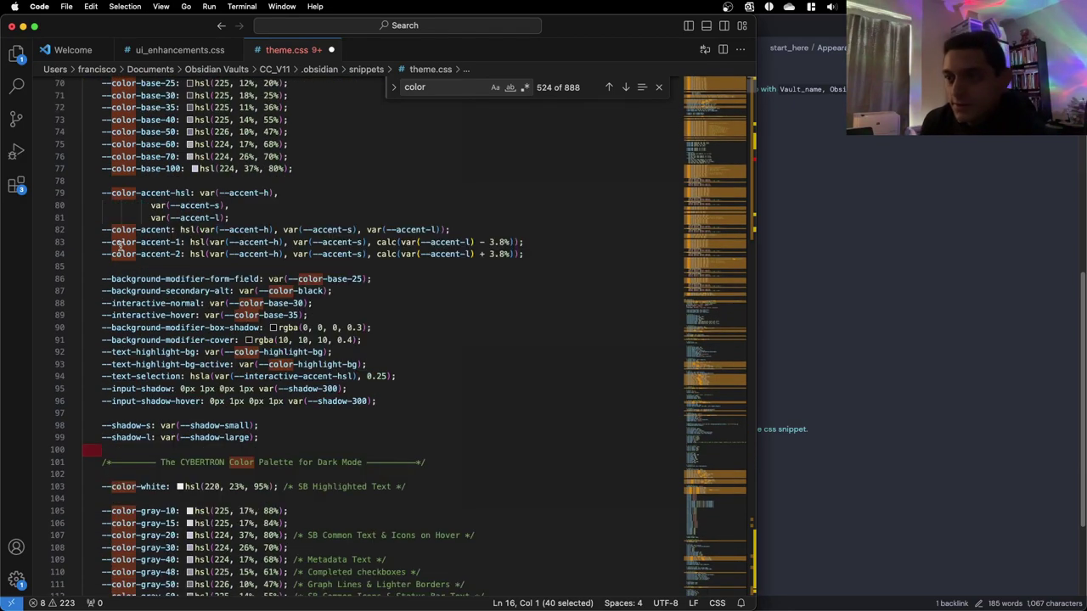
pyautogui.scroll(-1, 120, 247)
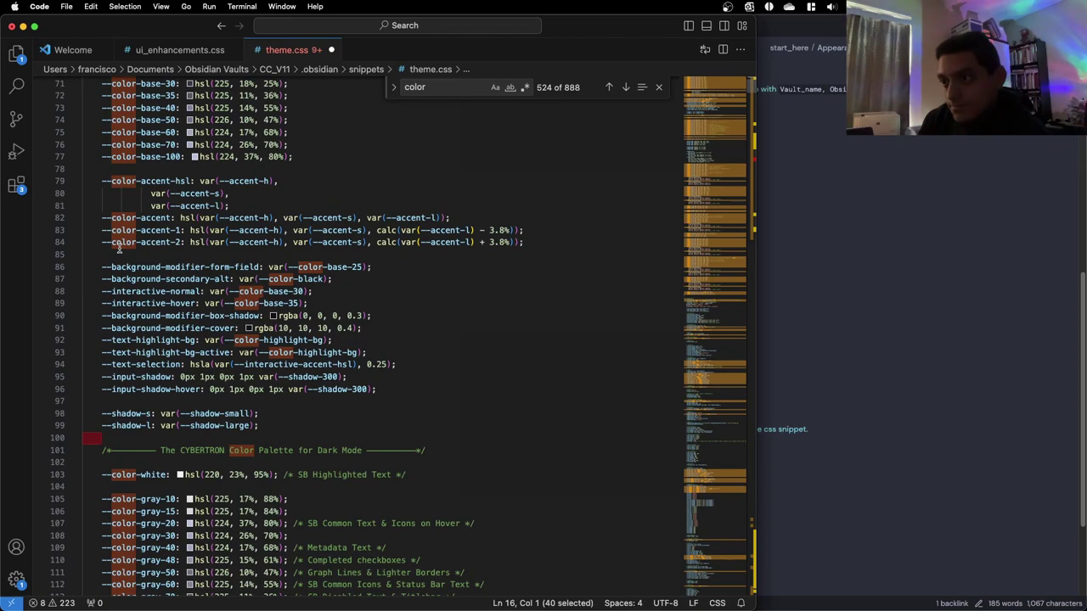
pyautogui.scroll(-1, 119, 249)
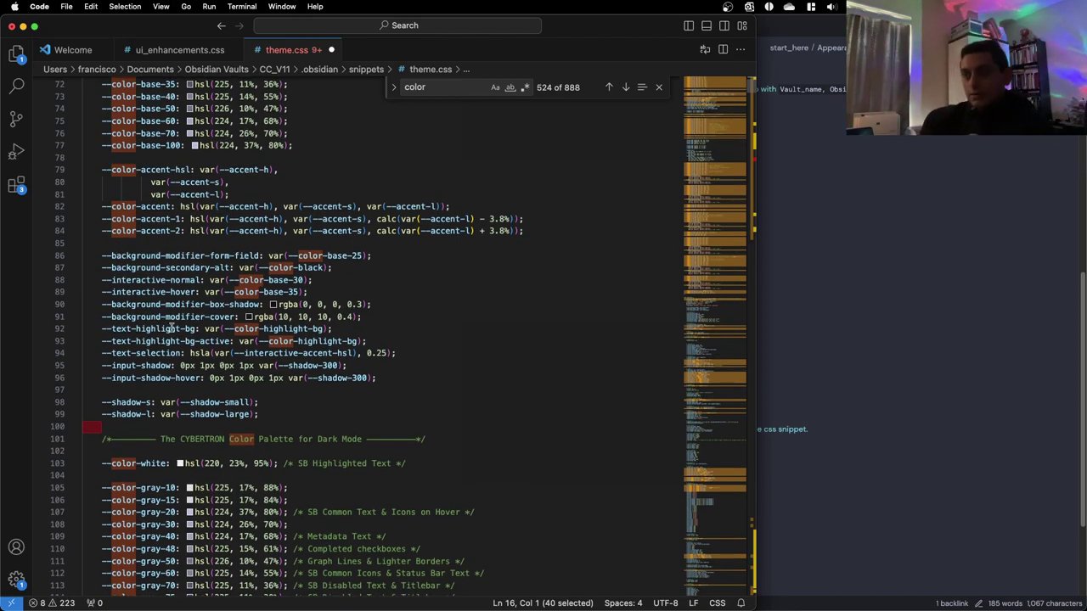
pyautogui.click(289, 329)
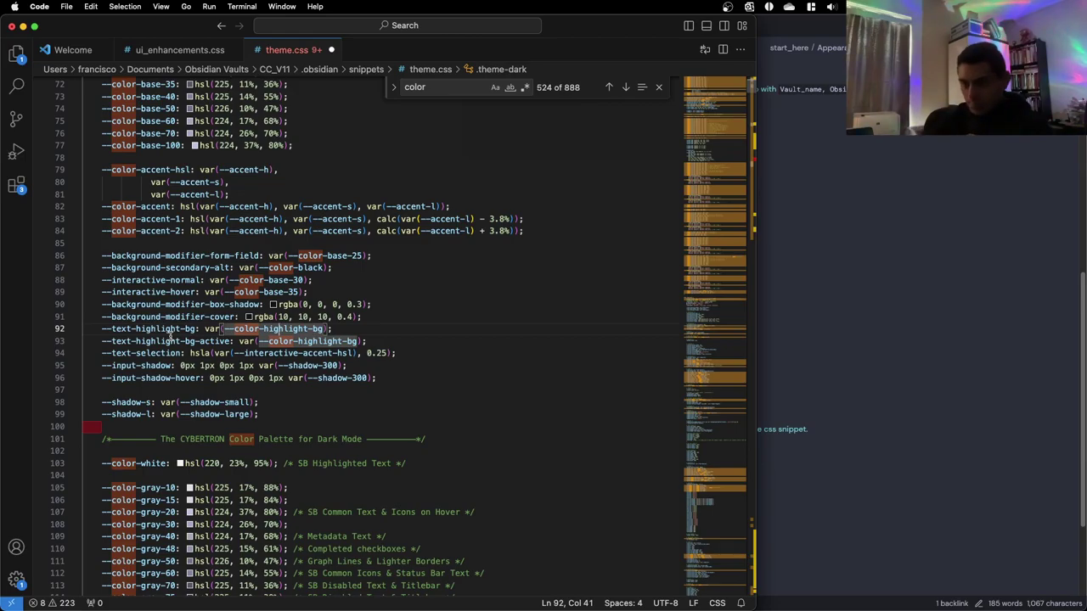
pyautogui.scroll(-10, 170, 336)
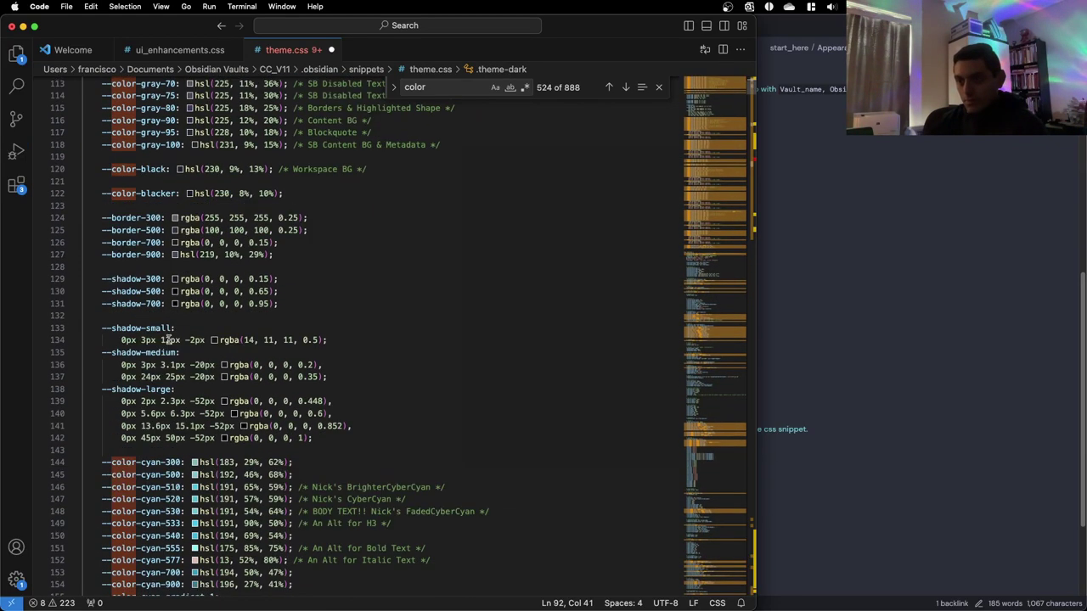
pyautogui.scroll(-6, 166, 340)
pyautogui.scroll(-16, 167, 340)
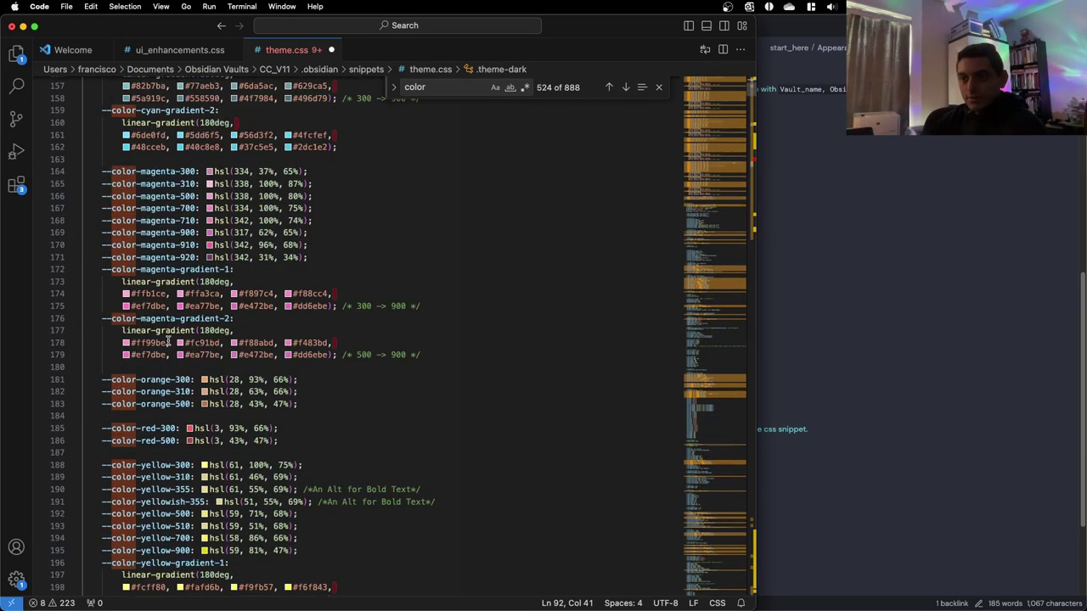
pyautogui.scroll(-6, 167, 341)
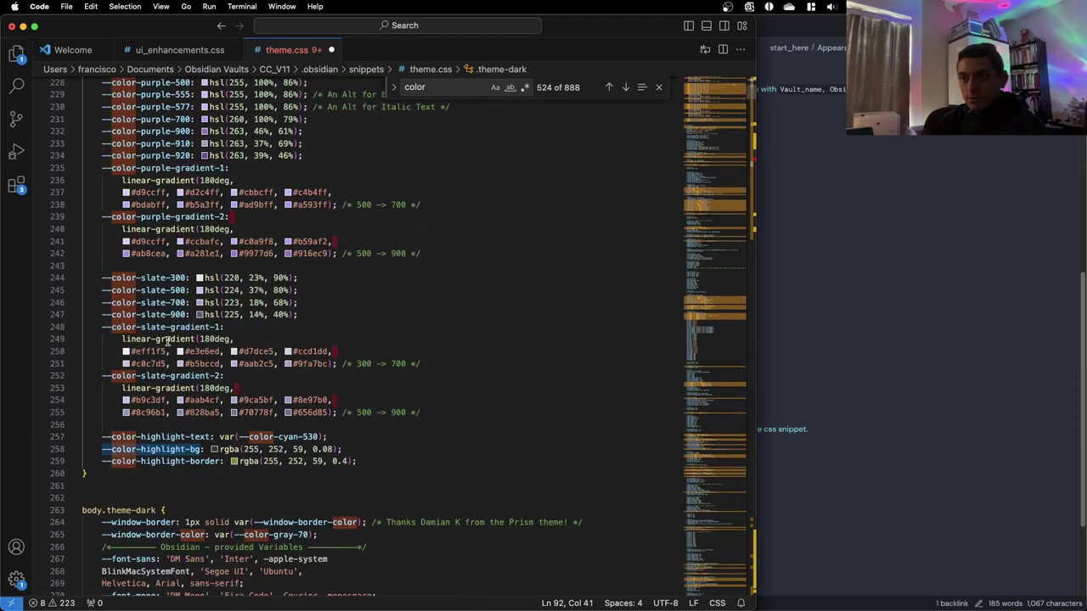
# Read through the body.theme-dark variables in theme.css, from the window border and fonts through blockquotes, callouts, checkboxes, code and embeds
pyautogui.scroll(-4, 167, 340)
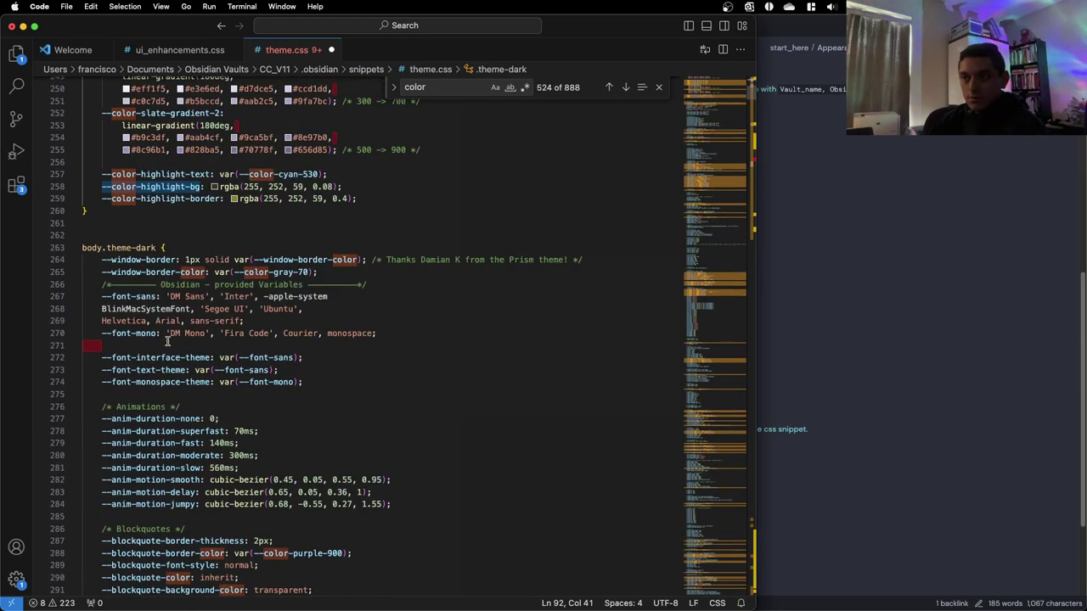
pyautogui.scroll(-1, 167, 340)
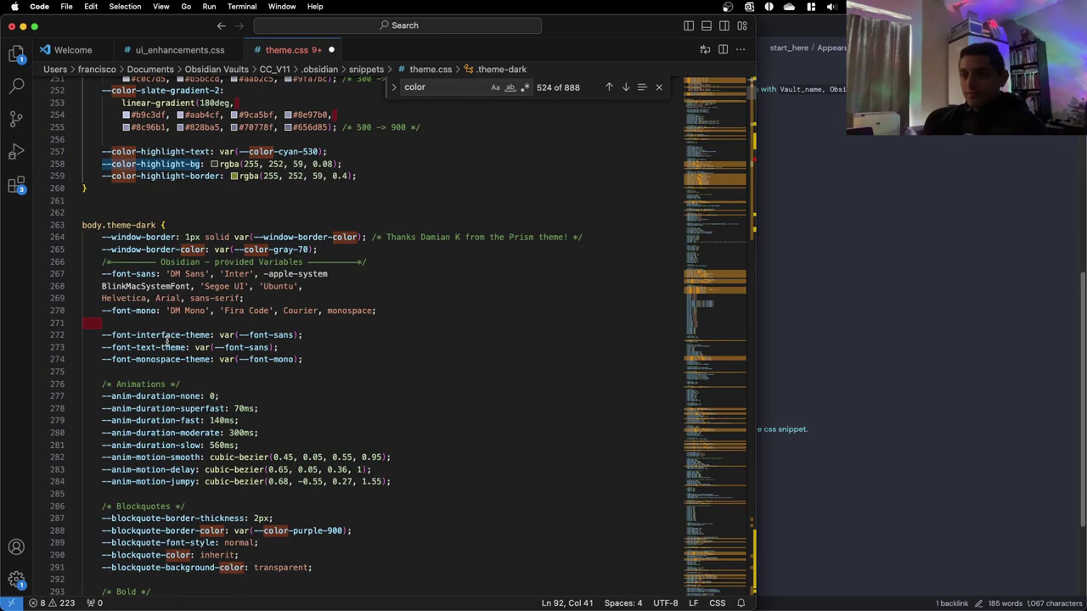
pyautogui.scroll(-5, 167, 340)
pyautogui.scroll(4, 167, 341)
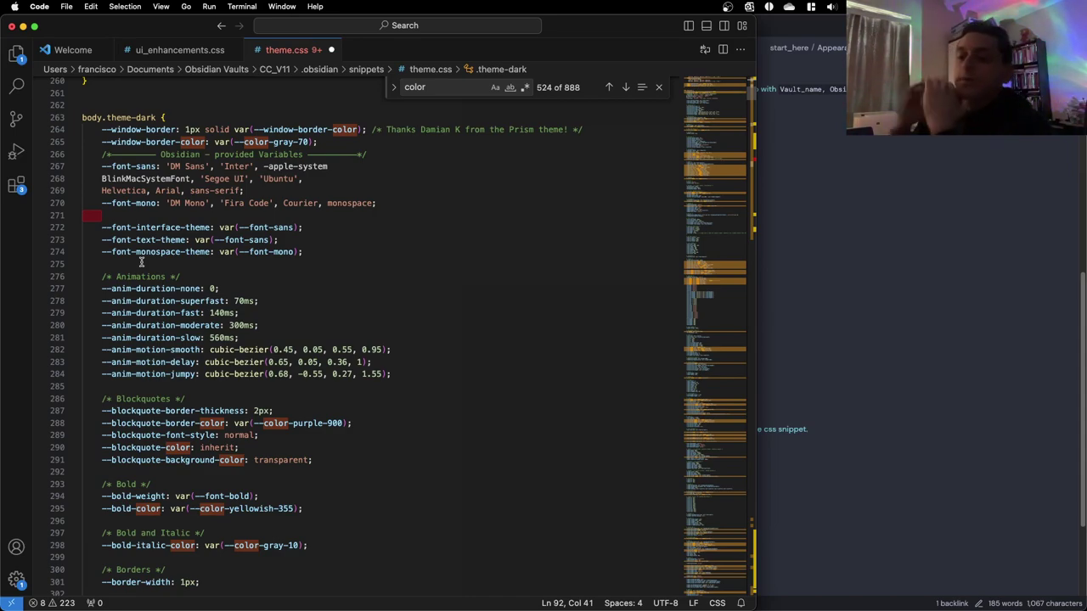
pyautogui.scroll(-3, 141, 258)
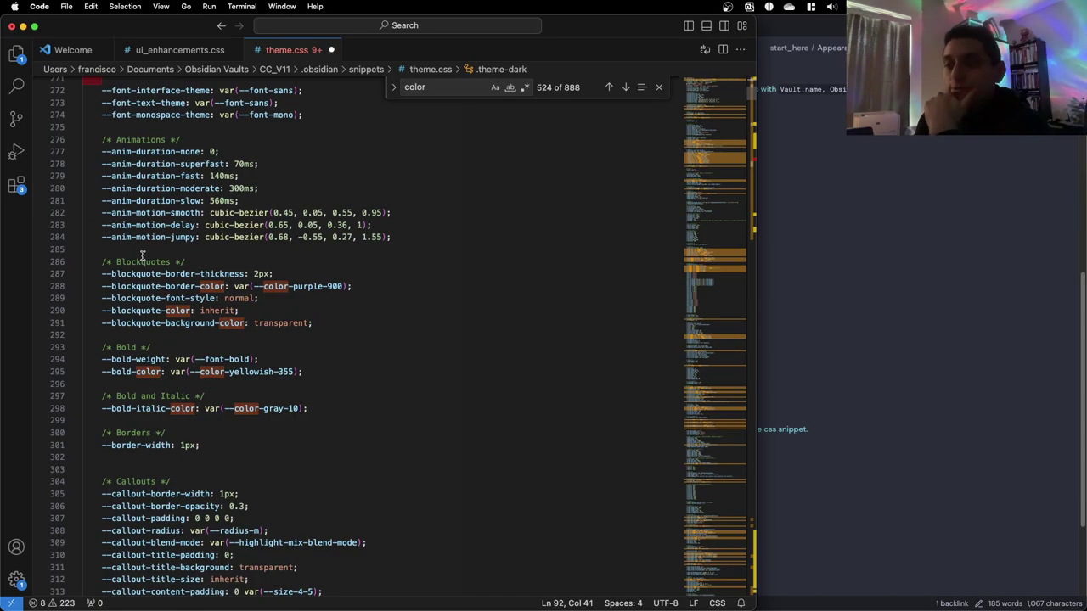
pyautogui.scroll(-2, 189, 365)
pyautogui.scroll(-7, 188, 365)
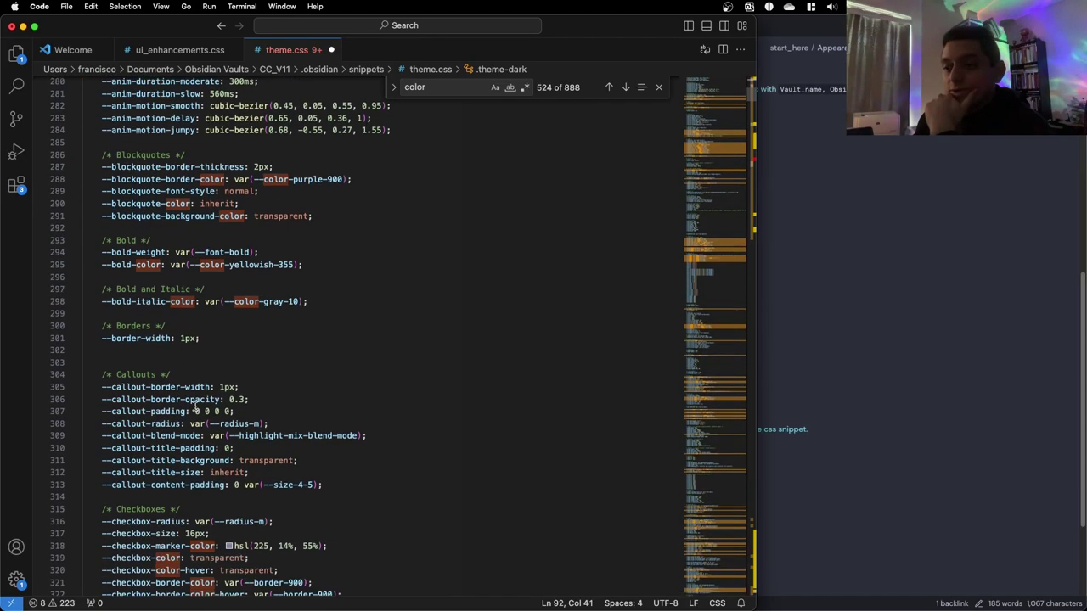
pyautogui.scroll(-7, 176, 405)
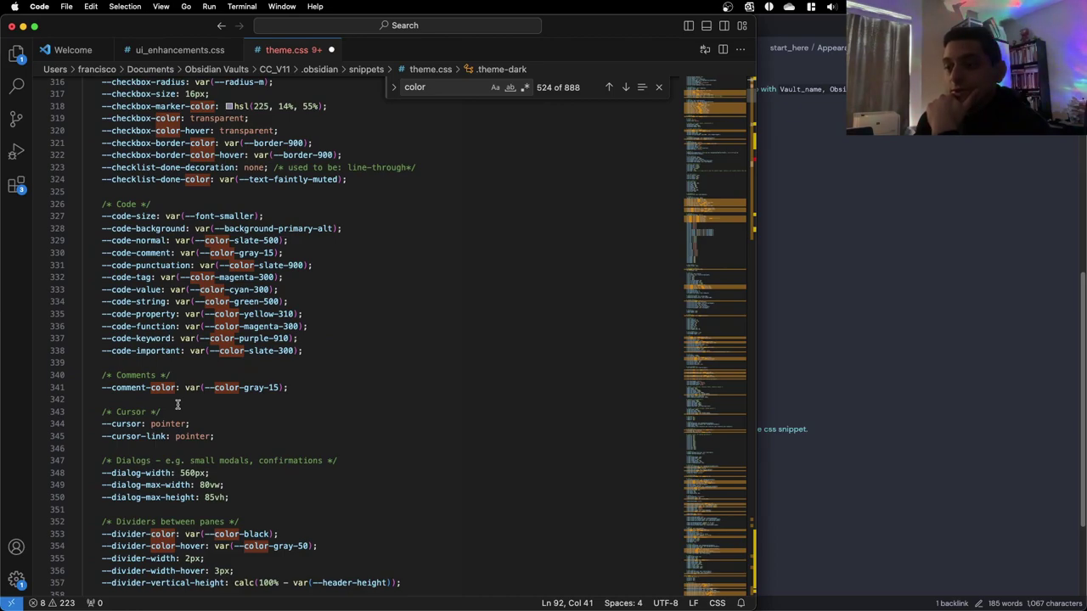
pyautogui.scroll(-2, 177, 404)
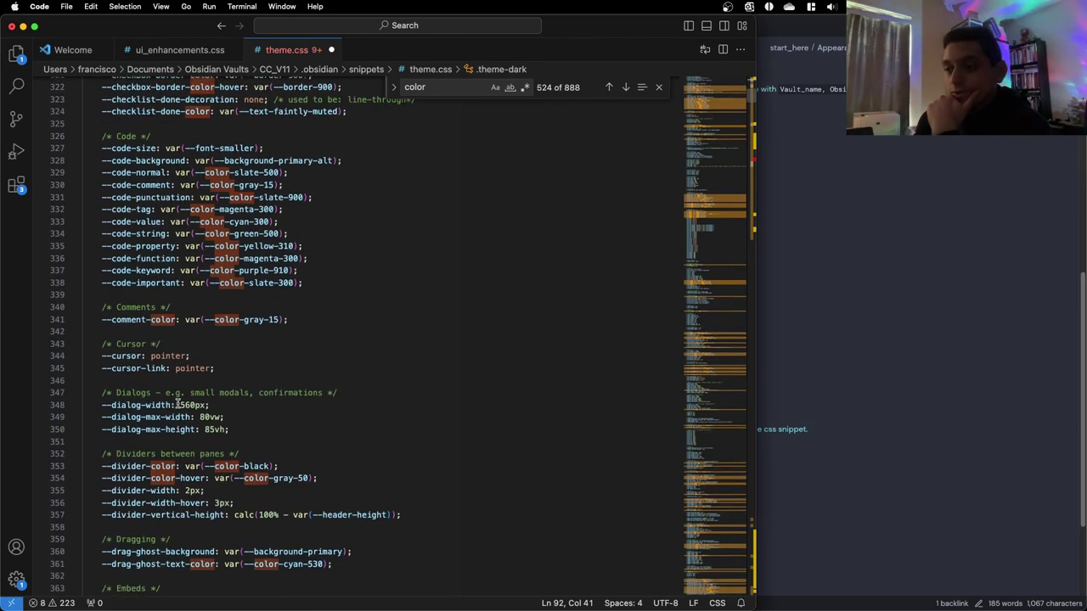
pyautogui.scroll(-2, 177, 405)
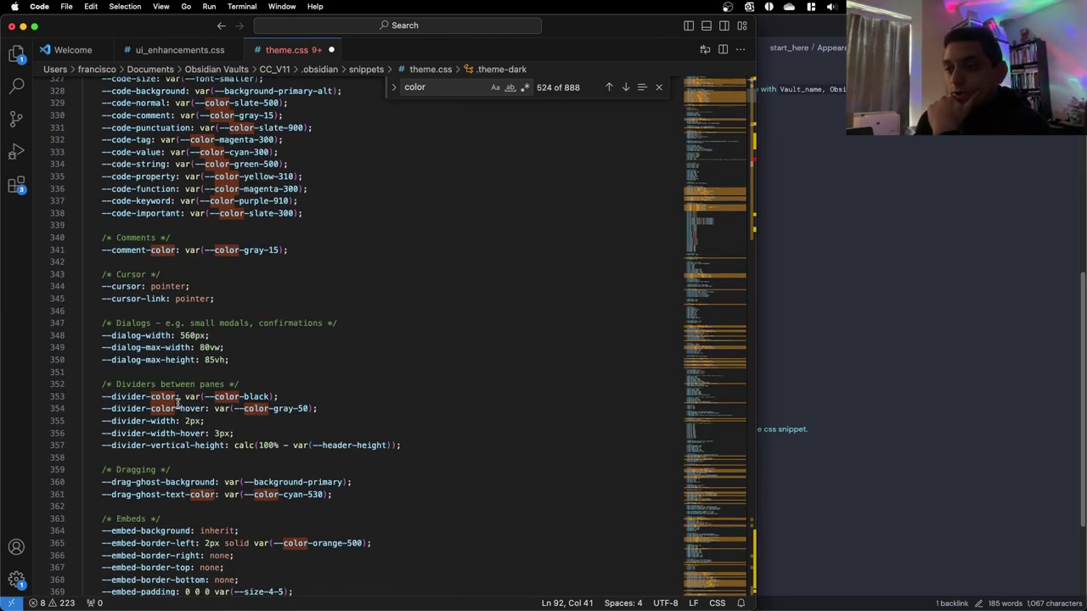
pyautogui.scroll(-2, 177, 405)
pyautogui.scroll(-5, 178, 405)
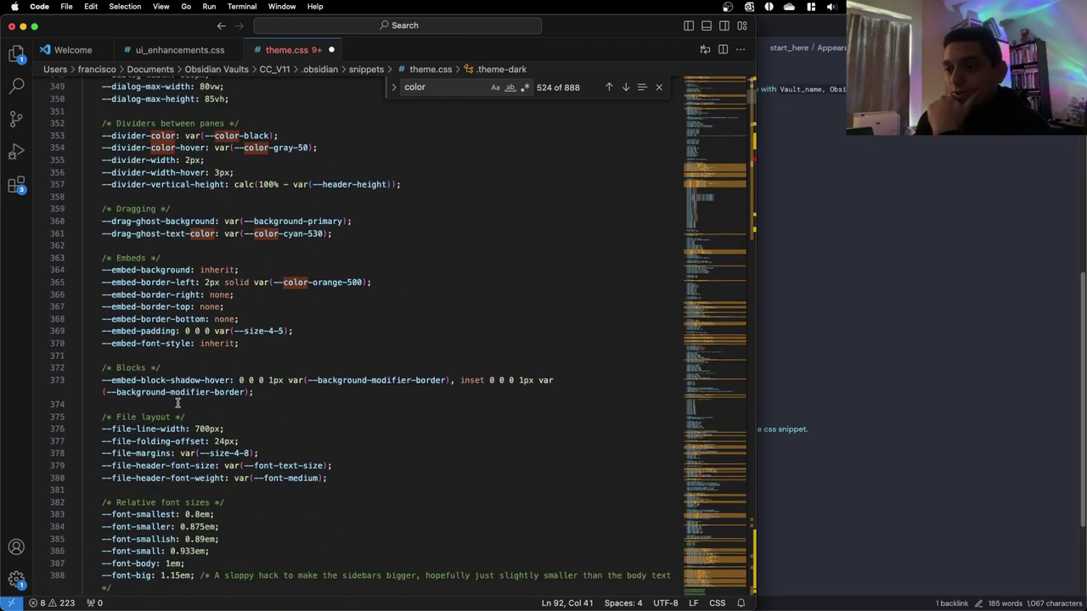
# Review the file layout, font size, graph, heading, icon and inline title variables under body.theme-dark
pyautogui.scroll(-2, 178, 405)
pyautogui.scroll(-1, 177, 405)
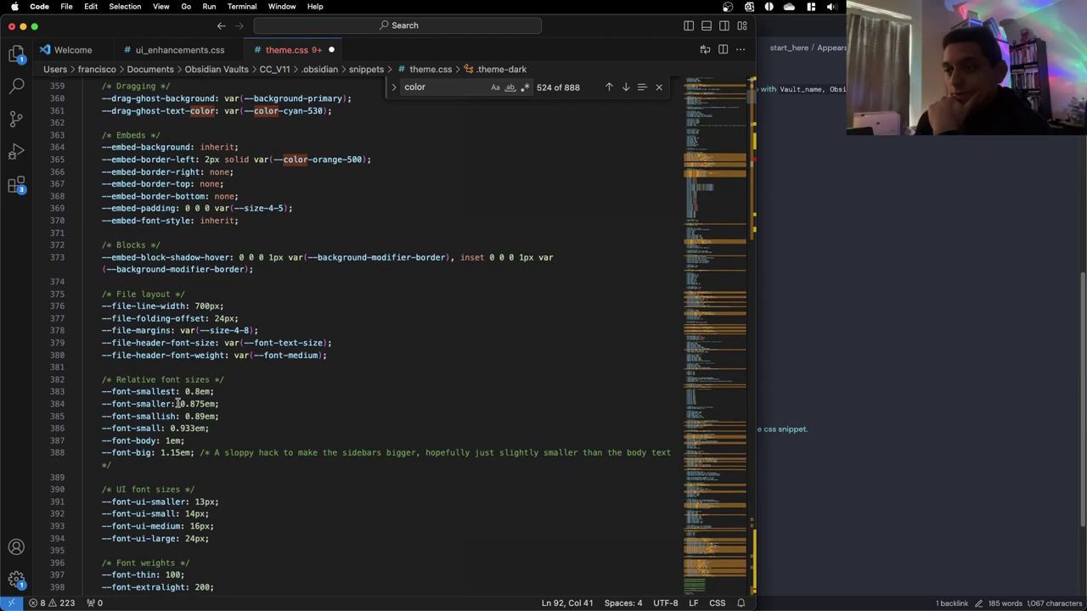
pyautogui.scroll(-3, 177, 405)
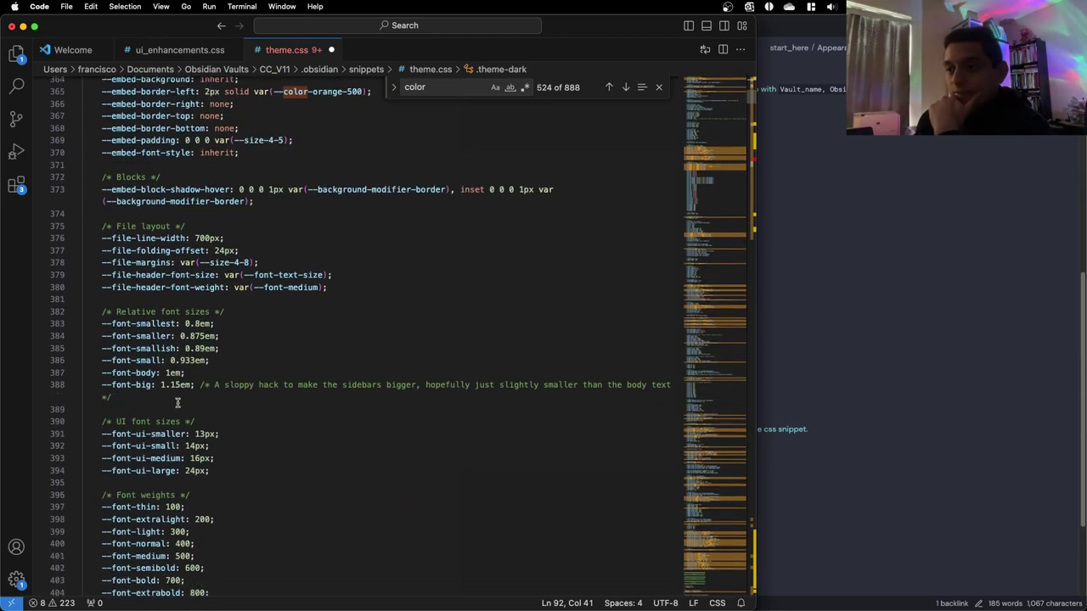
pyautogui.scroll(-1, 178, 404)
pyautogui.scroll(-3, 177, 405)
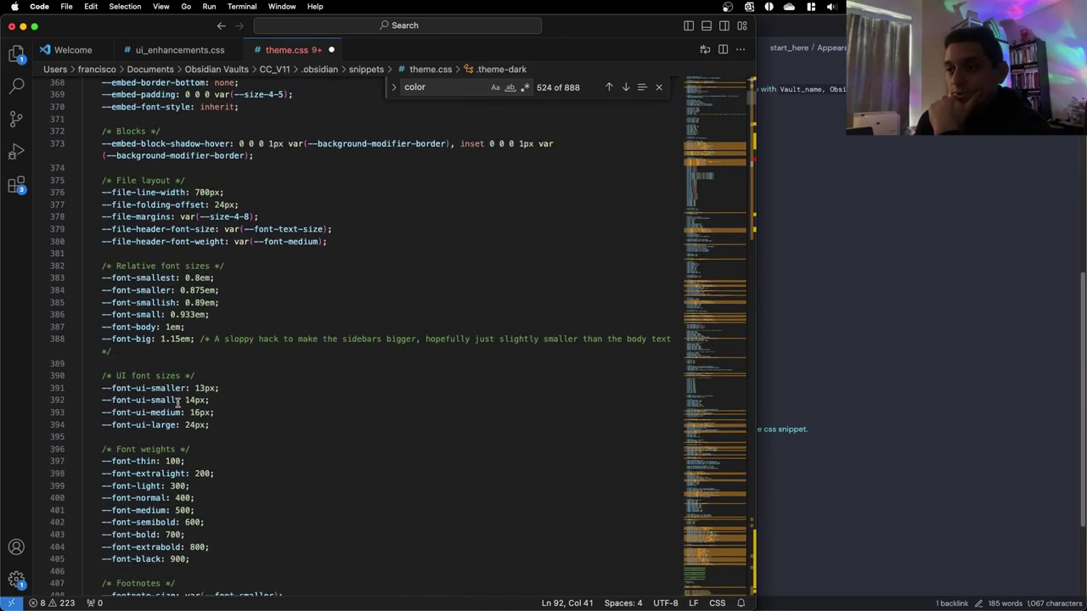
pyautogui.scroll(-8, 177, 405)
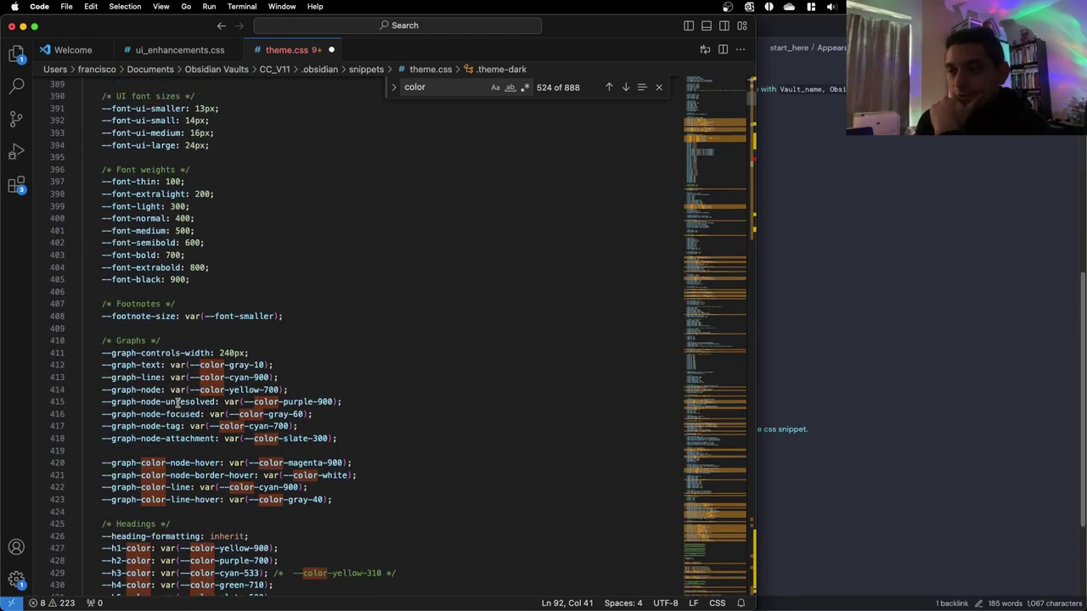
pyautogui.scroll(-5, 177, 403)
pyautogui.scroll(-20, 177, 403)
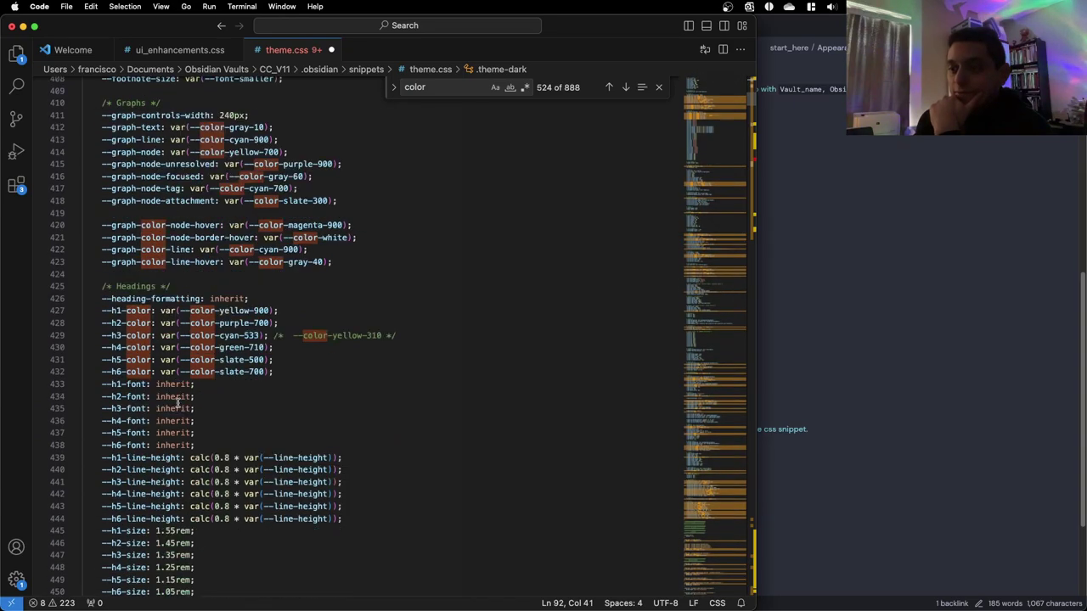
pyautogui.scroll(-2, 178, 405)
pyautogui.scroll(-15, 177, 402)
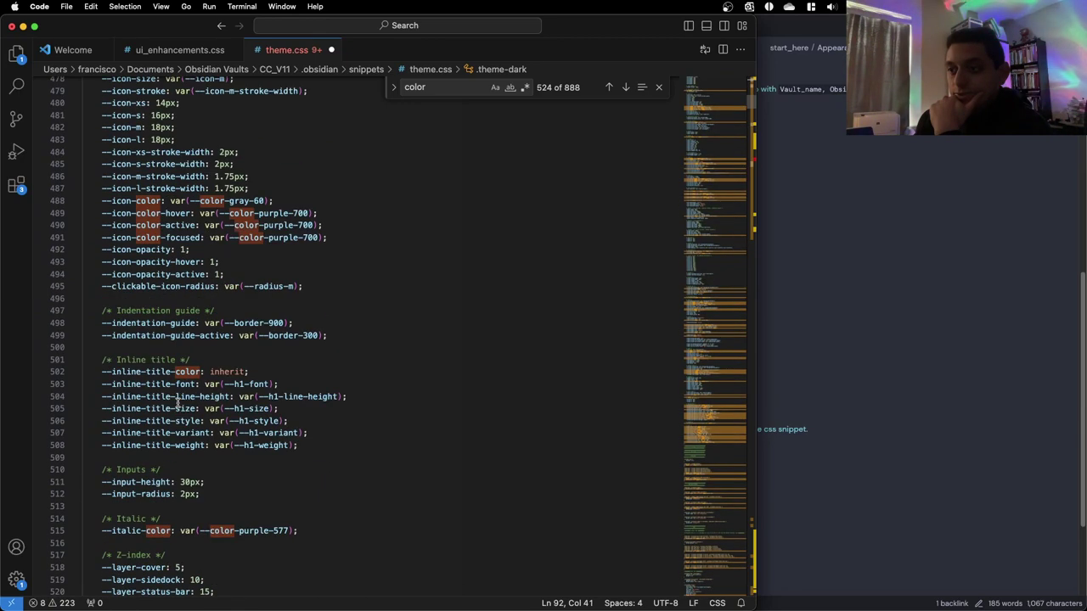
# Compare the Inline title variables in theme.css with the title and heading samples in Obsidian's Appearance note
pyautogui.click(954, 309)
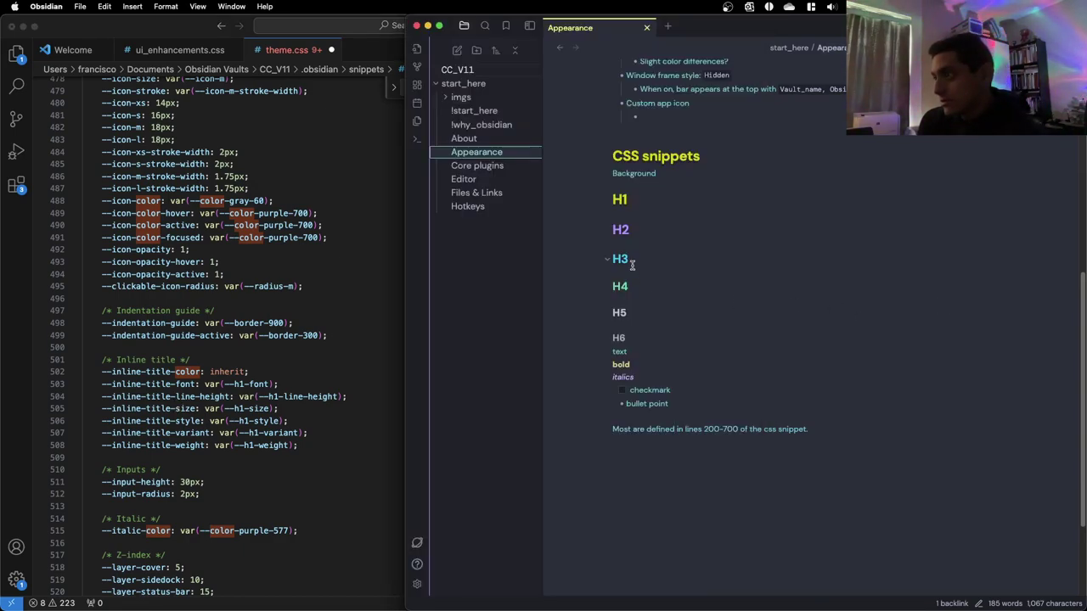
pyautogui.click(299, 359)
pyautogui.scroll(-1, 299, 363)
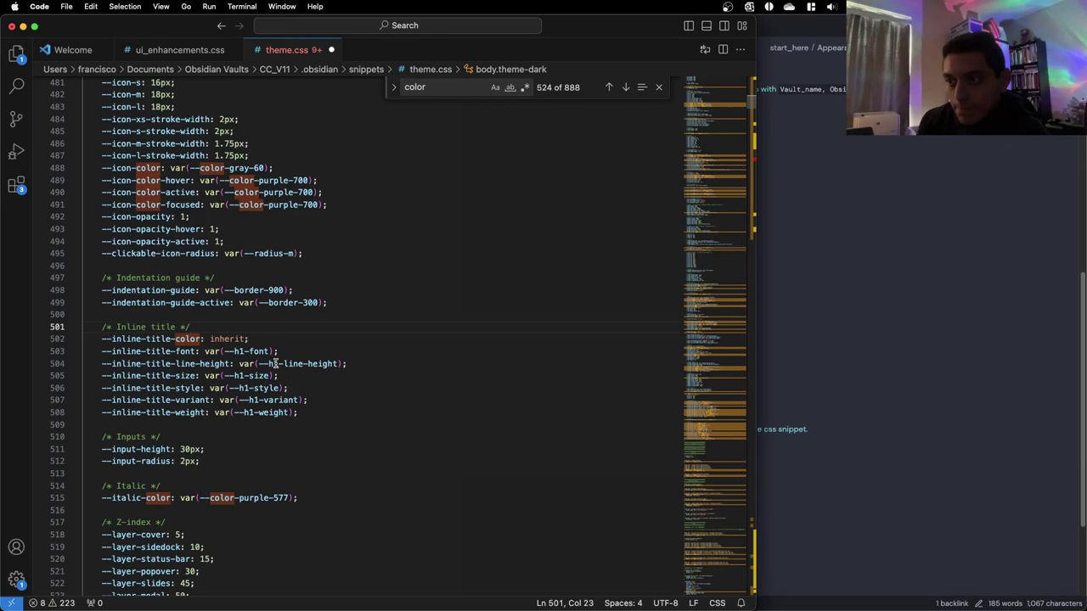
pyautogui.scroll(-2, 274, 364)
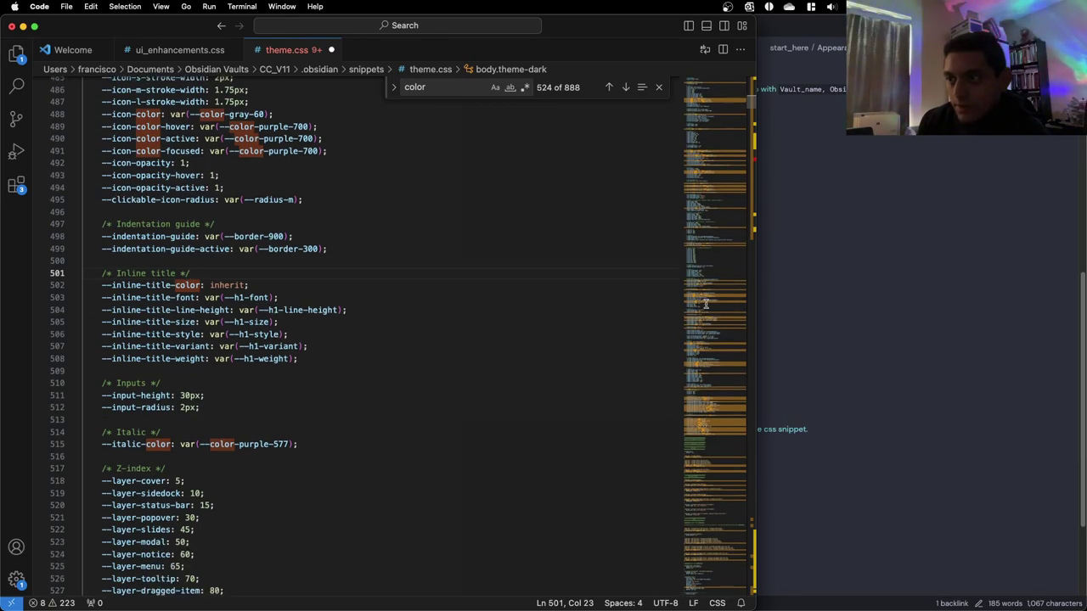
pyautogui.click(891, 295)
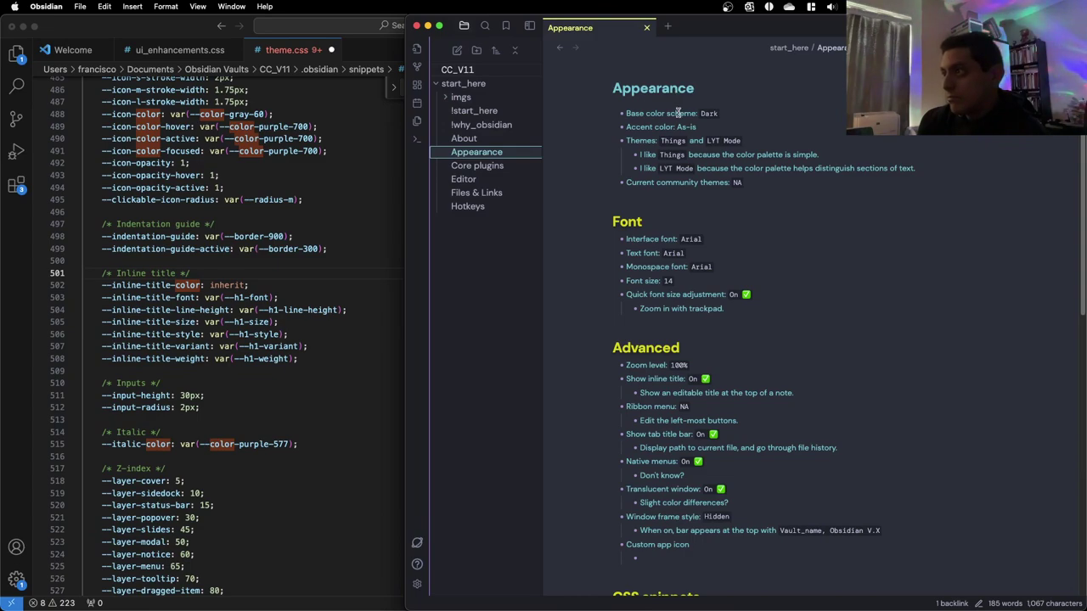
pyautogui.scroll(-1, 684, 218)
pyautogui.scroll(1, 684, 219)
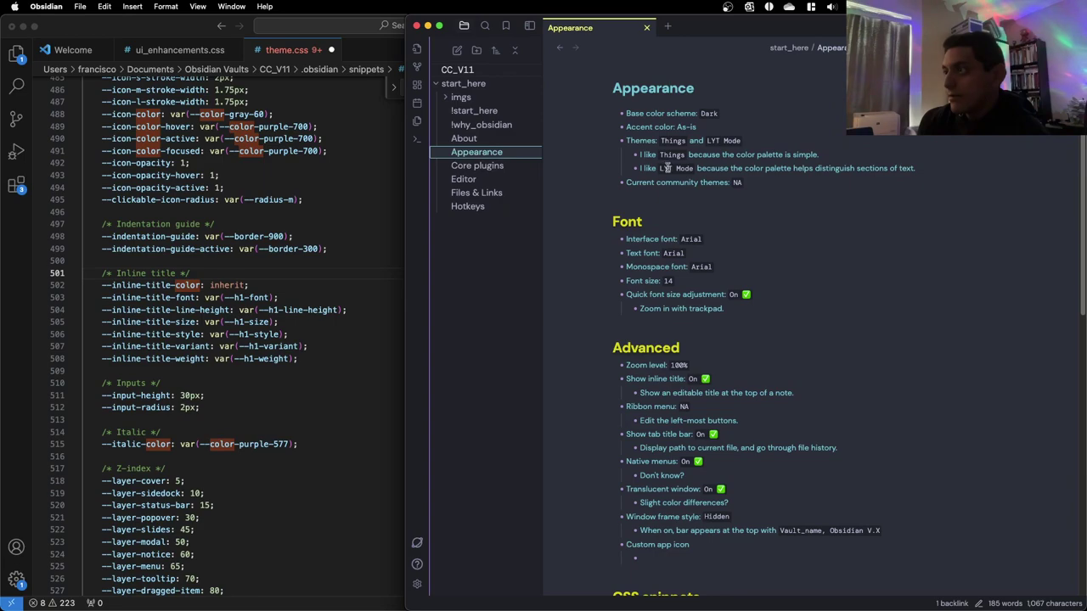
# Rename the Appearance note as Temp through its inline title and choose to always update internal links
pyautogui.doubleClick(624, 88)
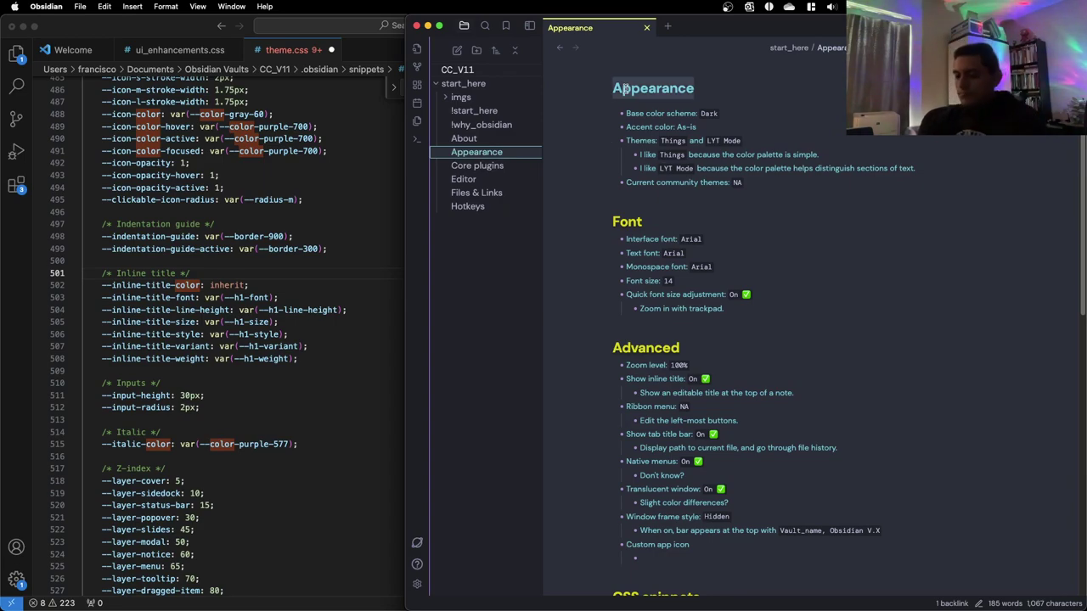
pyautogui.write('Temp')
pyautogui.press('Return')
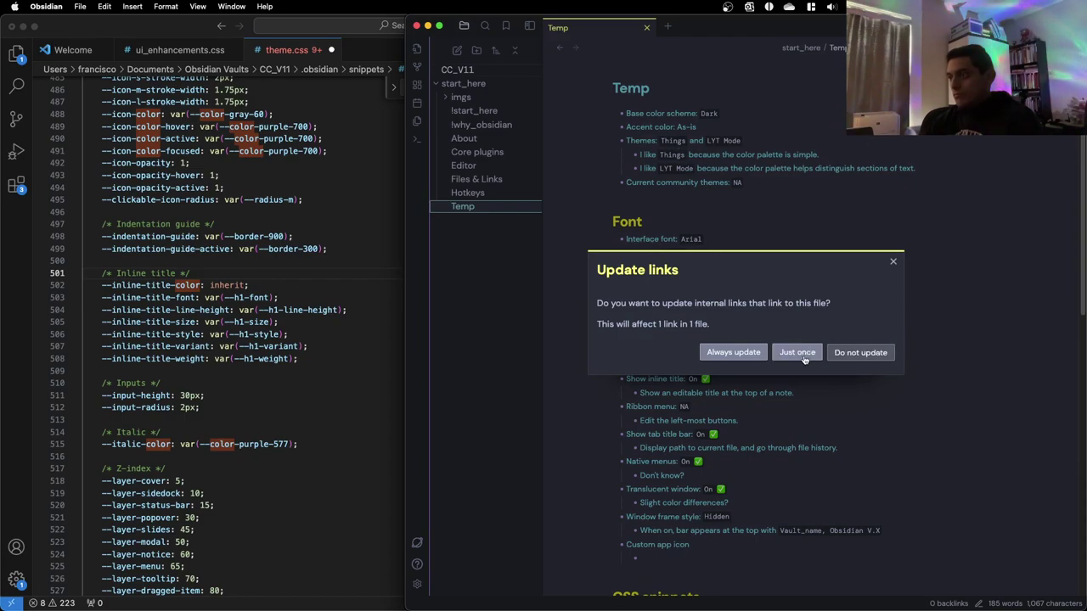
pyautogui.click(732, 353)
pyautogui.scroll(-5, 707, 255)
pyautogui.scroll(-3, 704, 163)
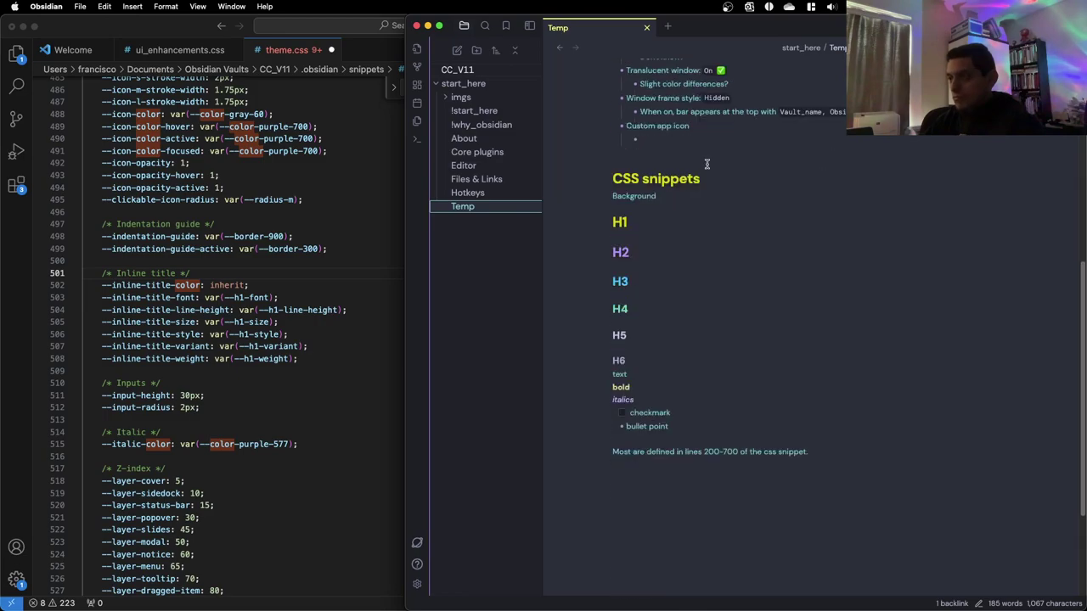
# Look over the Temp note and restore its title to Appearance
pyautogui.scroll(6, 705, 163)
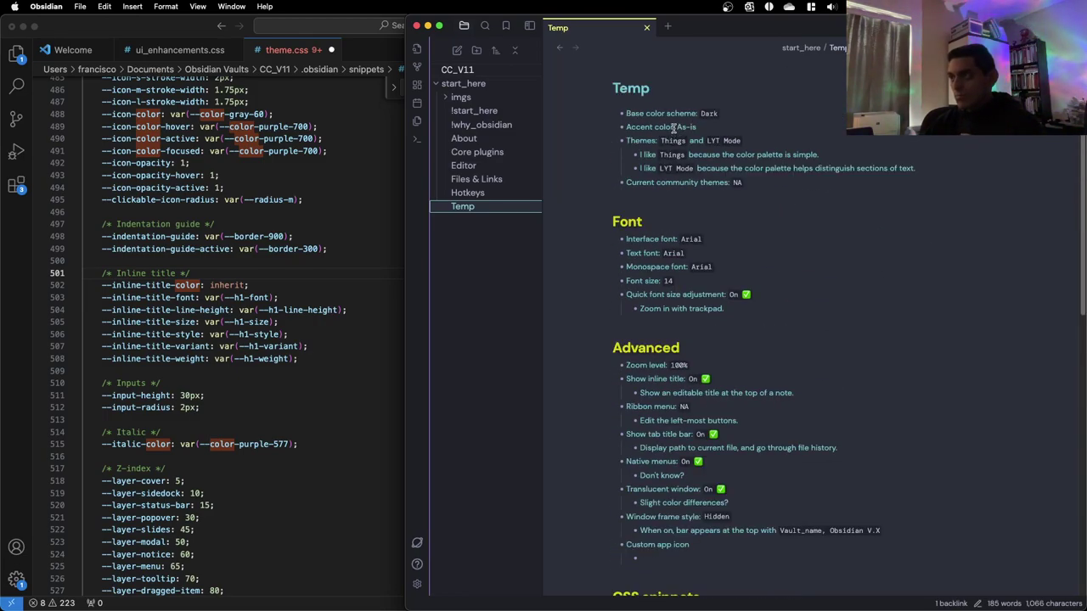
pyautogui.scroll(-4, 673, 127)
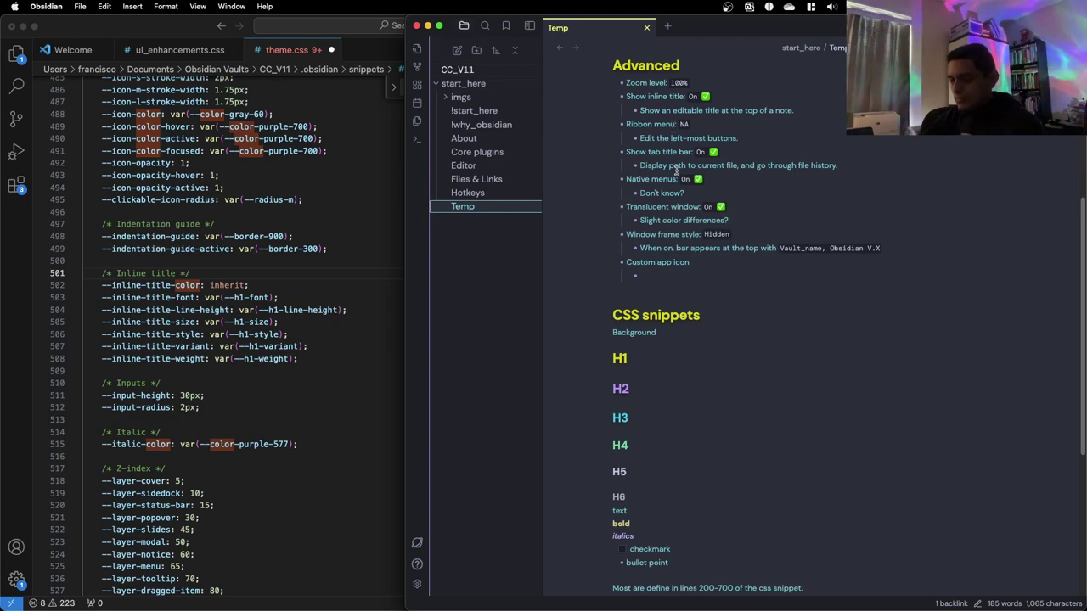
pyautogui.scroll(4, 676, 169)
pyautogui.scroll(2, 629, 99)
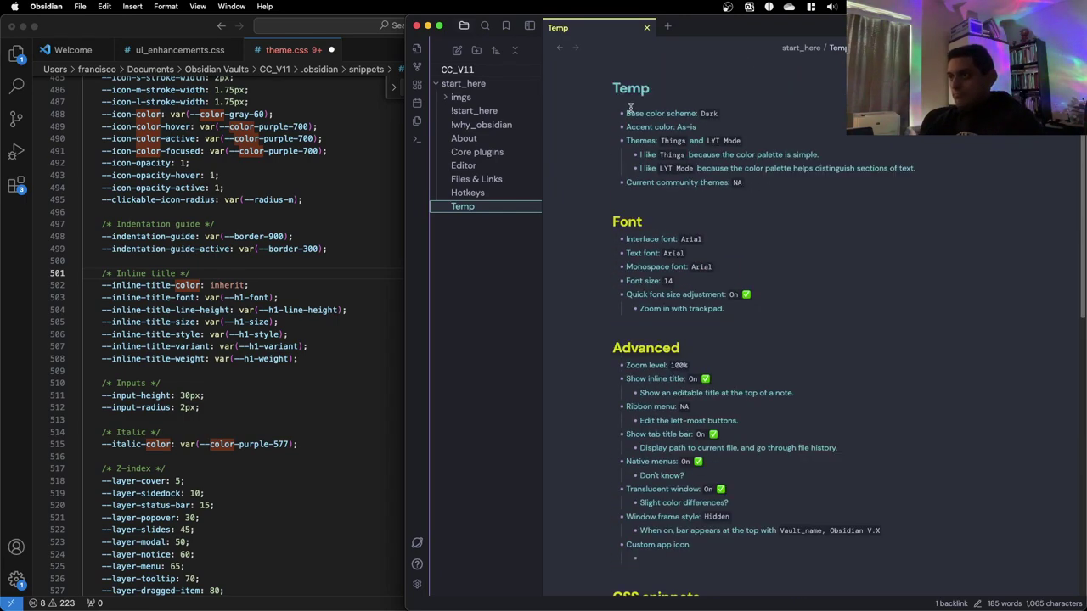
pyautogui.doubleClick(637, 89)
pyautogui.write('Appearance')
pyautogui.scroll(-10, 815, 263)
# Return to theme.css in VS Code and read the variables from the inline title through links, lists, file navigator, status bar, tabs and tags
pyautogui.click(219, 297)
pyautogui.scroll(-2, 229, 293)
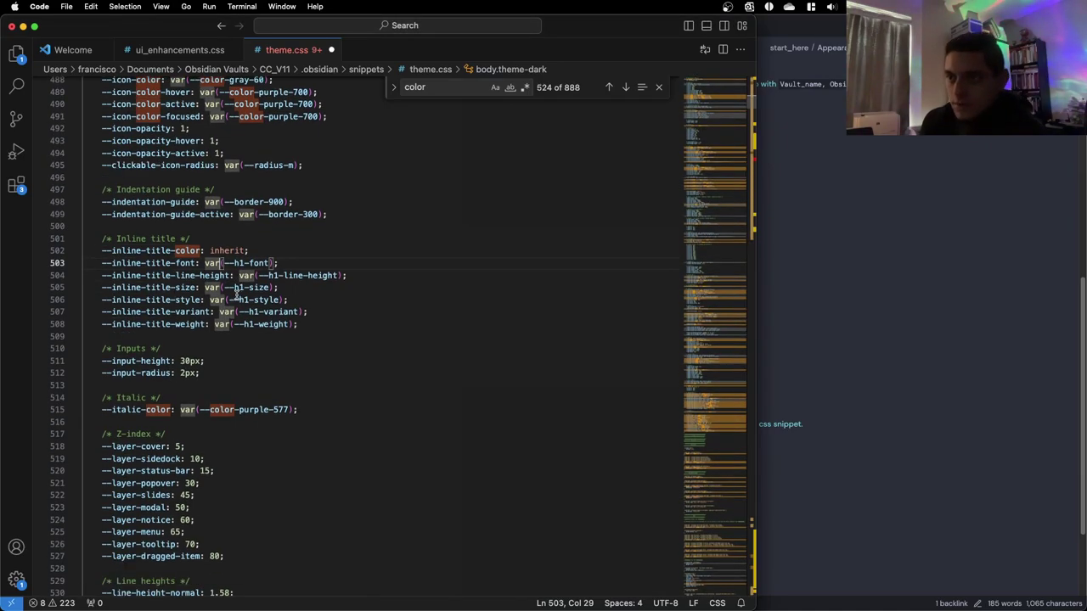
pyautogui.scroll(-10, 132, 243)
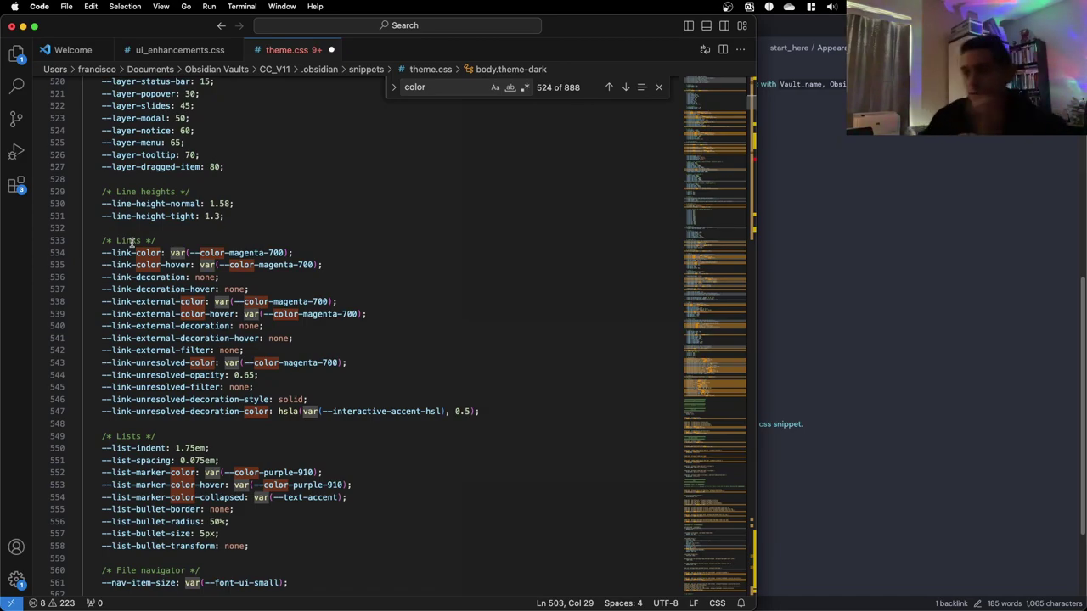
pyautogui.scroll(-7, 178, 265)
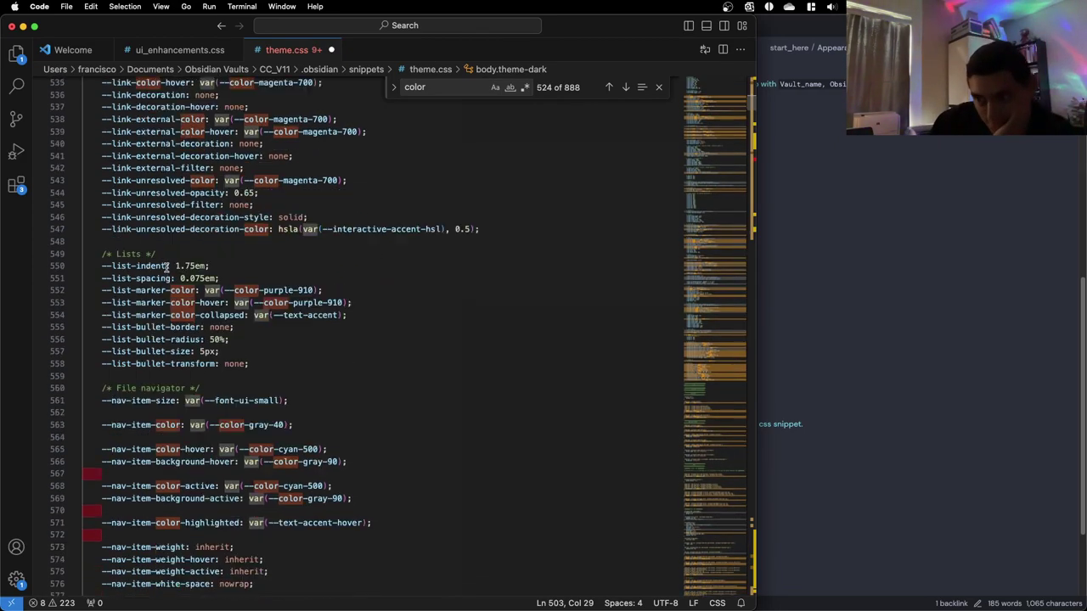
pyautogui.scroll(-9, 166, 270)
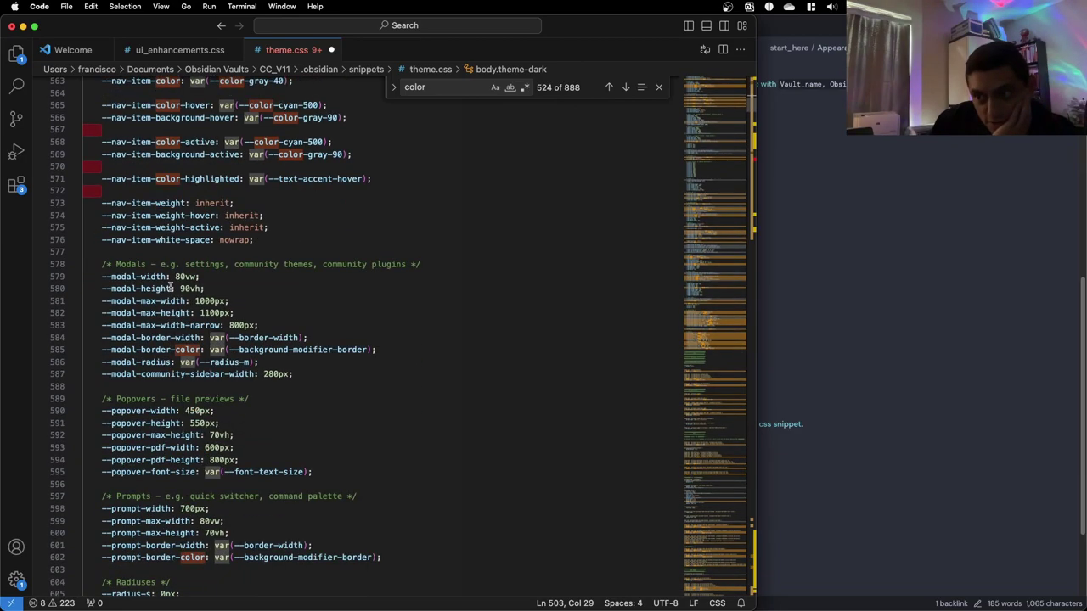
pyautogui.scroll(-7, 169, 287)
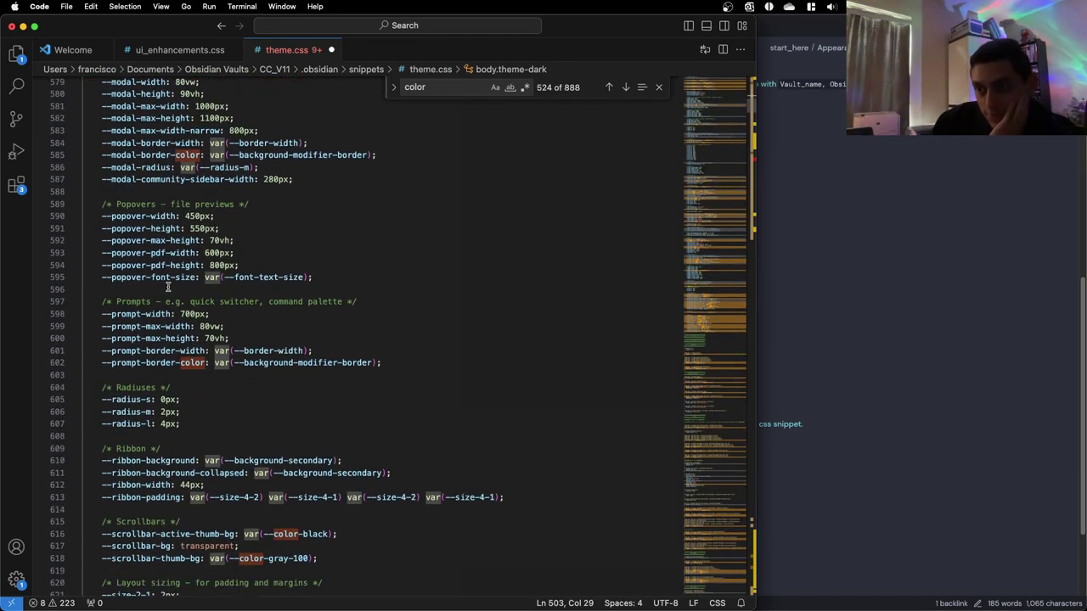
pyautogui.scroll(-9, 167, 286)
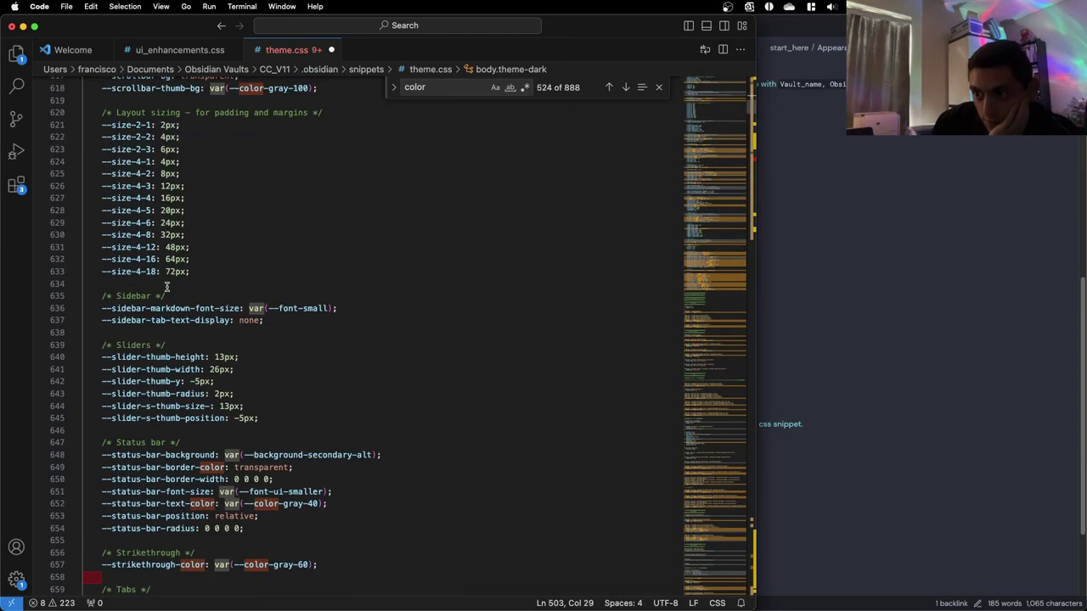
pyautogui.scroll(-6, 167, 287)
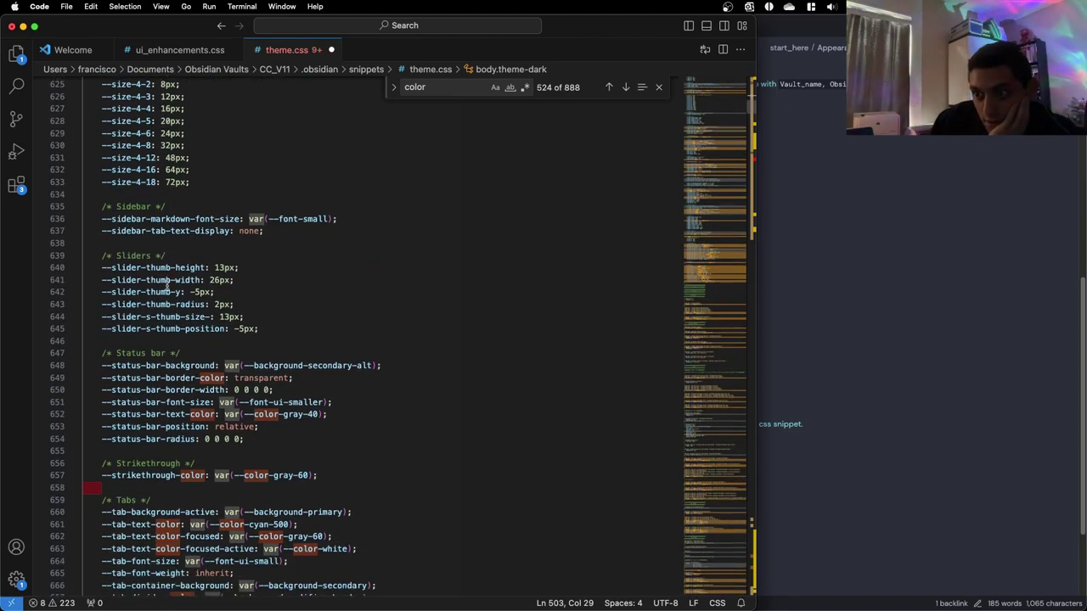
pyautogui.scroll(-4, 166, 287)
pyautogui.scroll(-17, 166, 286)
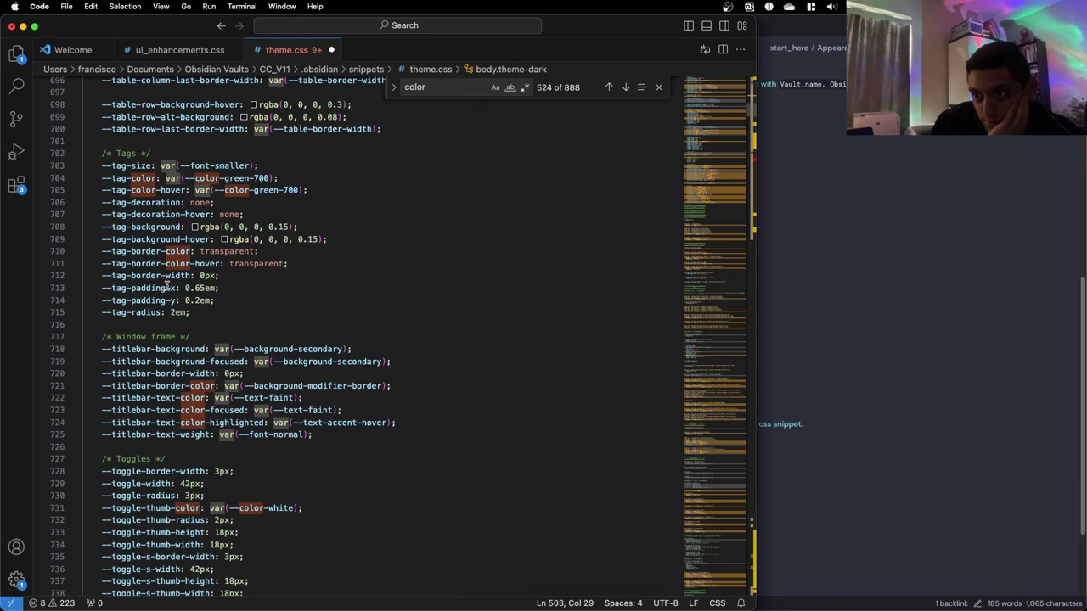
# Examine the Color mappings section's background and text variables, focusing on the --text-normal definition
pyautogui.scroll(-7, 166, 287)
pyautogui.scroll(-4, 166, 287)
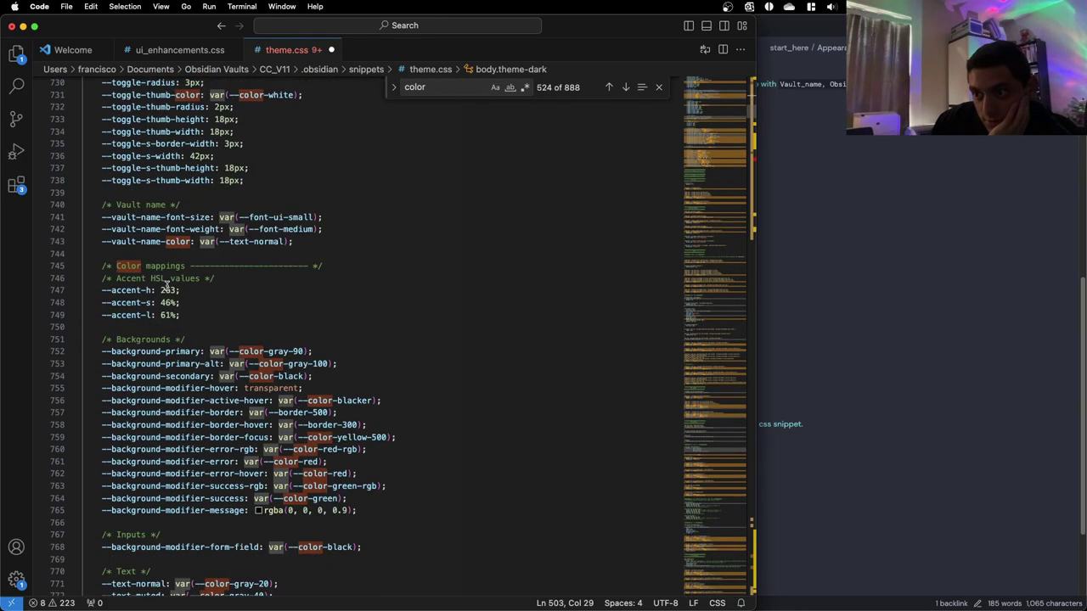
pyautogui.scroll(-1, 166, 287)
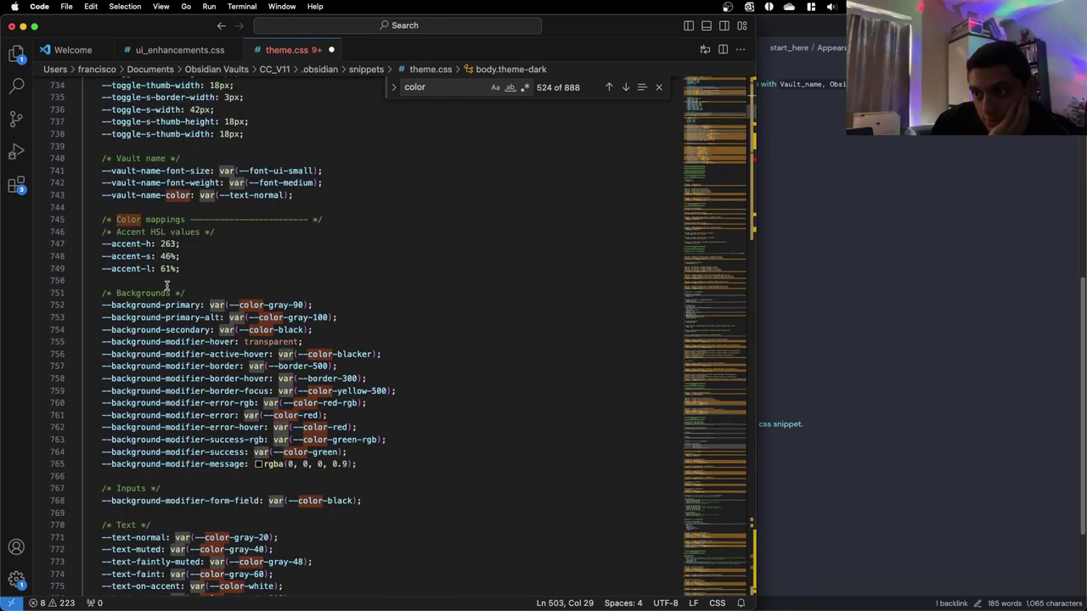
pyautogui.scroll(-3, 166, 286)
pyautogui.scroll(-1, 166, 287)
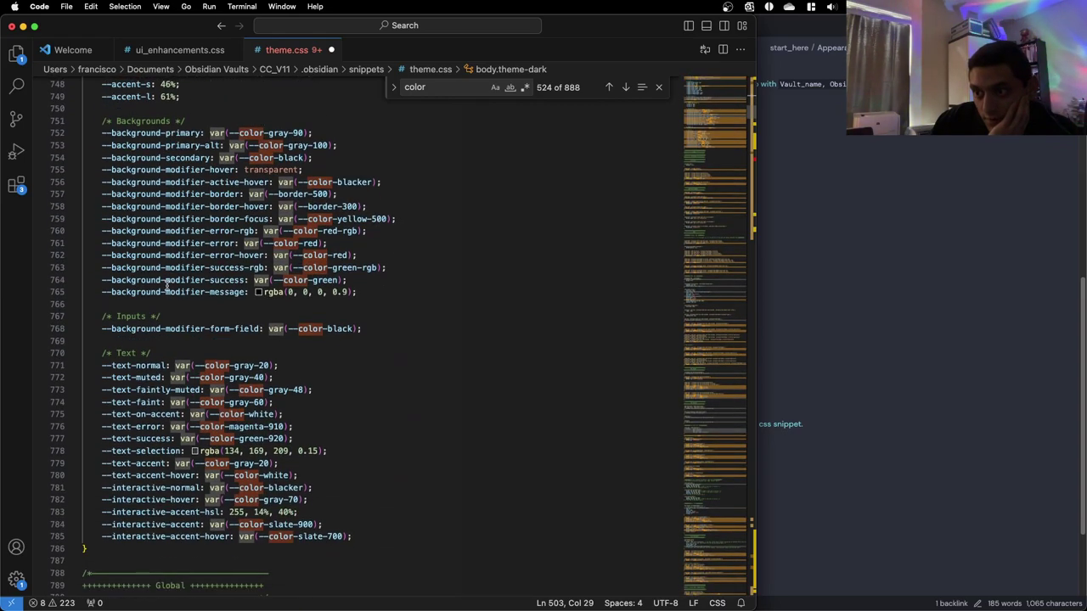
pyautogui.doubleClick(158, 365)
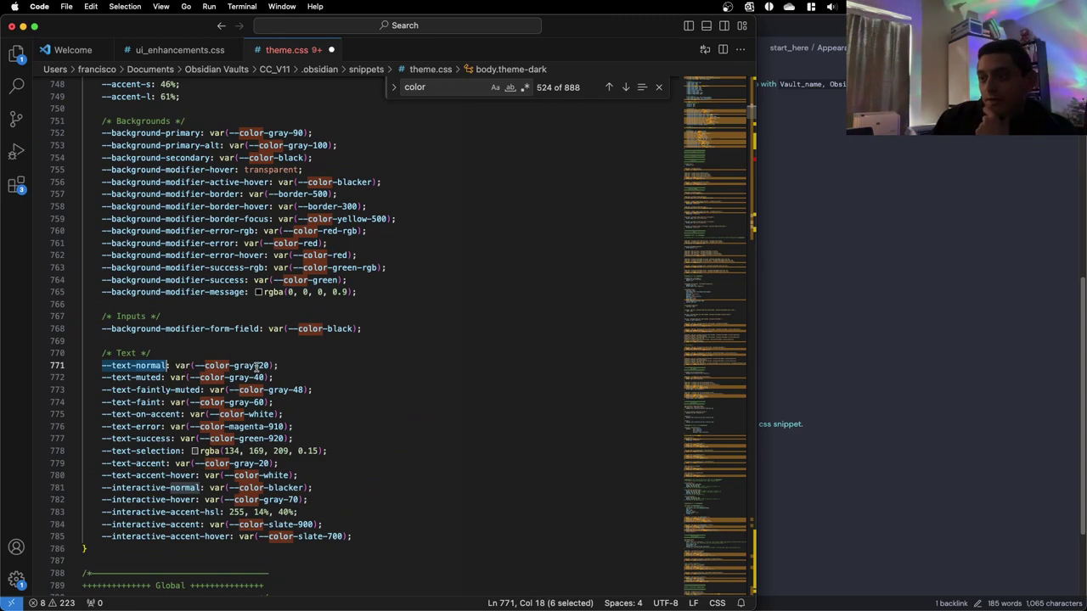
pyautogui.moveTo(271, 365); pyautogui.dragTo(158, 365)
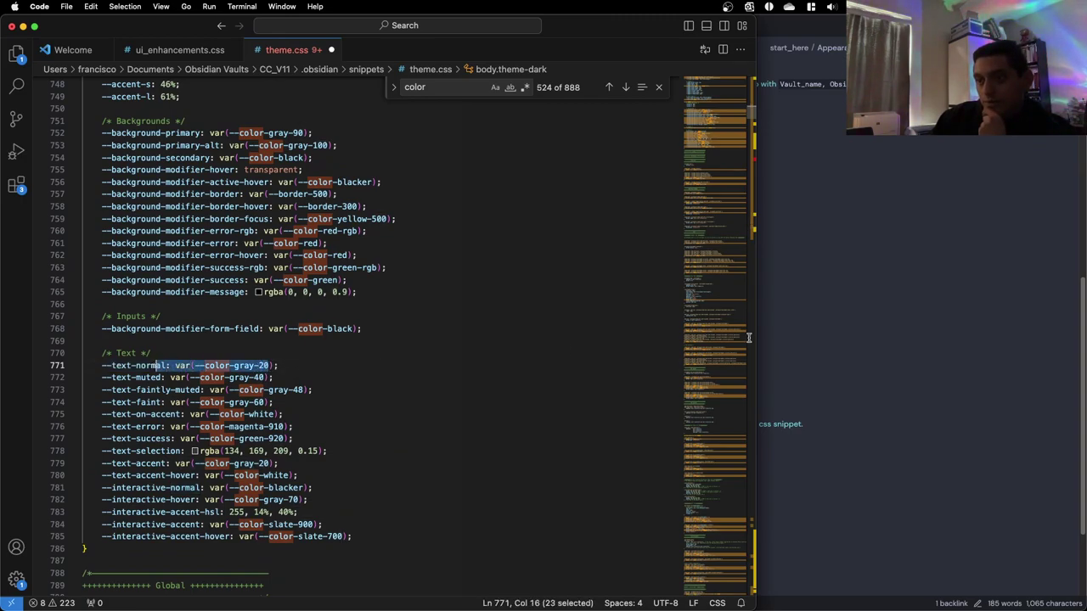
# Switch to Obsidian and extend the "text" line under CSS snippets in the Appearance note to read "text: line 771"
pyautogui.click(898, 330)
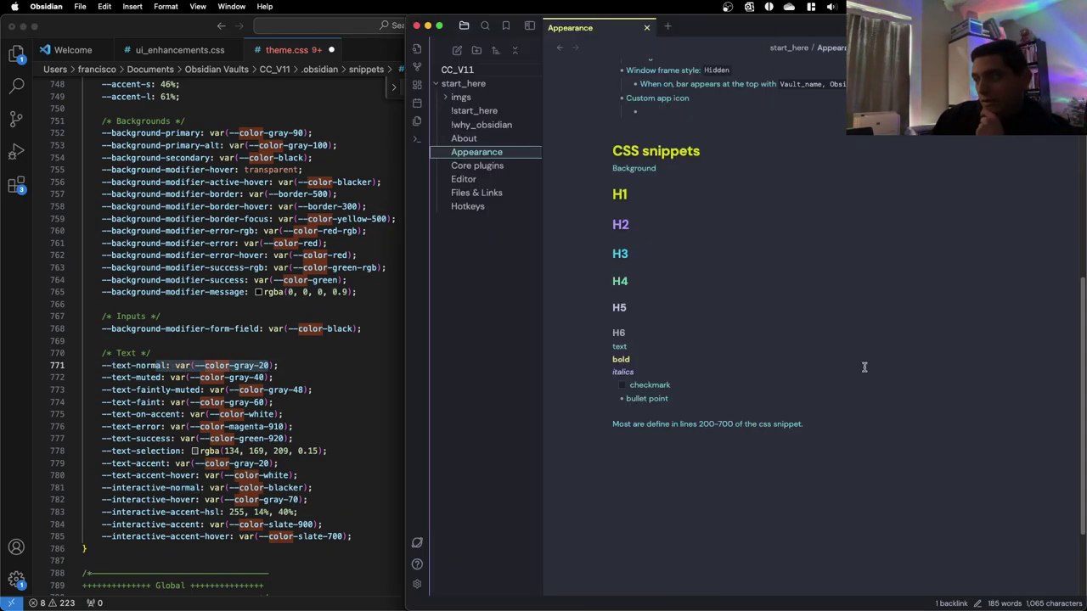
pyautogui.click(655, 345)
pyautogui.press('BackSpace')
pyautogui.press('BackSpace')
pyautogui.write(': linke')
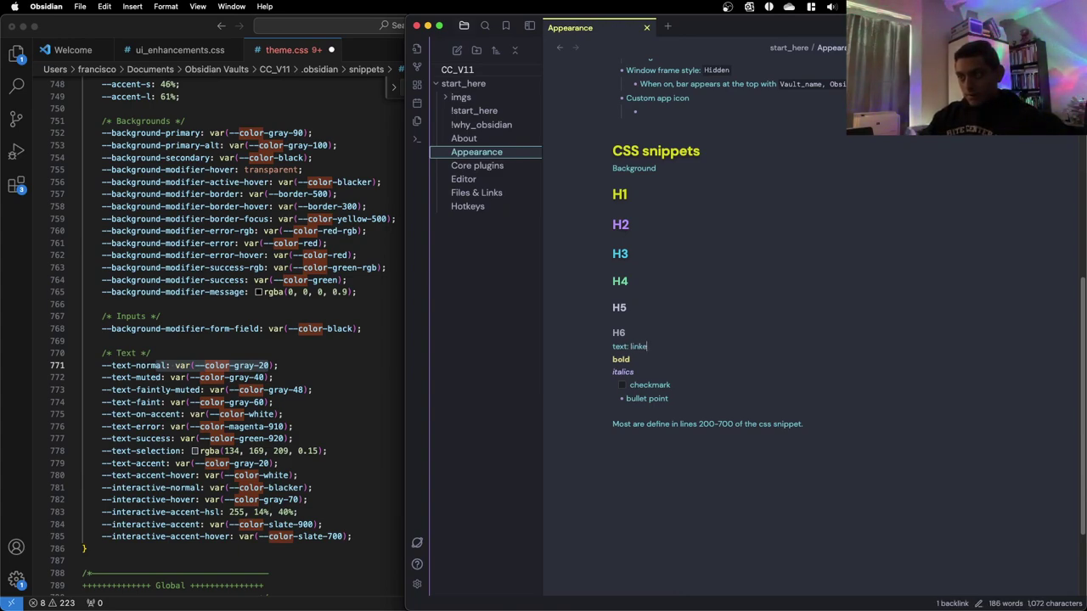
pyautogui.press('BackSpace')
pyautogui.write('e')
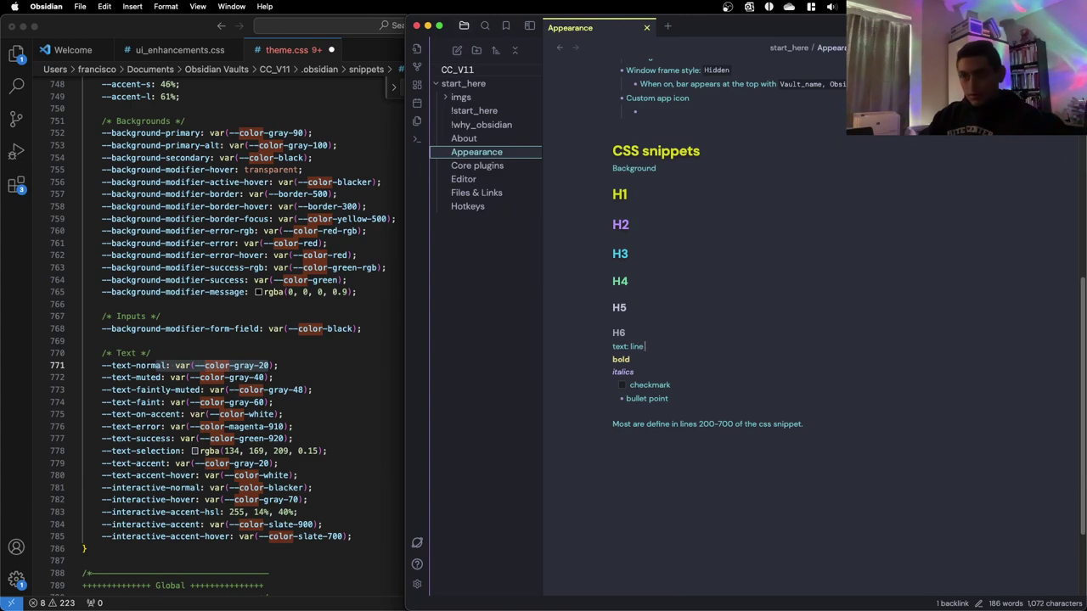
pyautogui.write(' 771')
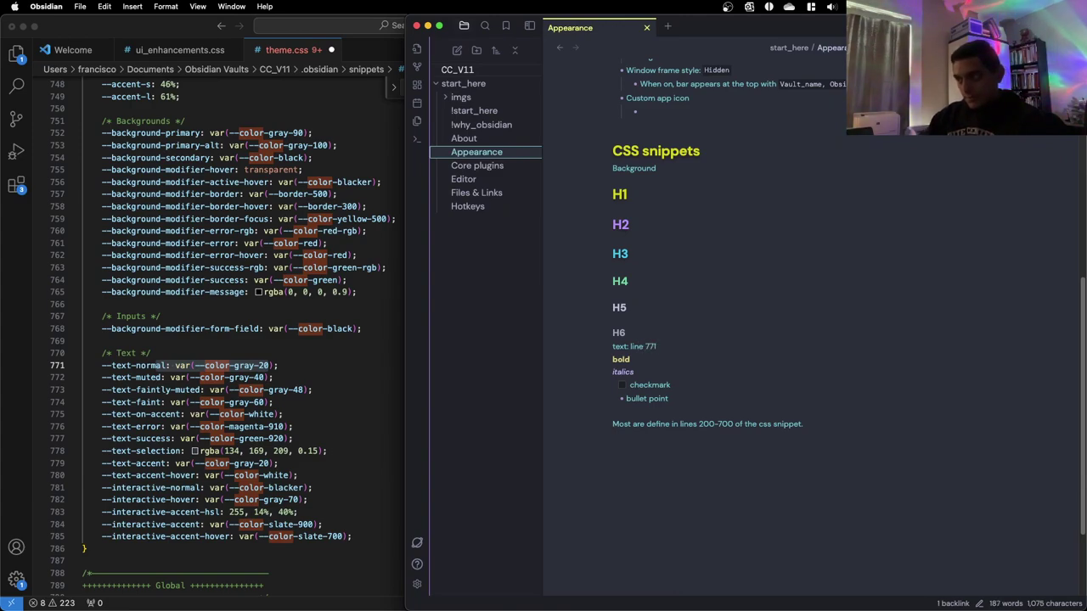
# In theme.css in VS Code, set --text-normal on line 771 to var(--color-white), save, and check the Appearance note in Obsidian
pyautogui.click(290, 357)
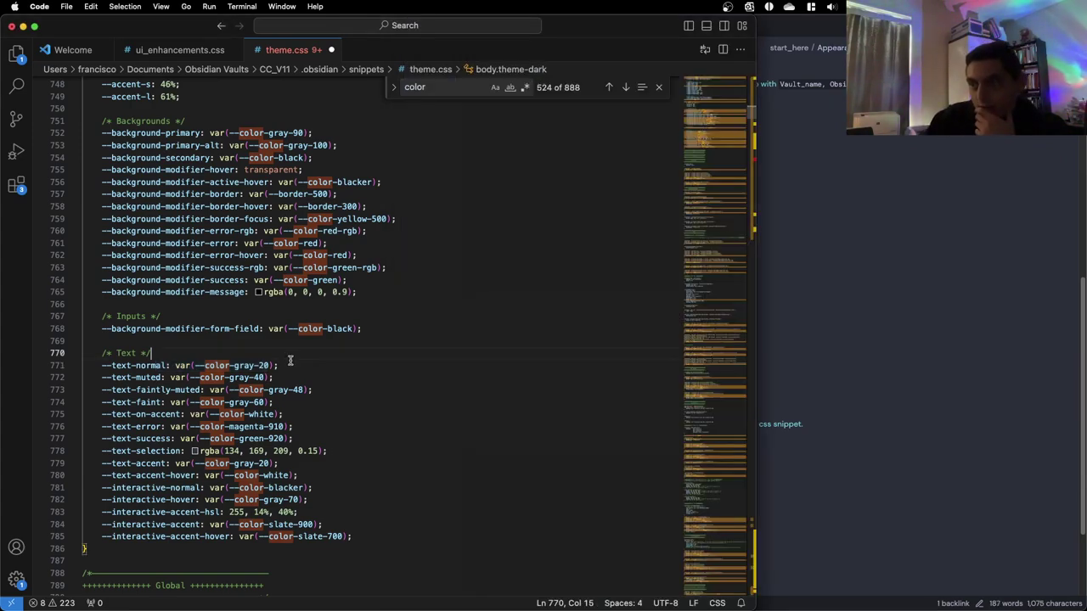
pyautogui.doubleClick(265, 365)
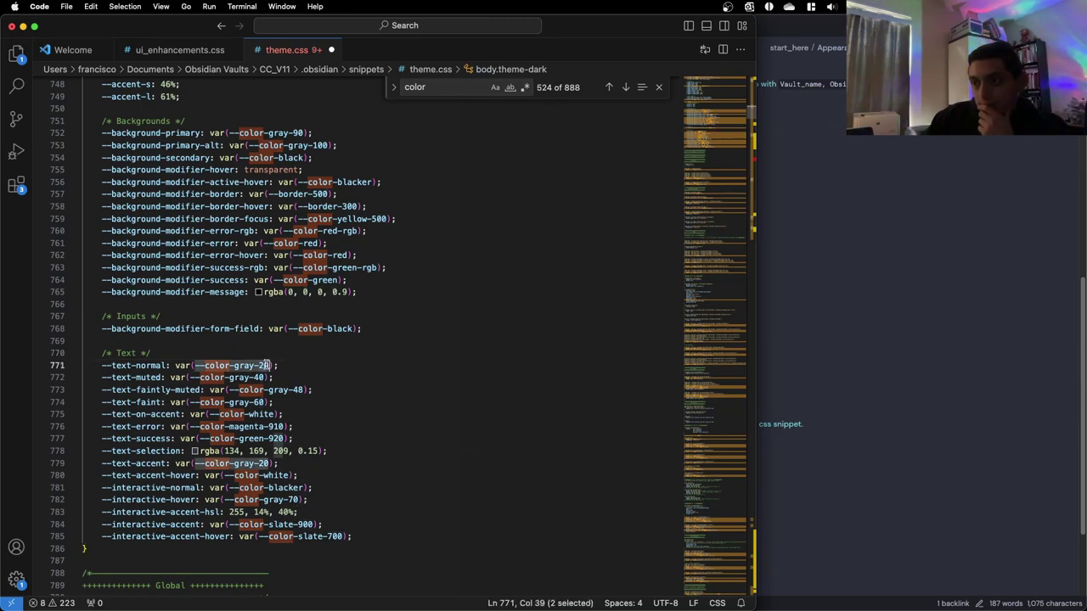
pyautogui.click(268, 365)
pyautogui.moveTo(268, 365); pyautogui.dragTo(237, 365)
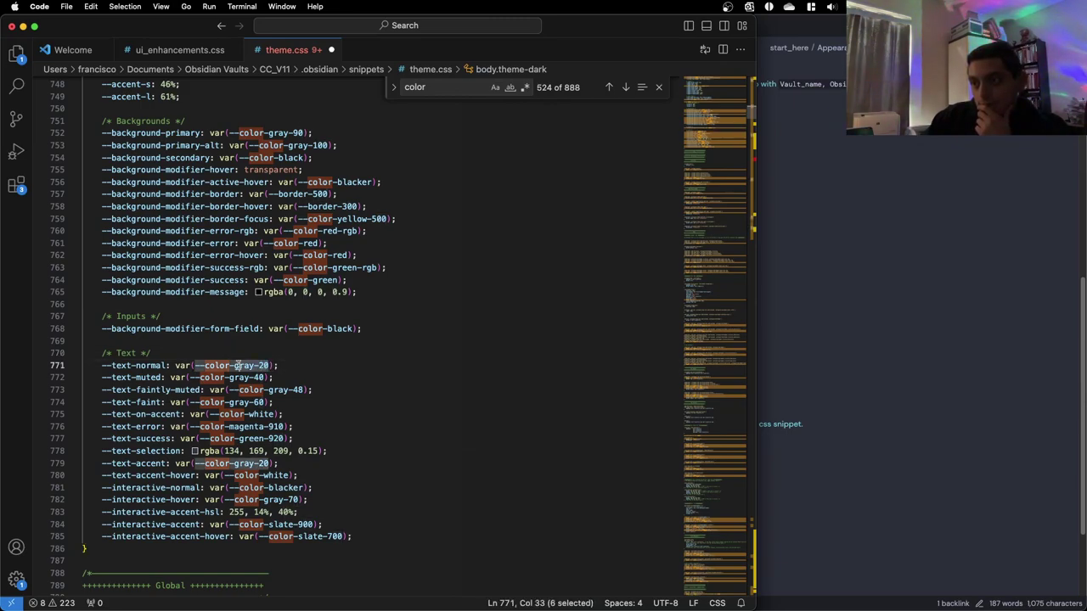
pyautogui.write('white')
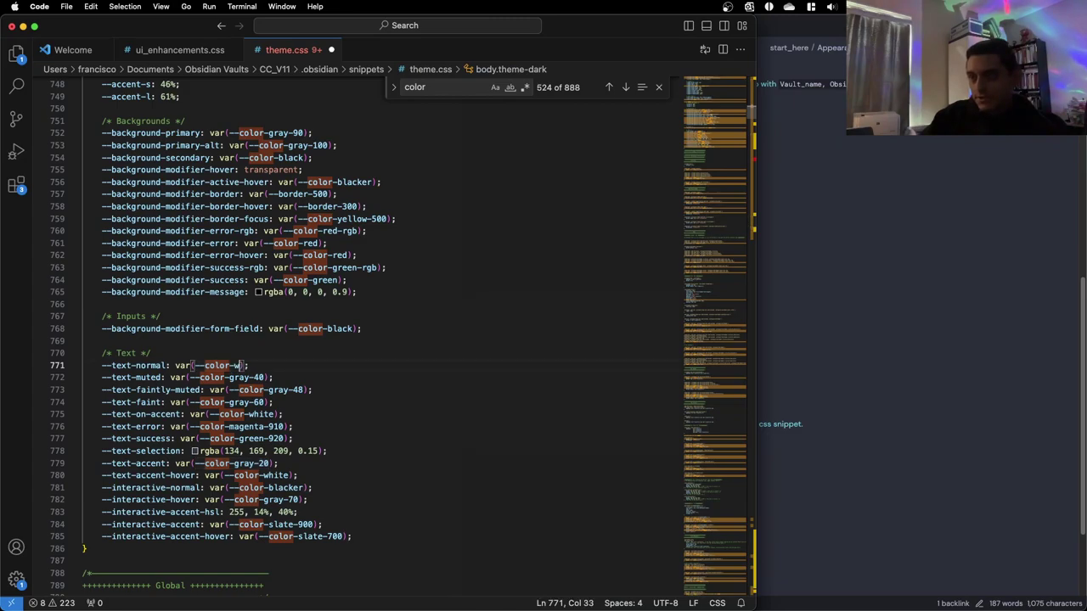
pyautogui.click(325, 355)
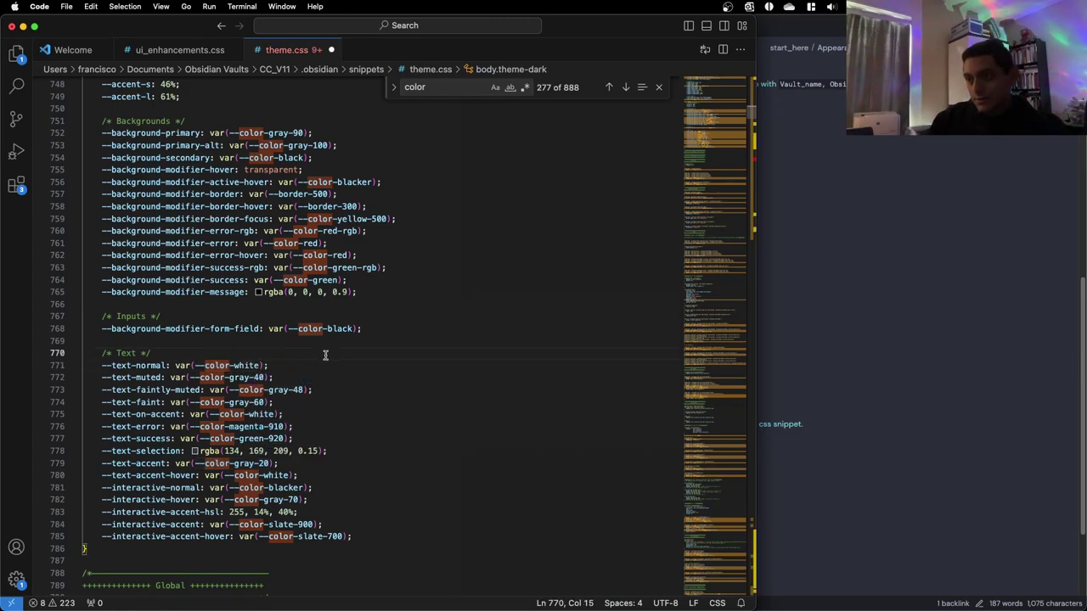
pyautogui.click(903, 340)
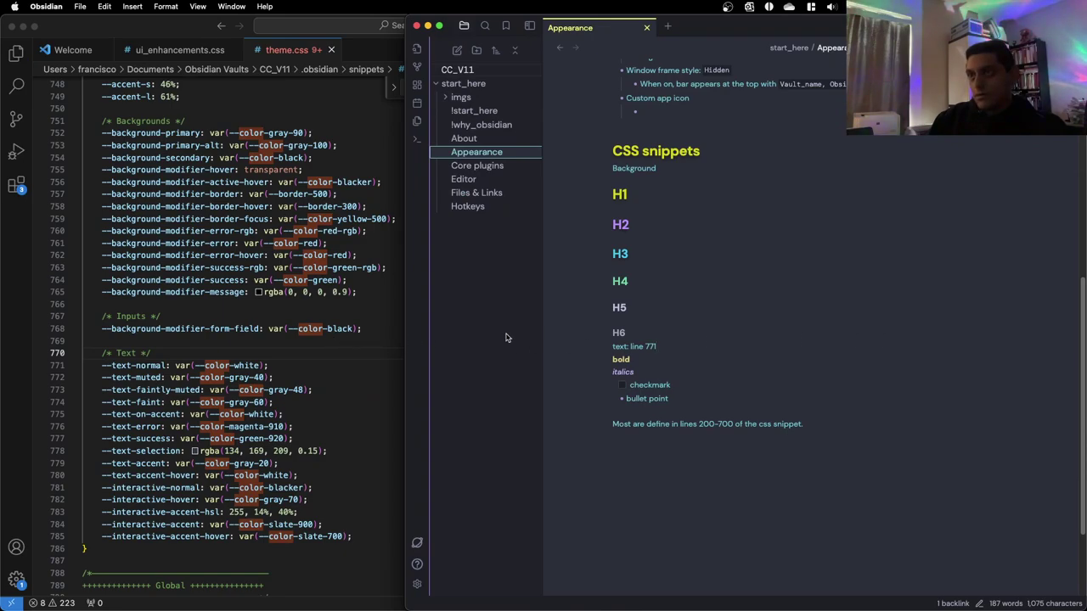
pyautogui.click(748, 332)
pyautogui.click(747, 382)
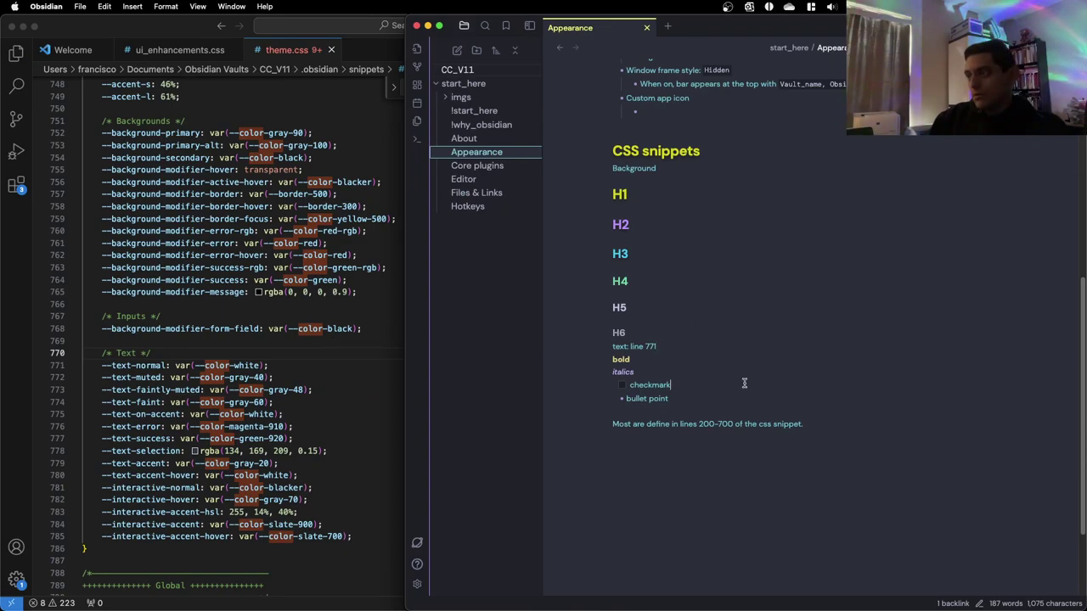
# Try setting --text-success in theme.css to var(--color-white), save, and check the effect on the Obsidian note
pyautogui.click(292, 365)
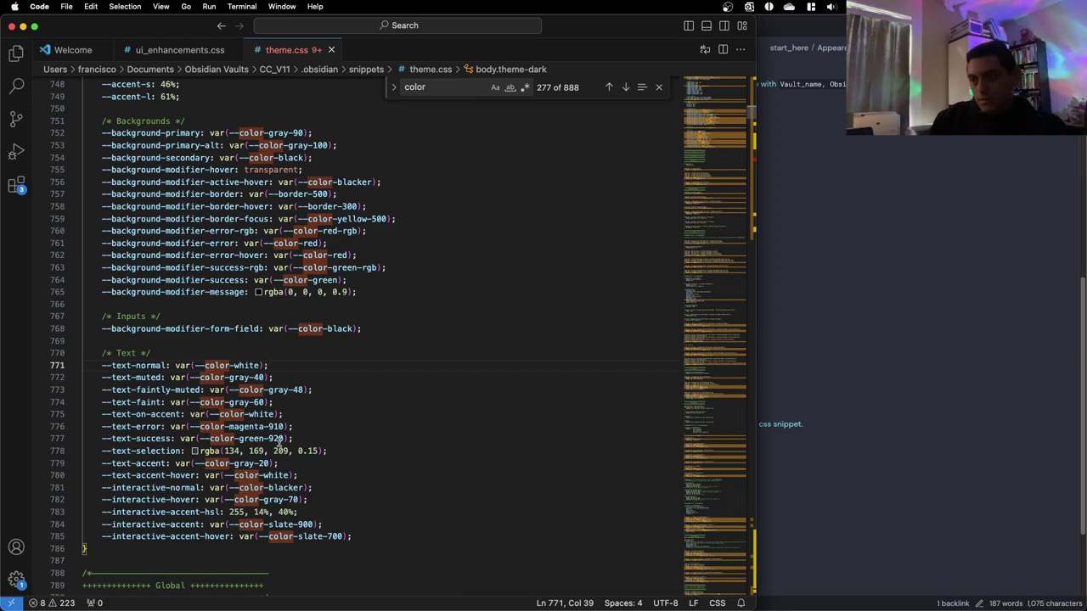
pyautogui.moveTo(285, 439); pyautogui.dragTo(235, 440)
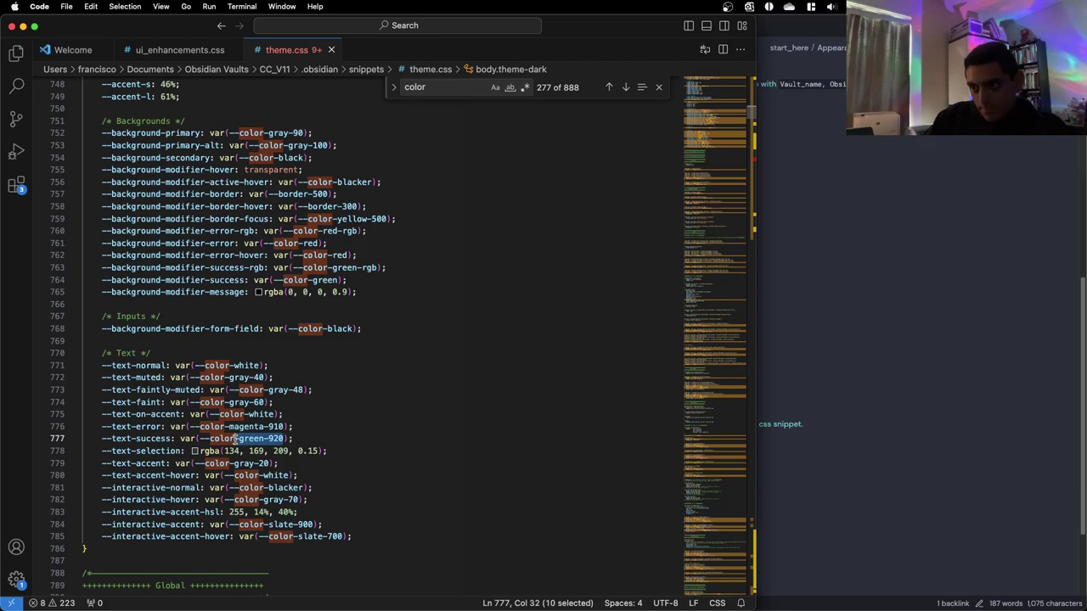
pyautogui.write('-white')
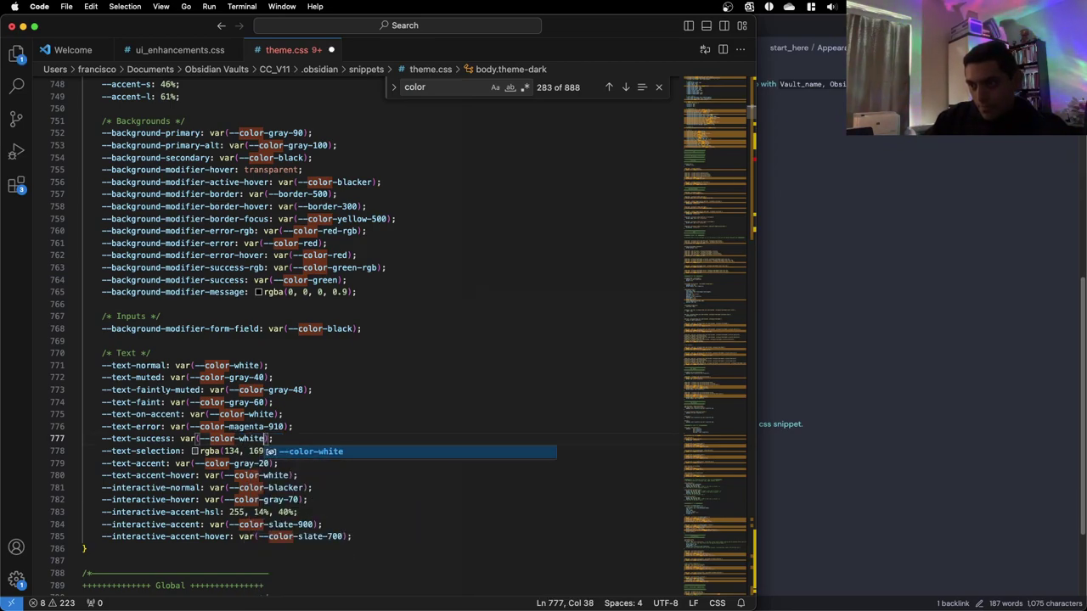
pyautogui.click(351, 414)
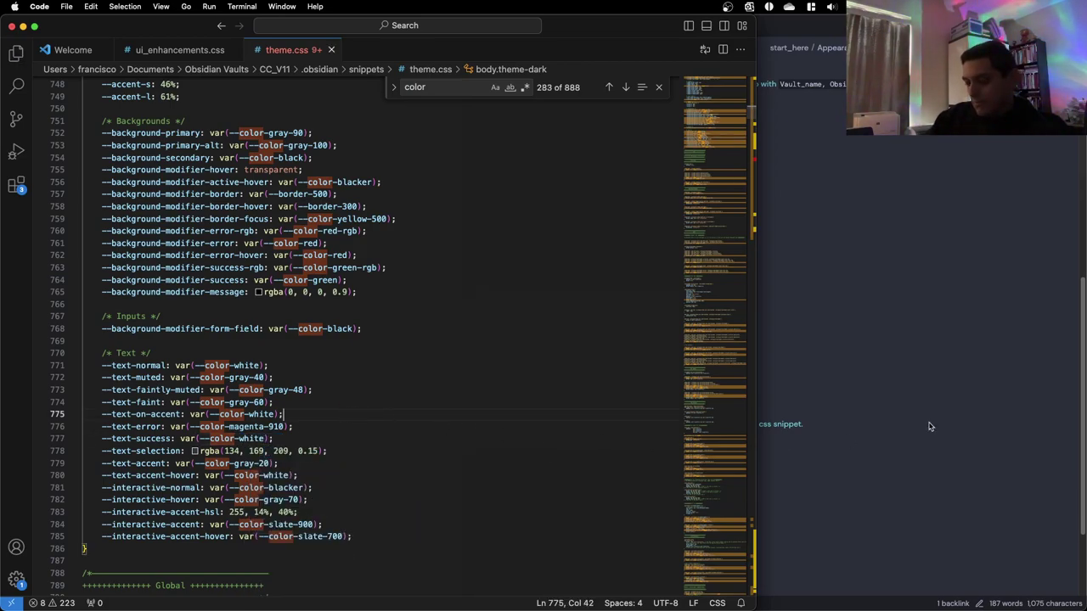
pyautogui.click(976, 411)
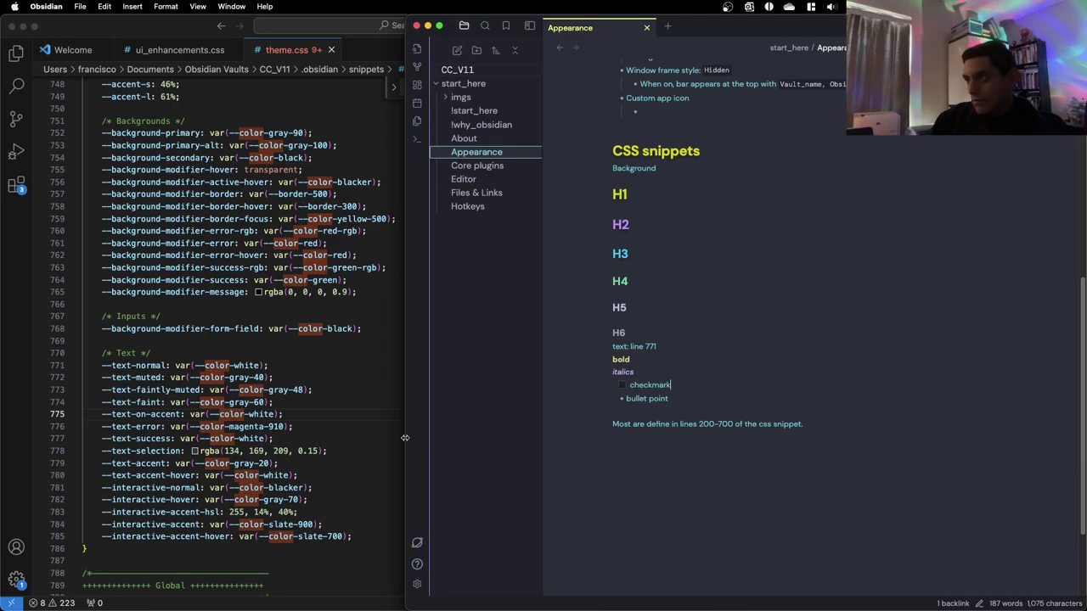
# Restore --text-success in theme.css in VS Code to var(--color-green-920)
pyautogui.click(297, 451)
pyautogui.doubleClick(366, 439)
pyautogui.write('green-920')
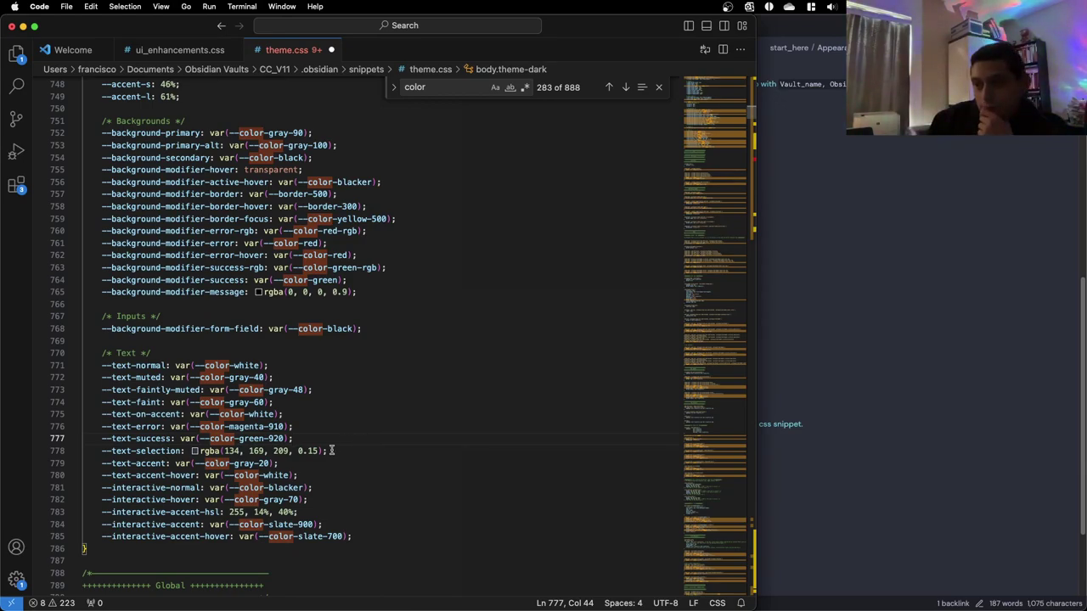
pyautogui.click(334, 423)
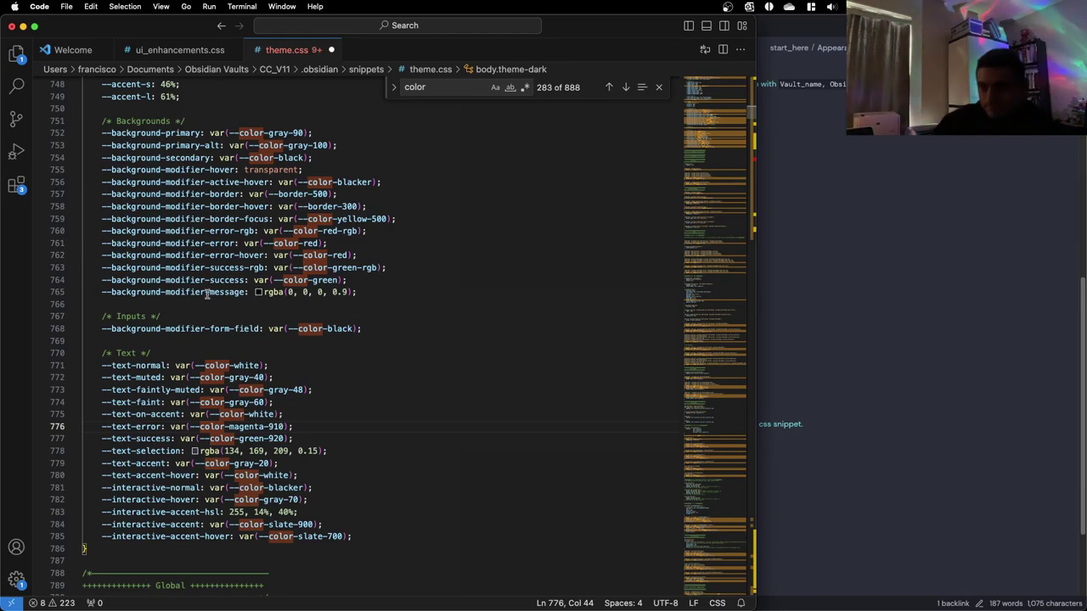
# Examine the extent of the body.theme-dark block in theme.css and review its variables down to the Text section
pyautogui.click(83, 549)
pyautogui.scroll(20, 85, 510)
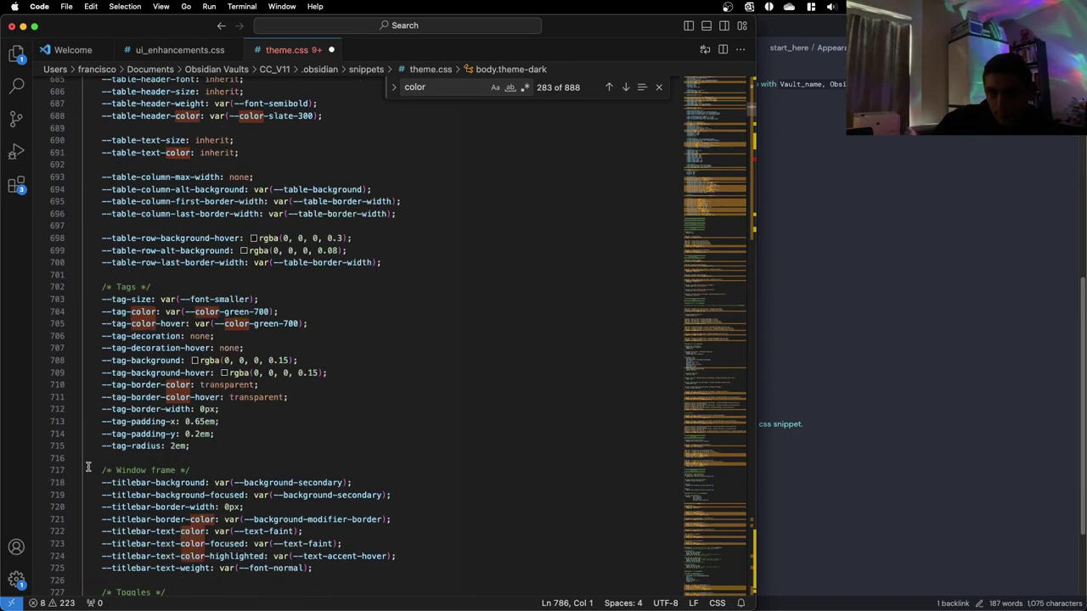
pyautogui.scroll(1, 86, 470)
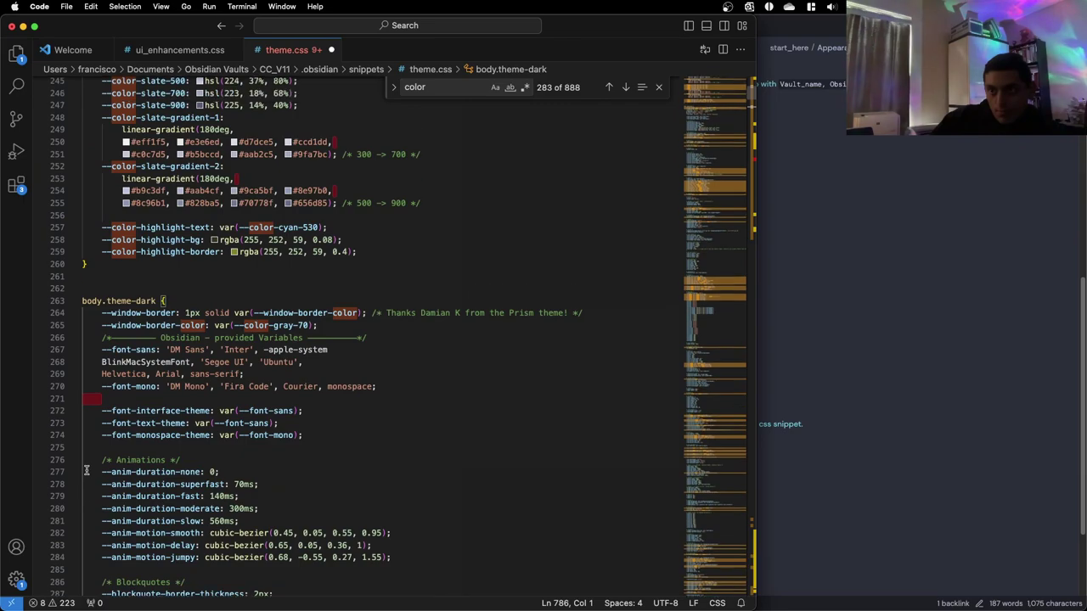
pyautogui.click(76, 302)
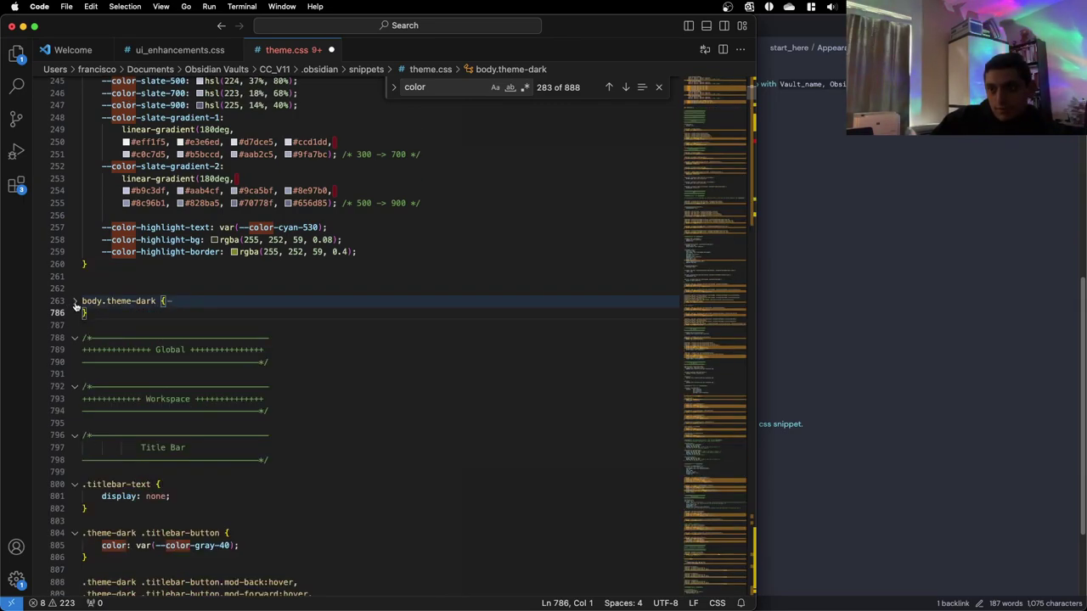
pyautogui.click(75, 302)
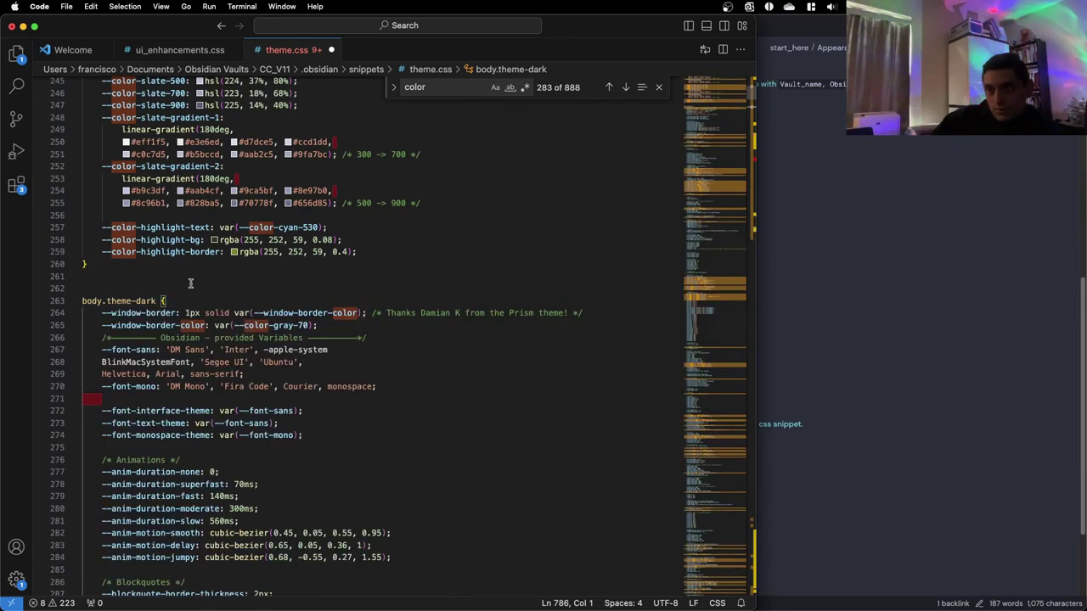
pyautogui.scroll(-3, 191, 283)
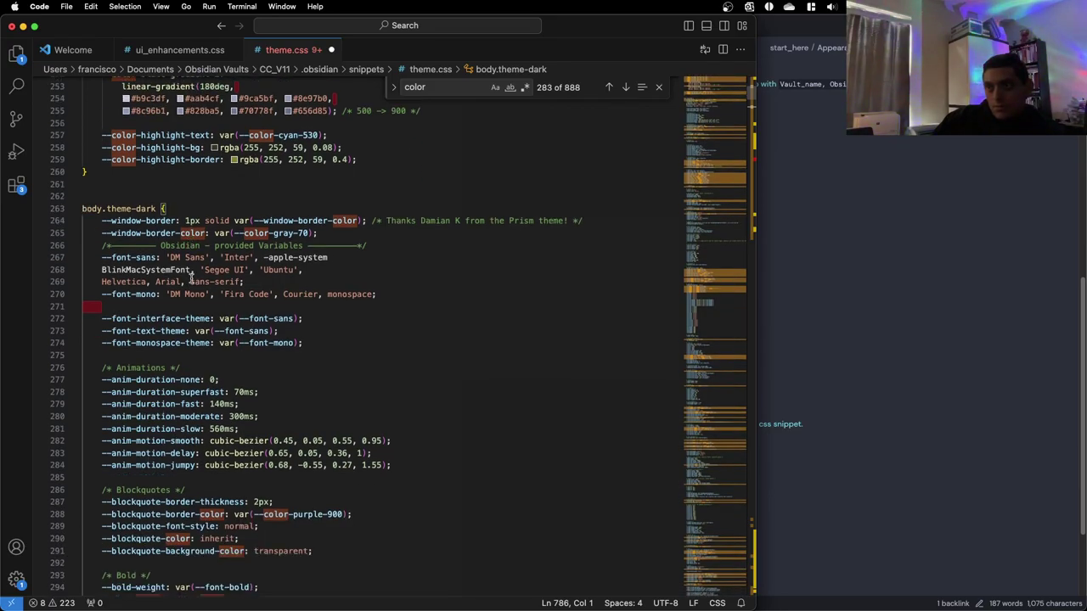
pyautogui.scroll(-20, 190, 281)
pyautogui.scroll(10, 183, 289)
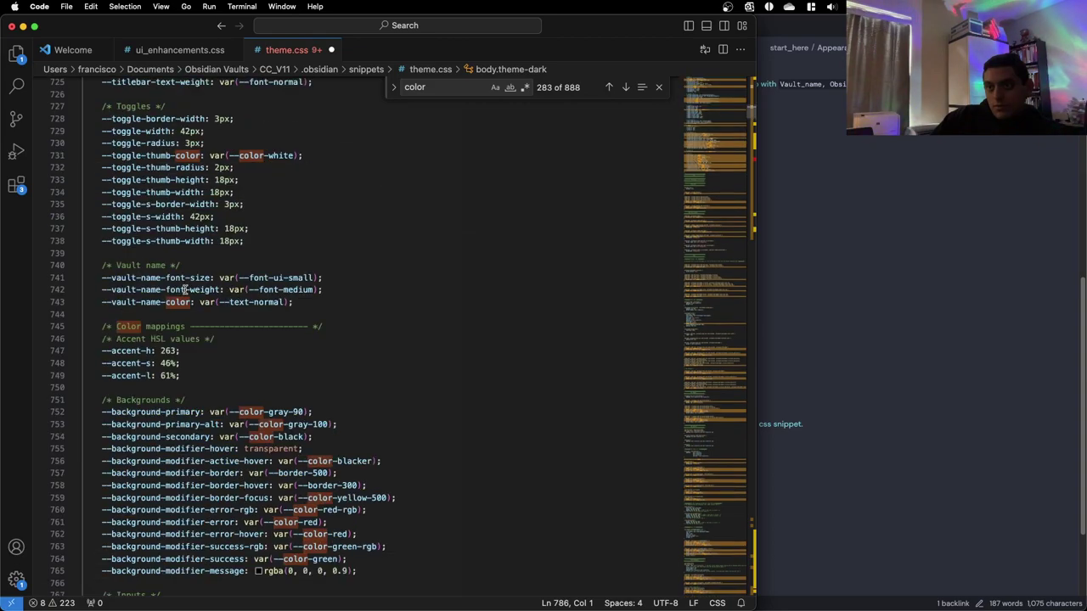
pyautogui.scroll(-12, 185, 289)
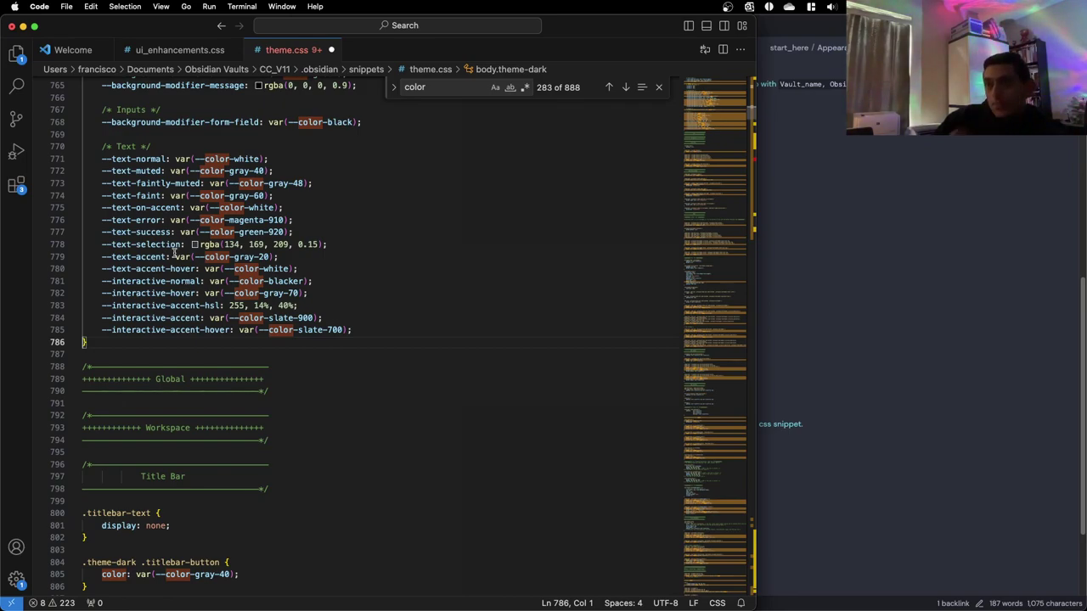
# Search theme.css for --text-normal and go through each place where the variable is used
pyautogui.moveTo(167, 159); pyautogui.dragTo(102, 159)
pyautogui.press('super+f')
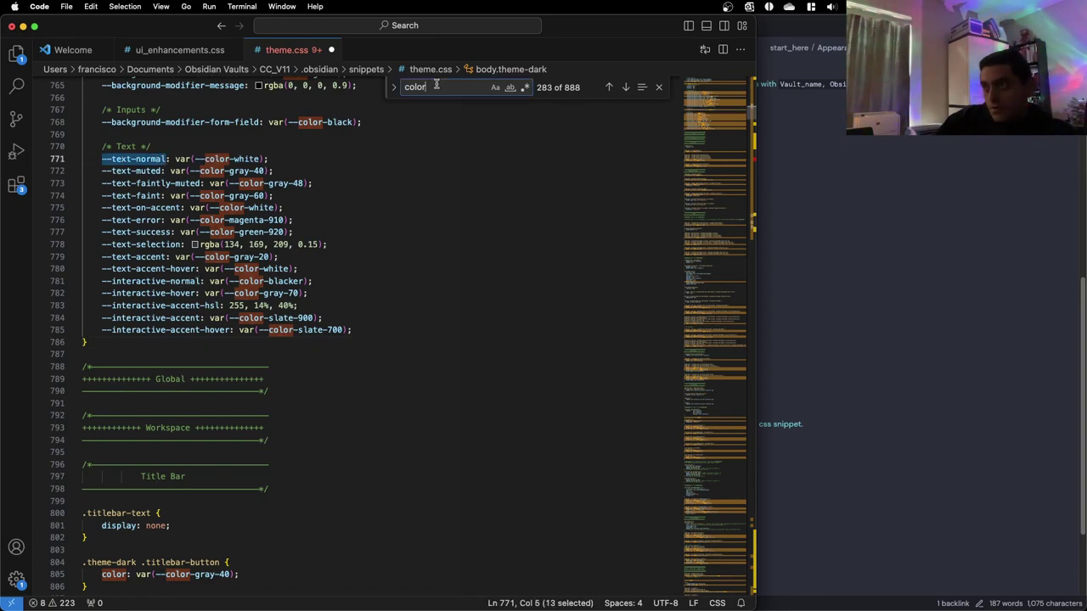
pyautogui.press('Return')
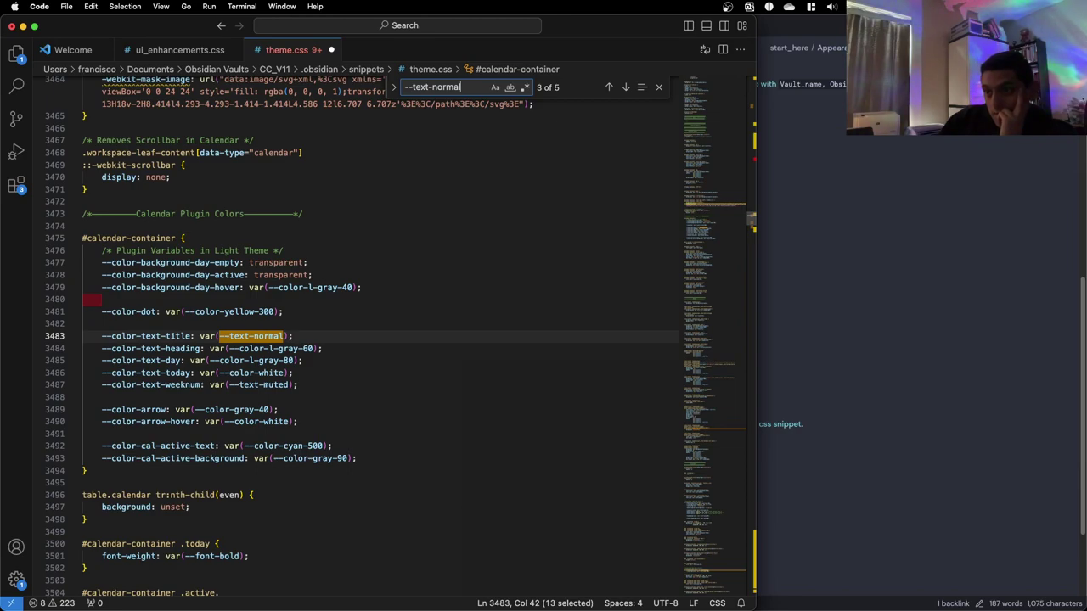
pyautogui.press('Return')
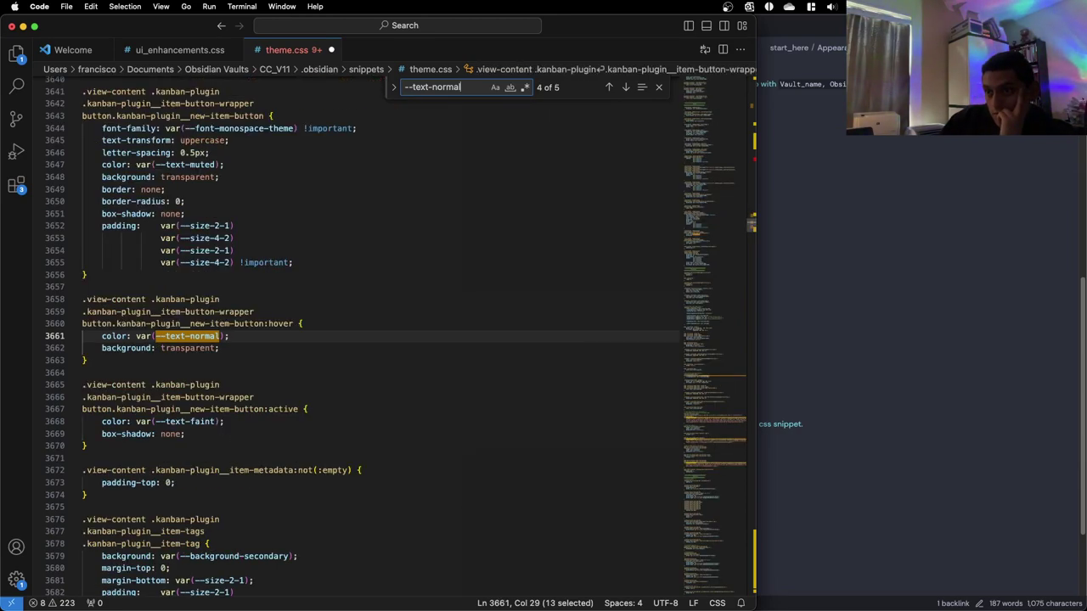
pyautogui.press('Return')
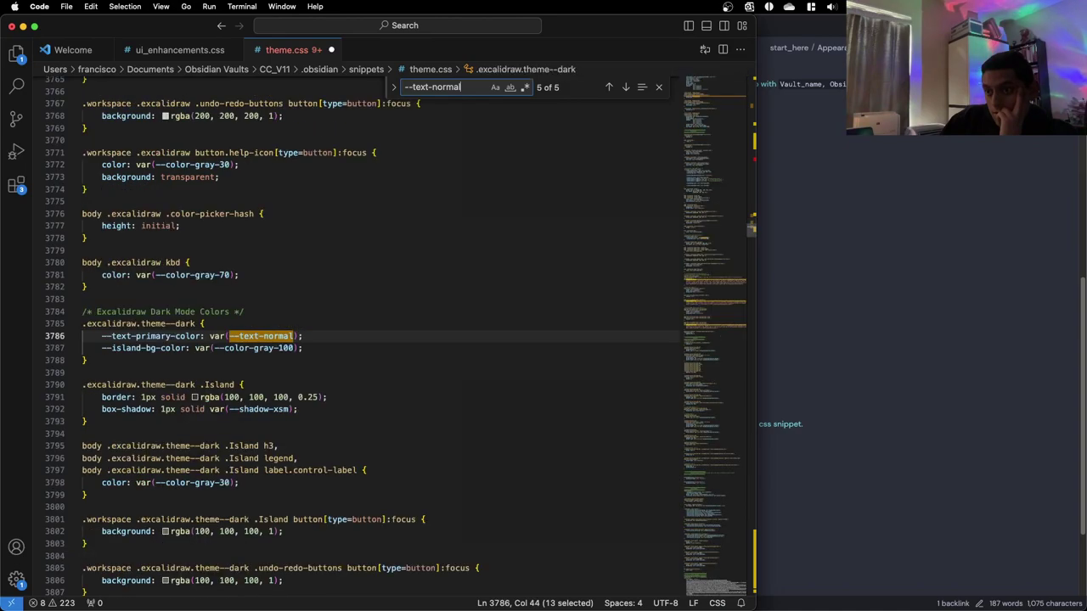
pyautogui.press('Return')
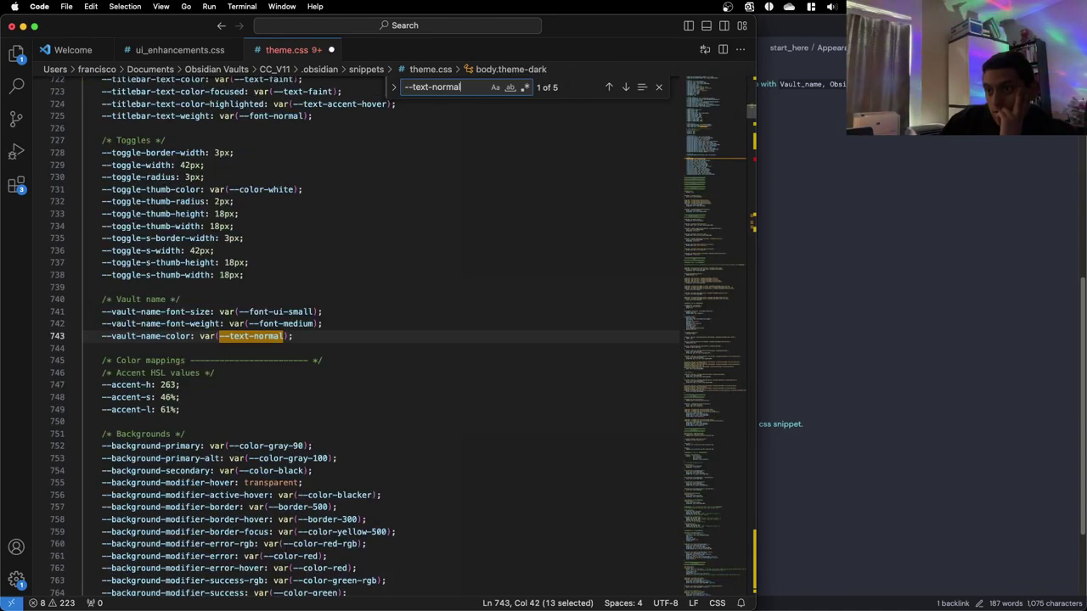
pyautogui.press('Return')
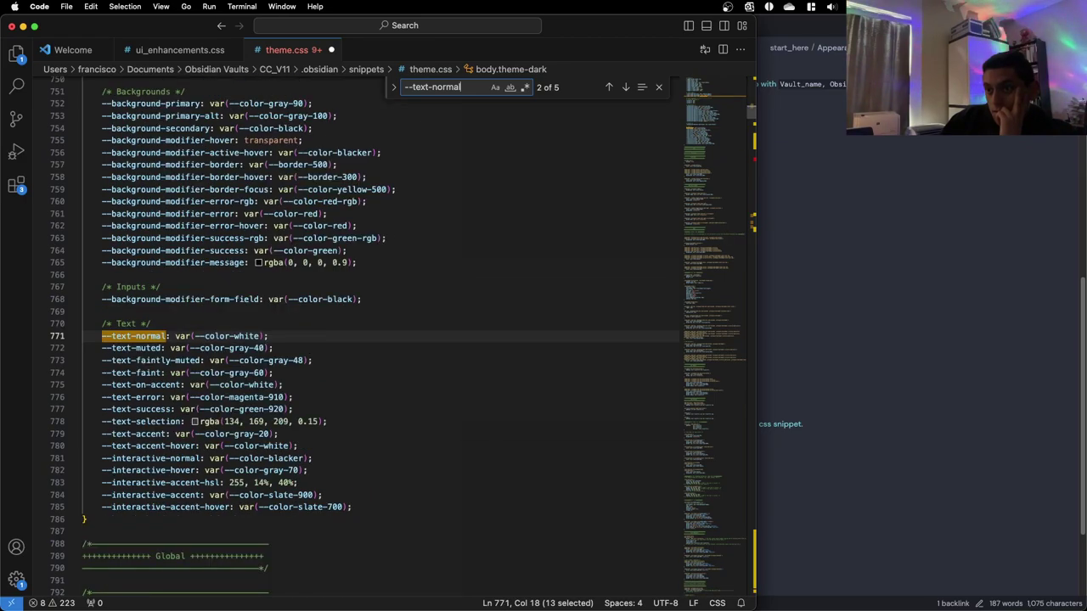
pyautogui.press('Return')
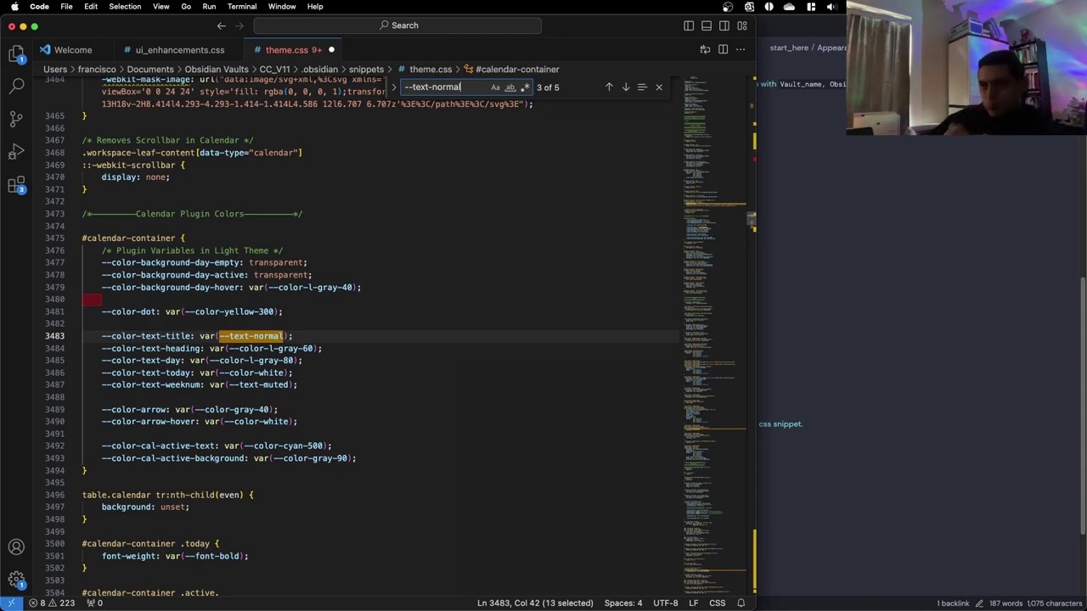
# Look back through theme.css to the start of the body.theme-dark block and examine its Bold and Italic variables
pyautogui.scroll(8, 374, 339)
pyautogui.scroll(8, 365, 338)
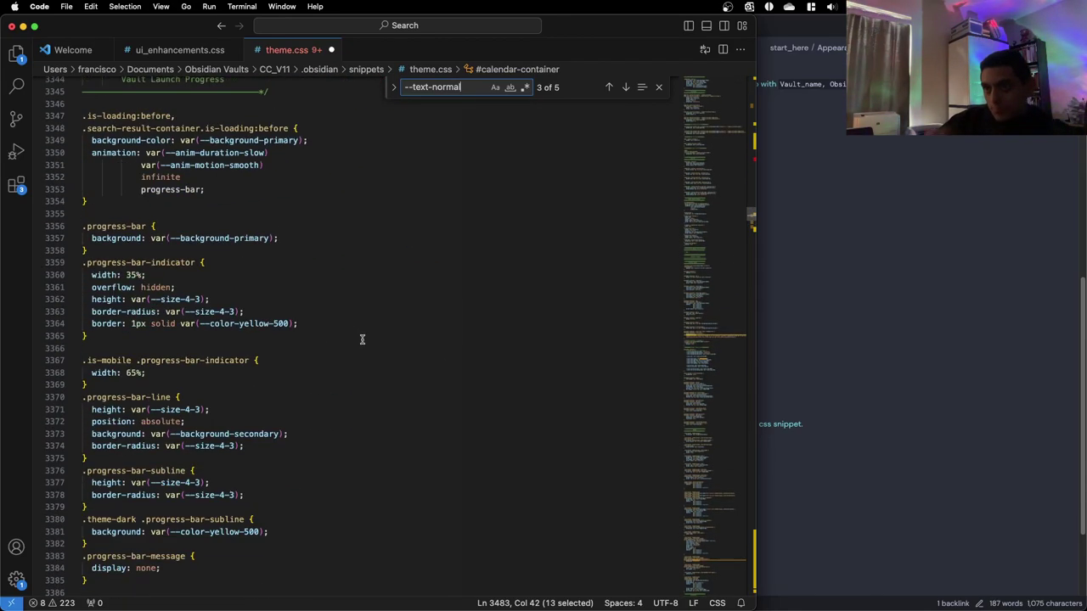
pyautogui.scroll(4, 354, 336)
pyautogui.scroll(8, 346, 336)
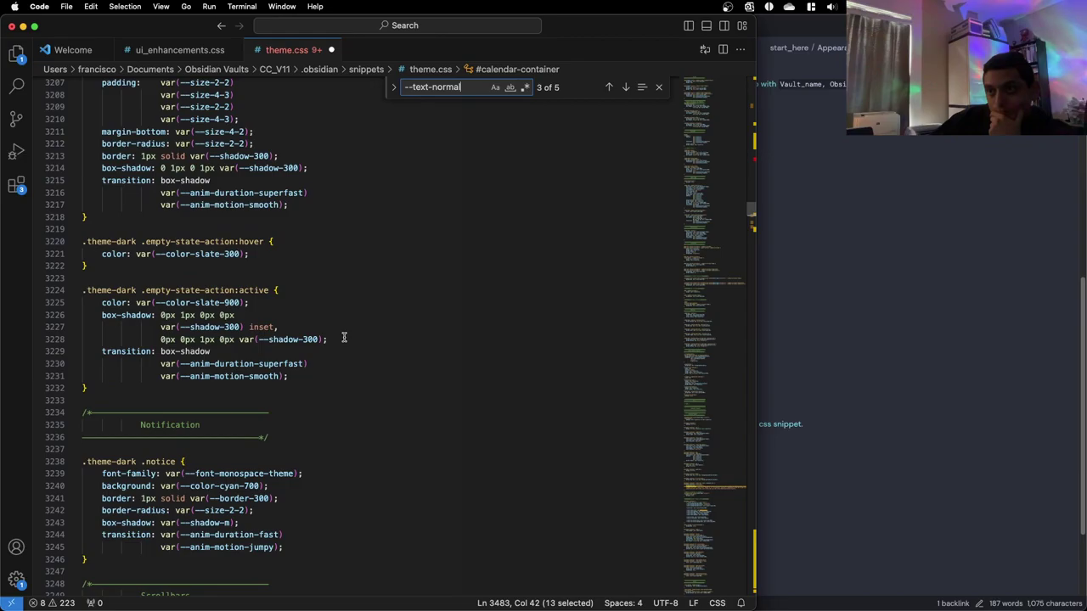
pyautogui.scroll(5, 344, 337)
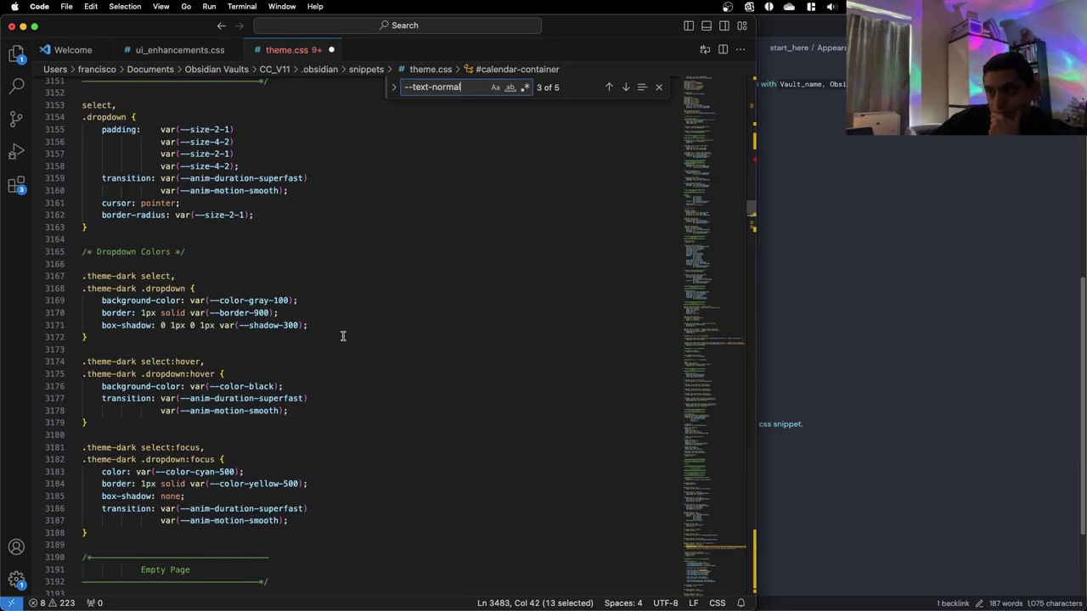
pyautogui.scroll(-2, 343, 336)
pyautogui.scroll(20, 343, 336)
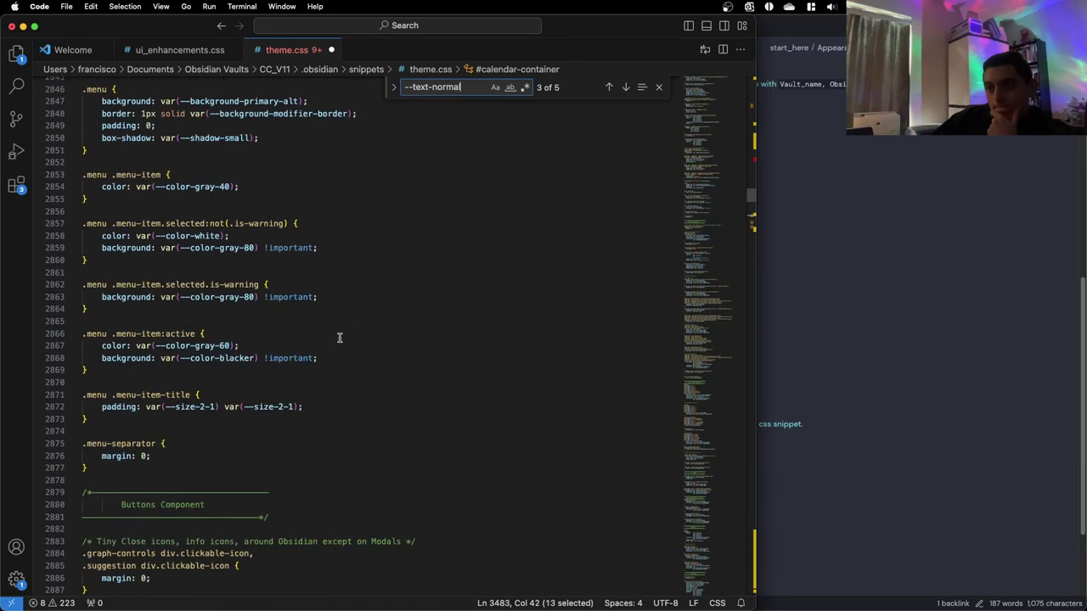
pyautogui.scroll(20, 338, 338)
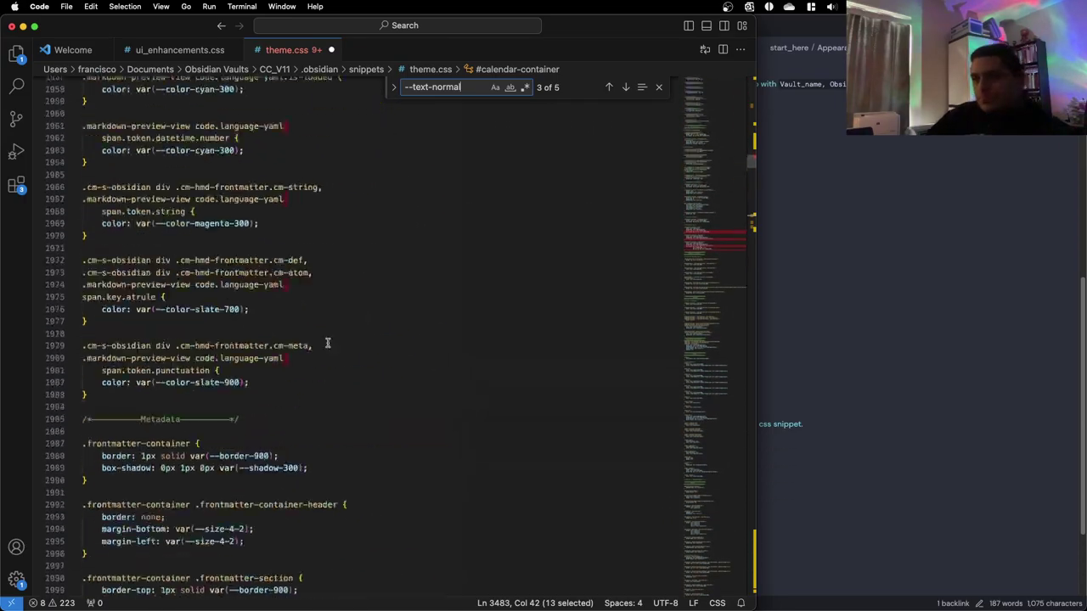
pyautogui.scroll(20, 311, 329)
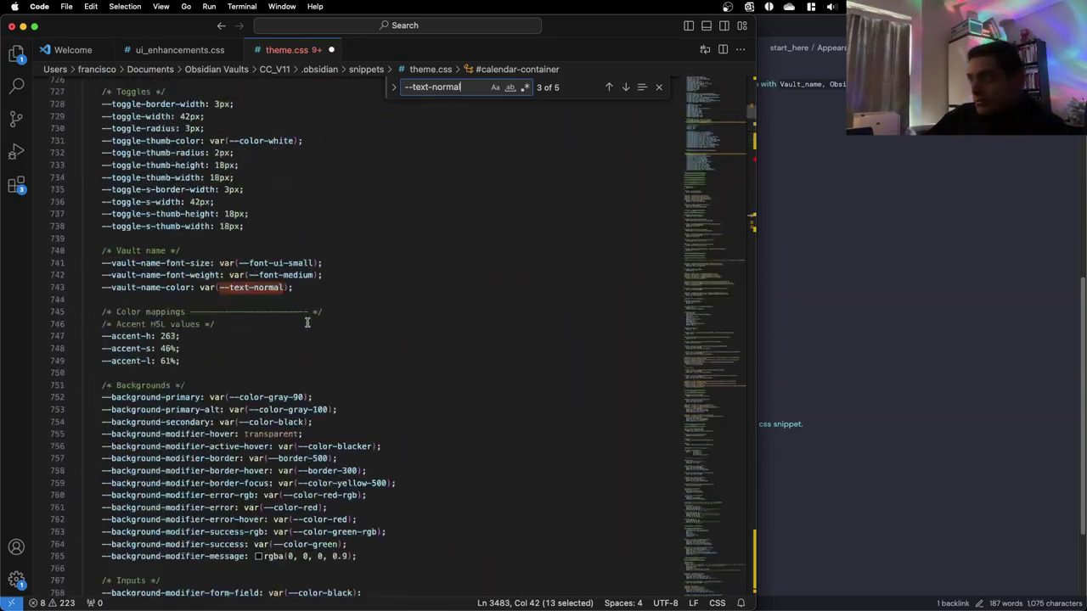
pyautogui.scroll(2, 305, 323)
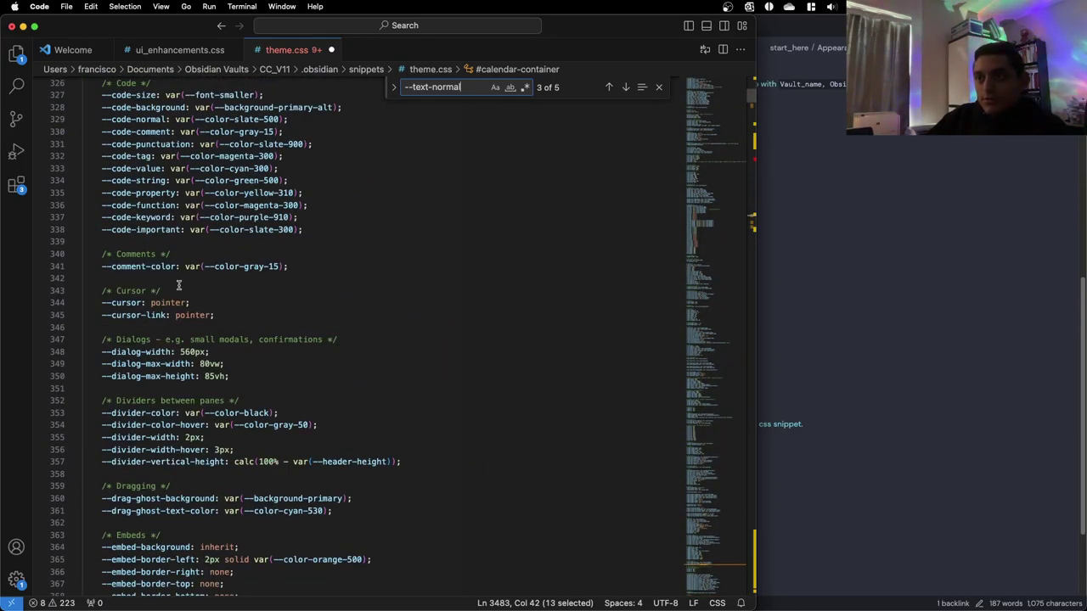
pyautogui.scroll(7, 176, 307)
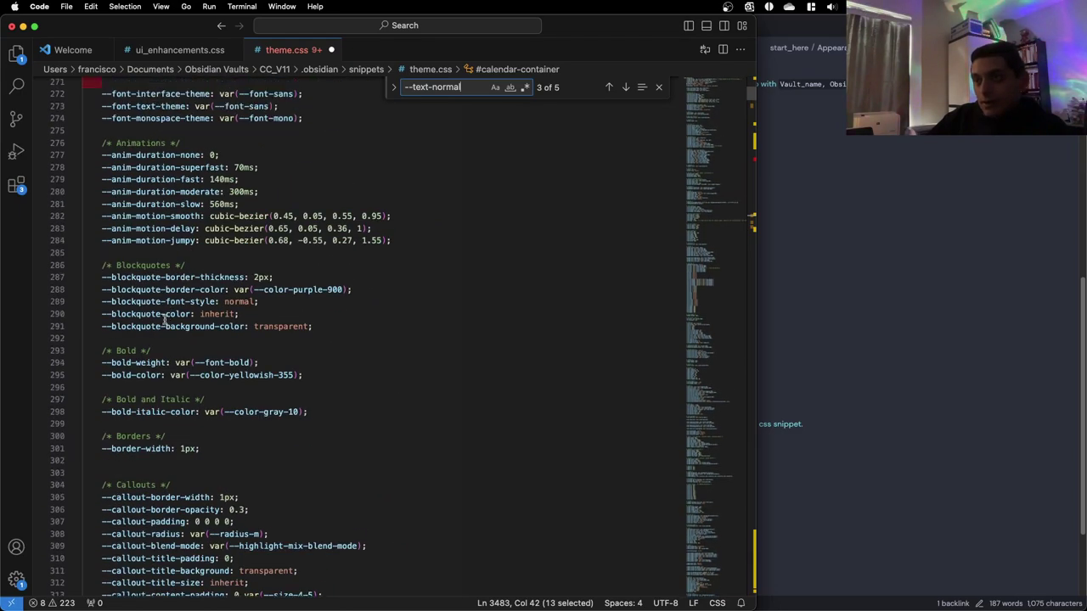
pyautogui.scroll(1, 204, 453)
# Try setting --bold-color in theme.css to var(--color-red), save, and check the effect on the Obsidian note
pyautogui.click(283, 424)
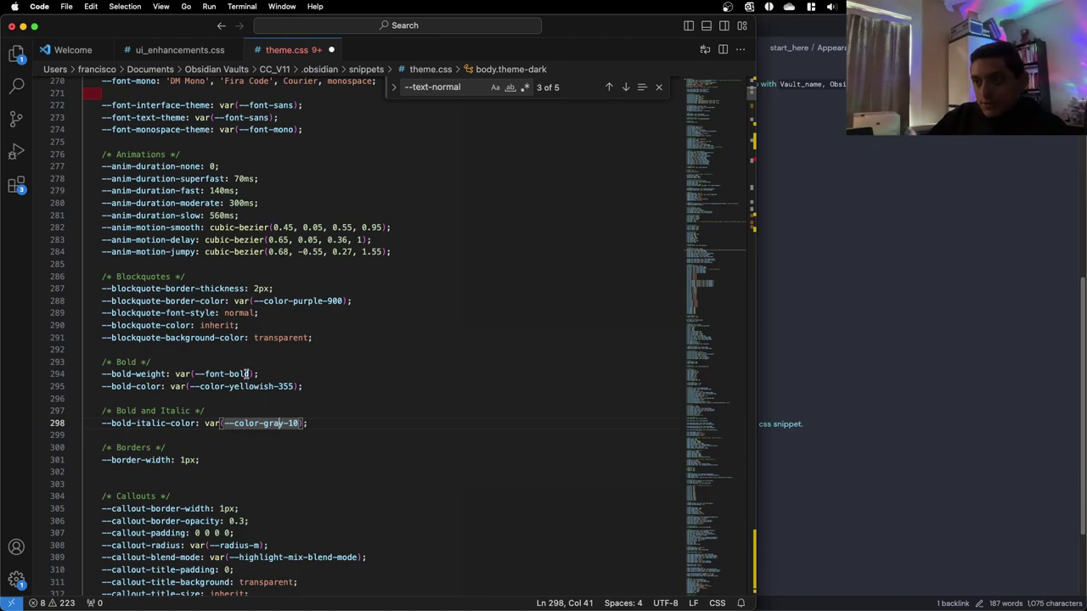
pyautogui.moveTo(245, 375); pyautogui.dragTo(230, 374)
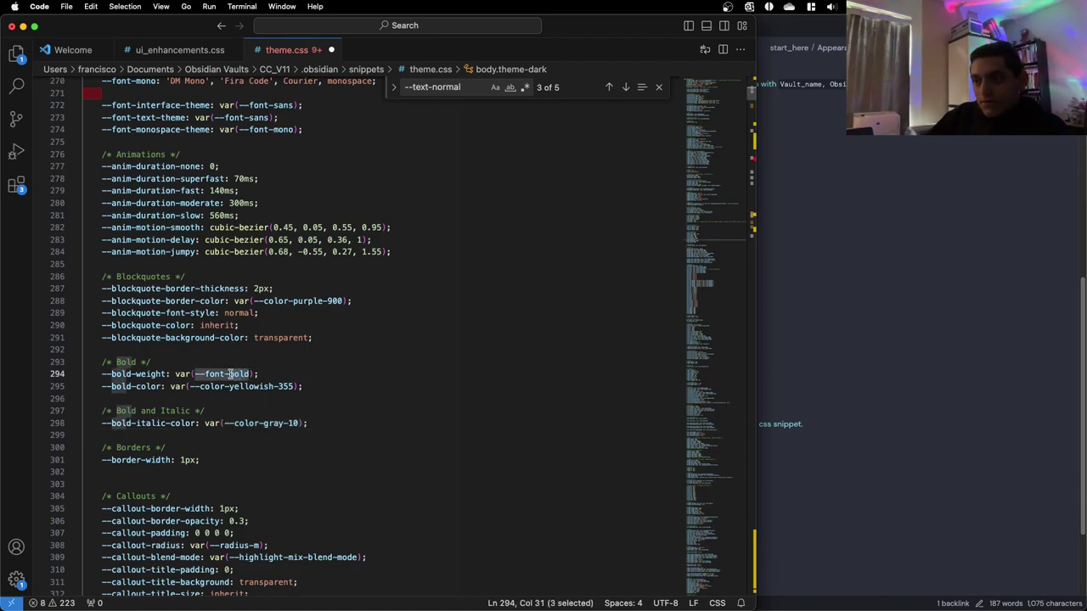
pyautogui.click(284, 393)
pyautogui.moveTo(291, 387); pyautogui.dragTo(229, 387)
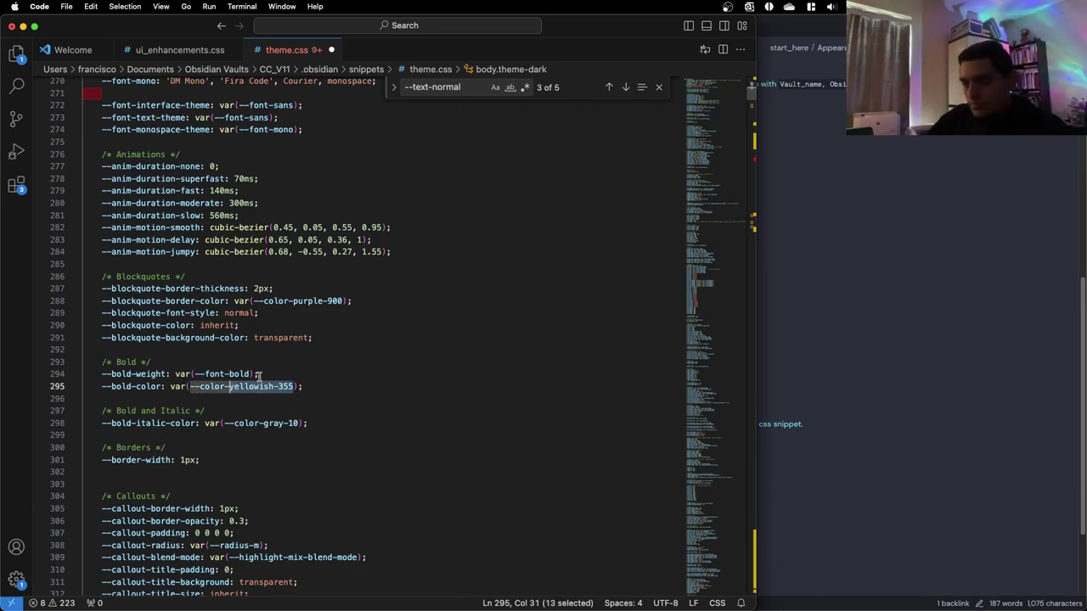
pyautogui.write('red')
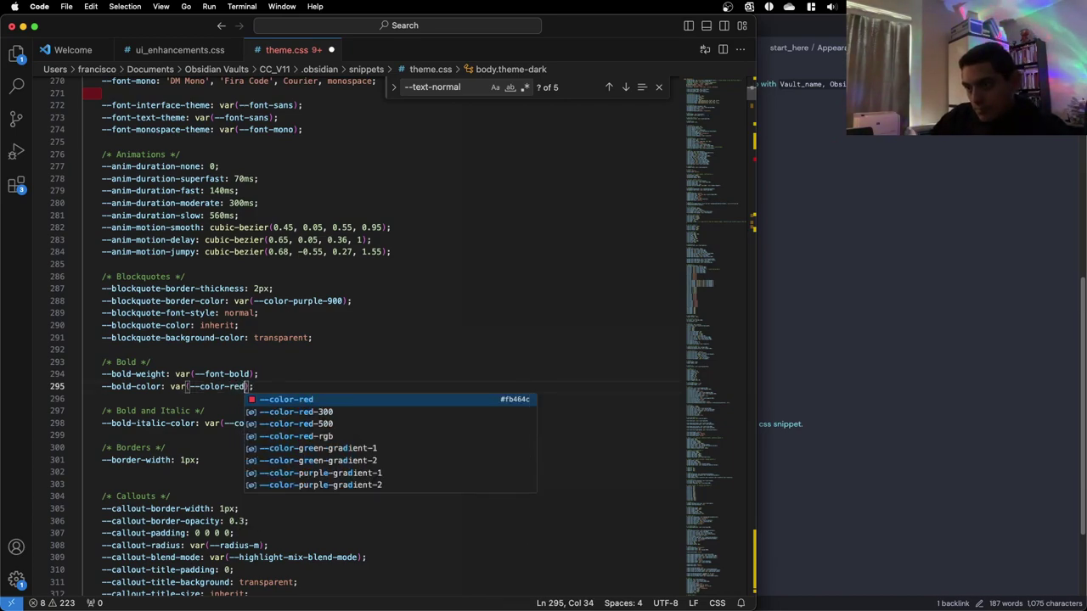
pyautogui.scroll(3, 472, 441)
pyautogui.press('cmd+z')
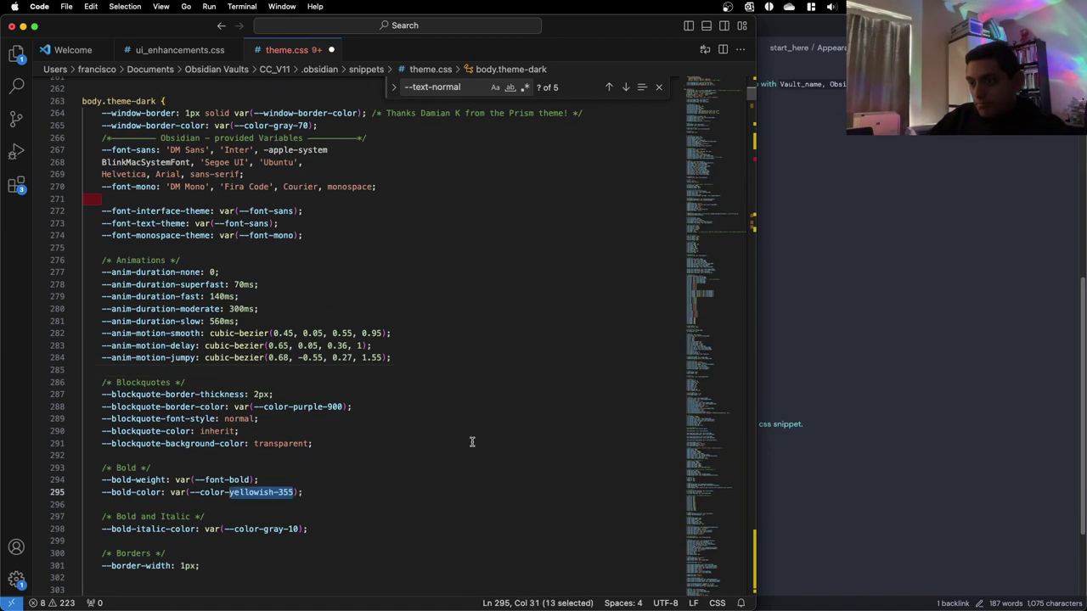
pyautogui.write('red')
pyautogui.press('Escape')
pyautogui.click(938, 358)
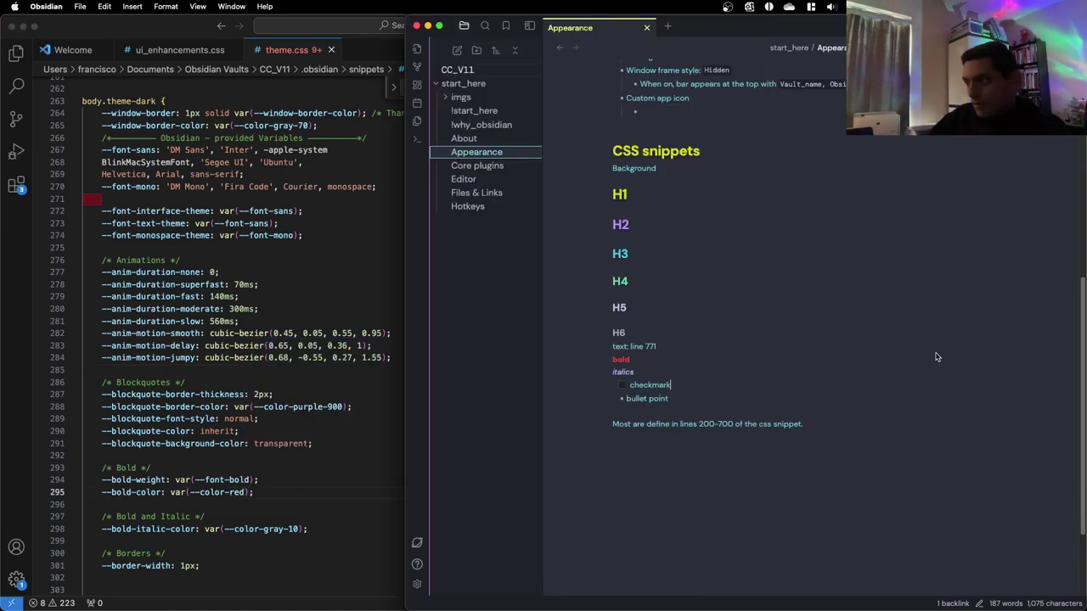
# Restore --bold-color in theme.css in VS Code to var(--color-yellowish-355) and save the file
pyautogui.click(251, 473)
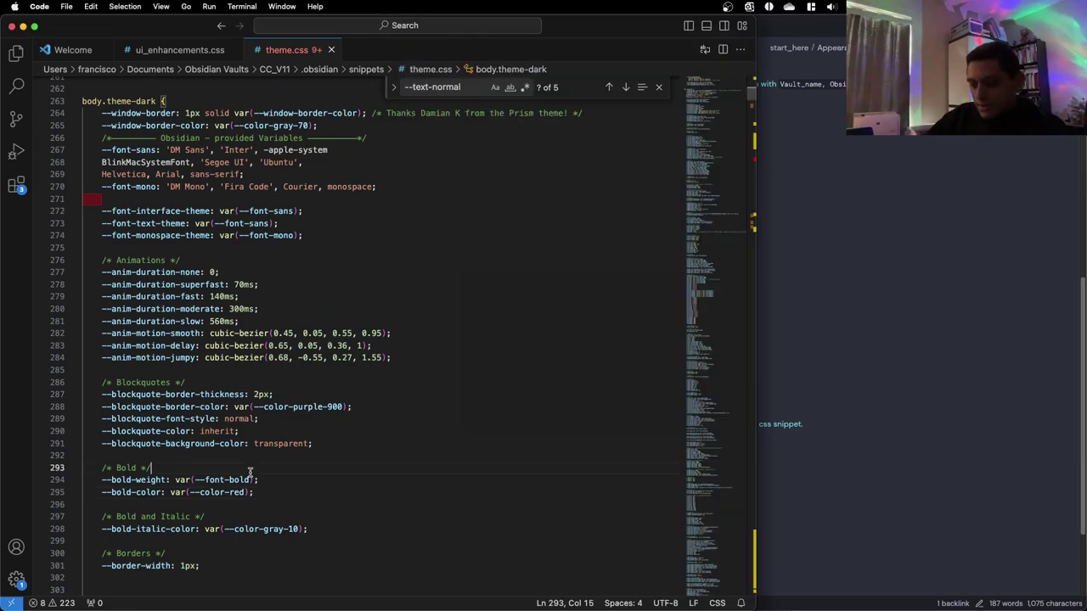
pyautogui.press('cmd+z')
pyautogui.click(321, 467)
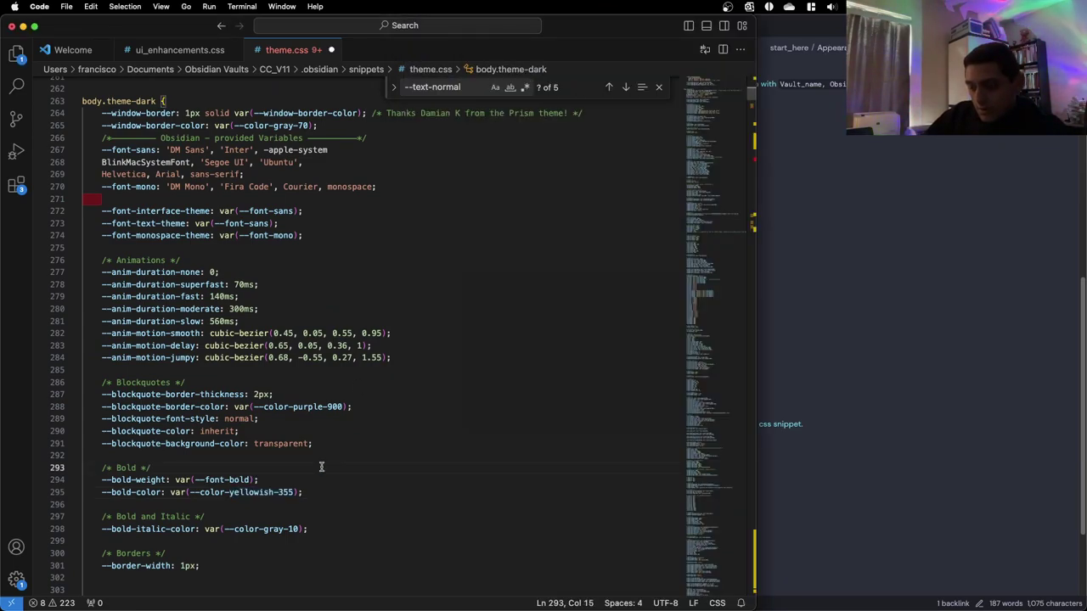
pyautogui.click(823, 405)
pyautogui.click(315, 345)
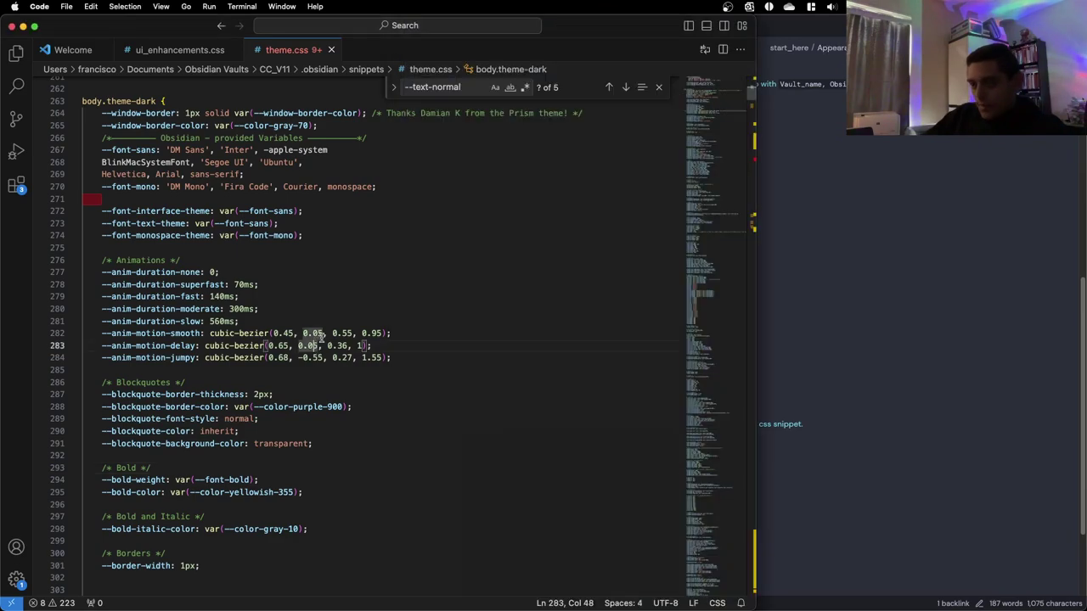
# Review the callout and checkbox variables in theme.css and search the file for --text-color
pyautogui.scroll(-10, 324, 424)
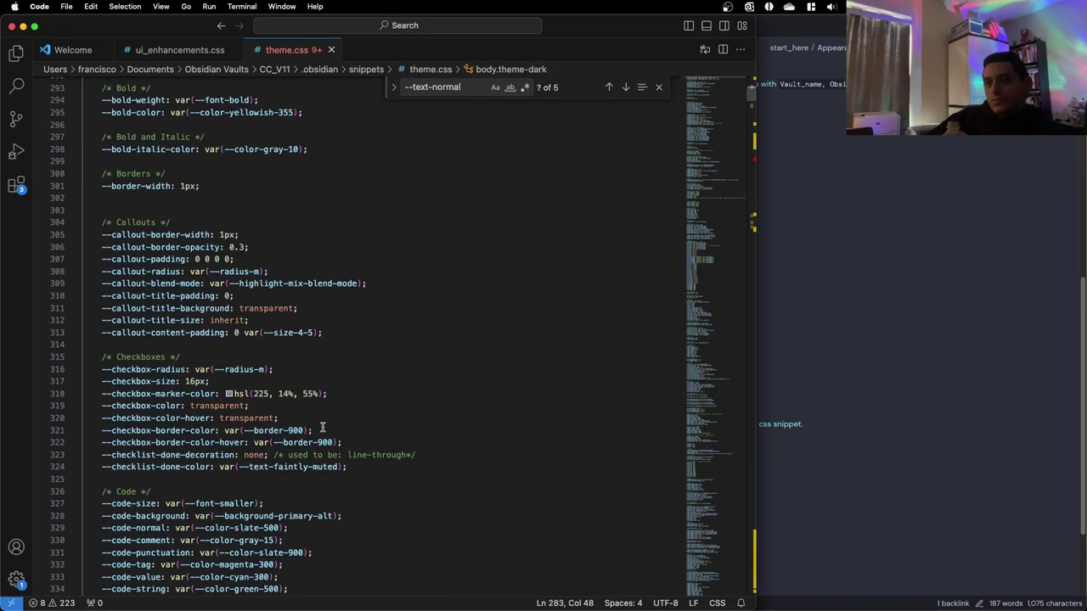
pyautogui.click(471, 86)
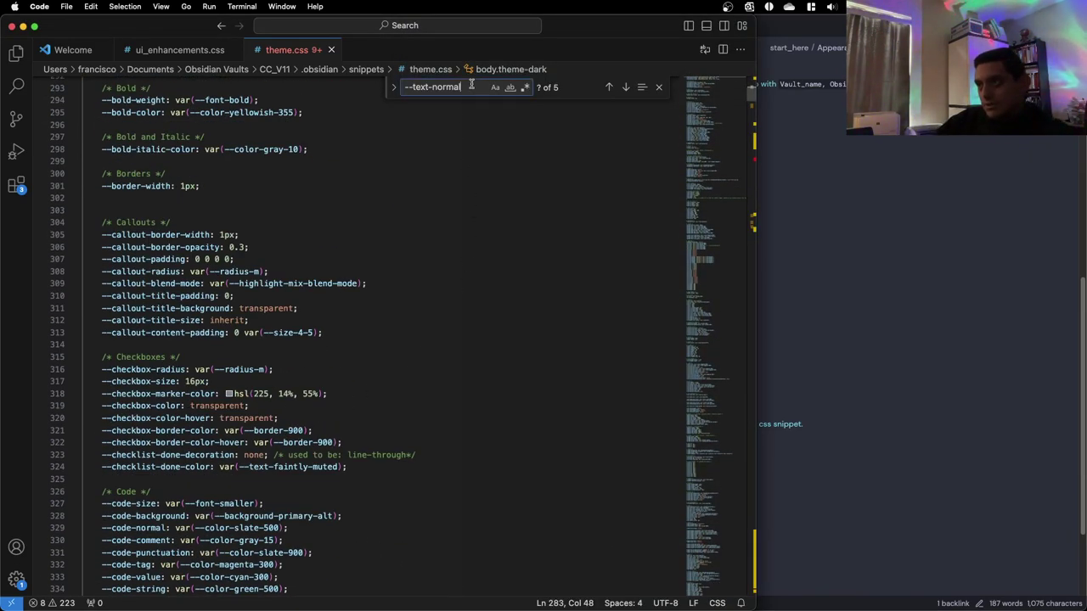
pyautogui.press('BackSpace')
pyautogui.press('BackSpace')
pyautogui.press('BackSpace')
pyautogui.press('BackSpace')
pyautogui.press('BackSpace')
pyautogui.press('BackSpace')
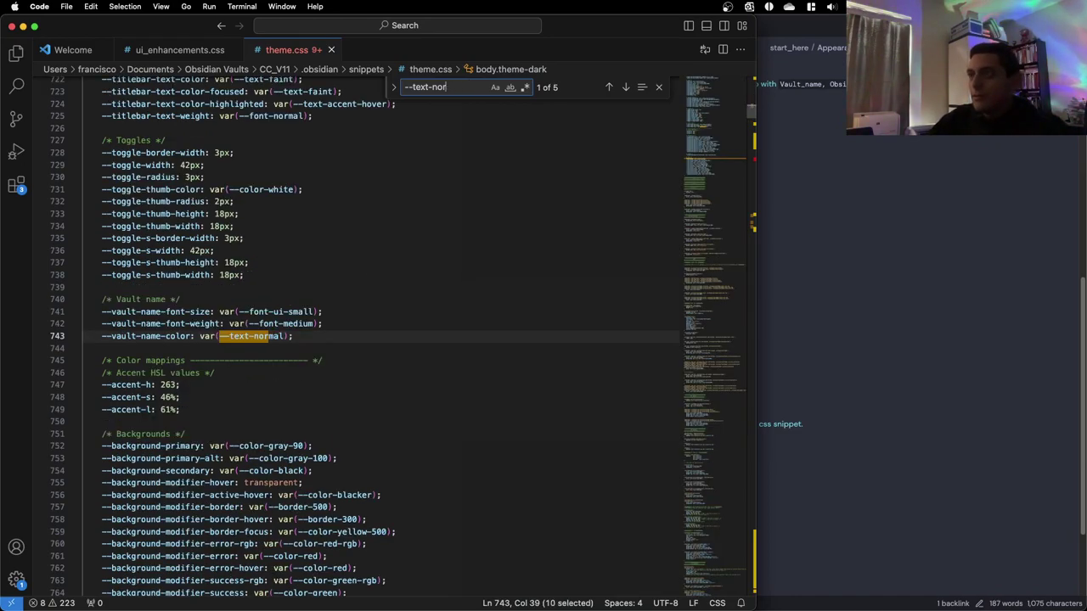
pyautogui.write('col')
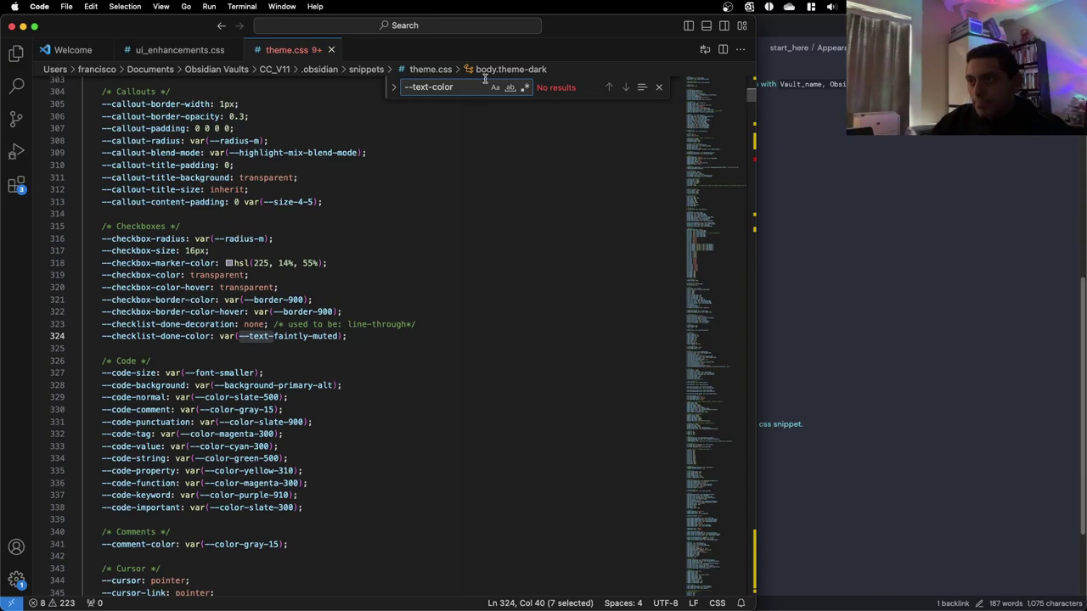
# Switch to the Obsidian Docs in Firefox and review the CSS variables on the Colors and Typography pages
pyautogui.hotkey('ctrl', 'Up')
pyautogui.press('Escape')
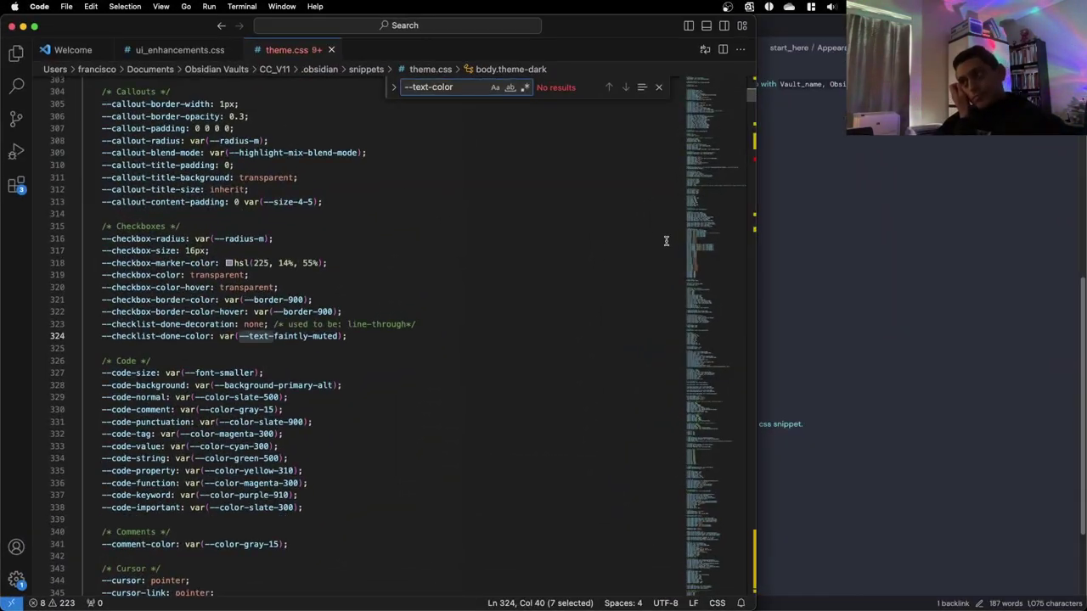
pyautogui.hotkey('ctrl', 'Up')
pyautogui.click(645, 219)
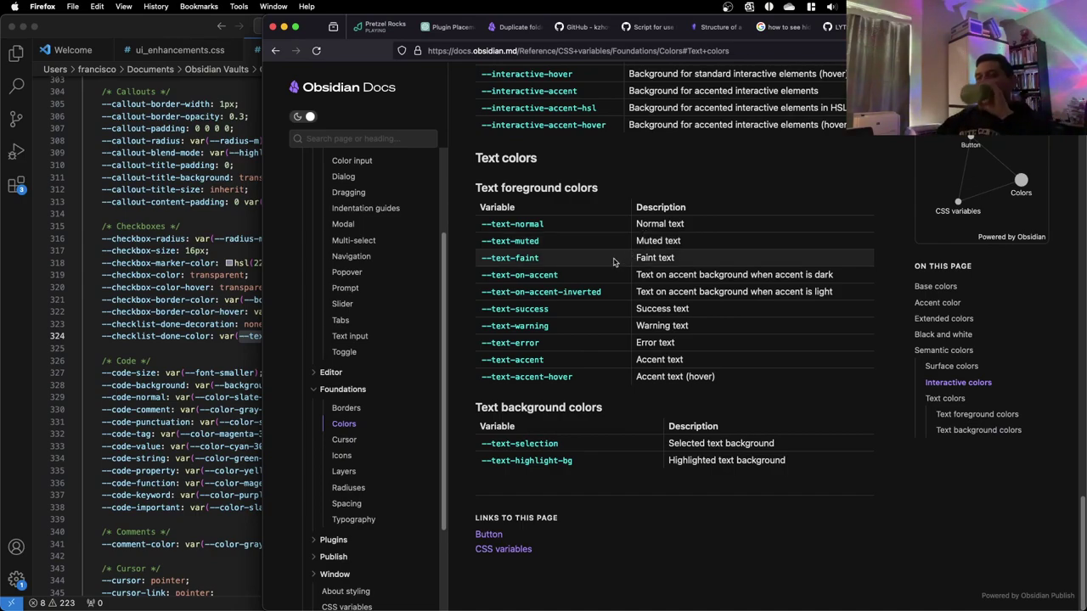
pyautogui.scroll(5, 613, 262)
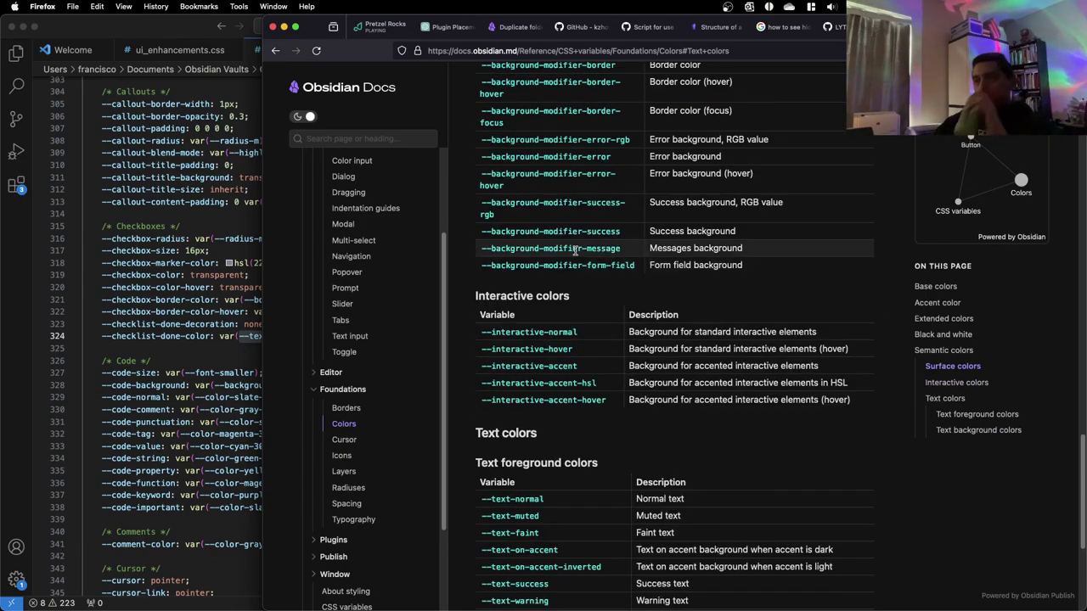
pyautogui.scroll(-2, 348, 472)
pyautogui.click(354, 449)
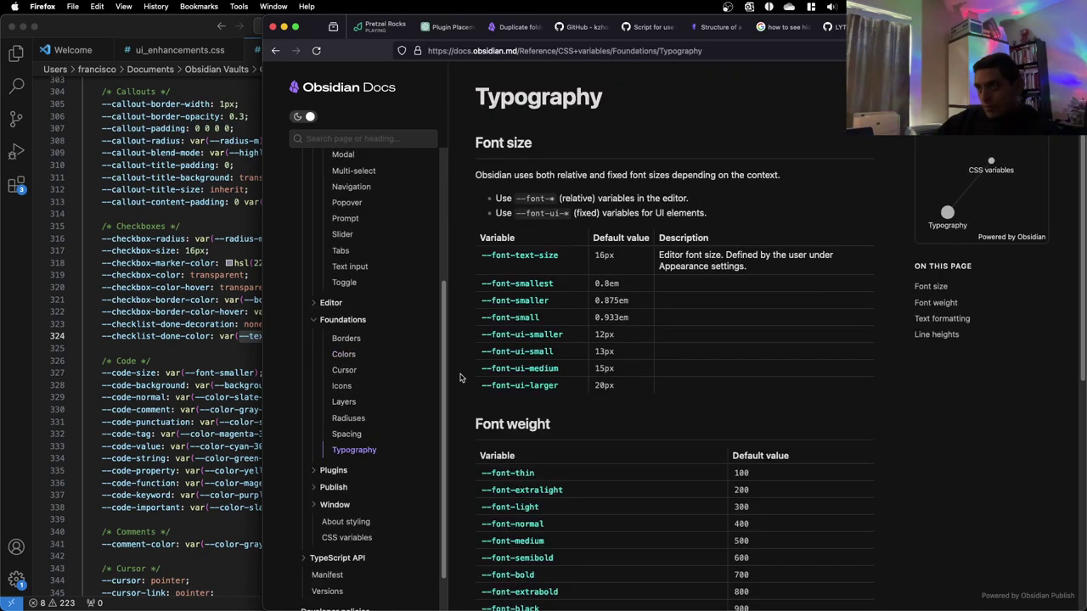
pyautogui.scroll(-3, 527, 378)
pyautogui.scroll(-3, 530, 379)
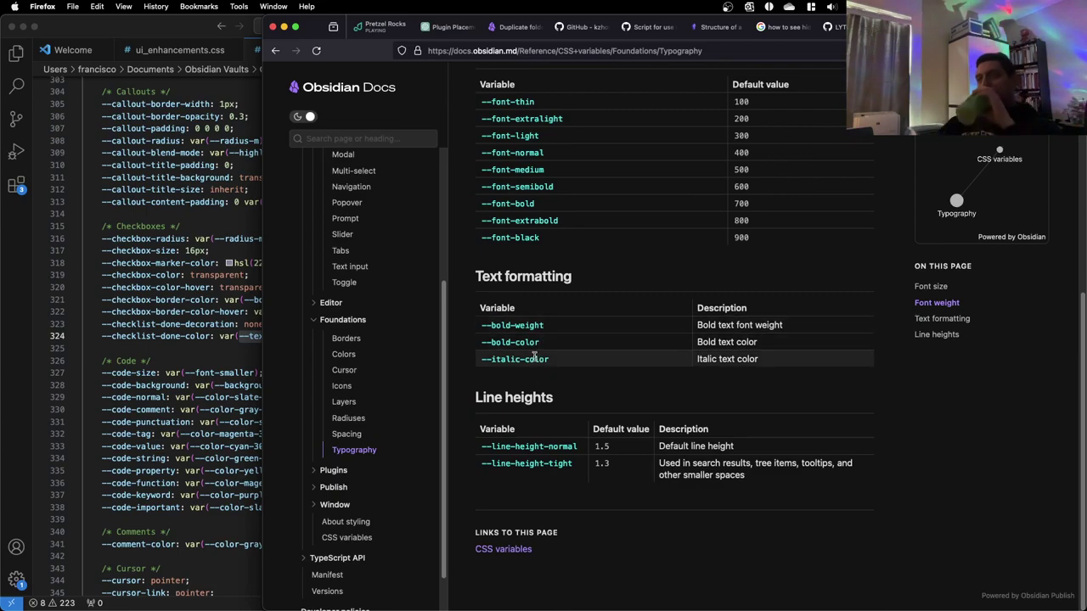
pyautogui.scroll(2, 534, 358)
pyautogui.scroll(2, 534, 357)
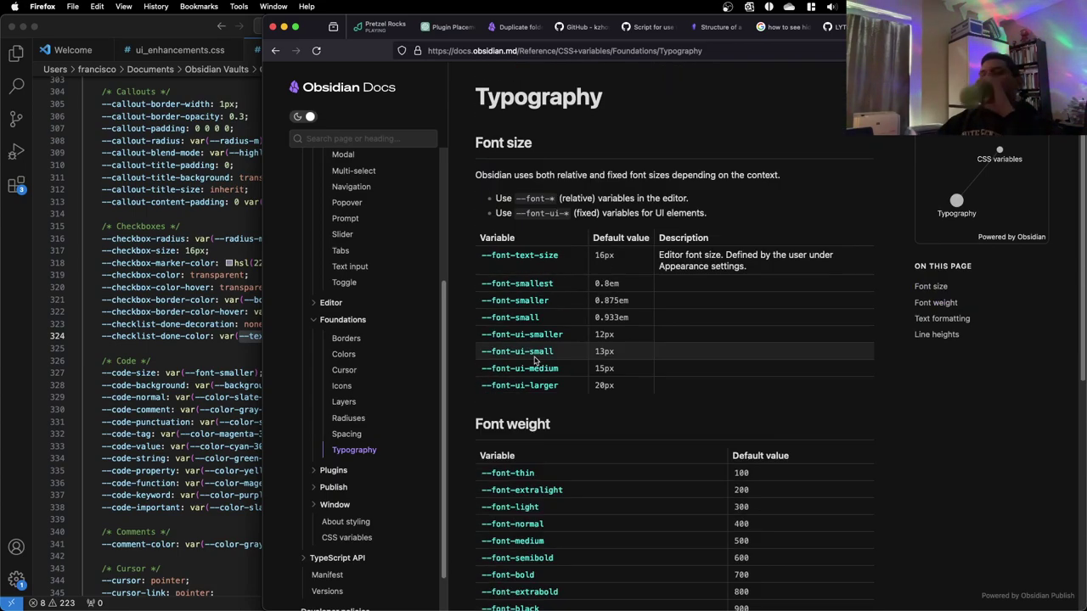
# Search Google in a new browser tab for "how to change text color obsidian css"
pyautogui.press('super+t')
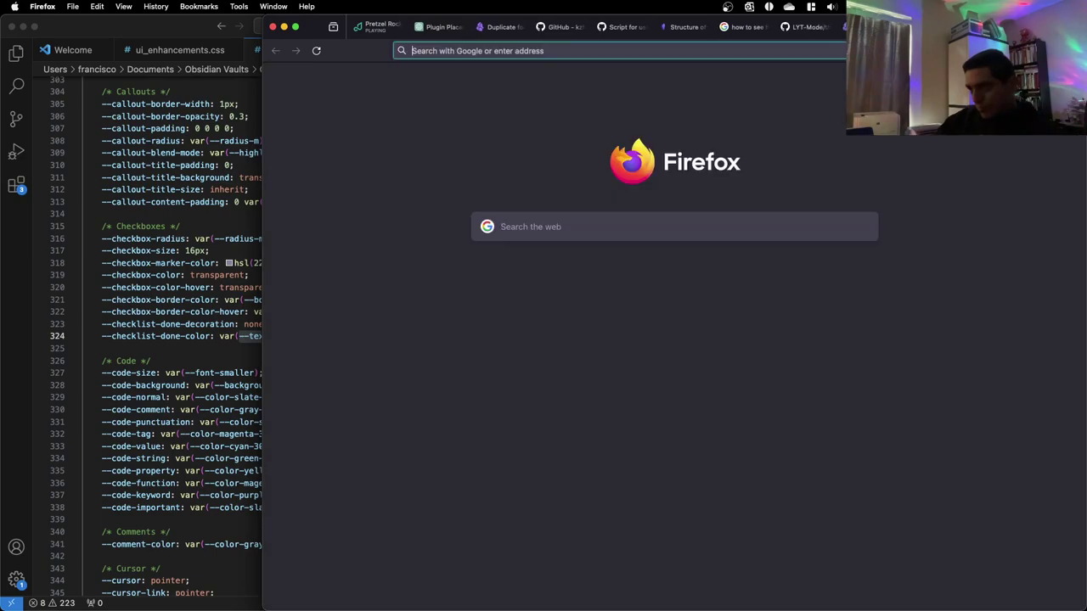
pyautogui.write('how to change')
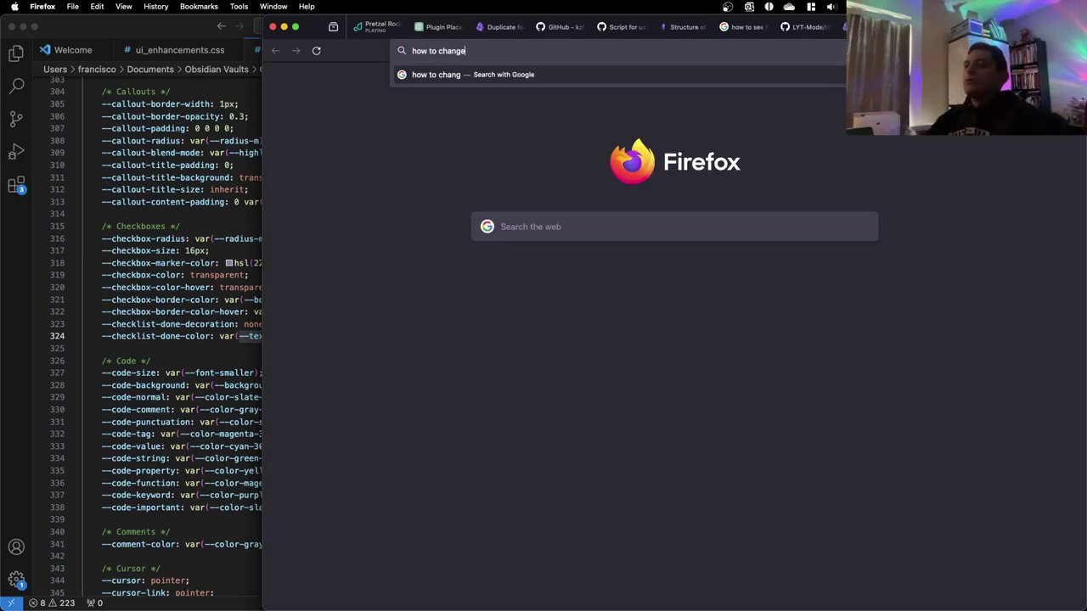
pyautogui.write(' text color')
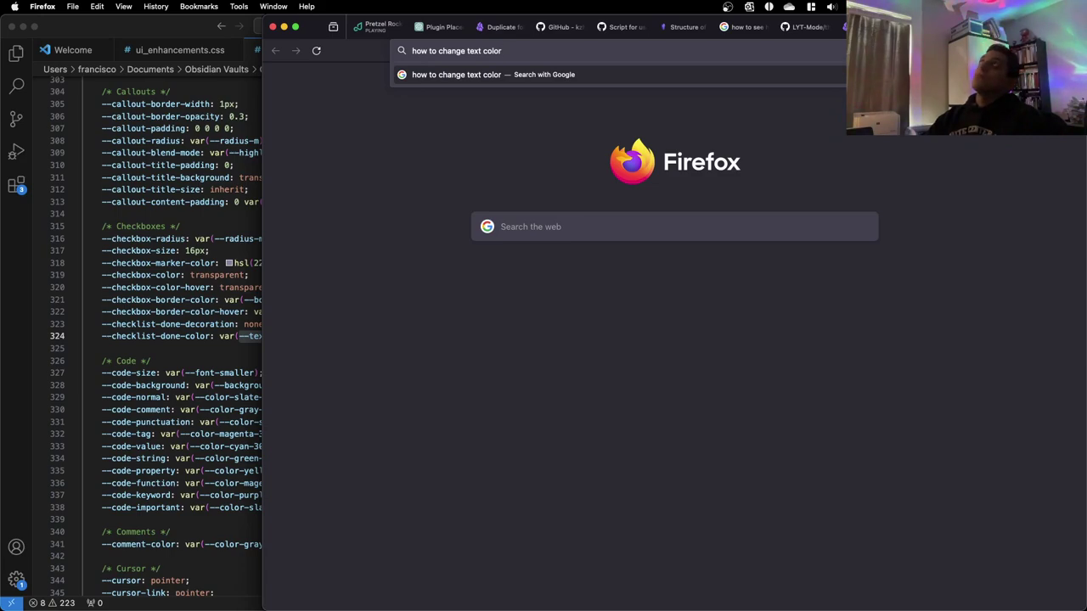
pyautogui.write(' obsidian css')
pyautogui.press('Return')
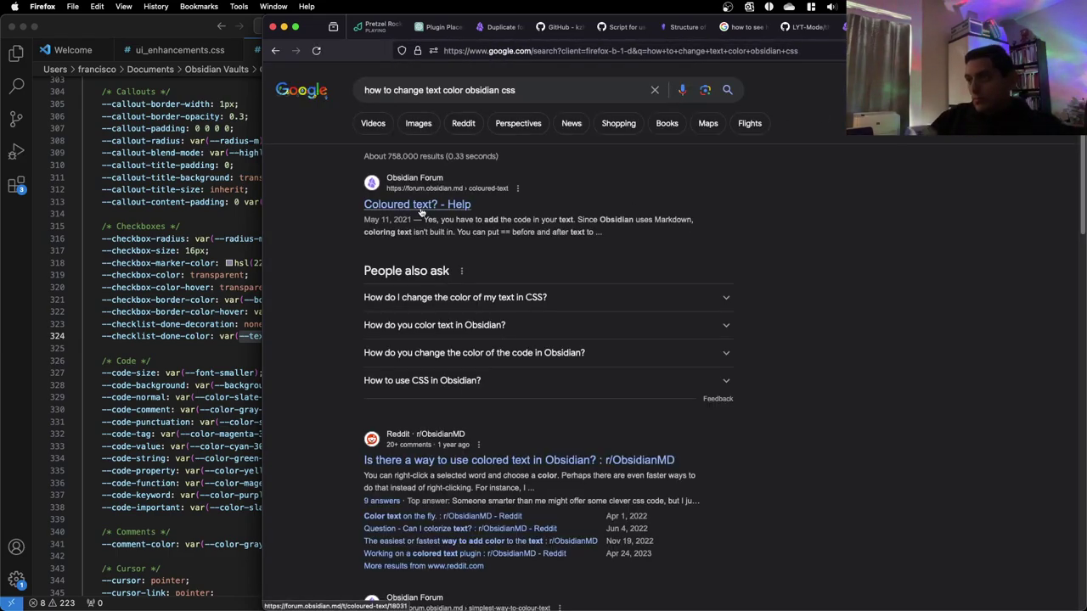
# Read the Obsidian Forum thread "Coloured text?" for ways to color text with CSS, and return to the search results
pyautogui.click(421, 206)
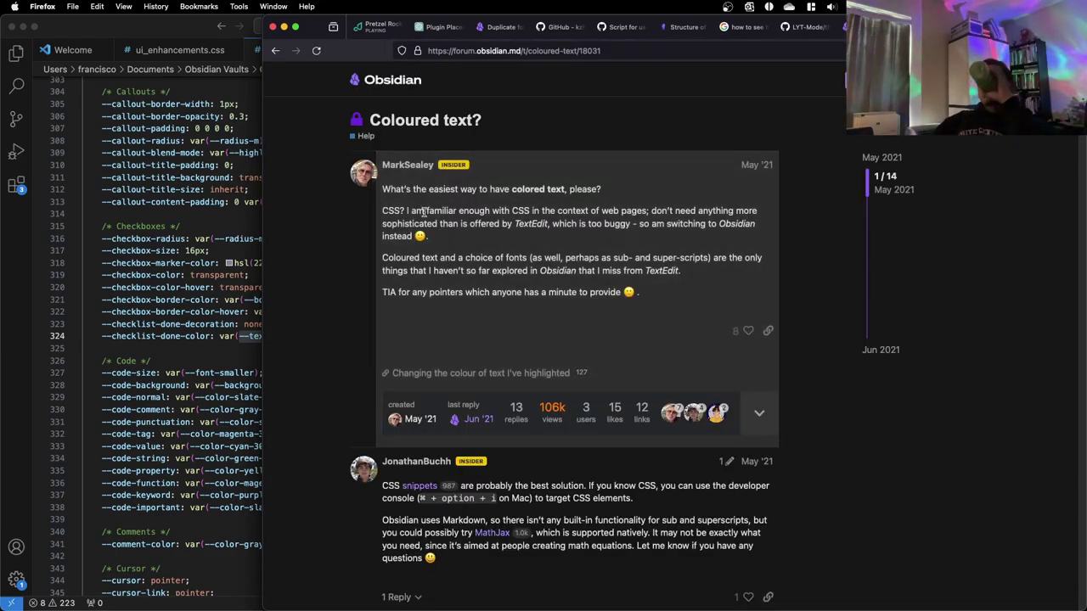
pyautogui.scroll(-3, 424, 216)
pyautogui.scroll(-4, 424, 216)
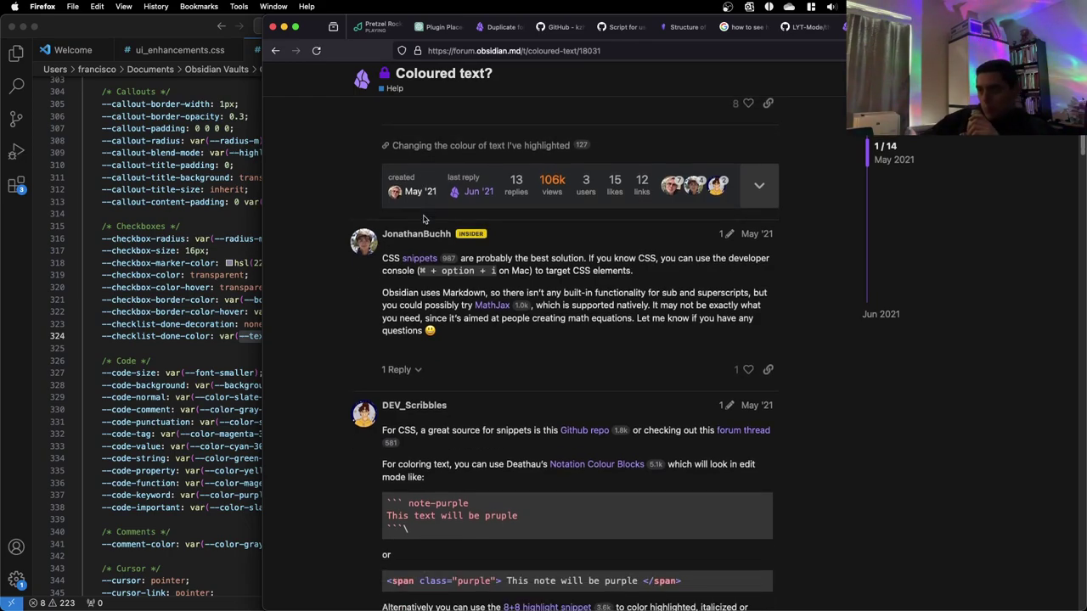
pyautogui.scroll(-5, 424, 219)
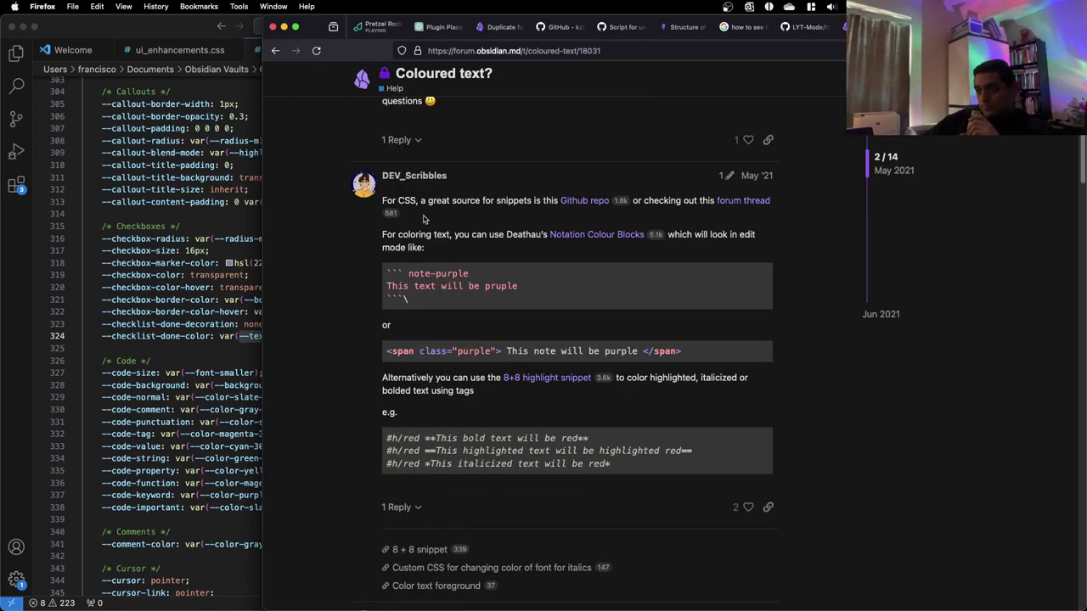
pyautogui.scroll(-8, 424, 219)
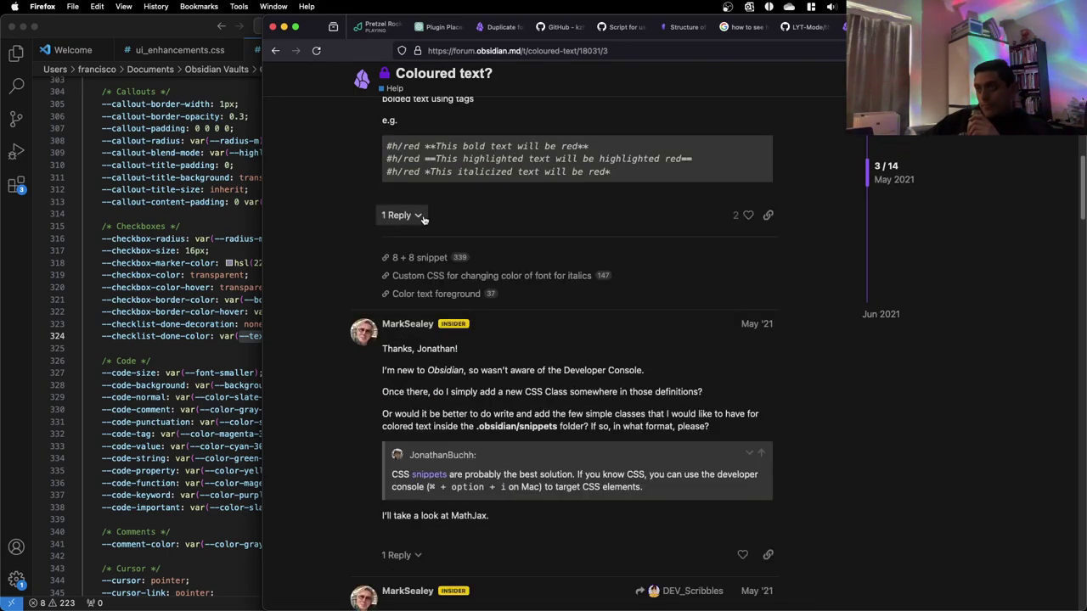
pyautogui.scroll(-3, 422, 219)
pyautogui.scroll(-12, 424, 219)
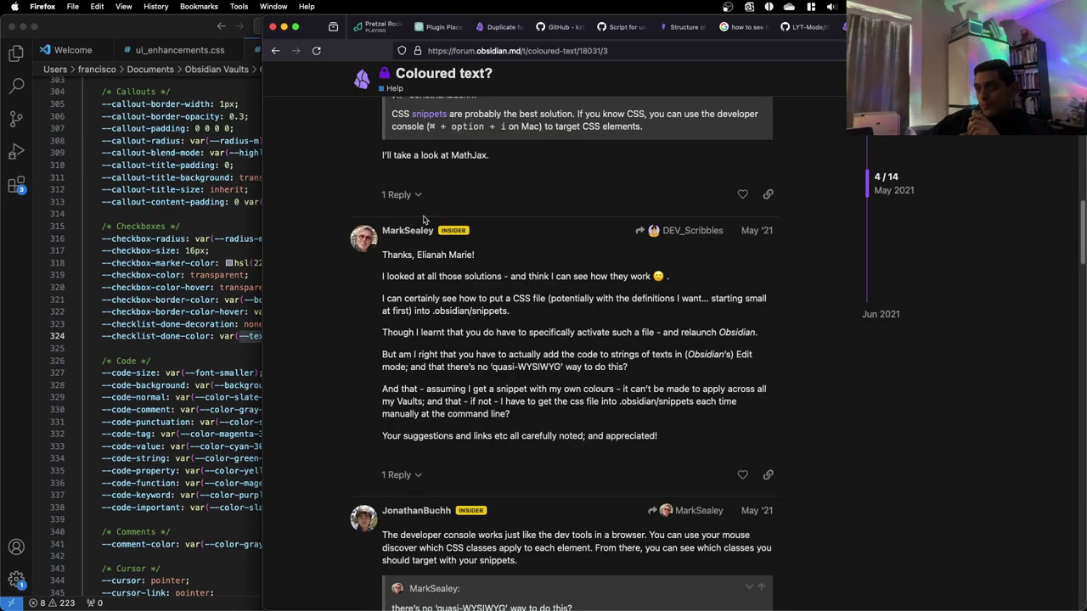
pyautogui.scroll(-16, 424, 219)
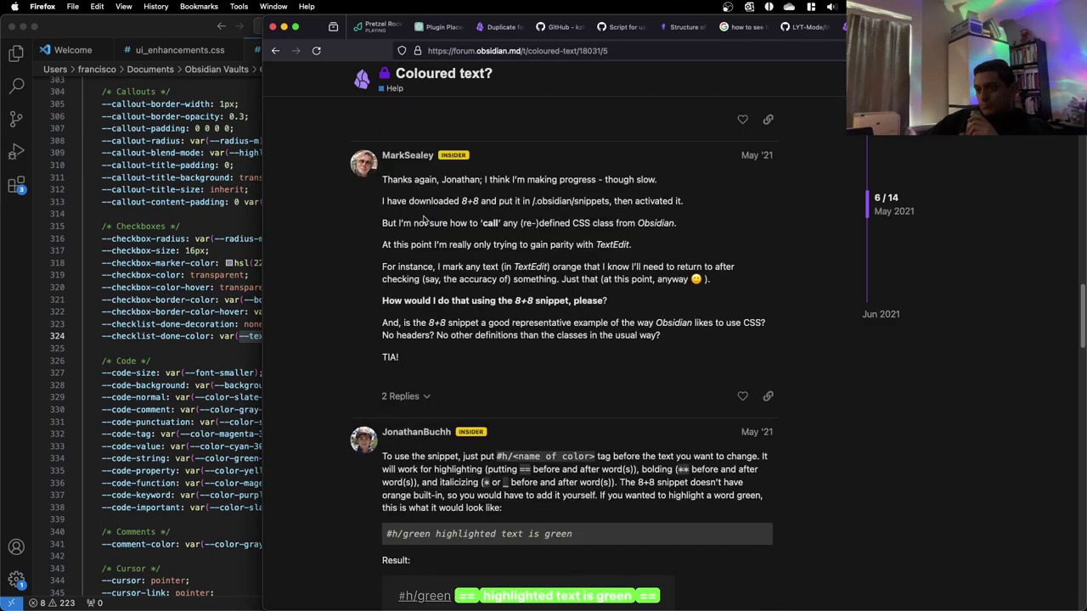
pyautogui.scroll(-14, 433, 219)
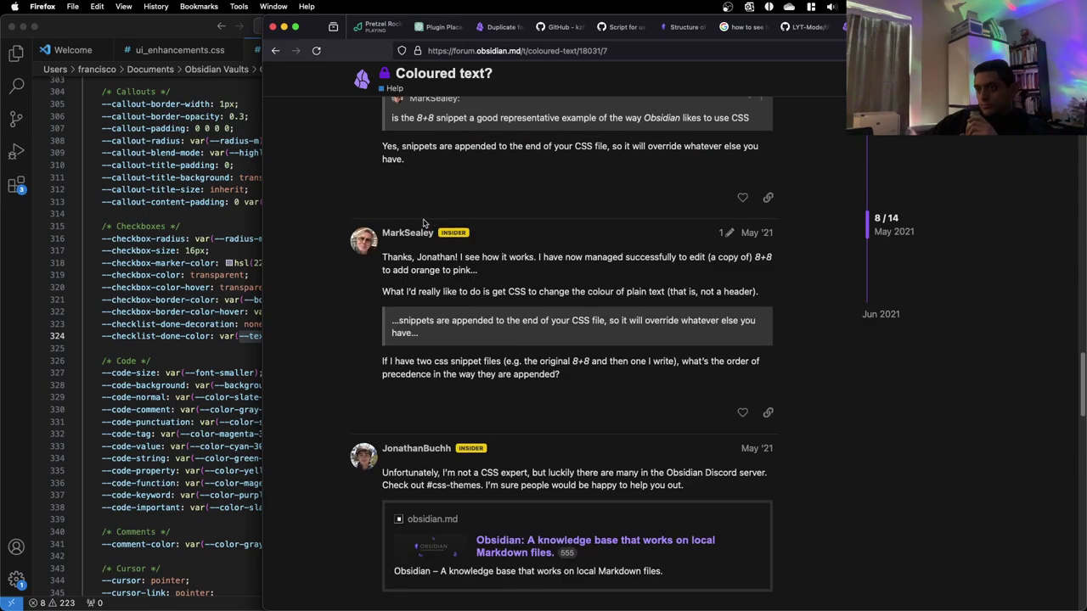
pyautogui.scroll(-5, 416, 219)
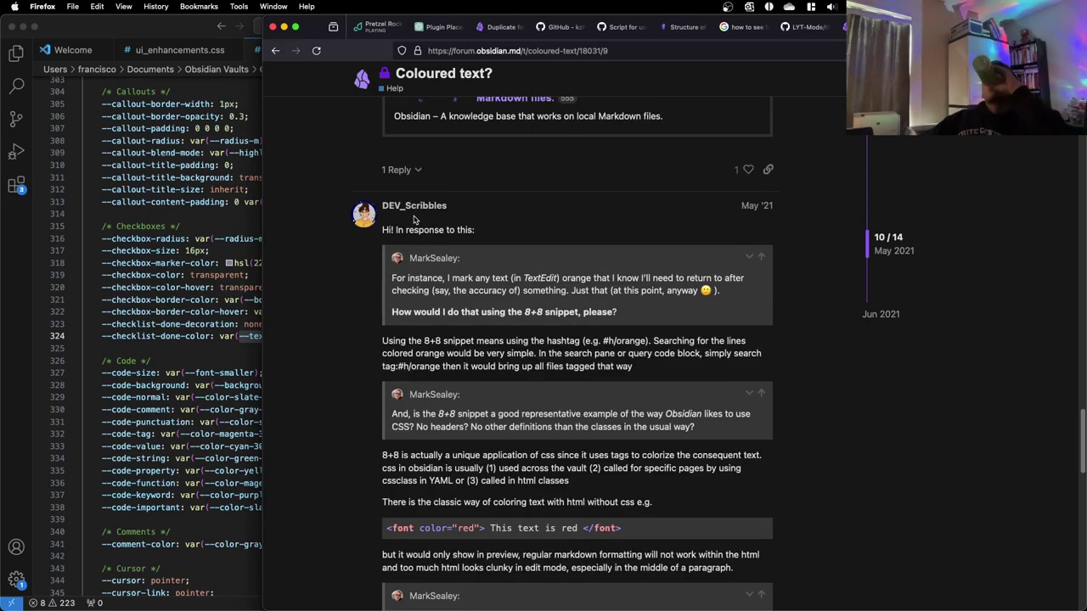
pyautogui.scroll(-20, 414, 219)
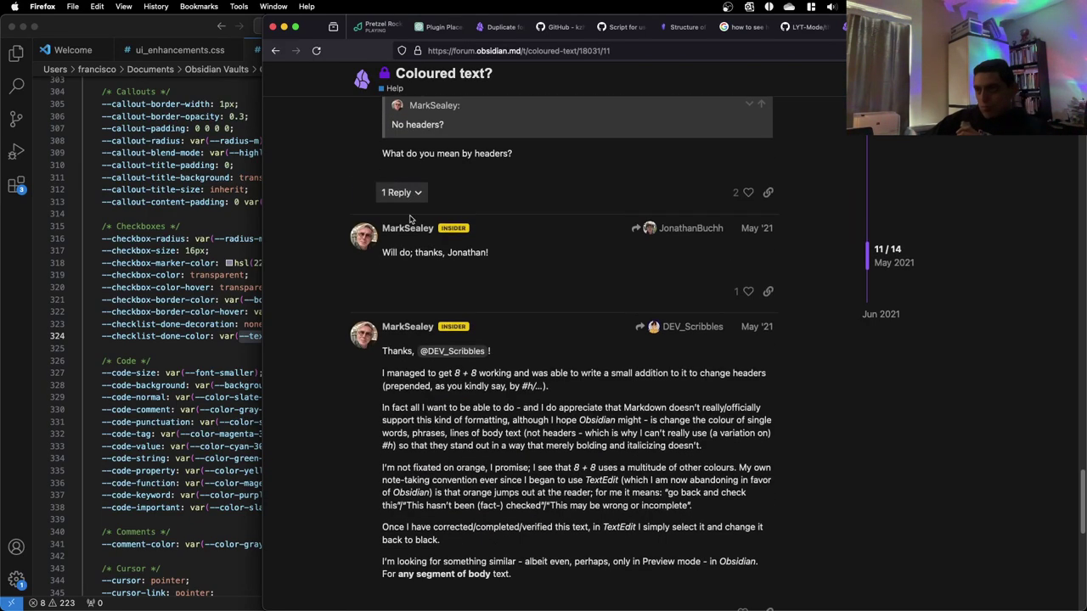
pyautogui.scroll(15, 441, 175)
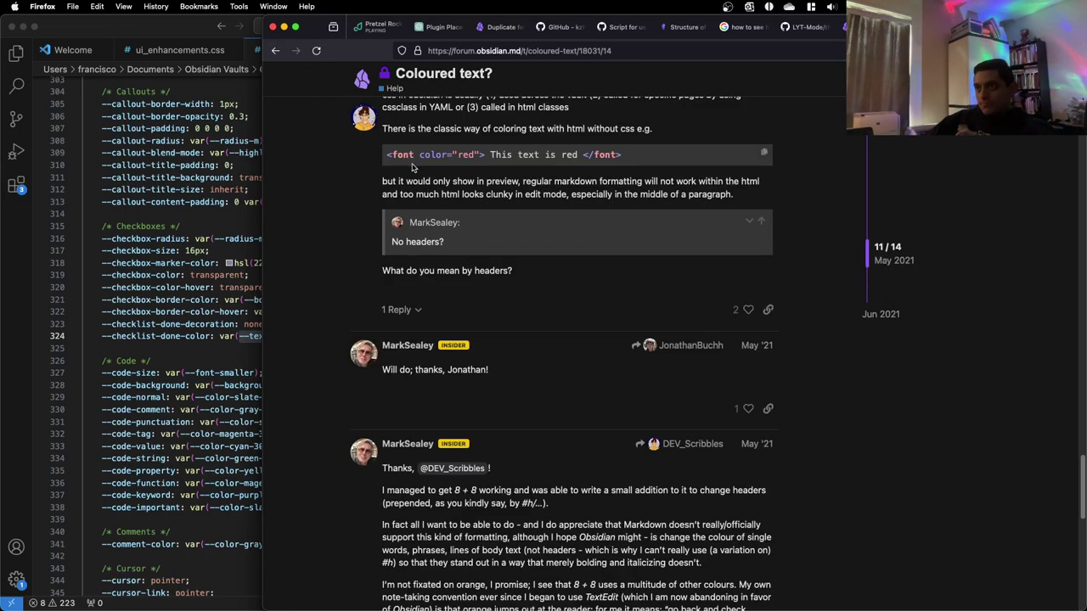
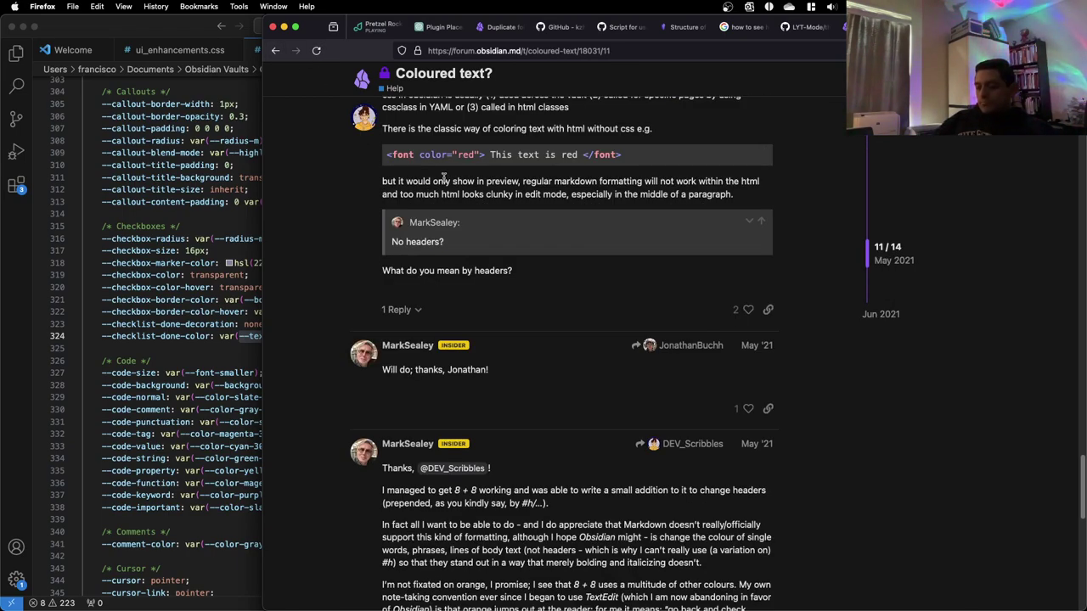
pyautogui.click(275, 50)
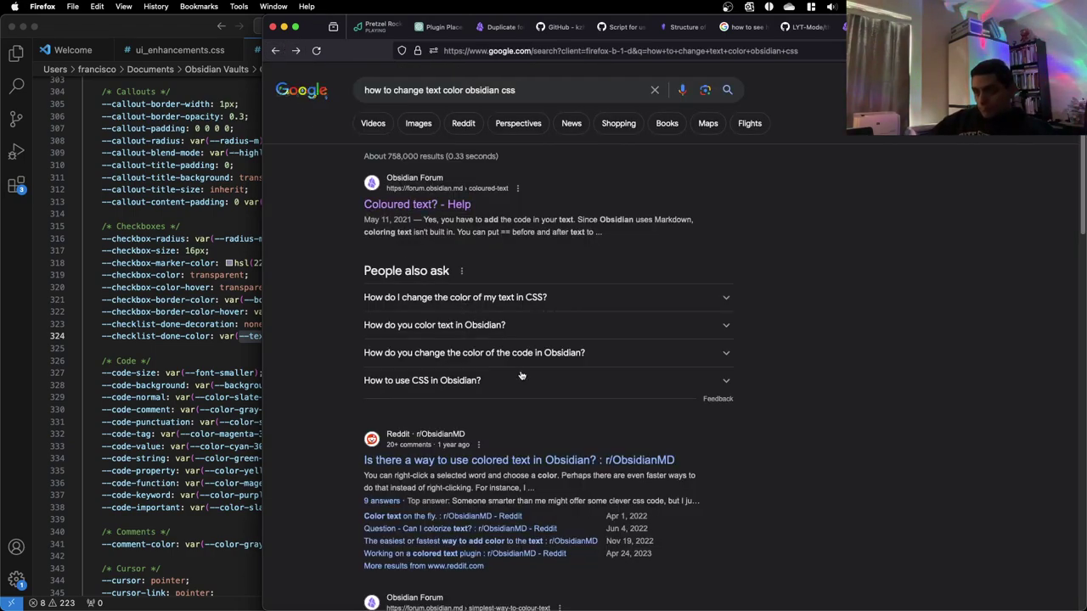
# Check the Reddit thread "Is there a way to use colored text in Obsidian?" and return to the search results
pyautogui.scroll(-3, 520, 371)
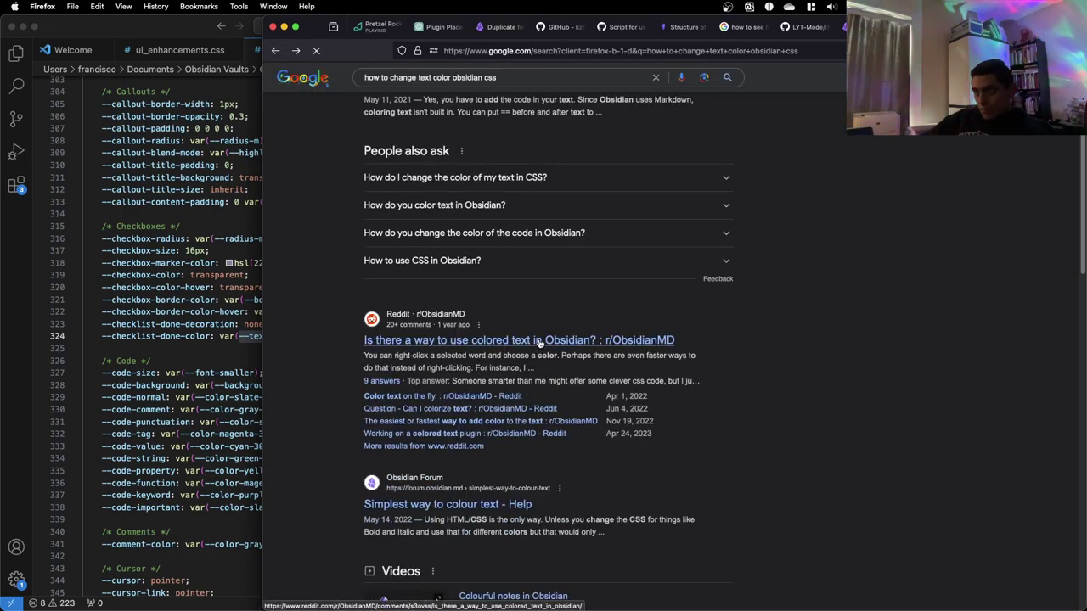
pyautogui.click(539, 341)
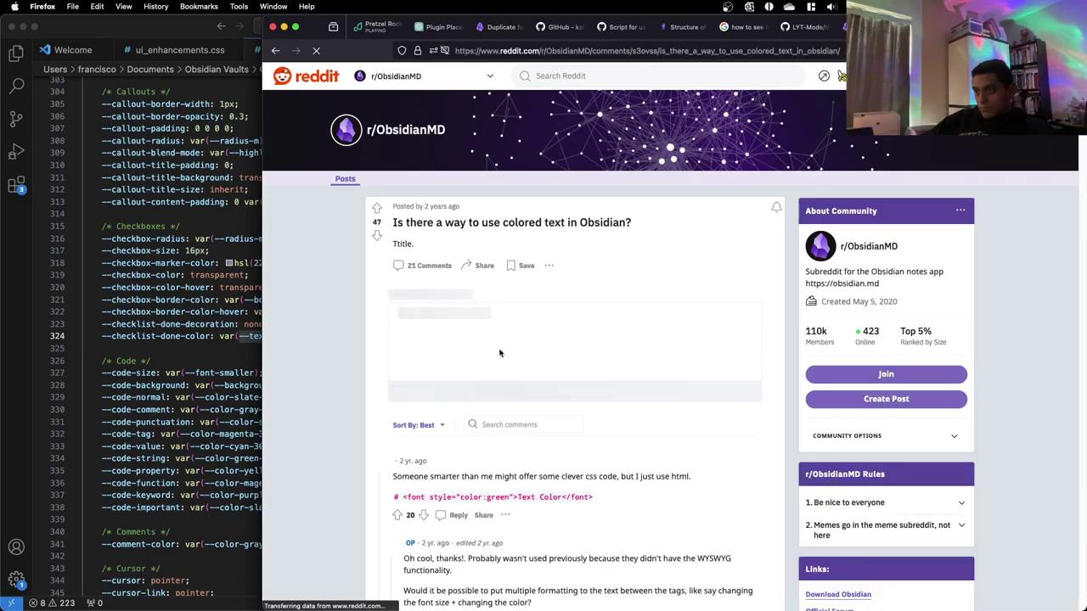
pyautogui.scroll(-3, 498, 357)
pyautogui.click(275, 52)
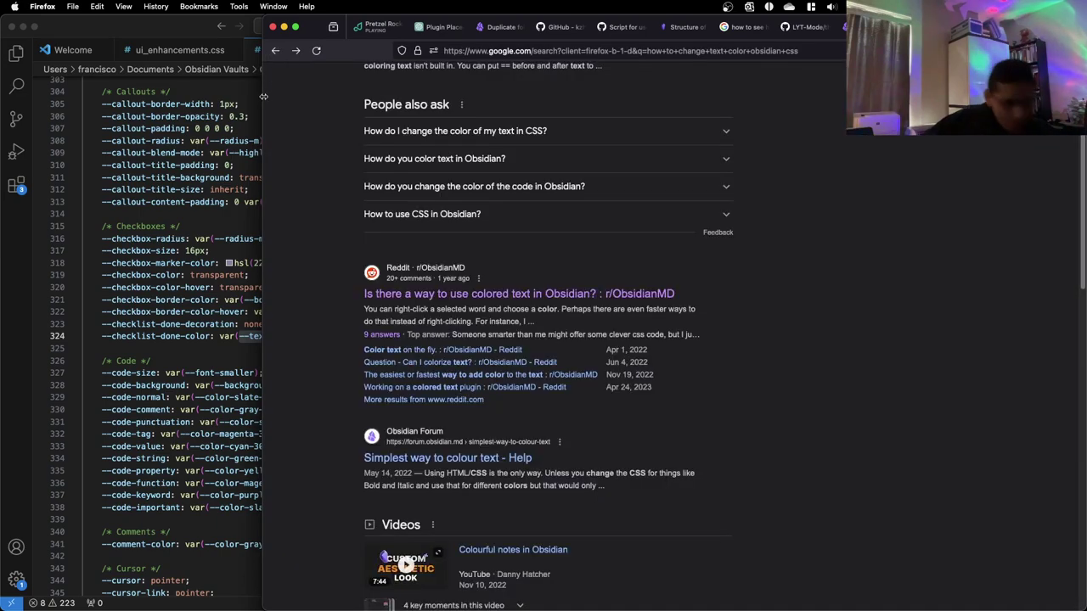
# Skim the YouTube video "Colourful notes in Obsidian" through its later sections for text color settings, and return to the search results
pyautogui.scroll(-2, 421, 281)
pyautogui.scroll(-2, 421, 281)
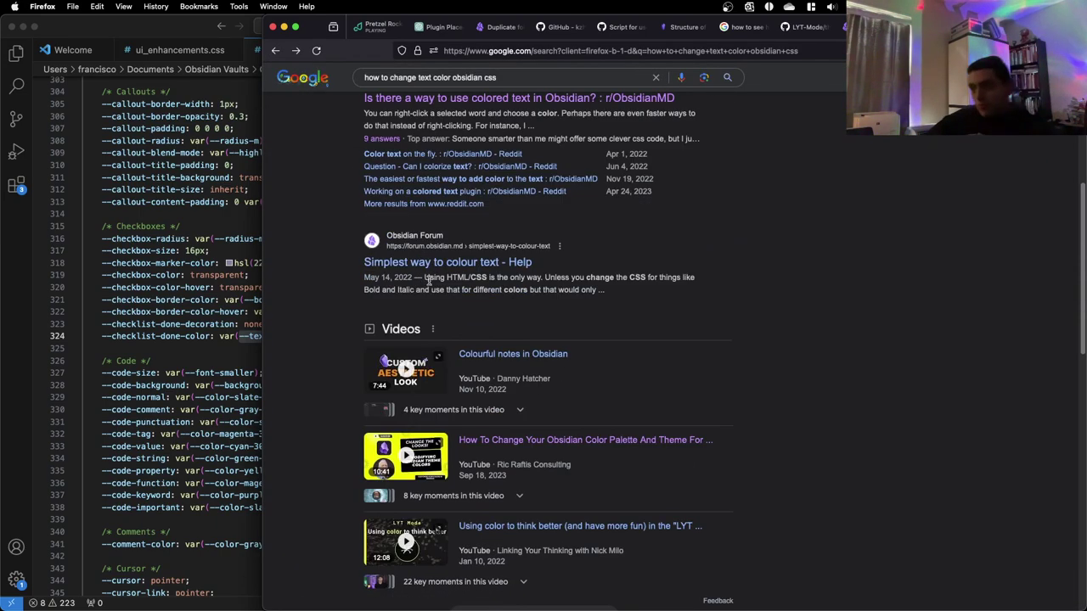
pyautogui.click(466, 357)
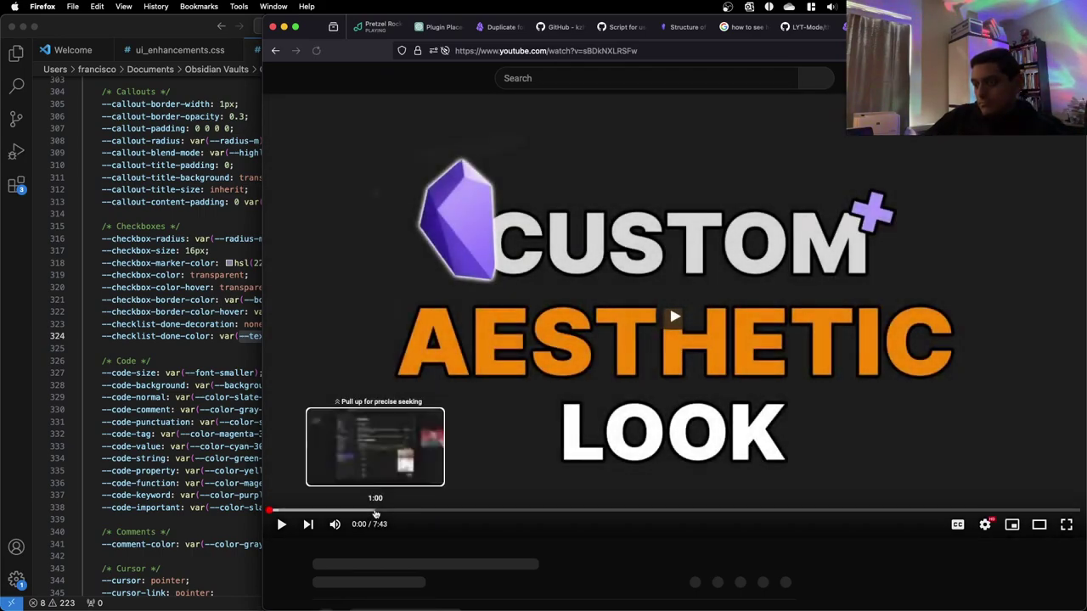
pyautogui.click(376, 517)
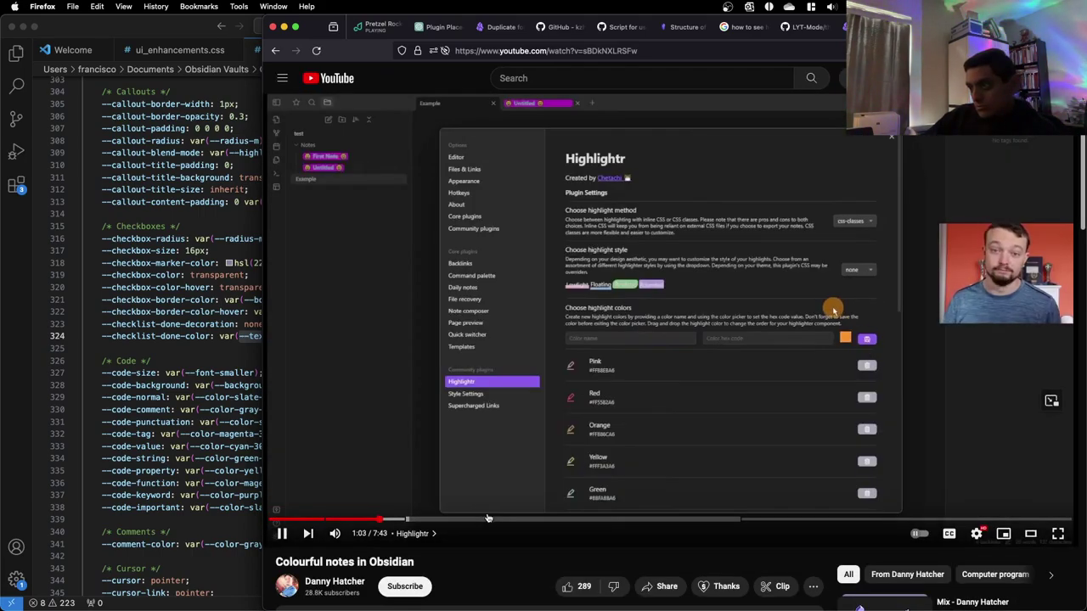
pyautogui.click(489, 517)
pyautogui.moveTo(489, 518); pyautogui.dragTo(590, 518)
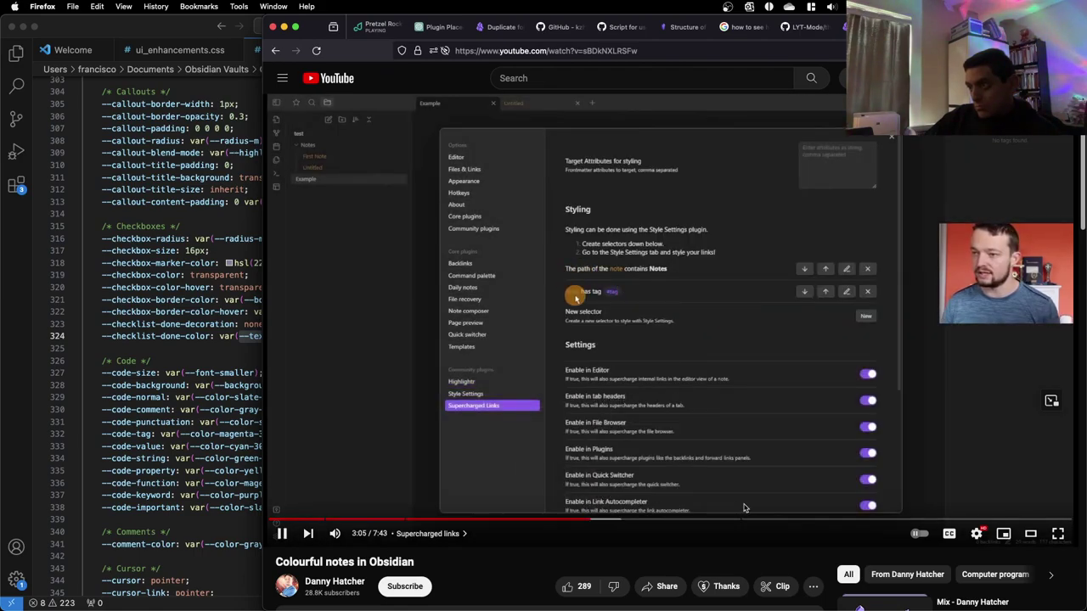
pyautogui.press('space')
pyautogui.moveTo(743, 518); pyautogui.dragTo(840, 518)
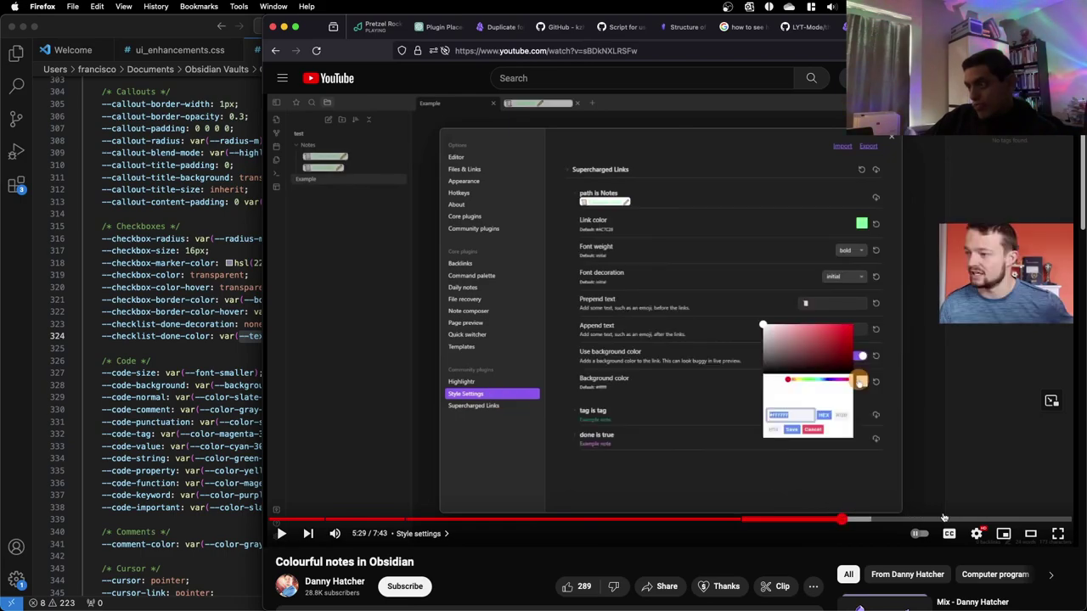
pyautogui.click(944, 517)
pyautogui.click(1008, 518)
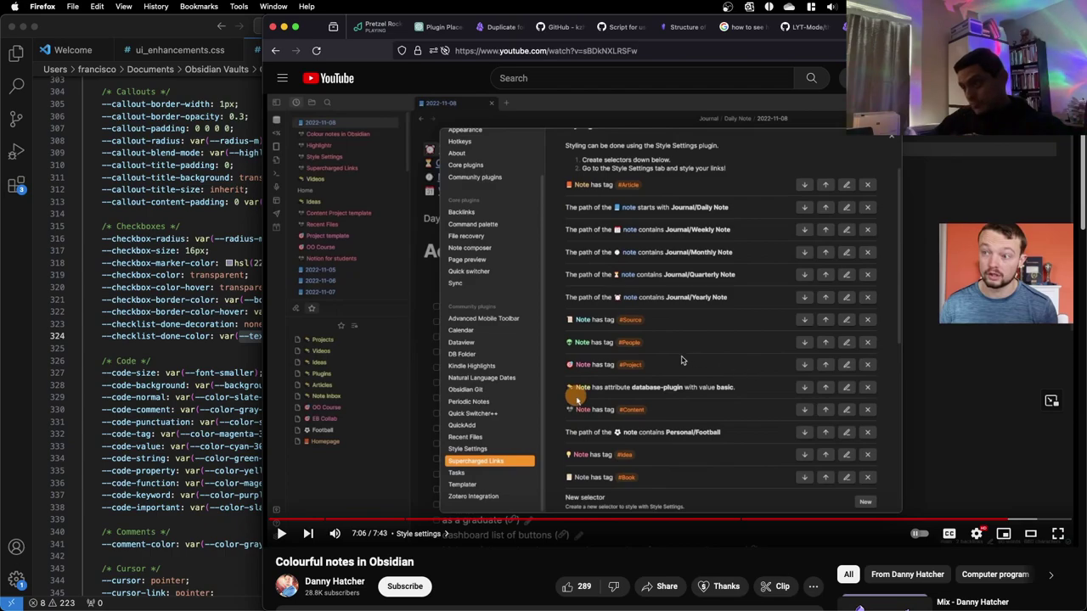
pyautogui.click(274, 51)
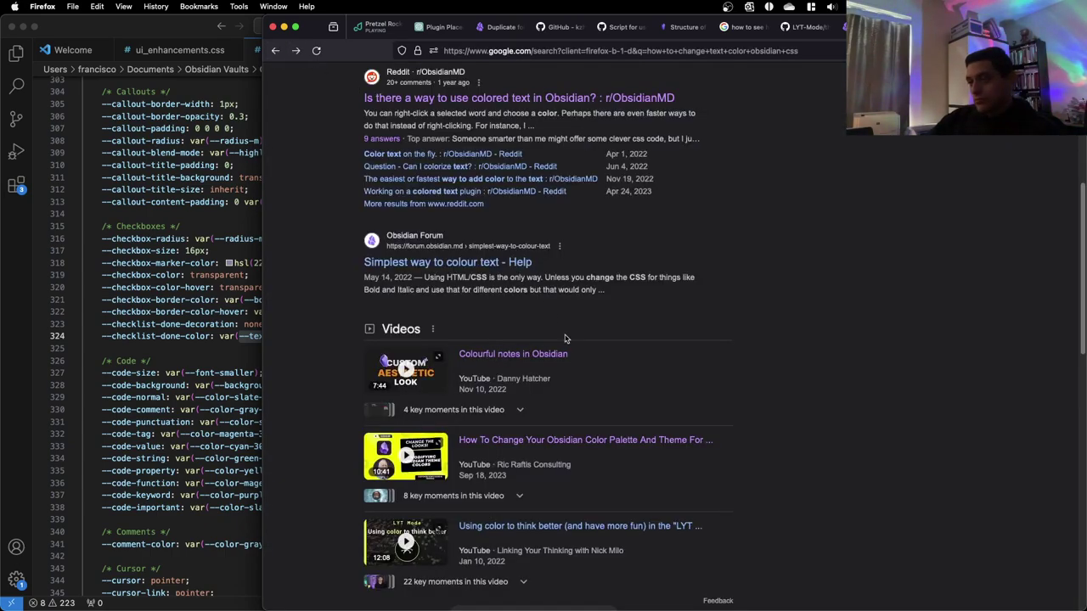
# Read the forum thread "Simplest way to colour text", examining its highlight CSS snippet and TextColorHighlightMarkEditor variable, and return to the search results
pyautogui.click(461, 246)
pyautogui.scroll(-5, 461, 259)
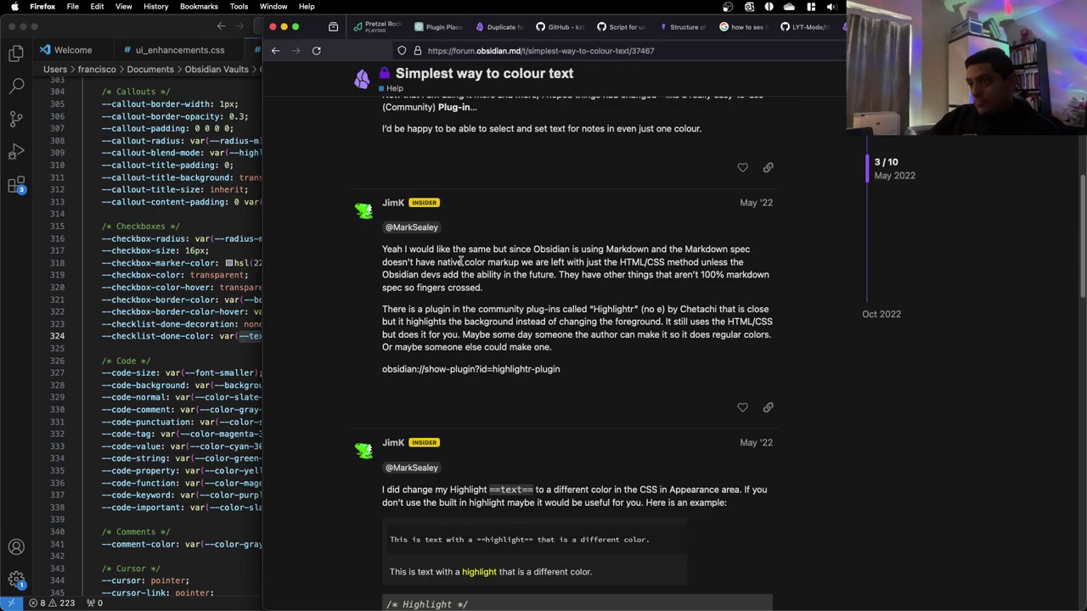
pyautogui.scroll(-8, 463, 263)
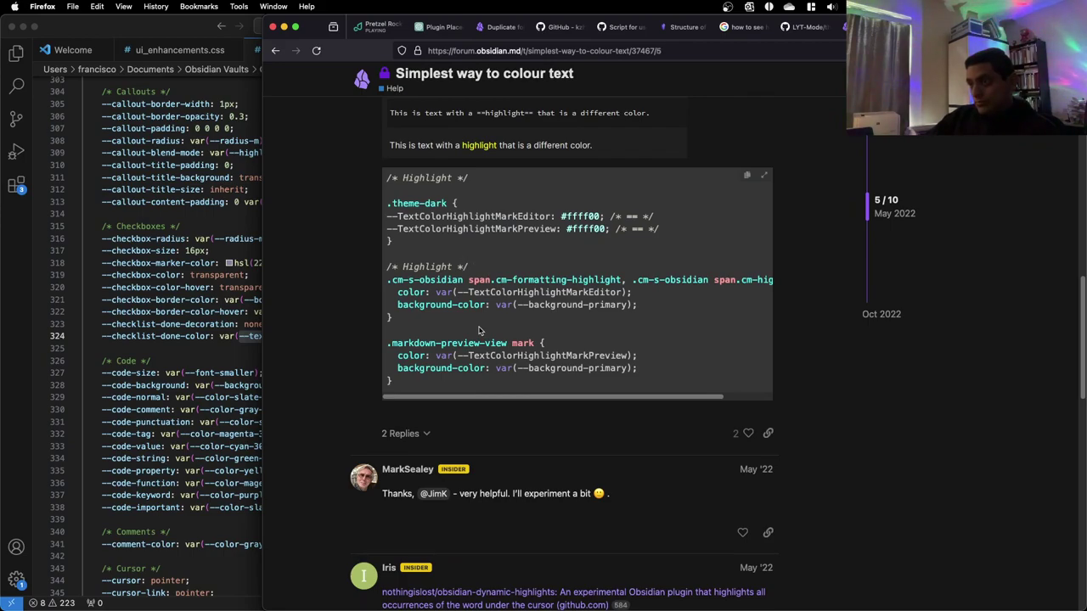
pyautogui.doubleClick(421, 219)
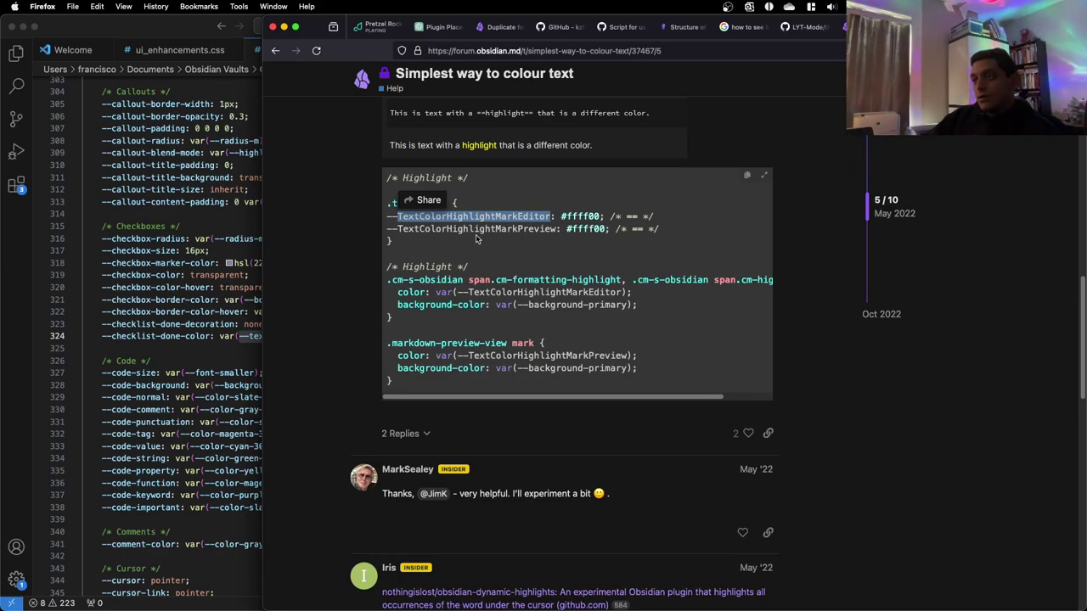
pyautogui.scroll(-5, 477, 239)
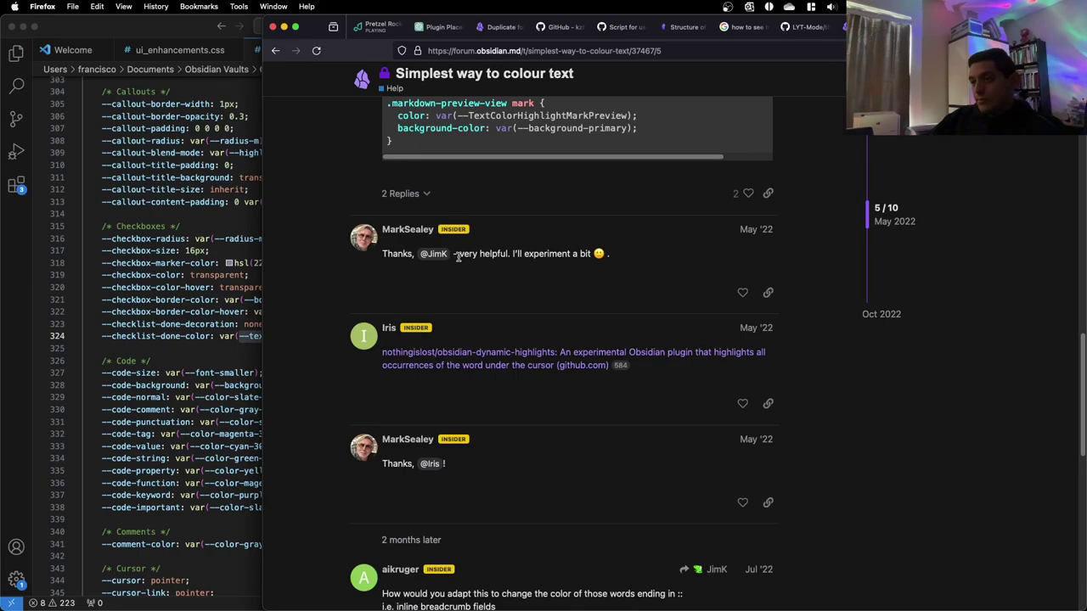
pyautogui.scroll(-8, 459, 257)
pyautogui.scroll(5, 459, 263)
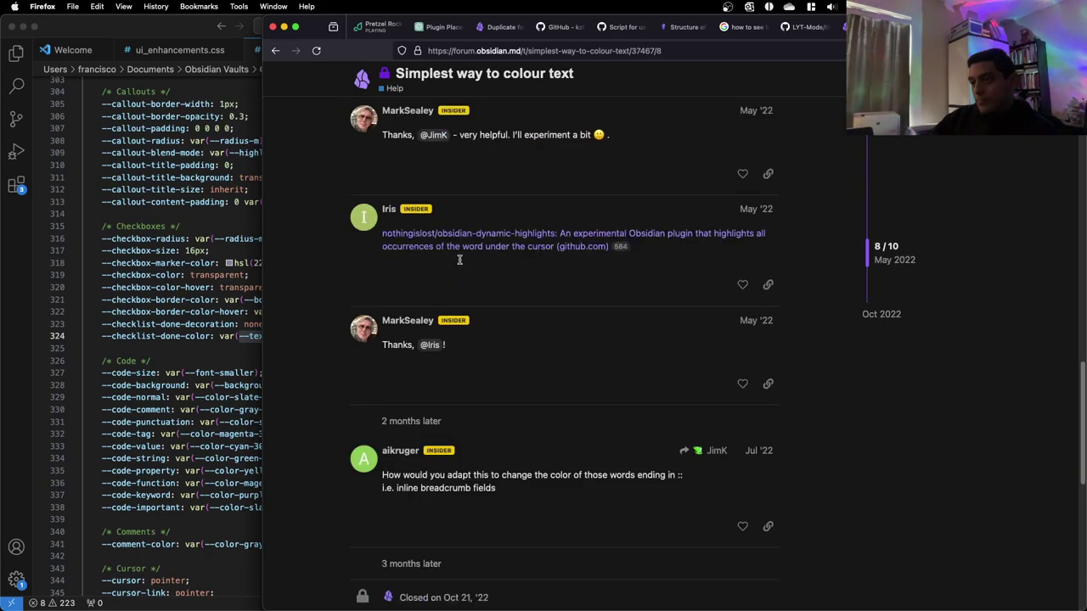
pyautogui.scroll(15, 460, 263)
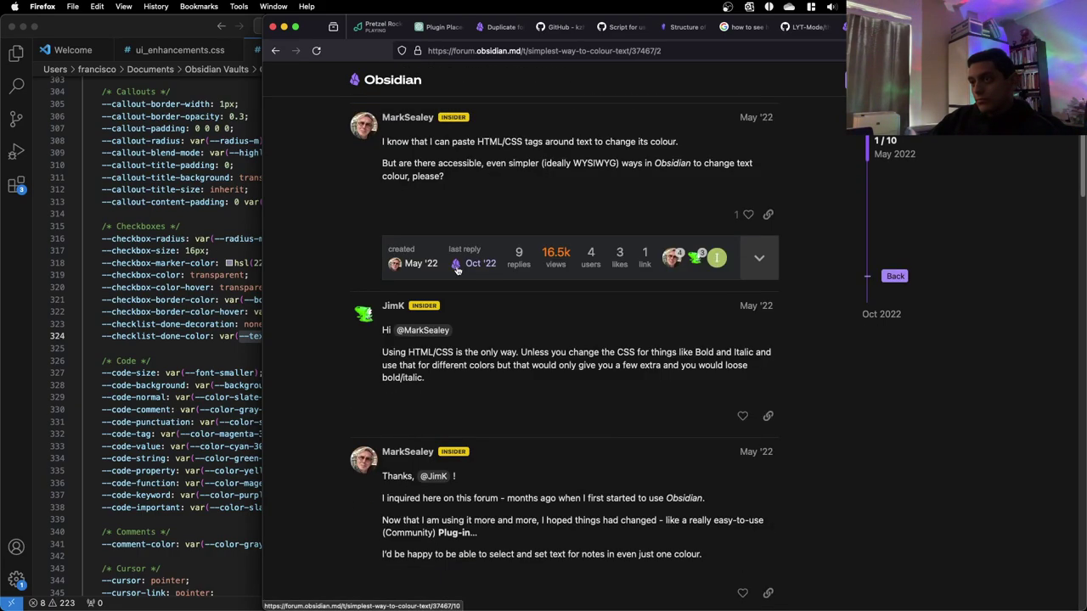
pyautogui.scroll(-3, 457, 268)
pyautogui.scroll(5, 453, 263)
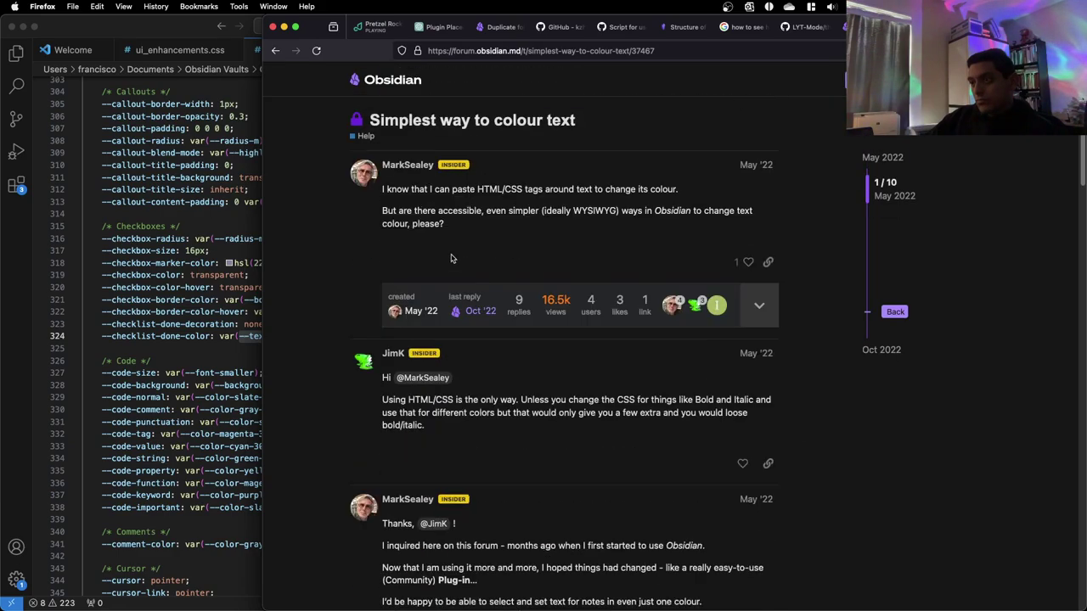
pyautogui.press('super+Left')
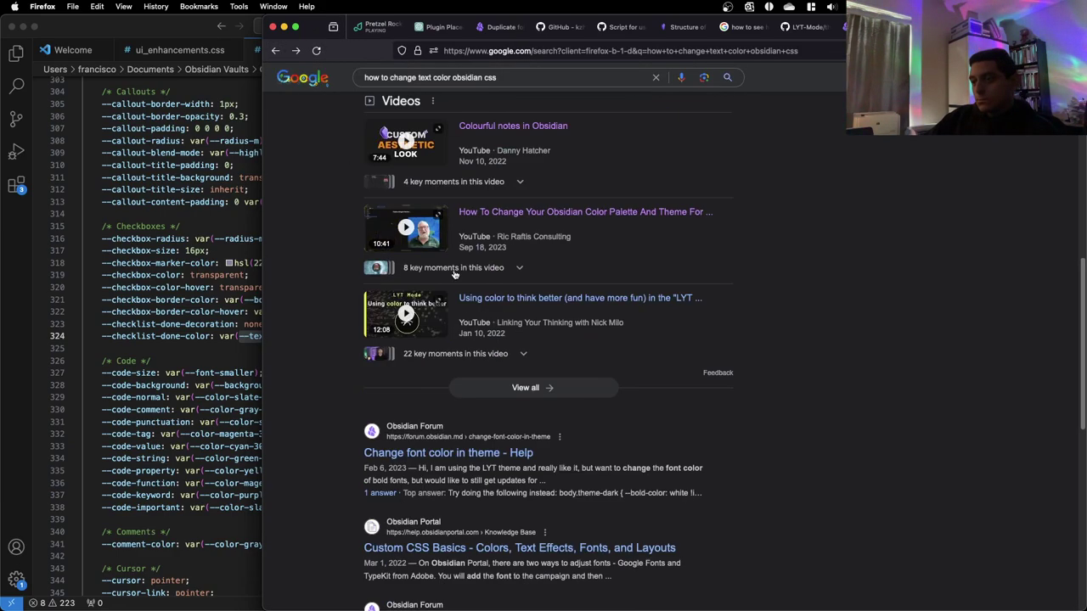
# Read the forum thread "Change font color in theme" for the suggested --bold-color overrides and accepted solution
pyautogui.click(474, 454)
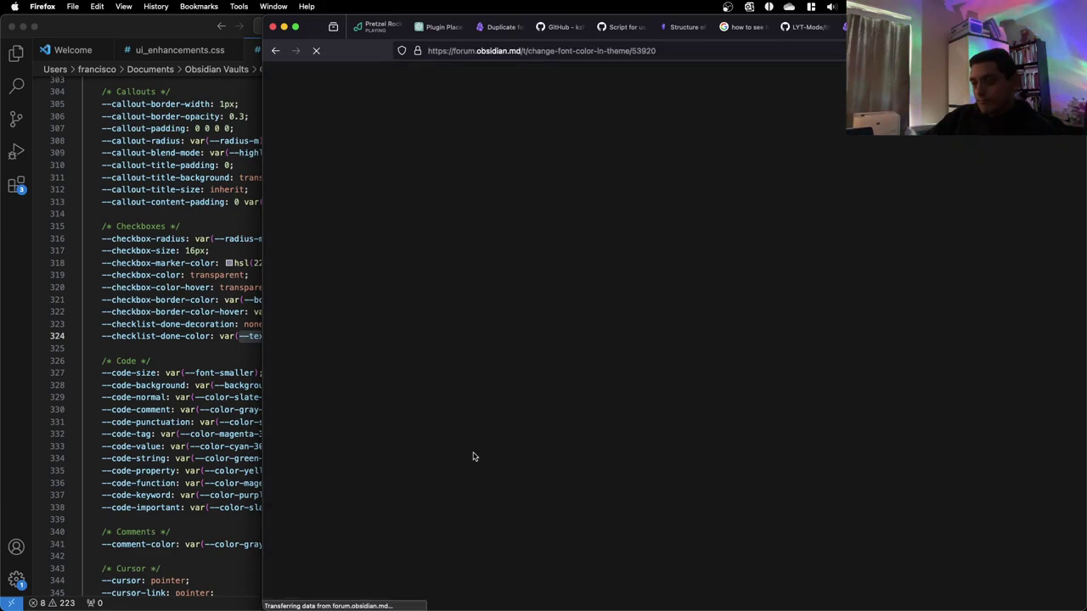
pyautogui.scroll(-3, 441, 357)
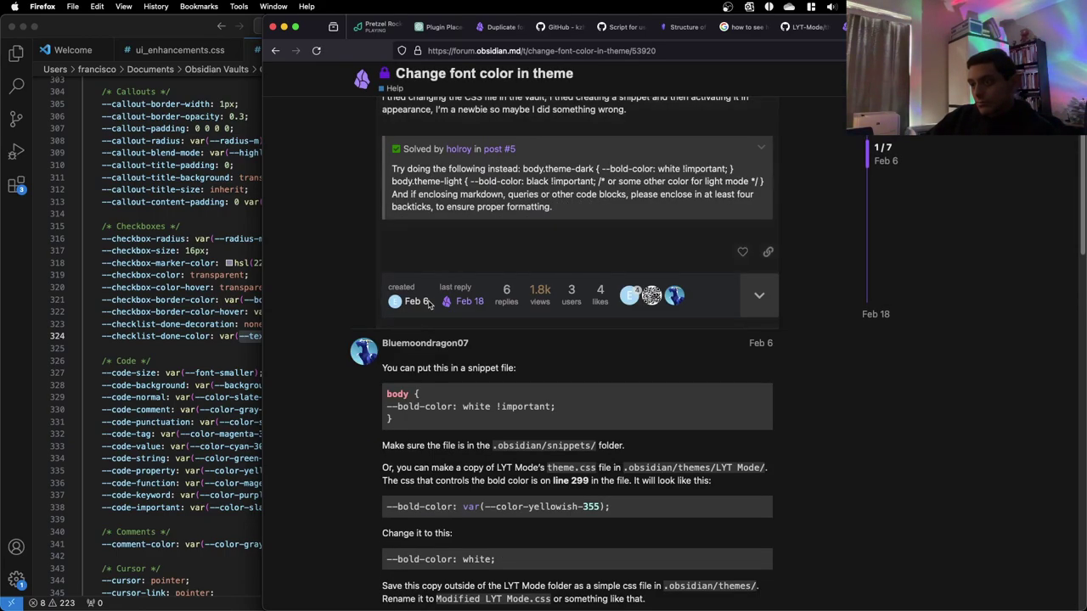
pyautogui.scroll(-1, 428, 306)
pyautogui.scroll(-10, 426, 307)
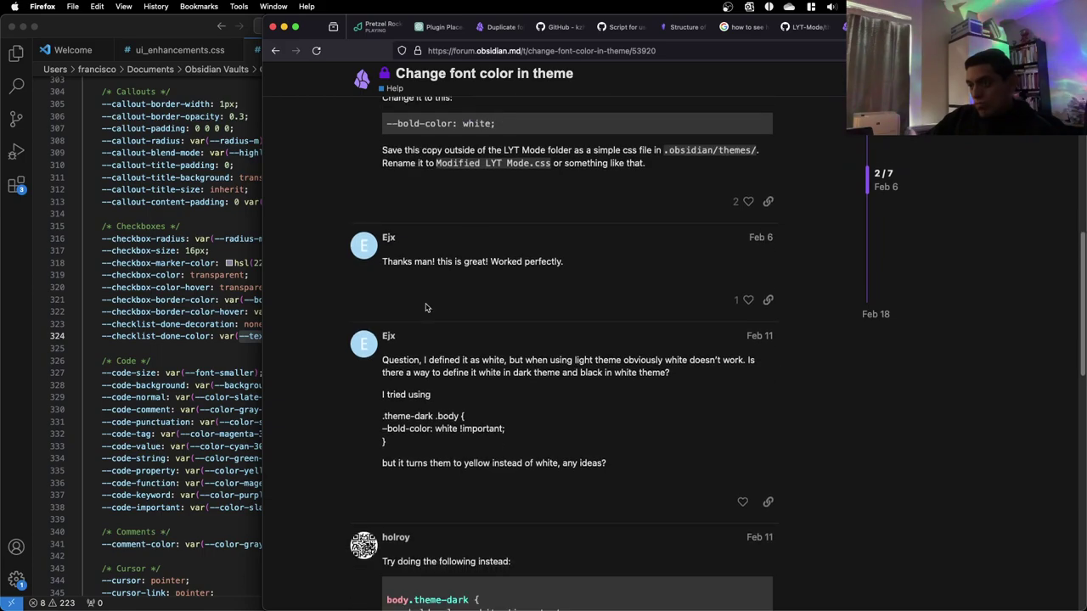
pyautogui.scroll(-3, 427, 307)
pyautogui.scroll(-6, 426, 306)
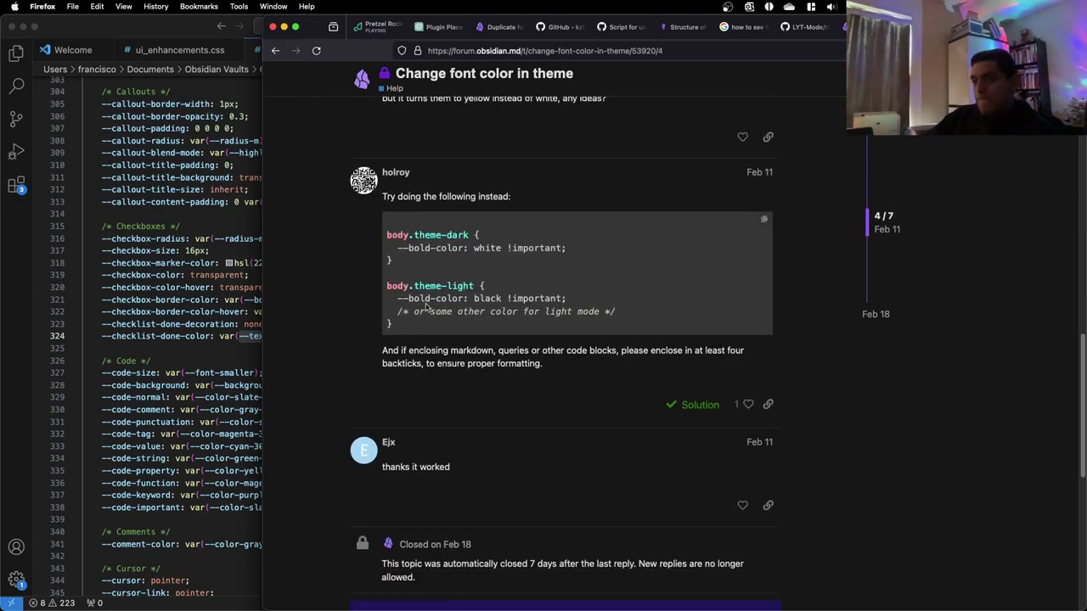
pyautogui.scroll(-10, 426, 308)
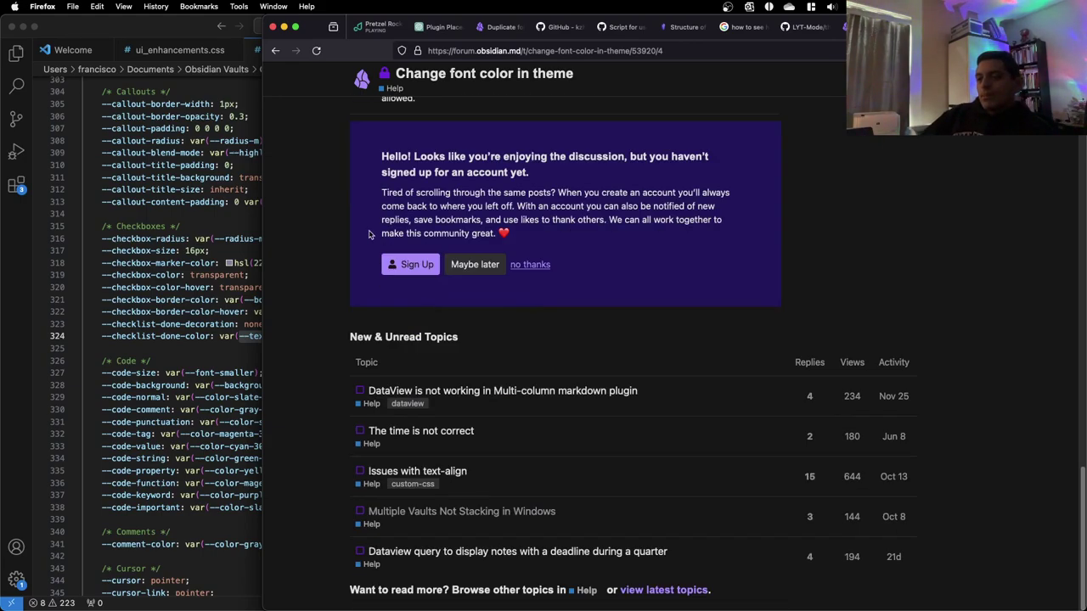
# Read the forum thread "Change default theme body text color - Windows" for its --text-normal snippet and replies, and return to the search results
pyautogui.click(275, 51)
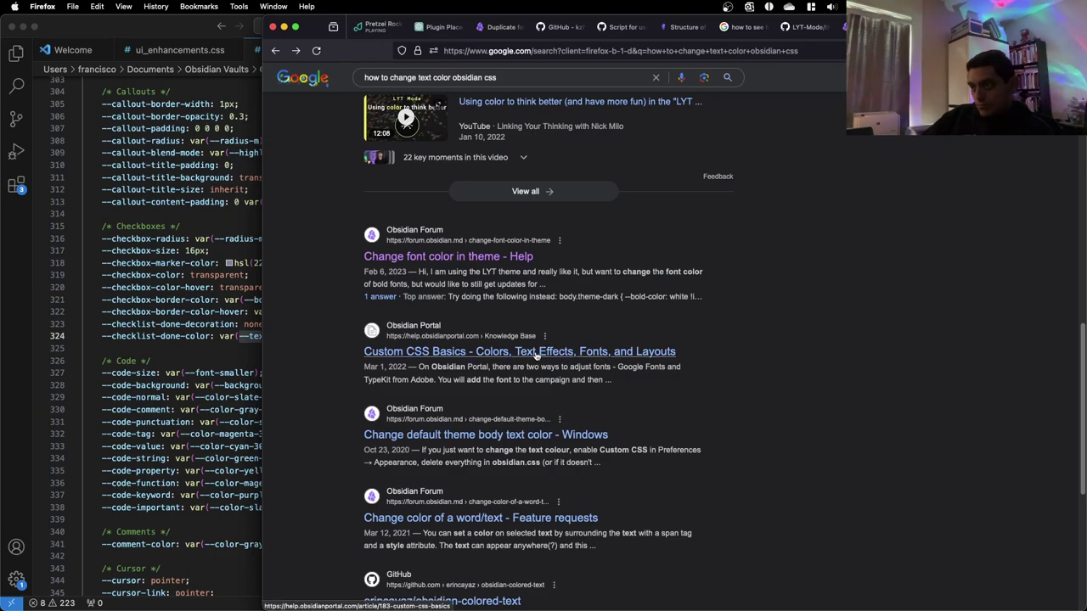
pyautogui.scroll(-1, 528, 355)
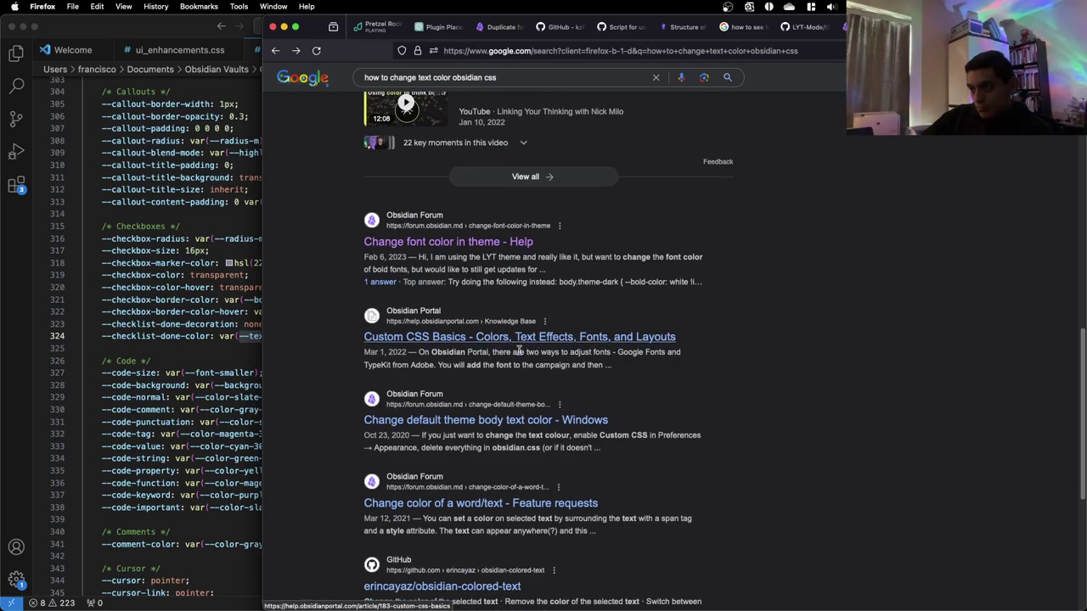
pyautogui.click(531, 427)
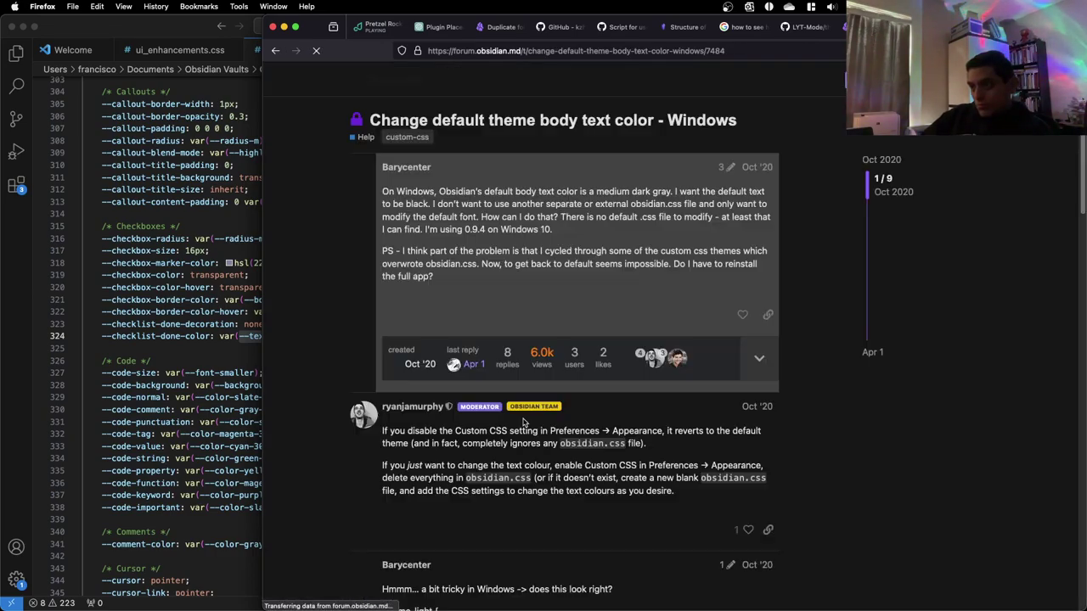
pyautogui.scroll(-5, 458, 378)
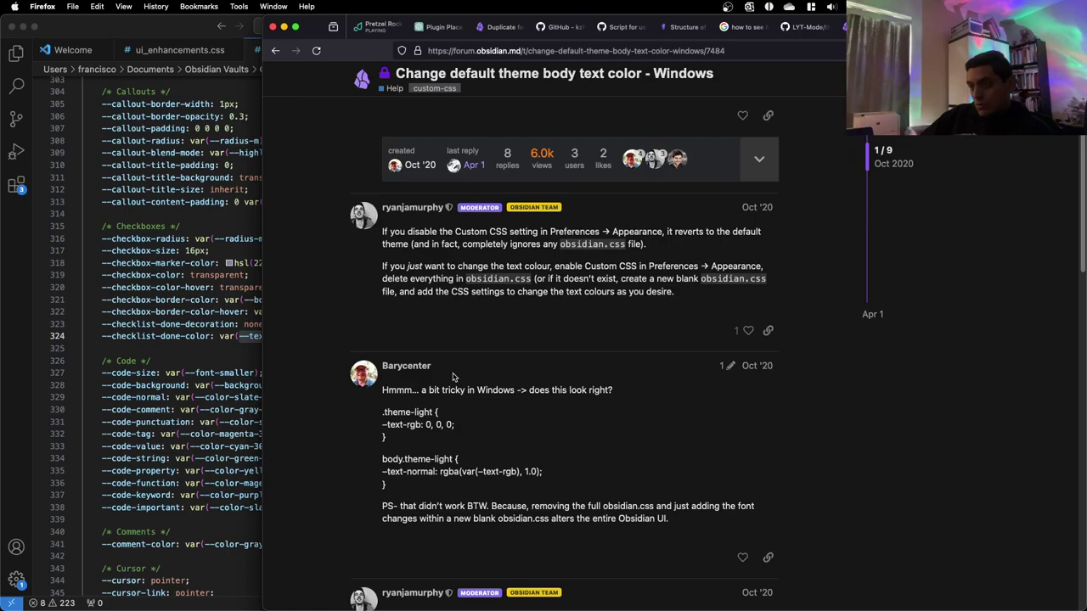
pyautogui.scroll(-3, 453, 377)
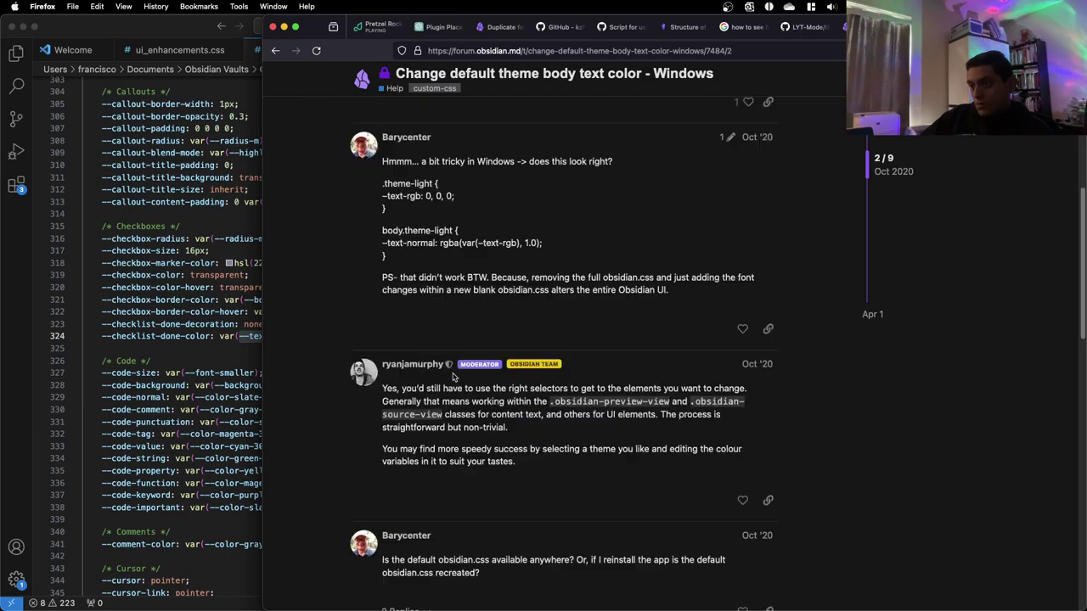
pyautogui.scroll(-2, 452, 377)
pyautogui.scroll(-3, 452, 377)
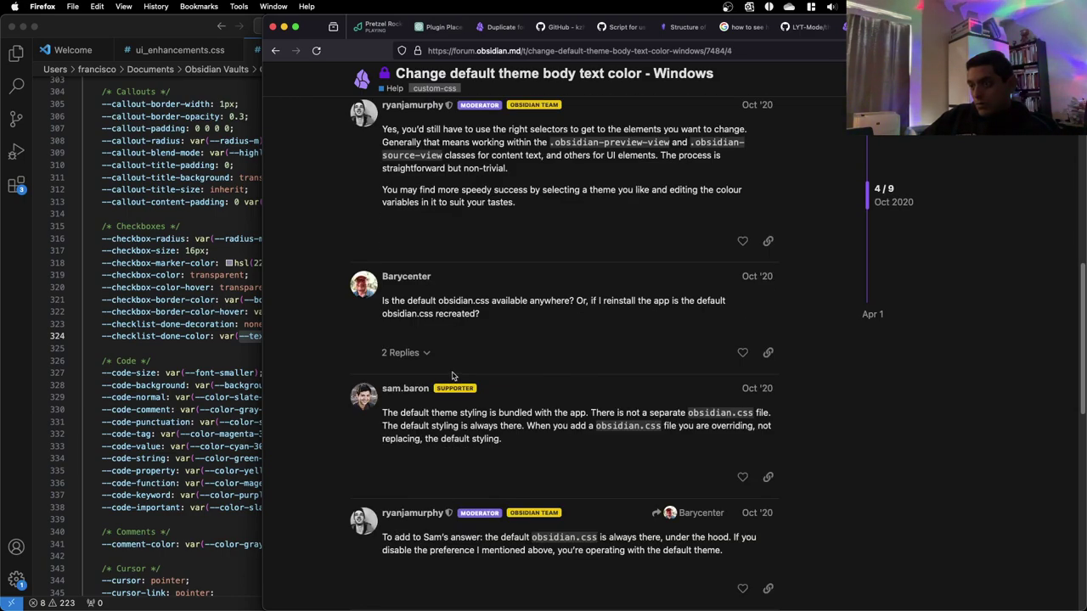
pyautogui.scroll(-5, 452, 377)
pyautogui.scroll(13, 453, 377)
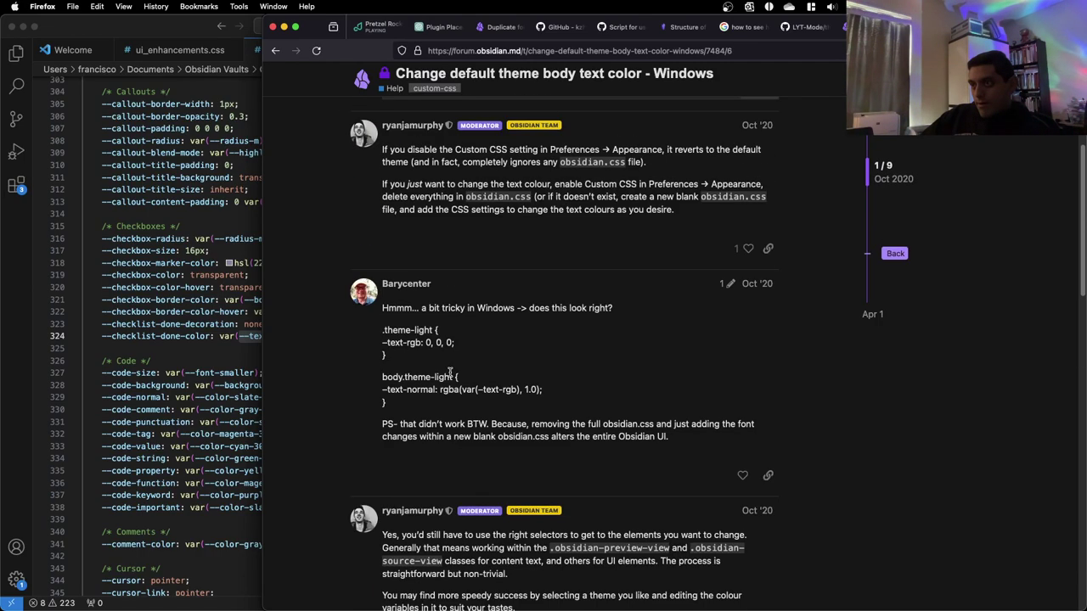
pyautogui.click(275, 50)
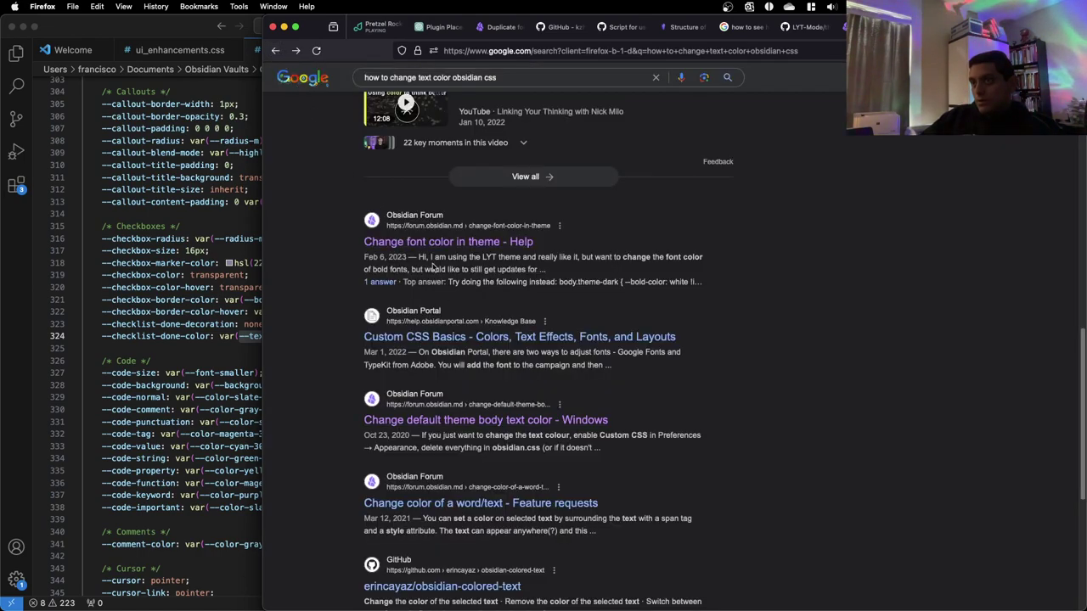
# Read the forum thread "Change color of a word/text" for its HTML font tags and CSS for bold and italic colors
pyautogui.scroll(-1, 454, 334)
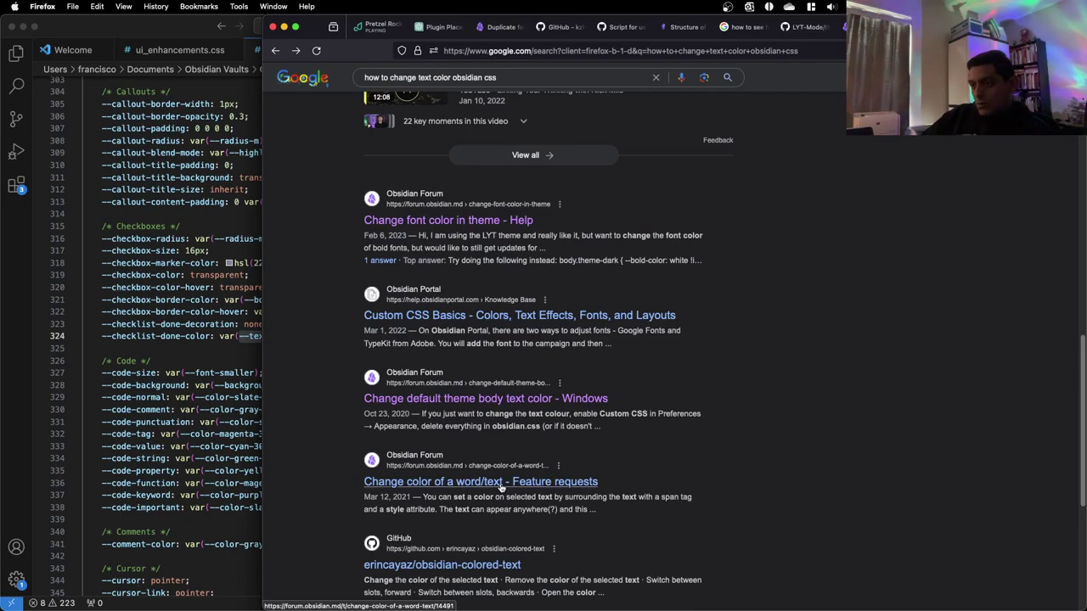
pyautogui.click(501, 482)
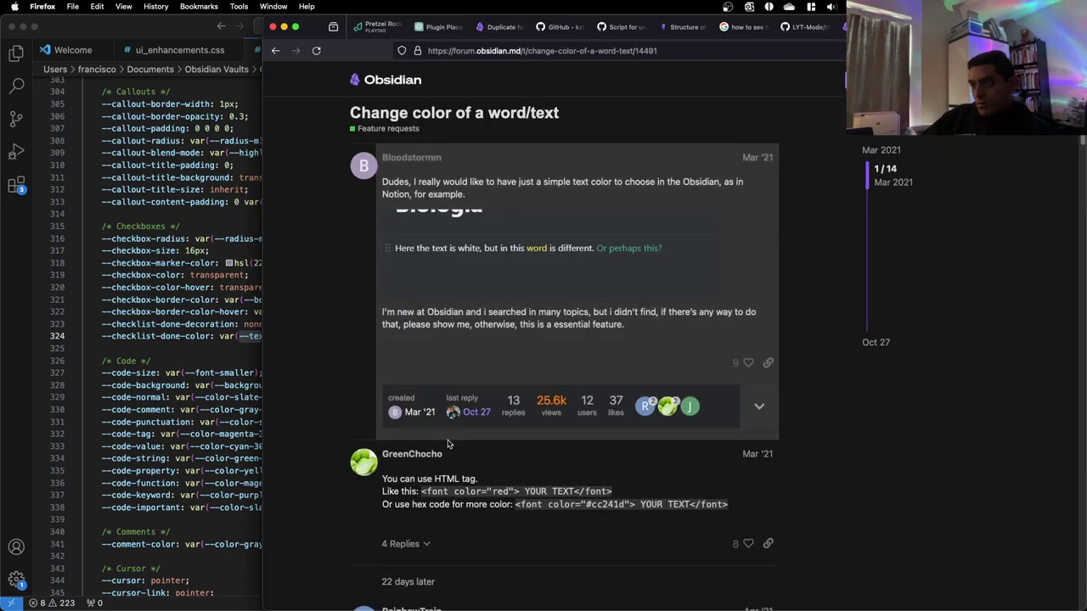
pyautogui.scroll(-2, 450, 446)
pyautogui.scroll(-3, 463, 445)
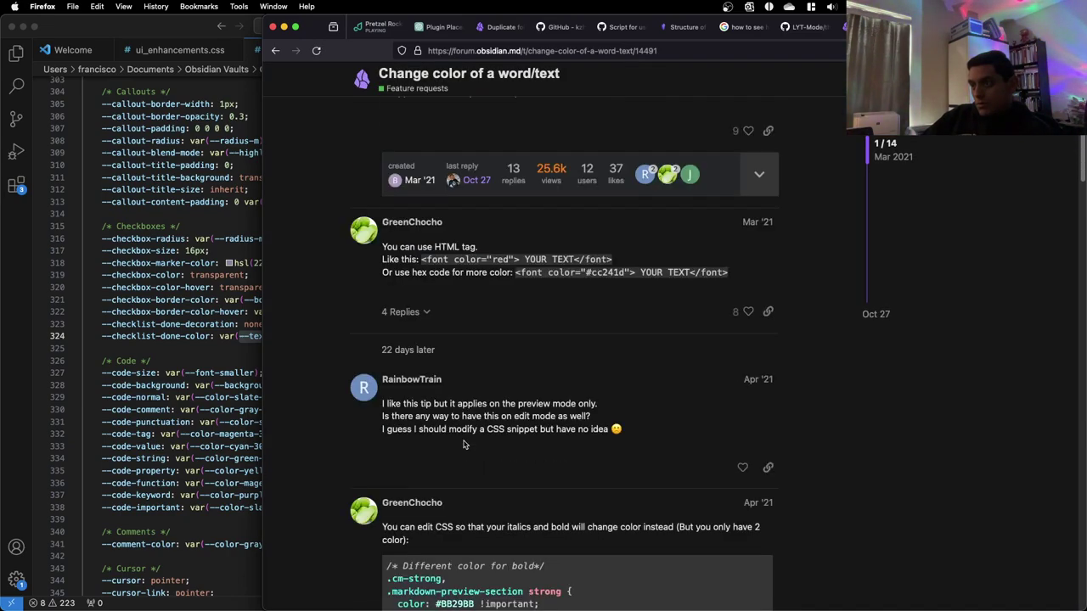
pyautogui.scroll(-2, 465, 441)
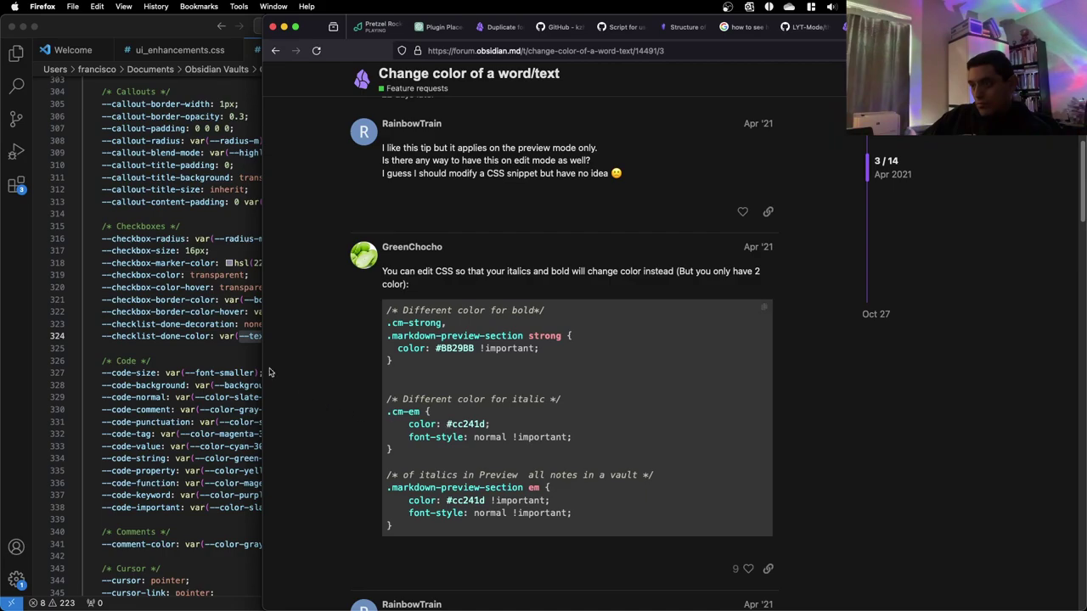
# Switch to theme.css in VS Code, search for "color", and go through matches in the checkbox and code variables
pyautogui.click(168, 316)
pyautogui.doubleClick(168, 314)
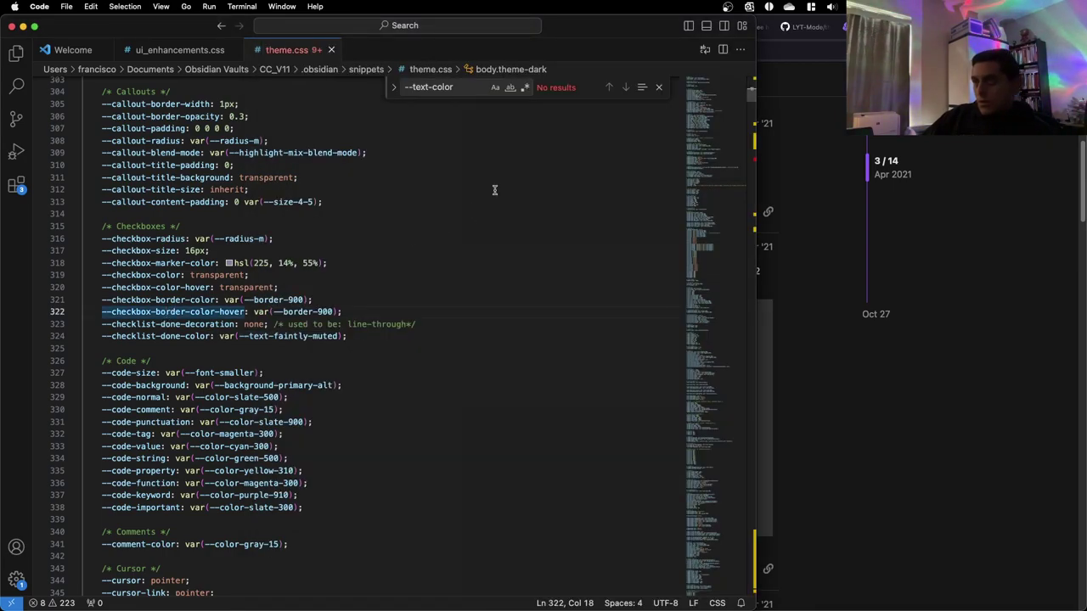
pyautogui.doubleClick(467, 86)
pyautogui.tripleClick(467, 85)
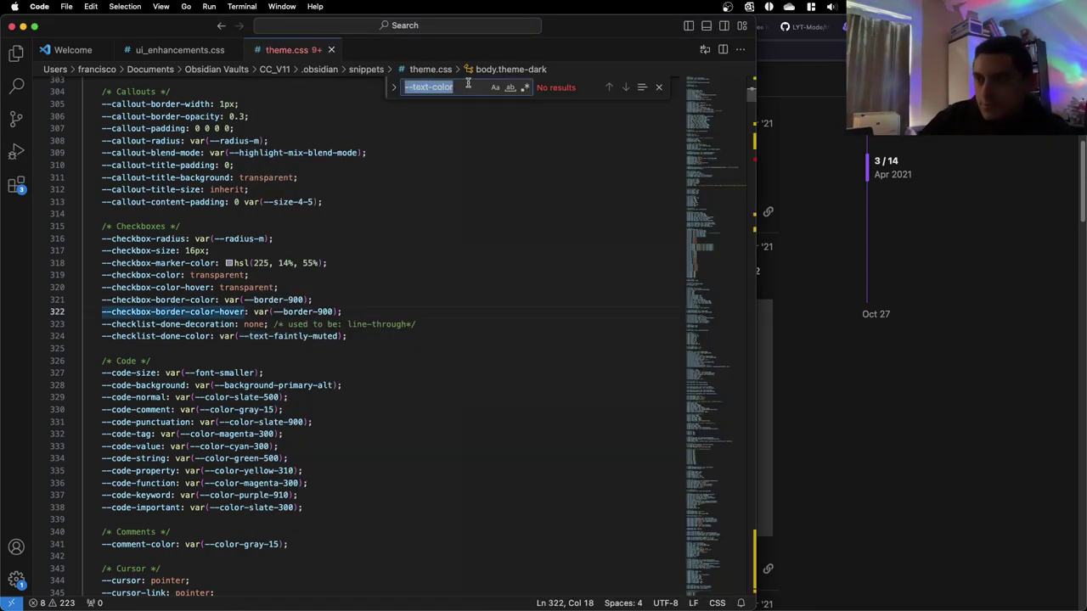
pyautogui.write('color')
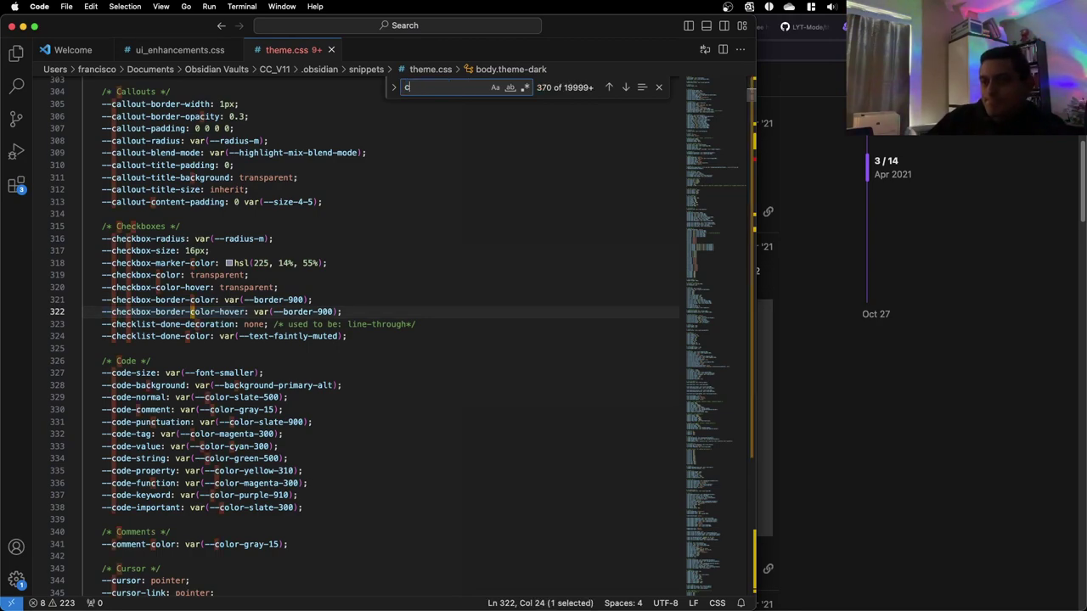
pyautogui.press('Return')
pyautogui.press('Return')
pyautogui.press('Return')
pyautogui.press('Return')
pyautogui.press('Return')
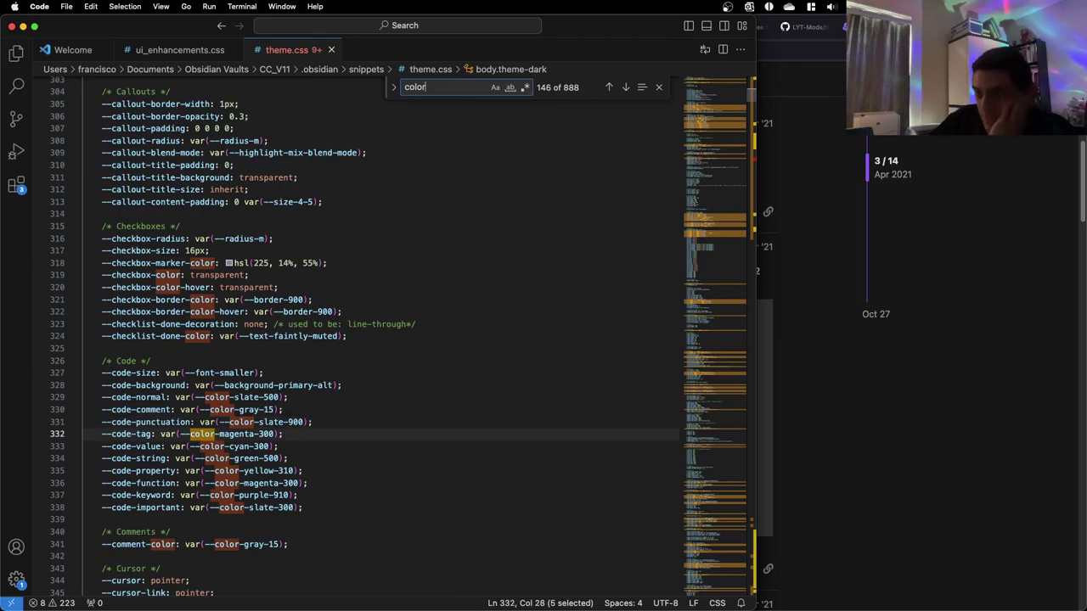
# Switch to Obsidian and check the Appearance note's closing line about where the CSS snippet defines most colors
pyautogui.hotkey('ctrl', 'Up')
pyautogui.click(859, 267)
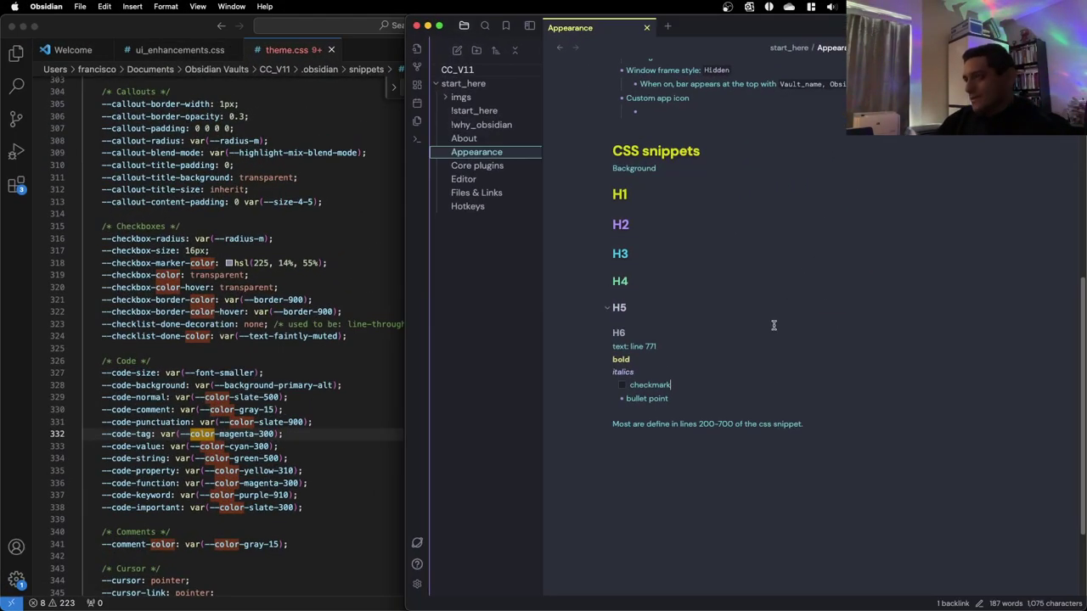
pyautogui.tripleClick(722, 430)
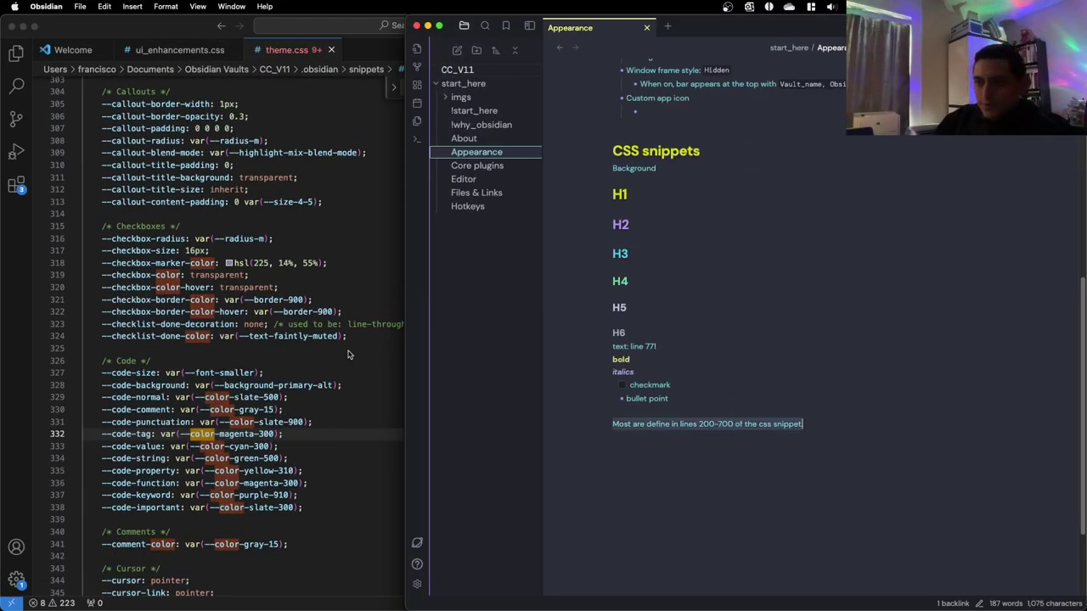
# Return to theme.css in VS Code and examine the color variables from the Checkboxes section through Dragging and Embeds
pyautogui.click(331, 352)
pyautogui.scroll(-1, 331, 352)
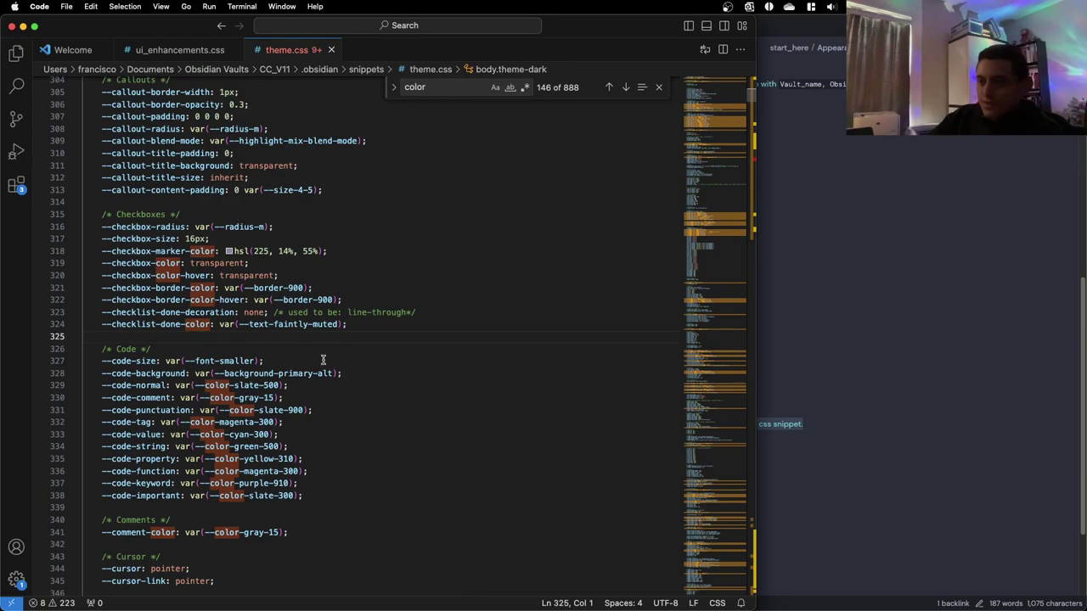
pyautogui.scroll(-2, 321, 363)
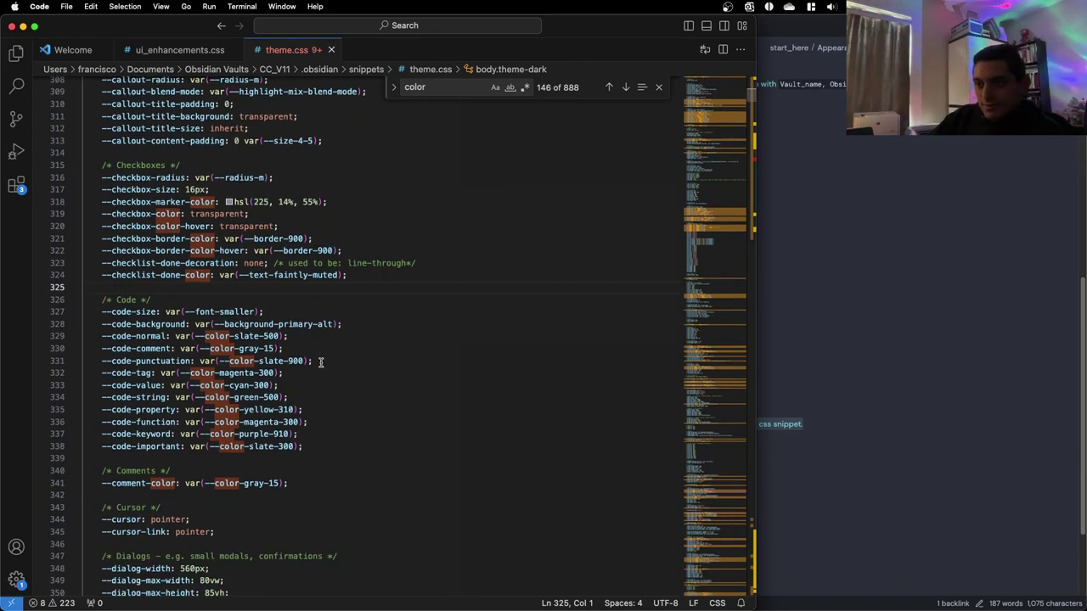
pyautogui.scroll(-3, 321, 362)
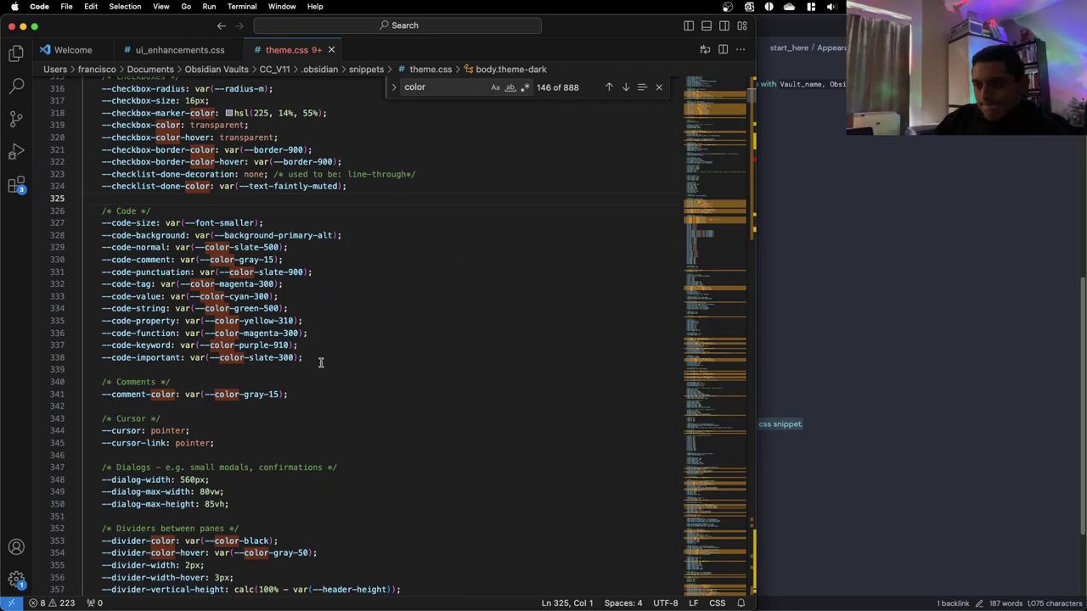
pyautogui.scroll(-6, 321, 362)
pyautogui.scroll(-5, 321, 362)
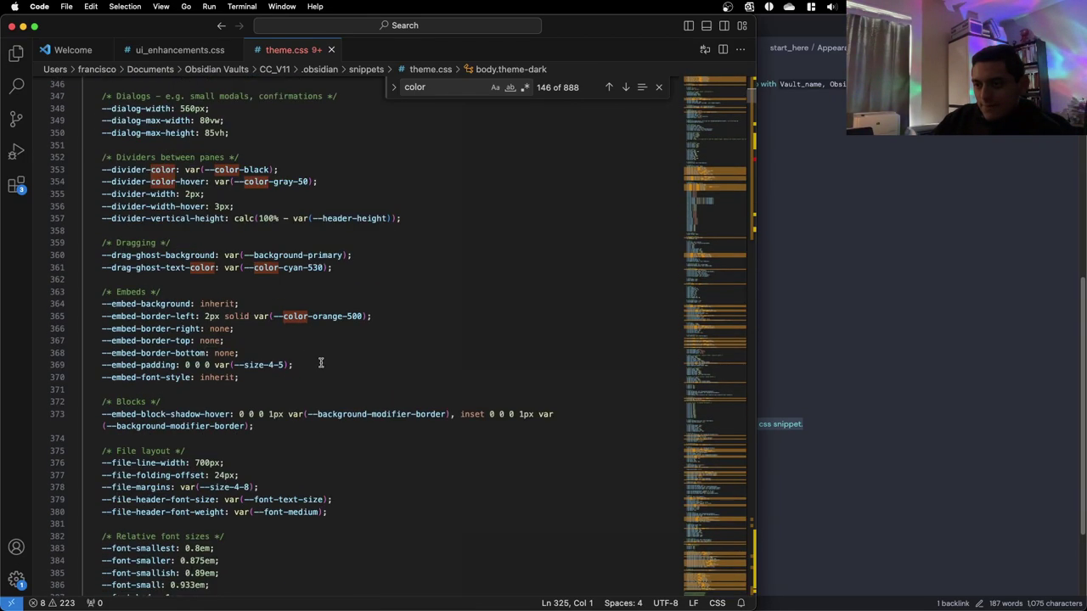
# Search theme.css for "cyan" and go through the matches from the graph variables to the title bar button hover rule
pyautogui.doubleClick(297, 268)
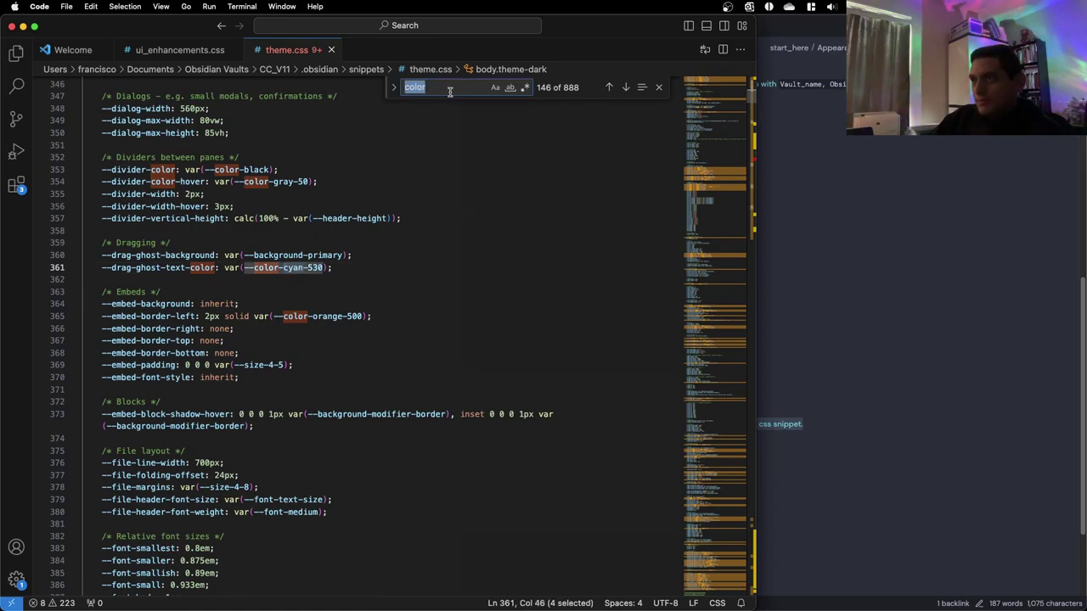
pyautogui.press('super+f')
pyautogui.press('Return')
pyautogui.press('Return')
pyautogui.press('Return')
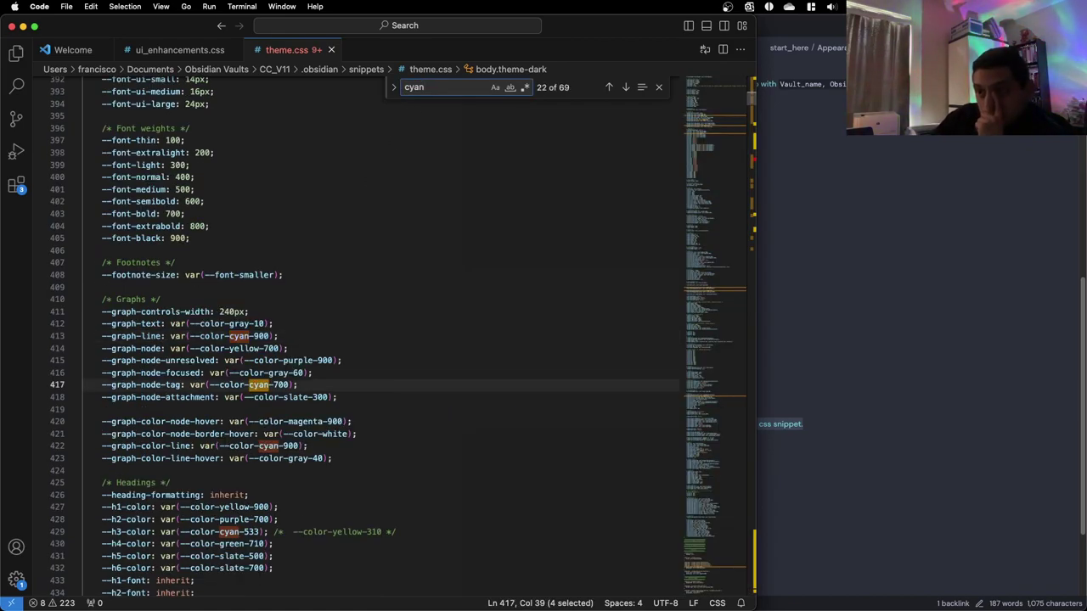
pyautogui.press('Return')
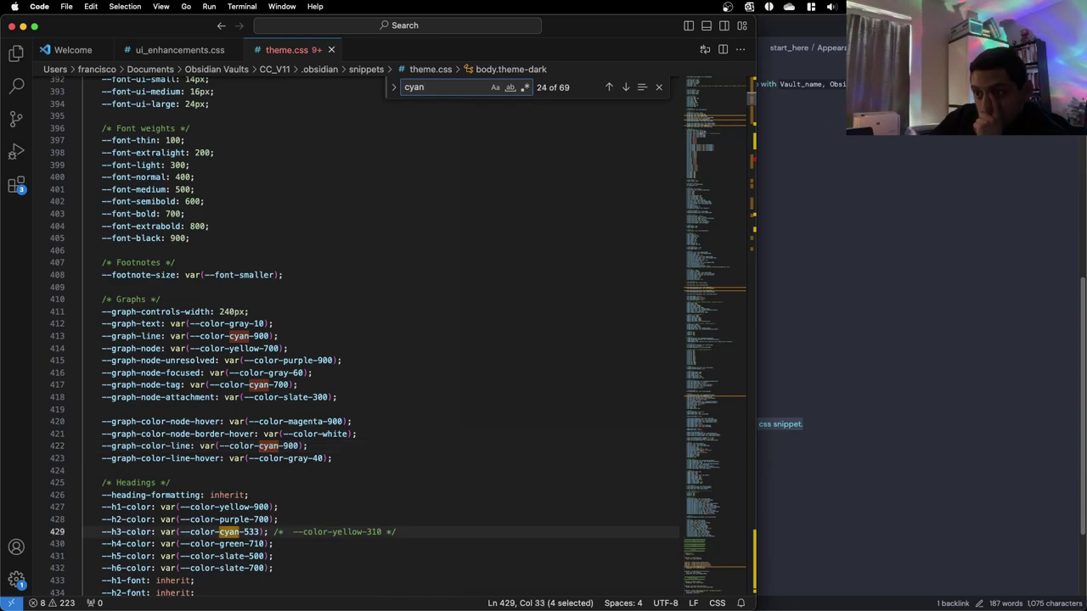
pyautogui.press('Return')
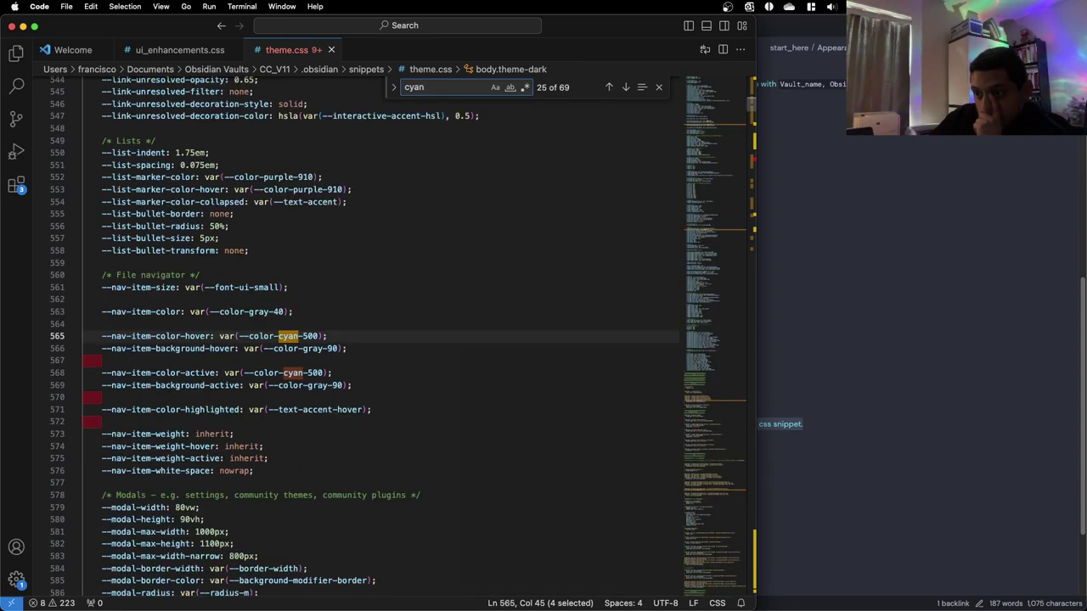
pyautogui.press('Return')
pyautogui.press('Return')
pyautogui.press('Return')
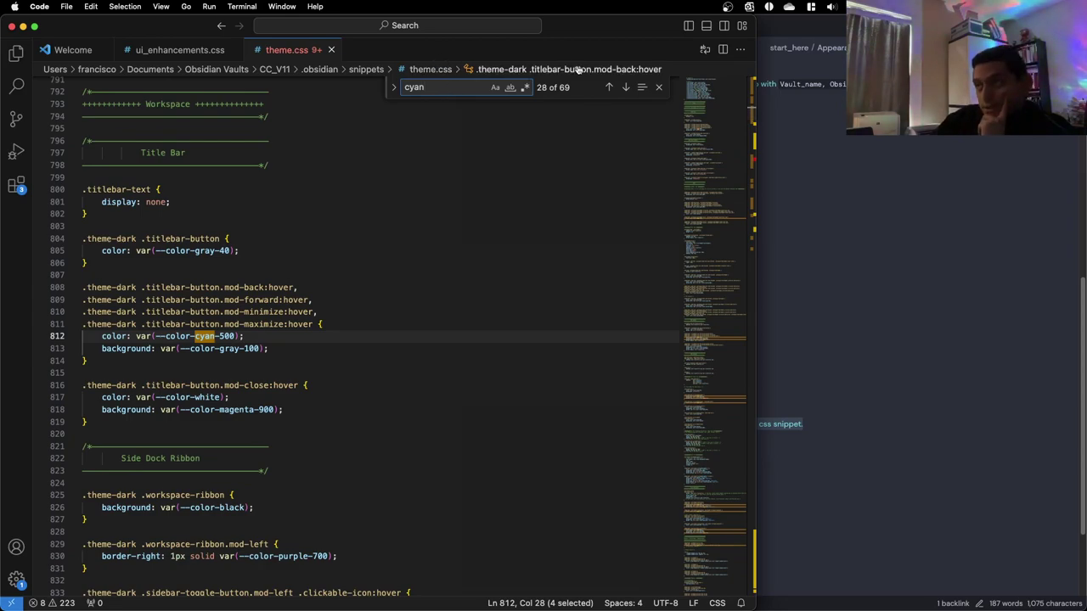
# Go back through the "cyan" matches to --graph-color-line, rechecking the file navigator and heading variables
pyautogui.click(608, 88)
pyautogui.click(608, 87)
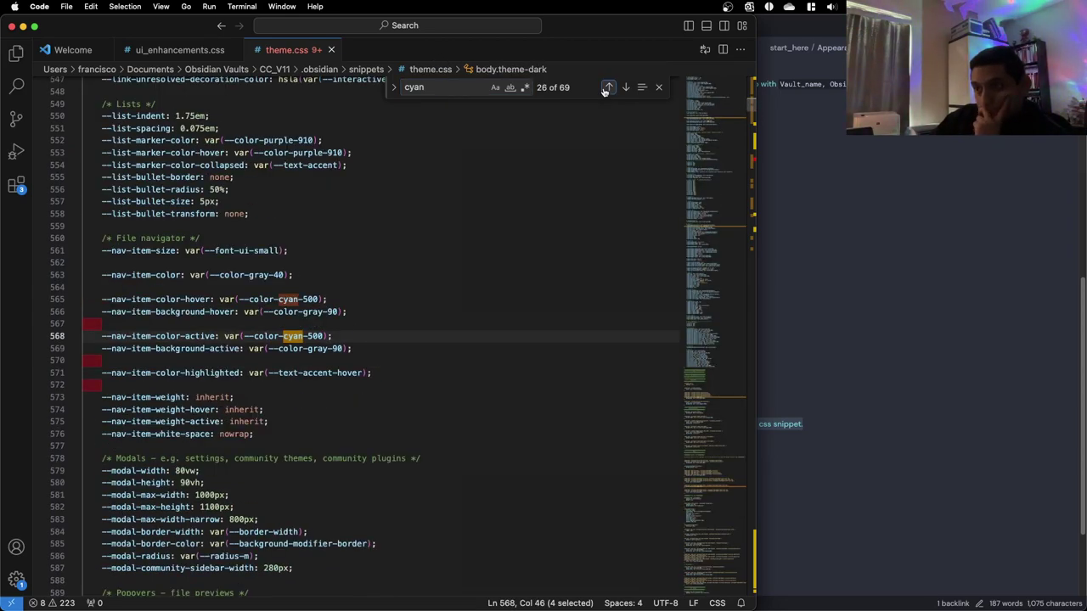
pyautogui.click(607, 88)
pyautogui.click(608, 88)
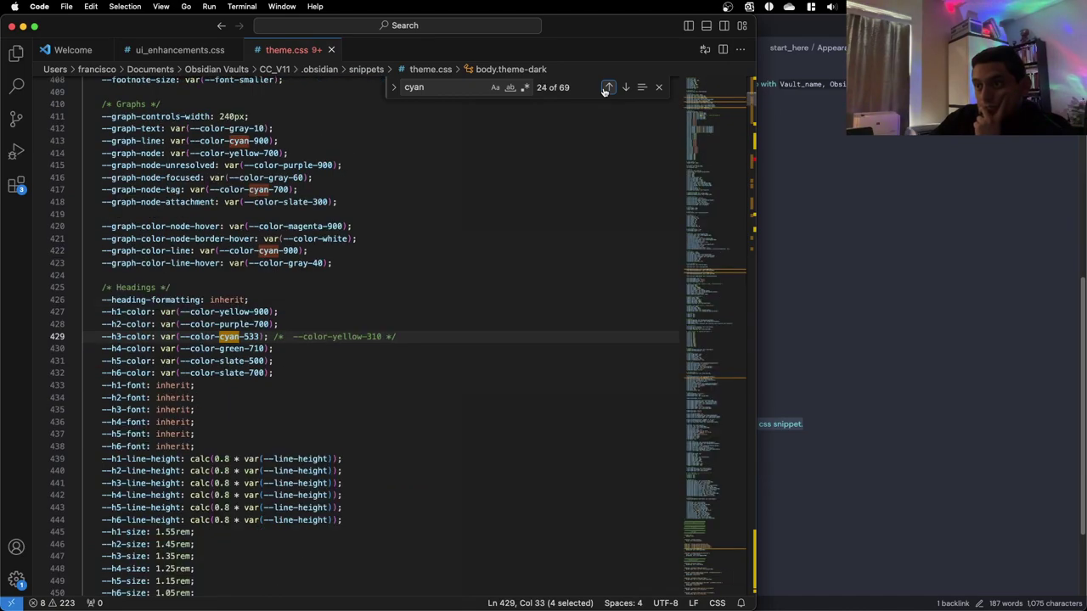
pyautogui.click(608, 88)
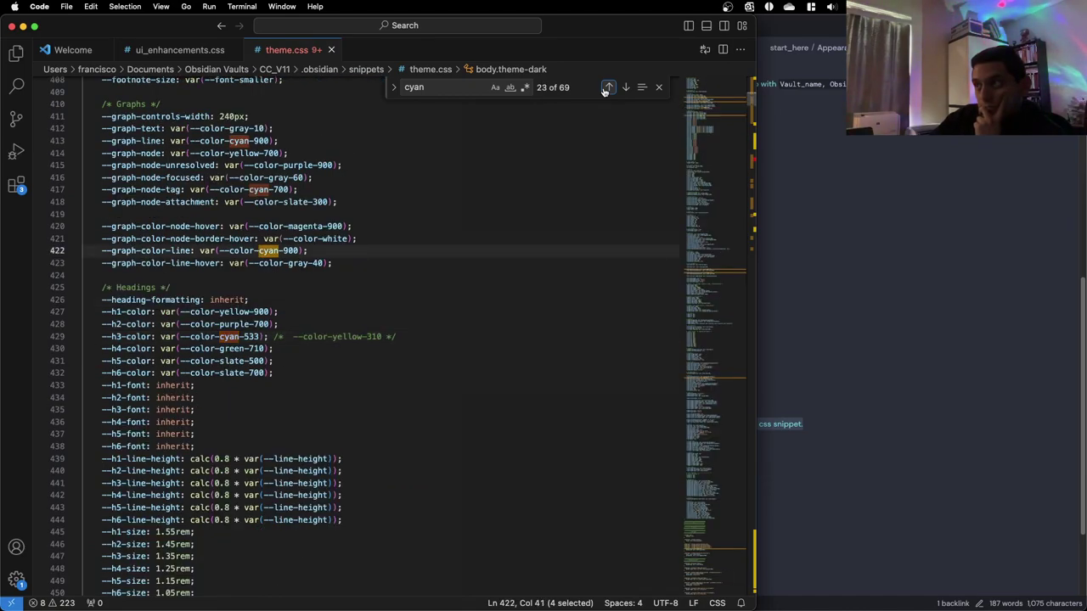
# Go forward through the "cyan" matches in theme.css from --graph-color-line to the color rule for the markdown source and preview views
pyautogui.click(626, 88)
pyautogui.click(626, 88)
pyautogui.click(626, 88)
pyautogui.click(626, 87)
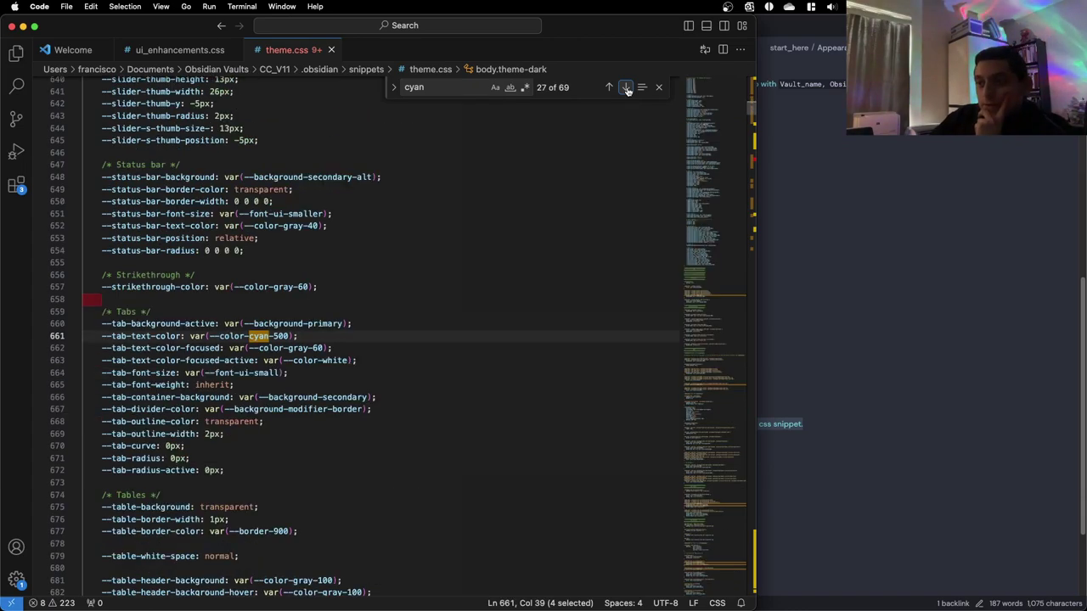
pyautogui.click(625, 87)
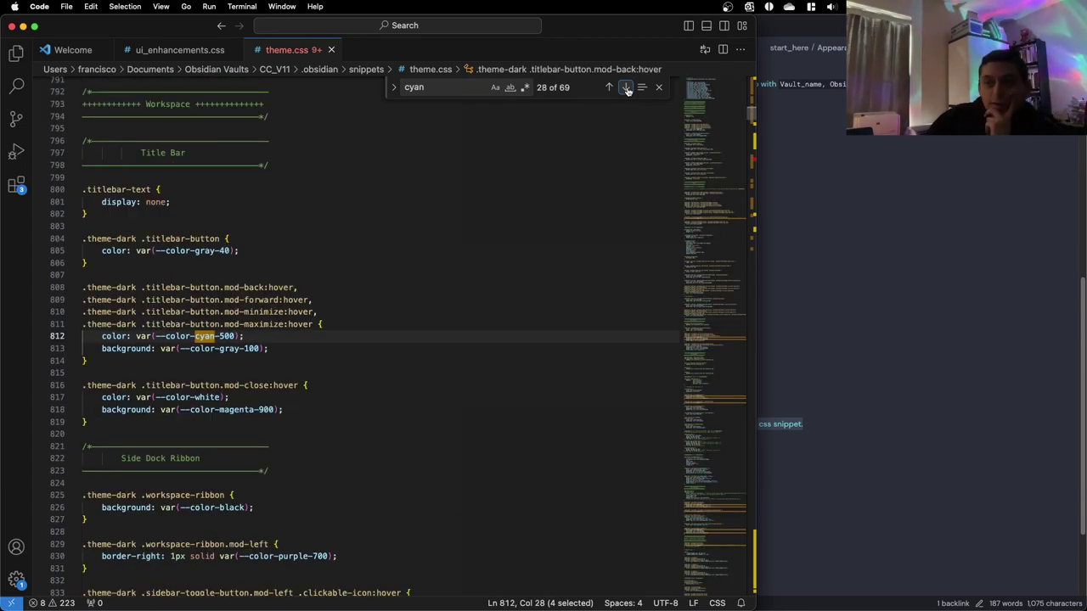
pyautogui.click(625, 87)
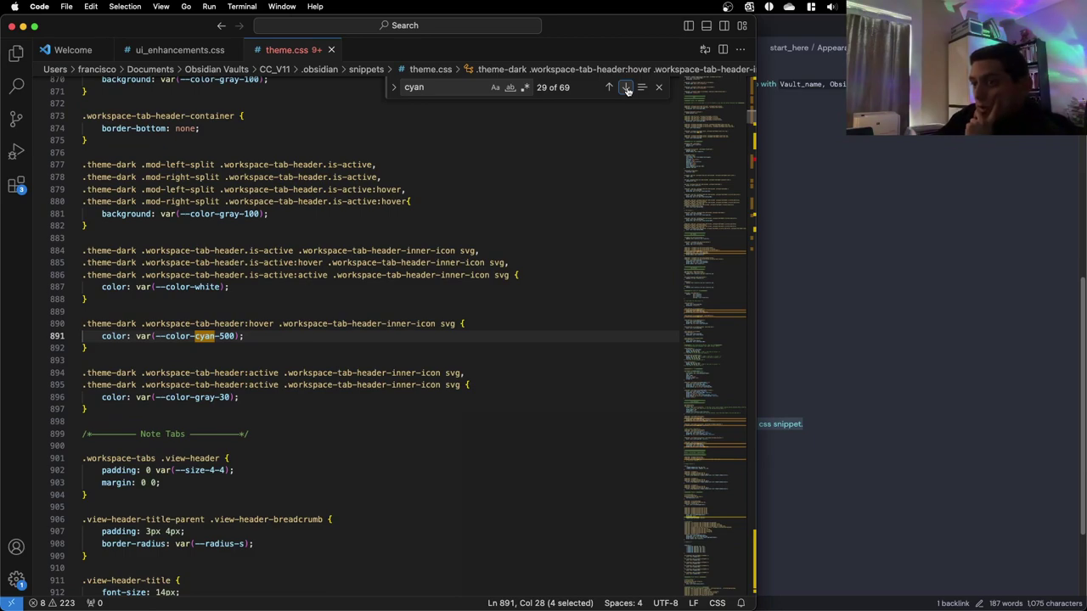
pyautogui.click(626, 88)
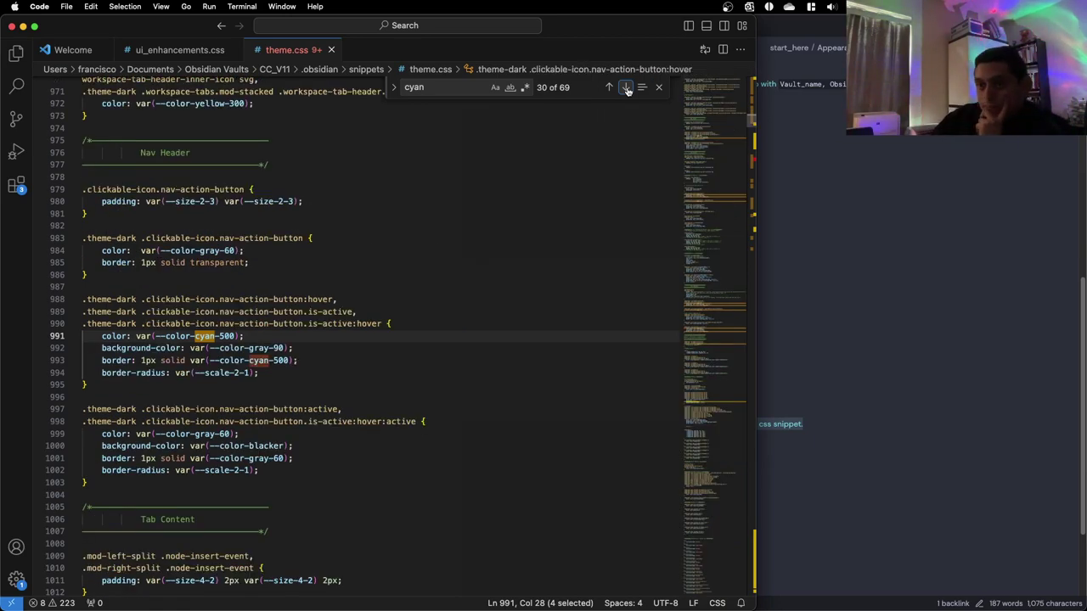
pyautogui.click(626, 88)
pyautogui.click(626, 88)
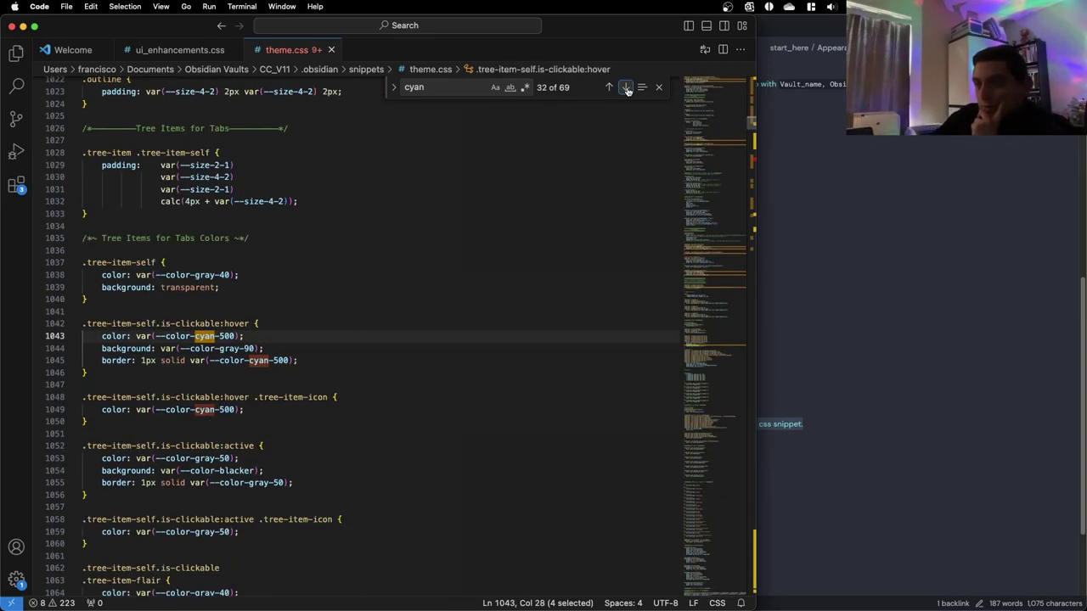
pyautogui.click(625, 88)
pyautogui.click(625, 87)
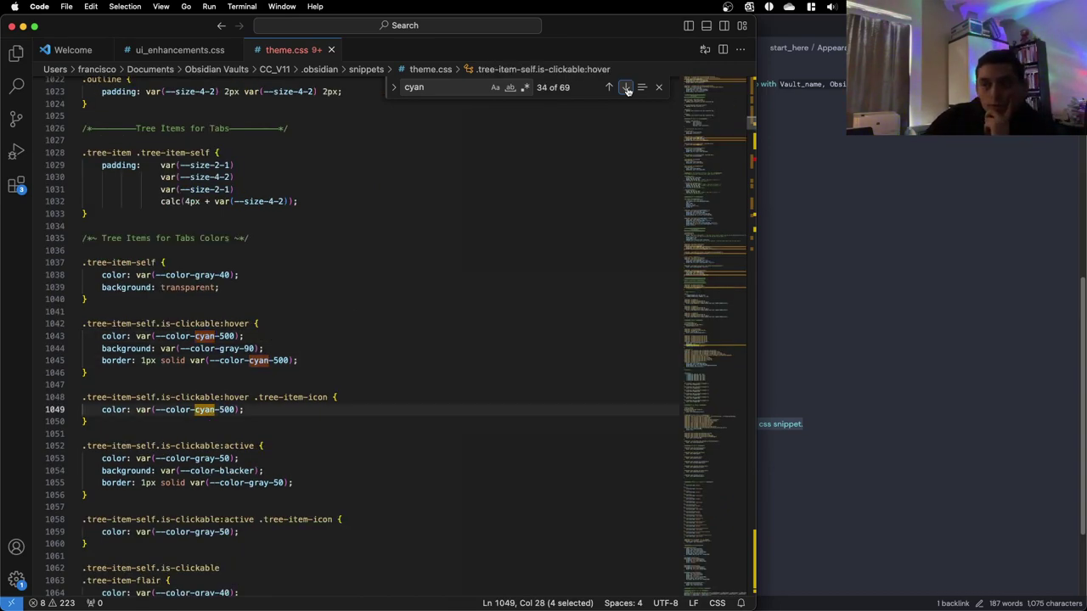
pyautogui.click(626, 88)
pyautogui.click(625, 87)
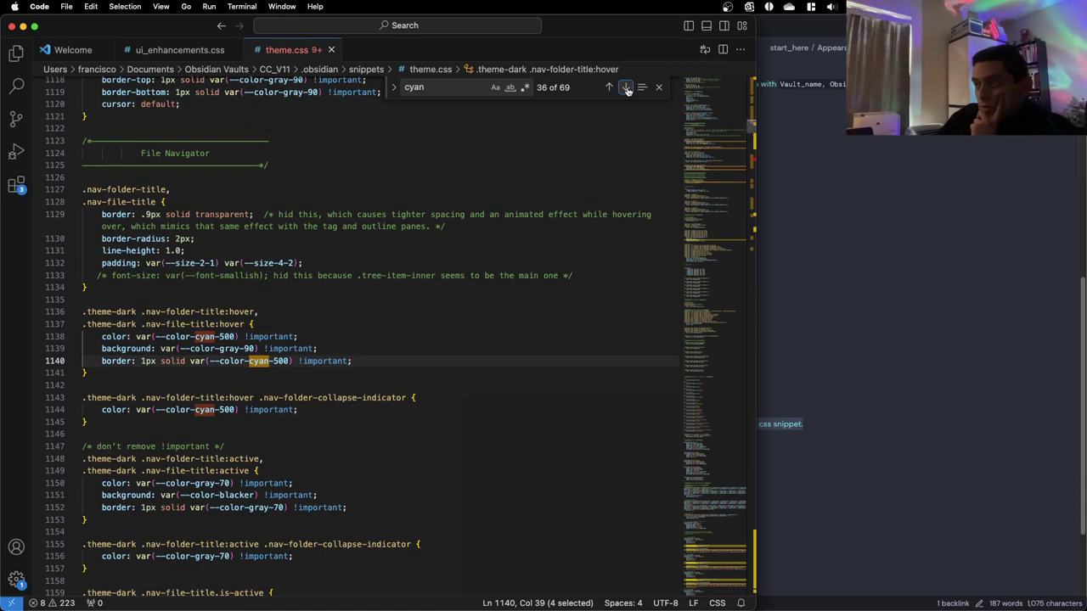
pyautogui.click(626, 88)
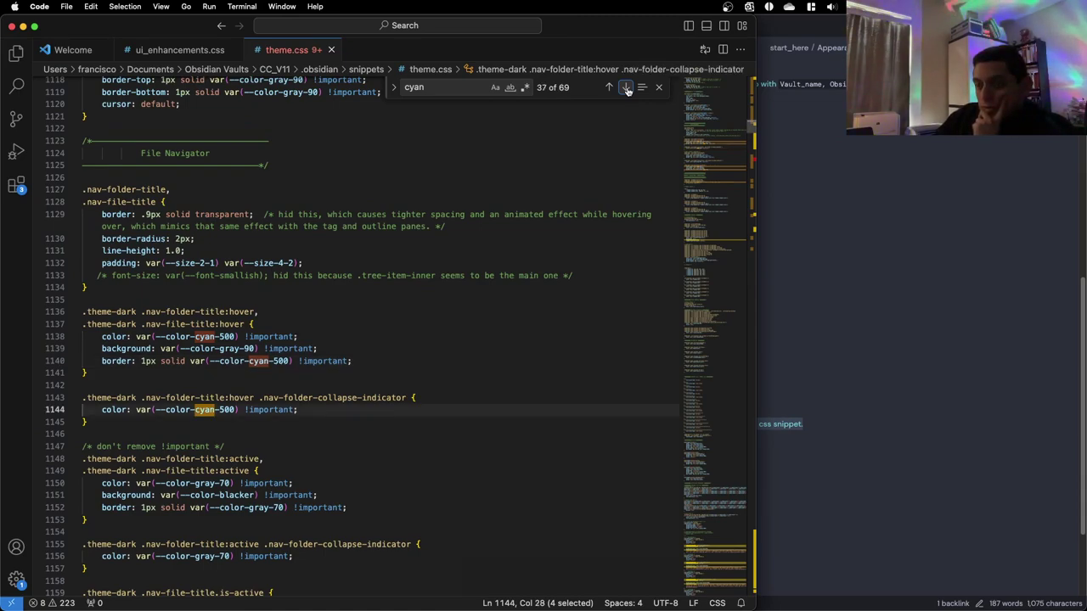
pyautogui.click(625, 88)
pyautogui.click(626, 88)
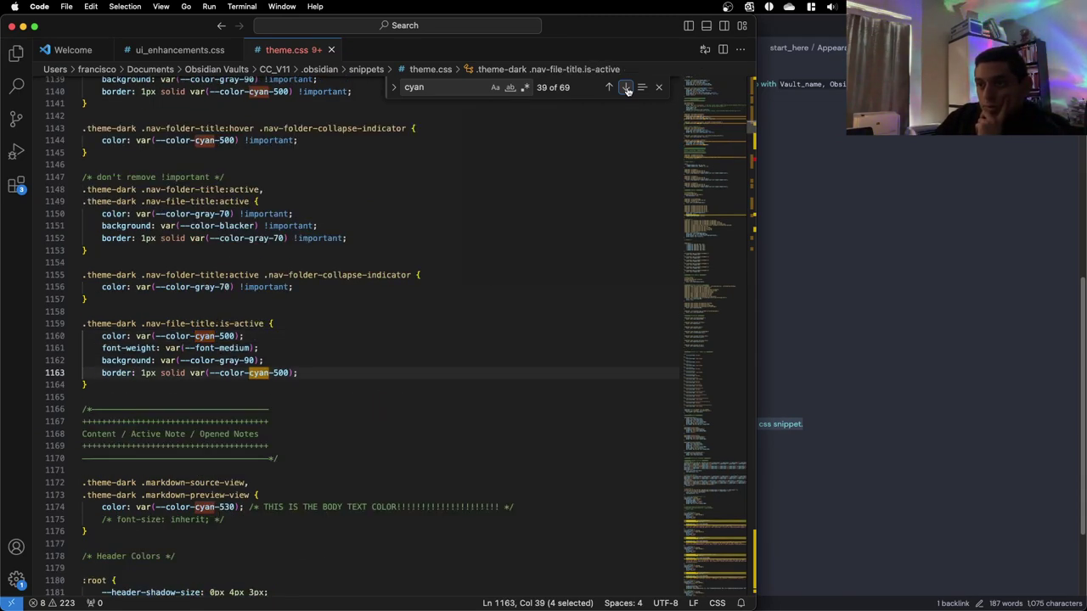
pyautogui.click(626, 88)
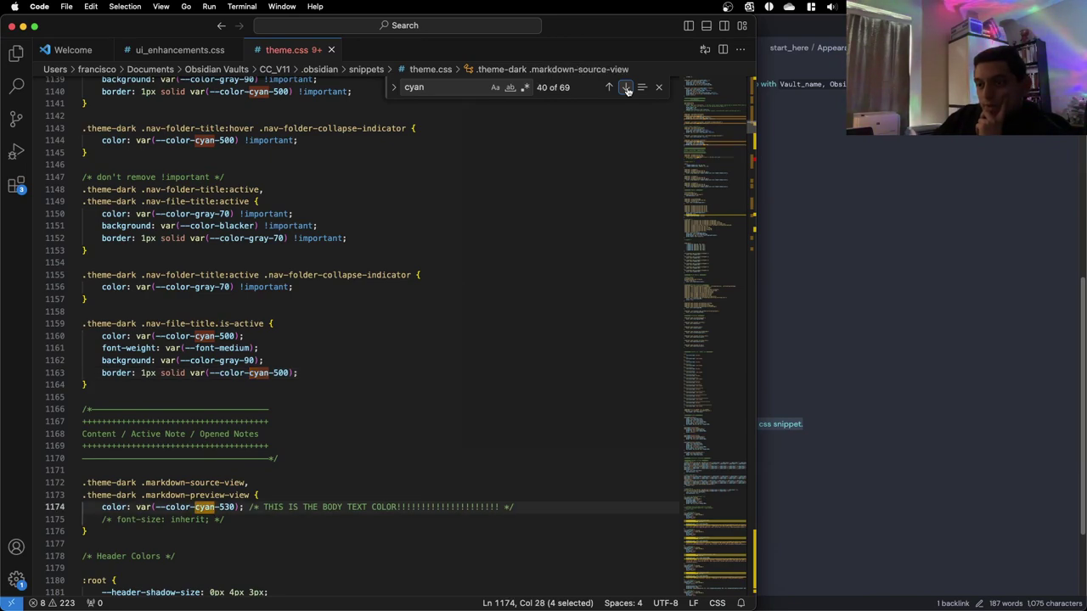
# Set the body text color on line 1174 to var(--color-white), save theme.css, and check the Appearance note in Obsidian
pyautogui.scroll(-2, 274, 385)
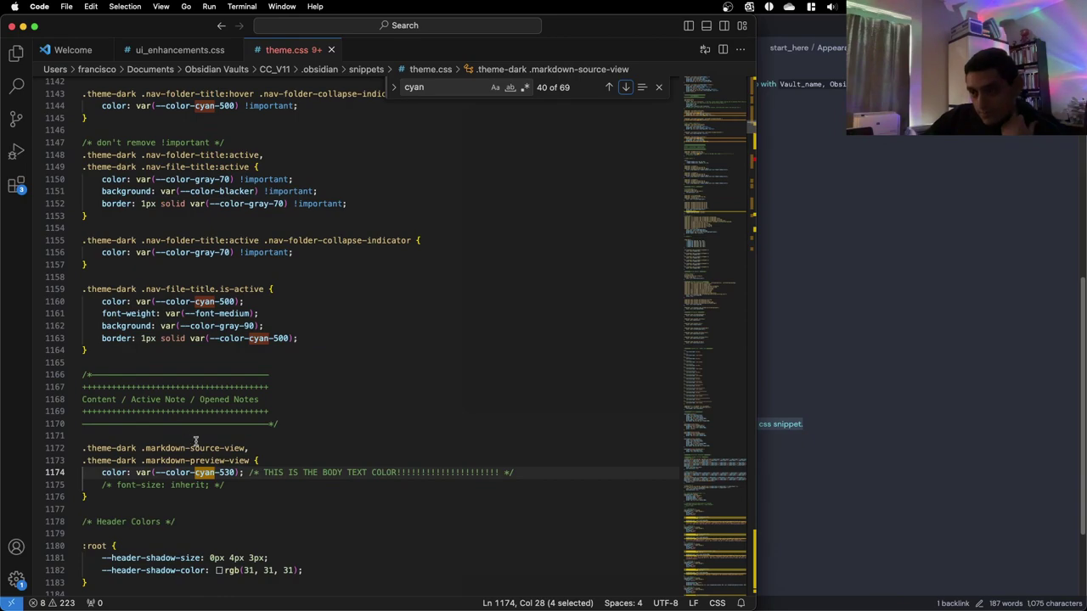
pyautogui.scroll(-4, 290, 454)
pyautogui.moveTo(289, 408); pyautogui.dragTo(405, 409)
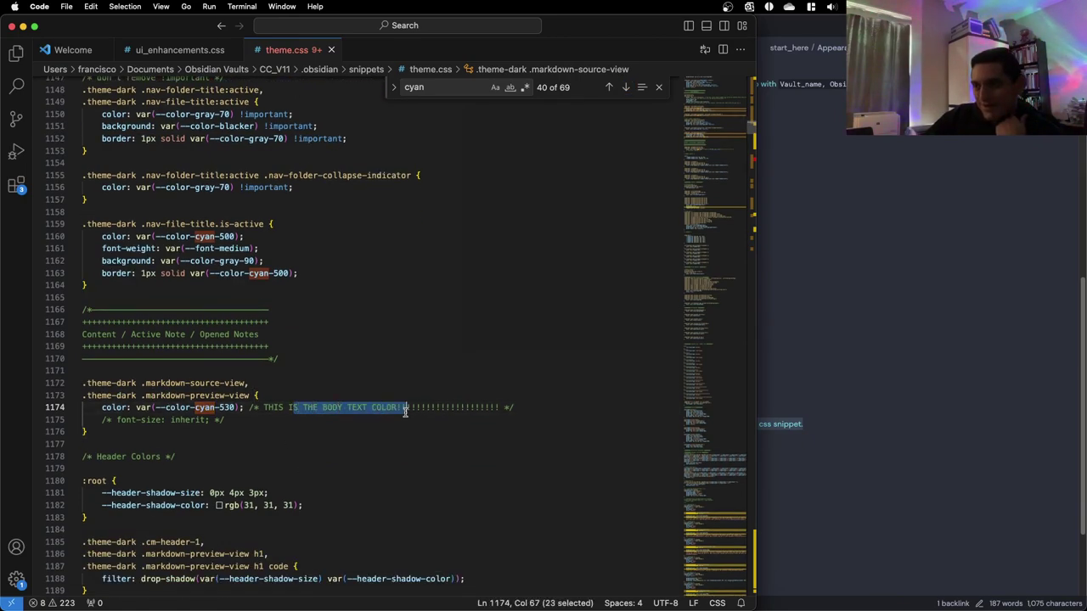
pyautogui.moveTo(234, 410); pyautogui.dragTo(197, 410)
pyautogui.write('white')
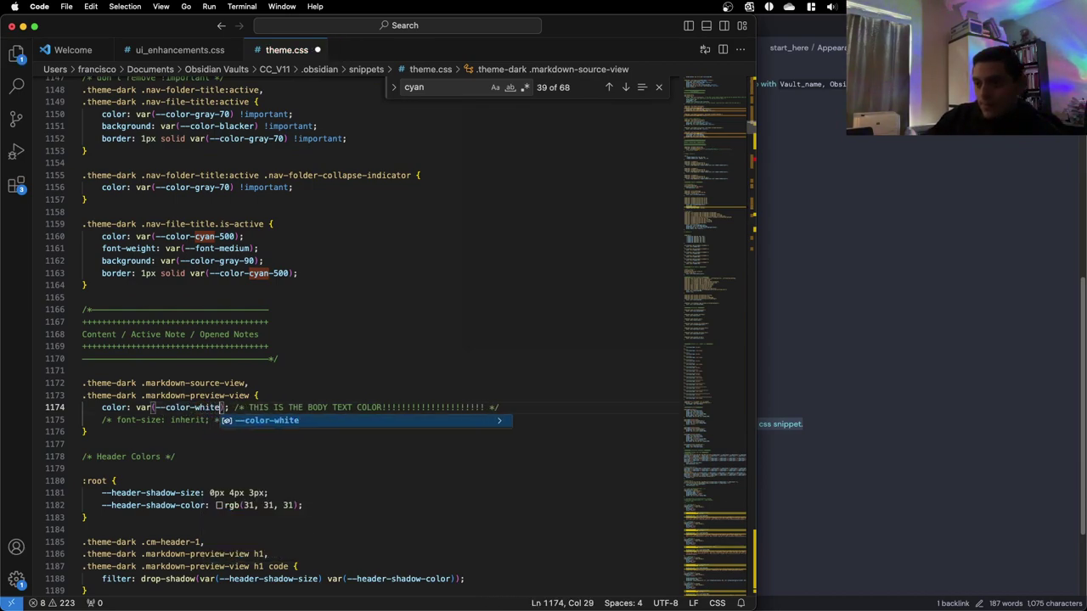
pyautogui.click(343, 397)
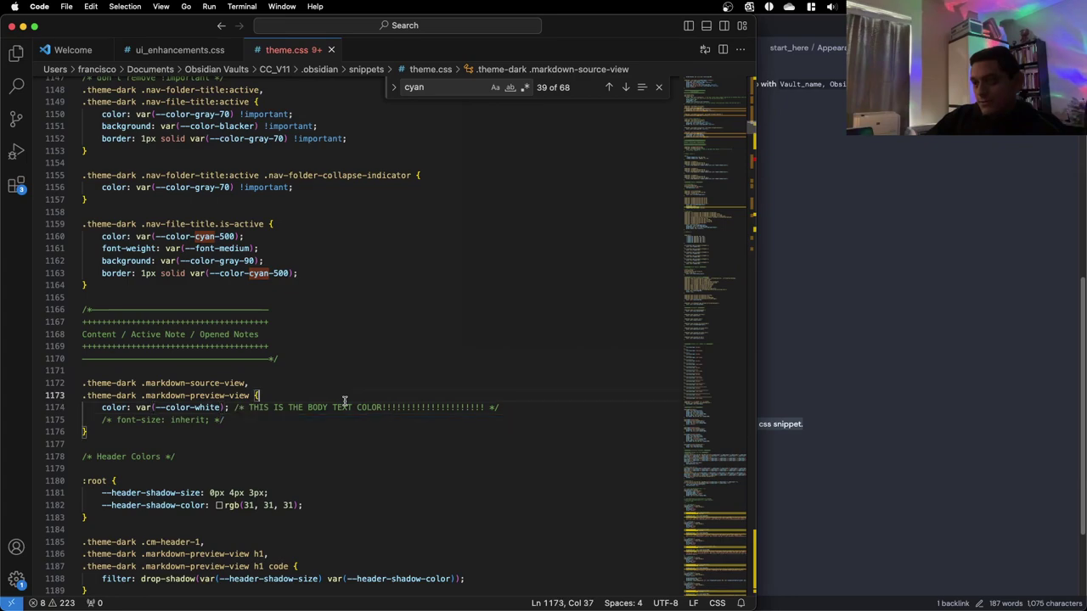
pyautogui.click(990, 343)
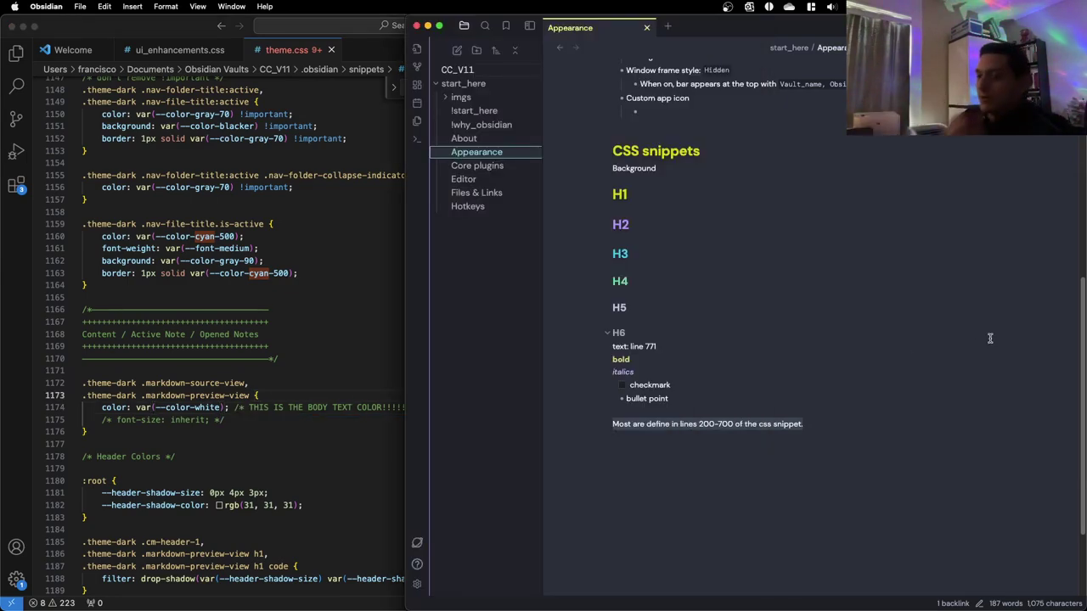
# Return to theme.css in VS Code and examine the Header Colors rules below the body text color, down to Strikethrough
pyautogui.click(332, 435)
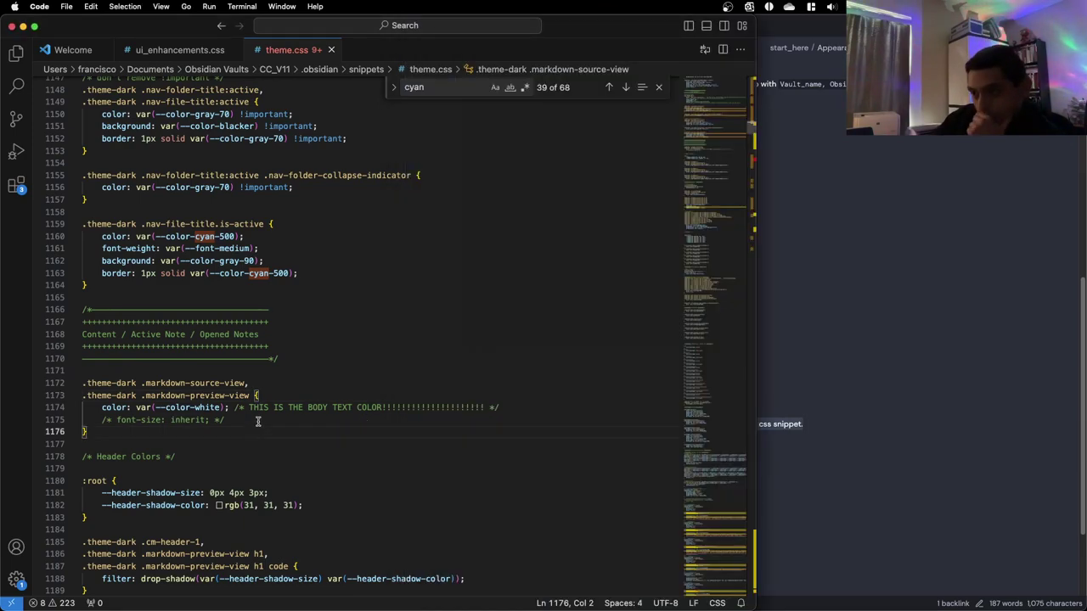
pyautogui.scroll(-1, 257, 421)
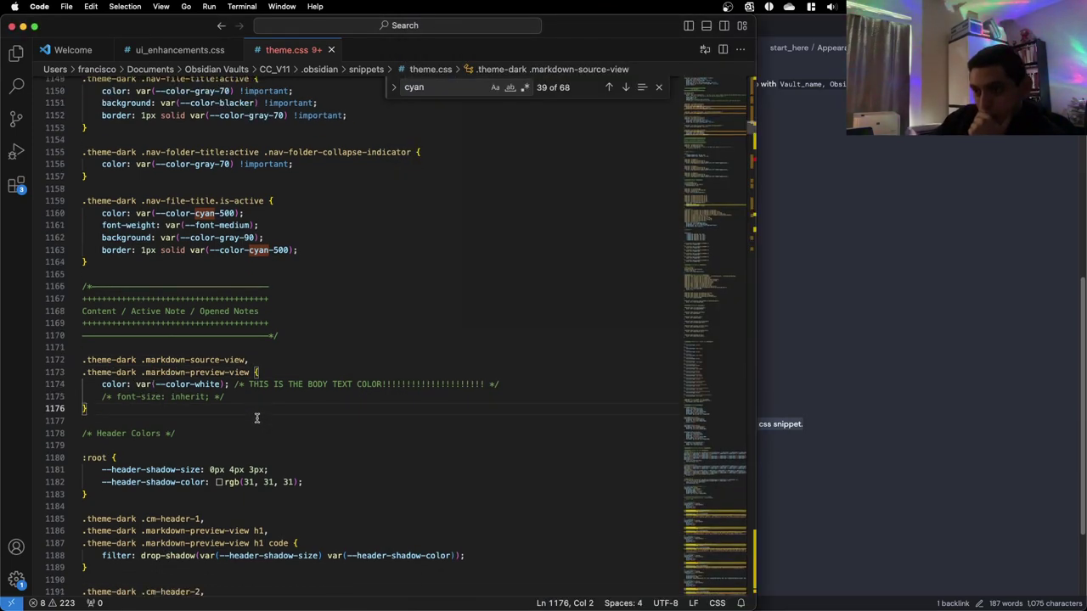
pyautogui.scroll(-2, 258, 417)
pyautogui.scroll(-2, 256, 418)
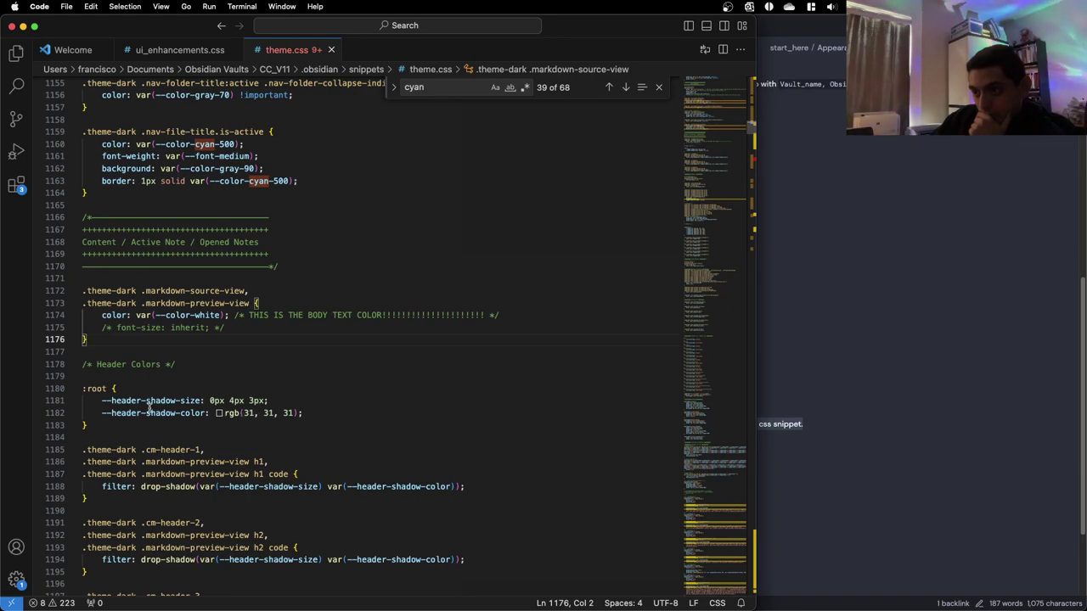
pyautogui.scroll(-3, 148, 408)
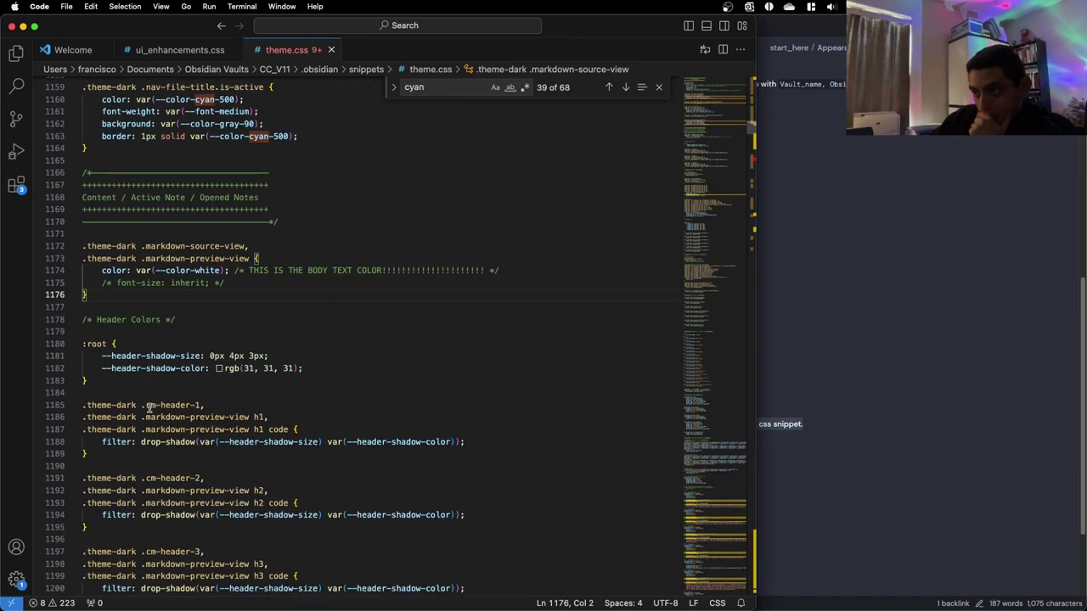
pyautogui.scroll(-1, 148, 408)
pyautogui.scroll(-1, 149, 409)
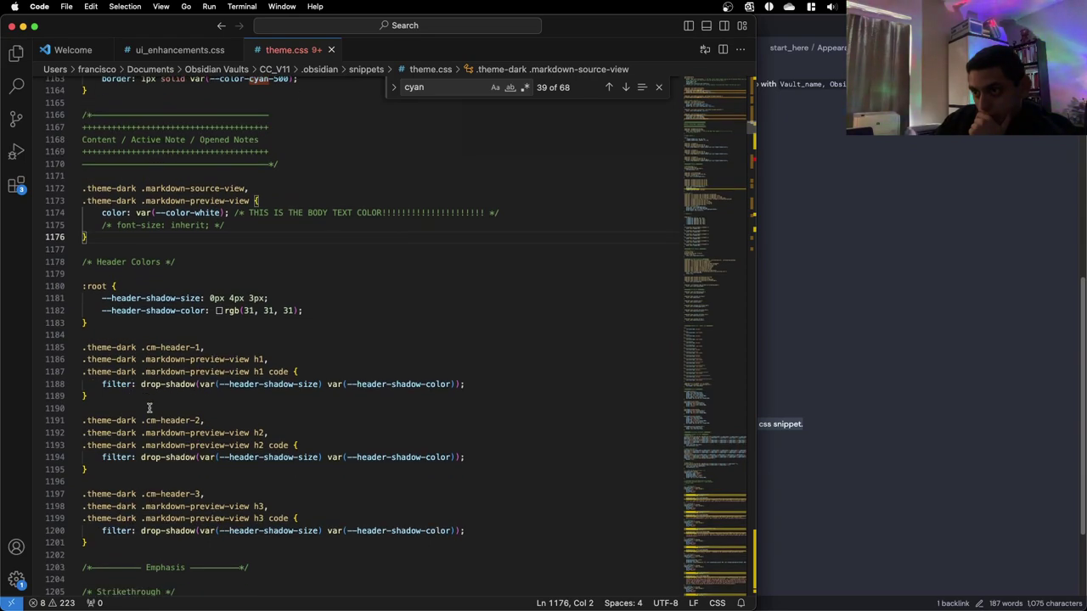
pyautogui.scroll(-1, 148, 408)
pyautogui.scroll(-5, 149, 408)
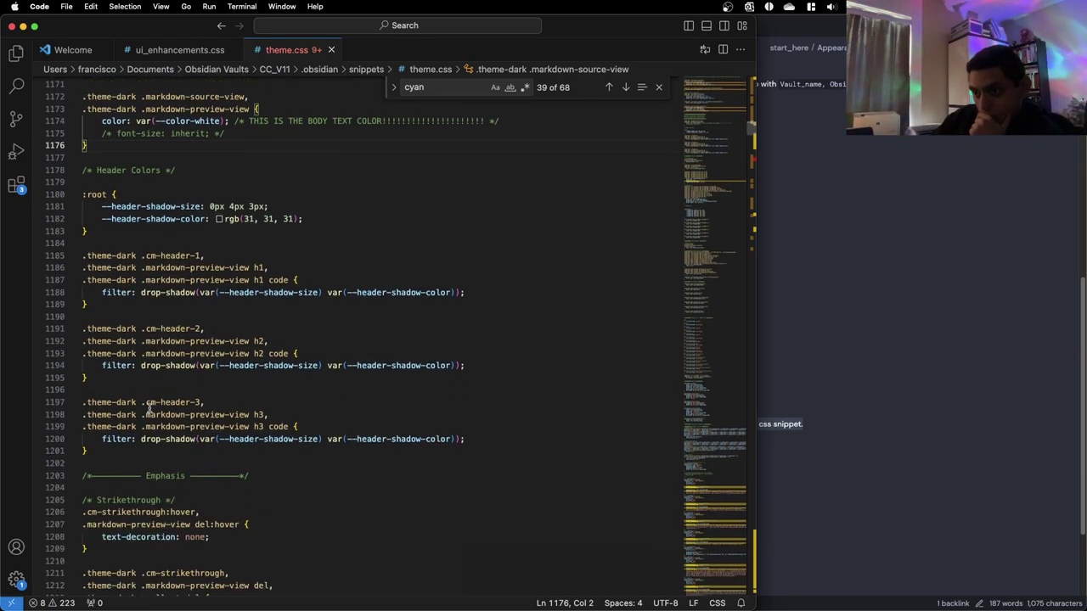
# Recheck the body text color rule's line number and update the text entry in Obsidian's Appearance note to line 1174
pyautogui.click(891, 363)
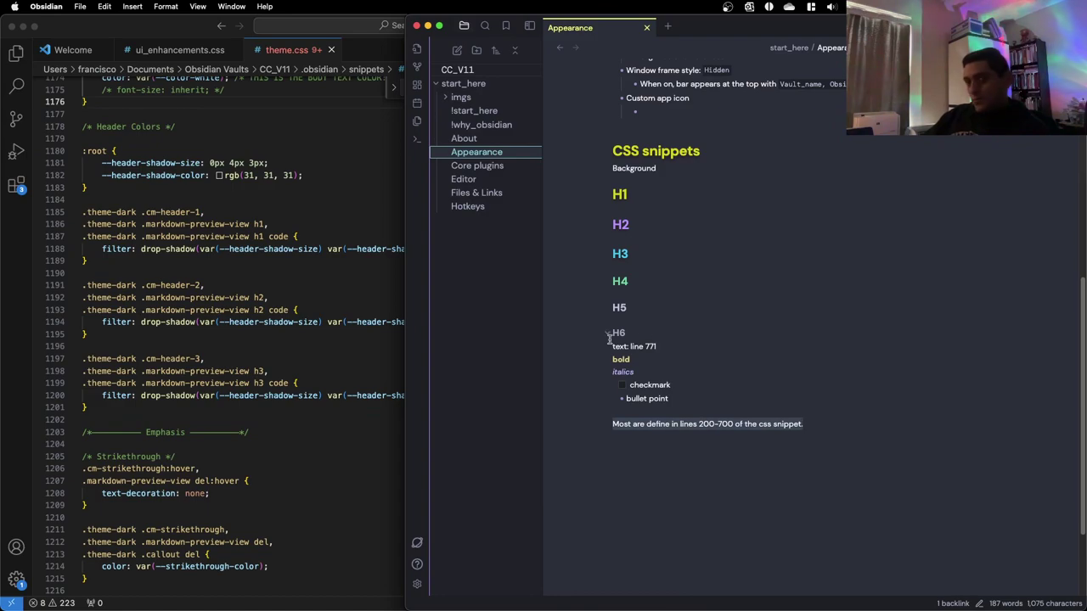
pyautogui.scroll(15, 235, 276)
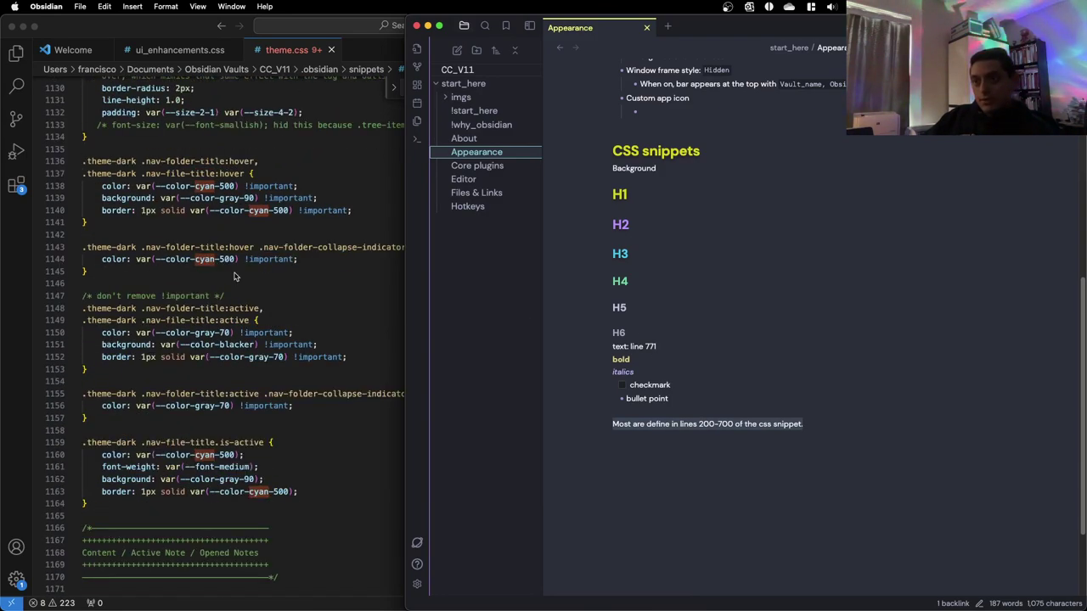
pyautogui.scroll(2, 235, 277)
pyautogui.click(295, 191)
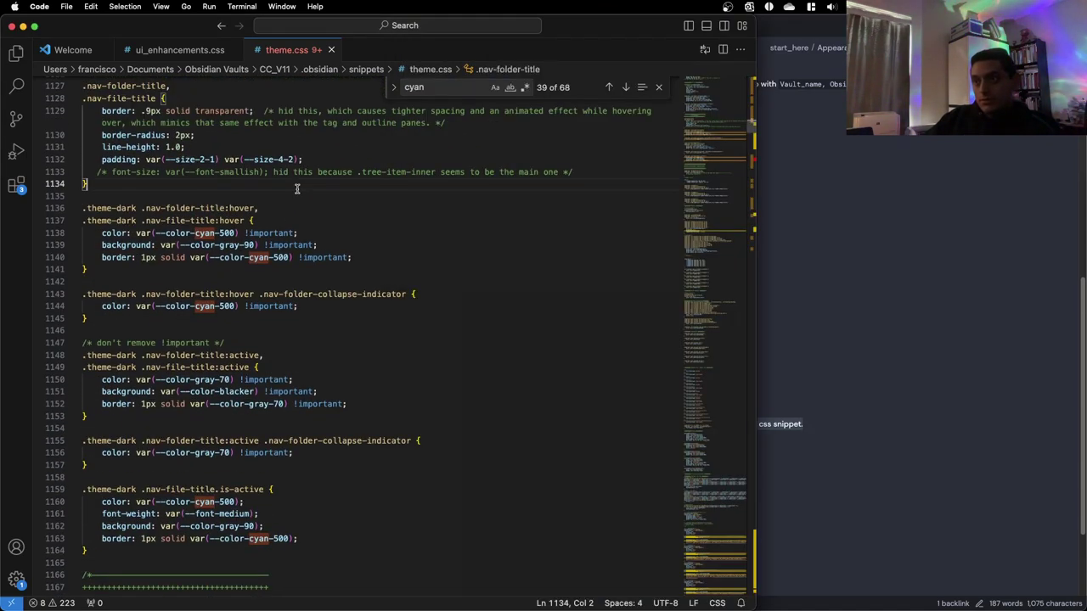
pyautogui.scroll(-12, 295, 192)
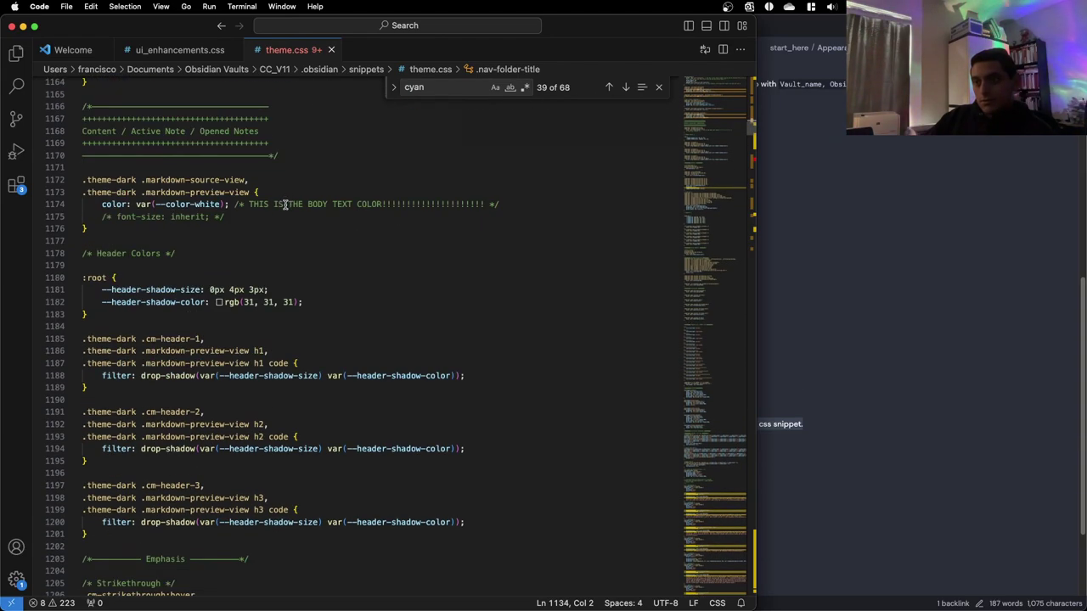
pyautogui.click(919, 271)
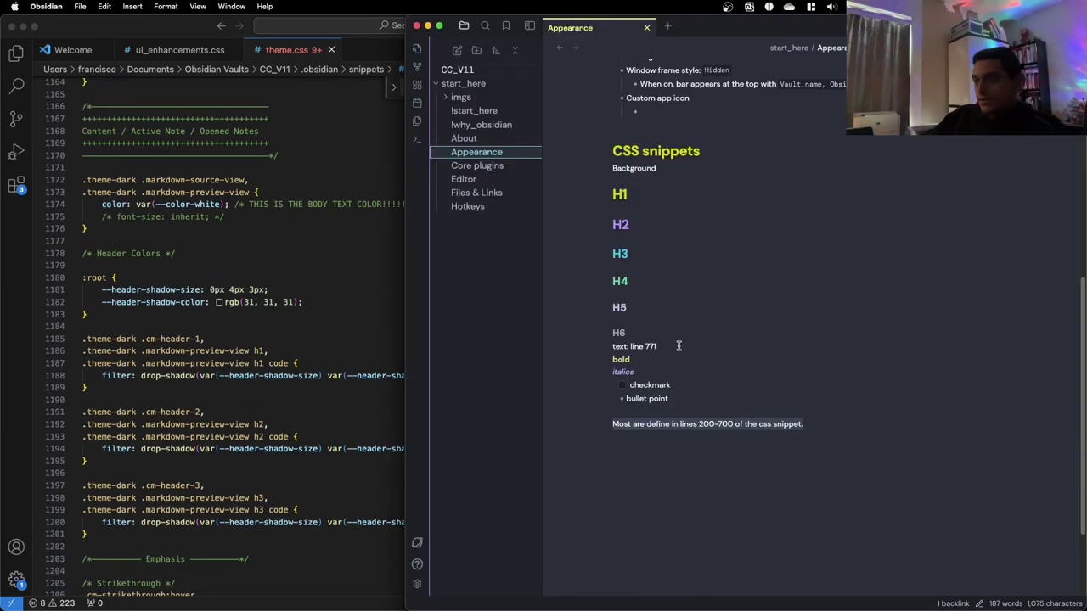
pyautogui.click(667, 345)
pyautogui.write('1174')
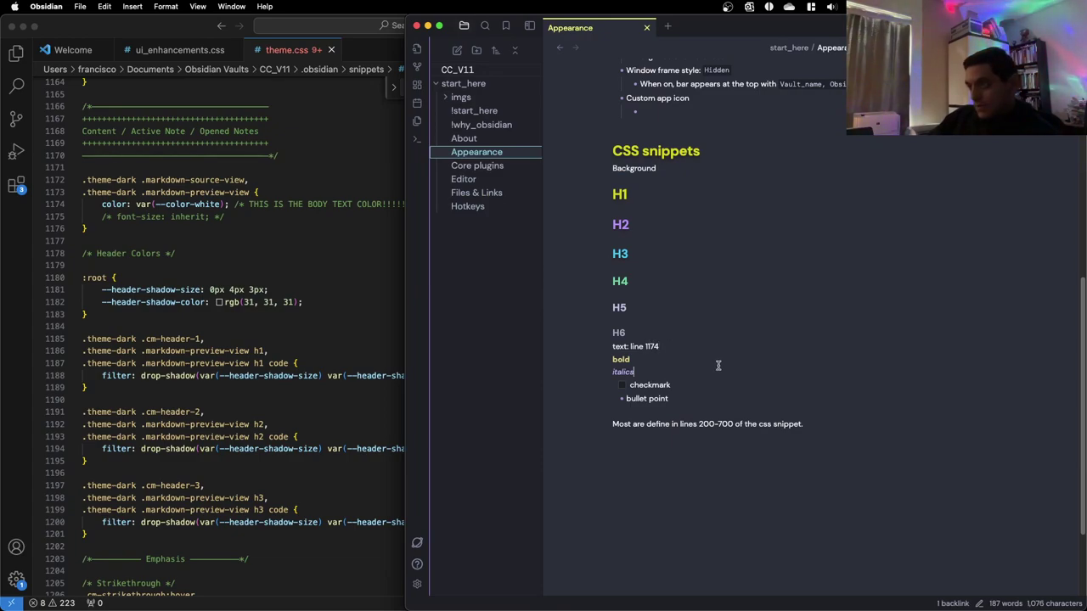
pyautogui.click(718, 369)
pyautogui.click(713, 359)
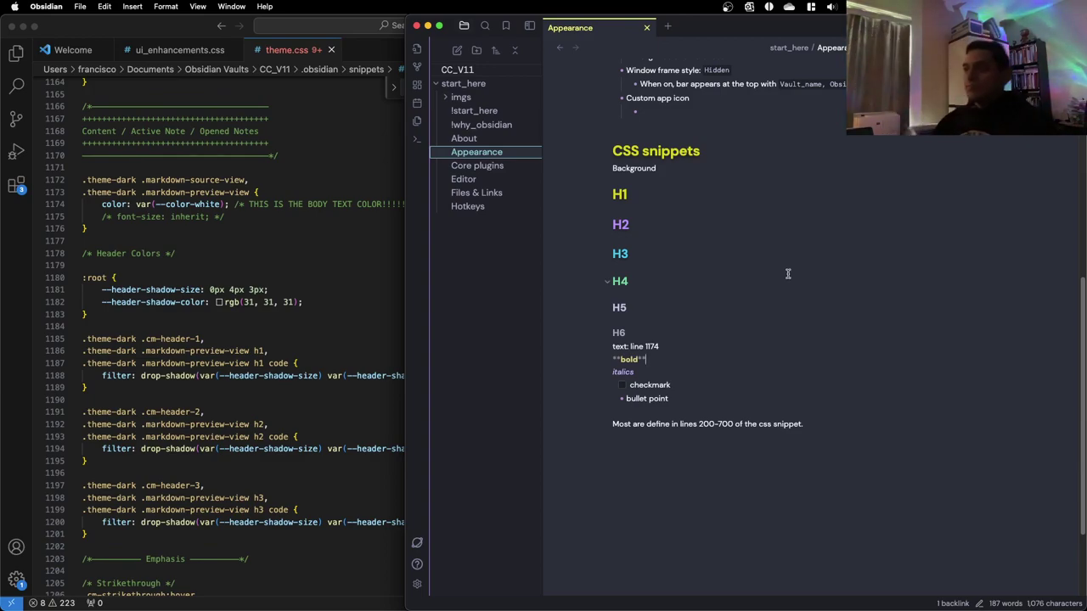
pyautogui.scroll(3, 745, 236)
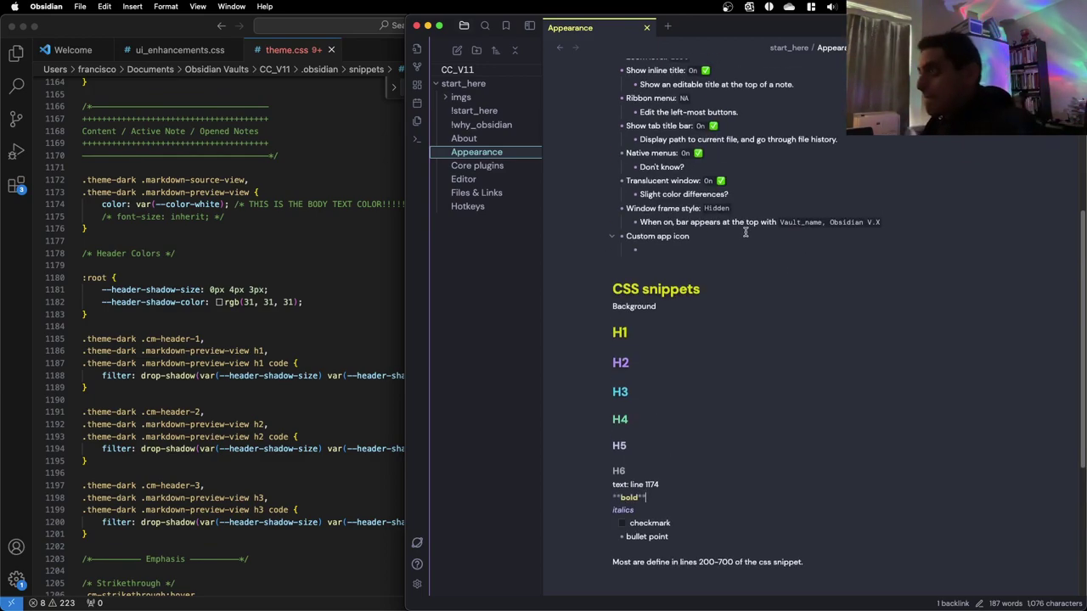
pyautogui.scroll(-5, 743, 234)
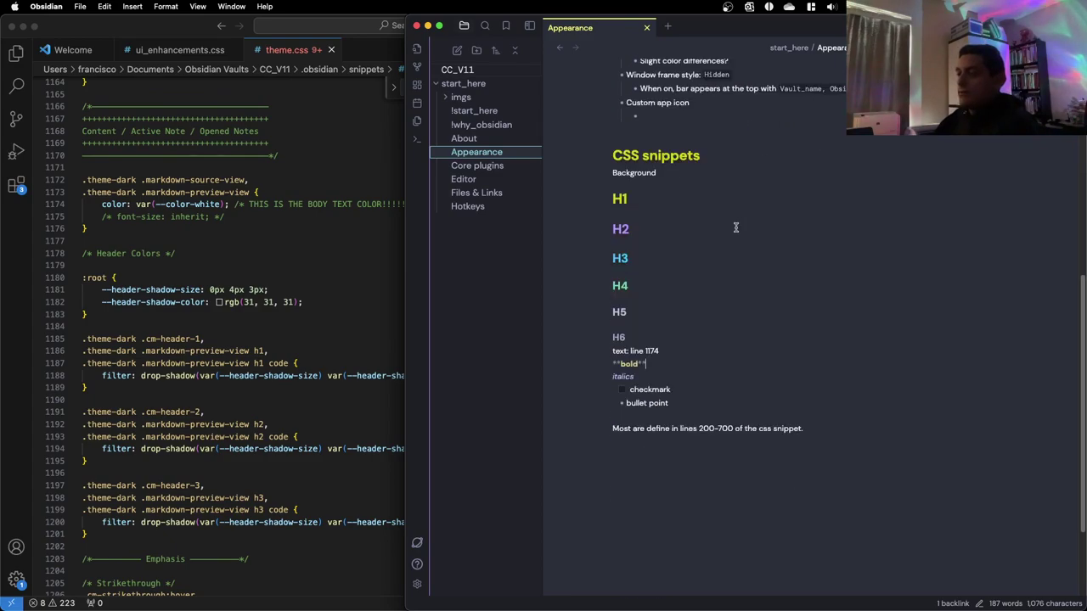
pyautogui.scroll(1, 735, 229)
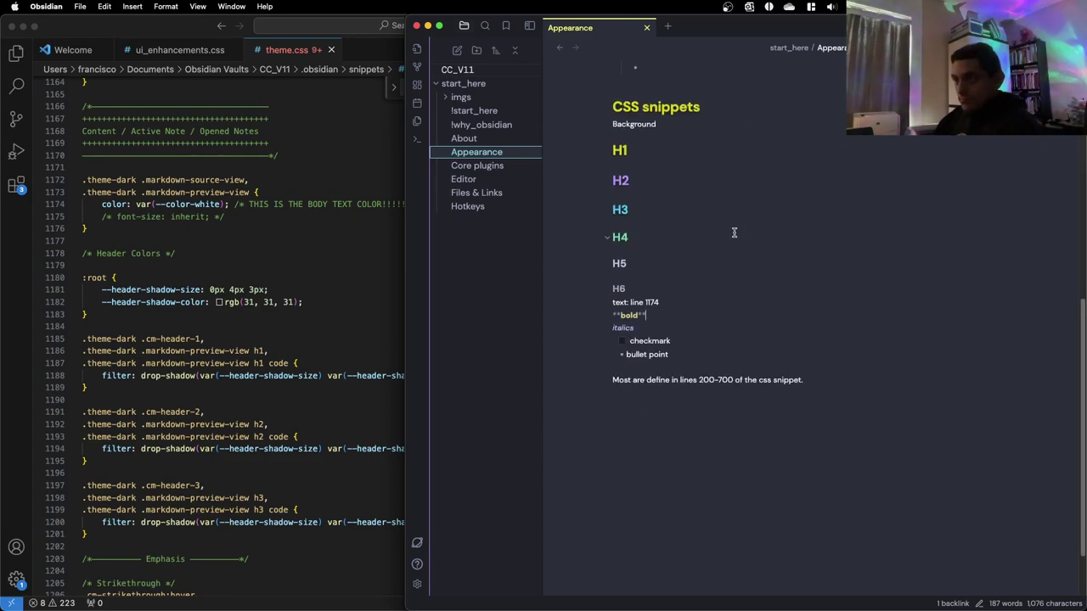
# Switch to theme.css in VS Code and examine the rules from Header Colors through Emphasis, Comments, Mixed Emphasis and Markdown Formatting
pyautogui.click(257, 266)
pyautogui.scroll(-5, 259, 266)
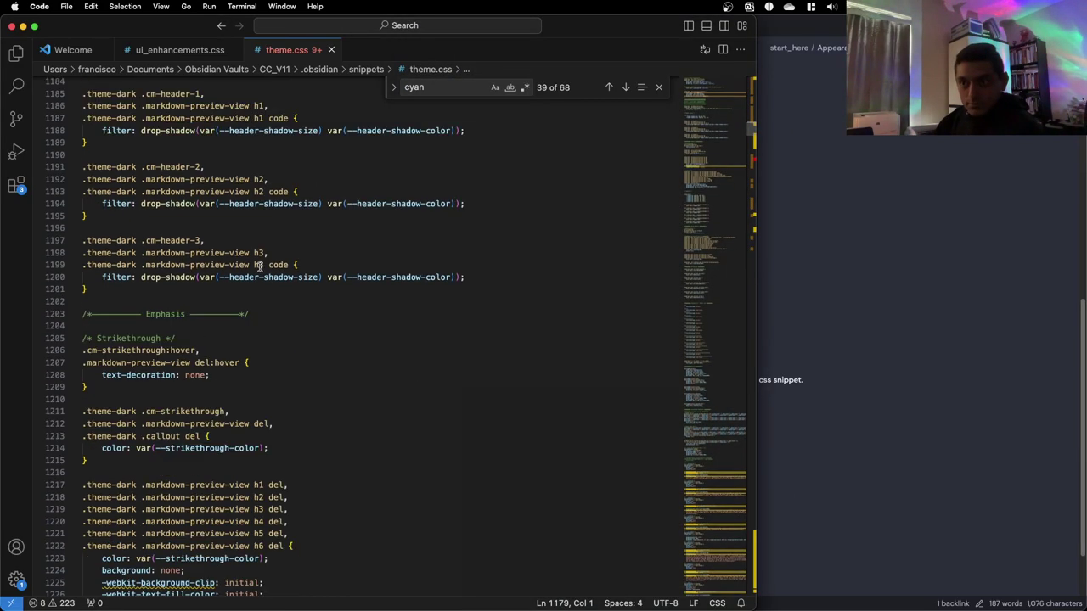
pyautogui.scroll(-3, 259, 266)
pyautogui.scroll(5, 259, 266)
pyautogui.scroll(-1, 259, 266)
pyautogui.scroll(3, 259, 266)
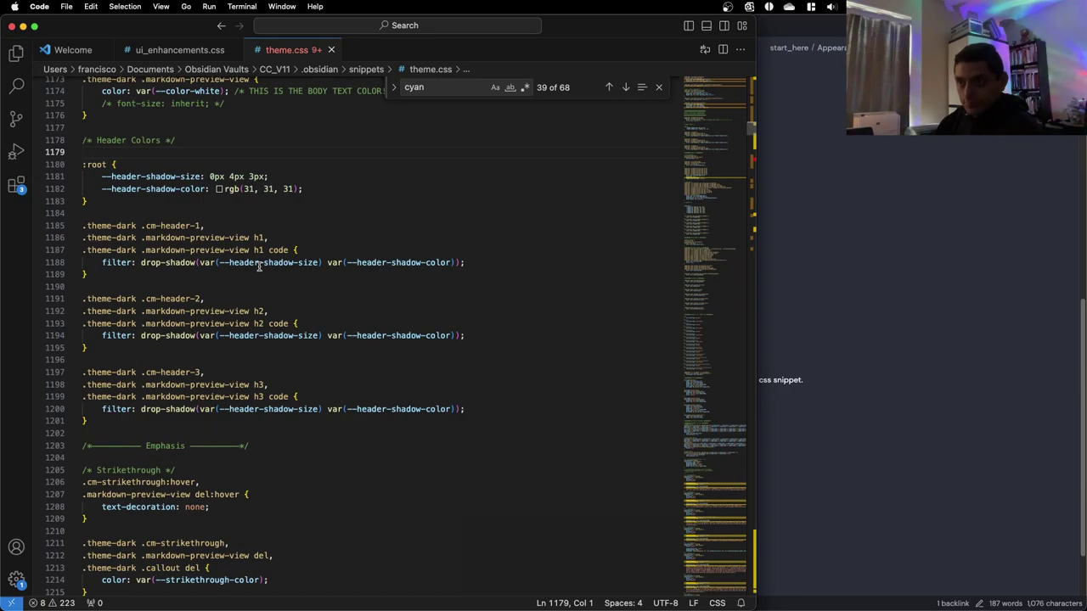
pyautogui.scroll(-15, 259, 266)
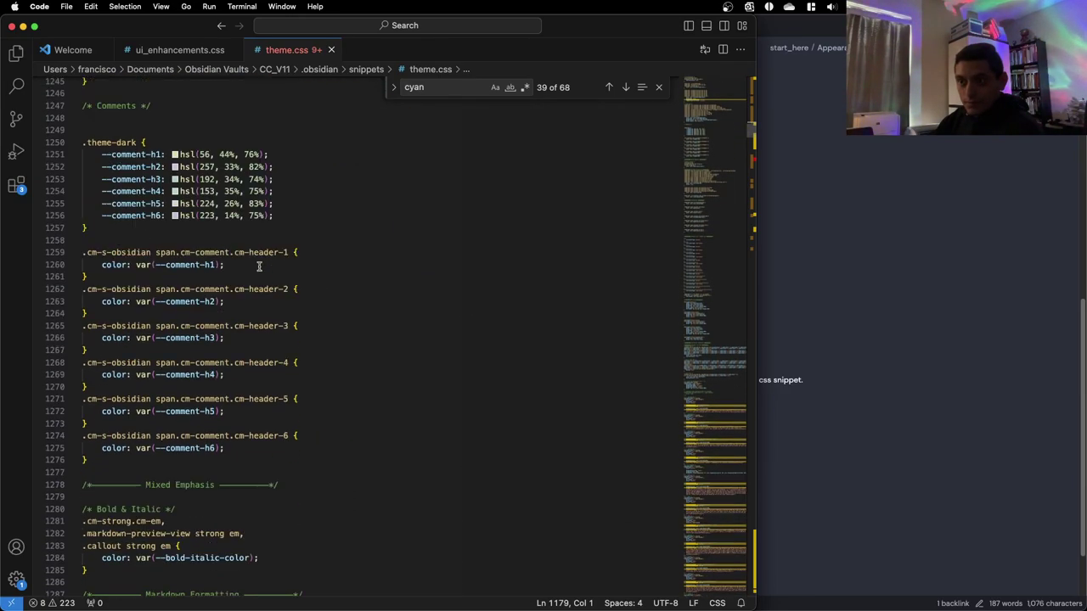
pyautogui.scroll(-5, 258, 266)
pyautogui.scroll(-6, 259, 266)
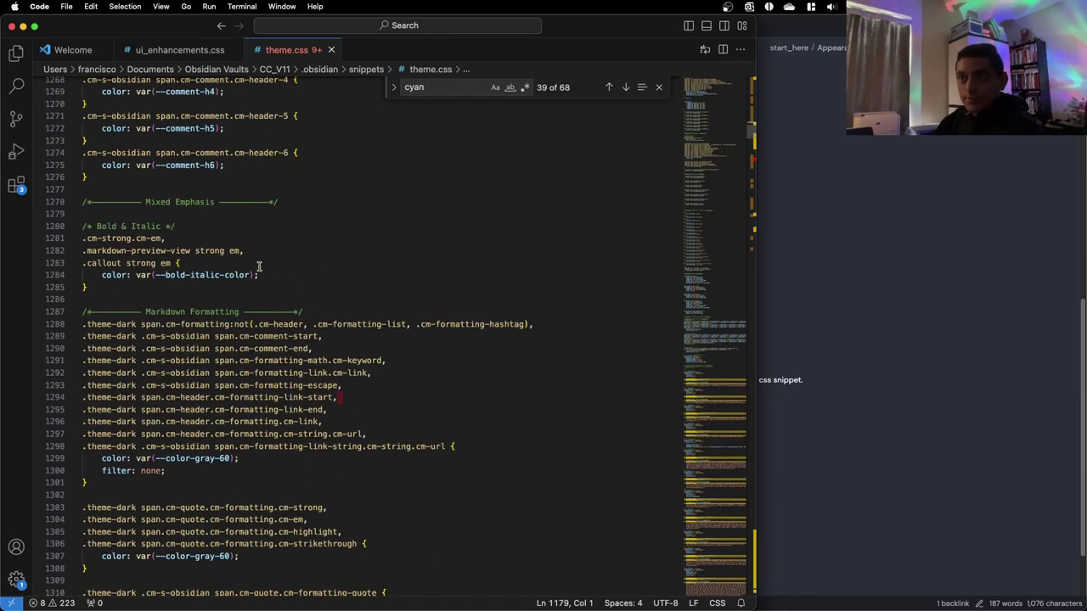
# Examine the theme.css rules from Mixed Emphasis through Blockquotes, Ordered List and Alternative Checkboxes to the Note and Location checkbox icons
pyautogui.scroll(5, 259, 266)
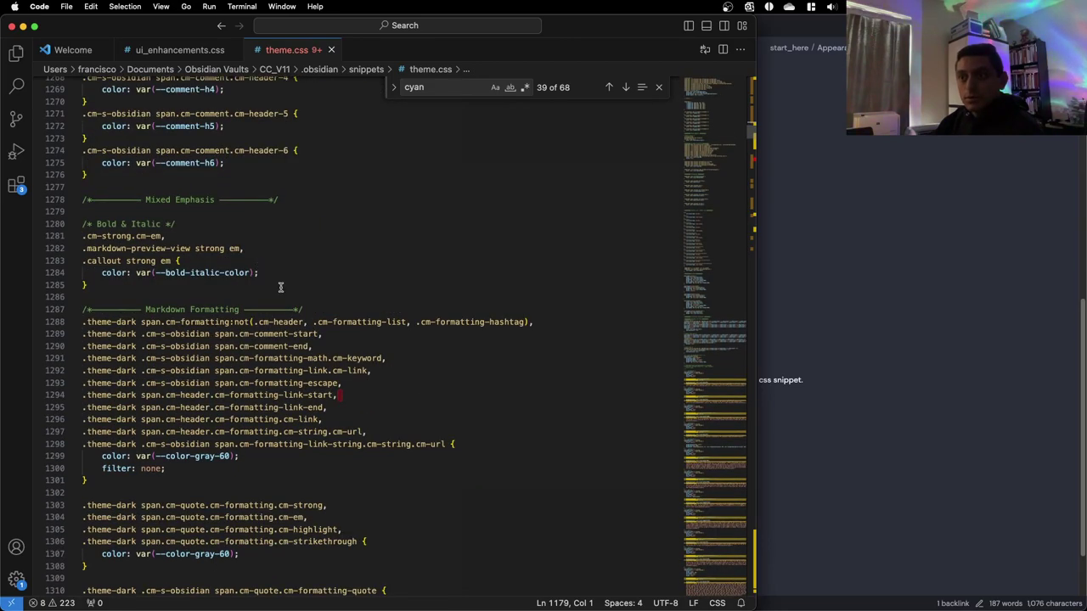
pyautogui.scroll(-5, 279, 286)
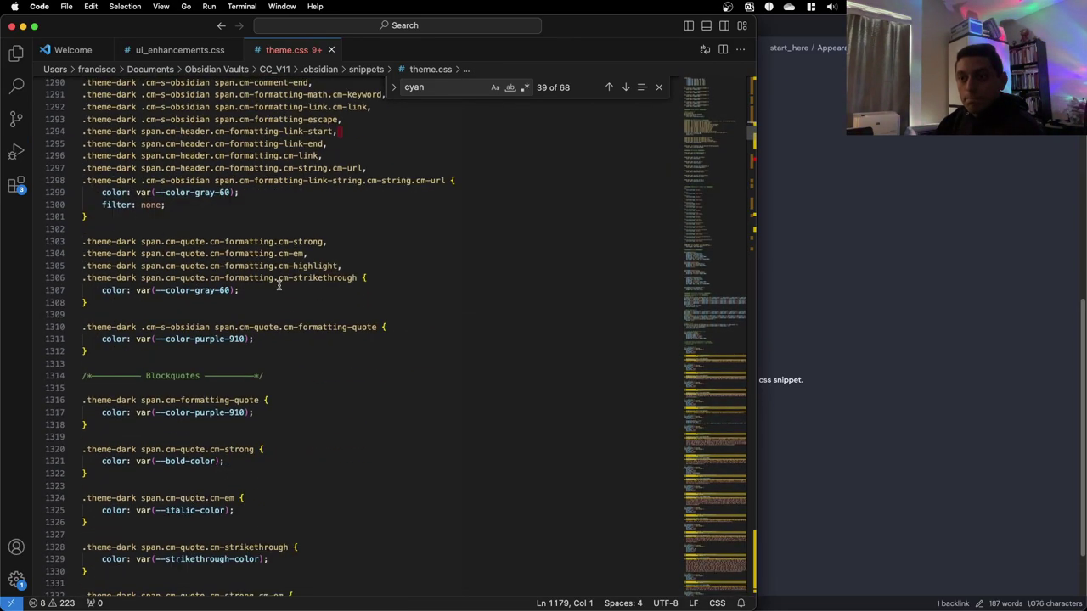
pyautogui.scroll(-20, 277, 286)
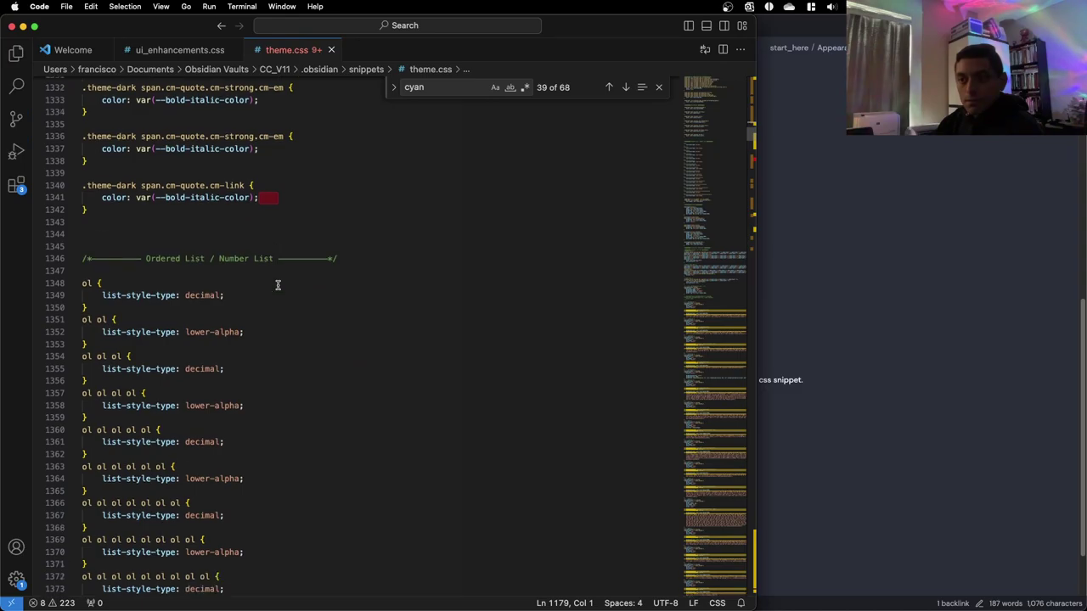
pyautogui.scroll(-7, 277, 286)
pyautogui.scroll(-8, 277, 286)
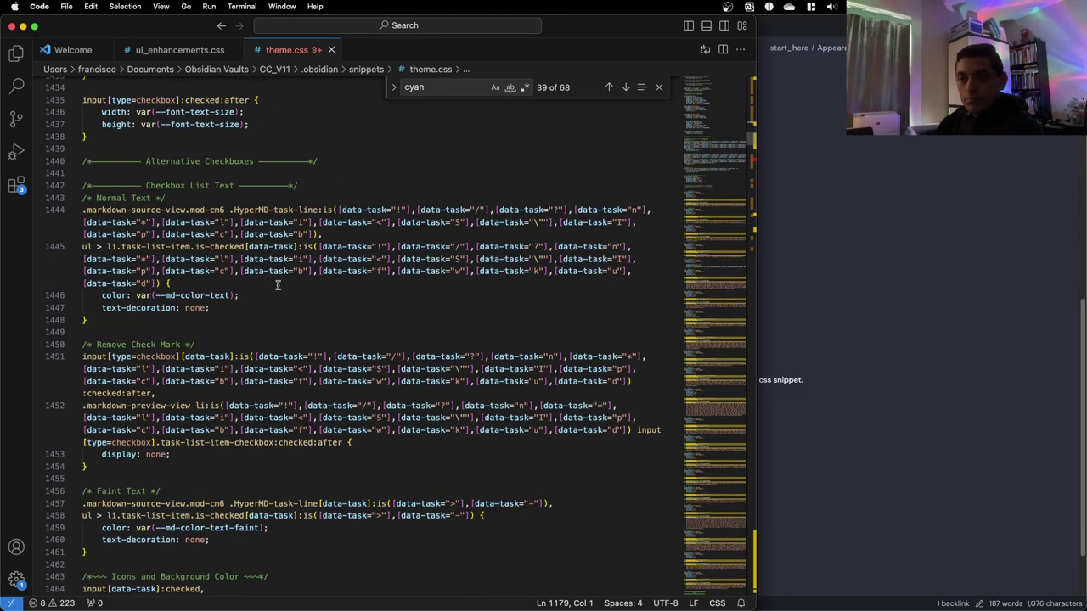
pyautogui.scroll(-20, 277, 286)
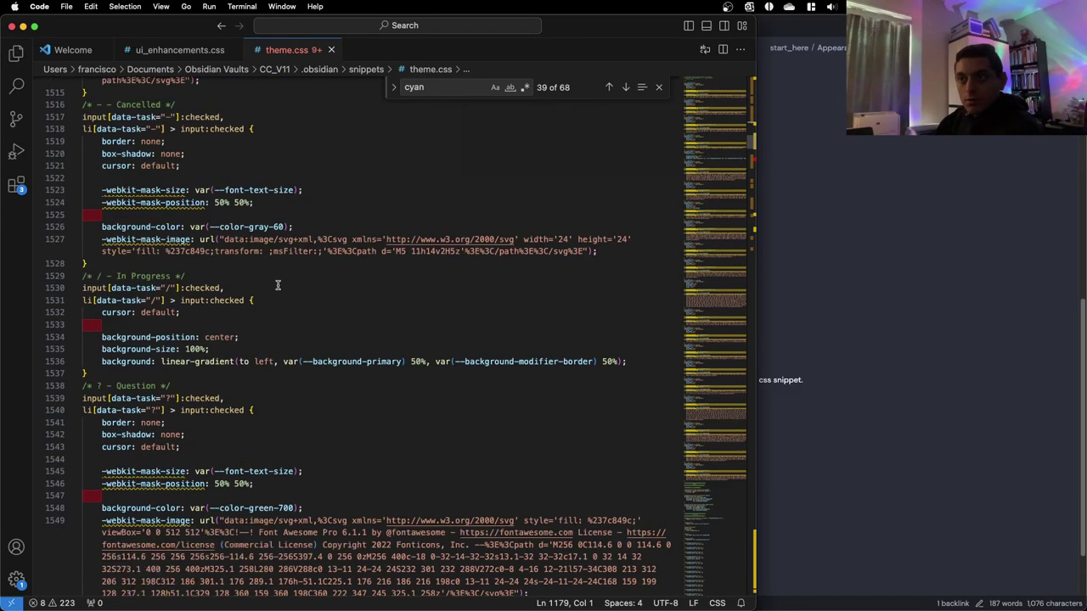
pyautogui.scroll(-3, 277, 287)
# Search theme.css for "background" and go through the matches up to the Icons and Background Color section
pyautogui.doubleClick(413, 86)
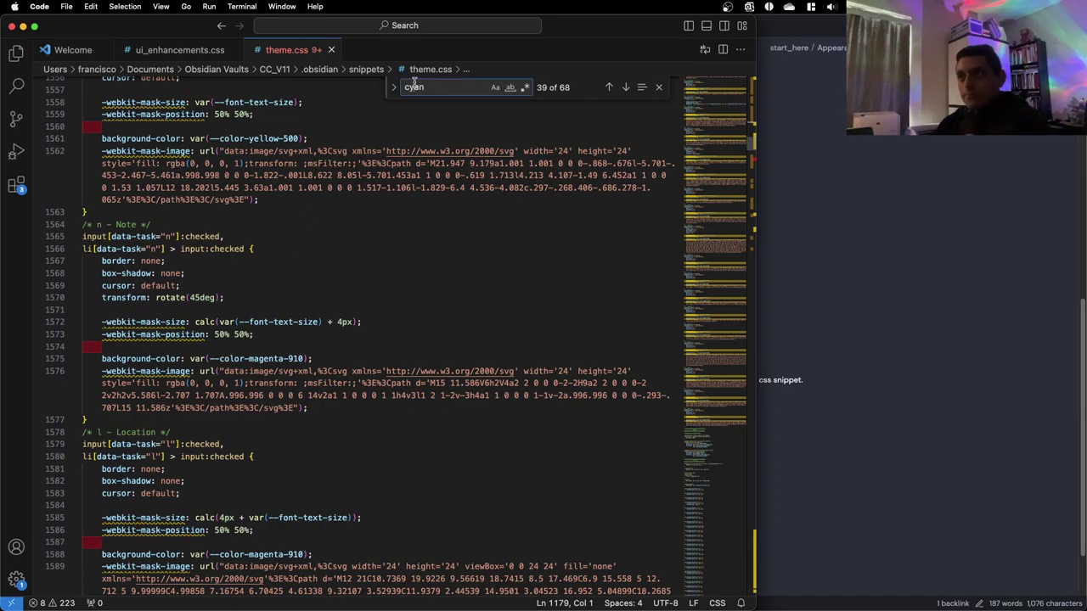
pyautogui.write('backgroud')
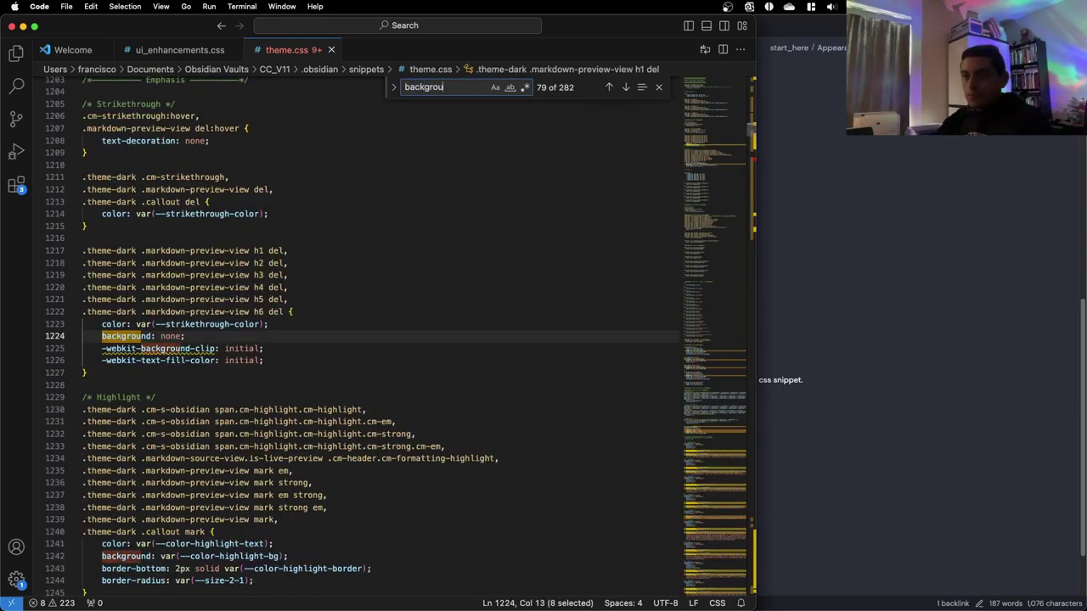
pyautogui.press('BackSpace')
pyautogui.write('nd')
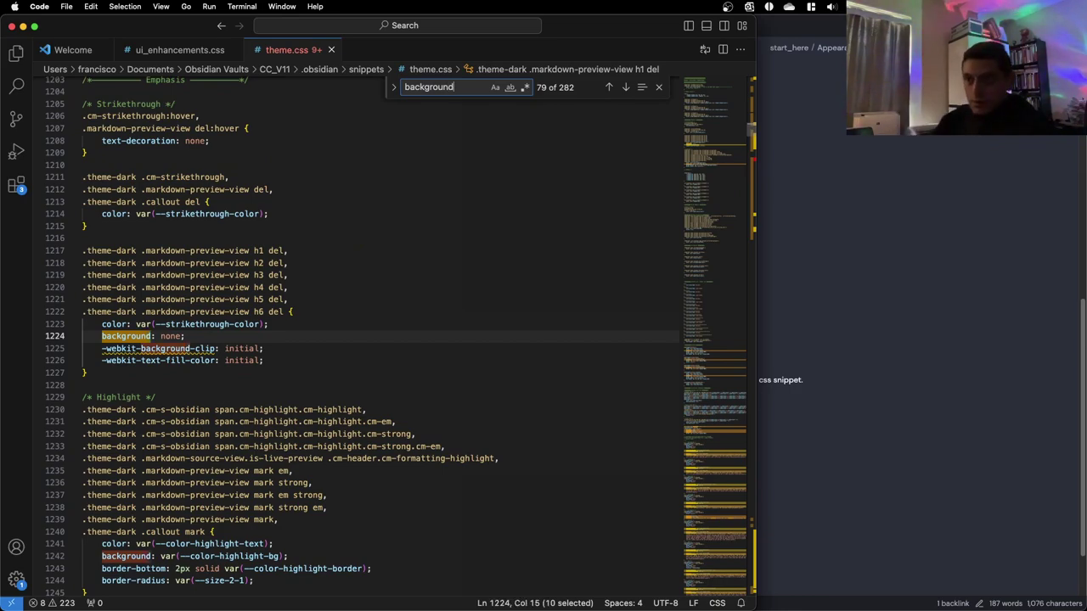
pyautogui.press('Return')
pyautogui.press('Return')
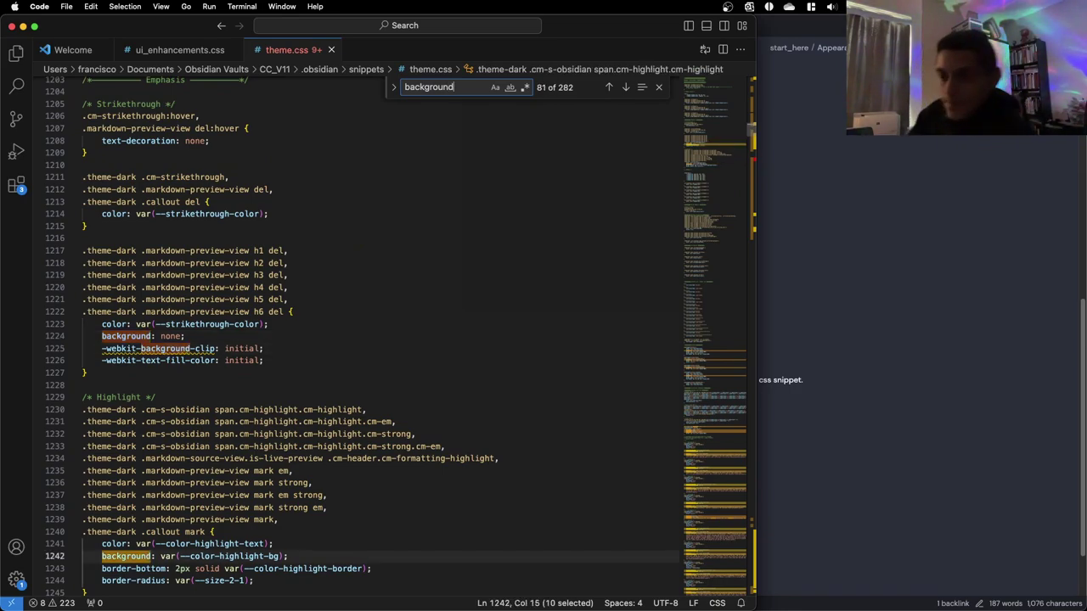
pyautogui.press('Return')
pyautogui.press('Return')
pyautogui.press('Return')
pyautogui.press('Return')
pyautogui.press('Return')
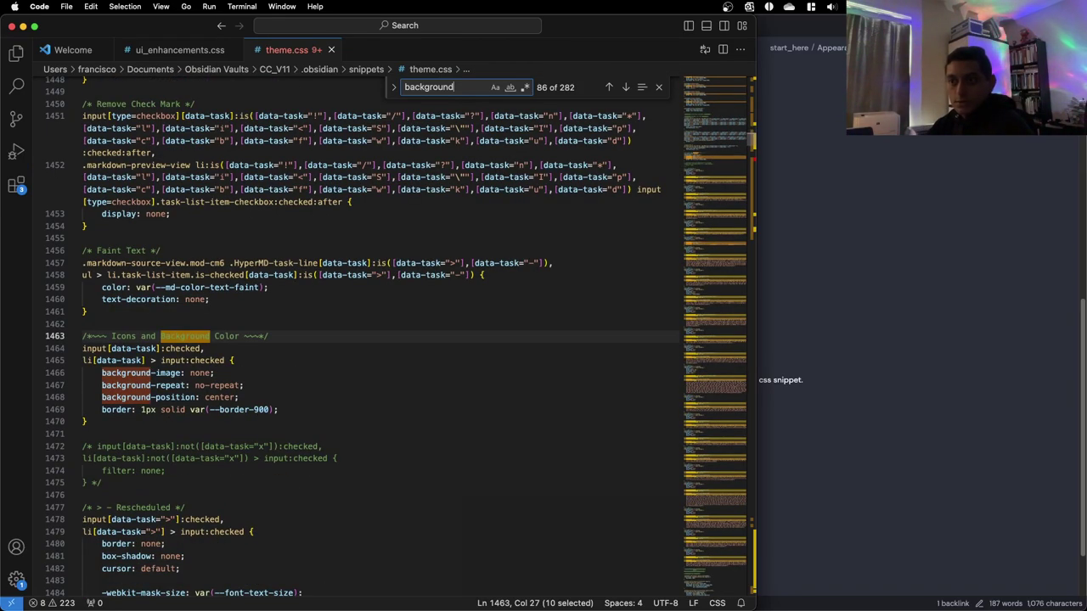
# Examine the Icons and Background Color rules for the checkboxes, from Rescheduled down to Star, and return to the section's beginning
pyautogui.scroll(-6, 176, 240)
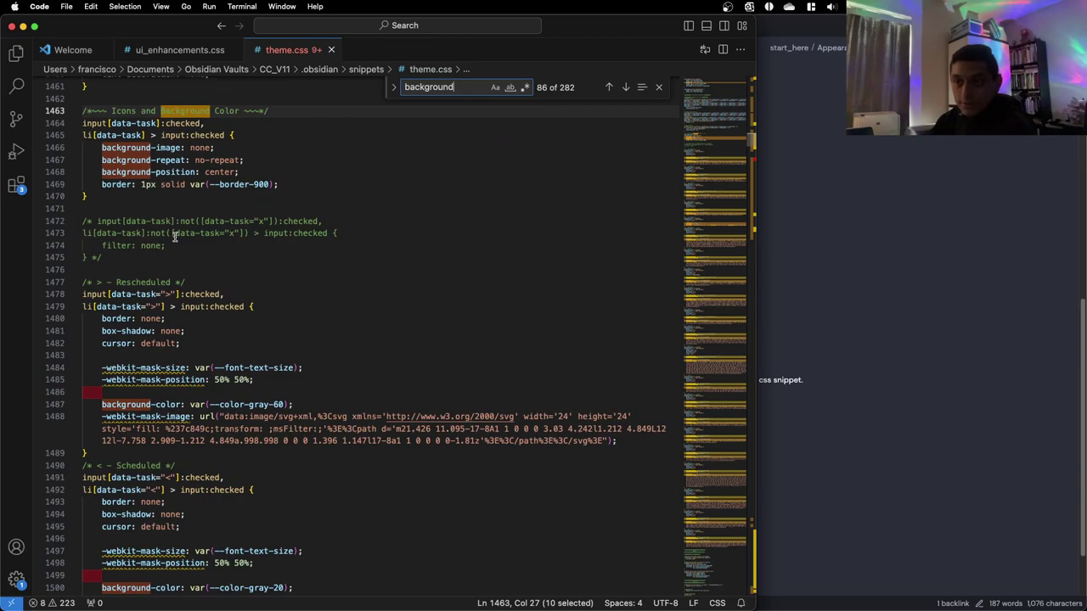
pyautogui.scroll(-2, 159, 247)
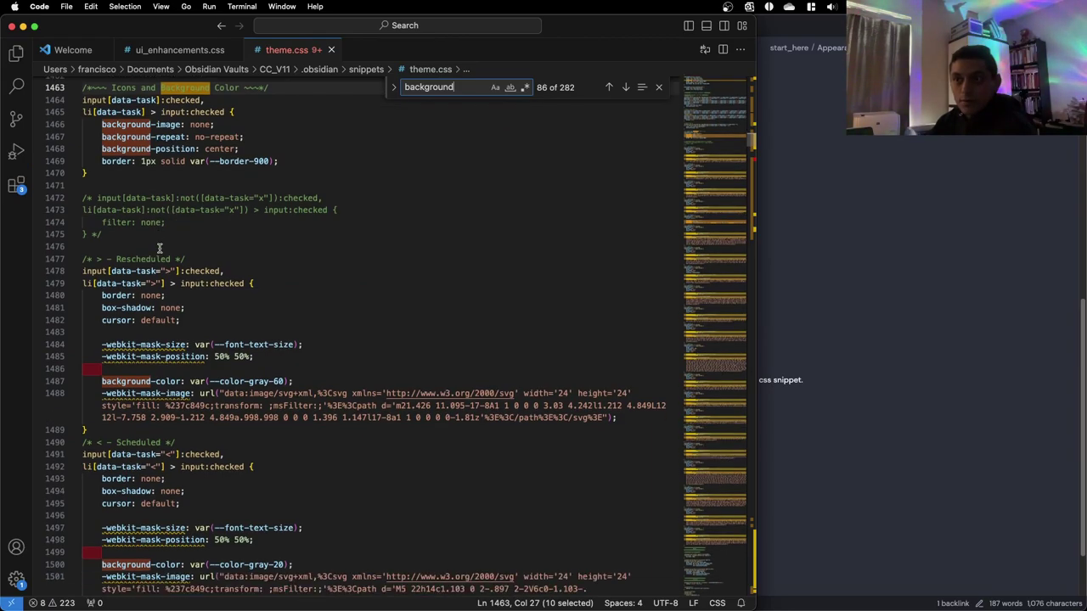
pyautogui.scroll(1, 159, 248)
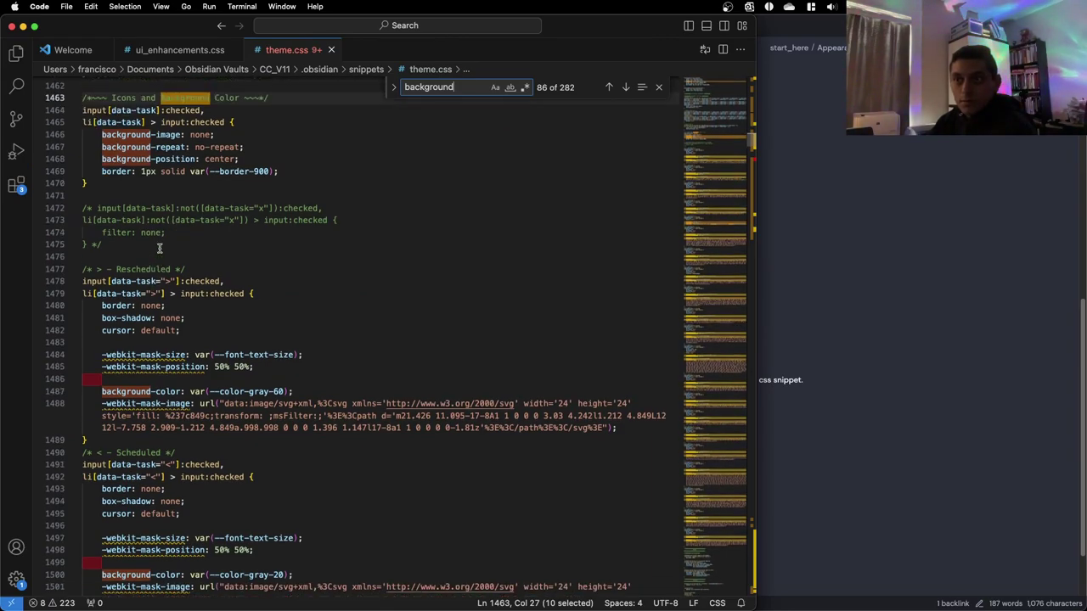
pyautogui.scroll(1, 159, 248)
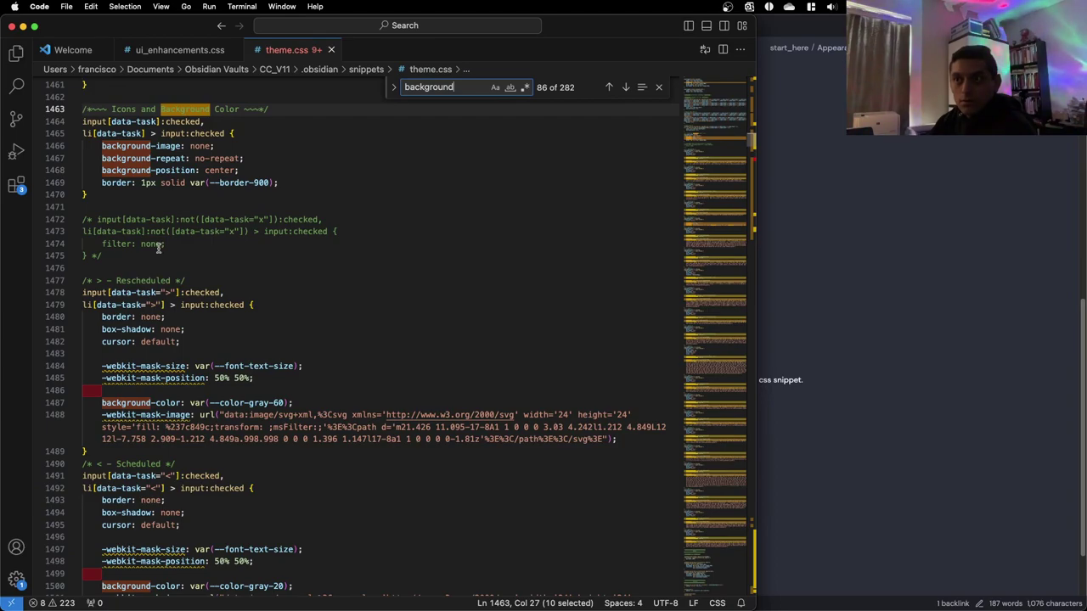
pyautogui.scroll(-14, 158, 247)
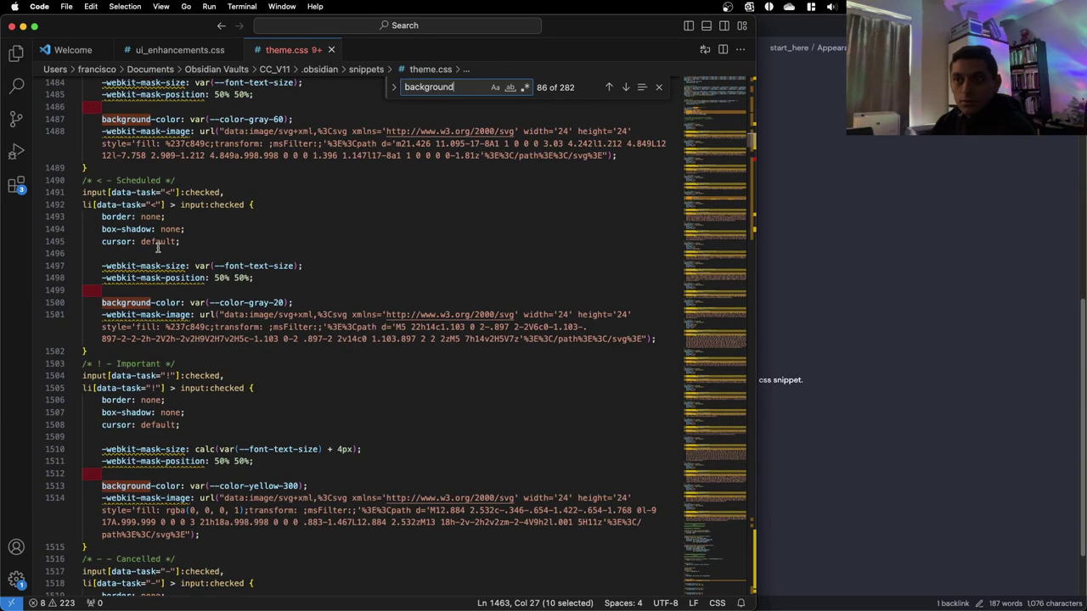
pyautogui.scroll(-3, 157, 247)
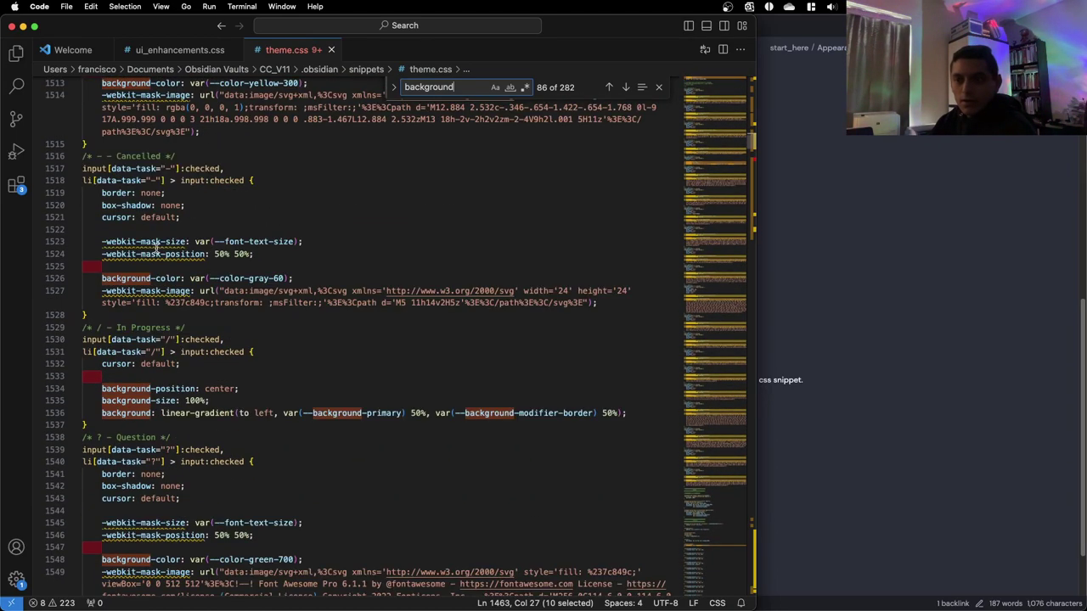
pyautogui.scroll(-8, 259, 269)
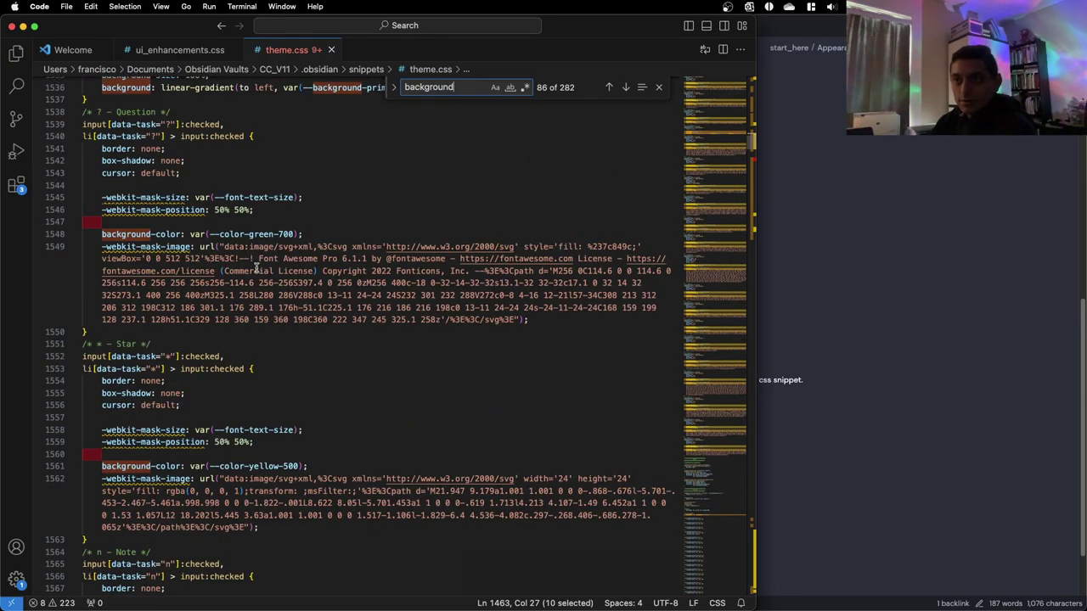
pyautogui.scroll(20, 253, 269)
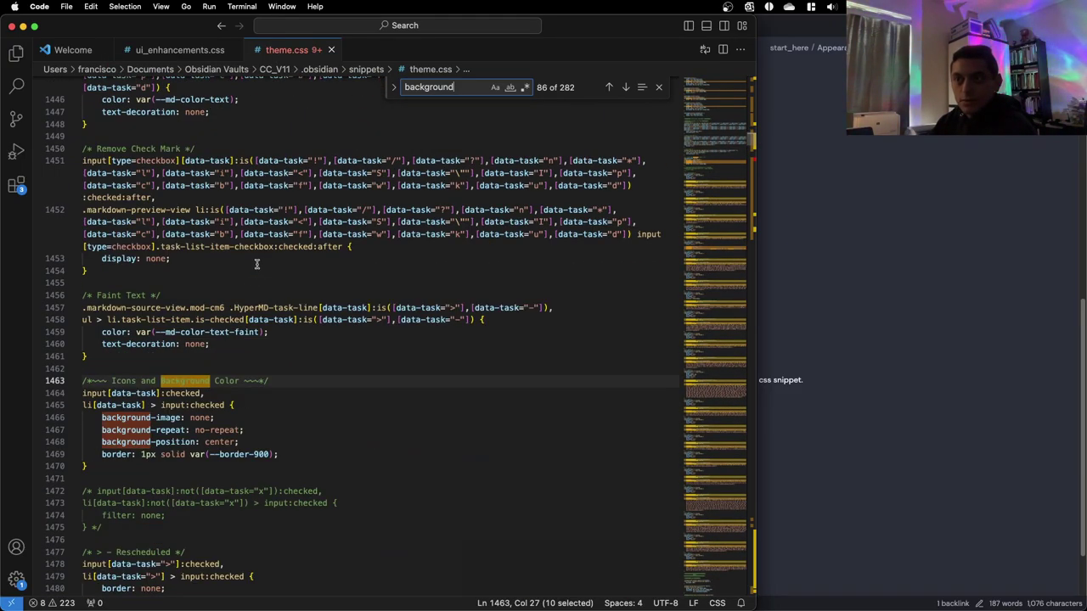
# Review the "background" matches in the alternative checkbox icon rules, continuing to the Down icon just above the Embeds section
pyautogui.press('Return')
pyautogui.press('Return')
pyautogui.press('Return')
pyautogui.press('Return')
pyautogui.press('Return')
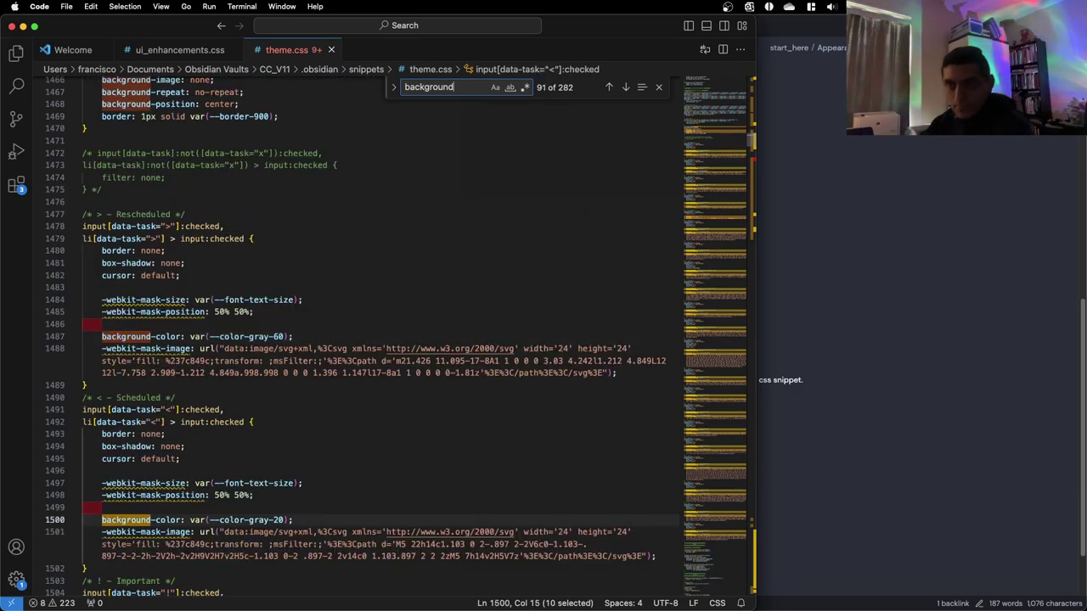
pyautogui.press('Return')
pyautogui.press('Return')
pyautogui.press('Return')
pyautogui.press('Return')
pyautogui.press('Return')
pyautogui.press('Return')
pyautogui.press('Return')
pyautogui.press('Return')
pyautogui.press('Return')
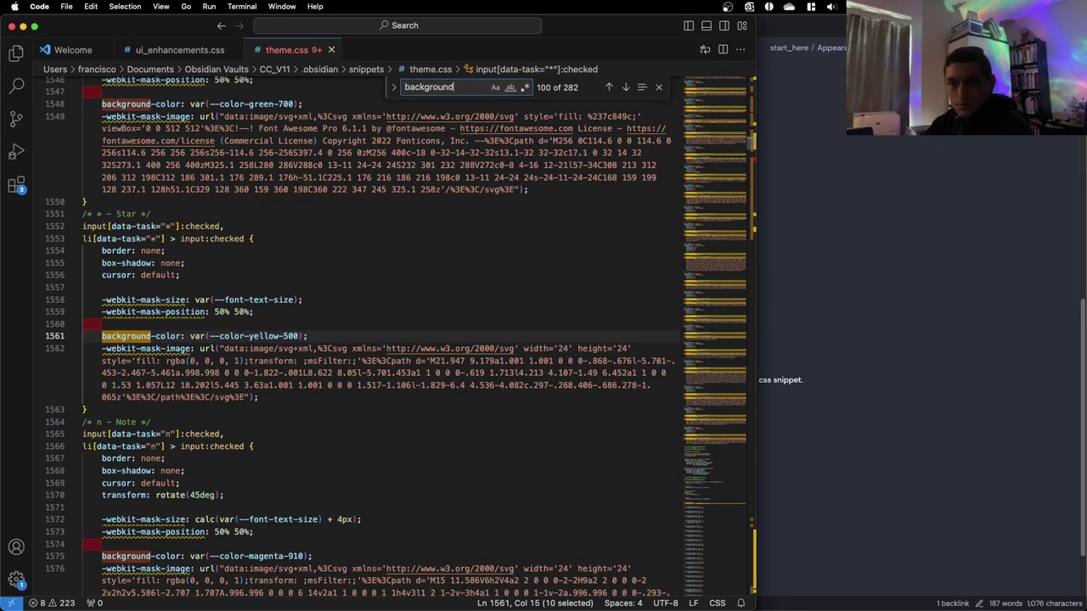
pyautogui.press('Return')
pyautogui.press('Return')
pyautogui.press('Return')
pyautogui.press('Return')
pyautogui.press('Return')
pyautogui.press('Return')
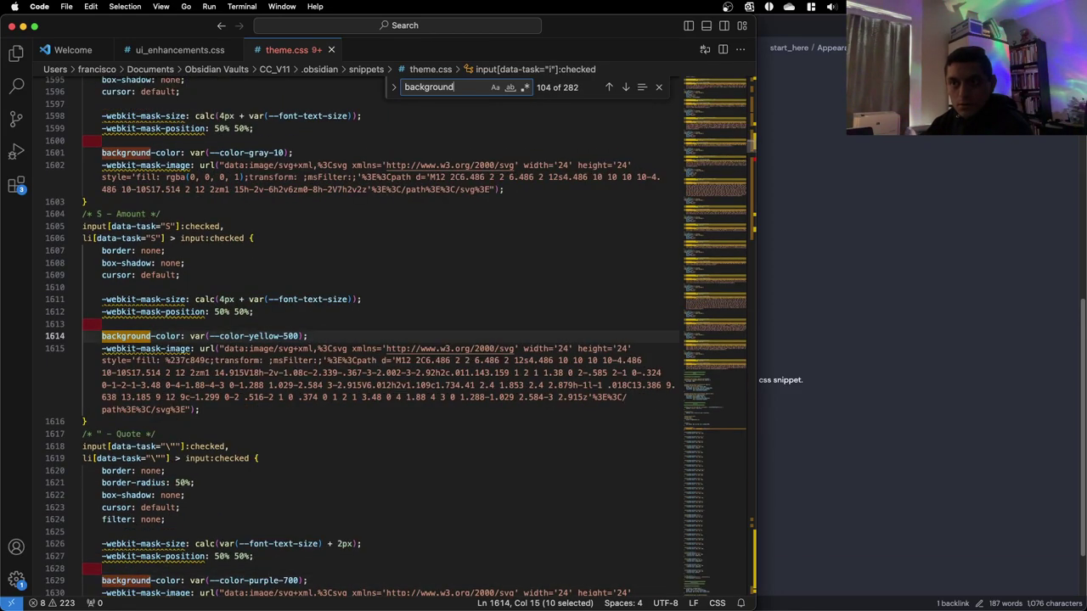
pyautogui.press('Return')
pyautogui.press('Return')
pyautogui.press('Return')
pyautogui.press('Return')
pyautogui.press('Return')
pyautogui.press('Return')
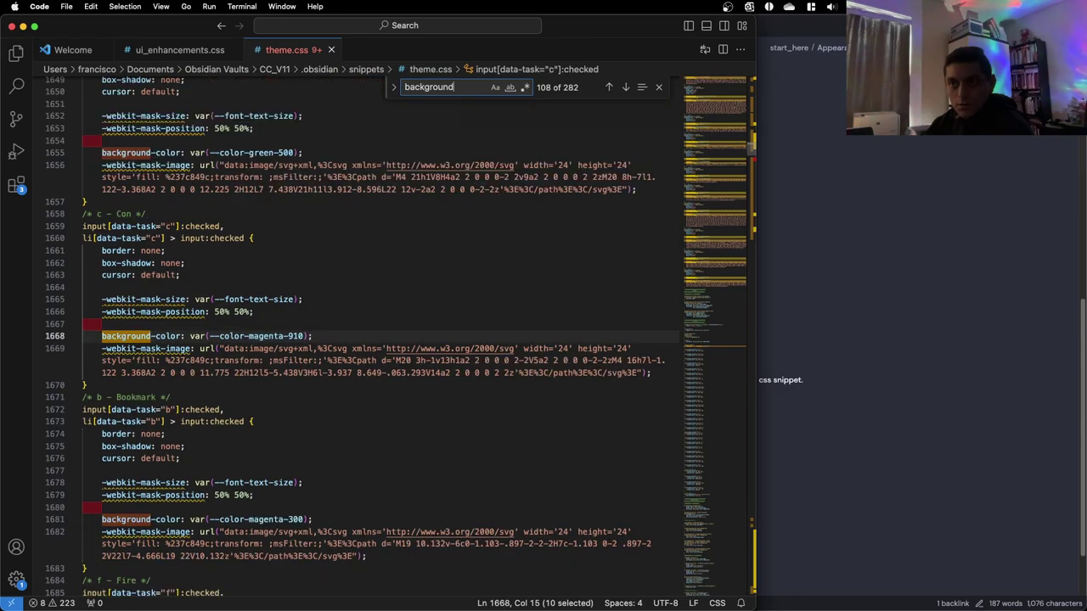
pyautogui.press('Return')
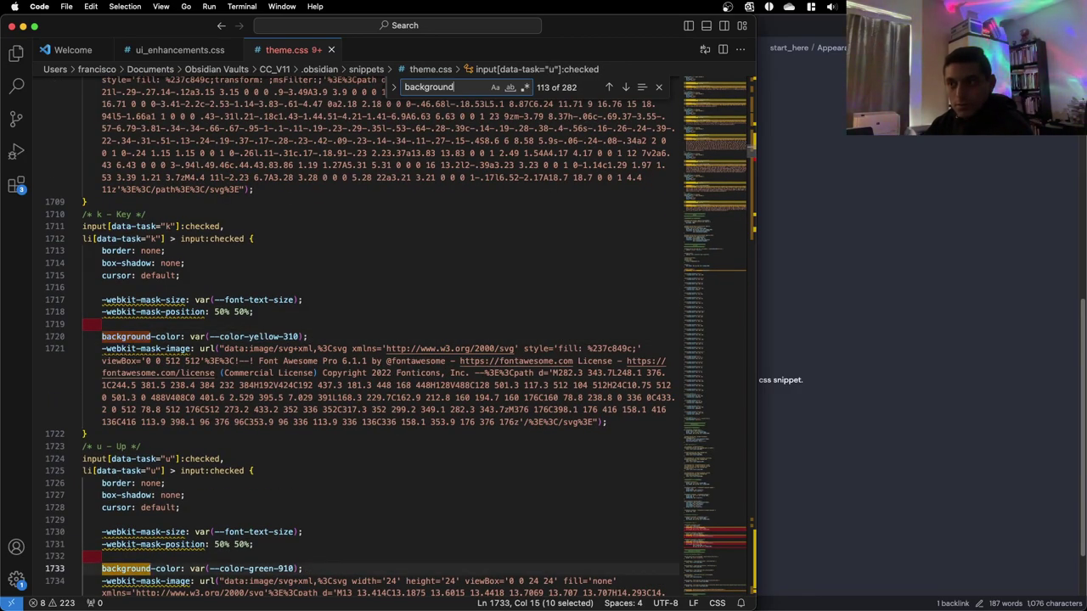
pyautogui.press('Return')
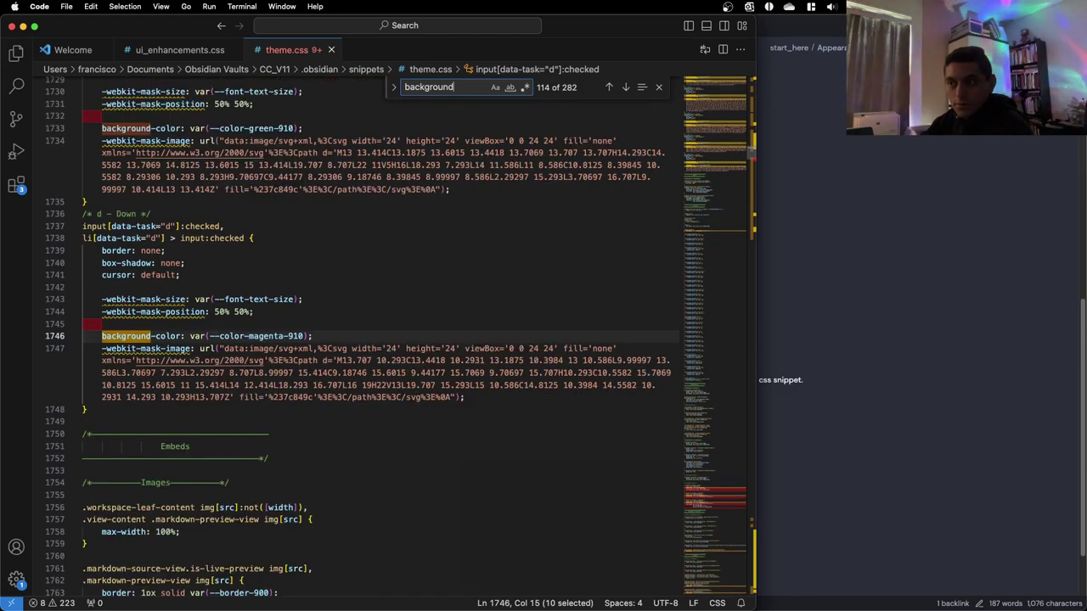
# Check the "background" matches beyond the checkbox rules, including Frontmatter Tags, the backlink pane and the outgoing link pane
pyautogui.press('Return')
pyautogui.press('Return')
pyautogui.press('Return')
pyautogui.press('Return')
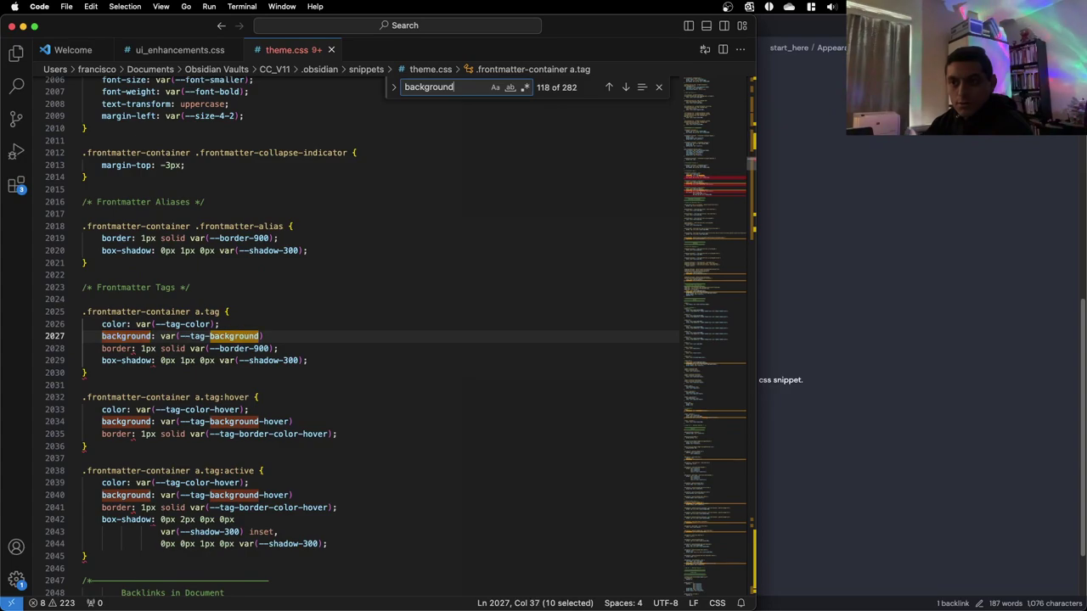
pyautogui.press('Return')
pyautogui.press('Return')
pyautogui.press('Return')
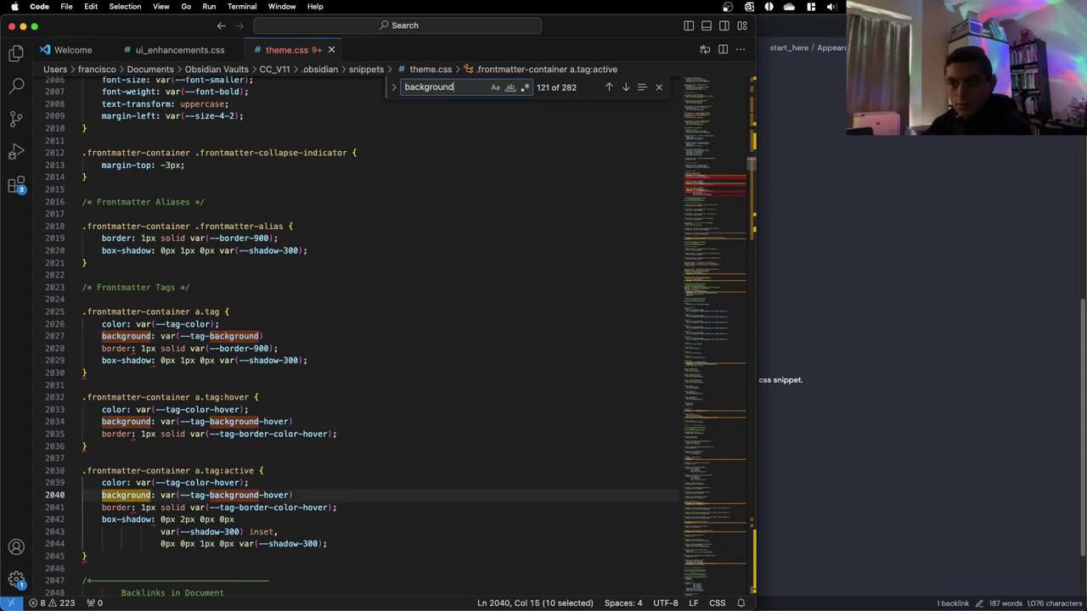
pyautogui.press('Return')
pyautogui.press('Return')
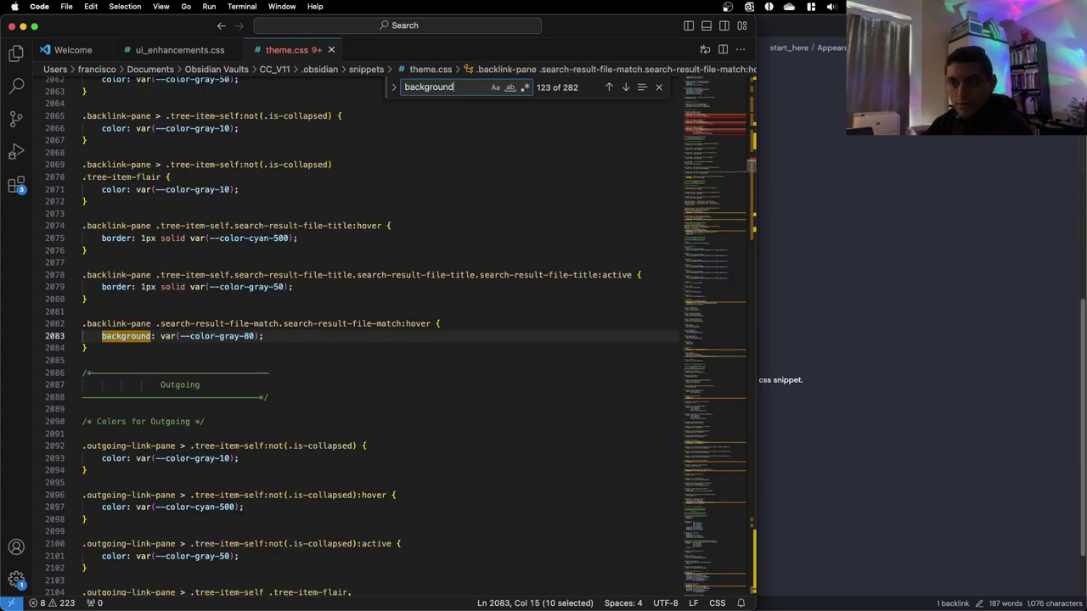
pyautogui.press('Return')
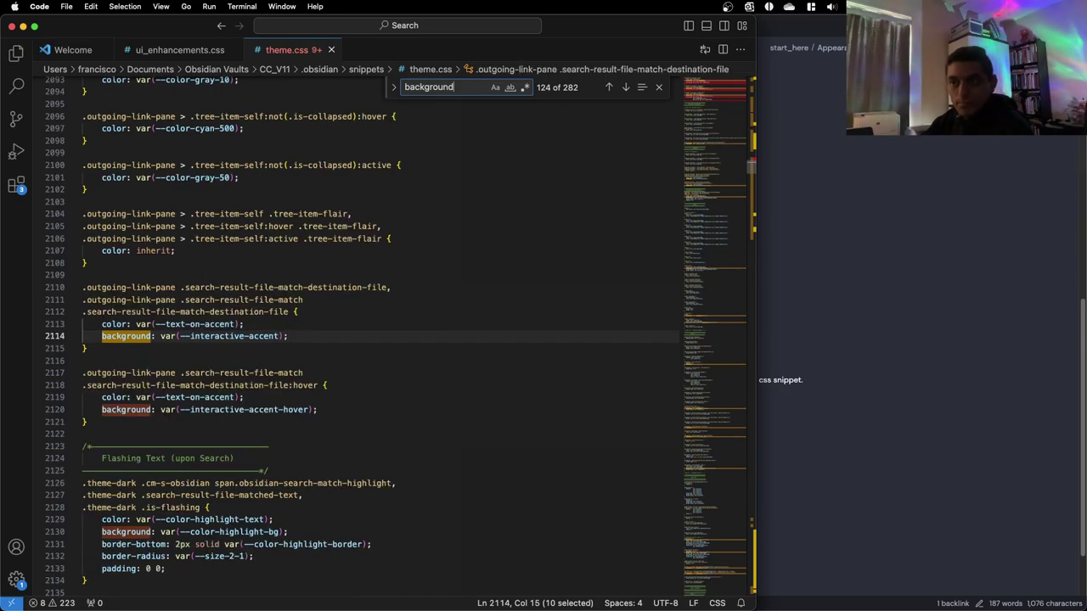
pyautogui.press('Return')
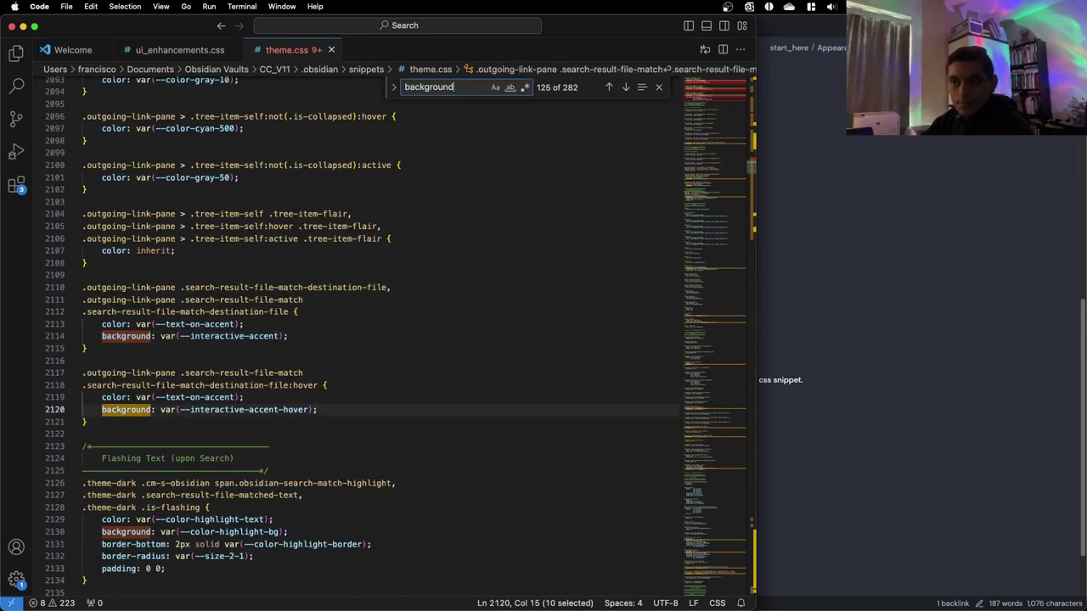
# Check the "background" matches from Flashing Text through Slides and Publish to the Graph View controls, then go back one match
pyautogui.press('Return')
pyautogui.press('Return')
pyautogui.press('Return')
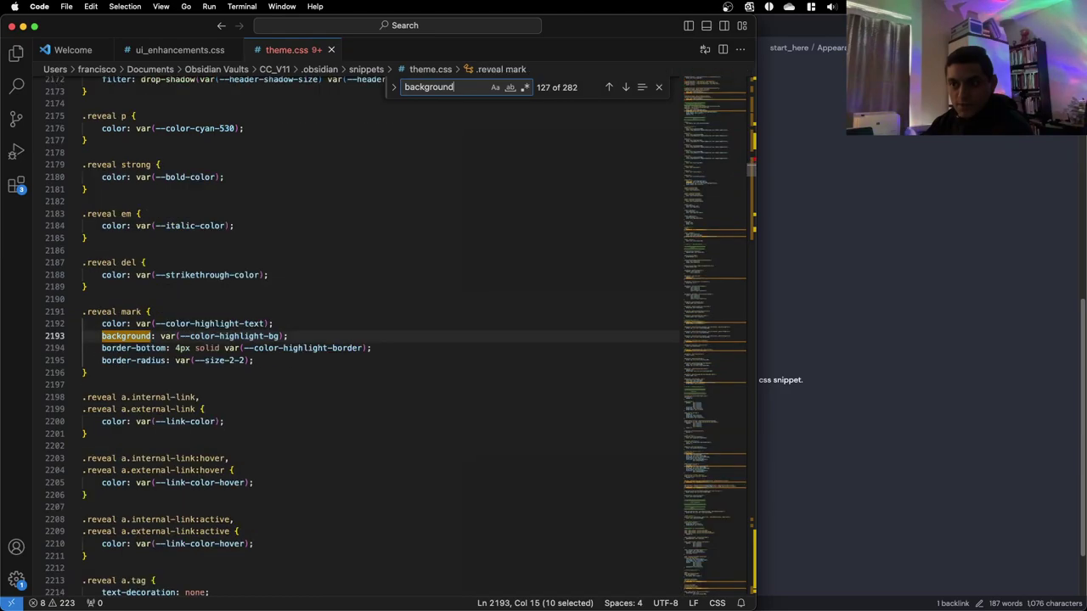
pyautogui.press('Return')
pyautogui.press('Return')
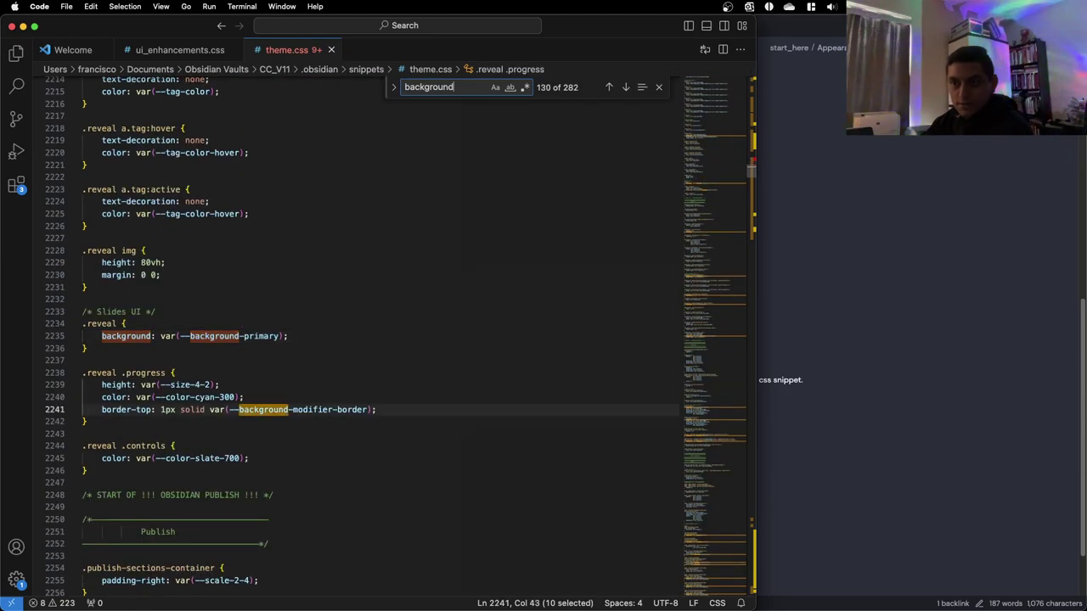
pyautogui.press('Return')
pyautogui.press('Return')
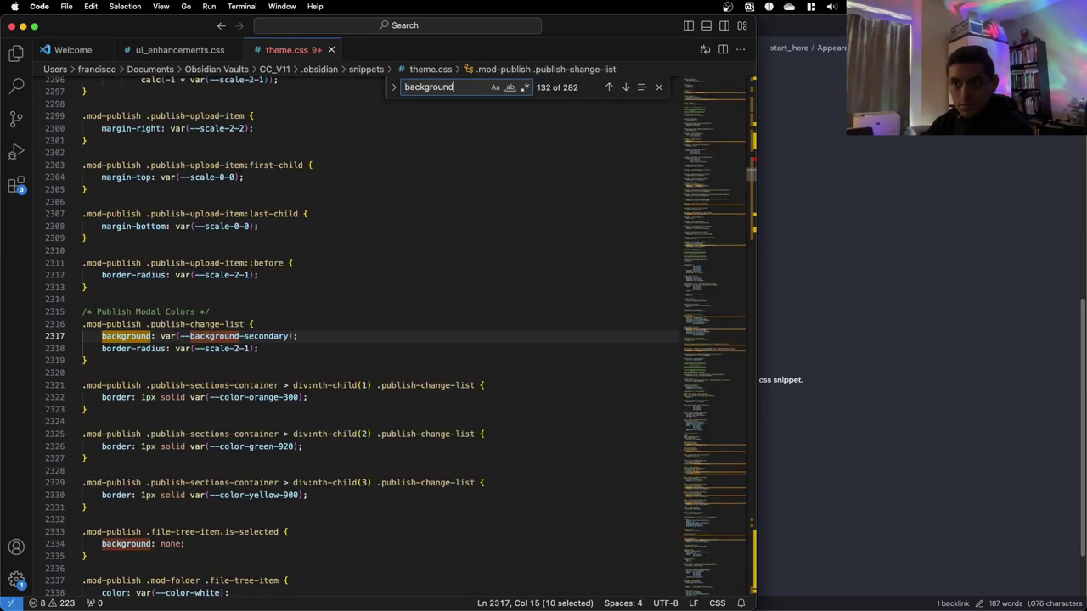
pyautogui.press('Return')
pyautogui.press('Return')
pyautogui.press('Return')
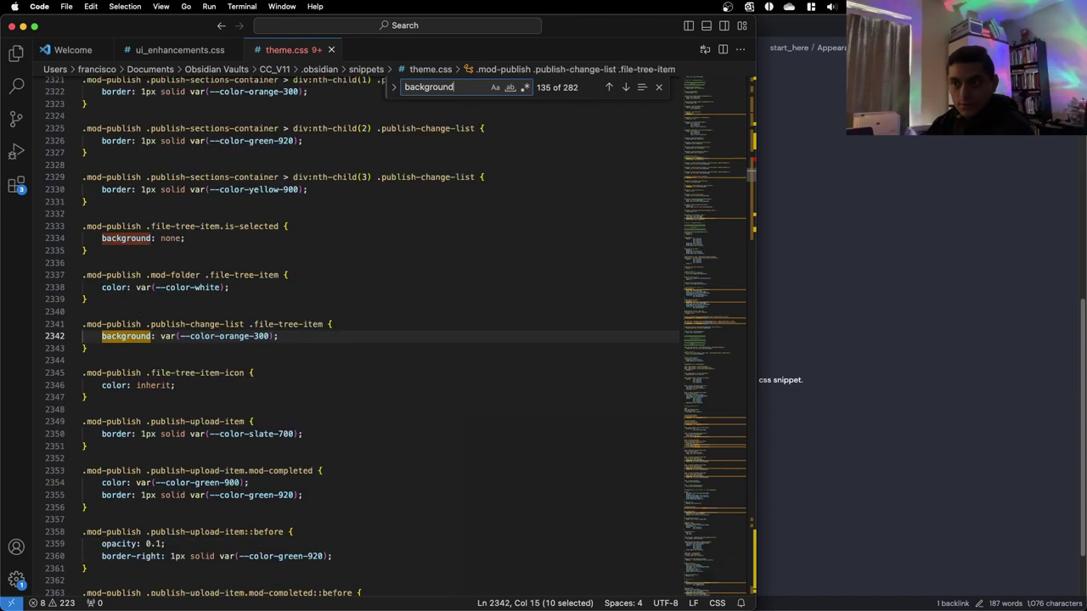
pyautogui.press('Return')
pyautogui.press('Return')
pyautogui.press('Return')
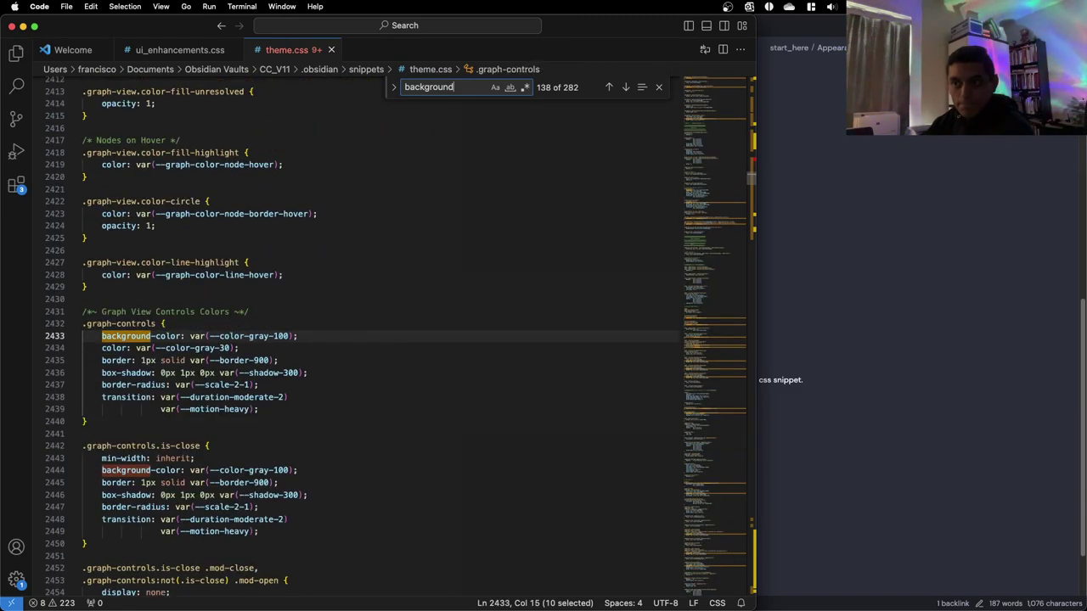
pyautogui.click(608, 86)
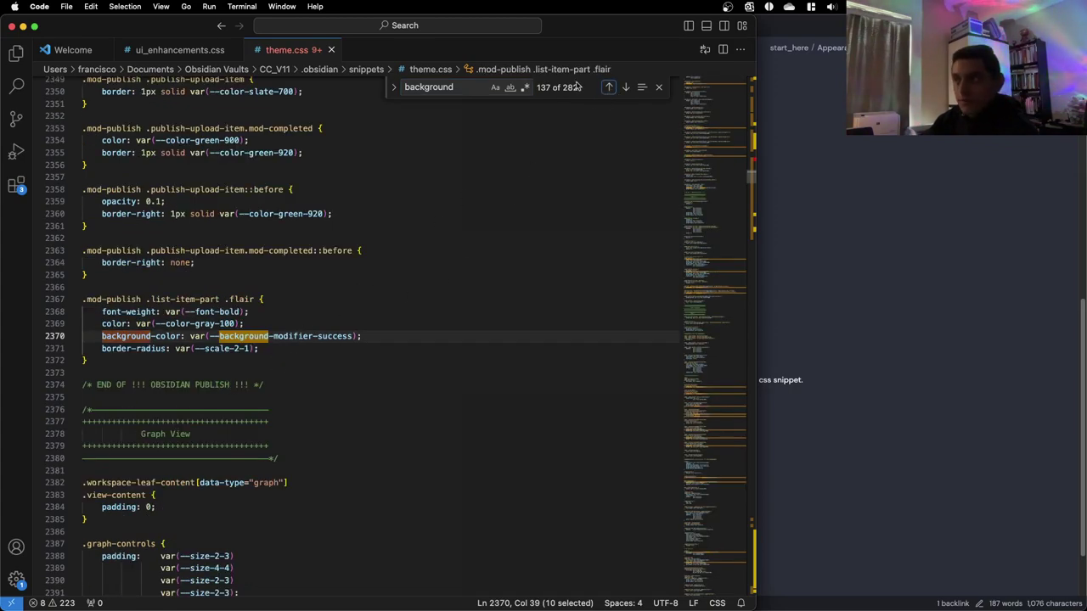
# Check the "background" matches in the Graph View control rules, down to the left and right split graph controls
pyautogui.click(626, 86)
pyautogui.click(627, 86)
pyautogui.click(627, 86)
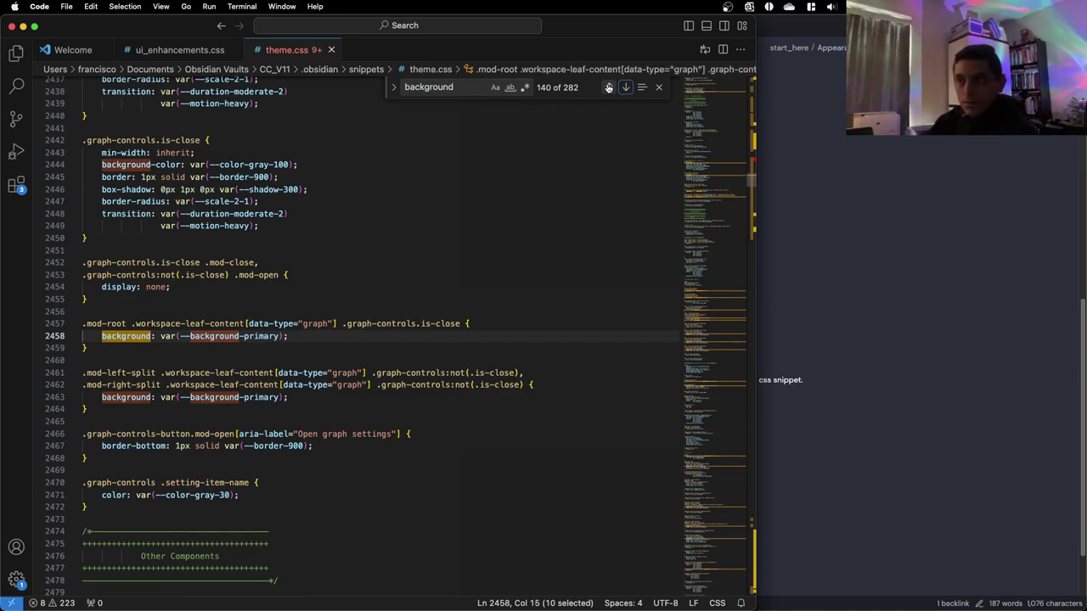
pyautogui.press('Return')
pyautogui.press('Return')
pyautogui.press('Return')
pyautogui.press('Return')
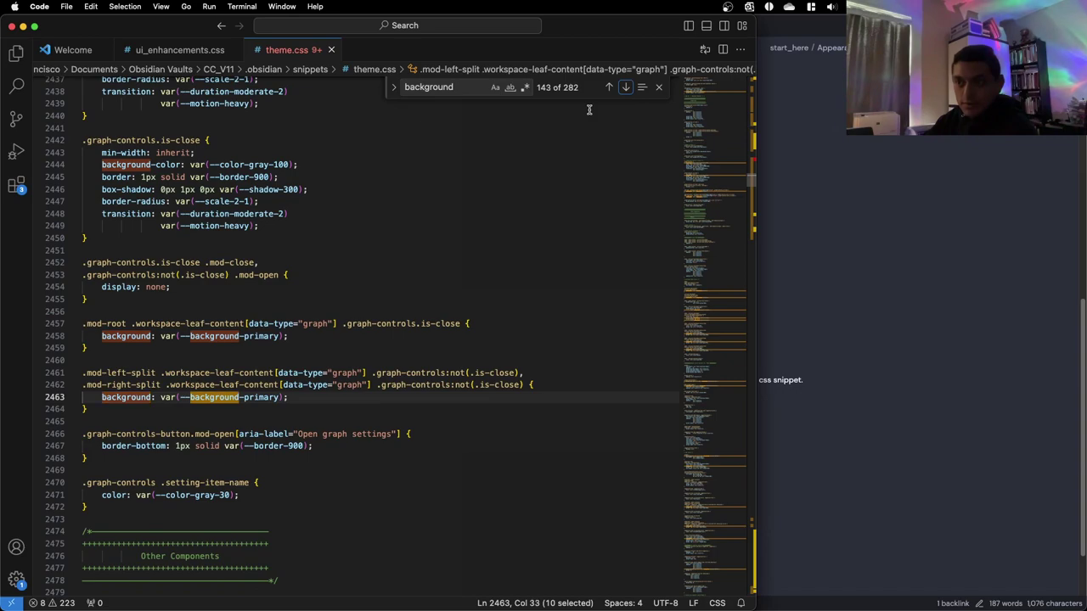
# Examine the Settings Modal section and its "background" matches, from the vertical tab content to the active navigation item
pyautogui.press('Return')
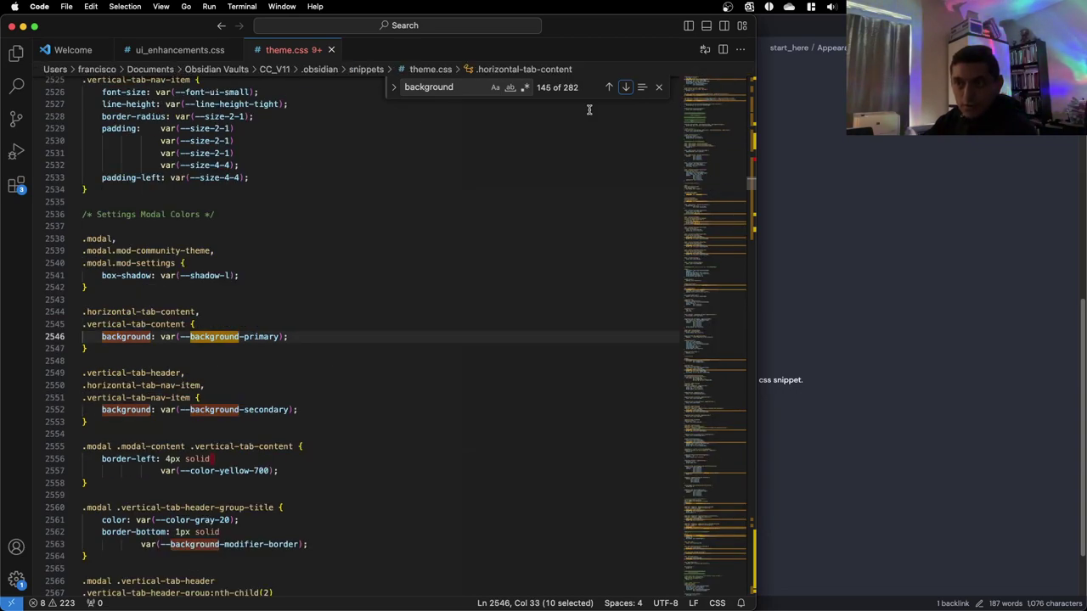
pyautogui.press('Return')
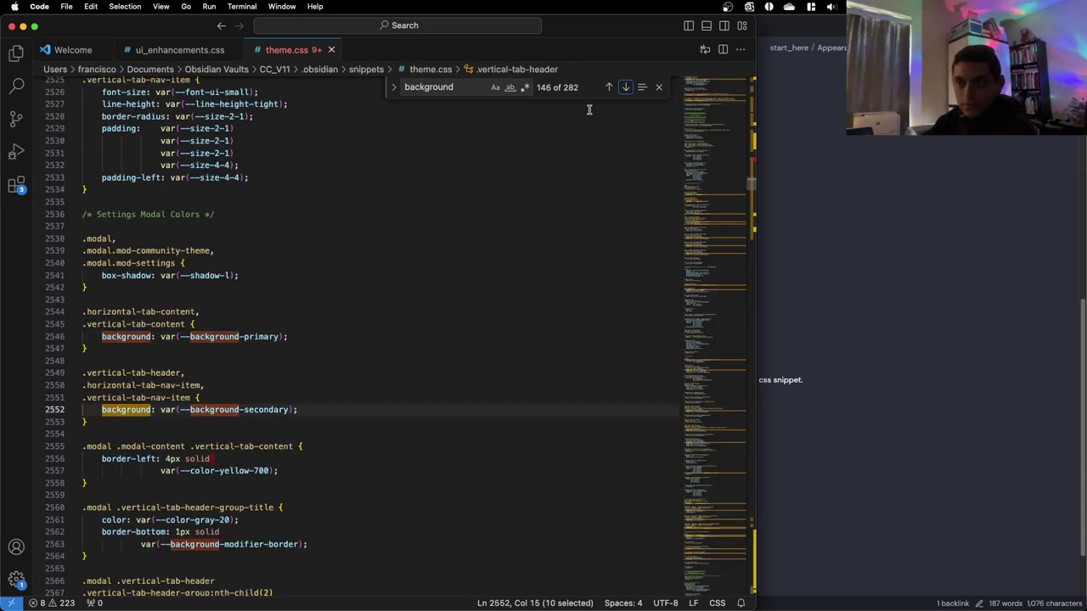
pyautogui.scroll(10, 398, 239)
pyautogui.scroll(2, 398, 240)
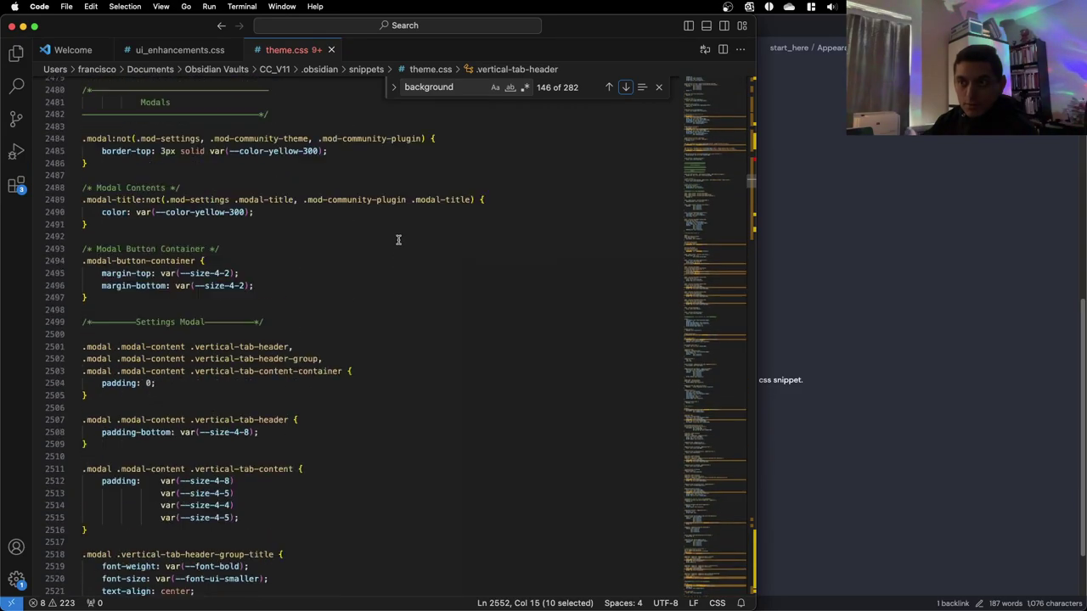
pyautogui.scroll(-10, 398, 239)
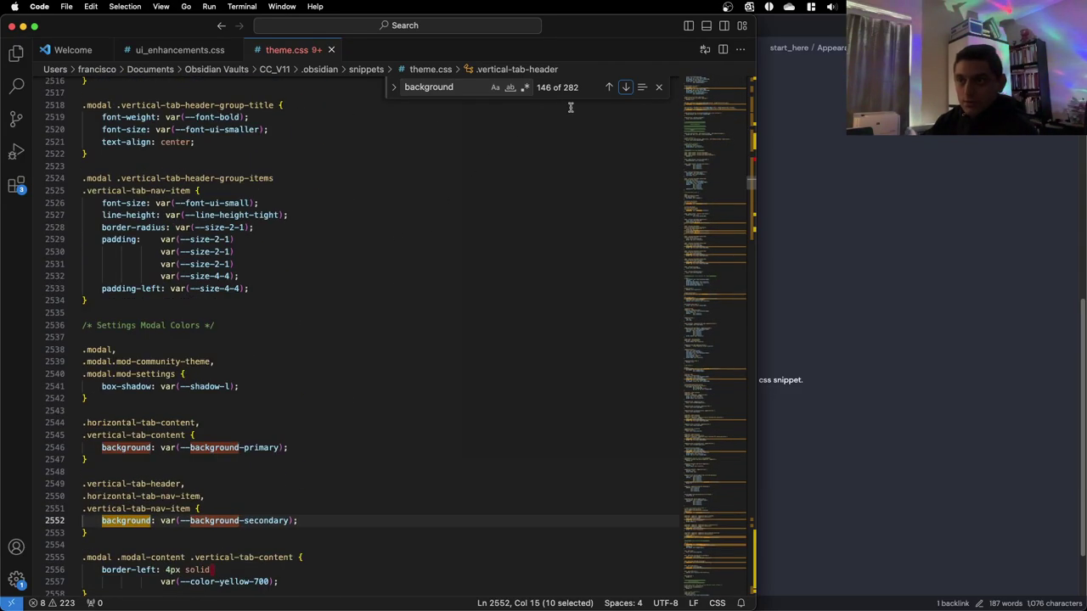
pyautogui.press('Return')
pyautogui.press('Return')
pyautogui.press('Return')
pyautogui.press('Return')
pyautogui.press('Return')
pyautogui.press('Return')
pyautogui.press('Return')
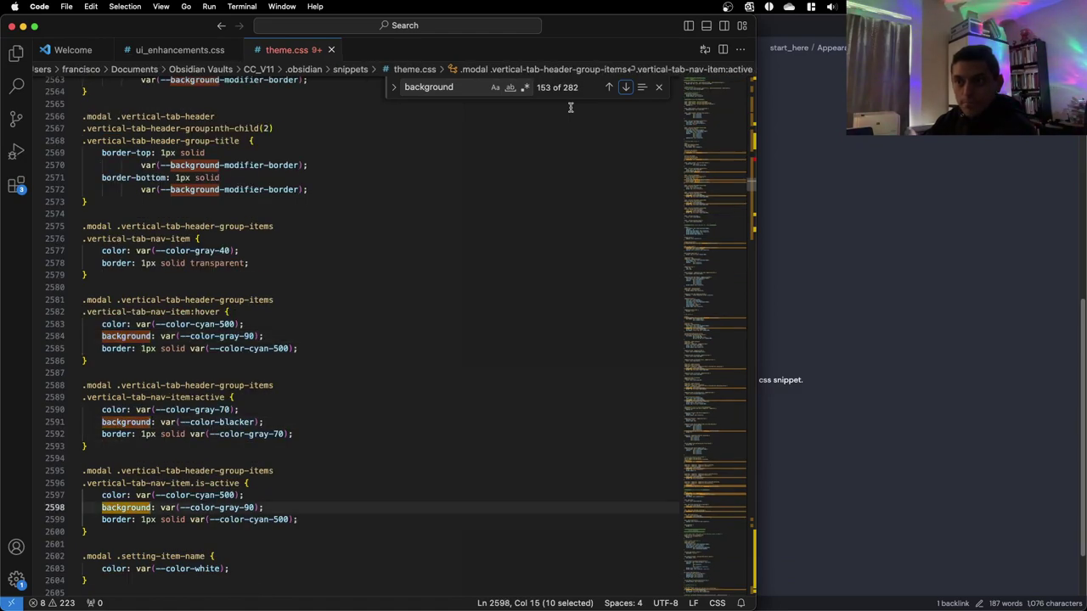
# Review the "background" matches in the Command and Quick Switcher modal rules, returning to .prompt-instruction-command after looking ahead
pyautogui.press('Return')
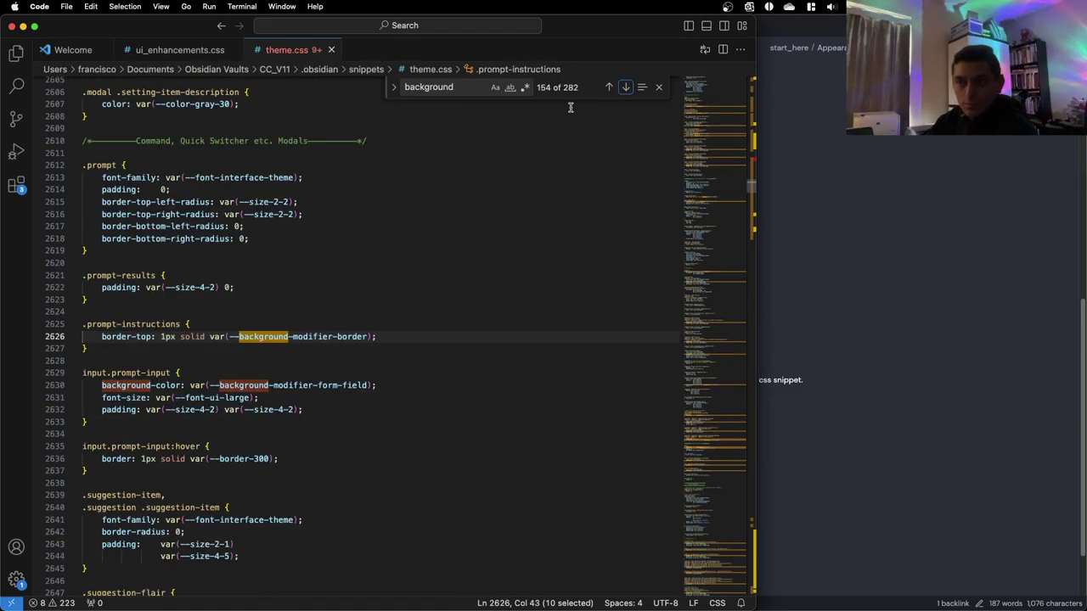
pyautogui.press('Return')
pyautogui.press('Return')
pyautogui.press('Return')
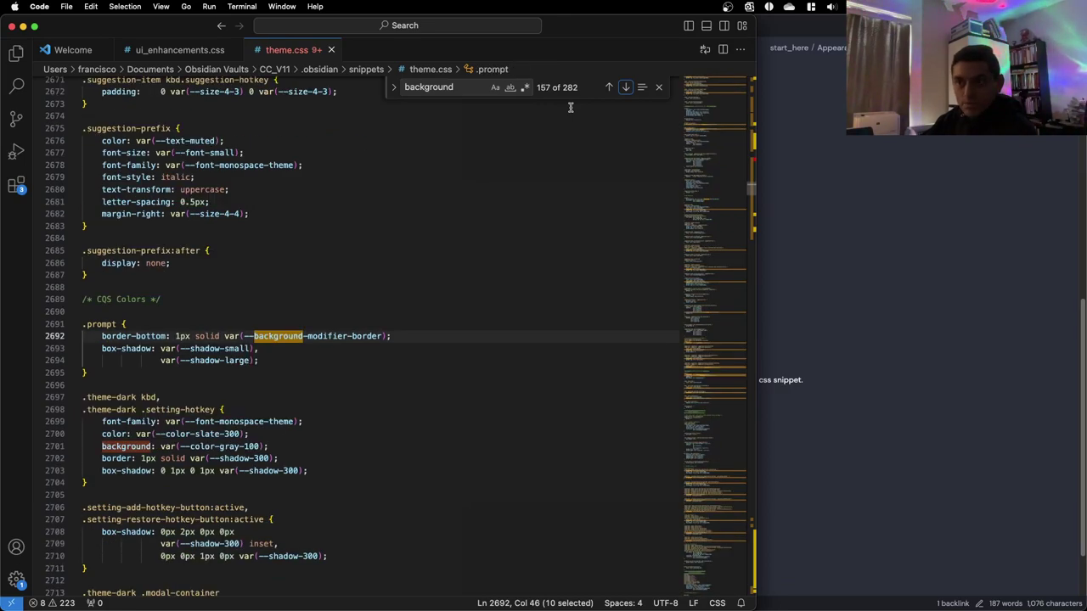
pyautogui.press('Return')
pyautogui.press('Return')
pyautogui.press('Return')
pyautogui.press('Return')
pyautogui.press('Return')
pyautogui.press('Return')
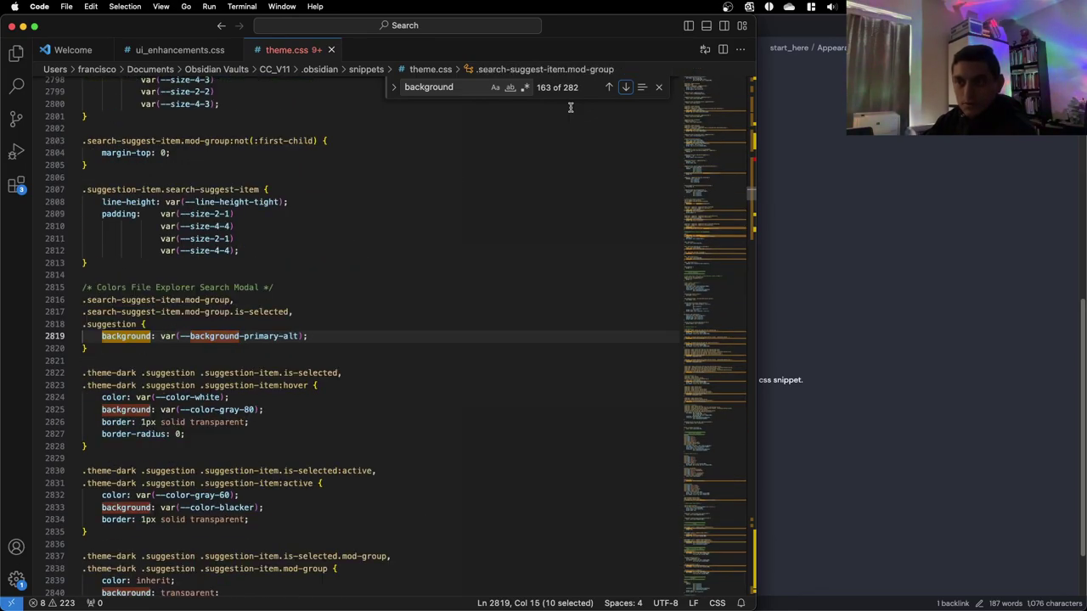
pyautogui.click(607, 88)
pyautogui.click(608, 87)
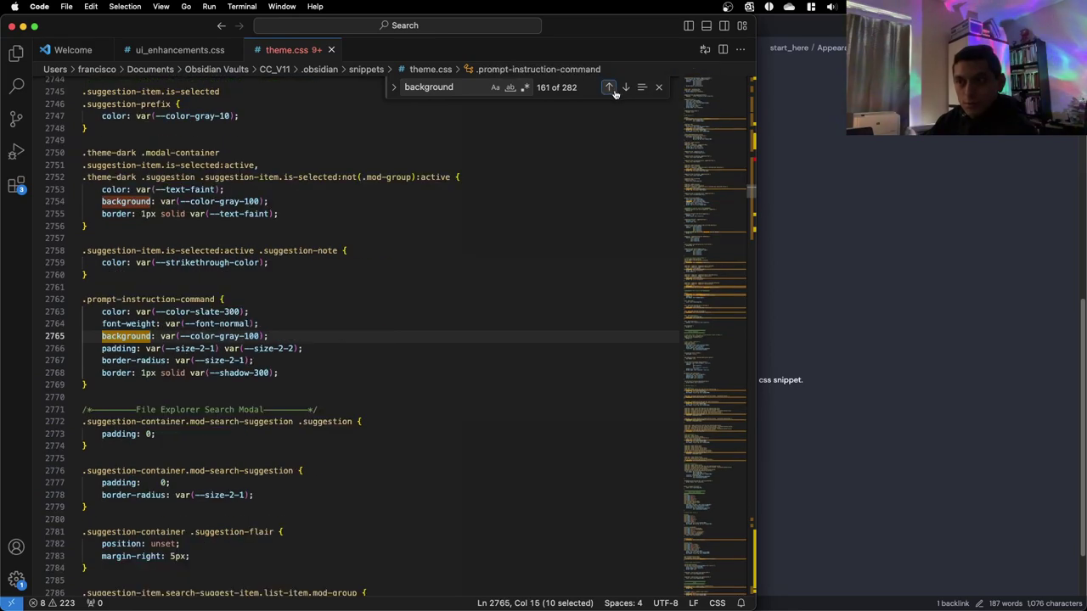
# Check the "background" matches in the File Explorer Search Modal and Menu/More Options Modal rules
pyautogui.click(624, 87)
pyautogui.click(624, 88)
pyautogui.click(624, 88)
pyautogui.click(624, 88)
pyautogui.click(624, 87)
pyautogui.click(624, 88)
pyautogui.click(624, 87)
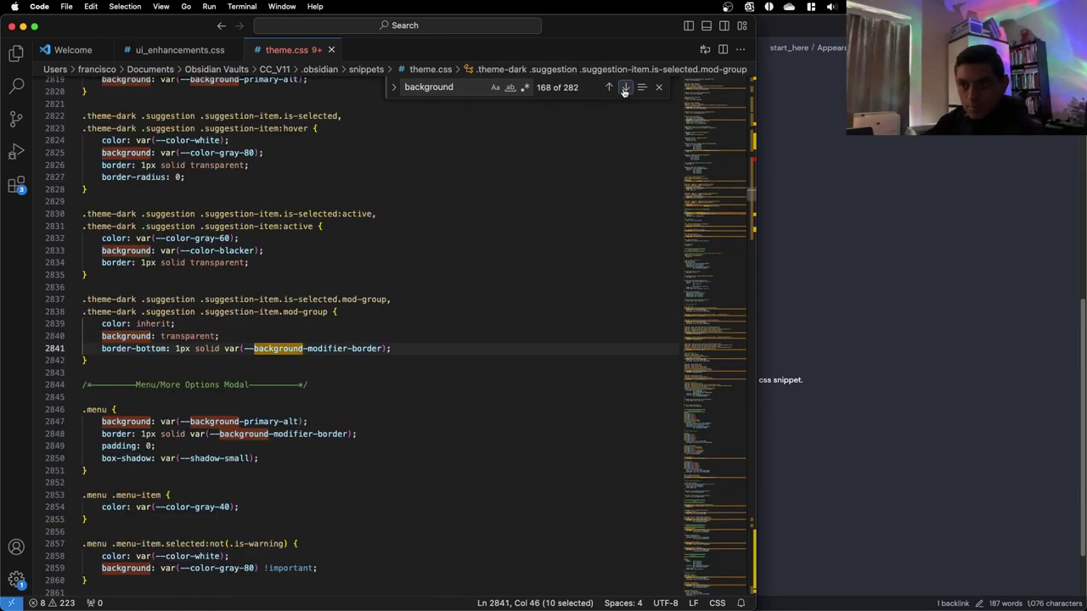
pyautogui.click(624, 87)
pyautogui.click(624, 88)
pyautogui.click(624, 87)
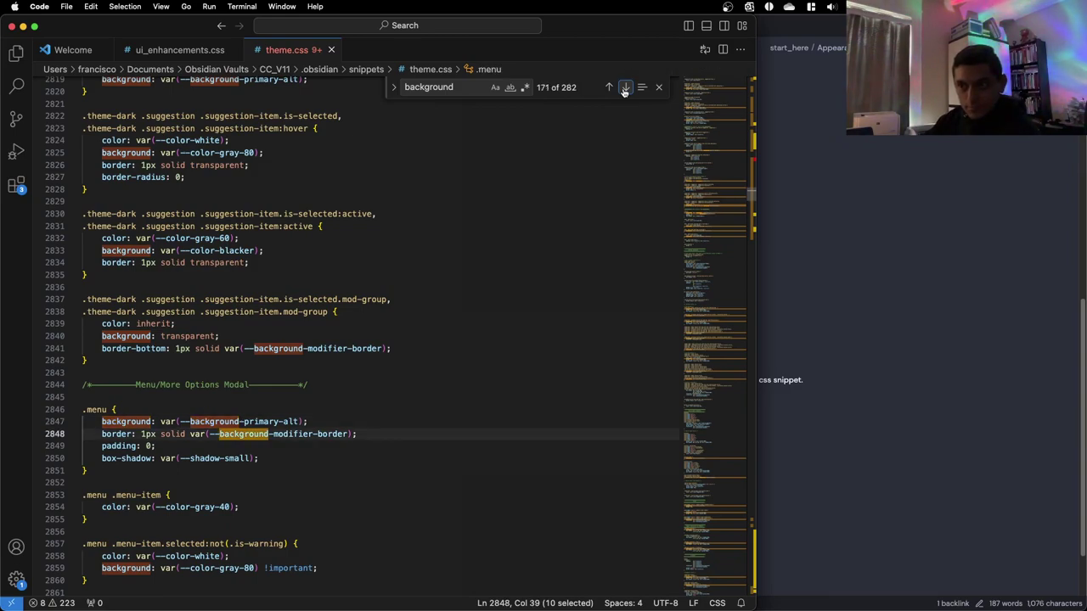
pyautogui.click(624, 87)
pyautogui.click(623, 87)
pyautogui.click(624, 87)
# Review the "background" matches from Buttons Colors through the text input and document search input rules
pyautogui.click(624, 88)
pyautogui.click(624, 88)
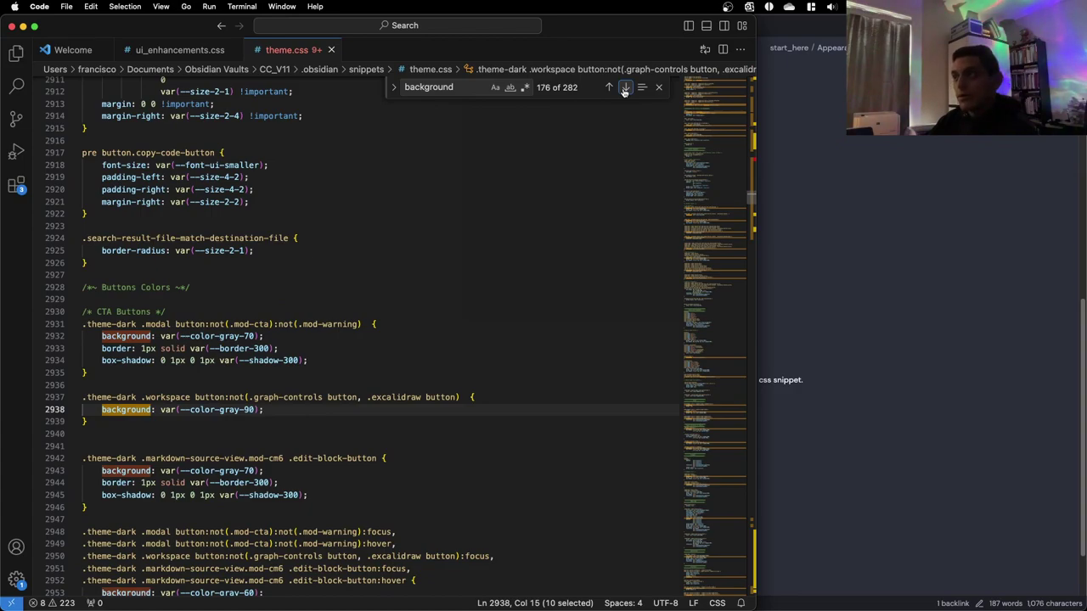
pyautogui.click(624, 87)
pyautogui.click(624, 87)
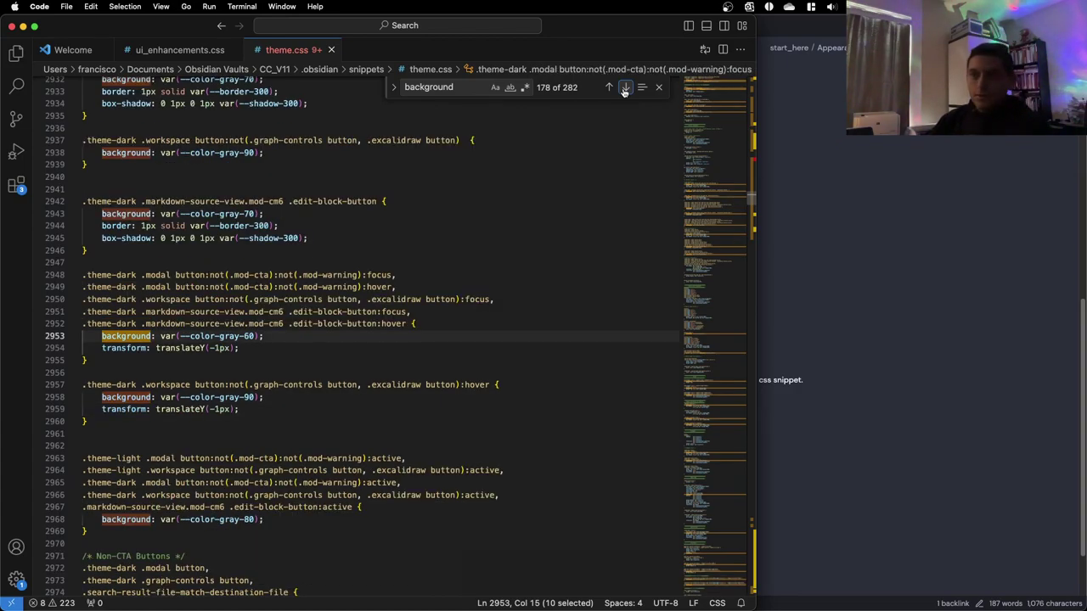
pyautogui.click(624, 87)
pyautogui.click(624, 88)
pyautogui.click(624, 87)
pyautogui.click(623, 88)
pyautogui.click(624, 87)
pyautogui.click(624, 88)
pyautogui.click(624, 87)
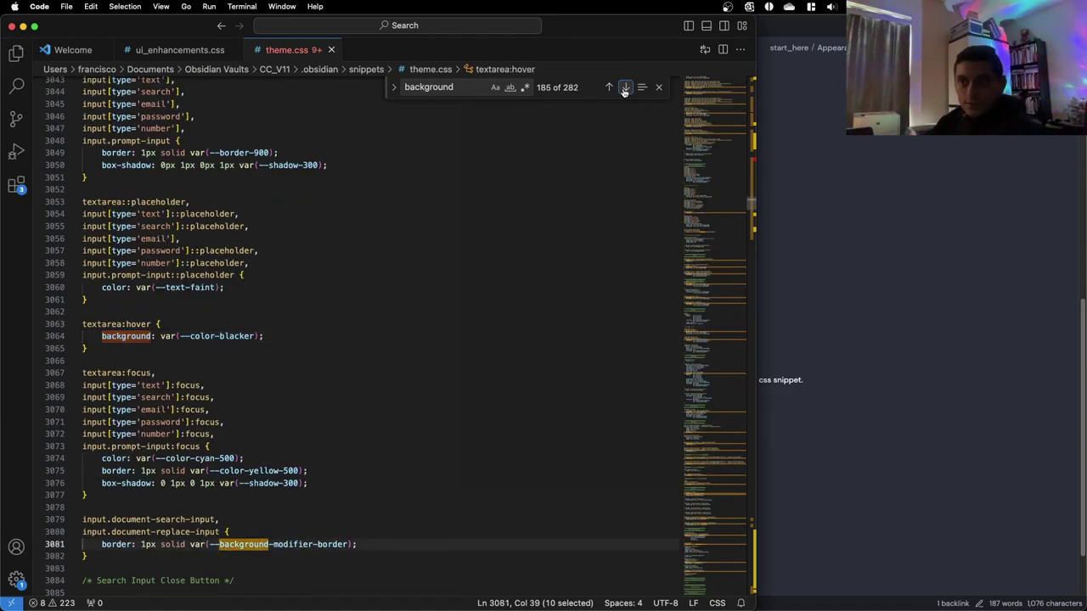
# Check the "background" matches in the range slider, Toggle, Empty Page and Notification rules
pyautogui.click(624, 87)
pyautogui.click(624, 88)
pyautogui.click(624, 87)
pyautogui.click(624, 88)
pyautogui.click(624, 87)
pyautogui.click(624, 88)
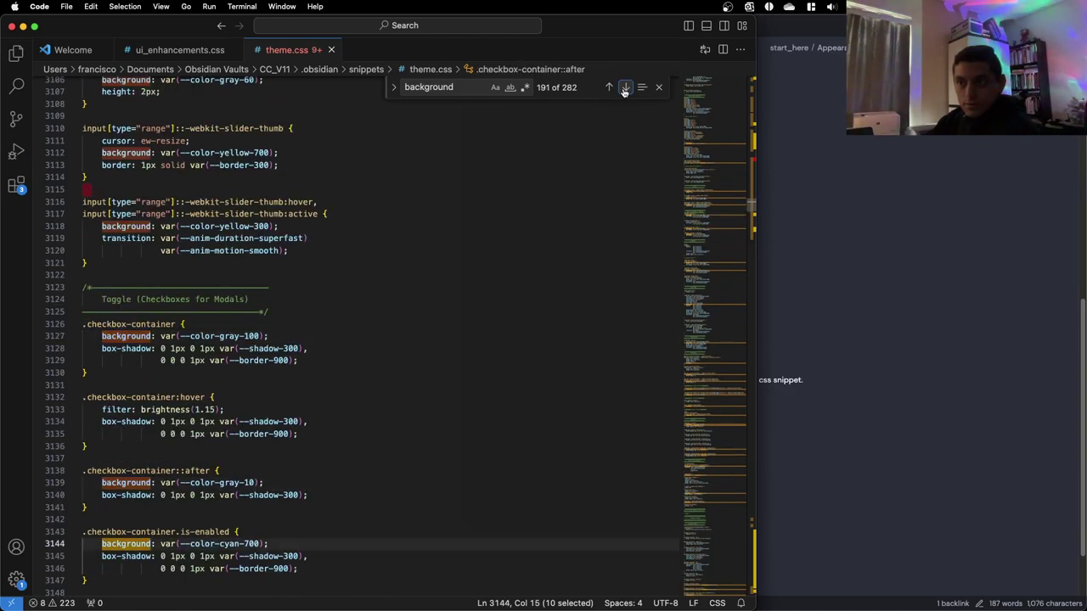
pyautogui.click(624, 88)
pyautogui.click(624, 88)
pyautogui.click(624, 88)
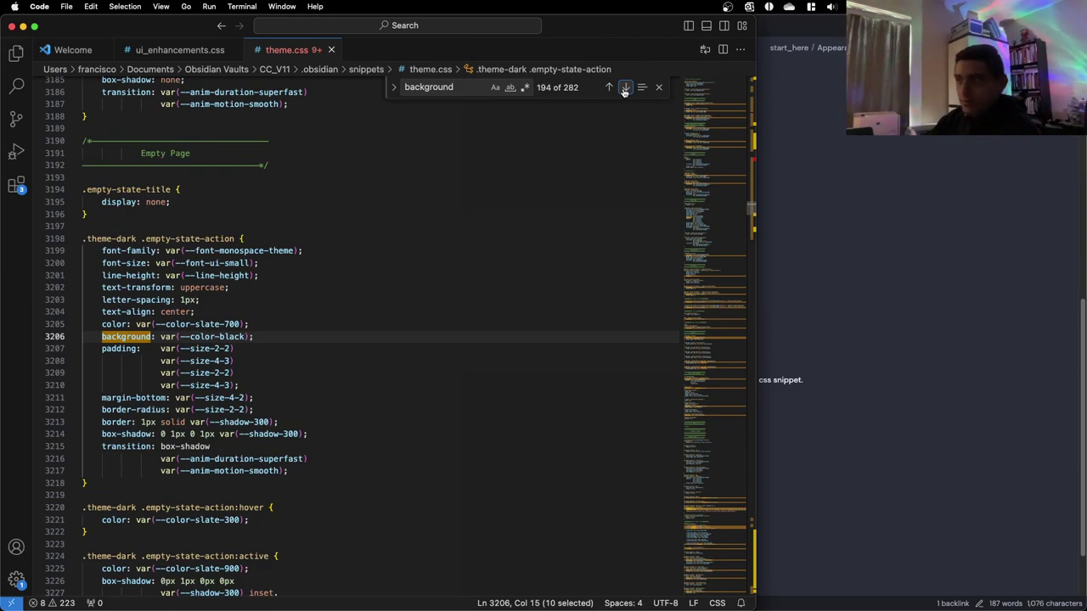
pyautogui.click(624, 87)
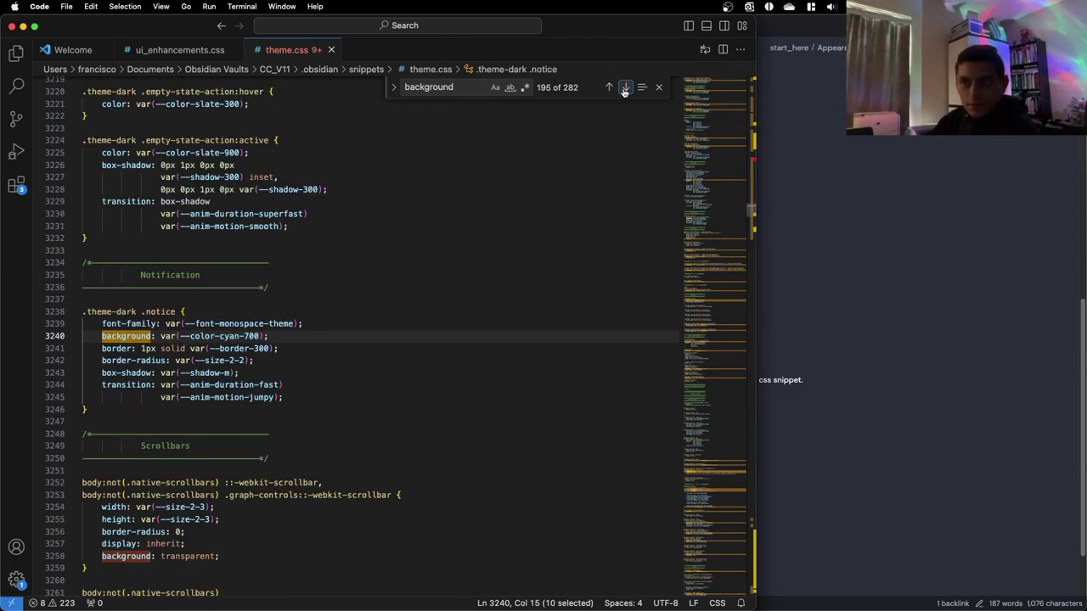
# Examine the "background" matches in the Scrollbars section, including the tab content, code and settings scrollbars
pyautogui.click(623, 88)
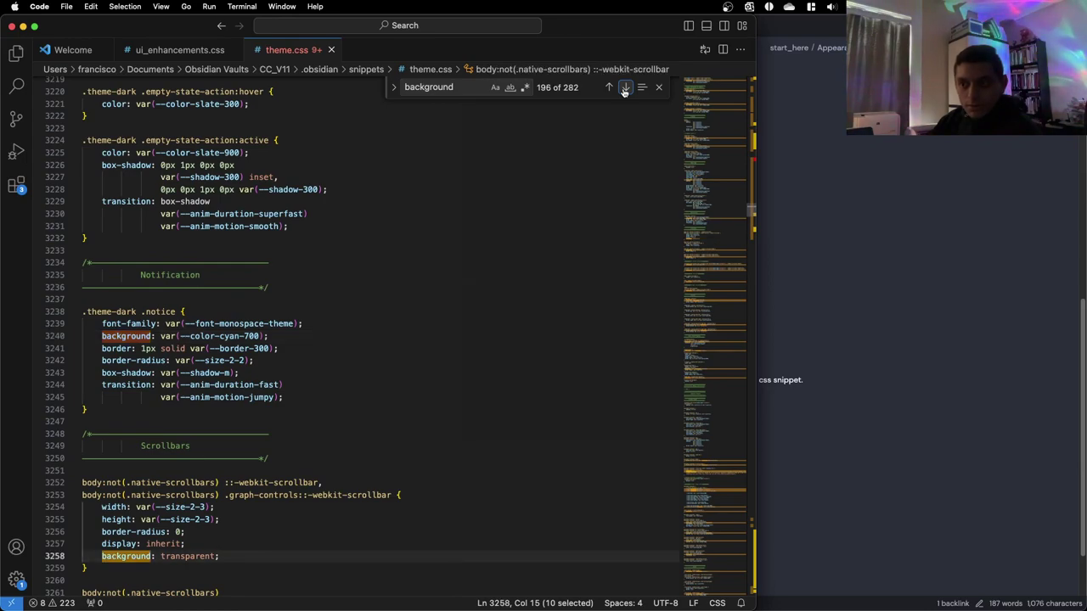
pyautogui.click(624, 88)
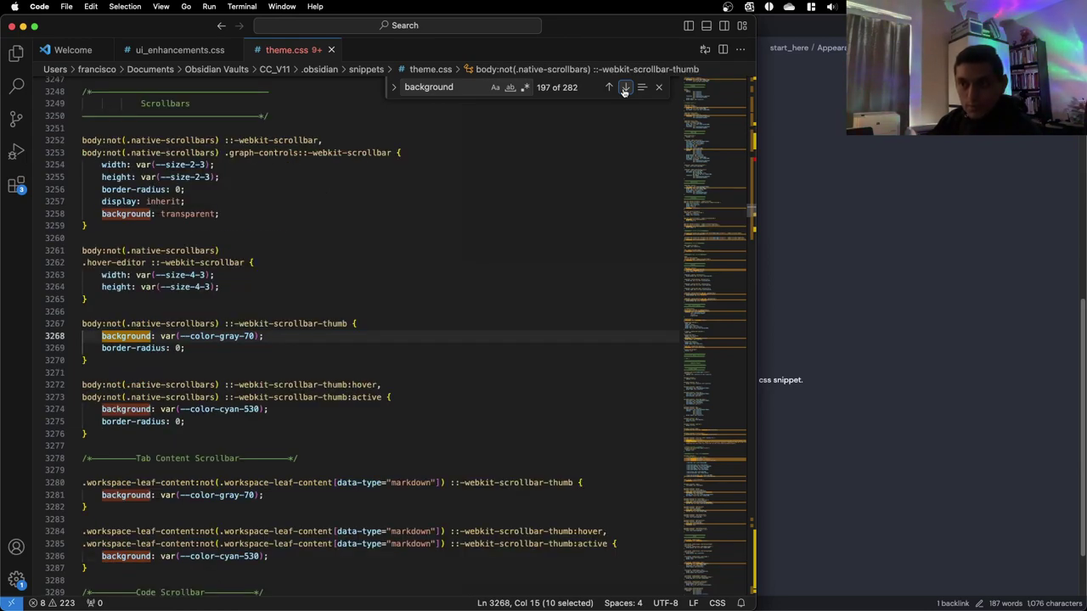
pyautogui.click(624, 88)
pyautogui.click(624, 88)
pyautogui.click(624, 89)
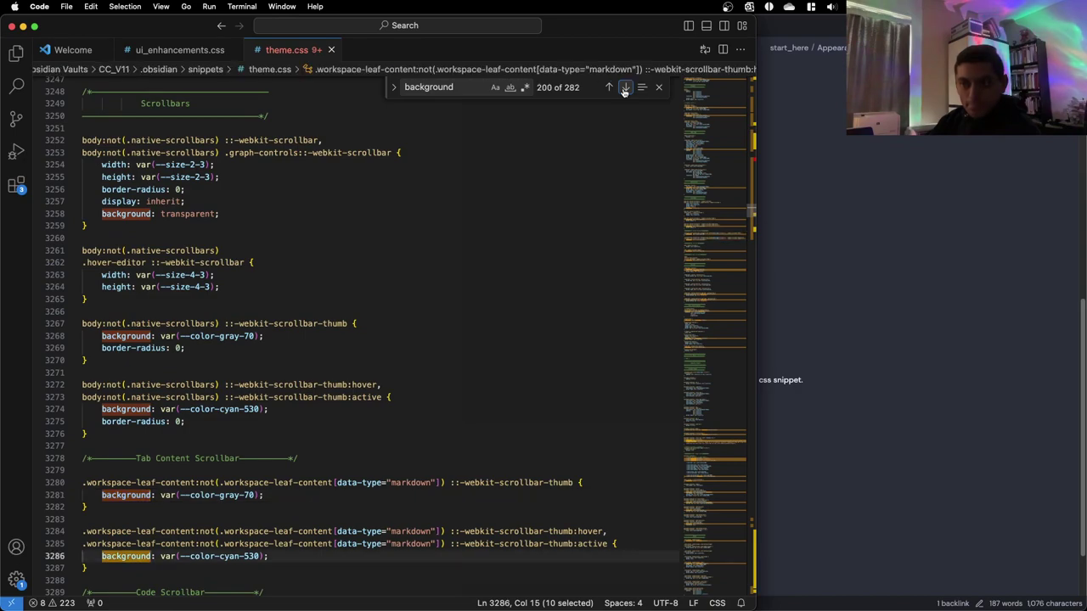
pyautogui.click(624, 88)
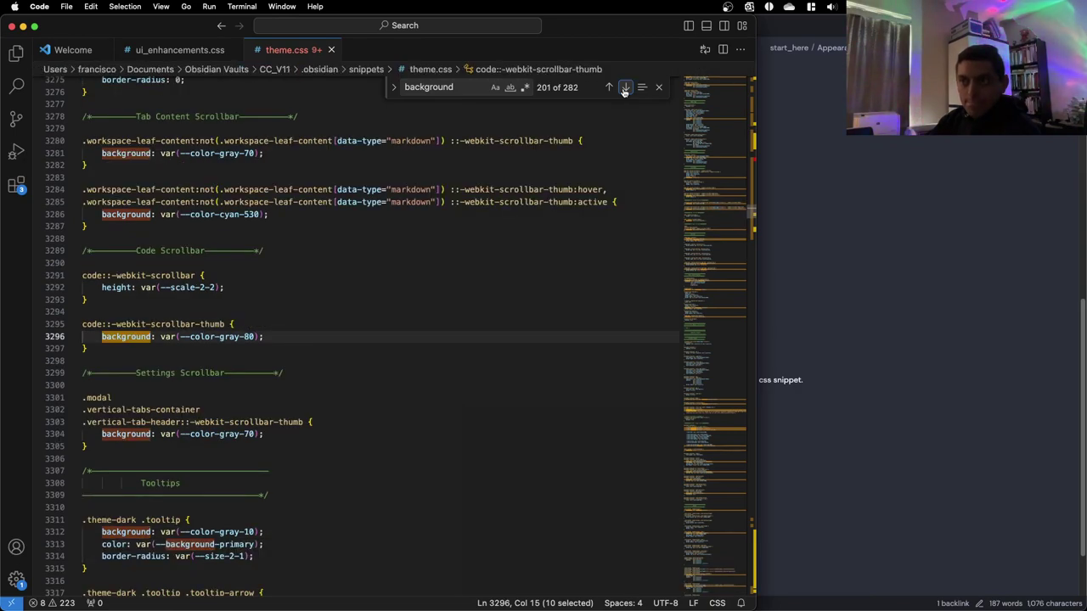
pyautogui.click(624, 88)
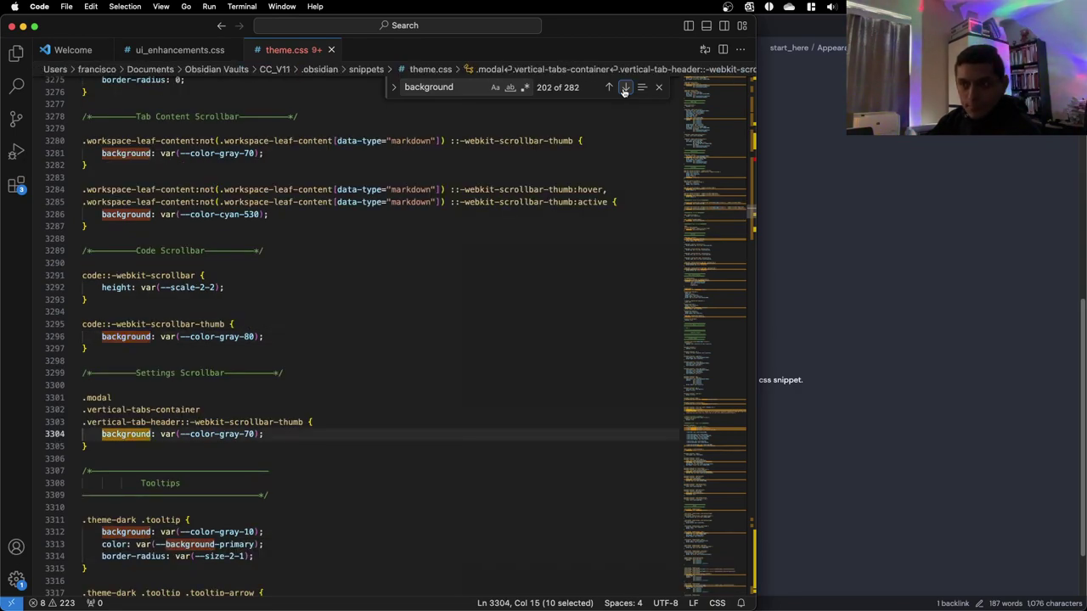
# Review the "background" matches in the Tooltips and Vault Launch Progress sections, down to .progress-bar-line
pyautogui.click(624, 88)
pyautogui.click(623, 88)
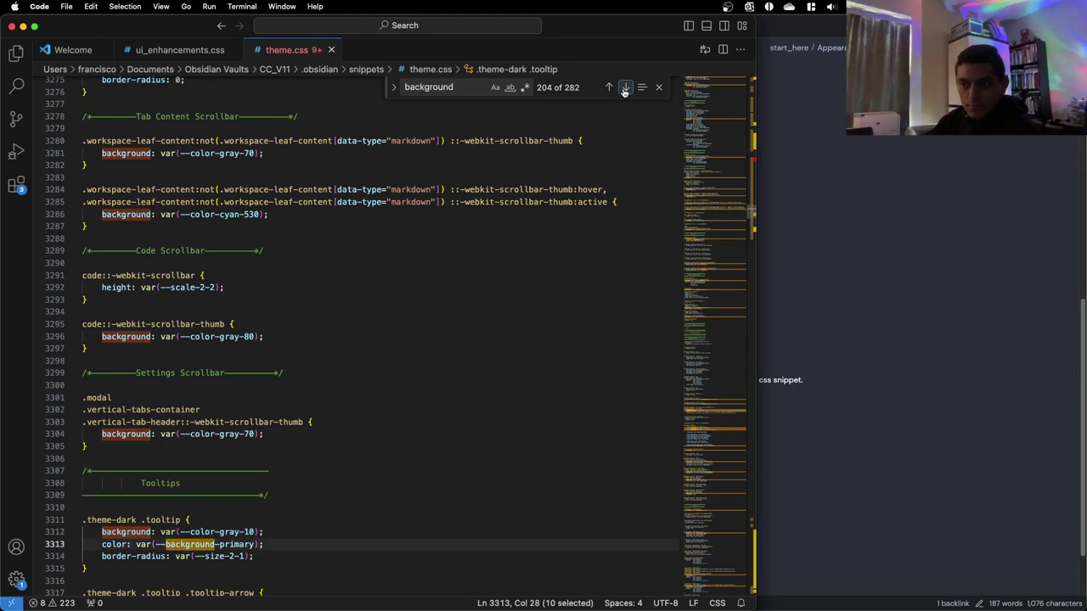
pyautogui.click(623, 88)
pyautogui.click(624, 88)
pyautogui.click(624, 88)
pyautogui.click(623, 88)
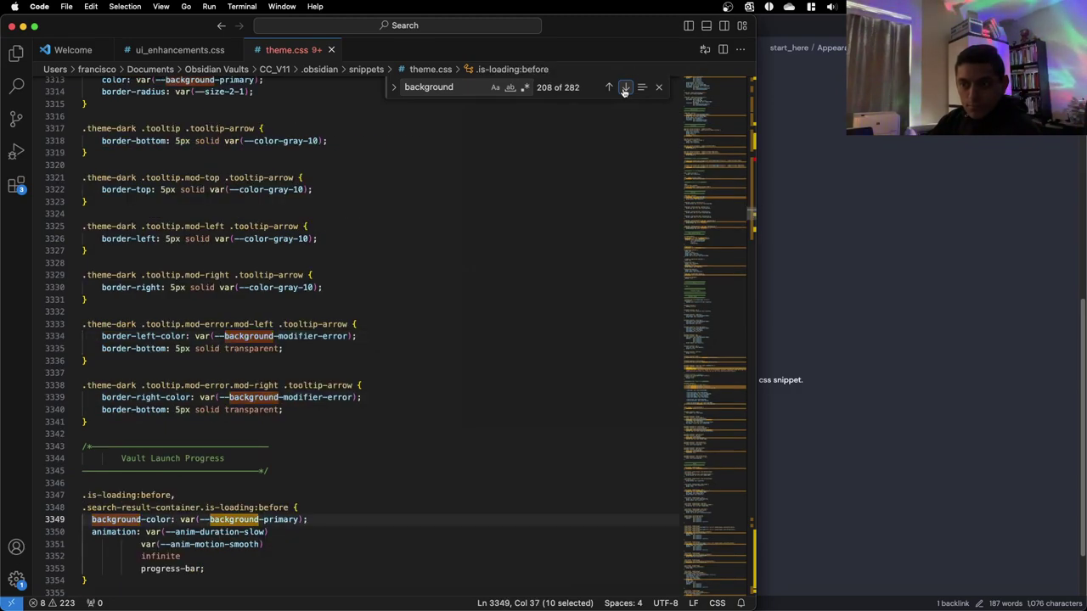
pyautogui.click(624, 88)
pyautogui.click(623, 89)
pyautogui.click(624, 89)
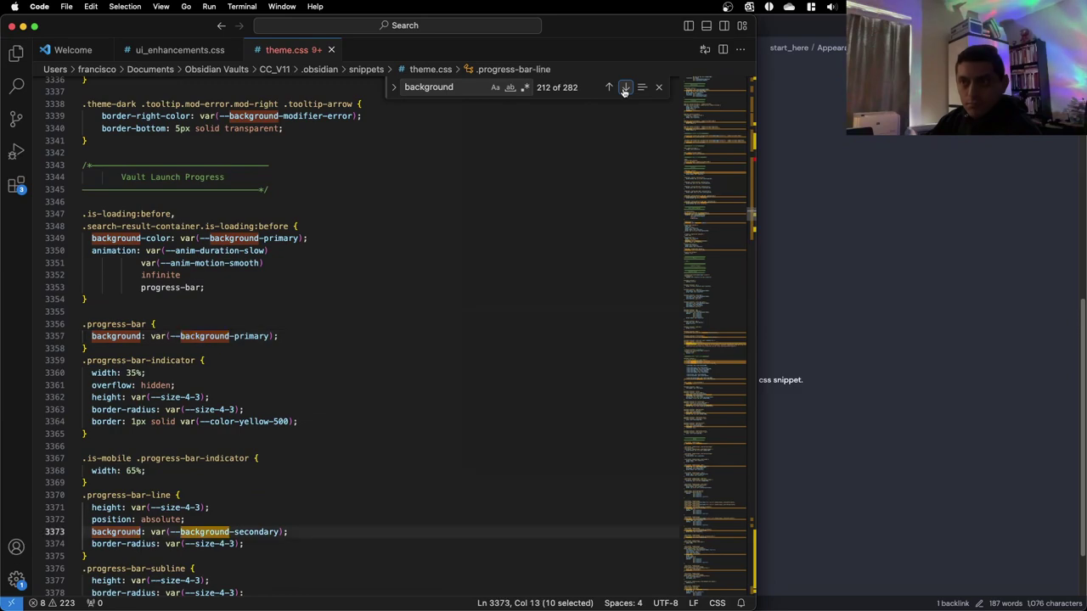
# Look ahead to the calendar header match, then go back and recheck the progress bar line and subline rules
pyautogui.click(624, 89)
pyautogui.click(624, 89)
pyautogui.click(624, 88)
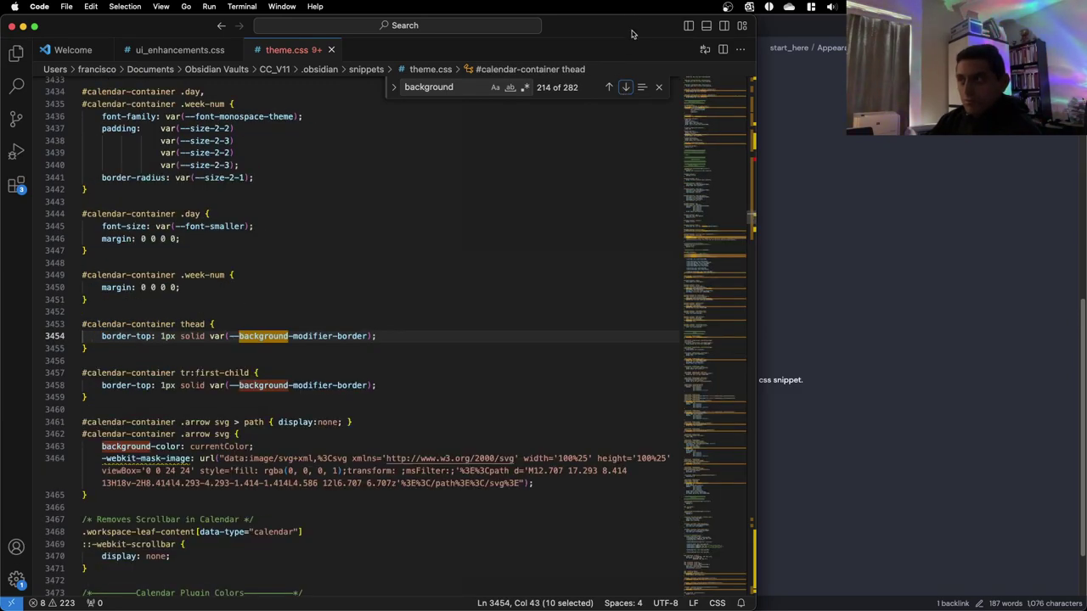
pyautogui.click(609, 88)
pyautogui.click(609, 88)
pyautogui.click(608, 88)
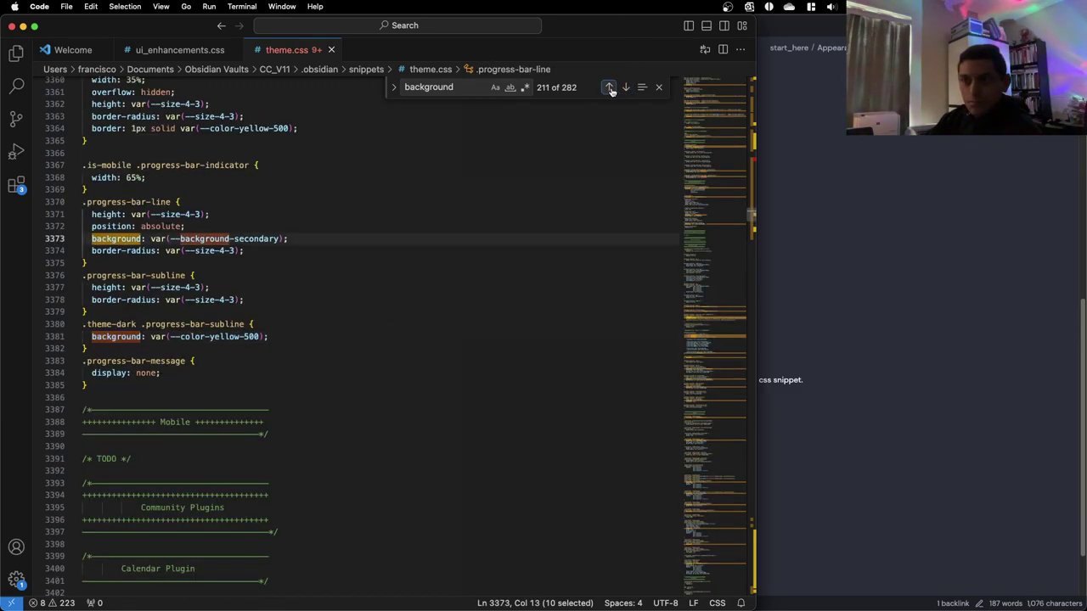
pyautogui.click(609, 87)
pyautogui.click(626, 87)
pyautogui.click(626, 88)
pyautogui.click(626, 87)
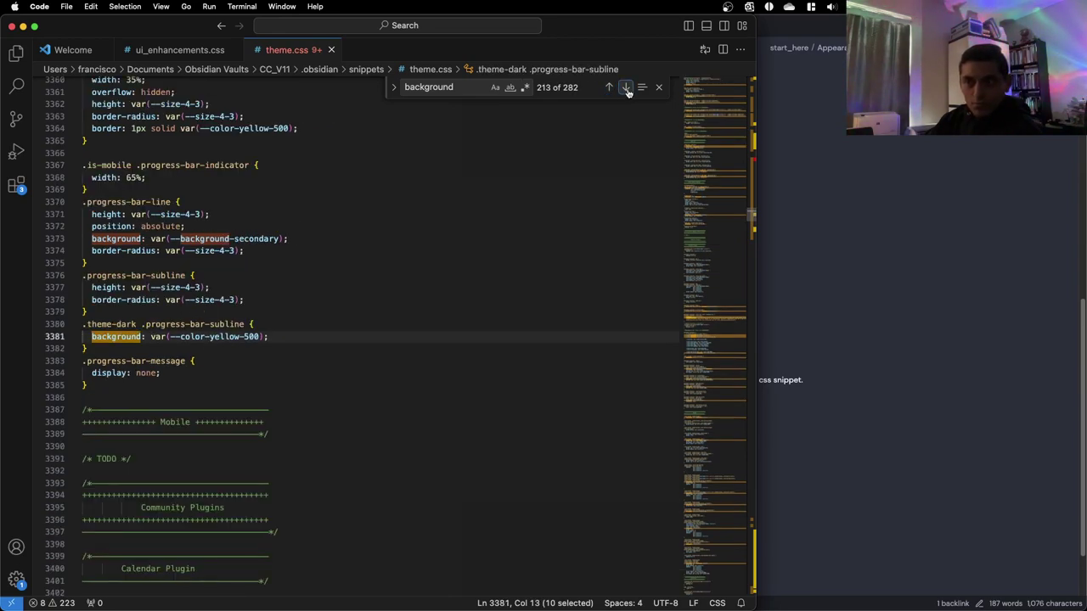
# Review the "background" matches in the Calendar Plugin section, from the table header to the active day rule
pyautogui.click(626, 88)
pyautogui.click(626, 88)
pyautogui.click(625, 88)
pyautogui.click(626, 87)
pyautogui.click(625, 87)
pyautogui.click(625, 88)
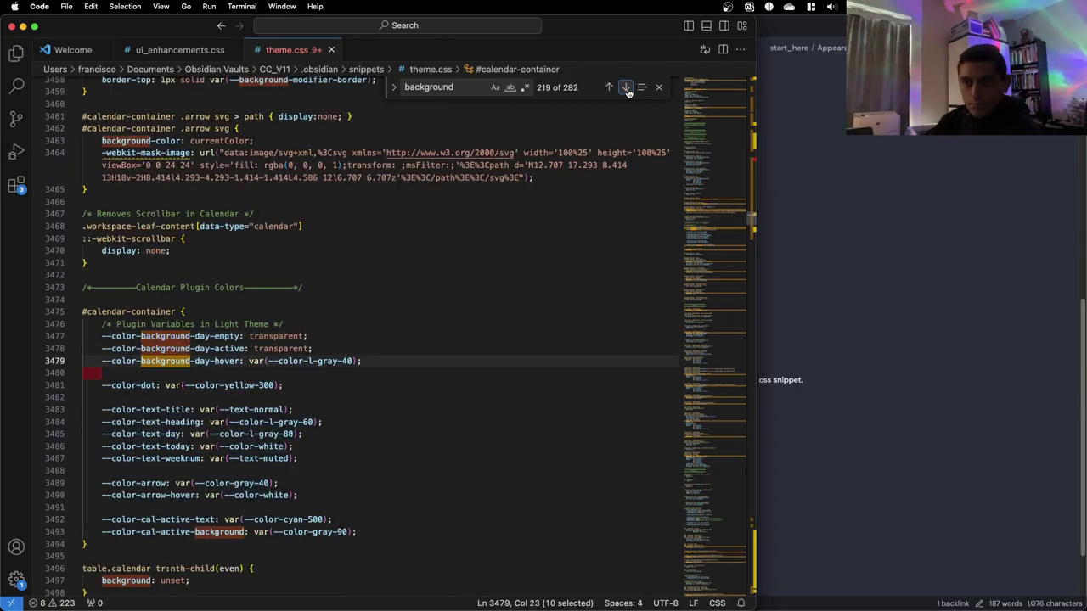
pyautogui.click(626, 87)
pyautogui.click(625, 88)
pyautogui.click(625, 87)
pyautogui.click(625, 87)
pyautogui.click(626, 88)
pyautogui.click(625, 87)
pyautogui.click(625, 88)
pyautogui.click(625, 87)
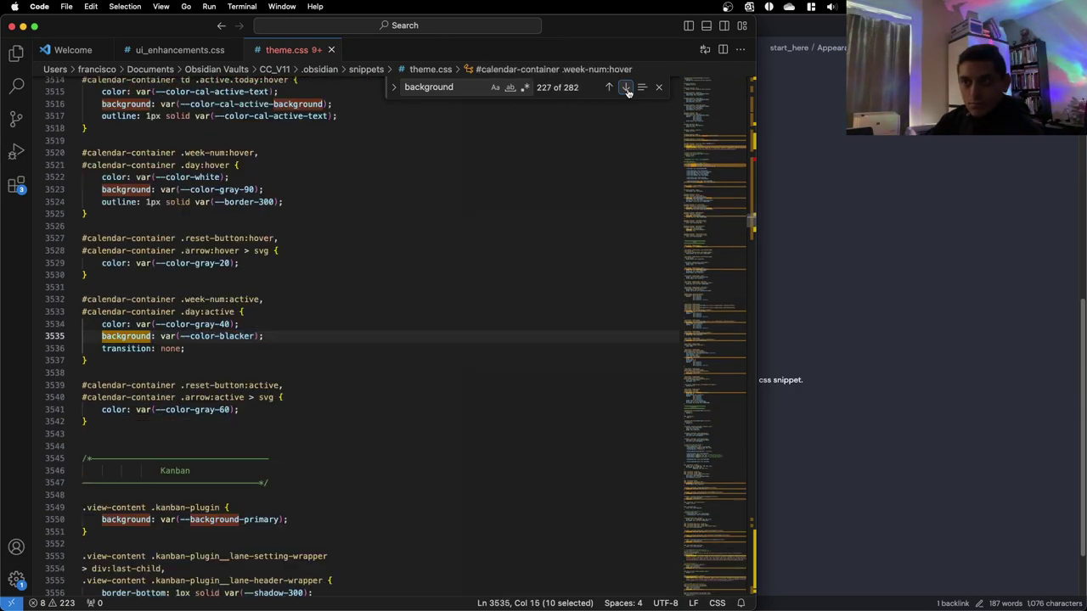
# Check the "background" matches in the Kanban section, down to the Archive card button rule
pyautogui.click(626, 88)
pyautogui.click(626, 88)
pyautogui.click(625, 88)
pyautogui.click(626, 88)
pyautogui.click(626, 88)
pyautogui.click(625, 88)
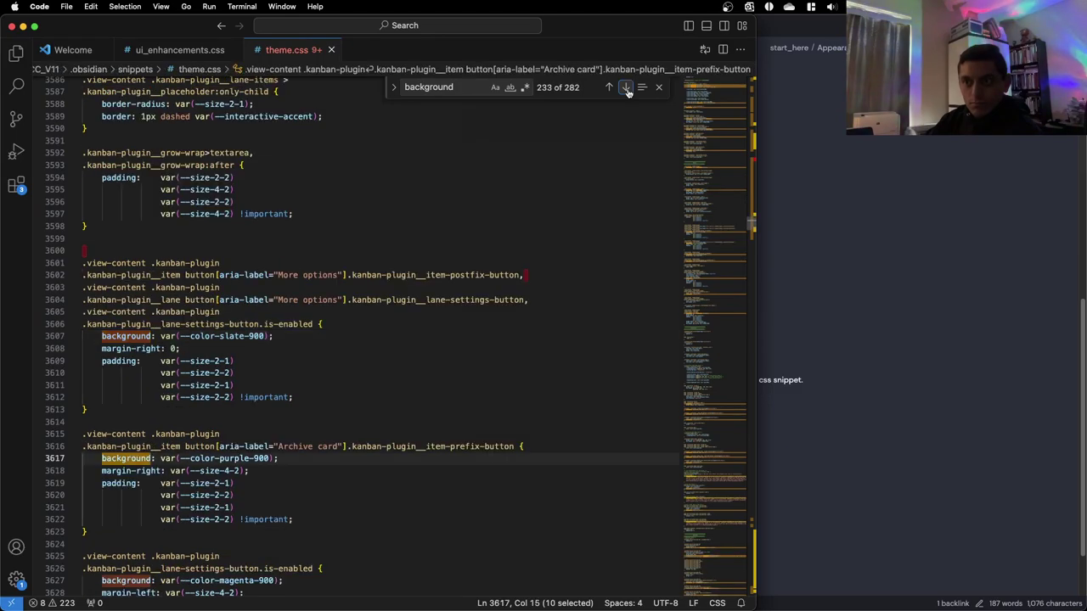
# Continue through the "background" matches from the remaining Kanban buttons to the Excalidraw help icon focus rule
pyautogui.click(625, 88)
pyautogui.click(625, 88)
pyautogui.click(626, 87)
pyautogui.click(625, 88)
pyautogui.click(626, 88)
pyautogui.click(626, 88)
pyautogui.click(625, 87)
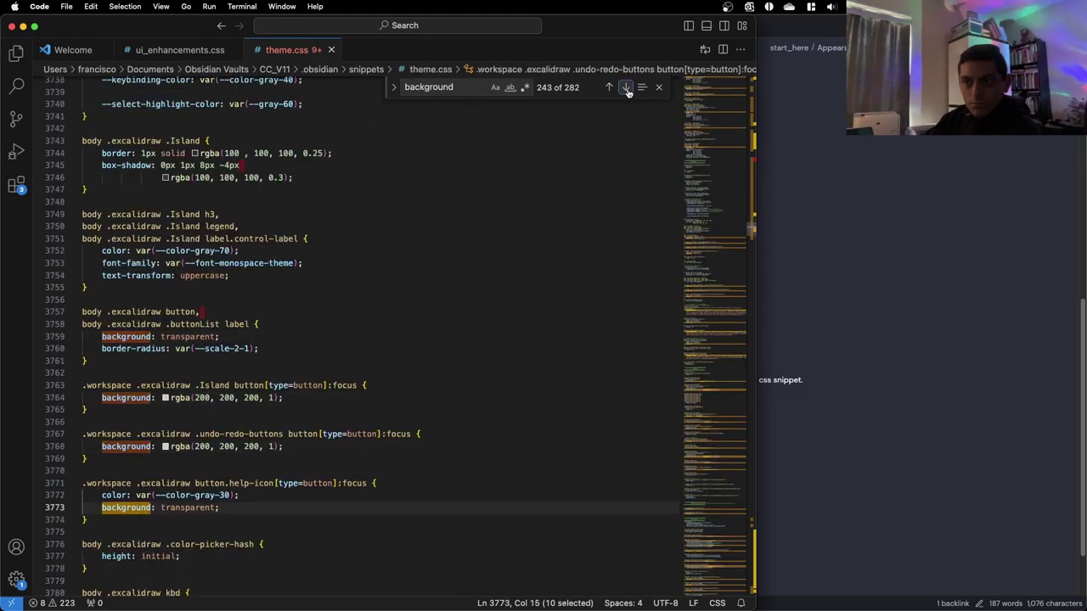
# Review the "background" matches from the remaining Excalidraw rules to the Dataview table cell borders
pyautogui.click(625, 88)
pyautogui.click(625, 88)
pyautogui.click(625, 87)
pyautogui.click(626, 87)
pyautogui.click(626, 87)
pyautogui.click(626, 88)
pyautogui.click(625, 87)
pyautogui.click(626, 87)
pyautogui.click(626, 87)
pyautogui.click(626, 88)
pyautogui.click(626, 88)
pyautogui.click(626, 88)
pyautogui.click(625, 88)
pyautogui.click(625, 88)
pyautogui.click(625, 88)
pyautogui.click(626, 87)
pyautogui.click(625, 87)
pyautogui.click(626, 87)
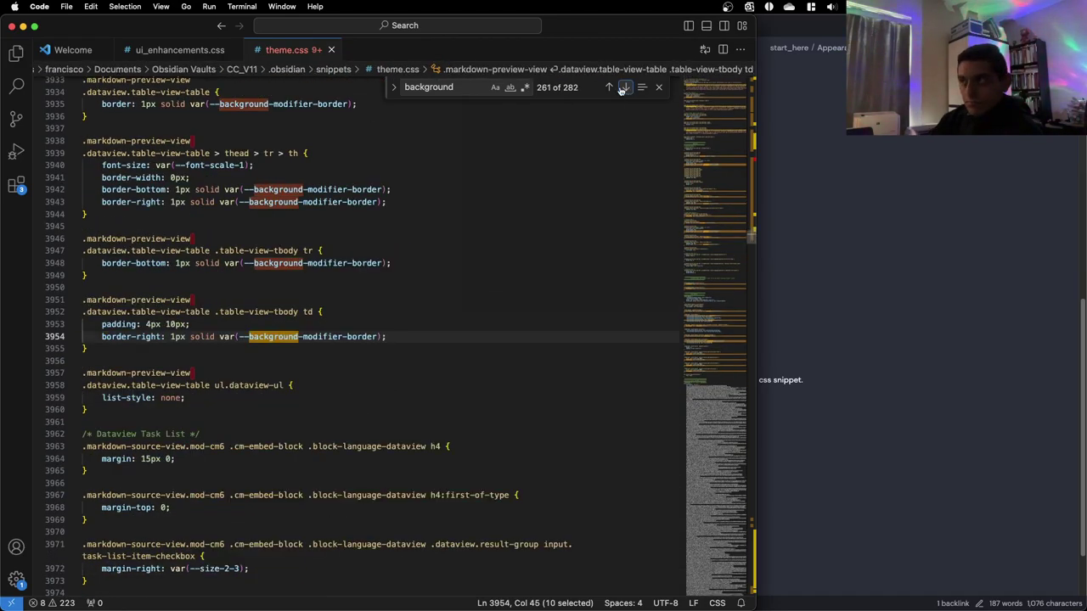
# Go back through the Dataview "background" matches to the dark-theme table row rule and check it against the Appearance note
pyautogui.click(609, 87)
pyautogui.click(608, 87)
pyautogui.click(609, 87)
pyautogui.click(609, 87)
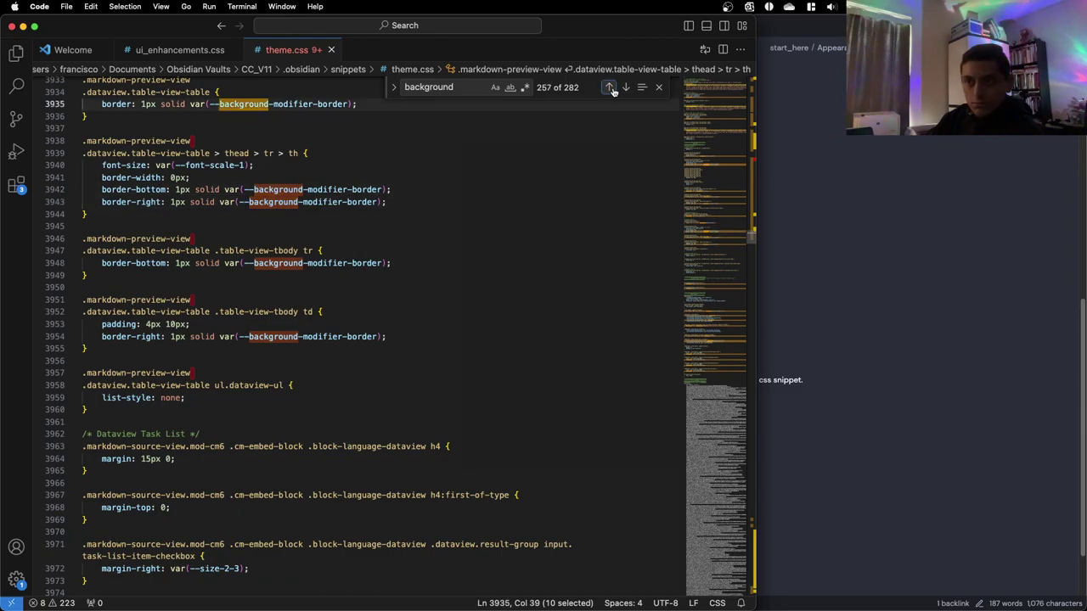
pyautogui.click(609, 88)
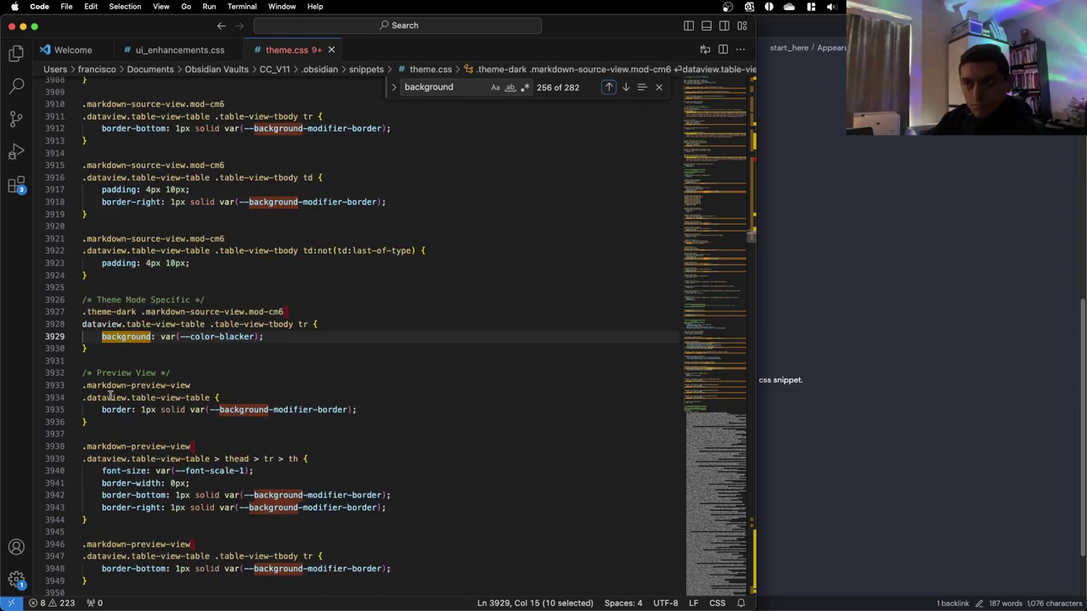
pyautogui.moveTo(176, 327)
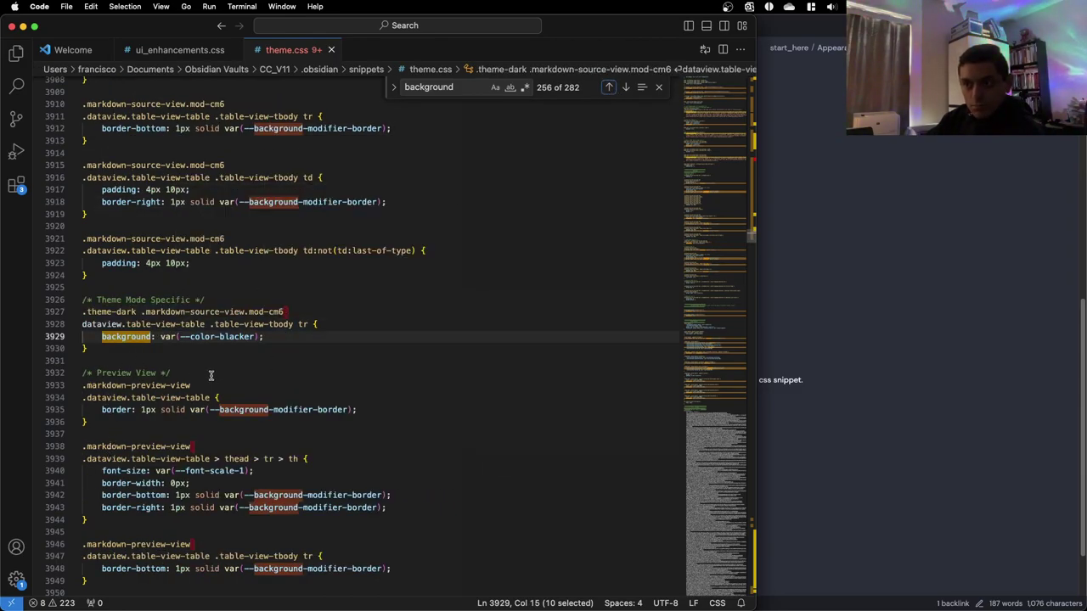
pyautogui.click(878, 297)
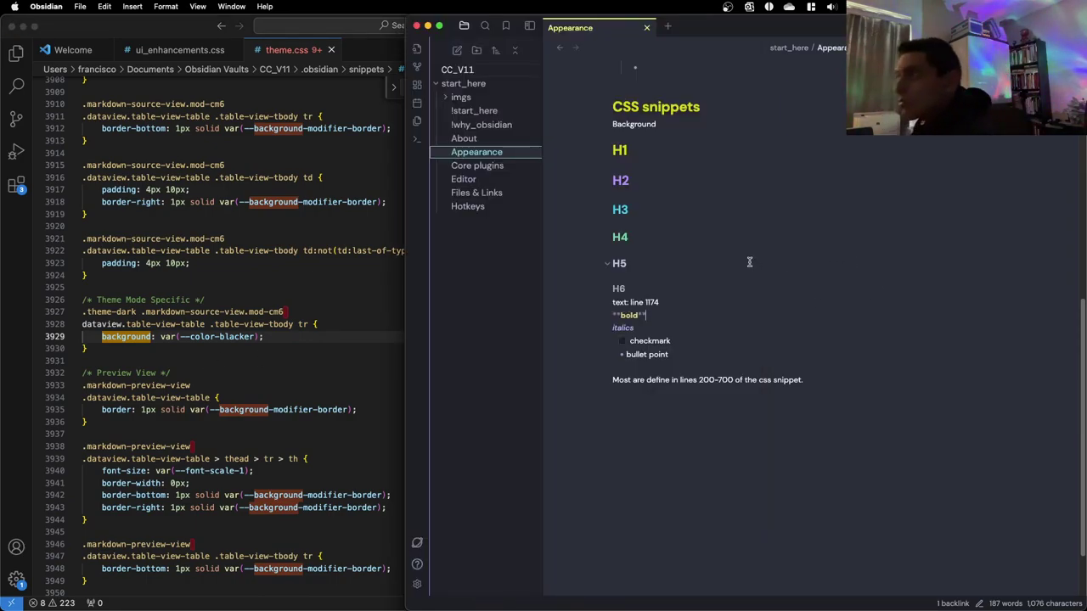
pyautogui.click(262, 344)
pyautogui.press('super+f')
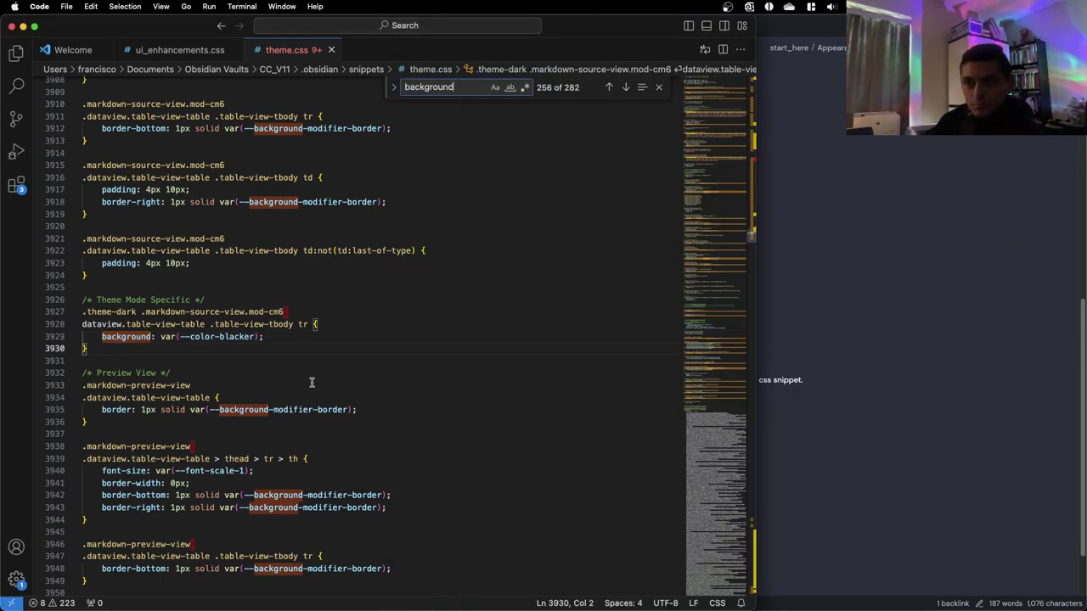
# Look through theme.css from the Dataview preview rules past the Sortable and Hover Editor sections to the base64 fonts
pyautogui.scroll(-3, 319, 390)
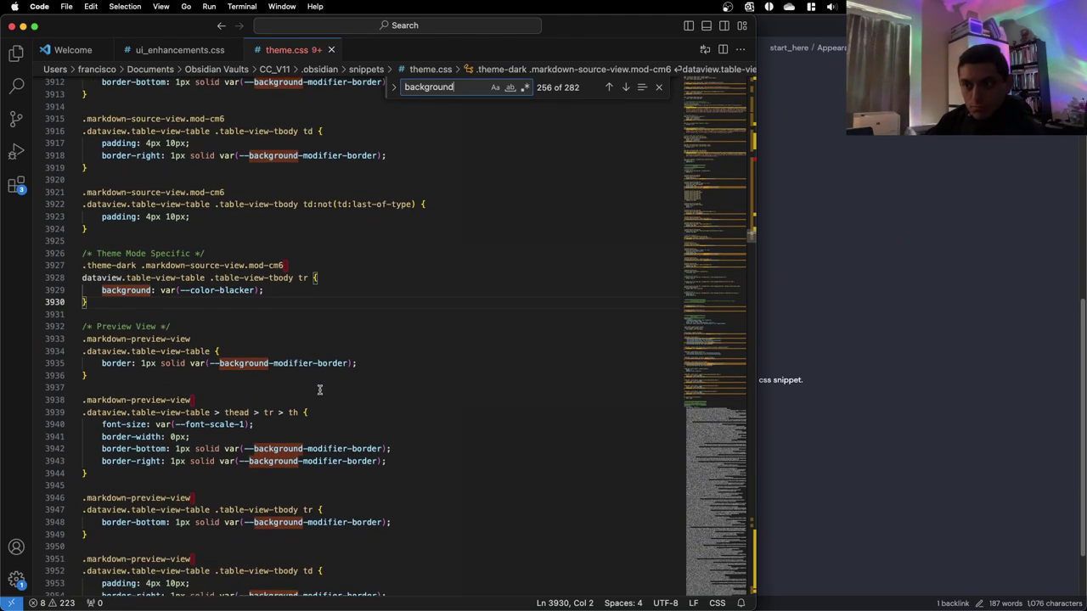
pyautogui.scroll(-2, 320, 389)
pyautogui.scroll(-20, 319, 389)
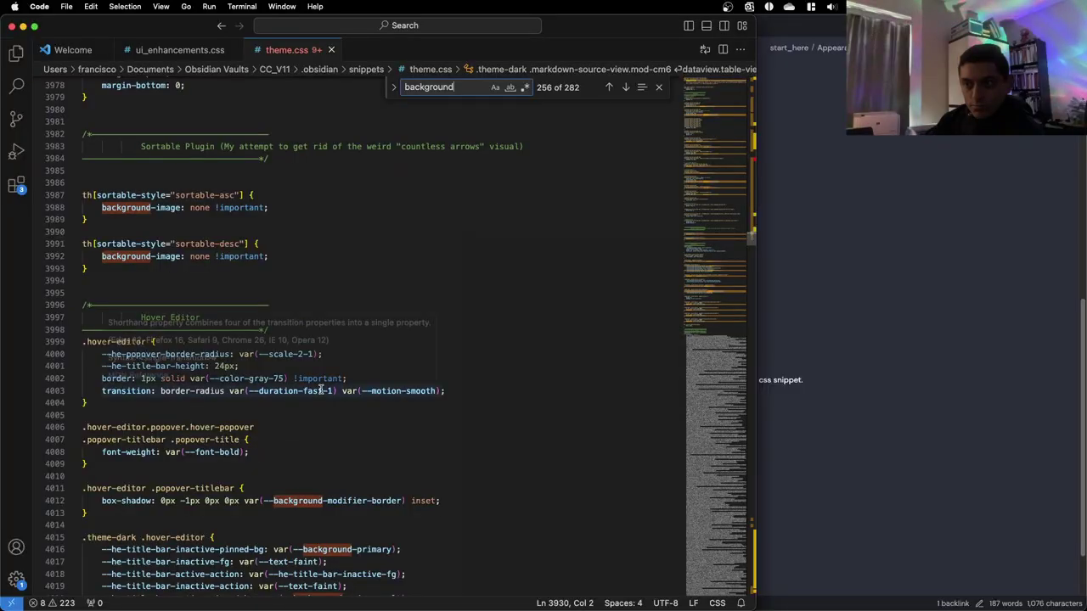
pyautogui.scroll(-14, 321, 390)
pyautogui.scroll(-15, 321, 390)
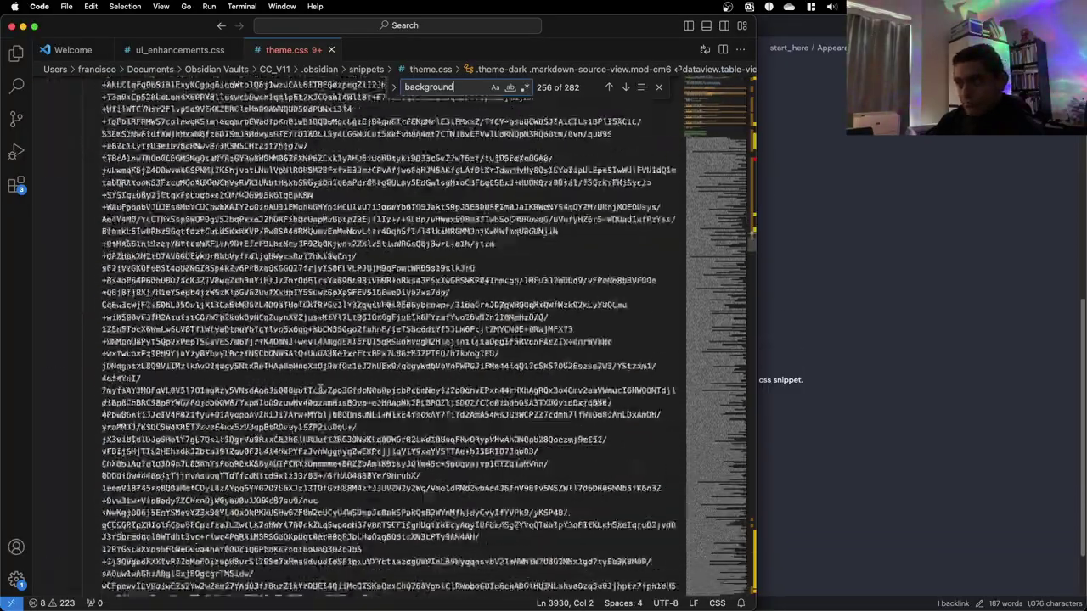
pyautogui.scroll(-15, 397, 363)
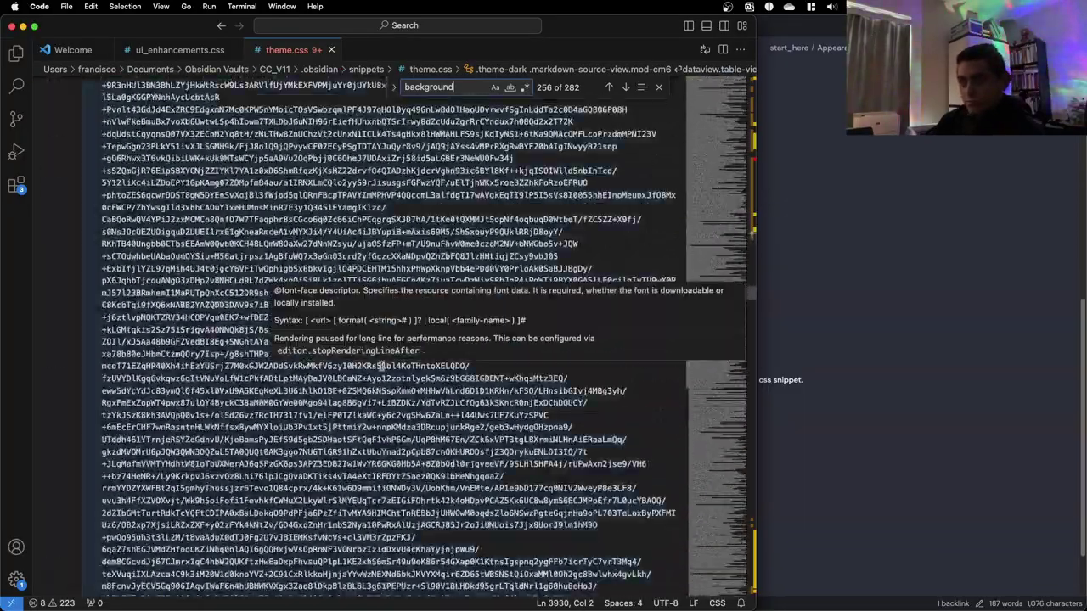
pyautogui.scroll(-15, 371, 371)
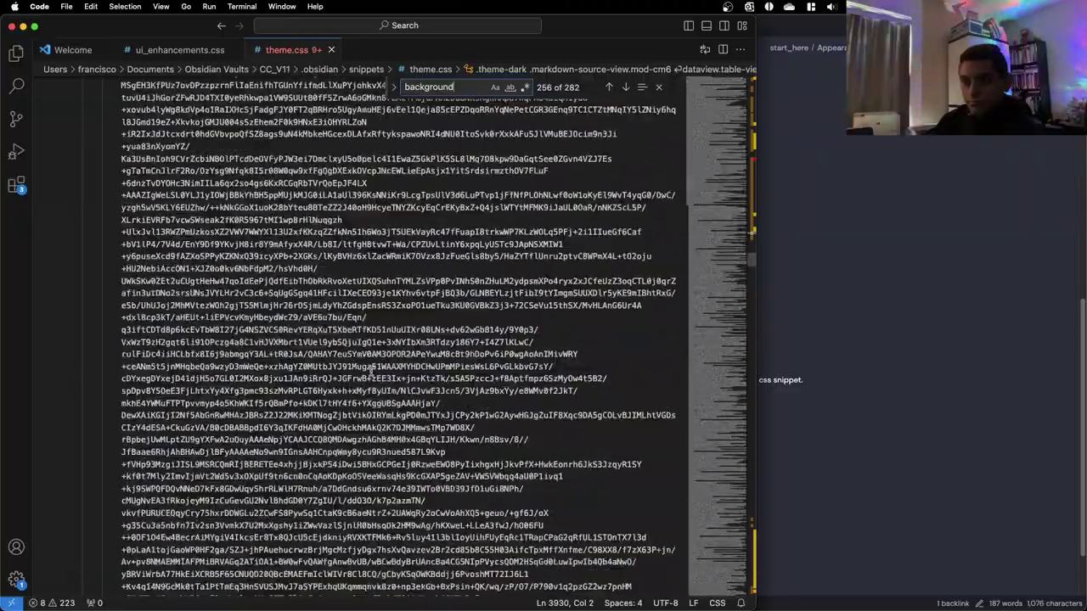
pyautogui.scroll(-10, 369, 373)
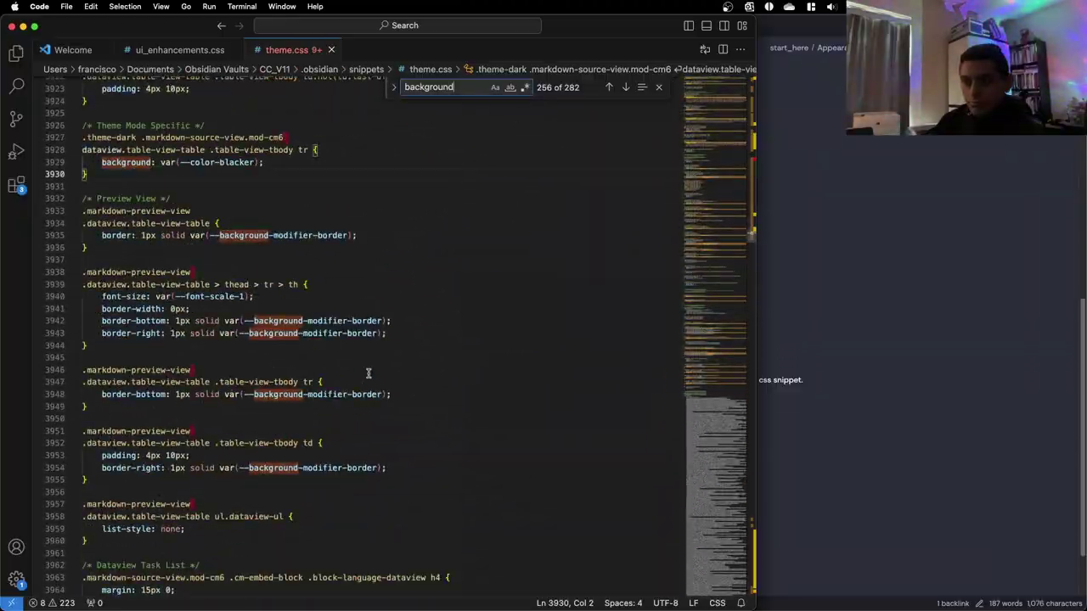
pyautogui.scroll(-13, 370, 373)
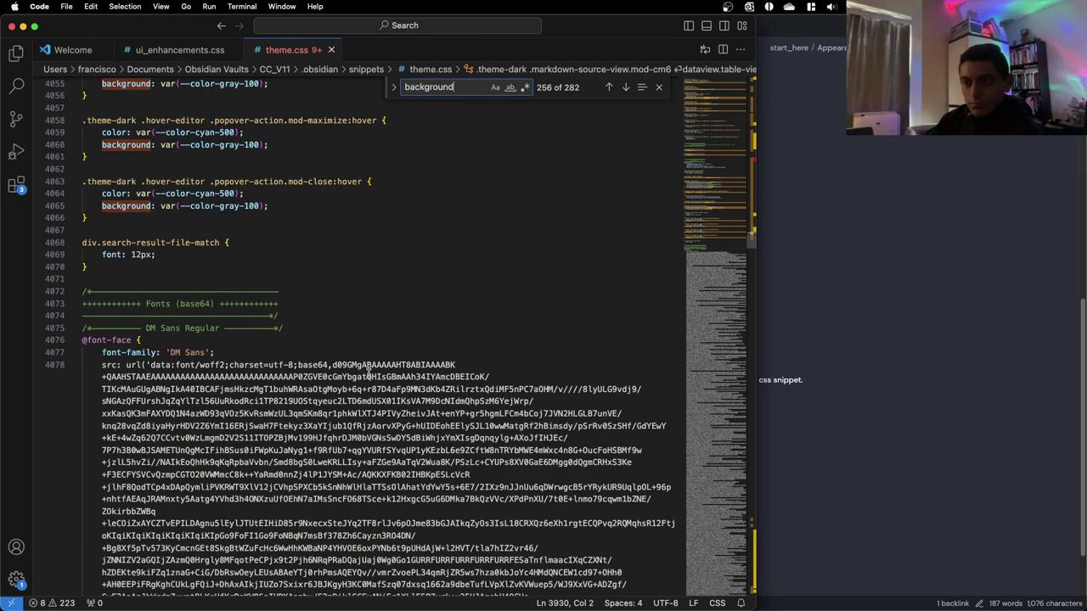
pyautogui.click(73, 340)
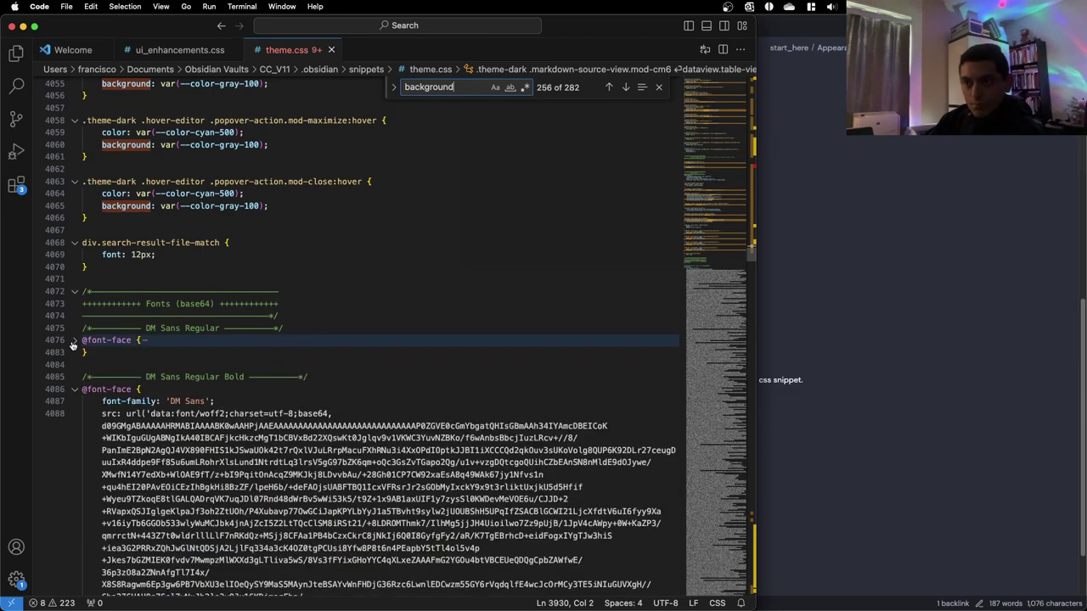
pyautogui.click(74, 390)
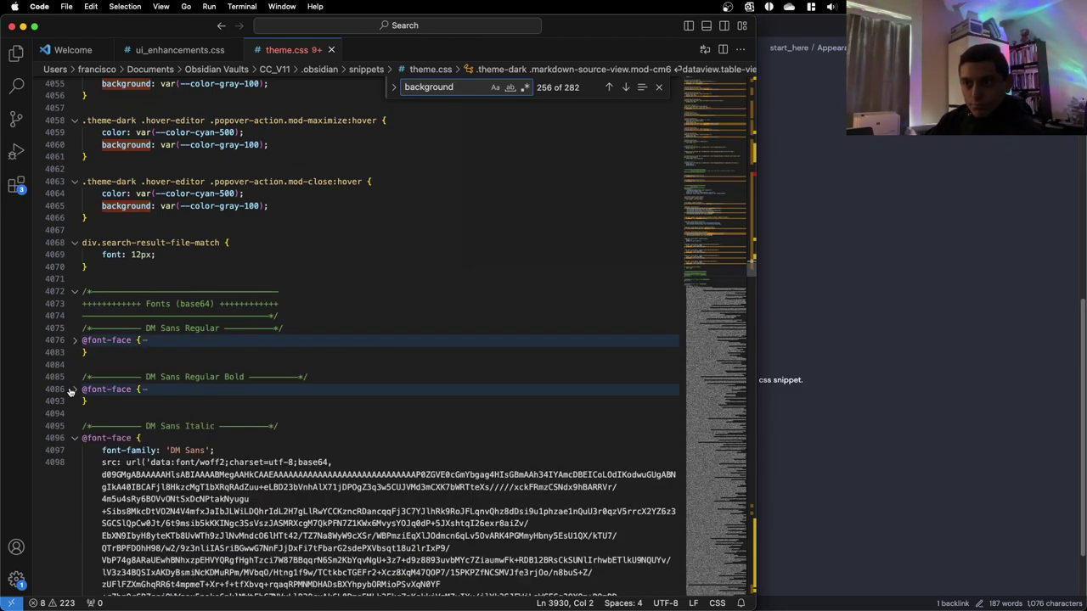
pyautogui.click(74, 438)
pyautogui.scroll(-5, 74, 441)
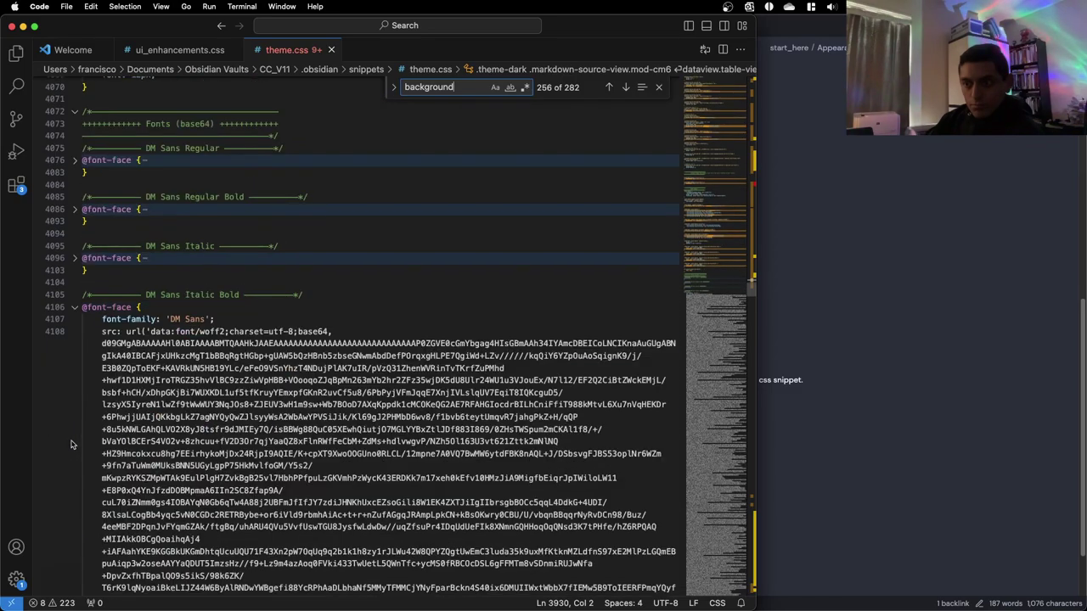
pyautogui.click(75, 307)
pyautogui.click(74, 358)
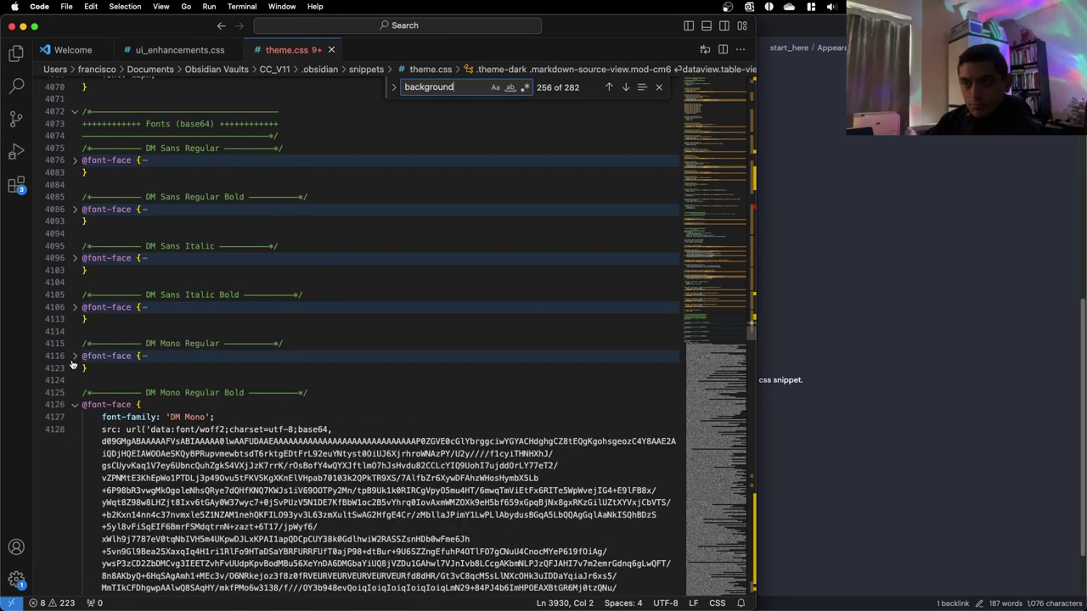
pyautogui.click(73, 405)
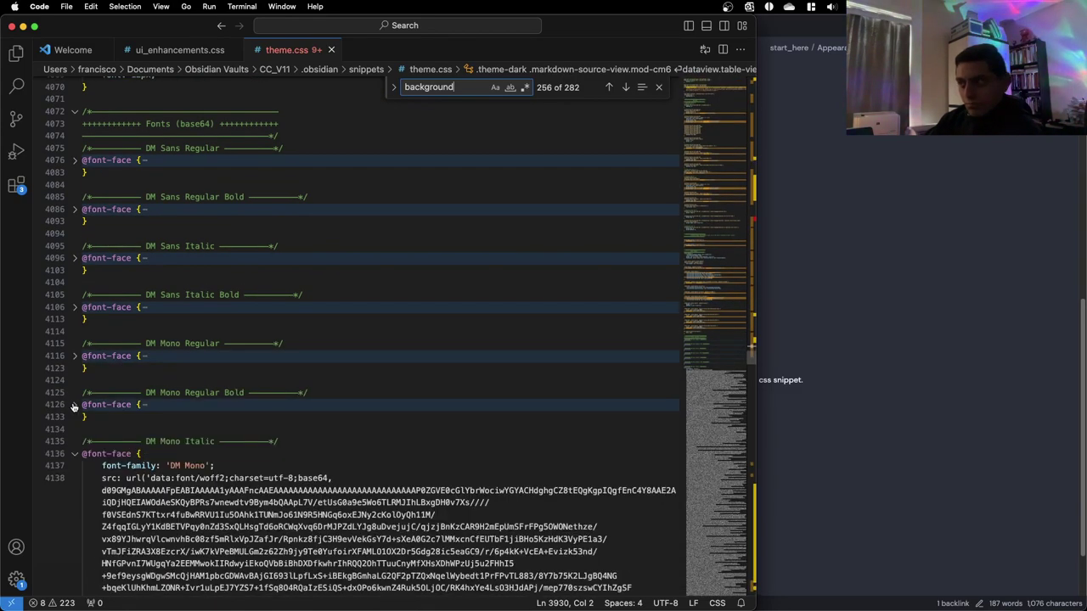
pyautogui.click(75, 454)
pyautogui.click(76, 503)
# Look through the Custom Icons section and the remaining rules down to the end of theme.css for background settings
pyautogui.scroll(-5, 78, 505)
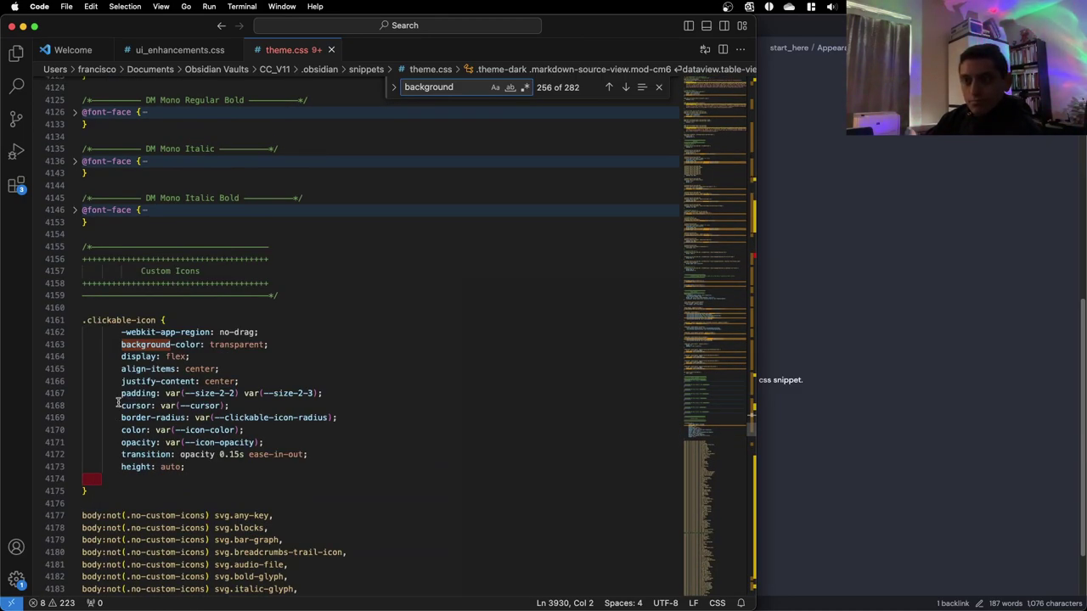
pyautogui.scroll(-2, 118, 403)
pyautogui.scroll(-2, 118, 402)
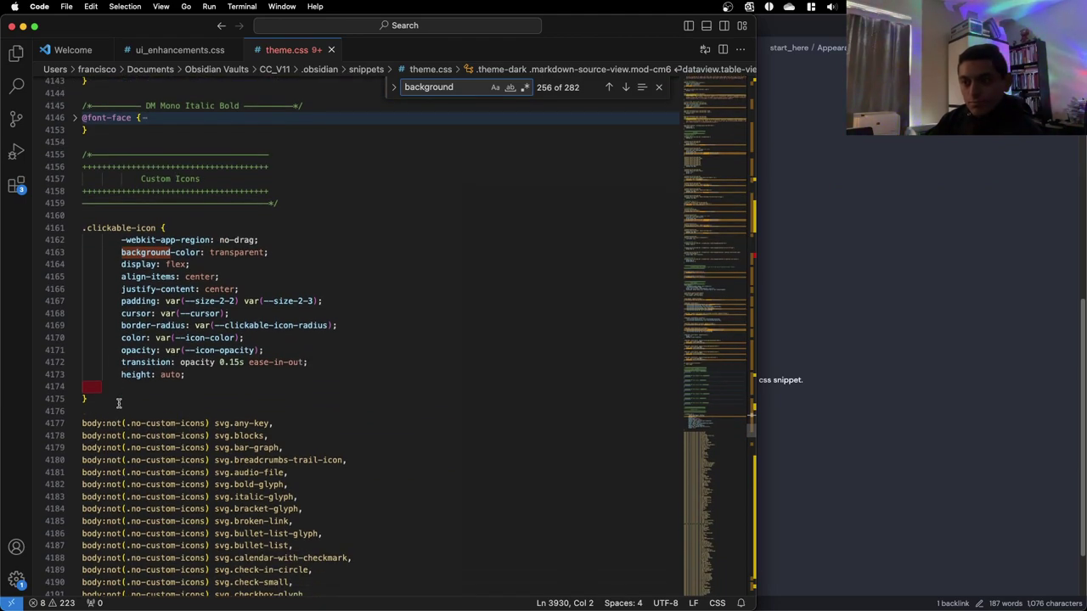
pyautogui.scroll(-20, 118, 402)
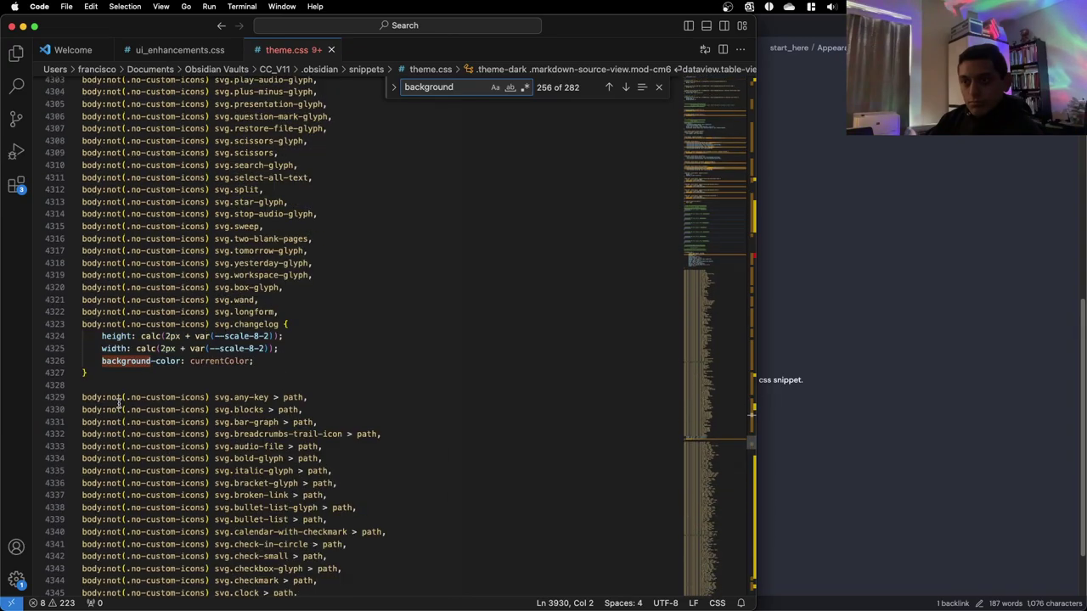
pyautogui.scroll(-15, 116, 405)
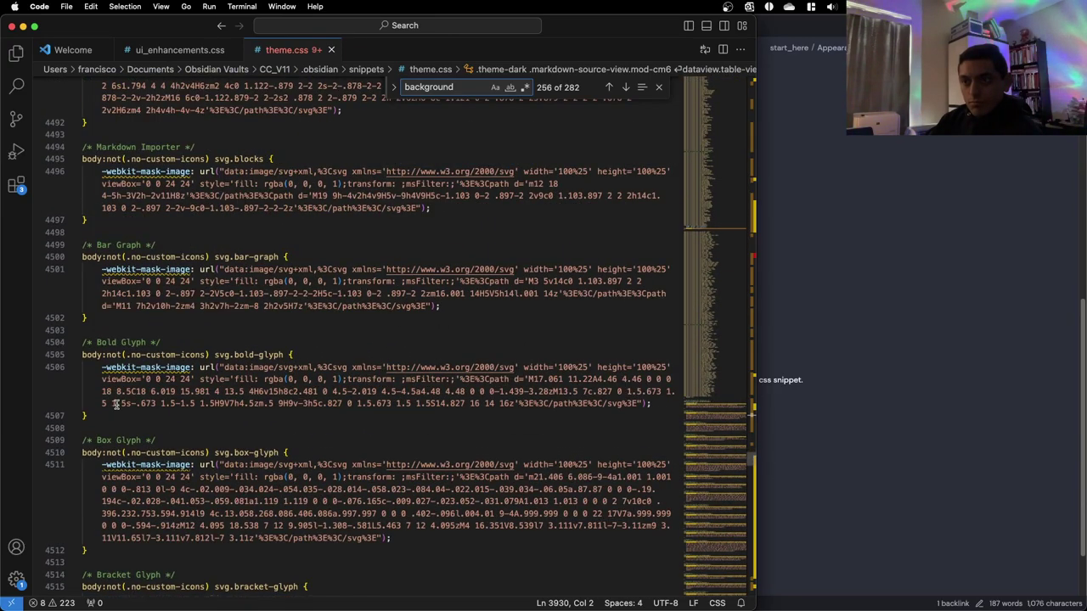
pyautogui.scroll(-10, 116, 405)
pyautogui.scroll(-5, 114, 406)
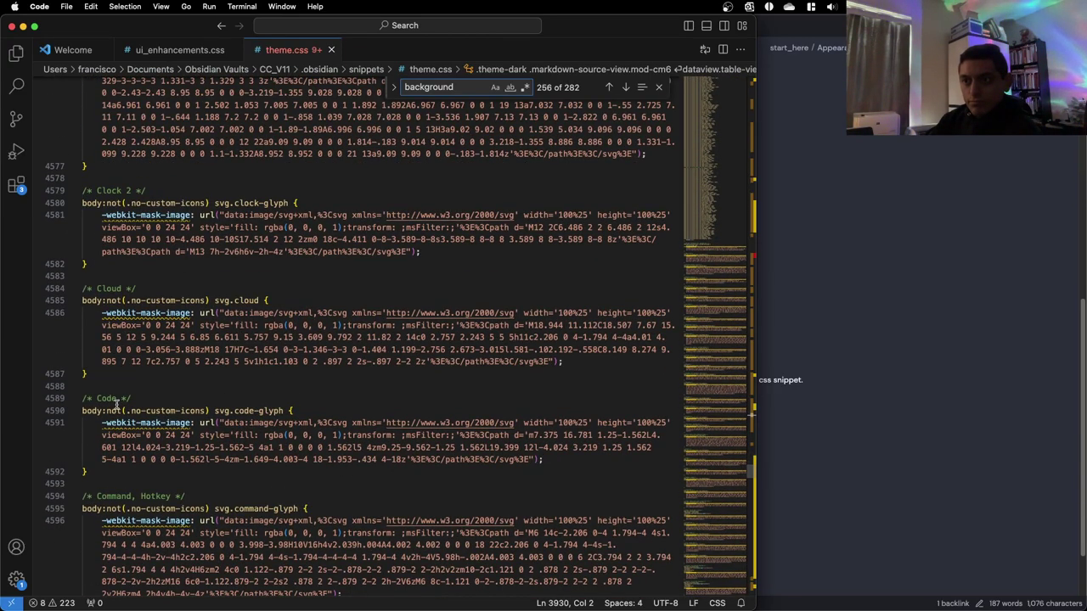
pyautogui.scroll(-20, 116, 404)
pyautogui.scroll(-20, 116, 405)
pyautogui.scroll(-20, 117, 405)
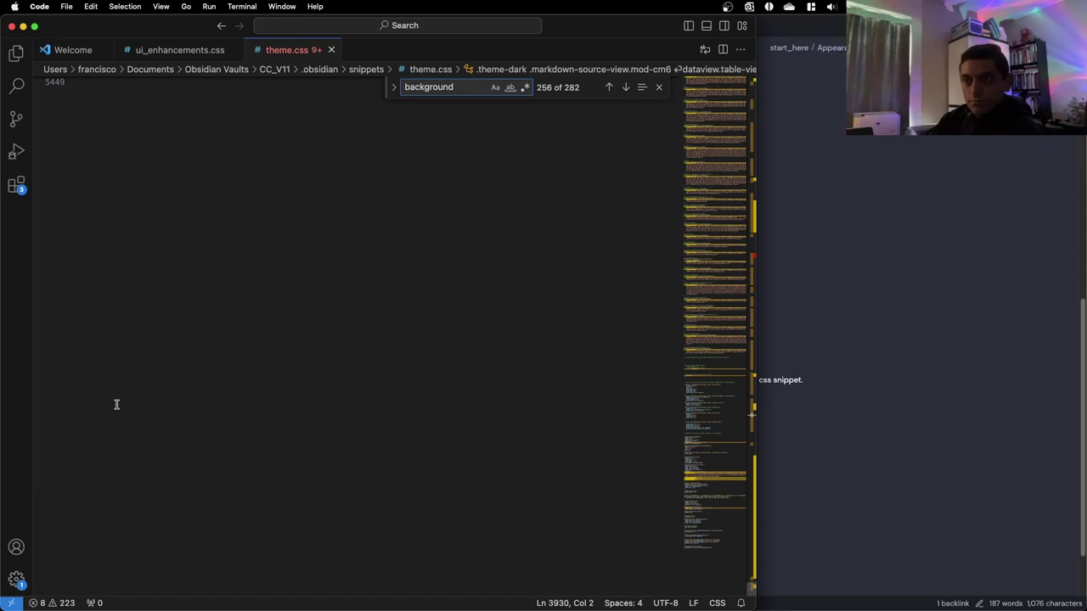
pyautogui.scroll(8, 116, 405)
pyautogui.scroll(-6, 117, 405)
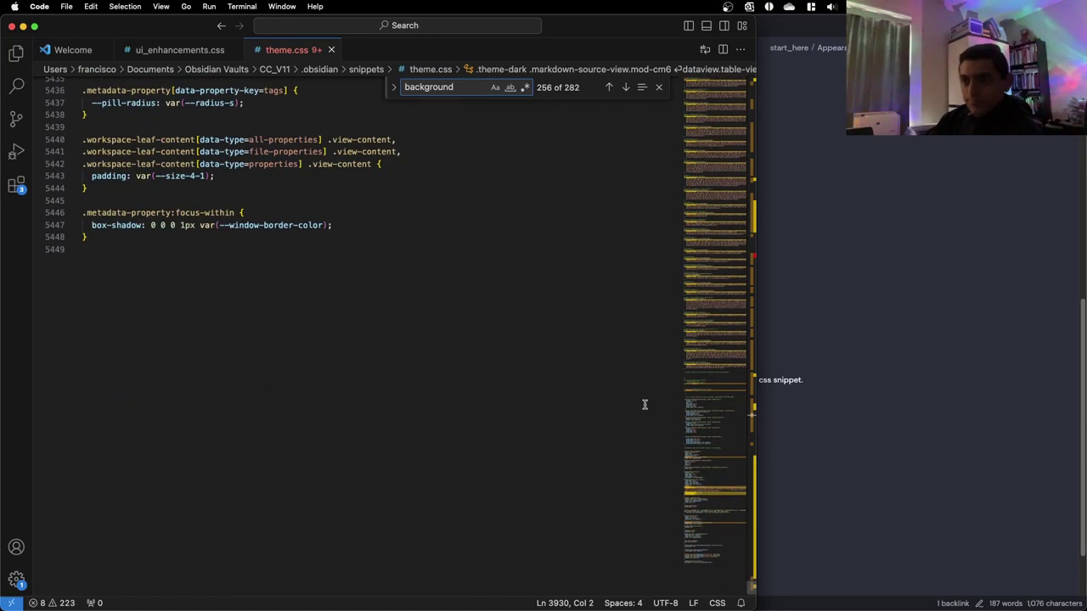
# Return to the Variables section near the start of theme.css and examine the .theme-dark background variables and dark palette
pyautogui.moveTo(752, 584); pyautogui.dragTo(751, 81)
pyautogui.scroll(-6, 325, 286)
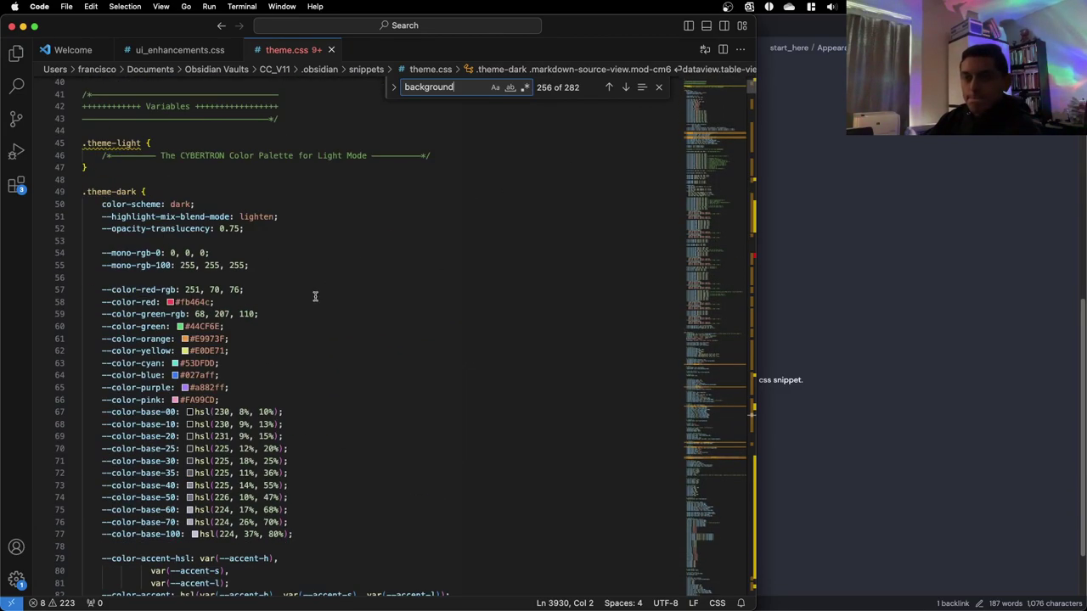
pyautogui.click(75, 197)
pyautogui.click(75, 197)
pyautogui.scroll(-5, 125, 259)
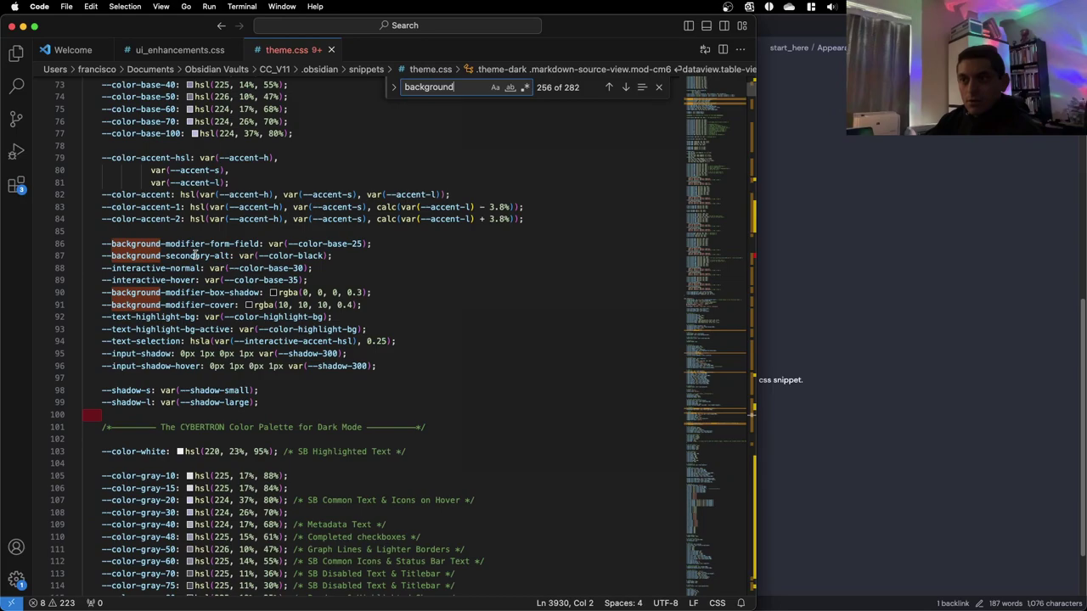
pyautogui.scroll(1, 230, 258)
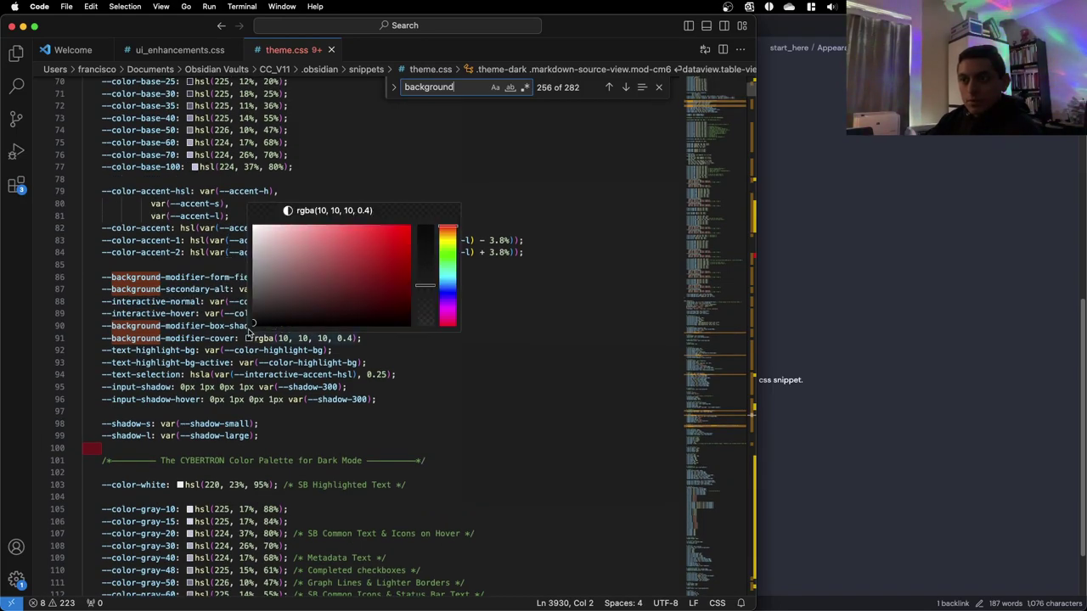
pyautogui.scroll(1, 334, 314)
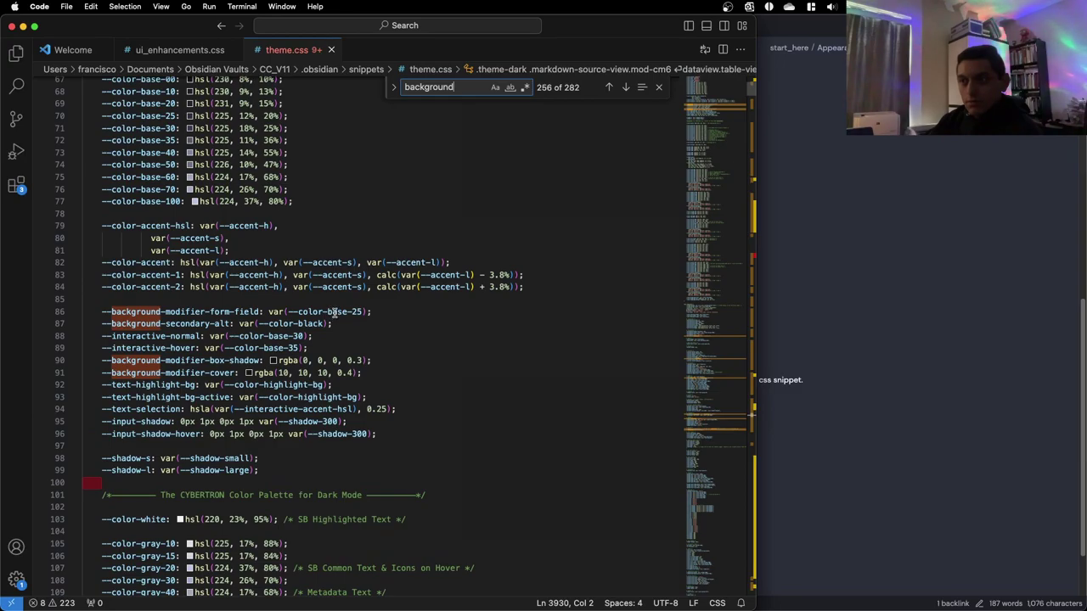
pyautogui.scroll(-6, 200, 308)
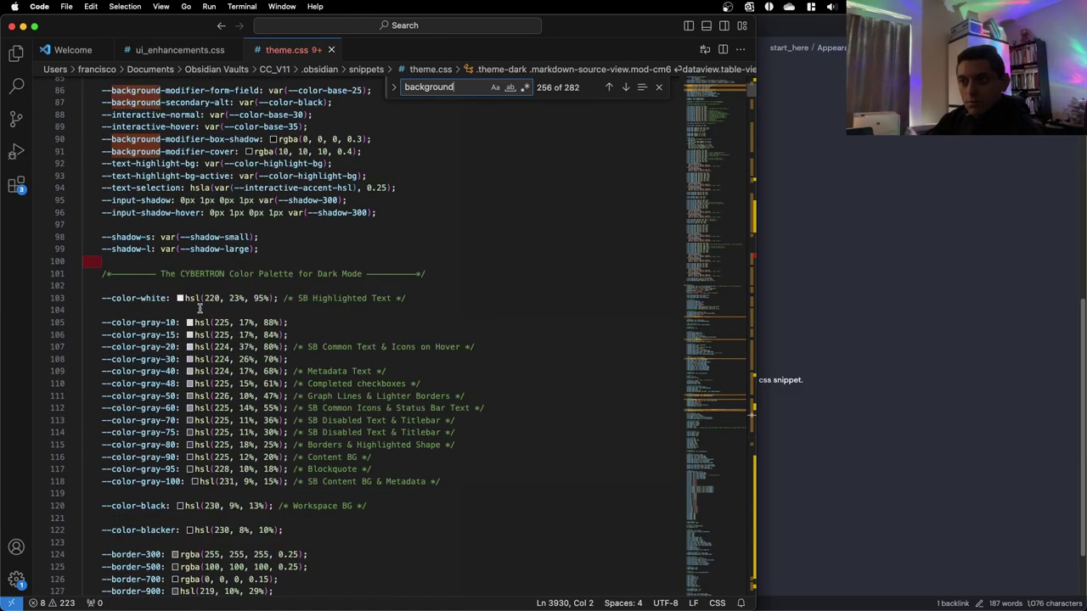
# Compare the Untitled note in the other Obsidian vault with the Appearance note, and return to theme.css in VS Code
pyautogui.hotkey('ctrl', 'Up')
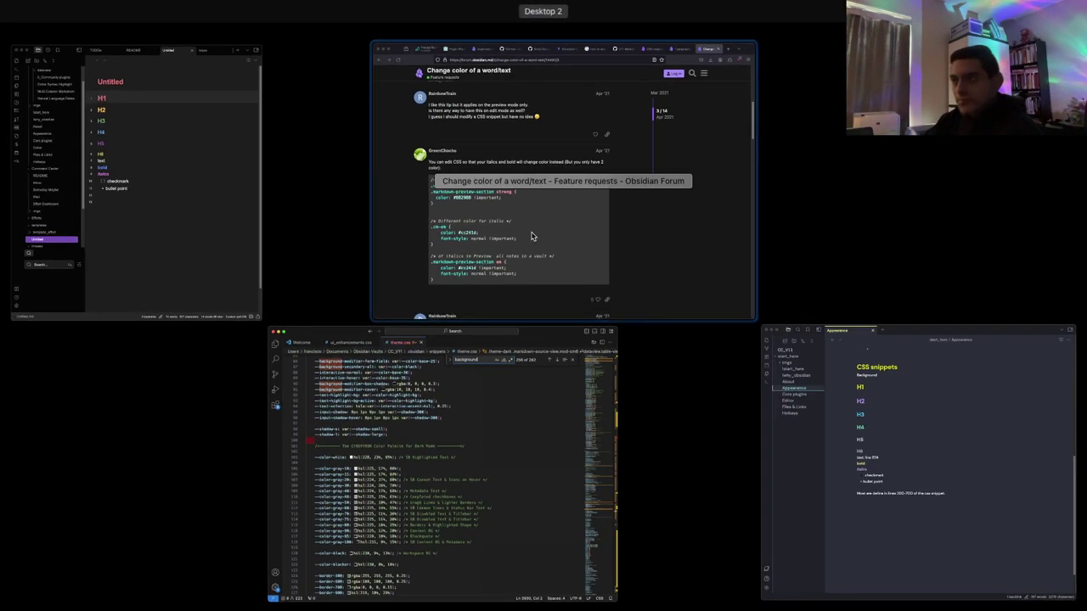
pyautogui.click(201, 209)
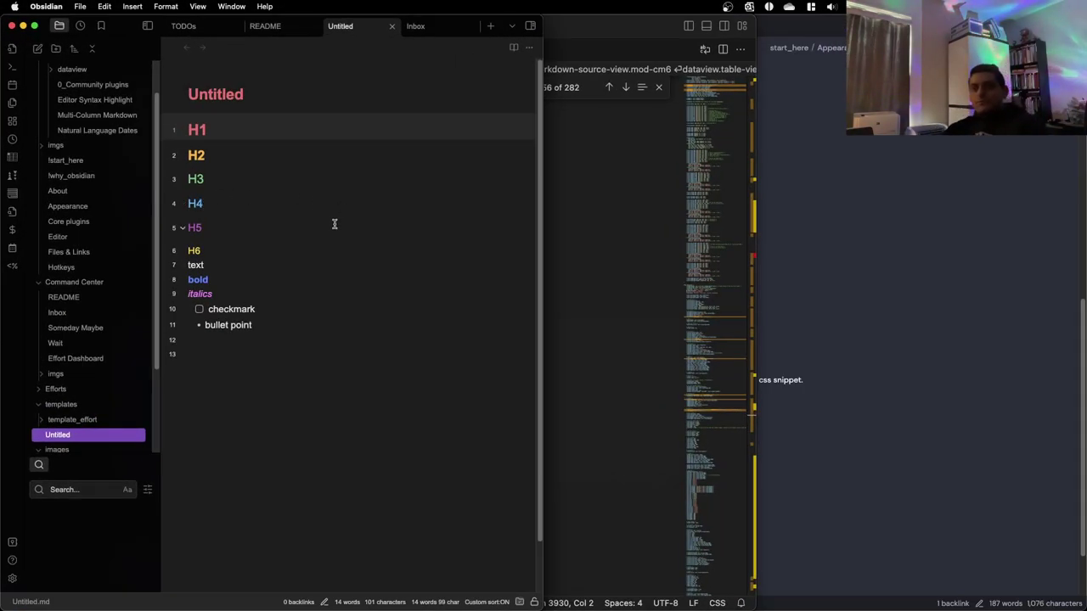
pyautogui.click(946, 229)
pyautogui.click(280, 233)
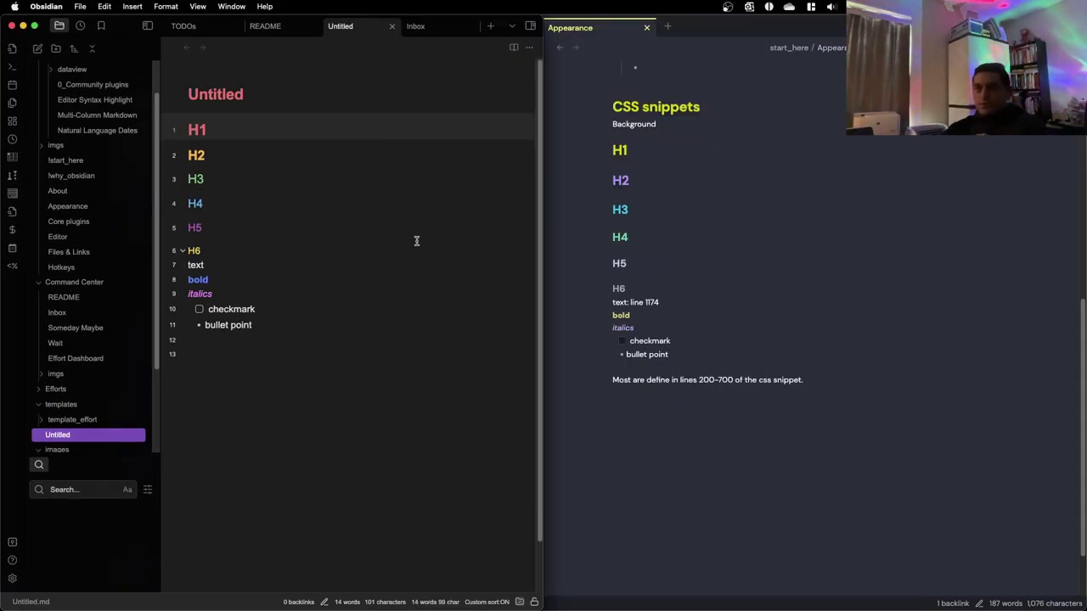
pyautogui.hotkey('ctrl', 'Up')
pyautogui.click(326, 363)
# Examine the dark-mode color palette in theme.css and the --color-base-25 reference among the .theme-dark background variables
pyautogui.scroll(-1, 246, 330)
pyautogui.scroll(-5, 246, 329)
pyautogui.moveTo(191, 318)
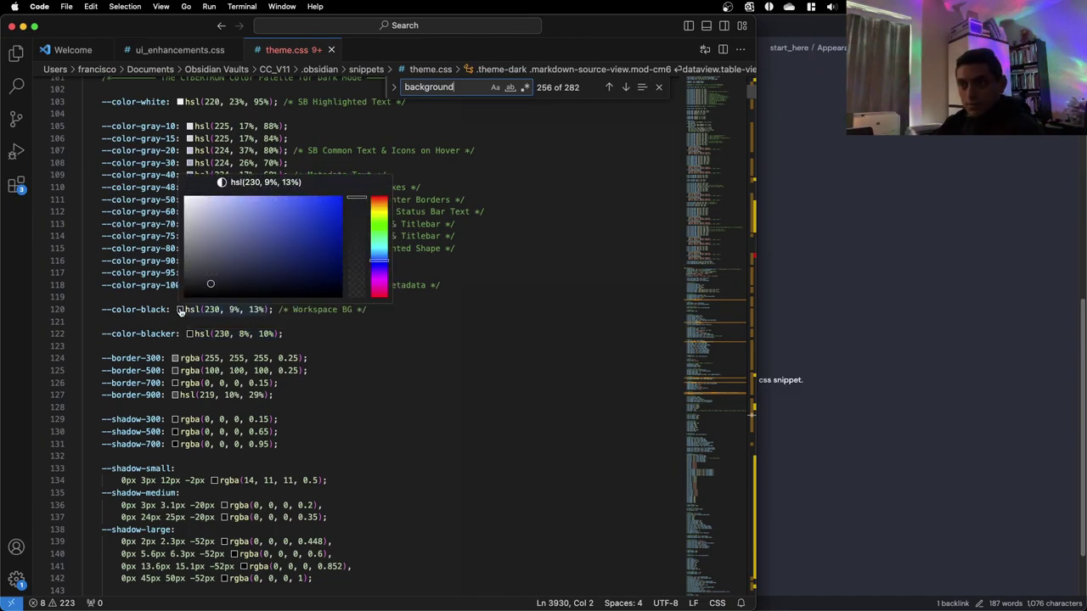
pyautogui.scroll(-5, 129, 332)
pyautogui.scroll(-6, 129, 333)
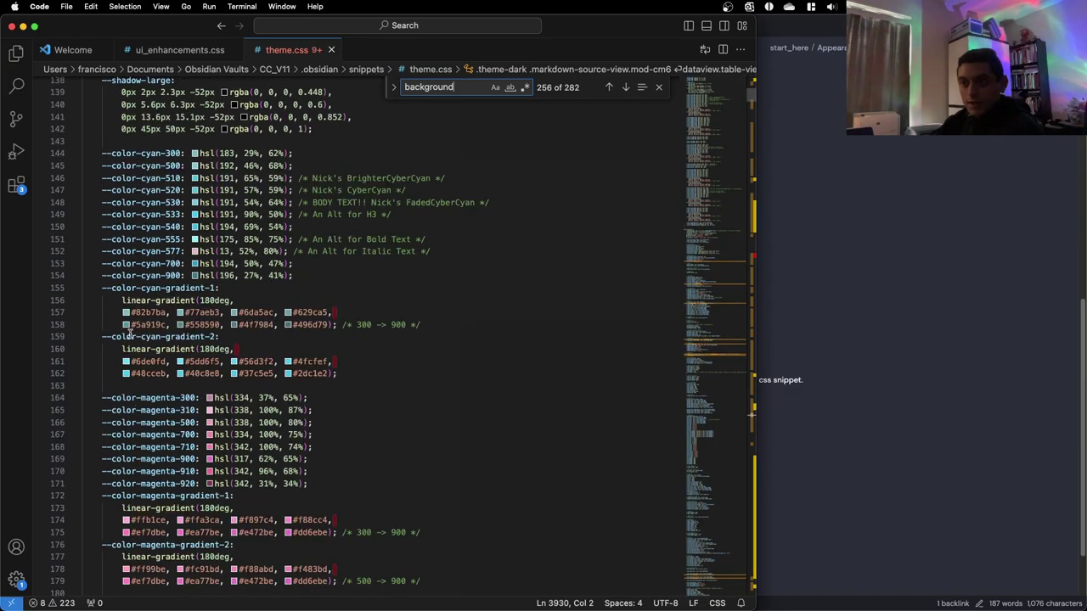
pyautogui.scroll(-20, 129, 335)
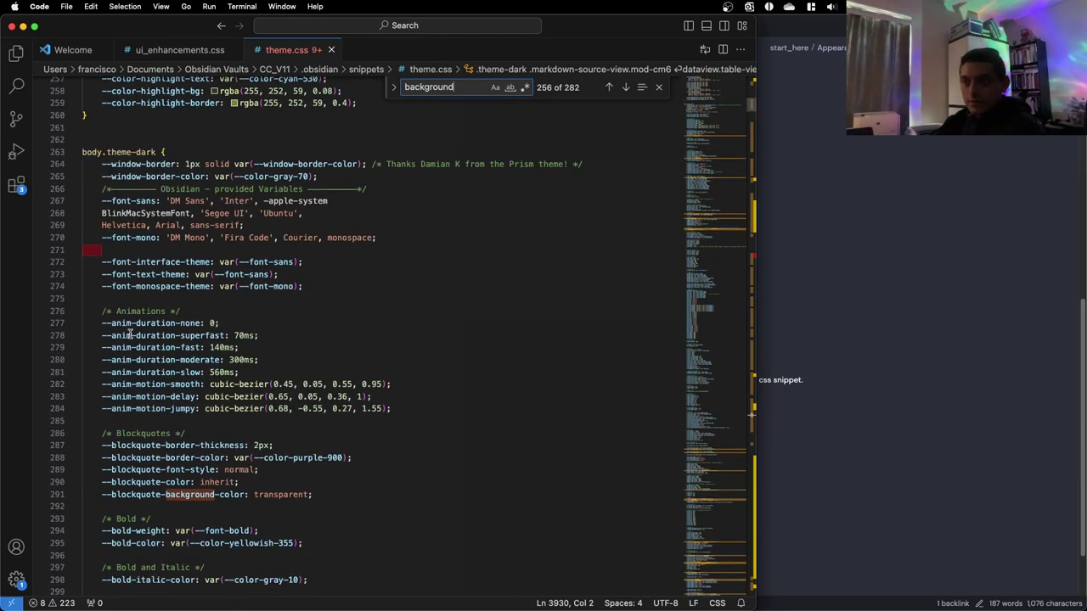
pyautogui.scroll(-1, 129, 335)
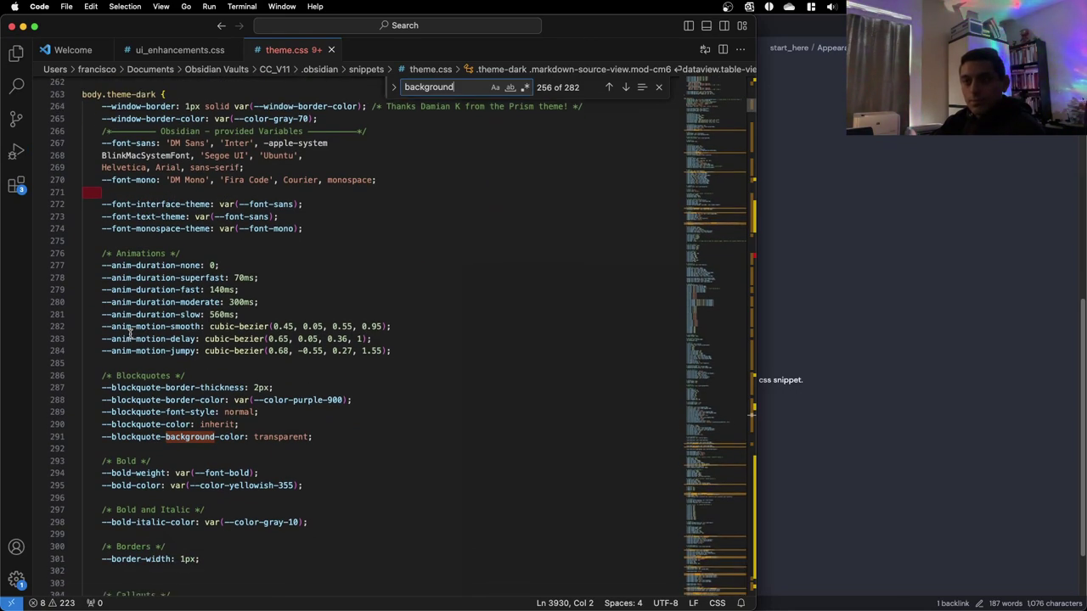
pyautogui.scroll(-1, 129, 335)
pyautogui.scroll(5, 129, 336)
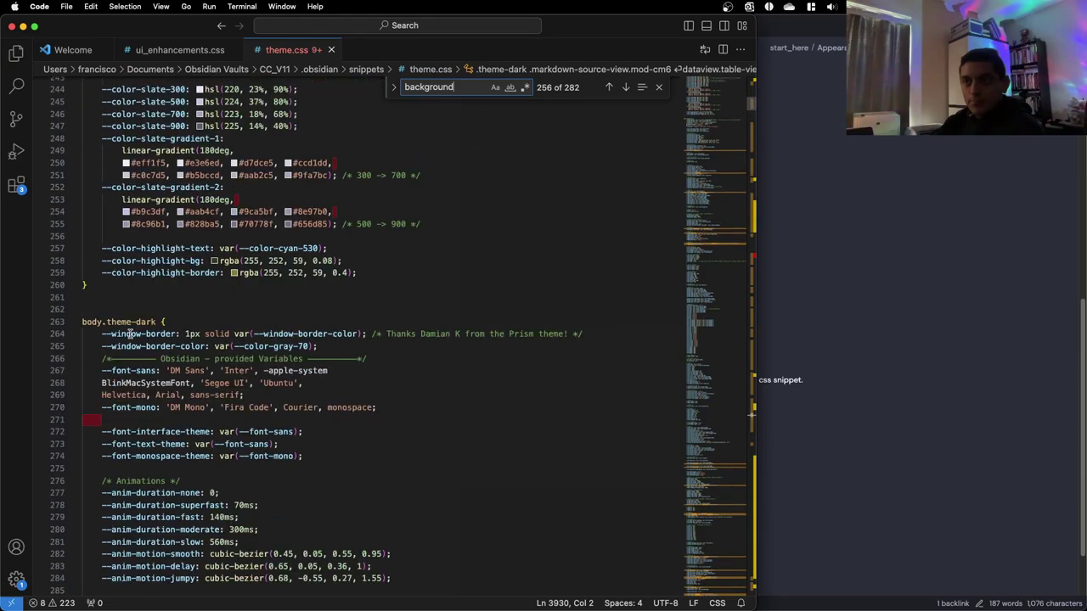
pyautogui.scroll(20, 128, 335)
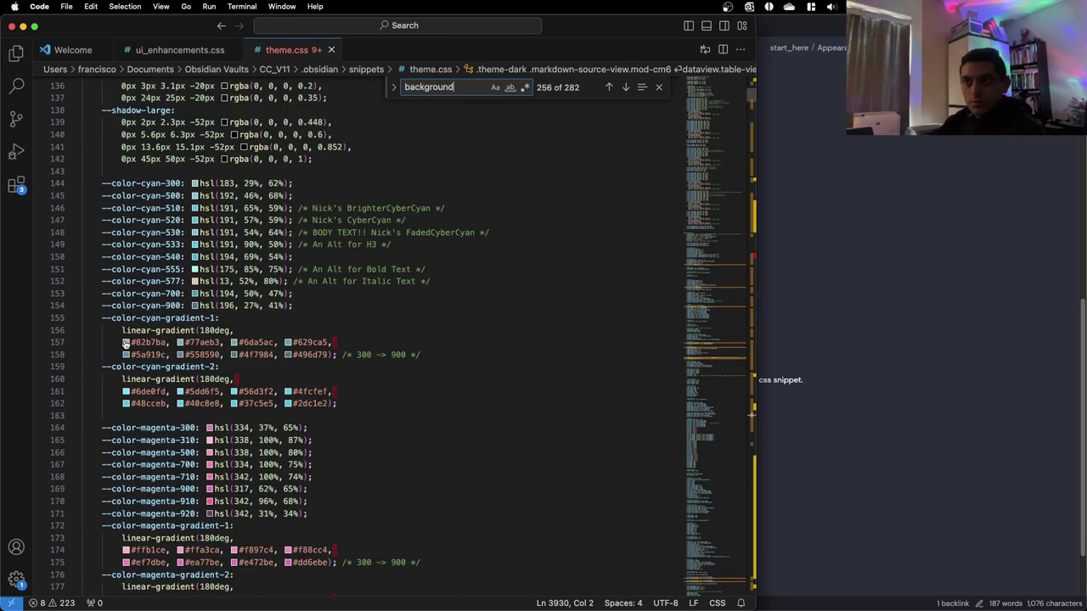
pyautogui.scroll(17, 125, 343)
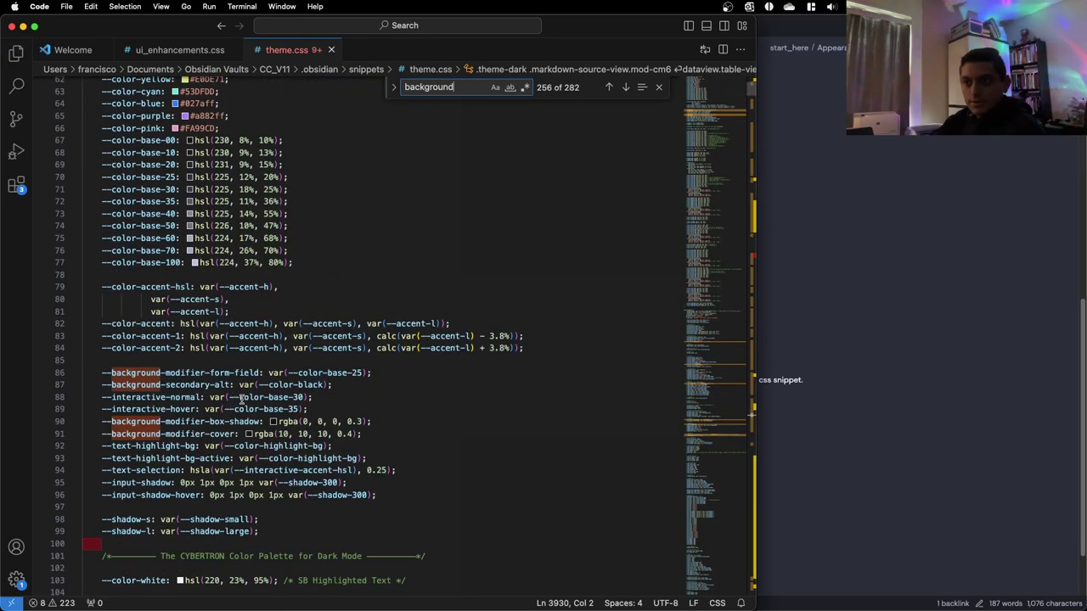
pyautogui.click(316, 373)
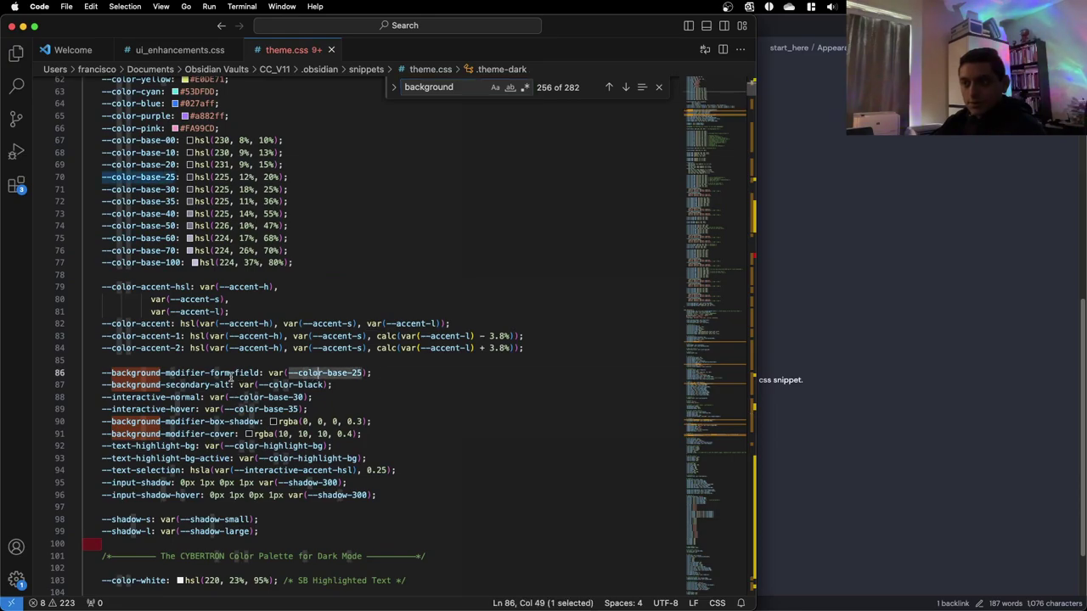
pyautogui.scroll(8, 195, 409)
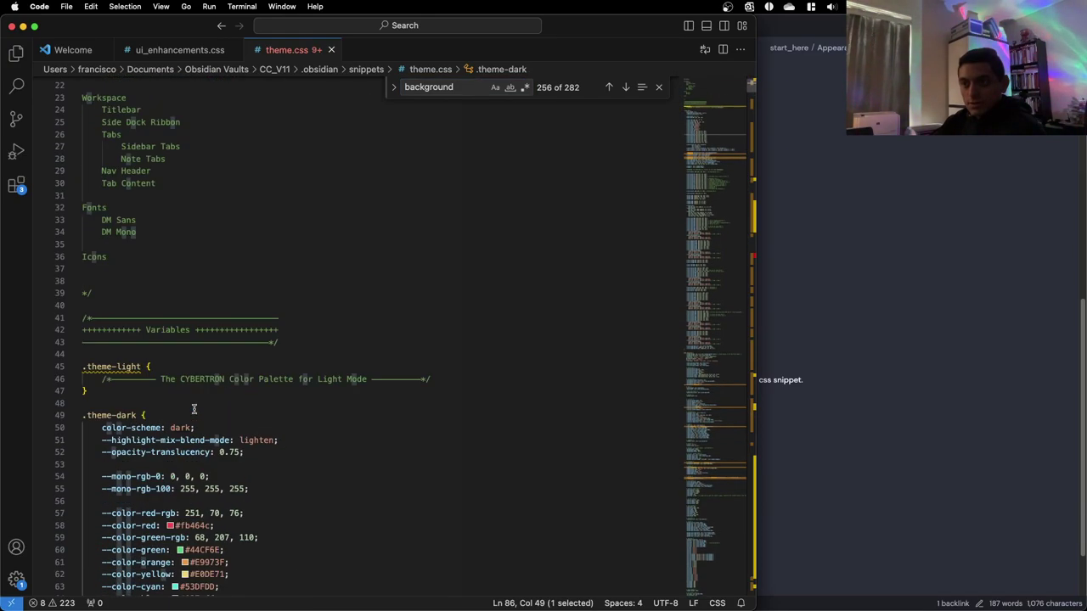
# Look through the body.theme-dark variables in theme.css, from the fonts and animations to the heading colors, for the main background setting
pyautogui.scroll(-20, 191, 409)
pyautogui.scroll(-20, 189, 409)
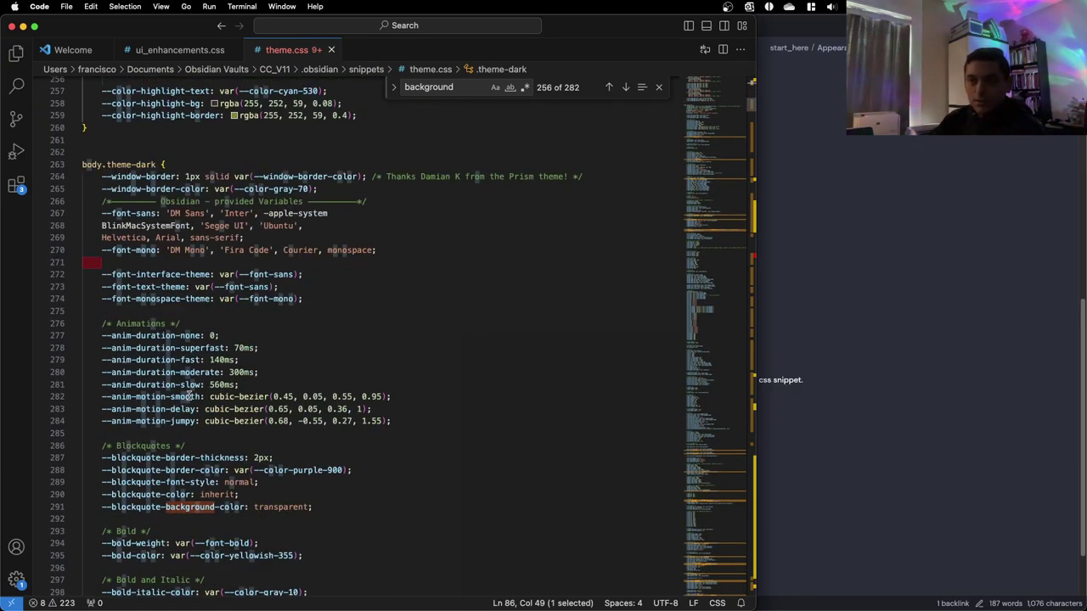
pyautogui.scroll(-1, 156, 253)
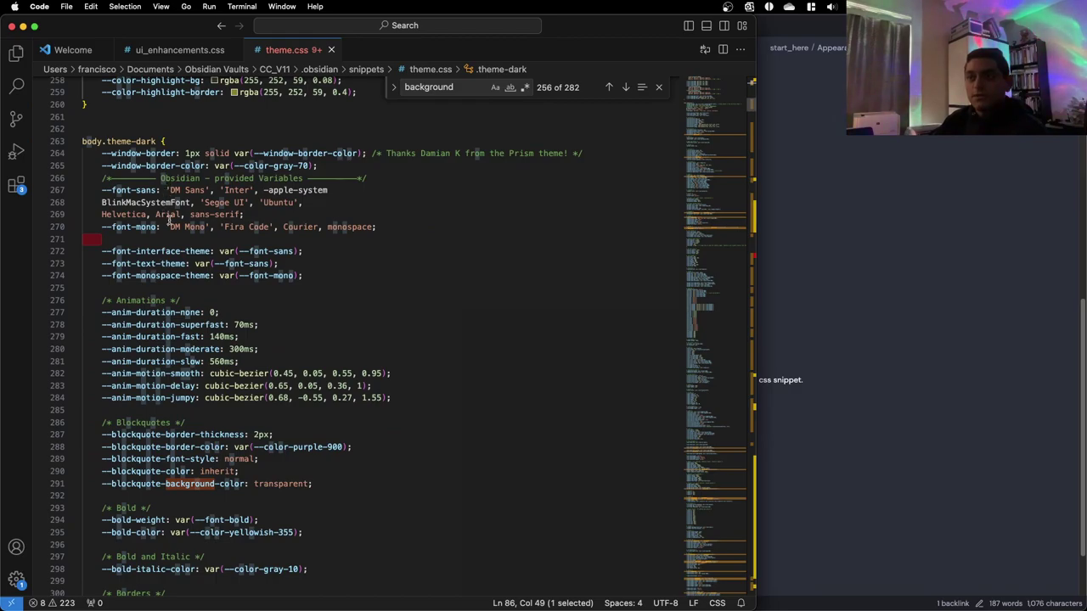
pyautogui.scroll(-3, 165, 242)
pyautogui.scroll(-3, 170, 231)
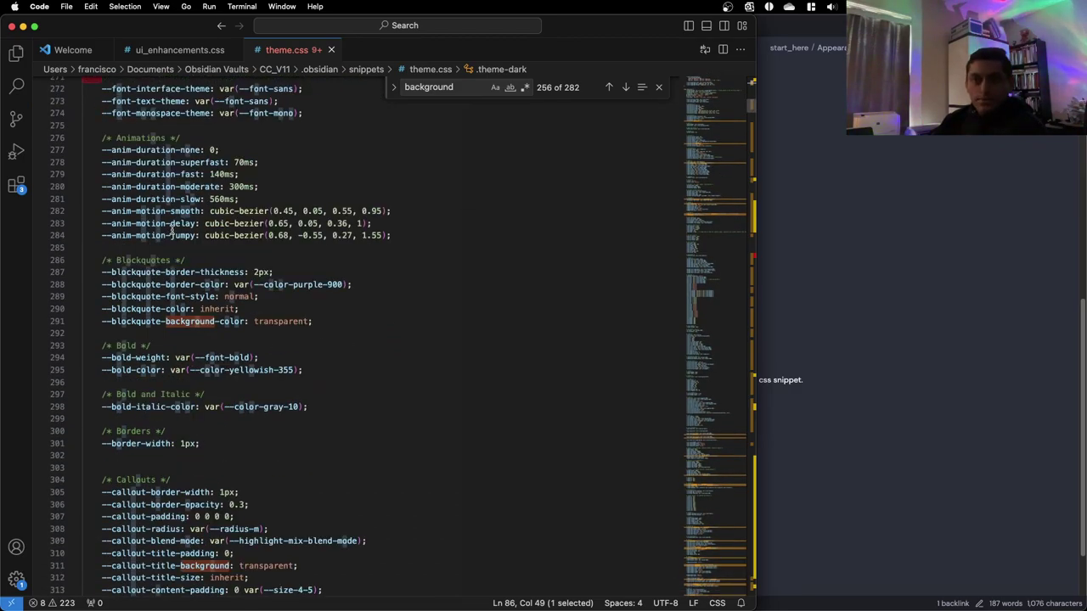
pyautogui.scroll(-4, 171, 229)
pyautogui.scroll(-10, 173, 228)
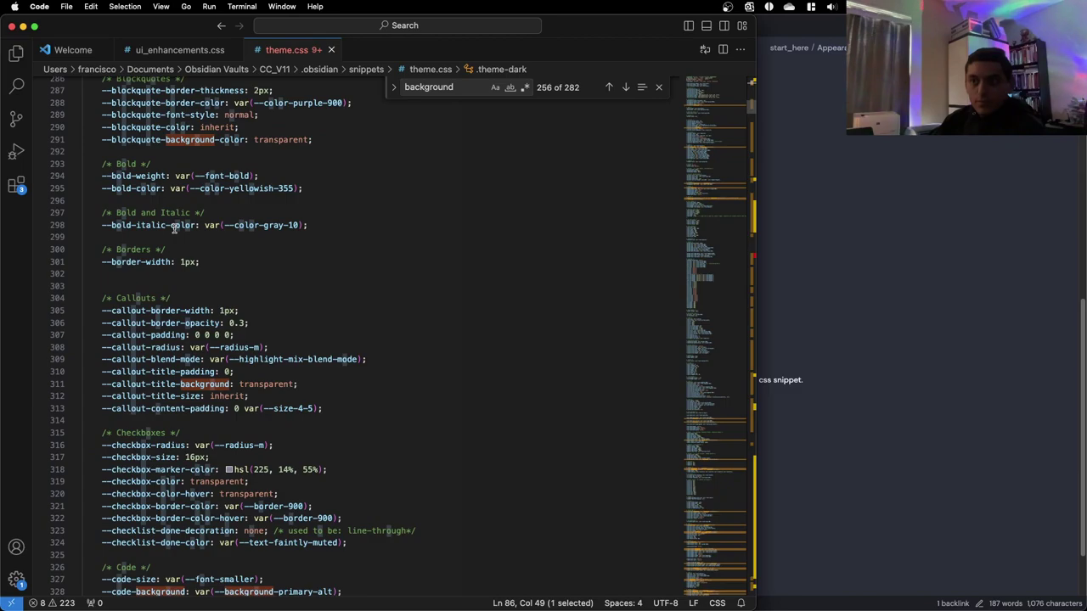
pyautogui.scroll(-7, 173, 228)
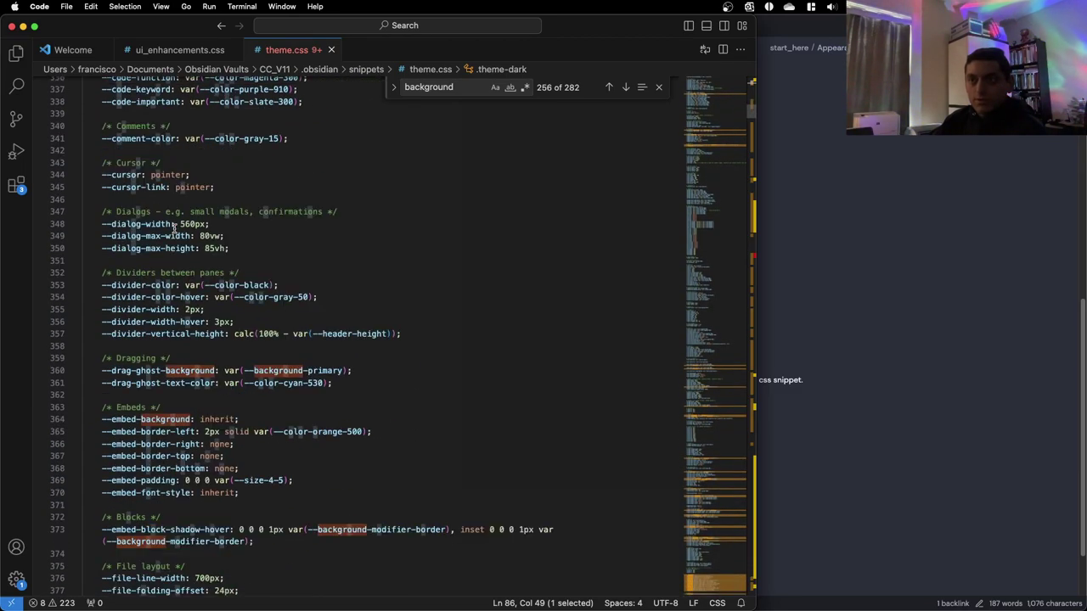
pyautogui.scroll(-3, 173, 228)
pyautogui.scroll(-4, 170, 227)
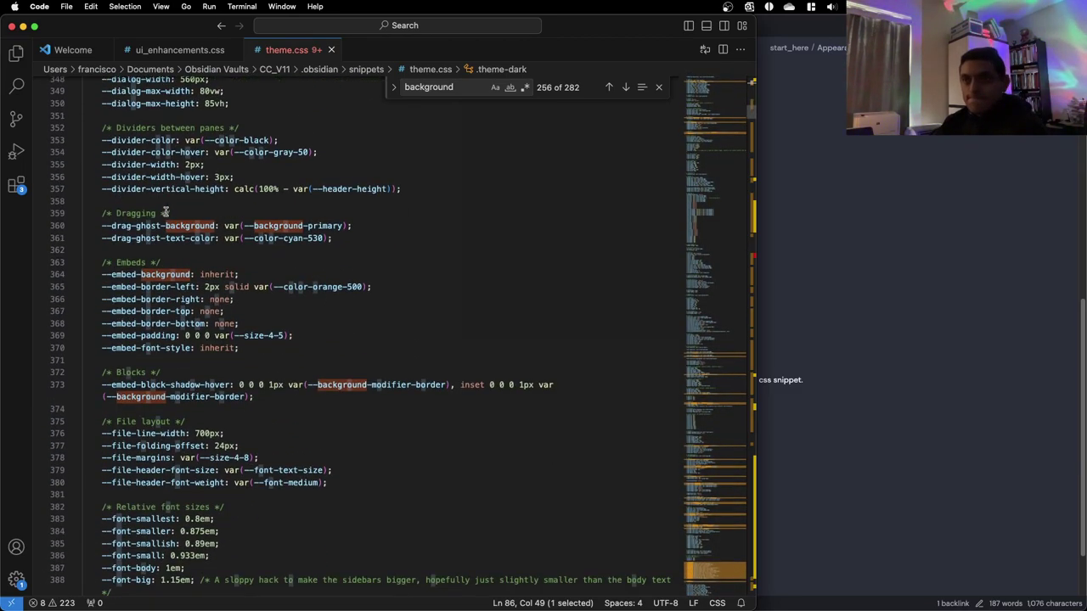
pyautogui.scroll(-10, 180, 243)
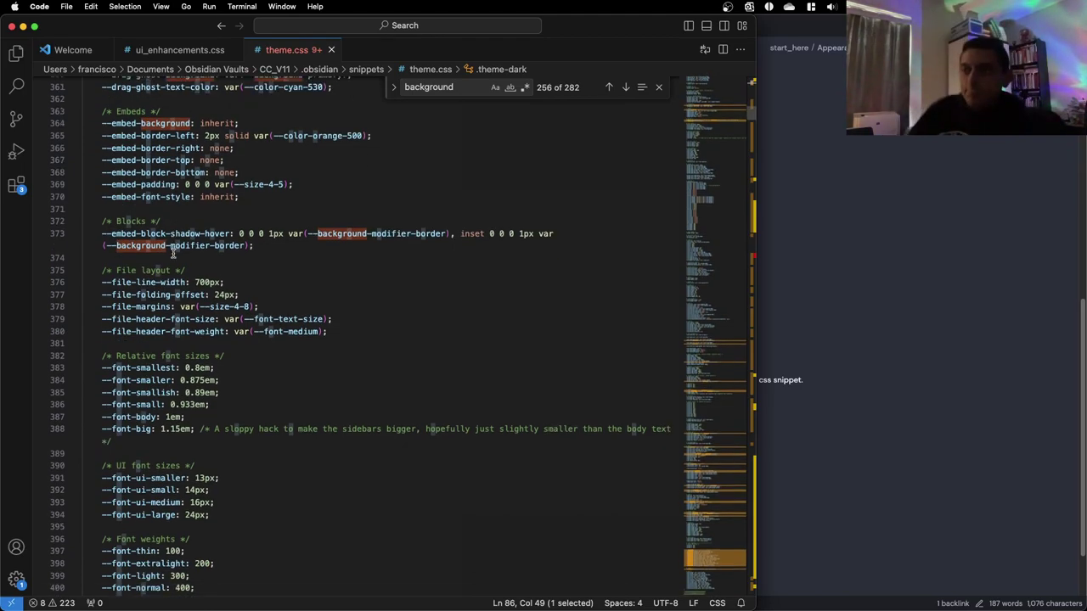
pyautogui.scroll(-4, 172, 253)
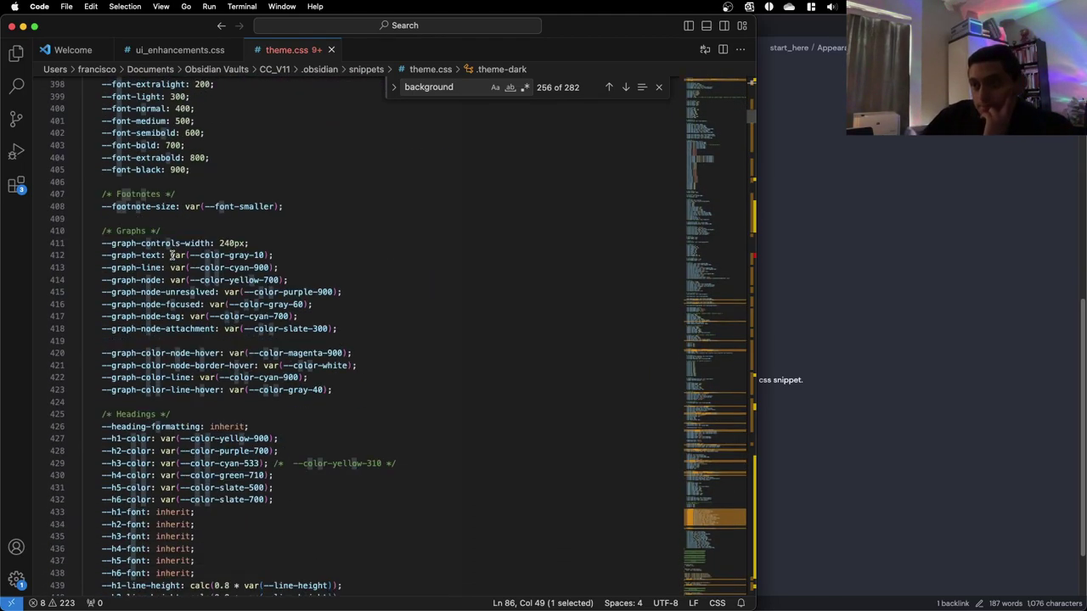
pyautogui.scroll(-3, 172, 255)
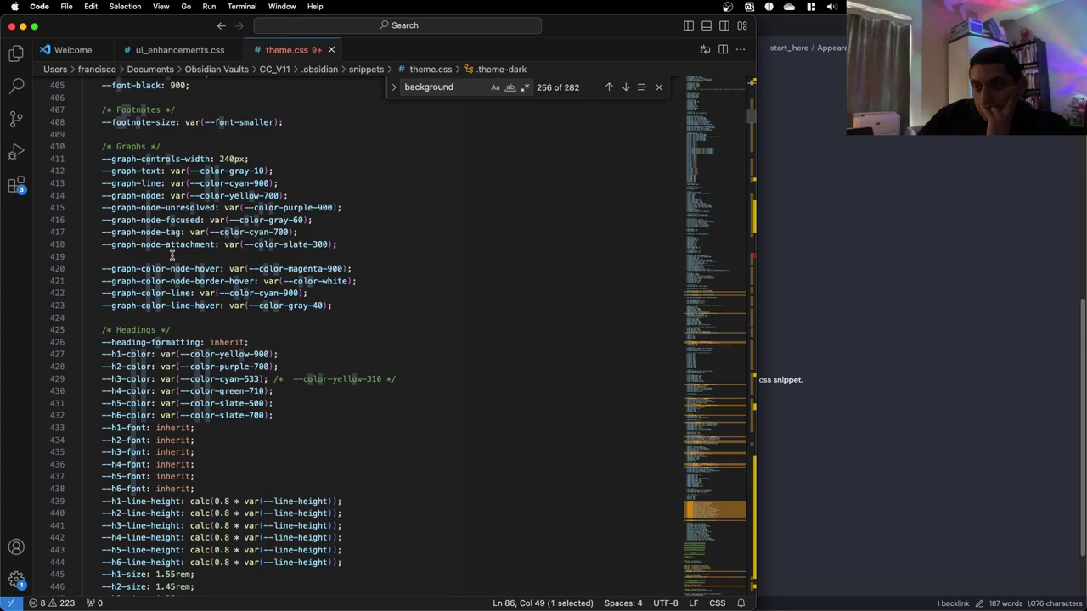
pyautogui.scroll(-2, 172, 255)
pyautogui.scroll(-1, 173, 255)
pyautogui.scroll(-1, 172, 253)
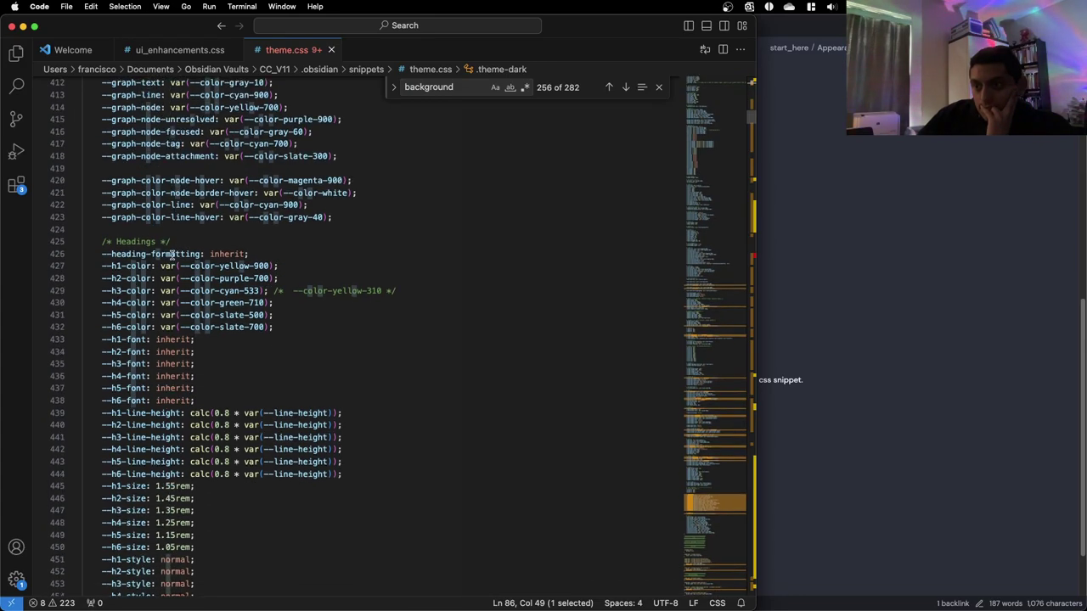
# Continue through the body.theme-dark variables from the heading styles down to the Backgrounds group under Color mappings
pyautogui.scroll(-12, 172, 254)
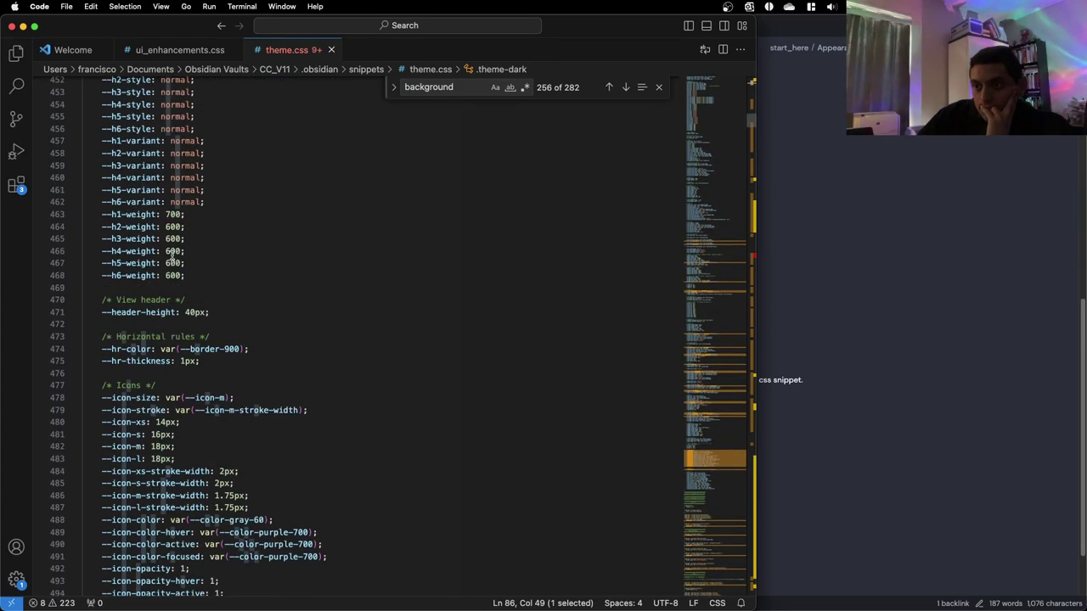
pyautogui.scroll(-12, 173, 255)
pyautogui.scroll(-4, 172, 255)
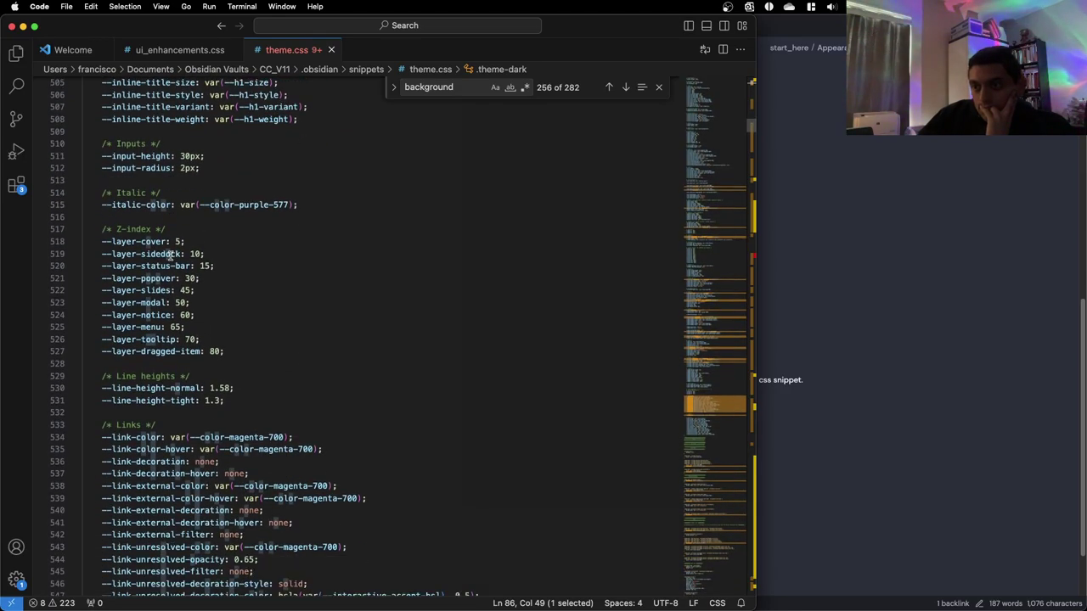
pyautogui.scroll(-10, 172, 255)
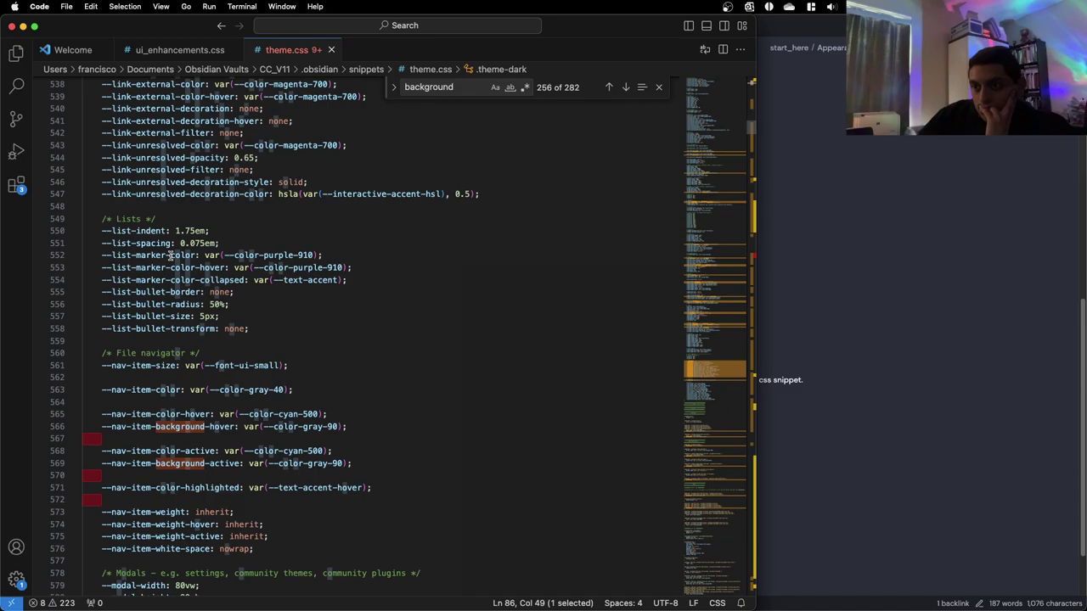
pyautogui.scroll(-4, 170, 255)
pyautogui.scroll(-3, 170, 254)
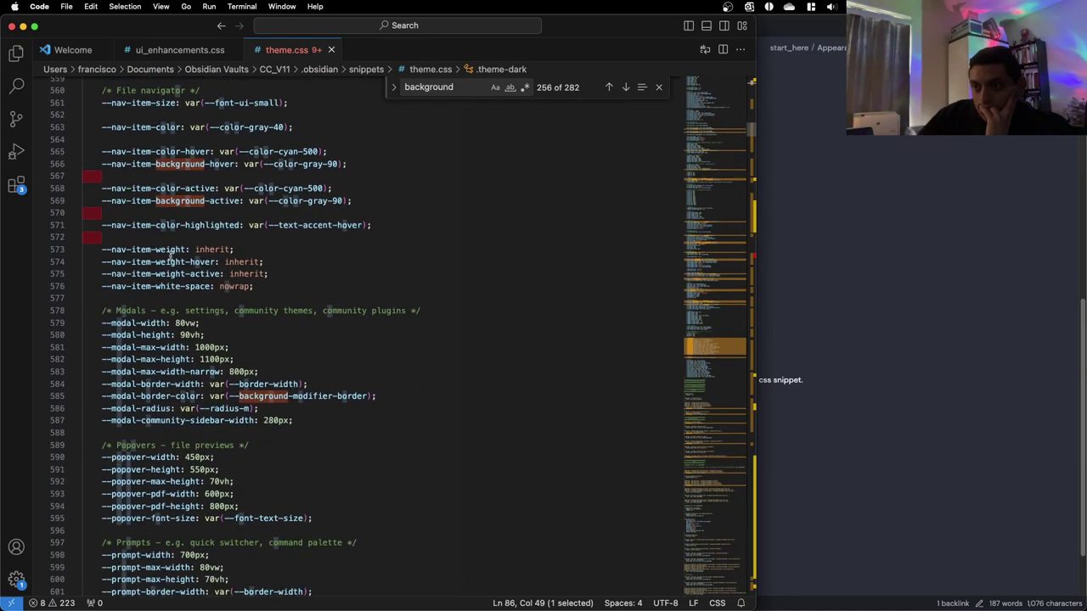
pyautogui.scroll(1, 170, 255)
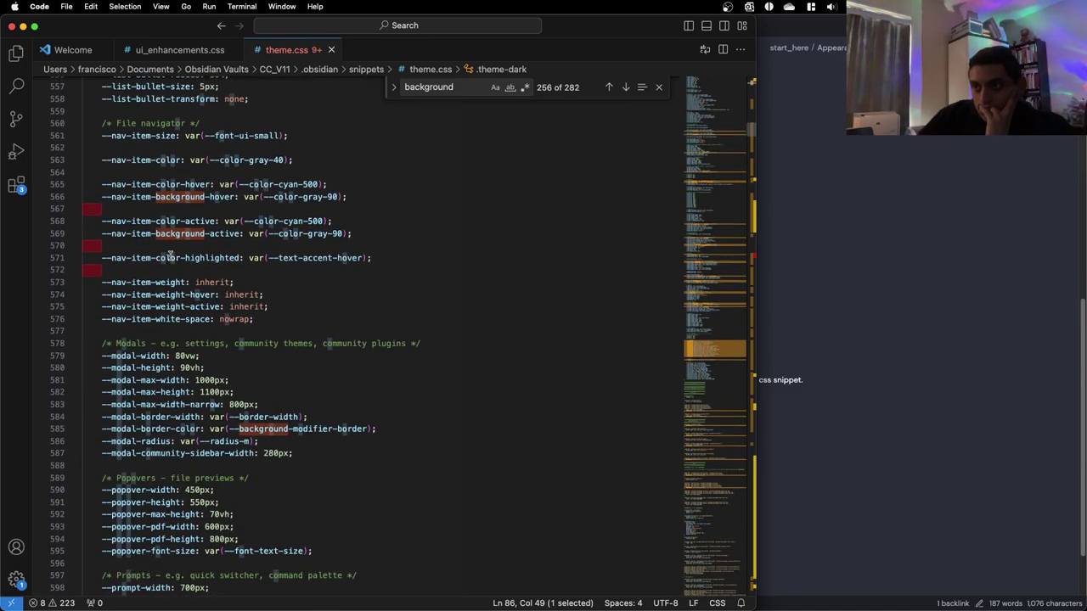
pyautogui.scroll(-7, 170, 255)
pyautogui.scroll(-8, 170, 255)
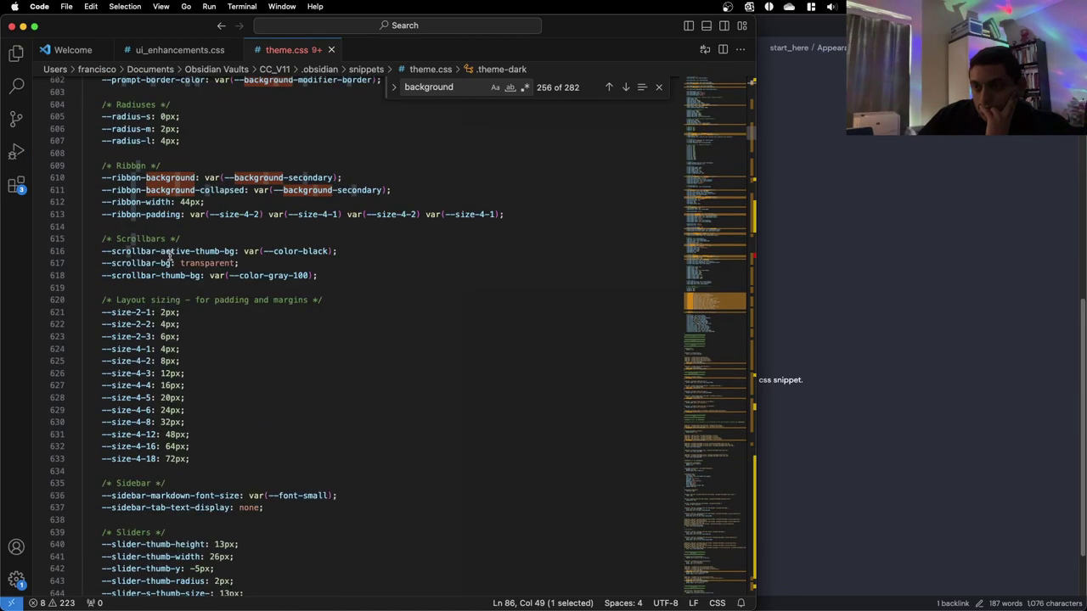
pyautogui.scroll(-20, 169, 256)
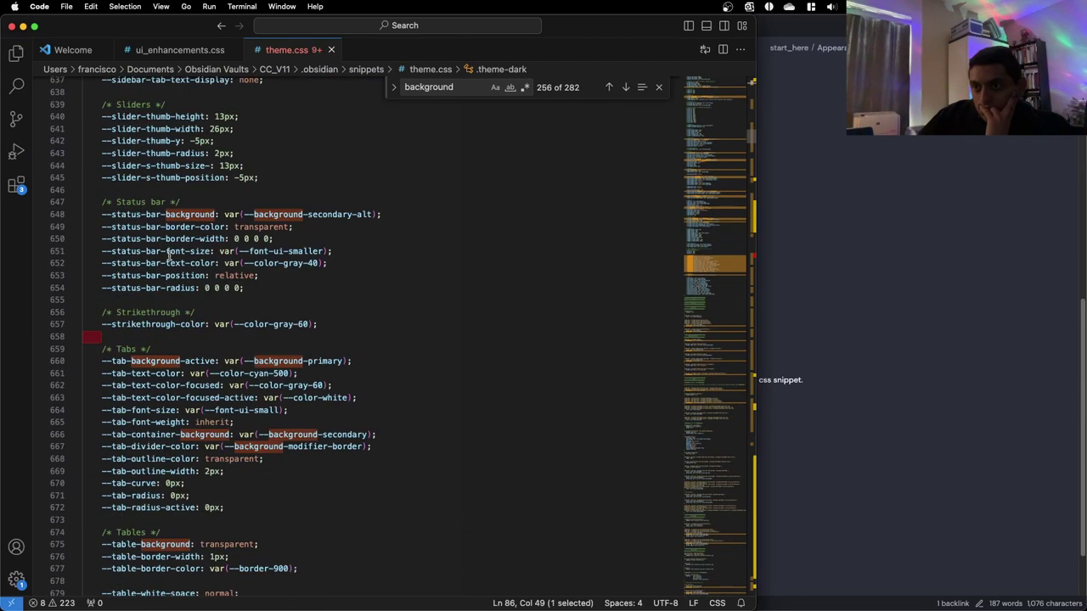
pyautogui.scroll(-14, 168, 256)
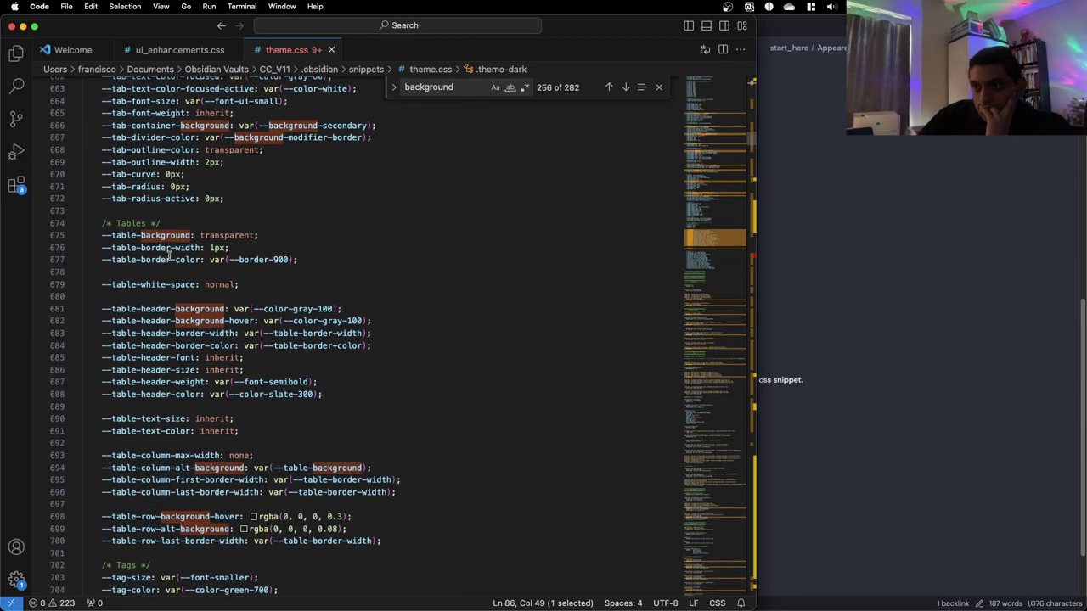
pyautogui.scroll(-5, 166, 257)
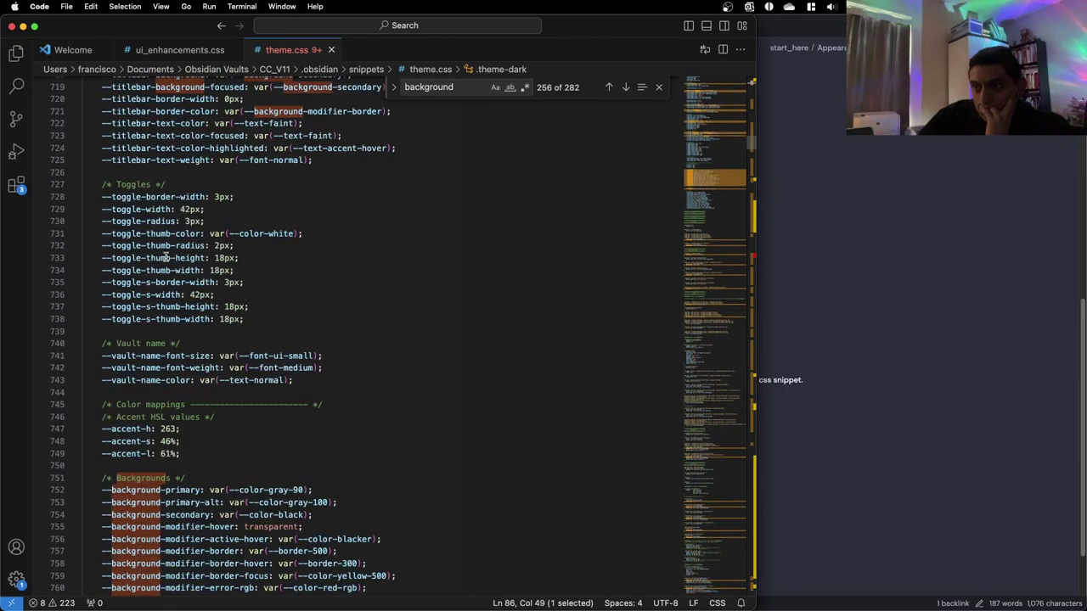
pyautogui.scroll(-1, 167, 257)
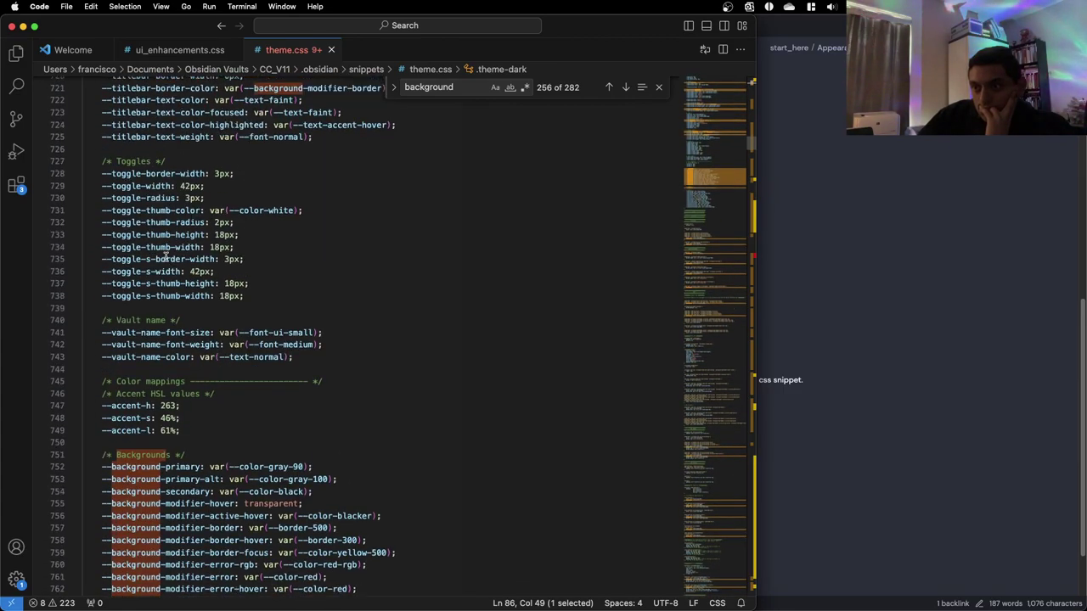
pyautogui.scroll(-1, 167, 257)
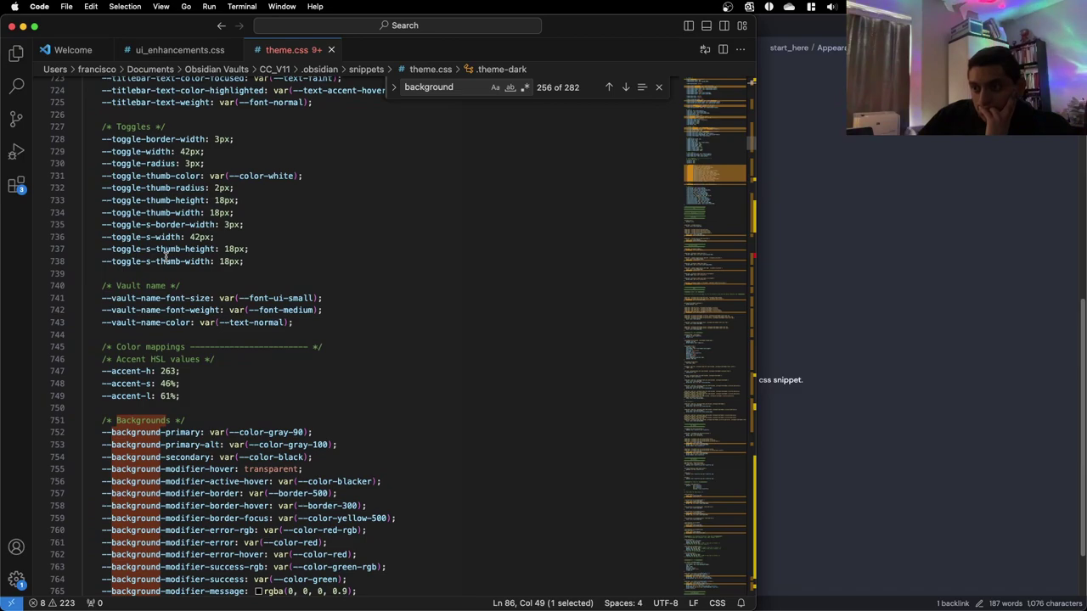
# Set --background-primary on line 752 to var(--color-black), save theme.css, and switch to the Appearance note in Obsidian
pyautogui.scroll(-3, 166, 256)
pyautogui.click(308, 316)
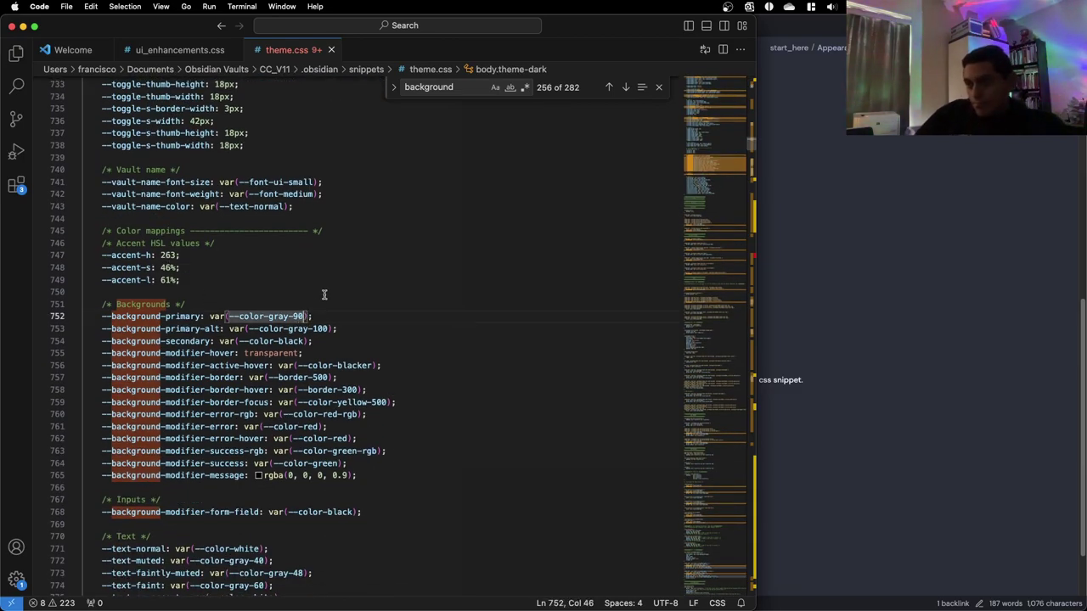
pyautogui.press('BackSpace')
pyautogui.press('BackSpace')
pyautogui.press('BackSpace')
pyautogui.press('BackSpace')
pyautogui.press('BackSpace')
pyautogui.press('BackSpace')
pyautogui.press('BackSpace')
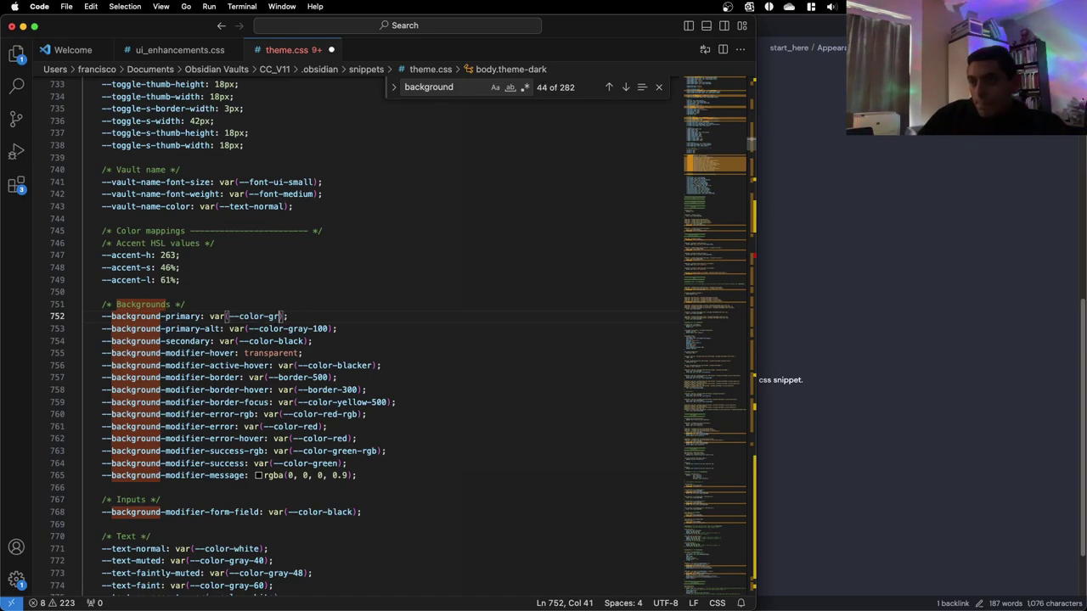
pyautogui.write('black')
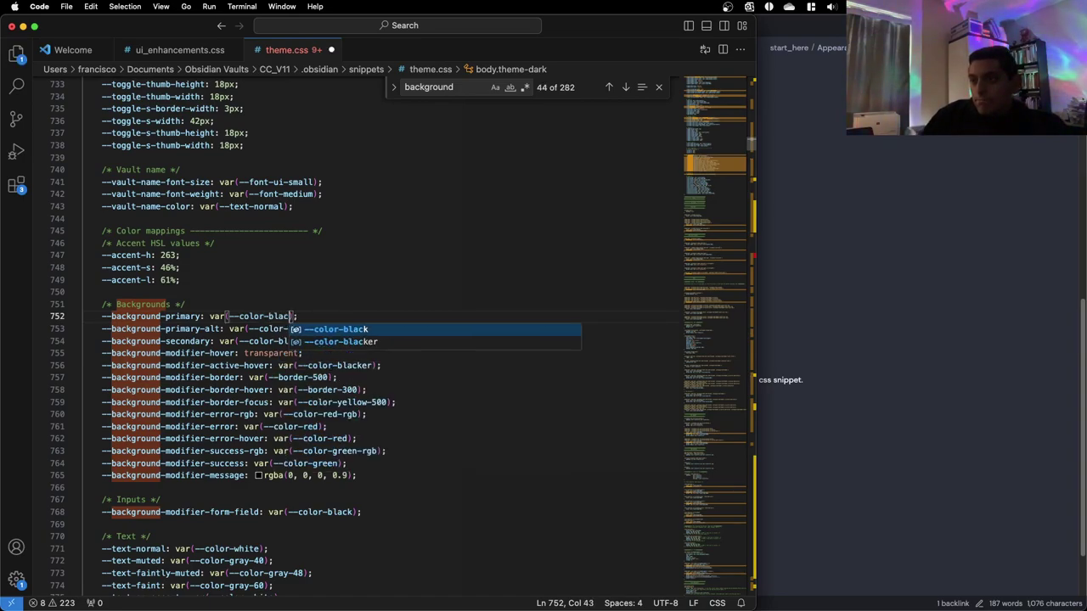
pyautogui.press('super+s')
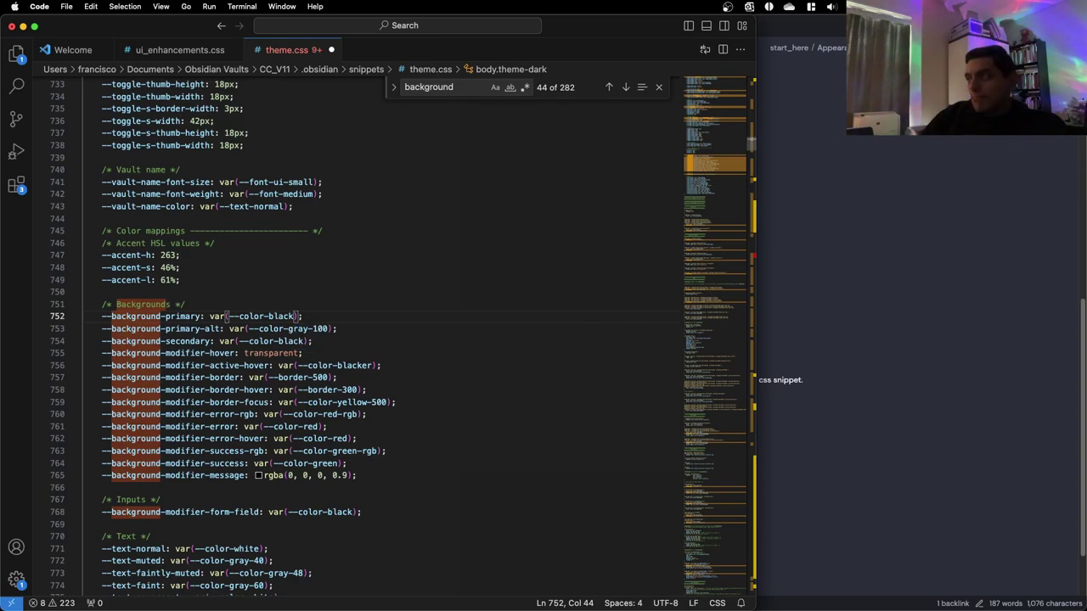
pyautogui.click(830, 287)
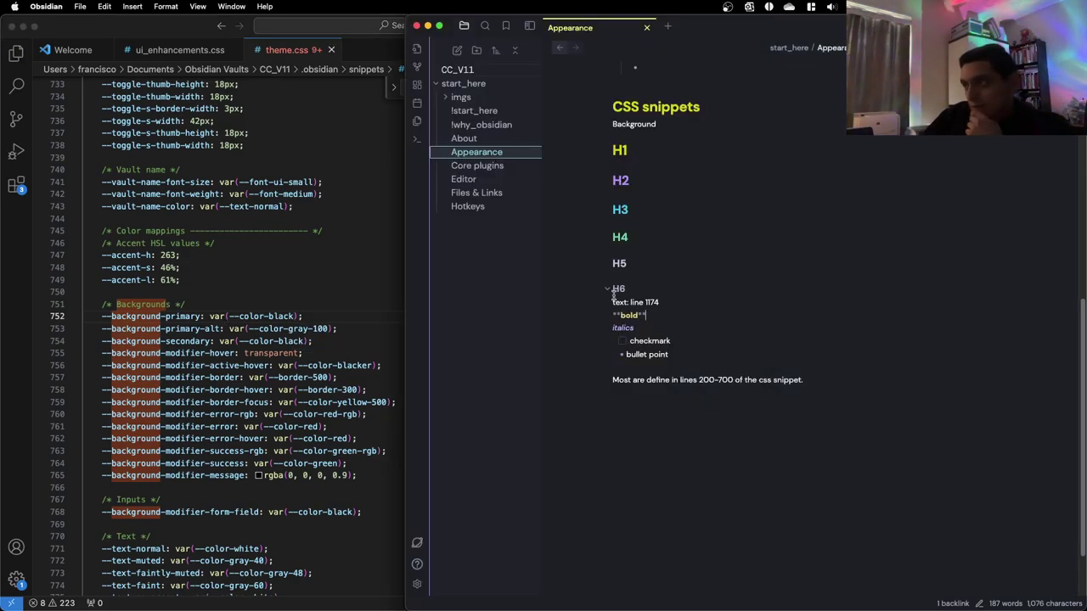
# Check the vault's Appearance settings from the base color scheme down to the CSS snippets section, and close the settings
pyautogui.click(418, 583)
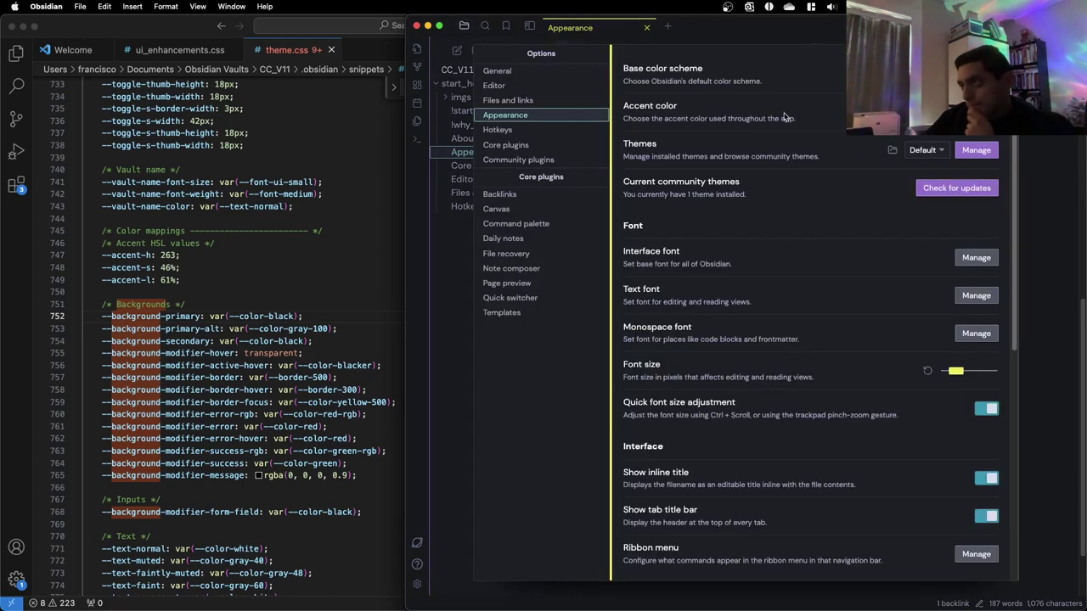
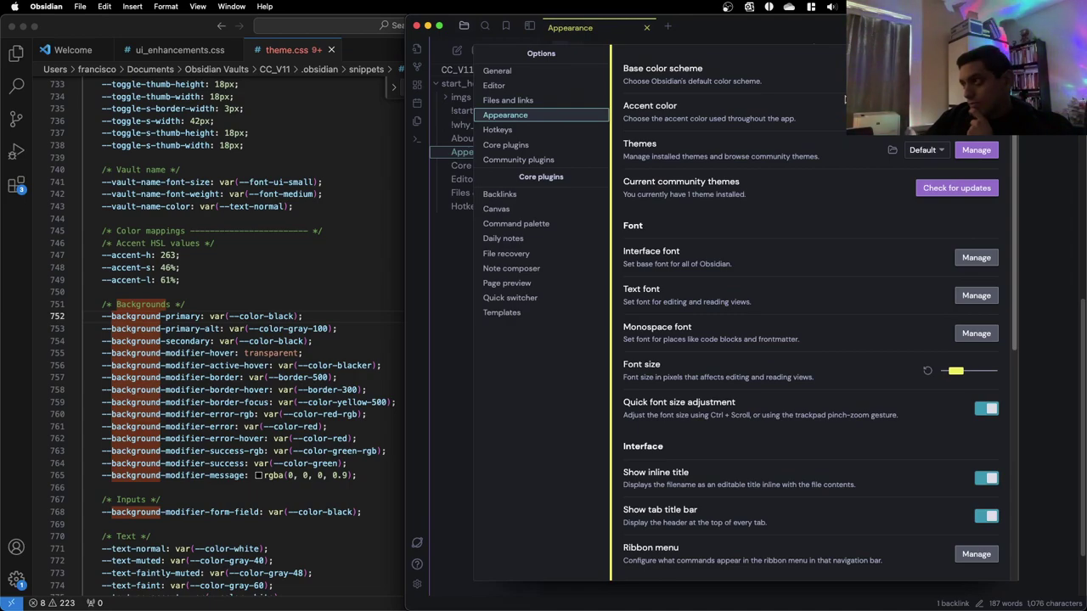
pyautogui.scroll(-8, 828, 224)
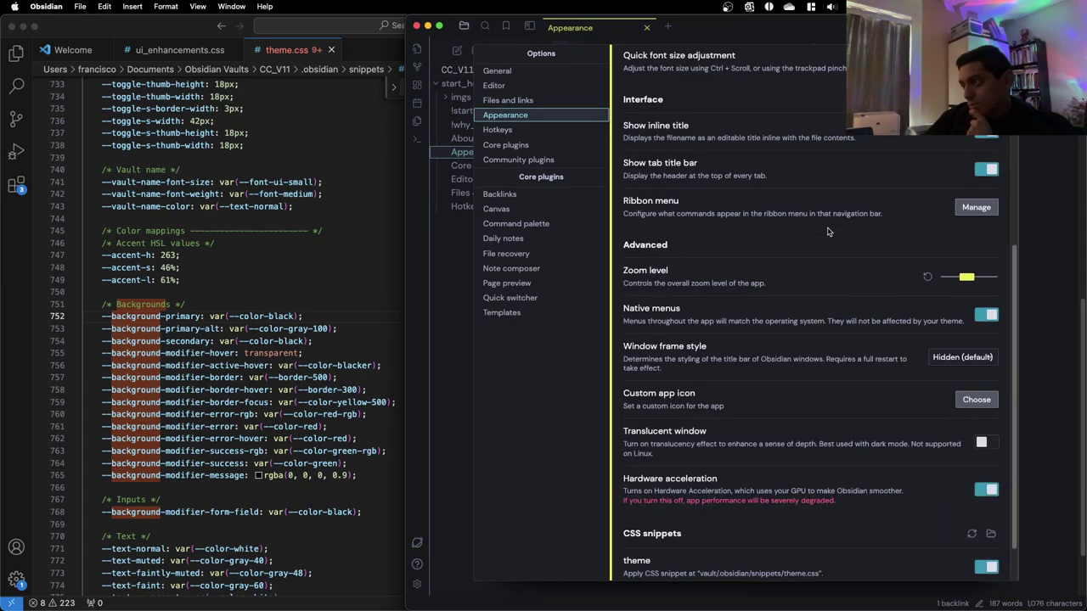
pyautogui.scroll(-2, 827, 228)
pyautogui.scroll(2, 828, 230)
pyautogui.scroll(5, 827, 230)
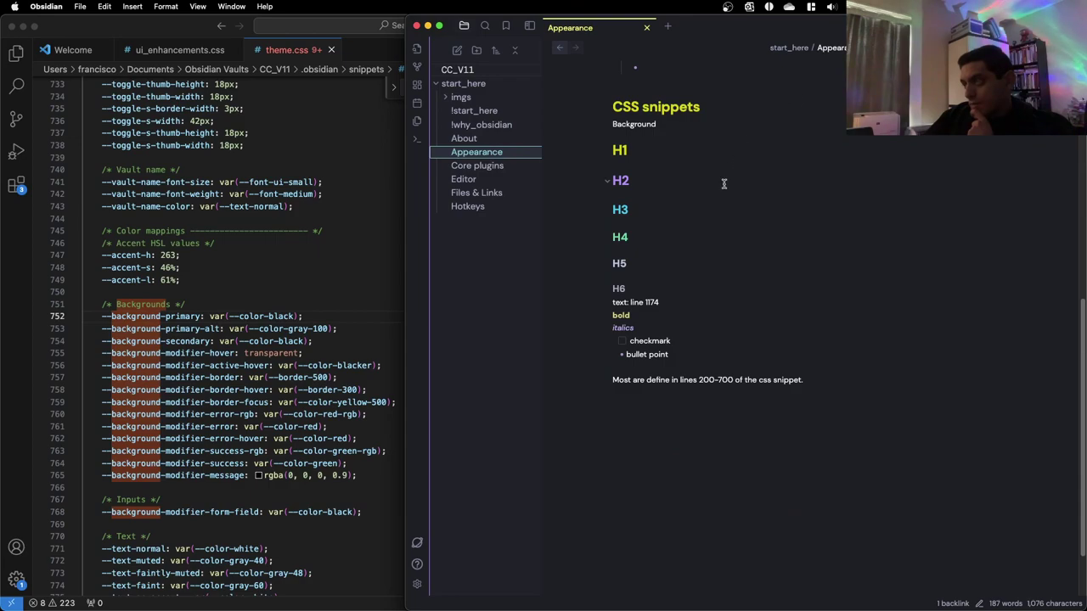
# Change the Background entry under CSS snippets in the Appearance note to "background: linke 752"
pyautogui.click(779, 213)
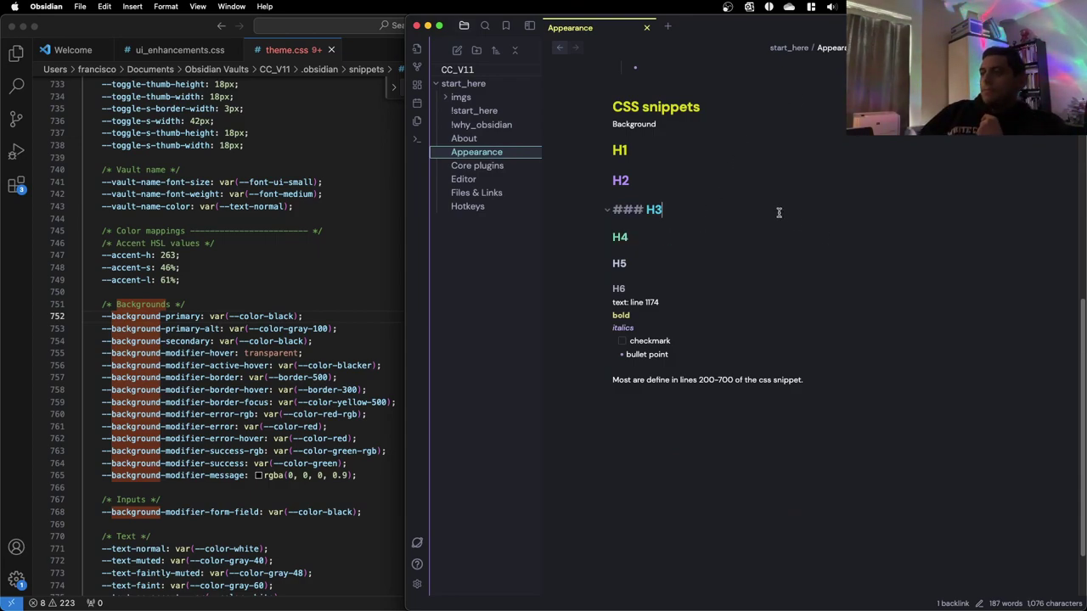
pyautogui.click(662, 146)
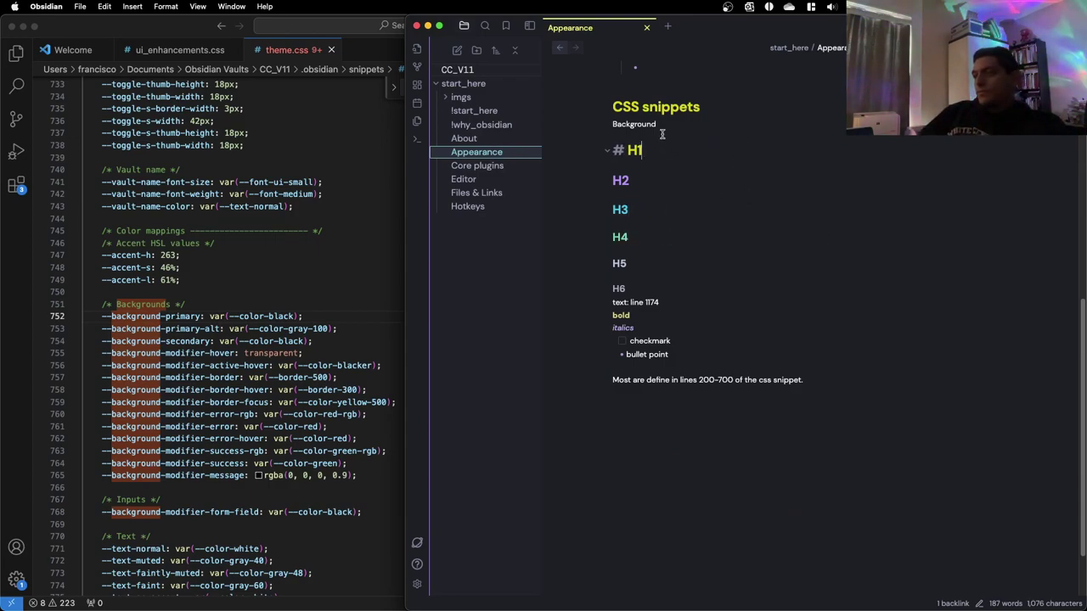
pyautogui.click(664, 128)
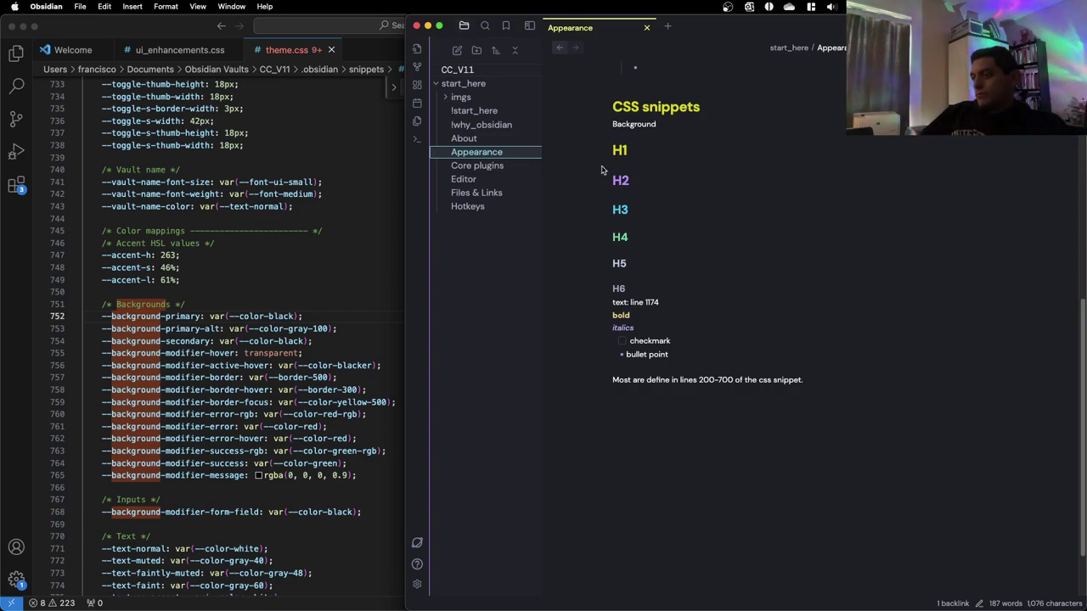
pyautogui.scroll(1, 602, 169)
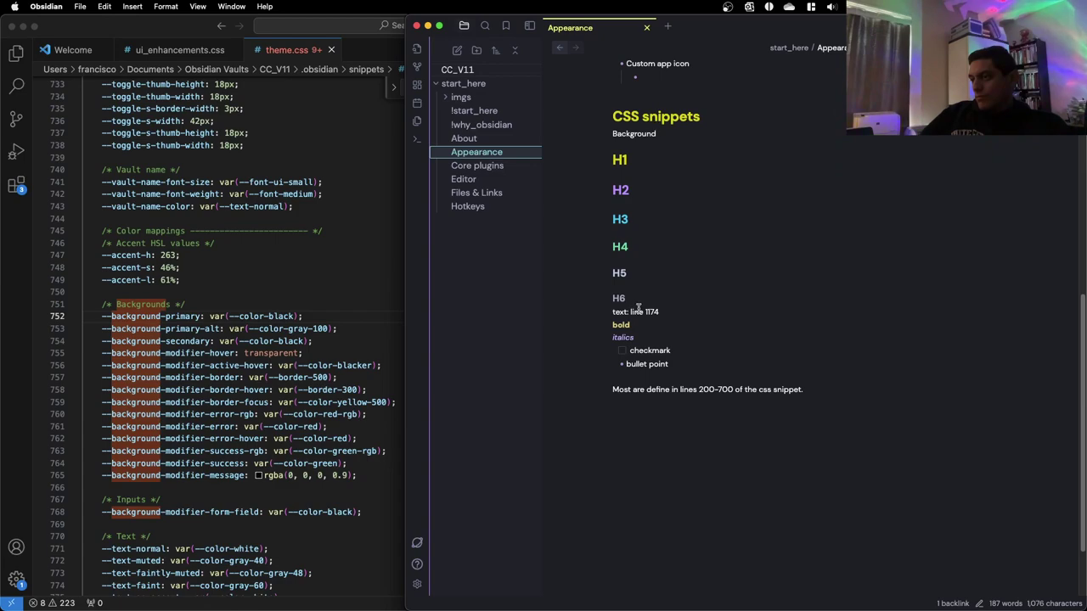
pyautogui.click(663, 299)
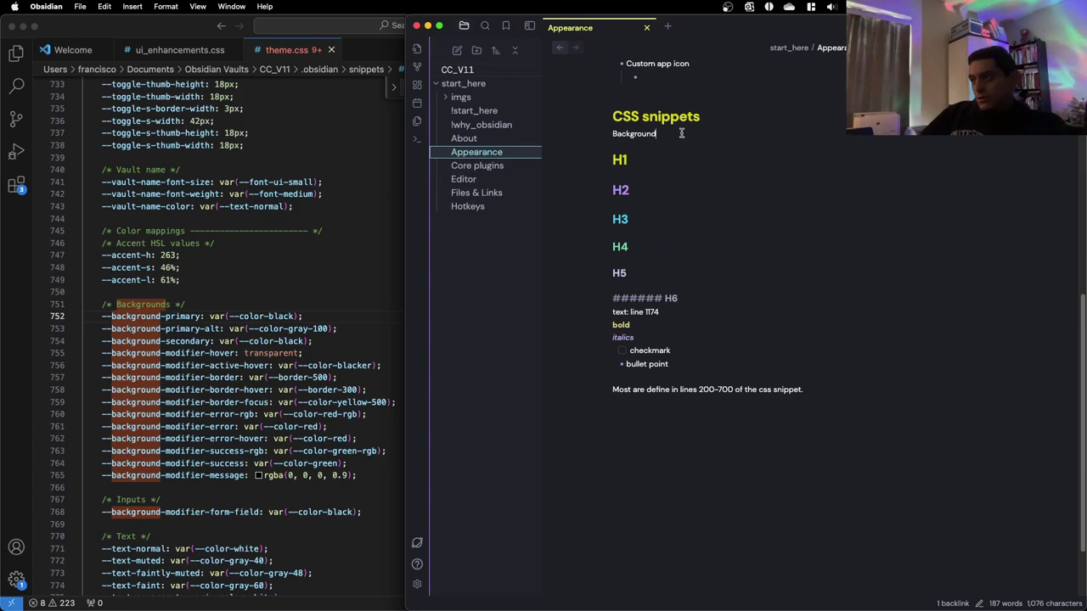
pyautogui.write('linke 752')
pyautogui.click(612, 131)
pyautogui.press('Delete')
pyautogui.write('b')
pyautogui.click(683, 158)
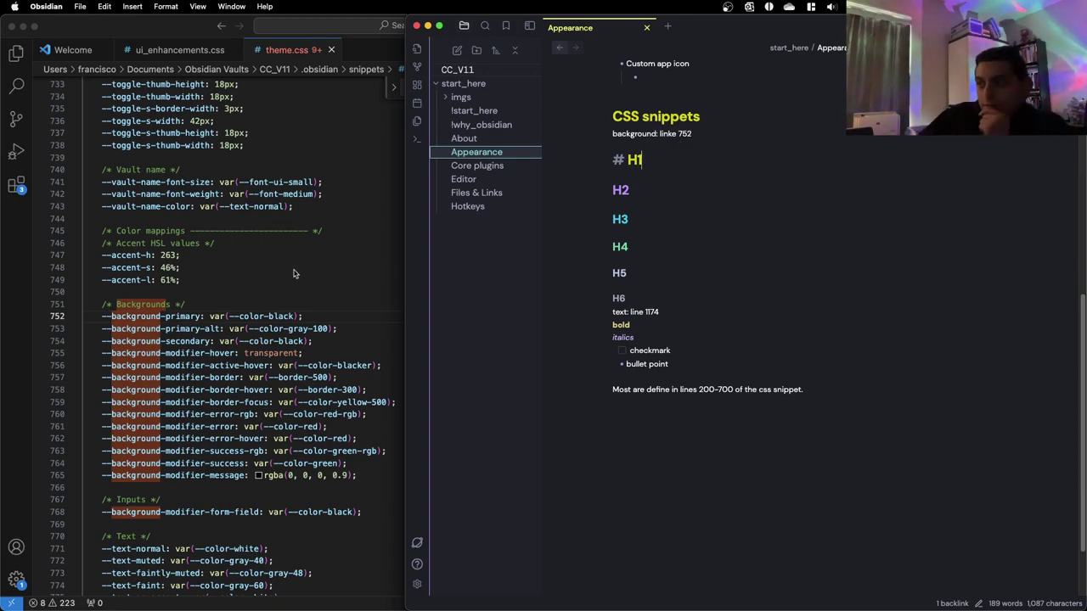
# Examine the Text color mappings below the backgrounds in theme.css, including --text-normal, and go back up through the tables, tabs and sidebar variables
pyautogui.scroll(-2, 293, 273)
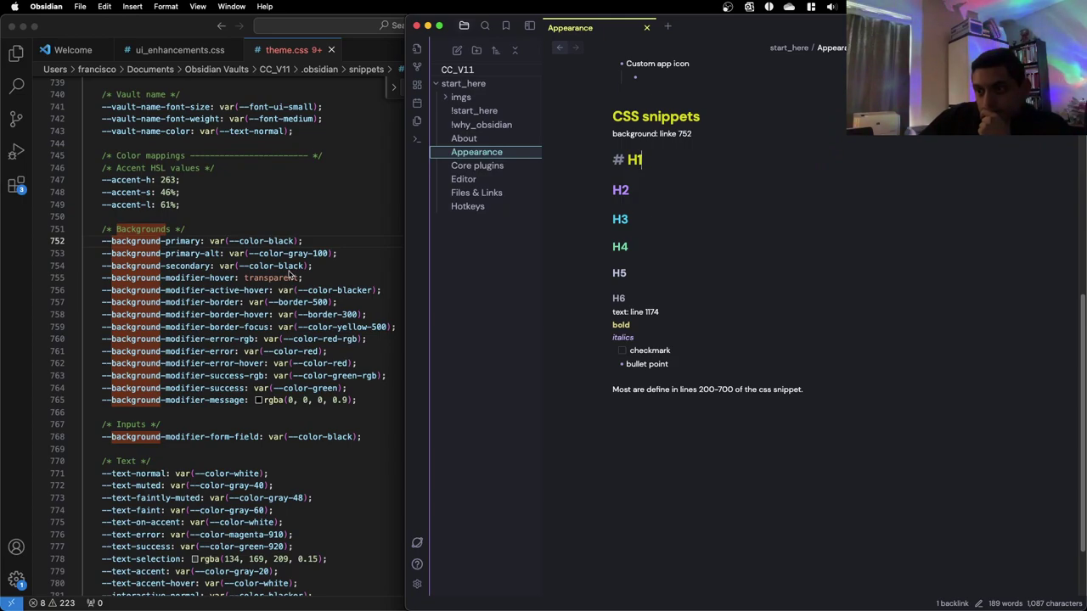
pyautogui.scroll(-5, 289, 273)
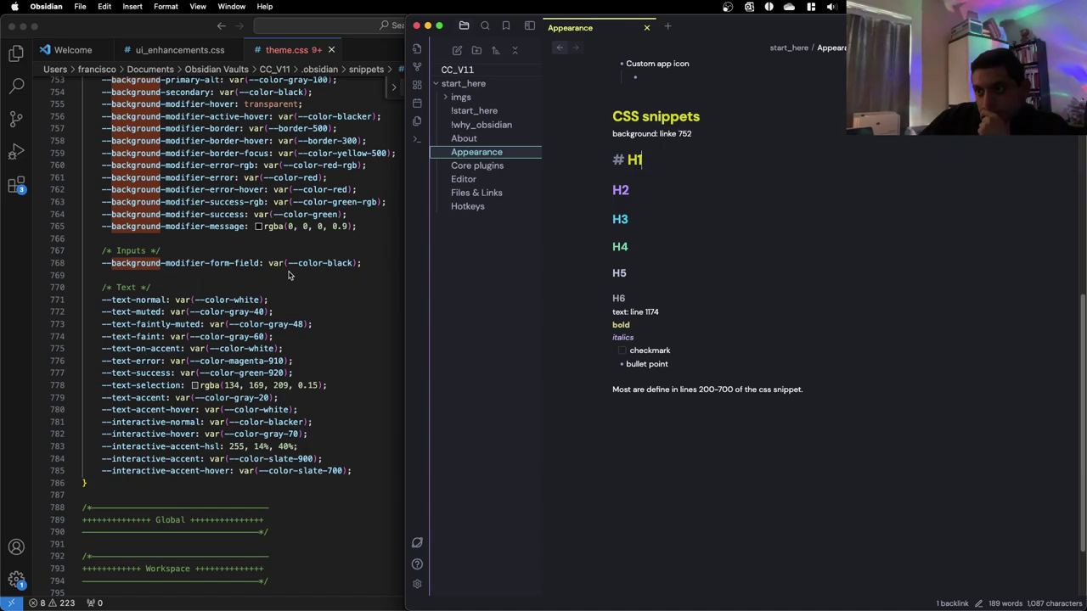
pyautogui.click(245, 300)
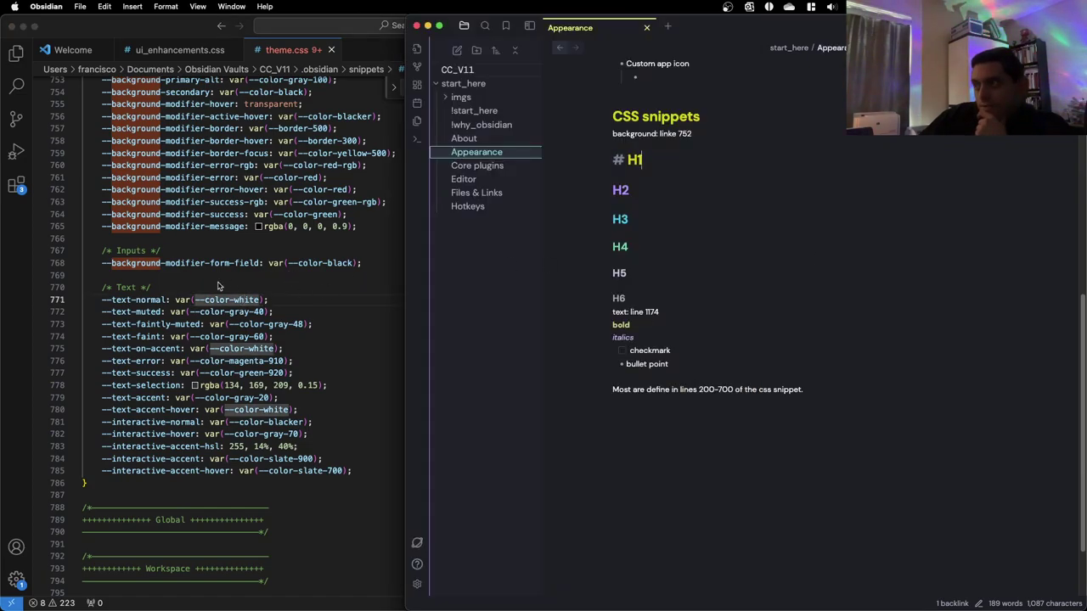
pyautogui.scroll(15, 162, 306)
pyautogui.scroll(10, 160, 303)
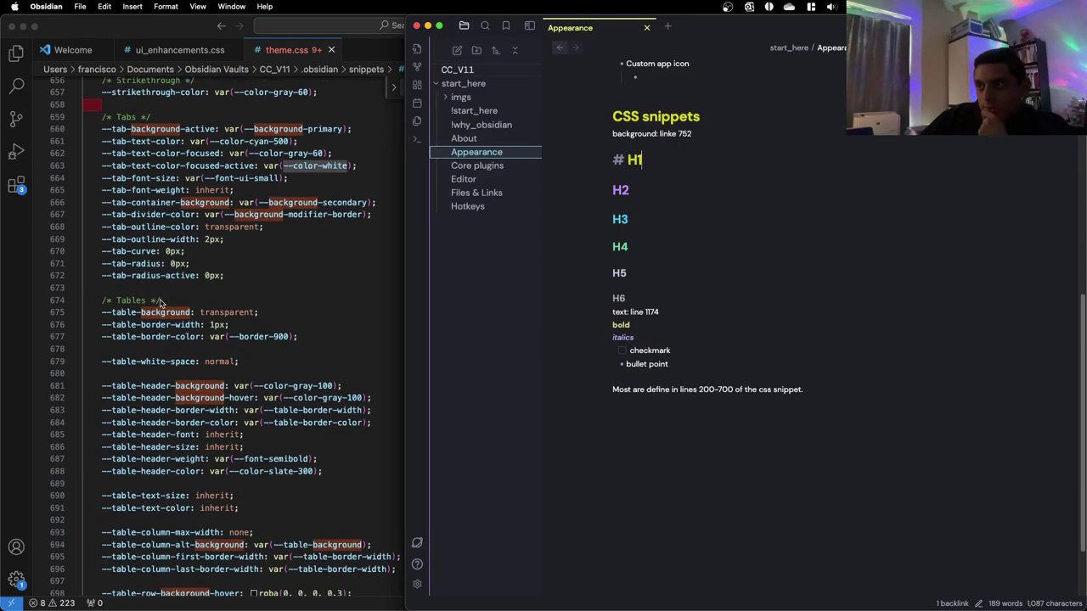
pyautogui.scroll(10, 159, 302)
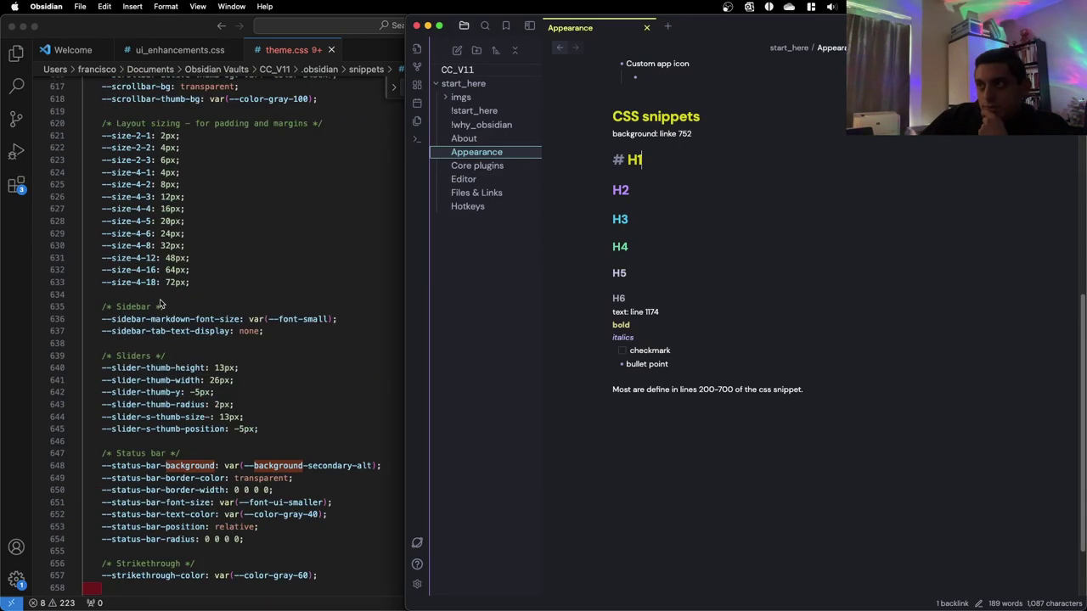
# Bring up the other vault's Untitled sample note and compare its heading and text colors with the Appearance note
pyautogui.hotkey('ctrl', 'Up')
pyautogui.click(211, 281)
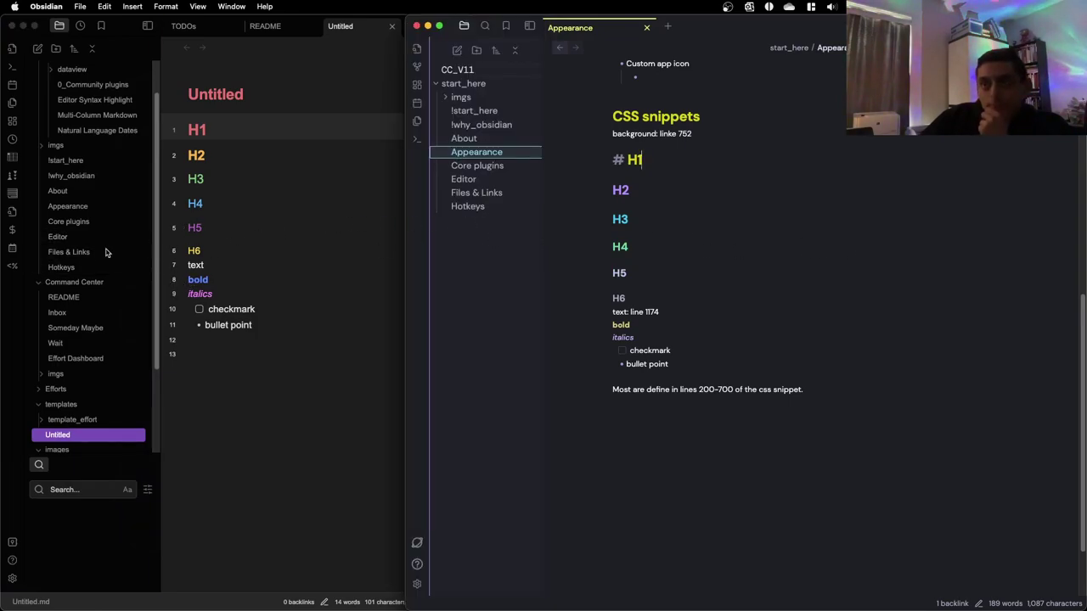
pyautogui.scroll(-4, 98, 254)
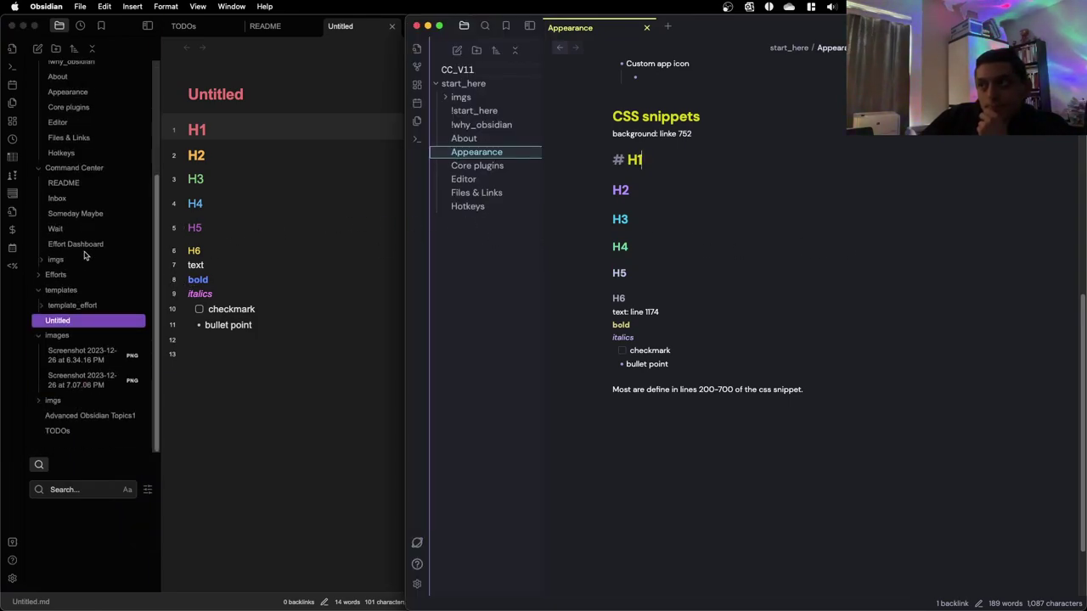
pyautogui.click(428, 257)
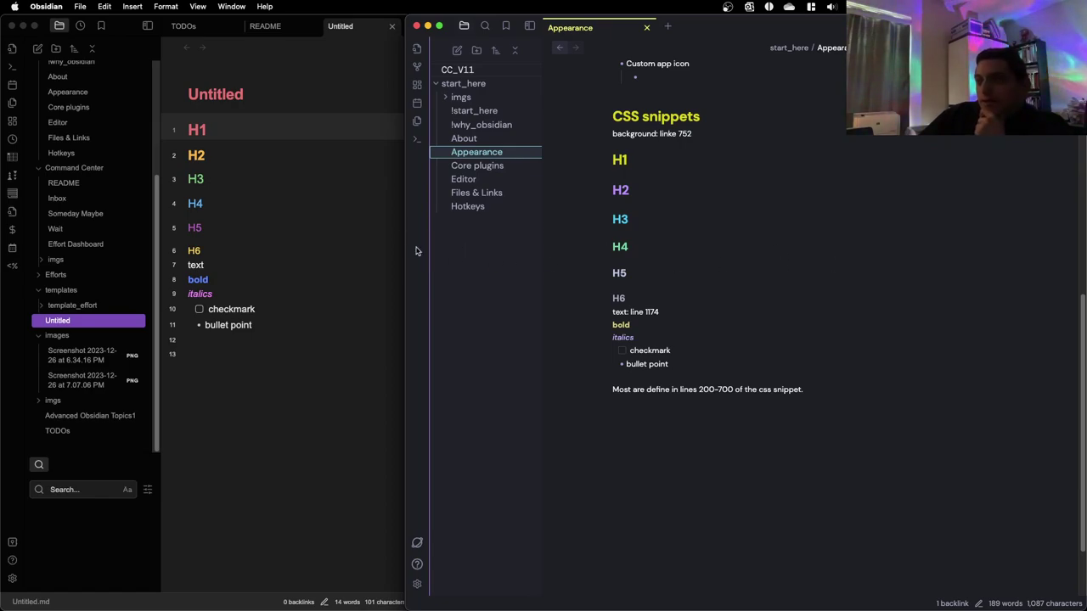
pyautogui.click(24, 408)
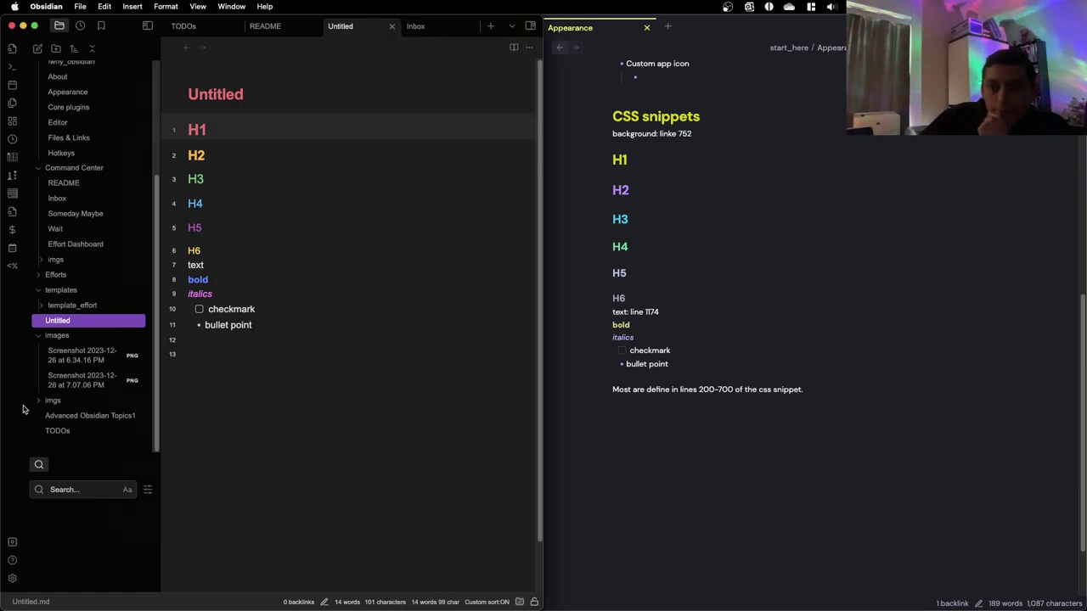
pyautogui.click(809, 305)
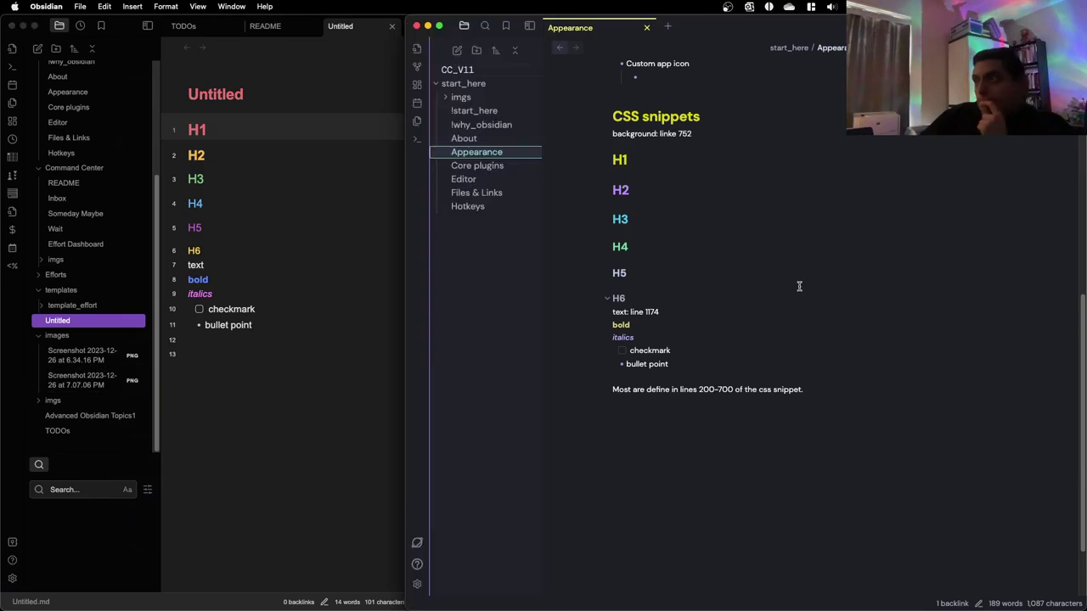
pyautogui.click(668, 27)
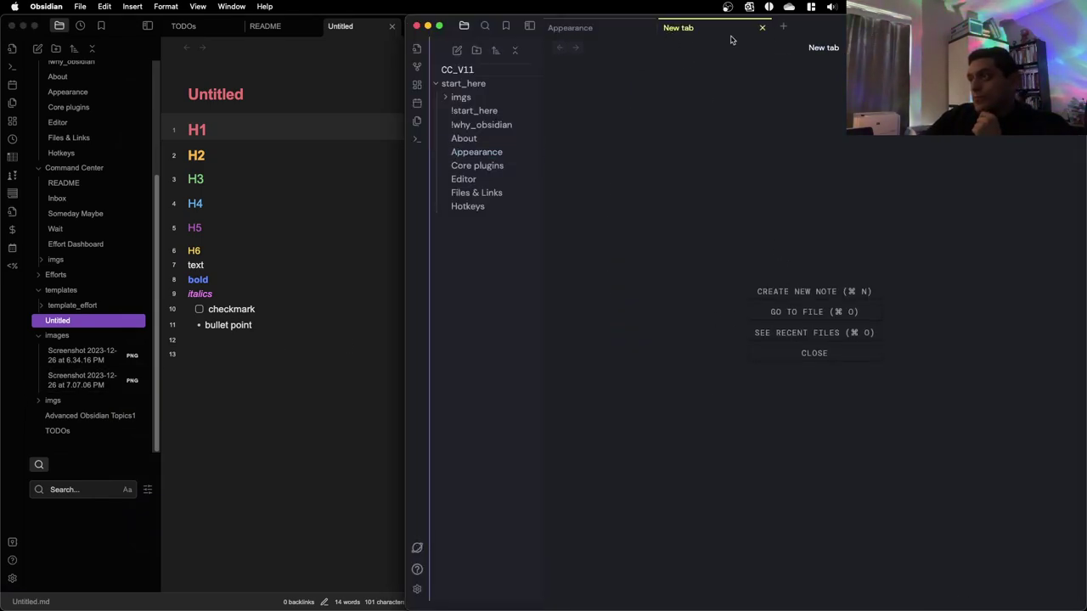
pyautogui.click(762, 28)
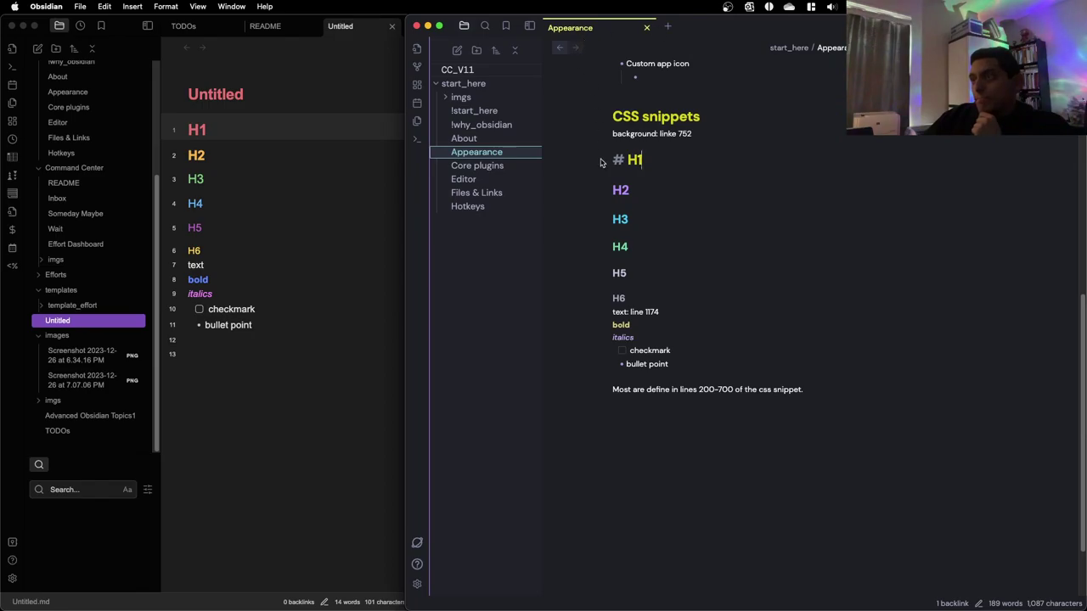
# Open the Style Settings plugin options in the CC_V1 vault and expand the Minimal theme section
pyautogui.click(326, 313)
pyautogui.hotkey('ctrl', 'Up')
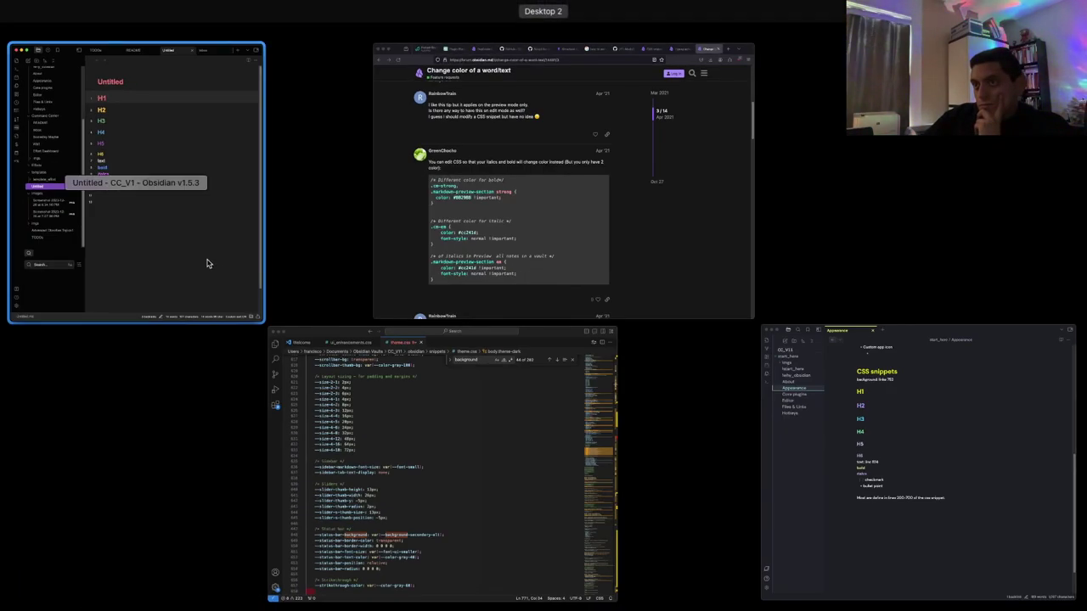
pyautogui.click(206, 262)
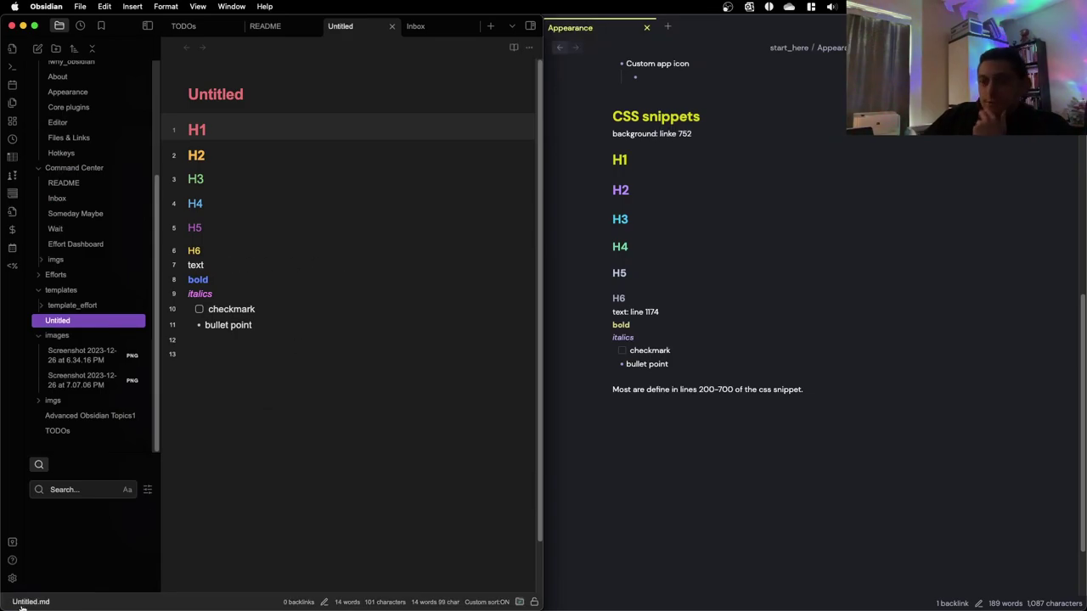
pyautogui.click(11, 580)
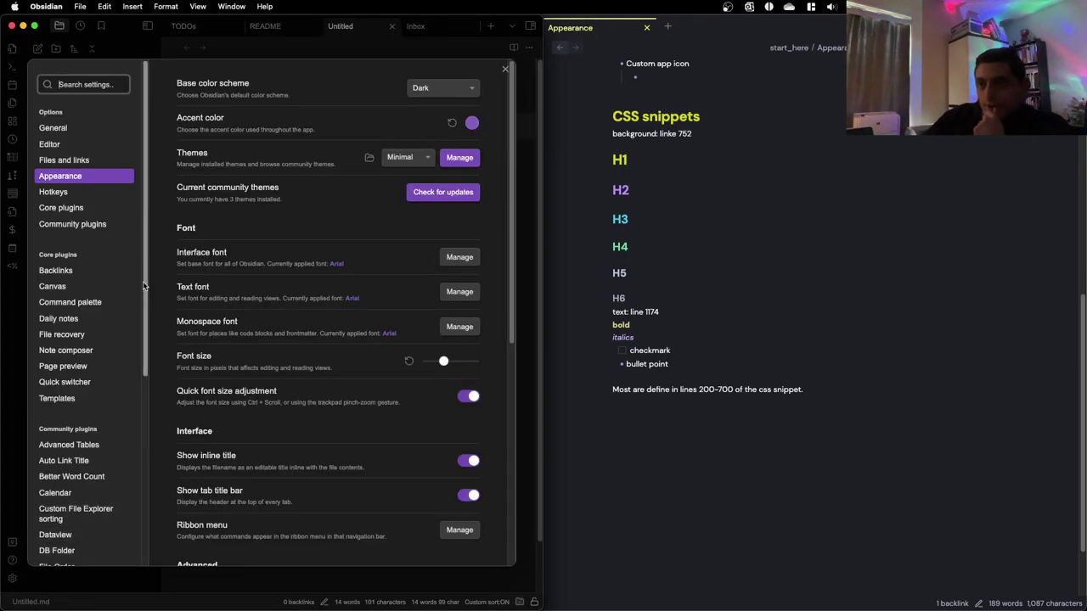
pyautogui.scroll(-5, 70, 319)
pyautogui.scroll(-1, 81, 365)
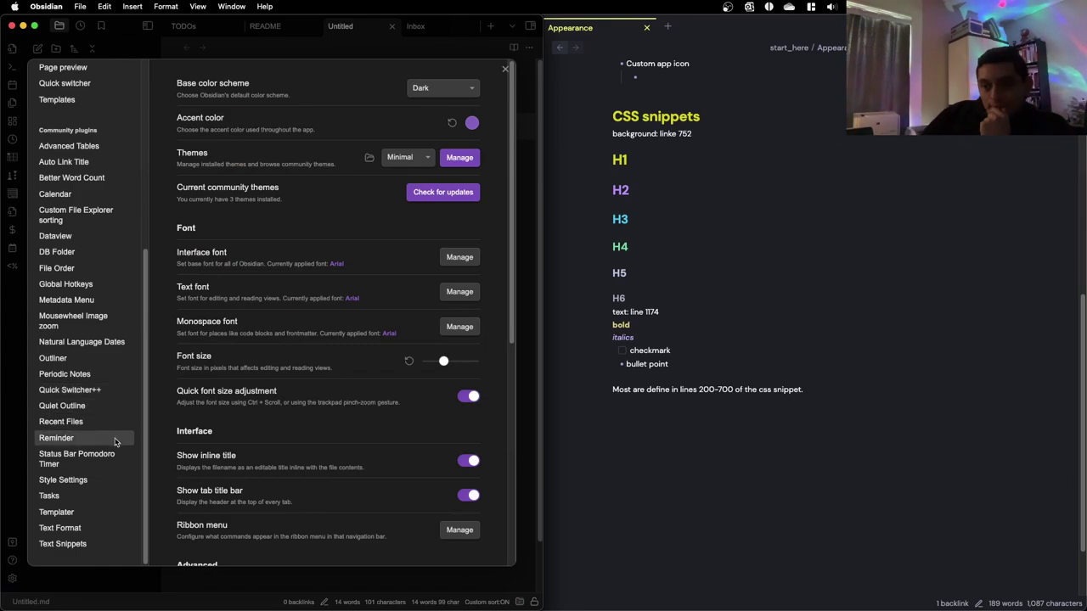
pyautogui.click(97, 482)
pyautogui.click(208, 181)
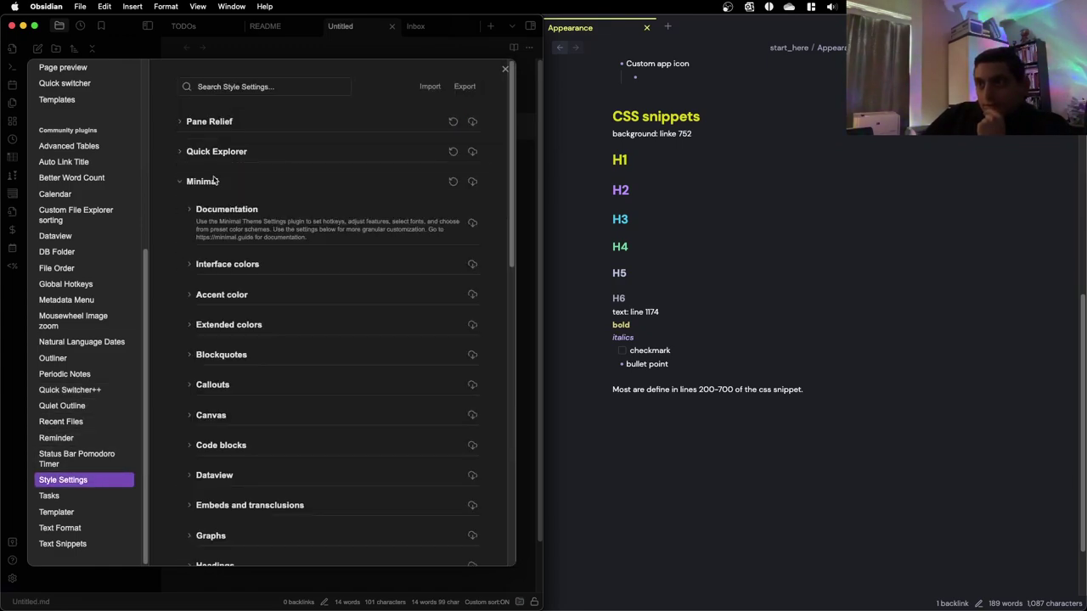
# Expand Headings in the Minimal style settings and review the Level 1 Headings font, size, weight and color options
pyautogui.scroll(-2, 199, 431)
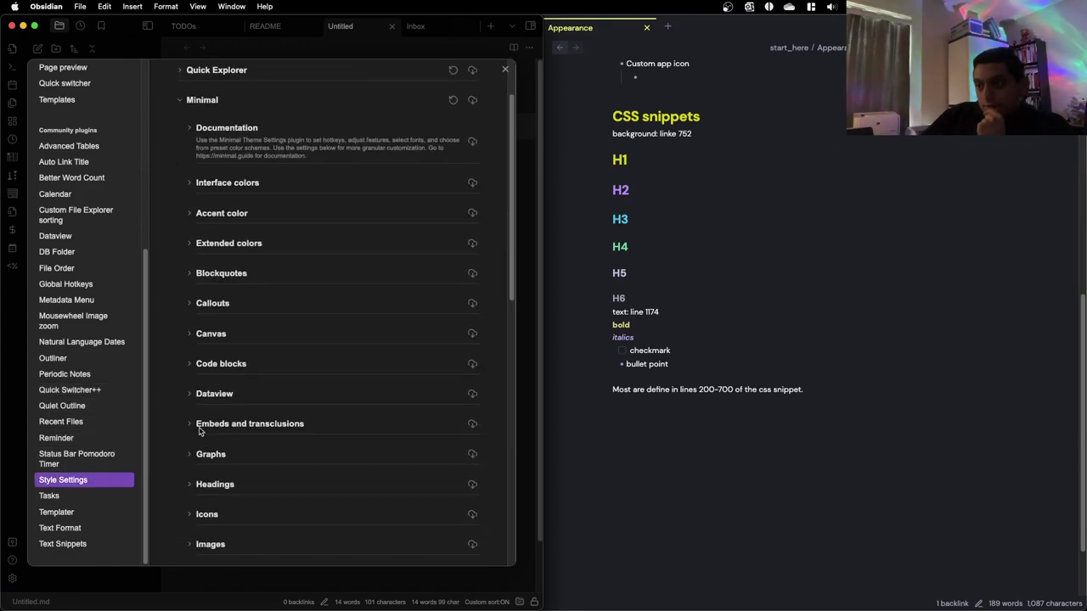
pyautogui.click(198, 484)
pyautogui.scroll(-5, 198, 479)
pyautogui.click(198, 326)
pyautogui.scroll(-3, 195, 413)
pyautogui.scroll(4, 198, 453)
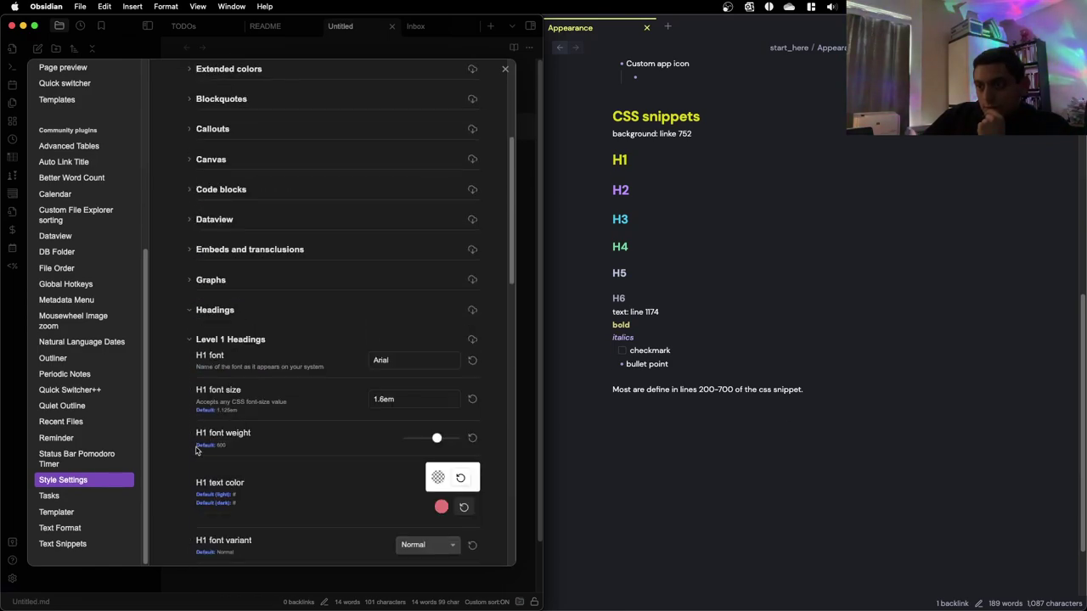
# Collapse Level 1 Headings, expand Level 2 Headings, and look up the hex code of the dark-mode H2 text color
pyautogui.click(192, 339)
pyautogui.click(192, 370)
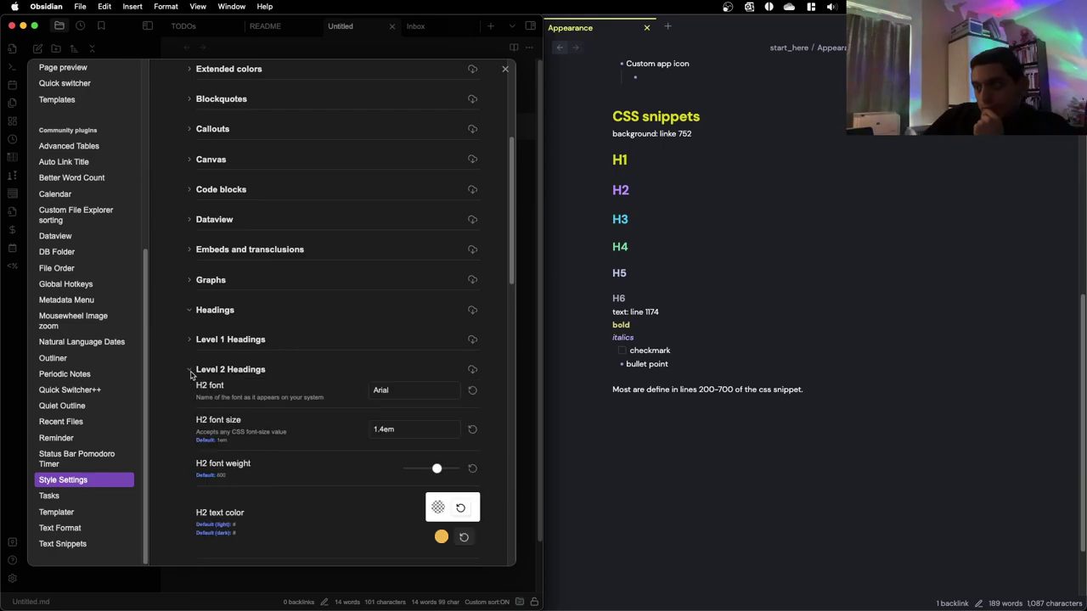
pyautogui.scroll(-4, 191, 373)
pyautogui.click(440, 390)
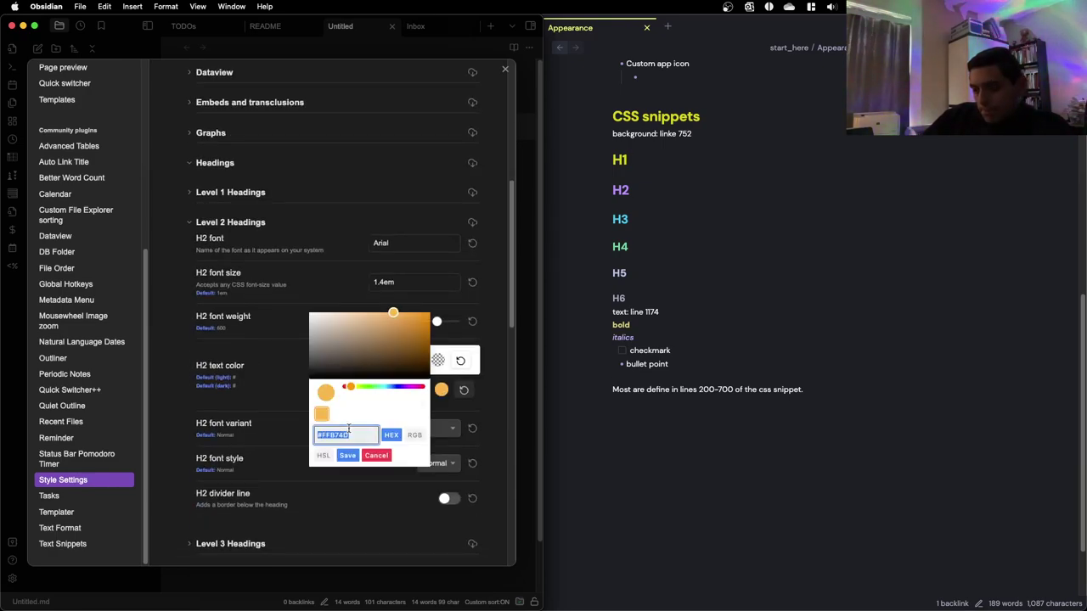
pyautogui.click(294, 285)
# Switch to theme.css in VS Code and locate the Headings color variables, highlighting the color variable assigned to --h2-color
pyautogui.hotkey('ctrl', 'Left')
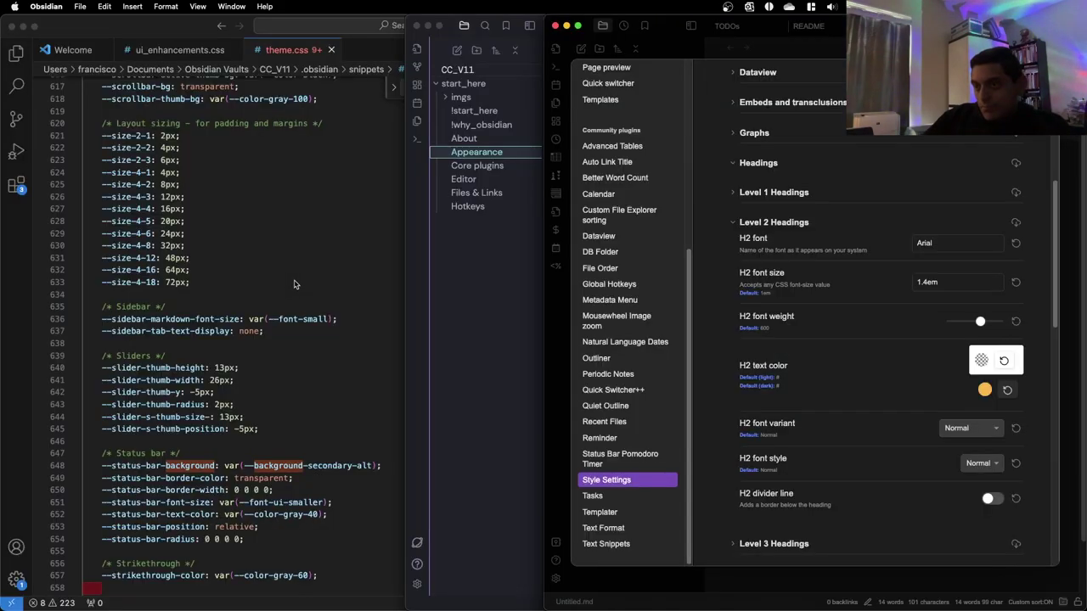
pyautogui.click(300, 229)
pyautogui.scroll(20, 280, 255)
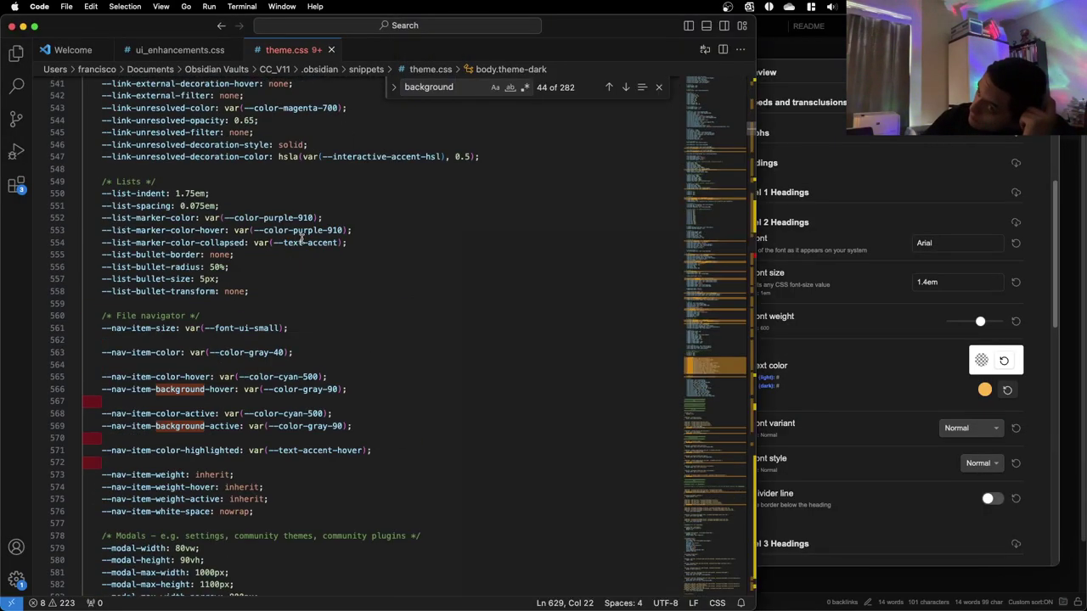
pyautogui.scroll(15, 269, 285)
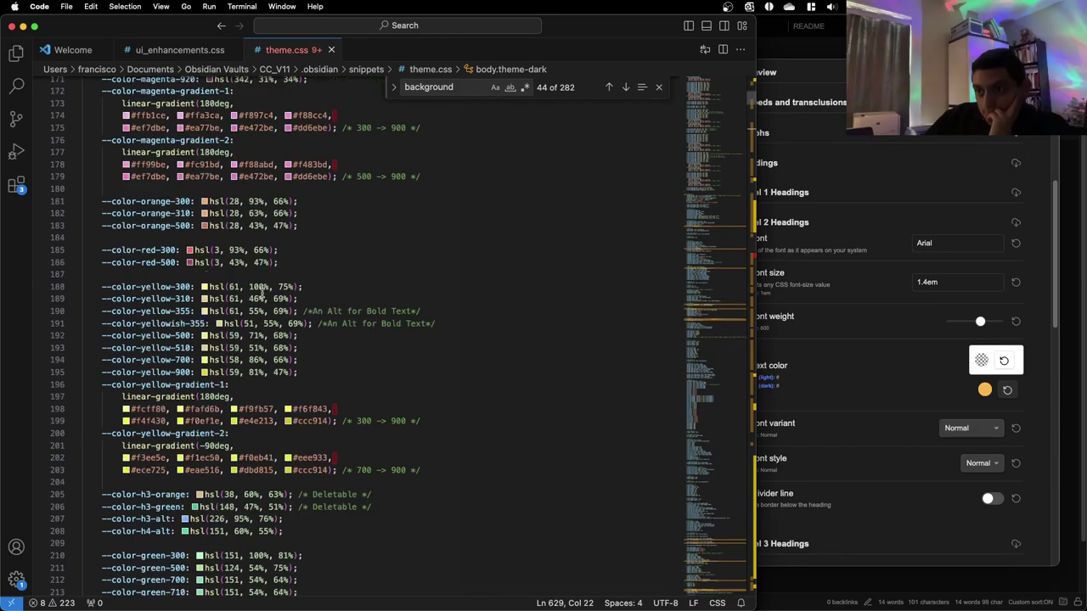
pyautogui.scroll(-11, 260, 292)
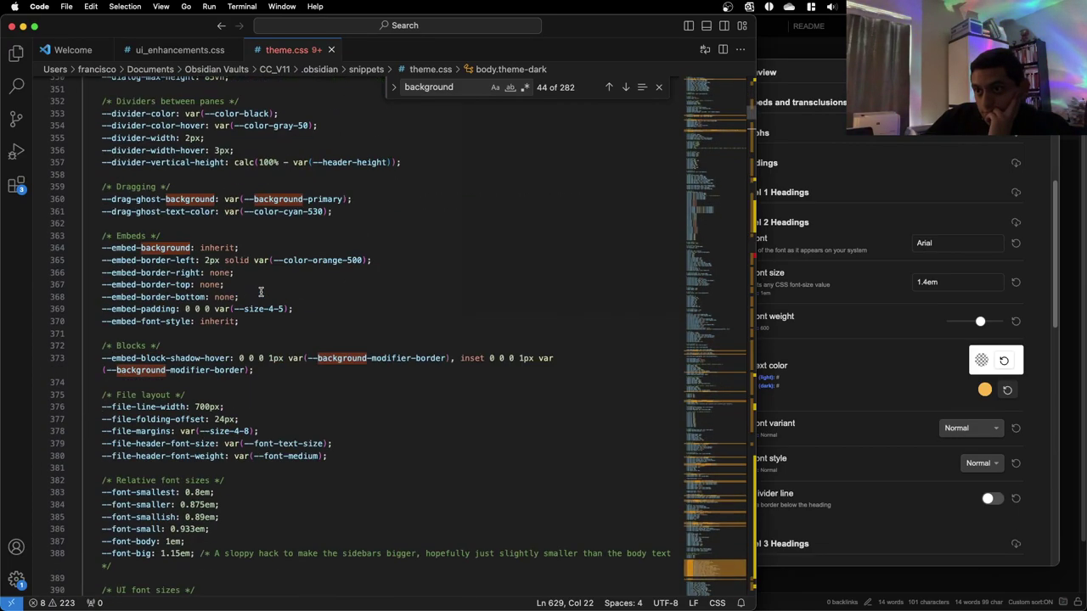
pyautogui.scroll(-6, 261, 292)
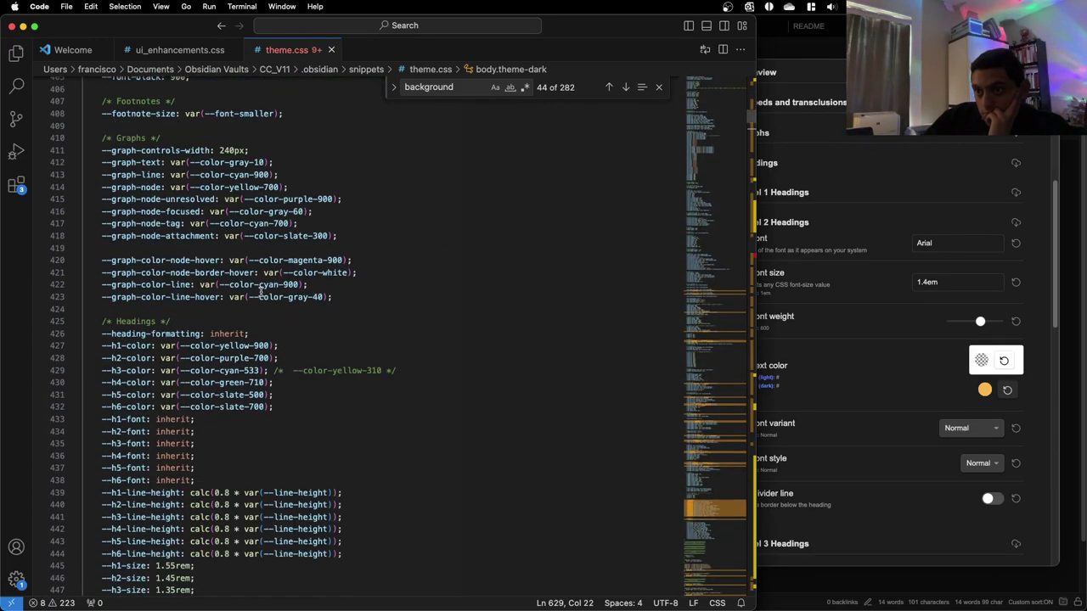
pyautogui.scroll(-2, 261, 292)
pyautogui.scroll(1, 260, 291)
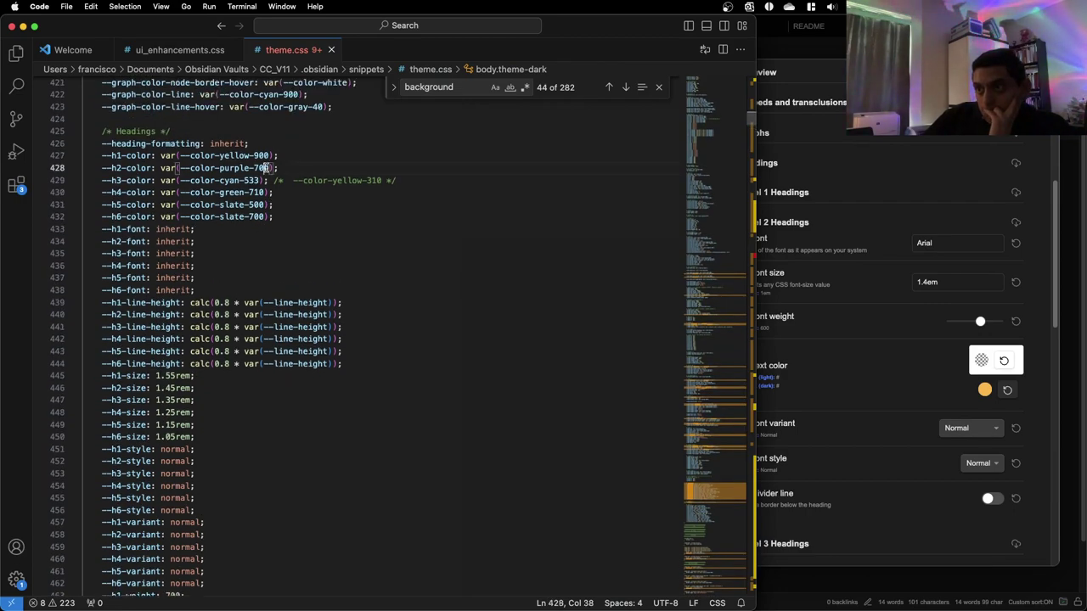
pyautogui.doubleClick(265, 168)
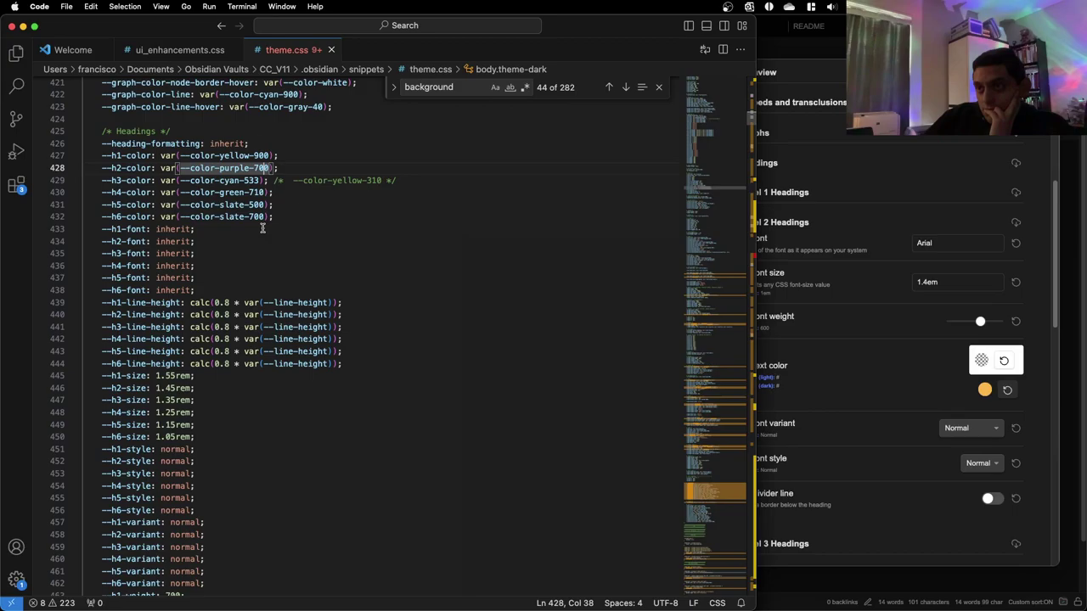
# Look up the --color-purple-700 and --color-yellow-900 definitions in theme.css and review the palette up to the start of the .theme-dark block
pyautogui.scroll(15, 262, 228)
pyautogui.scroll(5, 262, 227)
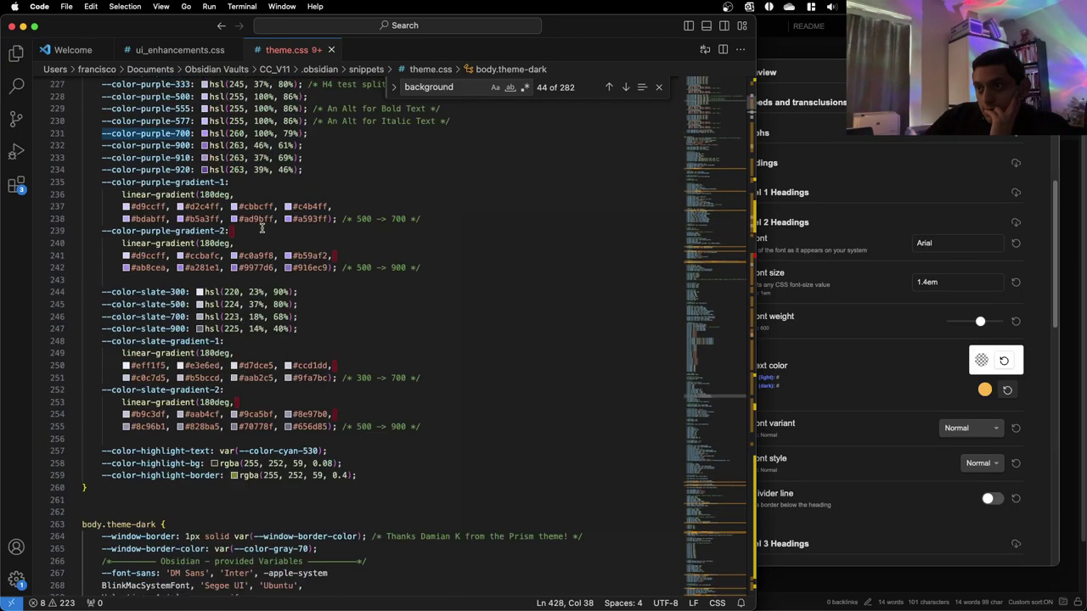
pyautogui.scroll(2, 262, 227)
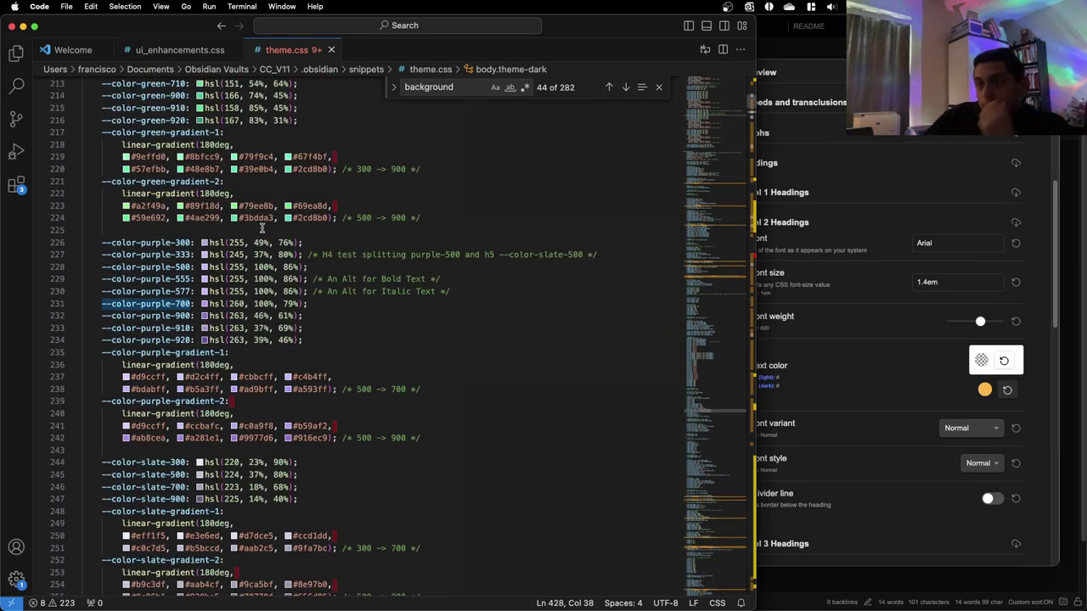
pyautogui.scroll(3, 263, 228)
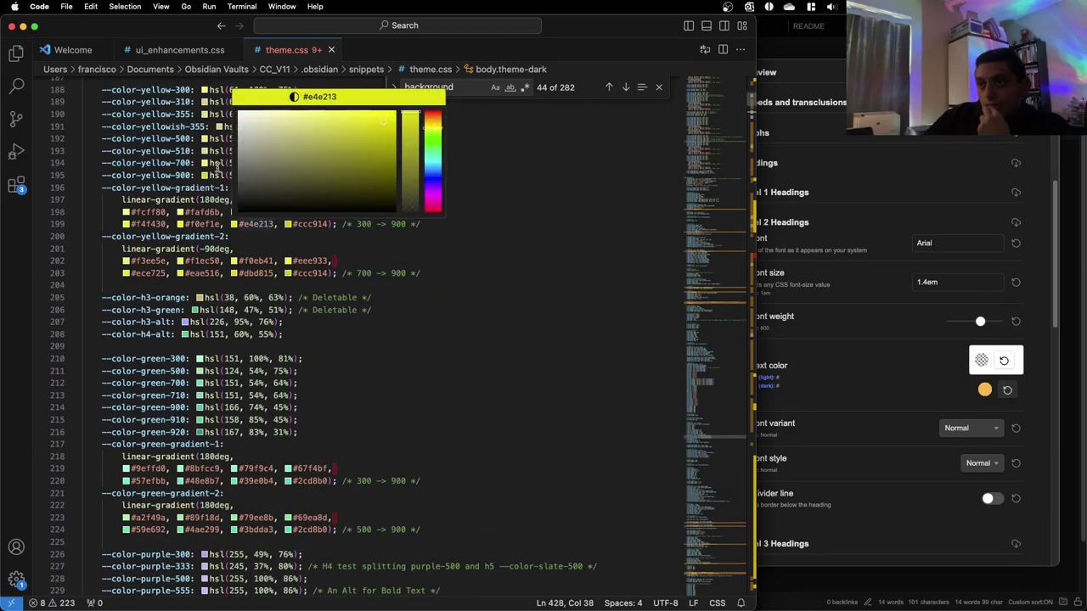
pyautogui.moveTo(203, 178)
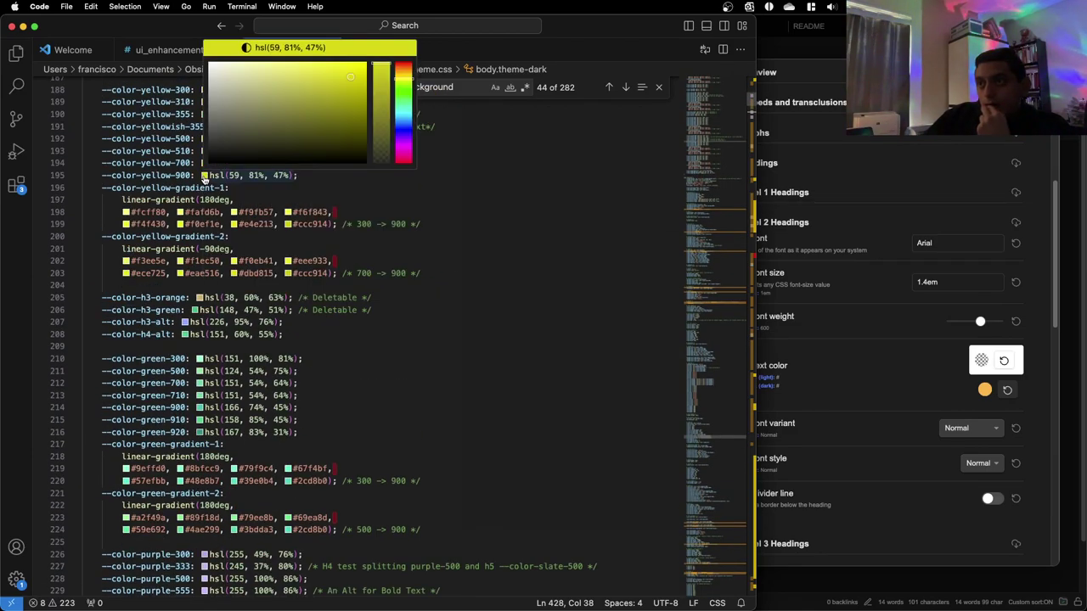
pyautogui.scroll(9, 246, 199)
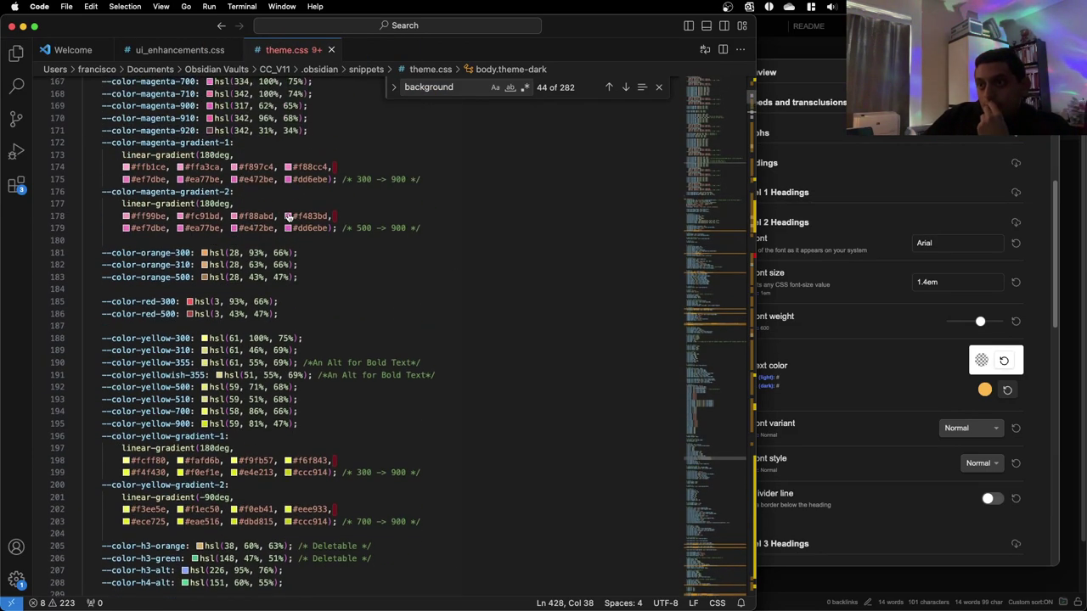
pyautogui.scroll(8, 287, 215)
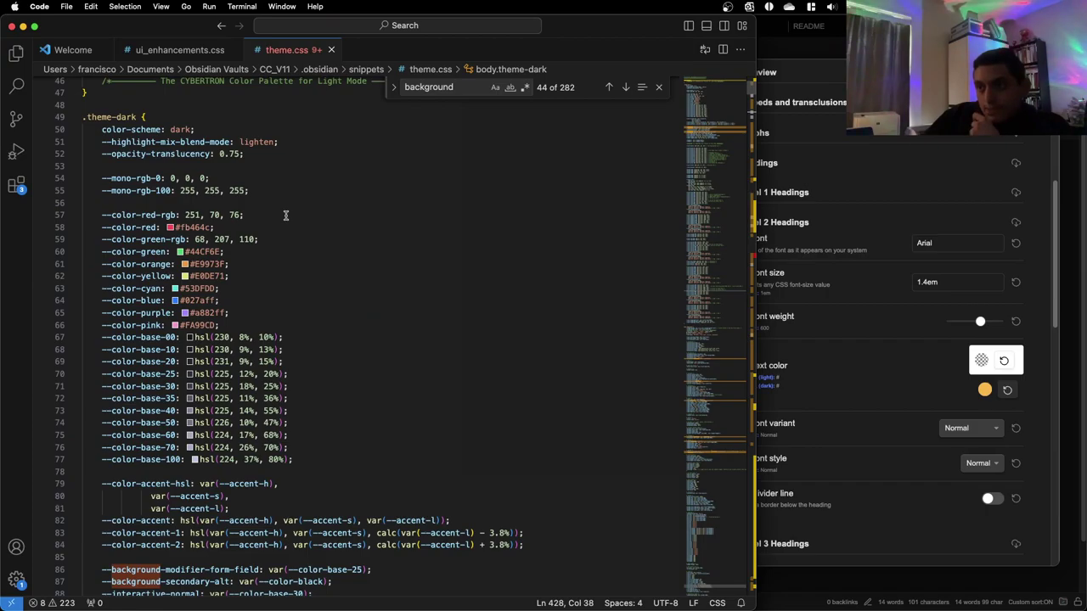
# Look through the variable sections of theme.css and find the Headings color variables
pyautogui.scroll(-20, 285, 215)
pyautogui.scroll(-10, 285, 215)
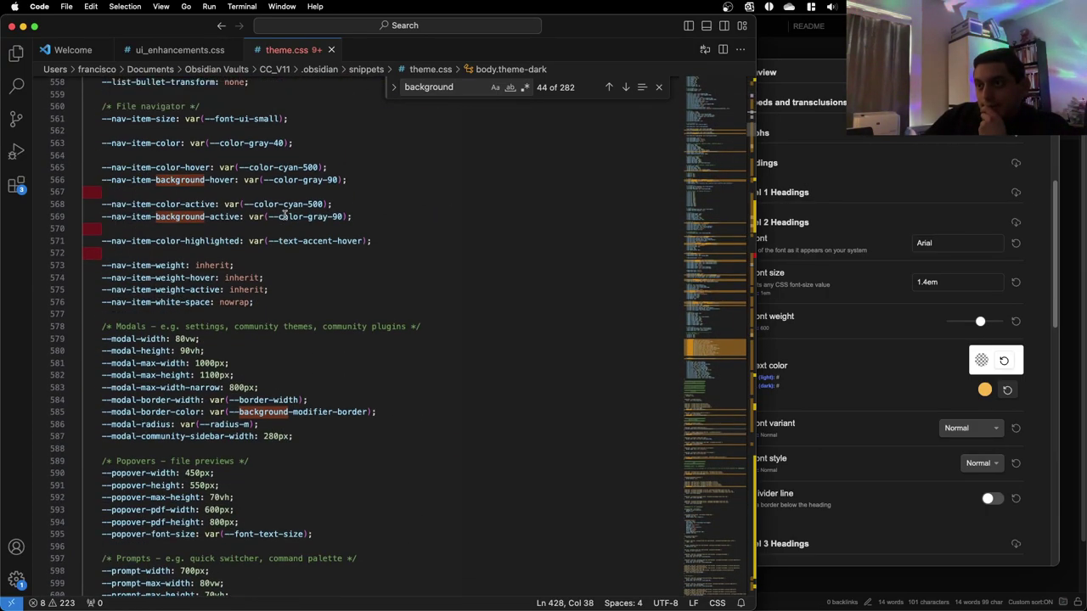
pyautogui.scroll(3, 285, 215)
pyautogui.scroll(-6, 285, 214)
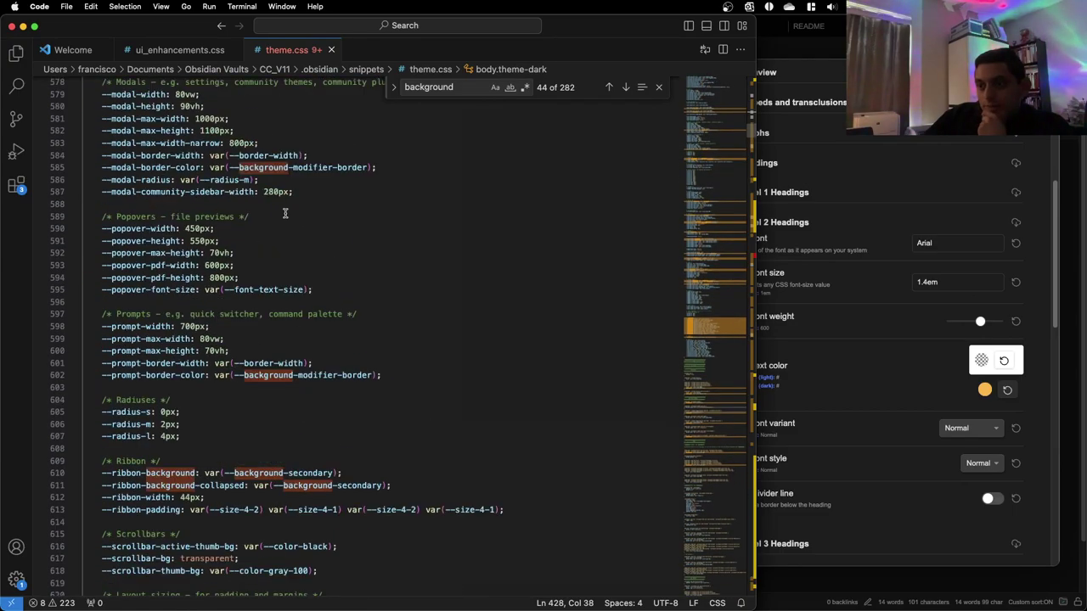
pyautogui.scroll(20, 284, 214)
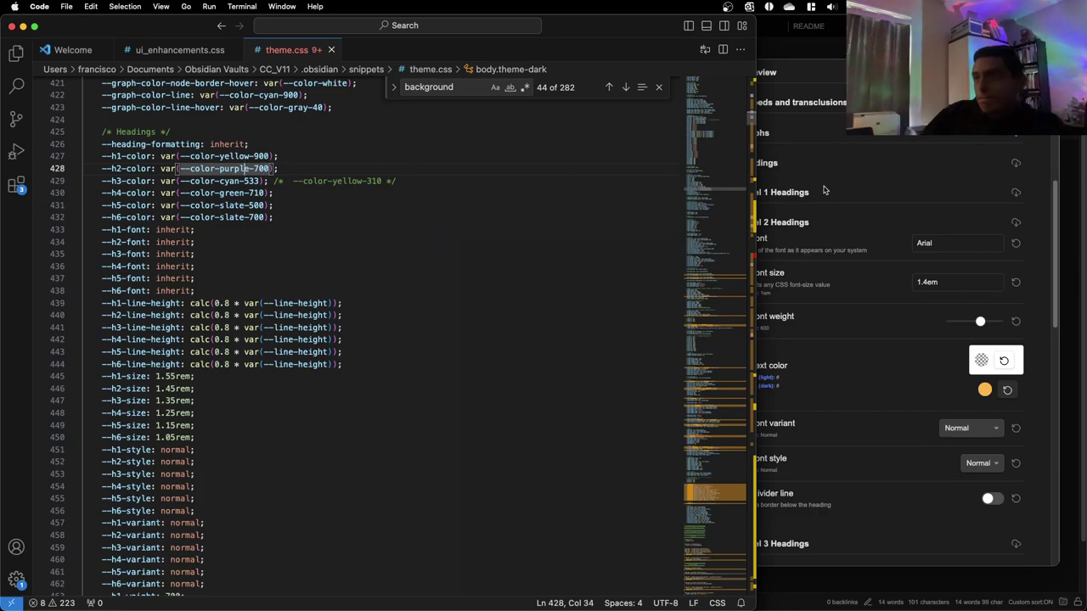
# Switch to Obsidian, close its settings and bring the Untitled note with the sample headings to the front
pyautogui.press('super+Tab')
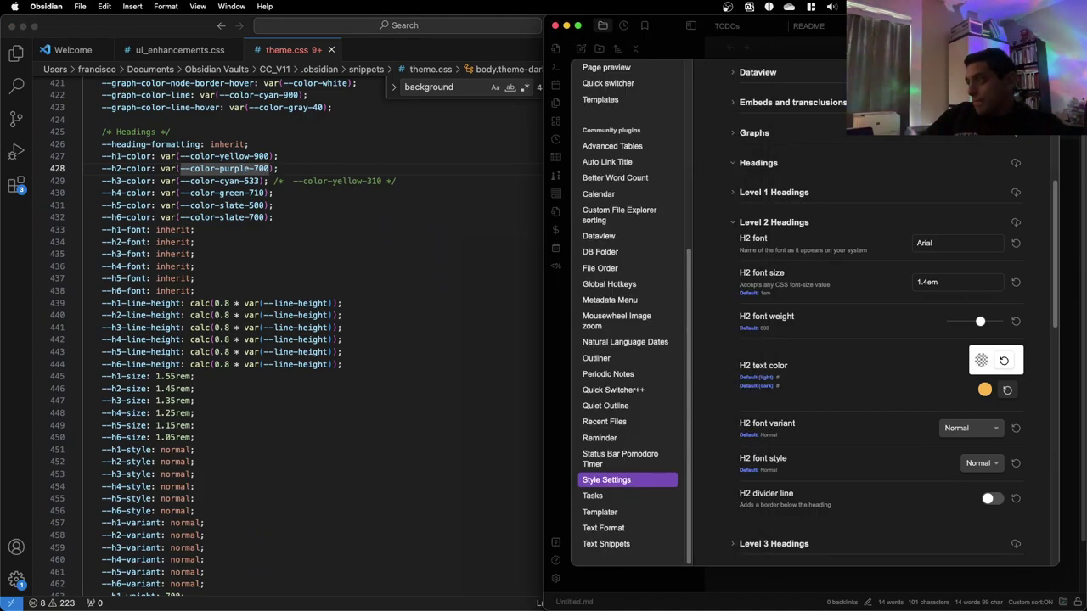
pyautogui.press('Escape')
pyautogui.hotkey('ctrl', 'Up')
pyautogui.hotkey('ctrl', 'Up')
pyautogui.hotkey('ctrl', 'Up')
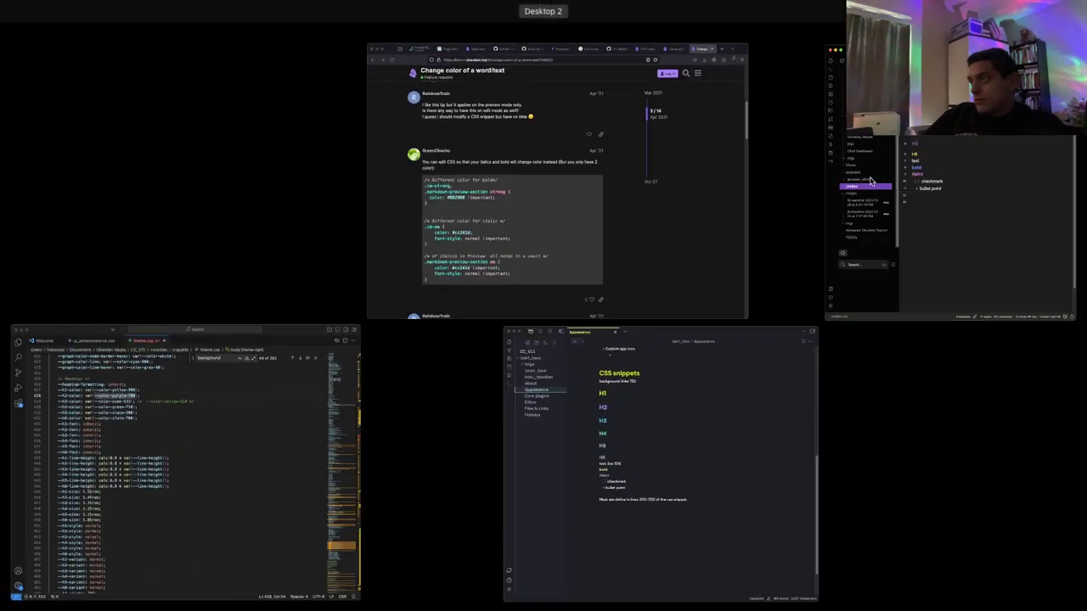
pyautogui.click(738, 340)
pyautogui.hotkey('ctrl', 'Up')
pyautogui.click(932, 192)
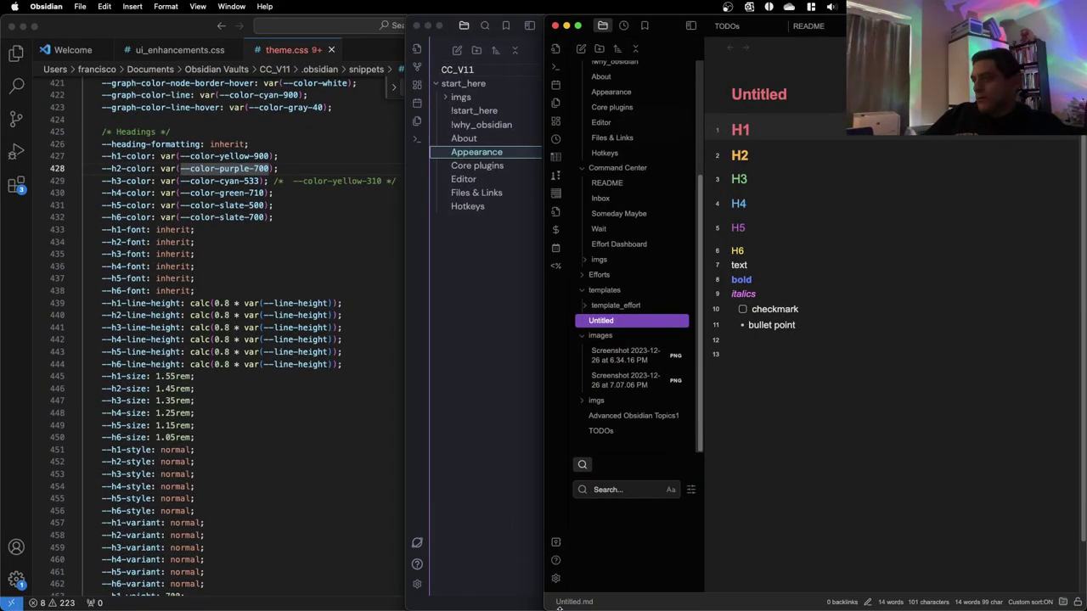
# Open the Minimal section of Style Settings and view the Level 2 Headings options, including the H2 text color
pyautogui.click(556, 577)
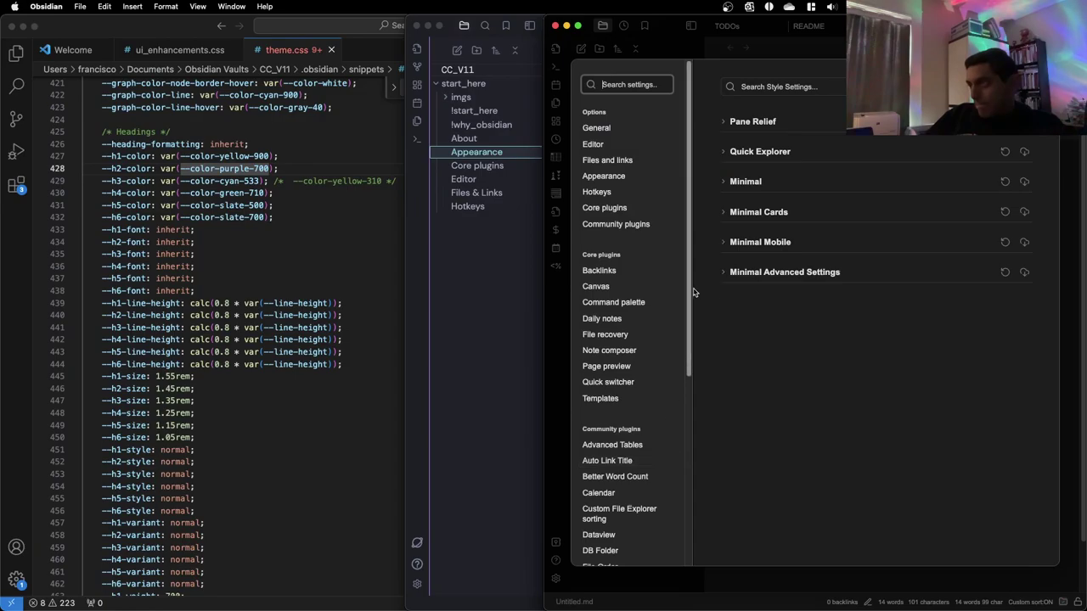
pyautogui.click(761, 189)
pyautogui.scroll(-10, 771, 246)
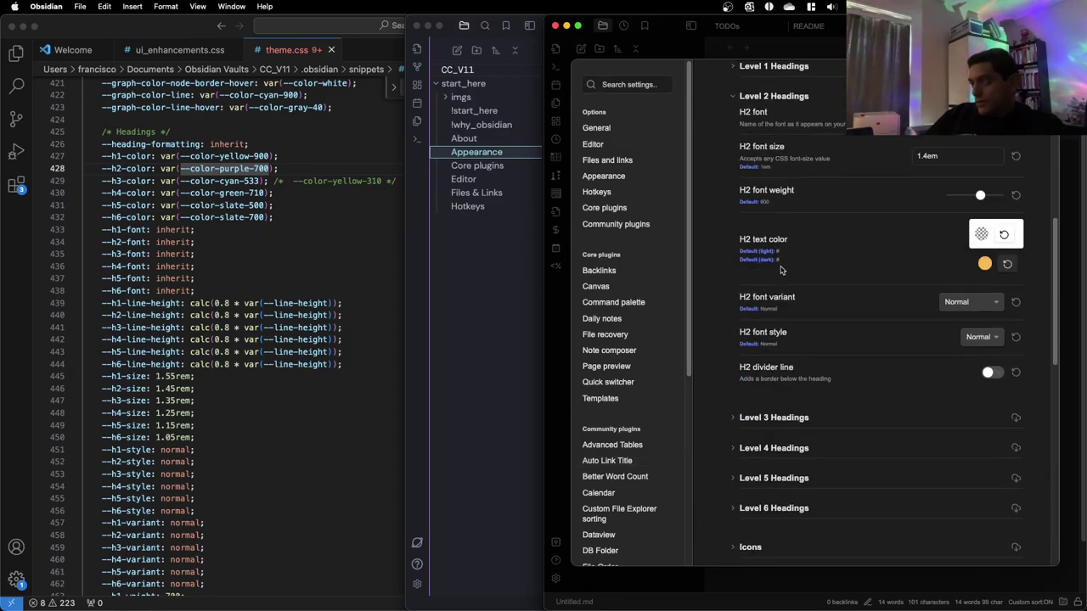
# Bring the CC_V11 vault's Appearance note to the front, opening and closing that vault's settings
pyautogui.hotkey('ctrl', 'Up')
pyautogui.click(722, 371)
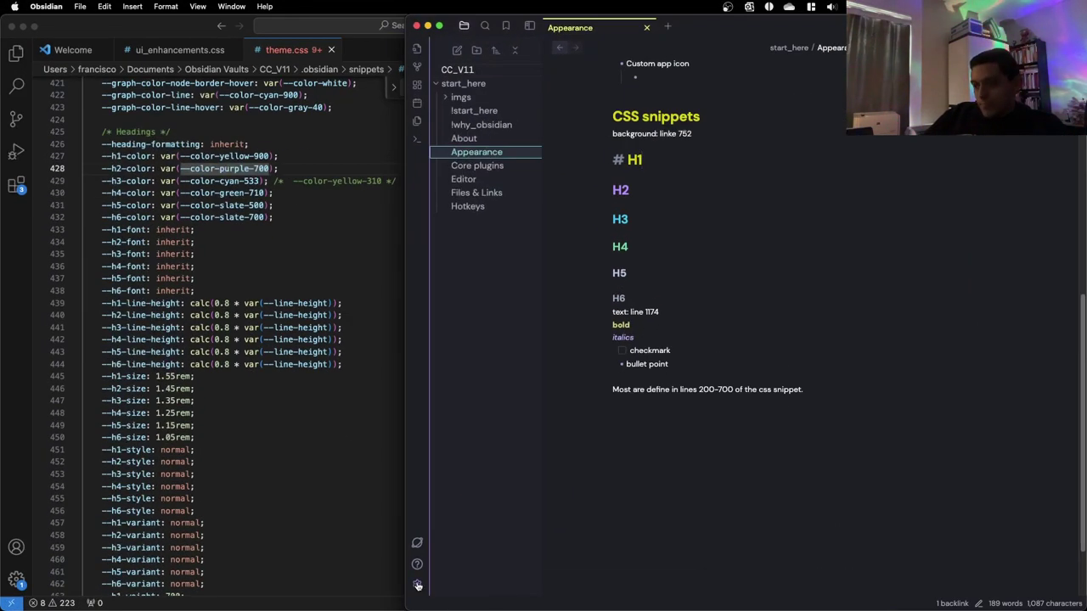
pyautogui.click(417, 584)
pyautogui.press('Escape')
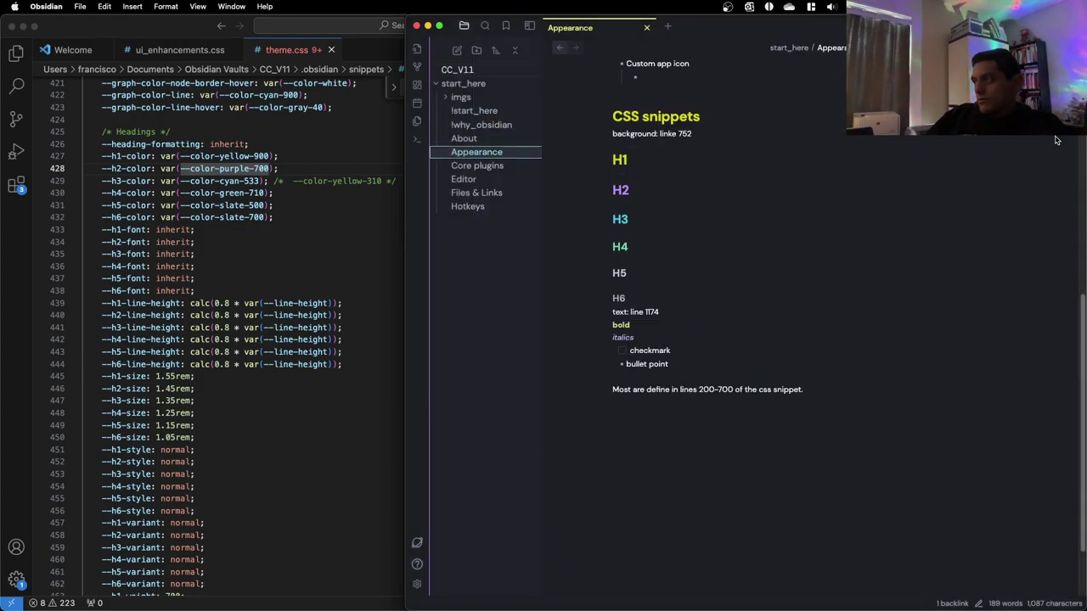
# Replace the --h2-color variable reference in theme.css with #FFB74D and check the H2 sample in the Appearance note
pyautogui.click(200, 254)
pyautogui.moveTo(268, 168); pyautogui.dragTo(185, 168)
pyautogui.write('#FFB74D')
pyautogui.click(903, 202)
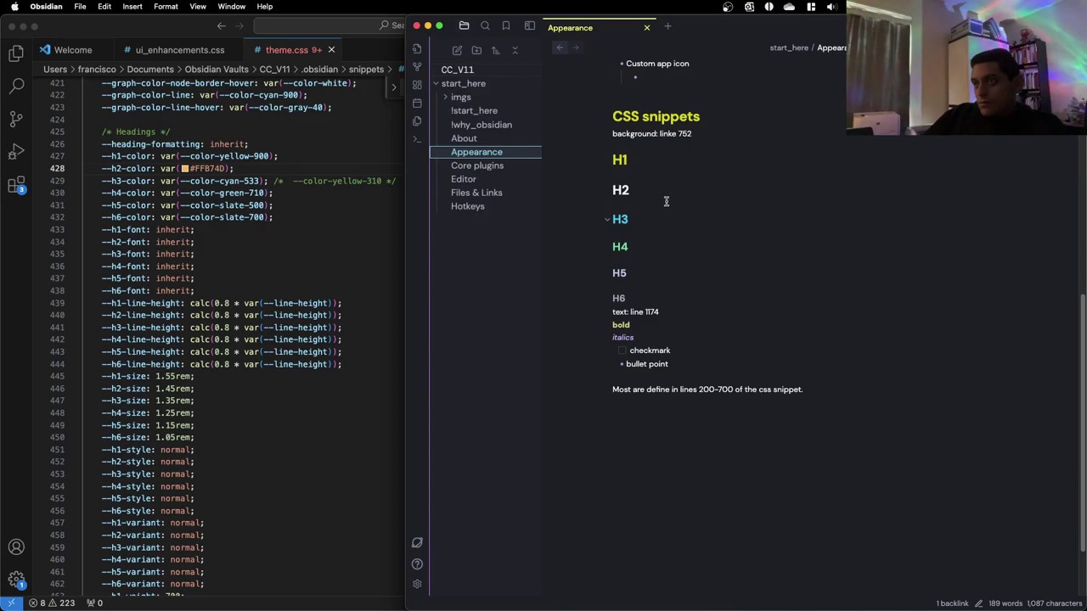
pyautogui.hotkey('ctrl', 'Up')
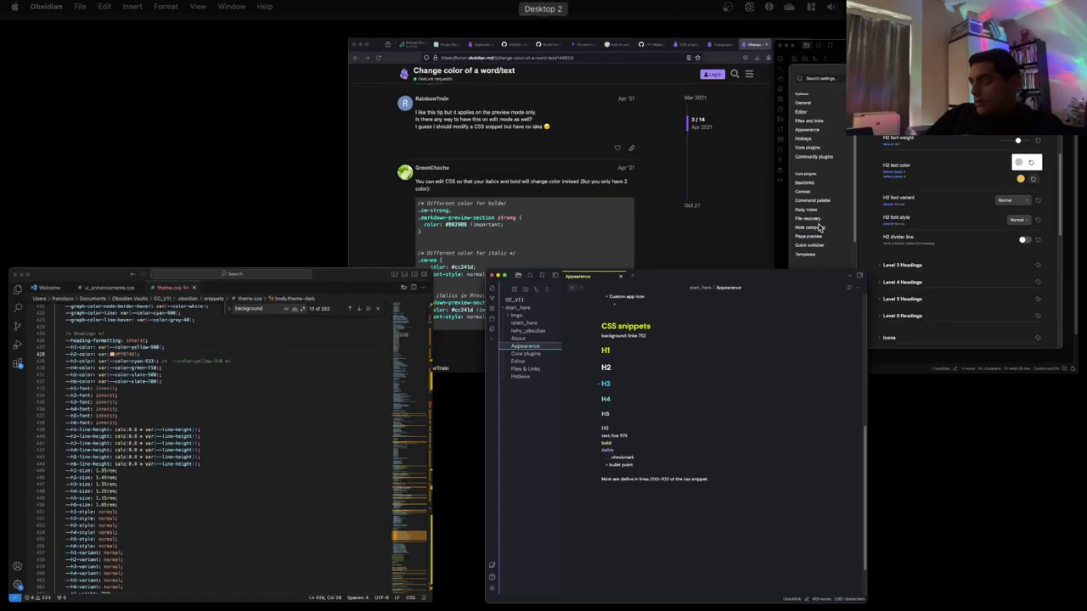
pyautogui.click(647, 385)
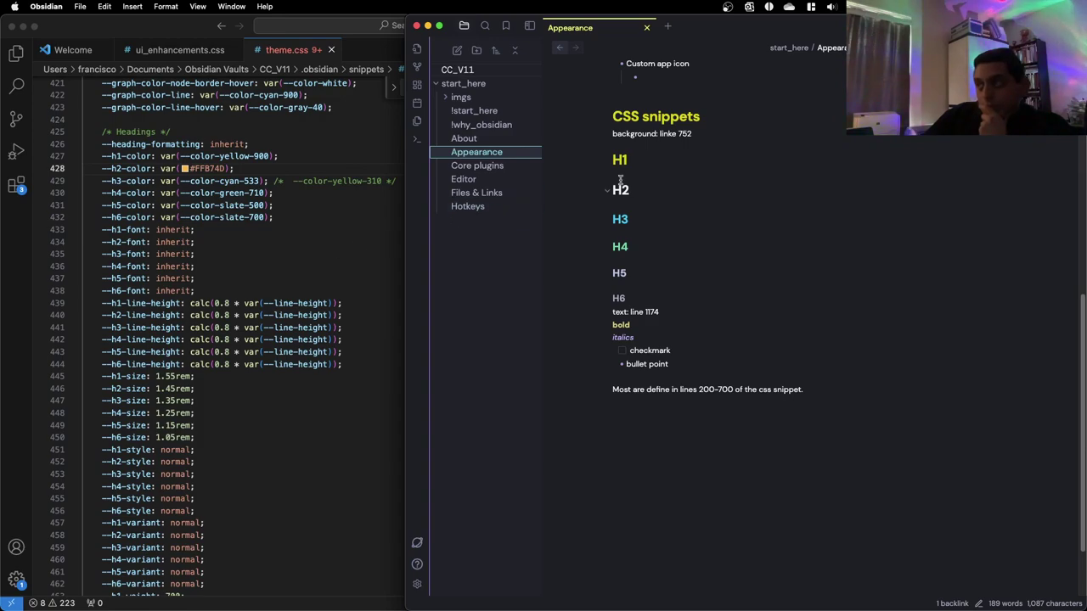
pyautogui.click(657, 186)
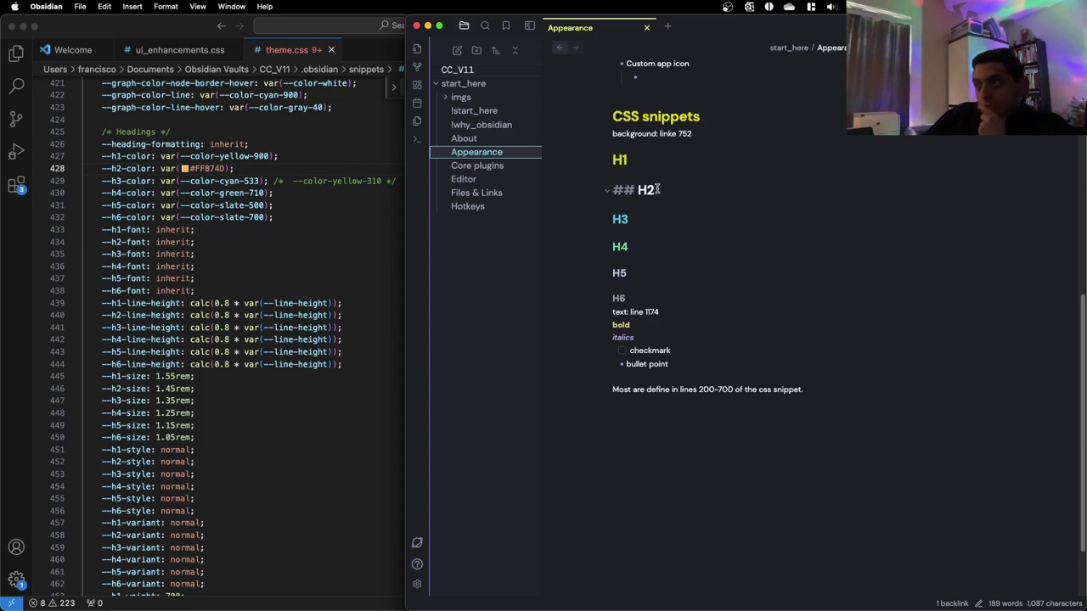
# Try changing --h2-color to #000000 with the color picker and check the H2 sample in the Appearance note
pyautogui.click(223, 255)
pyautogui.doubleClick(212, 169)
pyautogui.click(293, 215)
pyautogui.scroll(3, 293, 215)
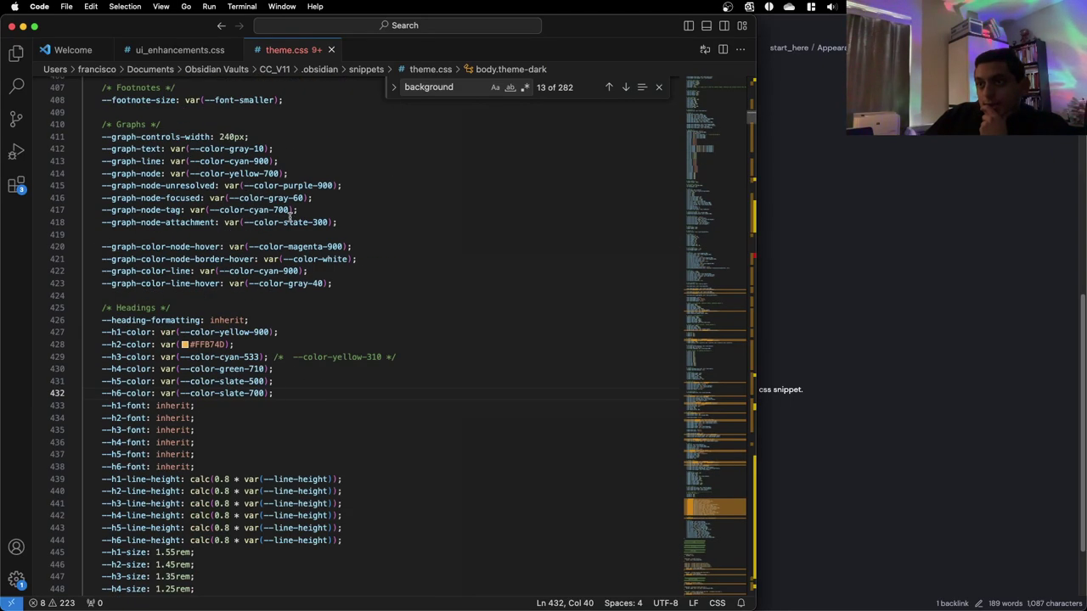
pyautogui.scroll(-1, 289, 217)
pyautogui.scroll(-2, 289, 218)
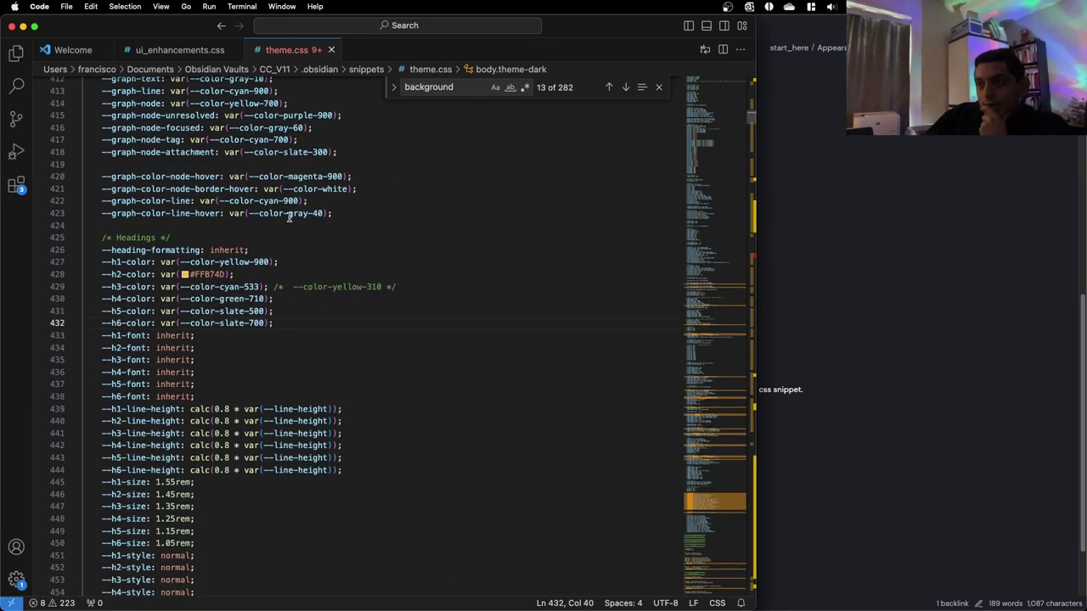
pyautogui.scroll(-2, 289, 218)
pyautogui.click(218, 228)
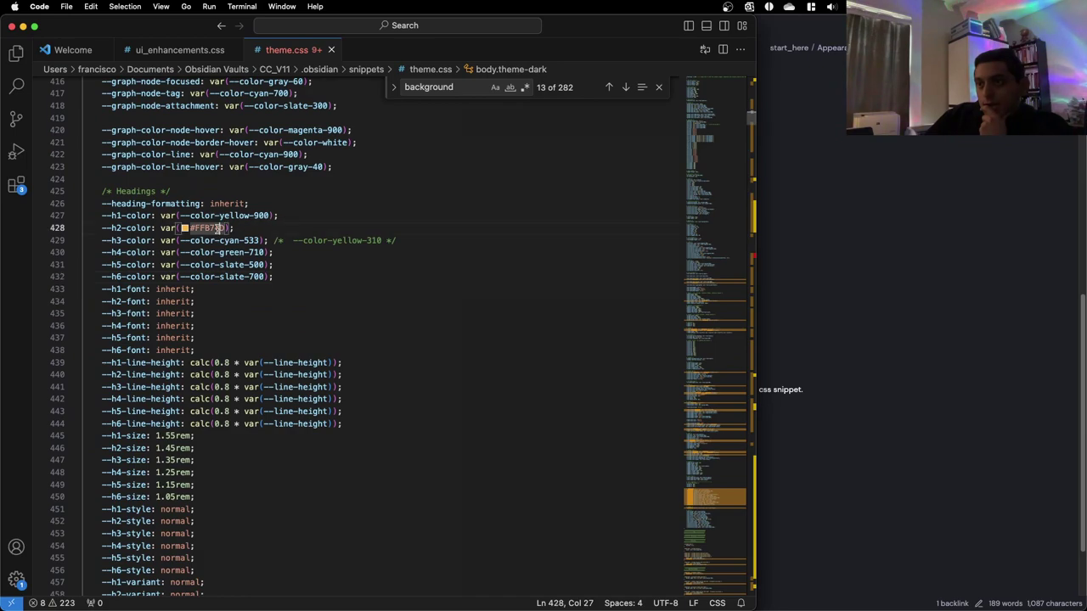
pyautogui.click(184, 227)
pyautogui.moveTo(262, 162); pyautogui.dragTo(363, 254)
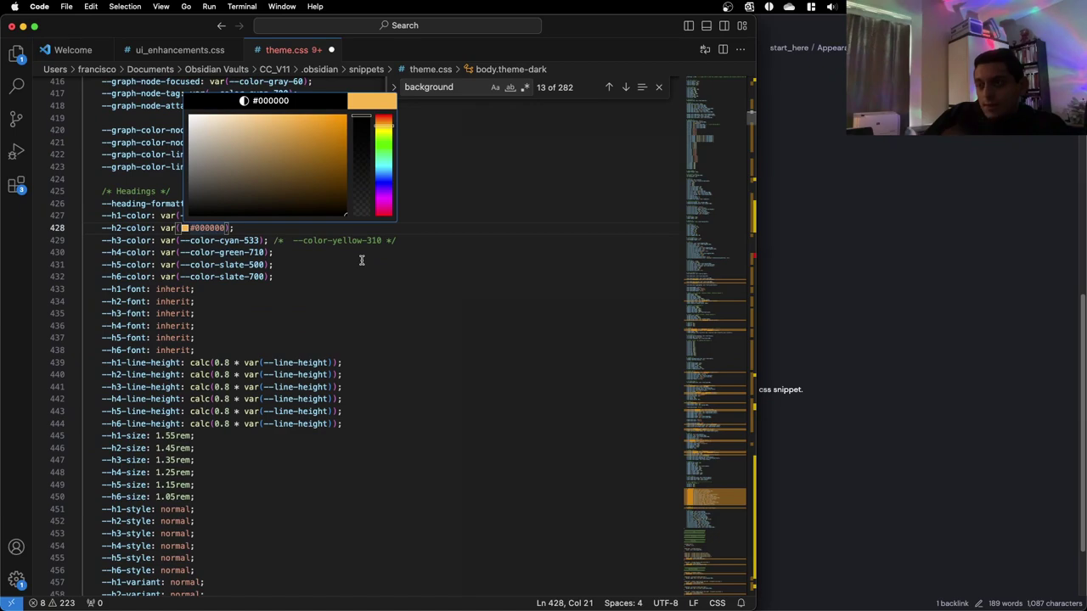
pyautogui.click(360, 263)
pyautogui.click(916, 269)
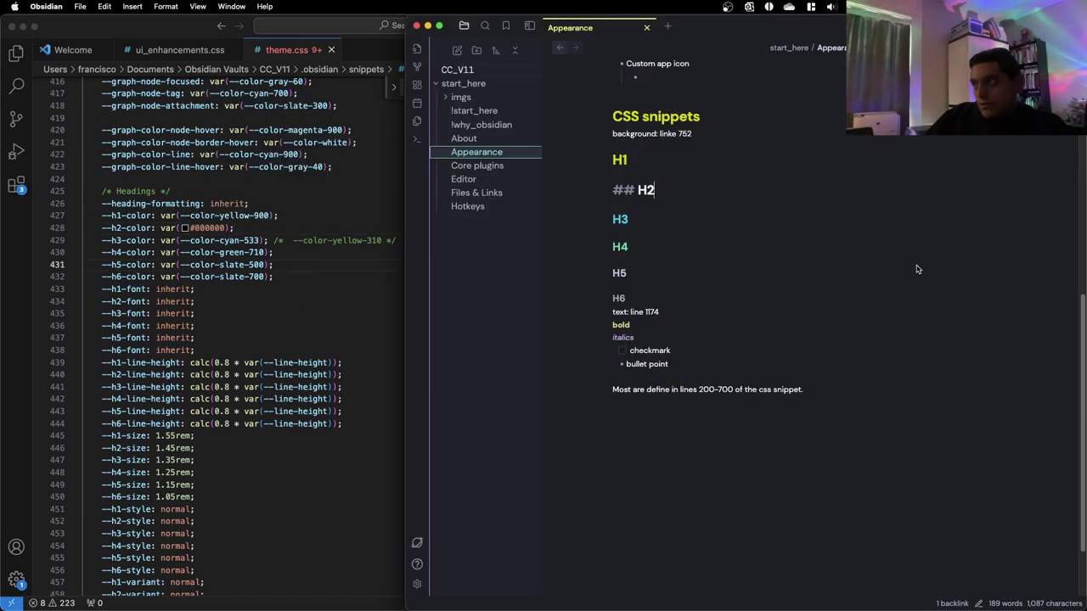
pyautogui.click(825, 268)
# Undo the last --h2-color change in theme.css
pyautogui.click(348, 265)
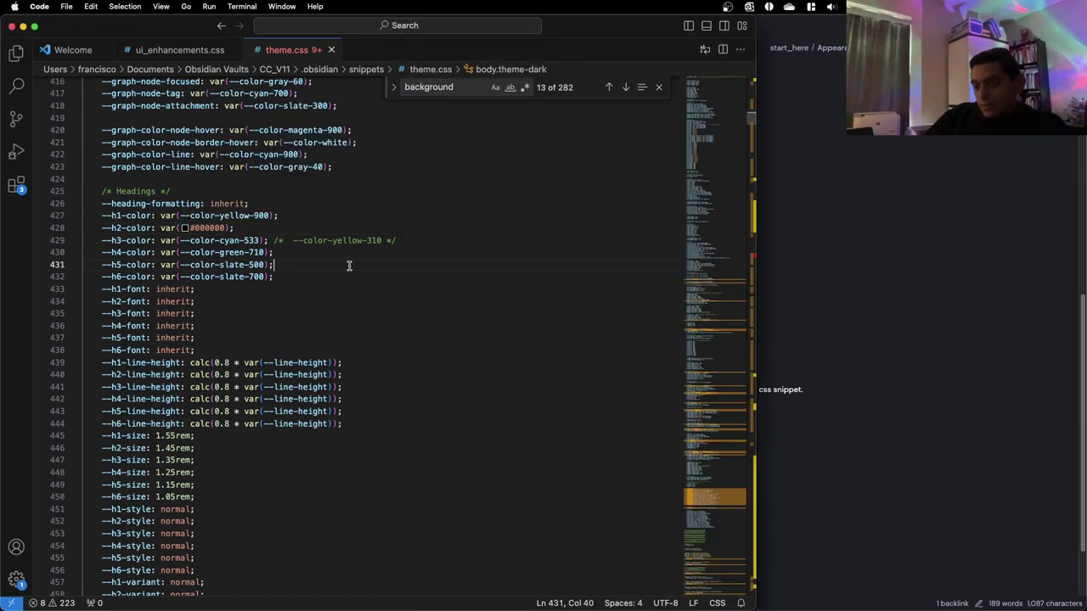
pyautogui.press('super+z')
pyautogui.click(342, 278)
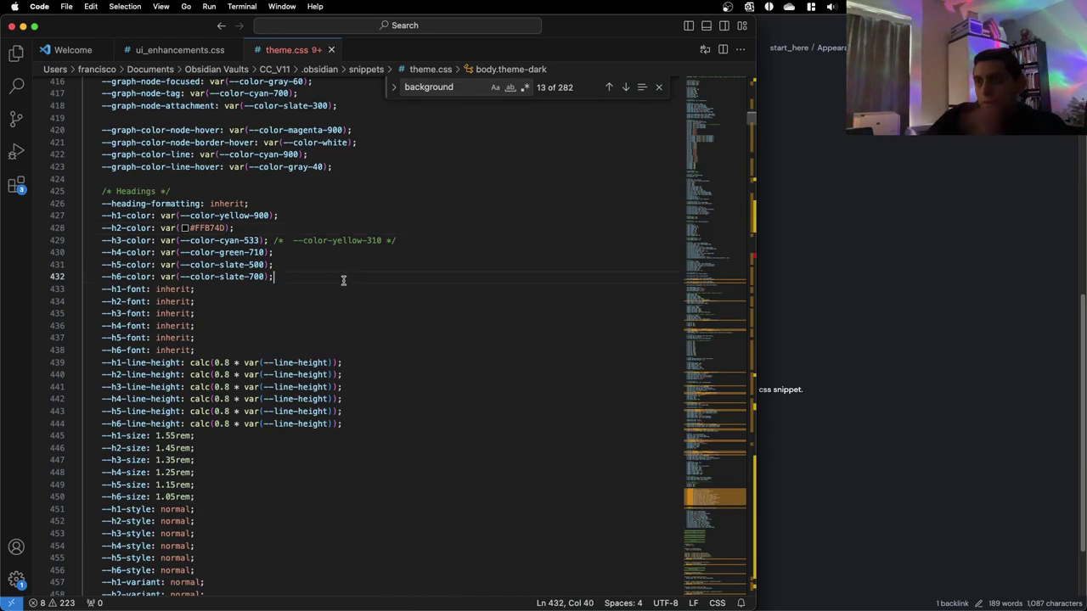
# Examine the heading, icon, link, list, table, tag and background variables in theme.css for other H2 color definitions
pyautogui.scroll(-1, 381, 276)
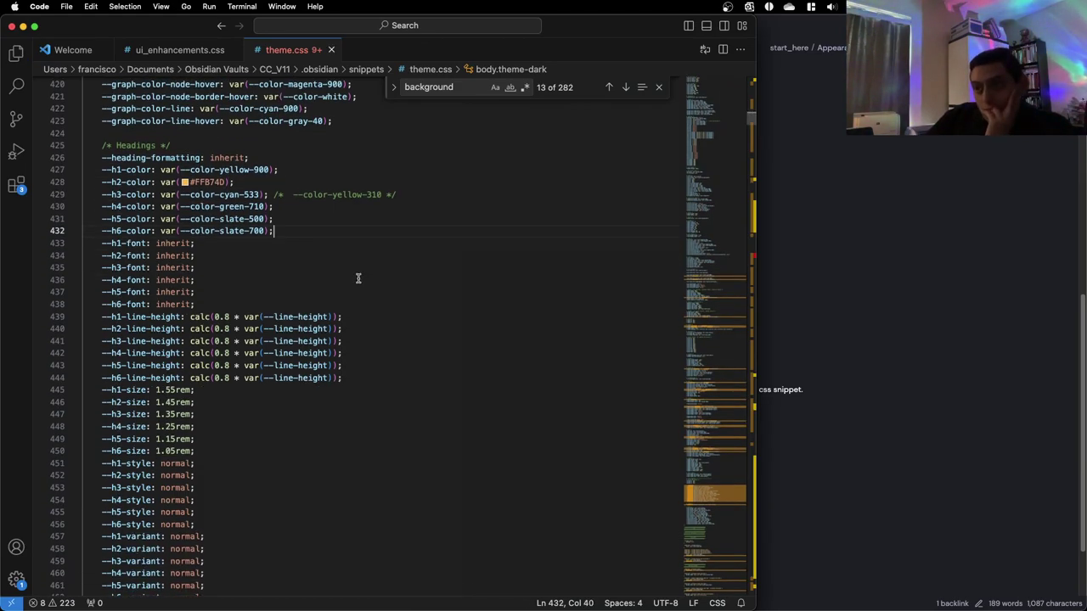
pyautogui.scroll(-5, 357, 276)
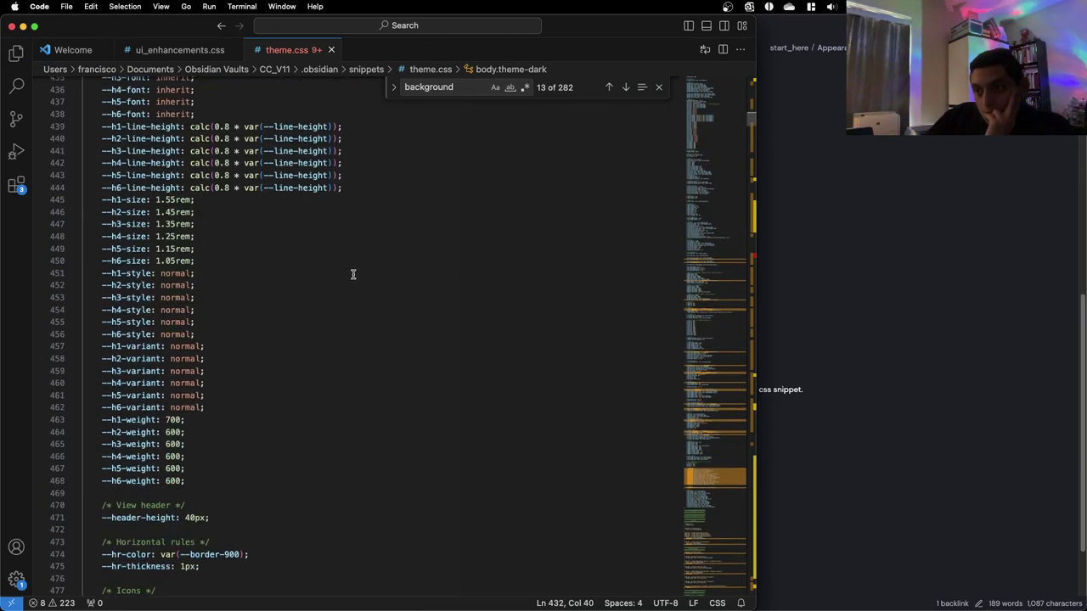
pyautogui.scroll(-5, 353, 274)
pyautogui.scroll(-5, 353, 274)
pyautogui.scroll(-10, 357, 279)
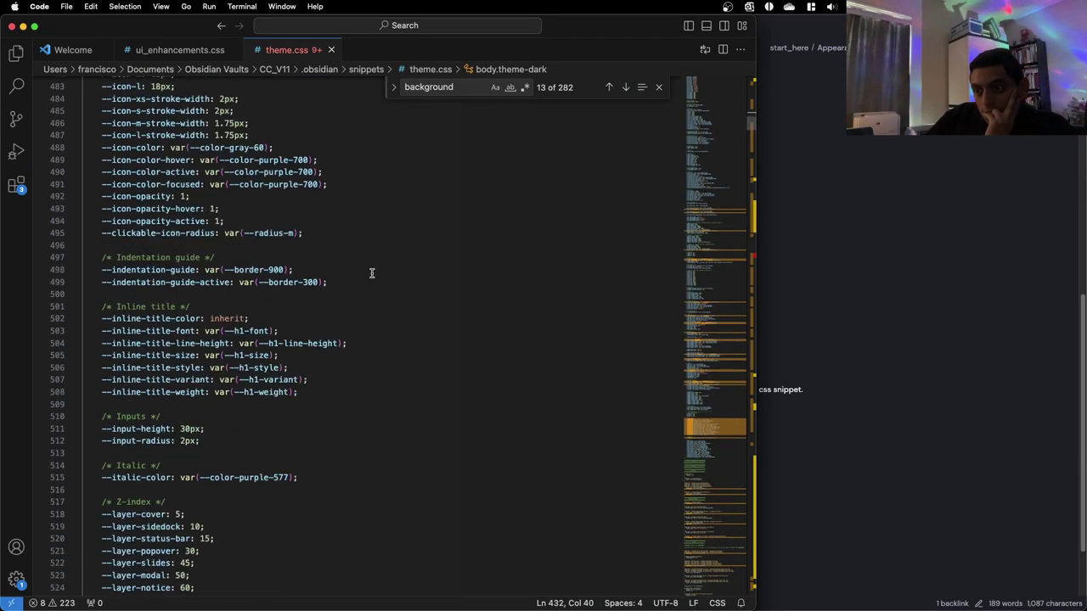
pyautogui.scroll(-5, 371, 273)
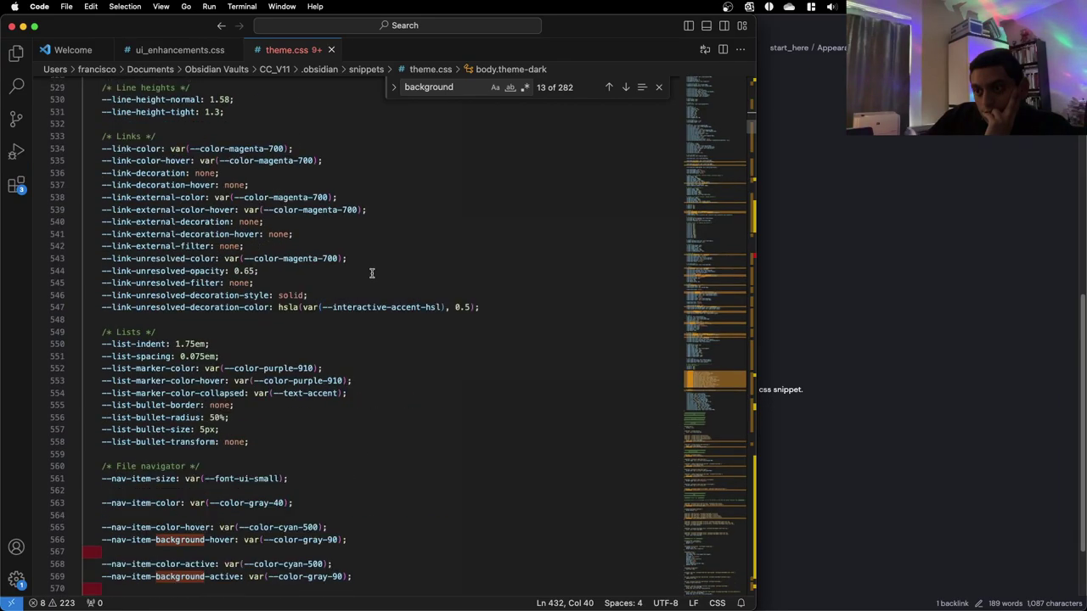
pyautogui.scroll(-15, 372, 273)
pyautogui.scroll(-20, 371, 272)
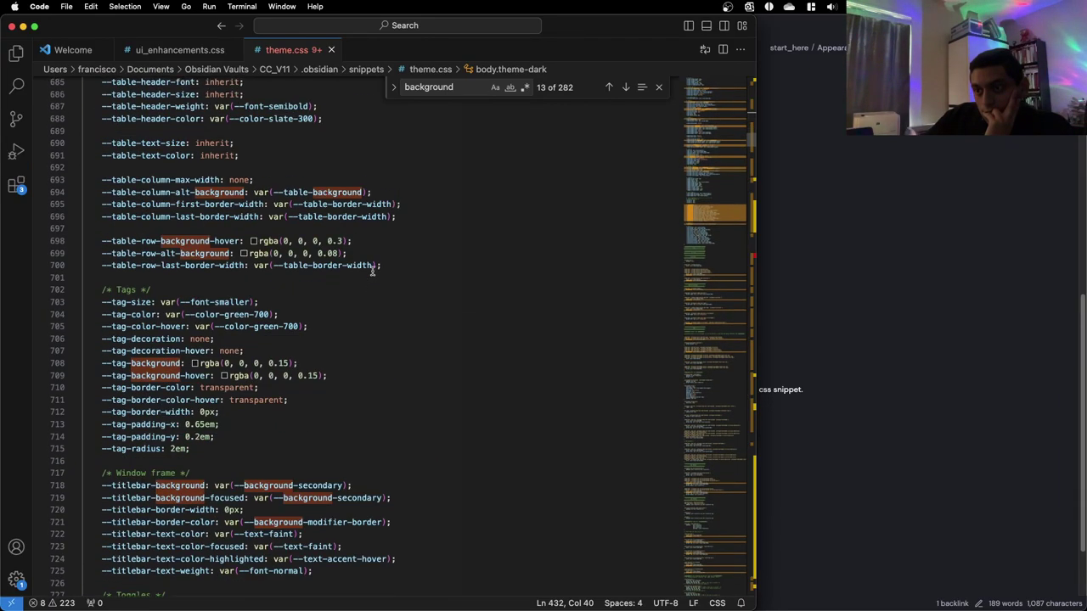
pyautogui.scroll(-5, 372, 272)
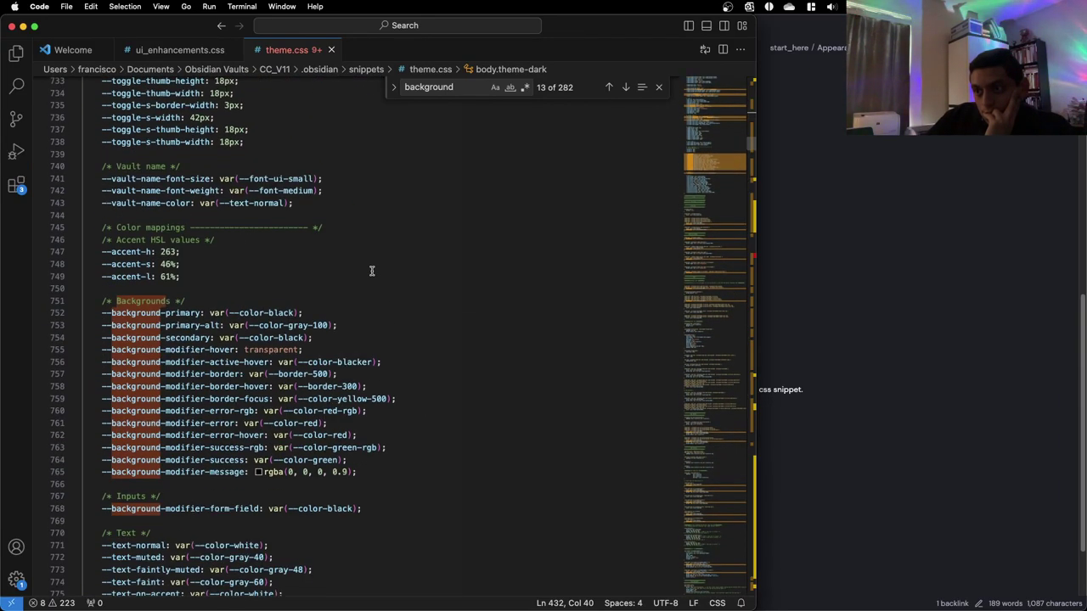
pyautogui.scroll(17, 372, 271)
pyautogui.scroll(20, 372, 271)
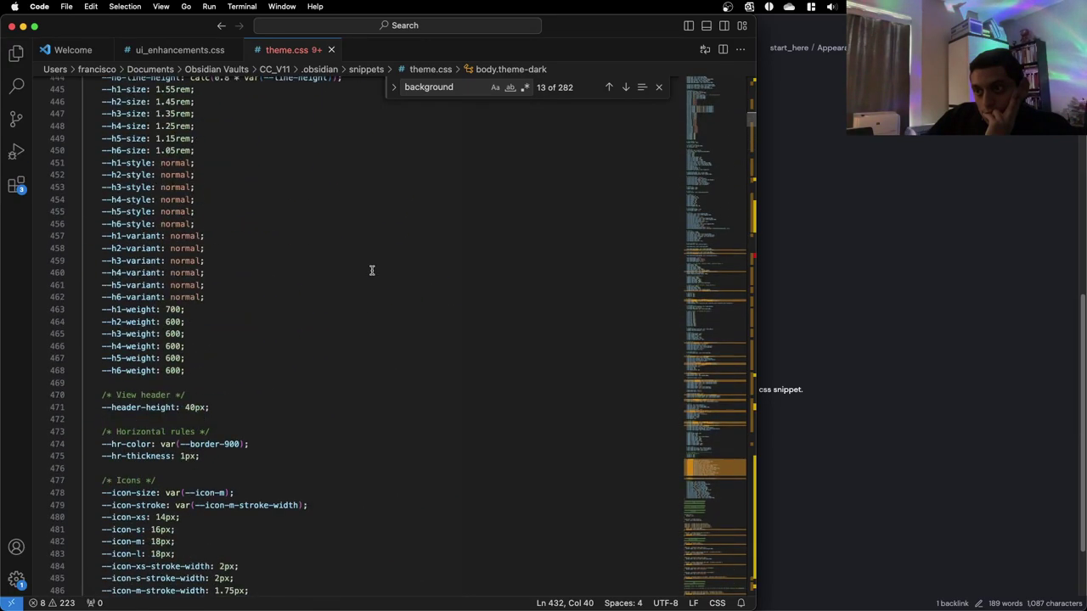
# Search theme.css for "h2-color"
pyautogui.doubleClick(466, 89)
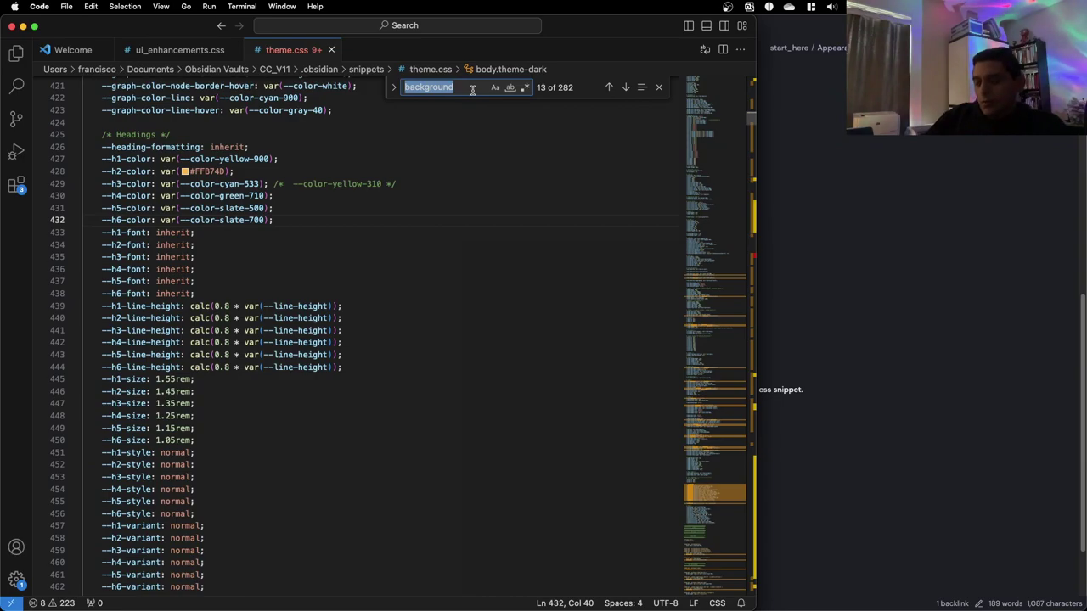
pyautogui.write('h20')
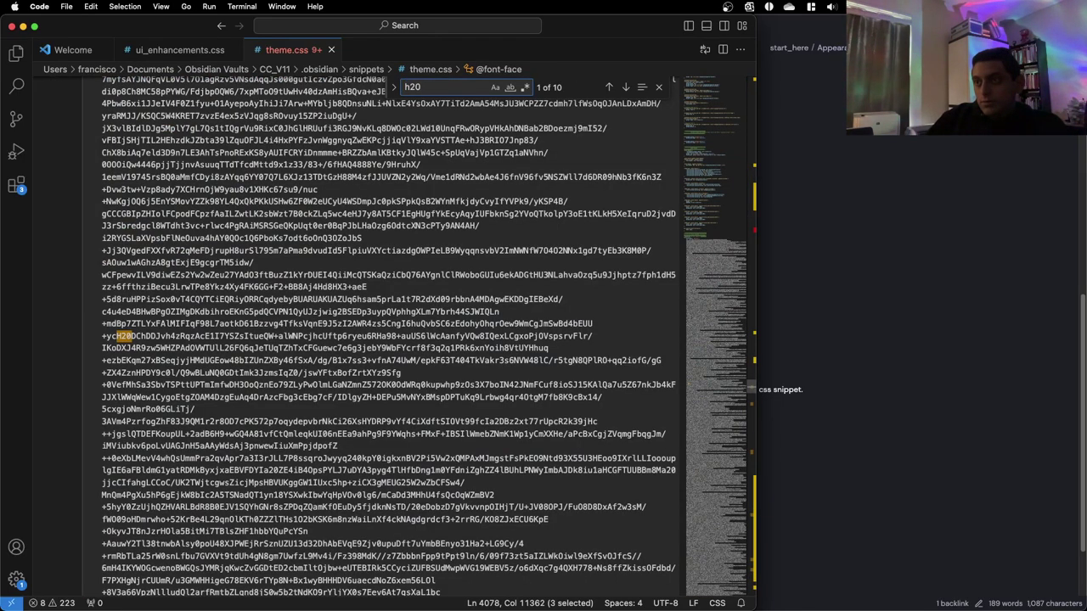
pyautogui.press('BackSpace')
pyautogui.write('-color')
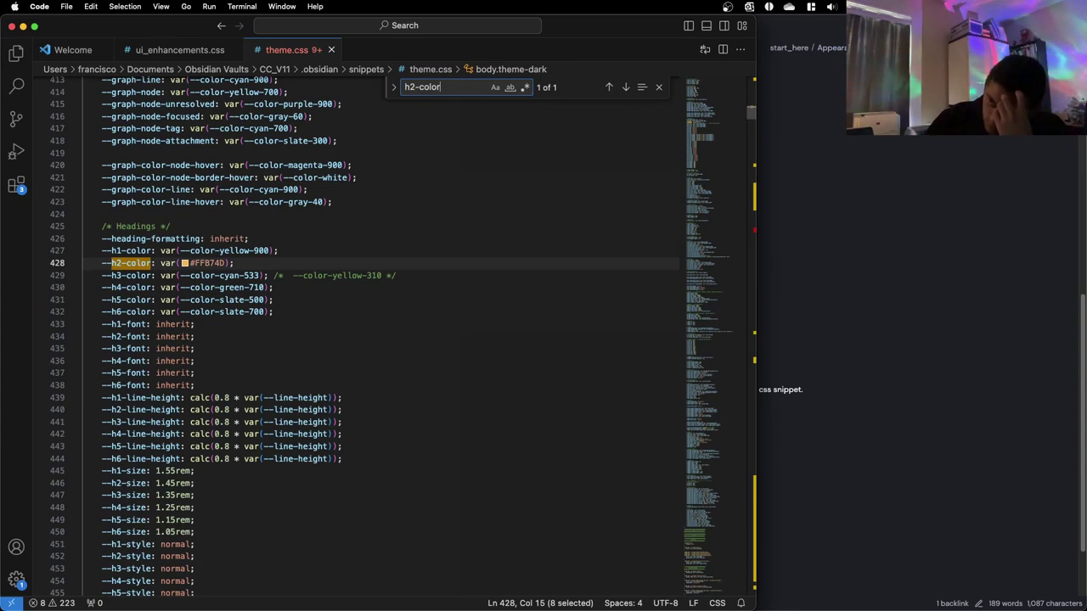
# Search theme.css for "heading" and collapse the #calendar-container block in the Calendar Plugin Colors section
pyautogui.press('BackSpace')
pyautogui.press('BackSpace')
pyautogui.press('BackSpace')
pyautogui.press('BackSpace')
pyautogui.press('BackSpace')
pyautogui.press('BackSpace')
pyautogui.press('BackSpace')
pyautogui.press('BackSpace')
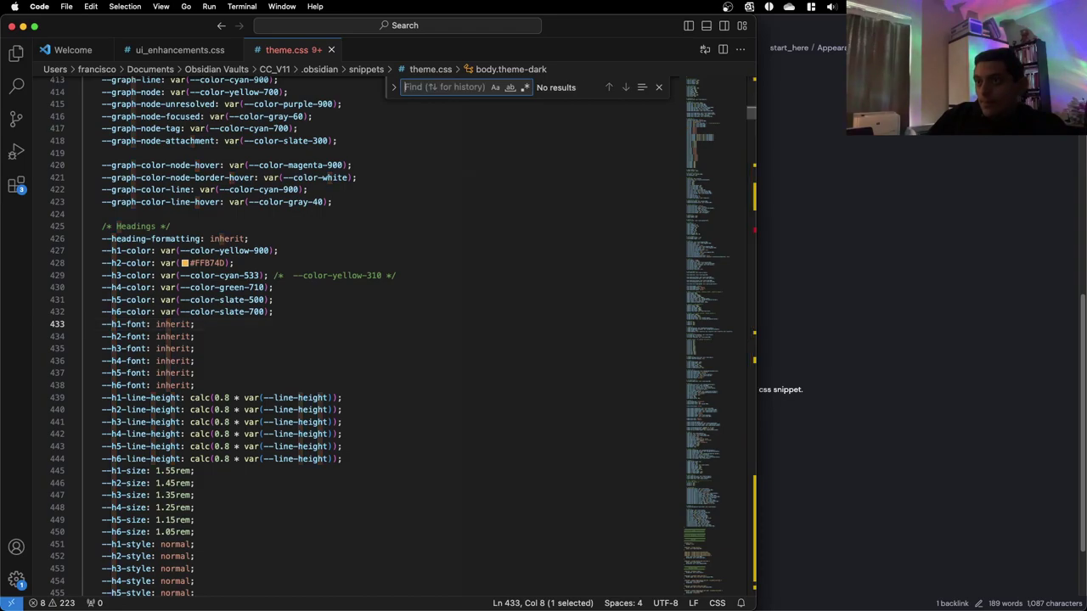
pyautogui.write('heading')
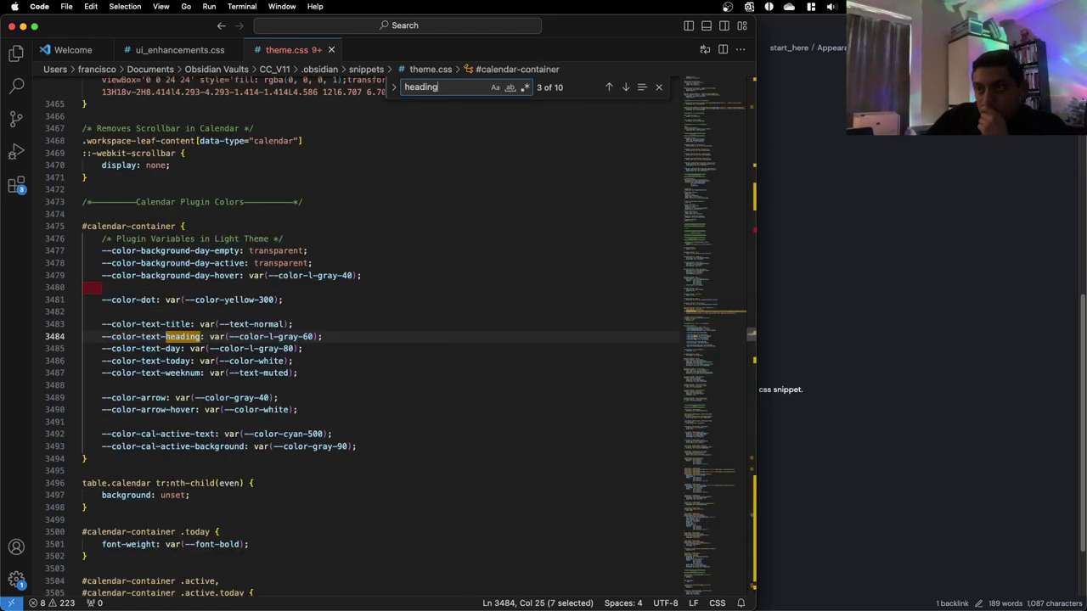
pyautogui.click(74, 226)
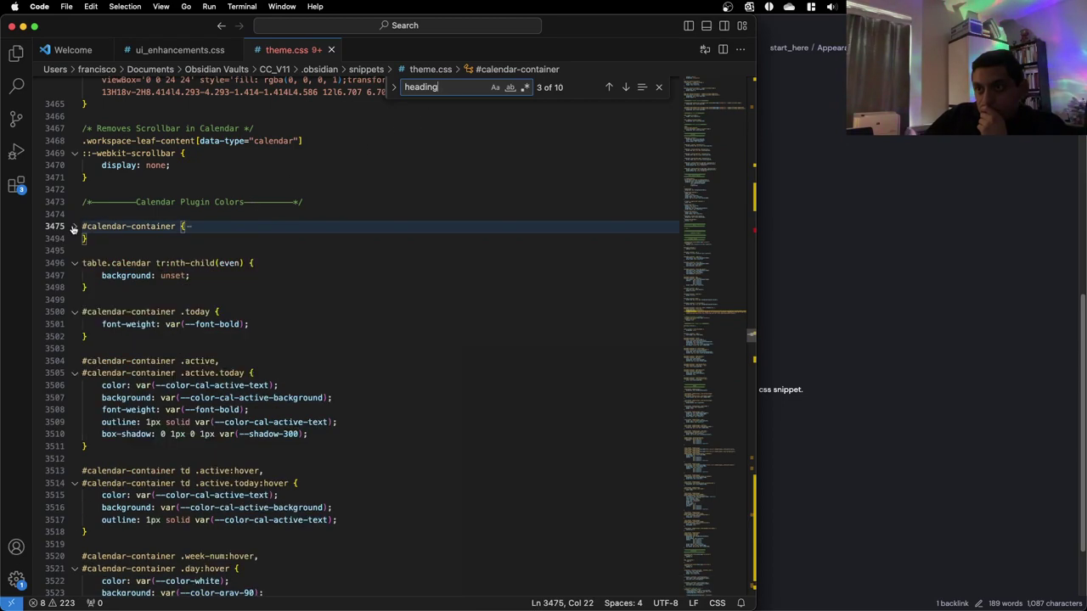
pyautogui.click(454, 164)
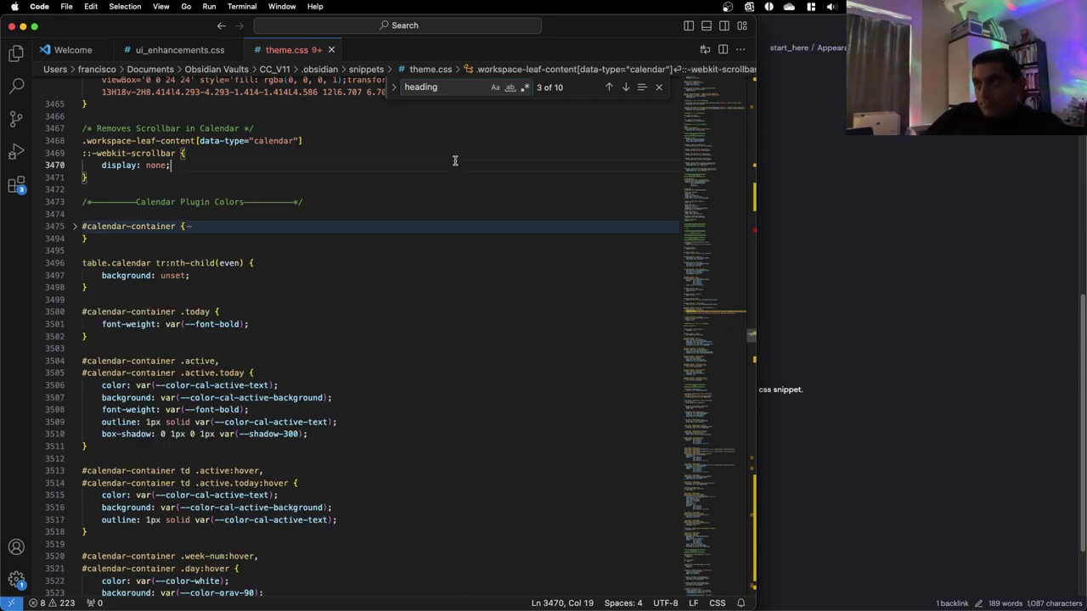
# Close the search and fold all code blocks in theme.css
pyautogui.press('Escape')
pyautogui.press('super+a')
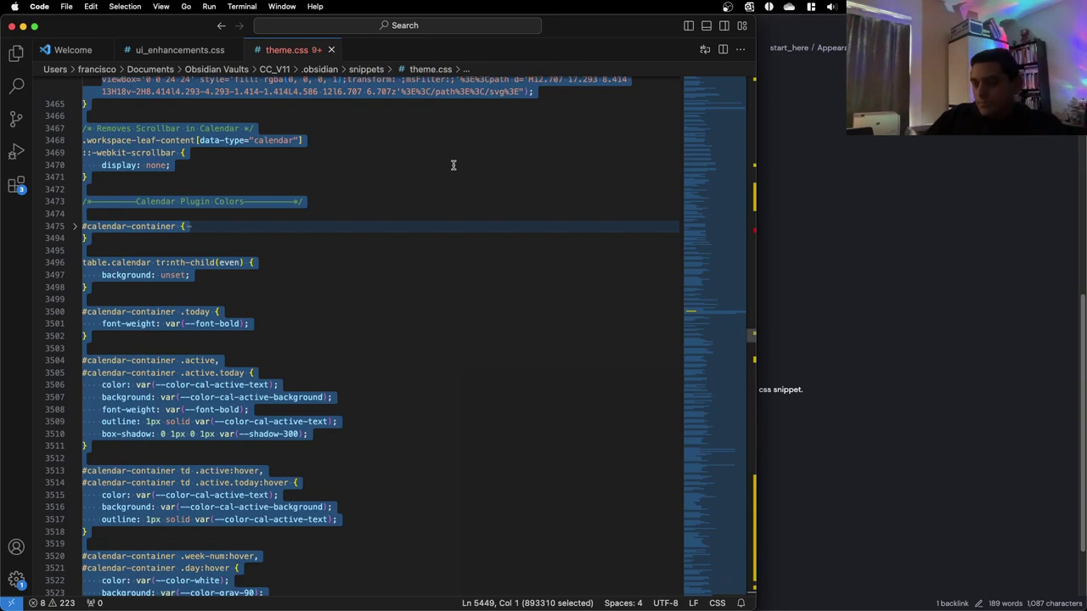
pyautogui.press('super+f')
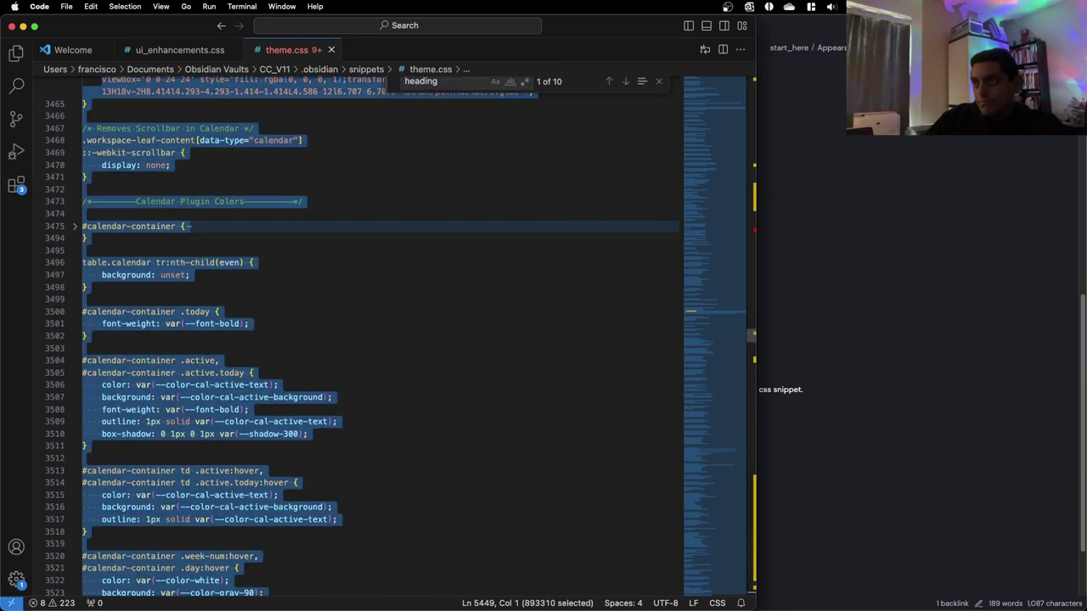
pyautogui.press('Escape')
pyautogui.click(441, 26)
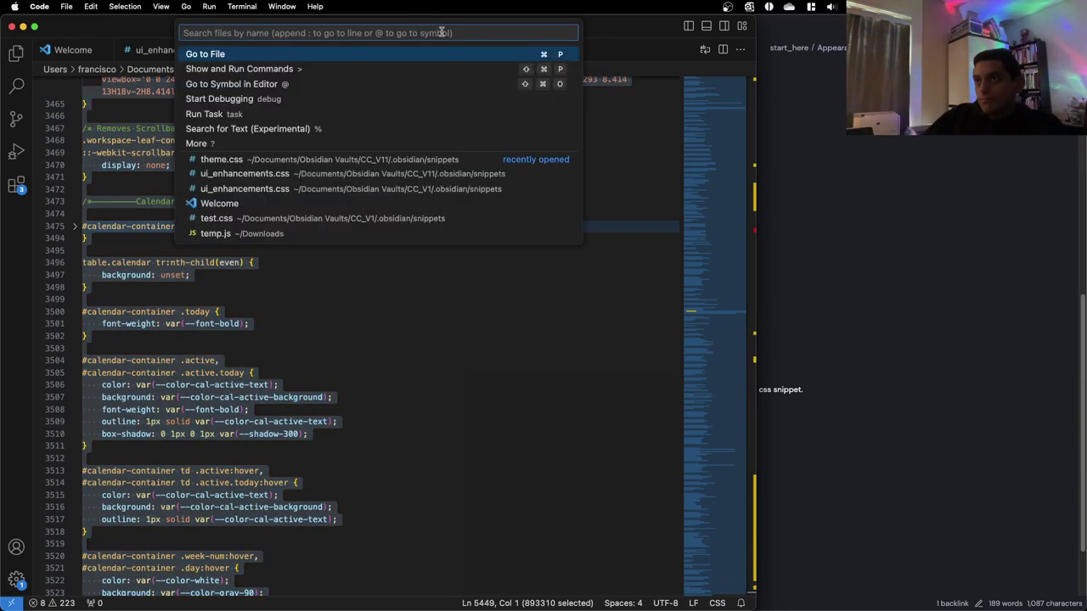
pyautogui.write('/')
pyautogui.press('BackSpace')
pyautogui.write('>fold')
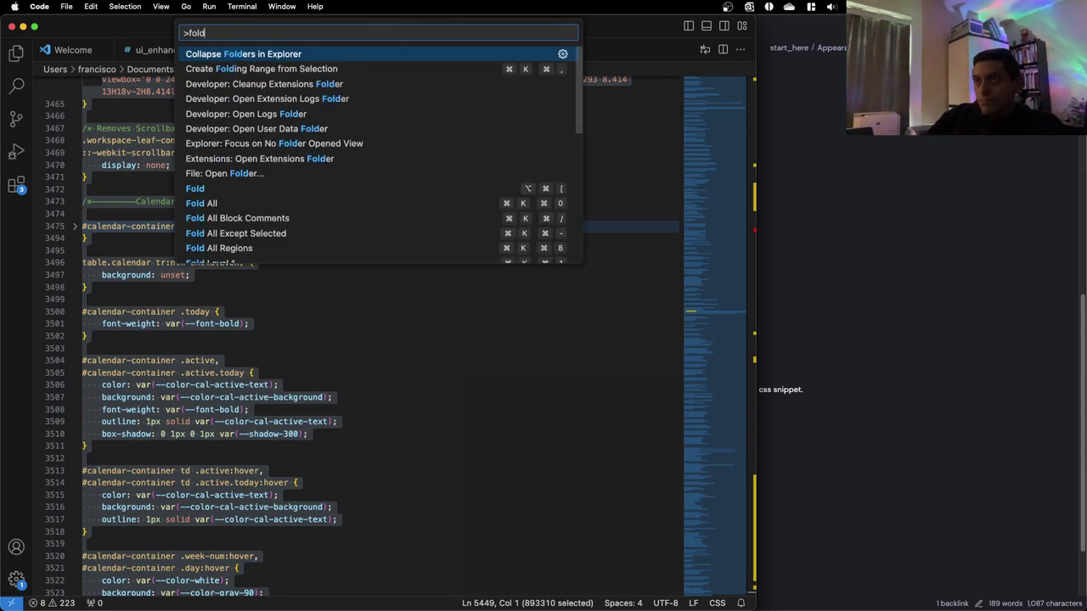
pyautogui.click(340, 203)
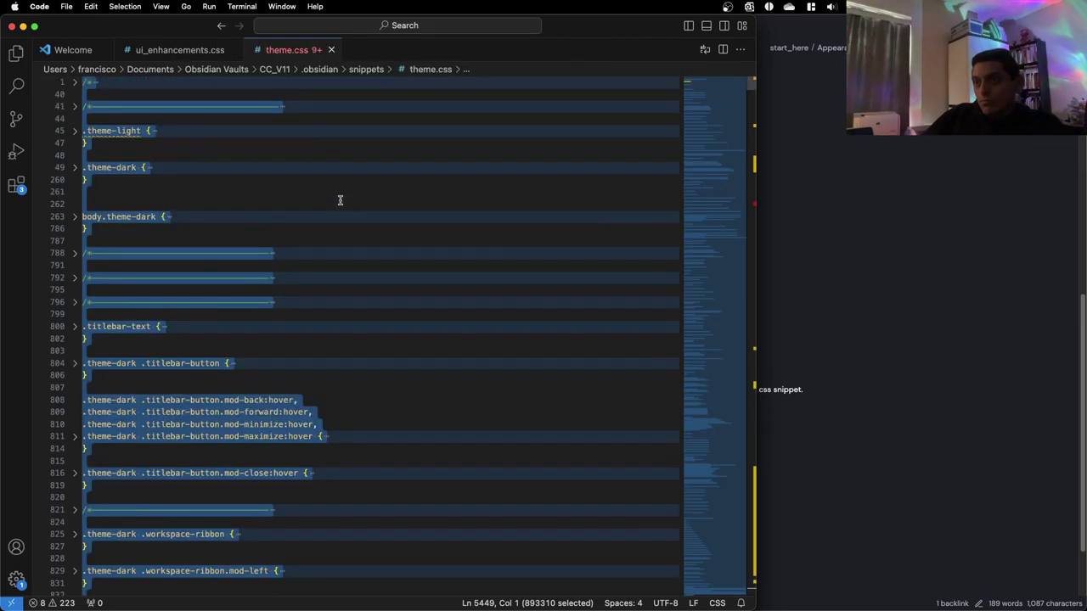
pyautogui.click(316, 205)
# Examine the folded theme.css rules from the dark theme variables down to the calendar rules, and return to the dropdown rules
pyautogui.scroll(-15, 309, 200)
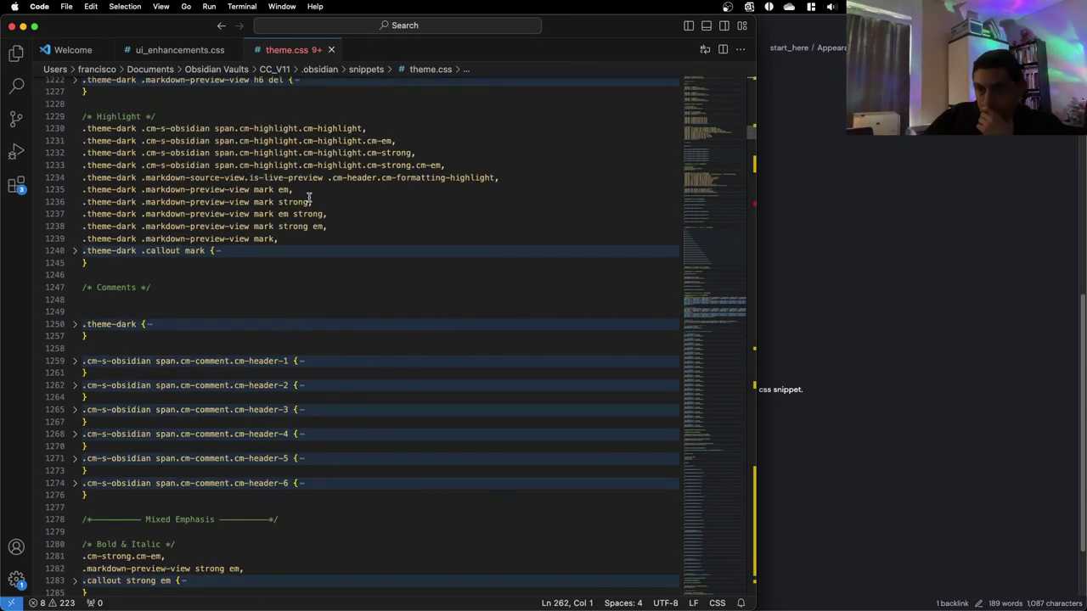
pyautogui.scroll(-5, 307, 201)
pyautogui.scroll(-20, 306, 201)
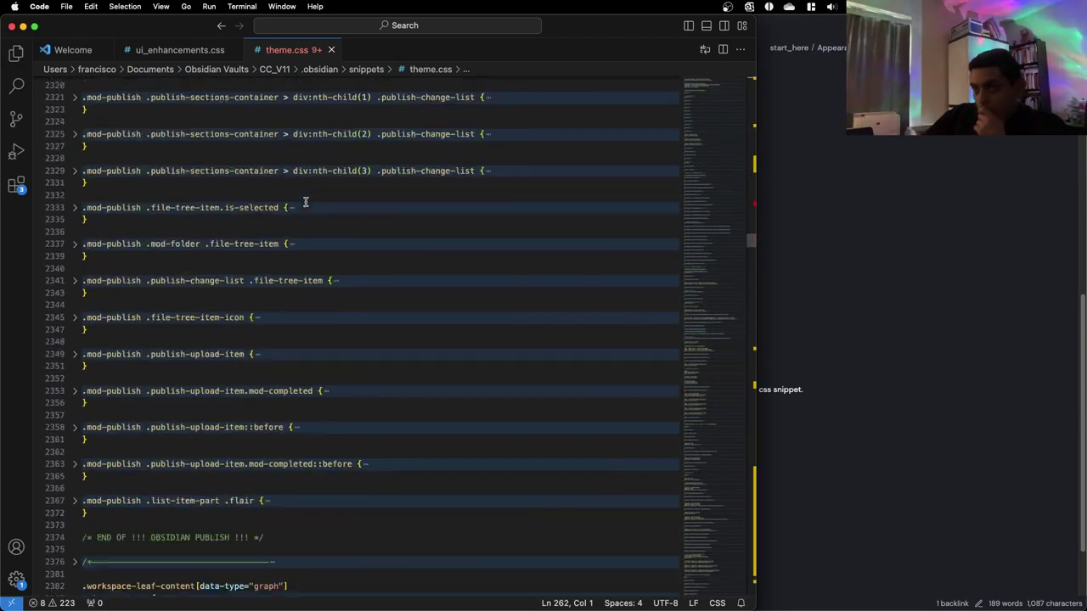
pyautogui.scroll(-15, 300, 206)
pyautogui.scroll(20, 297, 207)
pyautogui.scroll(20, 297, 207)
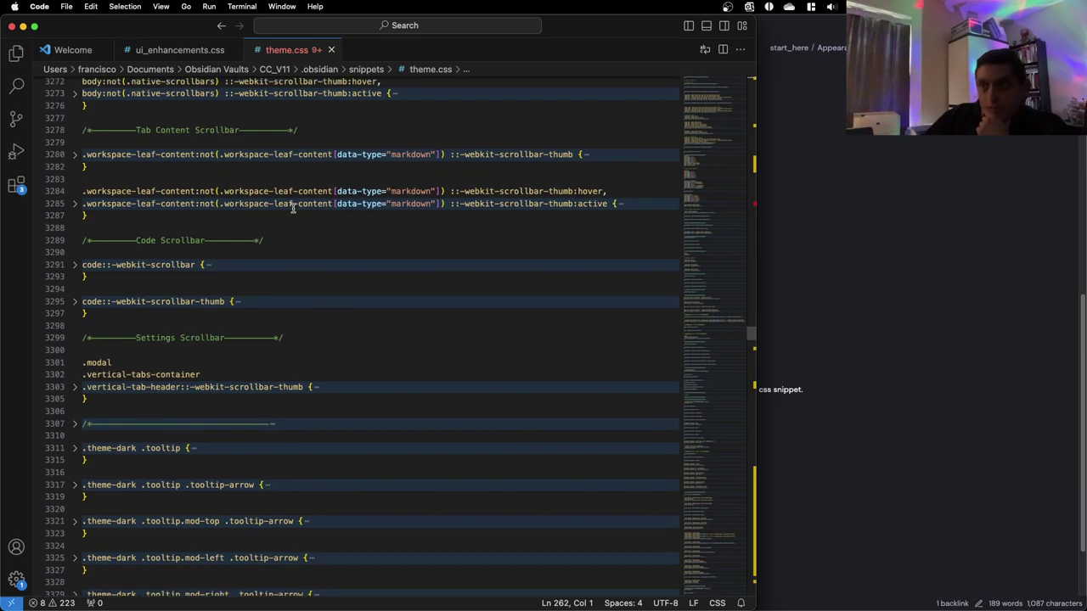
pyautogui.scroll(4, 290, 212)
pyautogui.click(249, 214)
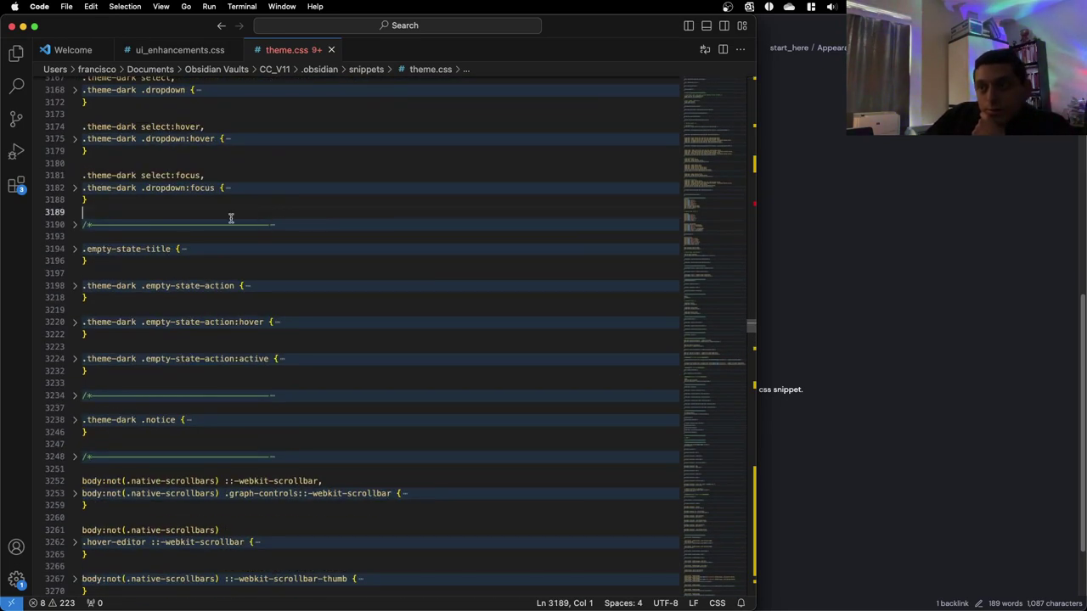
# Unfold the section comments above the .empty-state-title, .theme-dark .notice and native scrollbar rules
pyautogui.click(75, 226)
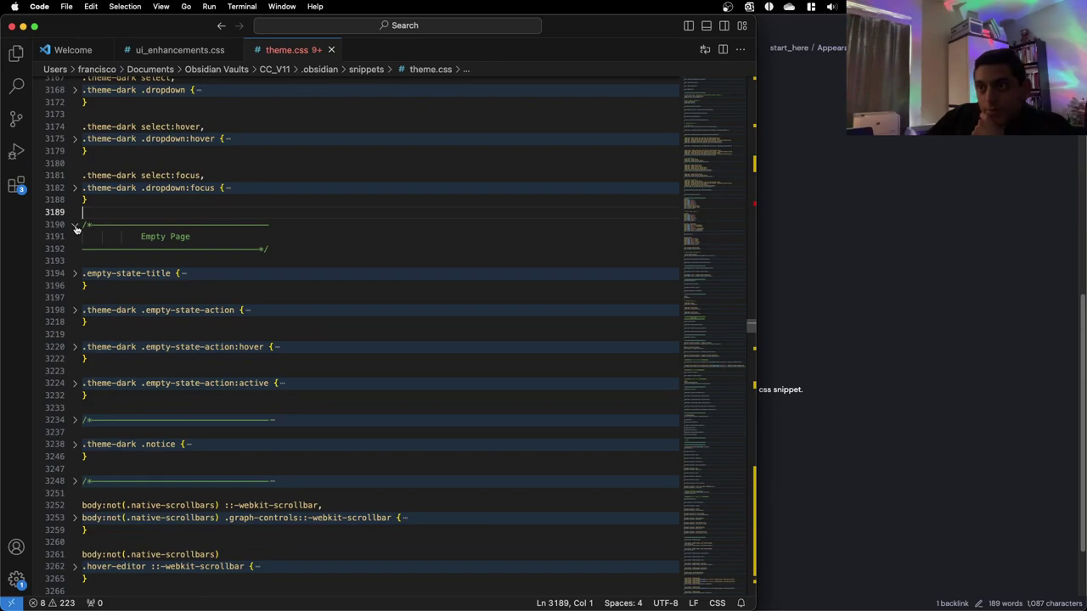
pyautogui.click(75, 420)
pyautogui.scroll(-5, 81, 429)
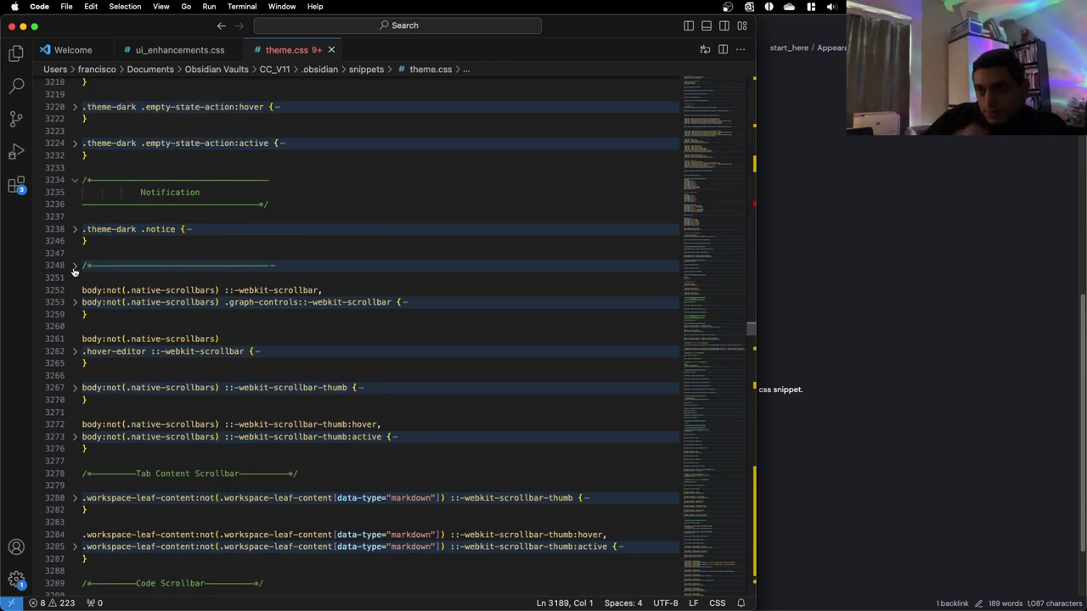
pyautogui.click(75, 266)
pyautogui.click(213, 261)
pyautogui.scroll(-4, 214, 257)
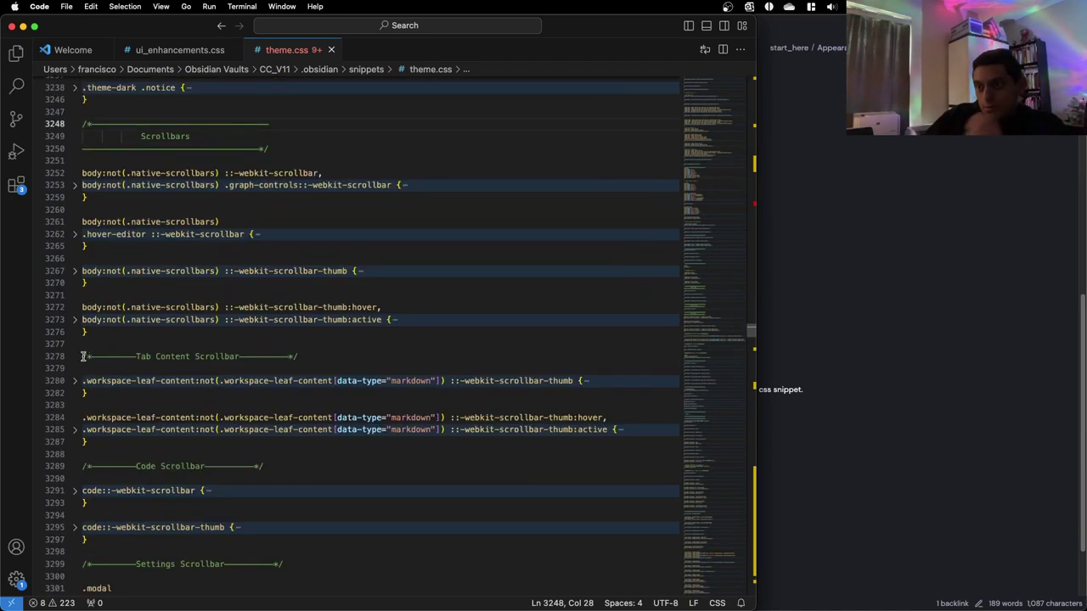
# Unfold the section comments above the tooltip rules, the loading and progress bar rules, and the TODO comment
pyautogui.scroll(-10, 83, 361)
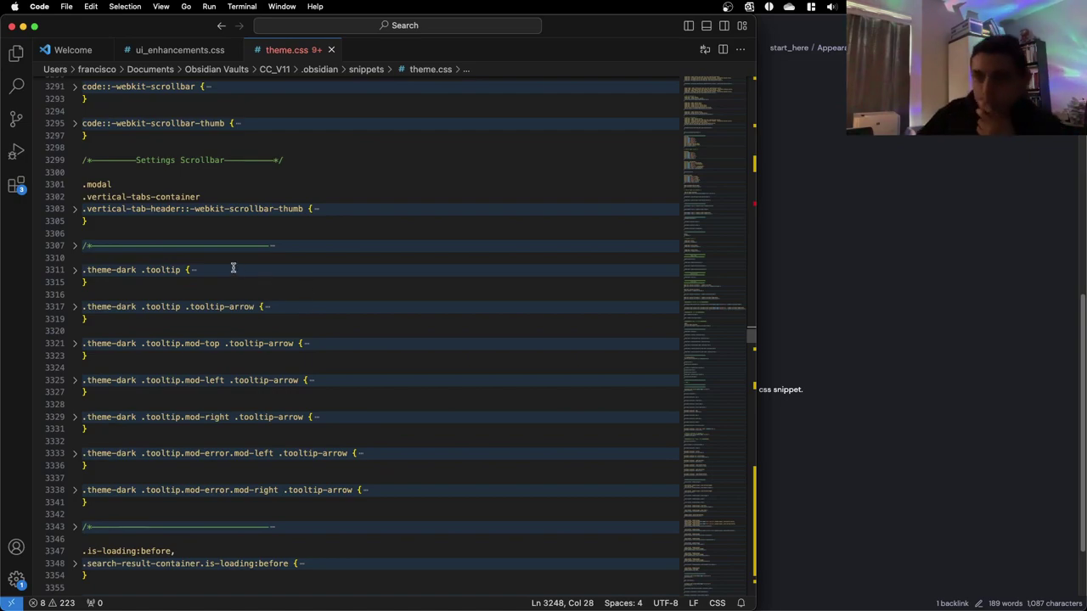
pyautogui.click(75, 246)
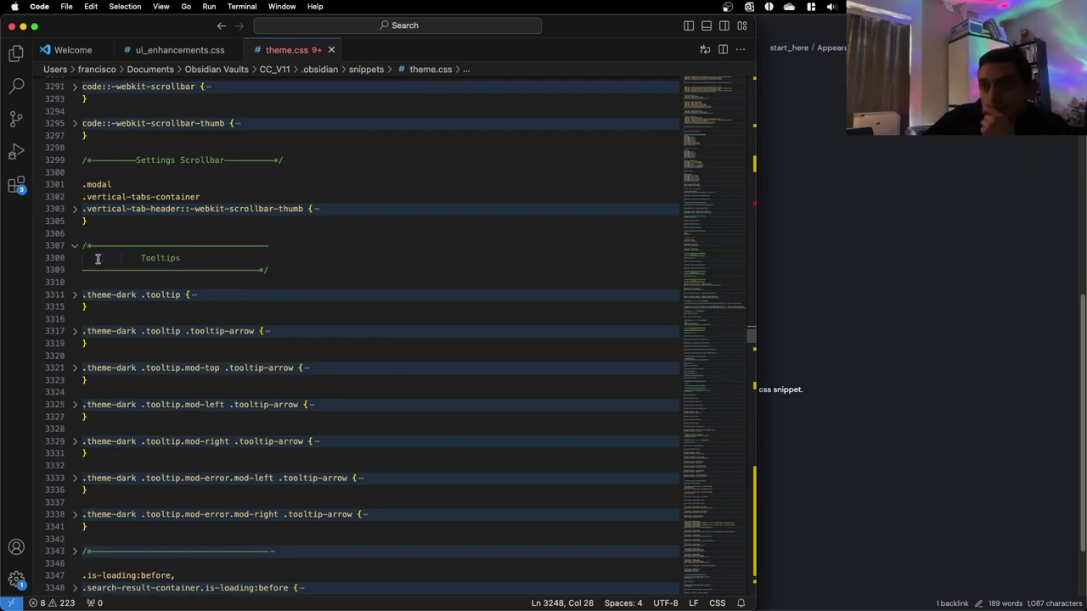
pyautogui.scroll(-10, 74, 251)
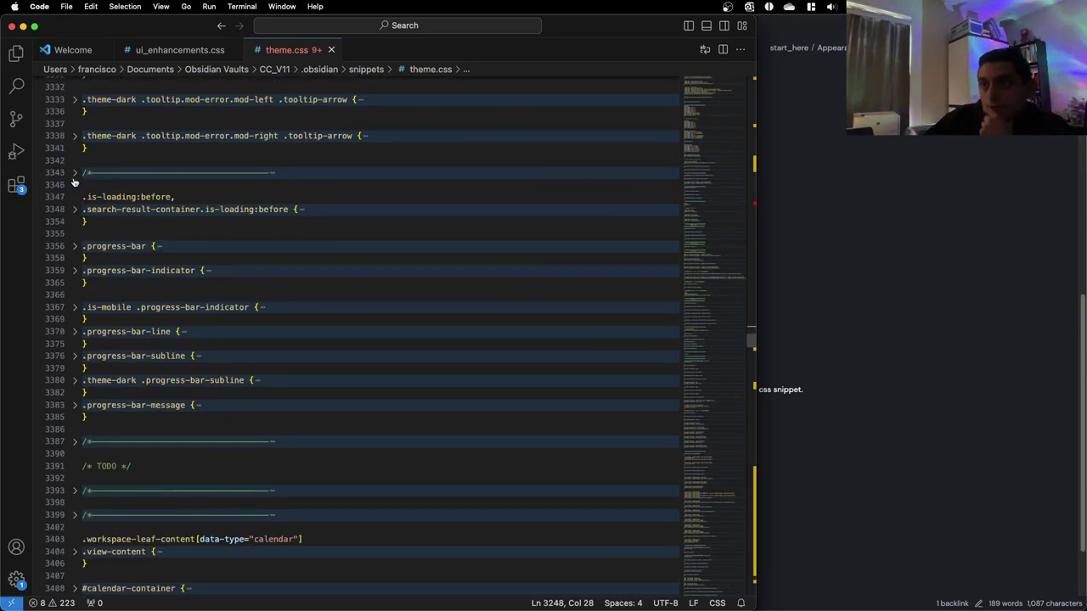
pyautogui.click(75, 174)
pyautogui.scroll(-4, 85, 255)
pyautogui.click(76, 245)
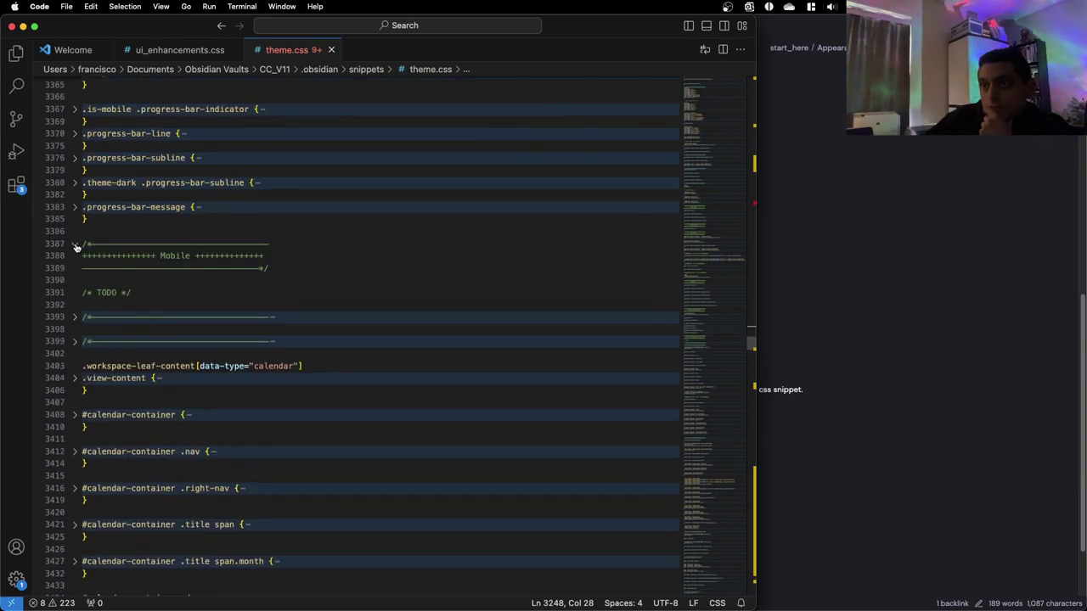
# Check the section comments at lines 3393 and 3399, just above the calendar rules
pyautogui.click(73, 321)
pyautogui.click(73, 321)
pyautogui.click(73, 321)
pyautogui.click(73, 321)
pyautogui.scroll(-2, 74, 348)
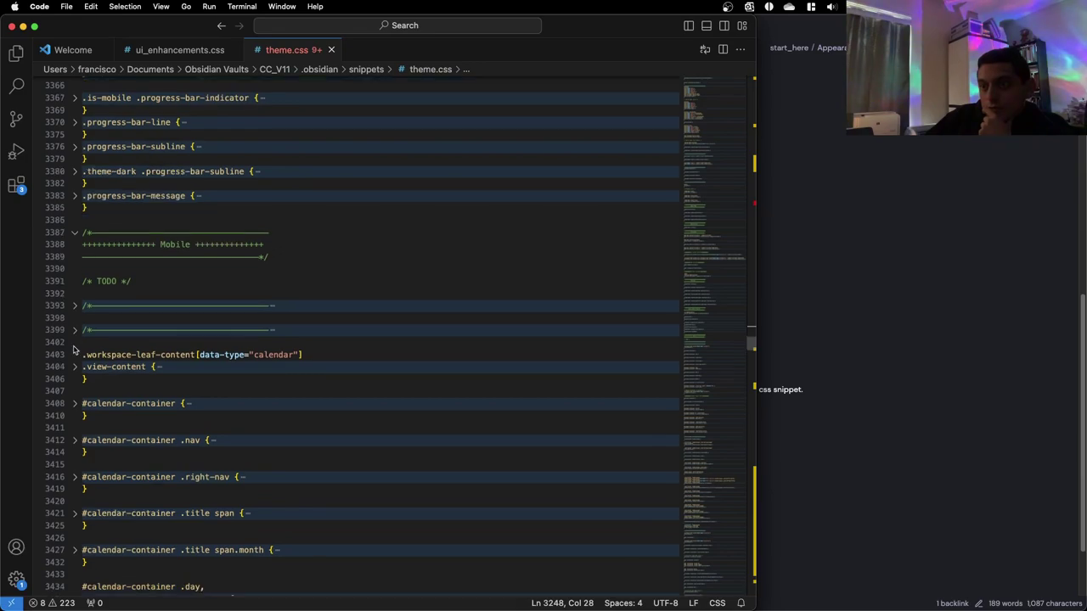
pyautogui.click(74, 295)
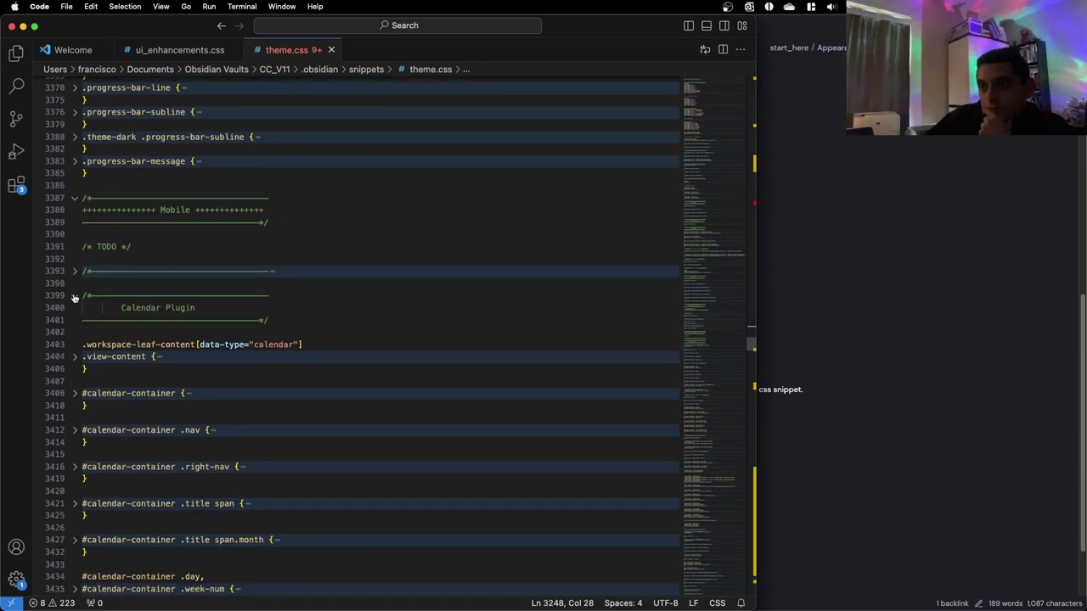
pyautogui.click(74, 297)
# Examine the folded plugin rules from the calendar section through Excalidraw and Dataview to the hover editor for heading styles
pyautogui.scroll(-10, 70, 305)
pyautogui.scroll(-5, 70, 305)
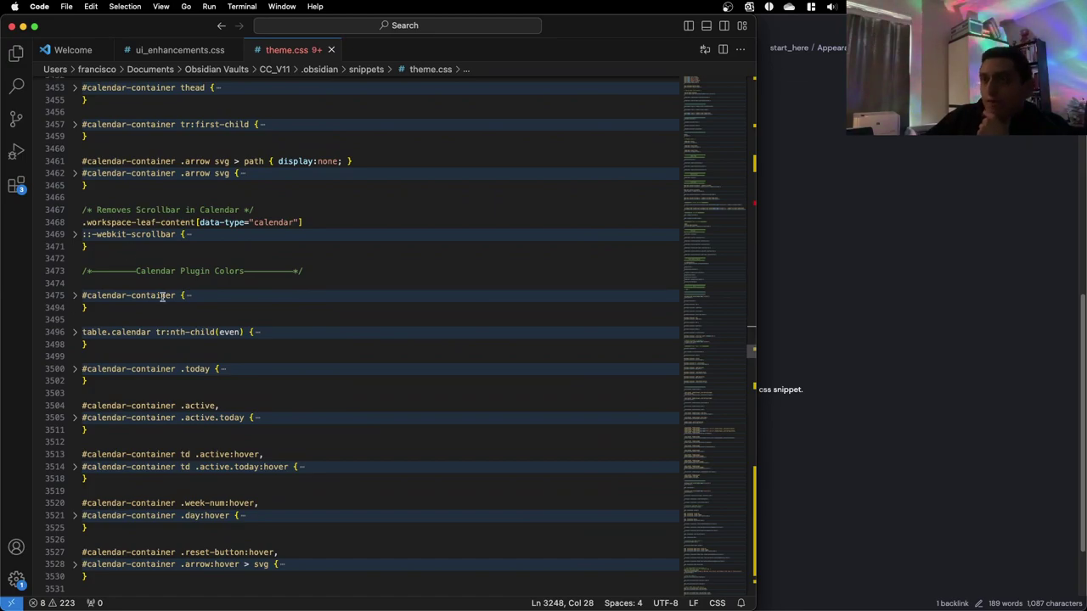
pyautogui.scroll(-20, 151, 301)
pyautogui.scroll(-10, 149, 306)
pyautogui.scroll(10, 150, 306)
pyautogui.scroll(-10, 149, 306)
pyautogui.scroll(-20, 147, 310)
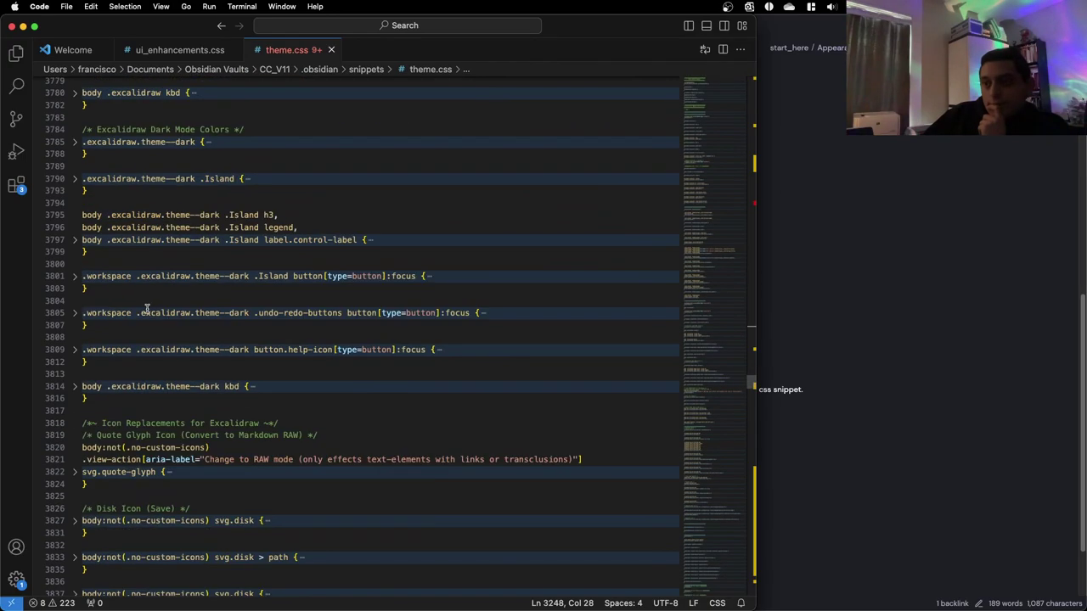
pyautogui.scroll(-8, 146, 309)
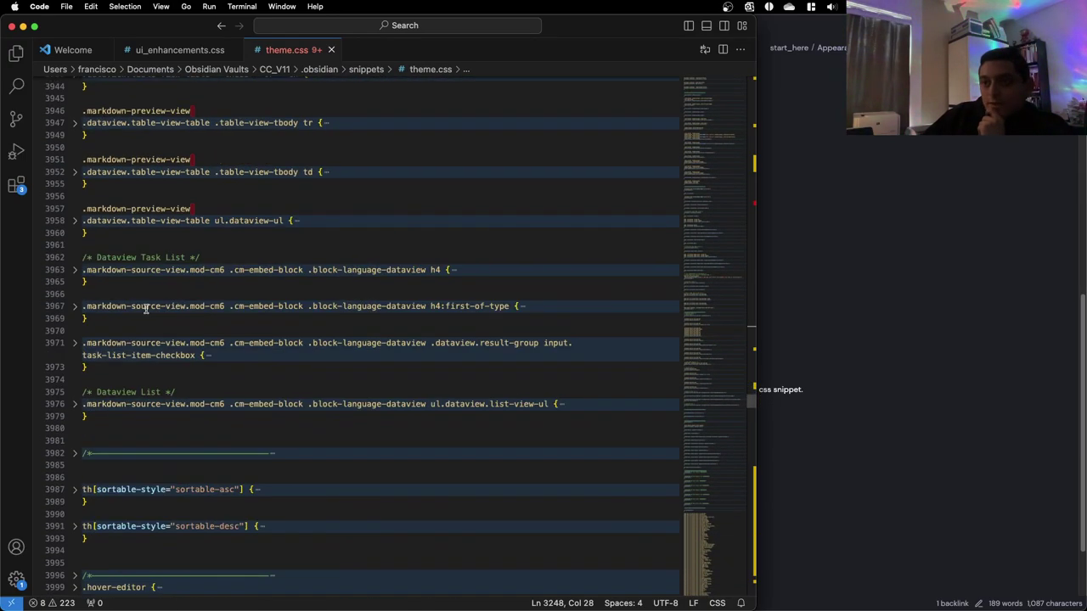
pyautogui.scroll(-3, 140, 311)
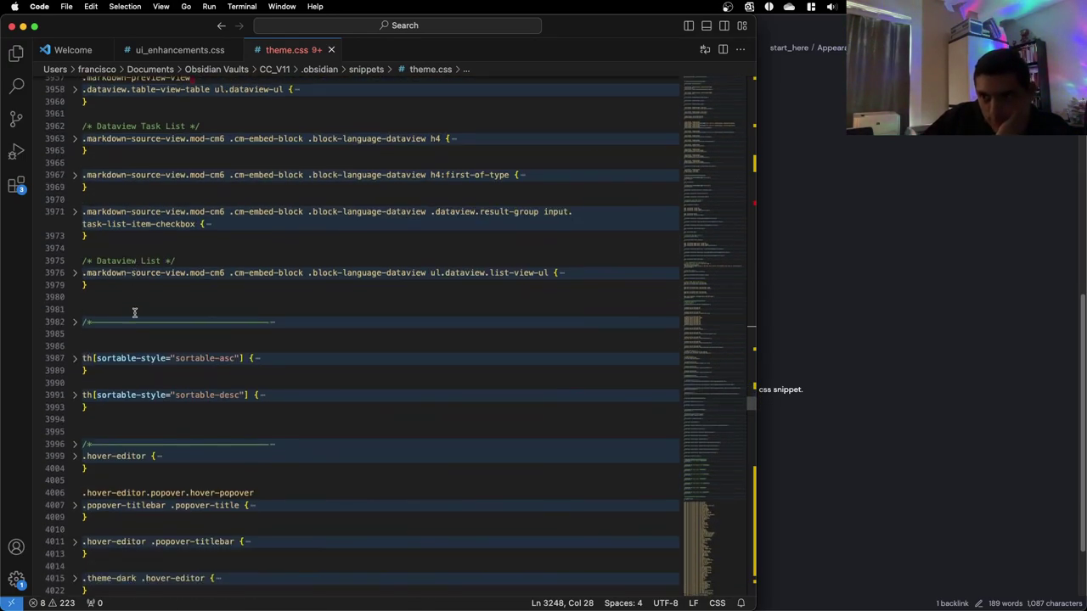
pyautogui.scroll(-3, 133, 312)
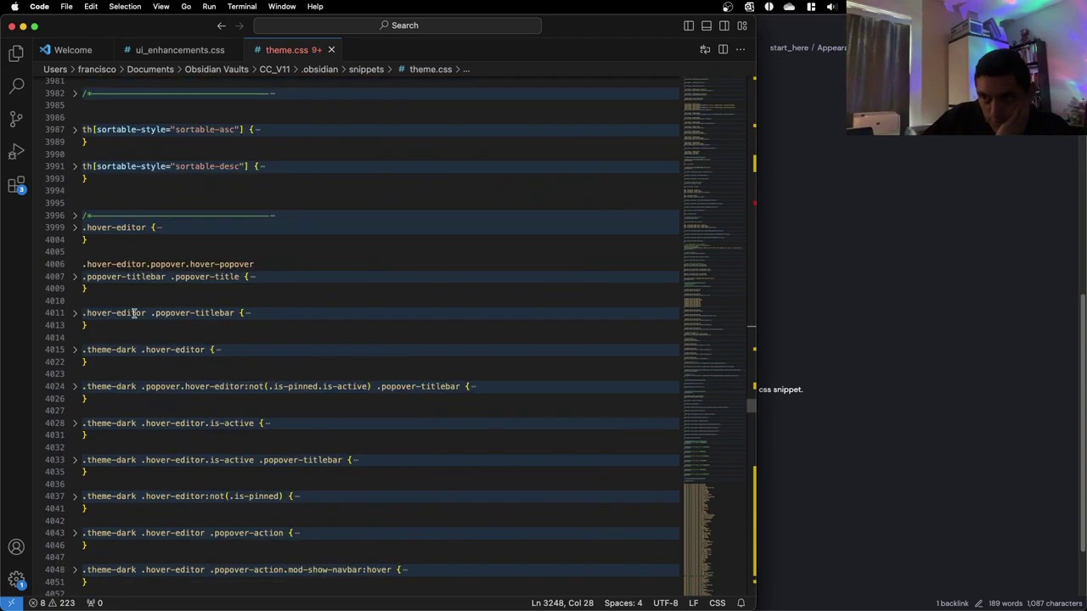
# Check the section comments above the .hover-editor and sortable-style rules
pyautogui.click(73, 216)
pyautogui.click(74, 216)
pyautogui.scroll(2, 73, 218)
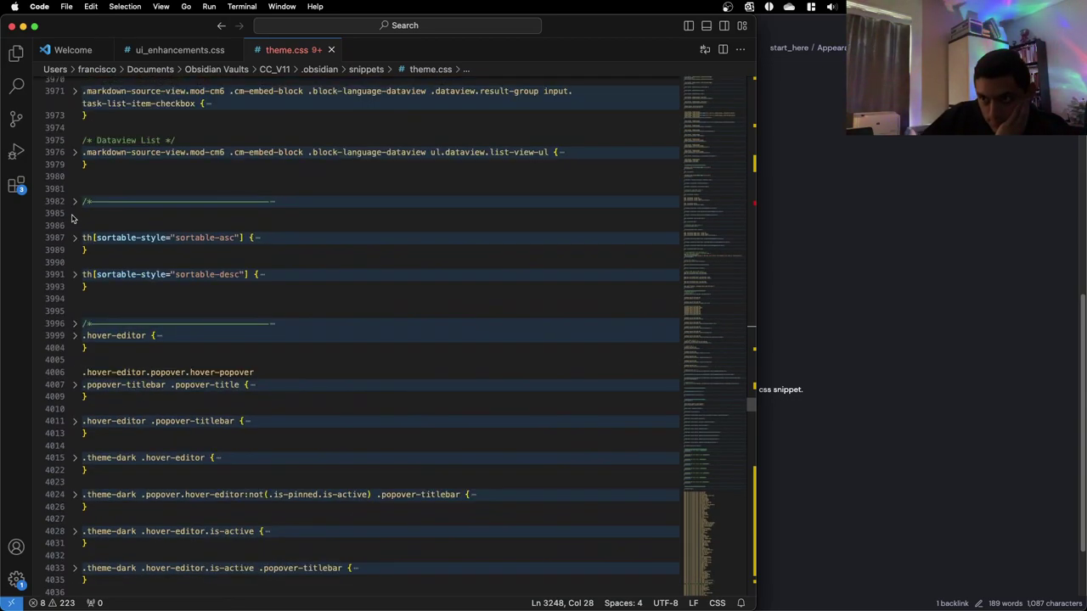
pyautogui.click(75, 203)
pyautogui.click(76, 206)
# Examine the font-face and custom icon rules, and return to the Markdown Formatting section
pyautogui.scroll(-10, 85, 255)
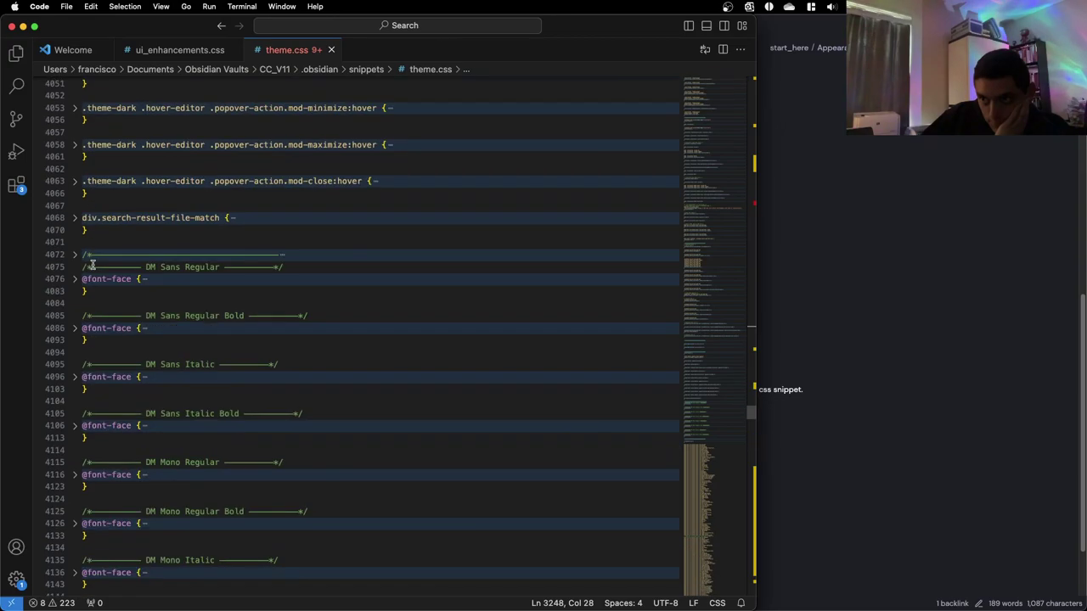
pyautogui.scroll(-20, 93, 265)
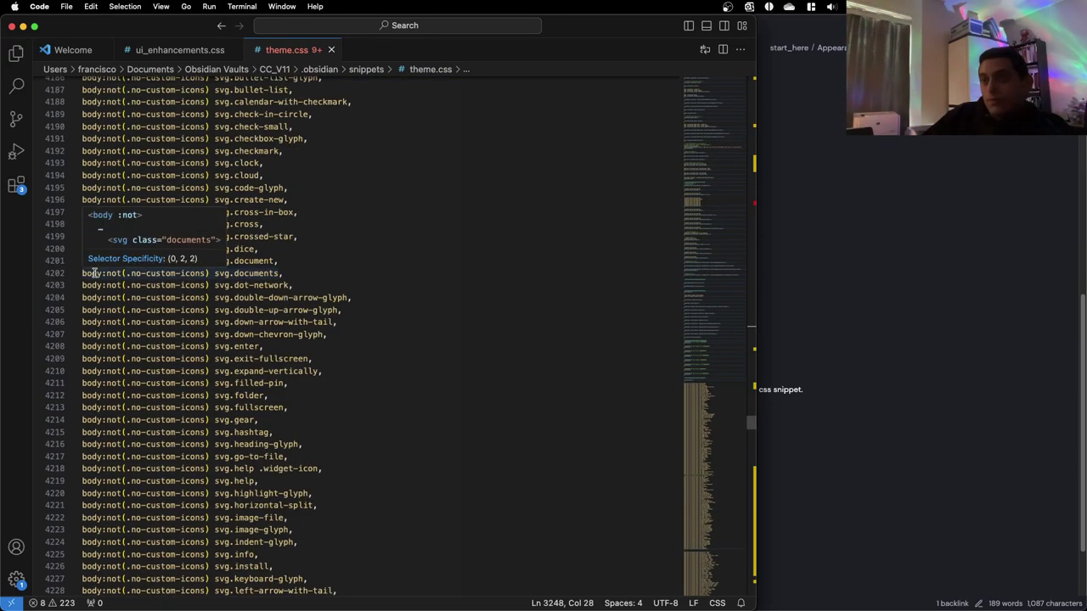
pyautogui.scroll(-20, 91, 283)
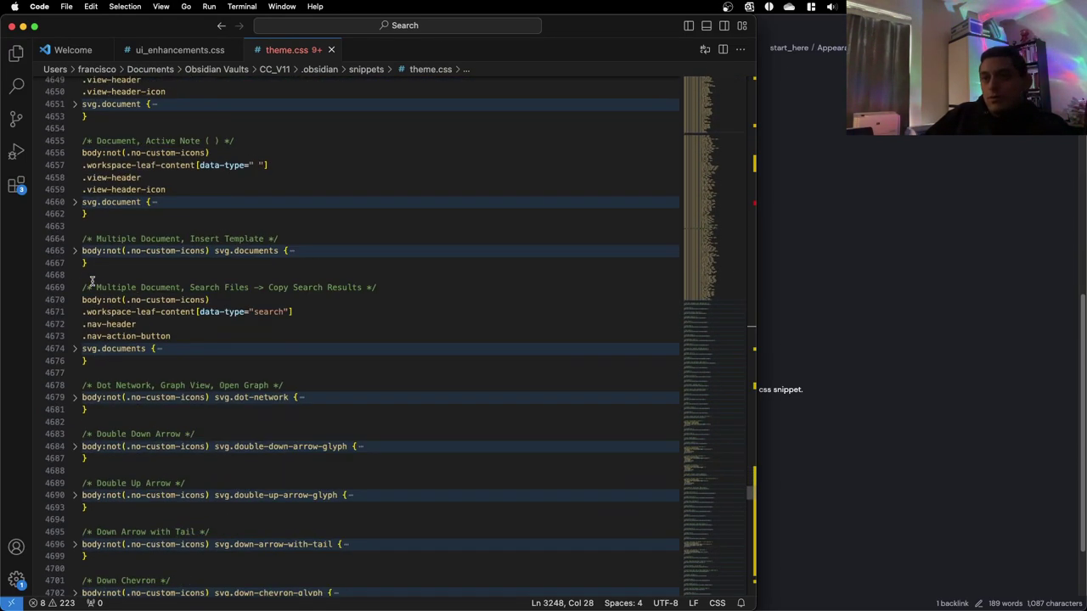
pyautogui.scroll(-10, 90, 283)
pyautogui.scroll(20, 81, 298)
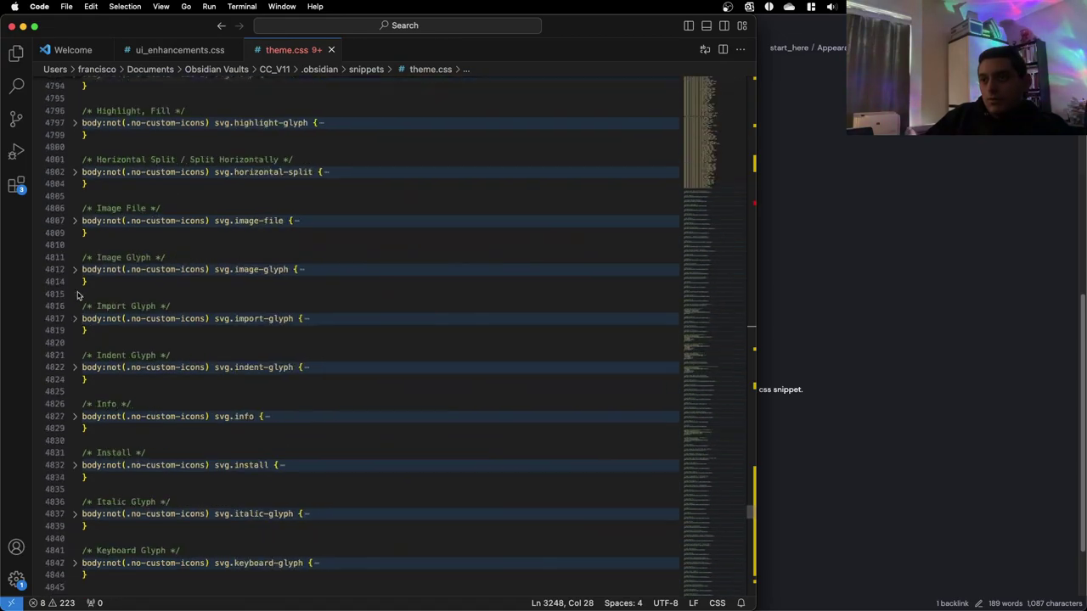
pyautogui.scroll(20, 73, 314)
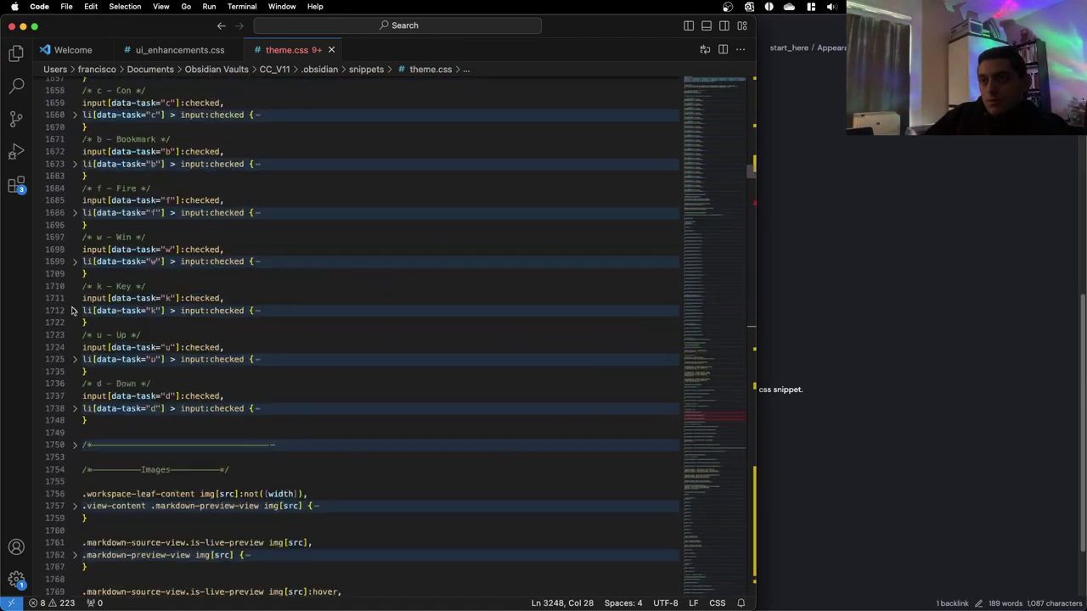
pyautogui.scroll(20, 72, 311)
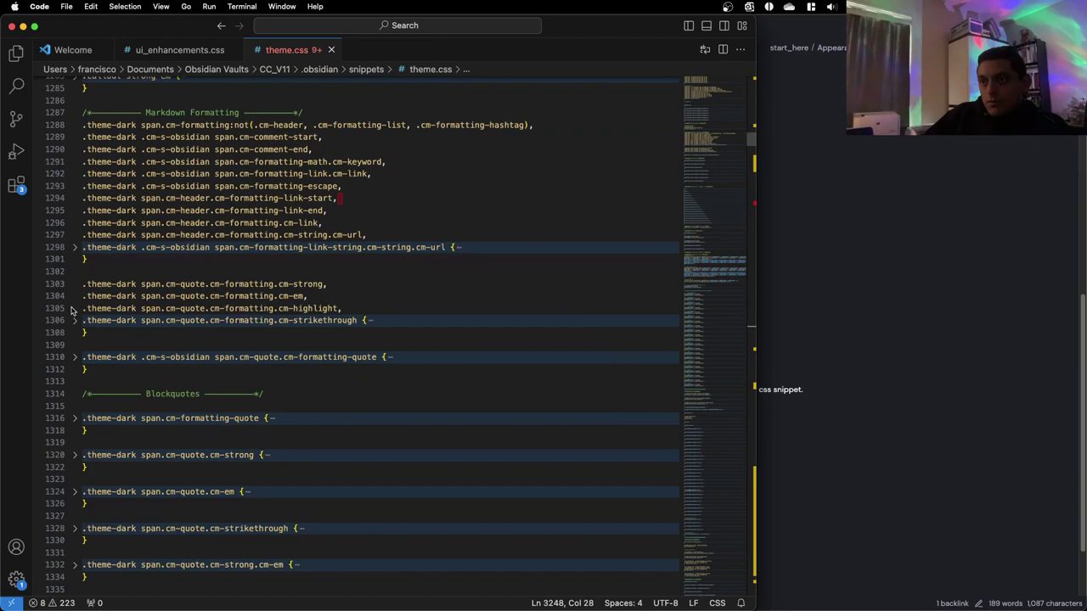
# Examine the comment header, Mixed Emphasis, Markdown Formatting and Blockquotes selectors for H2 color rules
pyautogui.scroll(1, 72, 311)
pyautogui.scroll(10, 71, 312)
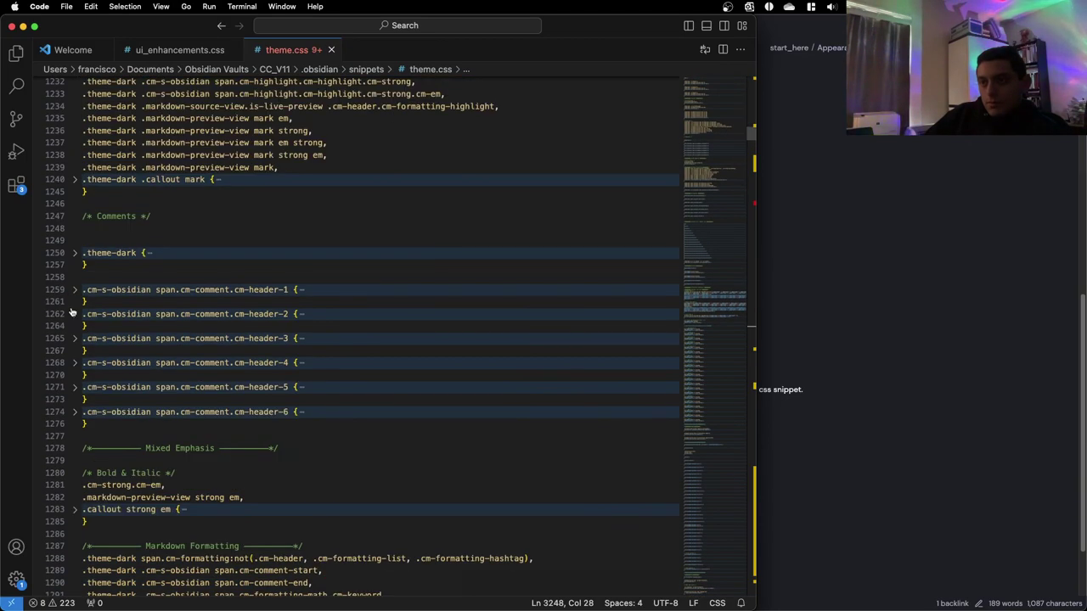
pyautogui.scroll(-7, 71, 312)
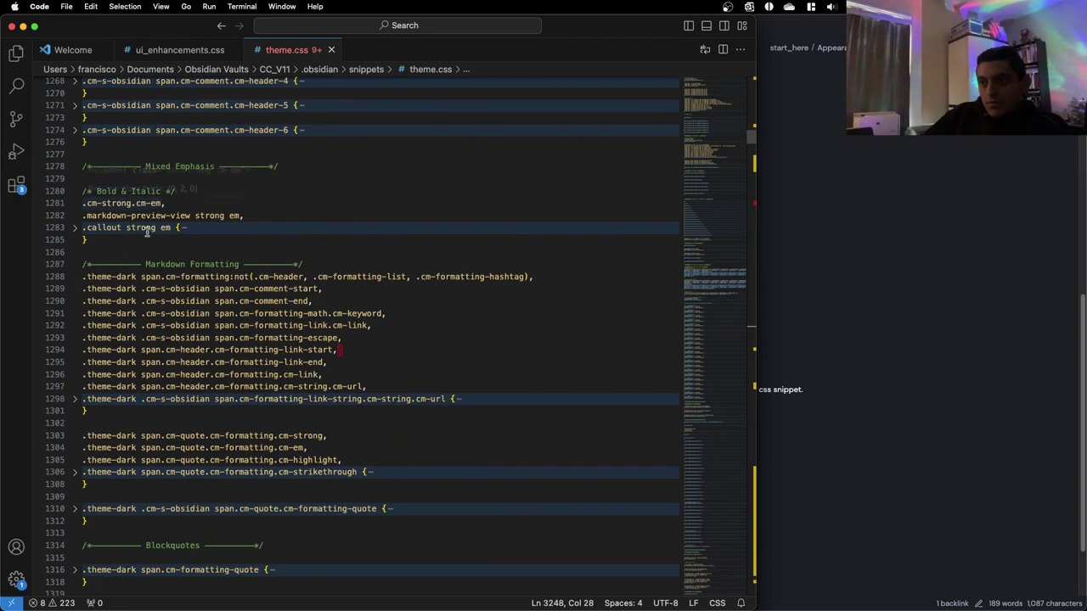
pyautogui.scroll(-1, 153, 223)
pyautogui.moveTo(121, 360)
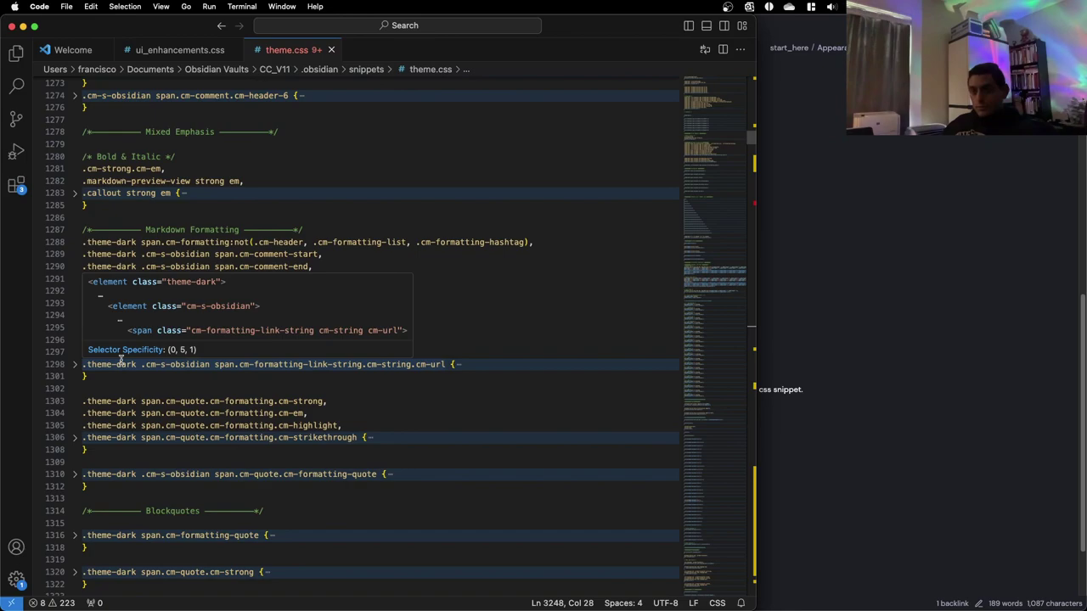
pyautogui.moveTo(239, 532)
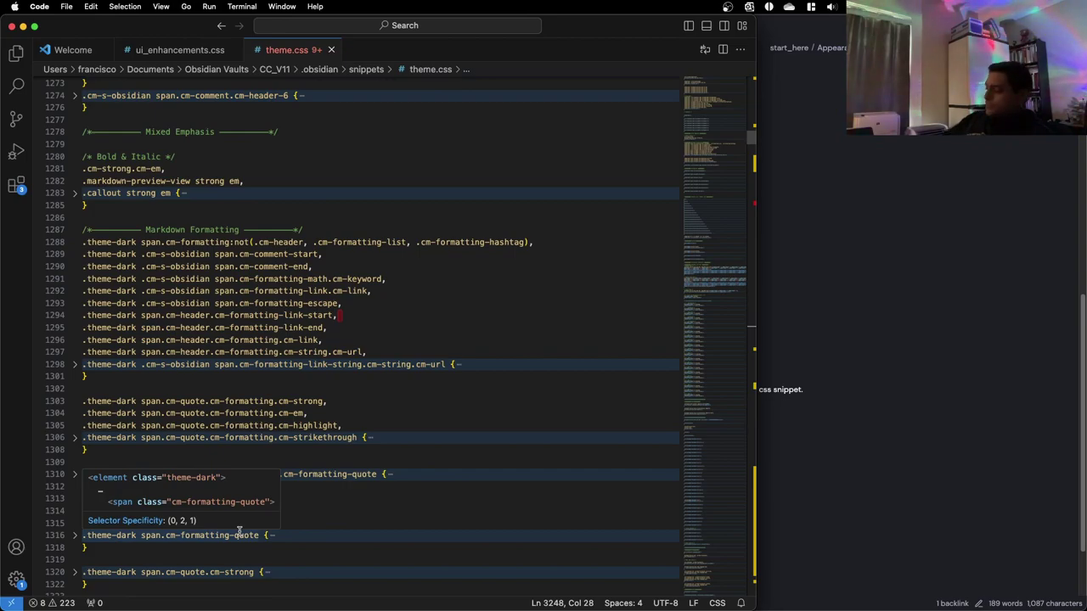
pyautogui.scroll(10, 239, 531)
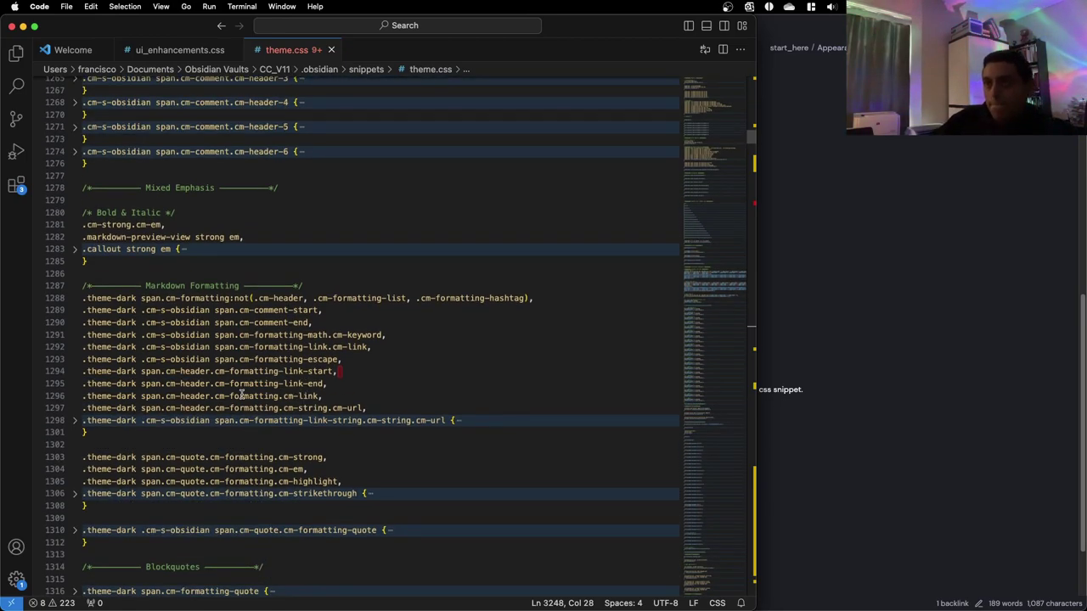
# Unfold the section comments above the .nav-folder-title and .theme-dark .markdown-source-view rules to read their titles
pyautogui.scroll(1, 225, 390)
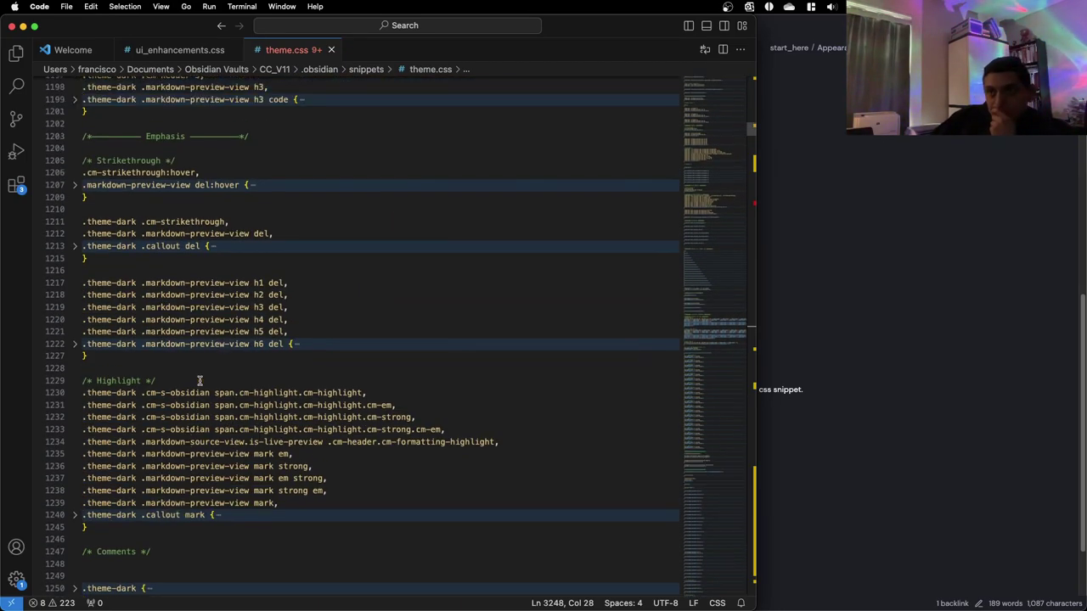
pyautogui.scroll(14, 225, 374)
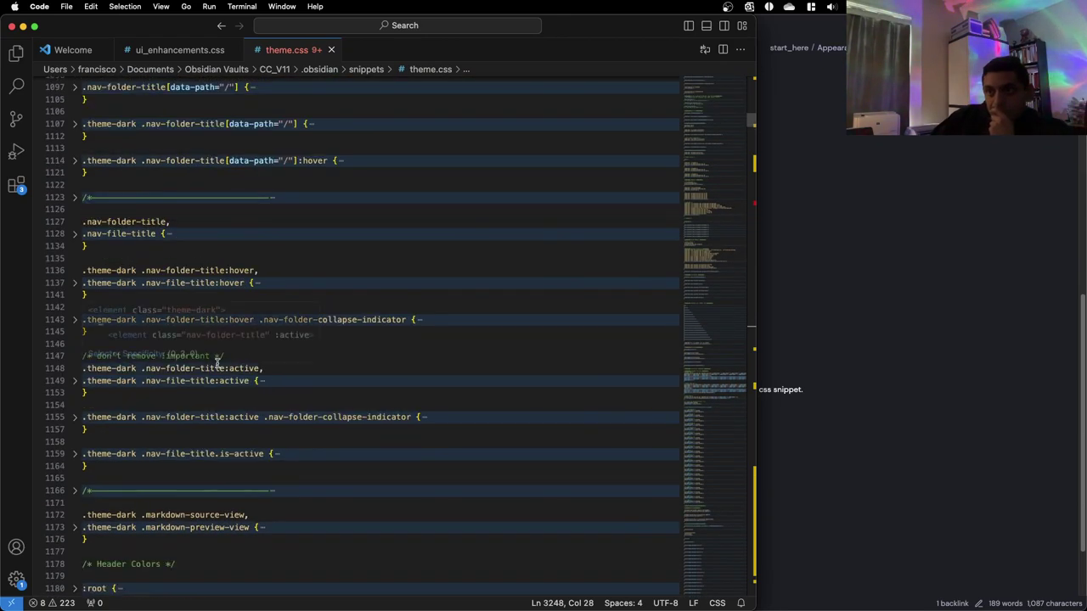
pyautogui.click(74, 197)
pyautogui.scroll(-1, 109, 289)
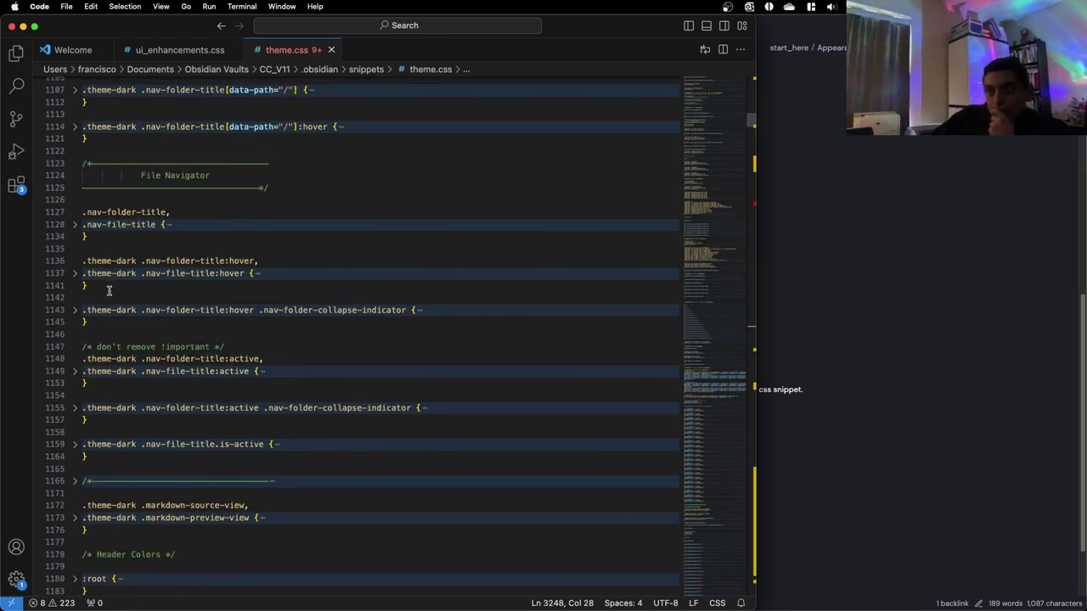
pyautogui.click(75, 480)
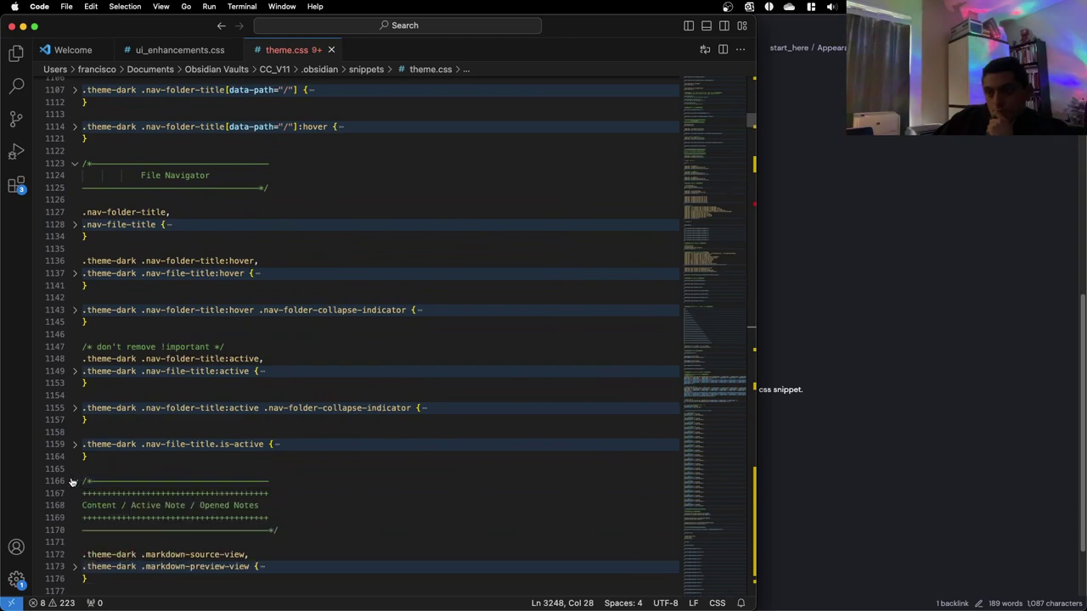
# Unfold the .theme-dark .cm-header-2 rule under Header Colors and inspect its selectors and --header-shadow-color variable
pyautogui.scroll(-1, 71, 483)
pyautogui.scroll(-3, 71, 482)
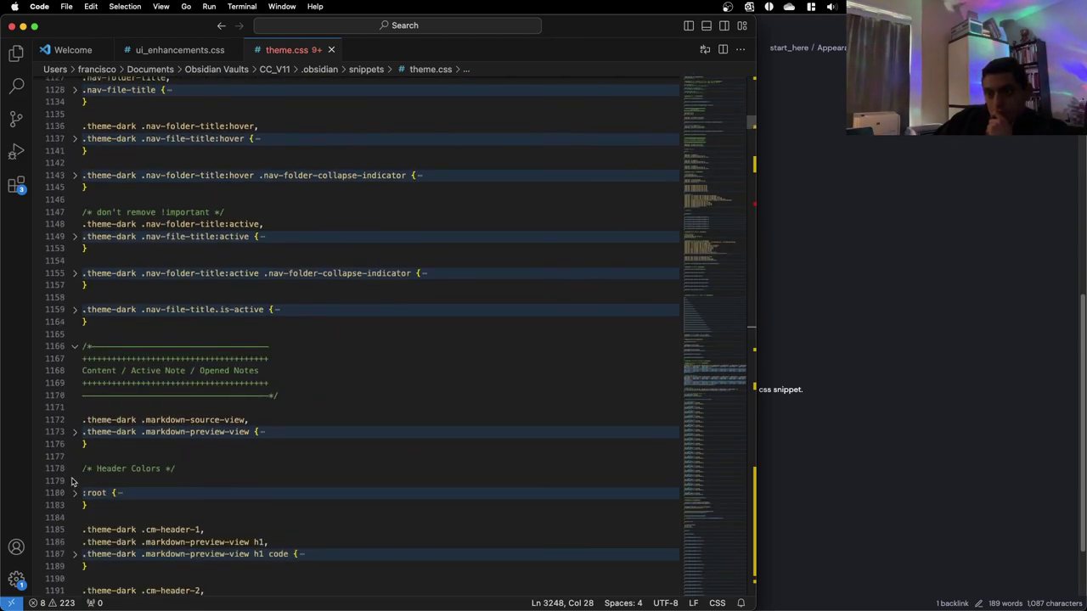
pyautogui.scroll(-4, 101, 475)
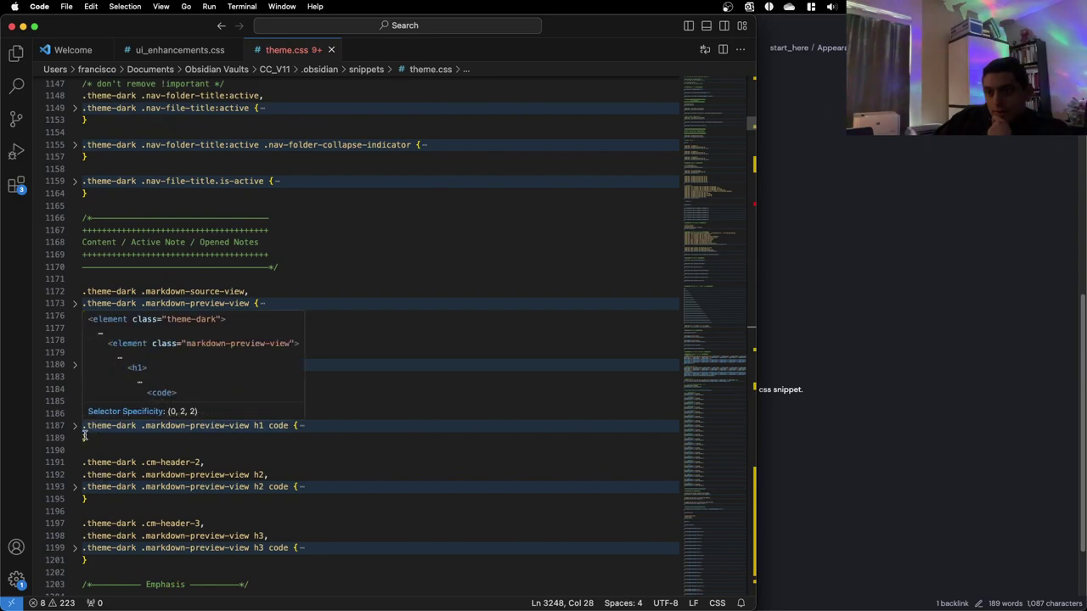
pyautogui.click(75, 487)
pyautogui.scroll(-6, 75, 490)
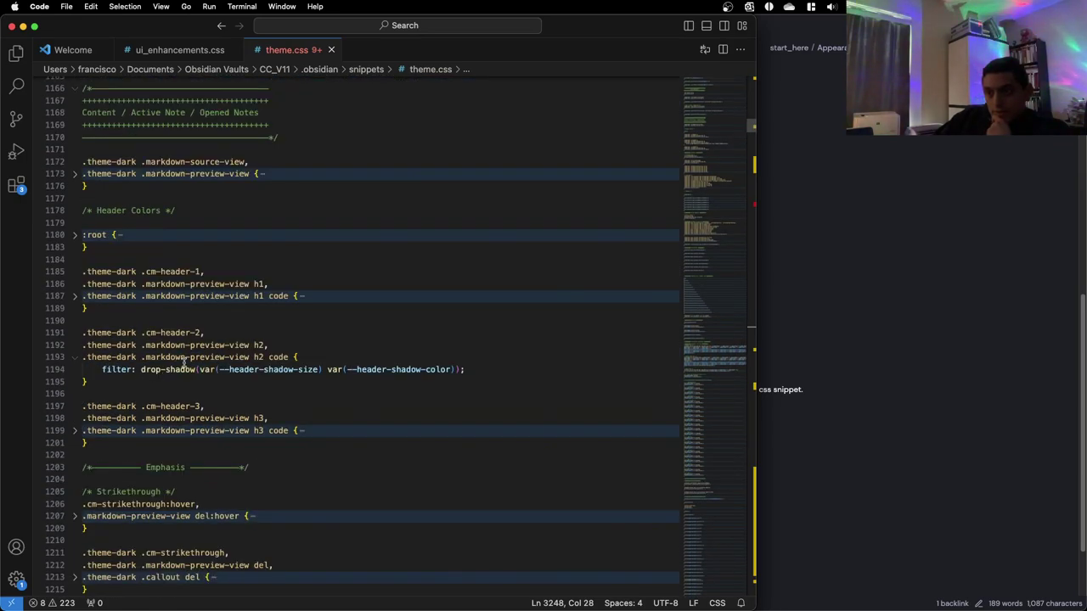
pyautogui.moveTo(269, 362)
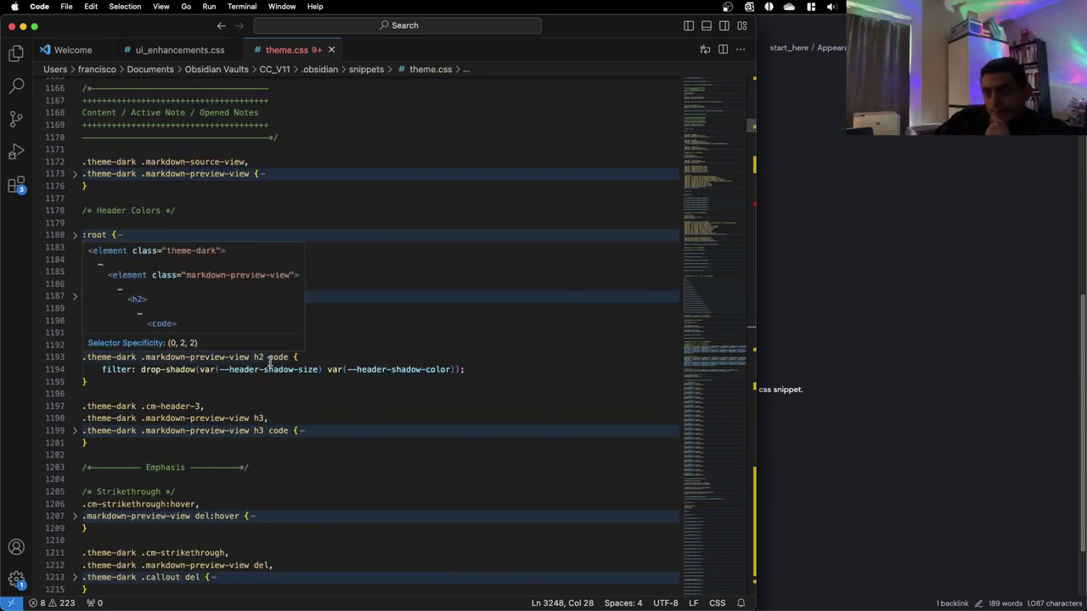
pyautogui.click(408, 369)
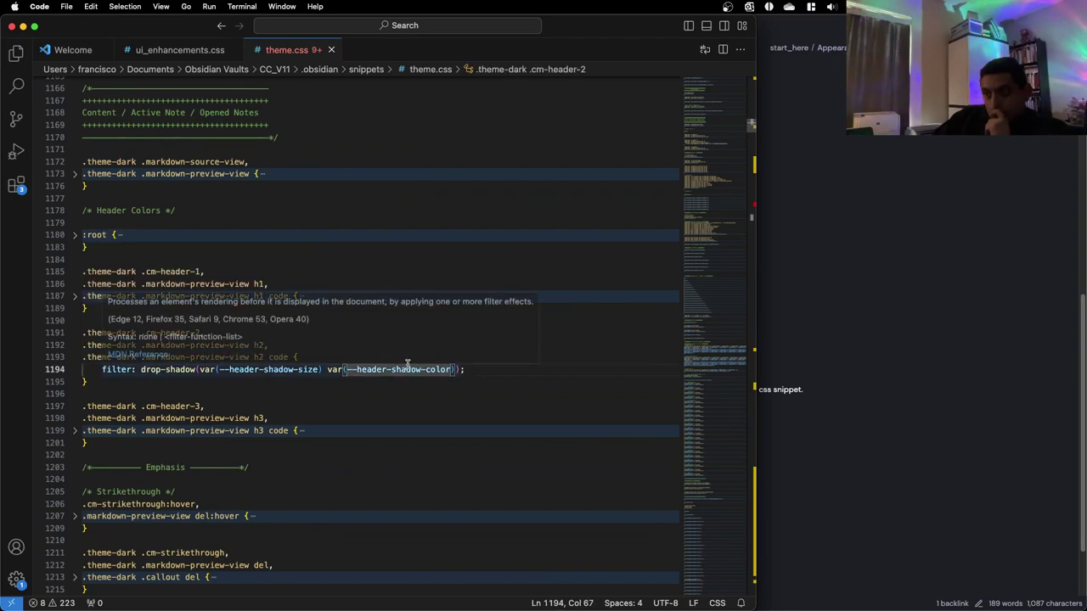
pyautogui.write(')')
pyautogui.click(75, 357)
pyautogui.click(75, 356)
pyautogui.click(111, 344)
pyautogui.click(303, 341)
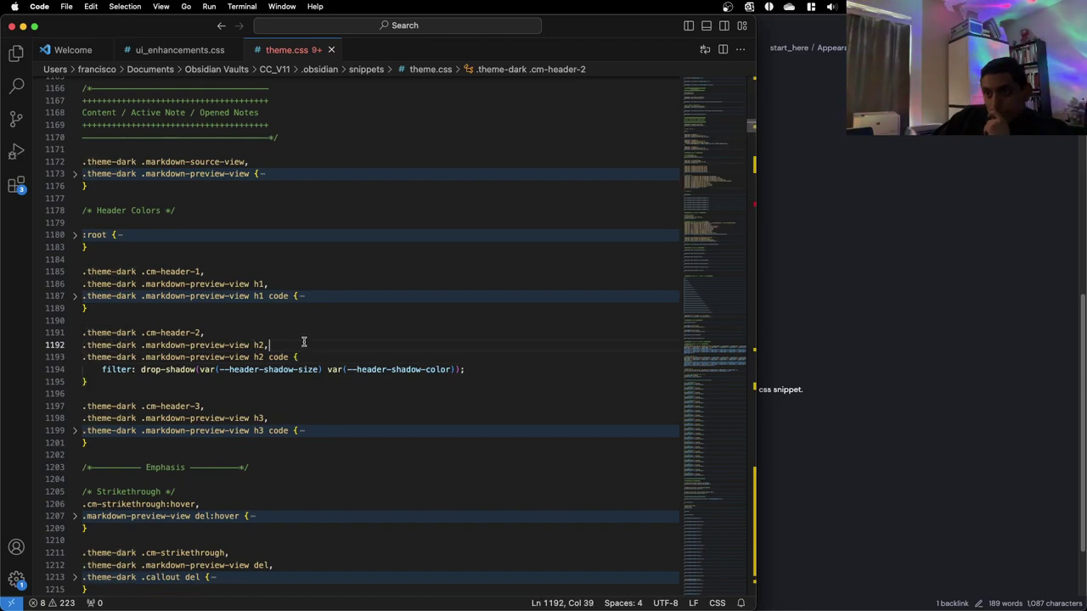
# Unfold the .theme-dark .cm-header-3 rule to compare it with the H2 rule
pyautogui.scroll(-1, 242, 332)
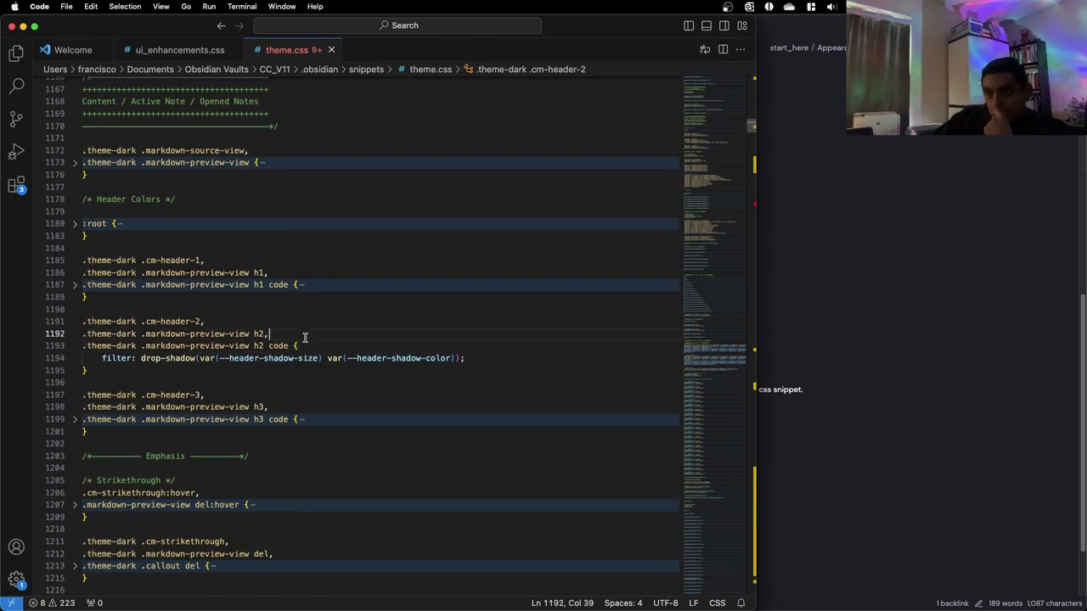
pyautogui.click(74, 420)
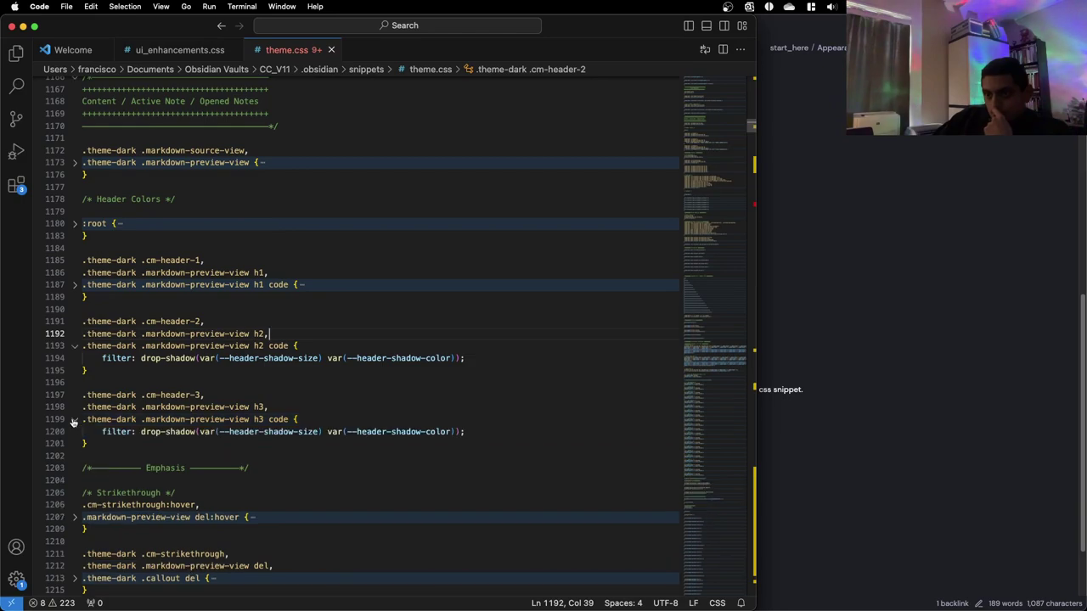
pyautogui.scroll(-1, 74, 422)
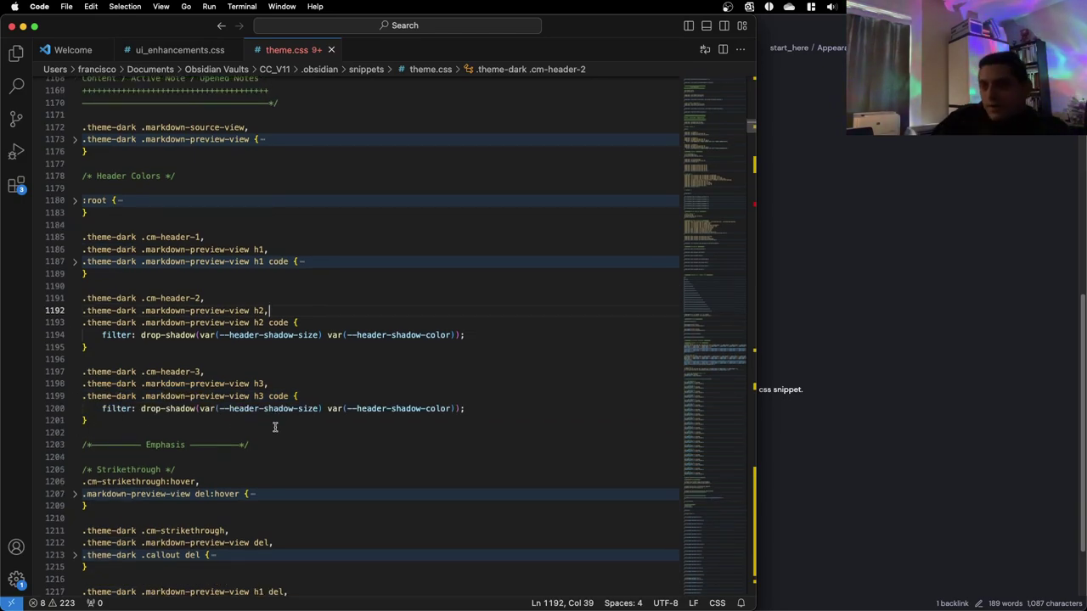
# Compare the Header Colors section with the rendered heading samples in Obsidian's Appearance note
pyautogui.scroll(6, 275, 427)
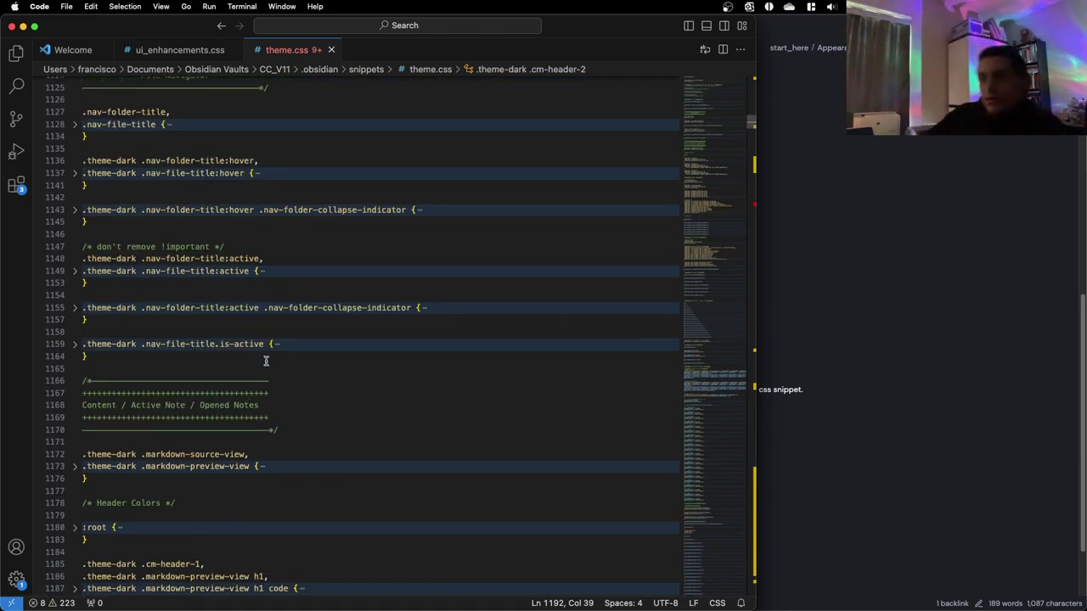
pyautogui.hotkey('ctrl', 'Up')
pyautogui.hotkey('ctrl', 'Up')
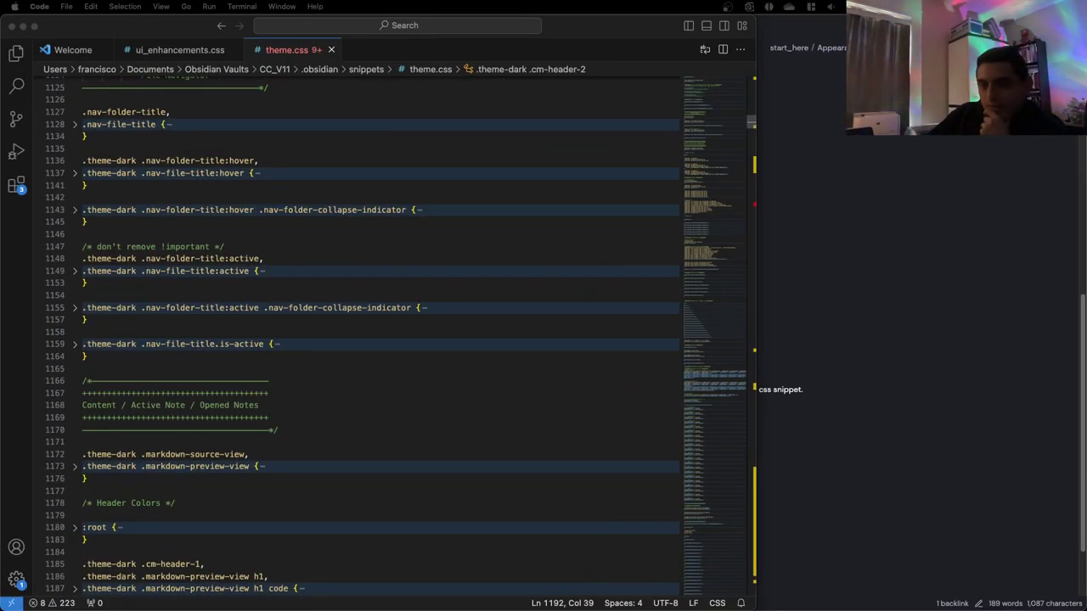
pyautogui.press('super+Tab')
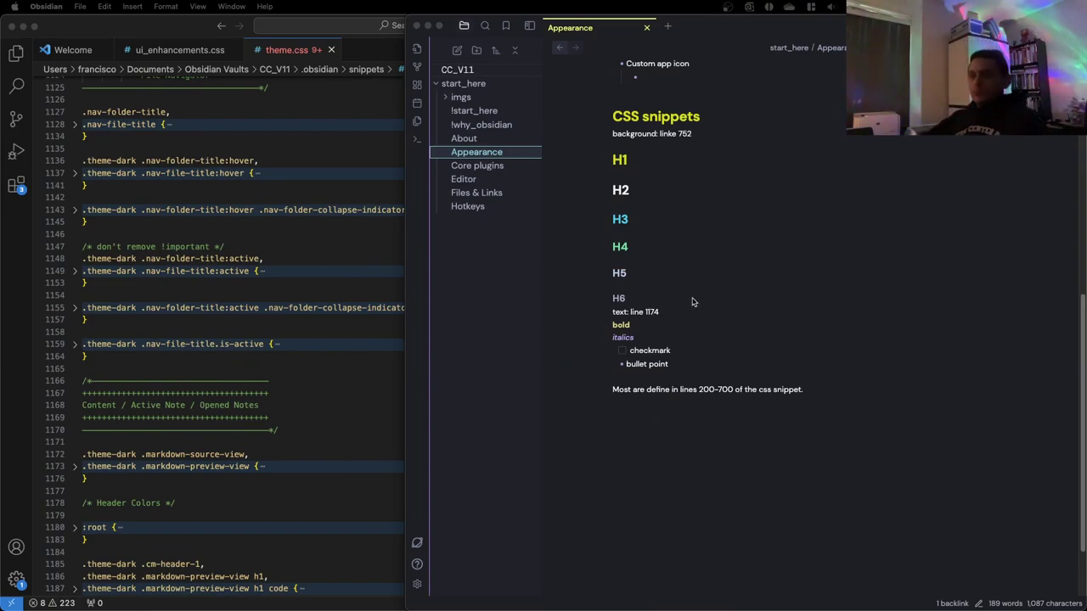
pyautogui.click(316, 288)
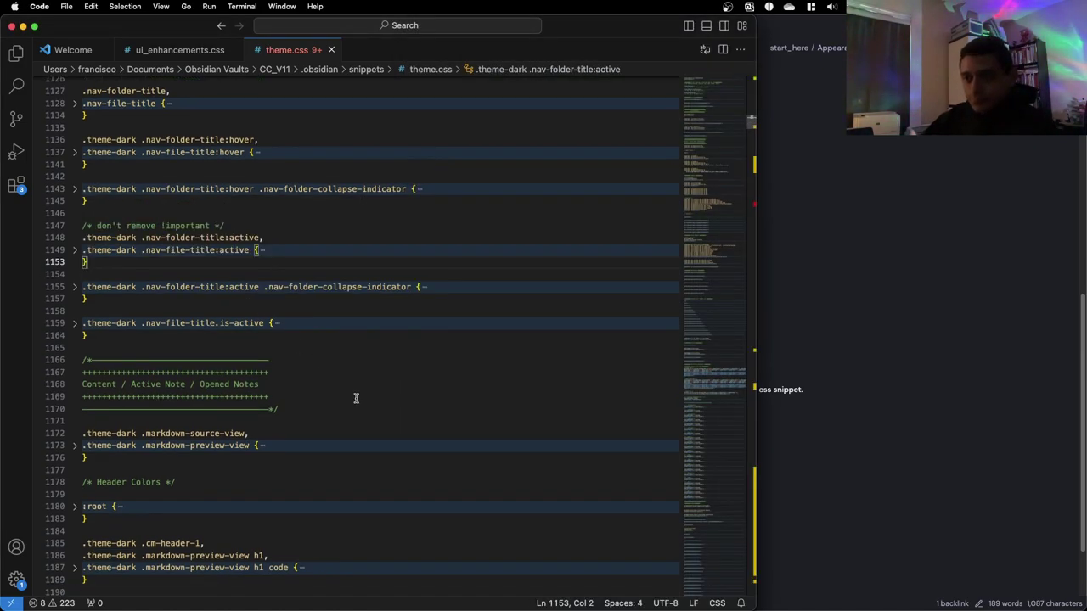
pyautogui.scroll(-3, 384, 388)
pyautogui.press('super+Tab')
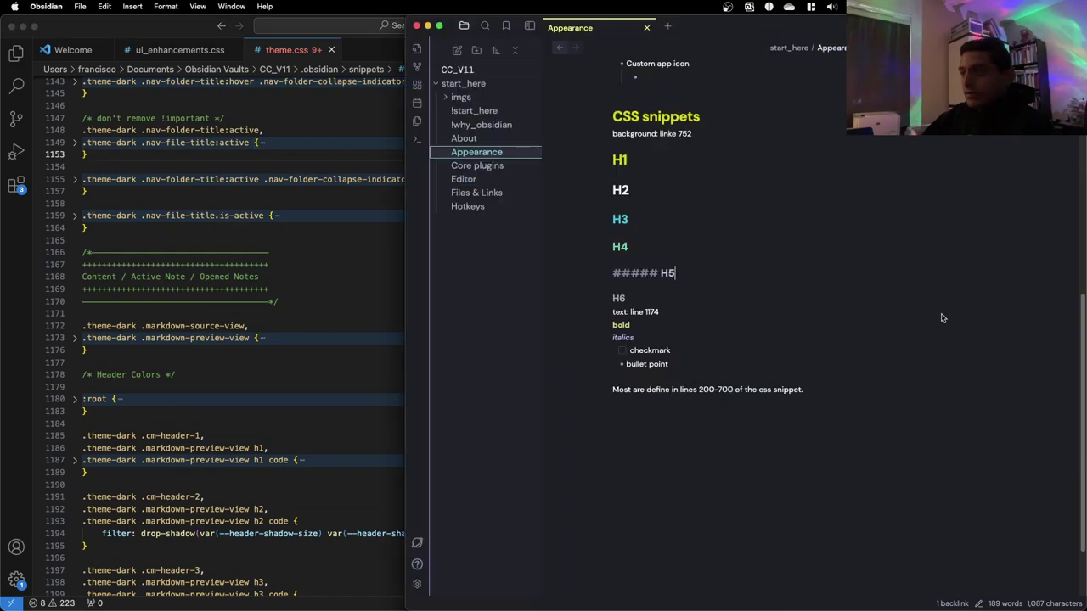
# Return to theme.css in VS Code and unfold the .markdown-preview-view, :root and .cm-header-1 rules around Header Colors
pyautogui.click(238, 375)
pyautogui.click(73, 340)
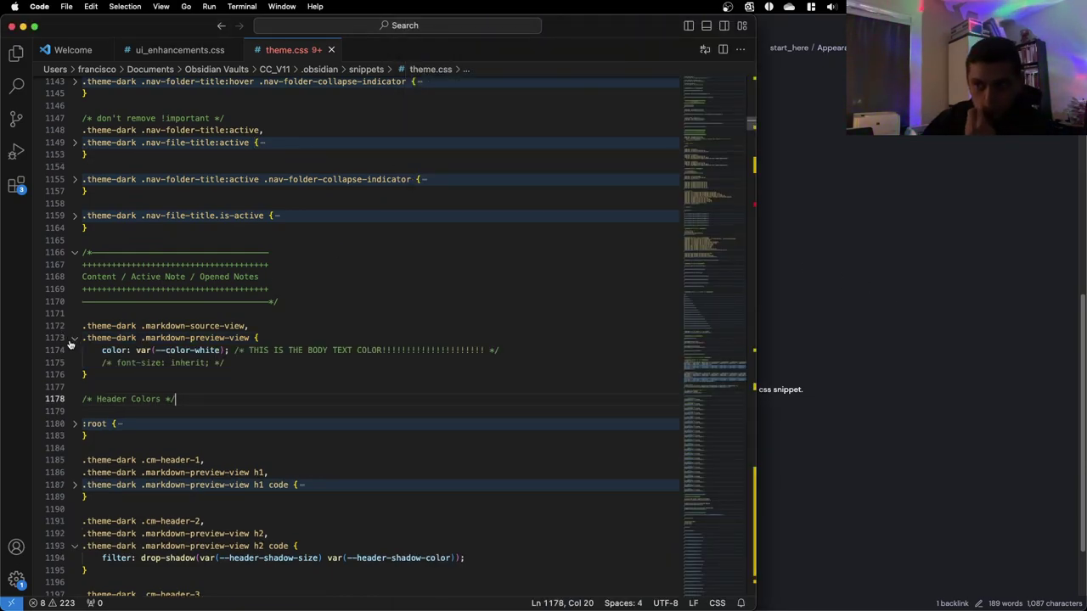
pyautogui.scroll(-1, 82, 430)
pyautogui.click(74, 413)
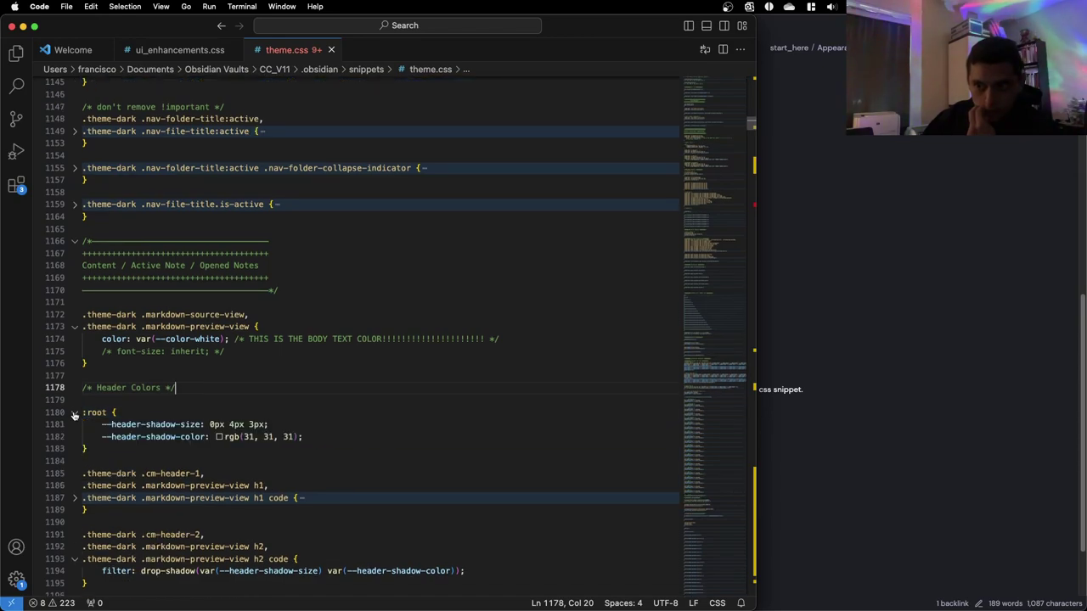
pyautogui.scroll(-1, 75, 415)
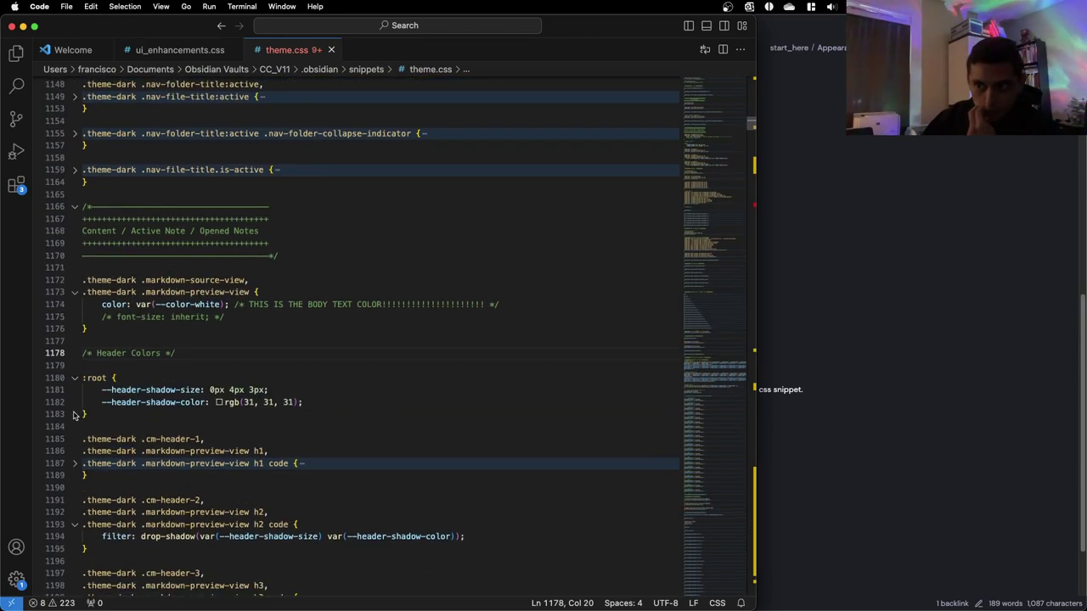
pyautogui.click(74, 463)
pyautogui.scroll(-3, 76, 459)
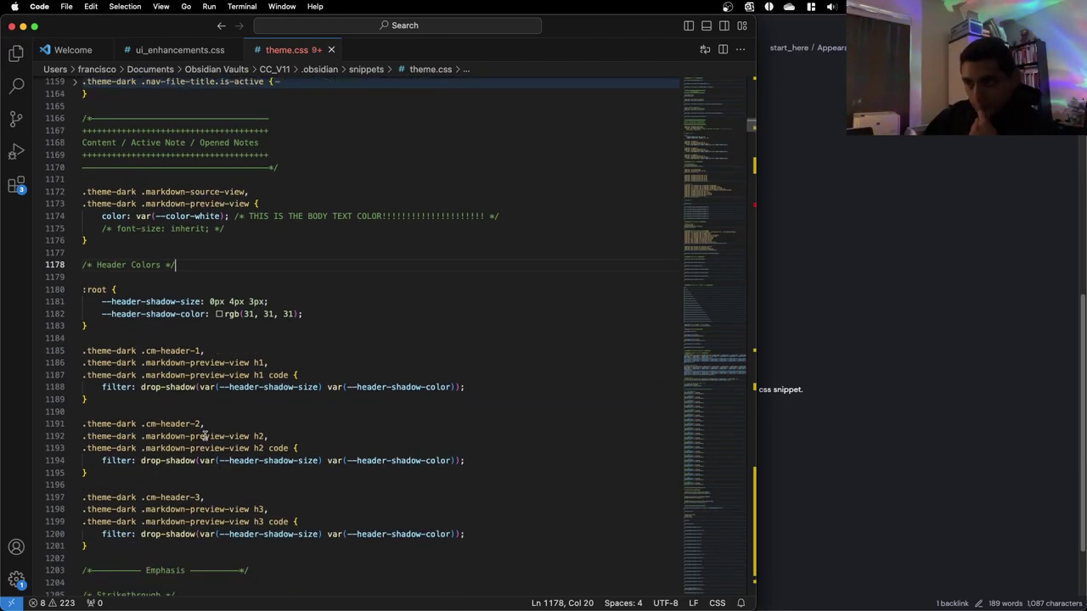
# Select .cm-header-1 in theme.css, then check the Level 2 Headings style settings in the other Obsidian vault
pyautogui.doubleClick(164, 351)
pyautogui.hotkey('ctrl', 'Up')
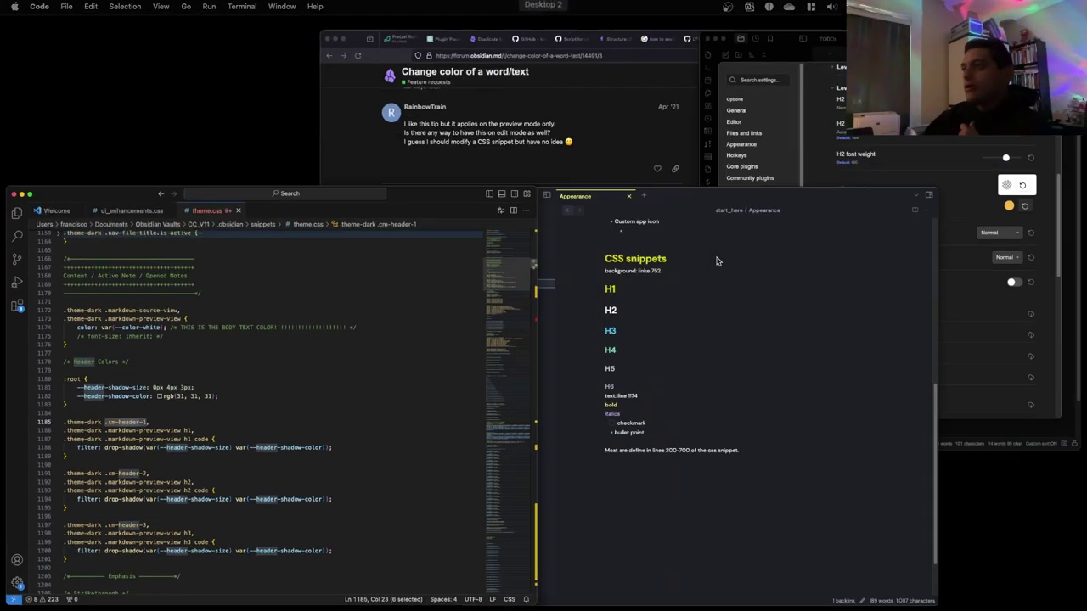
pyautogui.click(897, 223)
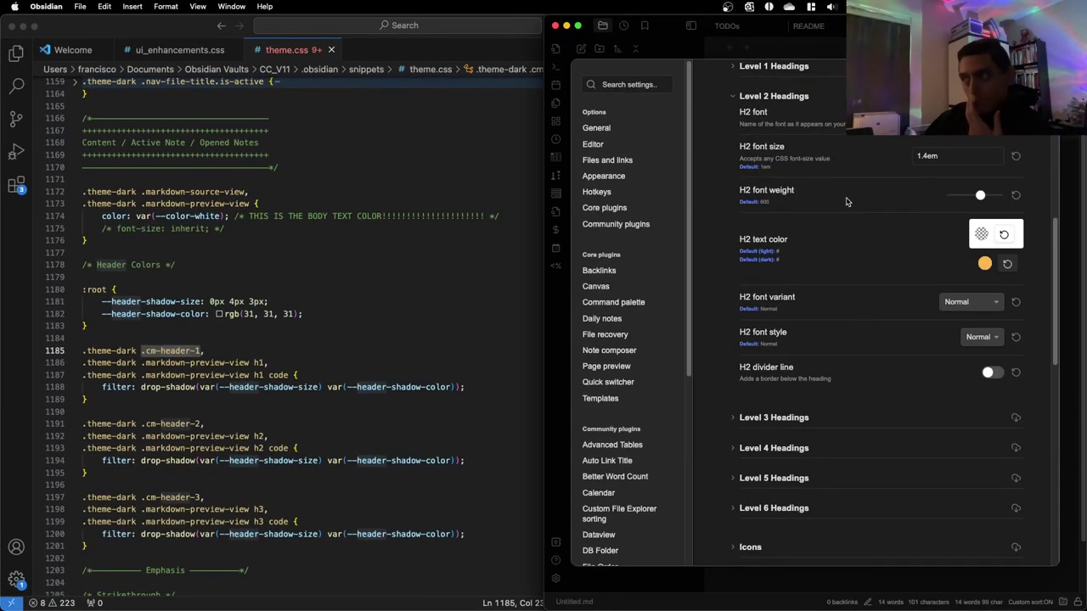
pyautogui.scroll(1, 798, 195)
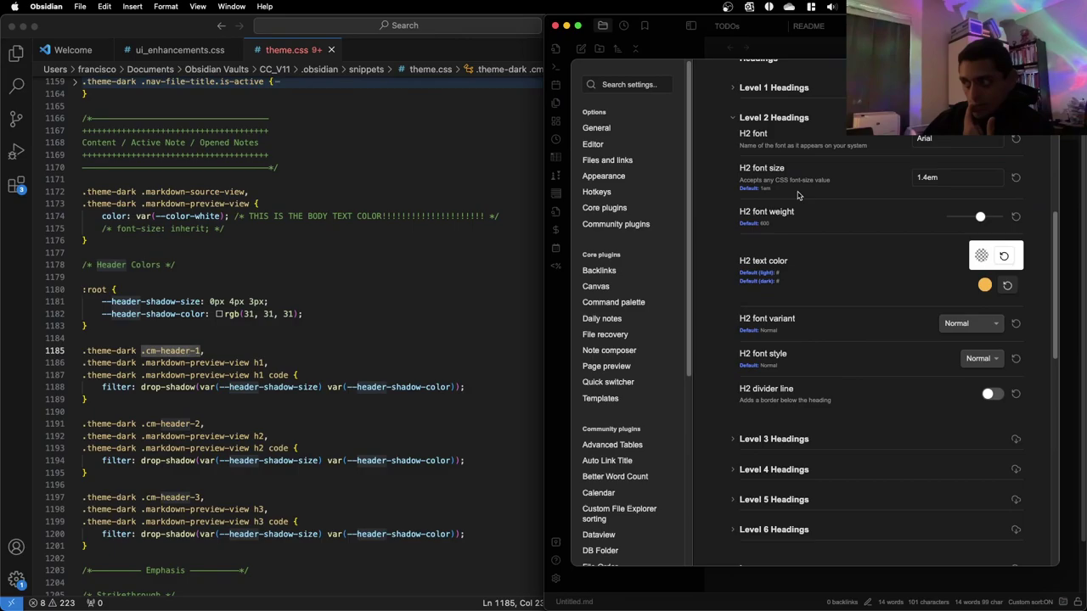
# Switch to Firefox and review the bold and italic CSS examples in the "Change color of a word/text" forum thread
pyautogui.hotkey('ctrl', 'Up')
pyautogui.click(432, 230)
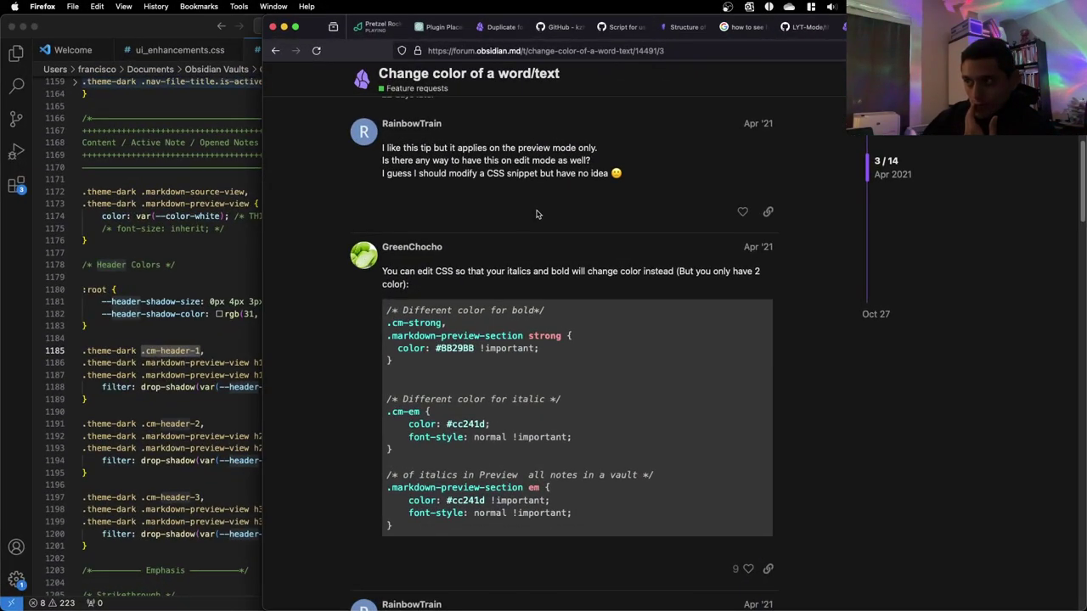
pyautogui.scroll(-3, 535, 214)
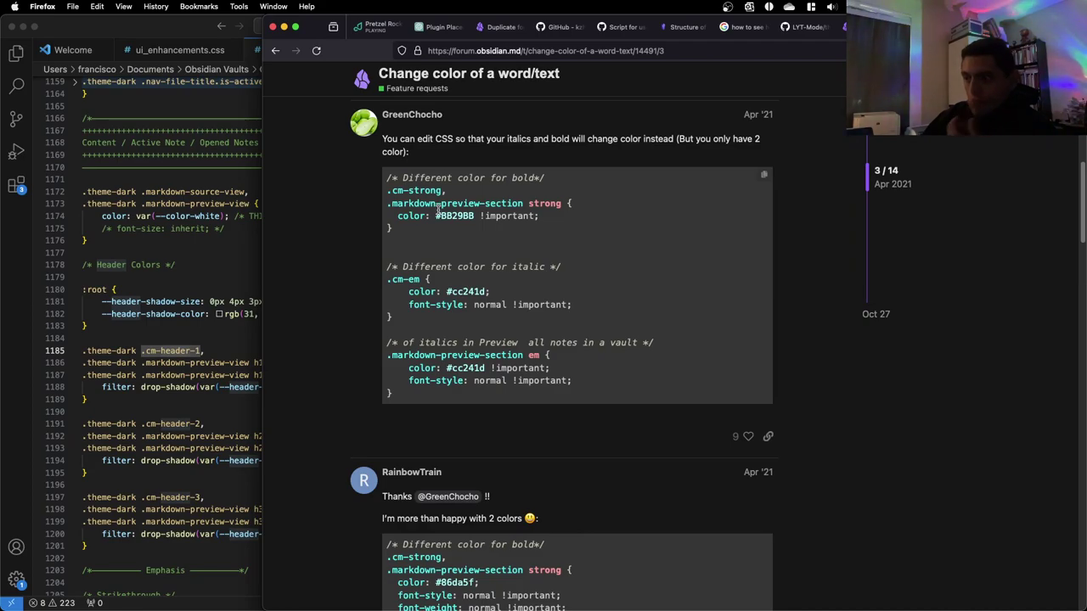
pyautogui.scroll(5, 437, 210)
# Search the Obsidian Docs for "cm-" and open the cmEditor property page
pyautogui.press('super+Left')
pyautogui.click(357, 138)
pyautogui.write('cm-')
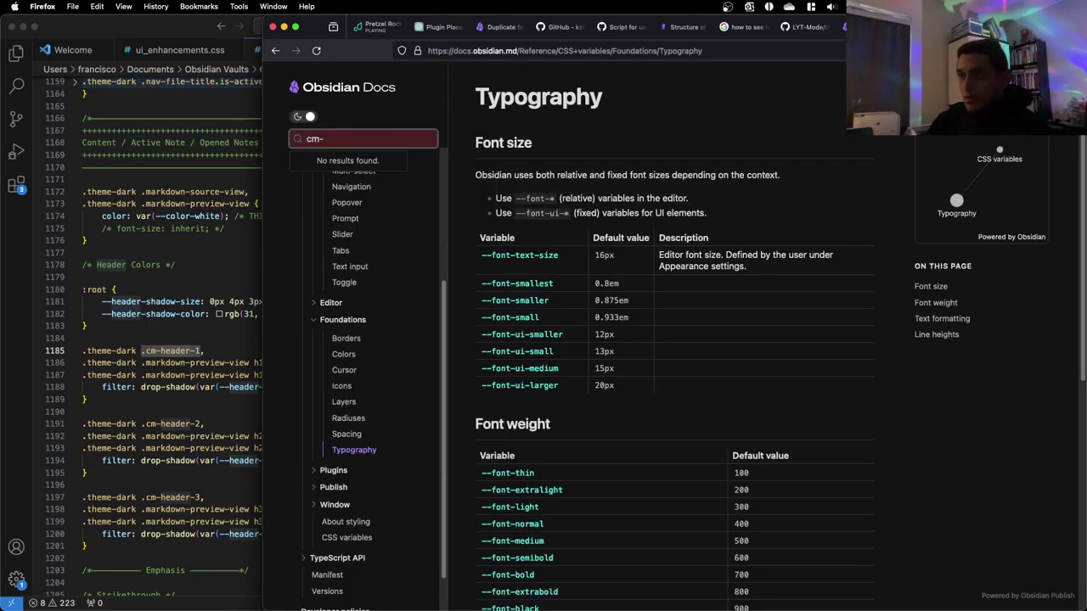
pyautogui.click(388, 172)
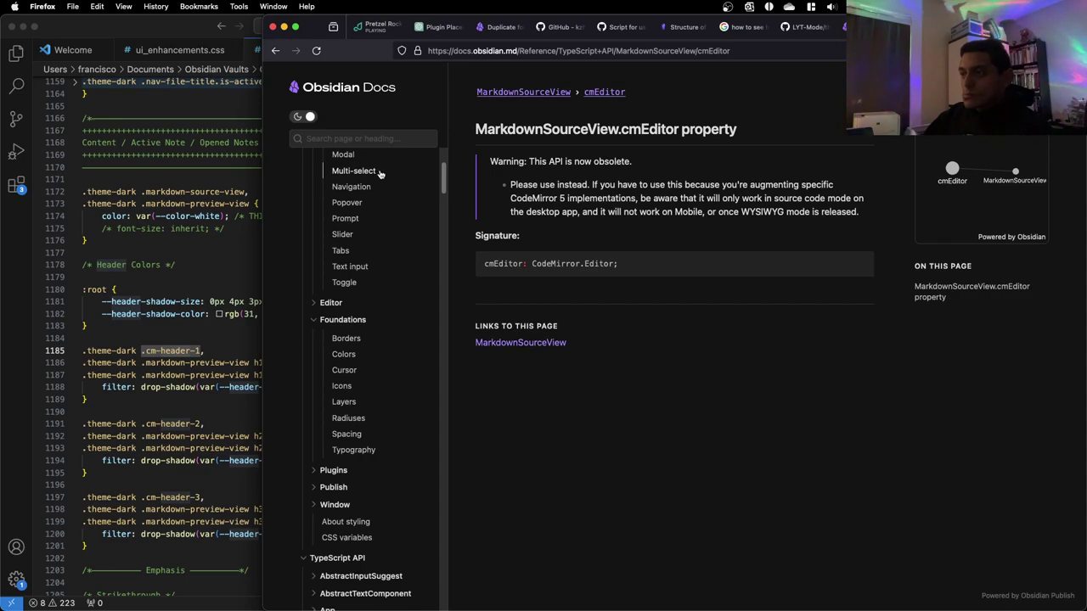
# Search the Obsidian Docs again for "cm" and dismiss the suggestions
pyautogui.click(358, 138)
pyautogui.write('c')
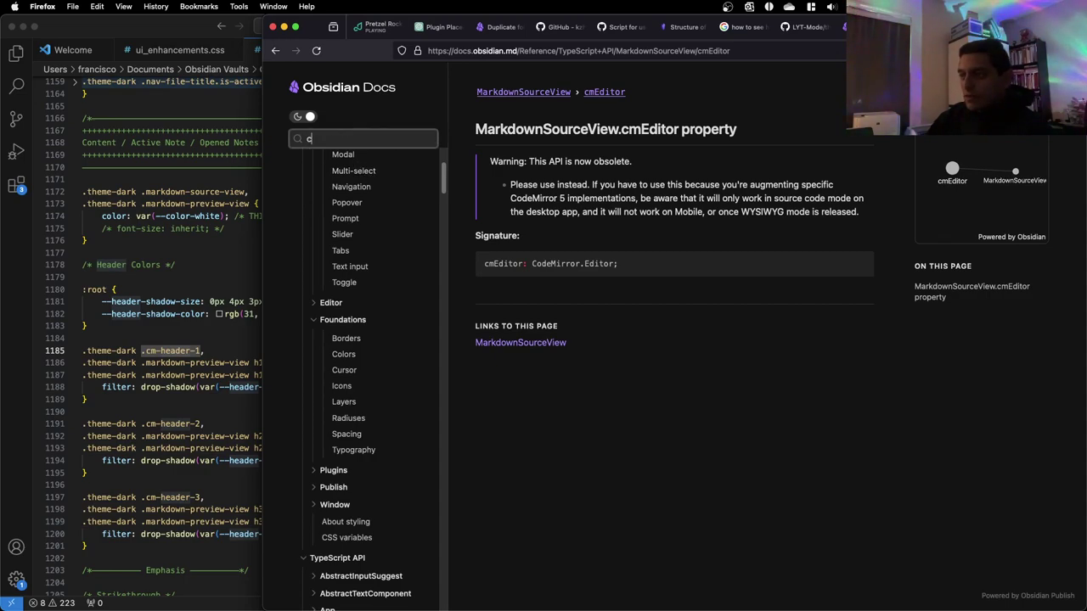
pyautogui.write('nm')
pyautogui.press('BackSpace')
pyautogui.write('m')
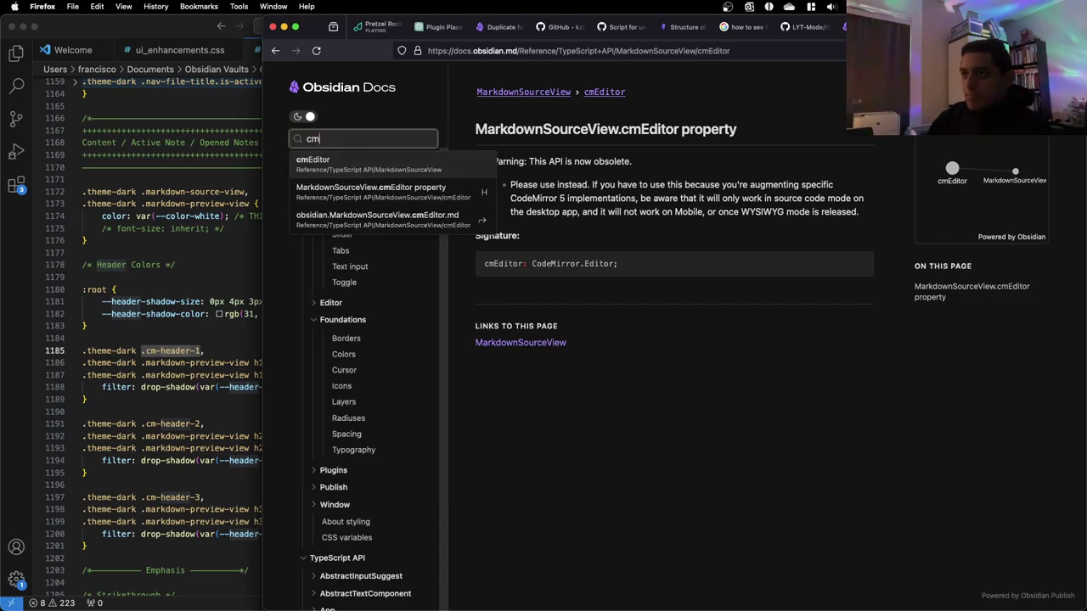
pyautogui.press('Escape')
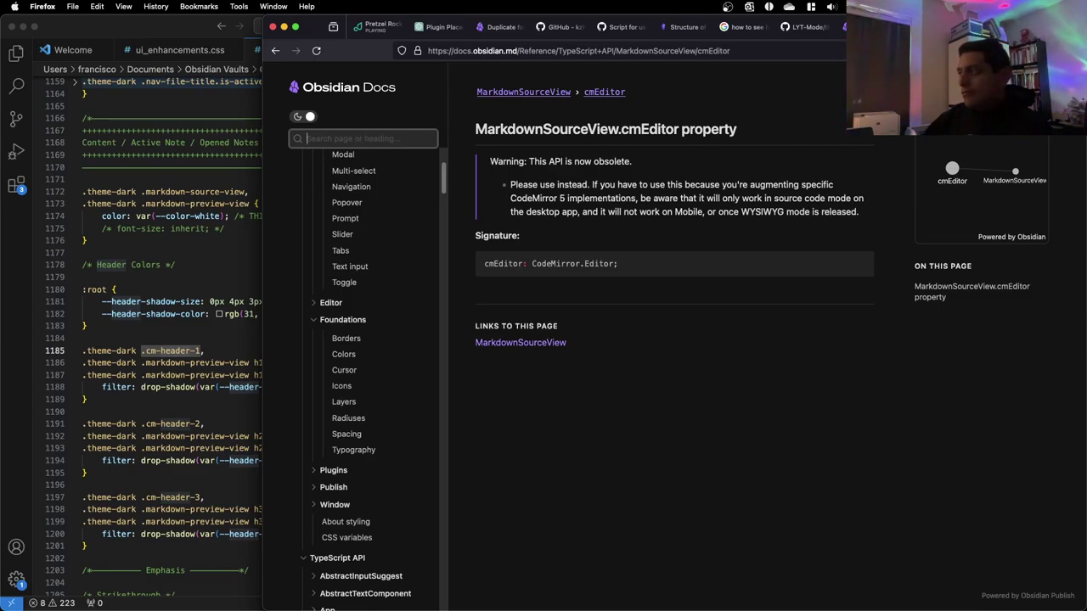
# Switch to VS Code and examine the body text and header shadow rules around the Header Colors section of theme.css
pyautogui.hotkey('ctrl', 'Up')
pyautogui.click(820, 199)
pyautogui.click(96, 224)
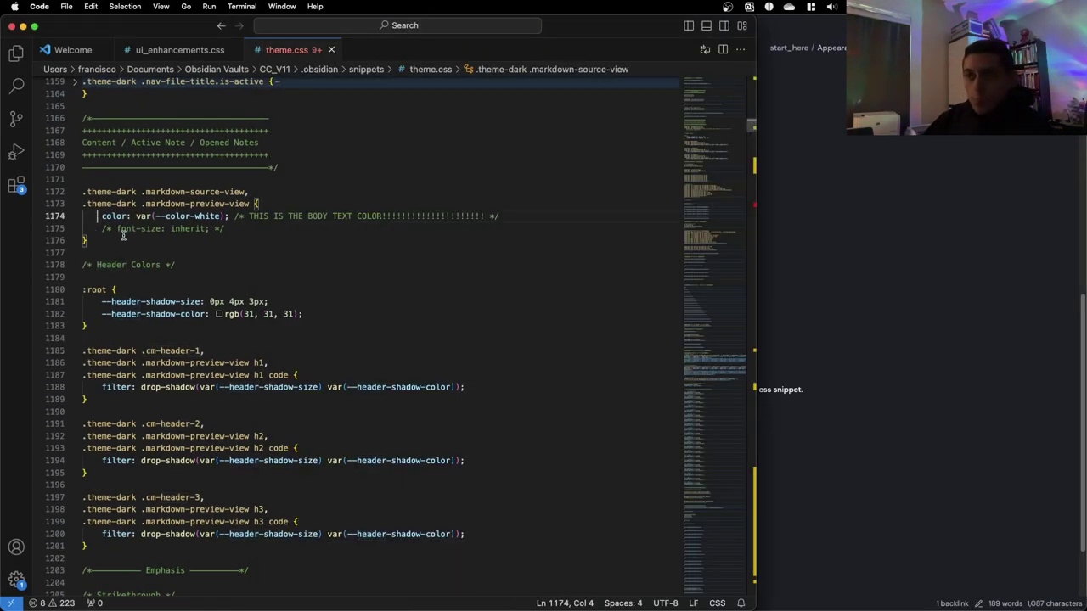
pyautogui.scroll(-1, 237, 297)
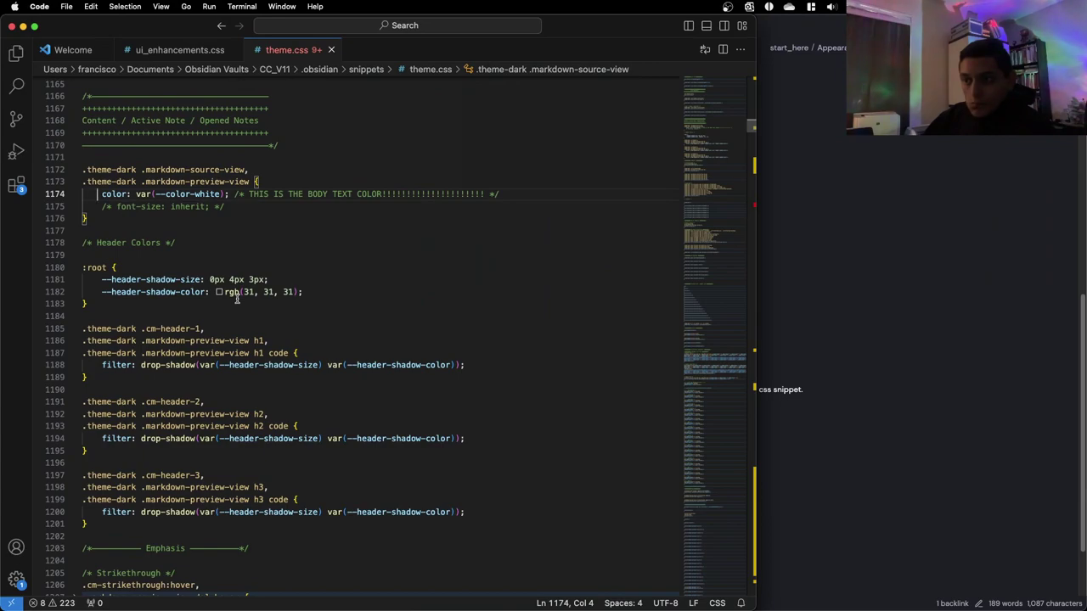
pyautogui.scroll(-3, 235, 299)
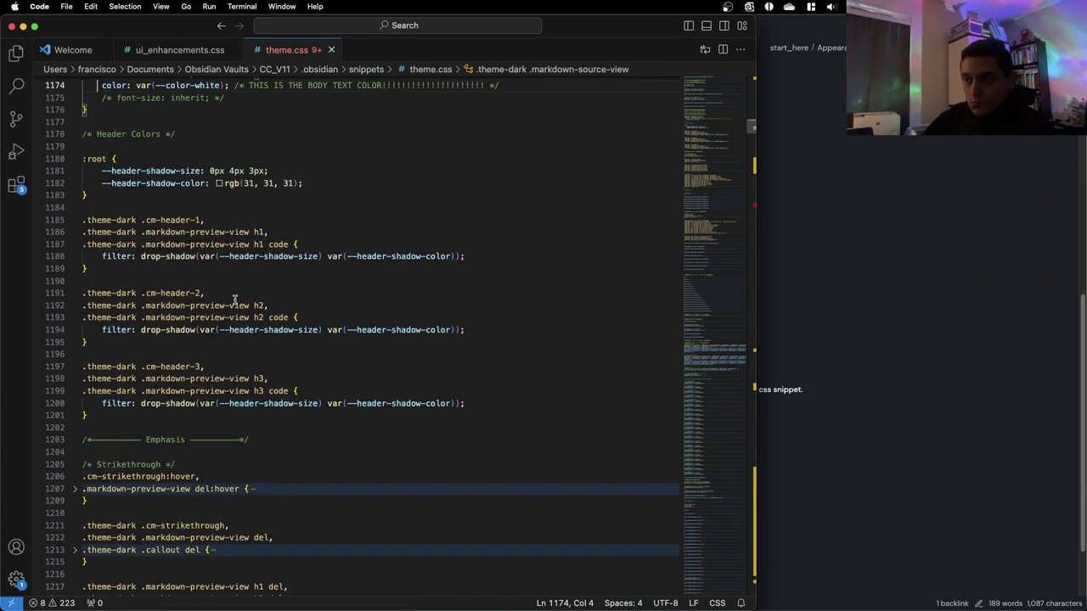
pyautogui.scroll(-1, 234, 300)
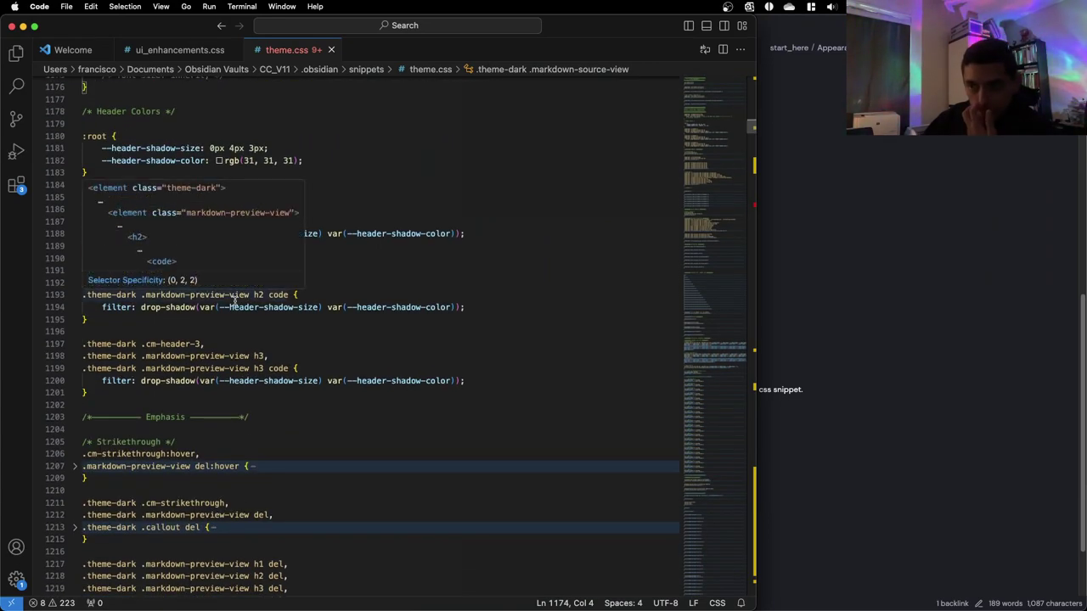
pyautogui.scroll(10, 234, 300)
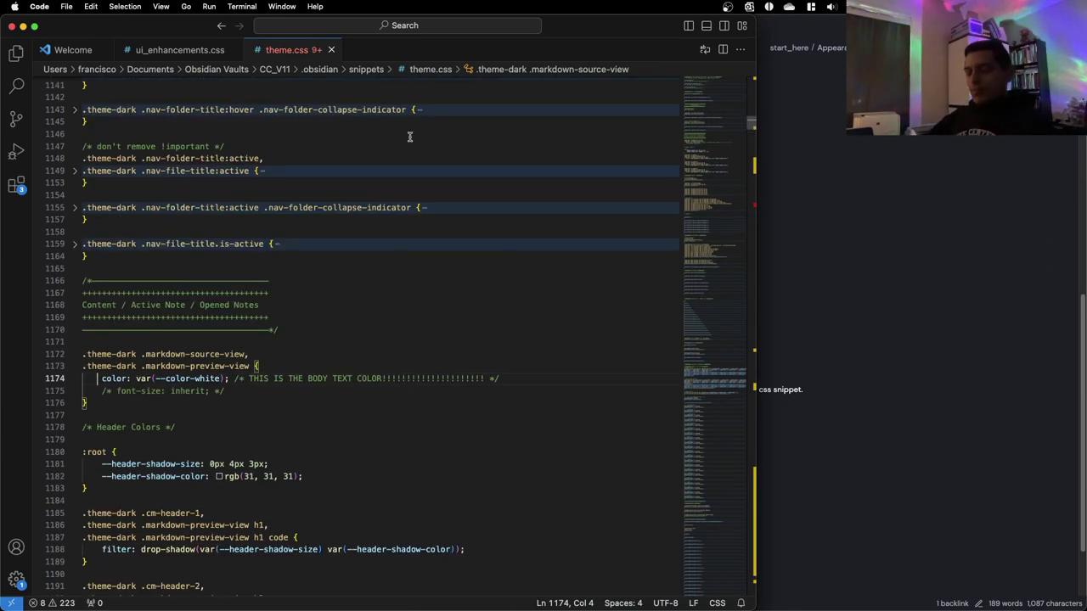
# Search the theme.css snippet for "heading" and cycle through the matches to the Headings variables section
pyautogui.press('super+f')
pyautogui.write('heading')
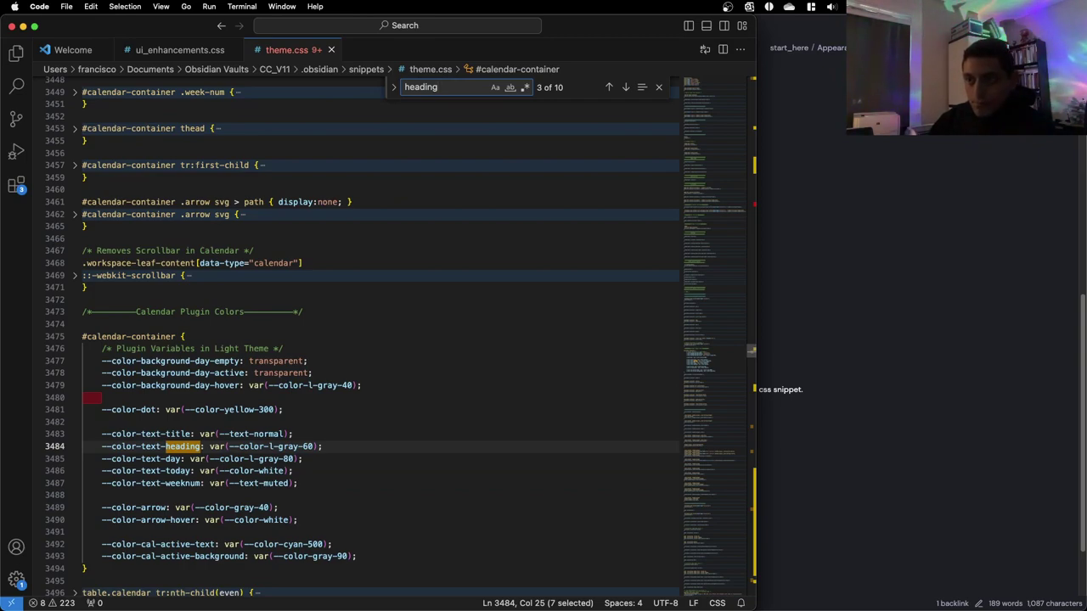
pyautogui.press('Return')
pyautogui.press('Return')
pyautogui.press('Return')
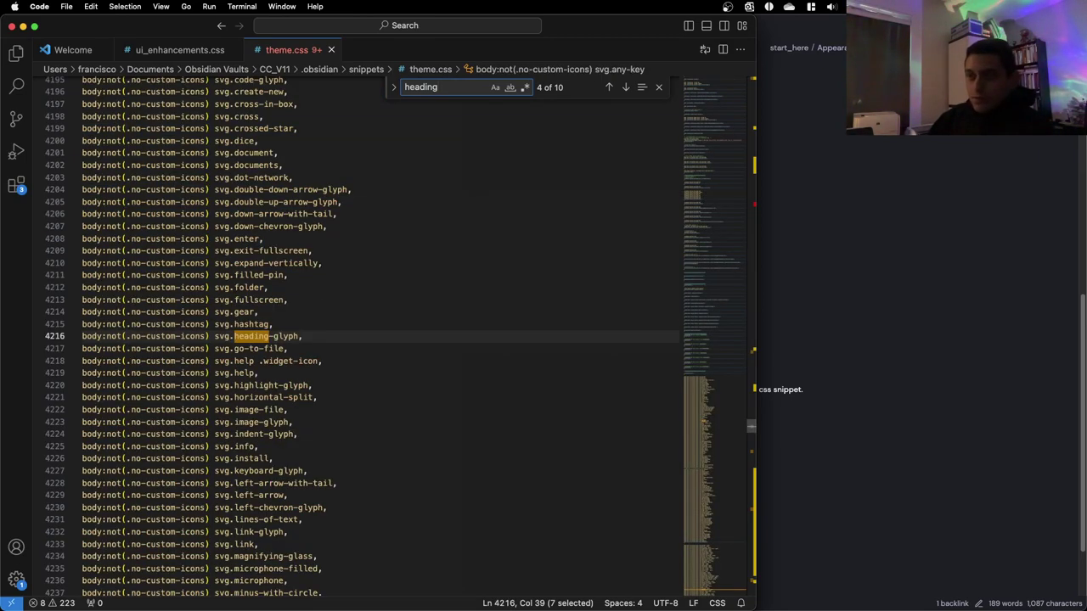
pyautogui.press('Return')
pyautogui.press('Return')
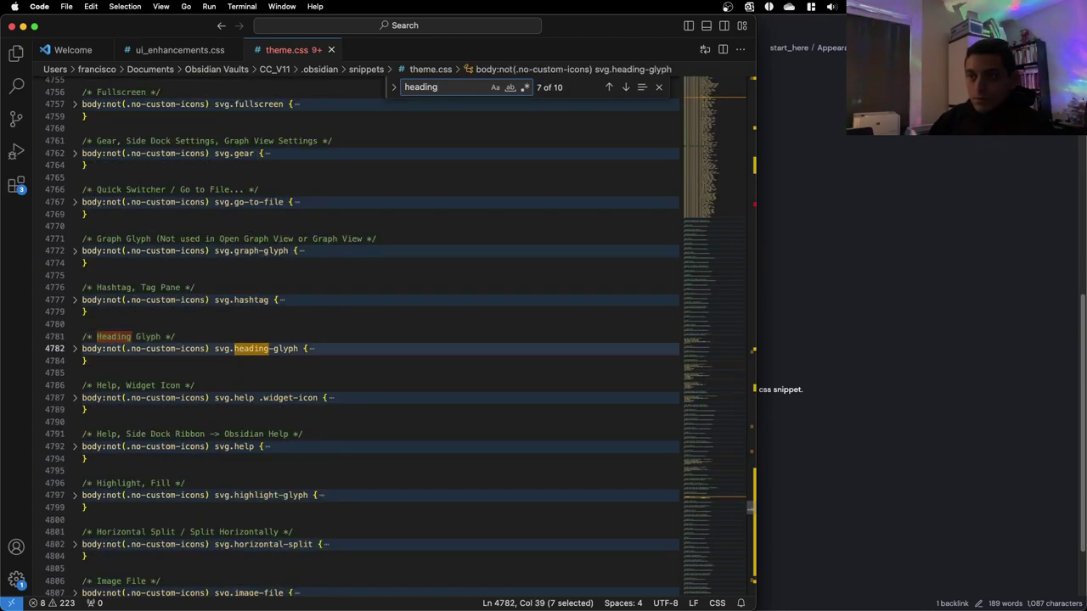
pyautogui.press('Return')
pyautogui.press('Return')
pyautogui.press('Return')
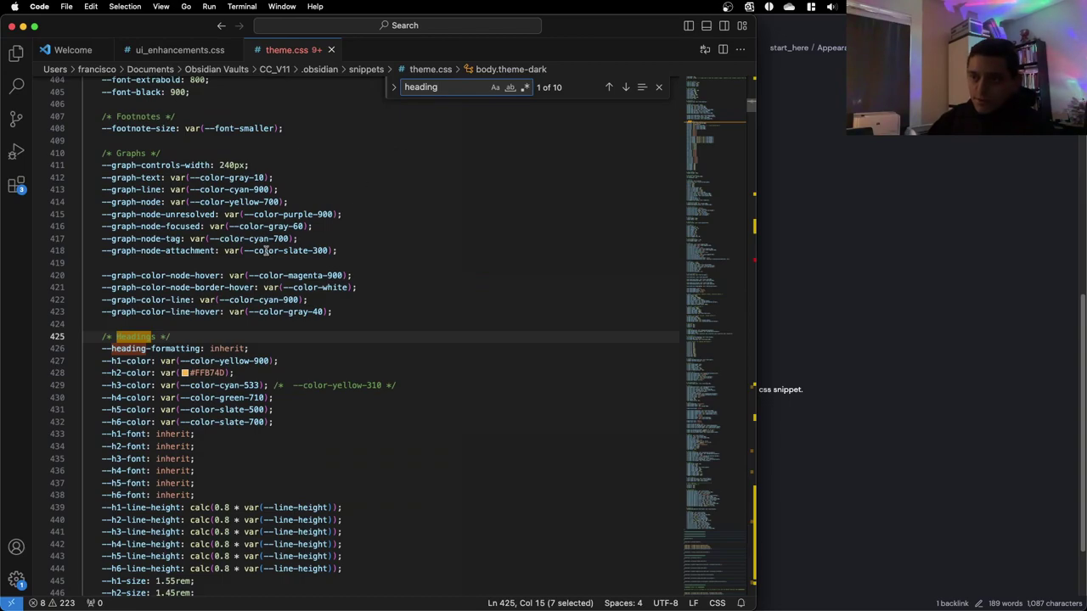
# Examine the h1 to h6 color, font, line-height, size, style, variant and weight variables in the Headings section
pyautogui.scroll(-4, 269, 248)
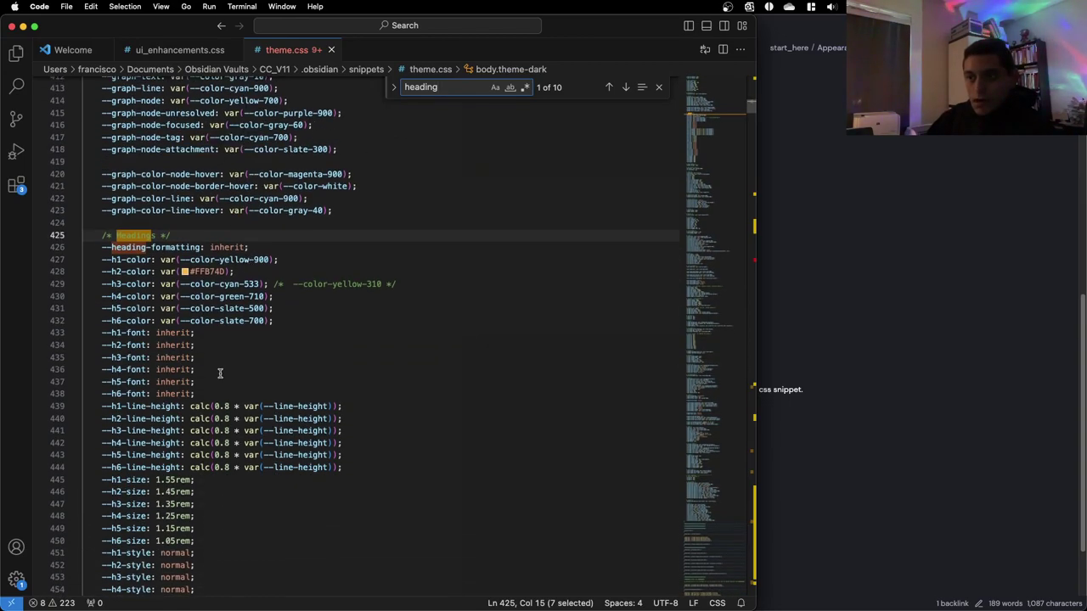
pyautogui.scroll(-6, 221, 370)
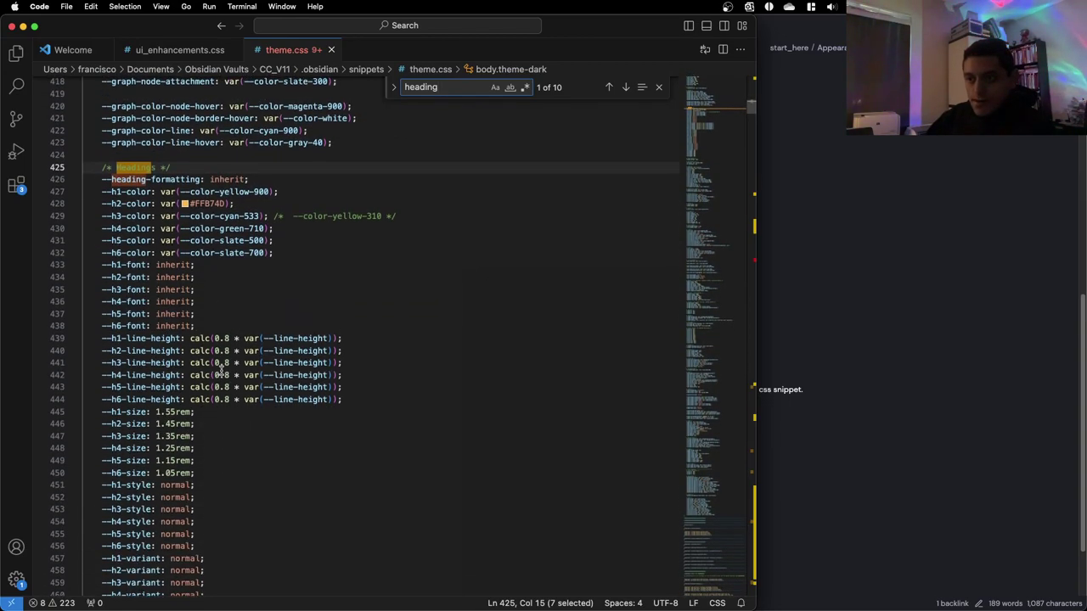
pyautogui.scroll(-2, 221, 370)
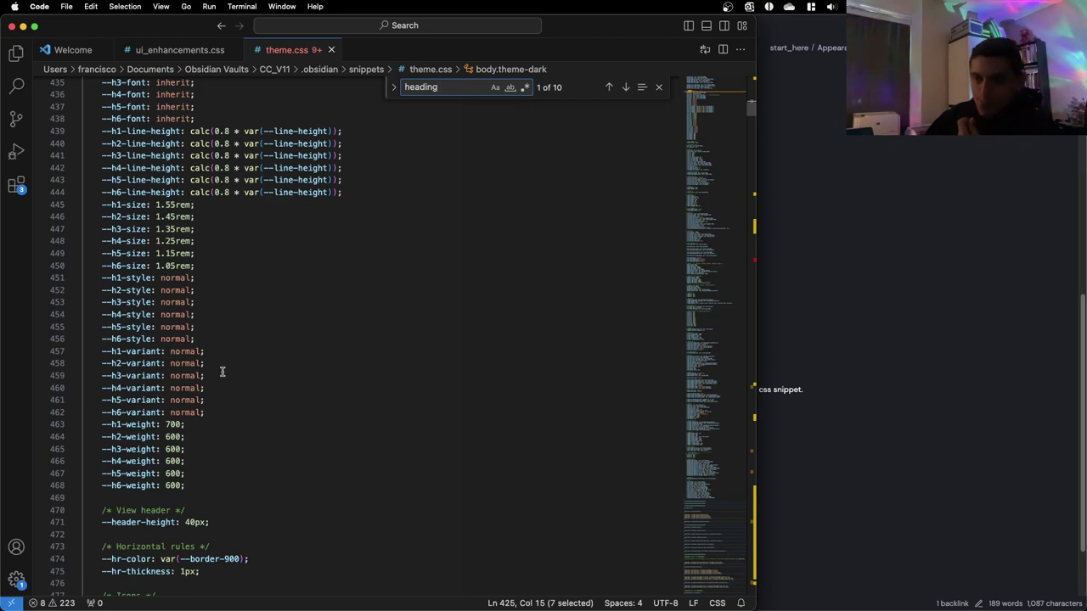
pyautogui.scroll(-1, 223, 371)
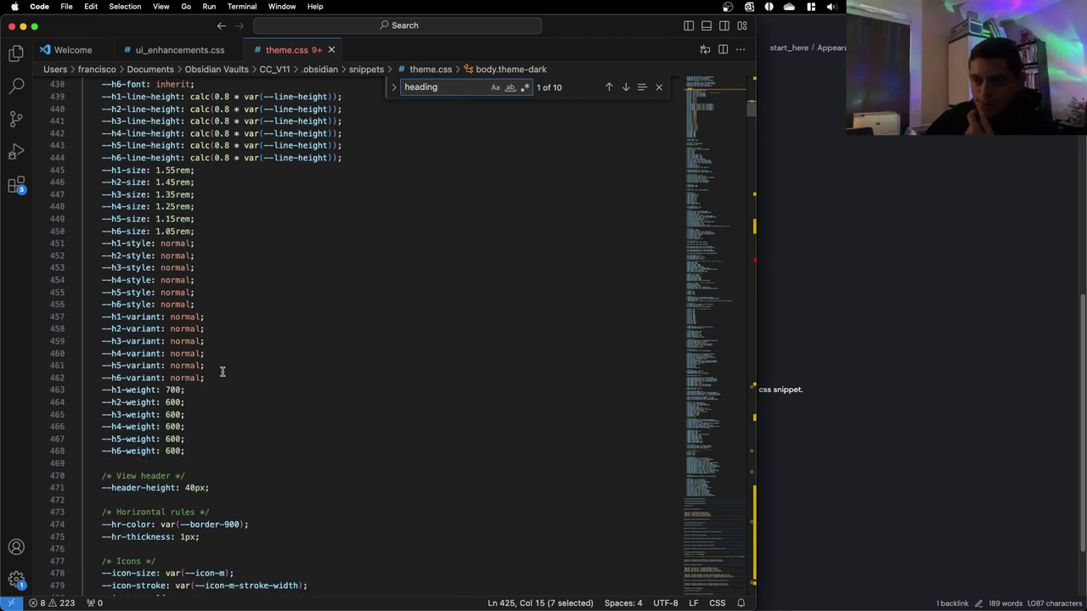
pyautogui.scroll(-2, 222, 371)
pyautogui.scroll(3, 222, 371)
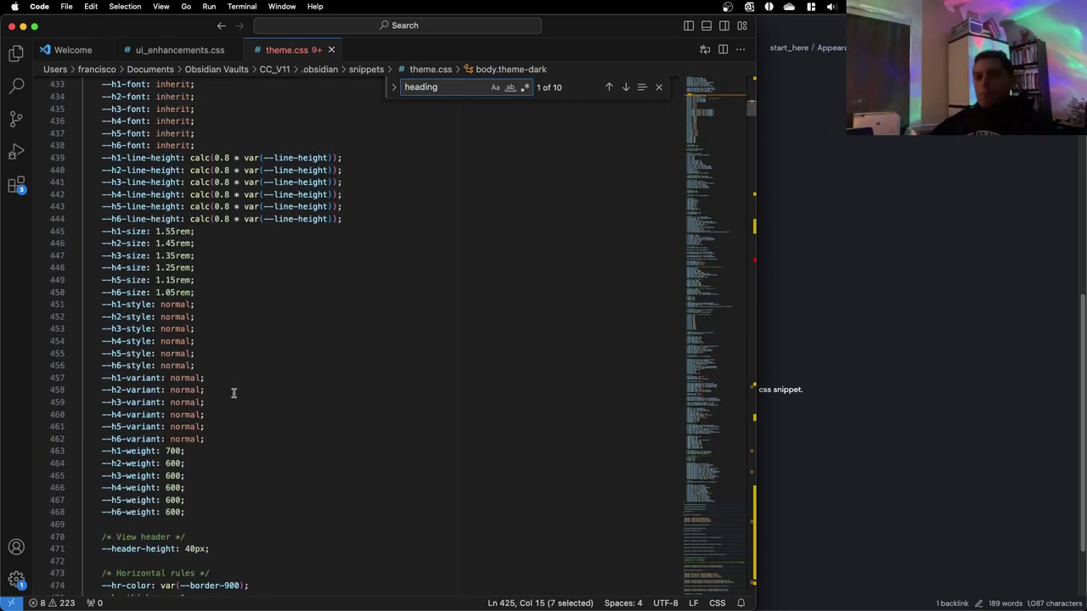
# Switch to the CC_V11 vault in Obsidian and check the H1 to H6 samples in the Appearance note
pyautogui.click(817, 316)
pyautogui.moveTo(718, 246); pyautogui.dragTo(718, 230)
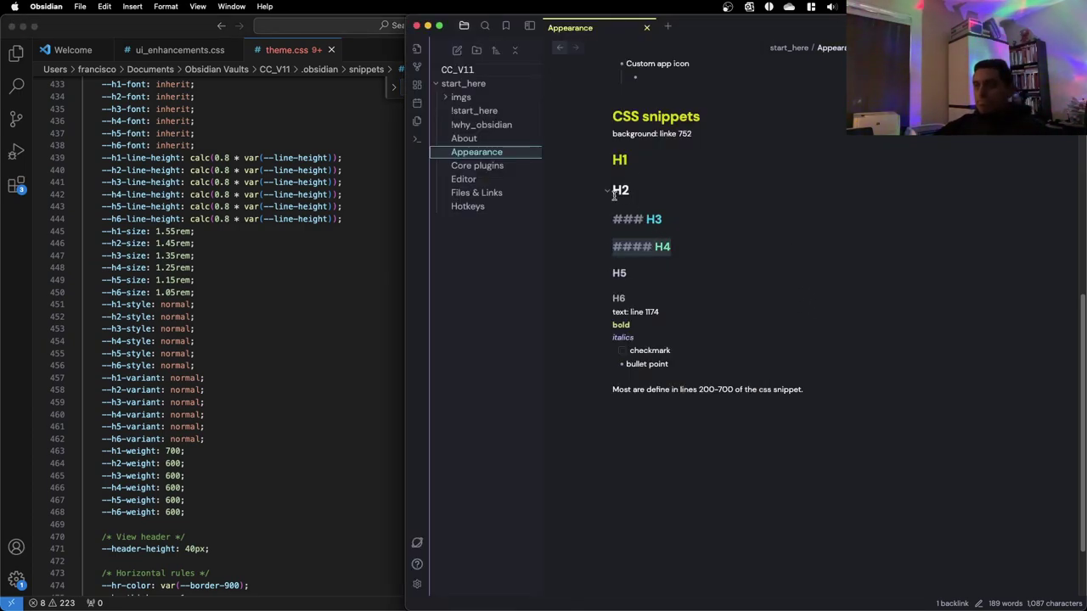
pyautogui.click(297, 246)
pyautogui.click(947, 233)
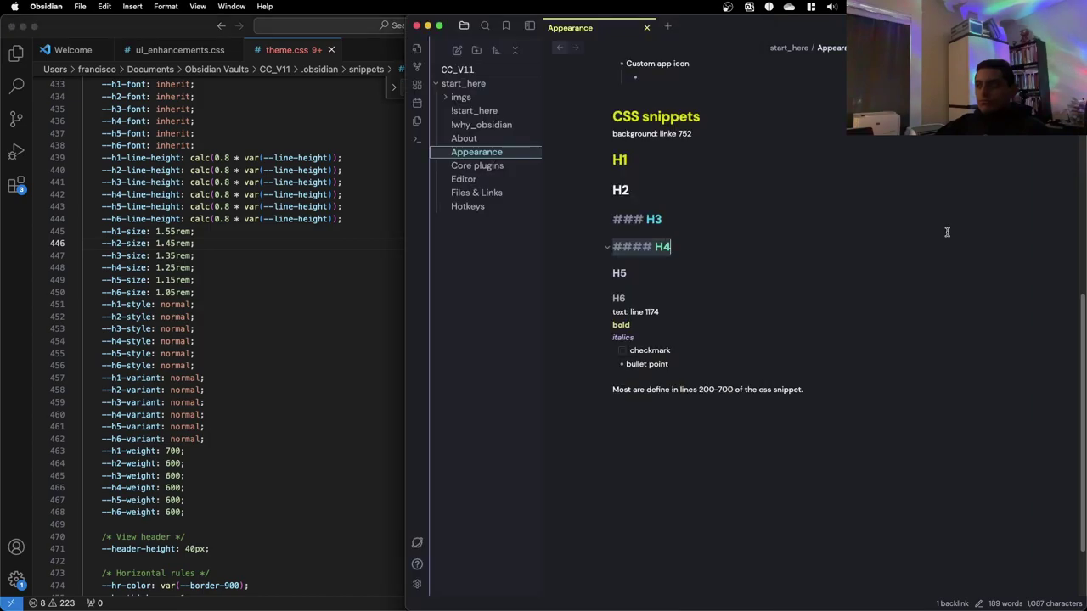
# Switch to the other Obsidian vault's settings, check the hex code of the dark-mode H2 text color and cancel the color picker
pyautogui.hotkey('ctrl', 'Up')
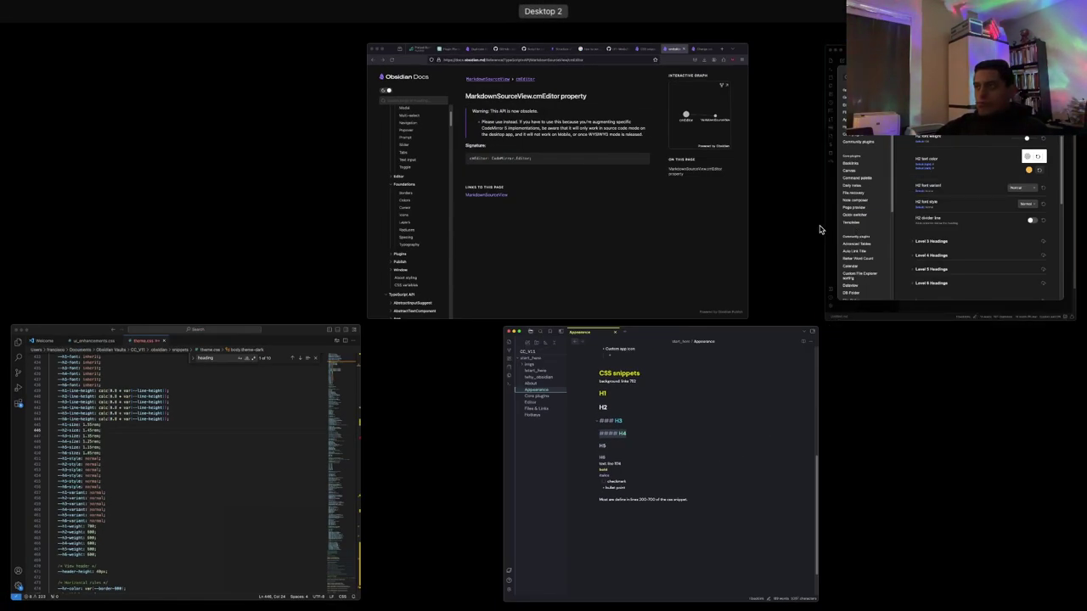
pyautogui.click(940, 227)
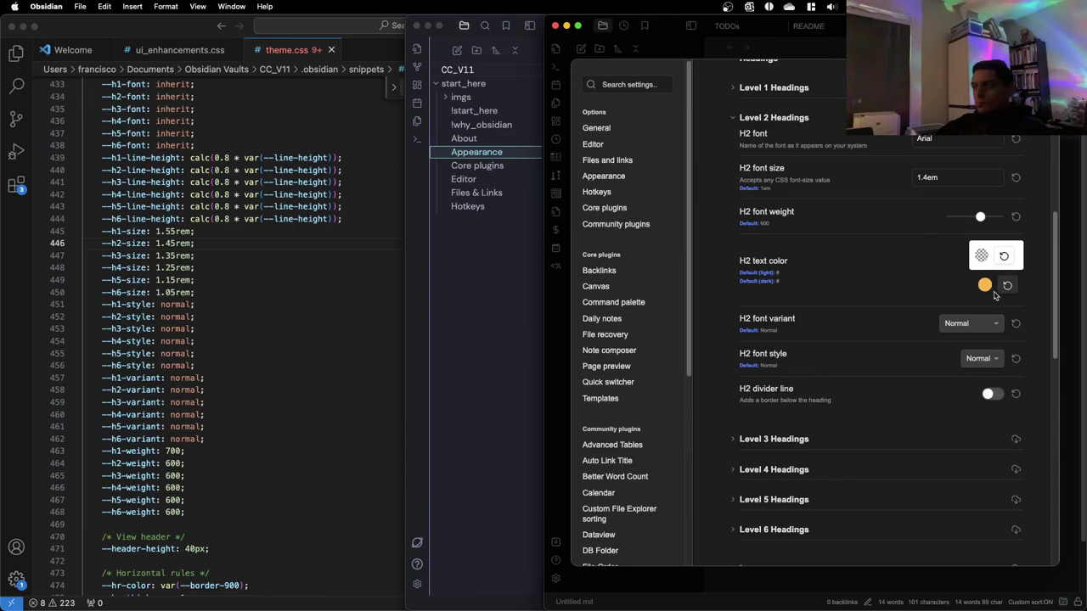
pyautogui.click(985, 286)
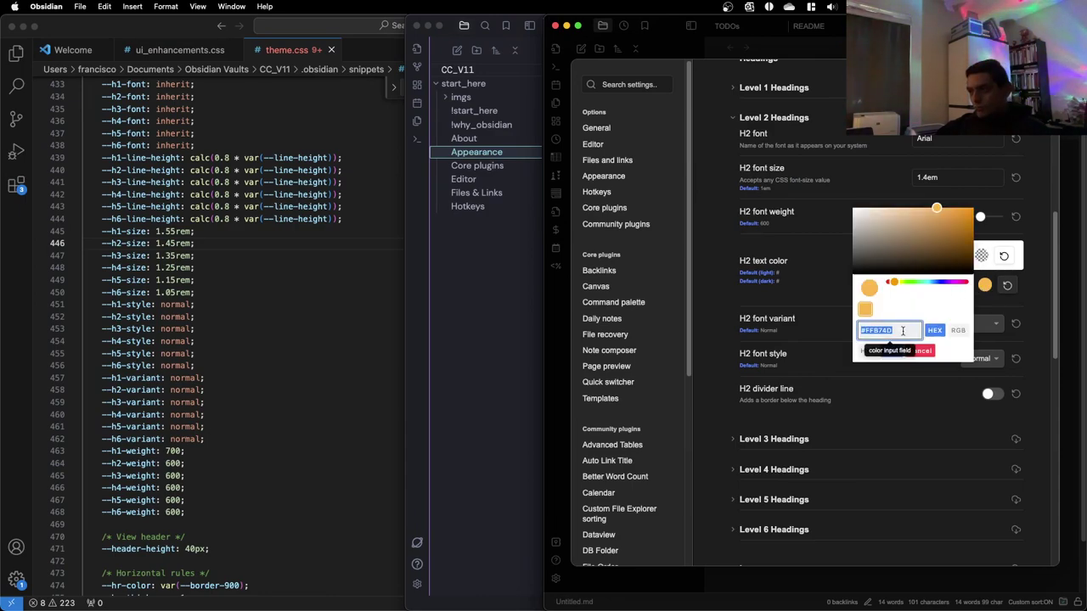
pyautogui.click(928, 351)
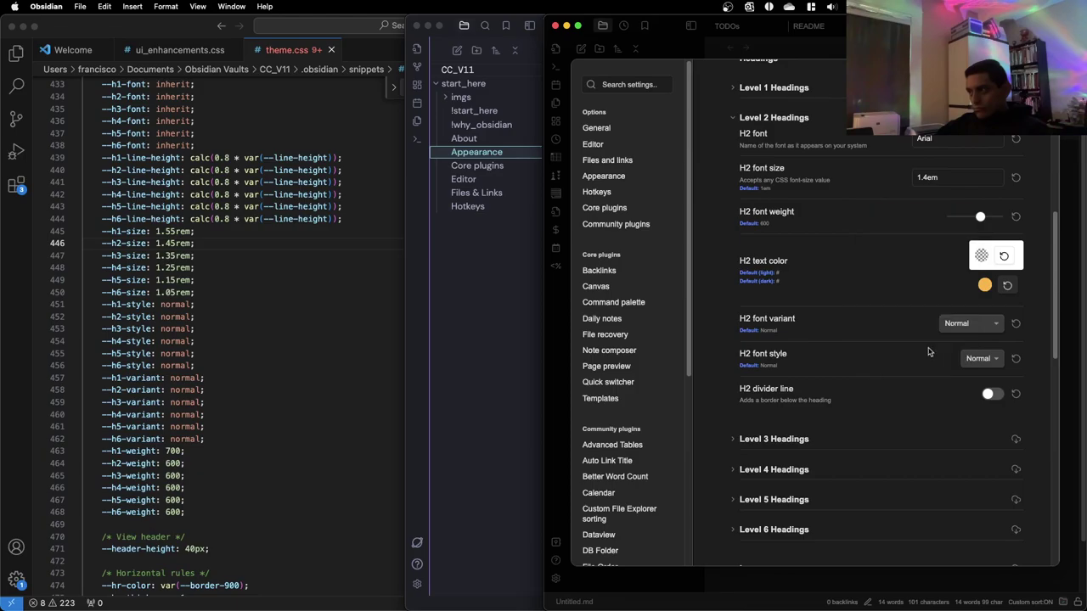
# Look through the other vault's settings categories down to the community plugin Style Settings
pyautogui.hotkey('ctrl', 'Up')
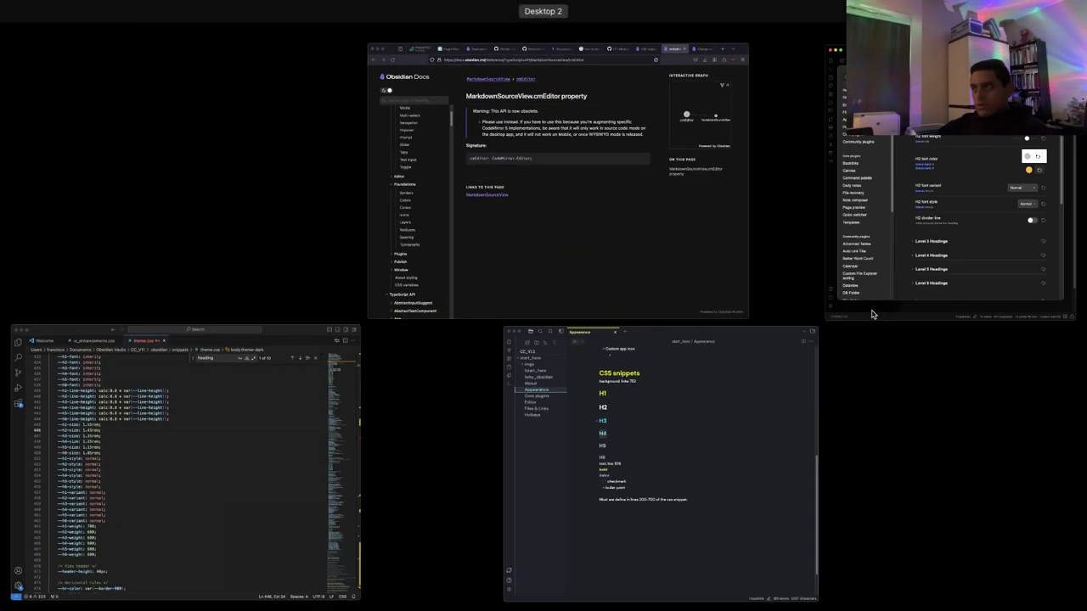
pyautogui.click(893, 255)
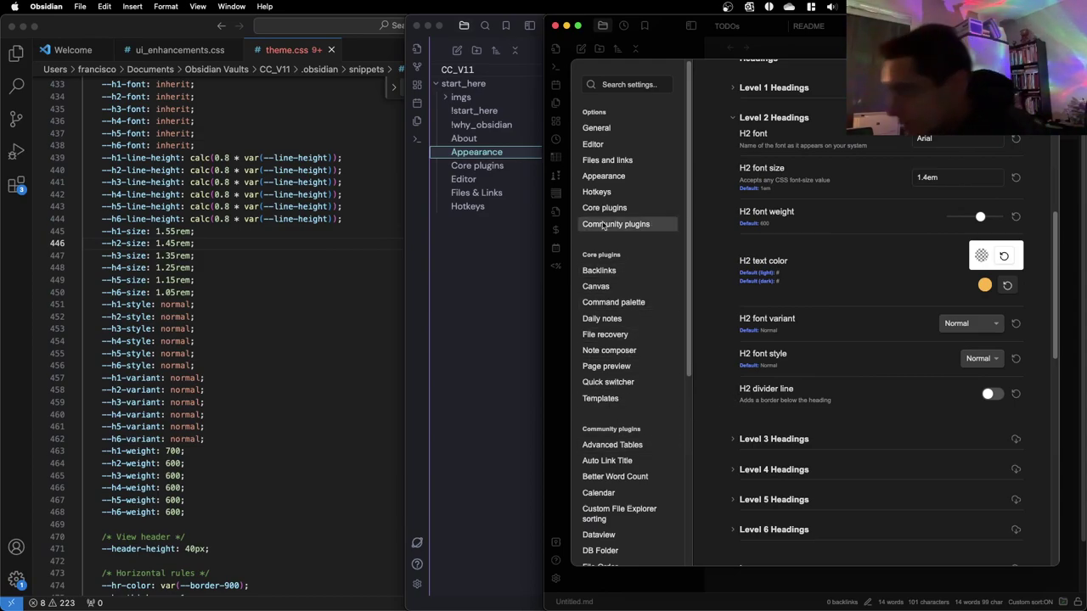
pyautogui.scroll(-4, 628, 289)
pyautogui.scroll(-1, 645, 293)
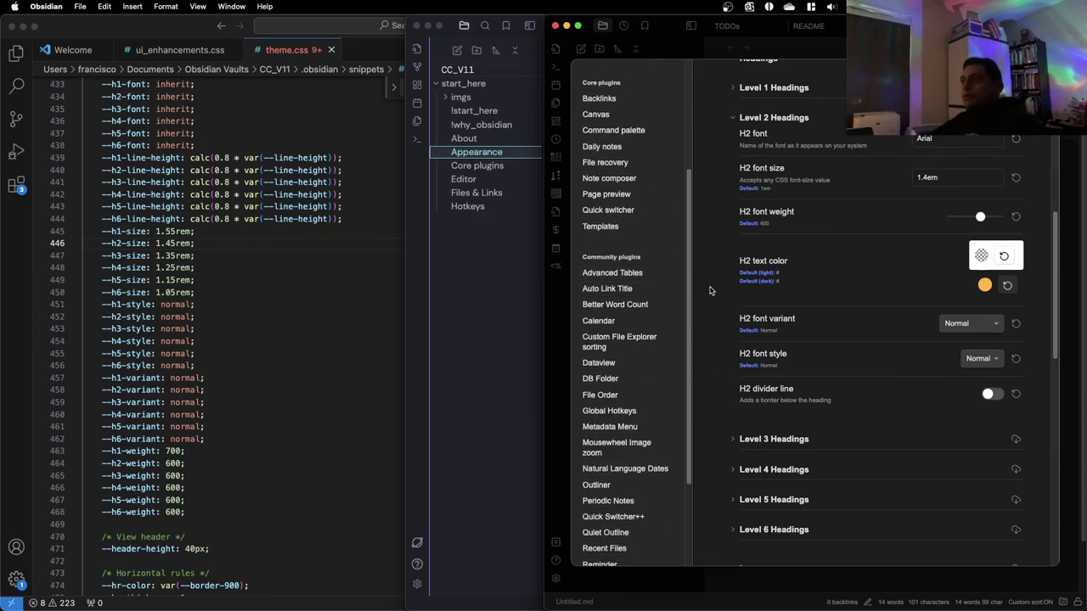
pyautogui.scroll(-2, 625, 407)
pyautogui.scroll(-1, 624, 450)
pyautogui.hotkey('ctrl', 'Up')
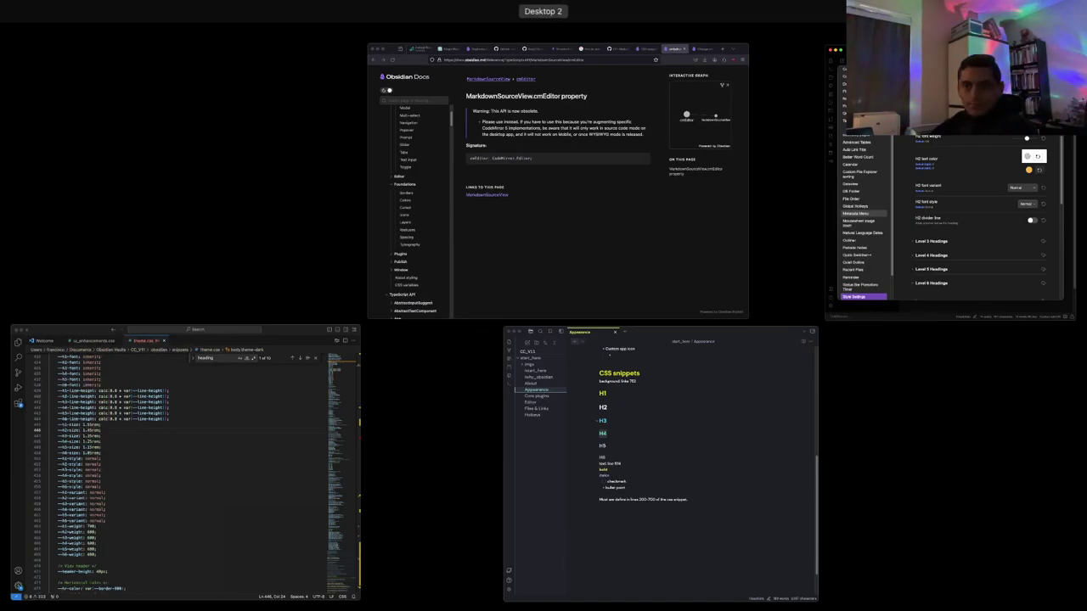
pyautogui.hotkey('ctrl', 'Up')
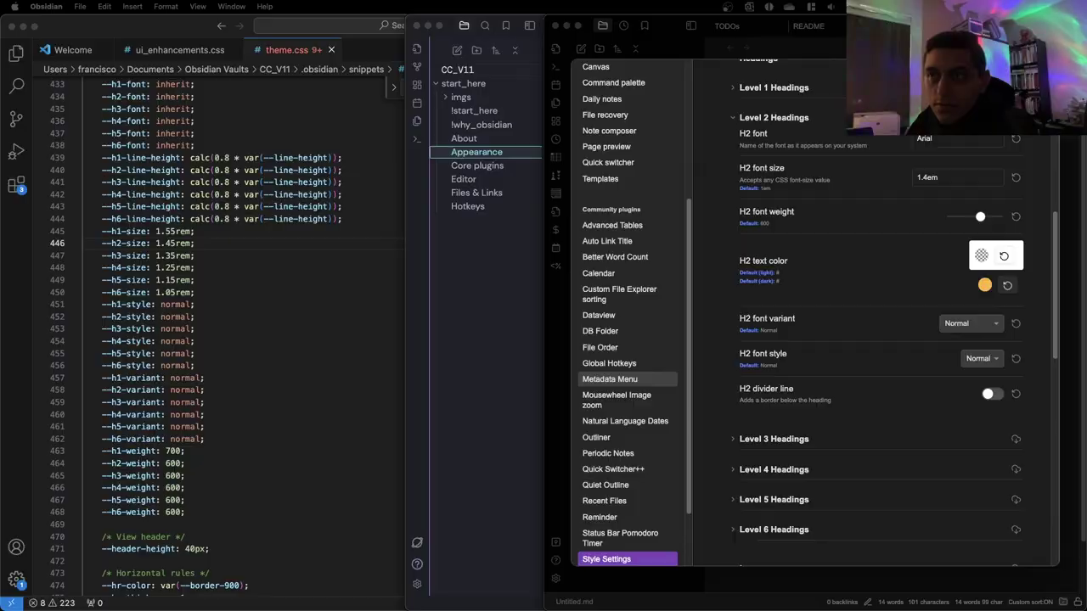
# Switch to VS Code, search the CC_V1 Minimal theme's theme.css for "h2" and examine the matches in the body rule
pyautogui.press('super+f')
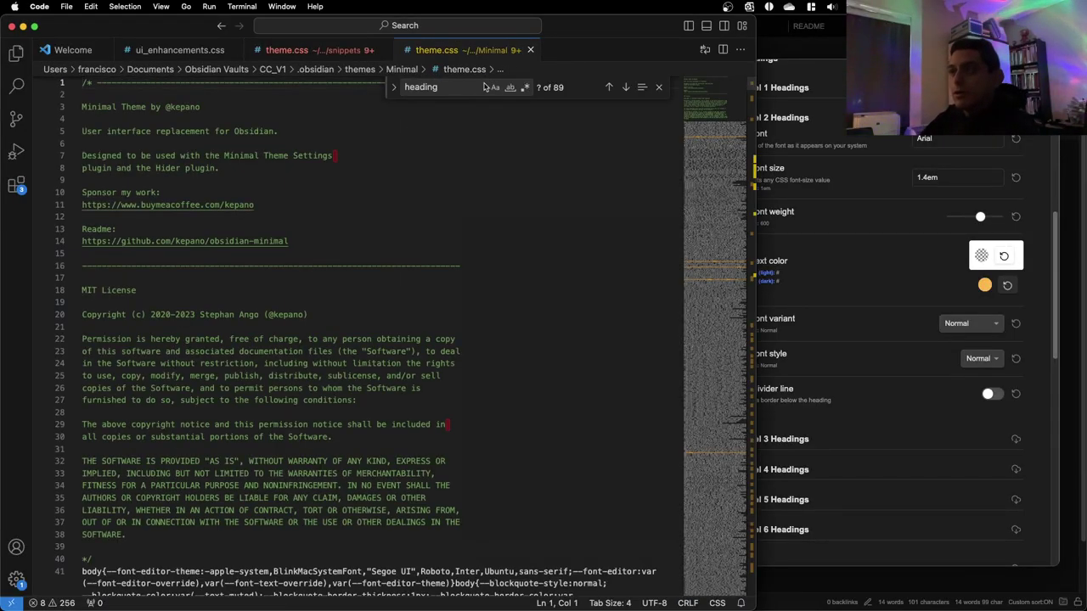
pyautogui.scroll(-10, 360, 157)
pyautogui.scroll(-15, 360, 157)
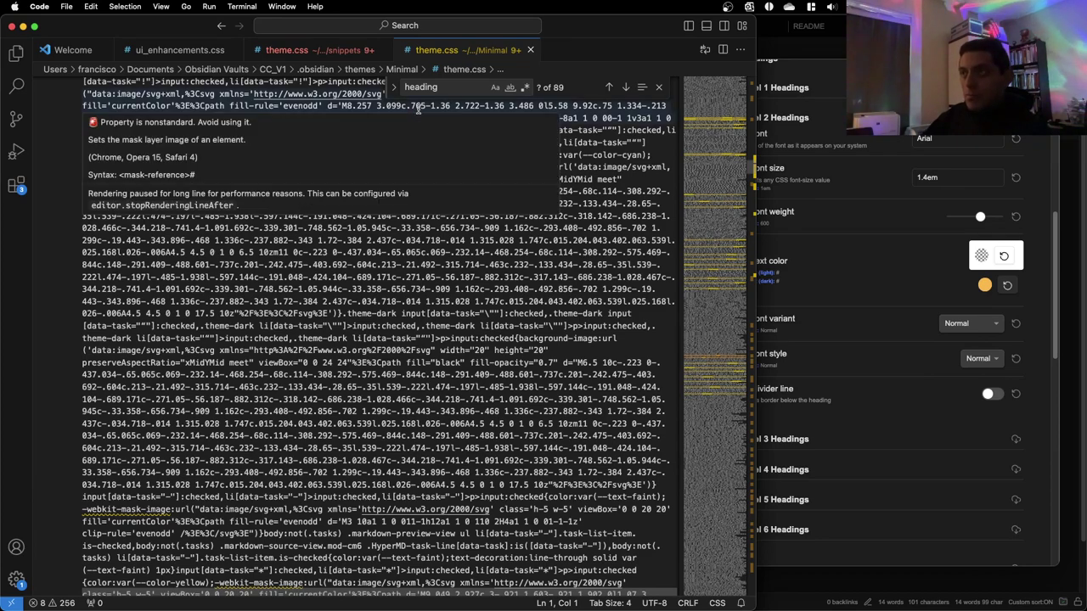
pyautogui.doubleClick(453, 88)
pyautogui.write('h2')
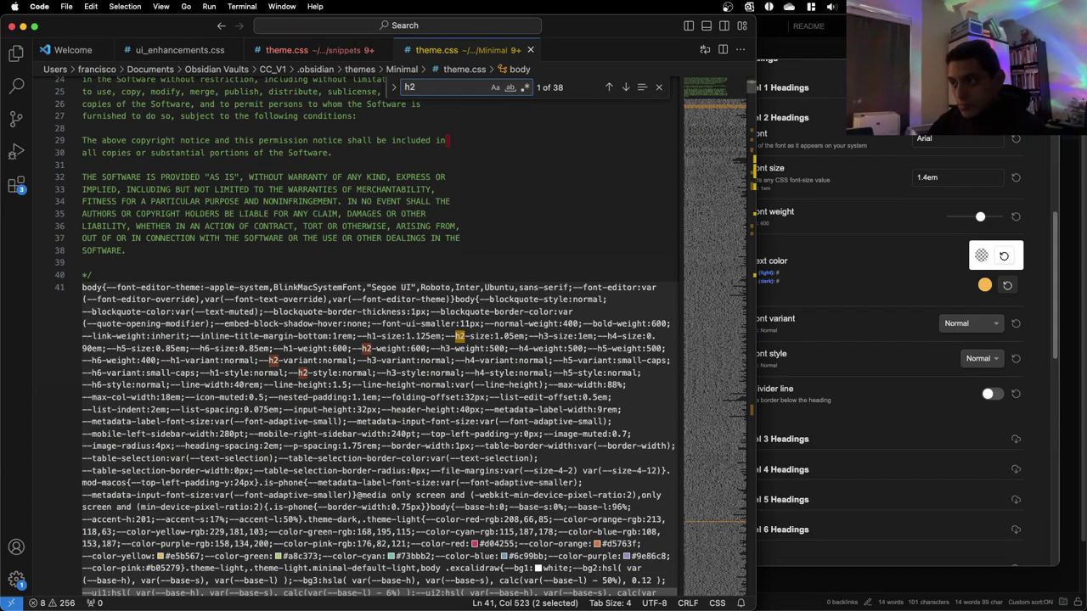
pyautogui.press('Return')
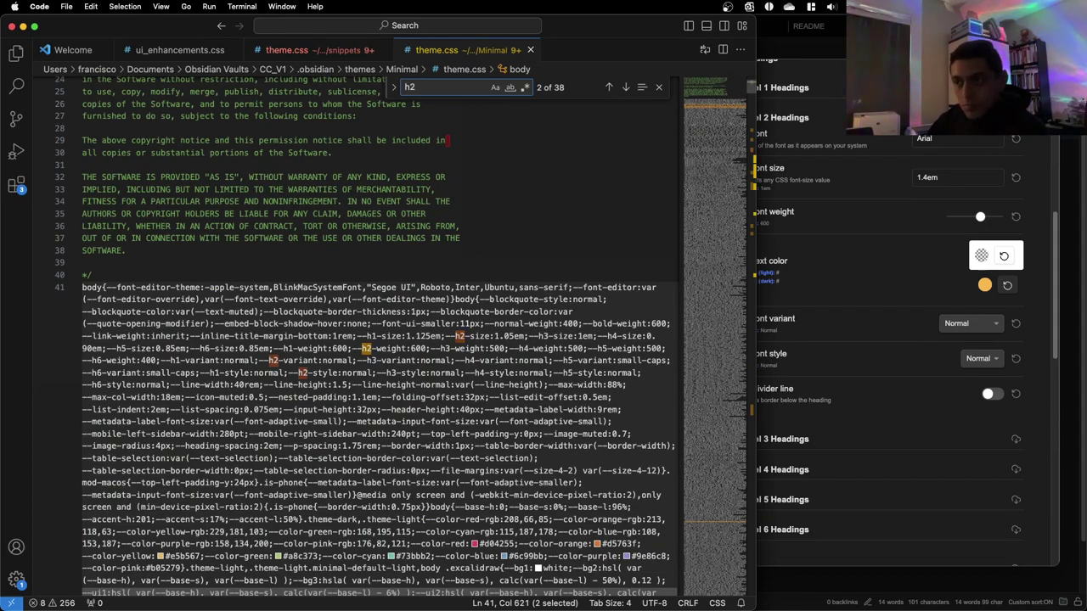
pyautogui.scroll(-2, 285, 300)
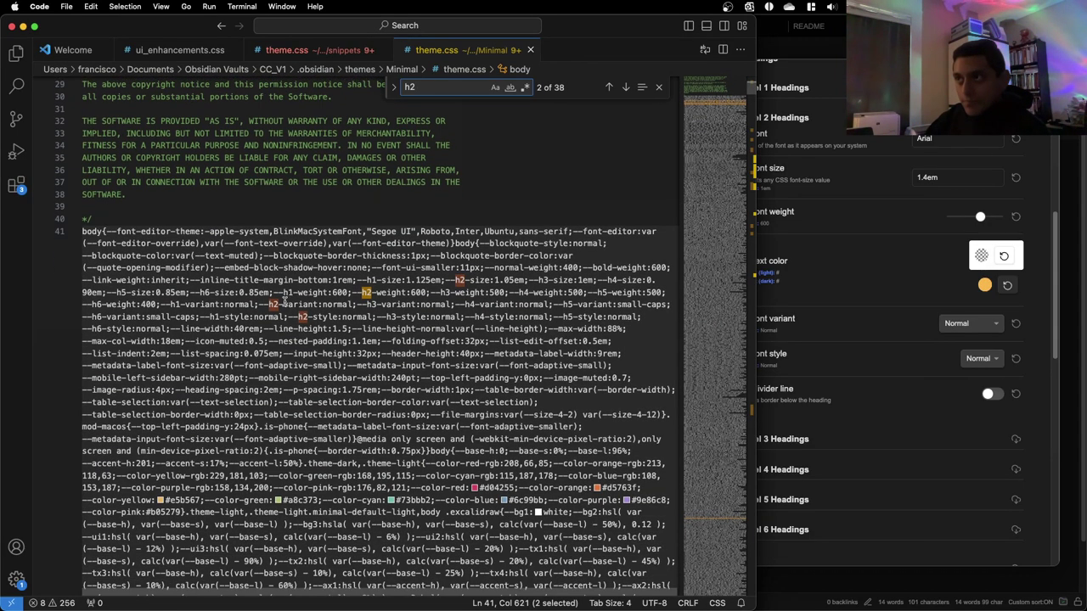
pyautogui.scroll(-2, 286, 299)
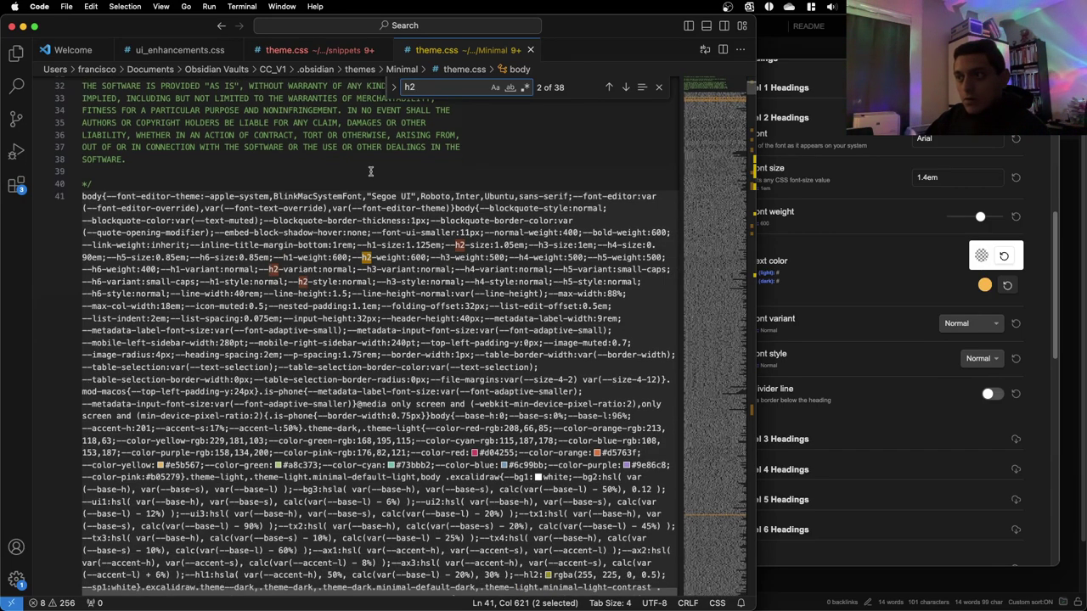
# Check the H2 color variable name in the theme.css snippet, and search the Minimal theme's theme.css for "h2-color"
pyautogui.click(329, 53)
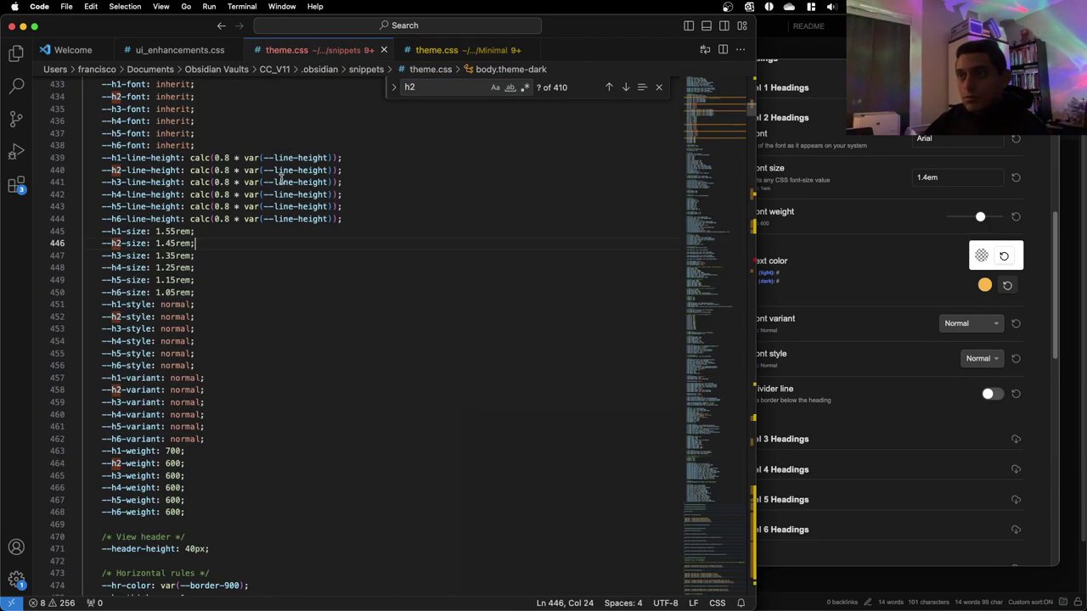
pyautogui.scroll(6, 282, 175)
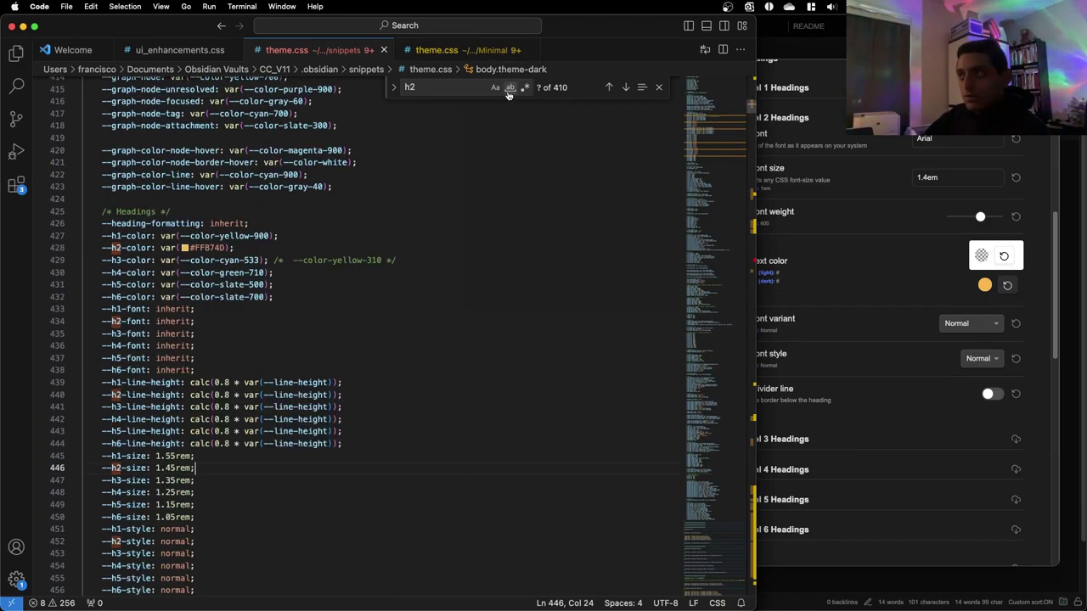
pyautogui.click(452, 53)
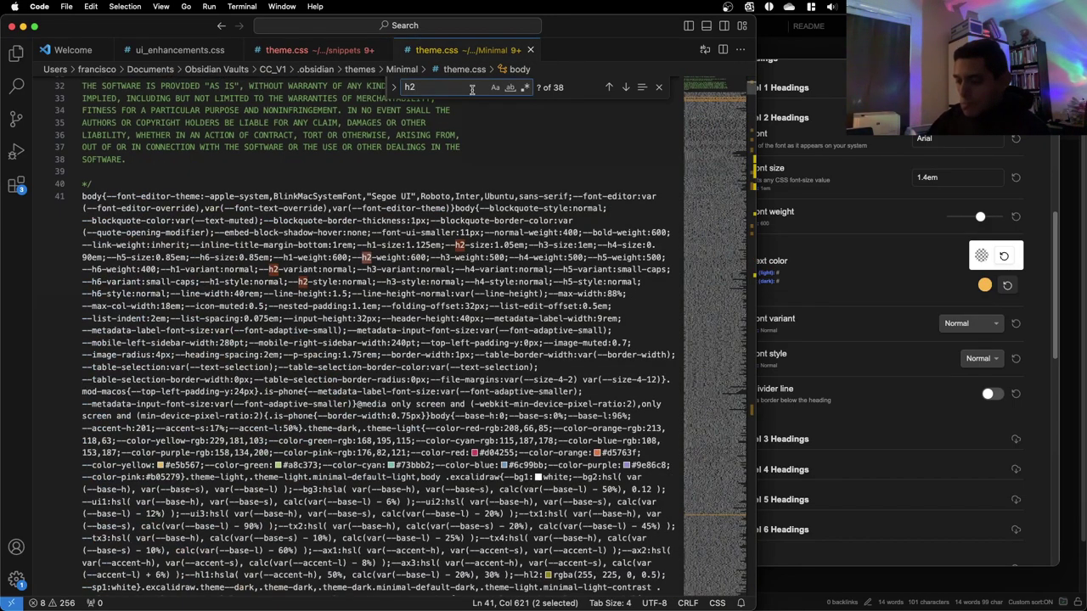
pyautogui.click(472, 88)
pyautogui.write('-color')
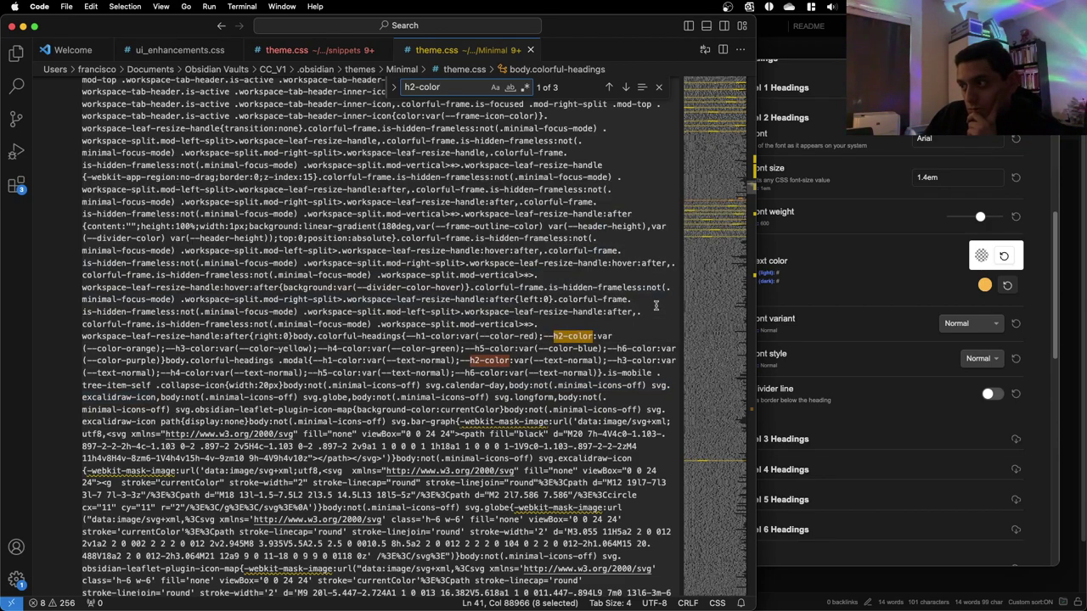
# Examine the "h2-color" match in the Minimal theme's body.colorful-headings rule and the code that follows it
pyautogui.click(653, 333)
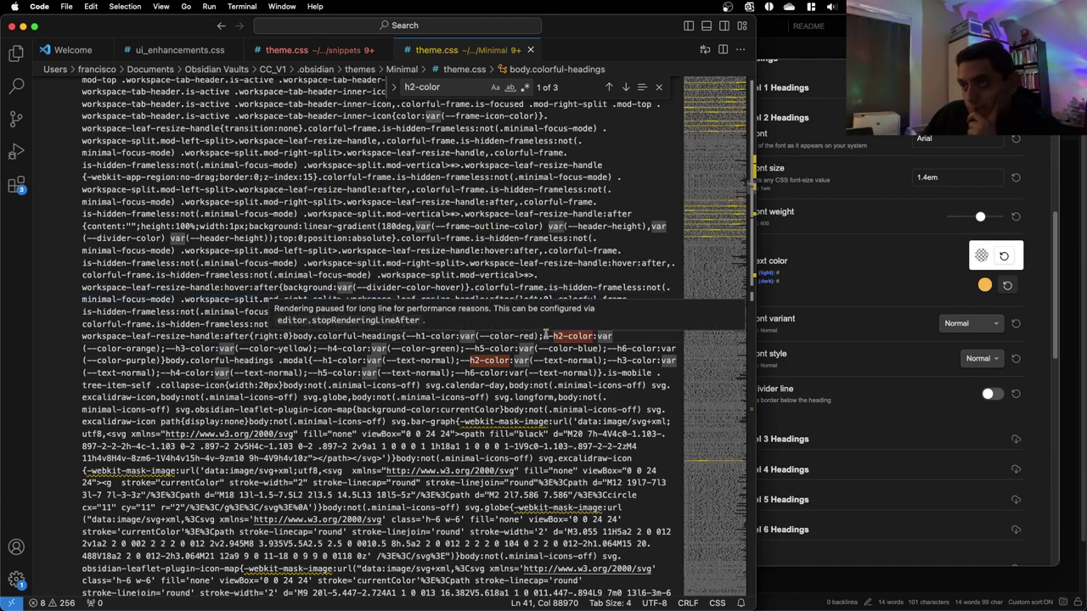
pyautogui.scroll(2, 546, 335)
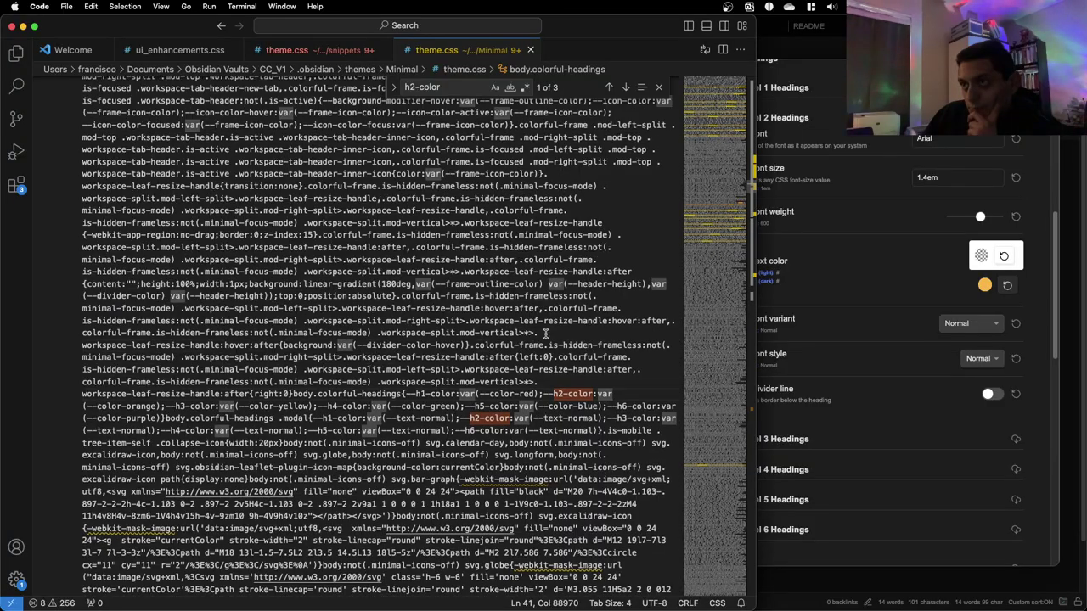
pyautogui.scroll(2, 546, 335)
pyautogui.scroll(-10, 544, 333)
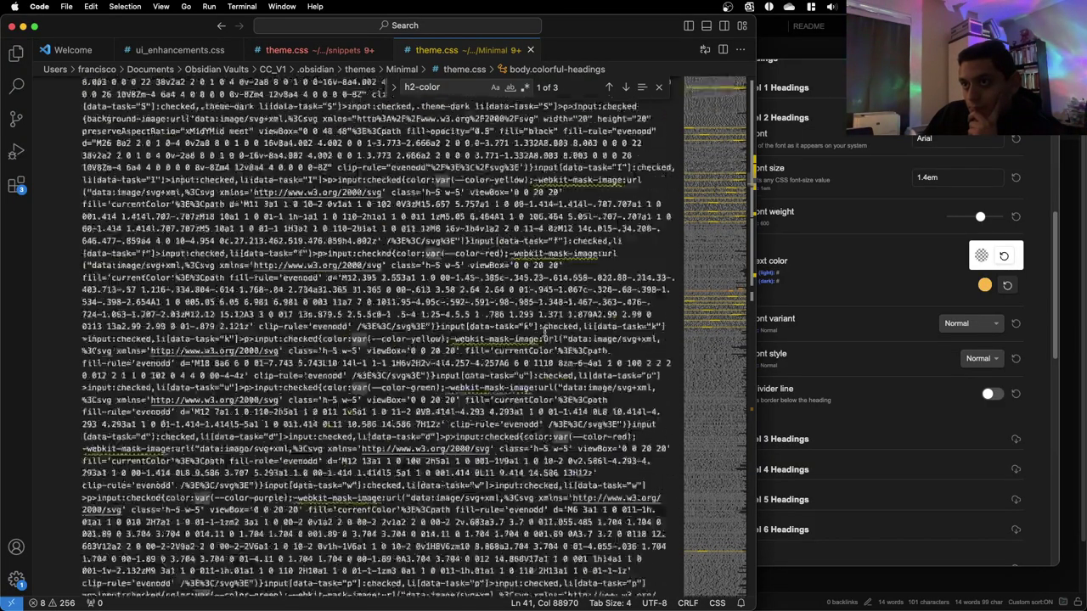
pyautogui.scroll(-10, 539, 335)
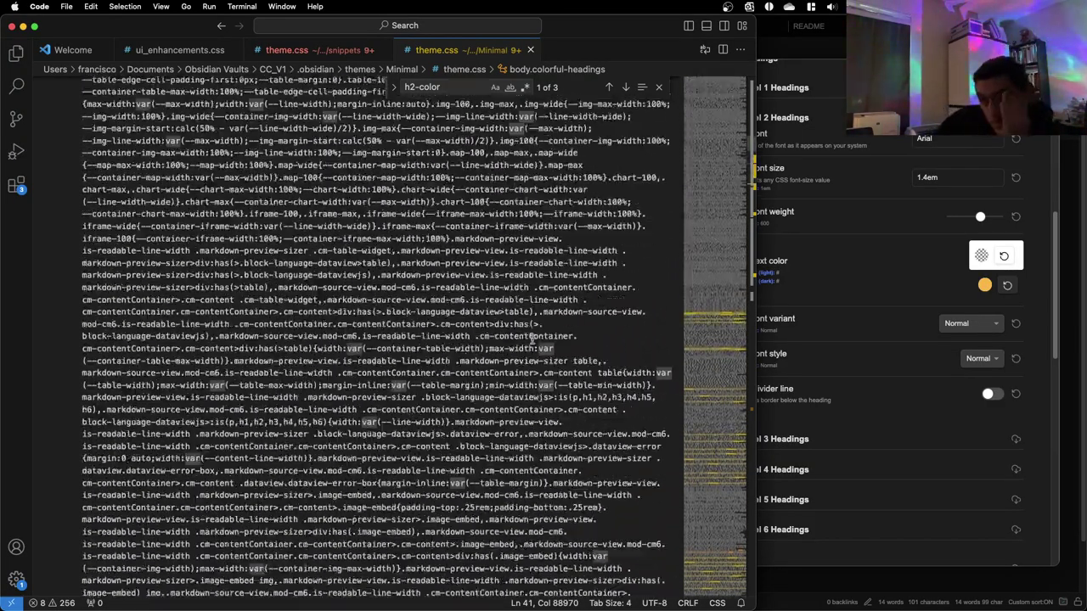
pyautogui.scroll(-8, 519, 339)
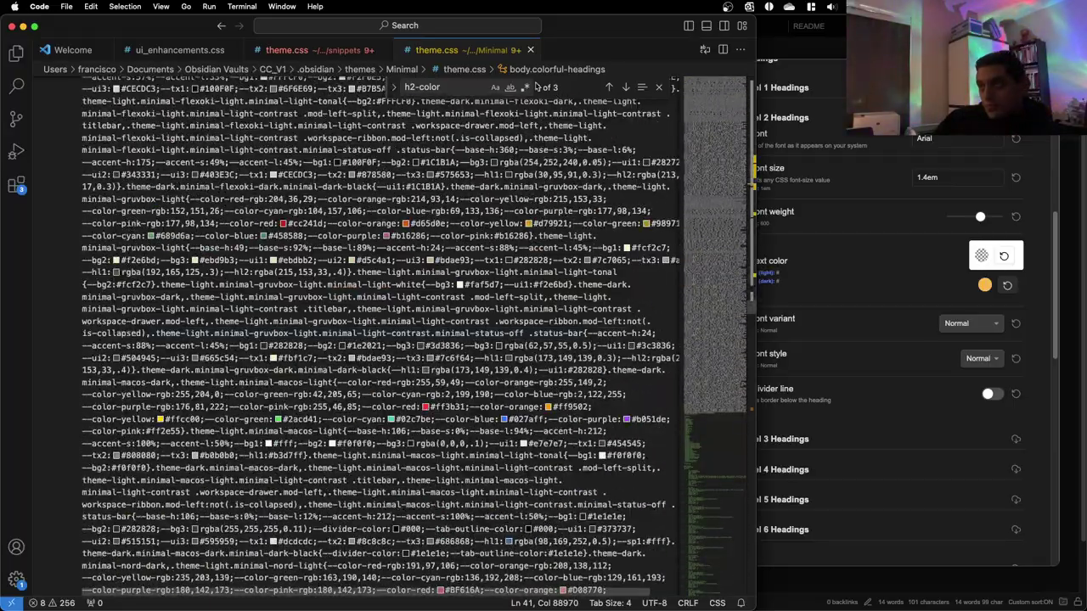
# Step through all the "h2-color" matches in the Minimal theme's theme.css, including the H2 text color setting
pyautogui.click(458, 88)
pyautogui.press('Return')
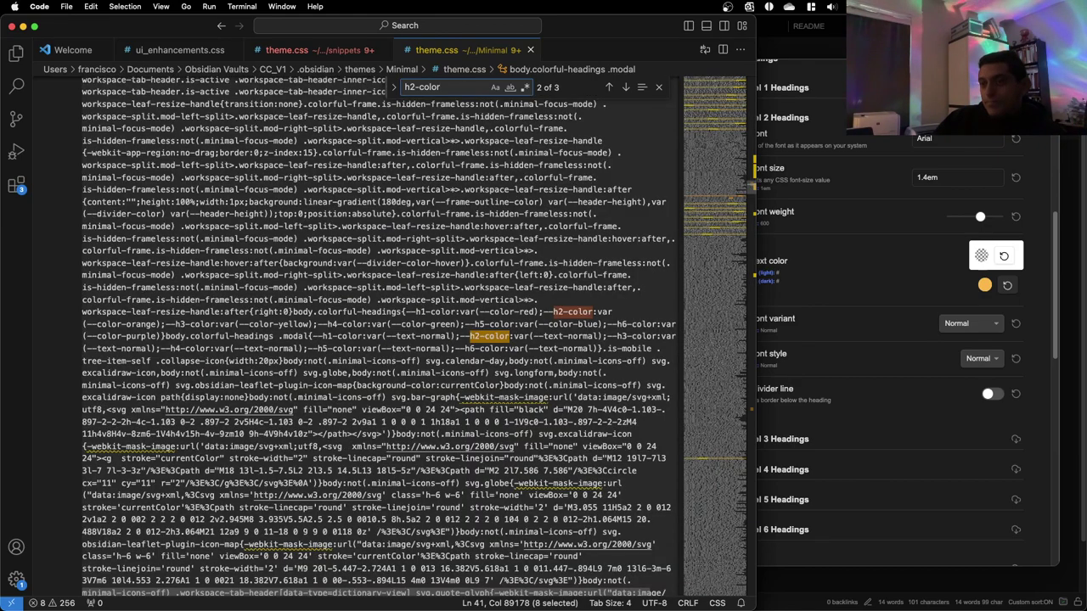
pyautogui.press('Return')
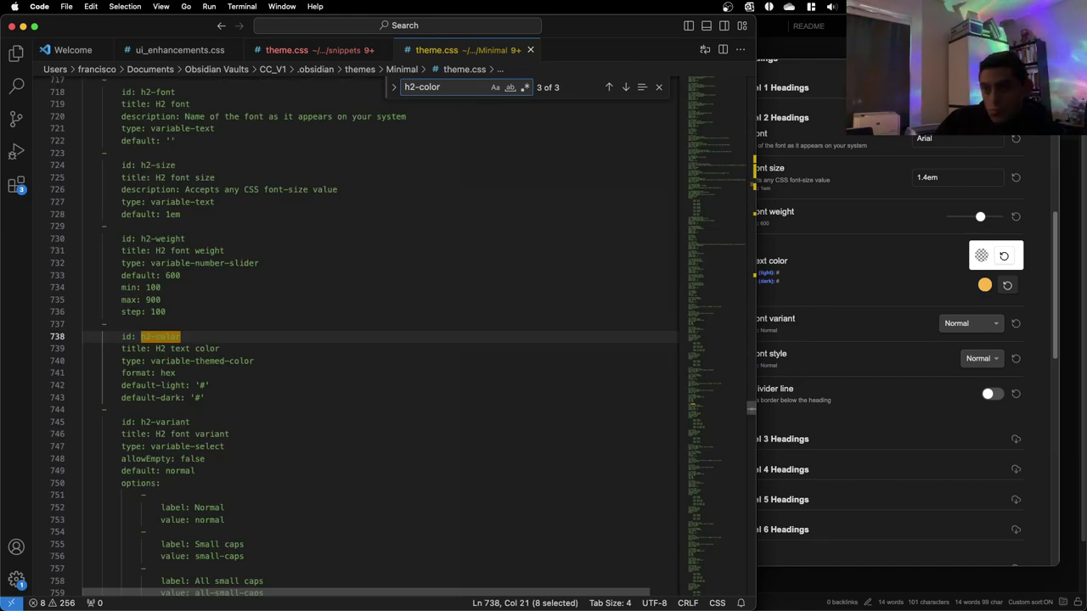
pyautogui.press('Return')
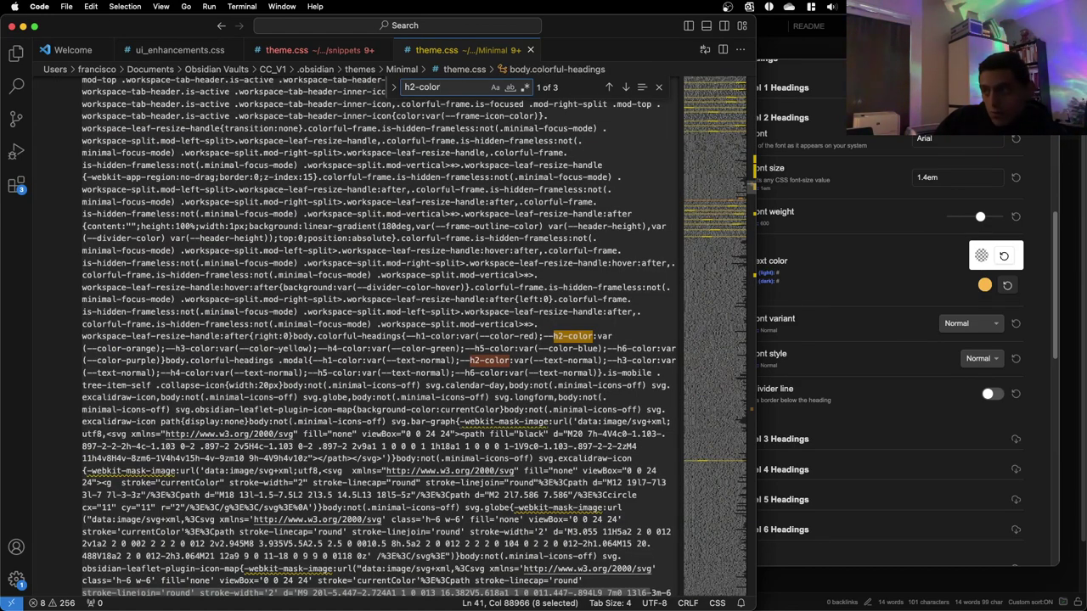
pyautogui.press('Return')
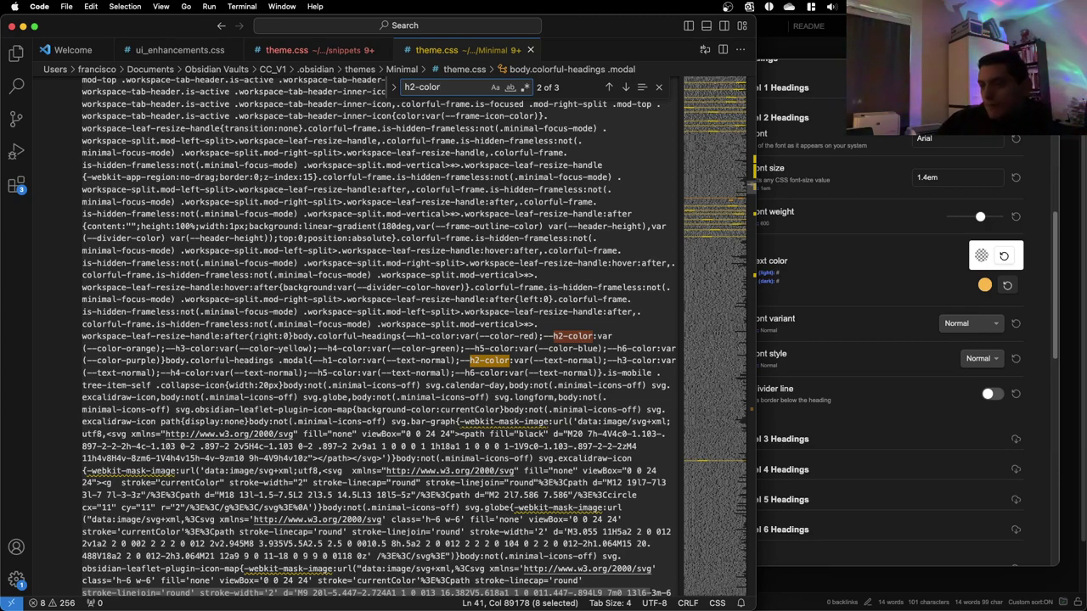
pyautogui.press('Return')
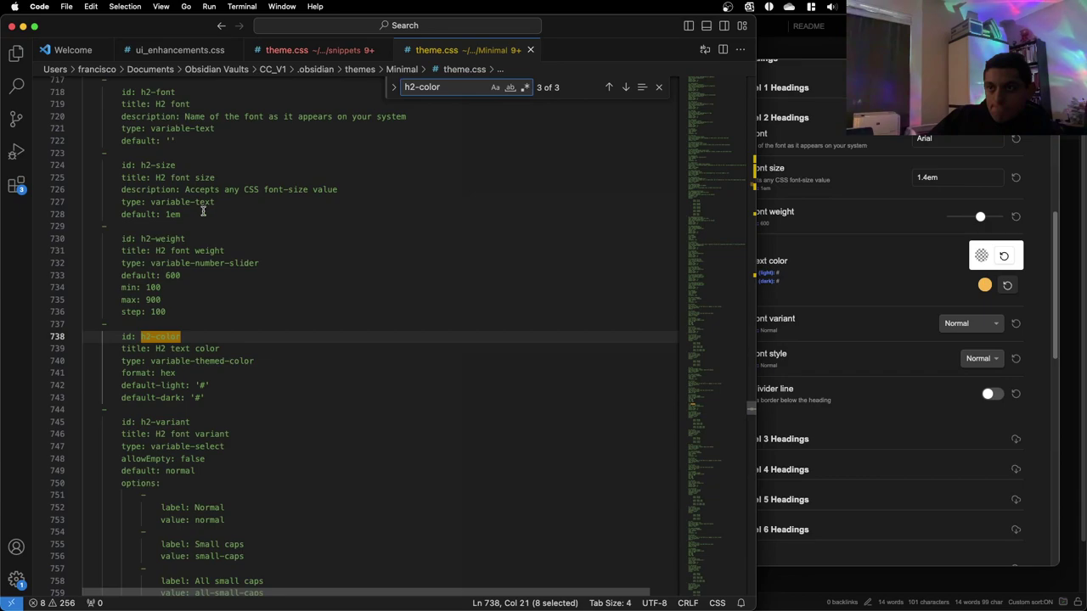
pyautogui.scroll(-7, 228, 217)
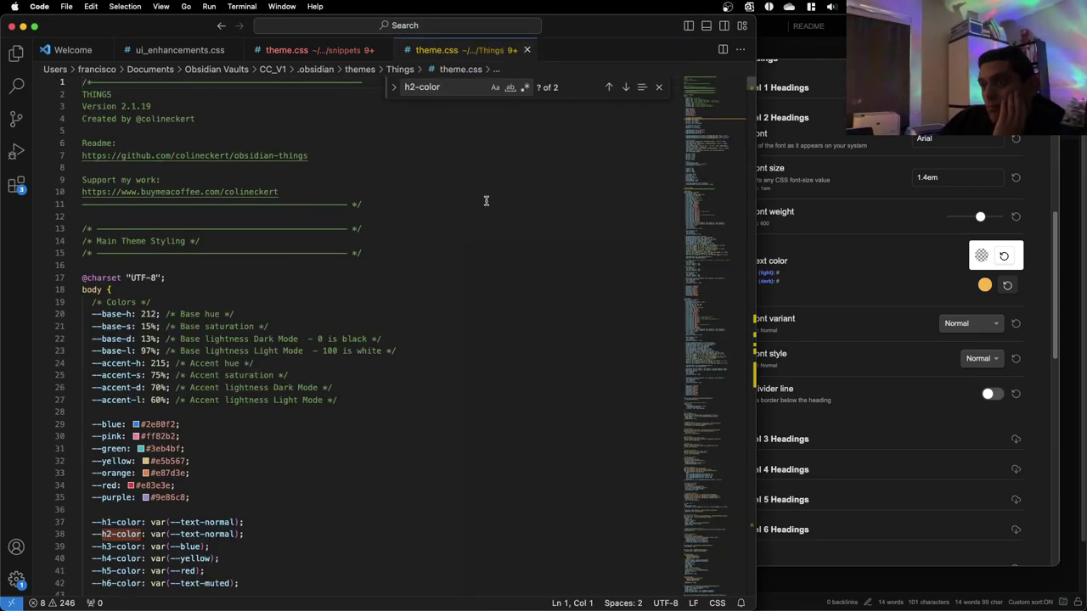
# Search the CC_V1 Things theme's theme.css for "h2-" and go through all its matches
pyautogui.click(440, 306)
pyautogui.press('super+f')
pyautogui.write('h2-')
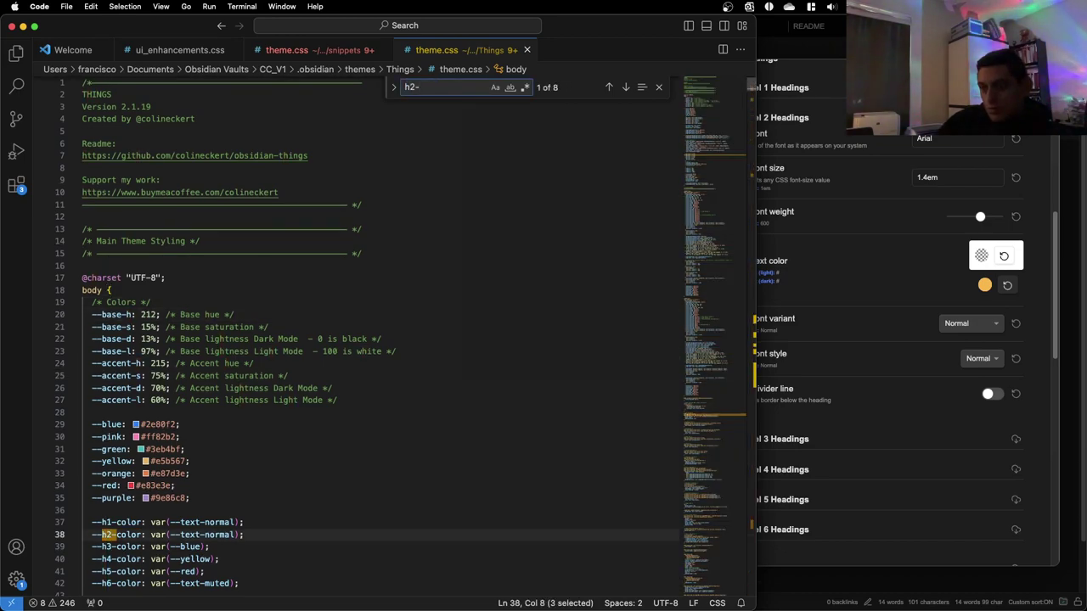
pyautogui.press('Return')
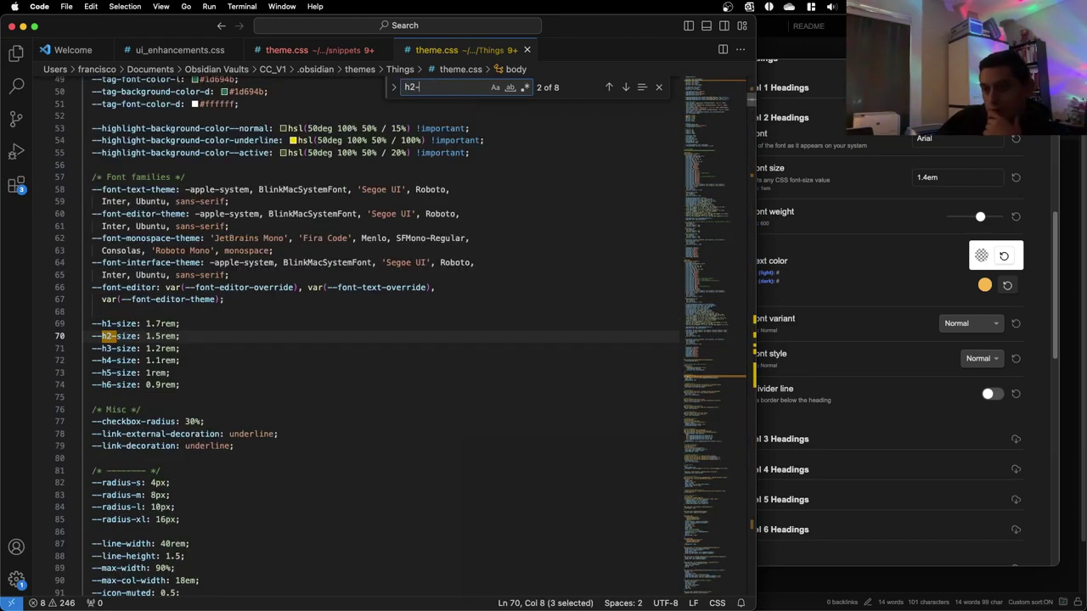
pyautogui.press('Return')
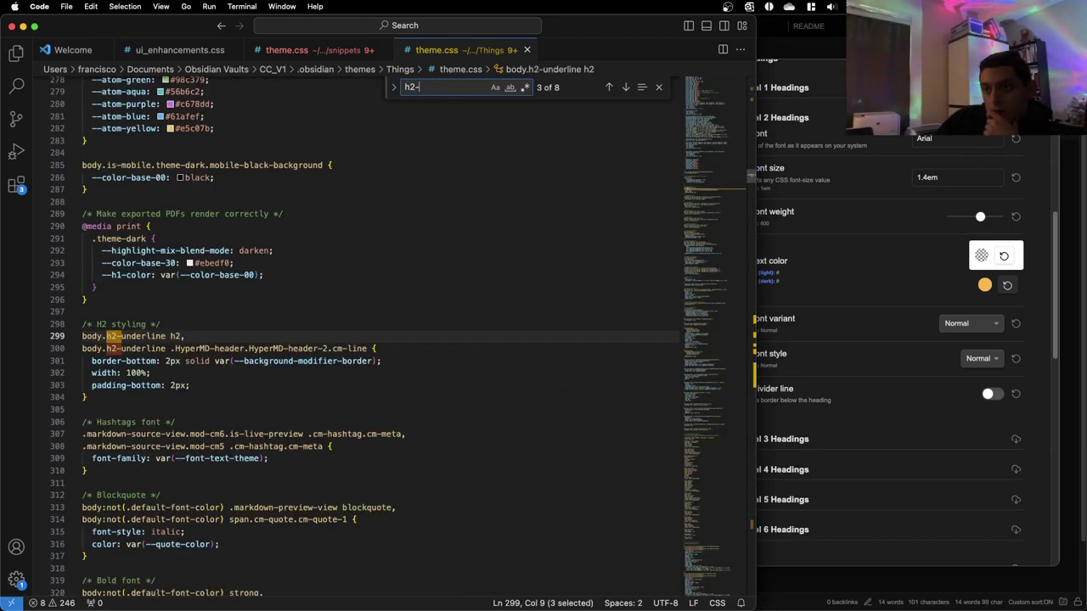
pyautogui.press('Return')
pyautogui.press('Return')
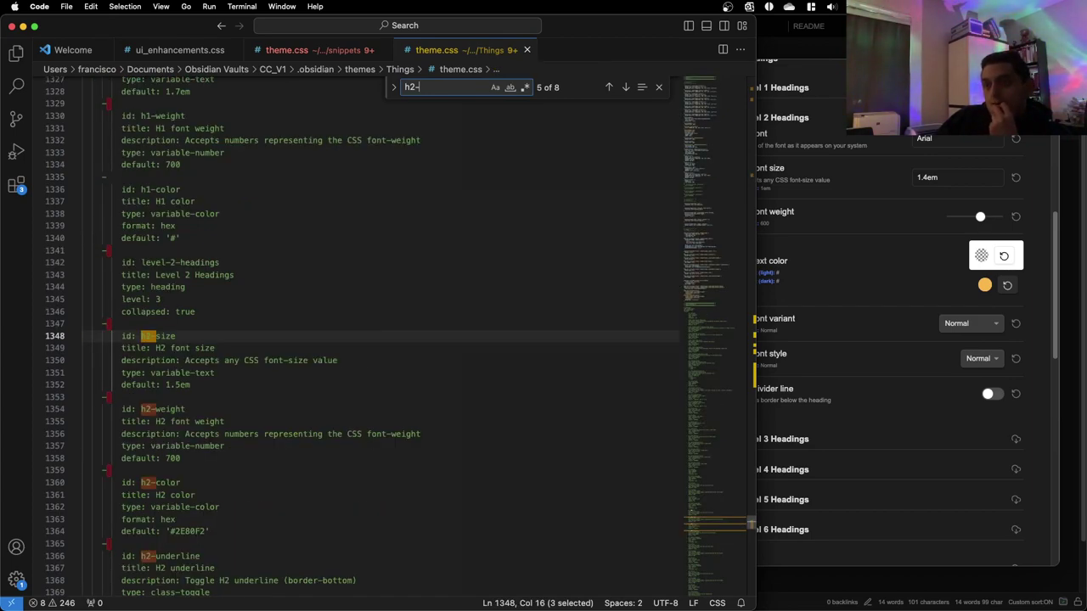
pyautogui.press('Return')
pyautogui.press('Return')
pyautogui.press('Return')
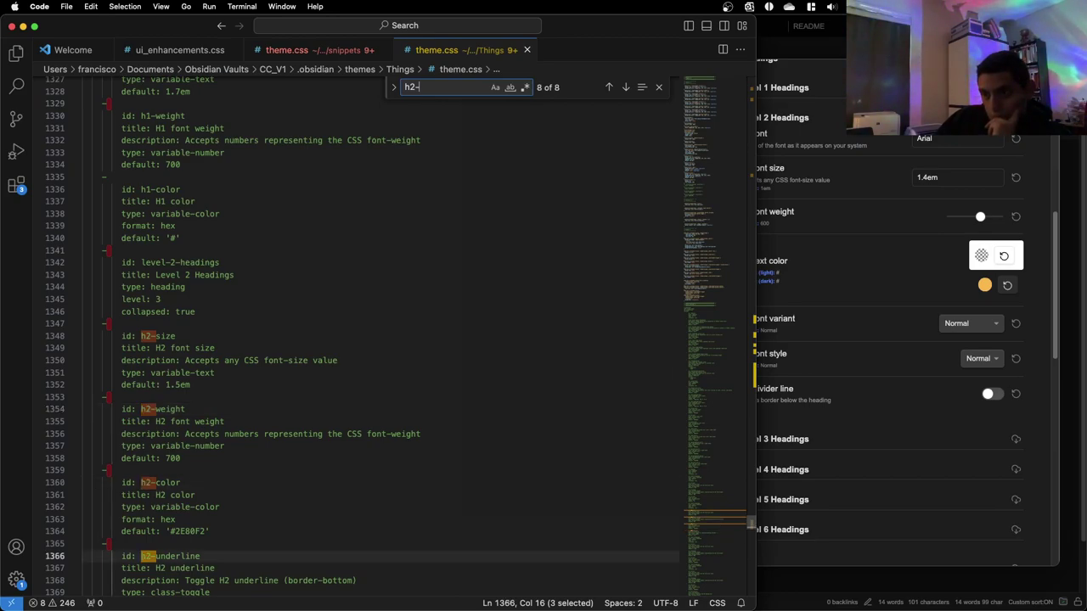
pyautogui.press('Return')
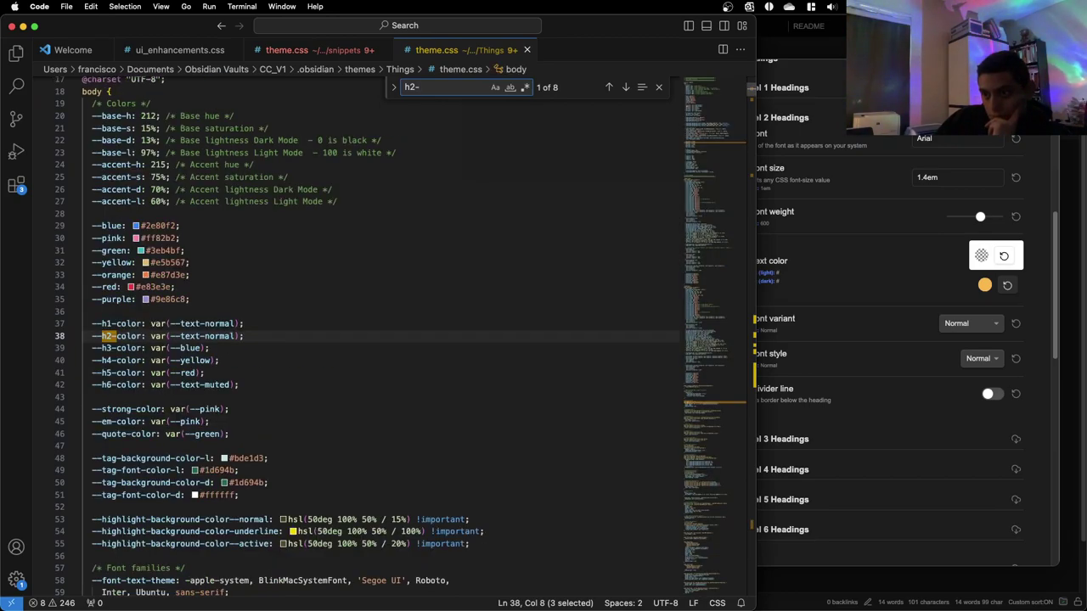
# Compare the Things theme's H2 color setting, its H2 styling rule and the H2 color variable in the body rule
pyautogui.click(609, 87)
pyautogui.scroll(-1, 158, 357)
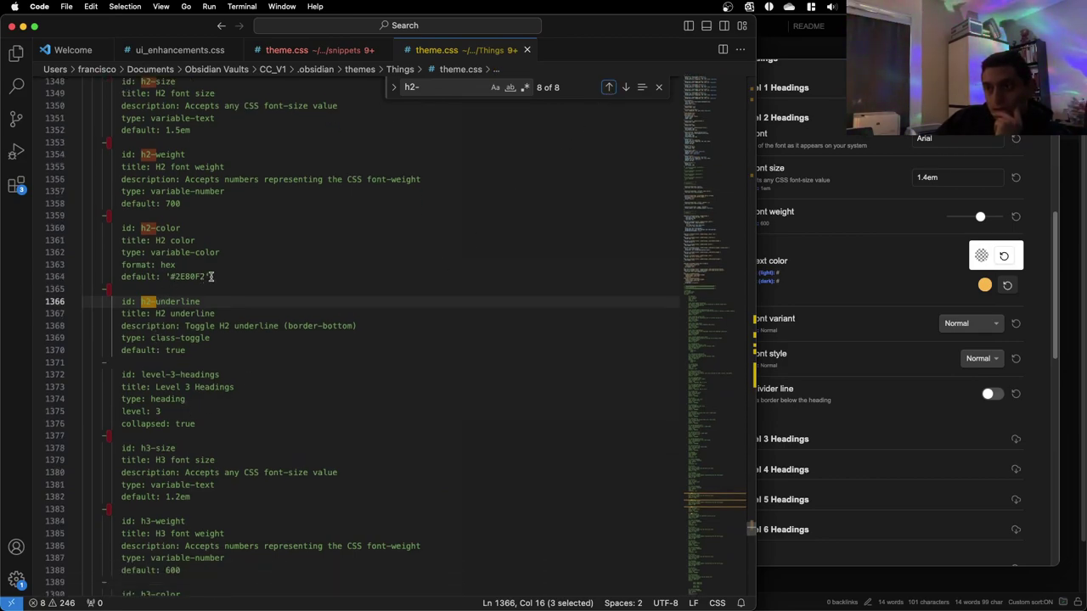
pyautogui.click(627, 87)
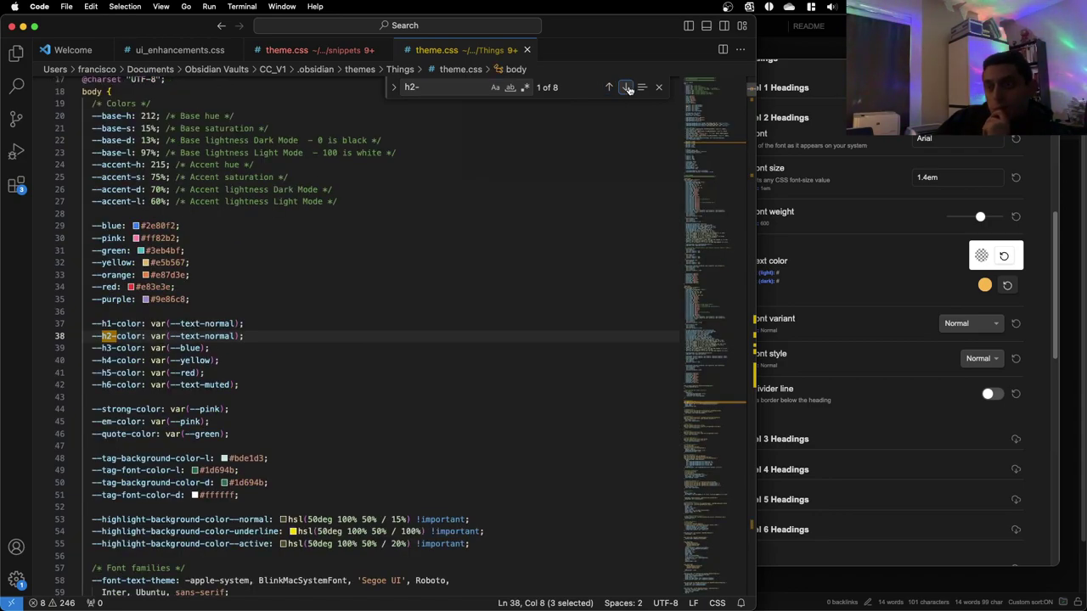
pyautogui.click(627, 88)
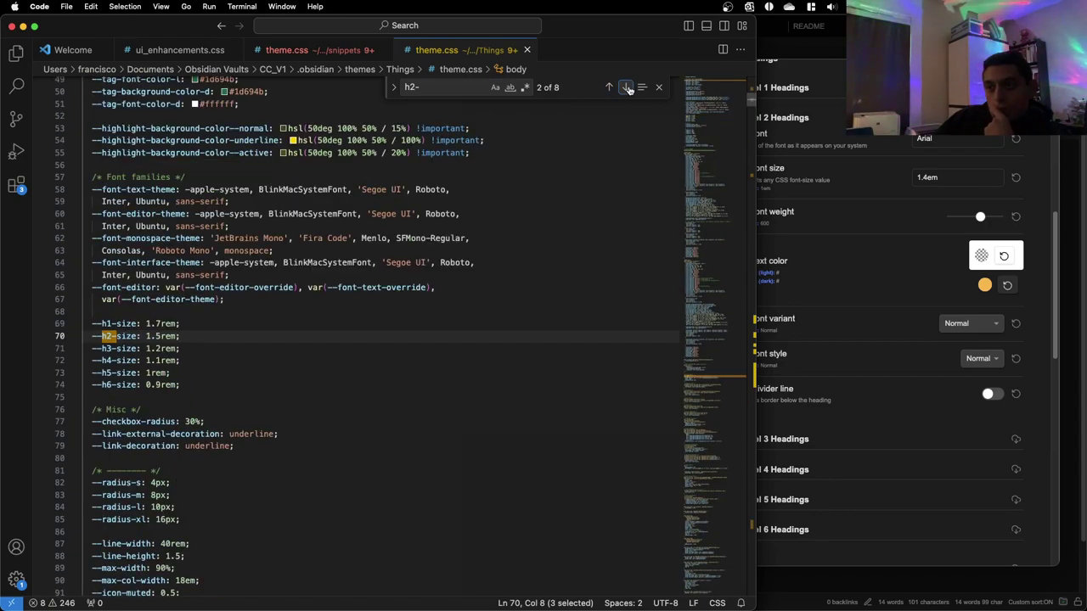
pyautogui.click(626, 88)
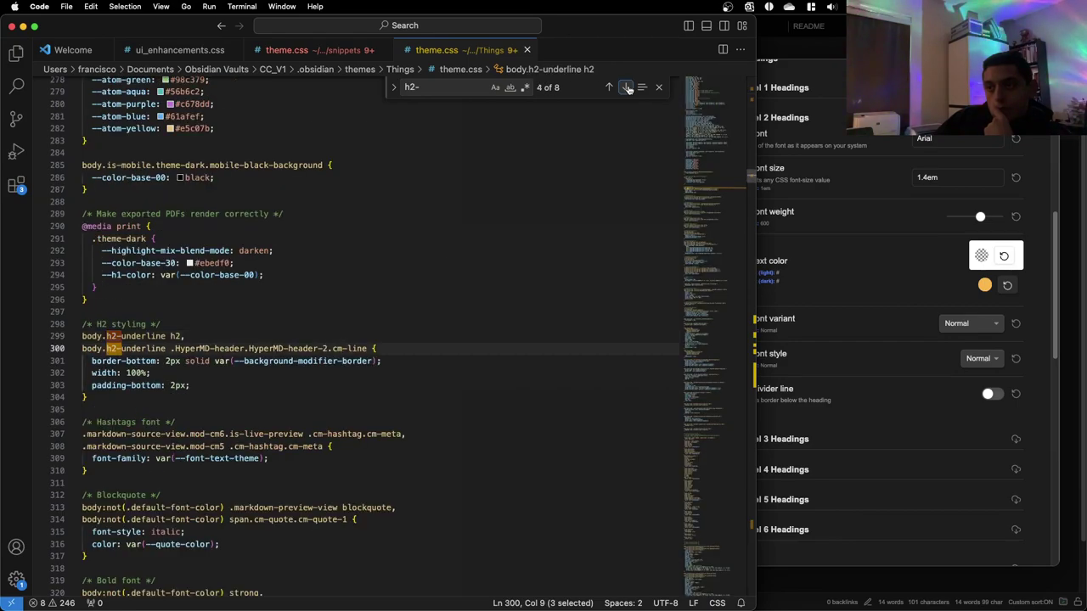
pyautogui.doubleClick(610, 87)
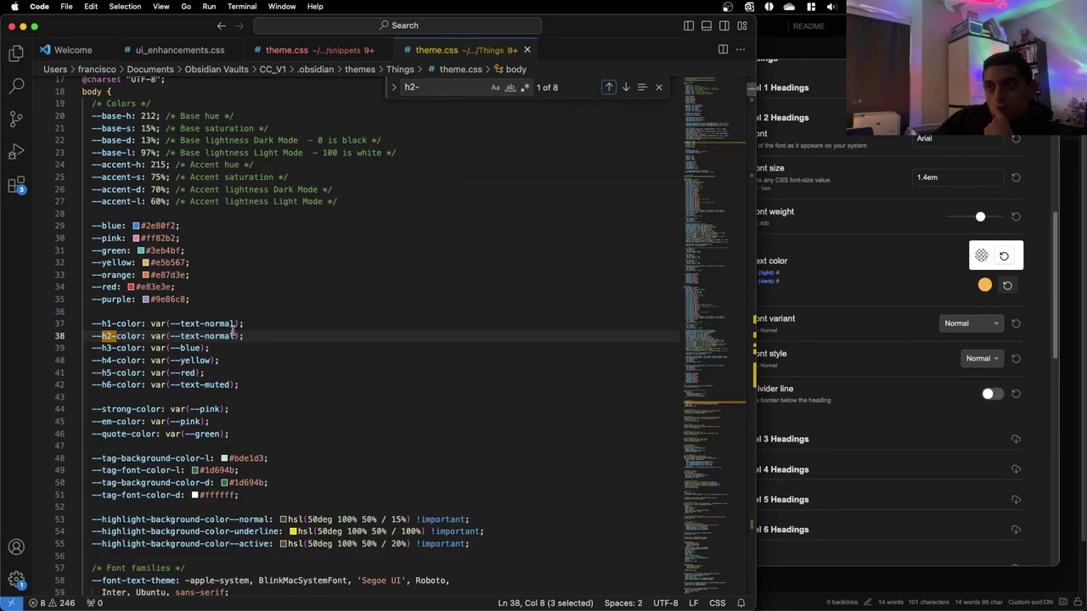
pyautogui.scroll(3, 233, 330)
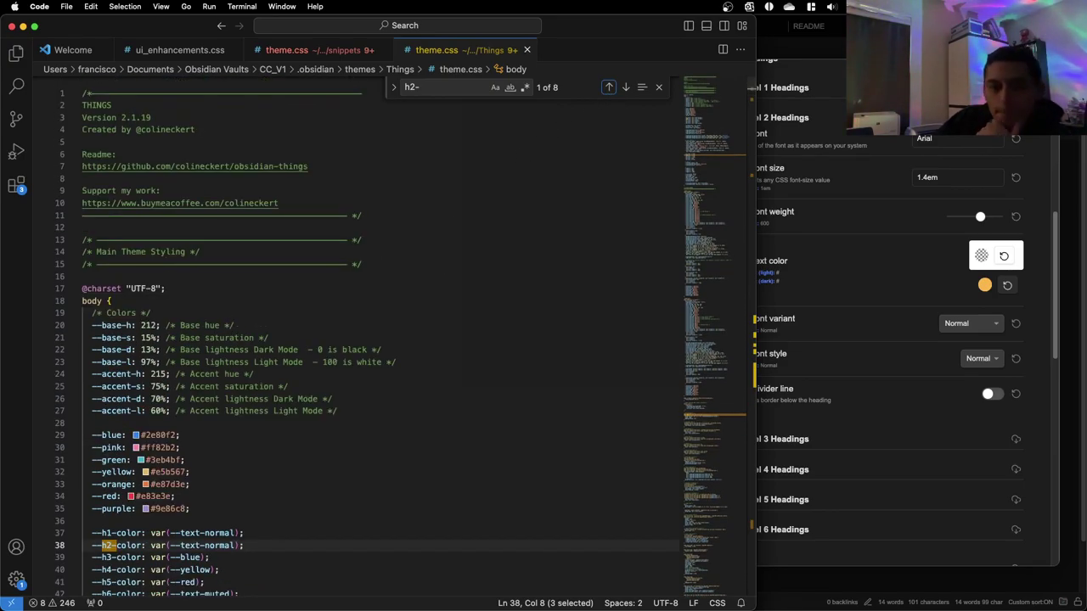
# Return to the theme.css snippet, then check the headings in the CC_V1 Untitled note and bring up the CC_V11 vault window
pyautogui.hotkey('ctrl', 'Up')
pyautogui.hotkey('ctrl', 'Up')
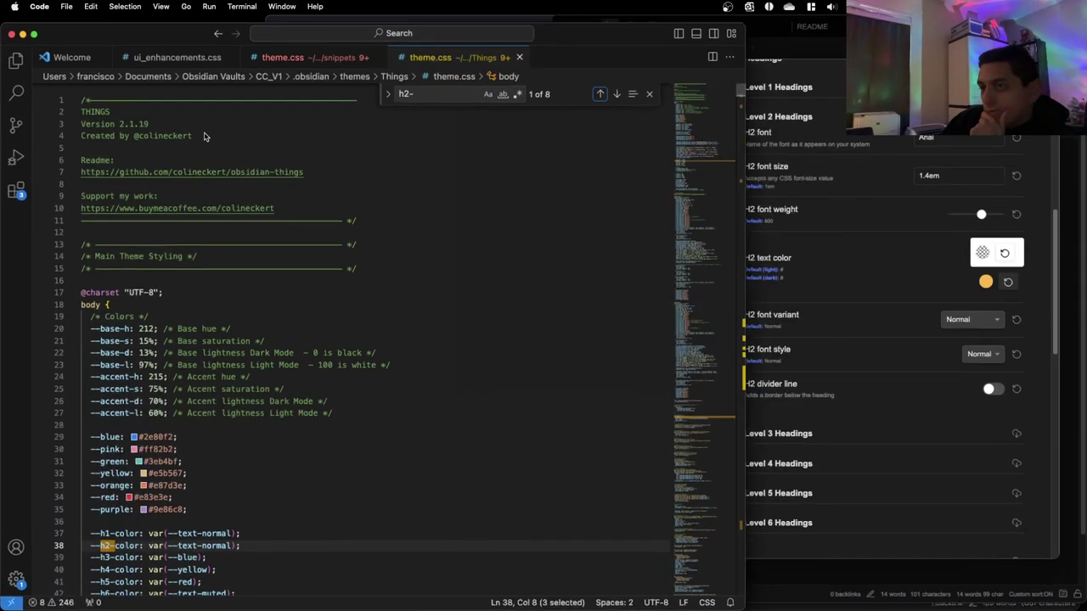
pyautogui.click(256, 52)
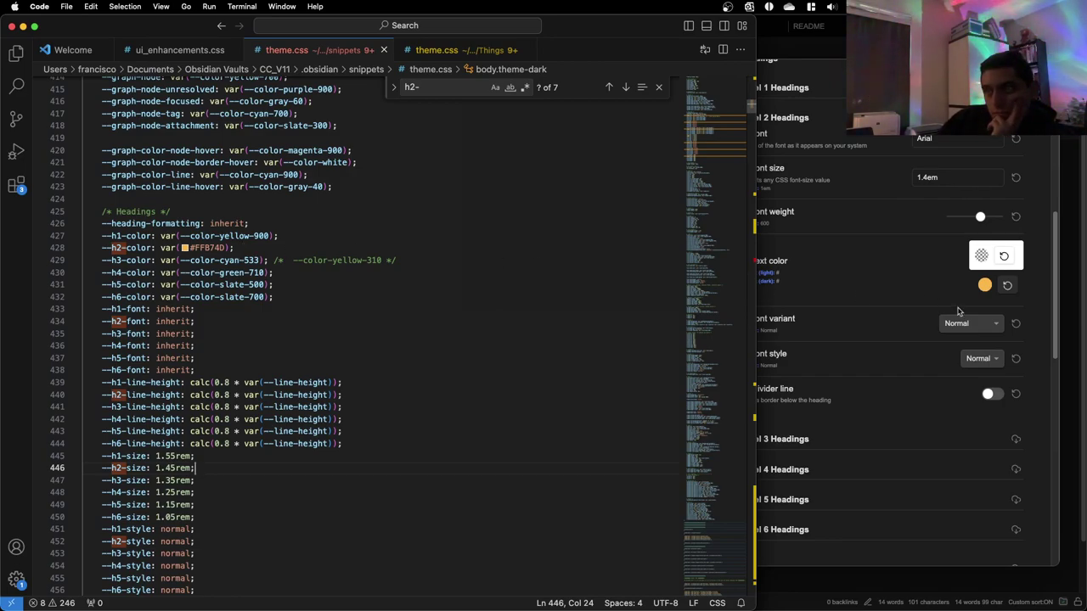
pyautogui.click(1071, 426)
pyautogui.click(1072, 416)
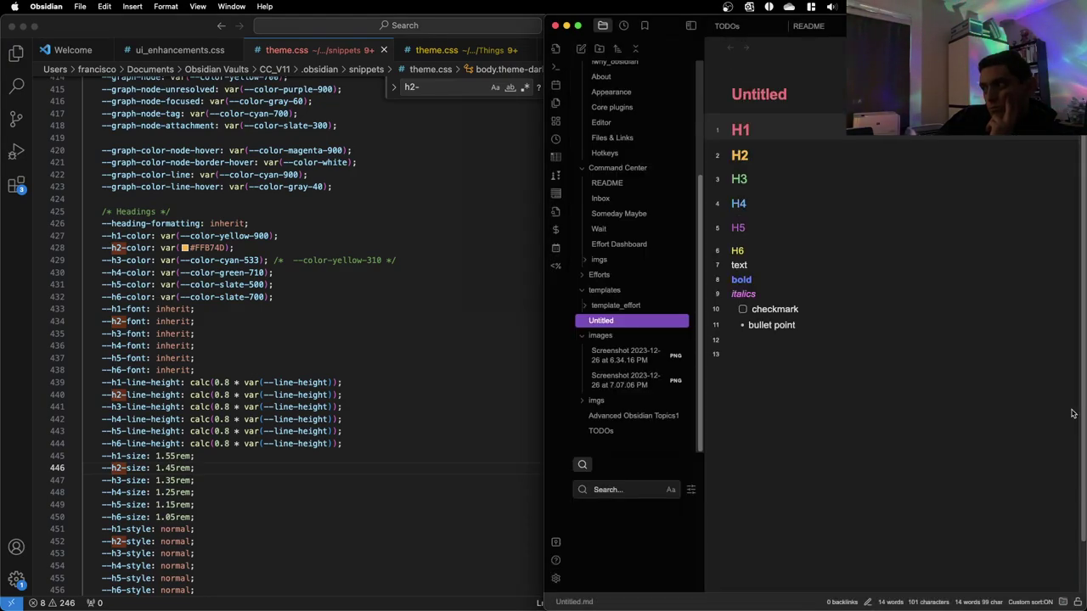
pyautogui.hotkey('ctrl', 'Up')
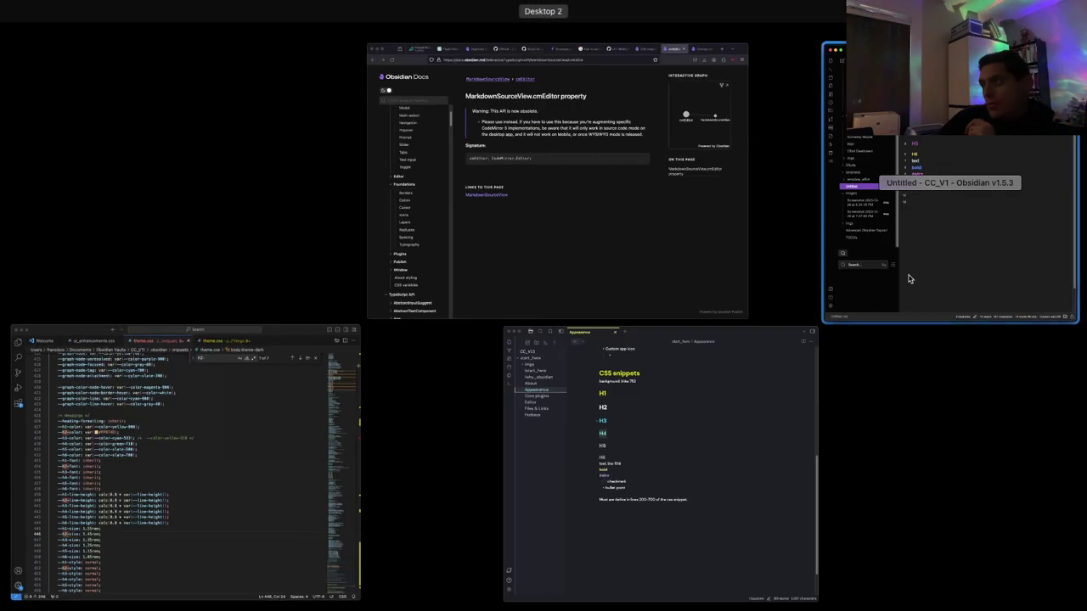
pyautogui.click(674, 400)
# Switch to VS Code, undo the H2 color change in the theme.css snippet, save it, and check H2 in the CC_V11 Appearance note
pyautogui.press('super+Tab')
pyautogui.click(282, 247)
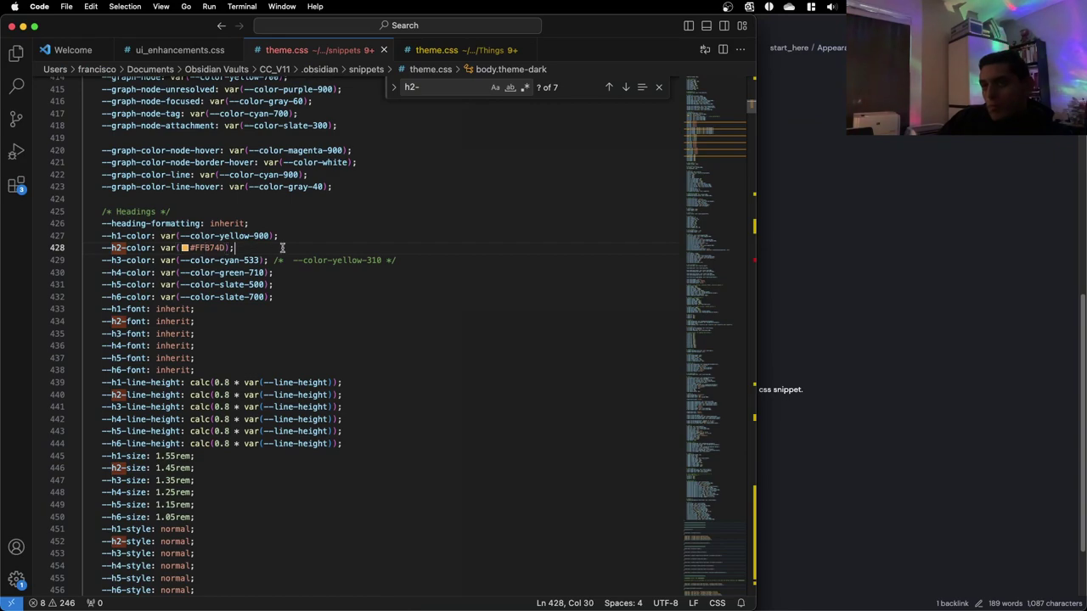
pyautogui.press('super+z')
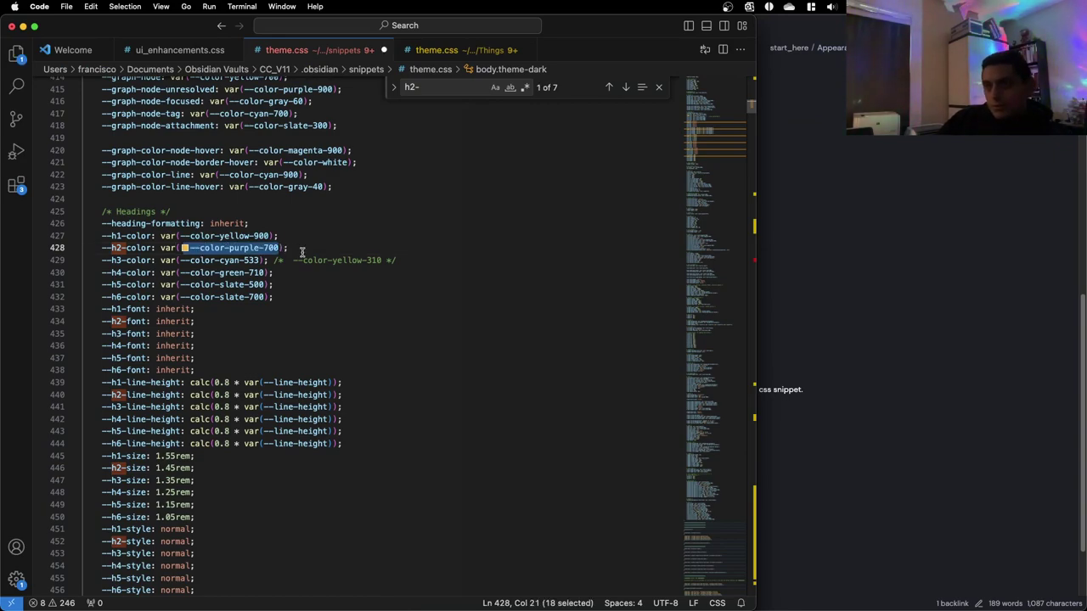
pyautogui.click(385, 247)
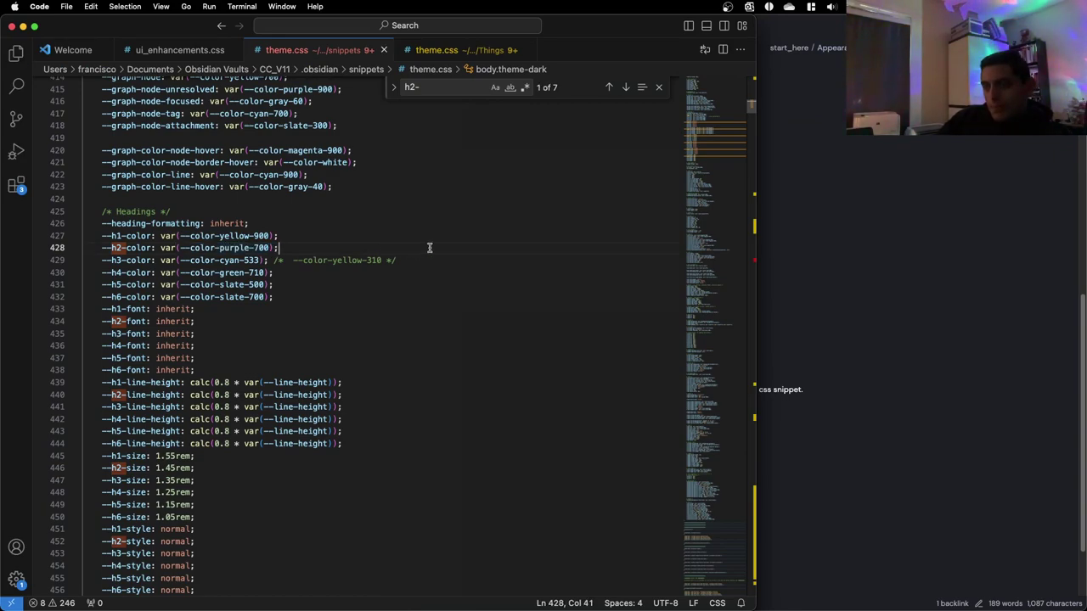
pyautogui.click(882, 226)
pyautogui.click(628, 189)
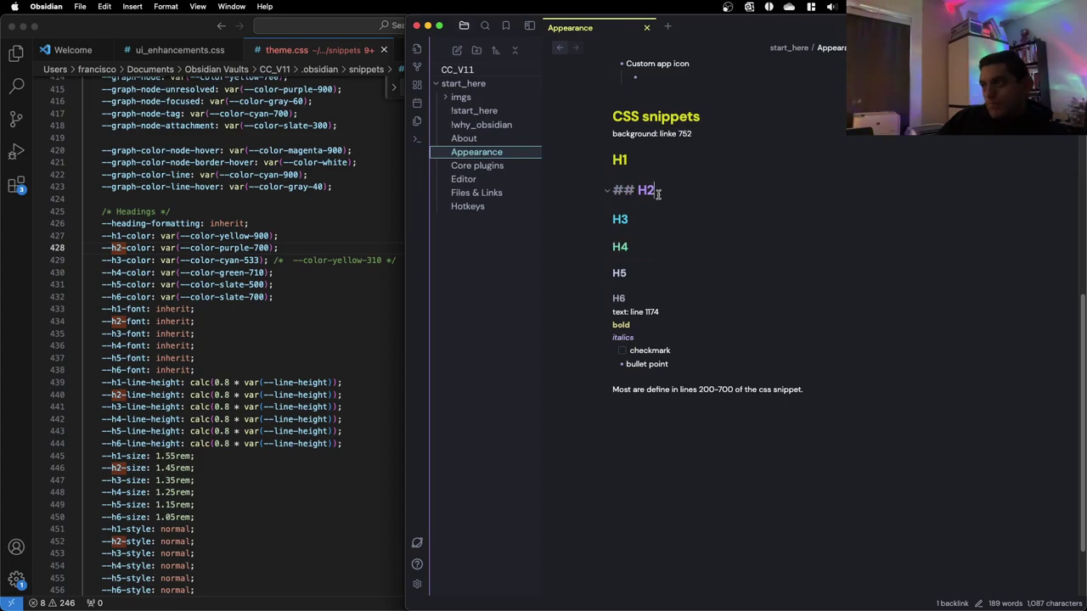
# Switch to VS Code and search the theme.css snippet for "--color-yellow-900", going through the matches to its definition
pyautogui.click(201, 236)
pyautogui.moveTo(270, 235); pyautogui.dragTo(180, 236)
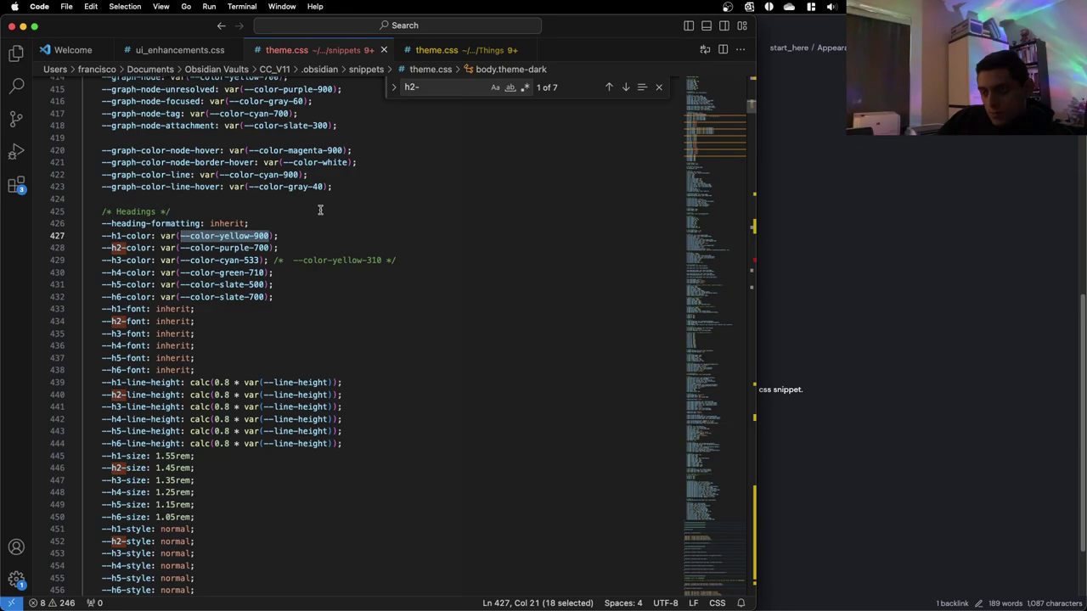
pyautogui.press('super+f')
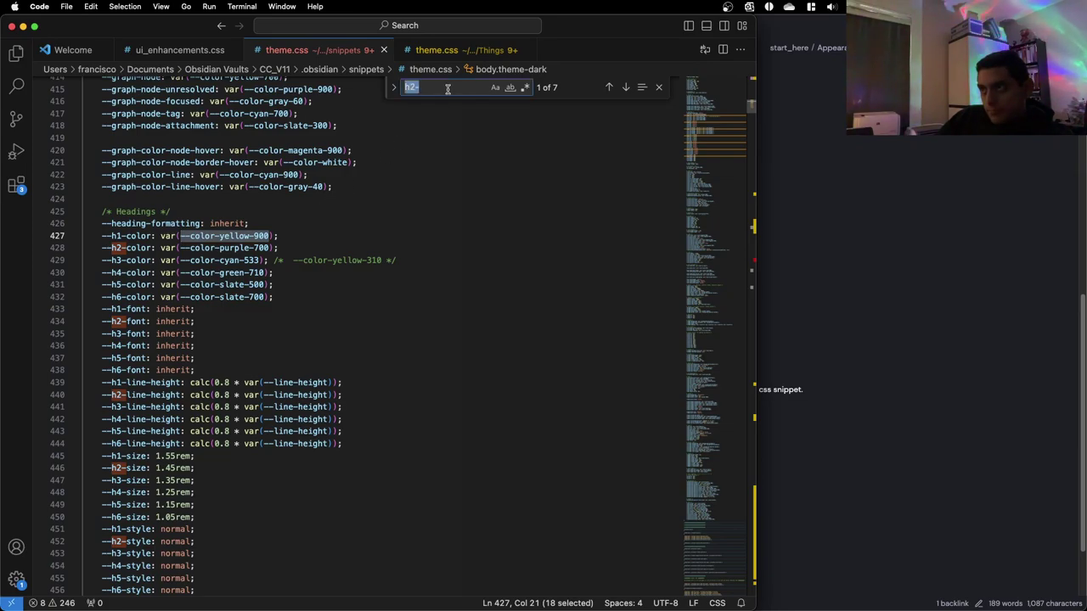
pyautogui.press('Return')
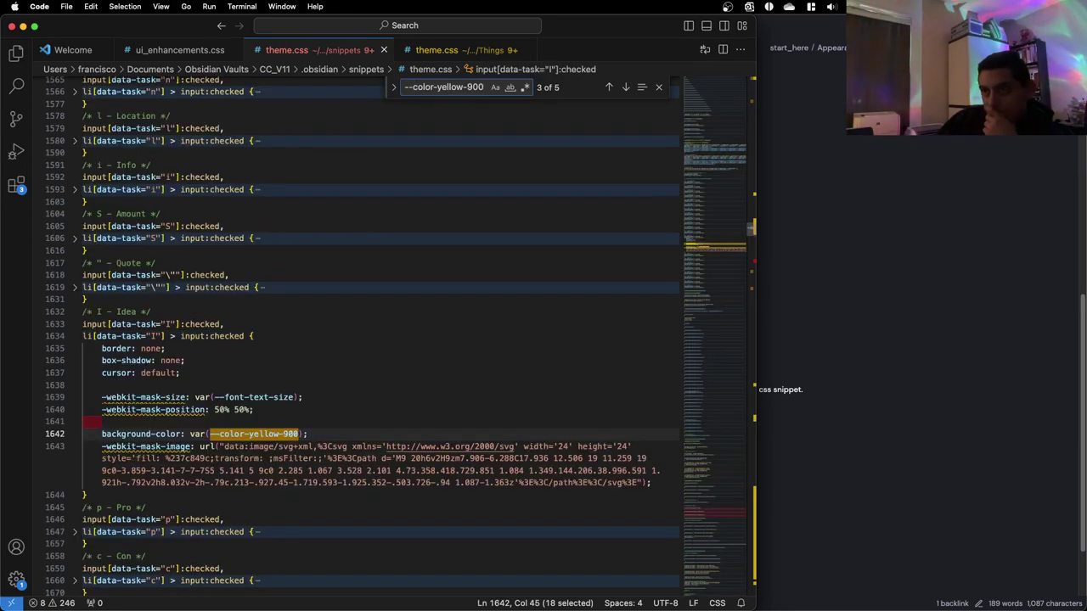
pyautogui.press('Return')
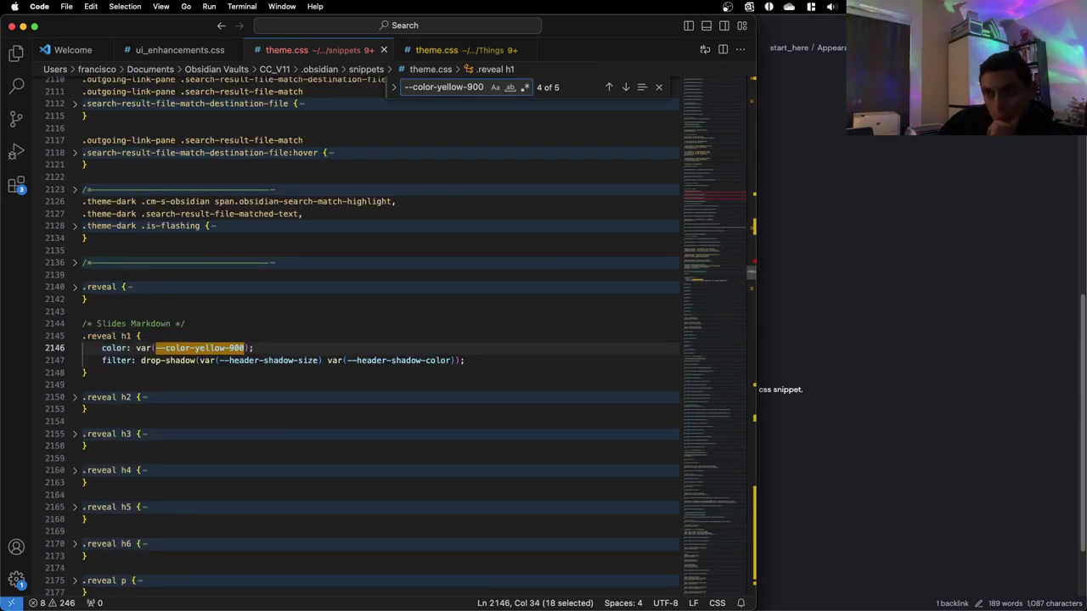
pyautogui.press('Return')
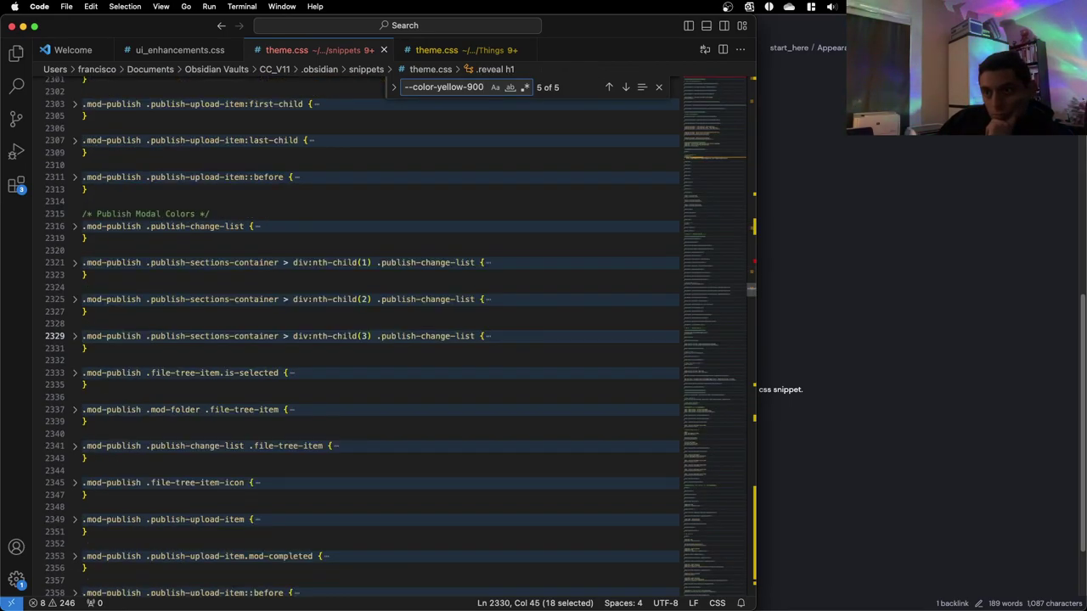
pyautogui.press('Return')
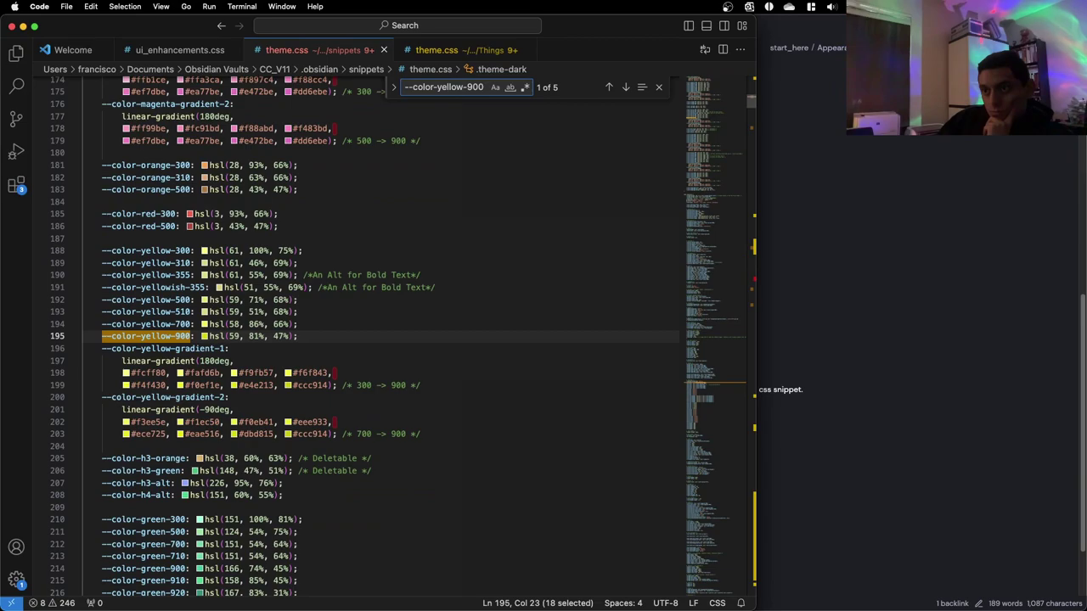
# Examine the CYBERTRON dark mode color palette in the snippet, from the gray variables through the slate ones
pyautogui.scroll(10, 116, 213)
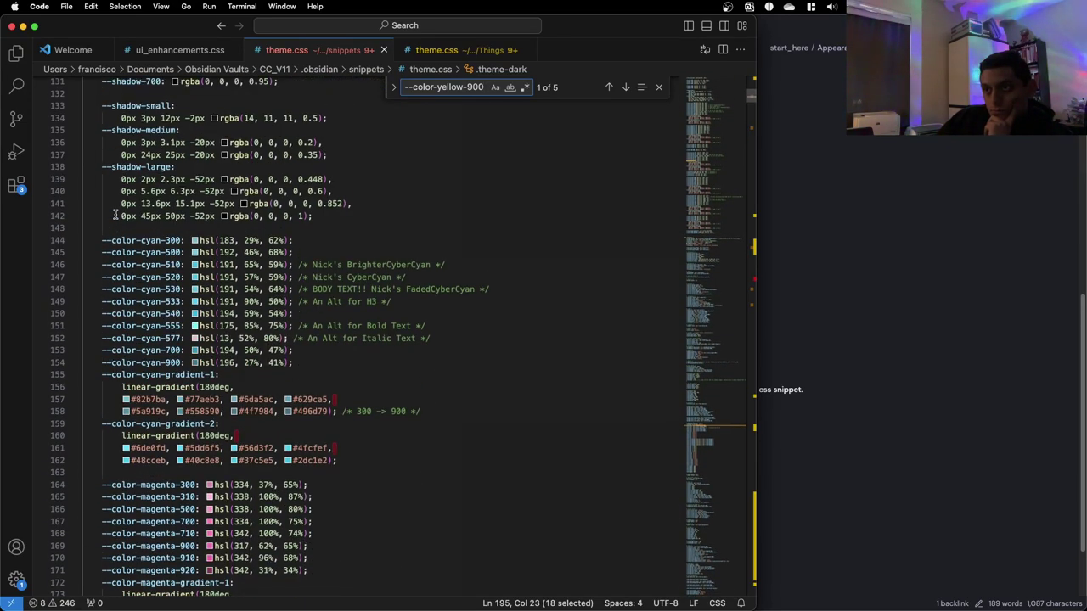
pyautogui.scroll(8, 116, 214)
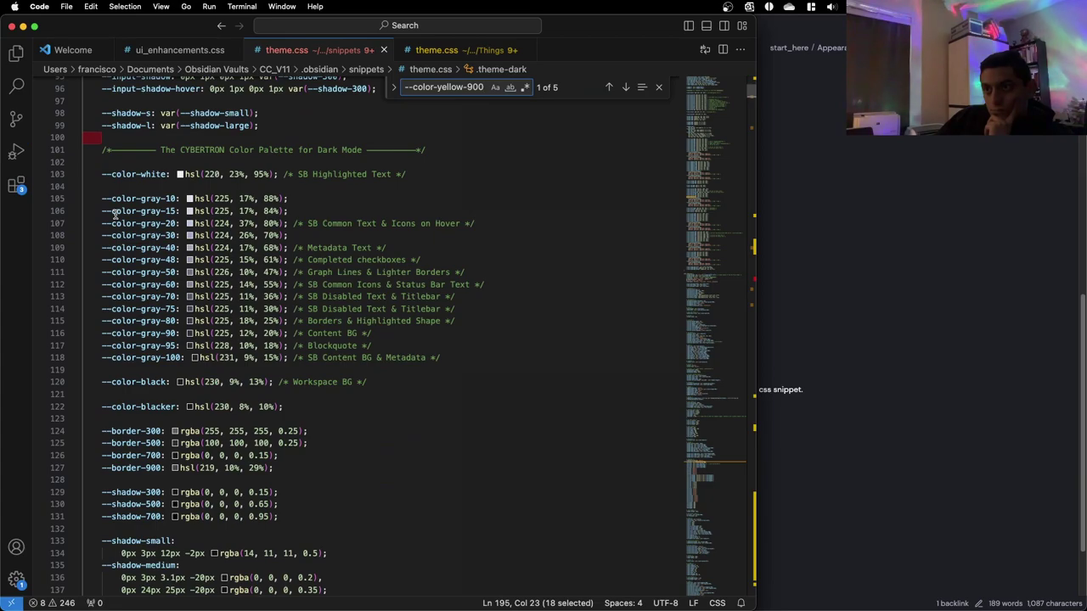
pyautogui.scroll(-11, 115, 214)
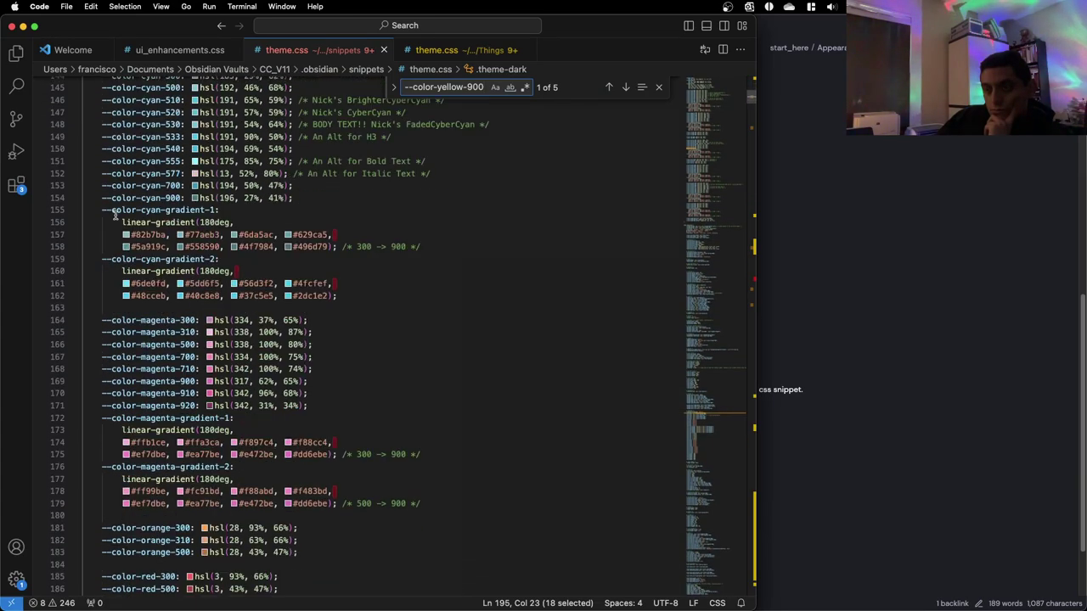
pyautogui.scroll(3, 115, 214)
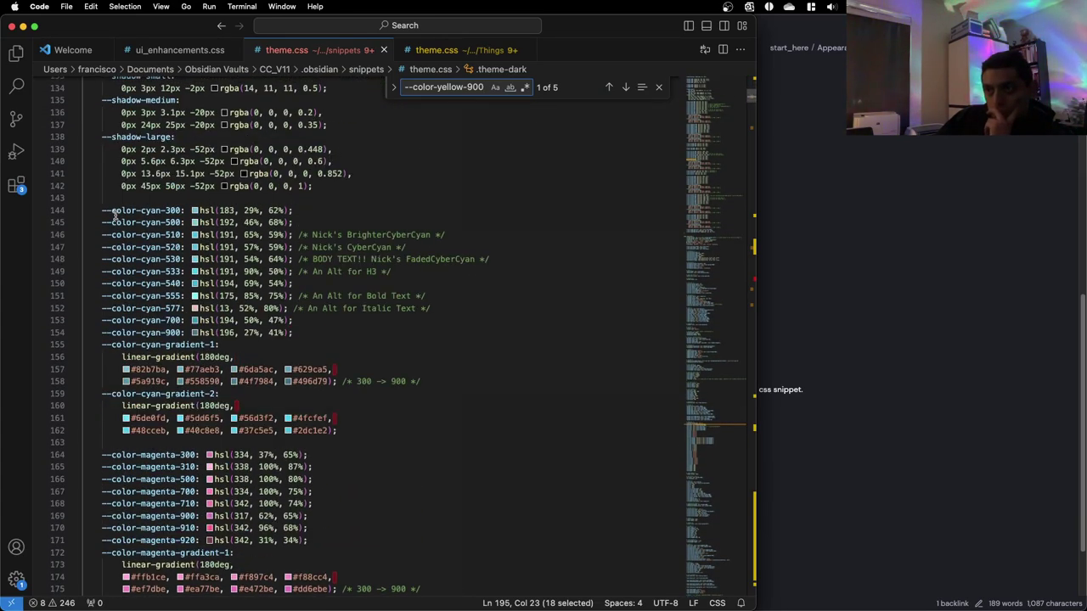
pyautogui.scroll(-8, 115, 214)
pyautogui.scroll(-4, 116, 214)
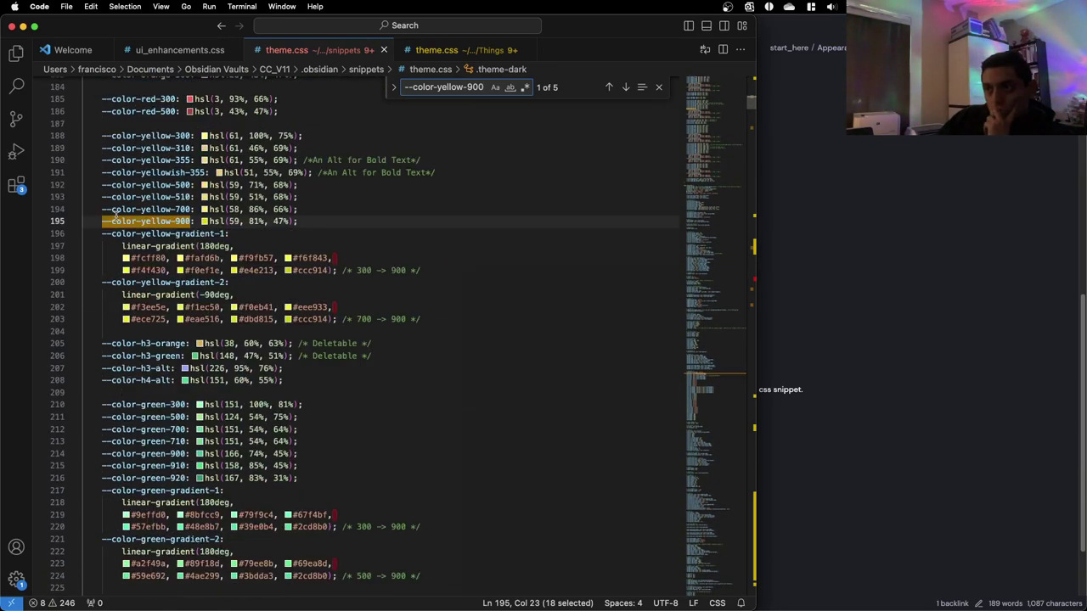
pyautogui.scroll(-1, 116, 214)
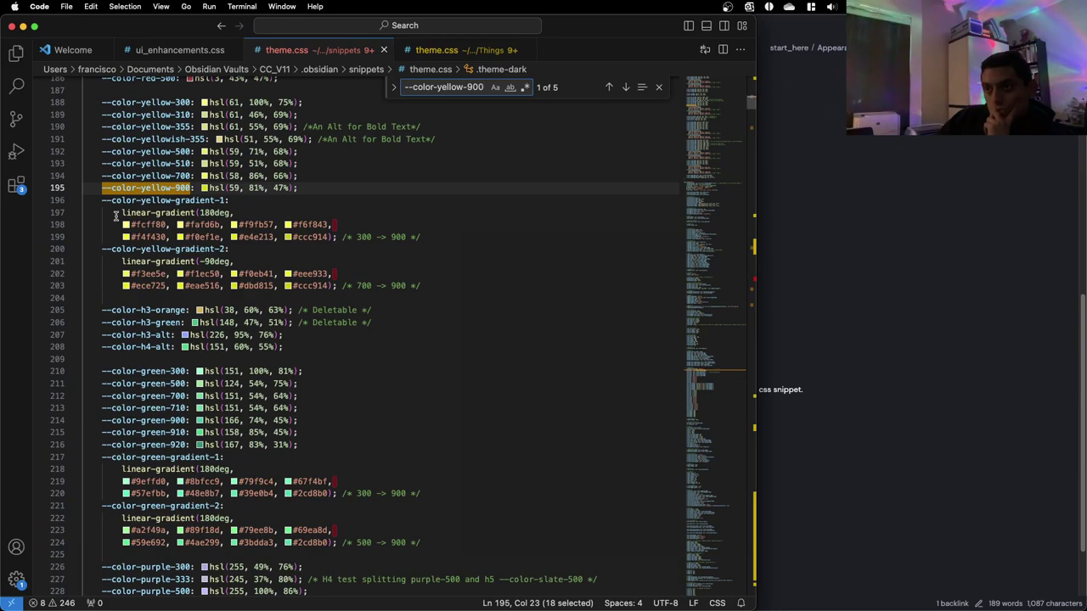
pyautogui.scroll(-8, 116, 214)
pyautogui.scroll(-8, 115, 216)
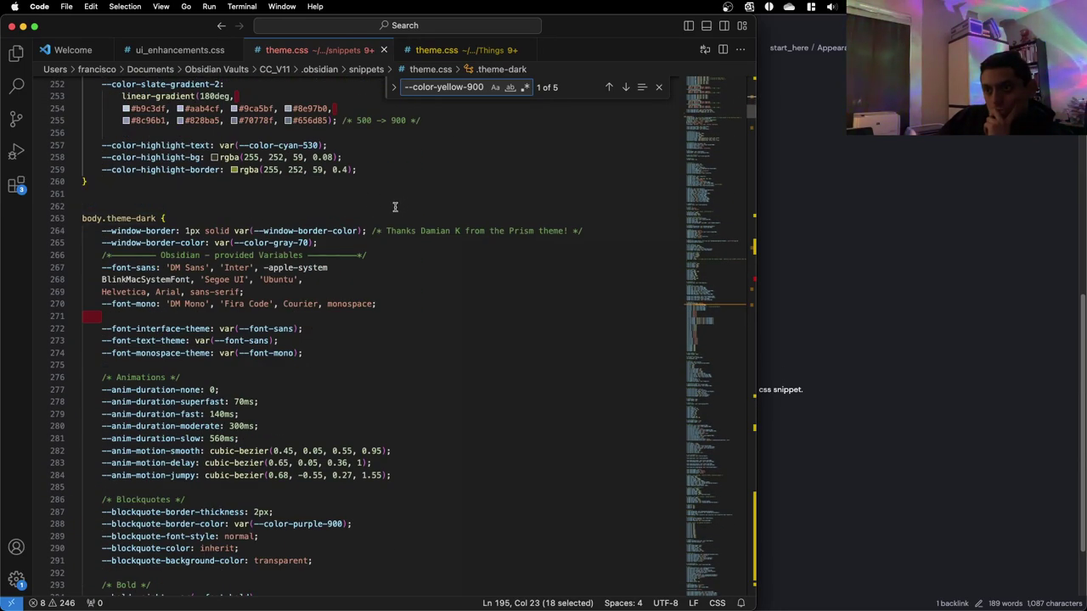
# Look through the base color variables at the start of the .theme-dark rule and locate the --color-orange definition
pyautogui.scroll(20, 394, 207)
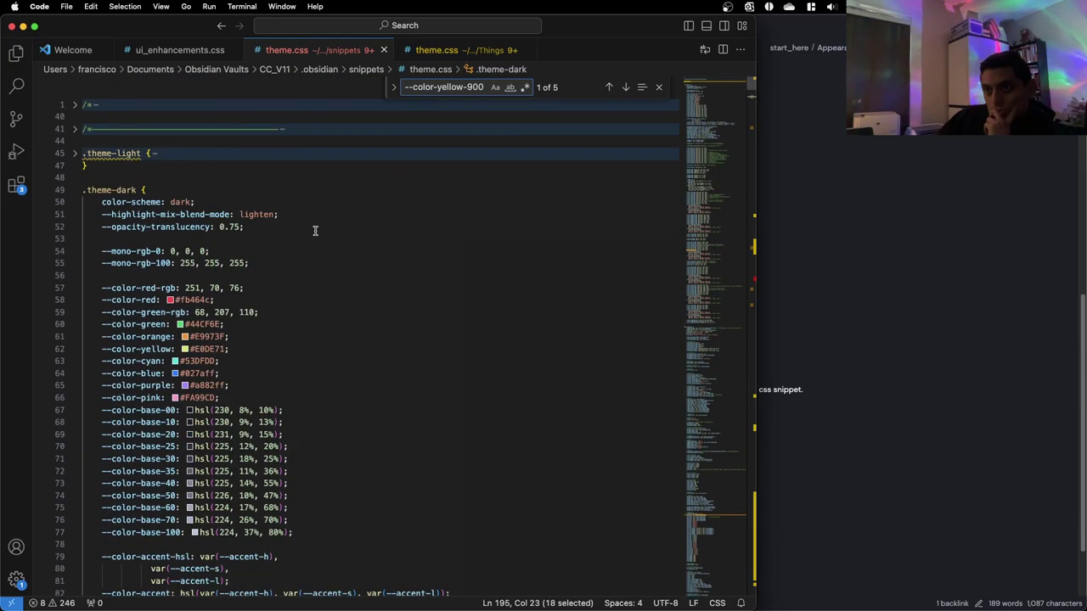
pyautogui.scroll(-12, 305, 231)
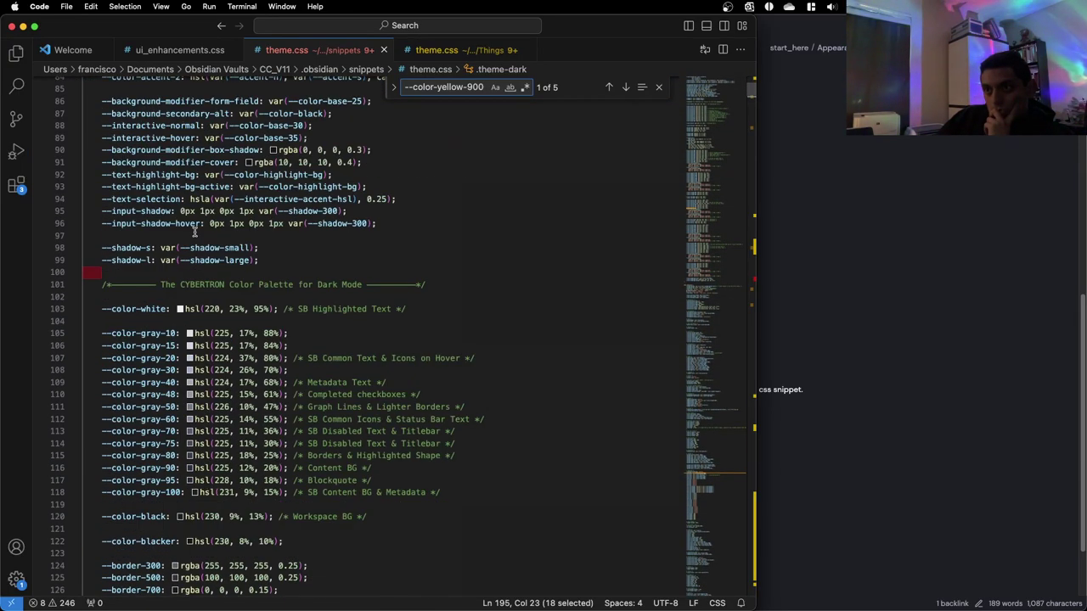
pyautogui.scroll(15, 194, 232)
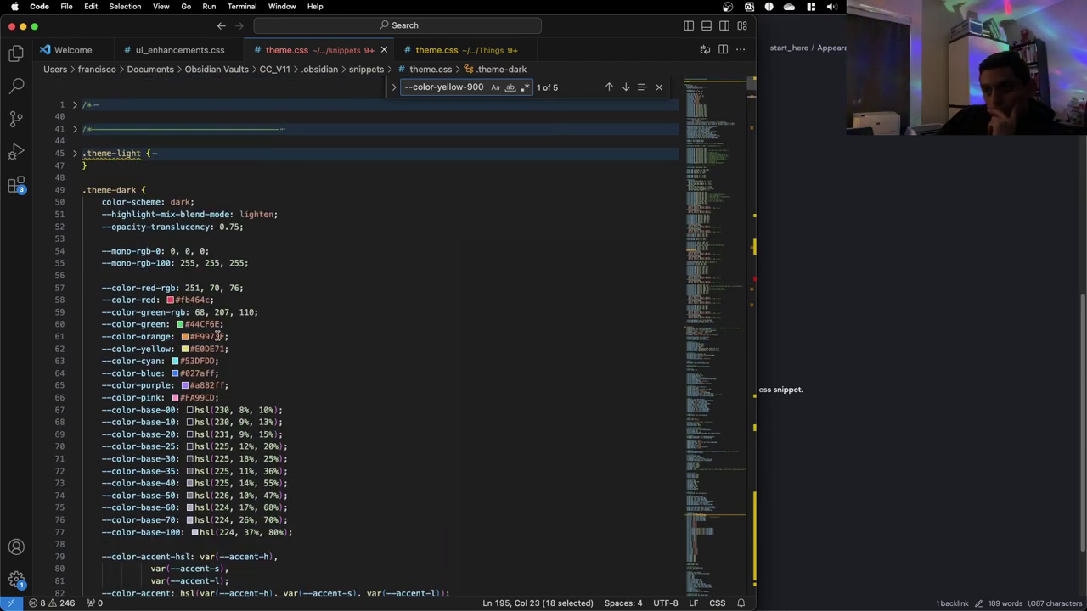
pyautogui.moveTo(225, 337); pyautogui.dragTo(100, 338)
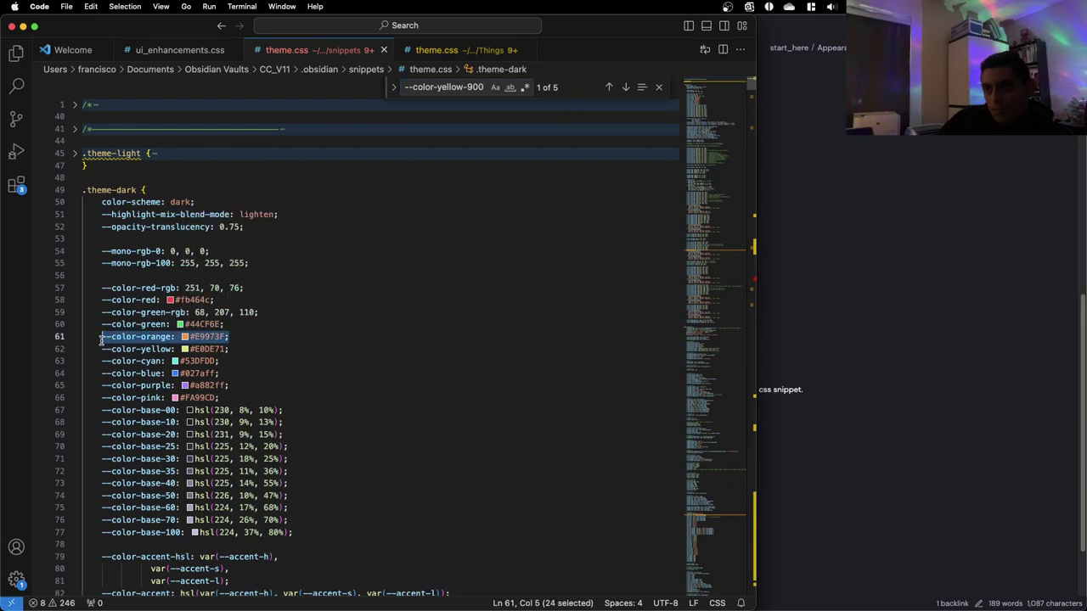
pyautogui.click(303, 348)
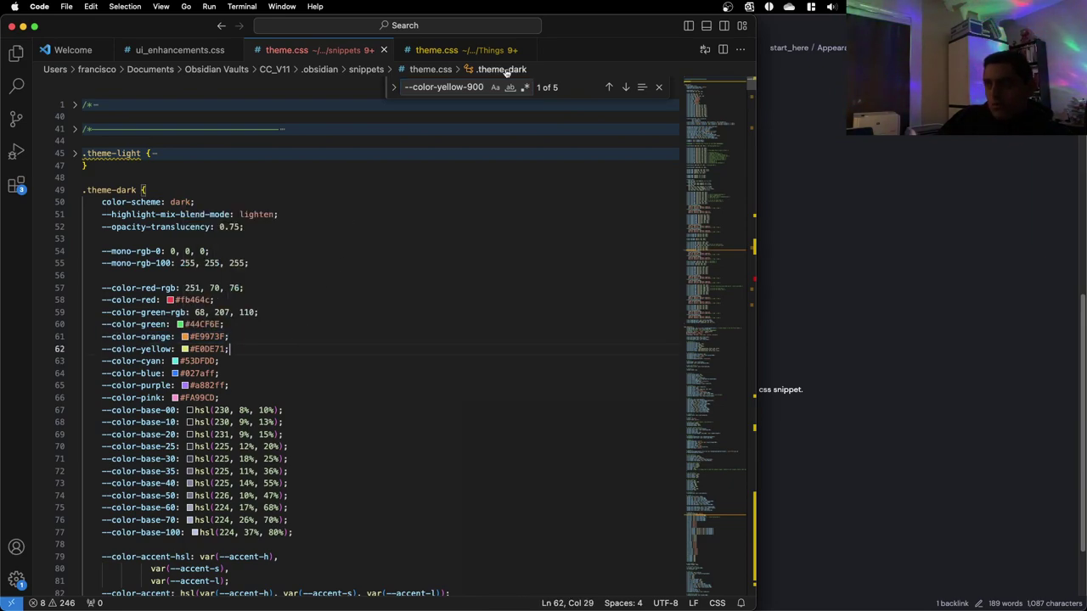
# Return to the snippet's Headings section, set the H2 color variable to --color-orange, and save theme.css
pyautogui.press('Return')
pyautogui.press('Return')
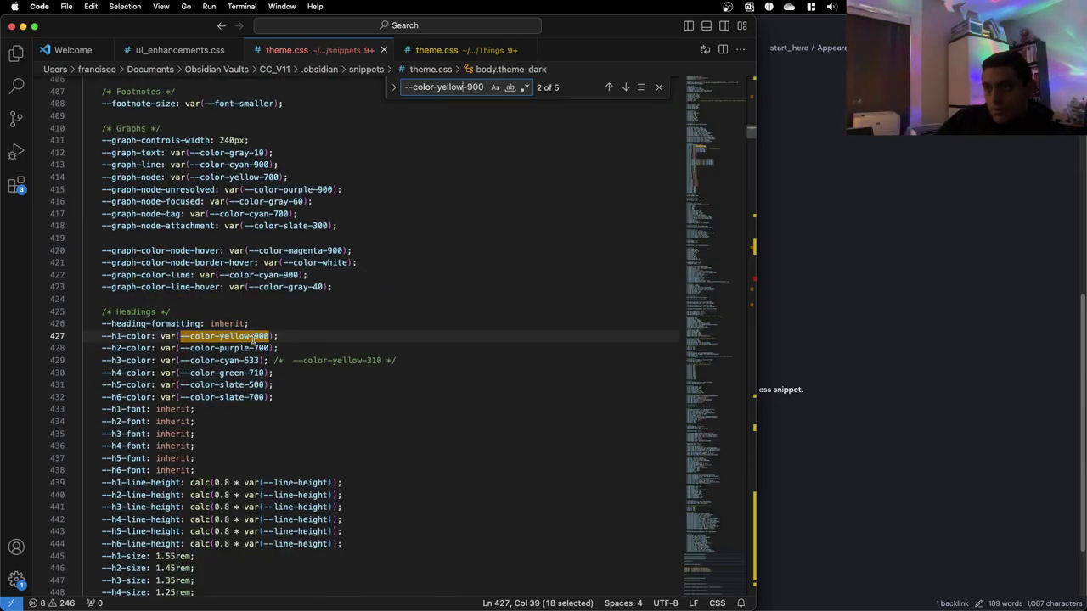
pyautogui.click(883, 270)
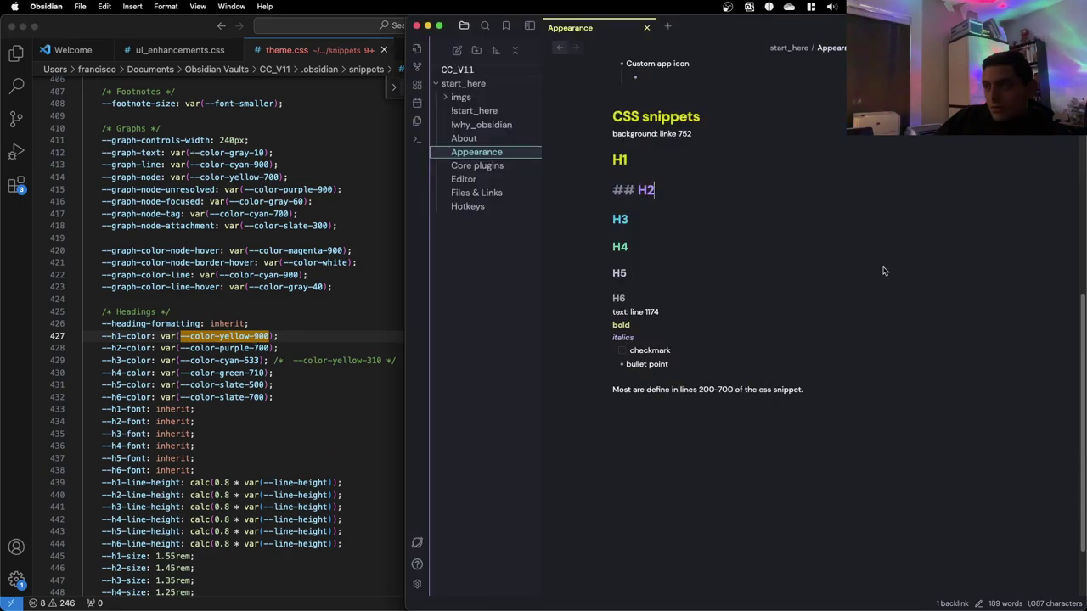
pyautogui.click(271, 367)
pyautogui.moveTo(178, 348); pyautogui.dragTo(219, 349)
pyautogui.write('orga')
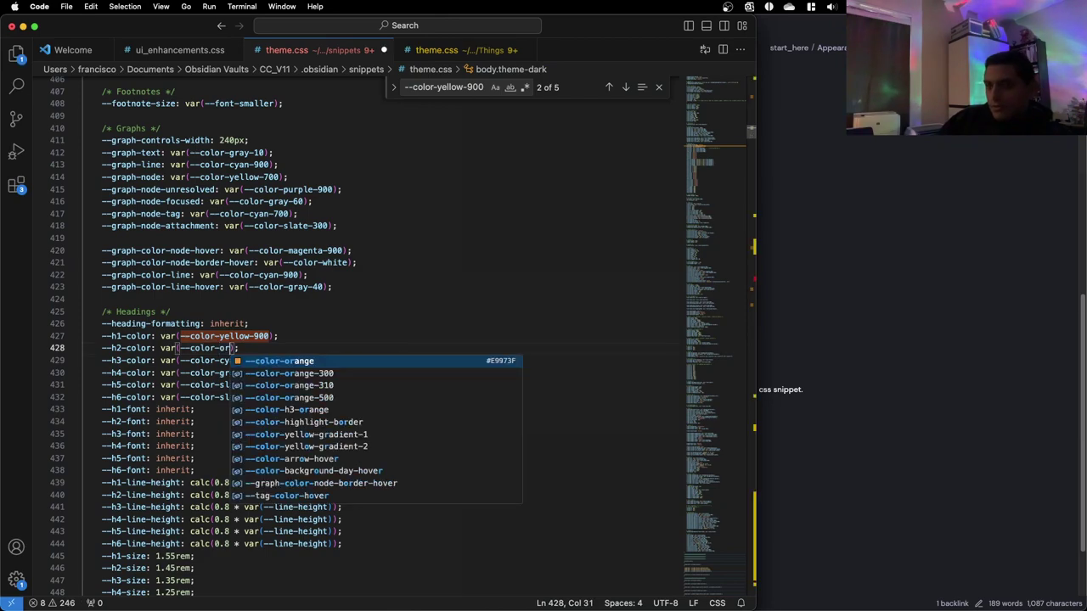
pyautogui.write('nge')
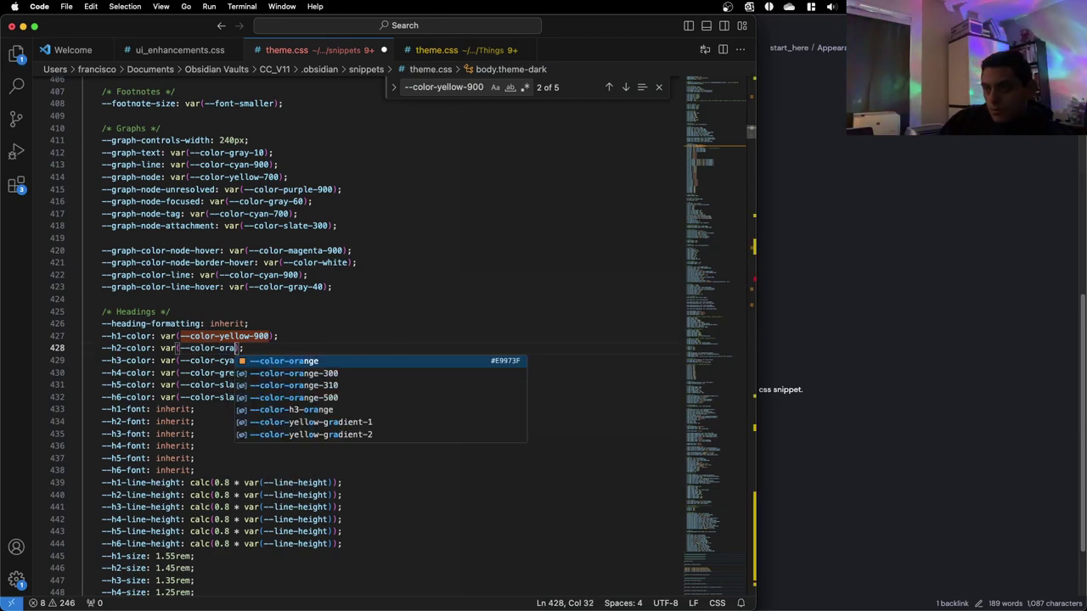
pyautogui.press('cmd+s')
pyautogui.click(615, 286)
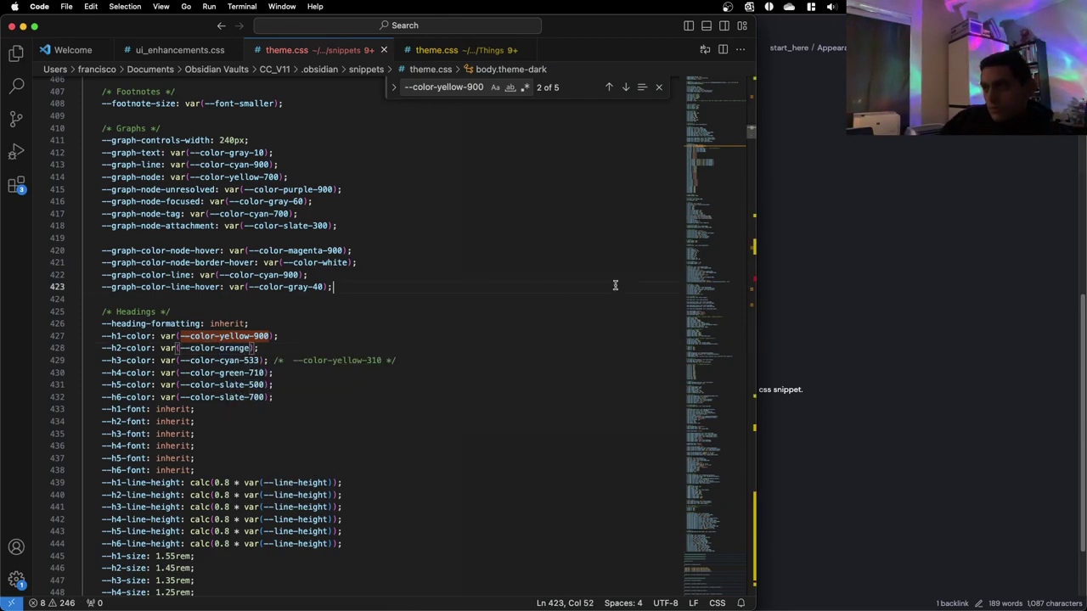
# Compare the H2 color in the CC_V11 Appearance note with the H2 in the CC_V1 Untitled note
pyautogui.click(921, 236)
pyautogui.click(732, 298)
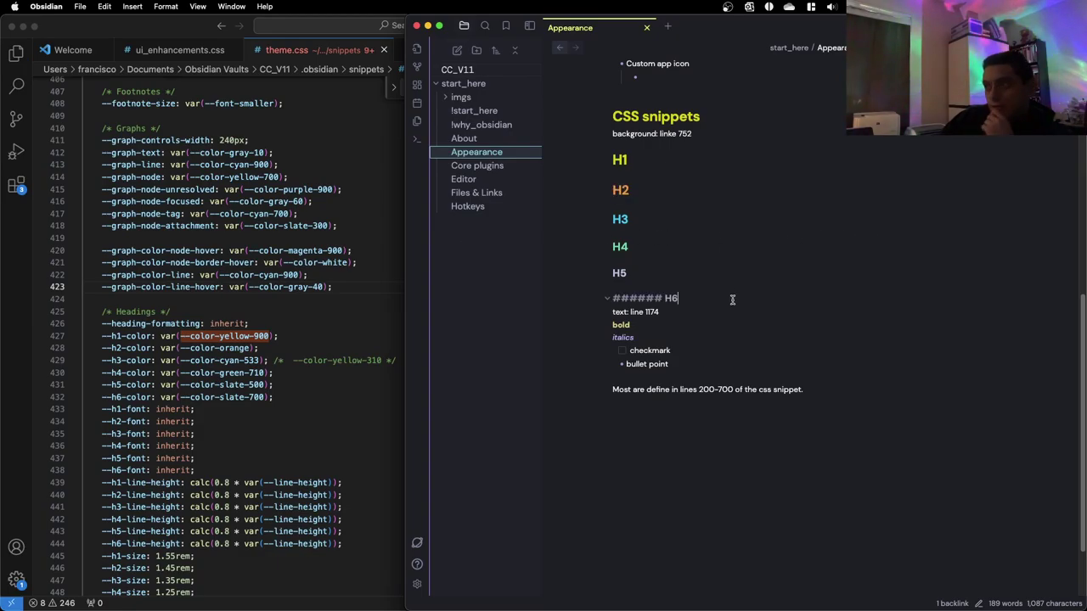
pyautogui.hotkey('ctrl', 'Up')
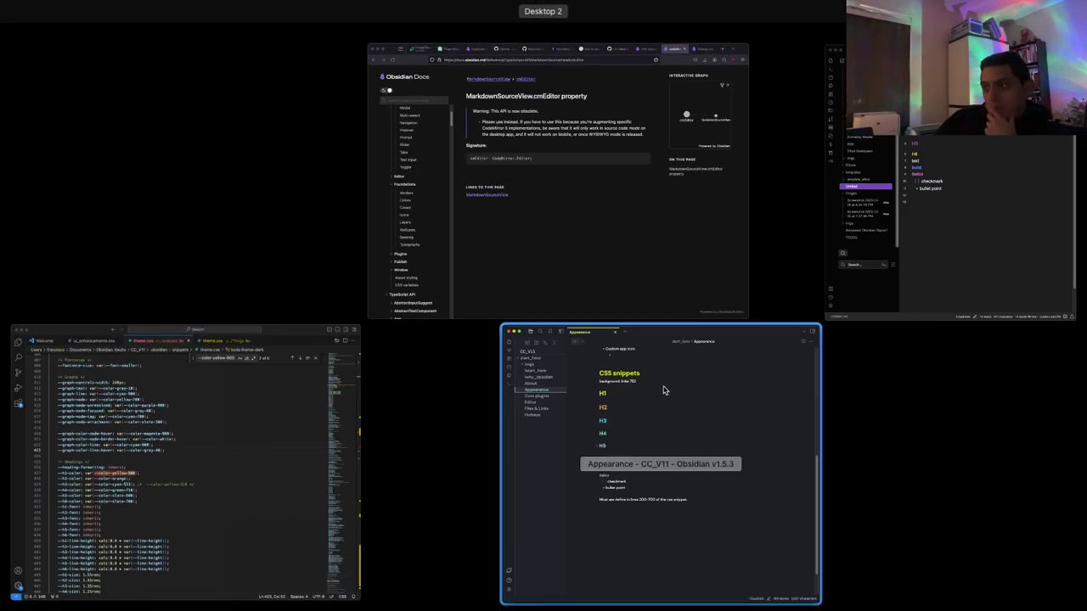
pyautogui.click(946, 181)
pyautogui.click(472, 361)
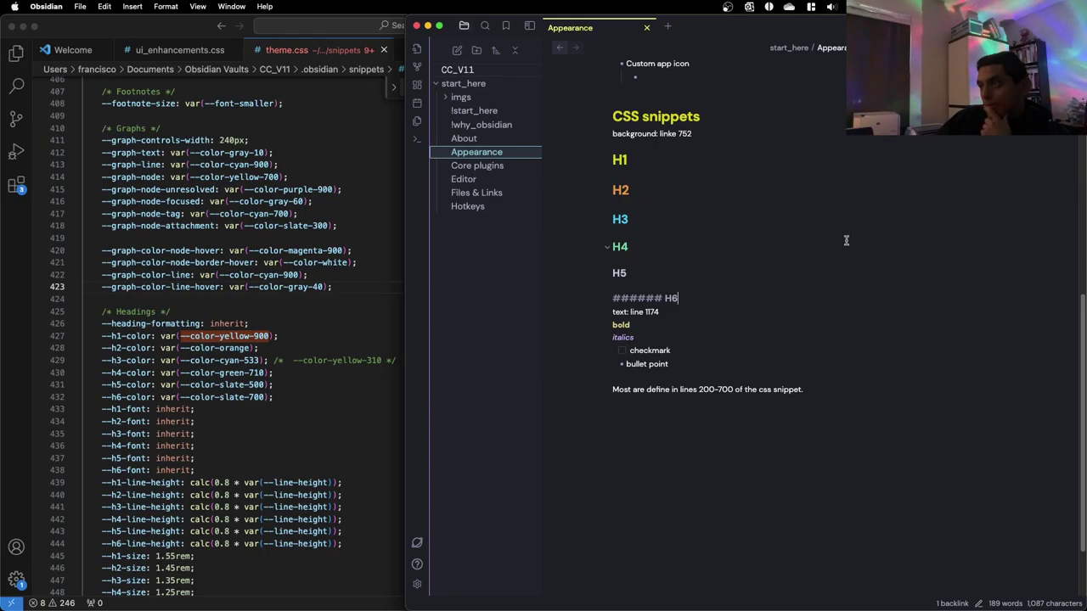
pyautogui.hotkey('ctrl', 'Up')
pyautogui.click(890, 228)
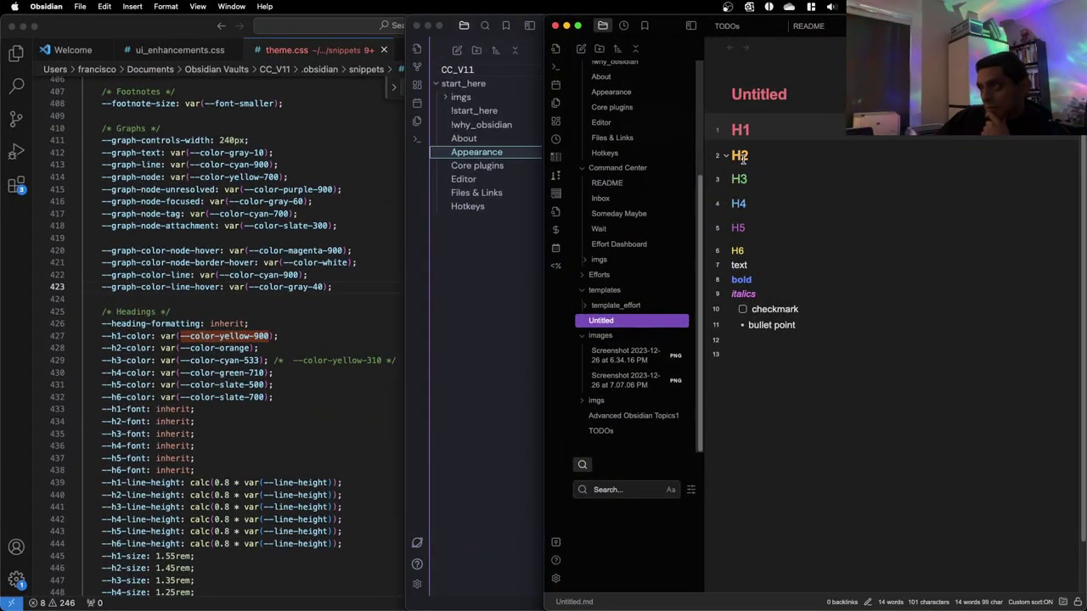
pyautogui.click(482, 291)
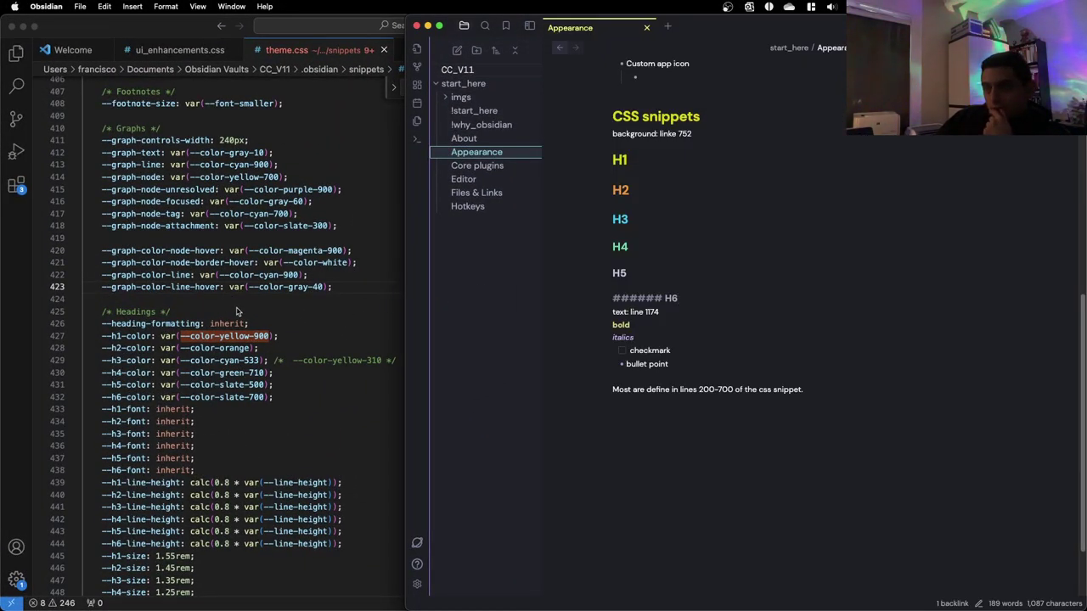
# Check the base color definitions in VS Code, set the H3 color variable to --color-green under Headings, and save theme.css
pyautogui.click(237, 312)
pyautogui.scroll(20, 231, 315)
pyautogui.scroll(12, 227, 316)
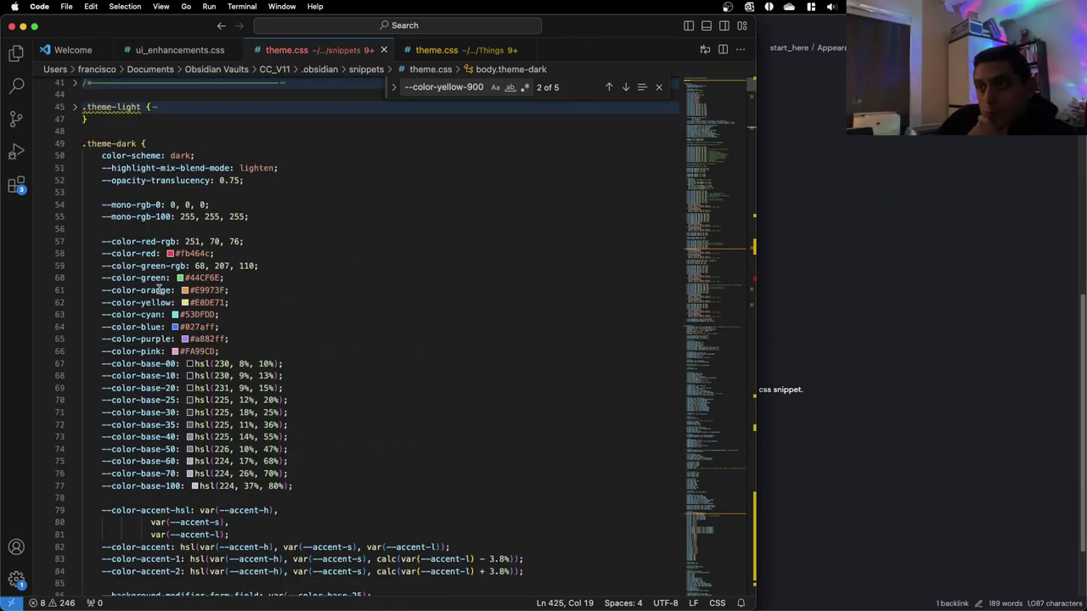
pyautogui.scroll(-20, 170, 284)
pyautogui.scroll(-10, 172, 285)
pyautogui.scroll(12, 172, 285)
pyautogui.scroll(-20, 172, 285)
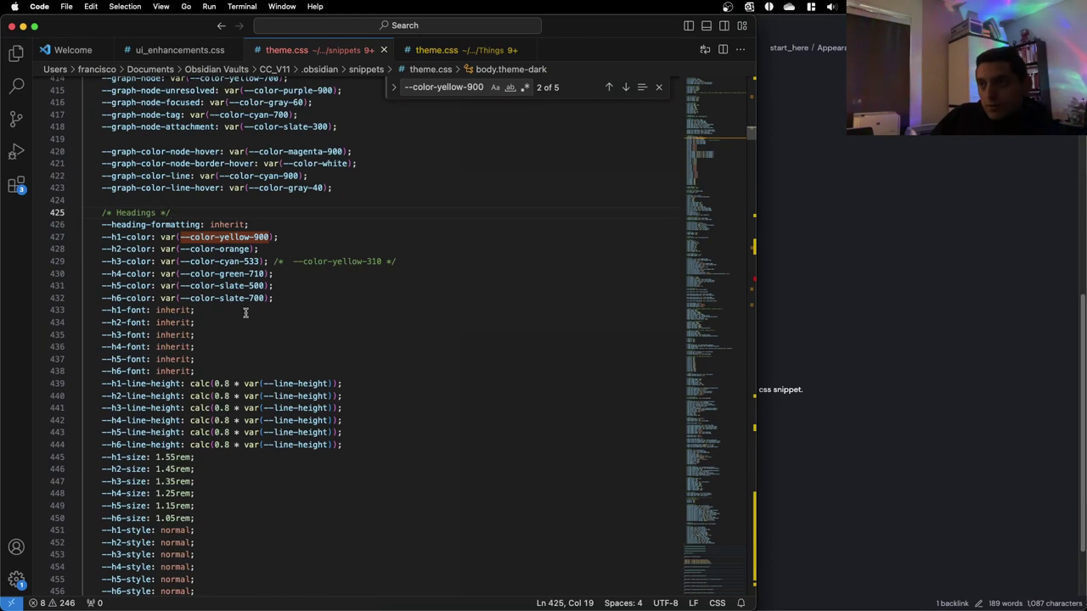
pyautogui.moveTo(258, 262); pyautogui.dragTo(179, 262)
pyautogui.write('--color-gree')
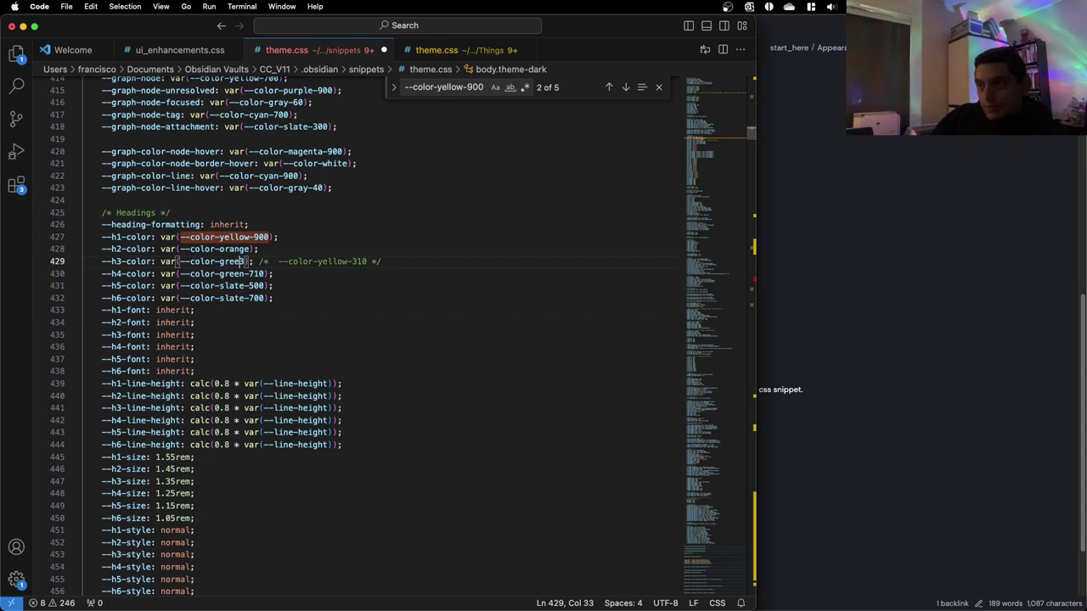
pyautogui.write('n')
pyautogui.press('cmd+s')
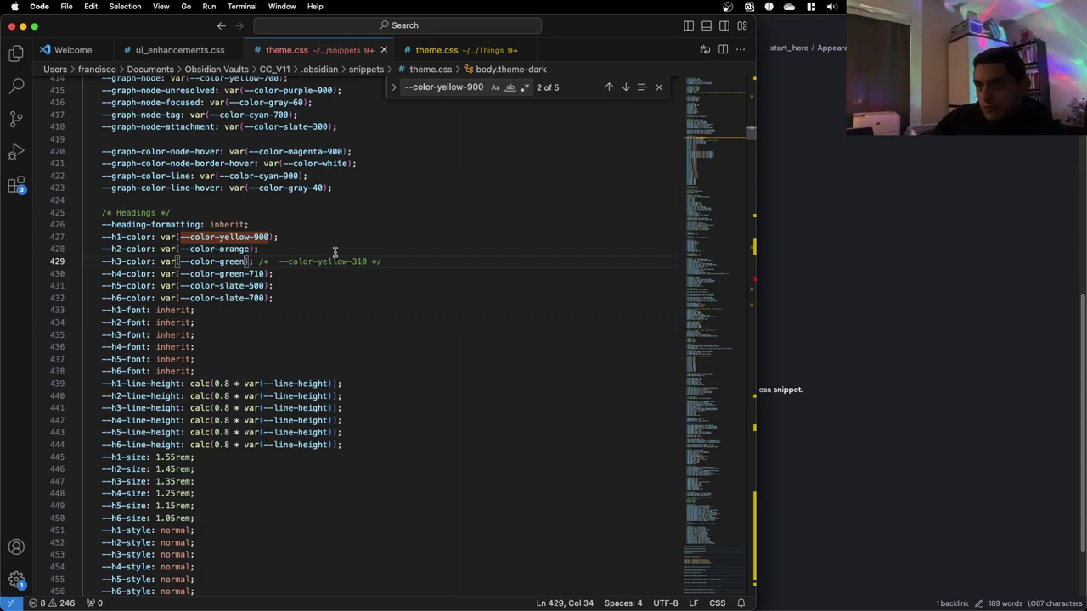
# Check H3 in the CC_V11 Appearance note and bring up the CC_V1 Untitled note to compare the heading colors
pyautogui.click(787, 248)
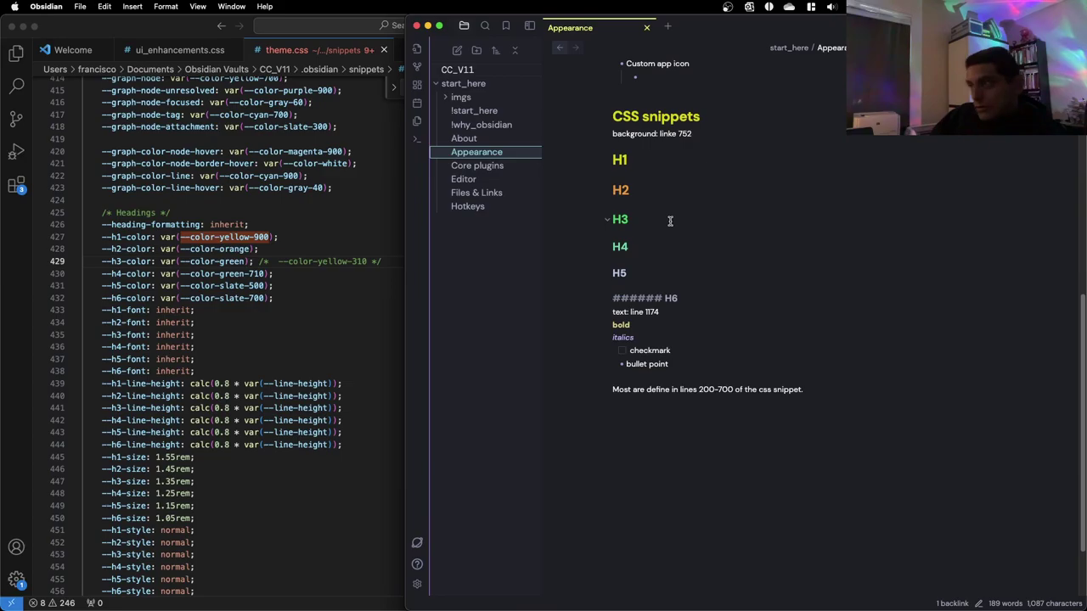
pyautogui.hotkey('ctrl', 'Up')
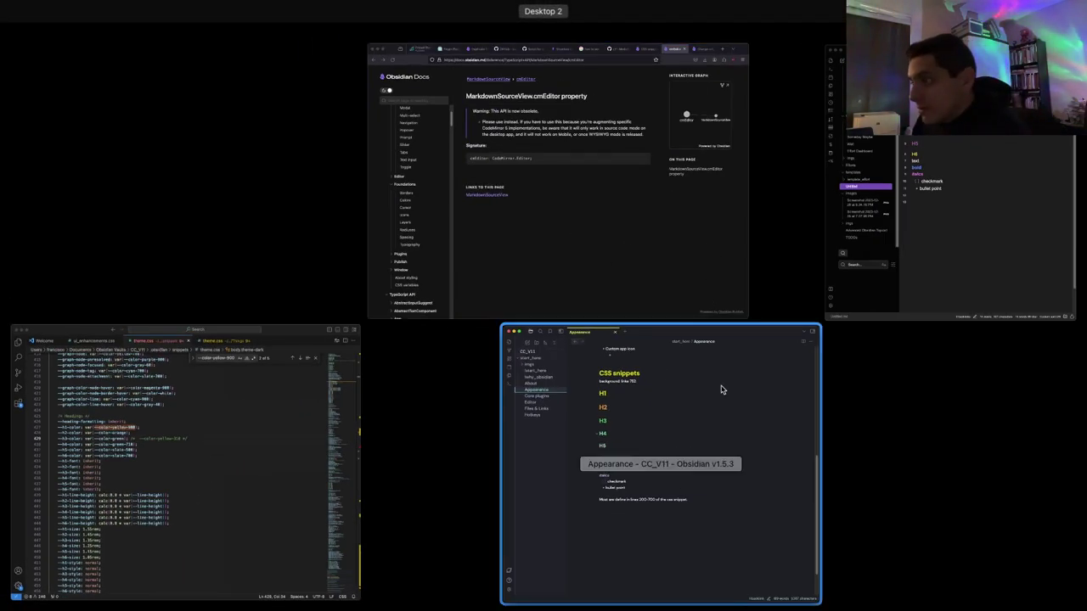
pyautogui.click(945, 195)
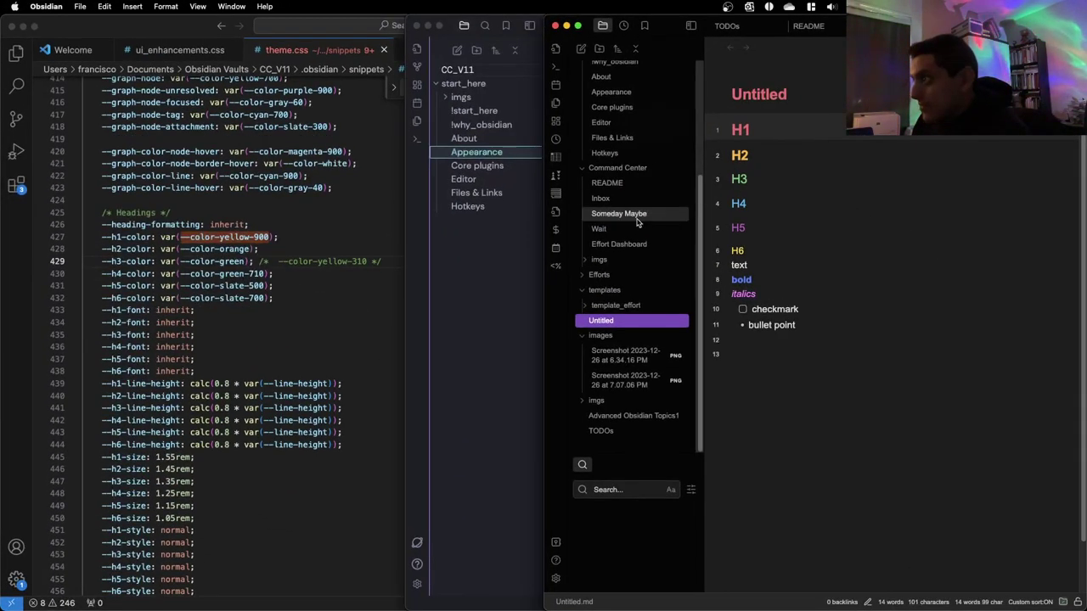
# Return to the snippet theme.css and delete the trailing --color-yellow-310 comment from the H3 color line under Headings
pyautogui.click(470, 323)
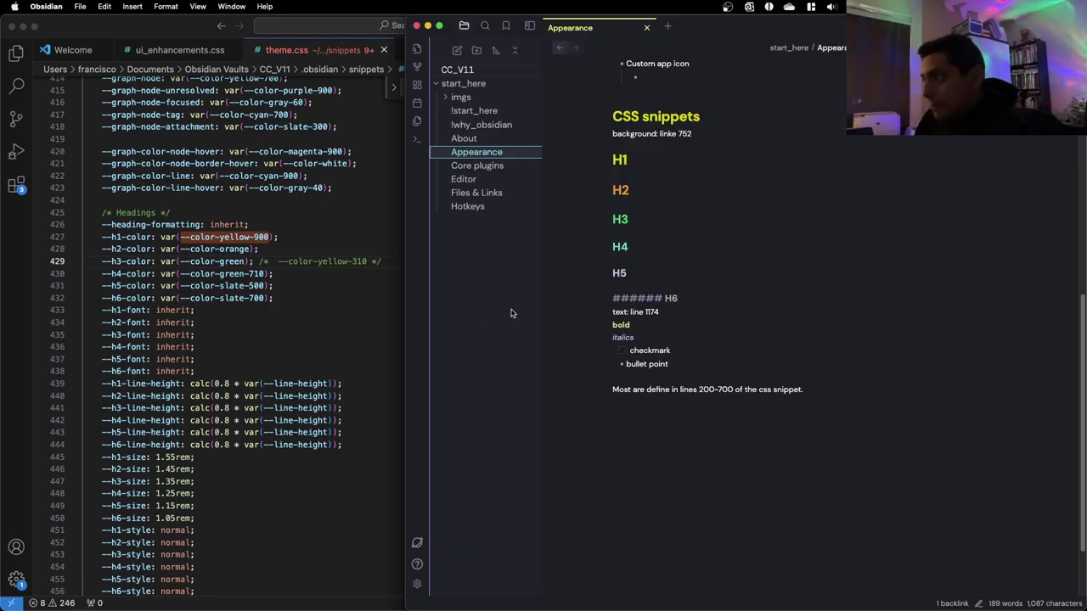
pyautogui.click(311, 298)
pyautogui.moveTo(400, 260); pyautogui.dragTo(253, 256)
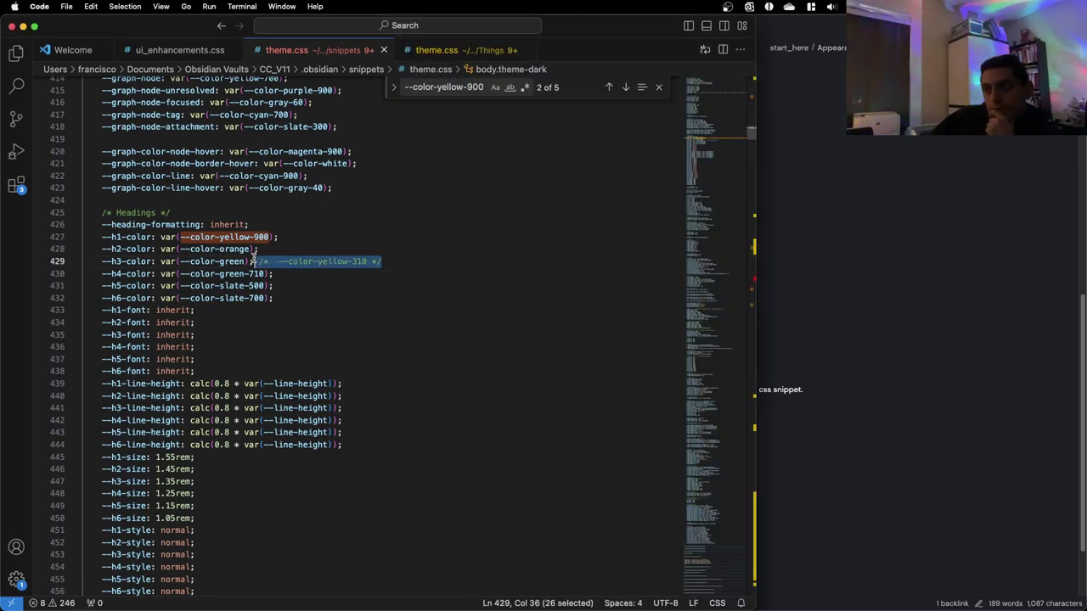
pyautogui.press('BackSpace')
# Check H4 in the CC_V1 Untitled note, set the snippet's H4 color variable to --color-blue, and save theme.css
pyautogui.hotkey('ctrl', 'Up')
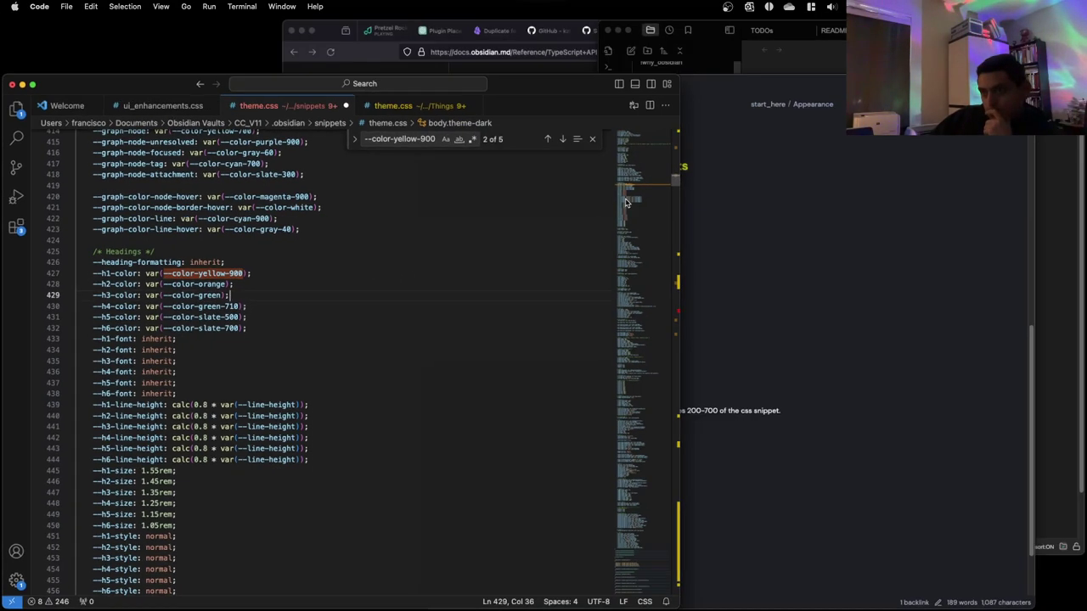
pyautogui.click(859, 216)
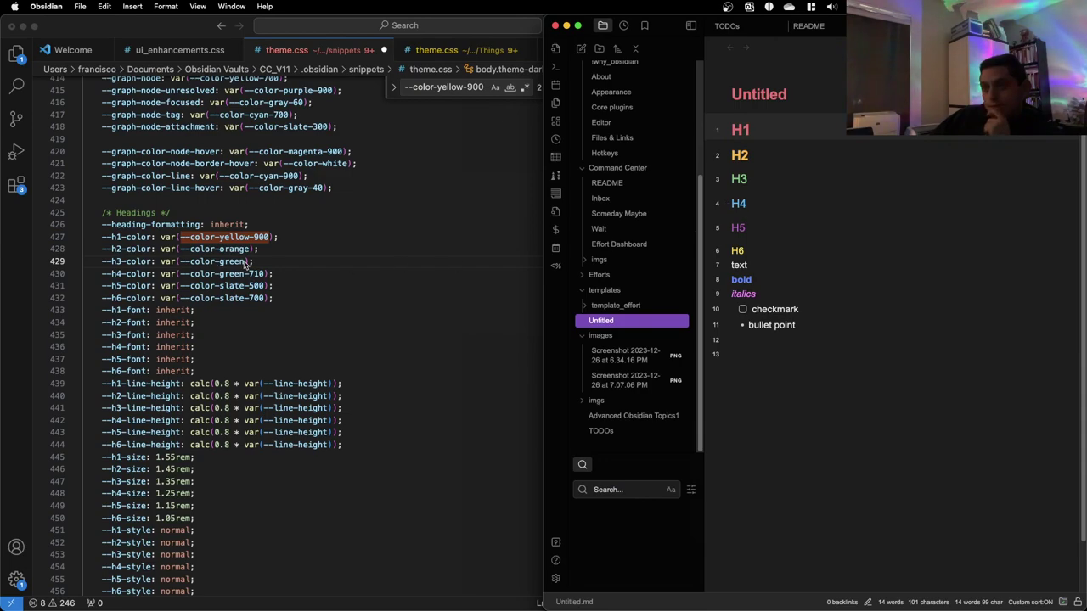
pyautogui.press('super+Tab')
pyautogui.moveTo(263, 273); pyautogui.dragTo(219, 274)
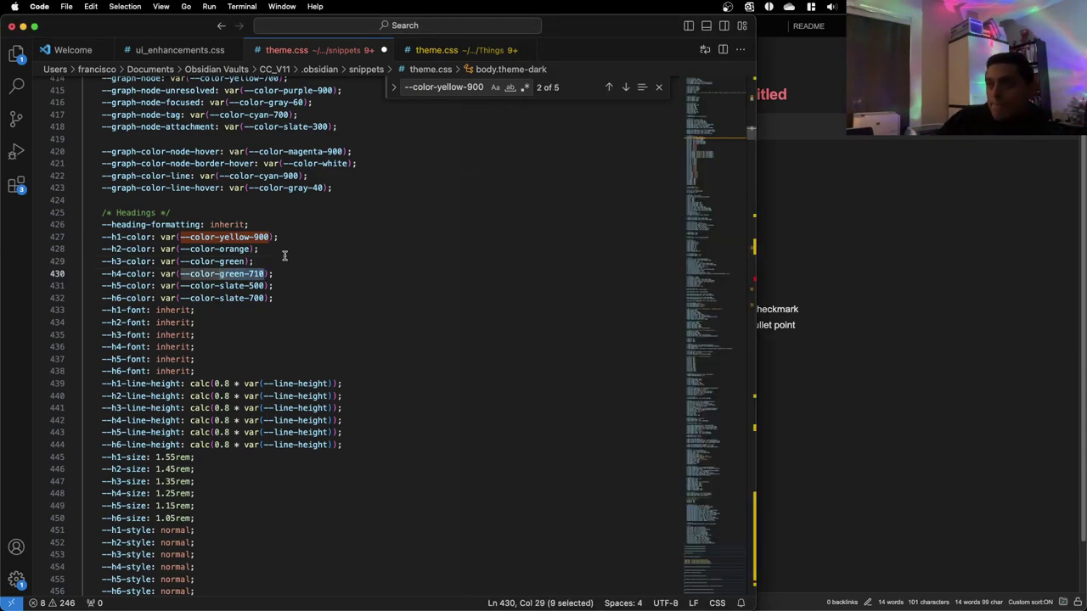
pyautogui.write('blue')
pyautogui.write('-')
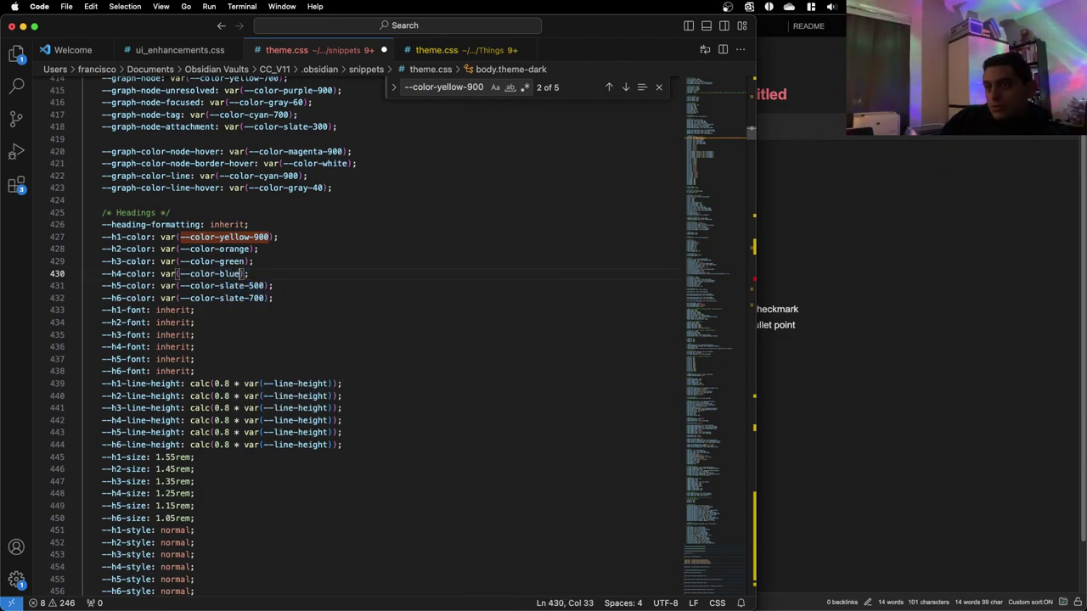
pyautogui.press('BackSpace')
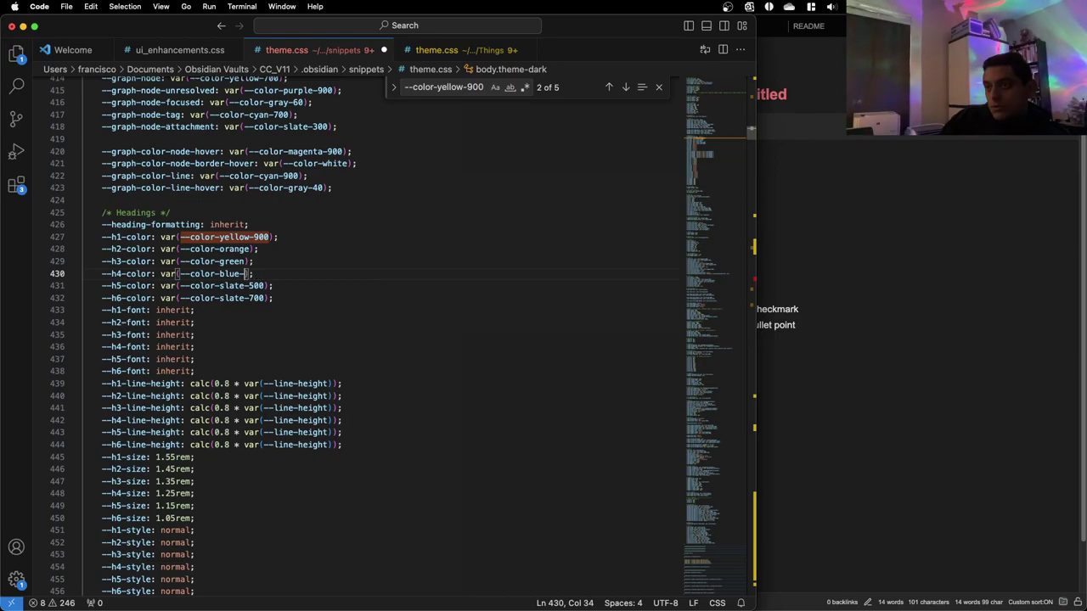
pyautogui.press('super+s')
# Compare the H4 color in the CC_V11 Appearance note with the H4 in the CC_V1 Untitled note
pyautogui.click(1042, 226)
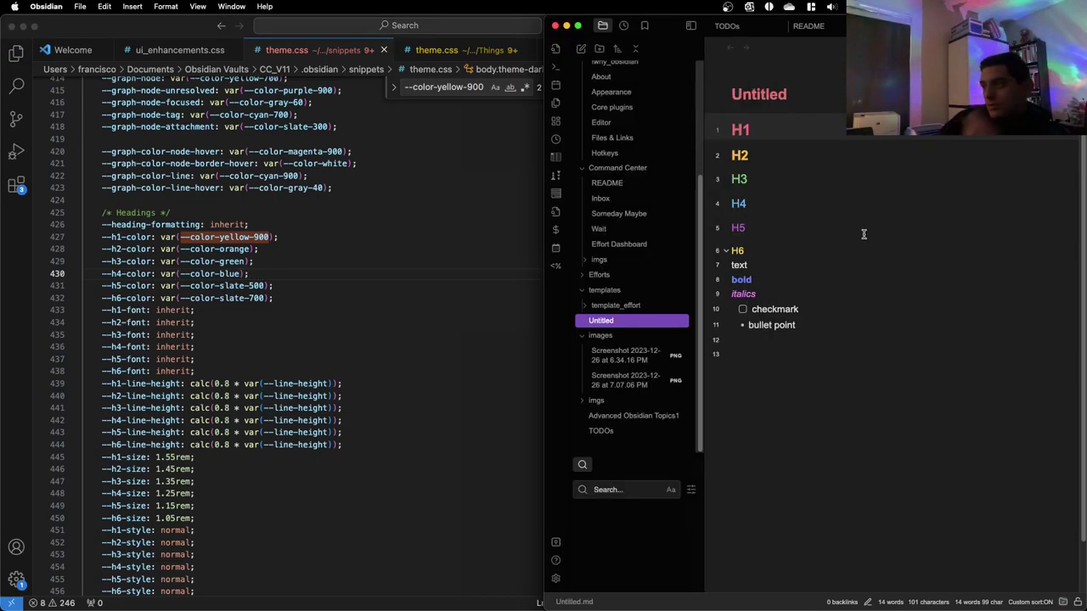
pyautogui.hotkey('ctrl', 'Up')
pyautogui.click(772, 237)
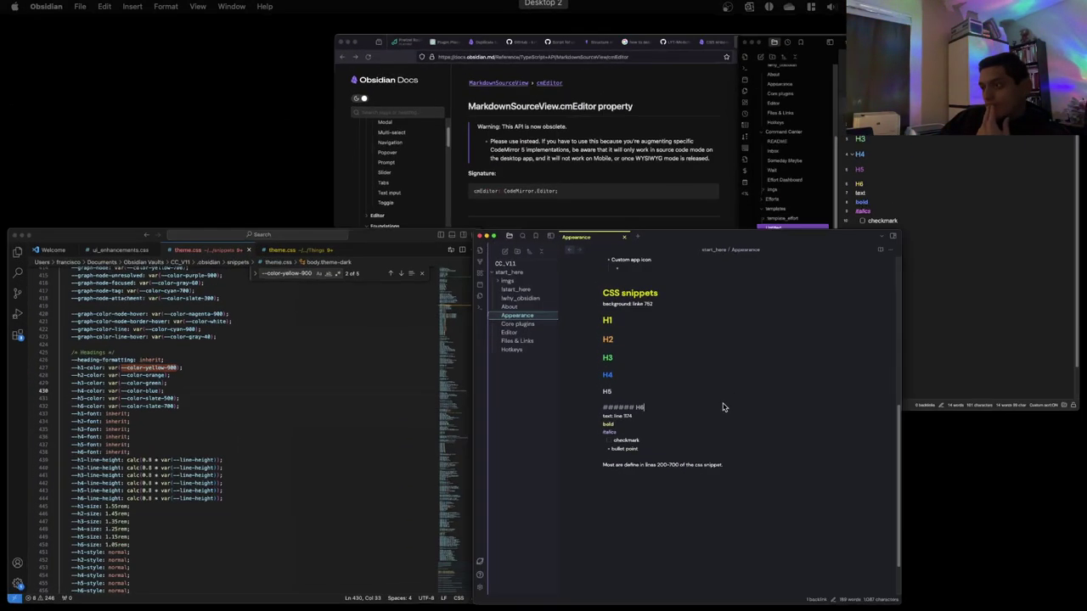
pyautogui.hotkey('ctrl', 'Up')
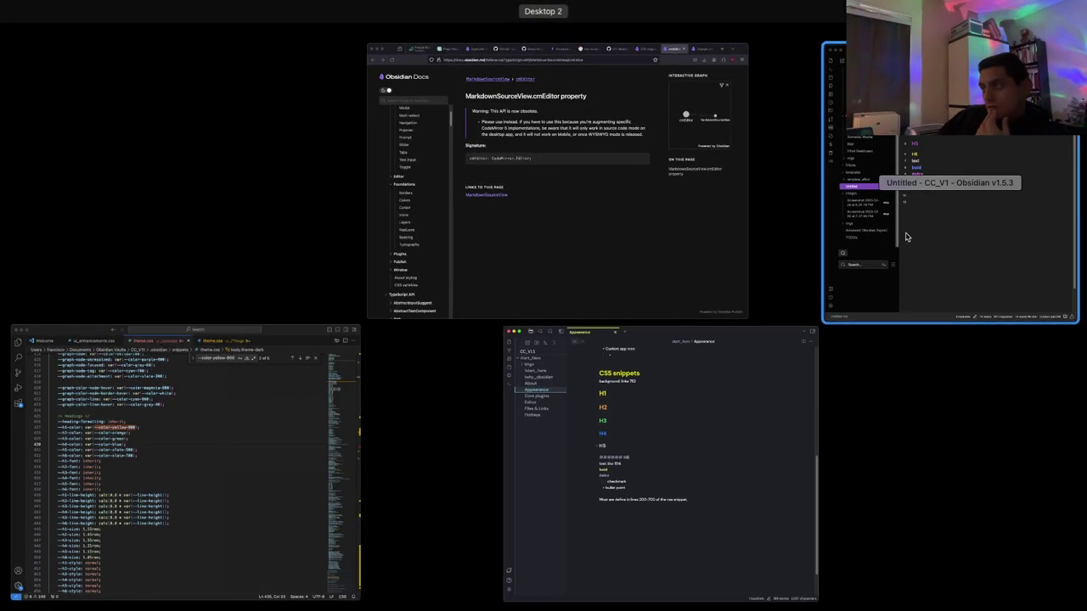
pyautogui.click(908, 237)
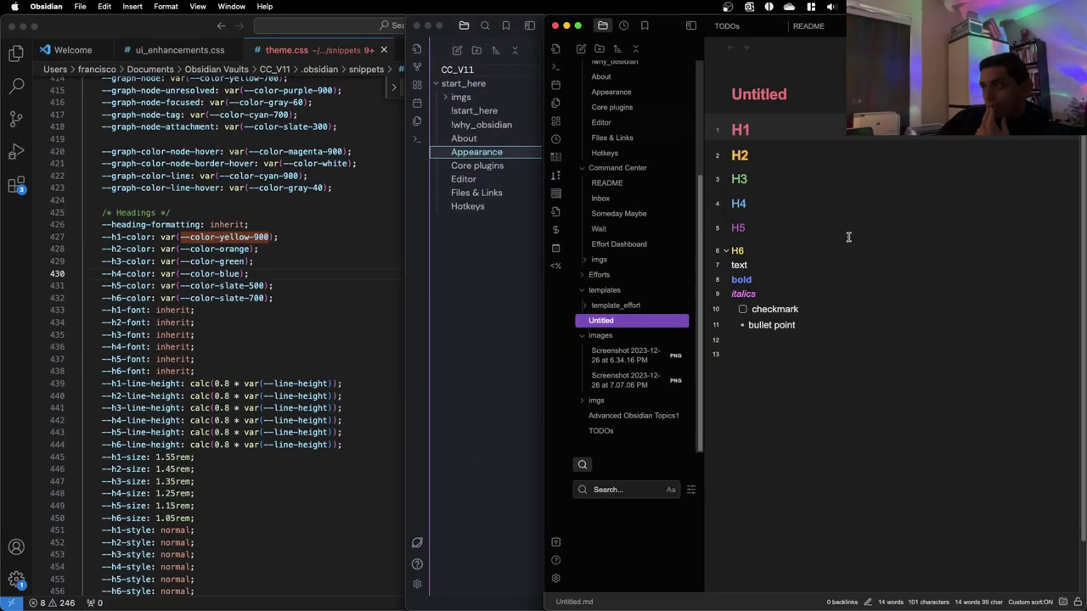
pyautogui.click(480, 302)
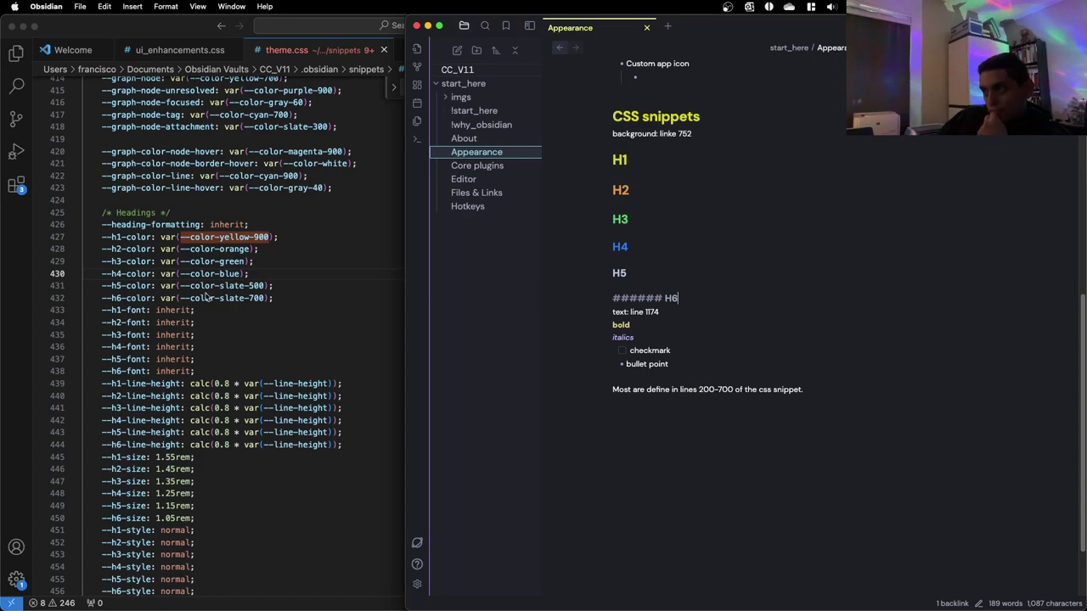
# Set the H5 color variable to --color-purple under Headings in theme.css and save the file
pyautogui.click(246, 274)
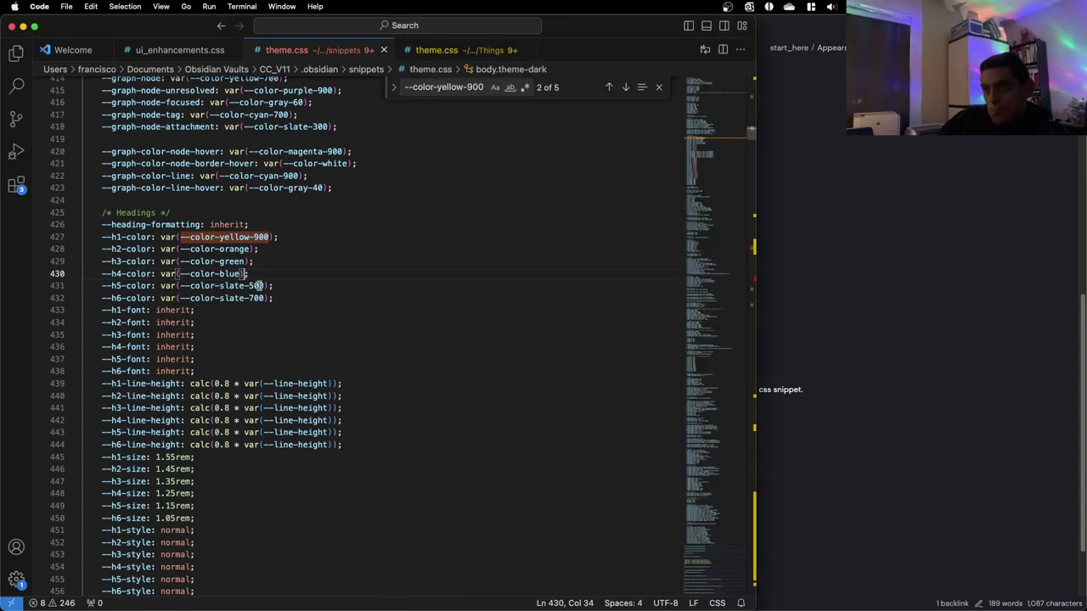
pyautogui.moveTo(263, 286); pyautogui.dragTo(218, 287)
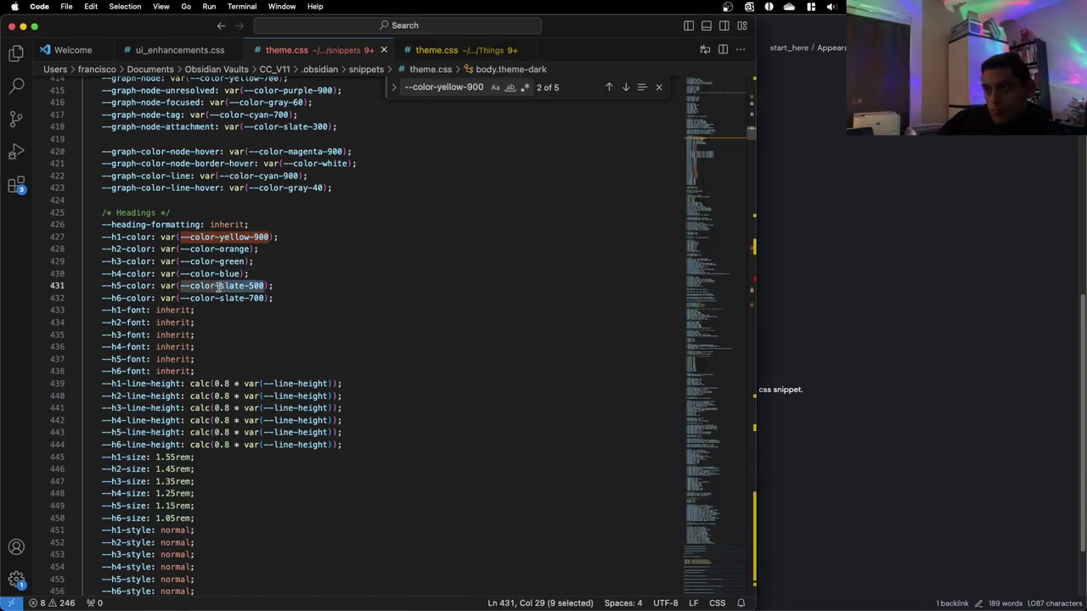
pyautogui.write('pur')
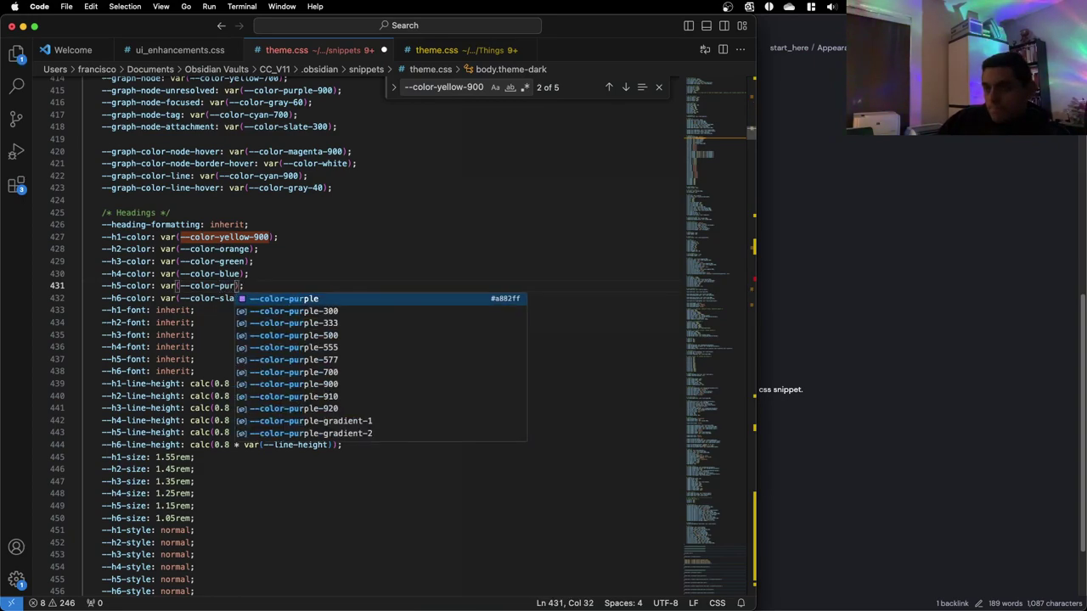
pyautogui.press('Return')
pyautogui.moveTo(263, 298); pyautogui.dragTo(180, 298)
# Compare the heading colors in the CC_V1 Untitled note with the CC_V11 Appearance note, going through its headings down to H6
pyautogui.hotkey('ctrl', 'Up')
pyautogui.hotkey('ctrl', 'Up')
pyautogui.click(823, 267)
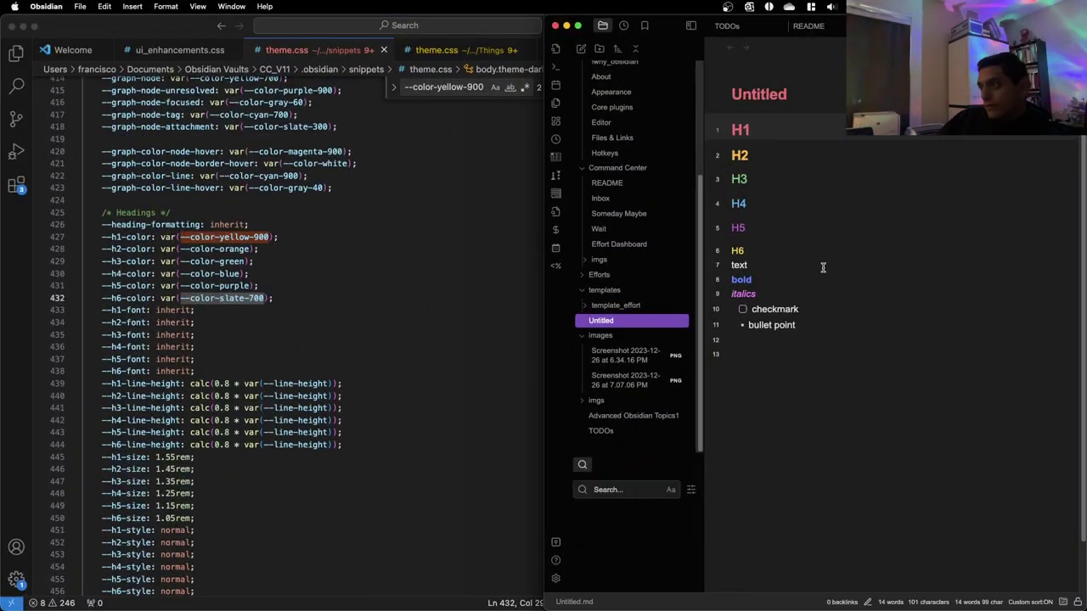
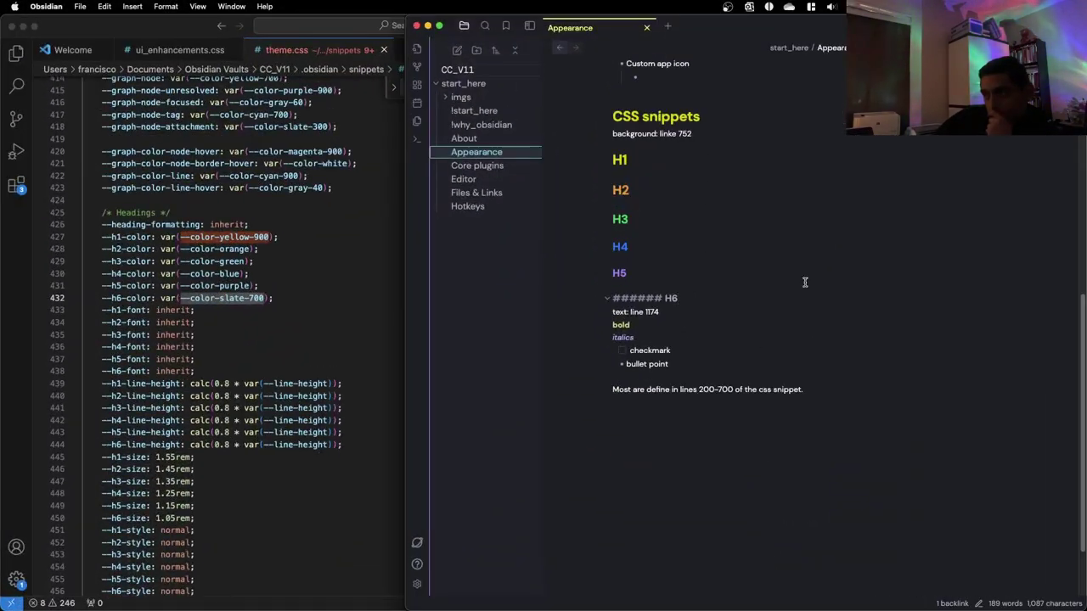
pyautogui.click(696, 244)
pyautogui.click(693, 293)
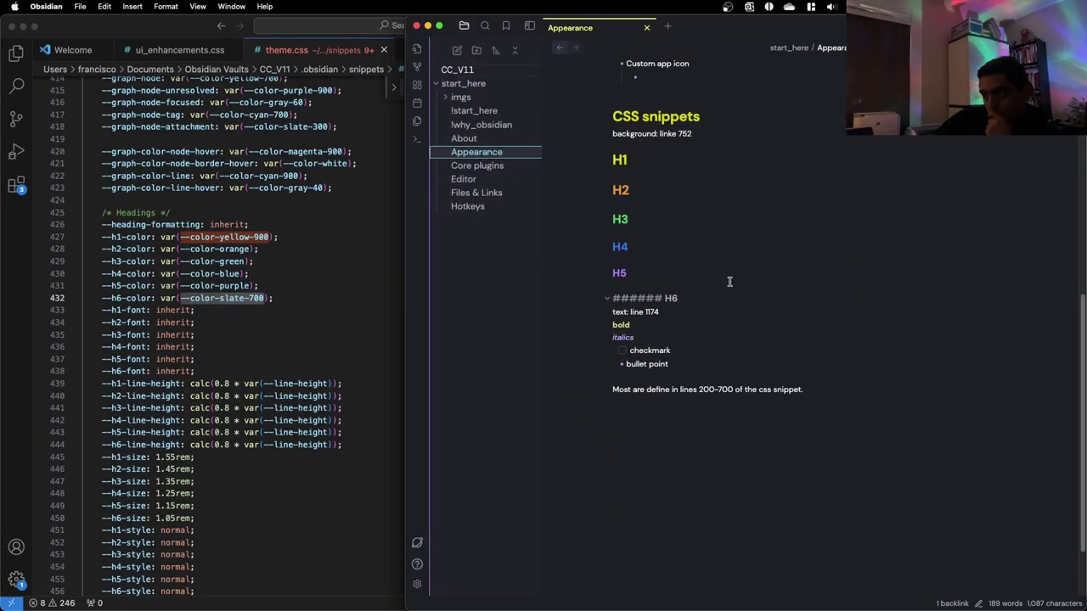
pyautogui.click(730, 272)
pyautogui.click(679, 184)
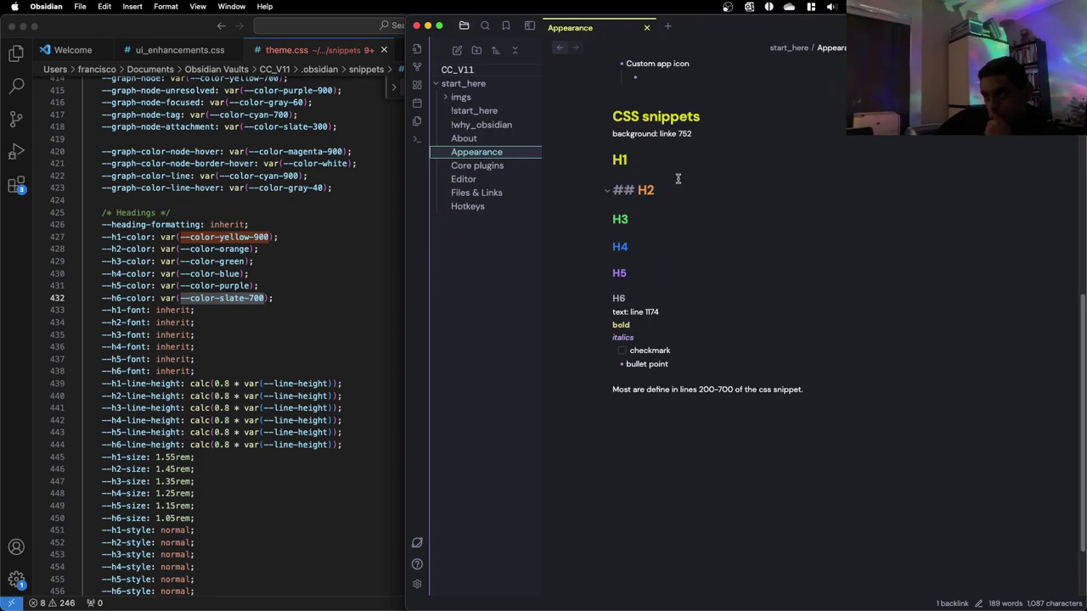
pyautogui.click(672, 217)
pyautogui.click(669, 244)
pyautogui.click(664, 271)
pyautogui.click(657, 297)
pyautogui.click(782, 274)
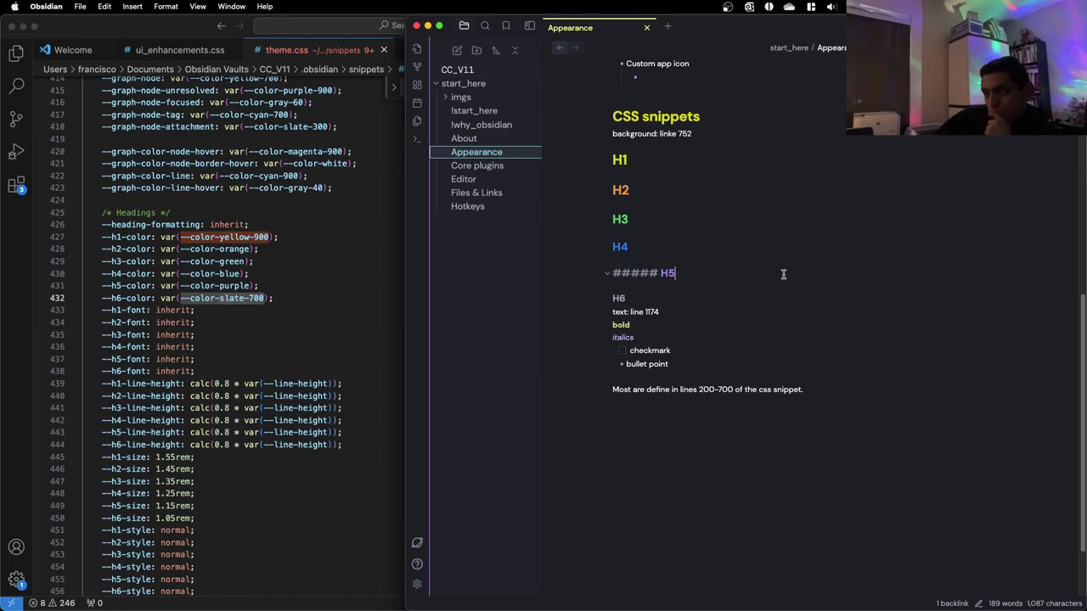
pyautogui.click(801, 422)
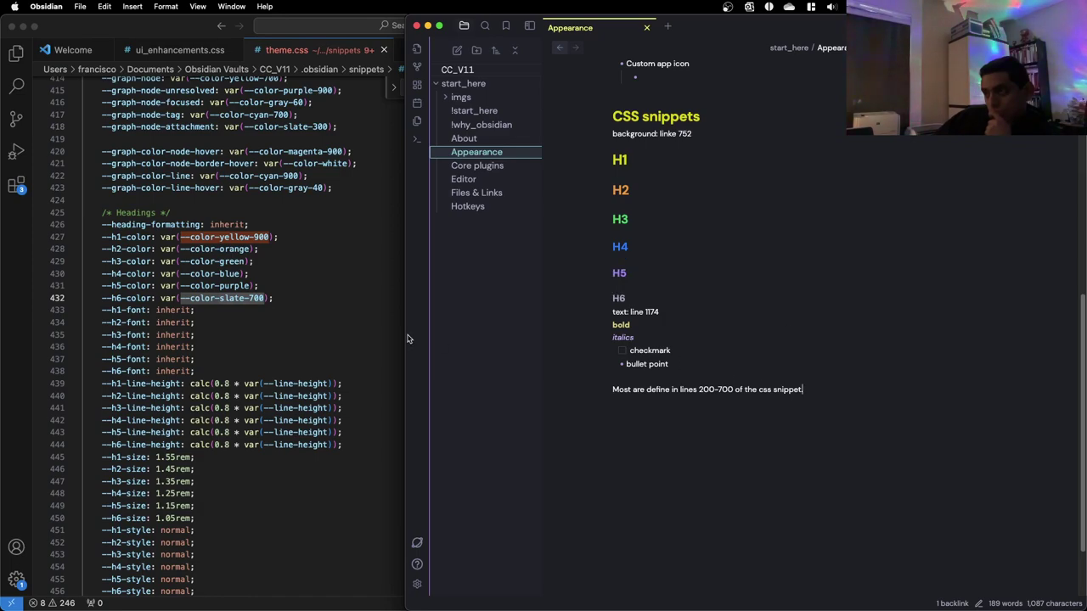
# Set the H6 color variable to --color-orange-300, save theme.css, and check H6 in the CC_V11 Appearance note
pyautogui.click(290, 298)
pyautogui.moveTo(264, 298); pyautogui.dragTo(219, 299)
pyautogui.write('or')
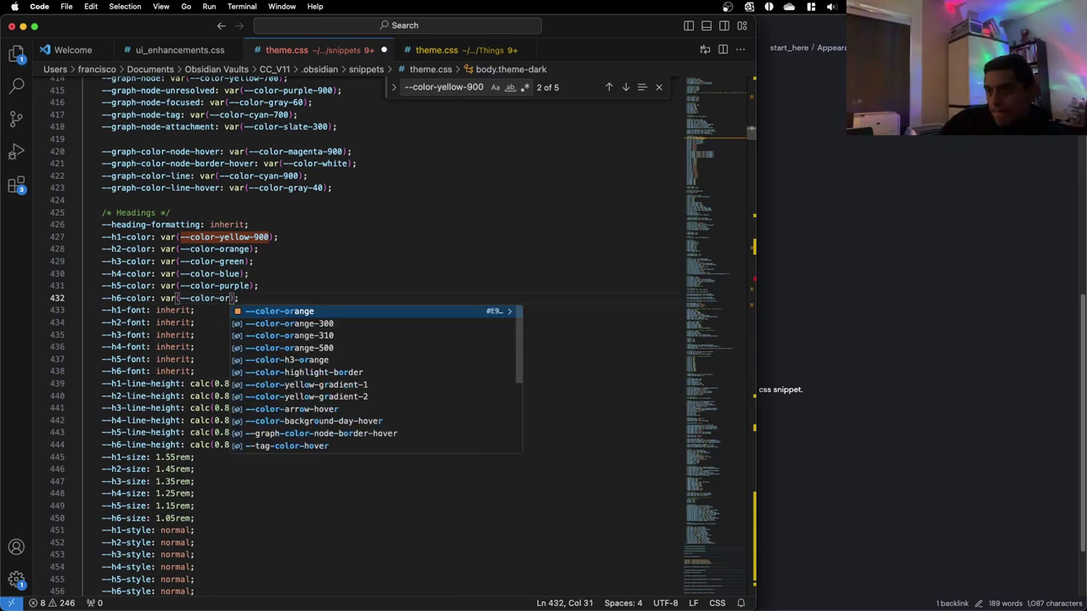
pyautogui.press('Down')
pyautogui.press('Return')
pyautogui.hotkey('ctrl', 's')
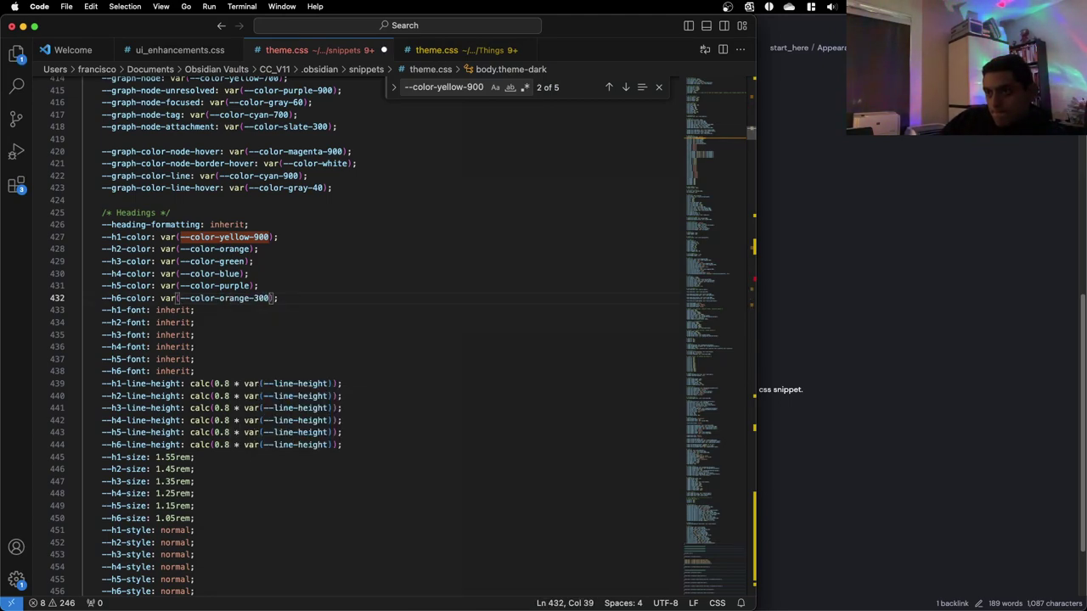
pyautogui.click(929, 264)
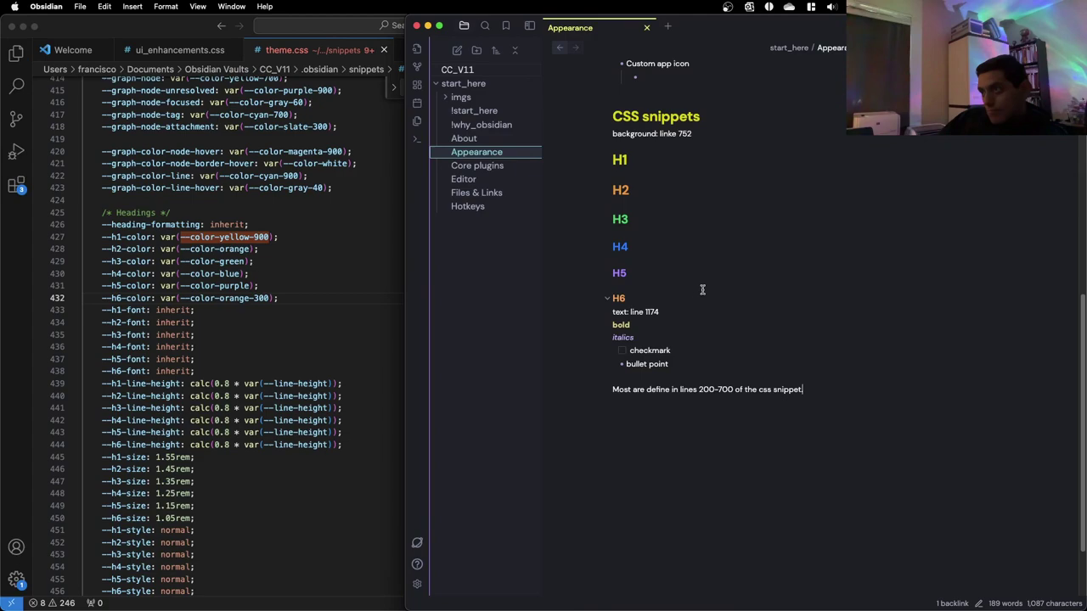
# Try --color-orange-500 as the H6 color variable, save theme.css, and check H6 in the Appearance note
pyautogui.click(299, 298)
pyautogui.press('Left')
pyautogui.press('Left')
pyautogui.press('BackSpace')
pyautogui.press('BackSpace')
pyautogui.press('BackSpace')
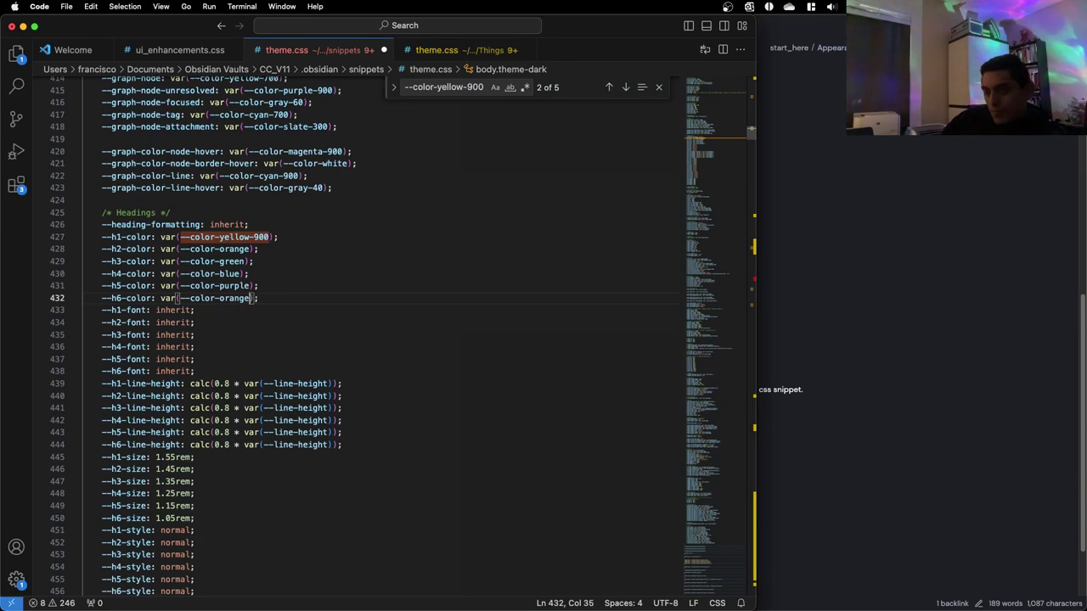
pyautogui.write('-')
pyautogui.click(362, 335)
pyautogui.press('cmd+s')
pyautogui.click(966, 254)
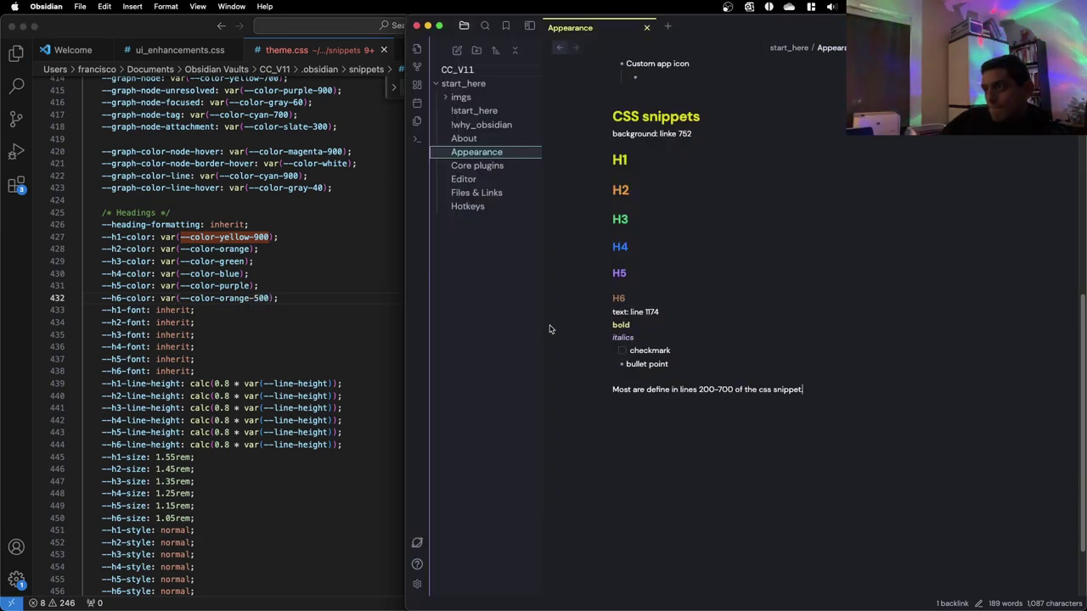
# Try --color-orange-310 as the H6 color variable, save theme.css, and check H6 in the Appearance note
pyautogui.click(261, 298)
pyautogui.doubleClick(261, 298)
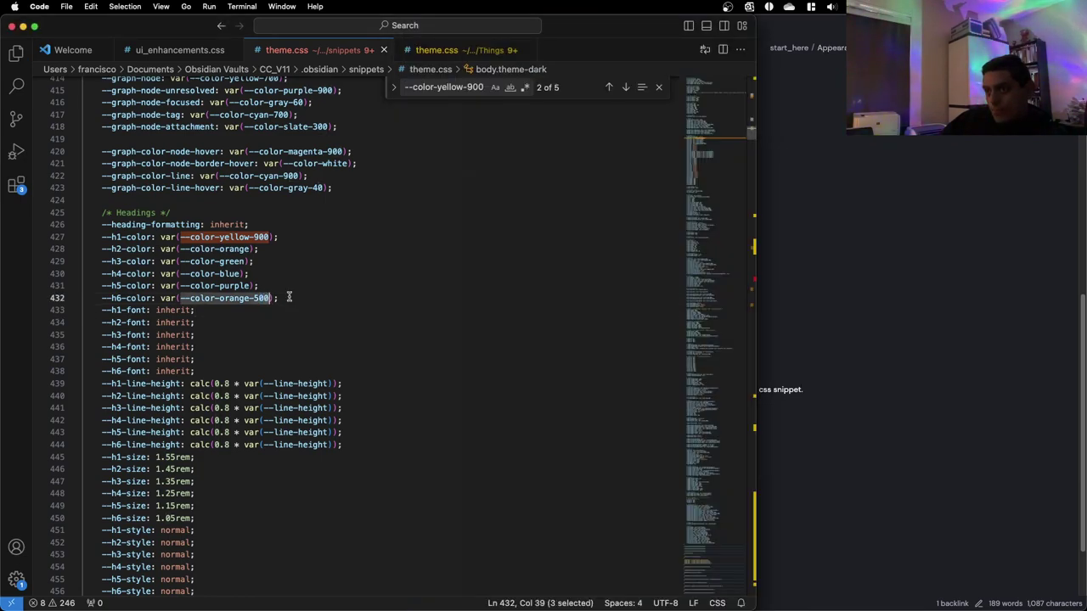
pyautogui.press('Right')
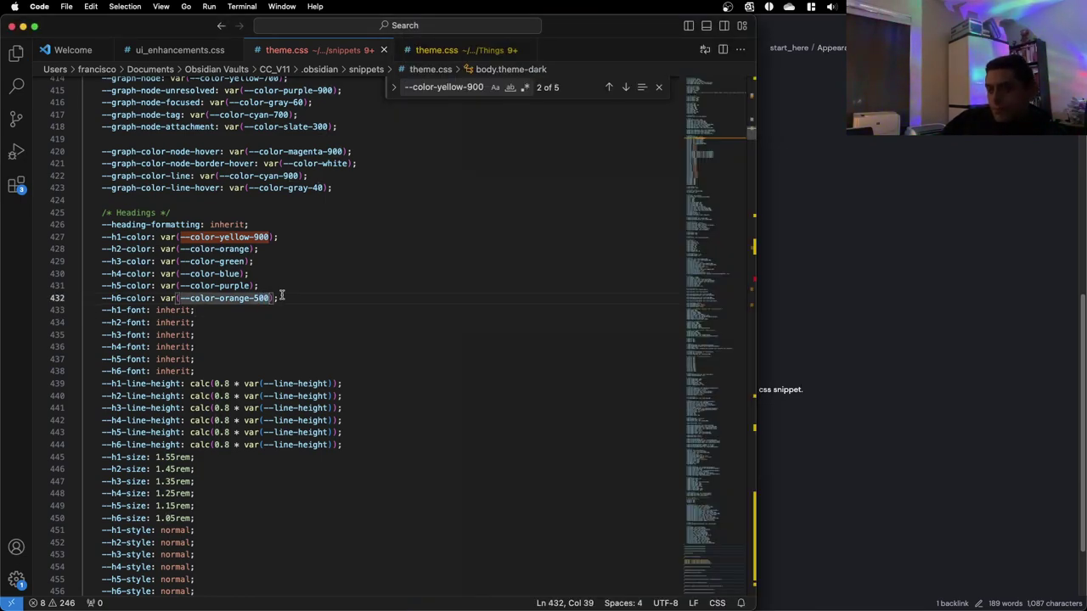
pyautogui.press('BackSpace')
pyautogui.press('BackSpace')
pyautogui.press('BackSpace')
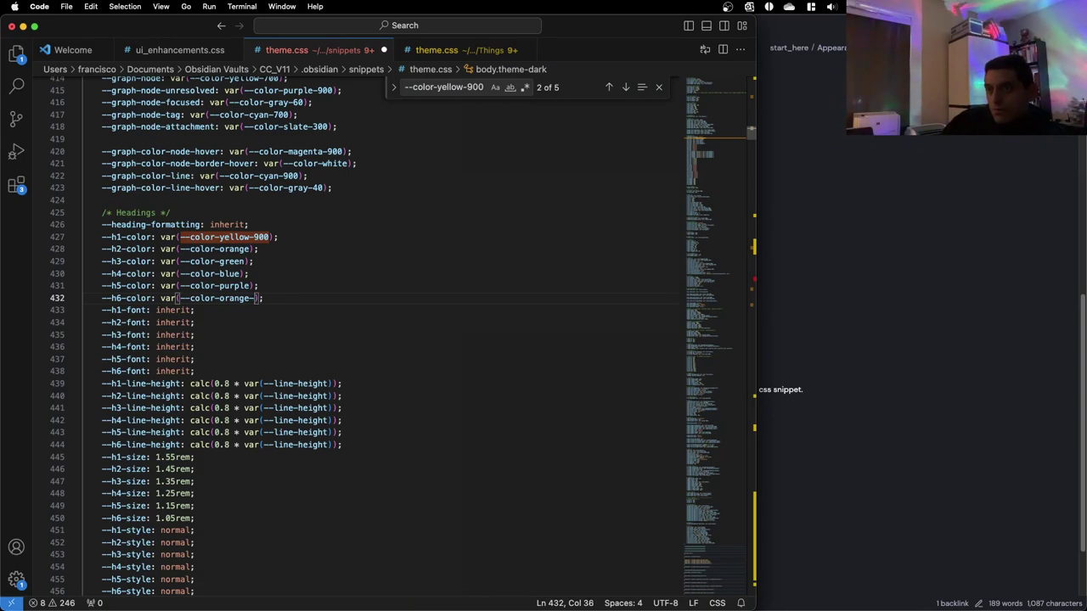
pyautogui.write('-')
pyautogui.press('Down')
pyautogui.press('Return')
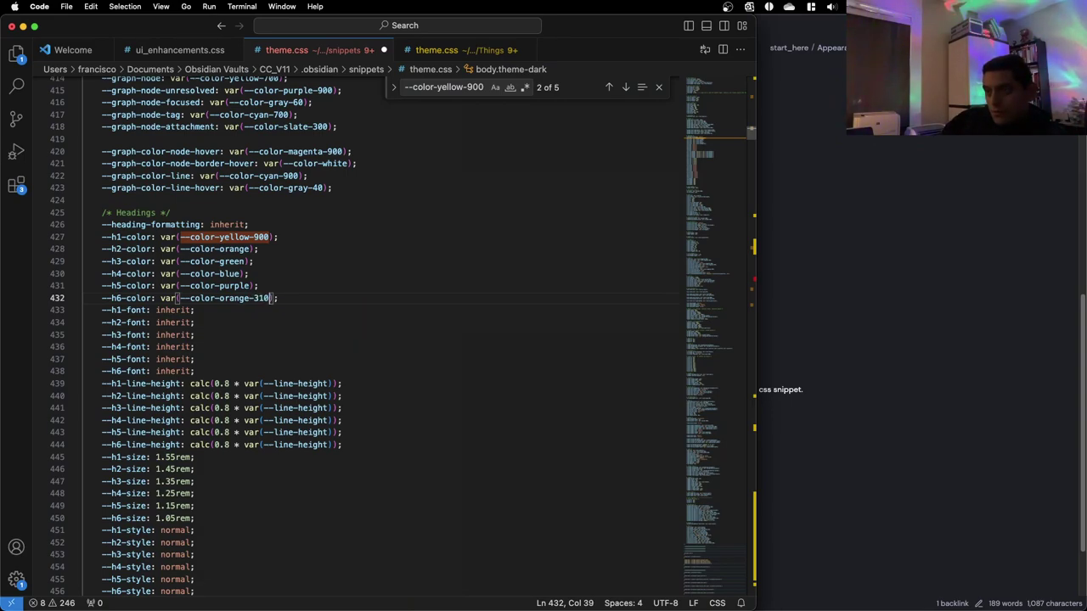
pyautogui.press('super+s')
pyautogui.click(845, 241)
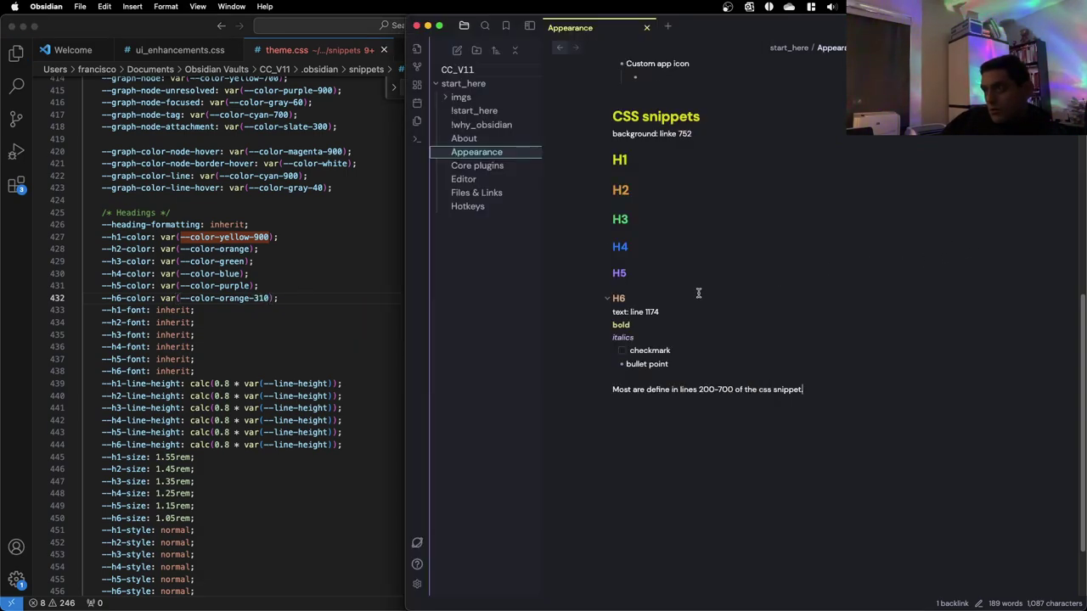
# Set the H6 color variable back to --color-orange-300 in the snippet's Headings section and save theme.css
pyautogui.click(368, 315)
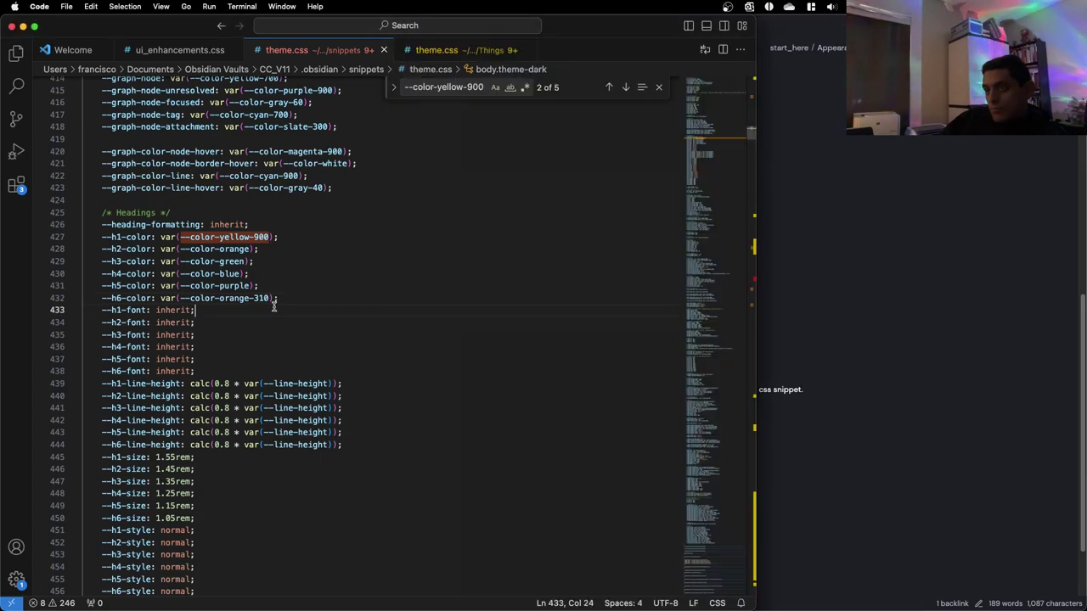
pyautogui.doubleClick(266, 297)
pyautogui.press('Right')
pyautogui.press('BackSpace')
pyautogui.press('BackSpace')
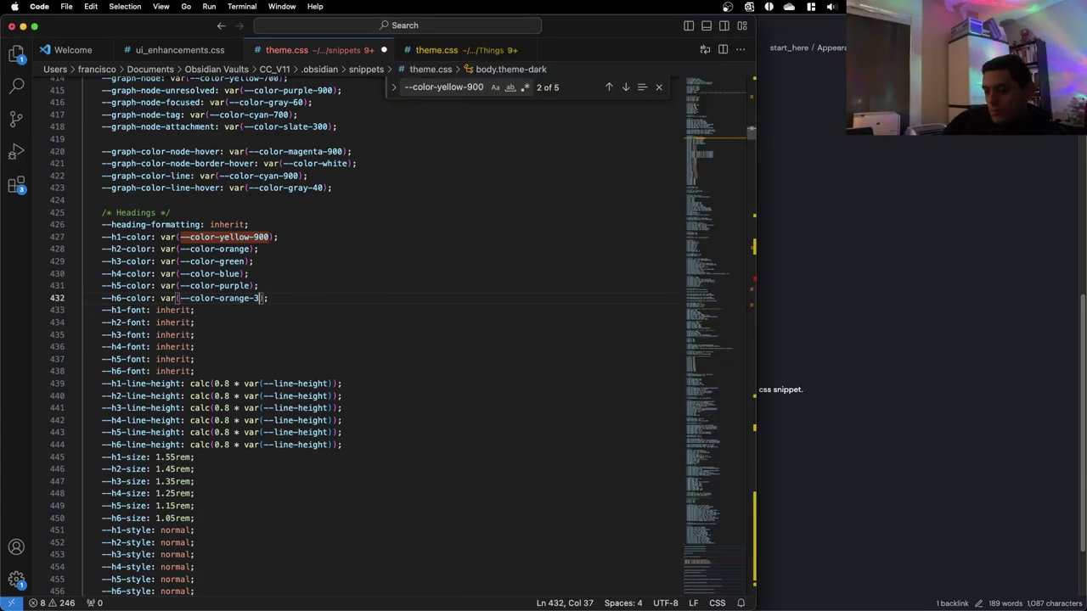
pyautogui.write('00')
pyautogui.click(504, 249)
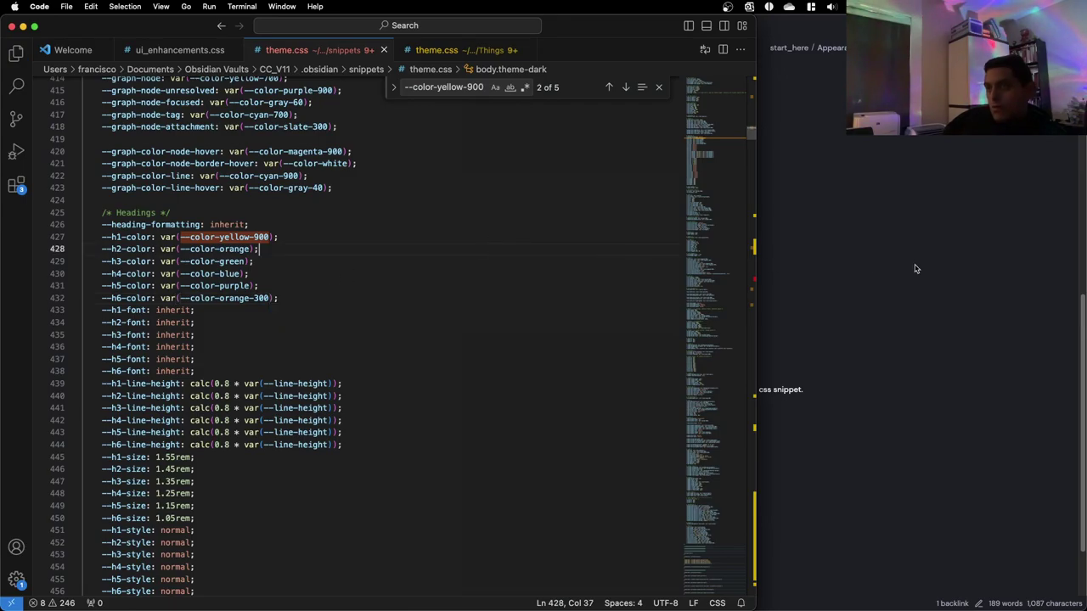
# Compare the heading colors in the CC_V1 vault's Untitled note with those in the CC_V11 Appearance note
pyautogui.click(961, 269)
pyautogui.hotkey('ctrl', 'Up')
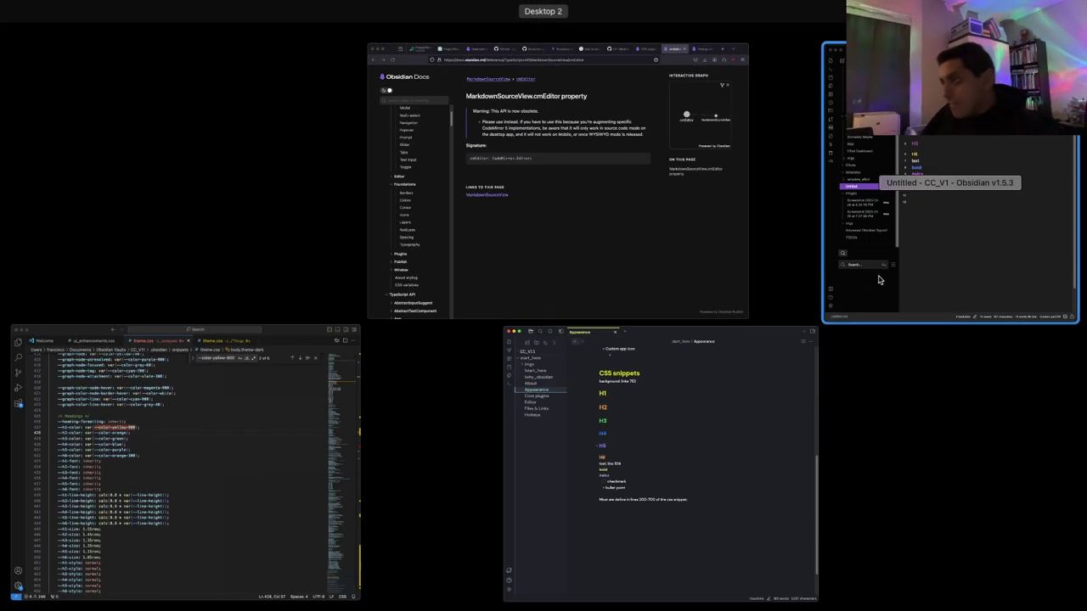
pyautogui.click(878, 285)
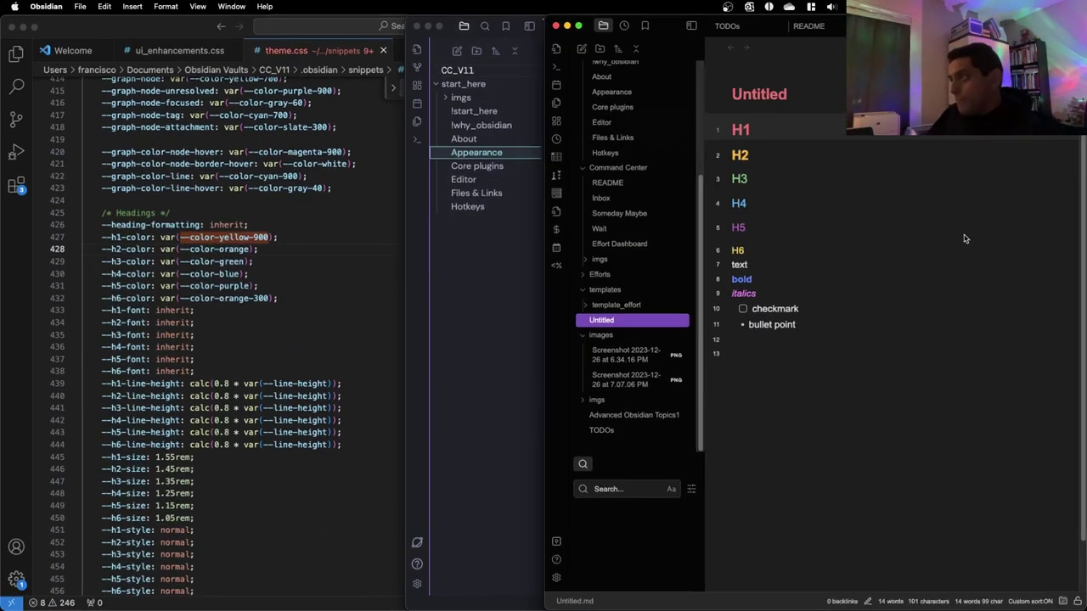
pyautogui.click(466, 335)
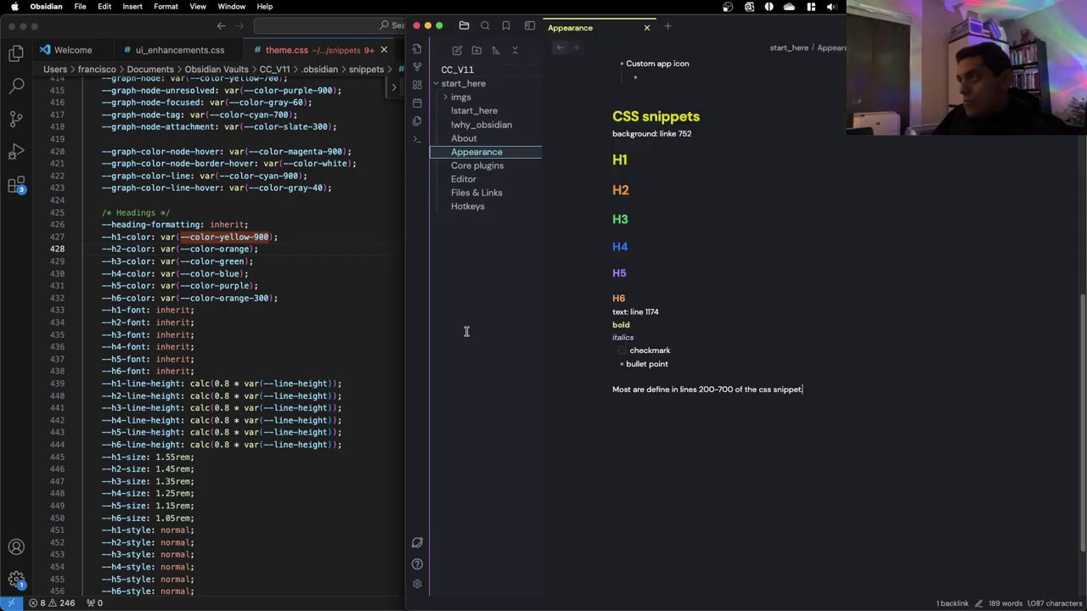
pyautogui.hotkey('ctrl', 'Up')
pyautogui.click(906, 322)
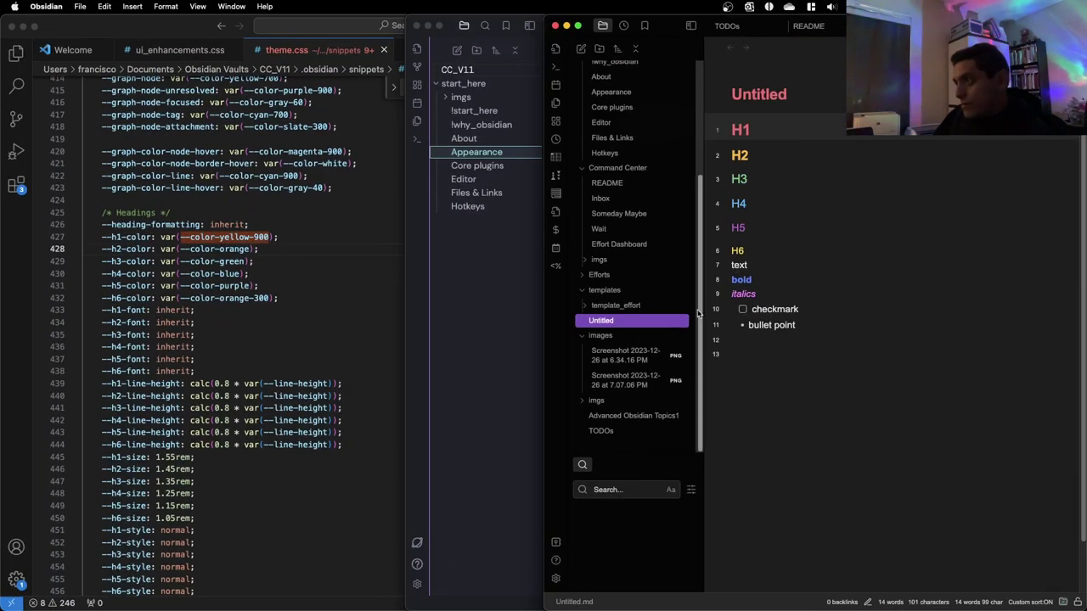
pyautogui.click(477, 319)
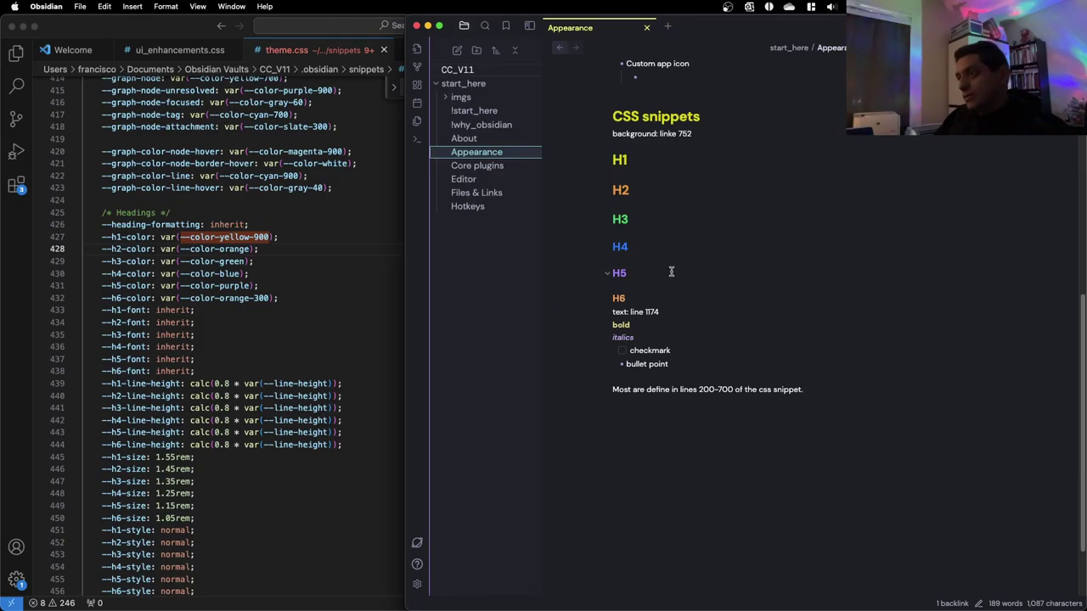
# Look through the dark-mode color variables in theme.css, including the cyan shades, for a suitable H4 color
pyautogui.click(258, 298)
pyautogui.scroll(20, 268, 287)
pyautogui.scroll(17, 268, 287)
pyautogui.scroll(2, 261, 297)
pyautogui.scroll(-10, 261, 297)
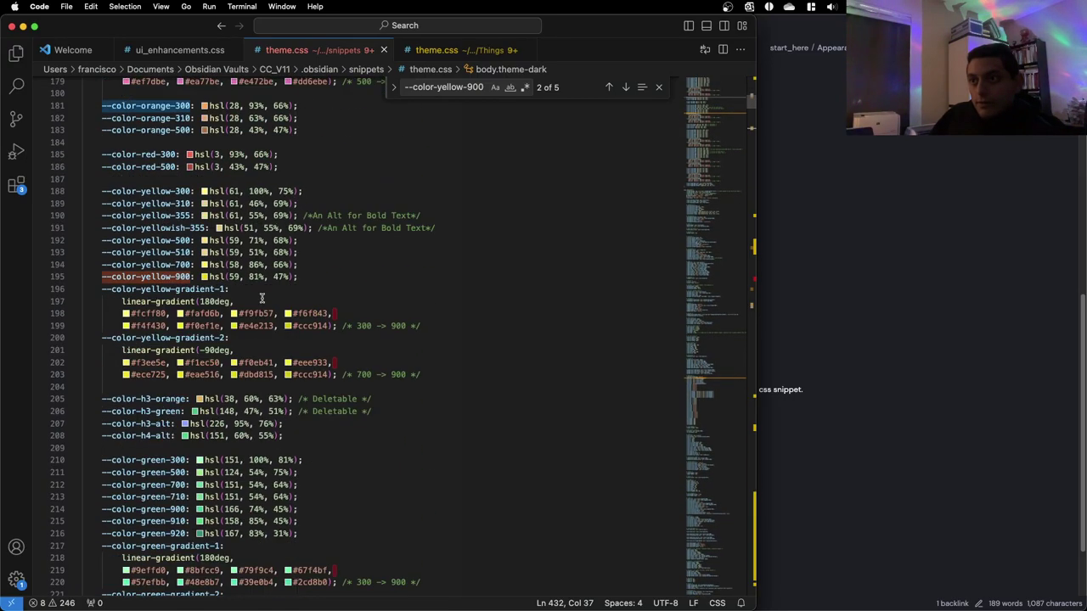
pyautogui.scroll(-15, 262, 298)
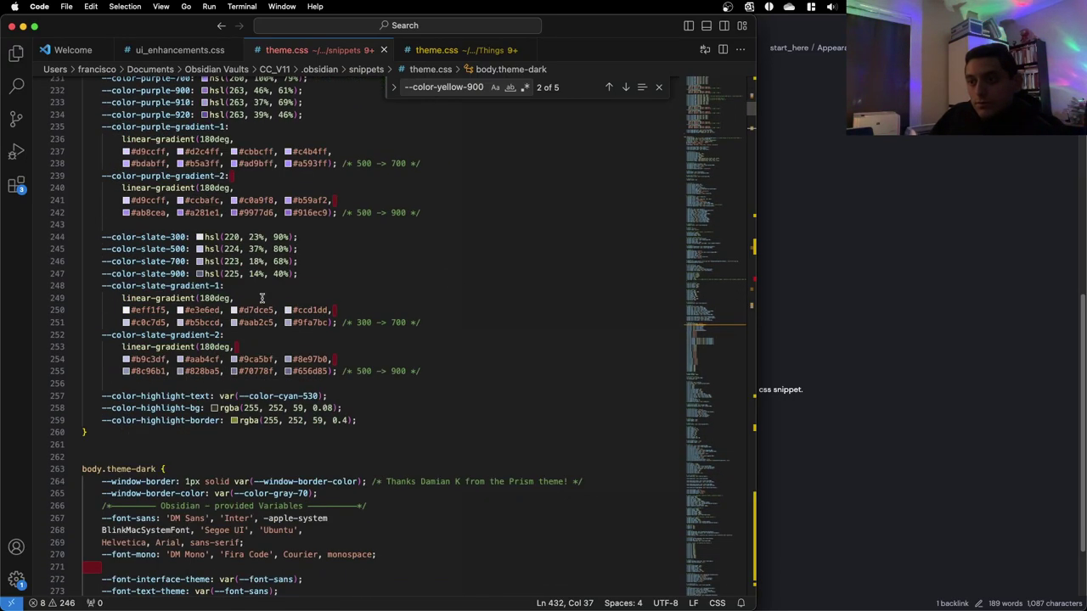
pyautogui.scroll(20, 261, 297)
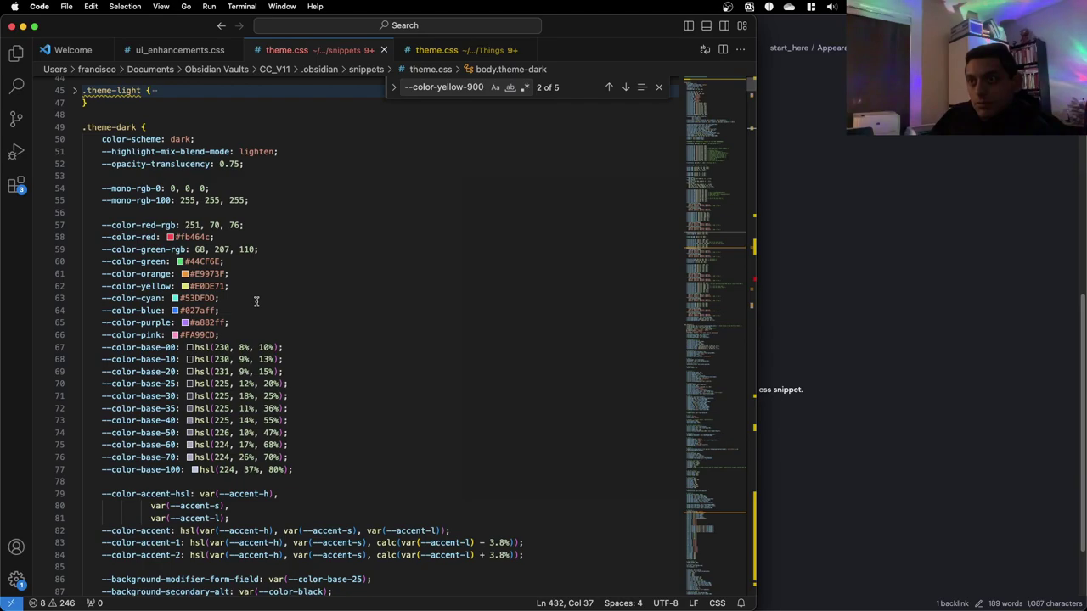
pyautogui.click(231, 291)
pyautogui.scroll(-10, 231, 288)
pyautogui.scroll(-7, 231, 286)
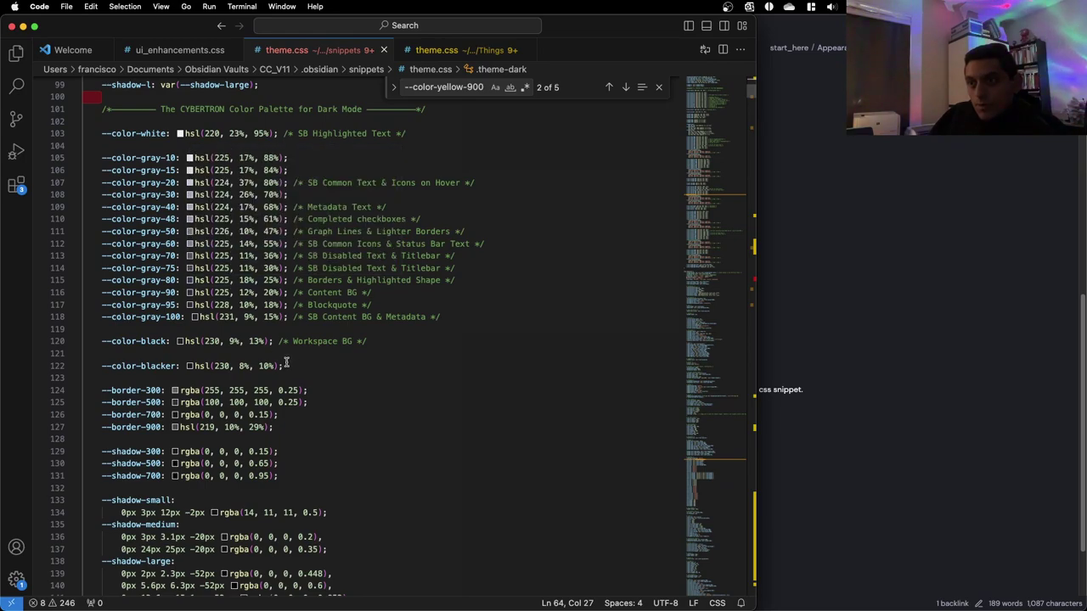
pyautogui.scroll(-12, 286, 363)
pyautogui.moveTo(287, 361)
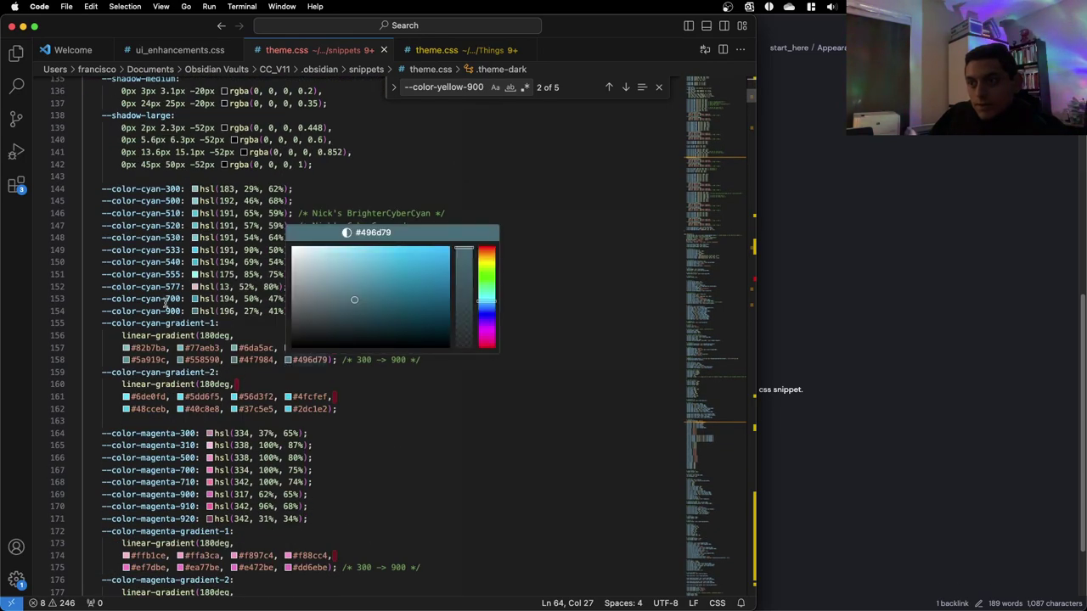
pyautogui.moveTo(196, 263)
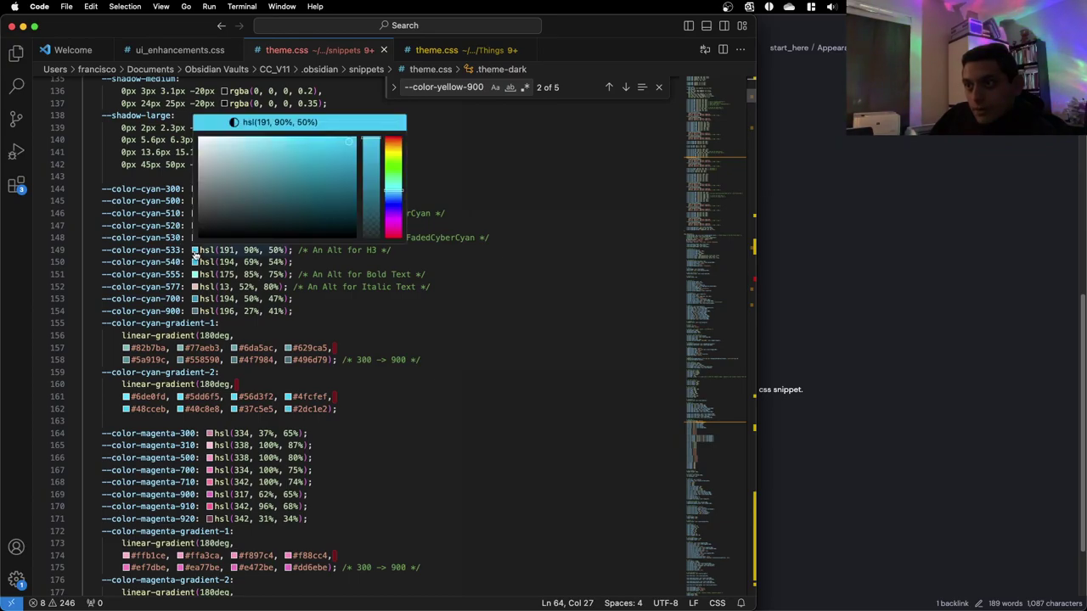
# Try --color-cyan-530 as the H4 color variable in the Headings section, save theme.css, and check H4 in the Appearance note
pyautogui.click(395, 347)
pyautogui.scroll(-2, 509, 356)
pyautogui.scroll(-20, 616, 371)
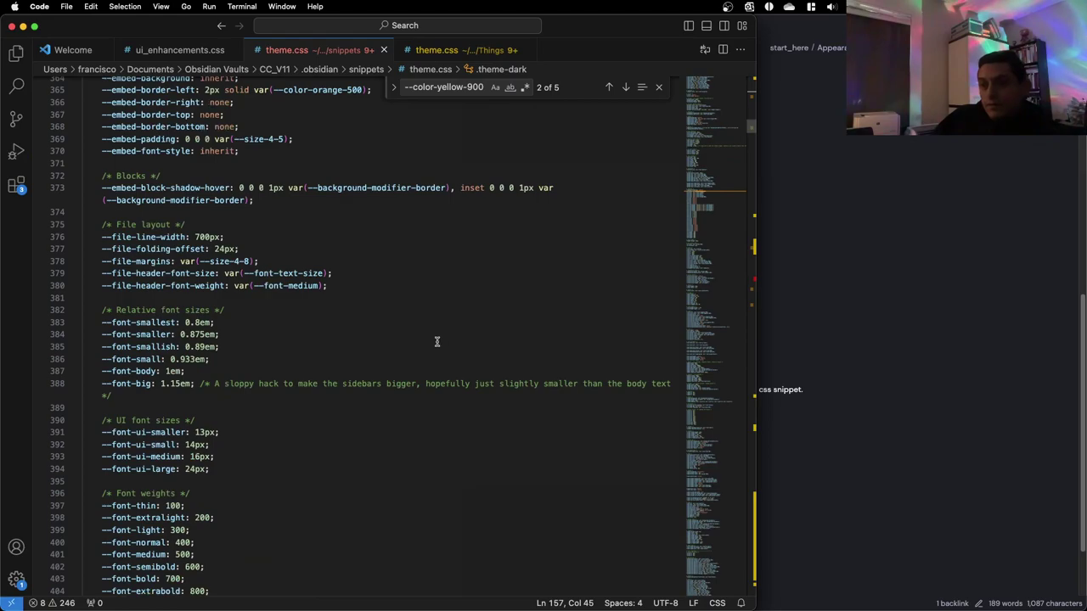
pyautogui.scroll(-10, 402, 339)
pyautogui.scroll(15, 398, 339)
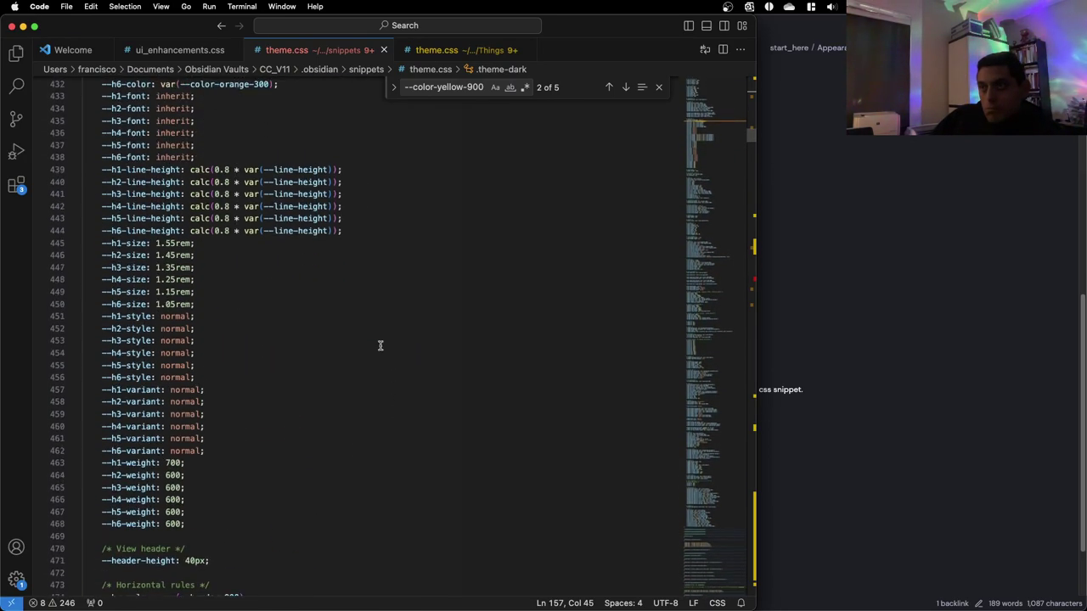
pyautogui.scroll(8, 364, 345)
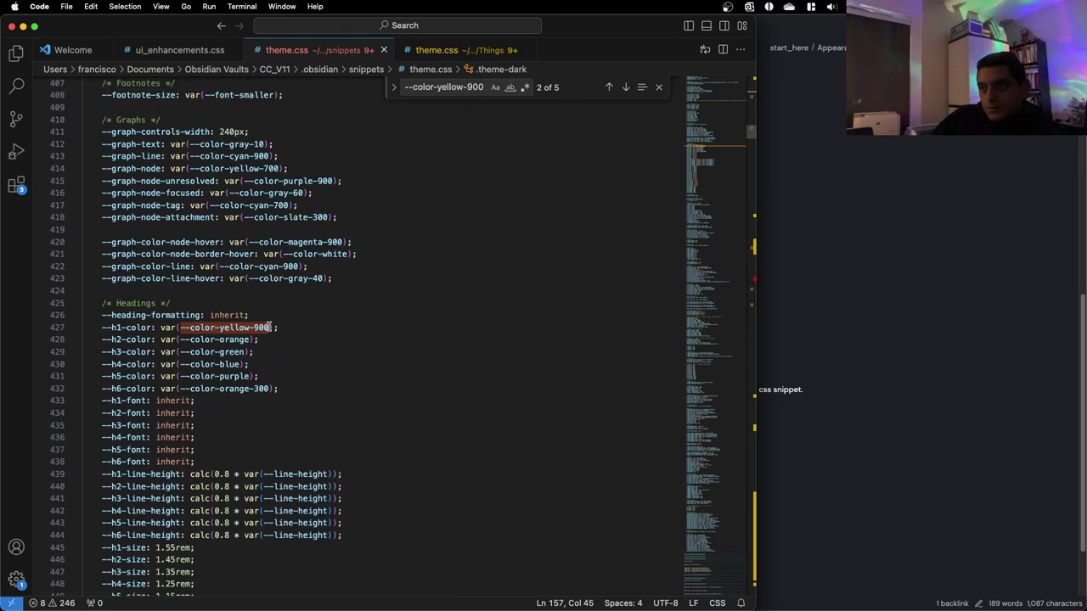
pyautogui.click(258, 327)
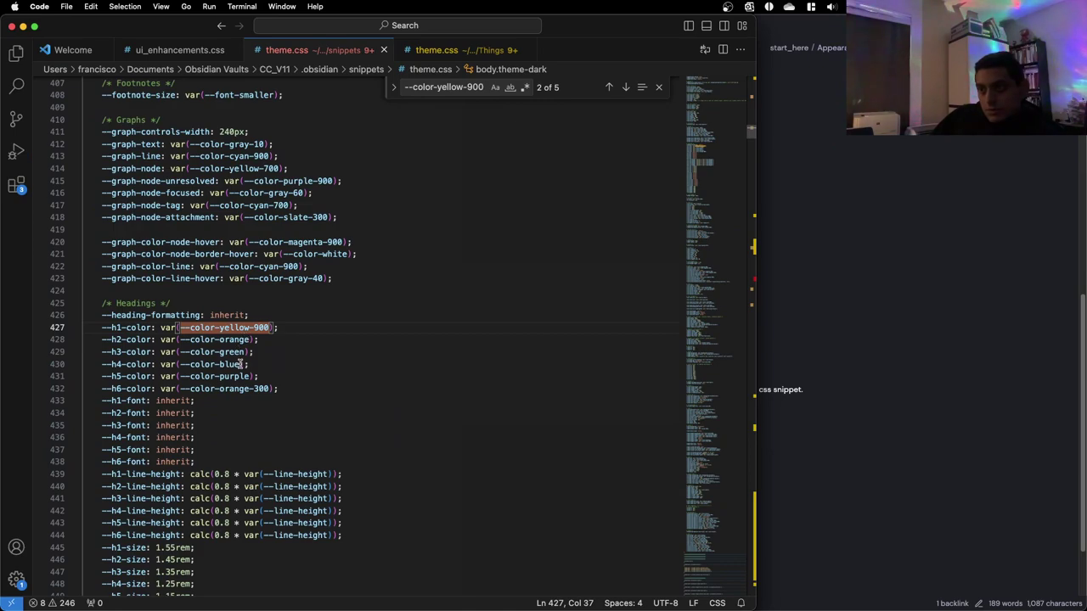
pyautogui.click(241, 363)
pyautogui.press('BackSpace')
pyautogui.press('BackSpace')
pyautogui.press('BackSpace')
pyautogui.press('BackSpace')
pyautogui.write('cyan')
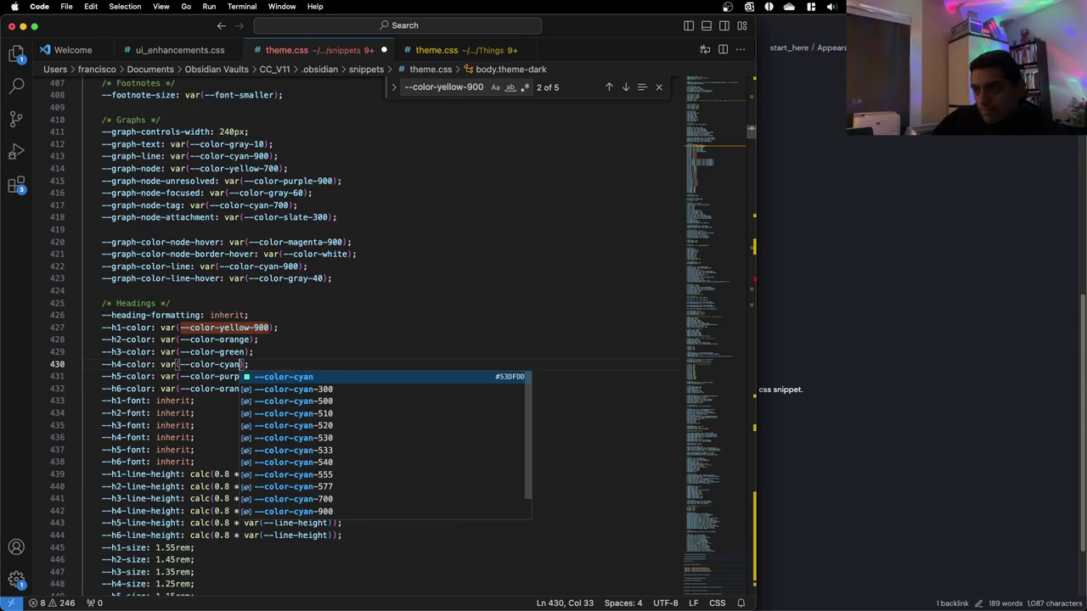
pyautogui.press('Down')
pyautogui.press('Down')
pyautogui.press('Down')
pyautogui.press('Down')
pyautogui.press('Down')
pyautogui.press('Return')
pyautogui.press('cmd+s')
pyautogui.click(866, 314)
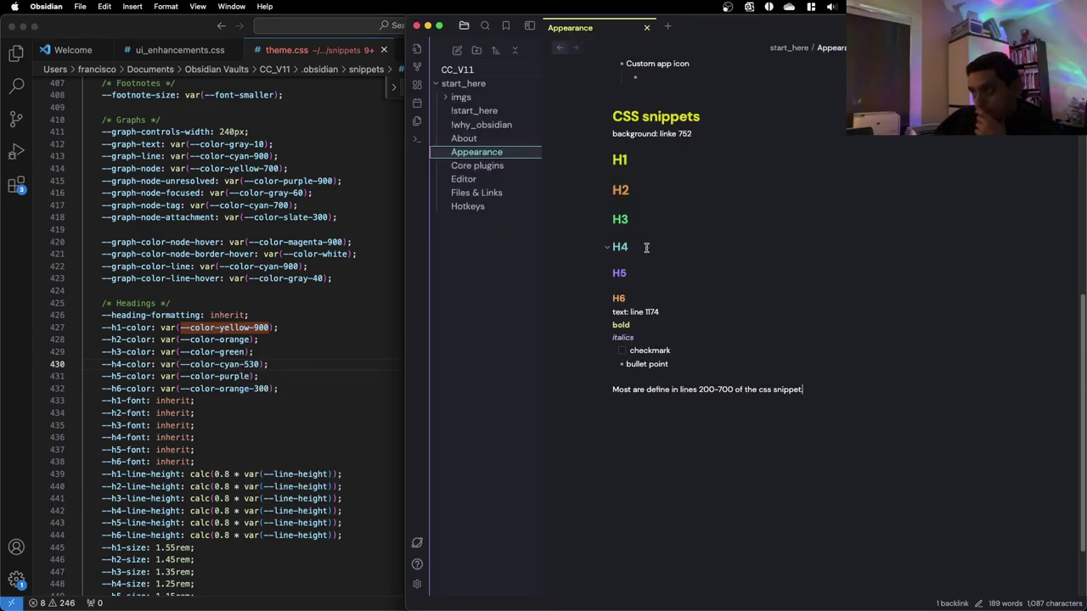
# Try --color-cyan-577 as the H4 color variable, save theme.css, and check H4 in the Appearance note
pyautogui.click(286, 377)
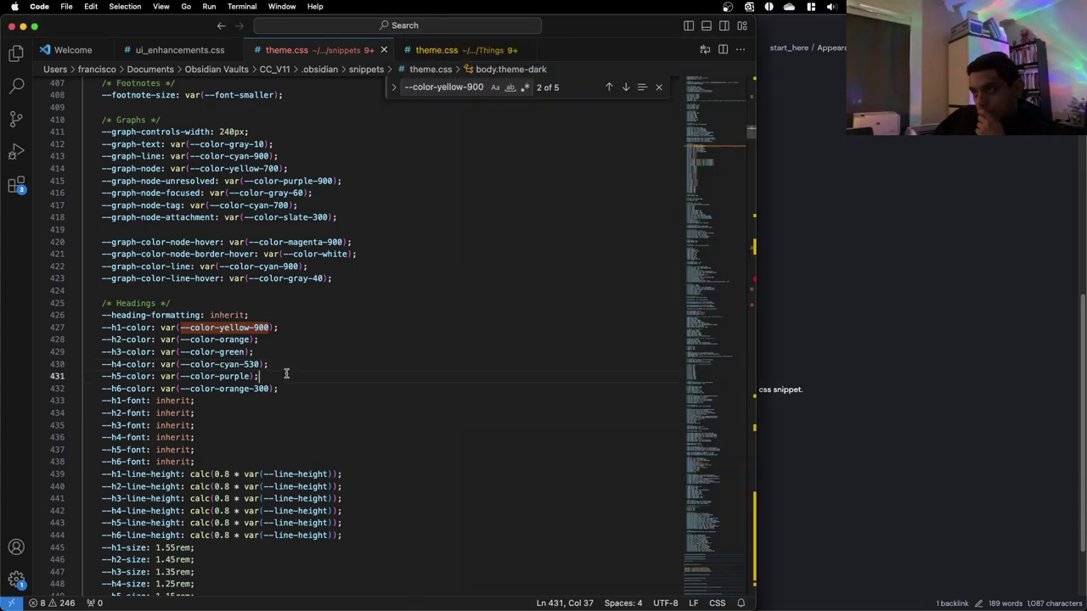
pyautogui.doubleClick(255, 364)
pyautogui.press('BackSpace')
pyautogui.press('BackSpace')
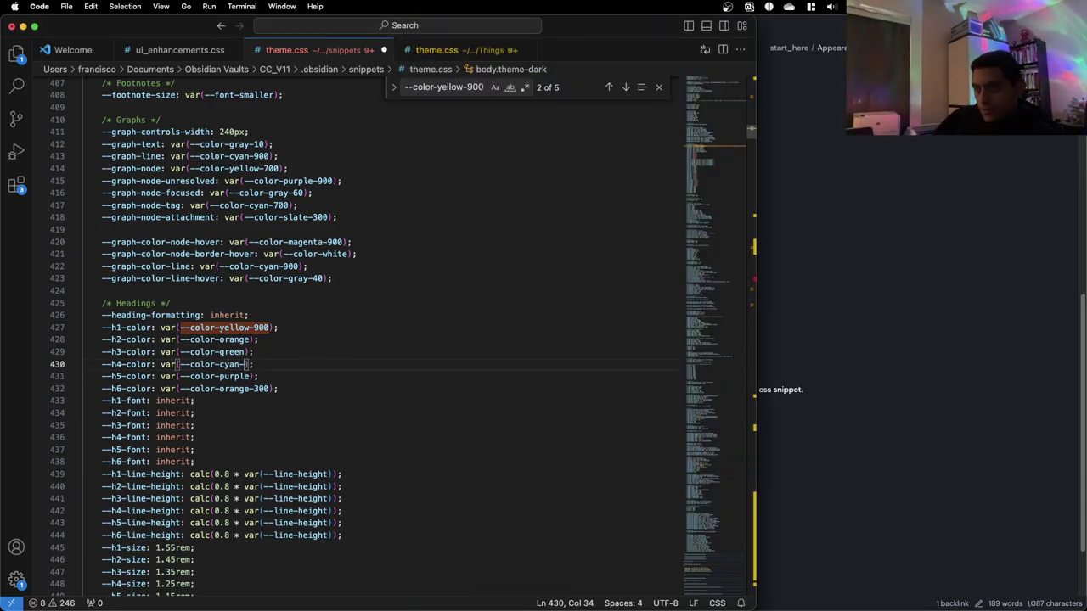
pyautogui.write('5')
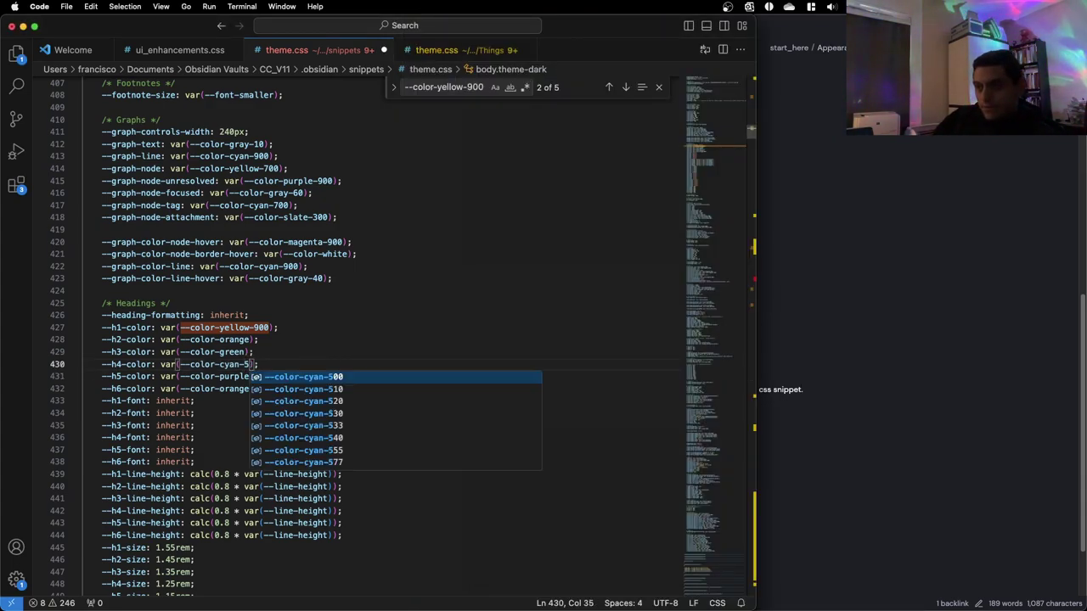
pyautogui.press('Down')
pyautogui.press('Down')
pyautogui.press('Down')
pyautogui.press('Down')
pyautogui.press('Down')
pyautogui.press('Down')
pyautogui.press('Down')
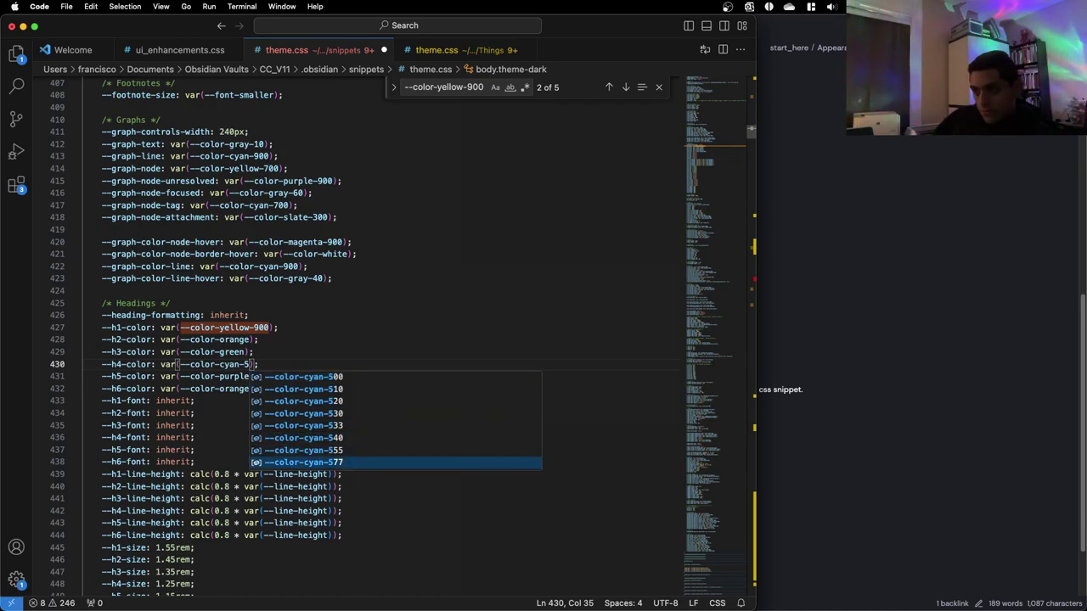
pyautogui.press('Return')
pyautogui.press('super+s')
pyautogui.press('super+Tab')
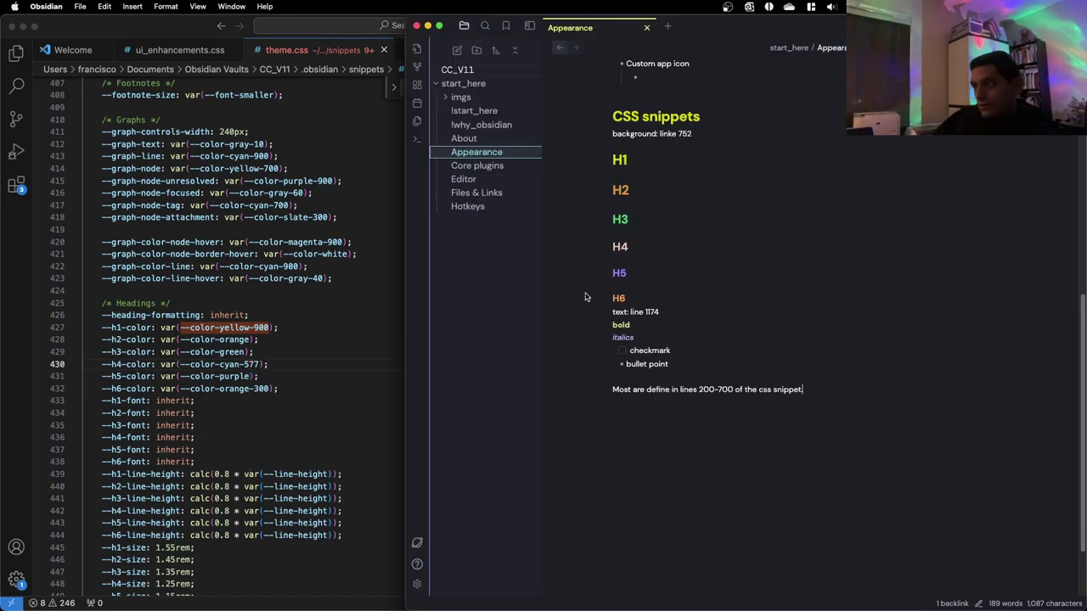
# Set the H4 color variable to --color-cyan-540, save theme.css, and check H4 in the CC_V11 Appearance note
pyautogui.click(277, 383)
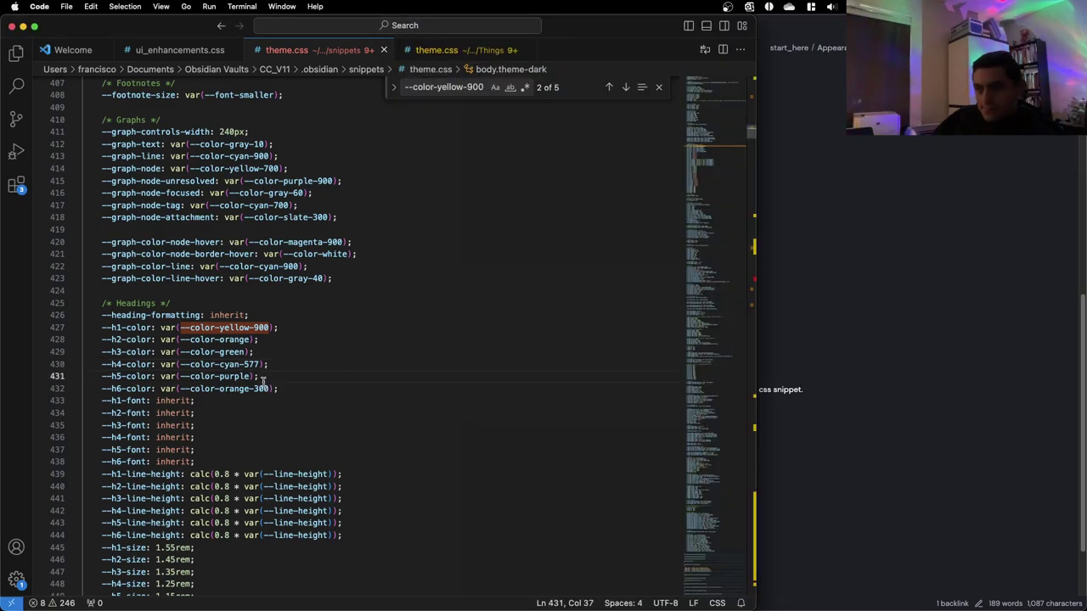
pyautogui.click(253, 364)
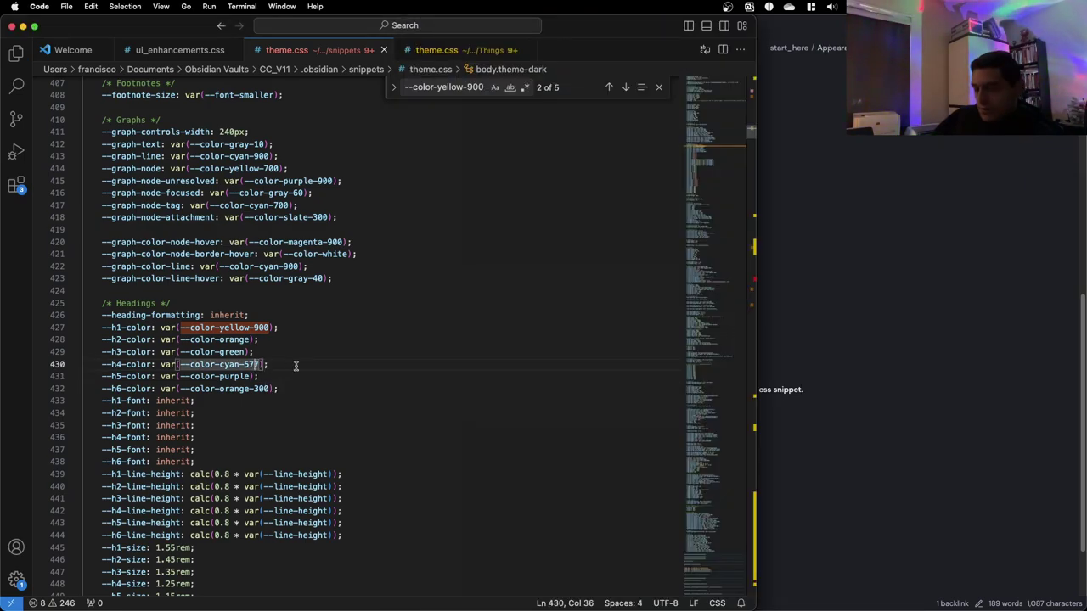
pyautogui.press('BackSpace')
pyautogui.press('BackSpace')
pyautogui.write('53')
pyautogui.press('BackSpace')
pyautogui.write('40')
pyautogui.click(308, 359)
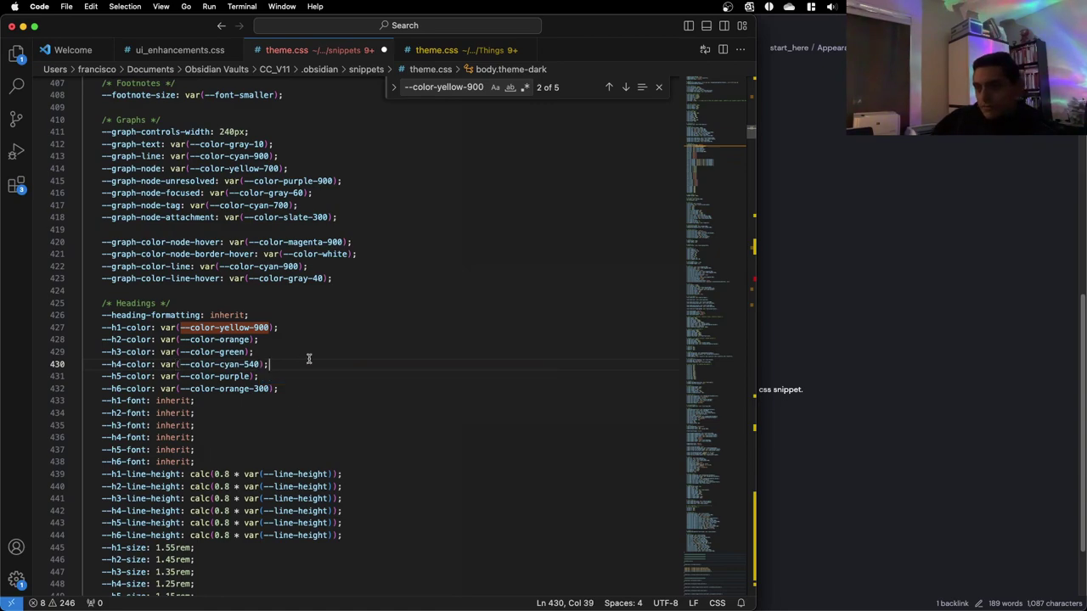
pyautogui.click(924, 243)
pyautogui.click(661, 247)
pyautogui.click(675, 294)
pyautogui.click(705, 274)
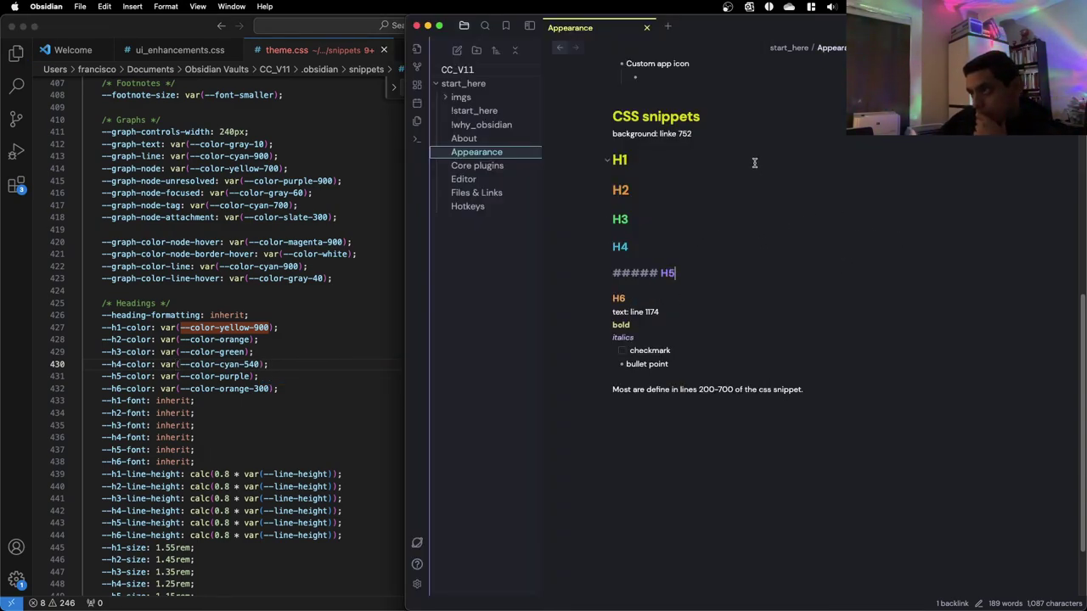
pyautogui.click(808, 152)
pyautogui.click(814, 134)
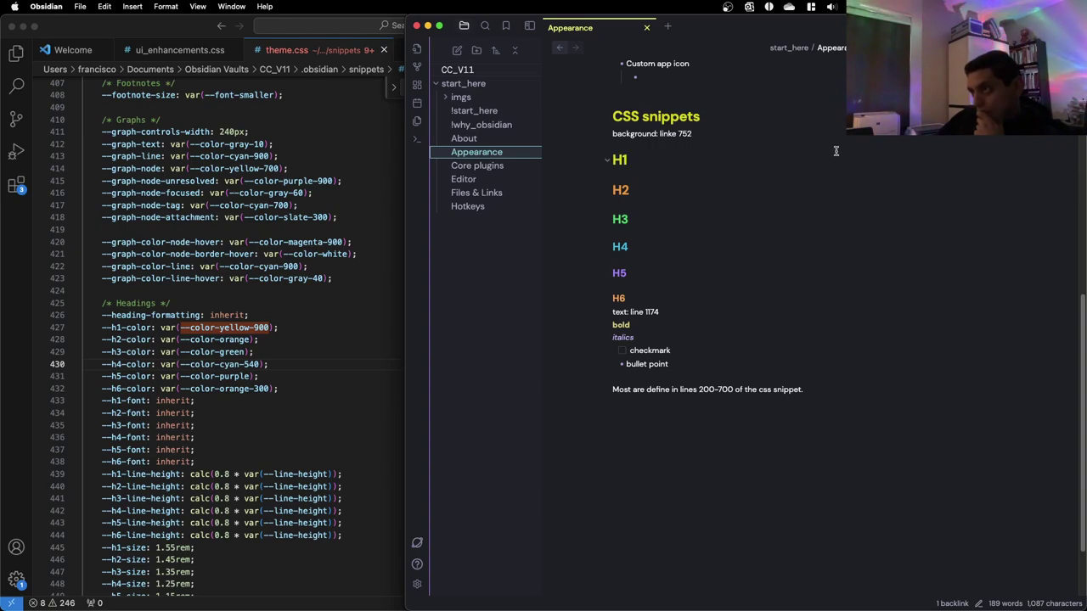
# Place the CC_V1 vault window side by side with the CC_V11 Appearance note, with the heading samples in view
pyautogui.scroll(3, 829, 155)
pyautogui.scroll(-5, 830, 155)
pyautogui.scroll(4, 815, 161)
pyautogui.scroll(-1, 803, 166)
pyautogui.hotkey('ctrl', 'Up')
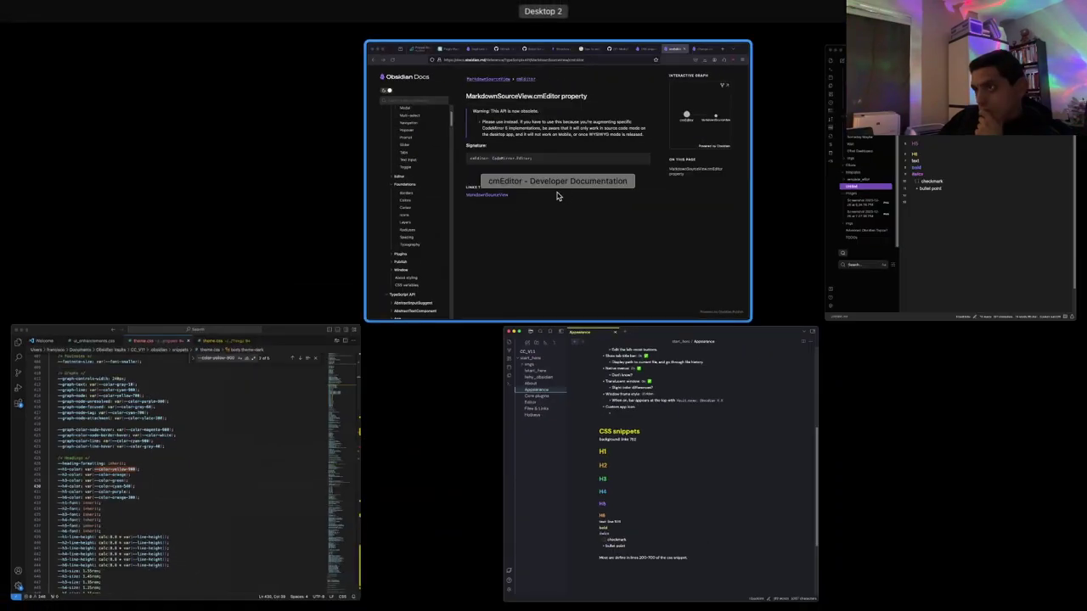
pyautogui.click(947, 215)
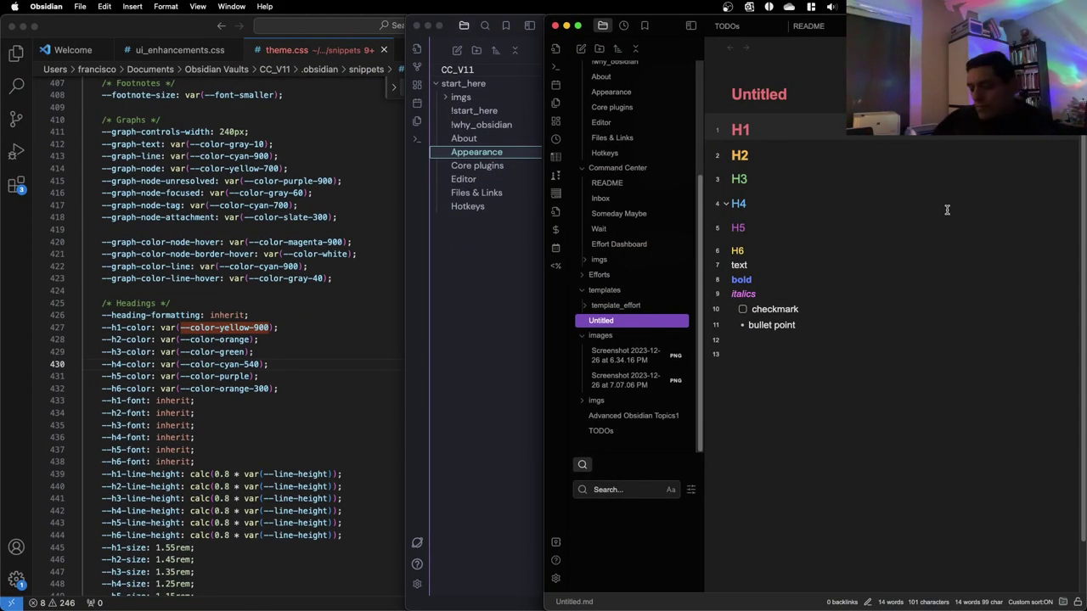
pyautogui.press('super+grave')
pyautogui.scroll(-5, 609, 233)
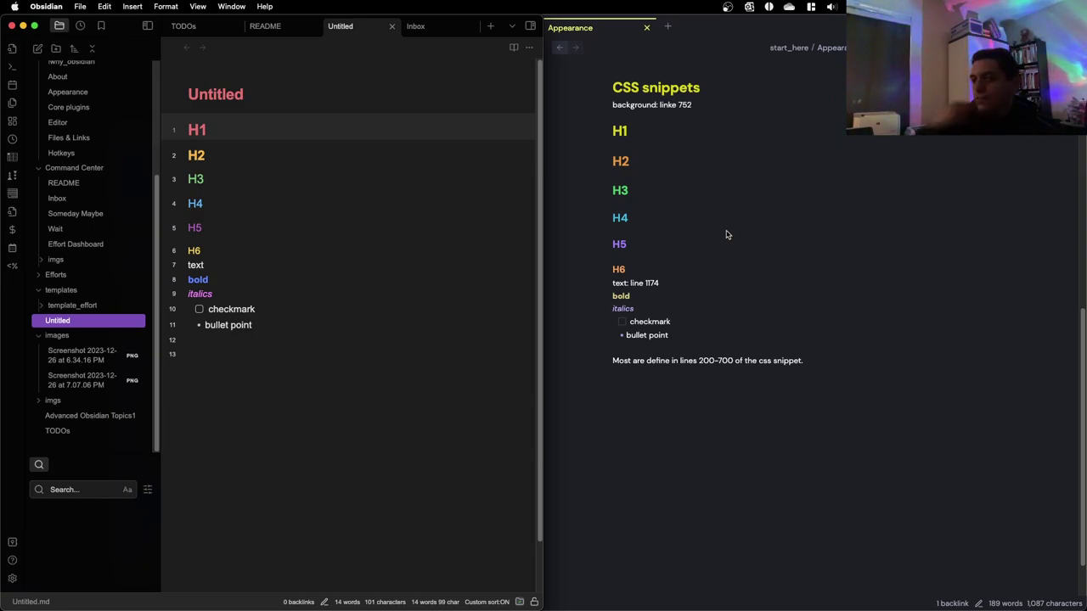
# Compare the CC_V11 heading samples with the CC_V1 Untitled note and review the headings throughout the Appearance note
pyautogui.click(672, 140)
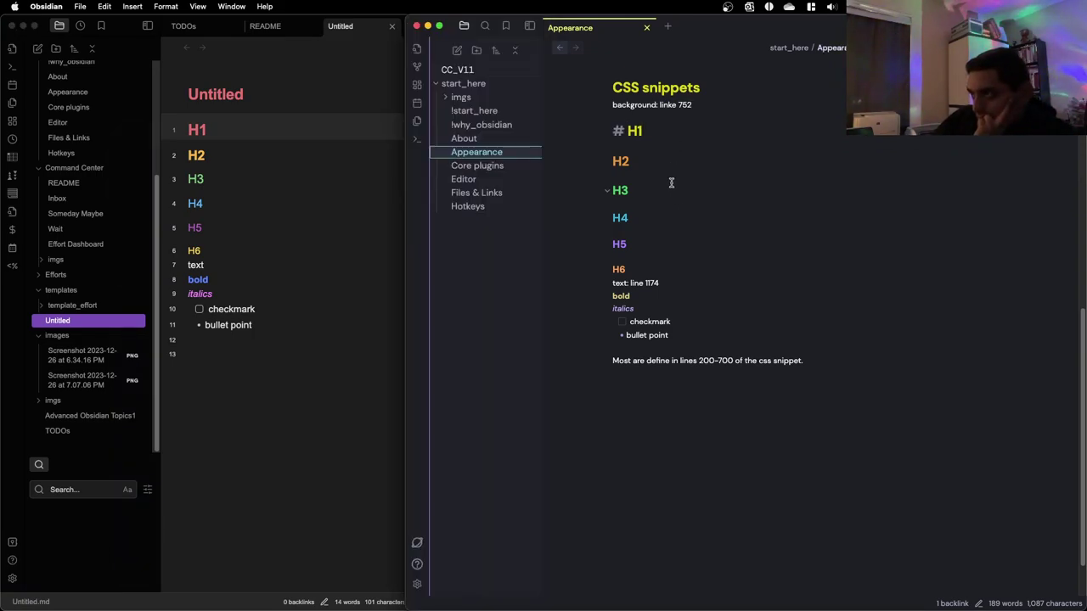
pyautogui.click(661, 157)
pyautogui.click(667, 186)
pyautogui.scroll(10, 682, 141)
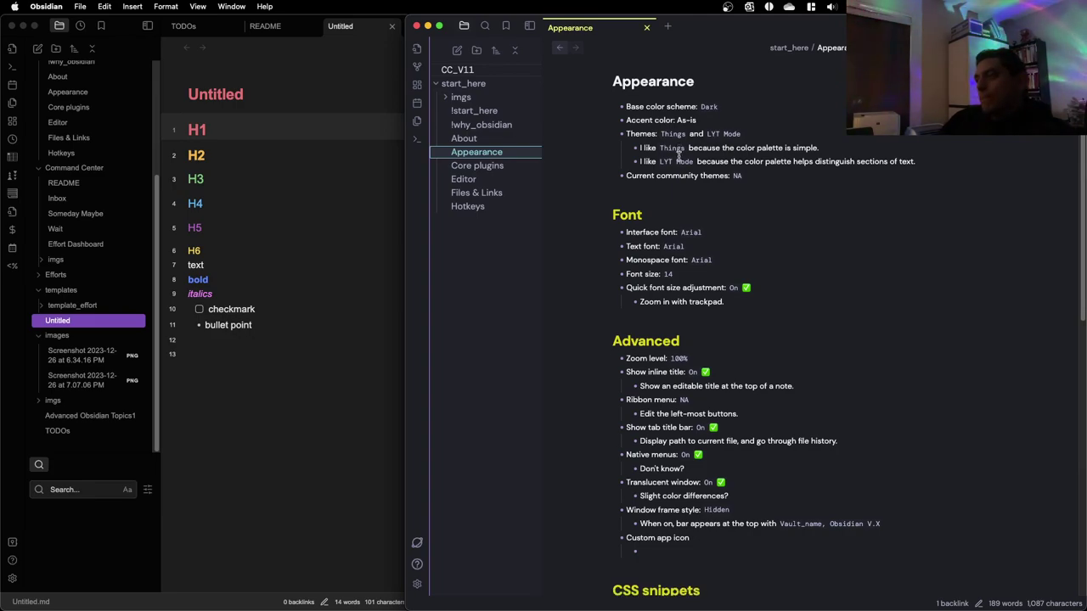
pyautogui.scroll(-10, 679, 155)
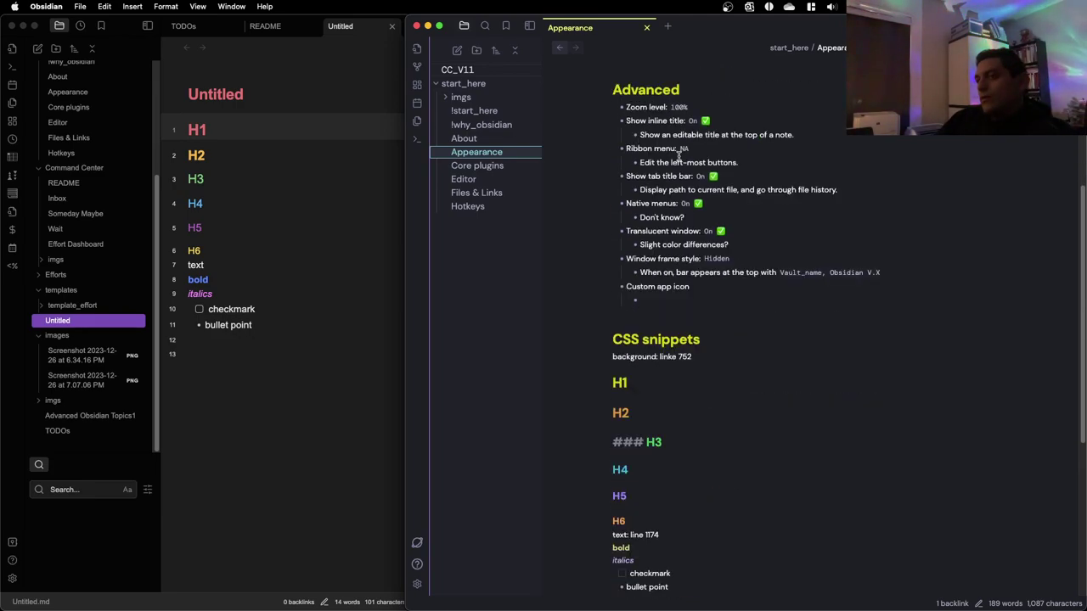
pyautogui.click(679, 162)
pyautogui.click(689, 150)
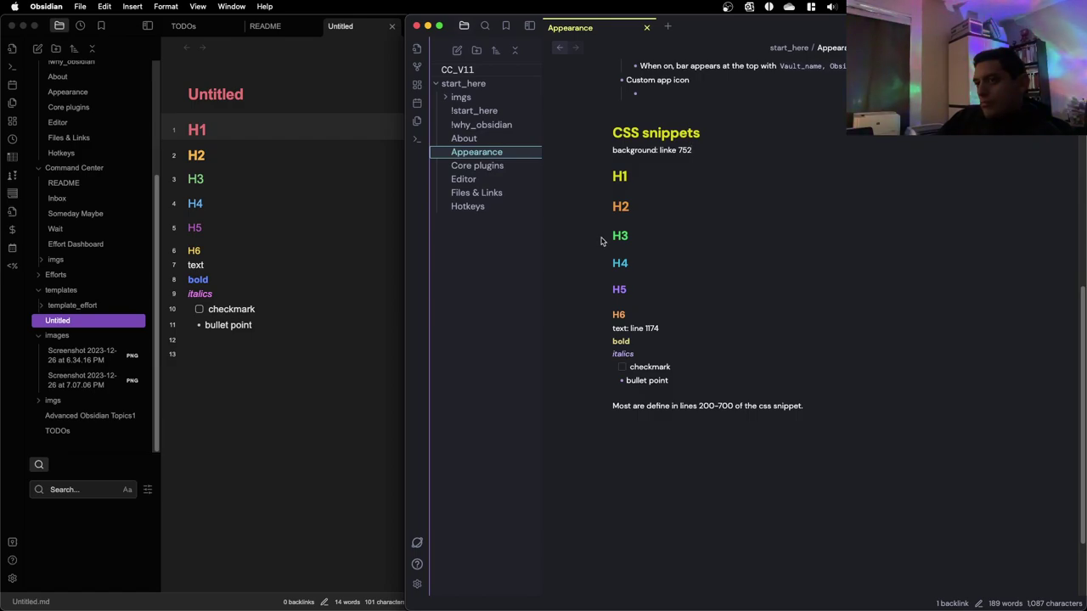
pyautogui.scroll(10, 689, 240)
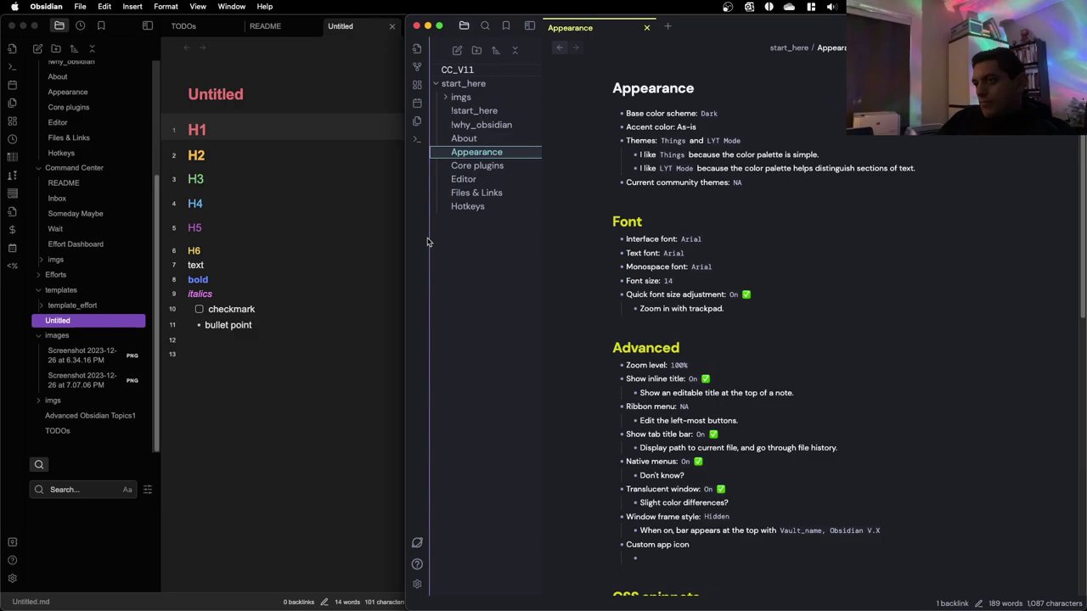
# Switch to theme.css in VS Code and place it beside the CC_V11 Appearance note, with the heading and text samples in view
pyautogui.scroll(-10, 637, 254)
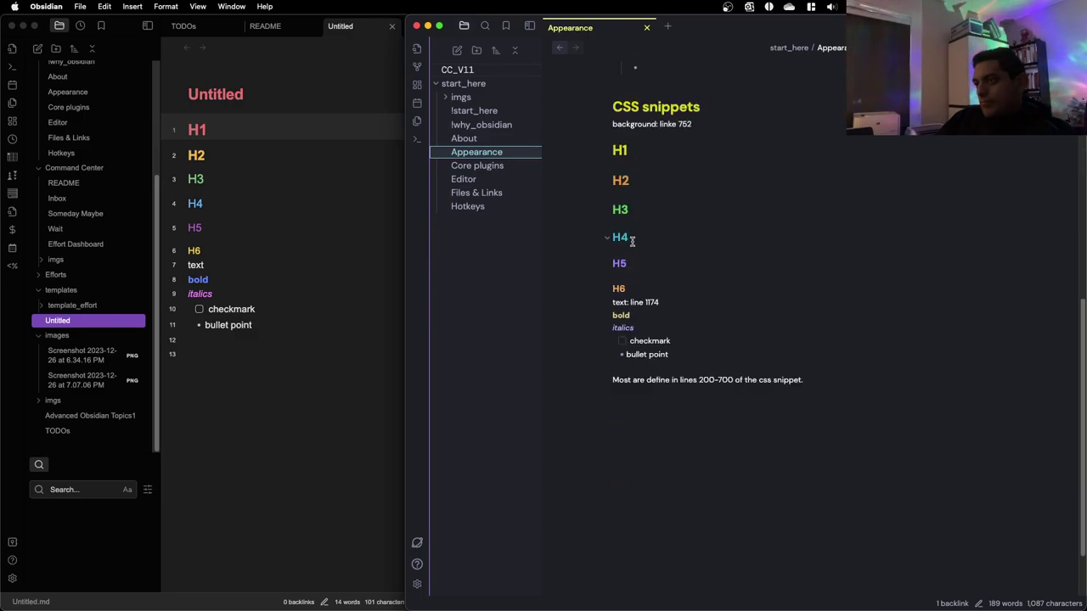
pyautogui.click(637, 262)
pyautogui.hotkey('ctrl', 'Up')
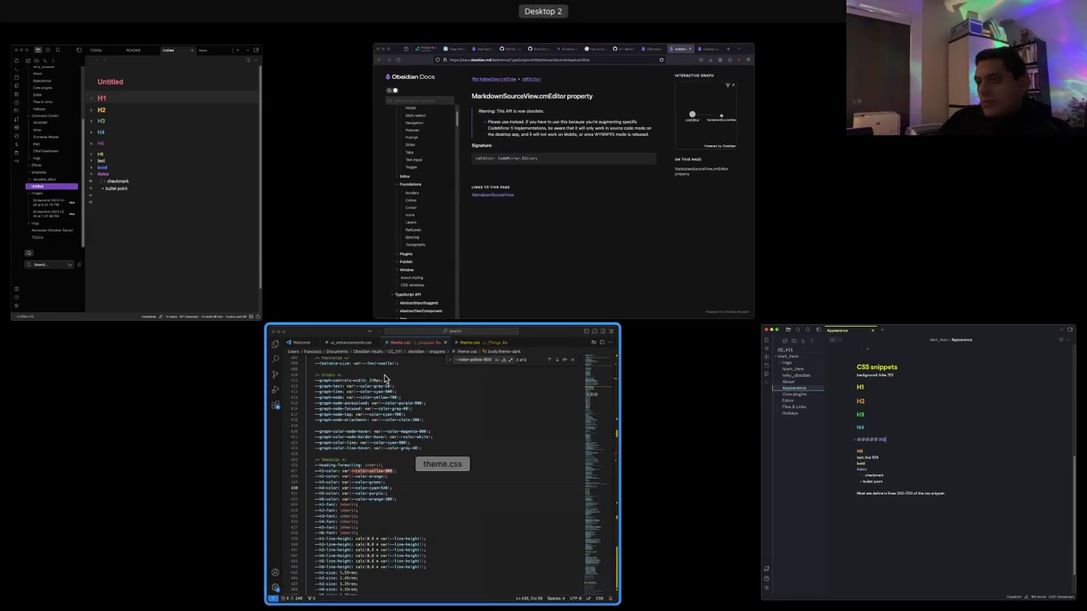
pyautogui.click(441, 459)
pyautogui.hotkey('ctrl', 'Up')
pyautogui.click(857, 323)
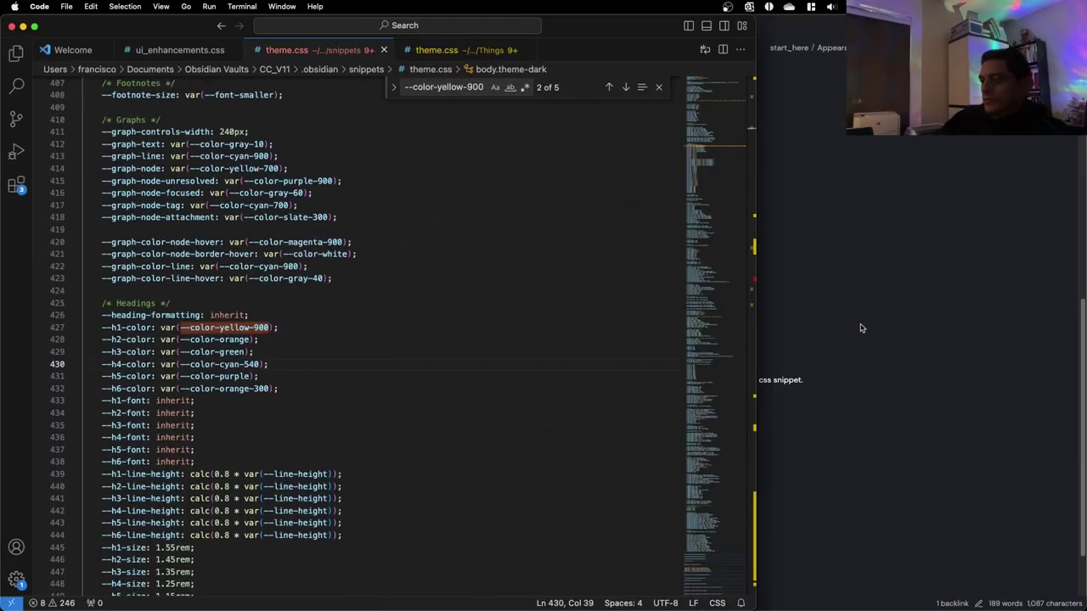
pyautogui.click(678, 234)
pyautogui.click(657, 292)
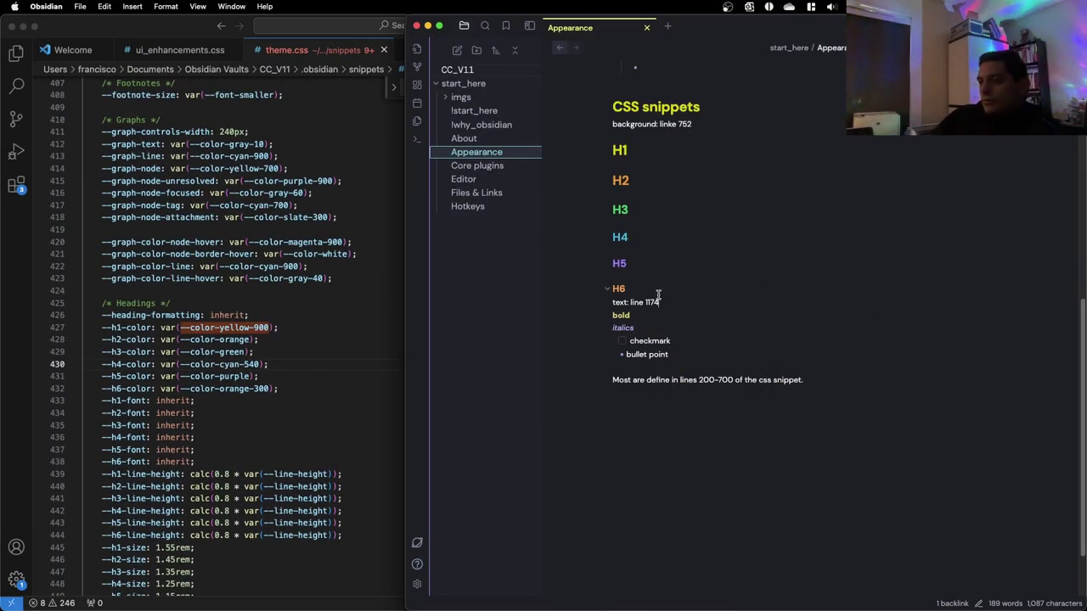
# Look through the theme.css variables from the Headings section down to the Links, Lists and File navigator sections
pyautogui.click(192, 294)
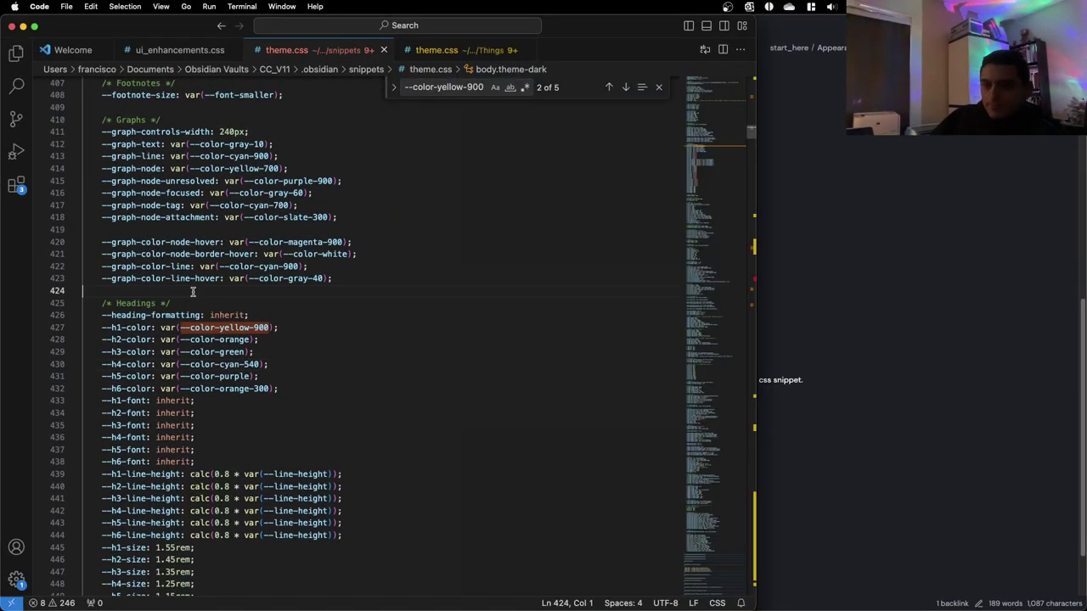
pyautogui.scroll(-5, 192, 292)
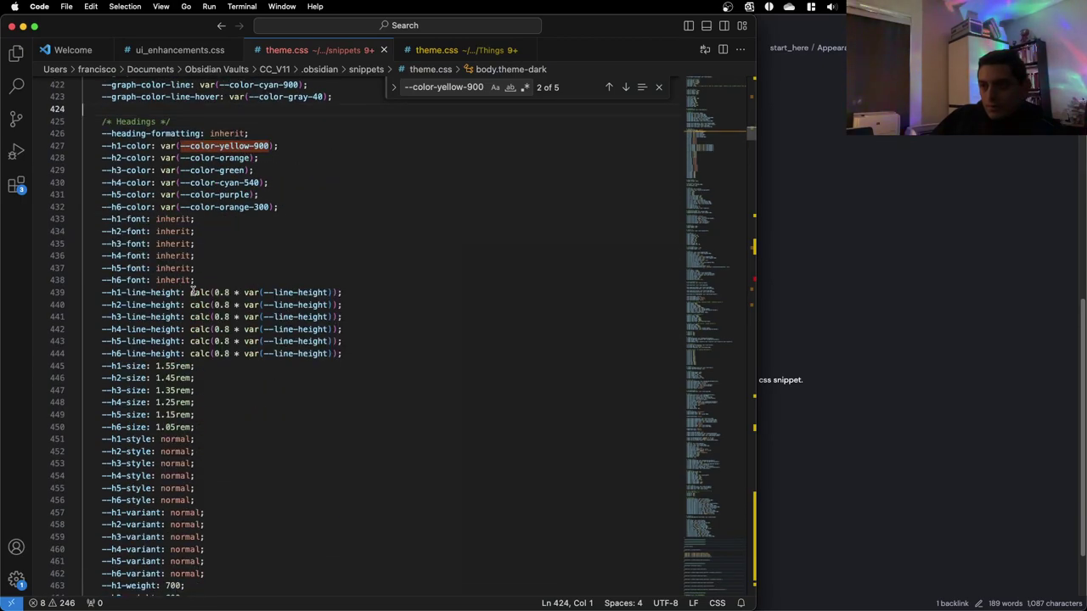
pyautogui.scroll(-20, 191, 292)
pyautogui.scroll(-3, 191, 292)
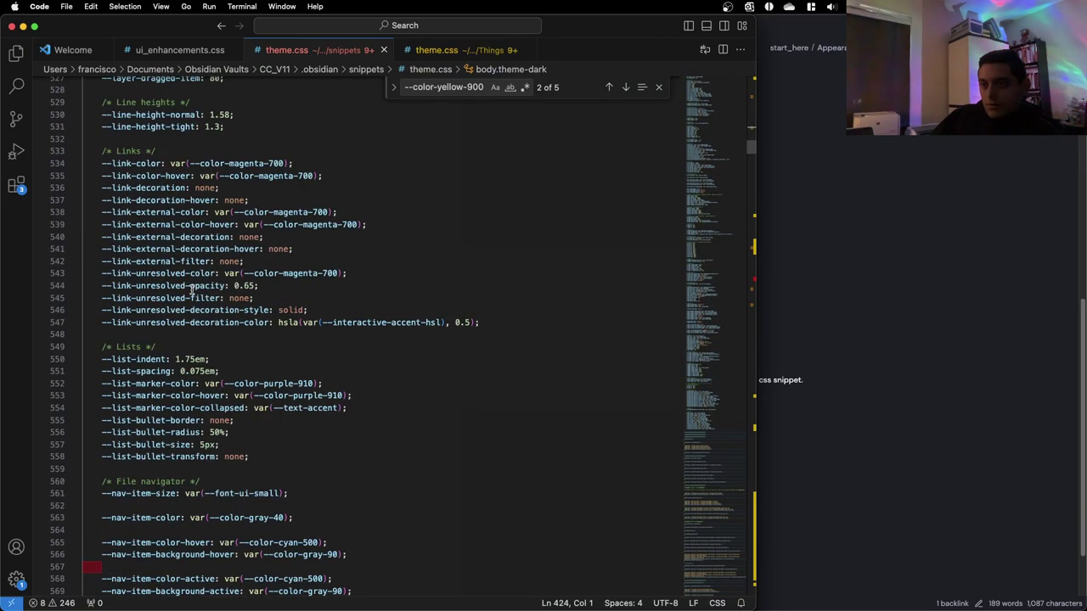
pyautogui.click(831, 287)
pyautogui.click(164, 311)
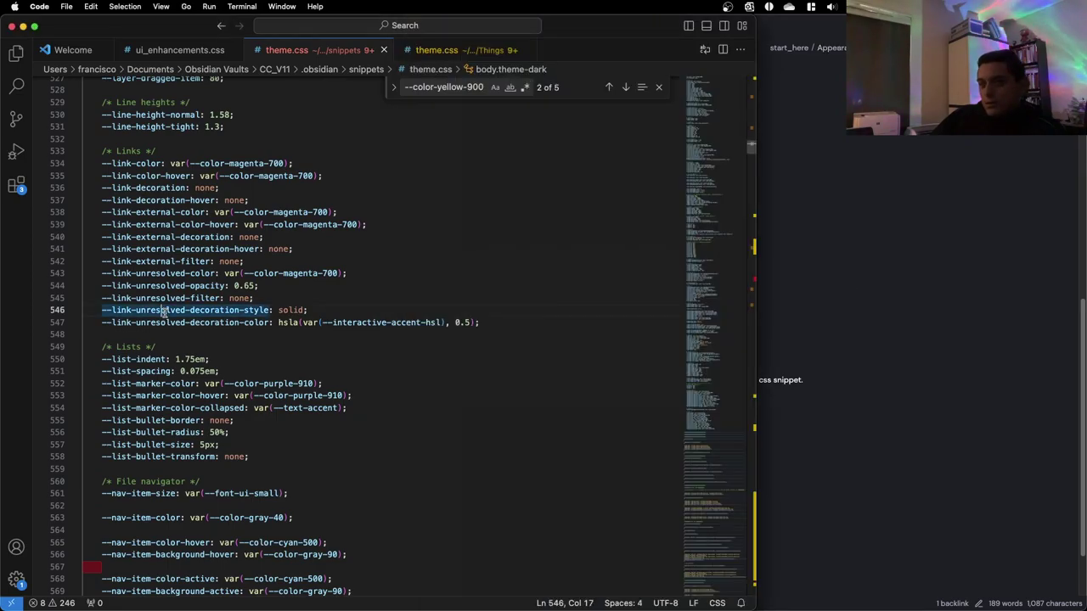
pyautogui.scroll(-7, 163, 312)
pyautogui.click(968, 288)
# Review the dark-mode color palette in theme.css and inspect the --color-purple-900 swatch
pyautogui.scroll(20, 178, 280)
pyautogui.scroll(20, 176, 289)
pyautogui.click(213, 286)
pyautogui.scroll(20, 214, 287)
pyautogui.scroll(5, 214, 286)
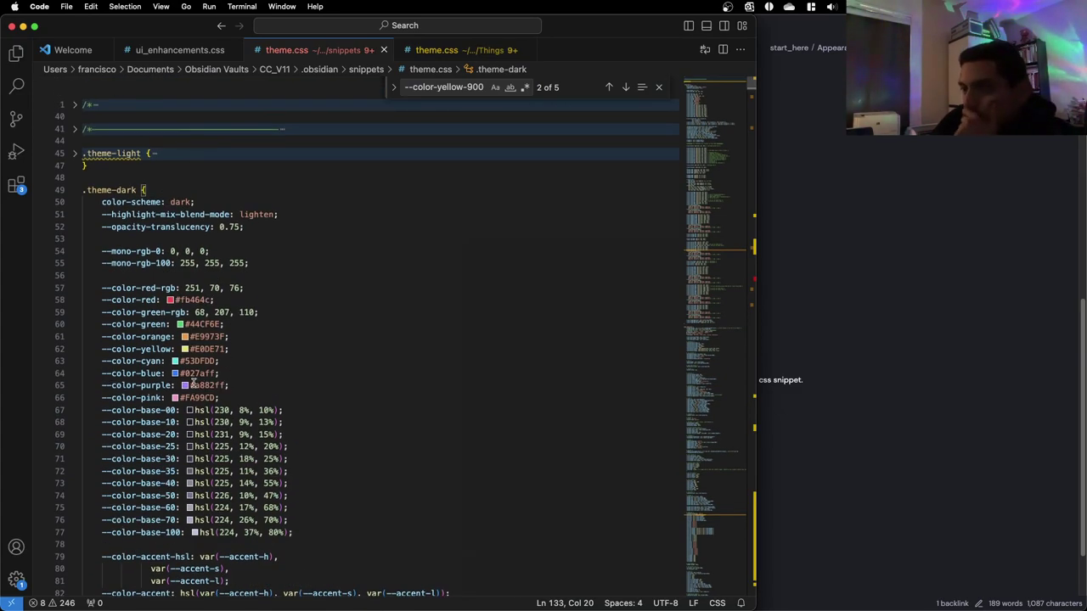
pyautogui.scroll(-13, 175, 373)
pyautogui.scroll(-20, 176, 374)
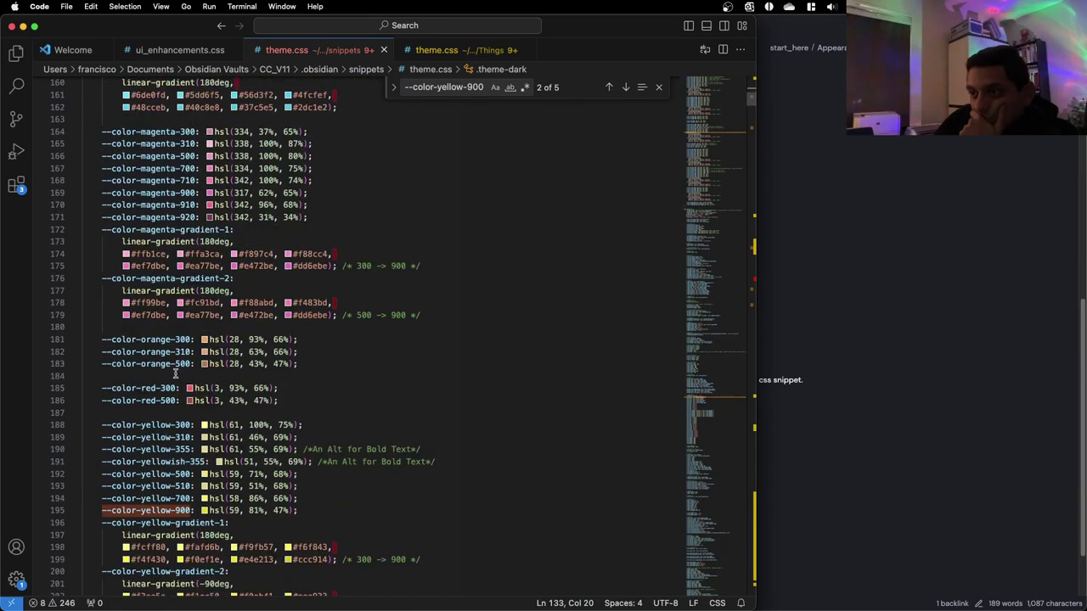
pyautogui.scroll(-17, 176, 373)
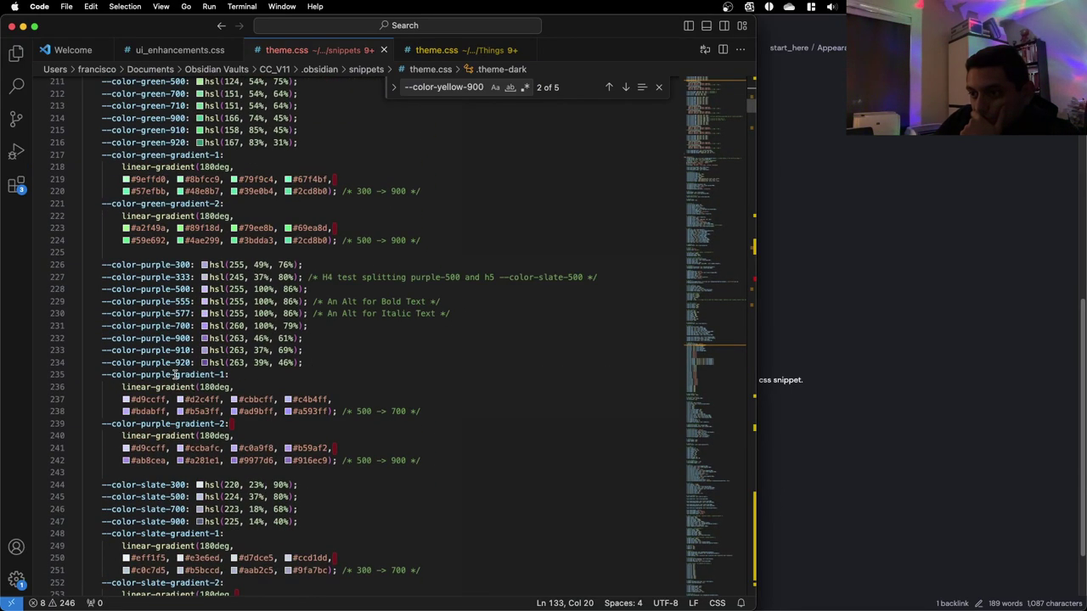
pyautogui.moveTo(205, 341)
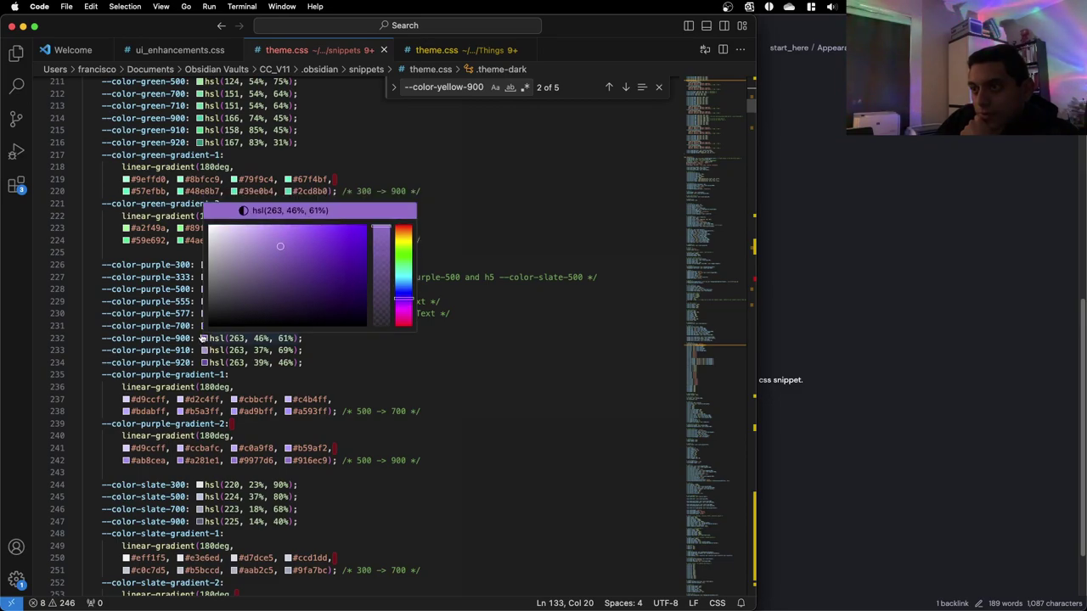
pyautogui.scroll(-3, 344, 379)
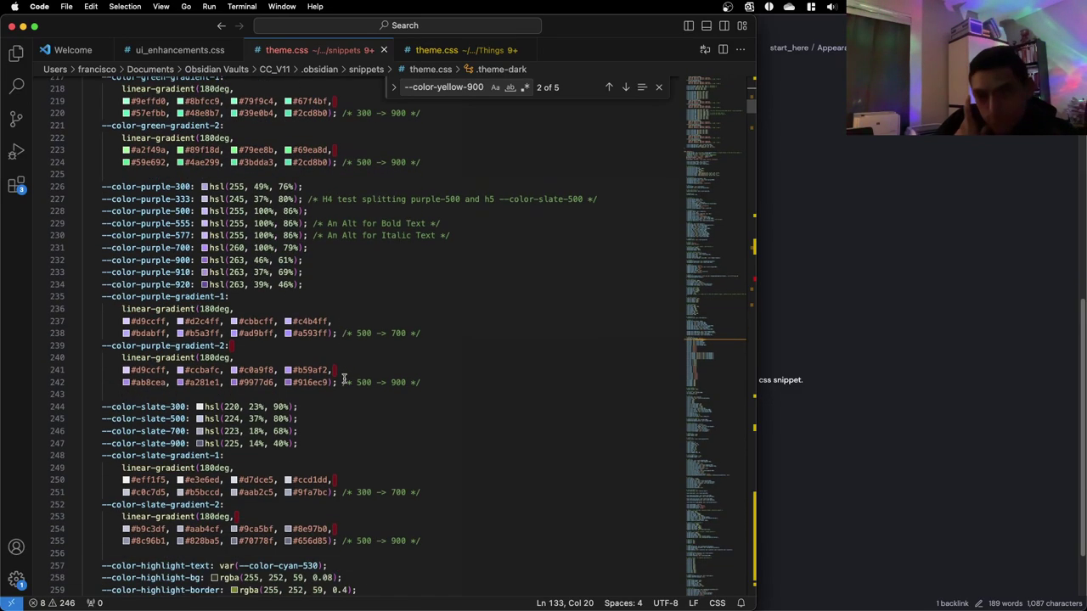
pyautogui.scroll(-7, 344, 379)
pyautogui.scroll(-8, 344, 379)
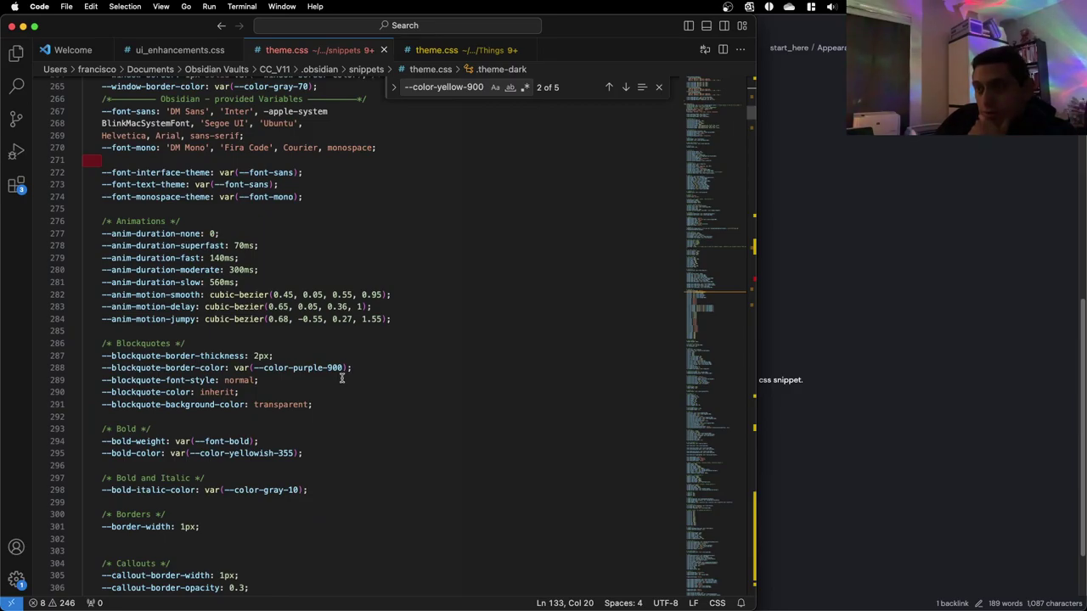
# Compare the cyan, magenta and purple palette variables in theme.css, inspecting the --color-magenta-900, --color-cyan-533 and --color-magenta-710 swatches
pyautogui.scroll(15, 342, 374)
pyautogui.scroll(-10, 331, 383)
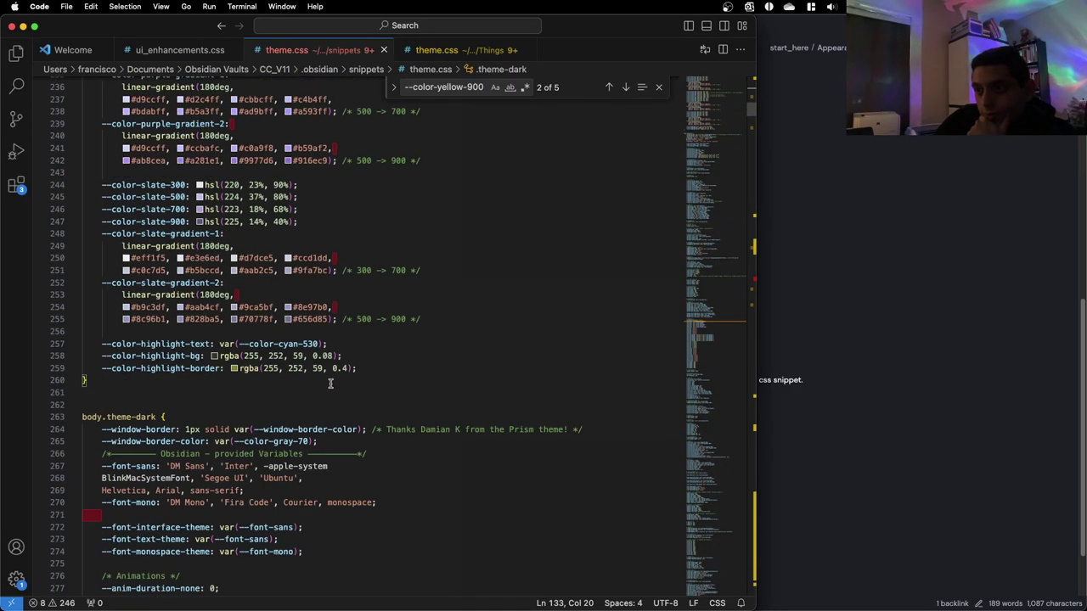
pyautogui.scroll(20, 329, 383)
pyautogui.scroll(18, 326, 386)
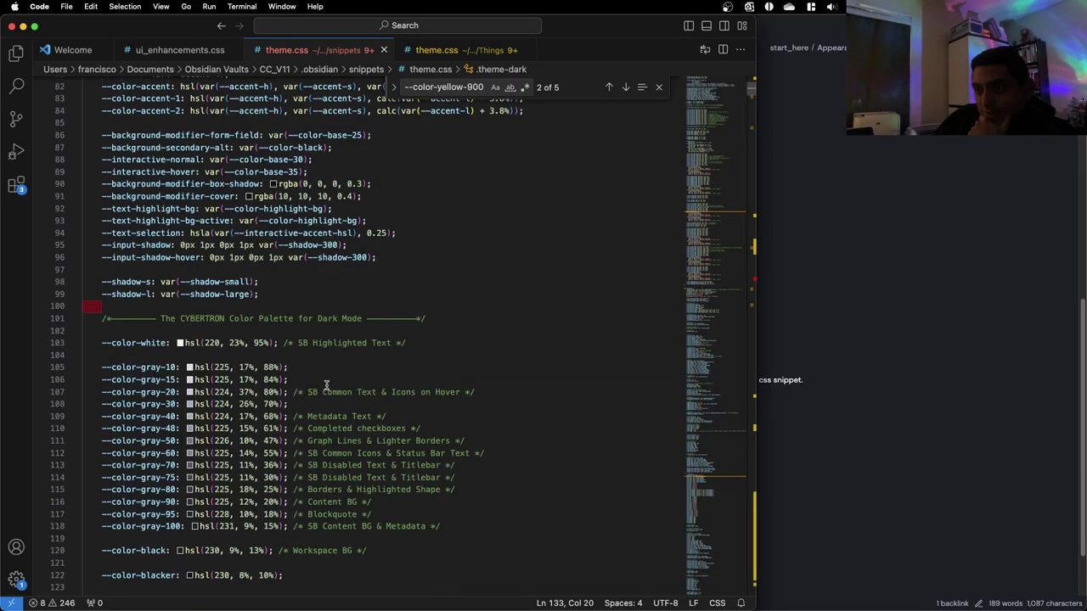
pyautogui.scroll(12, 326, 385)
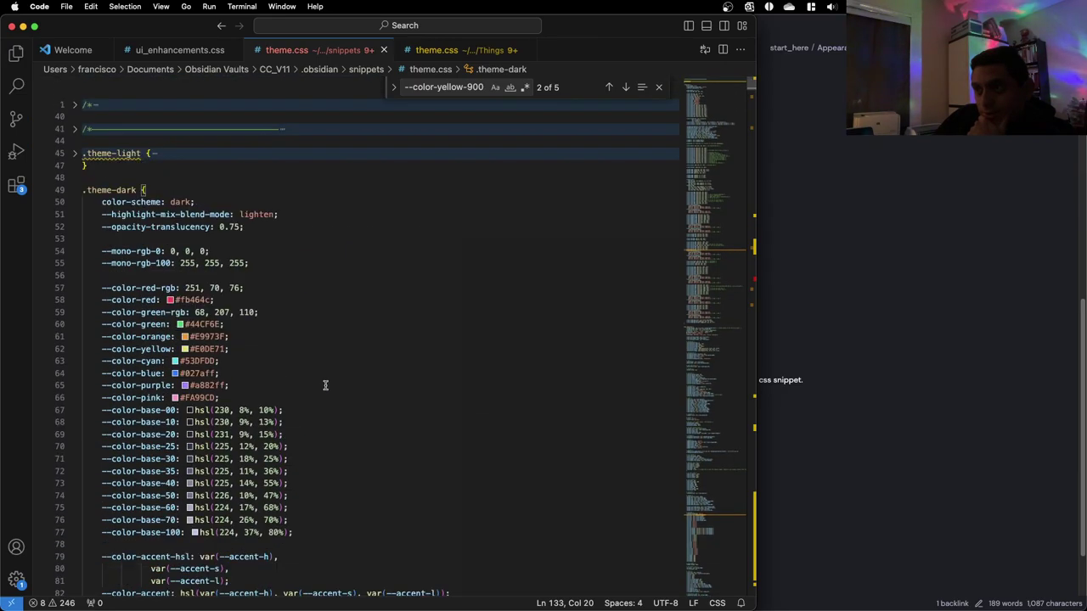
pyautogui.scroll(-20, 325, 385)
pyautogui.scroll(-5, 238, 374)
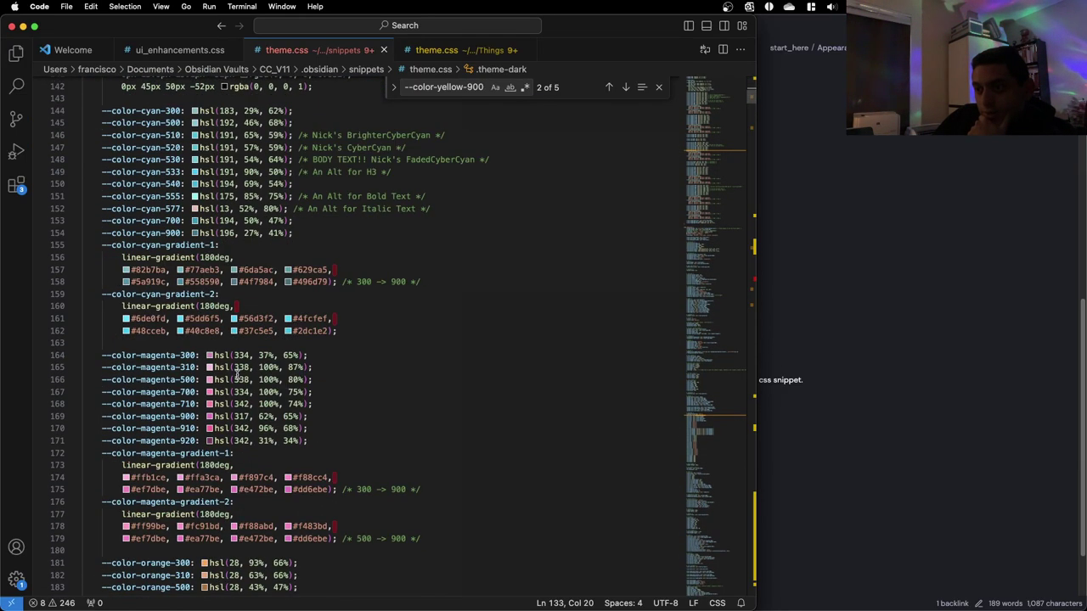
pyautogui.click(208, 416)
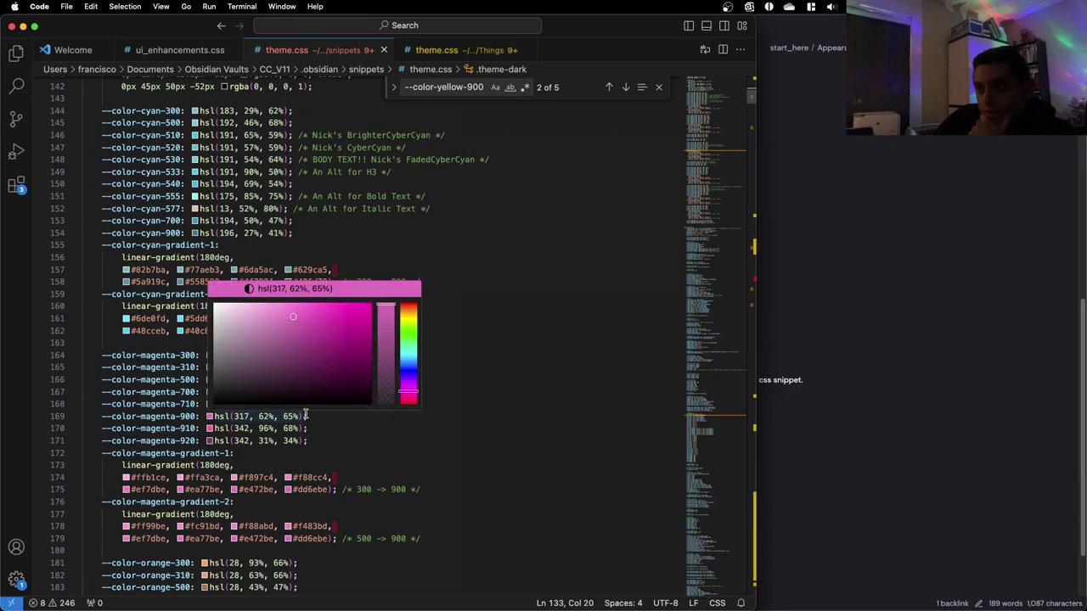
pyautogui.moveTo(195, 175)
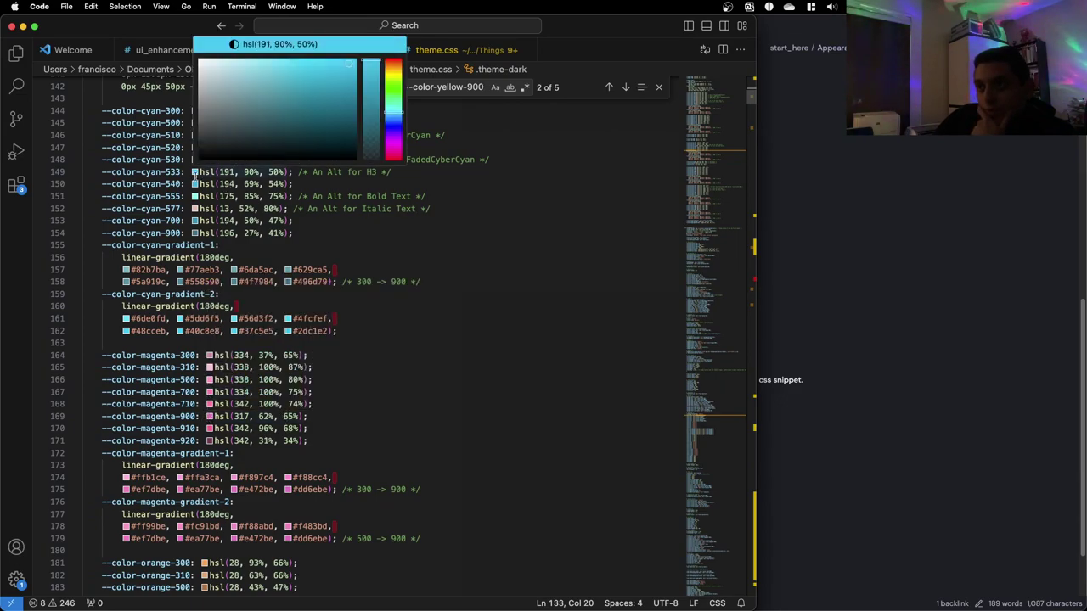
pyautogui.scroll(5, 195, 211)
pyautogui.scroll(-7, 183, 295)
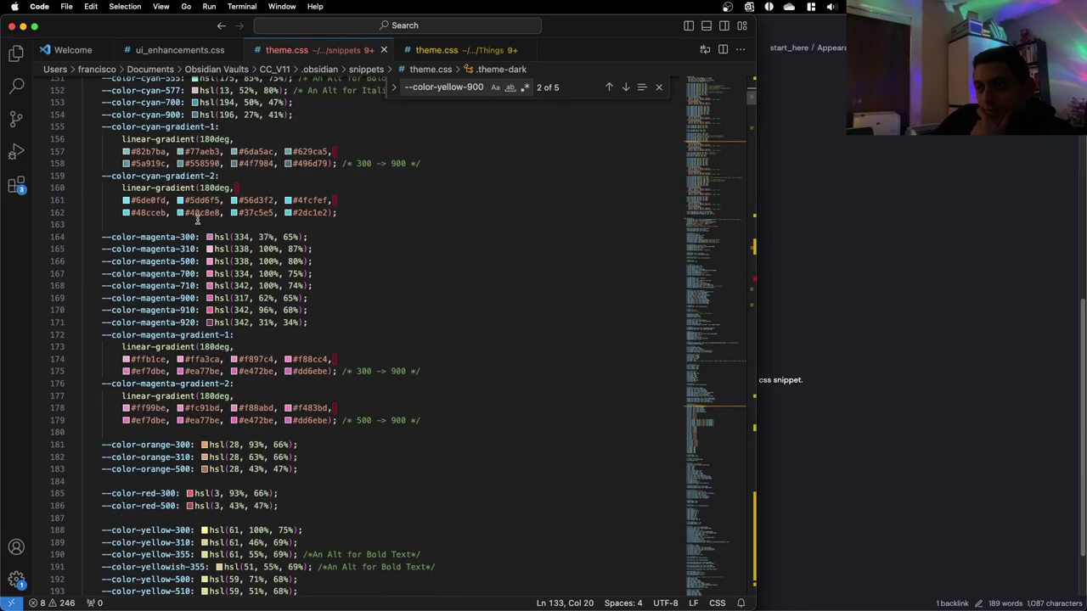
pyautogui.moveTo(209, 278)
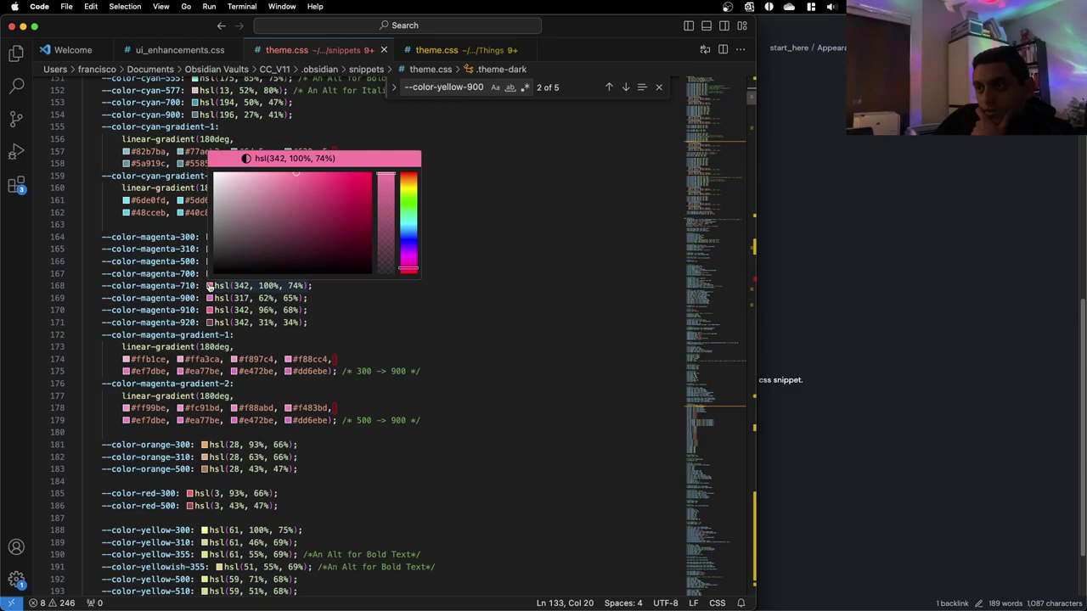
pyautogui.scroll(-10, 288, 344)
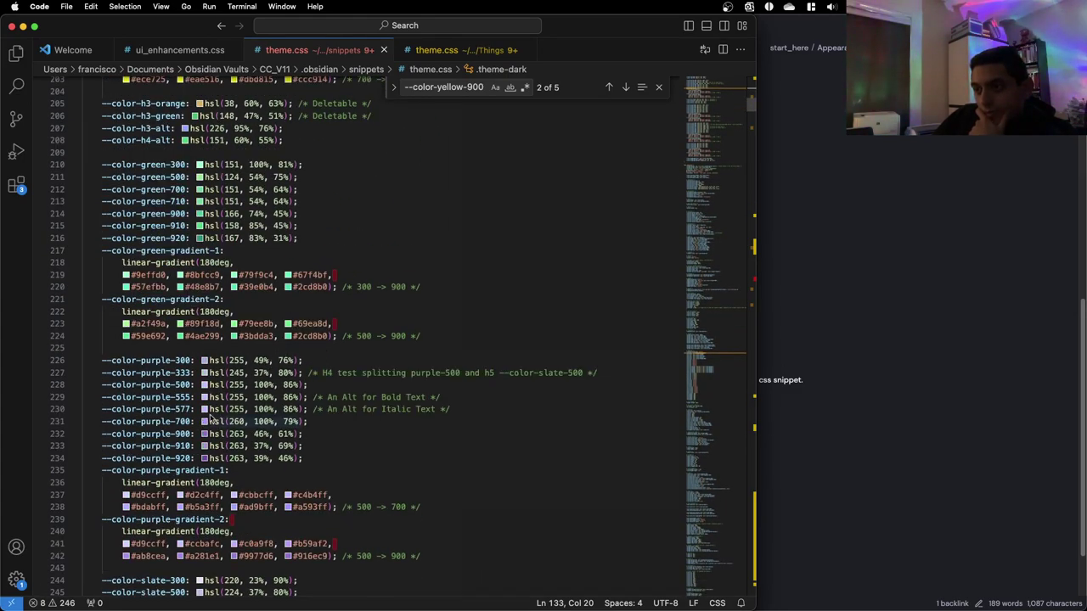
# Find the Bold section under body.theme-dark in theme.css and set --bold-color to --color-purple-700
pyautogui.scroll(-6, 221, 405)
pyautogui.scroll(-18, 220, 405)
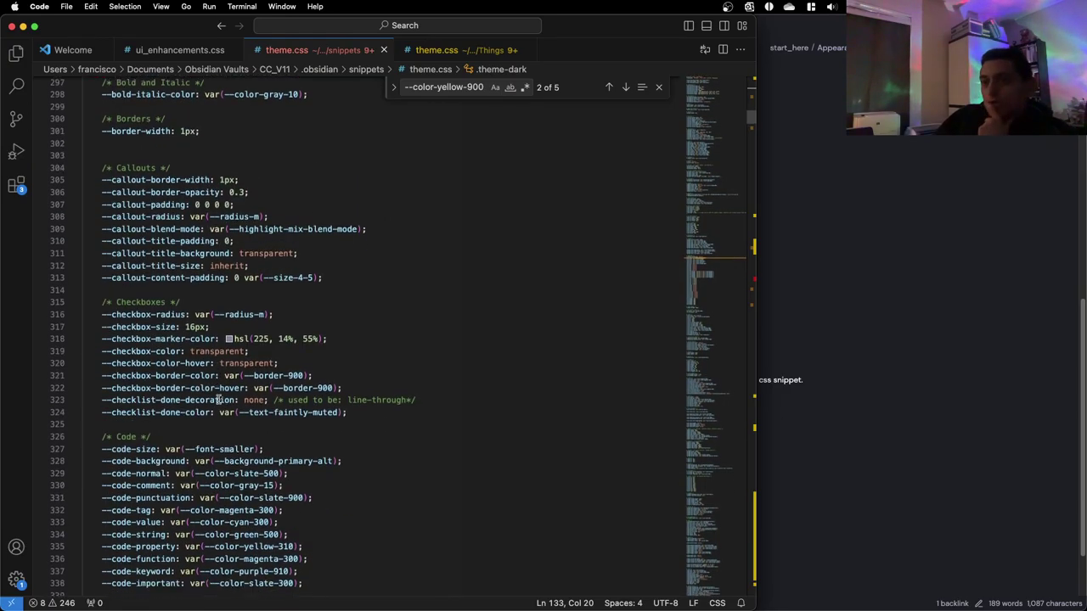
pyautogui.scroll(-9, 212, 395)
pyautogui.scroll(9, 209, 395)
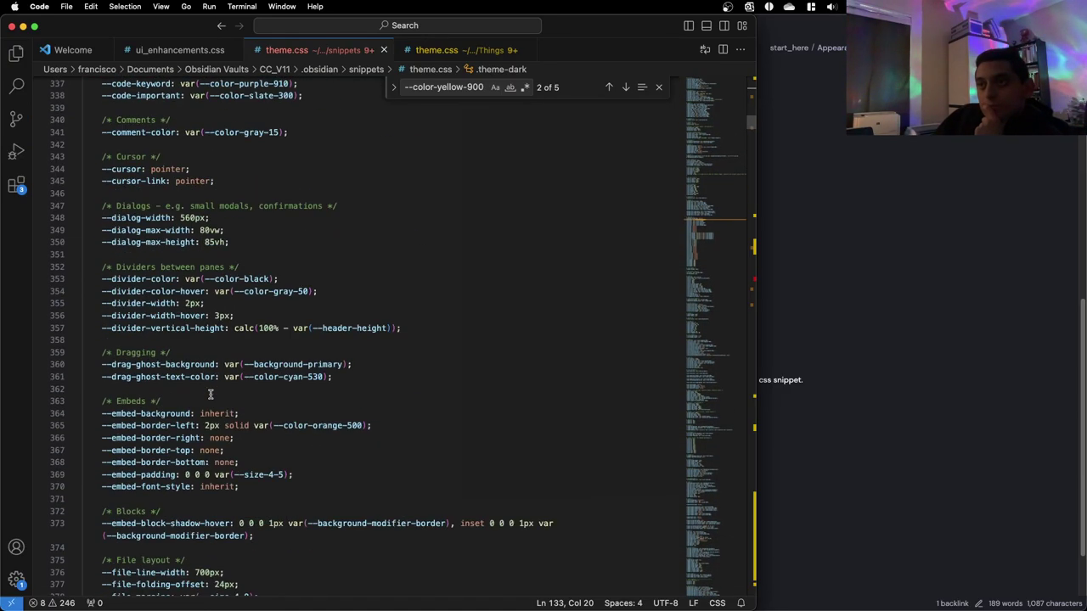
pyautogui.scroll(20, 208, 395)
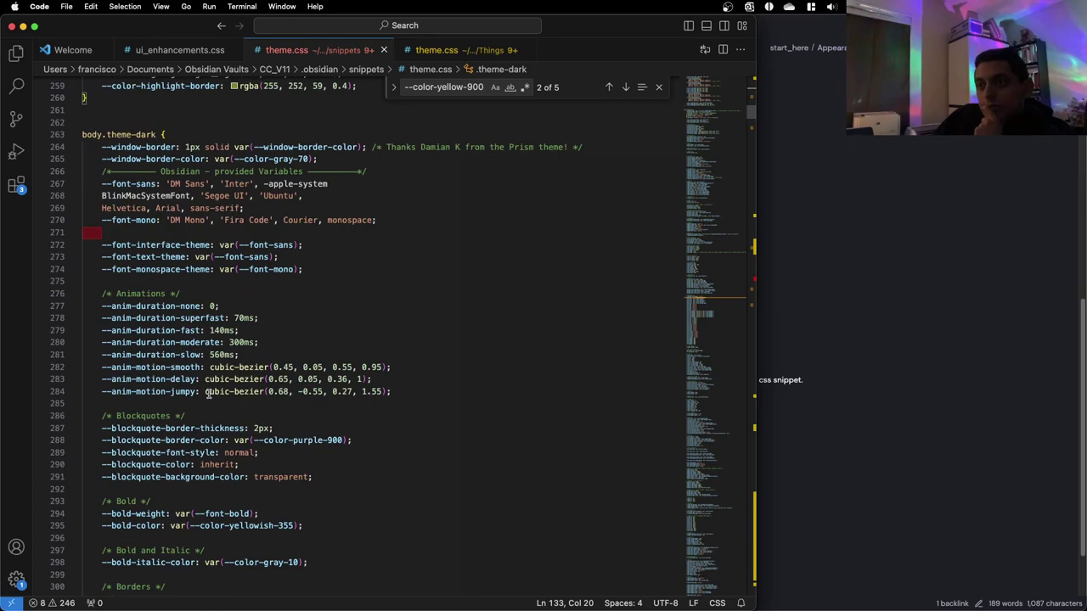
pyautogui.scroll(-15, 209, 395)
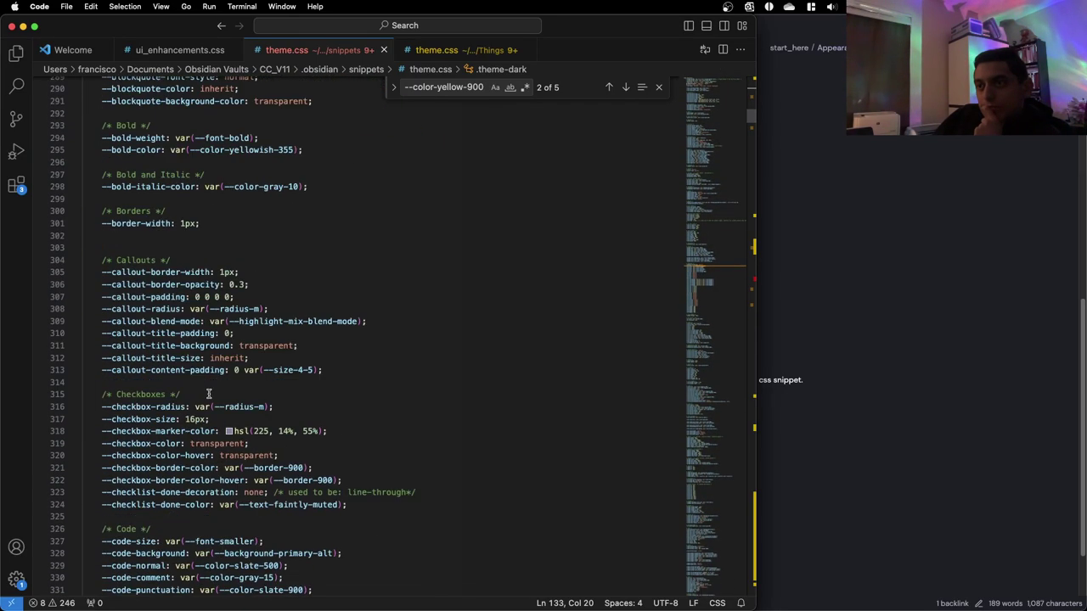
pyautogui.scroll(2, 209, 394)
pyautogui.scroll(1, 207, 395)
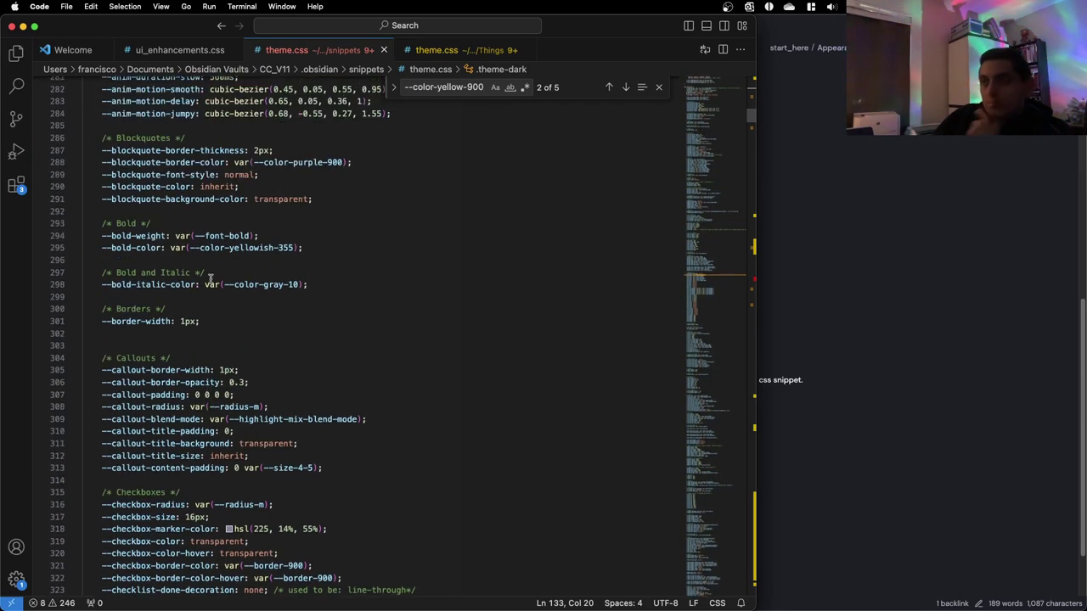
pyautogui.moveTo(292, 248); pyautogui.dragTo(231, 250)
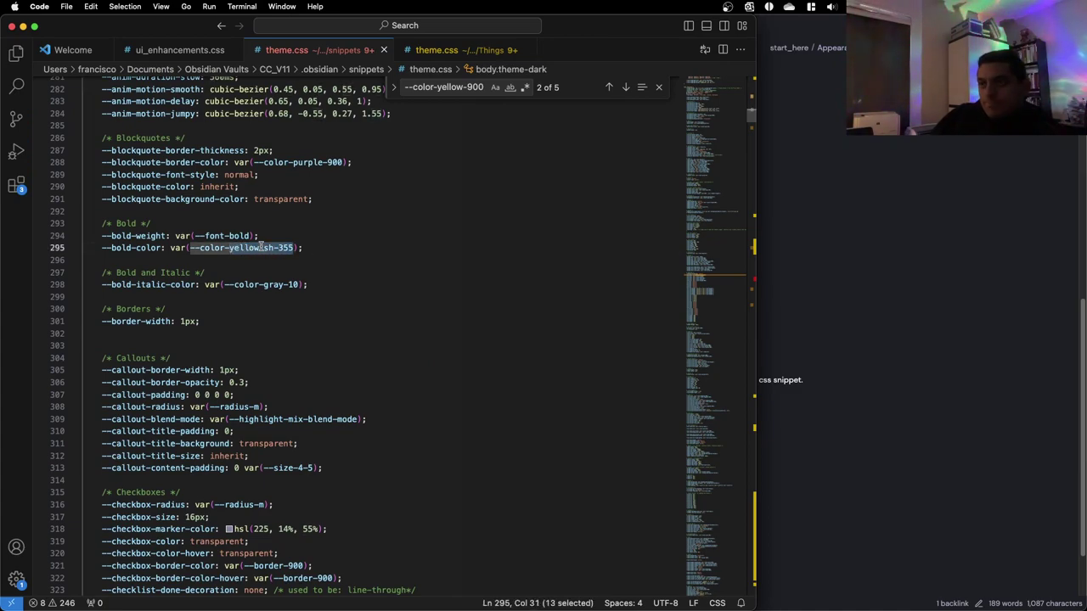
pyautogui.press('BackSpace')
pyautogui.press('BackSpace')
pyautogui.write('pur')
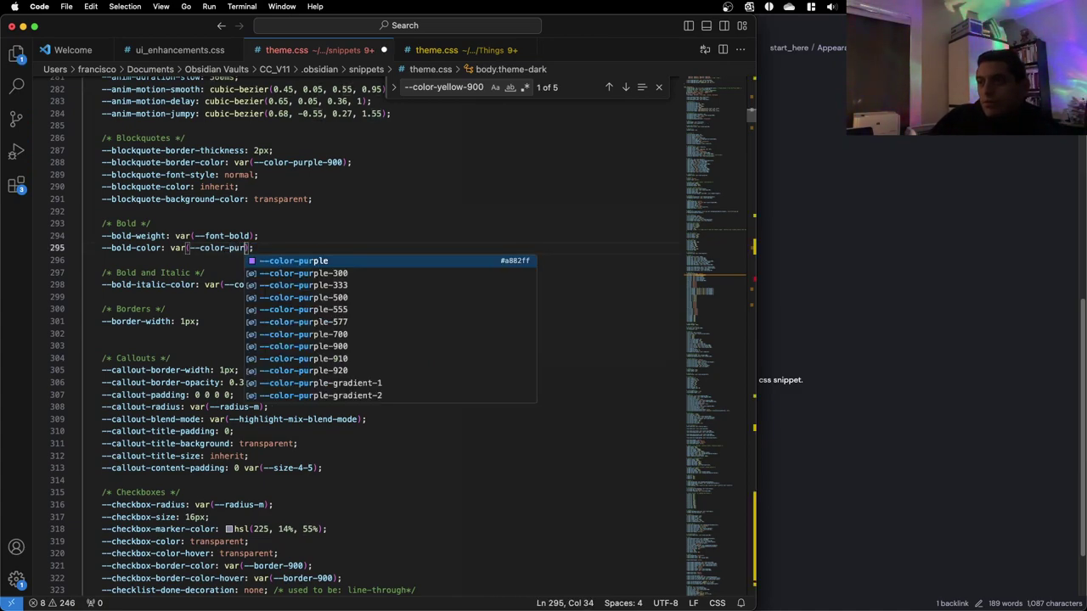
pyautogui.press('Down')
pyautogui.press('Down')
pyautogui.press('Down')
pyautogui.press('Down')
pyautogui.press('Down')
pyautogui.press('Down')
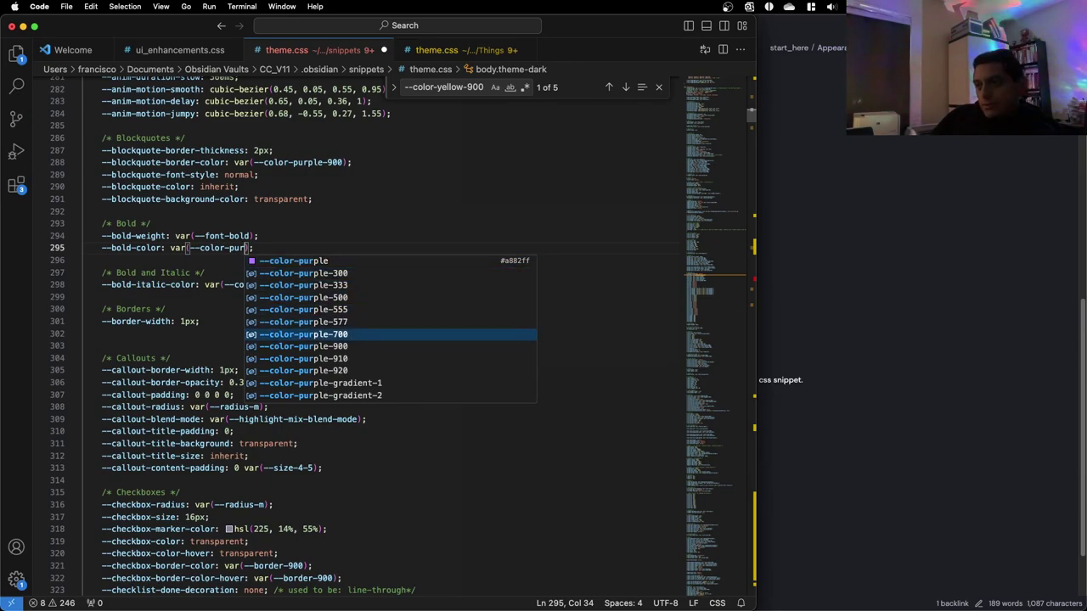
pyautogui.press('Return')
# Save theme.css and check the bold sample text in the CC_V11 Appearance note
pyautogui.press('super+s')
pyautogui.click(869, 308)
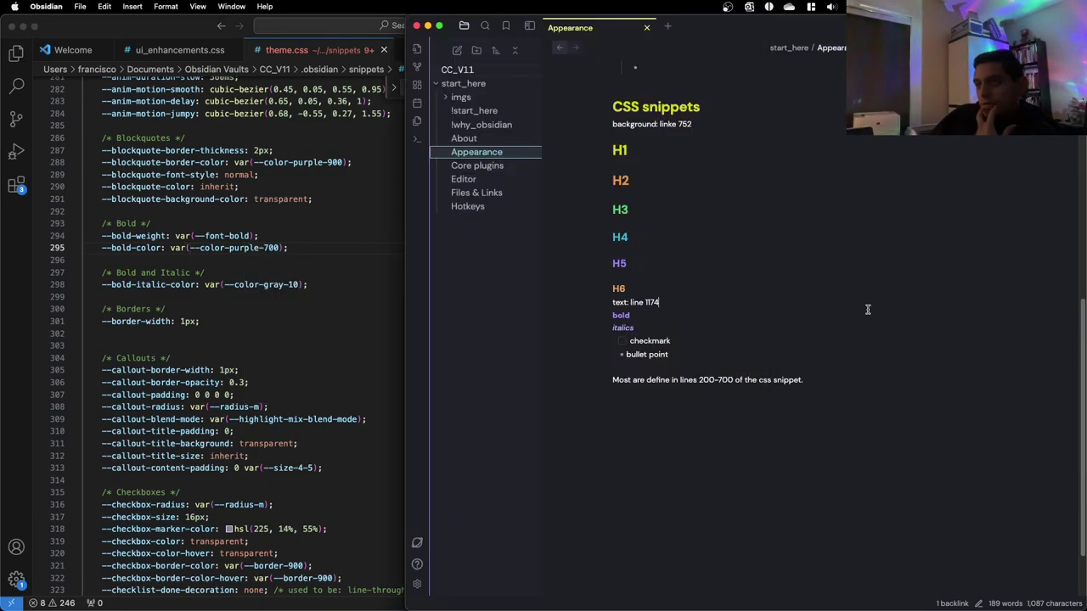
pyautogui.click(647, 316)
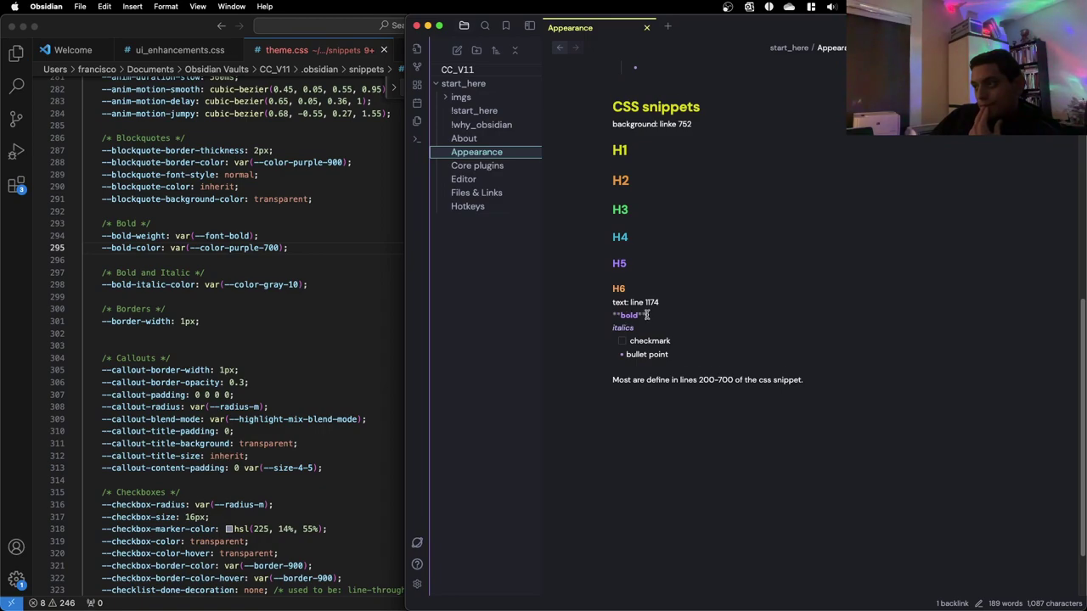
# Look through the body.theme-dark variable sections of theme.css for the italic text color setting
pyautogui.click(302, 299)
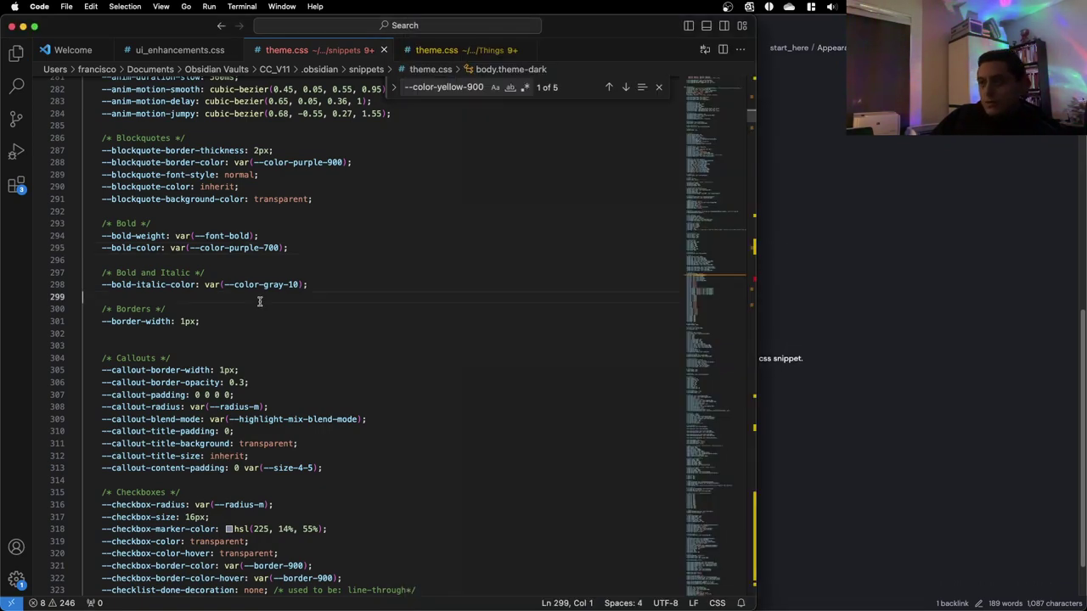
pyautogui.scroll(-1, 243, 286)
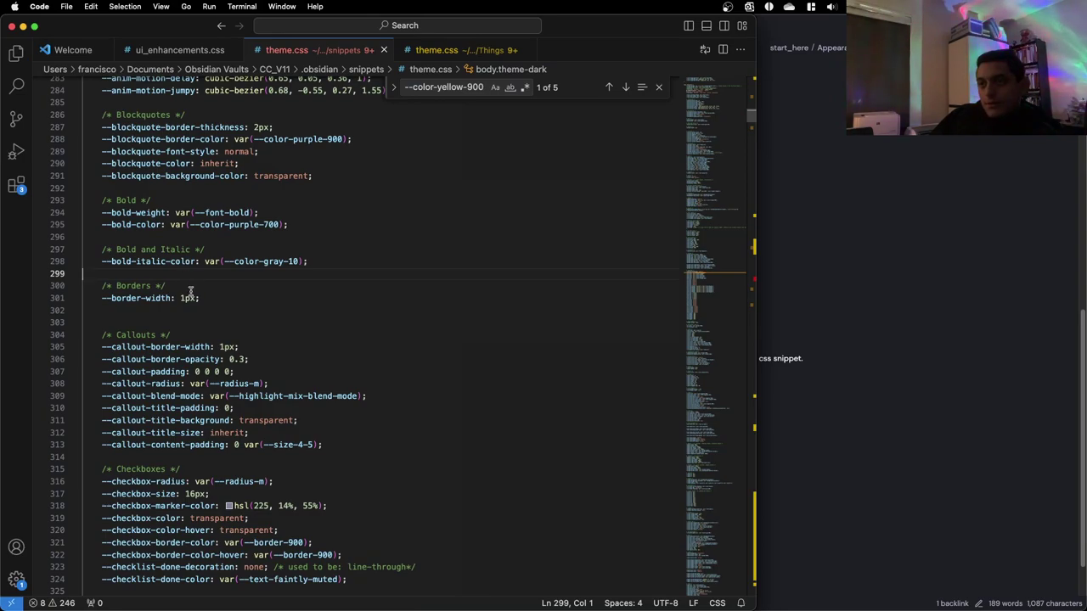
pyautogui.scroll(-5, 191, 294)
pyautogui.scroll(-15, 191, 293)
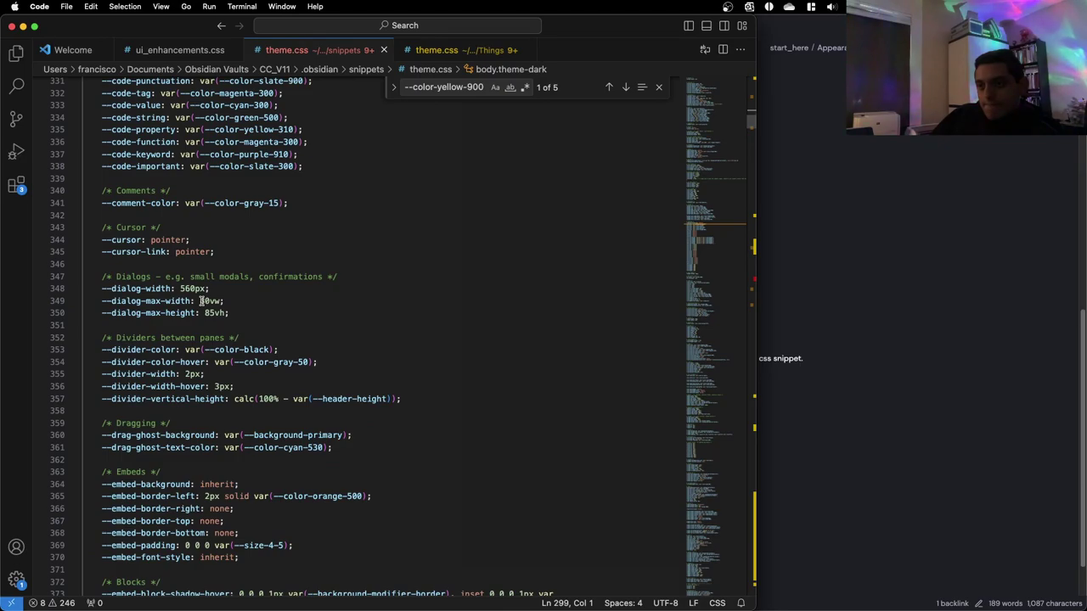
pyautogui.scroll(-16, 202, 301)
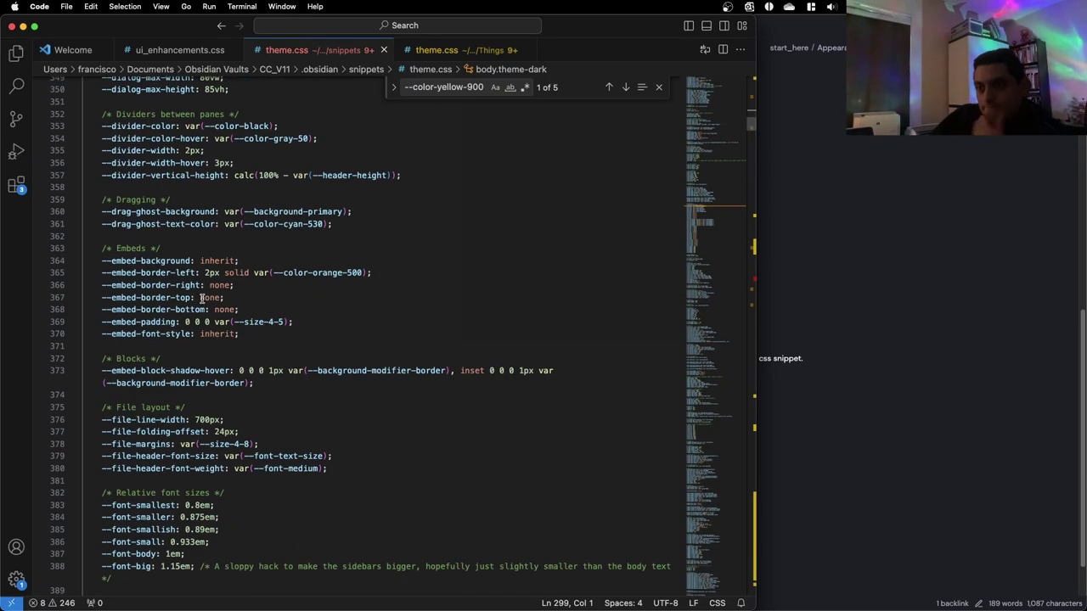
pyautogui.scroll(-15, 201, 296)
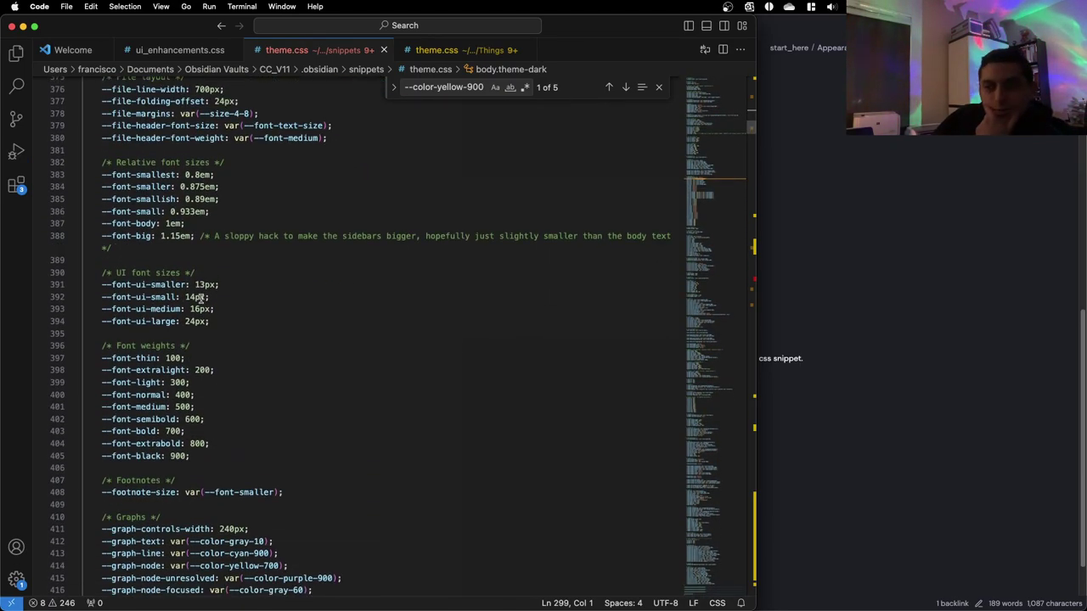
pyautogui.scroll(20, 202, 295)
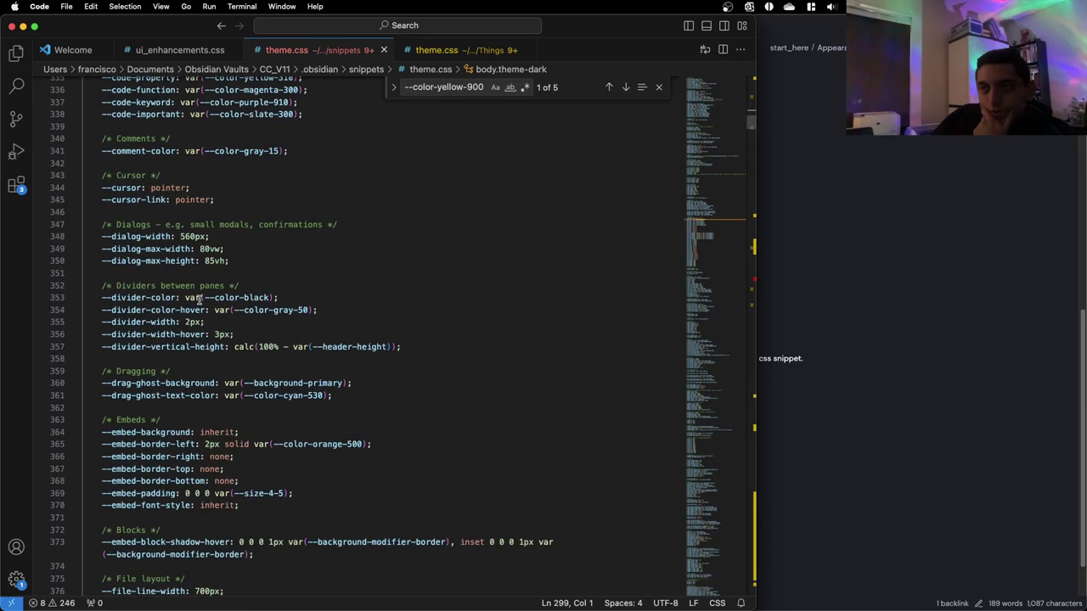
pyautogui.scroll(-5, 192, 308)
pyautogui.click(194, 303)
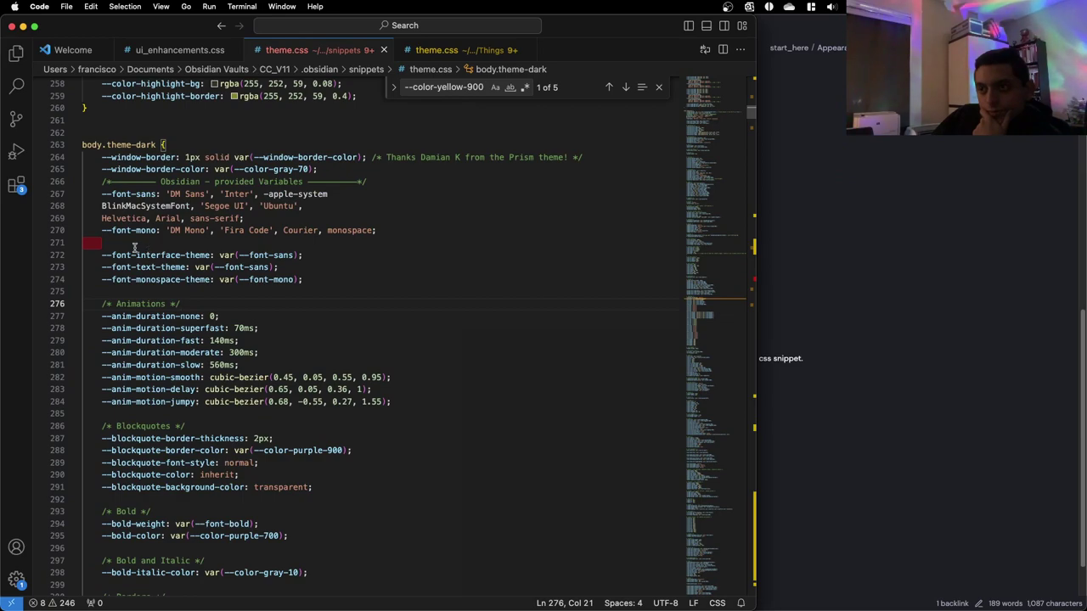
pyautogui.scroll(-3, 196, 365)
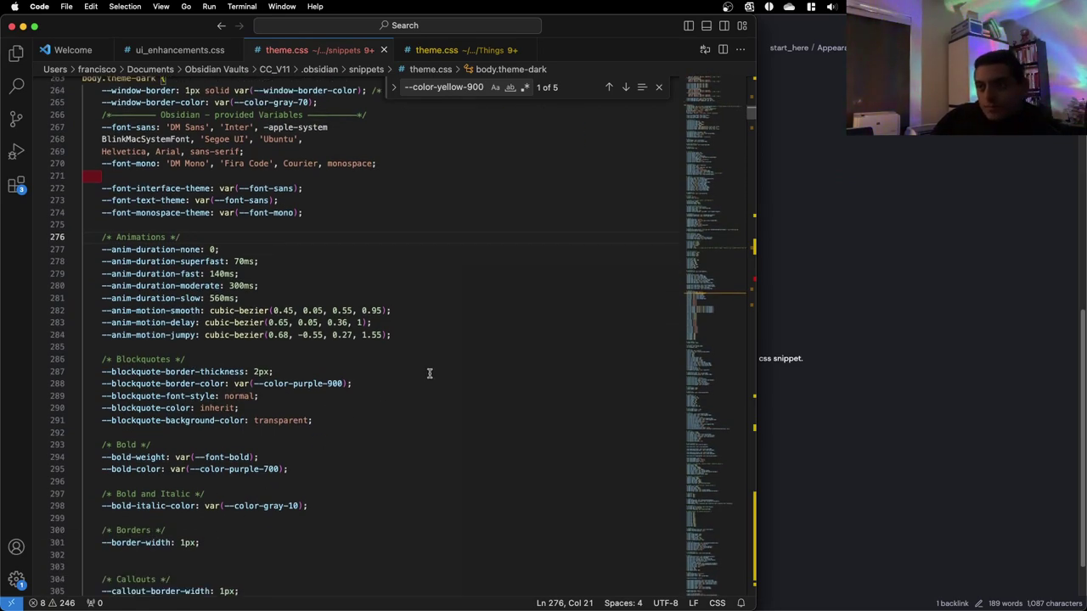
# Search theme.css for "italic" and set --italic-color in the Italic section to --color-magenta-700
pyautogui.press('super+f')
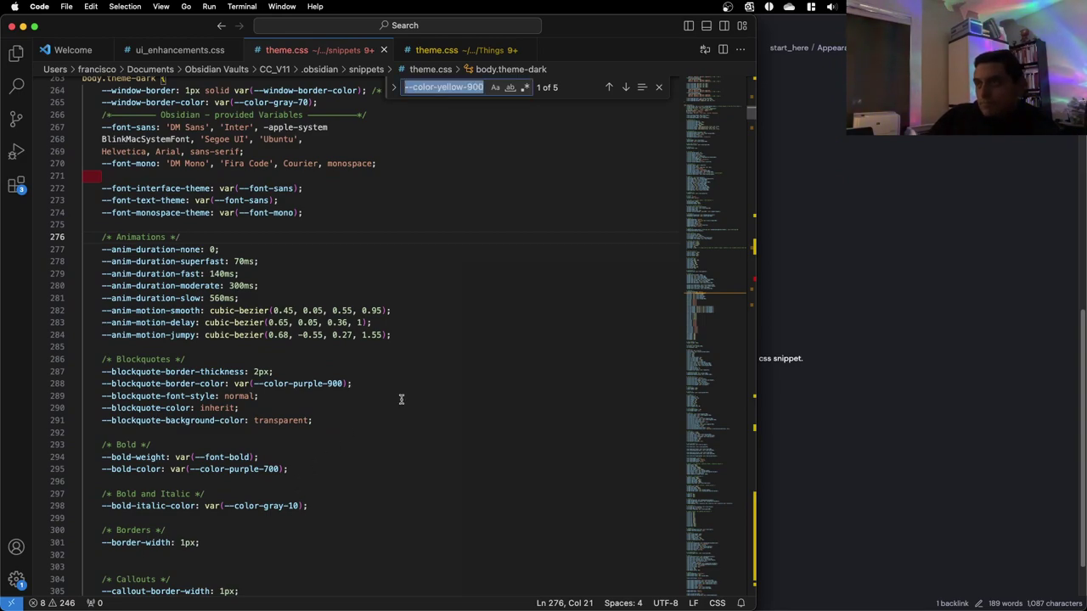
pyautogui.write('italic')
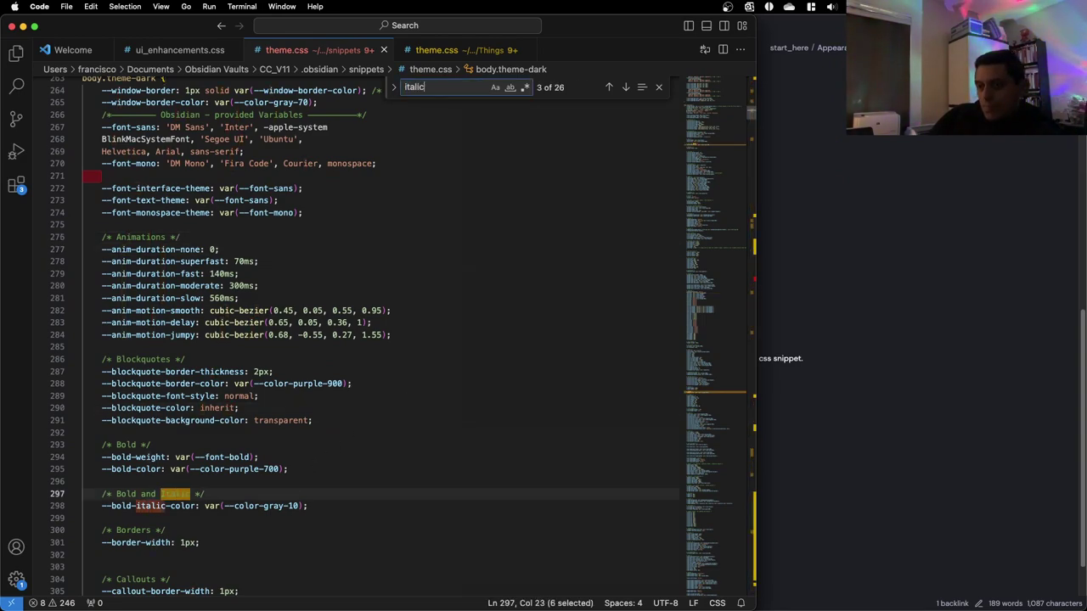
pyautogui.press('Return')
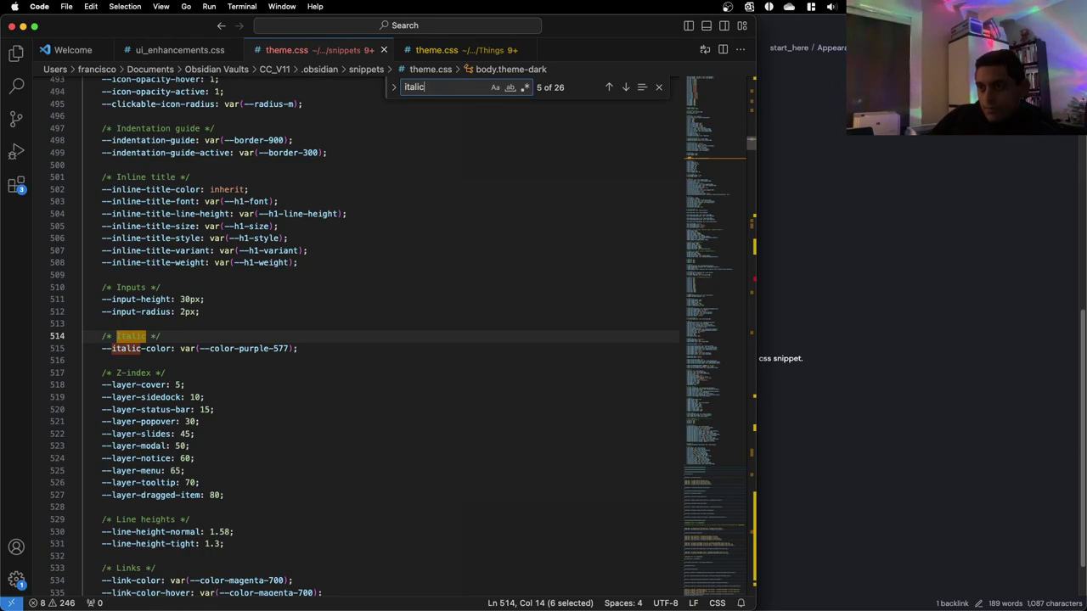
pyautogui.moveTo(287, 348); pyautogui.dragTo(239, 346)
pyautogui.write('magen')
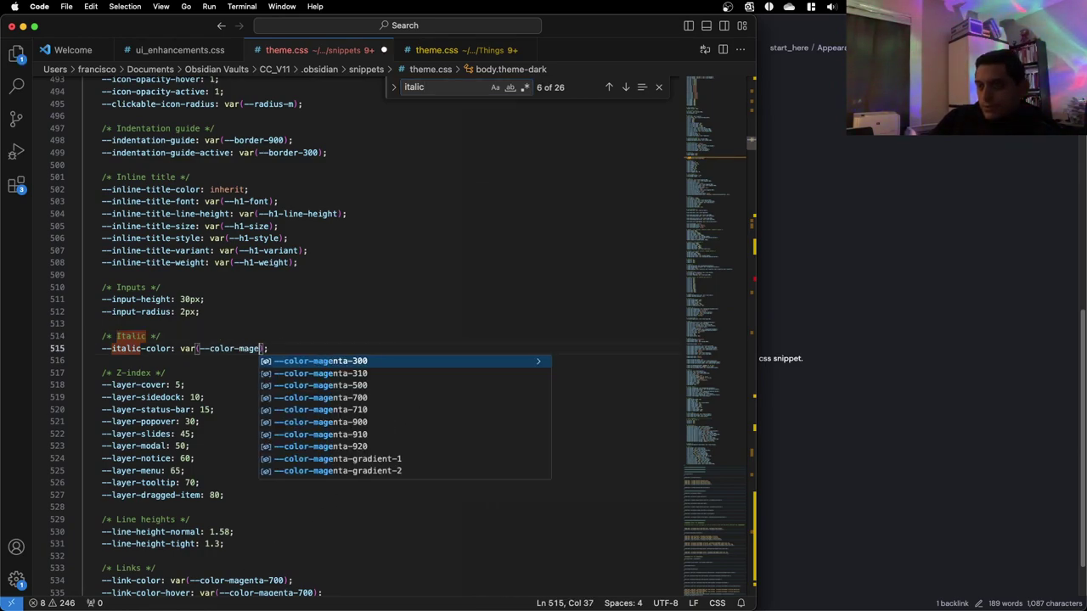
pyautogui.press('Down')
pyautogui.press('Down')
pyautogui.press('Return')
# Save theme.css and check the italics sample text in the CC_V11 Appearance note
pyautogui.press('super+s')
pyautogui.click(823, 322)
pyautogui.click(652, 306)
pyautogui.click(701, 312)
pyautogui.click(702, 348)
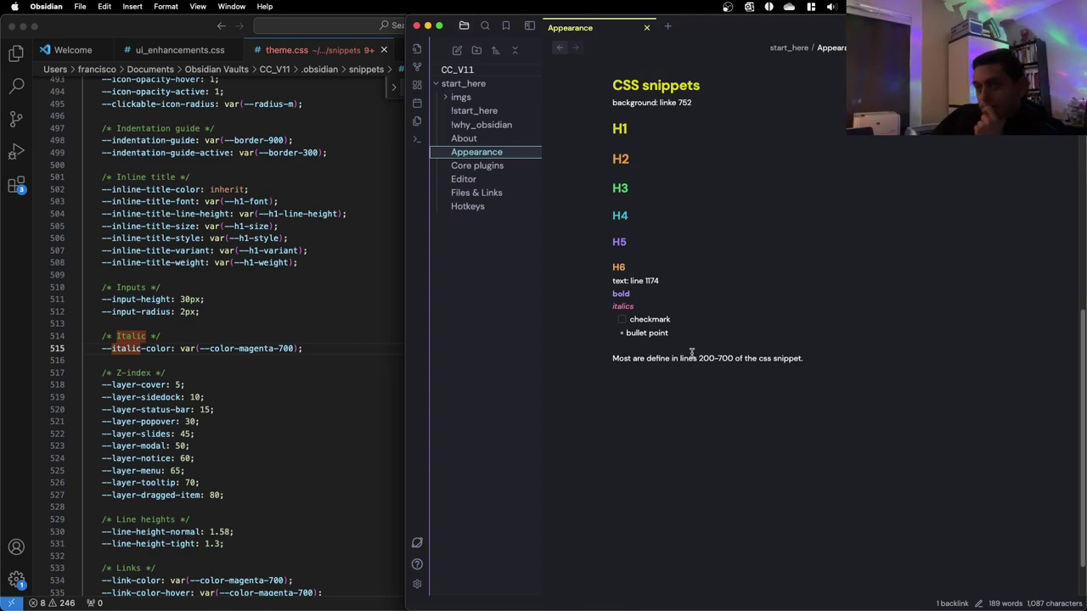
# Append ": line 515" to the italics sample in the Appearance note
pyautogui.click(680, 307)
pyautogui.write(':')
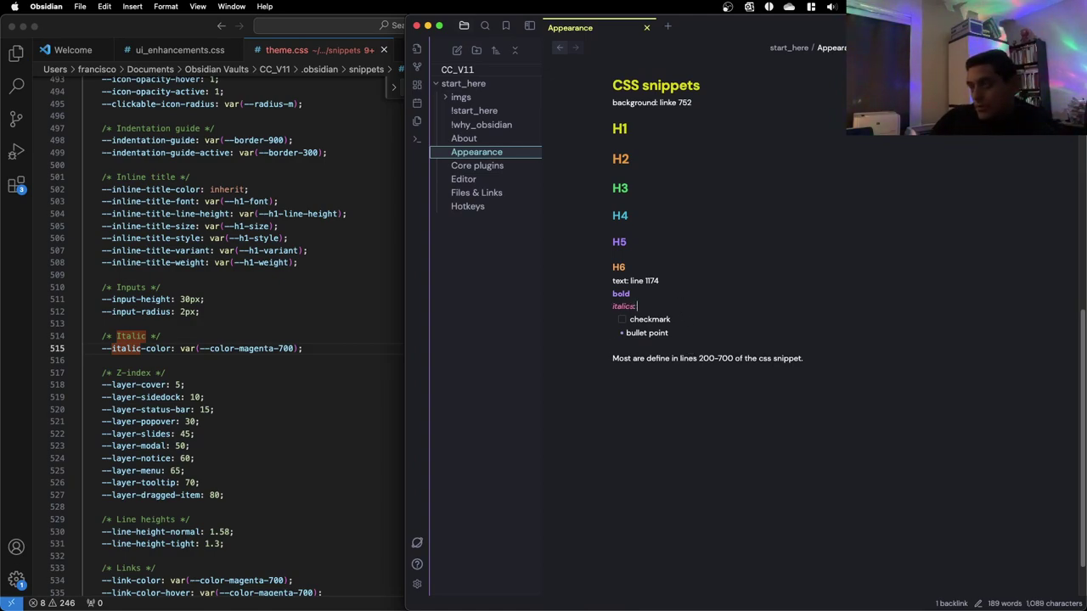
pyautogui.write(' line ')
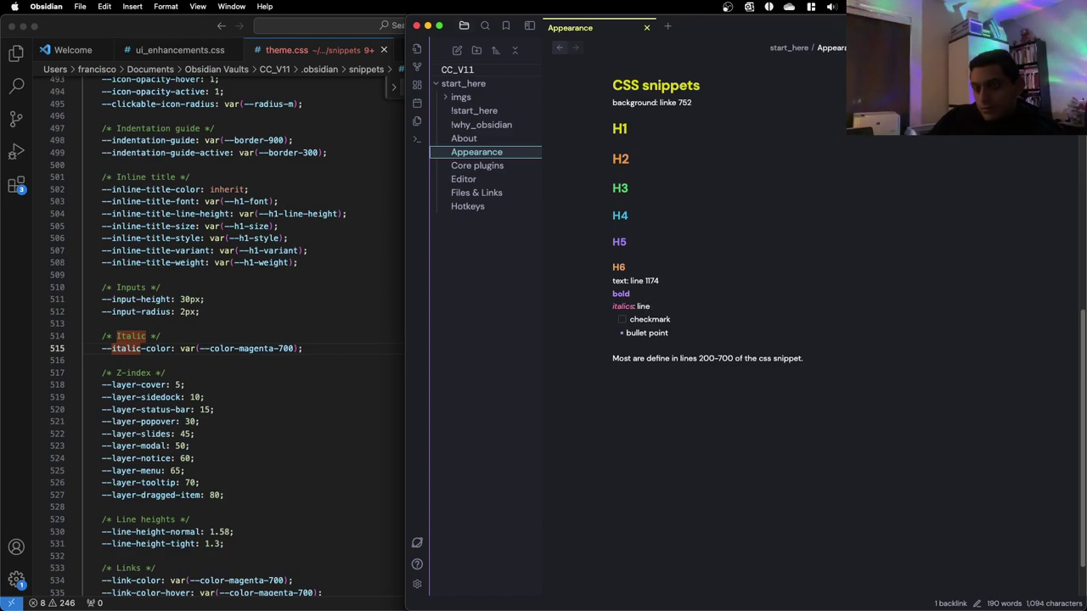
pyautogui.write('515')
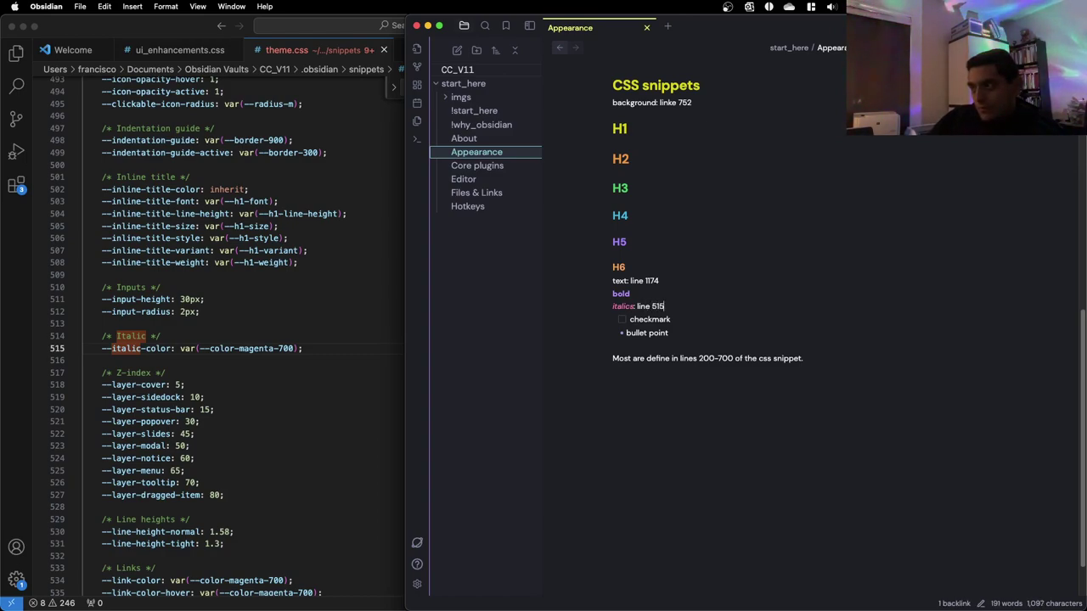
# Append ": line 295" to the bold sample in the Appearance note, looking up the --bold-color line by searching theme.css for "bold"
pyautogui.click(650, 295)
pyautogui.write(': line')
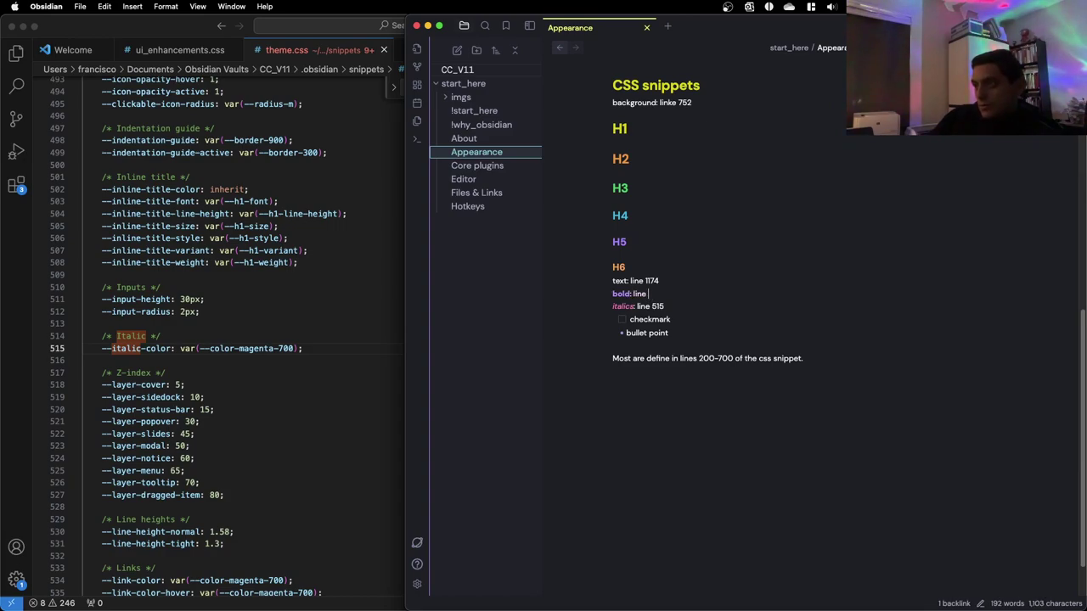
pyautogui.click(224, 274)
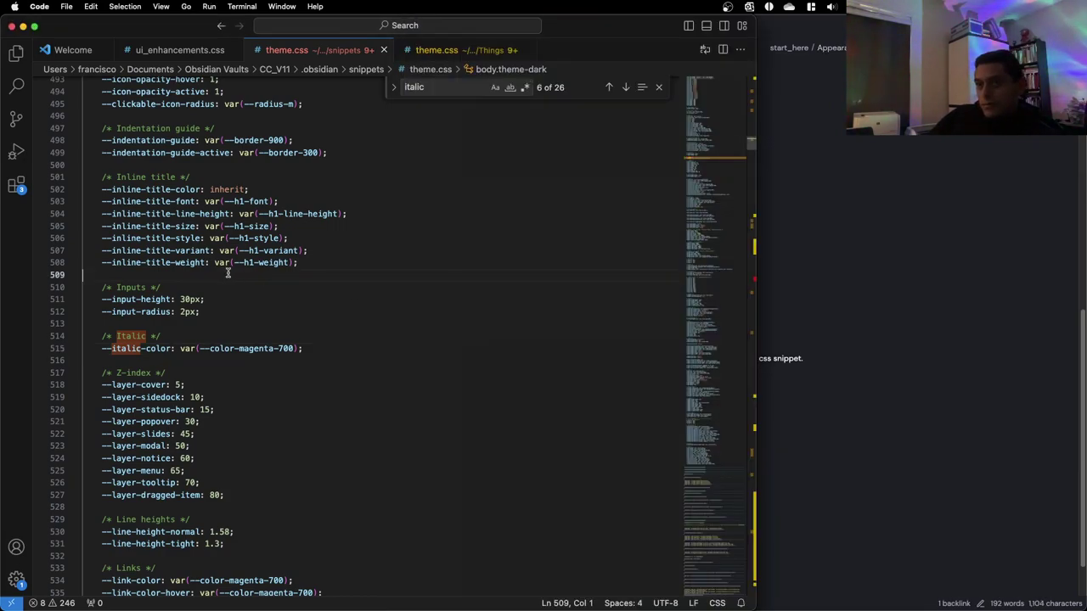
pyautogui.scroll(10, 225, 273)
pyautogui.doubleClick(422, 88)
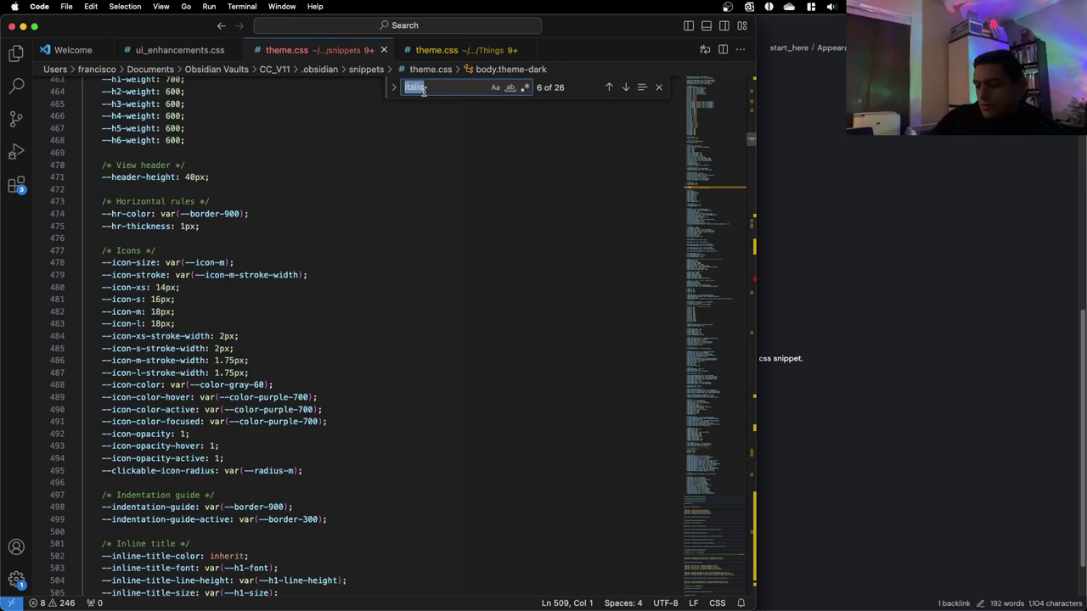
pyautogui.write('bold')
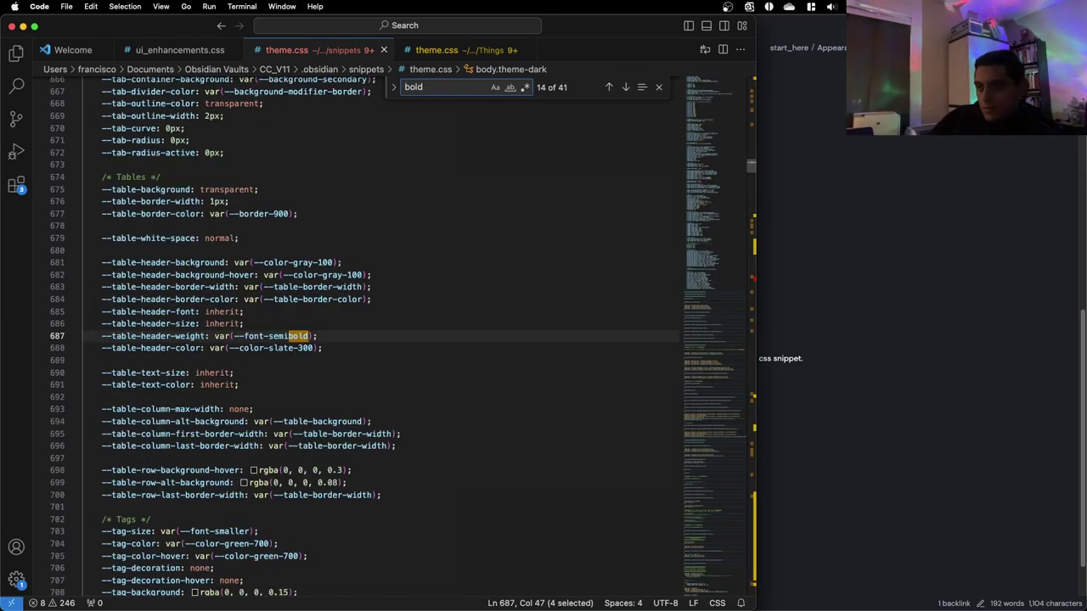
pyautogui.click(610, 88)
pyautogui.click(610, 87)
pyautogui.click(609, 87)
pyautogui.click(609, 88)
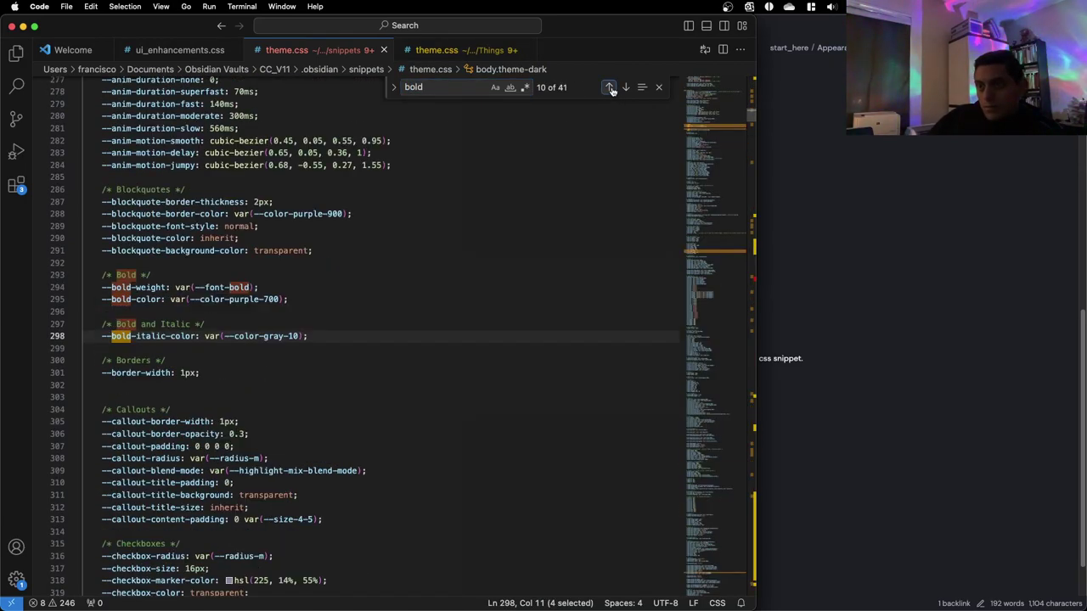
pyautogui.click(903, 211)
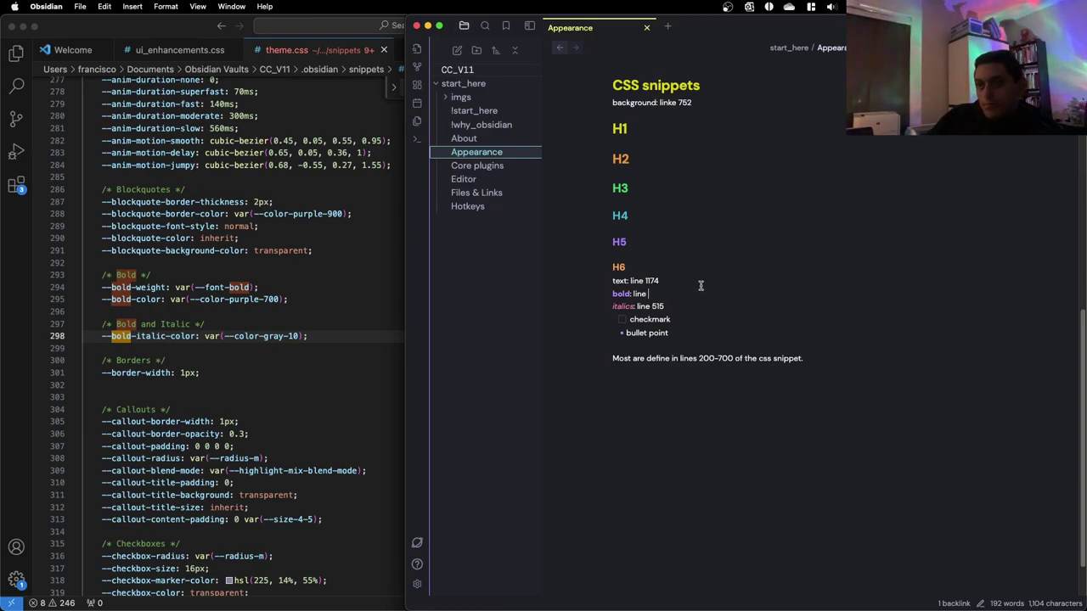
pyautogui.write('295')
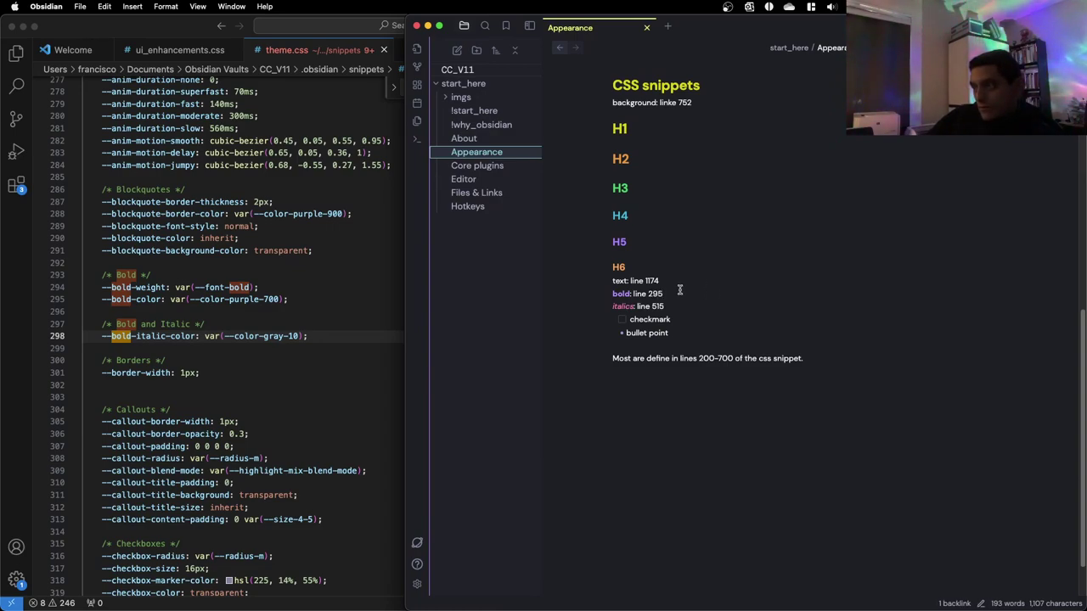
# Add a line reading "bold and italics" below the italics sample and format it as both bold and italic
pyautogui.scroll(-1, 675, 302)
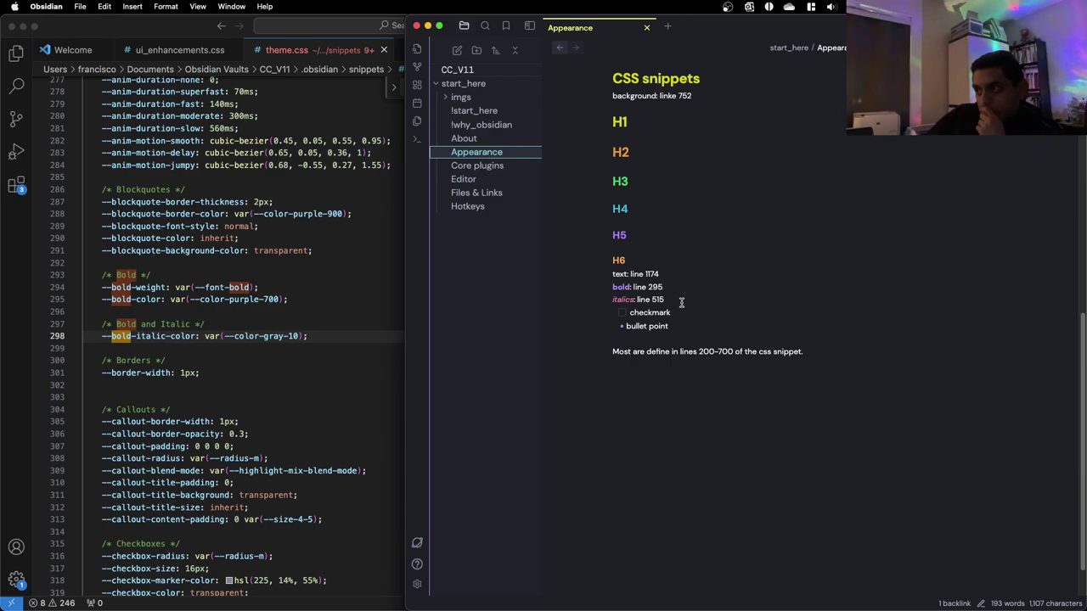
pyautogui.press('Return')
pyautogui.write('bold and italics')
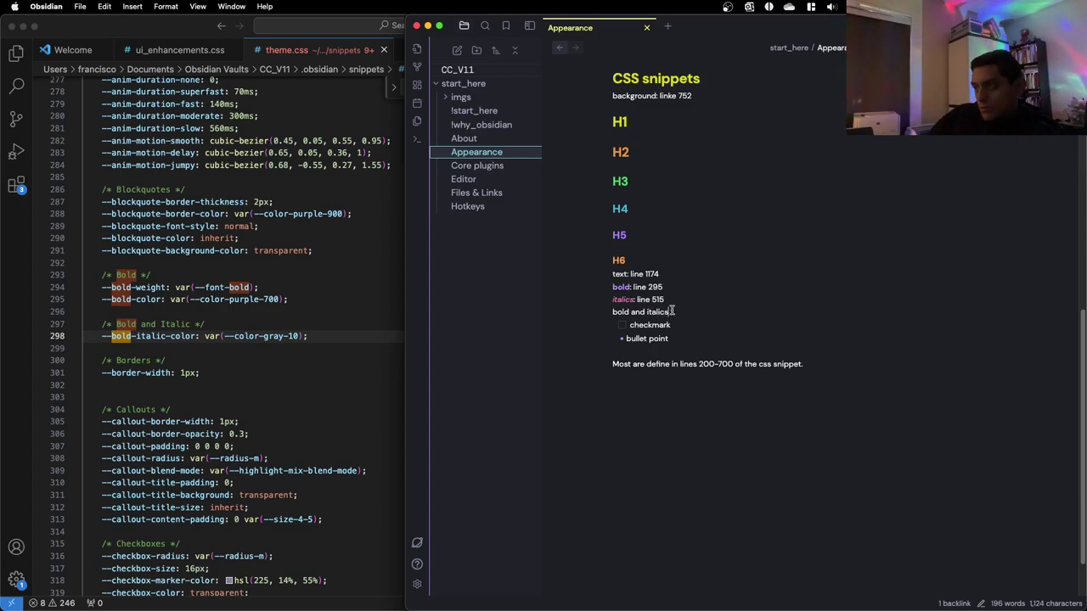
pyautogui.moveTo(670, 311); pyautogui.dragTo(595, 315)
pyautogui.press('super+b')
pyautogui.press('super+i')
pyautogui.click(674, 335)
pyautogui.click(681, 310)
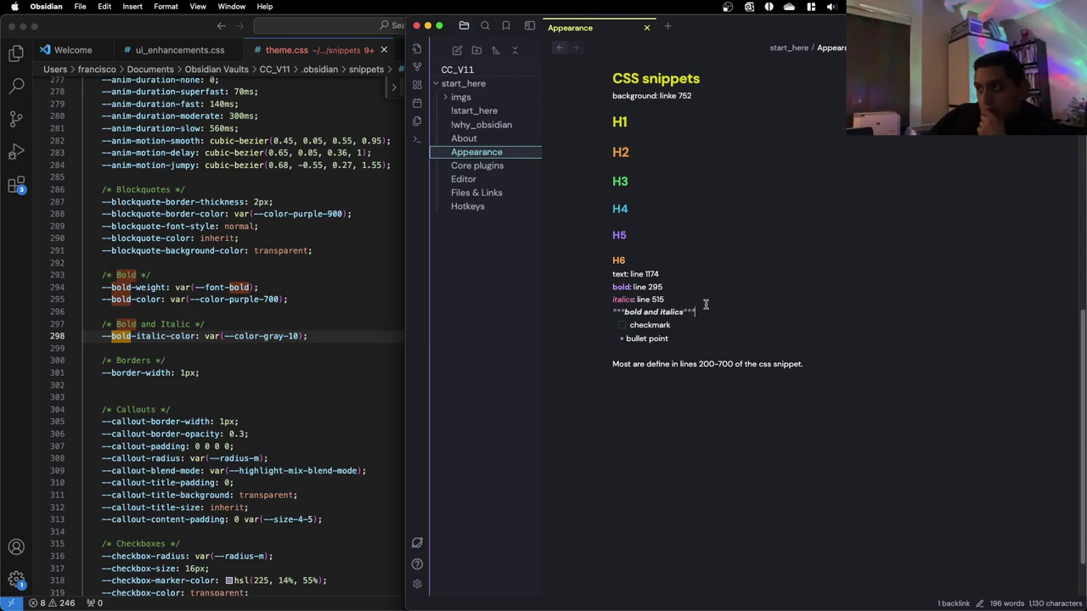
# Review the cyan, magenta, orange, yellow, green, purple and slate palette variables in theme.css for a bold-italic color
pyautogui.click(185, 201)
pyautogui.scroll(10, 245, 264)
pyautogui.scroll(10, 244, 265)
pyautogui.scroll(-4, 234, 279)
pyautogui.scroll(-4, 233, 279)
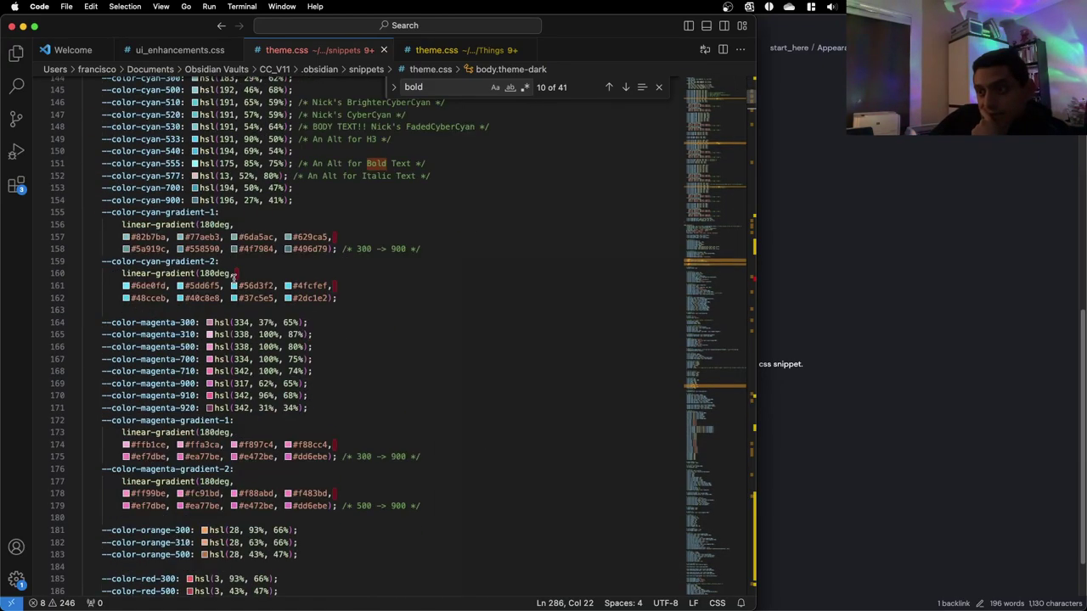
pyautogui.scroll(-3, 233, 279)
pyautogui.scroll(-3, 234, 279)
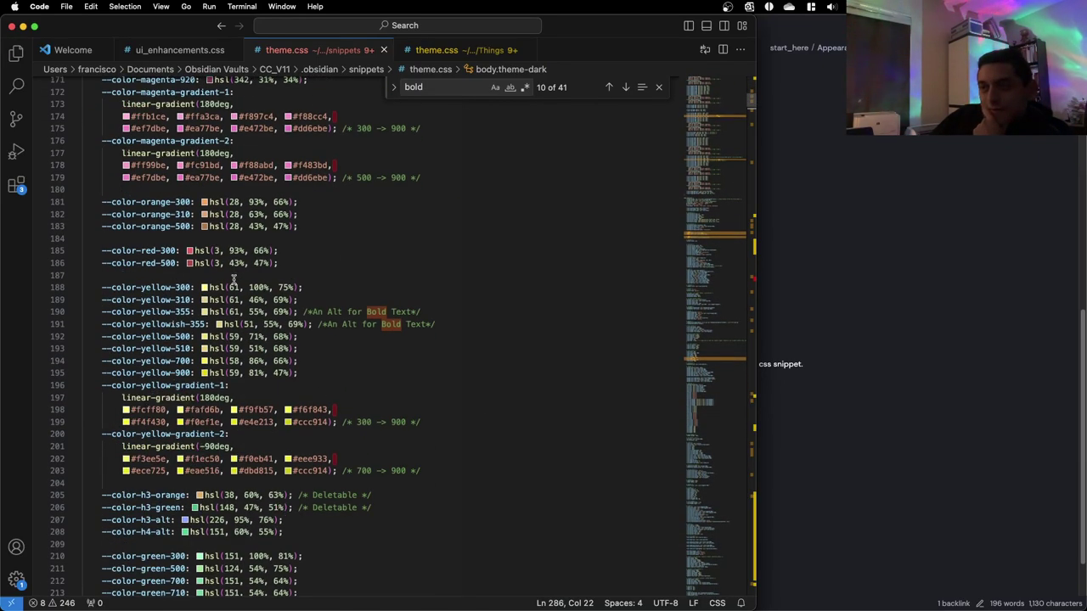
pyautogui.scroll(-2, 234, 279)
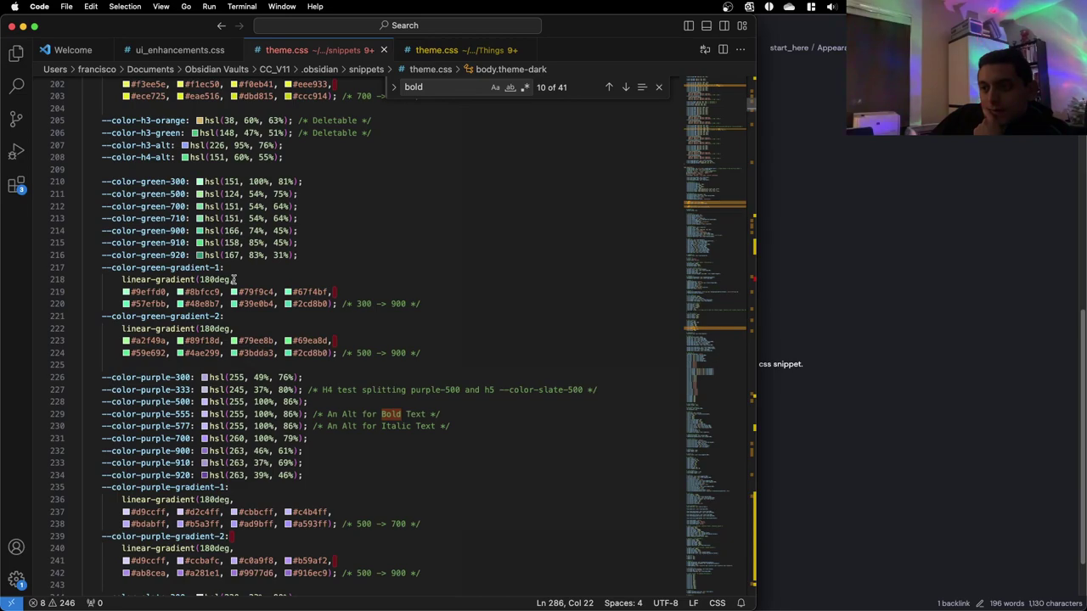
pyautogui.scroll(-3, 234, 278)
pyautogui.scroll(-1, 233, 281)
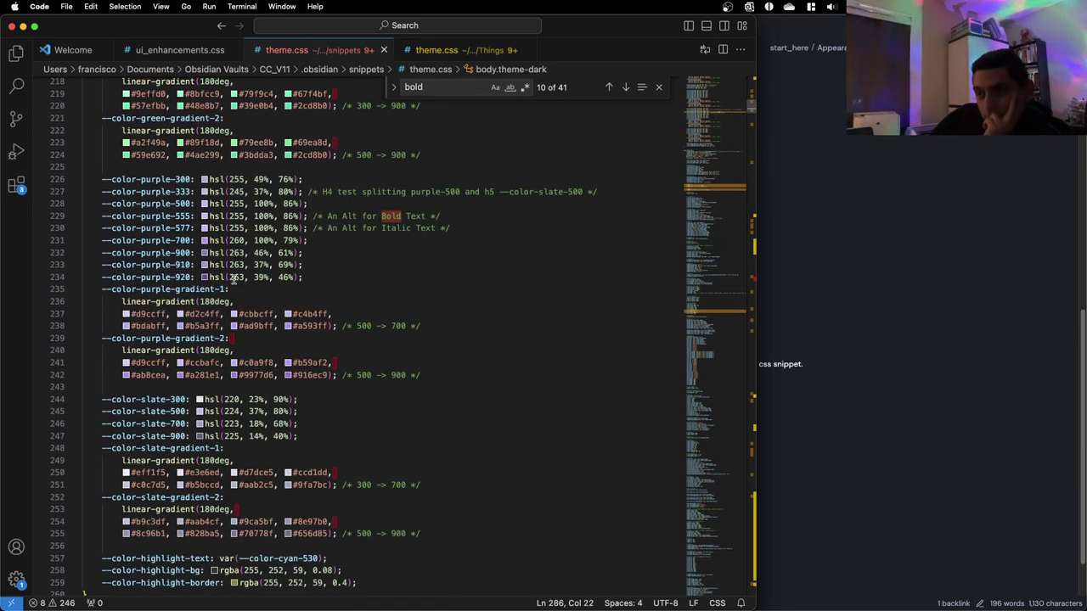
pyautogui.scroll(-3, 233, 281)
pyautogui.scroll(15, 233, 281)
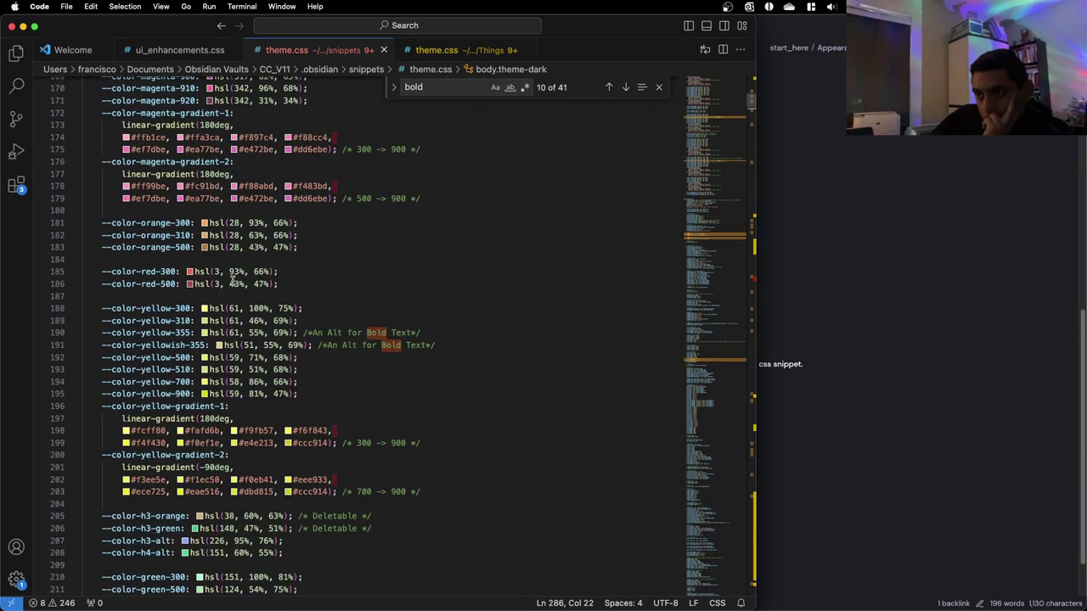
pyautogui.scroll(7, 116, 268)
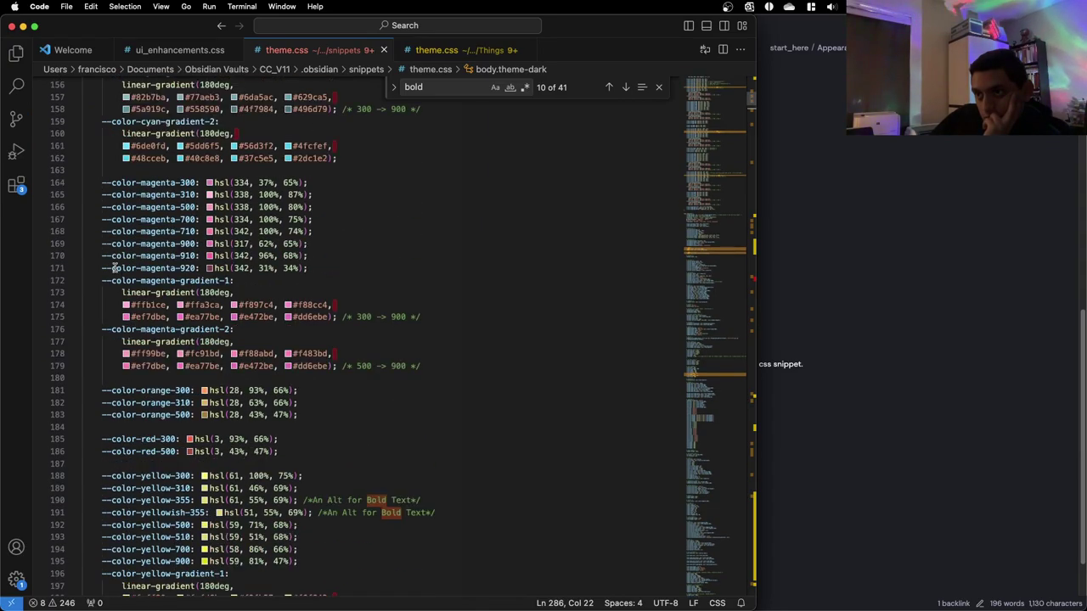
pyautogui.scroll(7, 182, 231)
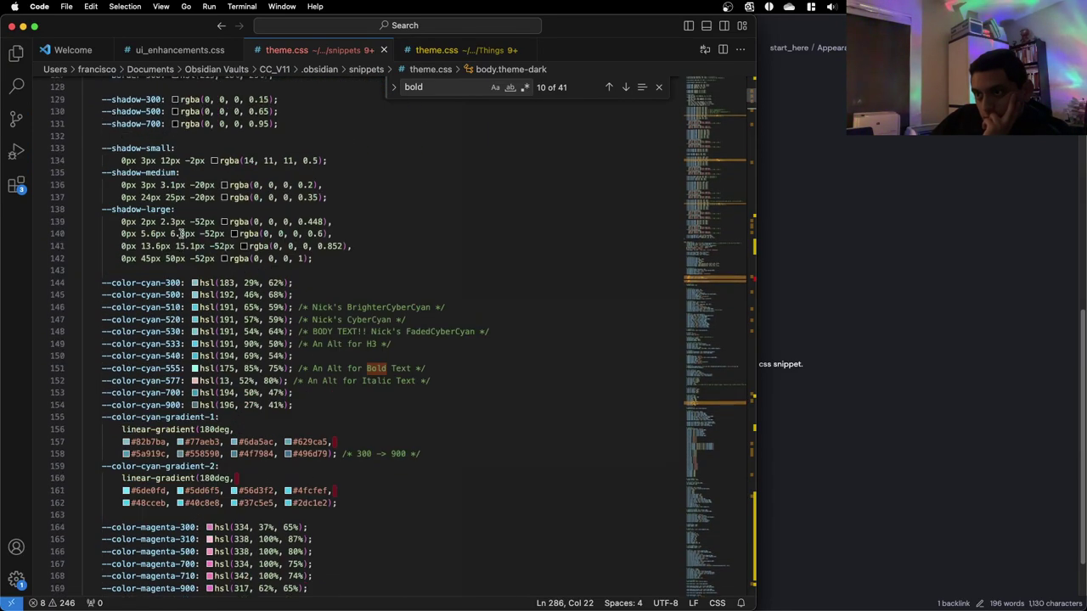
# Compare the yellow palette variables in theme.css, inspecting the --color-yellow-355 and --color-yellow-700 swatches
pyautogui.scroll(15, 181, 233)
pyautogui.scroll(-14, 181, 234)
pyautogui.scroll(20, 181, 233)
pyautogui.scroll(-20, 180, 288)
pyautogui.scroll(-17, 180, 287)
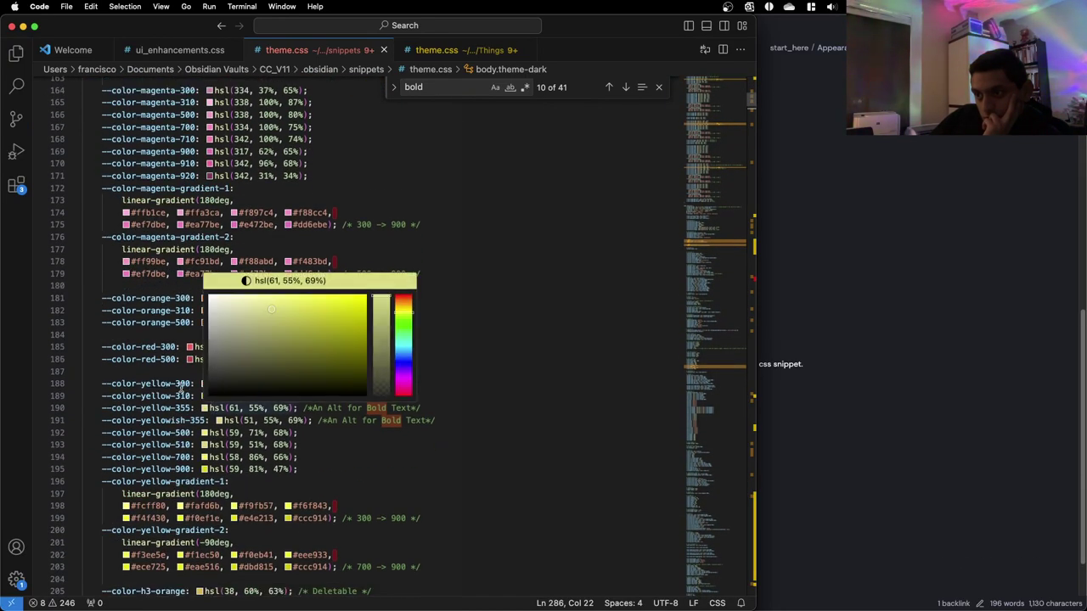
pyautogui.scroll(-2, 183, 391)
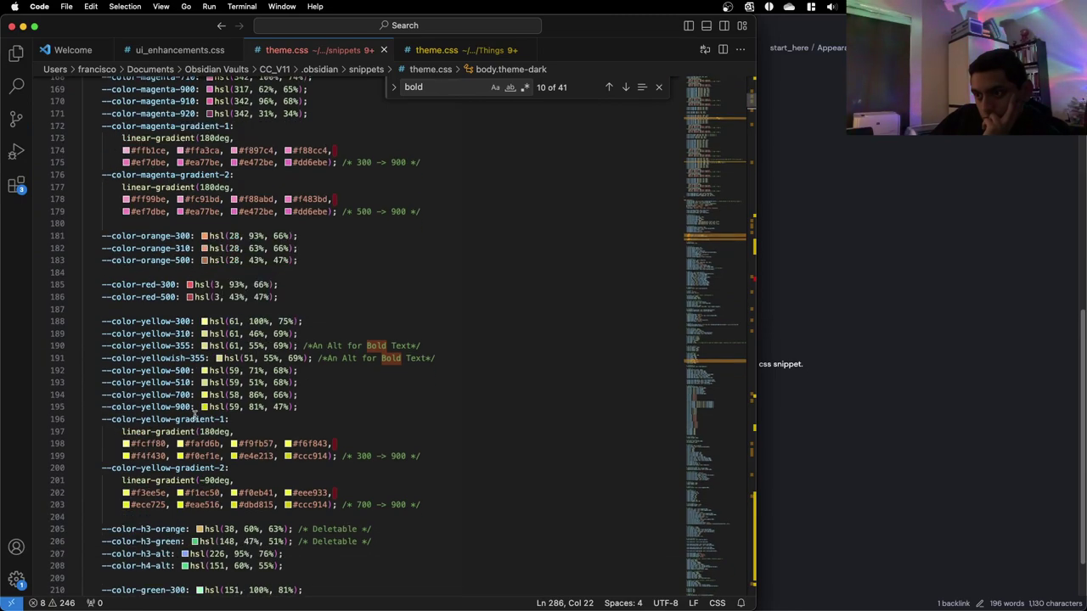
pyautogui.moveTo(181, 444)
pyautogui.scroll(-1, 182, 445)
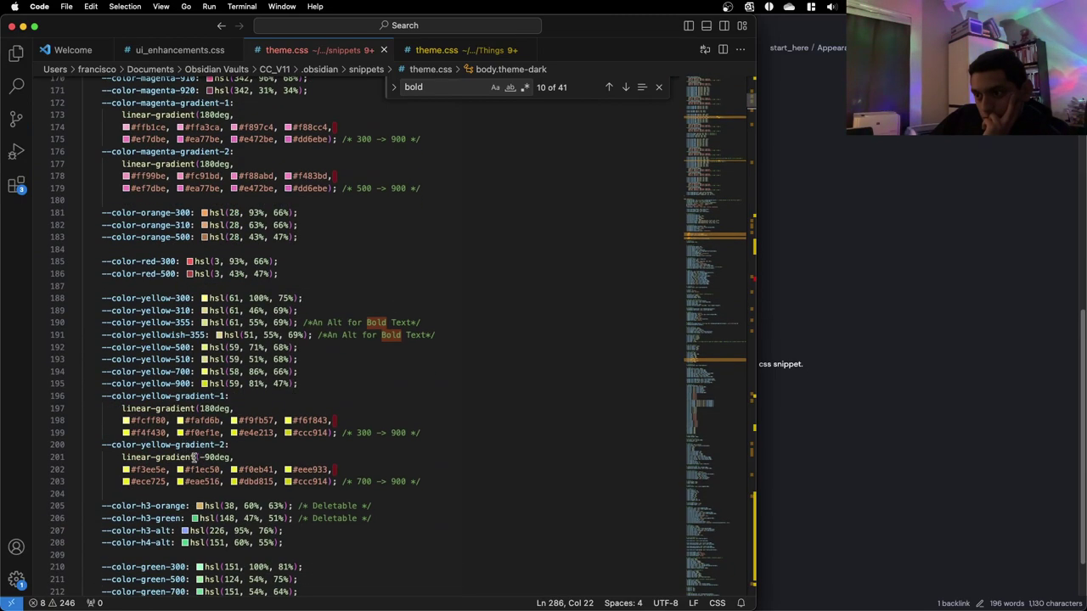
pyautogui.moveTo(234, 472)
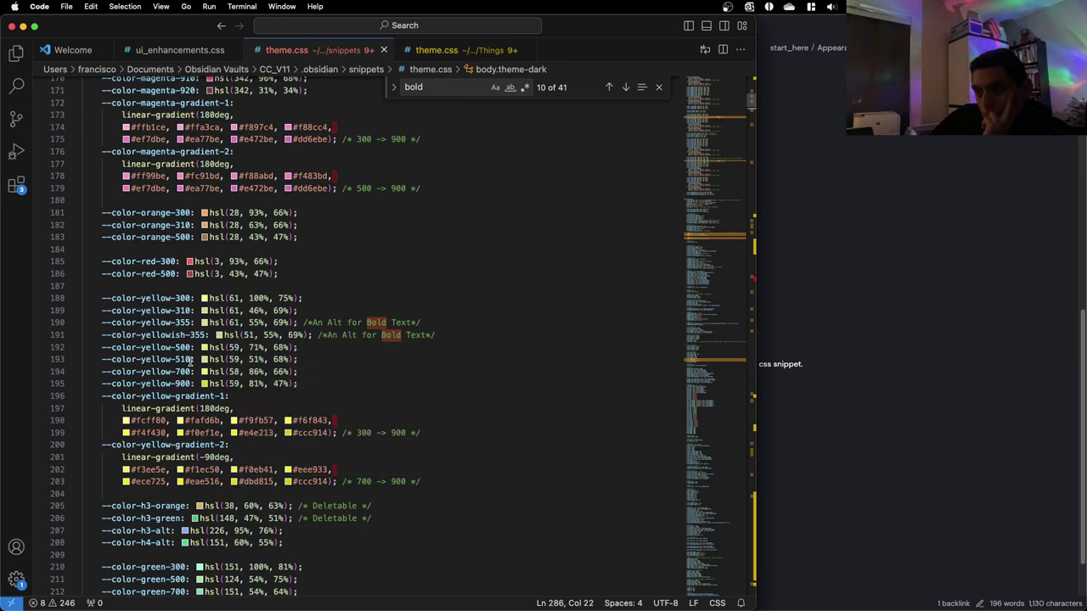
pyautogui.moveTo(205, 389)
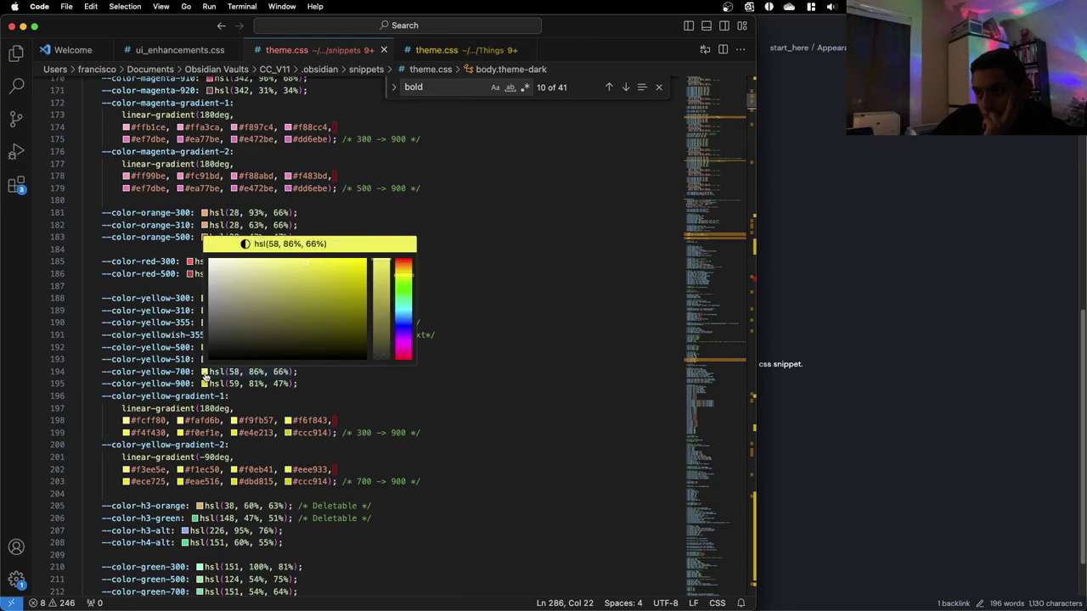
# Return to the Bold and Italic section of theme.css and locate the --bold-italic-color variable
pyautogui.scroll(-20, 186, 365)
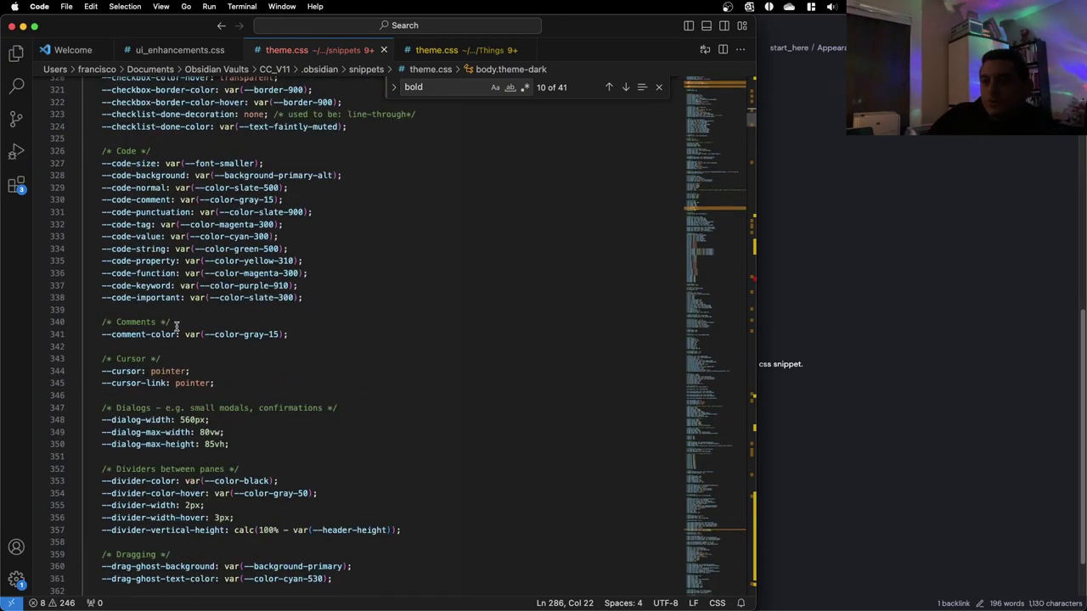
pyautogui.scroll(12, 176, 326)
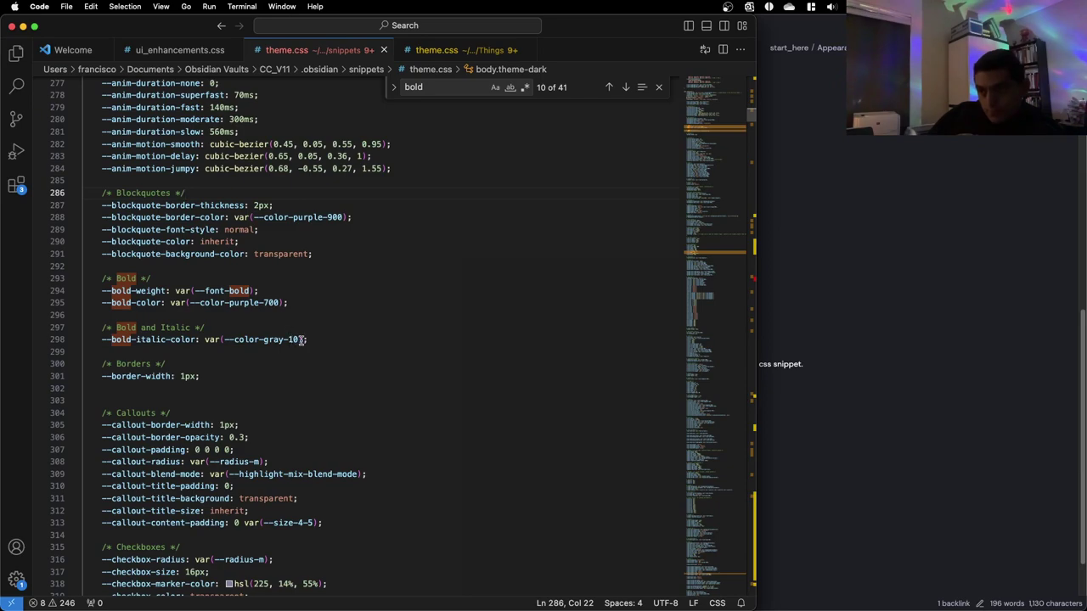
# Set --bold-italic-color in theme.css to var(--color-yellow-700) and save the stylesheet
pyautogui.moveTo(299, 339); pyautogui.dragTo(263, 340)
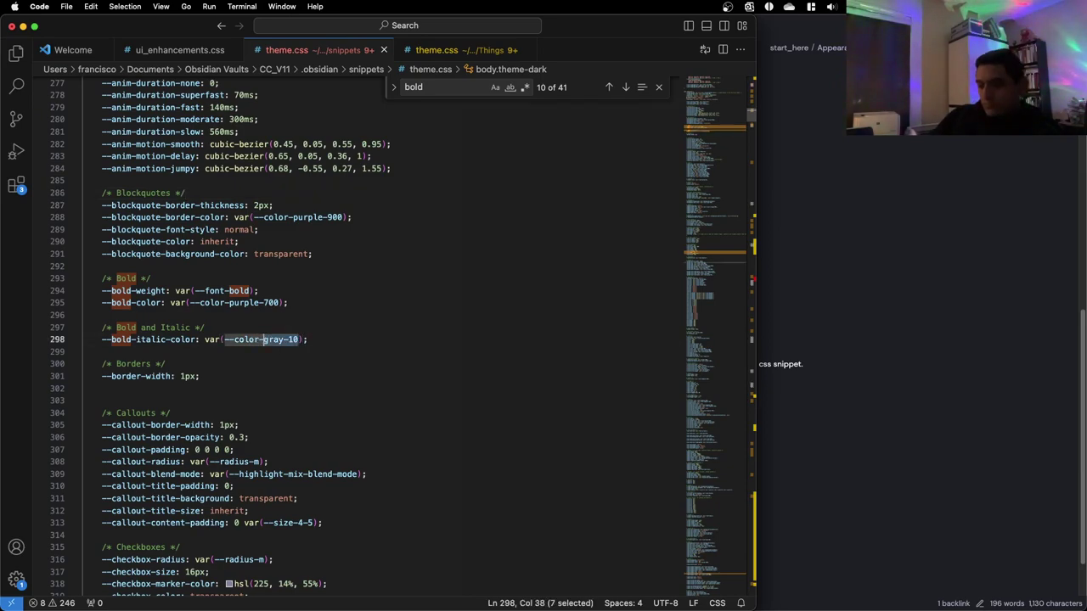
pyautogui.write('yell')
pyautogui.press('Down')
pyautogui.press('Down')
pyautogui.press('Down')
pyautogui.press('Down')
pyautogui.press('Down')
pyautogui.press('Down')
pyautogui.press('Return')
pyautogui.press('super+s')
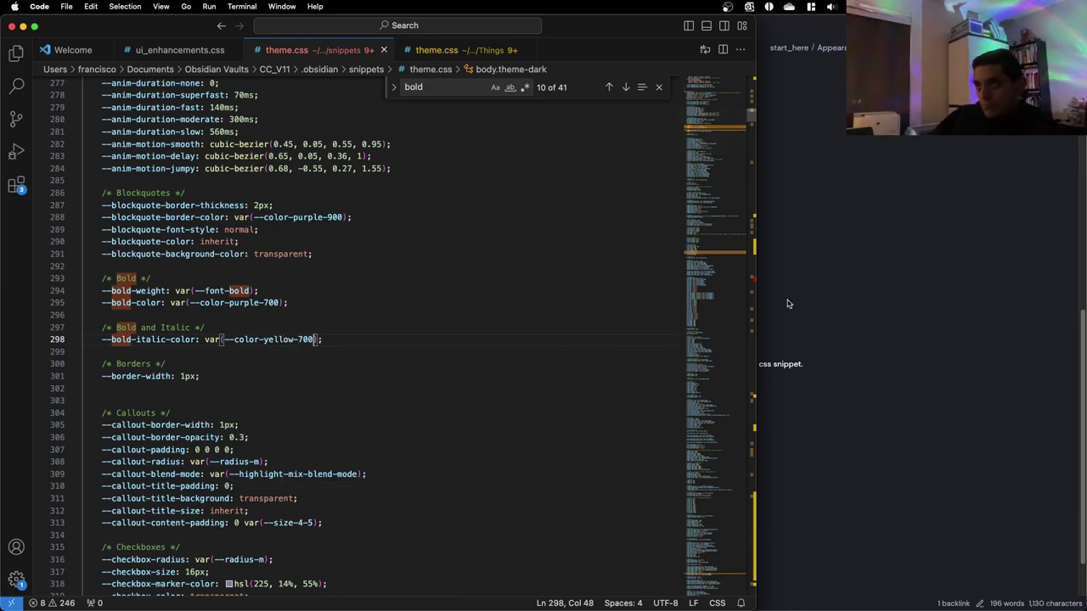
# Switch to Obsidian and append ": line 298" after "bold and italics" in the Appearance note's CSS snippets section
pyautogui.click(772, 306)
pyautogui.click(810, 301)
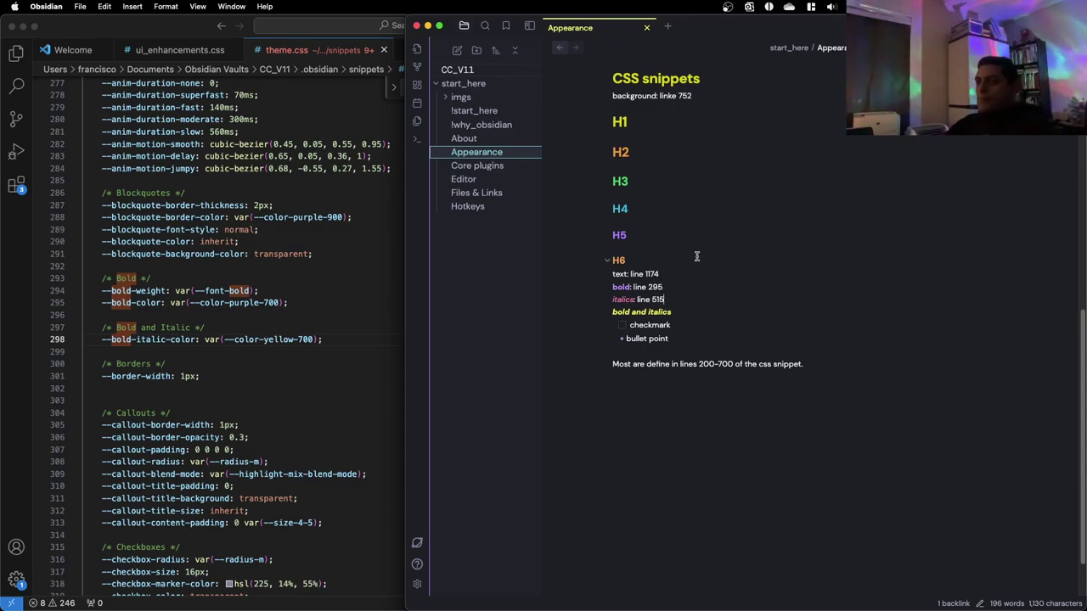
pyautogui.scroll(1, 692, 265)
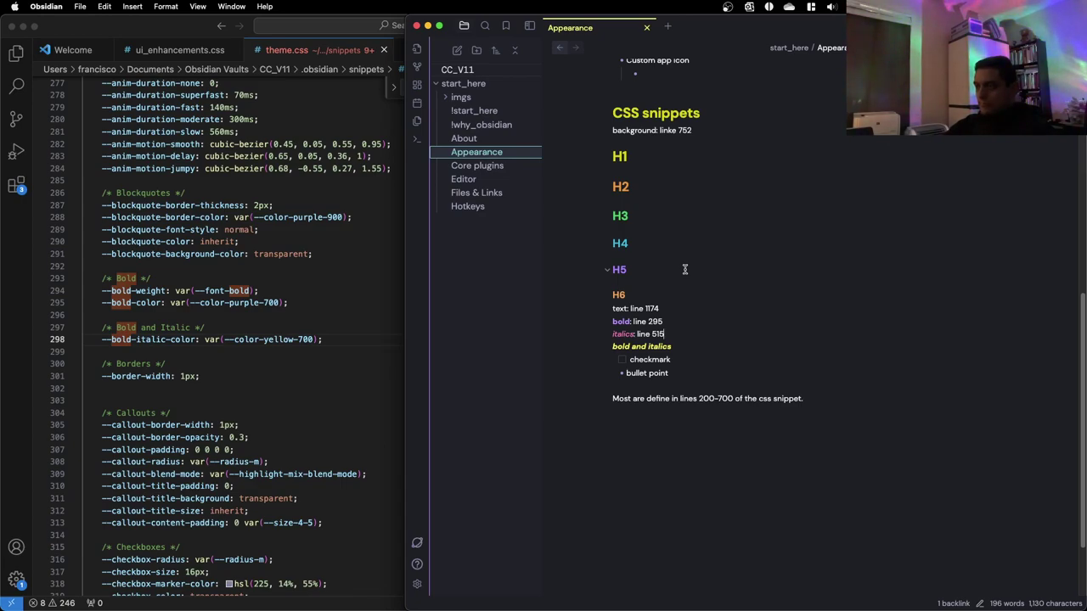
pyautogui.scroll(-1, 683, 270)
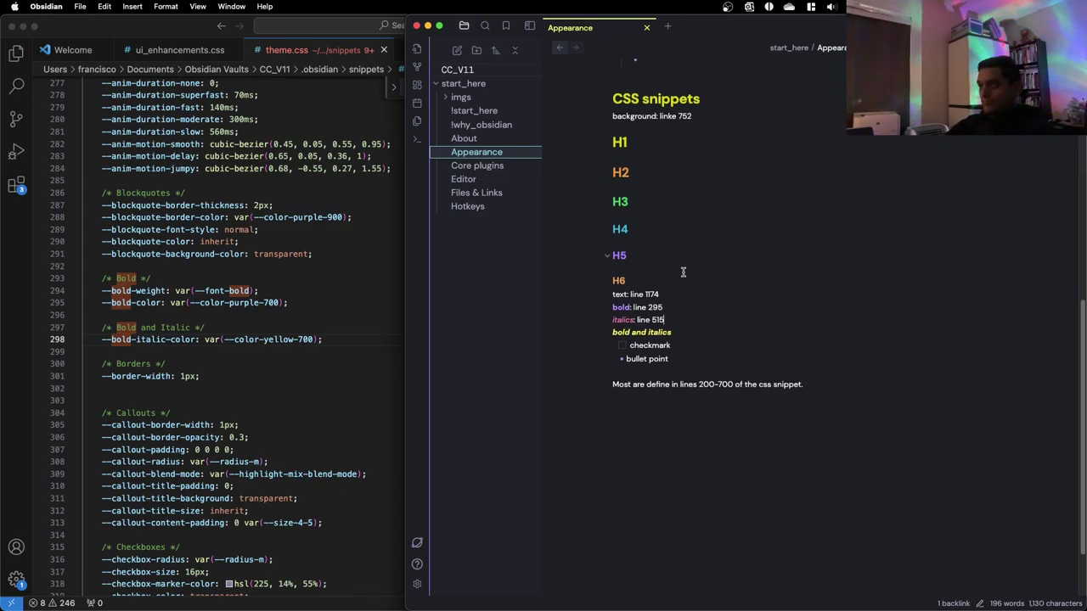
pyautogui.click(322, 314)
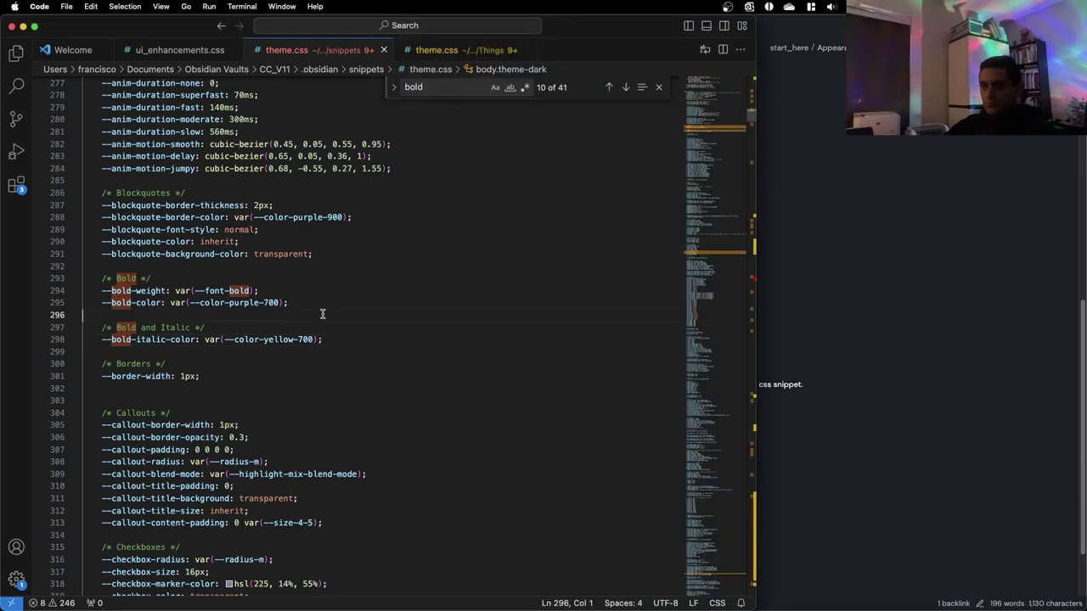
pyautogui.click(879, 293)
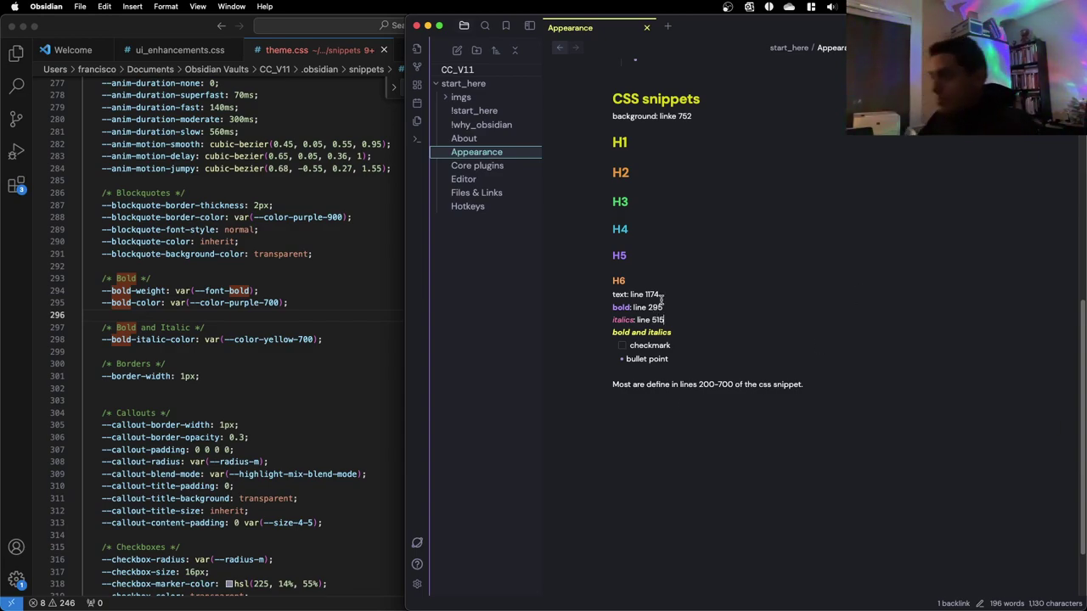
pyautogui.click(680, 331)
pyautogui.write(': lin')
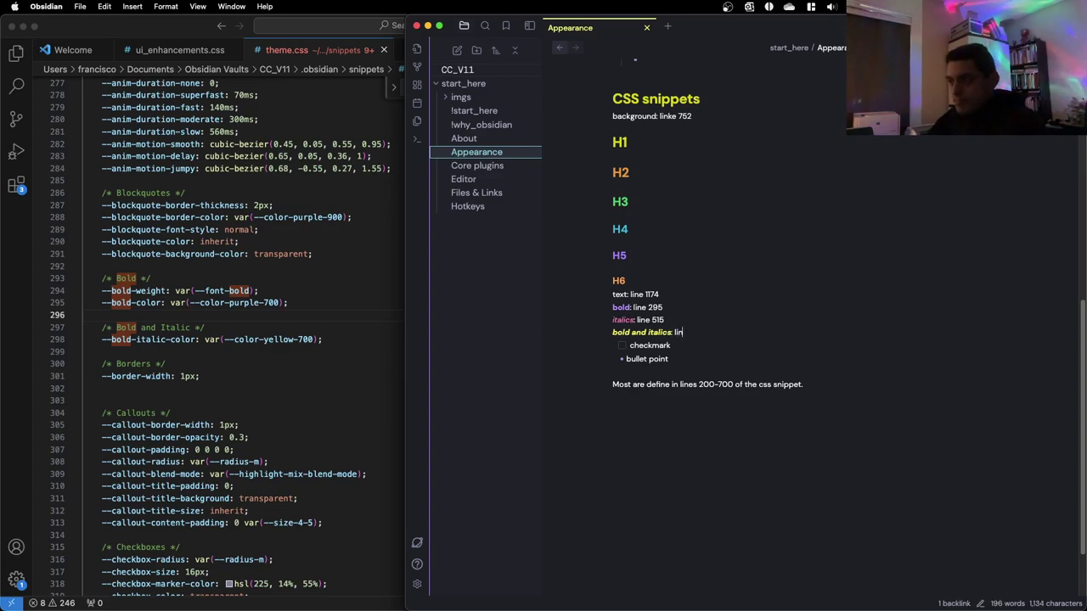
pyautogui.write('ke ')
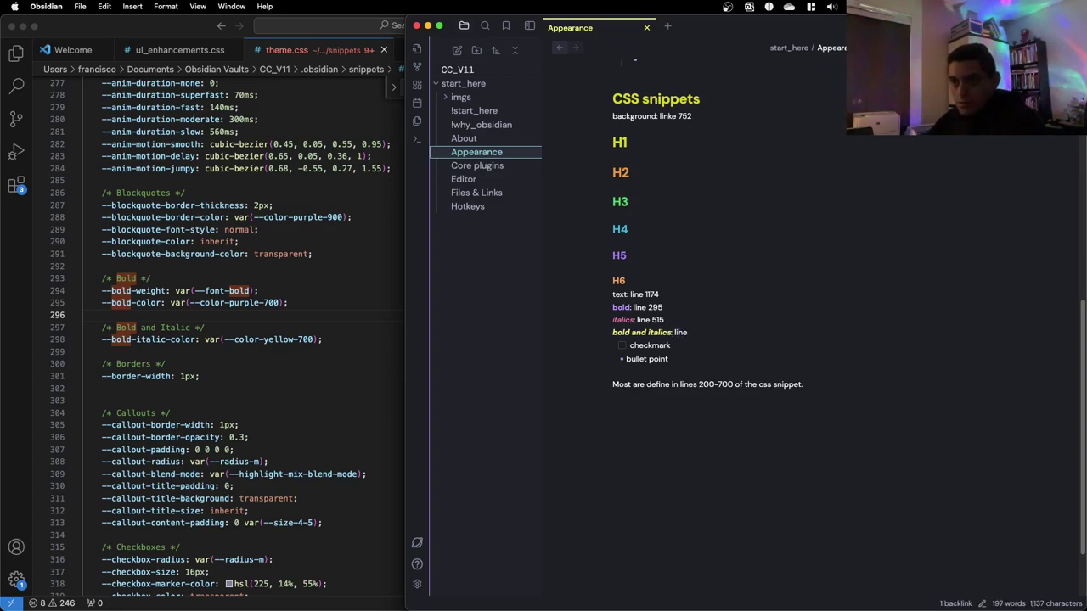
pyautogui.write('298')
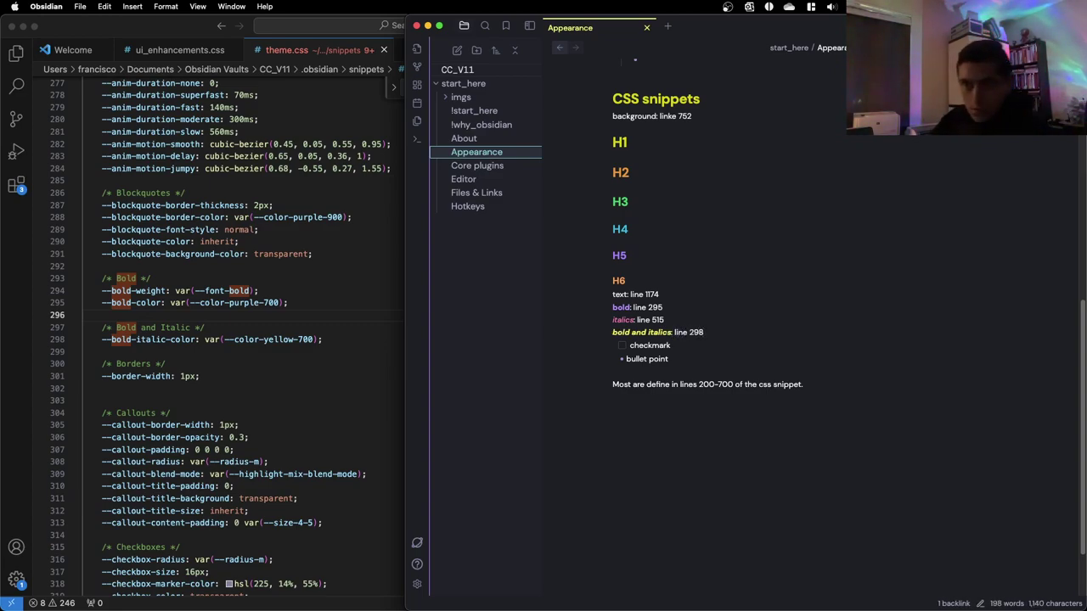
# Locate the heading color variables in theme.css and append ": Line 427" to the H1 heading in the Appearance note
pyautogui.click(704, 275)
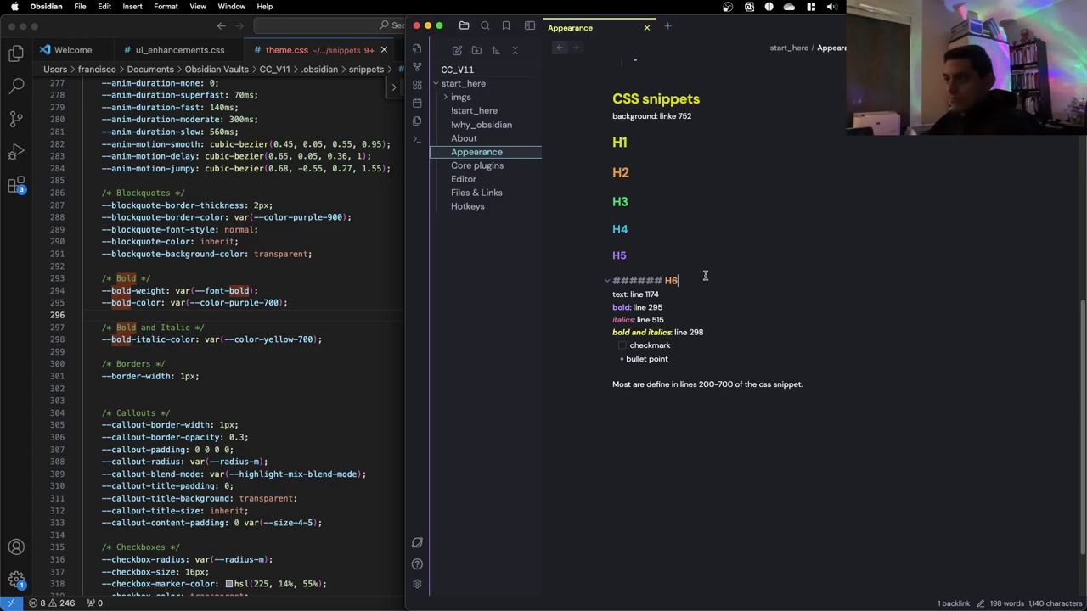
pyautogui.click(714, 254)
pyautogui.scroll(15, 252, 276)
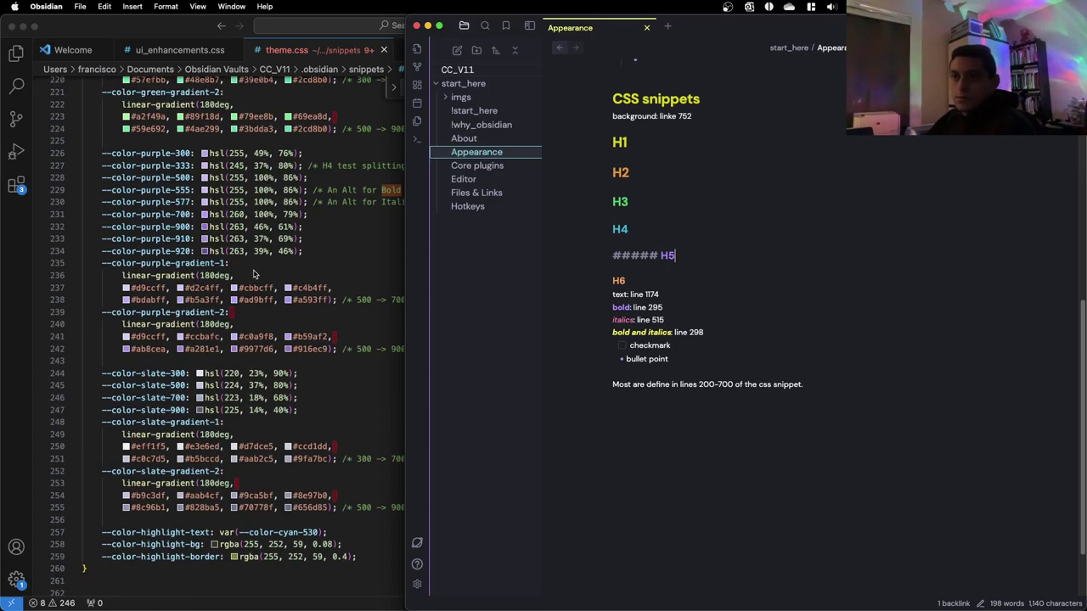
pyautogui.scroll(-20, 252, 275)
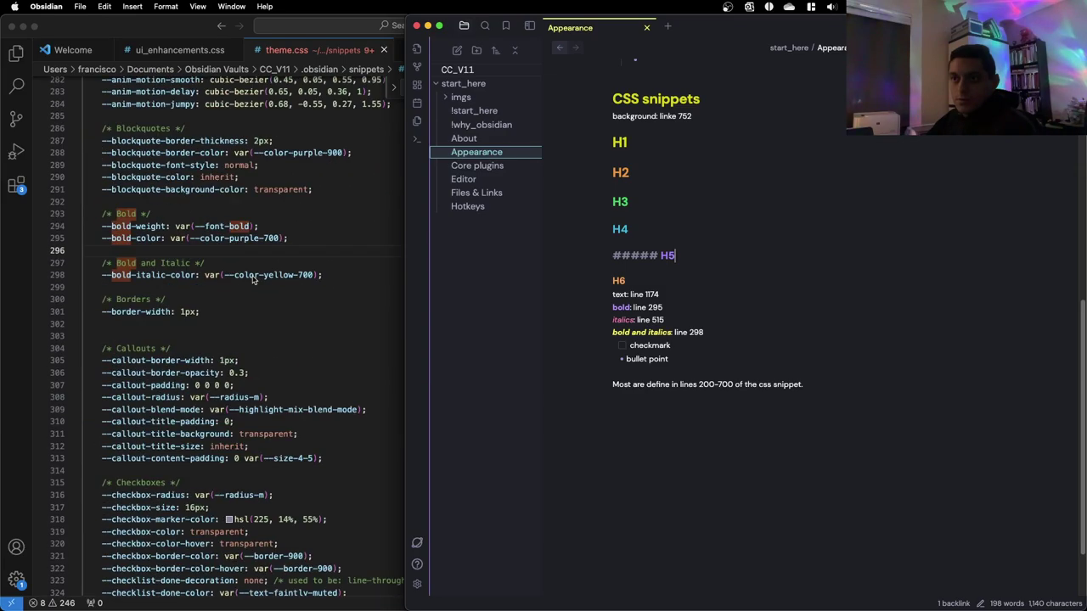
pyautogui.scroll(-9, 252, 281)
pyautogui.scroll(4, 253, 280)
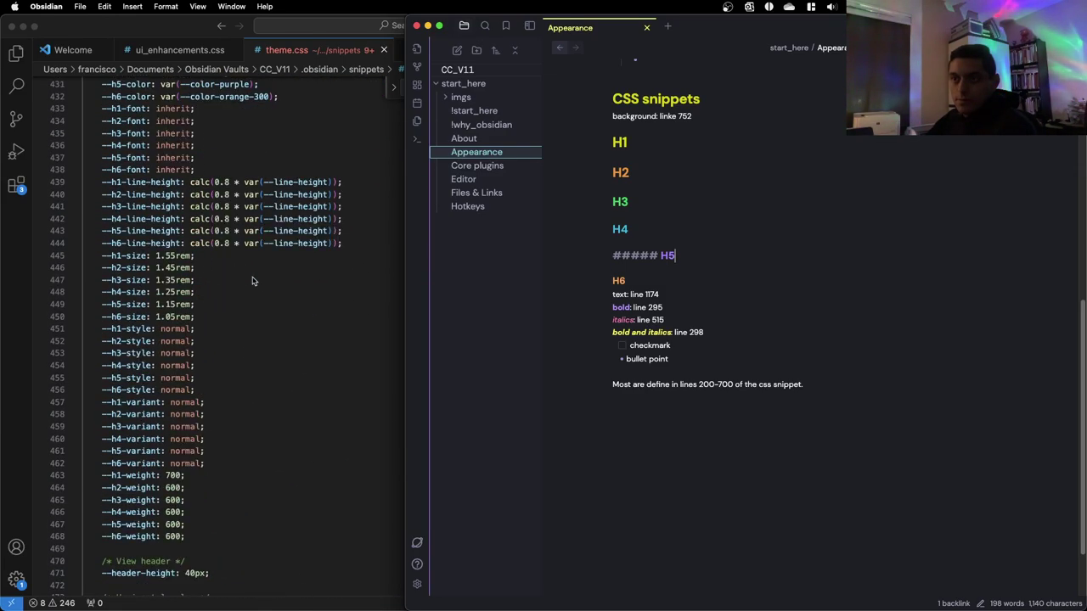
pyautogui.scroll(2, 252, 281)
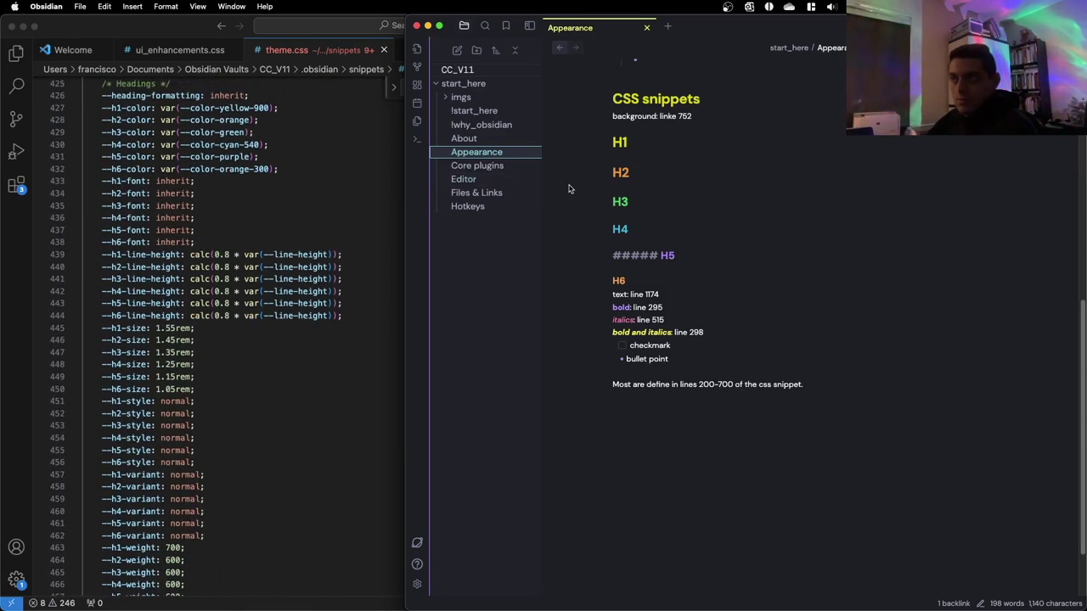
pyautogui.click(649, 142)
pyautogui.write(': Line')
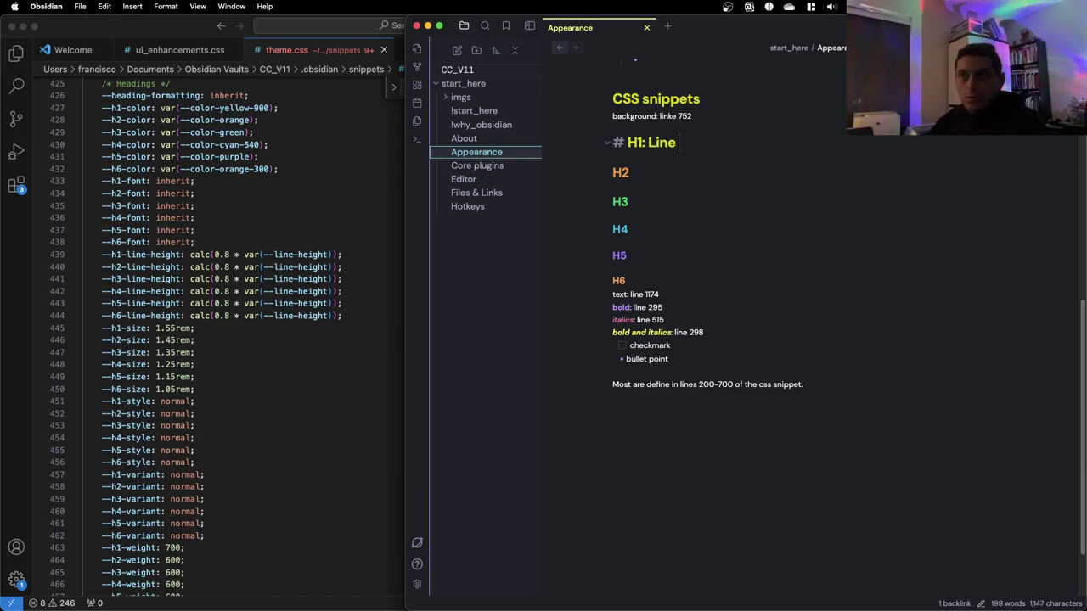
pyautogui.write(' 427')
# Copy the ": Line 427" suffix from the H1 heading onto the H2, H3, H4, H5 and H6 headings
pyautogui.moveTo(704, 142); pyautogui.dragTo(643, 142)
pyautogui.write('--color-orange: #E9973F ;')
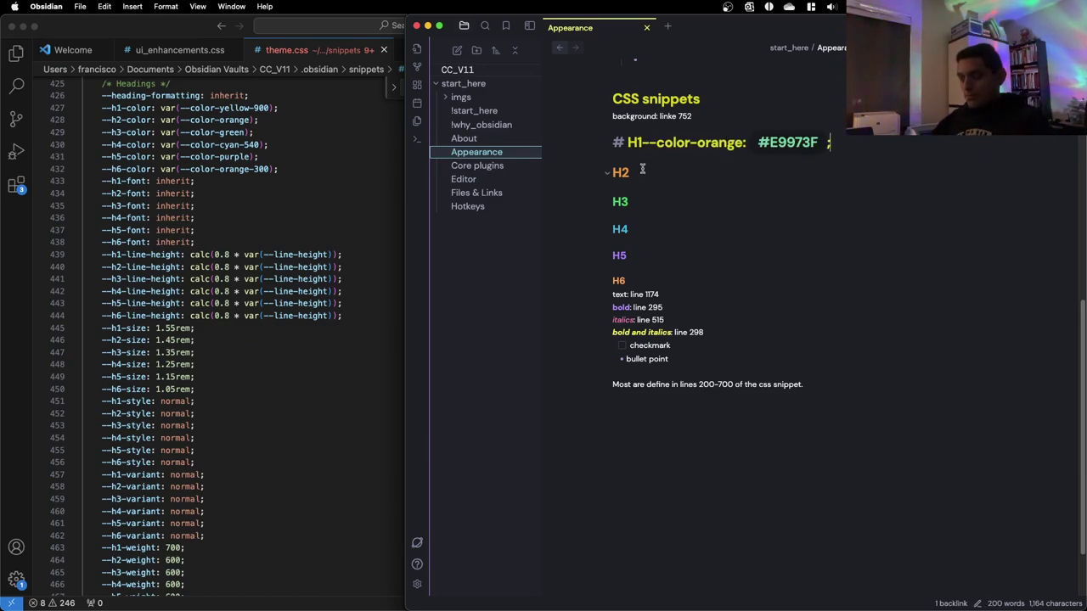
pyautogui.press('super+z')
pyautogui.click(646, 175)
pyautogui.write(': Line 427')
pyautogui.click(653, 202)
pyautogui.write(': Line 427')
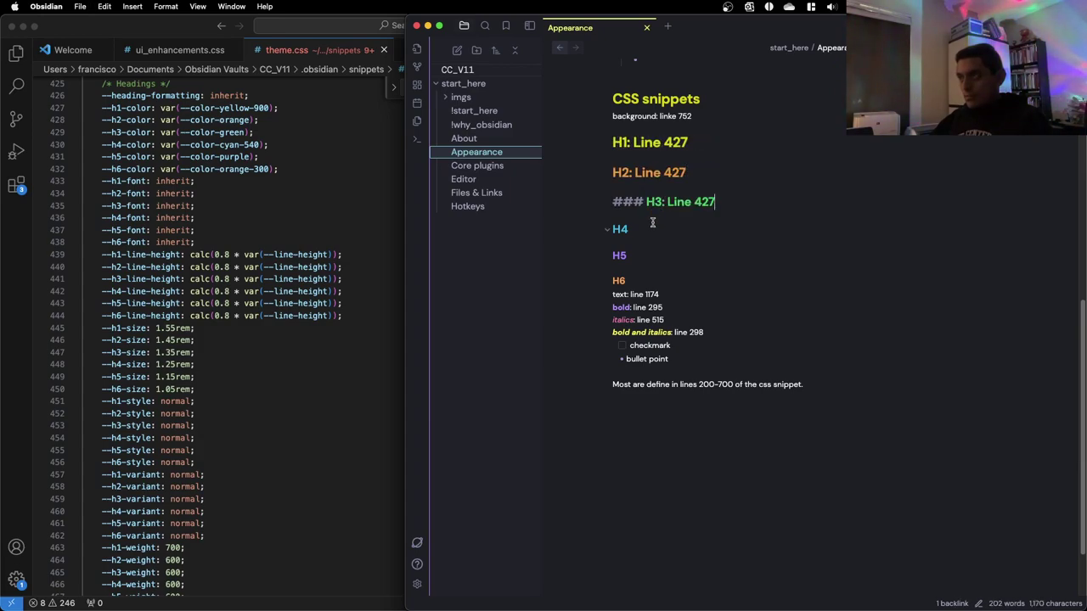
pyautogui.click(650, 228)
pyautogui.write(': Line 427')
pyautogui.click(650, 254)
pyautogui.write(': Line 427')
pyautogui.click(643, 281)
pyautogui.write(': Line 427')
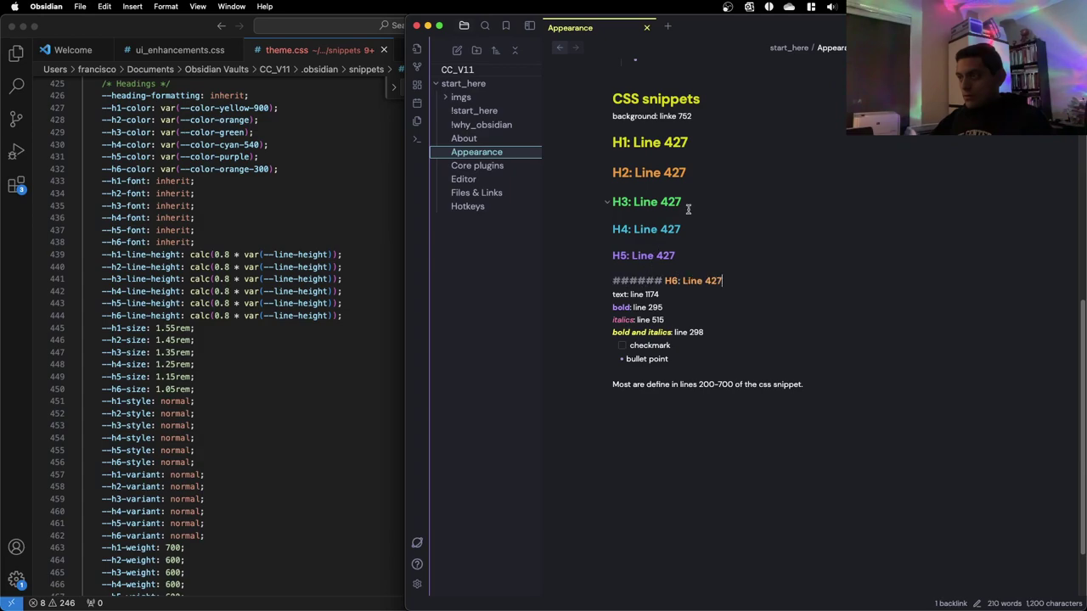
# Change the line references to 428 for H2, 429 for H3 and 430 for H4
pyautogui.click(704, 172)
pyautogui.press('BackSpace')
pyautogui.write('8')
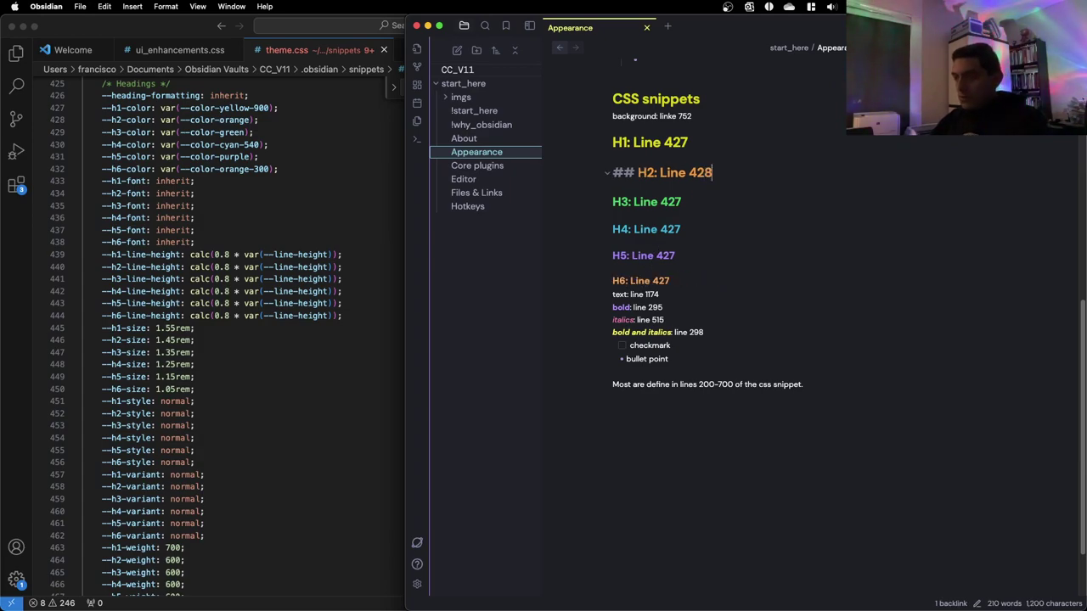
pyautogui.press('Down')
pyautogui.press('BackSpace')
pyautogui.write('9')
pyautogui.press('Down')
pyautogui.press('BackSpace')
pyautogui.write('0')
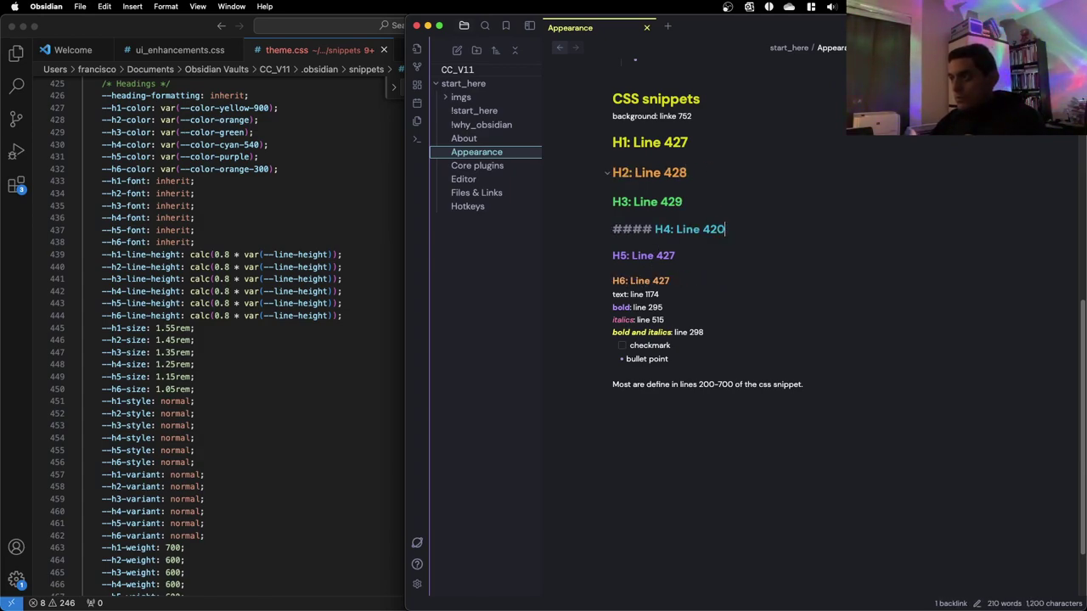
pyautogui.press('BackSpace')
pyautogui.press('BackSpace')
pyautogui.write('30')
# Change the line references to 431 for the H5 heading and 432 for the H6 heading
pyautogui.press('Down')
pyautogui.press('Down')
pyautogui.press('Up')
pyautogui.press('BackSpace')
pyautogui.press('BackSpace')
pyautogui.write('31')
pyautogui.press('Down')
pyautogui.press('BackSpace')
pyautogui.press('BackSpace')
pyautogui.write('32')
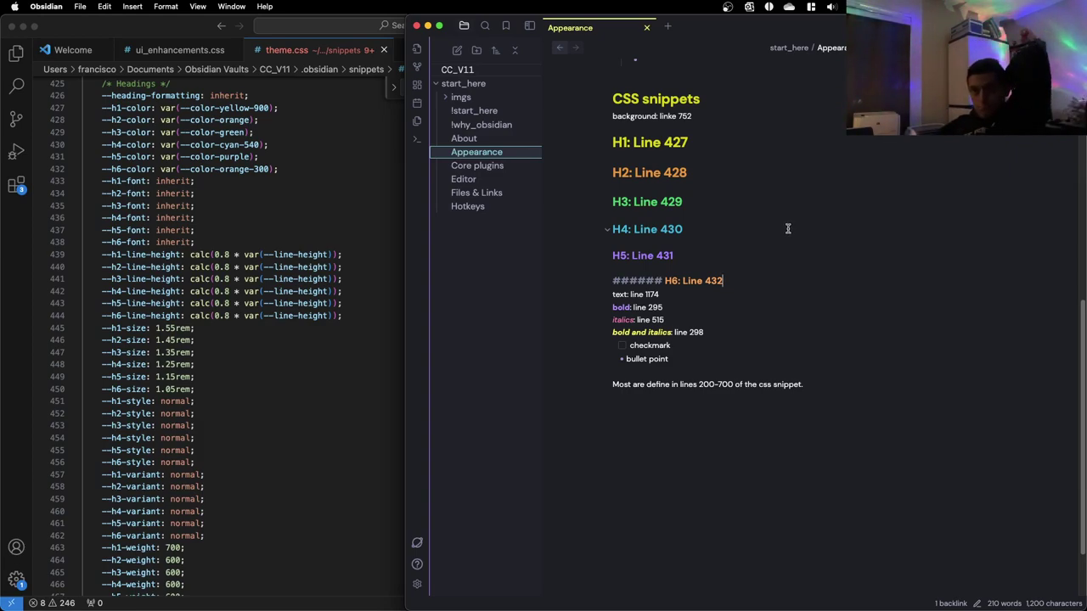
# Correct the typo "linke" to "line" in the background entry under CSS snippets
pyautogui.click(795, 300)
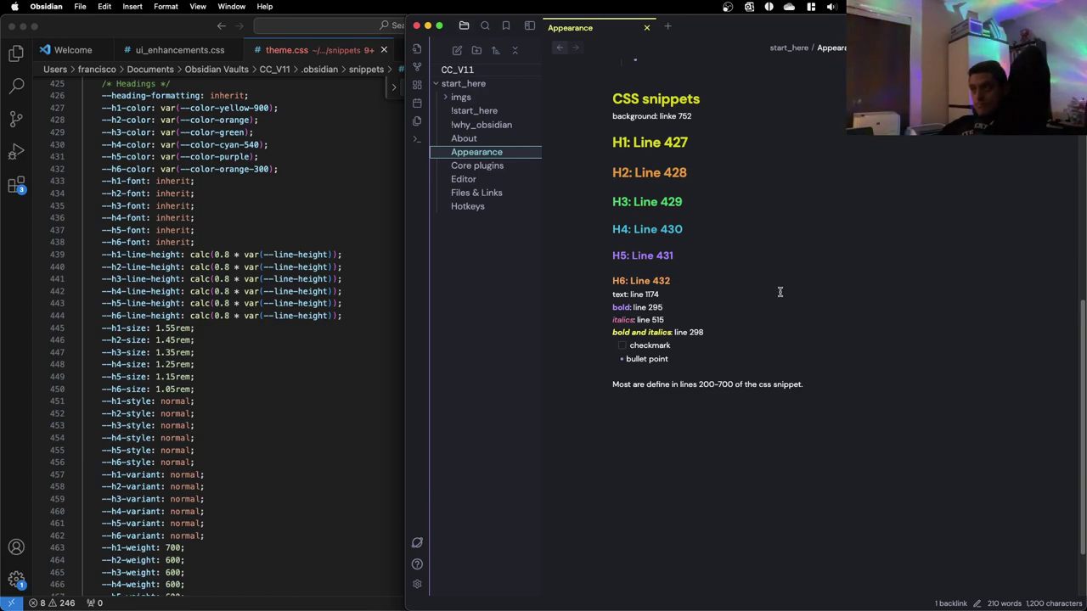
pyautogui.press('BackSpace')
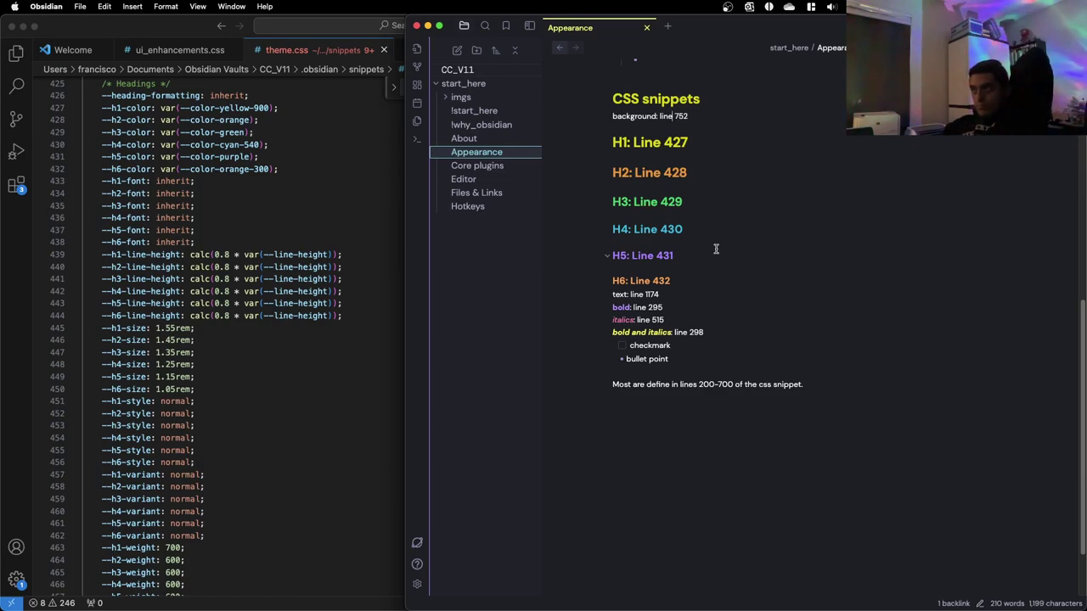
pyautogui.scroll(-1, 720, 277)
pyautogui.scroll(-2, 701, 321)
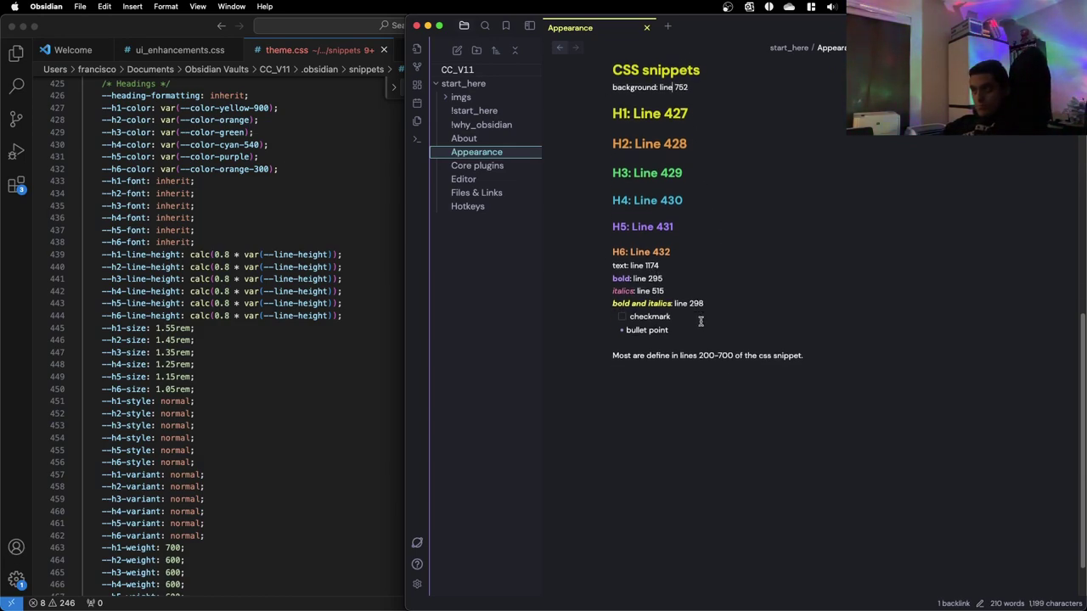
pyautogui.scroll(5, 701, 321)
pyautogui.scroll(-3, 700, 318)
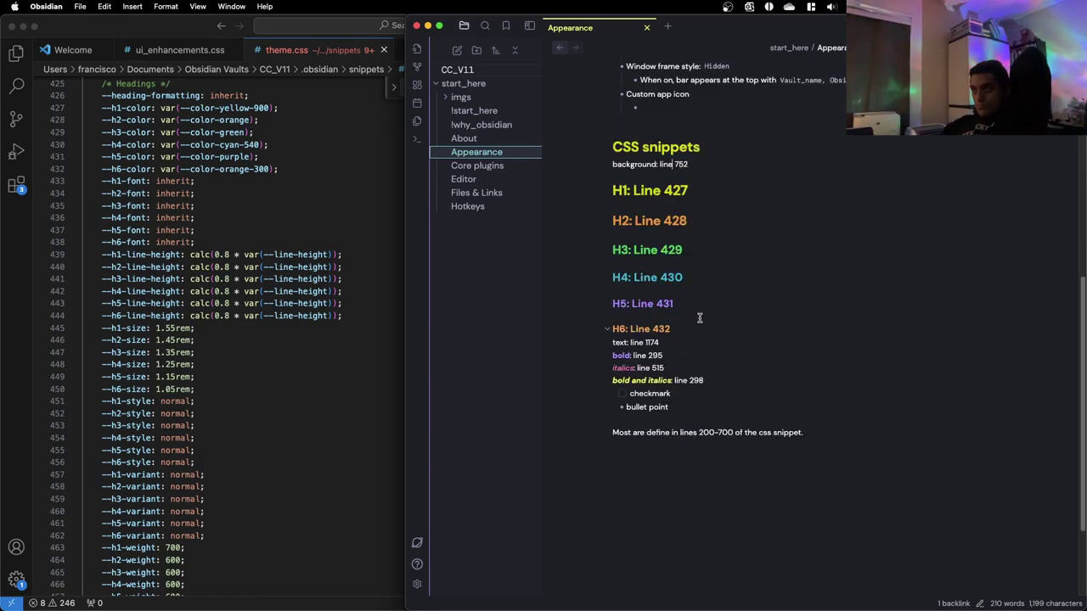
# Open the Obsidian settings, review the Appearance, Core plugins, Hotkeys, Files and links, and Editor options, and close them
pyautogui.click(417, 584)
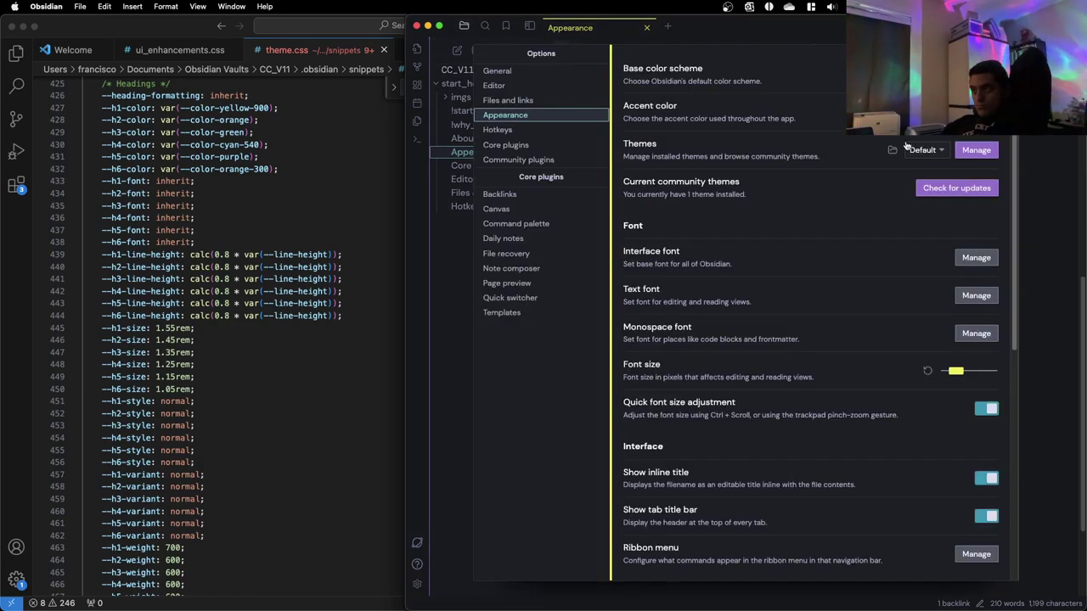
pyautogui.scroll(-5, 928, 244)
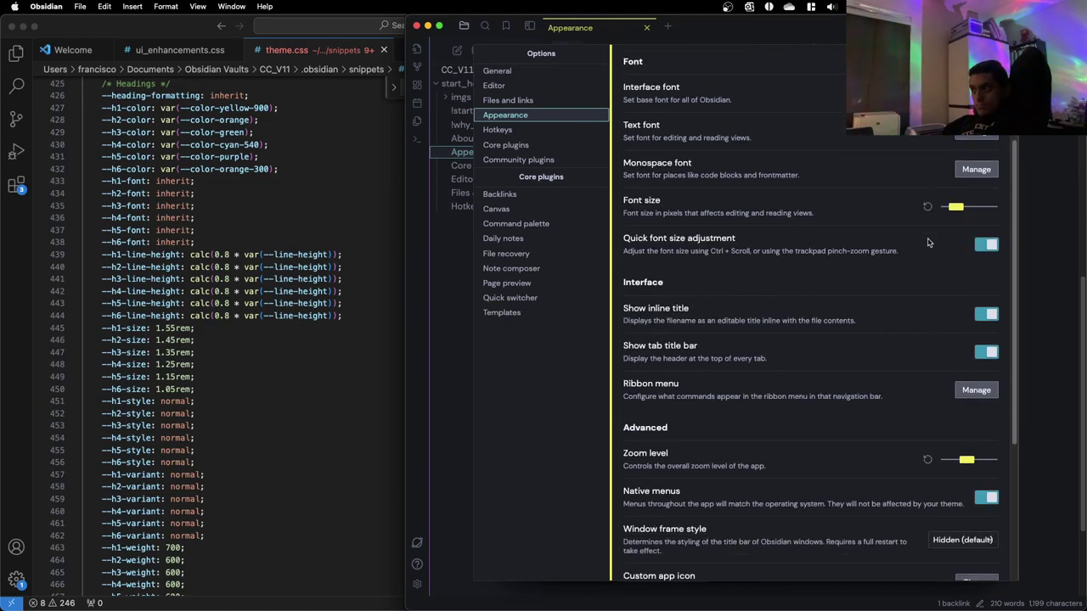
pyautogui.scroll(-1, 928, 243)
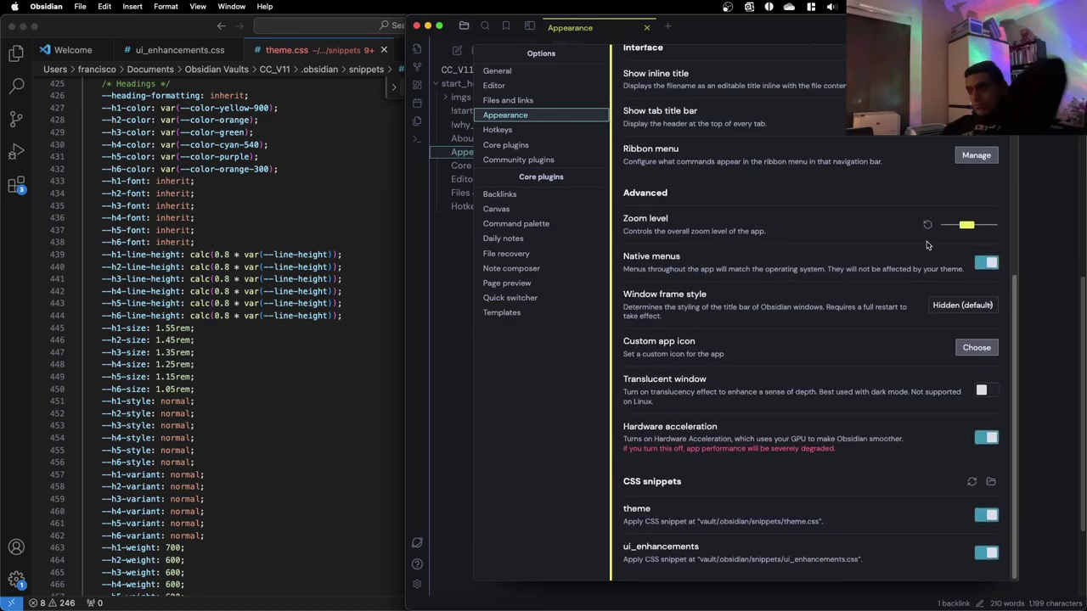
pyautogui.click(580, 132)
pyautogui.click(588, 145)
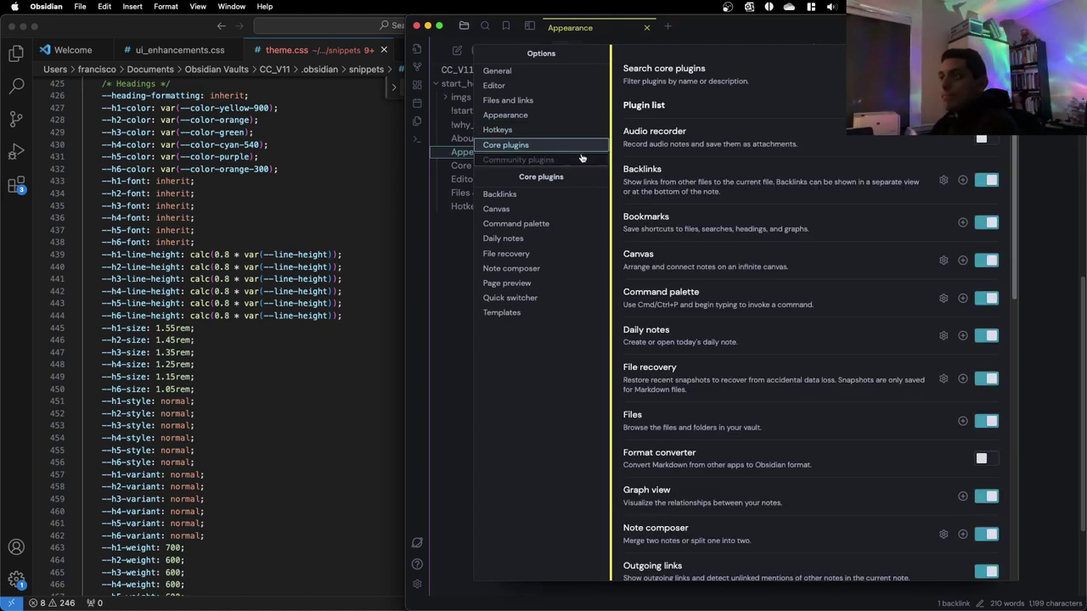
pyautogui.click(580, 154)
pyautogui.click(565, 130)
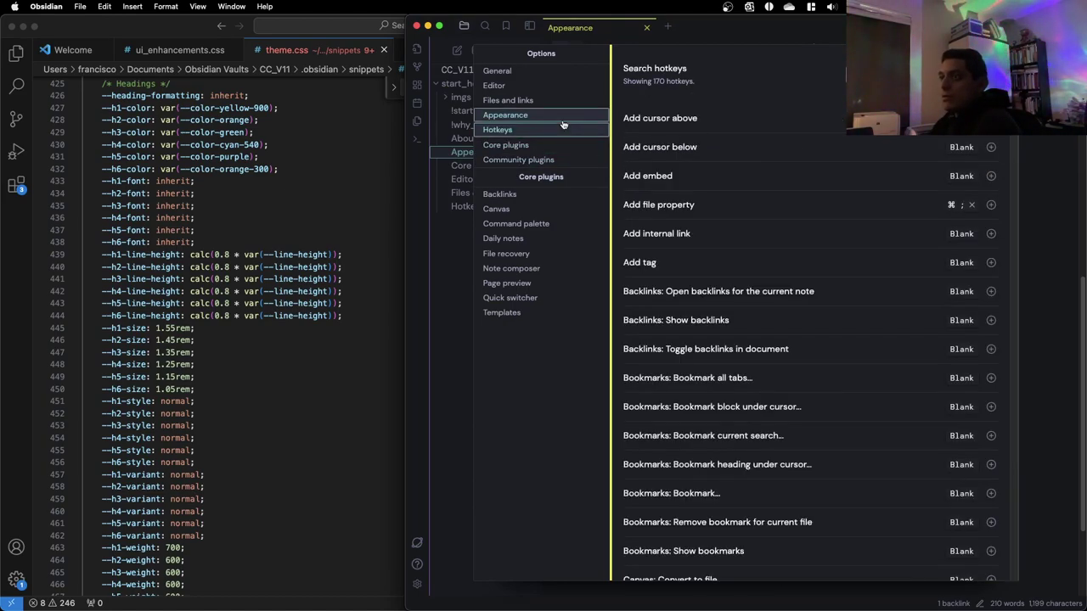
pyautogui.click(562, 119)
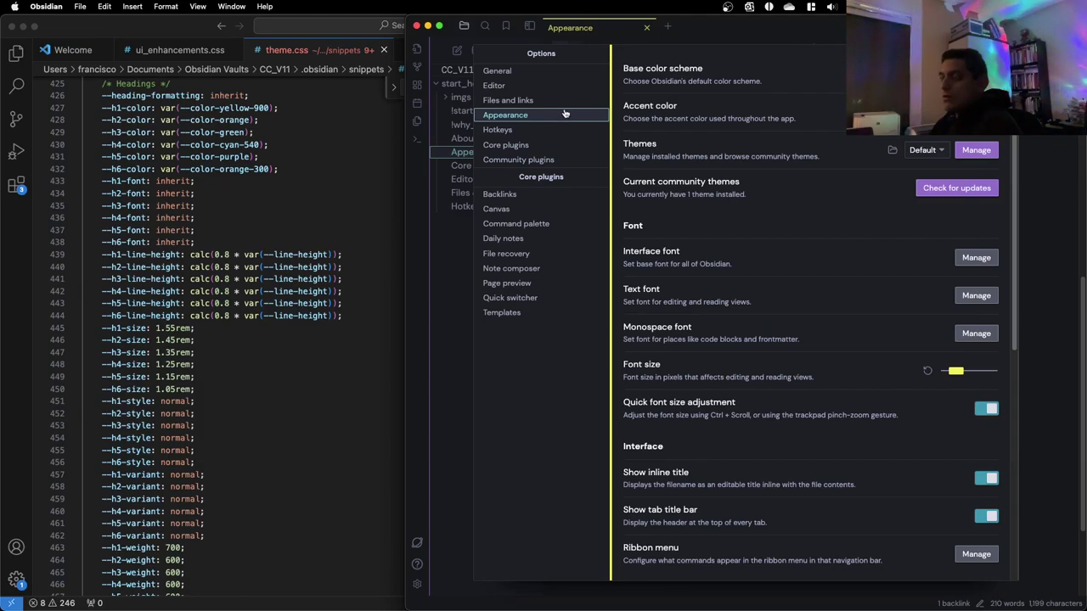
pyautogui.click(565, 103)
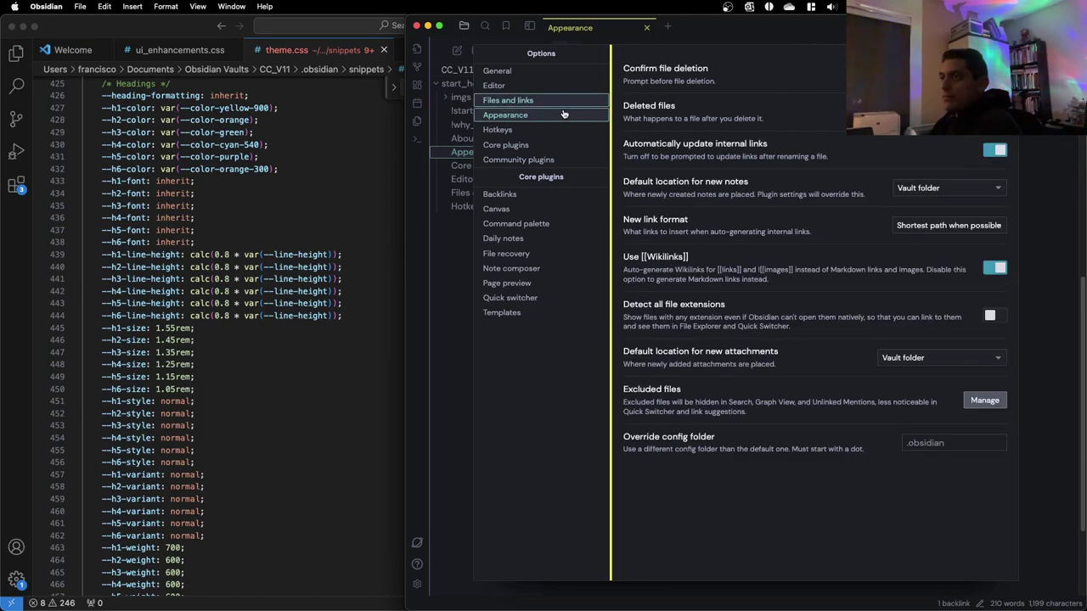
pyautogui.click(563, 115)
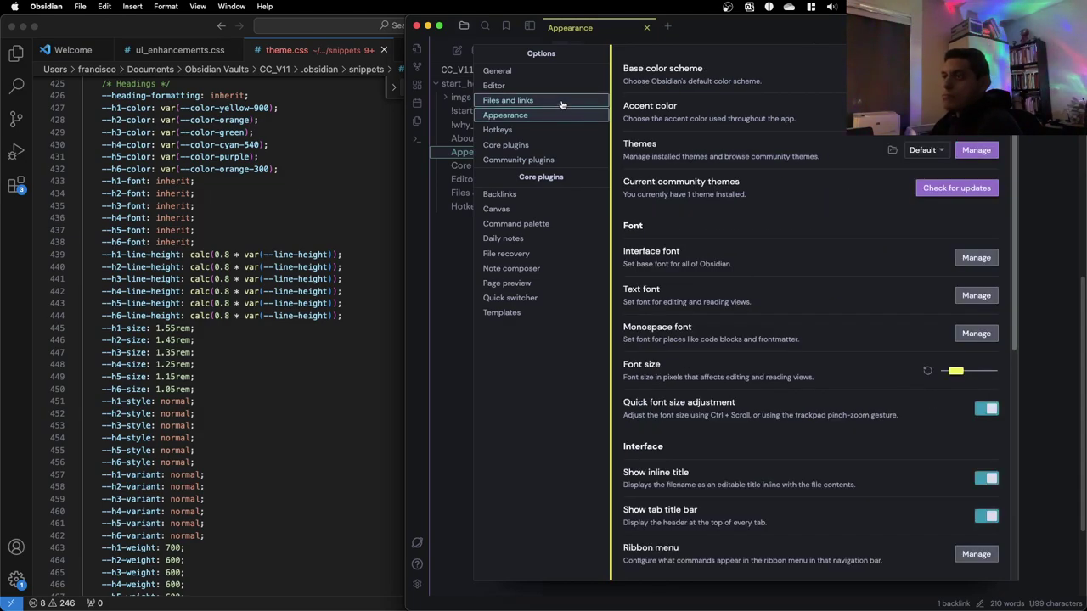
pyautogui.click(552, 88)
pyautogui.scroll(-3, 806, 165)
pyautogui.scroll(3, 810, 164)
pyautogui.press('Escape')
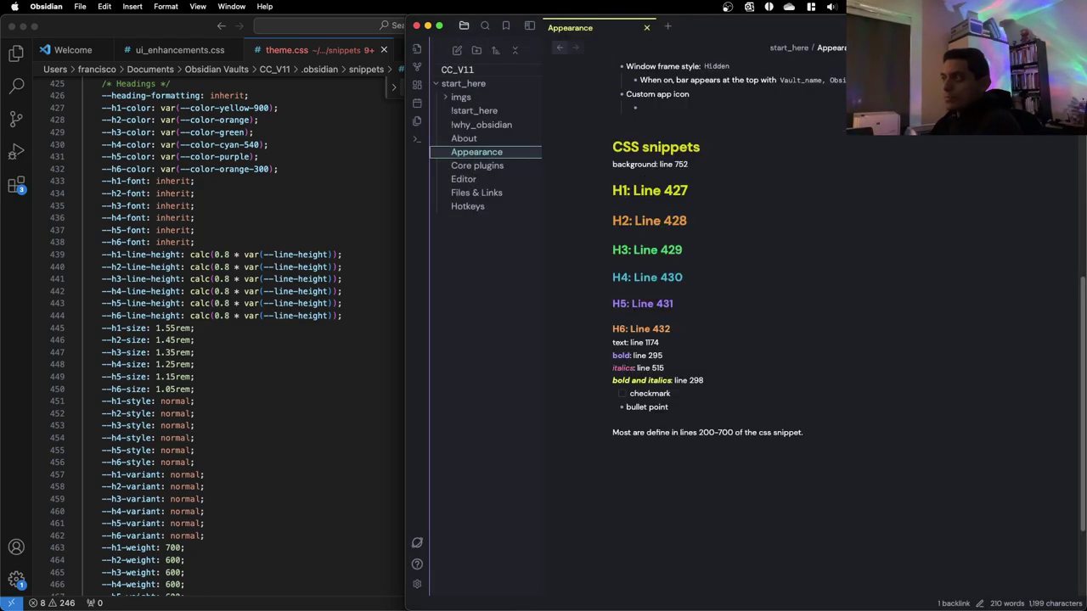
# Enter "NA" in the empty sub-bullet under Custom app icon in the Appearance note
pyautogui.scroll(10, 711, 199)
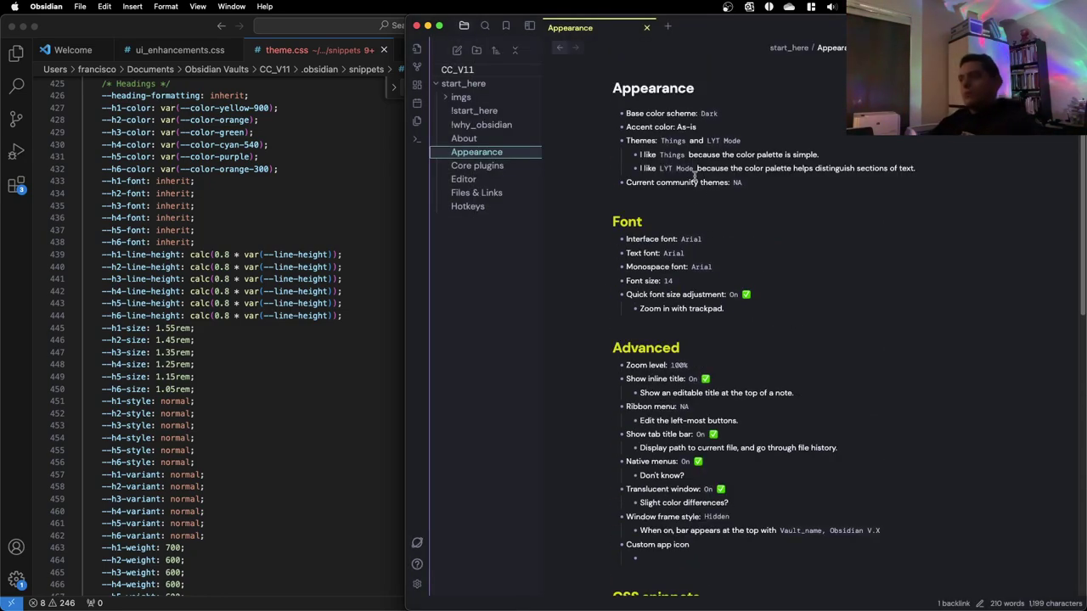
pyautogui.scroll(-4, 713, 146)
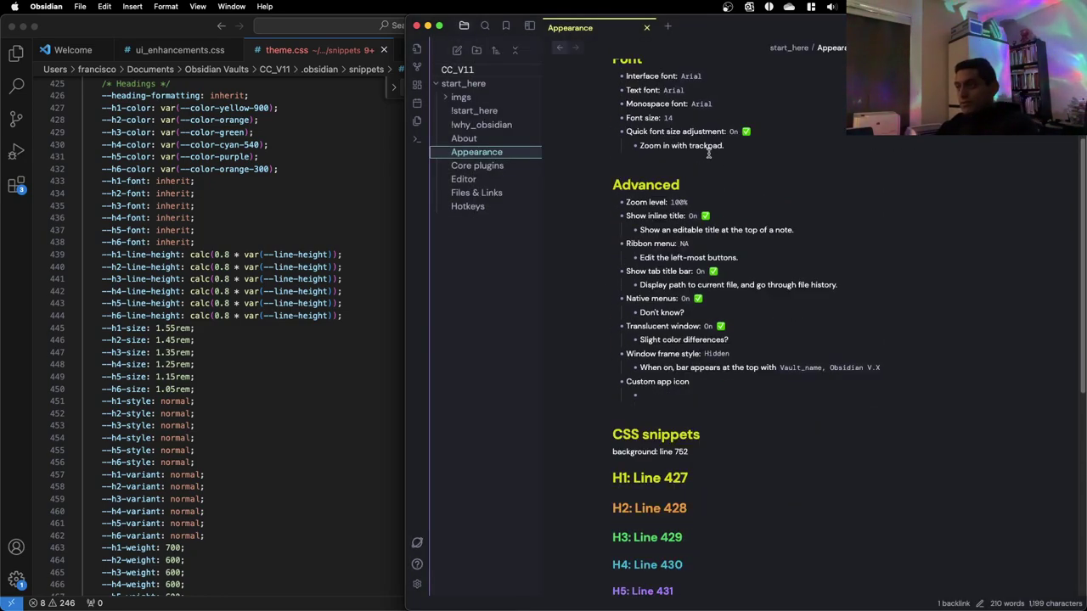
pyautogui.scroll(-5, 708, 153)
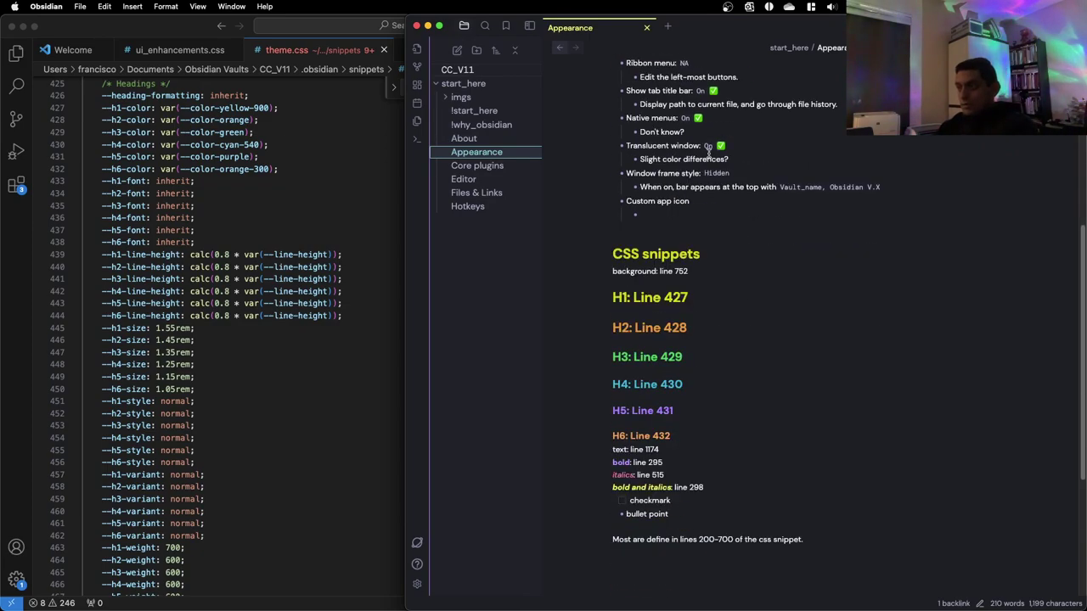
pyautogui.scroll(5, 666, 212)
pyautogui.scroll(-5, 665, 233)
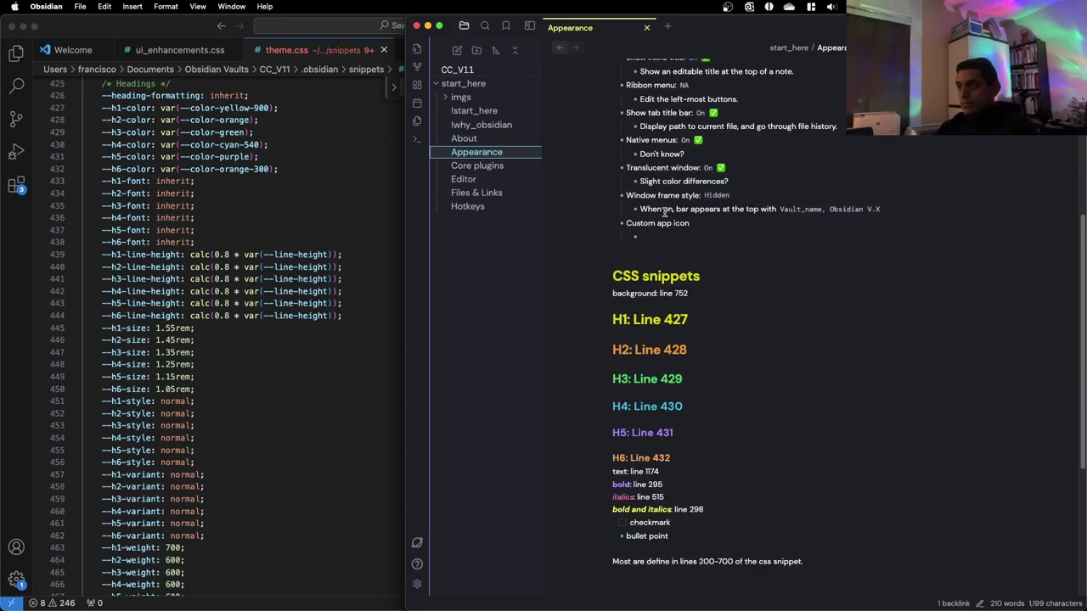
pyautogui.write('NA')
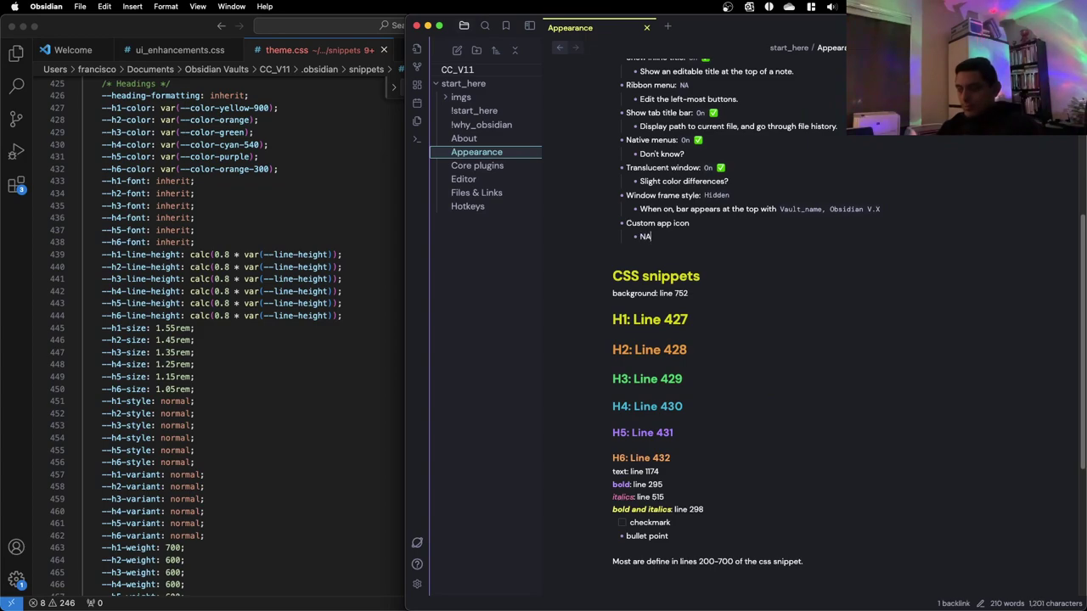
# Examine the colors of the H1 to H6 heading entries in the note's CSS snippets section
pyautogui.scroll(-2, 704, 238)
pyautogui.scroll(1, 708, 263)
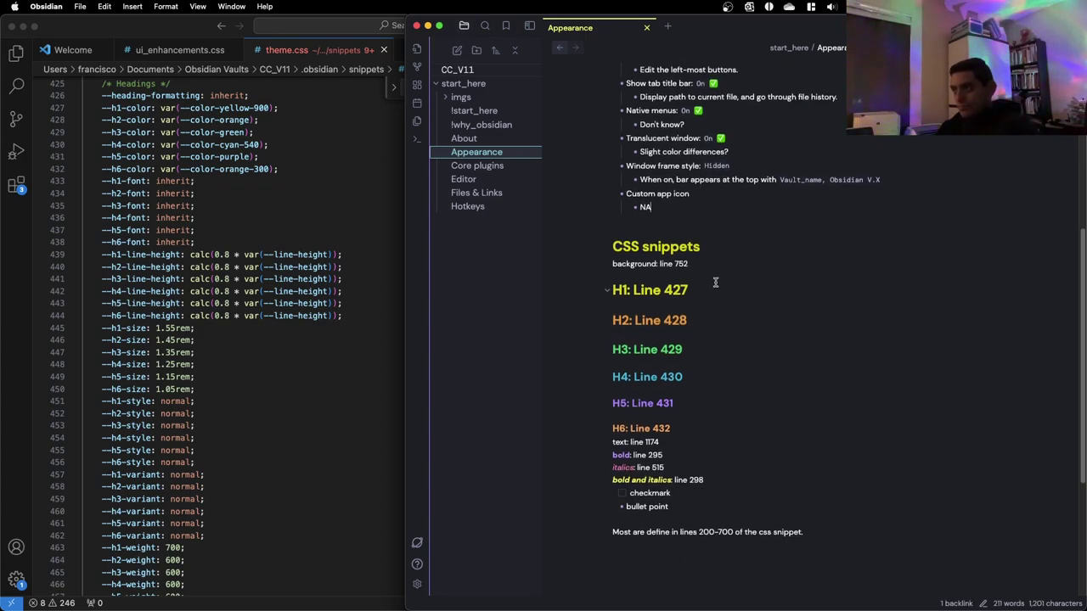
pyautogui.scroll(-2, 710, 279)
pyautogui.scroll(-2, 709, 279)
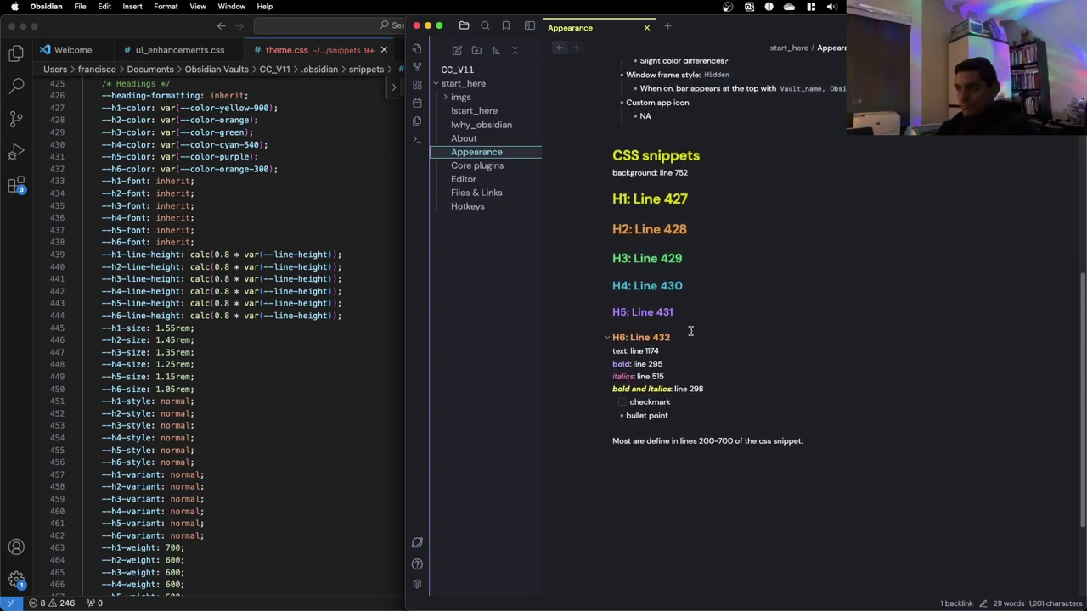
pyautogui.moveTo(681, 337); pyautogui.dragTo(612, 200)
pyautogui.click(764, 357)
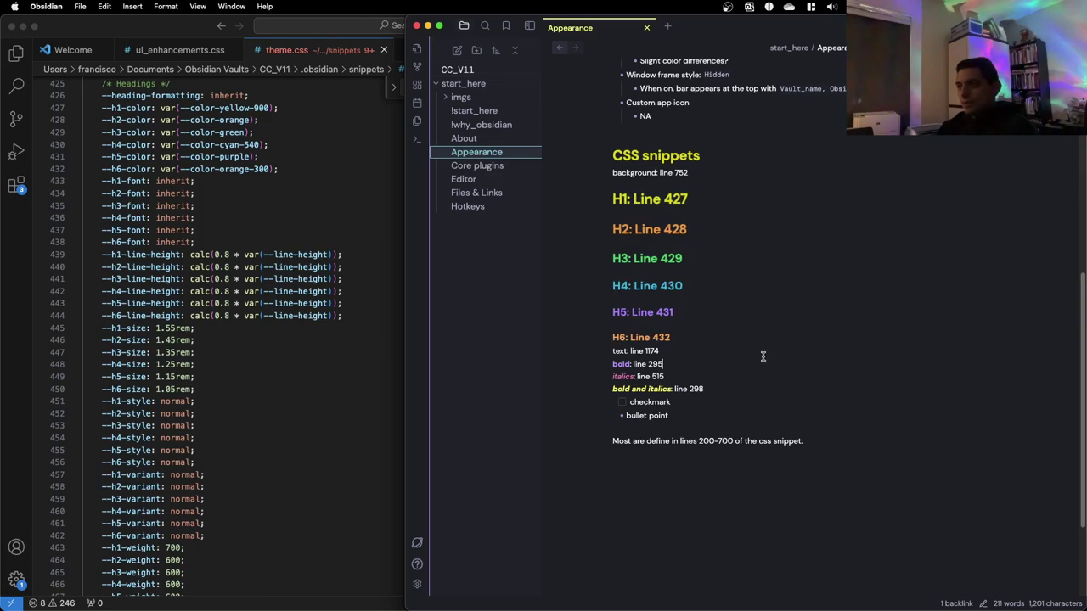
pyautogui.moveTo(691, 334); pyautogui.dragTo(583, 201)
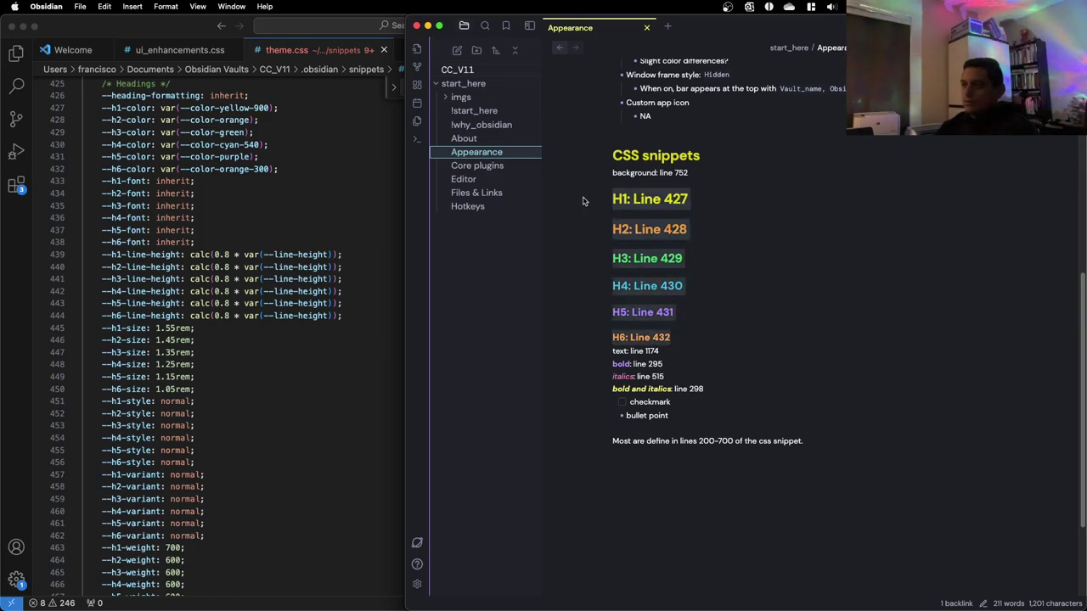
pyautogui.click(761, 316)
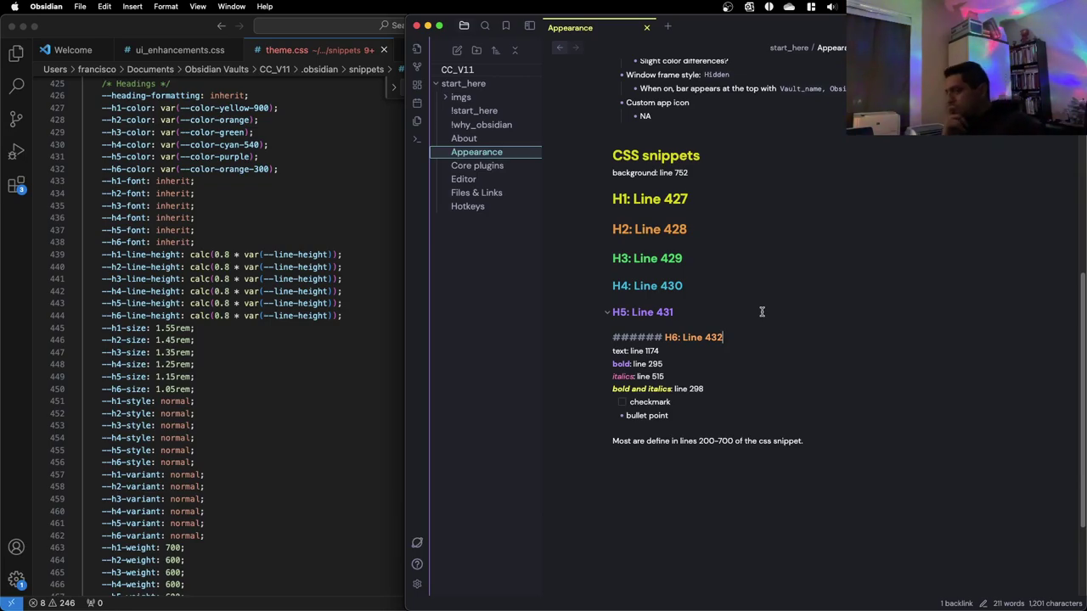
# In VS Code, set --h6-color in theme.css to var(--color-magenta-700), save the file, and return to the Obsidian note
pyautogui.click(321, 363)
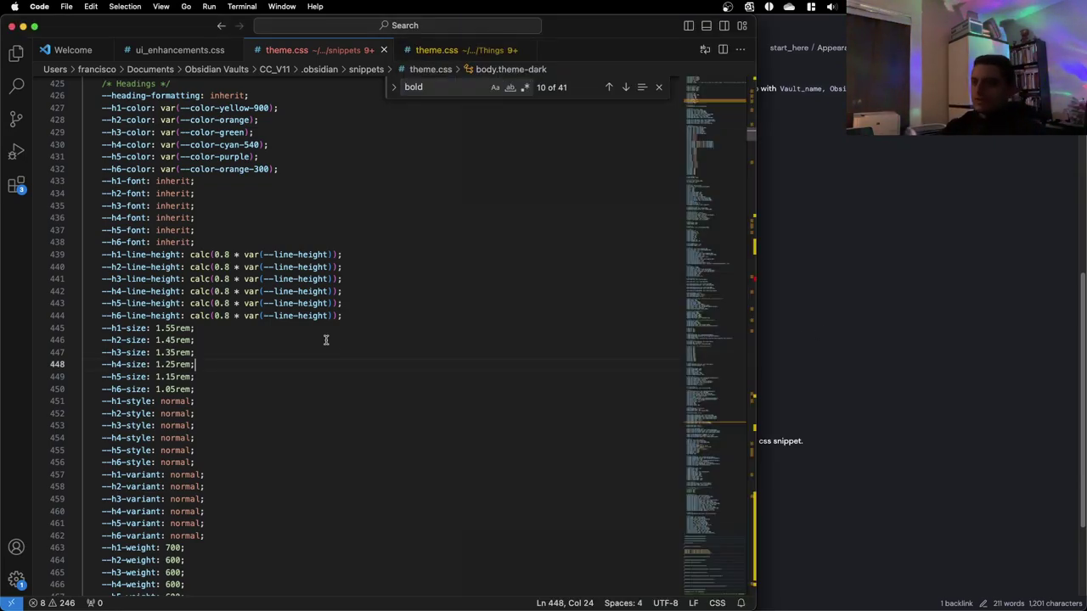
pyautogui.hotkey('ctrl', 'Up')
pyautogui.click(307, 348)
pyautogui.hotkey('ctrl', 'Up')
pyautogui.click(351, 345)
pyautogui.scroll(1, 297, 272)
pyautogui.click(246, 191)
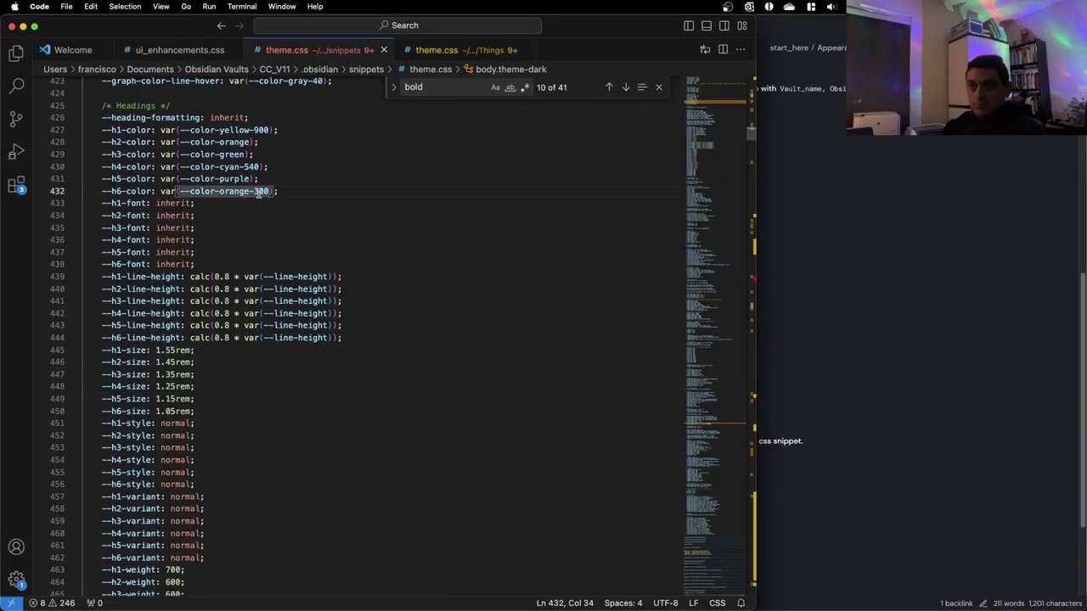
pyautogui.moveTo(268, 191); pyautogui.dragTo(220, 187)
pyautogui.write('mage')
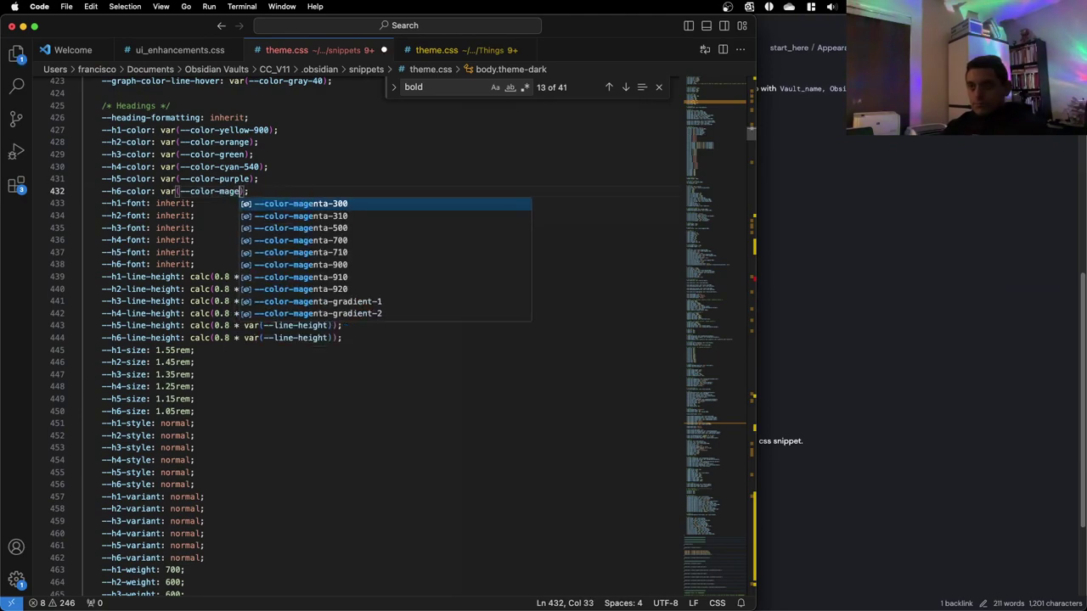
pyautogui.press('Down')
pyautogui.press('Down')
pyautogui.press('Down')
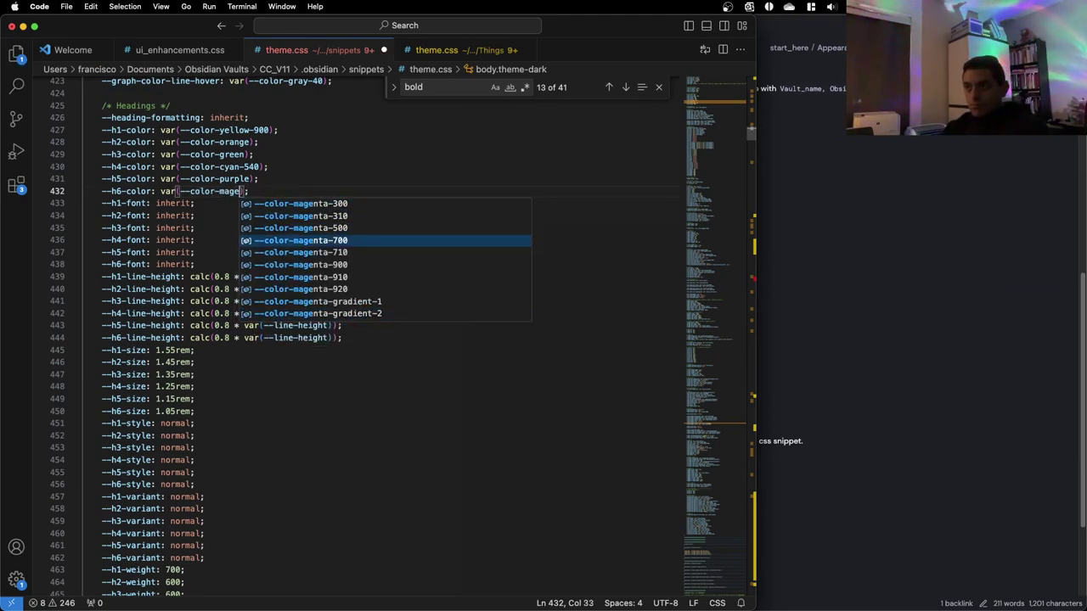
pyautogui.press('Return')
pyautogui.press('super+s')
pyautogui.click(866, 305)
pyautogui.click(860, 301)
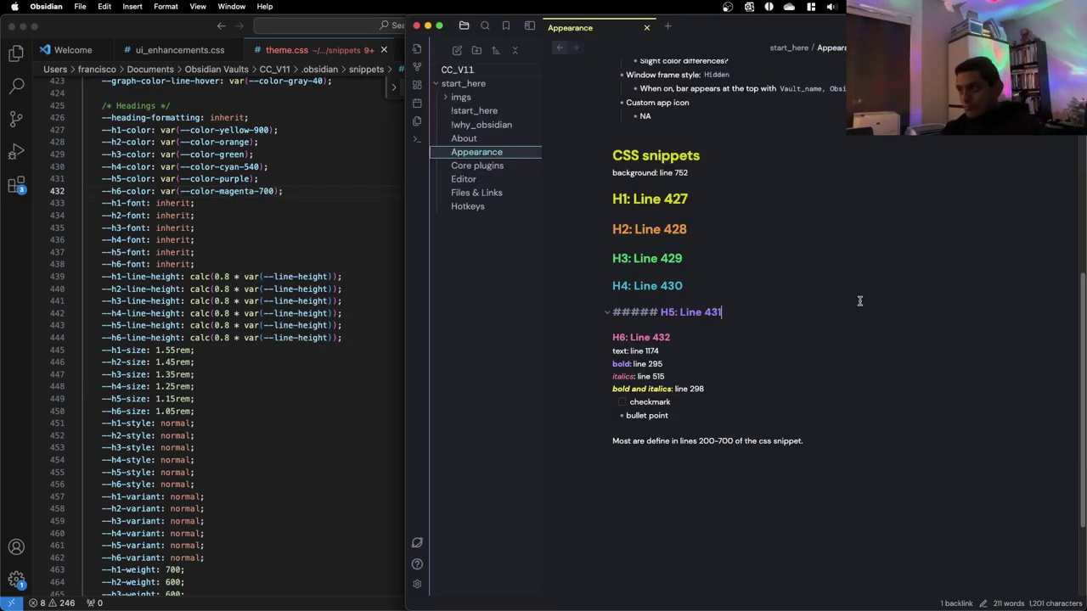
# Review the text colors throughout the Appearance note, from the CSS snippets entries up to the note's title
pyautogui.click(853, 429)
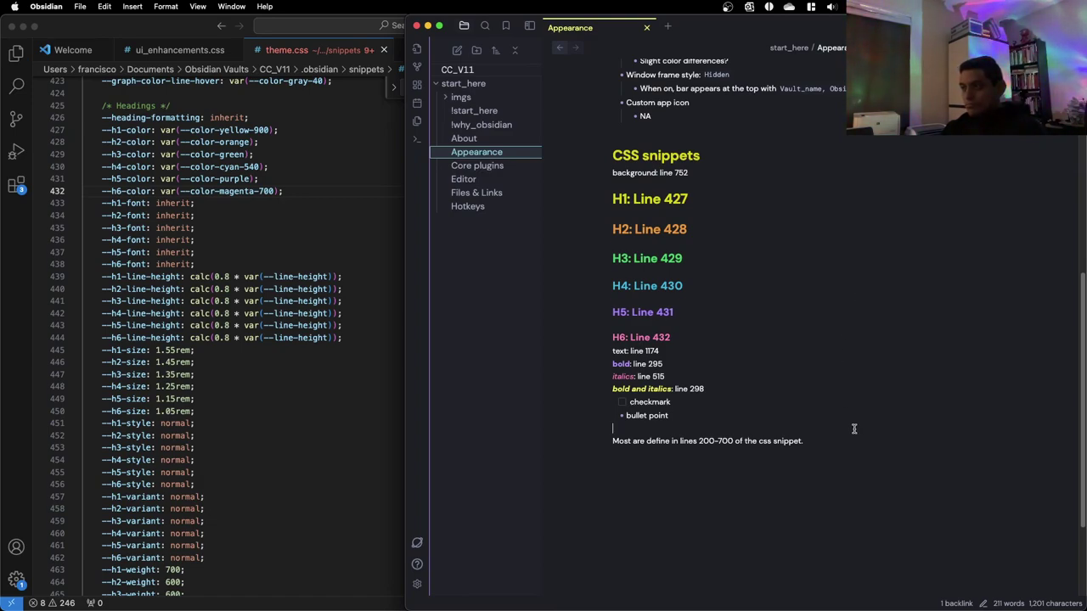
pyautogui.scroll(2, 853, 428)
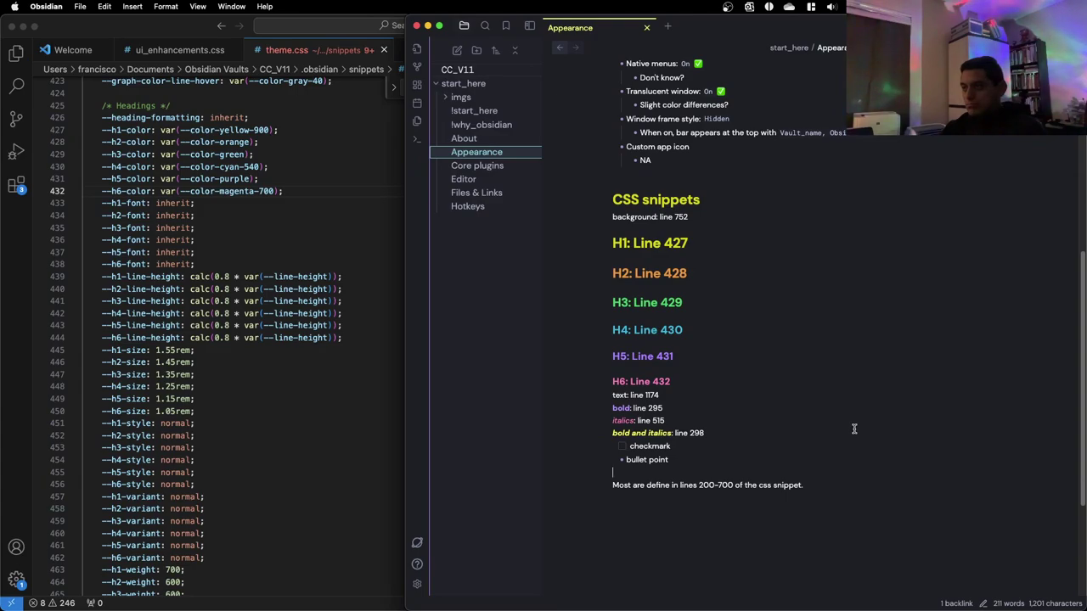
pyautogui.scroll(4, 853, 429)
pyautogui.scroll(-5, 852, 429)
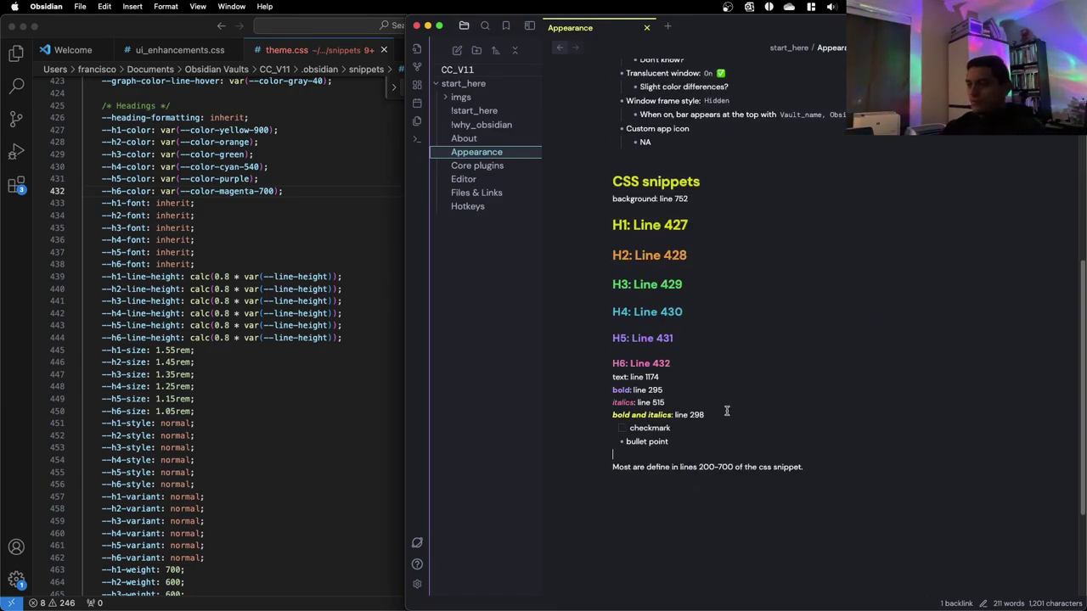
pyautogui.scroll(2, 723, 409)
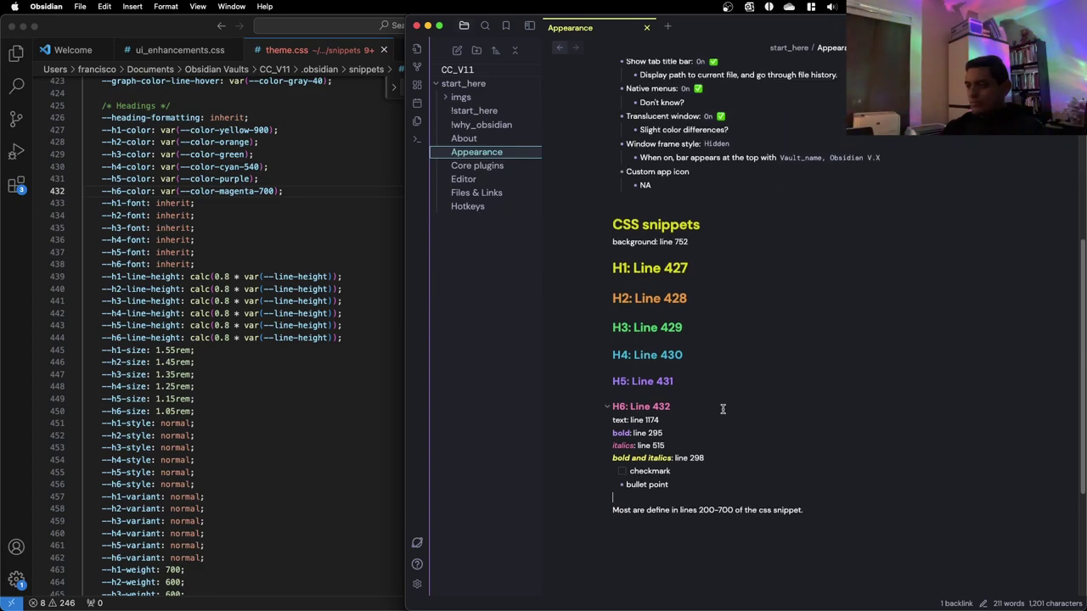
pyautogui.scroll(1, 722, 409)
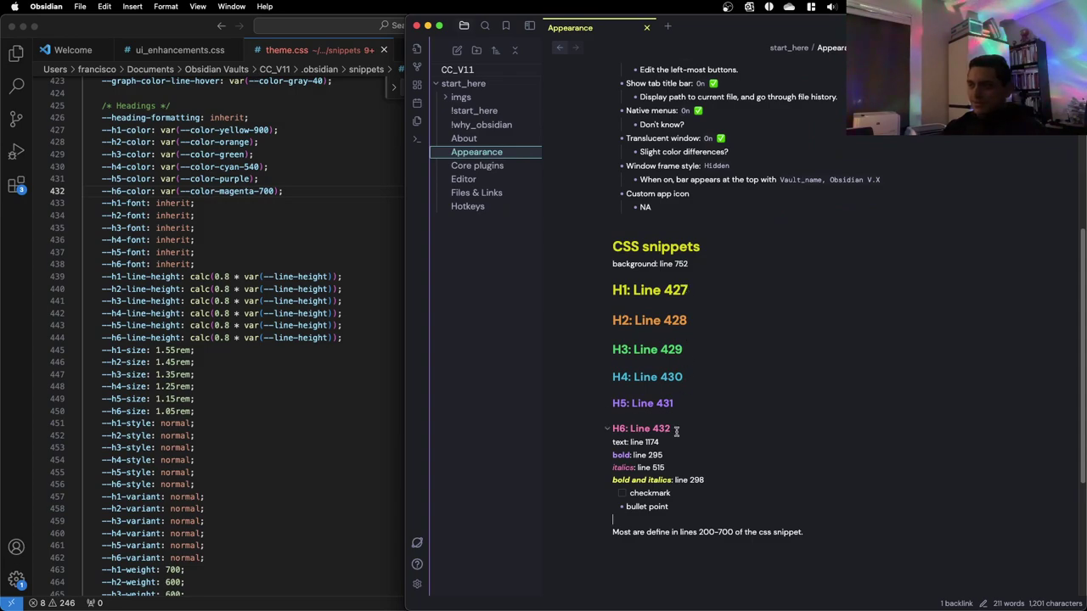
pyautogui.scroll(-4, 714, 388)
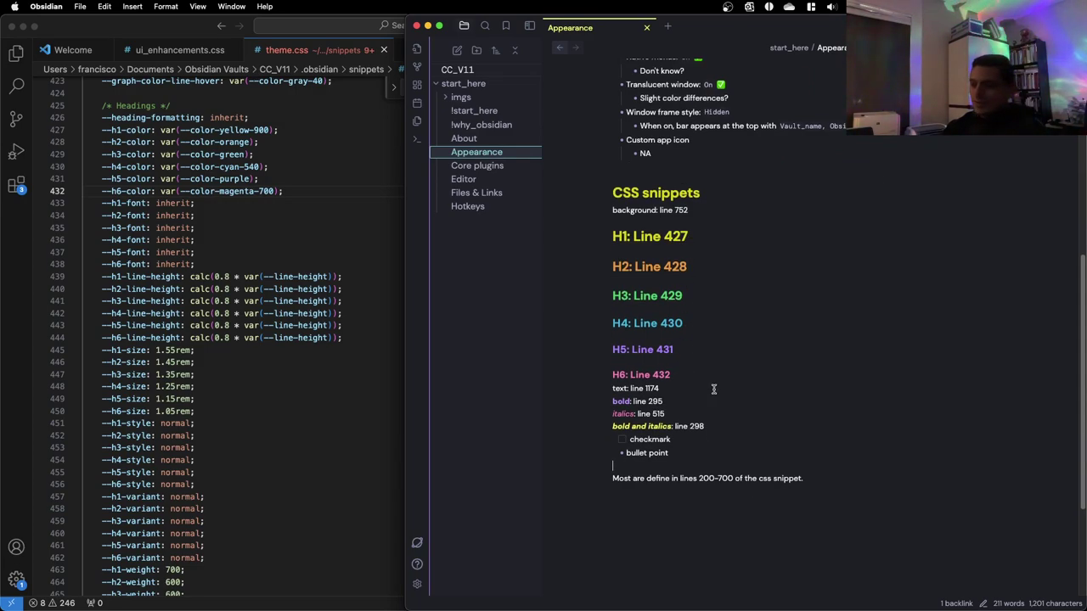
pyautogui.scroll(-1, 705, 387)
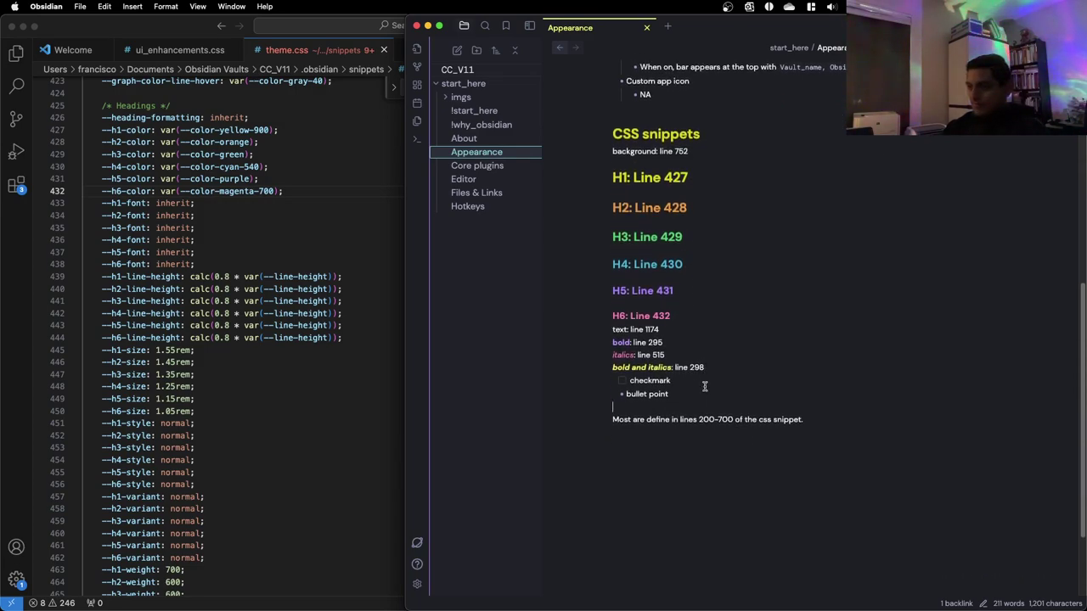
pyautogui.scroll(20, 609, 386)
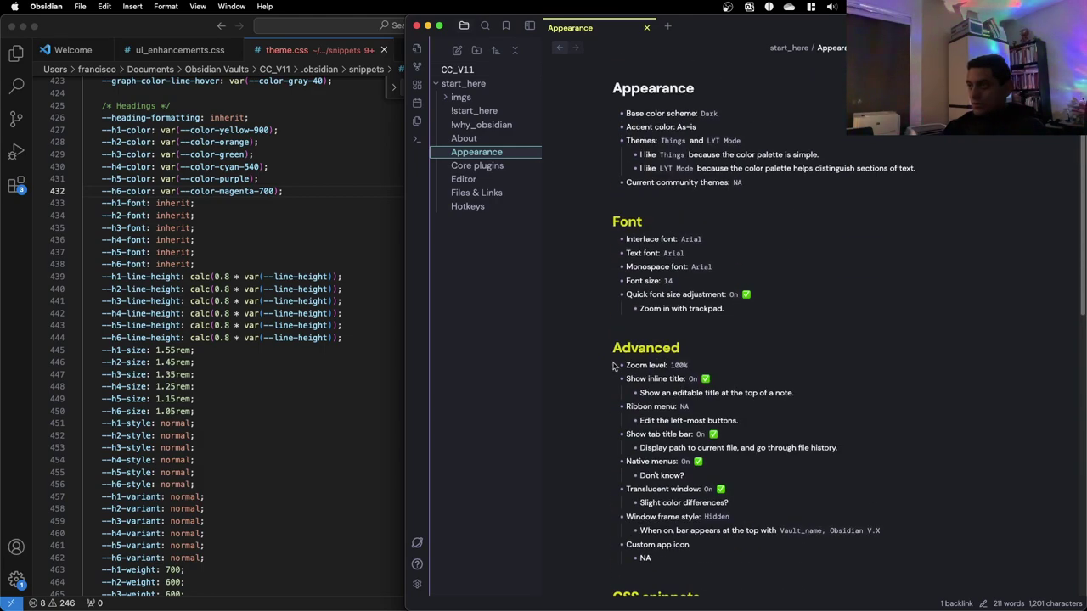
pyautogui.doubleClick(667, 88)
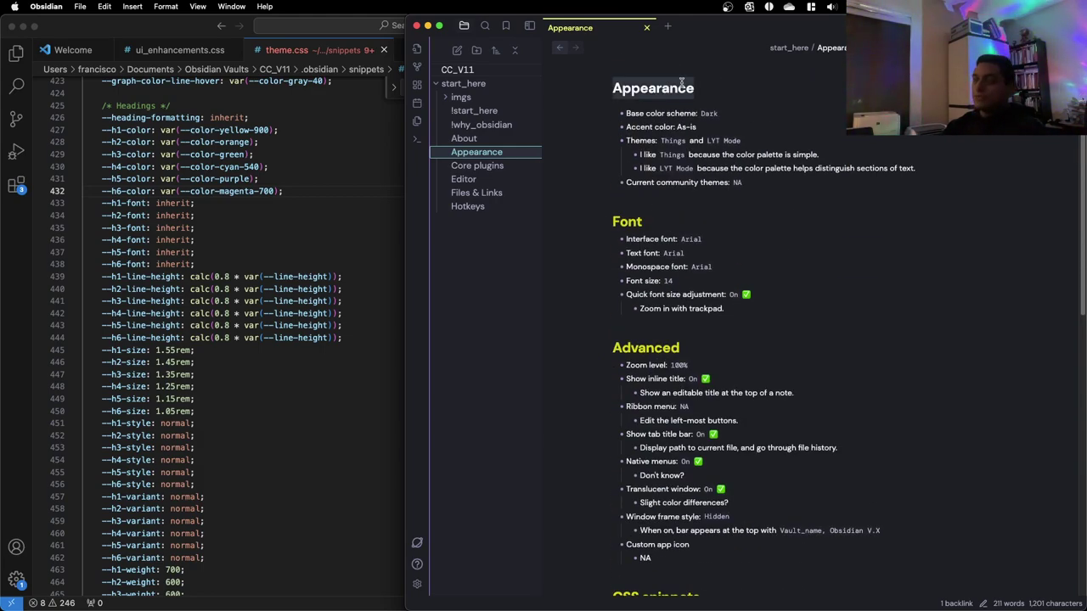
pyautogui.scroll(-5, 695, 199)
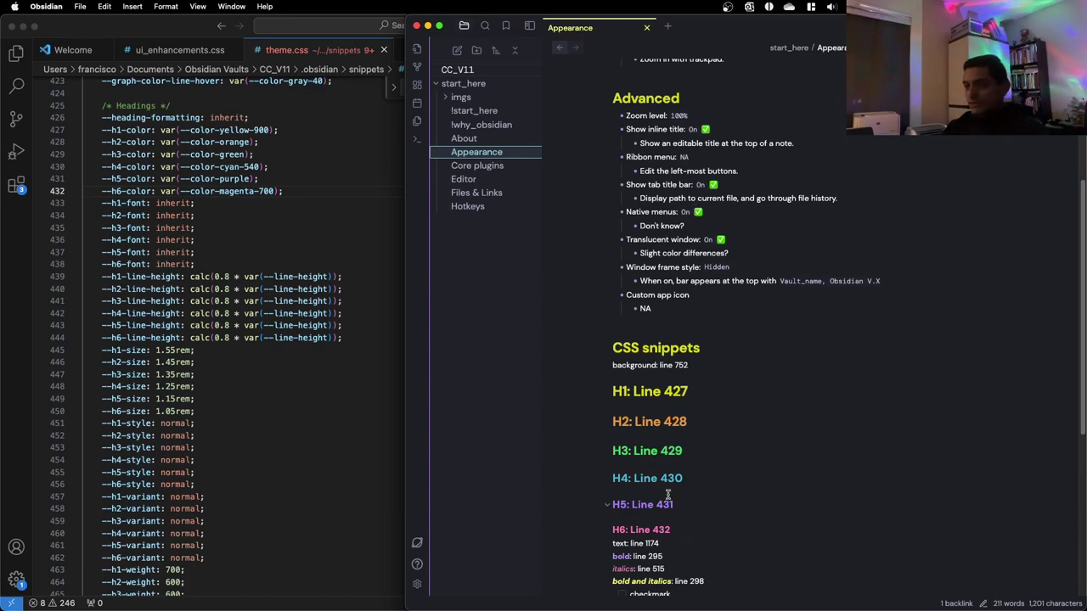
pyautogui.scroll(5, 666, 208)
# Switch to VS Code and search theme.css for "title" to locate the inline title variables
pyautogui.click(352, 271)
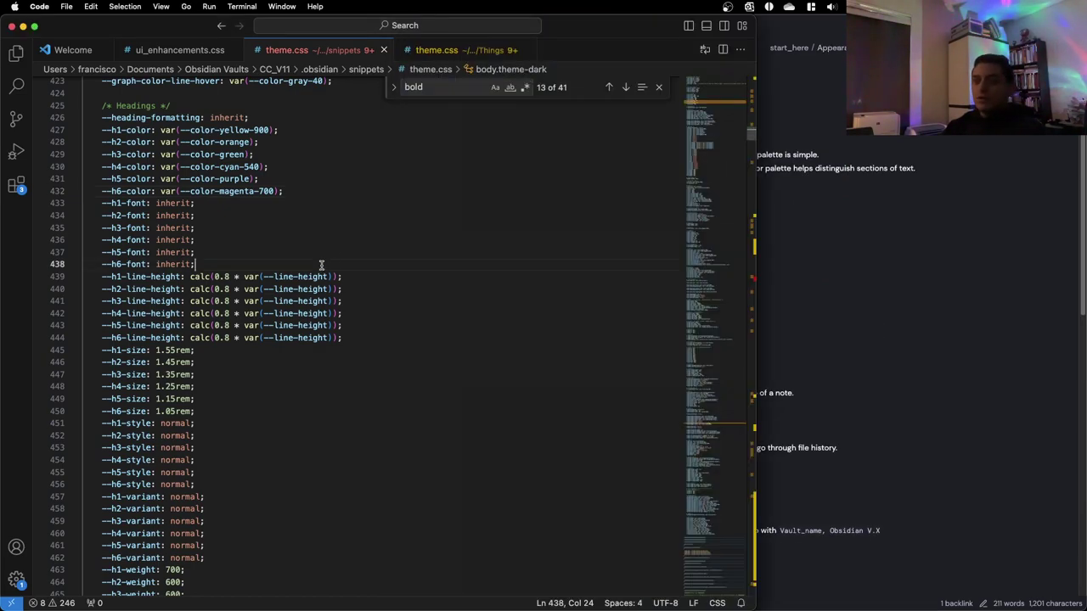
pyautogui.scroll(10, 339, 255)
pyautogui.press('super+f')
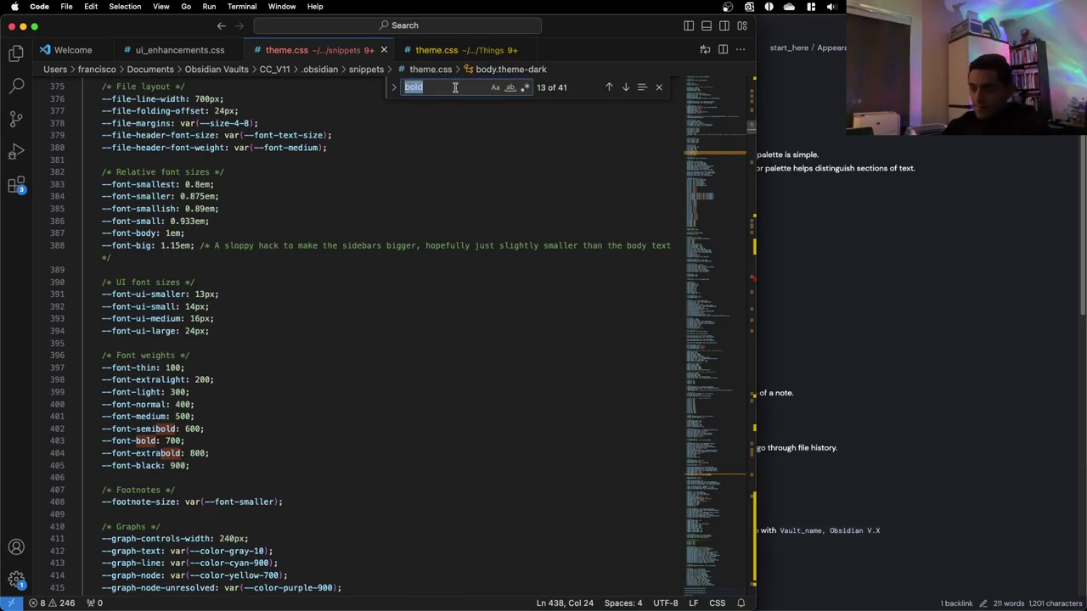
pyautogui.write('title')
pyautogui.scroll(-2, 357, 332)
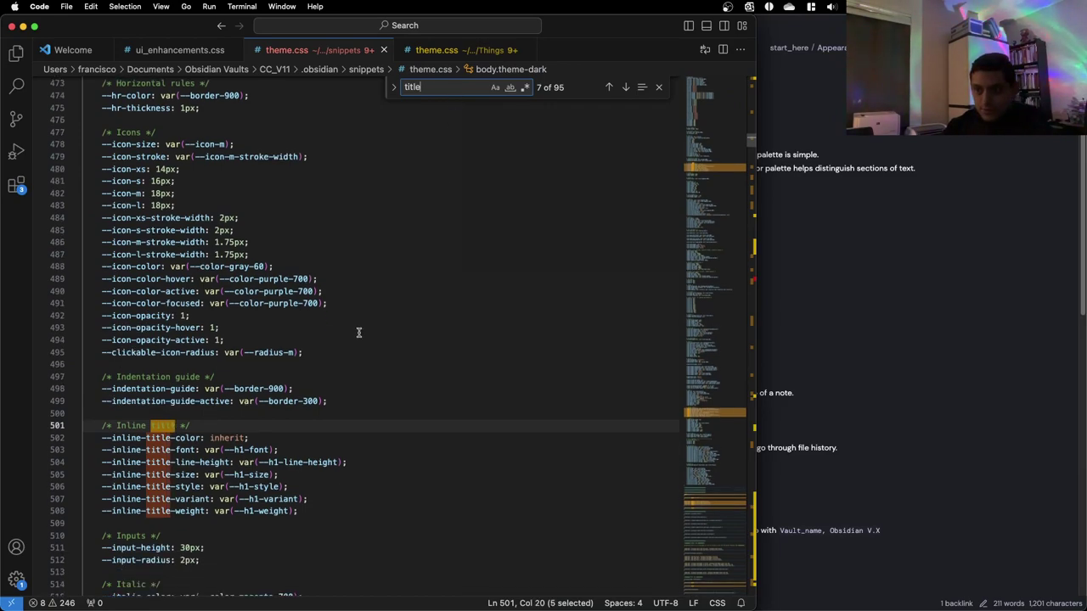
pyautogui.scroll(-1, 265, 453)
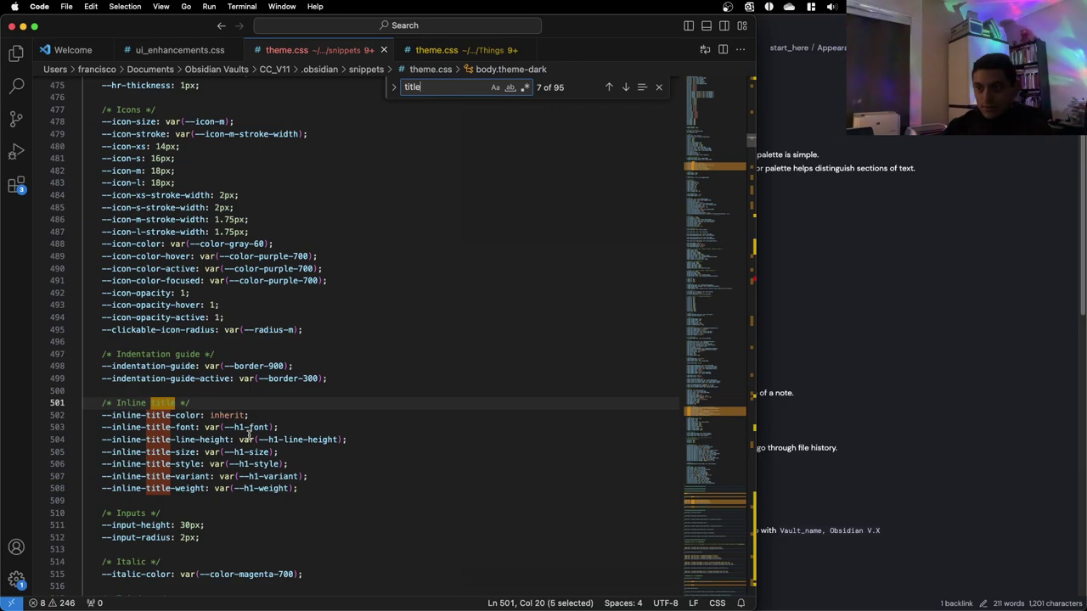
# Set --inline-title-color to var(--color-purple) and return to the Appearance note in Obsidian
pyautogui.doubleClick(230, 414)
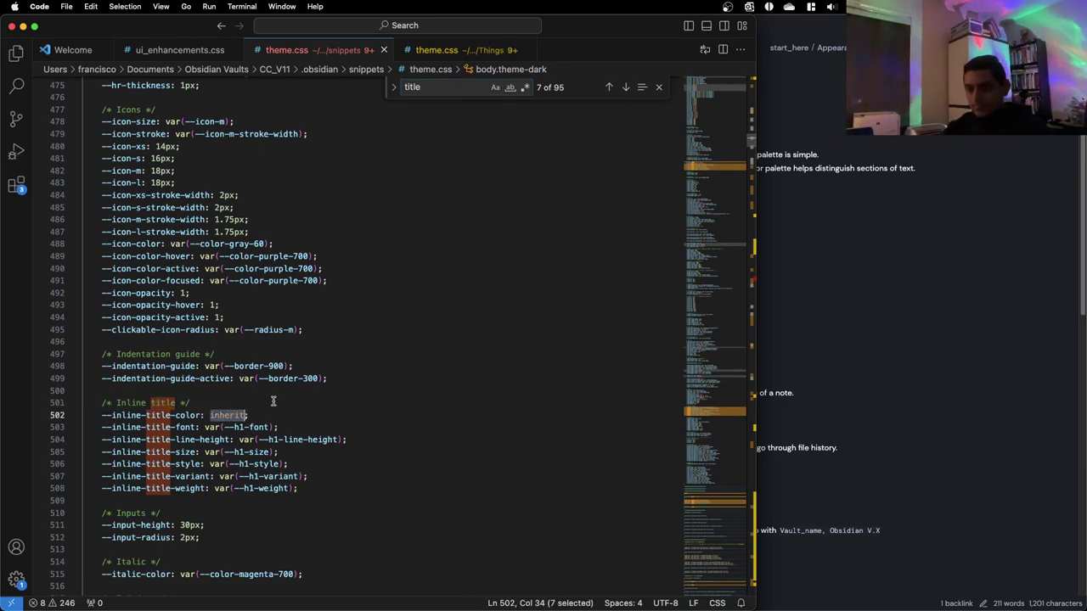
pyautogui.write('var(')
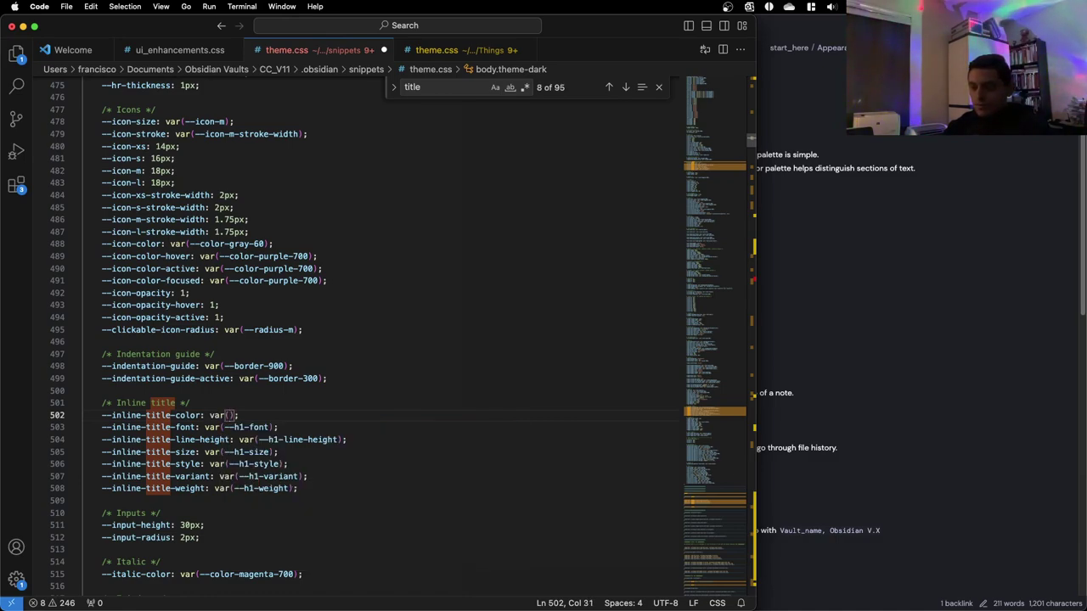
pyautogui.write('--color')
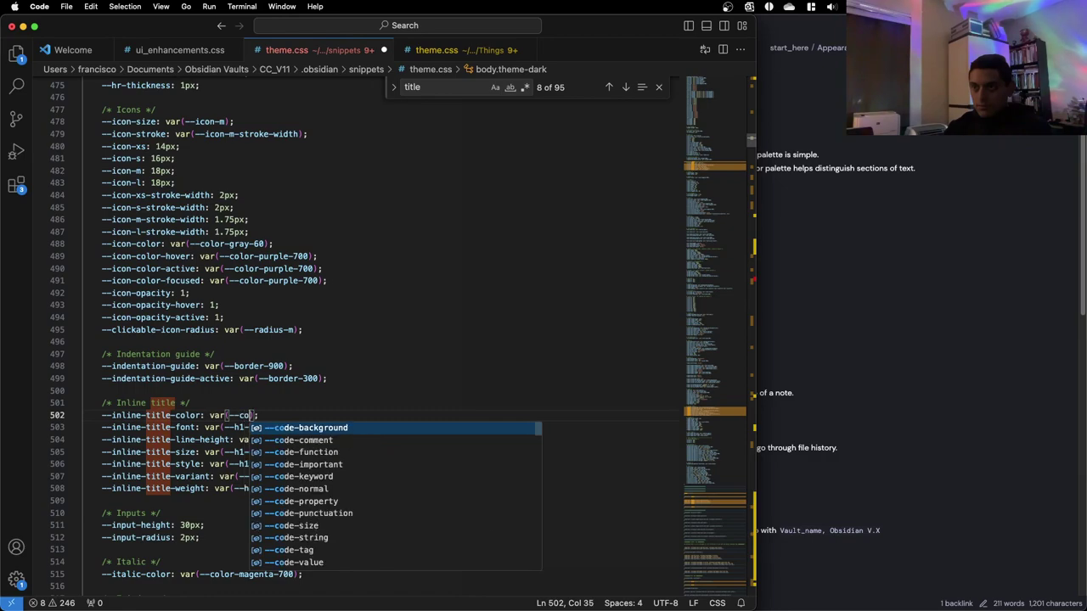
pyautogui.write('-')
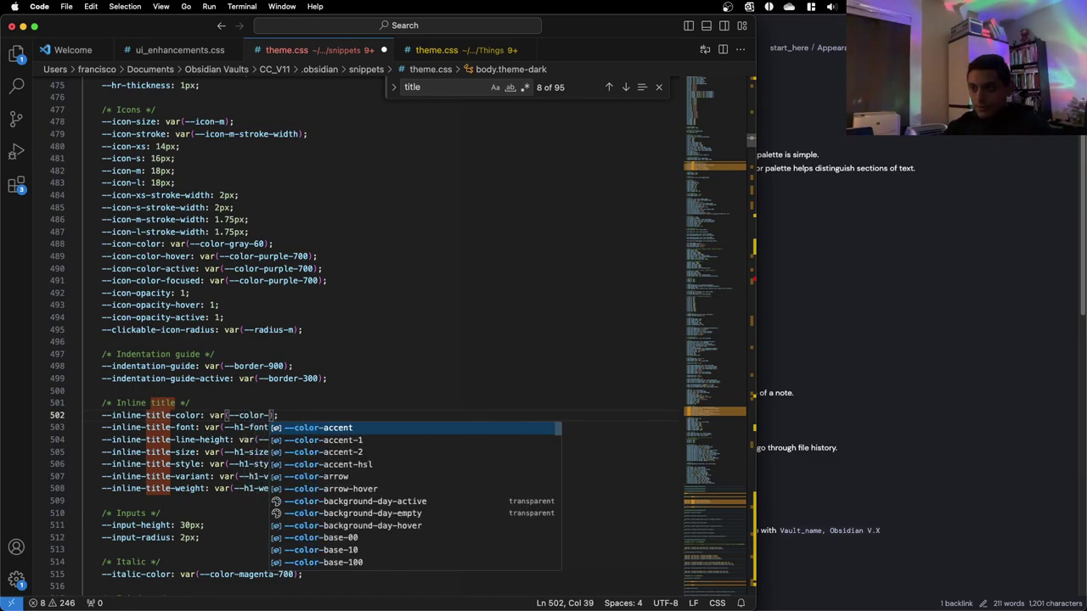
pyautogui.write('pu')
pyautogui.press('Return')
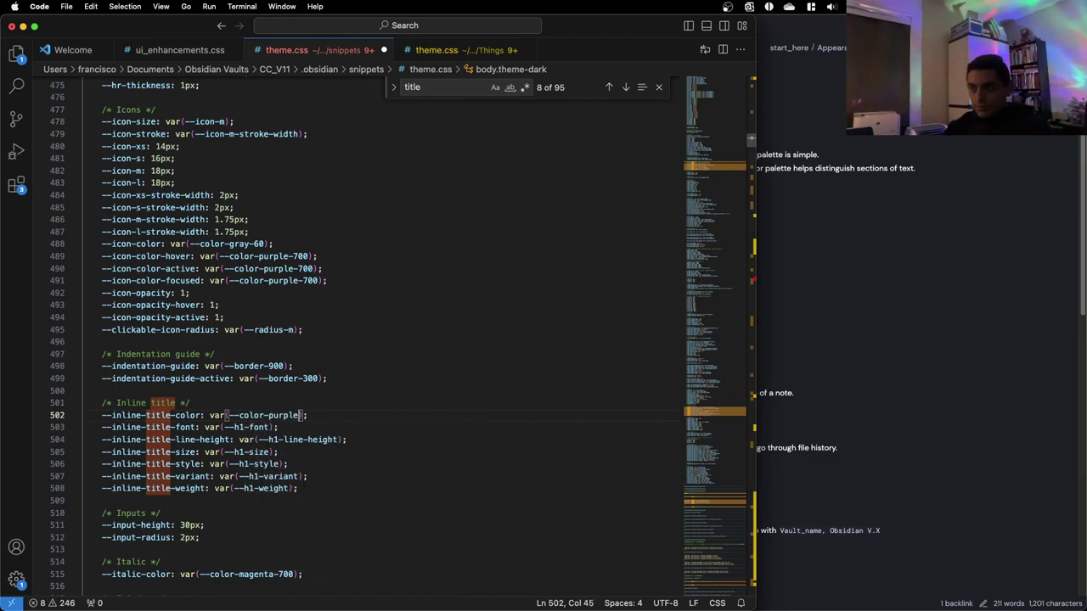
pyautogui.click(958, 300)
pyautogui.click(751, 266)
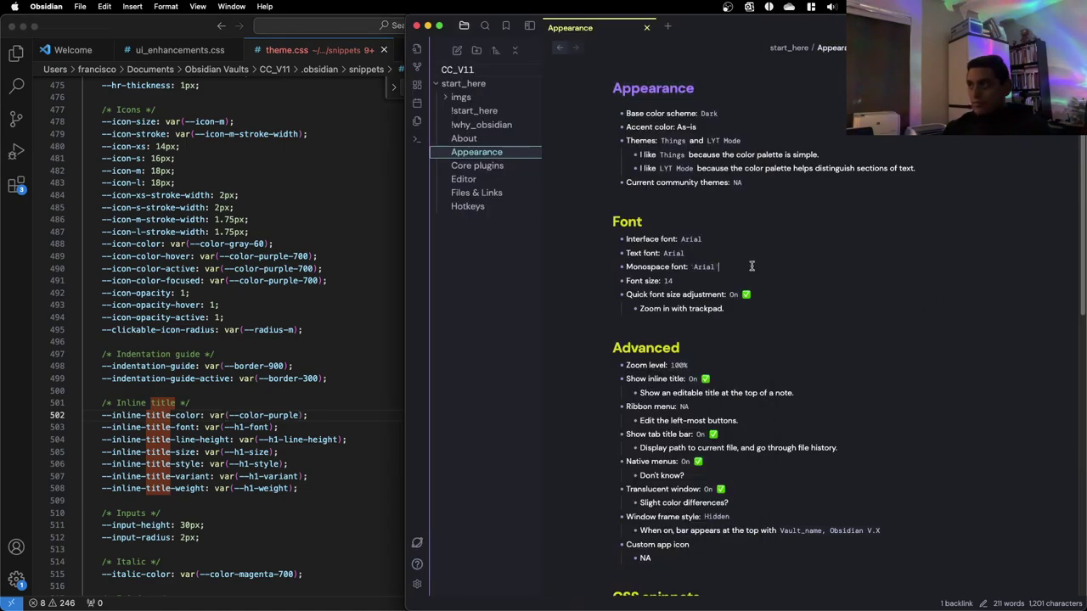
# Review the title and text colors in the Appearance, !why_obsidian, About, Core plugins, Editor and Files & Links notes
pyautogui.click(731, 183)
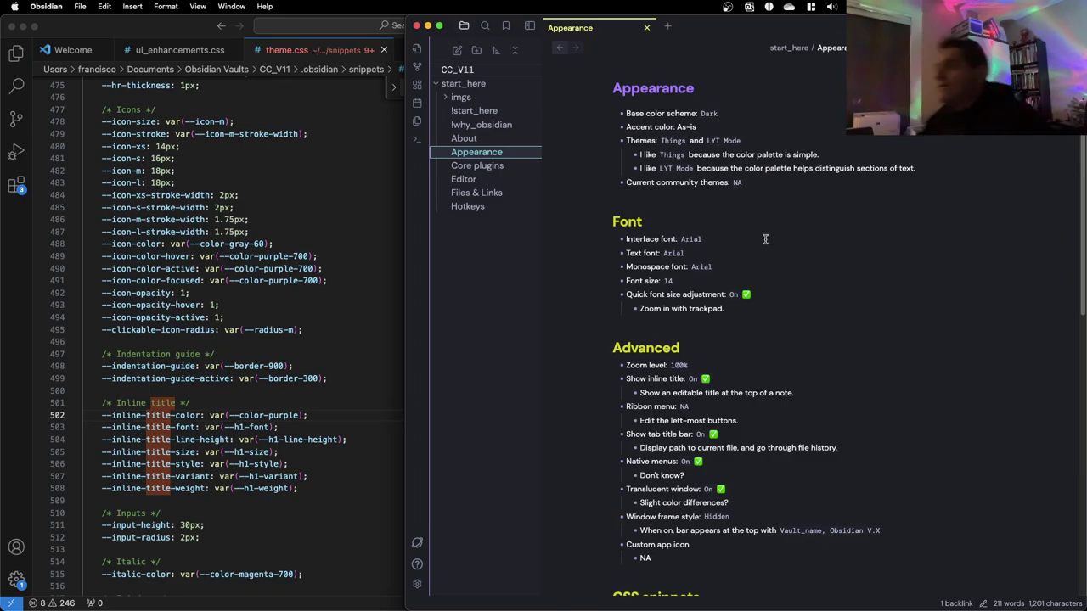
pyautogui.scroll(-5, 635, 204)
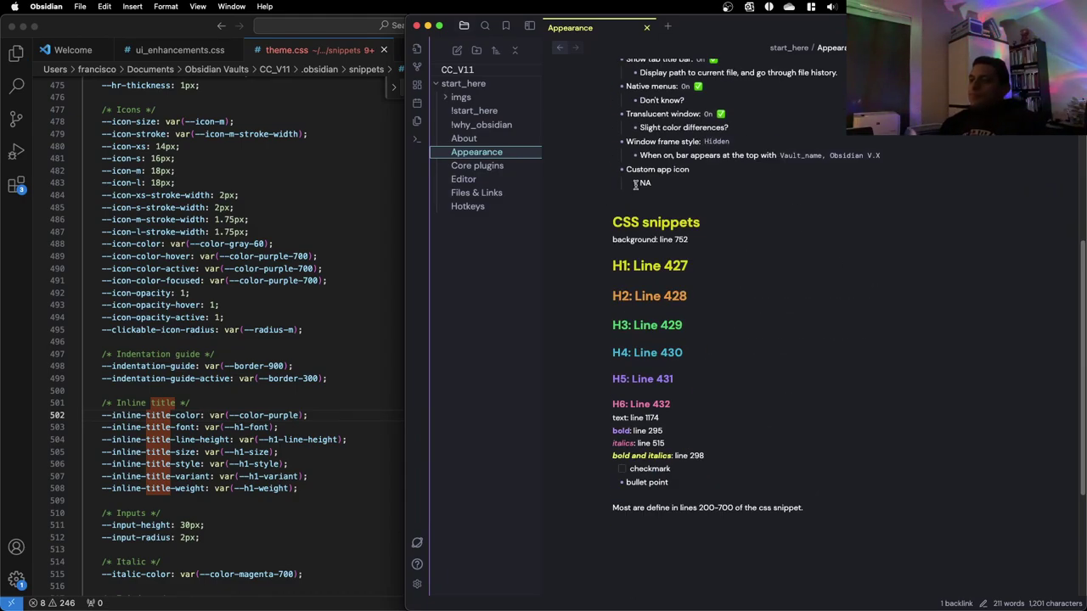
pyautogui.scroll(5, 628, 200)
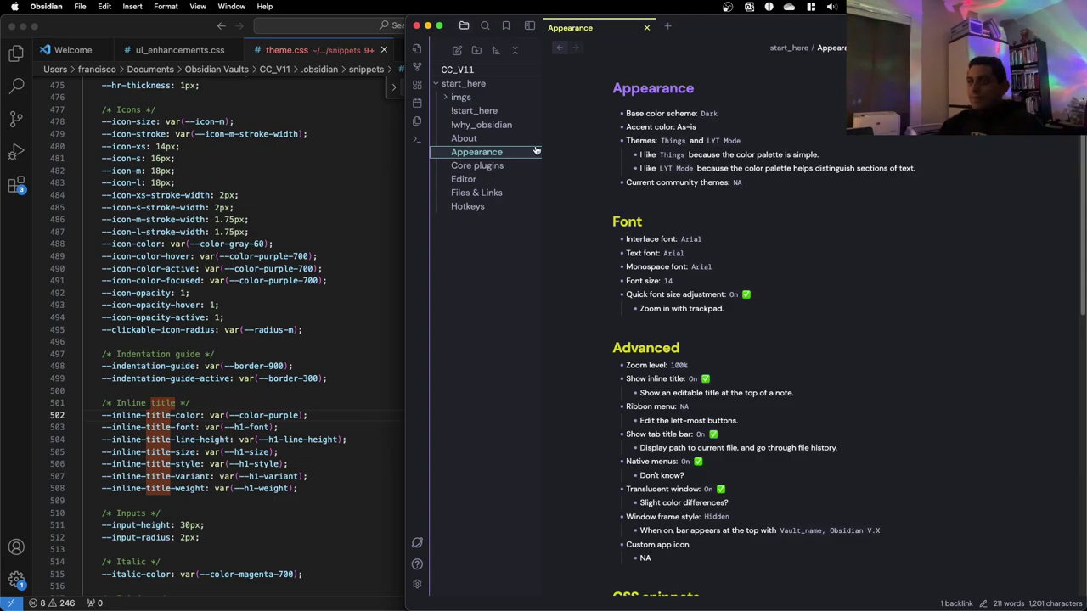
pyautogui.click(509, 143)
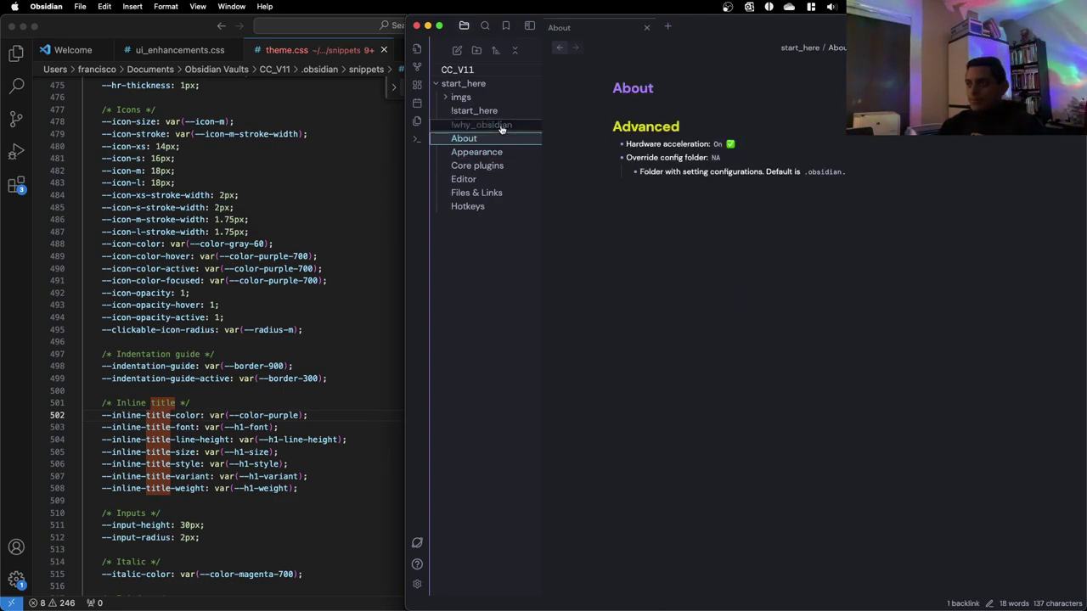
pyautogui.click(499, 127)
pyautogui.click(500, 141)
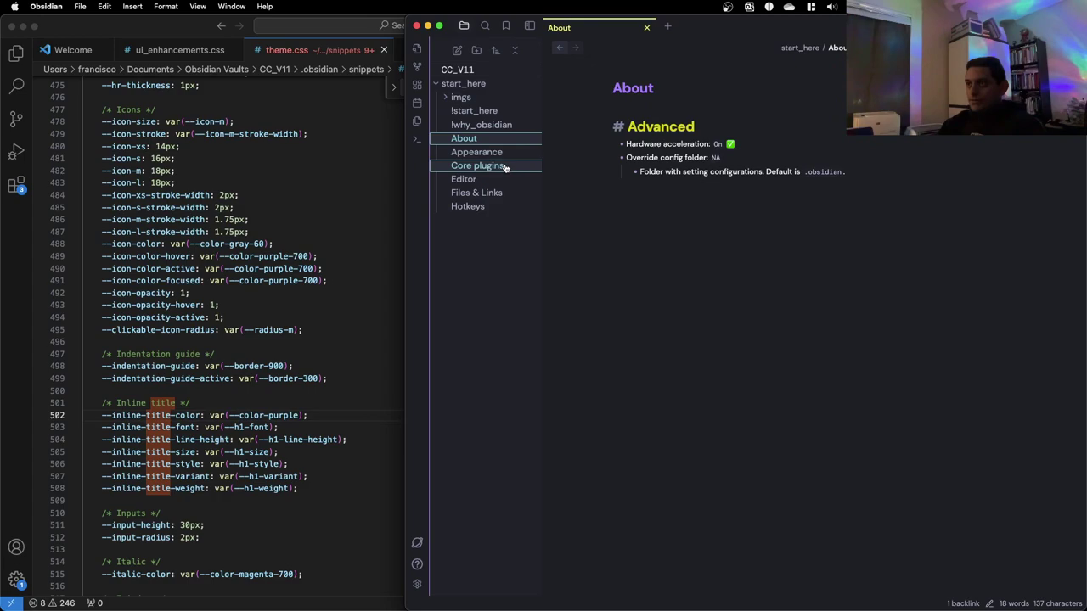
pyautogui.click(501, 167)
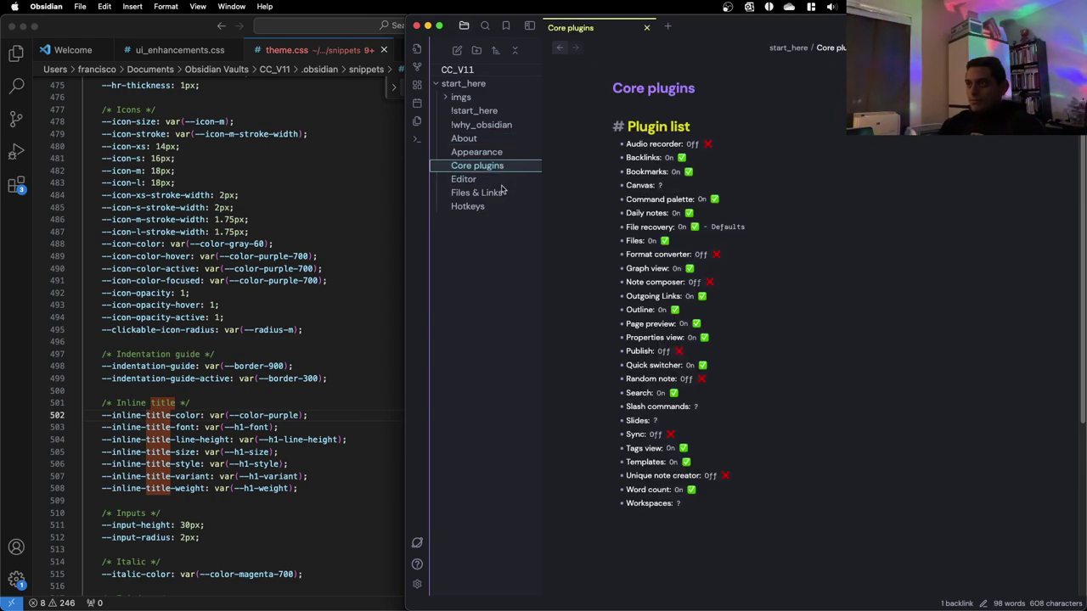
pyautogui.click(501, 183)
pyautogui.click(501, 192)
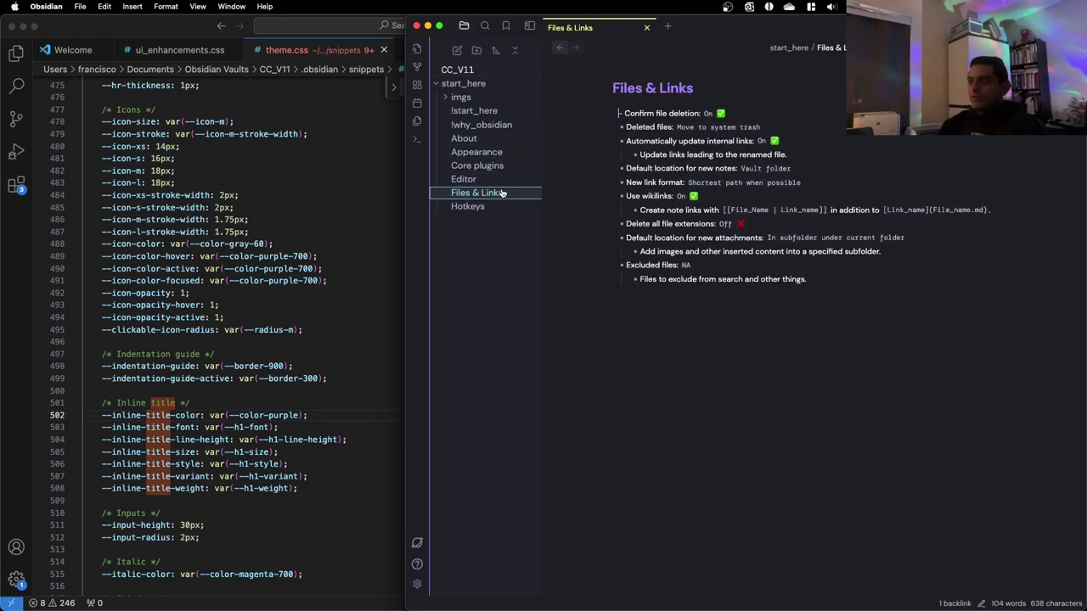
# Go back through the note history to the !start_here note
pyautogui.click(560, 49)
pyautogui.click(558, 49)
pyautogui.click(559, 49)
pyautogui.click(559, 50)
pyautogui.click(558, 50)
pyautogui.click(559, 49)
pyautogui.click(559, 49)
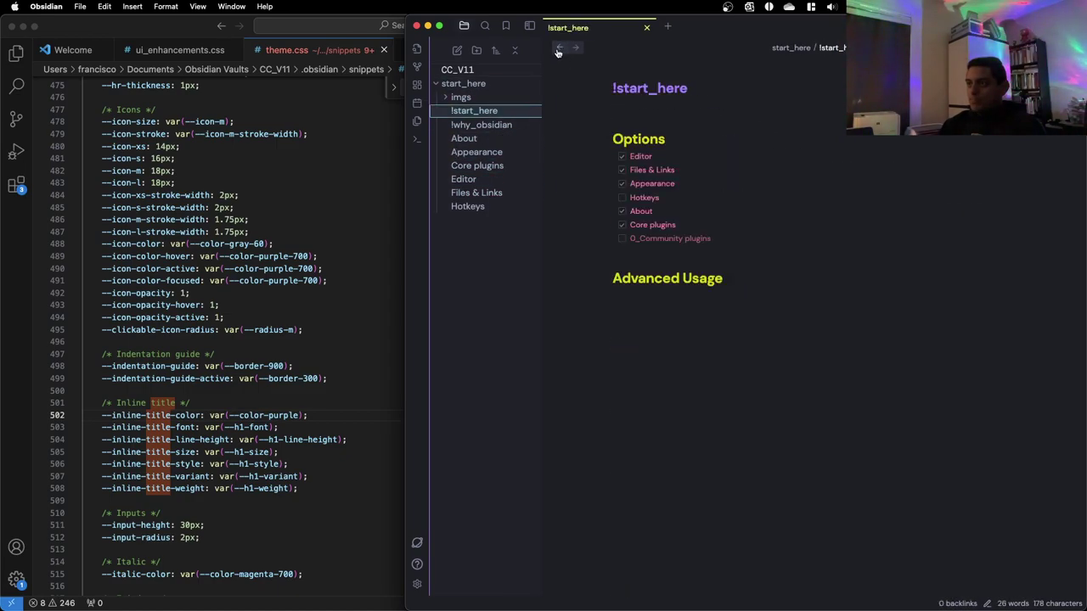
# Return forward to the Appearance note and examine its heading and text colors
pyautogui.click(576, 49)
pyautogui.scroll(-10, 726, 259)
pyautogui.scroll(4, 727, 260)
pyautogui.scroll(4, 727, 260)
pyautogui.scroll(-4, 698, 269)
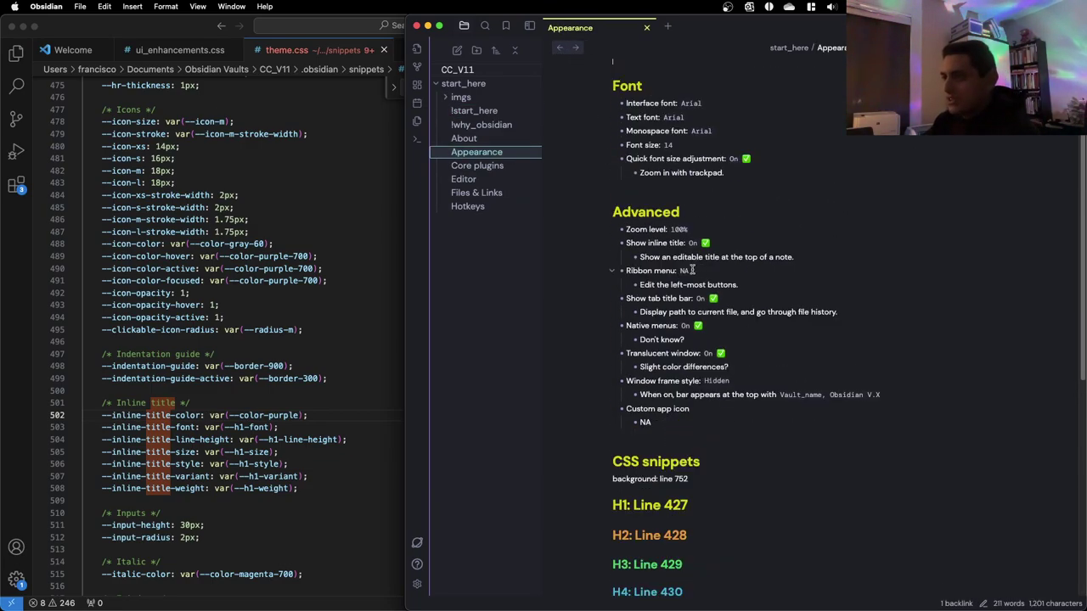
# Switch to the other Obsidian vault's Untitled note to compare its title and heading styles with the Appearance note
pyautogui.hotkey('ctrl', 'Up')
pyautogui.click(455, 407)
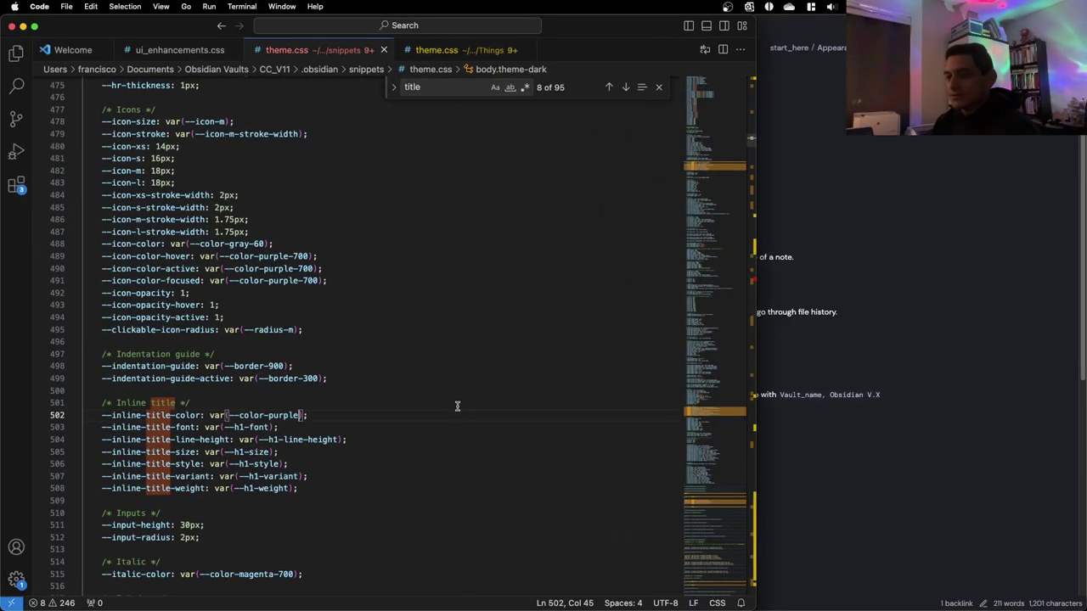
pyautogui.hotkey('ctrl', 'Up')
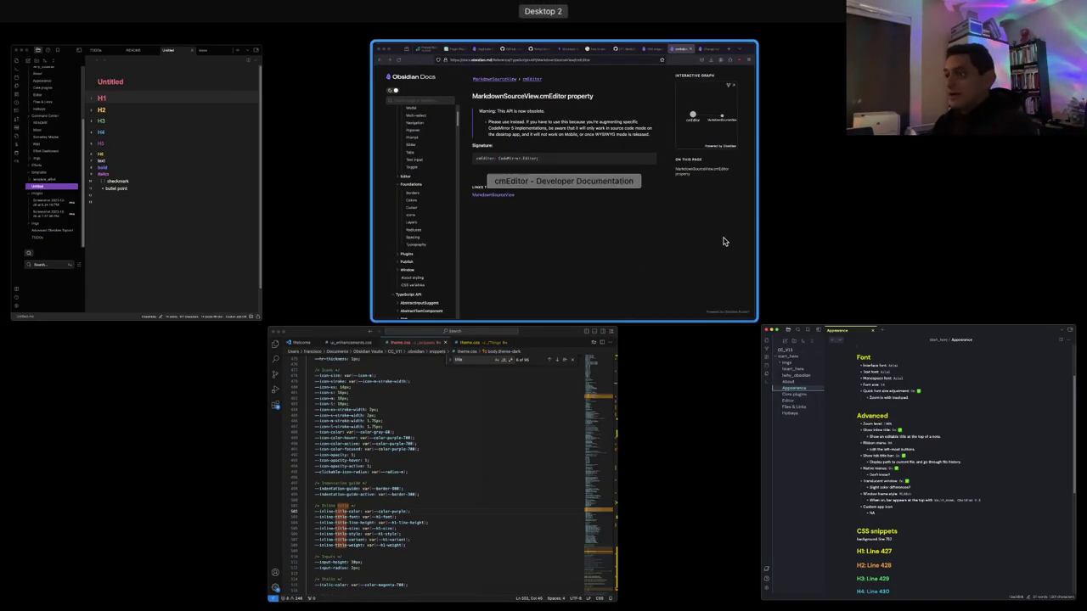
pyautogui.click(703, 288)
pyautogui.hotkey('ctrl', 'Up')
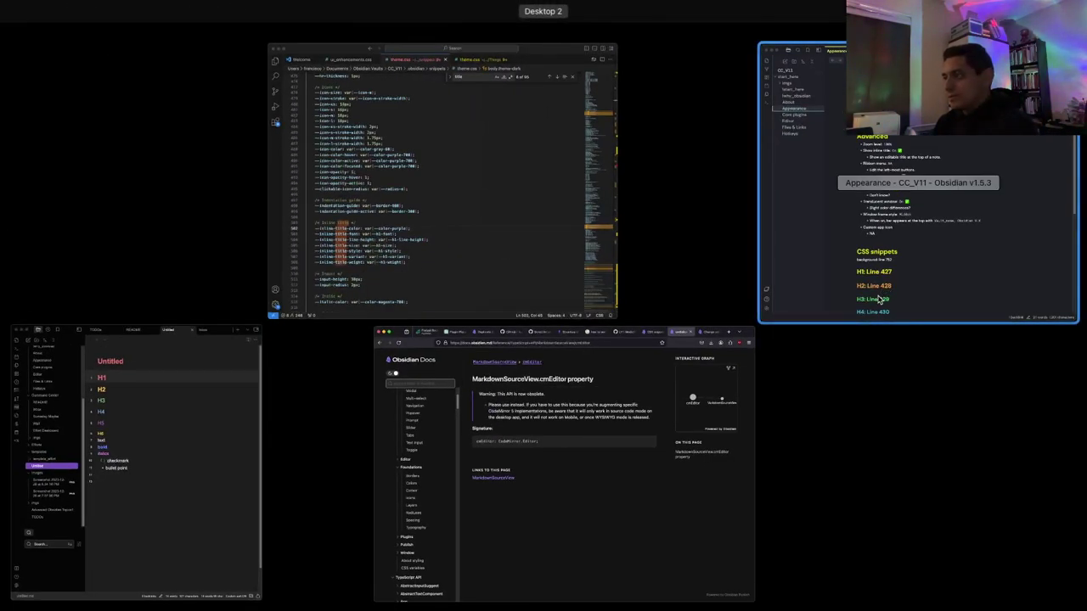
pyautogui.click(698, 307)
pyautogui.scroll(-5, 698, 307)
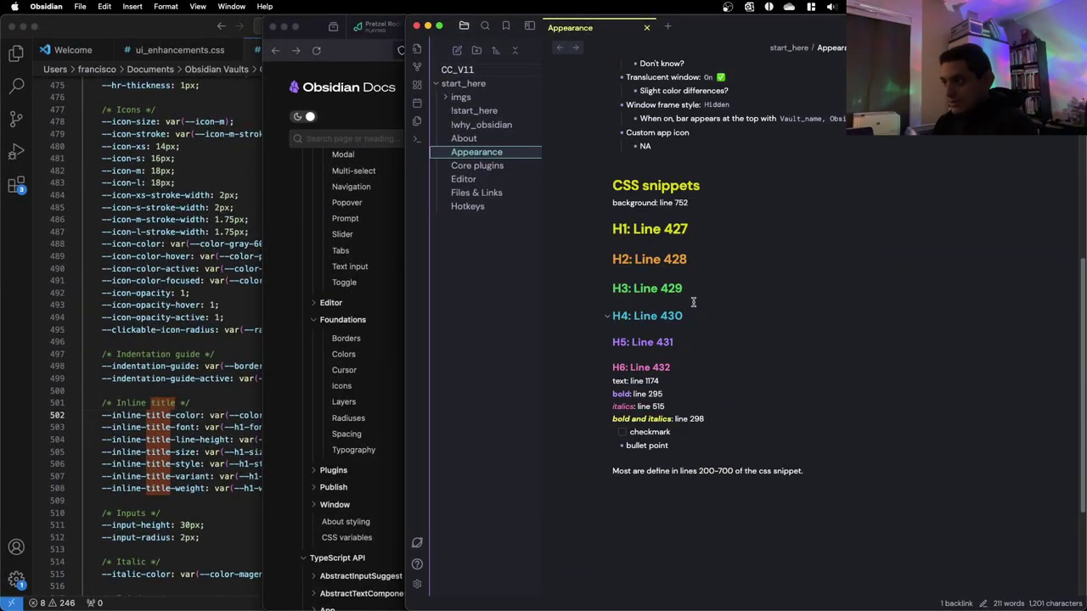
pyautogui.hotkey('ctrl', 'Up')
pyautogui.click(647, 304)
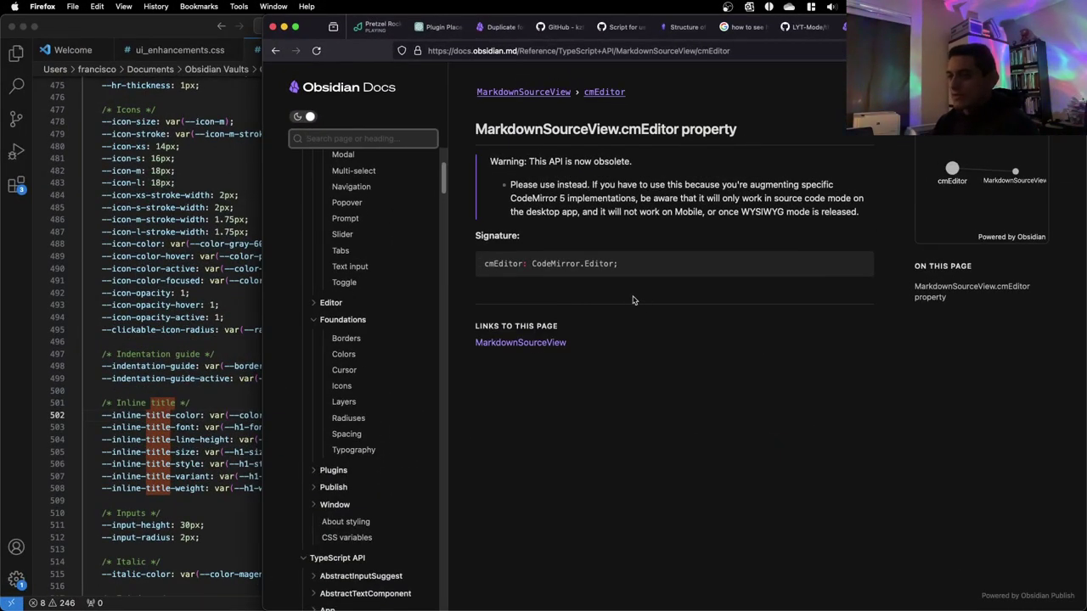
pyautogui.hotkey('ctrl', 'Up')
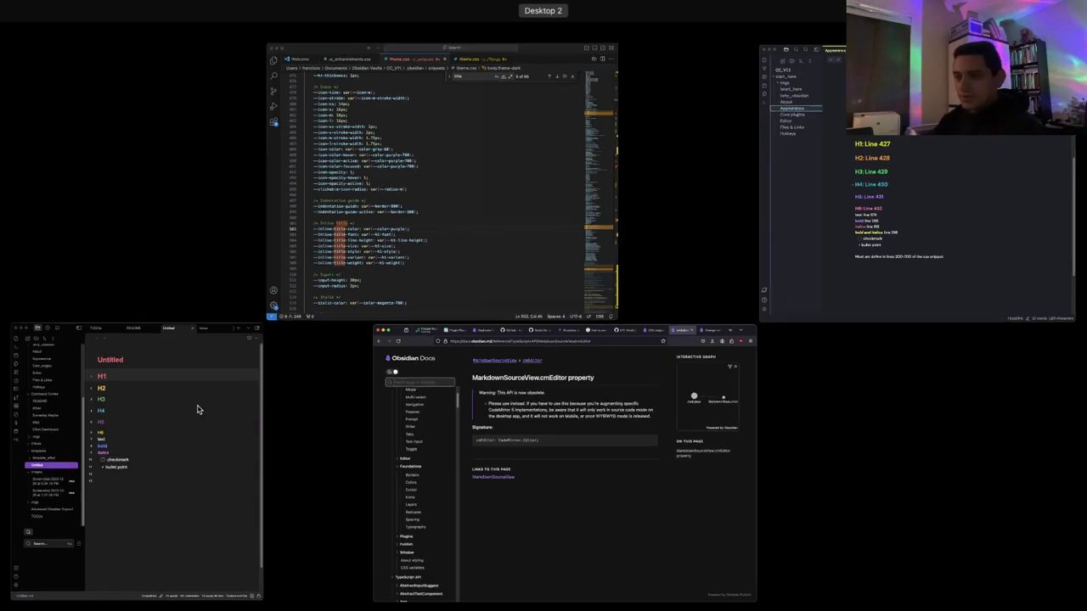
pyautogui.click(197, 409)
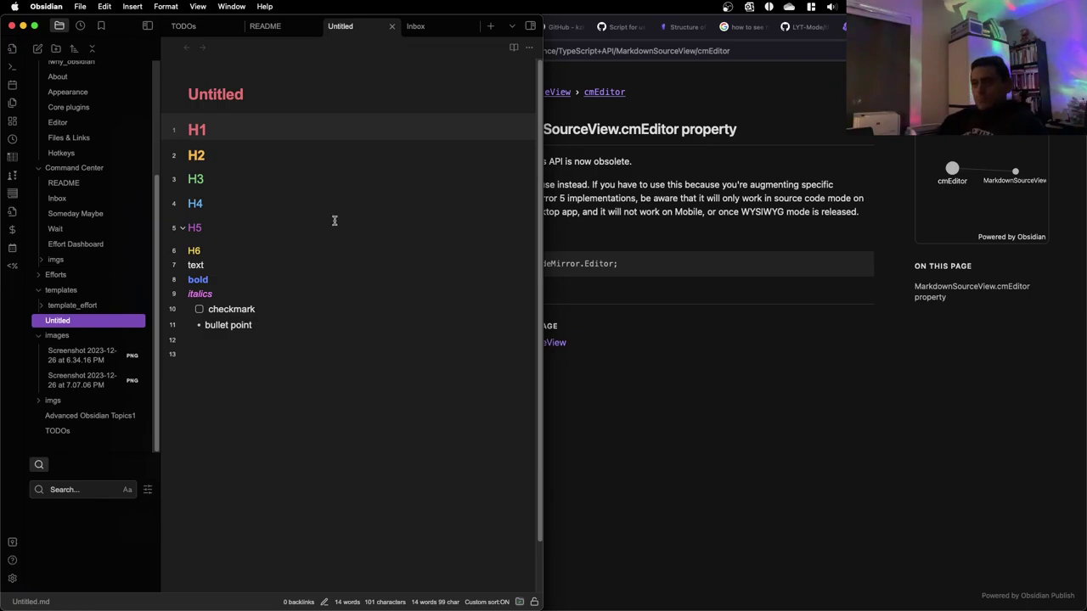
# Switch to theme.css in VS Code and locate the --h1-size reference in the --inline-title-size variable
pyautogui.click(672, 260)
pyautogui.hotkey('ctrl', 'Up')
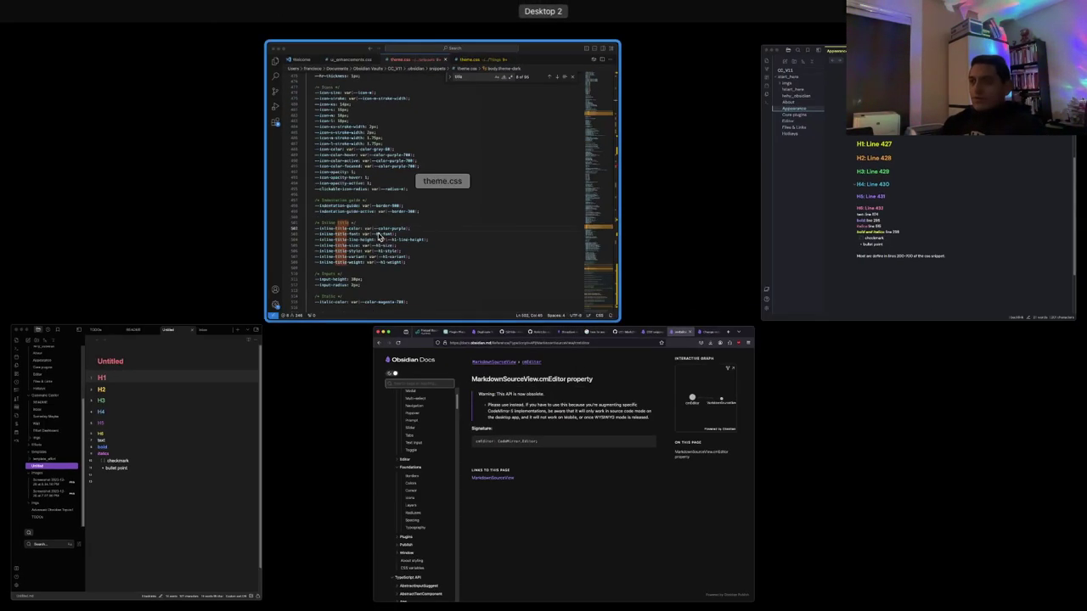
pyautogui.click(466, 226)
pyautogui.scroll(-3, 300, 332)
pyautogui.scroll(-1, 250, 371)
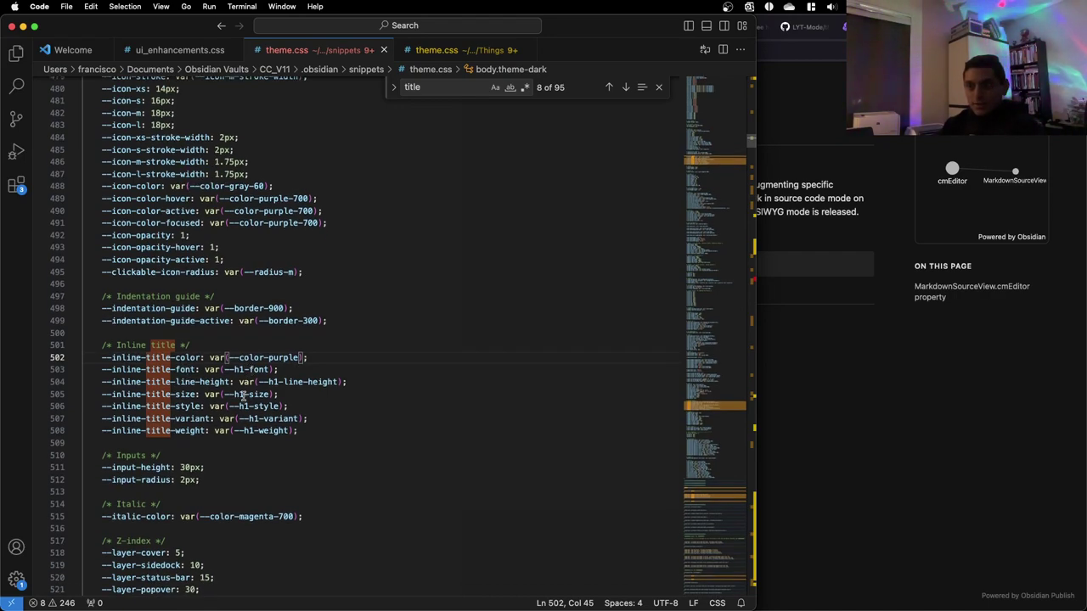
pyautogui.click(270, 394)
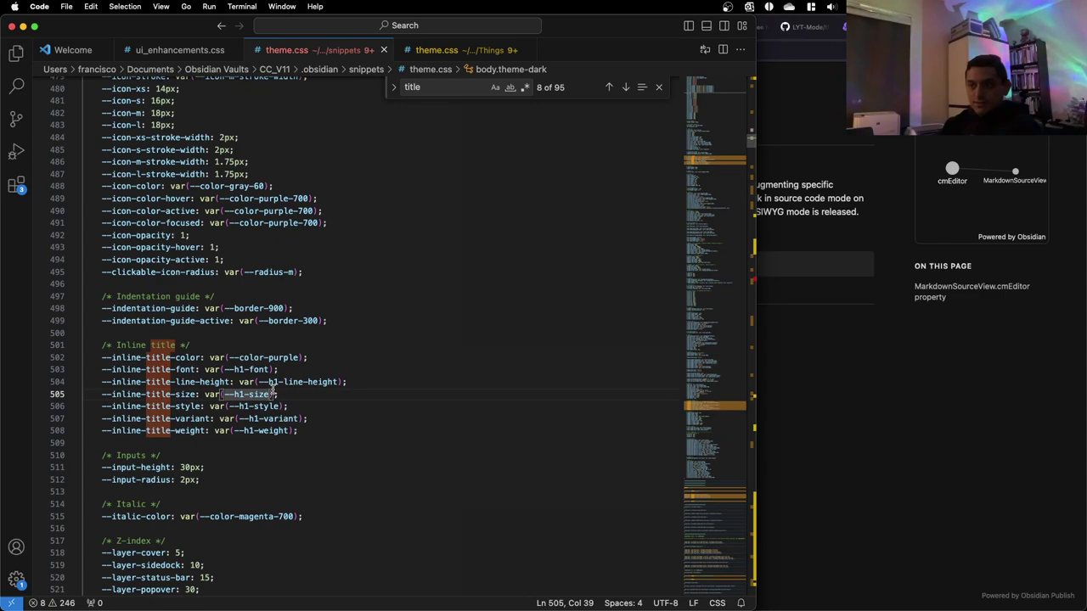
pyautogui.doubleClick(271, 394)
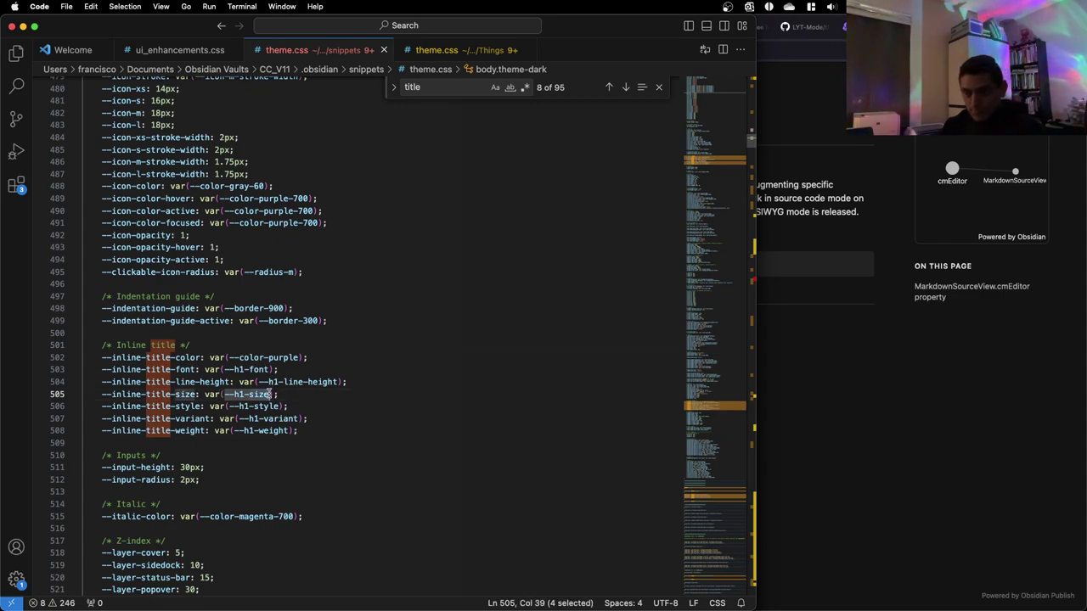
pyautogui.click(475, 87)
pyautogui.press('super+a')
pyautogui.write('size')
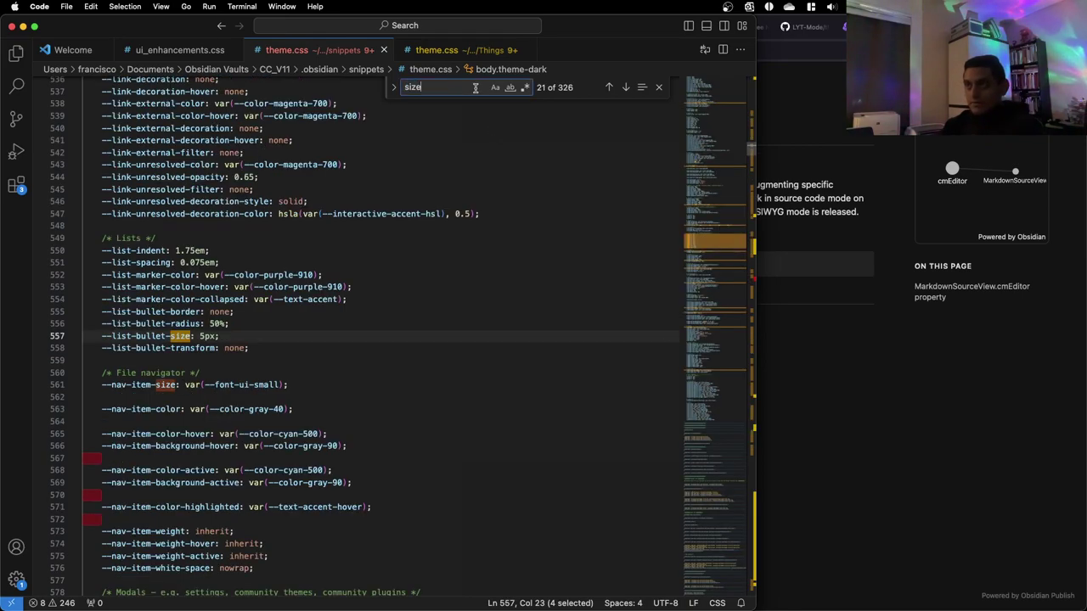
pyautogui.press('super+z')
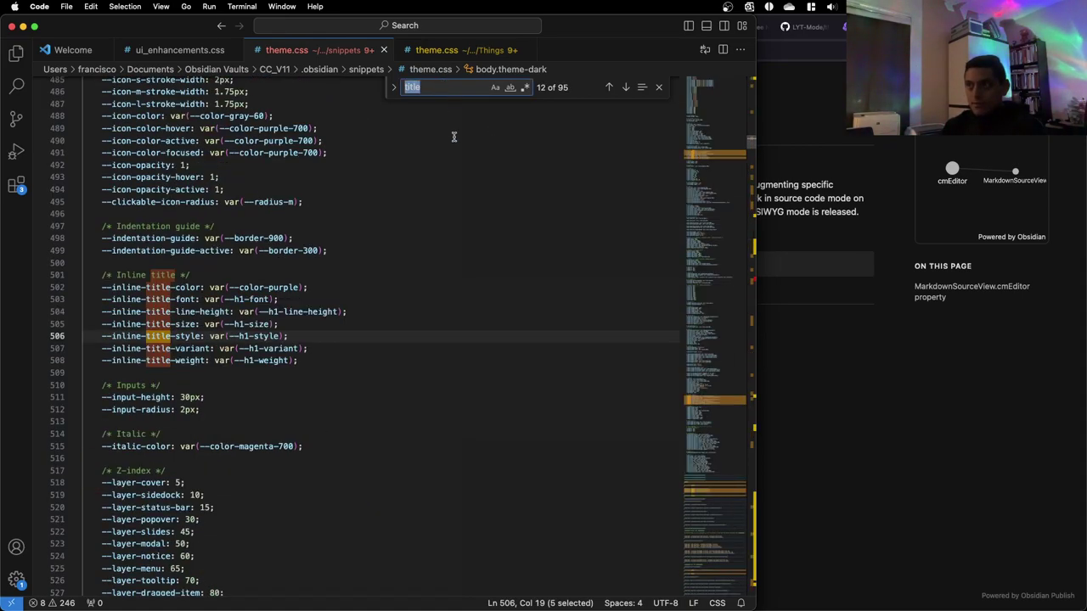
# Search theme.css for --h1-size and examine its definition among the heading variables
pyautogui.moveTo(275, 325); pyautogui.dragTo(224, 325)
pyautogui.click(253, 325)
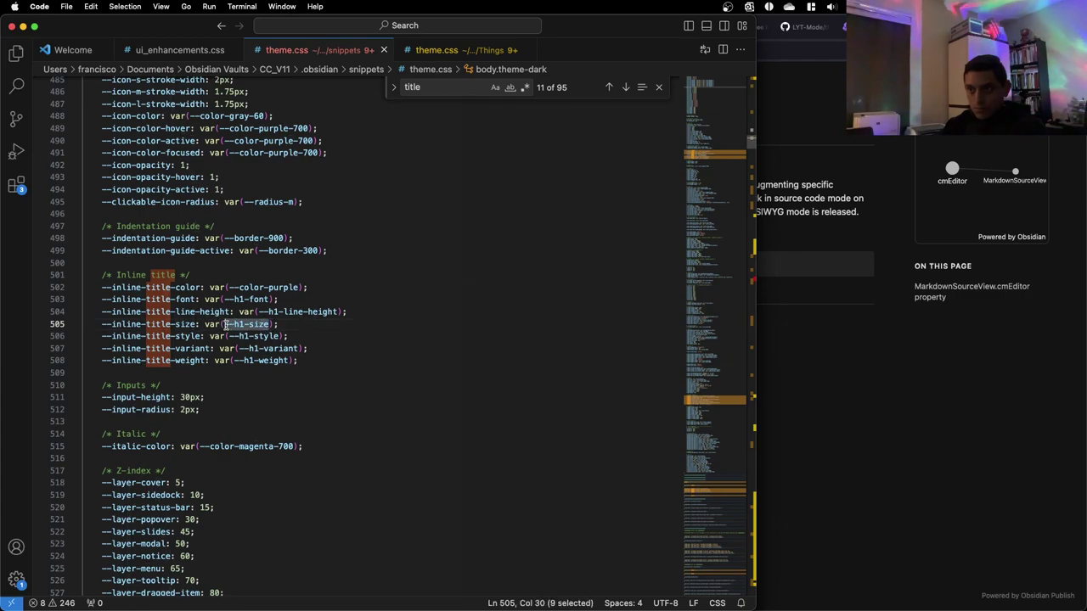
pyautogui.press('super+f')
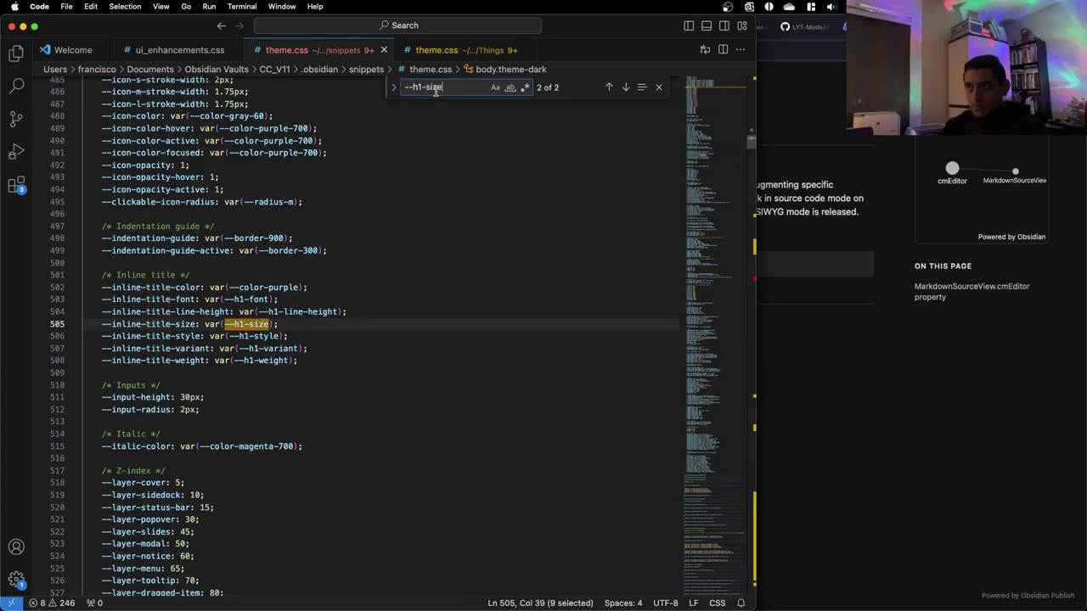
pyautogui.press('Return')
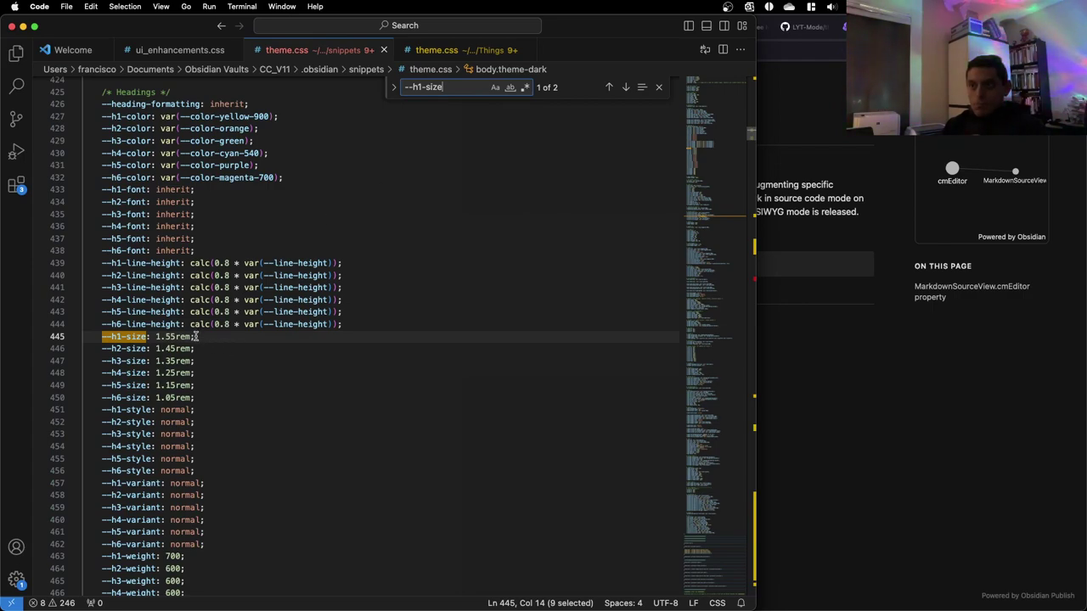
pyautogui.moveTo(192, 337); pyautogui.dragTo(156, 338)
pyautogui.scroll(2, 157, 338)
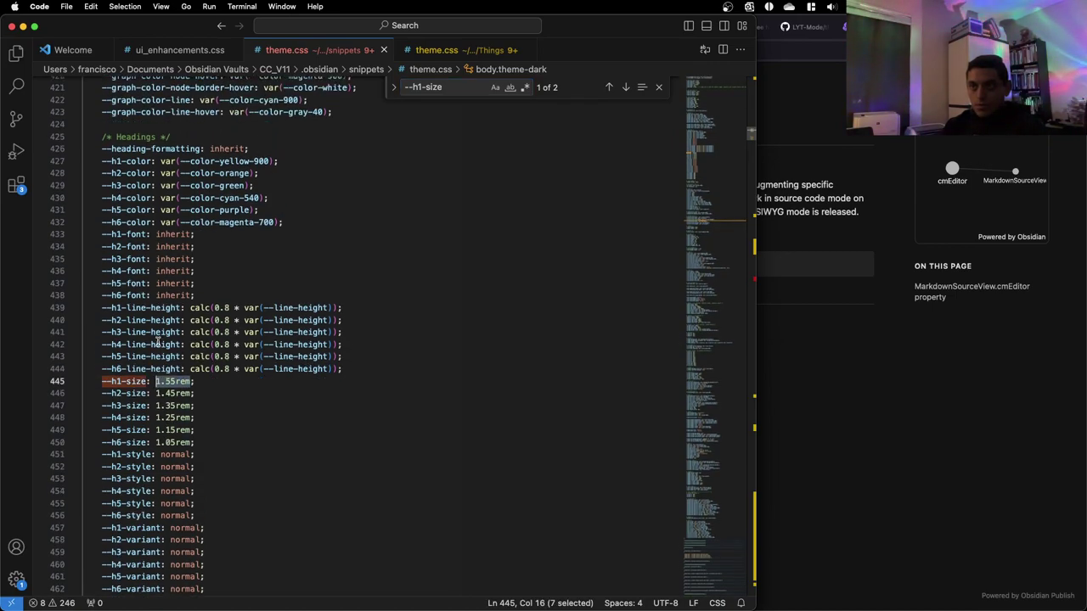
pyautogui.scroll(10, 157, 341)
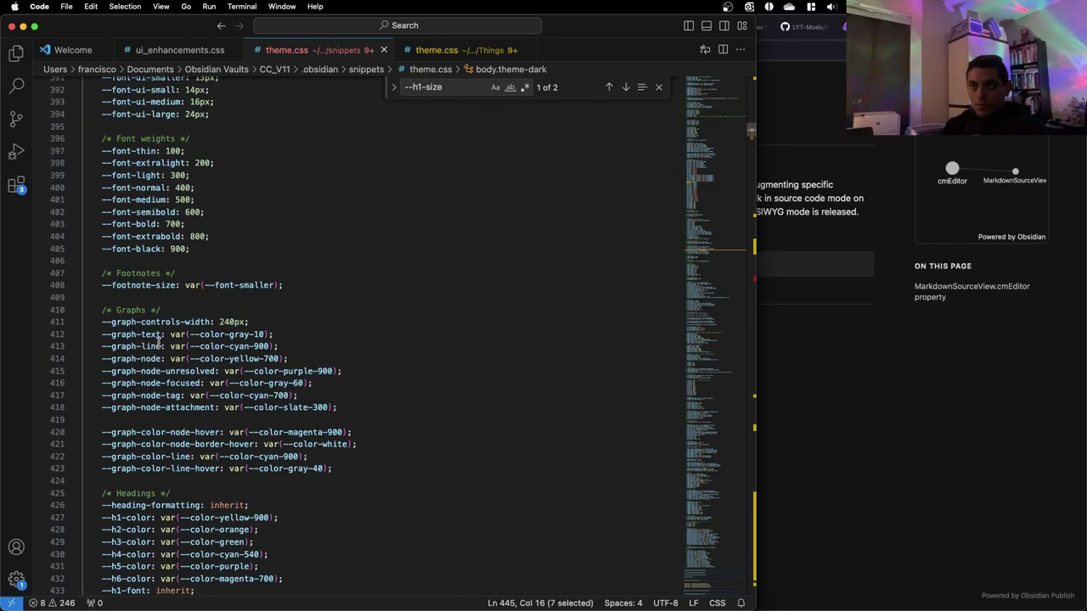
pyautogui.scroll(-12, 157, 339)
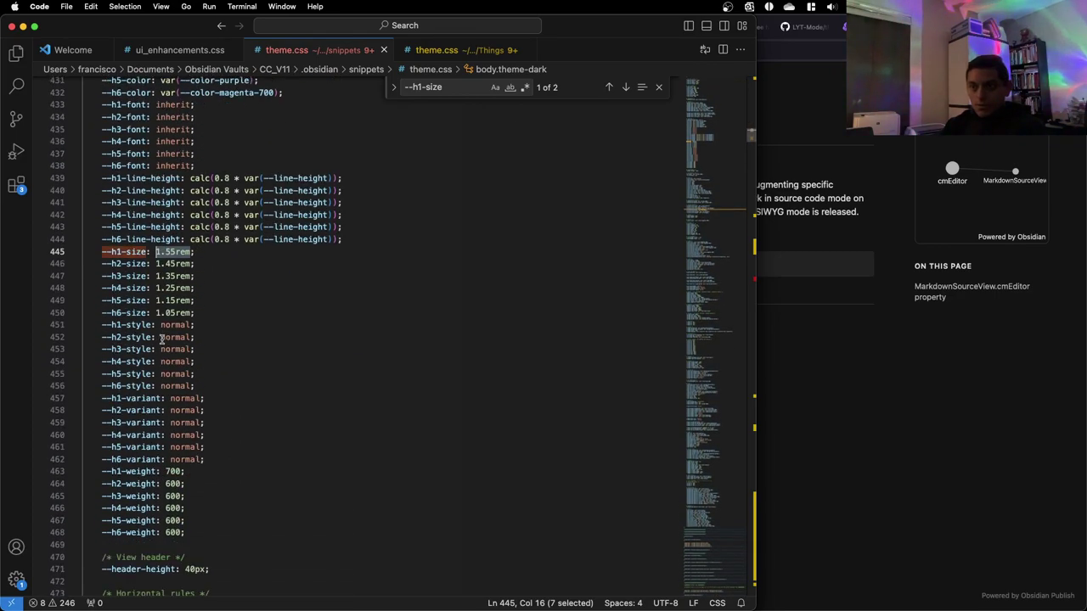
# Add the variable --title-size: 1.6rem; on a new line above --h1-size in theme.css and save the file
pyautogui.press('Home')
pyautogui.press('super+shift+Return')
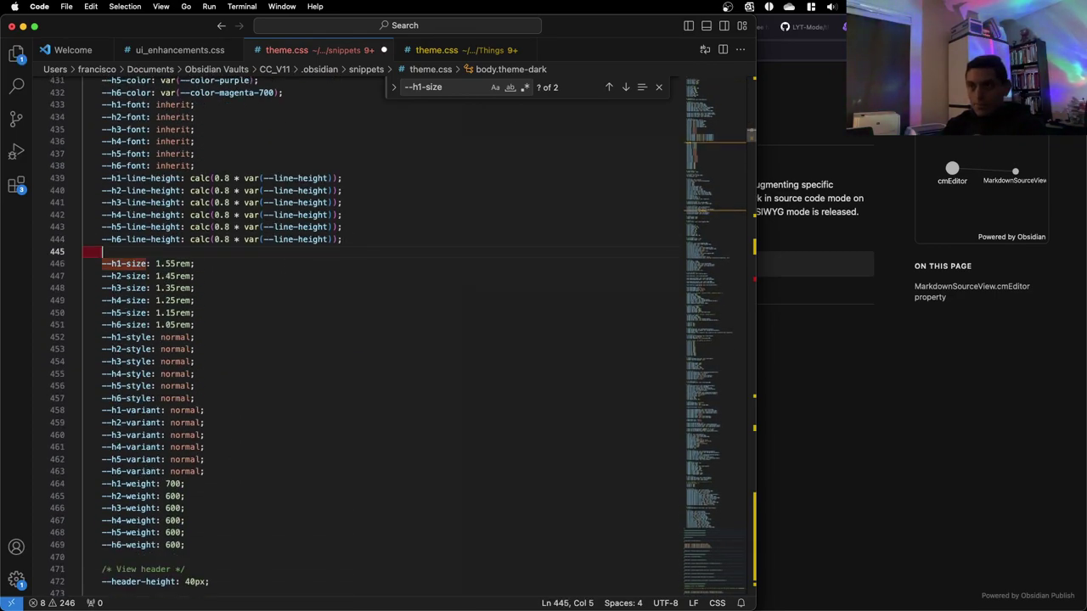
pyautogui.write('--t')
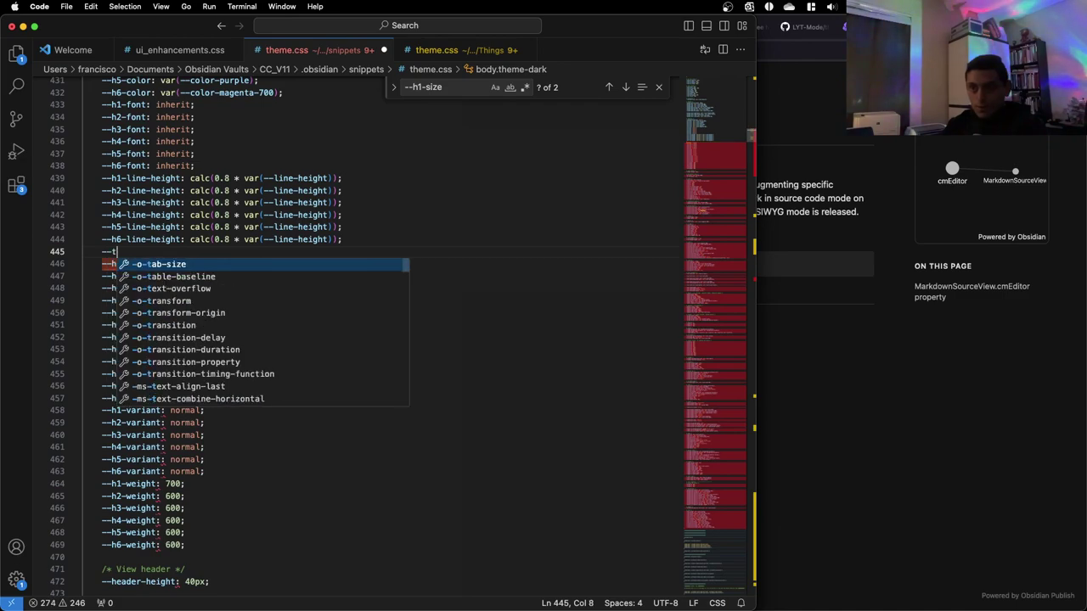
pyautogui.write('itle-size: 1.6rem;')
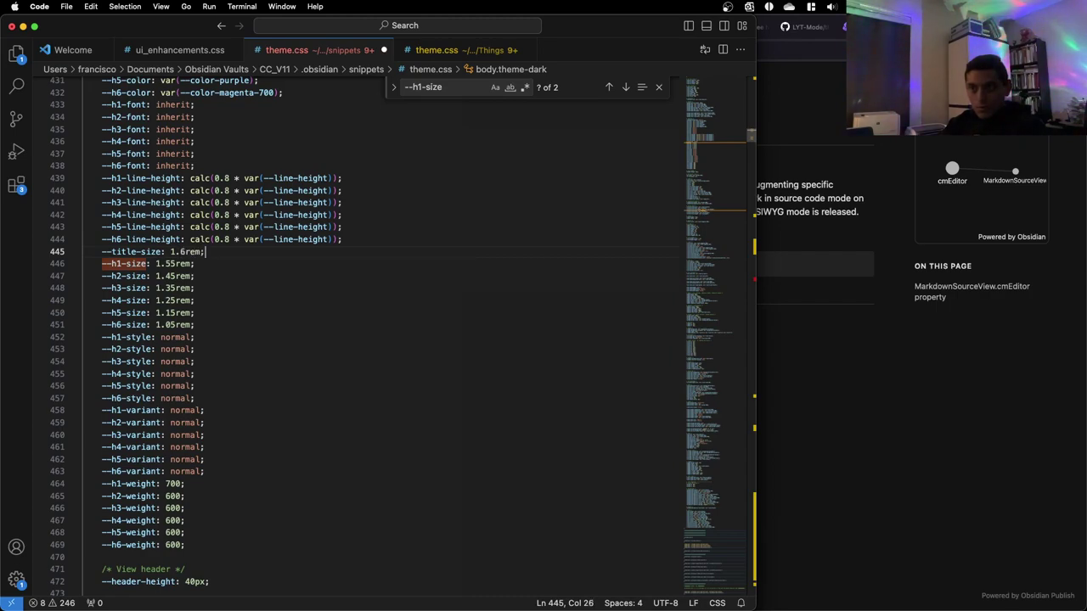
pyautogui.press('super+s')
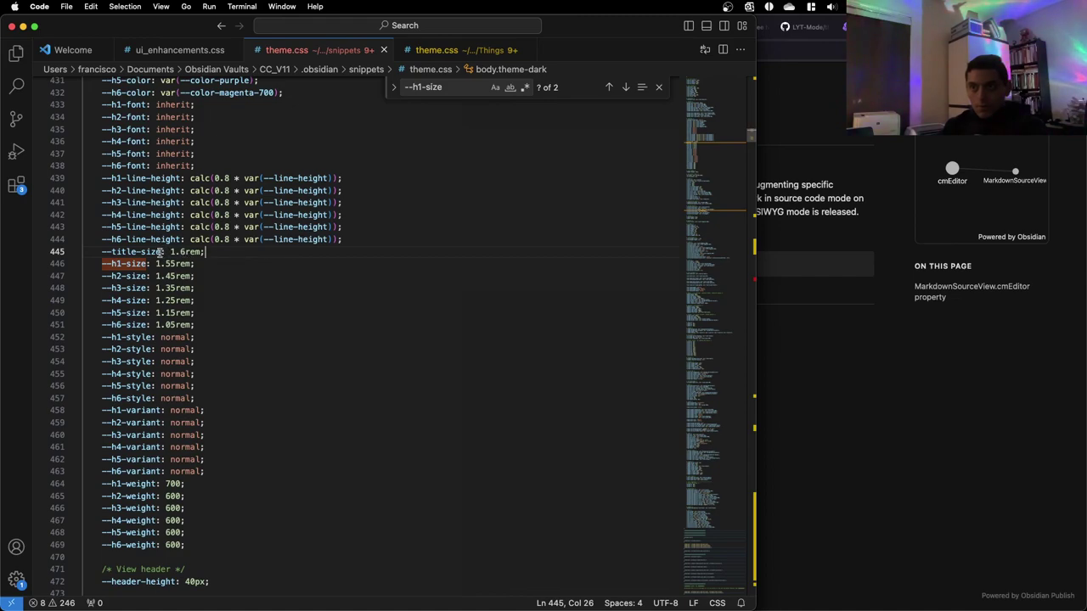
# Make --inline-title-size reference the --title-size variable in theme.css, save, and check the title of Obsidian's Appearance note
pyautogui.click(455, 90)
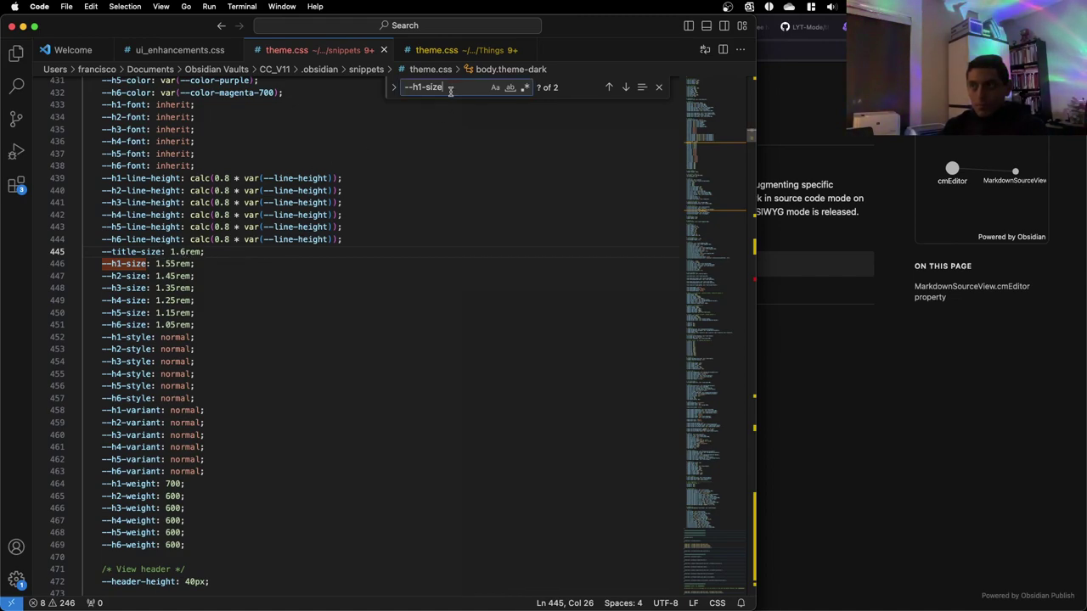
pyautogui.moveTo(161, 252); pyautogui.dragTo(101, 252)
pyautogui.press('super+c')
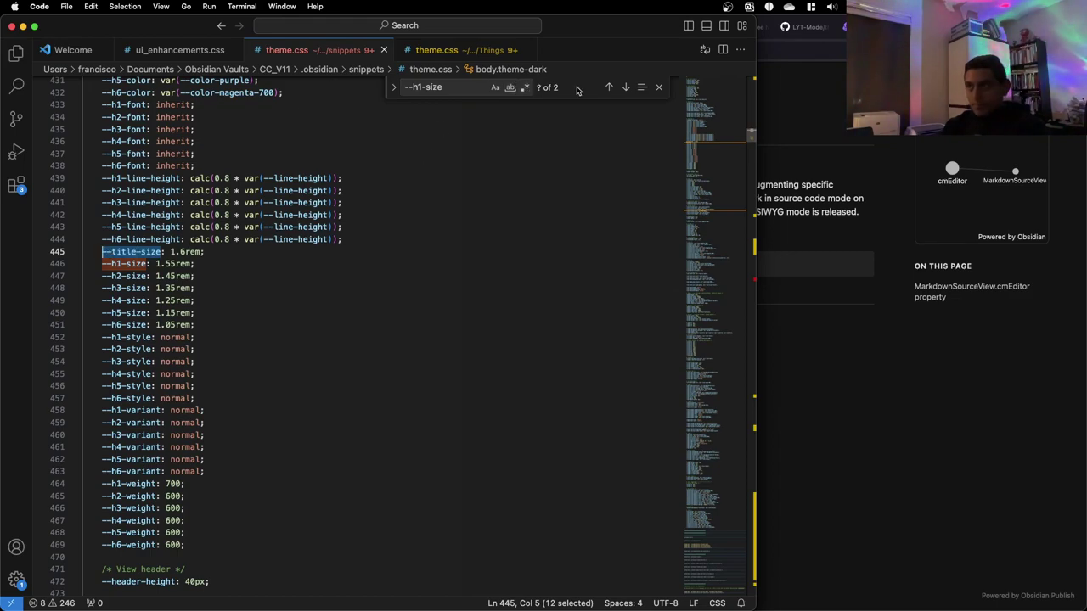
pyautogui.click(608, 87)
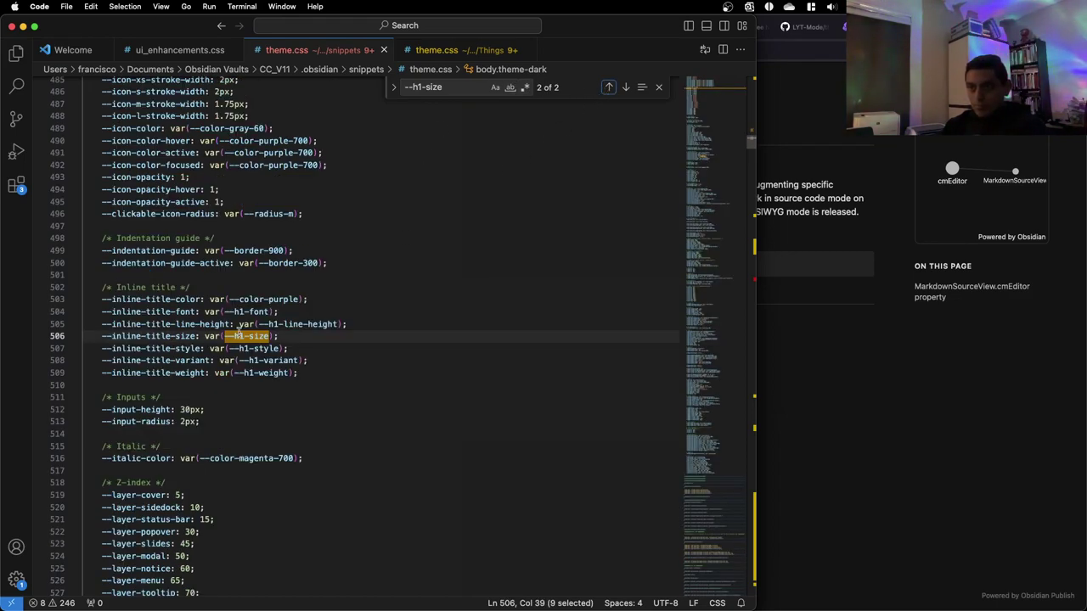
pyautogui.press('super+v')
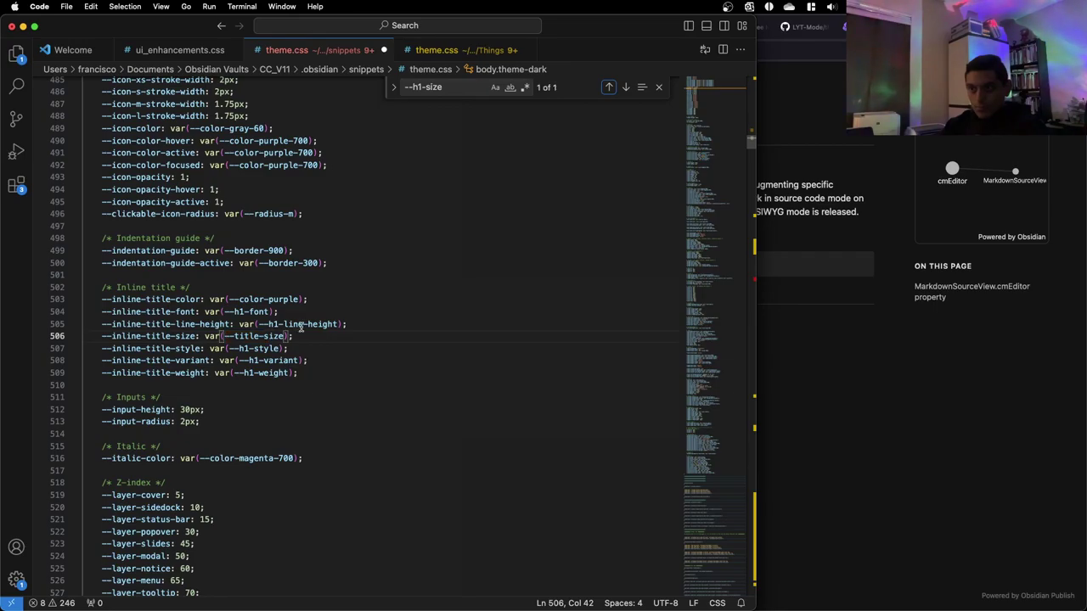
pyautogui.hotkey('ctrl', 'Up')
pyautogui.click(962, 291)
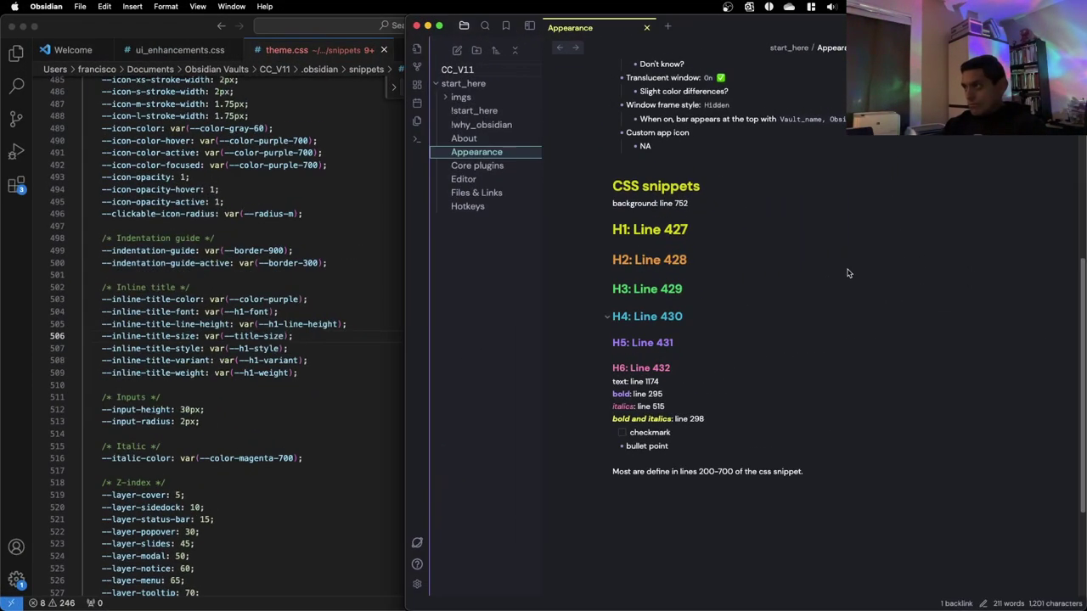
pyautogui.click(204, 287)
pyautogui.click(670, 244)
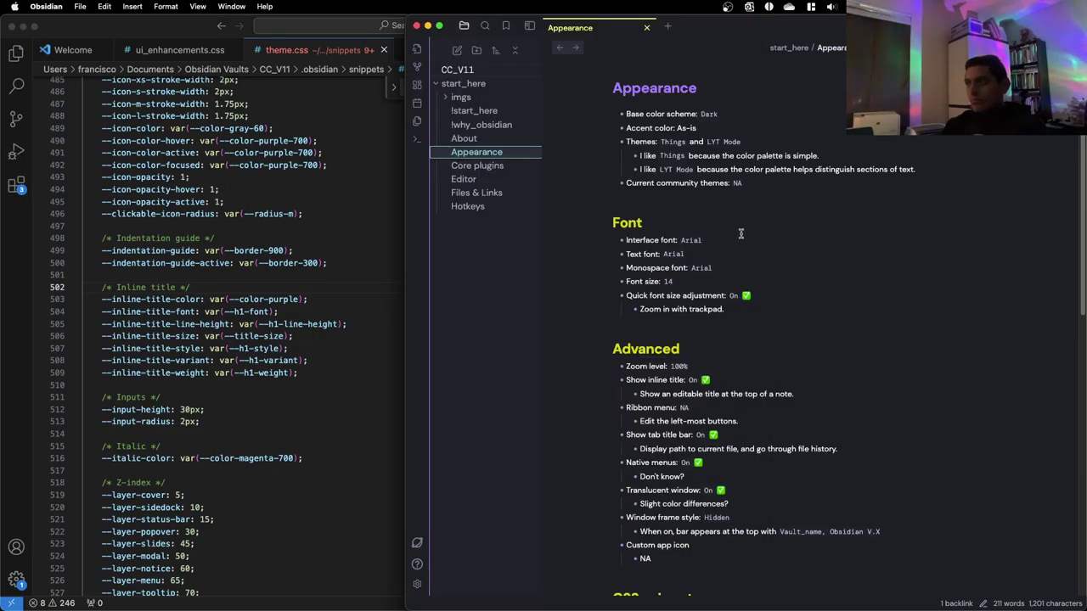
# Search theme.css in VS Code for --title-size and go to its definition among the heading variables
pyautogui.click(246, 252)
pyautogui.scroll(10, 233, 288)
pyautogui.scroll(5, 254, 288)
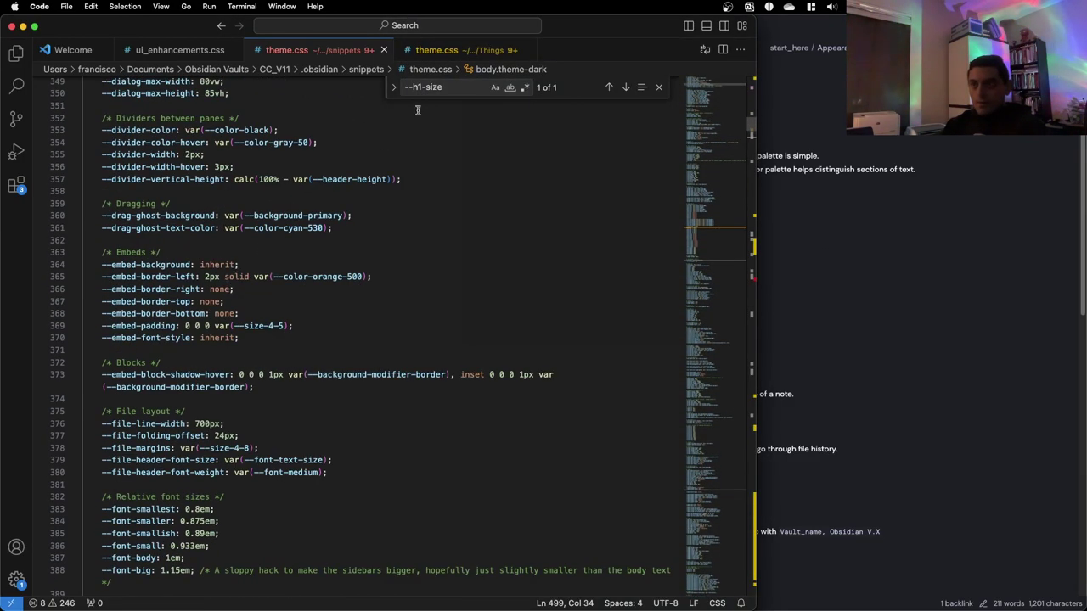
pyautogui.moveTo(425, 87); pyautogui.dragTo(473, 87)
pyautogui.press('Left')
pyautogui.press('Left')
pyautogui.press('BackSpace')
pyautogui.press('BackSpace')
pyautogui.write('title')
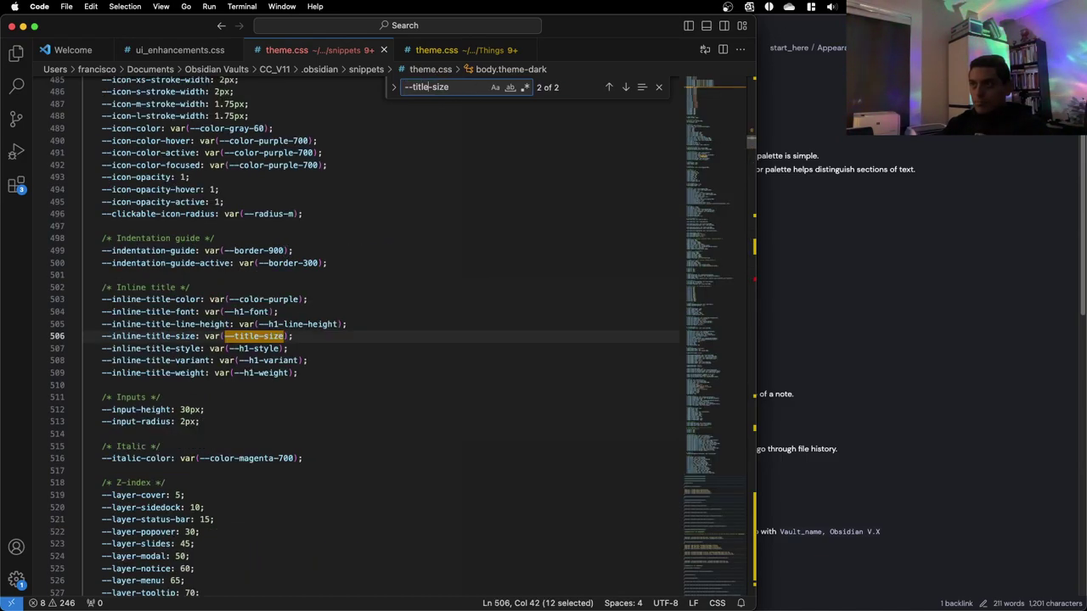
pyautogui.press('Return')
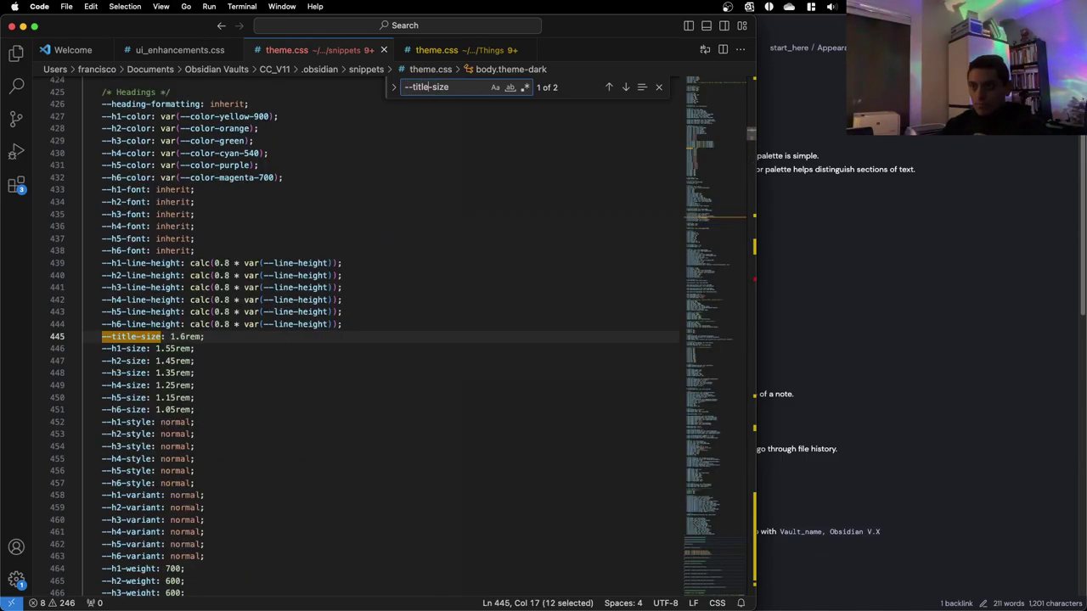
# Set --title-size to 1.8rem, save theme.css, and view the title in Obsidian's Appearance note
pyautogui.click(182, 337)
pyautogui.press('BackSpace')
pyautogui.write('8')
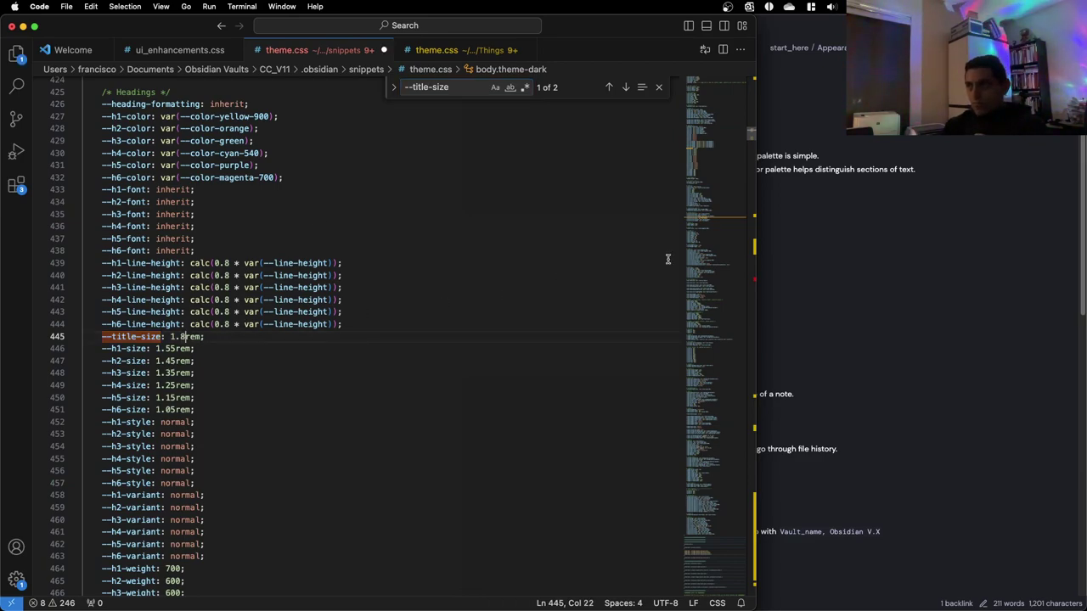
pyautogui.press('super+s')
pyautogui.click(781, 263)
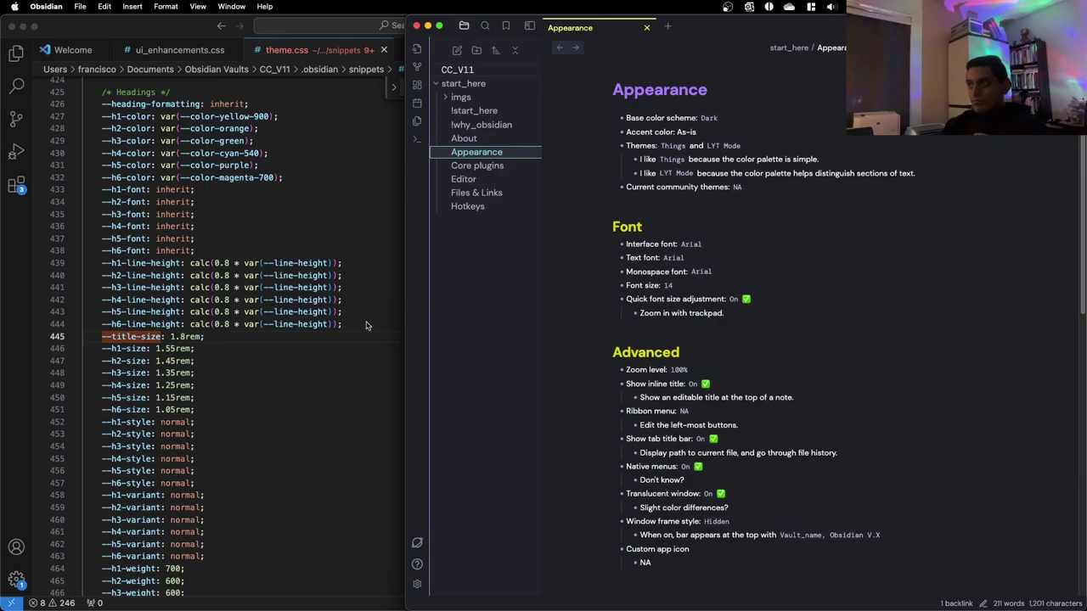
# Narrow the VS Code window to half the screen beside the Appearance note and return to the heading variables in theme.css
pyautogui.click(340, 349)
pyautogui.hotkey('ctrl', 'shift', 'Left')
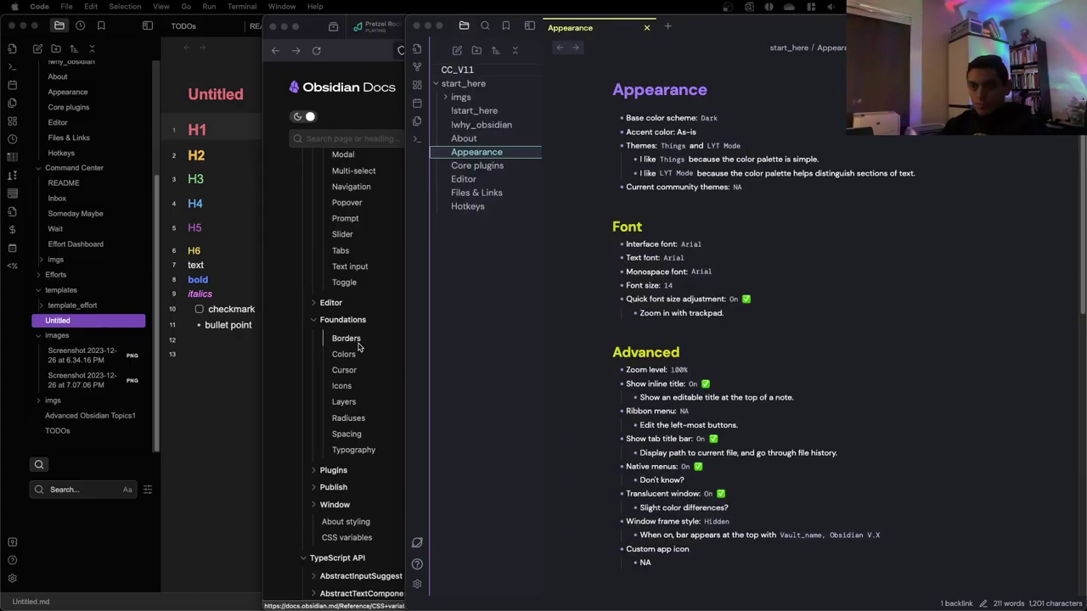
pyautogui.scroll(10, 368, 332)
pyautogui.scroll(20, 369, 332)
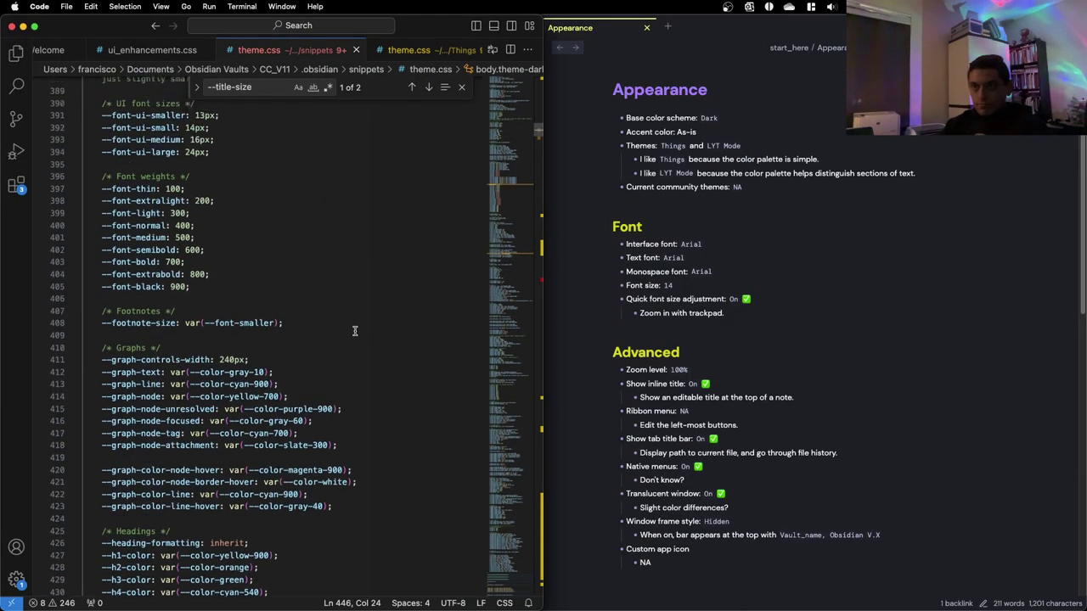
pyautogui.scroll(-20, 335, 371)
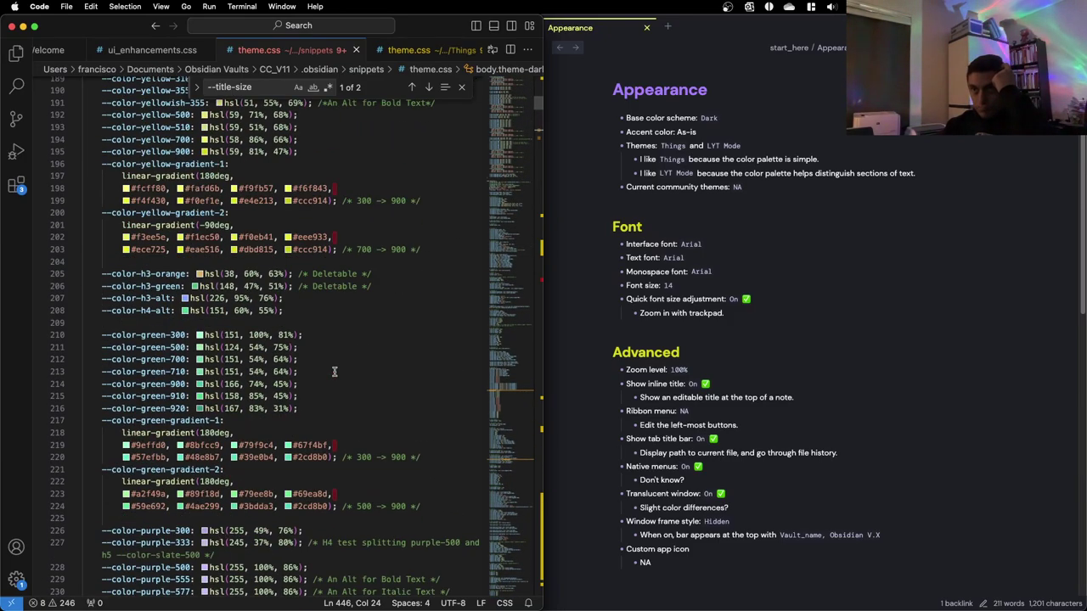
pyautogui.scroll(-20, 320, 374)
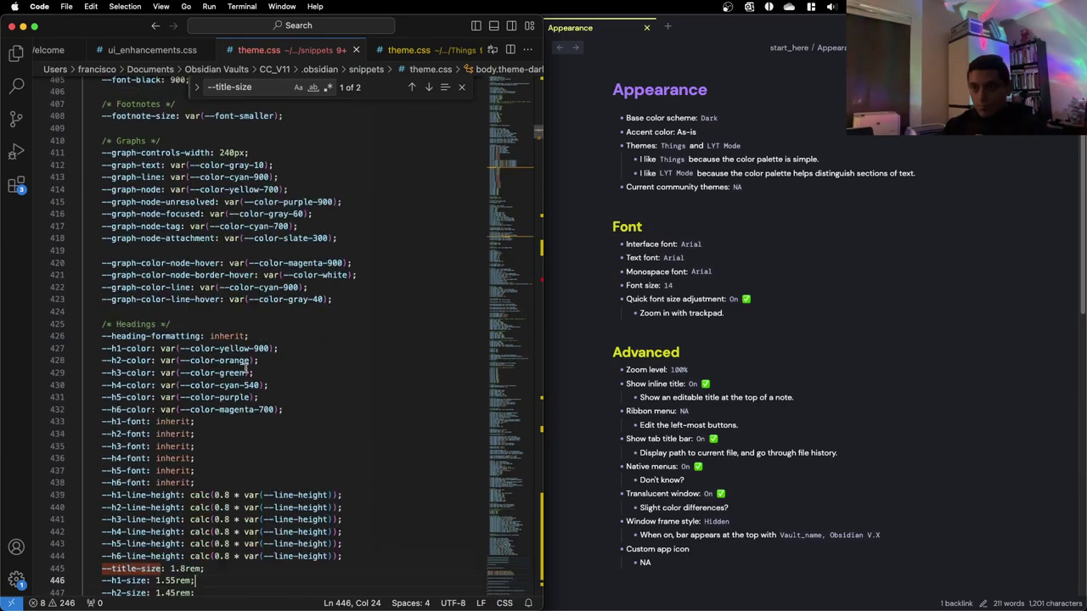
pyautogui.click(173, 223)
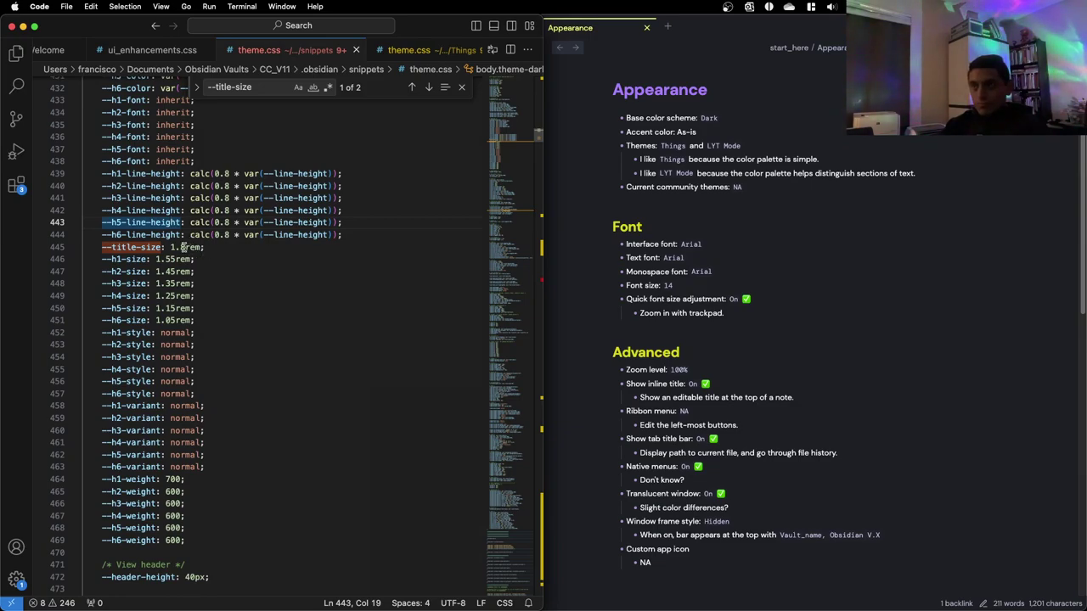
# Set --title-size to 3rem and save theme.css
pyautogui.click(183, 247)
pyautogui.press('BackSpace')
pyautogui.press('BackSpace')
pyautogui.press('BackSpace')
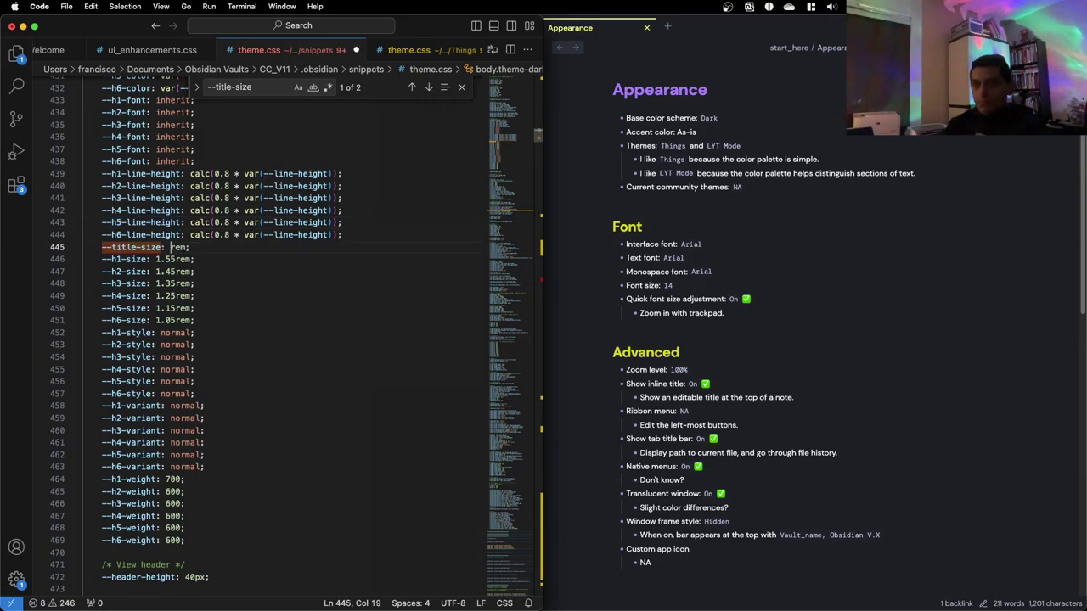
pyautogui.write('3')
pyautogui.click(272, 234)
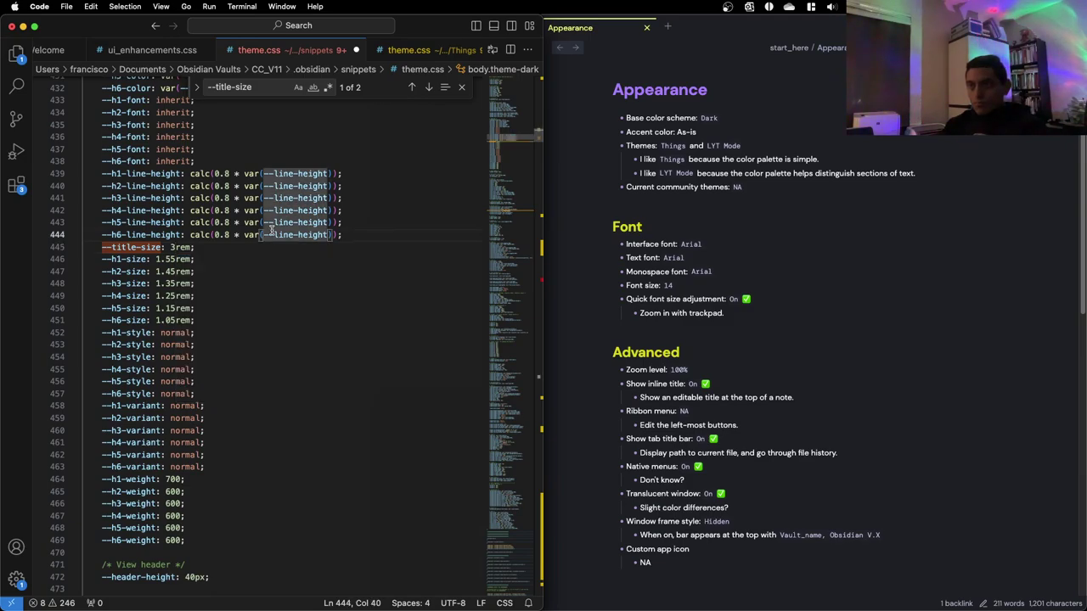
pyautogui.press('super+s')
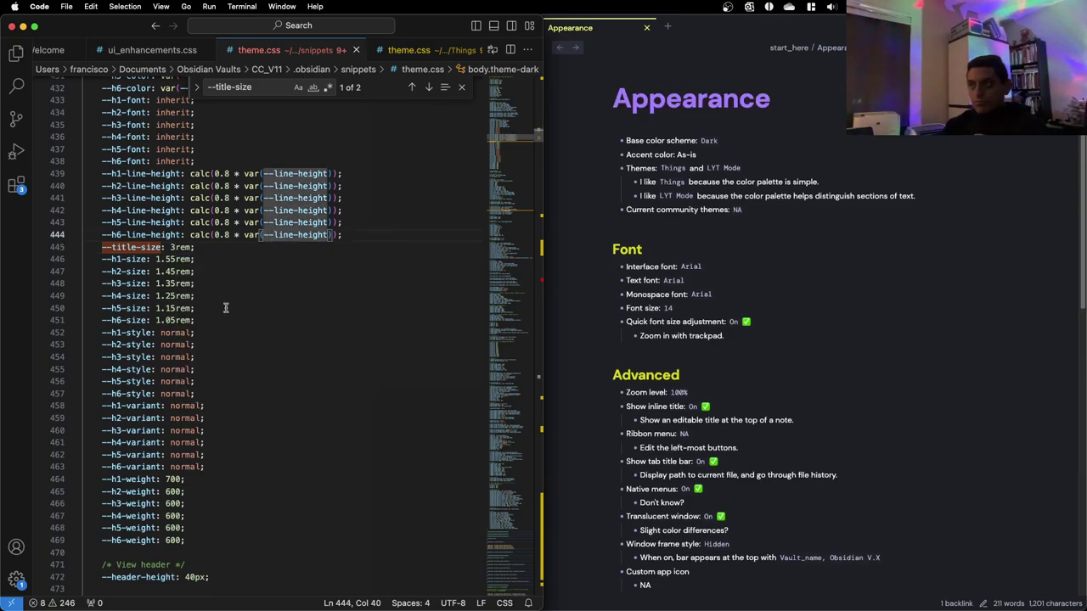
# Set --title-size to 2rem and save theme.css
pyautogui.click(175, 245)
pyautogui.press('BackSpace')
pyautogui.write('2')
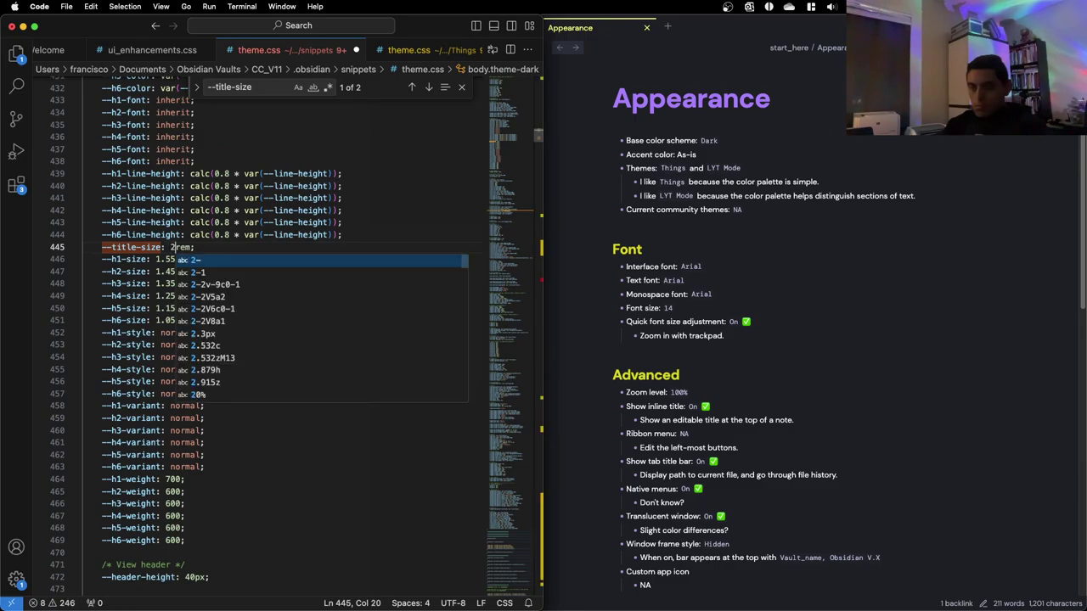
pyautogui.click(431, 221)
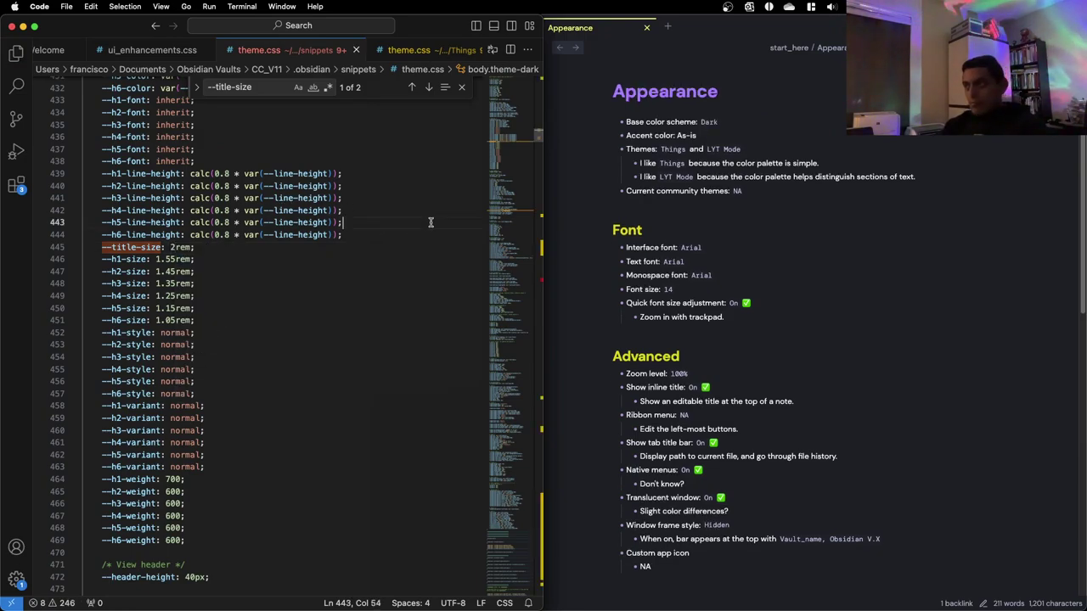
# Switch to Obsidian and compare the Appearance note's title with its headings and the CSS snippets section
pyautogui.click(723, 263)
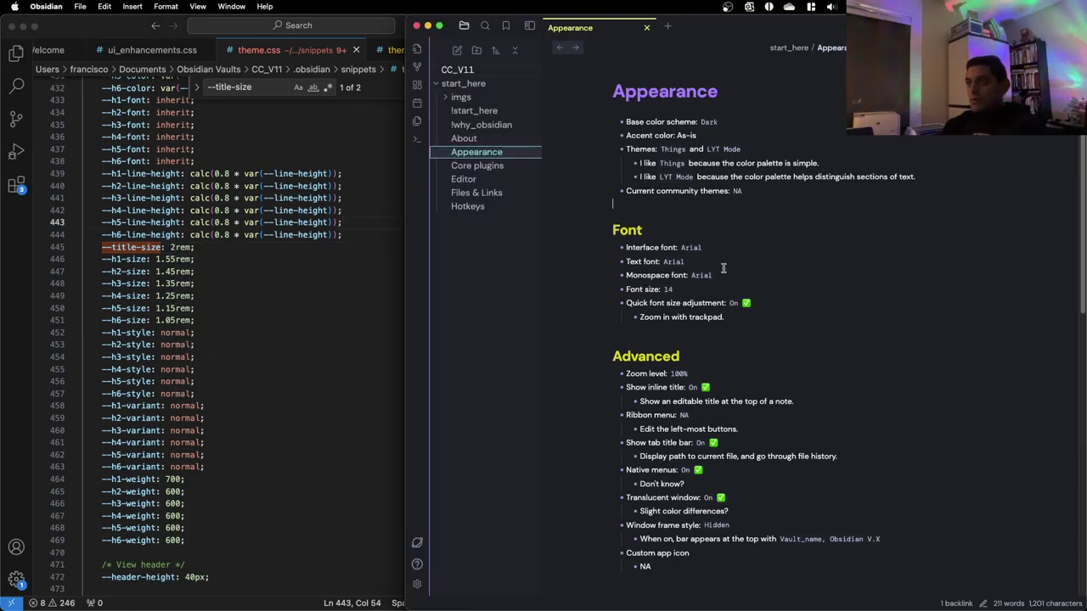
pyautogui.scroll(-10, 723, 268)
pyautogui.scroll(10, 653, 284)
pyautogui.scroll(-3, 651, 284)
pyautogui.scroll(-5, 651, 285)
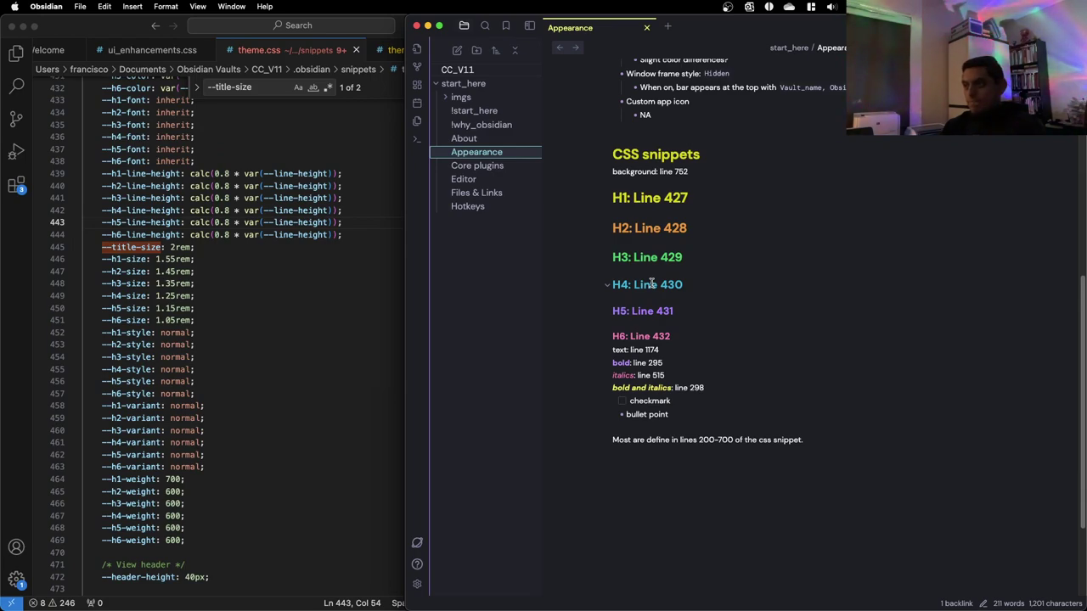
pyautogui.scroll(-1, 651, 285)
pyautogui.scroll(8, 651, 284)
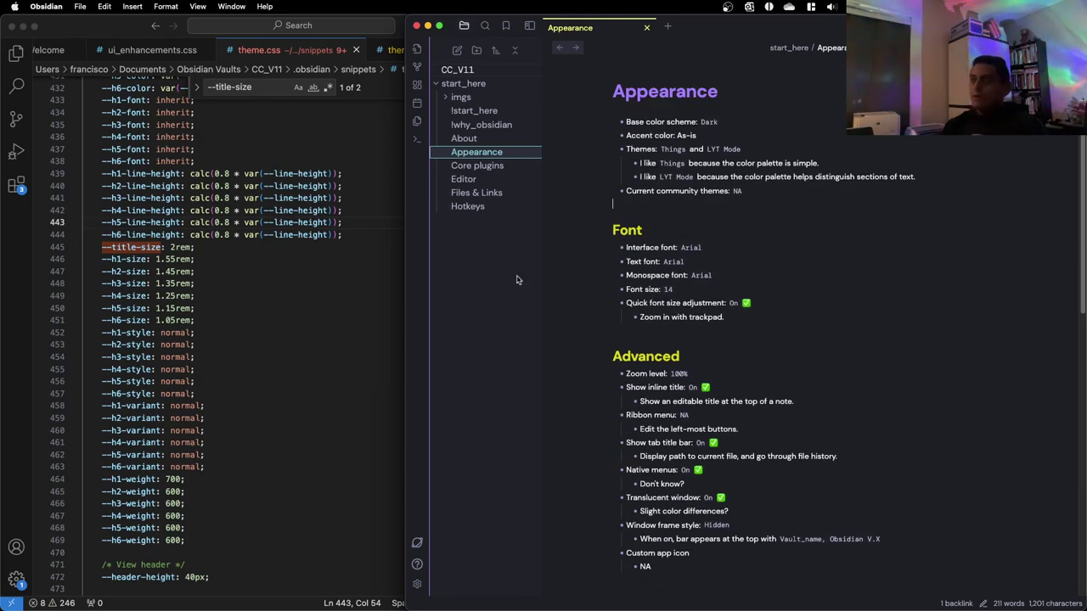
# Return to theme.css in VS Code and locate the --title-size reference among the inline title variables
pyautogui.click(251, 283)
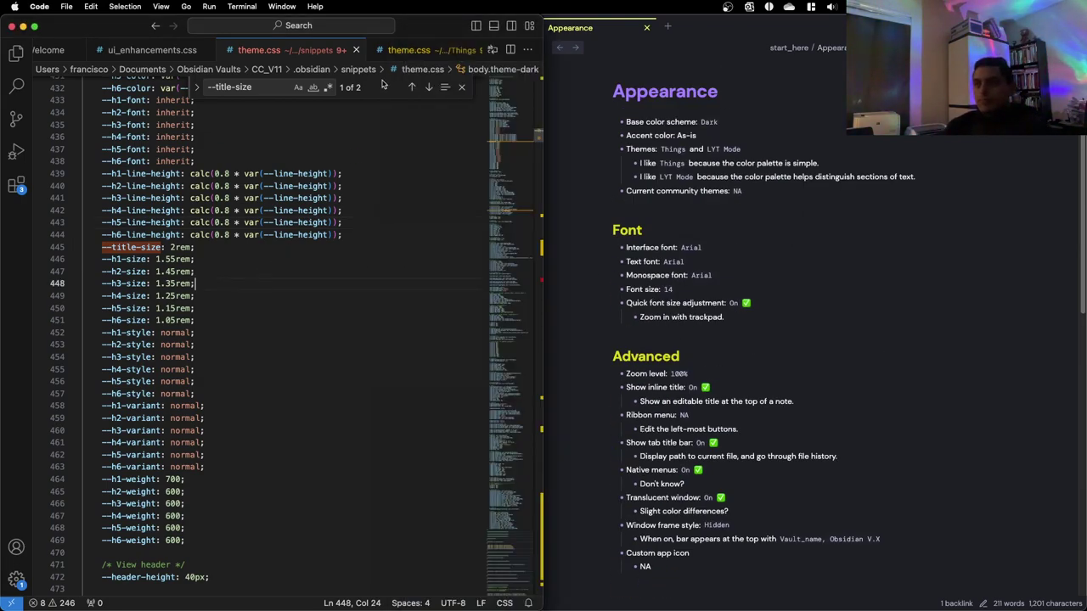
pyautogui.click(410, 87)
pyautogui.click(411, 87)
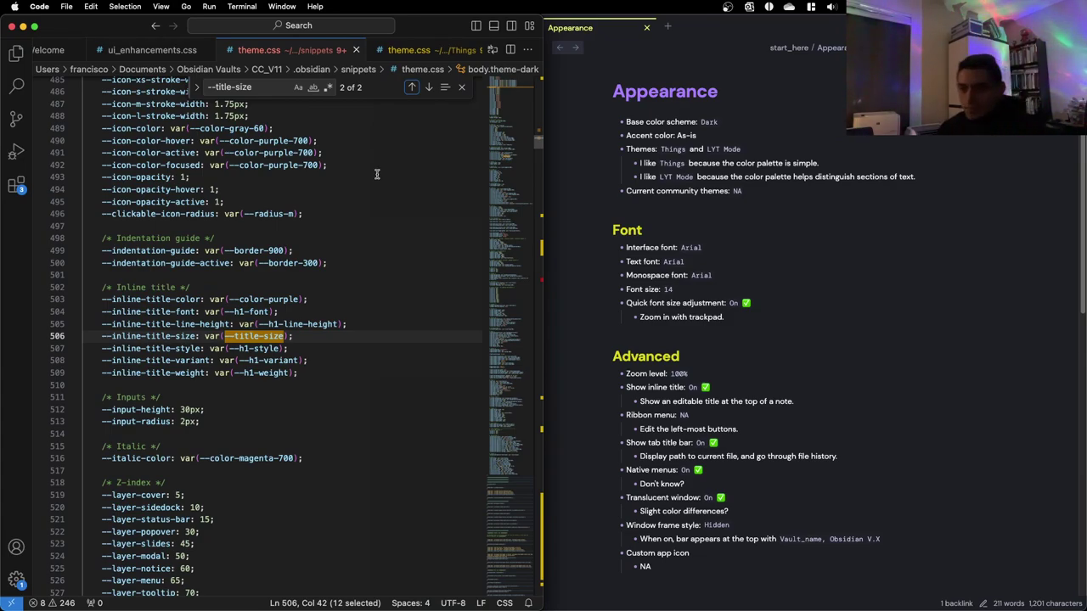
pyautogui.scroll(-1, 377, 174)
# Toggle the checkmark task in the Appearance note's CSS snippets section to examine its checked and unchecked styles, leaving it unchecked
pyautogui.click(892, 235)
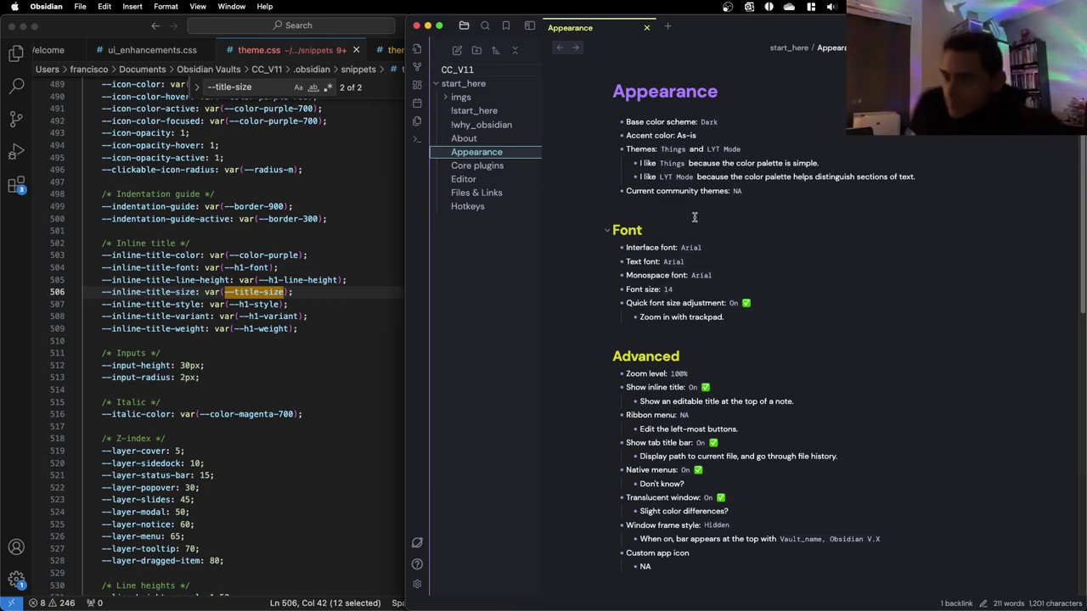
pyautogui.scroll(-10, 701, 230)
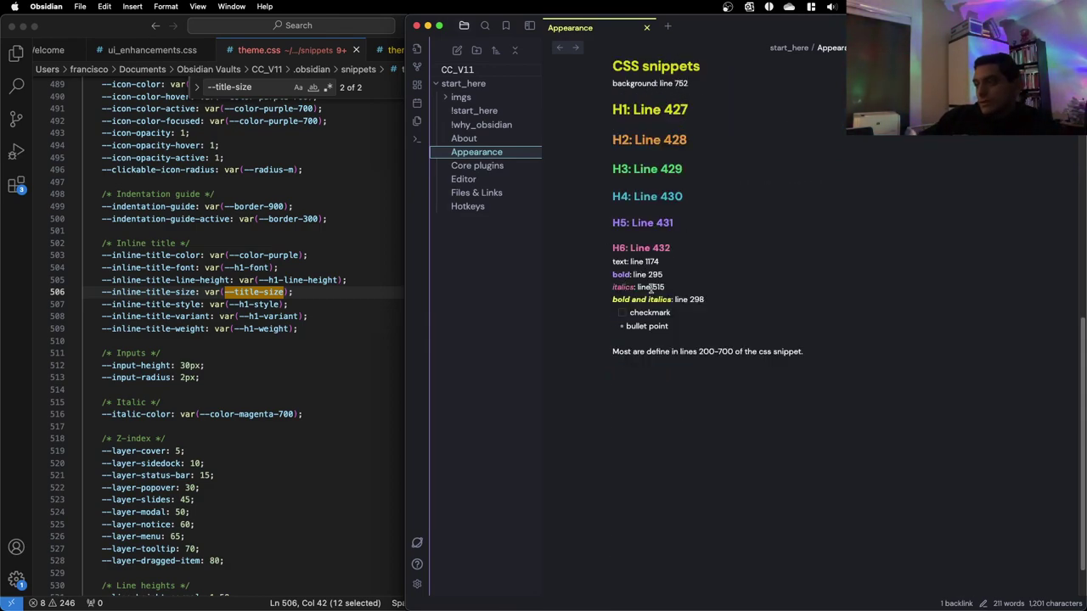
pyautogui.scroll(-1, 624, 293)
pyautogui.click(619, 307)
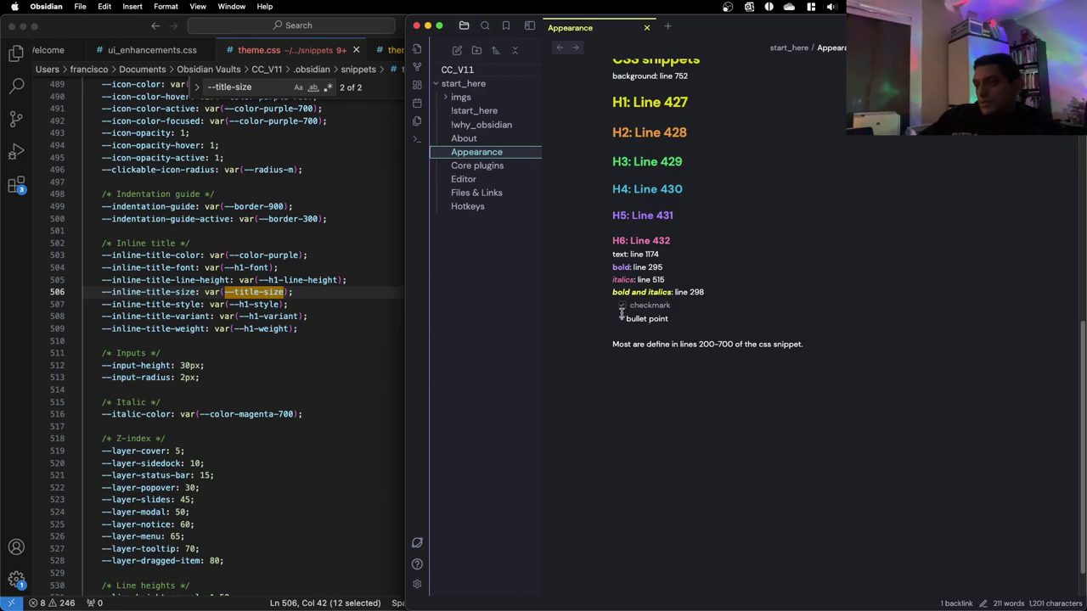
pyautogui.click(619, 308)
pyautogui.click(620, 309)
pyautogui.click(620, 307)
pyautogui.click(620, 307)
pyautogui.click(620, 308)
pyautogui.click(620, 308)
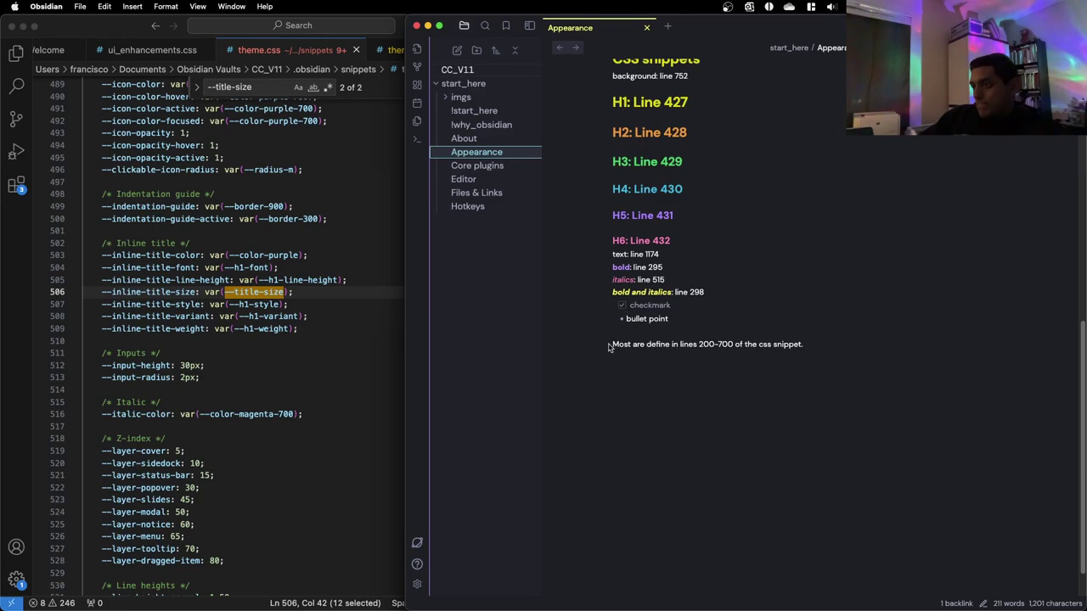
pyautogui.click(620, 308)
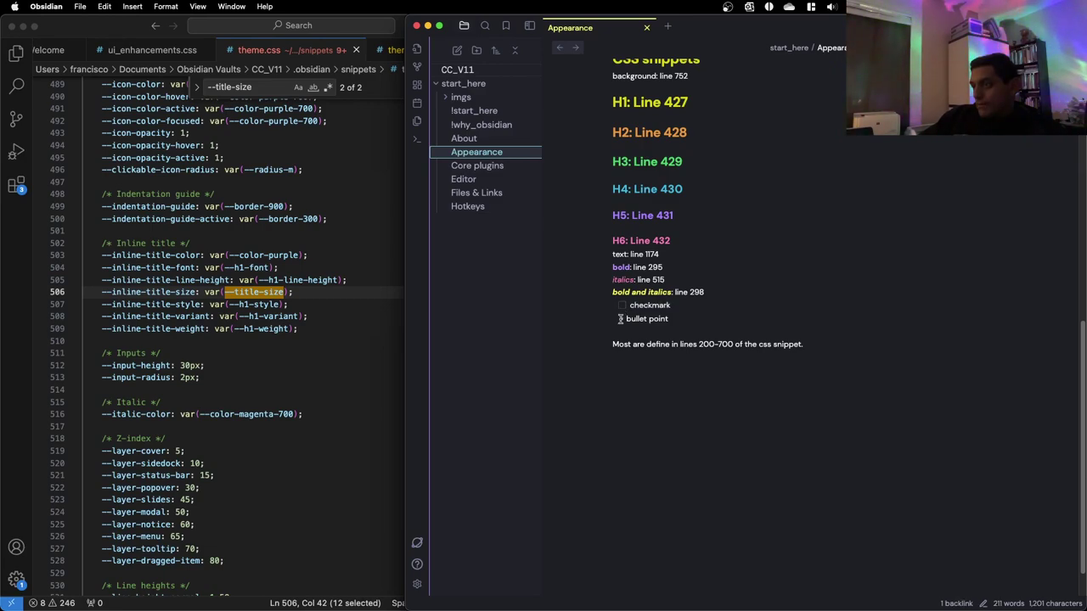
# Search theme.css for "check", widen the VS Code window, and expand the input[type=checkbox] rule in the Checkboxes section to examine it
pyautogui.click(360, 291)
pyautogui.press('super+f')
pyautogui.write('check')
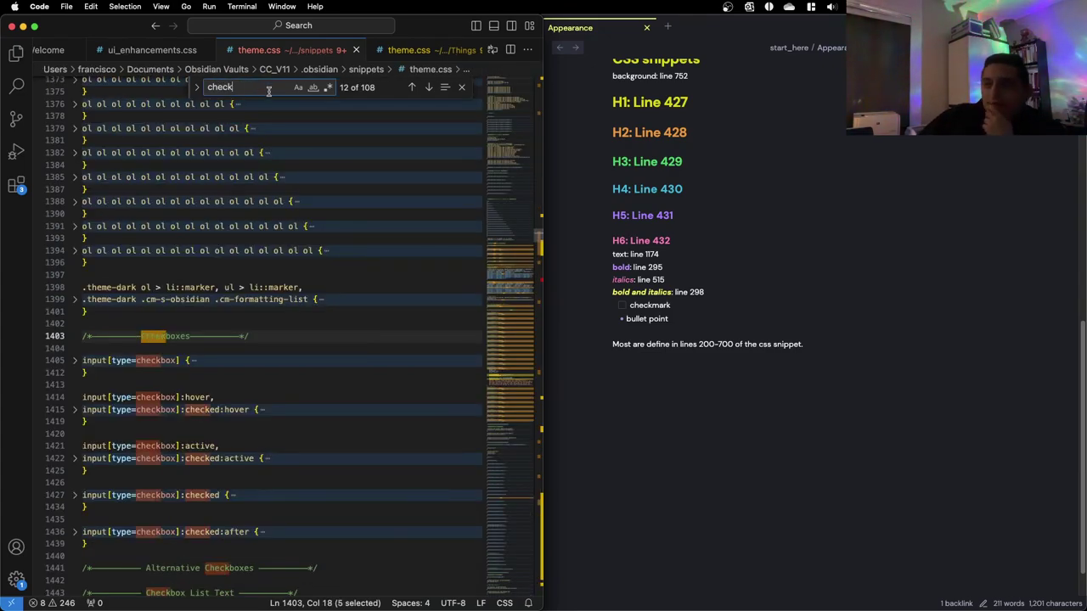
pyautogui.moveTo(544, 195); pyautogui.dragTo(588, 195)
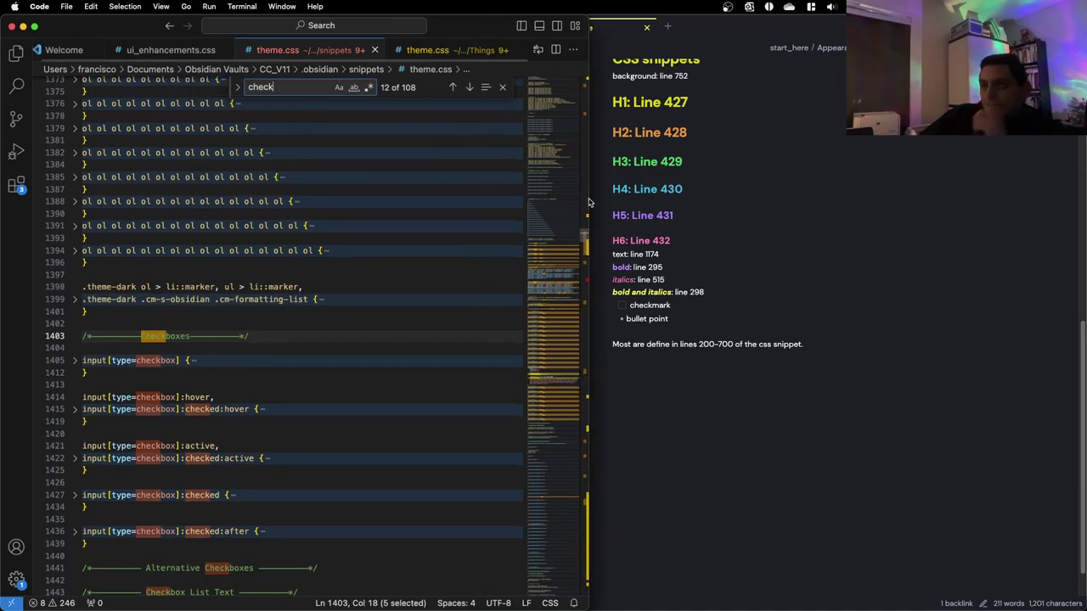
pyautogui.scroll(-1, 53, 351)
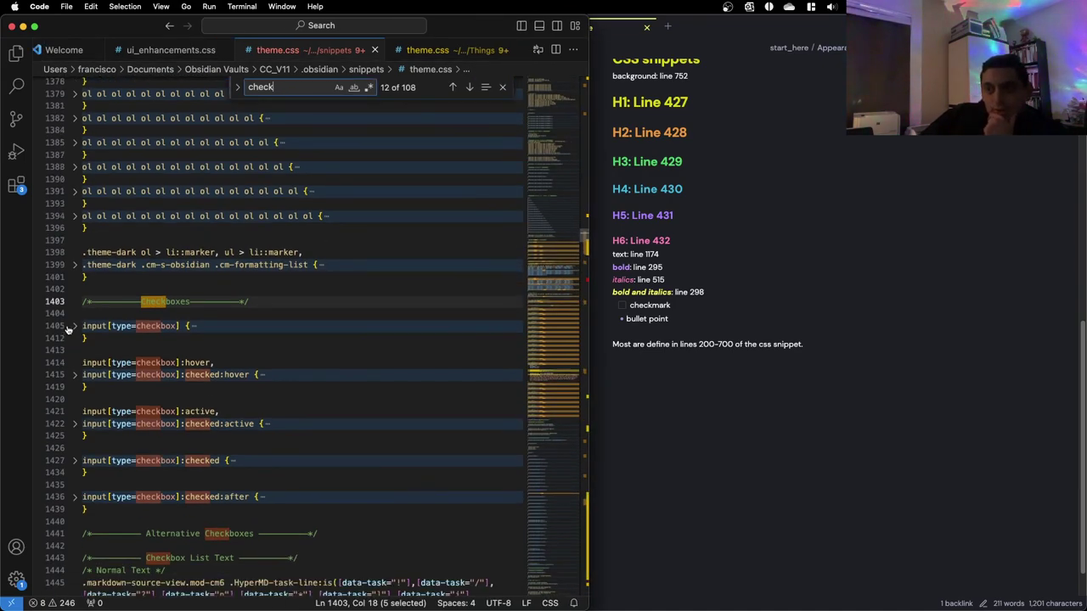
pyautogui.click(74, 326)
pyautogui.scroll(-1, 76, 332)
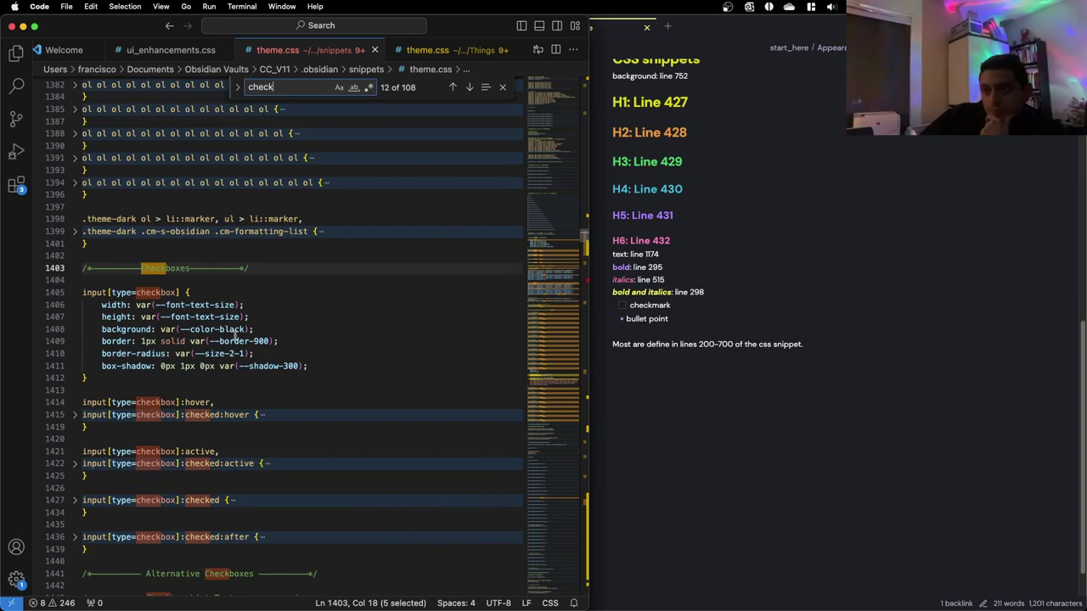
# Try var(--color-red) as the background of the input[type=checkbox] rule and check the checkmark task in Obsidian's Appearance note
pyautogui.moveTo(245, 331); pyautogui.dragTo(222, 331)
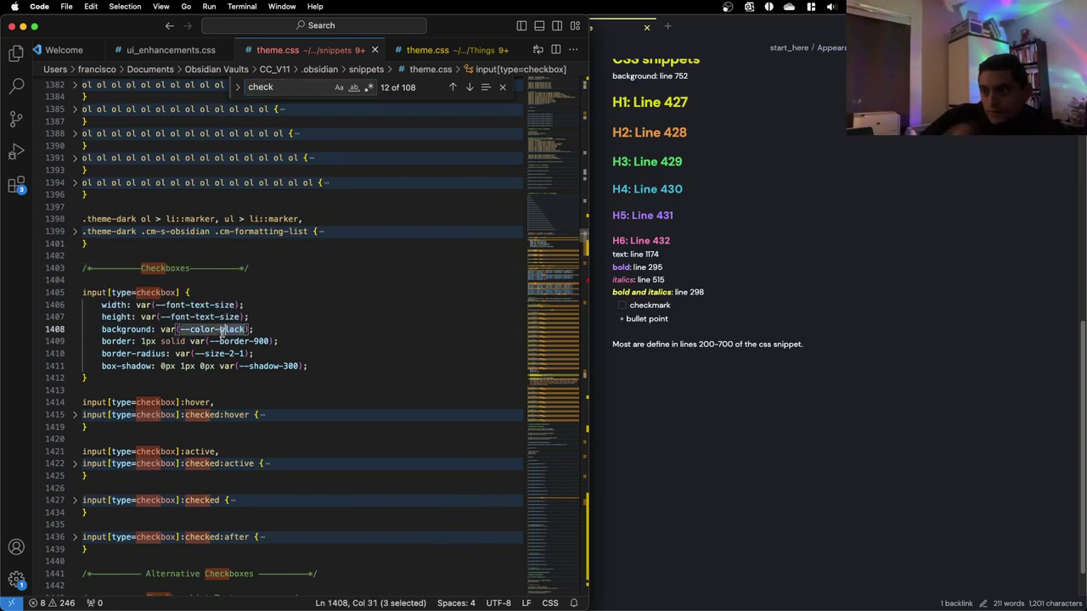
pyautogui.write('red')
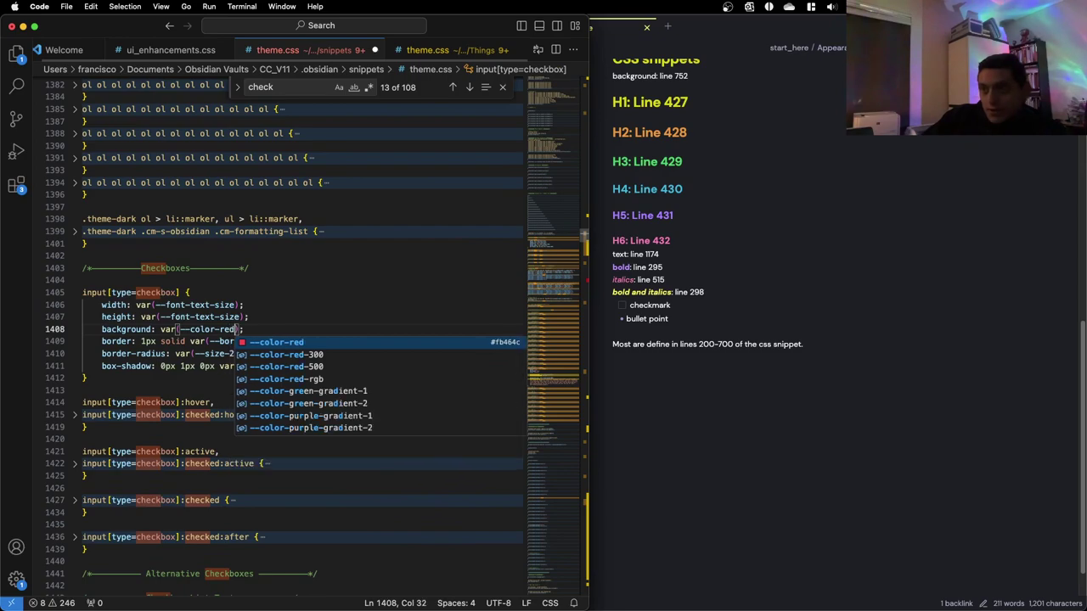
pyautogui.click(757, 397)
pyautogui.click(622, 306)
pyautogui.click(621, 309)
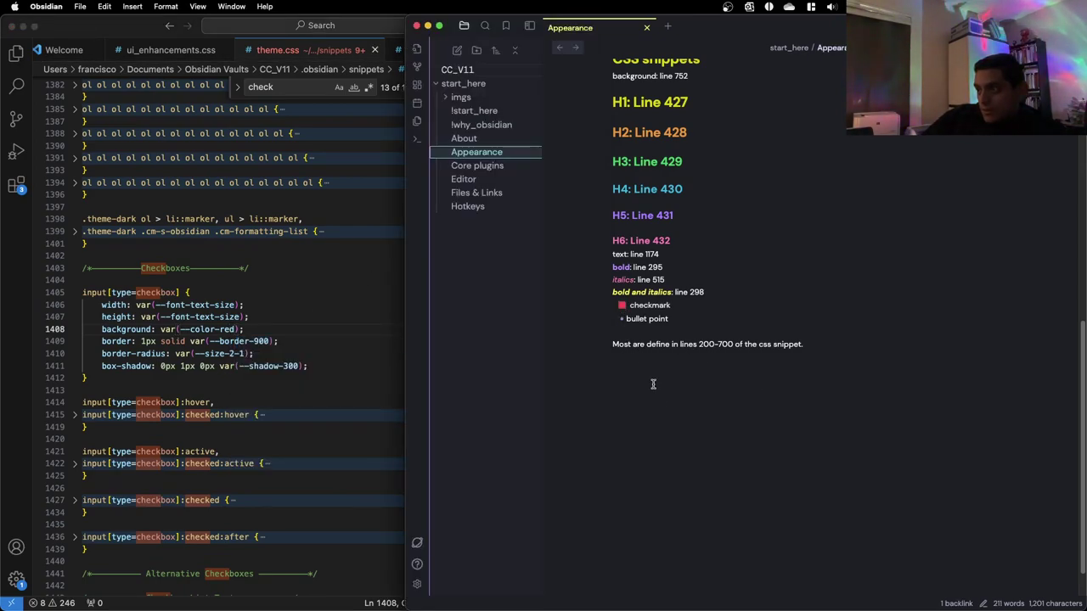
# Return to theme.css in VS Code and restore the input[type=checkbox] background to var(--color-black)
pyautogui.click(184, 331)
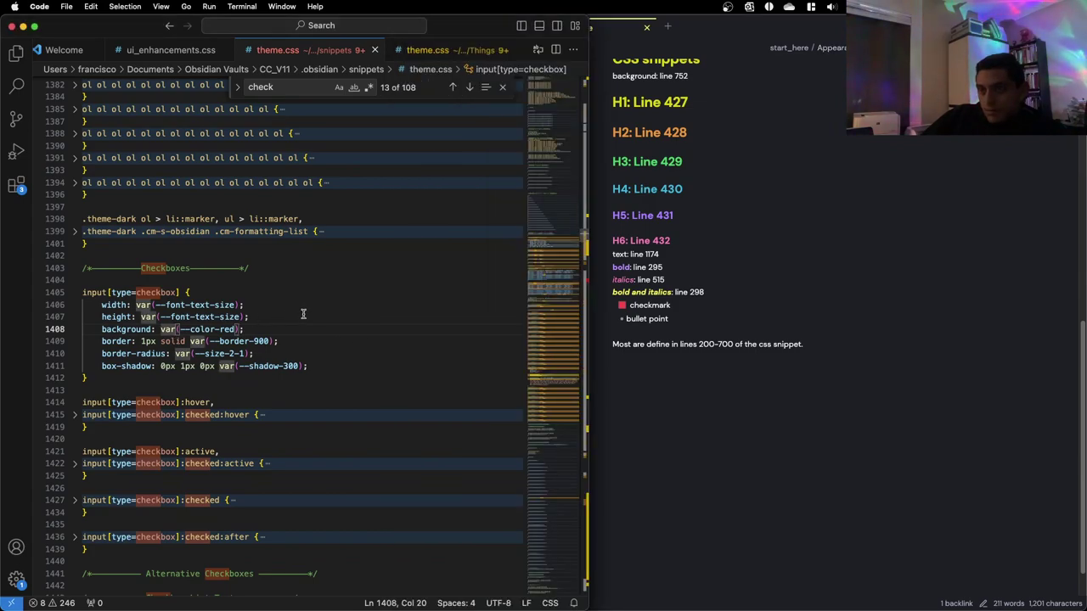
pyautogui.hotkey('alt', 'shift', 'Left')
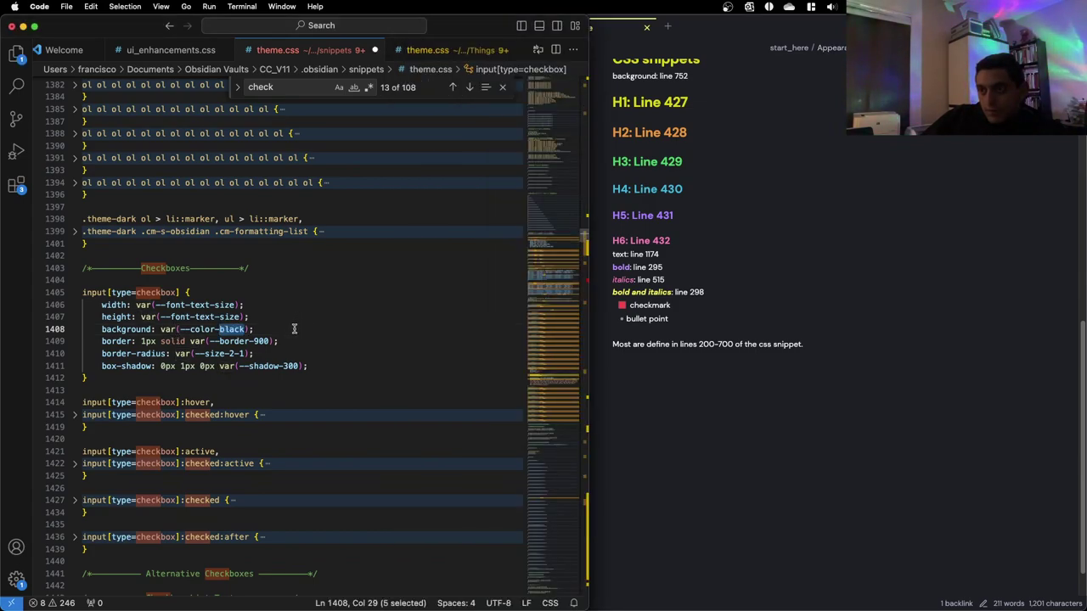
pyautogui.write('black')
# Add "border-color: var(--color-red-300);" below border-radius in the input[type=checkbox] rule and save theme.css
pyautogui.click(296, 342)
pyautogui.click(329, 353)
pyautogui.press('Return')
pyautogui.write('b')
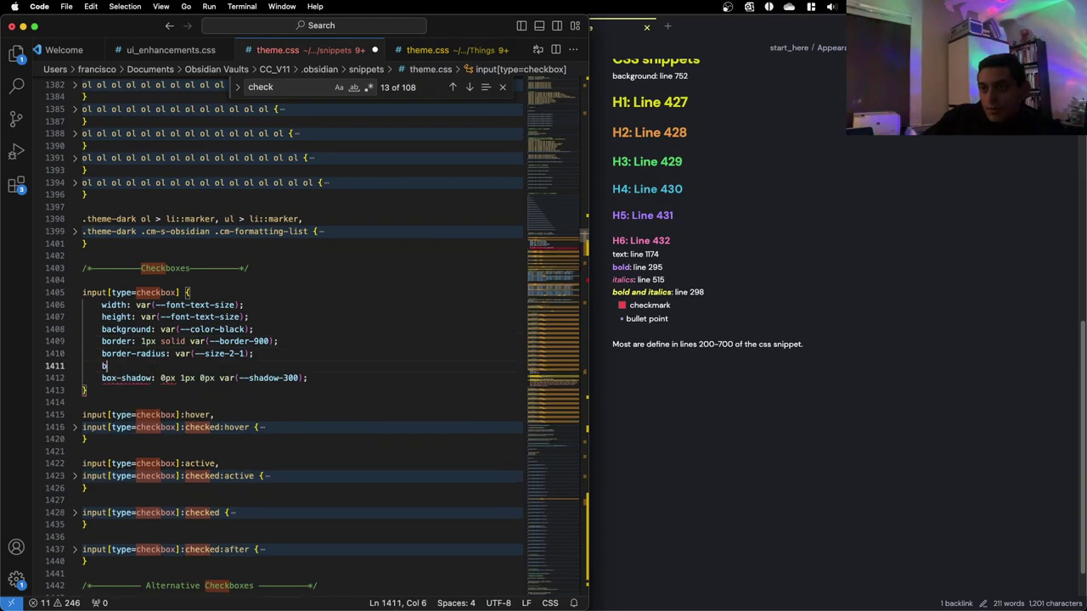
pyautogui.write('order-colo')
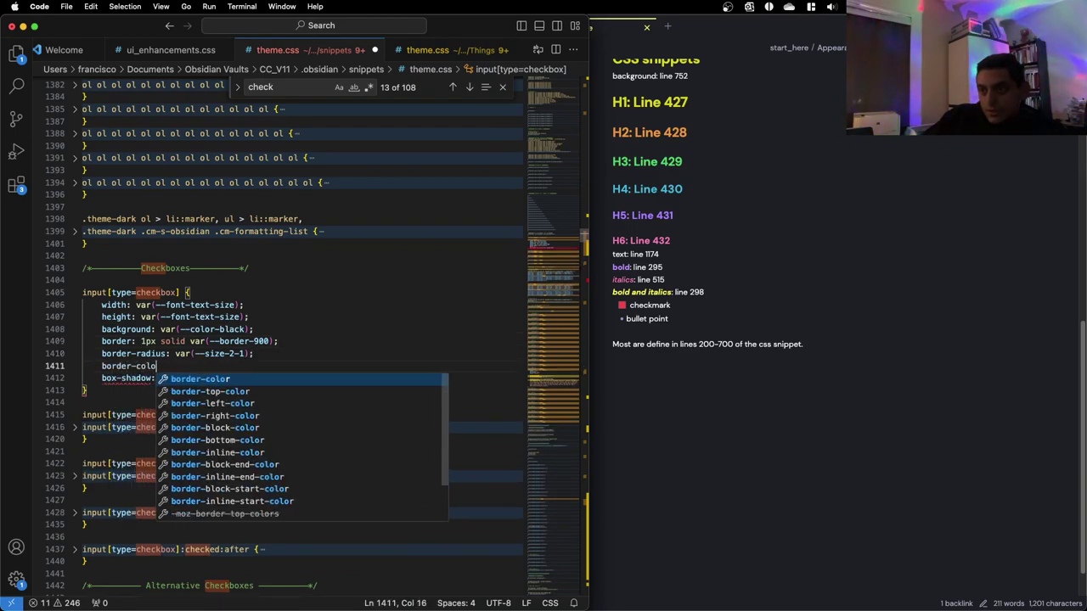
pyautogui.write('r: var(')
pyautogui.write('--color')
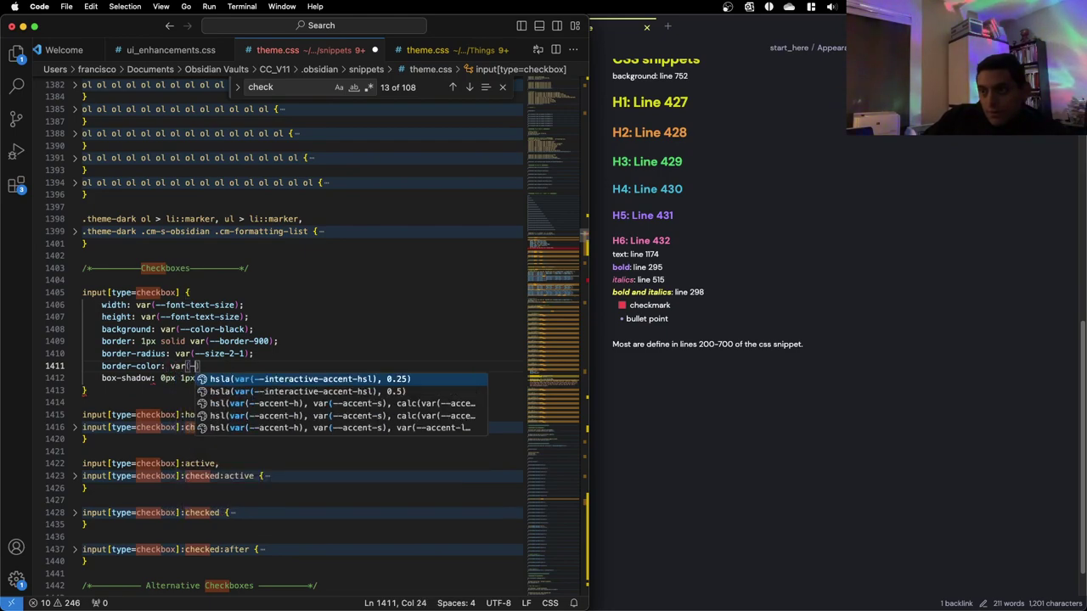
pyautogui.write('-re')
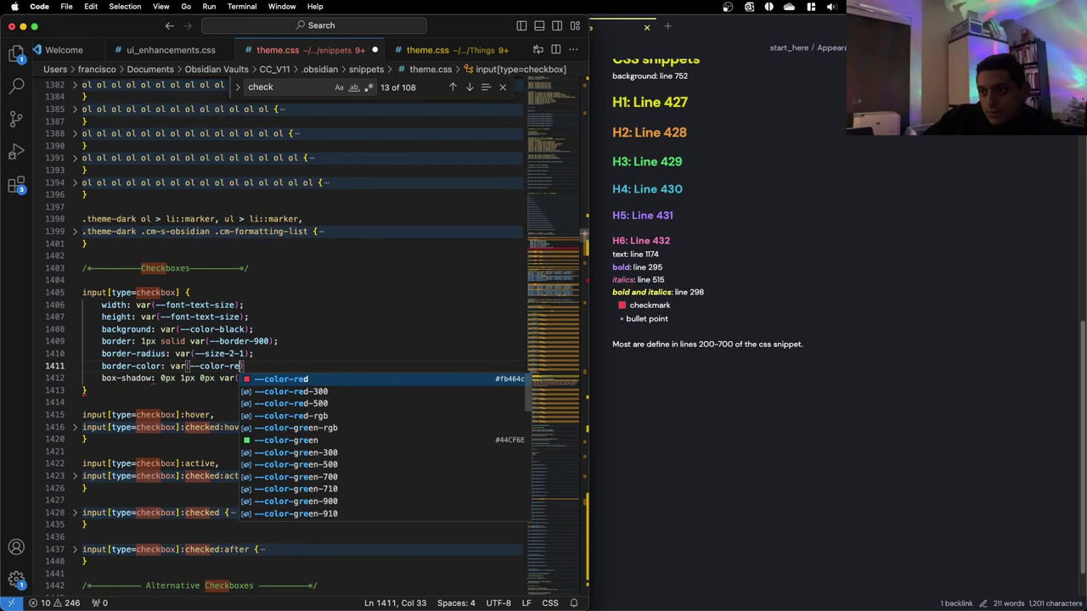
pyautogui.press('Down')
pyautogui.press('Return')
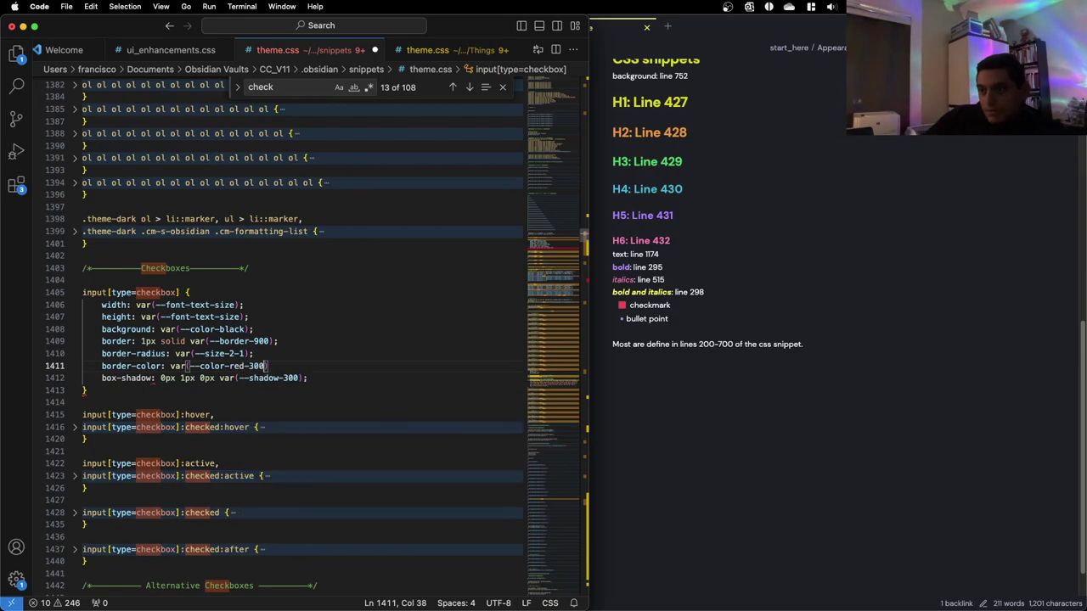
pyautogui.write(';')
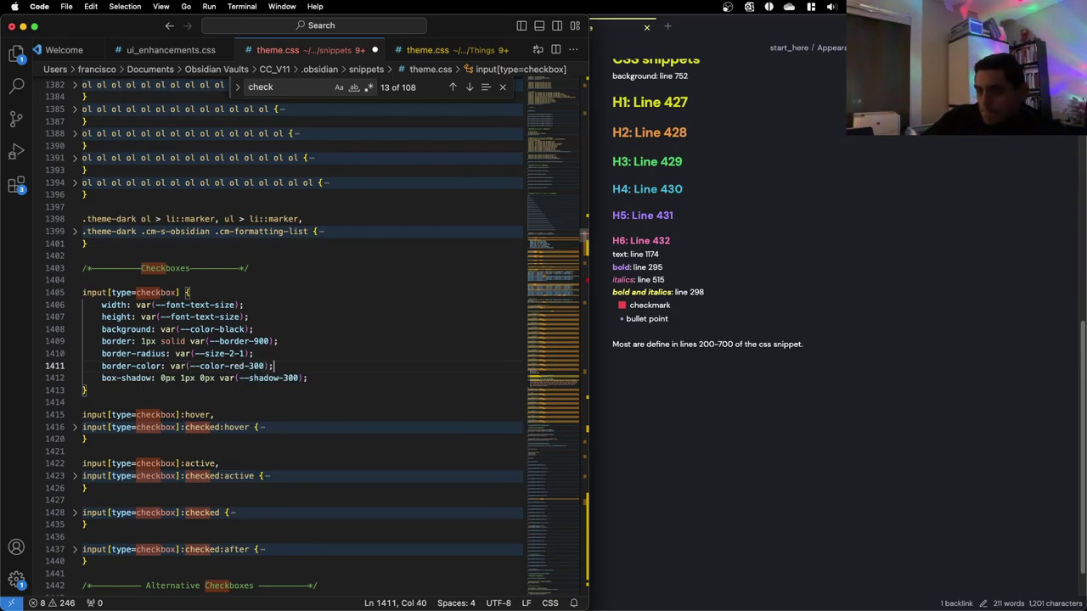
# Switch between Obsidian and VS Code to compare the checkmark task's border with the border properties of the input[type=checkbox] rule
pyautogui.click(622, 306)
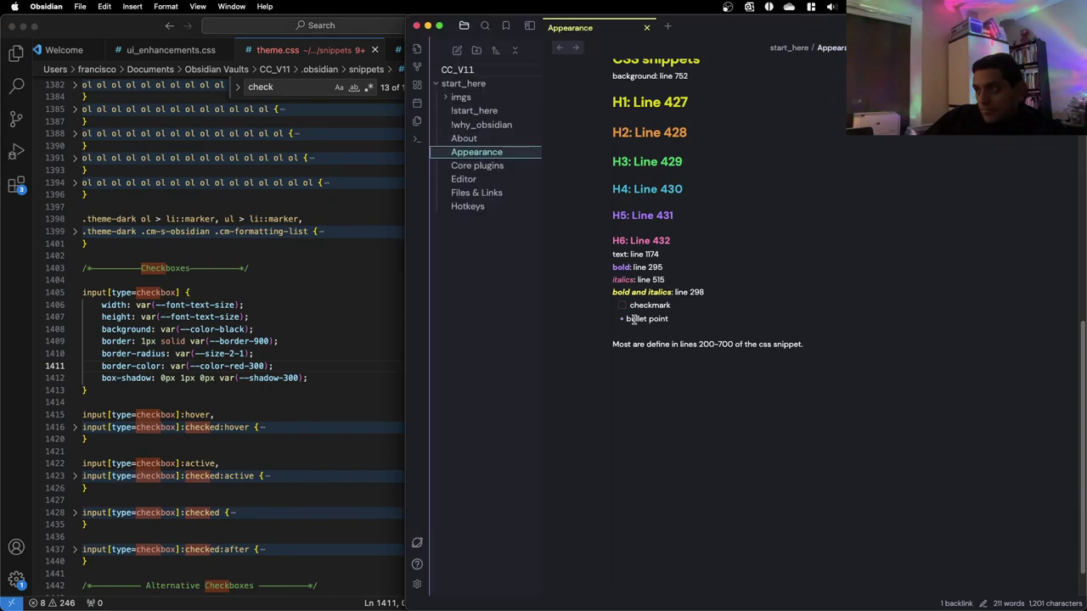
pyautogui.click(330, 368)
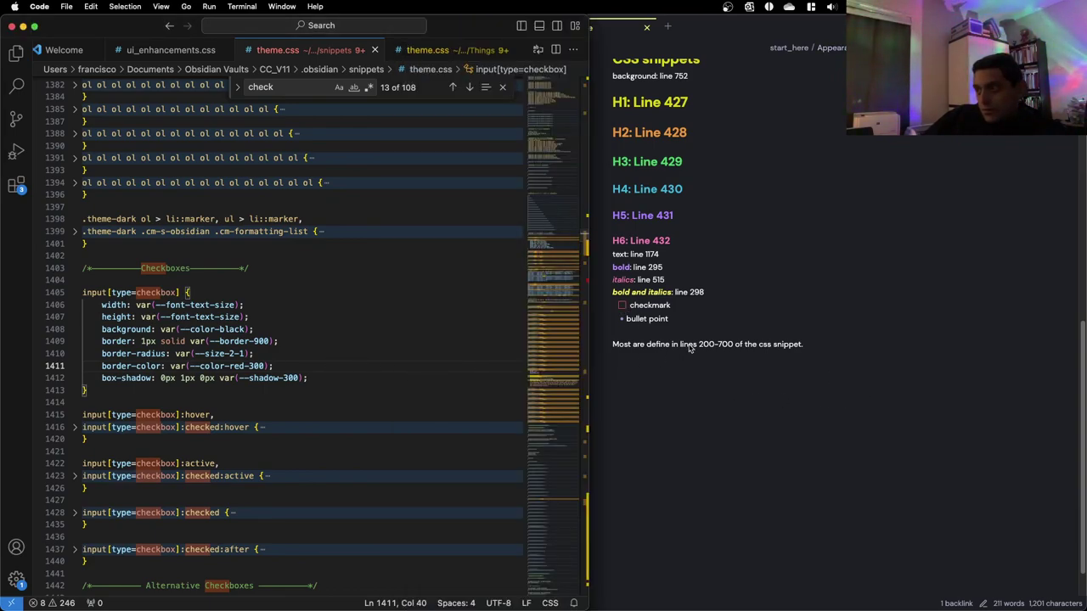
pyautogui.click(690, 348)
pyautogui.click(325, 341)
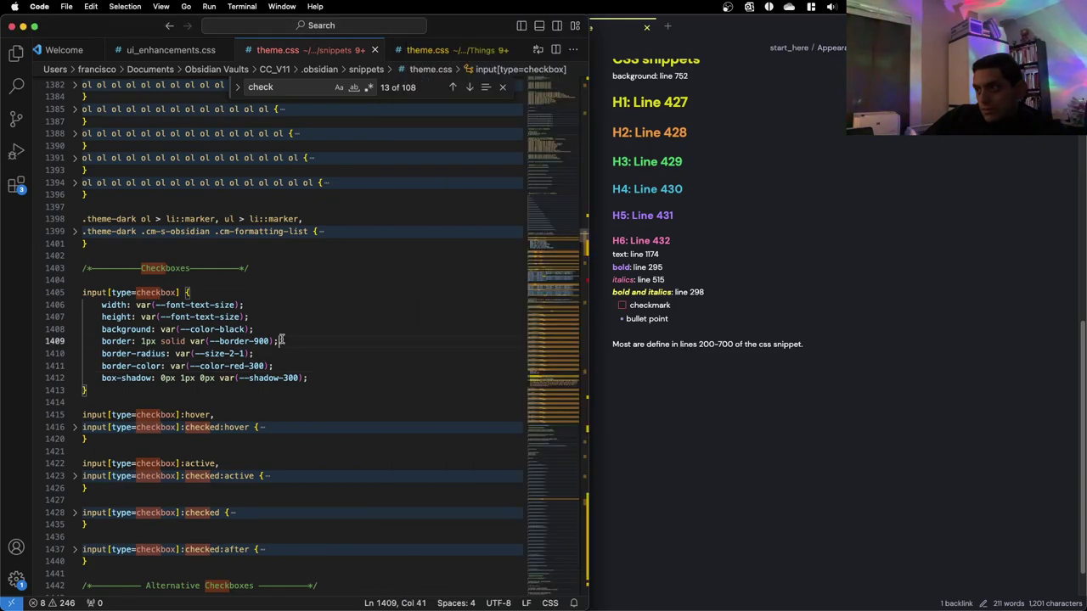
pyautogui.click(416, 346)
pyautogui.click(339, 353)
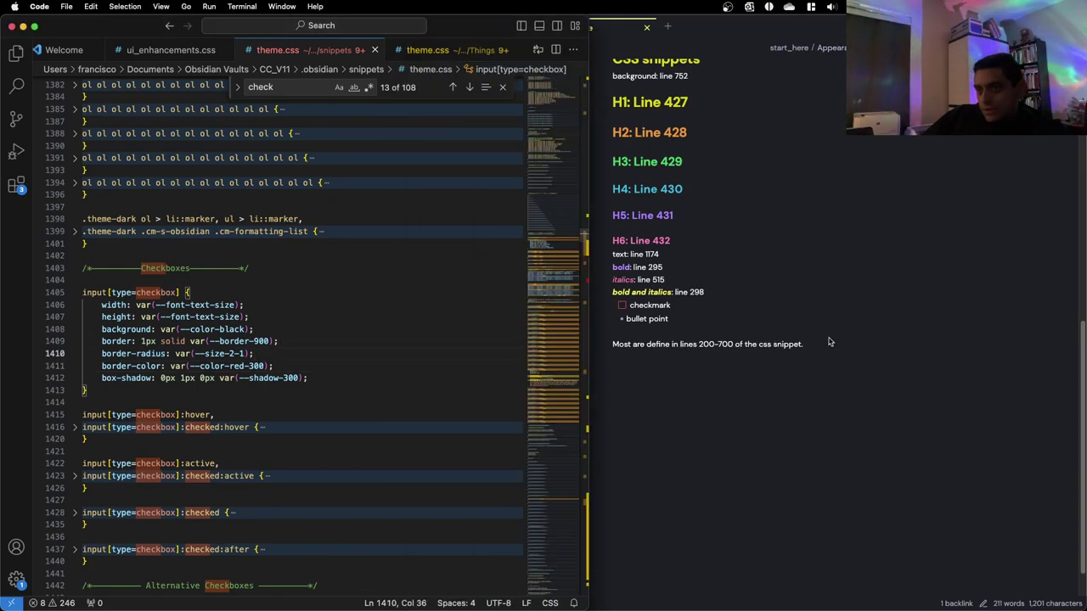
pyautogui.click(801, 339)
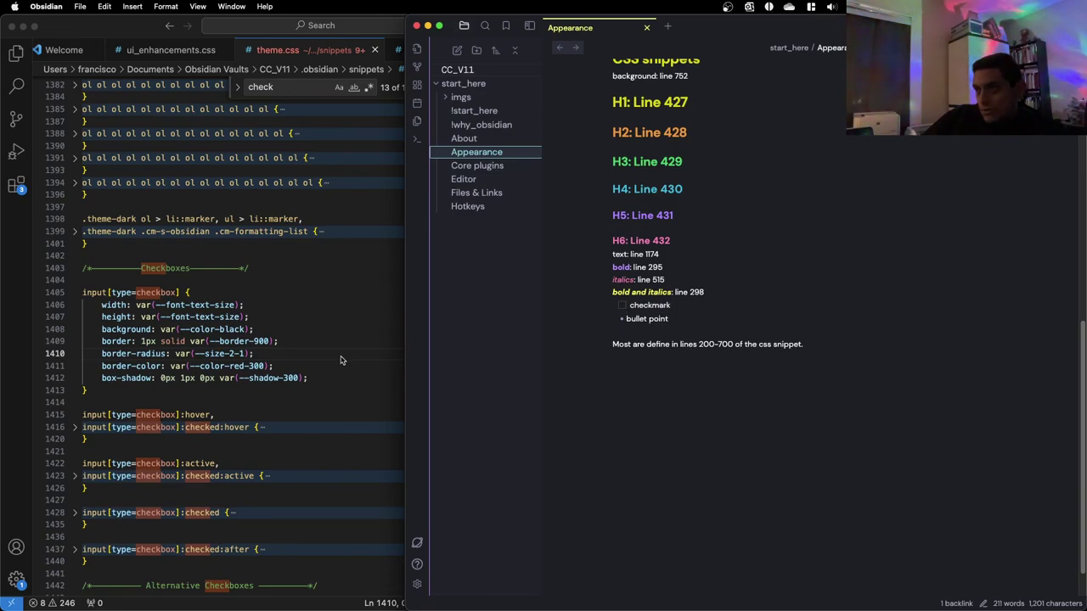
pyautogui.click(290, 352)
pyautogui.click(720, 339)
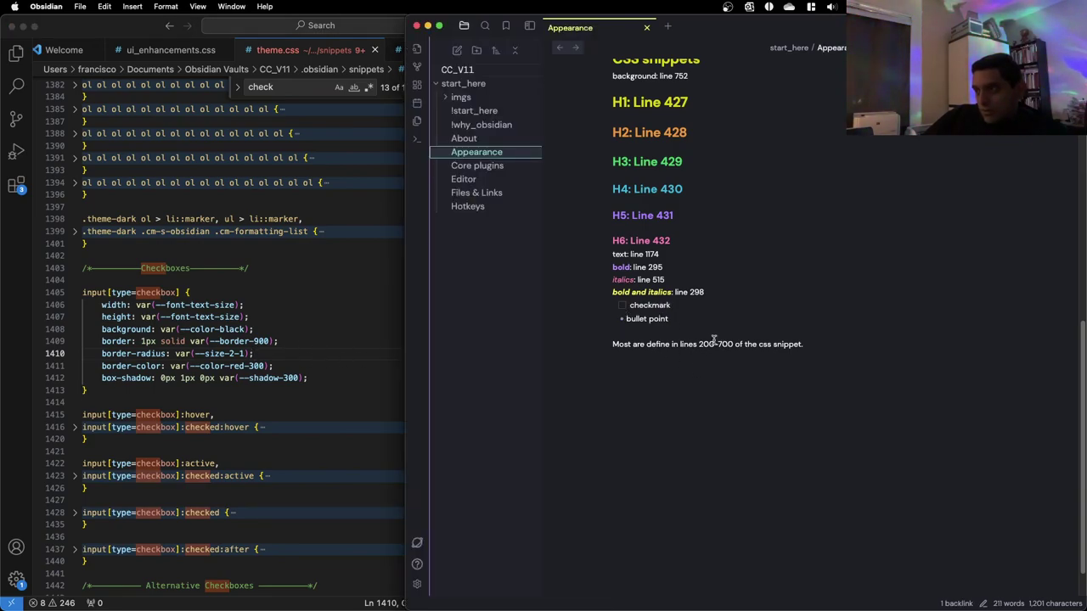
pyautogui.click(361, 344)
pyautogui.click(297, 348)
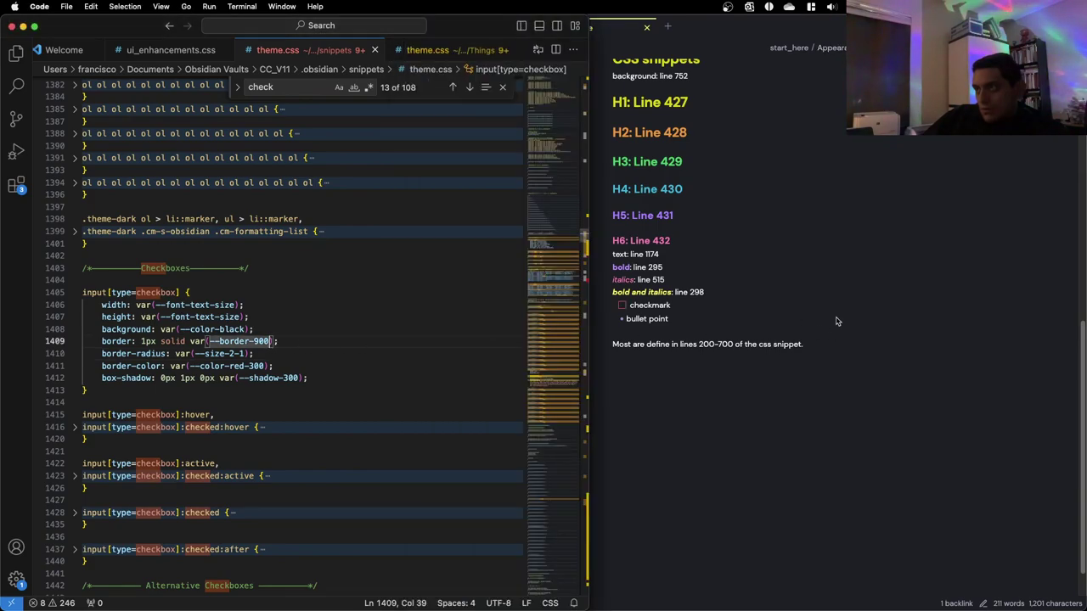
# Expand the input[type=checkbox]:checked:hover rule and copy the border-color: var(--color-red-300) declaration into it below its border property
pyautogui.scroll(-2, 189, 337)
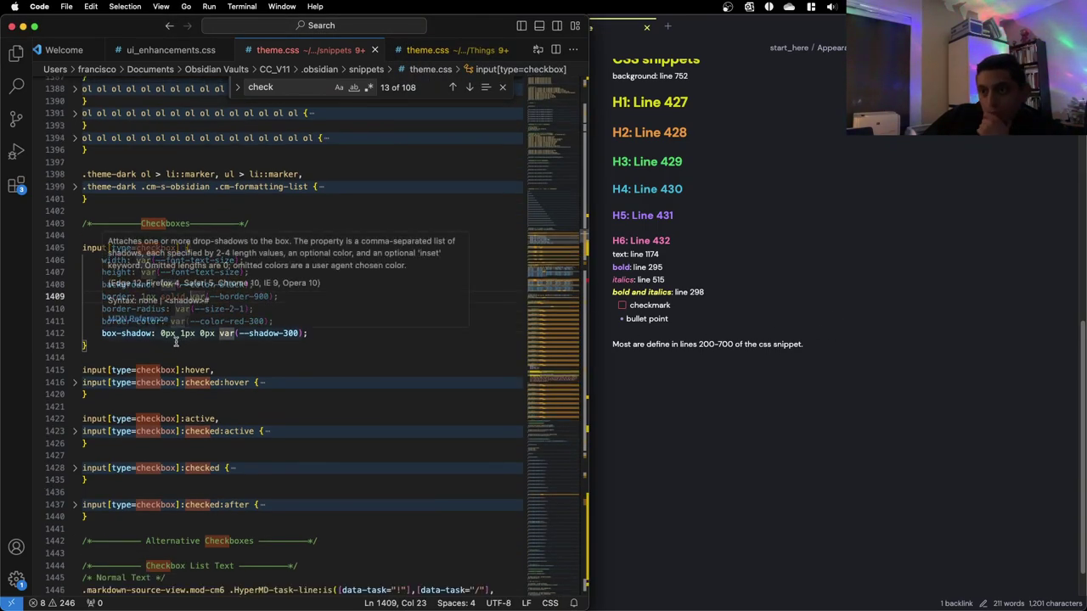
pyautogui.click(75, 384)
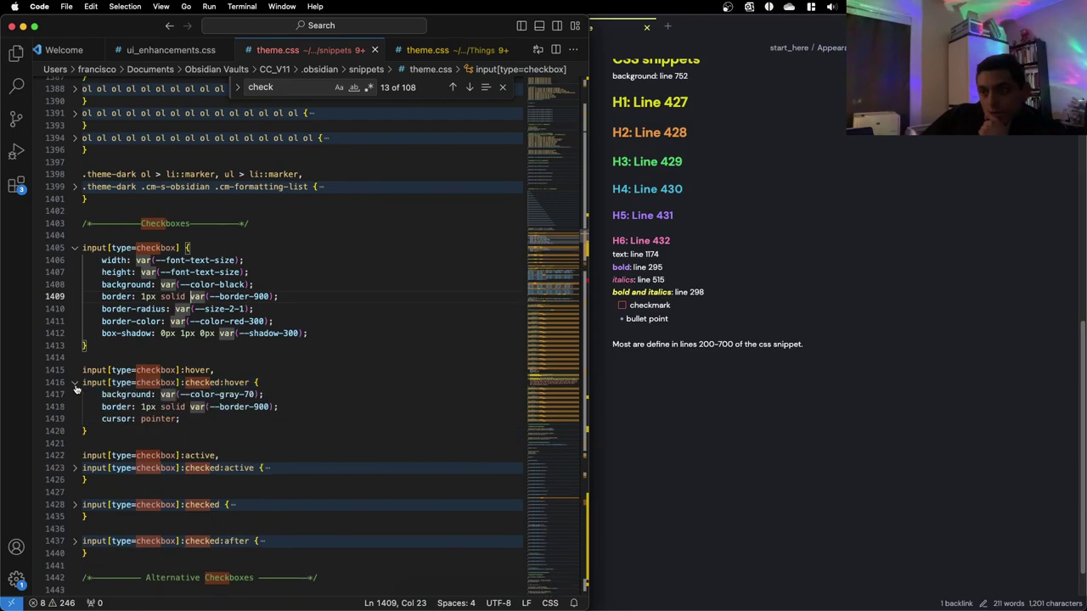
pyautogui.scroll(-1, 76, 388)
pyautogui.click(296, 387)
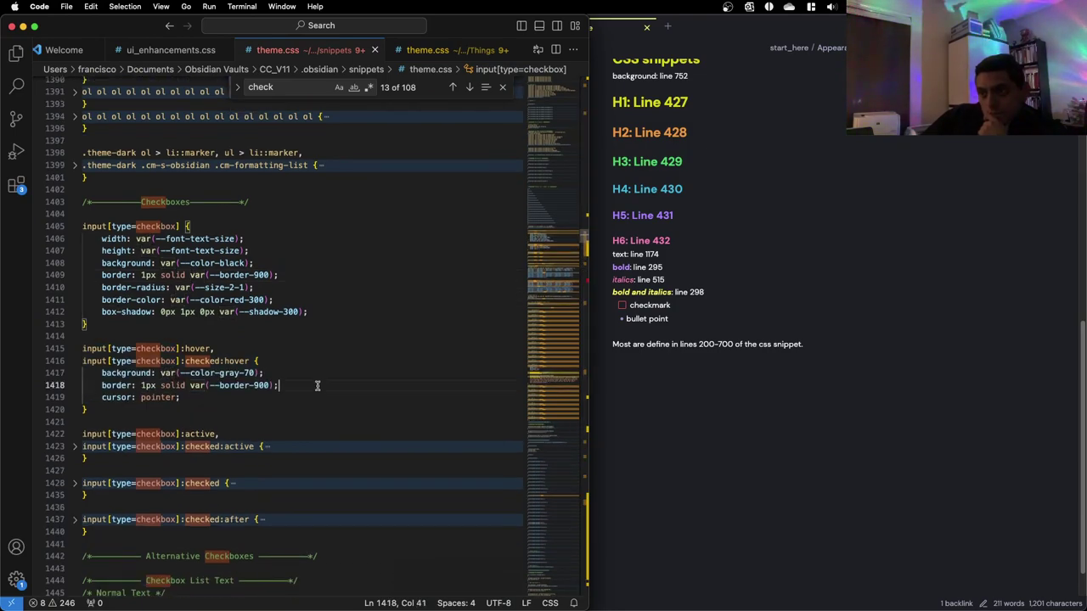
pyautogui.click(270, 300)
pyautogui.moveTo(270, 299); pyautogui.dragTo(100, 303)
pyautogui.hotkey('ctrl', 'c')
pyautogui.click(292, 386)
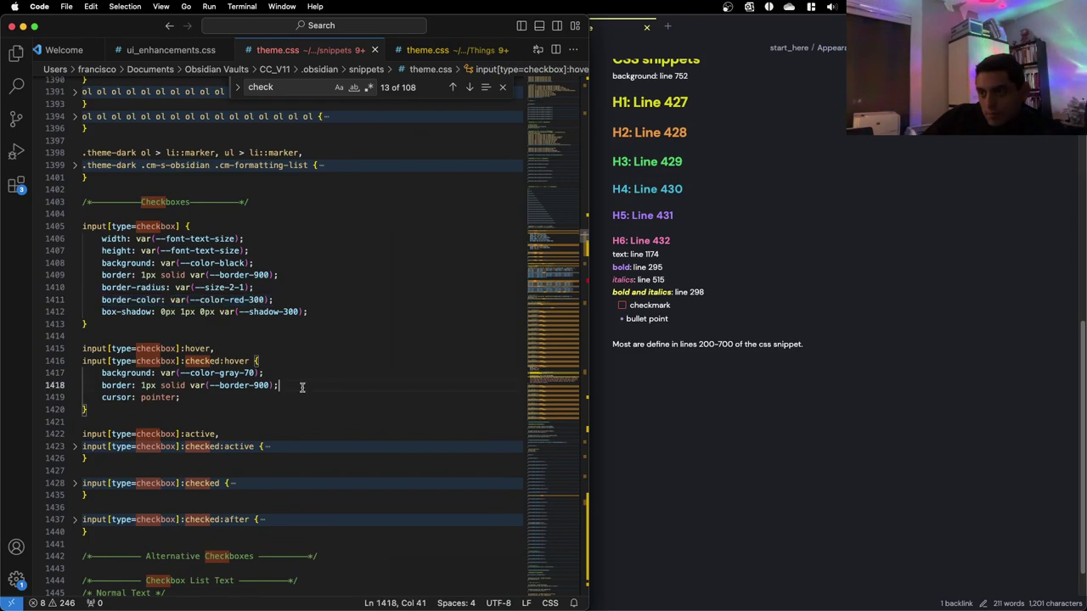
pyautogui.press('Return')
pyautogui.hotkey('ctrl', 'v')
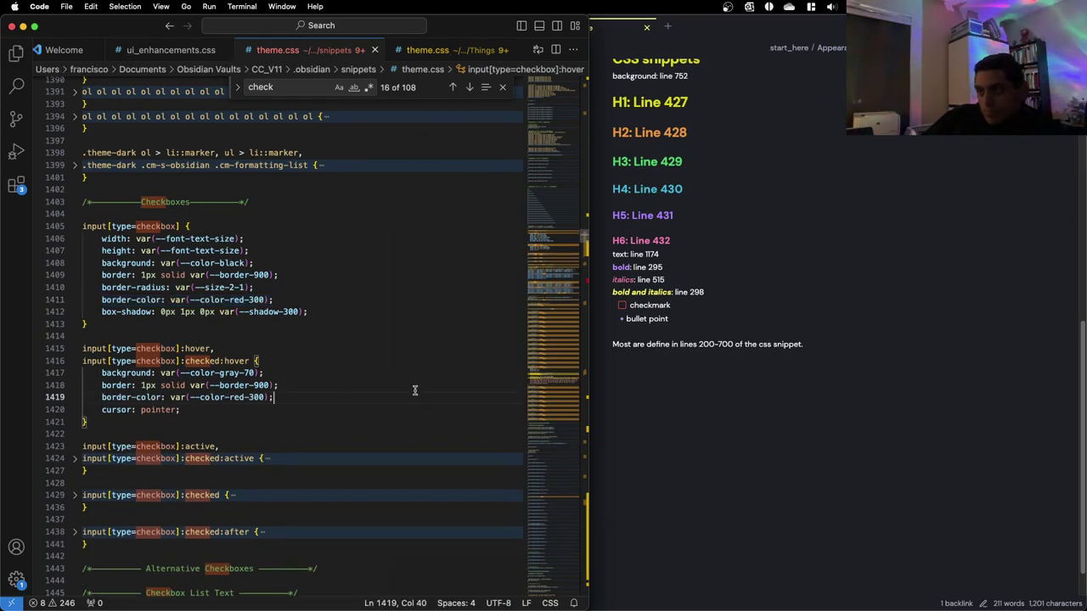
# Switch between Obsidian and VS Code to check the checkbox border against the edited hover rule
pyautogui.click(694, 415)
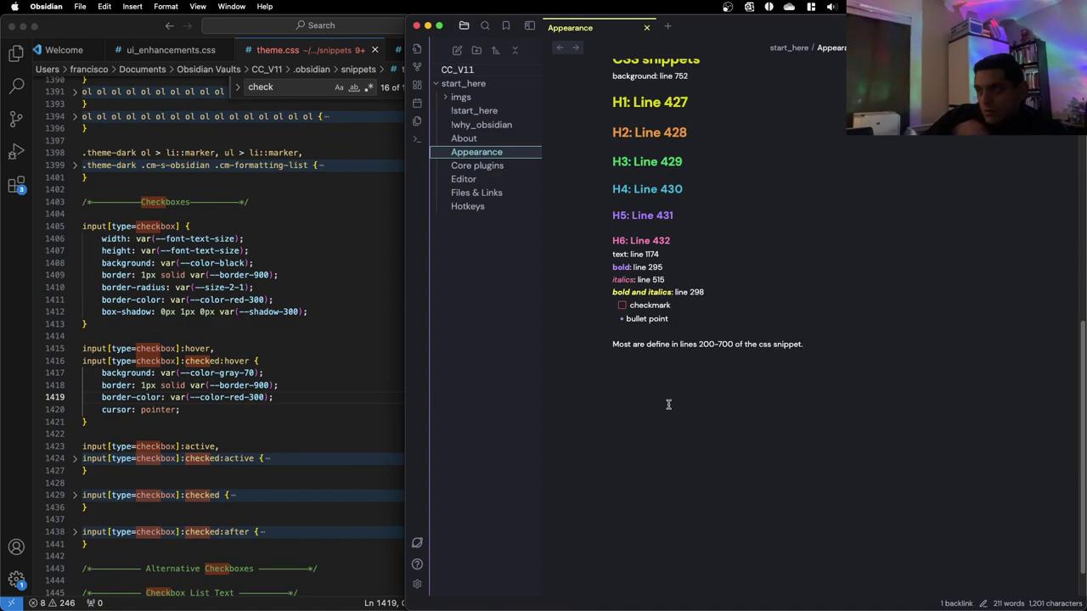
pyautogui.click(332, 388)
pyautogui.click(734, 391)
pyautogui.click(334, 374)
pyautogui.click(489, 384)
pyautogui.click(300, 390)
# Expand the checked:active rule in theme.css, and repeatedly toggle the checkmark task in Obsidian to examine its border in each state, leaving it checked
pyautogui.scroll(-3, 254, 399)
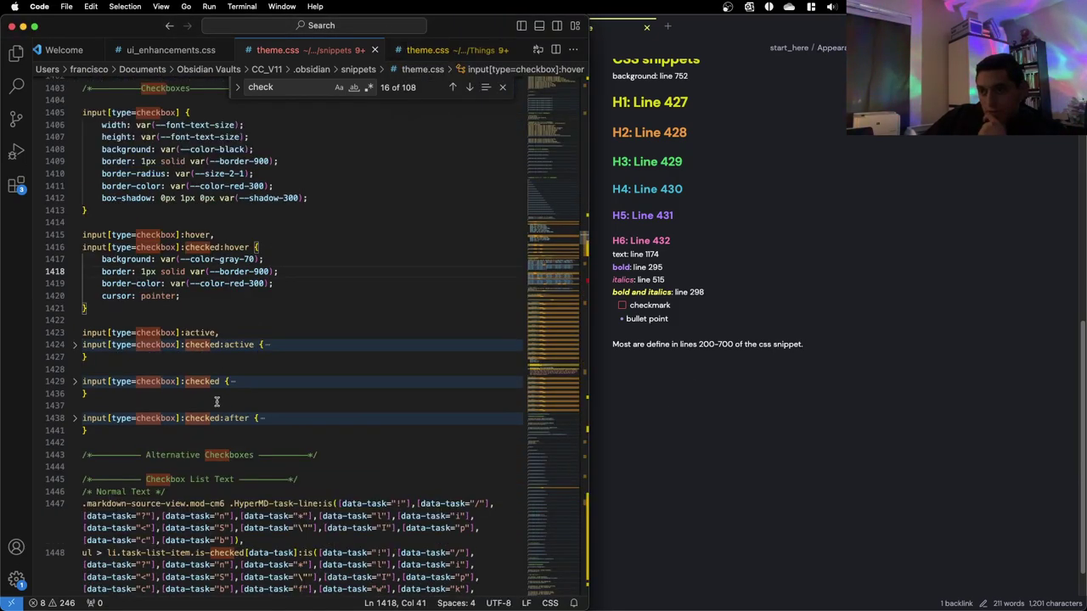
pyautogui.click(75, 346)
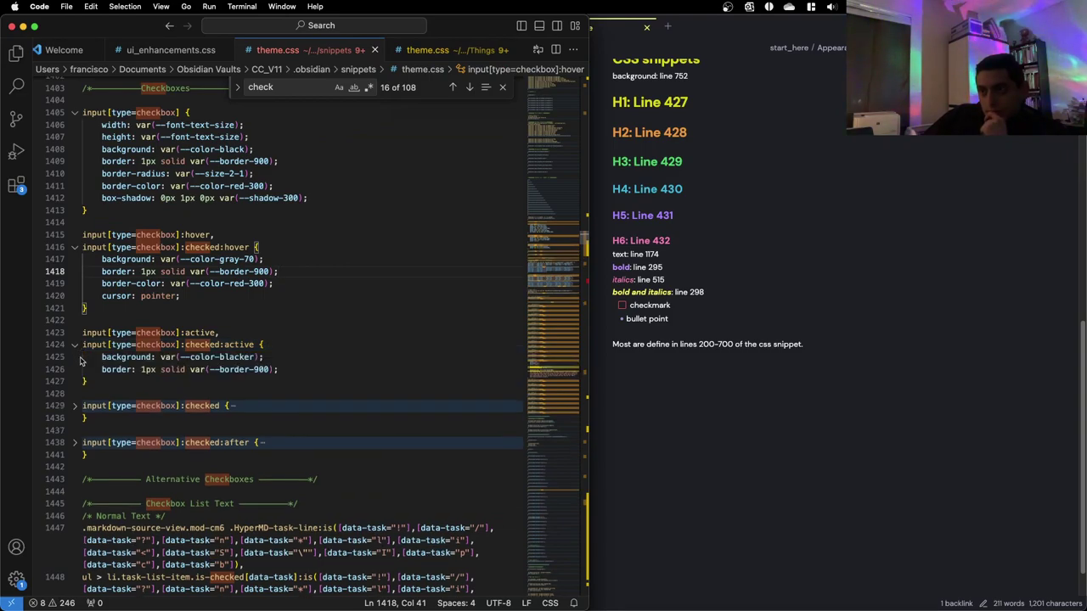
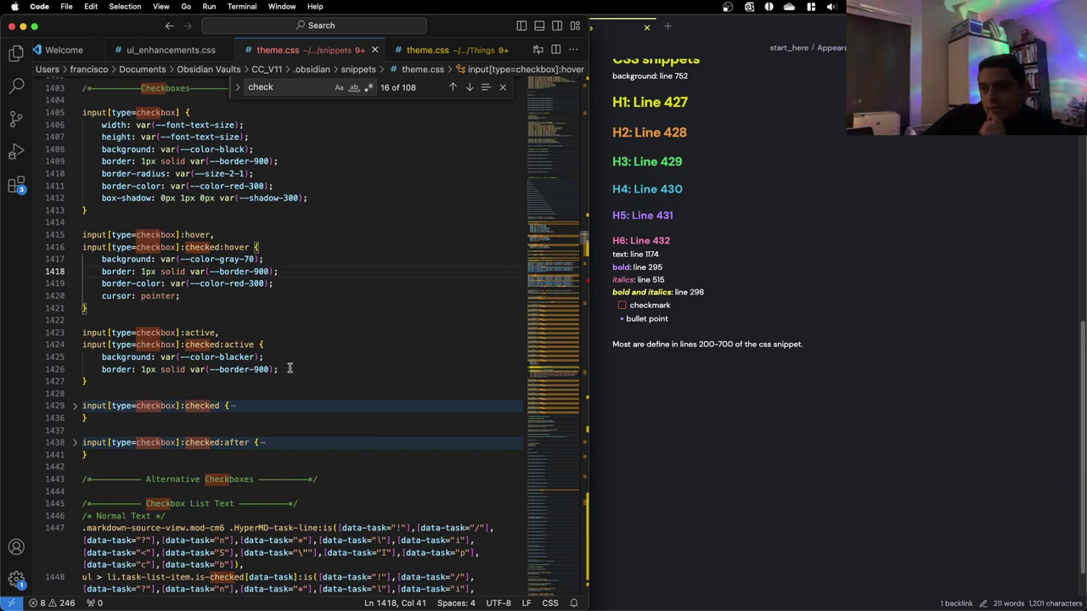
pyautogui.click(629, 355)
pyautogui.click(621, 305)
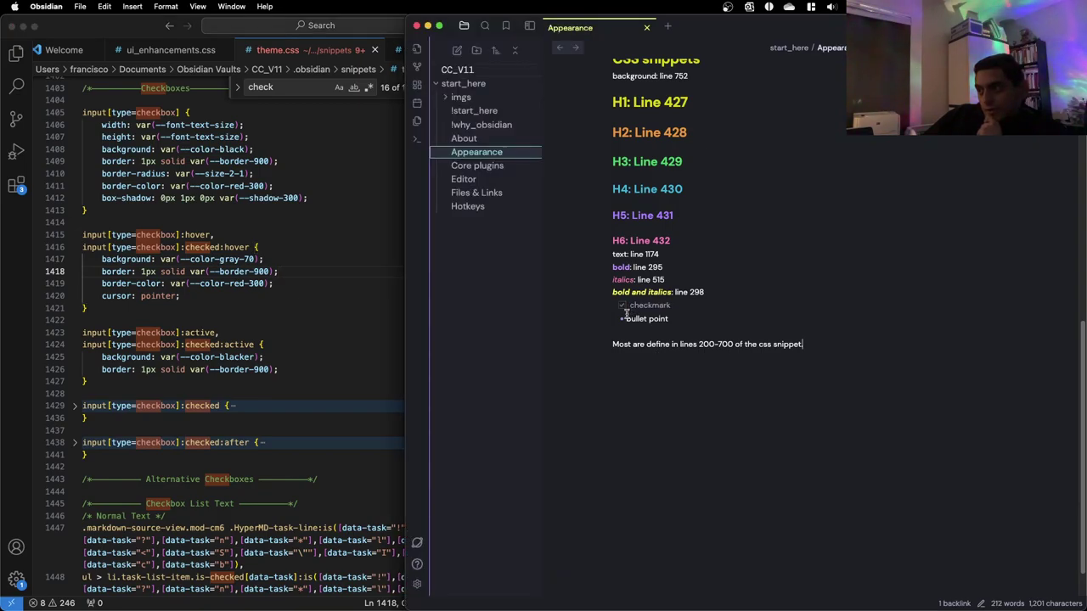
pyautogui.click(622, 308)
pyautogui.click(622, 305)
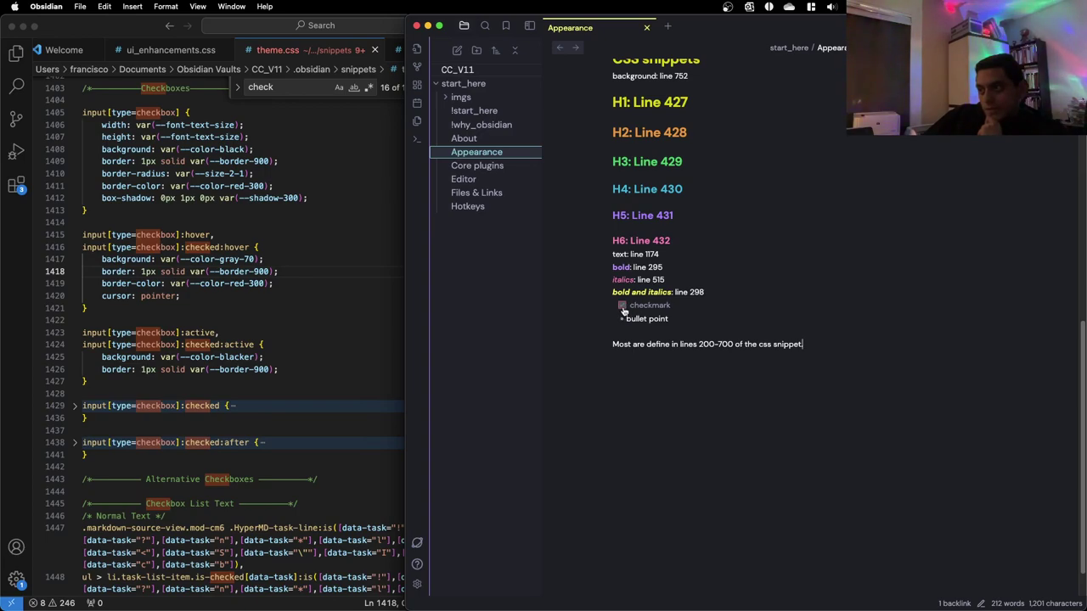
pyautogui.click(622, 307)
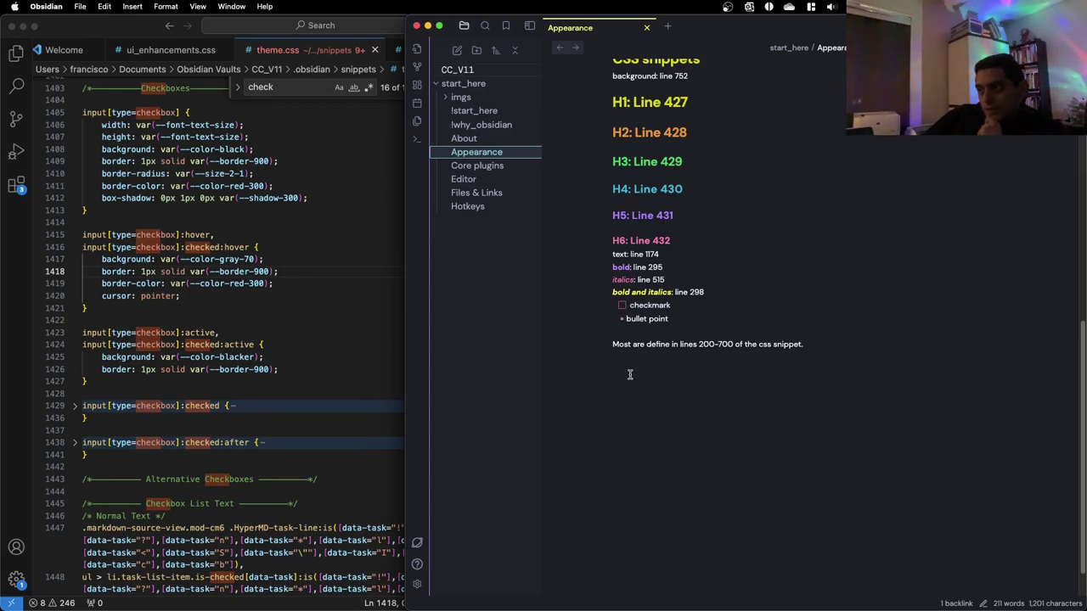
pyautogui.click(622, 308)
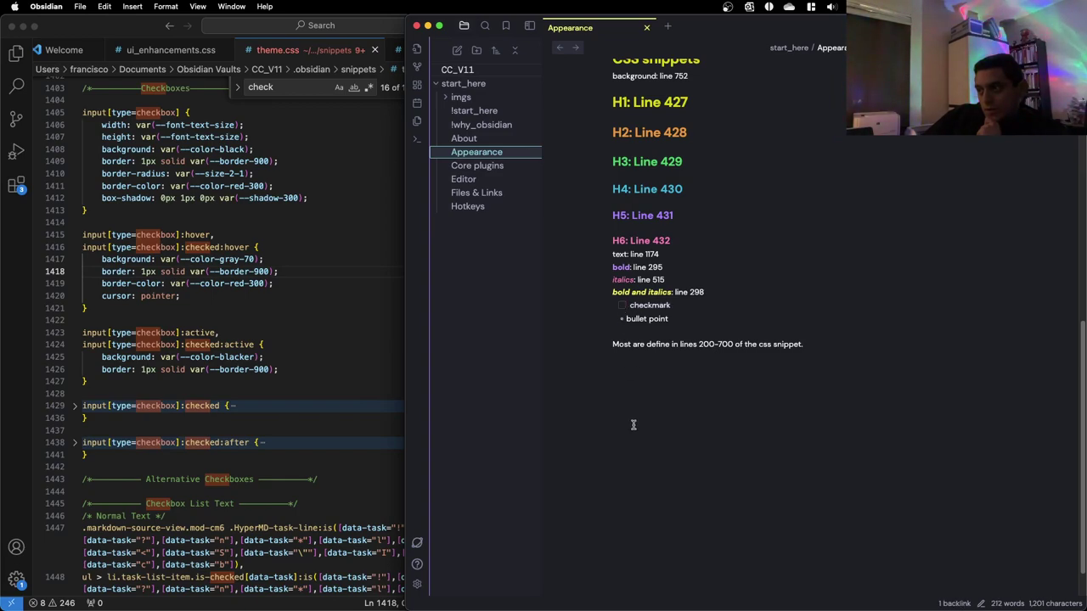
pyautogui.click(622, 307)
pyautogui.click(622, 307)
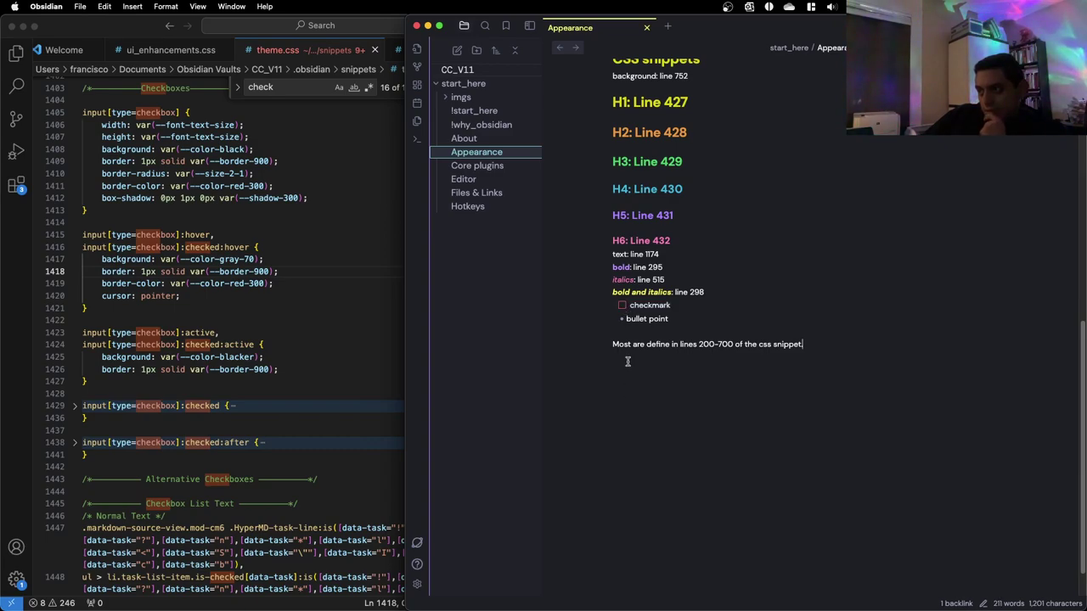
pyautogui.click(623, 307)
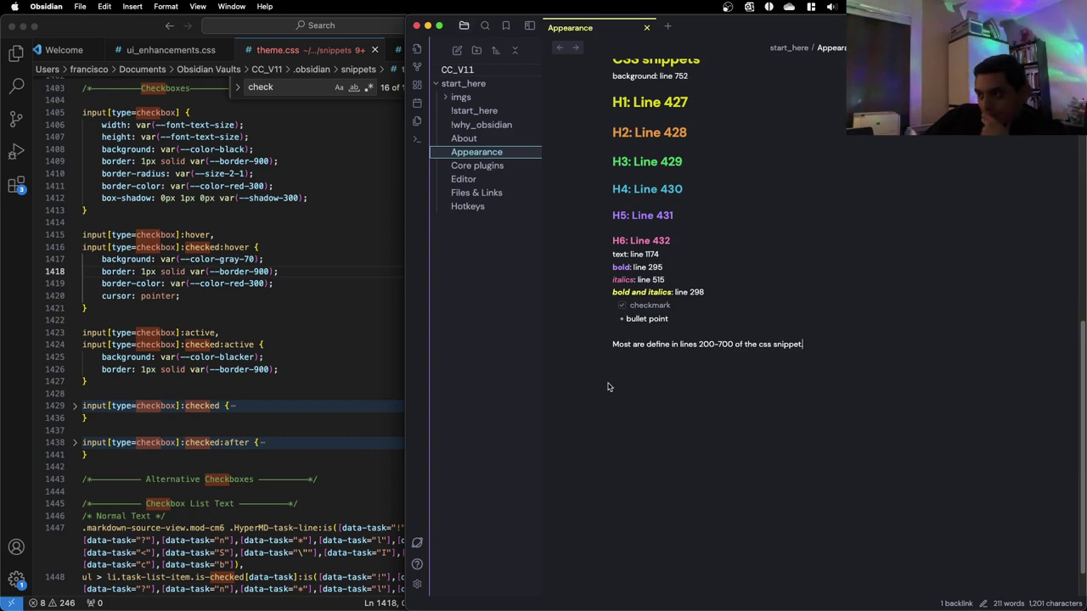
pyautogui.click(622, 307)
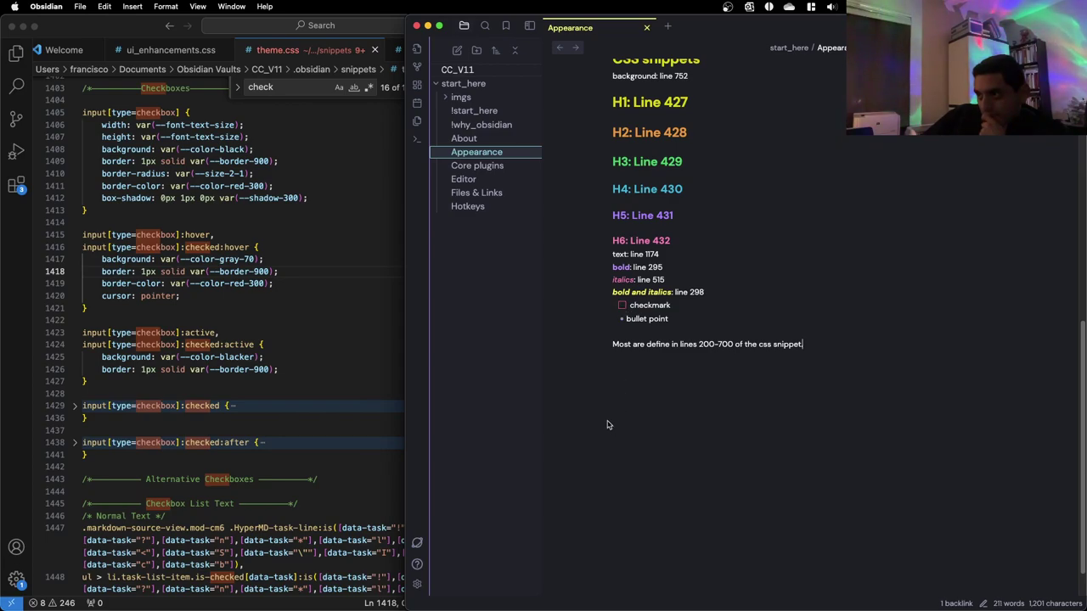
pyautogui.click(622, 308)
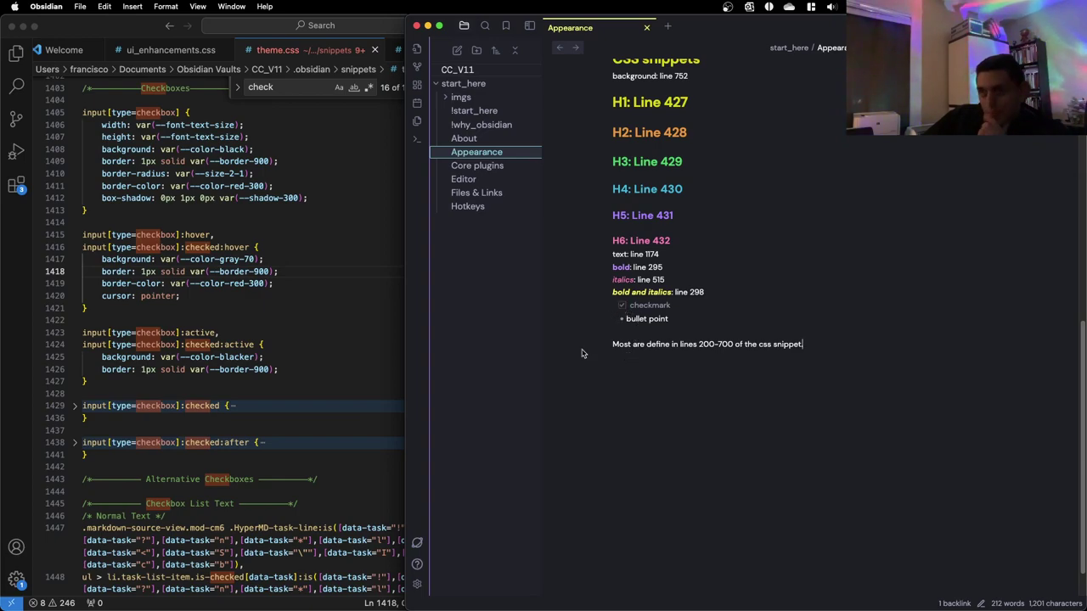
# In VS Code, delete the border-color declaration from the input[type=checkbox]:checked:hover rule, then look at the checkmark task in Obsidian
pyautogui.click(222, 293)
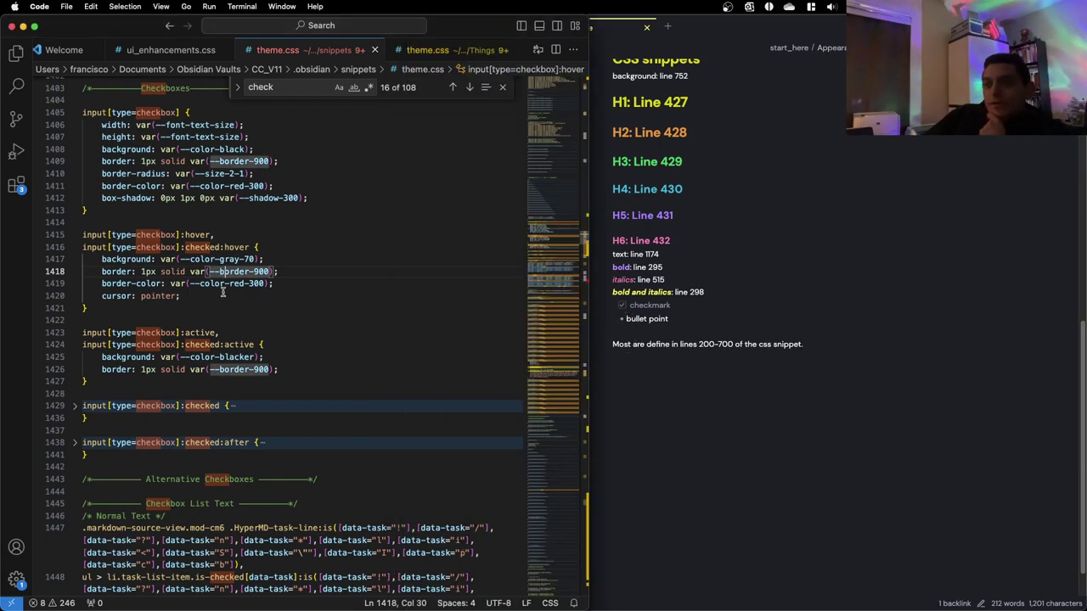
pyautogui.tripleClick(152, 283)
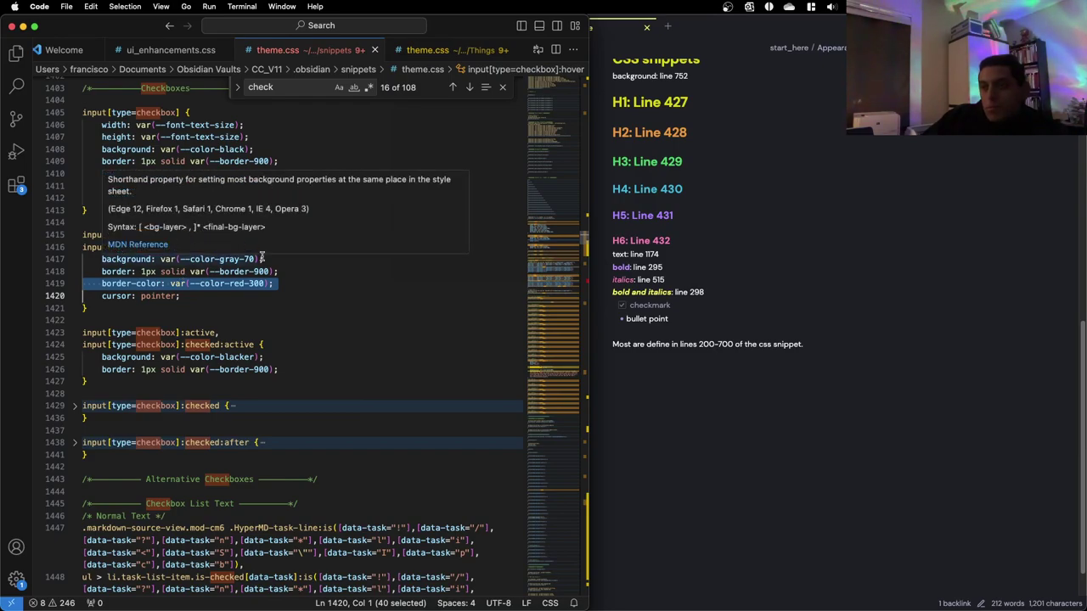
pyautogui.press('BackSpace')
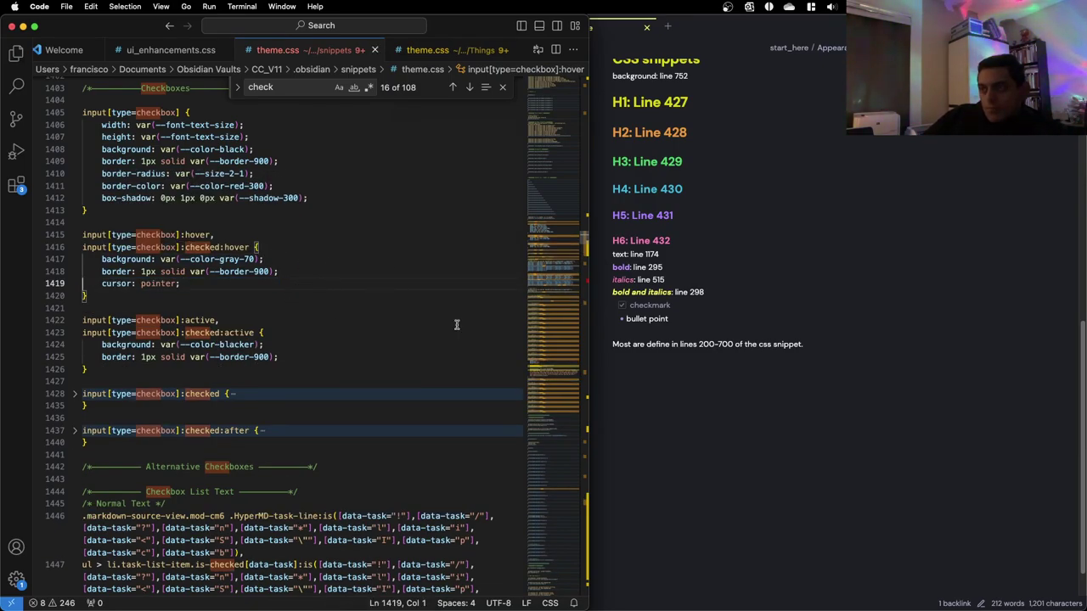
pyautogui.click(594, 314)
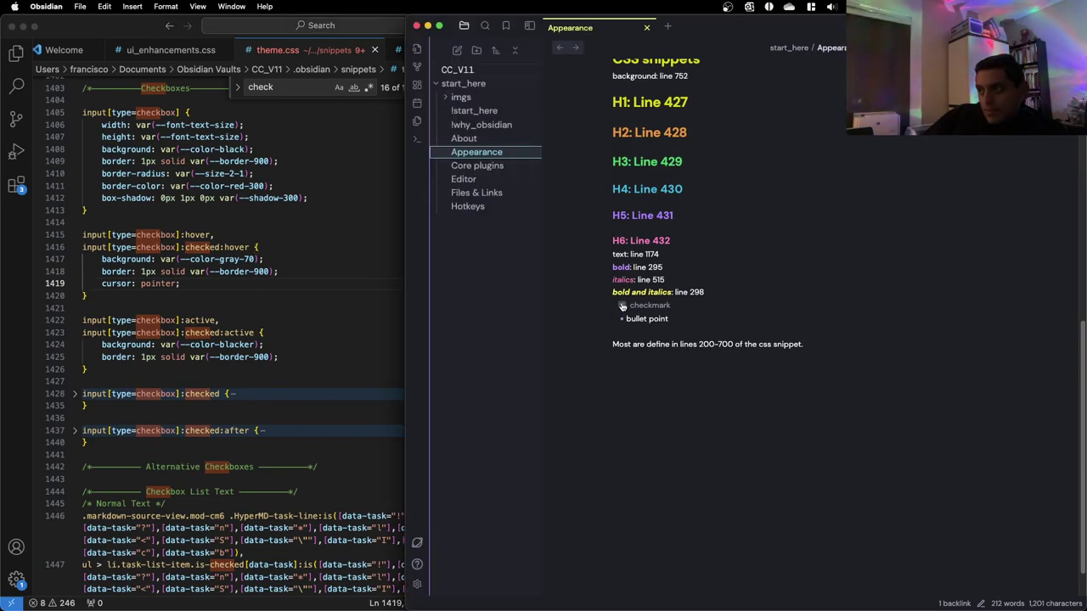
# In VS Code, copy border-color: var(--color-red-300) from the input[type=checkbox] rule into the checked:active rule below its border property
pyautogui.click(262, 316)
pyautogui.click(303, 354)
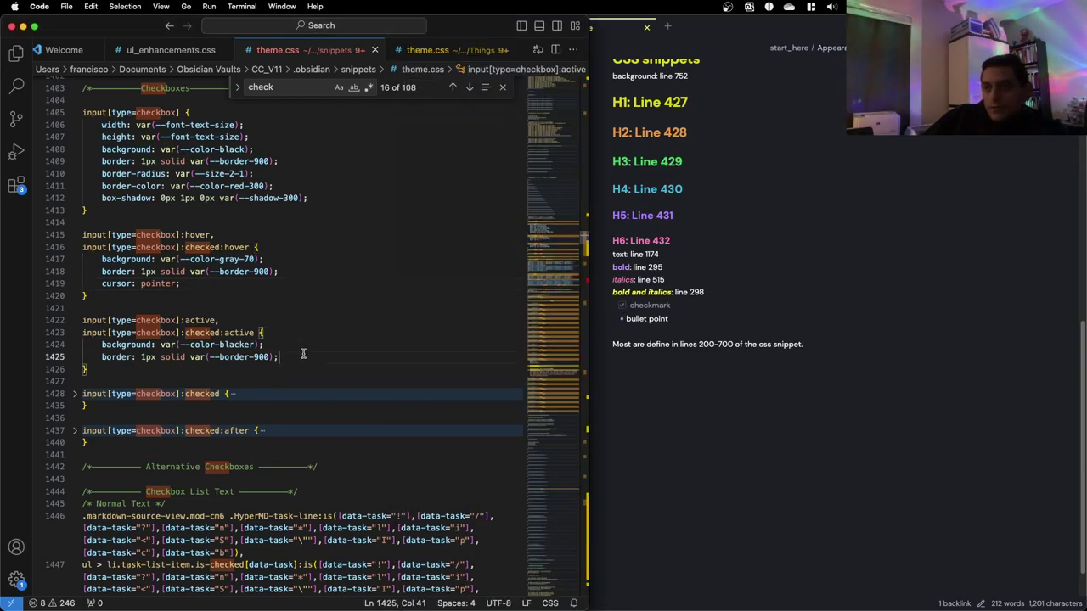
pyautogui.moveTo(273, 185); pyautogui.dragTo(102, 185)
pyautogui.press('super+c')
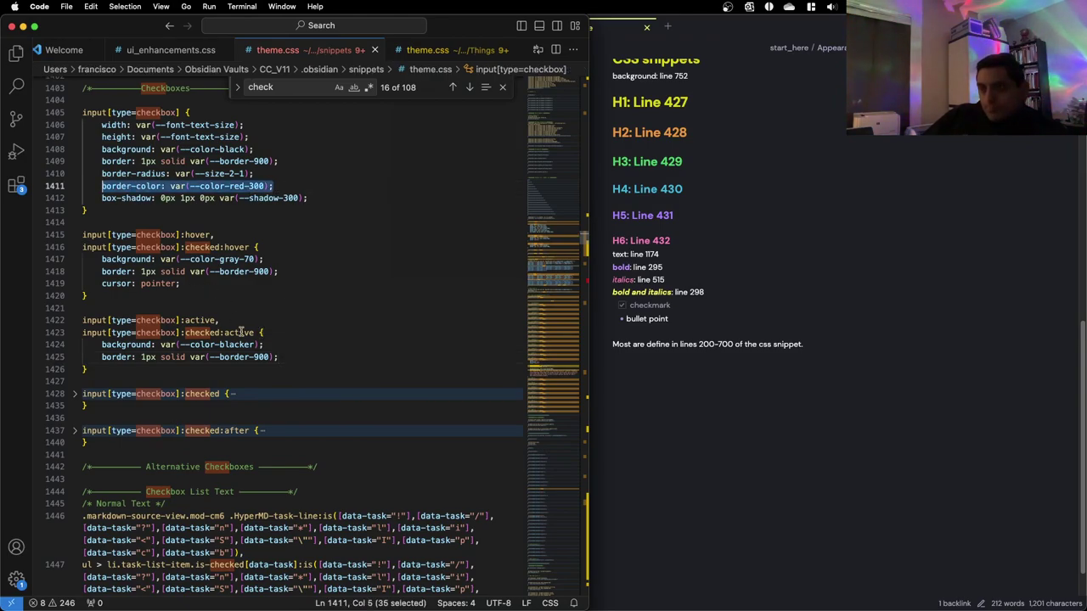
pyautogui.click(299, 357)
pyautogui.press('Return')
pyautogui.press('super+v')
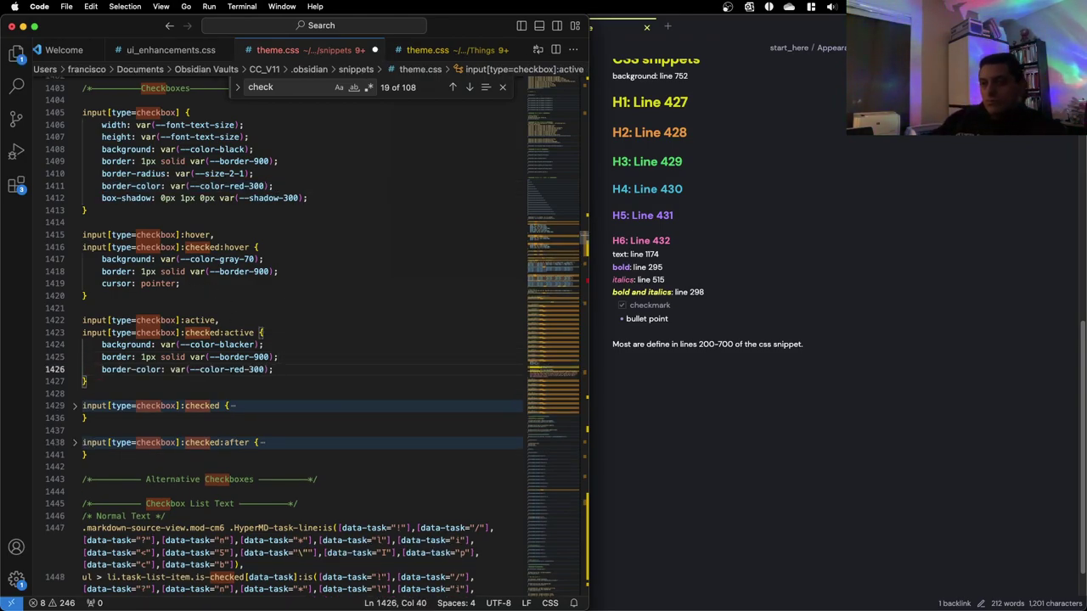
# Switch to Obsidian and toggle the checkmark task several times to examine its border with the edited active rule
pyautogui.click(618, 374)
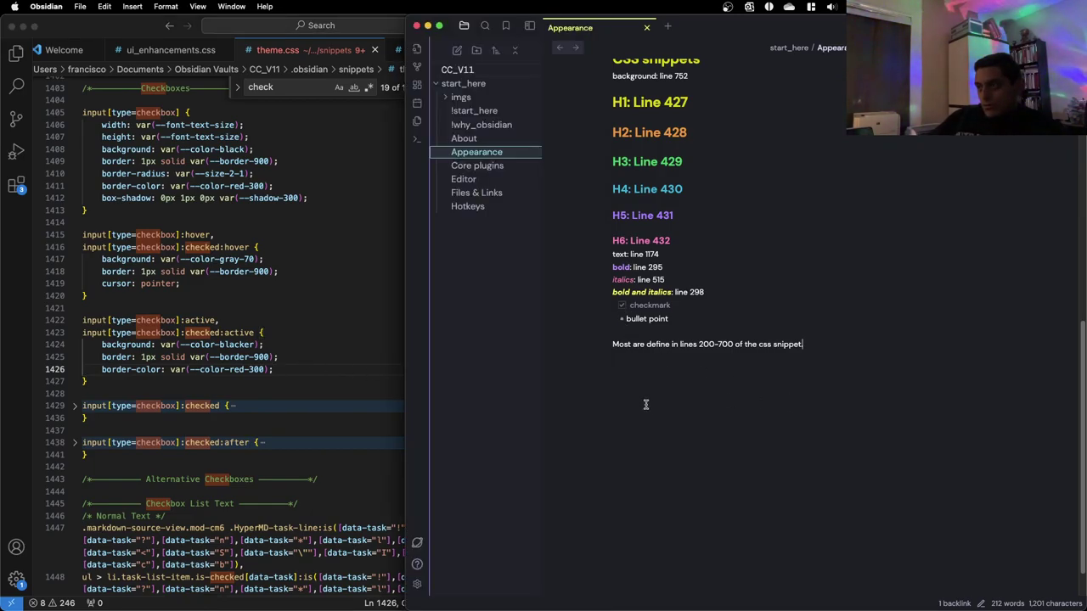
pyautogui.click(623, 308)
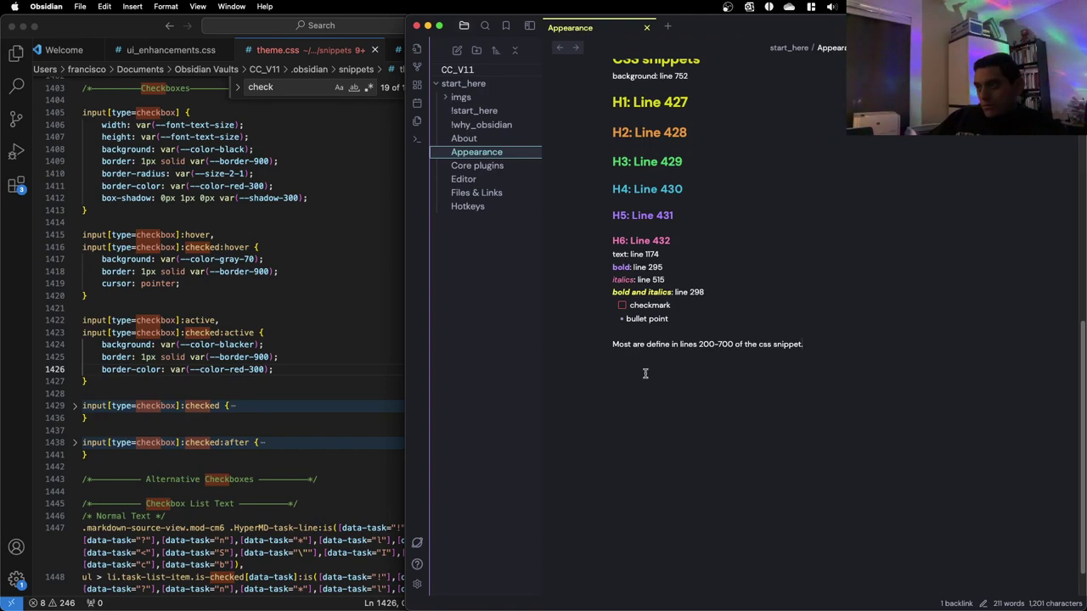
pyautogui.click(624, 308)
pyautogui.click(622, 307)
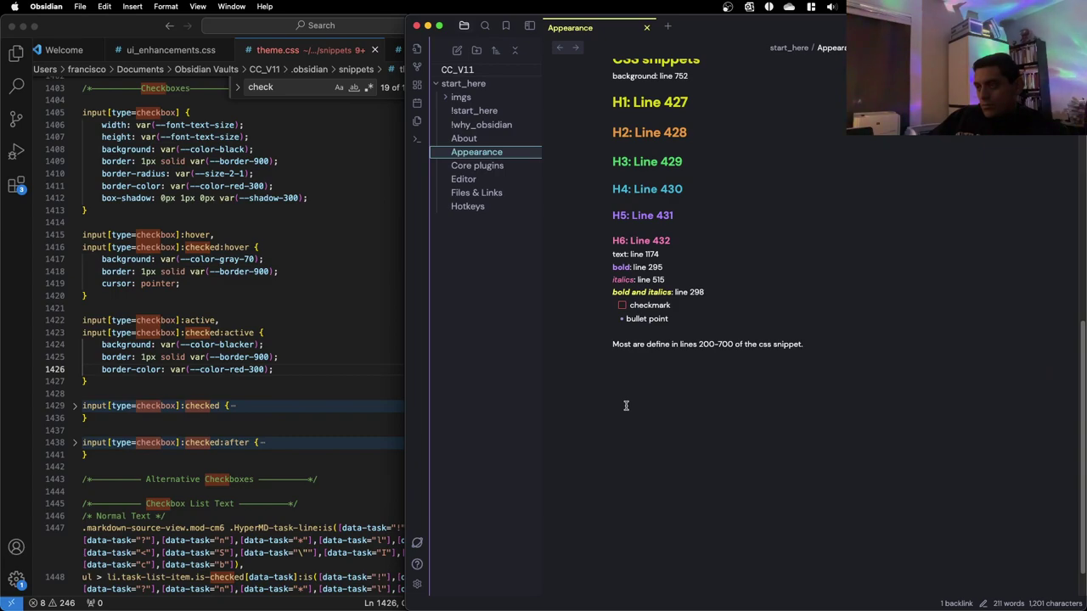
# Back in VS Code, expand the input[type=checkbox]:checked rule and copy the active rule's border-color: var(--color-red-300) declaration into it below border-radius
pyautogui.click(283, 357)
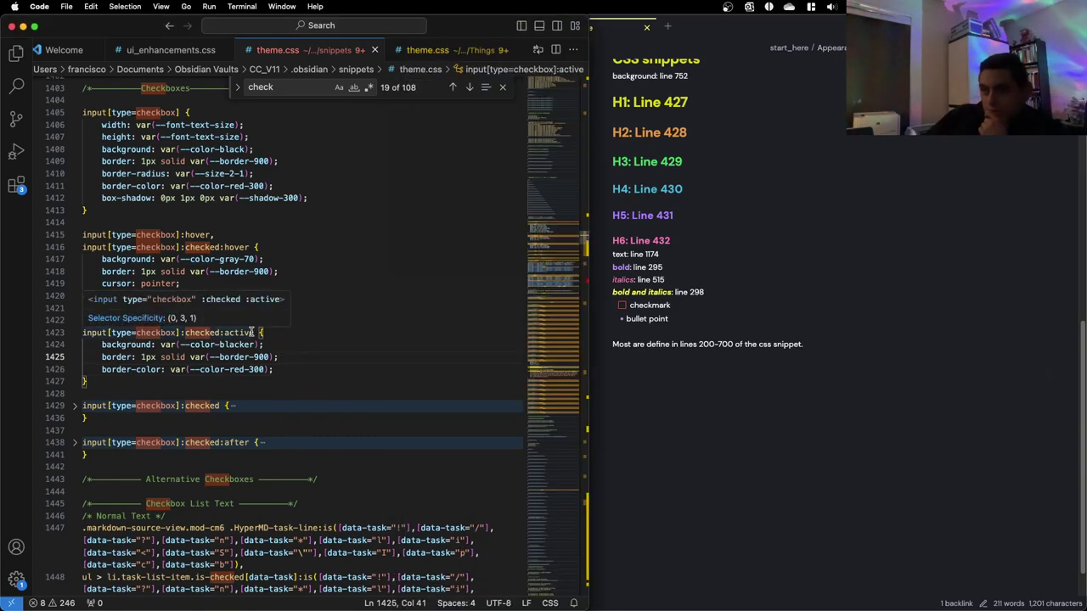
pyautogui.scroll(-1, 221, 359)
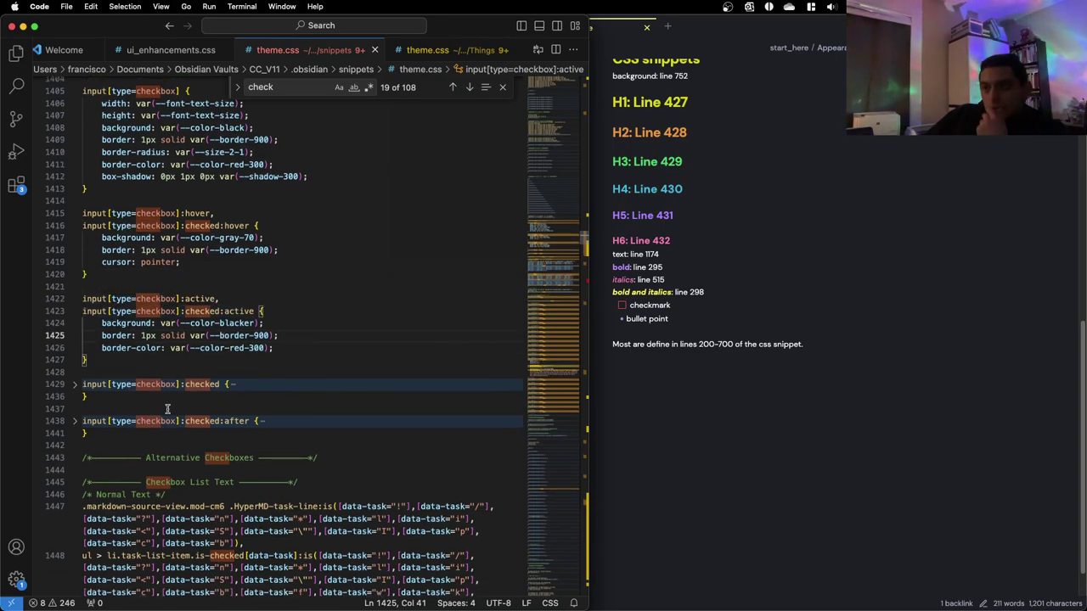
pyautogui.click(74, 384)
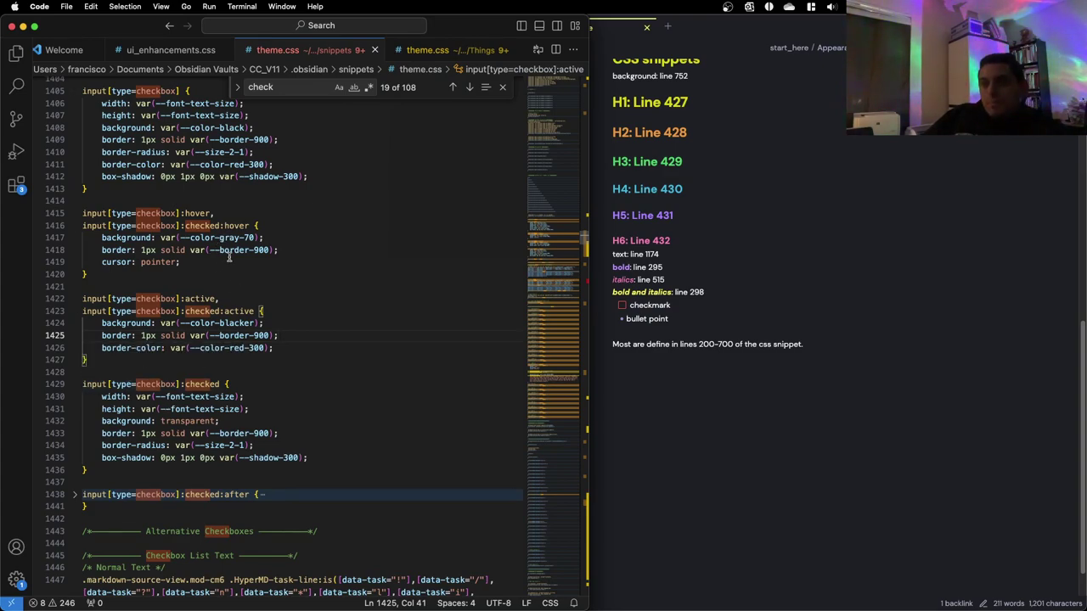
pyautogui.moveTo(275, 348); pyautogui.dragTo(102, 348)
pyautogui.press('super+c')
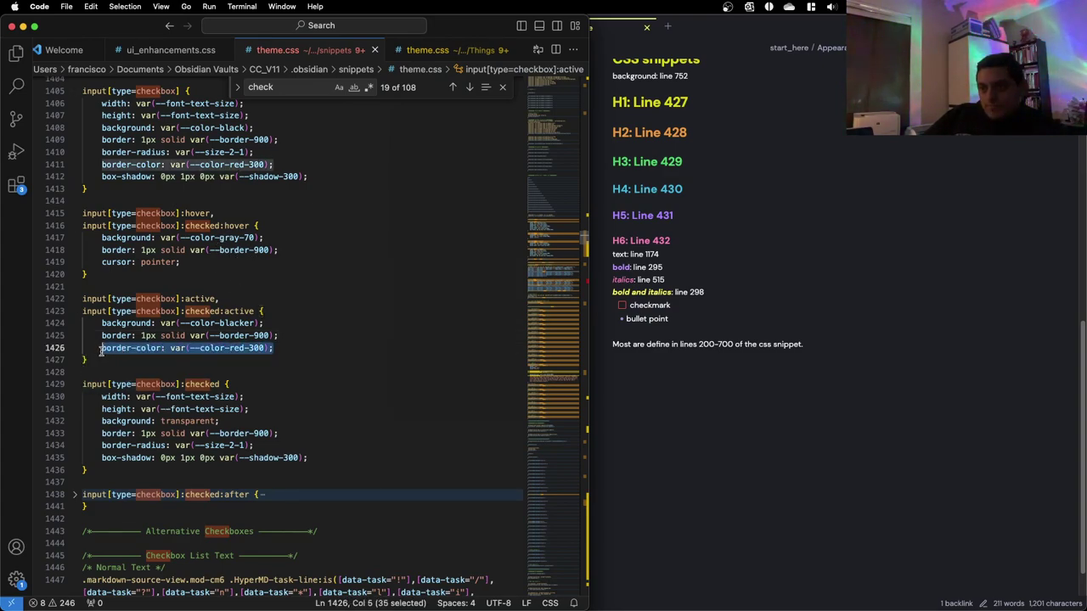
pyautogui.scroll(-1, 200, 441)
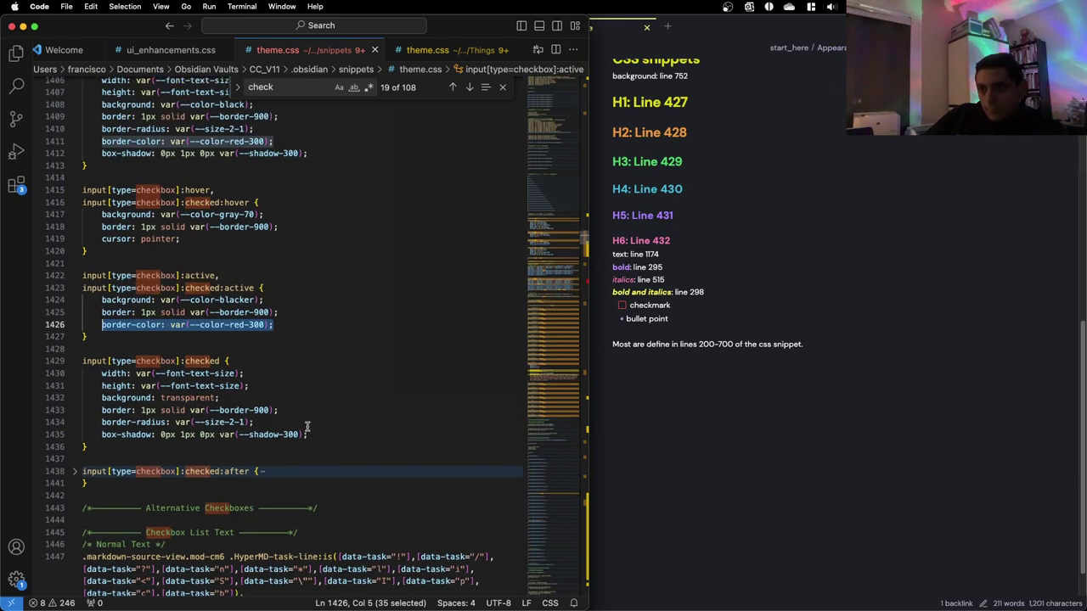
pyautogui.click(307, 426)
pyautogui.press('Return')
pyautogui.press('super+v')
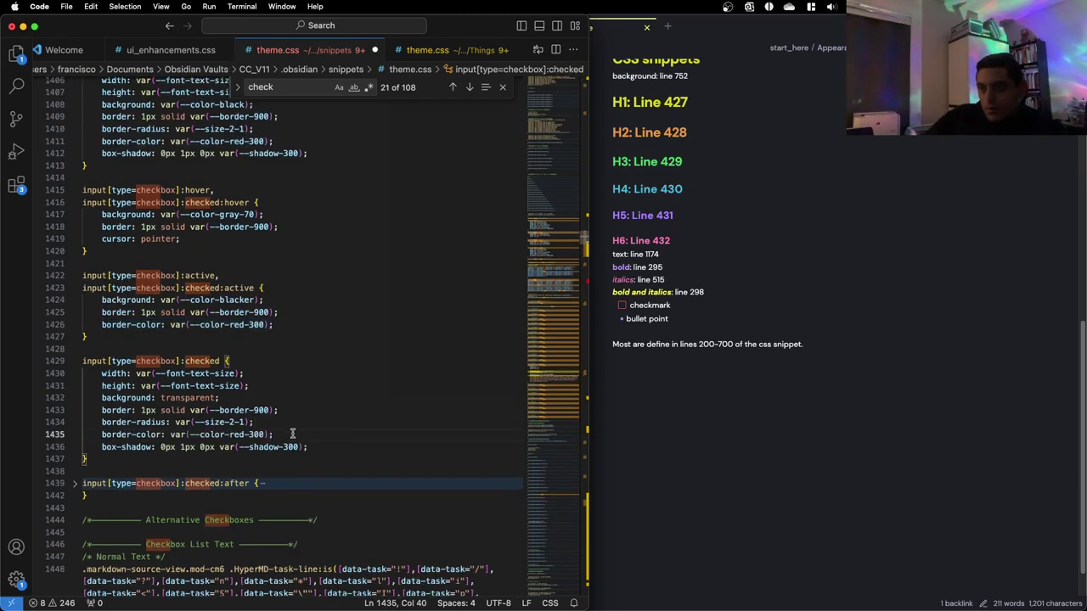
# Change the border-color variable in the input[type=checkbox]:checked rule to --color-green
pyautogui.click(263, 434)
pyautogui.press('BackSpace')
pyautogui.press('BackSpace')
pyautogui.press('BackSpace')
pyautogui.press('BackSpace')
pyautogui.press('BackSpace')
pyautogui.press('BackSpace')
pyautogui.press('BackSpace')
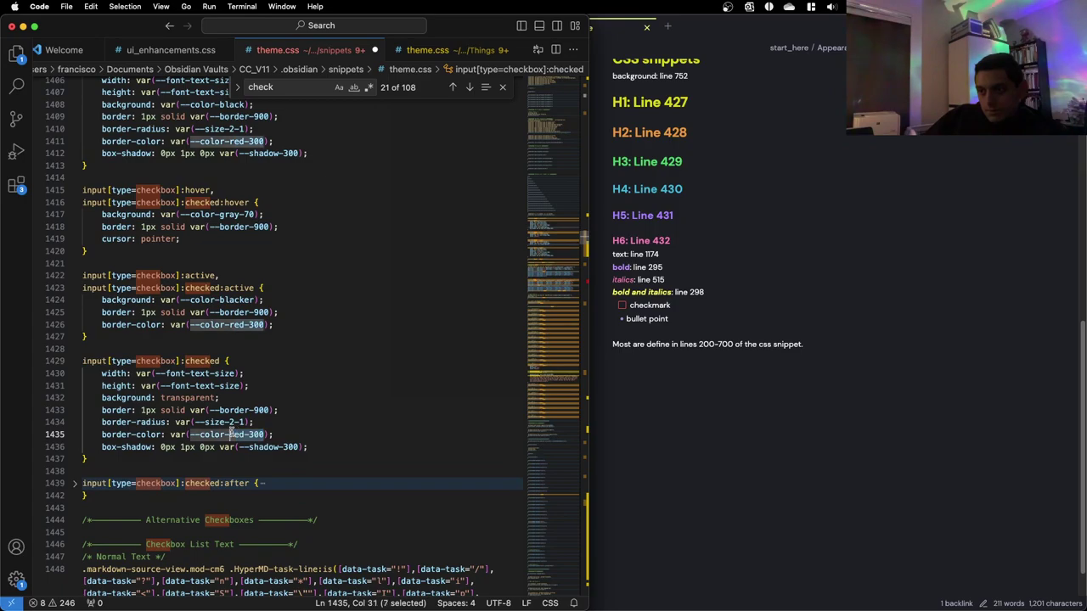
pyautogui.write('green')
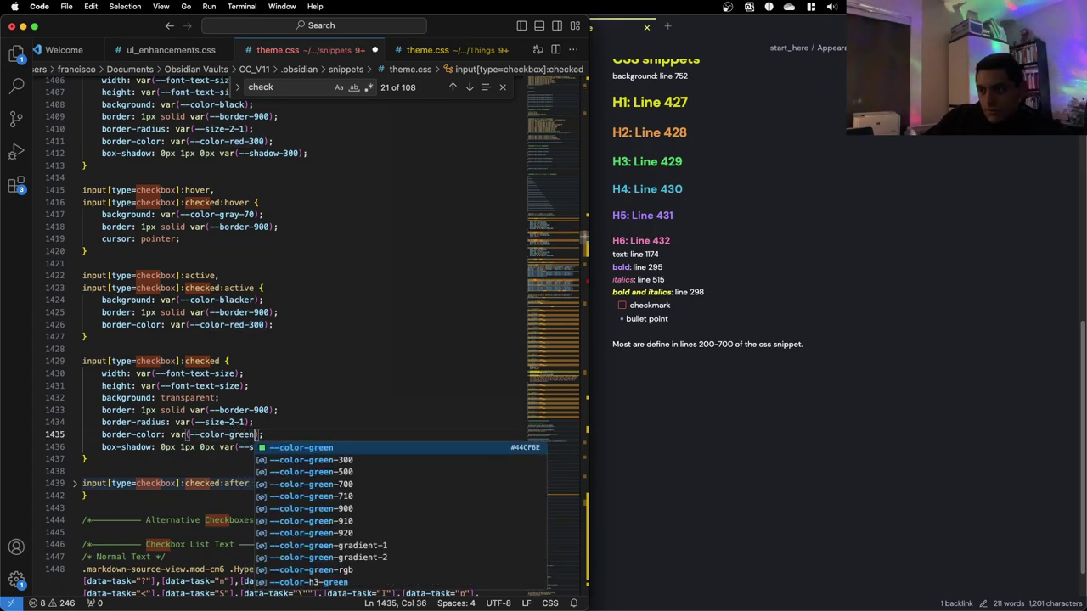
pyautogui.click(317, 396)
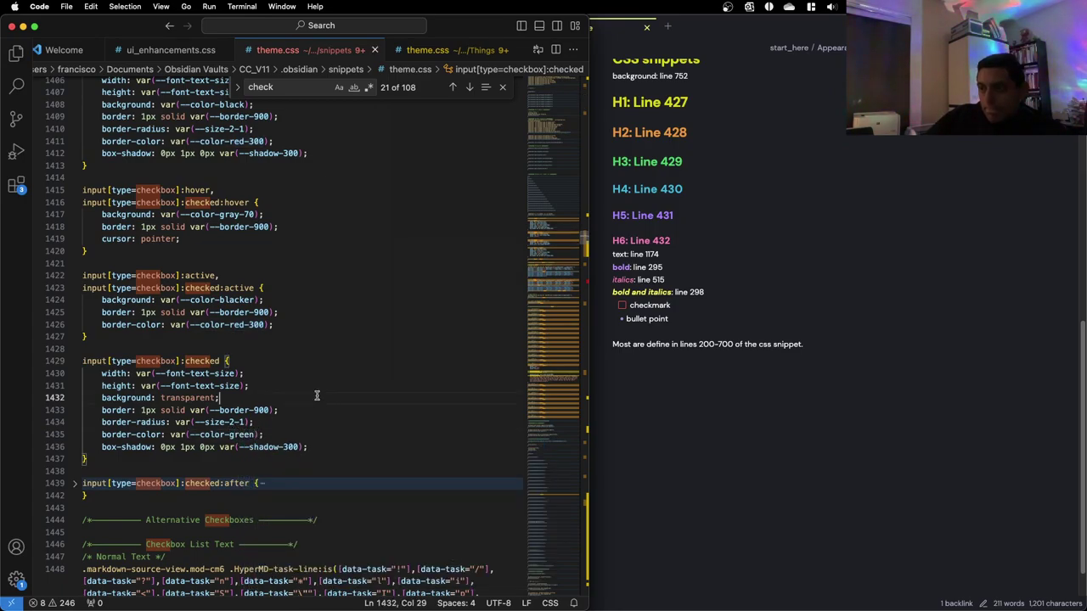
# Toggle the checkmark task in Obsidian to compare its checked and unchecked borders with the input[type=checkbox]:checked rule, leaving it unchecked
pyautogui.click(785, 424)
pyautogui.click(622, 305)
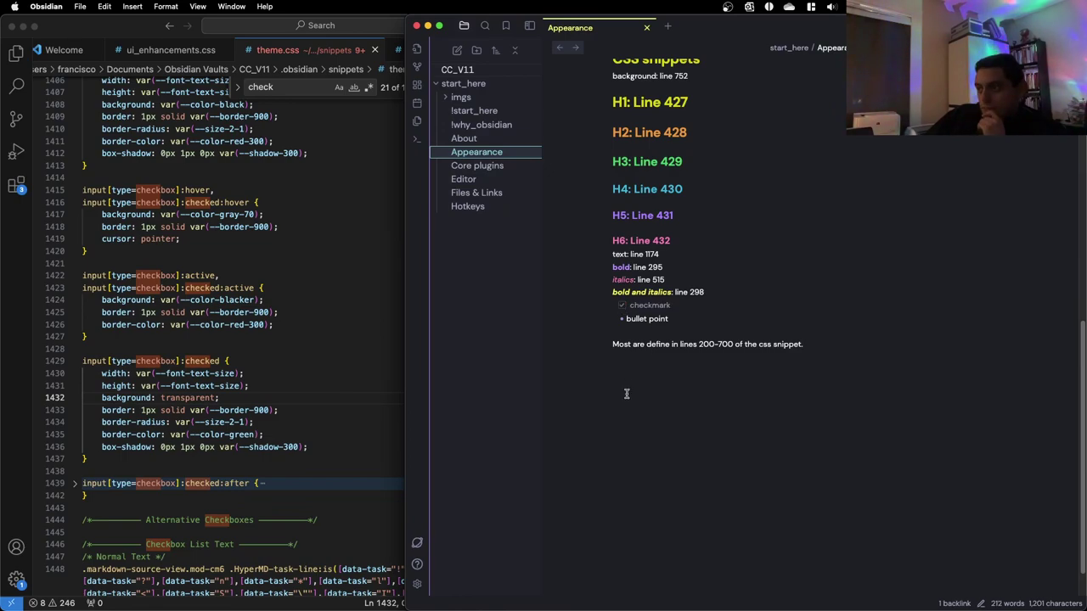
pyautogui.click(346, 357)
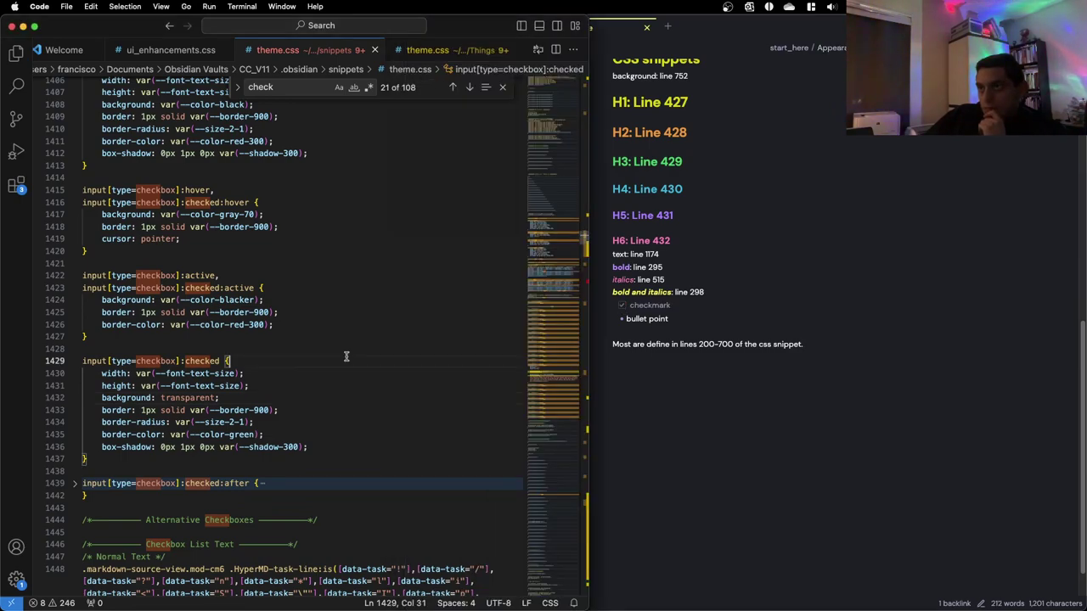
pyautogui.click(598, 329)
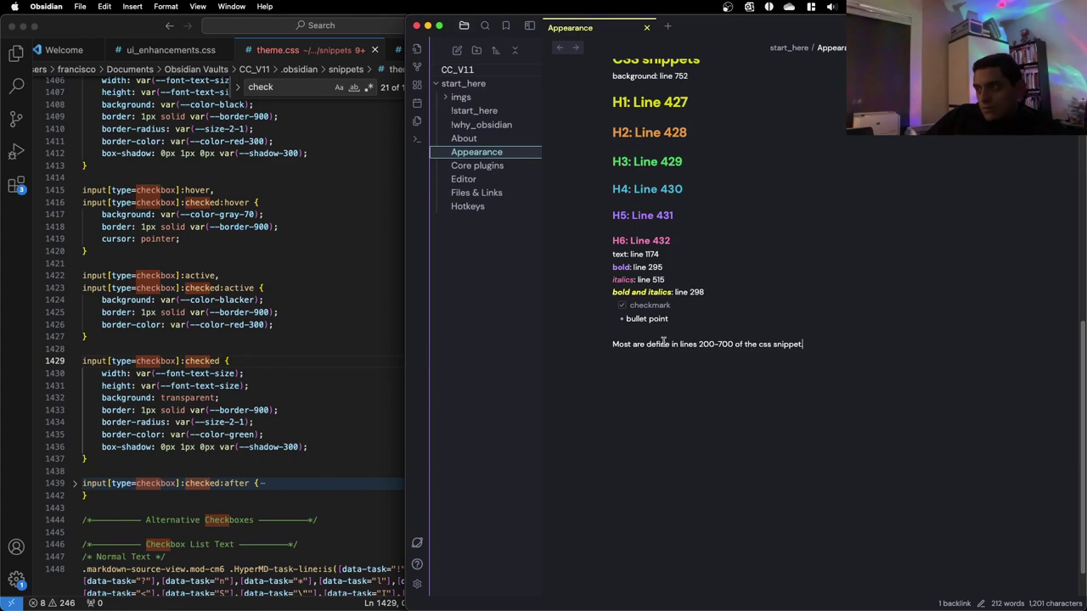
pyautogui.click(622, 305)
pyautogui.click(621, 306)
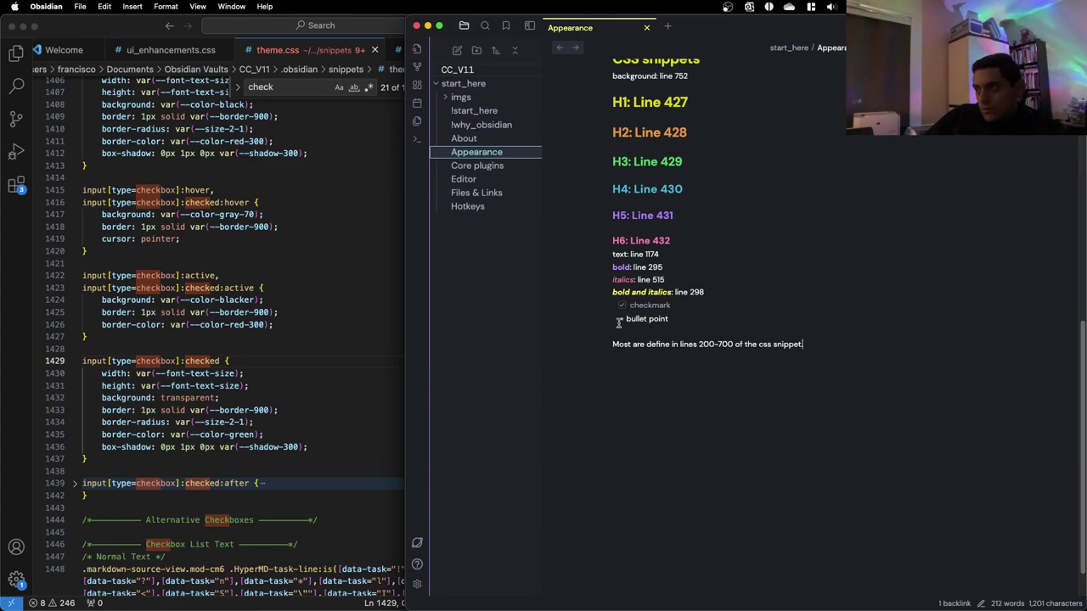
pyautogui.click(622, 306)
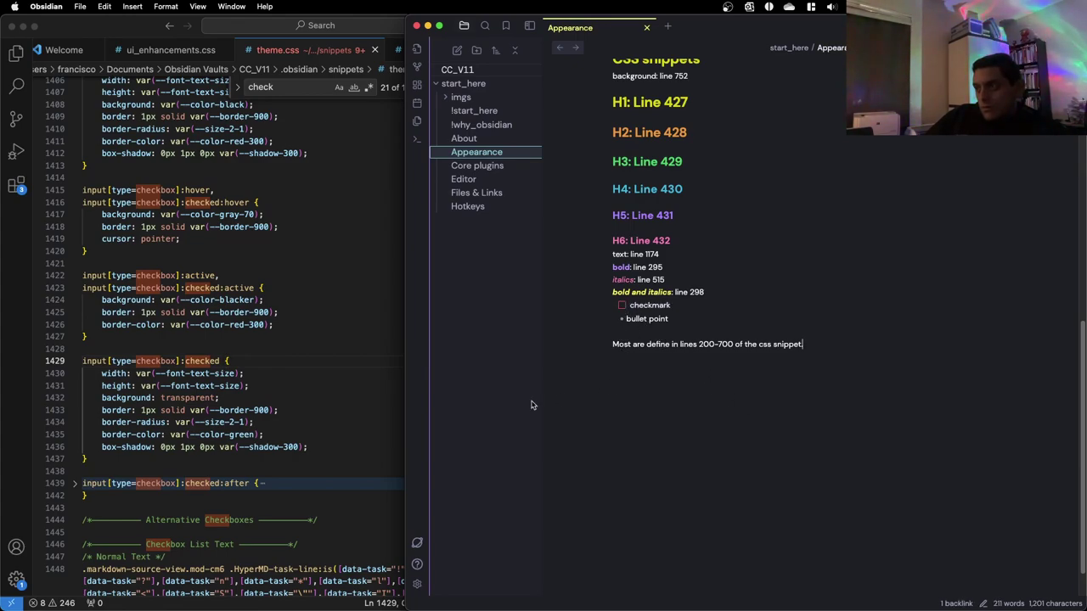
# In VS Code, expand the input[type=checkbox]:checked:after rule and copy border-color: var(--color-green) into it below the height property
pyautogui.click(322, 433)
pyautogui.scroll(-1, 219, 454)
pyautogui.click(78, 459)
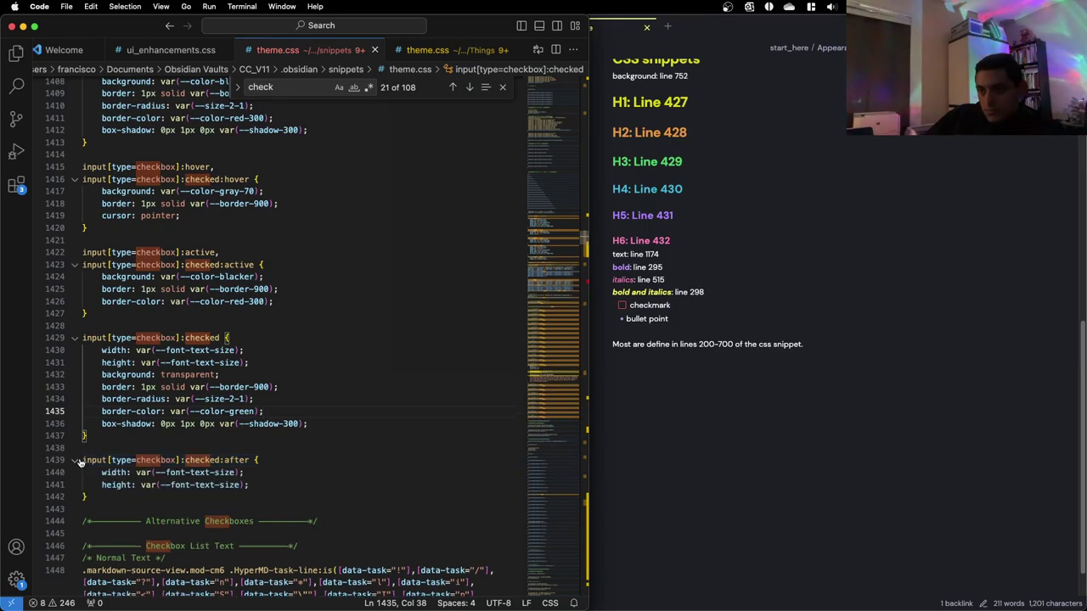
pyautogui.scroll(-1, 111, 445)
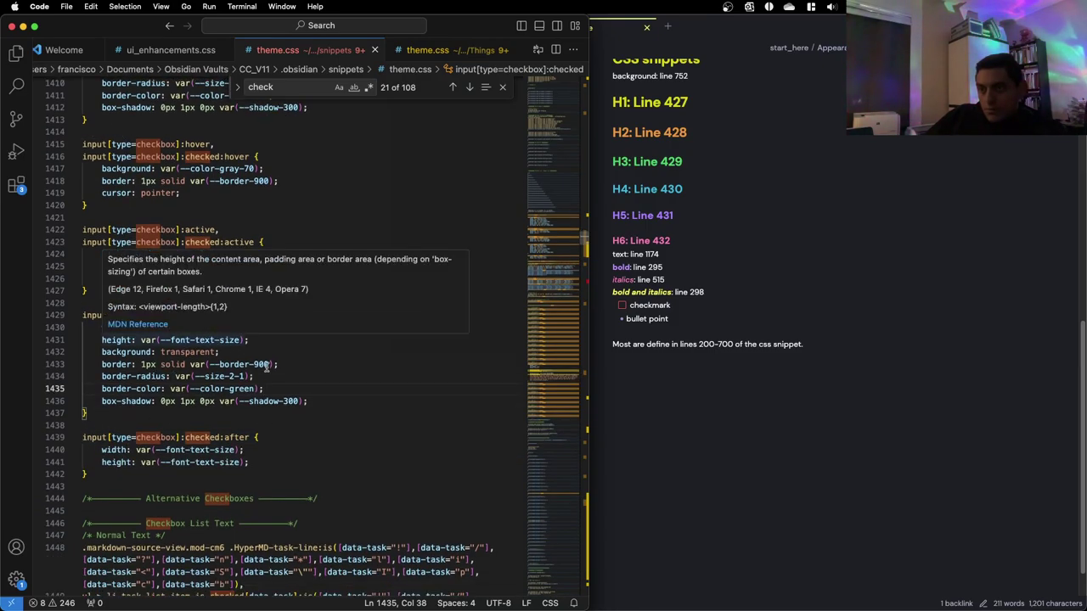
pyautogui.moveTo(264, 388); pyautogui.dragTo(102, 389)
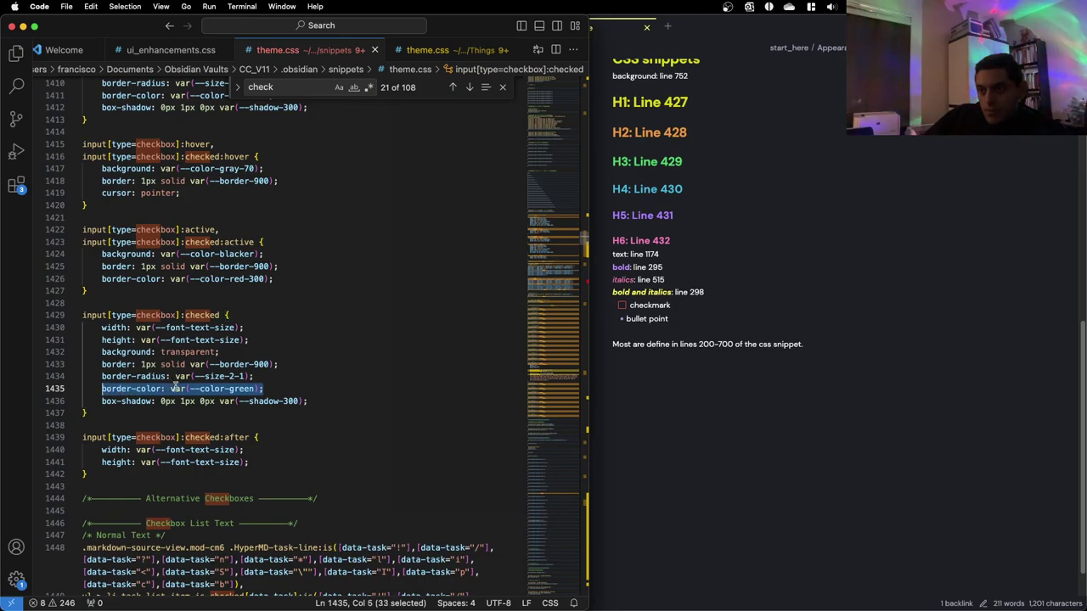
pyautogui.press('cmd+c')
pyautogui.click(286, 462)
pyautogui.press('Return')
pyautogui.press('cmd+v')
# Switch to Obsidian and toggle the checkmark task to examine its border with the edited checked:after rule, leaving it checked
pyautogui.click(716, 429)
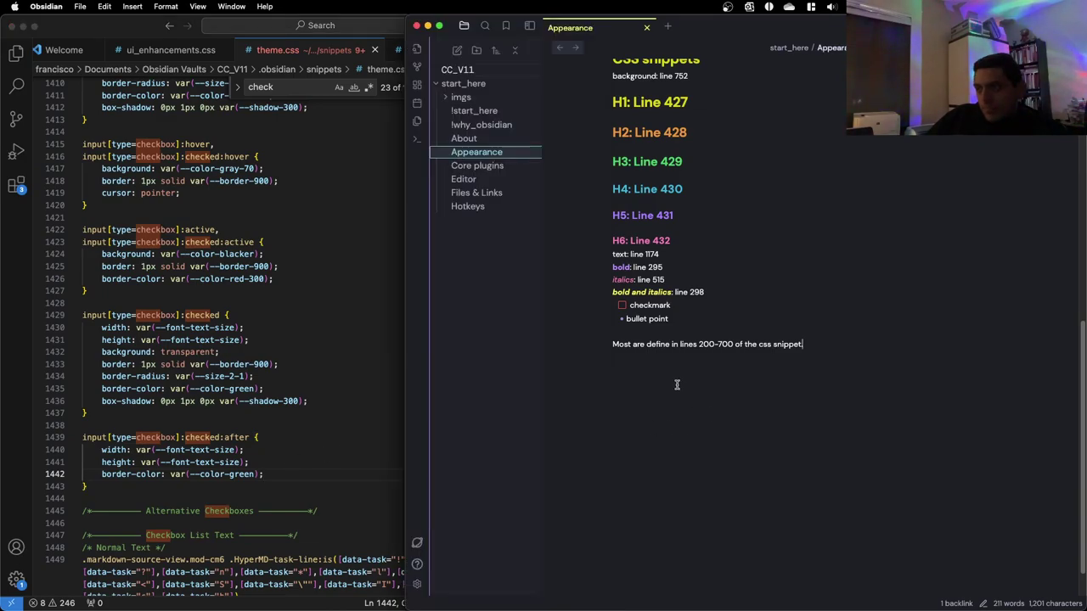
pyautogui.click(623, 306)
pyautogui.click(621, 306)
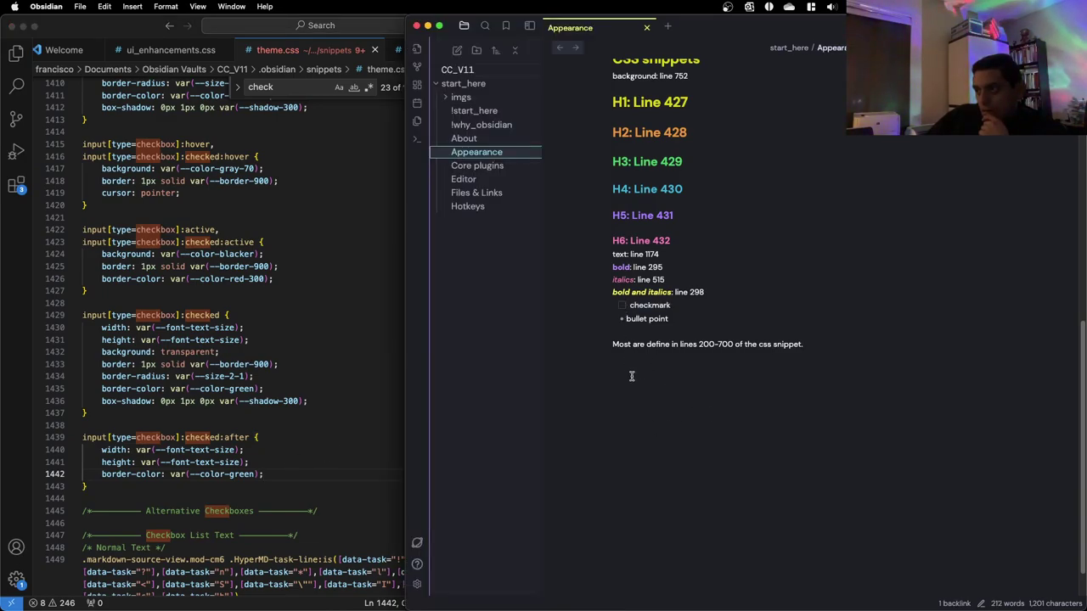
pyautogui.click(622, 307)
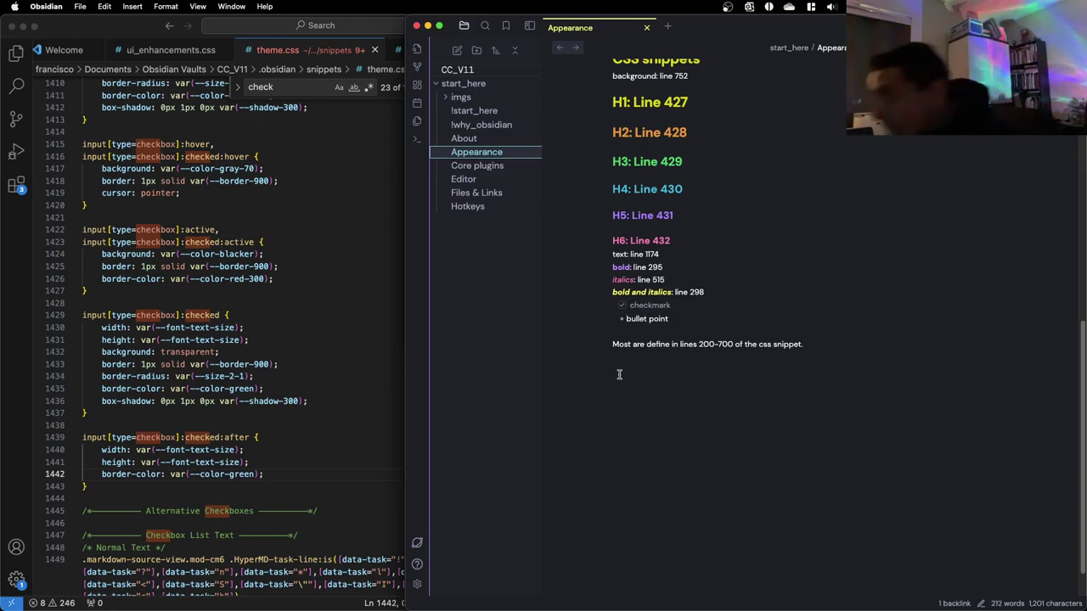
# In VS Code, move the border-color: var(--color-green) declaration in the input[type=checkbox]:checked rule below its box-shadow property
pyautogui.click(309, 449)
pyautogui.click(291, 464)
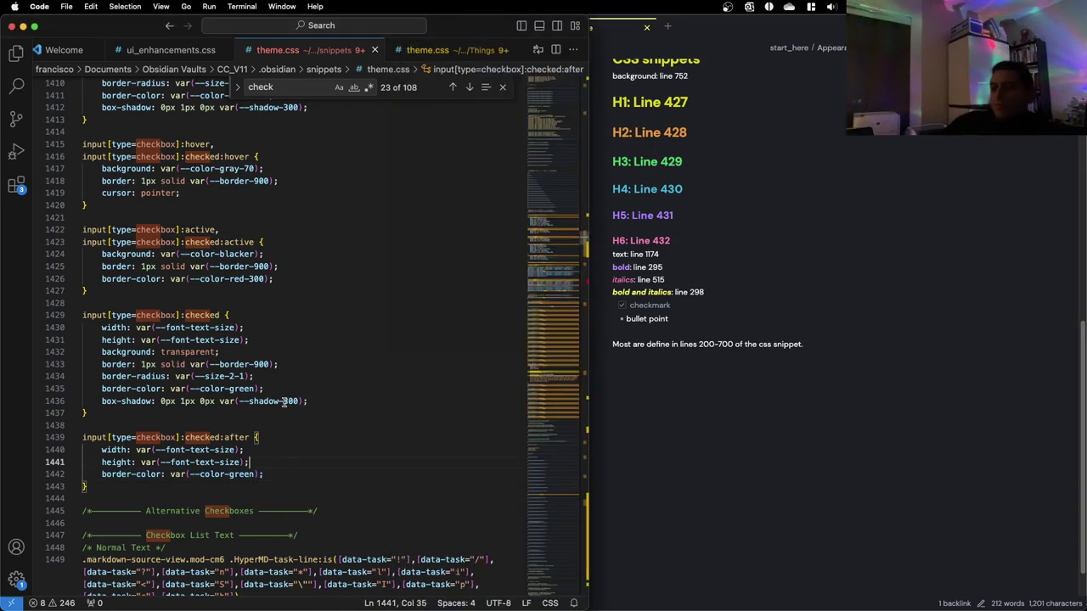
pyautogui.click(421, 414)
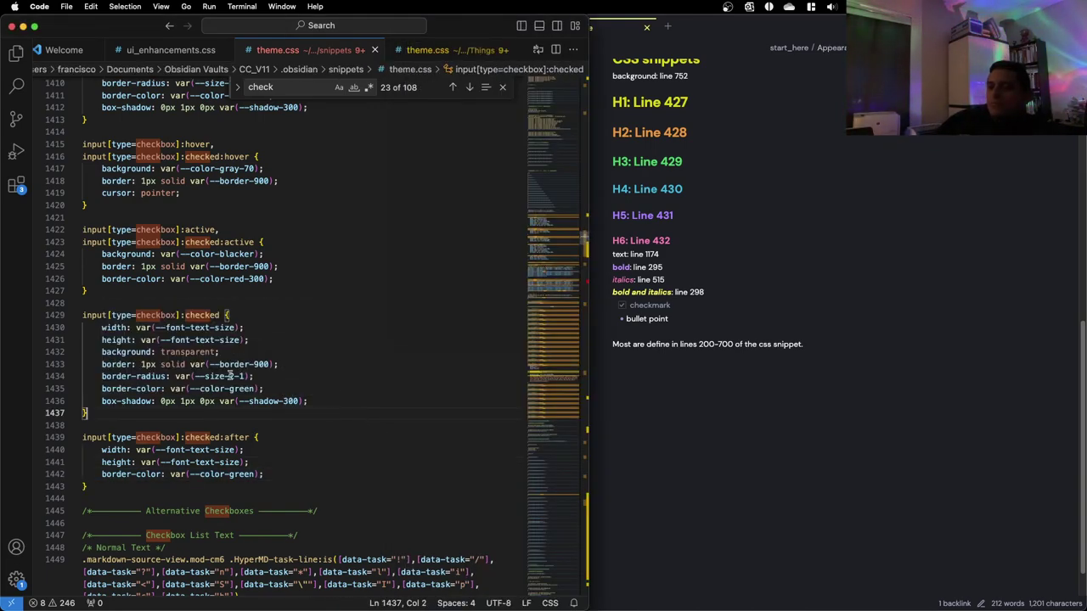
pyautogui.click(274, 389)
pyautogui.moveTo(274, 389); pyautogui.dragTo(101, 389)
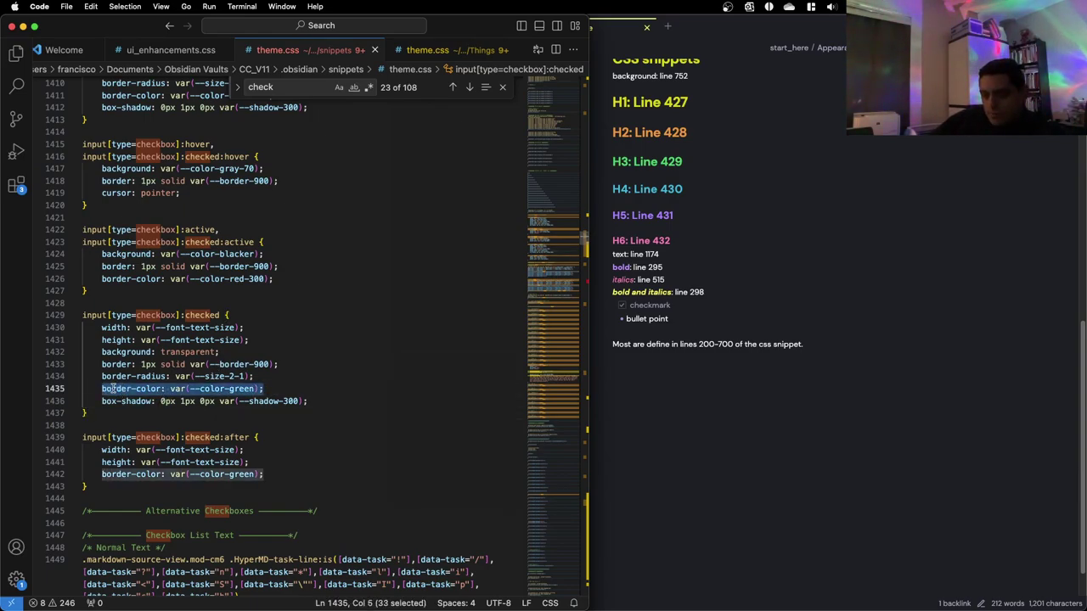
pyautogui.hotkey('ctrl', 'x')
pyautogui.click(322, 399)
pyautogui.press('Return')
pyautogui.hotkey('ctrl', 'v')
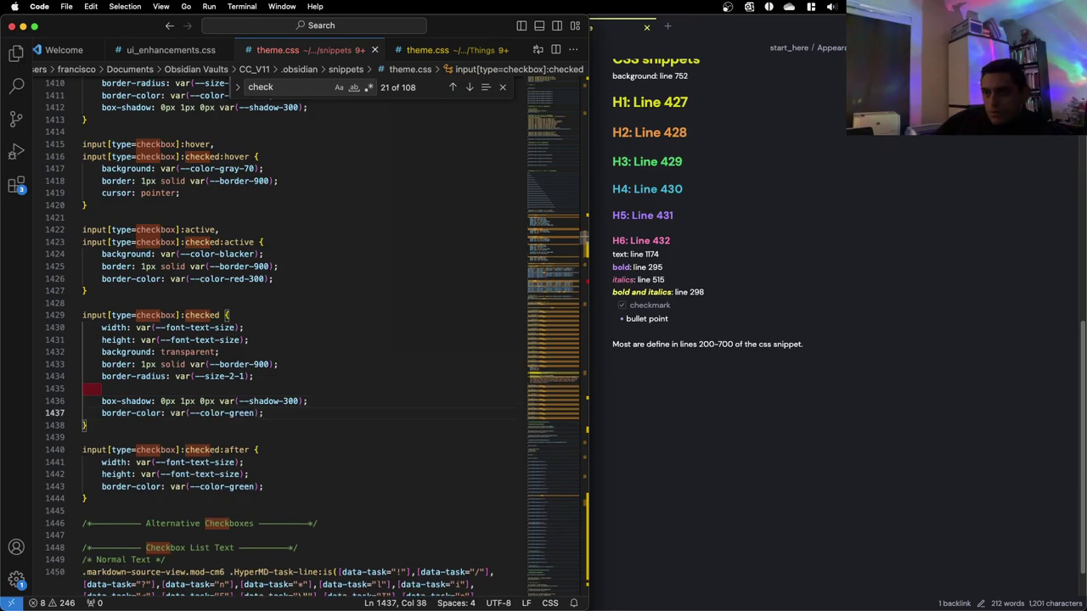
# Check the checkmark task's border in Obsidian against the reordered checked rule, and return to theme.css in VS Code
pyautogui.click(722, 439)
pyautogui.click(624, 308)
pyautogui.click(231, 389)
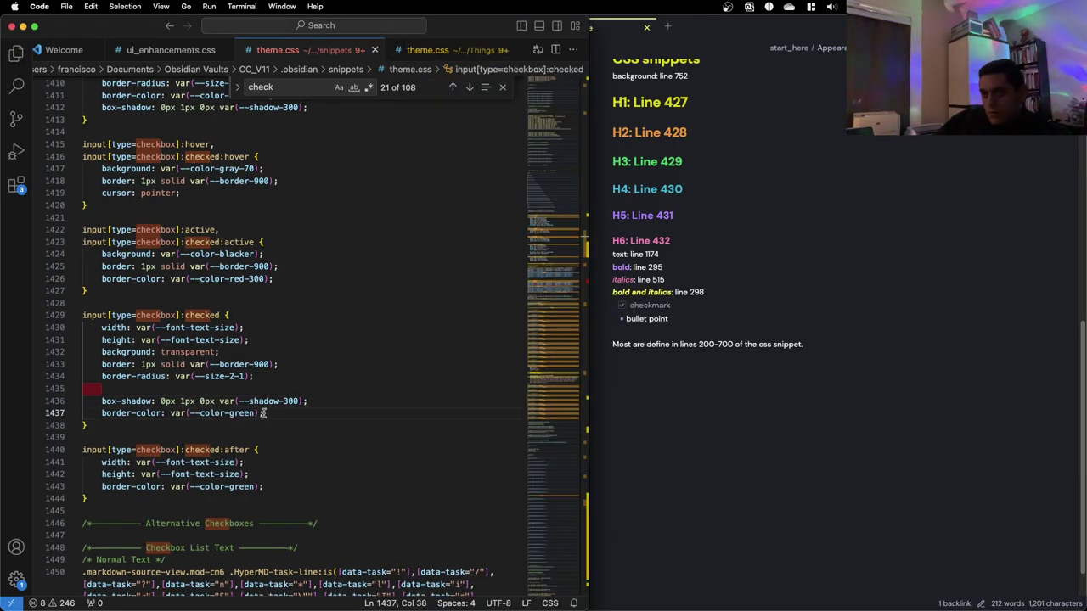
# Remove the blank line from the input[type=checkbox]:checked rule and toggle the checkmark task in Obsidian to examine its border
pyautogui.press('BackSpace')
pyautogui.press('BackSpace')
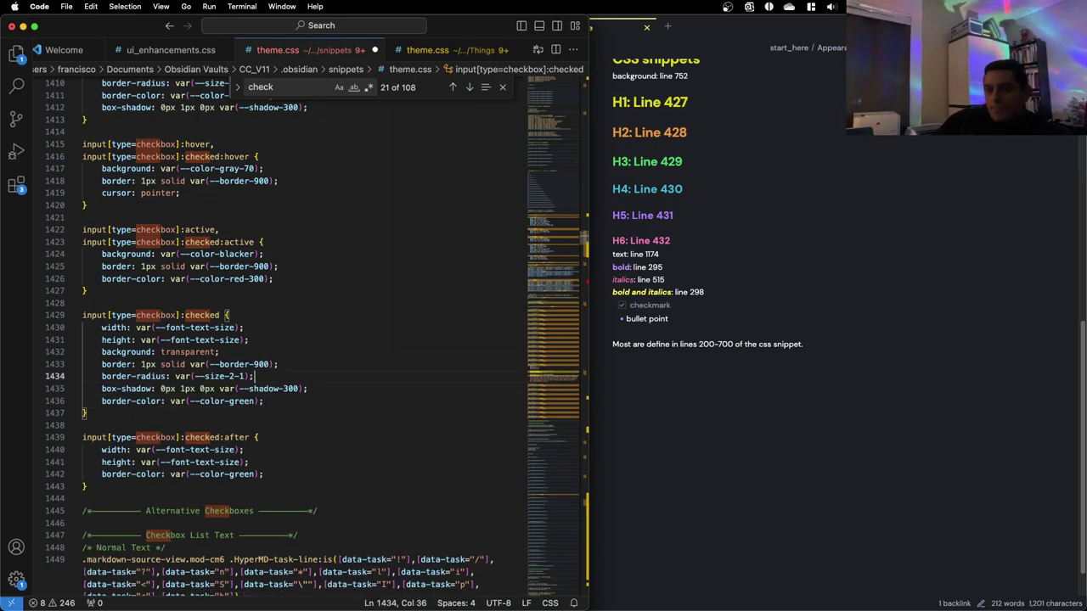
pyautogui.click(712, 434)
pyautogui.click(623, 307)
pyautogui.click(623, 308)
pyautogui.click(623, 307)
pyautogui.click(623, 308)
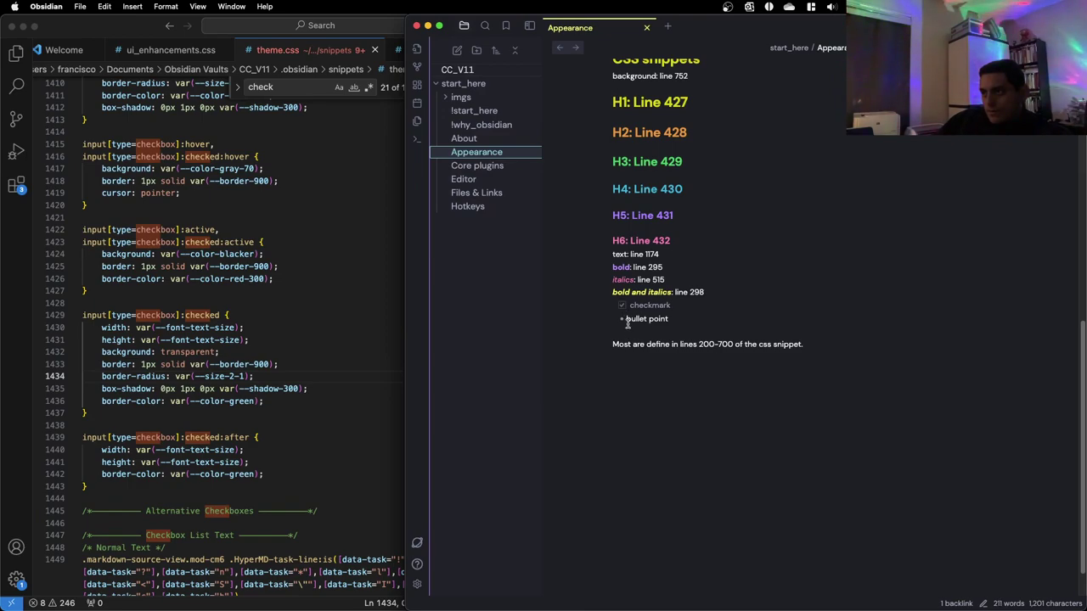
# In VS Code, change border-color to var(--color-blue) in both the input[type=checkbox]:checked and :checked:after rules
pyautogui.click(220, 416)
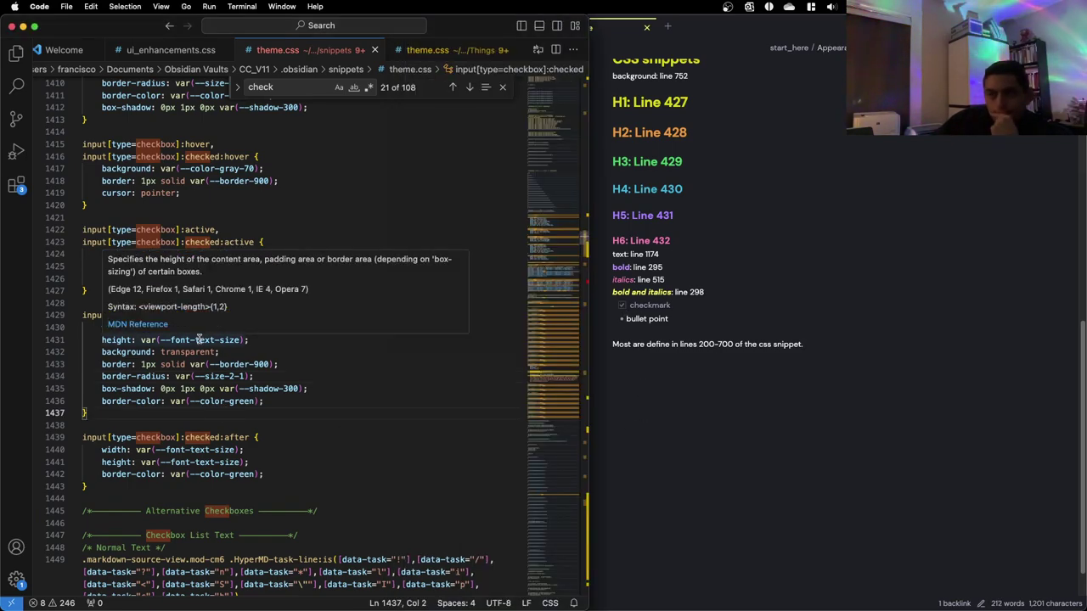
pyautogui.click(289, 402)
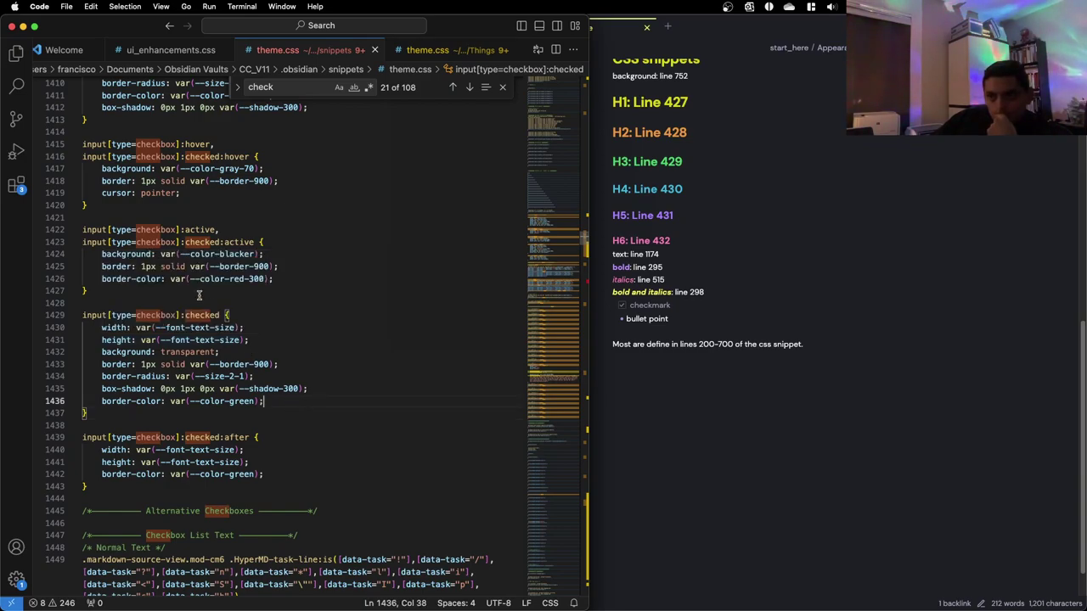
pyautogui.click(287, 416)
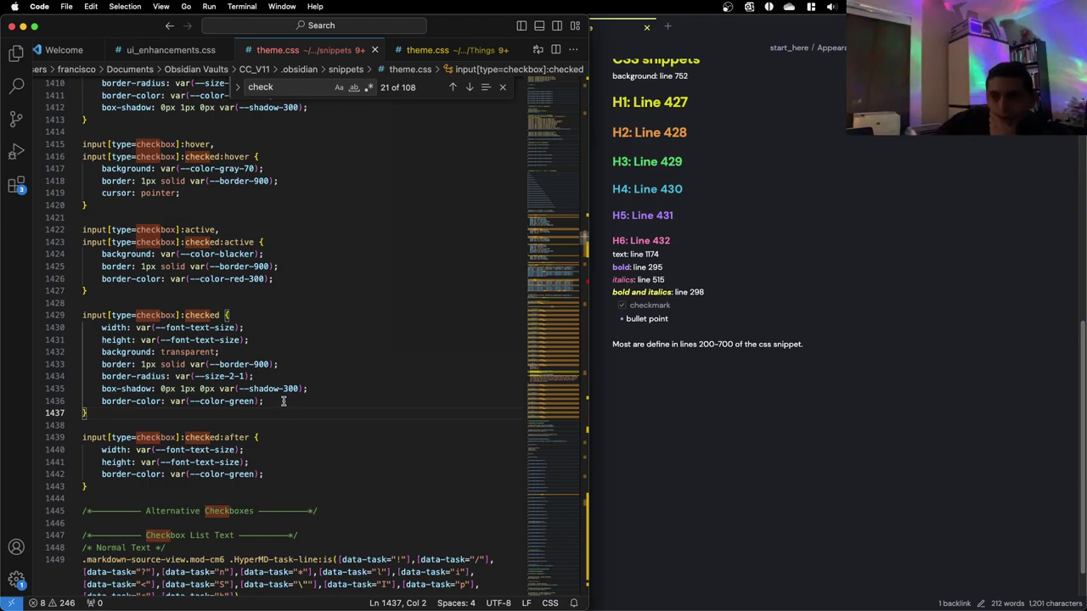
pyautogui.moveTo(253, 400); pyautogui.dragTo(231, 402)
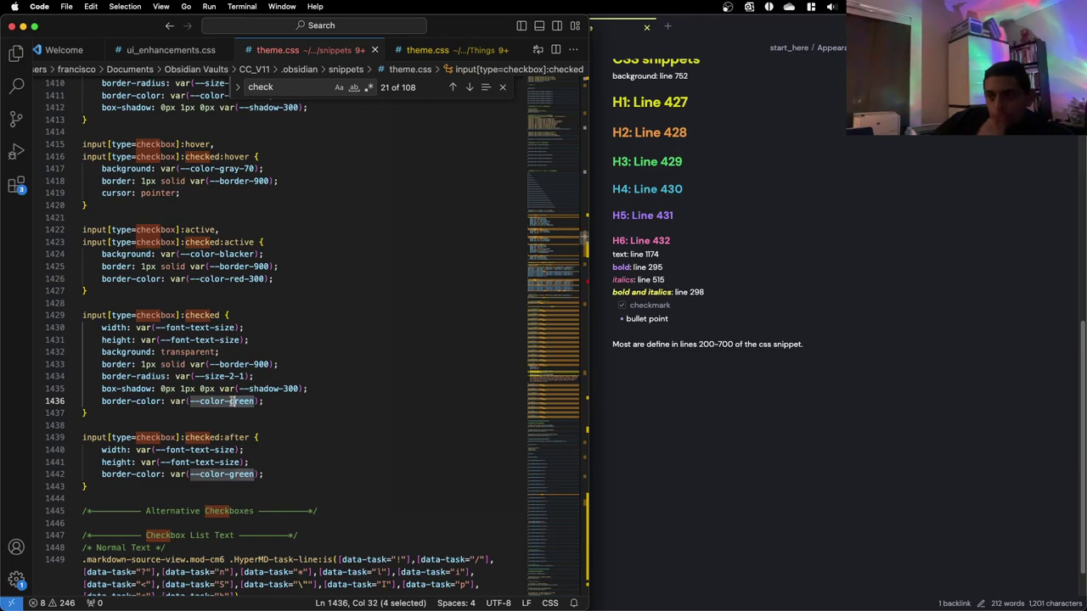
pyautogui.press('BackSpace')
pyautogui.press('BackSpace')
pyautogui.write('b')
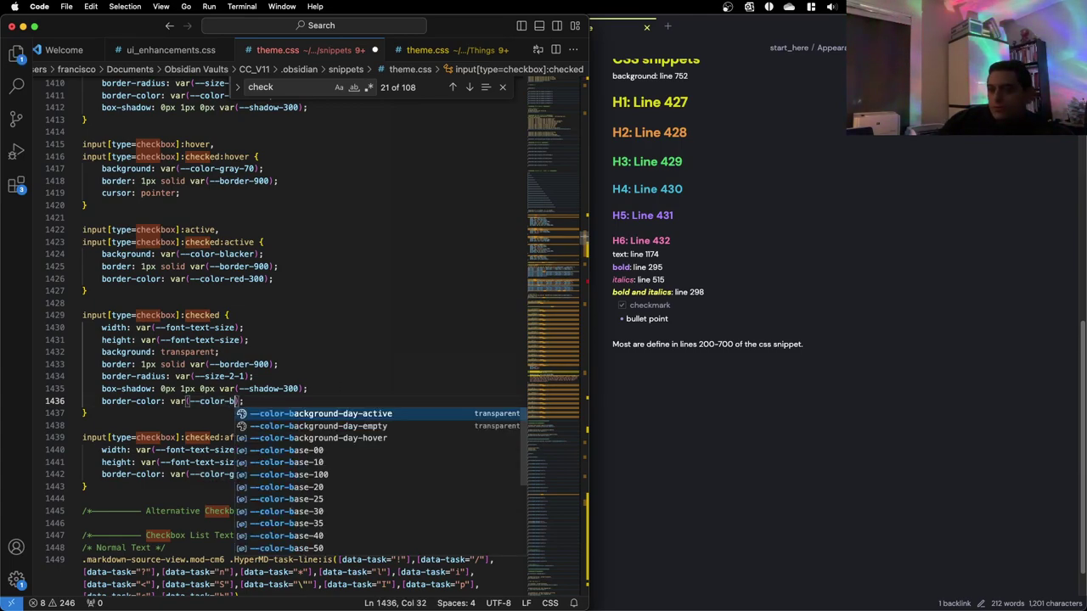
pyautogui.write('lue')
pyautogui.press('super+s')
pyautogui.moveTo(254, 473); pyautogui.dragTo(225, 473)
pyautogui.write('blue')
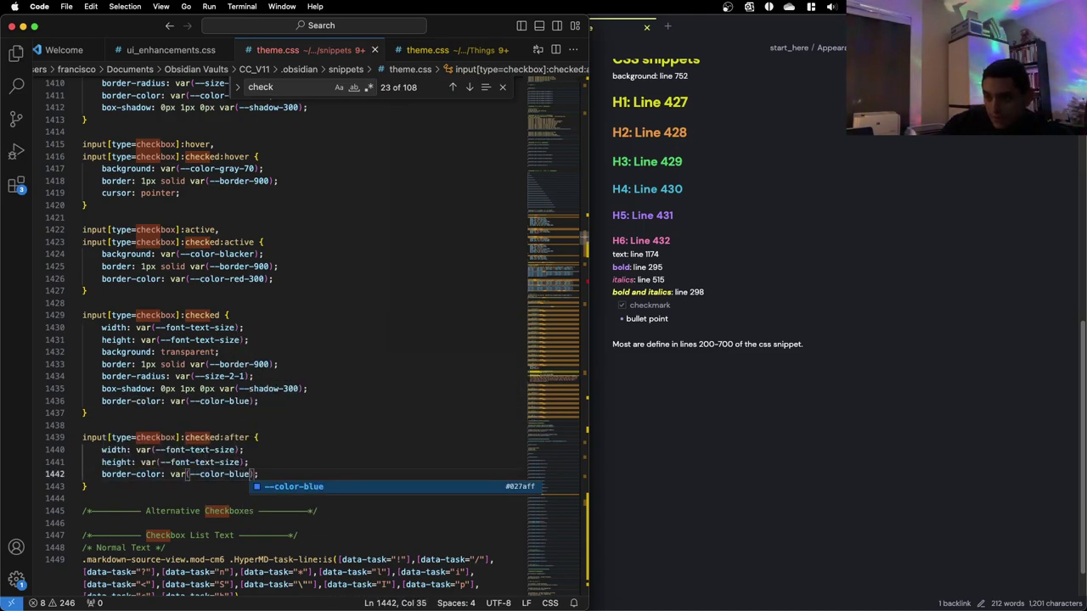
pyautogui.click(293, 449)
# Switch to Obsidian and toggle the checkmark task repeatedly to examine its border with the blue setting, leaving it checked
pyautogui.click(684, 330)
pyautogui.click(621, 305)
pyautogui.click(621, 306)
pyautogui.click(621, 306)
pyautogui.click(622, 306)
pyautogui.click(621, 307)
pyautogui.click(621, 307)
# In VS Code, set border-color to var(--color-yellow) in the :checked and :checked:after rules, save, and check the task's border in Obsidian
pyautogui.click(217, 419)
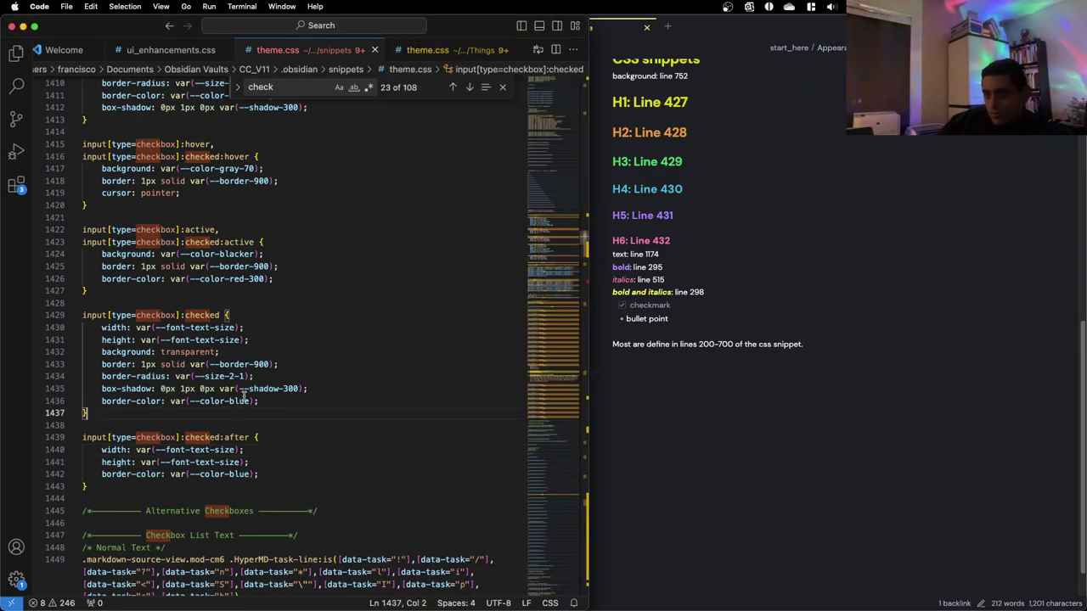
pyautogui.doubleClick(229, 400)
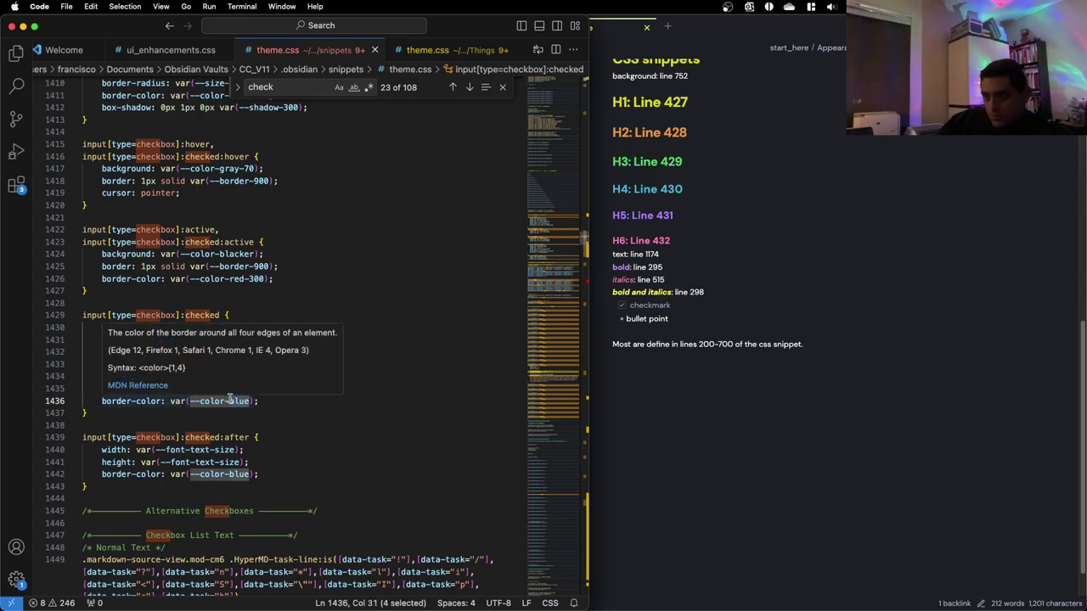
pyautogui.write('yellow')
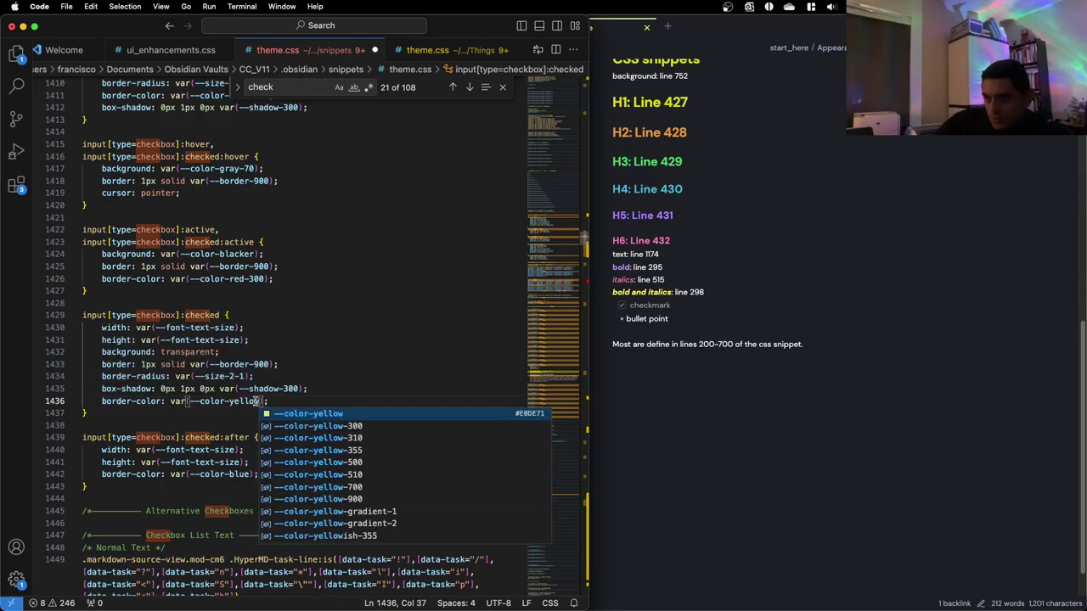
pyautogui.doubleClick(244, 401)
pyautogui.doubleClick(244, 474)
pyautogui.write('yellow')
pyautogui.press('super+s')
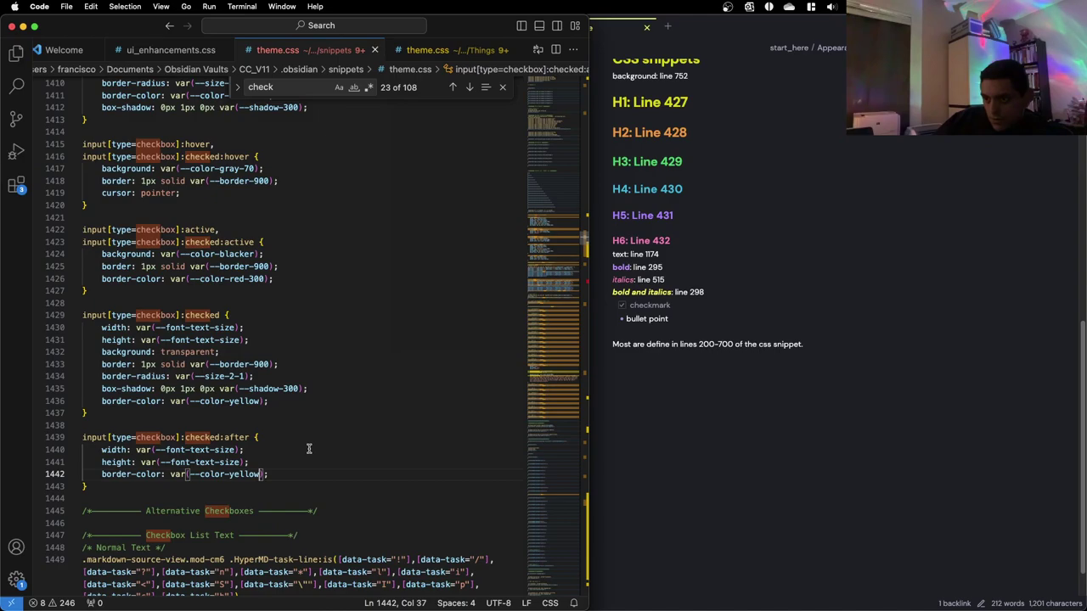
pyautogui.click(616, 327)
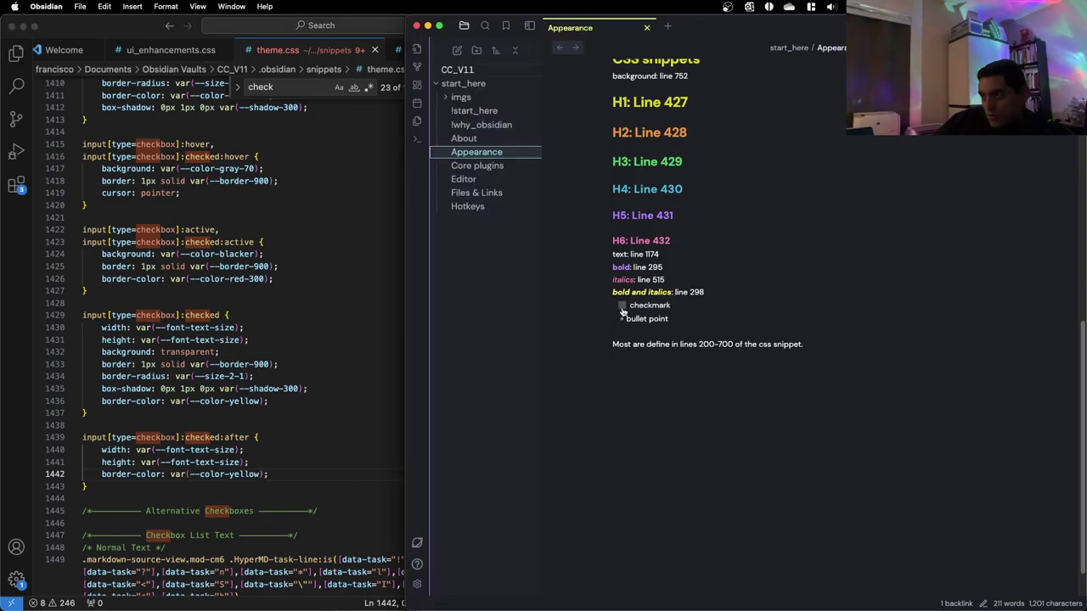
# In VS Code, copy border-color: var(--color-yellow) into the checkbox hover rule below its border property, and check the task in Obsidian
pyautogui.click(240, 351)
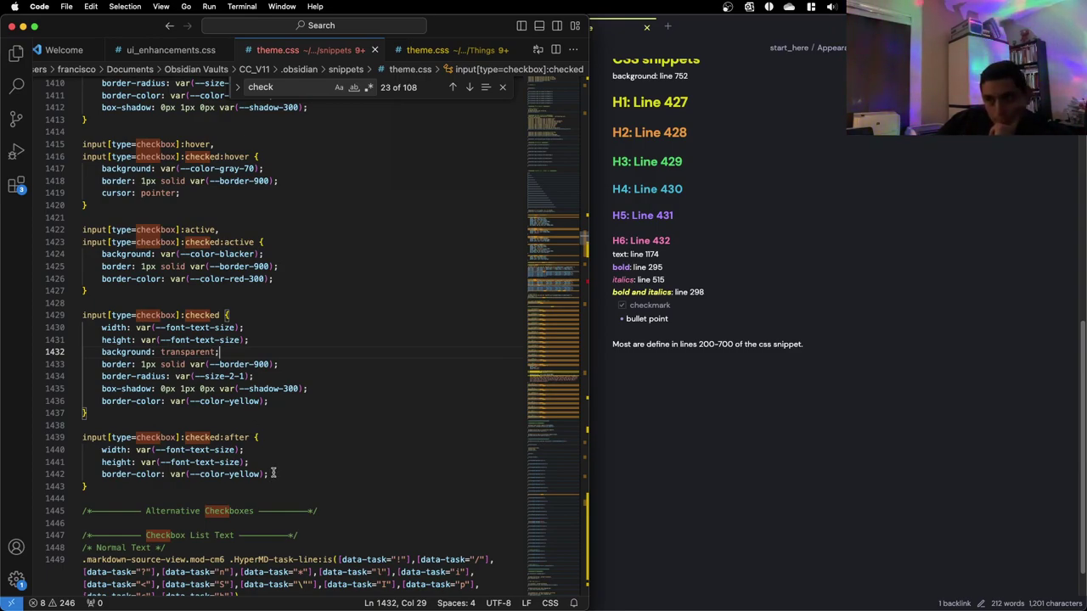
pyautogui.scroll(3, 241, 362)
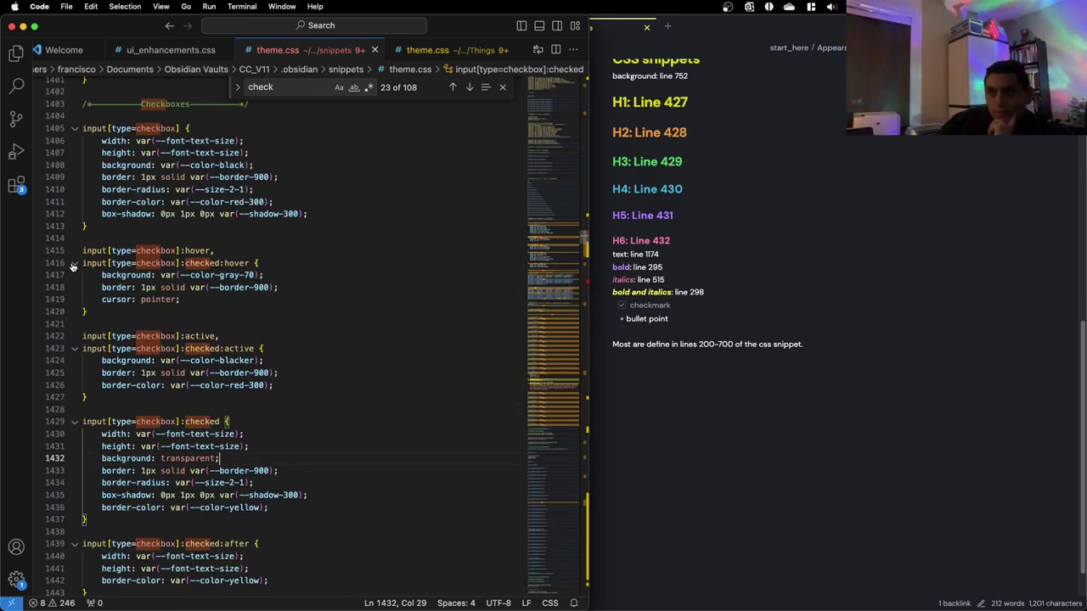
pyautogui.click(307, 288)
pyautogui.press('Return')
pyautogui.write('yellow')
pyautogui.hotkey('alt', 'BackSpace')
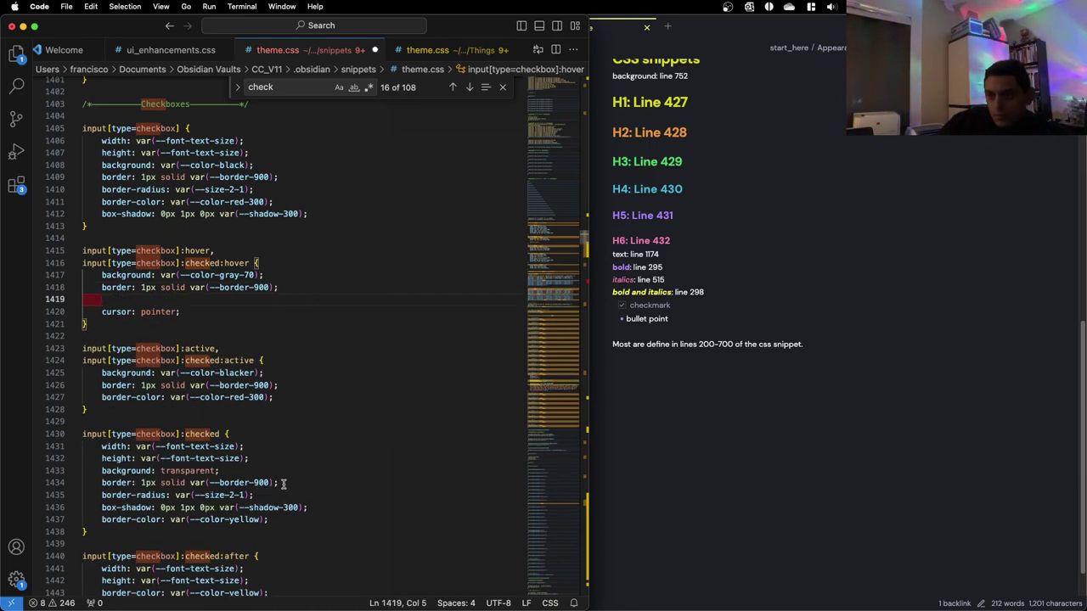
pyautogui.moveTo(270, 520); pyautogui.dragTo(102, 519)
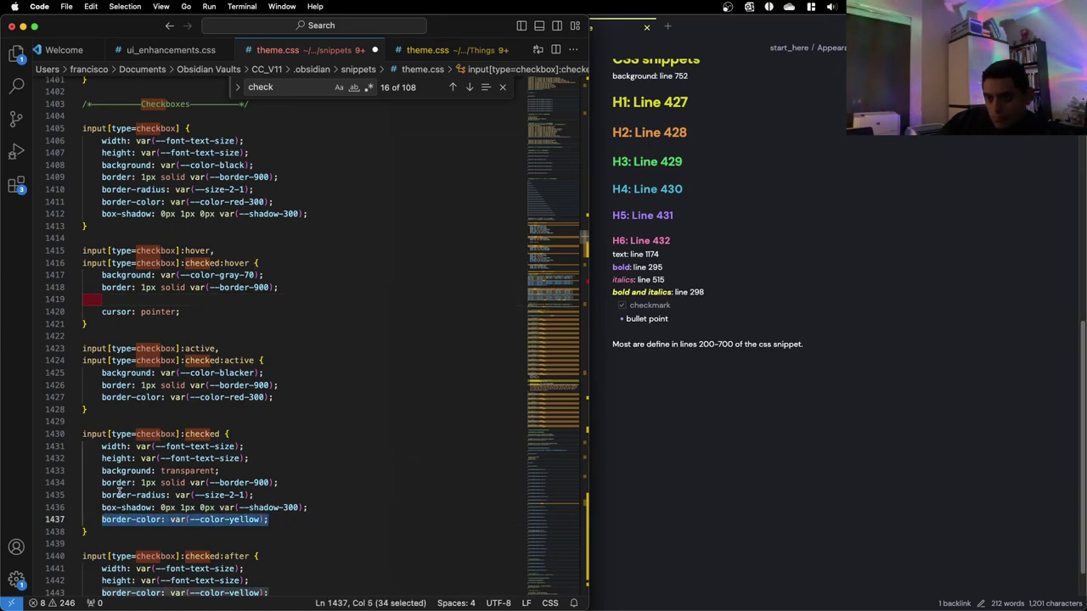
pyautogui.click(139, 299)
pyautogui.press('super+v')
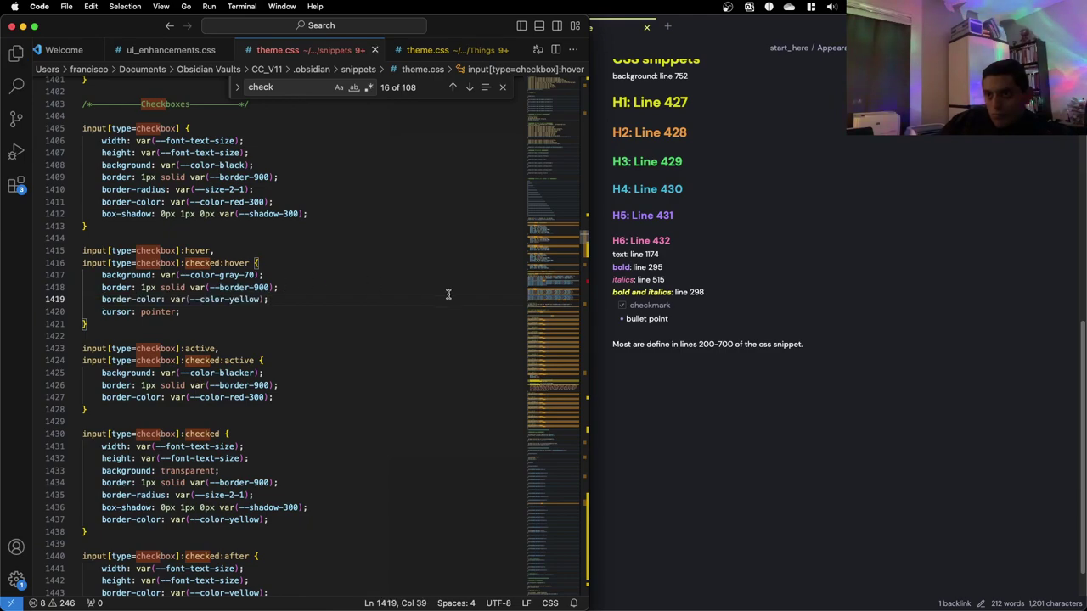
pyautogui.click(717, 357)
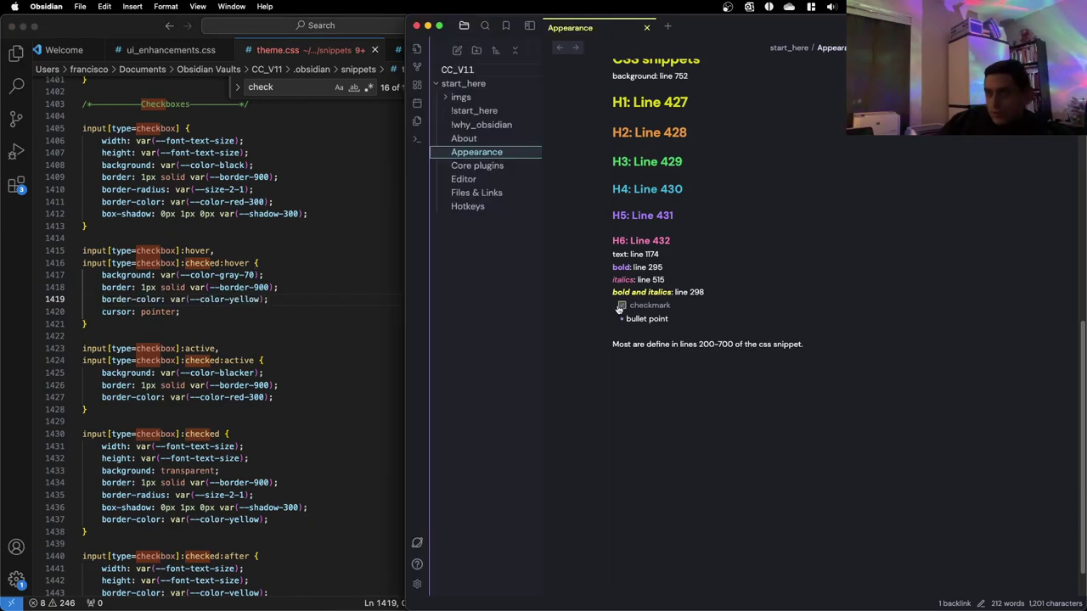
# In VS Code, delete the border-color declaration from the checkbox hover rule, save, and uncheck the checkmark task in Obsidian
pyautogui.moveTo(204, 299); pyautogui.dragTo(188, 299)
pyautogui.scroll(-1, 195, 293)
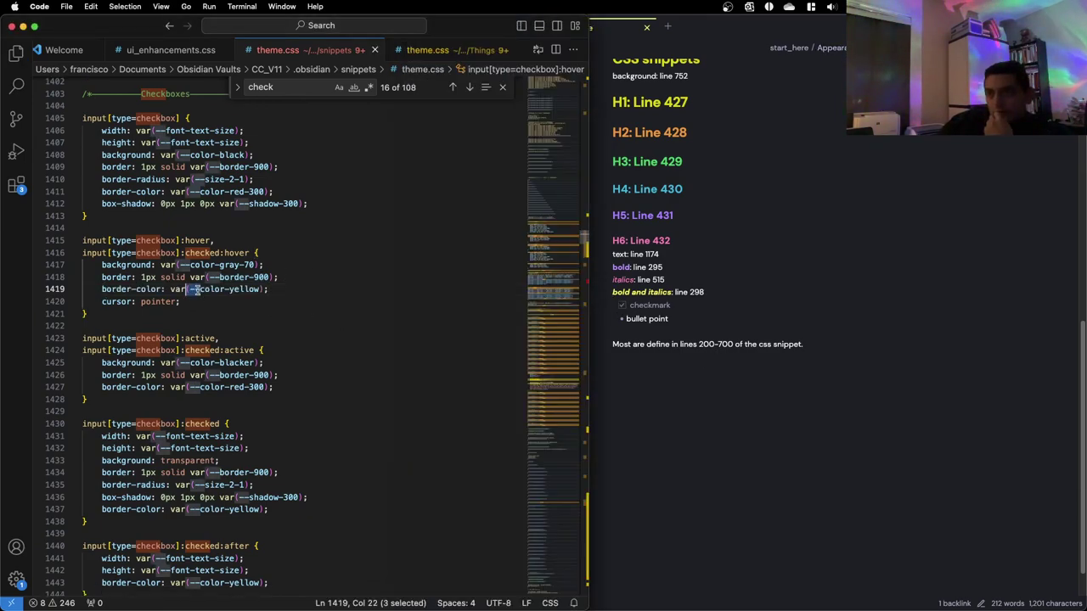
pyautogui.tripleClick(196, 290)
pyautogui.press('BackSpace')
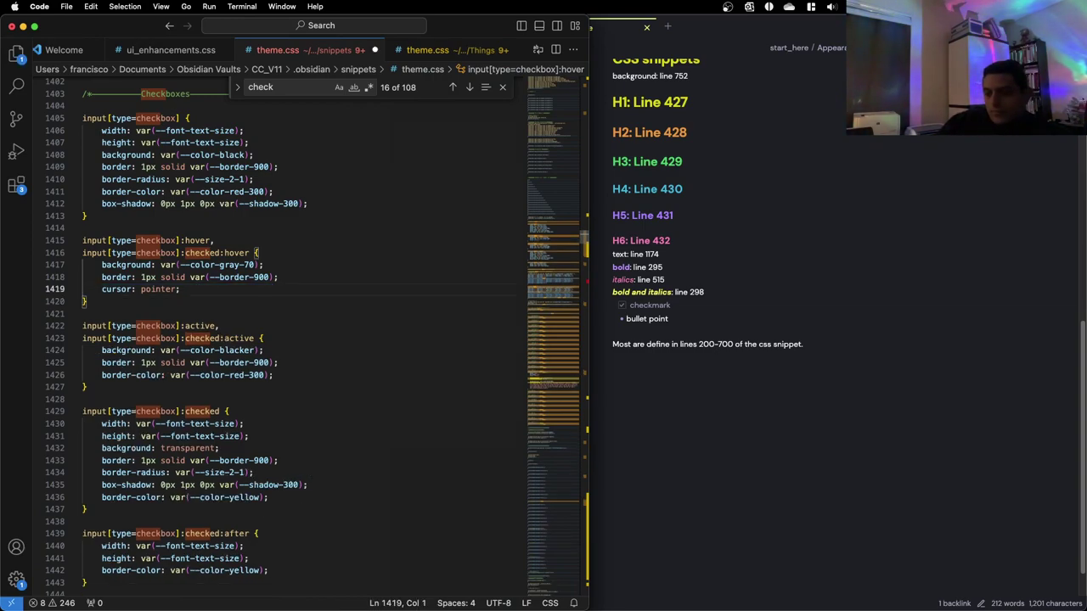
pyautogui.press('cmd+s')
pyautogui.scroll(-1, 261, 285)
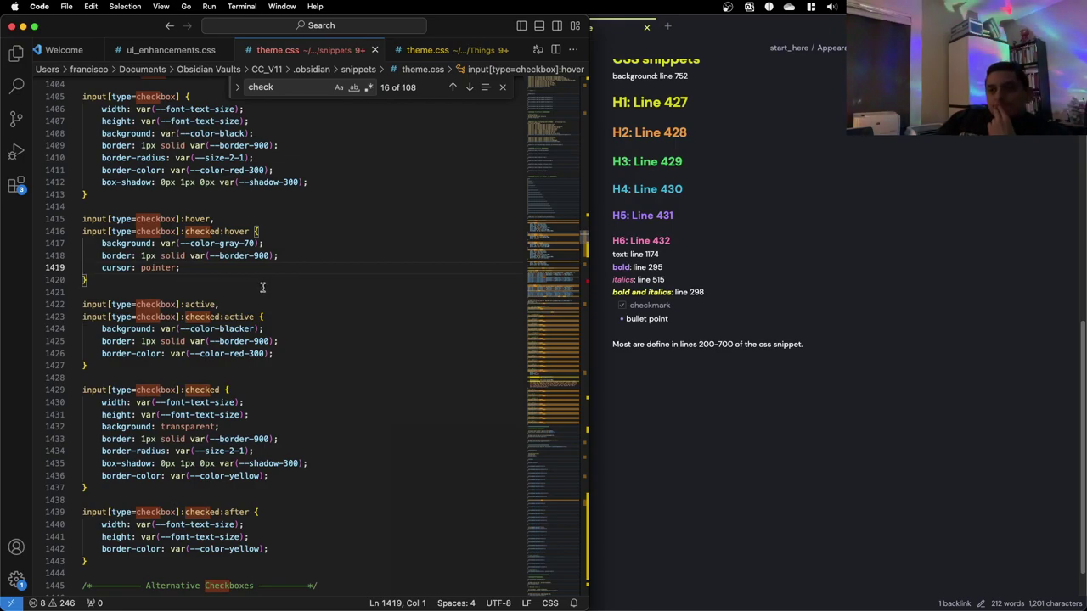
pyautogui.click(679, 365)
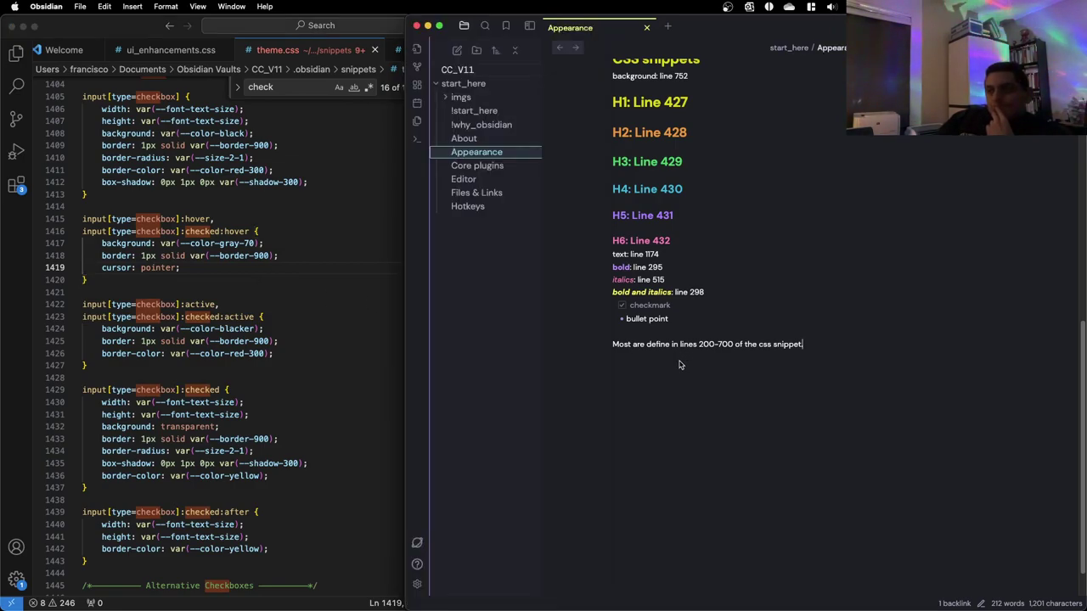
pyautogui.click(621, 306)
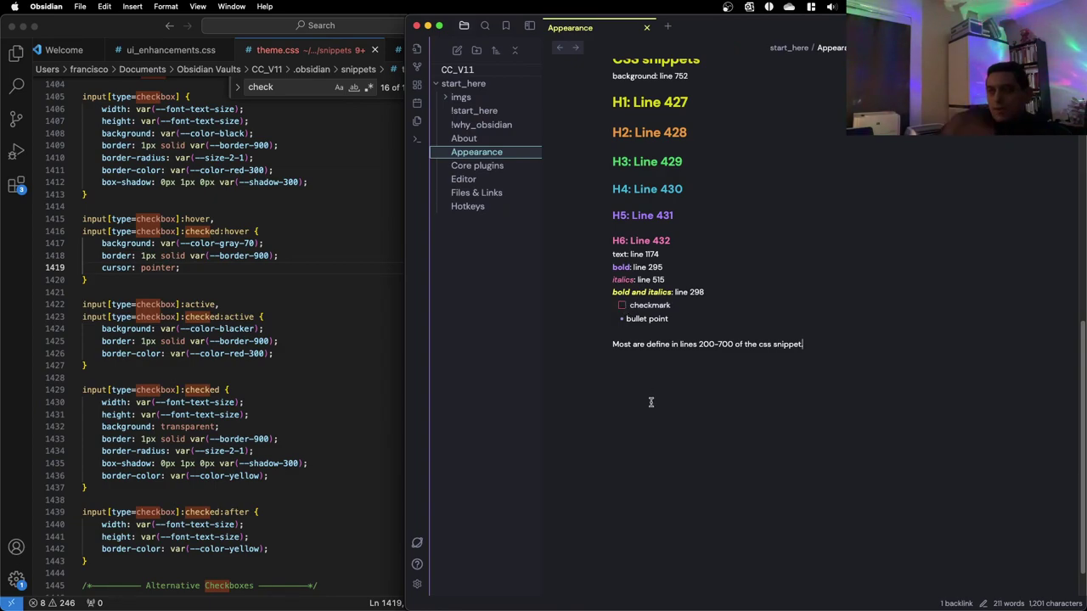
# In VS Code, change border-color in the input[type=checkbox]:checked:active rule to var(--color-yello)
pyautogui.scroll(-1, 248, 315)
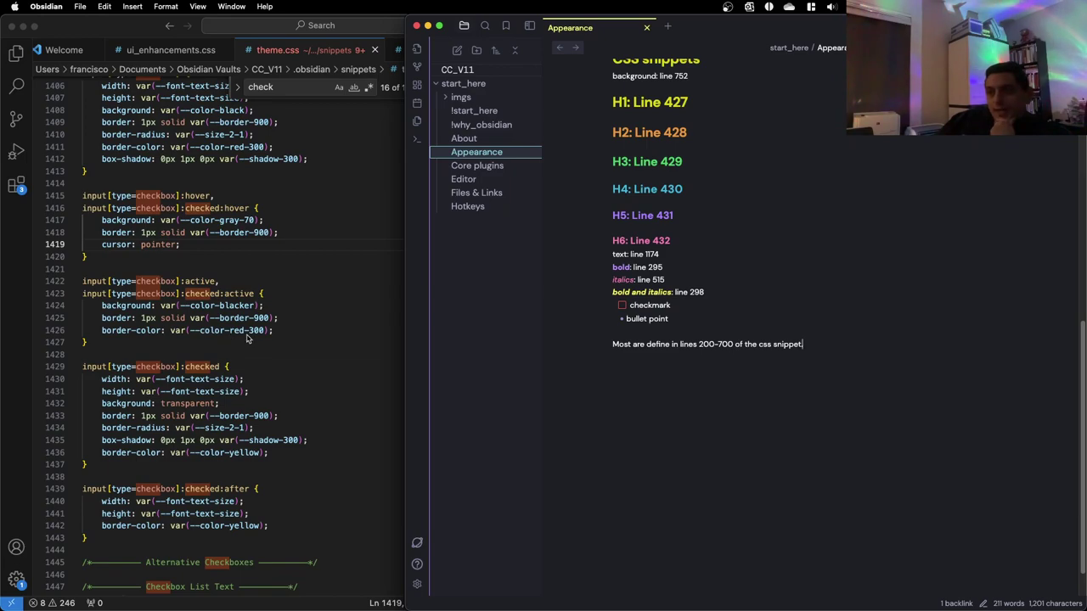
pyautogui.click(252, 331)
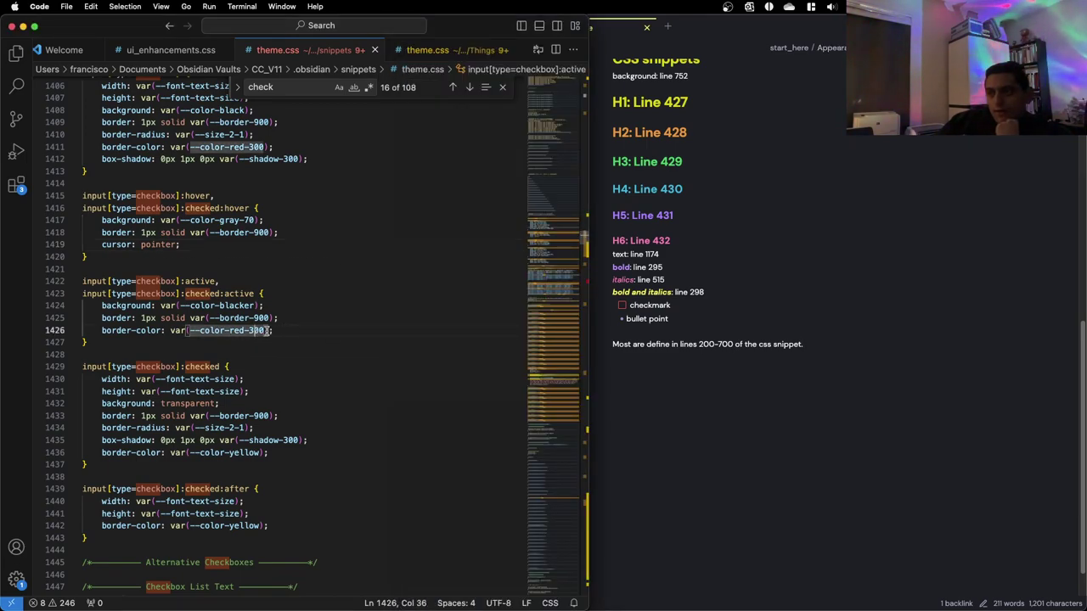
pyautogui.click(264, 331)
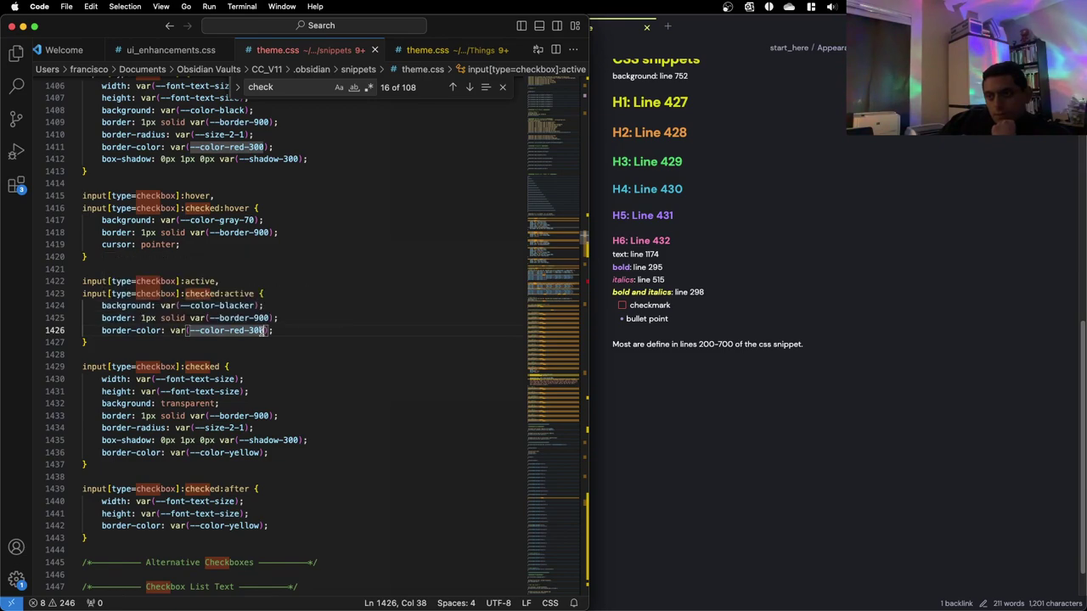
pyautogui.moveTo(262, 330); pyautogui.dragTo(228, 330)
pyautogui.write('yello')
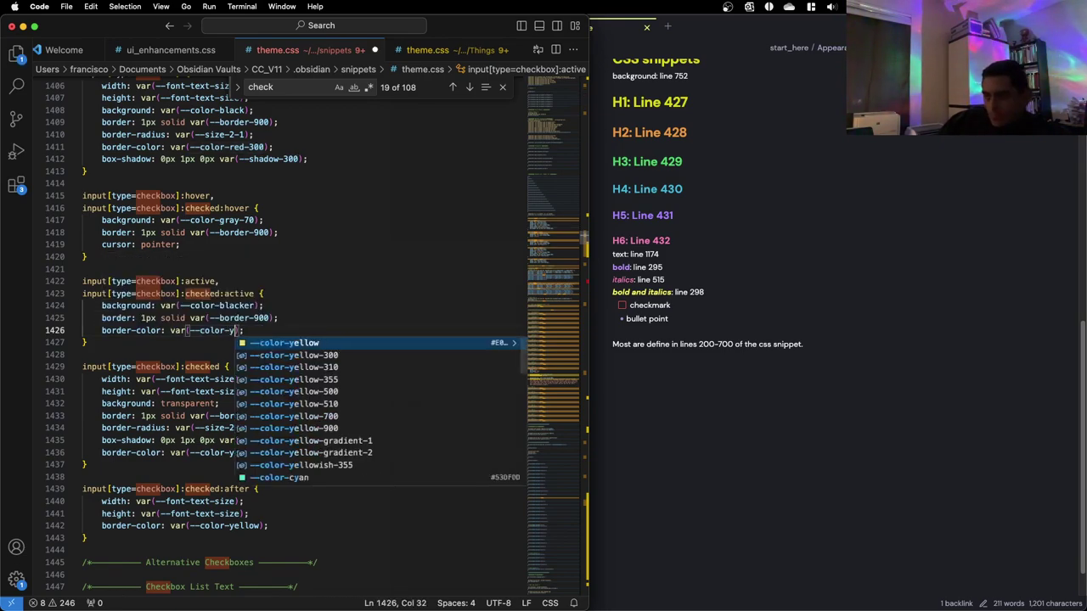
pyautogui.click(449, 295)
# Switch to Obsidian and toggle the checkmark task repeatedly to examine its border with the edited active rule, leaving it unchecked
pyautogui.click(744, 408)
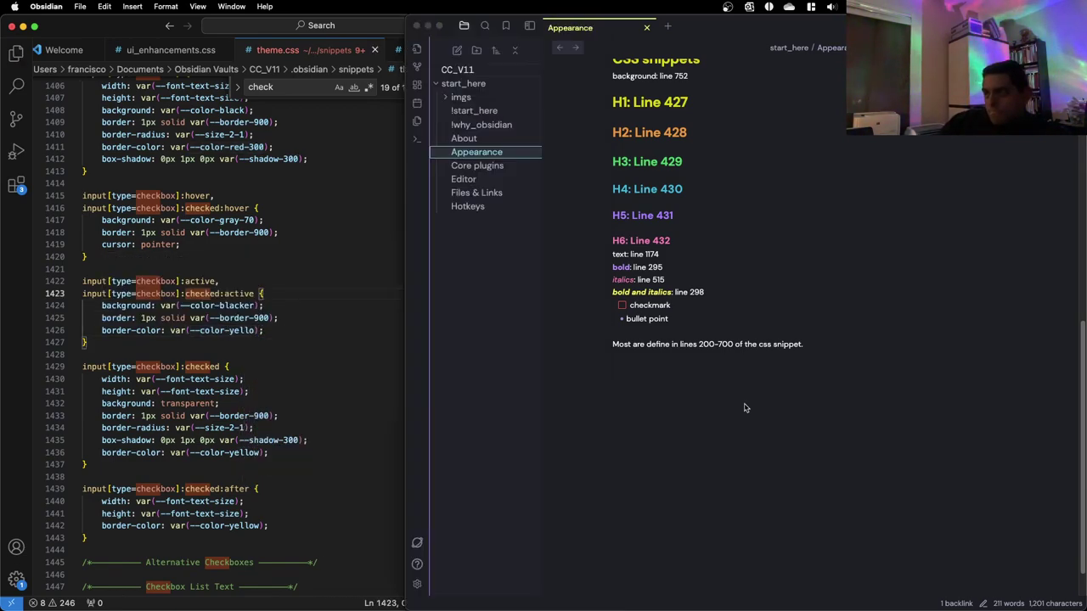
pyautogui.click(621, 305)
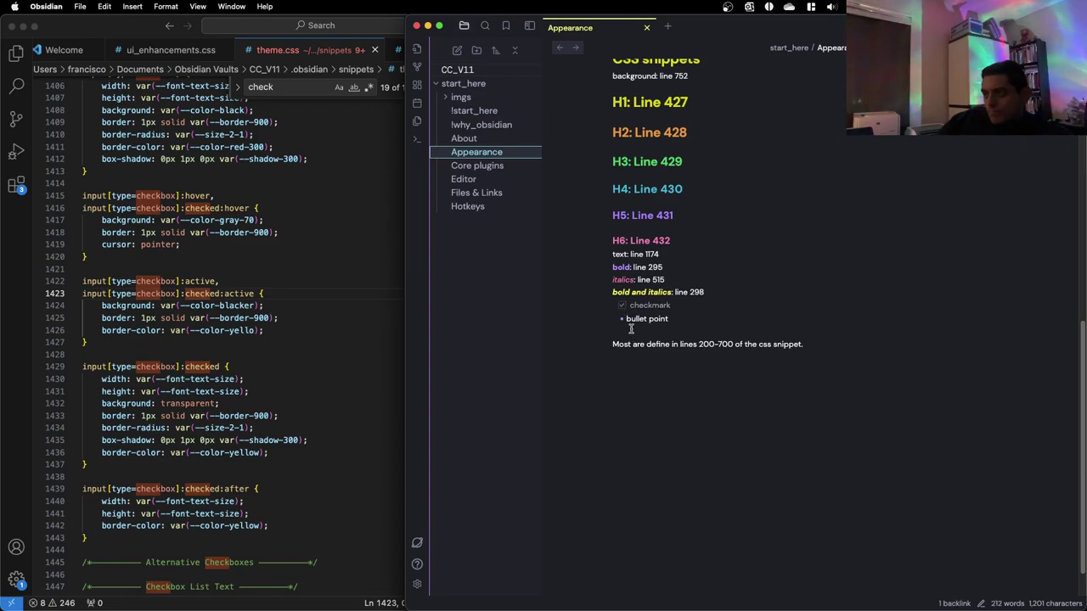
pyautogui.click(622, 306)
pyautogui.click(623, 306)
pyautogui.click(622, 306)
pyautogui.click(622, 306)
pyautogui.click(622, 305)
pyautogui.click(622, 306)
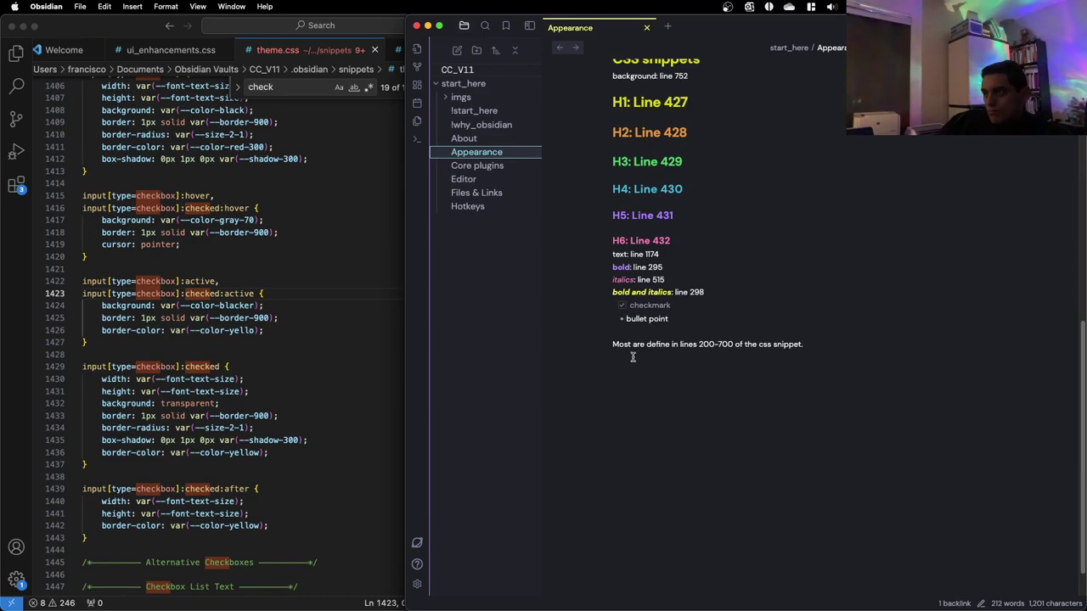
pyautogui.click(623, 305)
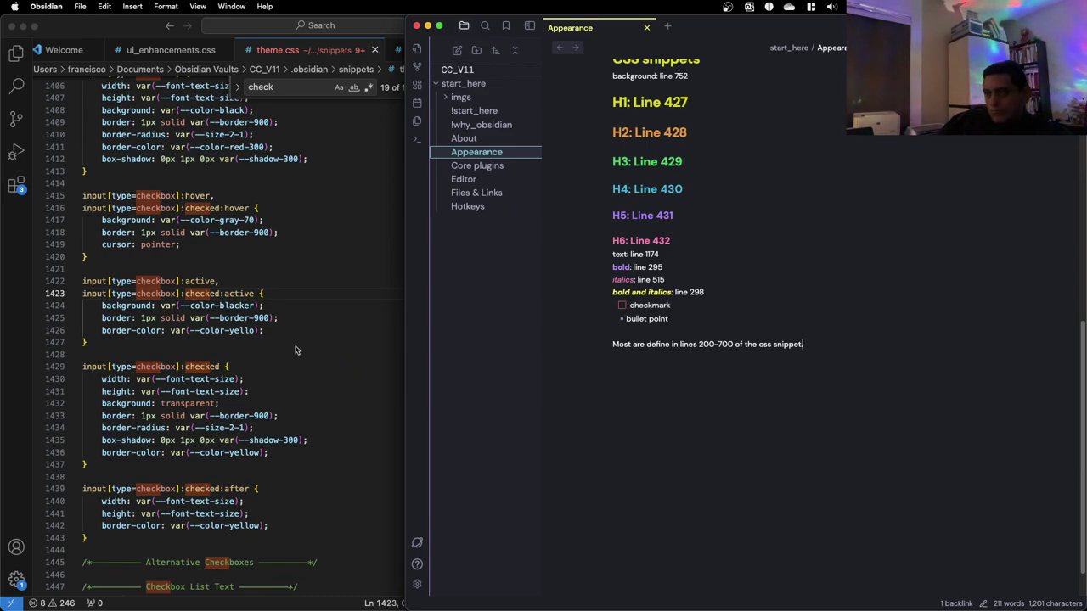
# In VS Code, delete the border-color declaration from the input[type=checkbox]:checked:active rule
pyautogui.click(244, 330)
pyautogui.tripleClick(244, 330)
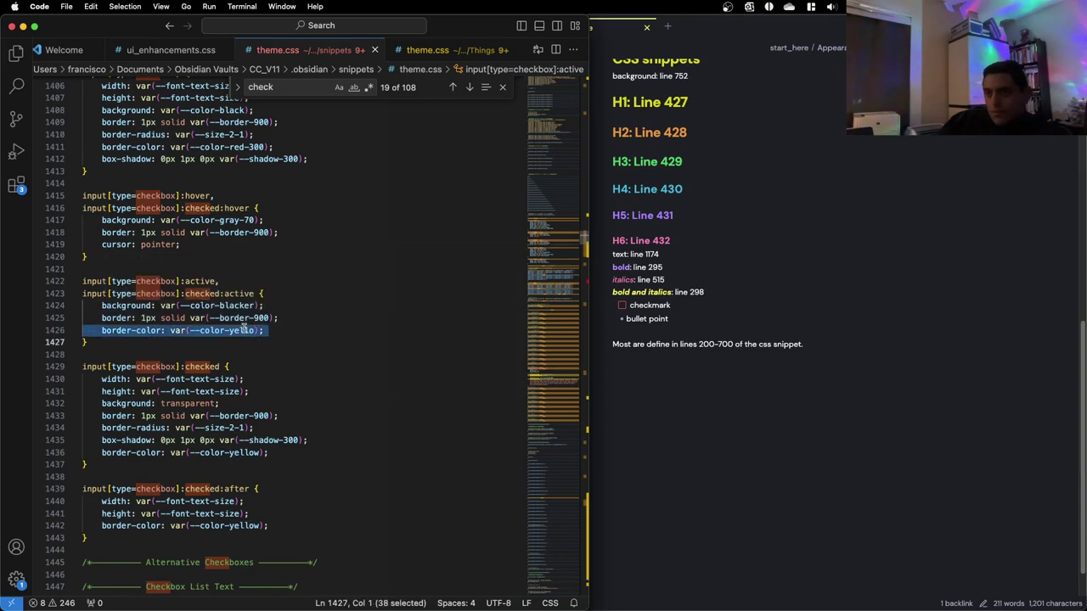
pyautogui.press('BackSpace')
# Switch to Obsidian and toggle the checkmark task to examine its border without the active rule's border-color, leaving it unchecked
pyautogui.click(790, 425)
pyautogui.click(620, 309)
pyautogui.click(635, 348)
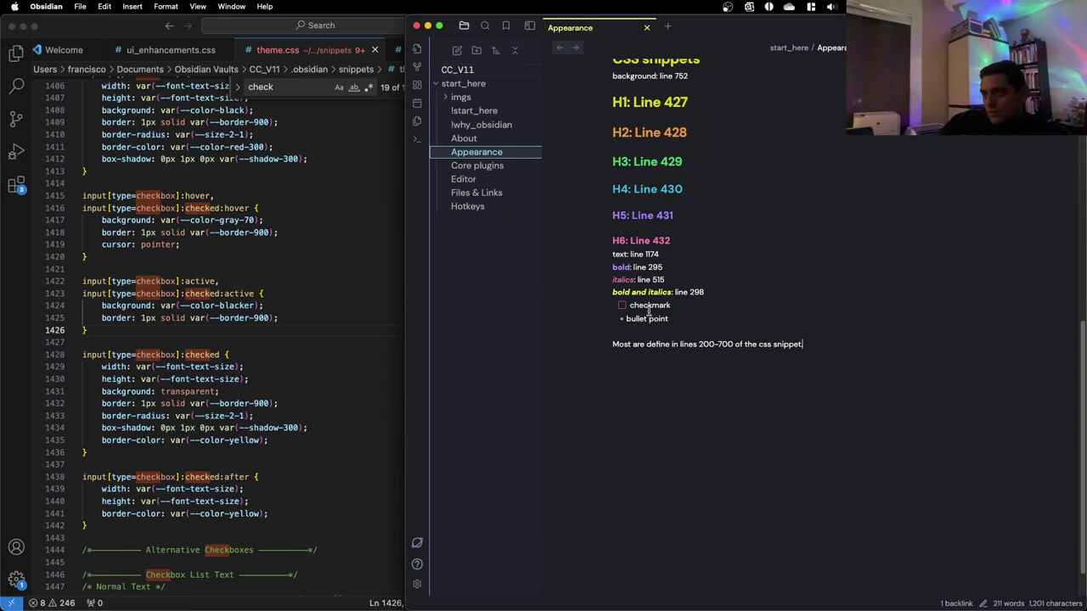
pyautogui.click(622, 306)
pyautogui.click(623, 305)
pyautogui.click(645, 389)
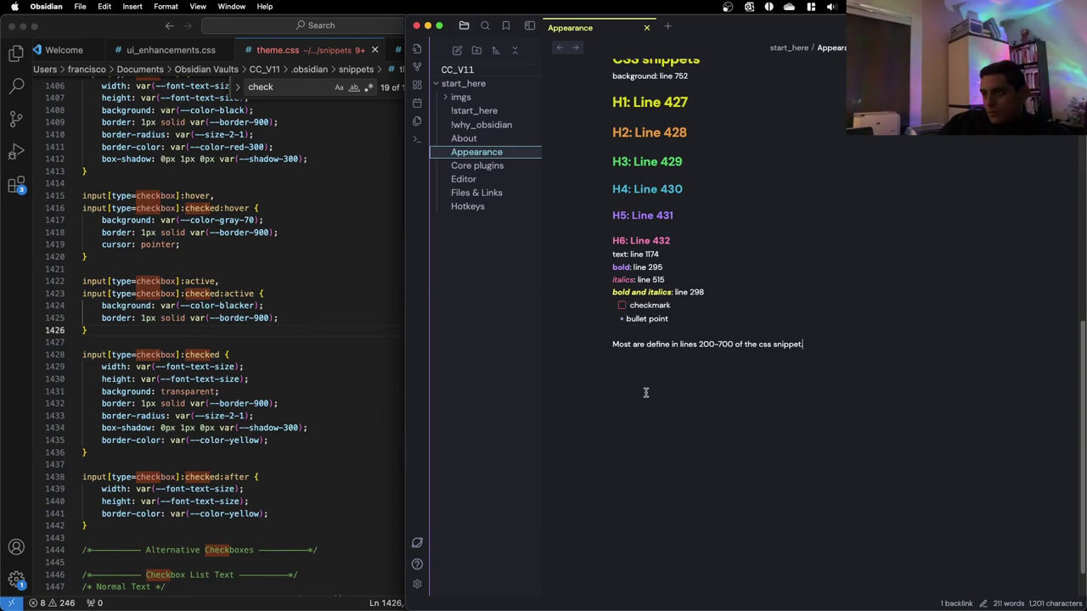
# Check and uncheck the checkmark task in Obsidian again to examine its border in both states
pyautogui.click(620, 308)
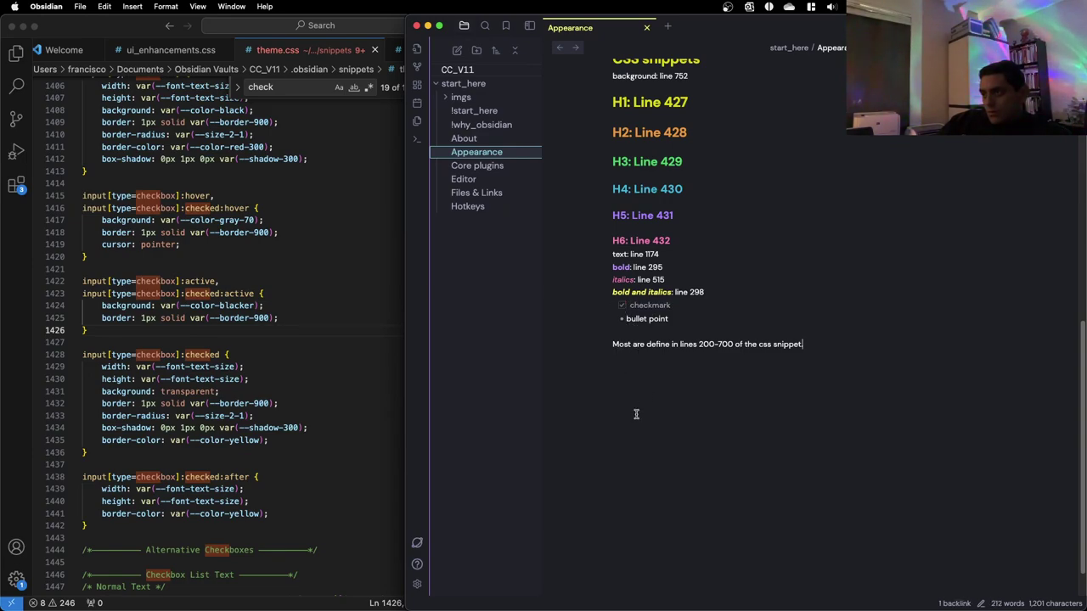
pyautogui.click(623, 307)
pyautogui.click(659, 395)
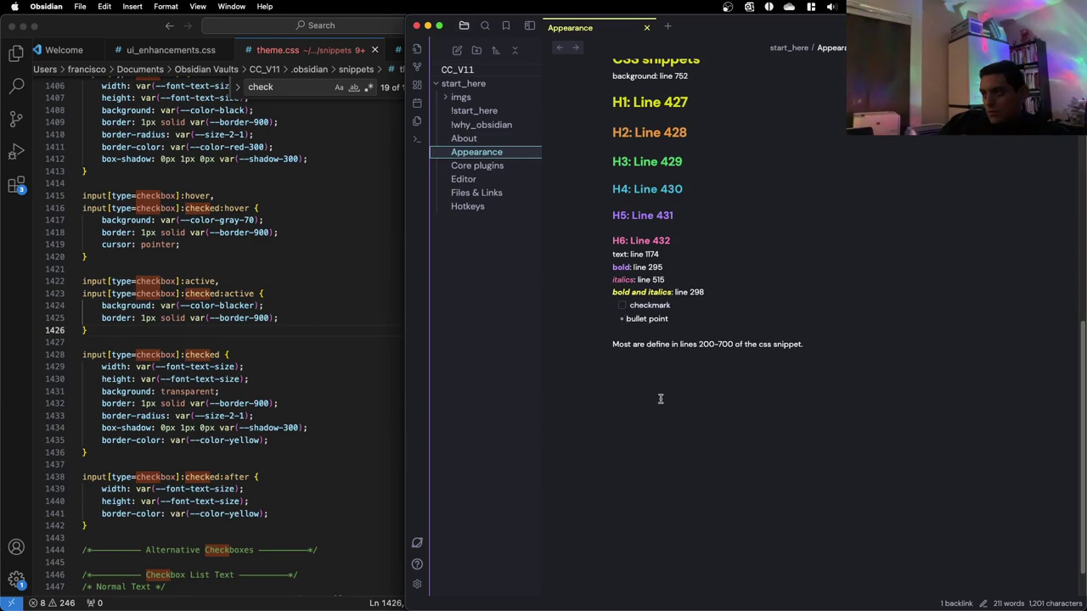
pyautogui.click(303, 379)
pyautogui.click(731, 413)
# Examine the checkbox rules in theme.css in VS Code, and check the checkmark task in Obsidian to compare its border
pyautogui.click(289, 343)
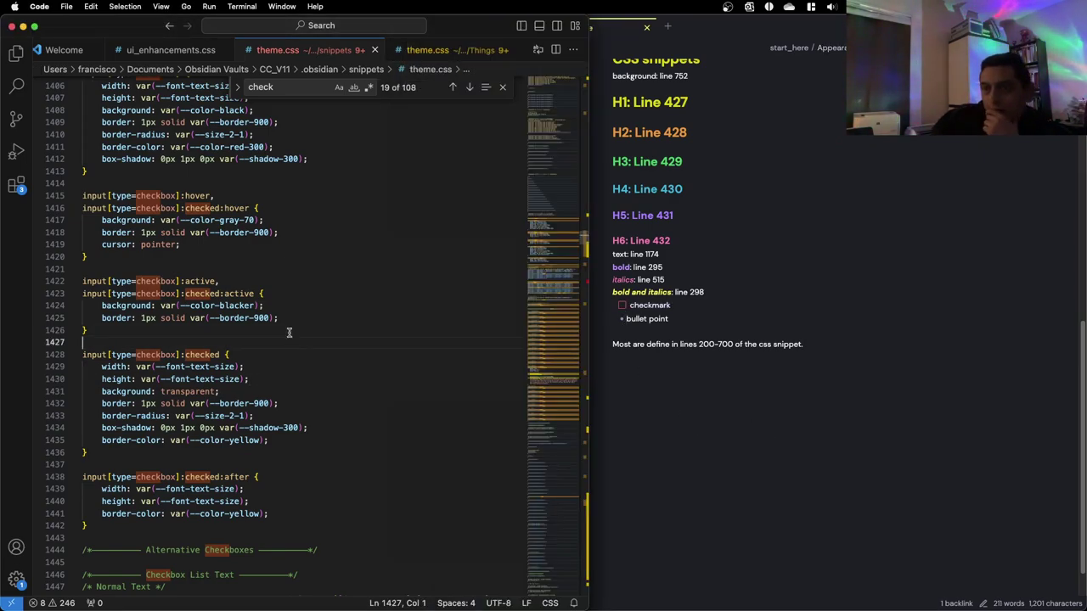
pyautogui.scroll(-1, 289, 334)
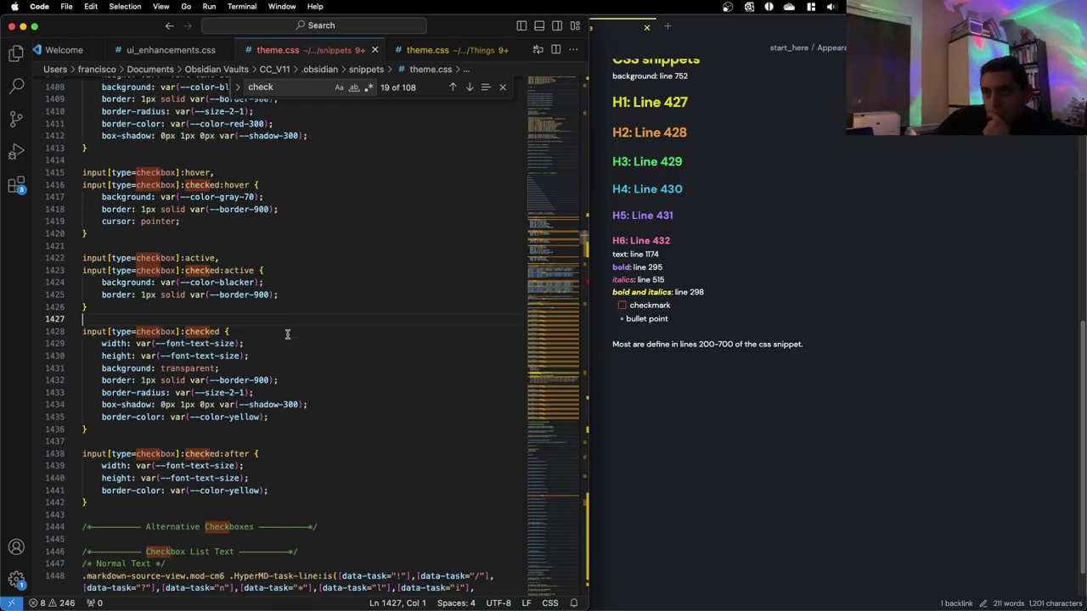
pyautogui.scroll(3, 287, 334)
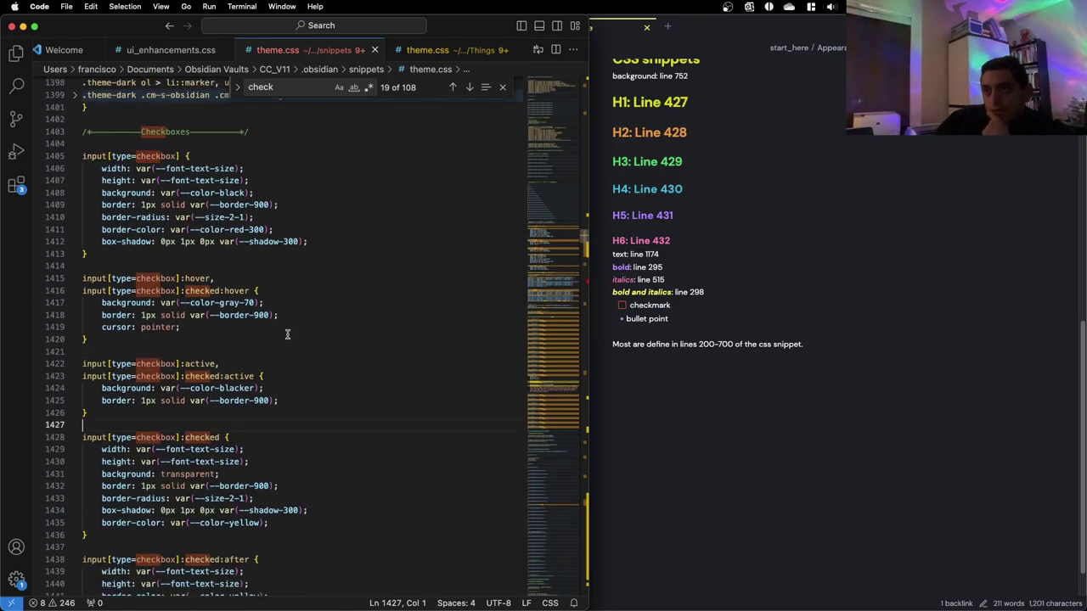
pyautogui.scroll(-1, 287, 334)
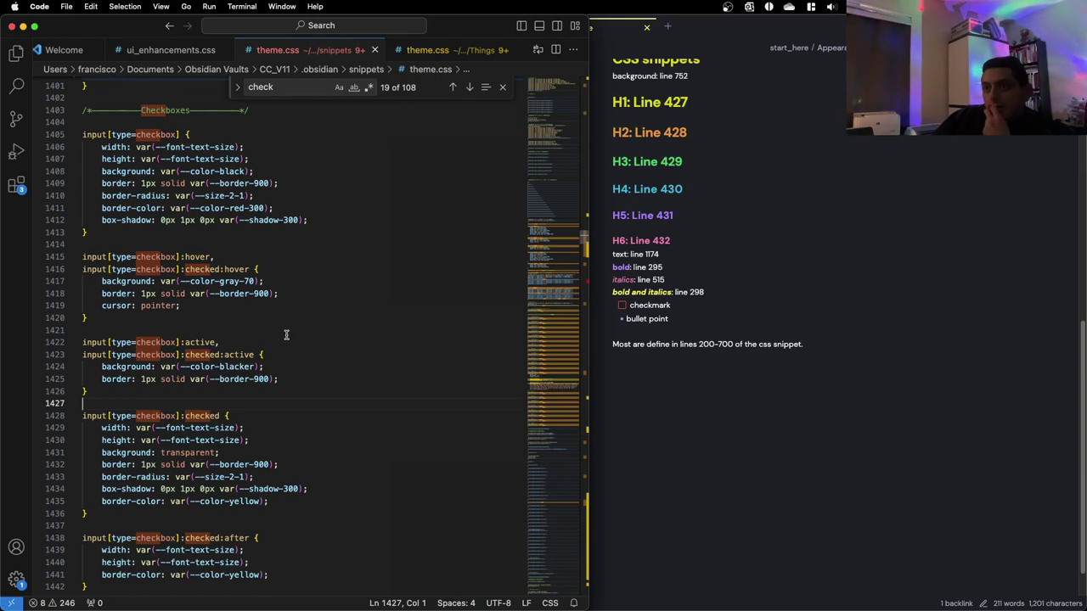
pyautogui.scroll(-1, 286, 334)
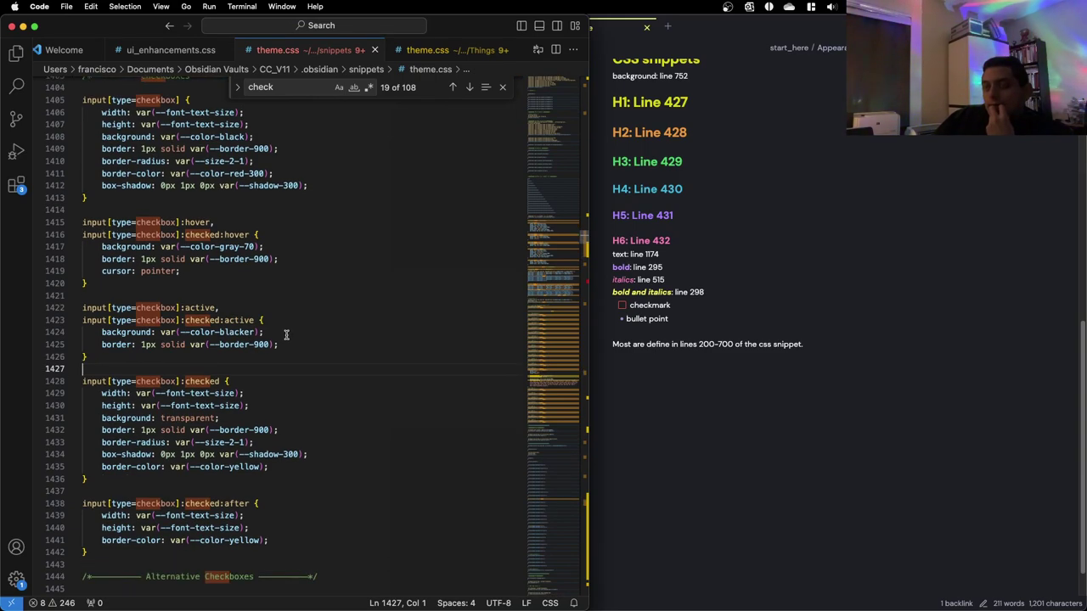
pyautogui.scroll(-1, 248, 438)
pyautogui.click(251, 428)
pyautogui.click(664, 365)
pyautogui.click(622, 306)
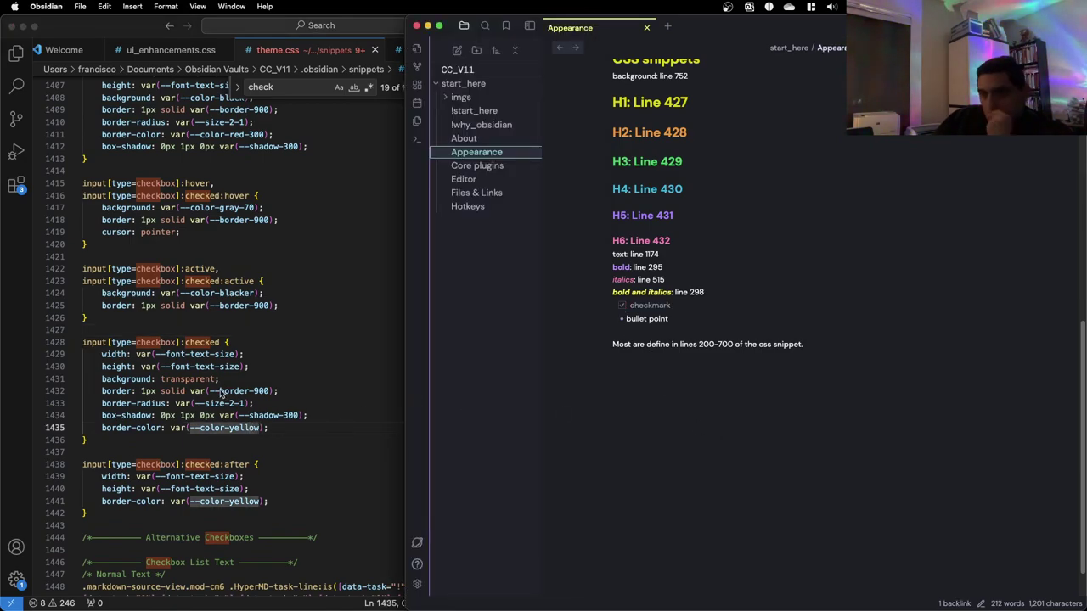
# In VS Code, move border-color: var(--color-yellow) in the input[type=checkbox]:checked rule to directly below the height declaration
pyautogui.click(256, 445)
pyautogui.moveTo(268, 427); pyautogui.dragTo(104, 427)
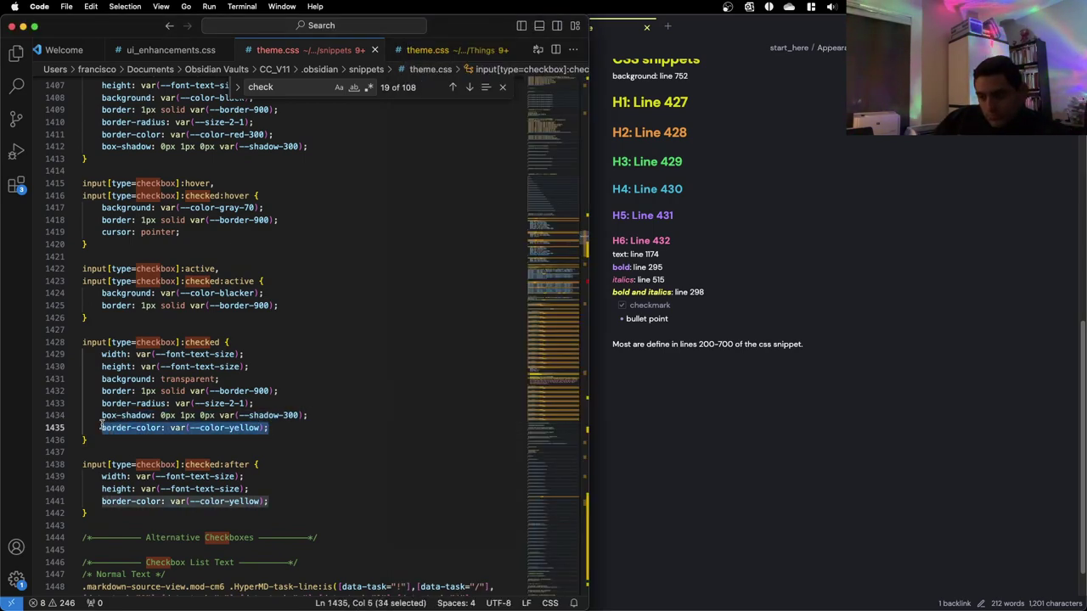
pyautogui.press('BackSpace')
pyautogui.press('BackSpace')
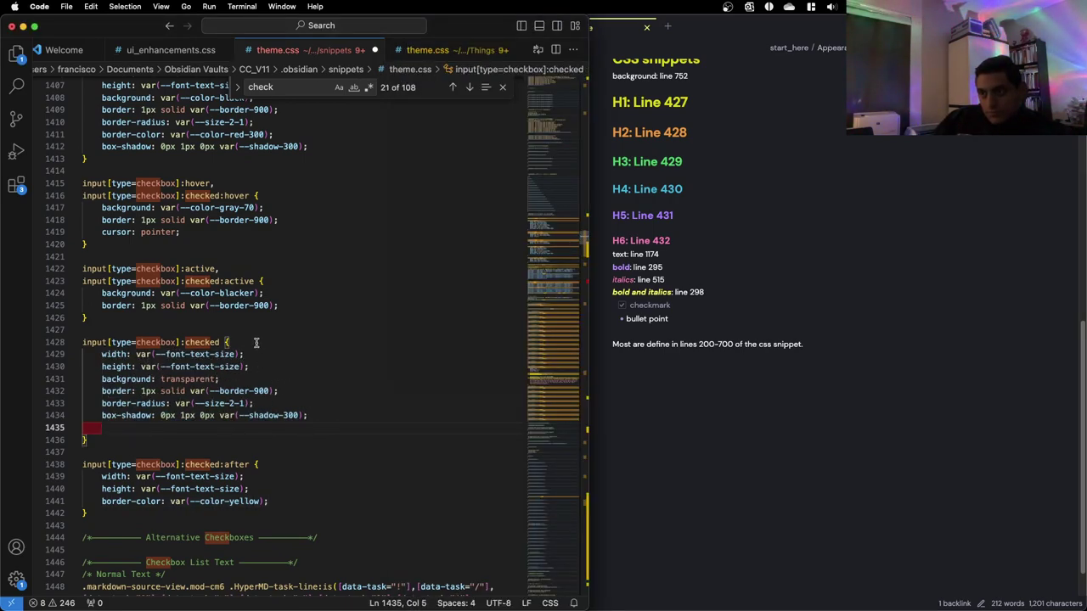
pyautogui.click(254, 366)
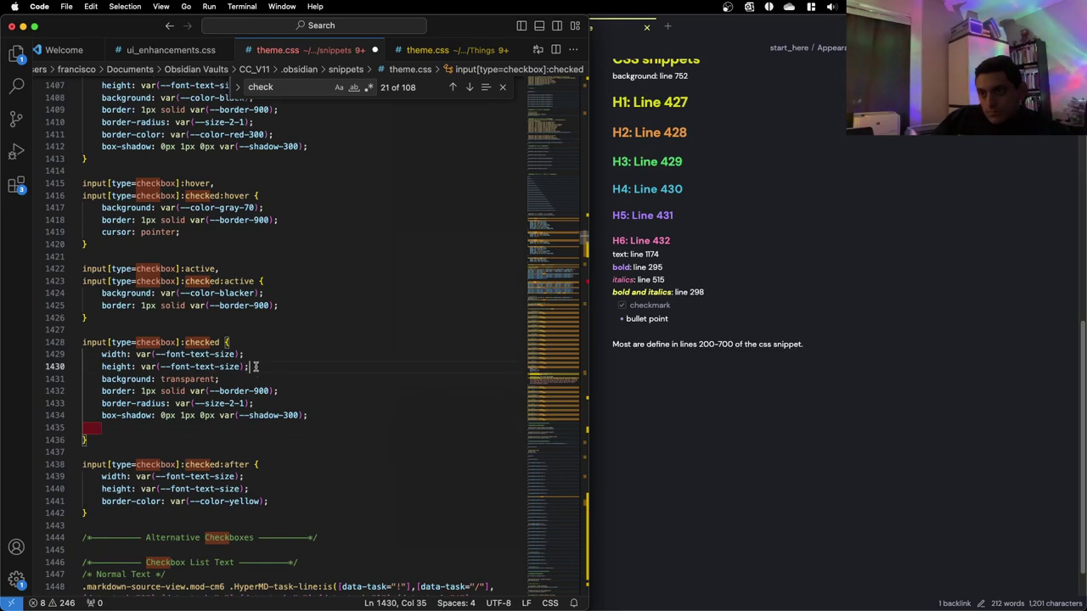
pyautogui.press('Return')
pyautogui.write('border-color: var(--color-yellow);')
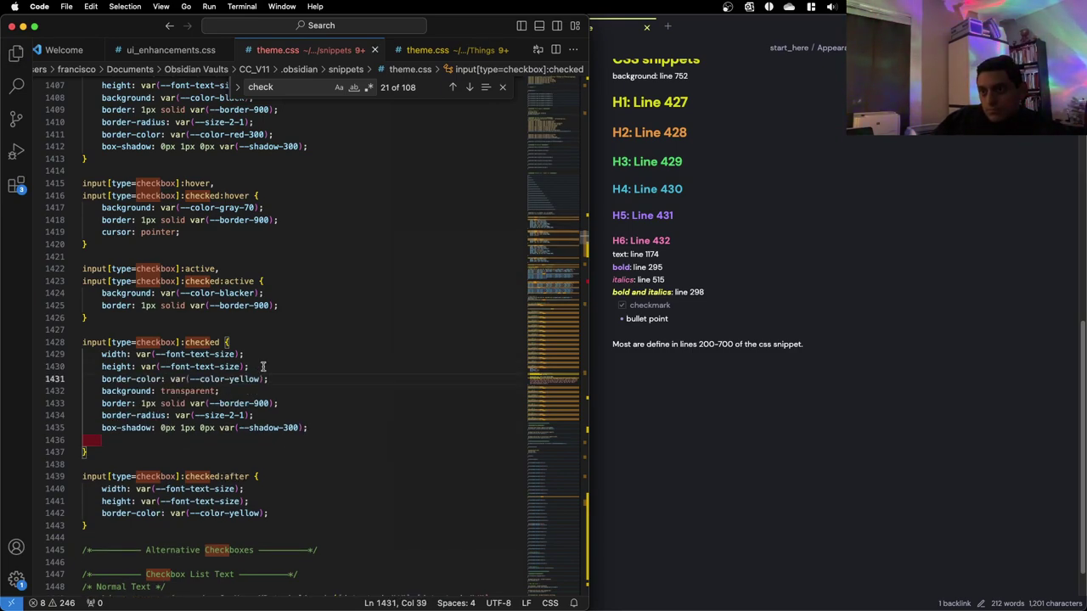
# Switch to Obsidian and toggle the checkmark task to examine its border with the moved declaration, leaving it checked
pyautogui.click(732, 426)
pyautogui.click(620, 306)
pyautogui.click(620, 306)
pyautogui.click(621, 305)
pyautogui.click(643, 412)
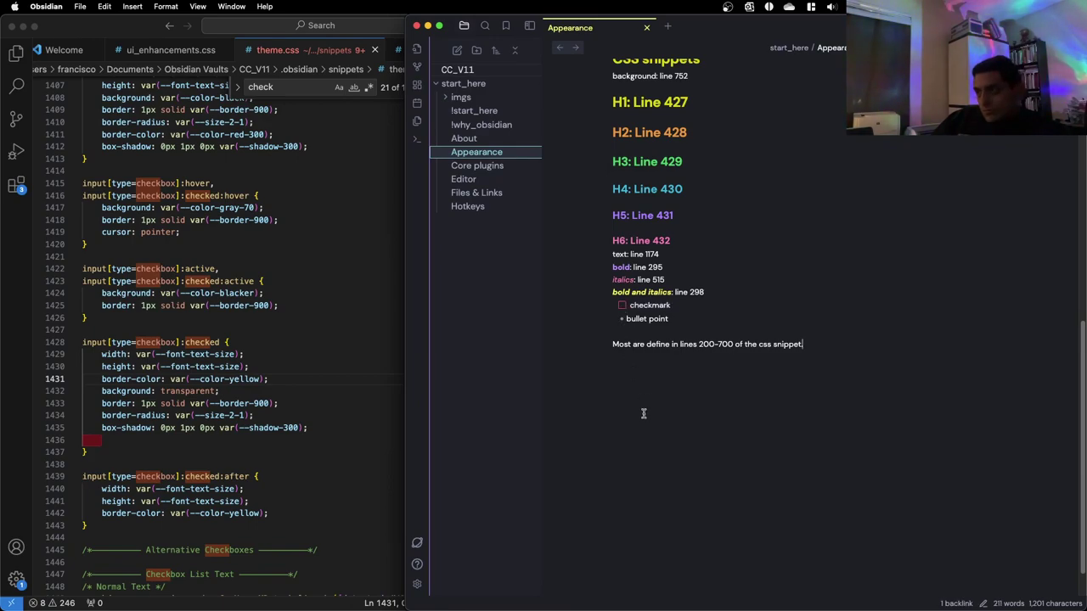
pyautogui.click(621, 306)
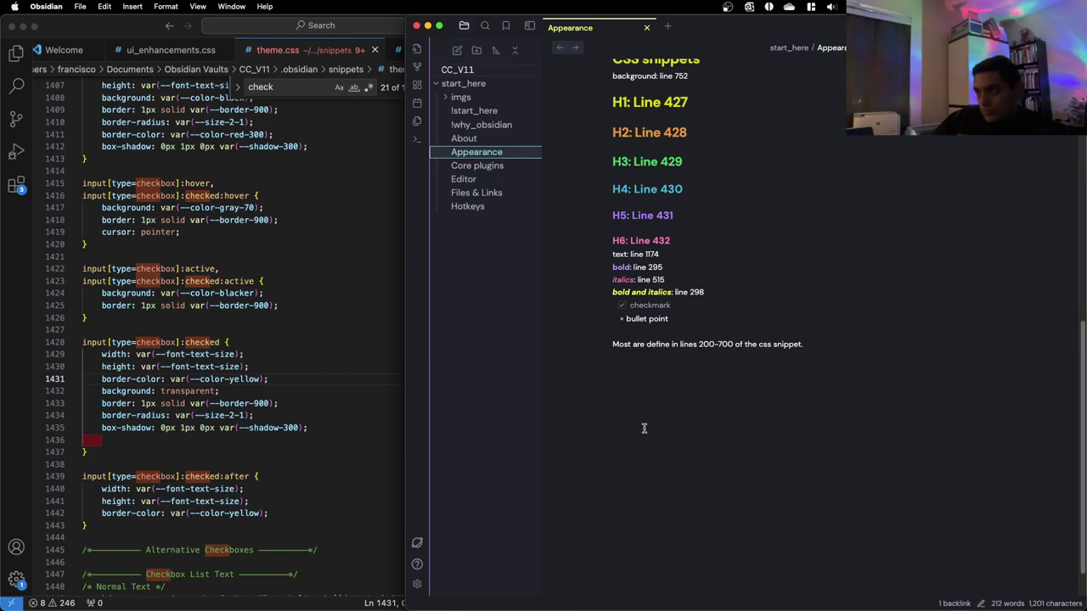
# In VS Code, add border-color: var(--color-yellow) at the end of the input[type=checkbox]:checked rule and at the start of the :checked:after rule
pyautogui.click(284, 431)
pyautogui.click(241, 429)
pyautogui.click(239, 437)
pyautogui.write('border-color: var(--color-yellow);')
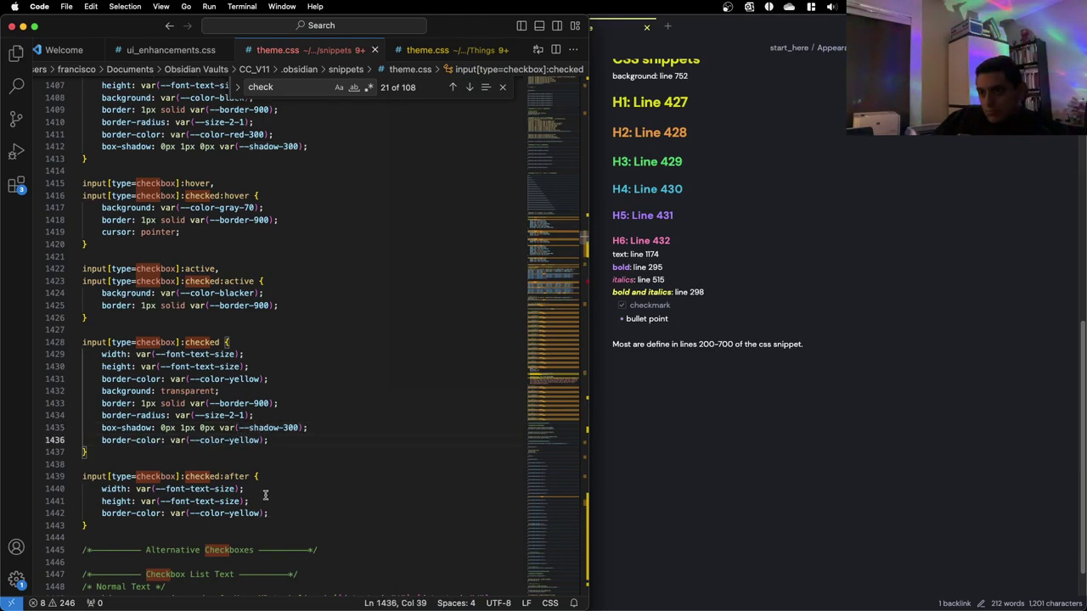
pyautogui.click(267, 477)
pyautogui.press('Return')
pyautogui.write('border-color: var(--color-yellow);')
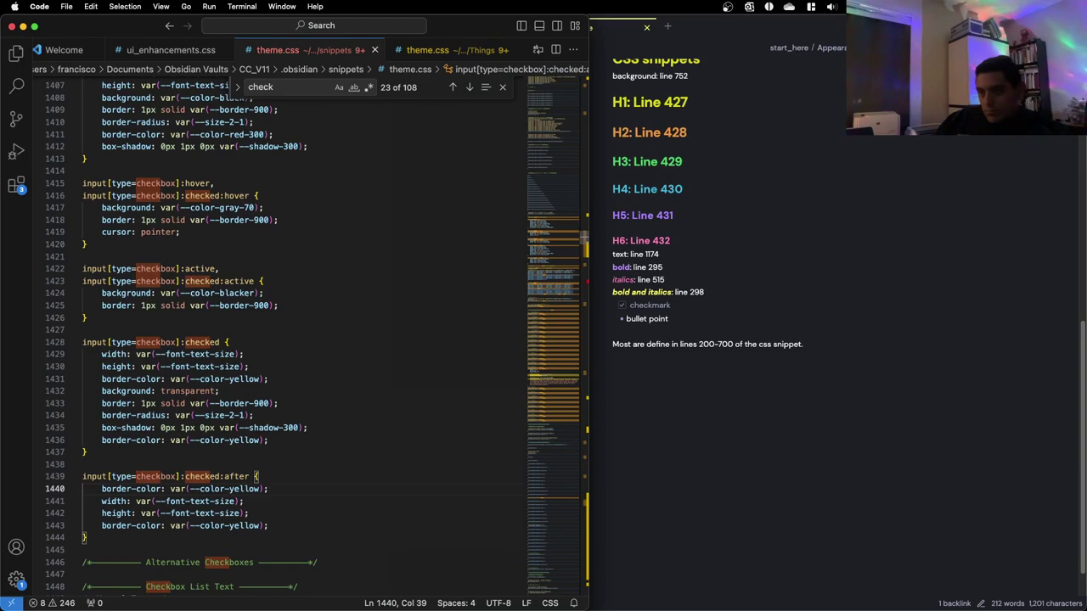
pyautogui.click(274, 481)
# Switch to Obsidian and toggle the checkmark task repeatedly to examine its border with the duplicated yellow declarations, leaving it checked
pyautogui.click(679, 427)
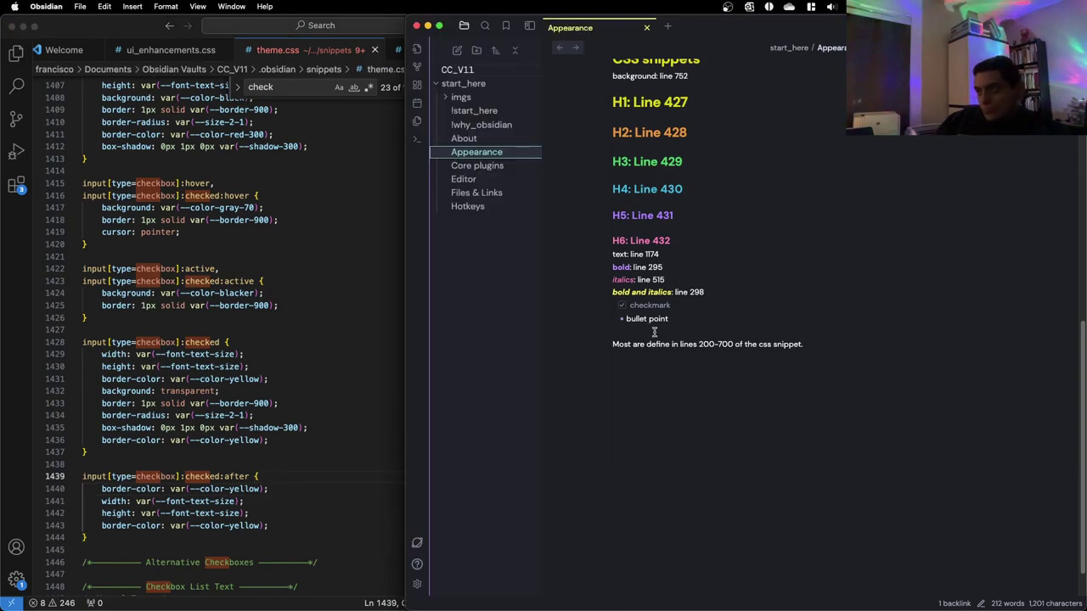
pyautogui.click(343, 310)
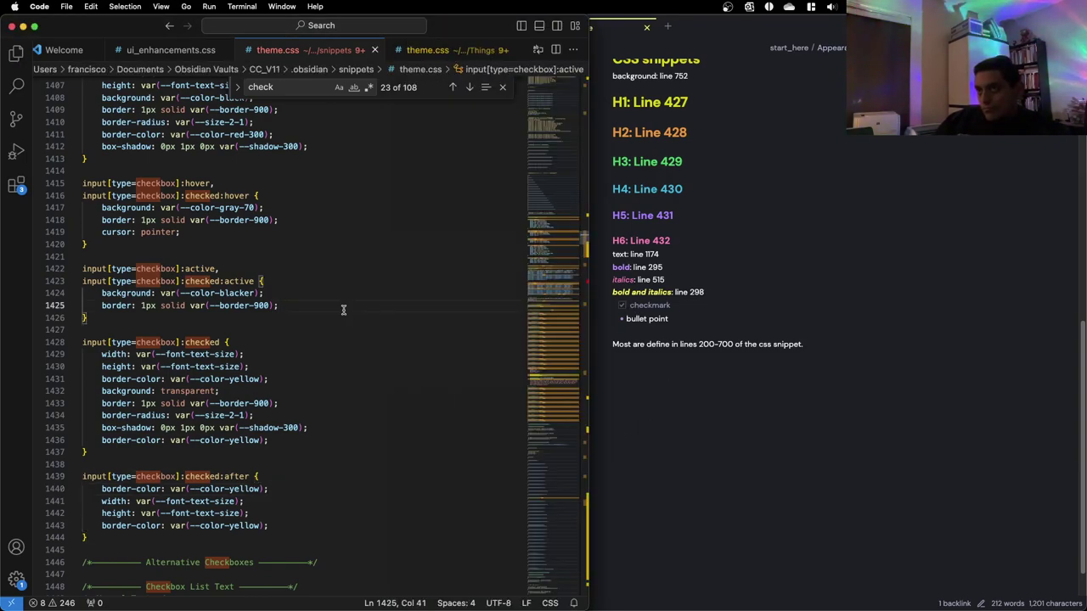
pyautogui.click(617, 311)
pyautogui.click(622, 305)
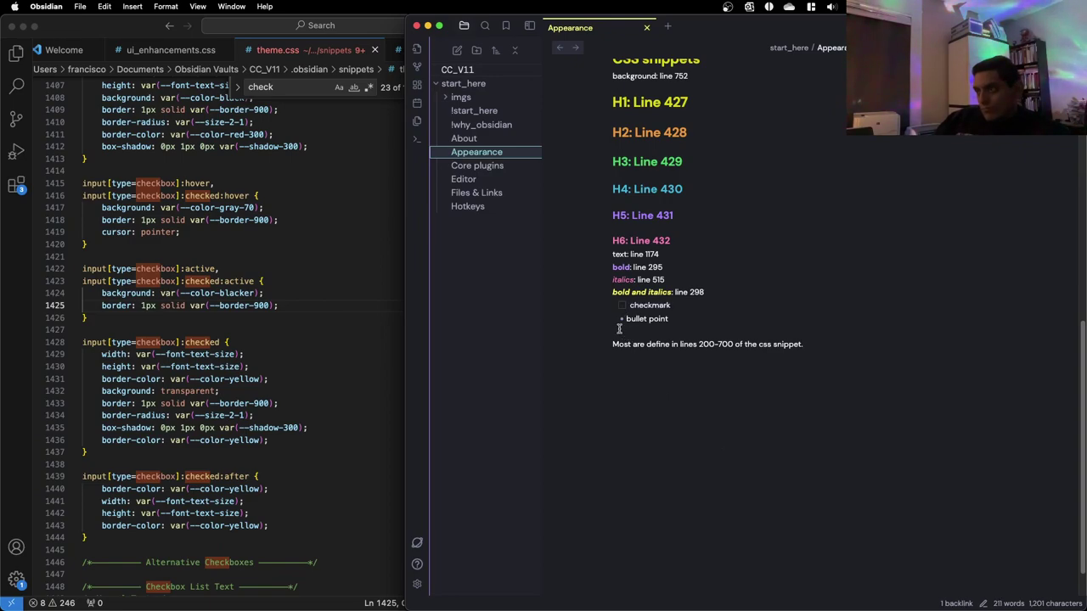
pyautogui.click(620, 307)
pyautogui.click(623, 306)
pyautogui.click(618, 307)
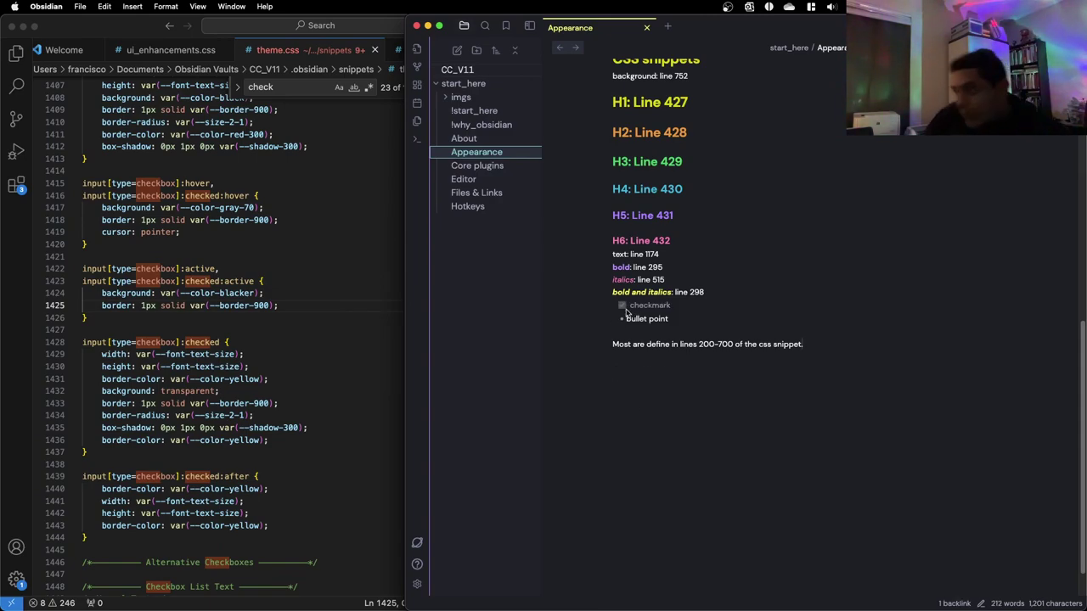
pyautogui.click(623, 308)
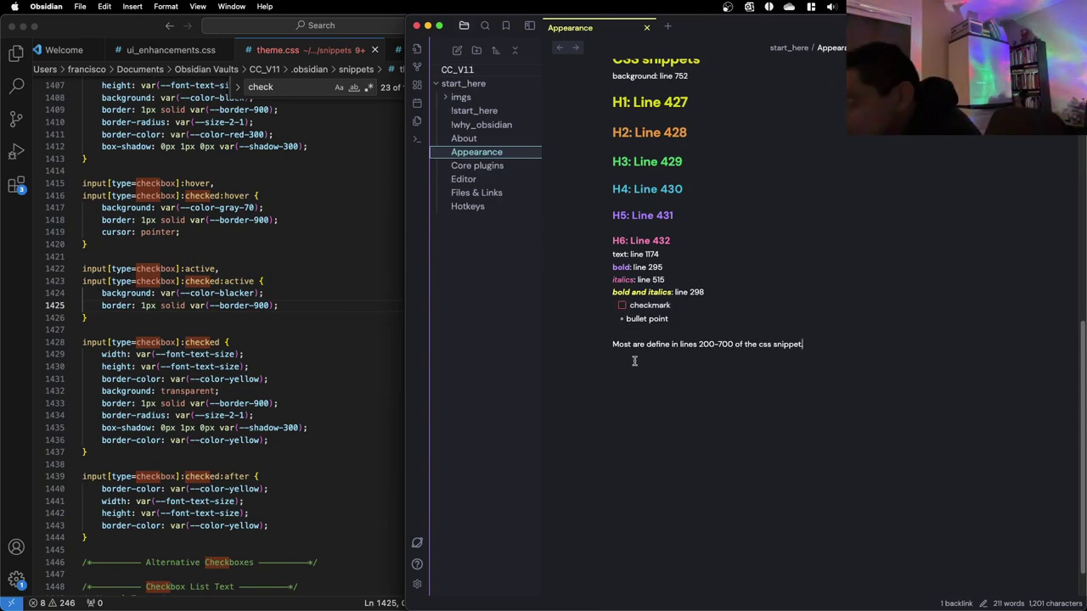
pyautogui.click(624, 305)
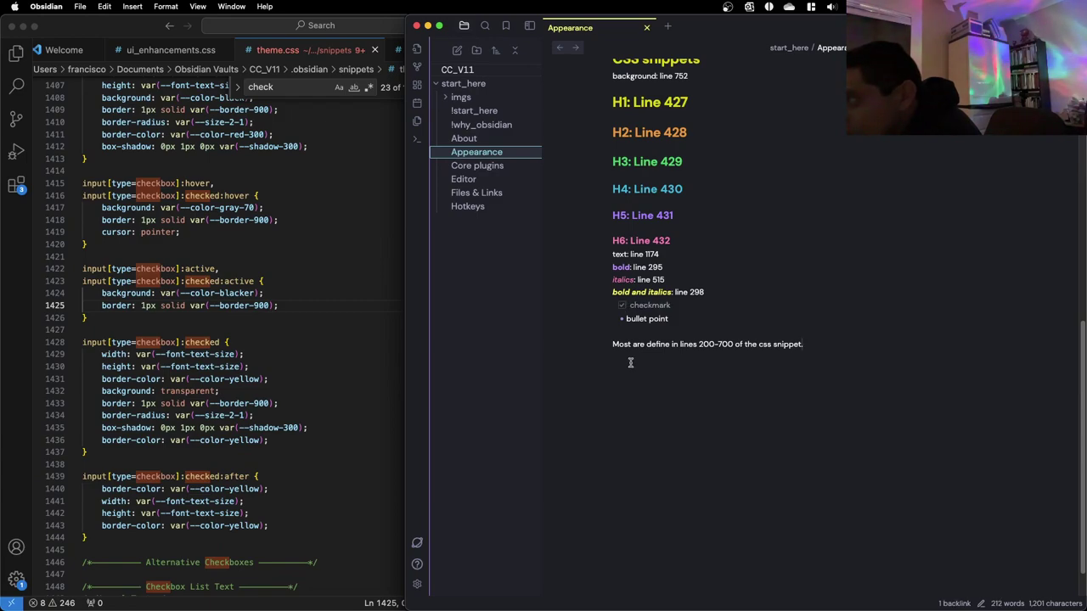
pyautogui.click(625, 307)
pyautogui.click(622, 306)
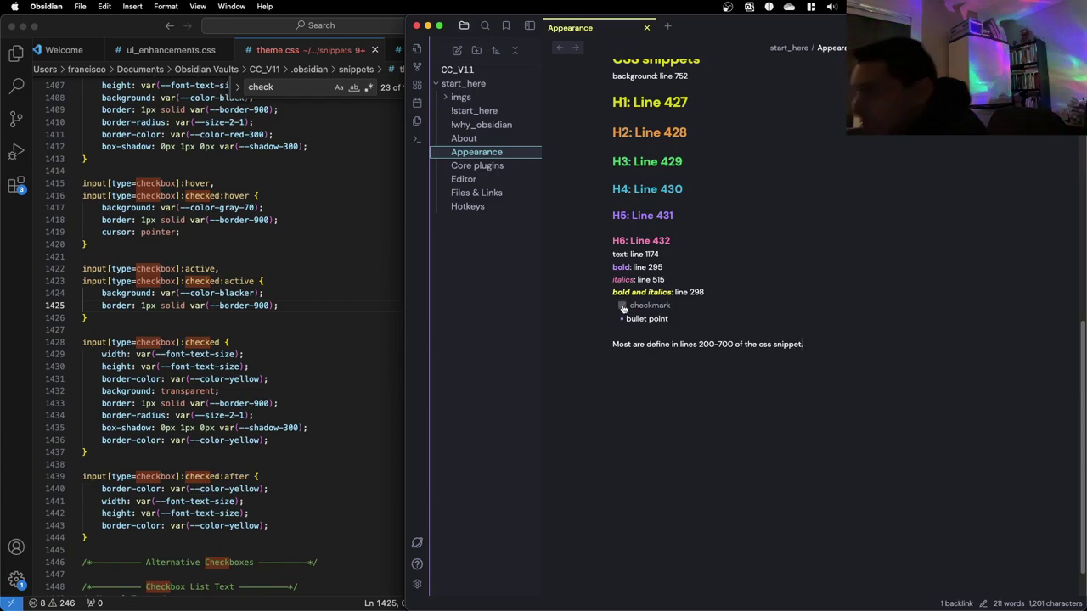
# In VS Code, delete both border-color declarations from the input[type=checkbox]:checked:after rule
pyautogui.click(218, 403)
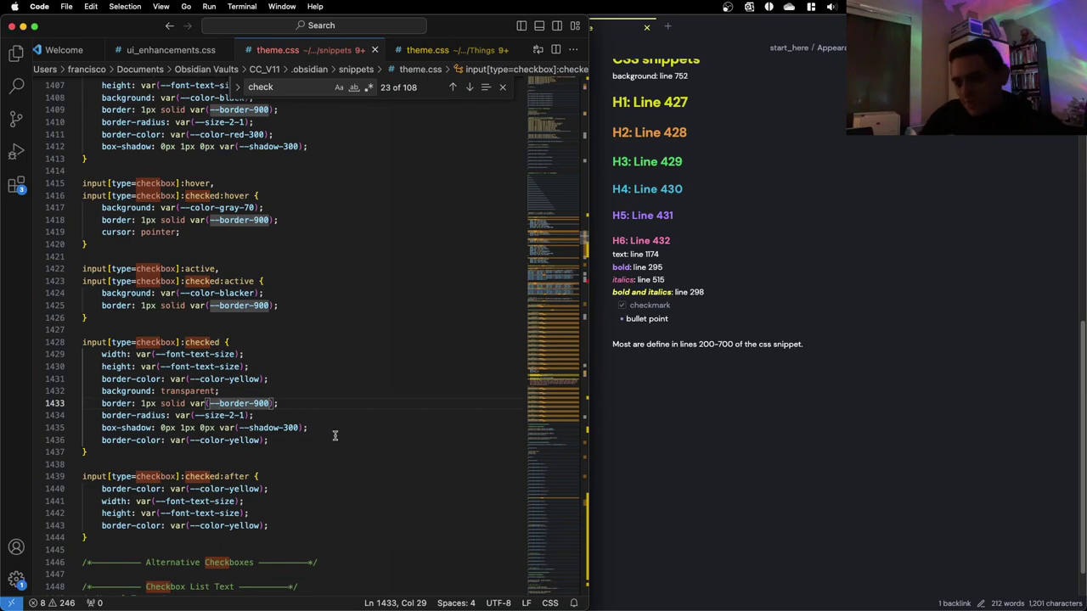
pyautogui.scroll(-1, 284, 454)
pyautogui.tripleClick(256, 490)
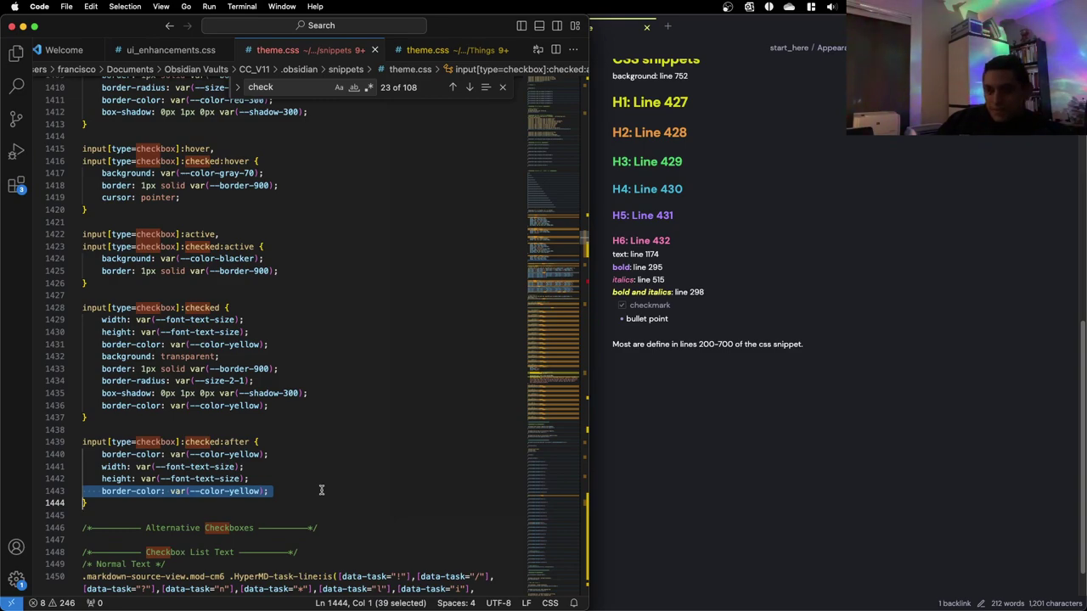
pyautogui.press('BackSpace')
pyautogui.click(251, 456)
pyautogui.tripleClick(252, 455)
pyautogui.press('BackSpace')
# Delete both border-color declarations from the input[type=checkbox]:checked rule
pyautogui.click(212, 406)
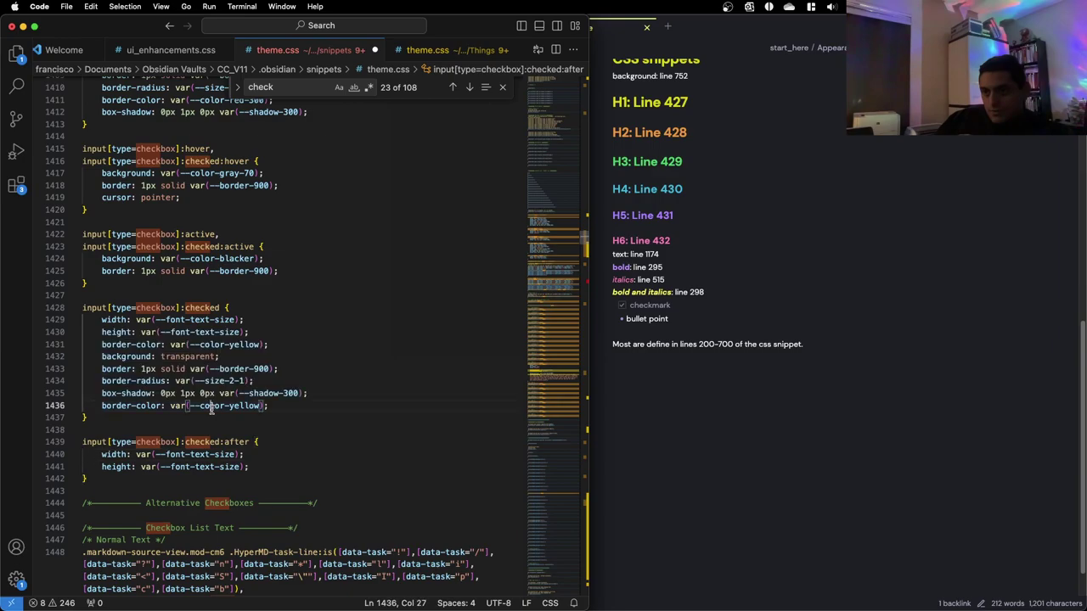
pyautogui.tripleClick(211, 407)
pyautogui.press('BackSpace')
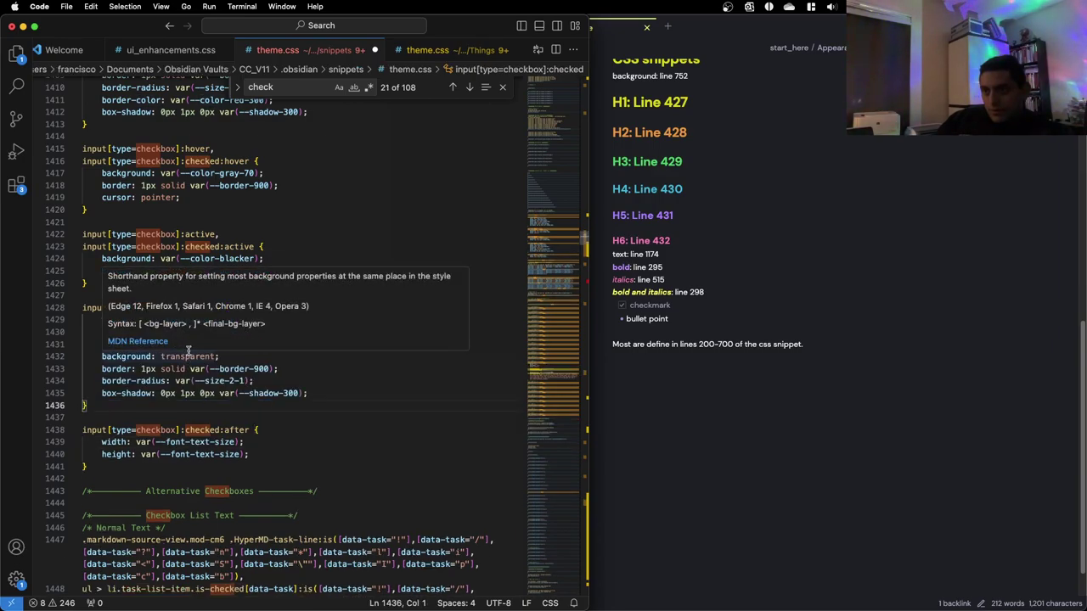
pyautogui.tripleClick(111, 343)
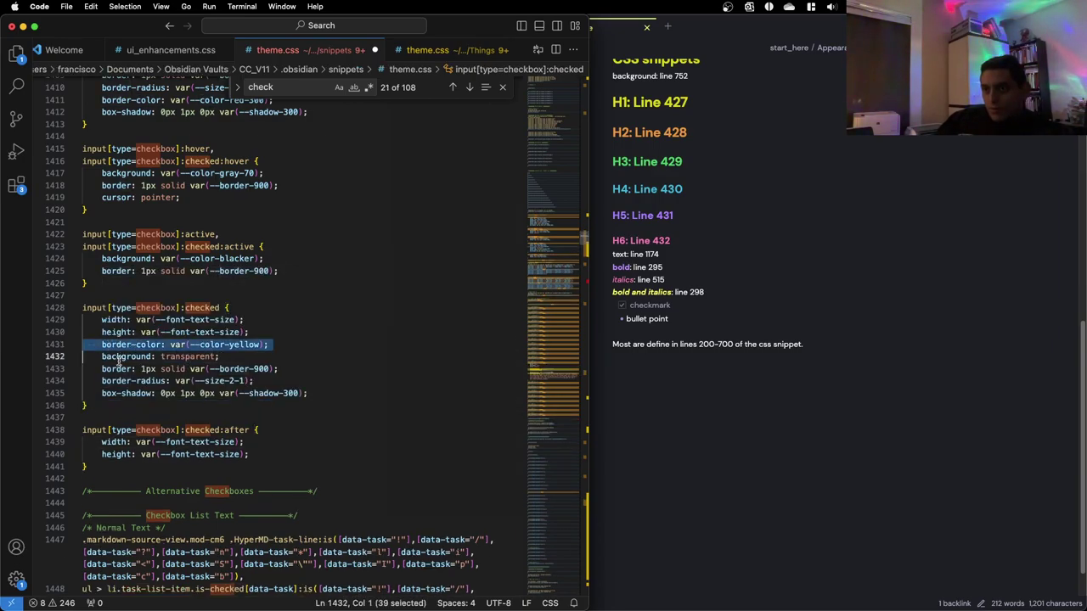
pyautogui.press('BackSpace')
pyautogui.scroll(3, 192, 369)
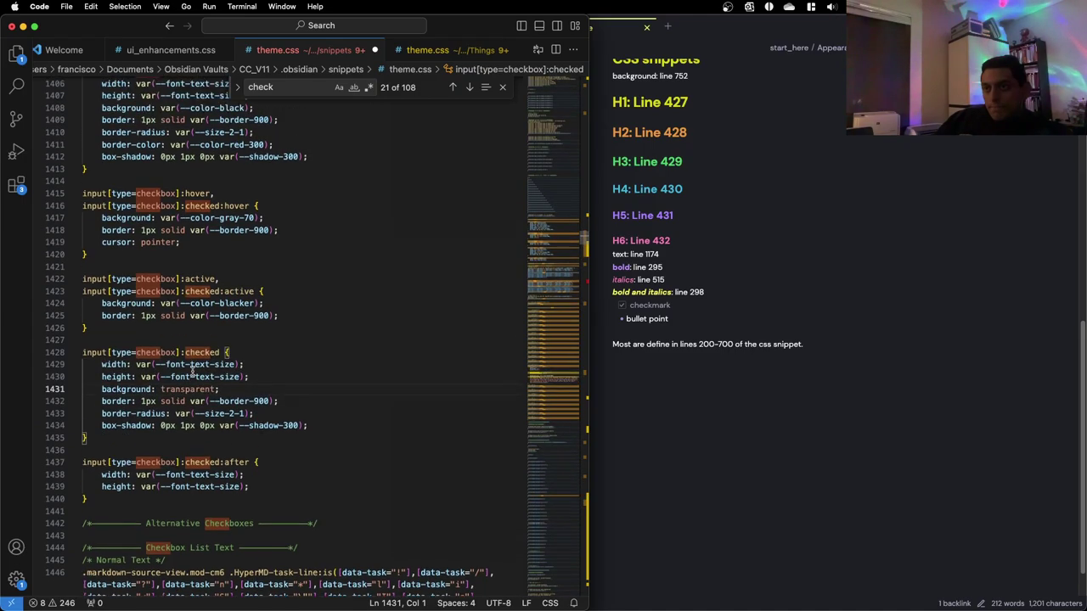
# Toggle the checkmark task in Obsidian to examine its border without the yellow declarations, leave it unchecked, and return to VS Code
pyautogui.click(891, 289)
pyautogui.click(622, 305)
pyautogui.click(633, 378)
pyautogui.click(621, 305)
pyautogui.click(621, 306)
pyautogui.click(388, 340)
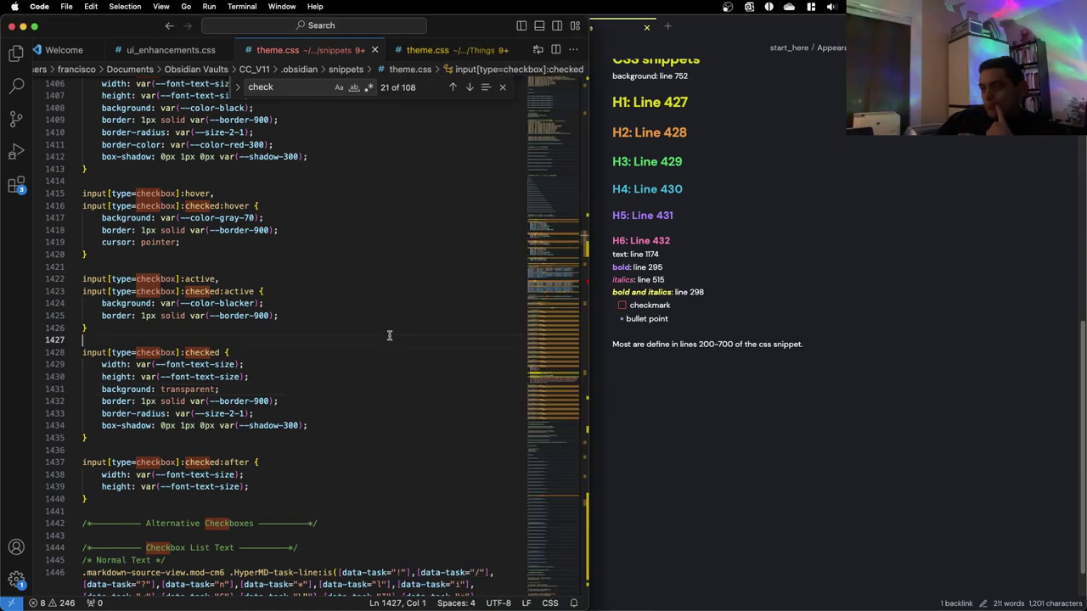
# In Obsidian's Appearance note, append ": line 1411" to the checkmark task, taking the number from the checkbox border-color line in theme.css
pyautogui.click(620, 314)
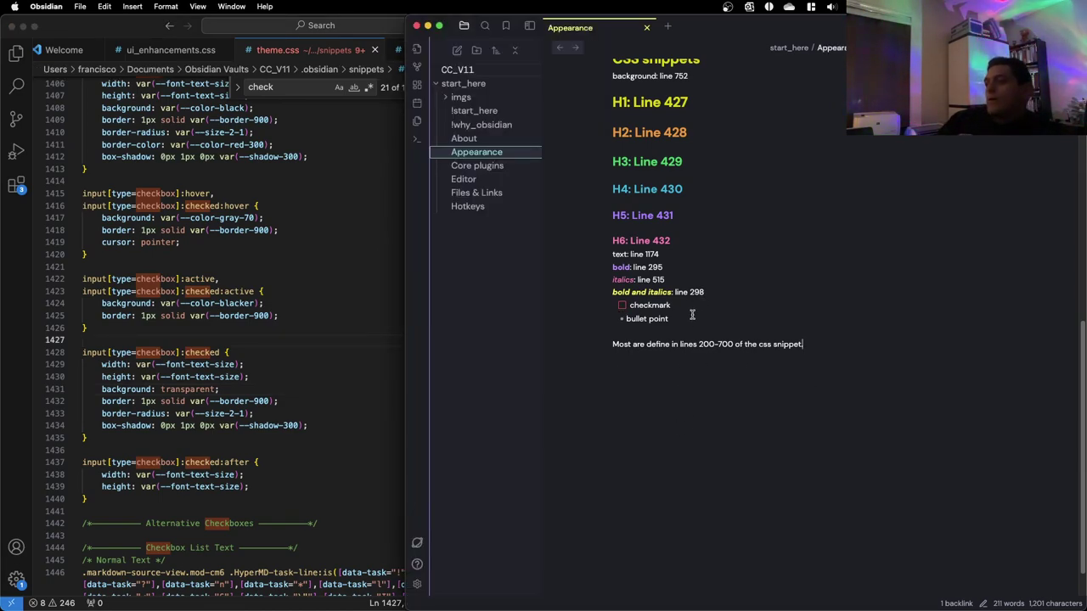
pyautogui.write(': line')
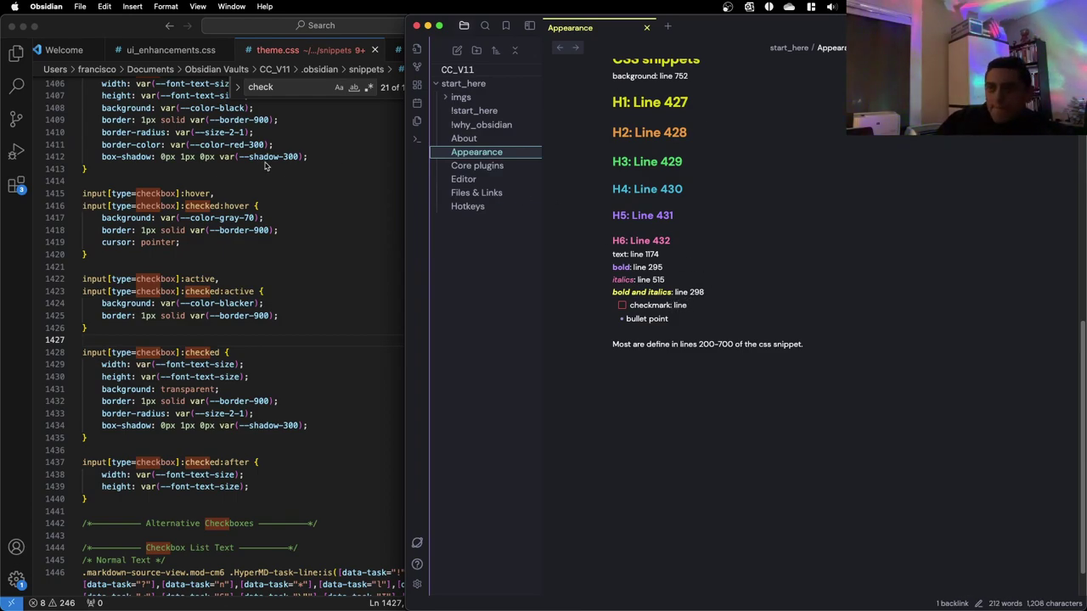
pyautogui.scroll(5, 265, 165)
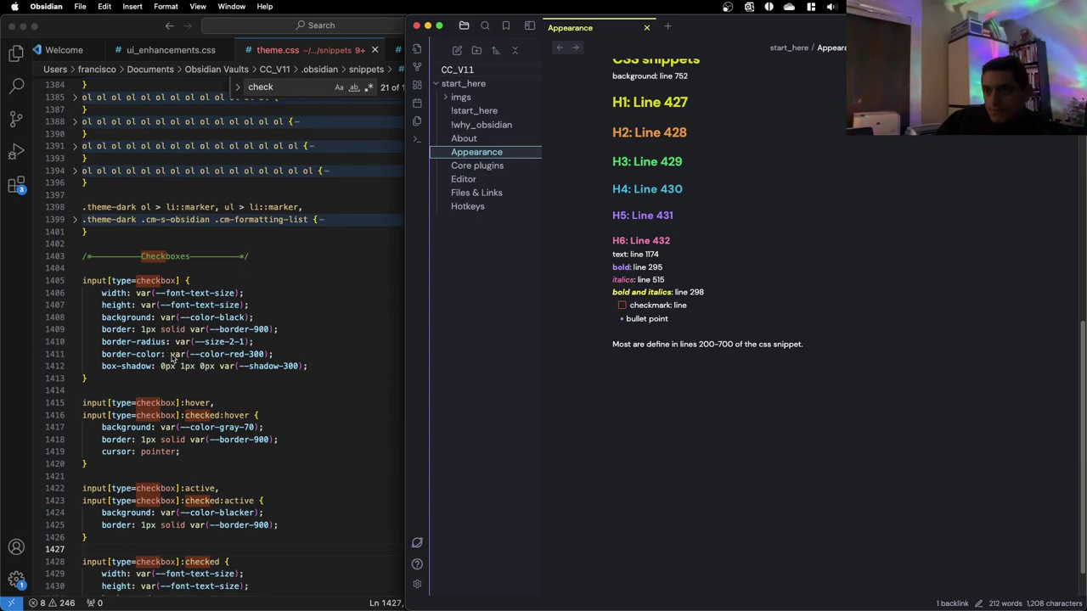
pyautogui.write('e 1411')
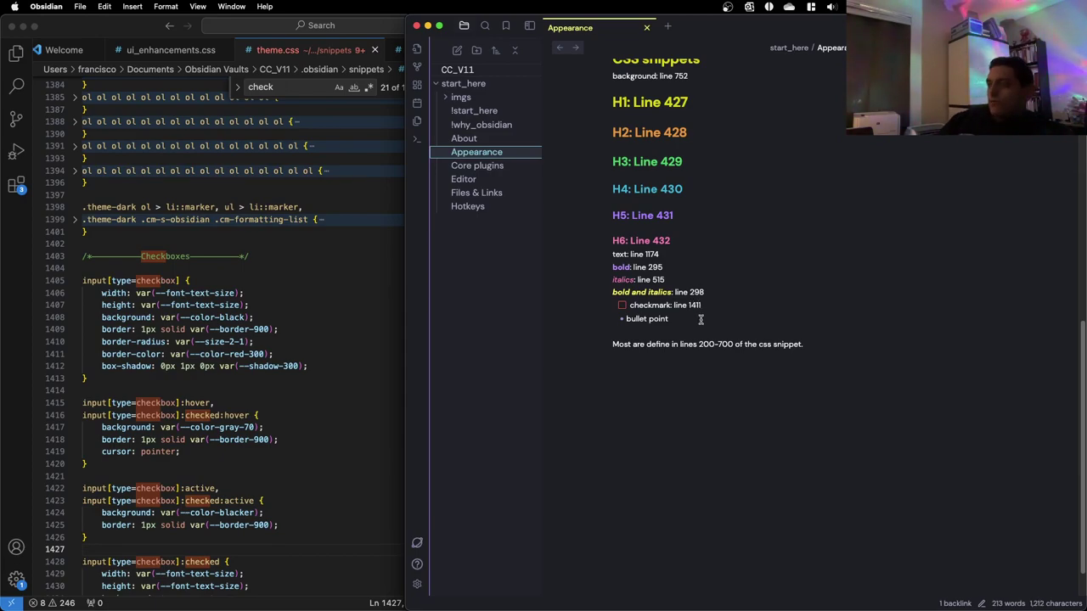
# Switch to VS Code, search theme.css for "bullet" and step through the matches
pyautogui.click(299, 356)
pyautogui.press('super+f')
pyautogui.write('bu')
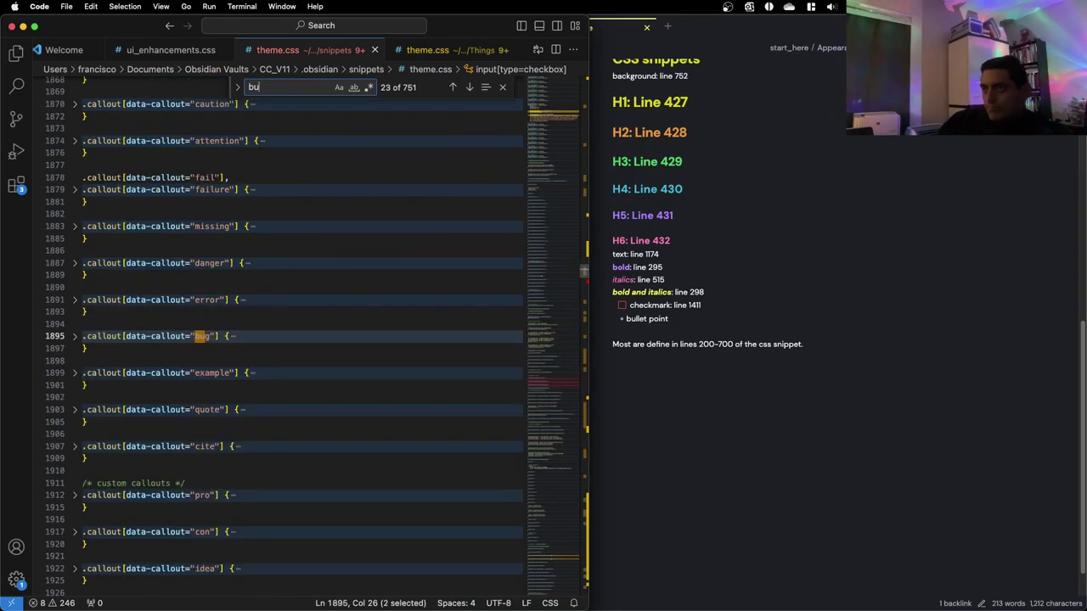
pyautogui.write('llet')
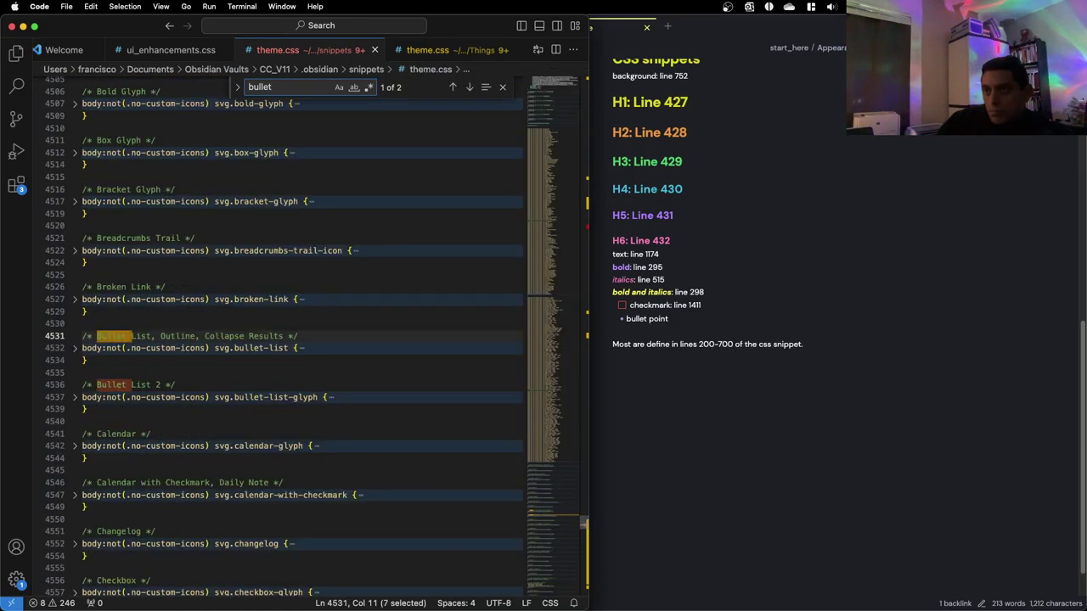
pyautogui.press('Return')
pyautogui.press('Return')
pyautogui.press('Return')
pyautogui.press('Return')
pyautogui.press('Return')
pyautogui.press('Return')
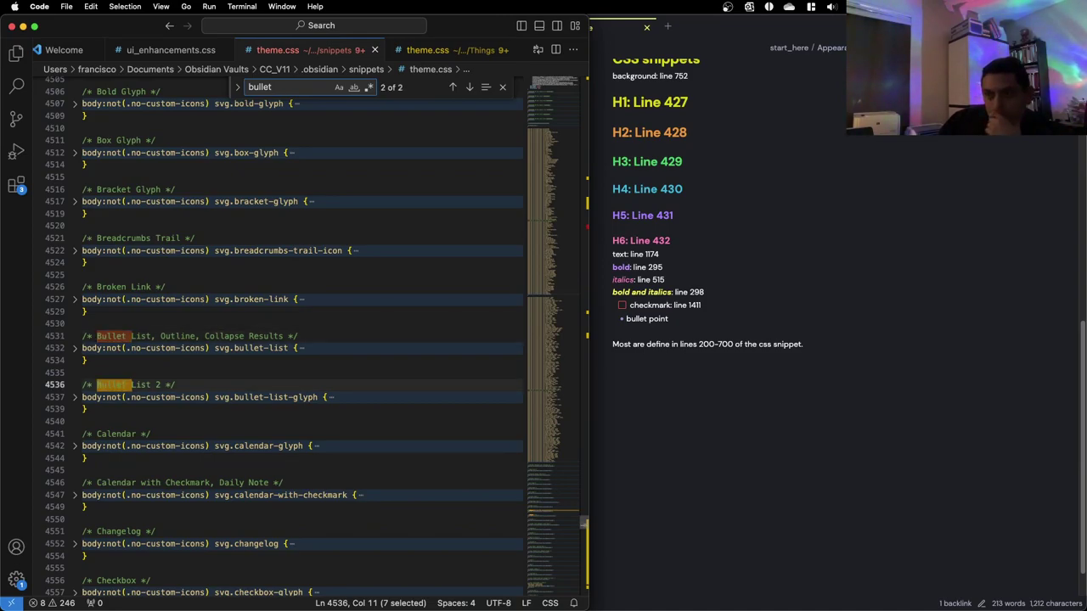
# Search theme.css for "list" and step through the matches, examining them for a declaration that could control bullet color
pyautogui.press('BackSpace')
pyautogui.press('BackSpace')
pyautogui.press('BackSpace')
pyautogui.press('BackSpace')
pyautogui.press('BackSpace')
pyautogui.press('BackSpace')
pyautogui.press('BackSpace')
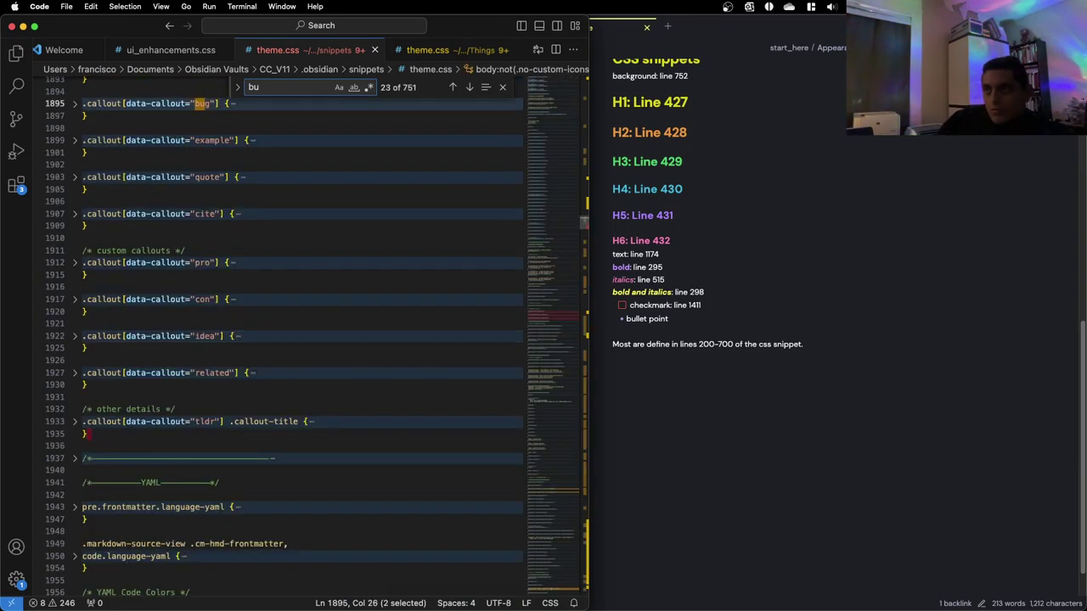
pyautogui.write('list')
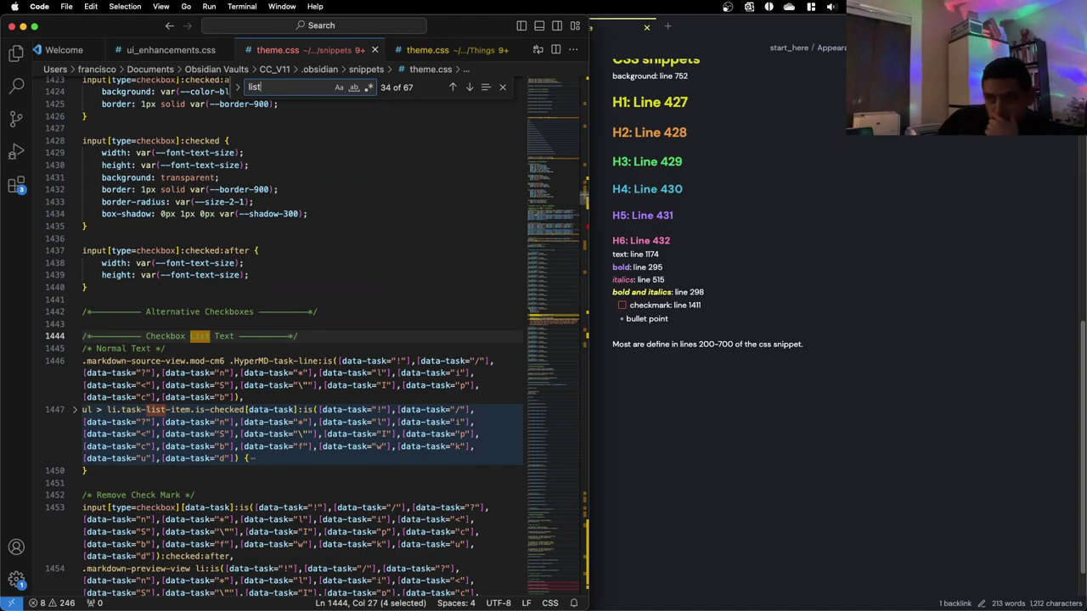
pyautogui.press('Return')
pyautogui.press('Return')
pyautogui.press('Return')
pyautogui.press('Return')
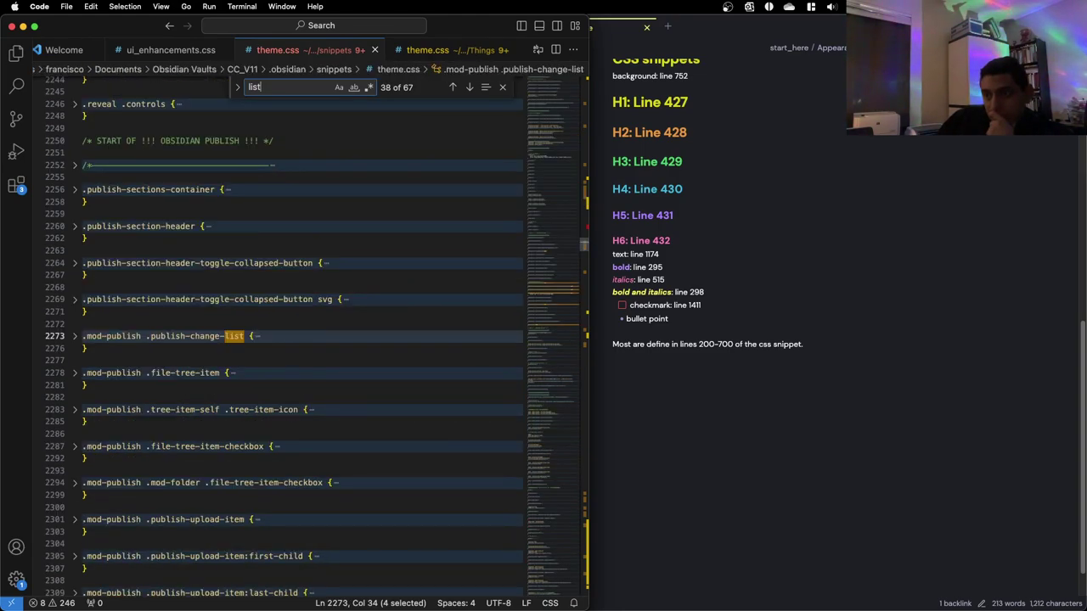
pyautogui.press('Return')
pyautogui.press('Return')
pyautogui.press('Return')
pyautogui.press('Return')
pyautogui.press('Return')
pyautogui.press('Return')
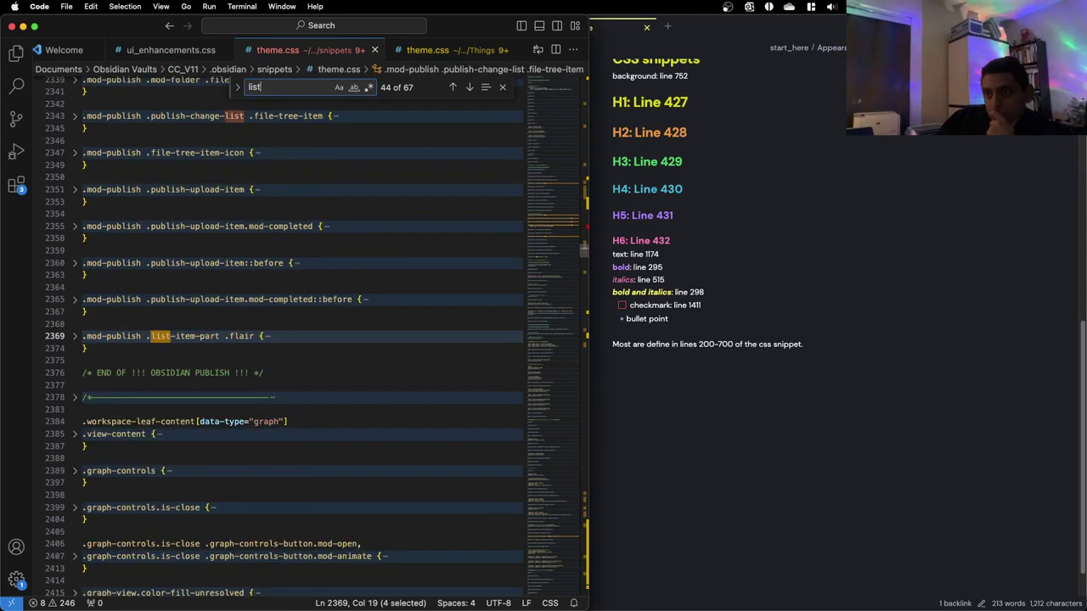
pyautogui.press('Return')
pyautogui.press('Return')
pyautogui.press('Return')
pyautogui.press('Return')
pyautogui.press('Return')
pyautogui.press('Return')
pyautogui.press('Return')
pyautogui.press('Return')
pyautogui.press('Return')
pyautogui.press('Return')
pyautogui.press('Return')
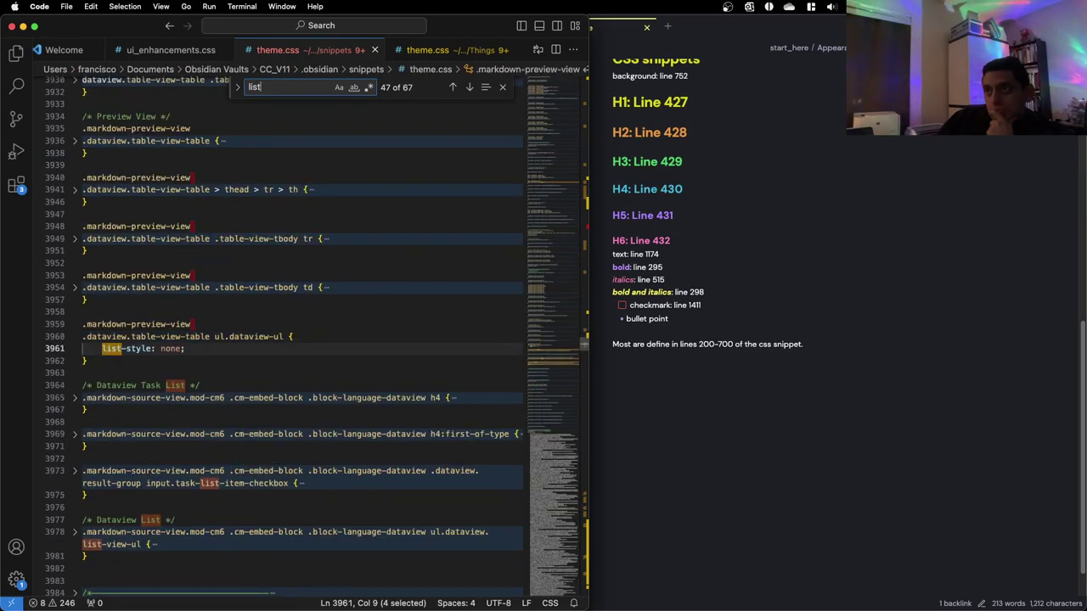
pyautogui.press('Return')
pyautogui.press('Return')
pyautogui.press('Return')
pyautogui.press('Return')
pyautogui.press('Return')
pyautogui.press('Return')
pyautogui.press('Return')
pyautogui.press('Return')
pyautogui.press('Return')
pyautogui.press('Return')
pyautogui.press('Return')
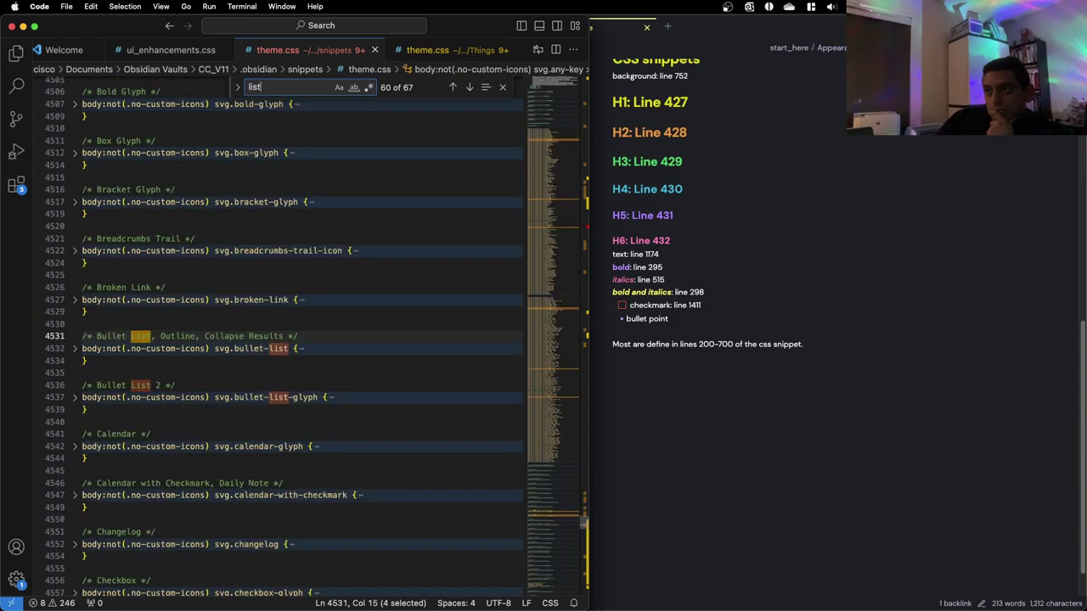
pyautogui.press('Return')
pyautogui.press('Return')
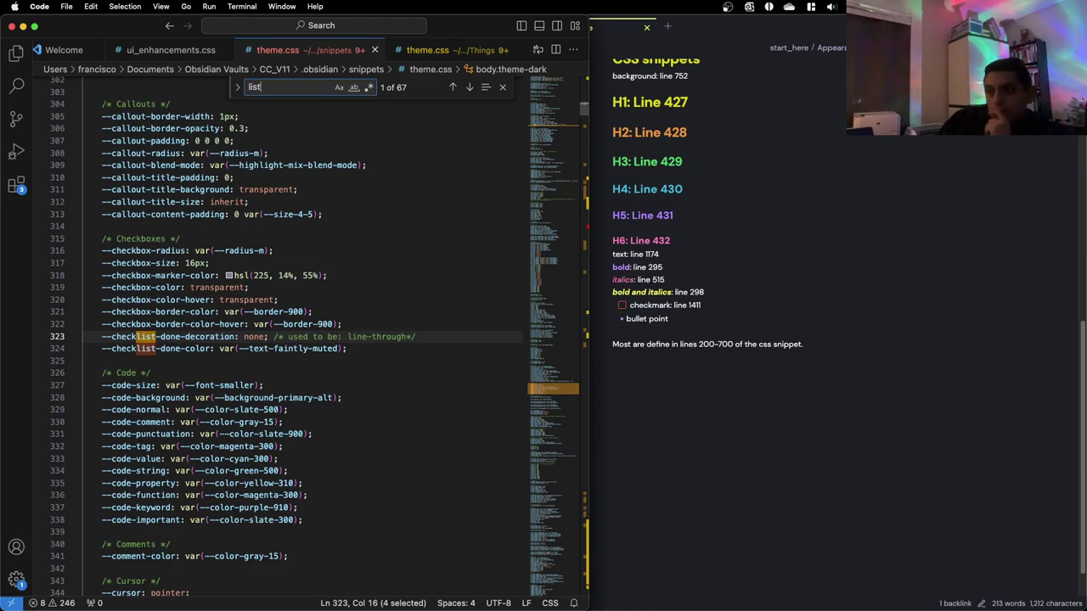
# Set the --checklist-done-color variable on line 324 of theme.css to var(--color-green)
pyautogui.click(366, 348)
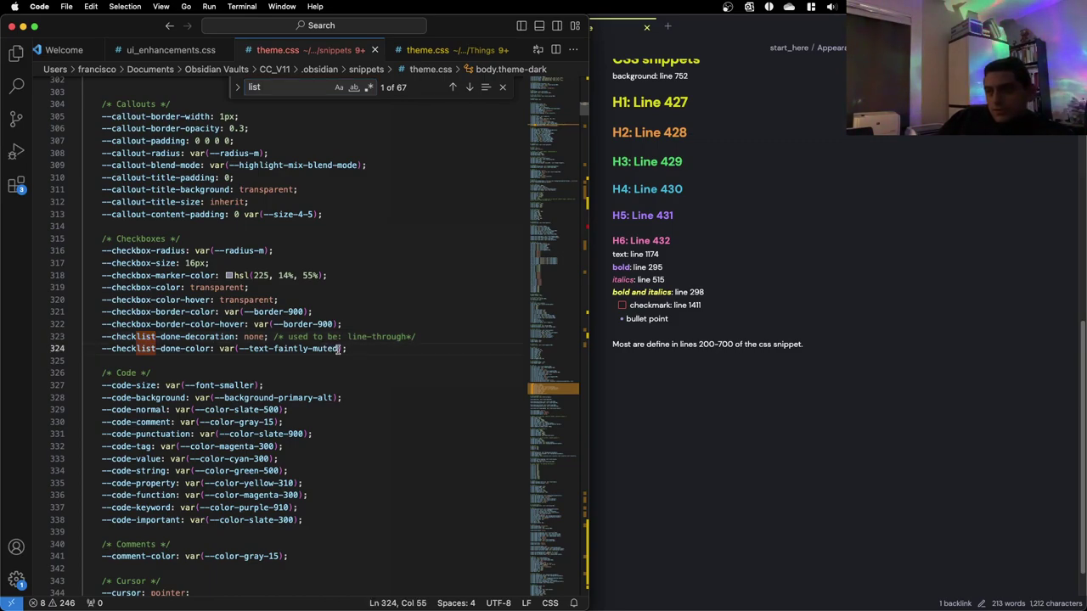
pyautogui.moveTo(340, 349); pyautogui.dragTo(238, 349)
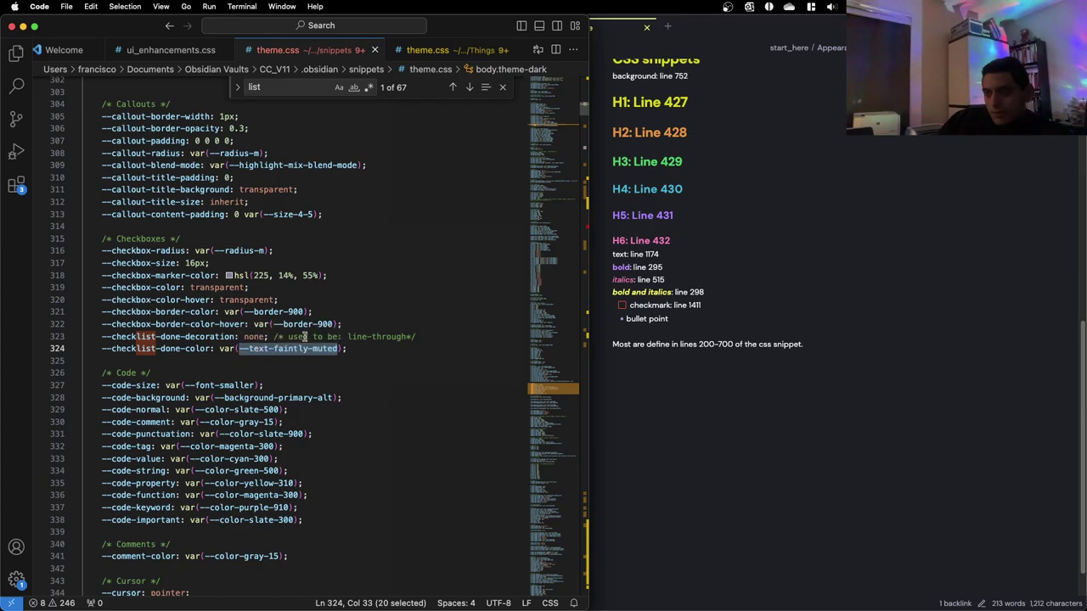
pyautogui.write('--color--')
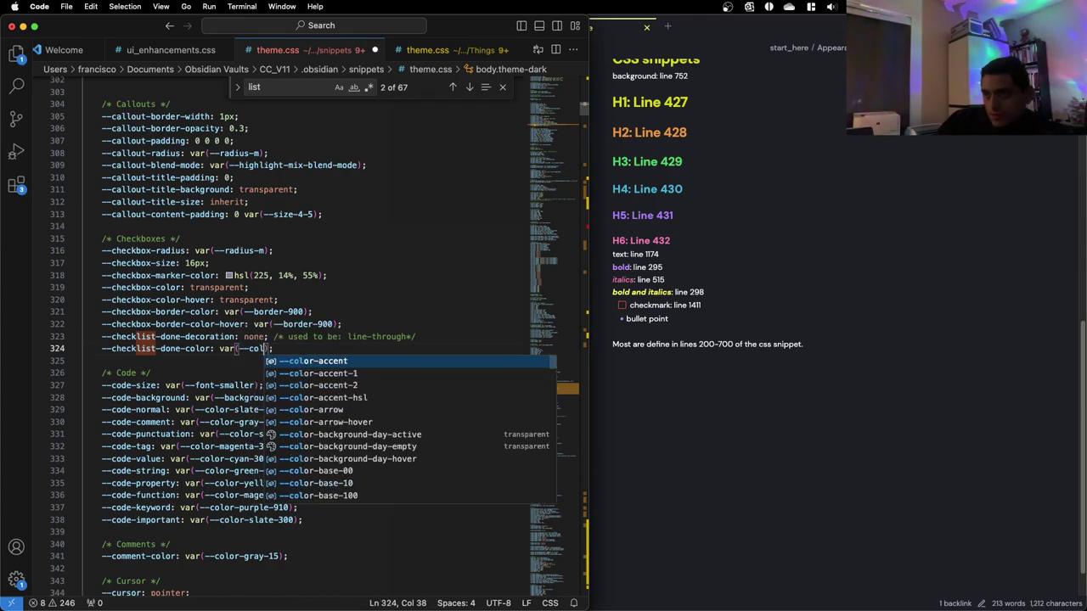
pyautogui.press('BackSpace')
pyautogui.write('green')
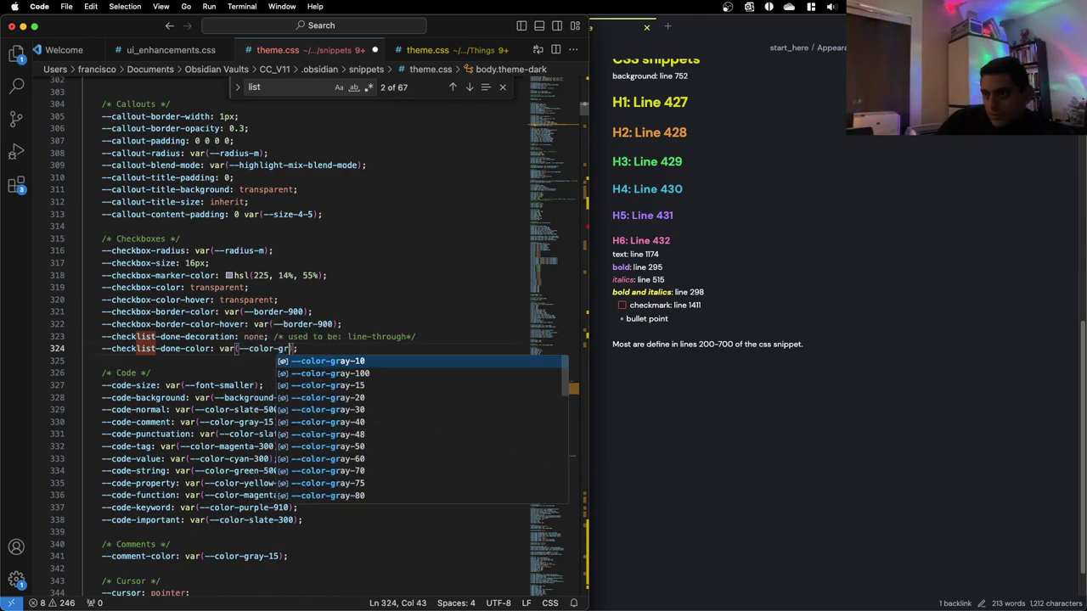
# In Obsidian's Appearance note, check and uncheck the checkmark task to examine its completed text color
pyautogui.click(689, 365)
pyautogui.click(623, 305)
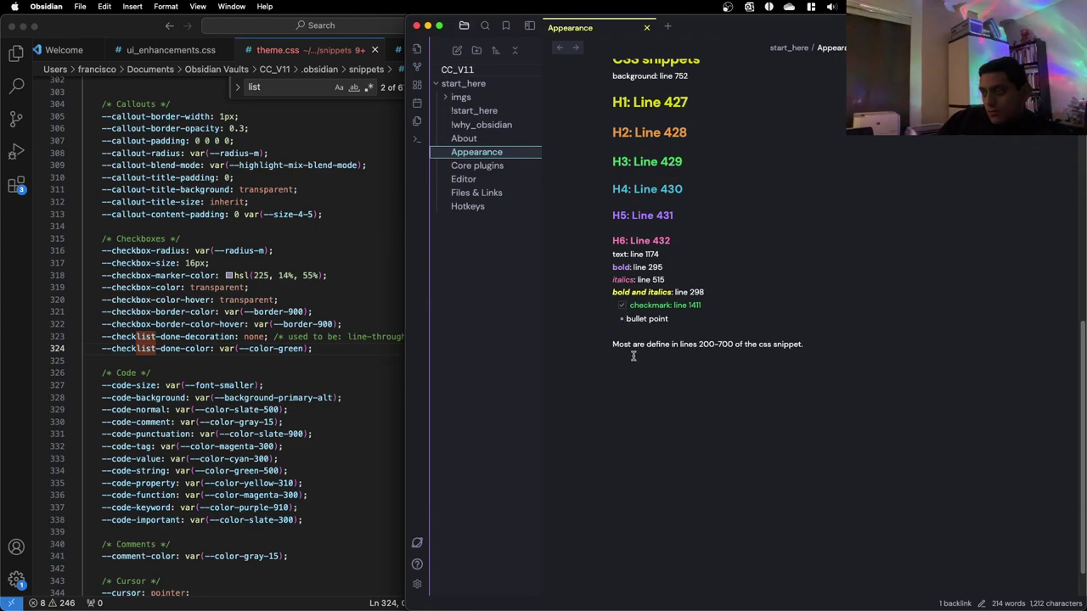
pyautogui.click(622, 306)
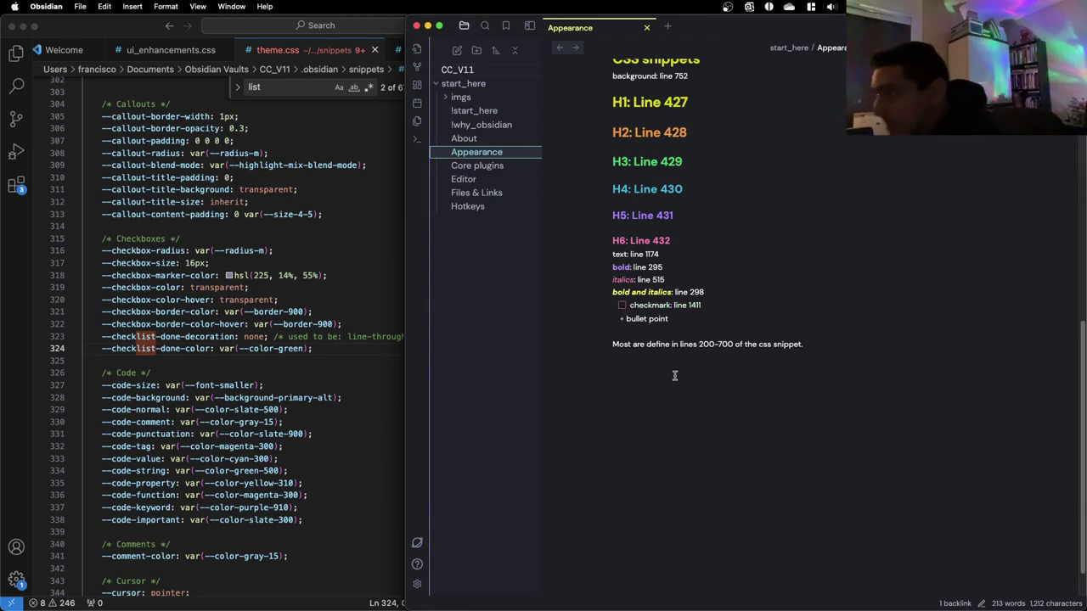
# In VS Code, restore --checklist-done-color to var(--text-faintly-muted), save theme.css, and return to Obsidian
pyautogui.doubleClick(289, 349)
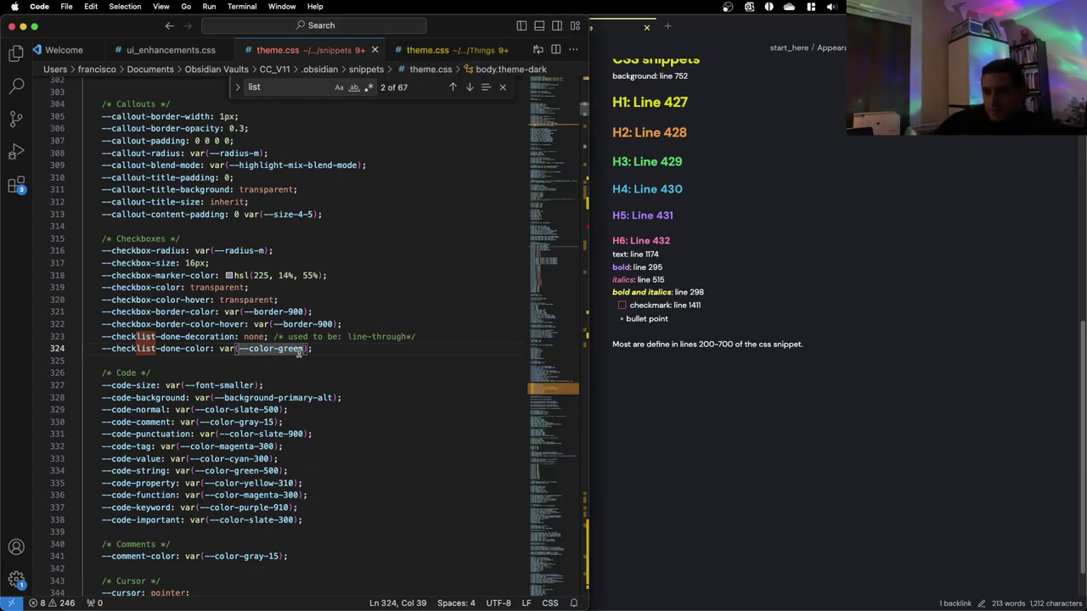
pyautogui.press('BackSpace')
pyautogui.write('-')
pyautogui.press('Tab')
pyautogui.press('super+s')
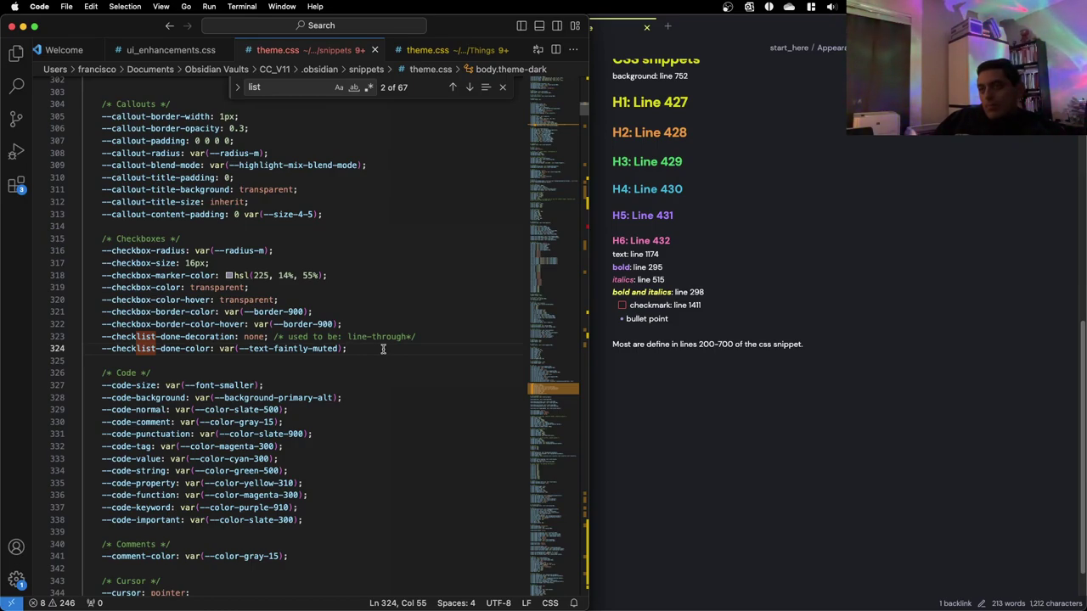
pyautogui.click(660, 358)
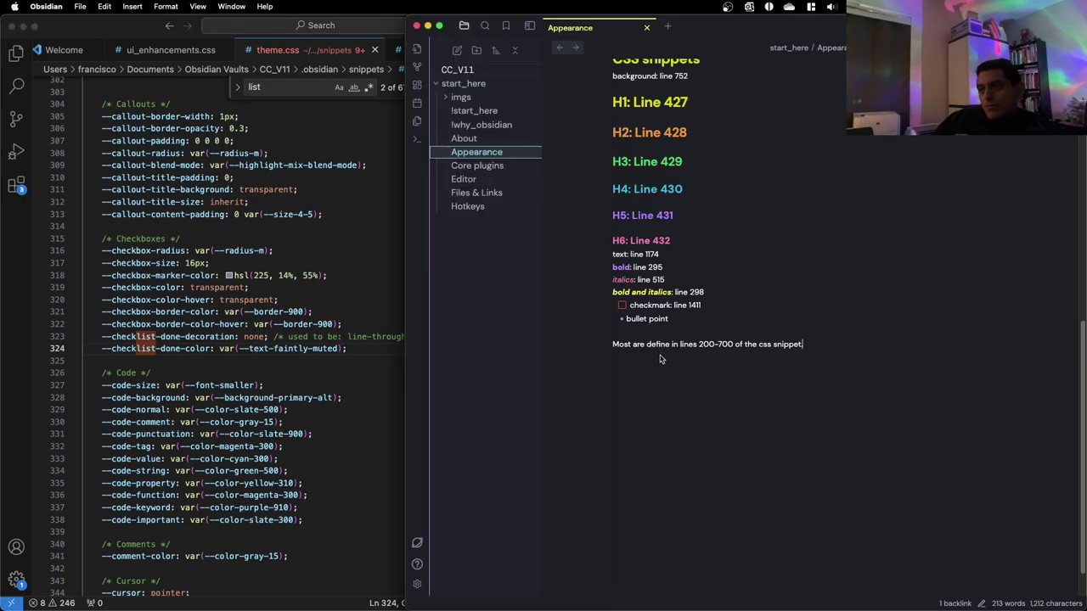
pyautogui.click(247, 264)
pyautogui.click(225, 275)
pyautogui.moveTo(327, 275); pyautogui.dragTo(248, 275)
pyautogui.press('BackSpace')
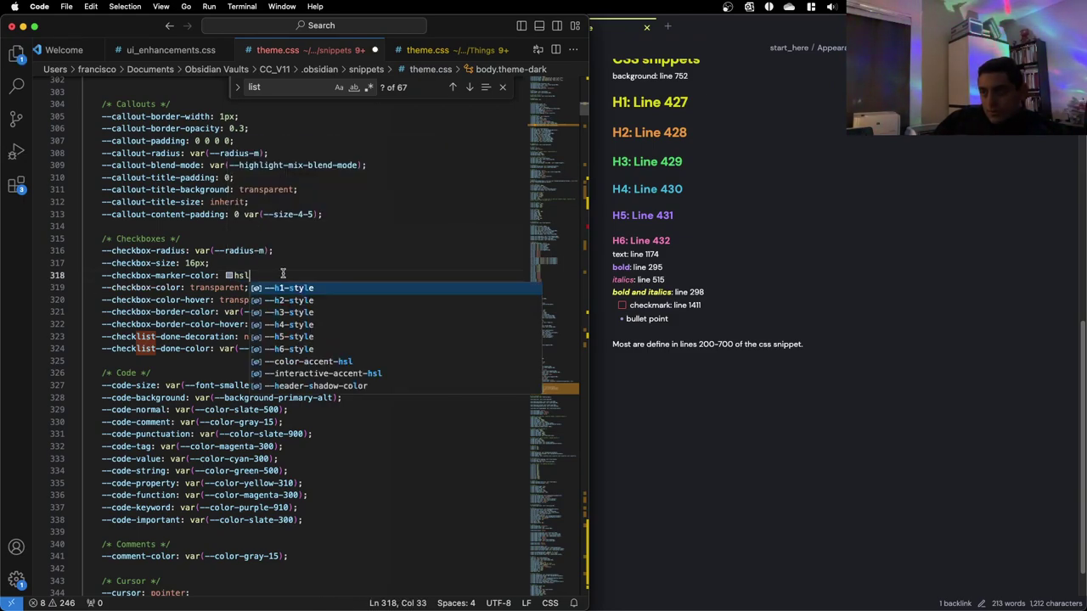
pyautogui.press('BackSpace')
pyautogui.press('BackSpace')
pyautogui.press('BackSpace')
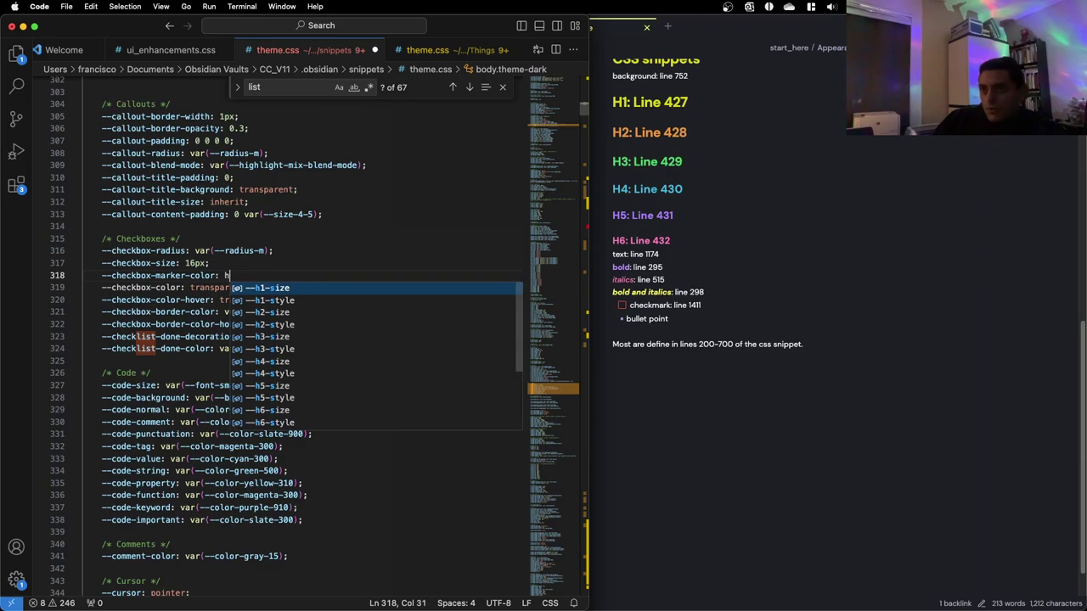
pyautogui.press('super+z')
# Replace the --checkbox-marker-color value on line 318 with var(--color-green); and save theme.css
pyautogui.moveTo(325, 275); pyautogui.dragTo(225, 270)
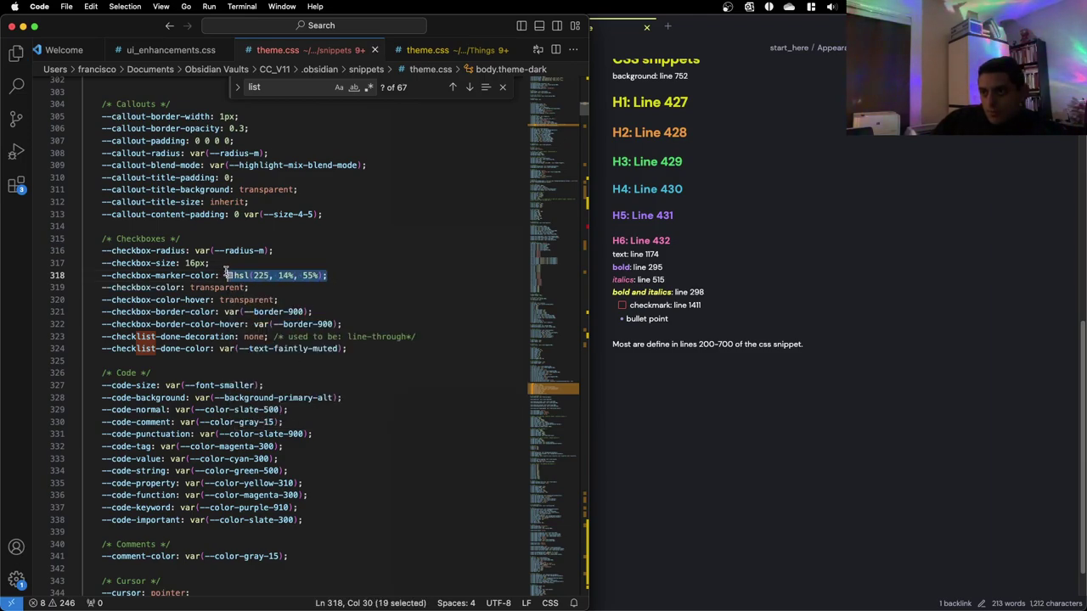
pyautogui.moveTo(237, 272)
pyautogui.press('Escape')
pyautogui.press('BackSpace')
pyautogui.write('car(ar')
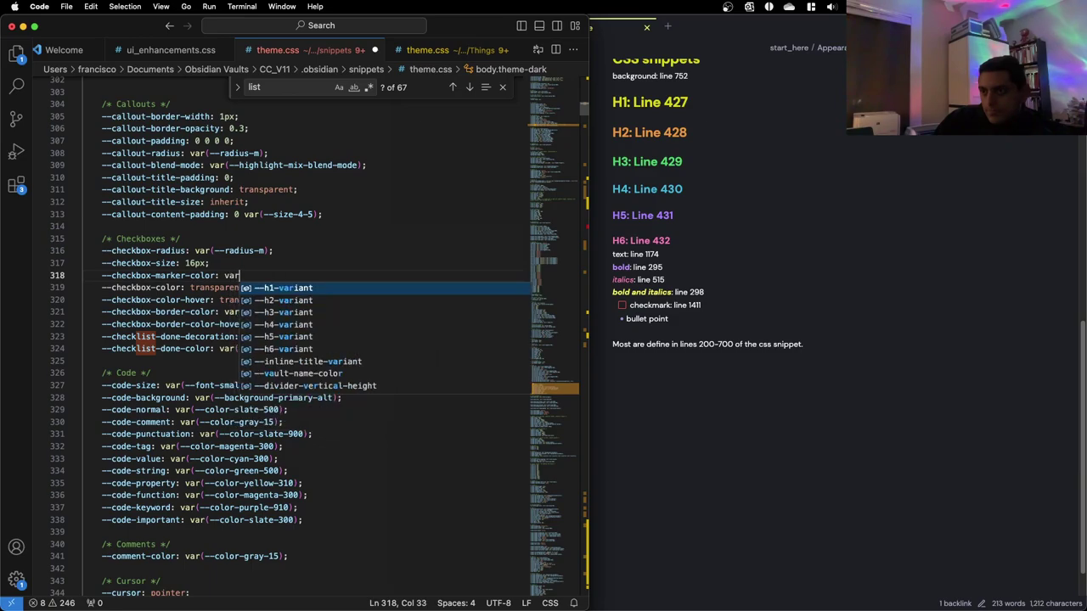
pyautogui.write('(--color-green')
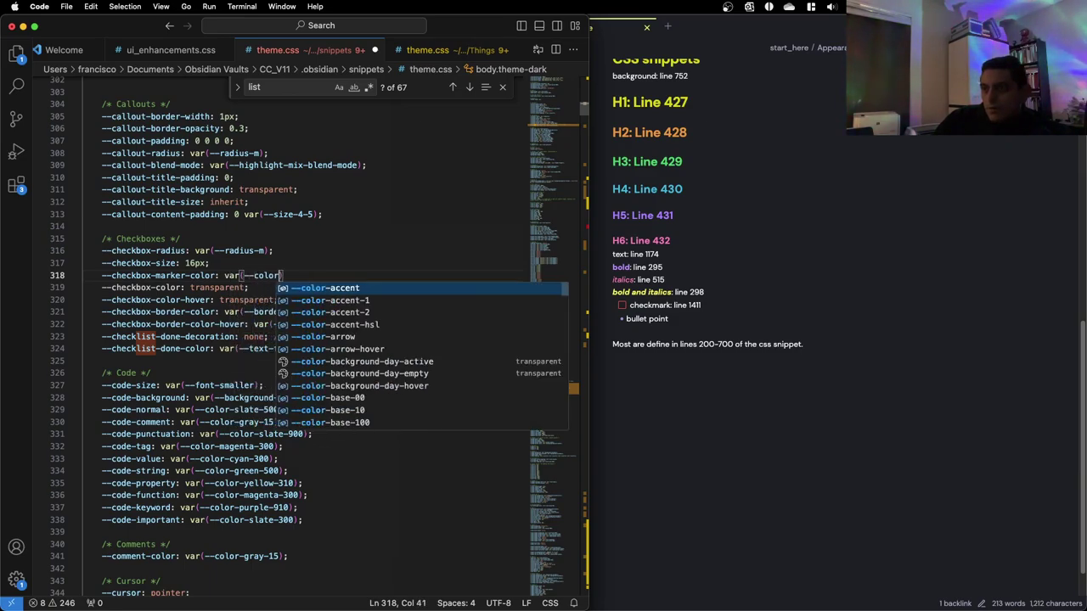
pyautogui.write(');')
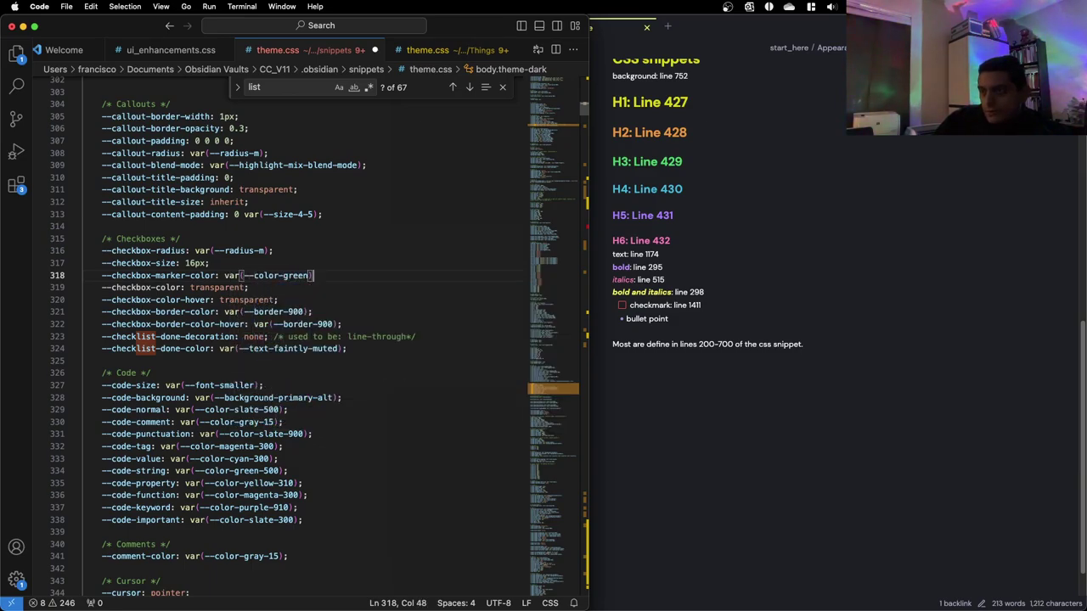
pyautogui.press('super+s')
# Check and uncheck the checkmark task in Obsidian to examine the color of its tick mark
pyautogui.click(805, 384)
pyautogui.click(622, 304)
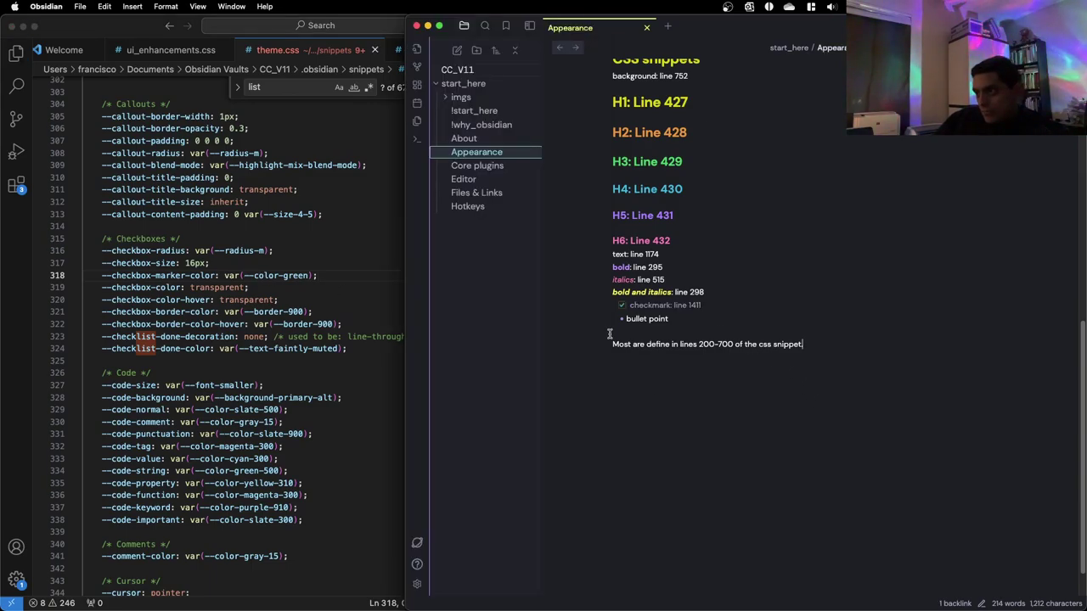
pyautogui.click(622, 304)
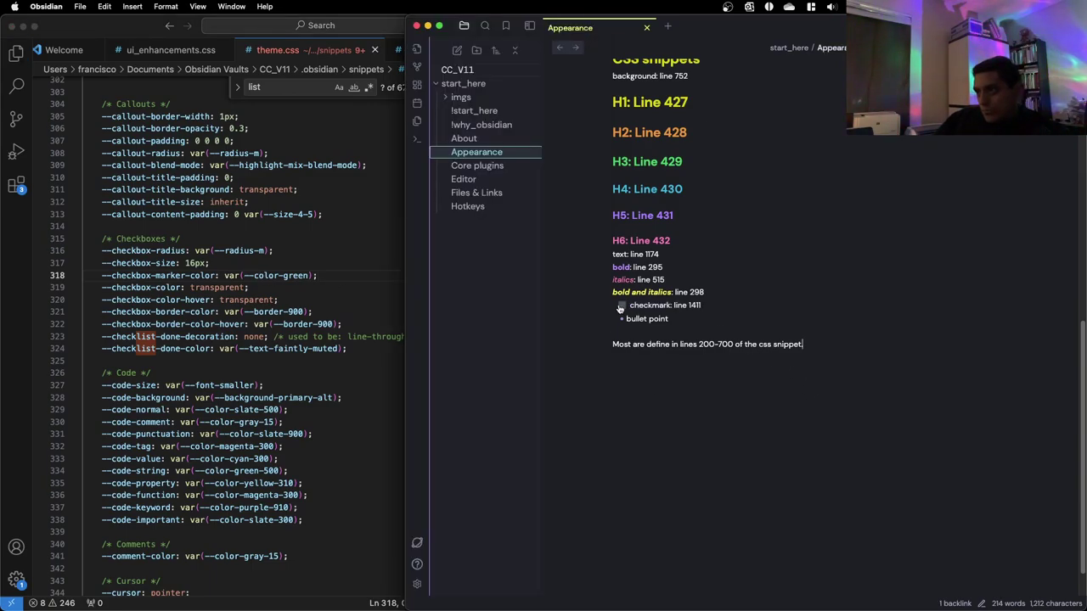
# In VS Code, undo the --checkbox-marker-color edits back to hsl(225, 14%, 55%) and save theme.css
pyautogui.click(310, 276)
pyautogui.press('BackSpace')
pyautogui.press('BackSpace')
pyautogui.press('BackSpace')
pyautogui.press('BackSpace')
pyautogui.press('BackSpace')
pyautogui.press('BackSpace')
pyautogui.press('BackSpace')
pyautogui.press('BackSpace')
pyautogui.press('BackSpace')
pyautogui.press('BackSpace')
pyautogui.press('BackSpace')
pyautogui.press('BackSpace')
pyautogui.press('BackSpace')
pyautogui.press('BackSpace')
pyautogui.press('BackSpace')
pyautogui.press('BackSpace')
pyautogui.press('BackSpace')
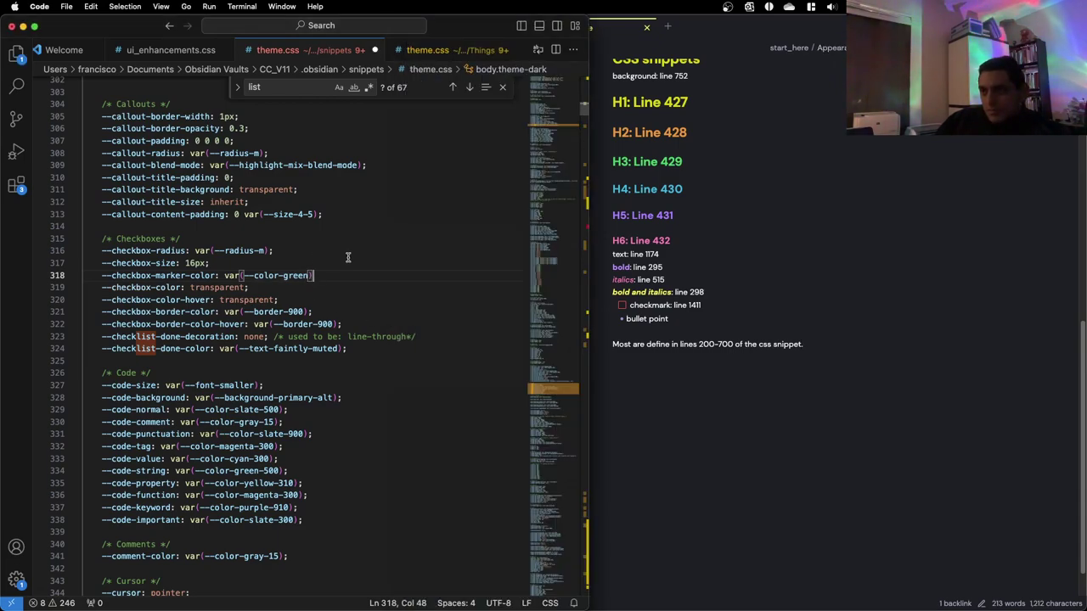
pyautogui.write('car(')
pyautogui.press('super+z')
pyautogui.press('super+z')
pyautogui.press('super+z')
pyautogui.press('super+z')
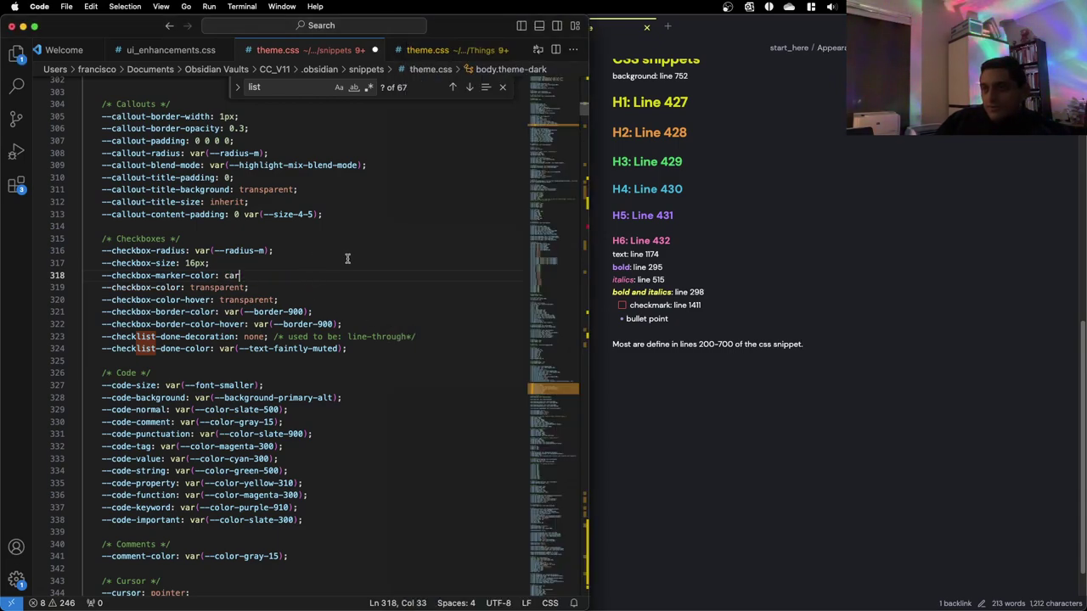
pyautogui.click(345, 262)
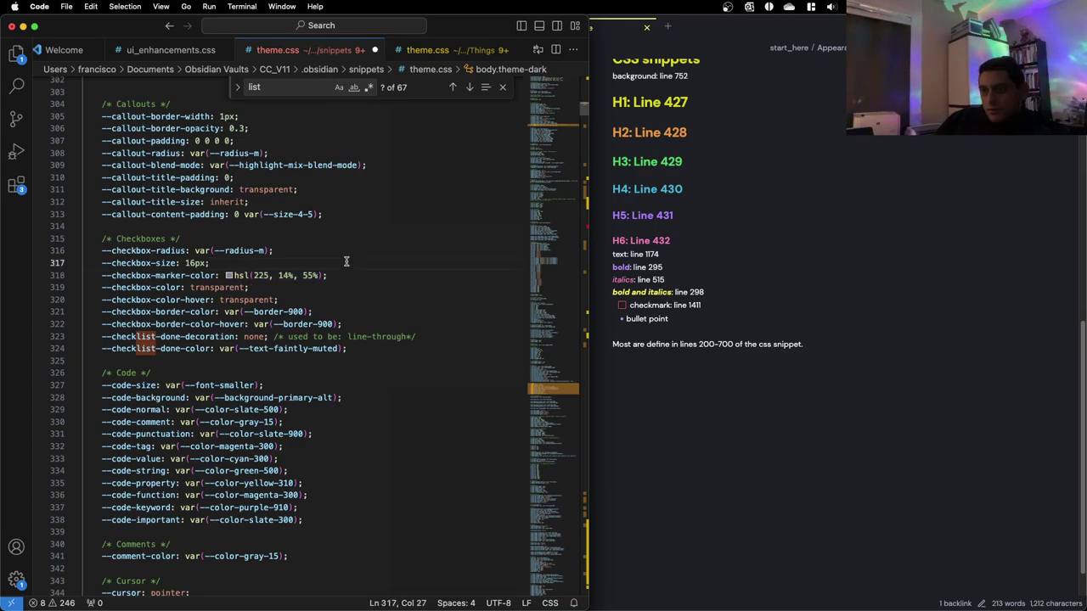
pyautogui.press('super+s')
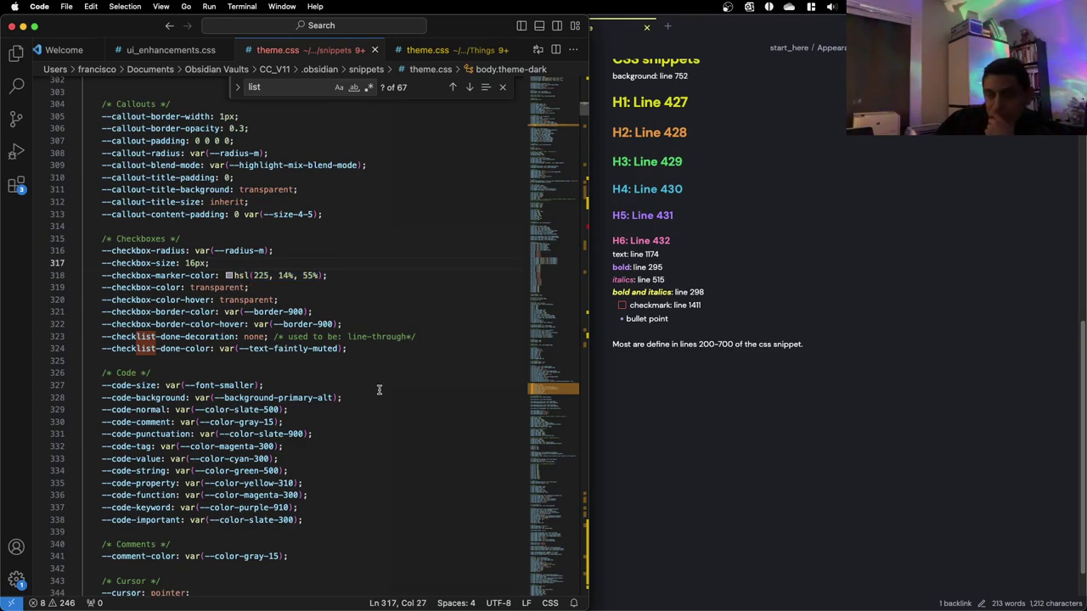
# Look through theme.css from the Checkboxes section to the Lists and File navigator variables, comparing them with the Appearance note
pyautogui.scroll(-3, 379, 389)
pyautogui.scroll(-10, 378, 389)
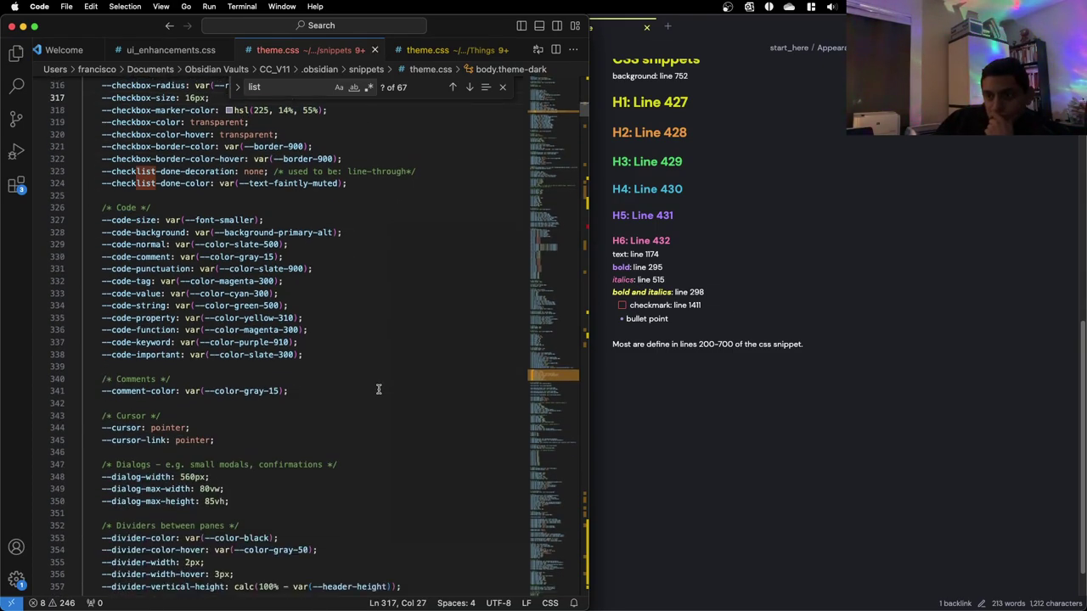
pyautogui.scroll(-8, 379, 389)
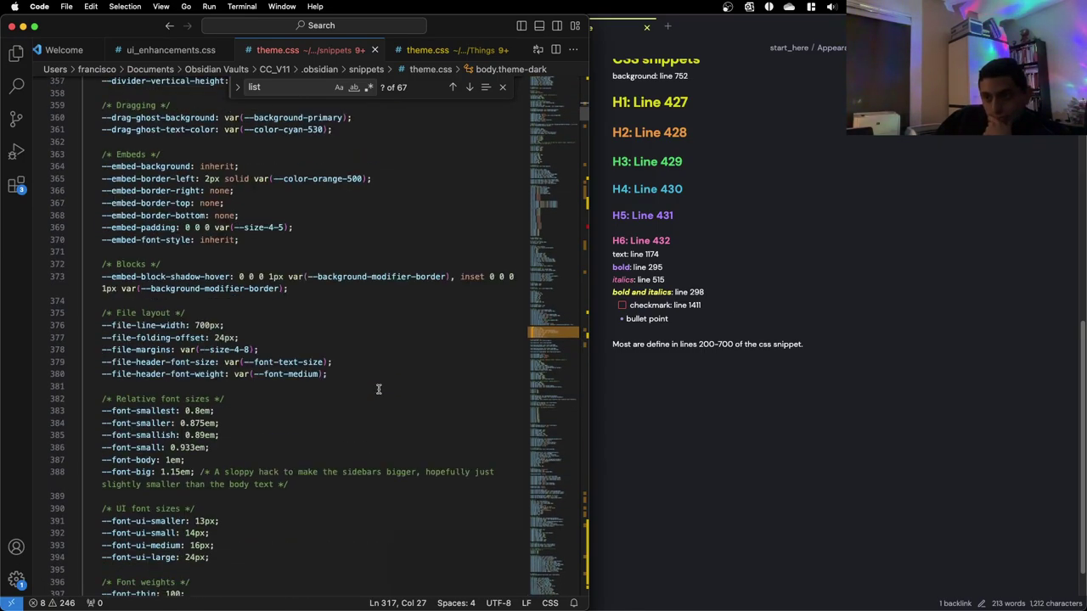
pyautogui.scroll(-14, 378, 389)
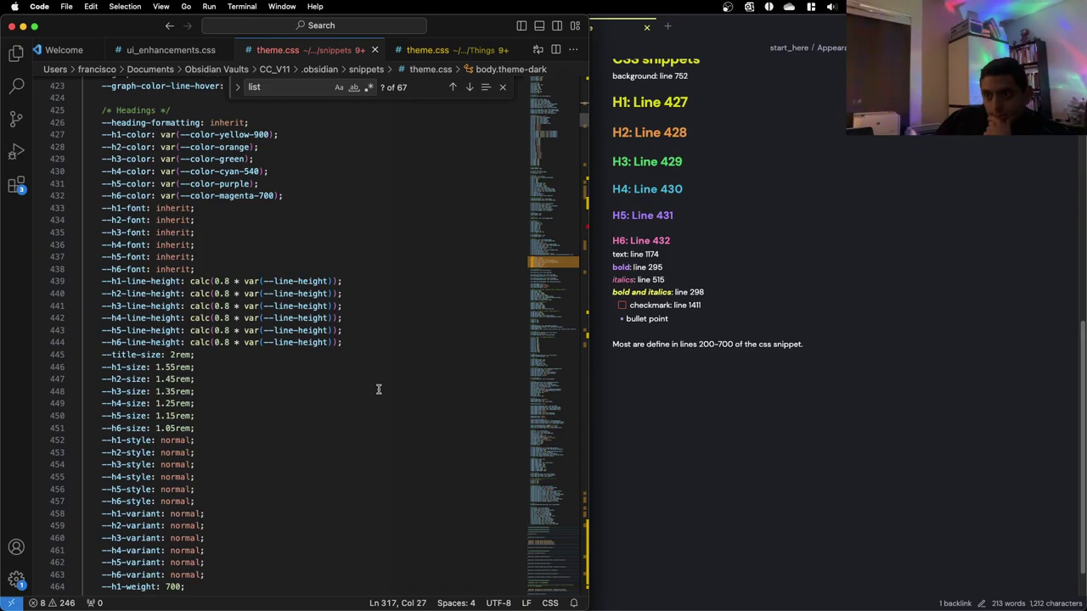
pyautogui.scroll(12, 378, 388)
pyautogui.scroll(-20, 378, 389)
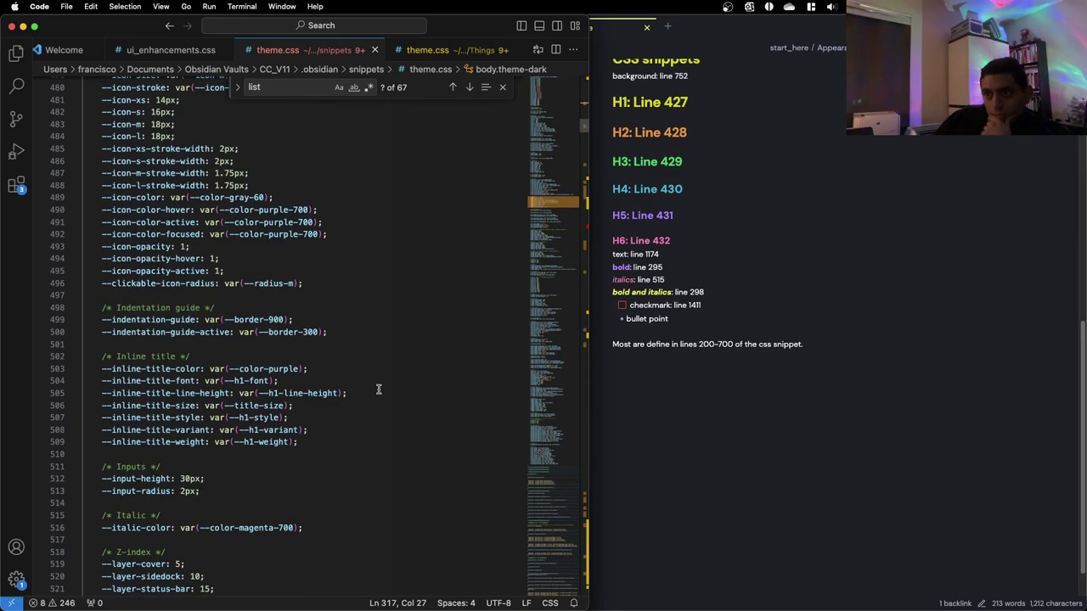
pyautogui.scroll(-10, 379, 389)
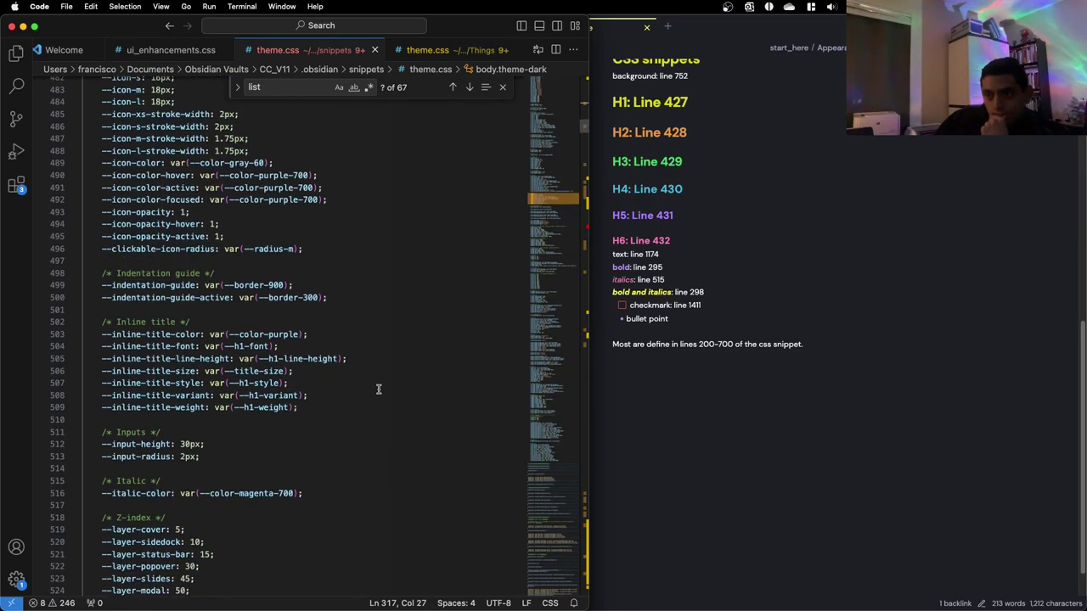
pyautogui.scroll(-8, 378, 388)
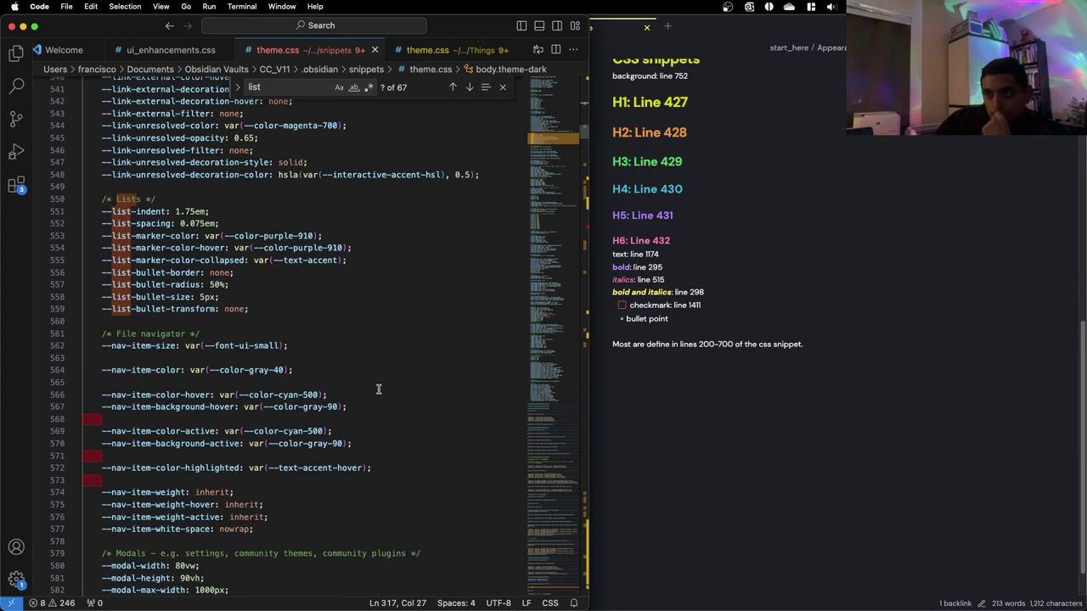
pyautogui.click(700, 411)
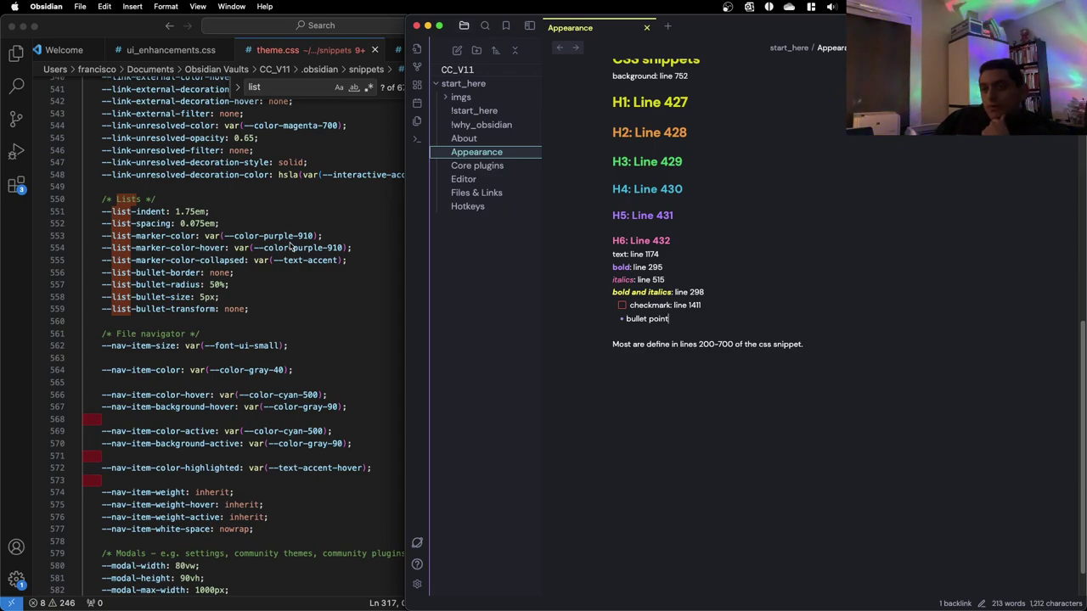
pyautogui.scroll(-2, 307, 287)
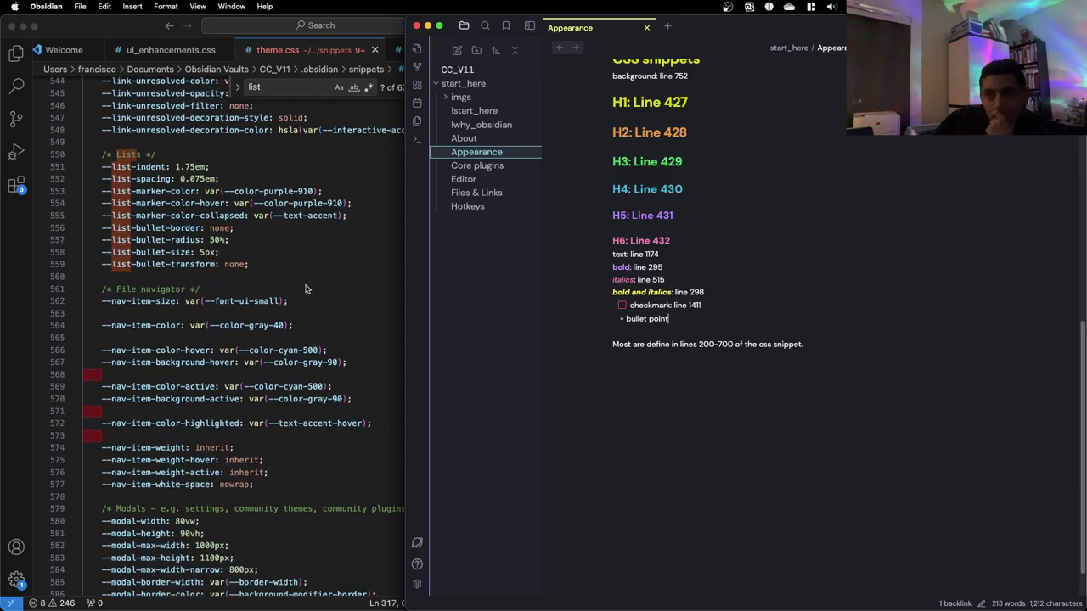
# Scan theme.css in VS Code from the base color definitions through the alternative checkbox and calendar plugin rules
pyautogui.click(303, 290)
pyautogui.scroll(20, 303, 290)
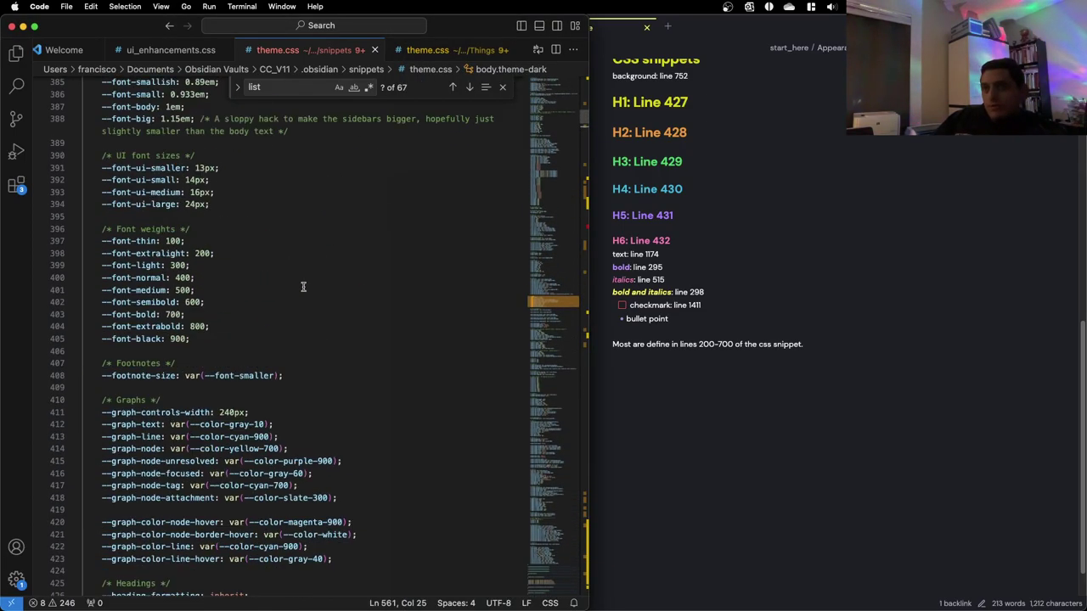
pyautogui.scroll(12, 304, 290)
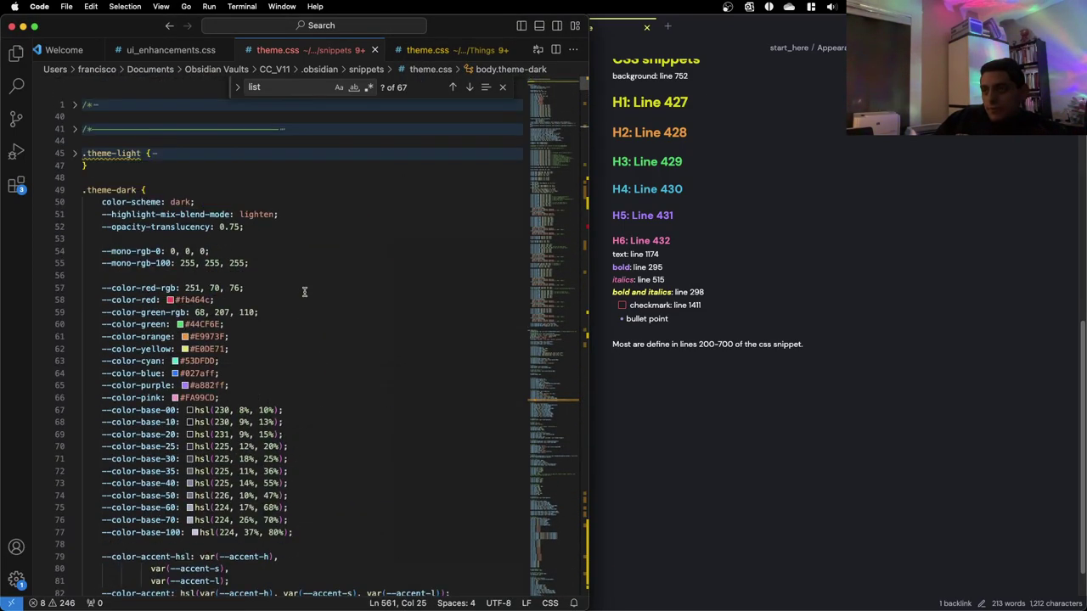
pyautogui.click(712, 304)
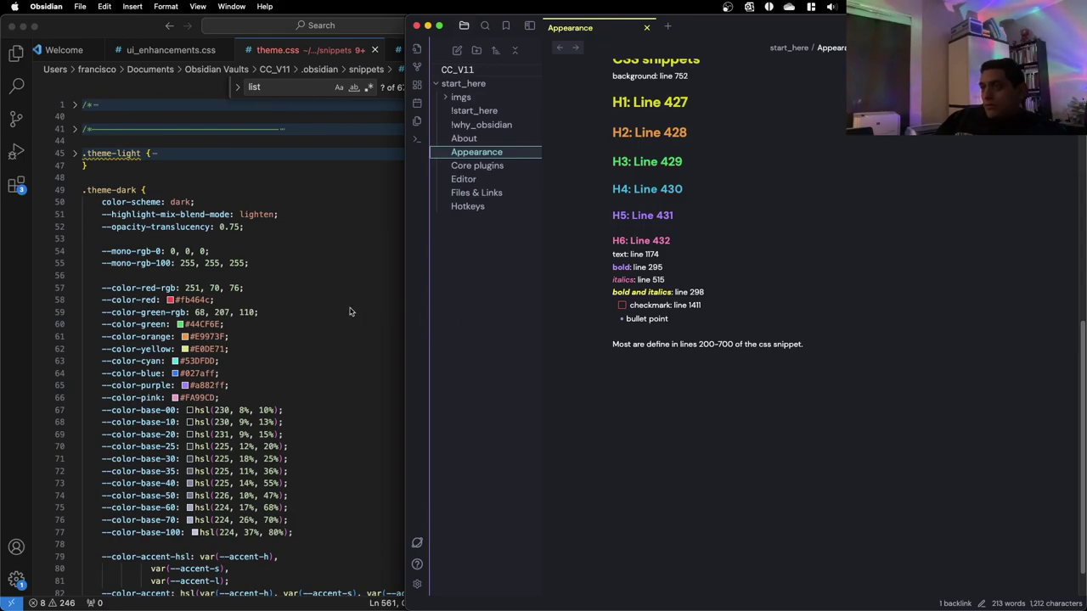
pyautogui.click(321, 311)
pyautogui.scroll(-20, 314, 311)
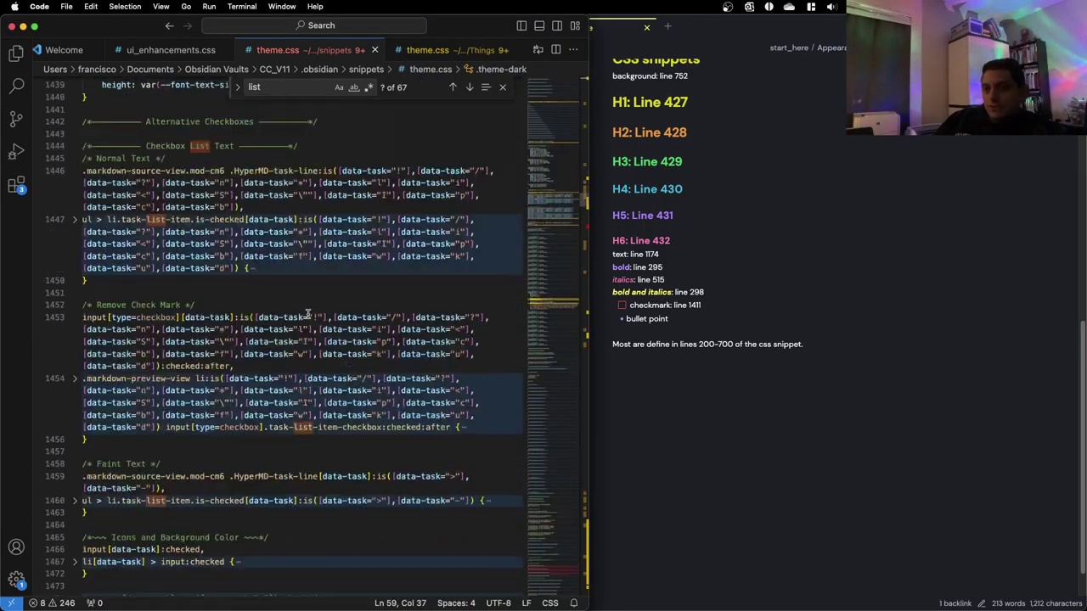
pyautogui.scroll(-20, 303, 310)
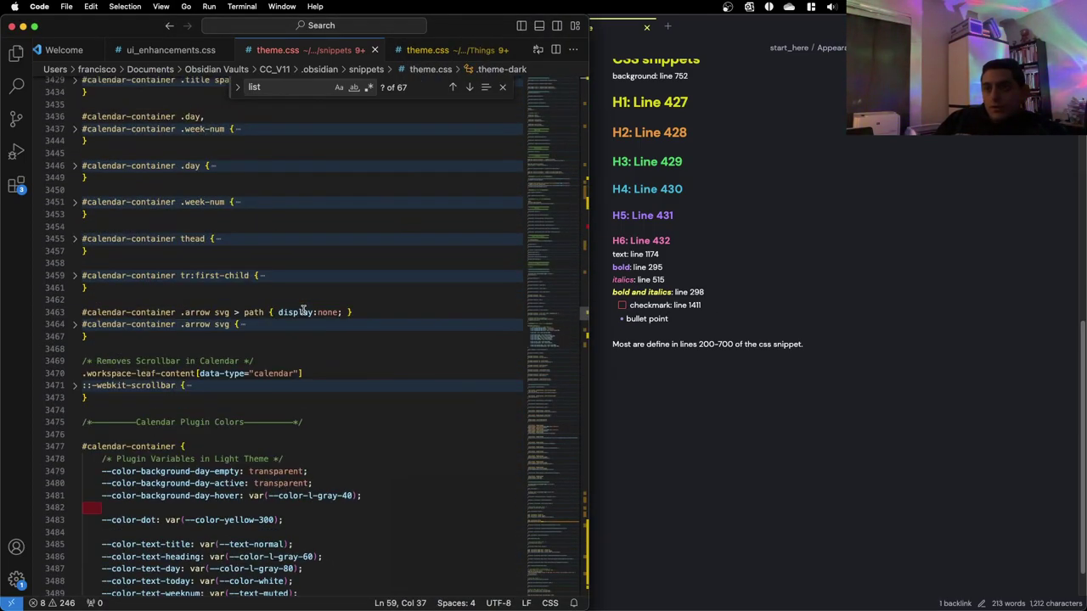
pyautogui.scroll(20, 297, 310)
pyautogui.scroll(5, 288, 306)
# Switch to Obsidian, jump to headings through the Appearance note's outline, and show the note's backlinks pane
pyautogui.press('super+Tab')
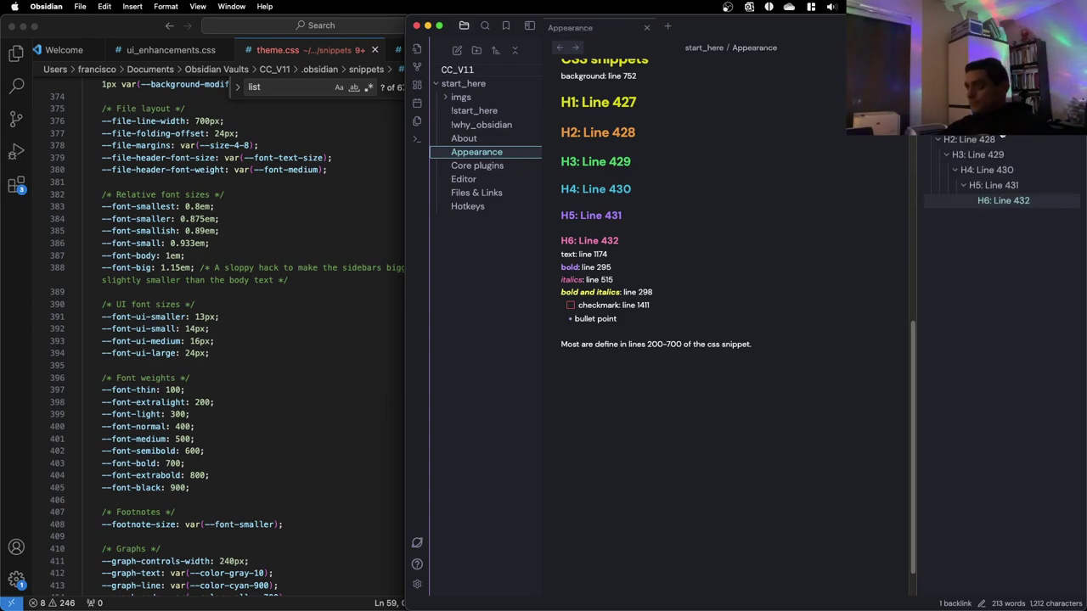
pyautogui.click(1005, 141)
pyautogui.press('Down')
pyautogui.press('Down')
pyautogui.press('Down')
pyautogui.press('Down')
pyautogui.press('Down')
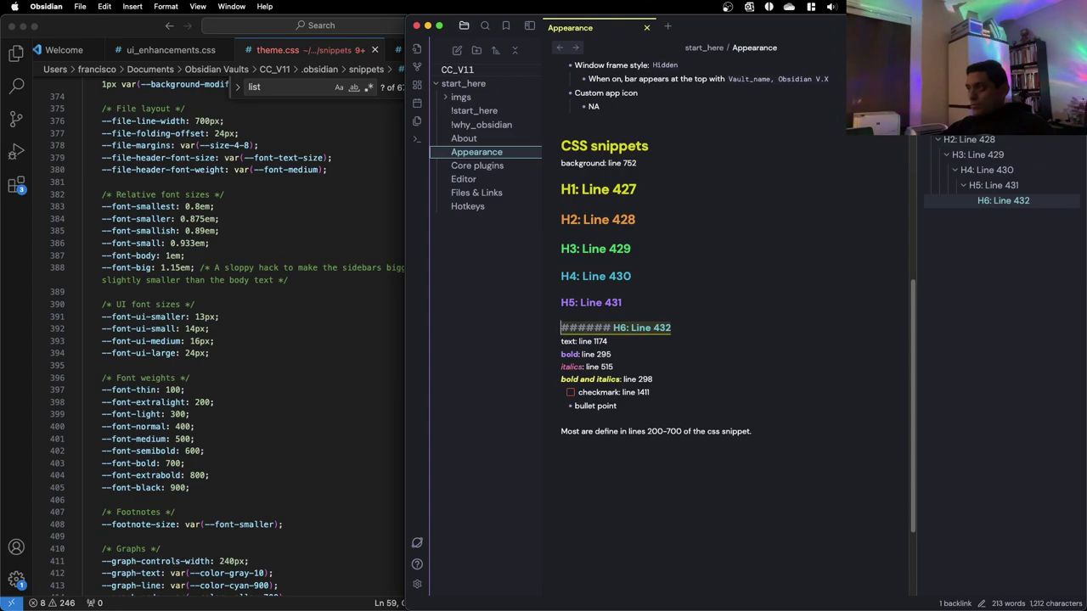
pyautogui.click(944, 77)
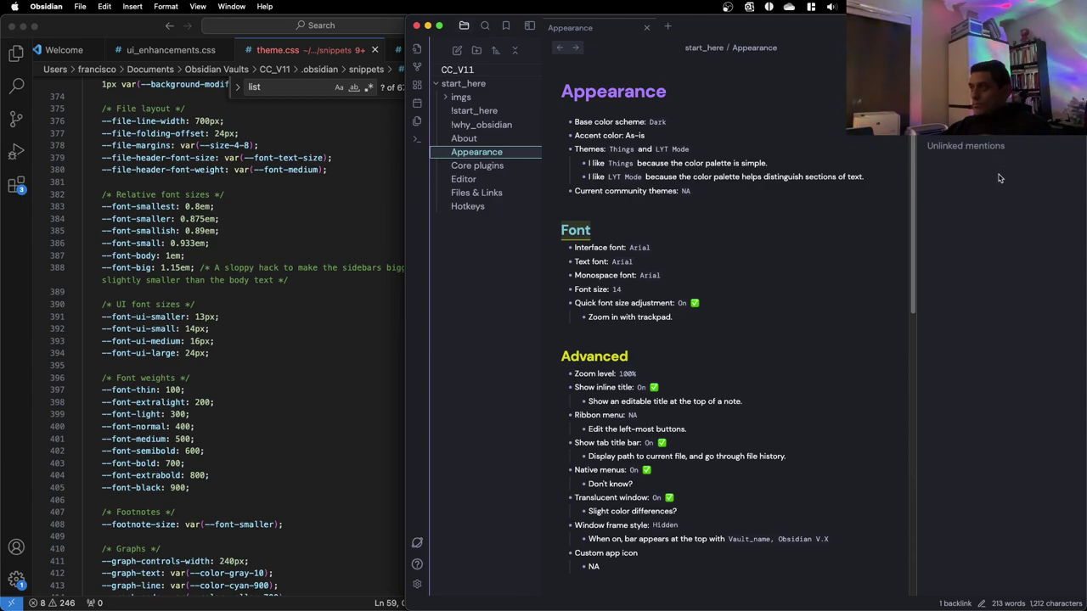
# In VS Code, search theme.css for cyan and go through the matches to --nav-item-color-active on line 569
pyautogui.click(364, 215)
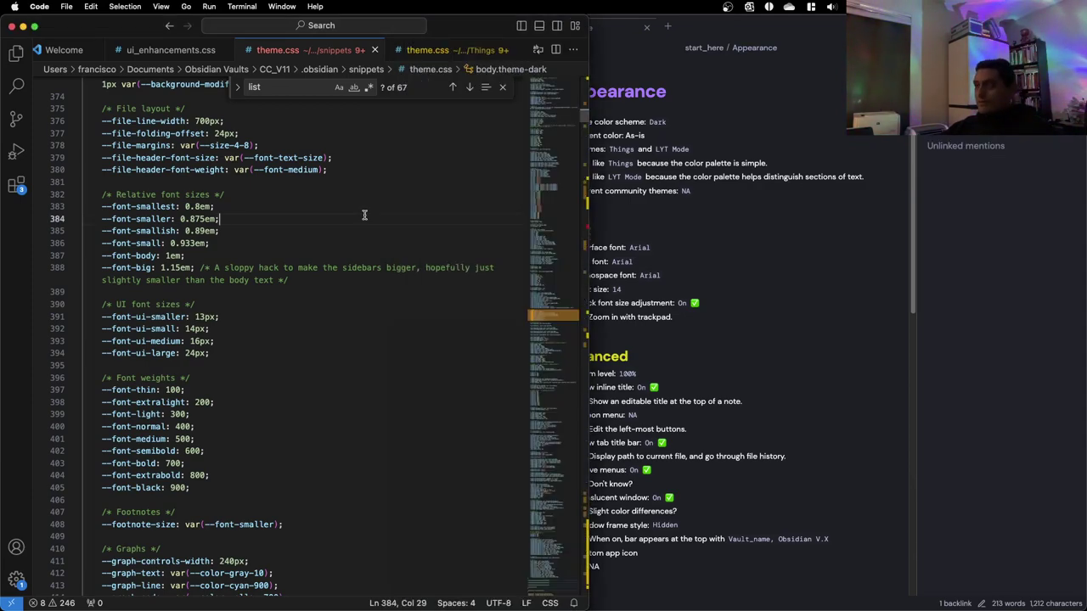
pyautogui.press('super+f')
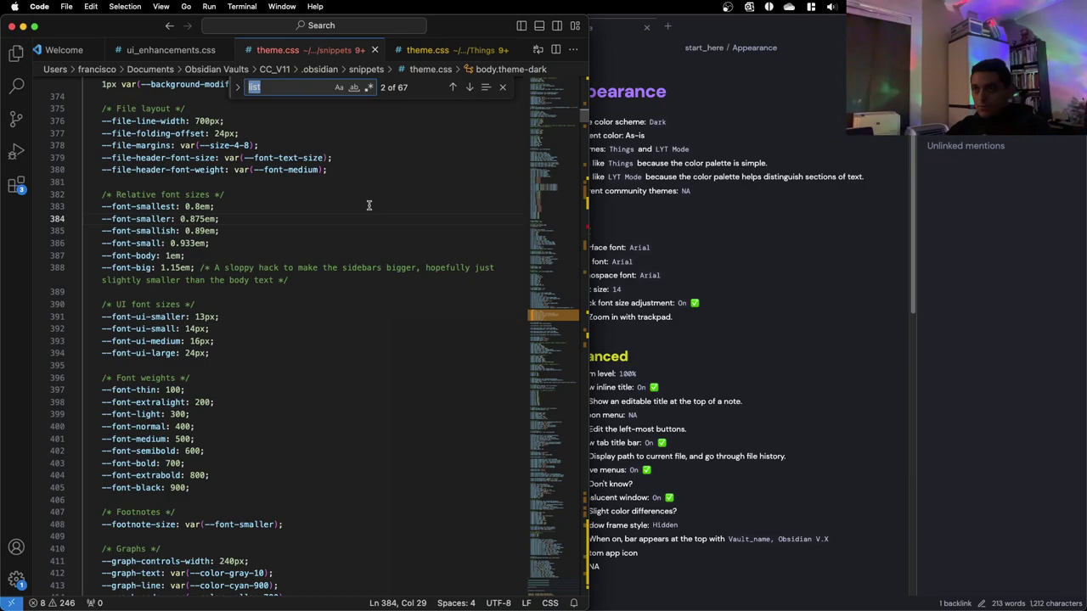
pyautogui.write('cyan')
pyautogui.press('Return')
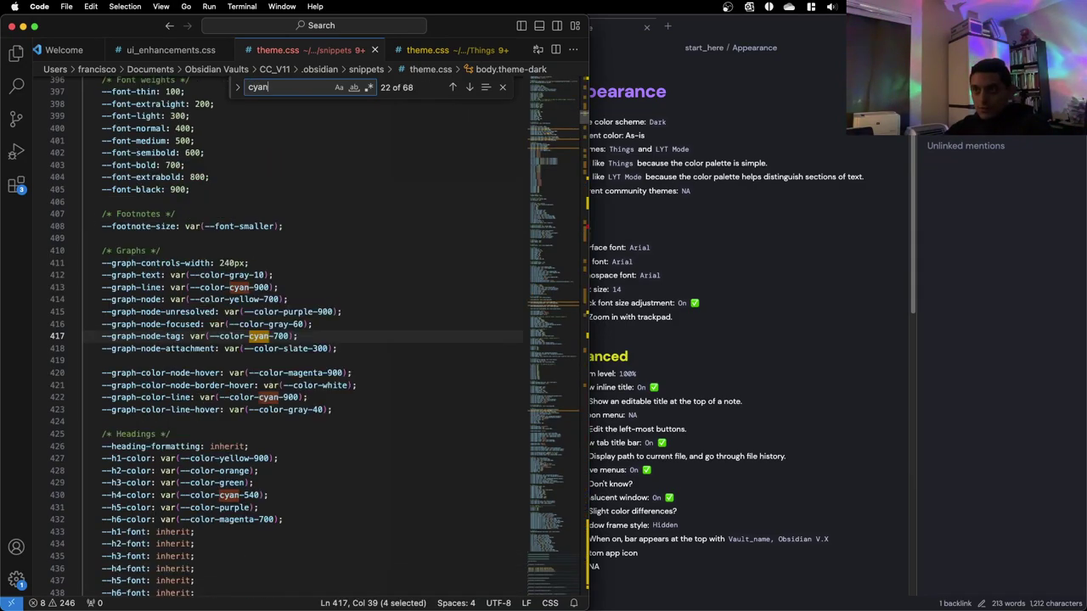
pyautogui.press('Return')
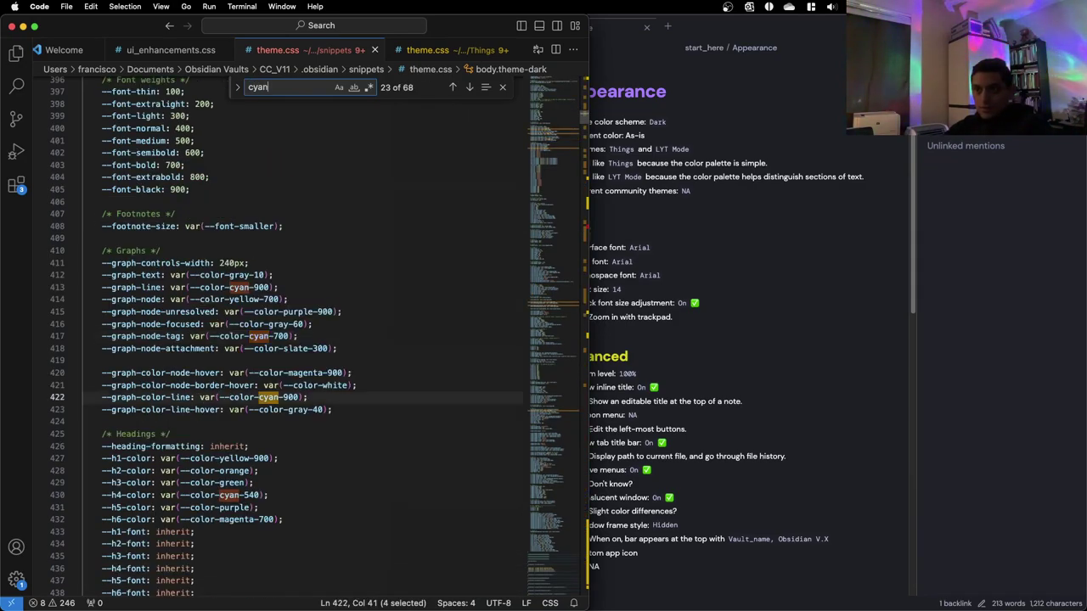
pyautogui.press('Return')
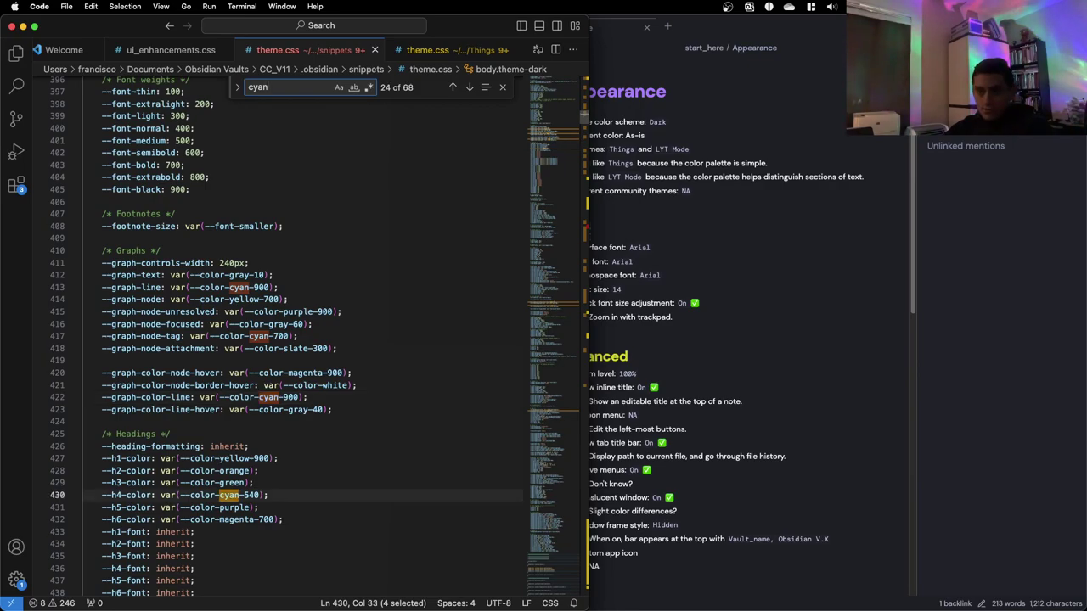
pyautogui.press('Return')
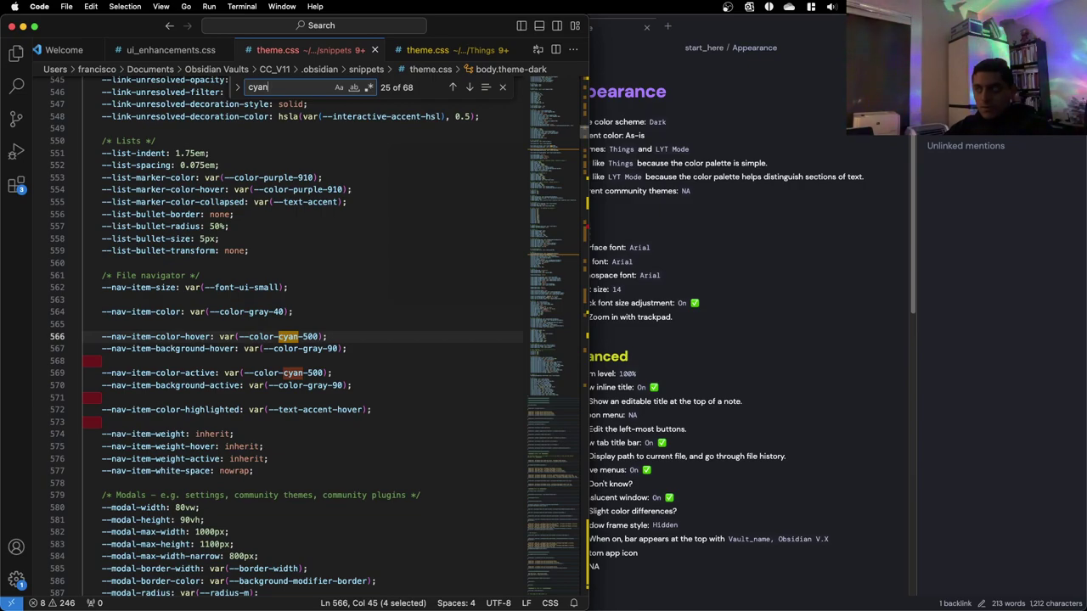
pyautogui.press('Return')
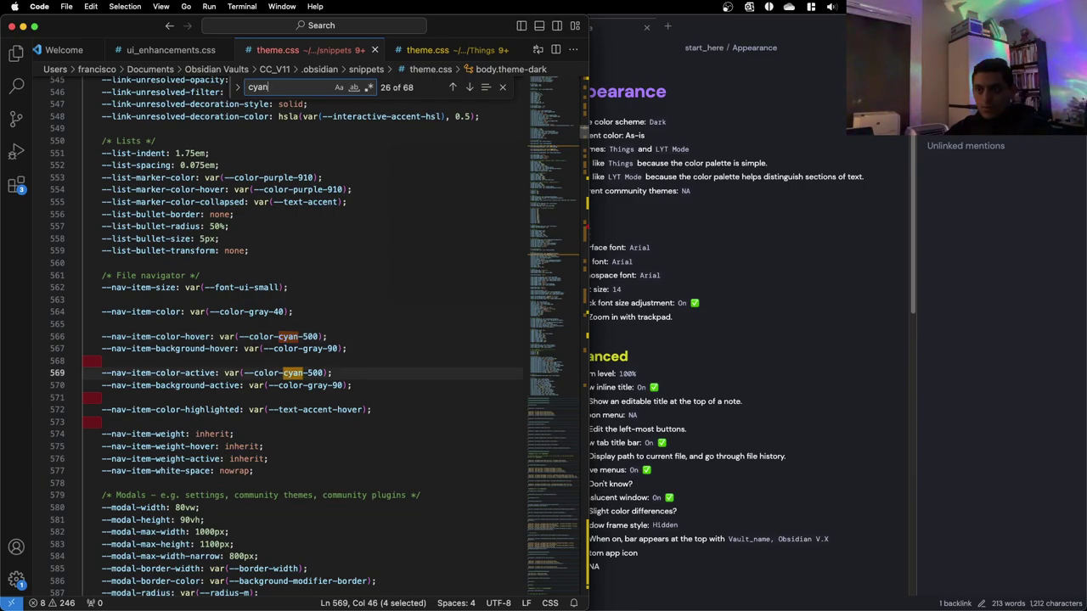
# Set --nav-item-color-hover on line 566 to var(--color-purple), save theme.css, and check the hover color in Obsidian's sidebar
pyautogui.click(585, 133)
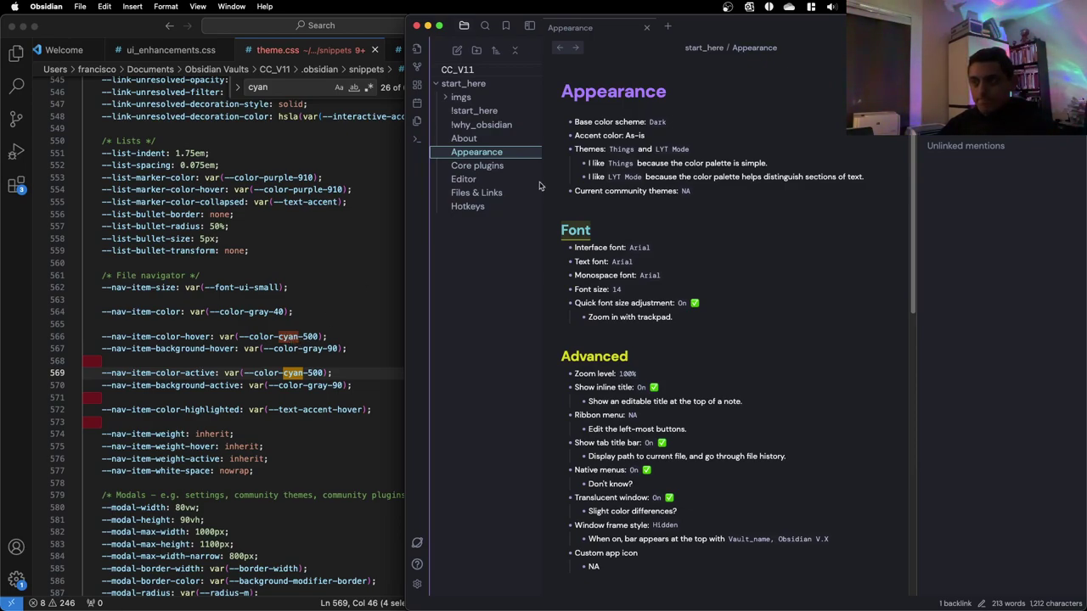
pyautogui.click(287, 275)
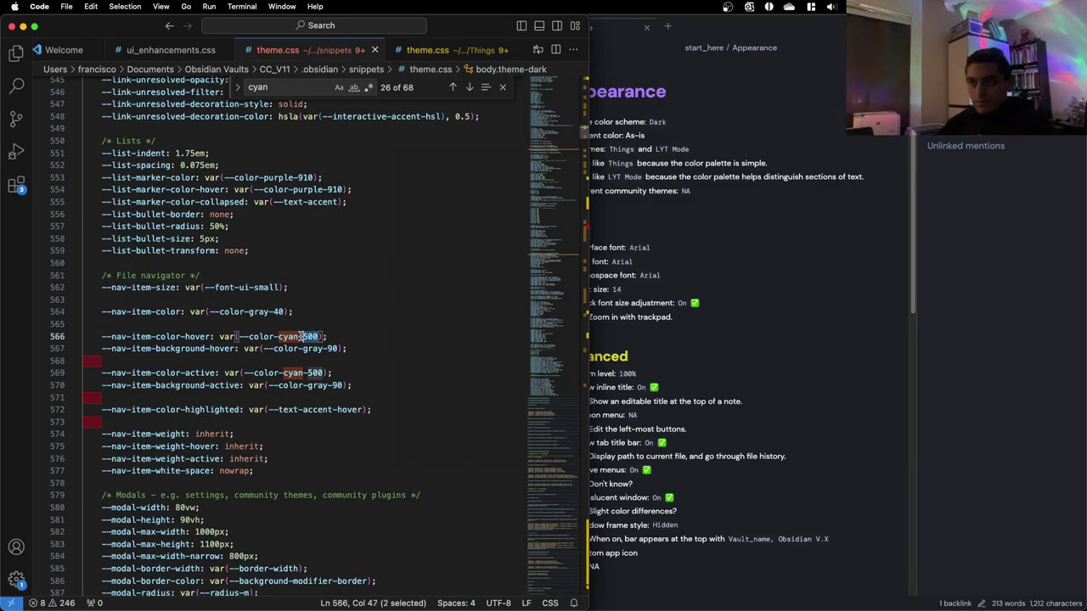
pyautogui.moveTo(316, 336); pyautogui.dragTo(278, 339)
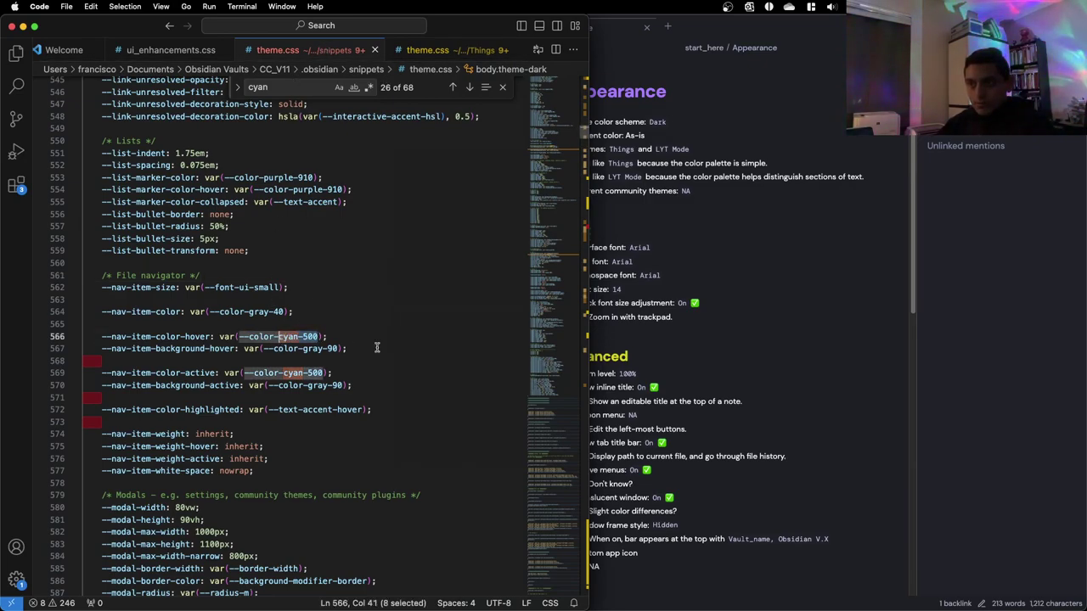
pyautogui.write('pur')
pyautogui.press('Return')
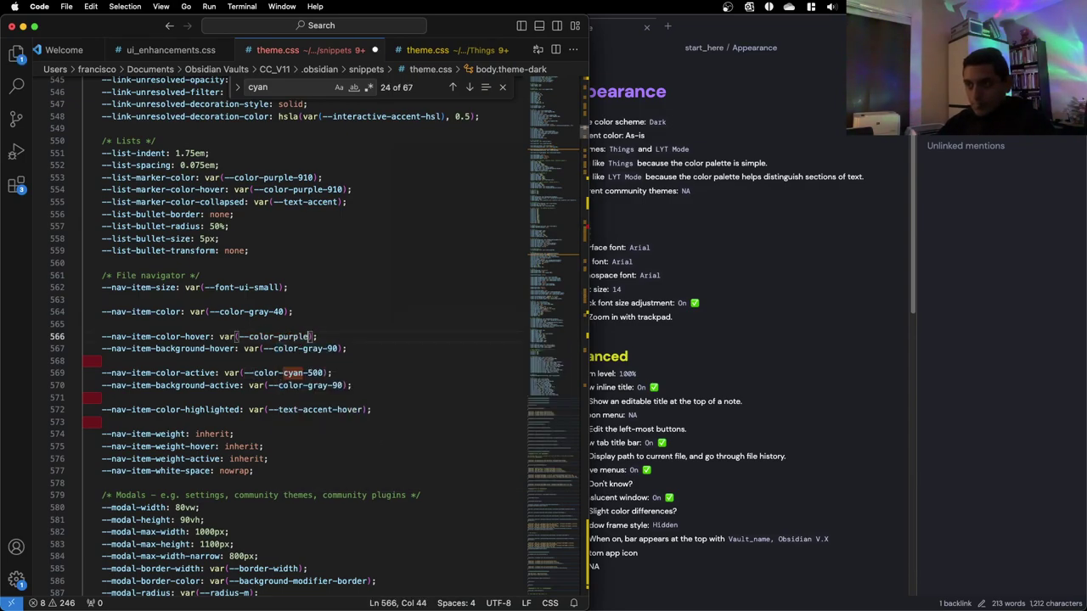
pyautogui.click(666, 249)
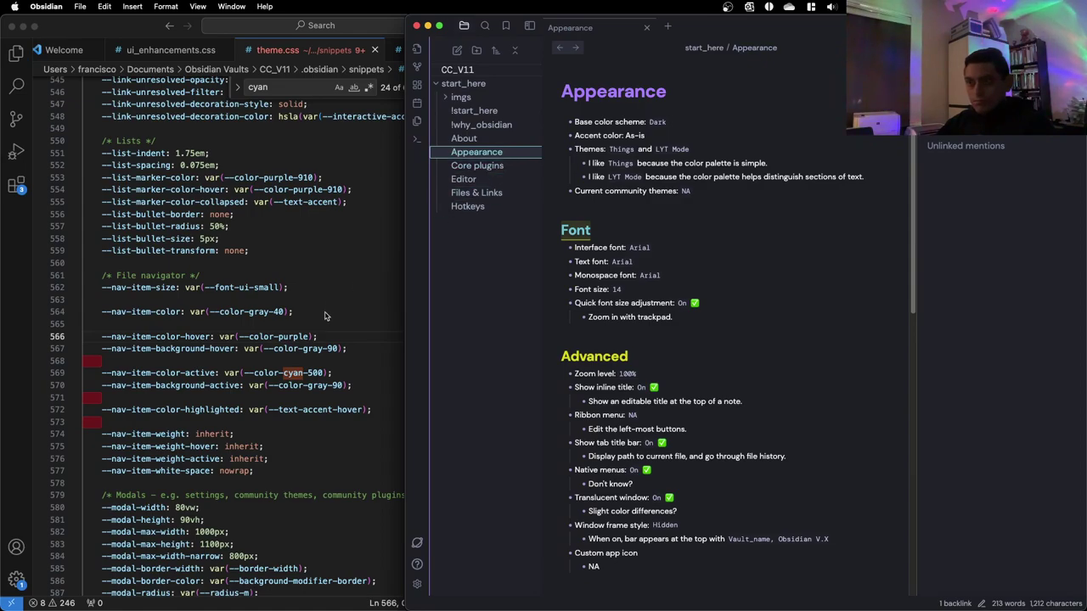
pyautogui.click(604, 237)
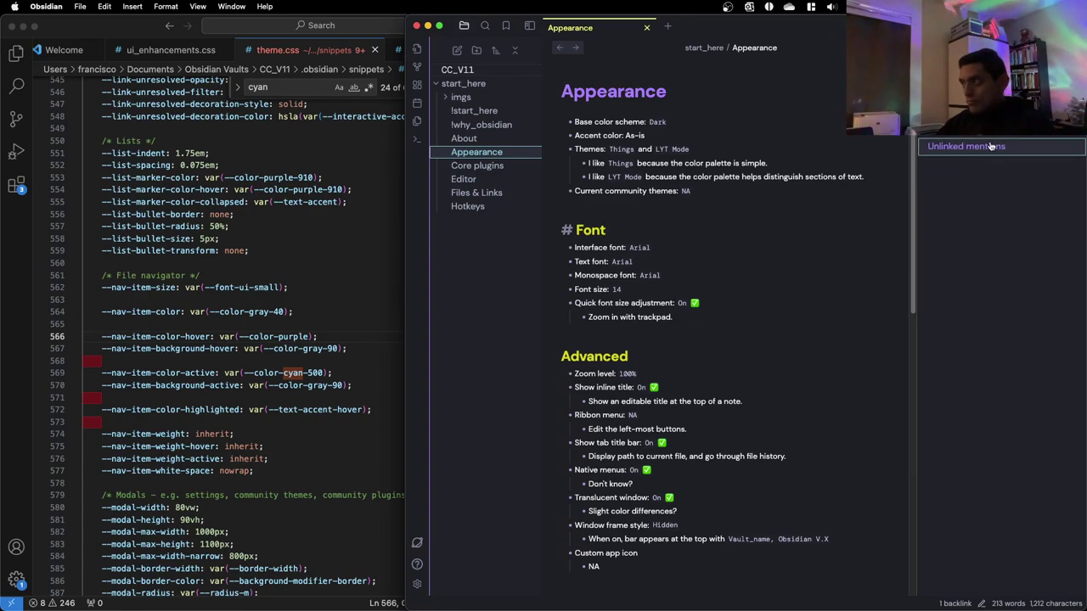
# In VS Code, set --nav-item-color-active on line 569 to var(--color-purple), save theme.css, and return to Obsidian
pyautogui.click(231, 376)
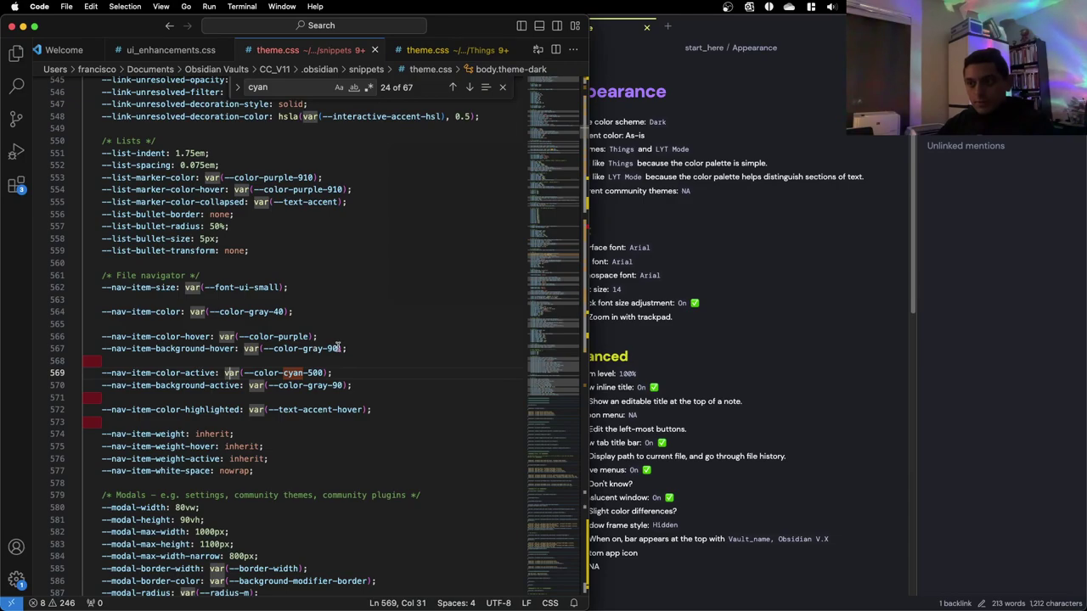
pyautogui.moveTo(338, 348); pyautogui.dragTo(322, 348)
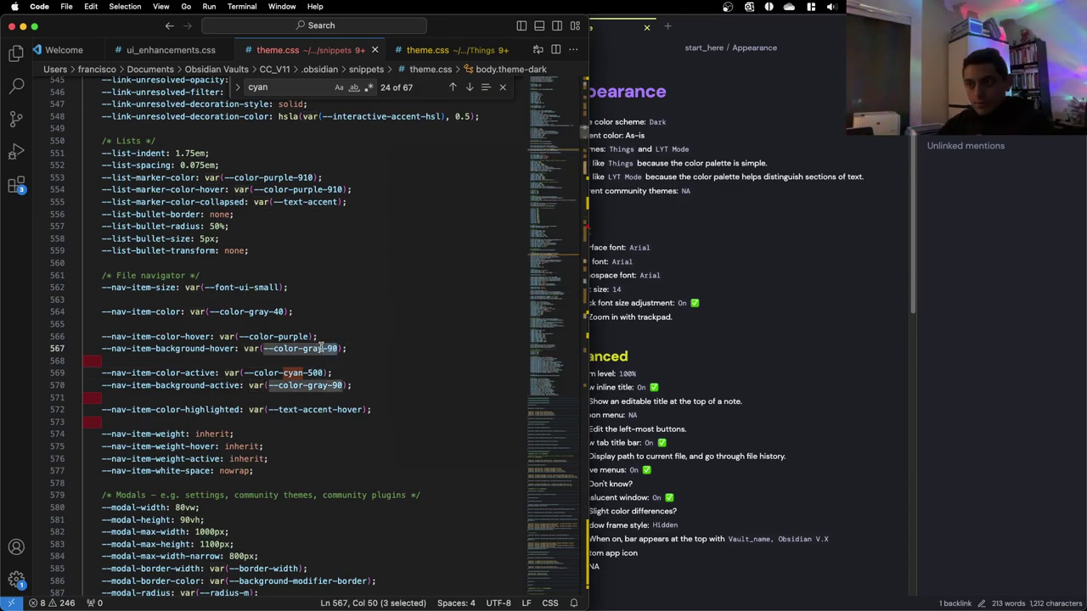
pyautogui.click(323, 373)
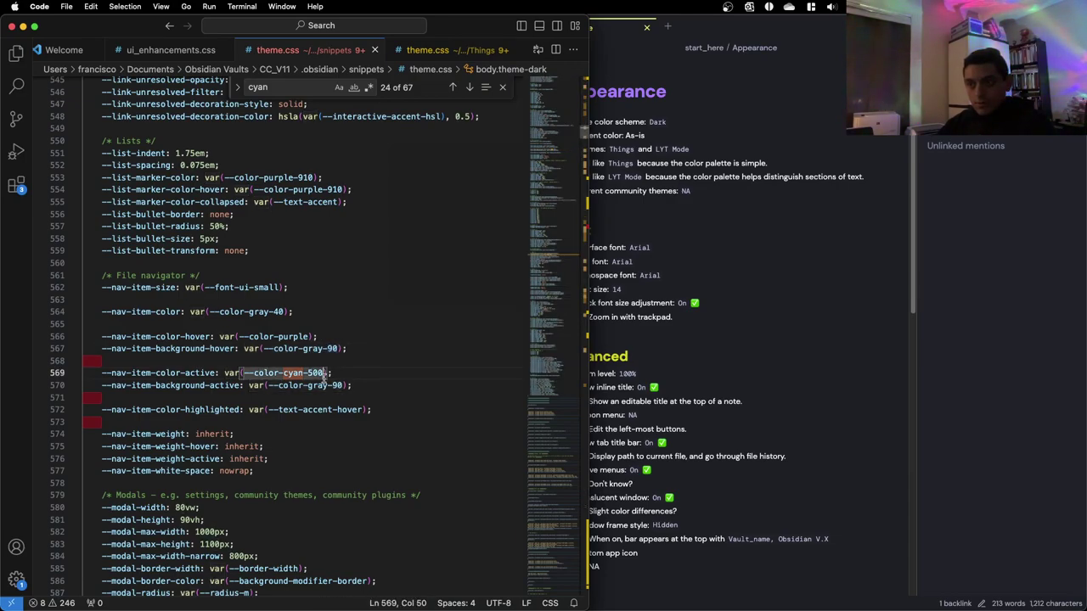
pyautogui.moveTo(323, 373); pyautogui.dragTo(283, 379)
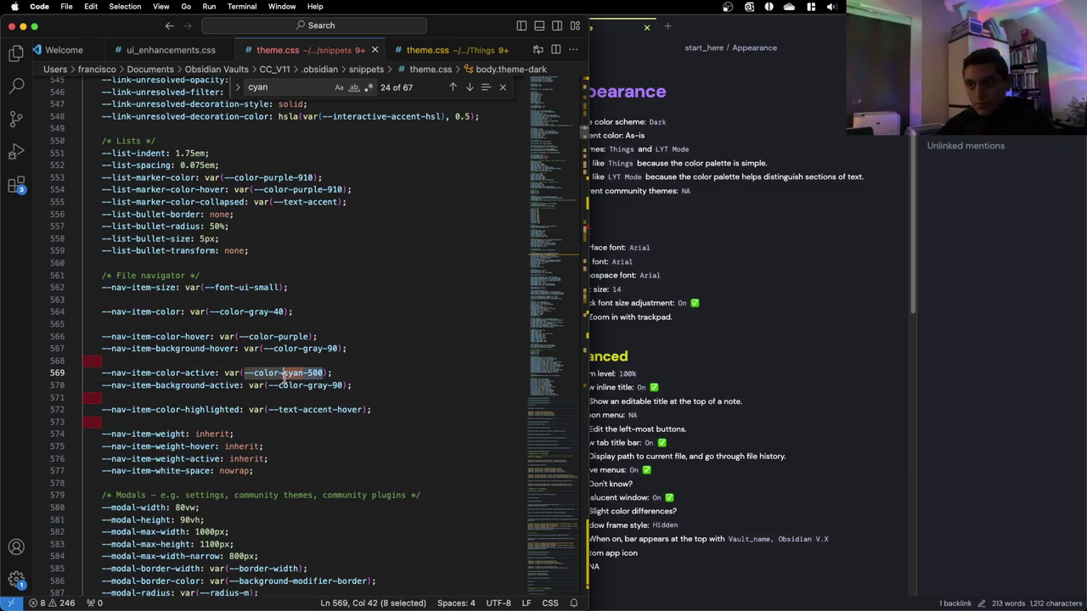
pyautogui.write('purp')
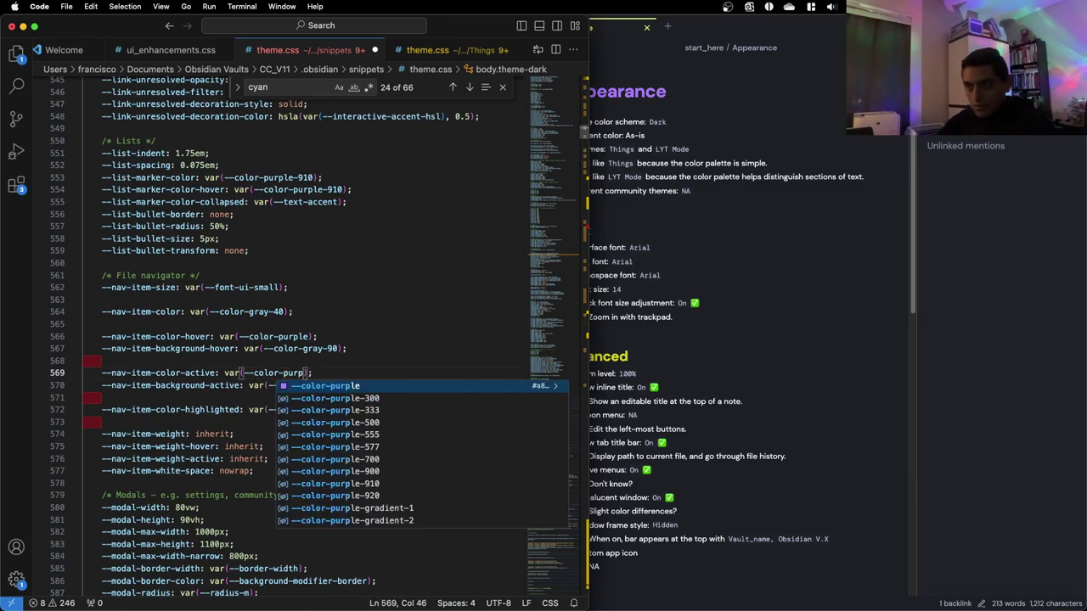
pyautogui.press('Return')
pyautogui.press('super+s')
pyautogui.click(915, 149)
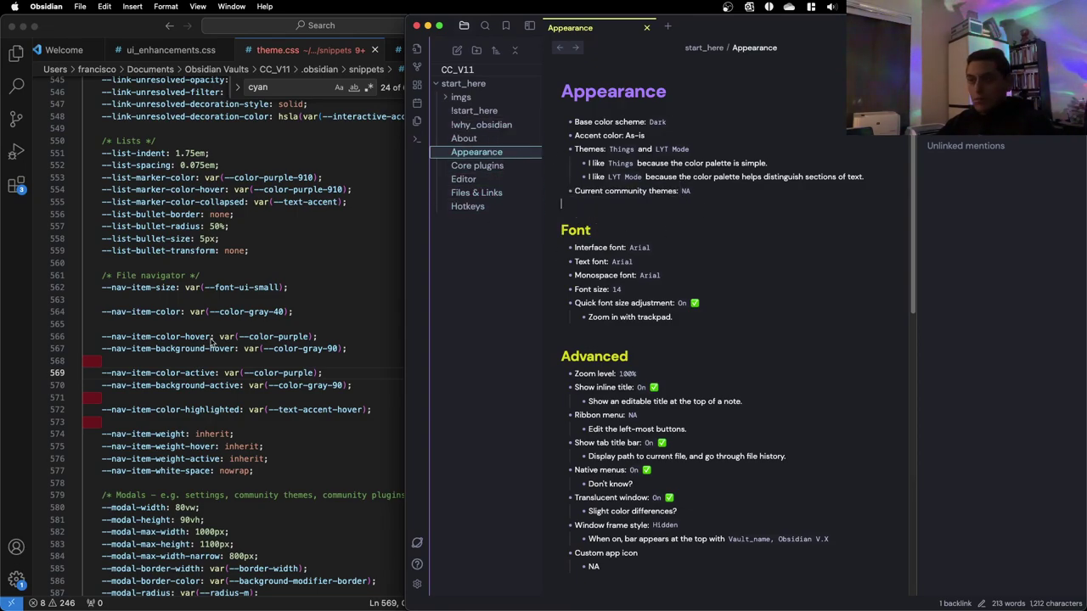
# In VS Code, select the gray-90 part of the --nav-item-background-active value on line 570
pyautogui.click(175, 348)
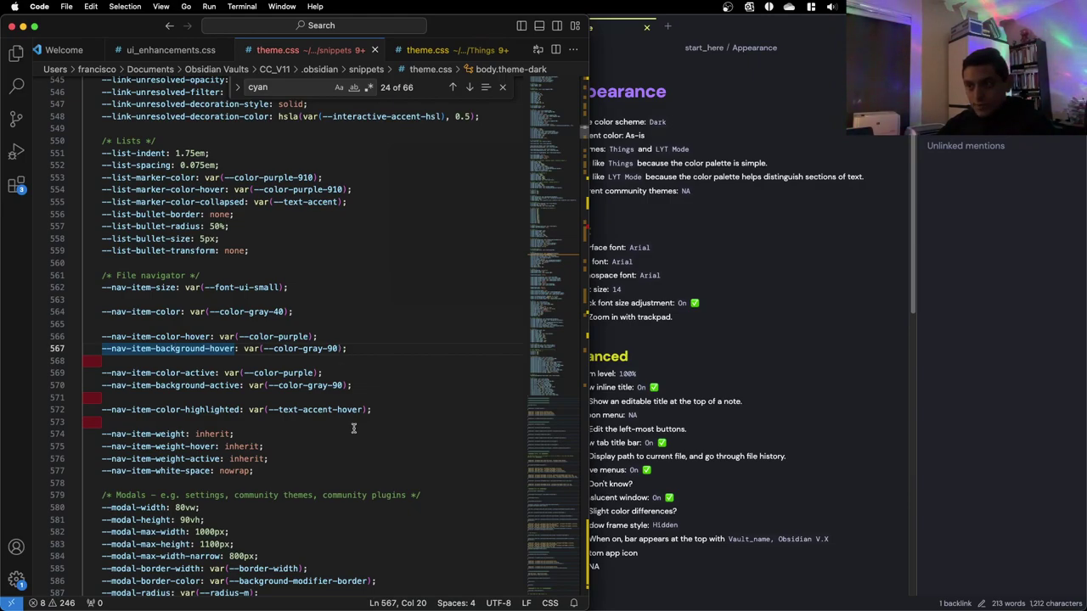
pyautogui.moveTo(341, 384); pyautogui.dragTo(307, 386)
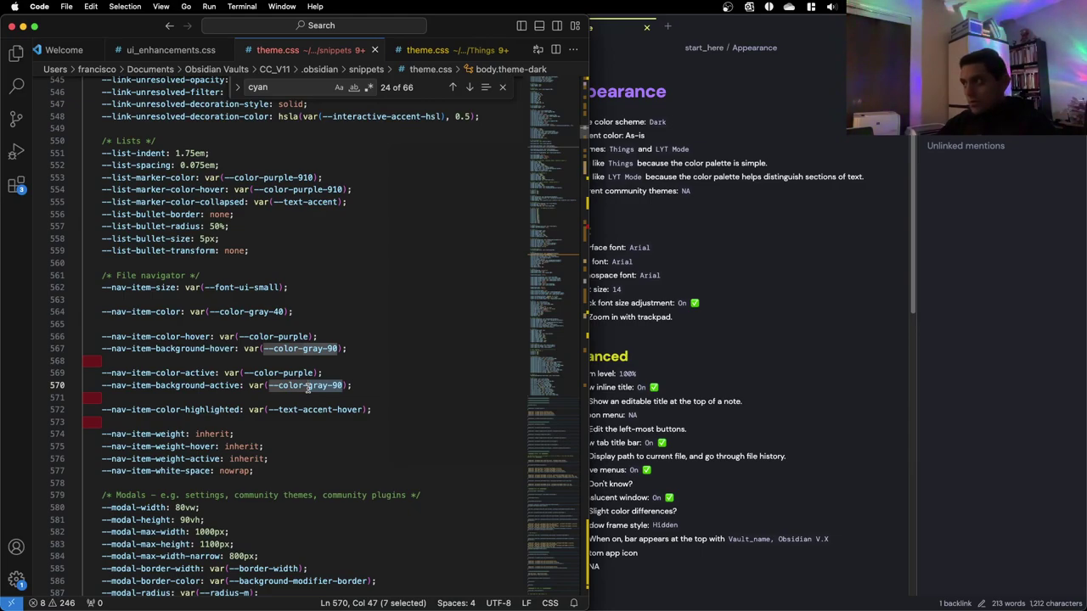
# Go to the next "cyan" match in theme.css, then open a blank tab in Obsidian and return to the Appearance note
pyautogui.click(340, 312)
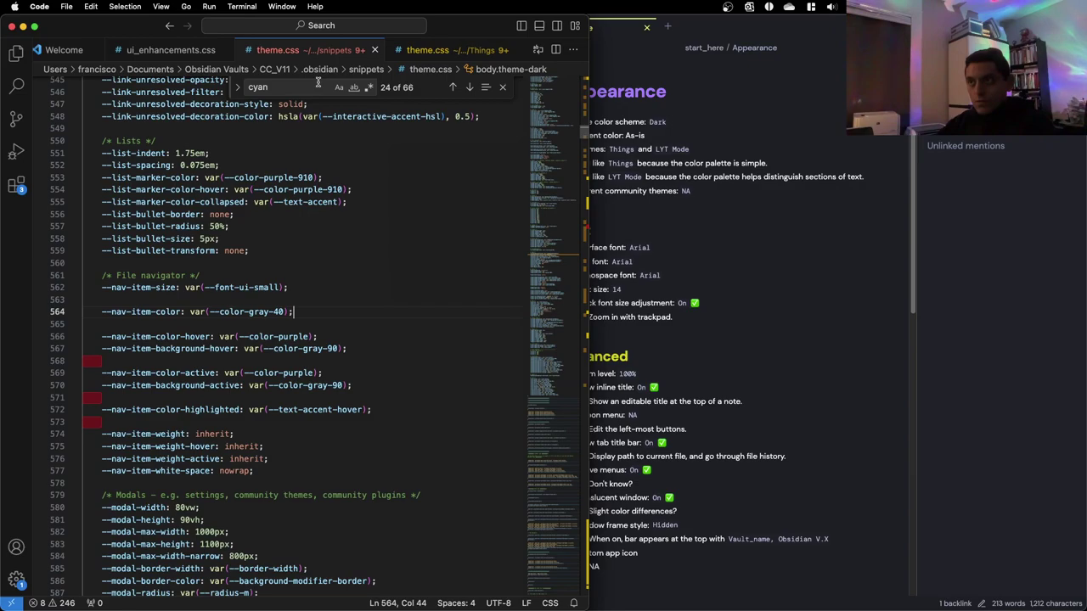
pyautogui.click(366, 87)
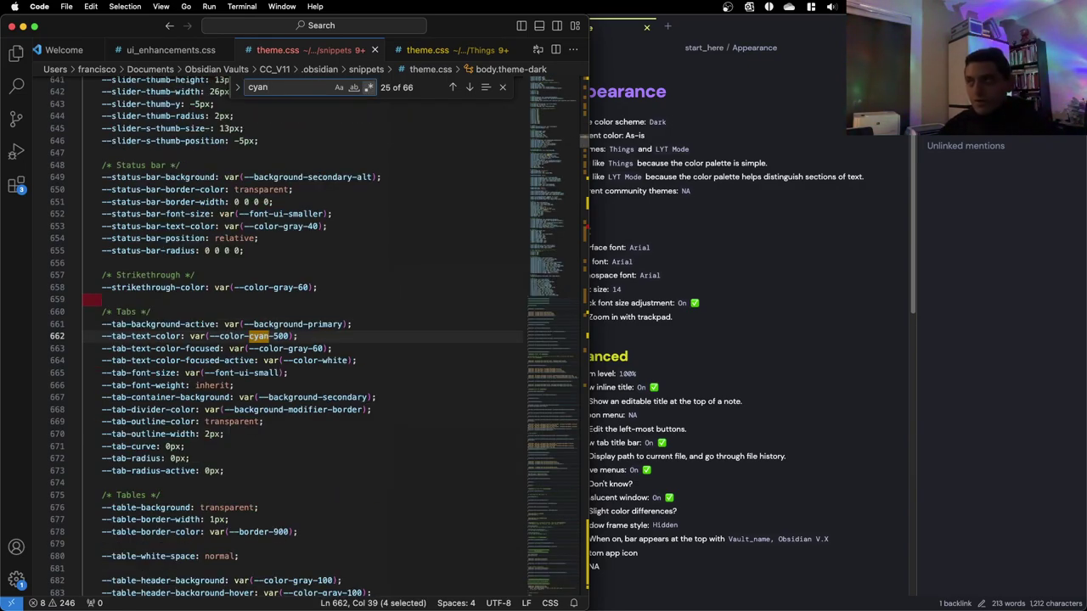
pyautogui.click(590, 141)
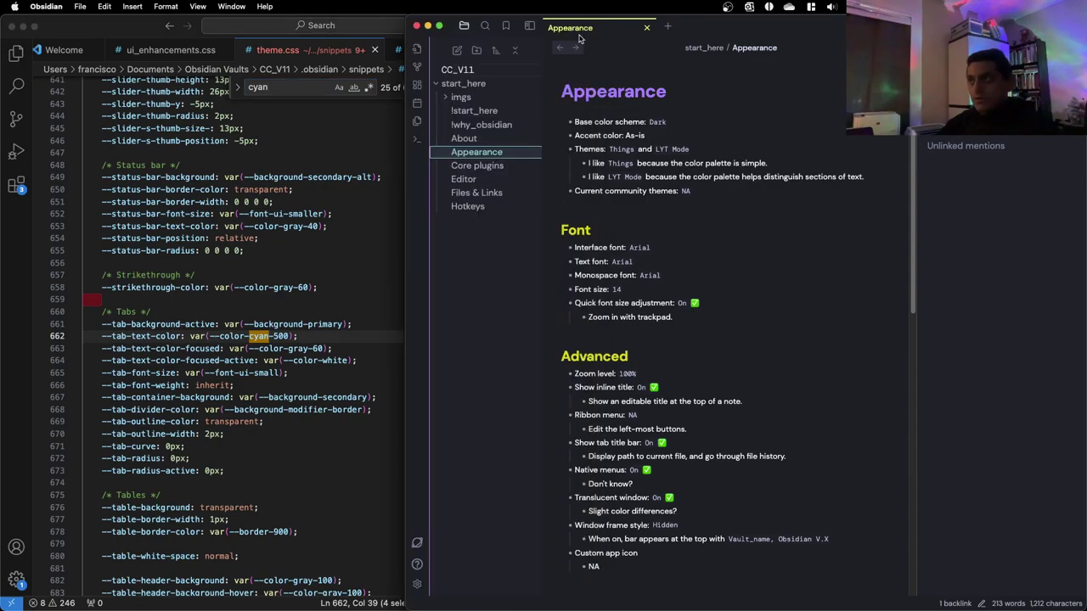
pyautogui.click(670, 27)
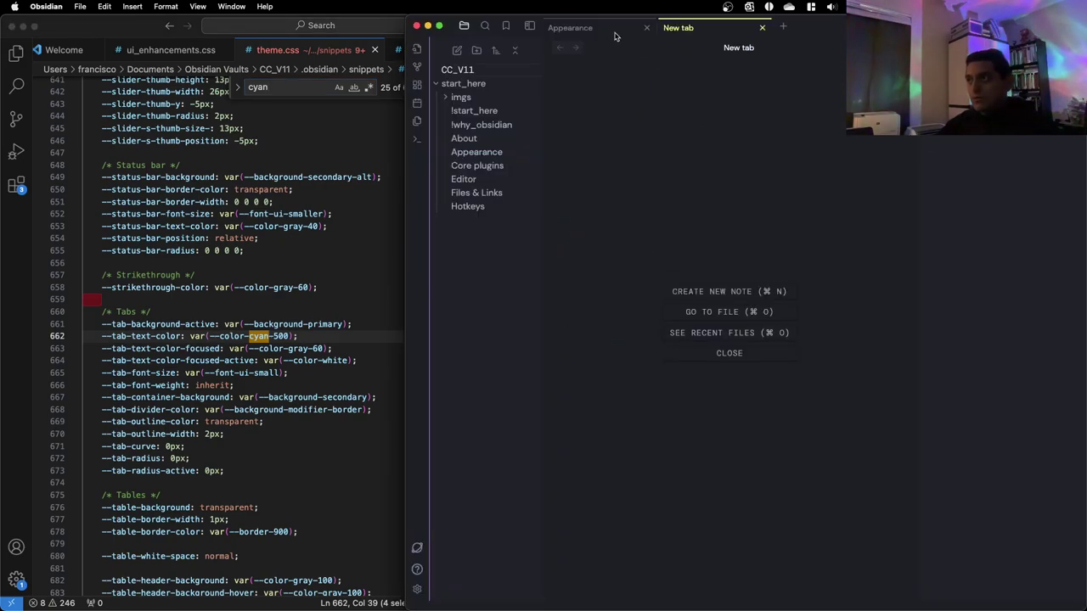
pyautogui.click(476, 151)
# Set --tab-text-color in the Tabs section of theme.css to var(--color-purple) and save the file
pyautogui.click(276, 325)
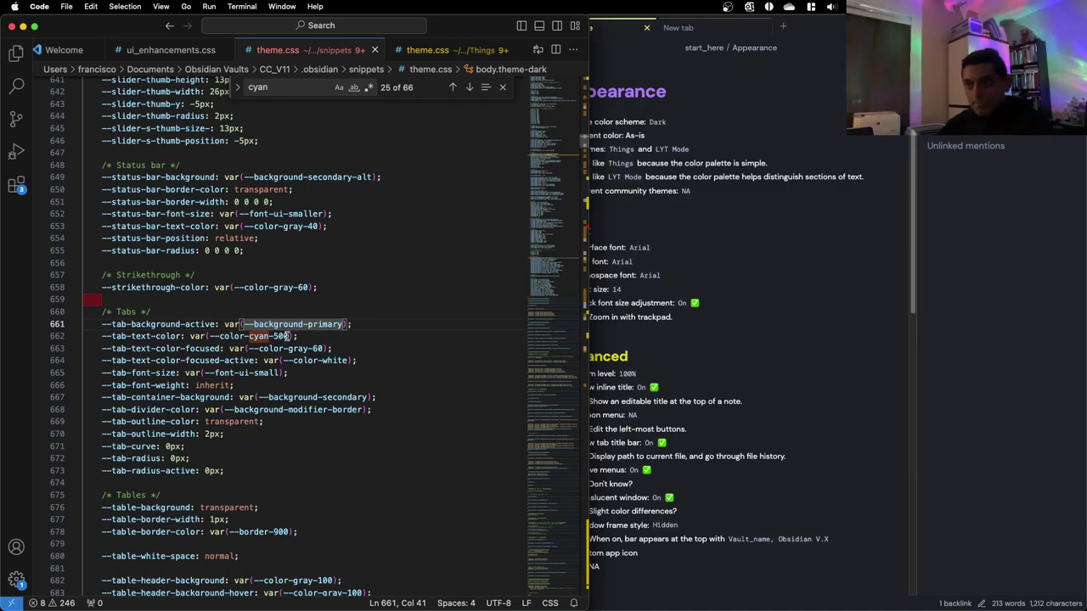
pyautogui.moveTo(289, 336); pyautogui.dragTo(248, 336)
pyautogui.write('pur')
pyautogui.press('Escape')
pyautogui.write('p')
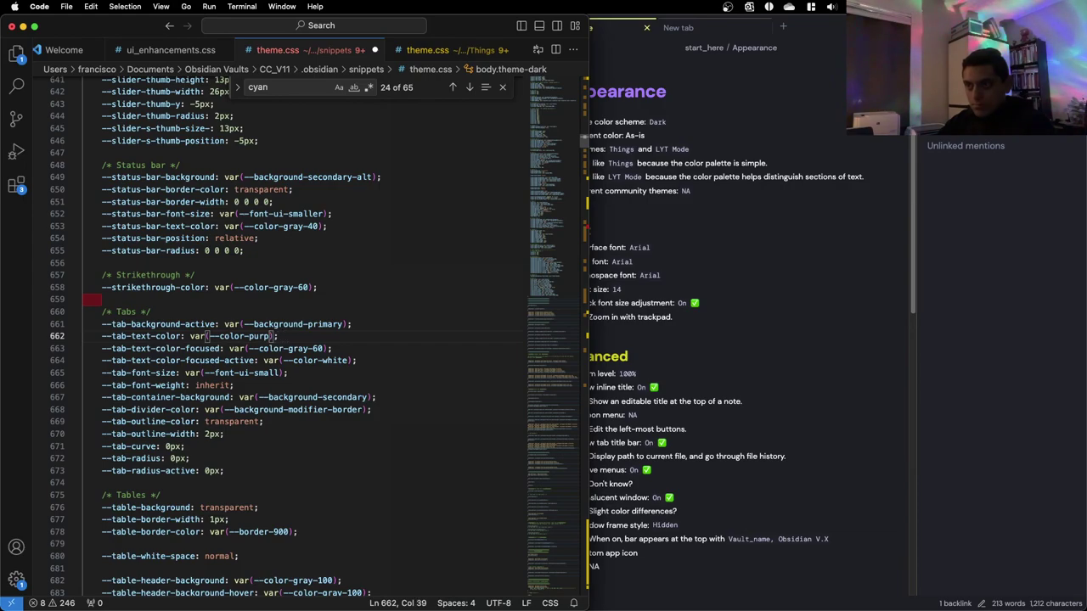
pyautogui.write('le')
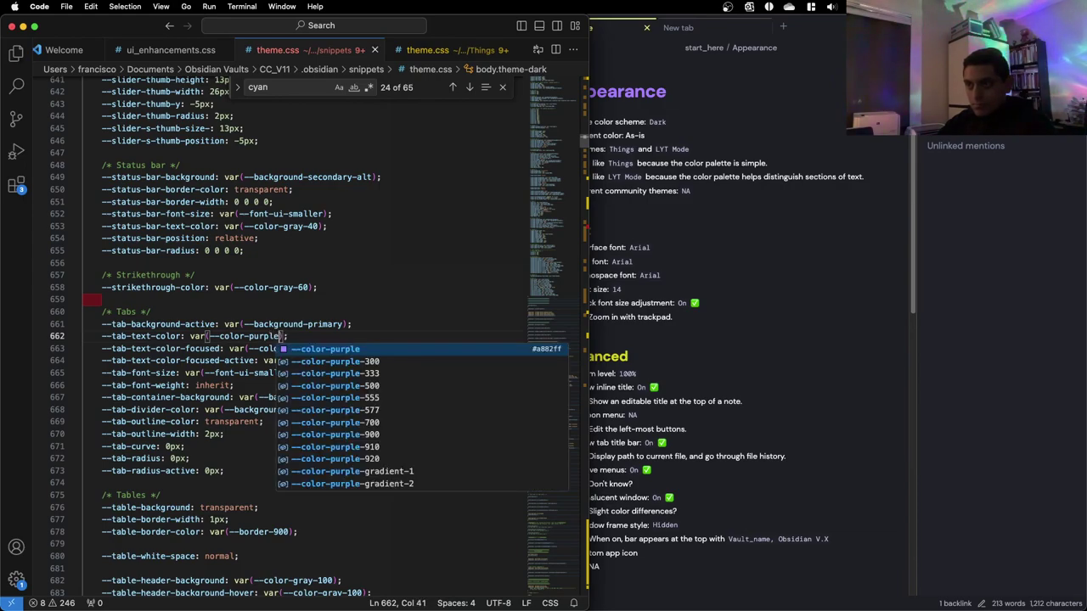
# Switch to Obsidian, look over the settings window, close it and show the note's heading outline
pyautogui.click(735, 260)
pyautogui.click(417, 585)
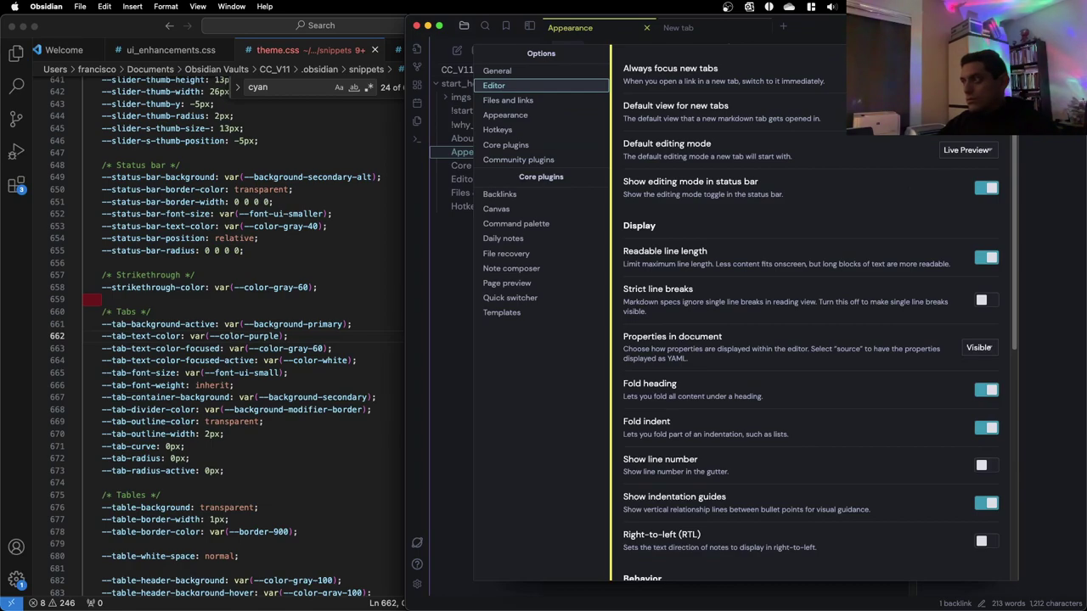
pyautogui.press('Escape')
pyautogui.click(946, 27)
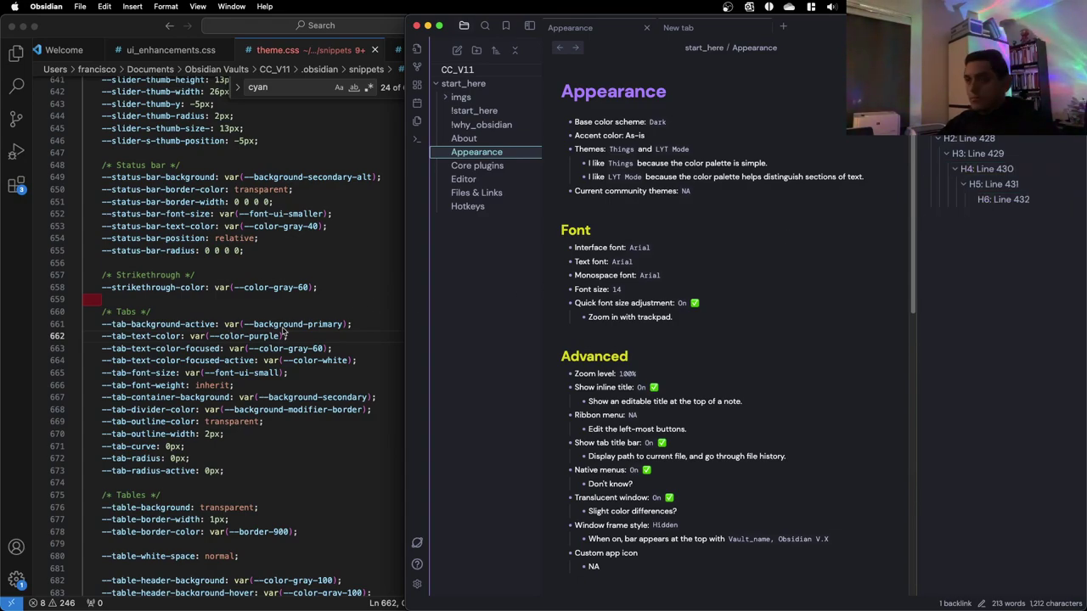
# Find the .clickable-icon.nav-action-button hover rule among the next "cyan" matches, set its text color to var(--color-purple), save and check it in Obsidian
pyautogui.click(327, 265)
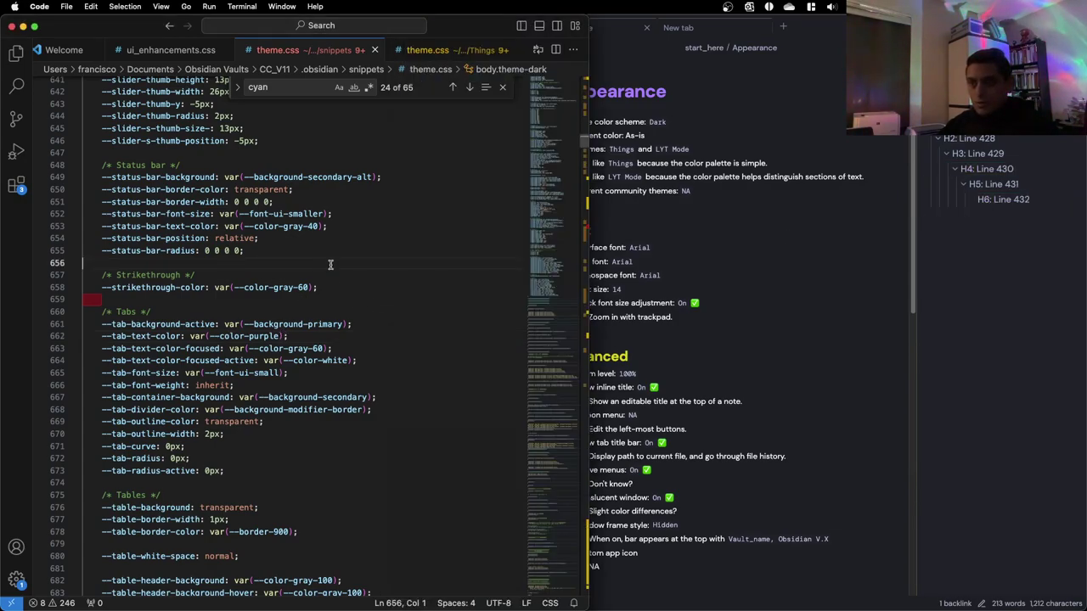
pyautogui.scroll(-1, 327, 277)
pyautogui.click(311, 88)
pyautogui.press('Return')
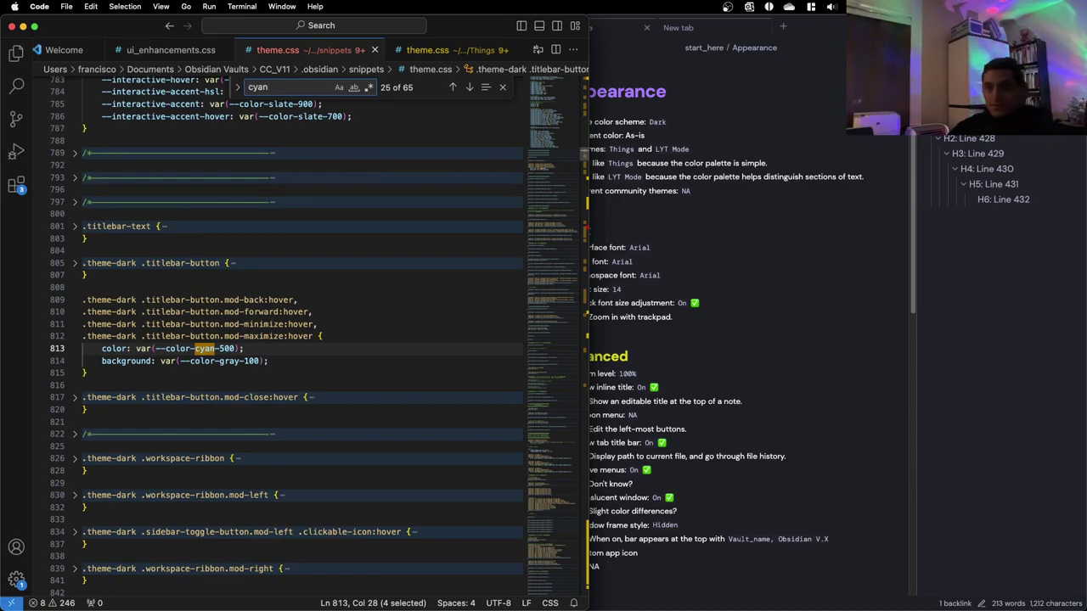
pyautogui.press('Return')
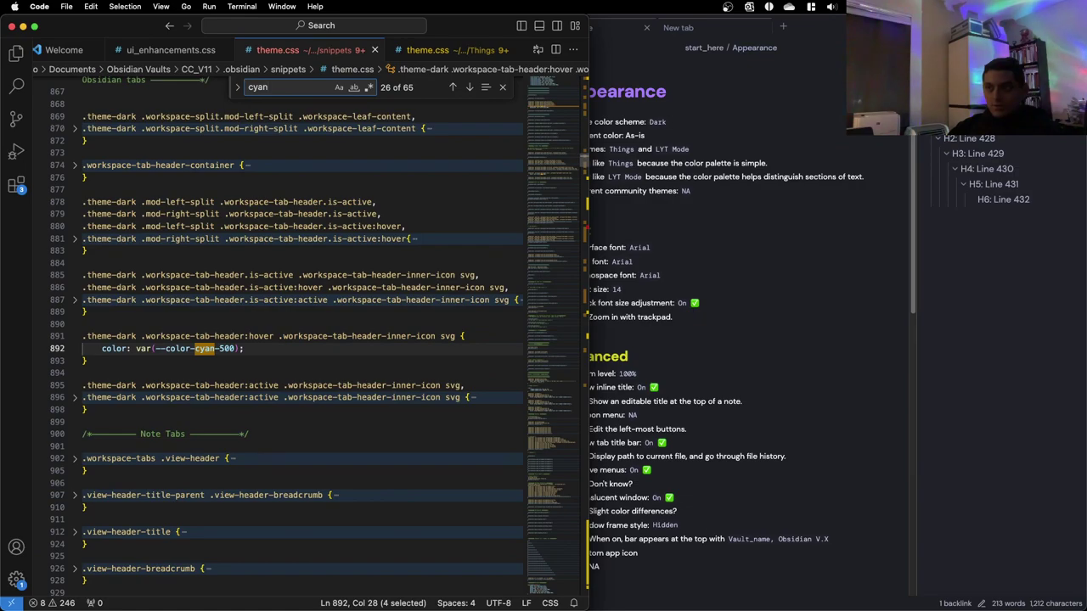
pyautogui.press('Return')
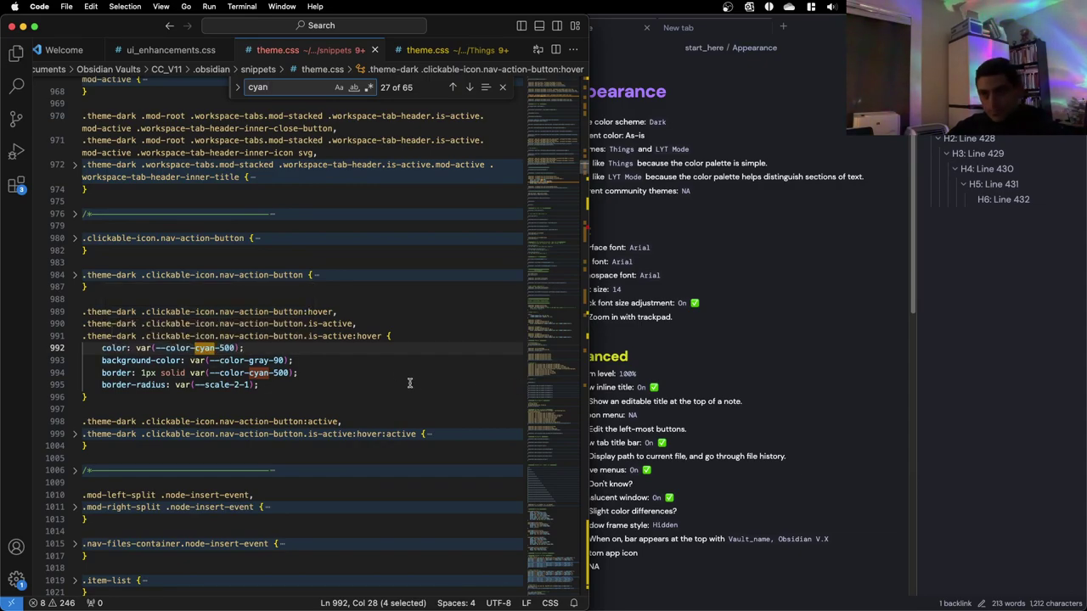
pyautogui.click(664, 276)
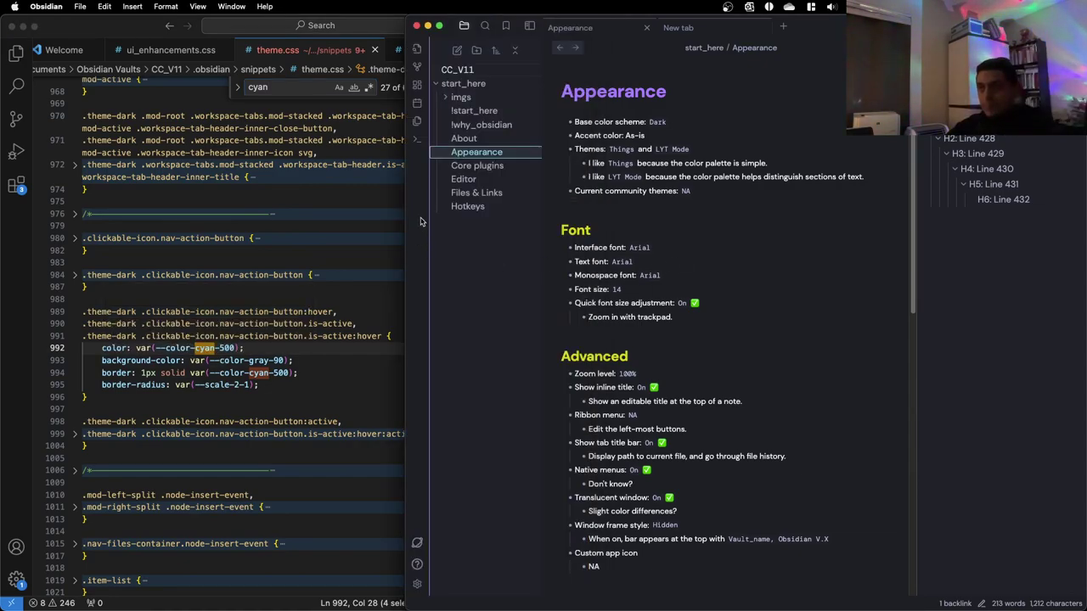
pyautogui.click(231, 348)
pyautogui.moveTo(233, 348); pyautogui.dragTo(195, 348)
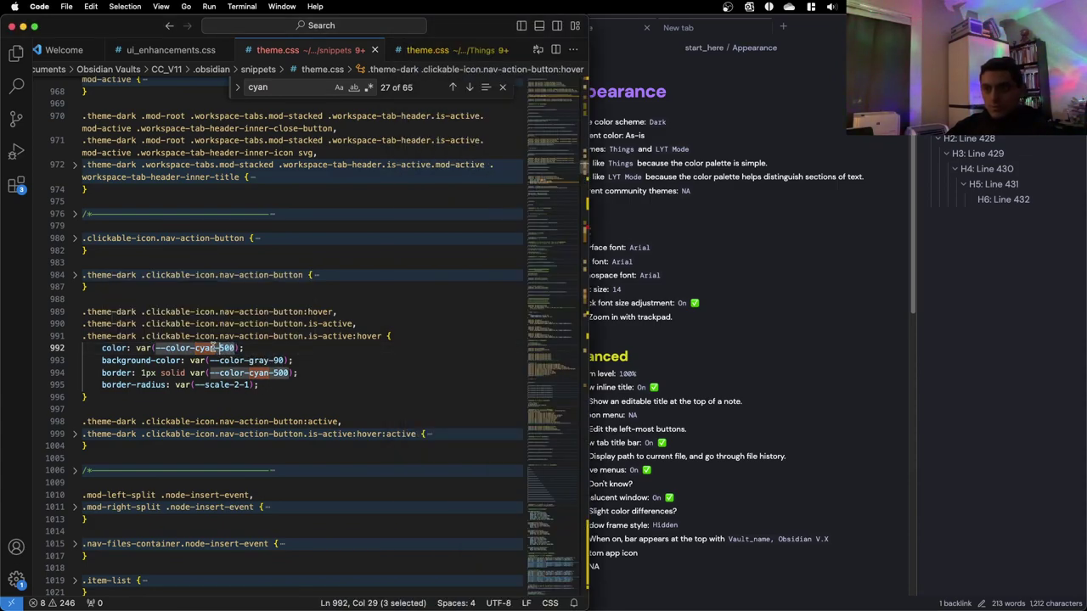
pyautogui.write('purpo')
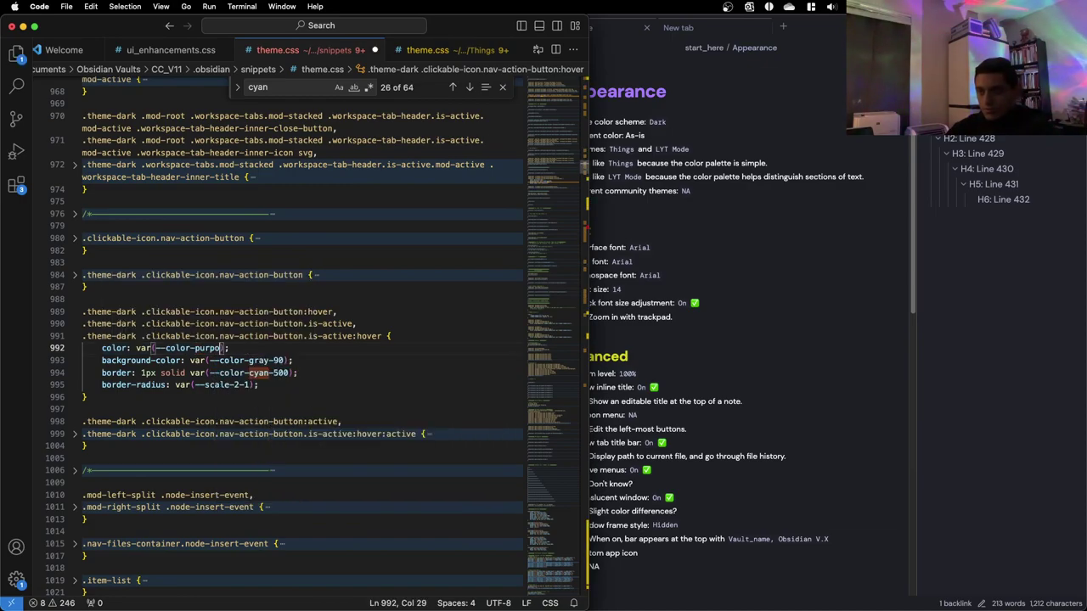
pyautogui.press('BackSpace')
pyautogui.write('le')
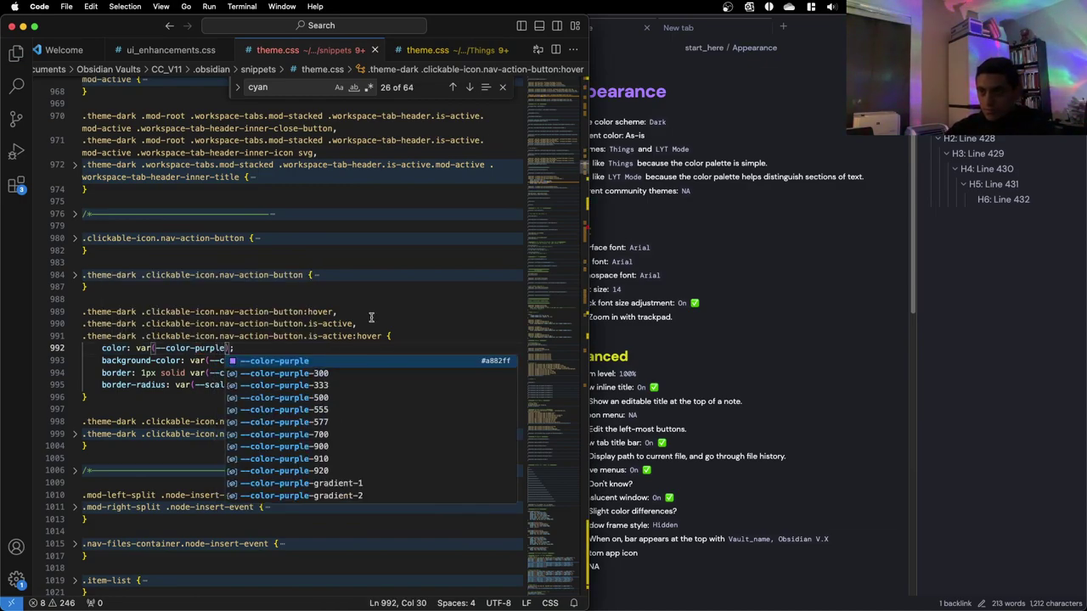
pyautogui.click(714, 244)
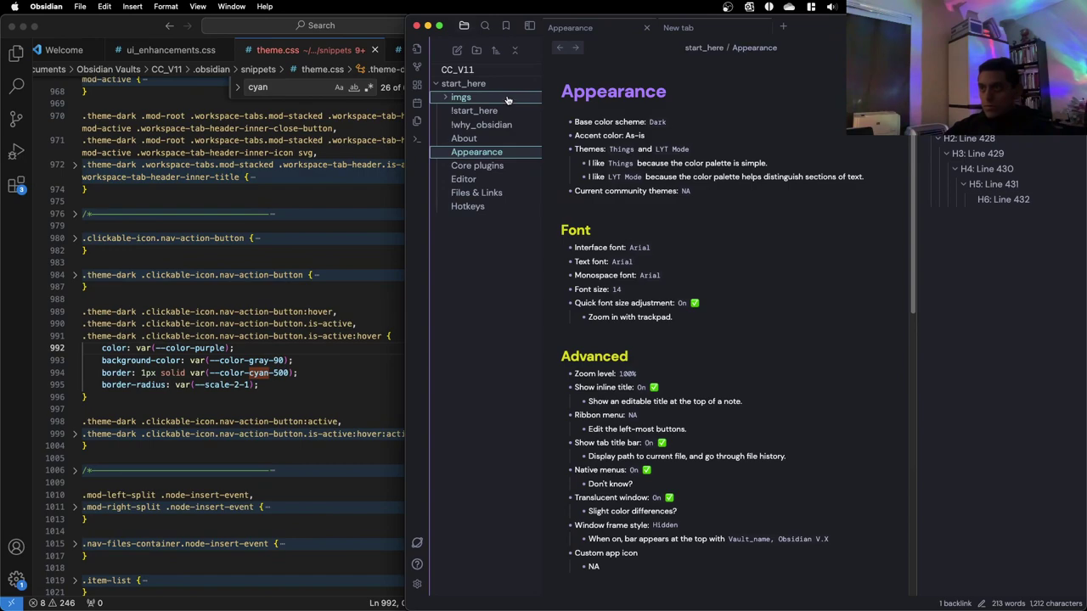
# Set the border color in the same nav-action-button hover rule to var(--color-purple), save and check it in Obsidian
pyautogui.moveTo(288, 375); pyautogui.dragTo(253, 373)
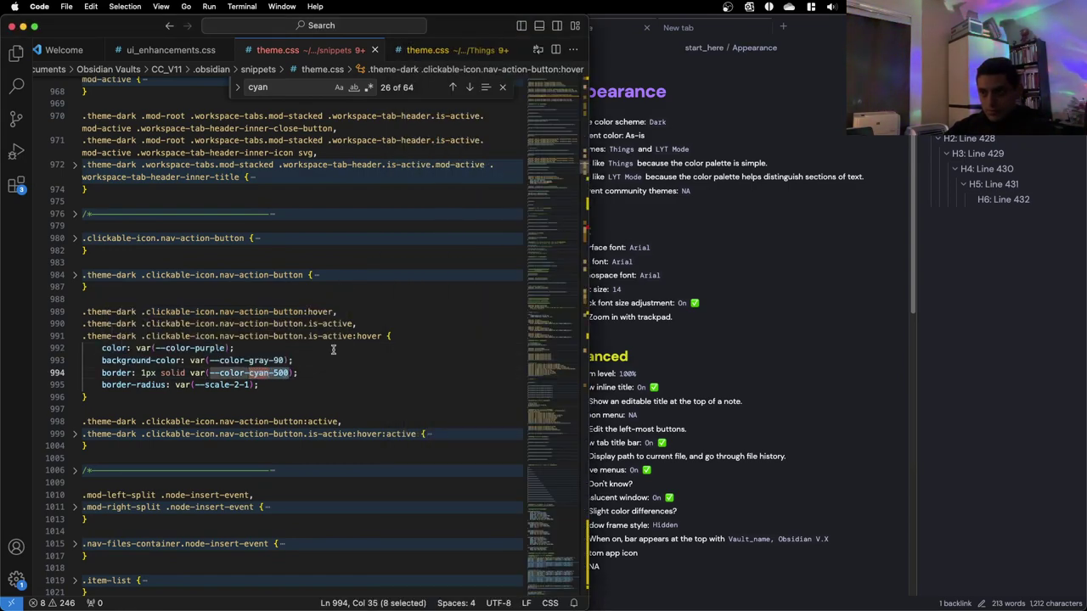
pyautogui.write('p')
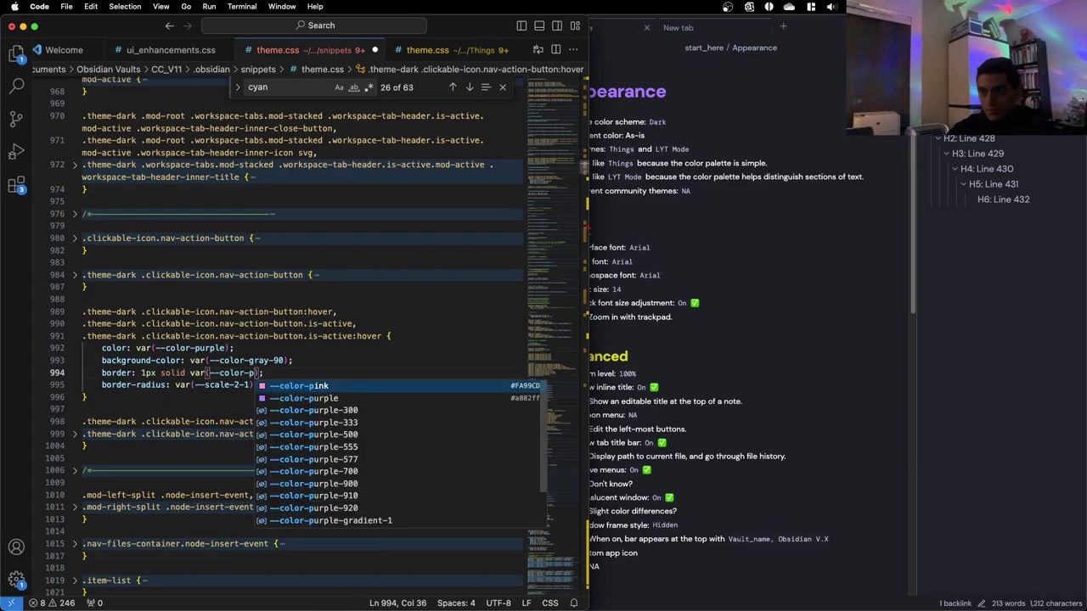
pyautogui.press('Down')
pyautogui.press('Return')
pyautogui.click(836, 187)
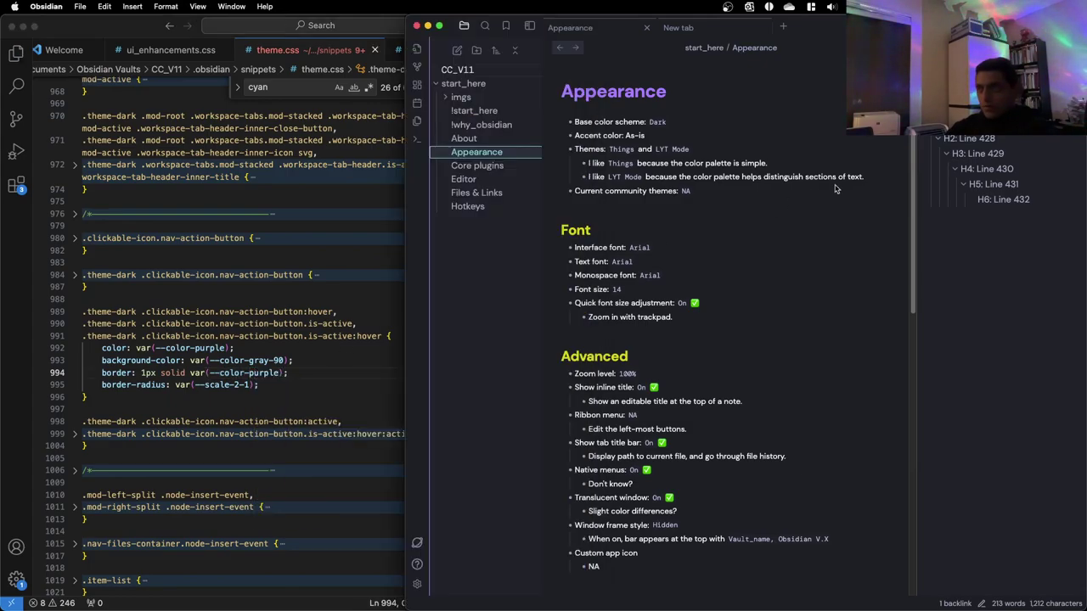
# Go to the next "cyan" match and set the text color of .tree-item-self.is-clickable:hover to var(--color-purple)
pyautogui.click(303, 312)
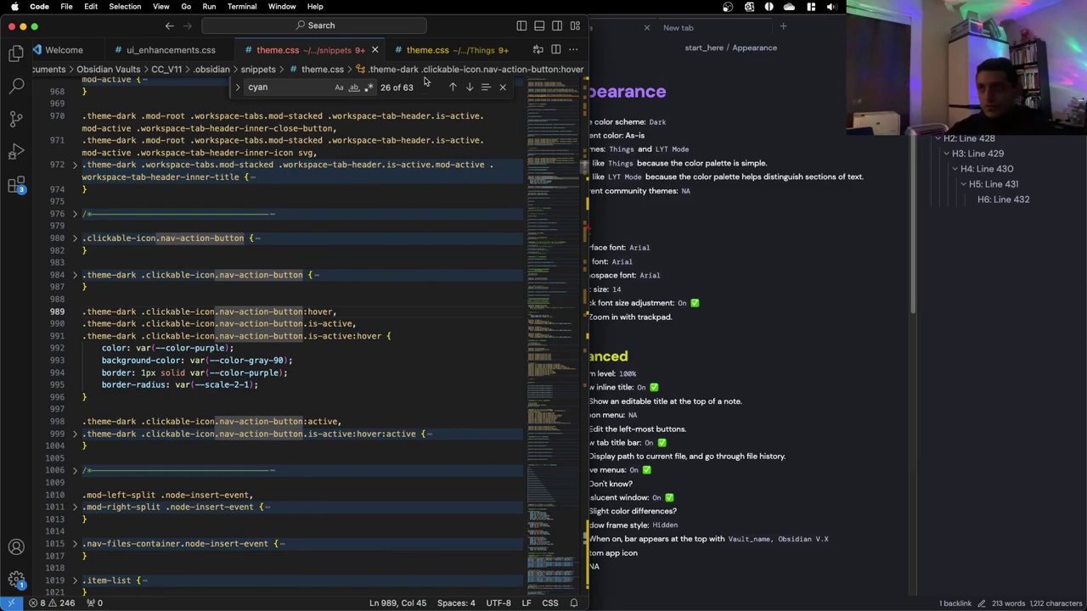
pyautogui.click(307, 86)
pyautogui.press('Return')
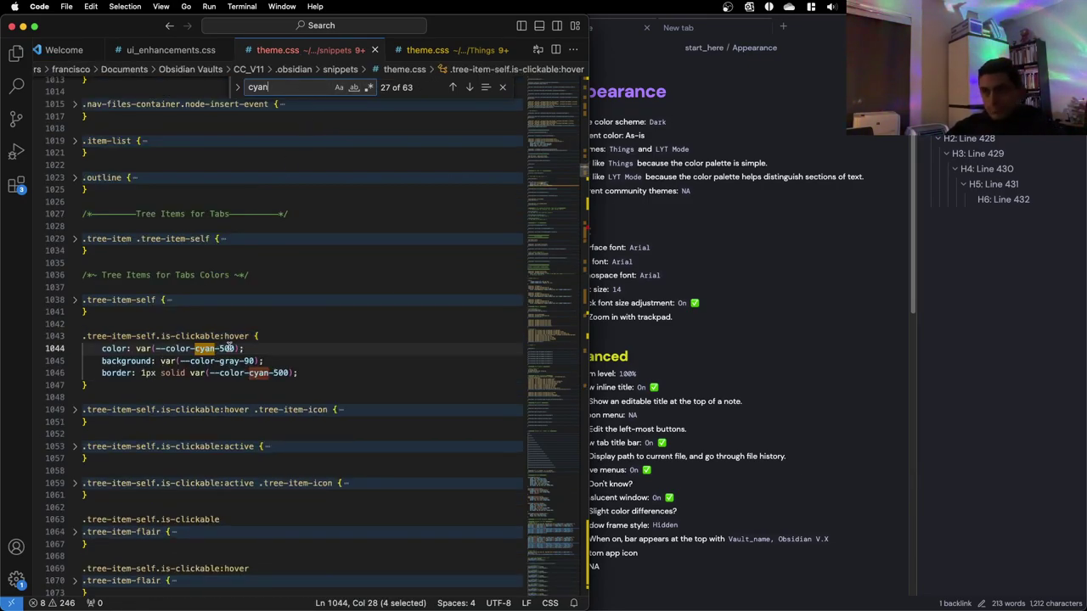
pyautogui.moveTo(232, 348); pyautogui.dragTo(195, 349)
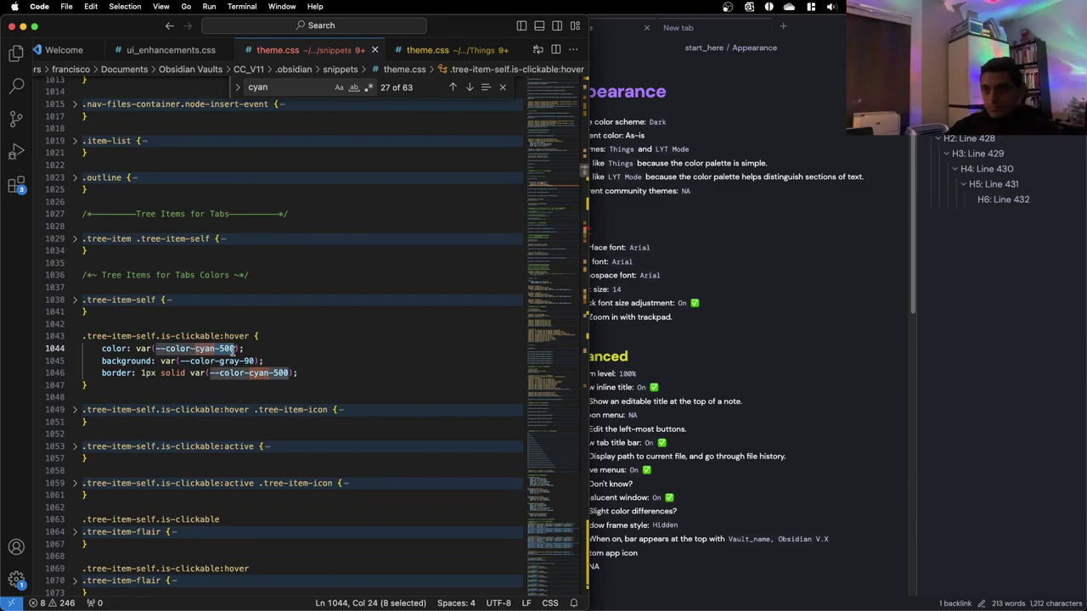
pyautogui.write('purple')
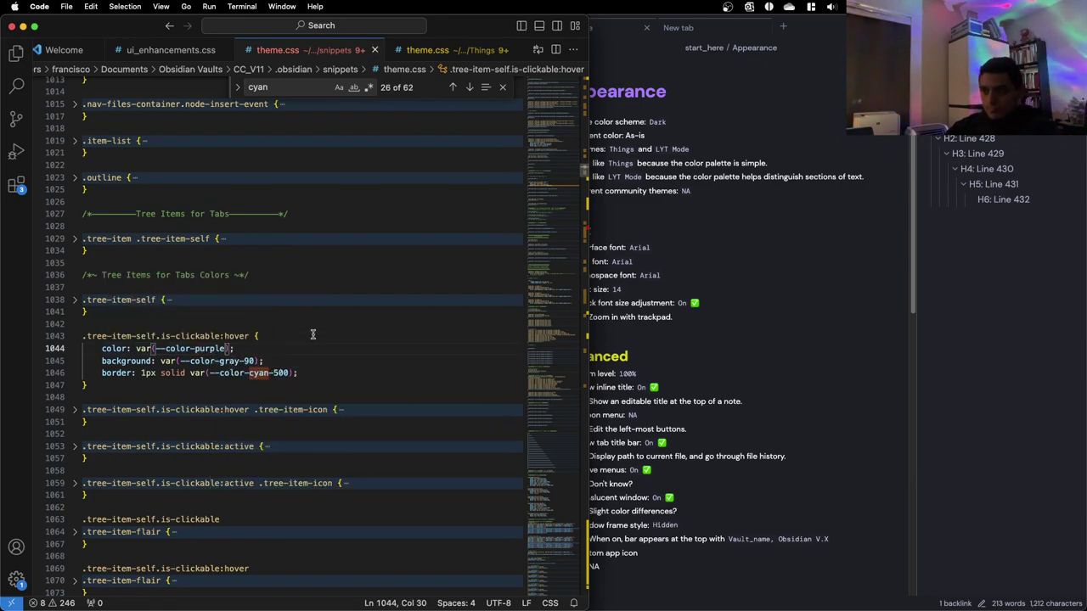
# Set the border color of .tree-item-self.is-clickable:hover to var(--color-purple), save and check the hover look on Obsidian's outline items
pyautogui.moveTo(292, 373); pyautogui.dragTo(248, 373)
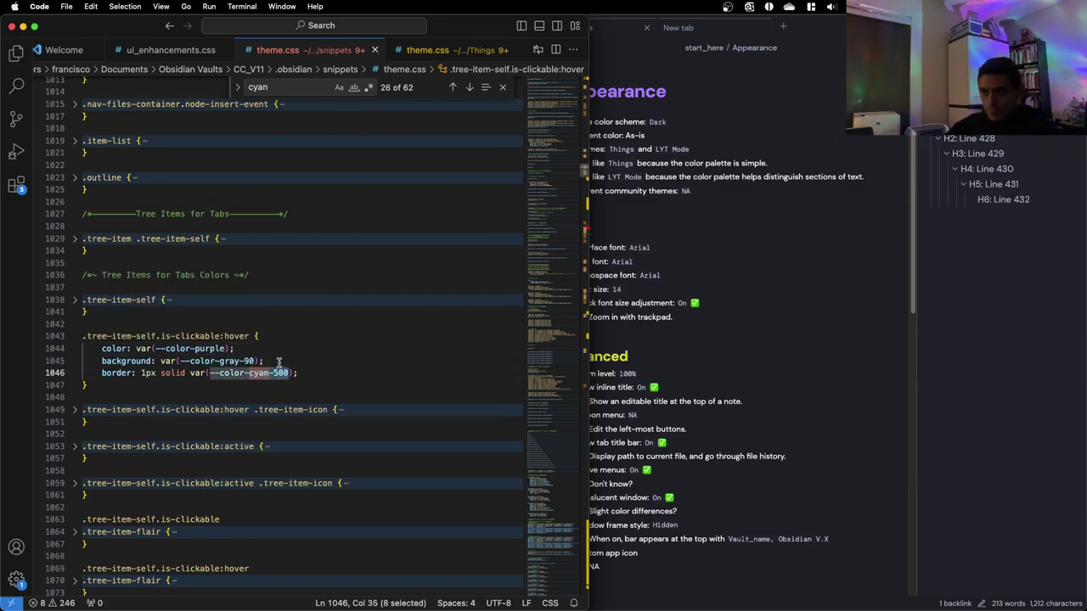
pyautogui.write('purple')
pyautogui.press('super+s')
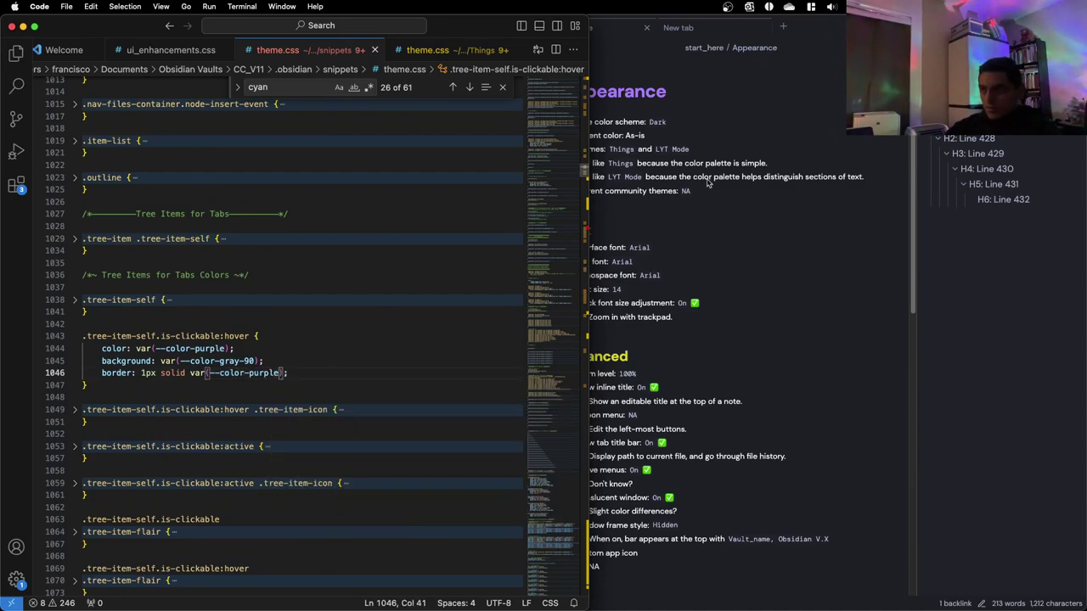
pyautogui.click(692, 186)
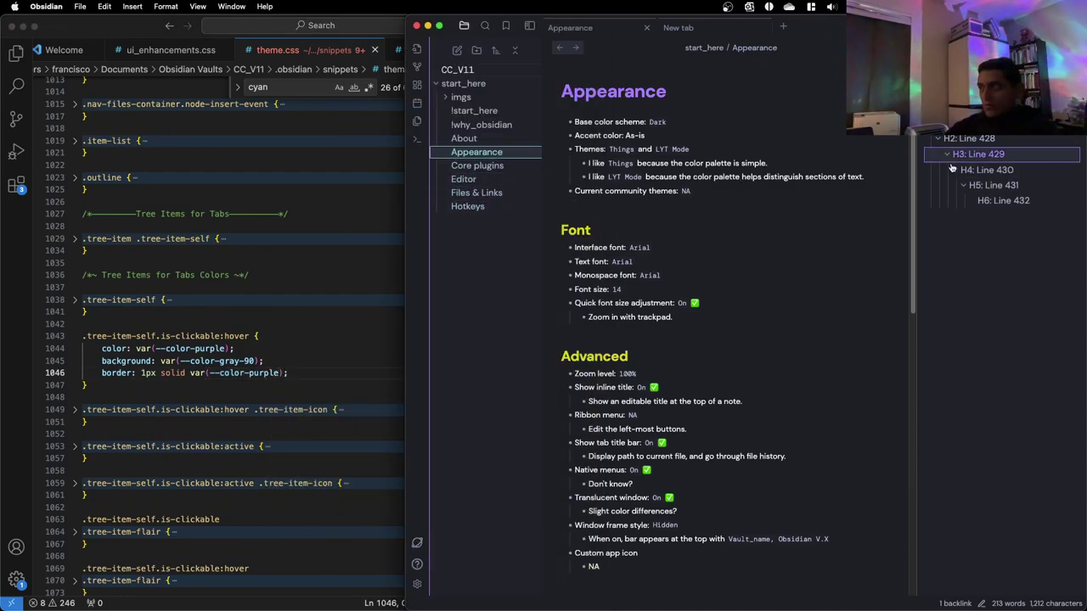
pyautogui.scroll(-3, 1002, 170)
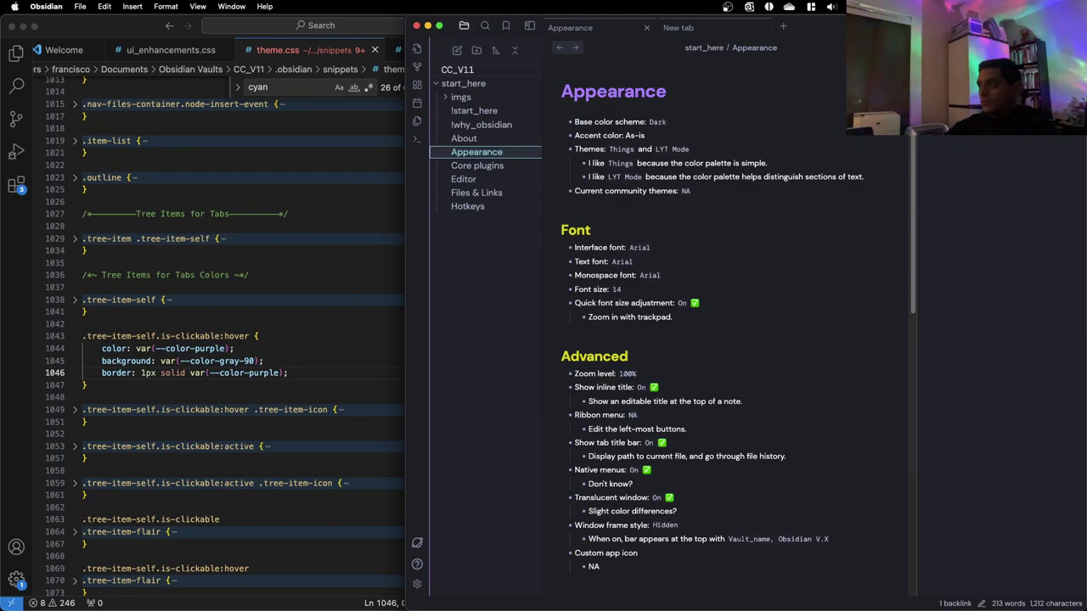
pyautogui.scroll(3, 1002, 170)
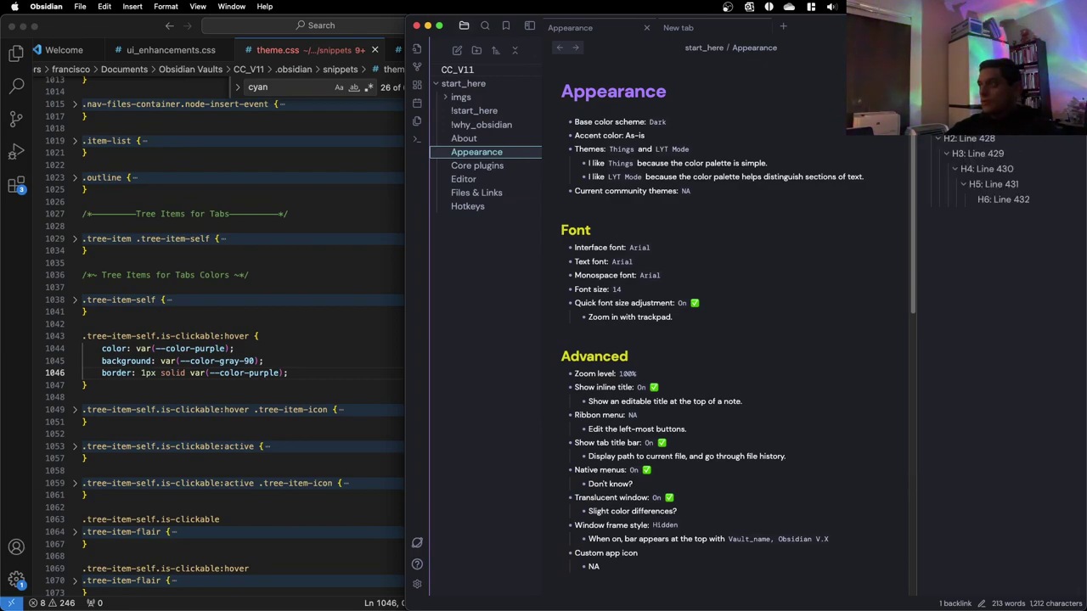
# Go to the next "cyan" match and set the hovered .tree-item-icon color to var(--color-purple)
pyautogui.click(255, 275)
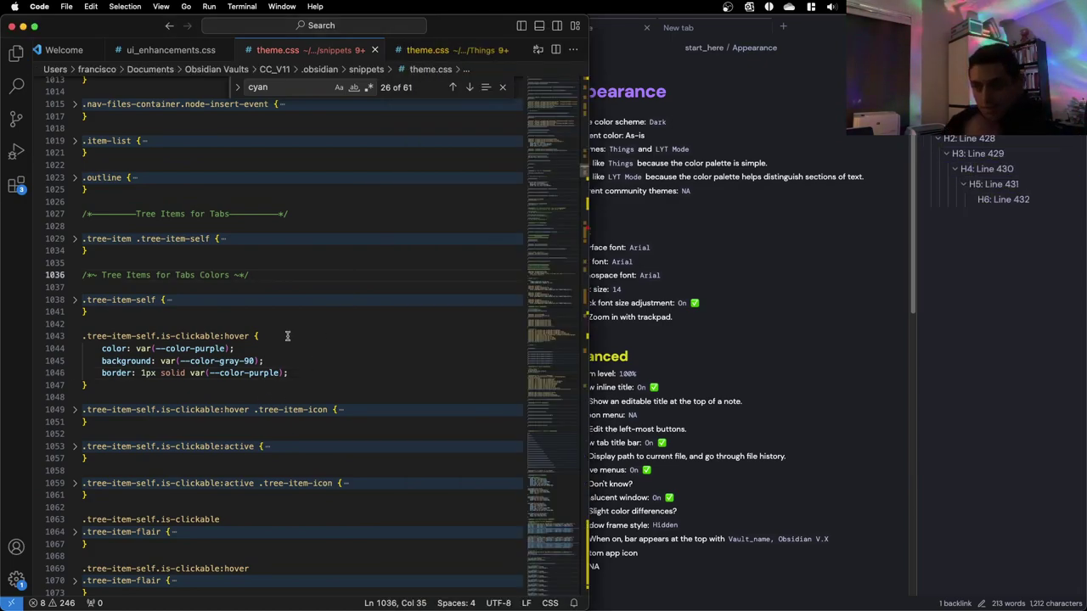
pyautogui.press('super+g')
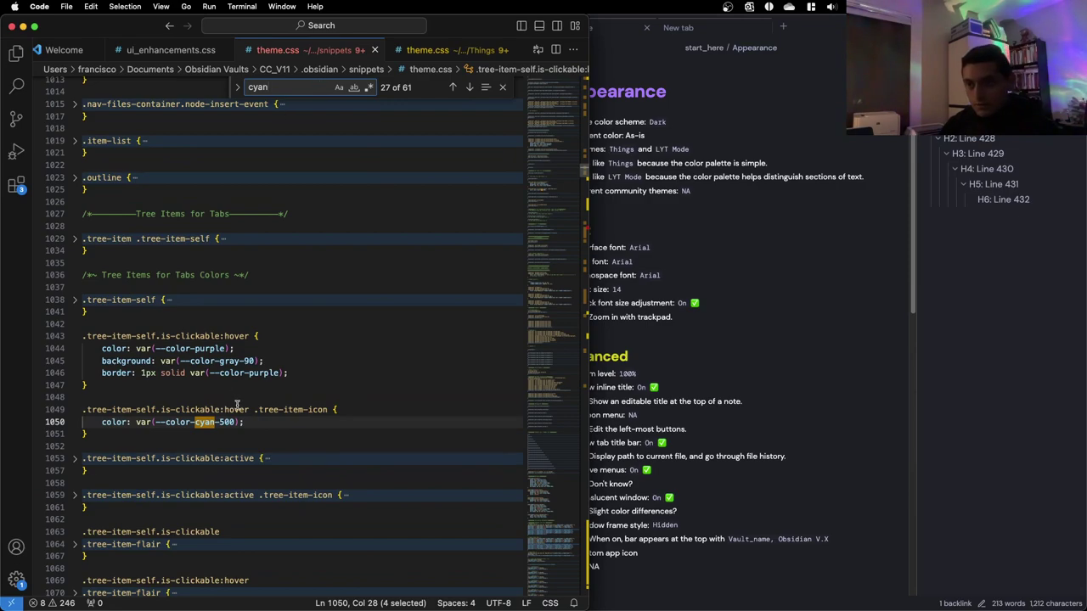
pyautogui.moveTo(236, 422); pyautogui.dragTo(155, 422)
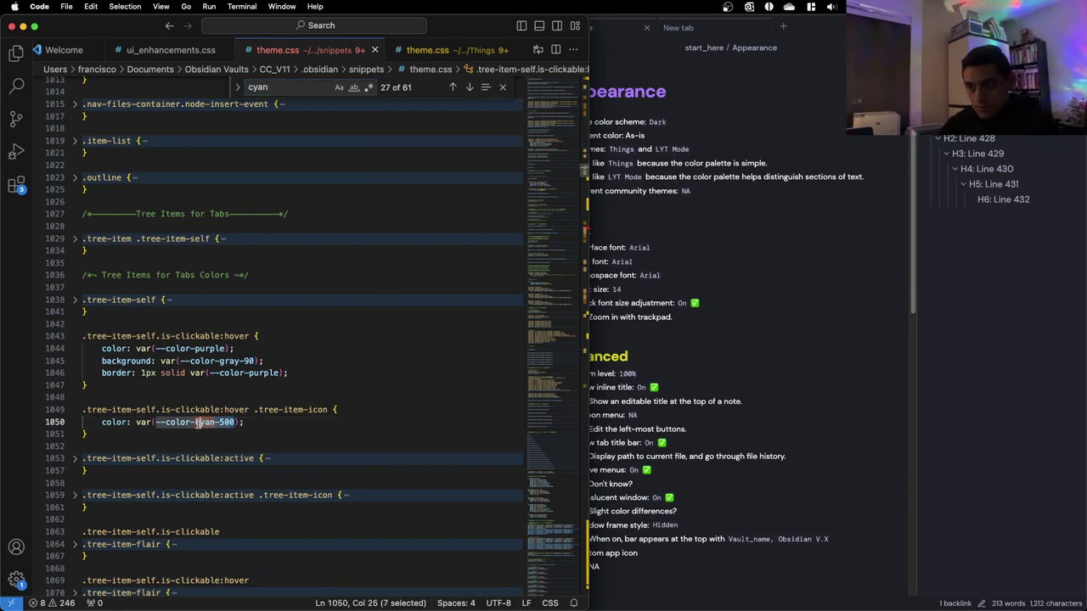
pyautogui.write('--color-purpol')
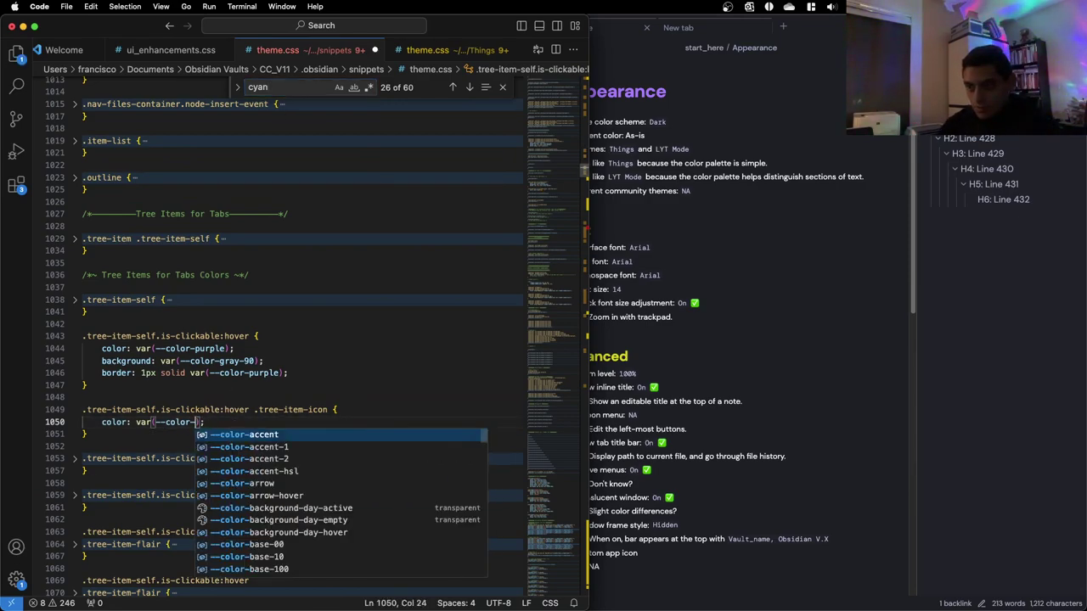
pyautogui.press('BackSpace')
pyautogui.press('BackSpace')
pyautogui.write('le')
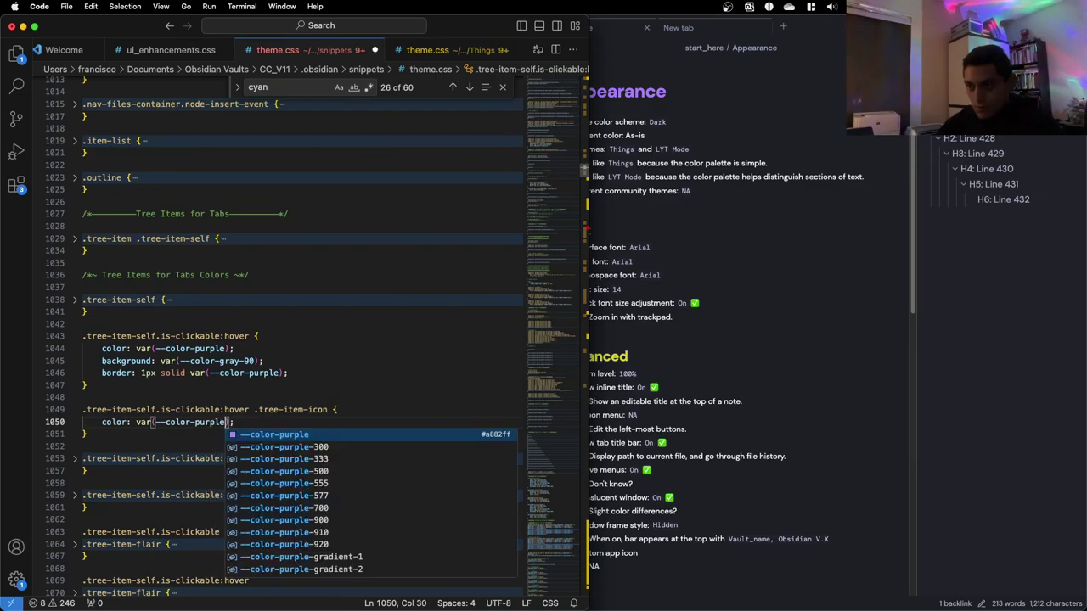
# Save, go to the next "cyan" match and set the text color of the .nav-folder-title and .nav-file-title hover rule to var(--color-purple)
pyautogui.click(292, 386)
pyautogui.click(310, 89)
pyautogui.press('Return')
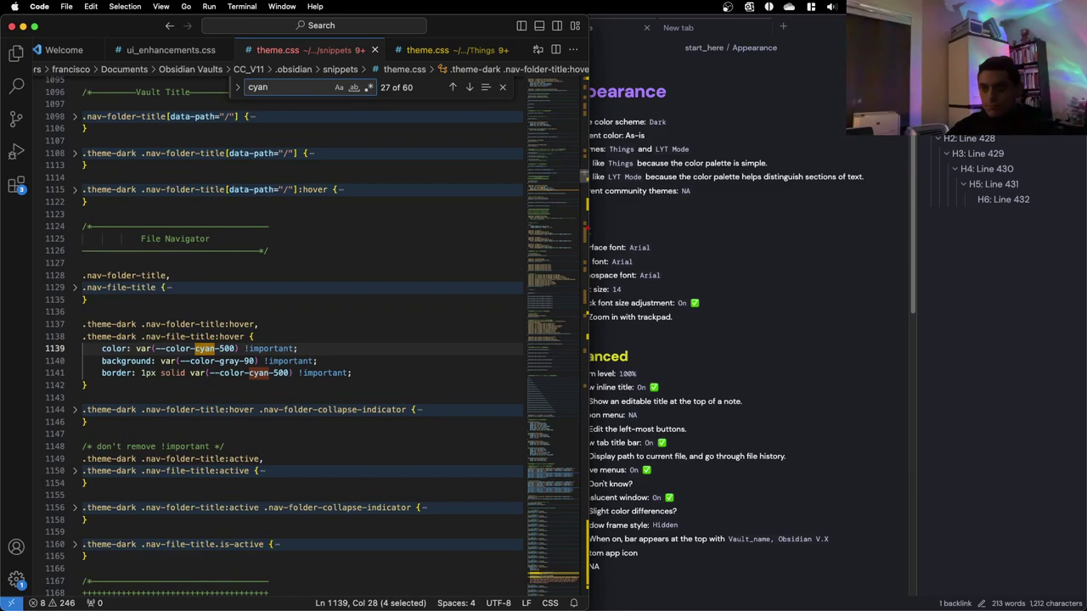
pyautogui.moveTo(235, 347); pyautogui.dragTo(204, 344)
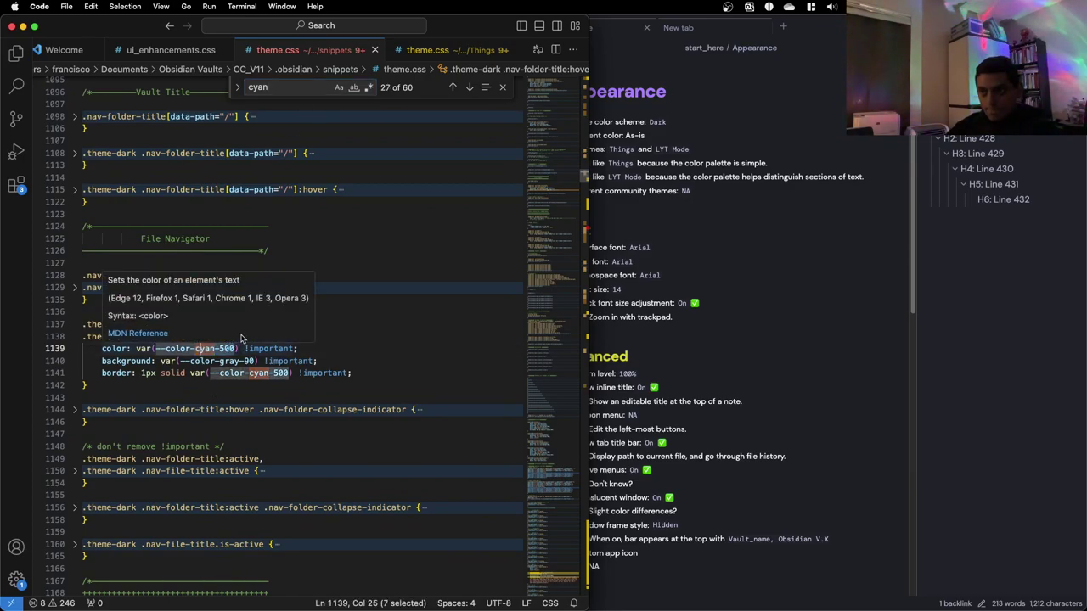
pyautogui.press('BackSpace')
pyautogui.press('BackSpace')
pyautogui.write('purple')
pyautogui.press('Escape')
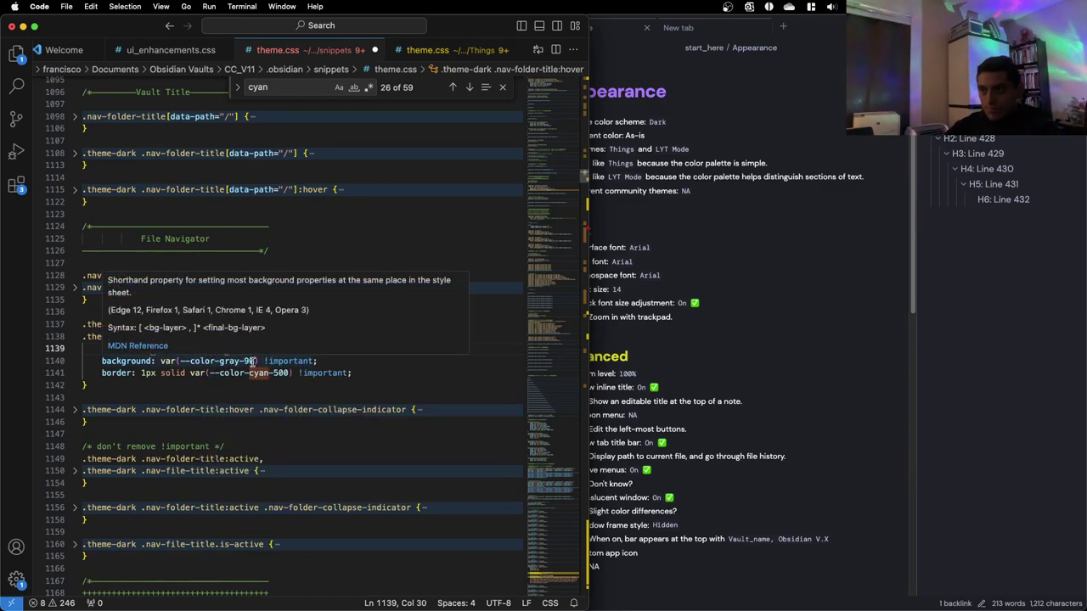
# Set the border color in the same hover rule to var(--color-purple), save and check Obsidian's file list and settings sidebar
pyautogui.moveTo(209, 373); pyautogui.dragTo(249, 373)
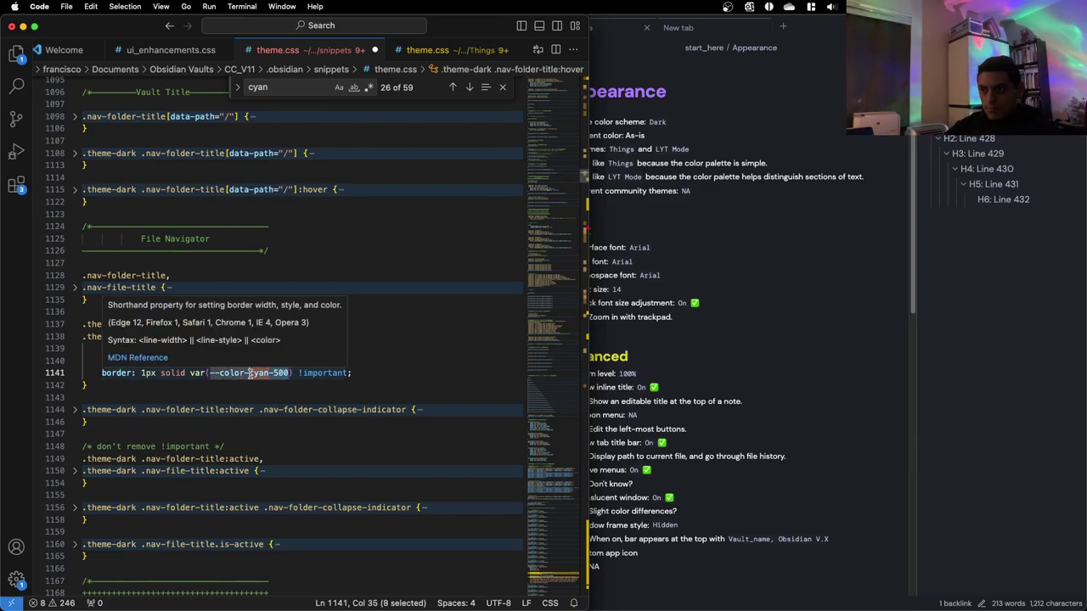
pyautogui.write('purple')
pyautogui.press('Escape')
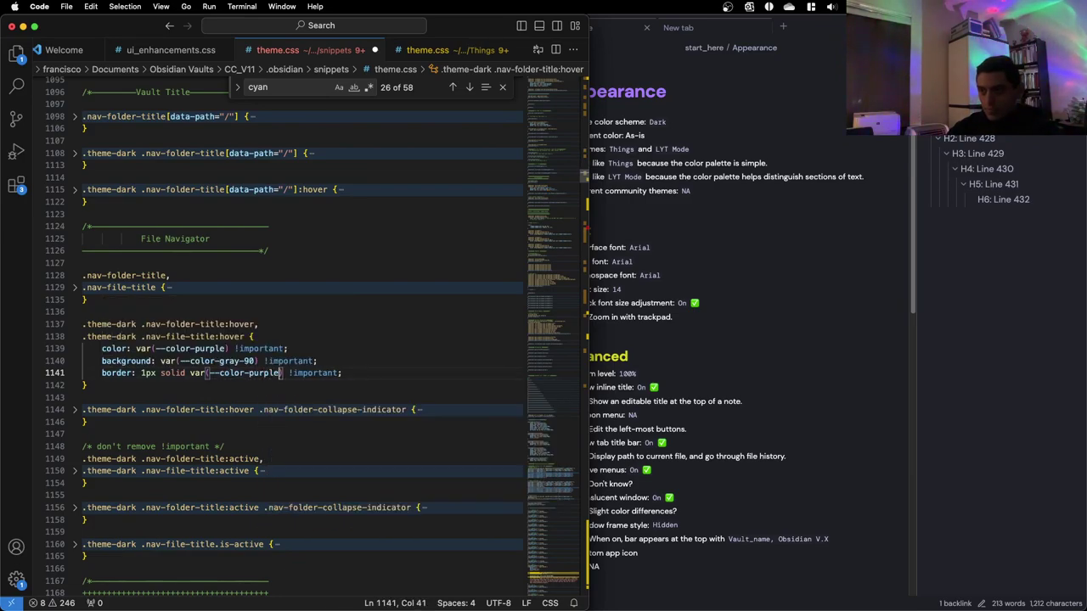
pyautogui.press('super+Tab')
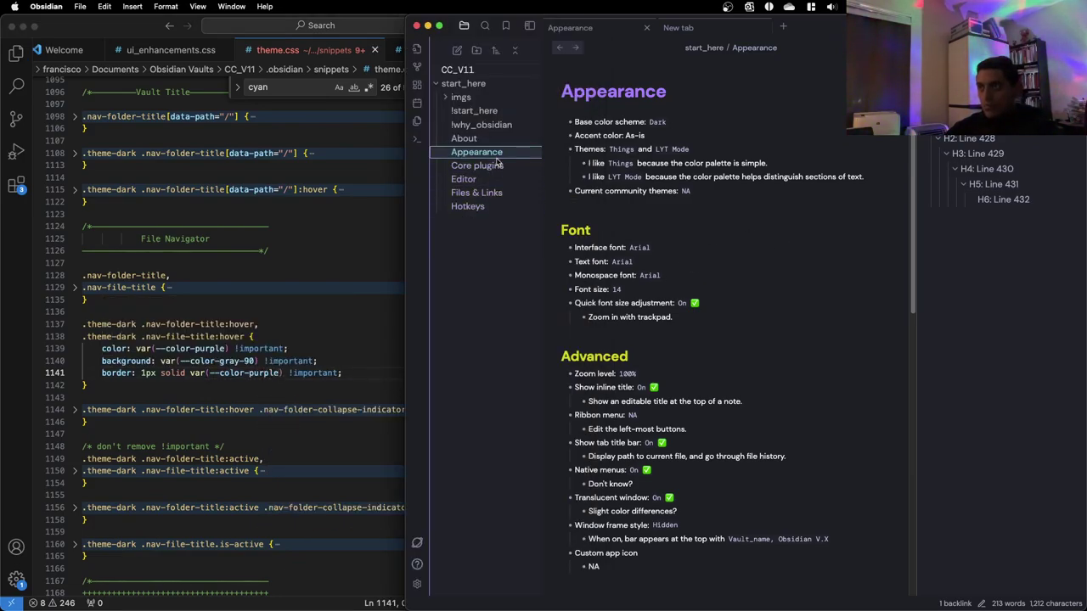
pyautogui.click(472, 139)
pyautogui.click(484, 152)
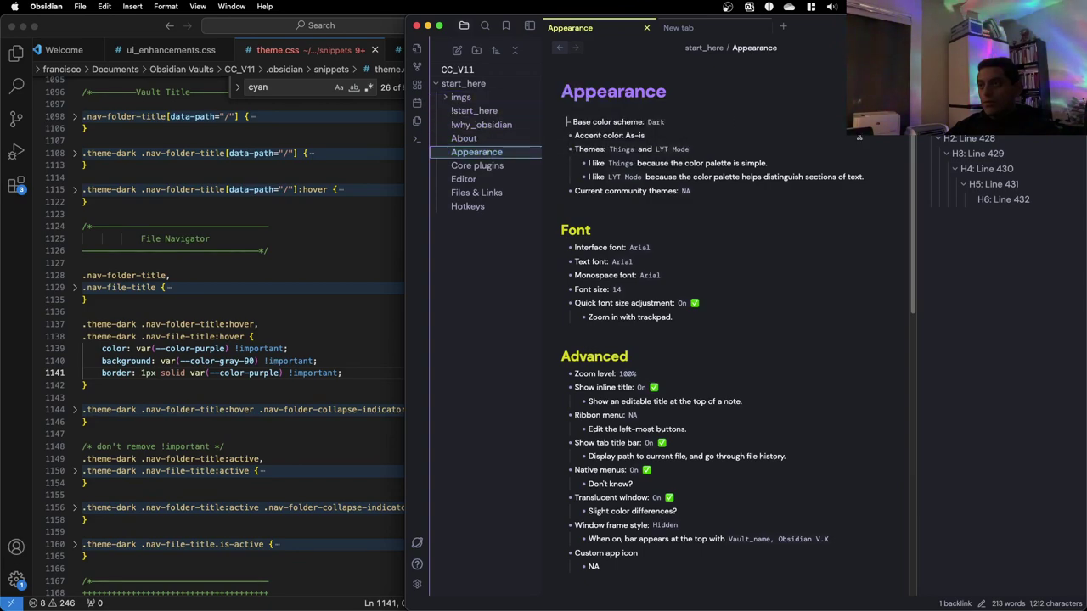
pyautogui.click(417, 584)
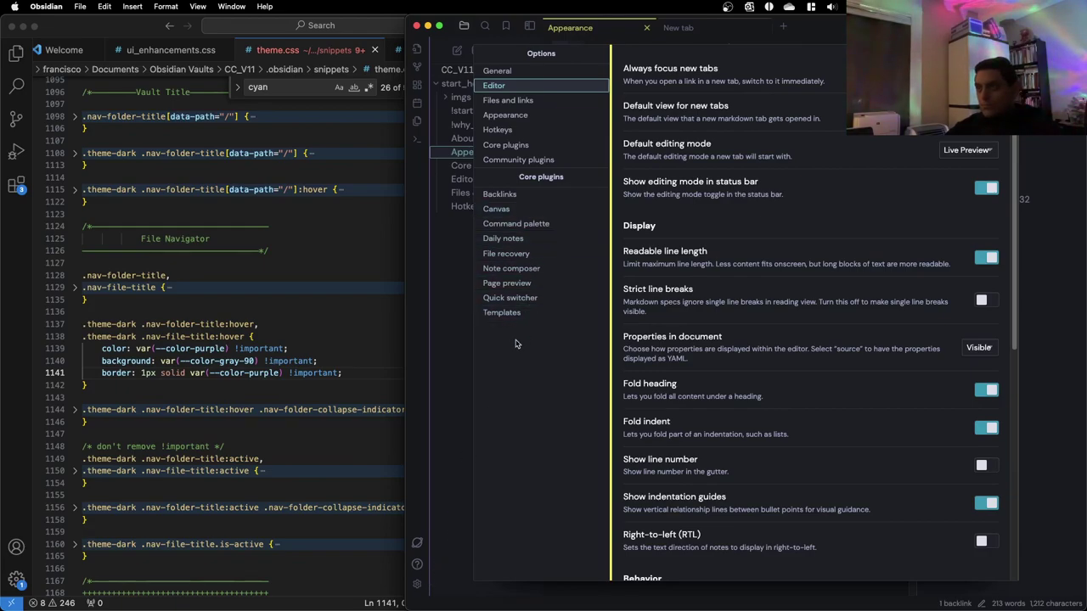
pyautogui.click(438, 295)
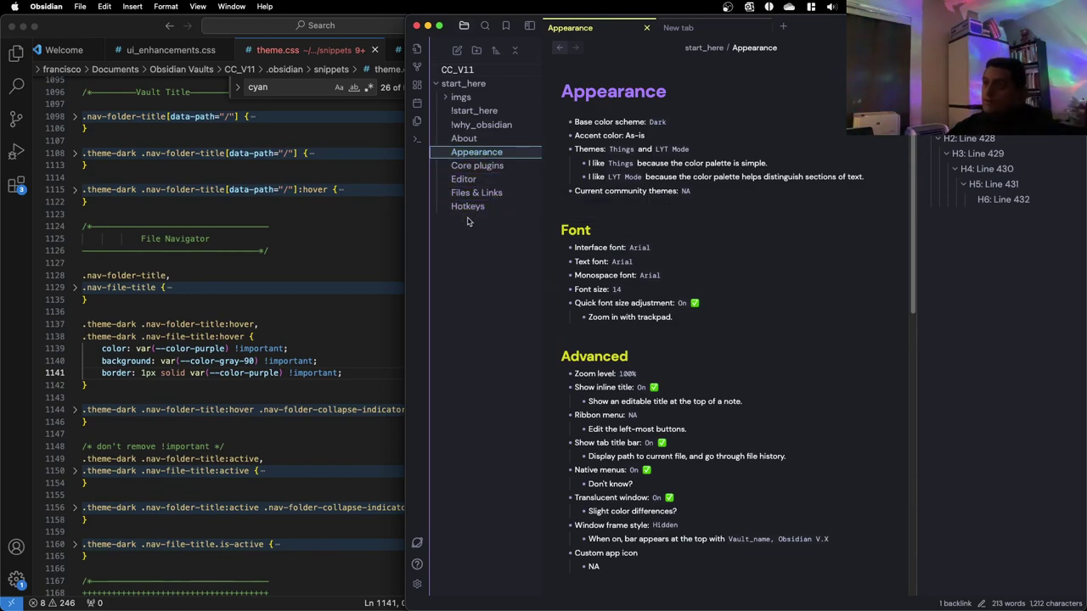
# Go to the next "cyan" match, set the hovered .nav-folder-collapse-indicator color to var(--color-purple), save and check the file list in Obsidian
pyautogui.click(303, 299)
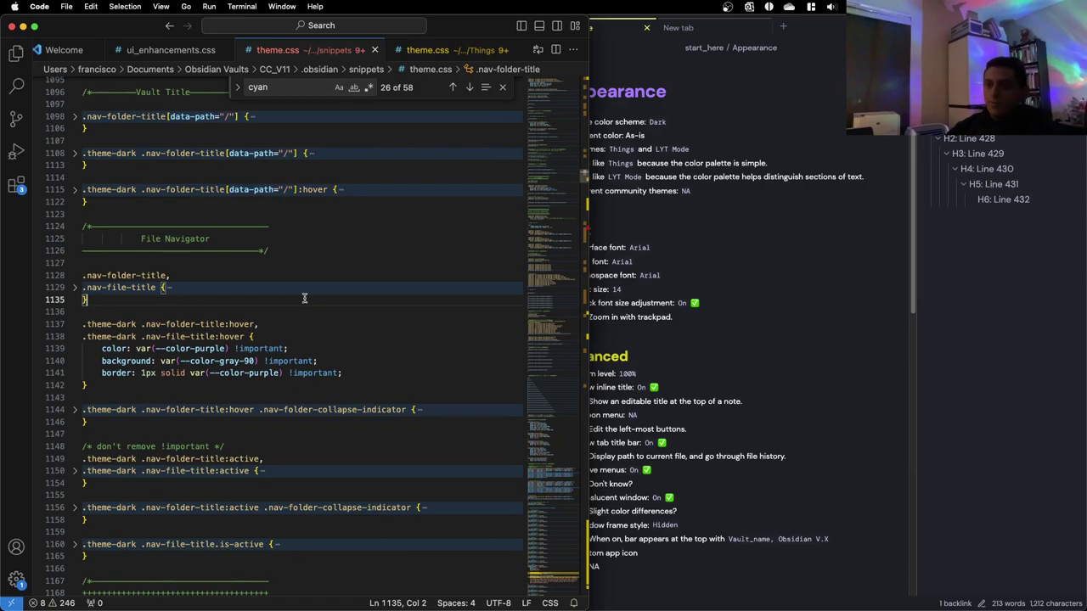
pyautogui.click(296, 87)
pyautogui.press('Return')
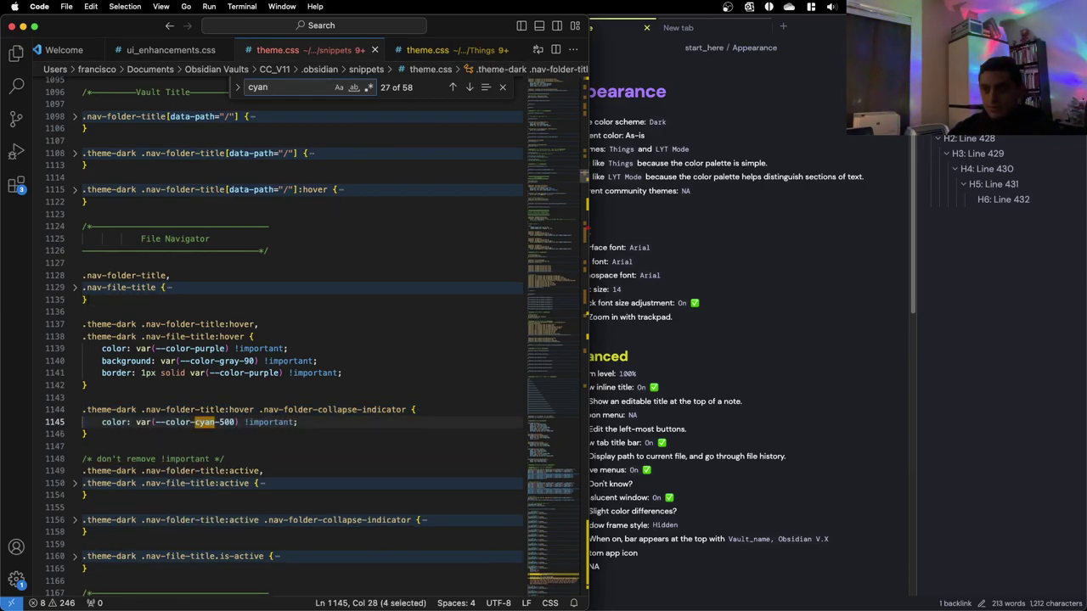
pyautogui.scroll(-7, 246, 199)
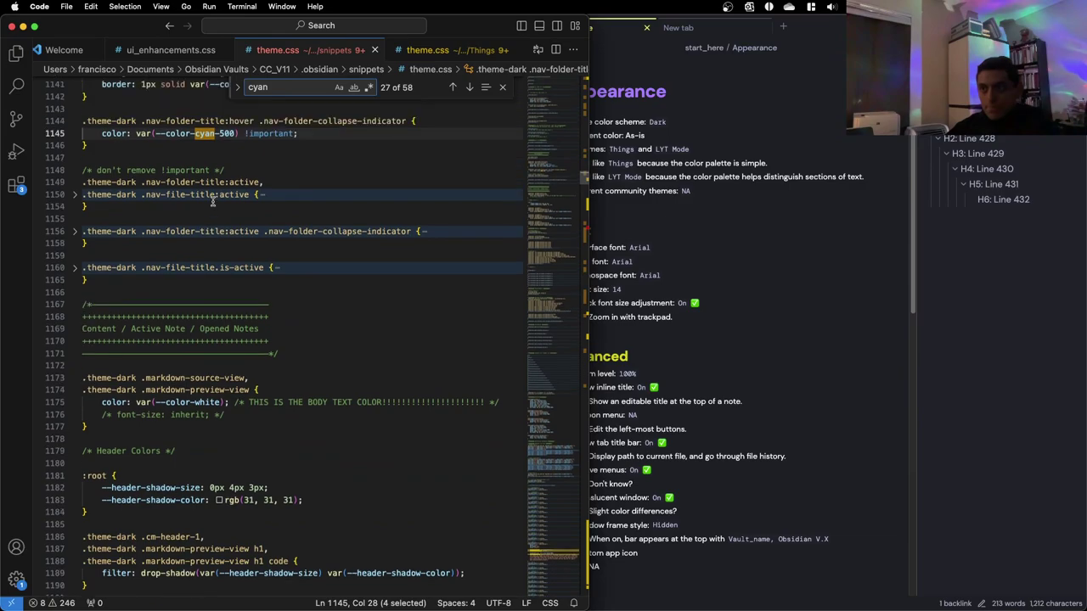
pyautogui.moveTo(233, 155); pyautogui.dragTo(198, 157)
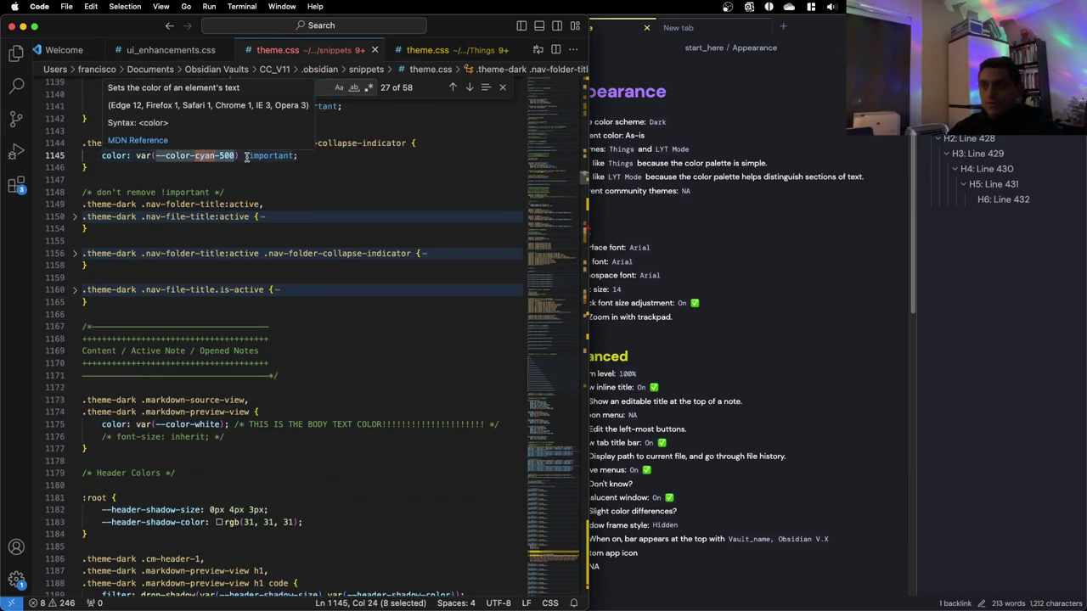
pyautogui.write('purple')
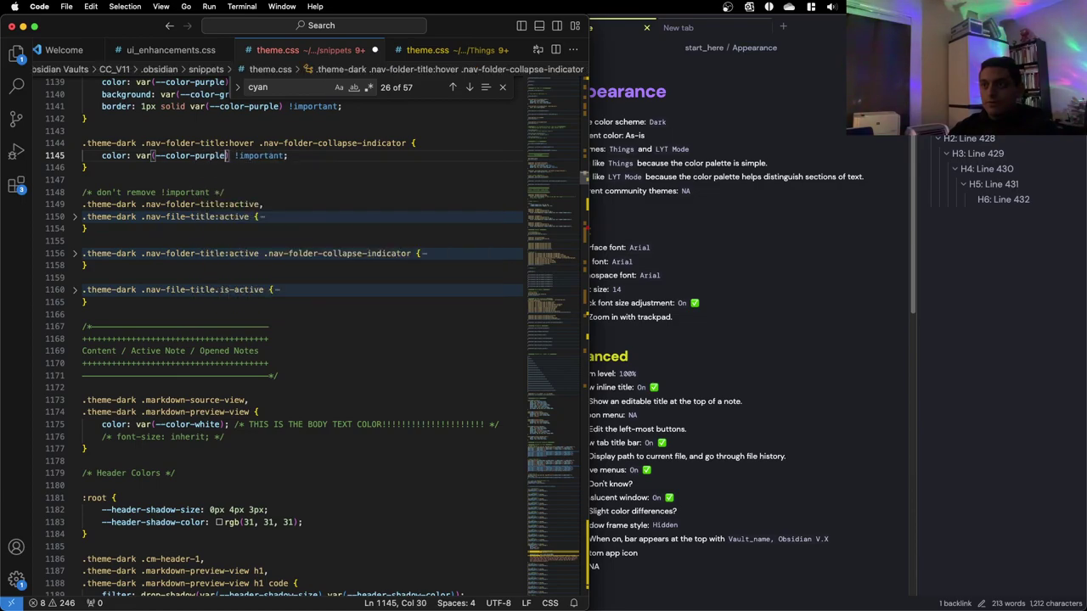
pyautogui.click(673, 156)
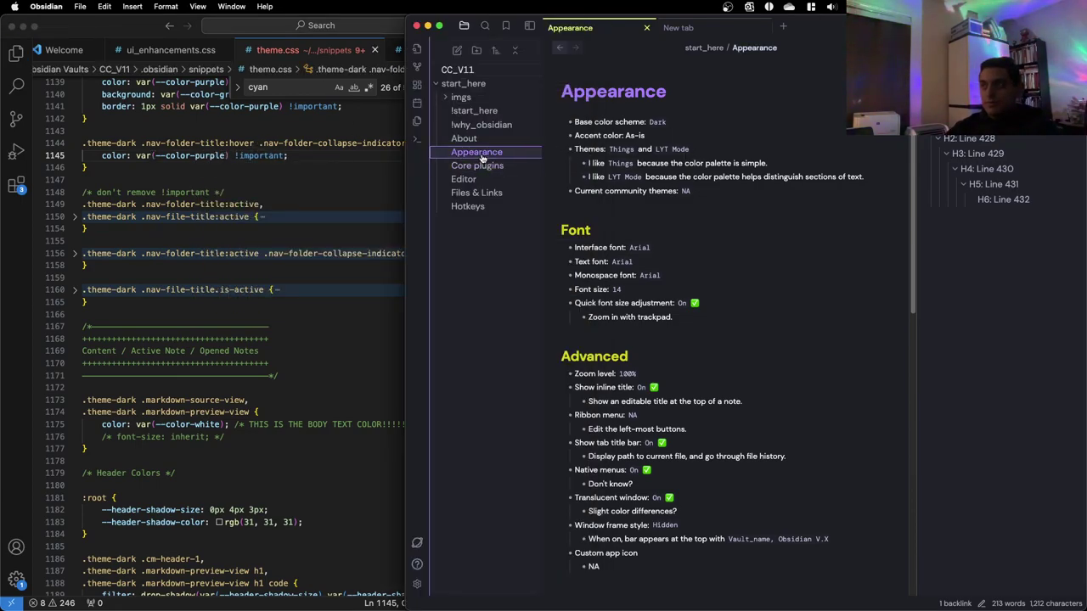
# Expand the .nav-file-title:active rule, find the next "cyan" match and set the .nav-file-title.is-active text color to var(--color-yellow)
pyautogui.click(269, 182)
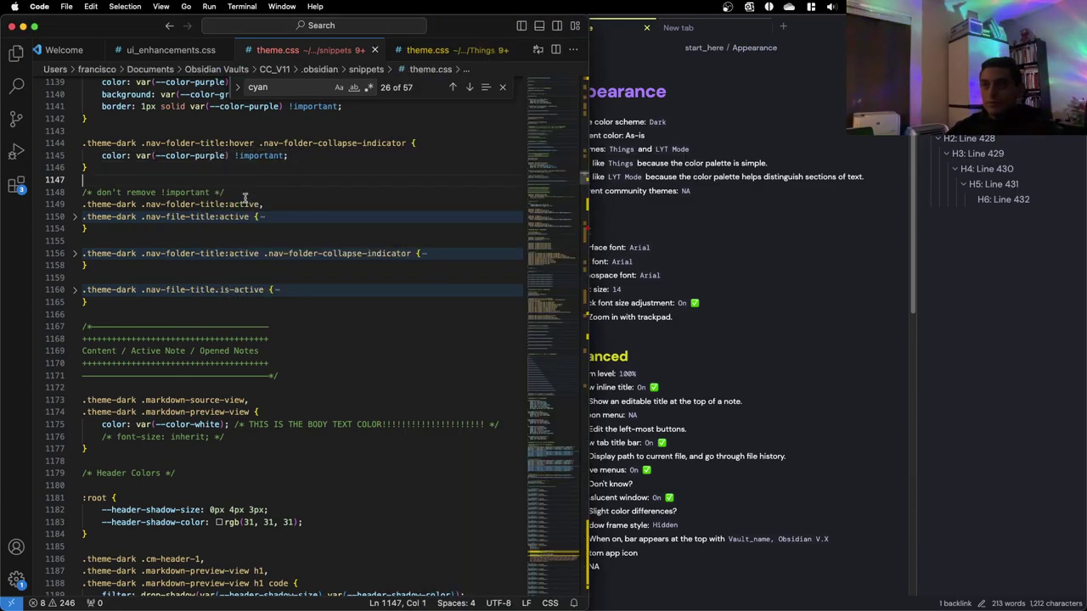
pyautogui.click(75, 217)
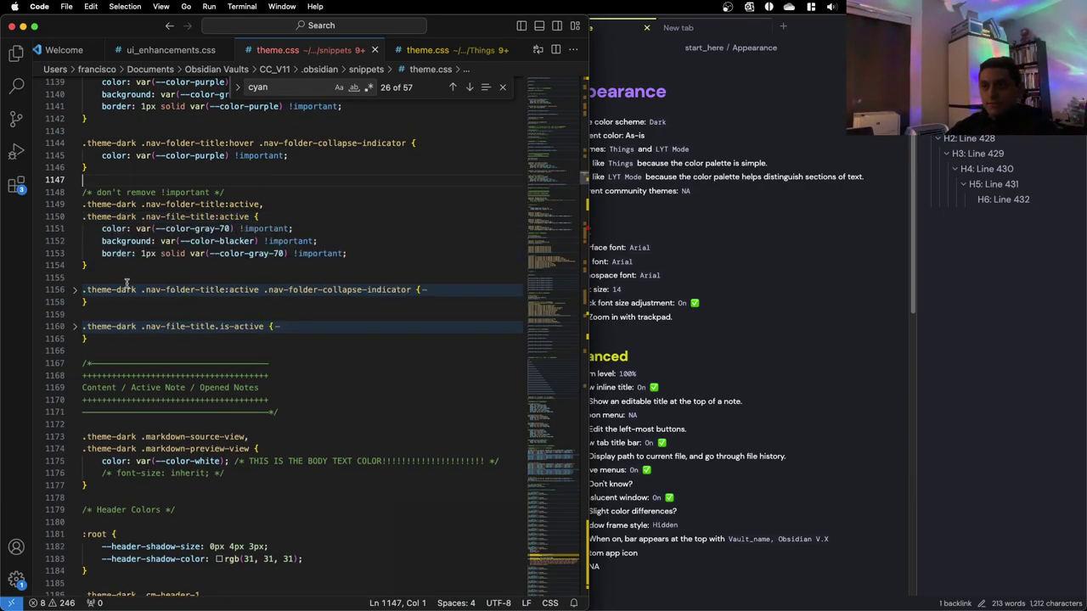
pyautogui.click(318, 88)
pyautogui.press('Return')
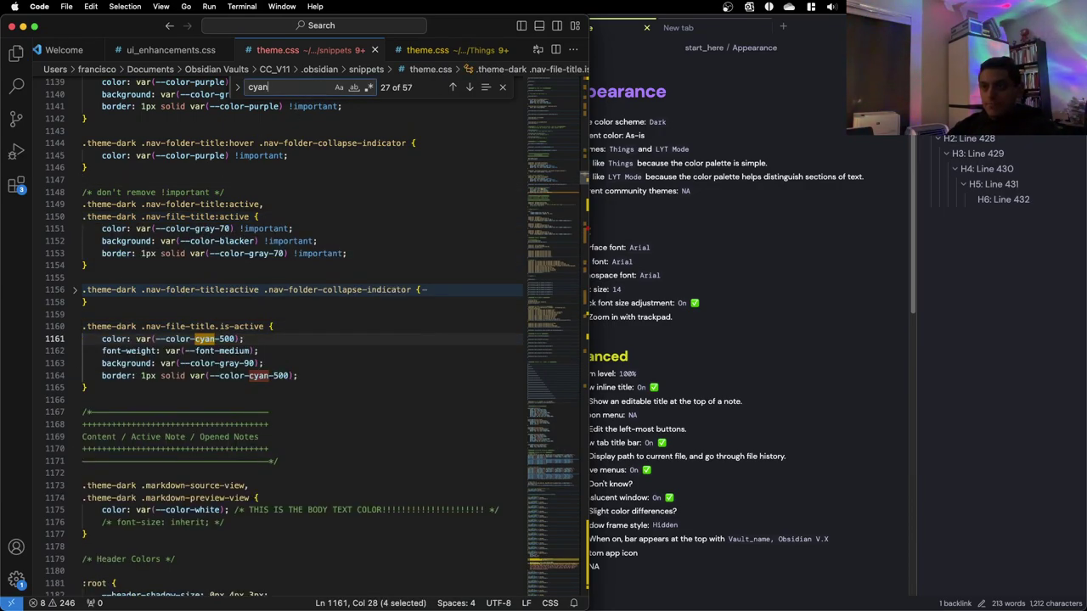
pyautogui.scroll(-1, 201, 230)
pyautogui.moveTo(235, 328); pyautogui.dragTo(195, 328)
pyautogui.write('yellow')
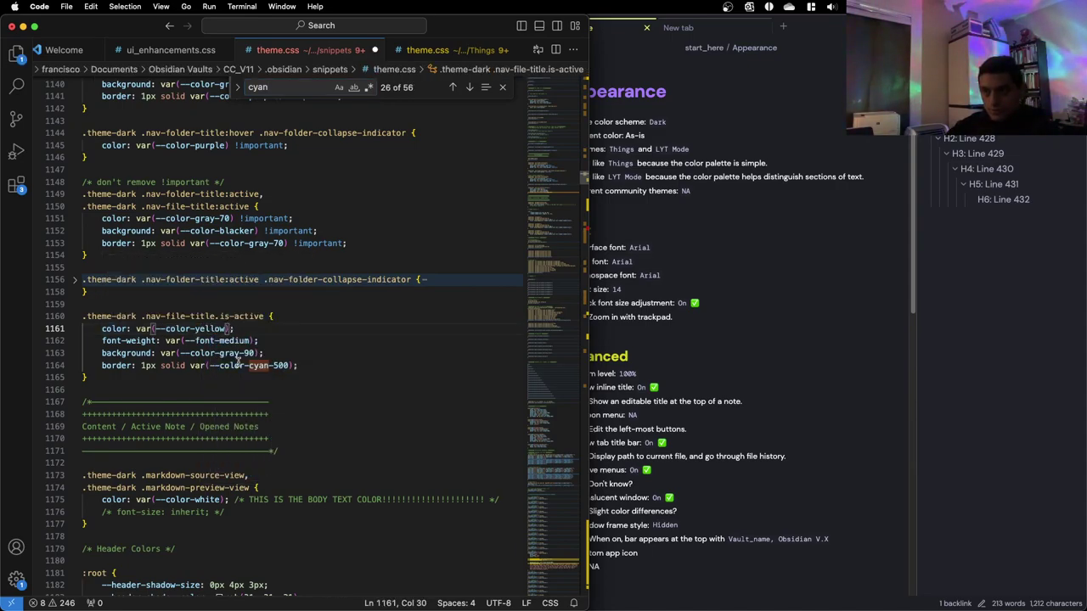
# Set the .nav-file-title.is-active border color to var(--color-yellow), save, check the active file in Obsidian and open its settings
pyautogui.moveTo(290, 366); pyautogui.dragTo(249, 366)
pyautogui.write('yello')
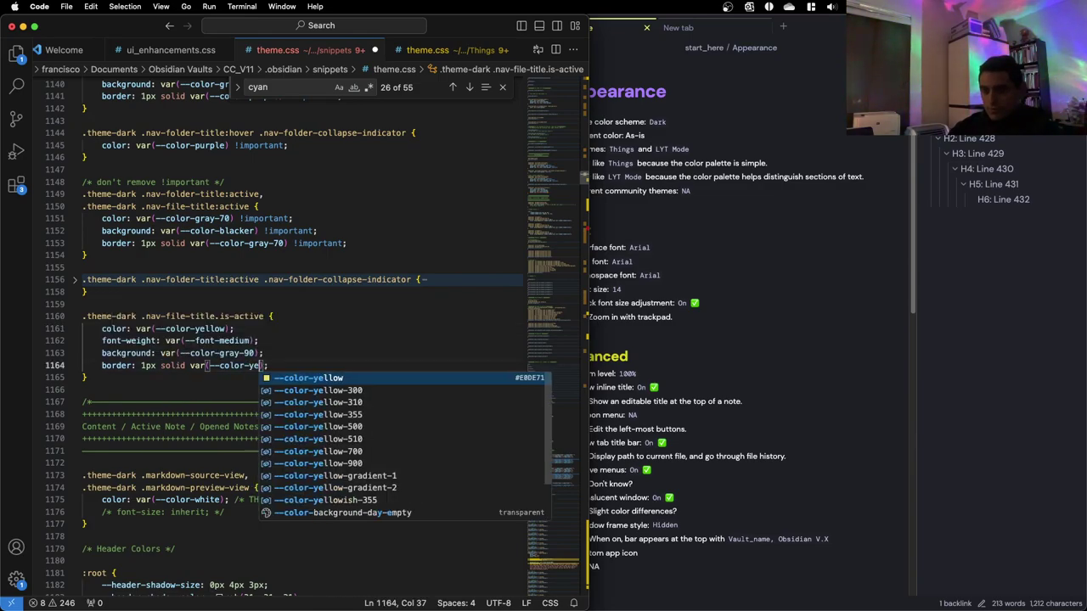
pyautogui.write('w')
pyautogui.click(409, 329)
pyautogui.click(719, 276)
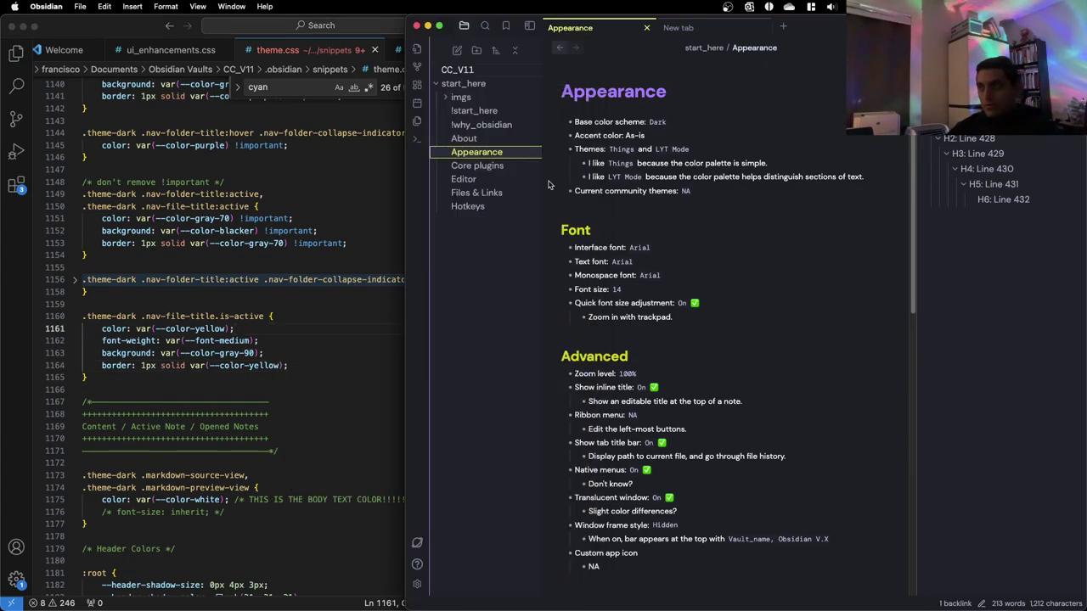
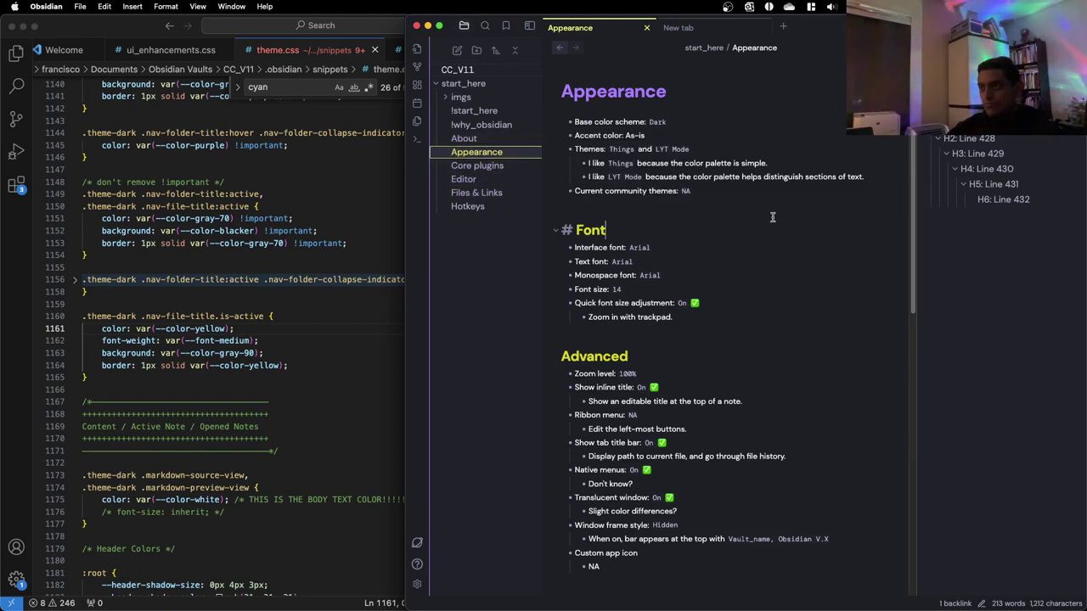
pyautogui.click(417, 584)
# Back in theme.css, go to the next "cyan" match and set the YAML frontmatter code color to var(--color-purple)
pyautogui.click(307, 162)
pyautogui.click(307, 86)
pyautogui.press('Return')
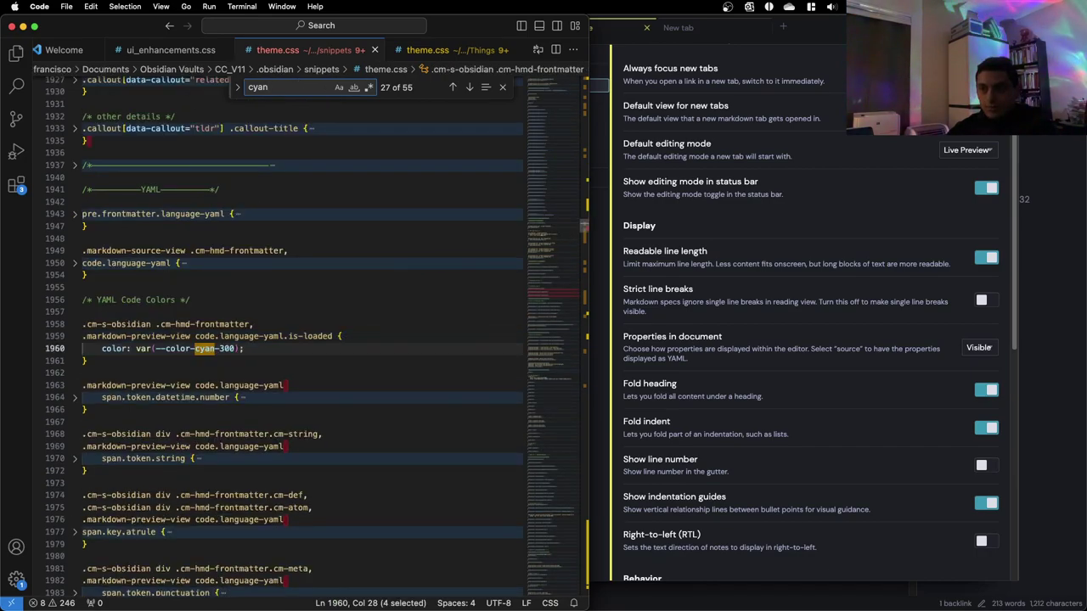
pyautogui.moveTo(234, 349); pyautogui.dragTo(155, 349)
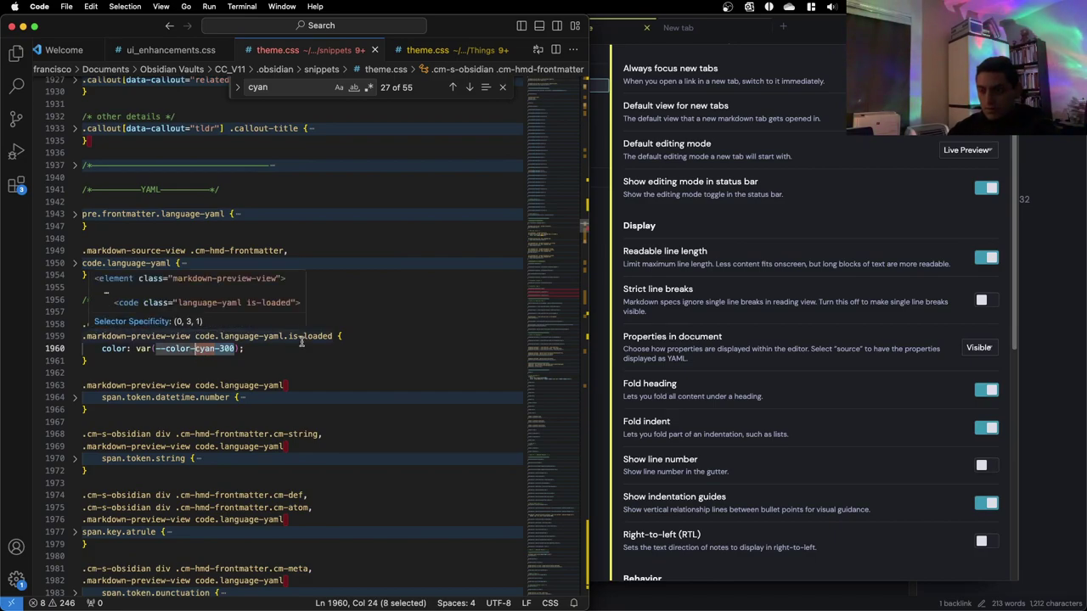
pyautogui.write('--color-purple')
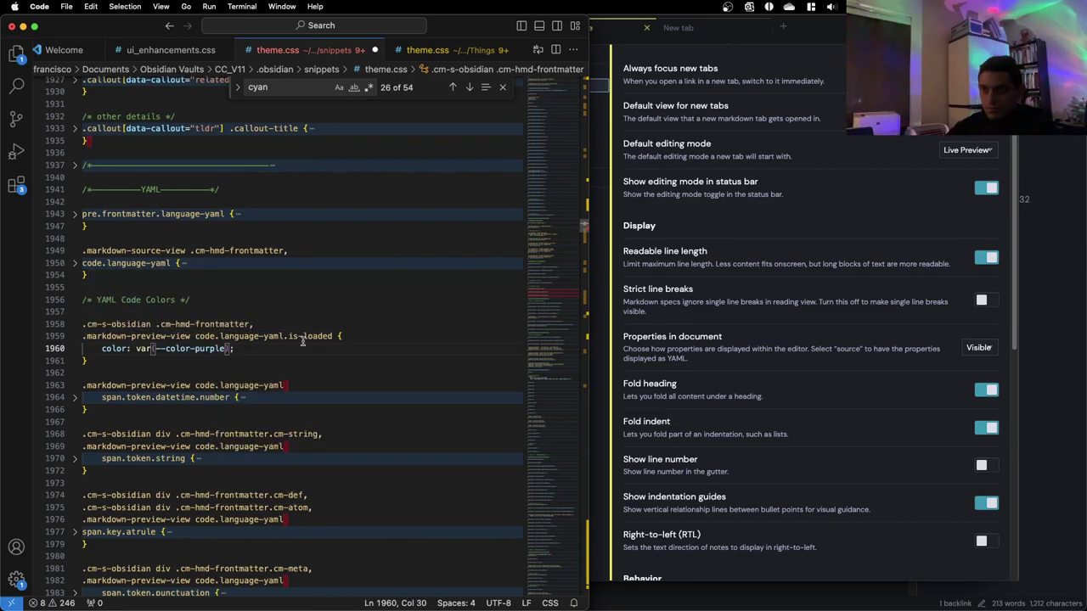
# Go to the next "cyan" match and set the YAML span.token.datetime.number color to var(--color-purple)
pyautogui.click(280, 87)
pyautogui.press('Return')
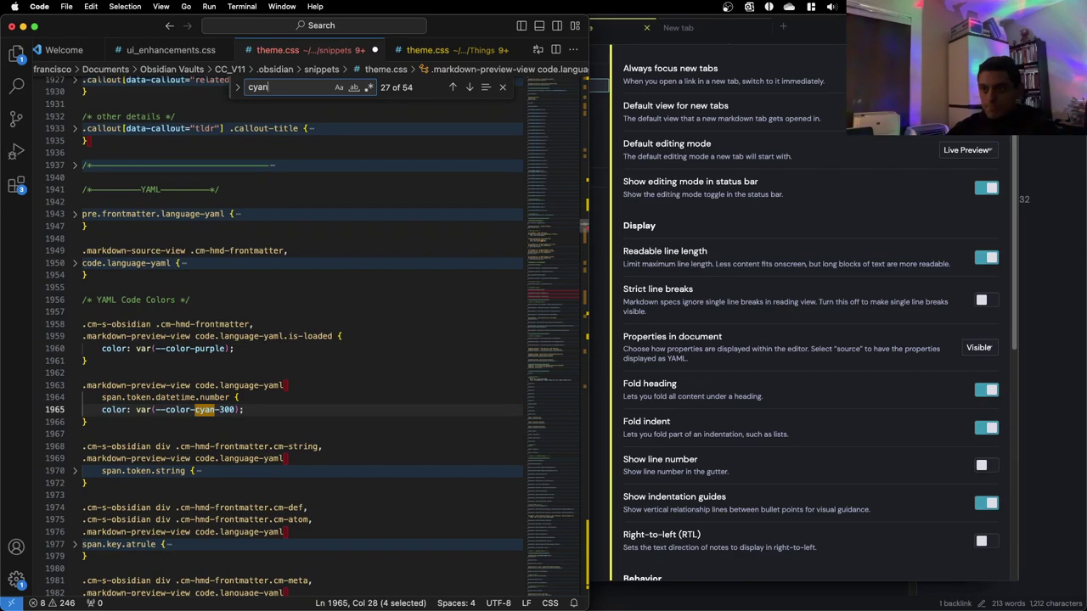
pyautogui.scroll(-1, 152, 420)
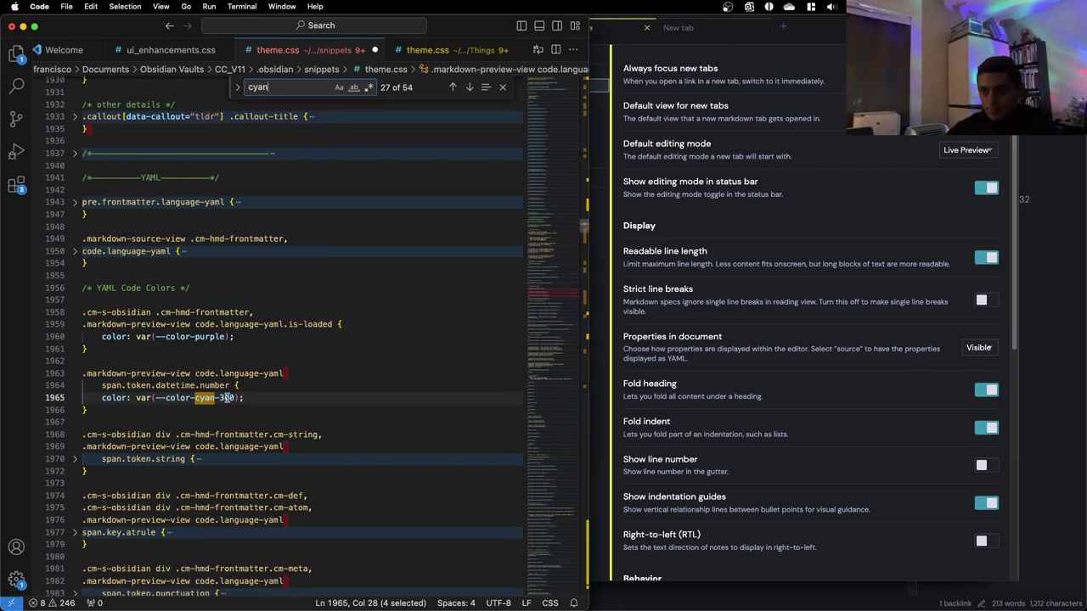
pyautogui.moveTo(155, 397); pyautogui.dragTo(194, 397)
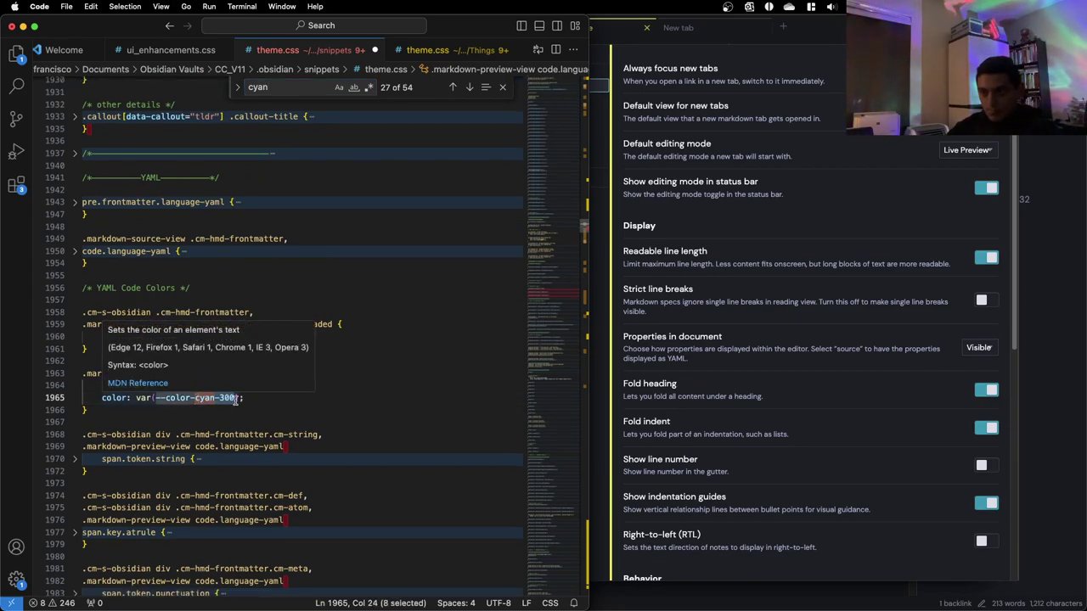
pyautogui.write('purple')
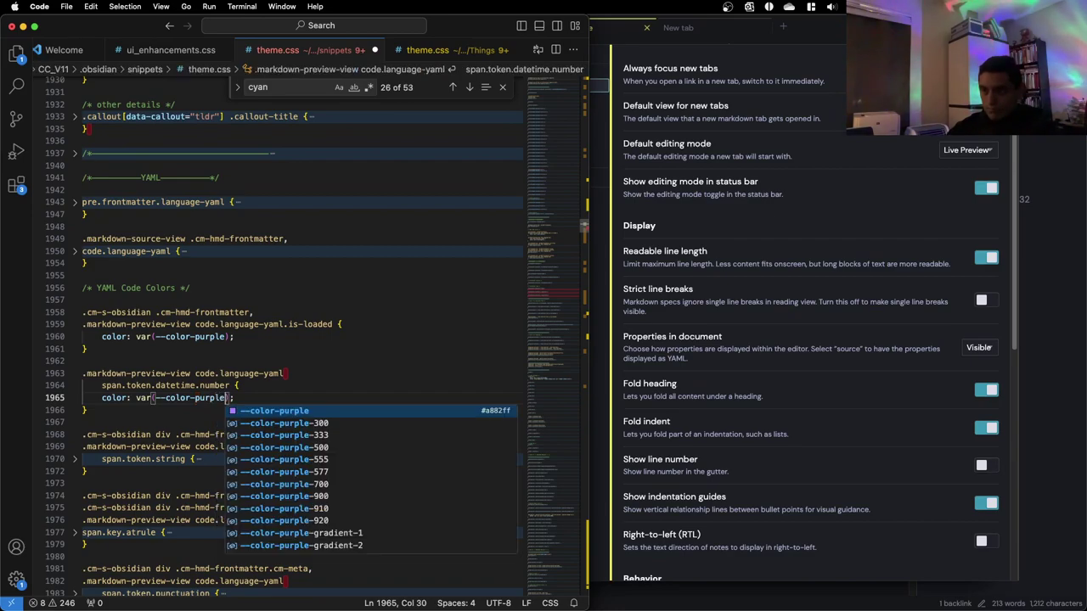
# Go to the next "cyan" match and set the hovered .tree-item-flair color in the backlink pane to var(--color-purple)
pyautogui.press('super+g')
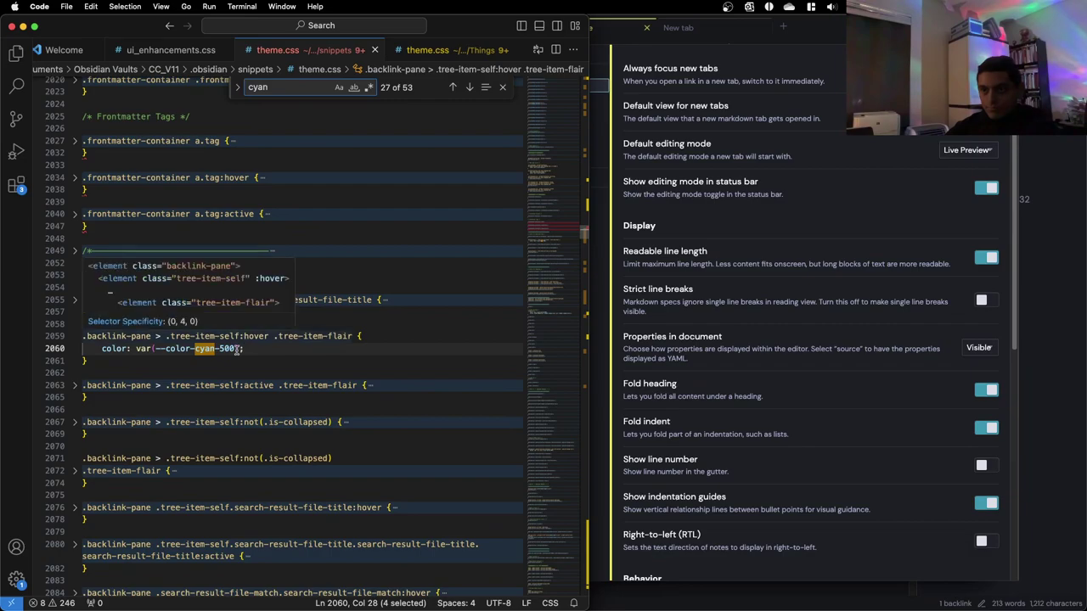
pyautogui.moveTo(235, 348); pyautogui.dragTo(196, 348)
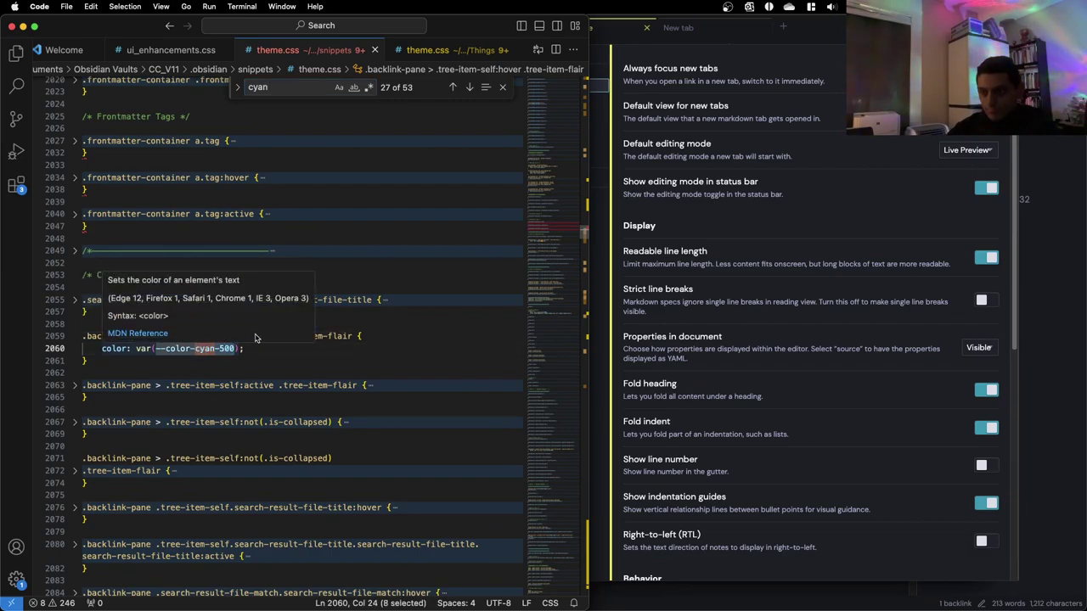
pyautogui.write('purple')
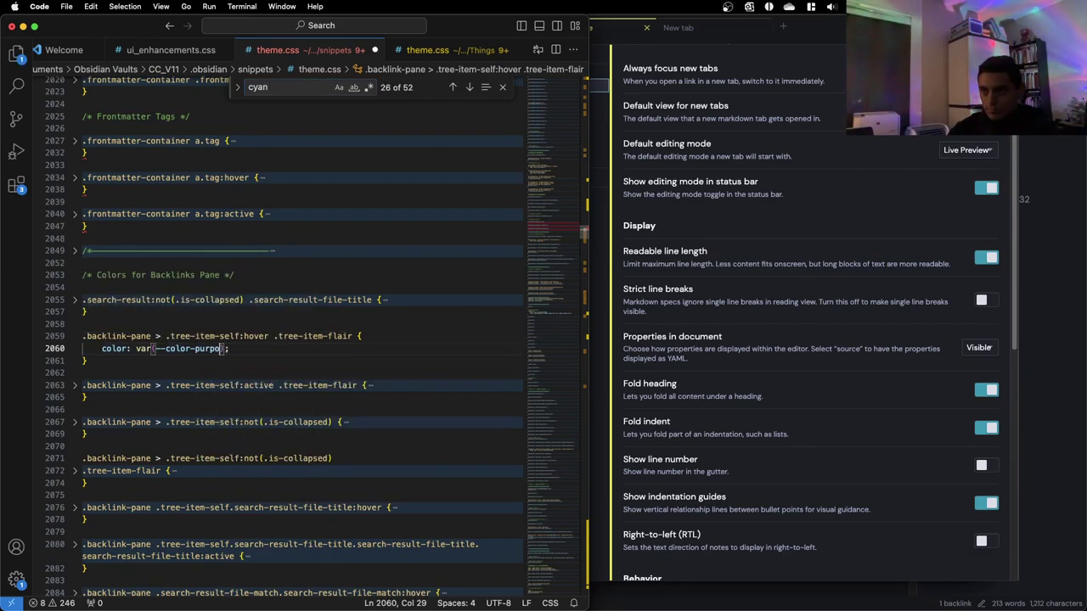
# Go to the next "cyan" match and set the border color of the backlink pane's .search-result-file-title:hover rule to var(--color-purple)
pyautogui.click(295, 87)
pyautogui.press('Return')
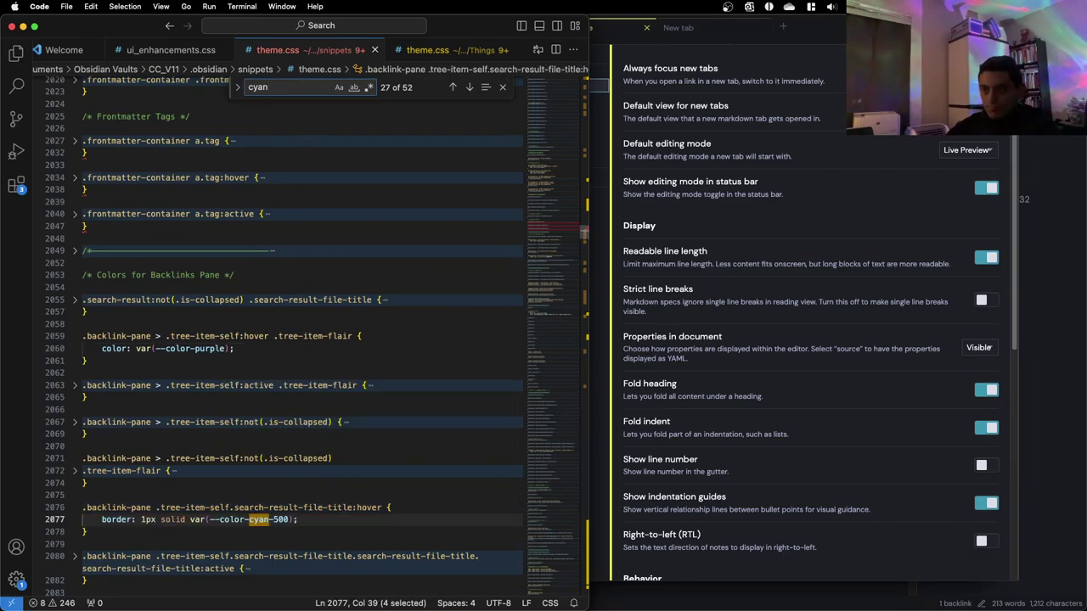
pyautogui.scroll(-8, 276, 261)
pyautogui.moveTo(289, 213); pyautogui.dragTo(249, 213)
pyautogui.write('purple')
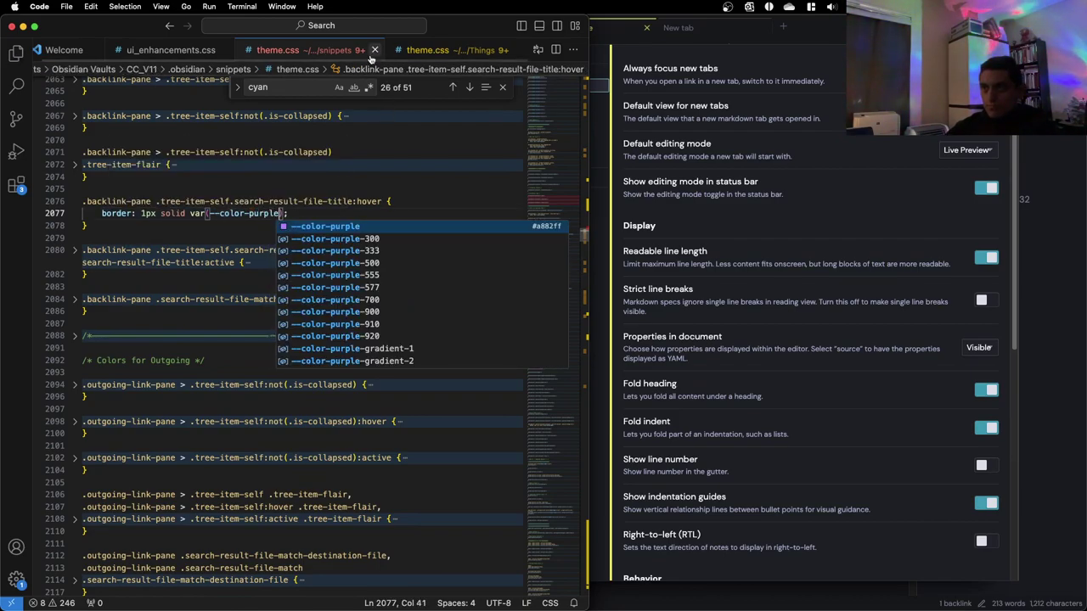
pyautogui.click(325, 211)
# Go to the next "cyan" match and set the hover color of the outgoing-link-pane tree items to var(--color-purple)
pyautogui.click(293, 85)
pyautogui.press('Return')
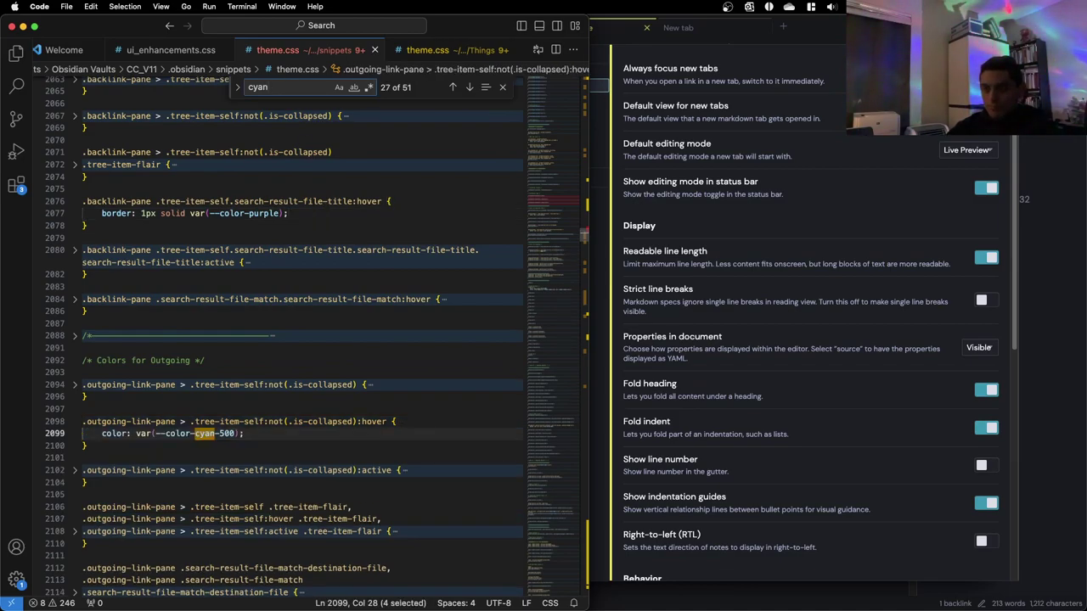
pyautogui.scroll(-1, 179, 313)
pyautogui.moveTo(234, 402); pyautogui.dragTo(196, 395)
pyautogui.write('purple')
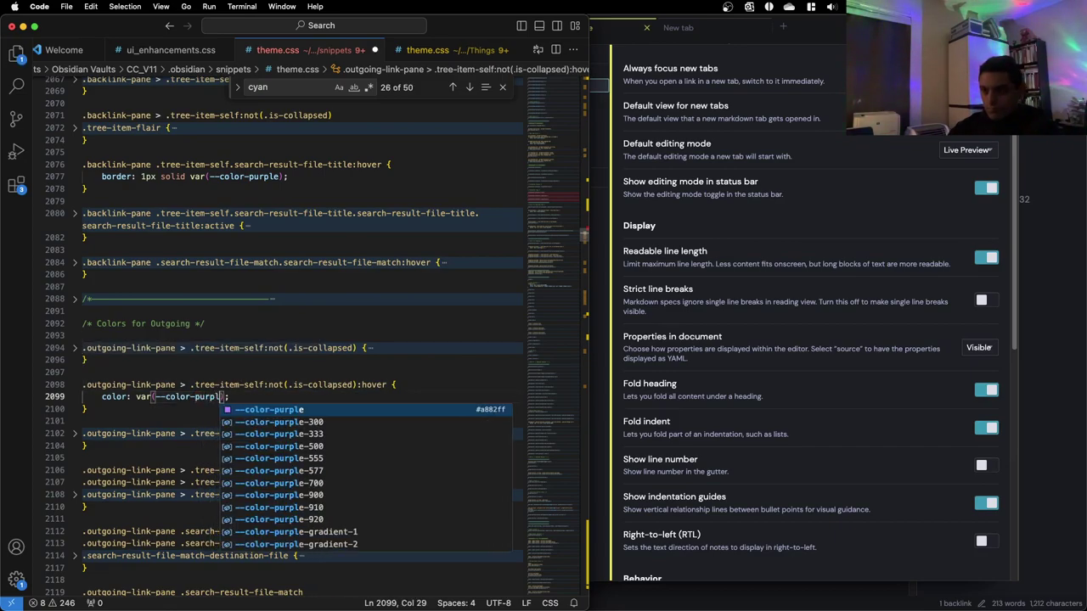
# Review the next "cyan" matches in theme.css, from the .reveal h3 slide rule through the .checkbox-container.is-enabled rule
pyautogui.press('super+f')
pyautogui.press('Return')
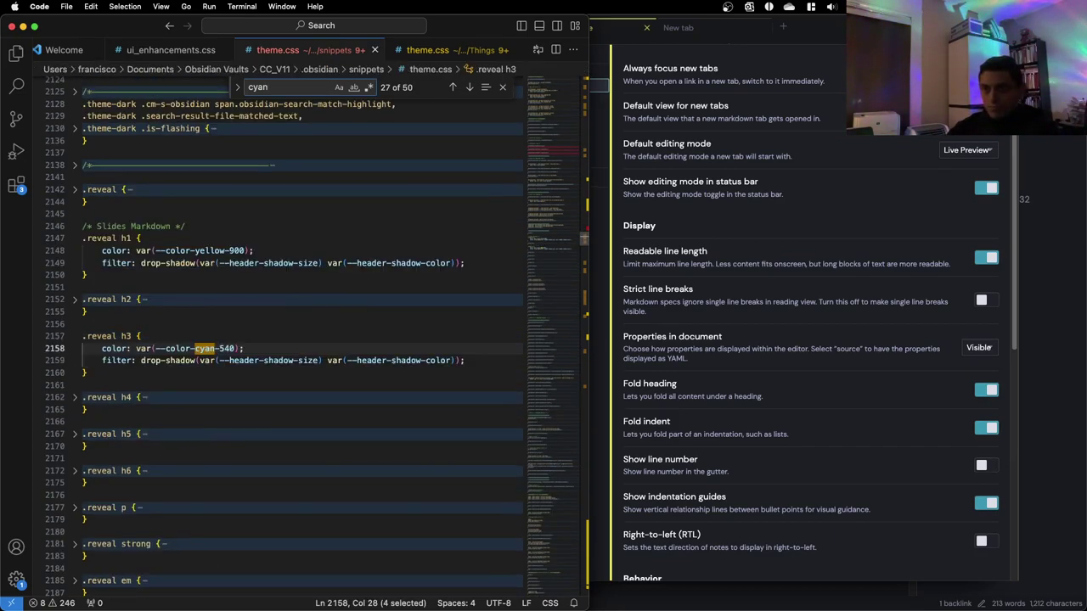
pyautogui.click(236, 348)
pyautogui.moveTo(235, 348); pyautogui.dragTo(200, 348)
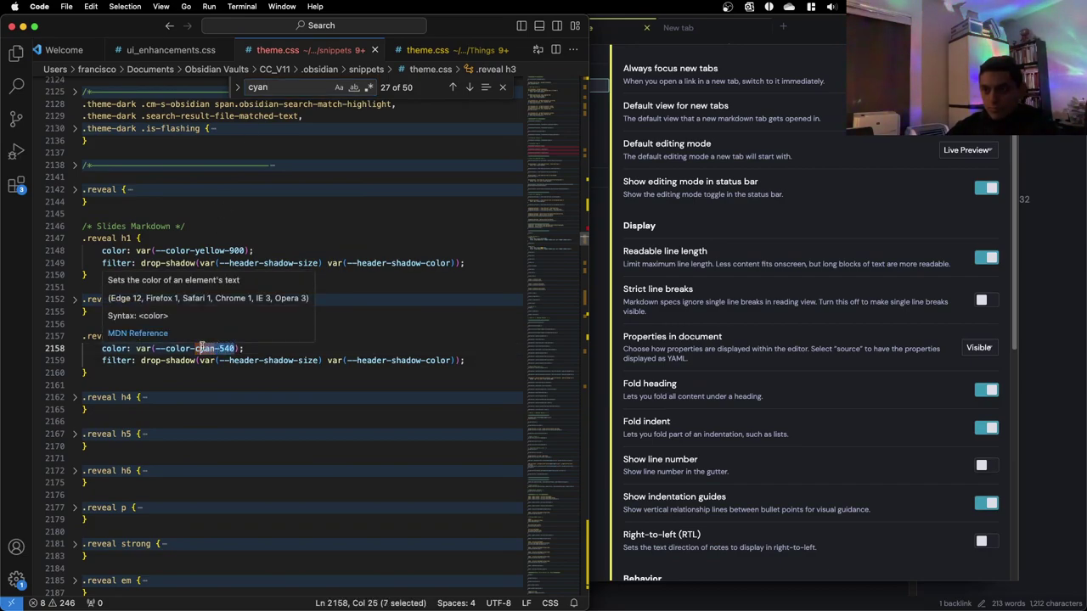
pyautogui.click(239, 361)
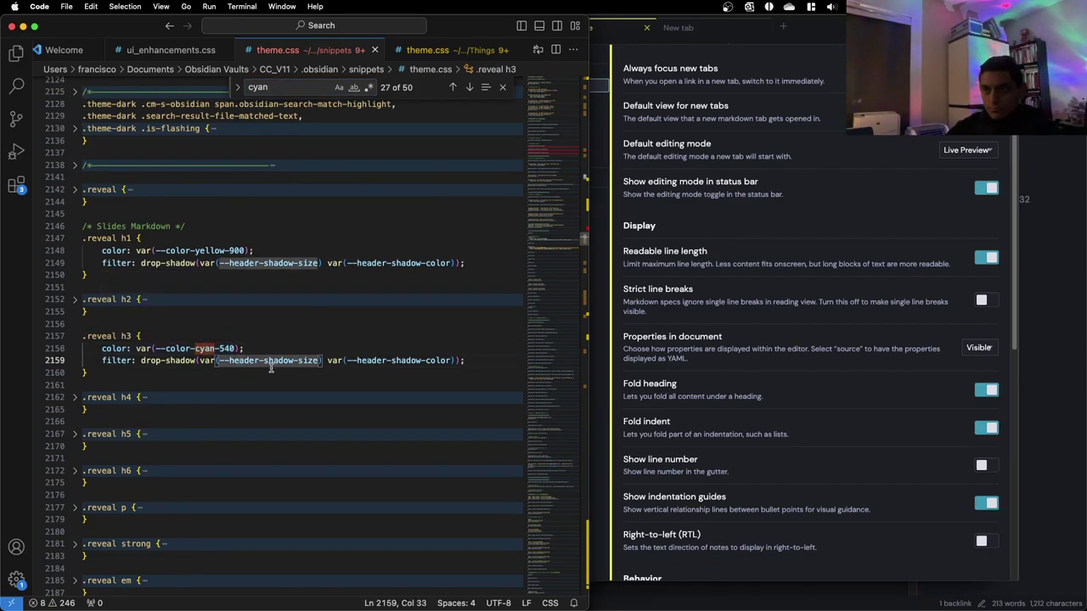
pyautogui.click(307, 89)
pyautogui.press('Return')
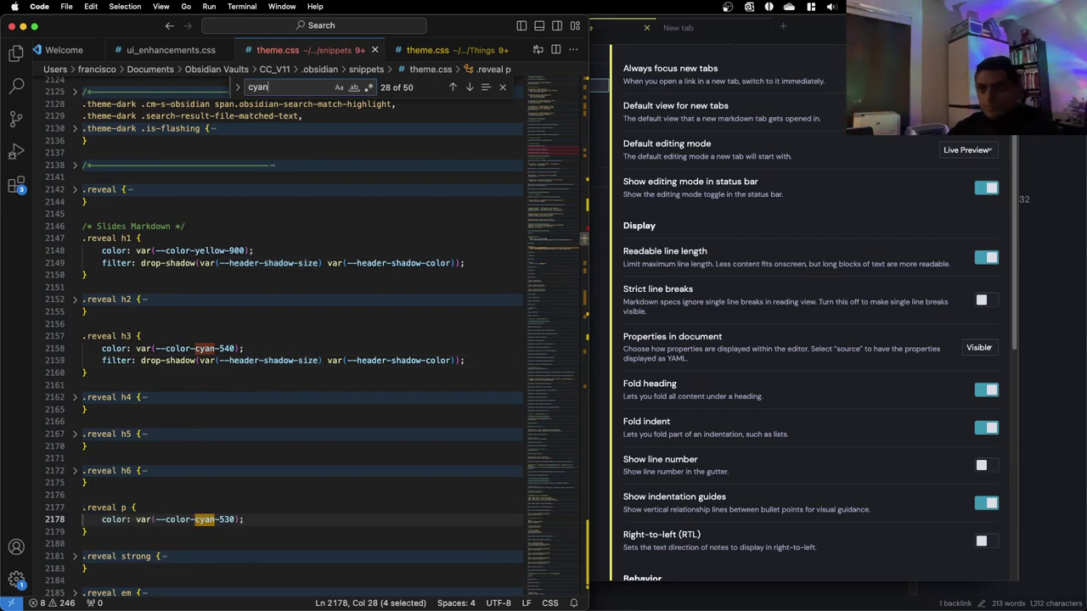
pyautogui.press('Return')
pyautogui.press('Return')
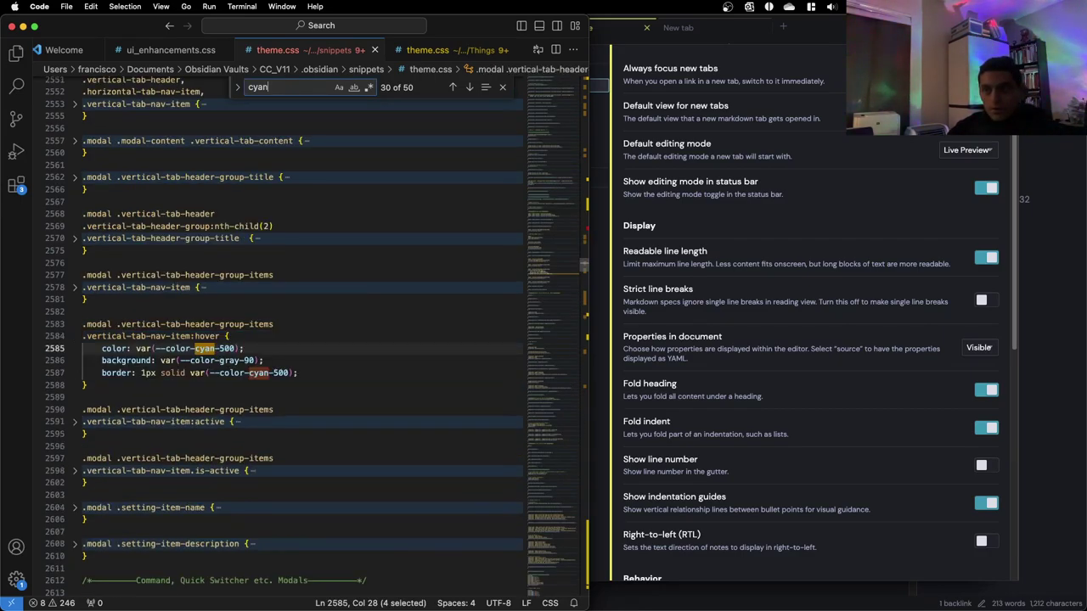
pyautogui.press('Return')
pyautogui.press('Return')
pyautogui.press('Return')
pyautogui.press('Return')
pyautogui.press('Return')
pyautogui.press('Return')
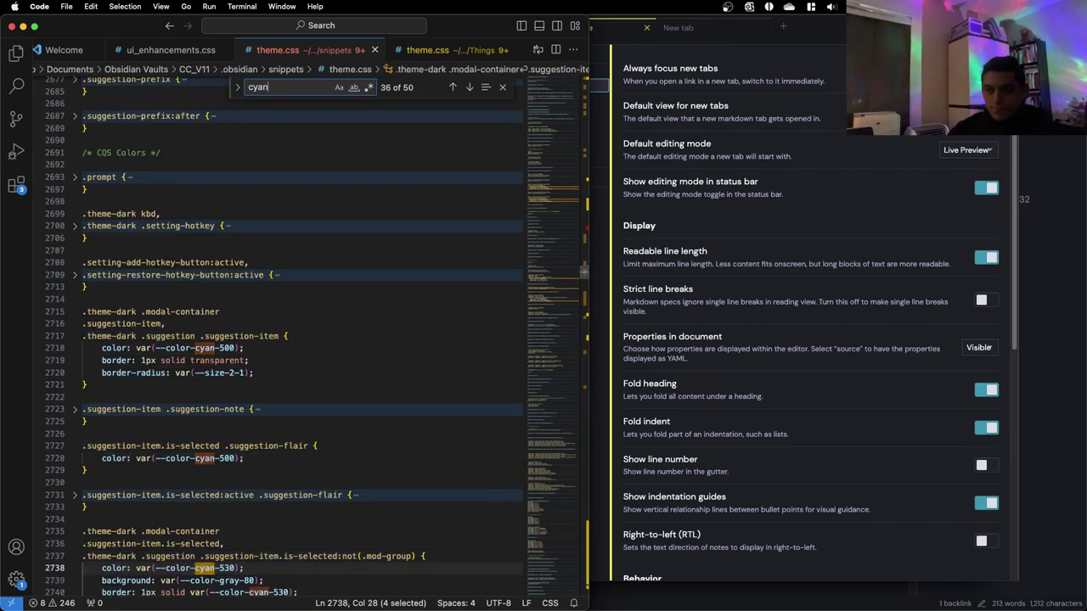
pyautogui.press('Return')
pyautogui.press('Return')
pyautogui.press('Return')
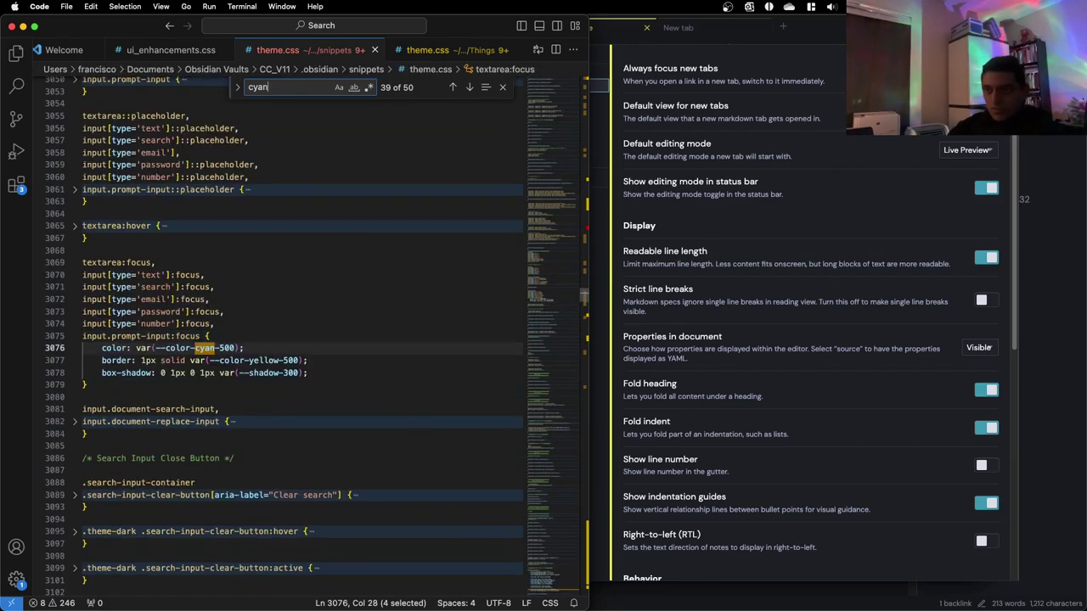
pyautogui.press('Return')
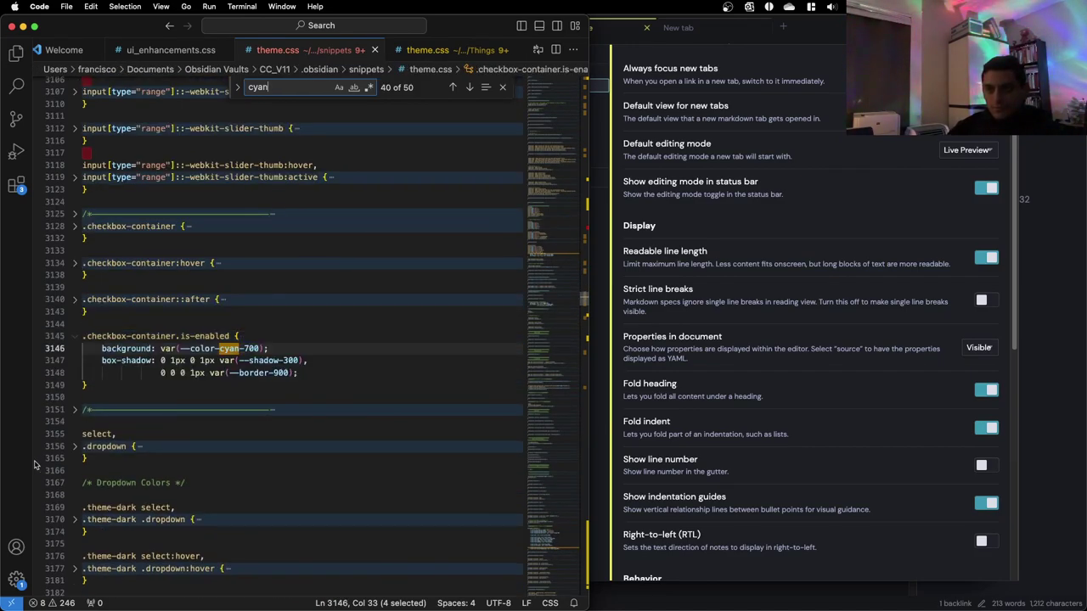
# Unfold the comment above the textarea and text input rules and examine that section through the input.prompt-input:focus rule
pyautogui.scroll(10, 69, 421)
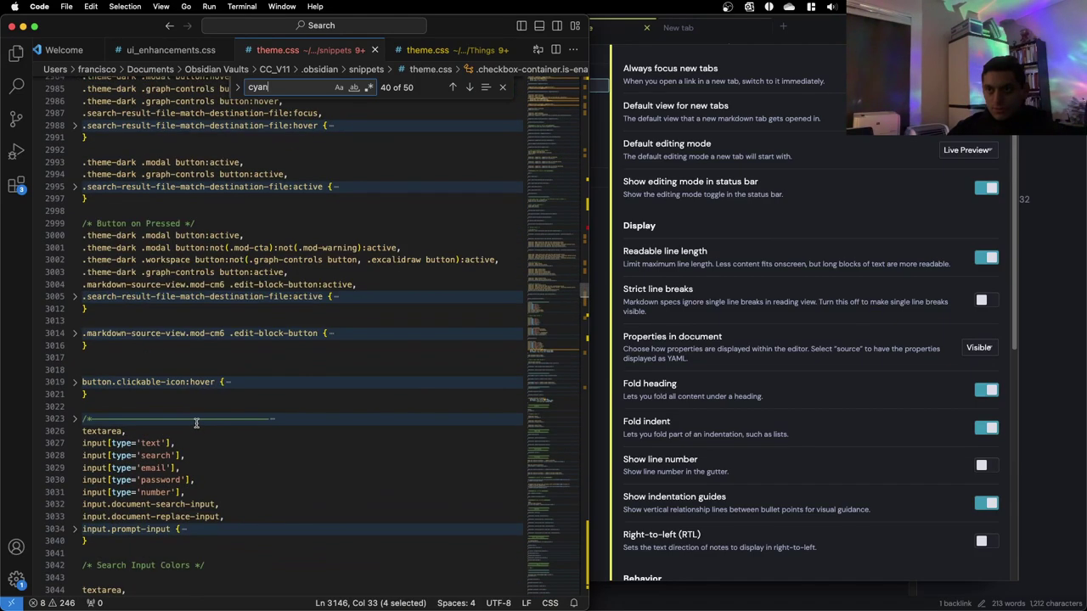
pyautogui.click(74, 420)
pyautogui.scroll(1, 74, 420)
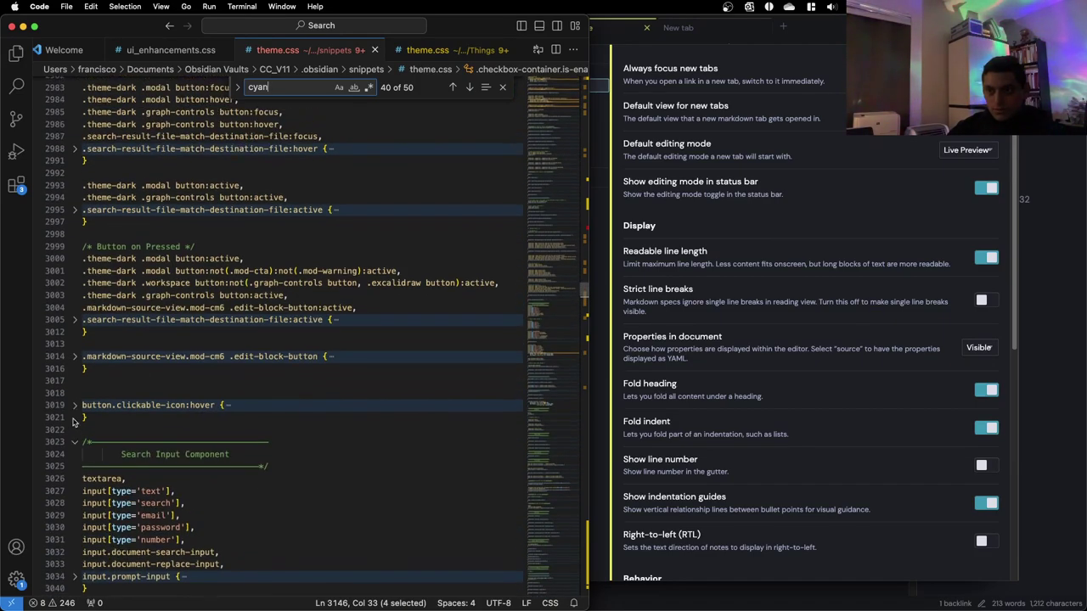
pyautogui.scroll(-6, 73, 422)
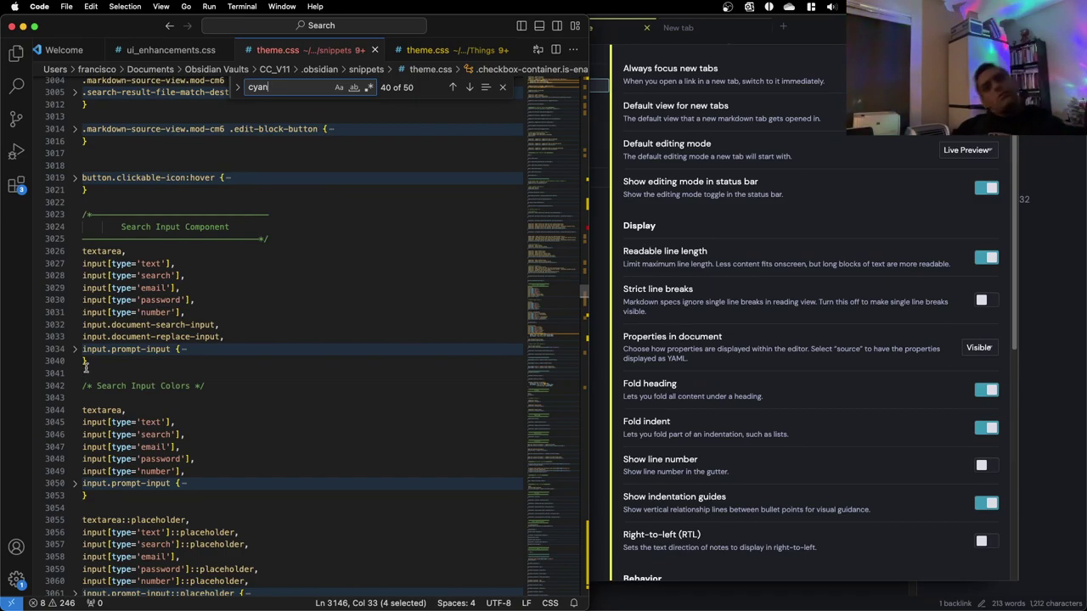
pyautogui.scroll(-3, 211, 306)
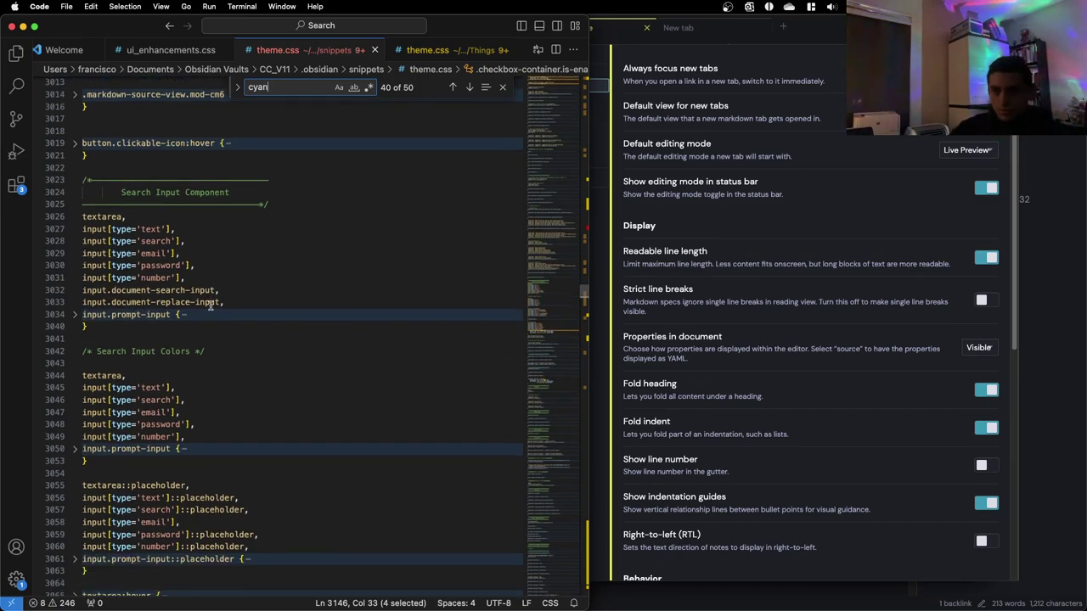
pyautogui.scroll(-10, 210, 306)
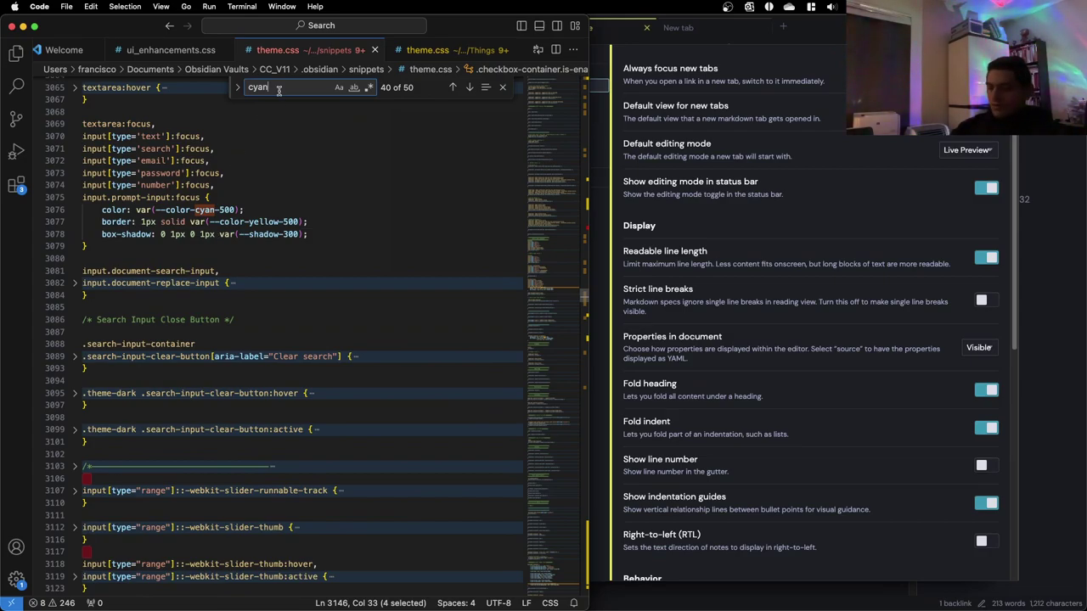
# Review the remaining "cyan" matches through the end of theme.css, including the notification and hover-editor popover-action rules
pyautogui.press('Return')
pyautogui.press('Return')
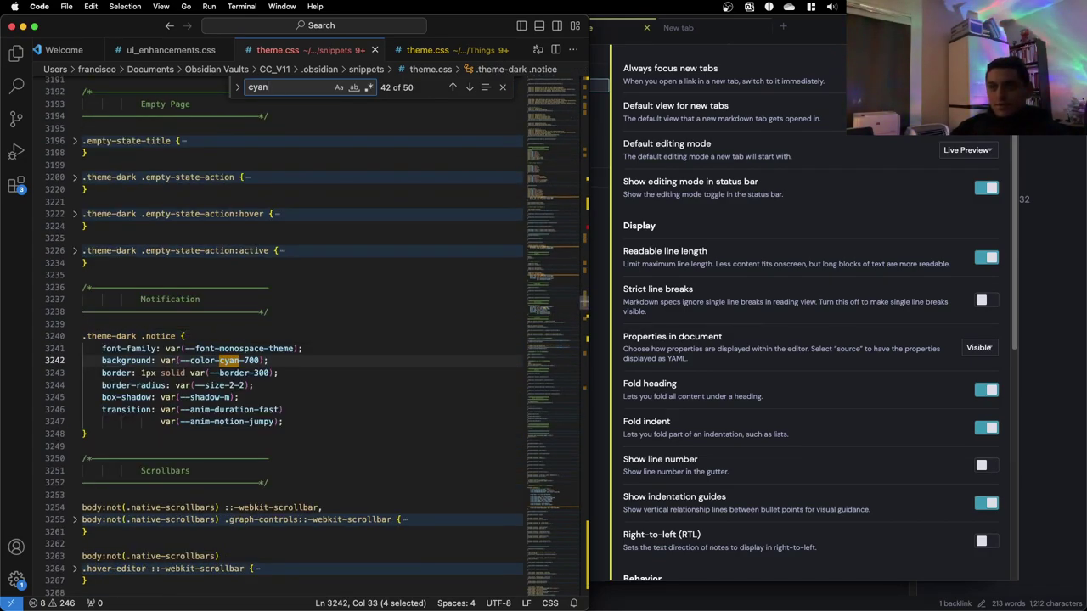
pyautogui.press('Return')
pyautogui.press('Return')
pyautogui.press('Return')
pyautogui.press('Return')
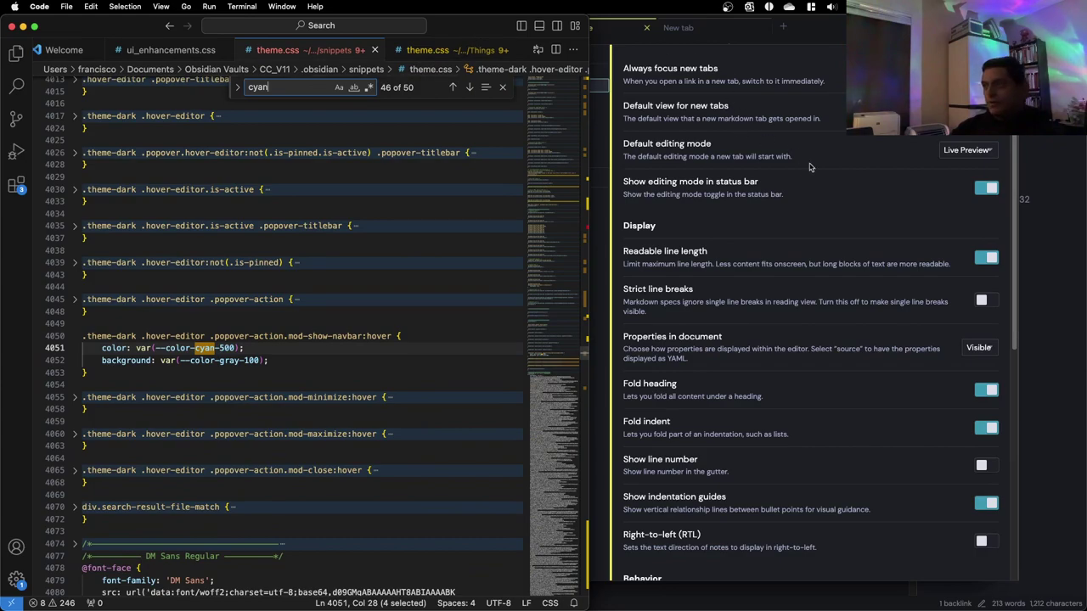
pyautogui.press('super+Tab')
pyautogui.click(192, 371)
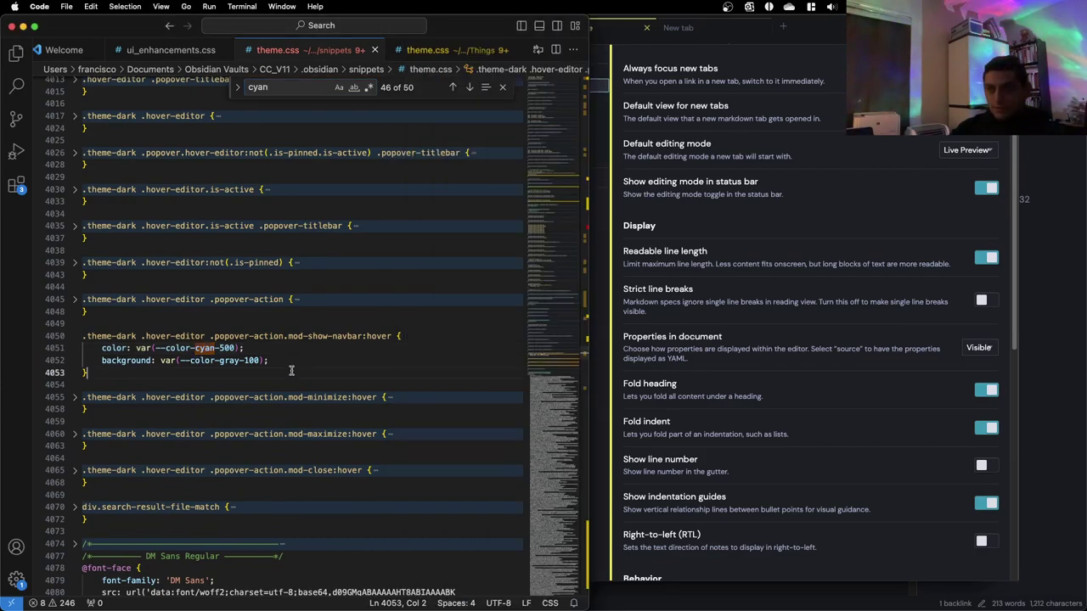
pyautogui.scroll(11, 240, 306)
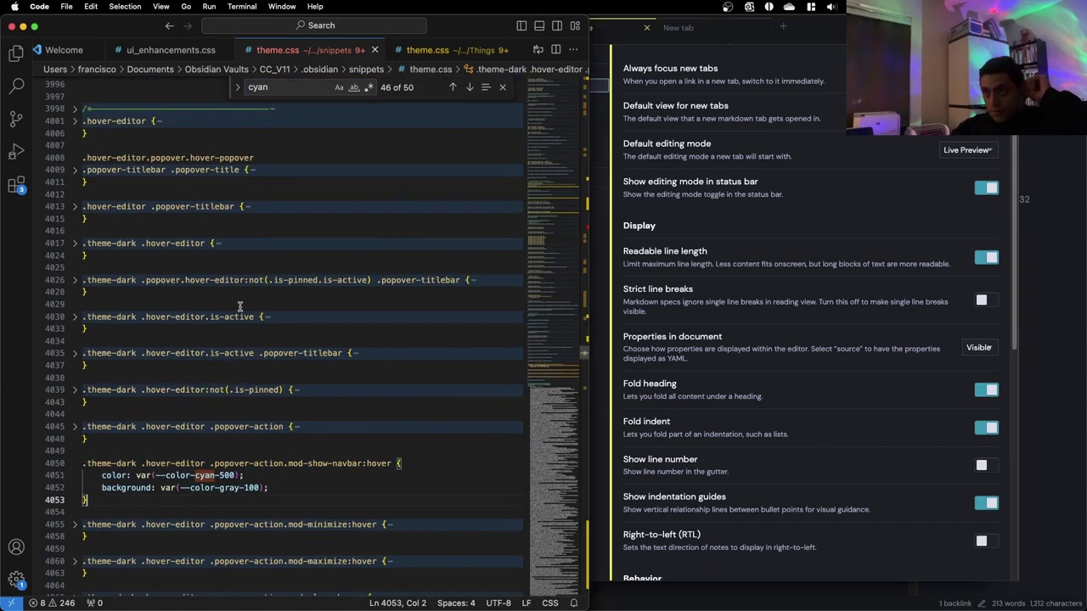
pyautogui.scroll(13, 240, 306)
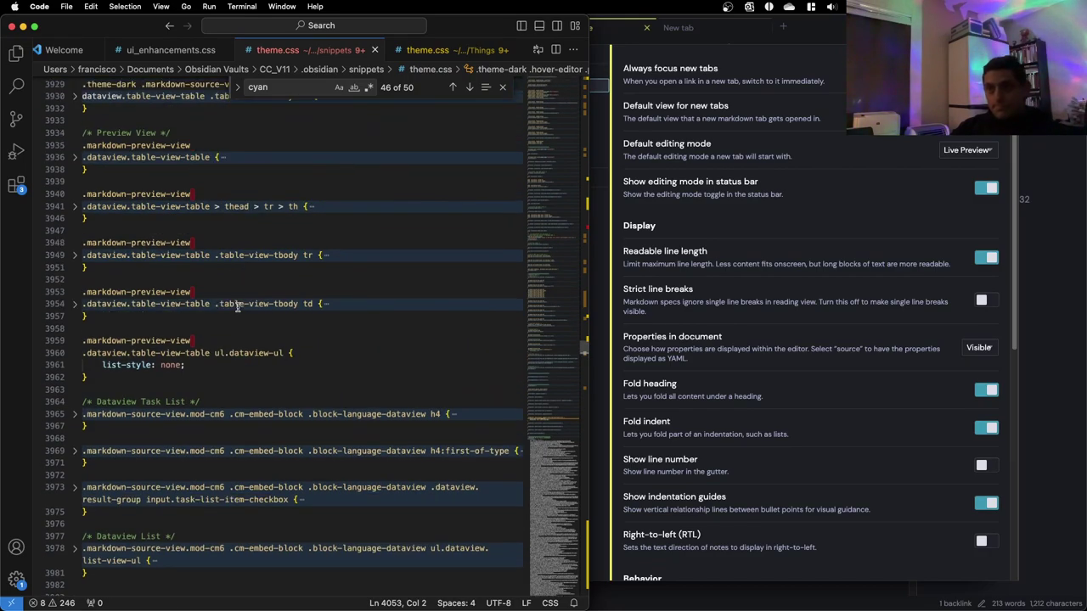
pyautogui.click(468, 87)
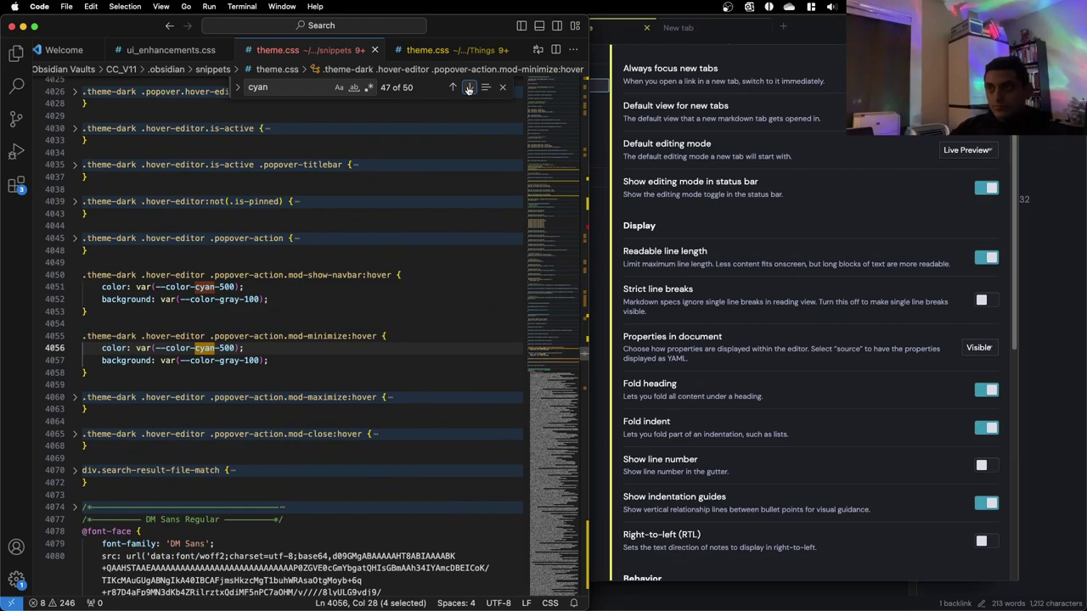
pyautogui.click(468, 88)
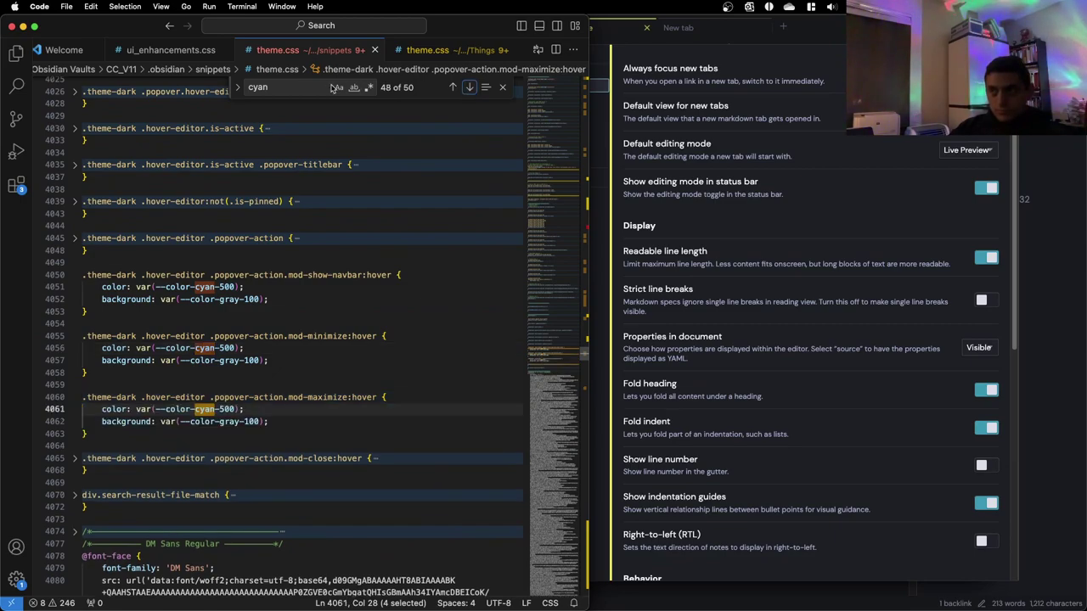
pyautogui.press('Return')
pyautogui.press('Return')
# Continue the "cyan" search from the start of theme.css and examine the --color-cyan variable definitions in .theme-dark
pyautogui.press('Return')
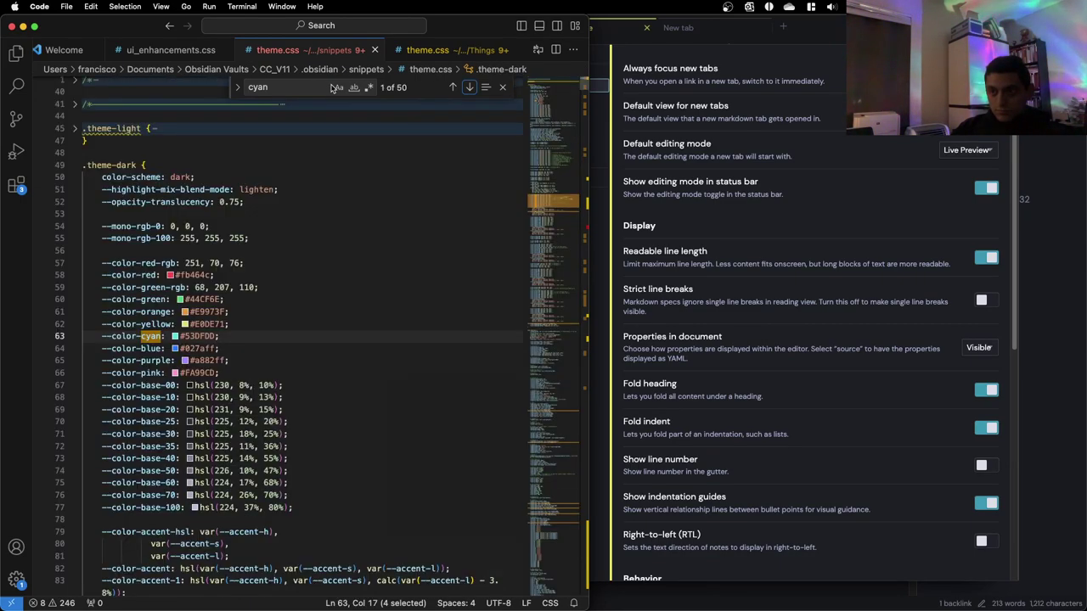
pyautogui.press('Return')
pyautogui.press('Return')
pyautogui.press('Return')
pyautogui.press('Return')
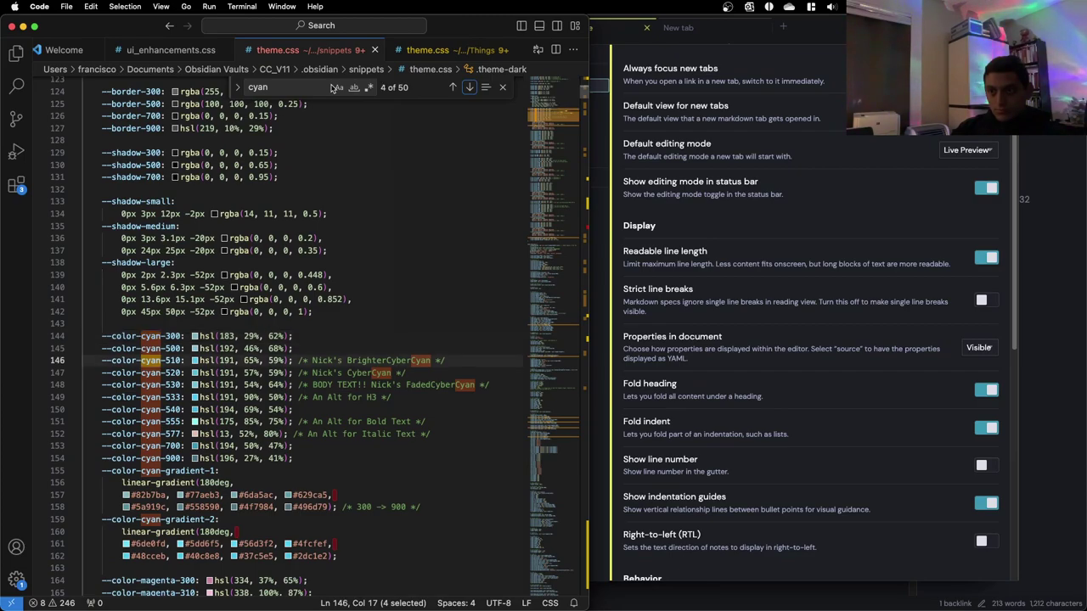
pyautogui.press('Return')
pyautogui.press('Return')
pyautogui.press('Return')
pyautogui.press('Return')
pyautogui.press('Return')
pyautogui.press('Return')
pyautogui.press('Return')
pyautogui.press('Return')
pyautogui.press('Return')
pyautogui.press('Return')
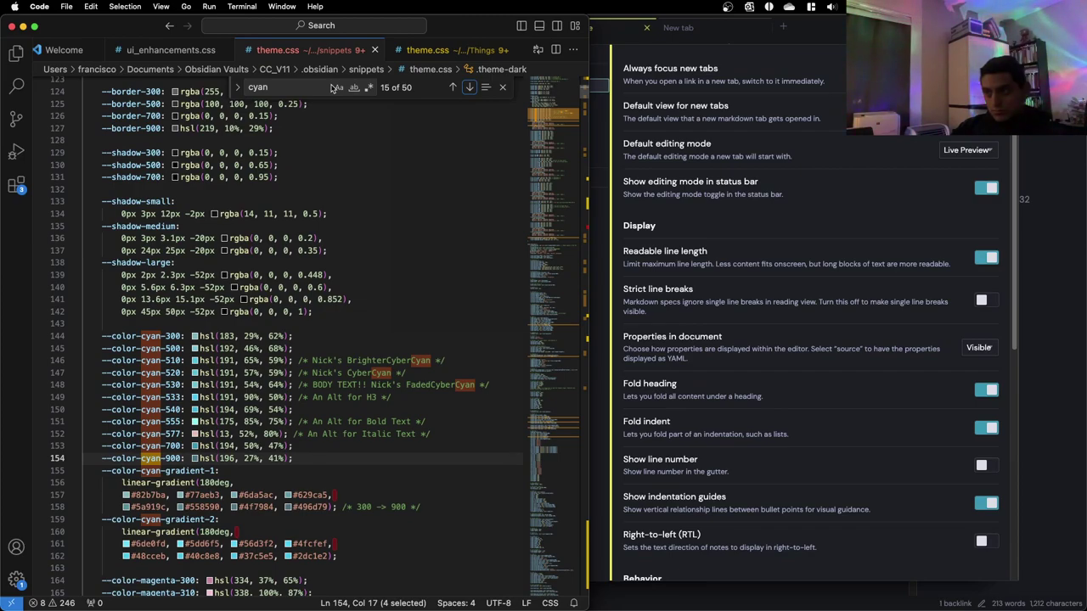
# Delete the trailing comments from the --color-cyan-533, --color-cyan-530, --color-cyan-520 and --color-cyan-510 definitions
pyautogui.moveTo(395, 400); pyautogui.dragTo(298, 399)
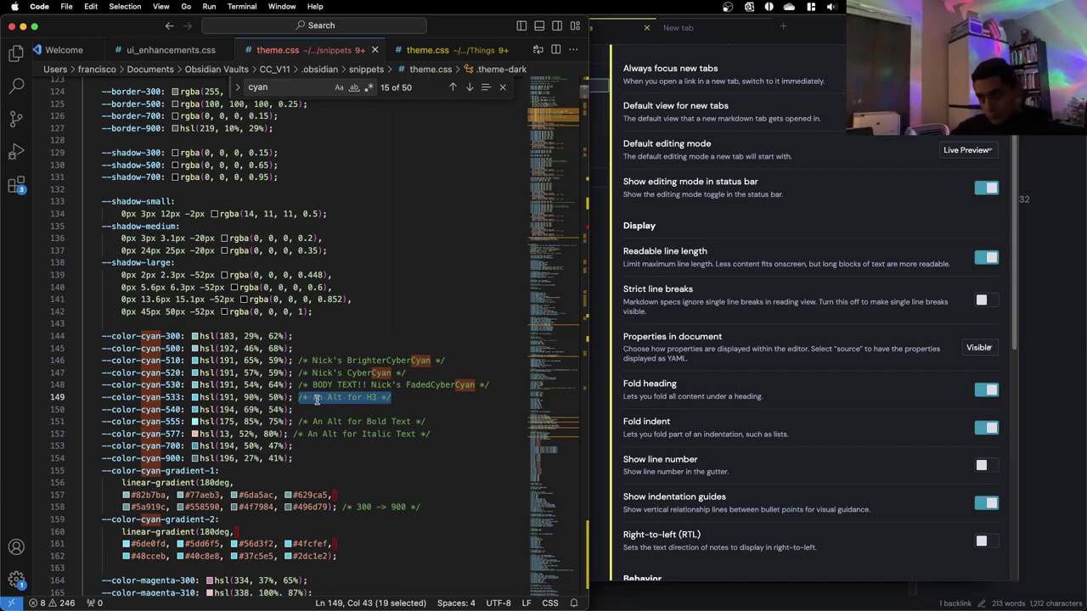
pyautogui.press('BackSpace')
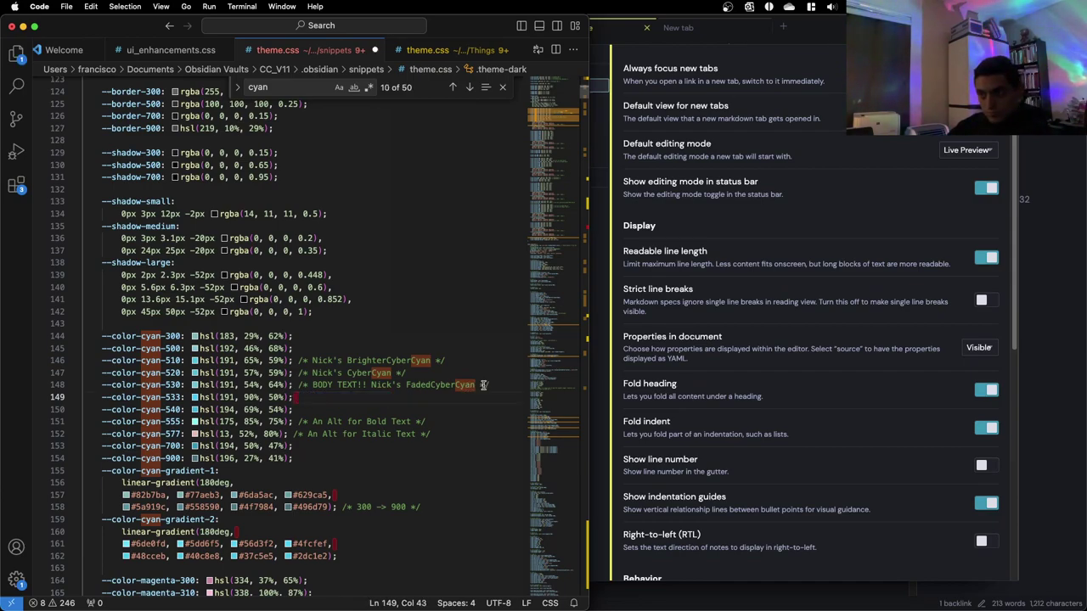
pyautogui.moveTo(491, 385); pyautogui.dragTo(303, 385)
pyautogui.press('BackSpace')
pyautogui.press('BackSpace')
pyautogui.moveTo(407, 373); pyautogui.dragTo(302, 374)
pyautogui.press('BackSpace')
pyautogui.press('BackSpace')
pyautogui.moveTo(449, 361); pyautogui.dragTo(299, 360)
pyautogui.press('BackSpace')
pyautogui.press('BackSpace')
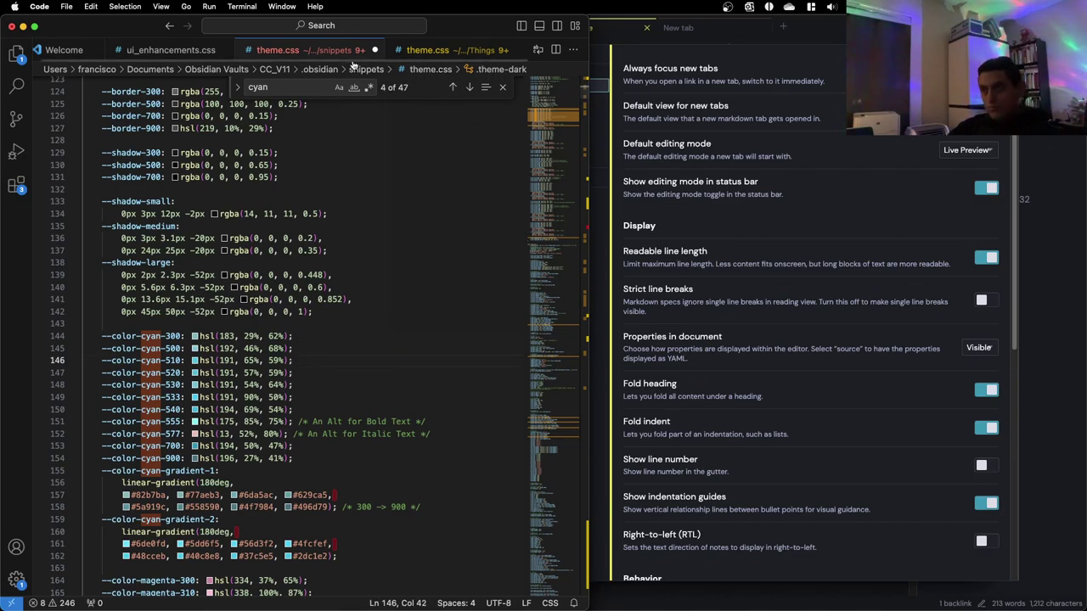
# Delete the trailing comments from the --color-cyan-555 and --color-cyan-577 definitions and save theme.css
pyautogui.moveTo(438, 420); pyautogui.dragTo(300, 420)
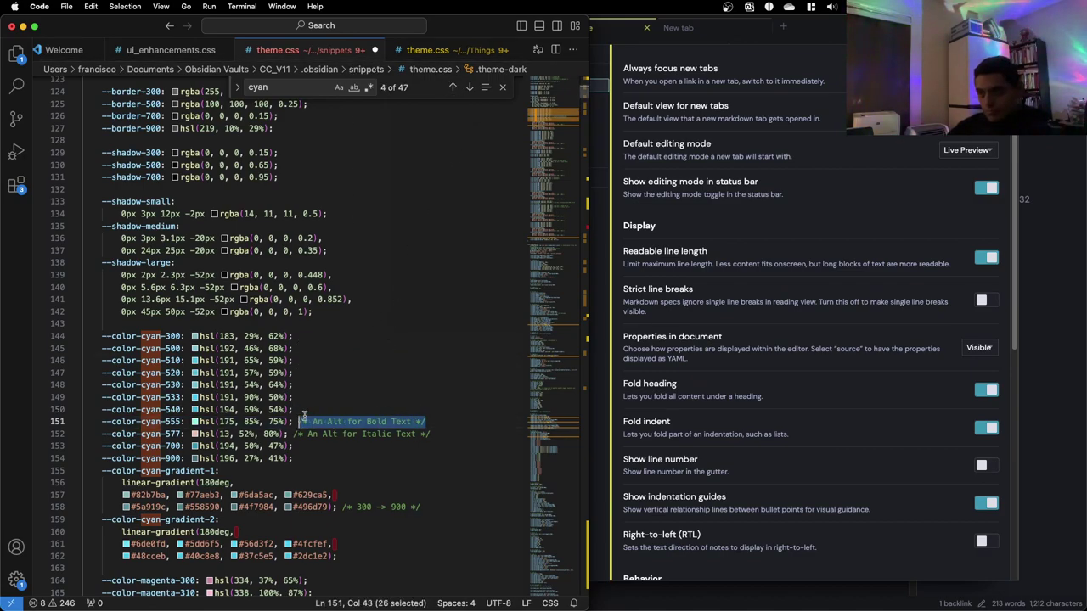
pyautogui.press('BackSpace')
pyautogui.press('BackSpace')
pyautogui.moveTo(429, 433); pyautogui.dragTo(293, 433)
pyautogui.press('BackSpace')
pyautogui.press('BackSpace')
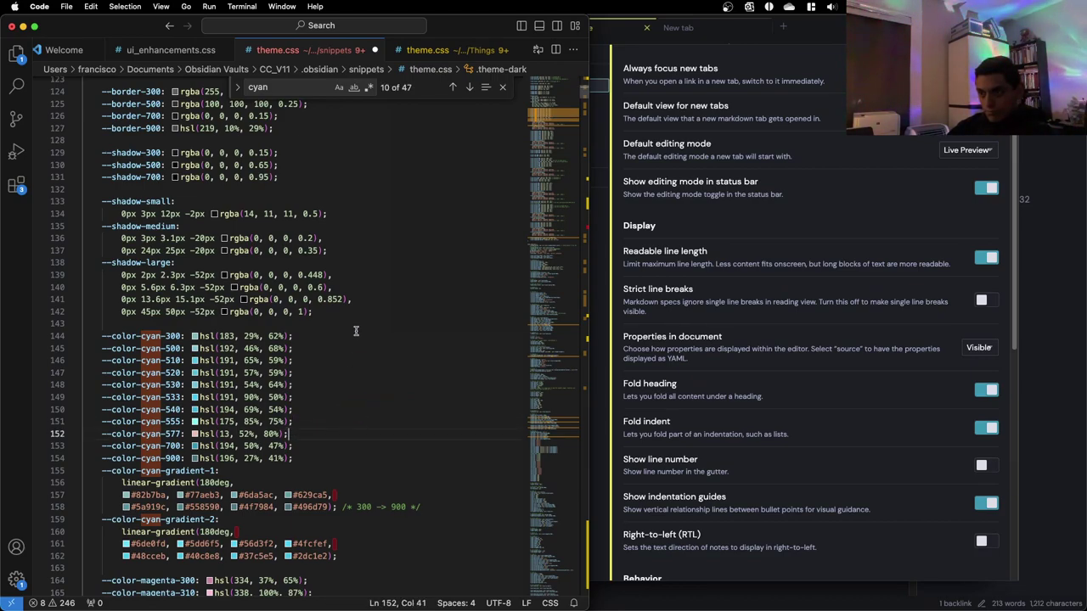
pyautogui.press('super+s')
# Review the "cyan" matches in theme.css from the cyan gradients through the highlight, code, dragging, graph and heading variables
pyautogui.click(300, 87)
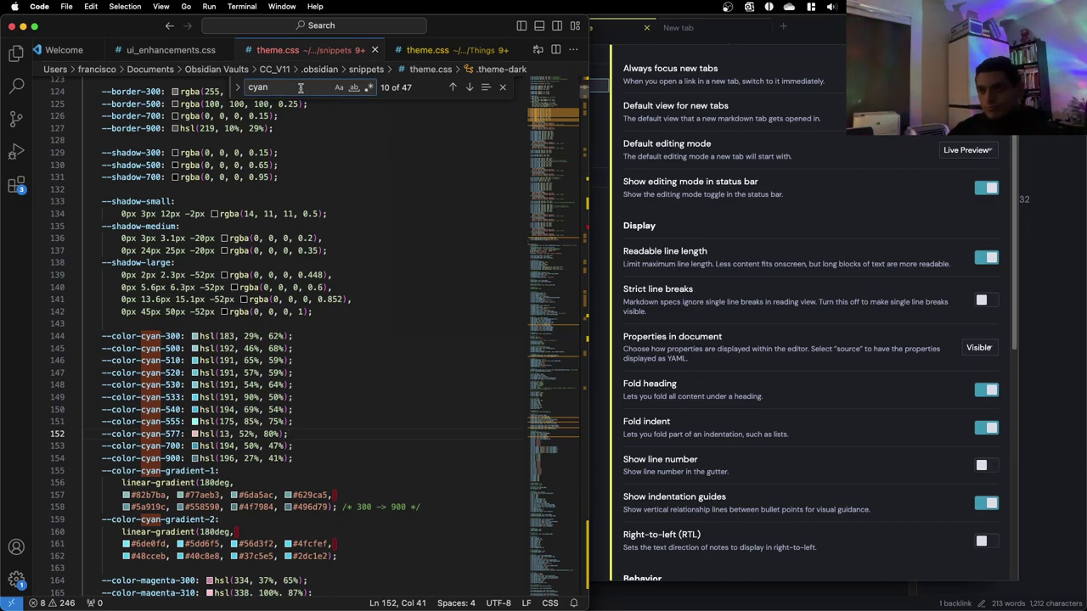
pyautogui.press('Return')
pyautogui.press('Return')
pyautogui.press('Return')
pyautogui.press('Return')
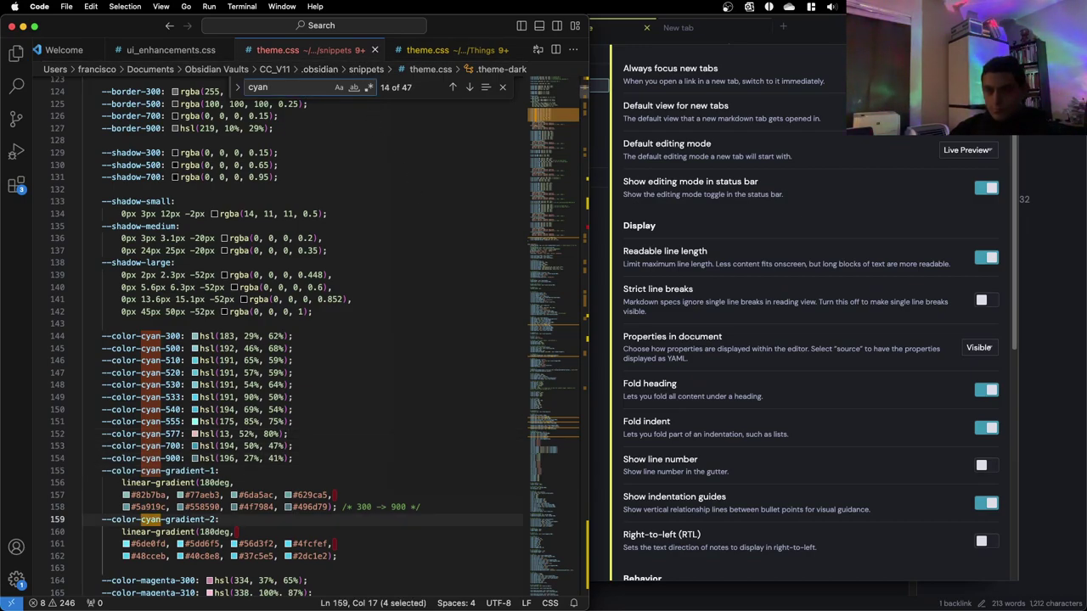
pyautogui.press('Return')
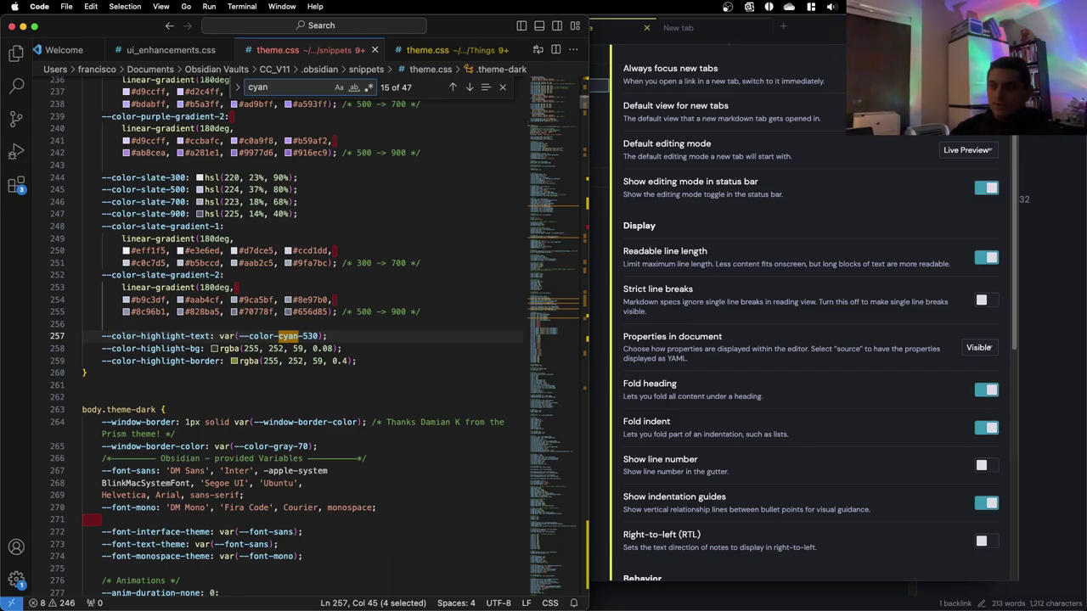
pyautogui.press('Return')
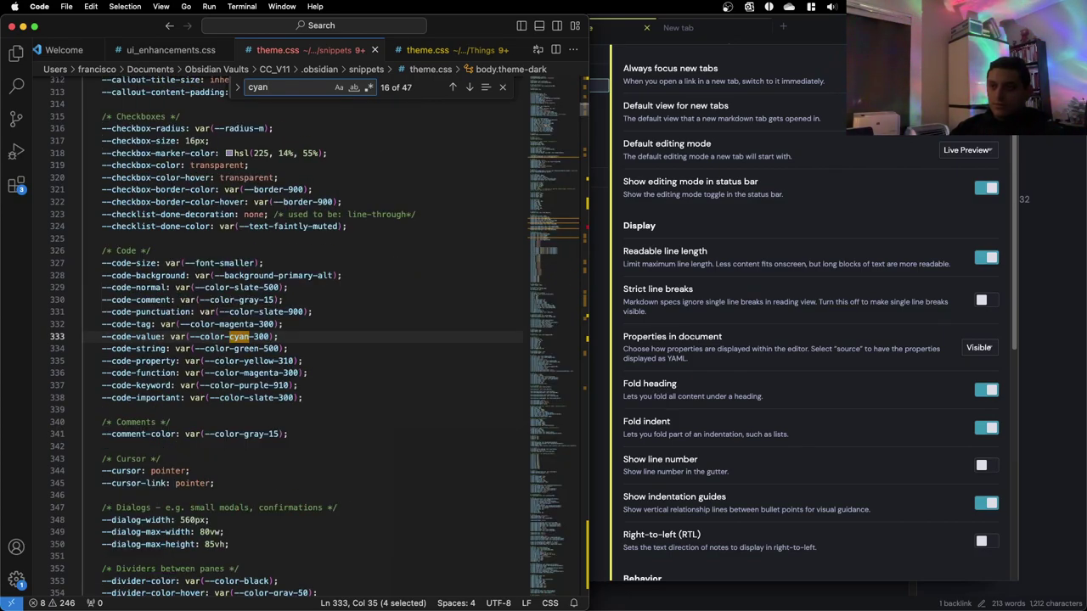
pyautogui.press('Return')
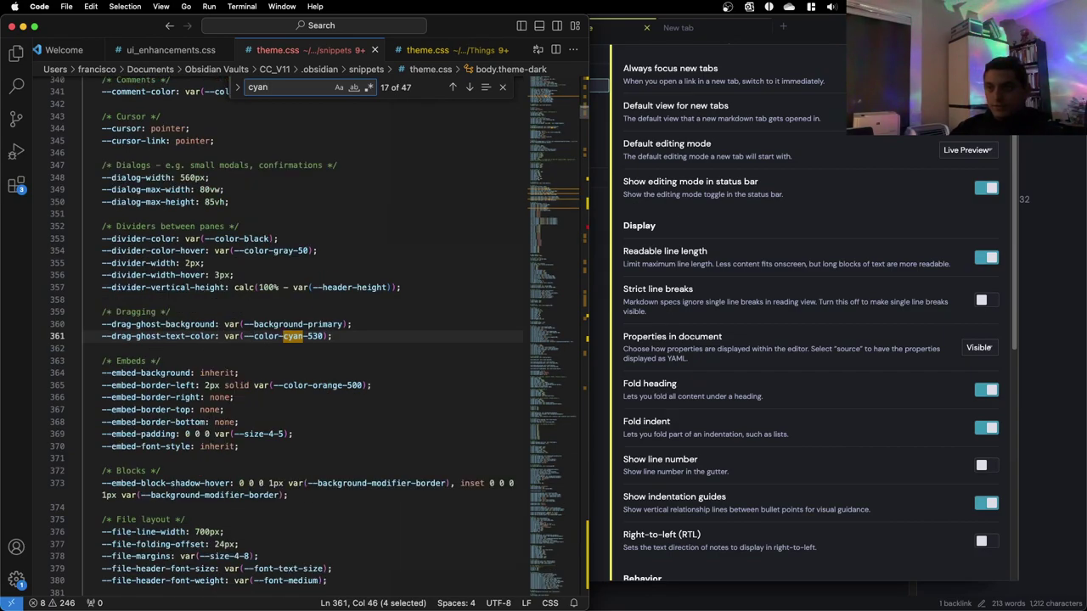
pyautogui.press('Return')
pyautogui.press('Return')
pyautogui.press('Return')
pyautogui.press('Return')
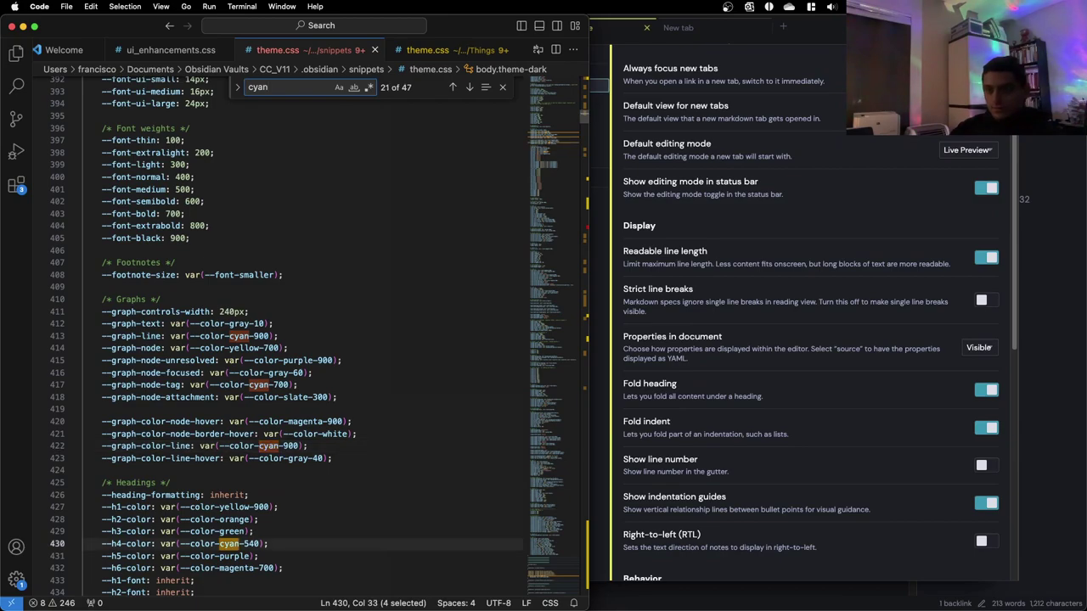
# Set the hover text color of the .titlebar-button rules to var(--color-purple), save theme.css, and close the settings window in Obsidian
pyautogui.press('Return')
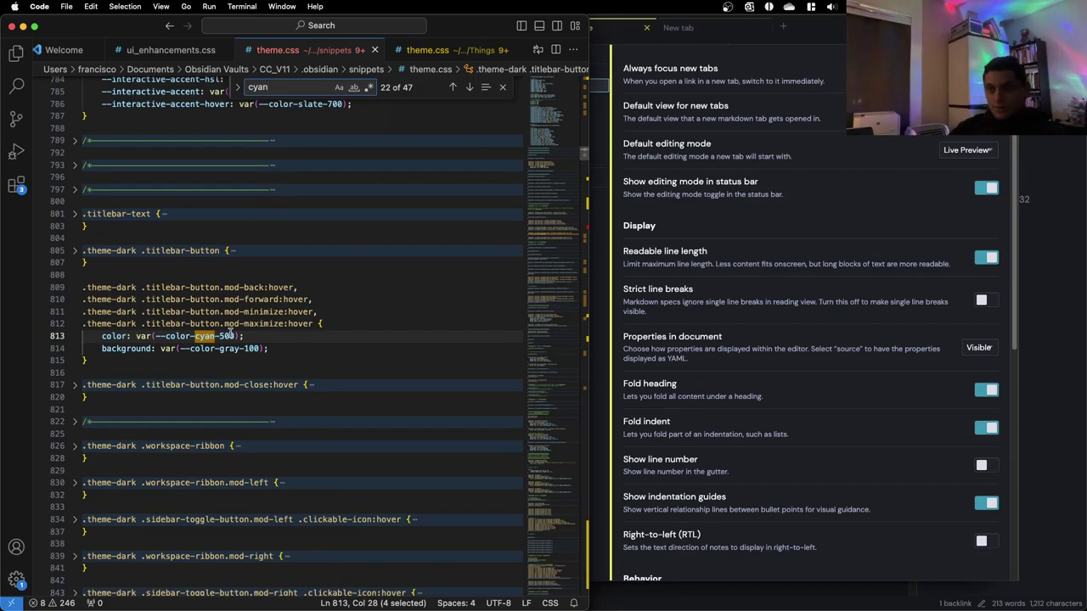
pyautogui.moveTo(234, 335); pyautogui.dragTo(194, 336)
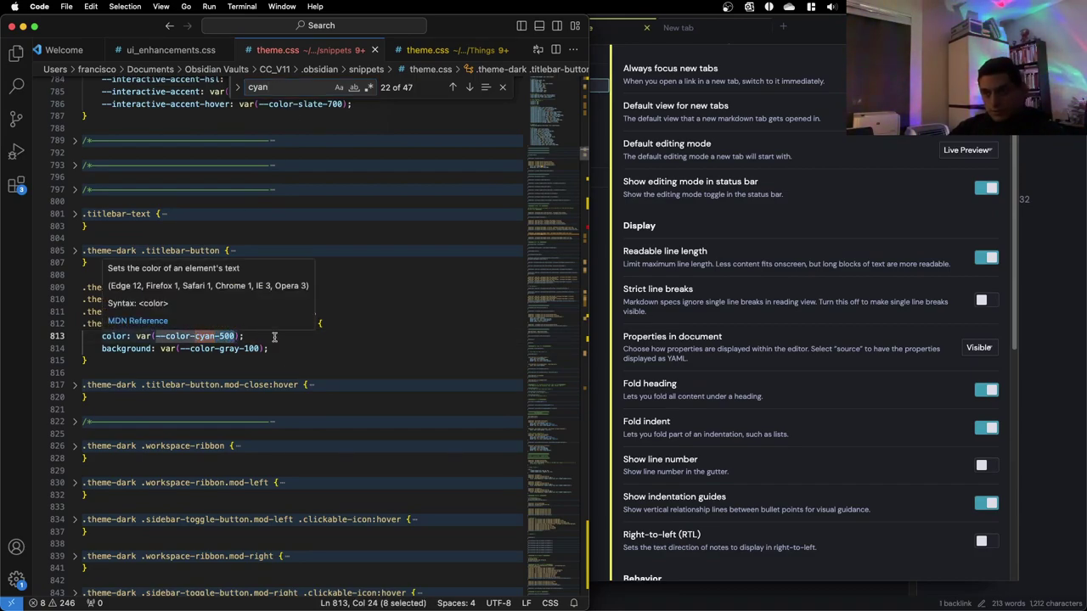
pyautogui.write('purple')
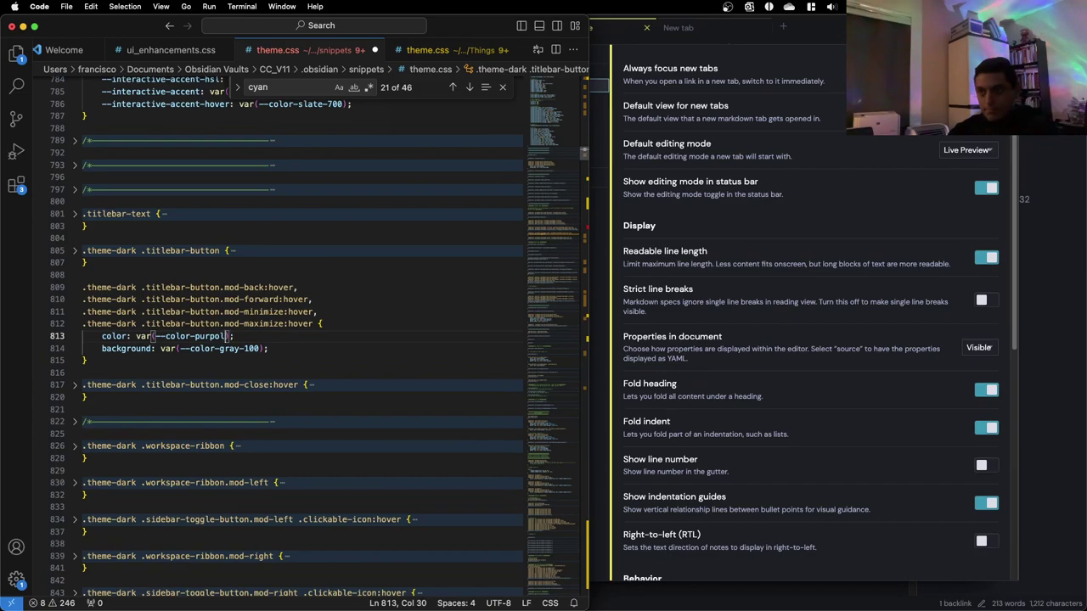
pyautogui.click(665, 278)
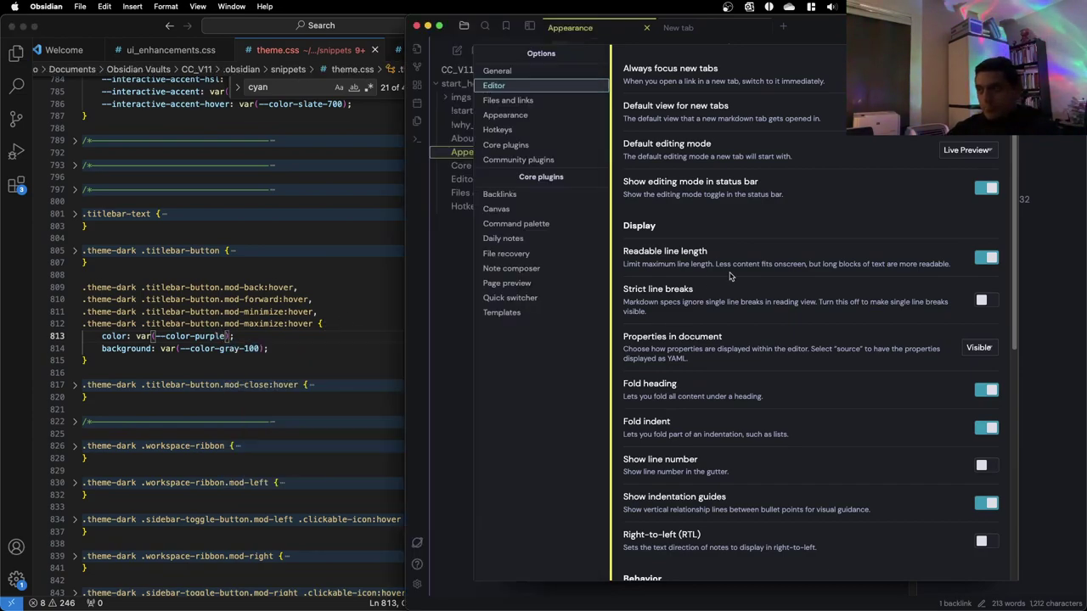
pyautogui.click(440, 303)
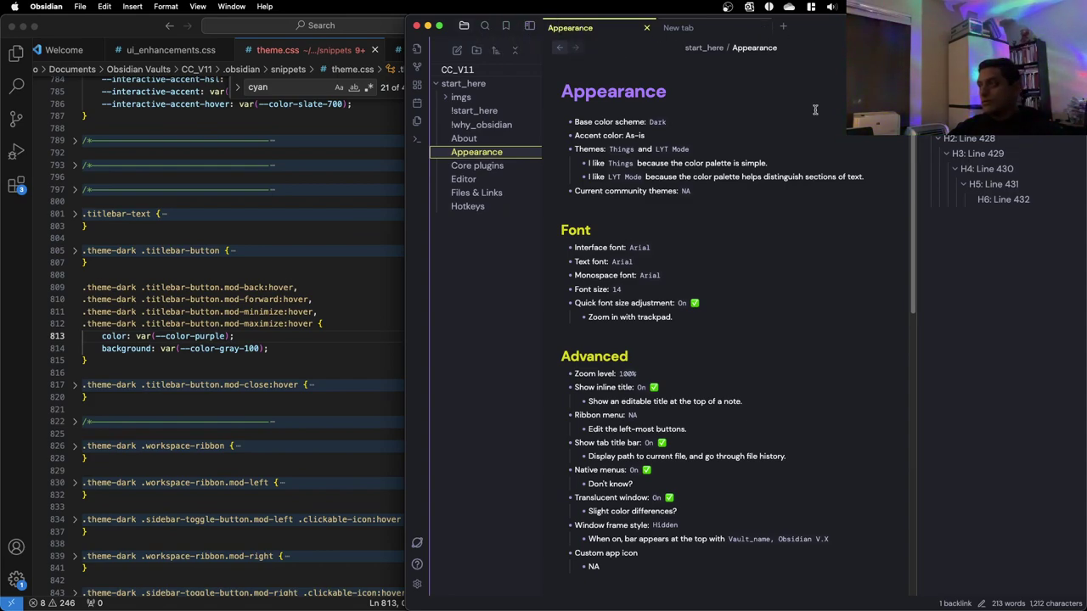
pyautogui.click(316, 349)
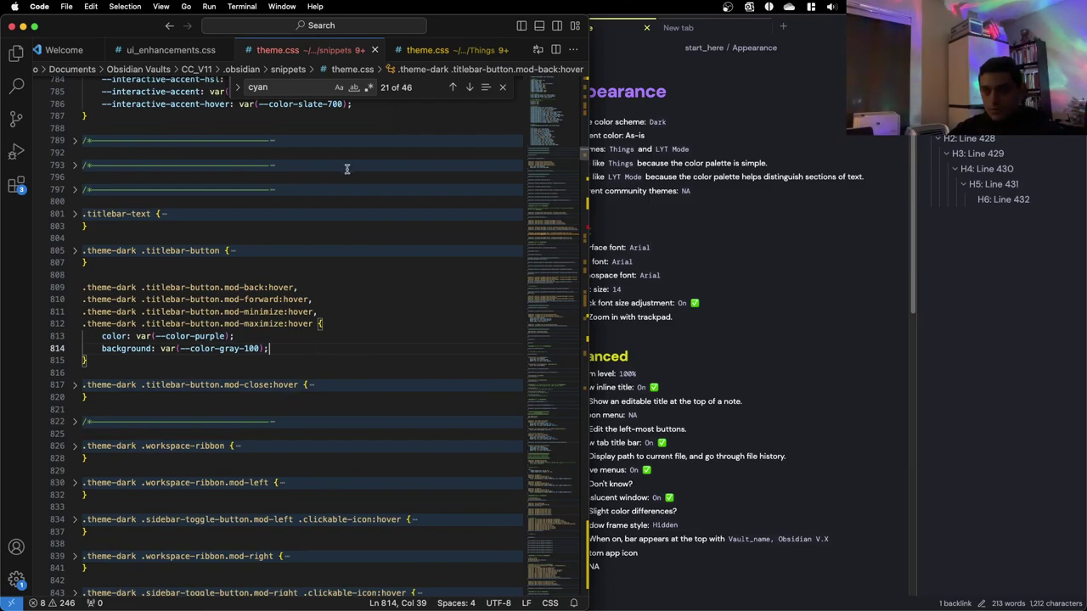
# Set the icon color in the .workspace-tab-header:hover rule to var(--color-purple), save theme.css, and check the icon hover color in Obsidian
pyautogui.click(307, 88)
pyautogui.press('Return')
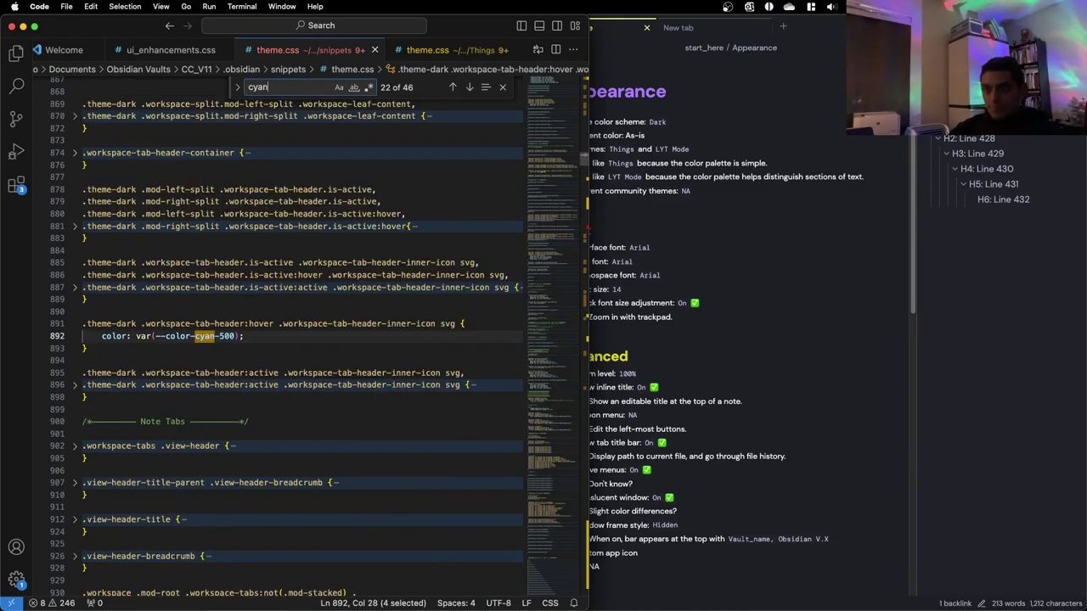
pyautogui.moveTo(236, 336); pyautogui.dragTo(197, 335)
pyautogui.write('purple')
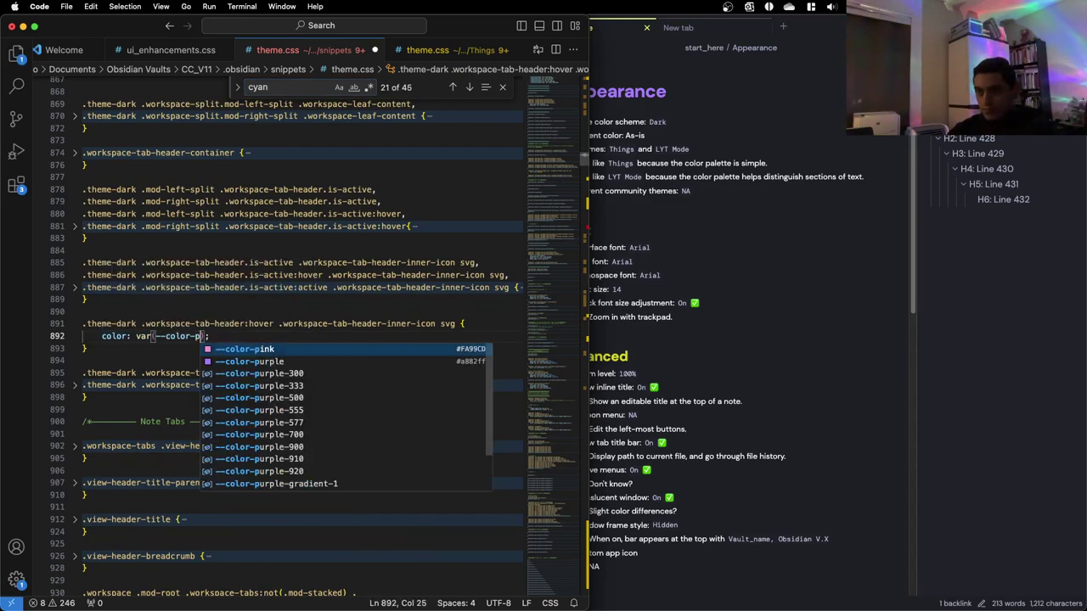
pyautogui.press('Escape')
pyautogui.press('super+s')
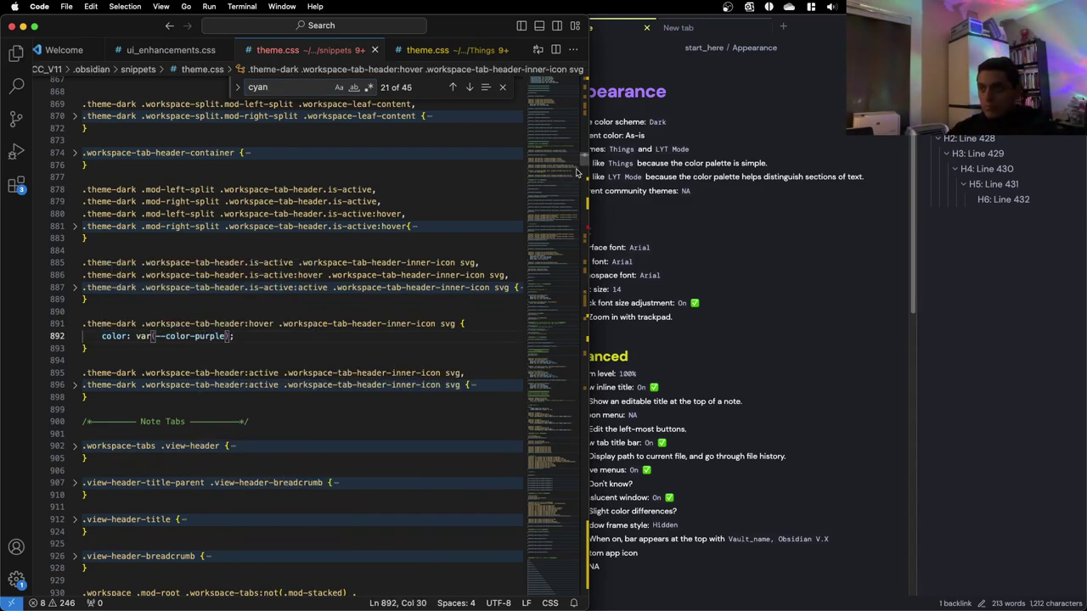
pyautogui.click(572, 175)
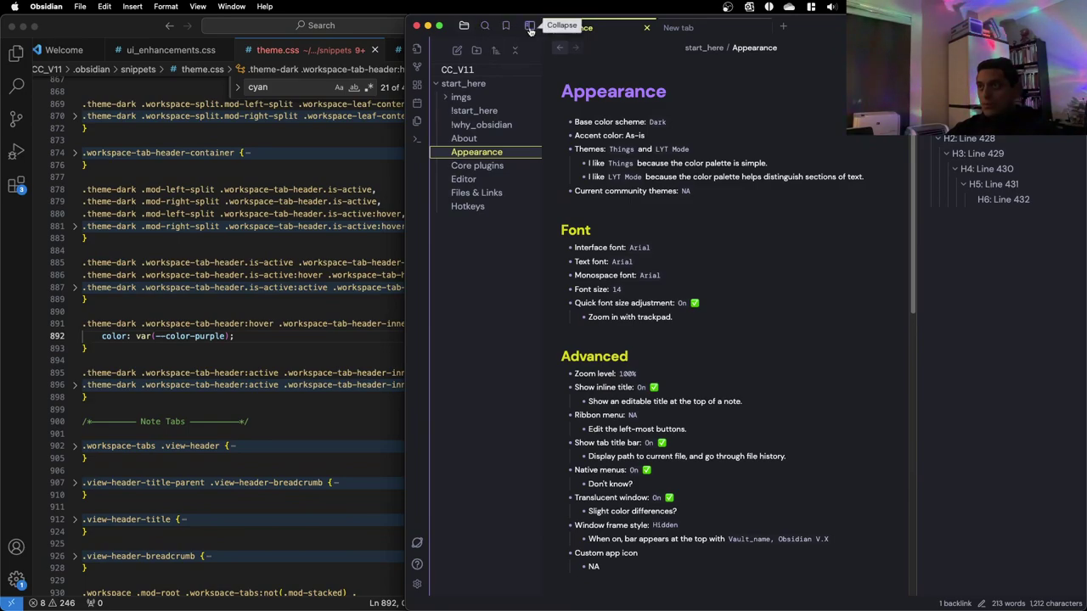
pyautogui.click(282, 348)
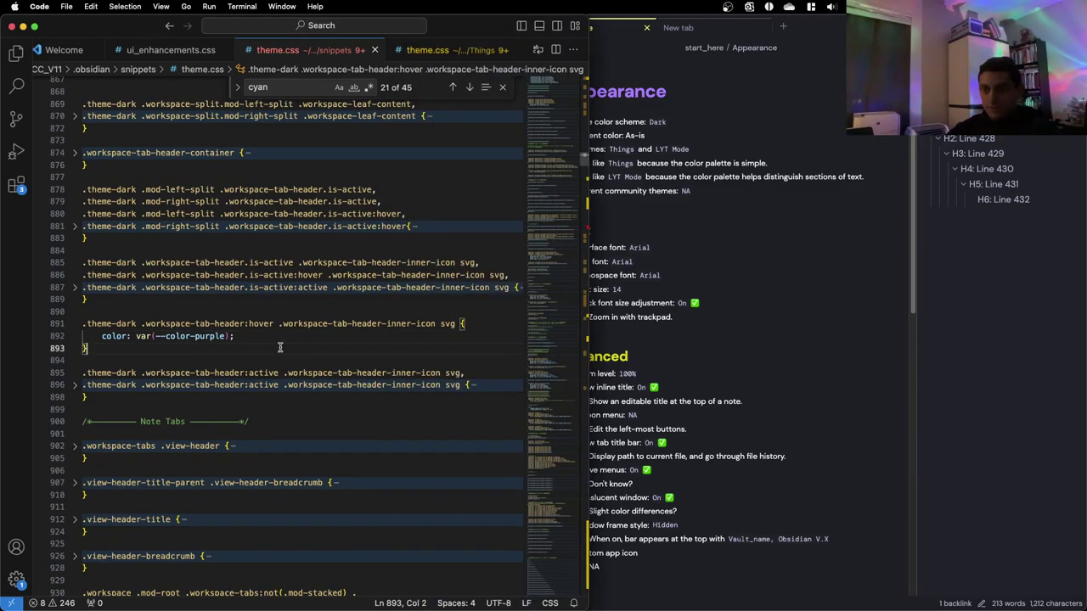
# Skip the .reveal matches and set both the text and border colors of .vertical-tab-nav-item:hover to var(--color-purple), saving theme.css
pyautogui.click(307, 88)
pyautogui.press('Return')
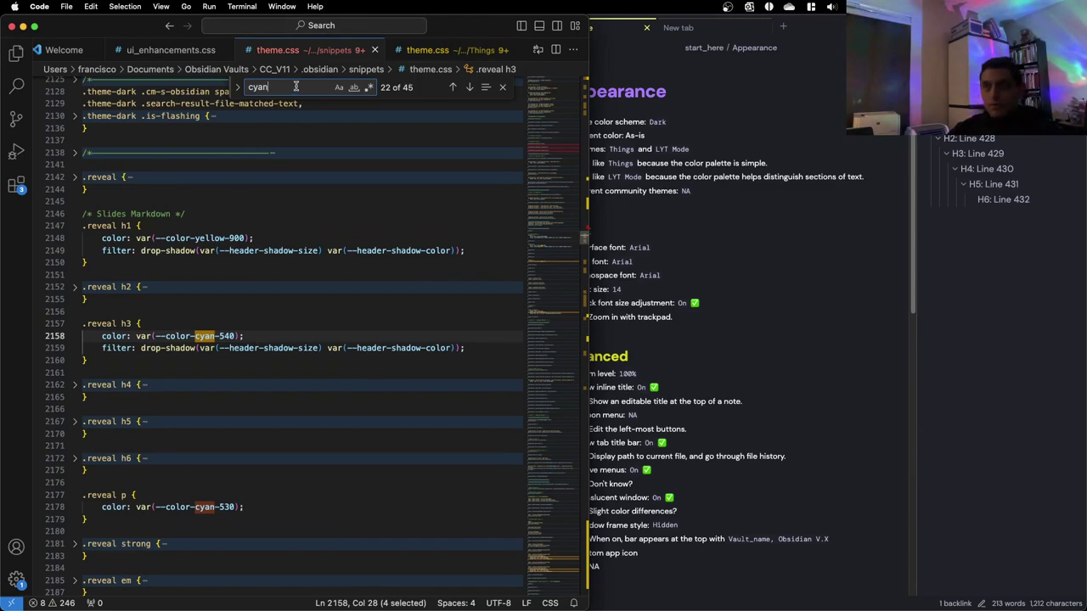
pyautogui.press('Return')
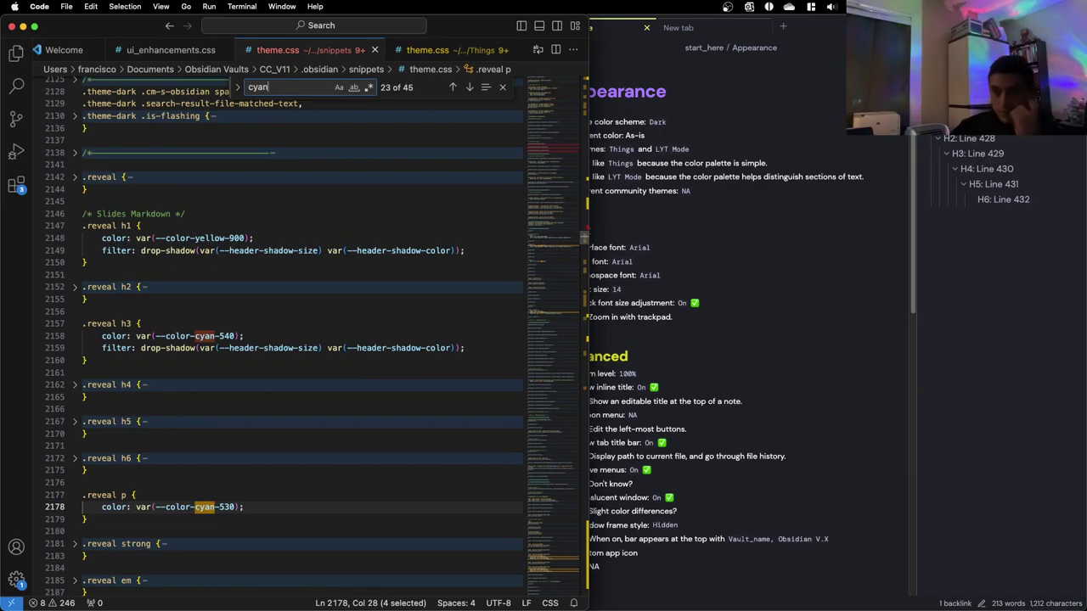
pyautogui.press('Return')
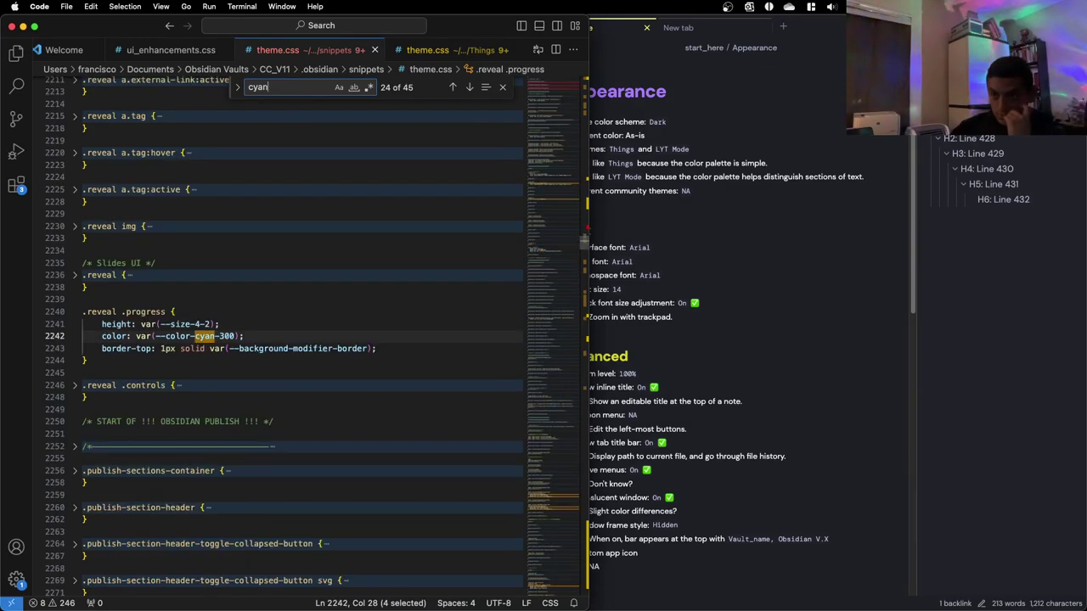
pyautogui.press('Return')
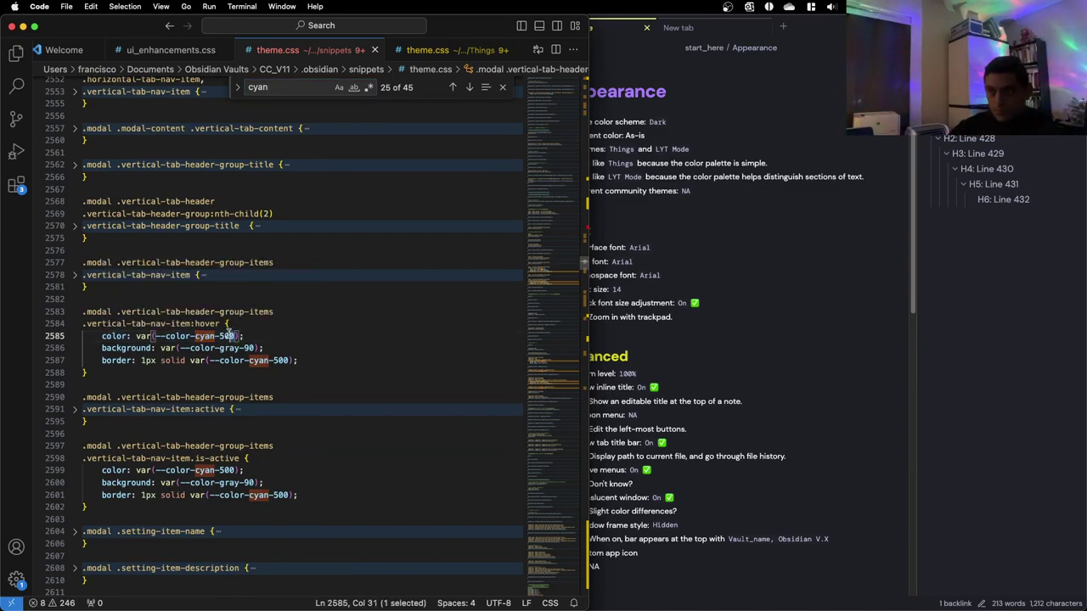
pyautogui.moveTo(238, 335); pyautogui.dragTo(194, 335)
pyautogui.write('purple')
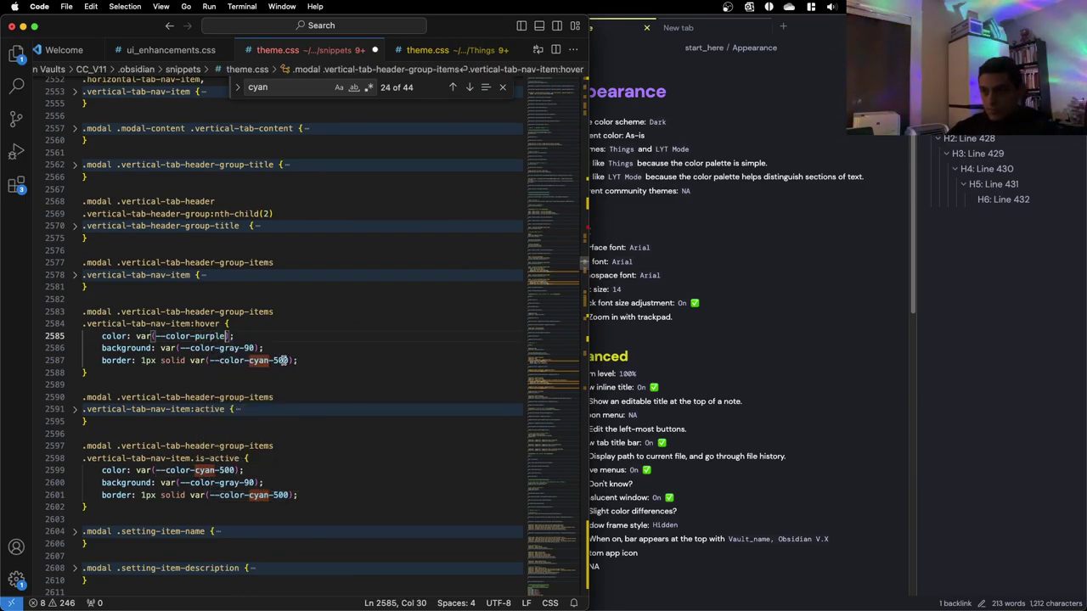
pyautogui.moveTo(289, 359); pyautogui.dragTo(249, 360)
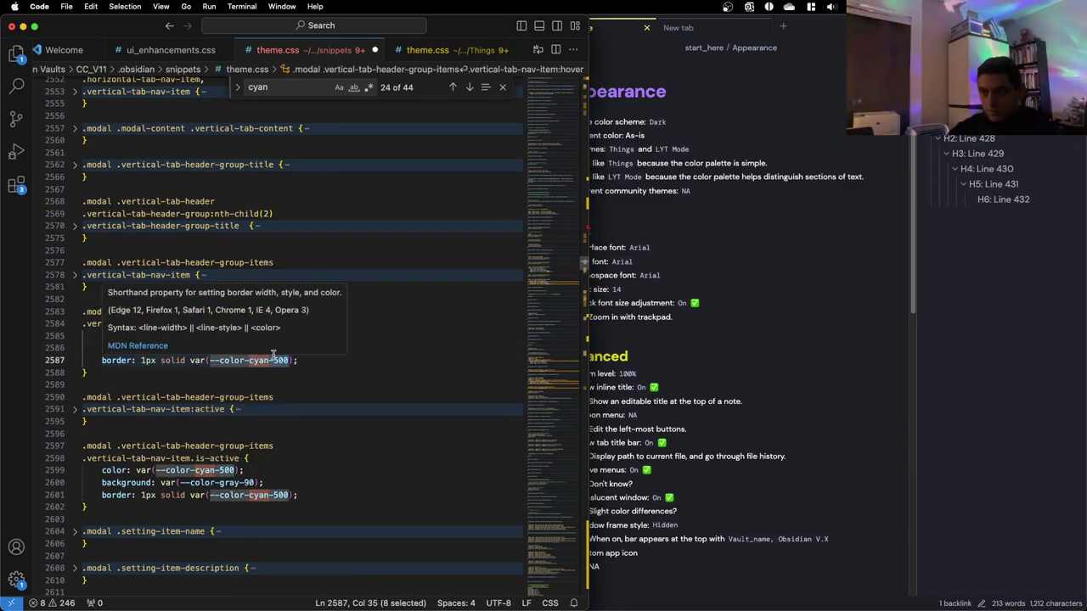
pyautogui.write('purple')
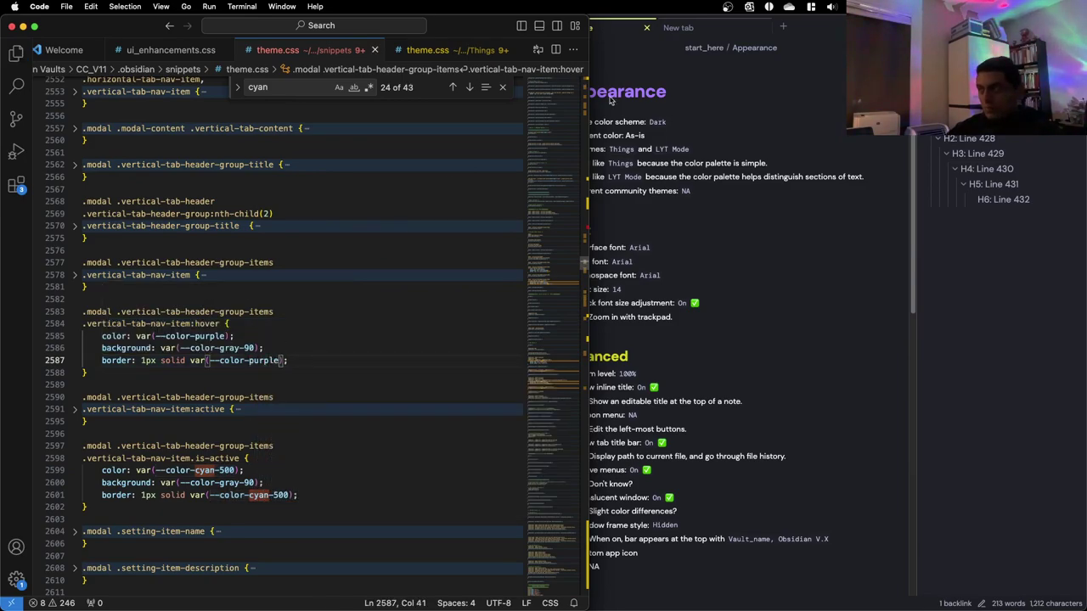
pyautogui.click(837, 96)
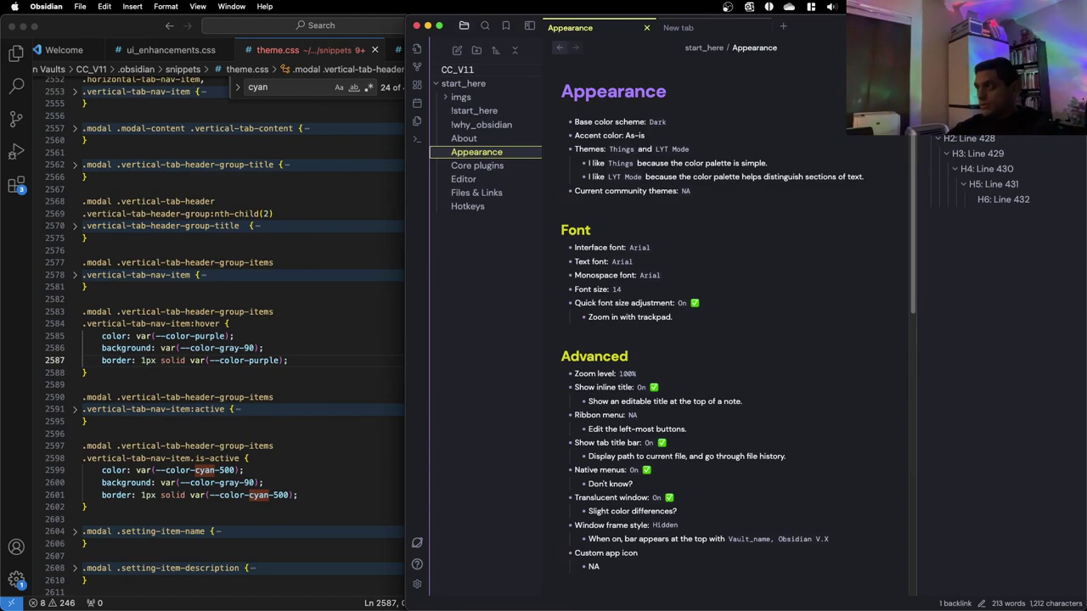
pyautogui.click(390, 389)
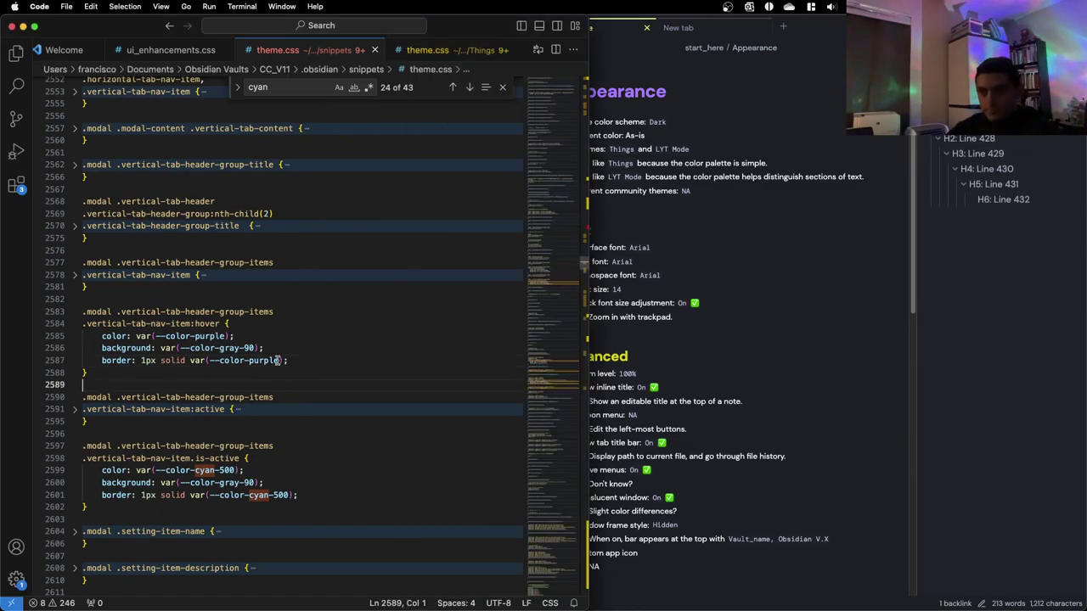
# Set the text and border colors of the .vertical-tab-nav-item.is-active rule to var(--color-purple)
pyautogui.click(281, 89)
pyautogui.press('Return')
pyautogui.press('Return')
pyautogui.press('Return')
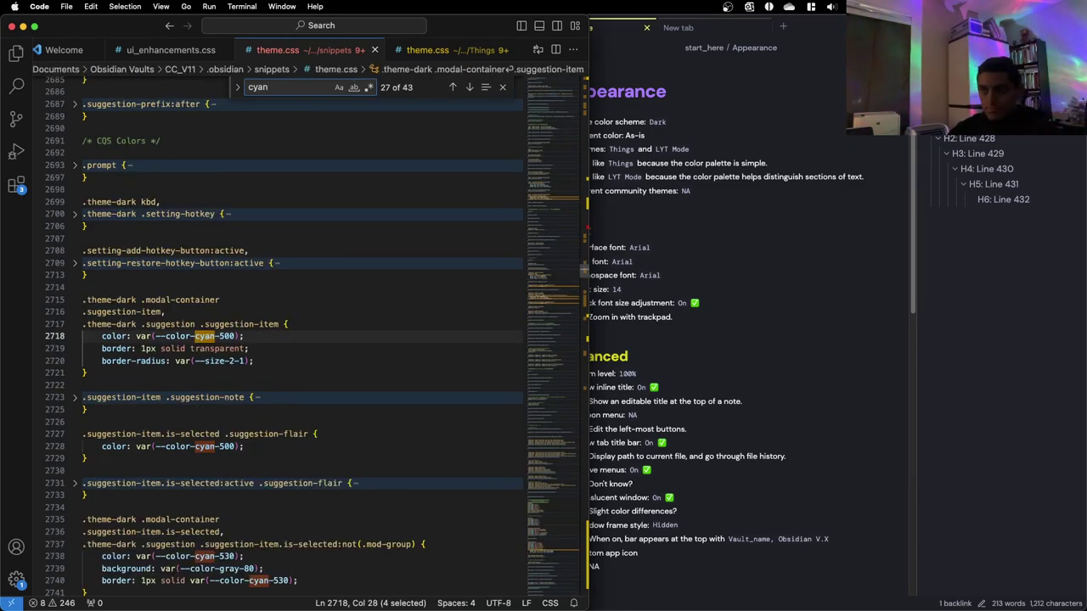
pyautogui.click(453, 87)
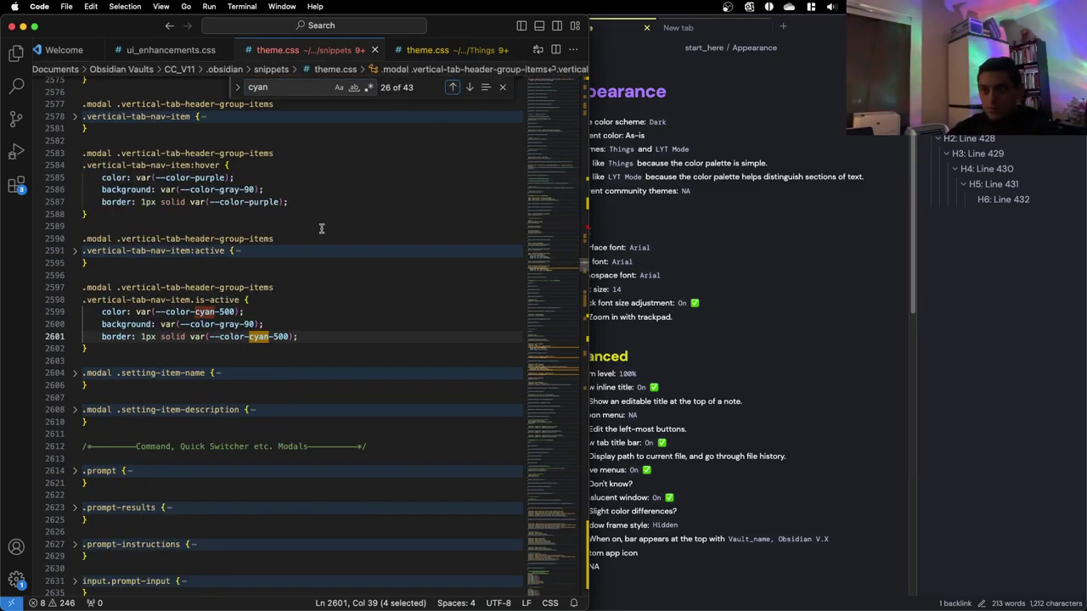
pyautogui.moveTo(236, 312); pyautogui.dragTo(195, 312)
pyautogui.write('purple')
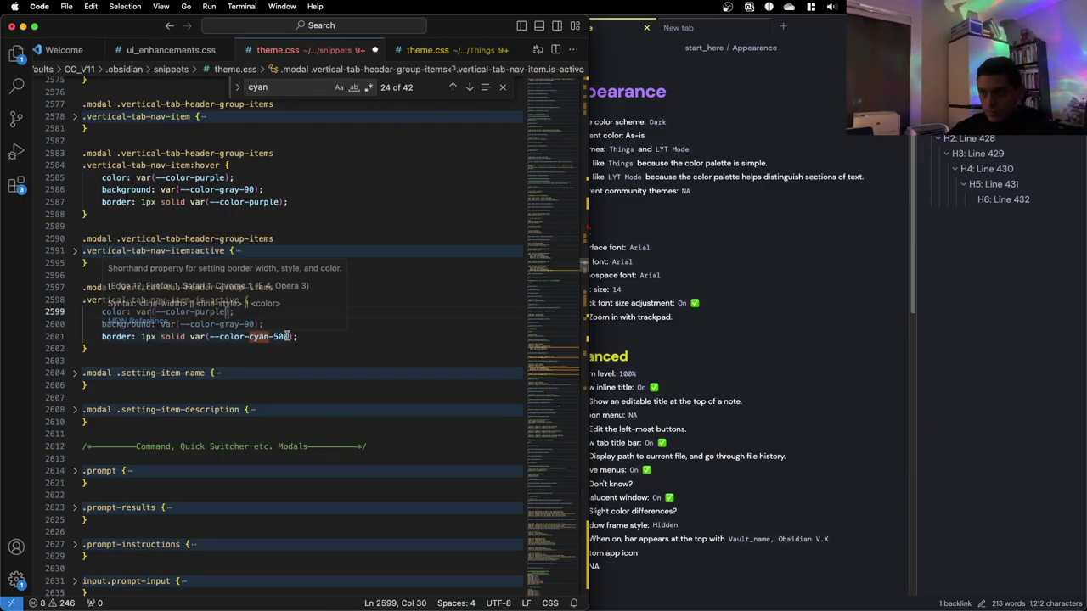
pyautogui.moveTo(288, 337); pyautogui.dragTo(248, 337)
pyautogui.write('purple')
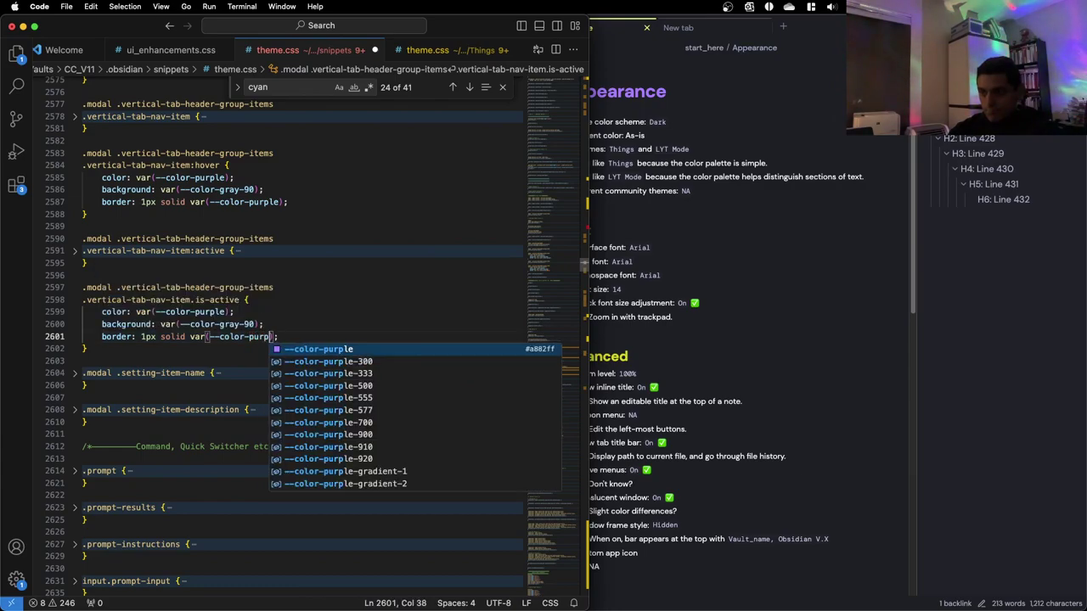
# Set the text color of the .theme-dark .modal-container .suggestion-item rule to var(--color-purple)
pyautogui.click(270, 87)
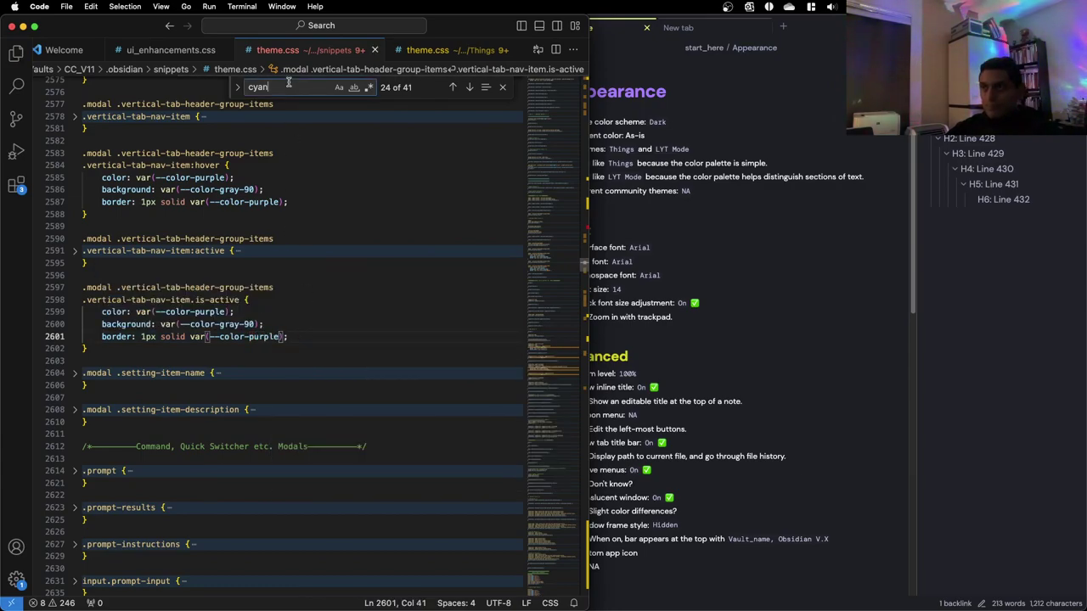
pyautogui.press('Return')
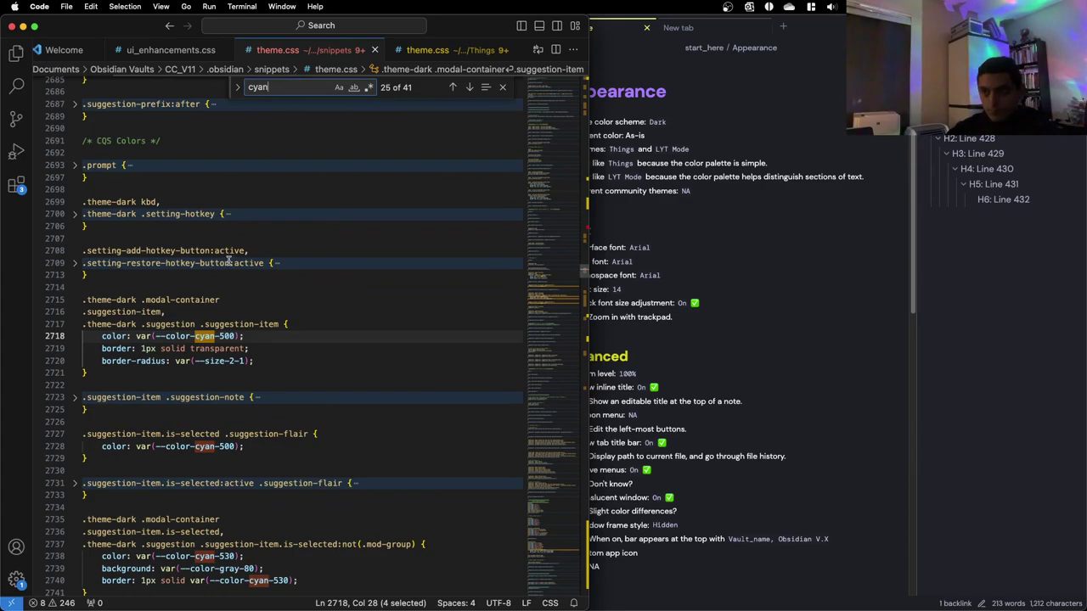
pyautogui.moveTo(232, 336); pyautogui.dragTo(198, 337)
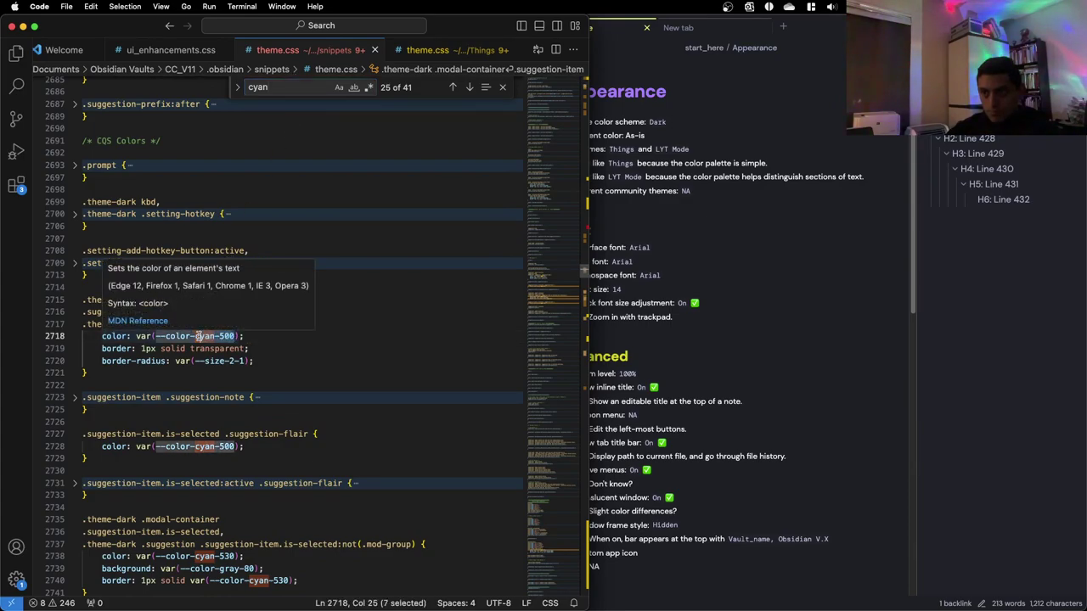
pyautogui.write('purple')
pyautogui.press('Escape')
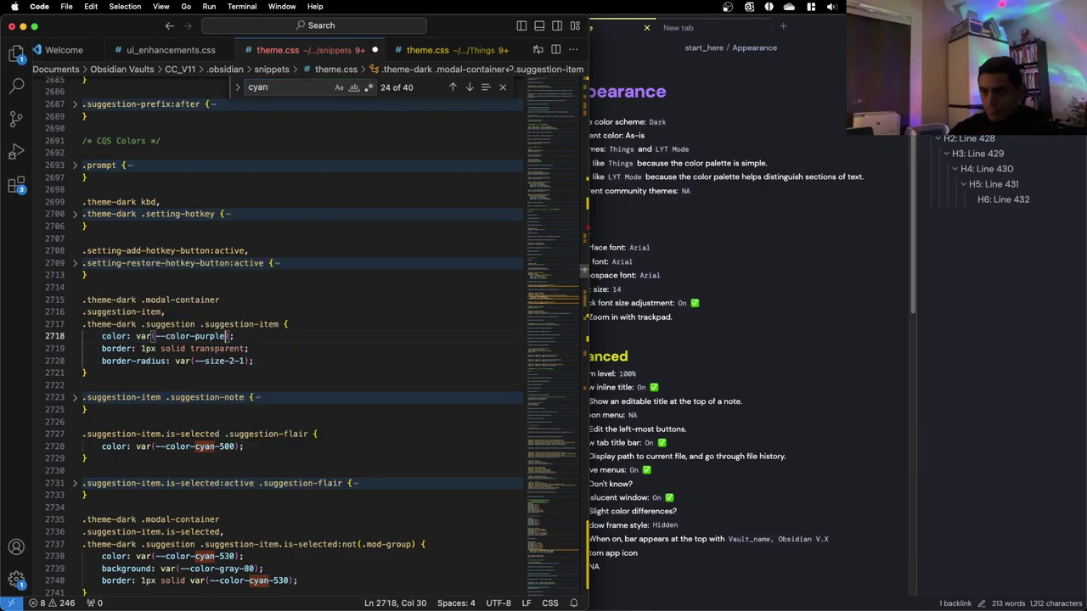
# Set the text color of the .suggestion-item.is-selected .suggestion-flair rule to var(--color-purple)
pyautogui.click(284, 86)
pyautogui.press('Return')
pyautogui.scroll(-1, 212, 246)
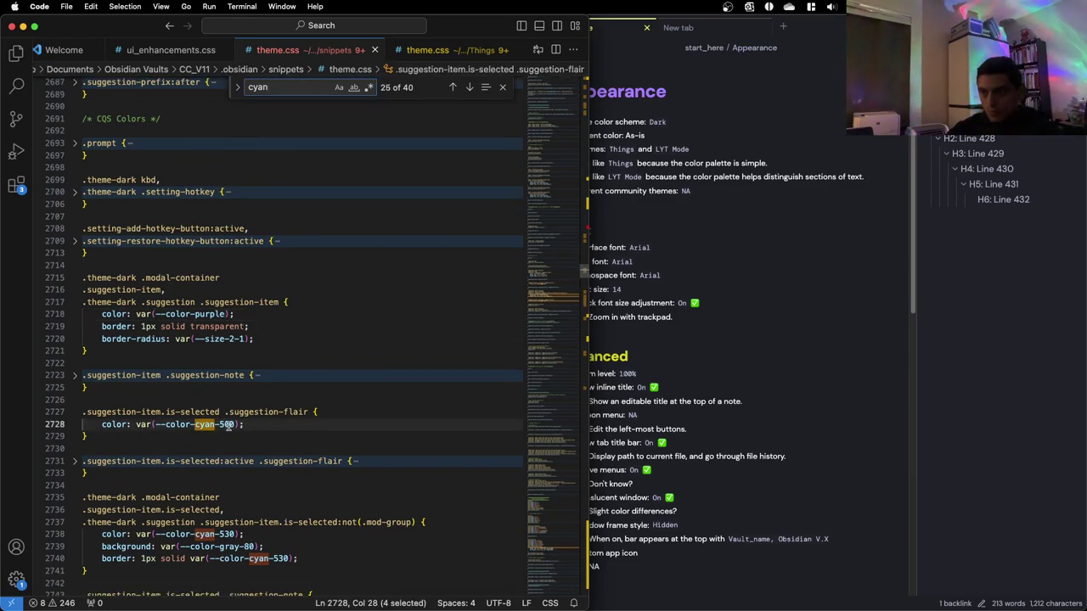
pyautogui.moveTo(230, 425); pyautogui.dragTo(194, 426)
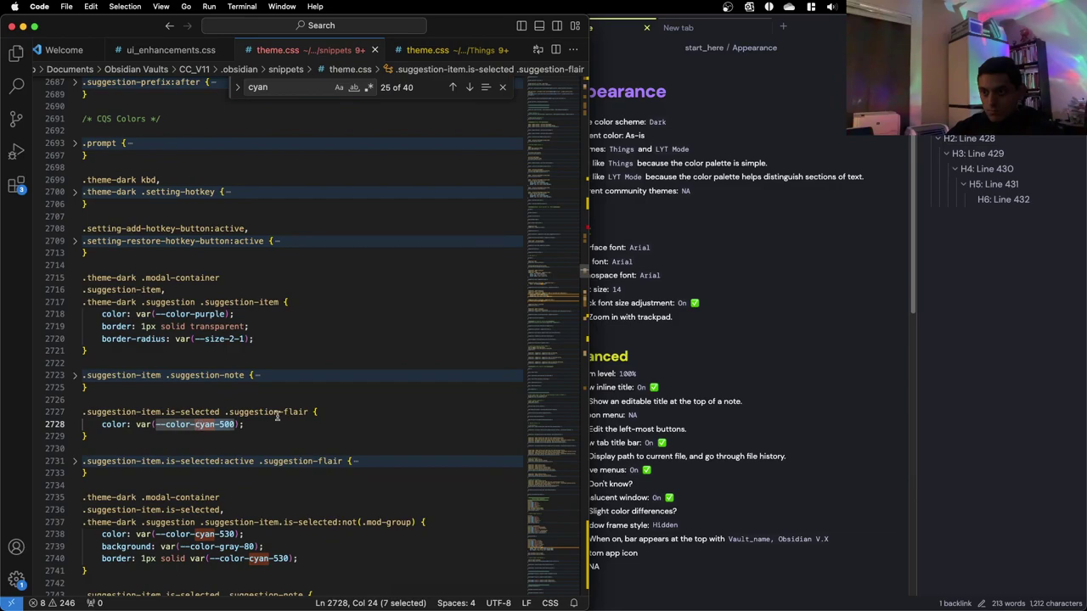
pyautogui.write('purple')
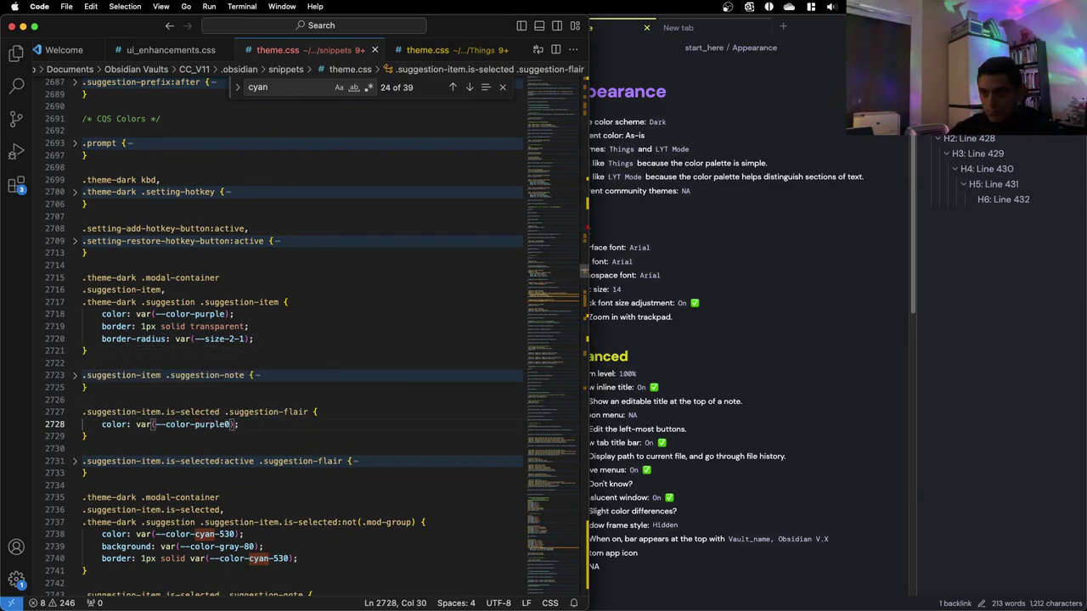
pyautogui.press('Delete')
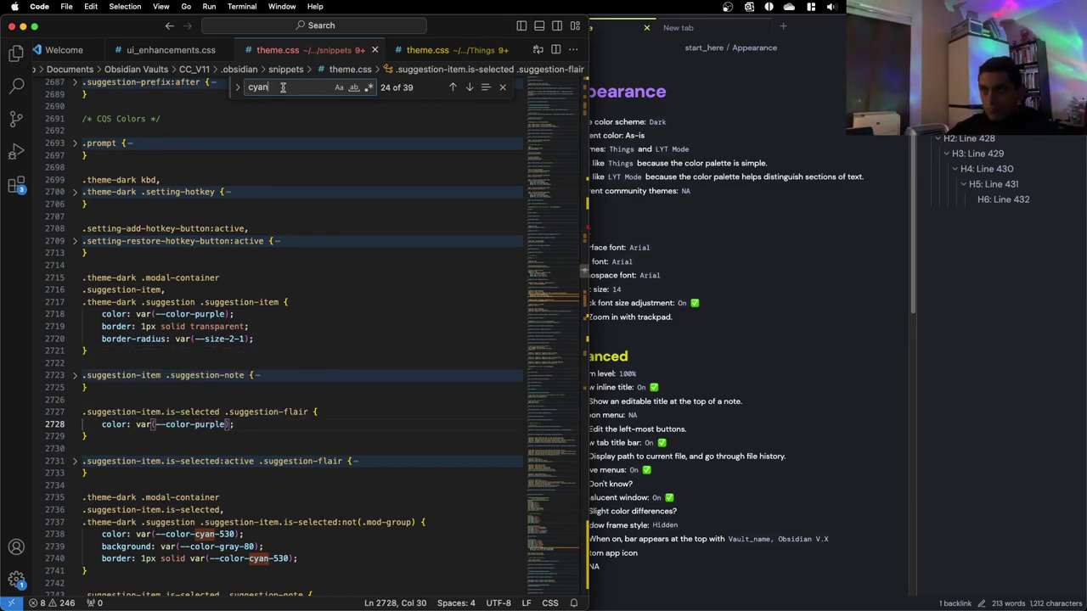
# Set the text and border colors of the .theme-dark .suggestion .suggestion-item.is-selected:not(.mod-group) rule to var(--color-purple), and save theme.css
pyautogui.press('super+g')
pyautogui.scroll(-6, 158, 401)
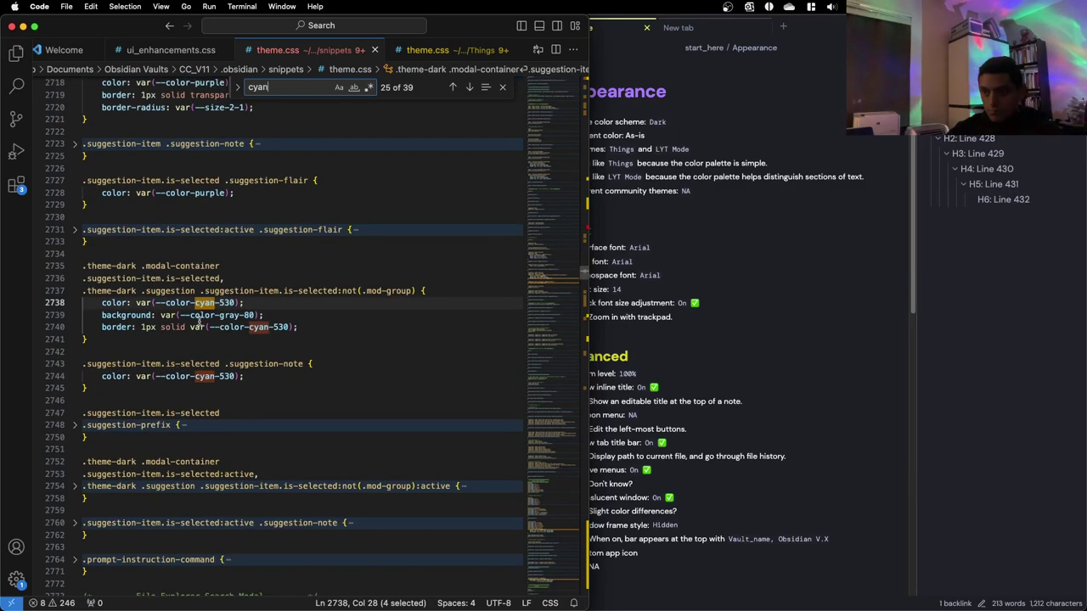
pyautogui.moveTo(232, 302); pyautogui.dragTo(196, 303)
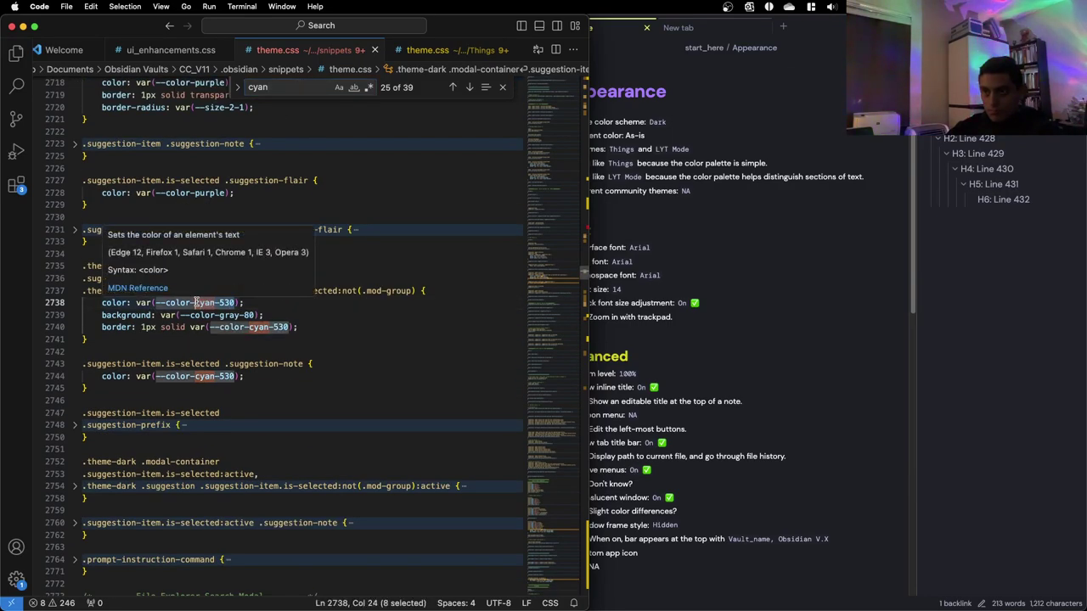
pyautogui.write('purple')
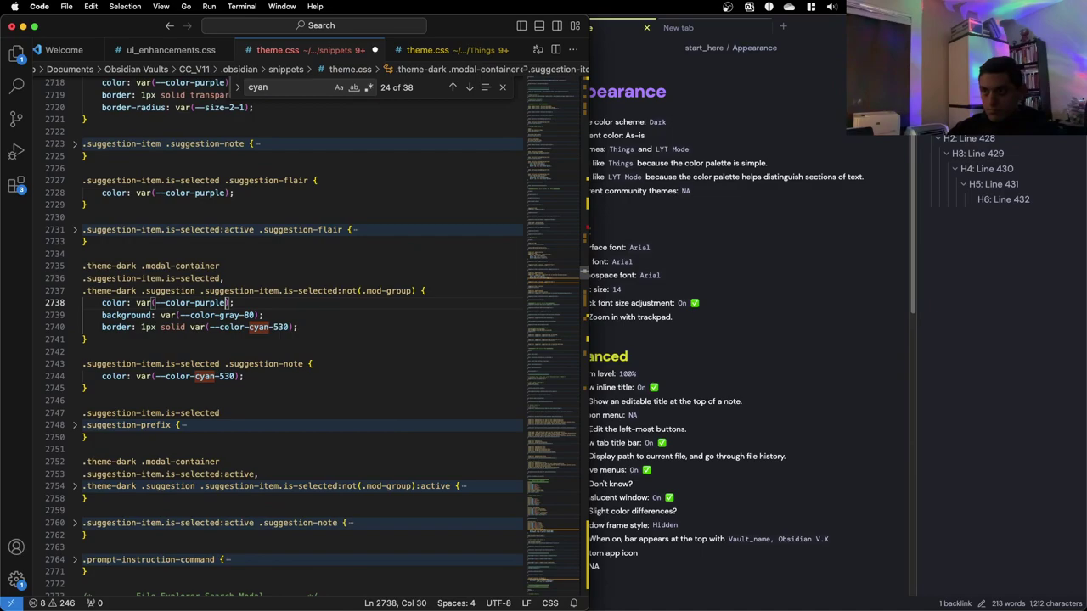
pyautogui.moveTo(286, 327); pyautogui.dragTo(248, 327)
pyautogui.write('purp')
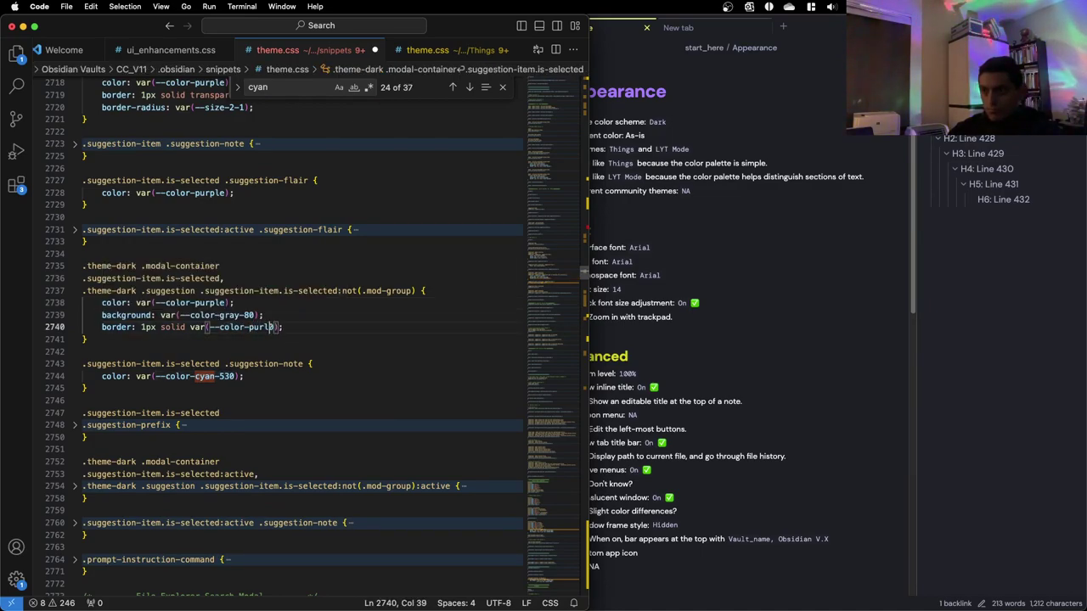
pyautogui.write('le')
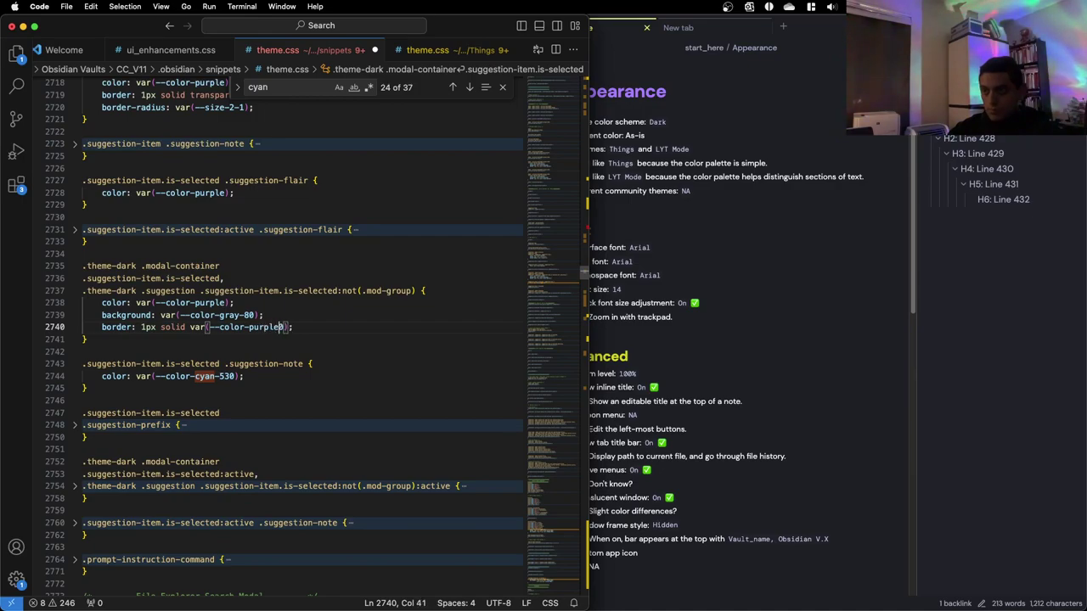
pyautogui.press('super+s')
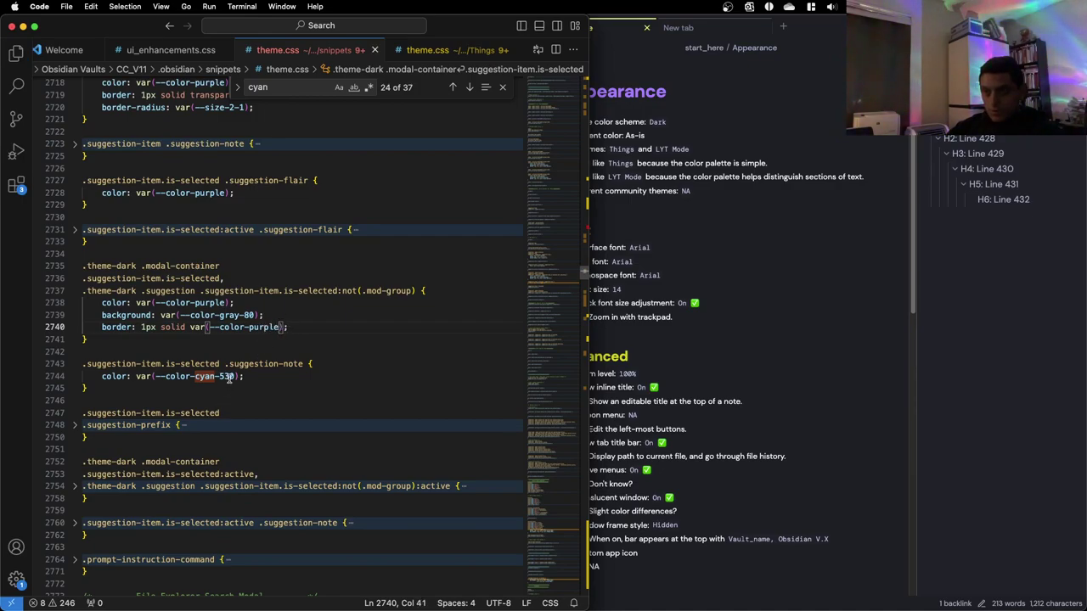
# Set the text color of the .suggestion-item.is-selected .suggestion-note rule to var(--color-purple) and save theme.css
pyautogui.moveTo(233, 377); pyautogui.dragTo(202, 376)
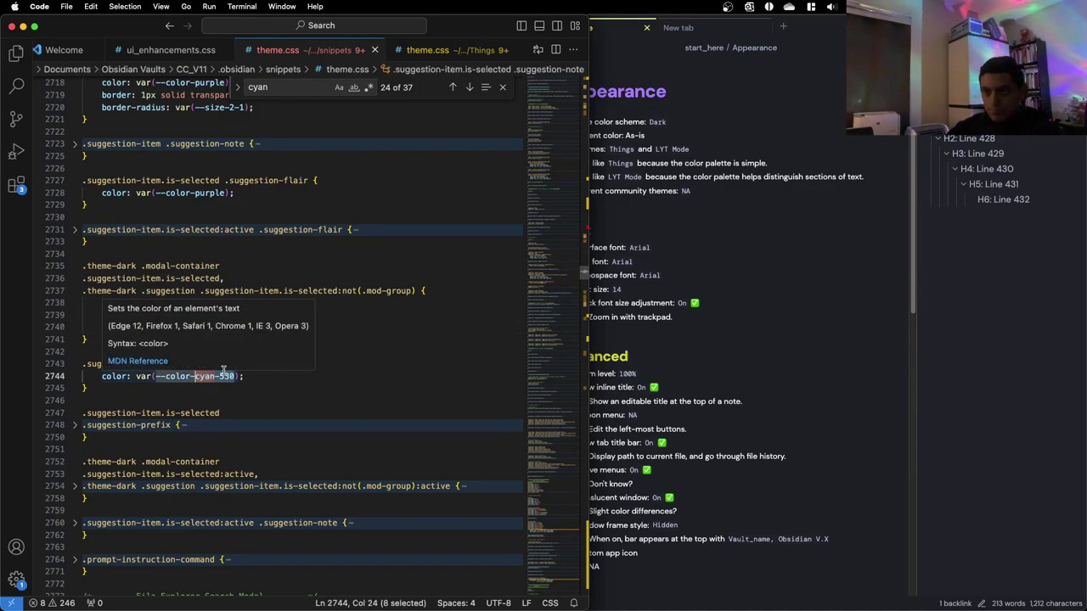
pyautogui.write('purple')
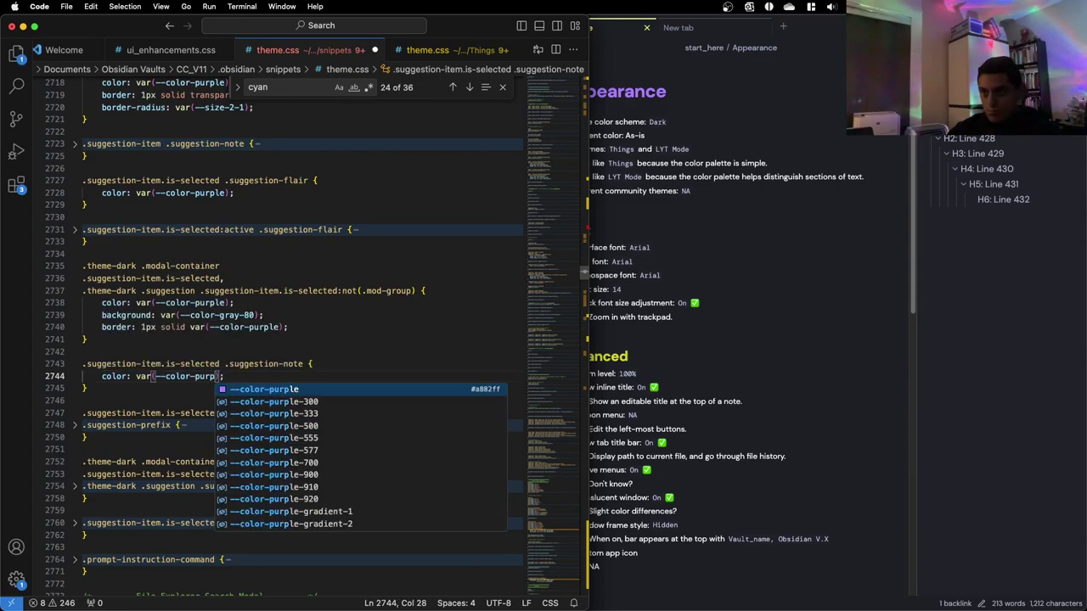
pyautogui.press('Escape')
pyautogui.press('super+s')
# At the next cyan match, set the text color of the textarea:focus and input.prompt-input:focus rule to var(--color-purple)
pyautogui.click(323, 91)
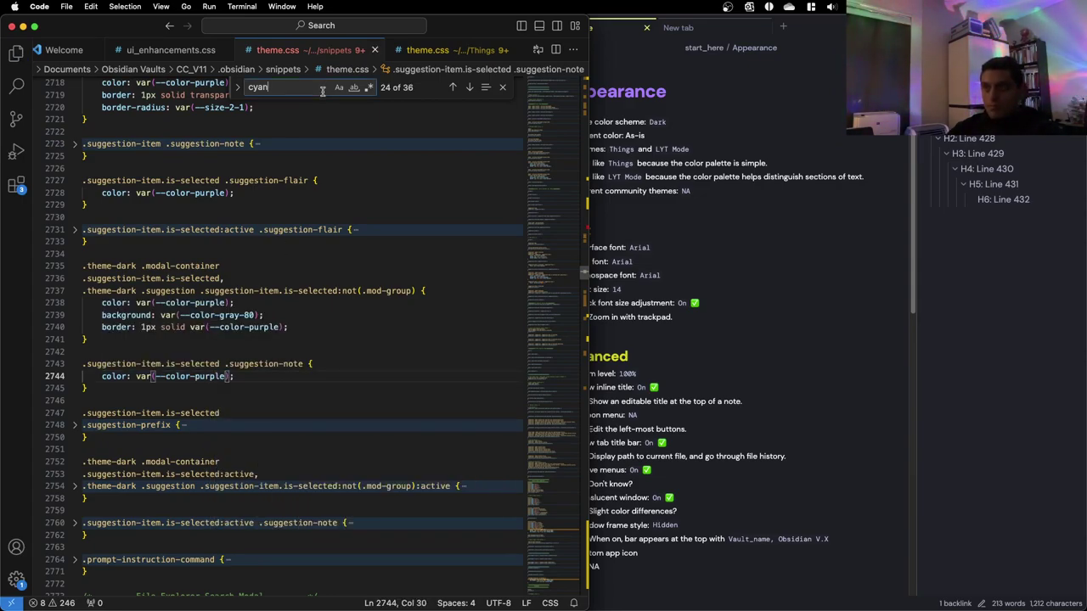
pyautogui.press('Return')
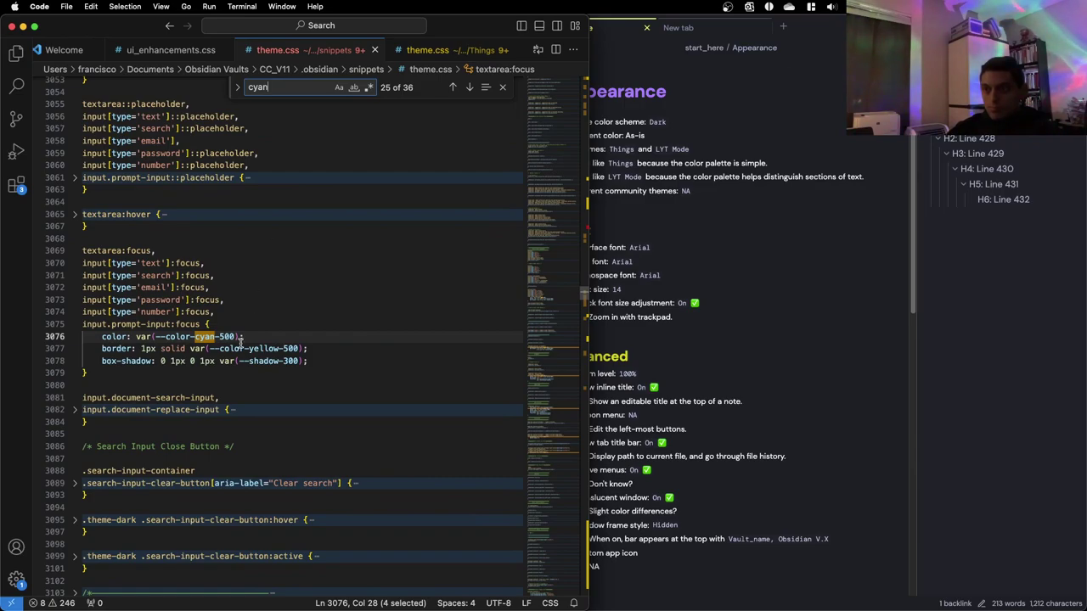
pyautogui.moveTo(235, 337); pyautogui.dragTo(193, 337)
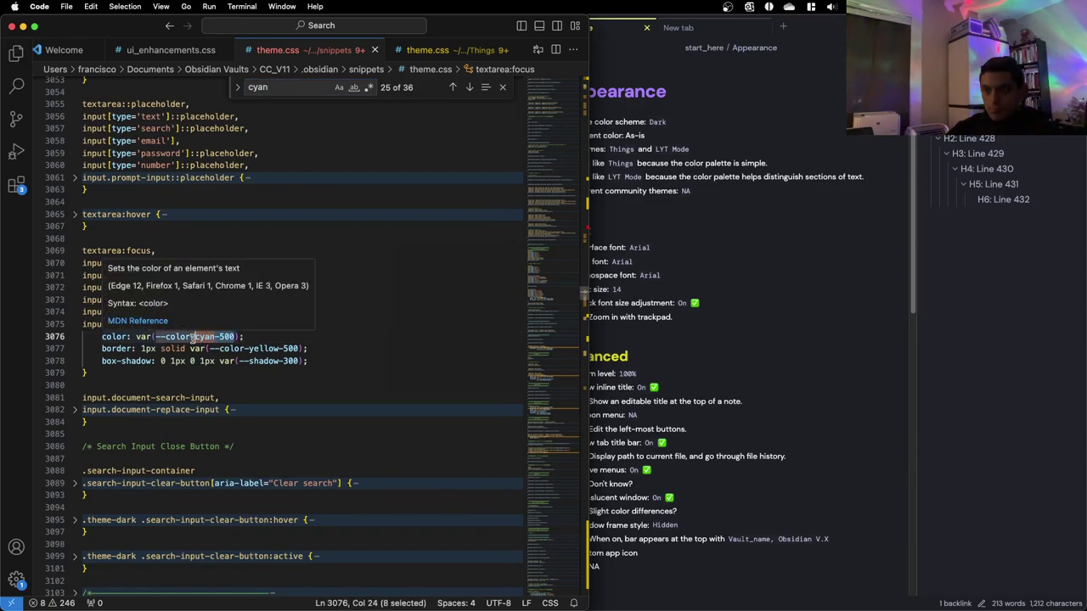
pyautogui.write('purple')
pyautogui.press('Escape')
# At the next cyan match, set the background of the .checkbox-container.is-enabled rule to var(--color-purple)
pyautogui.click(277, 87)
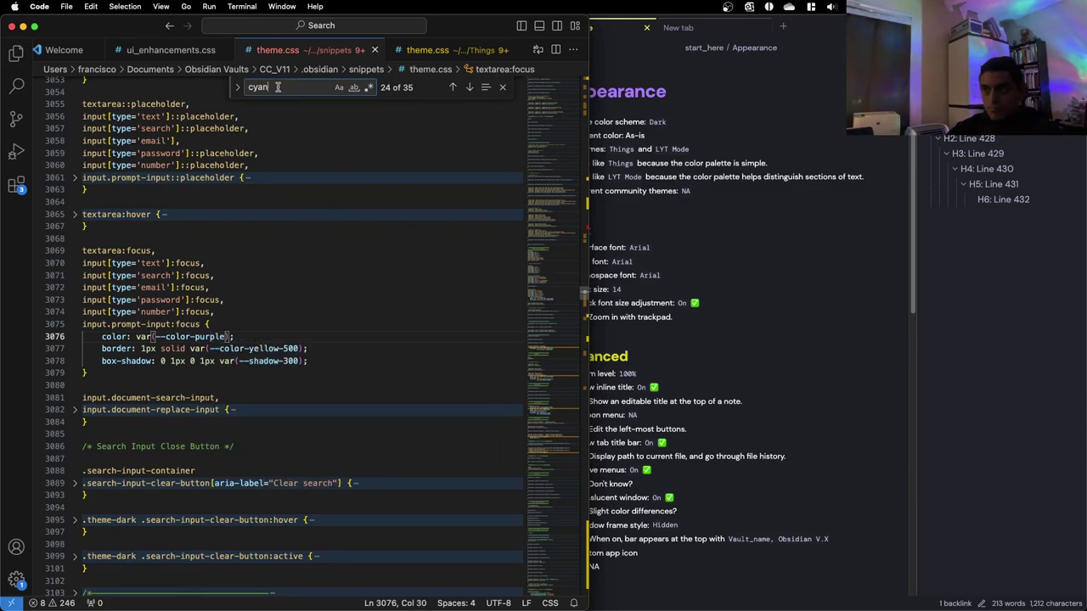
pyautogui.press('Return')
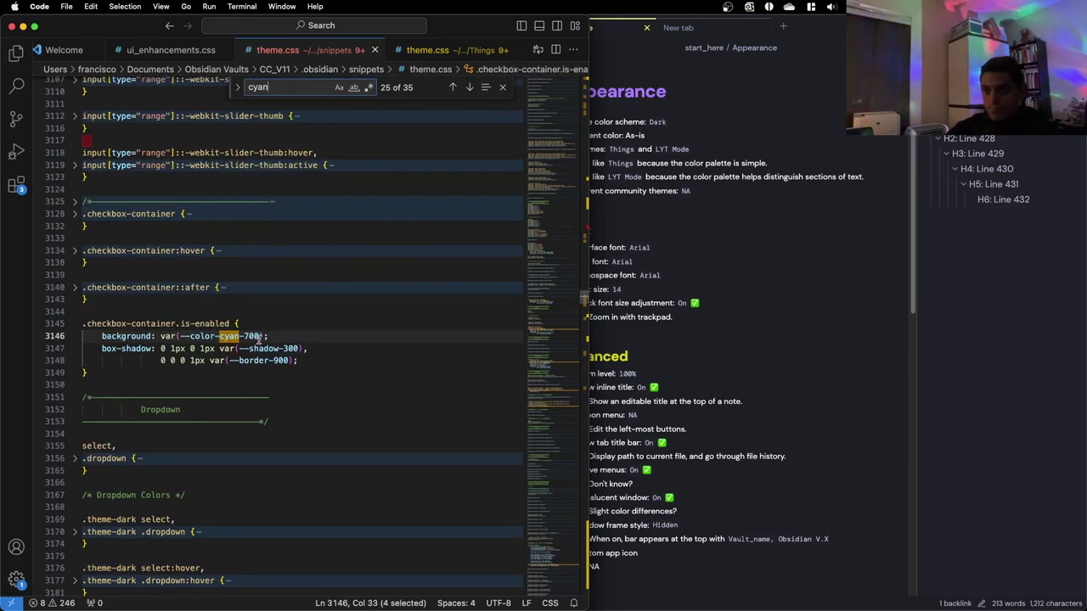
pyautogui.moveTo(259, 337); pyautogui.dragTo(219, 337)
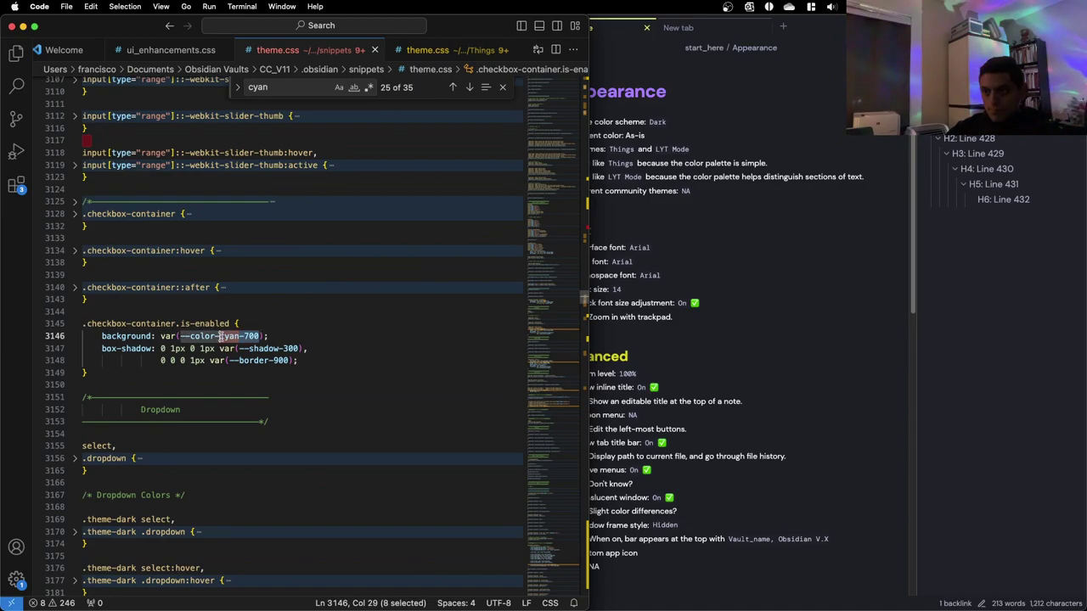
pyautogui.write('purple')
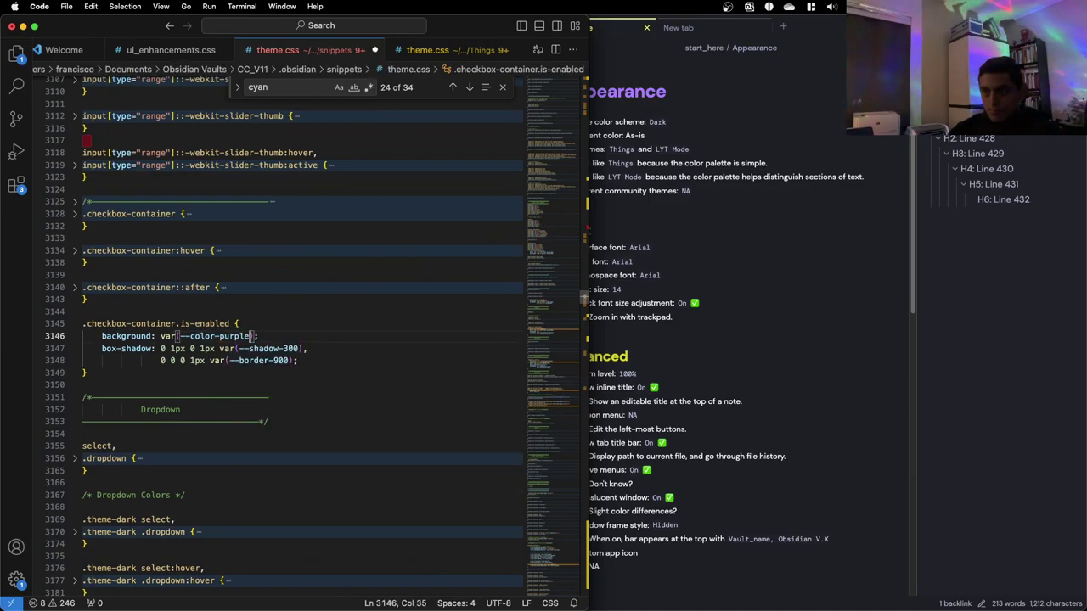
# At the next cyan match, set the text color of the .theme-dark .dropdown:focus rule to var(--color-purple)
pyautogui.click(308, 84)
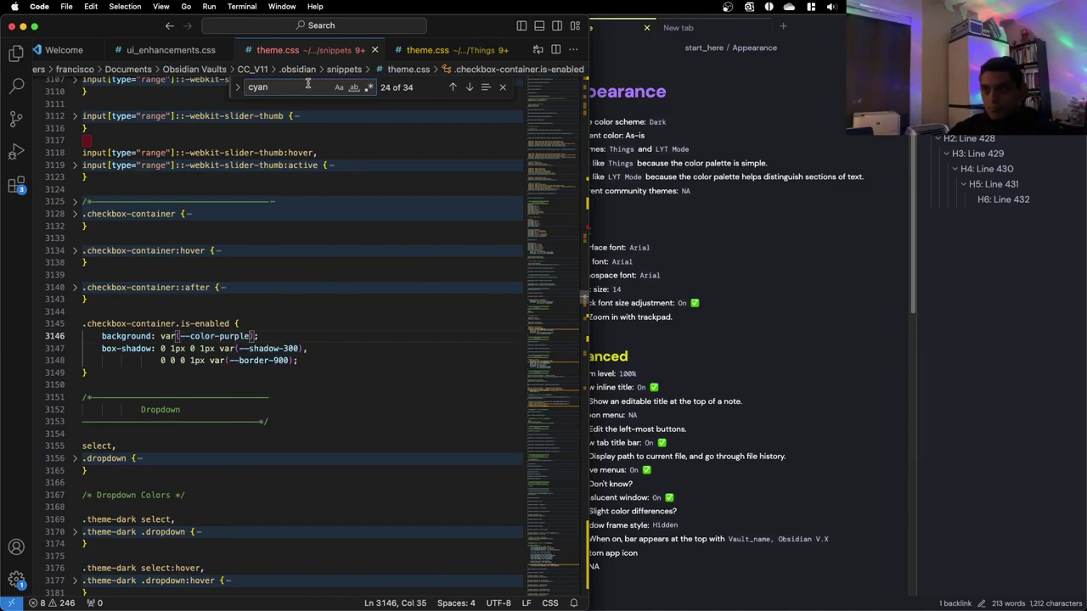
pyautogui.press('Return')
pyautogui.moveTo(234, 336); pyautogui.dragTo(195, 337)
pyautogui.write('purple')
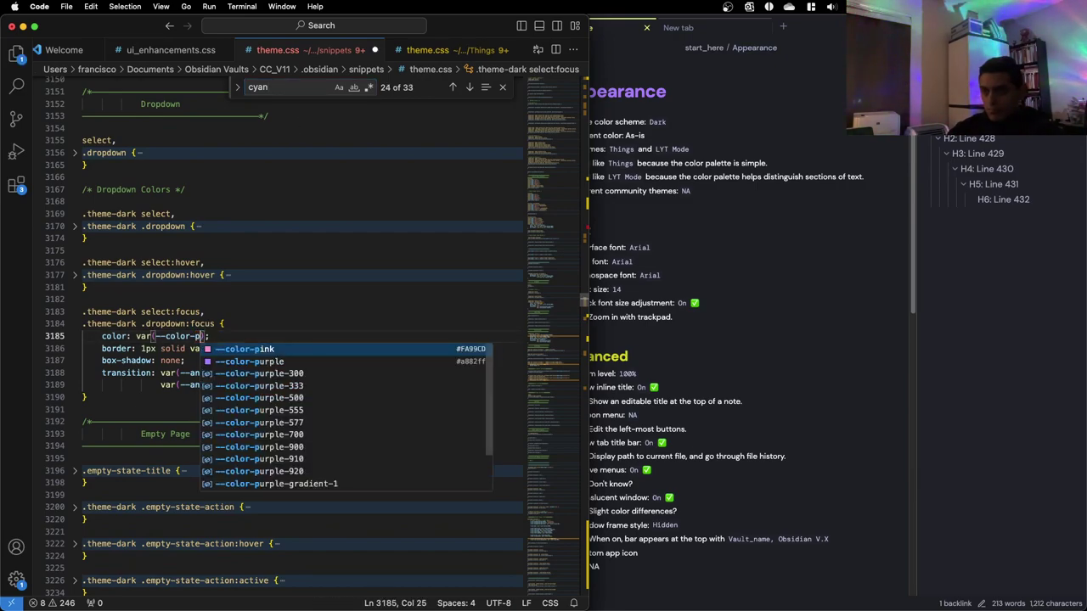
pyautogui.press('Escape')
# At the next cyan match, set the background of the .theme-dark .notice rule to var(--color-purple)
pyautogui.click(288, 86)
pyautogui.press('Return')
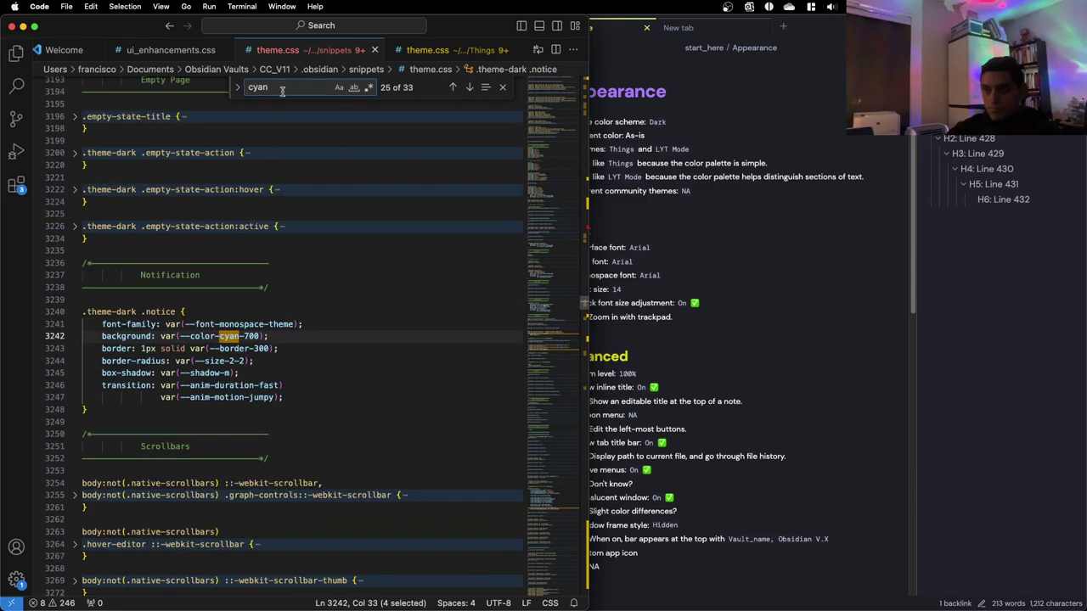
pyautogui.moveTo(260, 336); pyautogui.dragTo(219, 336)
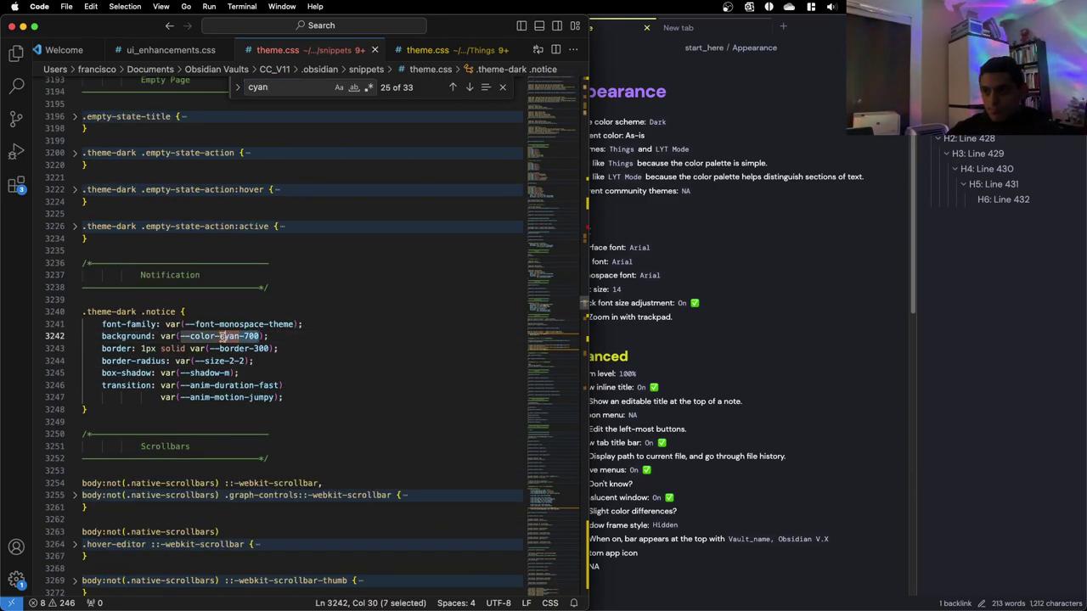
pyautogui.write('purple')
pyautogui.press('Escape')
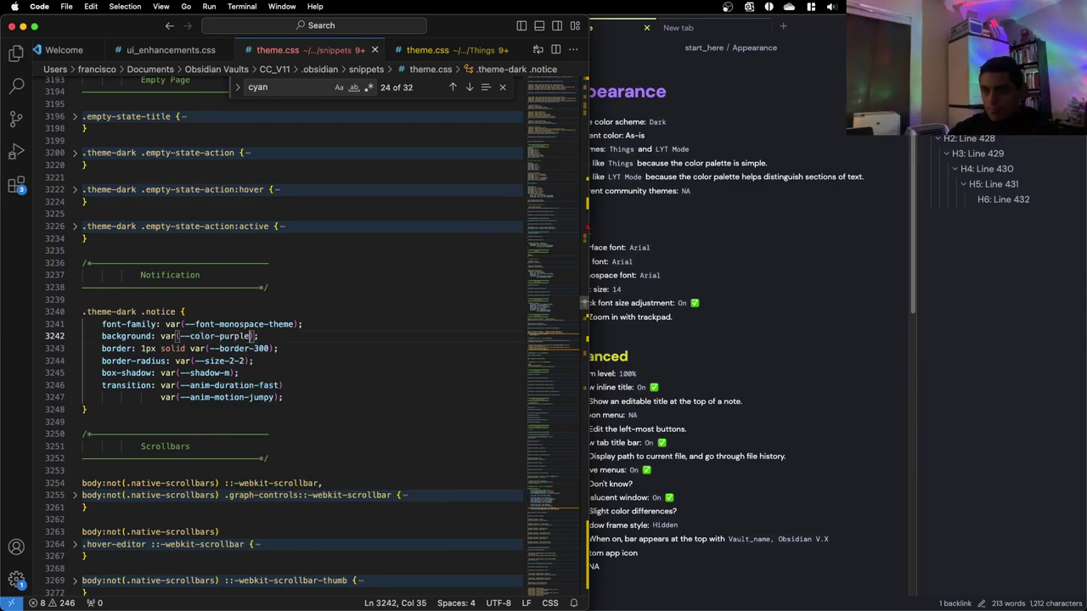
# Set the background of the body:not(.native-scrollbars) ::-webkit-scrollbar-thumb hover and active rule to var(--color-purple)
pyautogui.click(275, 87)
pyautogui.press('Return')
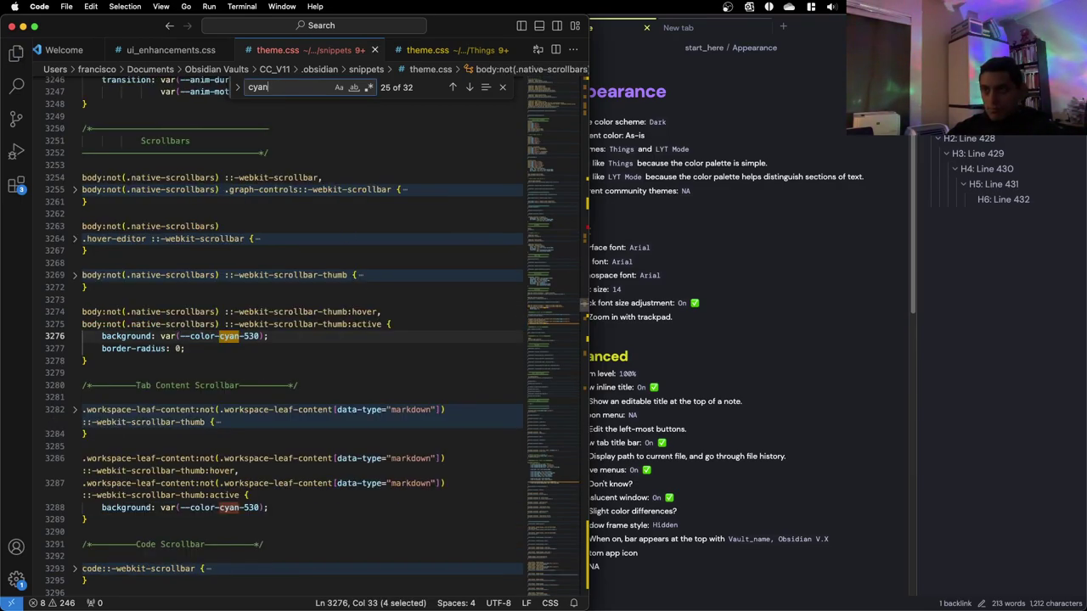
pyautogui.moveTo(262, 337); pyautogui.dragTo(222, 337)
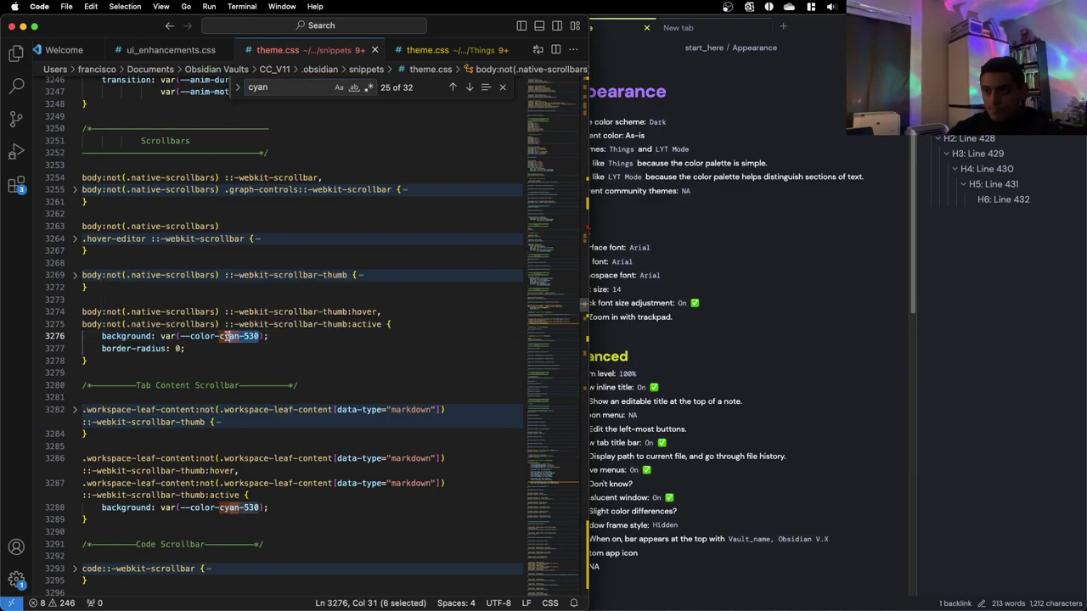
pyautogui.press('Escape')
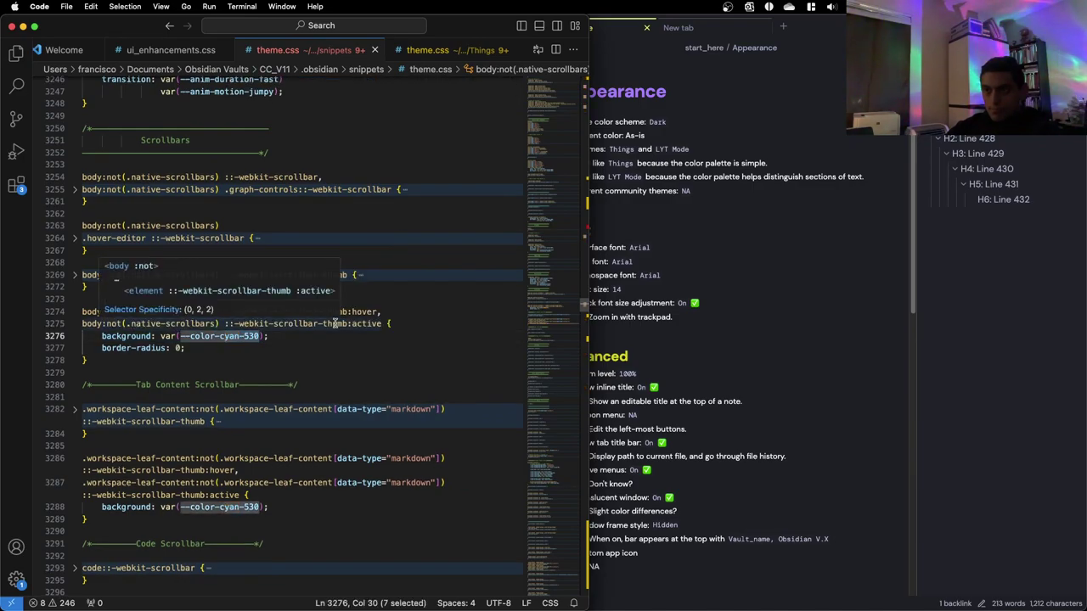
pyautogui.press('BackSpace')
pyautogui.press('BackSpace')
pyautogui.write('purple')
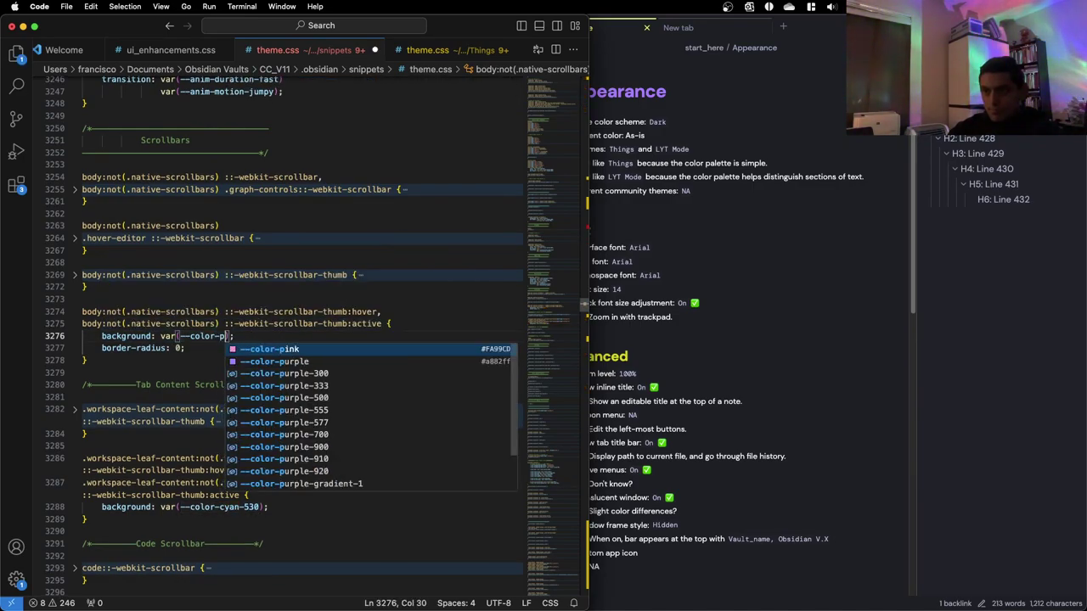
pyautogui.press('Escape')
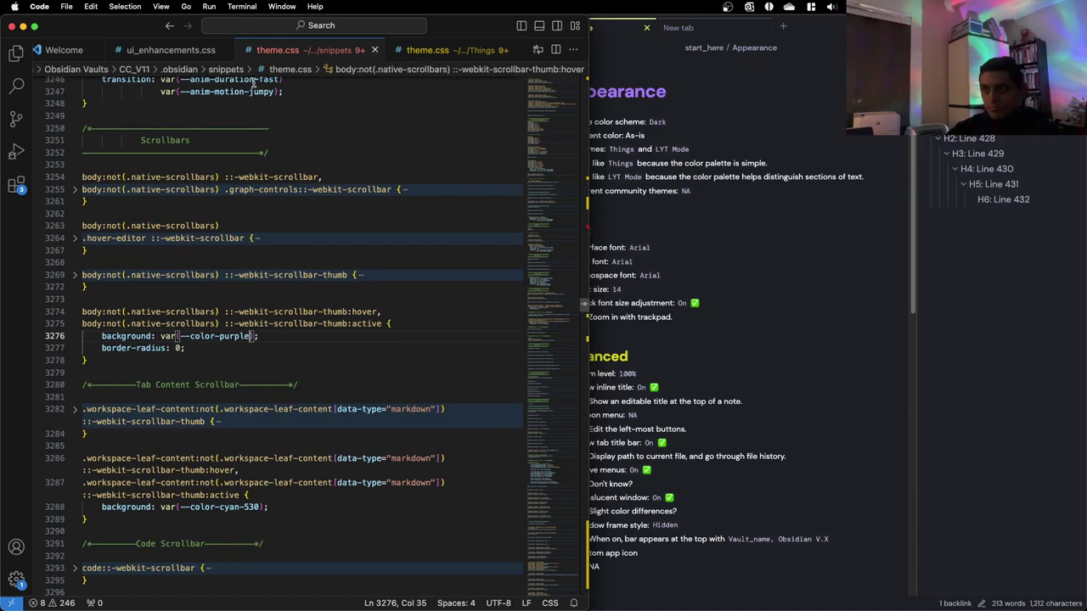
# Under Tab Content Scrollbar, set the background of the scrollbar-thumb hover and active rule to var(--color-purple)
pyautogui.scroll(-1, 256, 490)
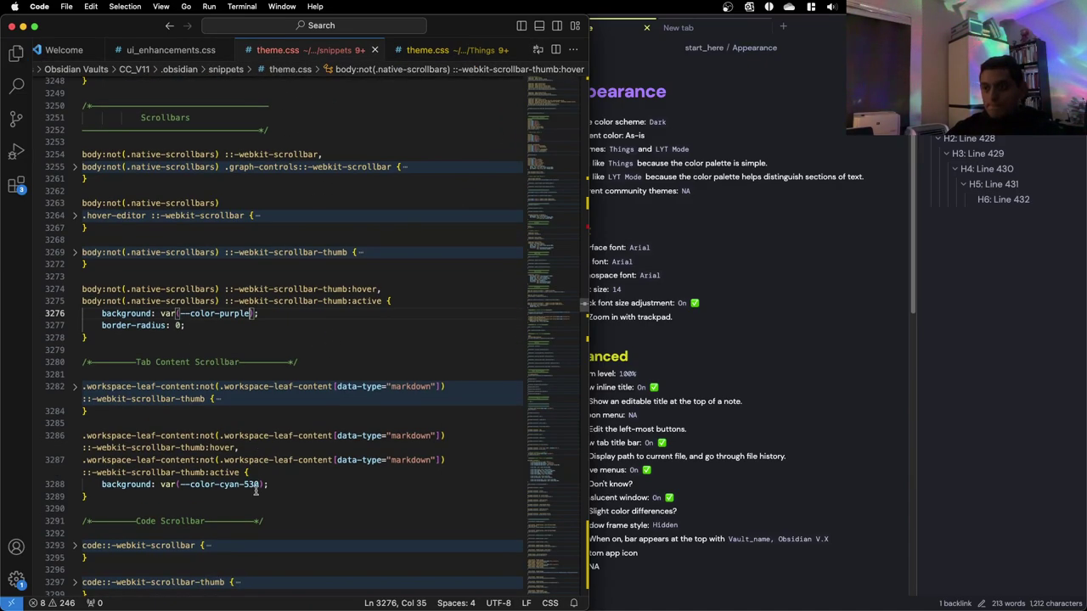
pyautogui.moveTo(259, 484); pyautogui.dragTo(218, 484)
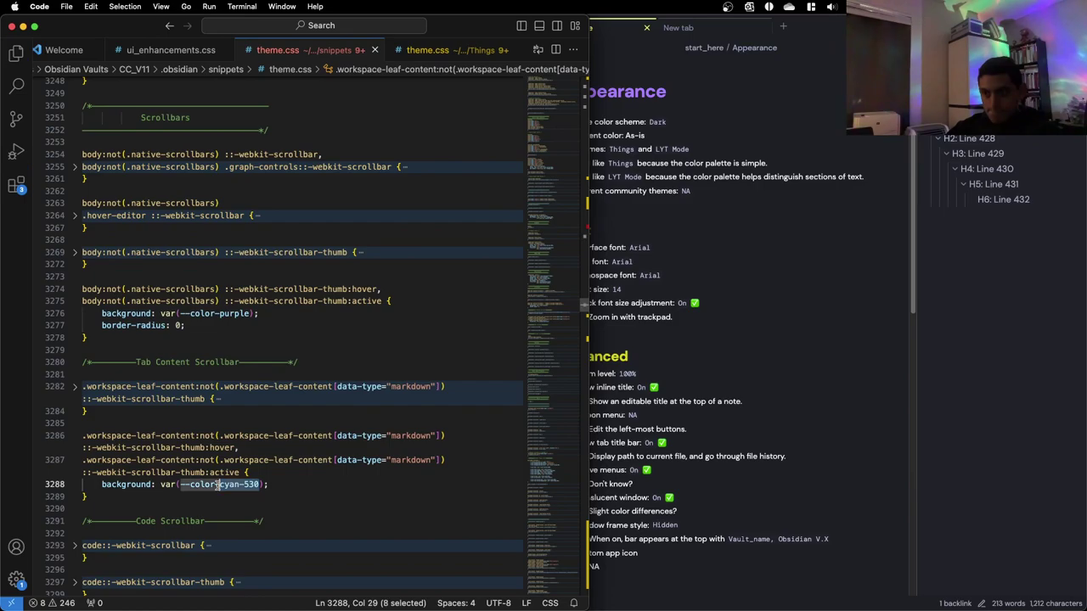
pyautogui.write('purple')
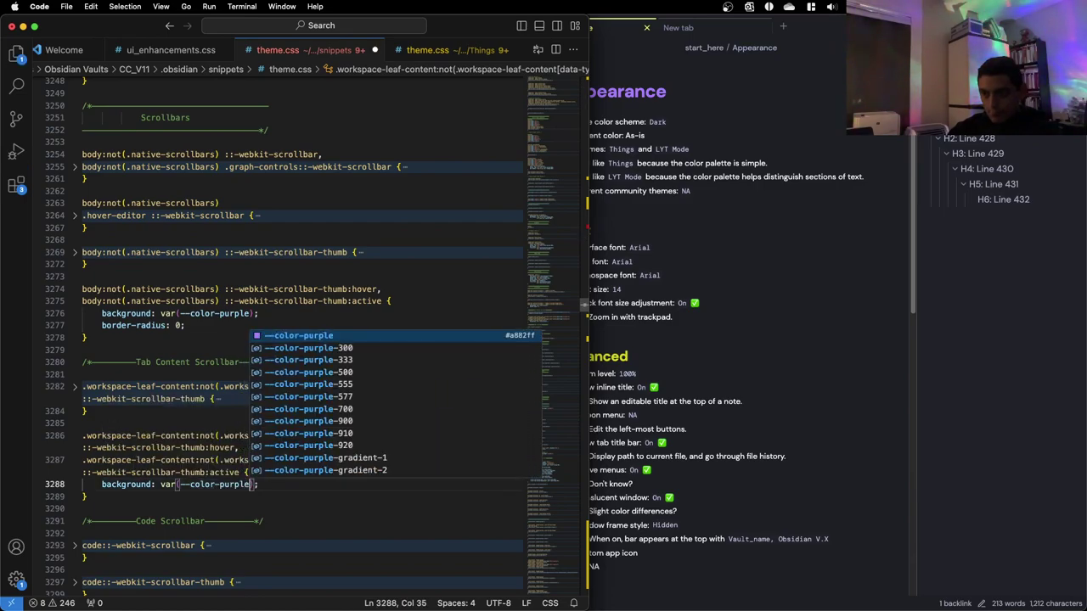
pyautogui.click(311, 313)
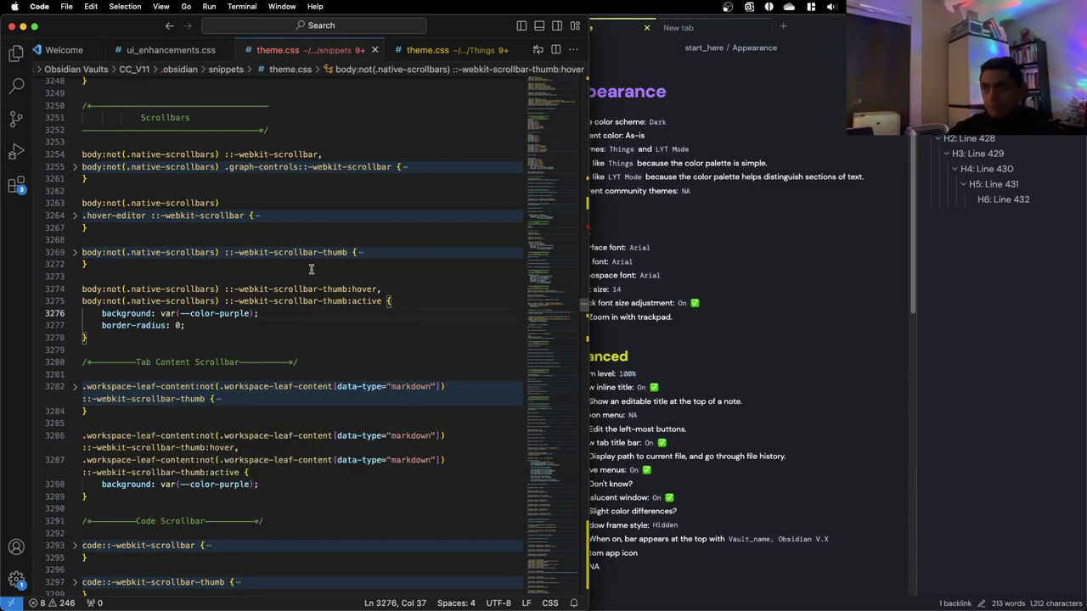
# At the next cyan match, set --color-cal-active-text in the #calendar-container rule to var(--color-purple)
pyautogui.hotkey('ctrl', 'f')
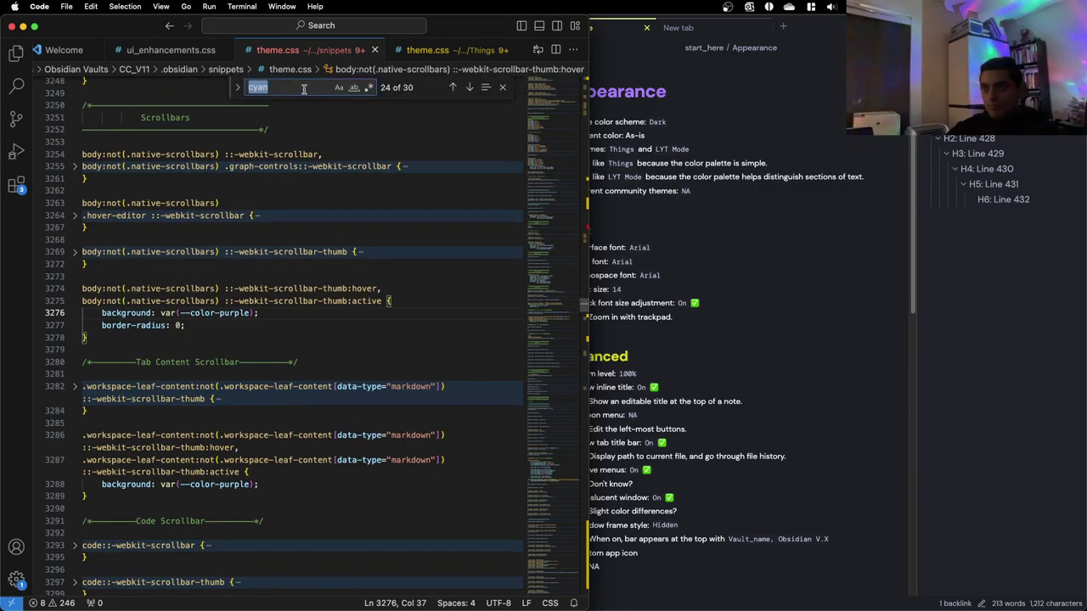
pyautogui.press('Return')
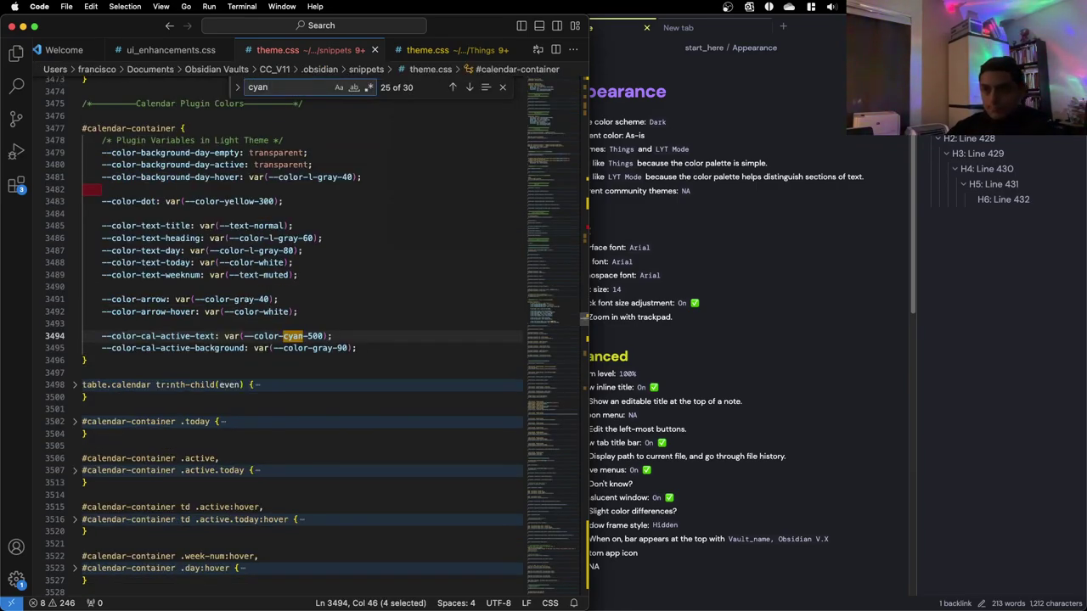
pyautogui.moveTo(245, 336); pyautogui.dragTo(283, 336)
pyautogui.write('--pur')
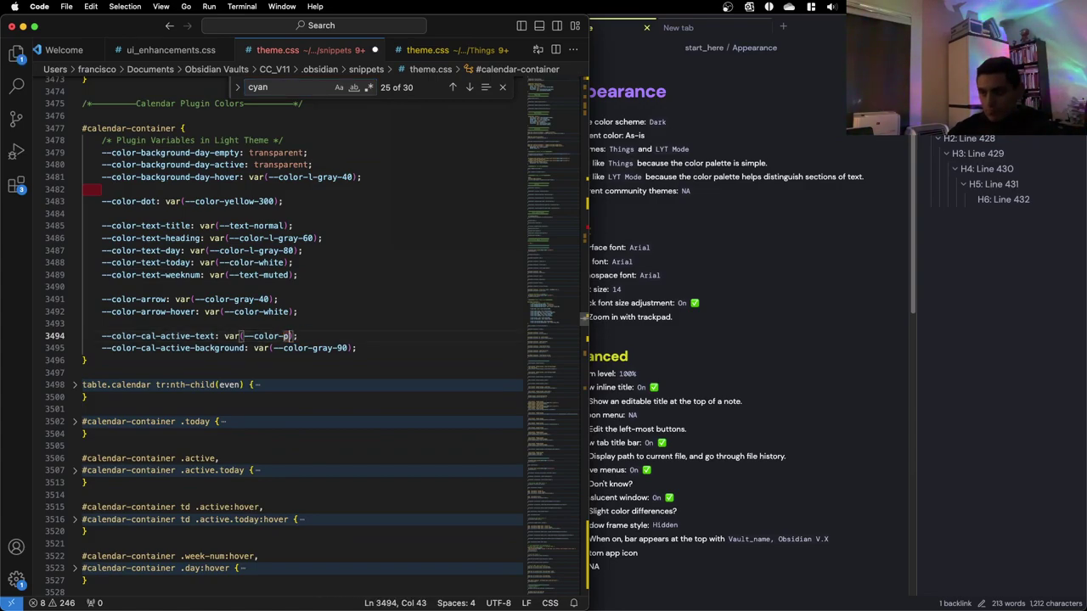
pyautogui.press('Return')
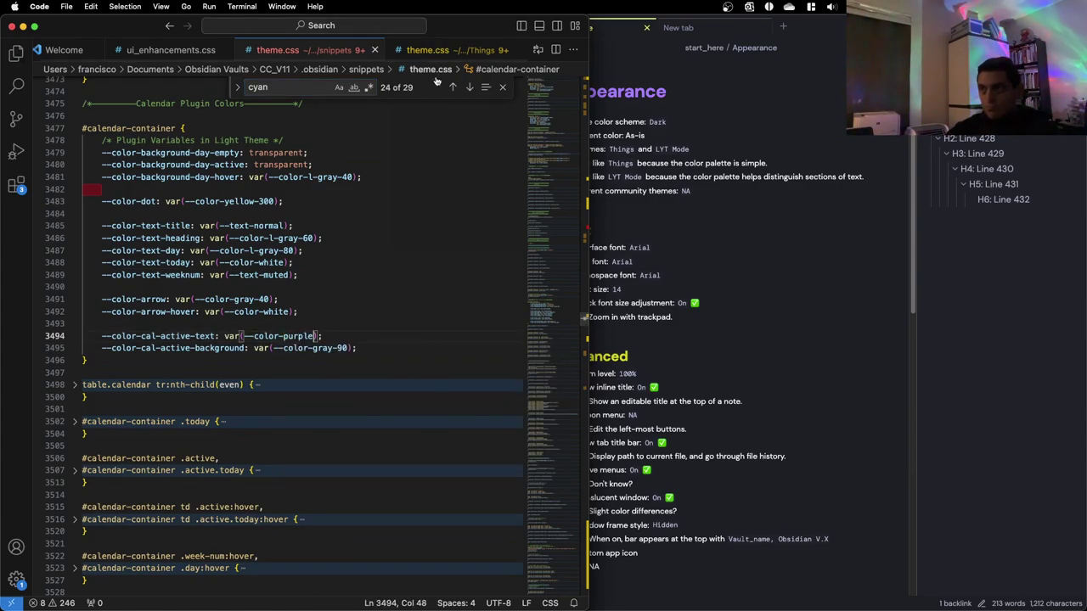
# At the next cyan match, set the color of the .theme-dark .hover-editor .popover-action.mod-show-navbar:hover rule to var(--color-purple)
pyautogui.click(293, 86)
pyautogui.press('Return')
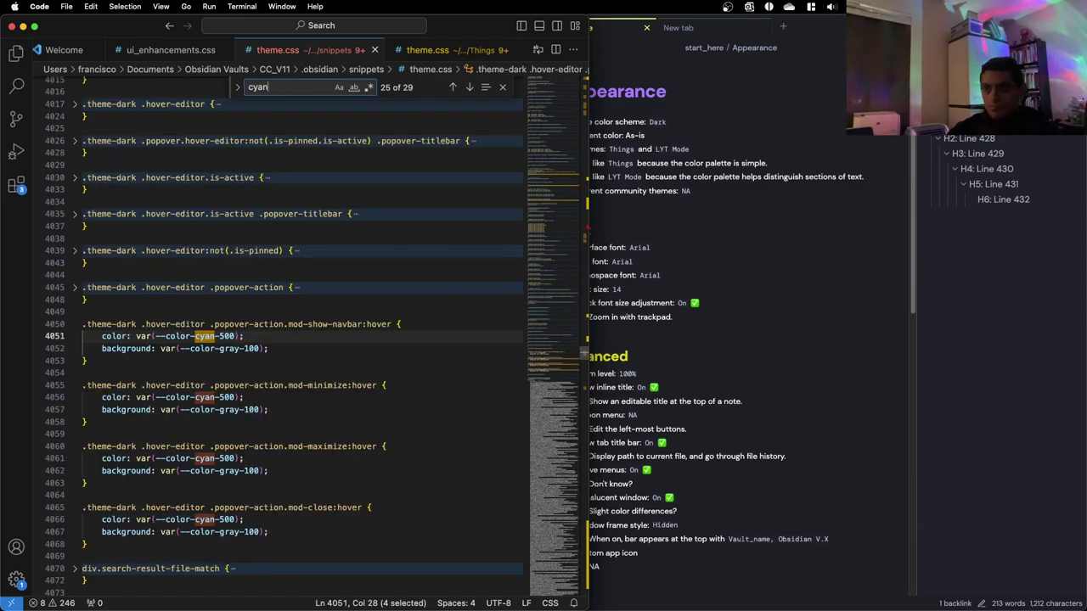
pyautogui.scroll(-2, 233, 296)
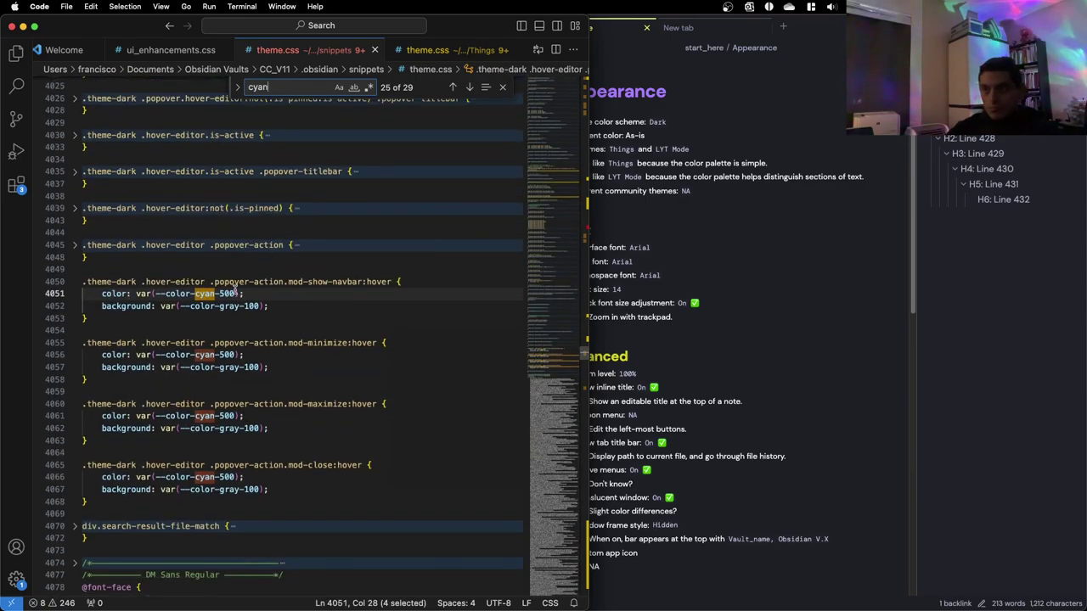
pyautogui.moveTo(235, 294); pyautogui.dragTo(197, 294)
pyautogui.press('BackSpace')
pyautogui.press('BackSpace')
pyautogui.write('pur')
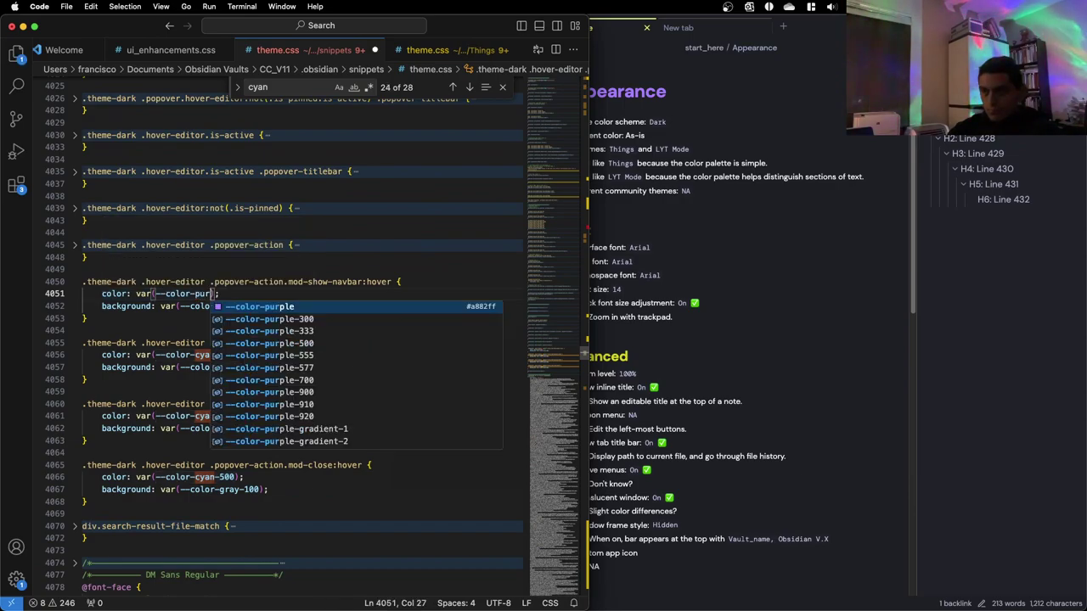
pyautogui.press('Return')
# Set the color of the .popover-action.mod-minimize:hover and .popover-action.mod-maximize:hover rules to var(--color-purple)
pyautogui.moveTo(234, 356); pyautogui.dragTo(195, 356)
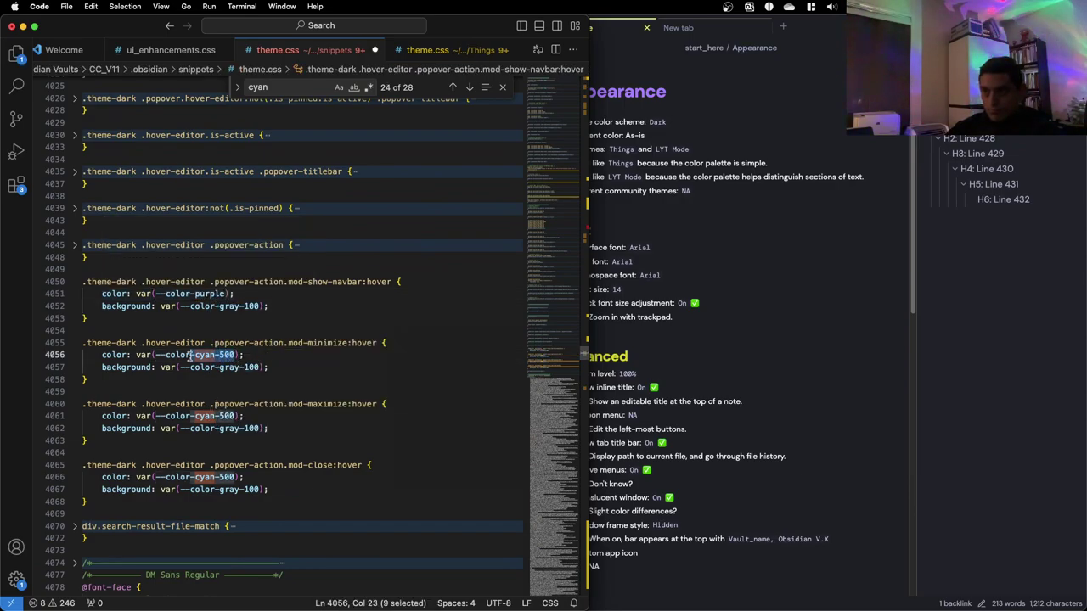
pyautogui.write('u')
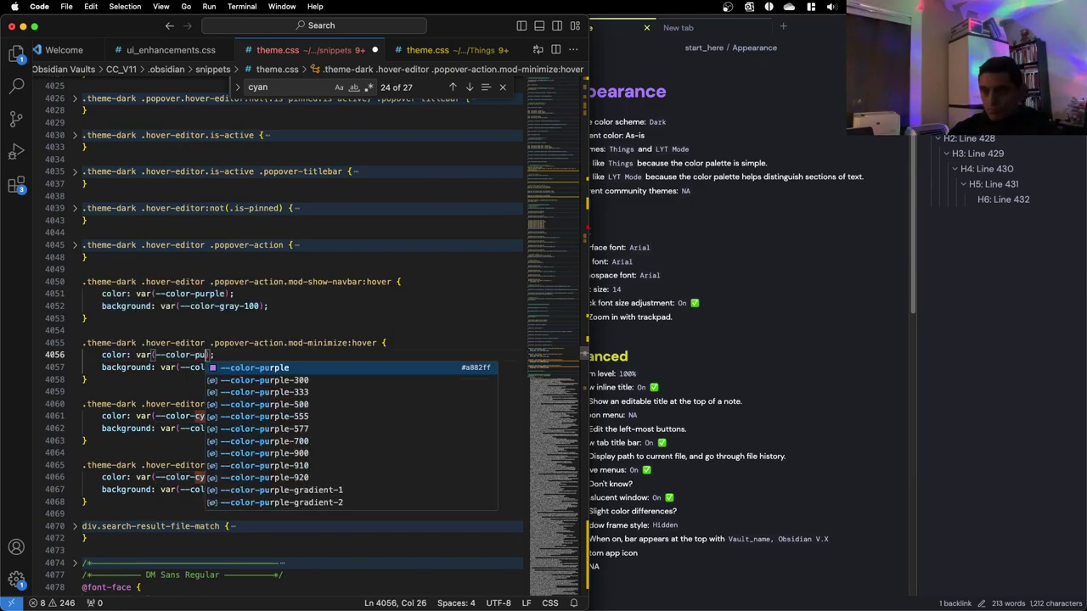
pyautogui.press('Return')
pyautogui.moveTo(240, 415); pyautogui.dragTo(194, 415)
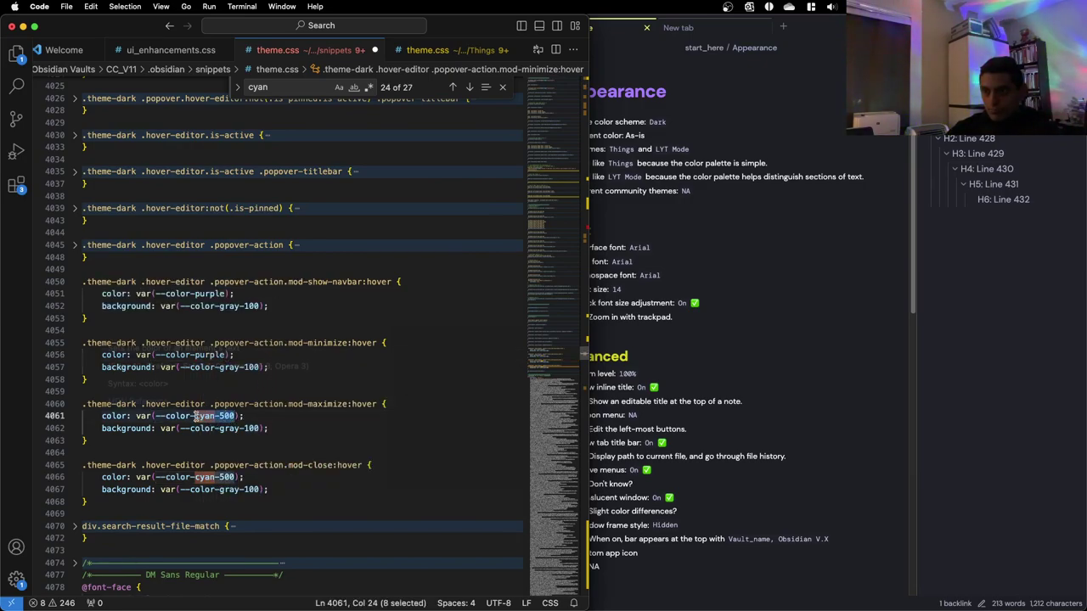
pyautogui.write('pu')
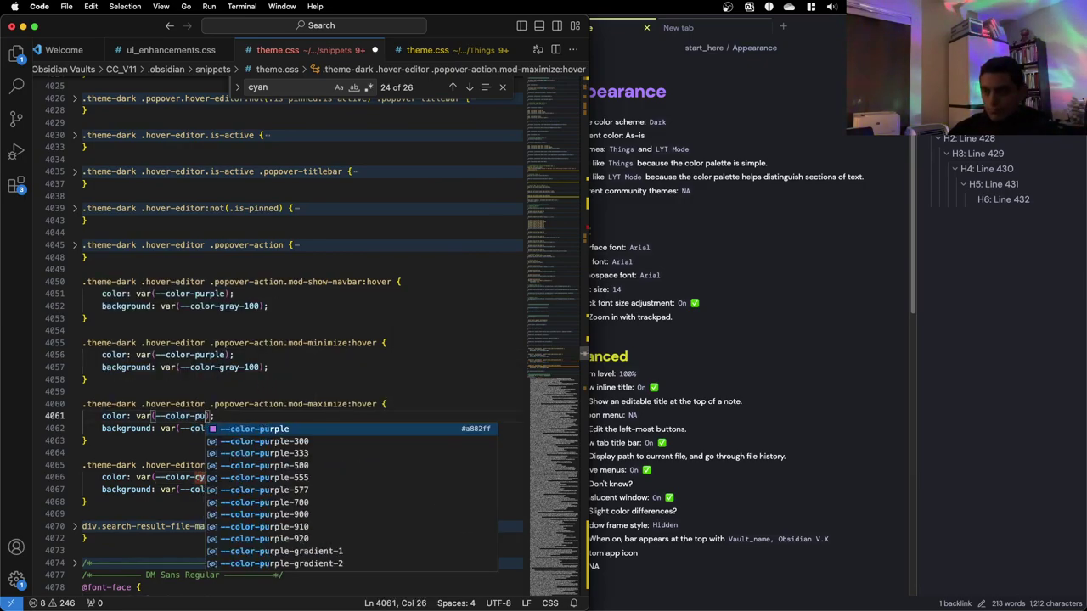
pyautogui.press('Return')
# Set the color of the .popover-action.mod-close:hover rule to var(--color-purple), and continue the cyan search from the start of the file
pyautogui.moveTo(235, 477); pyautogui.dragTo(195, 477)
pyautogui.write('purple')
pyautogui.press('Return')
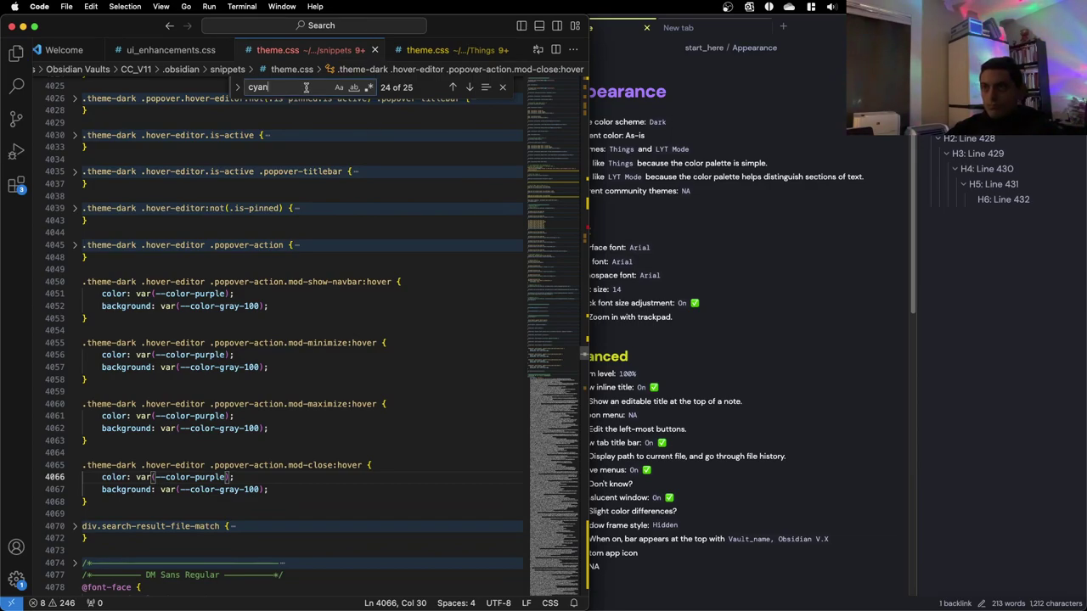
pyautogui.press('super+g')
pyautogui.press('super+g')
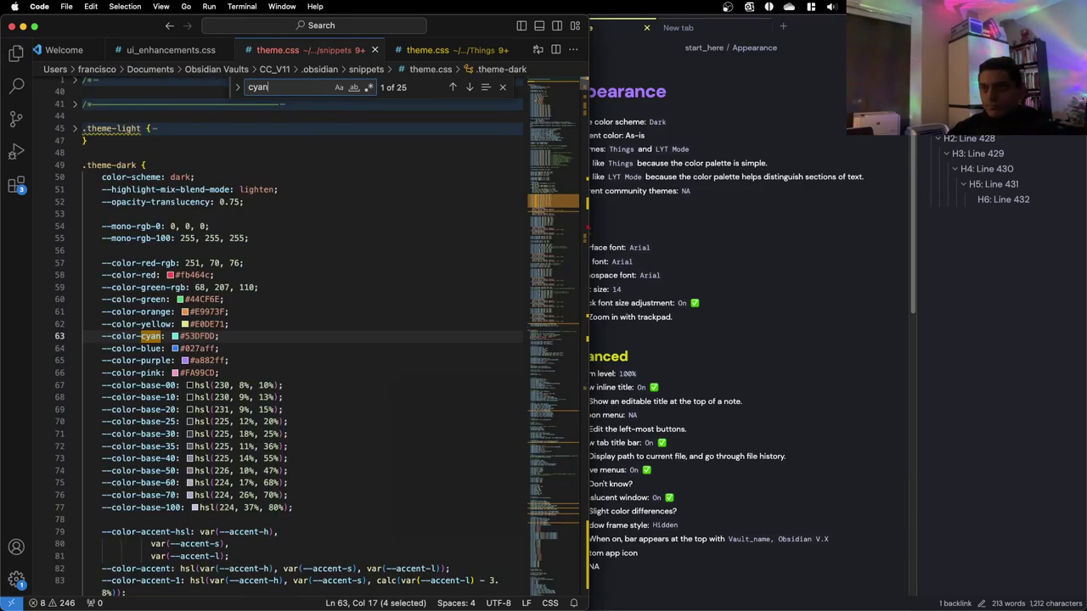
# Switch to Obsidian and check the theme colors on the Editor, Files and links, and Hotkeys settings pages
pyautogui.press('super+Tab')
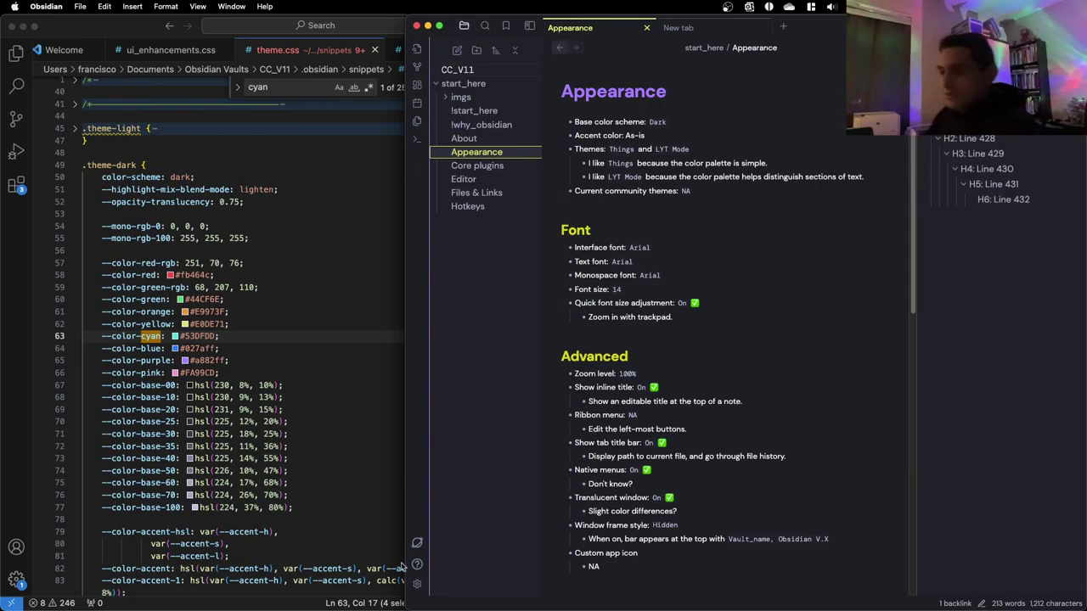
pyautogui.click(417, 584)
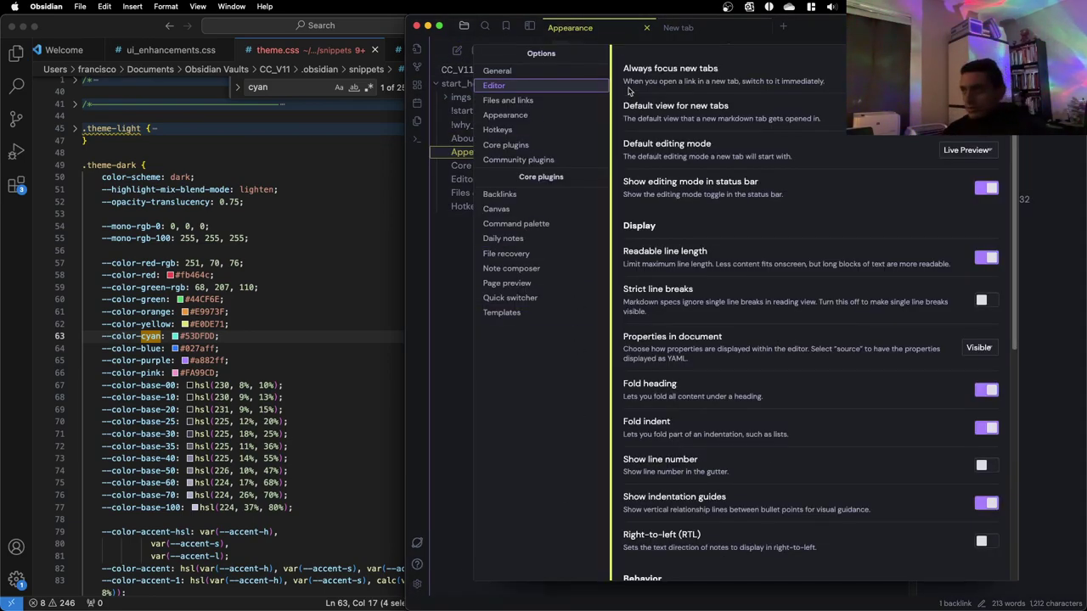
pyautogui.scroll(-10, 914, 408)
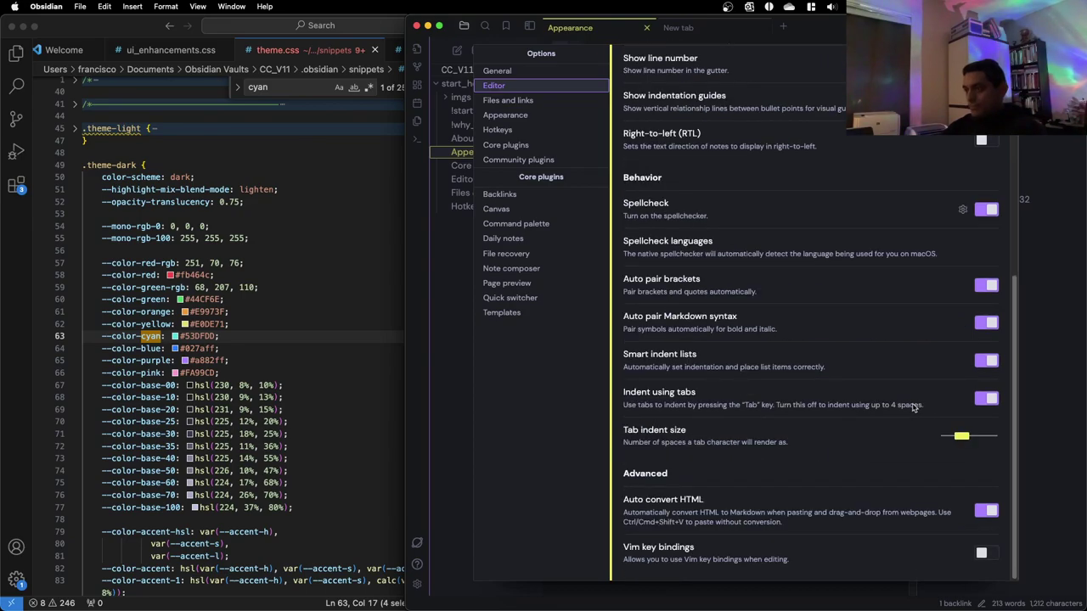
pyautogui.scroll(8, 911, 408)
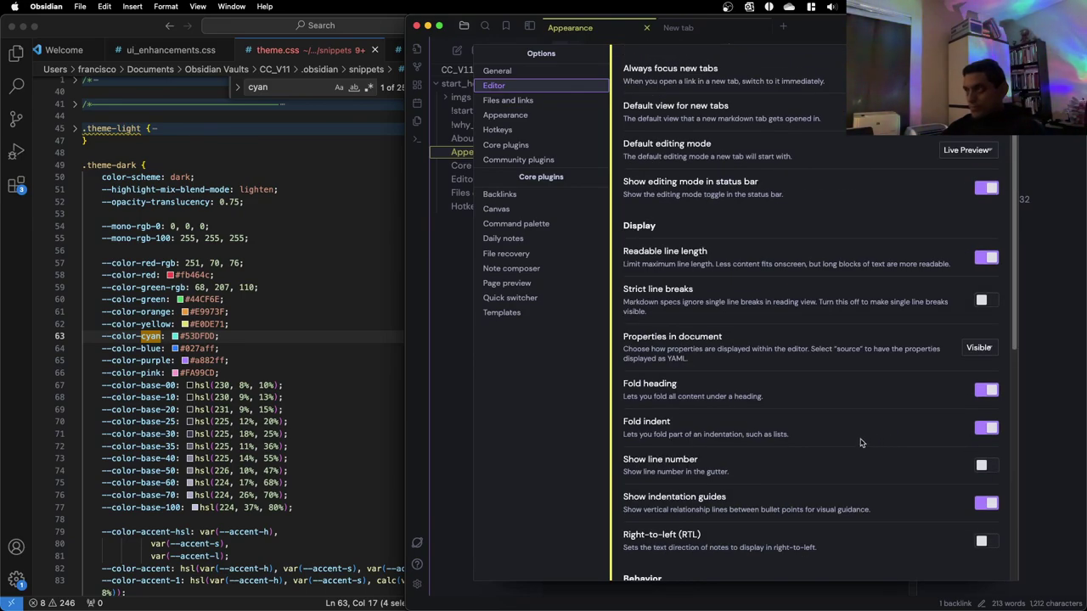
pyautogui.scroll(-5, 937, 387)
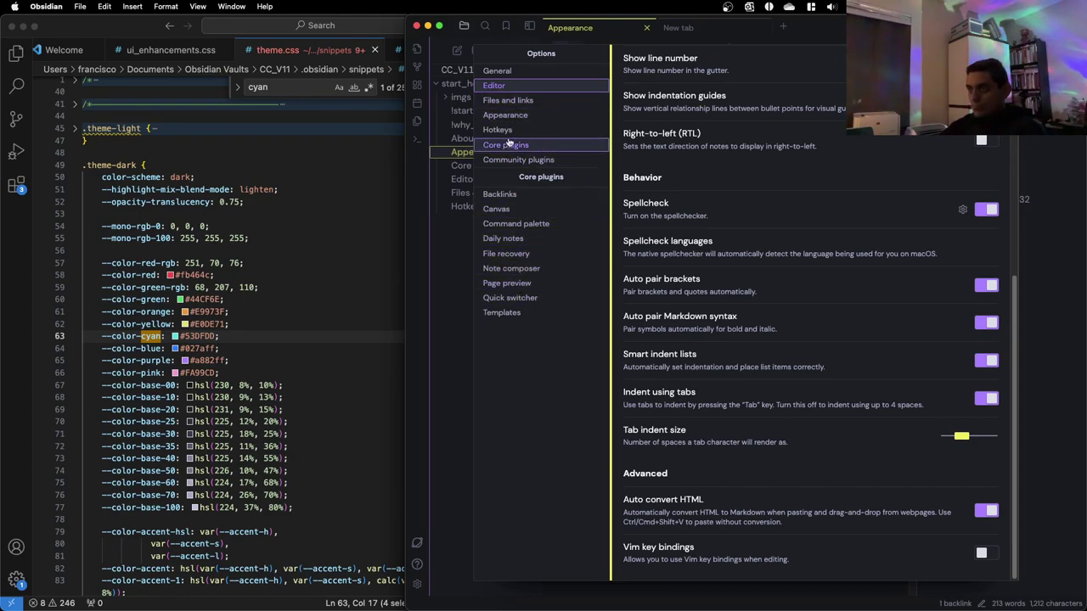
pyautogui.click(511, 101)
pyautogui.click(517, 128)
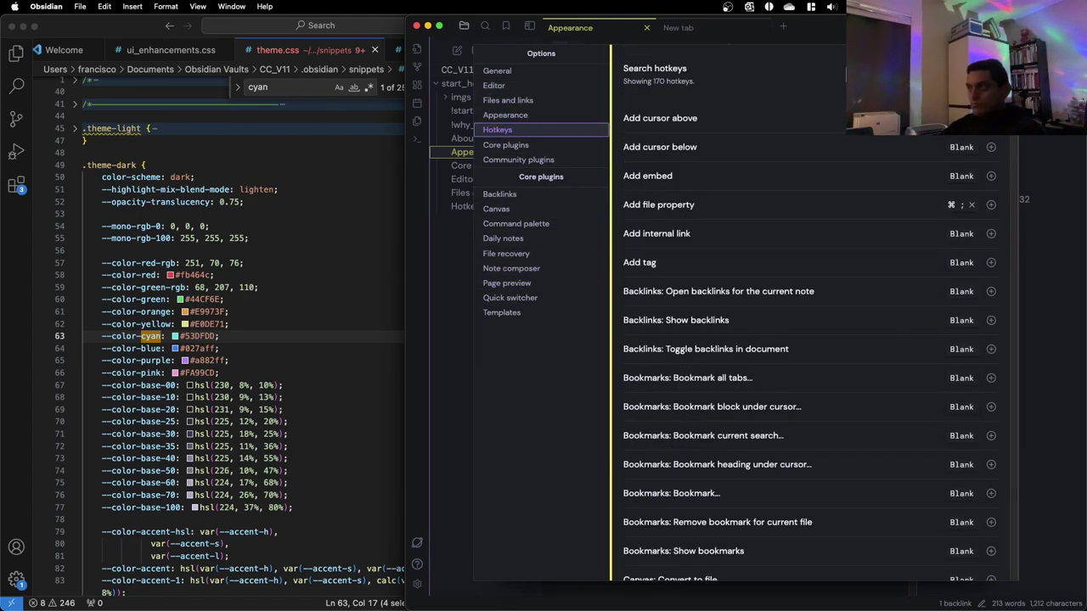
pyautogui.press('Escape')
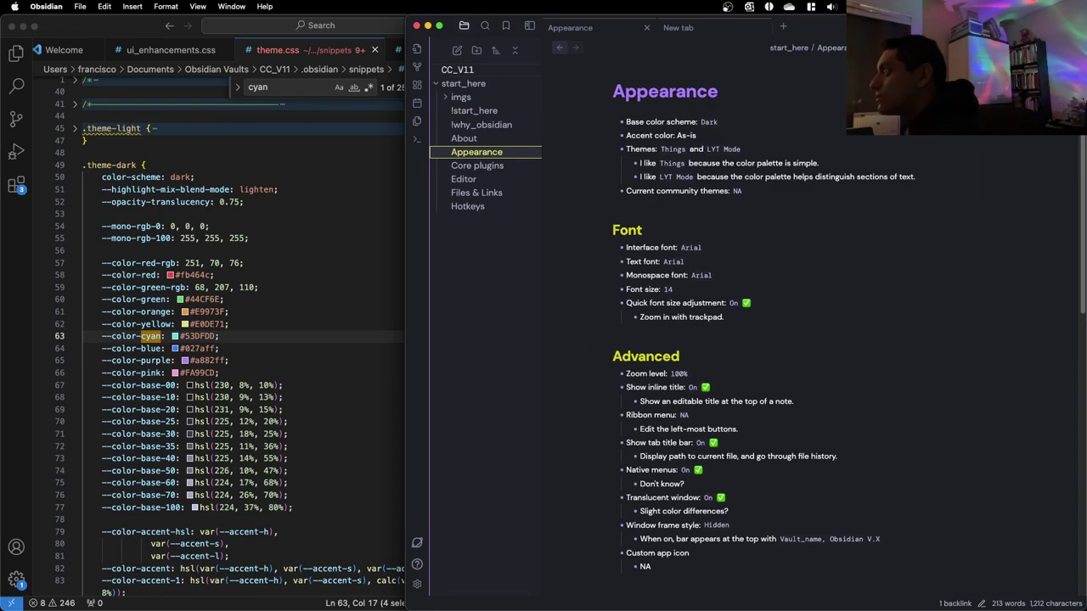
# Return to theme.css in VS Code and step through the cyan matches to the value of --color-highlight-text
pyautogui.click(238, 305)
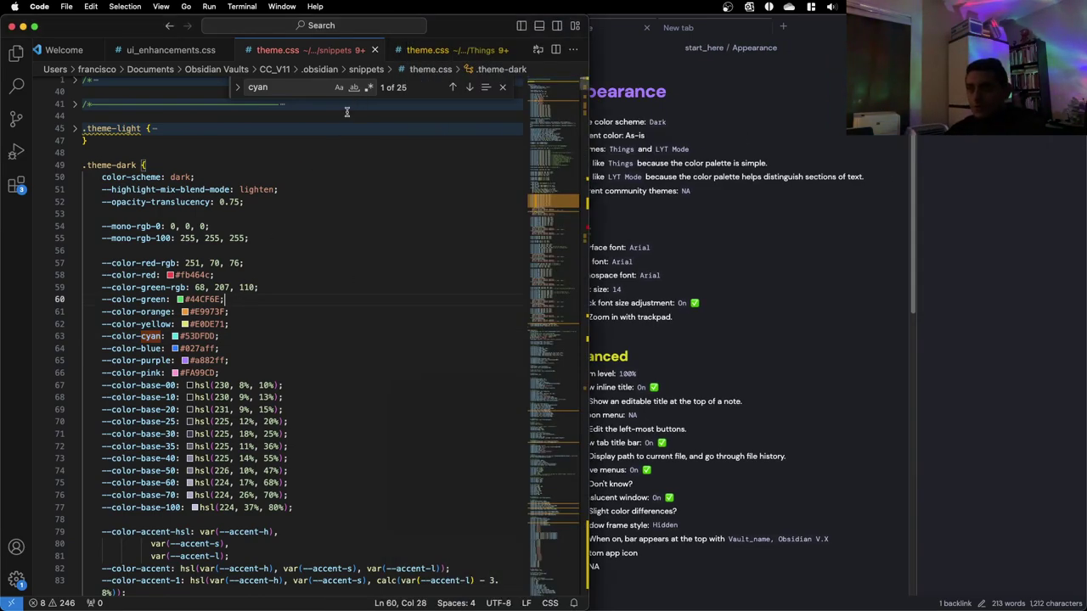
pyautogui.press('super+g')
pyautogui.press('super+g')
pyautogui.press('super+g')
pyautogui.press('super+g')
pyautogui.press('super+g')
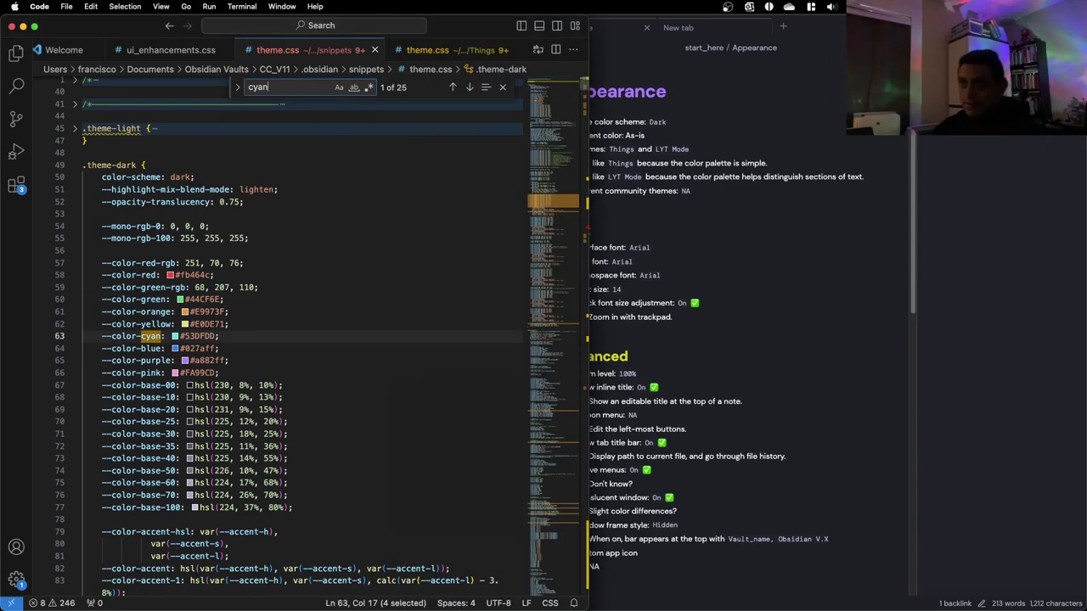
pyautogui.press('super+g')
pyautogui.press('super+g')
pyautogui.press('super+g')
pyautogui.press('super+g')
pyautogui.press('super+g')
pyautogui.press('super+g')
pyautogui.press('super+g')
pyautogui.press('super+g')
pyautogui.press('super+g')
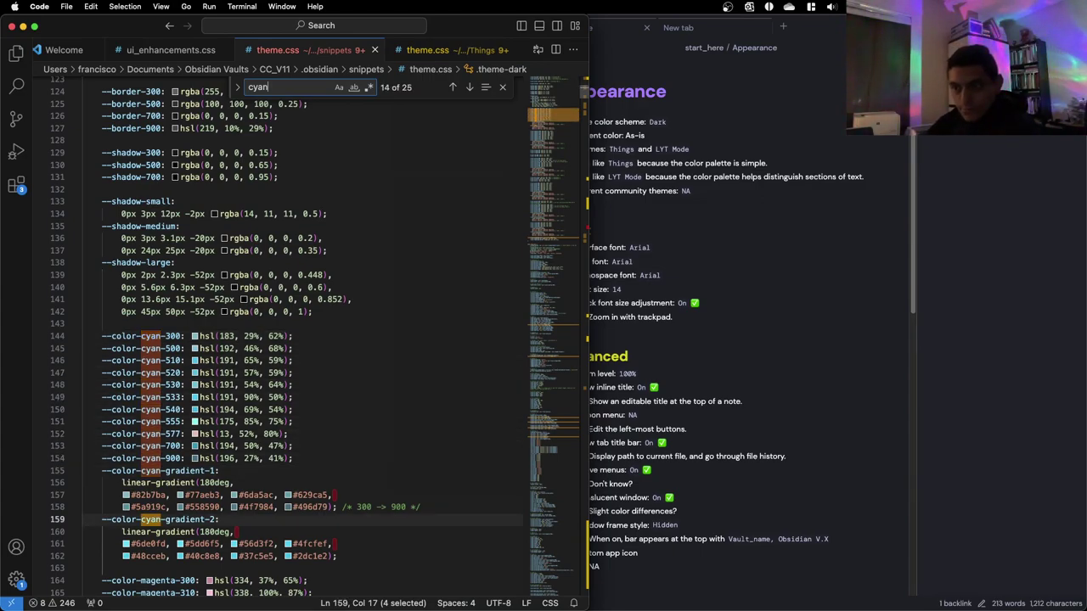
pyautogui.press('super+g')
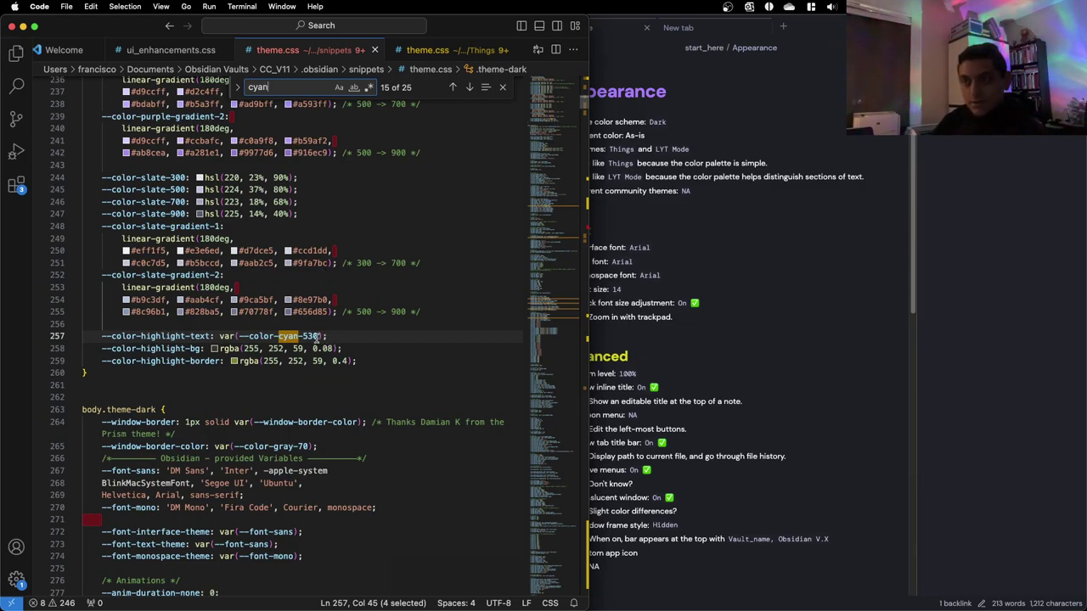
pyautogui.moveTo(317, 336); pyautogui.dragTo(279, 337)
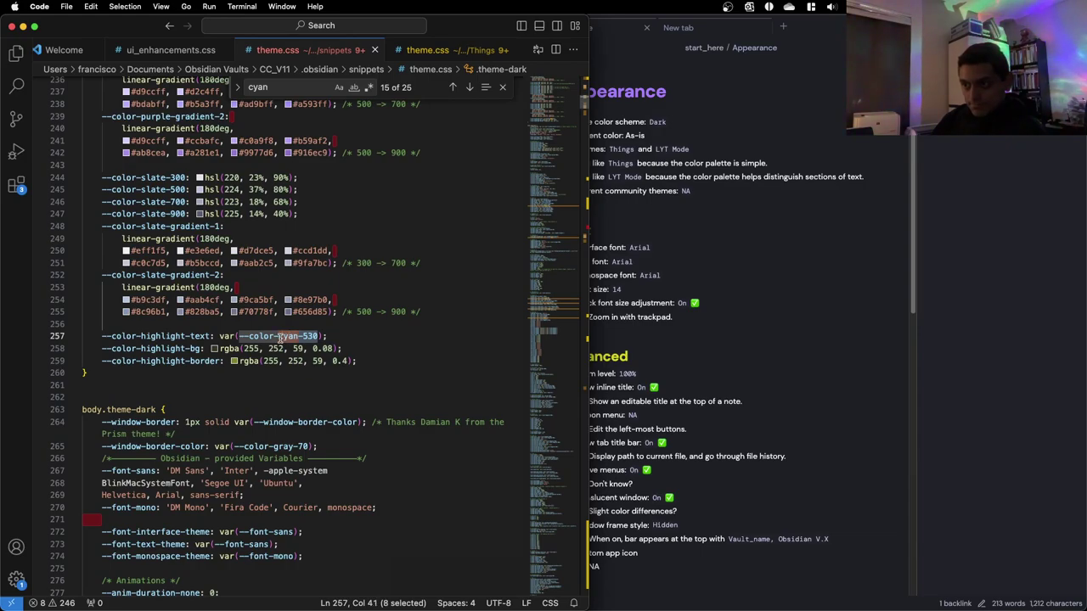
# In Obsidian's Appearance note, test the highlight color by wrapping "trackpad" in == markers, undo the markers and return to theme.css in VS Code
pyautogui.click(718, 314)
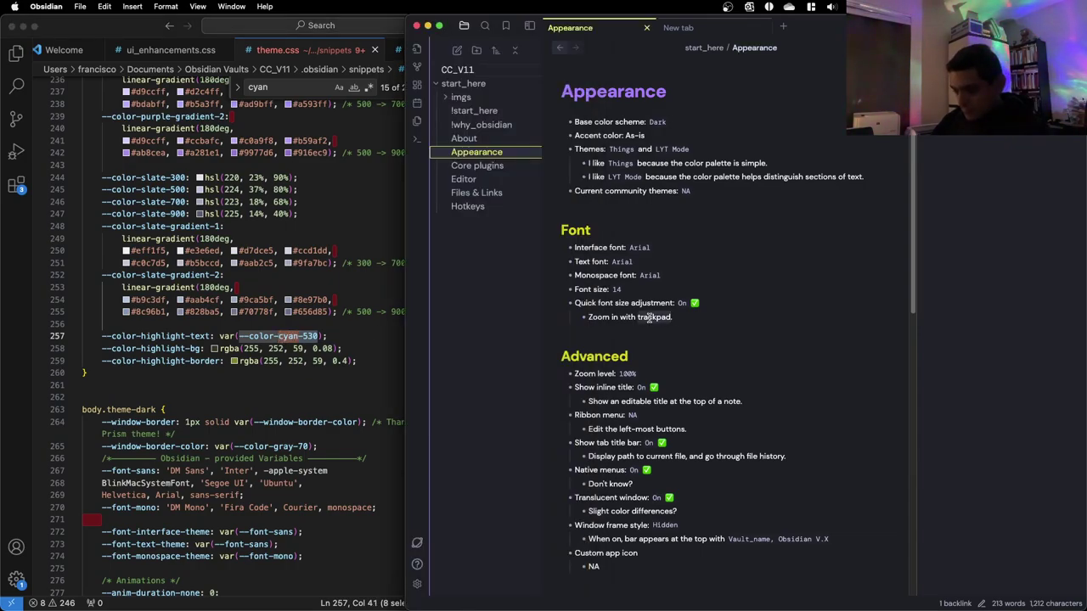
pyautogui.press('super+h')
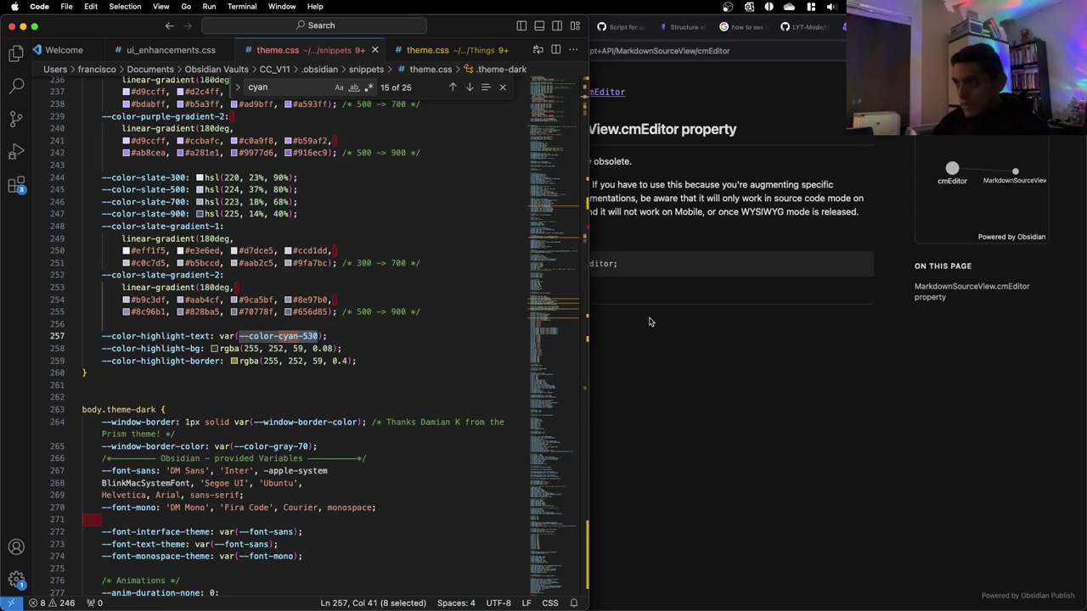
pyautogui.hotkey('ctrl', 'Up')
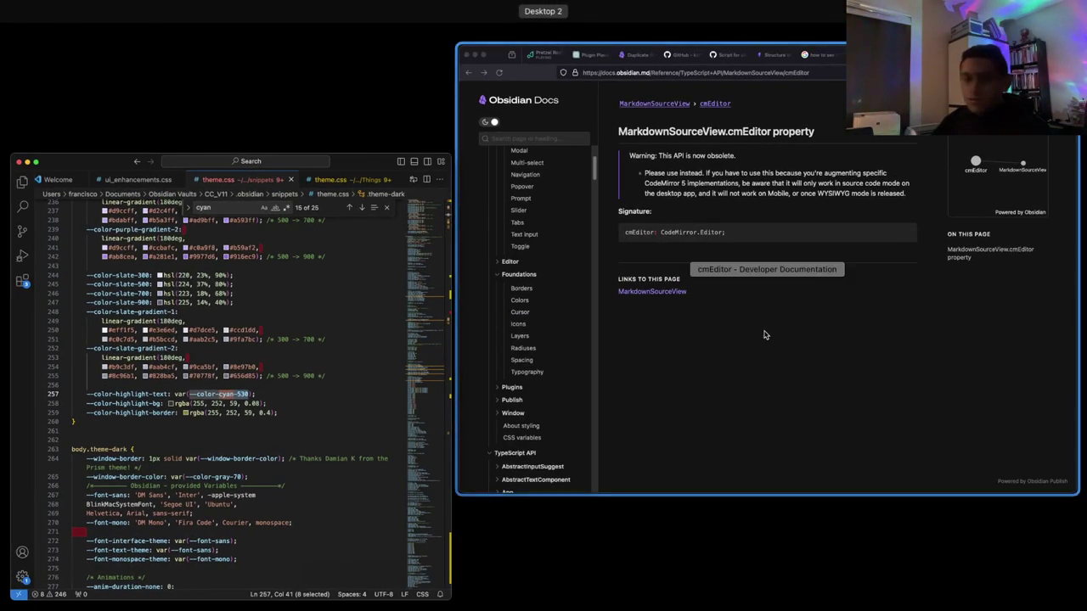
pyautogui.click(764, 332)
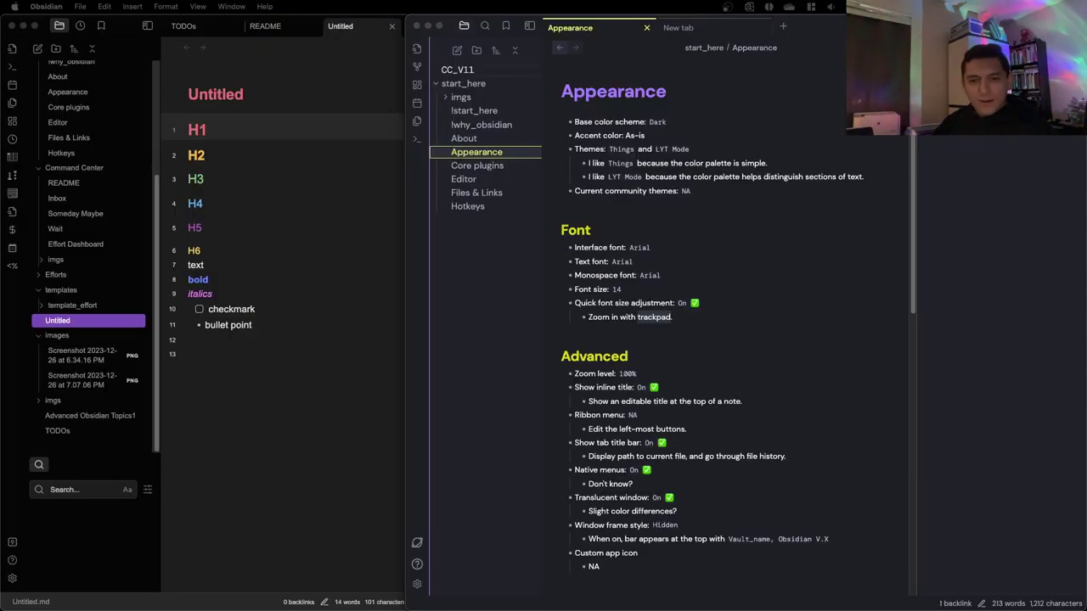
pyautogui.hotkey('ctrl', 'Up')
pyautogui.press('Escape')
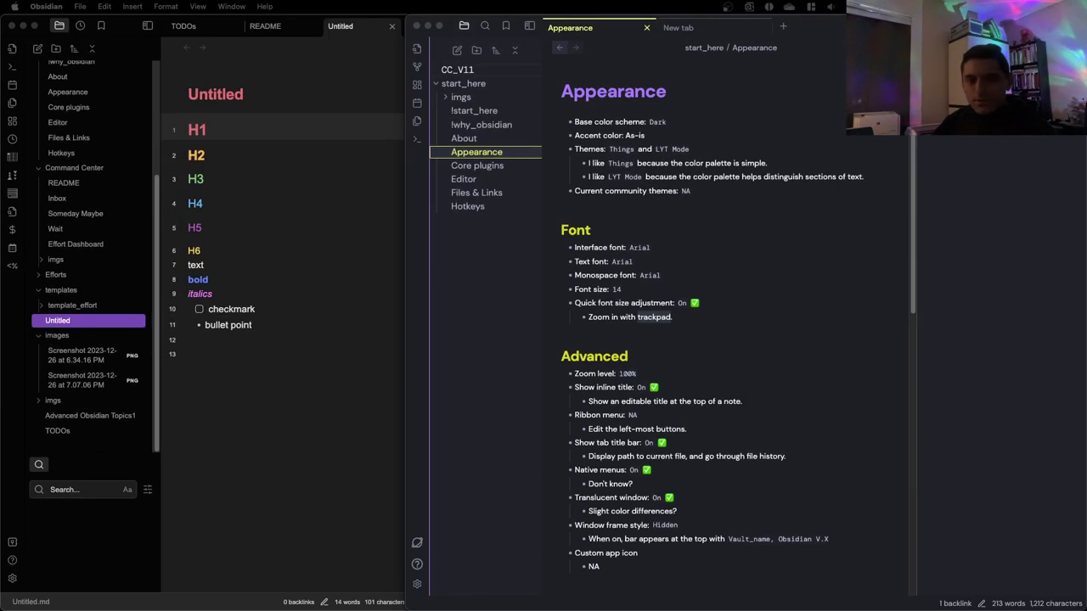
pyautogui.hotkey('ctrl', 'Up')
pyautogui.press('Escape')
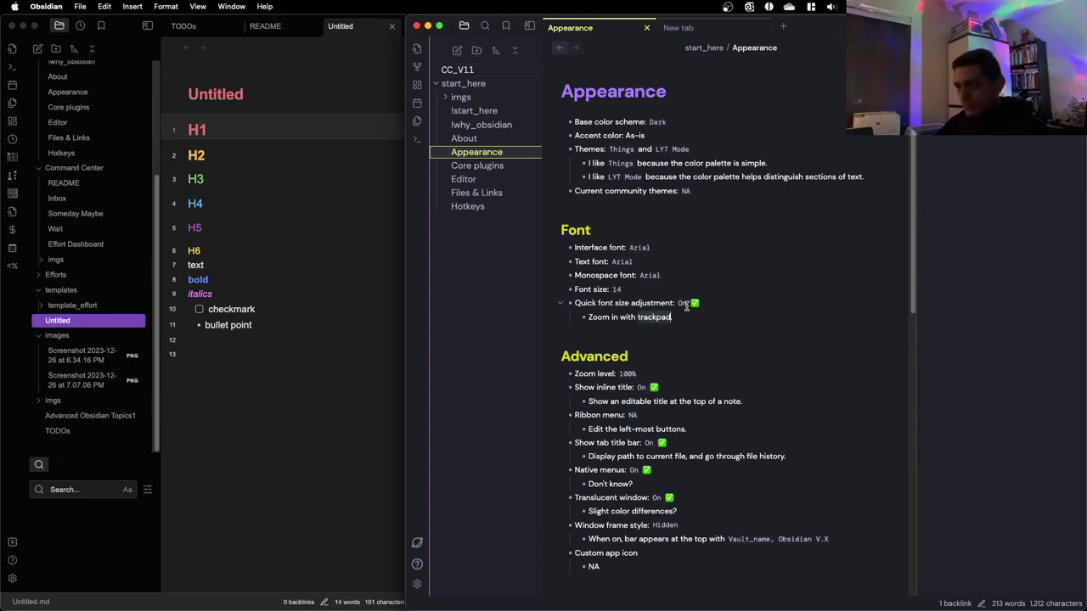
pyautogui.write('==')
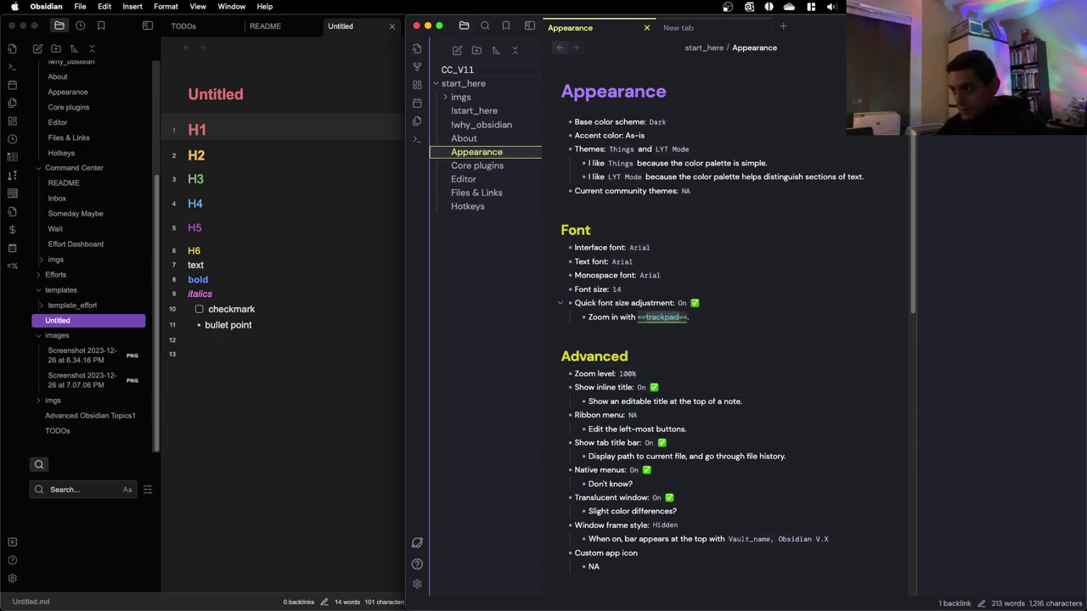
pyautogui.click(683, 275)
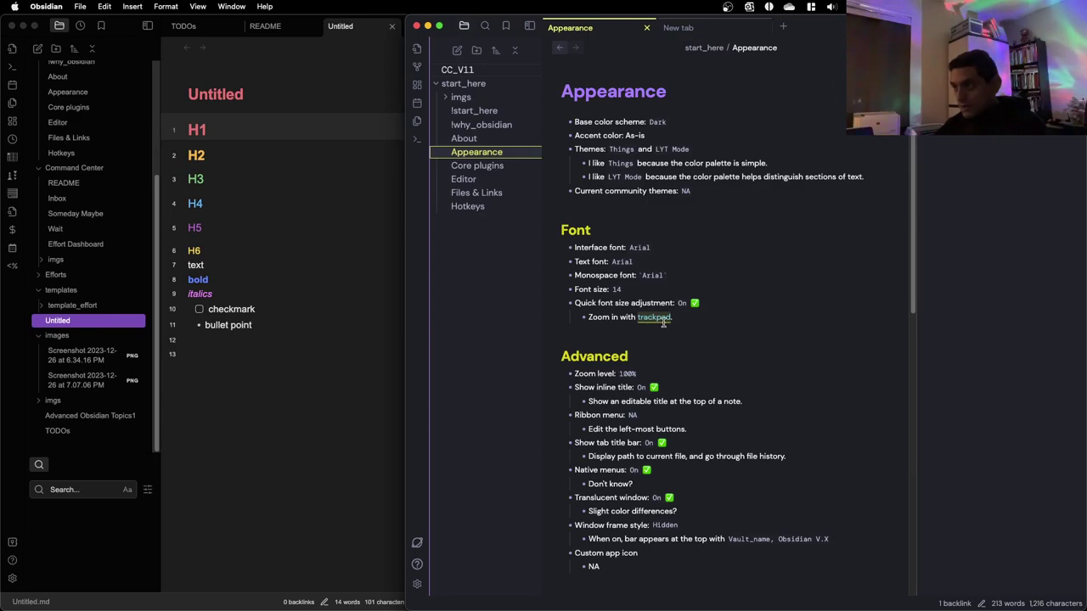
pyautogui.press('super+z')
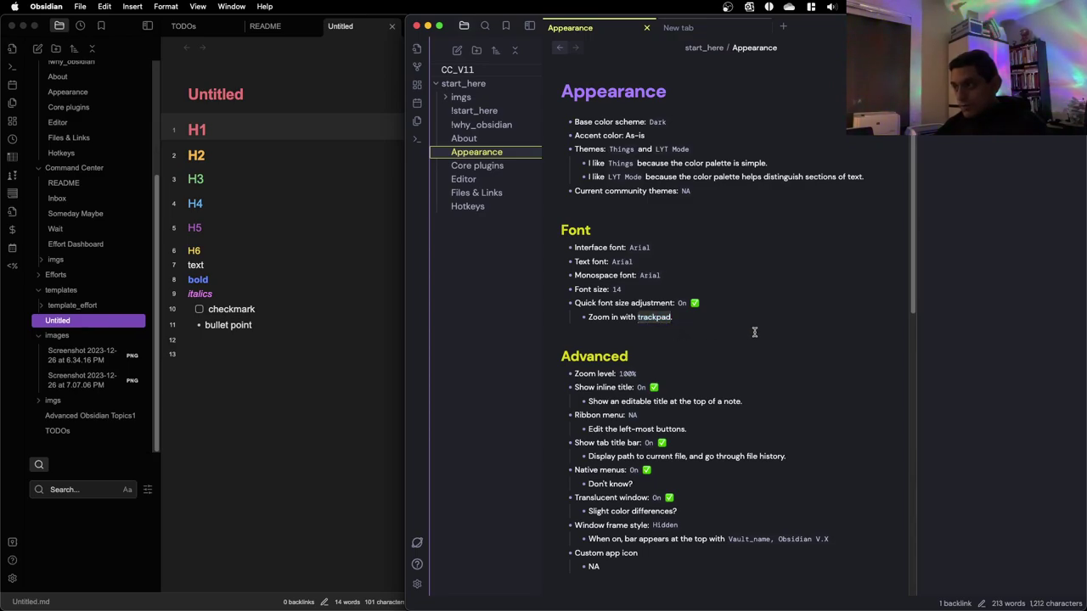
pyautogui.hotkey('ctrl', 'Up')
pyautogui.click(174, 245)
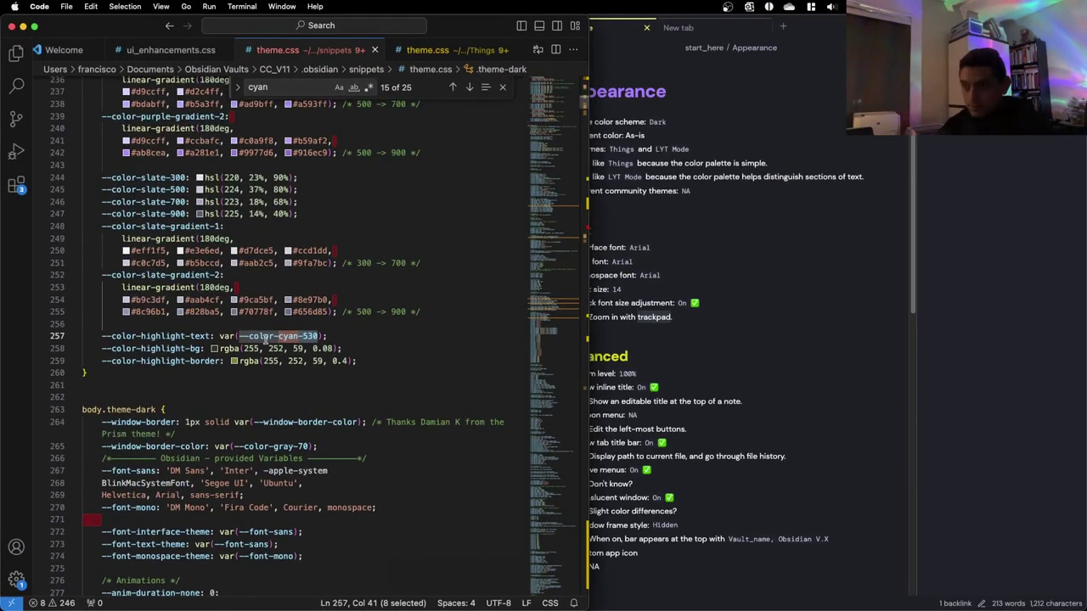
# Set --color-highlight-text to var(--color-purple) and test it in Obsidian by wrapping "trackpad" in == markers
pyautogui.press('BackSpace')
pyautogui.write('purple')
pyautogui.click(656, 326)
pyautogui.doubleClick(656, 325)
pyautogui.write('==')
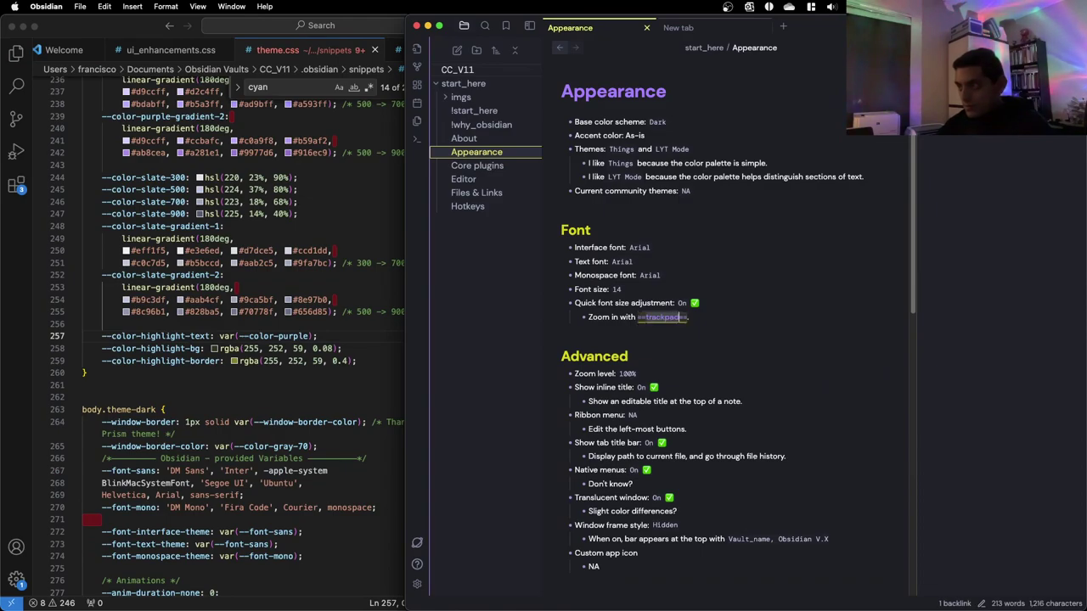
pyautogui.click(655, 344)
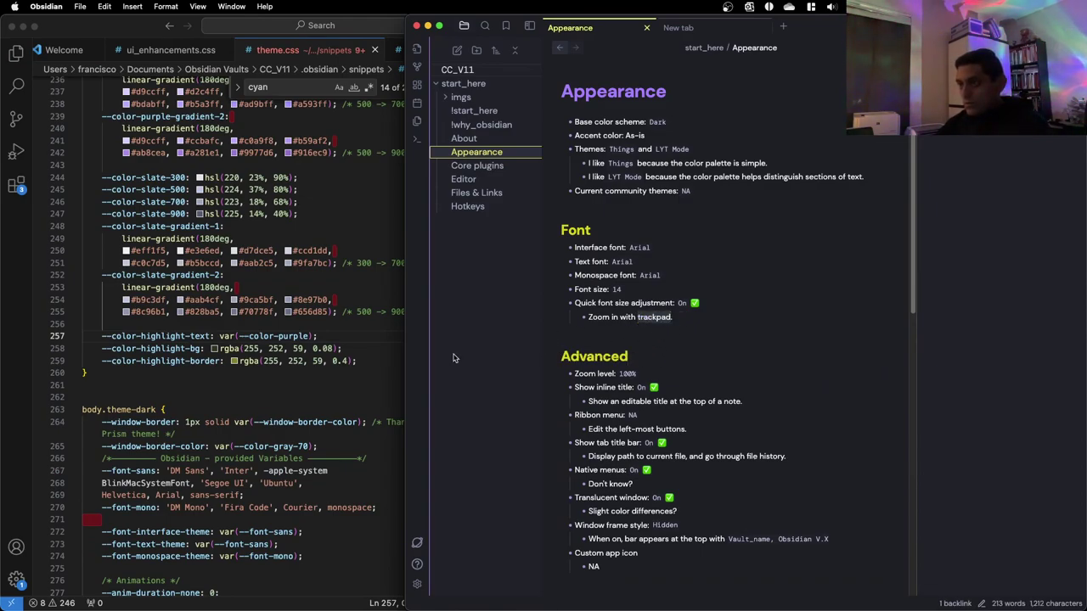
# Back in theme.css in VS Code, set --color-highlight-text to var(--color-yellow) and save the file
pyautogui.click(319, 362)
pyautogui.doubleClick(280, 337)
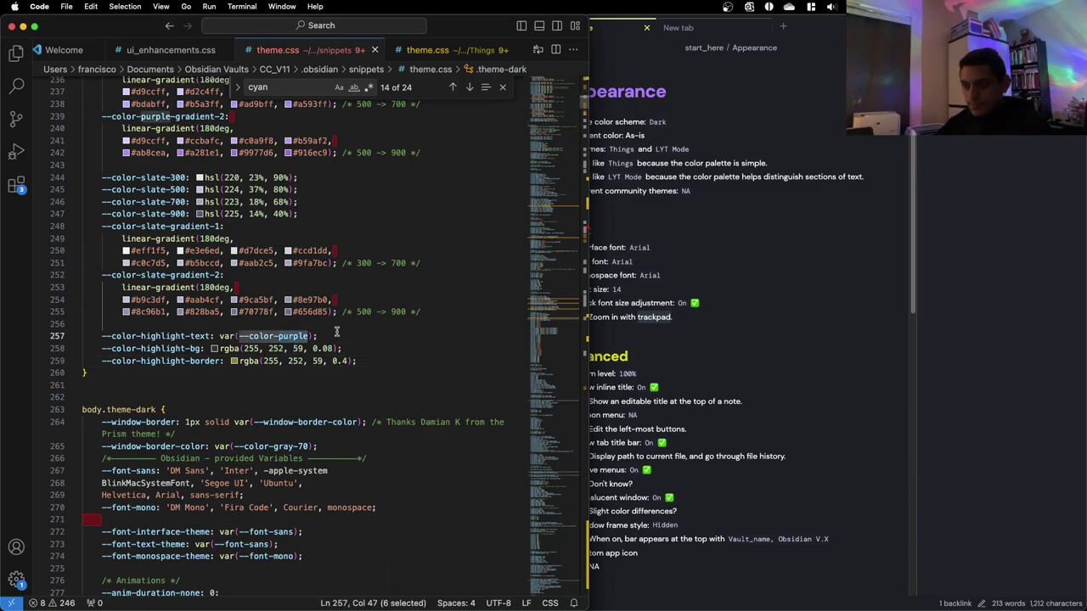
pyautogui.write('--color-yell')
pyautogui.press('Return')
pyautogui.press('cmd+s')
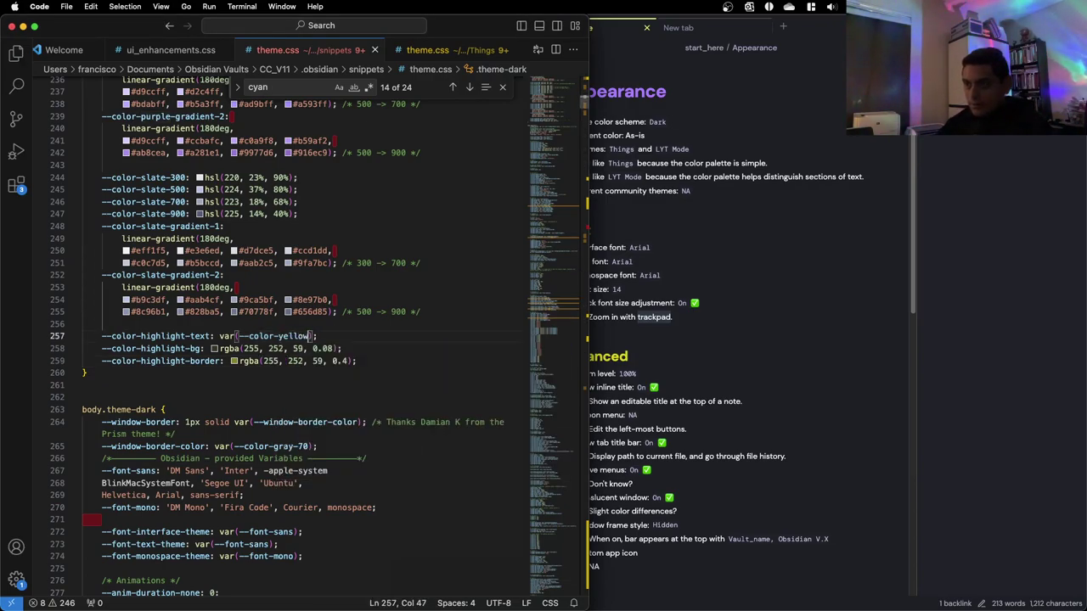
# Test the highlight color in Obsidian by wrapping "trackpad" in == markers, undo the markers and return to VS Code
pyautogui.click(691, 336)
pyautogui.write('==')
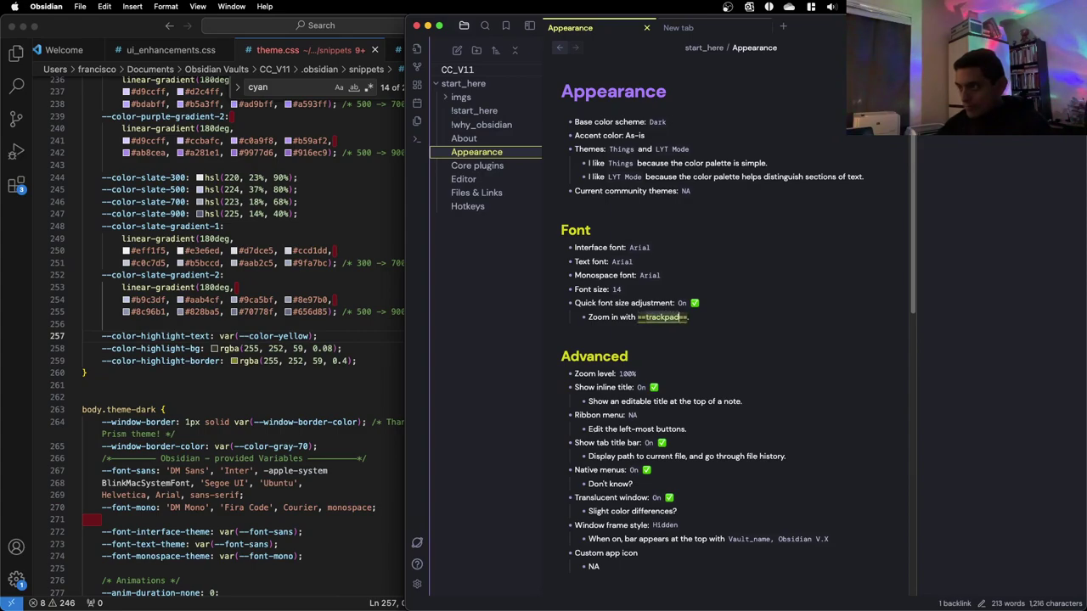
pyautogui.click(619, 343)
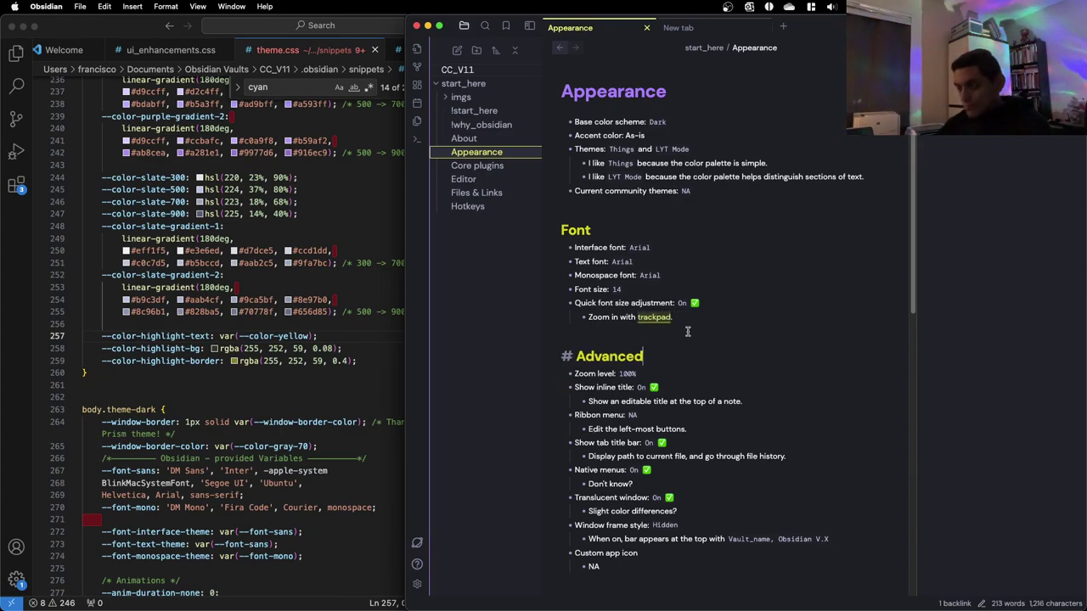
pyautogui.press('super+z')
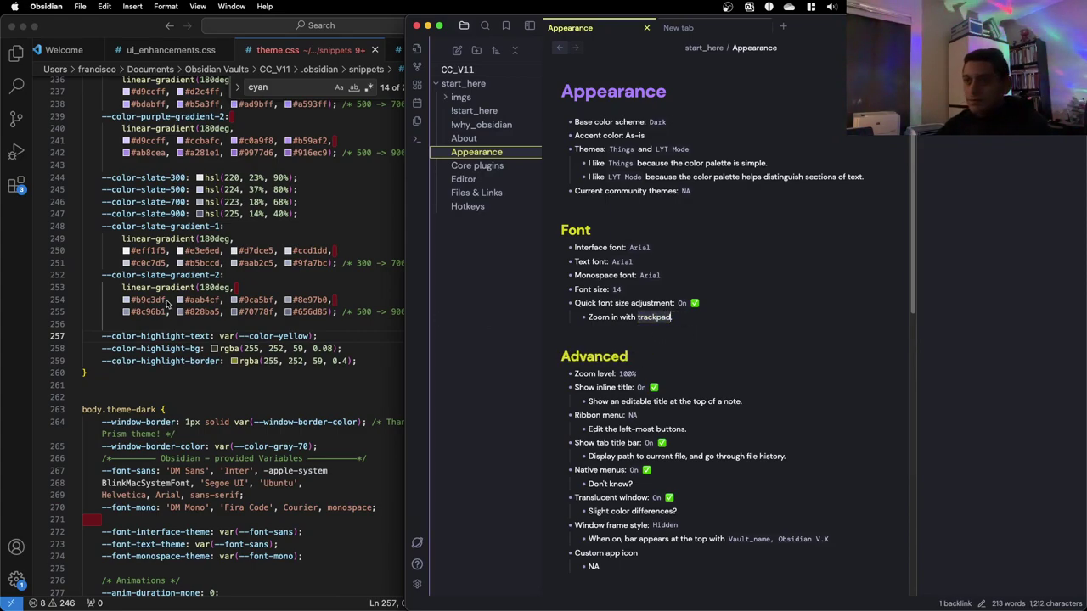
pyautogui.click(205, 383)
# Continue the cyan search past --code-value and set --drag-ghost-text-color to var(--color-purple)
pyautogui.click(318, 87)
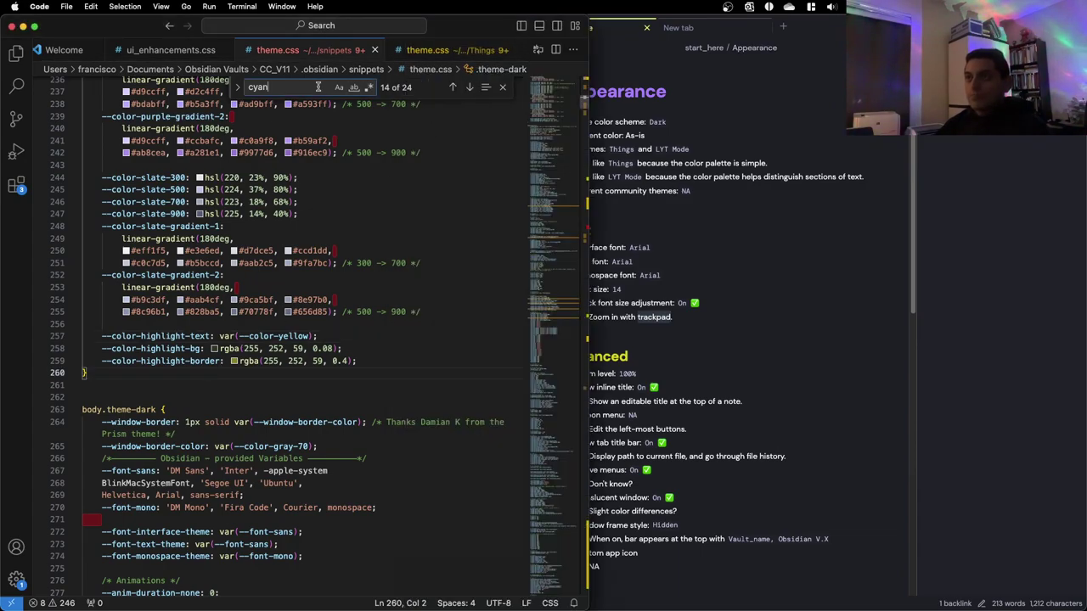
pyautogui.press('Return')
pyautogui.press('Return')
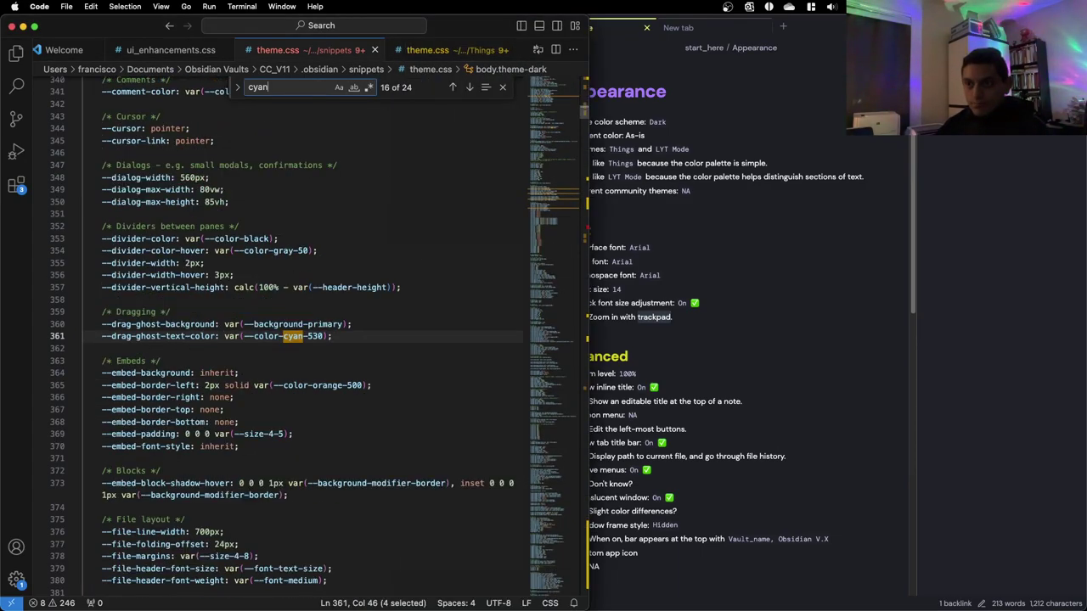
pyautogui.click(452, 87)
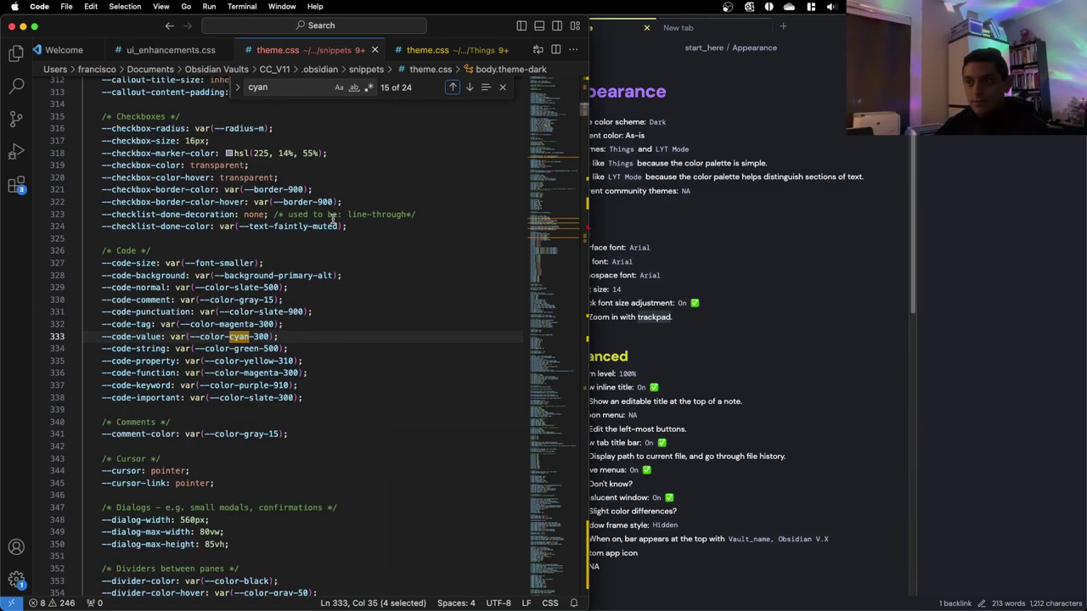
pyautogui.click(468, 88)
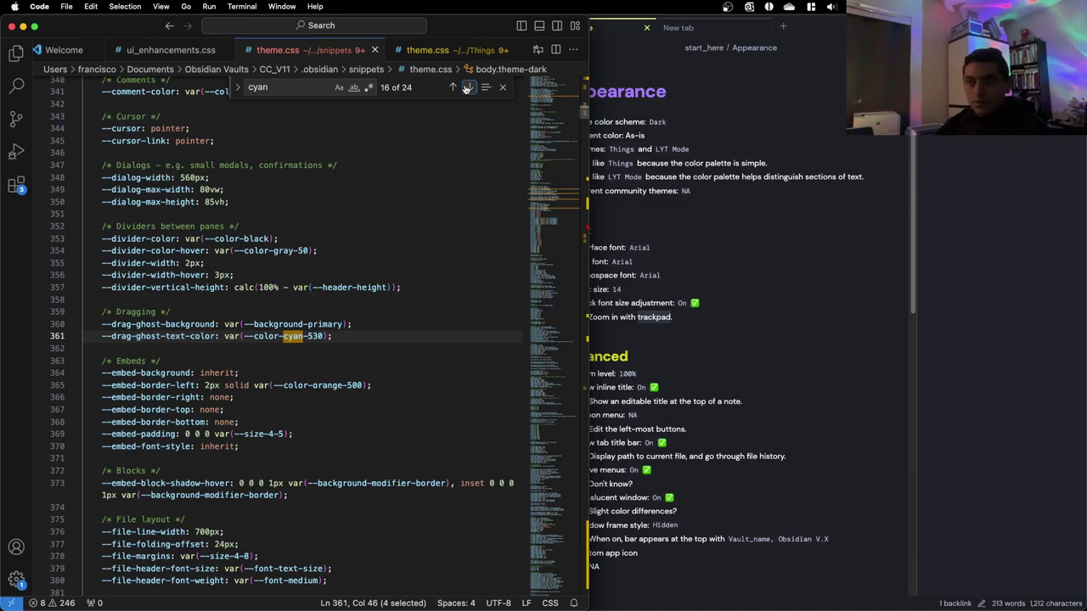
pyautogui.click(322, 336)
pyautogui.hotkey('shift', 'alt', 'Left')
pyautogui.hotkey('shift', 'alt', 'Left')
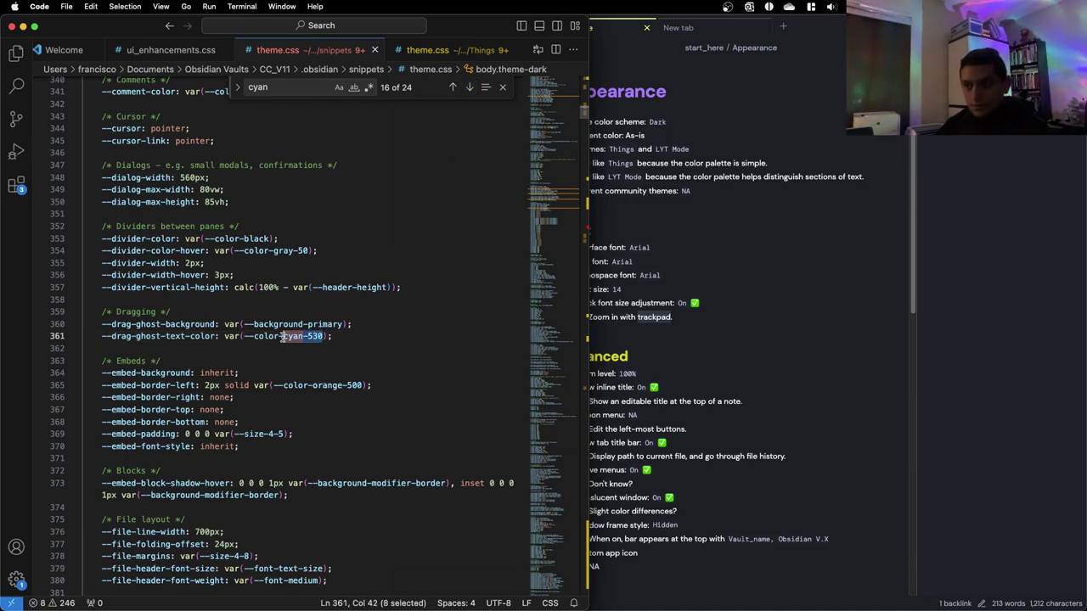
pyautogui.write('purple')
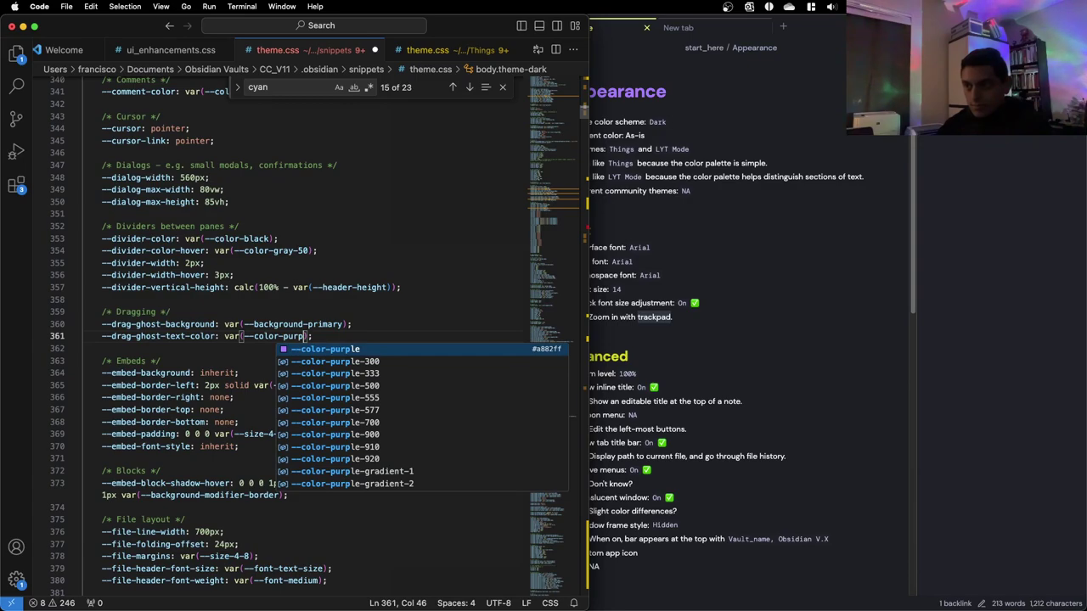
pyautogui.press('Escape')
# In the Graphs section, set both --graph-line and --graph-color-line to var(--color-purple)
pyautogui.click(469, 87)
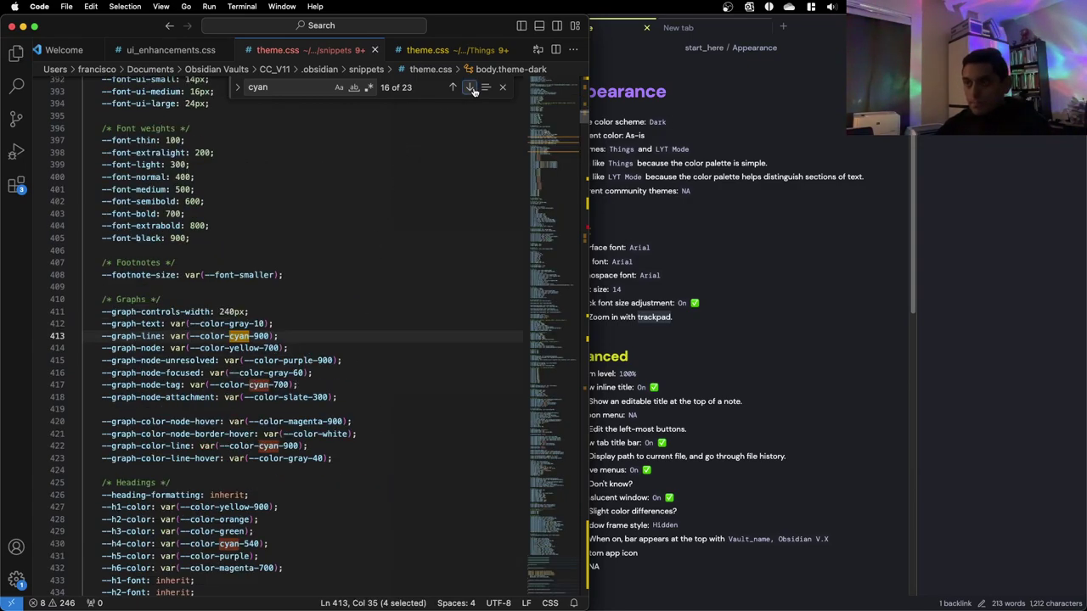
pyautogui.moveTo(267, 336); pyautogui.dragTo(227, 336)
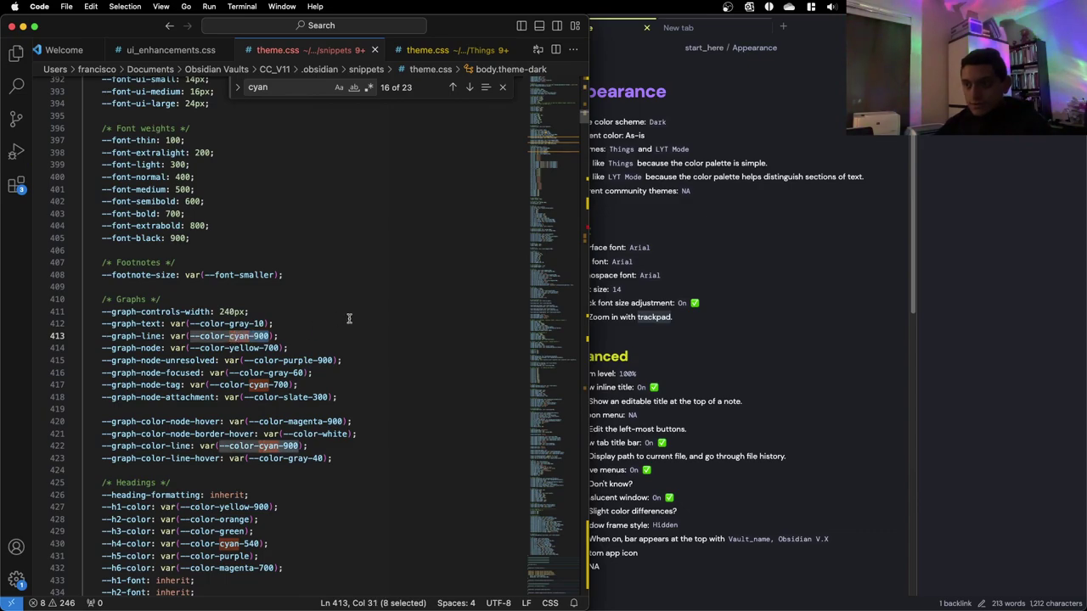
pyautogui.write('purple')
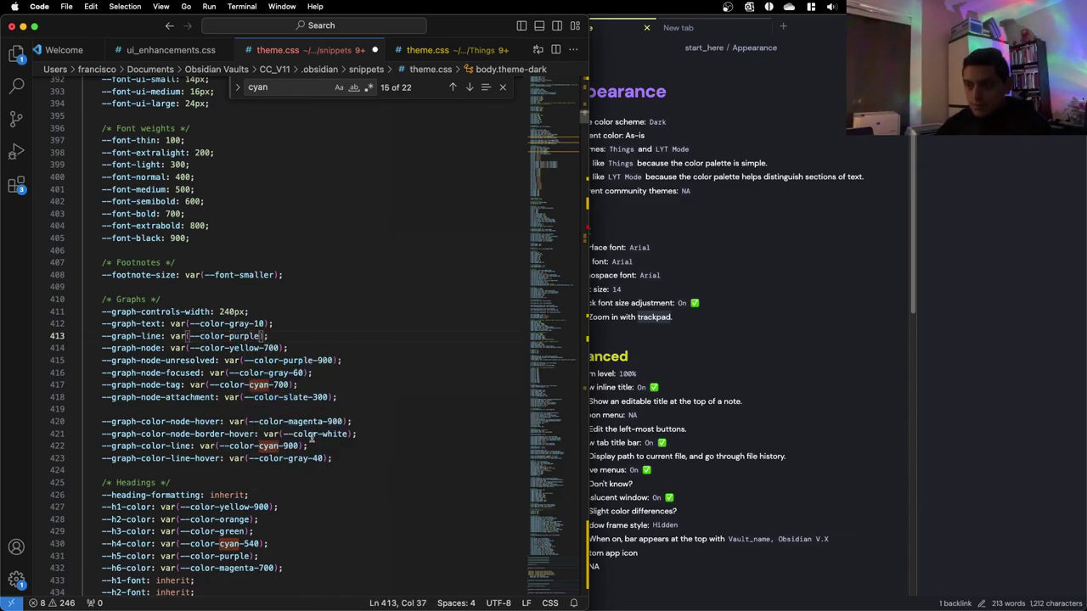
pyautogui.moveTo(298, 446); pyautogui.dragTo(262, 451)
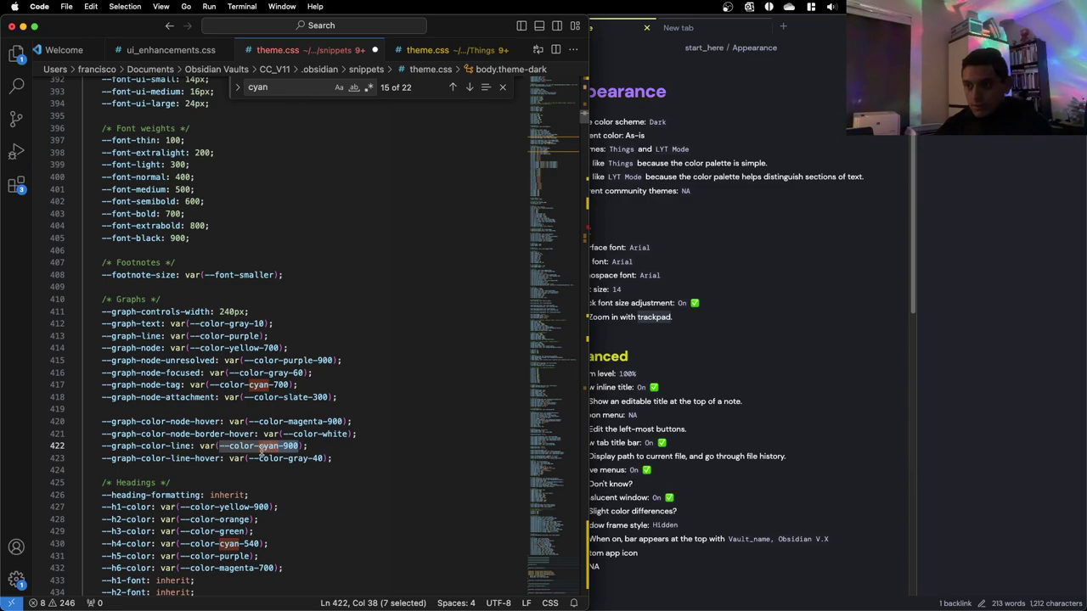
pyautogui.press('BackSpace')
pyautogui.press('BackSpace')
pyautogui.write('pru')
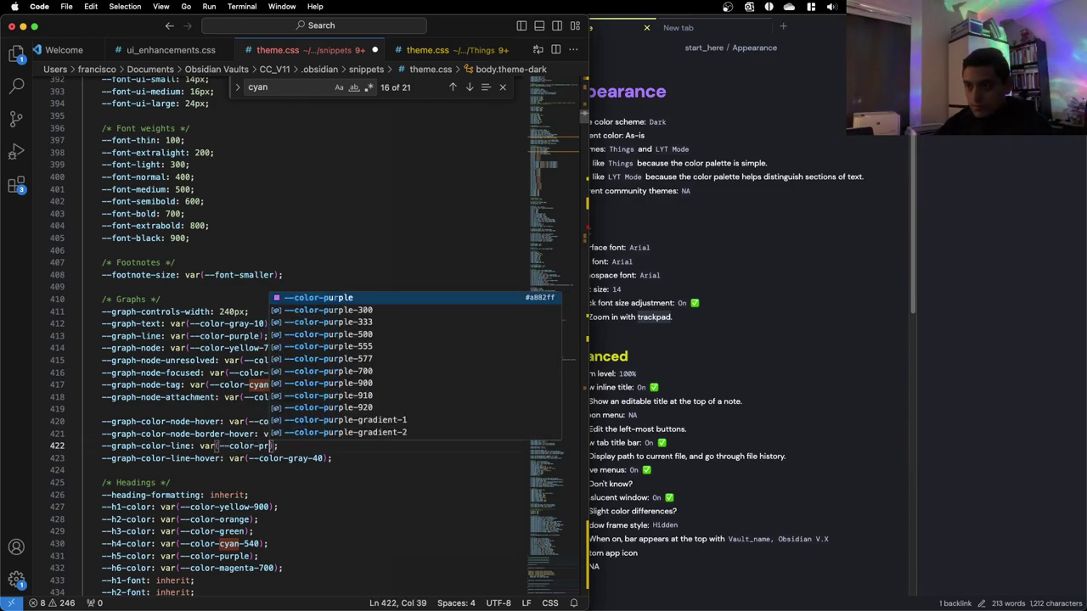
pyautogui.press('BackSpace')
pyautogui.press('BackSpace')
pyautogui.write('urple')
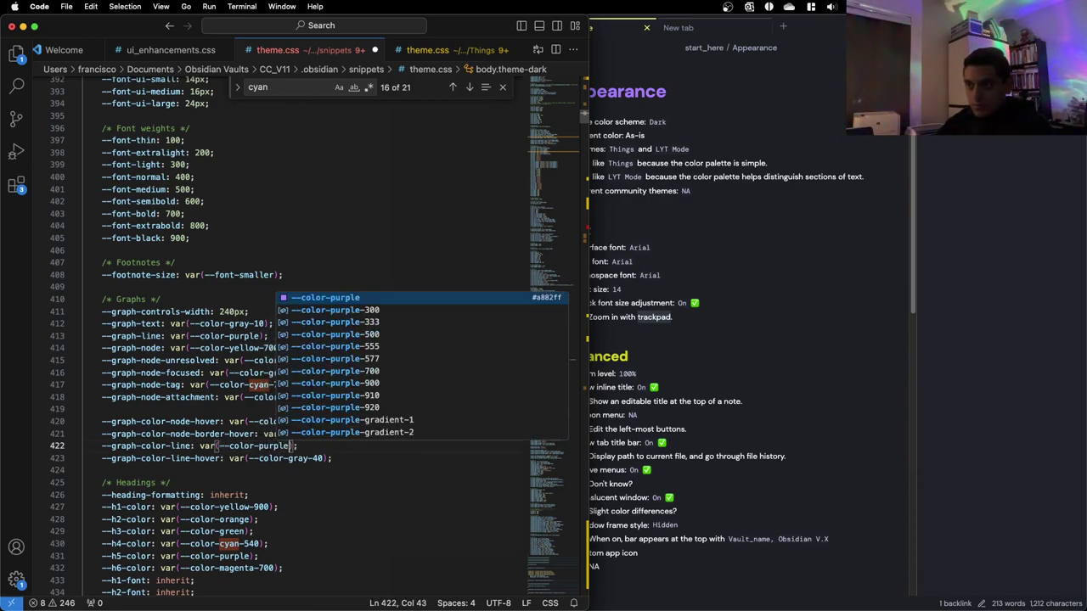
# Step through the remaining cyan matches until the search wraps to the start of the file, and switch to Obsidian to check the theme
pyautogui.click(309, 91)
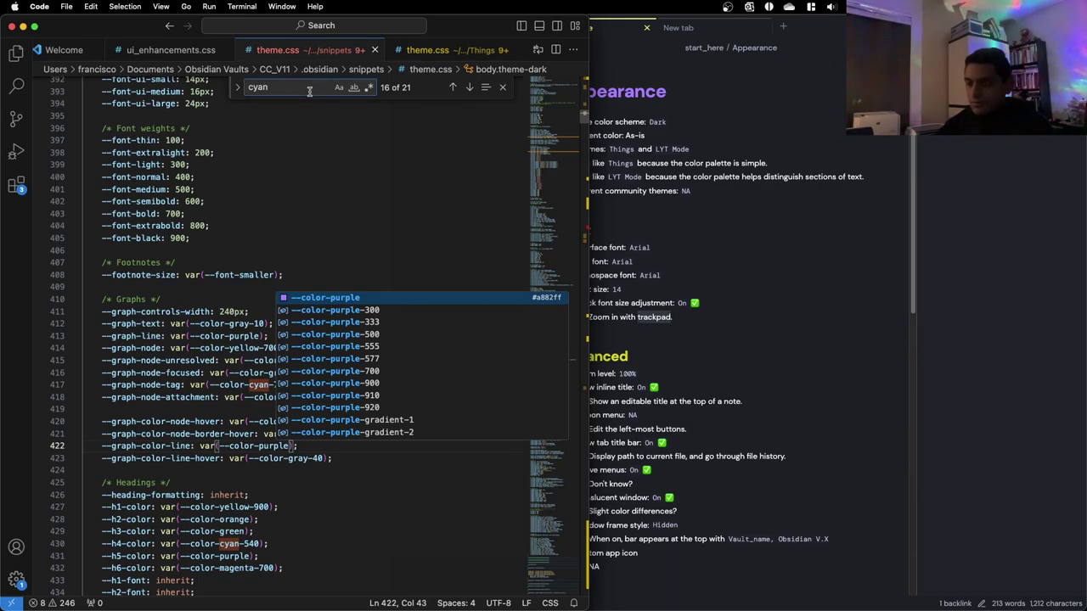
pyautogui.press('Return')
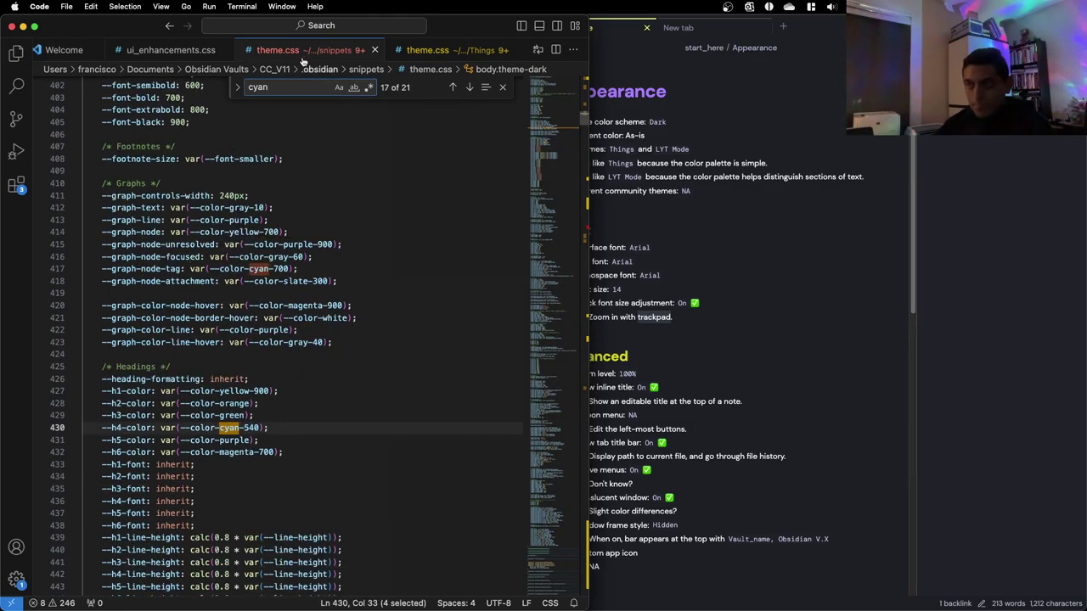
pyautogui.press('Return')
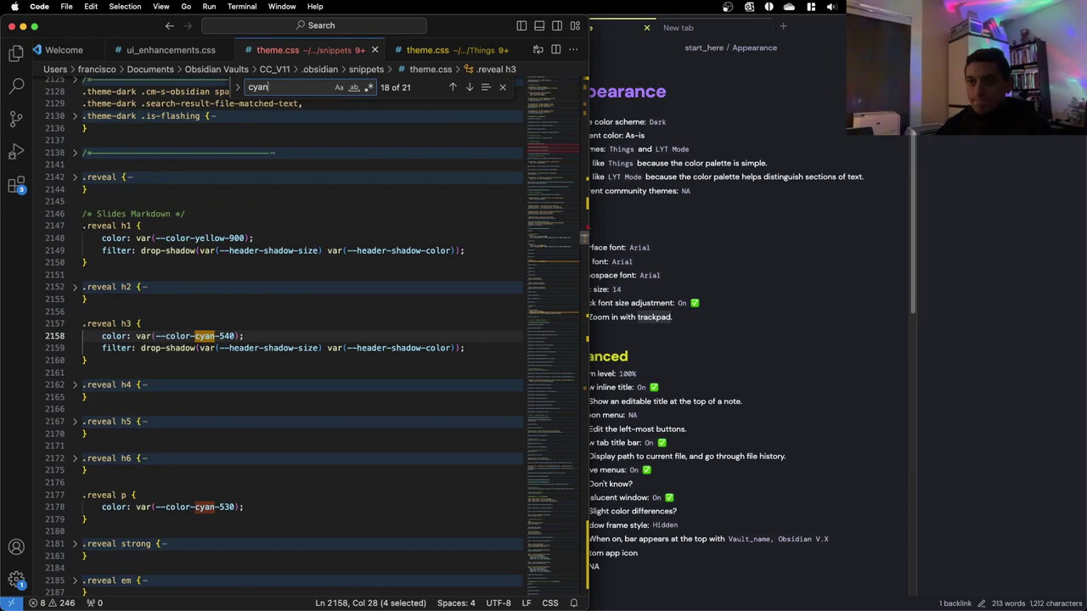
pyautogui.press('Return')
pyautogui.press('Return')
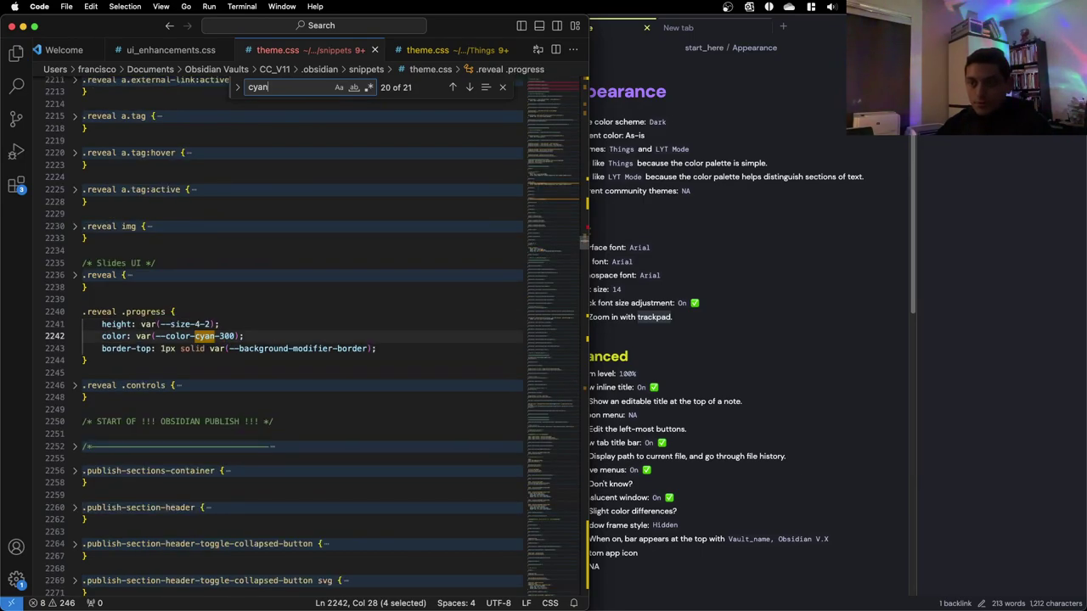
pyautogui.press('Return')
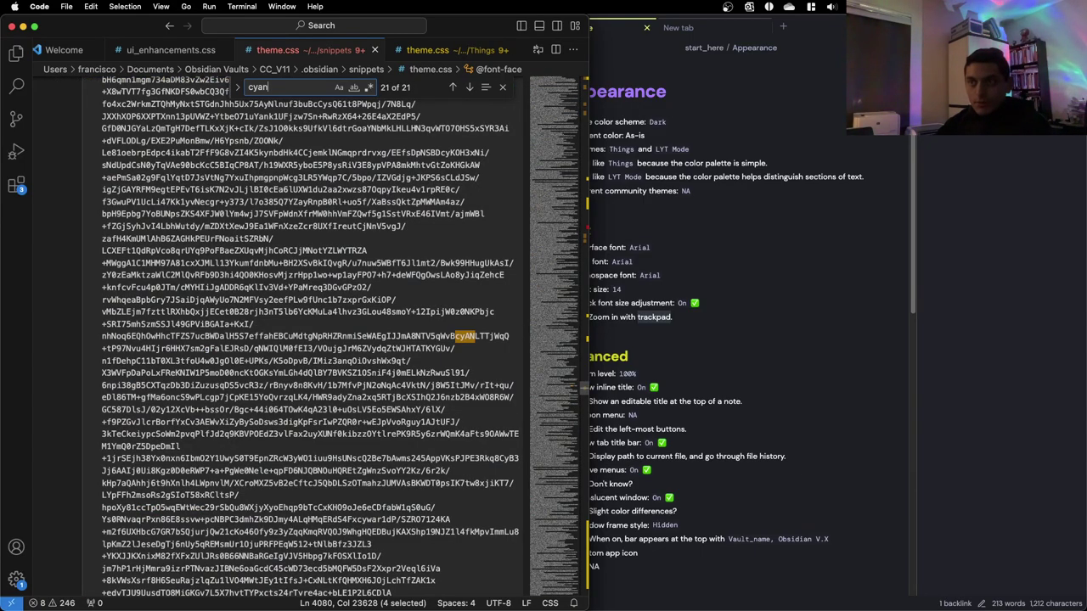
pyautogui.press('Return')
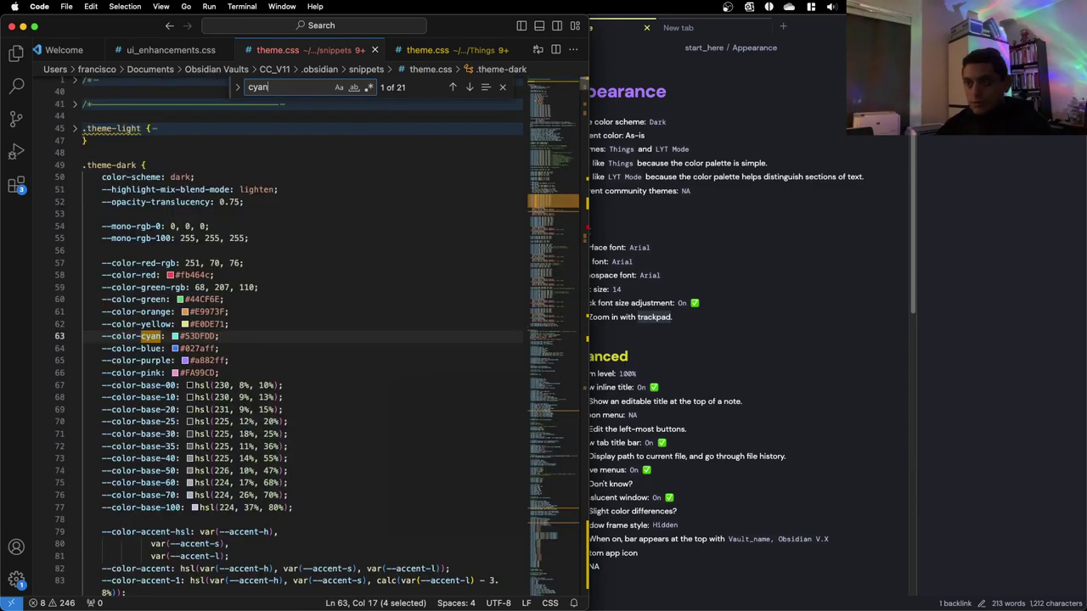
pyautogui.press('super+Tab')
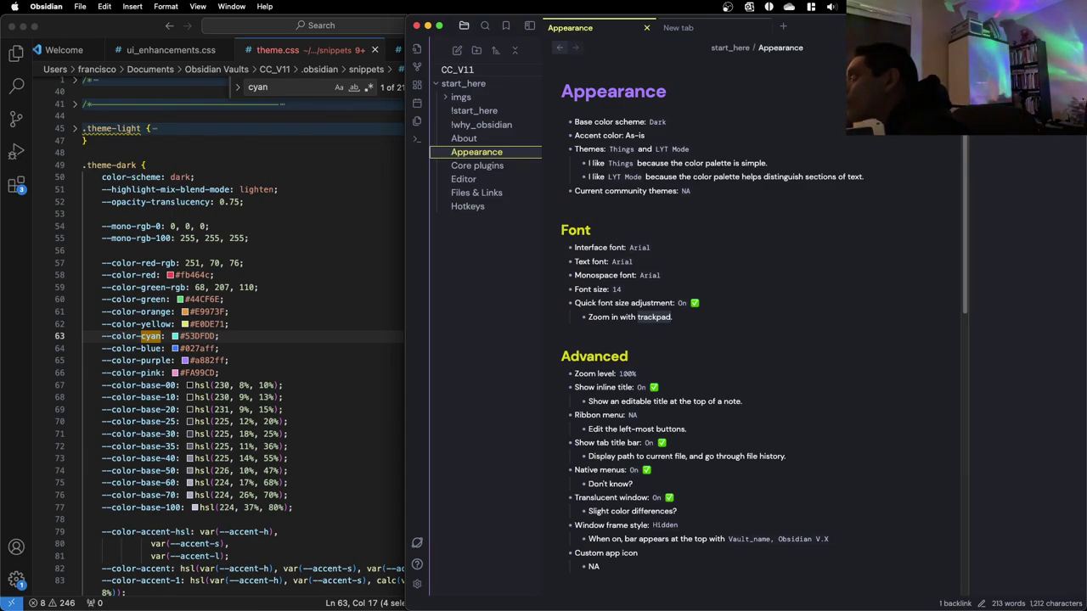
# Search theme.css in VS Code for "collapse" and inspect the .workspace-ribbon.is-collapsed .side-dock-ribbon-action:hover rule
pyautogui.click(307, 263)
pyautogui.press('super+f')
pyautogui.write('collapse')
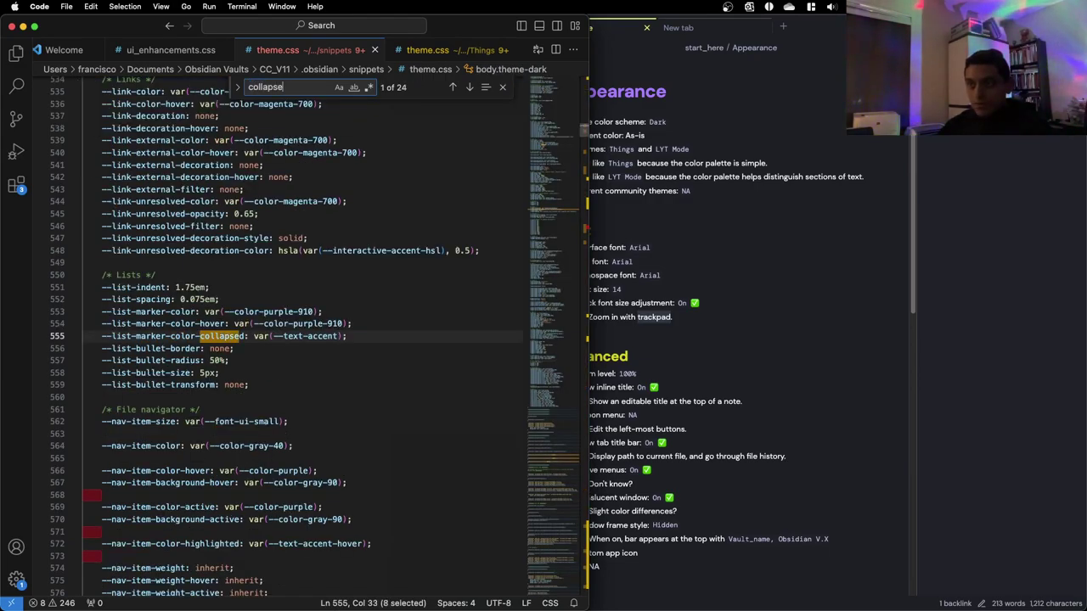
pyautogui.press('Return')
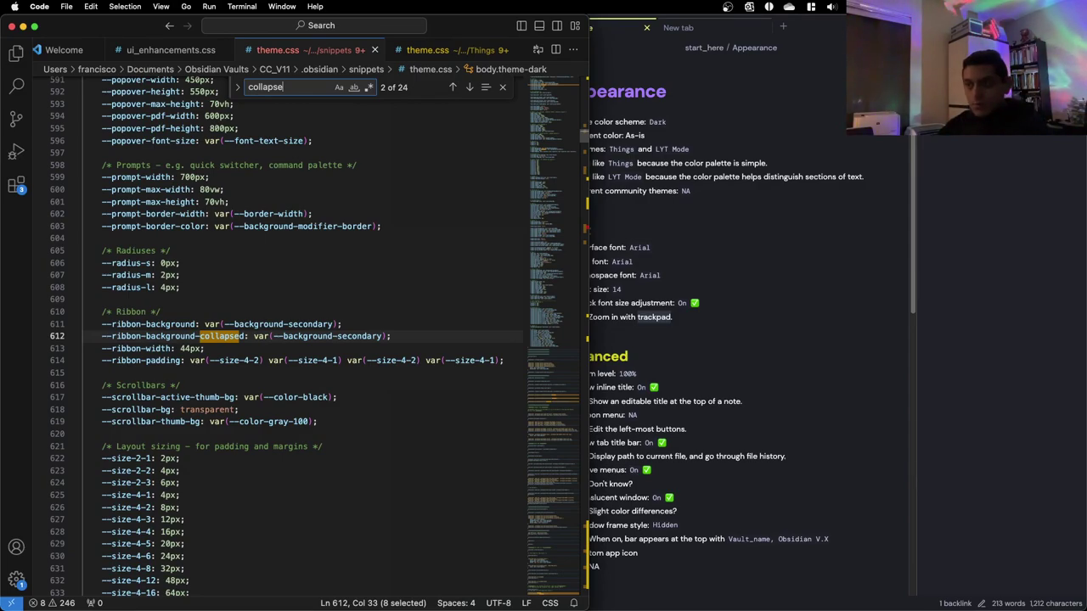
pyautogui.press('Return')
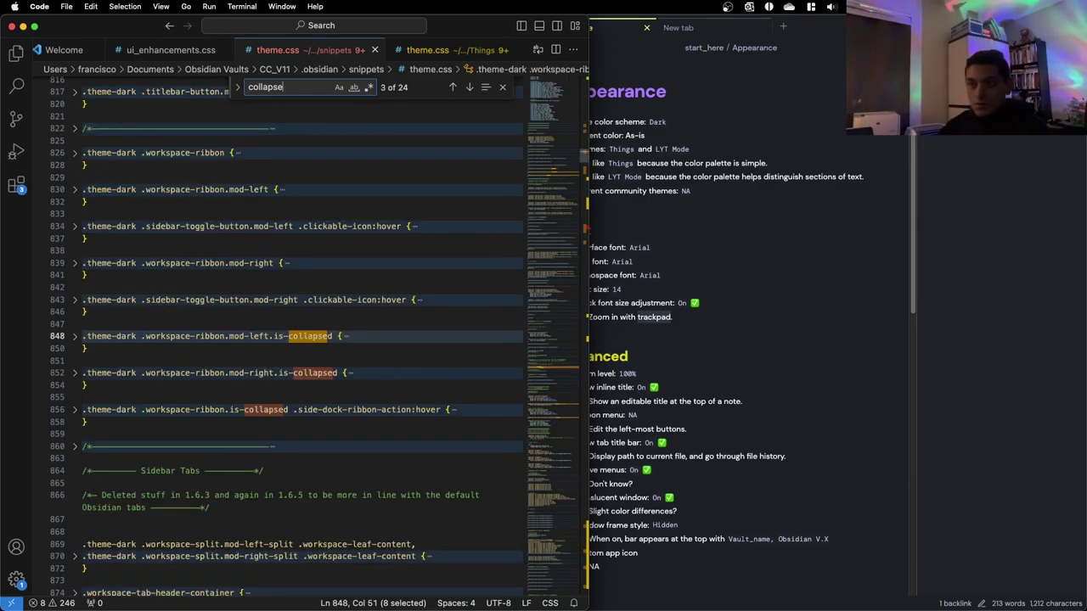
pyautogui.press('Return')
pyautogui.press('Return')
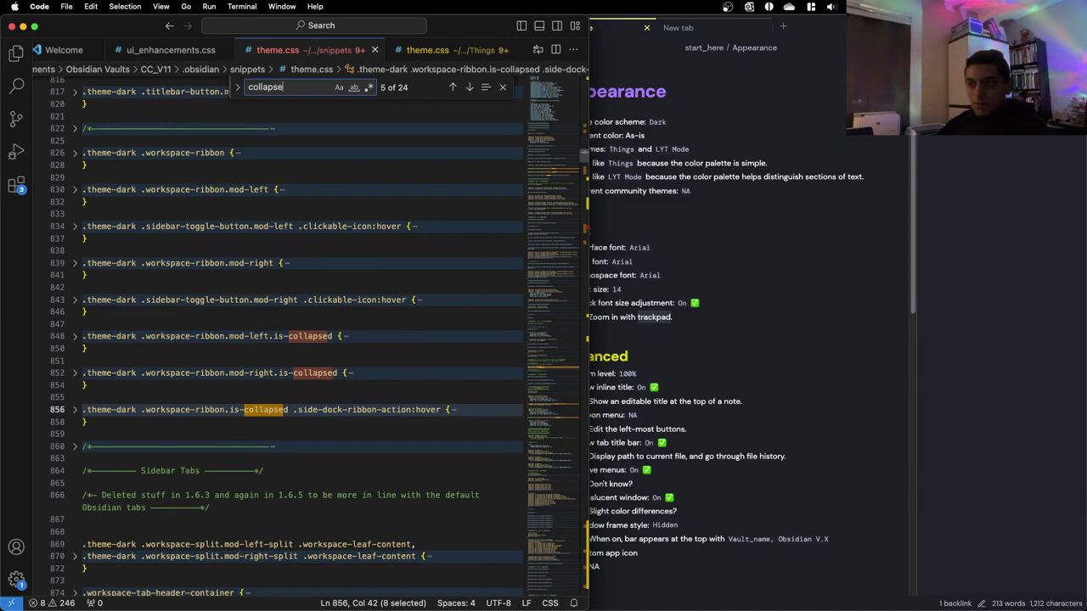
pyautogui.click(74, 409)
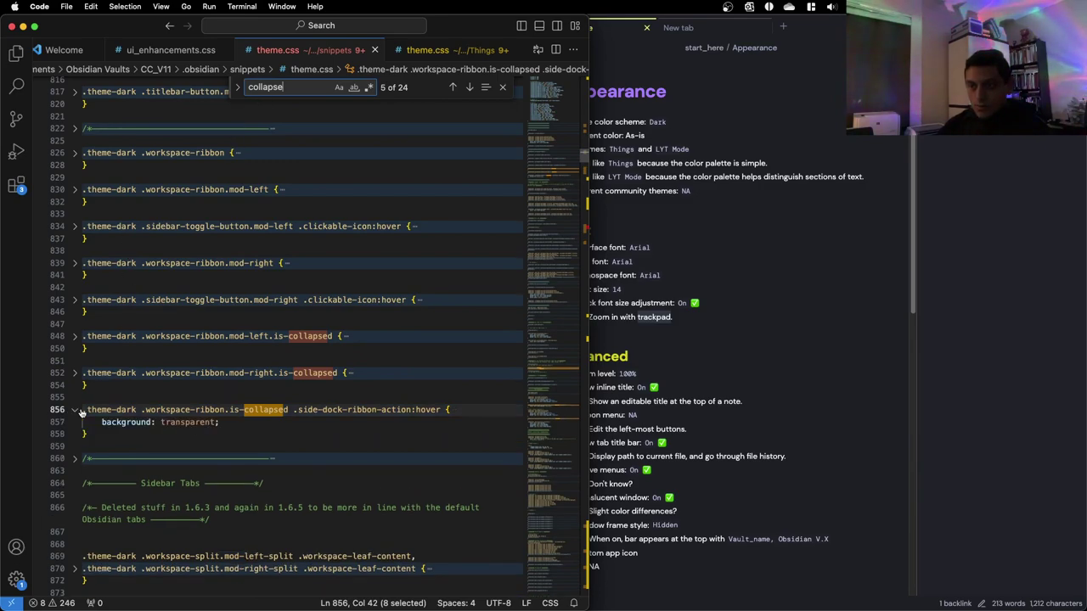
pyautogui.click(75, 409)
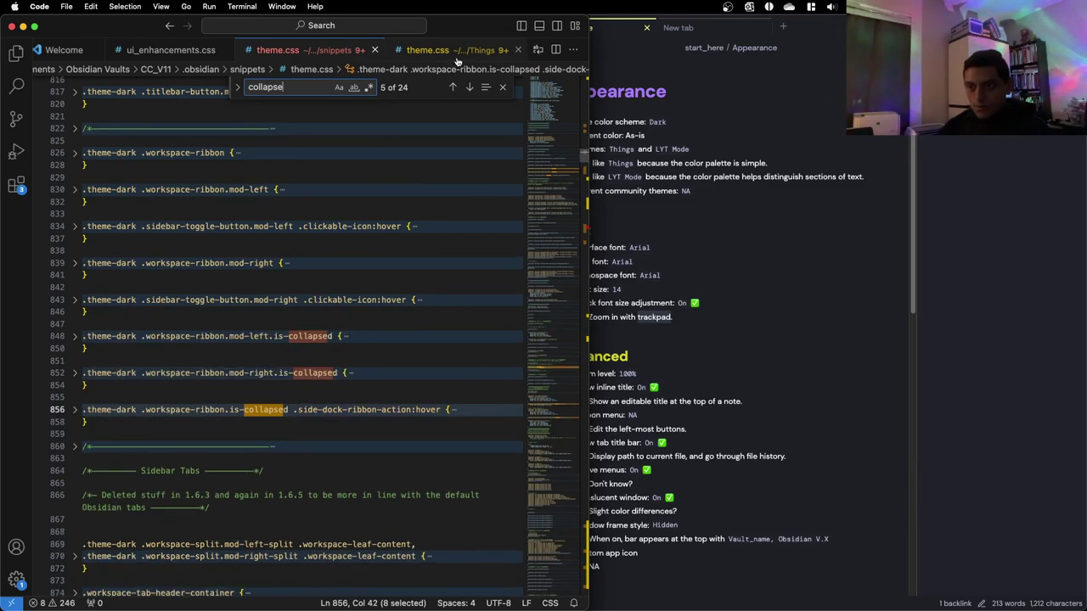
# Inspect the .tree-item-icon.collapse-icon rule and continue the search to the .nav-folder-collapse-indicator hover rule
pyautogui.click(325, 86)
pyautogui.press('Return')
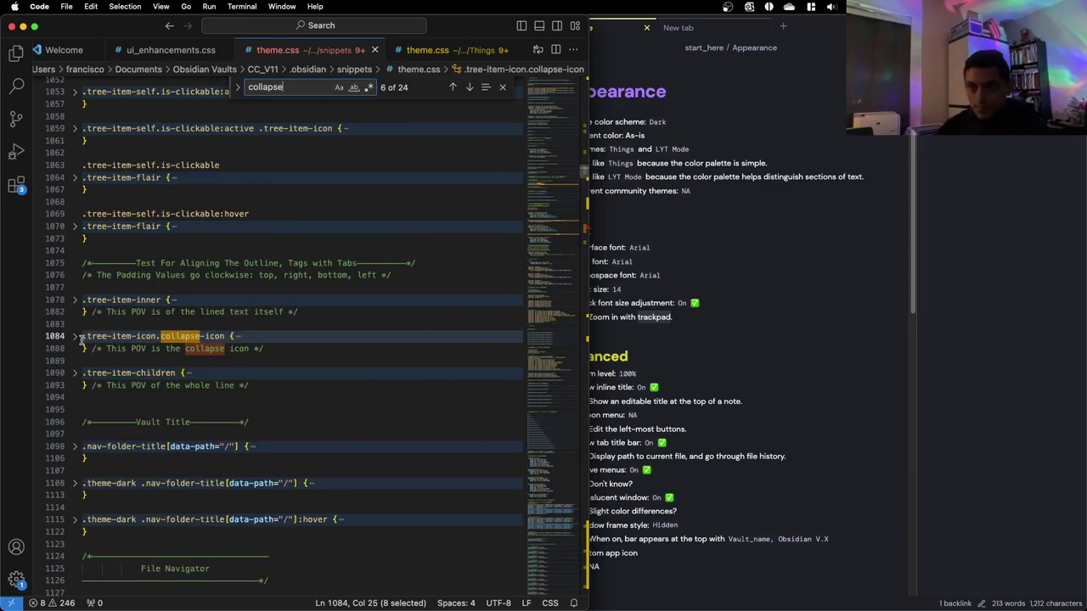
pyautogui.click(75, 337)
pyautogui.click(74, 338)
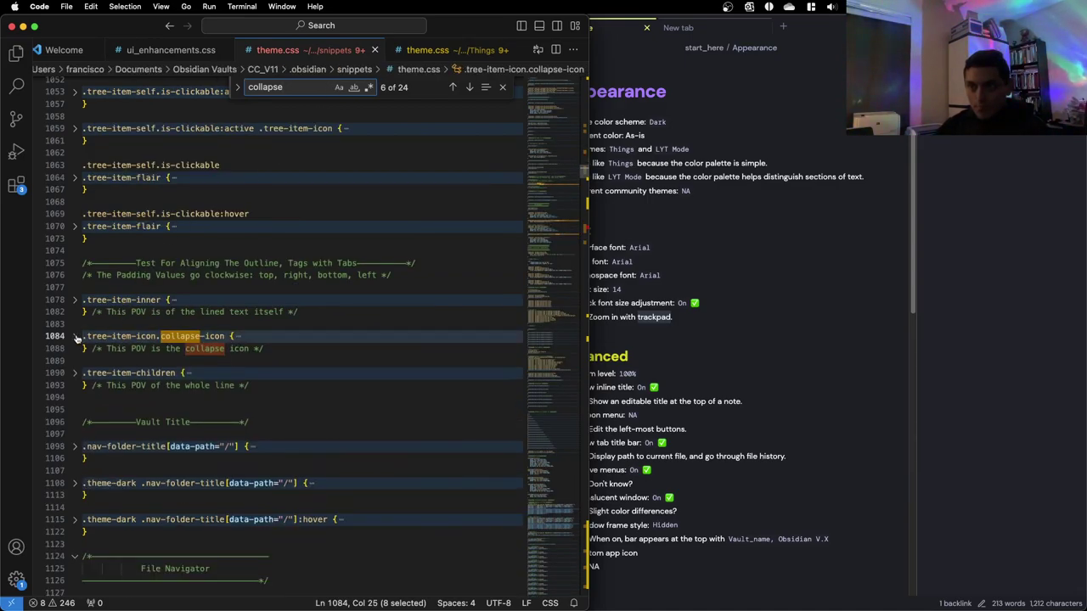
pyautogui.click(325, 89)
pyautogui.press('Return')
pyautogui.press('Return')
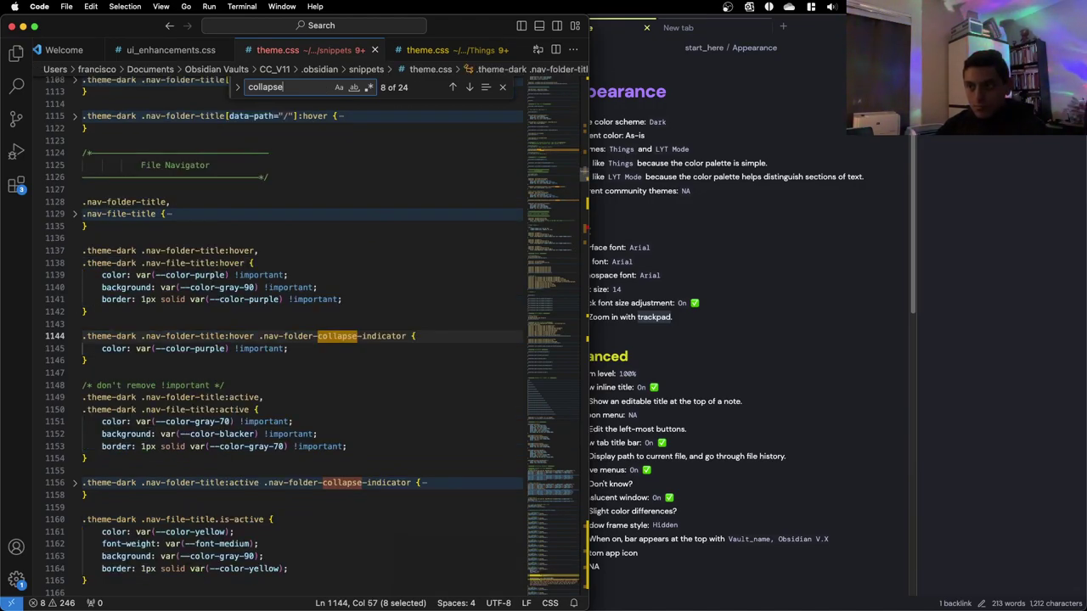
# Find the next "collapse" match and unfold the .nav-folder-title:active .nav-folder-collapse-indicator rule to inspect its color
pyautogui.press('Return')
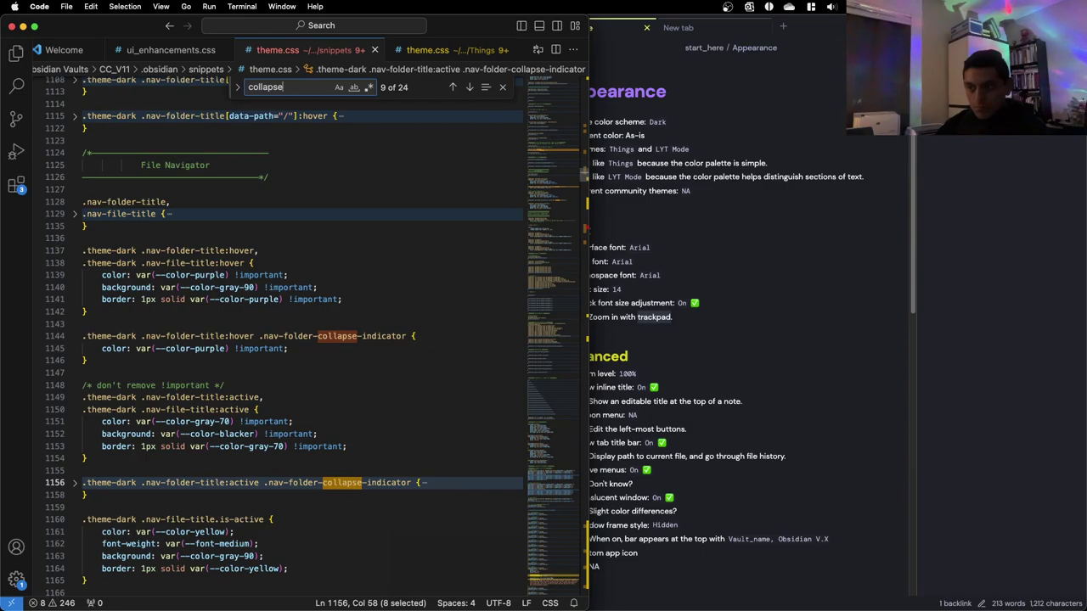
pyautogui.click(75, 482)
pyautogui.scroll(-2, 170, 480)
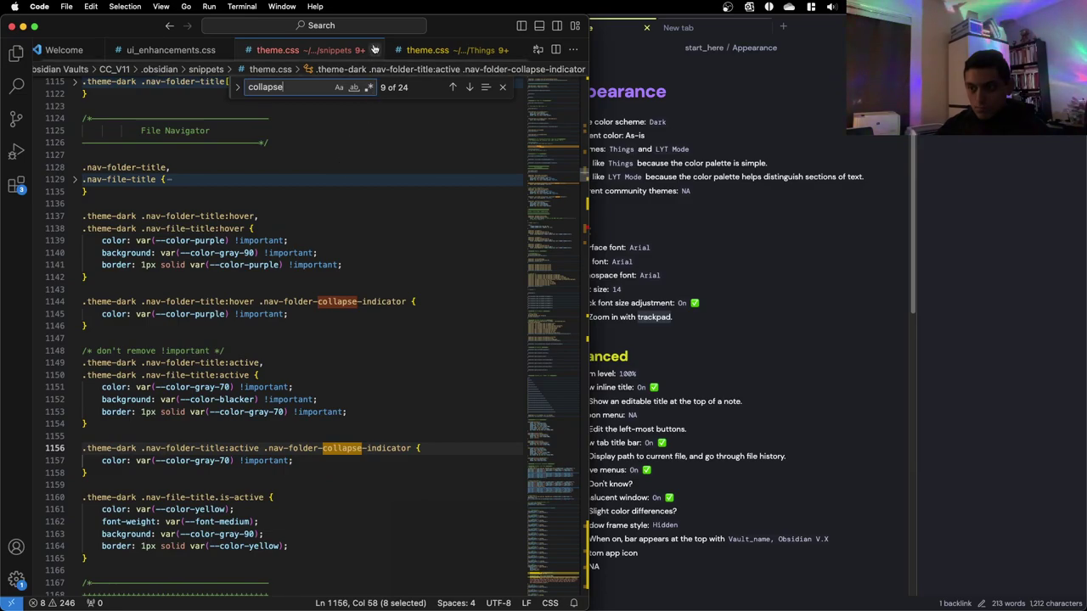
# Step through the "collapse" matches in the frontmatter, backlinks and outgoing-link rules up to the Obsidian Publish section header rules
pyautogui.press('Return')
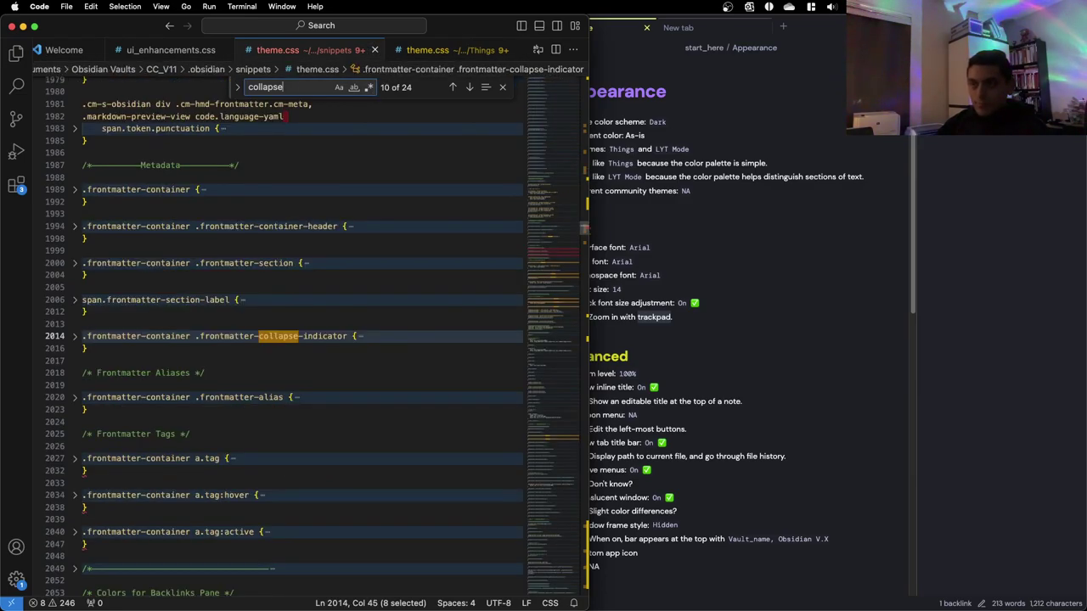
pyautogui.press('Return')
pyautogui.press('Return')
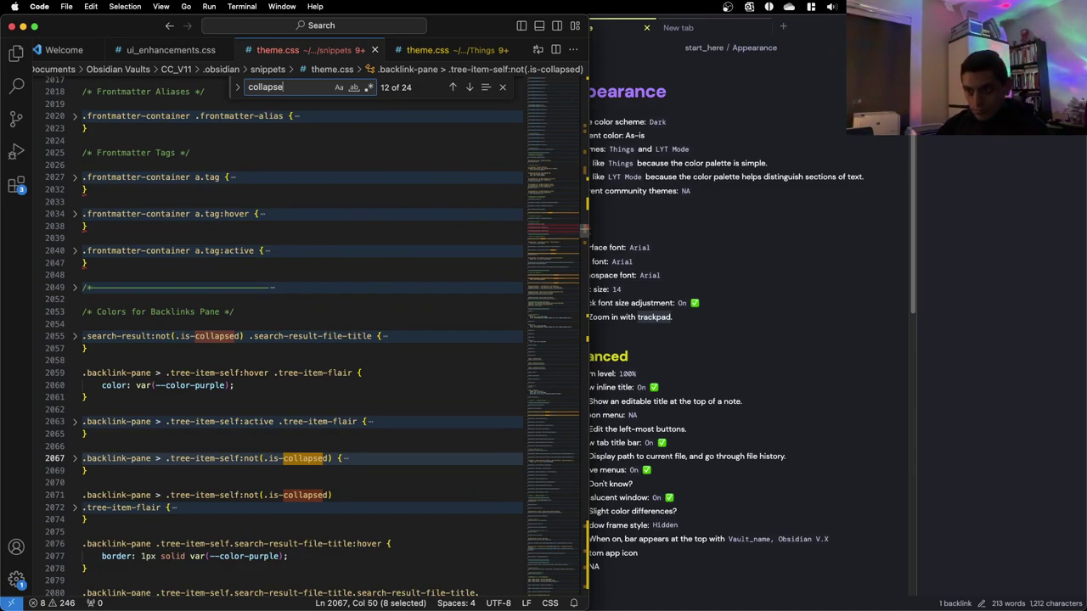
pyautogui.press('Return')
pyautogui.press('Return')
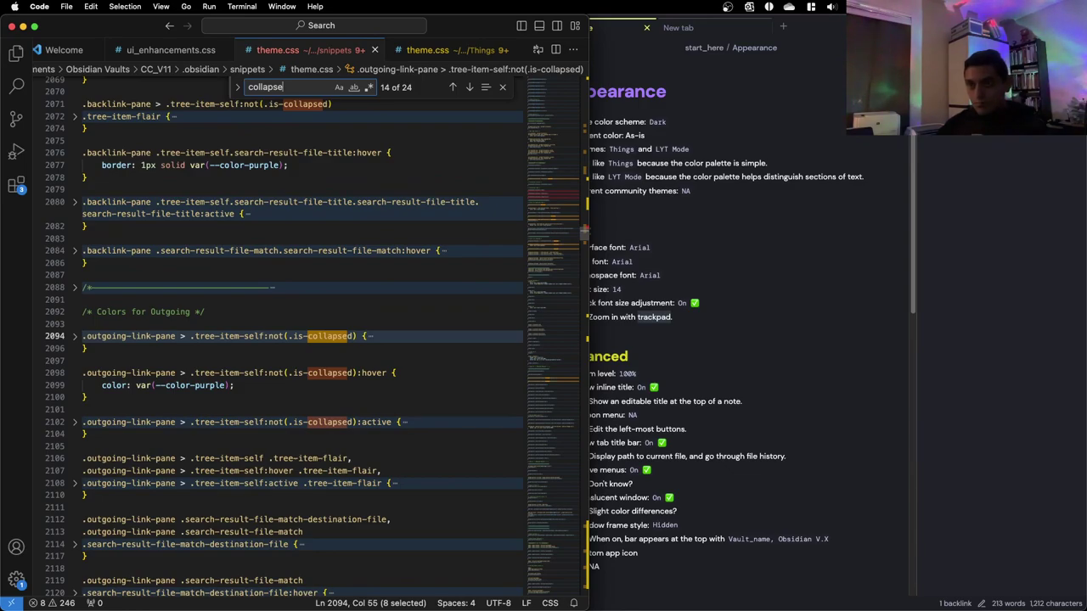
pyautogui.press('Return')
pyautogui.press('Return')
pyautogui.press('Return')
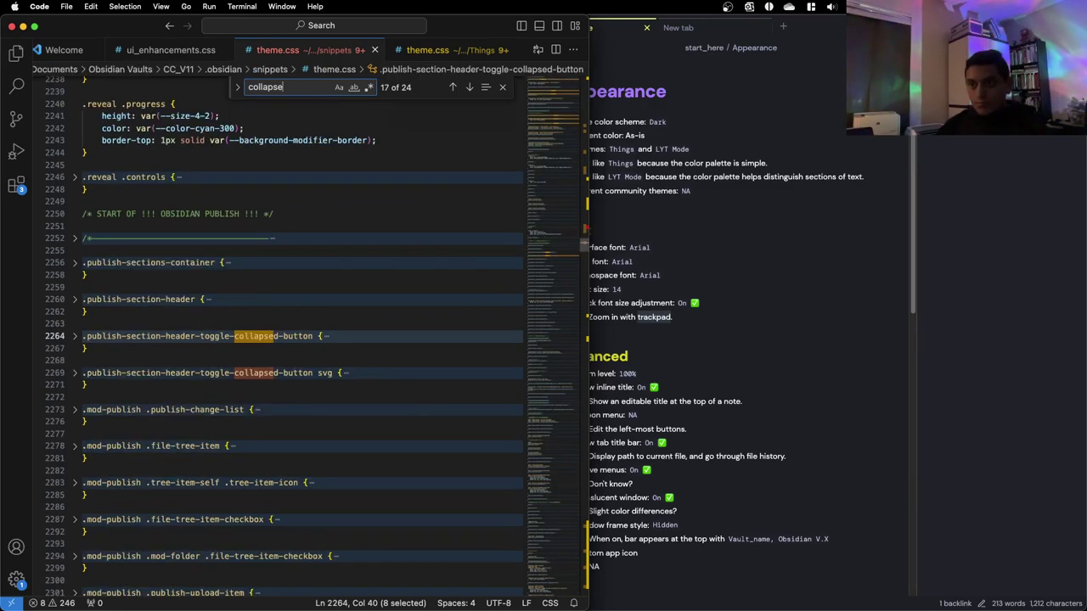
pyautogui.press('Return')
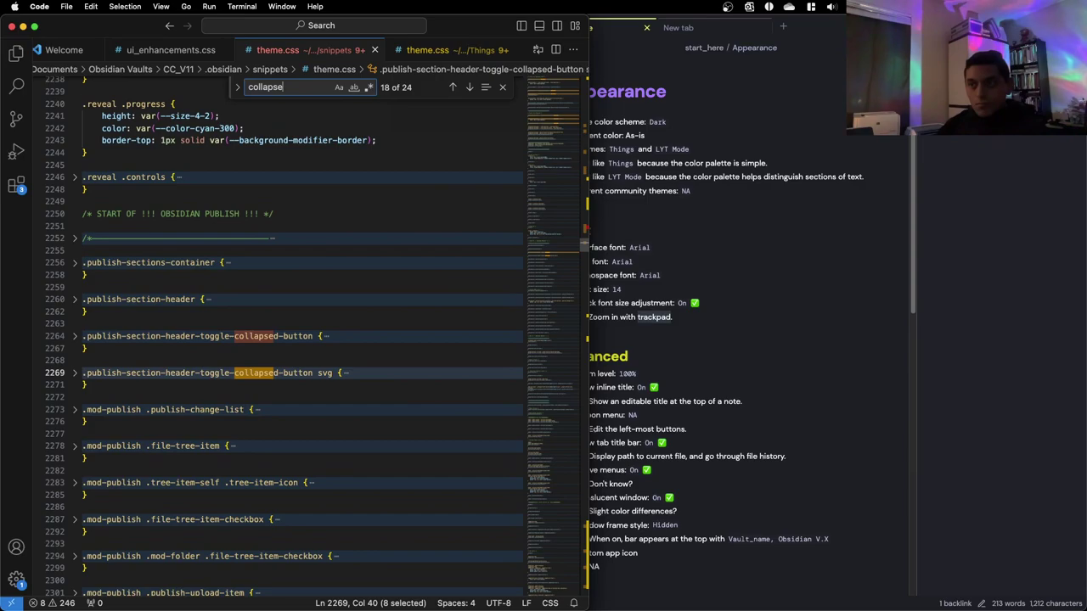
# Continue through the remaining "collapse" matches until the search wraps around to --list-marker-color-collapsed in the Lists section
pyautogui.click(469, 89)
pyautogui.click(469, 88)
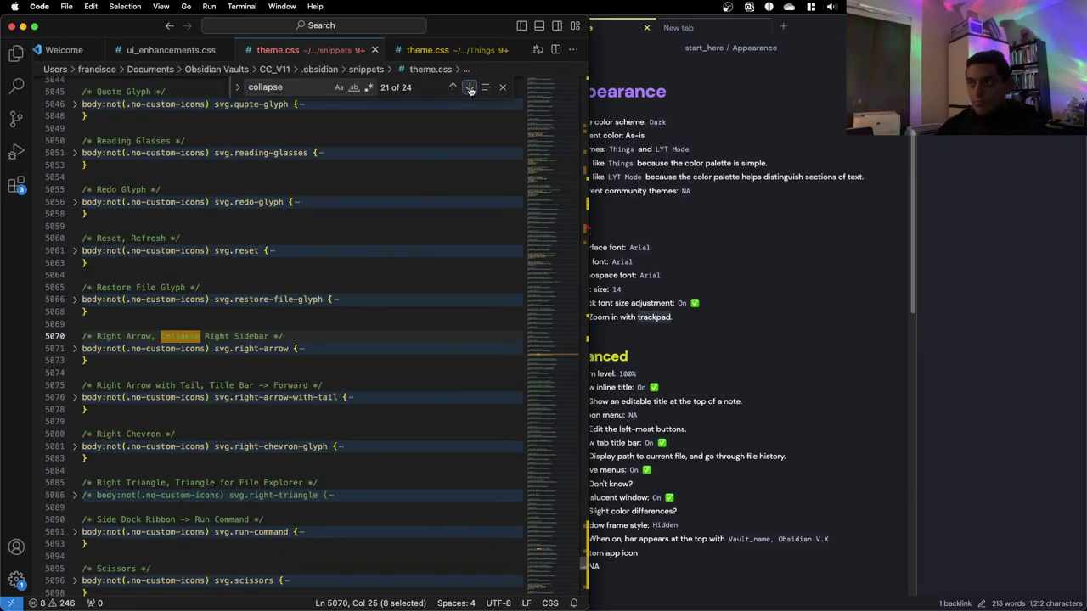
pyautogui.click(469, 88)
pyautogui.click(470, 89)
pyautogui.click(470, 88)
pyautogui.click(469, 88)
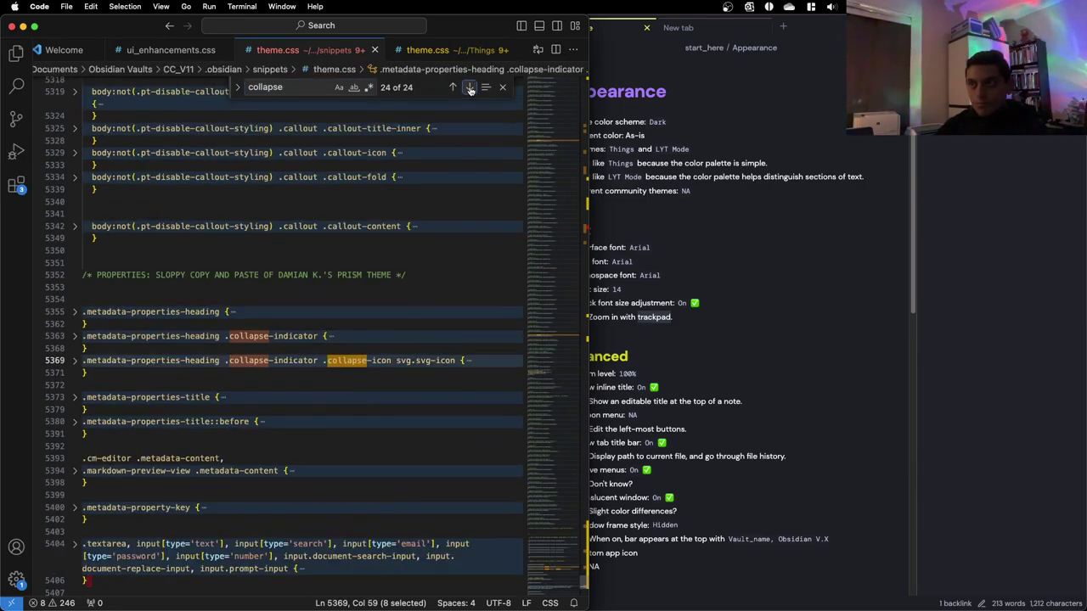
pyautogui.click(469, 88)
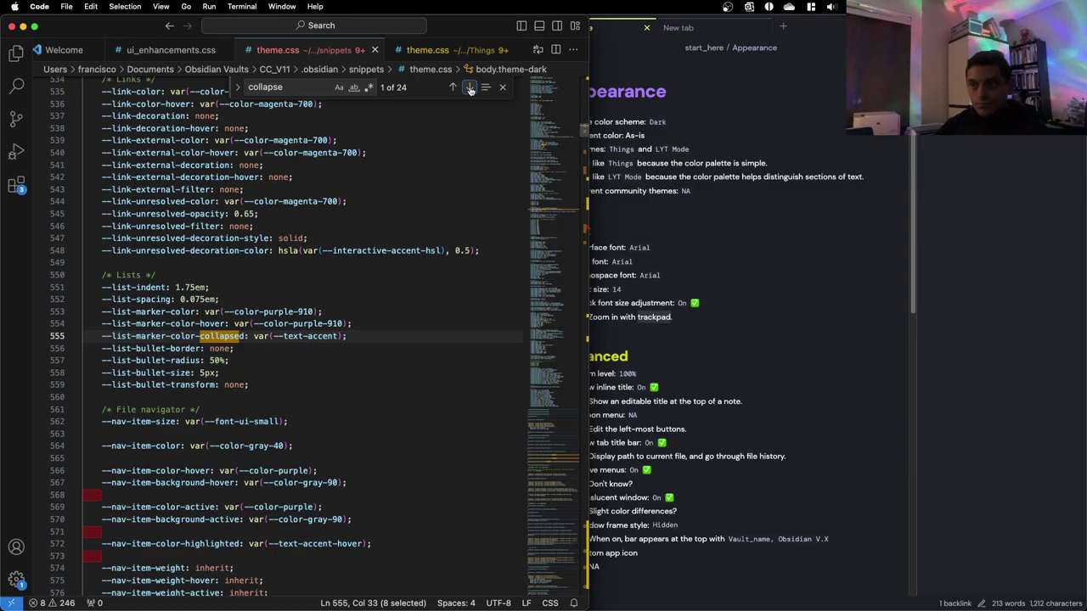
# Try setting --list-marker-color-collapsed to var(--color-purple), save theme.css, and switch to Obsidian to check the collapse icons
pyautogui.click(338, 336)
pyautogui.moveTo(338, 336); pyautogui.dragTo(273, 337)
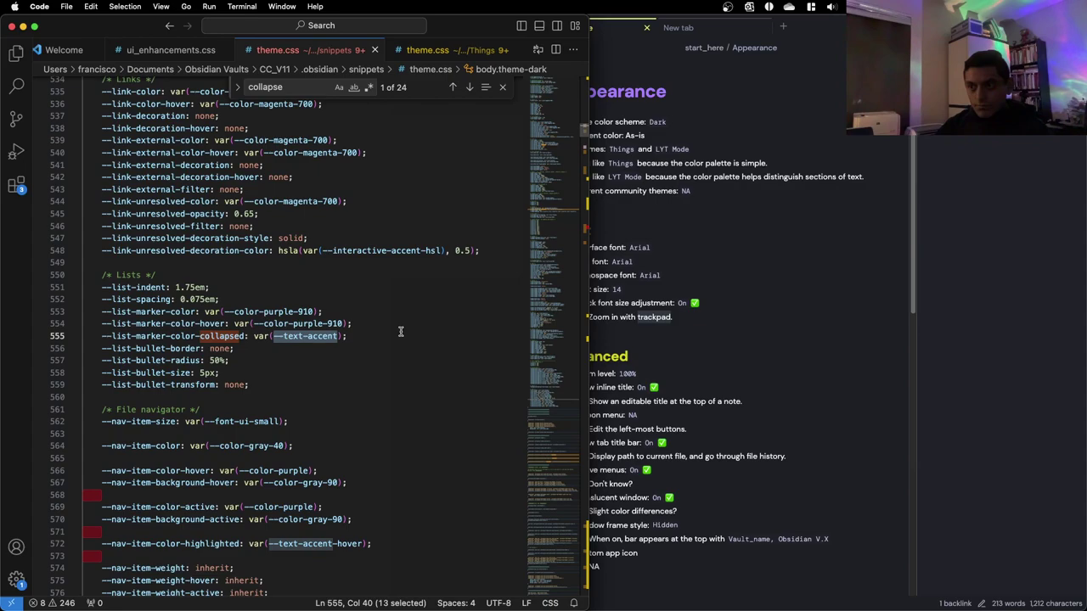
pyautogui.press('BackSpace')
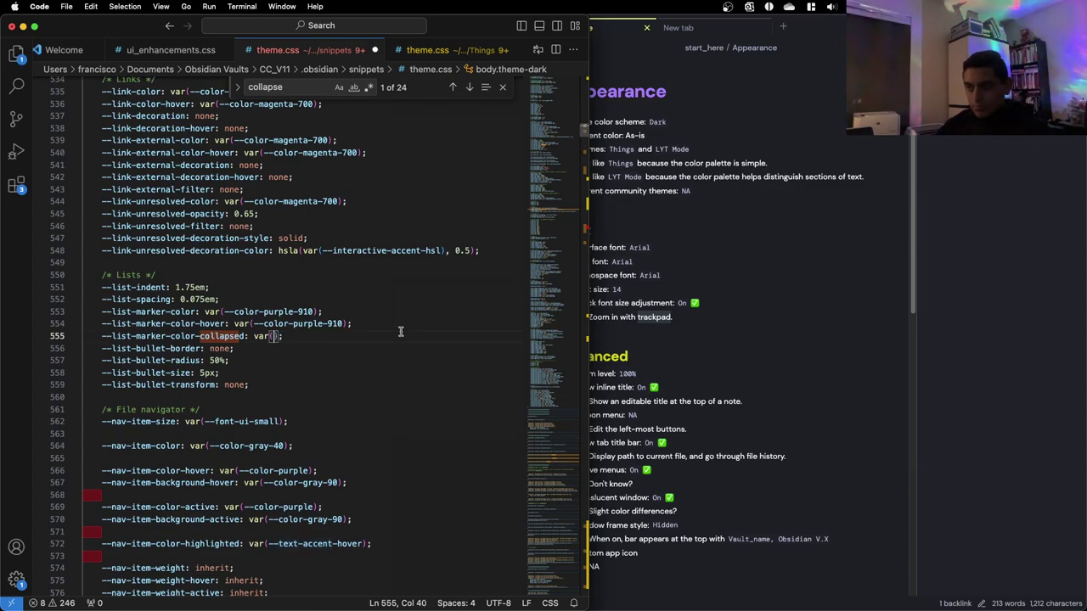
pyautogui.write('--color-')
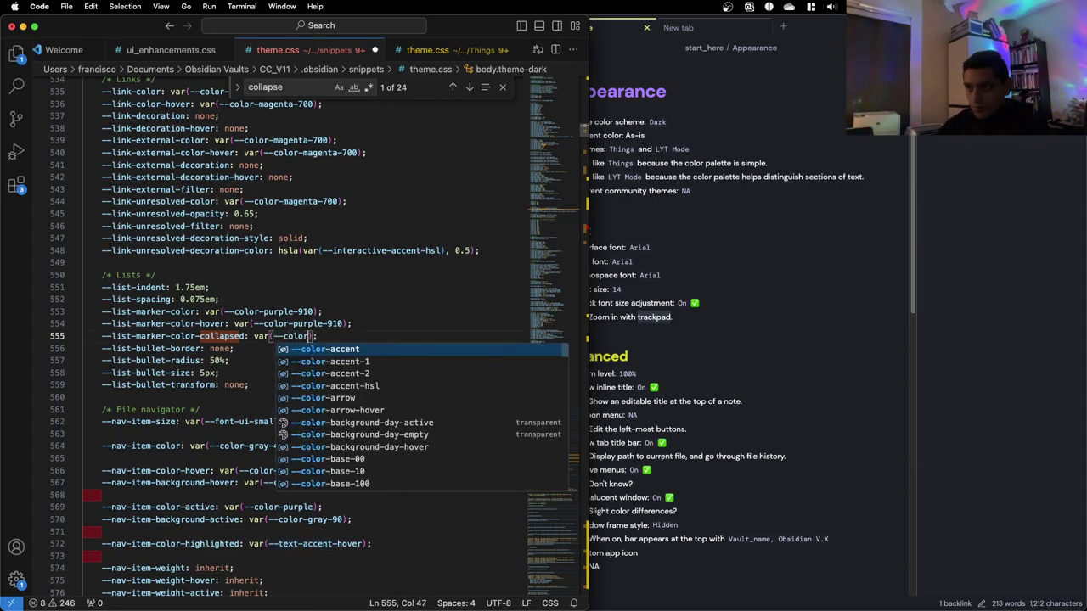
pyautogui.write('purple')
pyautogui.press('Escape')
pyautogui.press('cmd+s')
pyautogui.click(1051, 185)
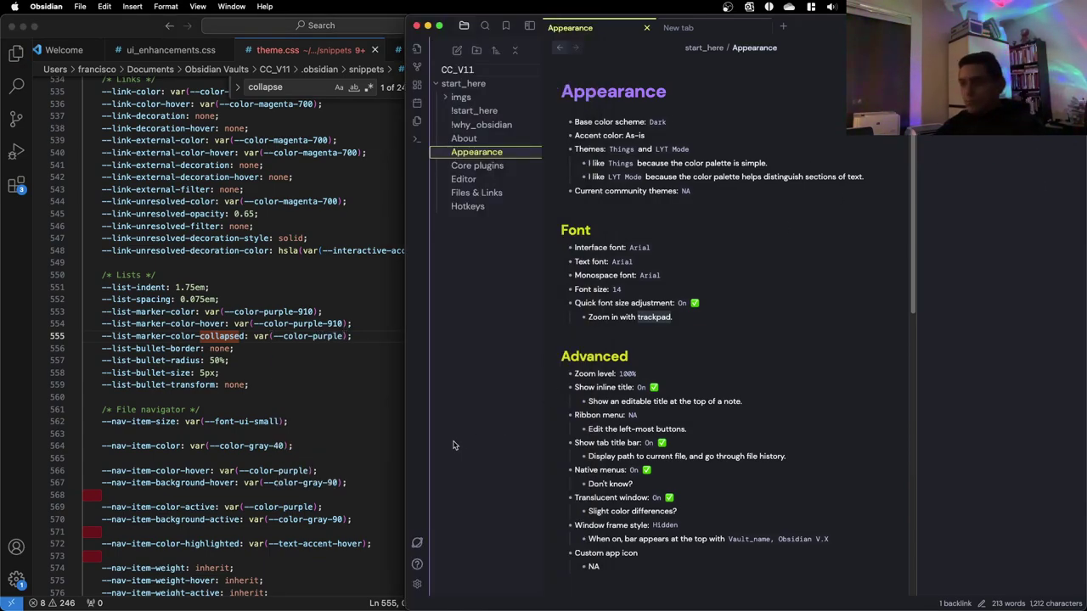
# Undo the --list-marker-color-collapsed edit in theme.css back to var(--text-accent) and switch to Obsidian to check the theme
pyautogui.click(280, 409)
pyautogui.press('cmd+z')
pyautogui.press('cmd+z')
pyautogui.press('cmd+z')
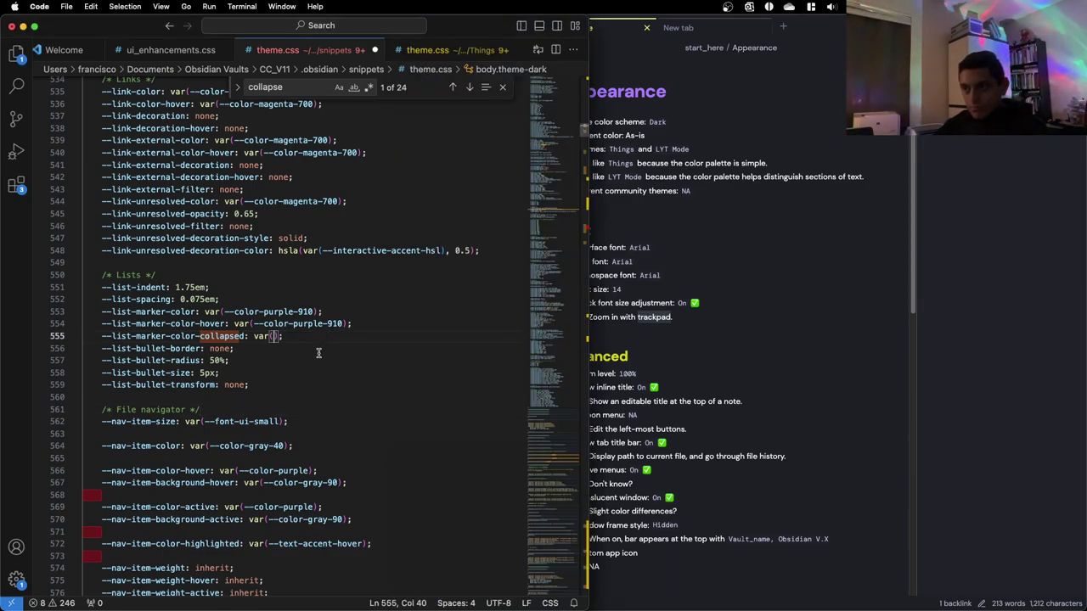
pyautogui.press('cmd+z')
pyautogui.click(319, 360)
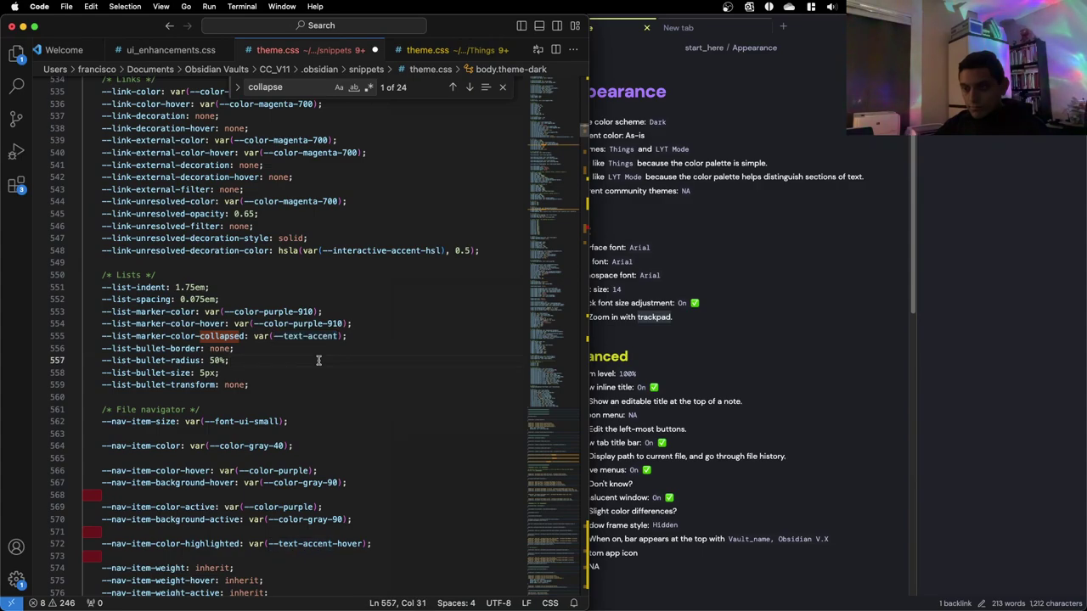
pyautogui.click(1053, 172)
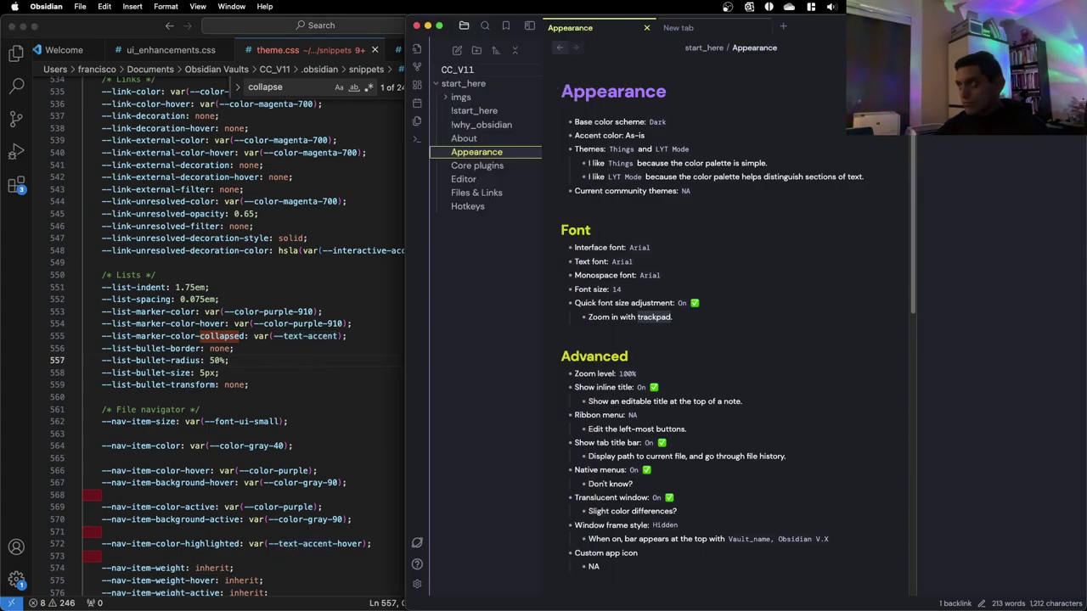
# Return to theme.css in VS Code and inspect the next "collapse" match, --ribbon-background-collapsed in the Ribbon section
pyautogui.click(299, 356)
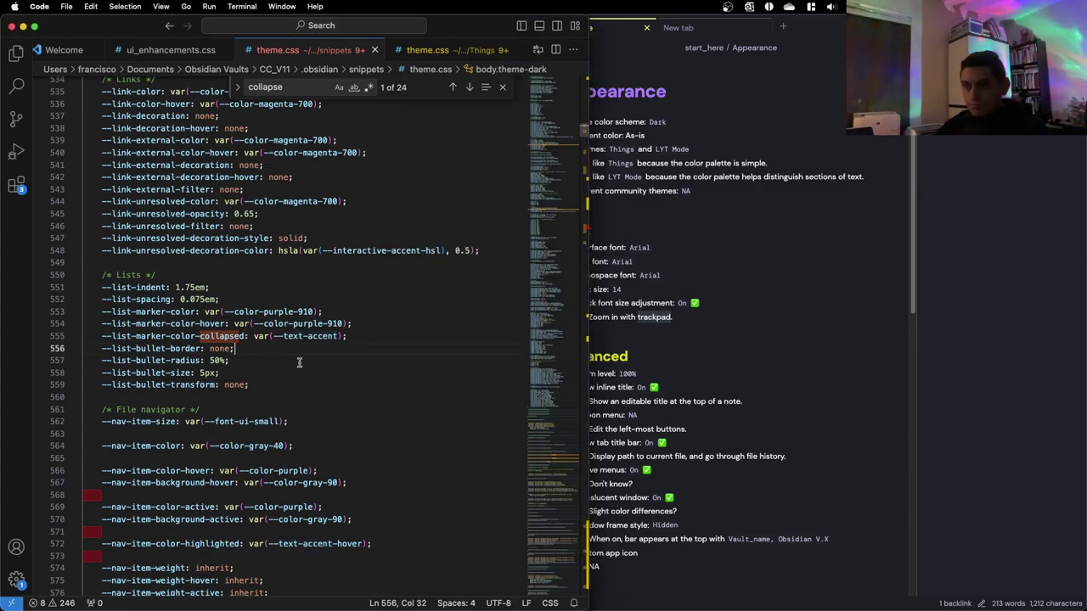
pyautogui.click(313, 85)
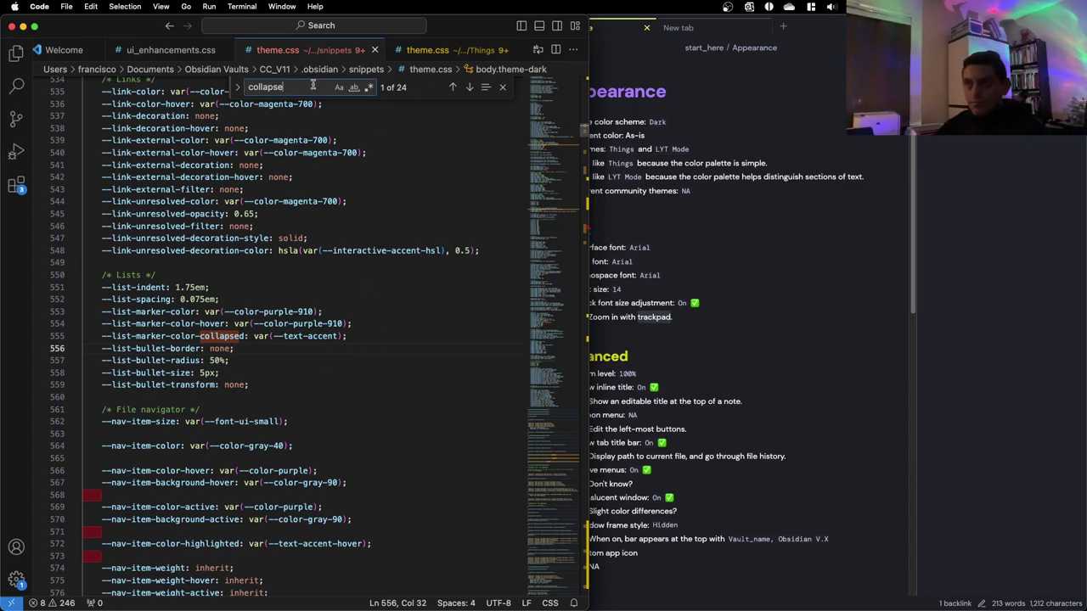
pyautogui.press('Return')
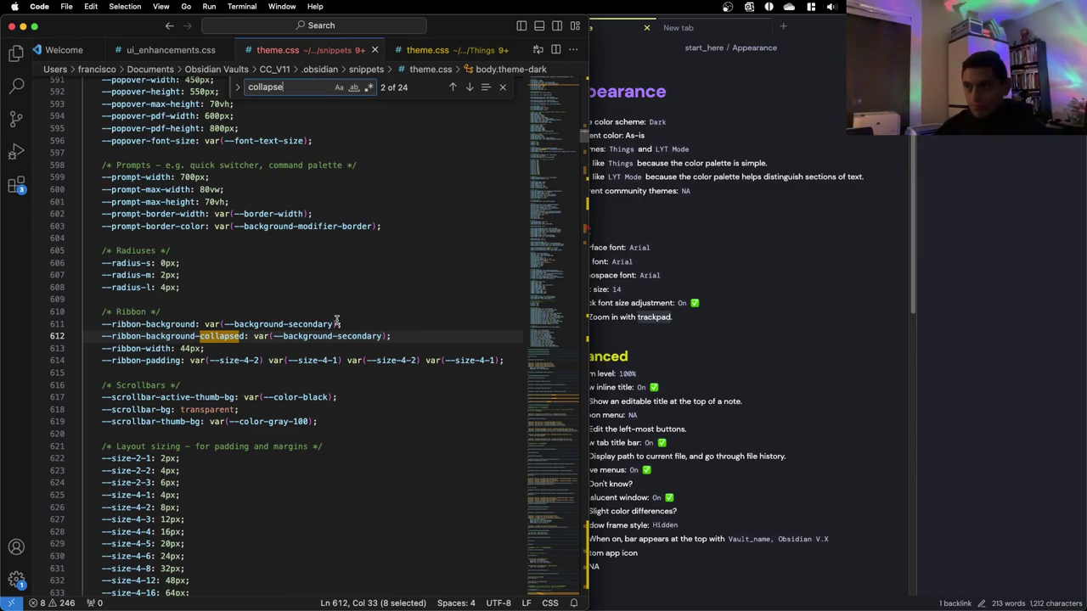
# Search theme.css for "cyan" and step backward through the --h4-color, --graph-node-tag and --code-value matches to the cyan color definitions
pyautogui.doubleClick(285, 83)
pyautogui.write('c')
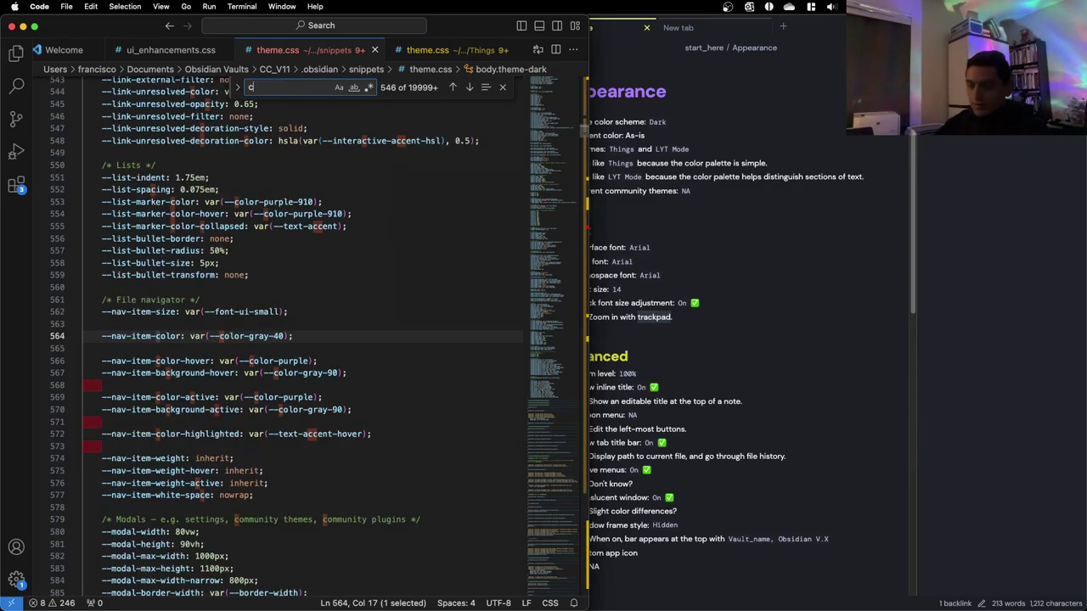
pyautogui.write('yan')
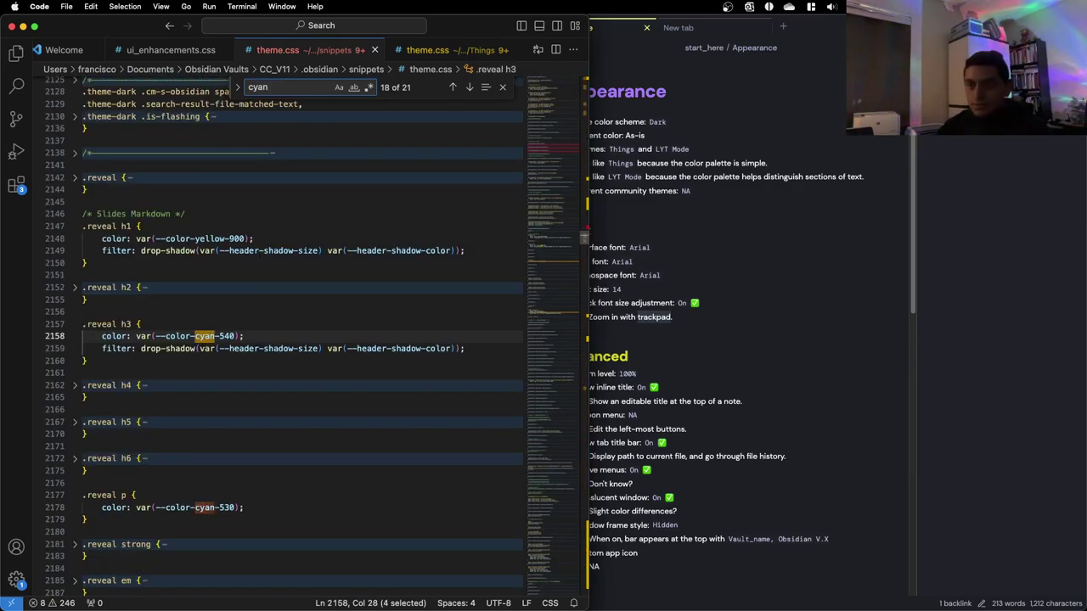
pyautogui.click(454, 88)
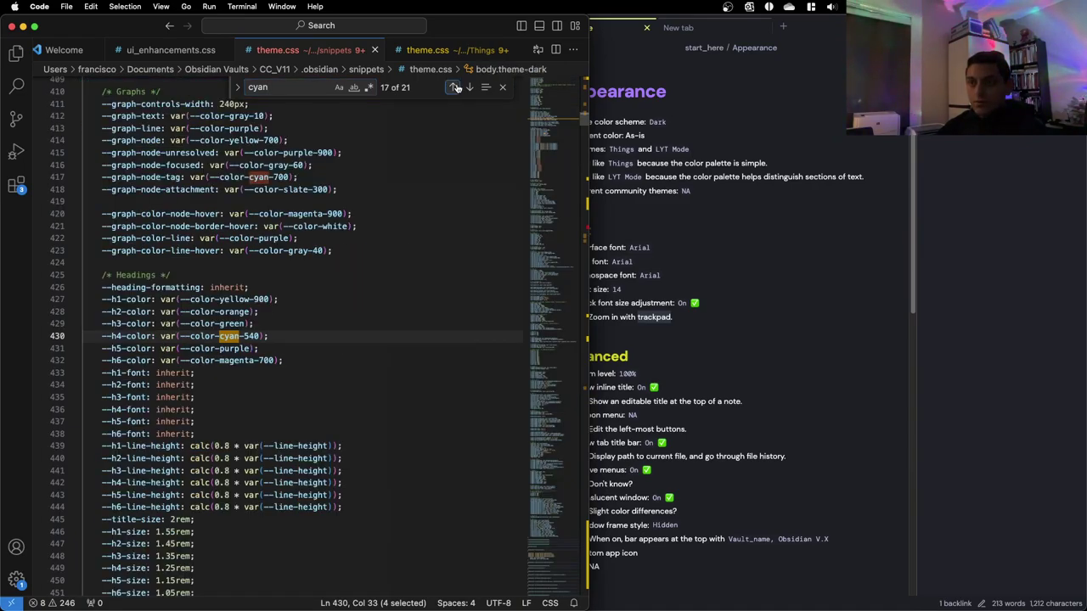
pyautogui.click(454, 87)
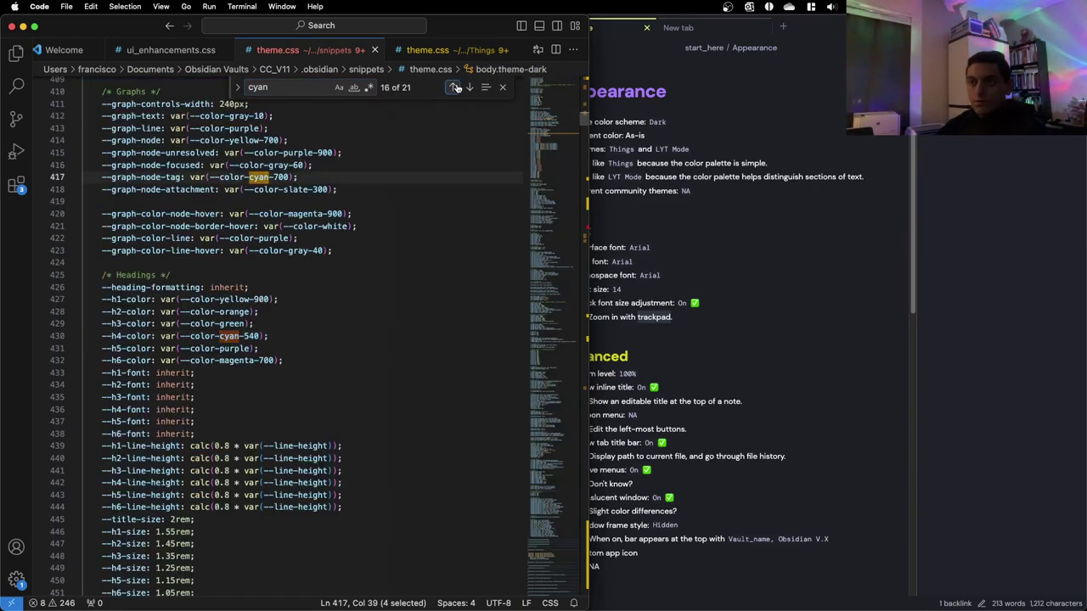
pyautogui.click(454, 88)
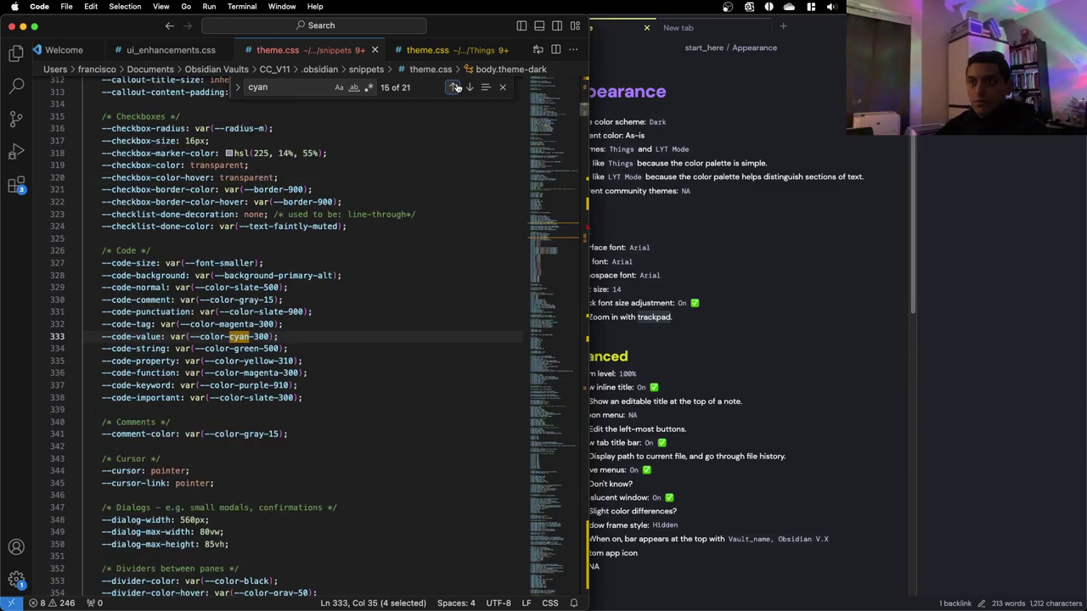
pyautogui.click(454, 88)
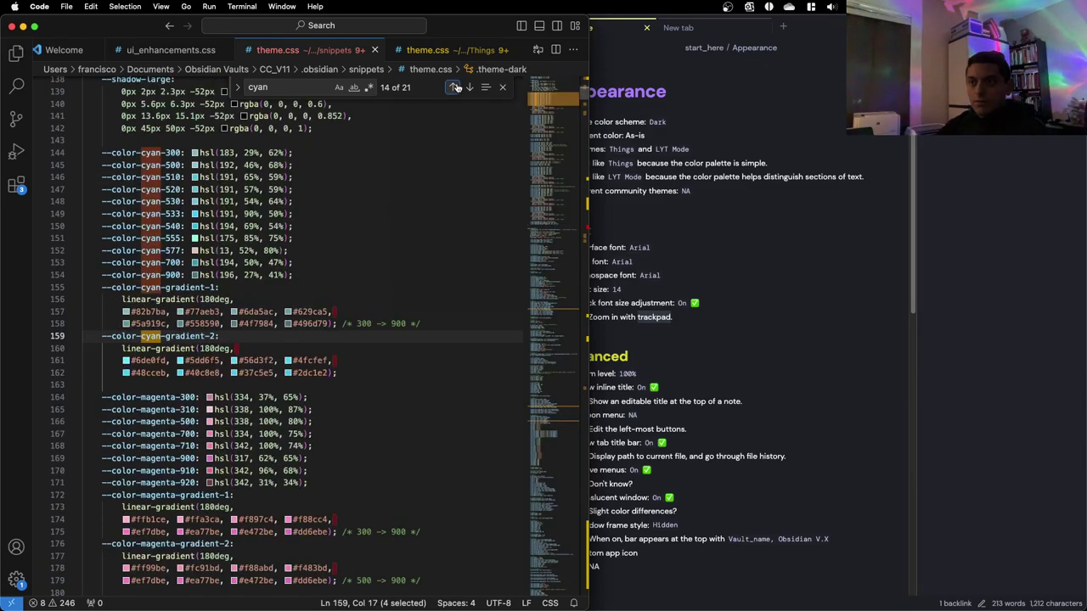
pyautogui.click(454, 87)
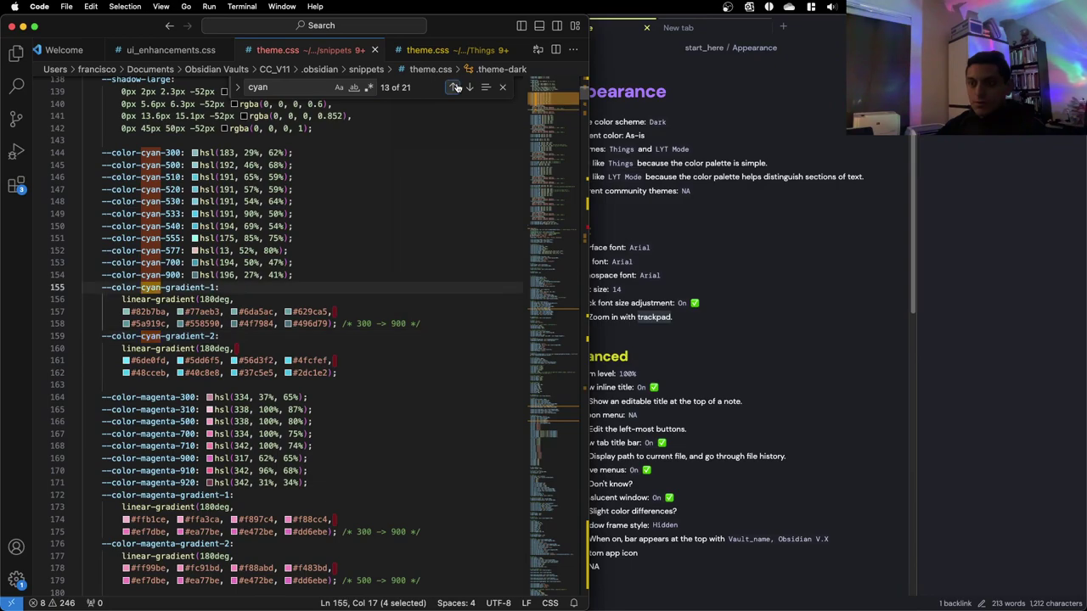
pyautogui.click(453, 87)
pyautogui.click(454, 88)
pyautogui.click(453, 87)
pyautogui.click(452, 88)
pyautogui.click(452, 88)
pyautogui.click(453, 88)
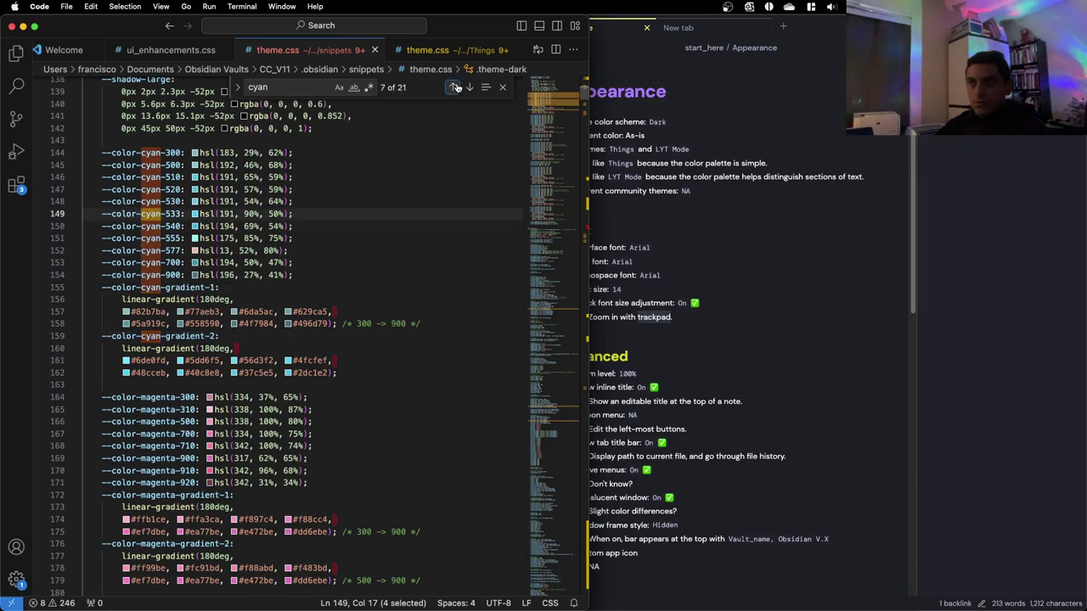
pyautogui.click(452, 88)
pyautogui.click(451, 89)
pyautogui.click(452, 89)
pyautogui.click(451, 88)
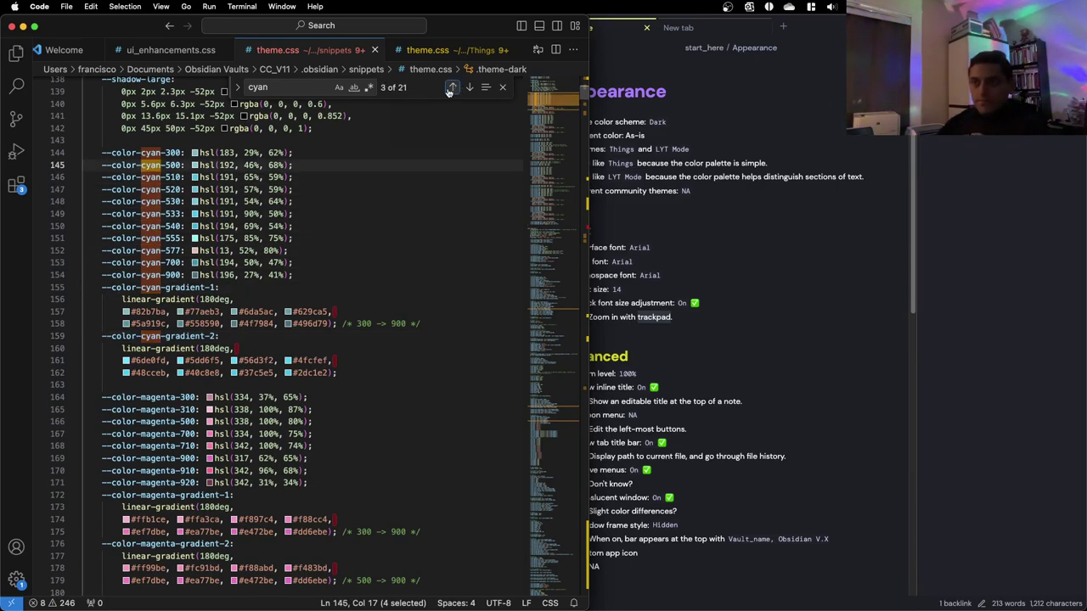
pyautogui.click(452, 89)
pyautogui.click(451, 88)
pyautogui.click(451, 88)
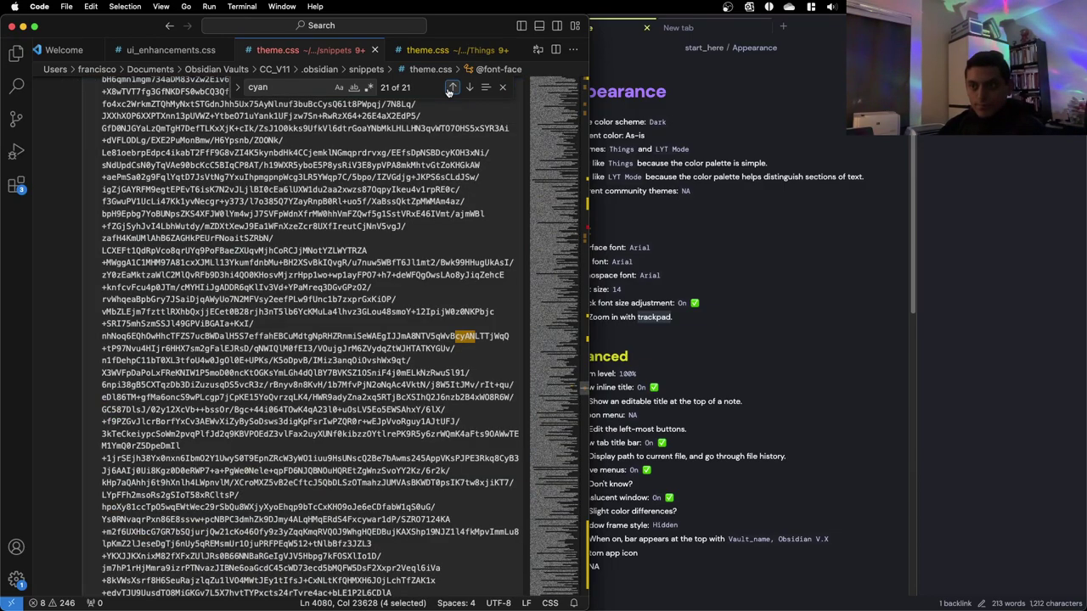
# Review the cyan matches backward from the .reveal .progress and .reveal p rules to the --h4-color, --graph-node-tag and --code-value variables
pyautogui.click(450, 88)
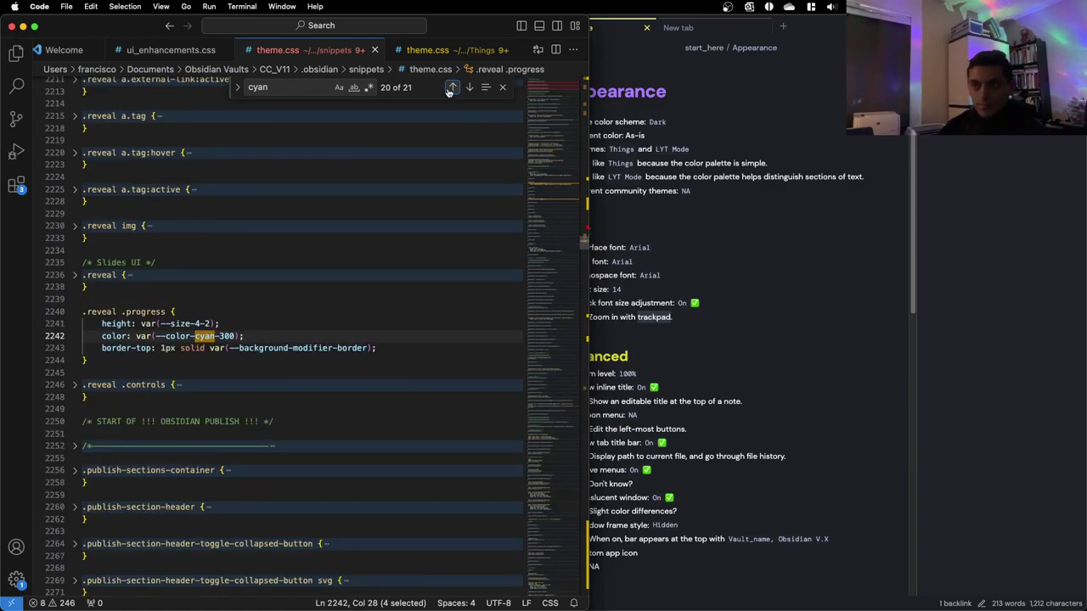
pyautogui.click(450, 88)
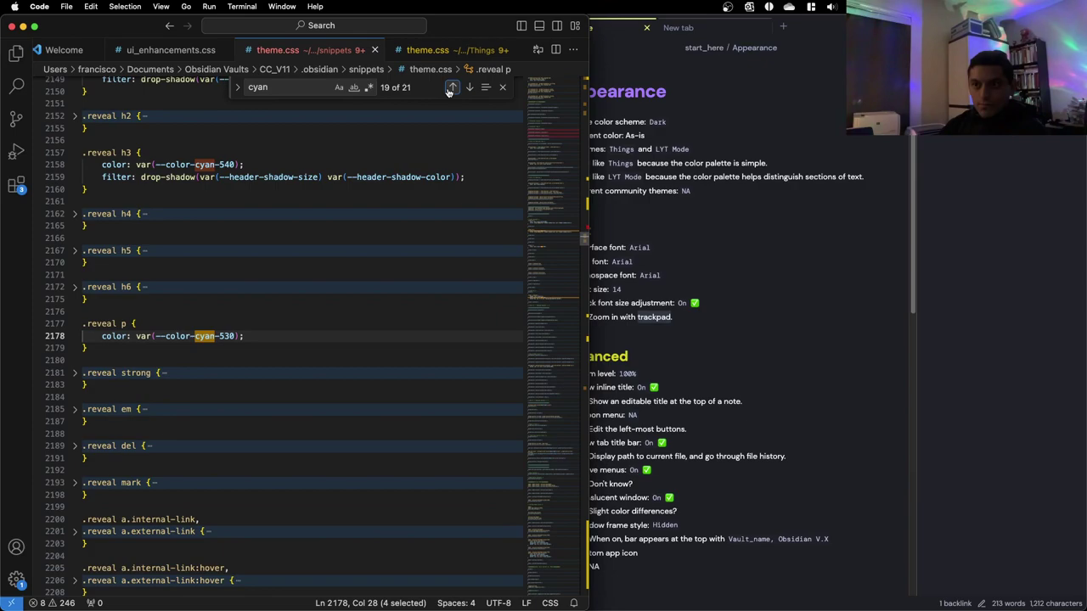
pyautogui.click(451, 88)
pyautogui.click(451, 88)
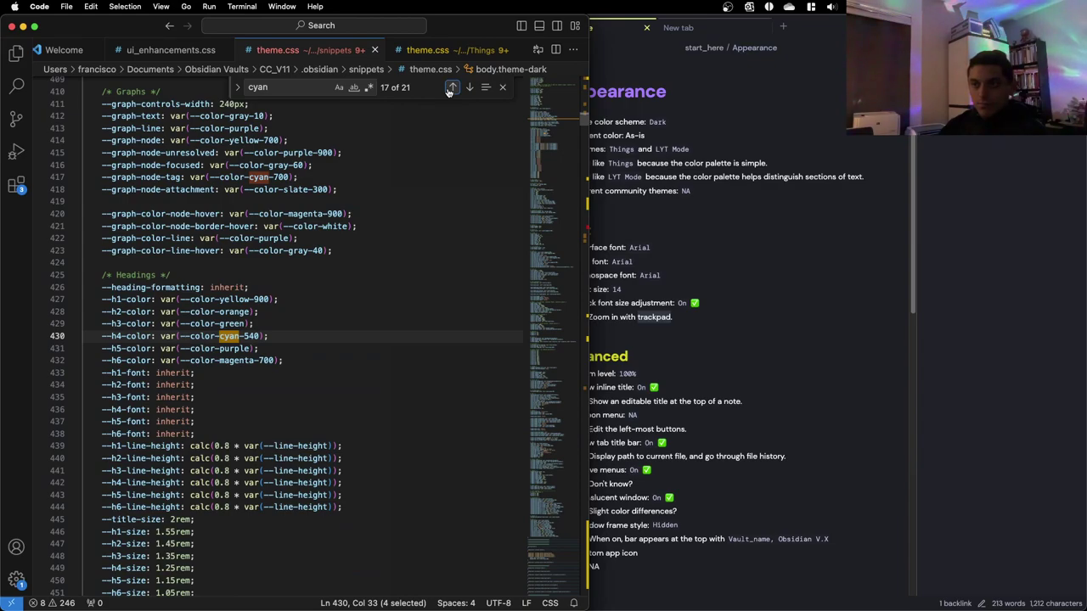
pyautogui.click(451, 88)
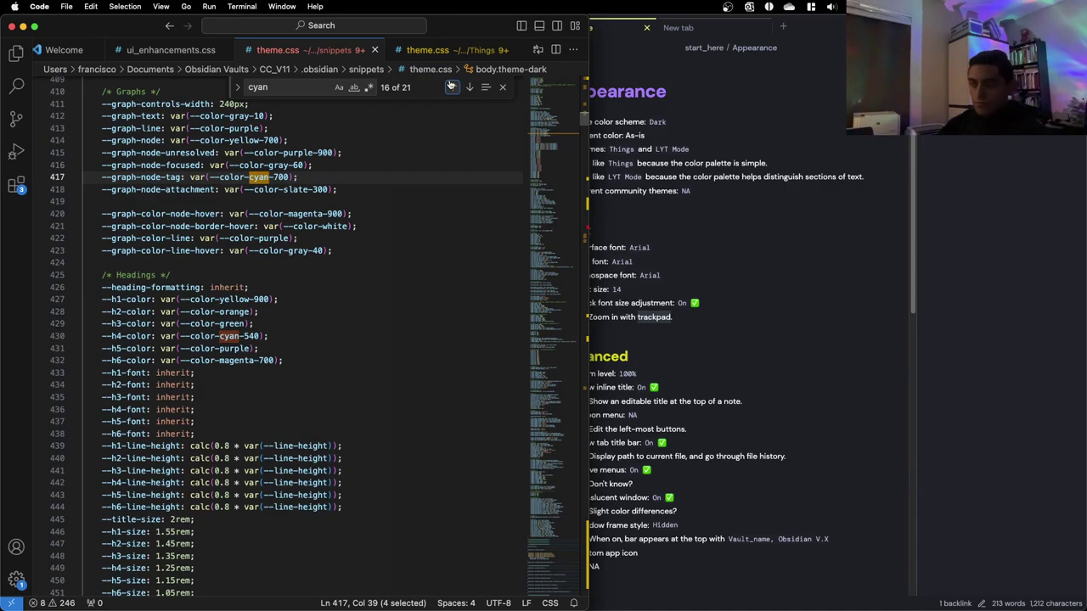
pyautogui.click(451, 88)
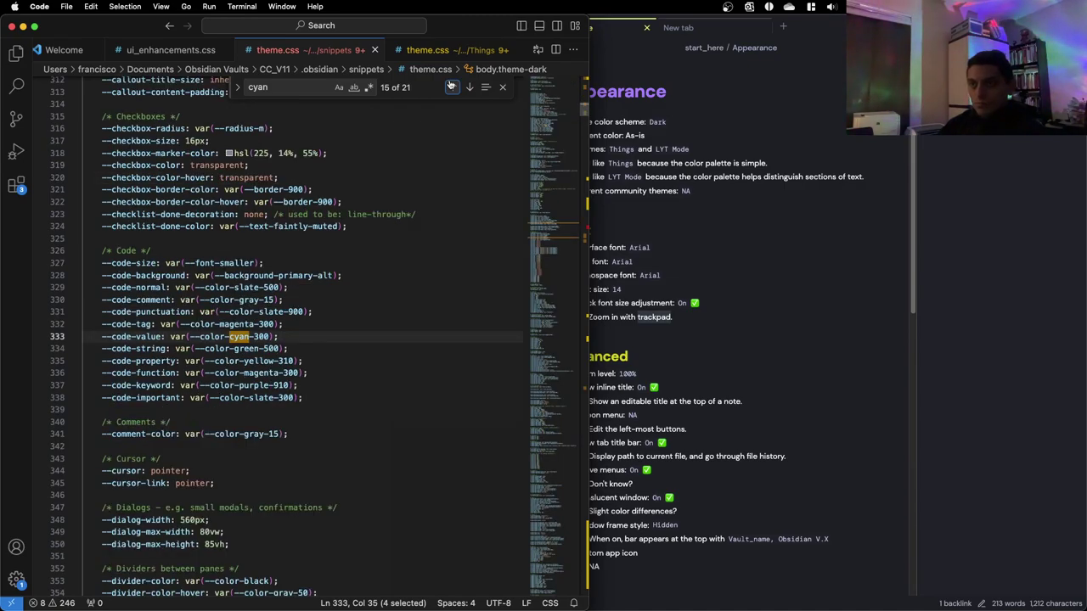
# Step backward through the remaining "cyan" matches in theme.css, past the numbered cyan variables, to the base --color-cyan definition in .theme-dark
pyautogui.click(451, 88)
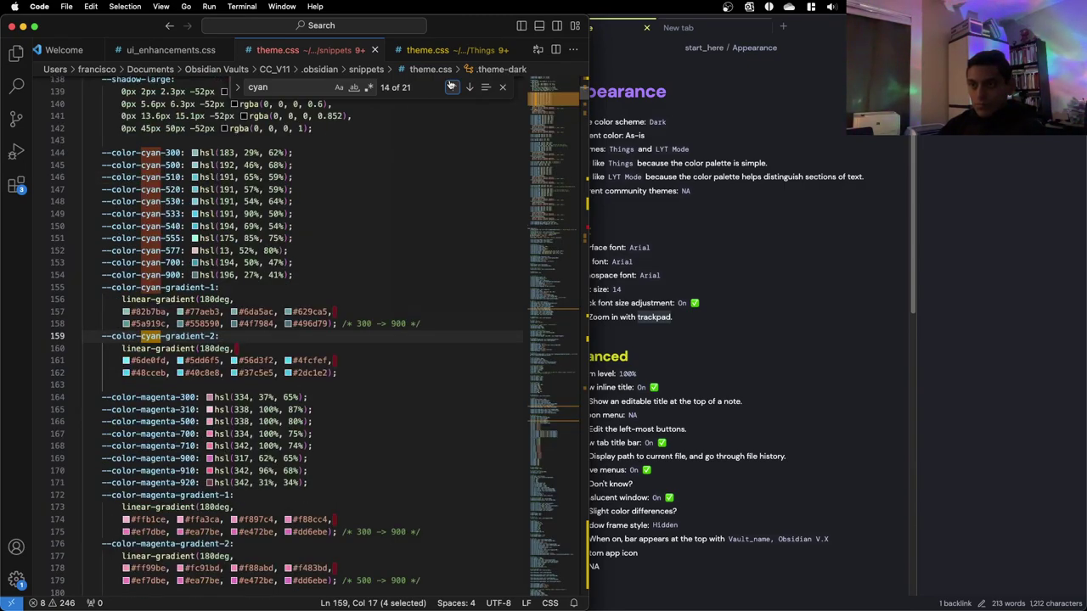
pyautogui.hotkey('shift', 'Return')
pyautogui.hotkey('shift', 'Return')
pyautogui.hotkey('shift', 'Return')
pyautogui.hotkey('shift', 'Return')
pyautogui.hotkey('shift', 'Return')
pyautogui.hotkey('shift', 'Return')
pyautogui.hotkey('shift', 'Return')
pyautogui.hotkey('shift', 'Return')
pyautogui.hotkey('shift', 'Return')
pyautogui.hotkey('shift', 'Return')
pyautogui.hotkey('shift', 'Return')
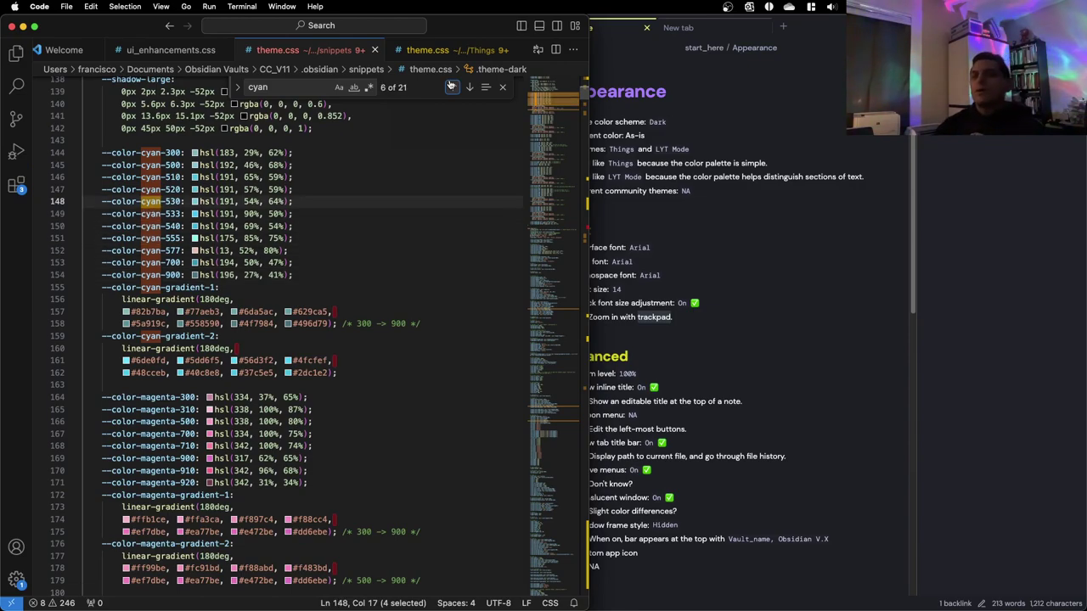
pyautogui.click(451, 88)
pyautogui.click(451, 87)
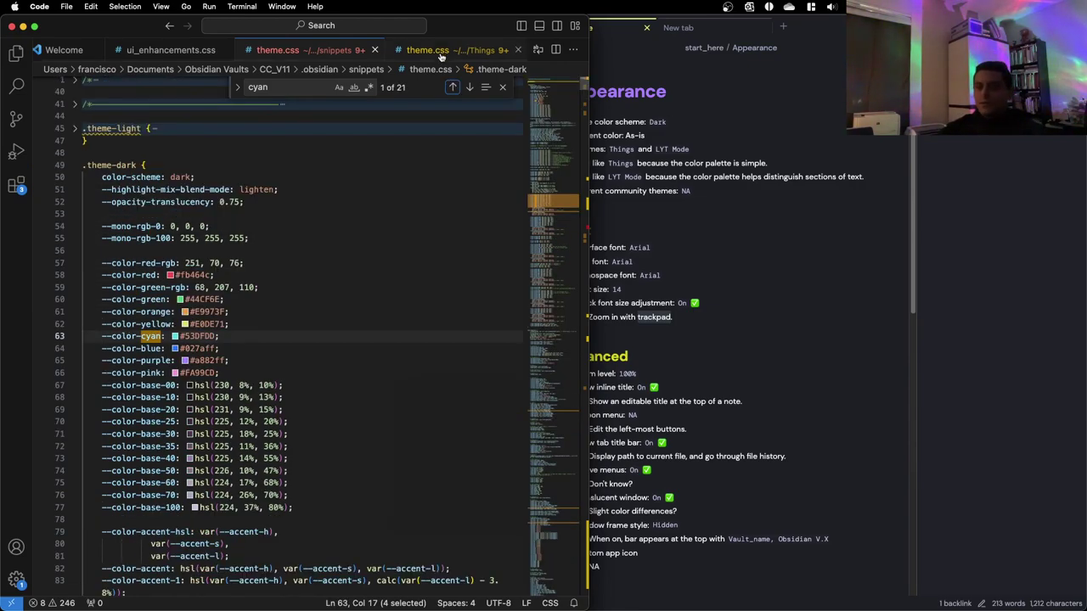
# Switch to the CC_V11 vault in Obsidian and view the Files & Links and About notes
pyautogui.click(859, 85)
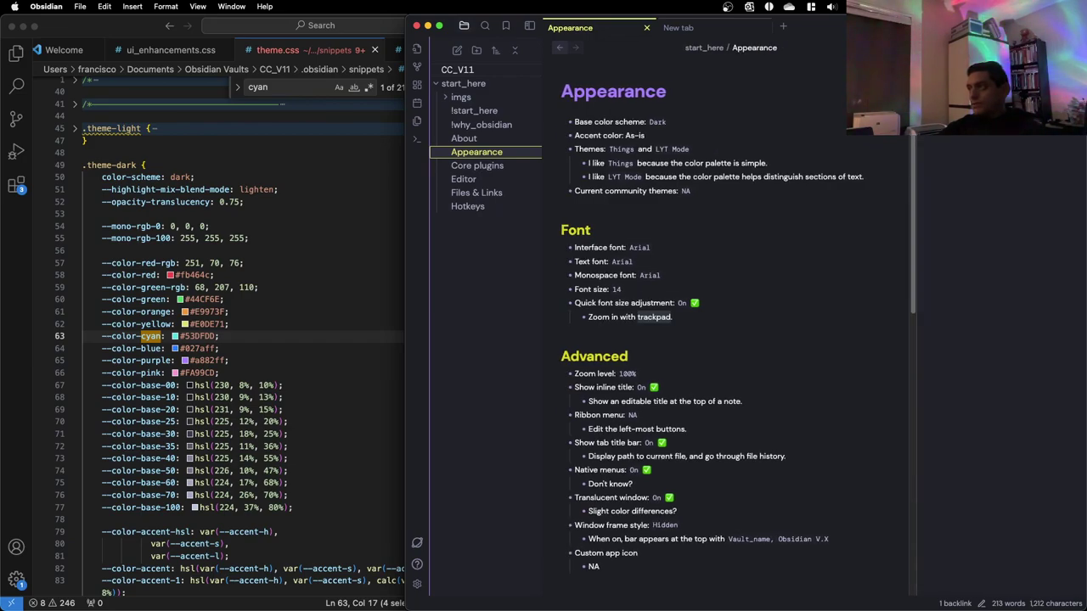
pyautogui.click(704, 32)
pyautogui.click(588, 34)
pyautogui.click(488, 193)
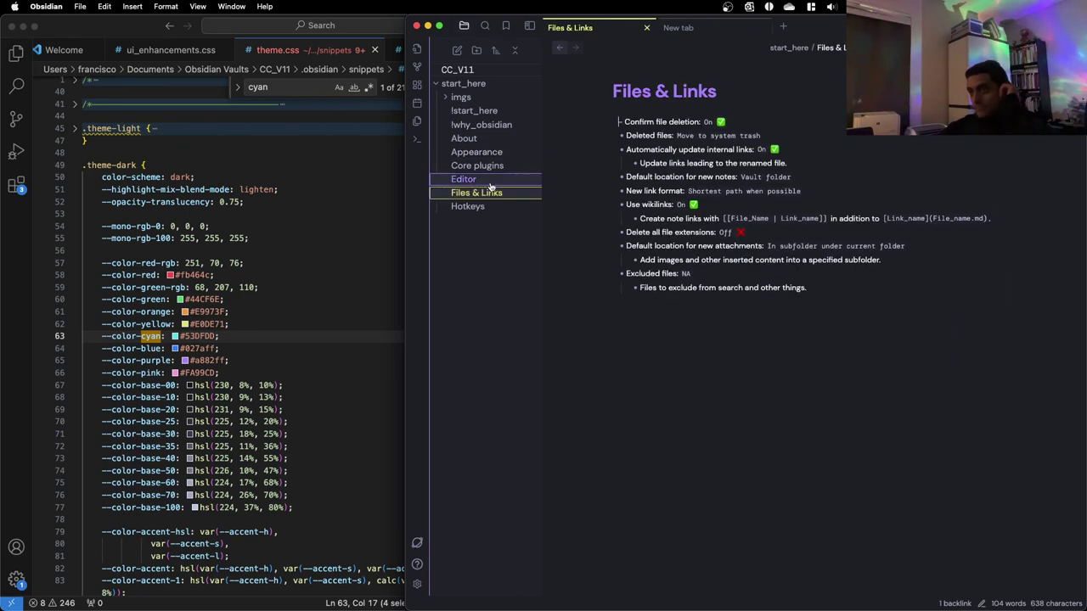
pyautogui.click(499, 140)
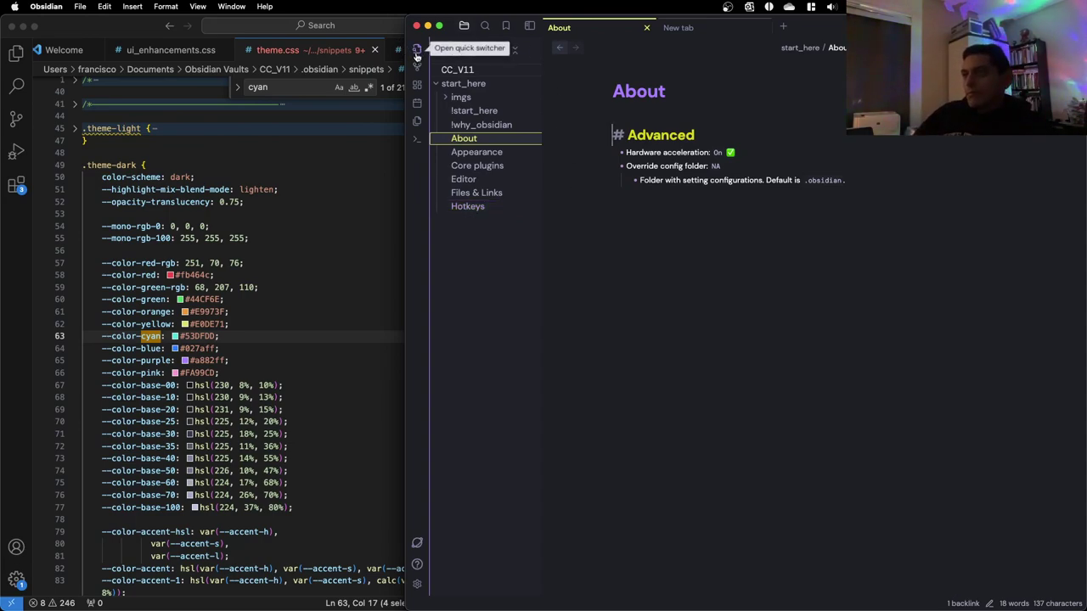
# Open the CC_V11 vault's settings and look through the General, Editor, Files and links, Appearance and Core plugins pages
pyautogui.click(418, 584)
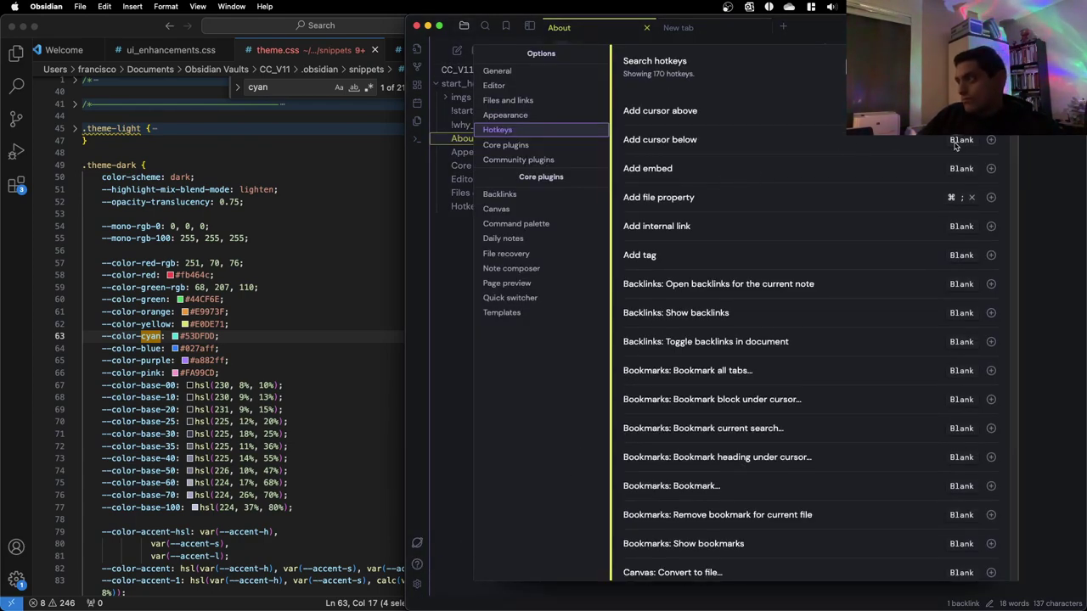
pyautogui.click(516, 71)
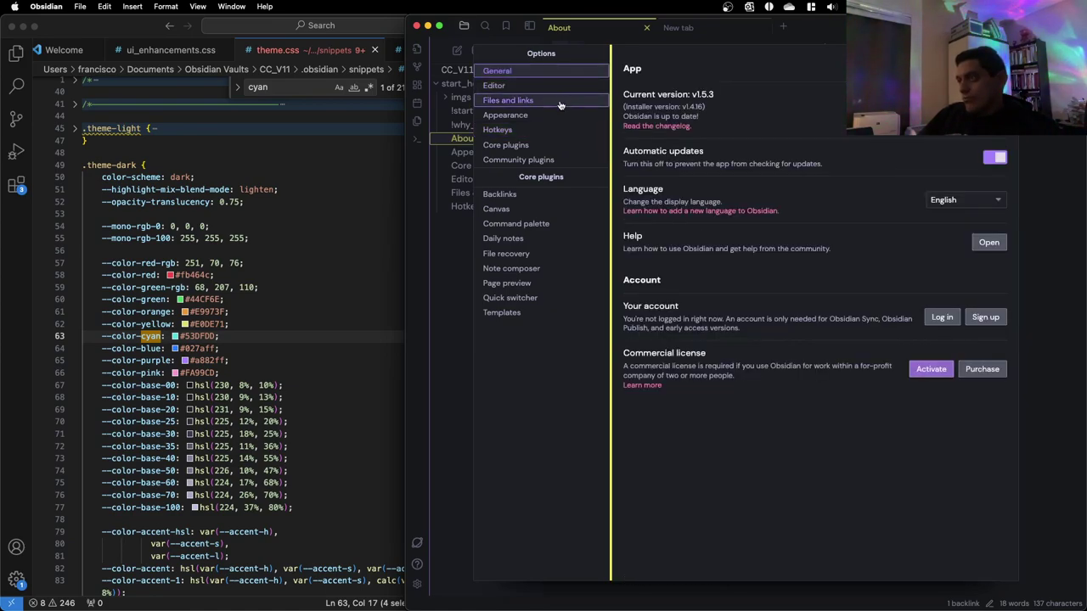
pyautogui.click(542, 88)
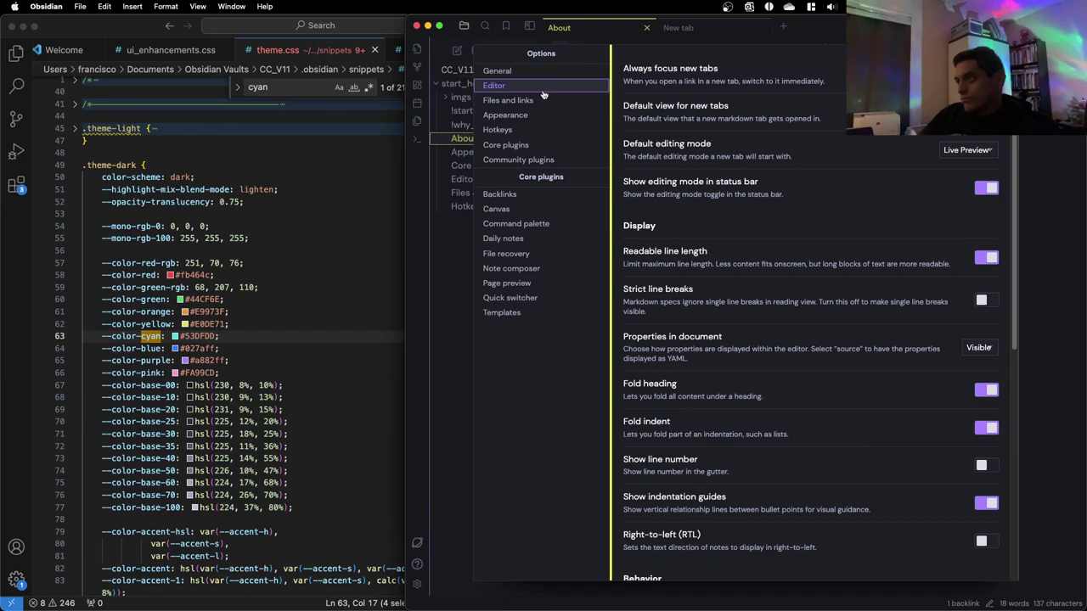
pyautogui.click(543, 100)
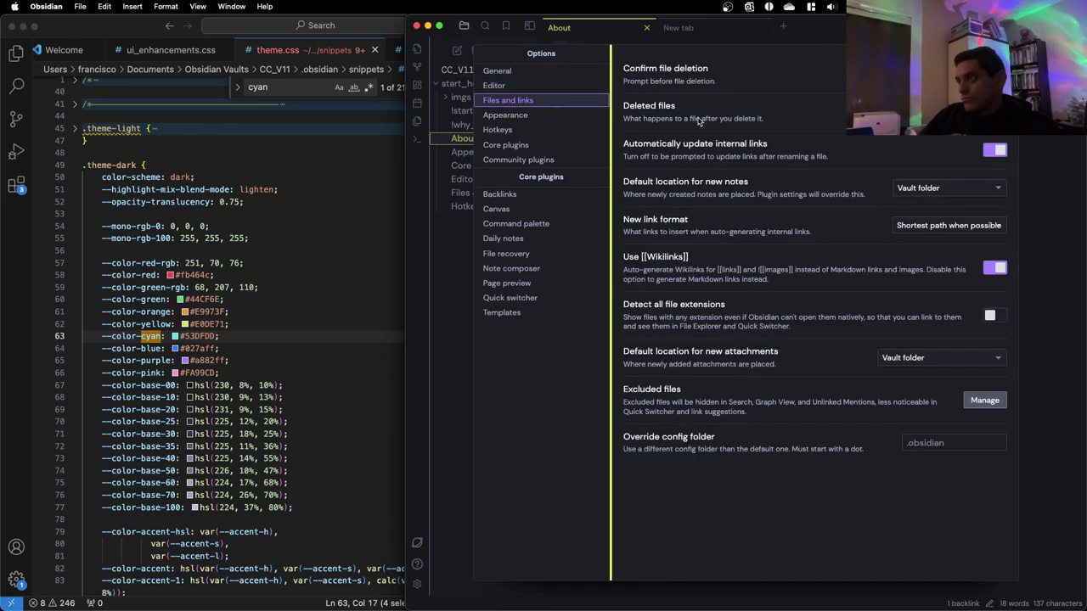
pyautogui.click(509, 114)
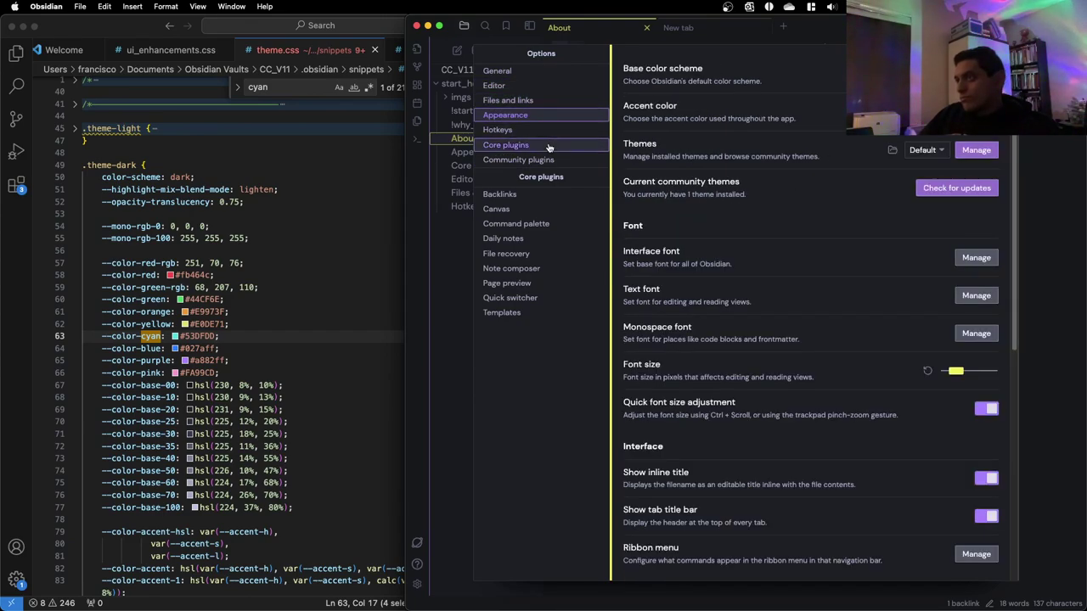
pyautogui.click(549, 146)
pyautogui.click(537, 74)
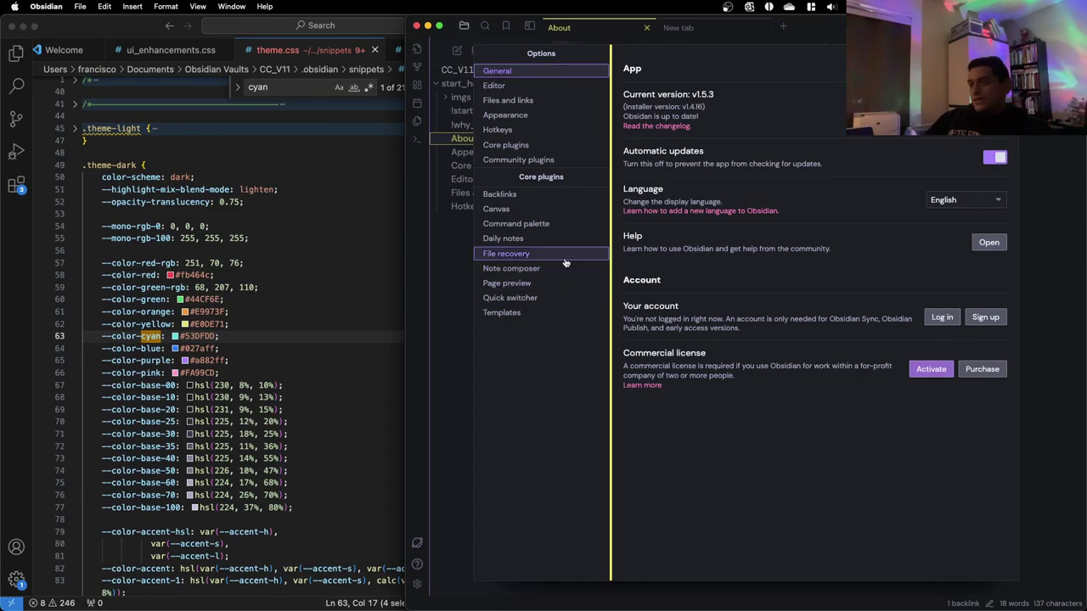
# Switch to the other Obsidian vault with the Untitled note and open its settings for comparison
pyautogui.hotkey('ctrl', 'Up')
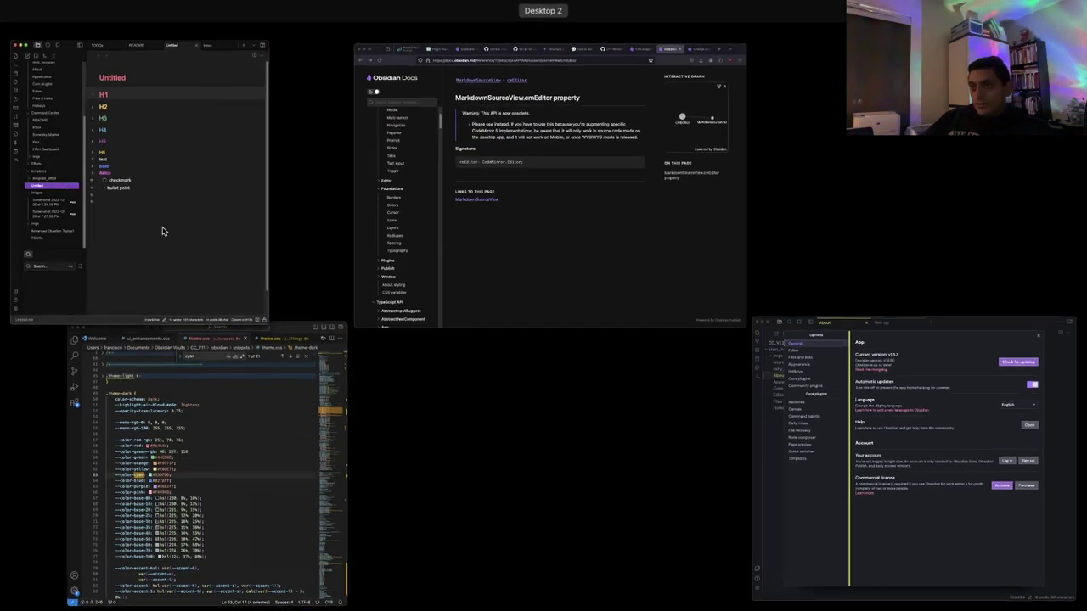
pyautogui.click(163, 229)
pyautogui.click(11, 578)
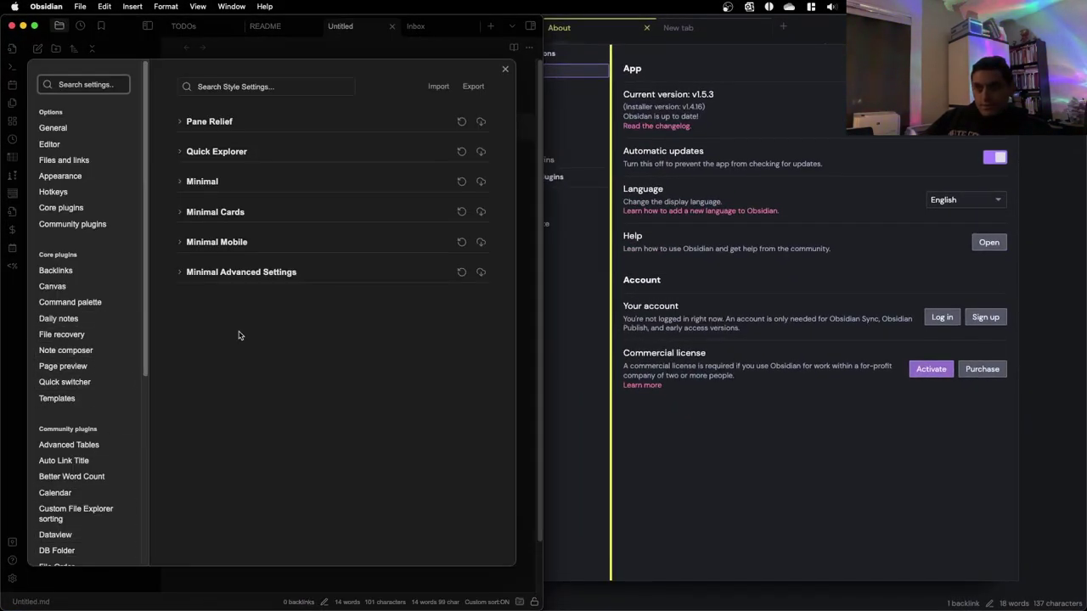
# Return to the CC_V11 settings, review the Page preview, Command palette, Appearance, Files and links and General pages, and close the settings
pyautogui.click(783, 413)
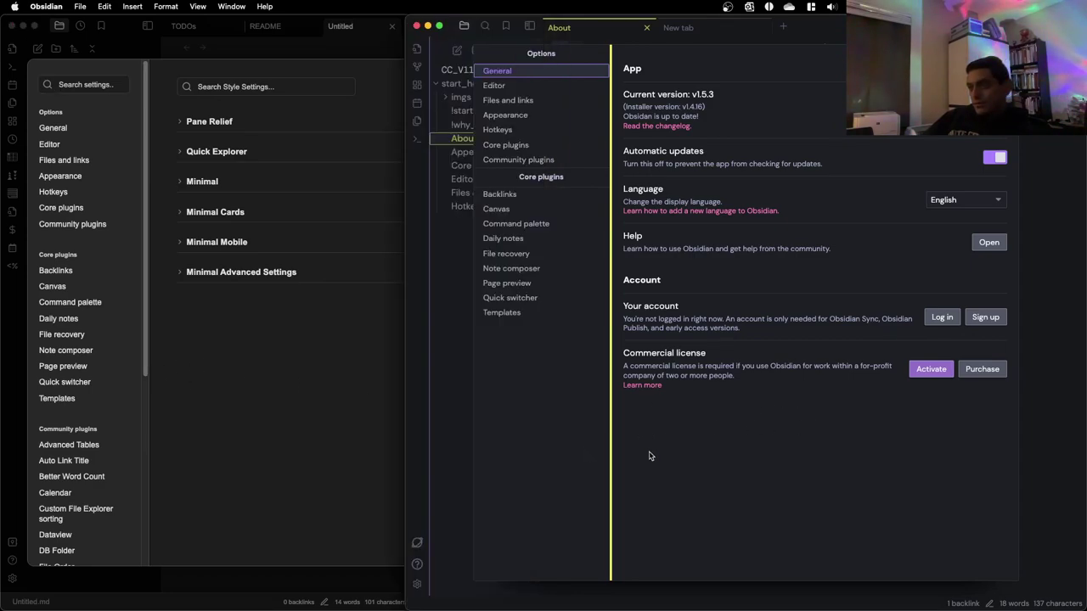
pyautogui.click(571, 282)
pyautogui.click(558, 227)
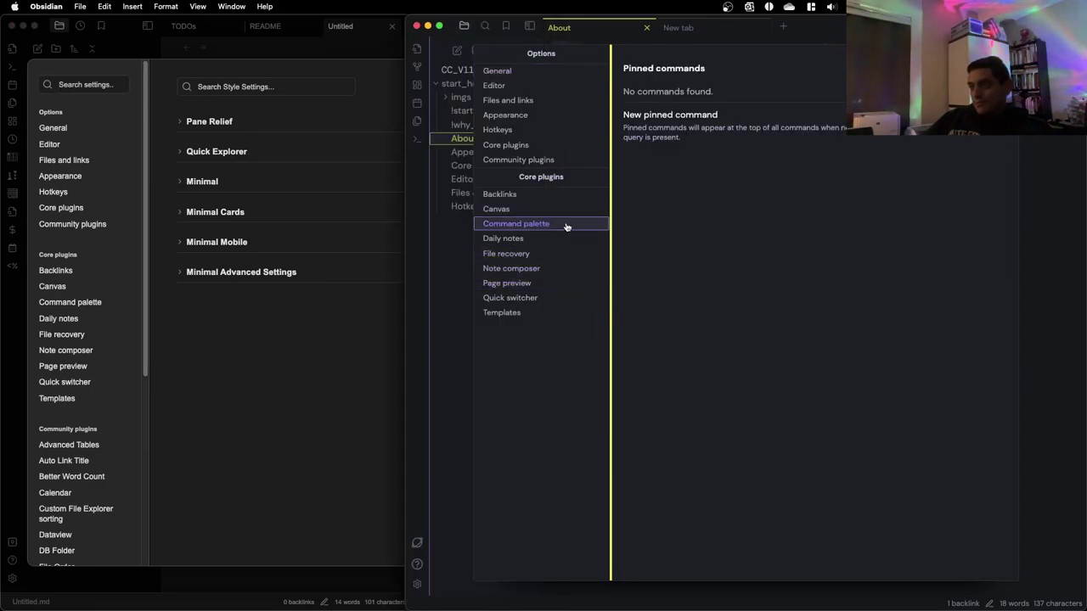
pyautogui.click(528, 114)
pyautogui.click(528, 99)
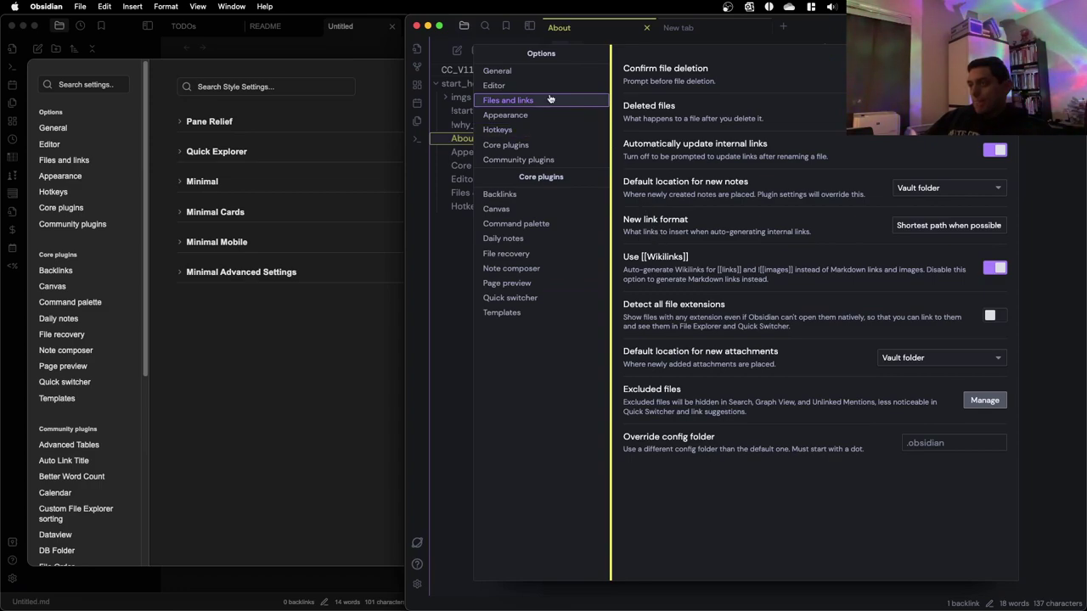
pyautogui.click(528, 73)
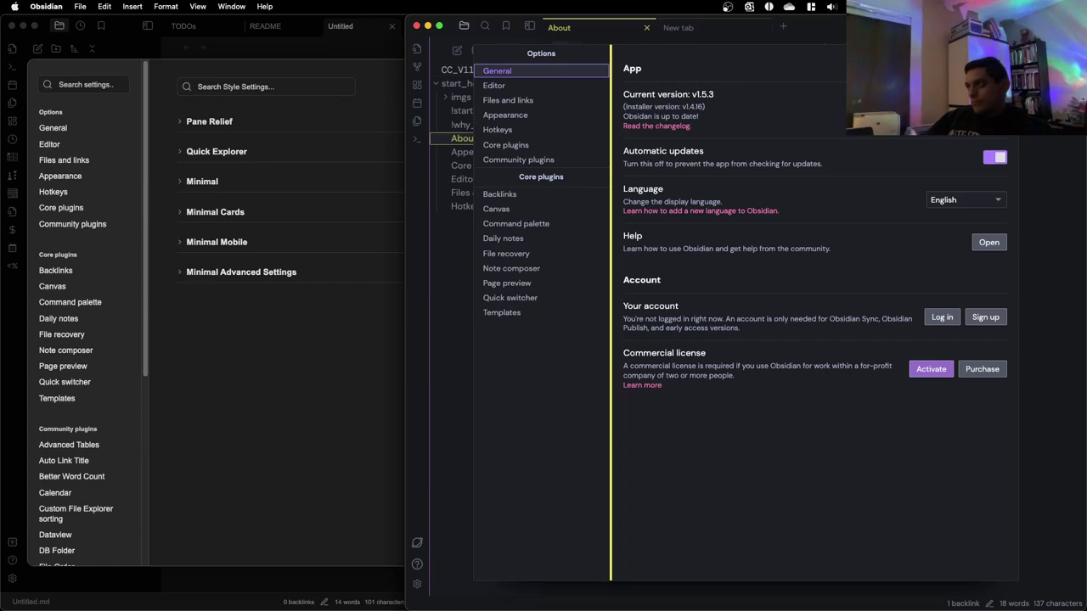
pyautogui.press('Escape')
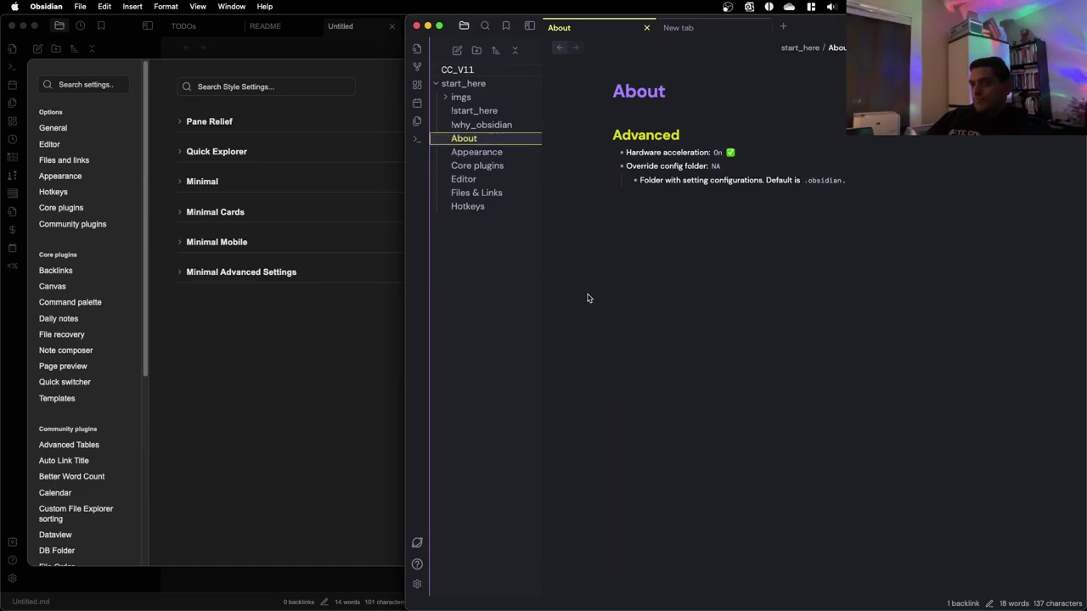
# Switch back to theme.css in VS Code and convert the --color-purple value in .theme-dark to rgb(168, 130, 255)
pyautogui.hotkey('ctrl', 'Up')
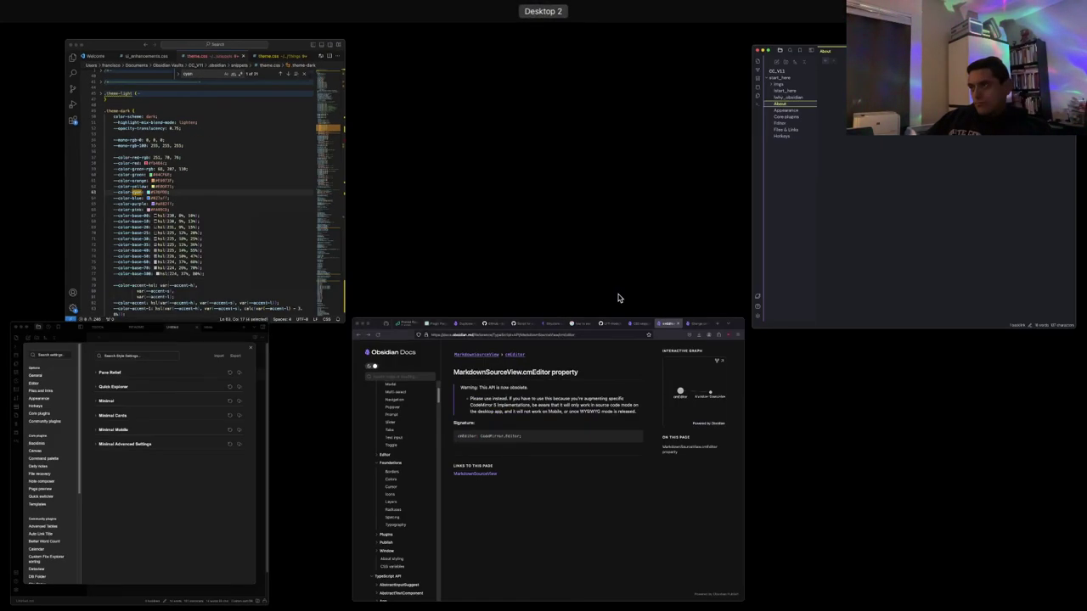
pyautogui.click(283, 286)
pyautogui.click(911, 253)
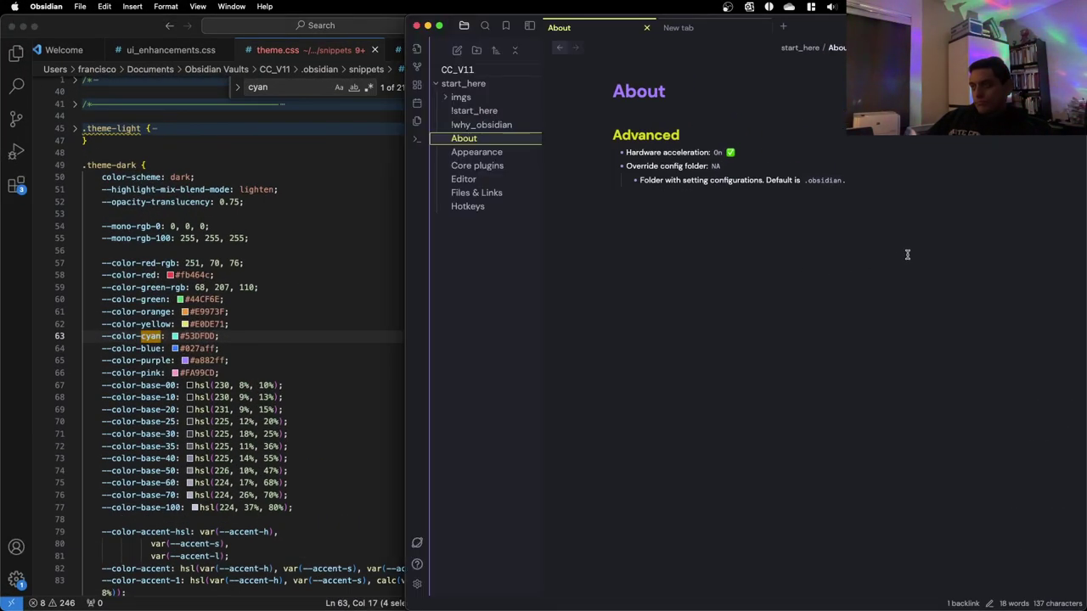
pyautogui.click(283, 278)
pyautogui.scroll(-1, 286, 279)
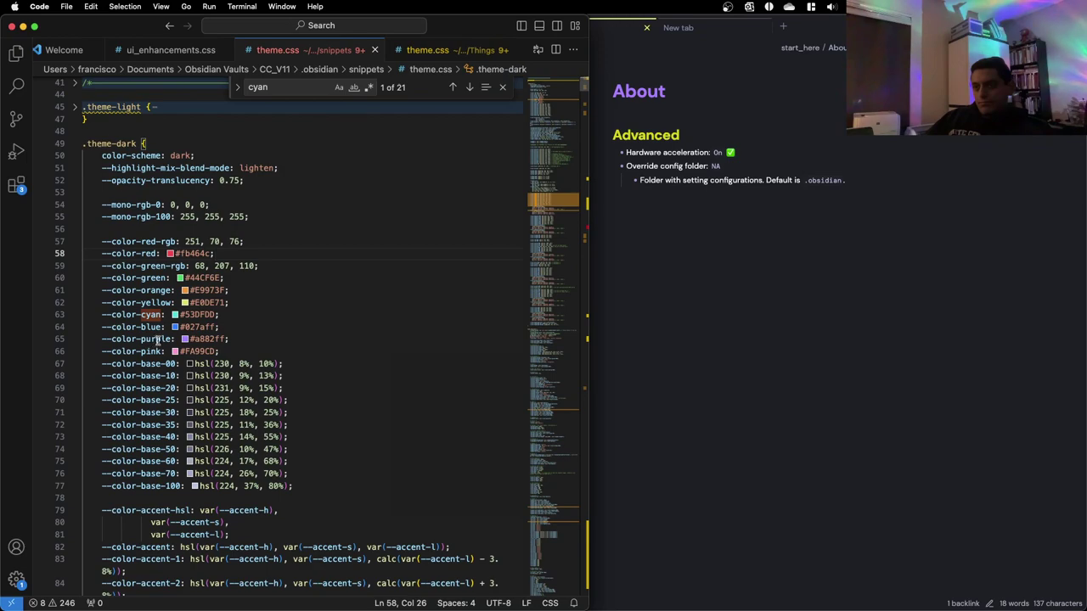
pyautogui.click(184, 339)
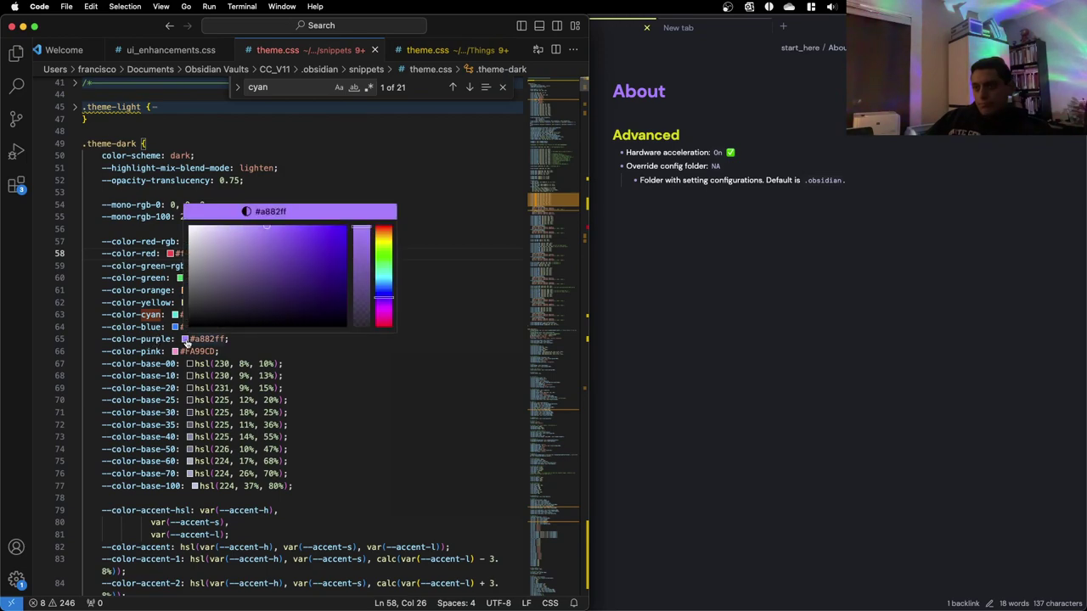
pyautogui.click(282, 212)
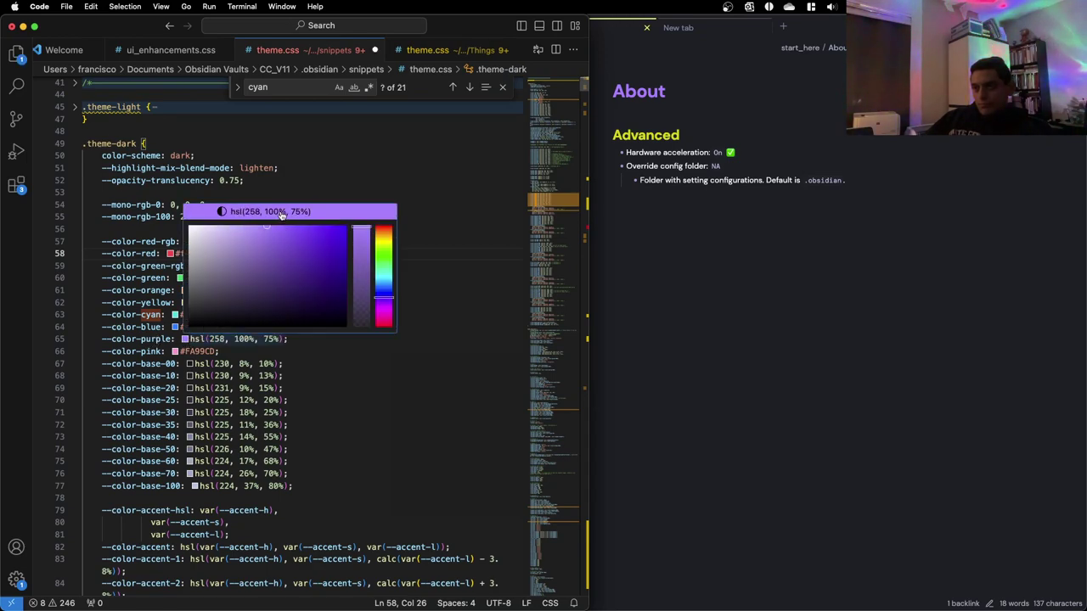
pyautogui.click(278, 212)
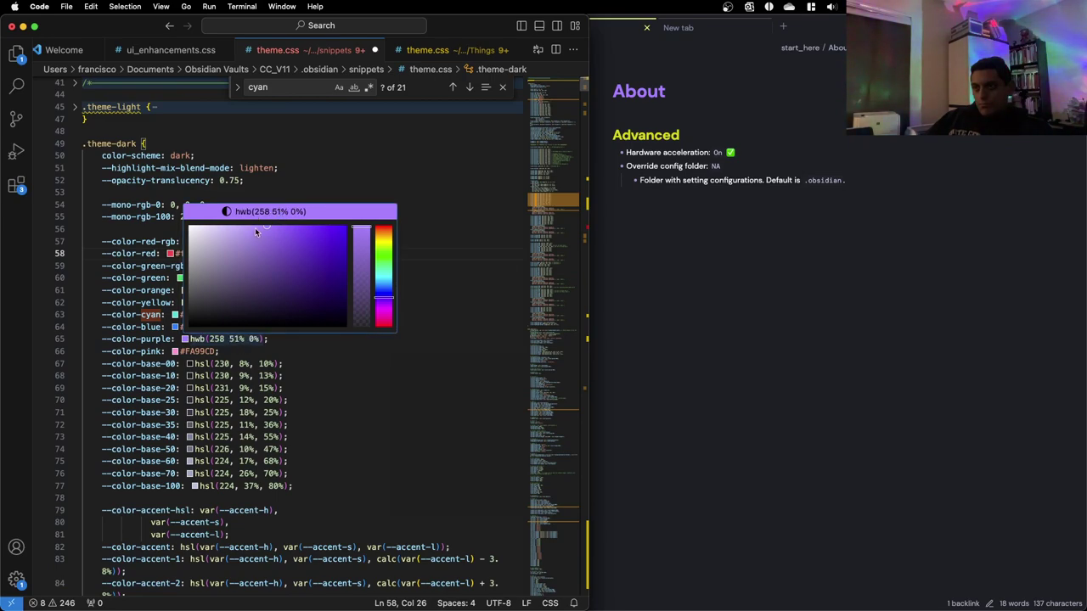
pyautogui.click(259, 212)
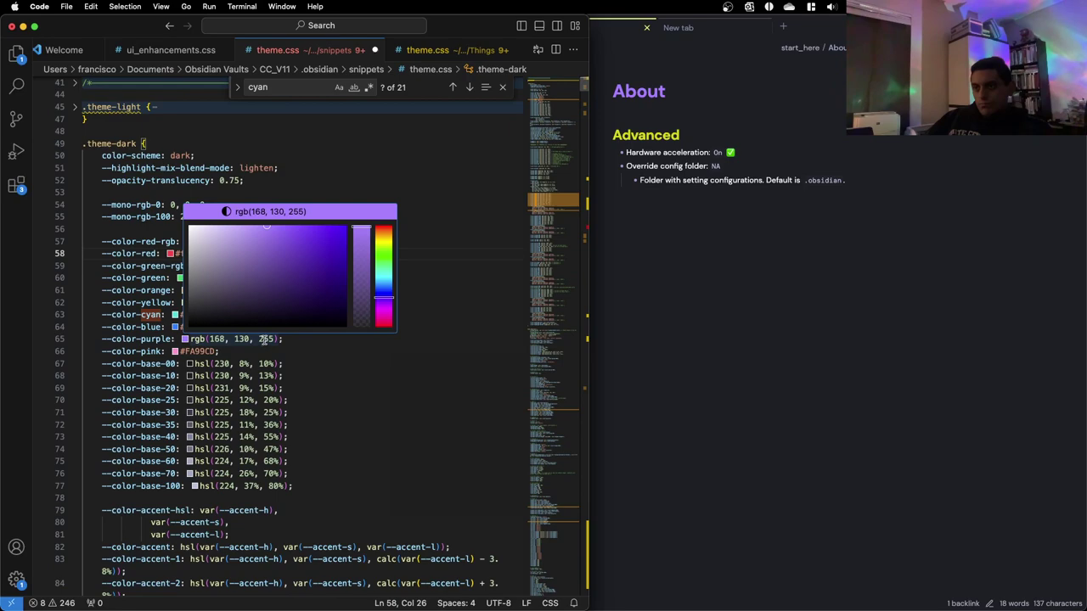
pyautogui.click(235, 363)
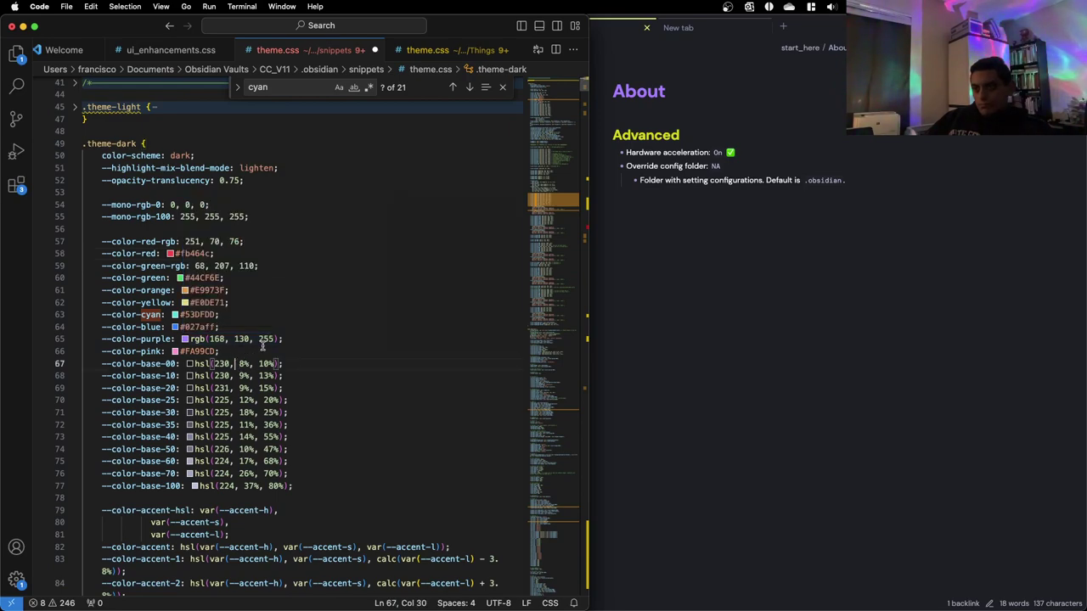
pyautogui.moveTo(277, 340)
pyautogui.click(344, 385)
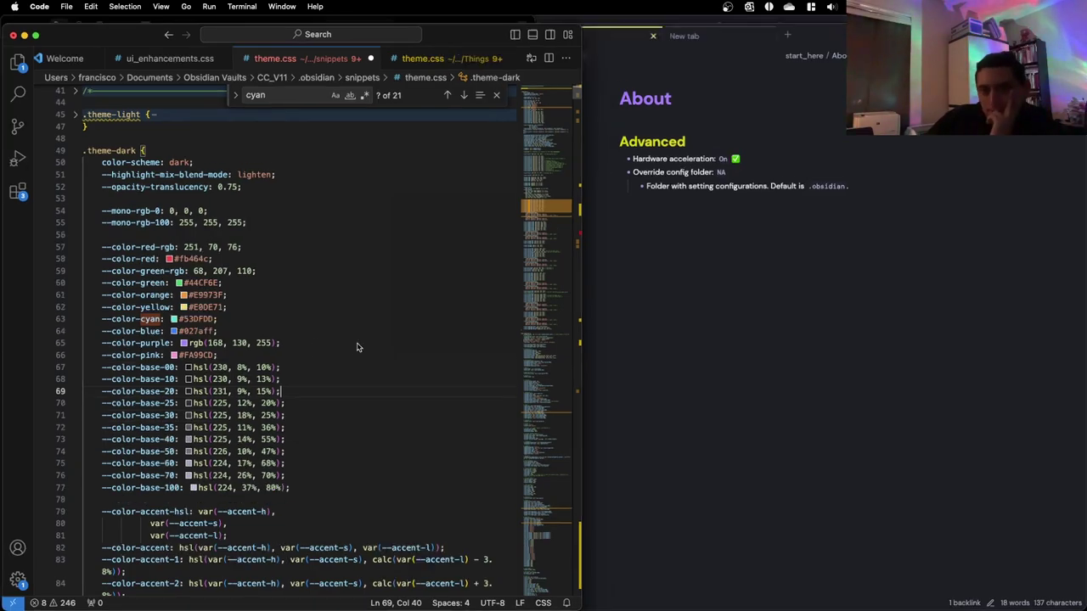
# Switch to the other Obsidian vault and view its Style Settings sections
pyautogui.hotkey('ctrl', 'Up')
pyautogui.click(184, 198)
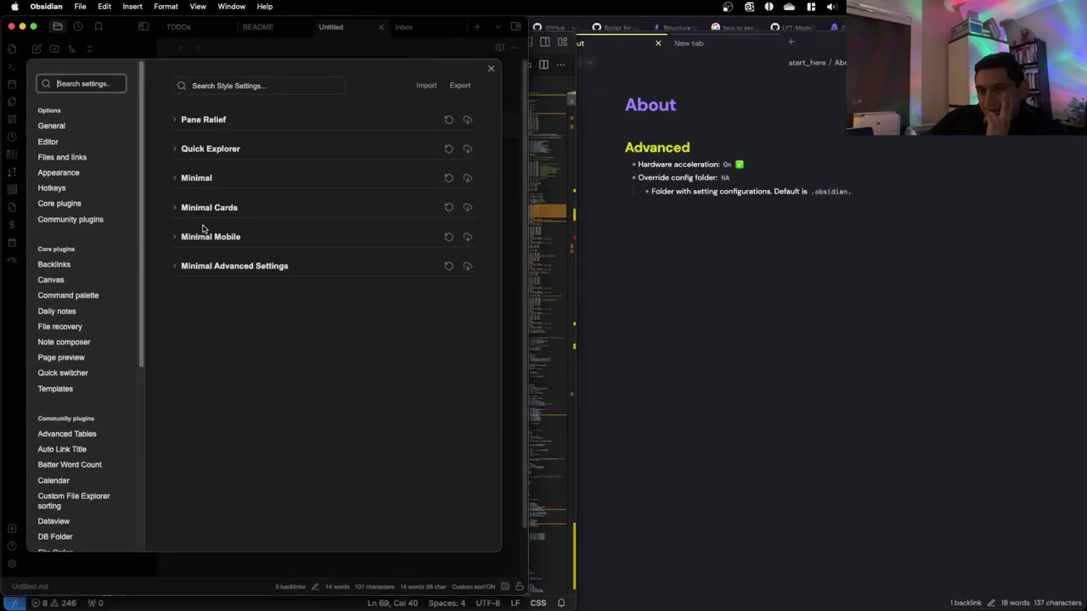
pyautogui.hotkey('ctrl', 'Up')
pyautogui.press('Escape')
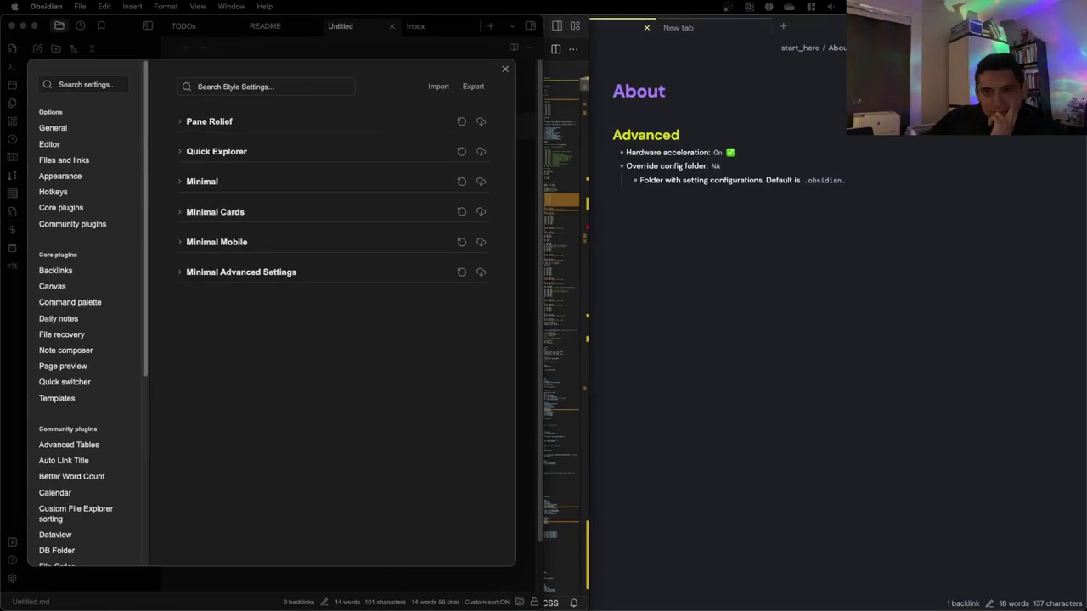
pyautogui.hotkey('ctrl', 'Up')
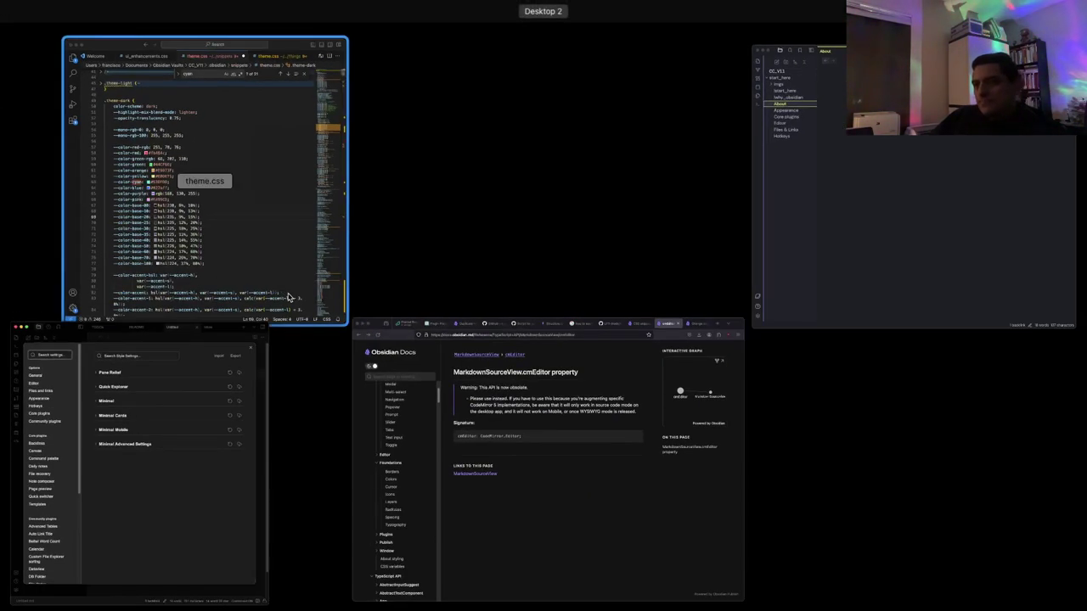
pyautogui.click(223, 420)
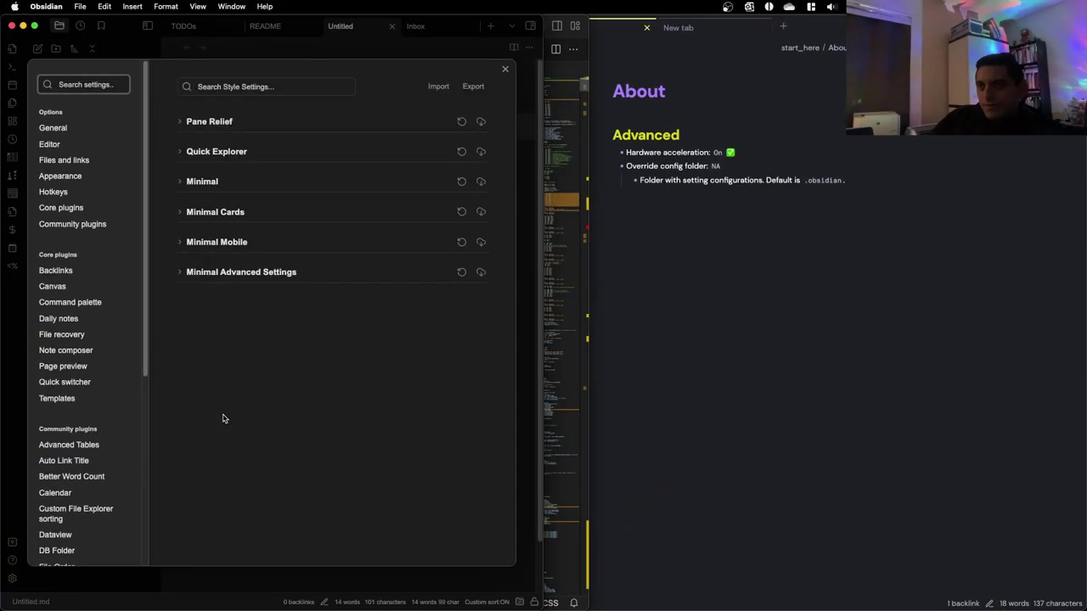
# Return to the CC_V11 vault and read the CSS snippets section of the Appearance note
pyautogui.click(807, 309)
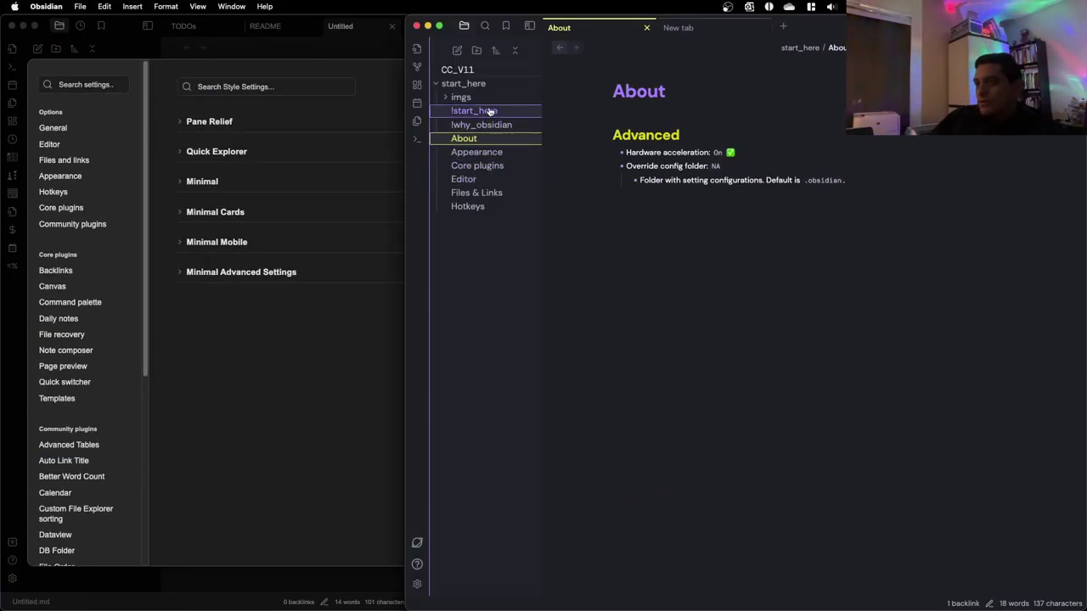
pyautogui.click(497, 153)
pyautogui.scroll(-15, 717, 321)
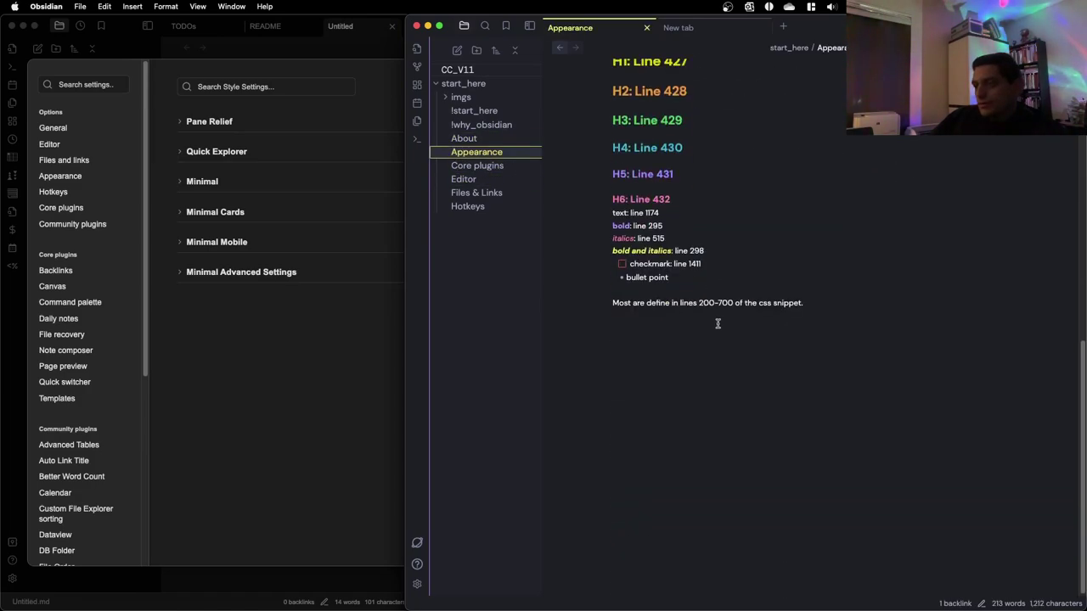
pyautogui.scroll(1, 718, 323)
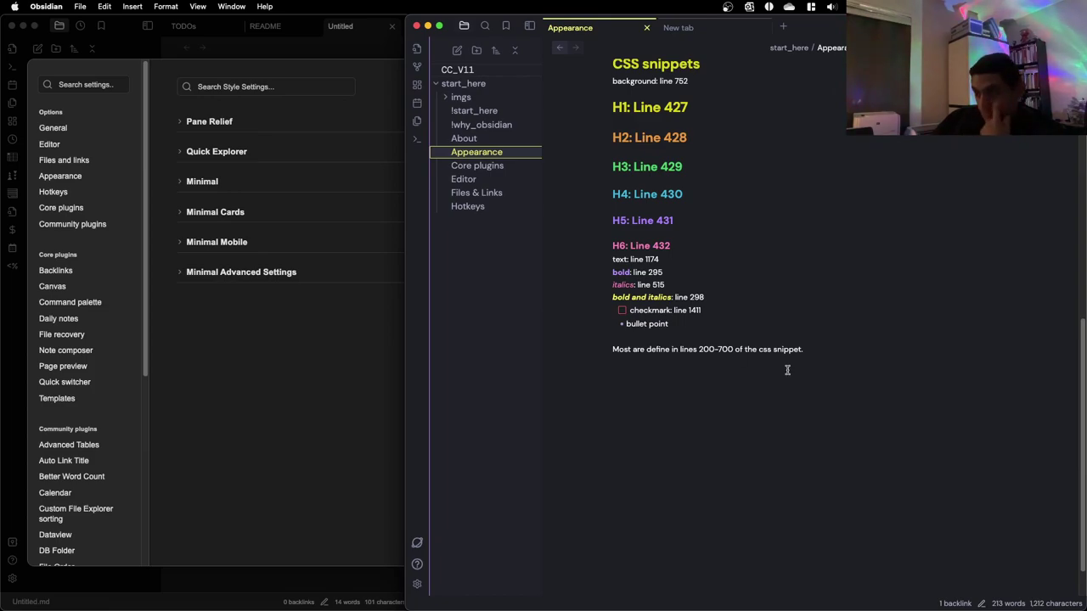
# Delete the sentence about lines 200–700 under CSS snippets and append ": NA" to the bullet point entry
pyautogui.moveTo(803, 372); pyautogui.dragTo(767, 333)
pyautogui.press('BackSpace')
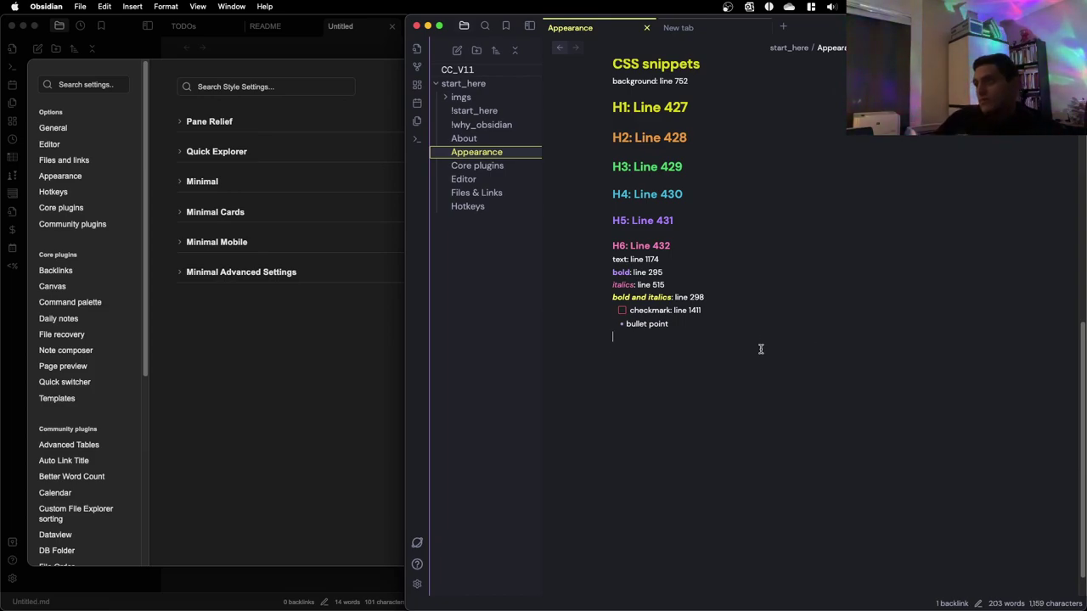
pyautogui.write(': N')
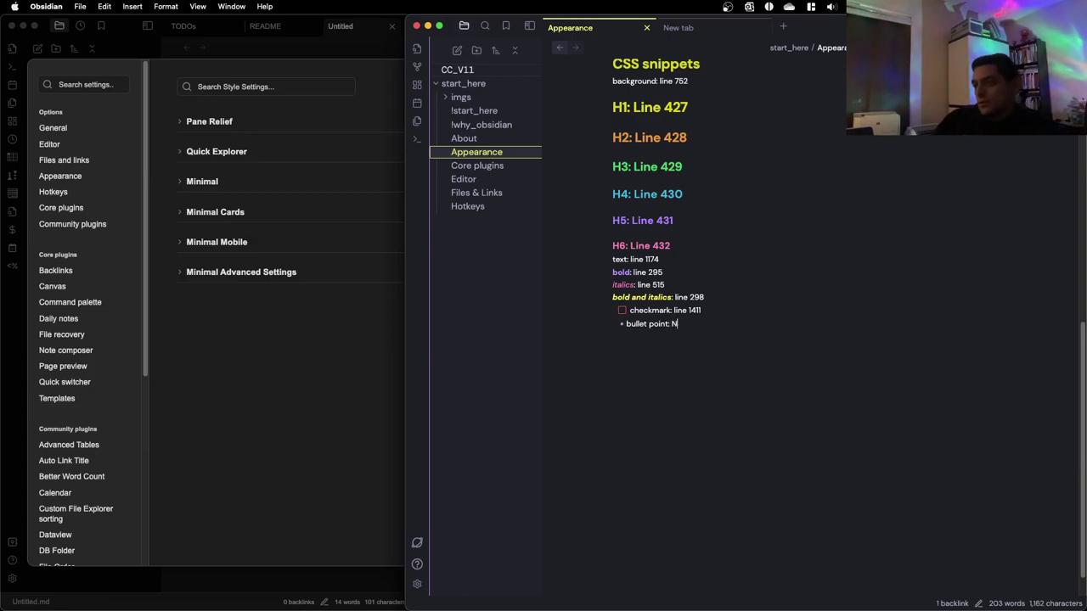
pyautogui.write('A')
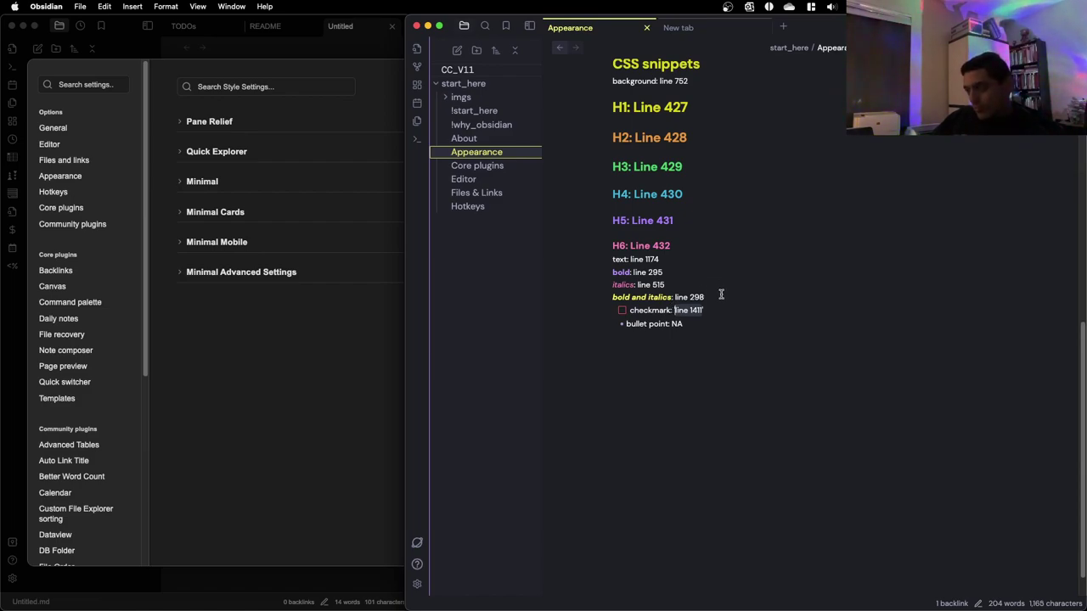
pyautogui.write("'")
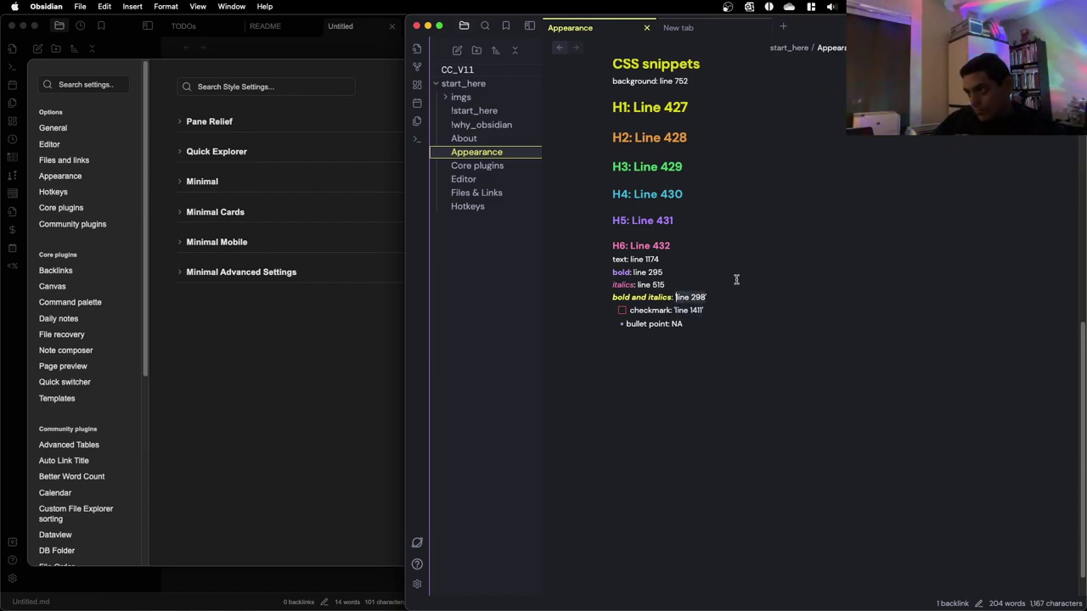
pyautogui.press('super+z')
pyautogui.press('super+z')
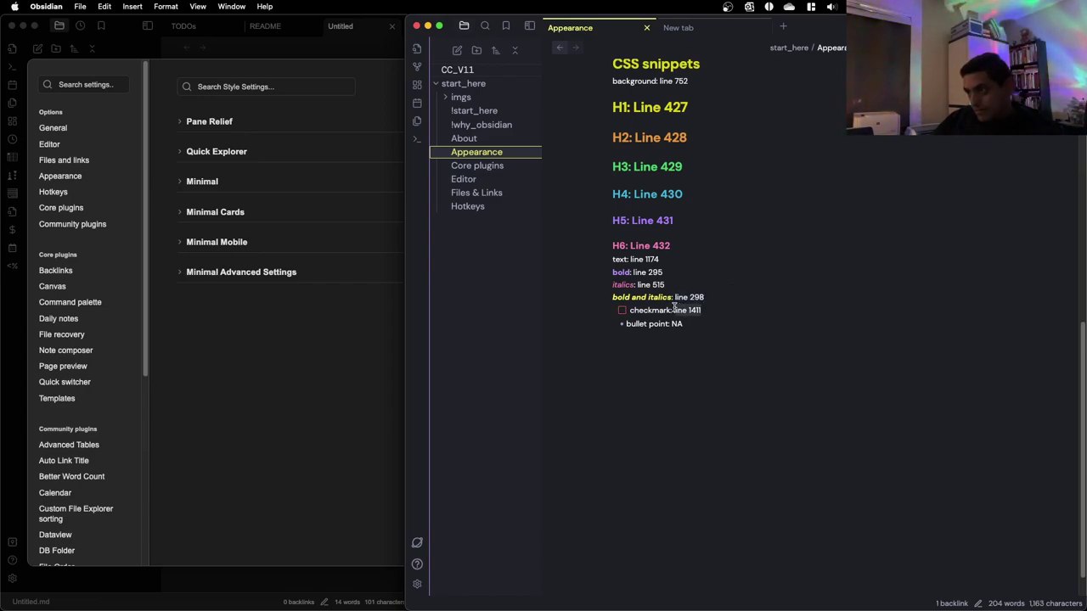
# Format the line references of the checkmark and "bold and italics" entries as inline code with backticks
pyautogui.write('`')
pyautogui.press('Up')
pyautogui.press('Up')
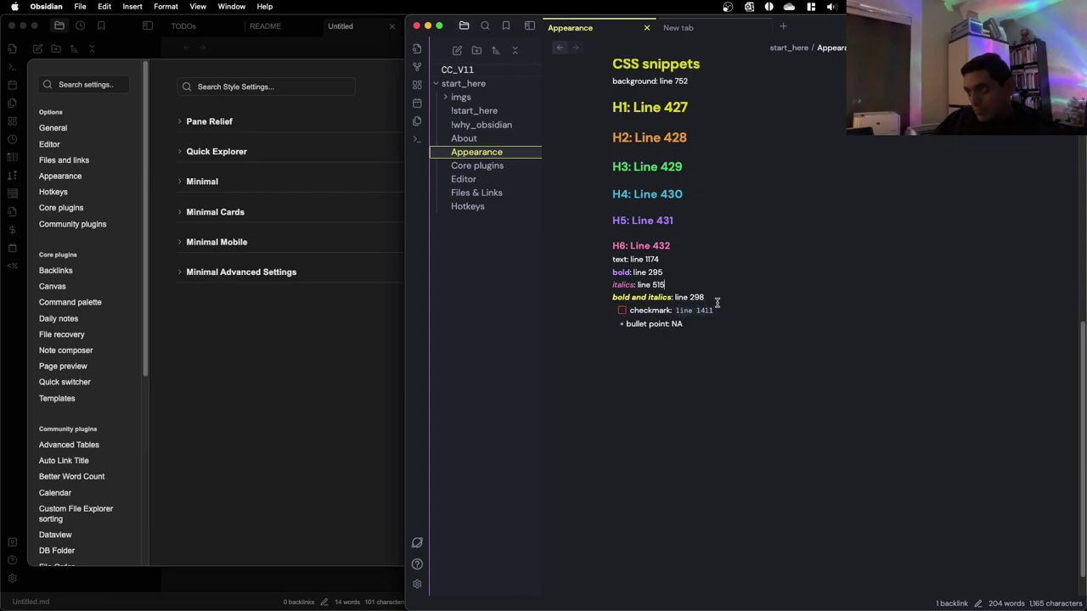
pyautogui.write('`')
# Wrap "line 515" in the italics entry in backticks as inline code
pyautogui.click(674, 287)
pyautogui.hotkey('shift', 'Left')
pyautogui.hotkey('shift', 'Left')
pyautogui.hotkey('shift', 'Left')
pyautogui.hotkey('shift', 'Left')
pyautogui.hotkey('shift', 'Left')
pyautogui.hotkey('shift', 'Left')
pyautogui.hotkey('shift', 'Left')
pyautogui.hotkey('shift', 'Left')
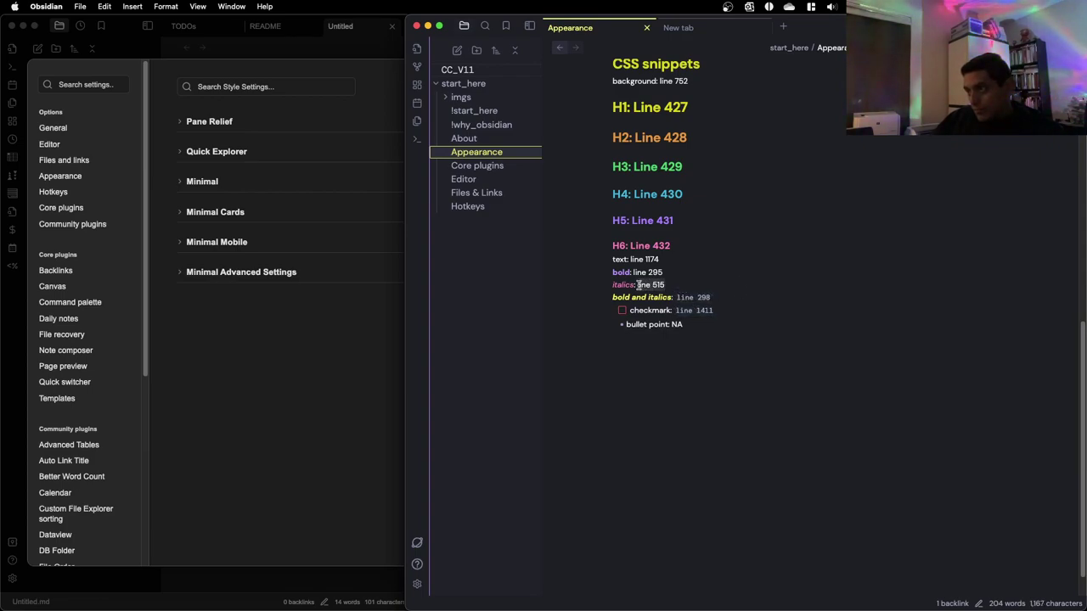
pyautogui.write('`')
pyautogui.press('super+z')
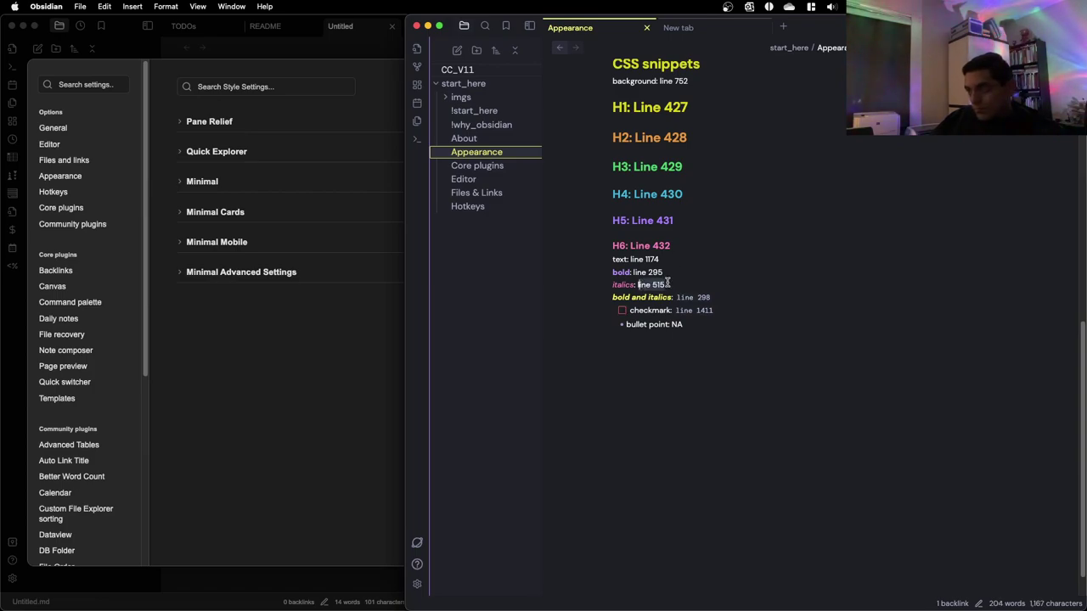
pyautogui.write('`')
# Format the line references of the bold, text and H6 entries as inline code
pyautogui.moveTo(662, 271); pyautogui.dragTo(622, 247)
pyautogui.write('`')
pyautogui.write('`')
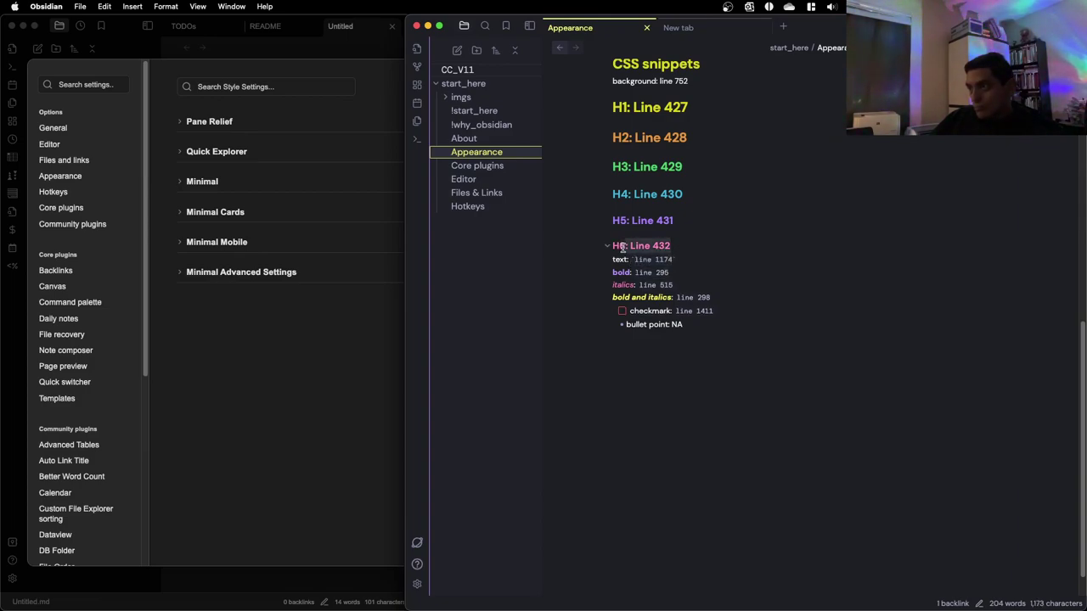
pyautogui.write('`')
# Format the line references of headings H5 through H1 and the background entry as inline code
pyautogui.click(681, 220)
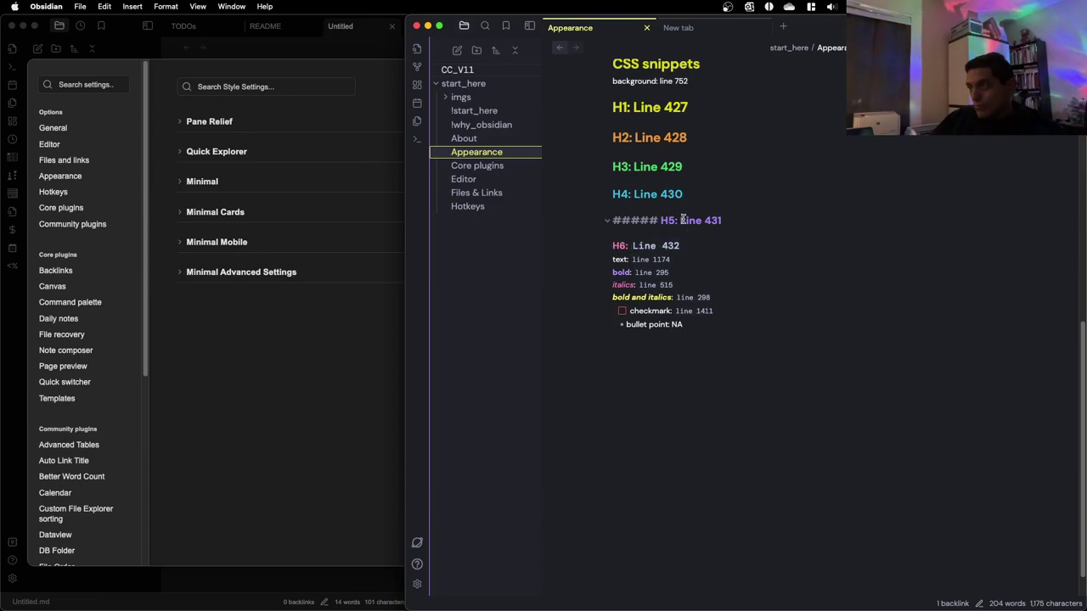
pyautogui.moveTo(738, 220); pyautogui.dragTo(636, 136)
pyautogui.write('````')
pyautogui.moveTo(699, 107); pyautogui.dragTo(635, 107)
pyautogui.write('`')
pyautogui.press('Right')
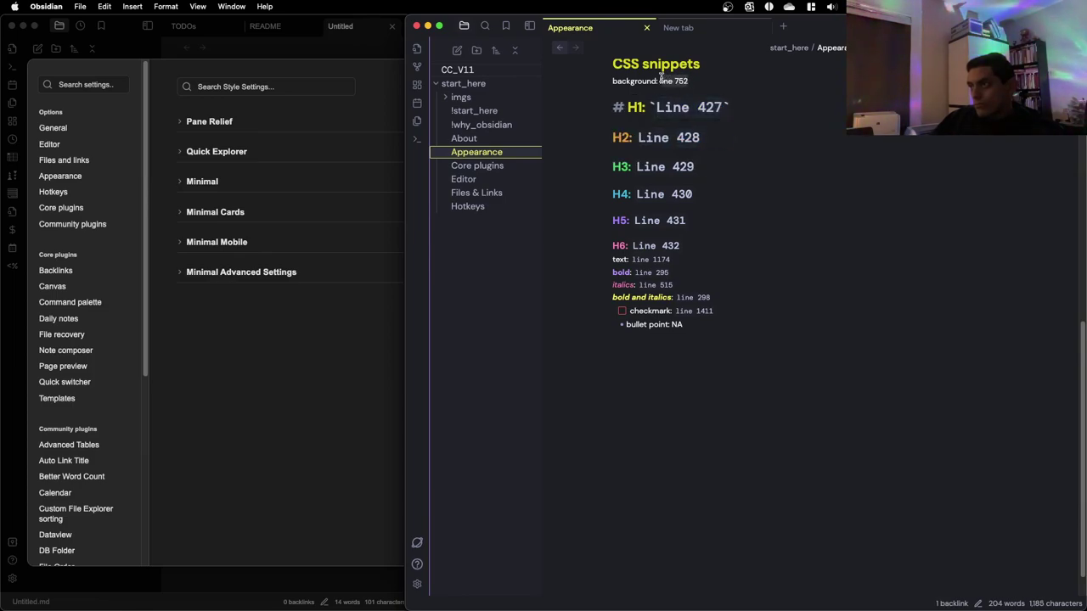
pyautogui.click(793, 386)
# Vary the note's font size and compare how the headings and body text scale across the Appearance note
pyautogui.scroll(-2, 788, 388)
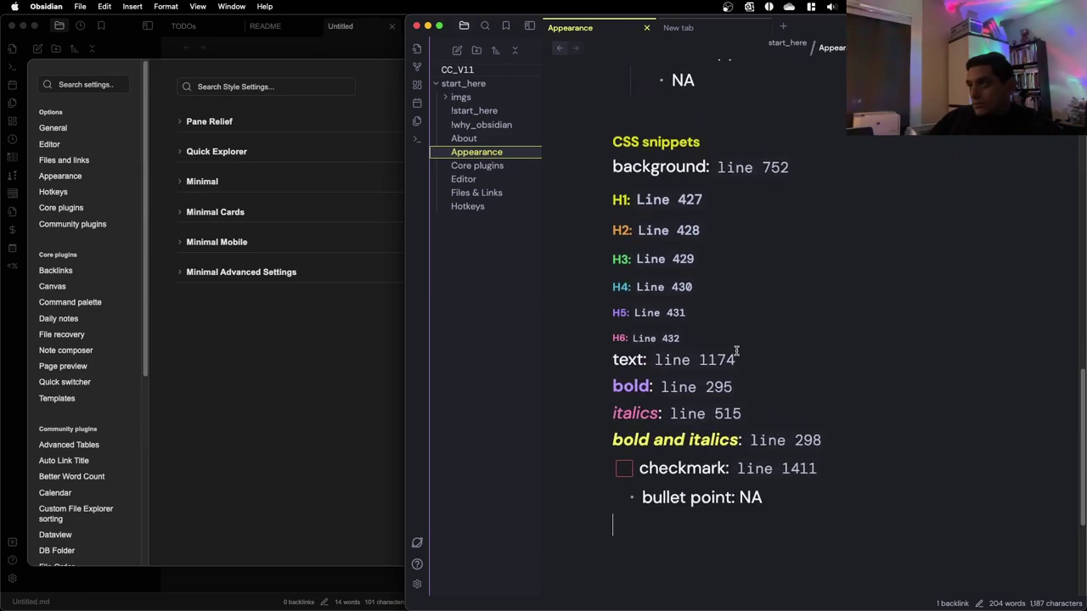
pyautogui.scroll(10, 705, 213)
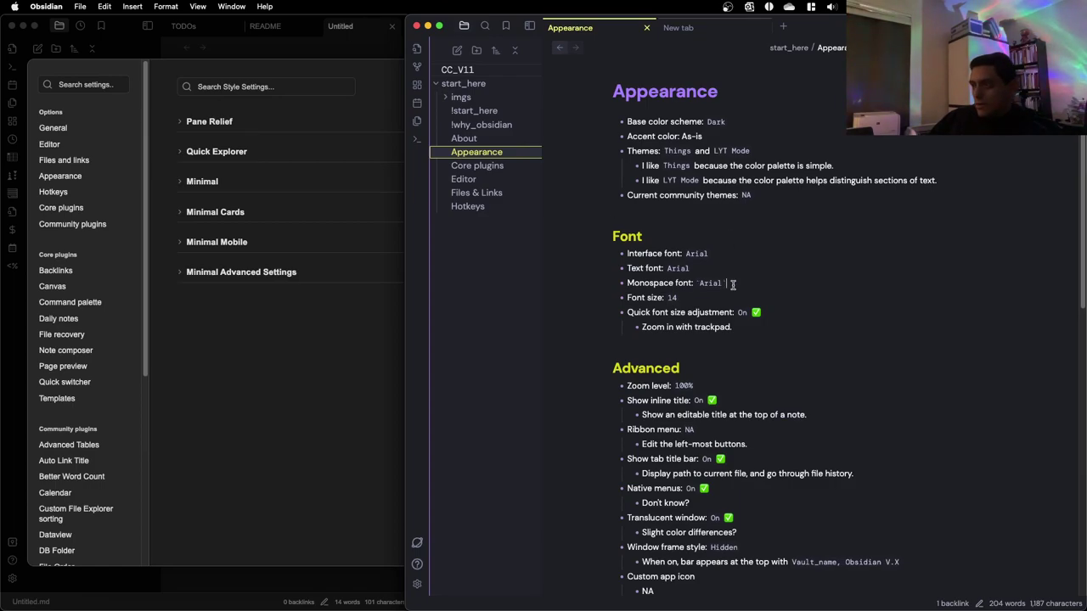
pyautogui.scroll(3, 732, 286)
pyautogui.scroll(3, 733, 286)
pyautogui.scroll(-10, 733, 286)
pyautogui.scroll(5, 732, 286)
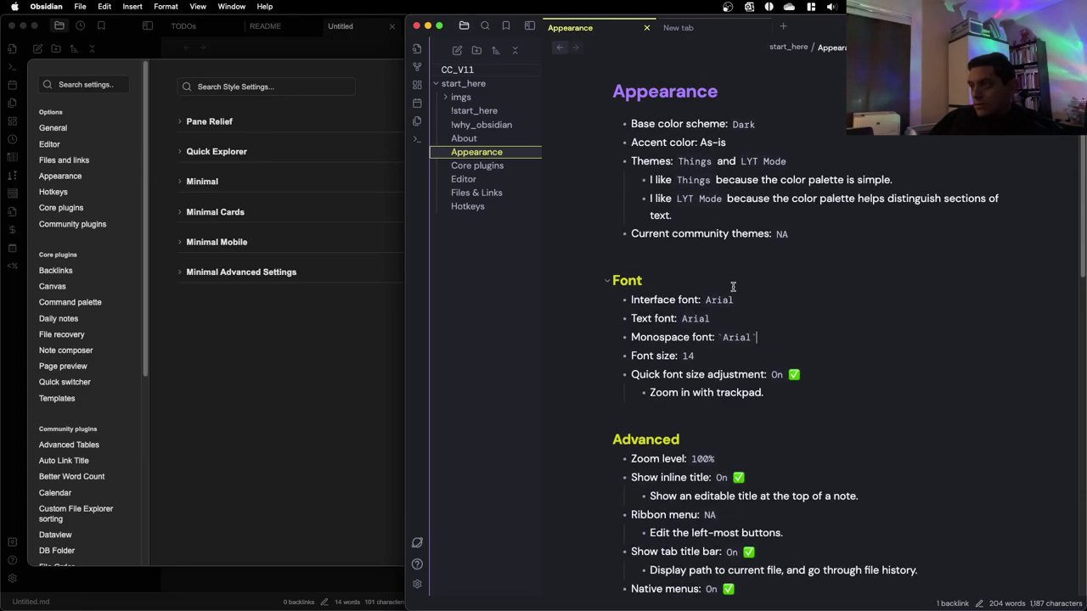
# Switch to theme.css in VS Code, review the .theme-dark colors, save the file, and return to the Appearance note
pyautogui.hotkey('ctrl', 'Up')
pyautogui.click(240, 206)
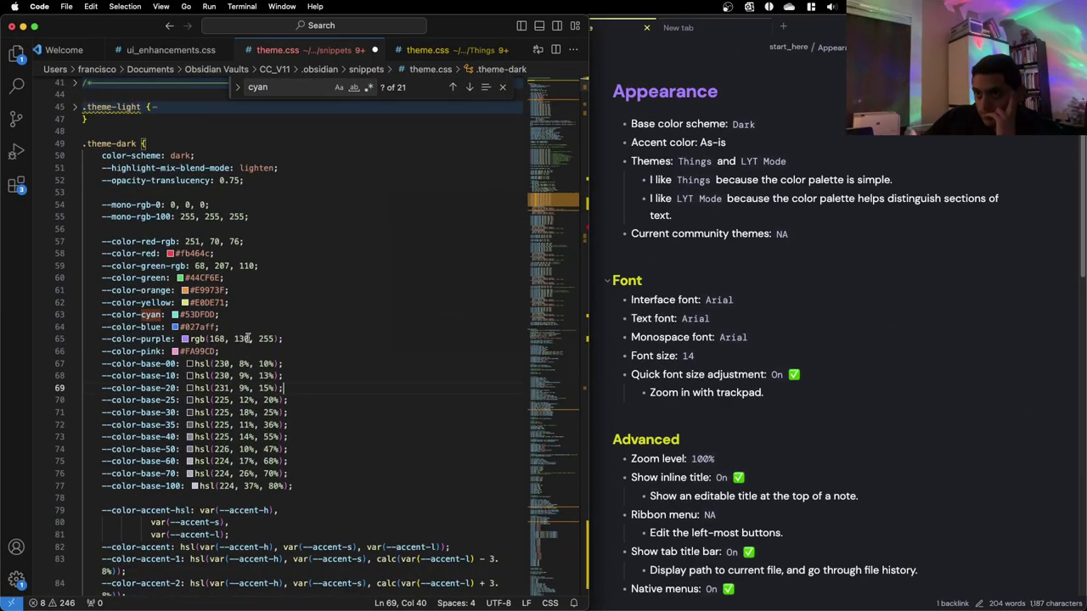
pyautogui.scroll(-7, 223, 328)
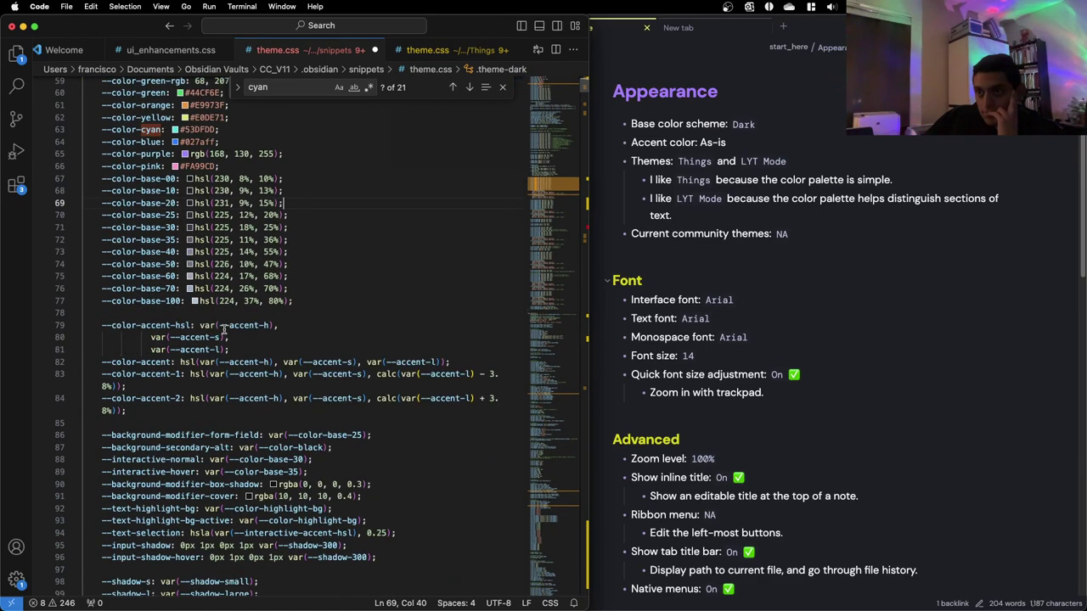
pyautogui.scroll(-10, 223, 328)
pyautogui.scroll(-8, 223, 329)
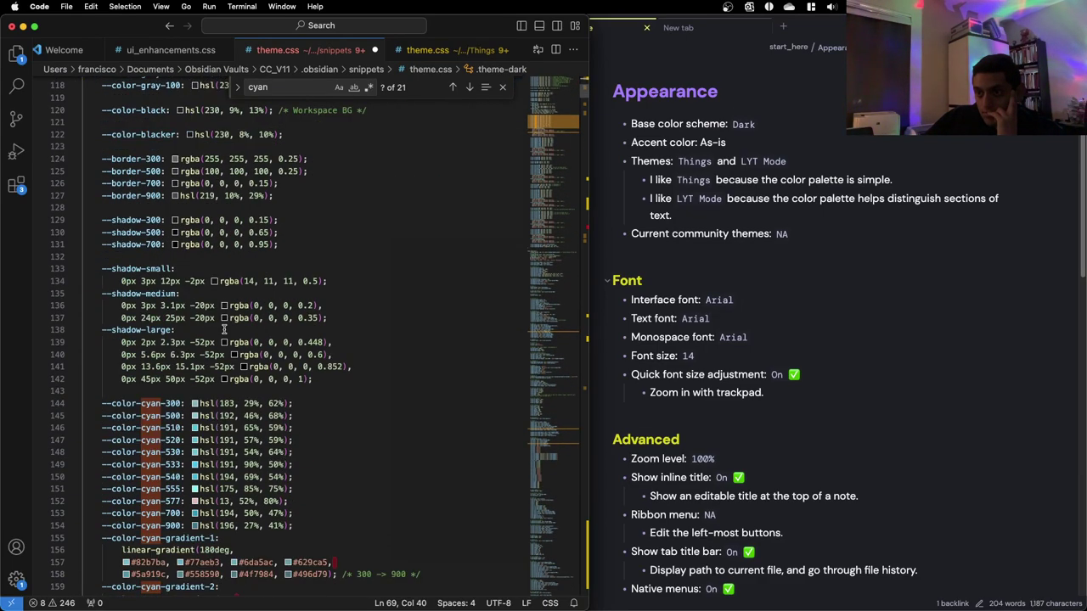
pyautogui.click(328, 220)
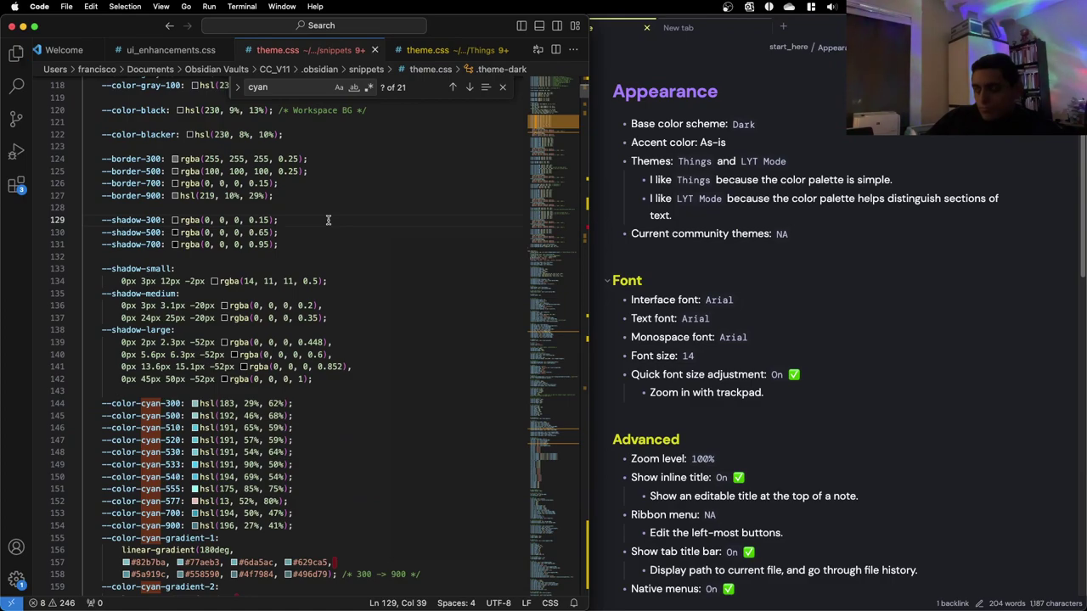
pyautogui.click(755, 337)
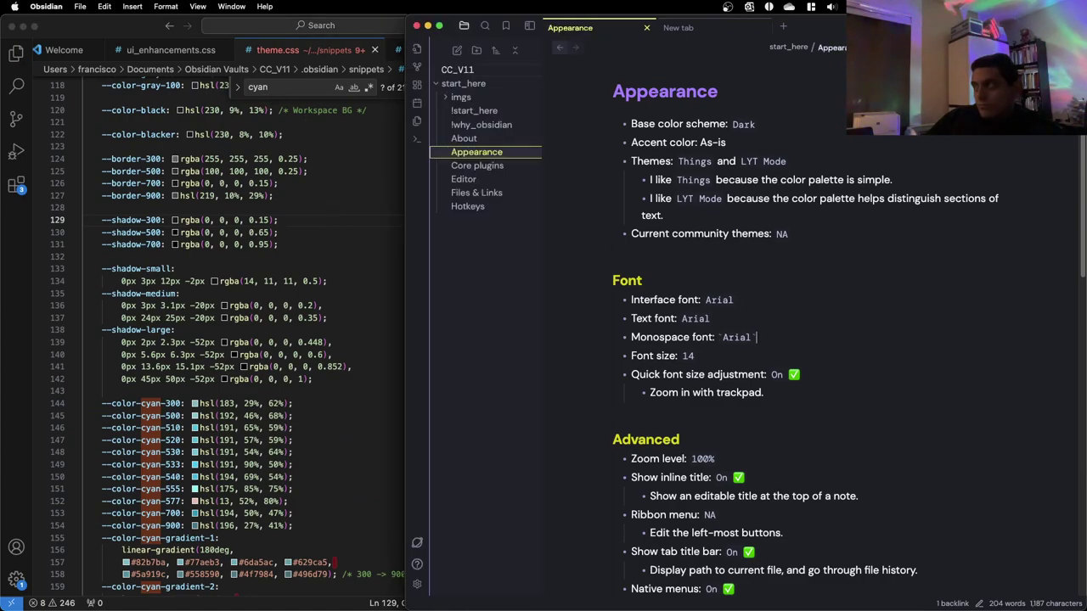
pyautogui.click(739, 271)
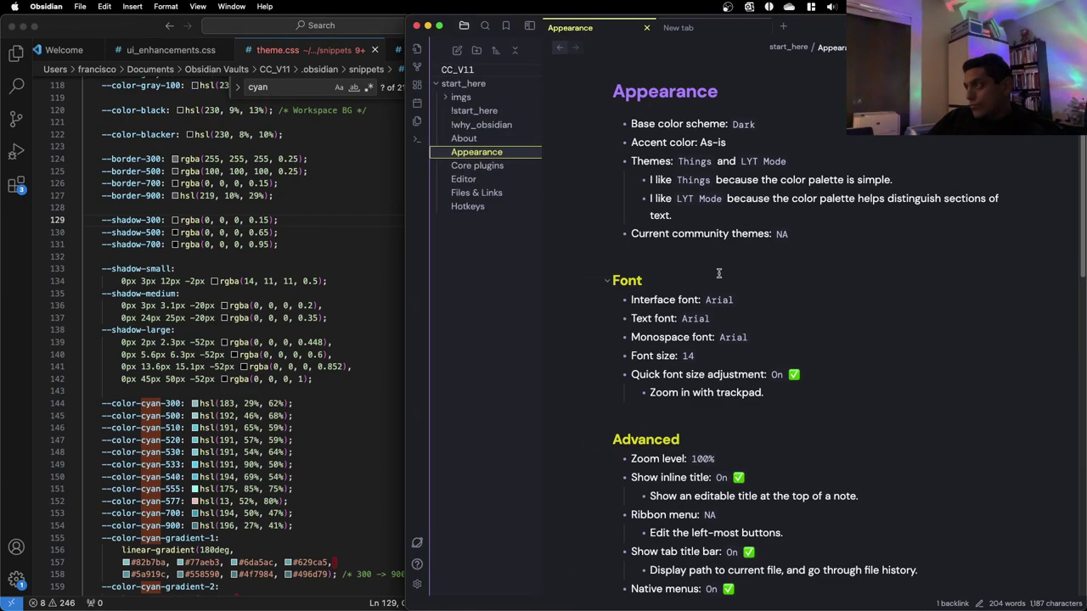
# Switch back to theme.css in VS Code and search for "h2-siz" to locate the heading size variables
pyautogui.click(289, 246)
pyautogui.doubleClick(291, 86)
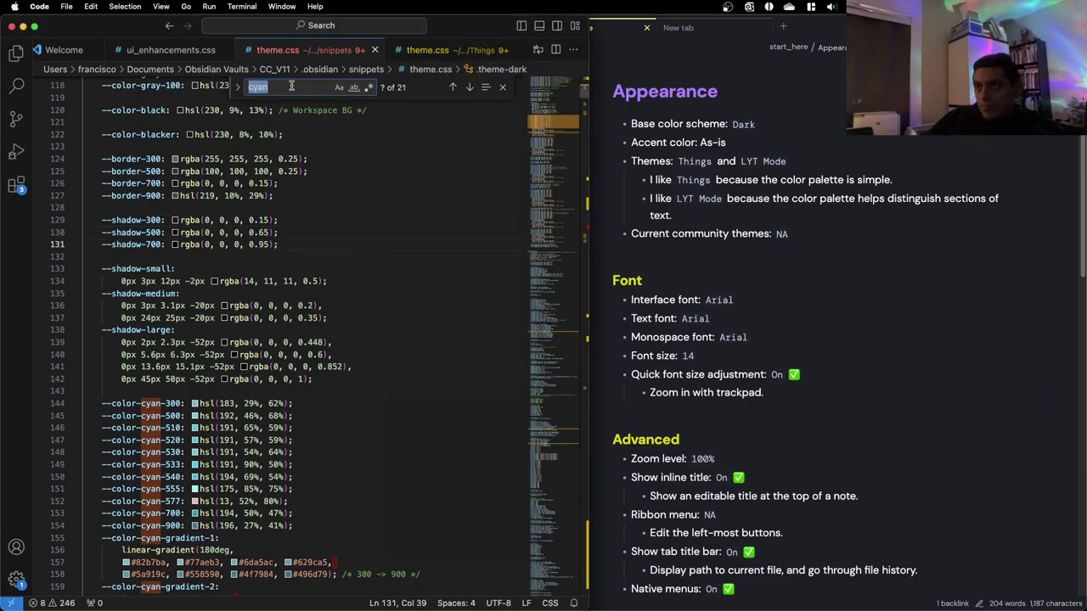
pyautogui.write('h2')
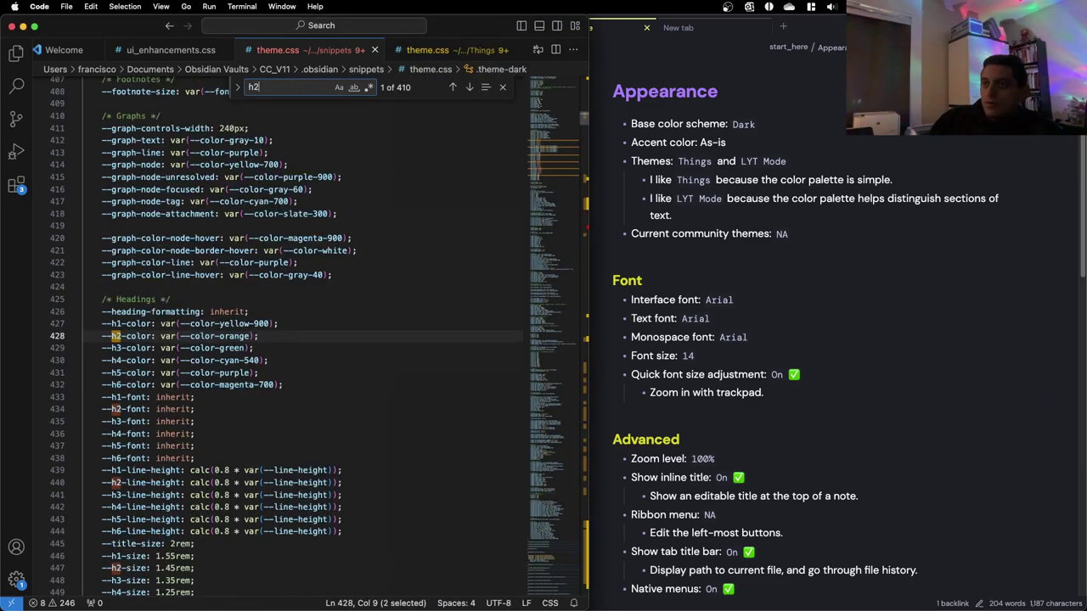
pyautogui.write('-siz')
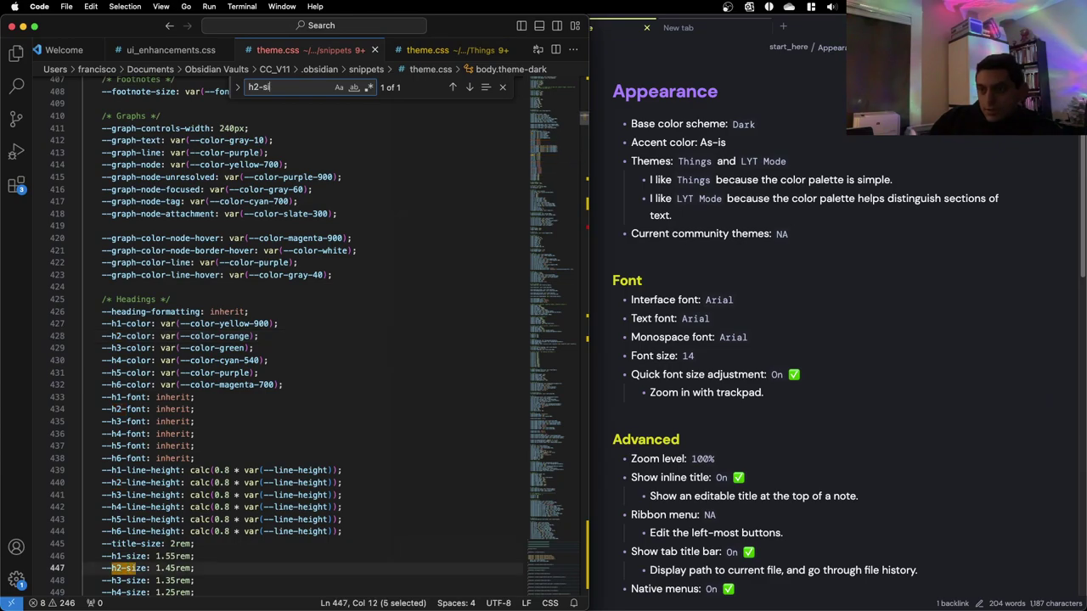
pyautogui.scroll(10, 228, 185)
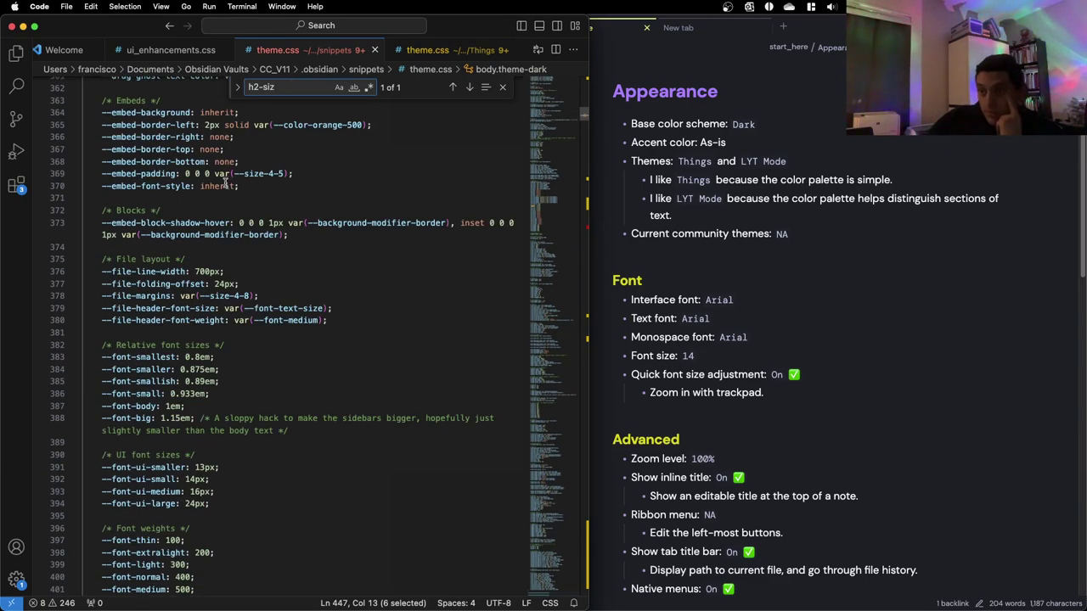
pyautogui.scroll(-12, 228, 185)
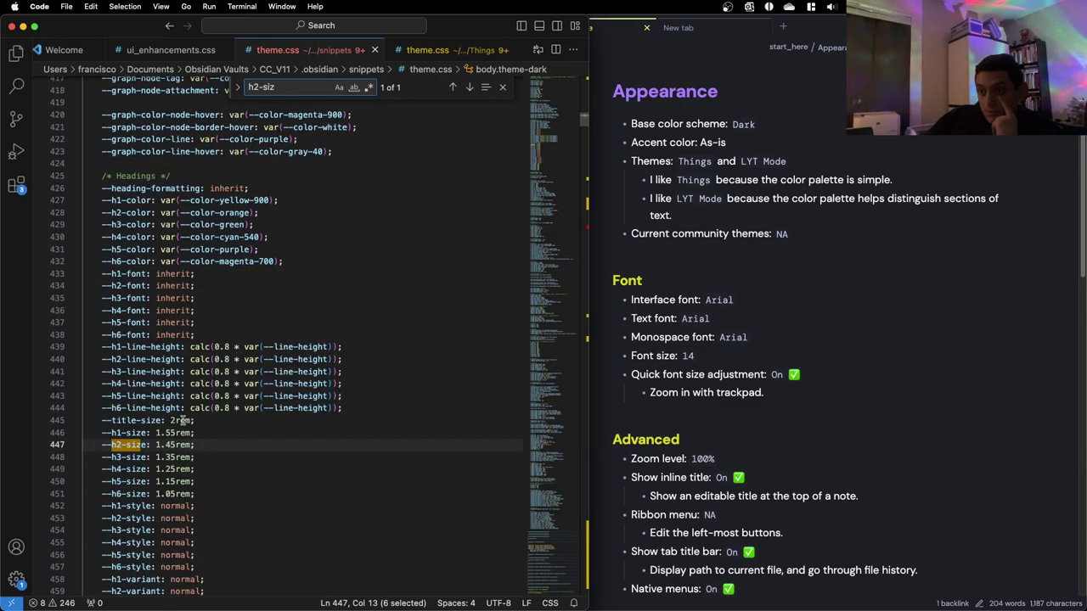
# Set --title-size to 2em and --h1-size through --h6-size to 1.55em, 1.45em, 1.35em, 1.25em, 1.15em and 1.05em, and save theme.css
pyautogui.click(183, 420)
pyautogui.press('BackSpace')
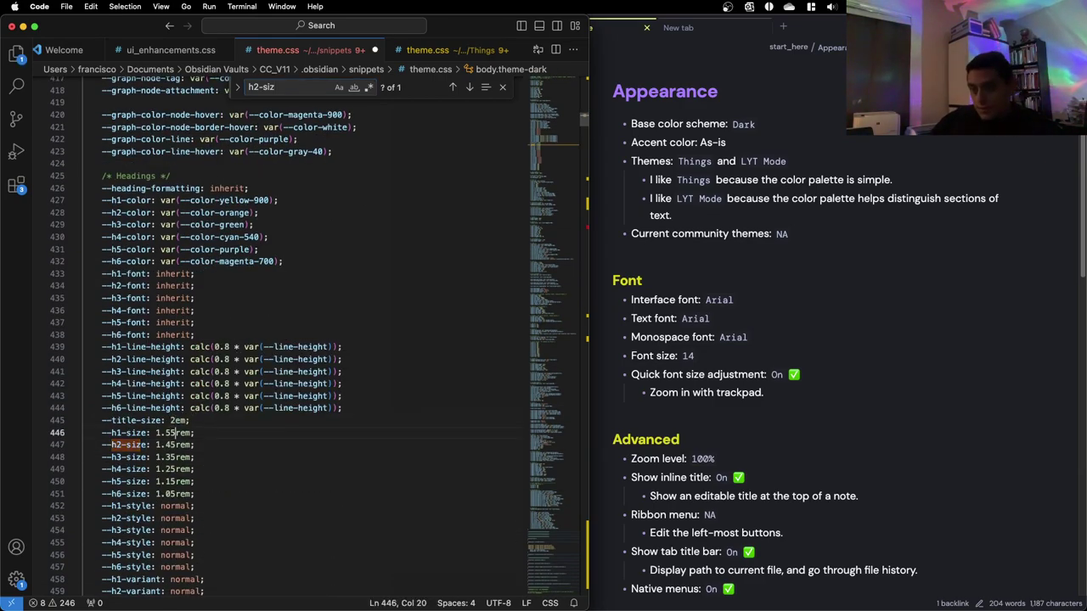
pyautogui.press('Delete')
pyautogui.press('Down')
pyautogui.press('Delete')
pyautogui.press('Down')
pyautogui.press('Delete')
pyautogui.press('Down')
pyautogui.press('Delete')
pyautogui.press('Down')
pyautogui.press('Delete')
pyautogui.press('Down')
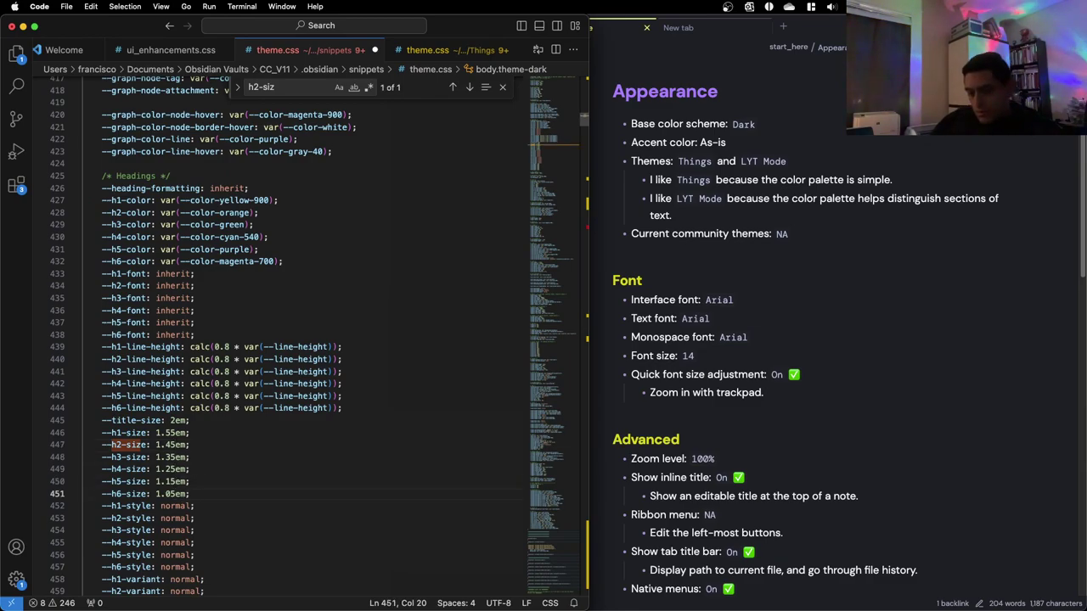
pyautogui.press('super+s')
# Switch to Obsidian, compare the Appearance note's headings with its body text at several font sizes, and return to theme.css in VS Code
pyautogui.click(726, 151)
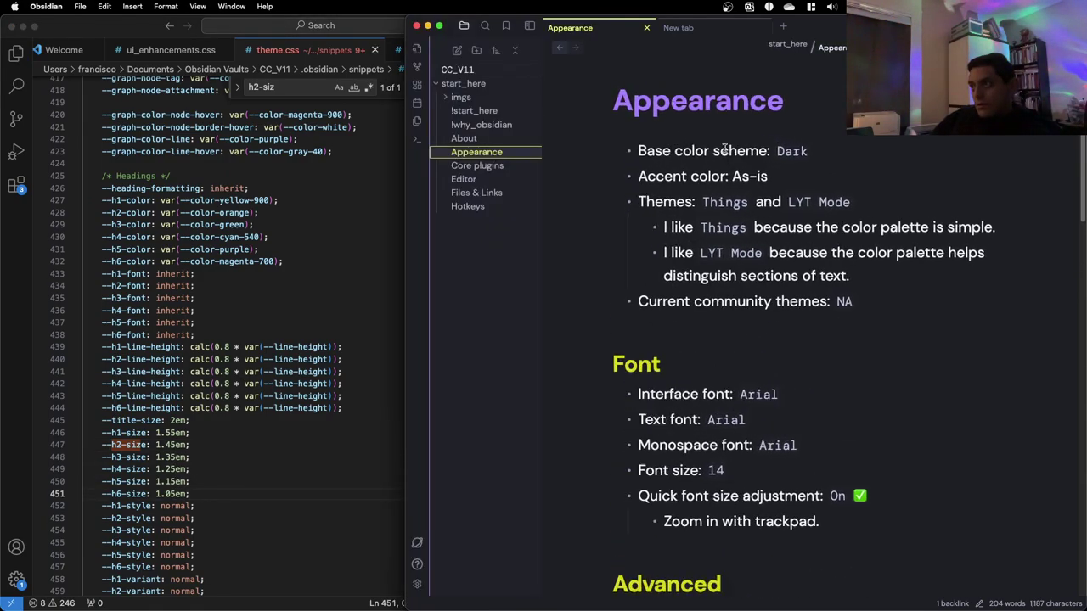
pyautogui.scroll(-5, 725, 159)
pyautogui.scroll(4, 725, 163)
pyautogui.scroll(-4, 724, 166)
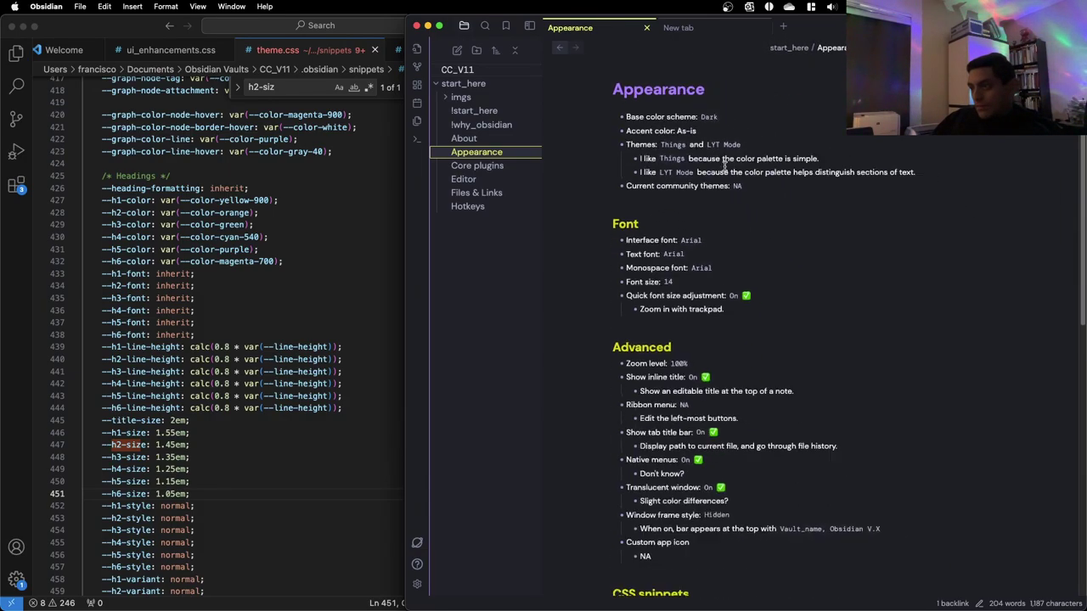
pyautogui.scroll(-5, 679, 219)
pyautogui.scroll(-5, 675, 223)
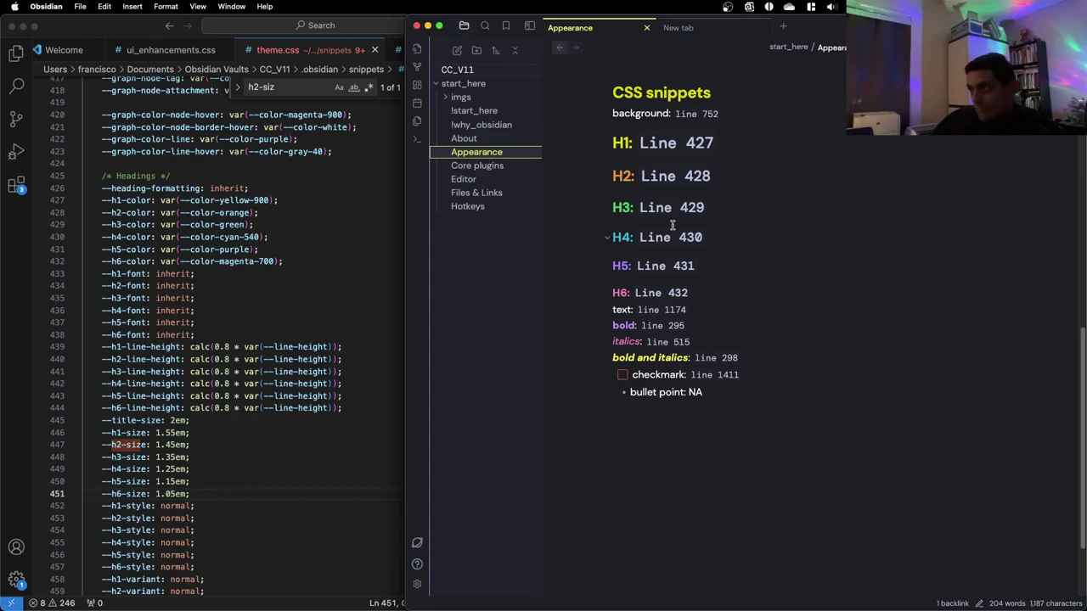
pyautogui.scroll(-3, 672, 225)
pyautogui.scroll(5, 671, 224)
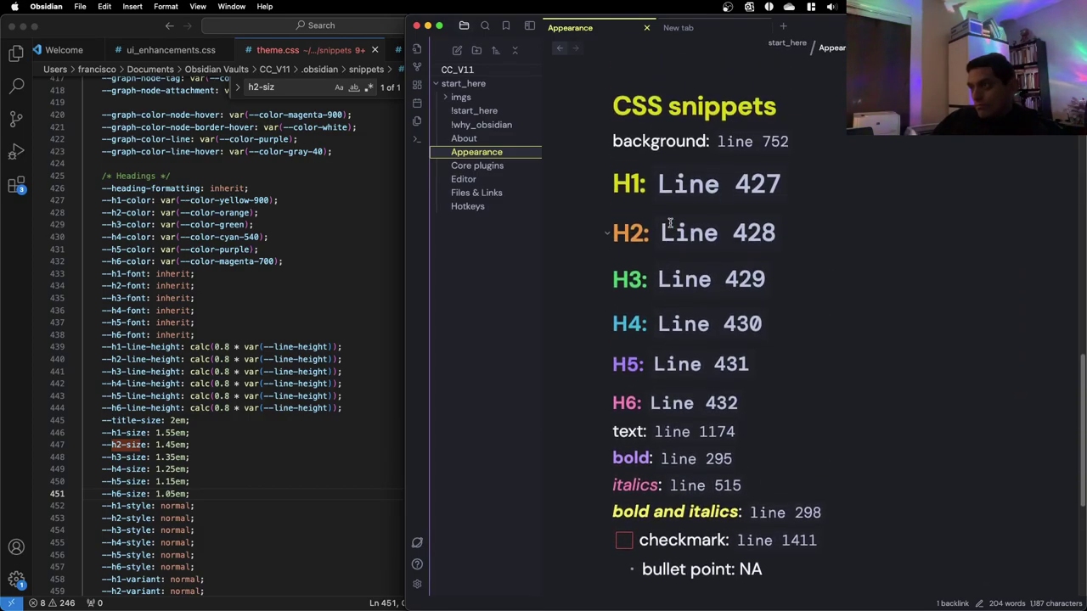
pyautogui.scroll(-3, 682, 224)
pyautogui.scroll(3, 682, 224)
pyautogui.scroll(-4, 681, 224)
pyautogui.scroll(3, 682, 224)
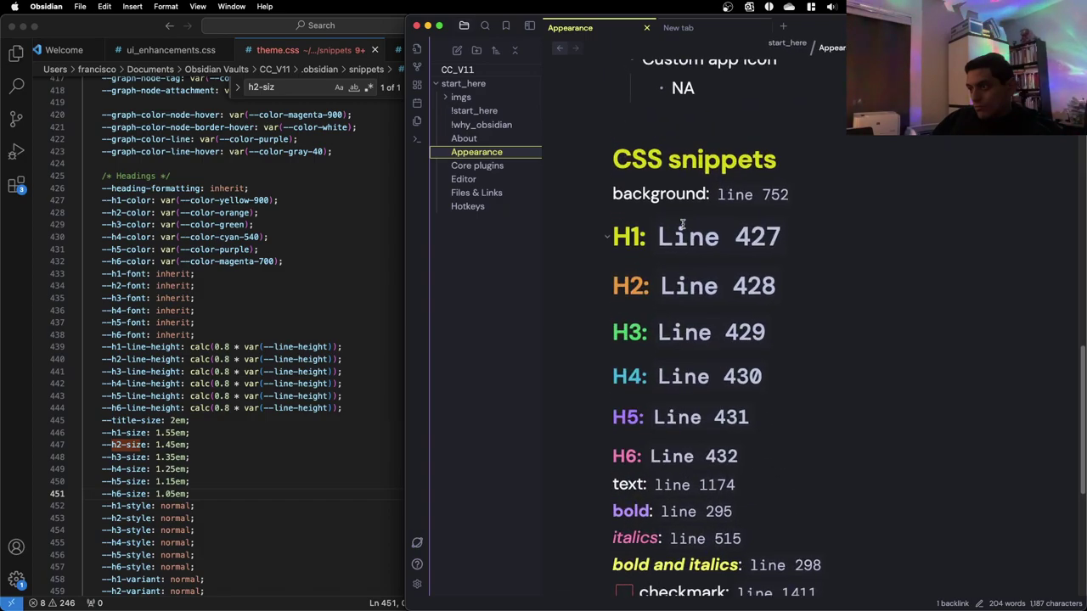
pyautogui.scroll(-3, 681, 224)
pyautogui.scroll(-2, 682, 224)
pyautogui.scroll(3, 682, 224)
pyautogui.scroll(-5, 681, 224)
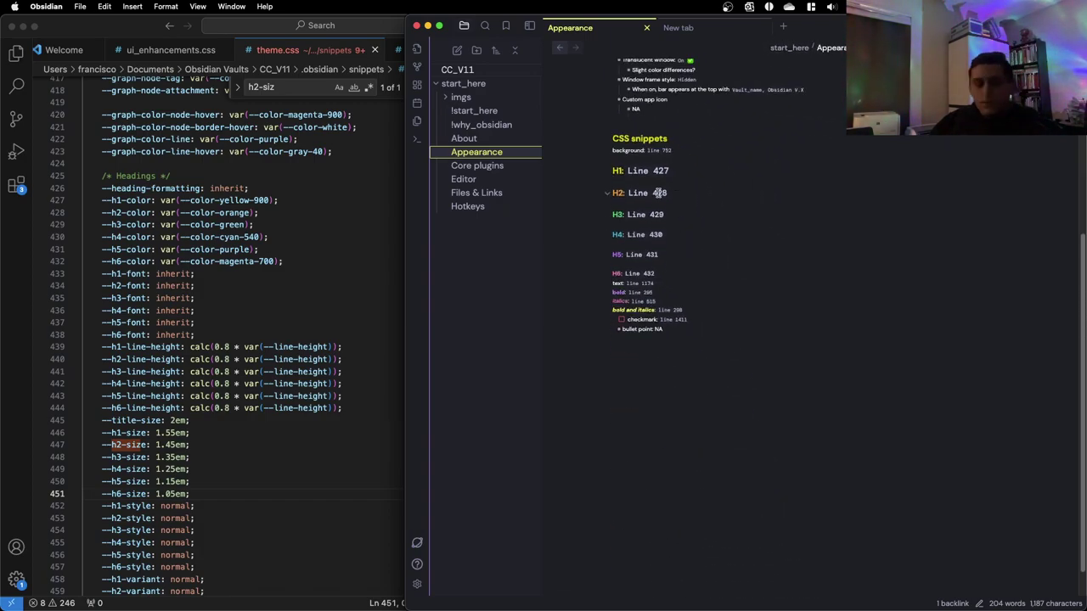
pyautogui.scroll(2, 703, 202)
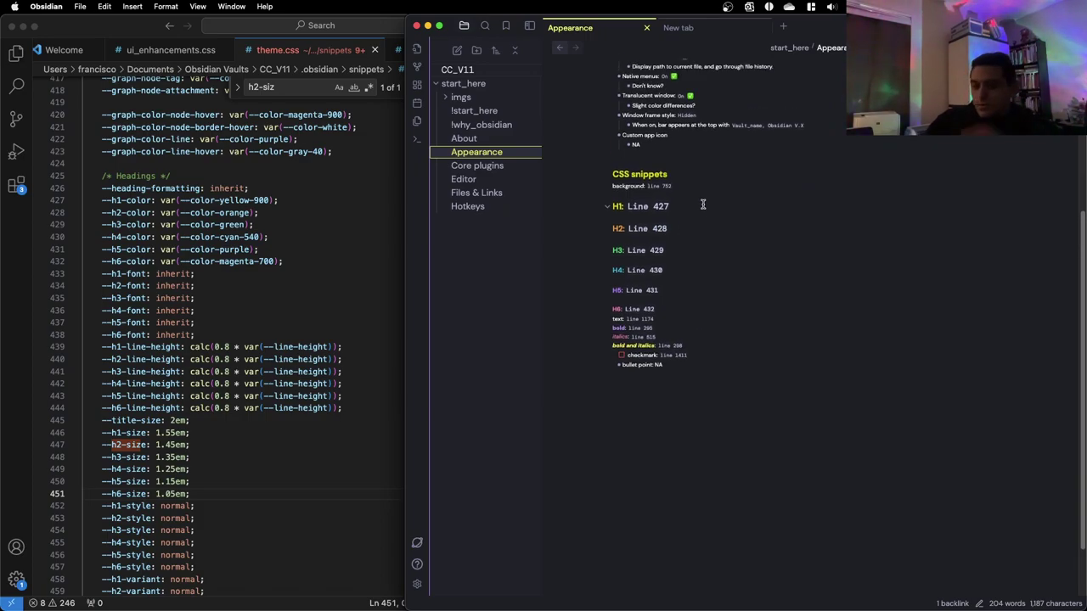
pyautogui.scroll(3, 702, 203)
pyautogui.scroll(-1, 703, 204)
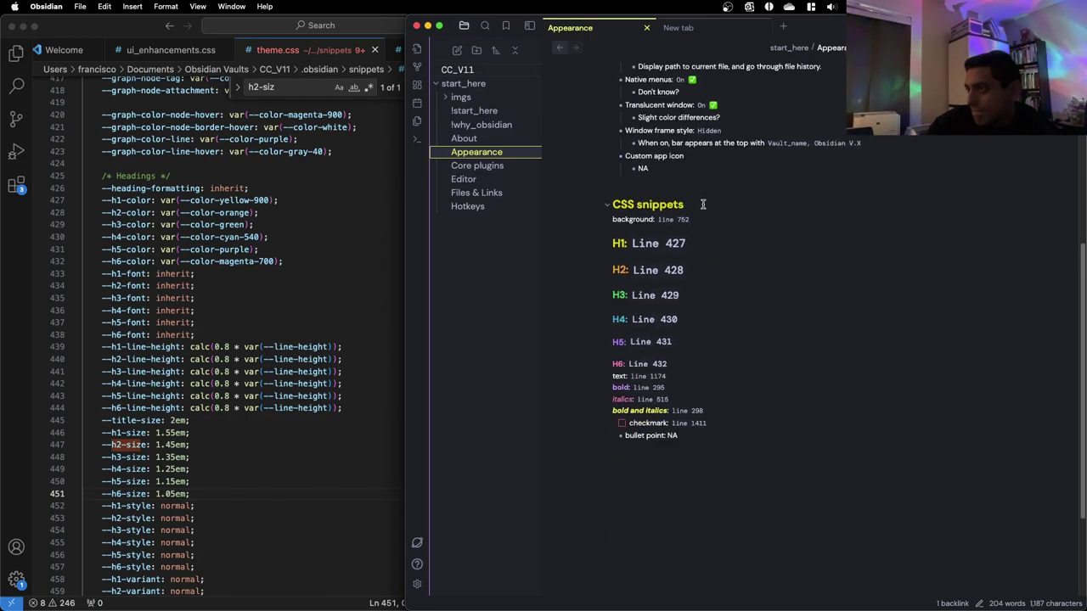
pyautogui.scroll(1, 703, 203)
pyautogui.scroll(1, 703, 204)
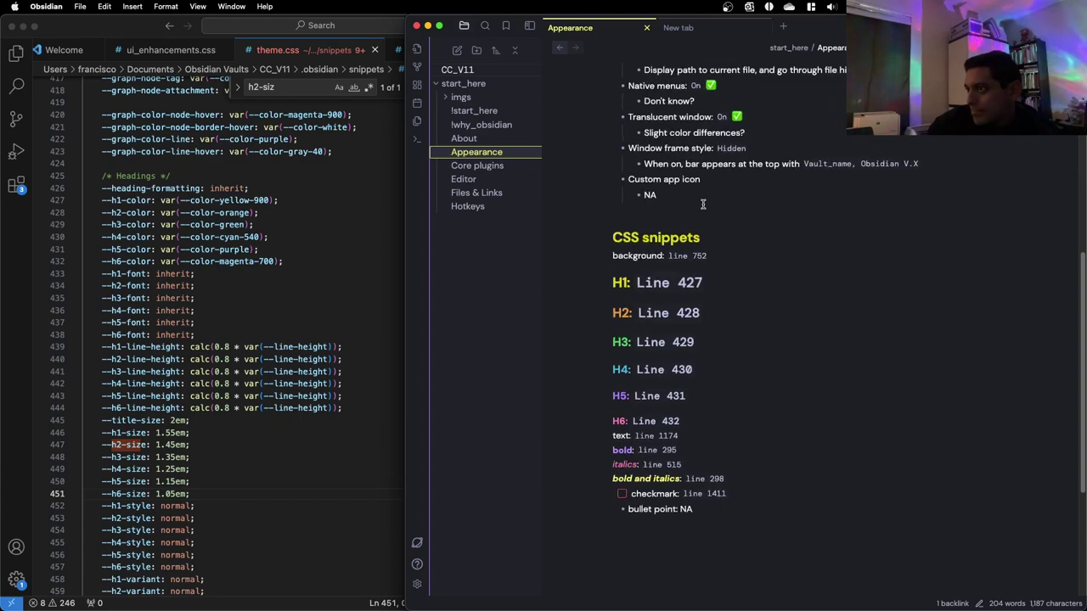
pyautogui.click(862, 246)
pyautogui.click(829, 205)
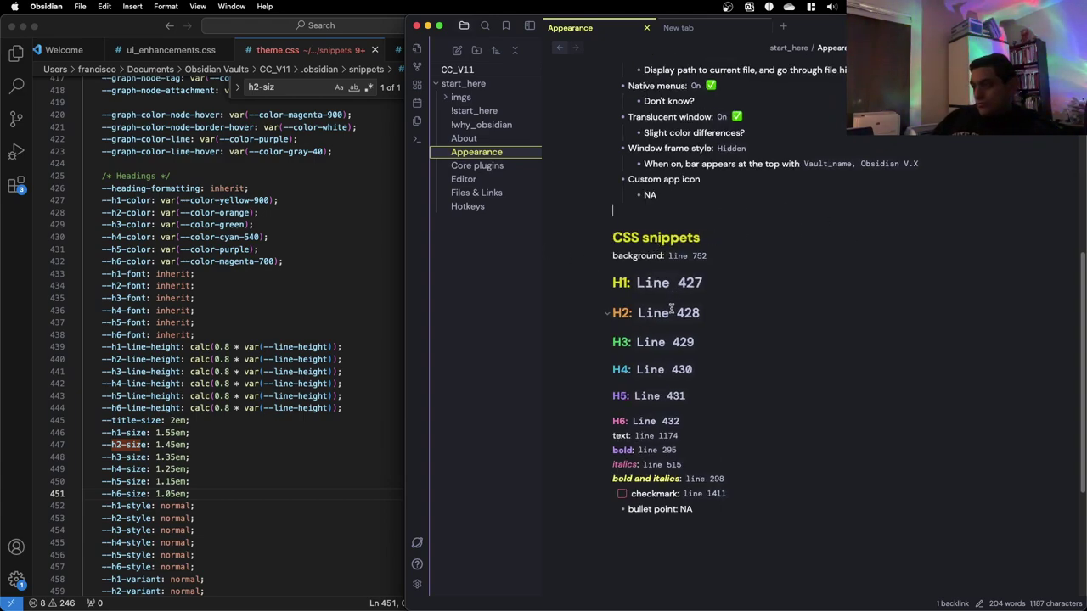
pyautogui.click(275, 328)
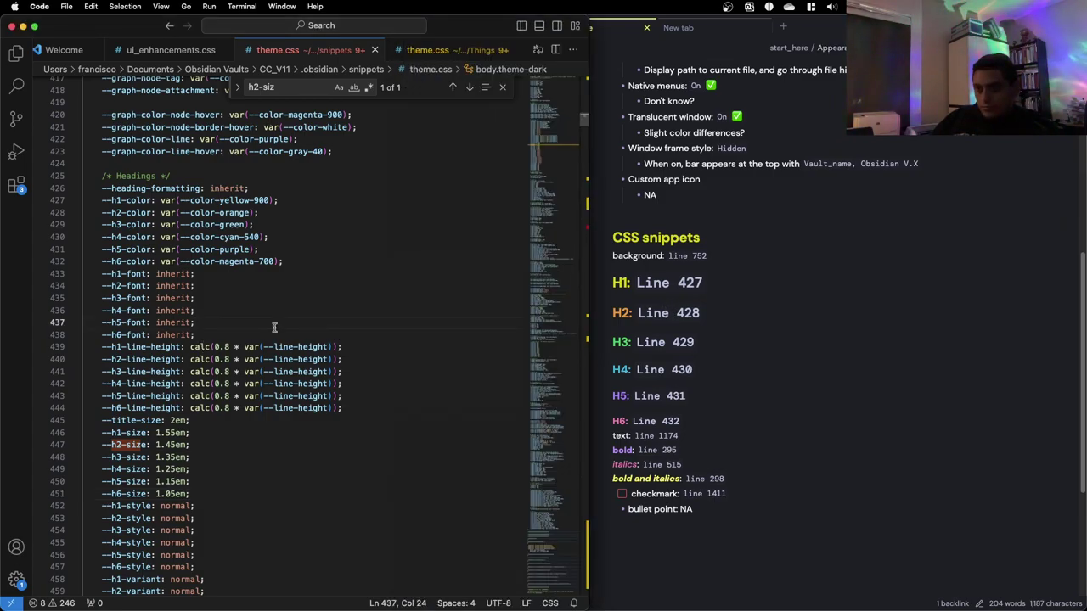